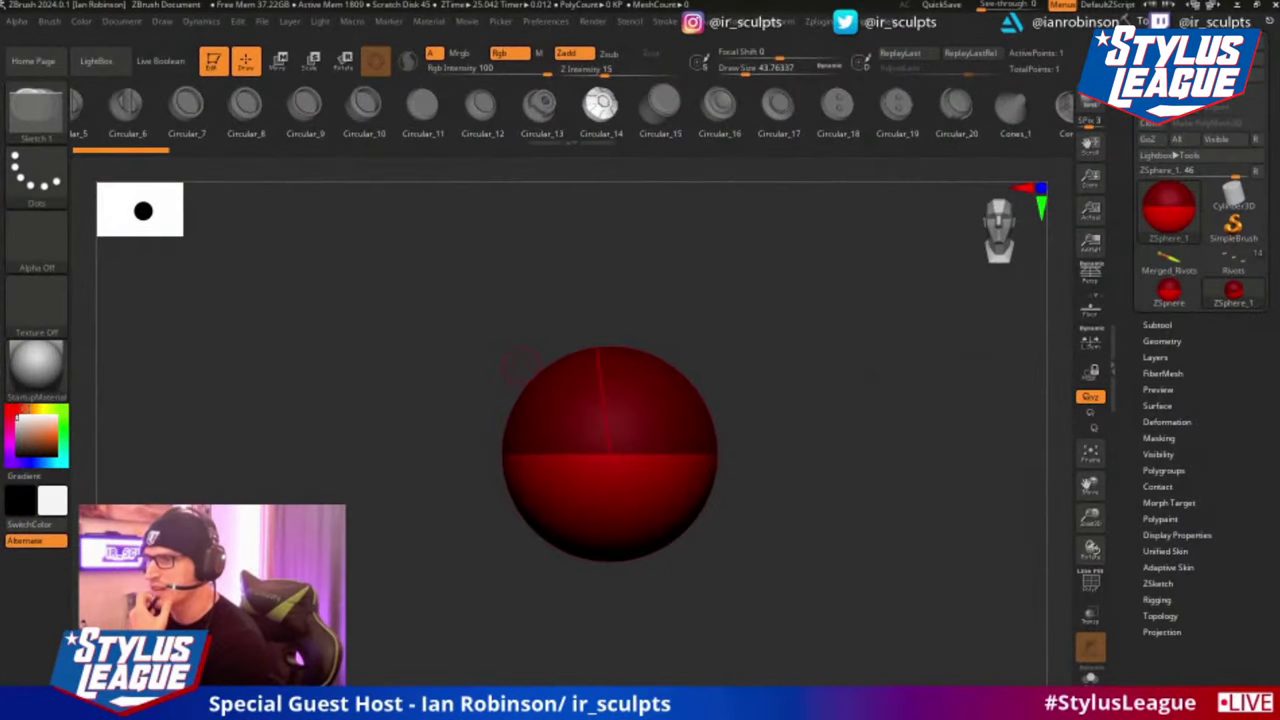
Examine the reference board's artwork of the warrior fighting the cyclops and the picture of the cyclops statue.
right_drag(2, 222, 423, 333)
drag(618, 422, 872, 604)
scroll(549, 346, up, 5)
middle_drag(573, 354, 576, 557)
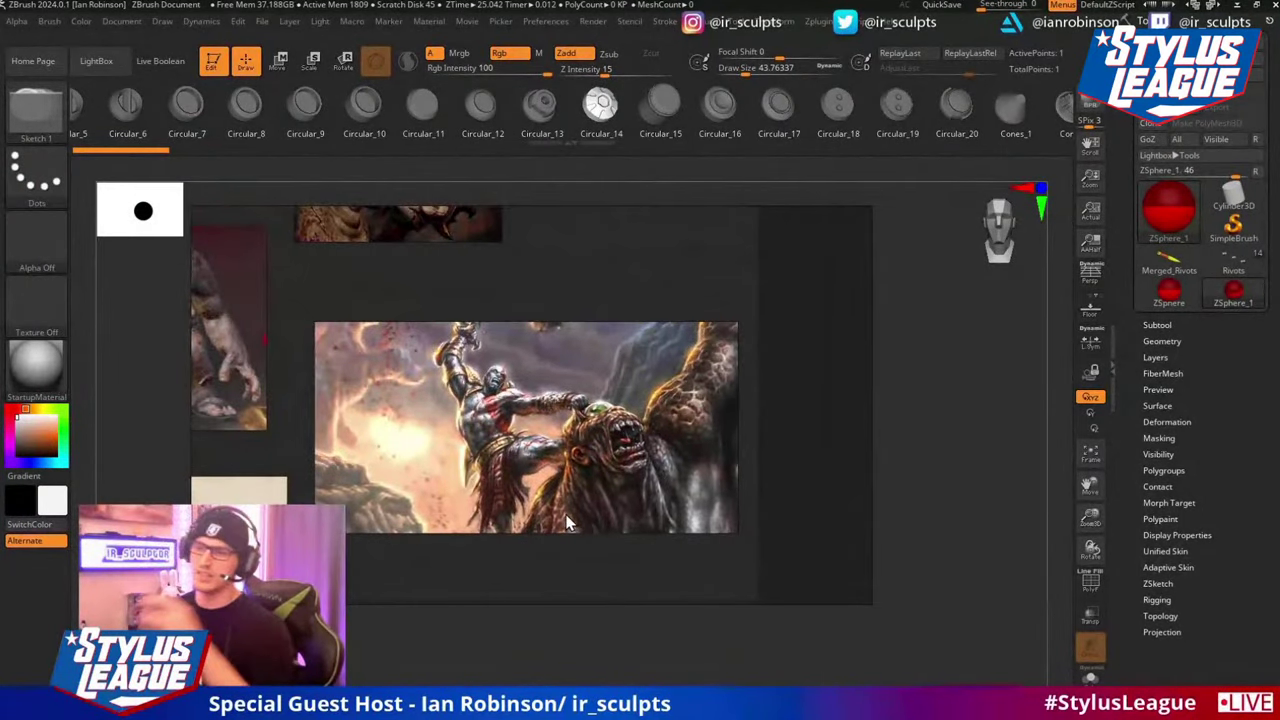
scroll(493, 462, up, 2)
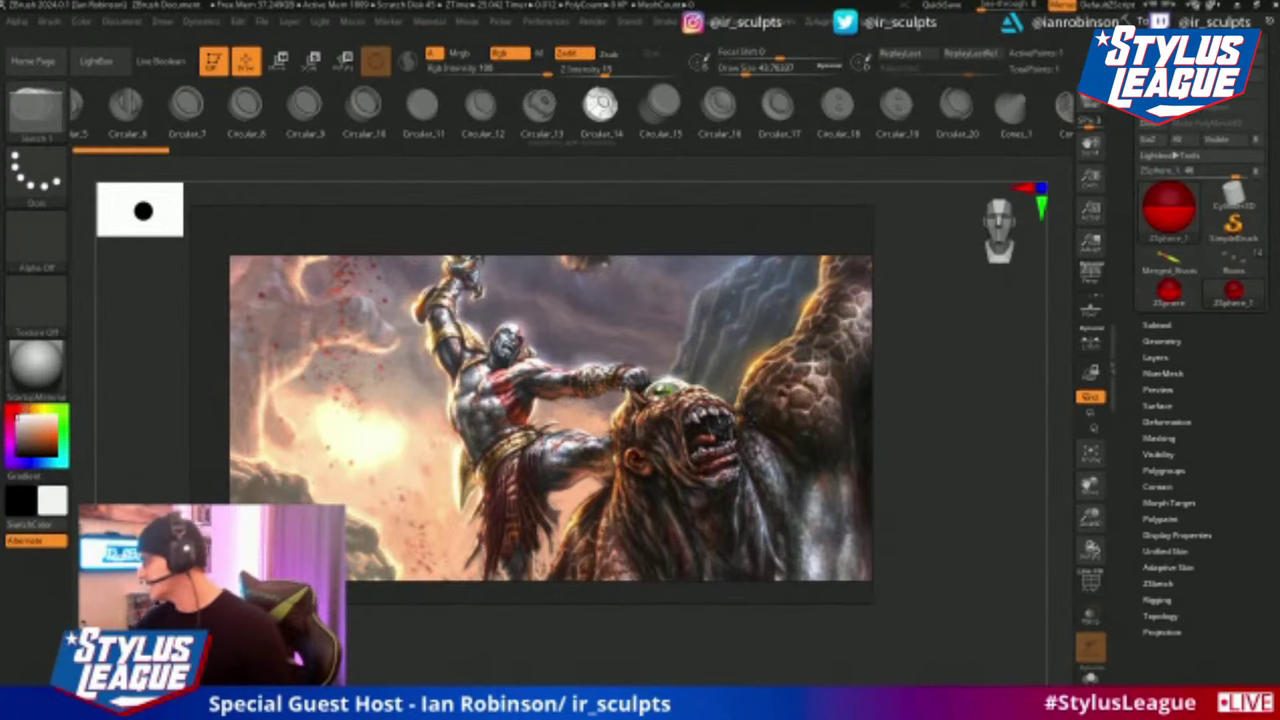
scroll(528, 430, down, 2)
scroll(522, 452, down, 2)
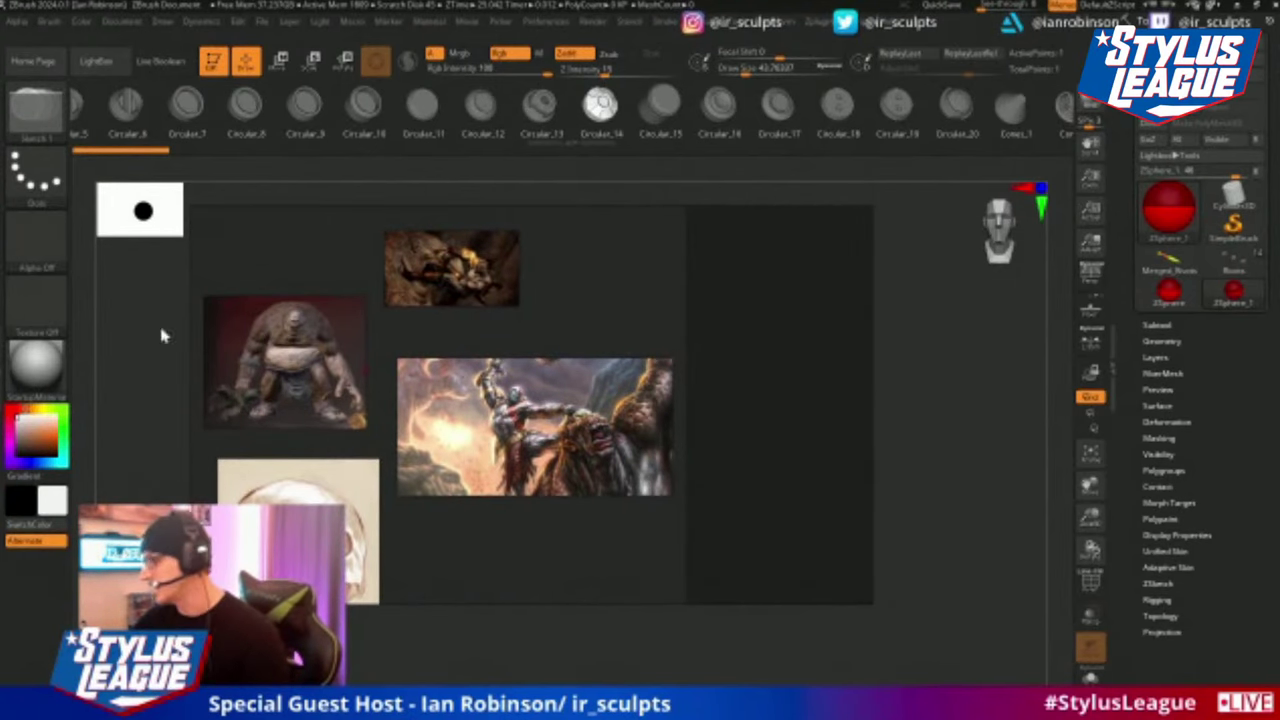
scroll(343, 365, up, 4)
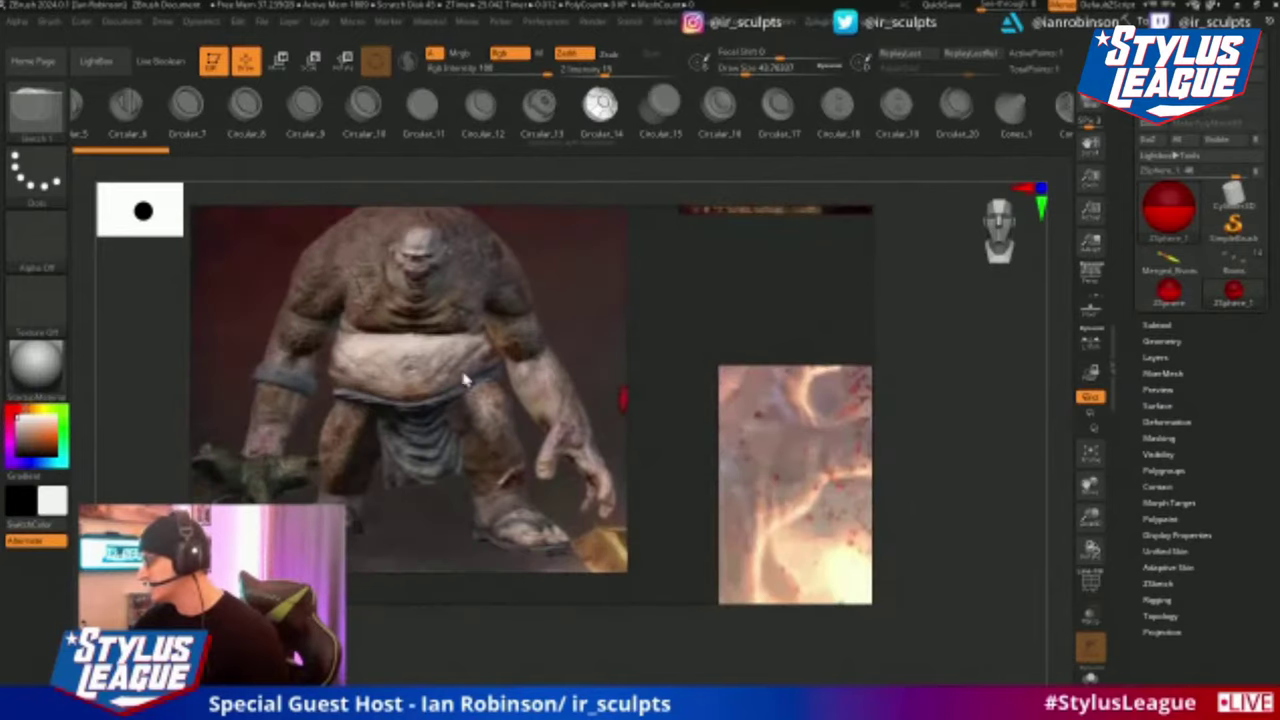
scroll(480, 401, down, 1)
key(alt+Tab)
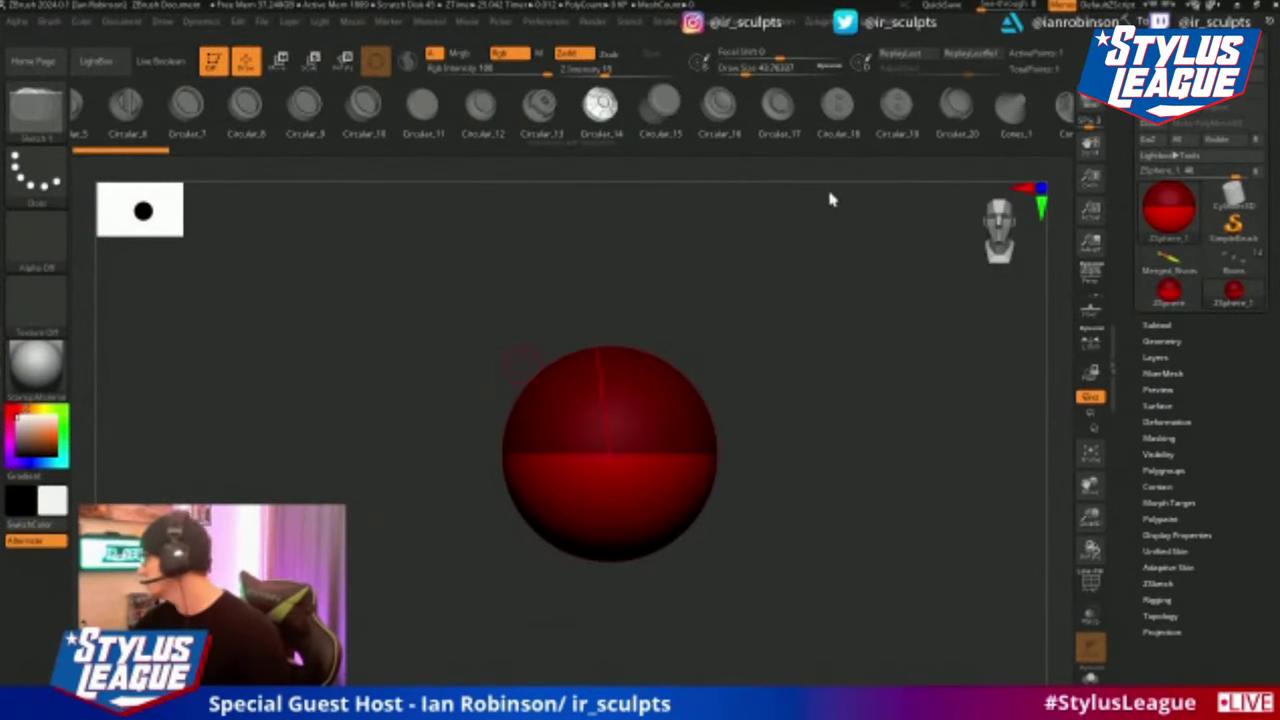
Load the tool Undead_Legionnaire_BlockOut_009.ztl from the Undead_Legionnaire_Sculpt folder.
key(ctrl+o)
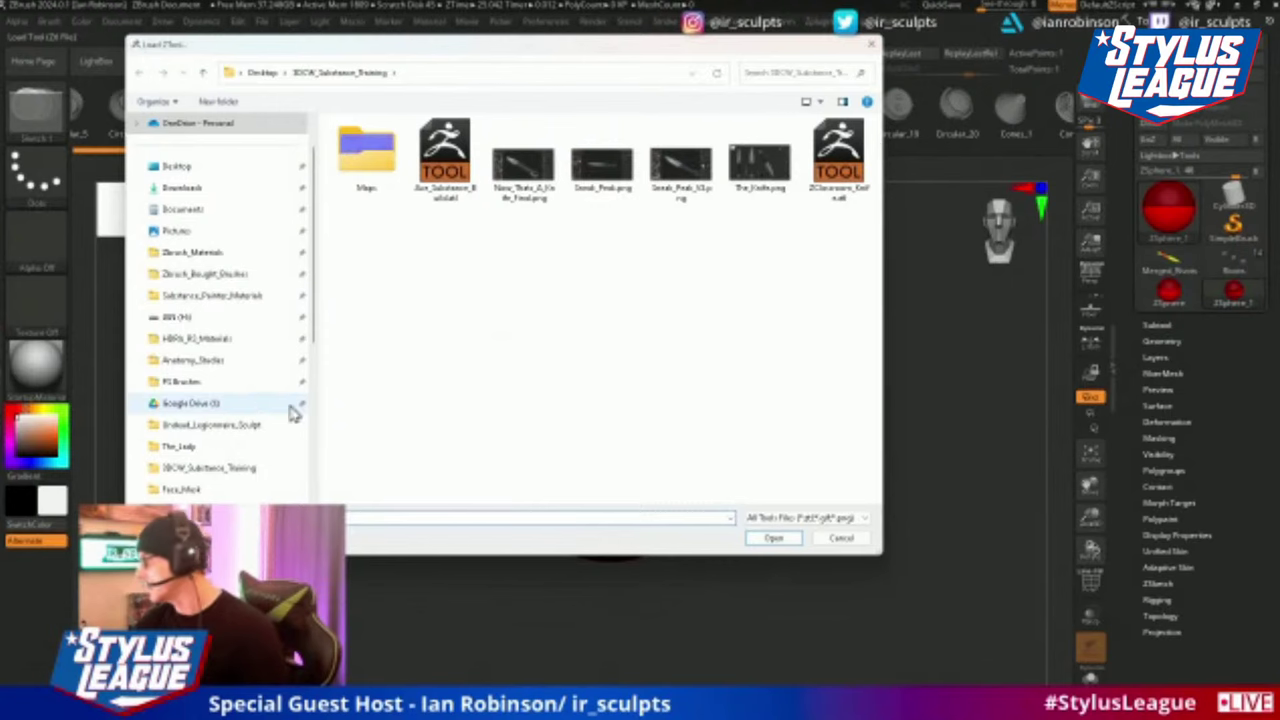
scroll(237, 300, up, 2)
scroll(234, 330, down, 4)
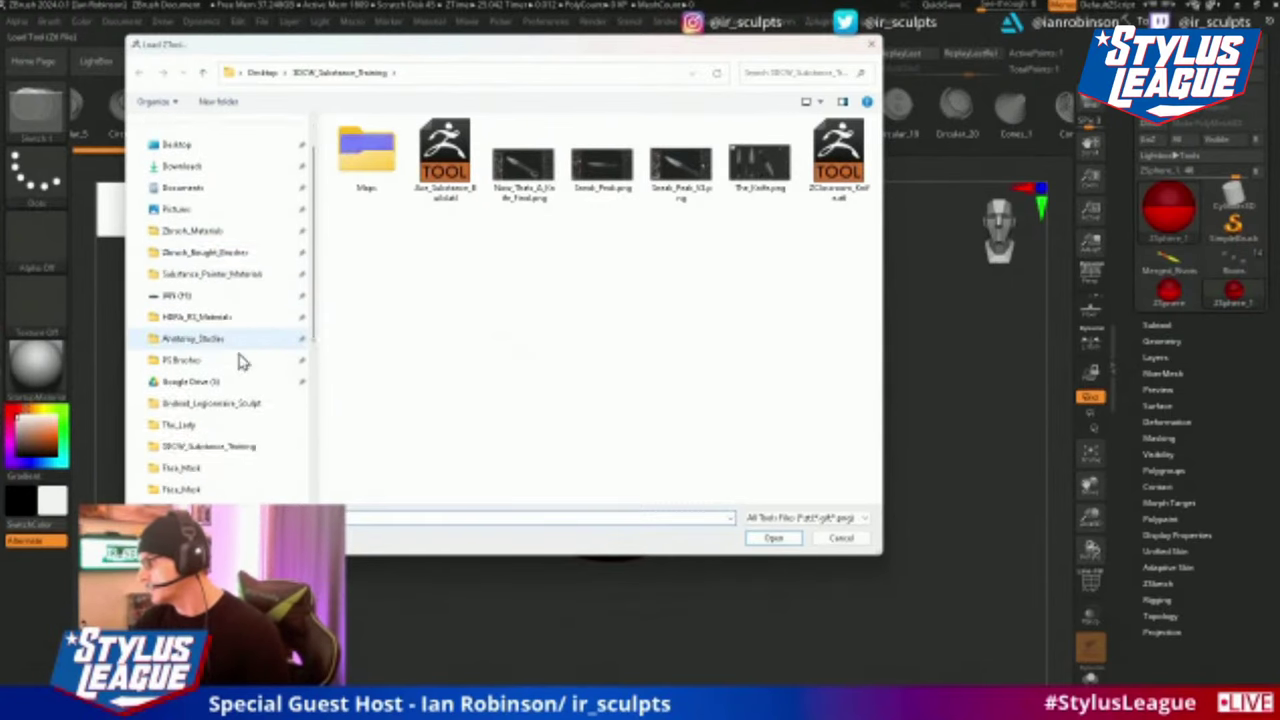
click(222, 319)
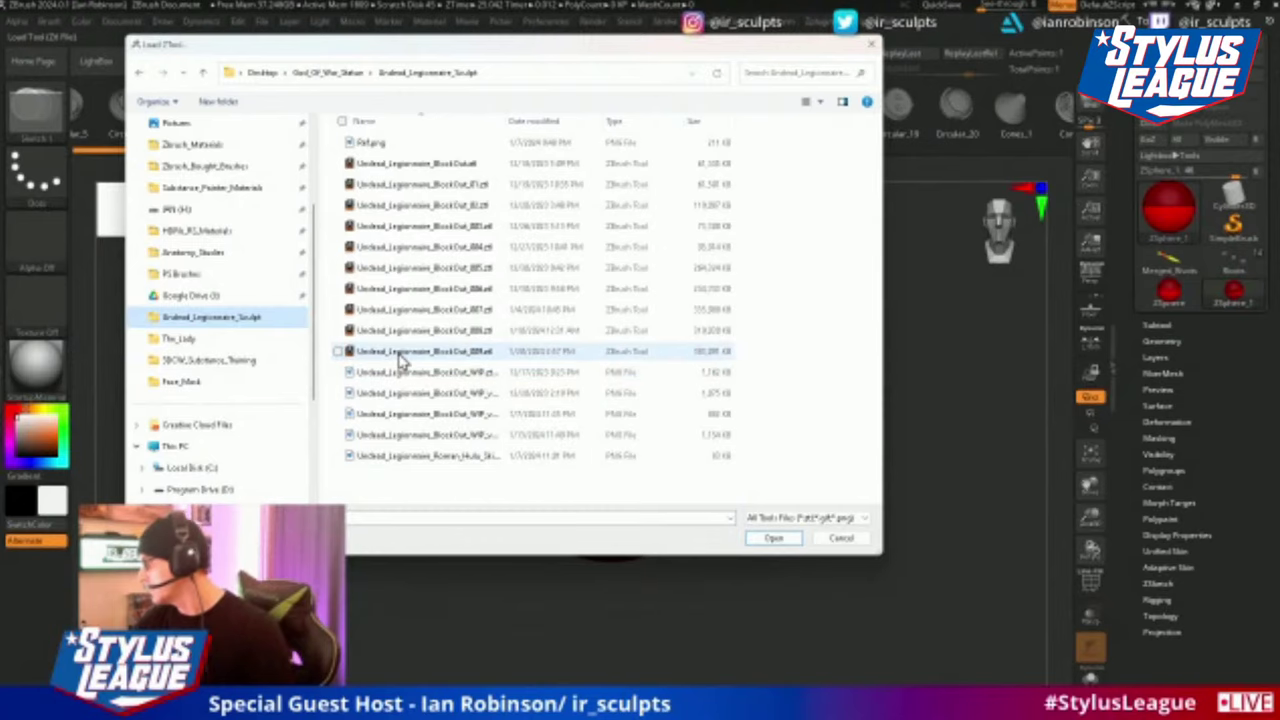
double_click(400, 352)
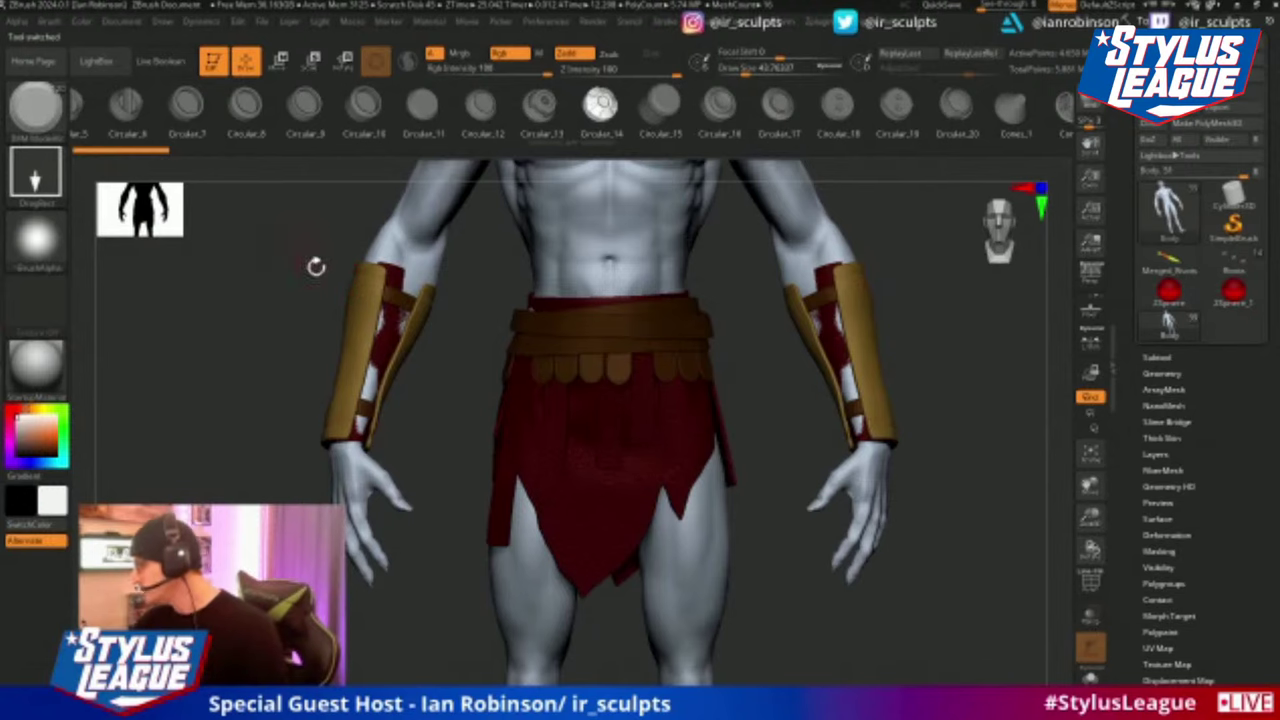
Lay out three-quarter, front, side and back views of the full legionnaire next to each other using canvas snapshots.
alt+drag(454, 424, 540, 413)
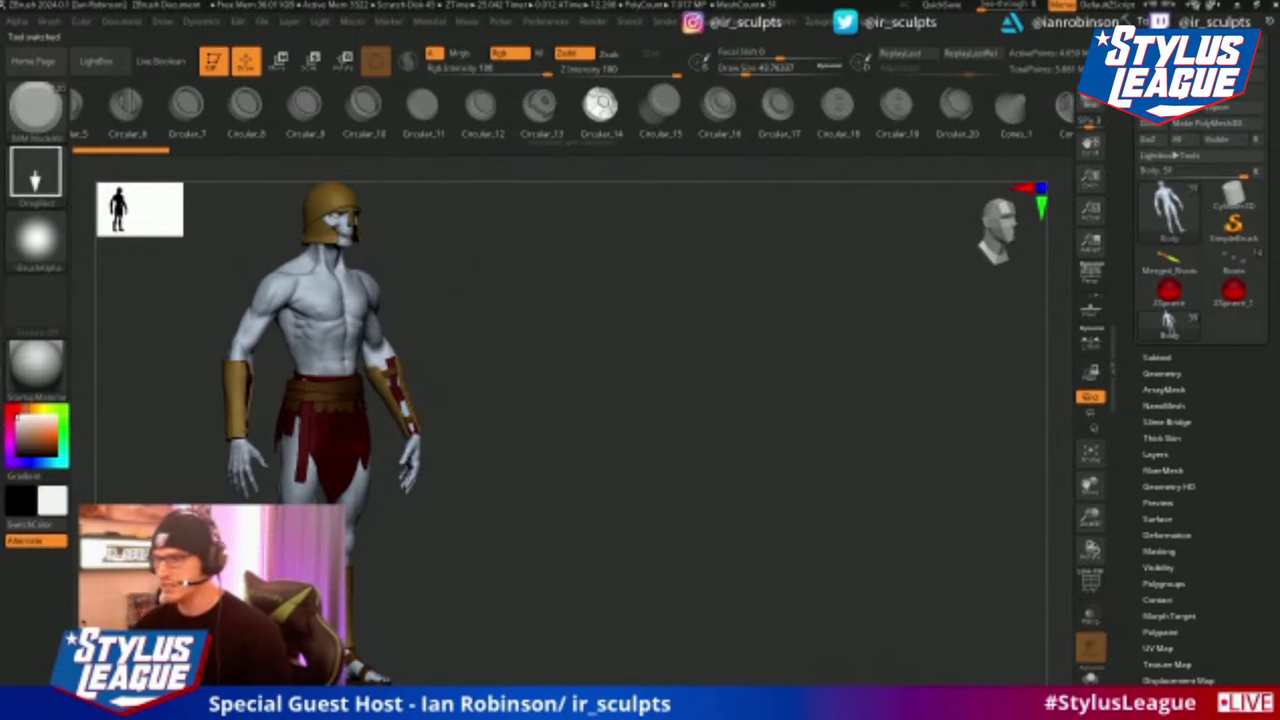
mouse_move(553, 389)
mouse_down()
mouse_move(580, 394)
mouse_move(520, 391)
mouse_move(534, 391)
mouse_up()
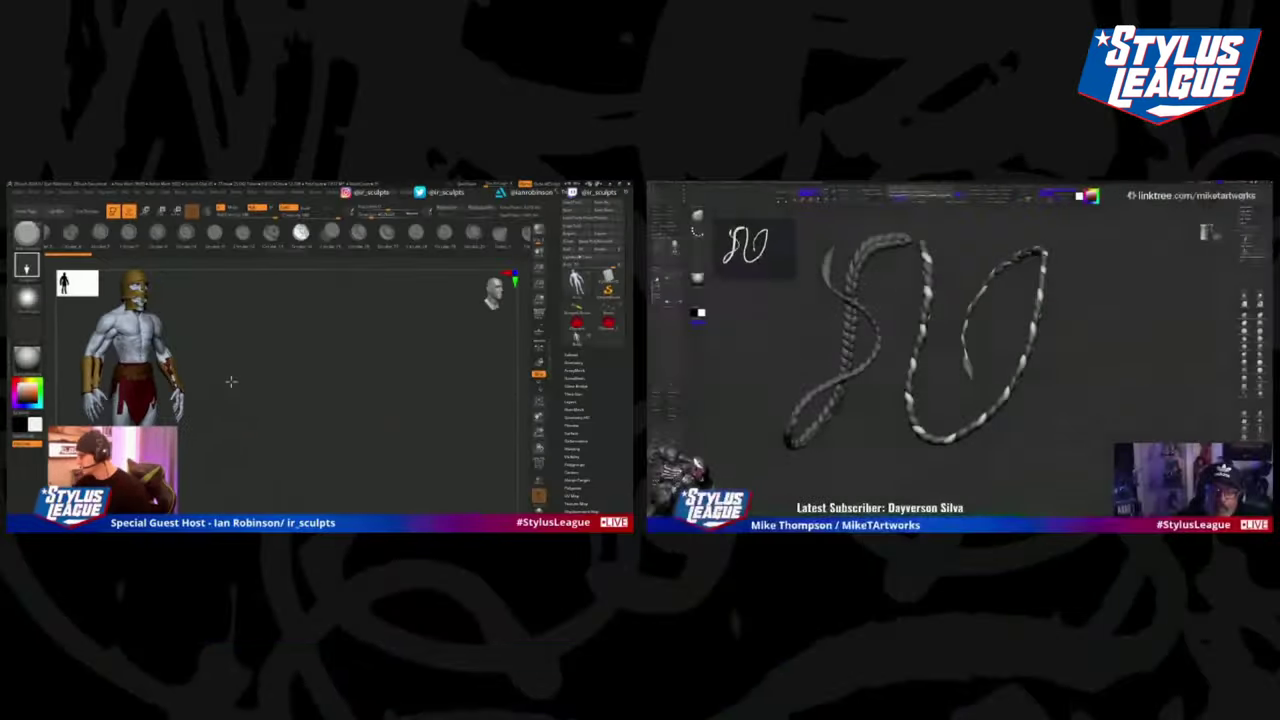
key(shift+s)
alt+drag(231, 381, 330, 388)
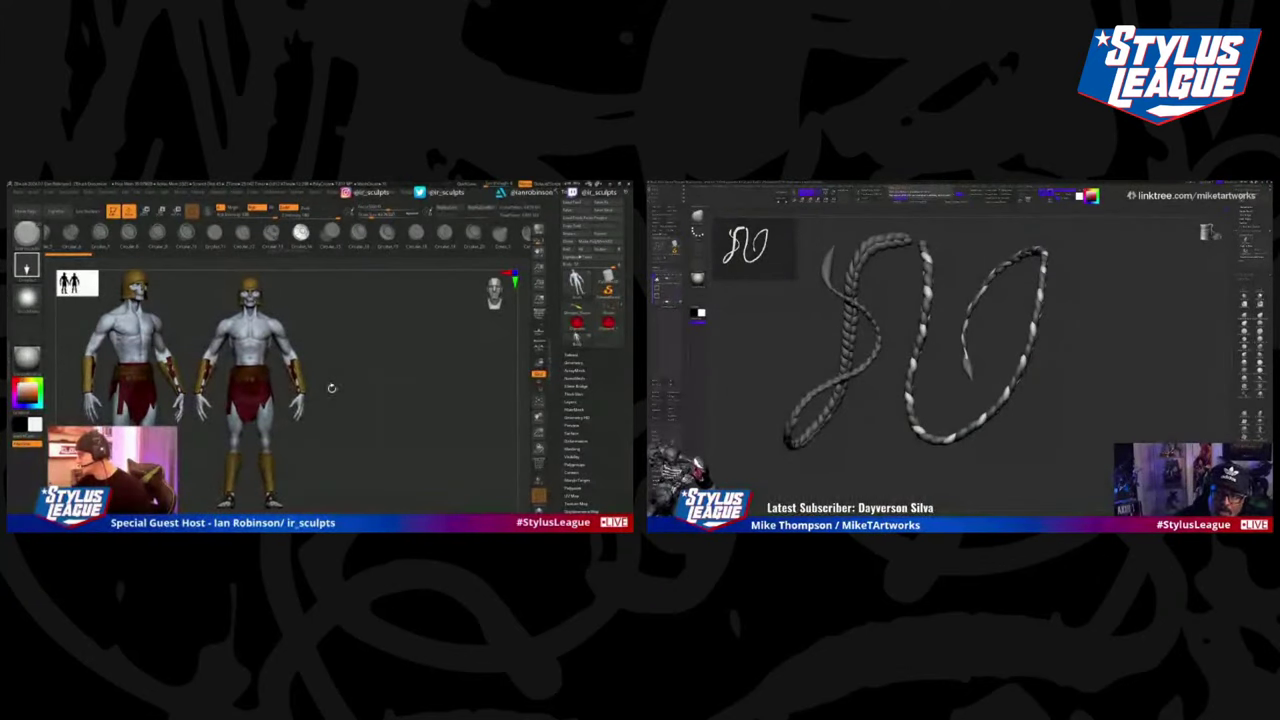
ctrl+right_drag(331, 388, 329, 383)
key(shift+s)
mouse_move(333, 385)
shift+mouse_down()
mouse_move(320, 383)
mouse_move(414, 384)
mouse_move(381, 376)
shift+mouse_up()
key(shift+s)
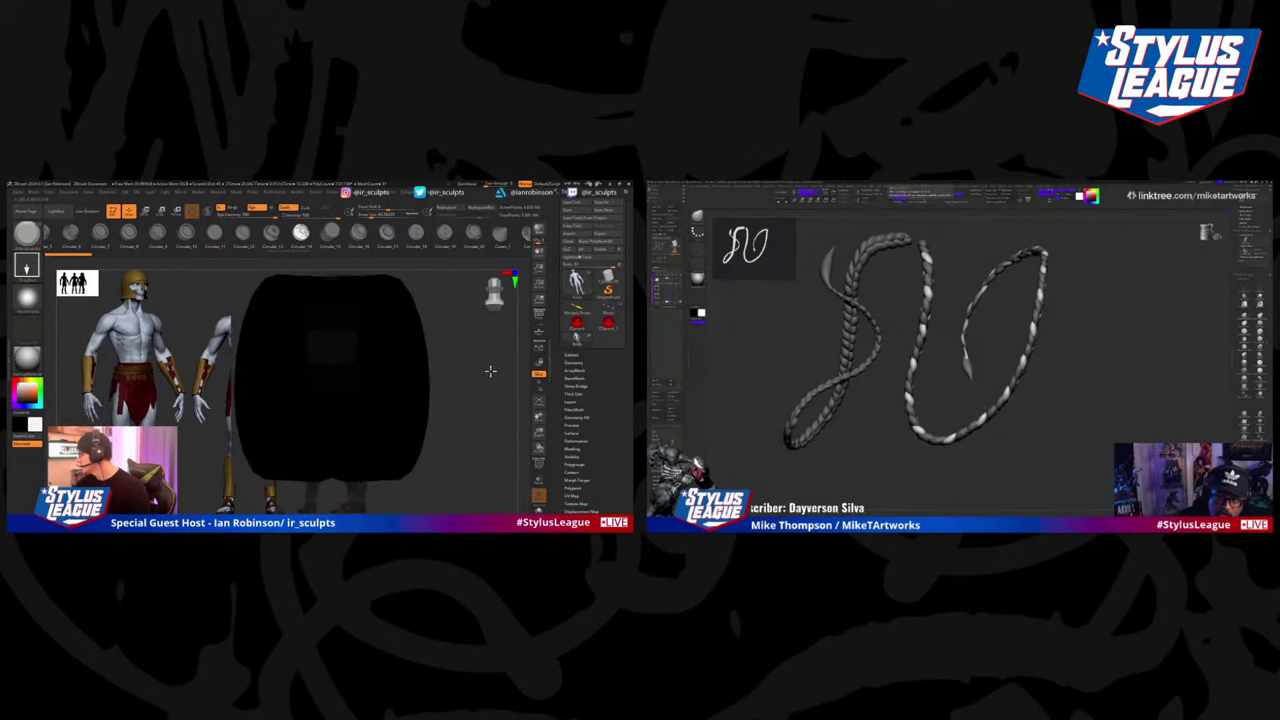
key(w)
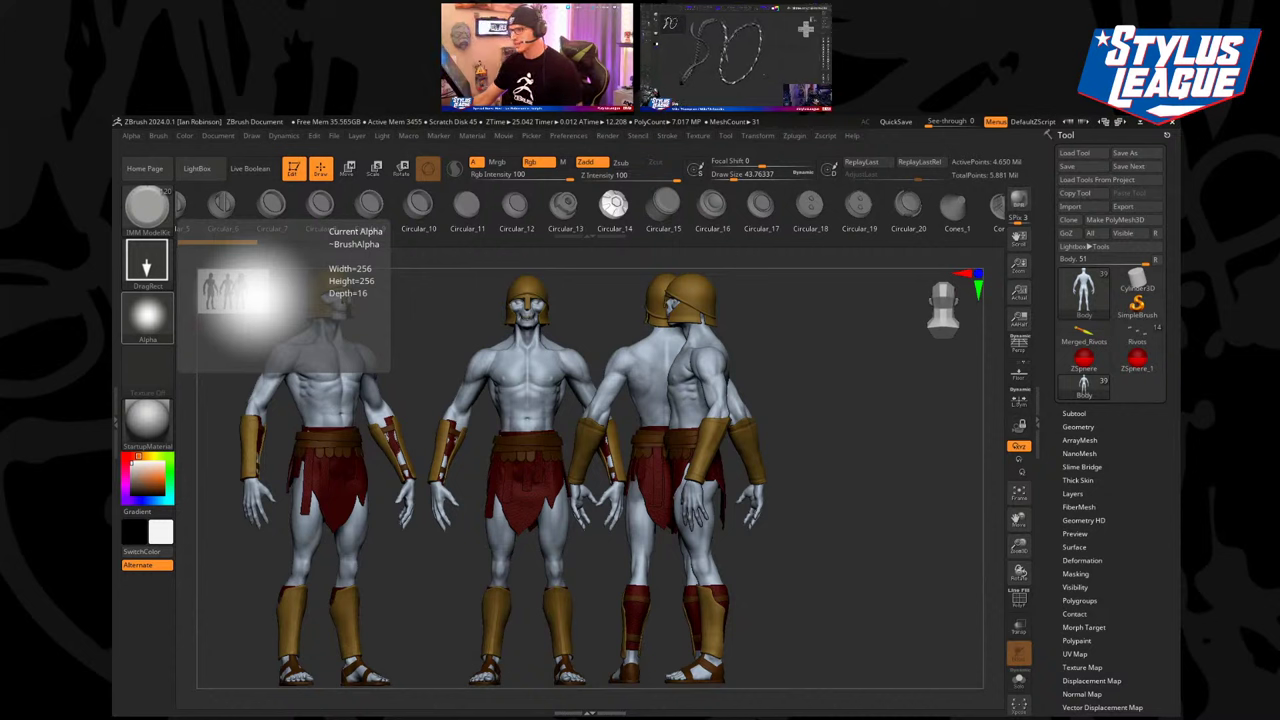
alt+drag(788, 409, 962, 404)
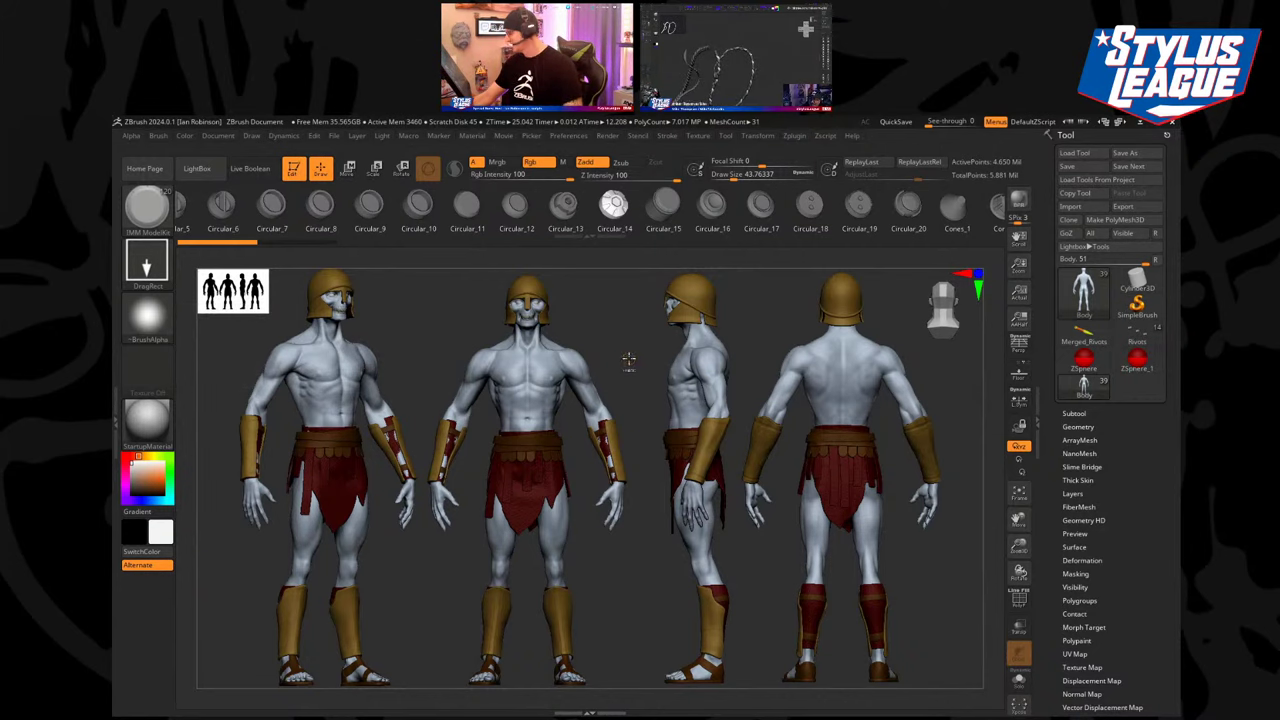
Clear the snapshots from the canvas and make the red cloth wrap under the forearm guards the active subtool.
key(ctrl+n)
alt+drag(708, 386, 488, 445)
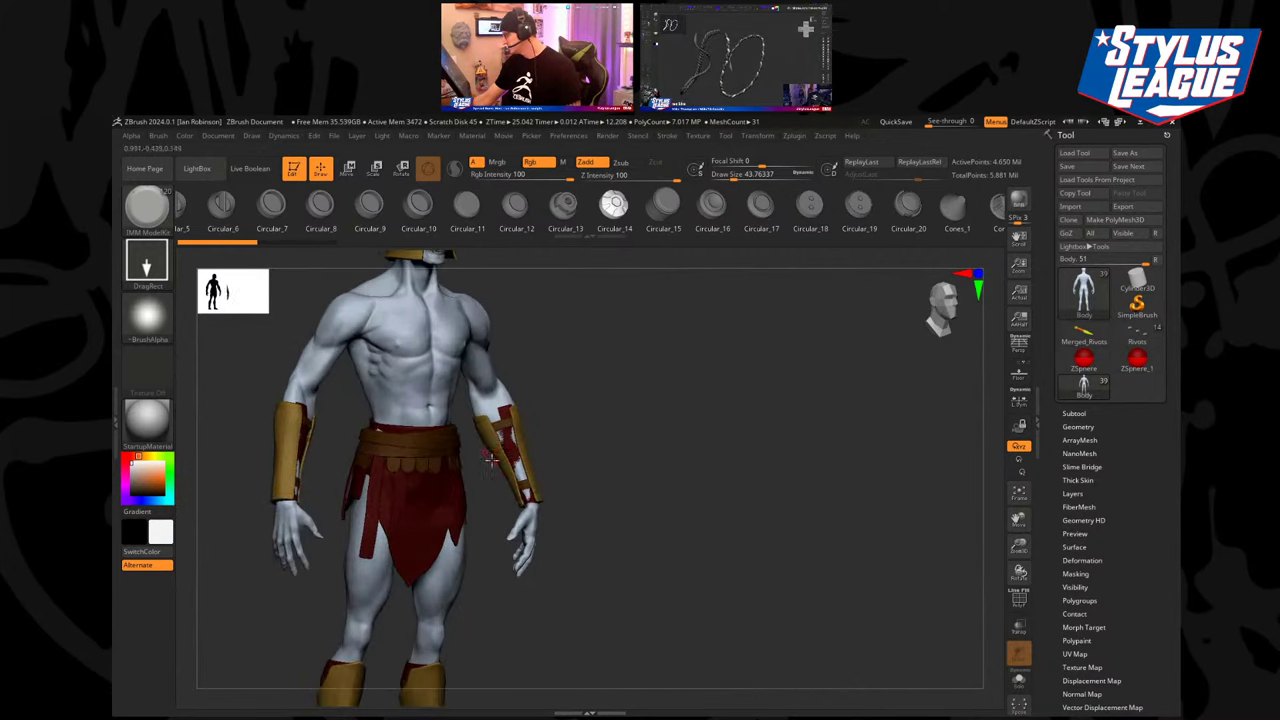
alt+click(508, 449)
key(w)
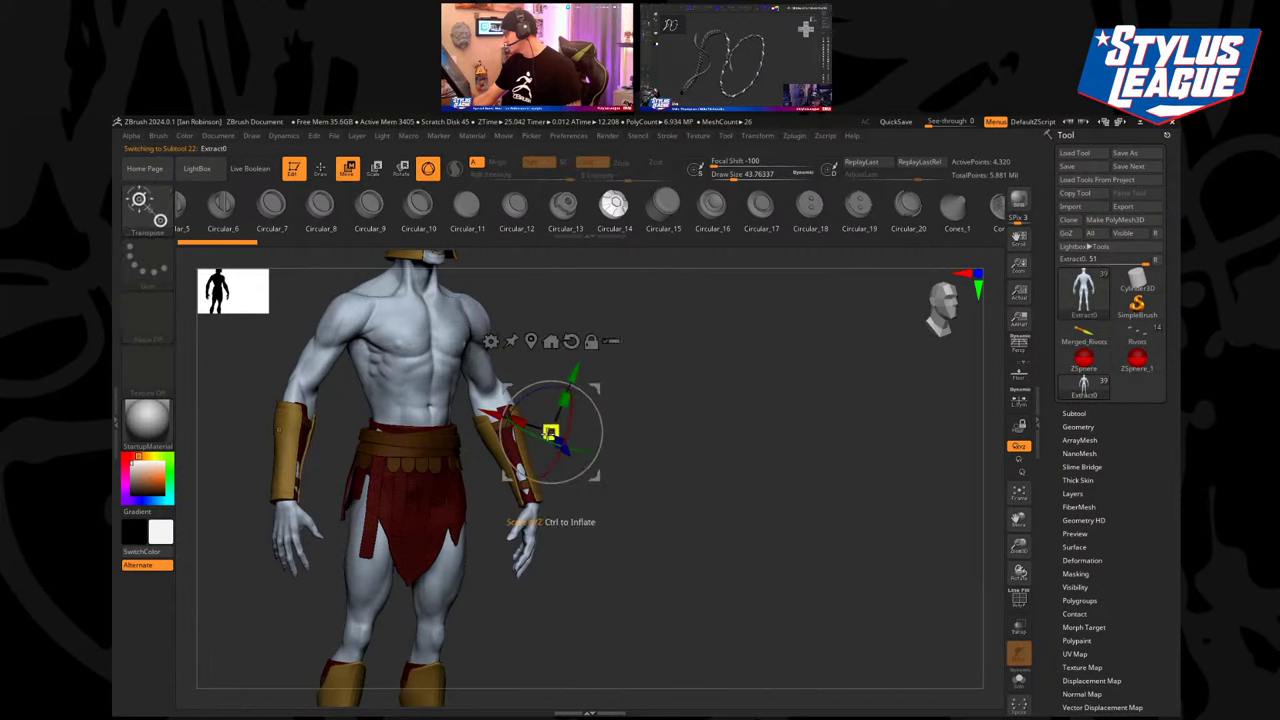
click(514, 455)
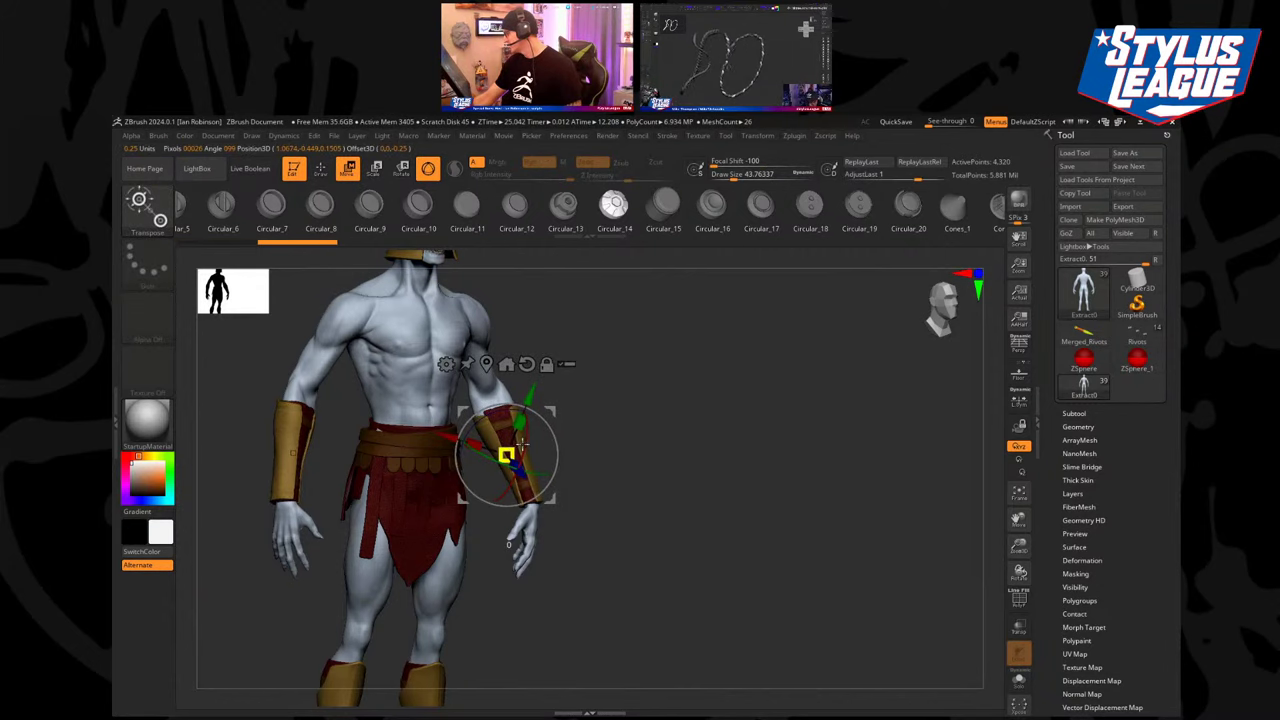
key(q)
shift+drag(594, 409, 578, 430)
Switch to the Move brush with a draw size of about 177.
key(s)
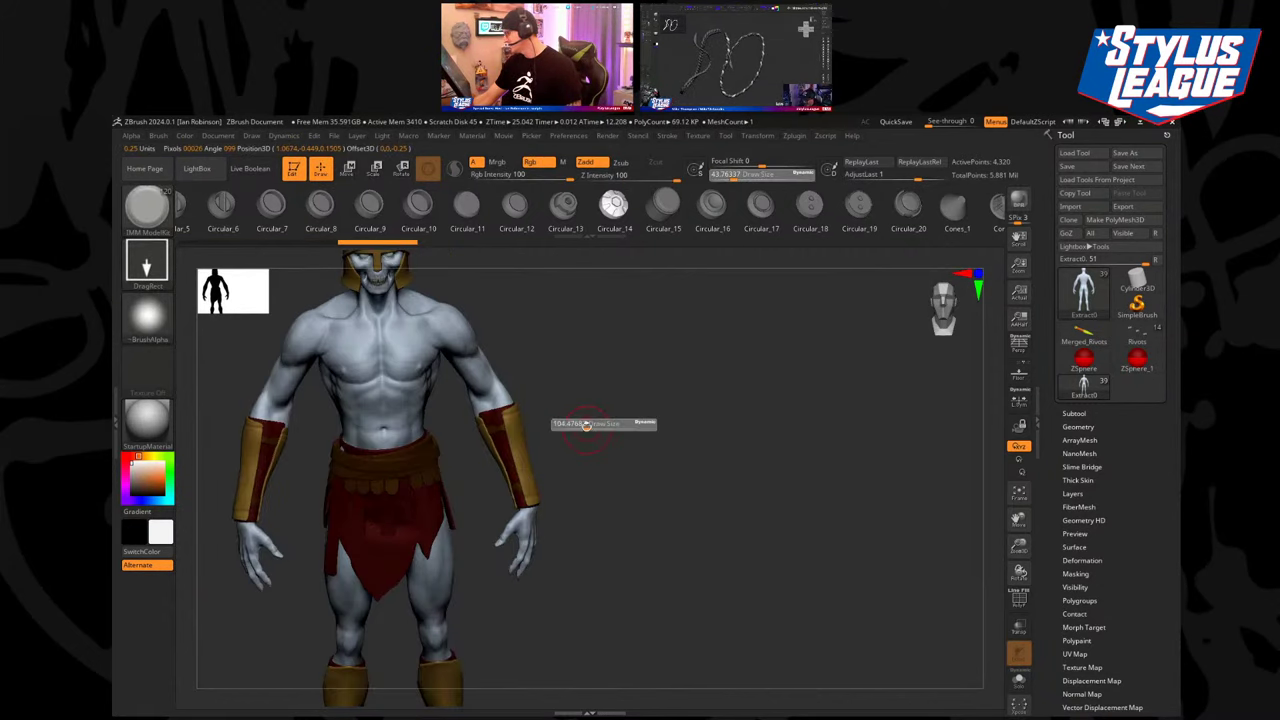
click(585, 428)
key(b)
key(m)
key(v)
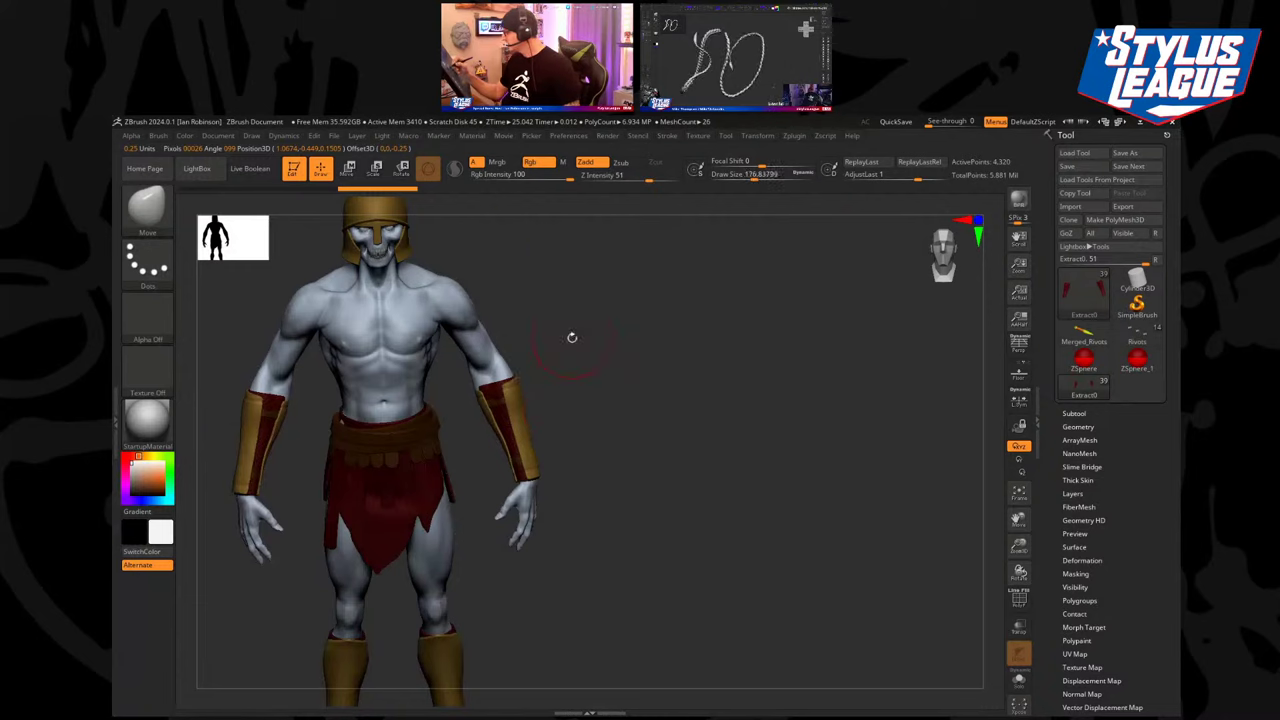
Select the body subtool and push the forearm skin in beneath the wrap and guard with the Move brush.
alt+drag(597, 360, 540, 346)
alt+click(392, 358)
drag(470, 392, 525, 440)
drag(409, 439, 414, 424)
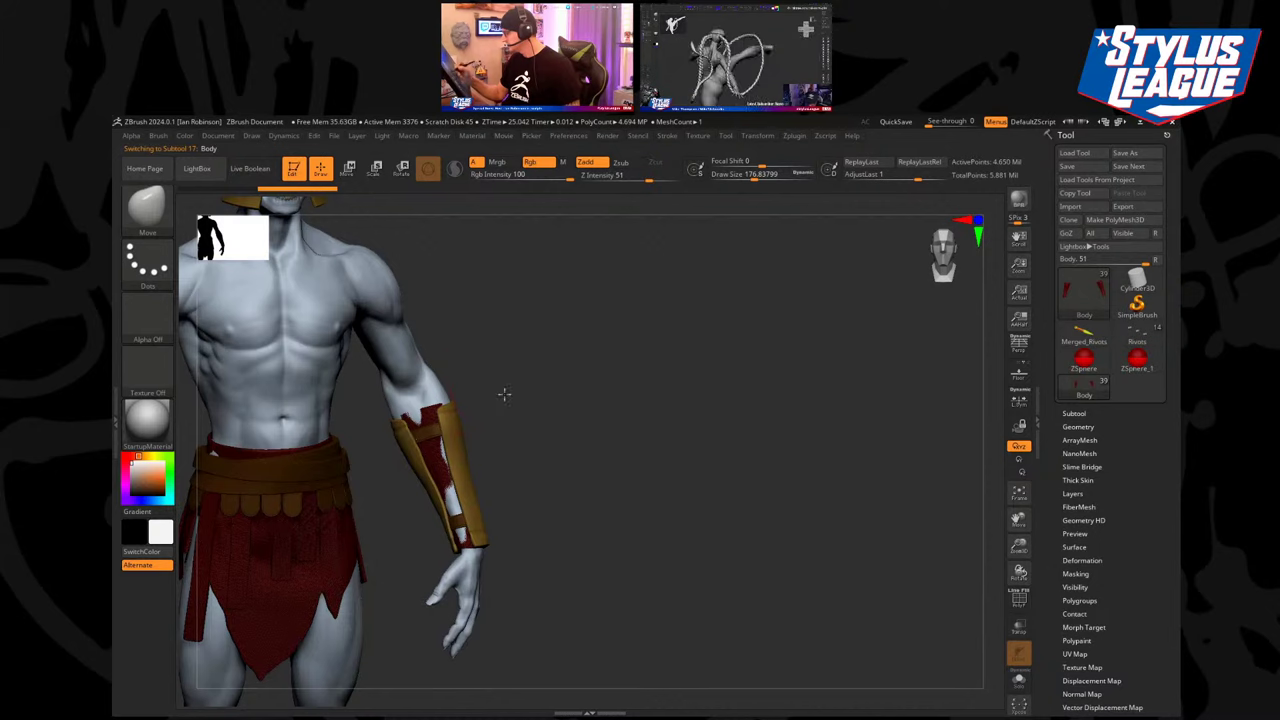
mouse_move(505, 395)
mouse_down()
mouse_move(456, 420)
mouse_move(420, 396)
mouse_up()
mouse_move(552, 396)
mouse_down()
mouse_move(468, 412)
mouse_move(447, 431)
mouse_move(440, 505)
mouse_move(546, 436)
mouse_move(412, 432)
mouse_up()
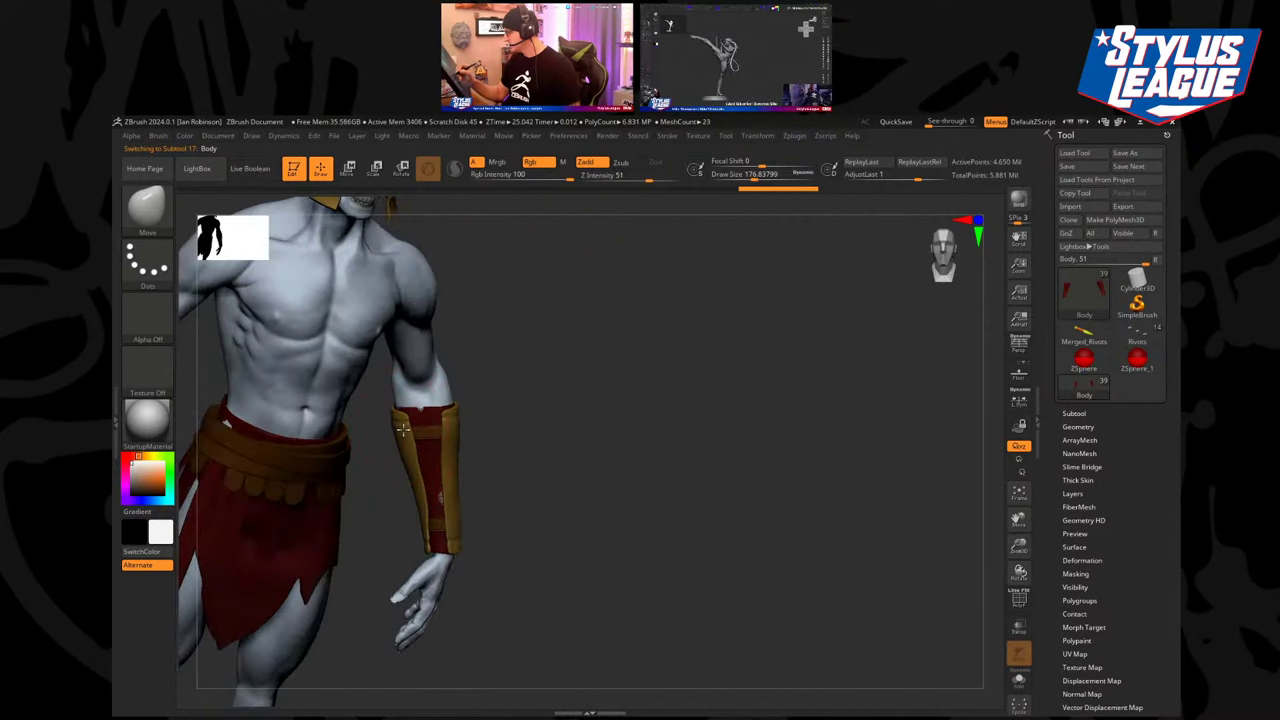
drag(489, 484, 464, 490)
drag(460, 488, 457, 486)
Leave a three-quarter snapshot of the legionnaire as size reference and set up a new, slightly enlarged ZSphere beside it.
mouse_move(535, 424)
mouse_down()
mouse_move(585, 408)
mouse_move(614, 423)
mouse_move(629, 380)
mouse_move(608, 387)
mouse_up()
click(1085, 361)
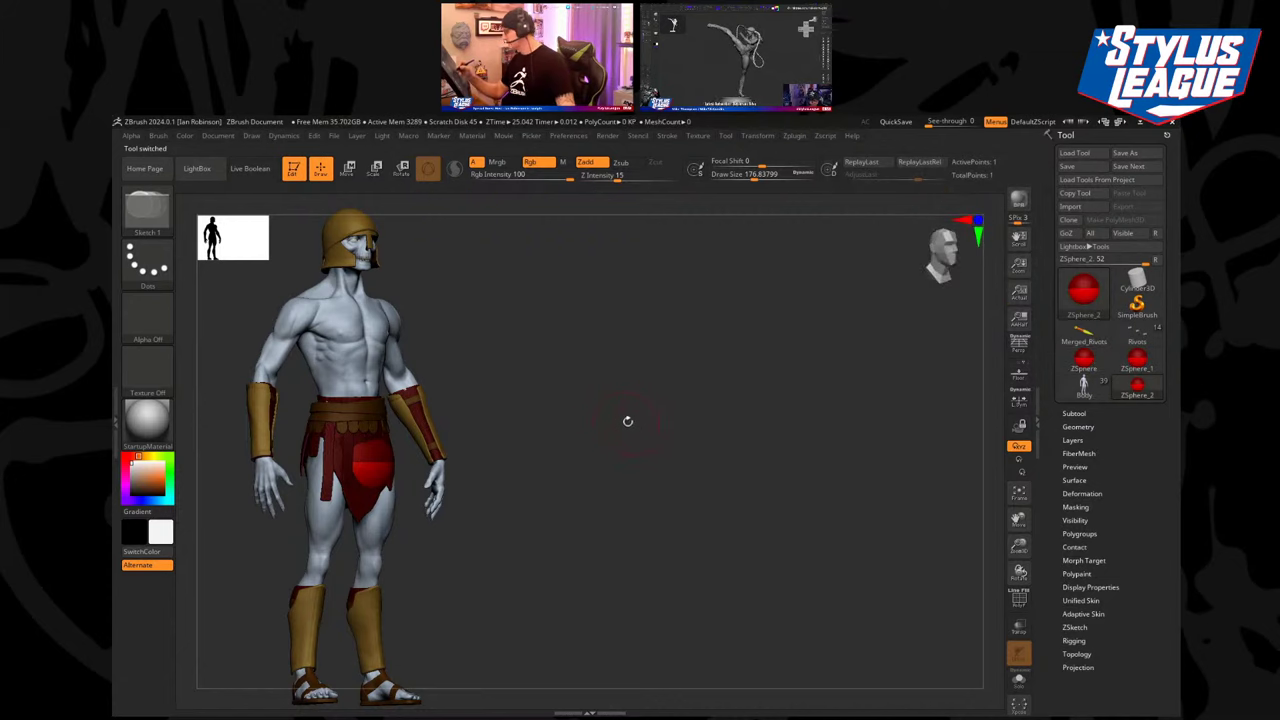
alt+drag(530, 430, 766, 423)
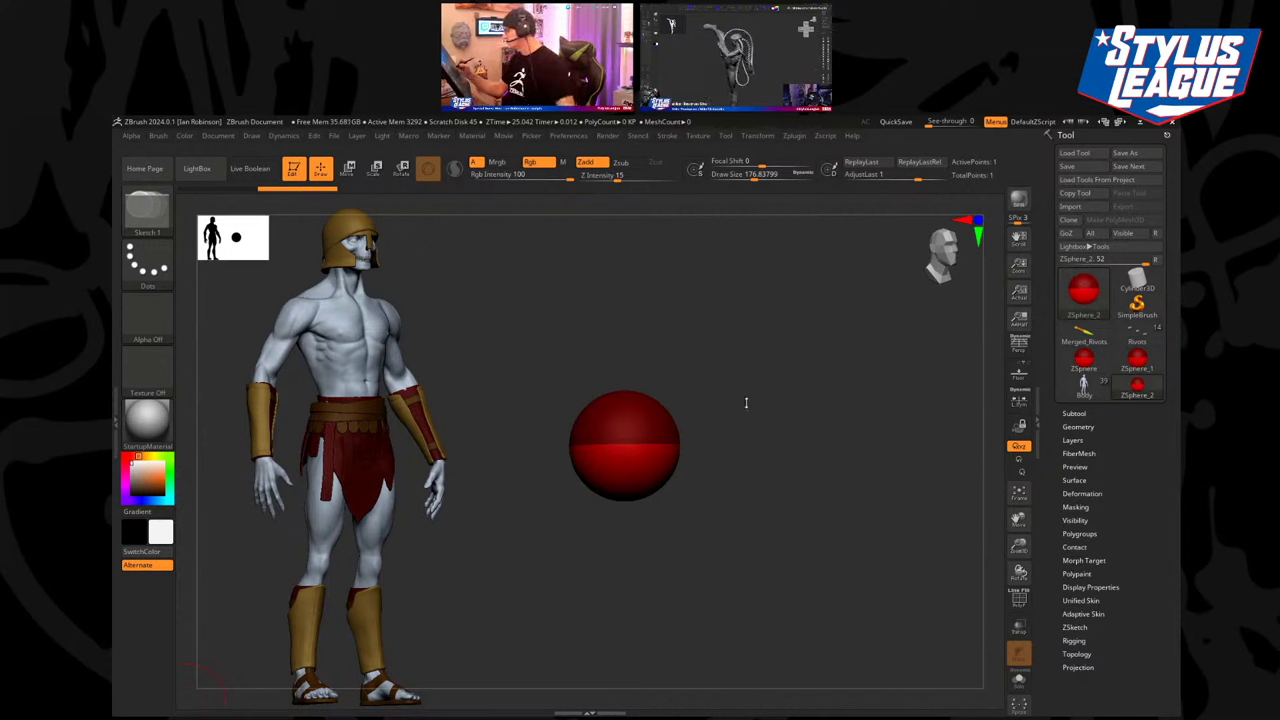
key(w)
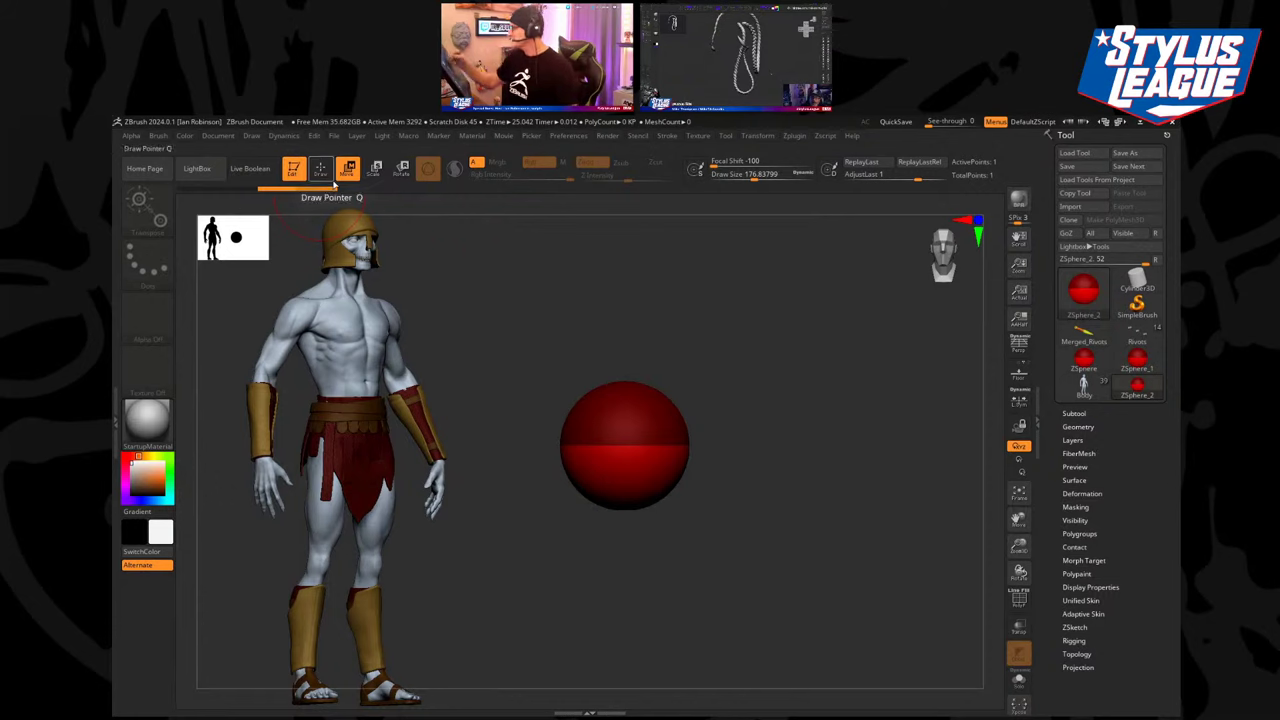
key(e)
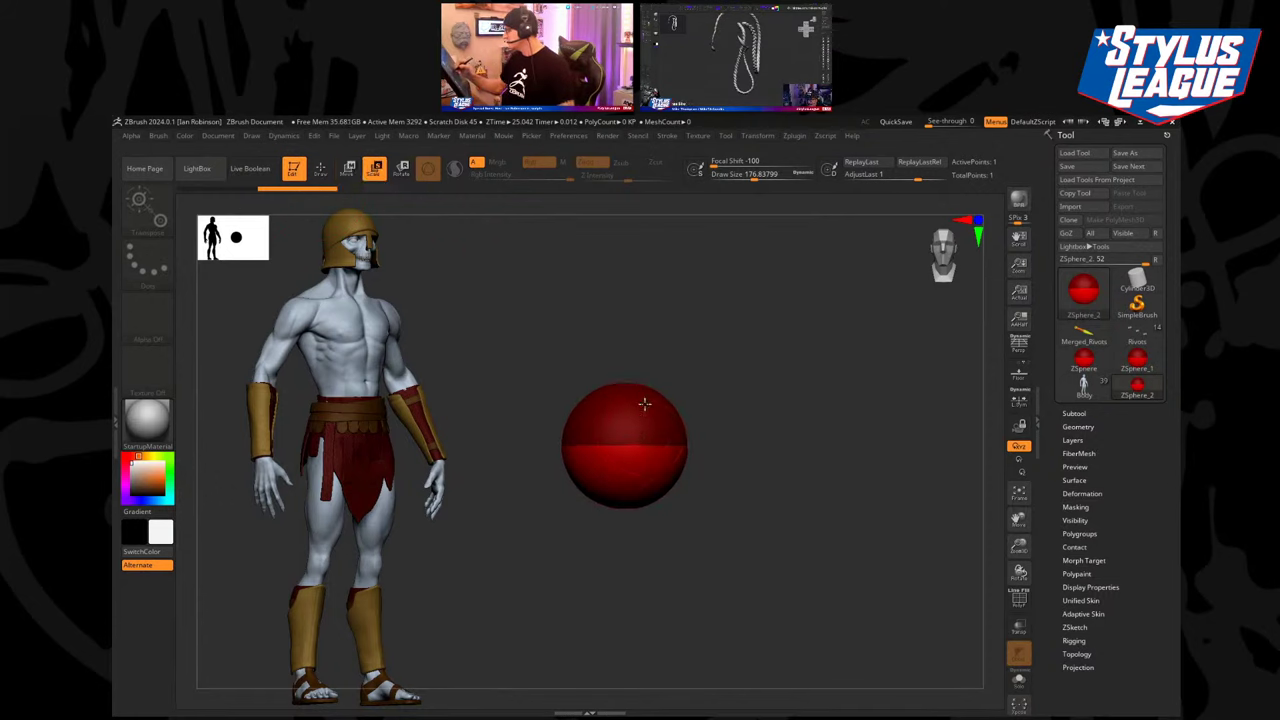
drag(673, 440, 684, 368)
Add a same-size child ZSphere on top of the root sphere and move it upward.
shift+drag(713, 327, 714, 414)
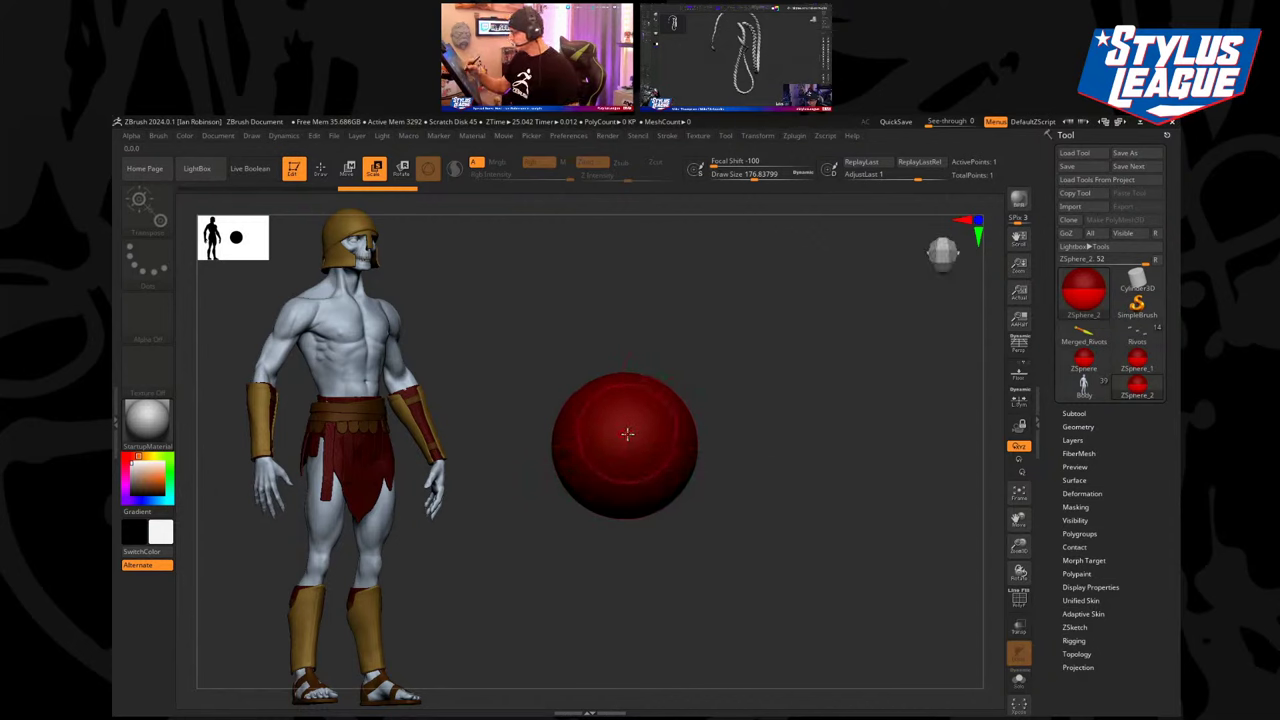
key(w)
key(q)
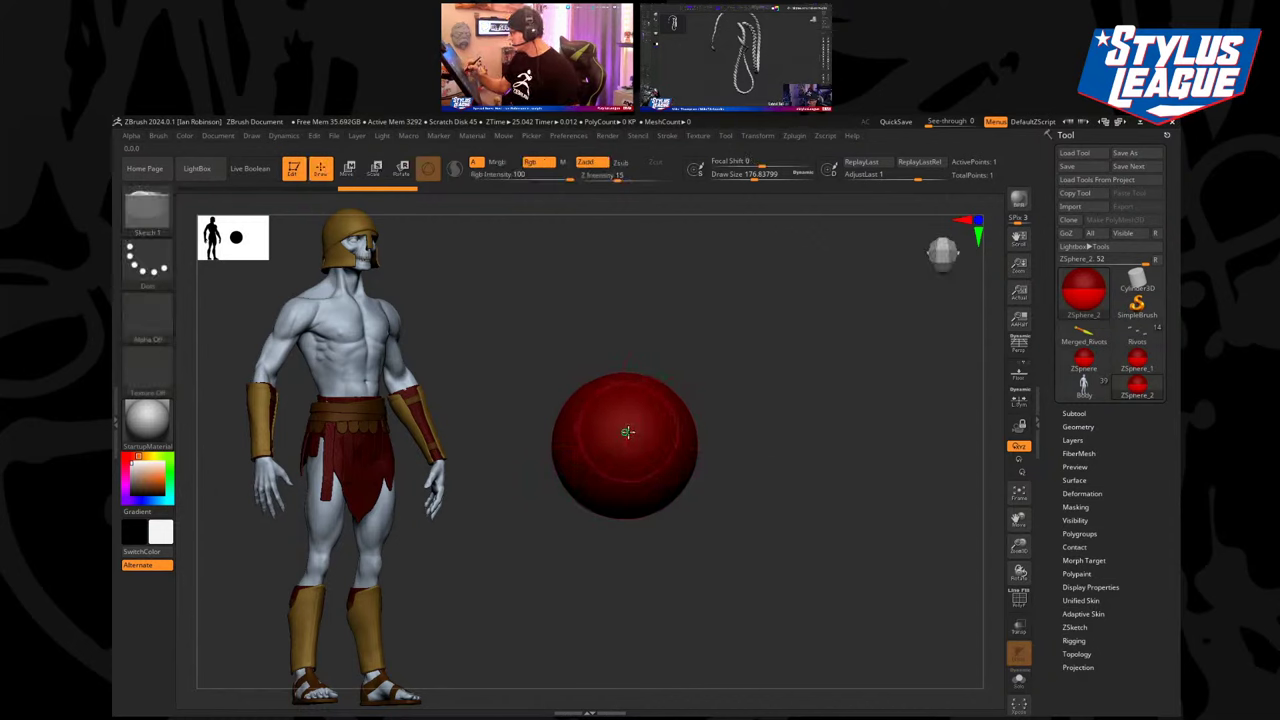
shift+click(627, 430)
key(w)
drag(627, 439, 630, 380)
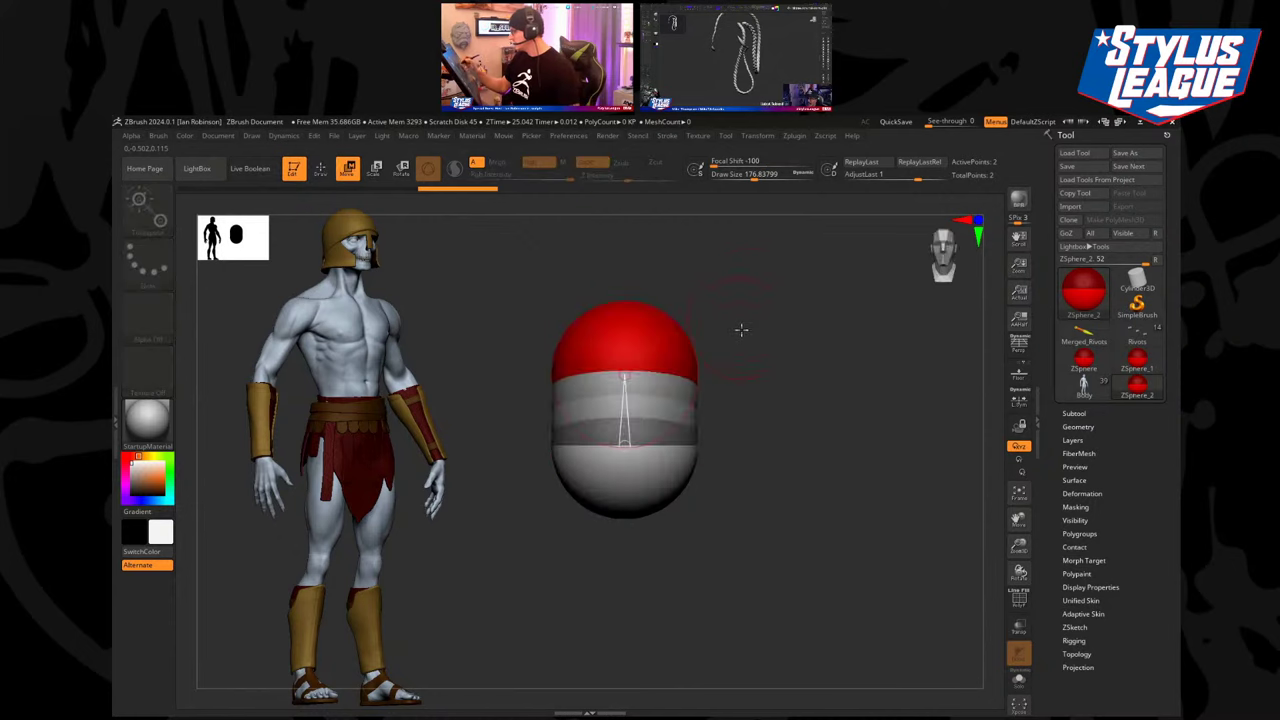
Raise the upper ZSphere further and scale it down so the chain forms a long, upward-tapering torso.
shift+drag(751, 309, 765, 359)
drag(636, 409, 671, 294)
key(e)
key(a)
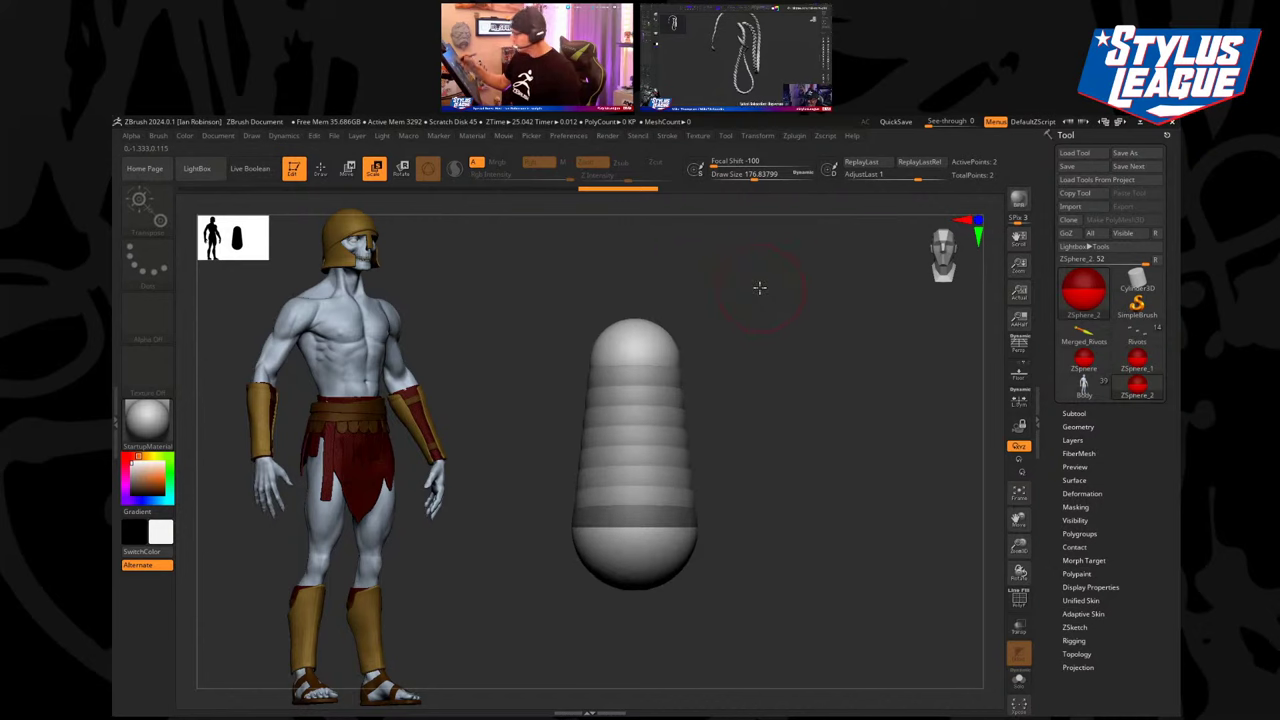
alt+drag(711, 306, 700, 283)
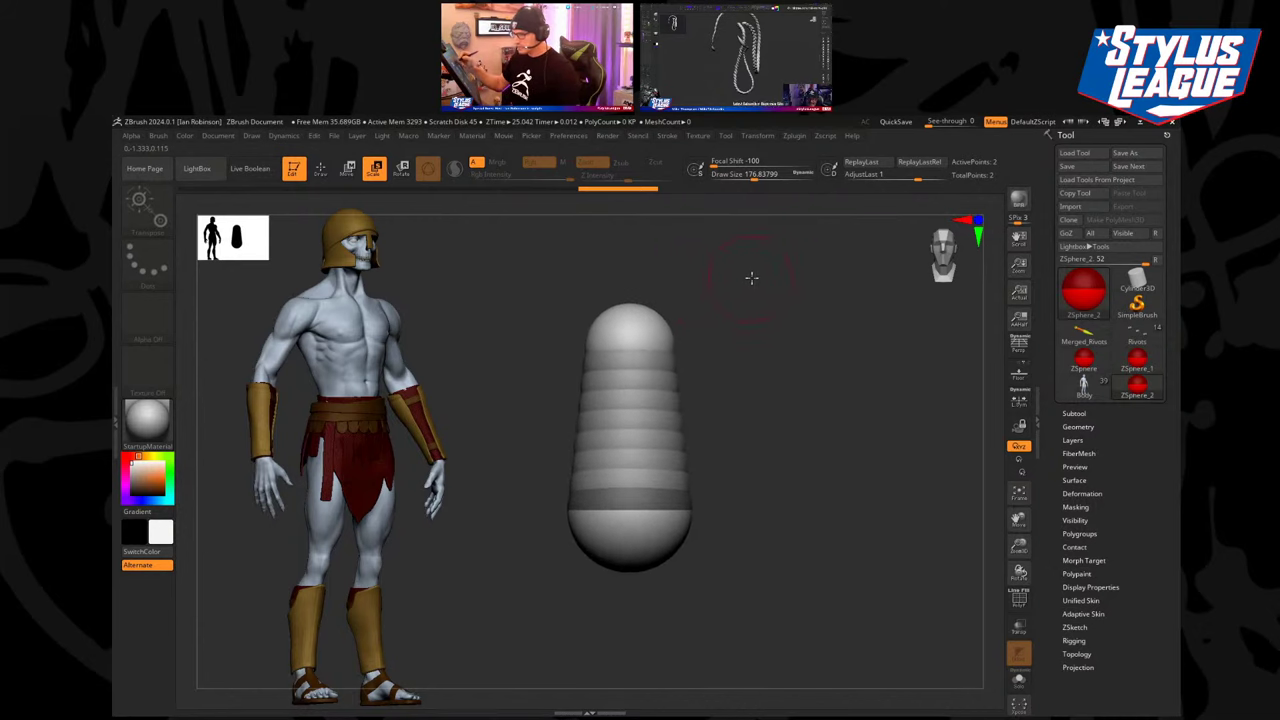
click(653, 322)
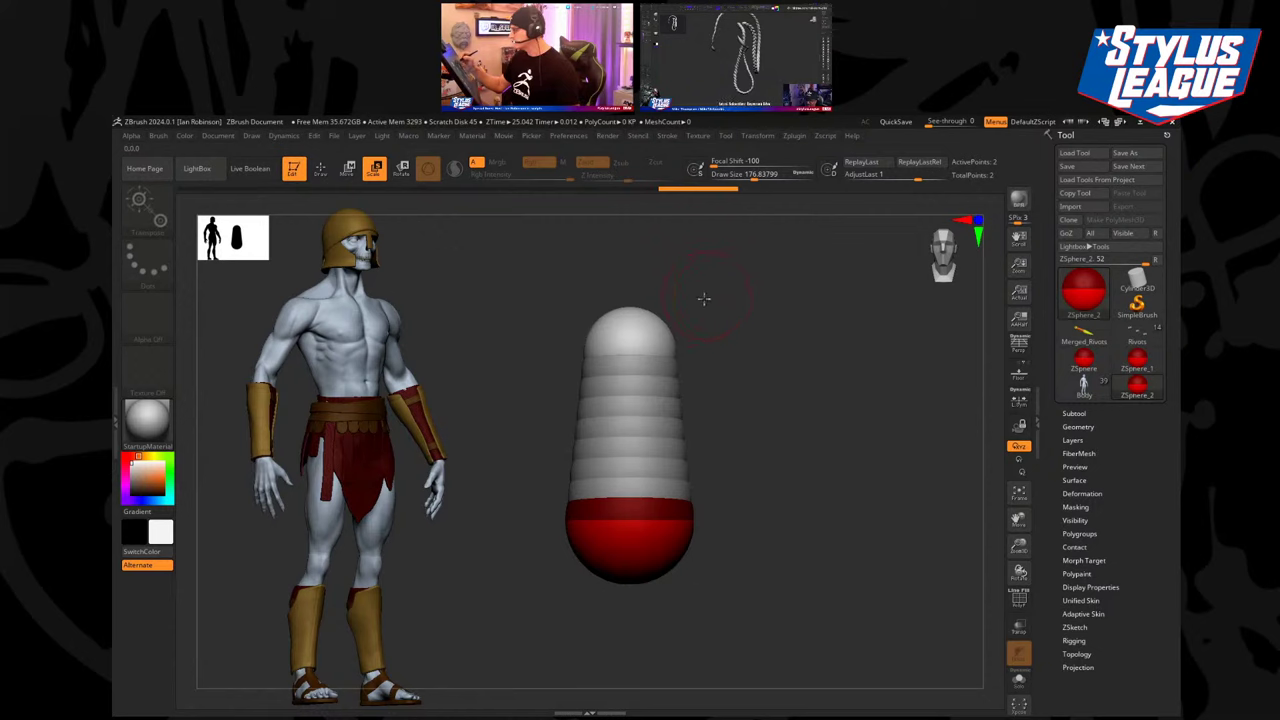
mouse_move(704, 299)
alt+mouse_down()
mouse_move(703, 288)
mouse_move(688, 301)
mouse_move(714, 323)
mouse_move(683, 322)
alt+mouse_up()
click(643, 342)
click(623, 523)
alt+drag(723, 449, 742, 385)
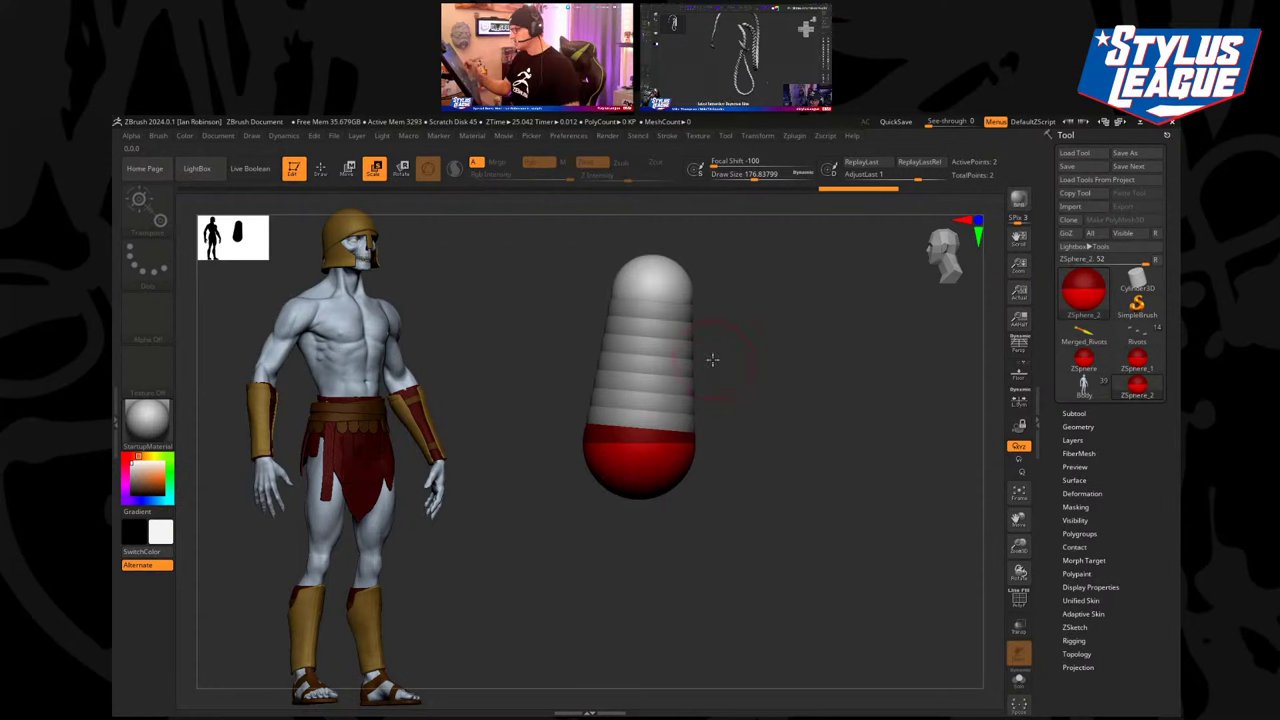
Add a mirrored pair of smaller ZSpheres to the wide bottom sphere and pull them outward as side branches.
click(331, 171)
drag(641, 464, 647, 472)
shift+drag(772, 442, 823, 434)
key(w)
mouse_move(697, 463)
mouse_down()
mouse_move(726, 472)
mouse_move(704, 574)
mouse_up()
key(e)
mouse_move(800, 420)
mouse_down()
mouse_move(779, 436)
mouse_move(834, 383)
mouse_move(832, 352)
mouse_up()
key(w)
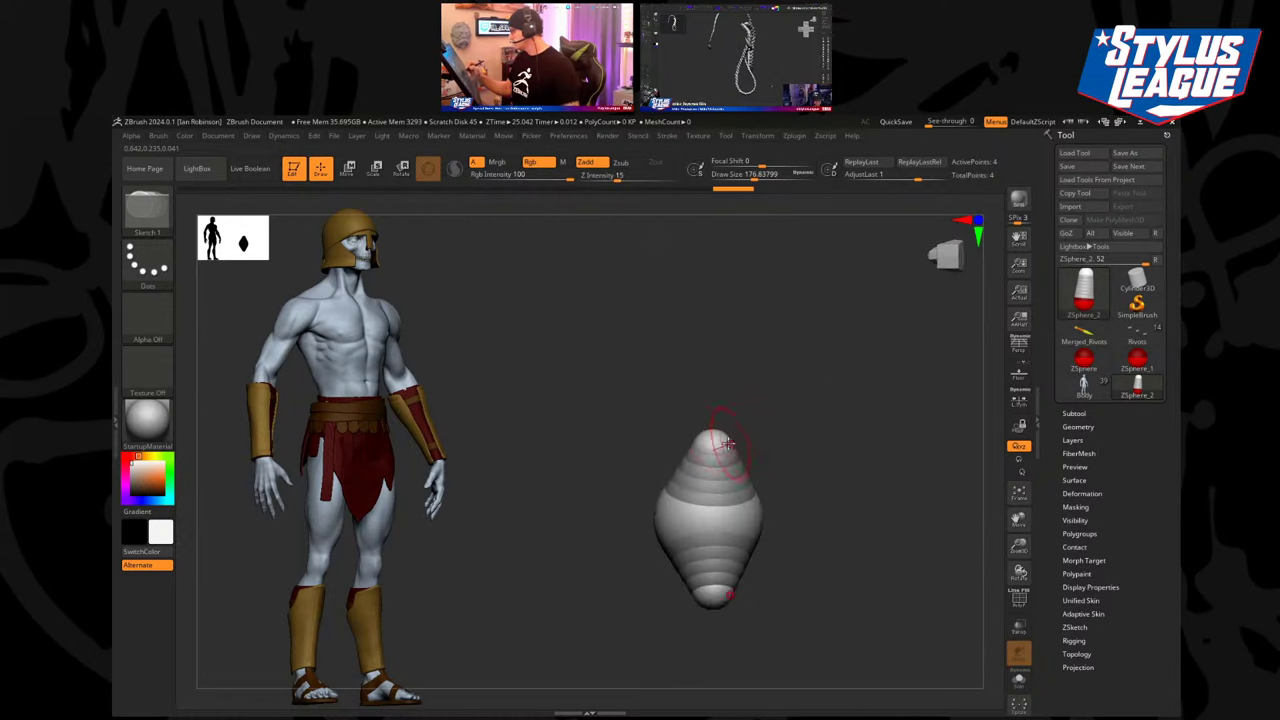
Add another mirrored pair of ZSpheres at the ends of the side branches and adjust their size.
key(q)
mouse_move(716, 447)
mouse_down()
mouse_move(732, 458)
mouse_move(849, 417)
mouse_up()
key(e)
drag(745, 438, 785, 427)
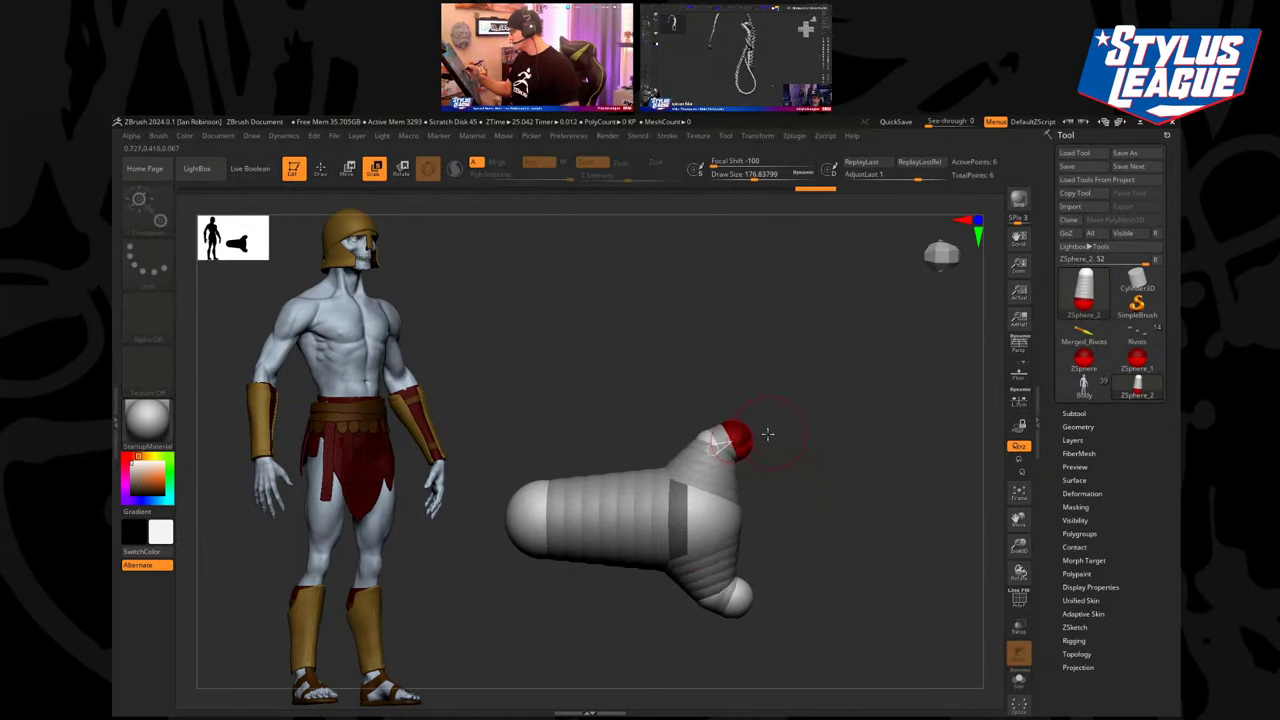
Spread the mirrored end ZSpheres outward from the hips and pull them straight down to form long legs.
key(w)
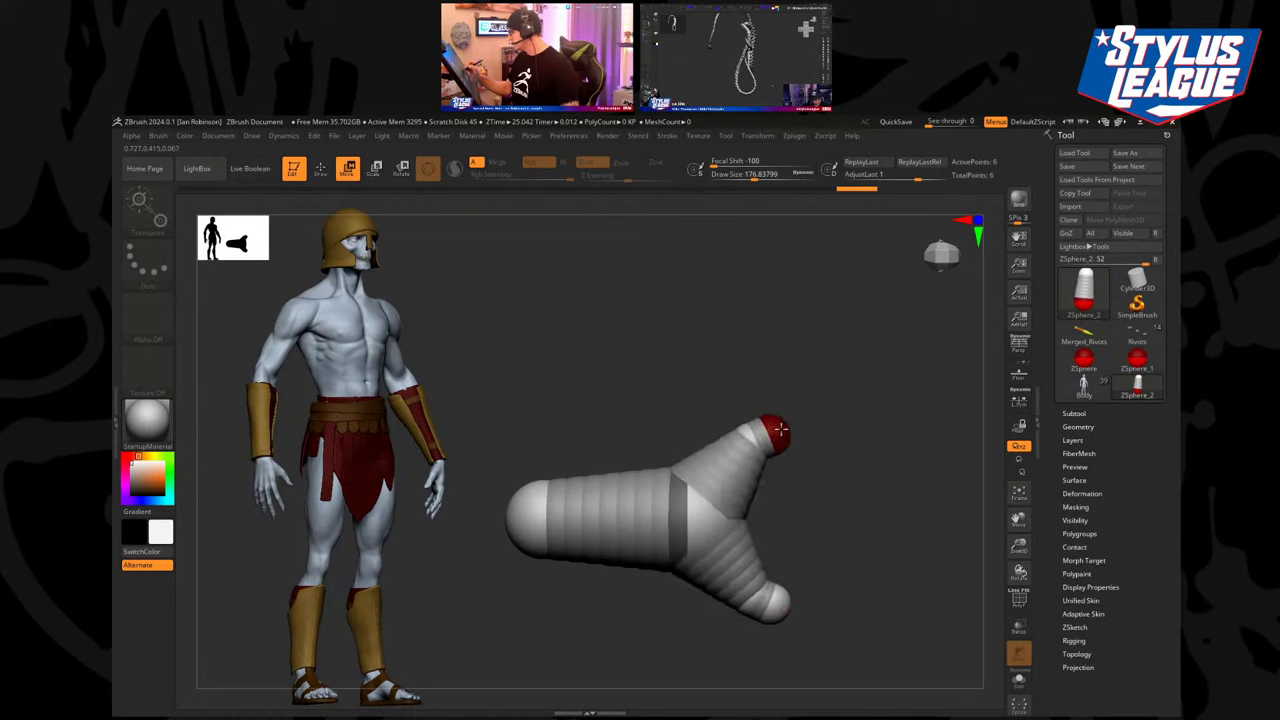
key(s)
drag(741, 439, 772, 411)
key(s)
mouse_move(757, 423)
mouse_down()
mouse_move(803, 405)
mouse_move(716, 414)
mouse_move(789, 409)
mouse_move(826, 357)
mouse_move(883, 397)
mouse_move(817, 449)
mouse_move(659, 466)
mouse_move(641, 608)
mouse_up()
key(s)
alt+drag(757, 556, 785, 420)
mouse_move(673, 479)
mouse_down()
mouse_move(676, 503)
mouse_move(668, 487)
mouse_move(680, 476)
mouse_up()
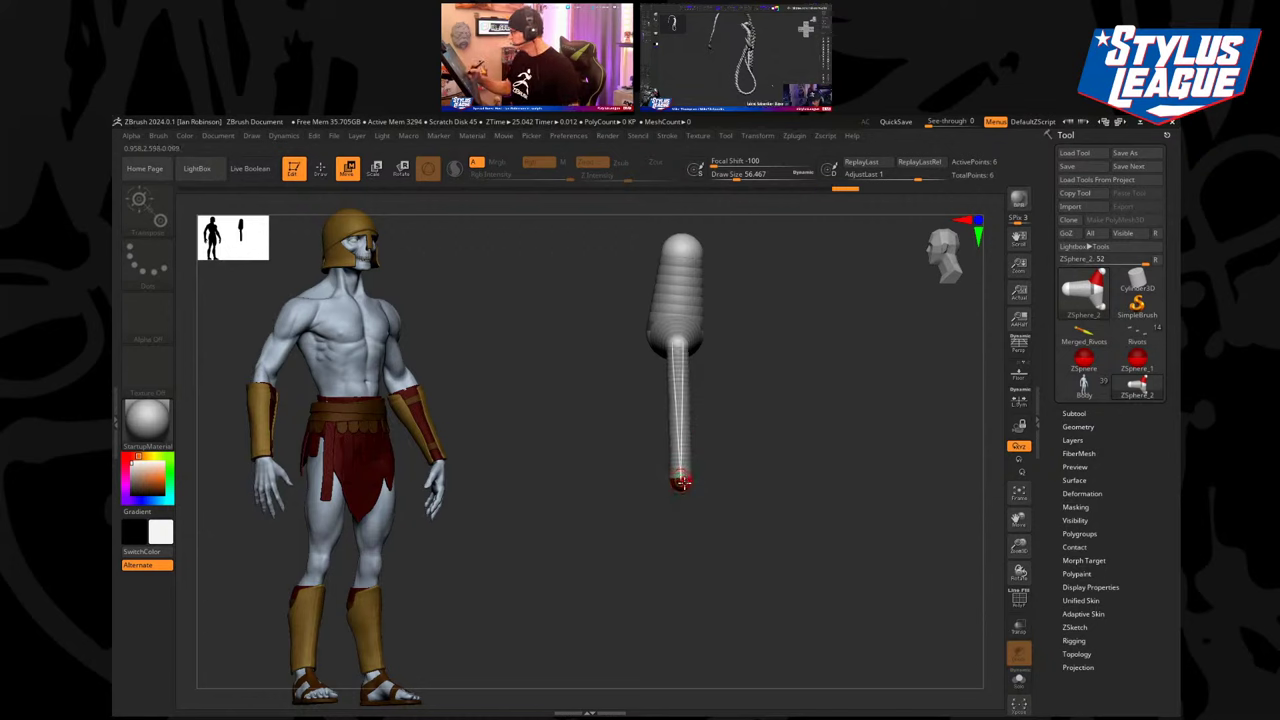
alt+drag(738, 396, 739, 426)
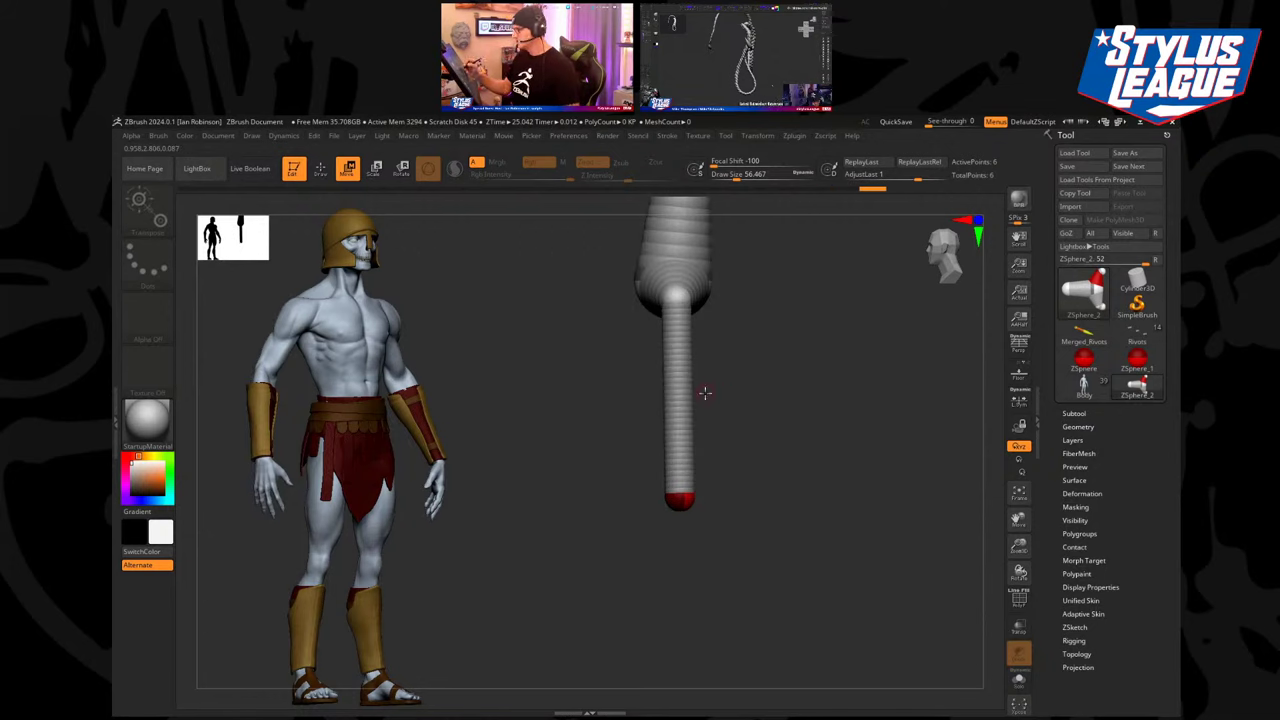
Insert a mirrored pair of knee ZSpheres midway down the legs and move them sideways in profile to bend the legs.
key(q)
click(680, 388)
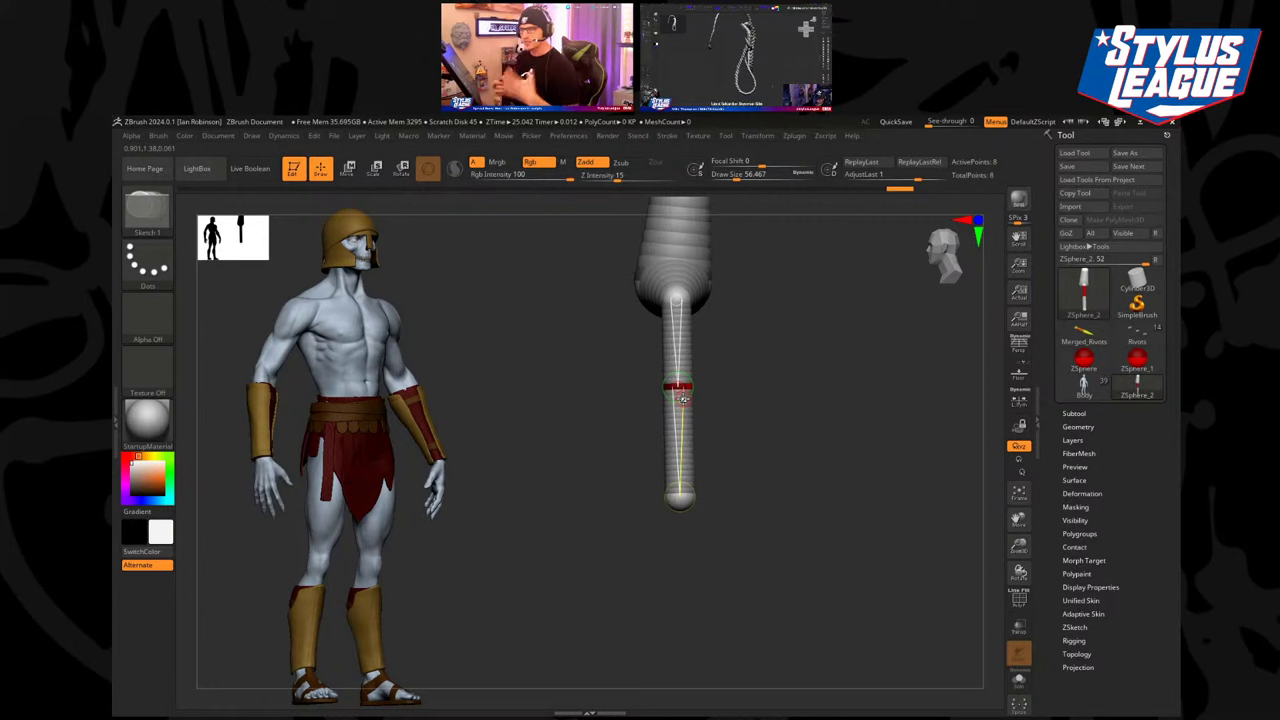
mouse_move(728, 357)
alt+mouse_down()
mouse_move(707, 410)
mouse_move(668, 449)
alt+mouse_up()
key(w)
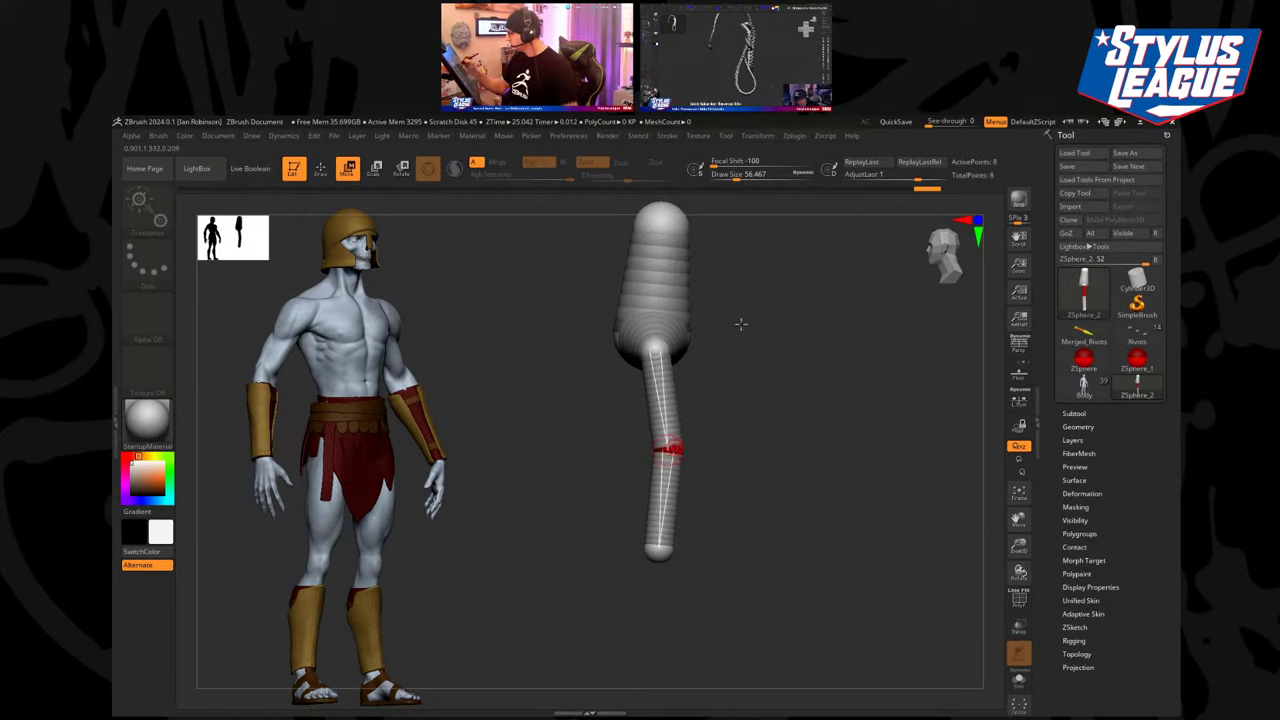
drag(672, 298, 679, 368)
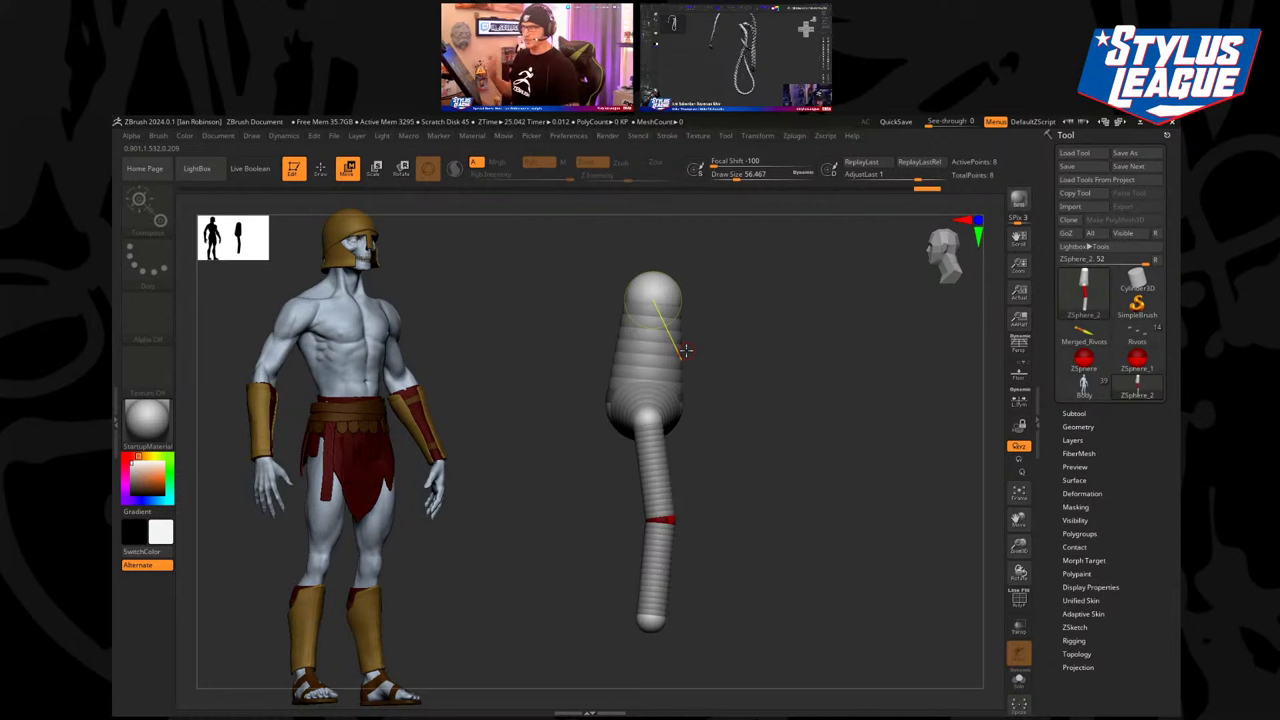
From the front view, reposition the knee ZSpheres and bring the ankle ZSpheres slightly inward.
shift+drag(690, 351, 770, 361)
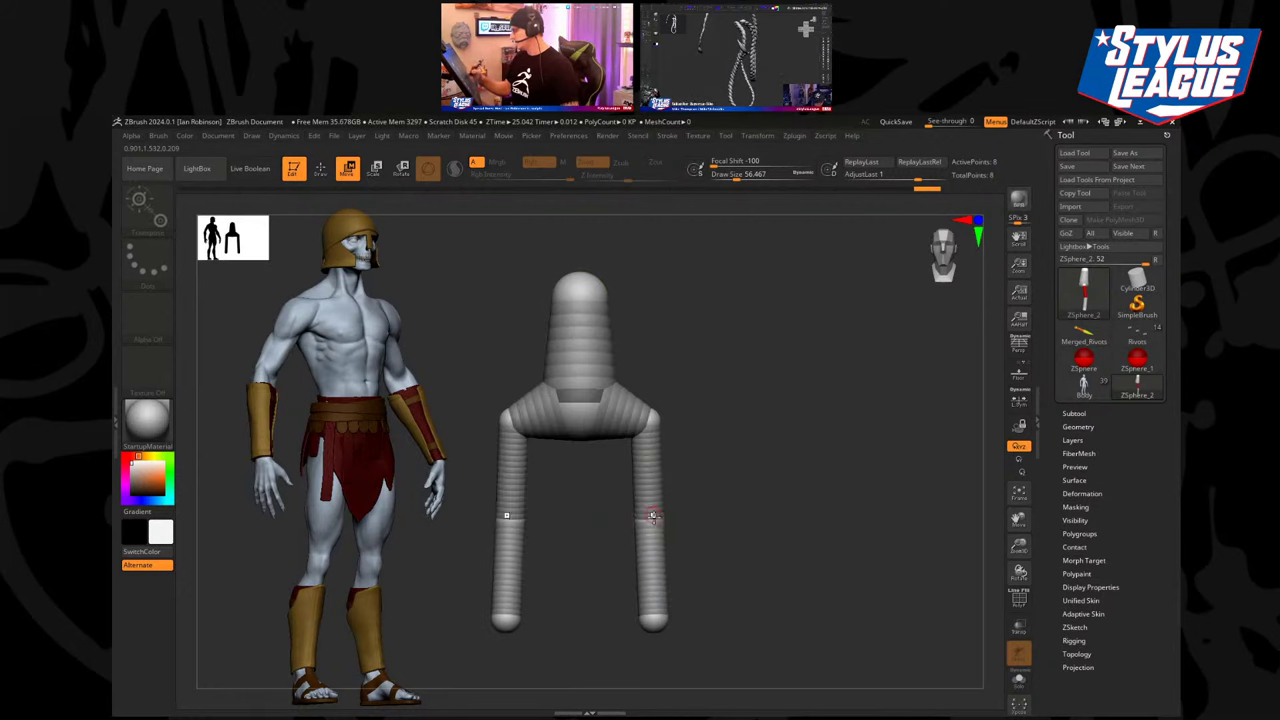
drag(652, 515, 658, 513)
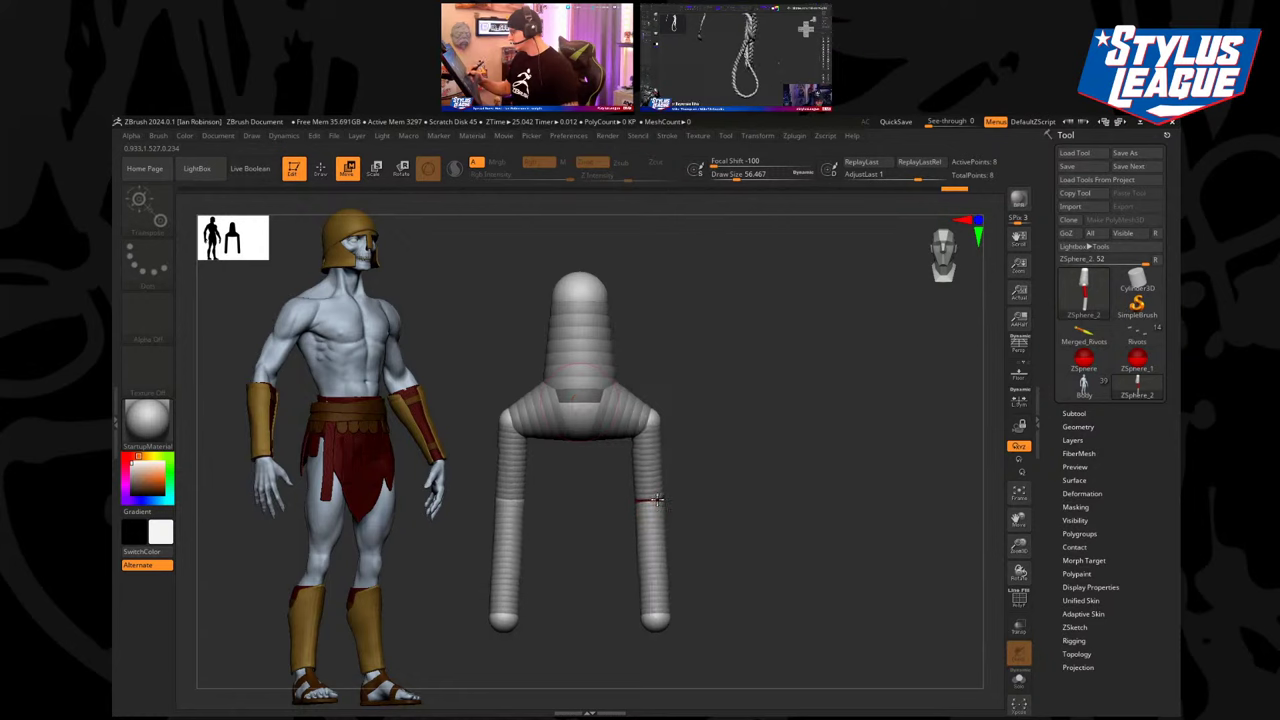
mouse_move(656, 619)
mouse_down()
mouse_move(660, 578)
mouse_move(646, 624)
mouse_up()
drag(654, 499, 650, 516)
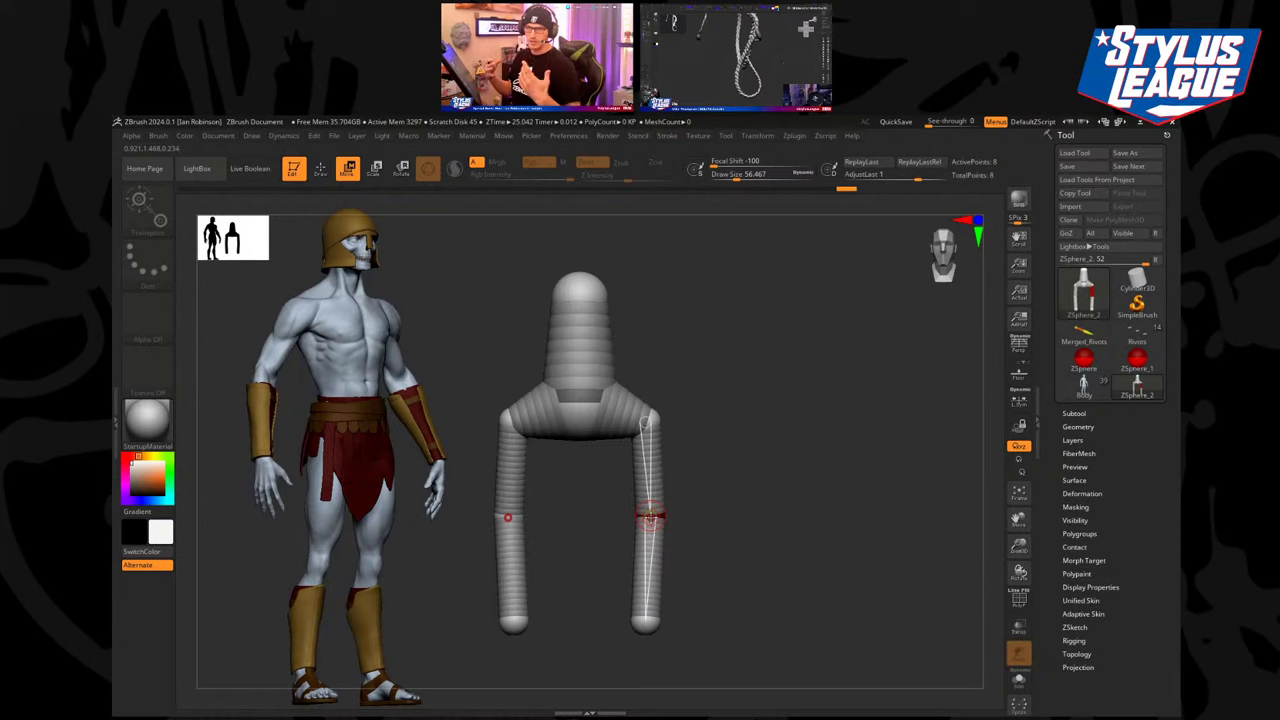
Add a mirrored pair of shoulder ZSpheres to the top torso sphere and pull them outward.
drag(695, 405, 694, 295)
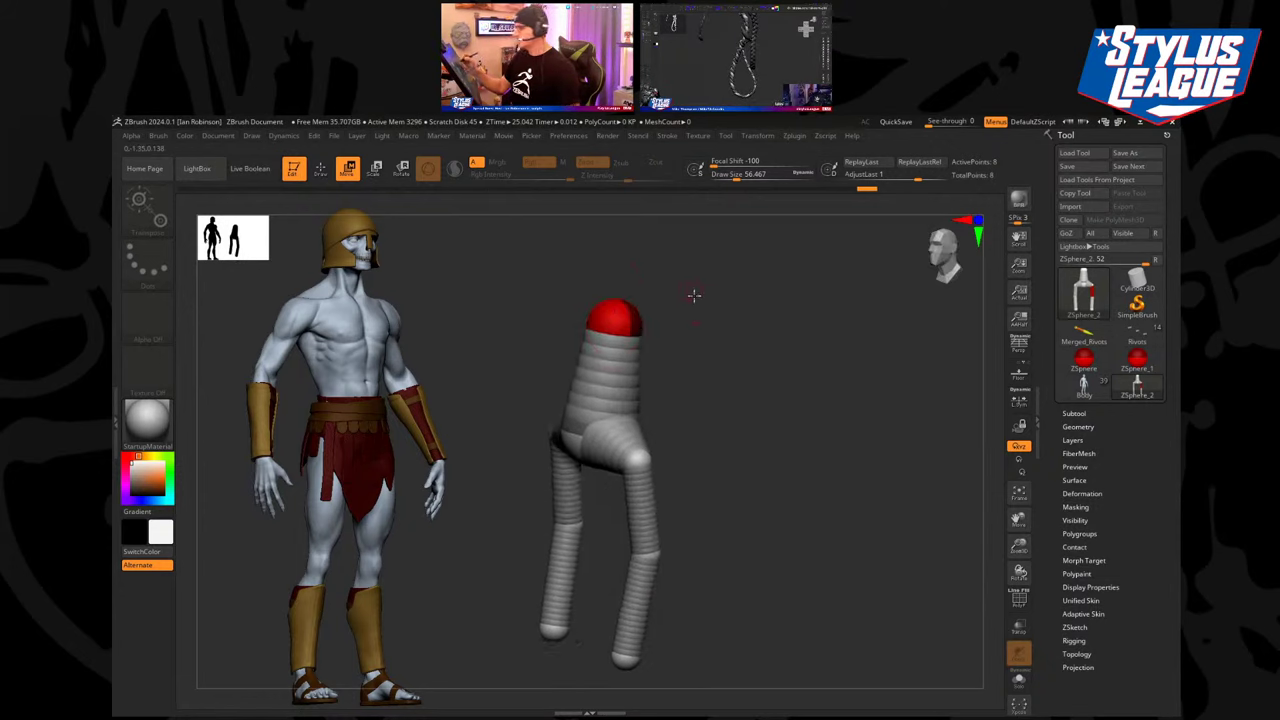
key(q)
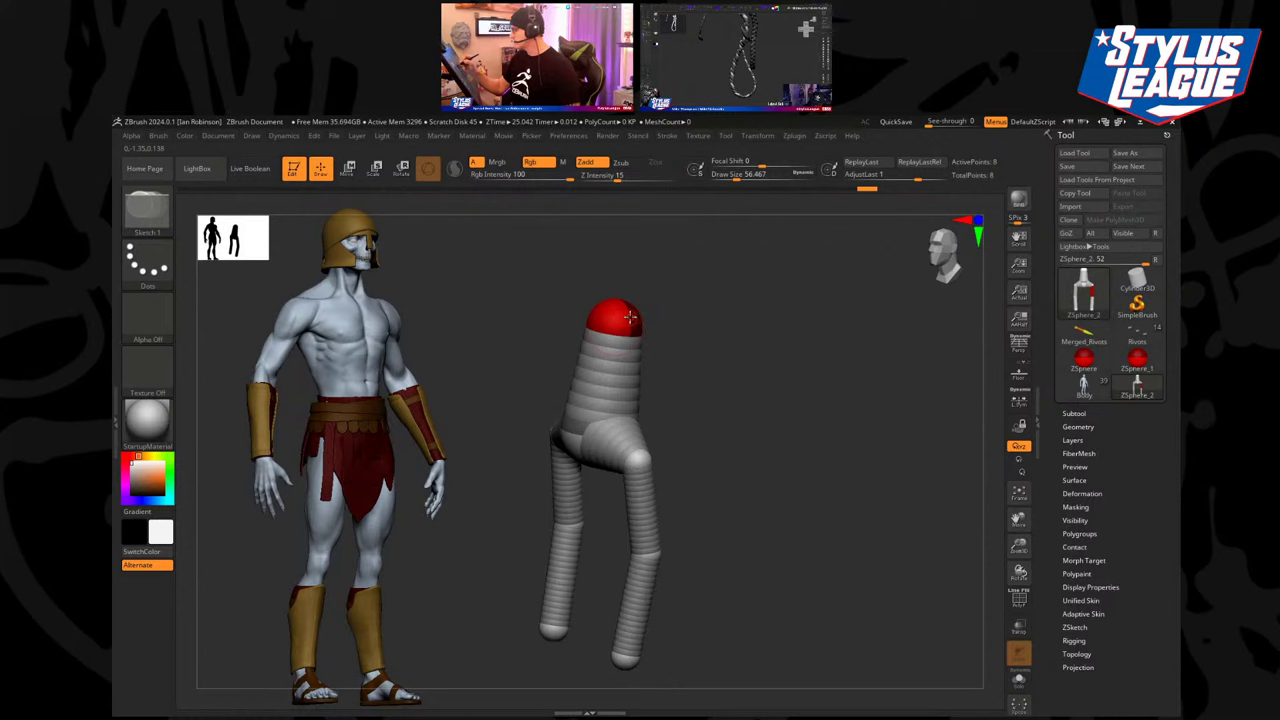
mouse_move(660, 325)
mouse_down()
mouse_move(711, 331)
mouse_move(709, 306)
mouse_move(752, 351)
mouse_up()
key(w)
drag(704, 317, 675, 309)
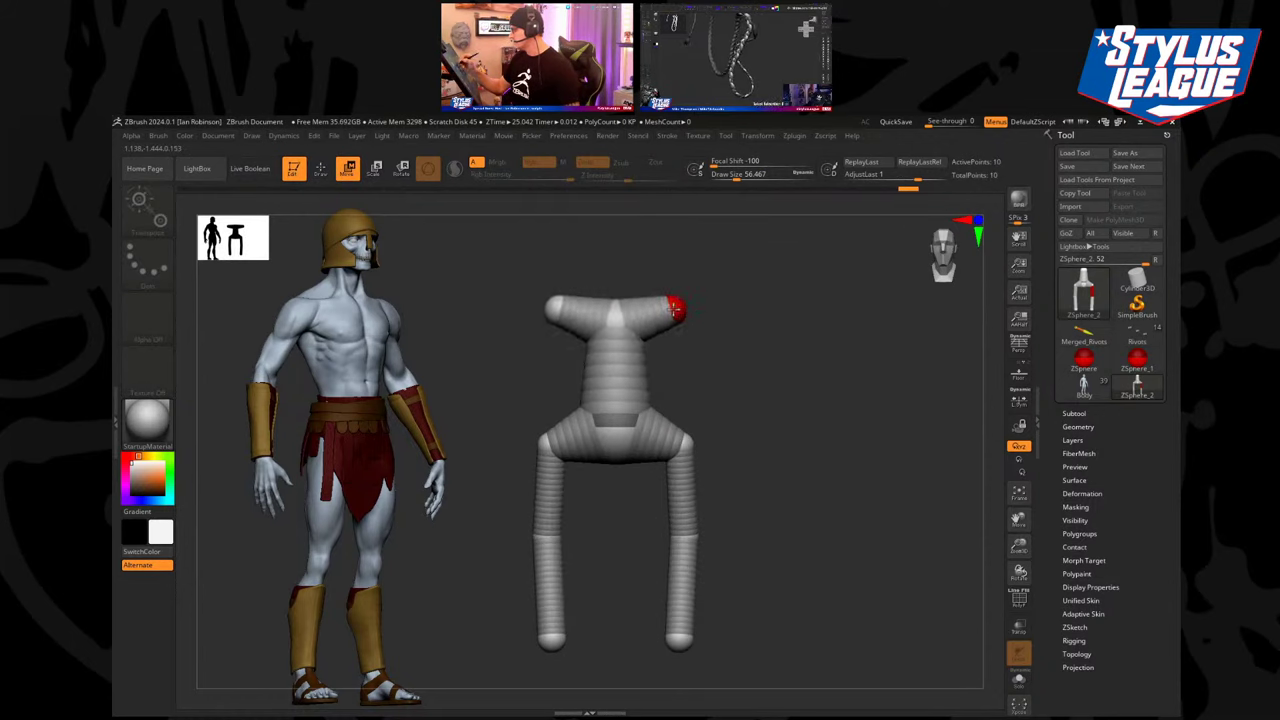
Raise the central chest ZSphere between the shoulders and adjust the shoulder placement in profile.
click(617, 297)
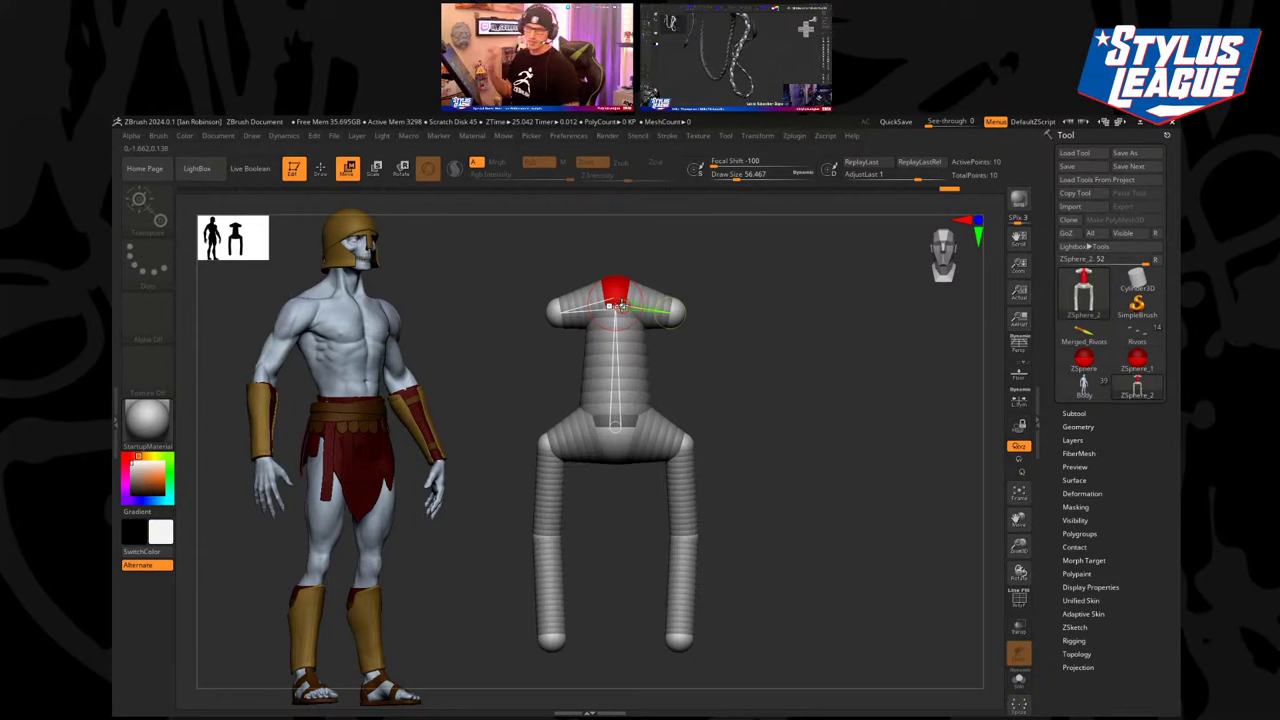
drag(742, 332, 671, 309)
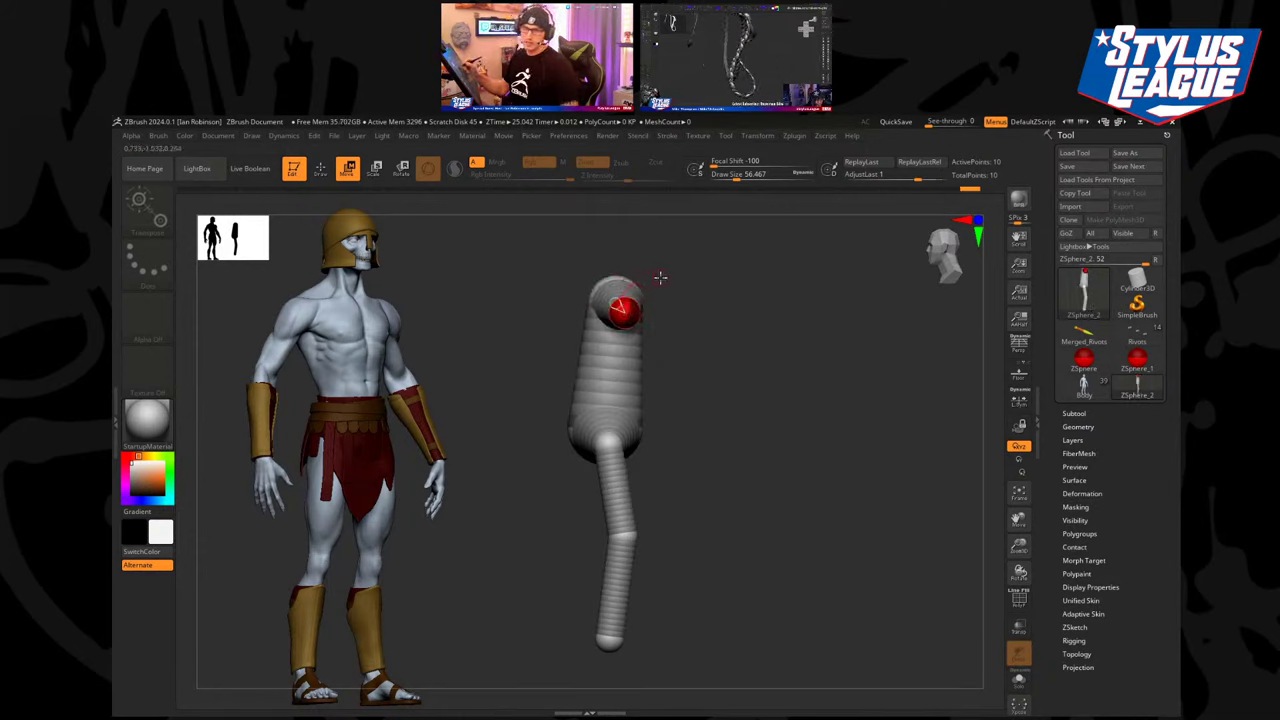
drag(714, 357, 778, 401)
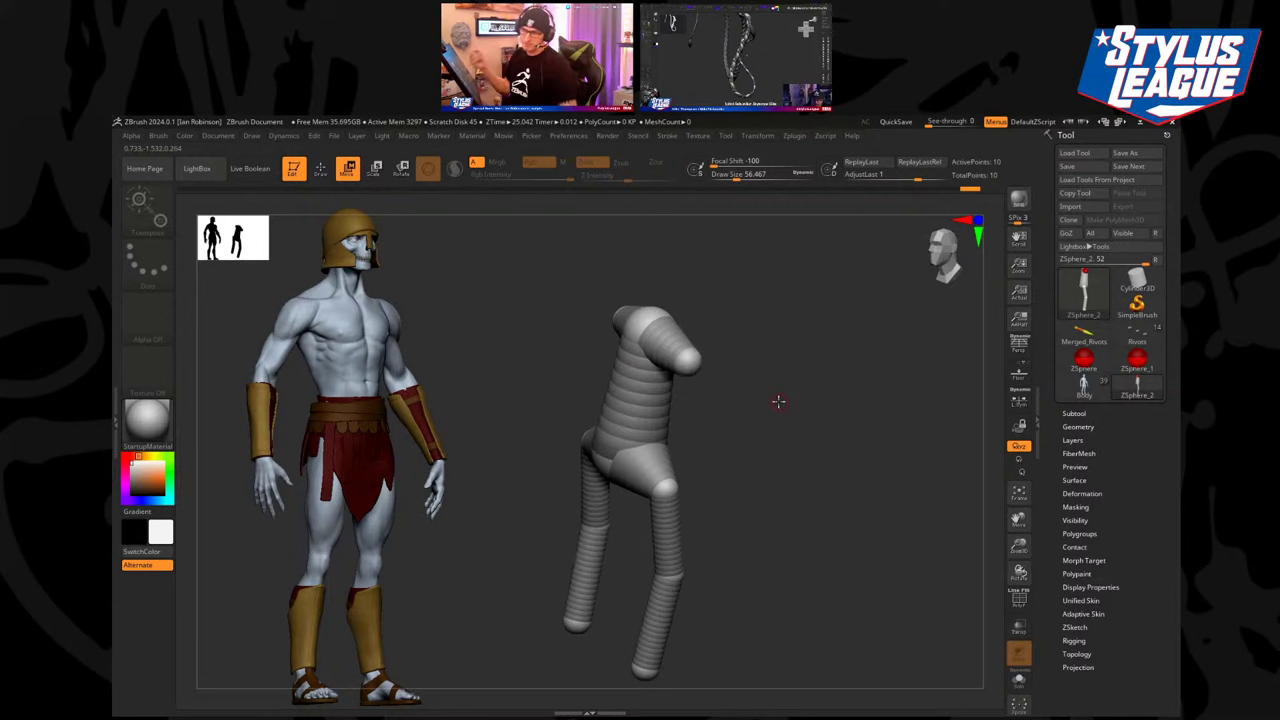
drag(769, 357, 772, 313)
drag(635, 312, 635, 318)
Narrow the stance by moving the hip, knee and ankle ZSpheres inward in the front view.
alt+drag(707, 368, 703, 312)
drag(698, 508, 695, 506)
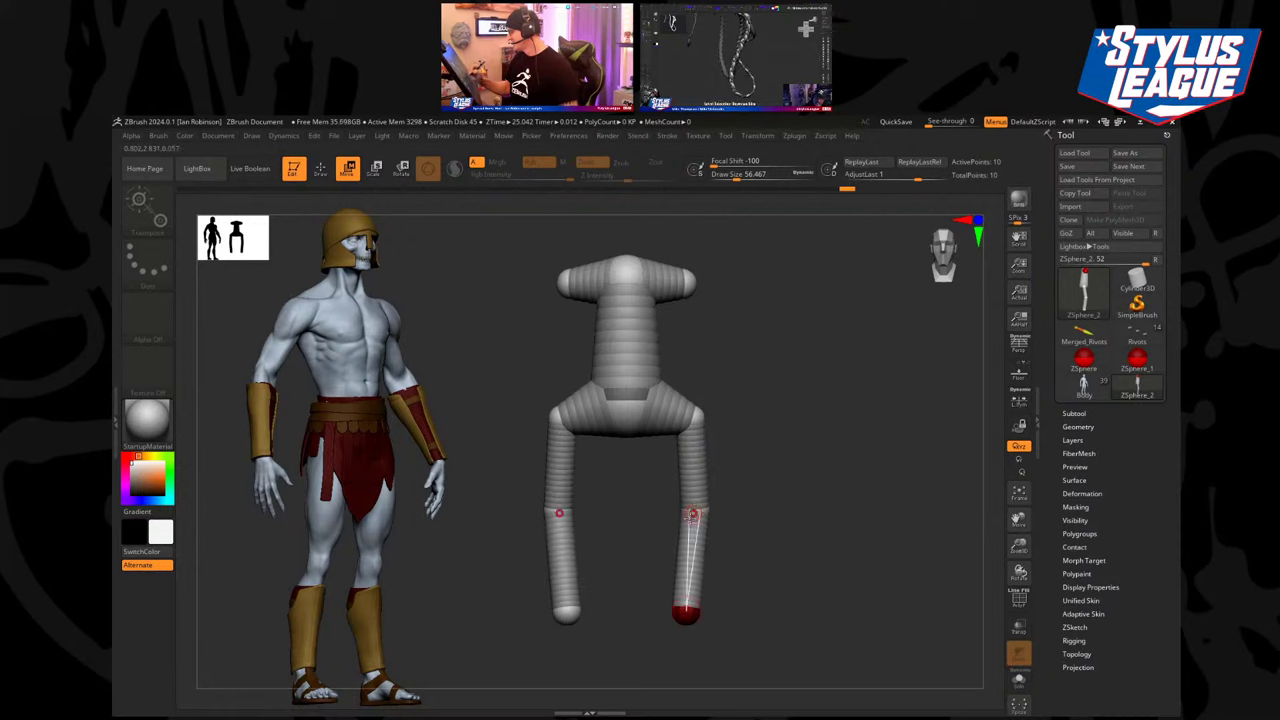
drag(694, 415, 692, 422)
drag(695, 508, 682, 510)
drag(685, 612, 677, 616)
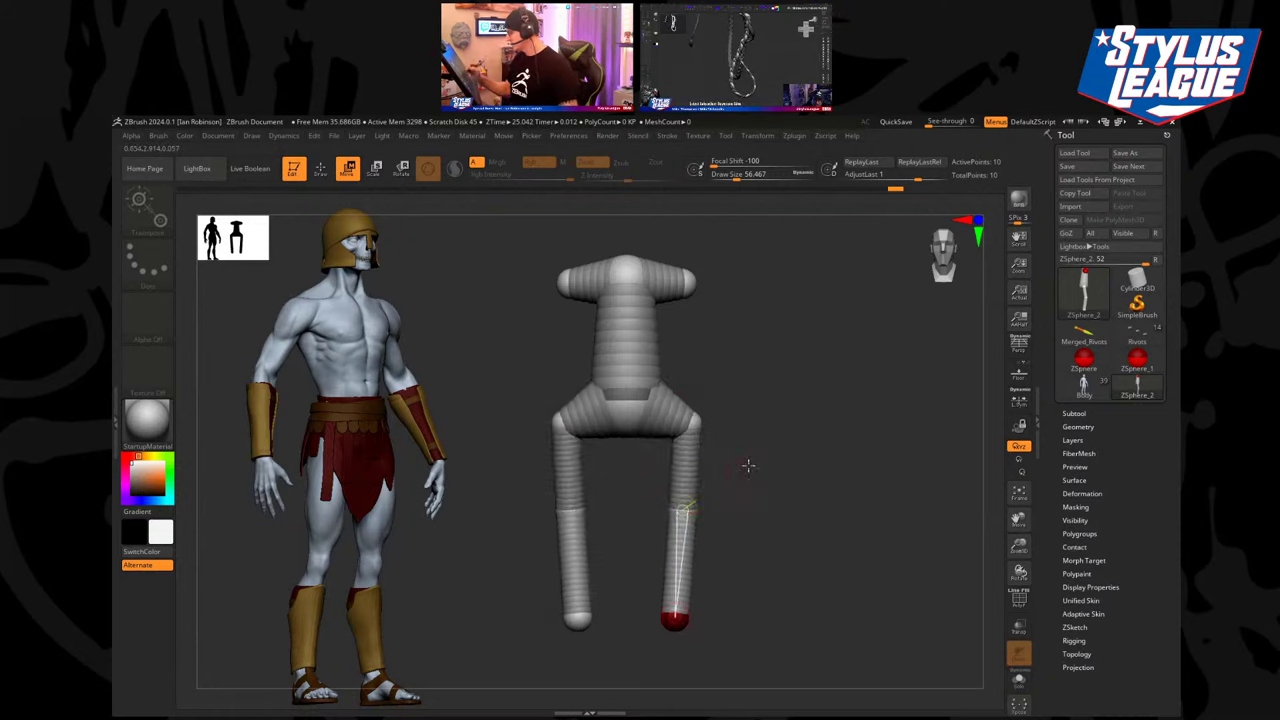
Refine the bend of the legs by shifting the knee ZSpheres in the side view.
drag(746, 466, 718, 400)
drag(656, 509, 656, 507)
alt+drag(705, 361, 708, 401)
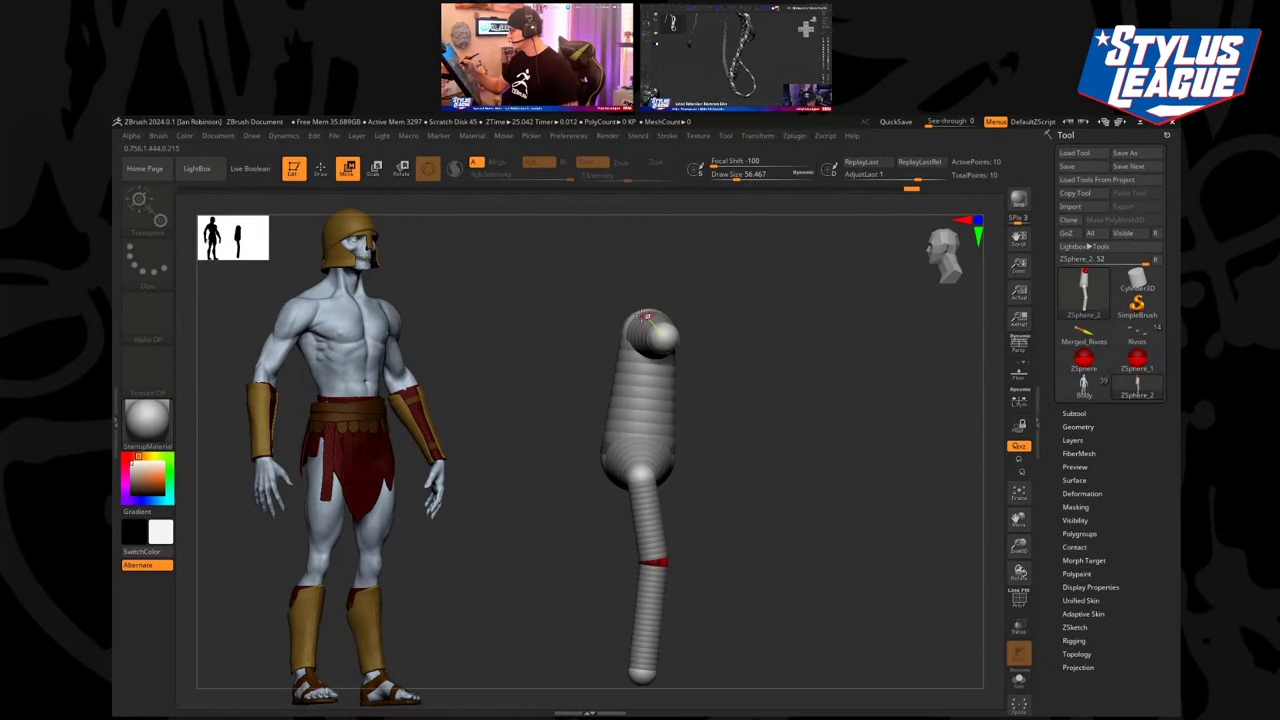
drag(661, 337, 660, 278)
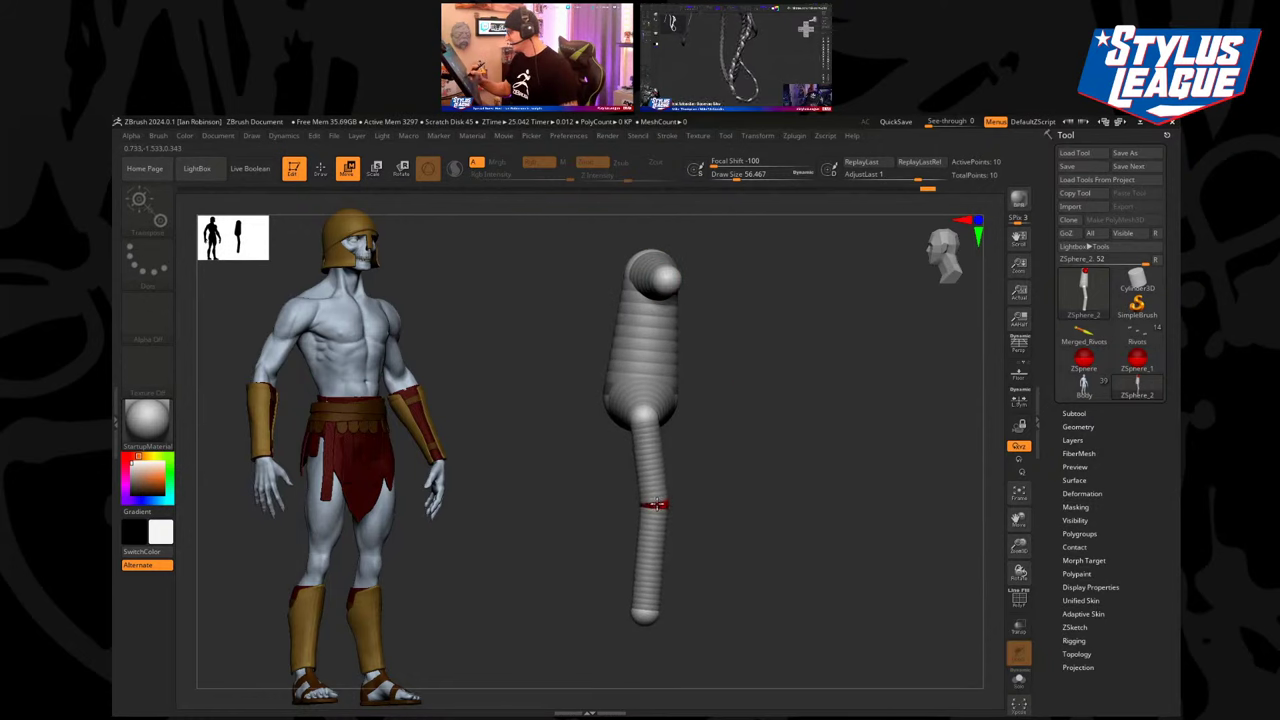
drag(645, 506, 663, 500)
Raise the central chest ZSphere slightly, then scale it and the shoulder ZSpheres up for a bulkier upper body.
drag(722, 452, 818, 436)
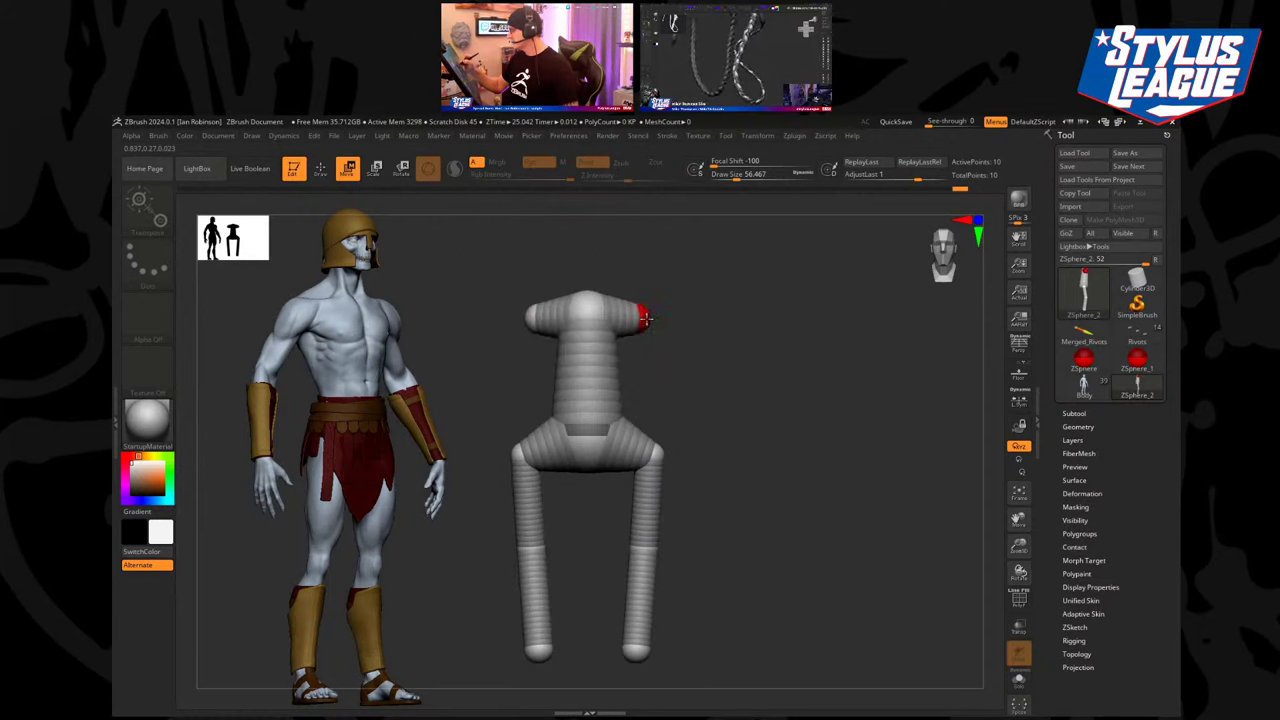
drag(620, 307, 592, 286)
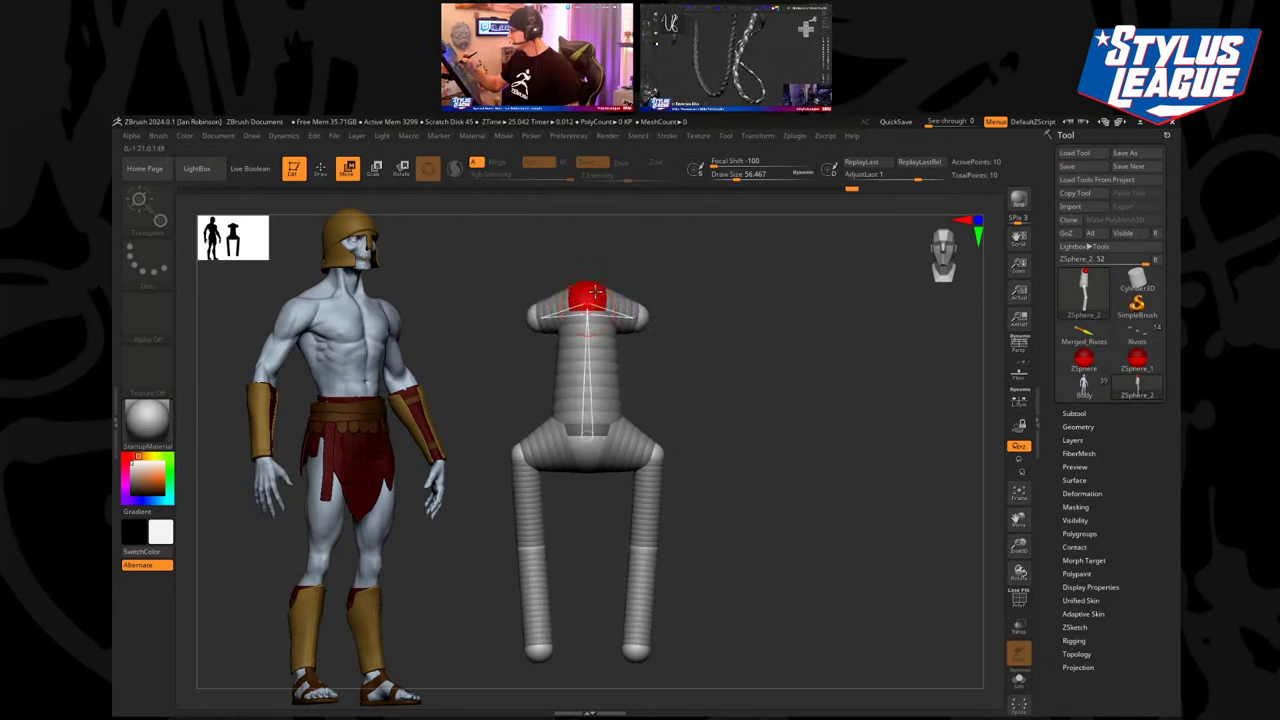
key(e)
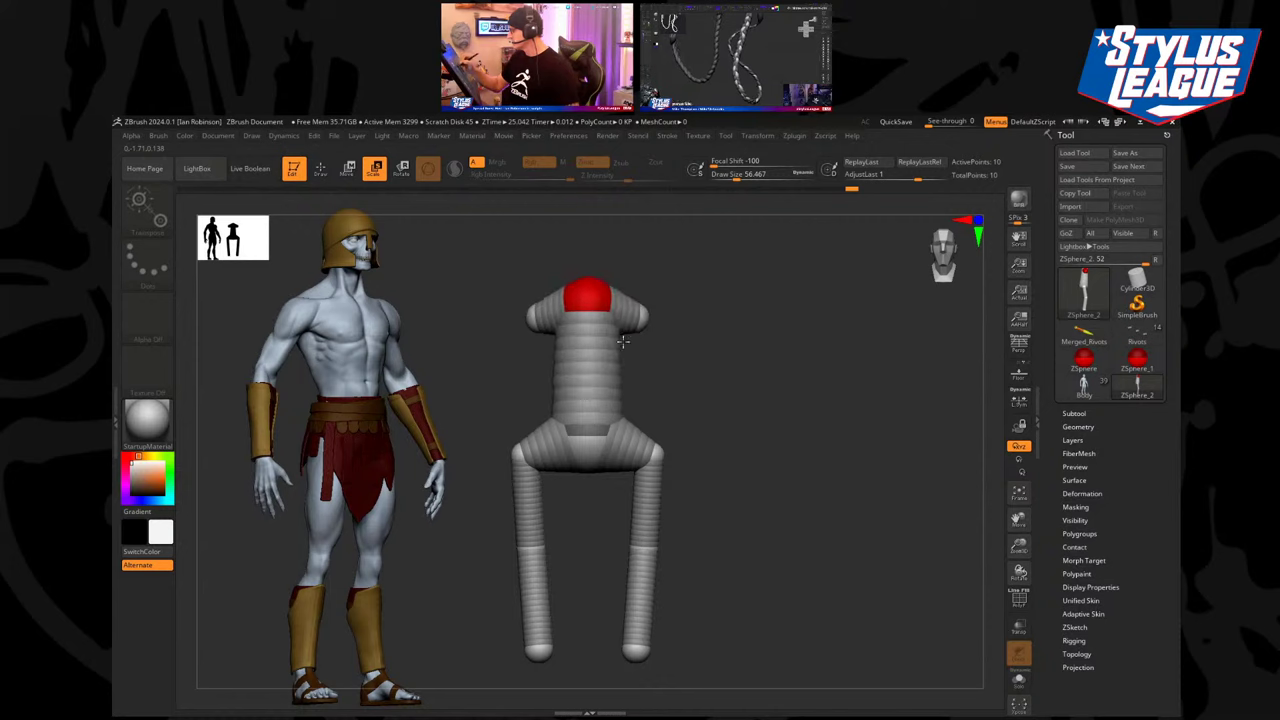
mouse_move(637, 316)
mouse_down()
mouse_move(660, 315)
mouse_move(720, 507)
mouse_up()
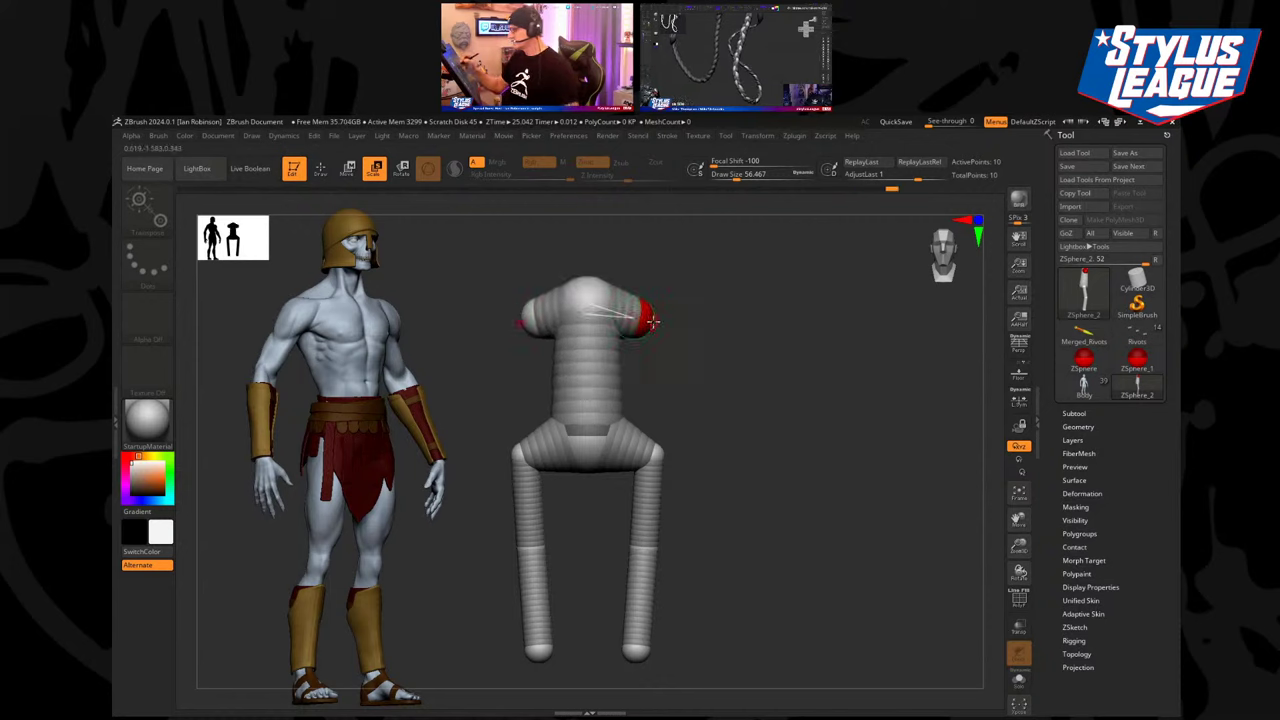
Nudge the shoulder ZSpheres outward and upward, then shift the central chest ZSphere from an angled overhead view.
key(q)
key(w)
mouse_move(648, 320)
mouse_down()
mouse_move(663, 318)
mouse_move(650, 315)
mouse_up()
mouse_move(728, 372)
alt+mouse_down()
mouse_move(730, 335)
mouse_move(737, 366)
mouse_move(656, 330)
mouse_move(673, 317)
alt+mouse_up()
key(s)
click(717, 348)
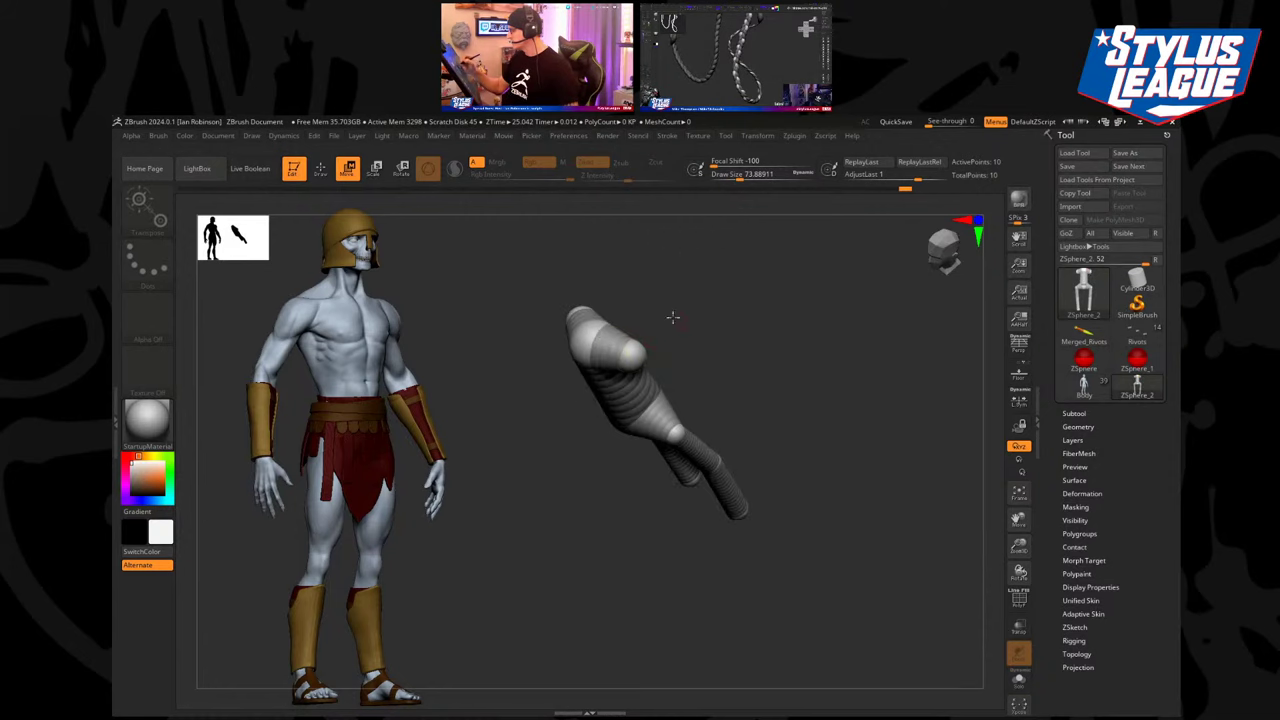
drag(587, 338, 592, 331)
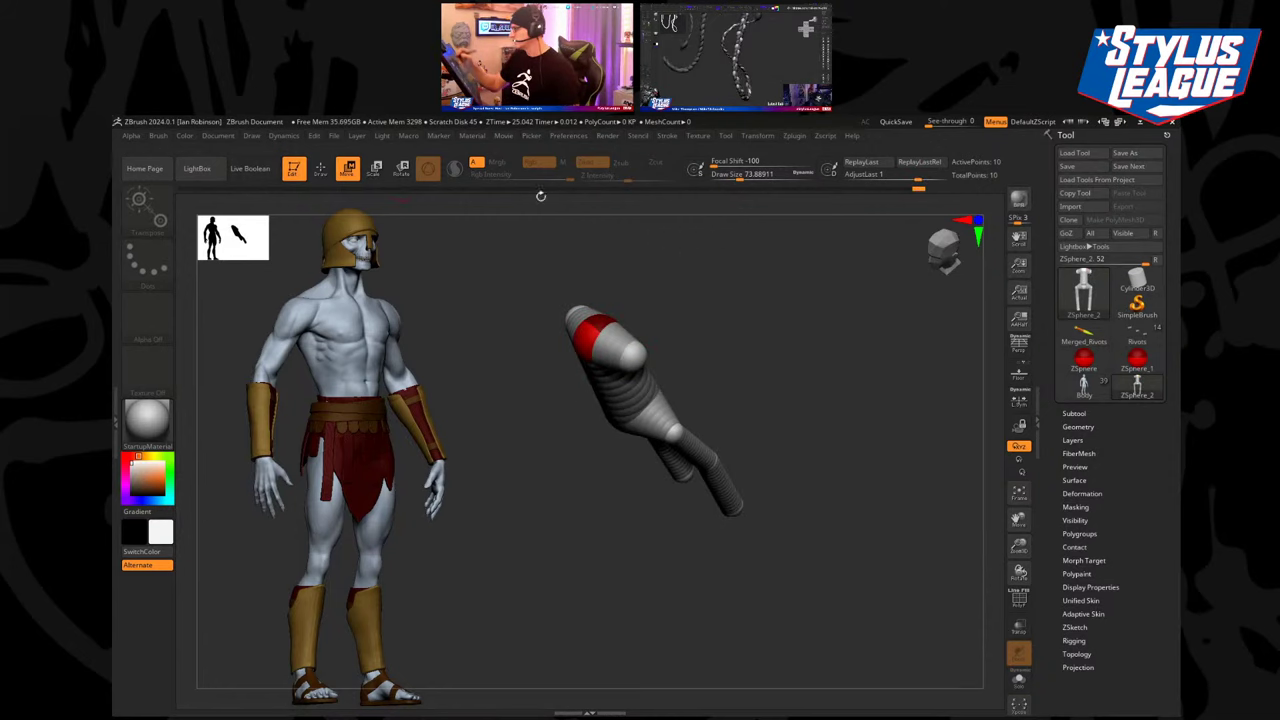
Add a single centred ZSphere on top of the chest and move it up and forward to form the neck.
shift+drag(722, 357, 735, 361)
click(328, 178)
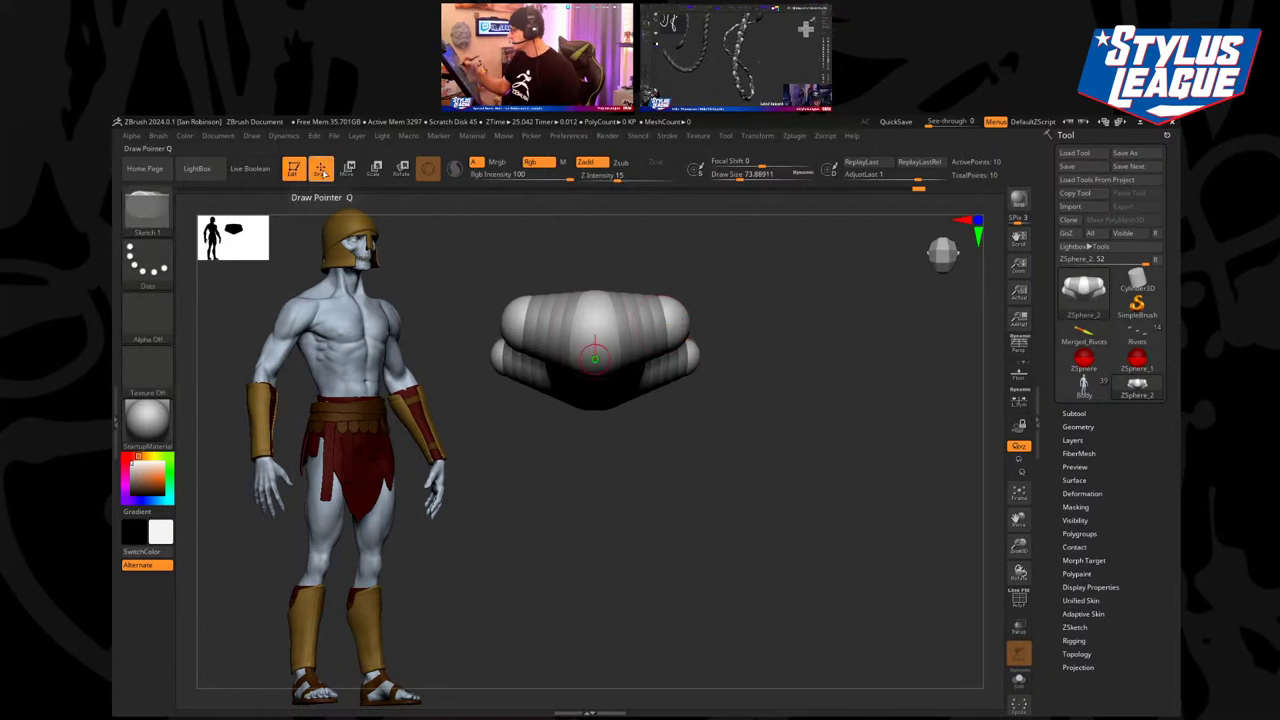
drag(594, 326, 596, 348)
mouse_move(788, 354)
mouse_down()
mouse_move(763, 306)
mouse_move(705, 304)
mouse_up()
key(w)
drag(596, 269, 568, 240)
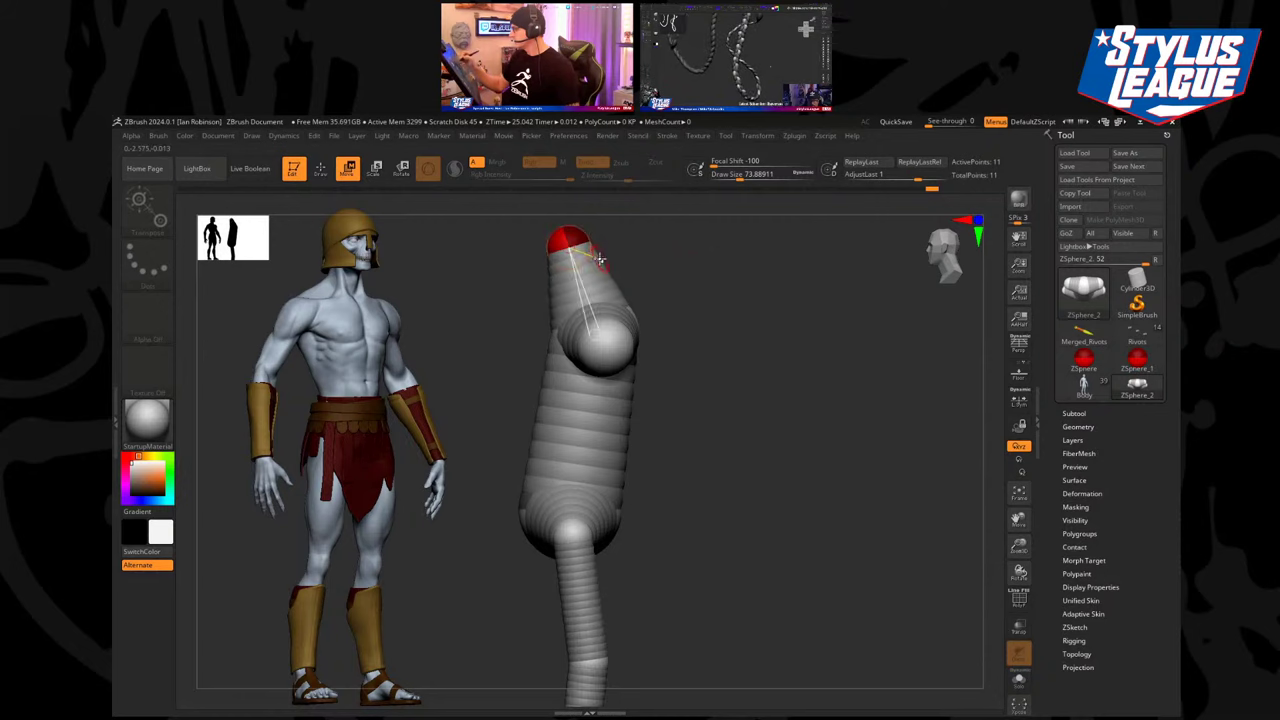
alt+drag(708, 304, 647, 293)
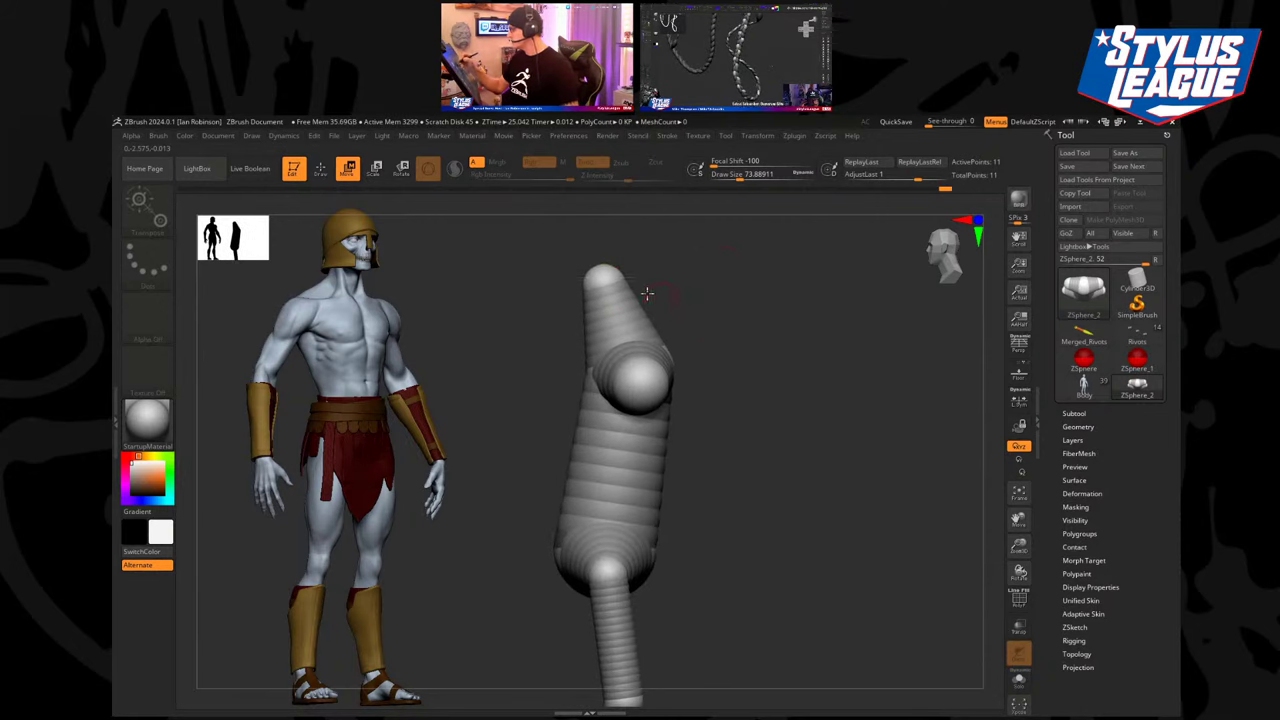
Add a mirrored pair of ZSpheres to the shoulders and pull them down and forward into long arms.
drag(759, 295, 756, 264)
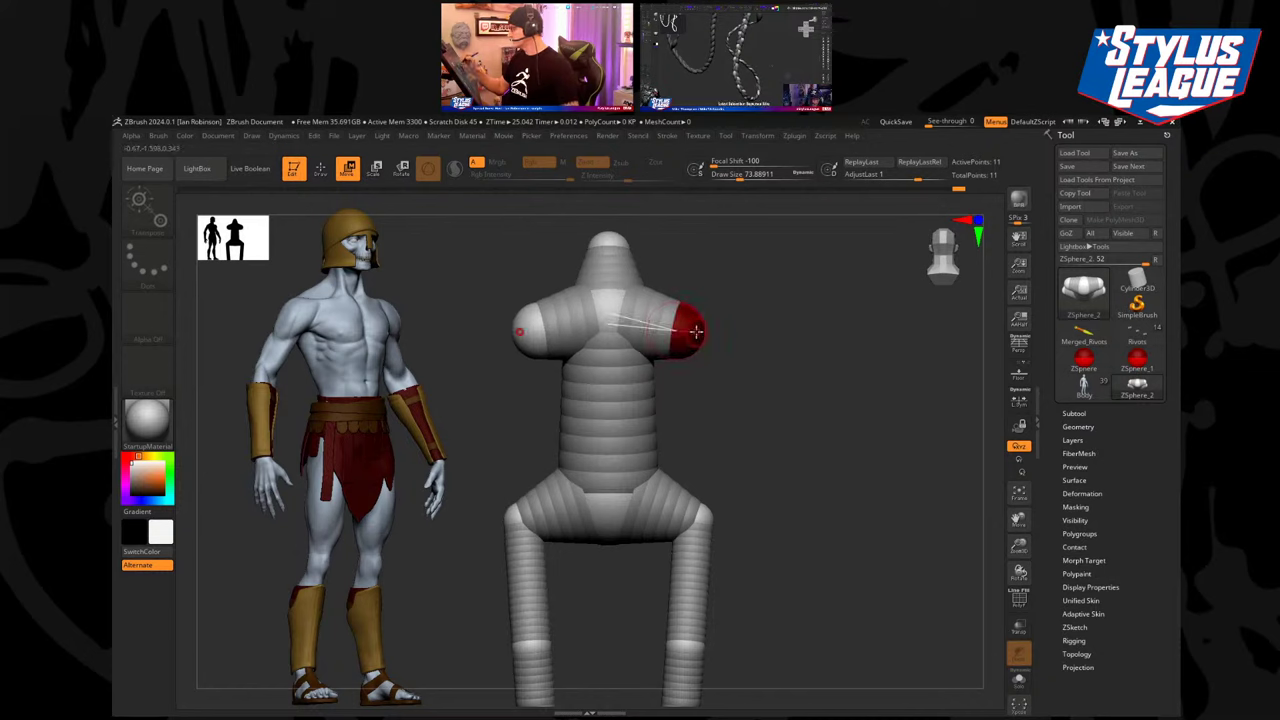
key(q)
mouse_move(743, 343)
mouse_down()
mouse_move(692, 342)
mouse_move(736, 425)
mouse_move(763, 394)
mouse_move(706, 329)
mouse_up()
key(w)
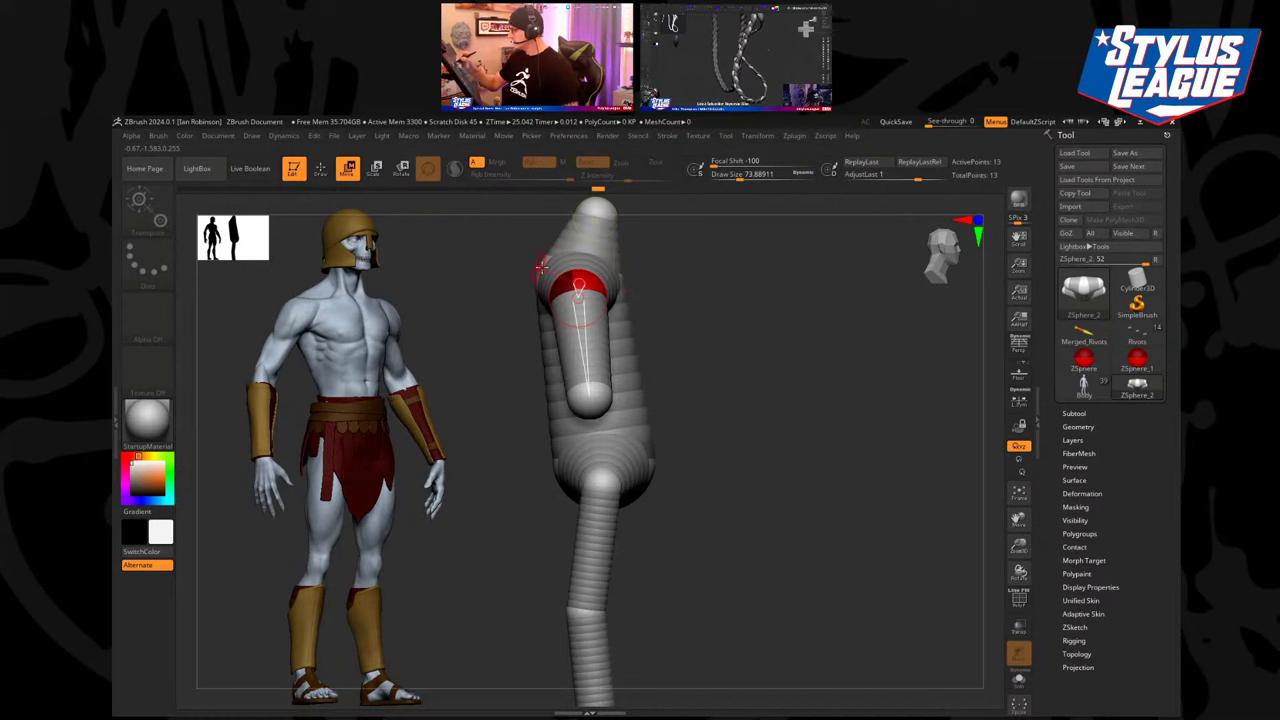
drag(631, 270, 632, 324)
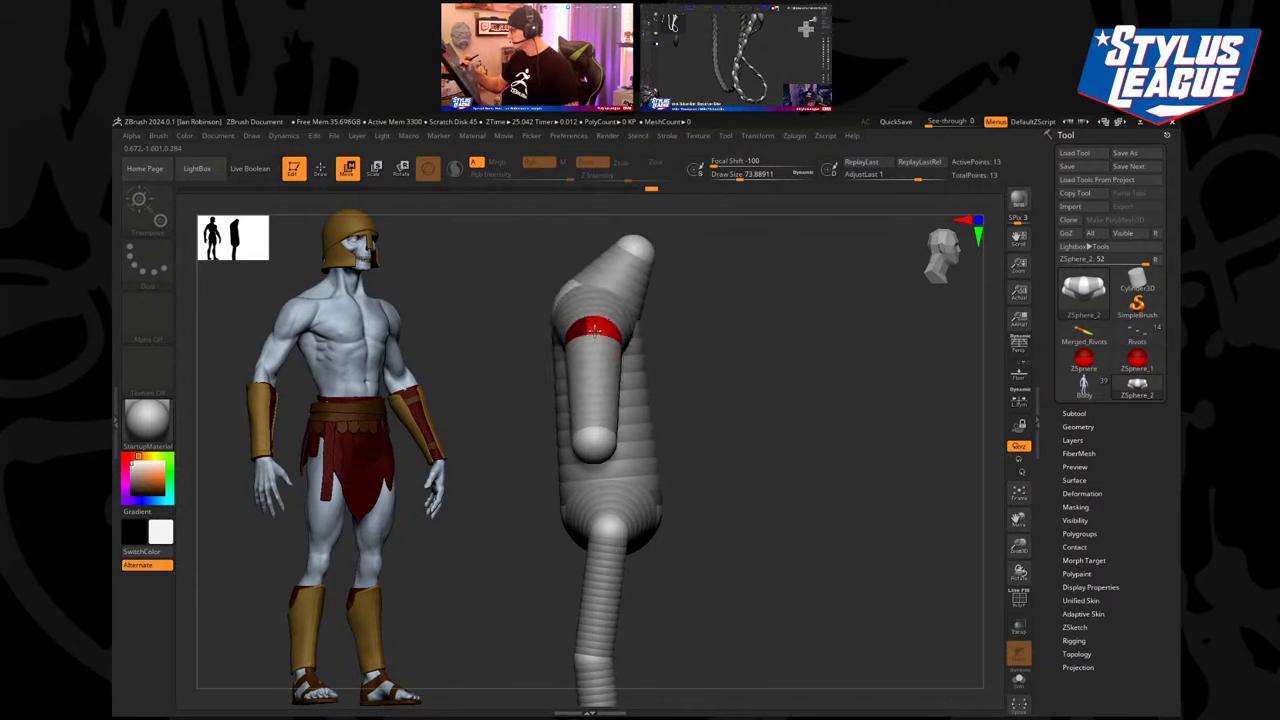
drag(594, 440, 589, 424)
alt+right_drag(589, 424, 586, 375)
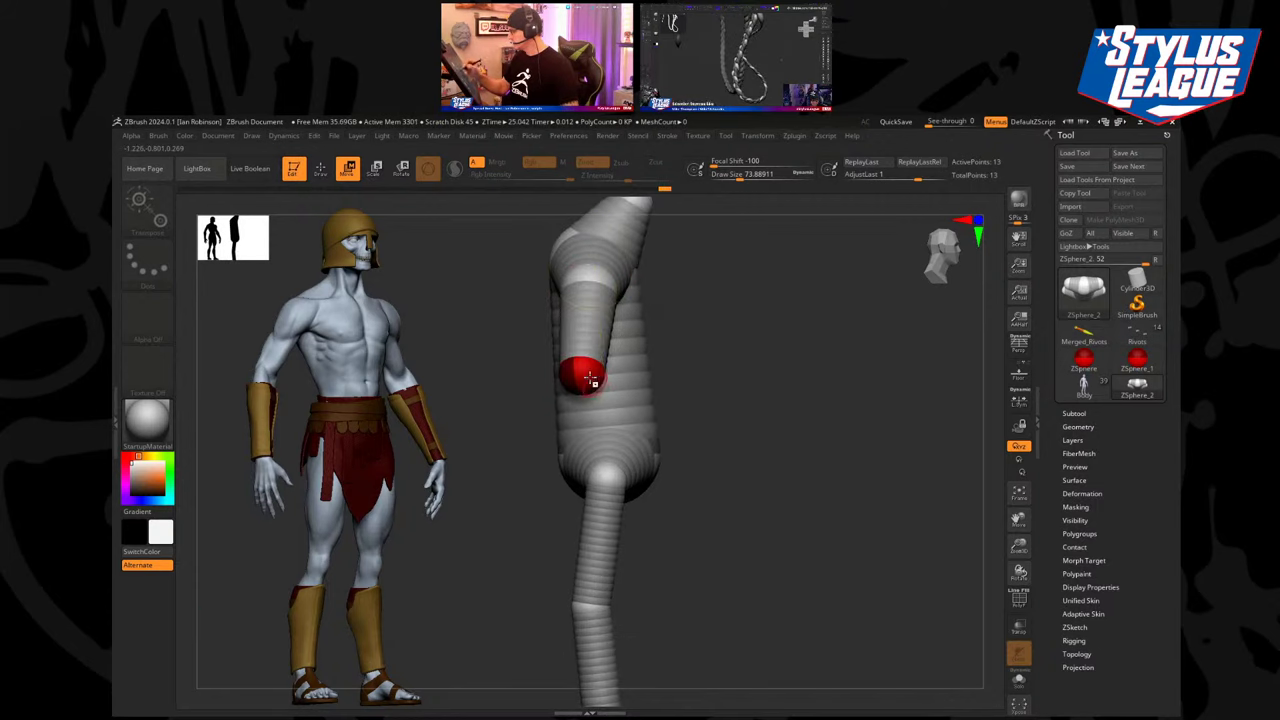
drag(586, 375, 698, 505)
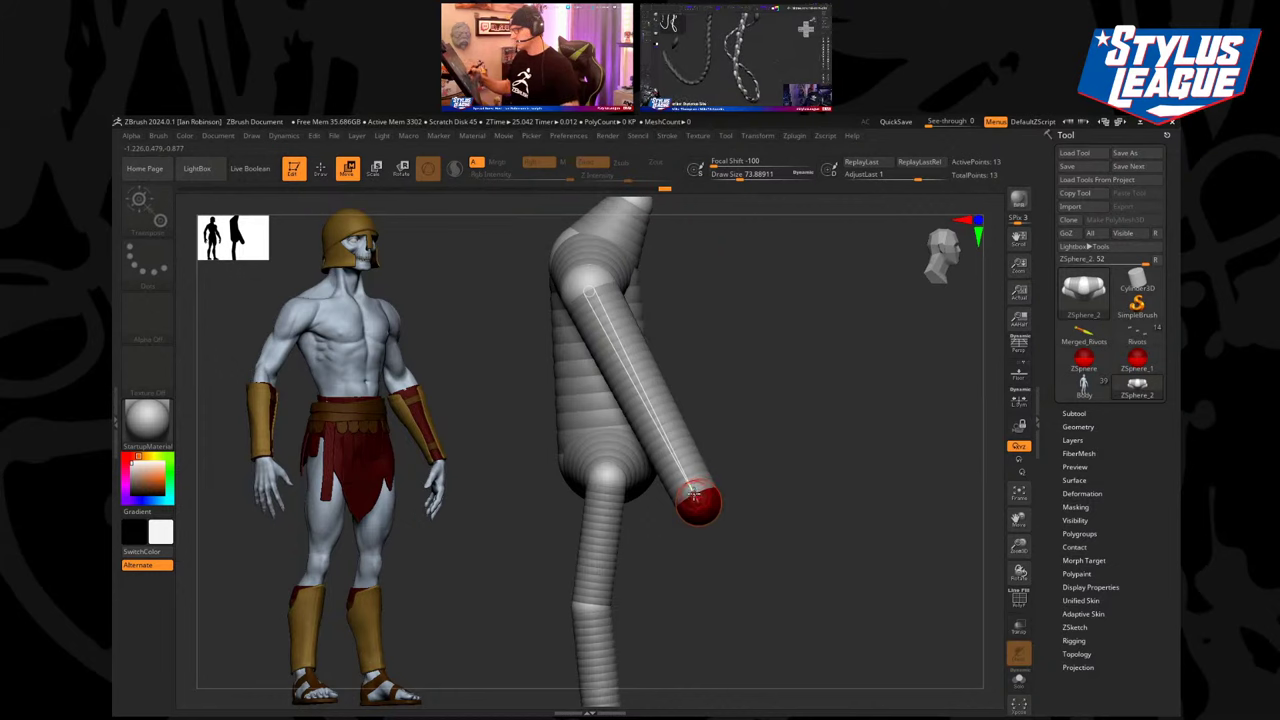
Scale down the ZSpheres at the arm ends so the arms taper toward the wrists.
key(e)
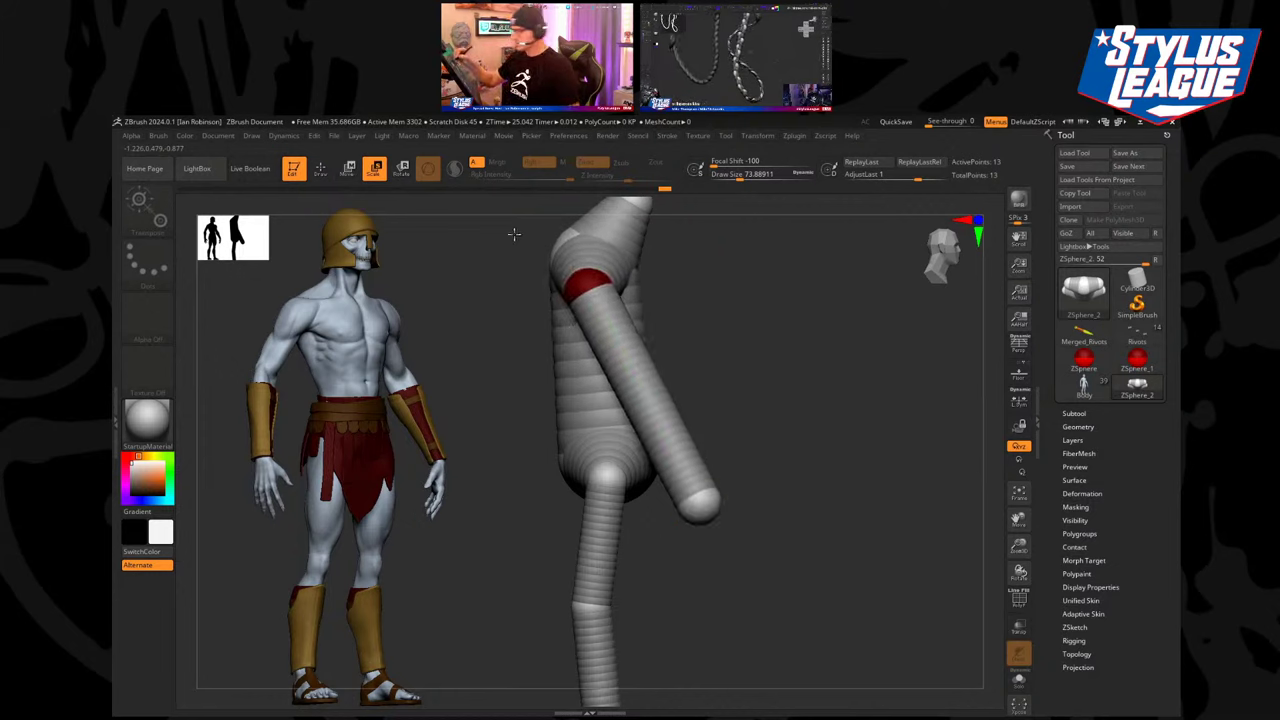
ctrl+right_drag(771, 290, 774, 365)
drag(728, 547, 766, 380)
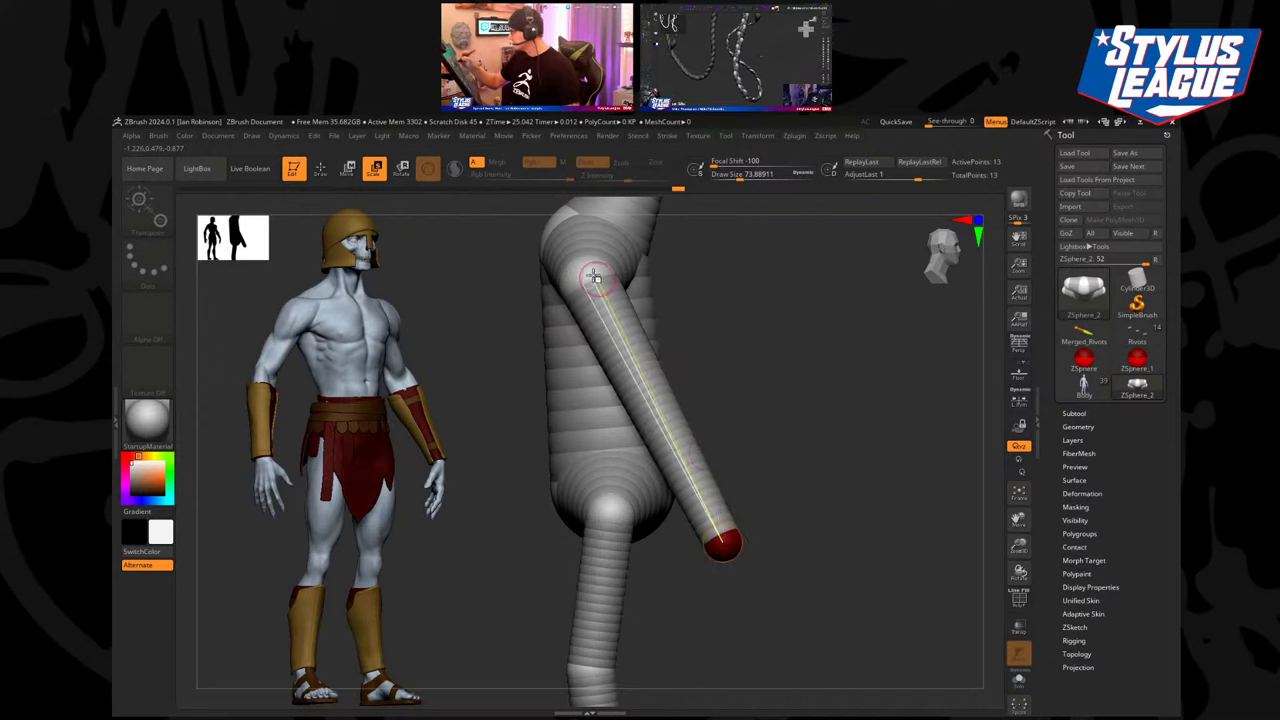
Insert mirrored elbow ZSpheres halfway down the arms, pull them back to bend the arms, and draw the arm ends slightly in.
mouse_move(591, 276)
mouse_down()
mouse_move(584, 241)
mouse_move(672, 372)
mouse_up()
key(q)
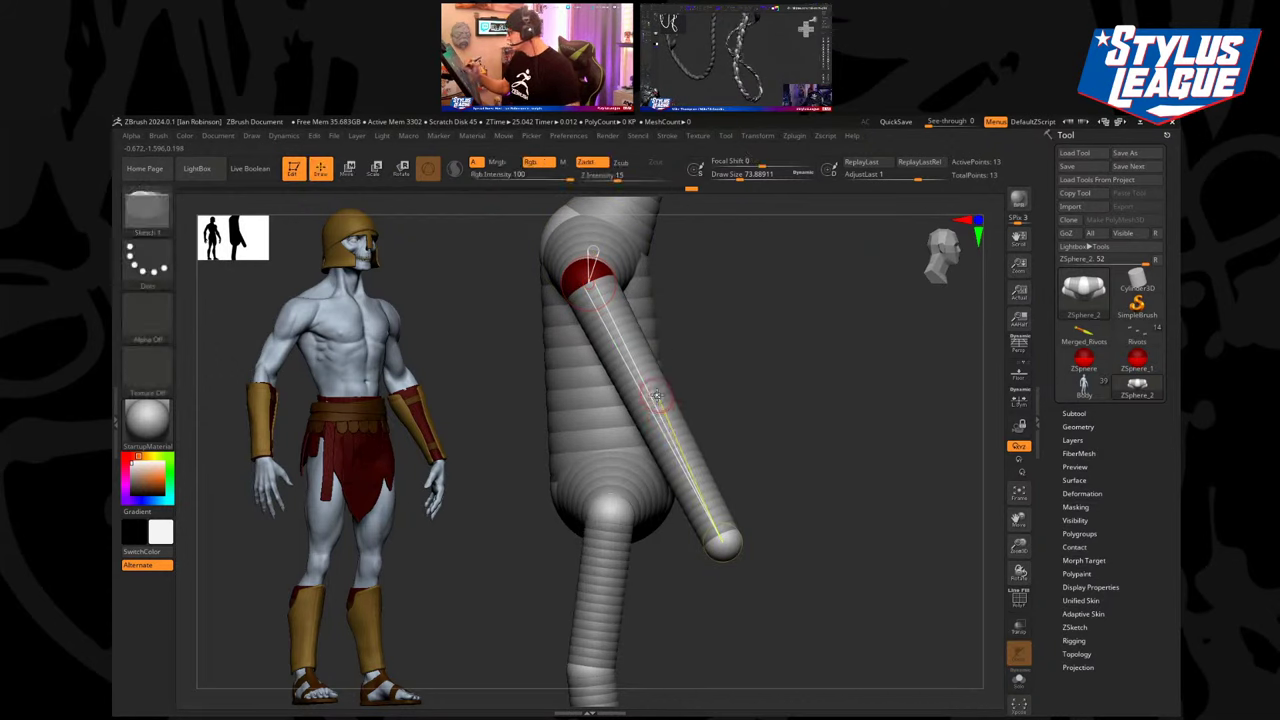
click(657, 396)
key(w)
mouse_move(657, 396)
mouse_down()
mouse_move(588, 402)
mouse_move(598, 414)
mouse_up()
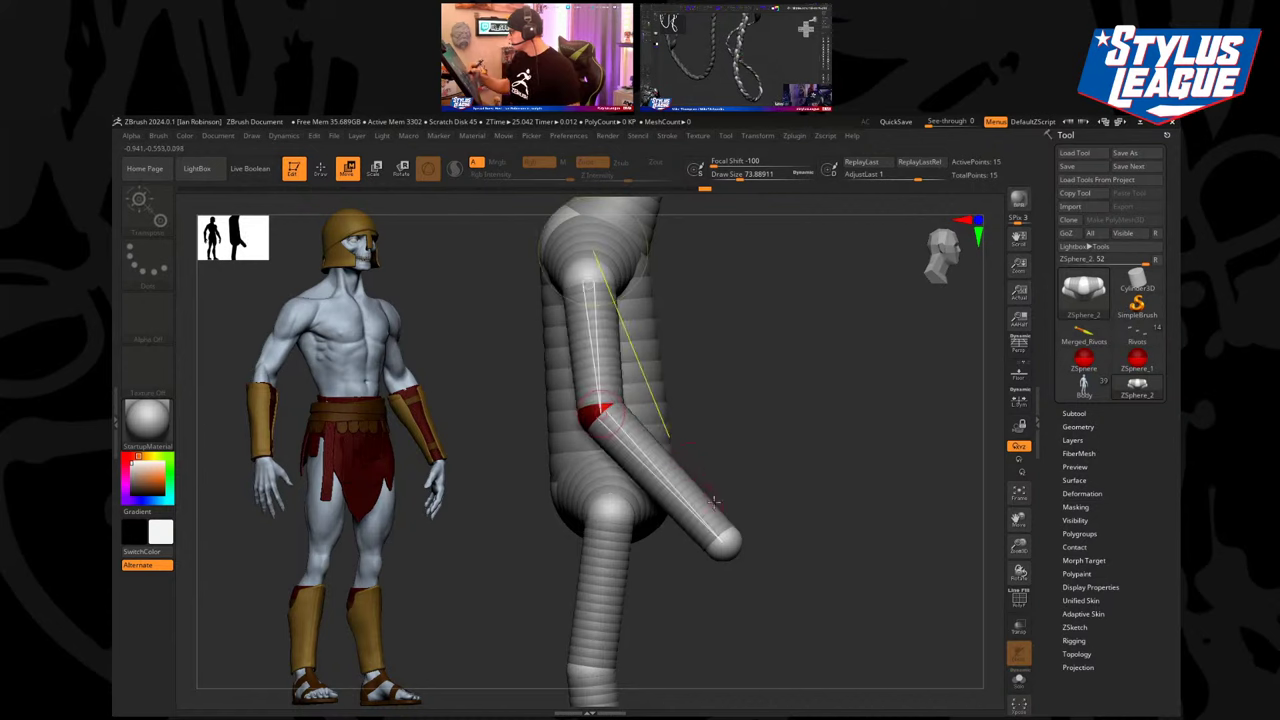
drag(722, 543, 697, 517)
Reposition the elbow and arm-end ZSpheres from the front so the arms spread outward from the torso.
shift+drag(860, 420, 807, 416)
drag(699, 374, 714, 371)
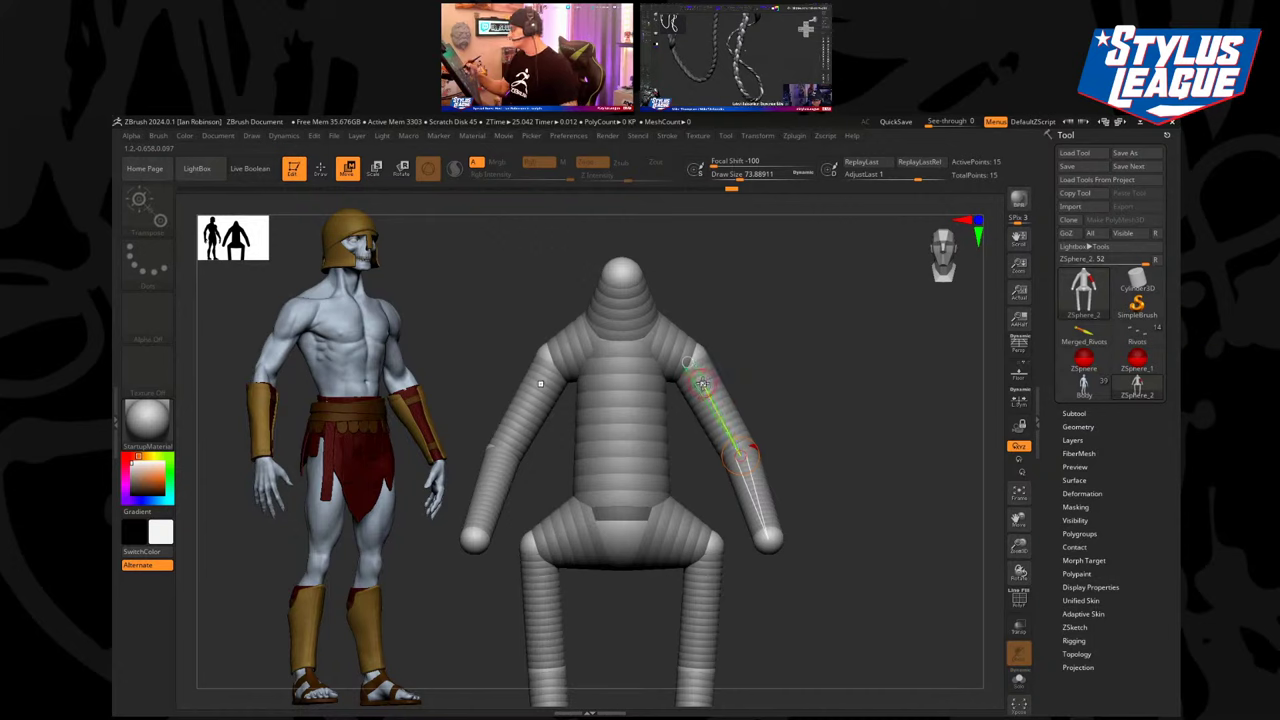
drag(752, 480, 803, 478)
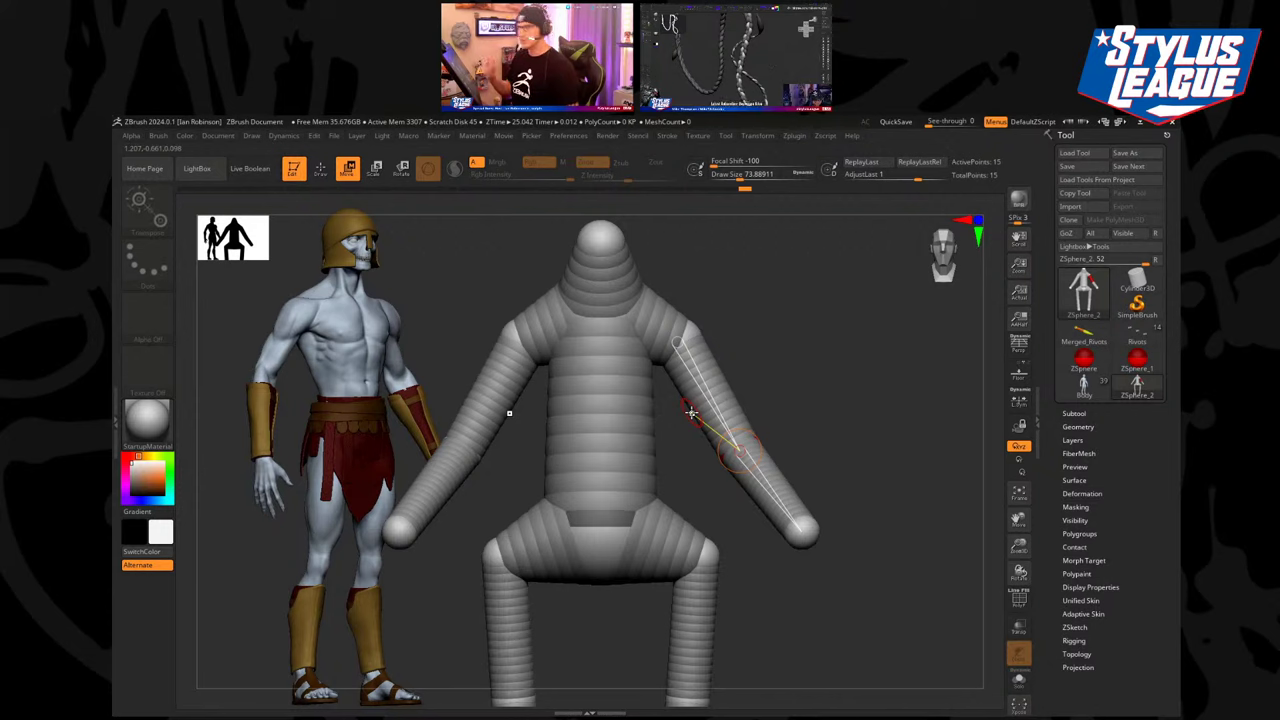
drag(704, 383, 704, 378)
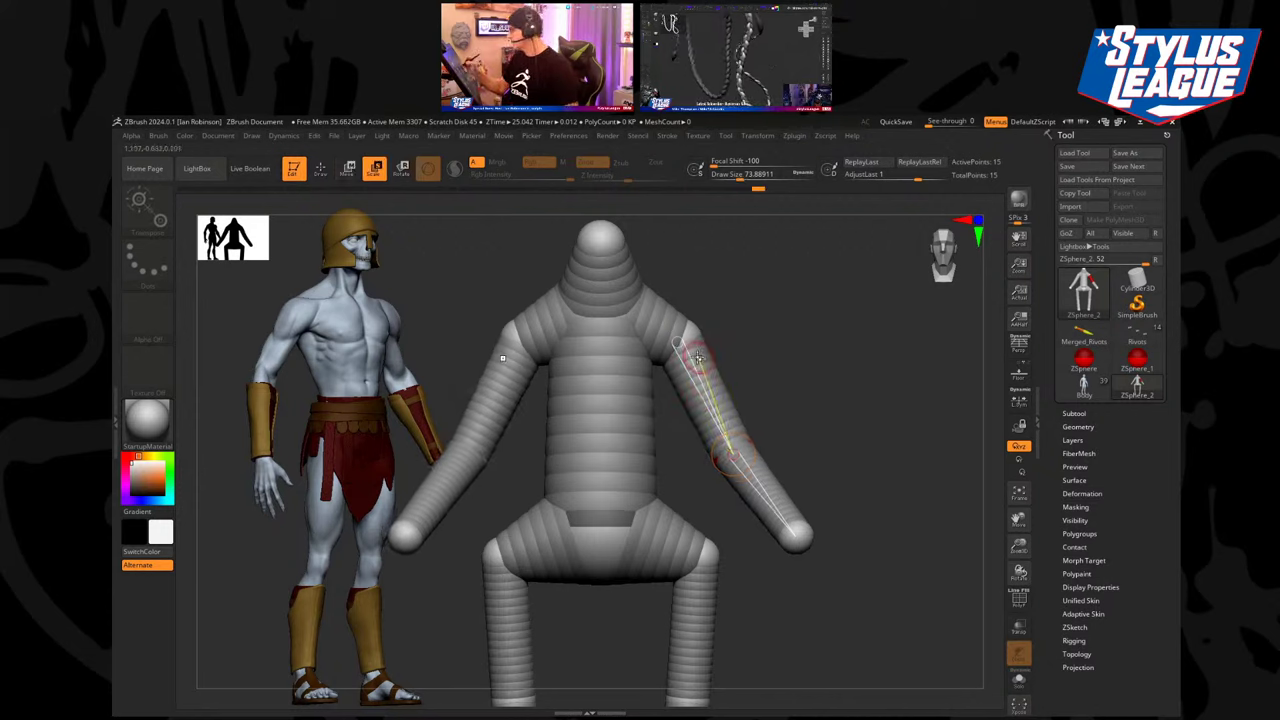
drag(696, 371, 672, 348)
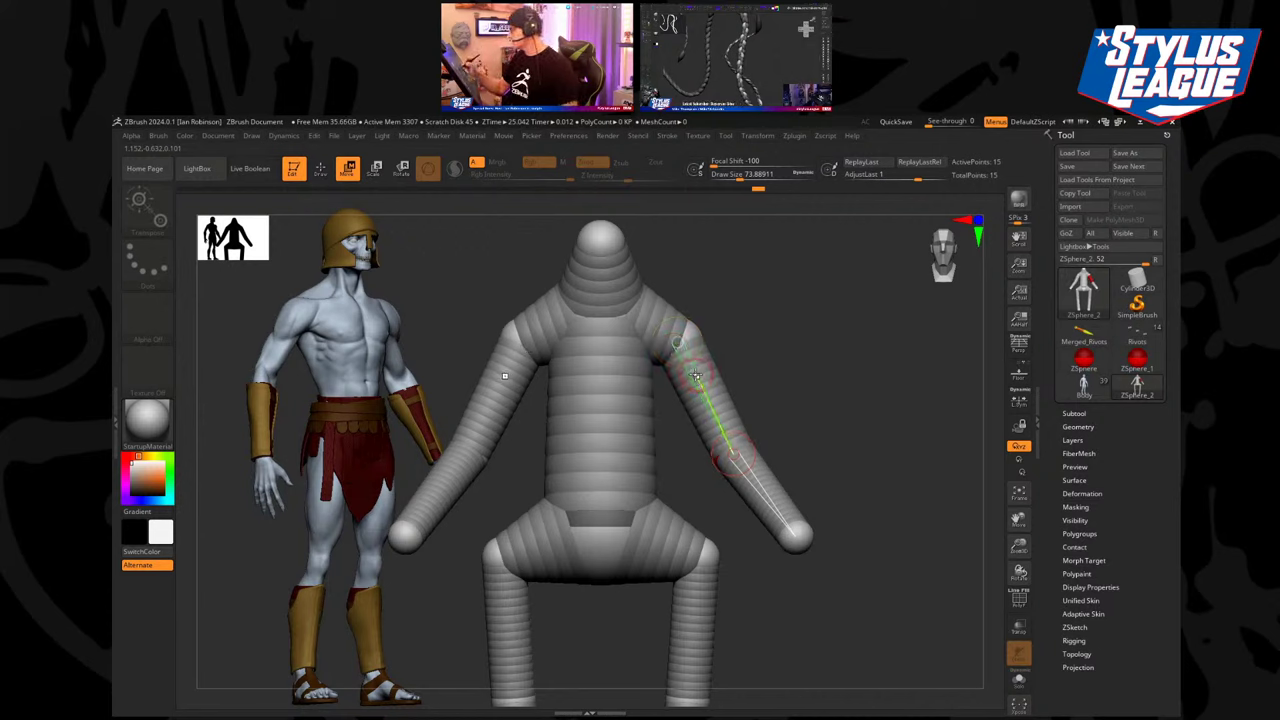
Scale down the shoulder and wrist ZSpheres to slim and taper the arms.
key(e)
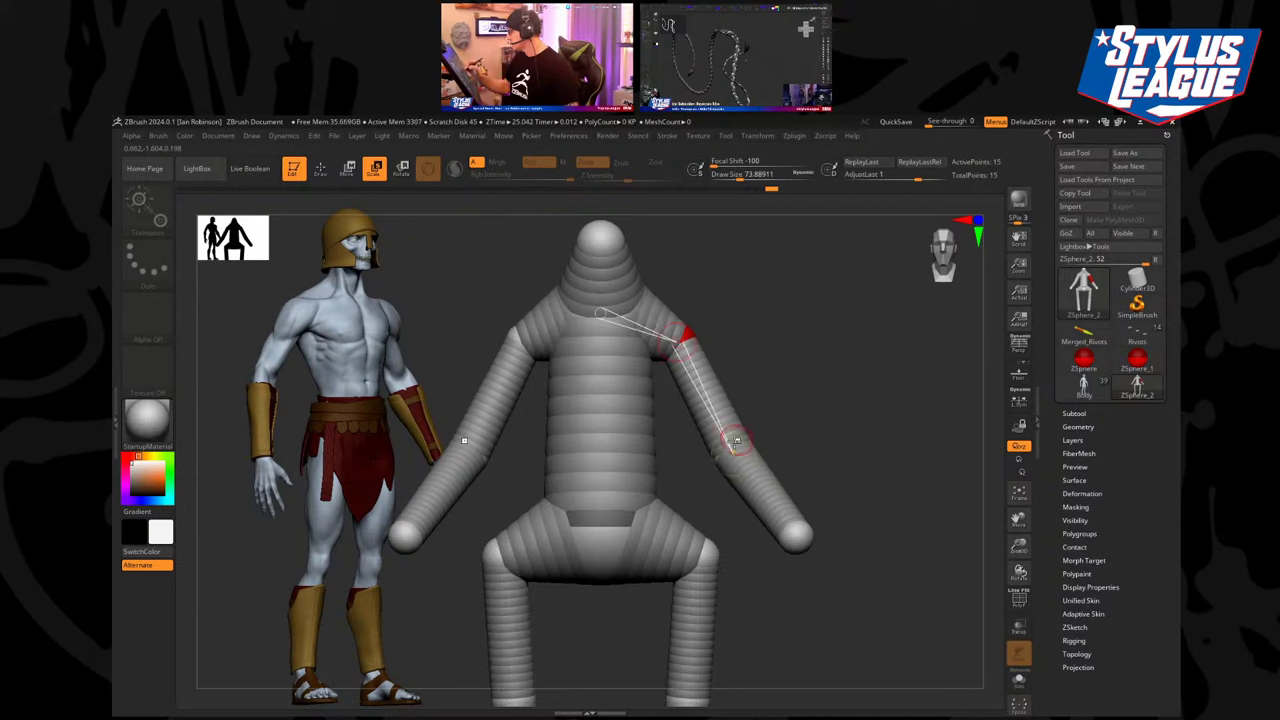
right_drag(757, 451, 606, 449)
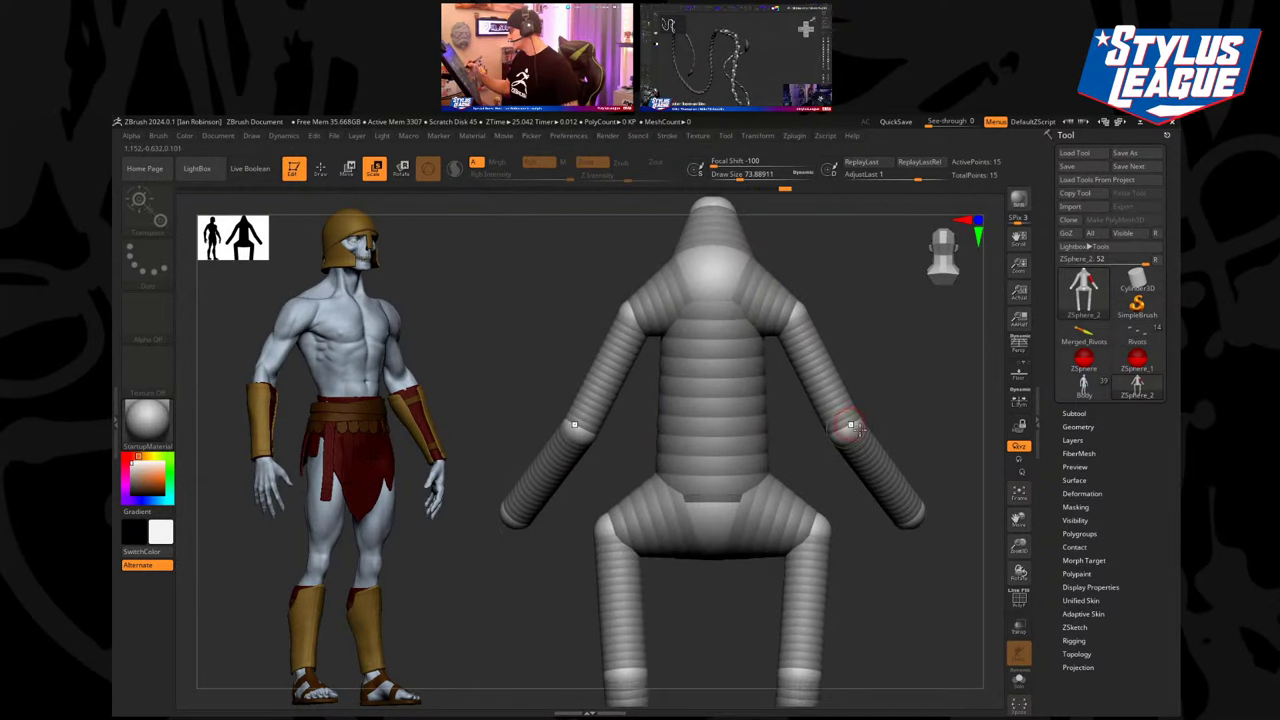
drag(911, 516, 928, 474)
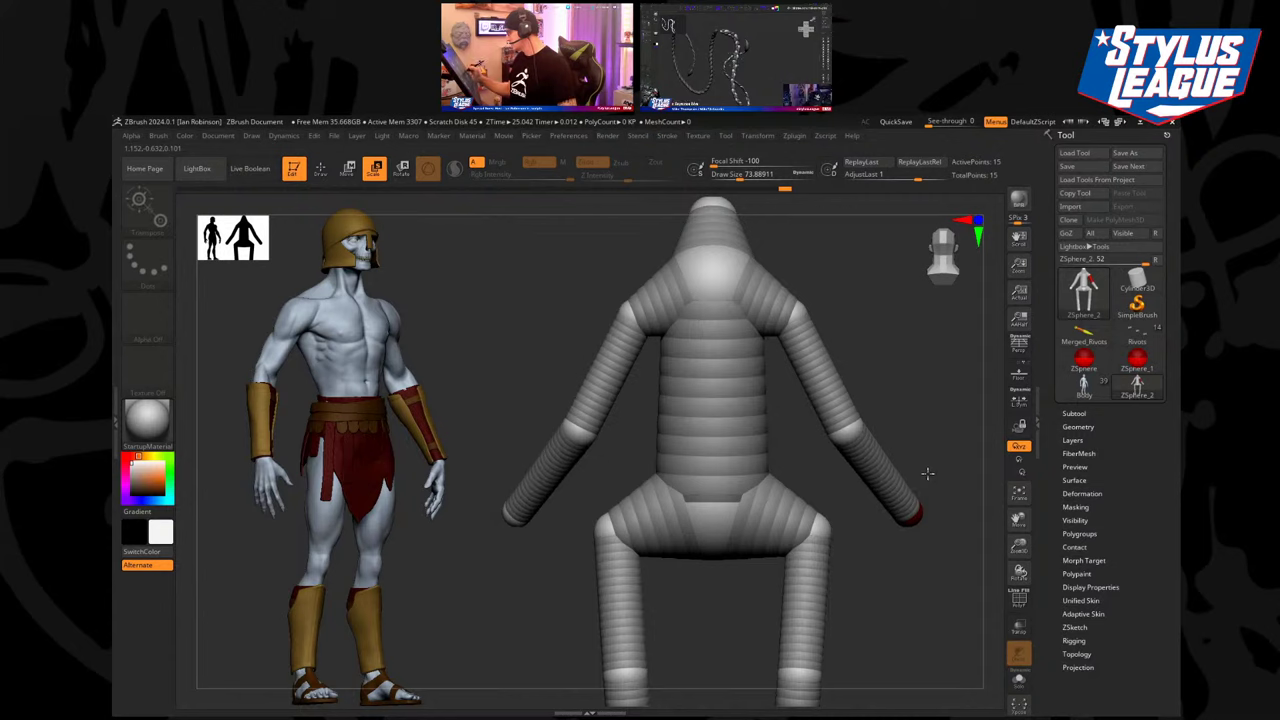
alt+right_drag(919, 368, 790, 357)
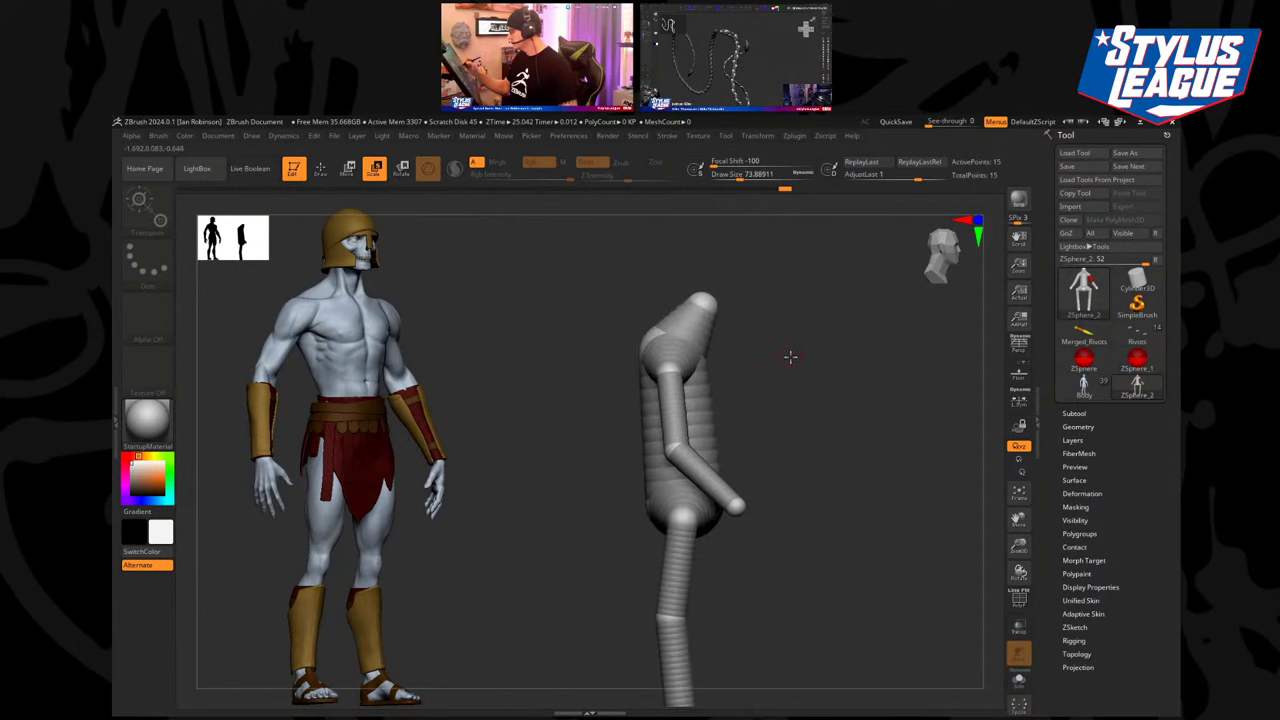
Insert a ZSphere midway up the torso, shift it slightly, and reposition the arm-end ZSpheres.
key(w)
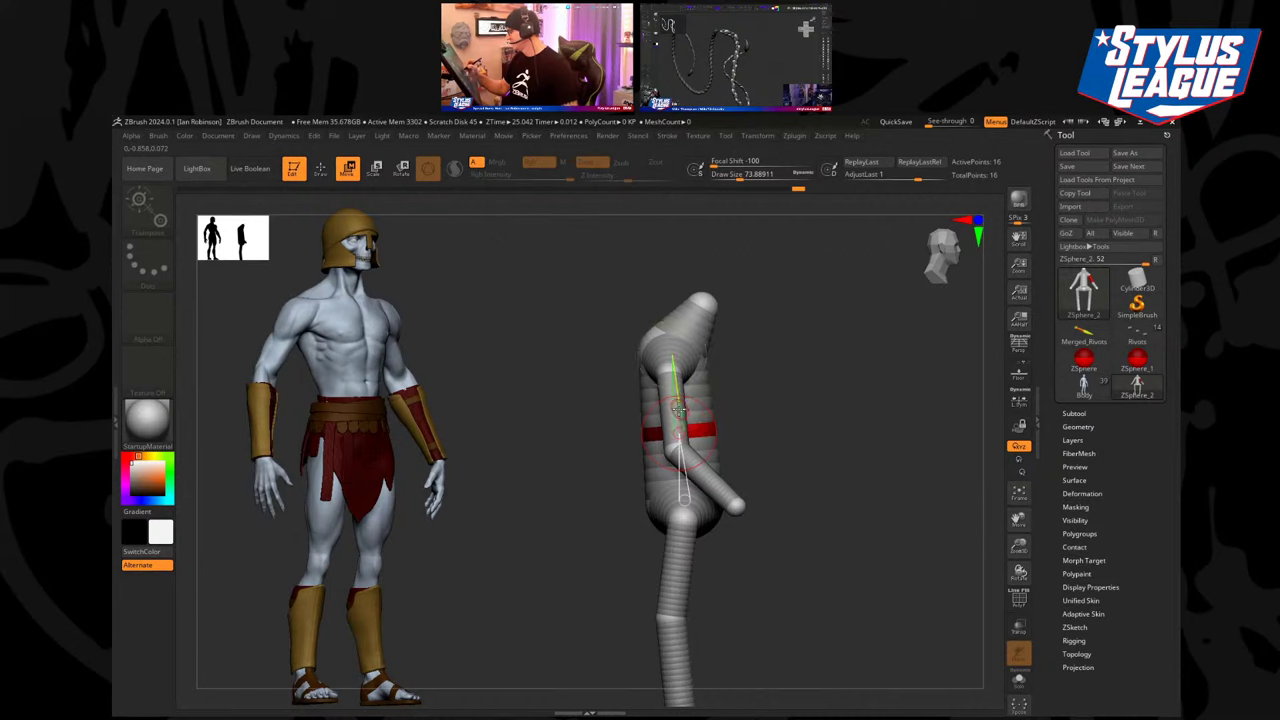
drag(673, 409, 684, 408)
right_drag(683, 408, 731, 346)
drag(731, 346, 789, 428)
right_drag(789, 428, 880, 396)
drag(755, 447, 769, 421)
alt+right_drag(830, 413, 820, 366)
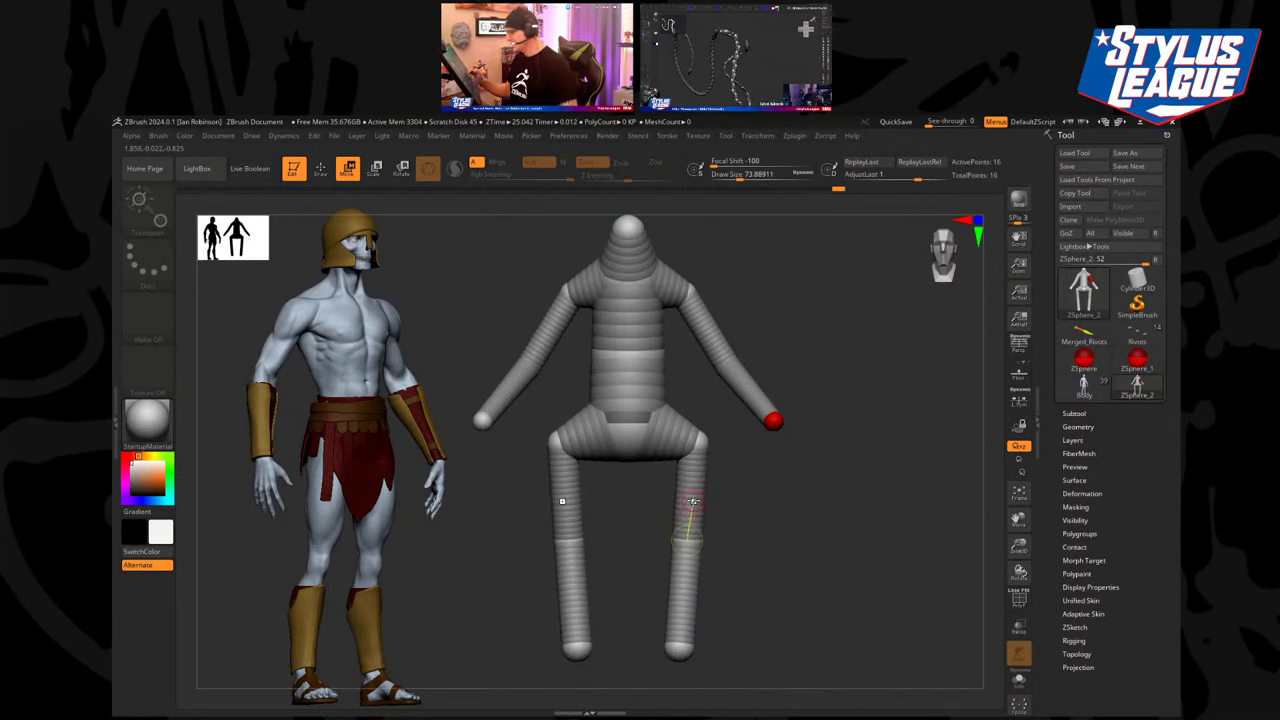
Adjust the knee ZSpheres downward and outward and move the hip ZSpheres slightly in toward the pelvis.
mouse_move(691, 502)
mouse_down()
mouse_move(692, 539)
mouse_move(697, 521)
mouse_up()
shift+right_drag(765, 502, 727, 501)
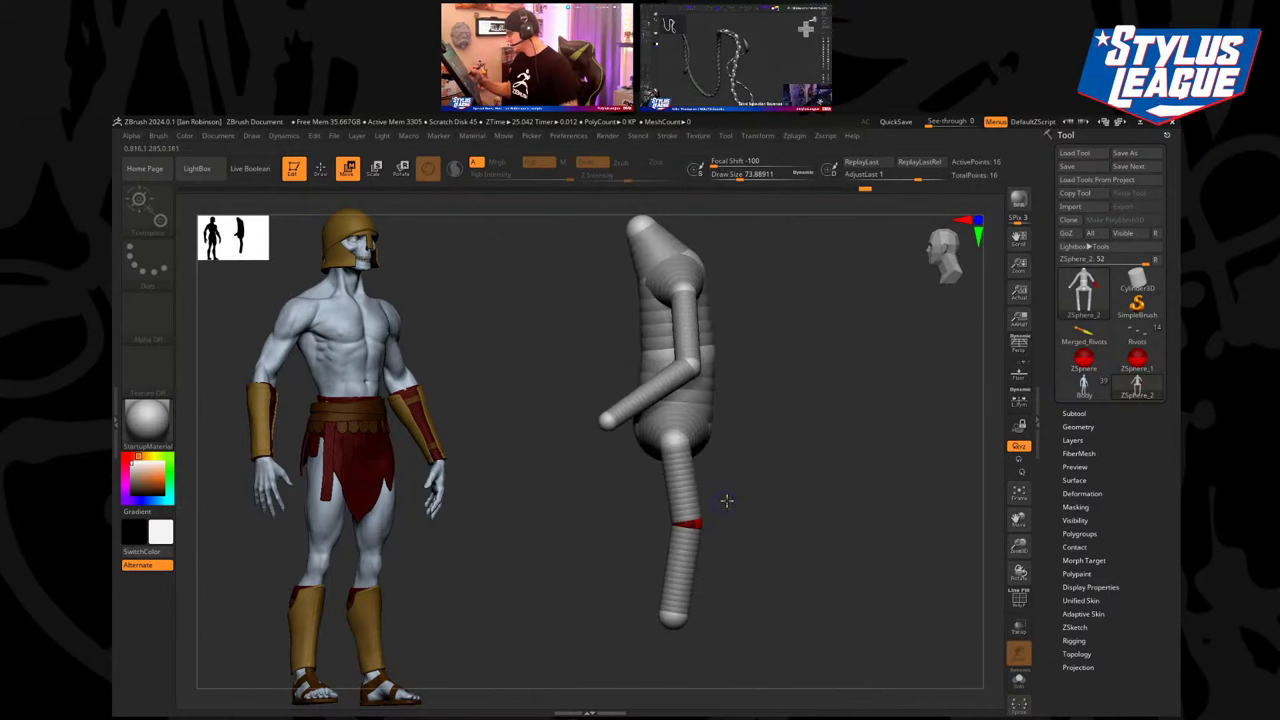
right_drag(746, 435, 717, 474)
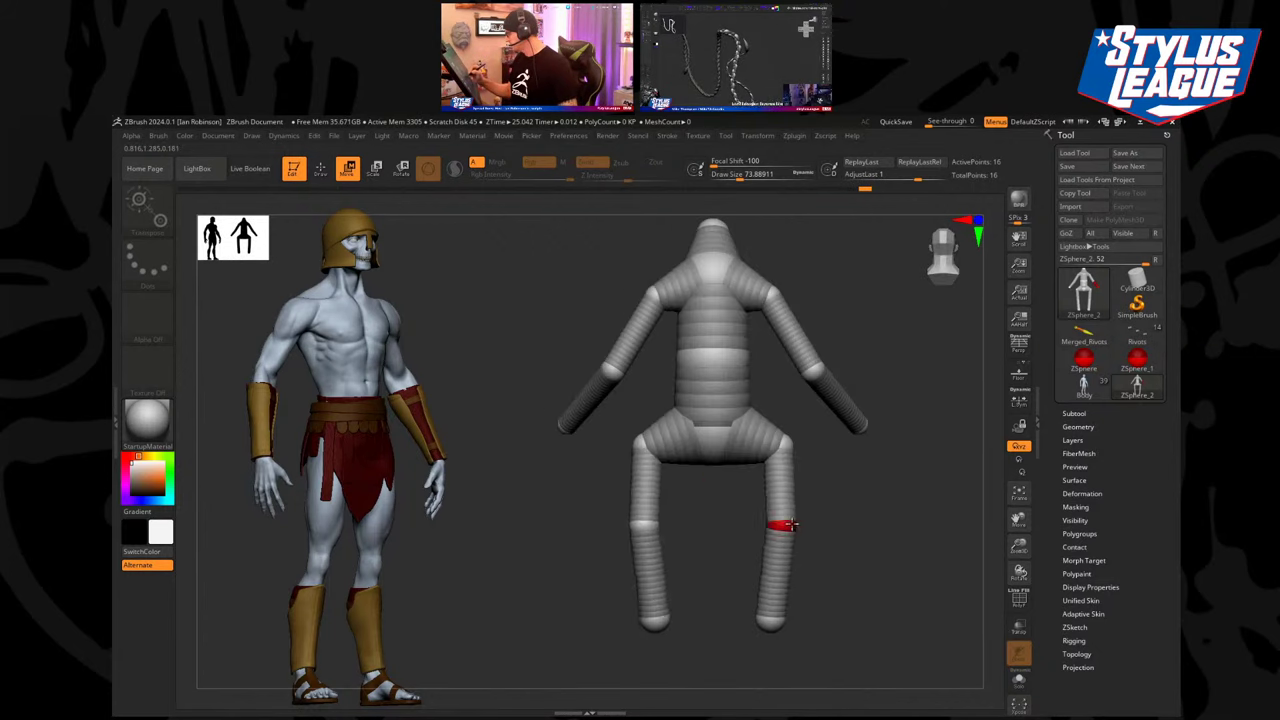
drag(781, 443, 776, 439)
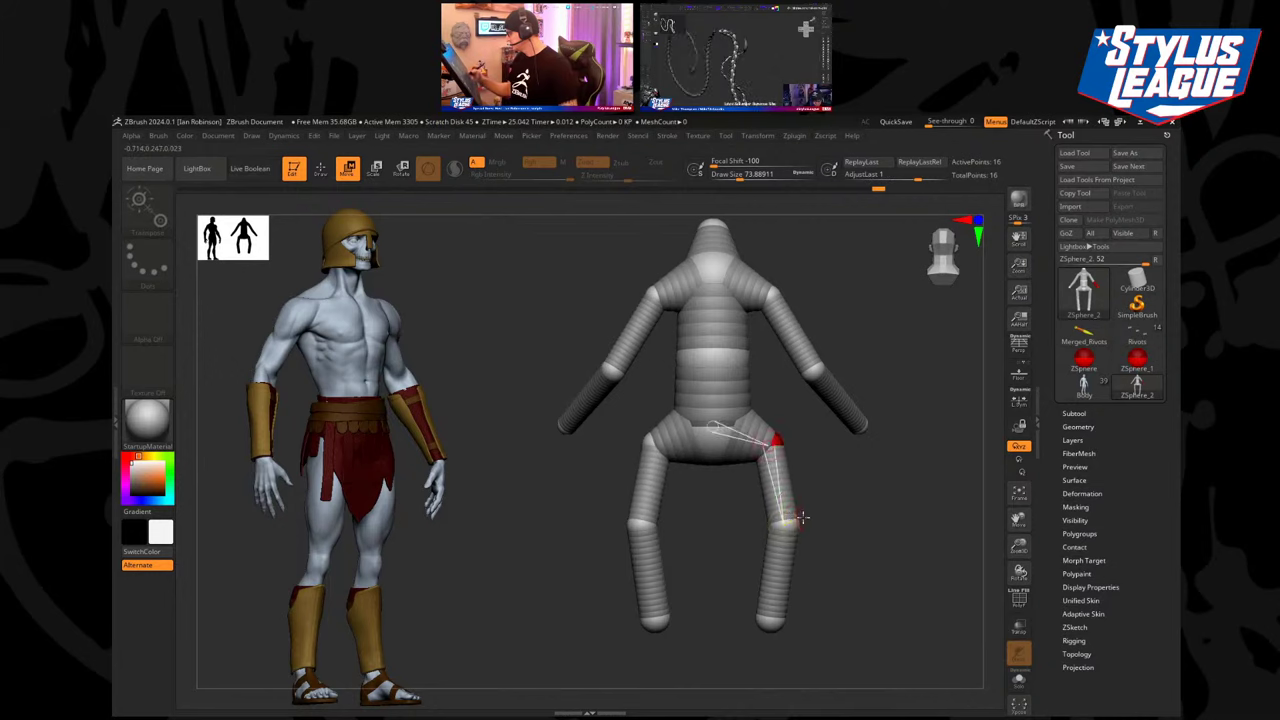
Add mirrored ZSpheres to the ankles and pull them forward to form the feet.
alt+right_drag(790, 520, 741, 541)
key(q)
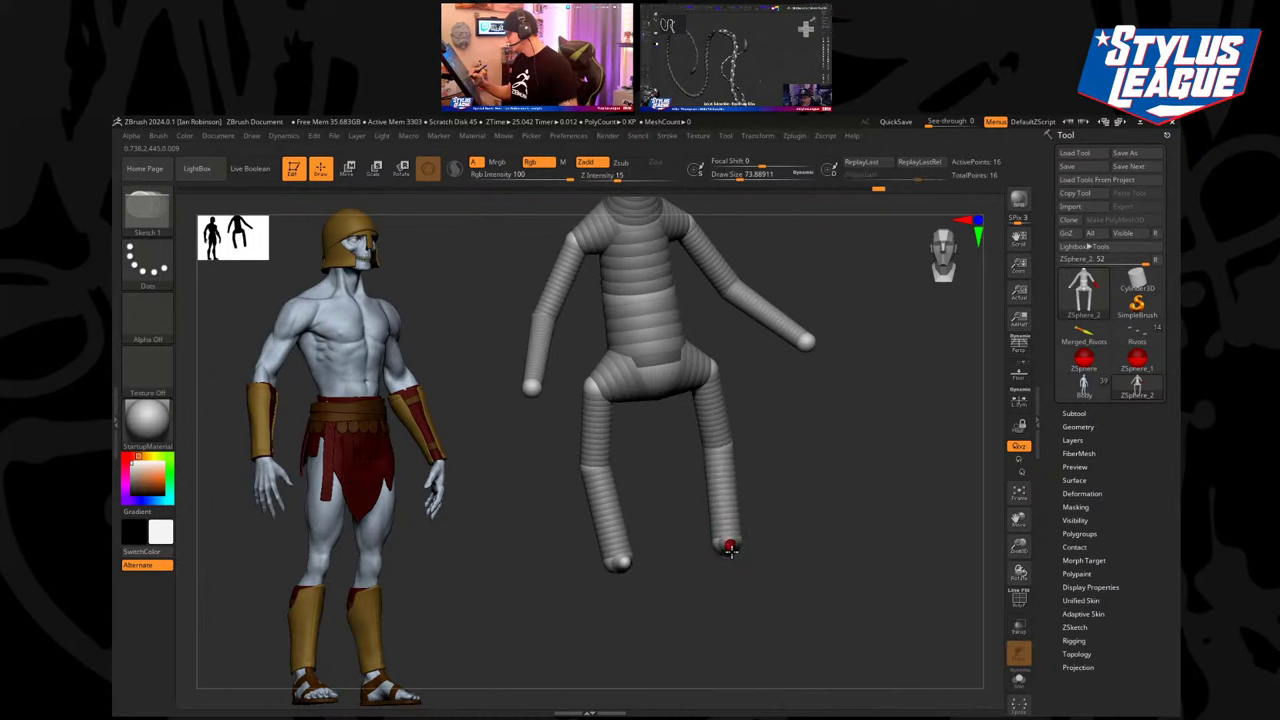
key(w)
mouse_move(723, 537)
right_down()
mouse_move(751, 586)
mouse_move(705, 543)
mouse_move(811, 366)
mouse_move(821, 375)
mouse_move(783, 420)
mouse_move(834, 405)
mouse_move(846, 383)
mouse_move(826, 393)
mouse_move(854, 329)
mouse_move(875, 355)
mouse_move(814, 463)
mouse_move(850, 490)
mouse_move(813, 461)
mouse_move(720, 323)
mouse_move(733, 324)
right_up()
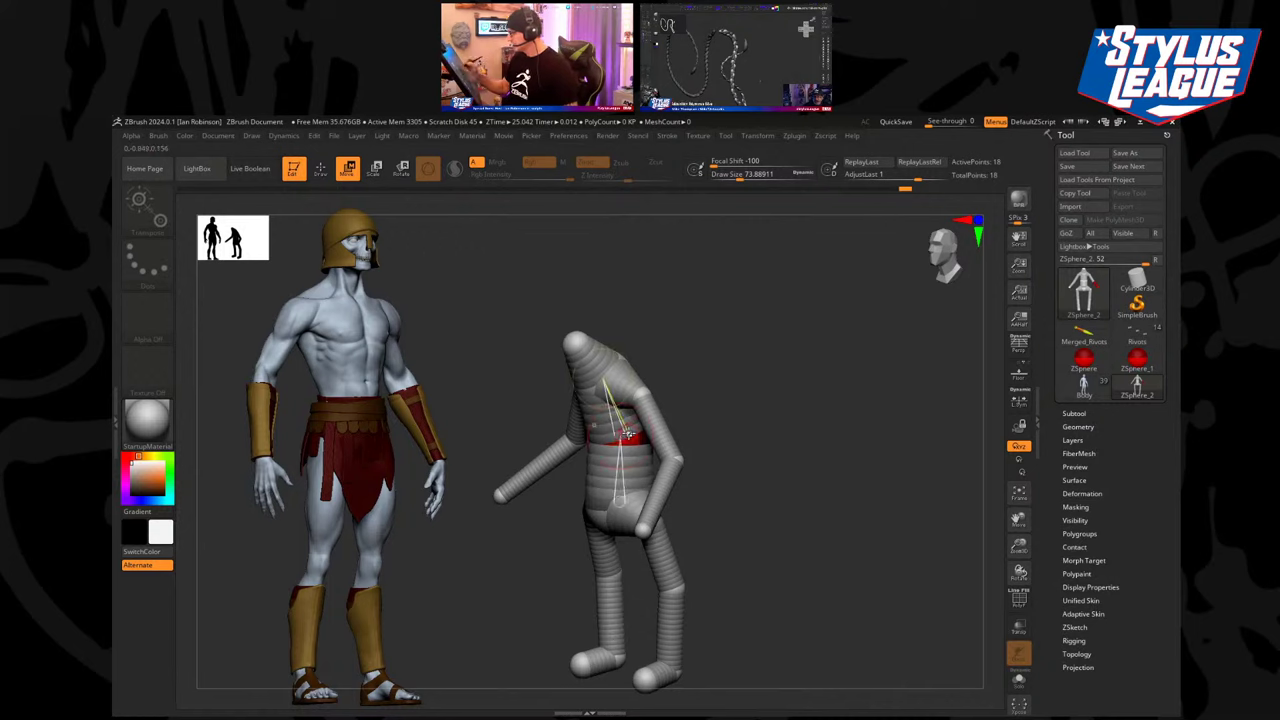
Refine the elbow and wrist ZSpheres from back, front and side so the forearms hang closer to the body.
mouse_move(757, 370)
right_down()
mouse_move(722, 382)
mouse_move(736, 295)
mouse_move(729, 386)
mouse_move(780, 317)
mouse_move(740, 330)
mouse_move(811, 357)
mouse_move(766, 442)
right_up()
click(712, 325)
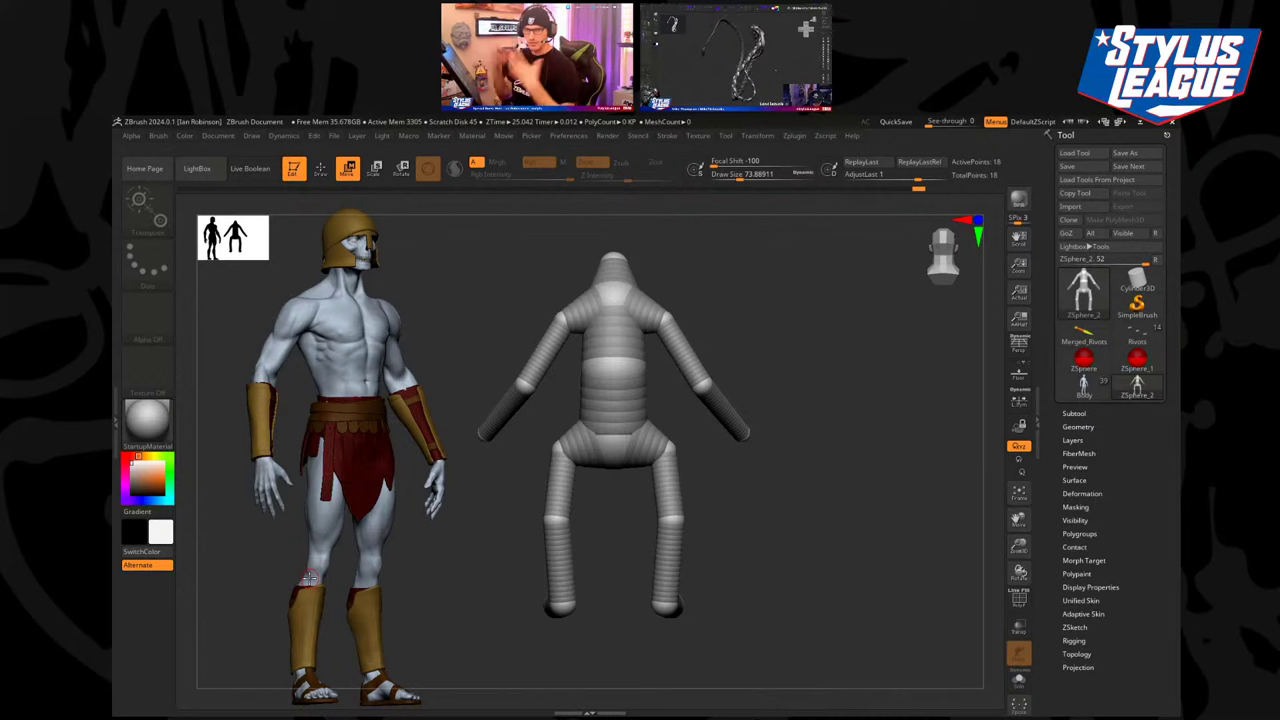
drag(708, 342, 732, 338)
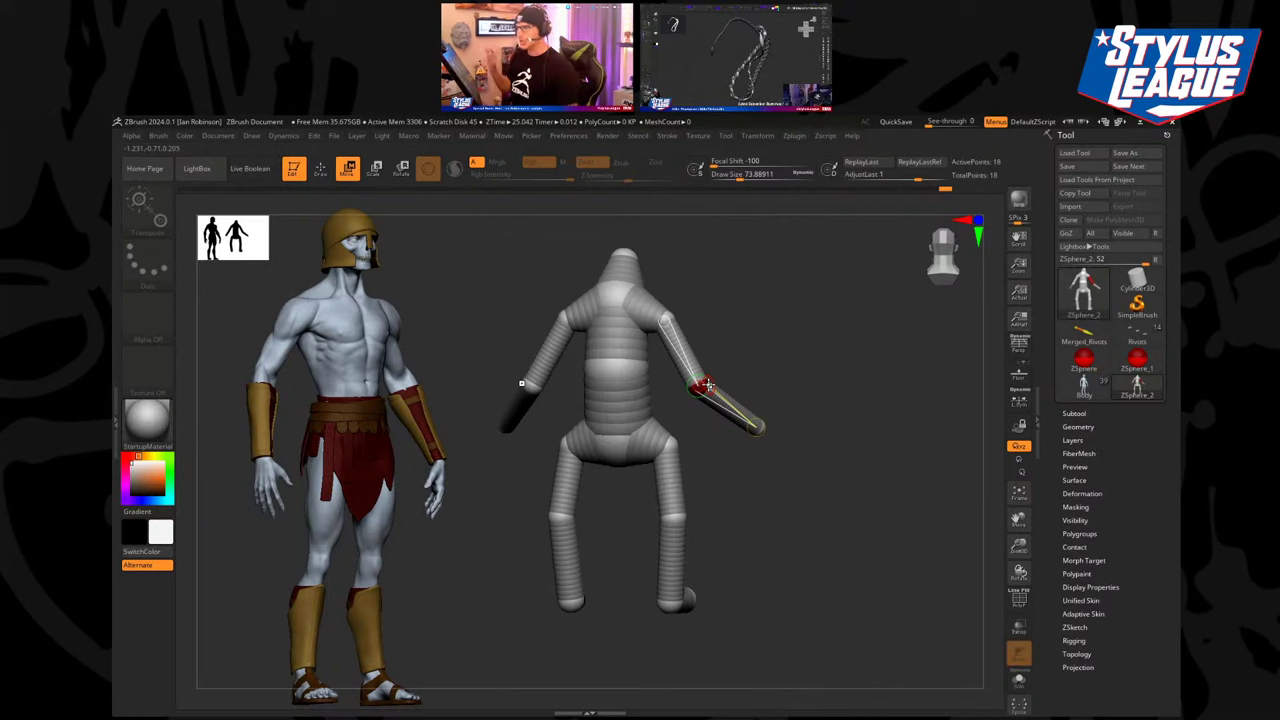
drag(846, 338, 715, 322)
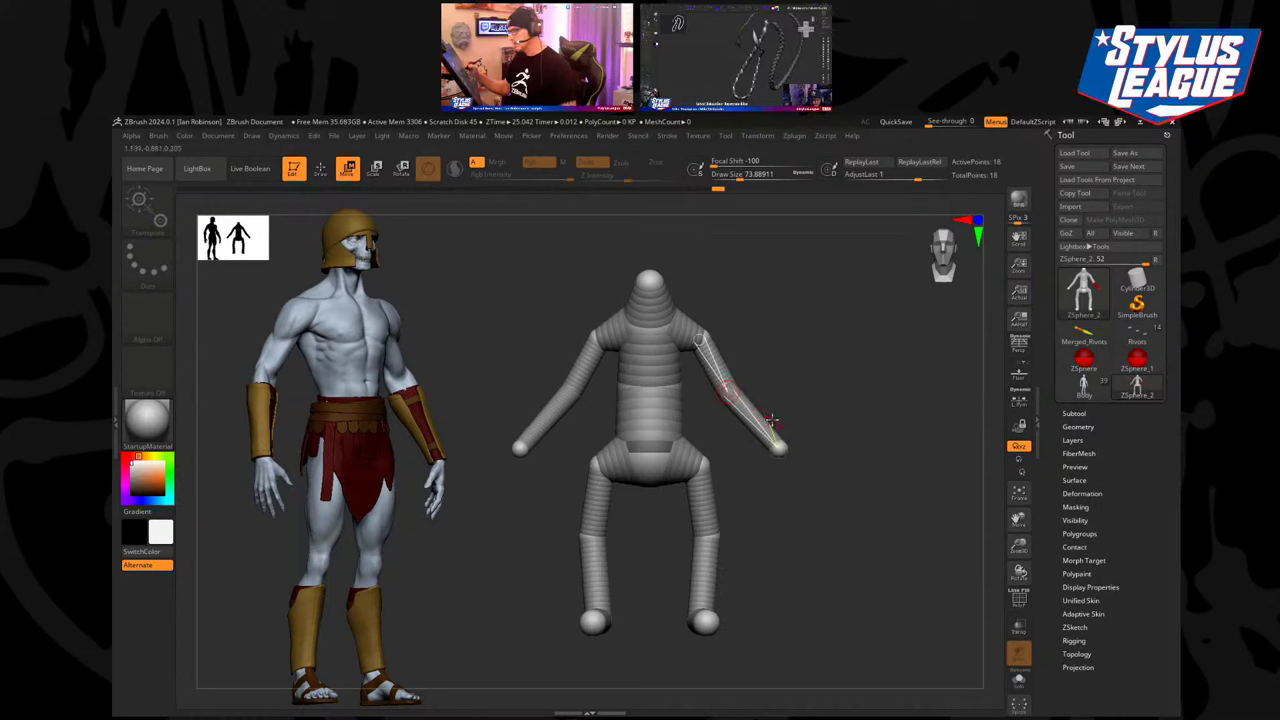
mouse_move(778, 447)
mouse_down()
mouse_move(762, 442)
mouse_move(768, 430)
mouse_up()
shift+right_drag(768, 429, 760, 424)
drag(594, 436, 621, 453)
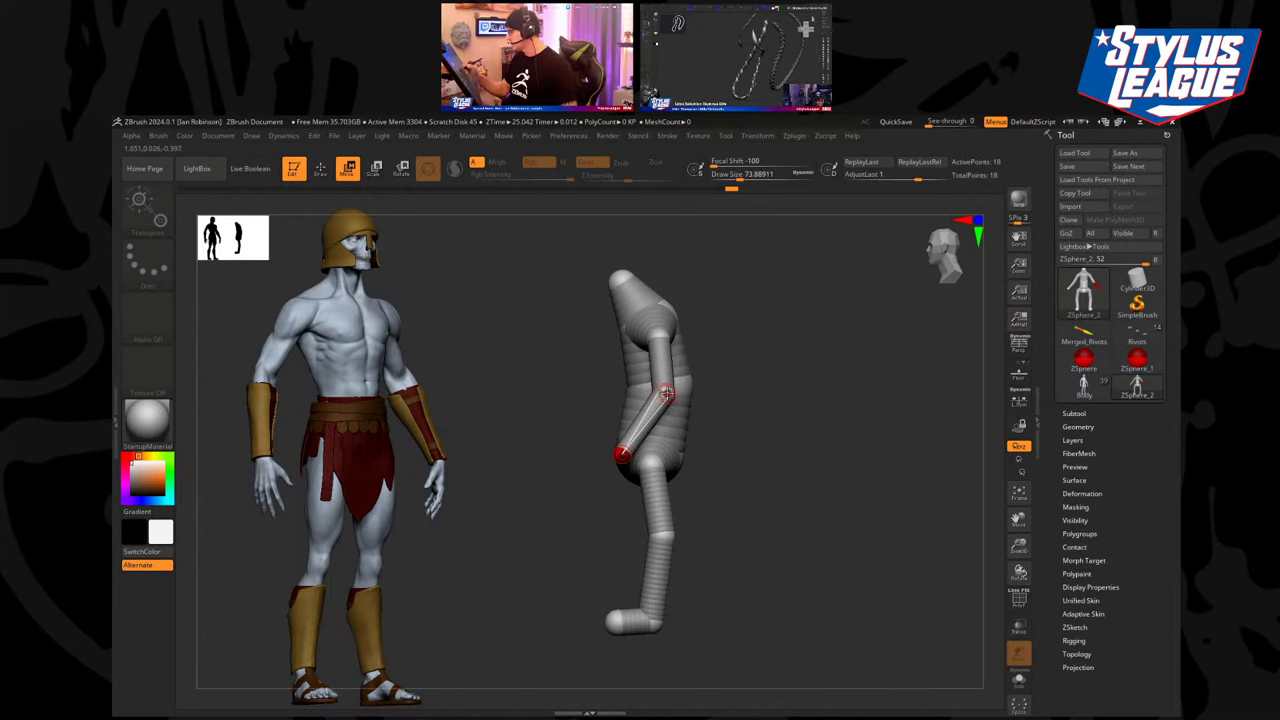
click(666, 393)
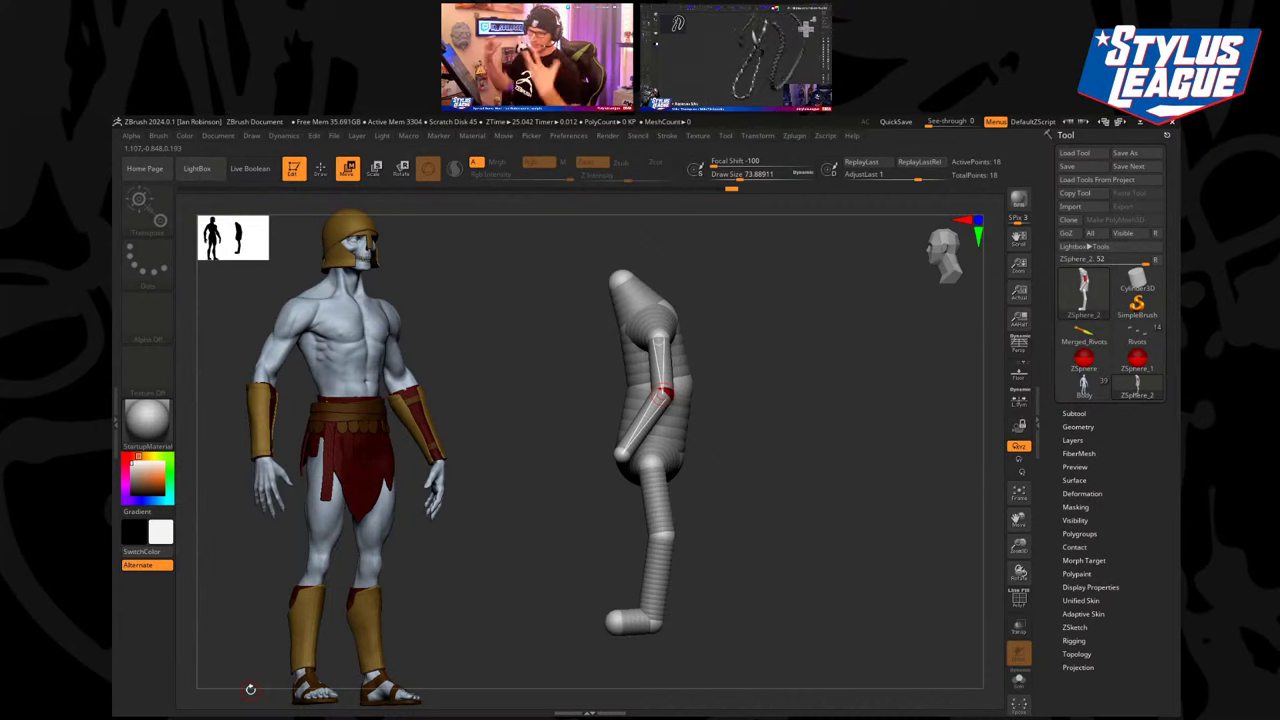
Add a centred ZSphere at the top of the neck, move it forward, and scale it up into a large head.
drag(816, 380, 797, 294)
drag(636, 326, 635, 323)
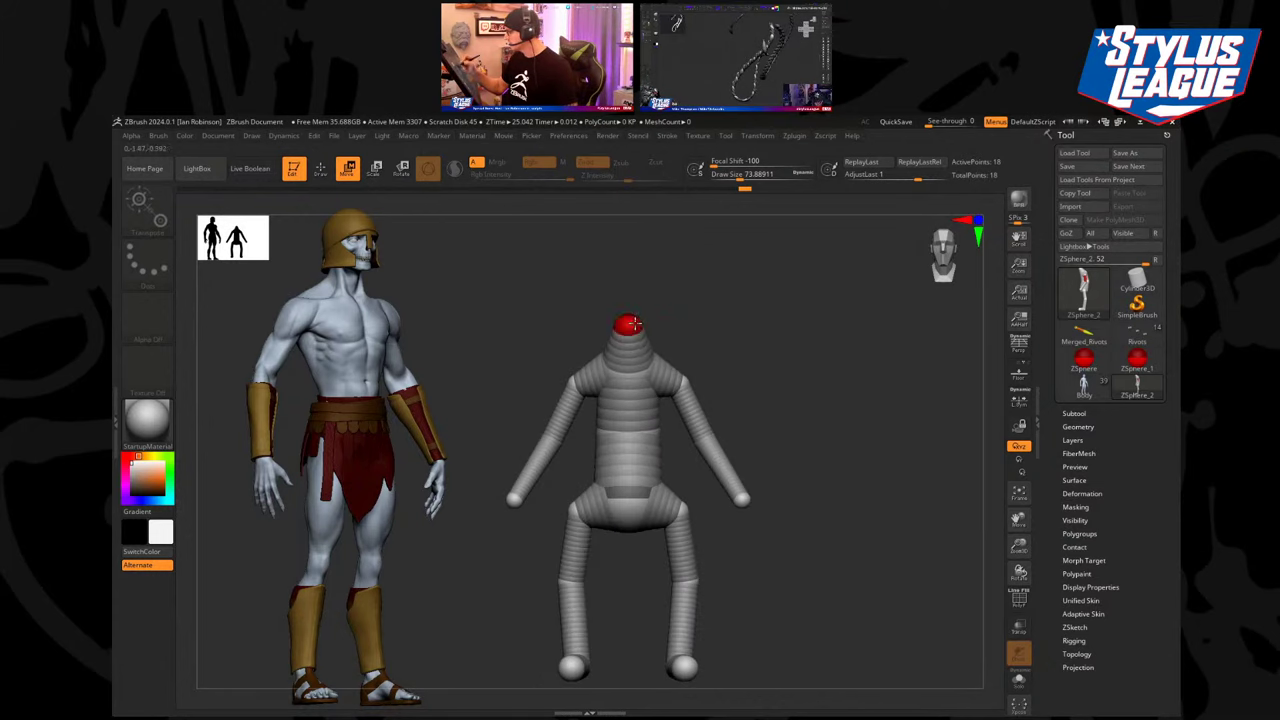
key(q)
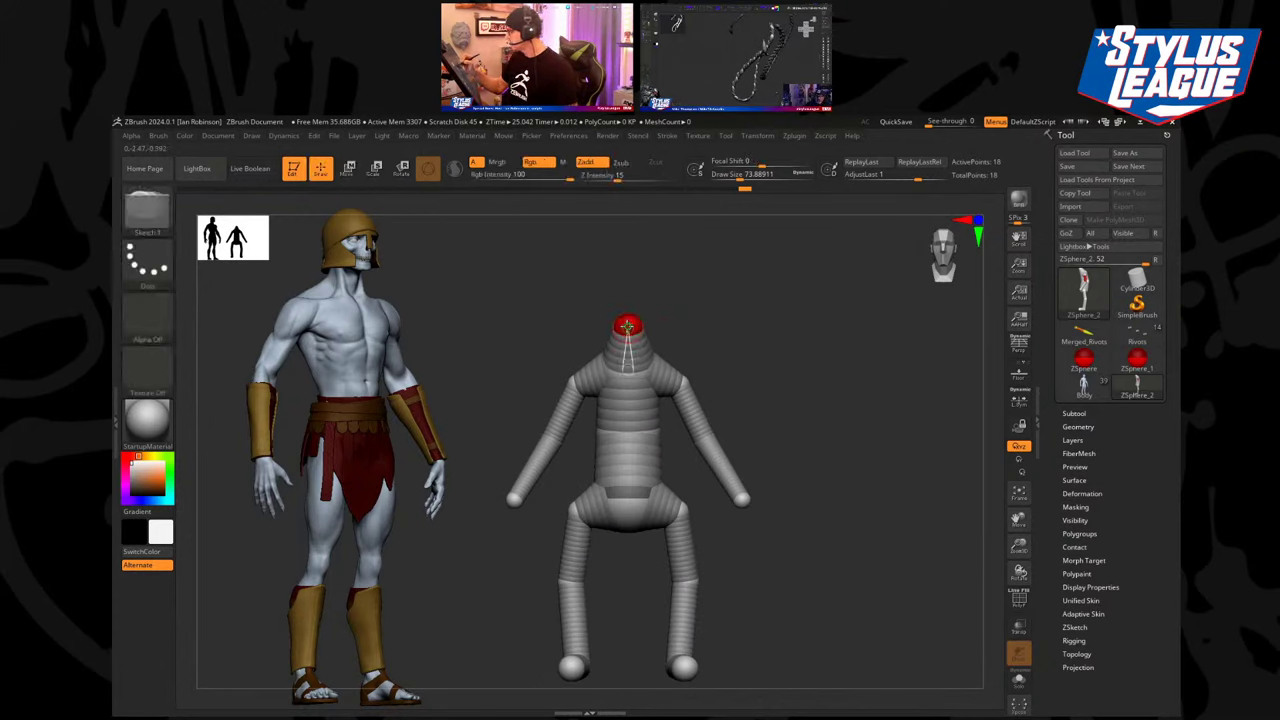
drag(628, 333, 629, 340)
shift+drag(740, 325, 671, 325)
key(w)
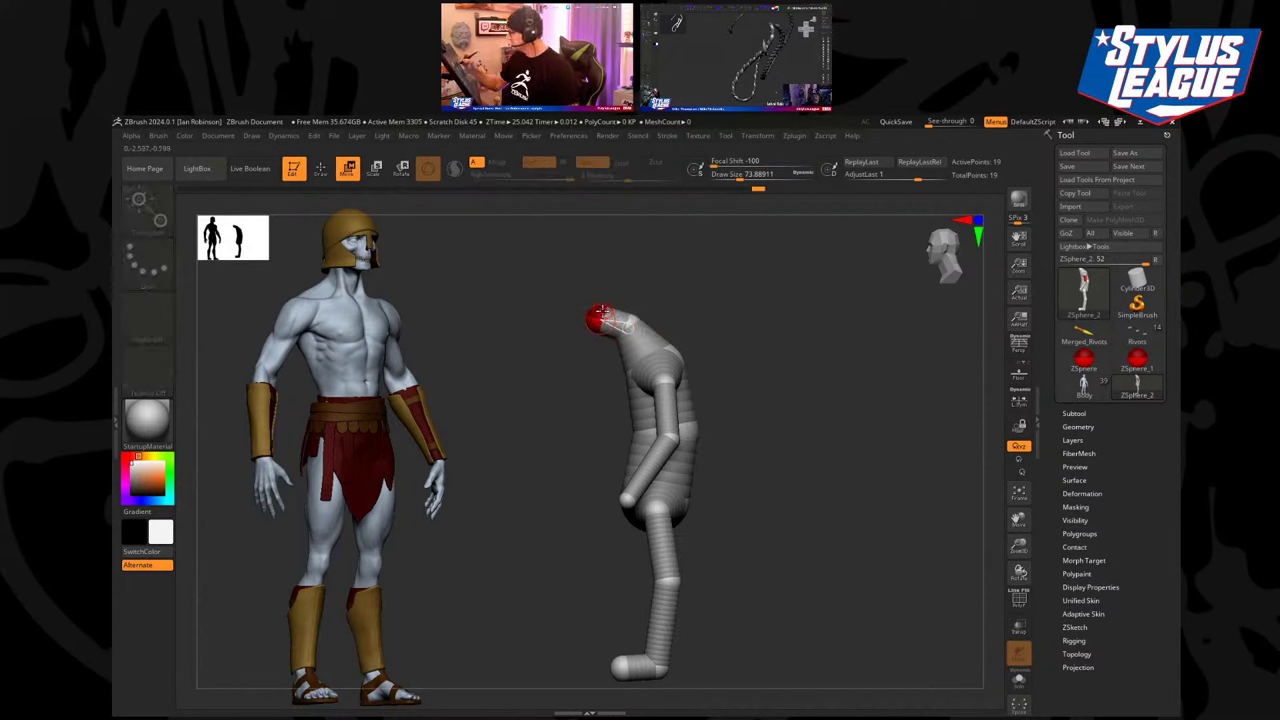
key(e)
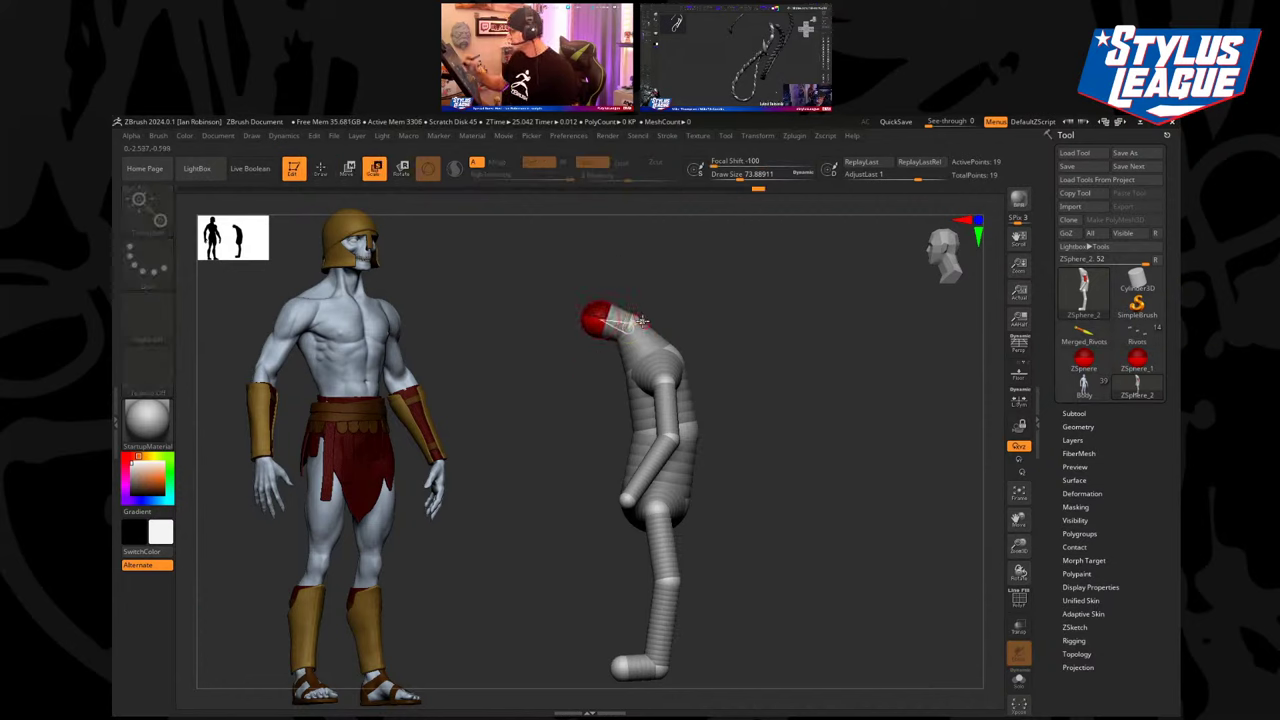
drag(640, 305, 581, 377)
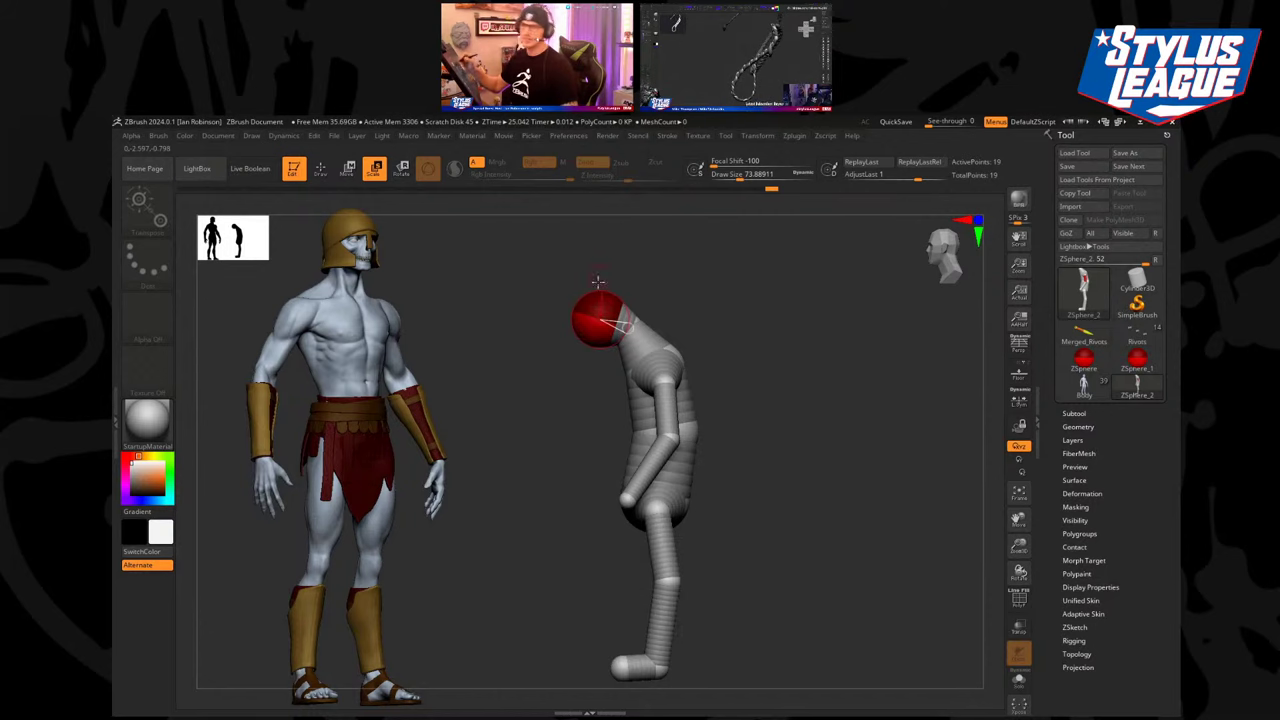
Reposition the head ZSphere in front of the neck and raise the top chest ZSphere to hunch the upper back.
key(q)
key(w)
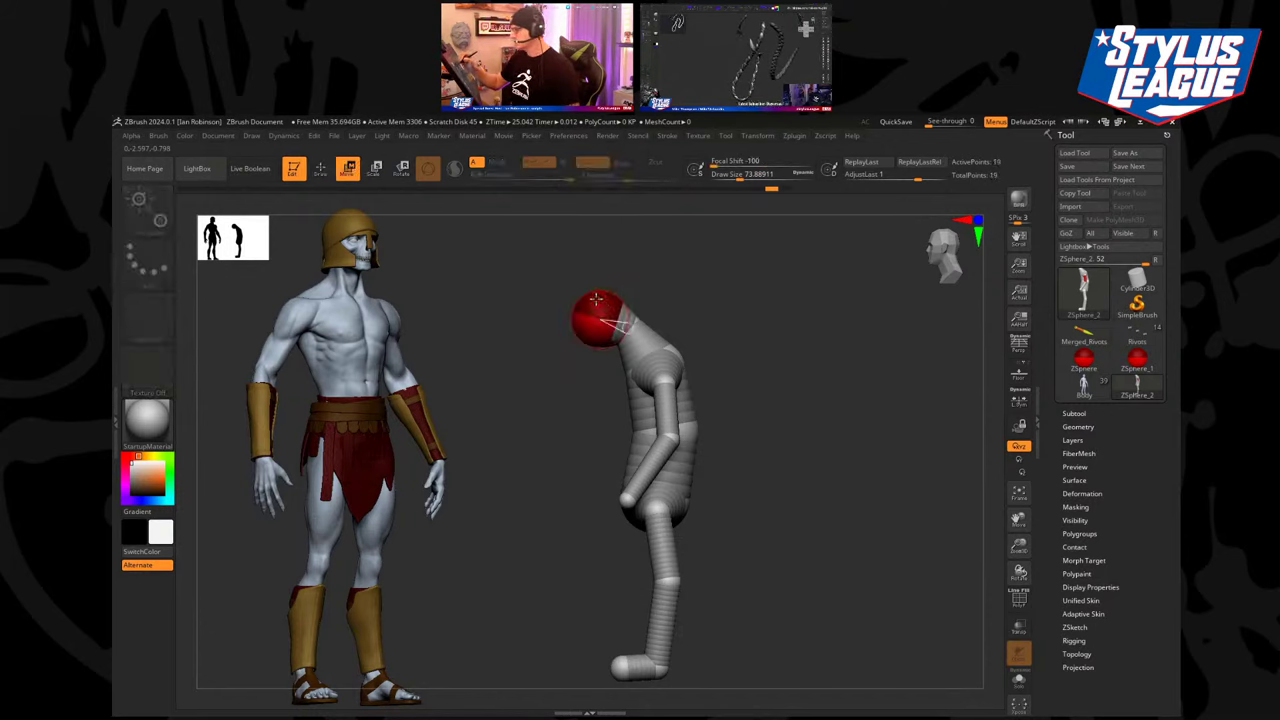
drag(595, 309, 587, 270)
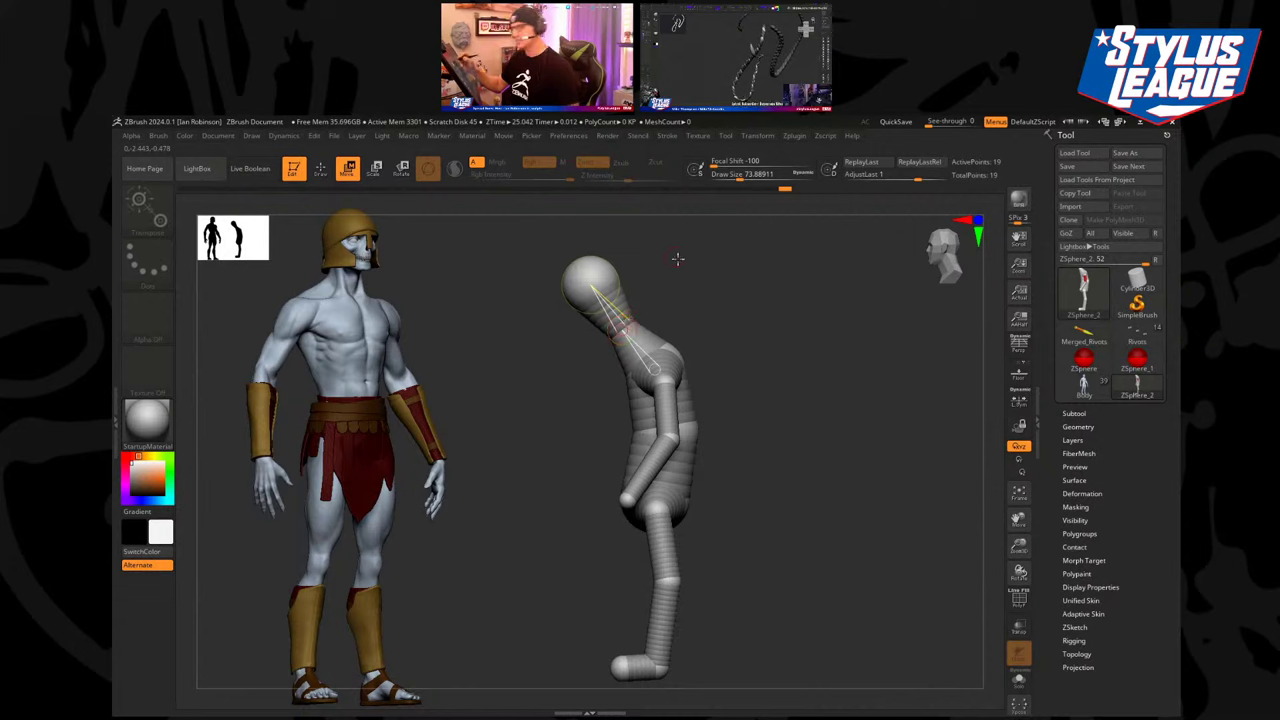
drag(678, 259, 715, 255)
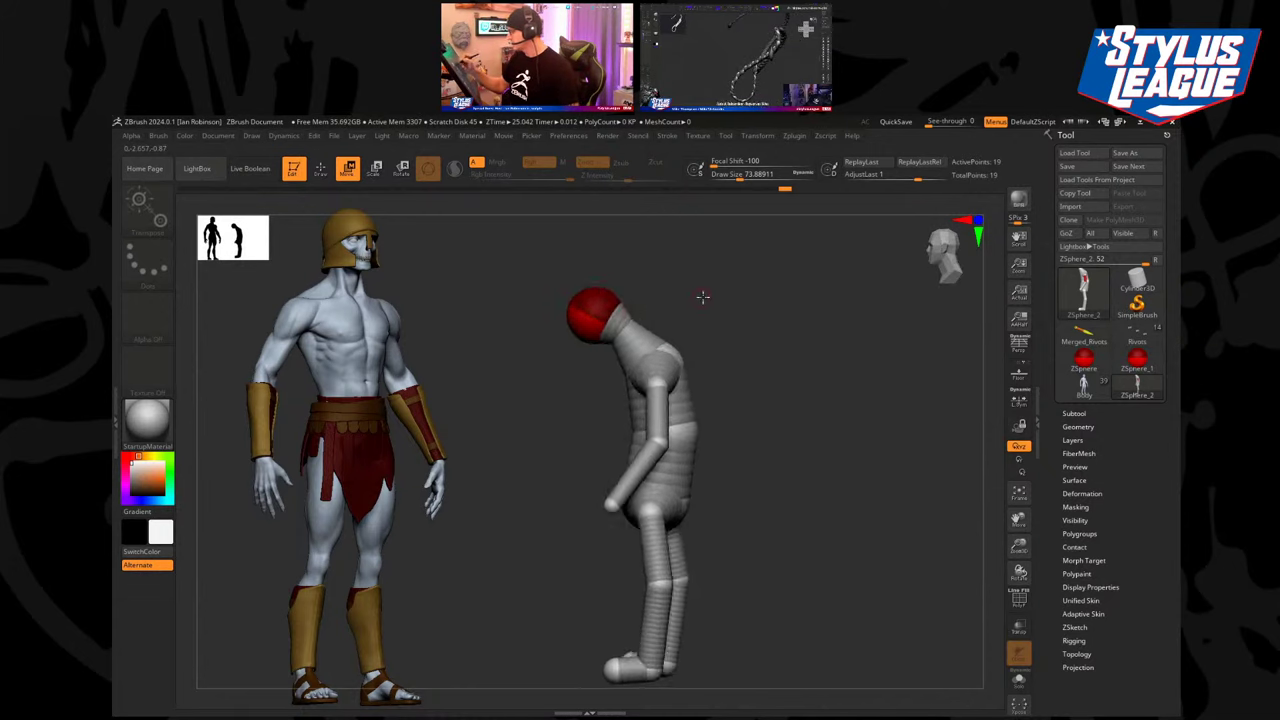
alt+drag(742, 282, 775, 308)
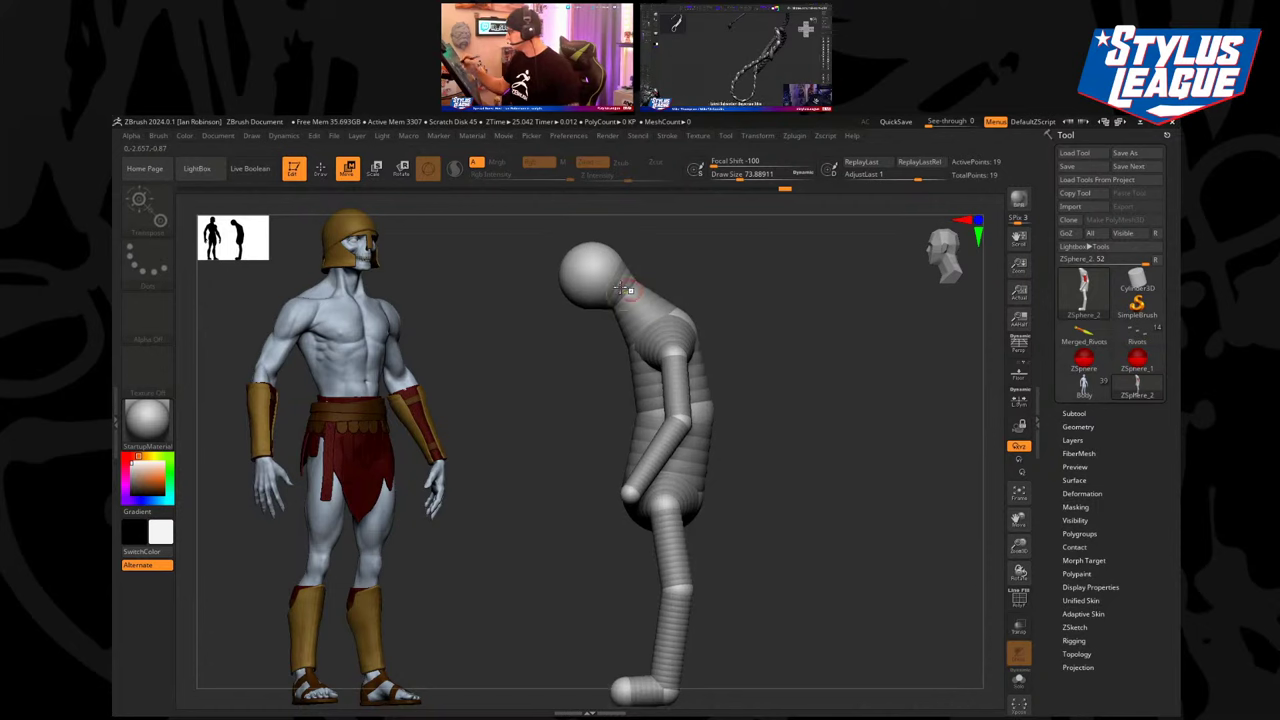
drag(679, 314, 689, 294)
drag(594, 275, 590, 293)
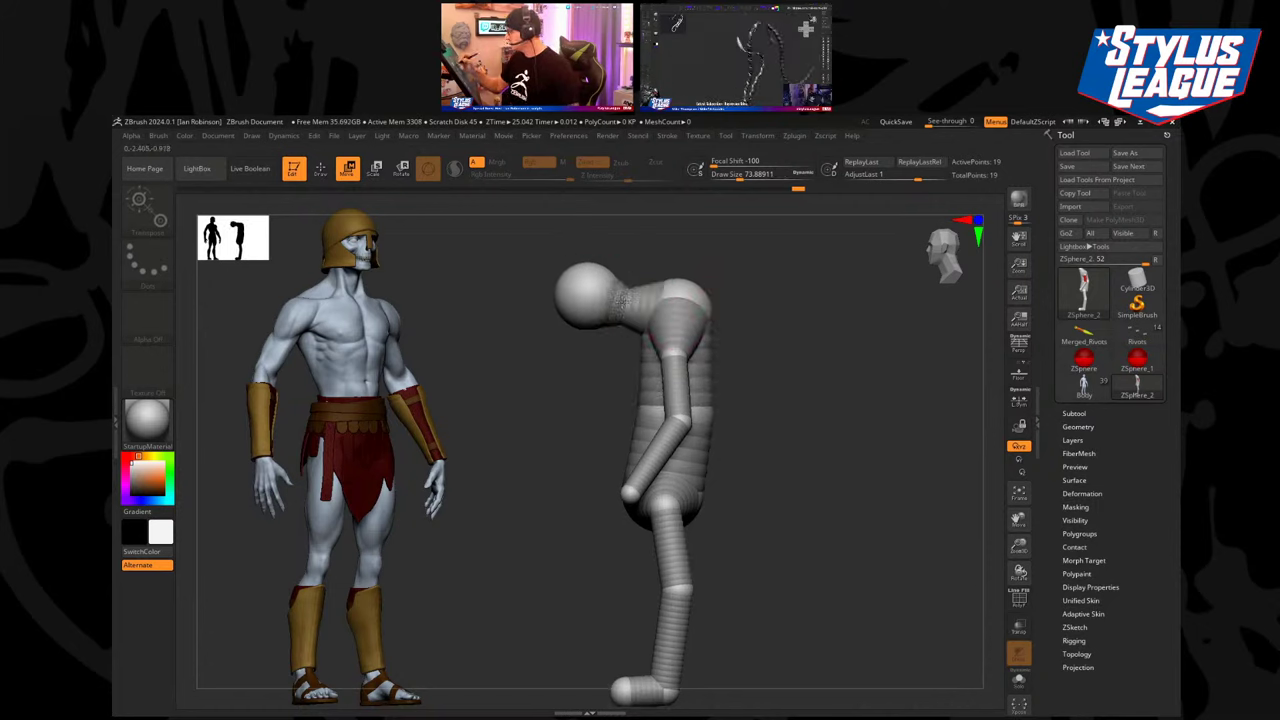
Undo the last three ZSphere edits.
key(ctrl+z)
key(ctrl+z)
key(ctrl+z)
Move the shoulder ZSpheres outward and upward from the back view to broaden the hunched shoulders.
drag(781, 326, 751, 337)
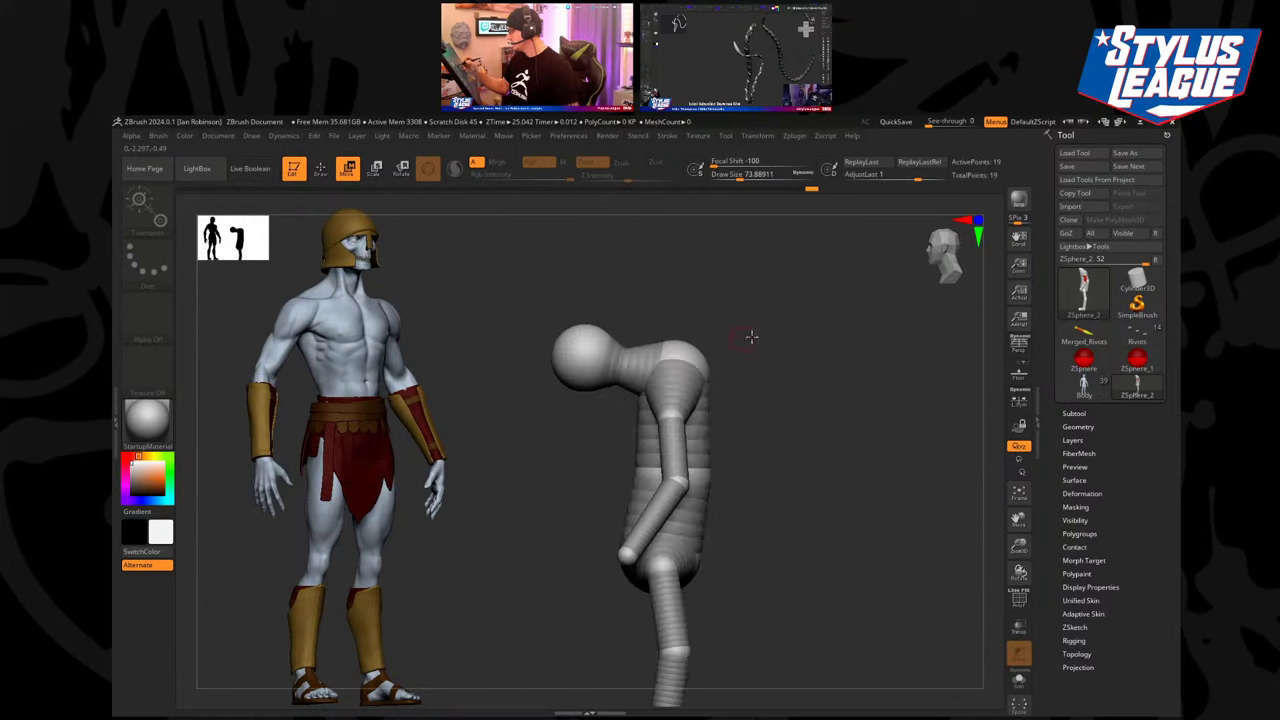
drag(832, 327, 765, 335)
drag(680, 412, 697, 400)
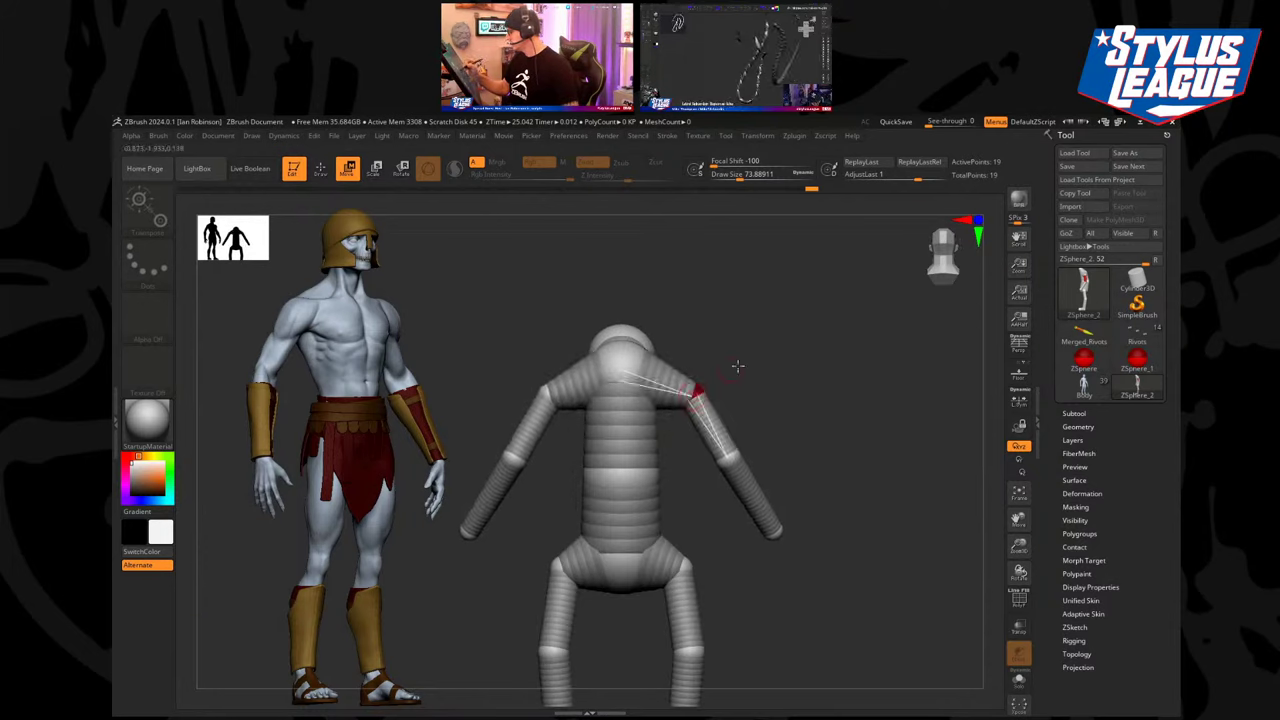
Redo the undone ZSphere edits and view the figure from the front.
key(ctrl+shift+z)
key(ctrl+shift+z)
key(ctrl+shift+z)
key(ctrl+shift+z)
mouse_move(680, 324)
mouse_down()
mouse_move(663, 326)
mouse_move(656, 310)
mouse_move(723, 343)
mouse_move(790, 336)
mouse_up()
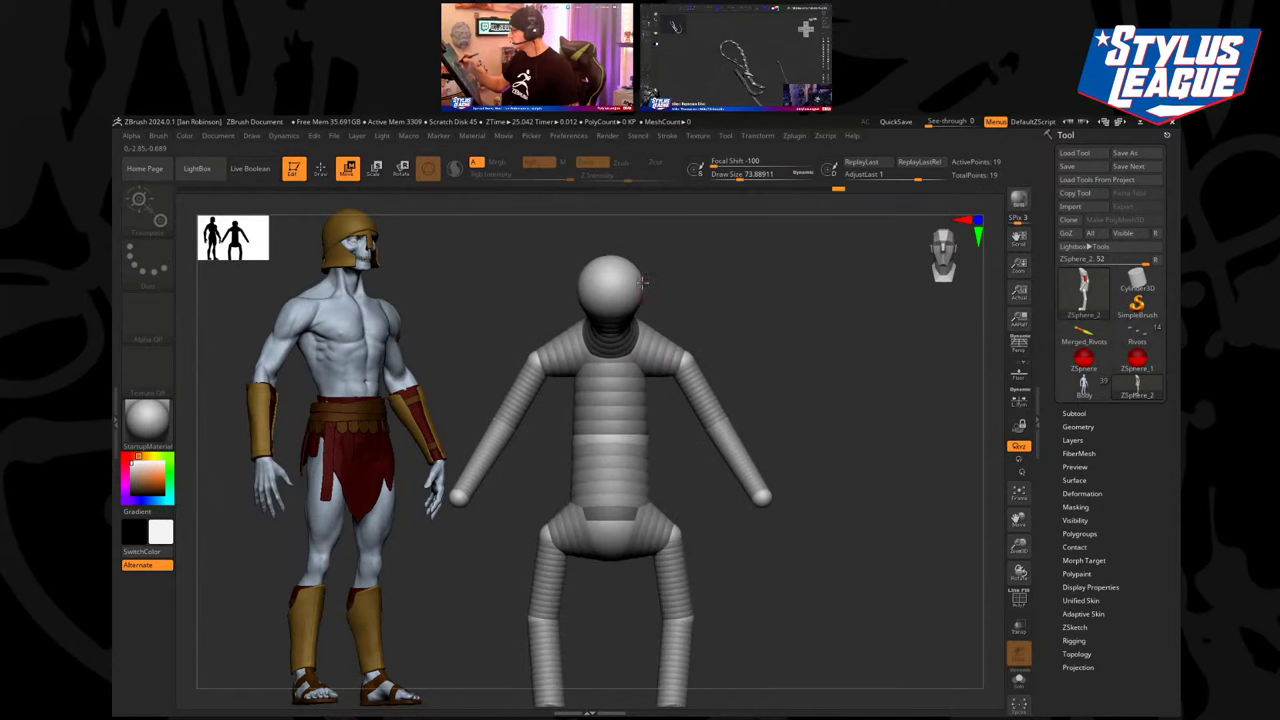
Raise the shoulder, elbow and top chest ZSpheres slightly from the back view to strengthen the hunched upper back.
key(e)
drag(606, 281, 694, 279)
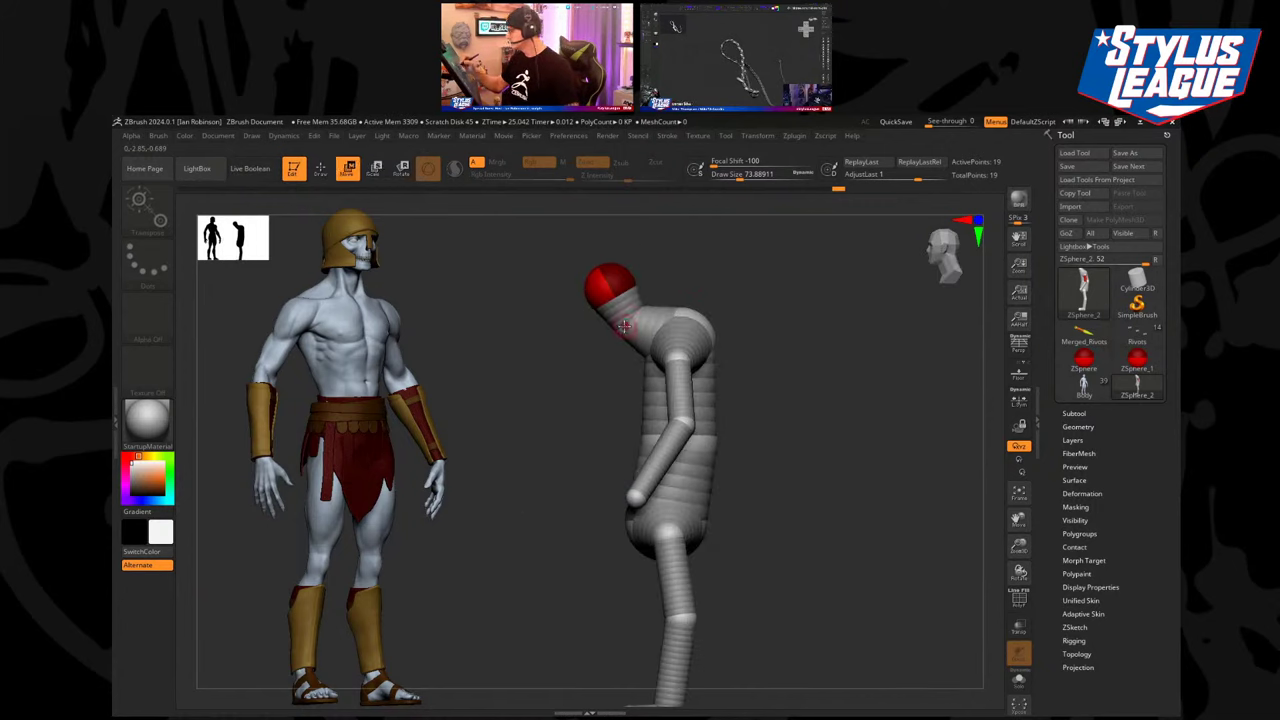
key(ctrl+z)
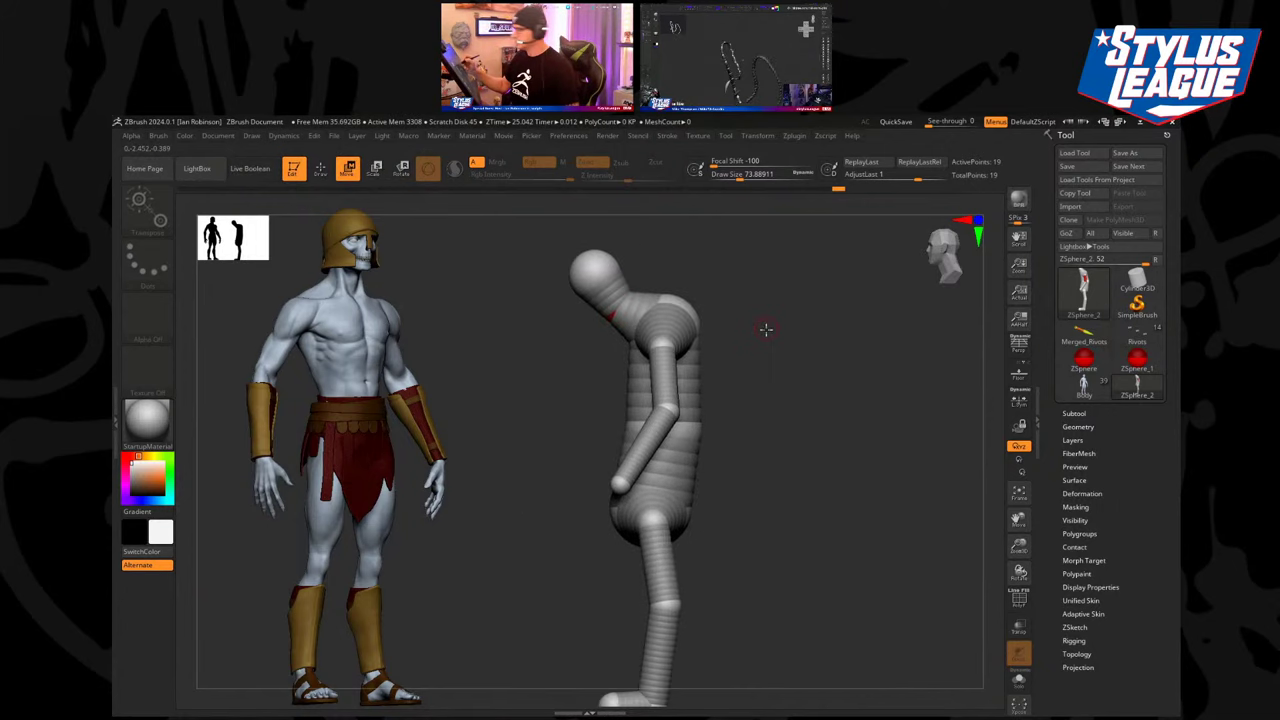
shift+drag(765, 329, 723, 349)
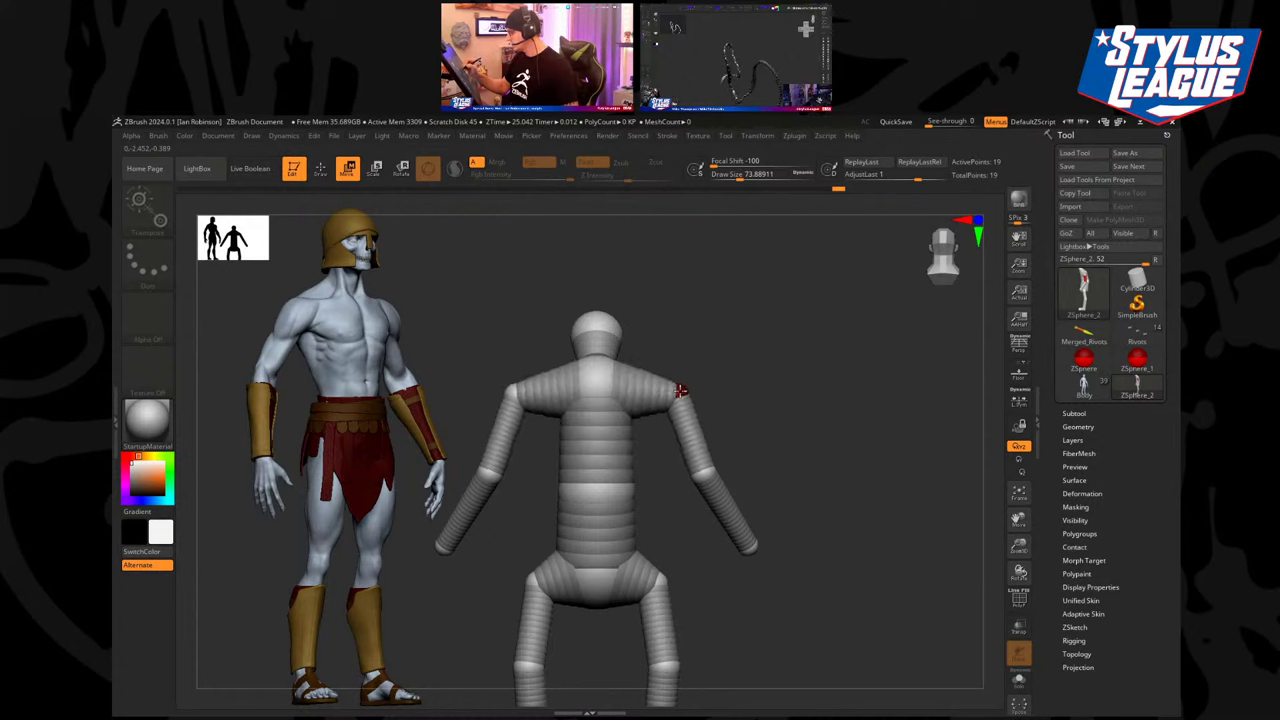
drag(681, 391, 680, 387)
drag(704, 473, 709, 462)
drag(680, 388, 681, 383)
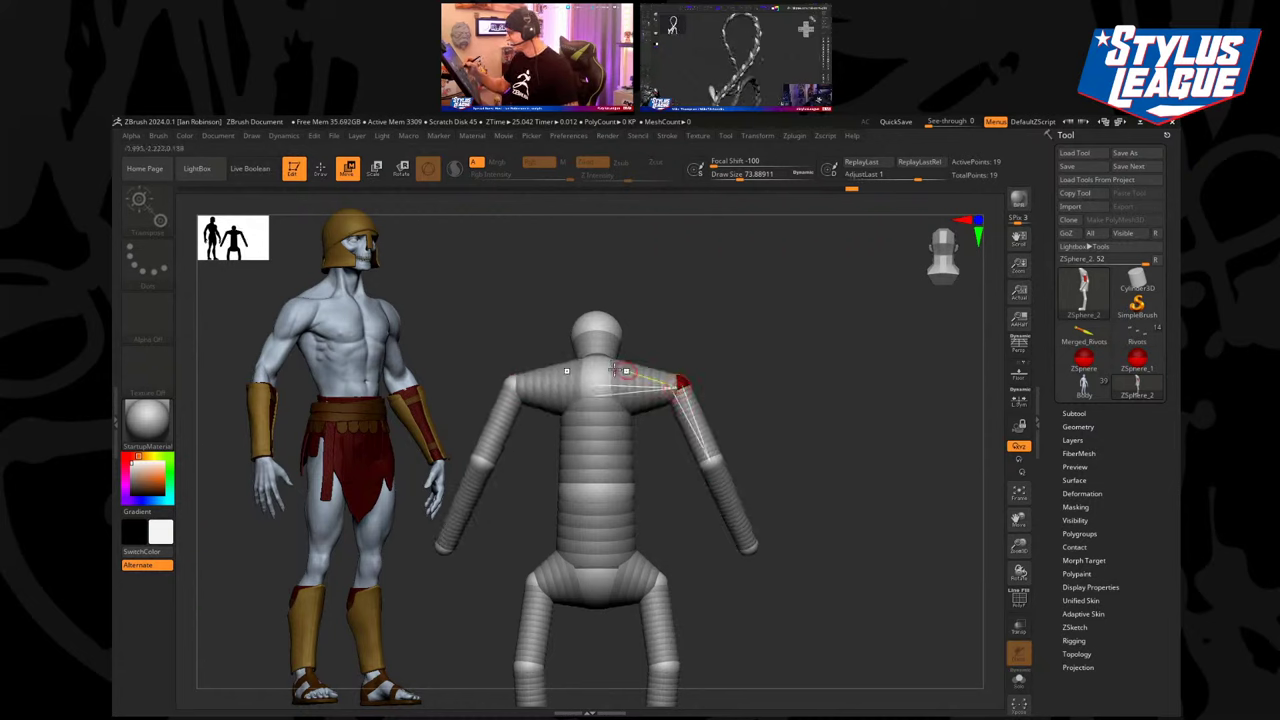
drag(602, 370, 599, 351)
Move the head ZSphere down and forward in side view to shoulder level and scale it down.
mouse_move(664, 337)
shift+mouse_down()
mouse_move(709, 337)
mouse_move(683, 331)
shift+mouse_up()
drag(654, 285, 680, 308)
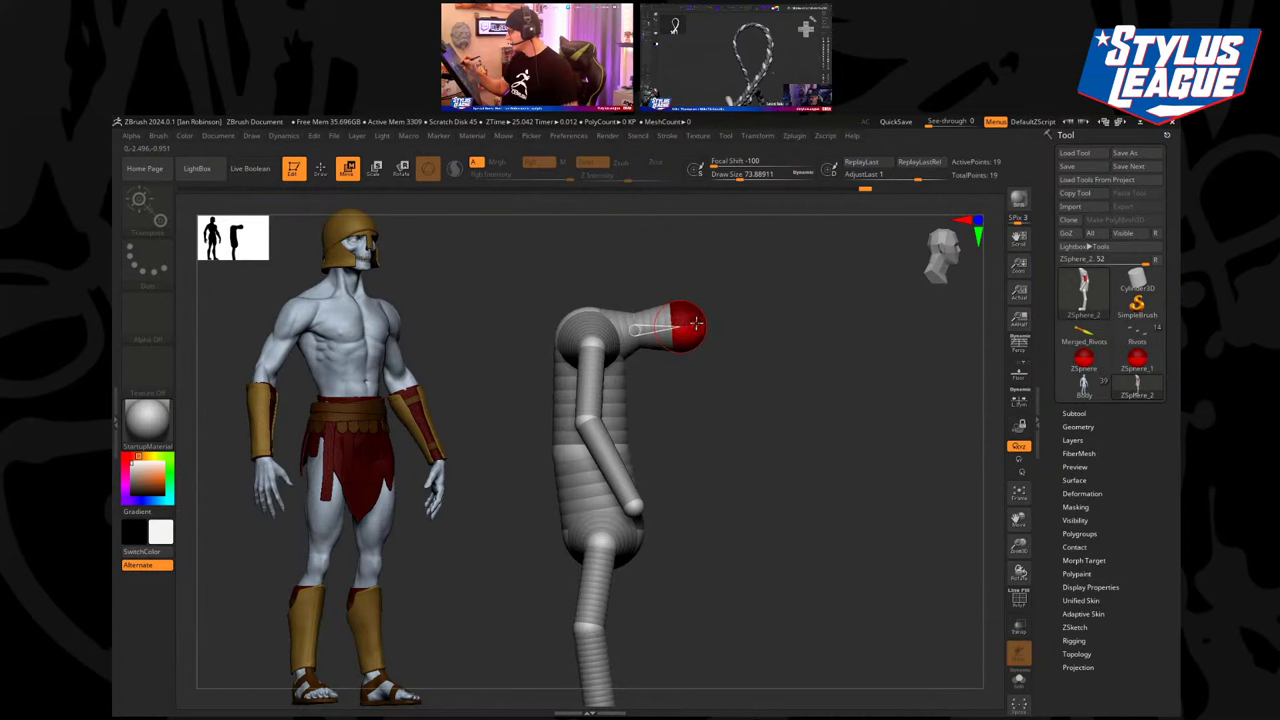
key(e)
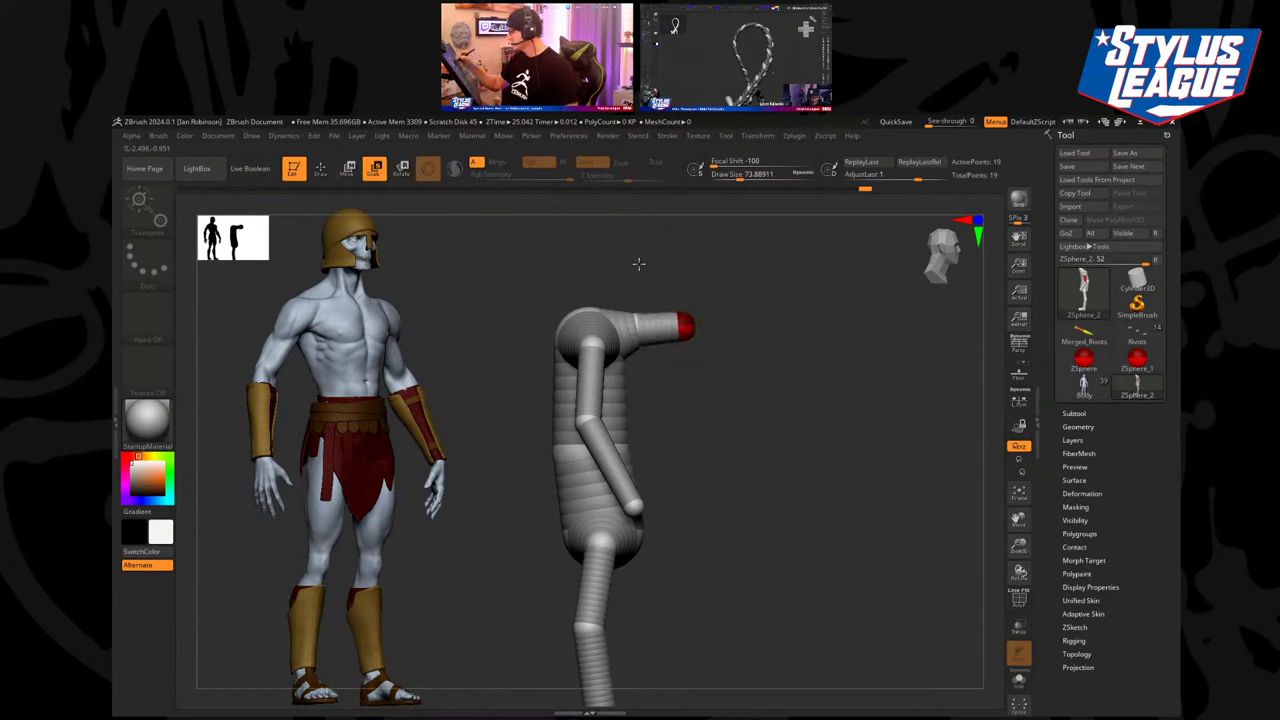
Delete the head ZSphere and move the remaining neck-end ZSphere slightly forward and up in side view.
key(q)
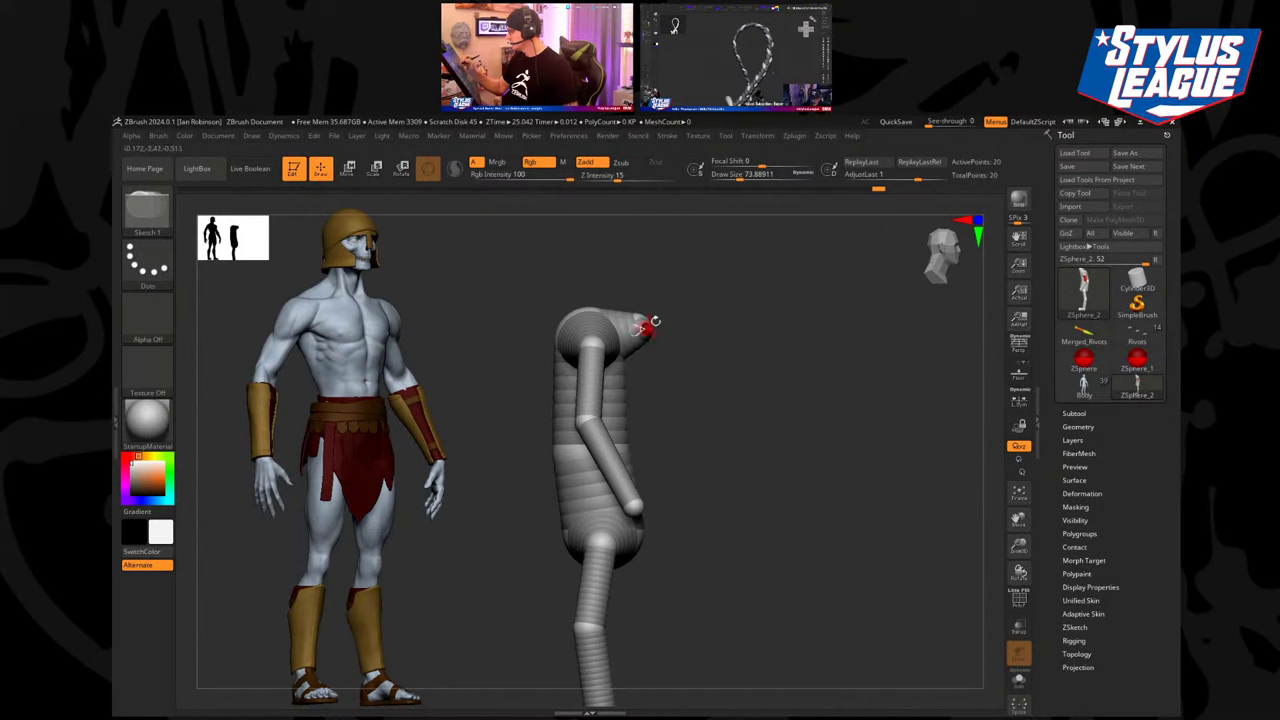
key(w)
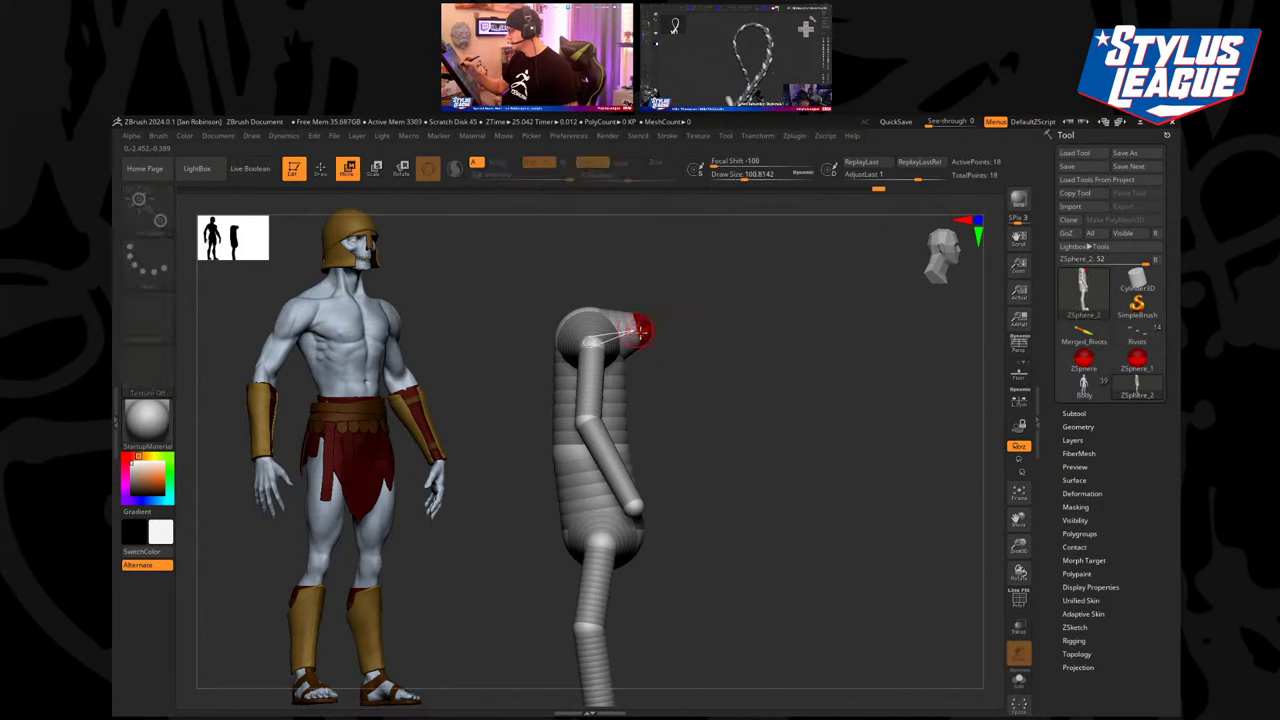
drag(730, 362, 634, 347)
shift+drag(752, 306, 721, 304)
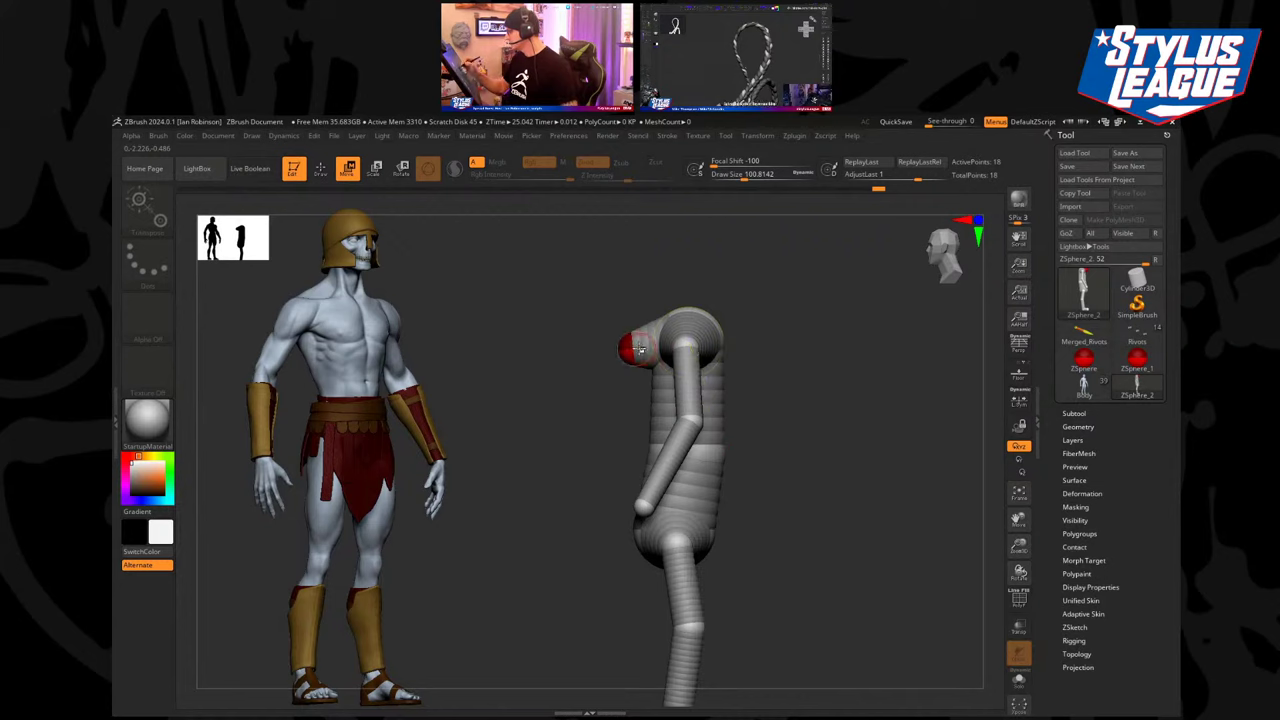
drag(640, 348, 626, 338)
Preview the figure's adaptive skin from the front and return to the ZSphere display.
alt+drag(782, 306, 766, 350)
drag(752, 352, 788, 272)
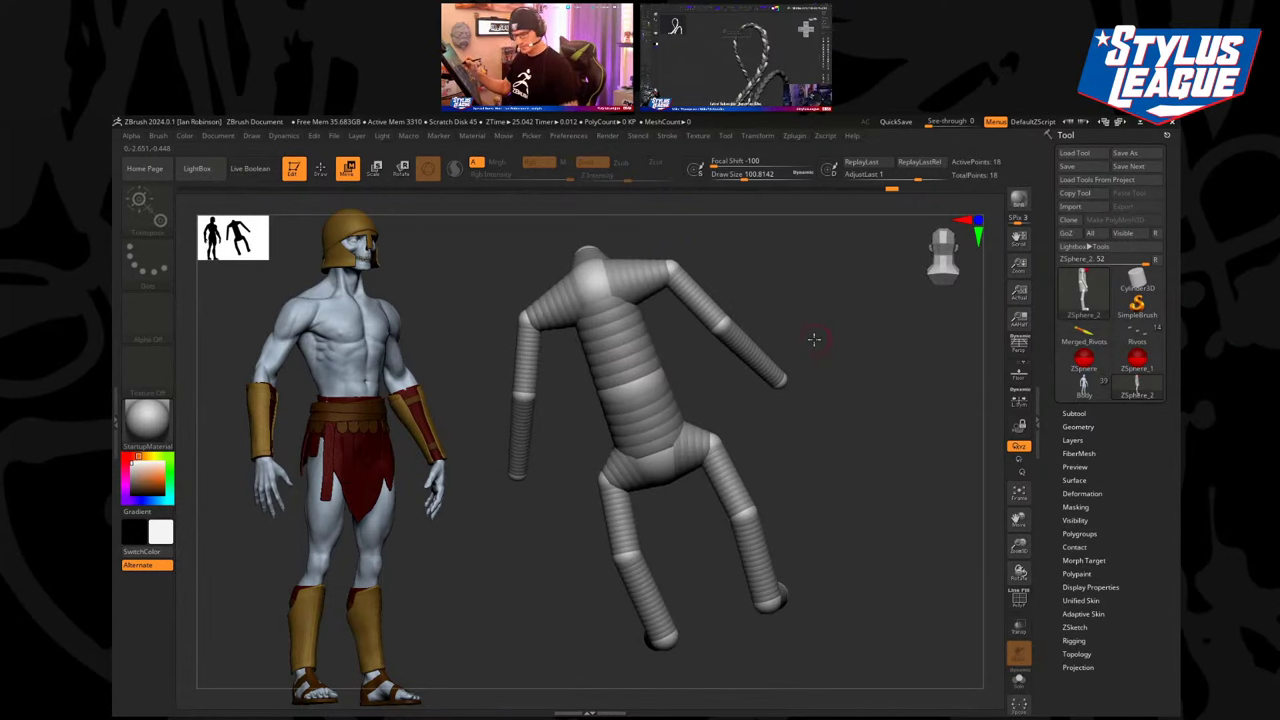
key(a)
drag(829, 349, 790, 394)
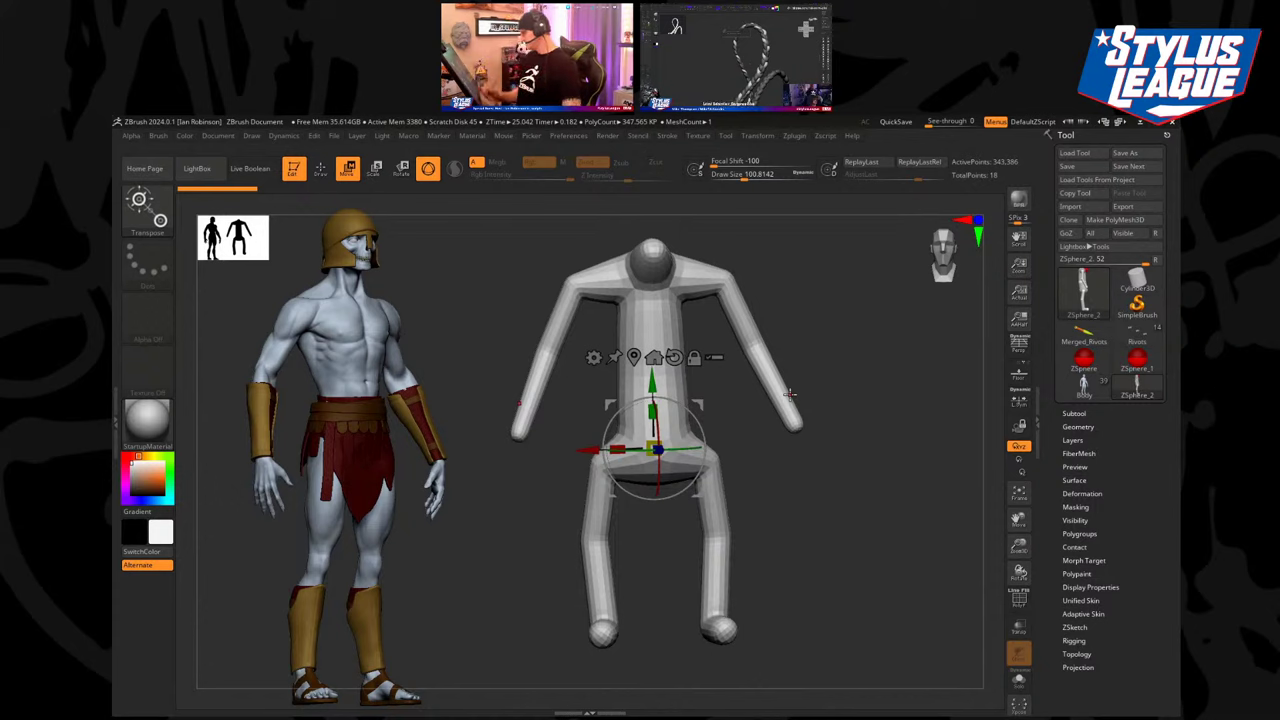
key(a)
Raise the pelvis ZSphere and reposition the hip, ankle and toe ZSpheres to widen the stance and reshape the feet.
alt+drag(851, 437, 760, 480)
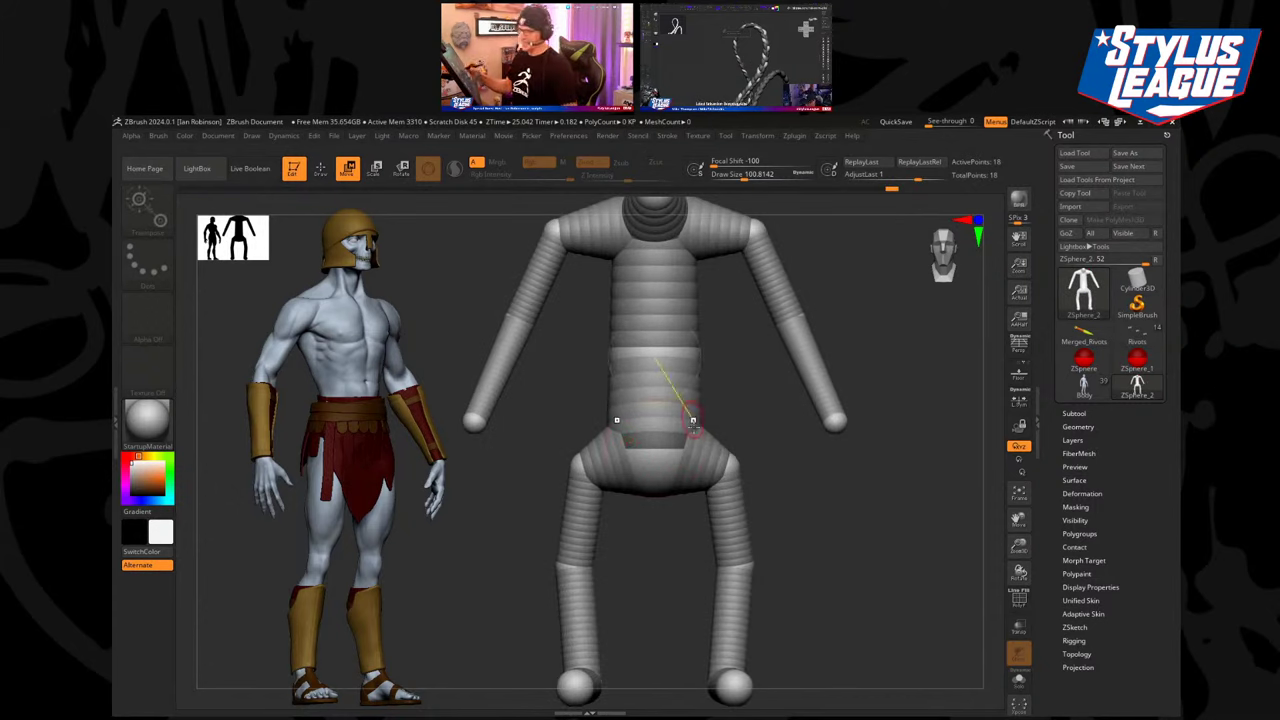
drag(656, 456, 656, 425)
drag(723, 465, 737, 461)
drag(735, 683, 743, 682)
alt+drag(812, 533, 713, 492)
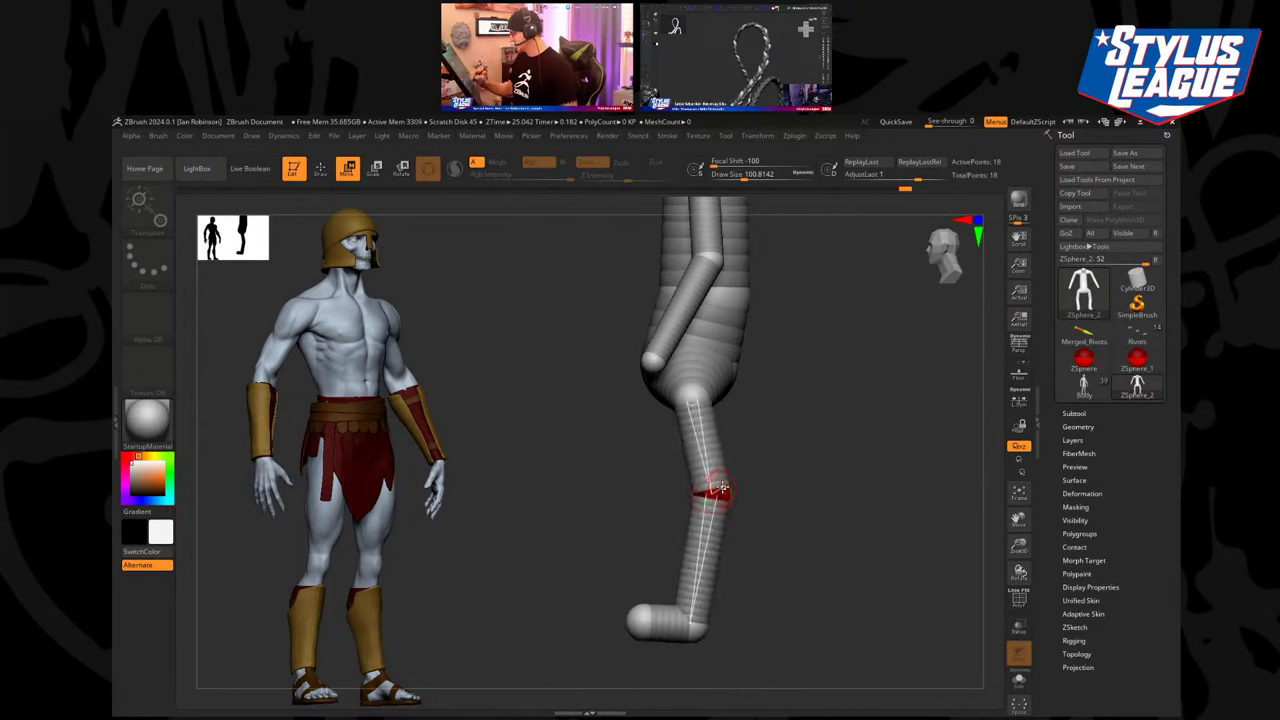
drag(697, 629, 651, 627)
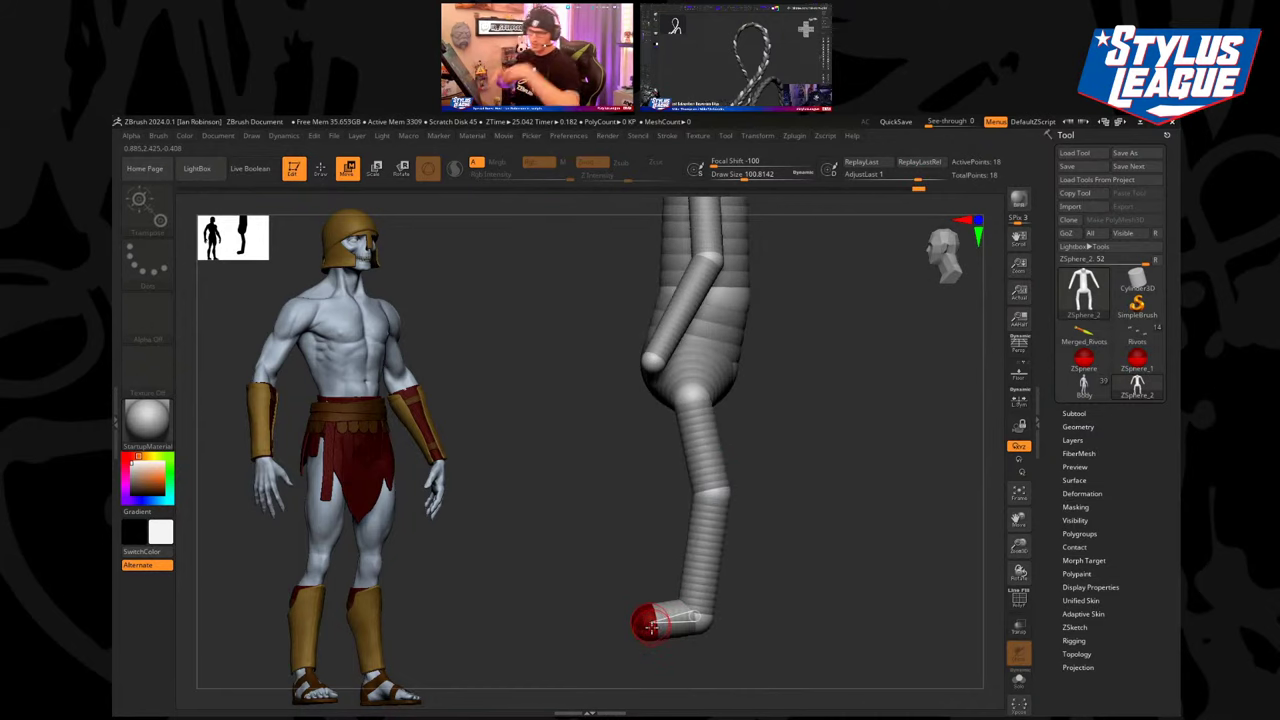
Examine the figure's proportions from the back and front, including a preview of its adaptive skin.
drag(838, 424, 828, 490)
shift+drag(774, 334, 755, 335)
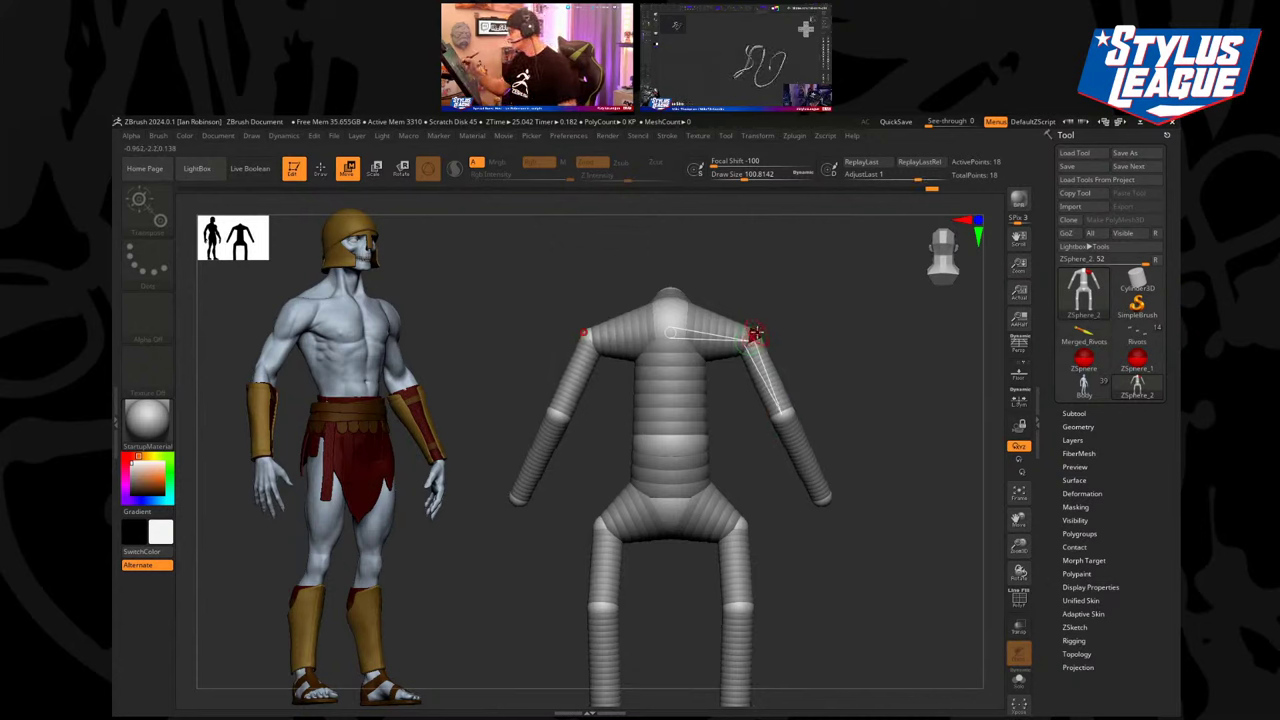
drag(841, 426, 703, 429)
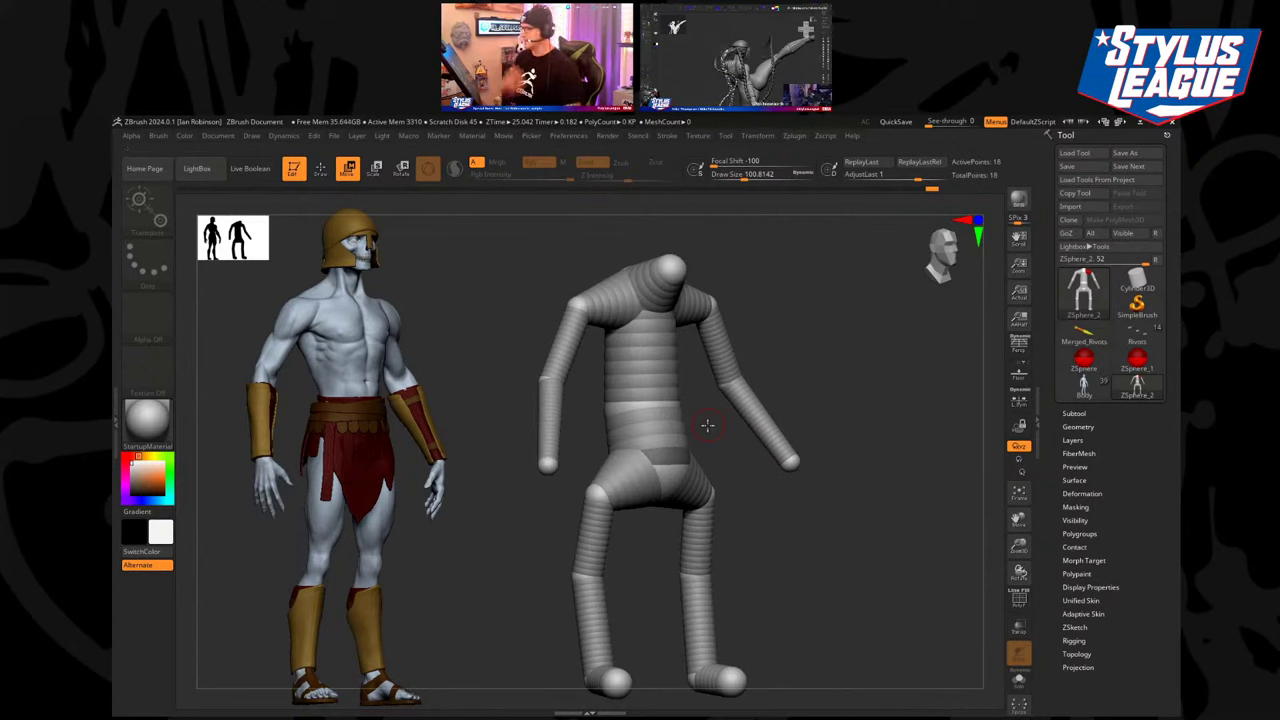
shift+drag(707, 425, 719, 365)
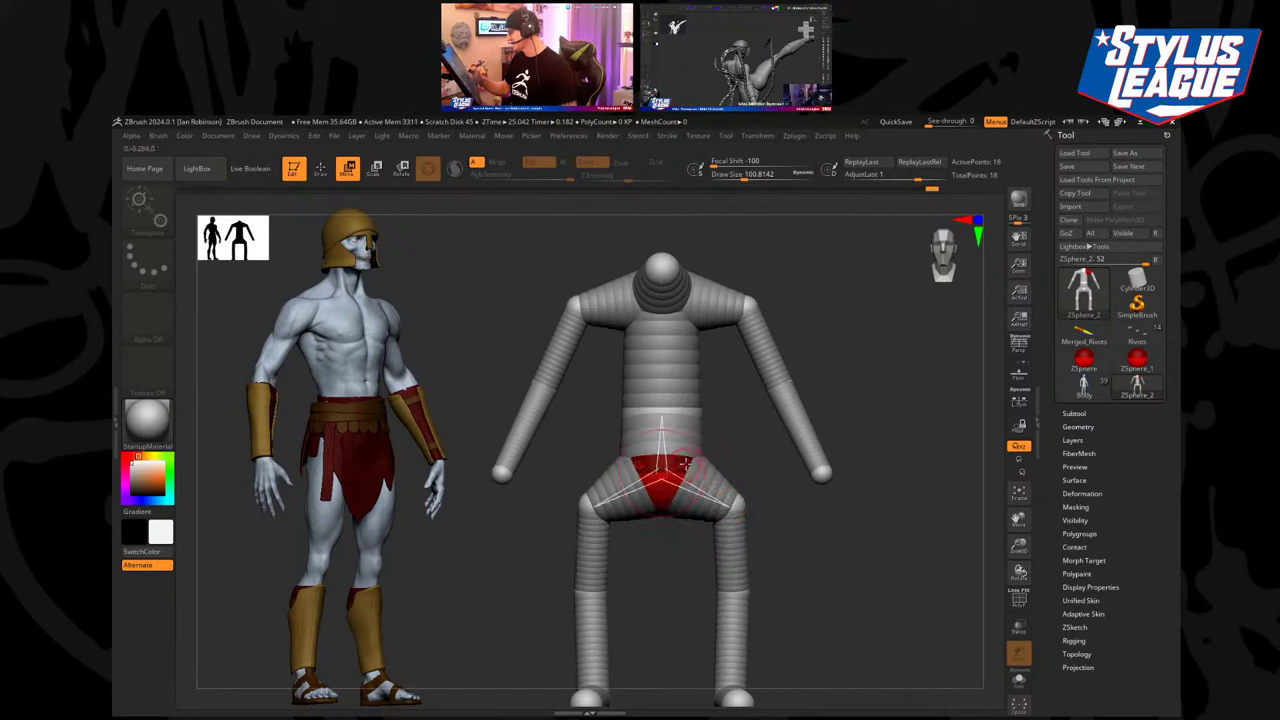
key(a)
key(w)
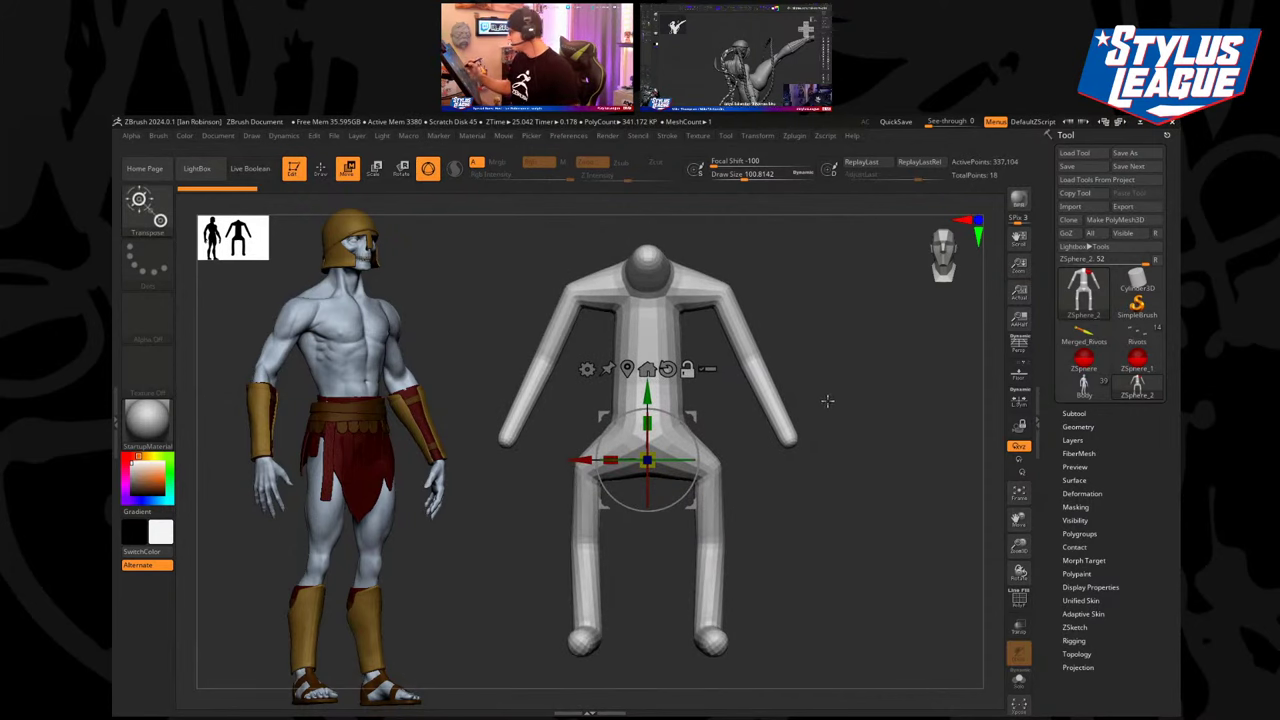
key(a)
Add a hand ZSphere beyond each wrist, pull it down from the forearm and enlarge it.
drag(831, 411, 839, 480)
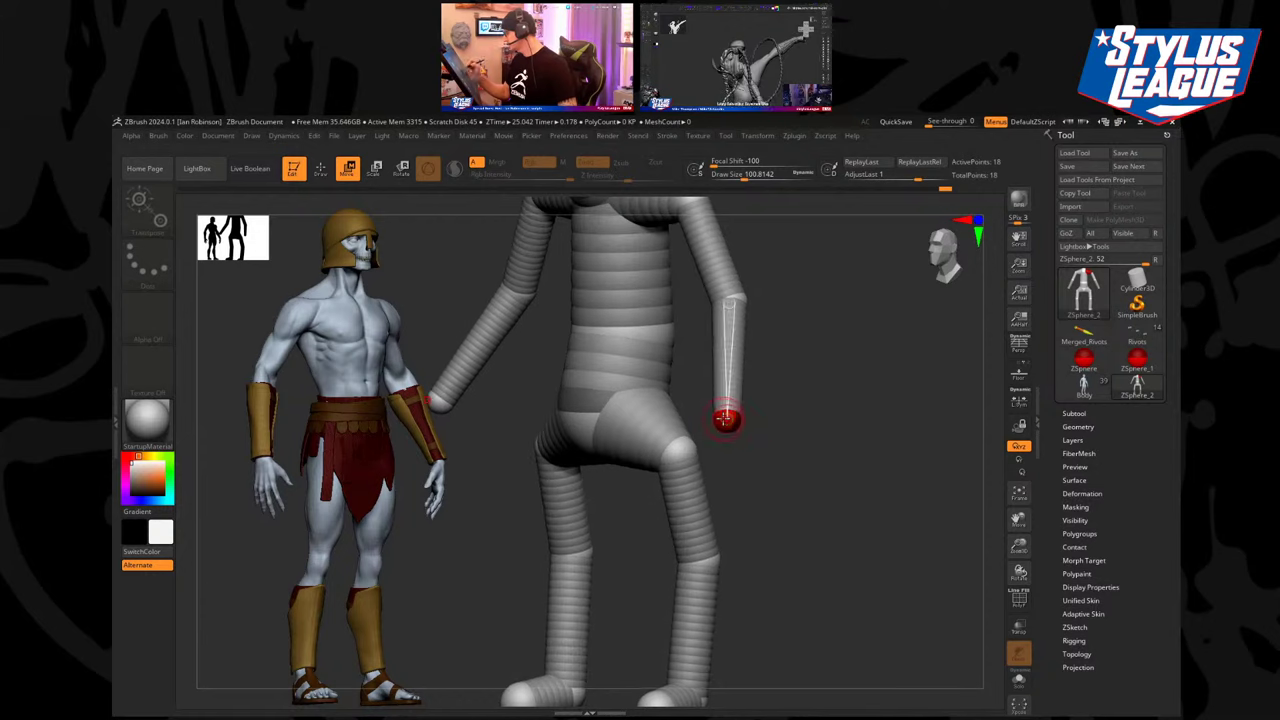
key(q)
mouse_move(803, 403)
mouse_down()
mouse_move(806, 423)
mouse_move(727, 424)
mouse_move(728, 444)
mouse_move(790, 430)
mouse_move(729, 458)
mouse_up()
key(w)
key(ctrl+z)
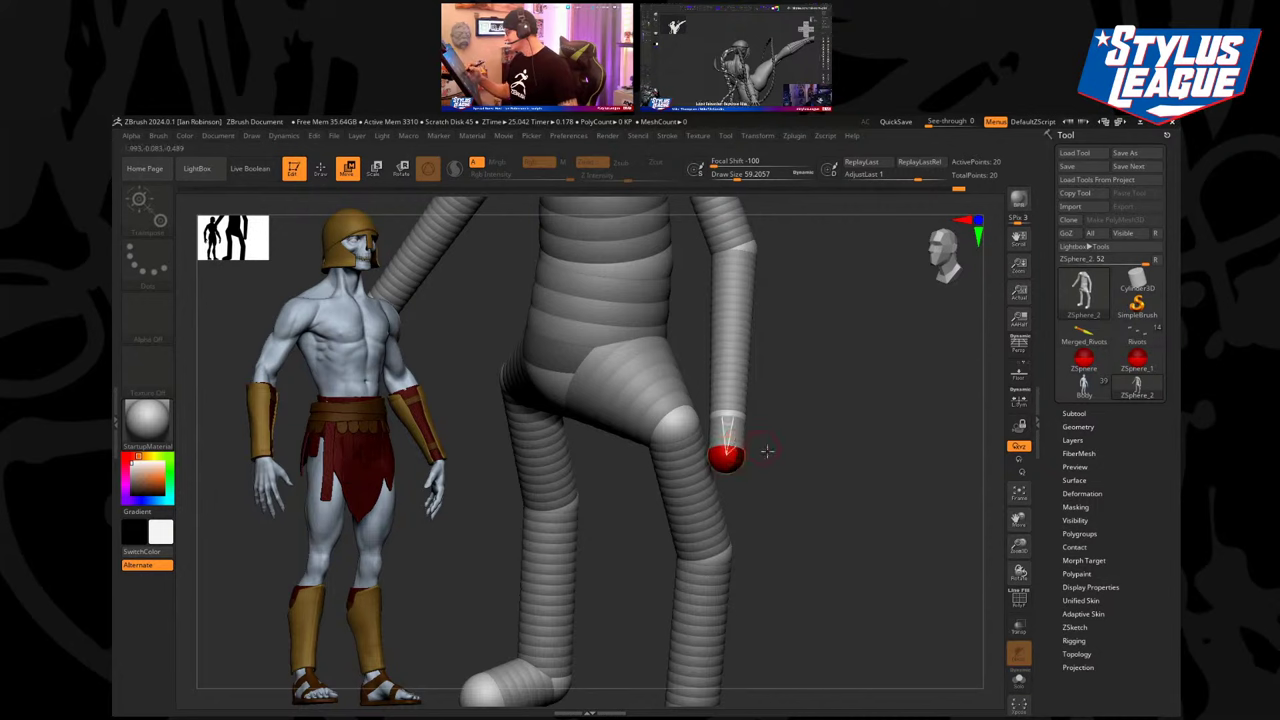
key(e)
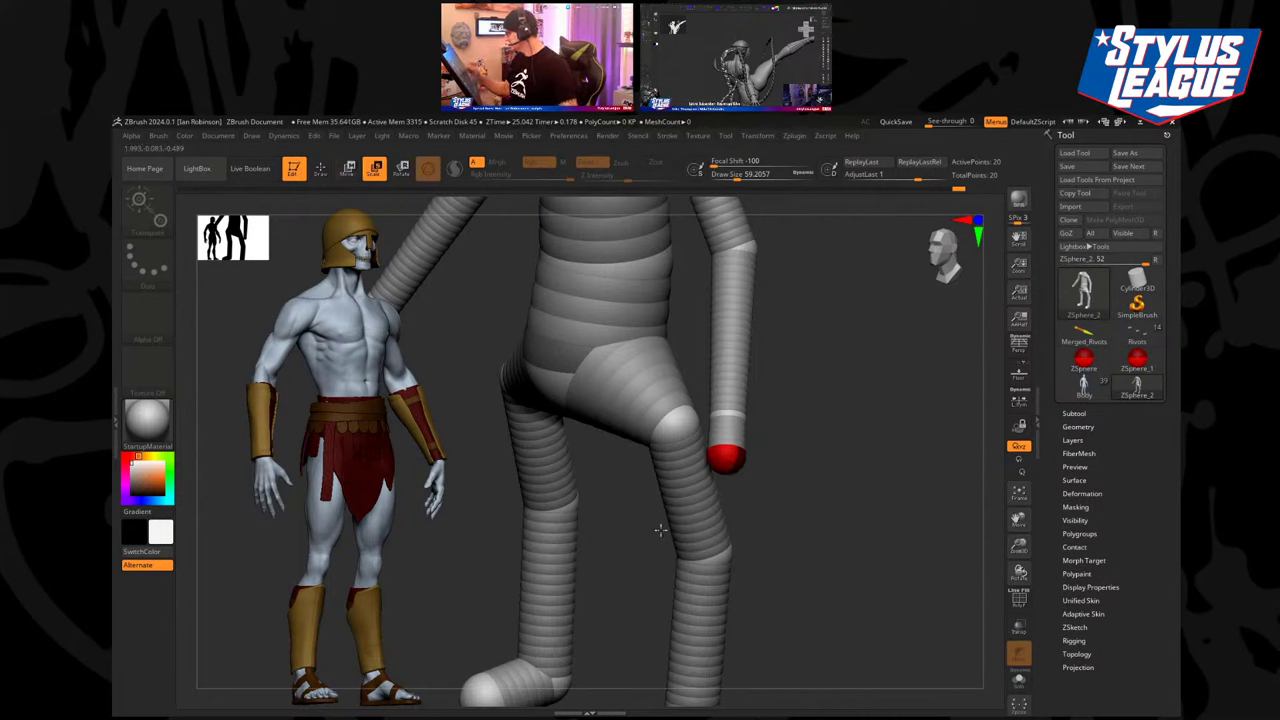
drag(617, 531, 823, 400)
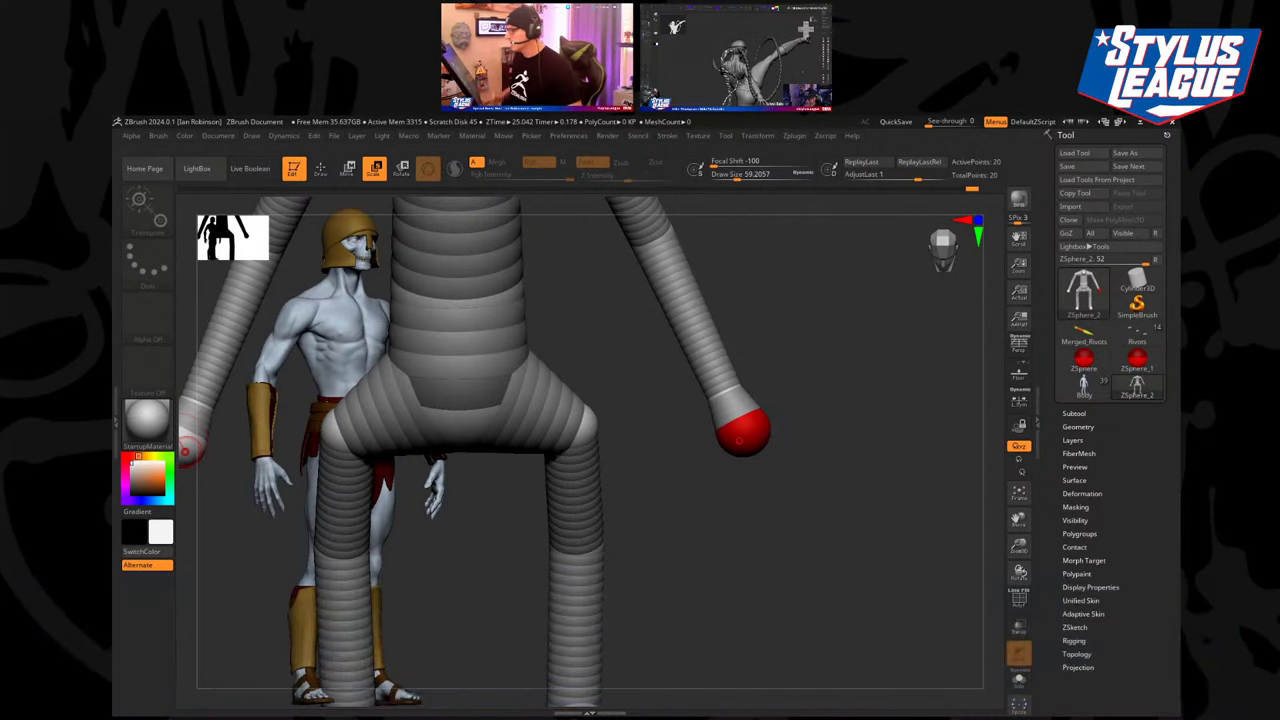
Add a small thumb ZSphere to each hand, pull it outward from the palm and scale it down.
mouse_move(830, 362)
mouse_down()
mouse_move(794, 360)
mouse_move(863, 375)
mouse_move(860, 346)
mouse_move(824, 354)
mouse_up()
key(q)
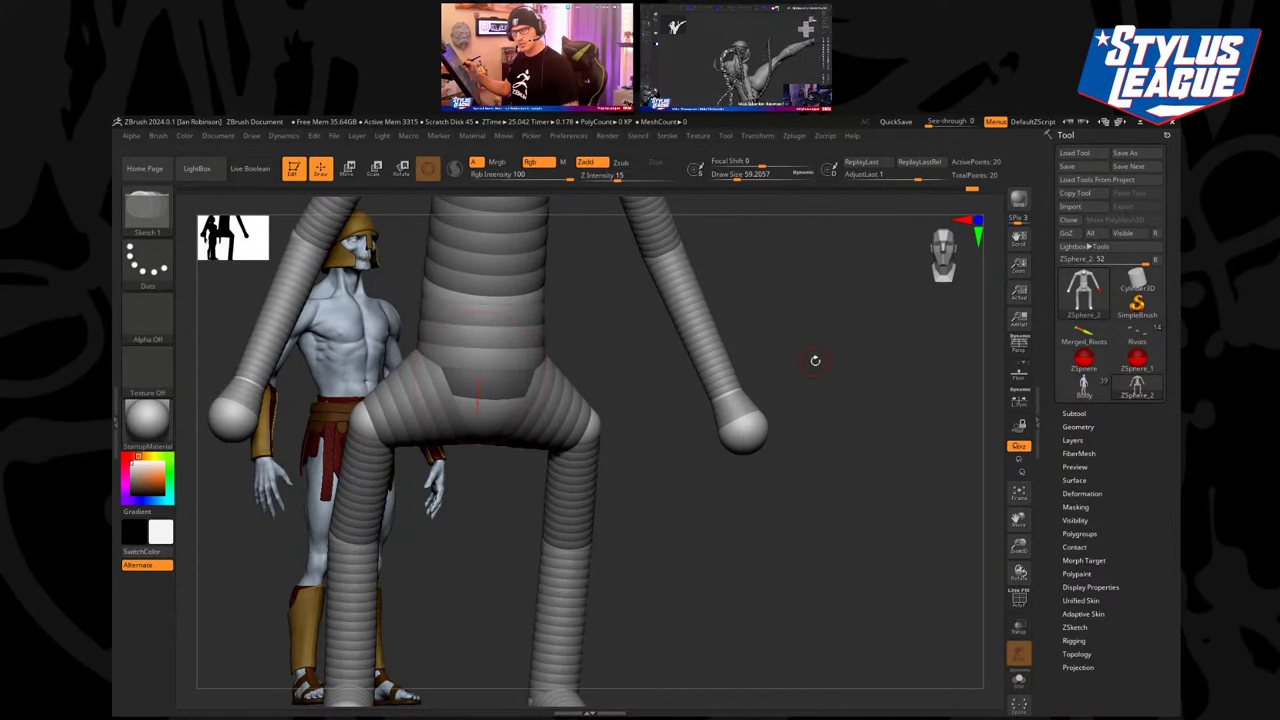
drag(817, 354, 760, 418)
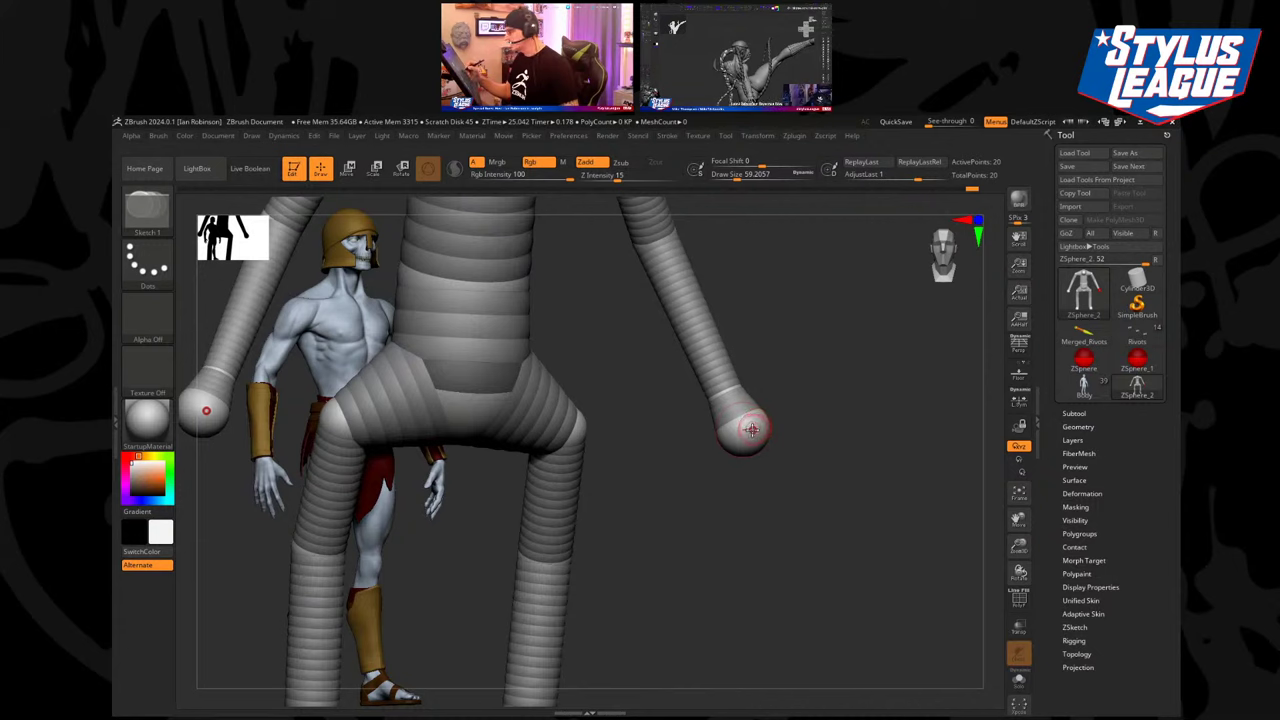
click(738, 437)
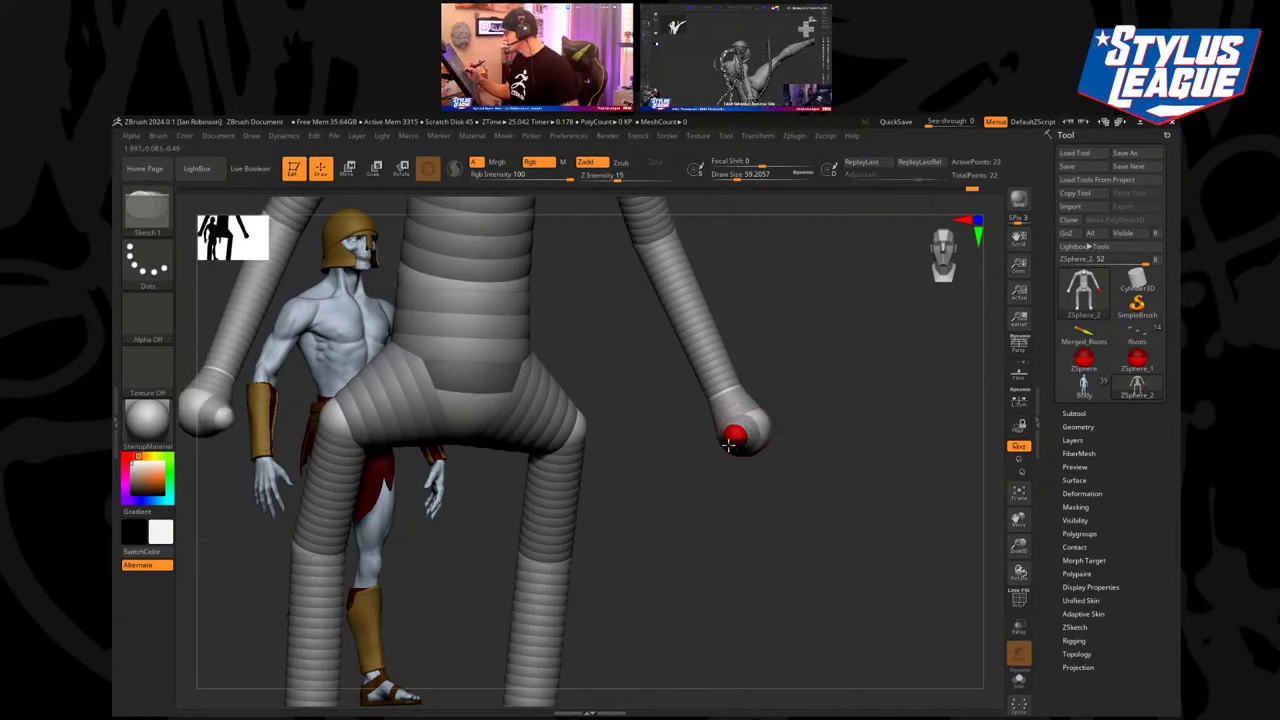
mouse_move(796, 420)
mouse_down()
mouse_move(819, 419)
mouse_move(792, 416)
mouse_move(849, 380)
mouse_move(816, 438)
mouse_up()
key(w)
key(s)
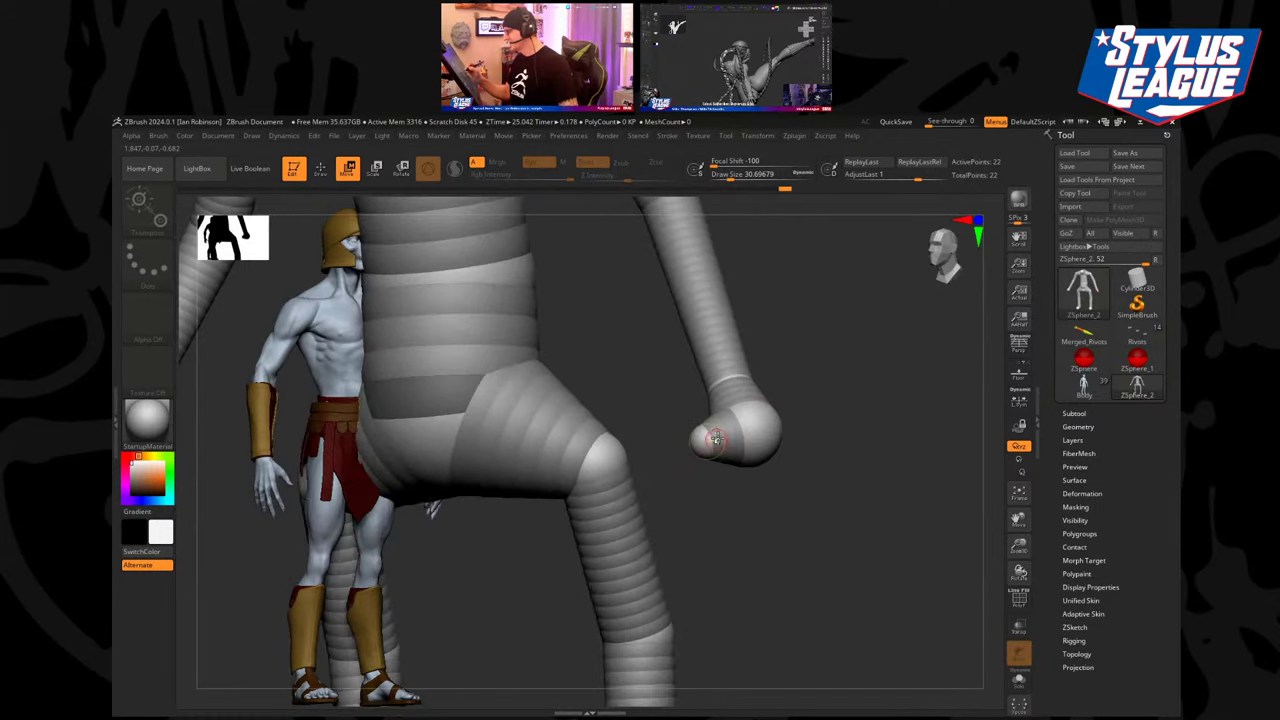
key(e)
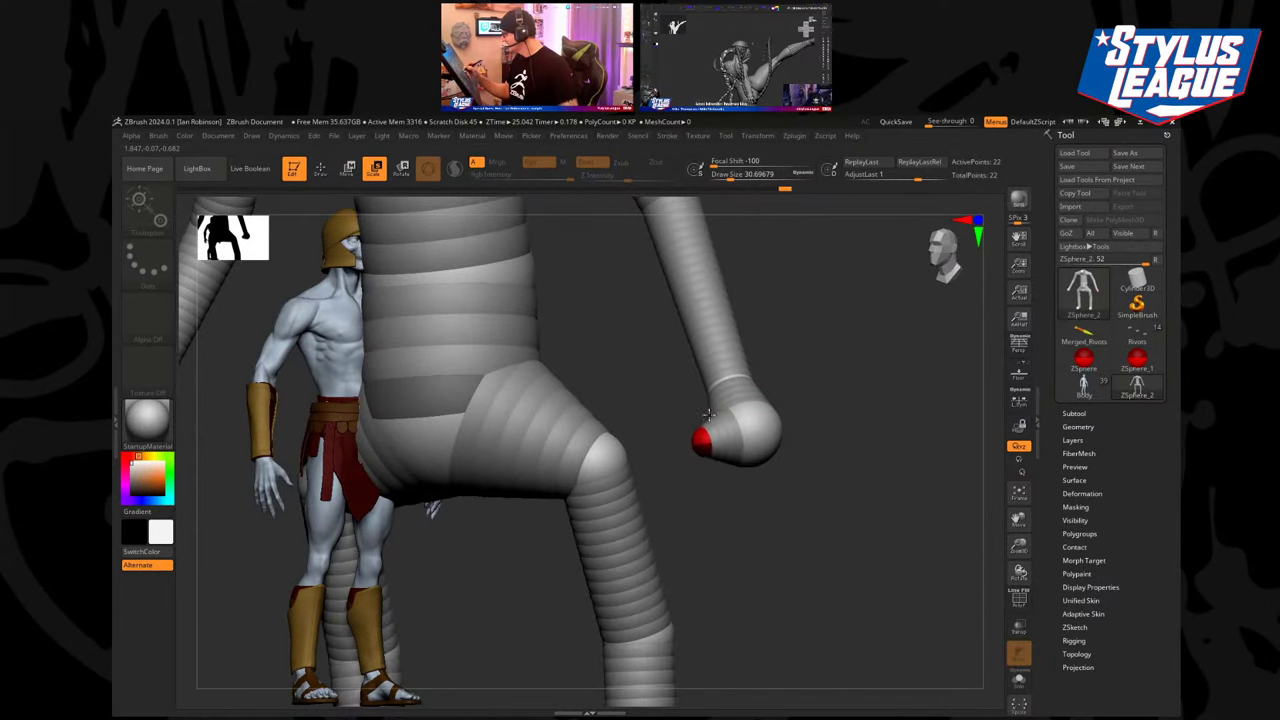
Add two more small finger ZSpheres along the lower edge of each hand.
drag(803, 413, 791, 426)
key(q)
click(751, 457)
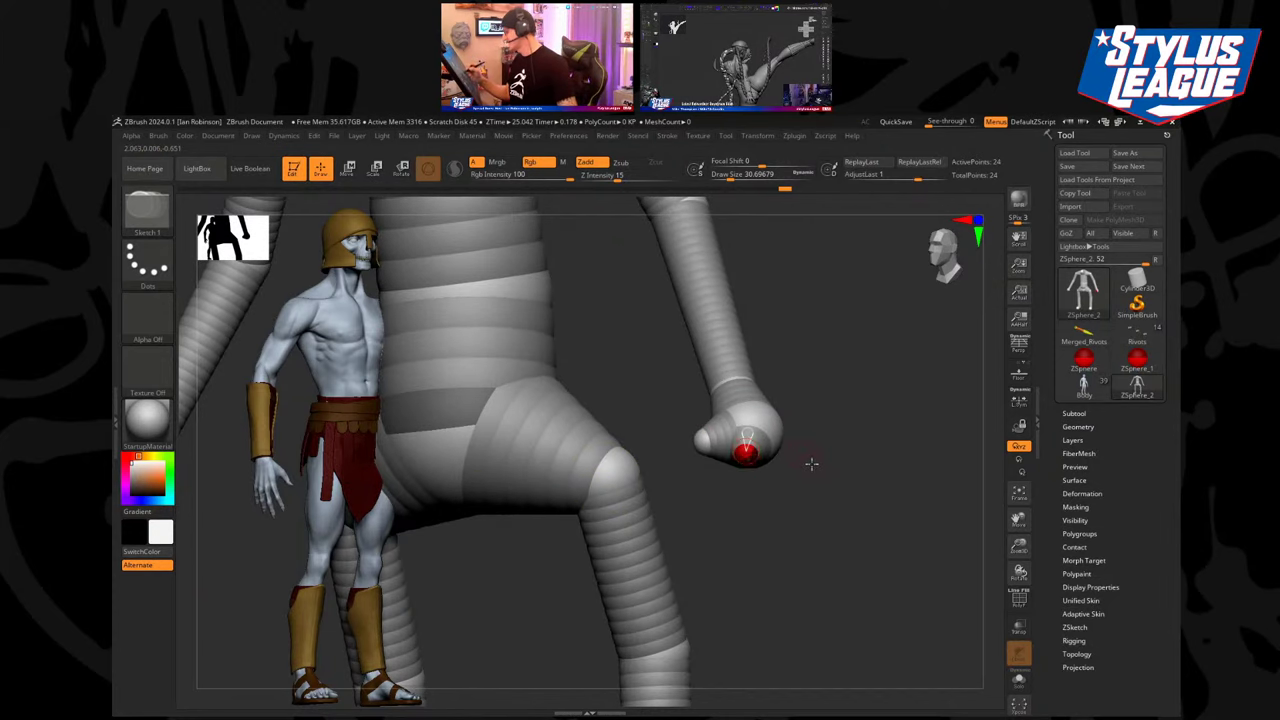
key(e)
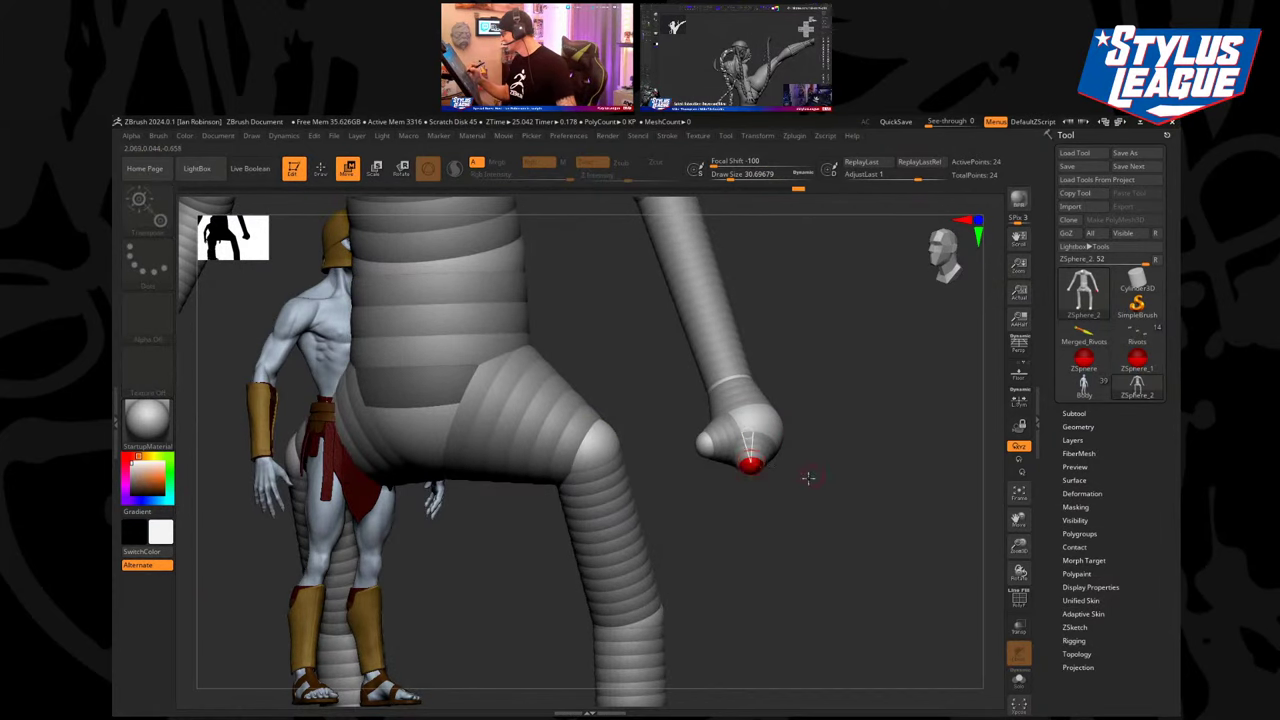
mouse_move(808, 478)
mouse_down()
mouse_move(857, 486)
mouse_move(770, 445)
mouse_up()
key(q)
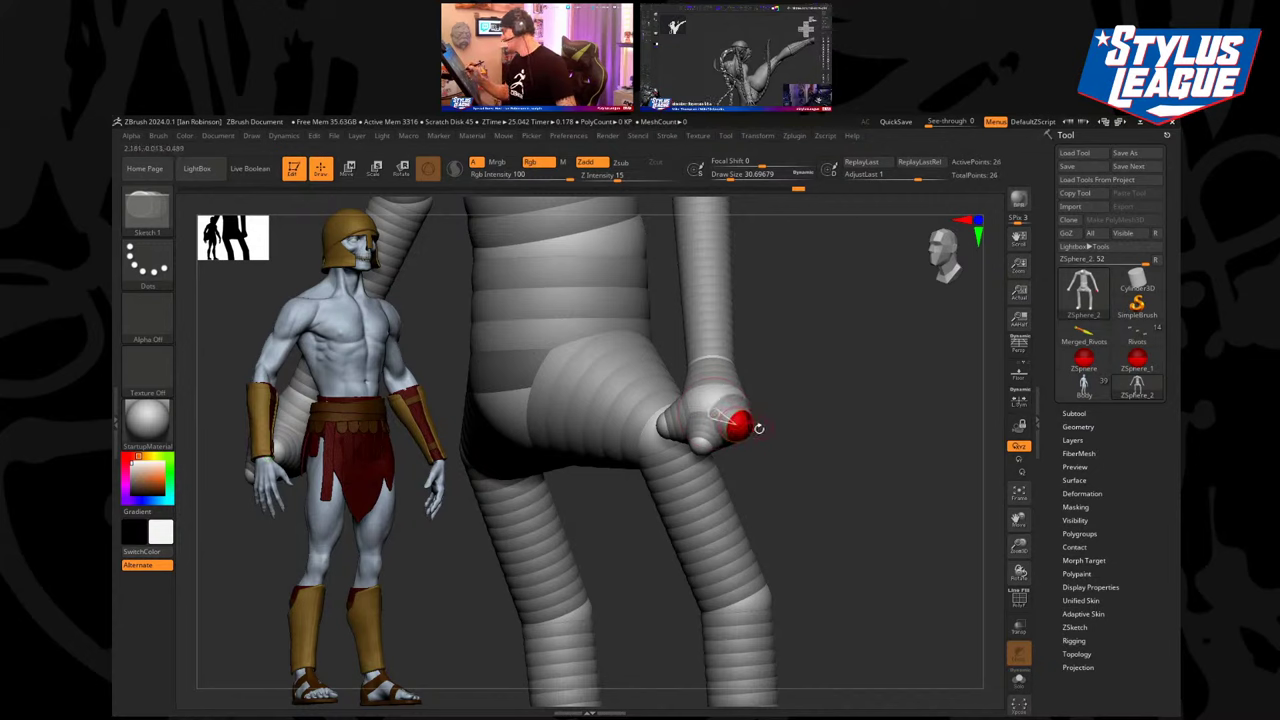
mouse_move(777, 433)
mouse_down()
mouse_move(769, 455)
mouse_move(781, 431)
mouse_up()
Undo the thumb and finger ZSpheres so each hand is a single ZSphere again.
key(ctrl+z)
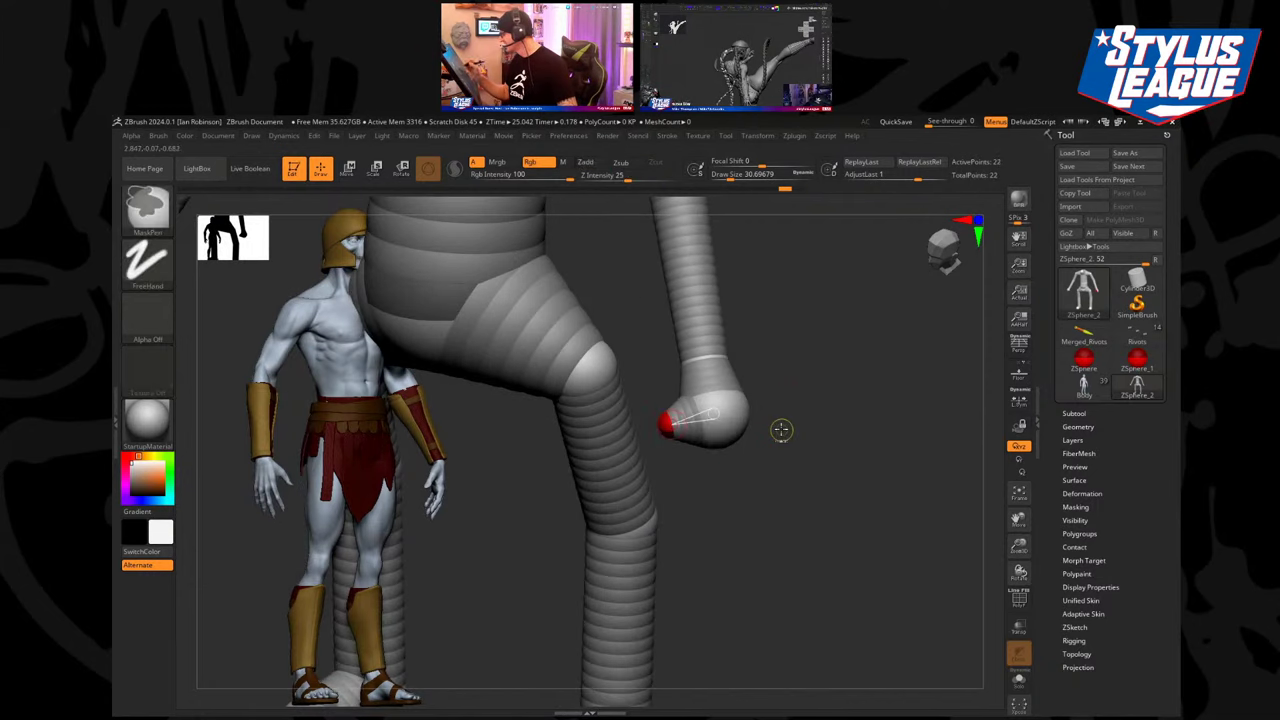
key(ctrl+z)
key(ctrl+z)
key(ctrl+z)
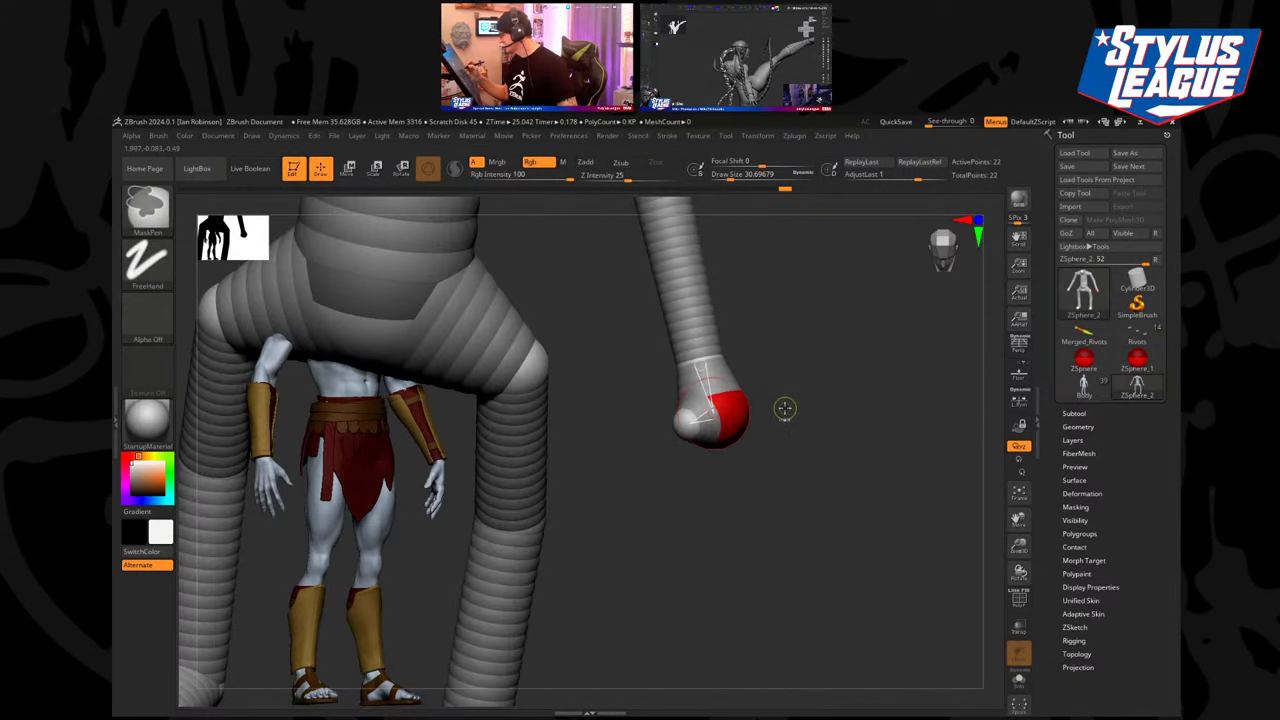
key(ctrl+z)
key(ctrl+z)
key(ctrl+z)
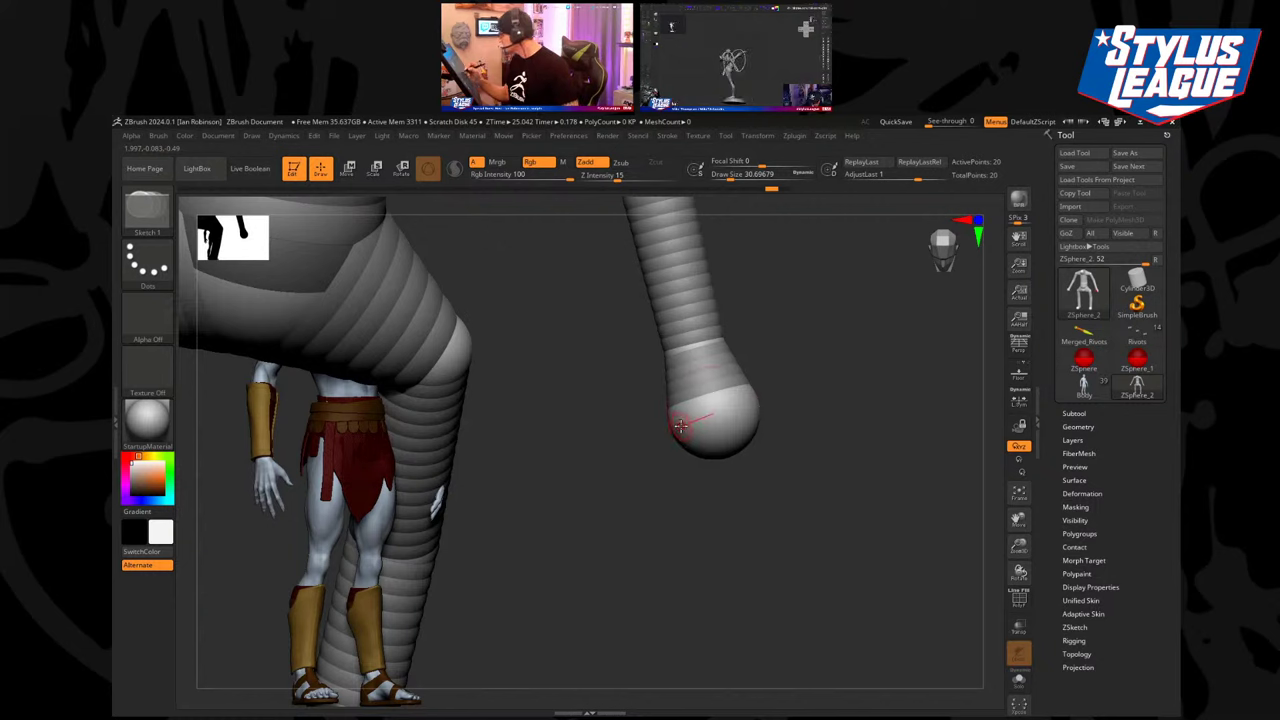
Add a small thumb ZSphere and three small finger ZSpheres around the end of each hand.
drag(680, 427, 676, 431)
mouse_move(785, 485)
mouse_down()
mouse_move(800, 549)
mouse_move(760, 481)
mouse_up()
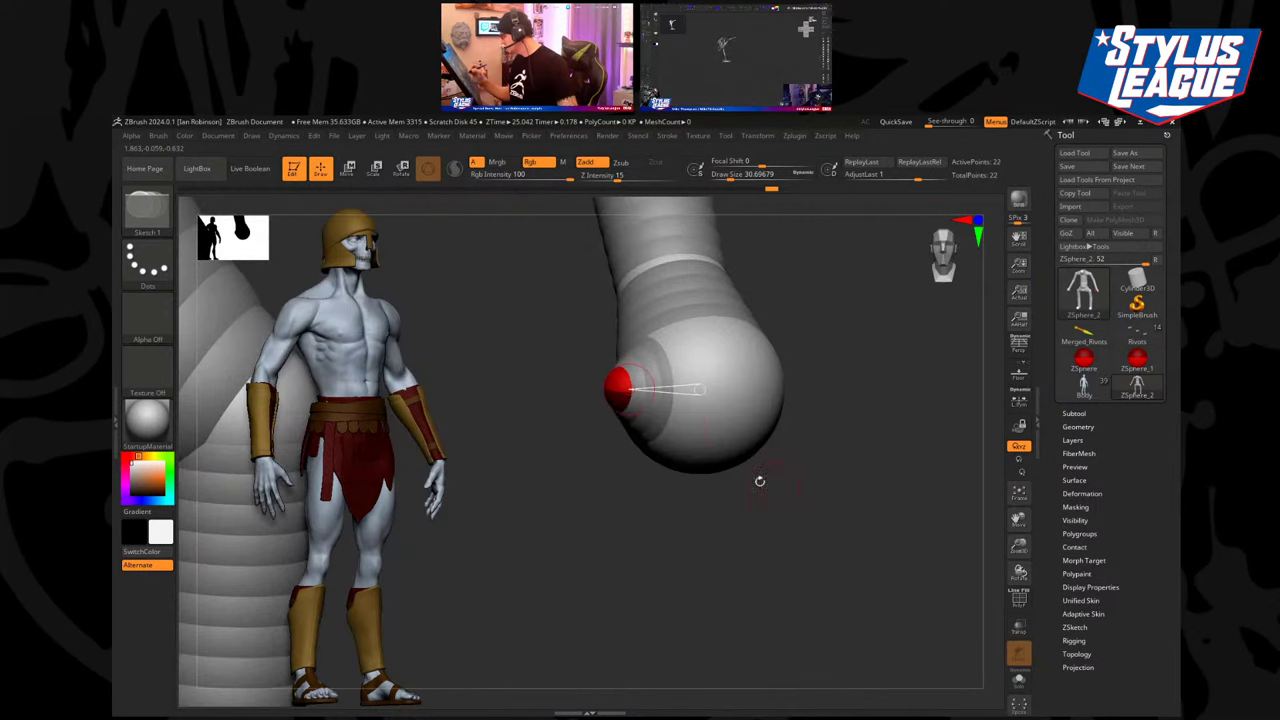
drag(678, 446, 680, 456)
drag(790, 500, 750, 492)
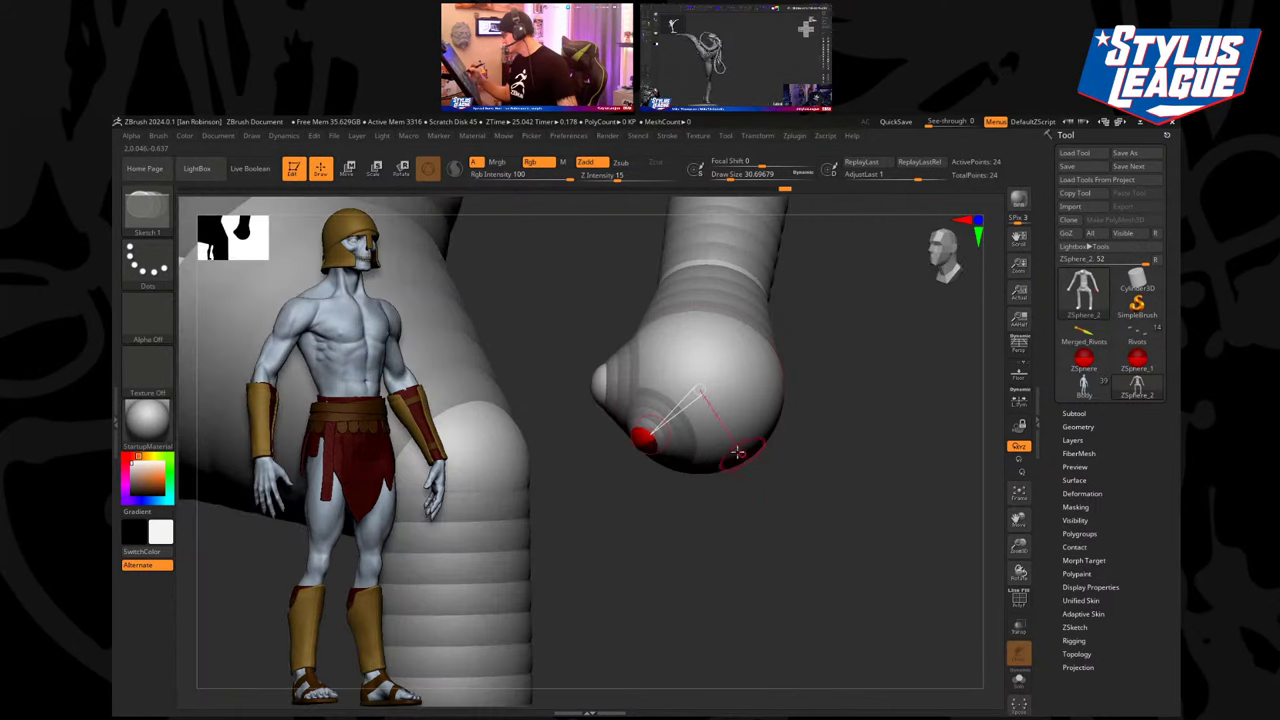
drag(722, 445, 720, 458)
drag(825, 487, 745, 482)
drag(699, 428, 703, 438)
mouse_move(868, 440)
mouse_down()
mouse_move(909, 431)
mouse_move(820, 437)
mouse_move(663, 391)
mouse_move(754, 387)
mouse_up()
Add a ZSphere on the end of each thumb and pull it outward and down to lengthen the thumb.
key(w)
click(627, 400)
key(q)
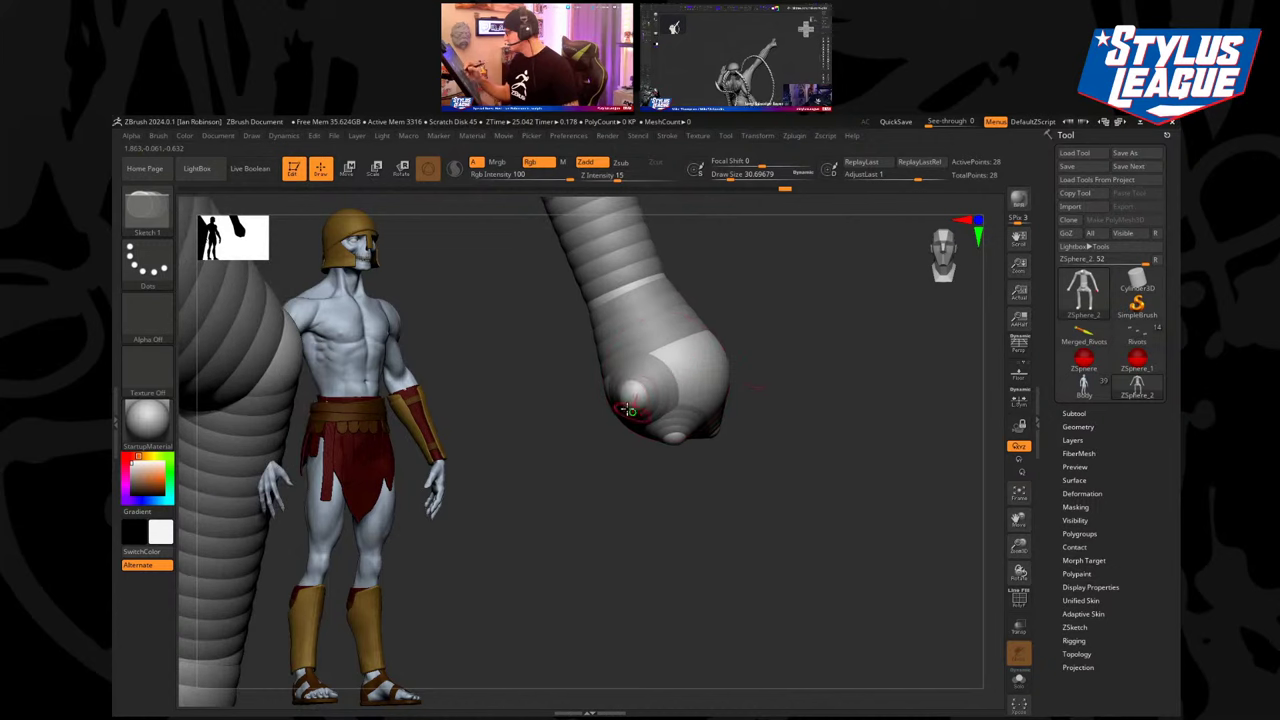
drag(624, 407, 629, 403)
key(w)
drag(740, 394, 767, 398)
drag(621, 411, 588, 434)
key(ctrl+z)
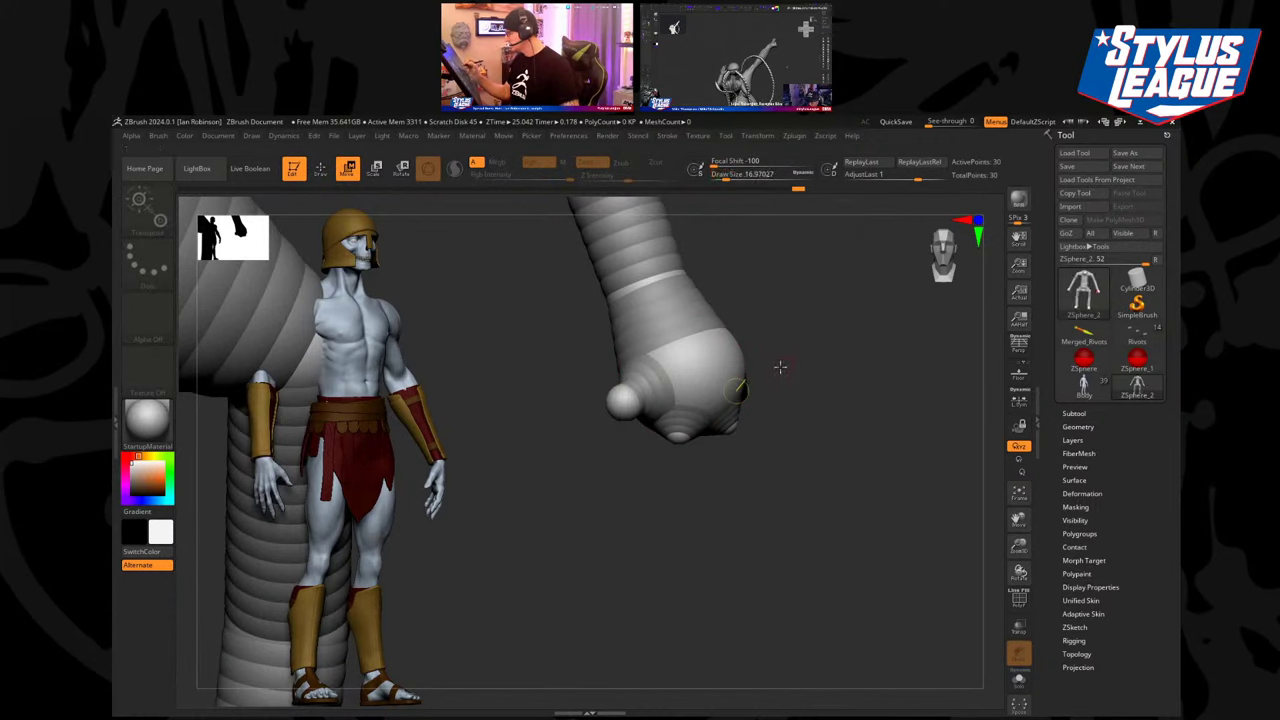
drag(691, 488, 674, 482)
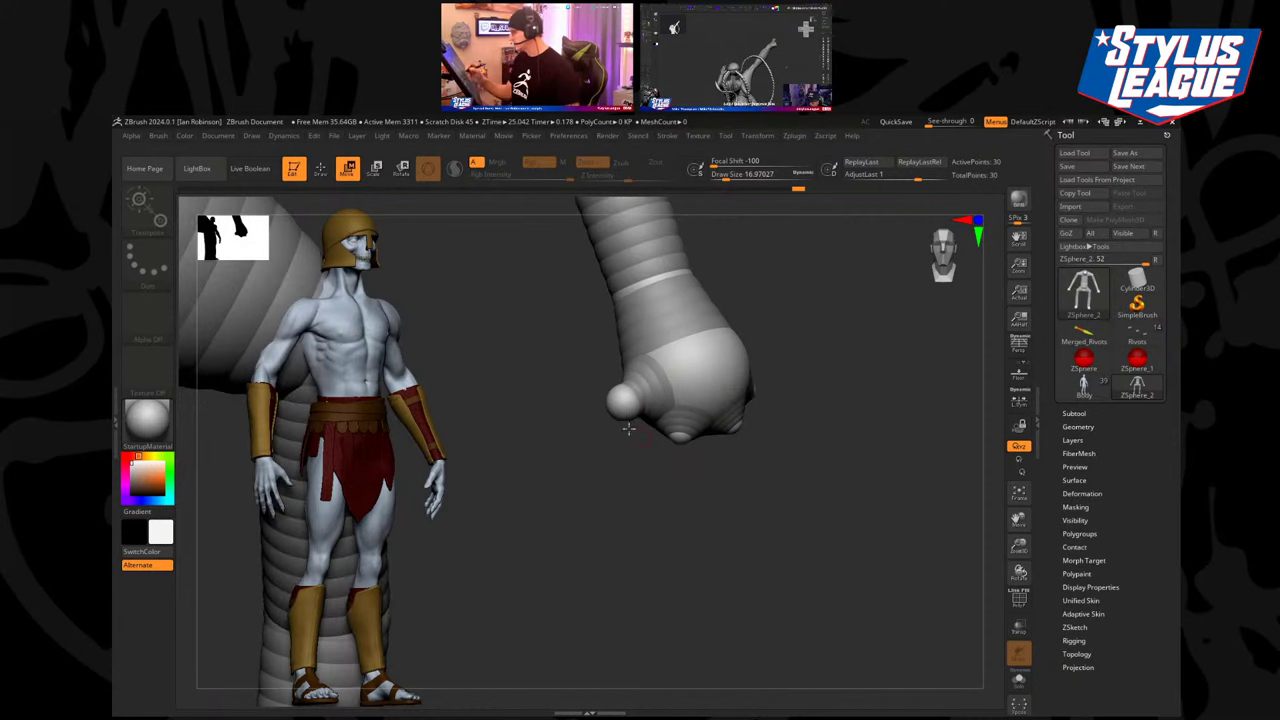
drag(601, 427, 576, 444)
drag(631, 386, 611, 394)
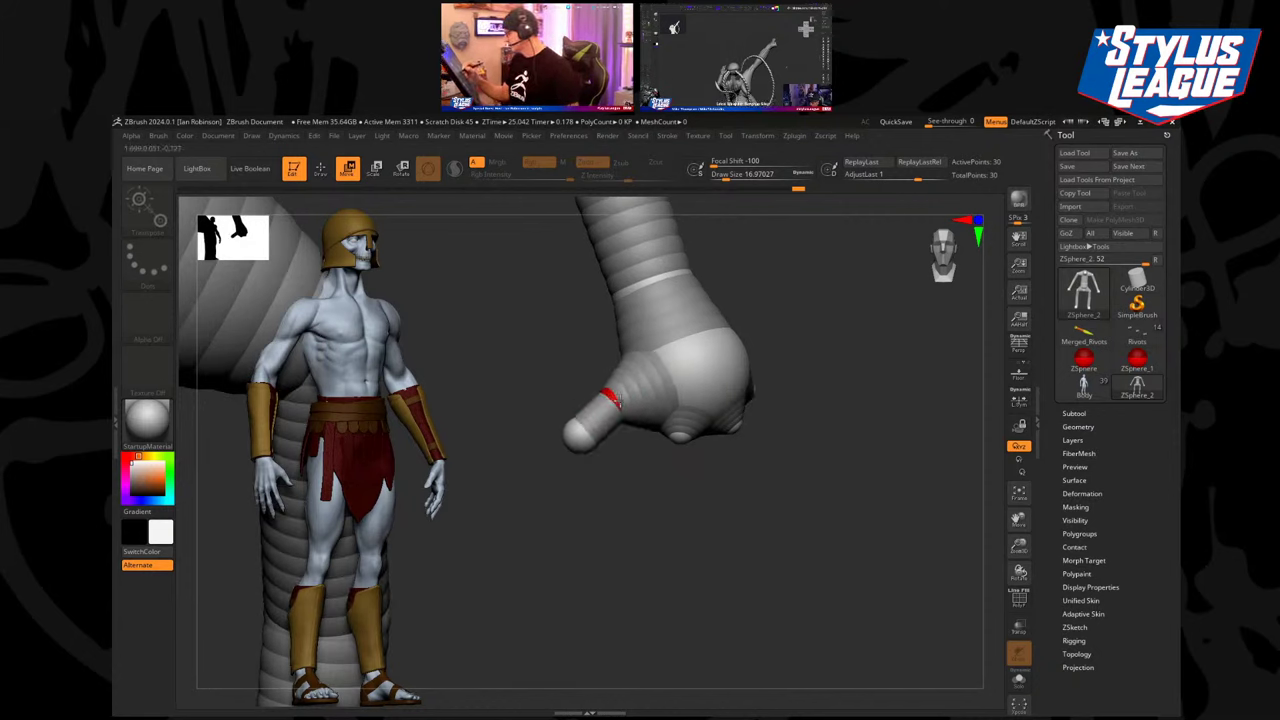
drag(574, 449, 562, 463)
Add end ZSpheres to the first two fingers of each hand and pull them down into long fingers.
drag(698, 460, 672, 516)
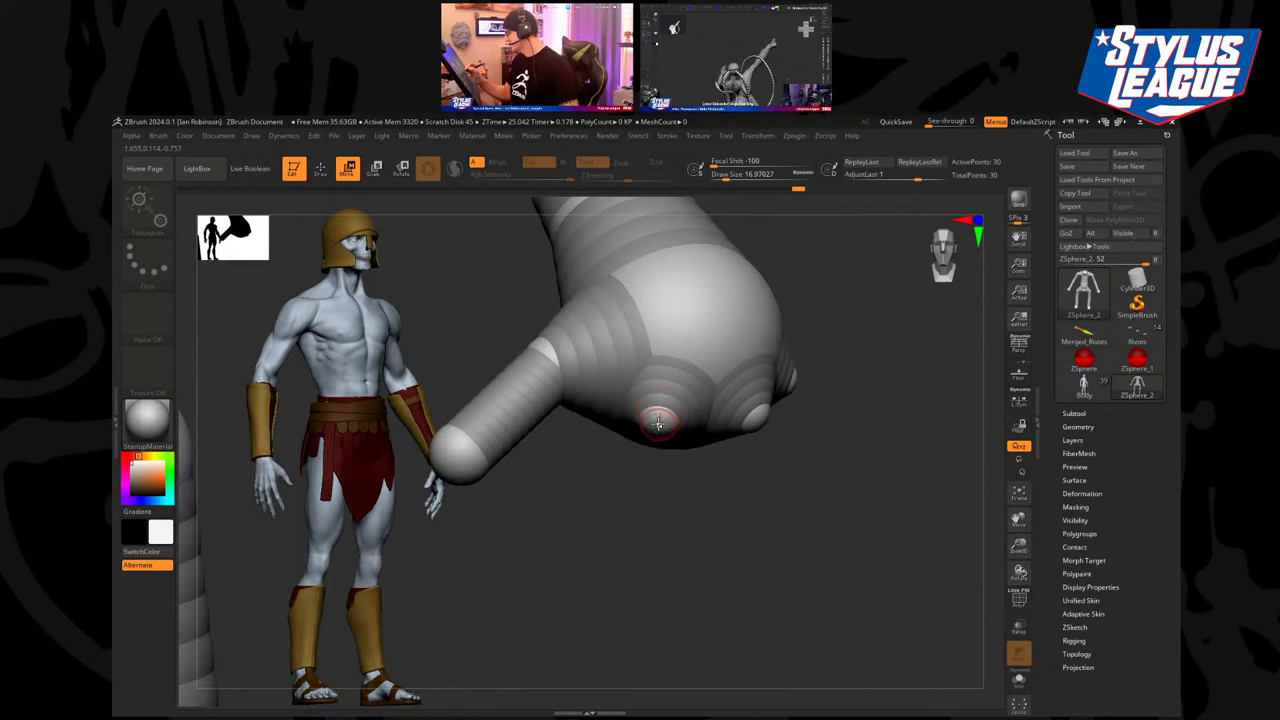
drag(658, 424, 653, 536)
mouse_move(757, 510)
mouse_down()
mouse_move(644, 534)
mouse_move(763, 443)
mouse_move(737, 383)
mouse_move(737, 406)
mouse_up()
key(q)
key(w)
drag(772, 450, 805, 458)
drag(738, 406, 765, 515)
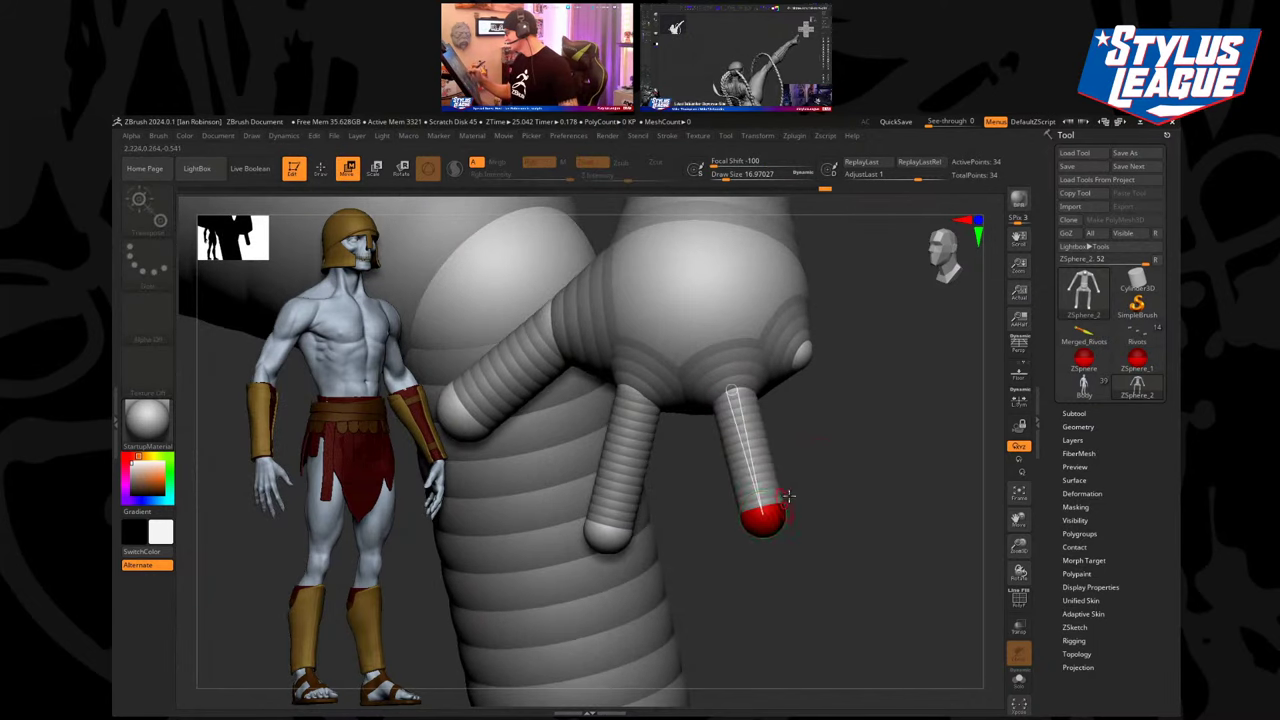
Add an end ZSphere to the outermost finger of each hand and pull it outward to full length.
mouse_move(832, 470)
mouse_down()
mouse_move(765, 400)
mouse_move(787, 393)
mouse_up()
key(q)
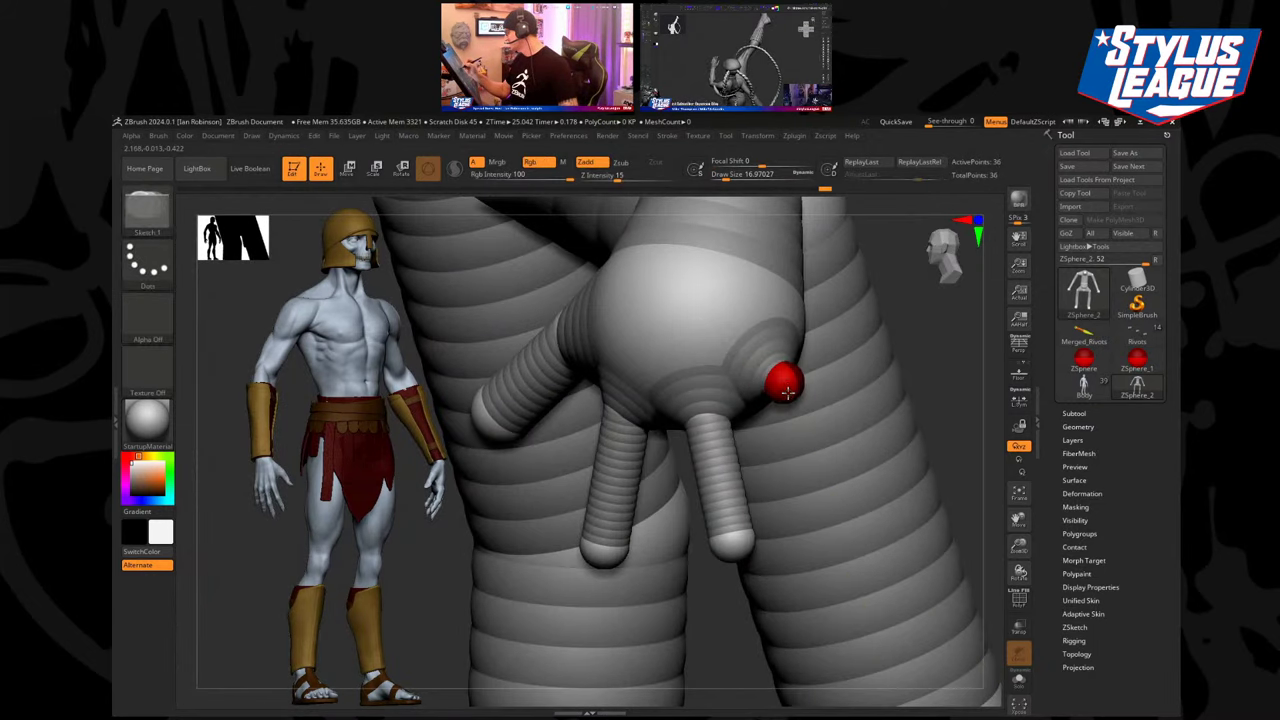
key(w)
alt+drag(937, 383, 833, 370)
drag(693, 383, 832, 476)
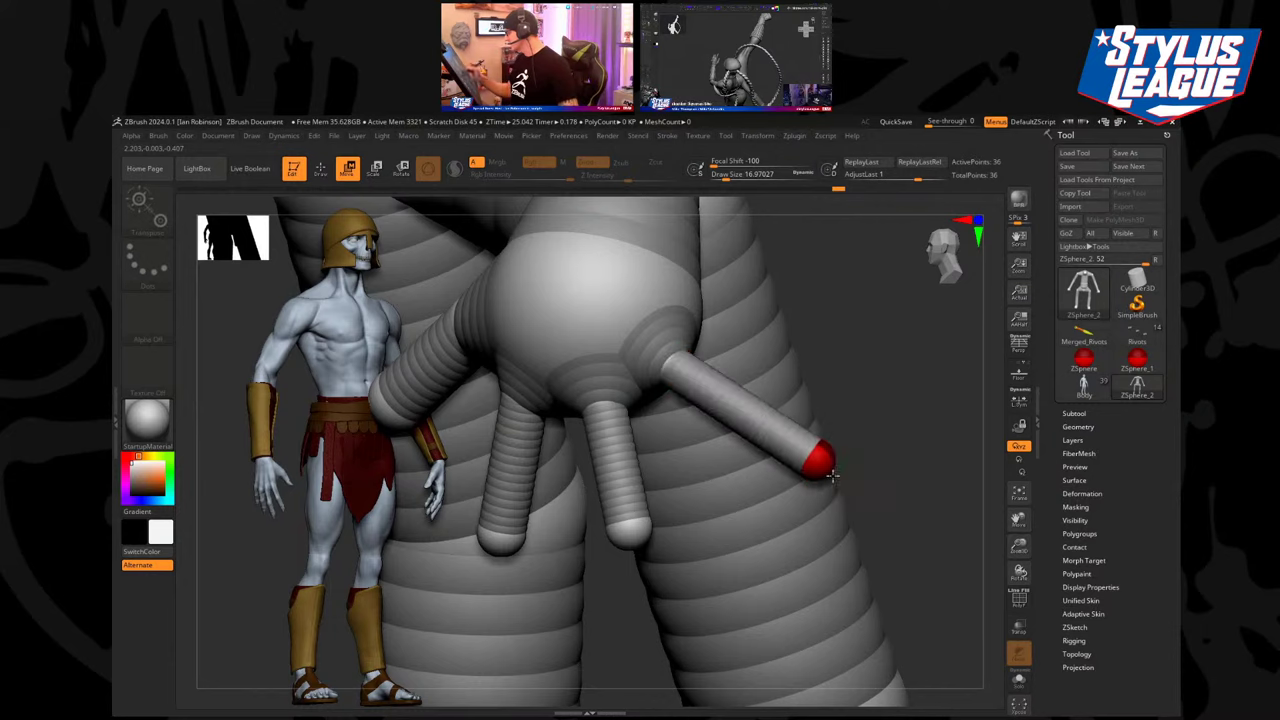
Move the three fingertips and the finger bases so the fingers fan out evenly from the palm.
alt+drag(872, 436, 888, 386)
drag(653, 492, 656, 508)
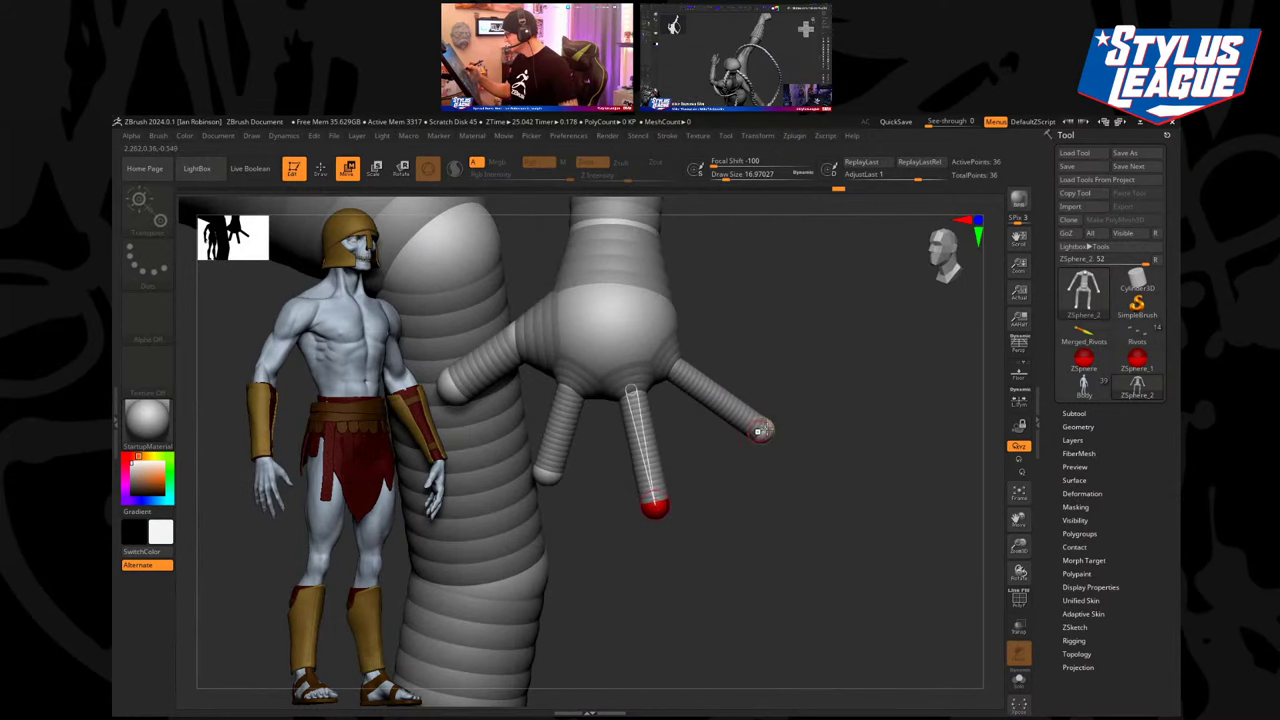
drag(760, 430, 737, 463)
drag(546, 472, 577, 517)
drag(573, 391, 588, 398)
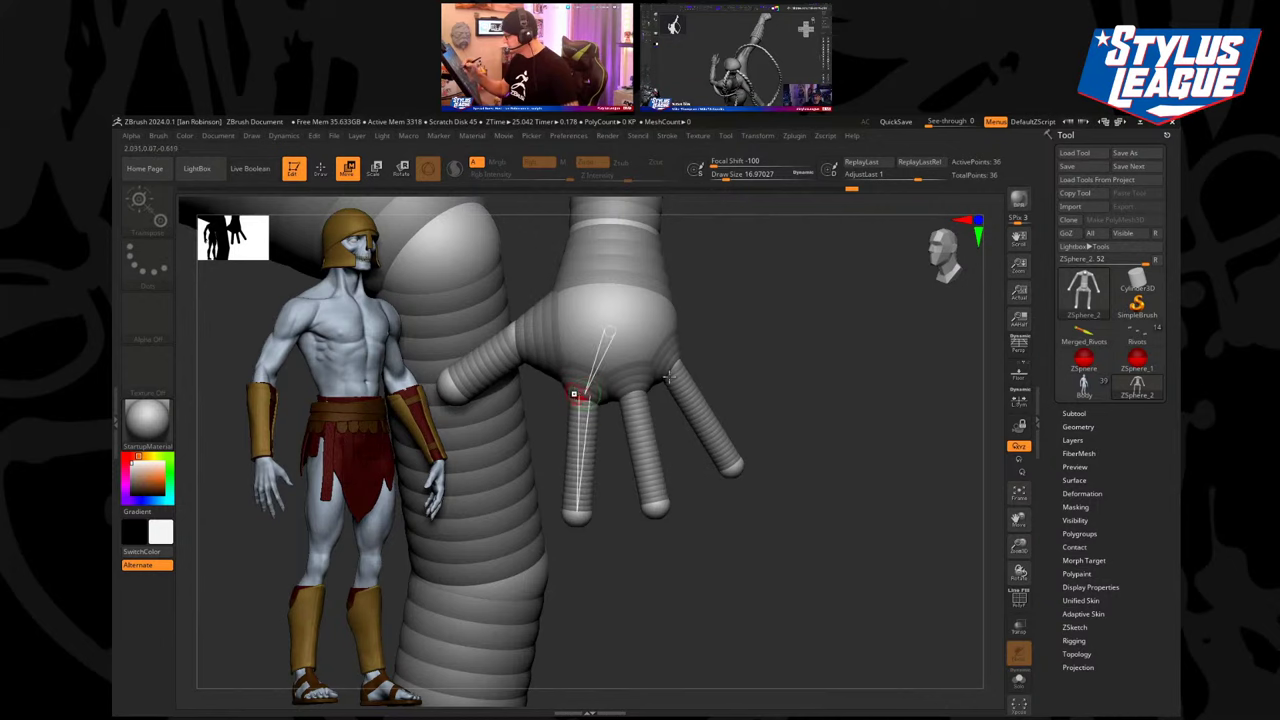
drag(772, 372, 668, 374)
Adjust the depth of the finger joints from the side so the fingers line up with the palm.
drag(825, 352, 774, 393)
drag(698, 456, 666, 465)
drag(762, 416, 672, 519)
drag(632, 462, 642, 442)
drag(712, 436, 860, 492)
drag(826, 565, 740, 505)
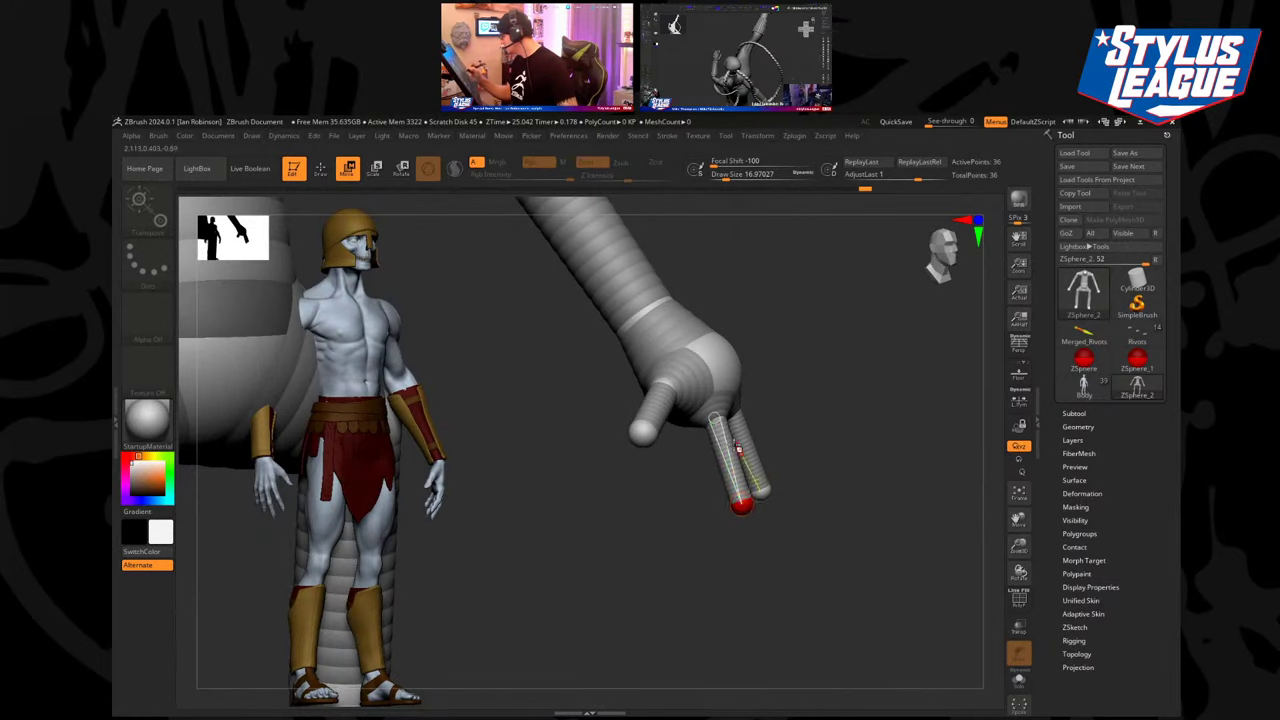
Scale the base knuckle ZSpheres of the three fingers.
key(e)
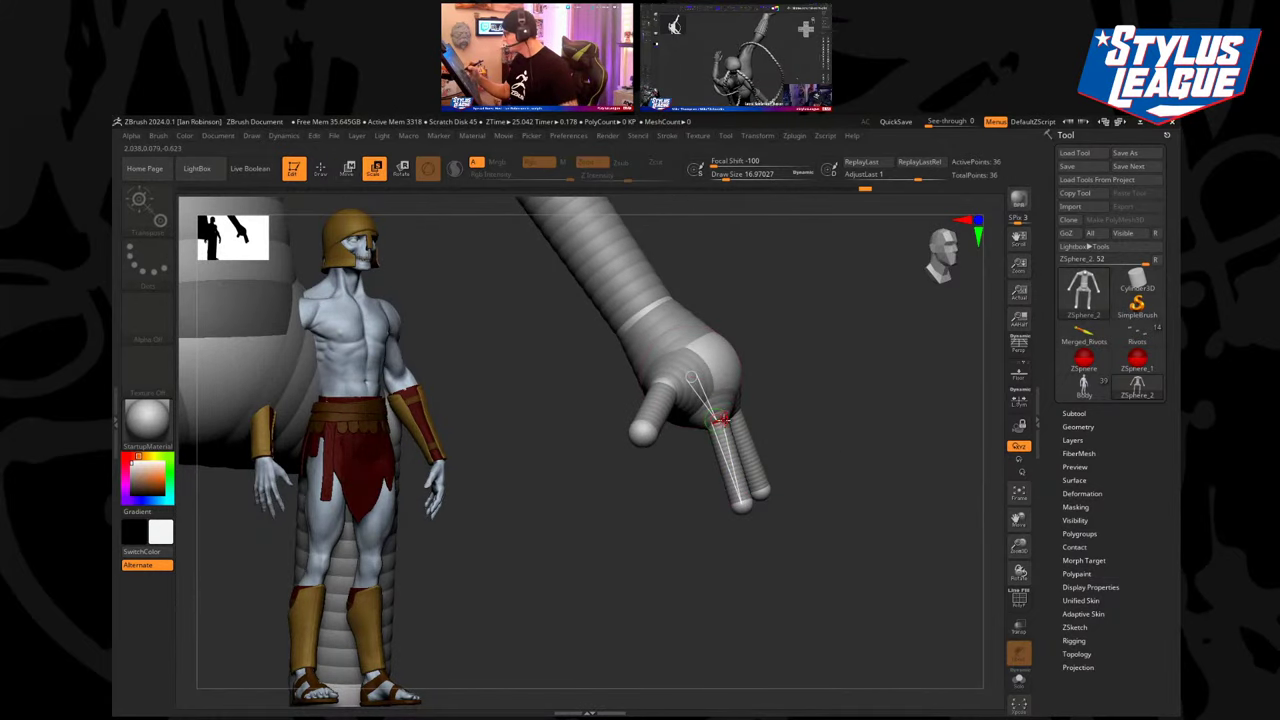
mouse_move(800, 383)
mouse_down()
mouse_move(620, 537)
mouse_move(637, 509)
mouse_move(467, 468)
mouse_up()
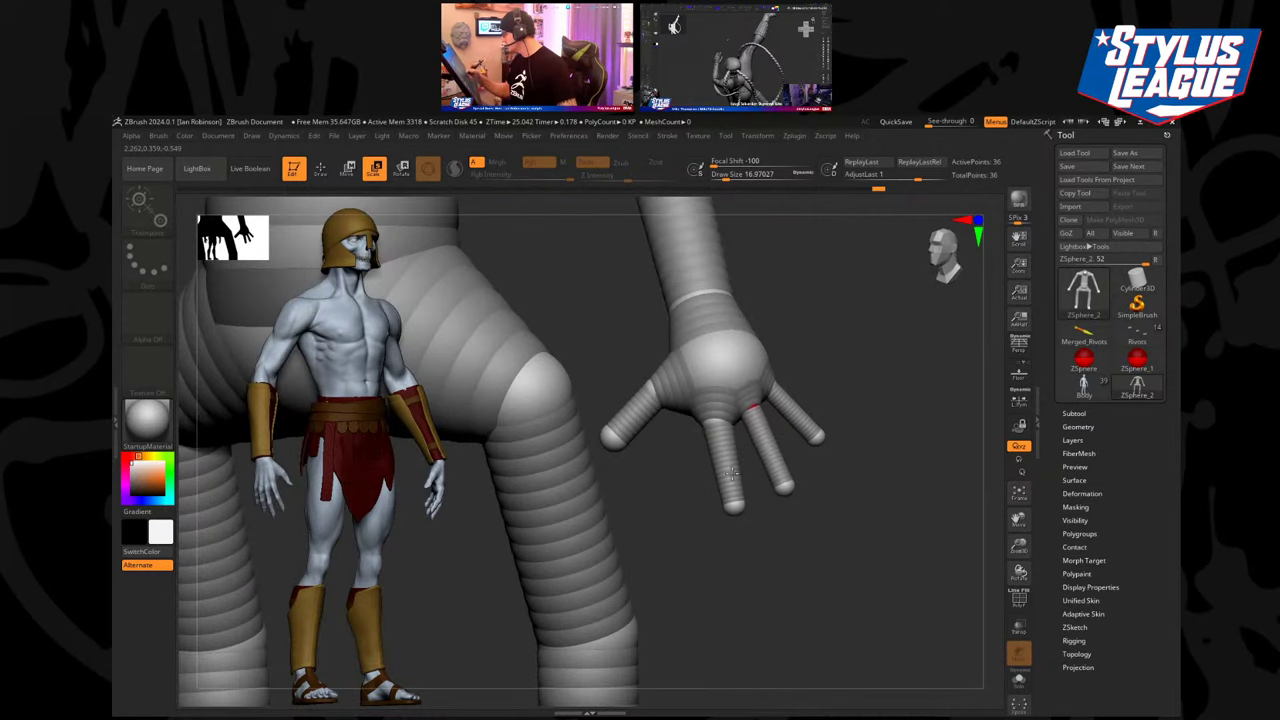
drag(751, 523, 703, 420)
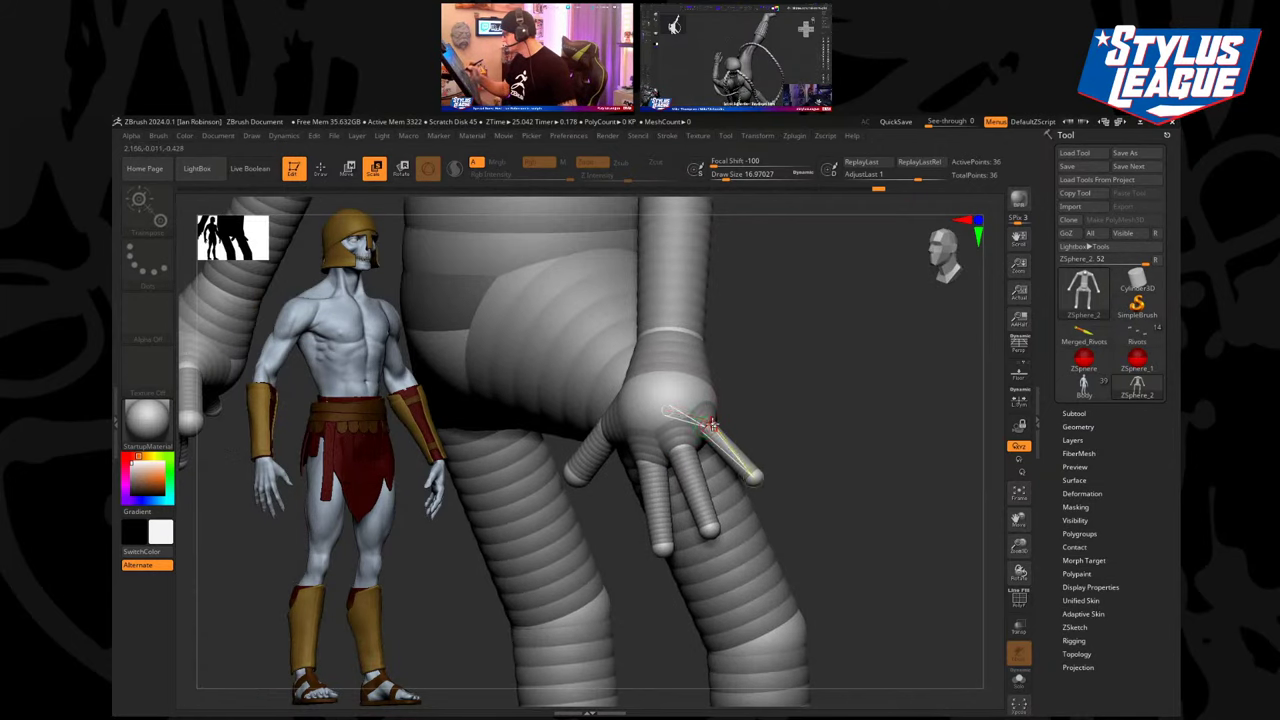
drag(681, 546, 773, 423)
Straighten the first finger and reposition the base knuckles of the other two fingers on the palm.
key(w)
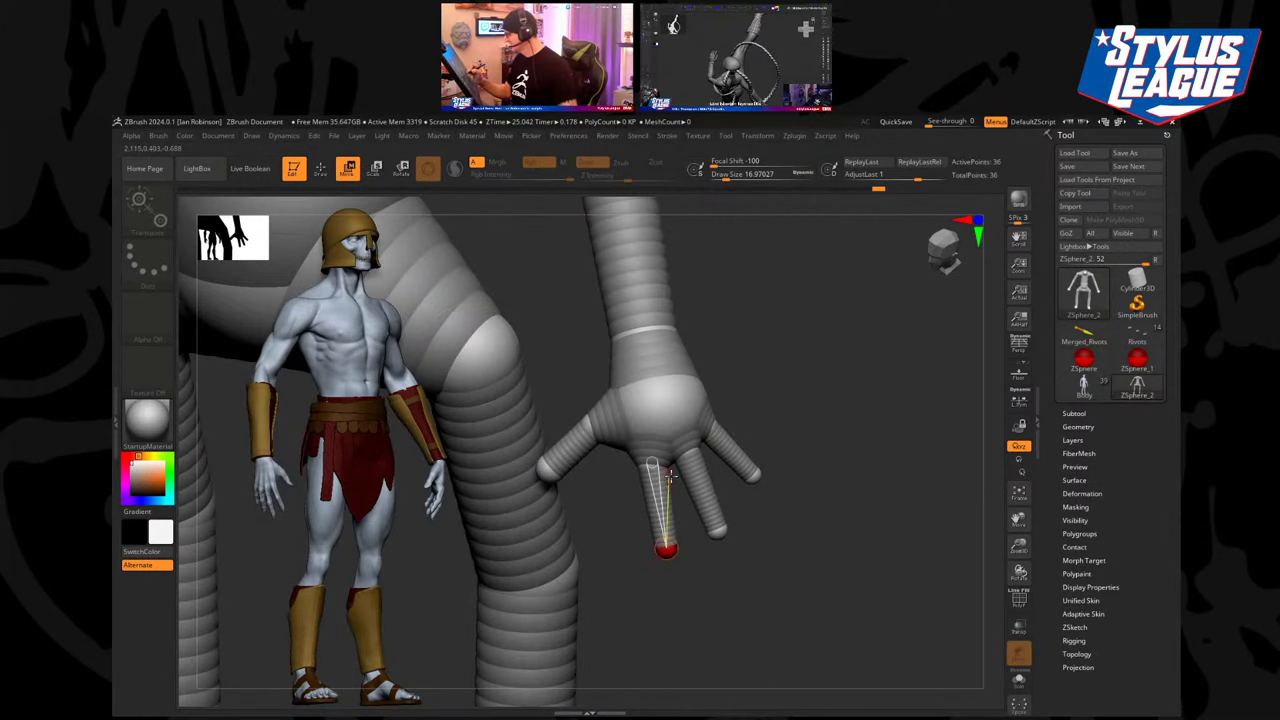
drag(656, 482, 648, 480)
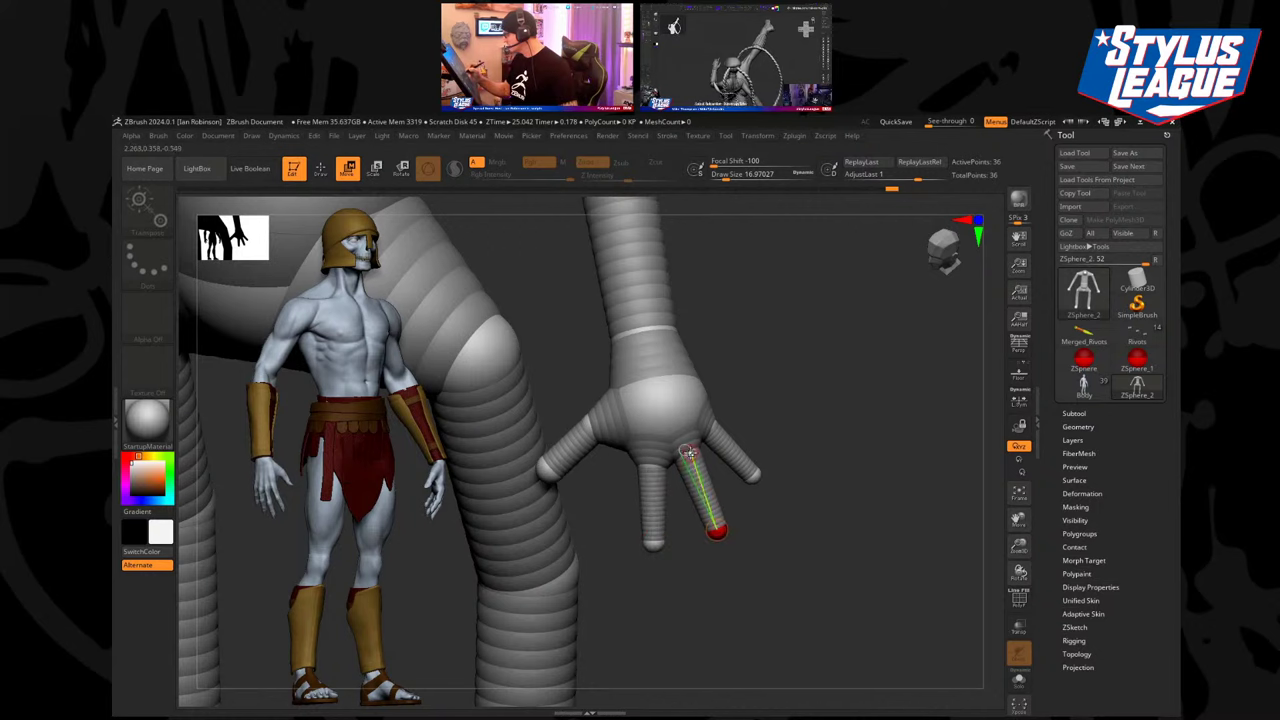
drag(690, 454, 693, 451)
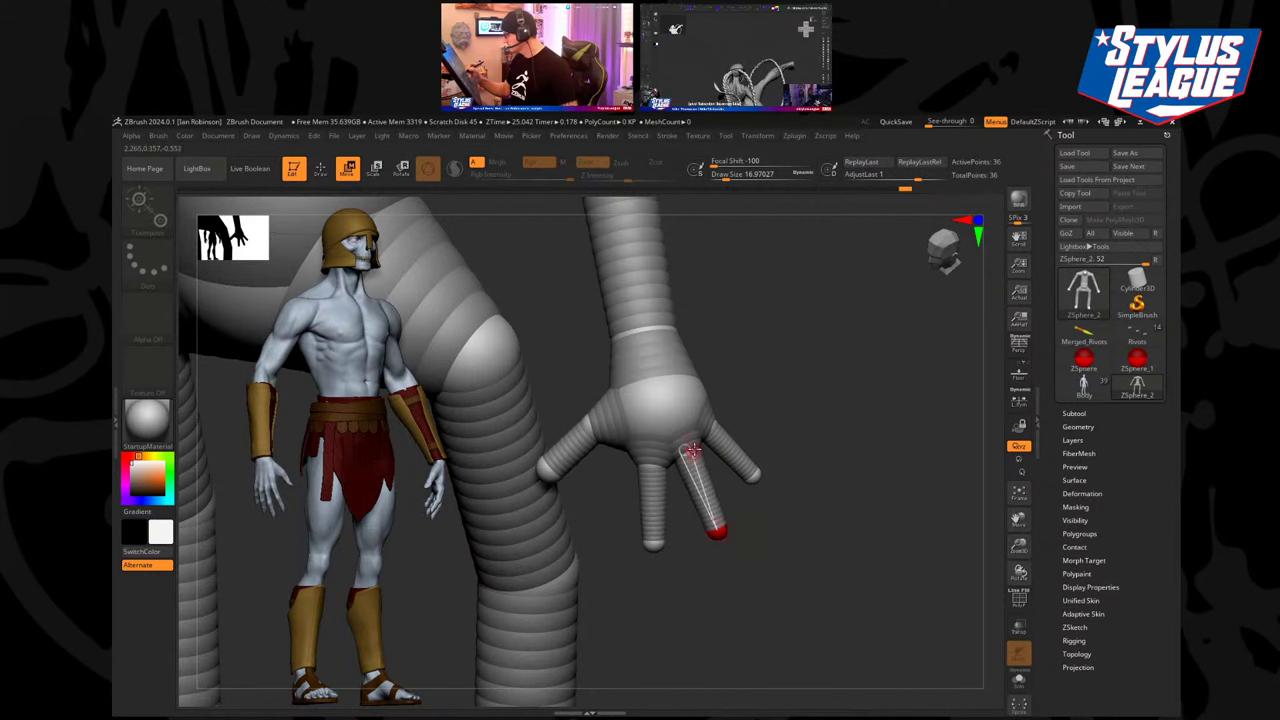
drag(866, 412, 700, 432)
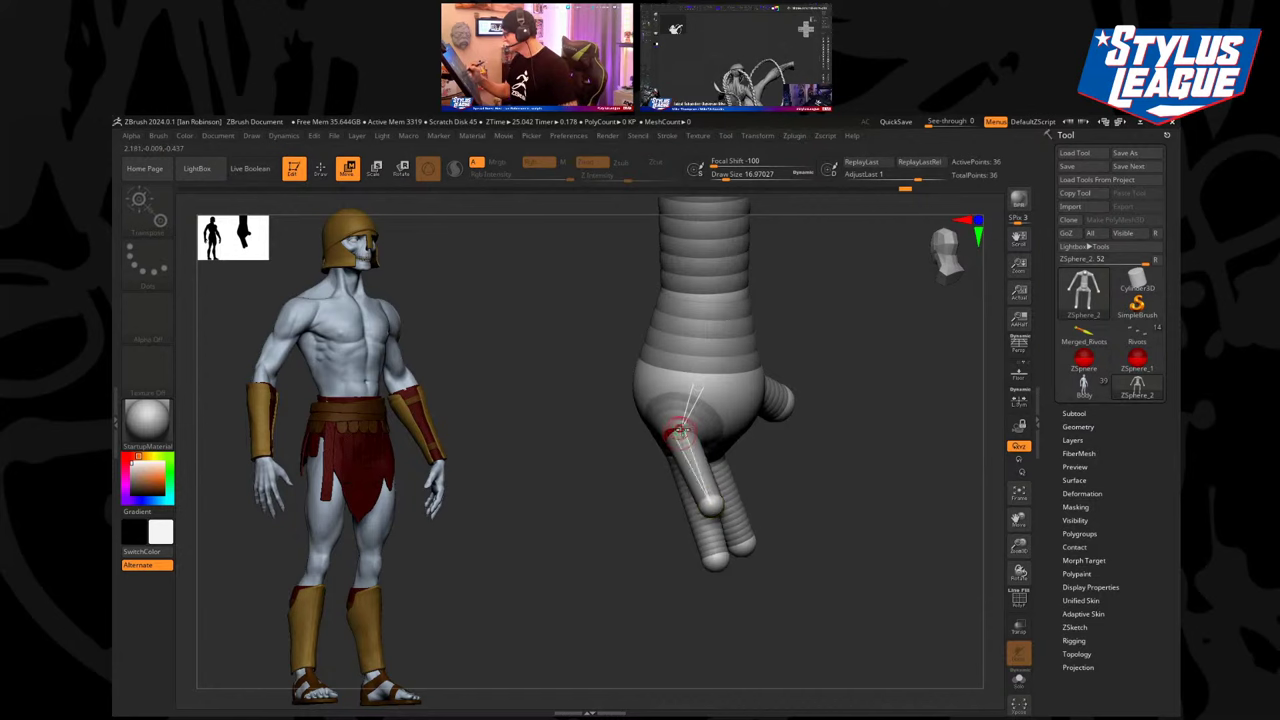
drag(634, 537, 808, 412)
Shift the thumb's base joint and bring its tip in closer to the fingers.
drag(528, 447, 524, 440)
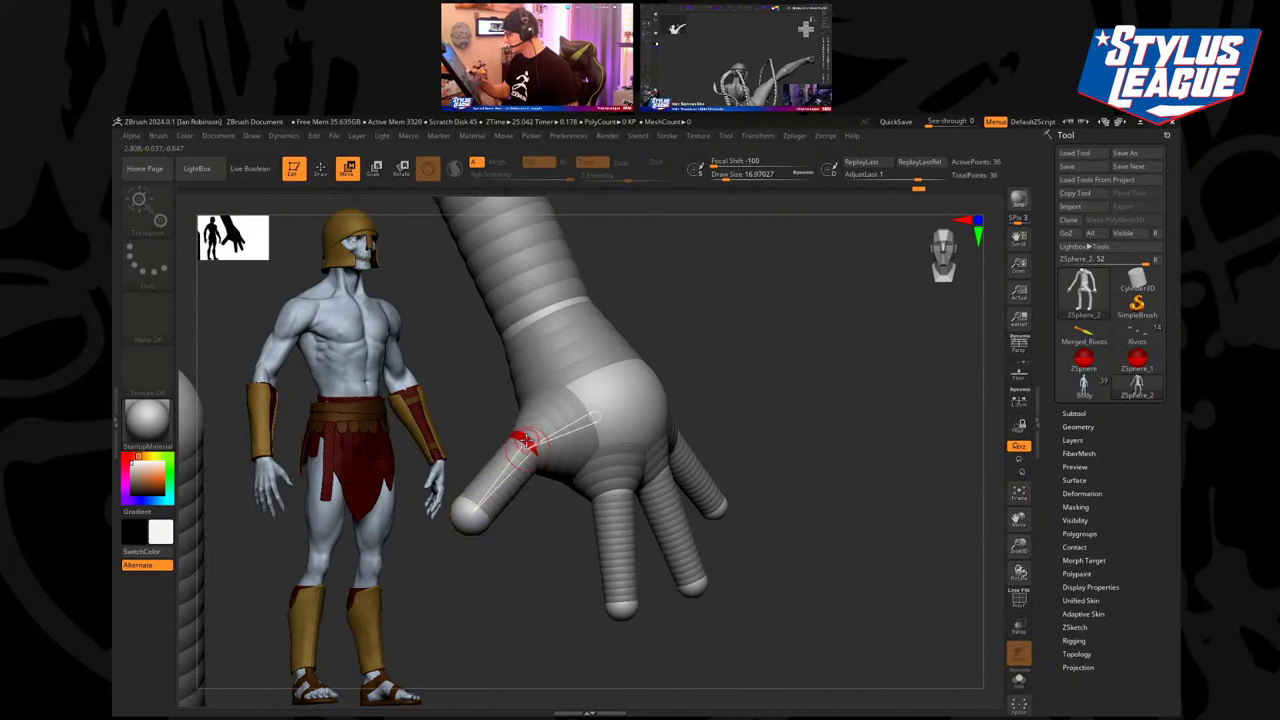
drag(470, 514, 755, 440)
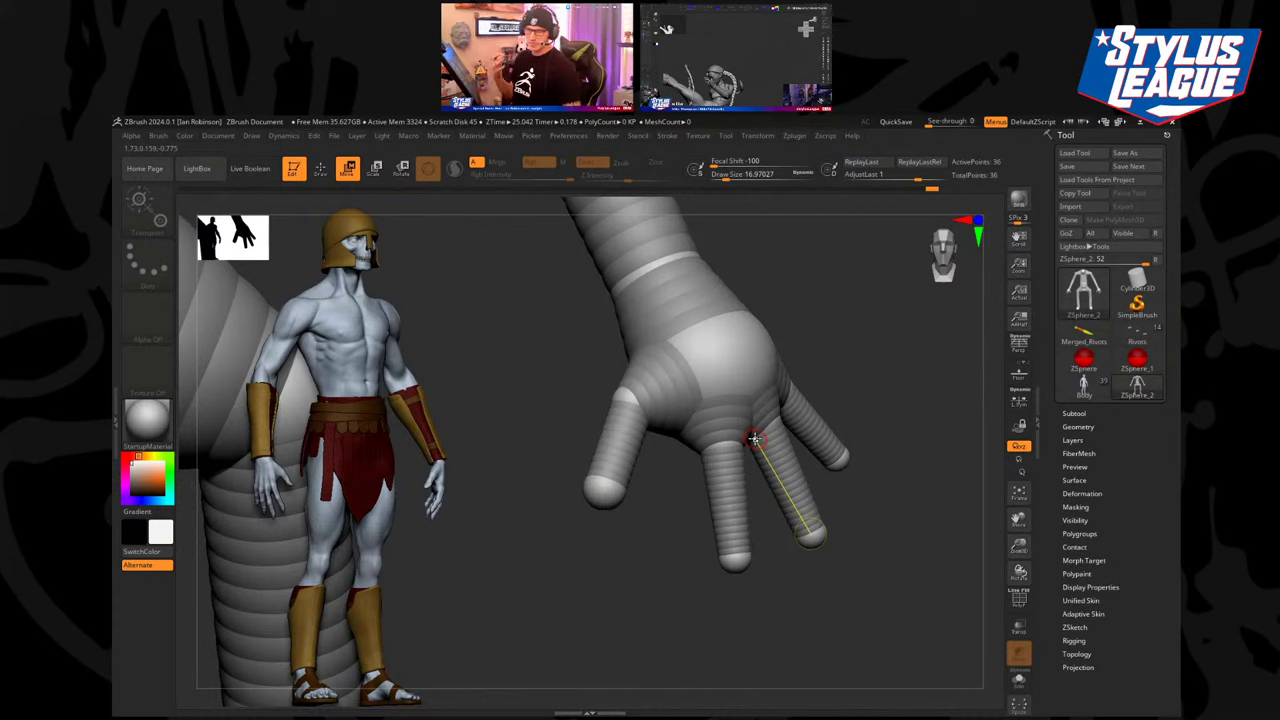
drag(598, 531, 620, 529)
Scale the thumb's tip and base ZSpheres to refine its thickness.
key(e)
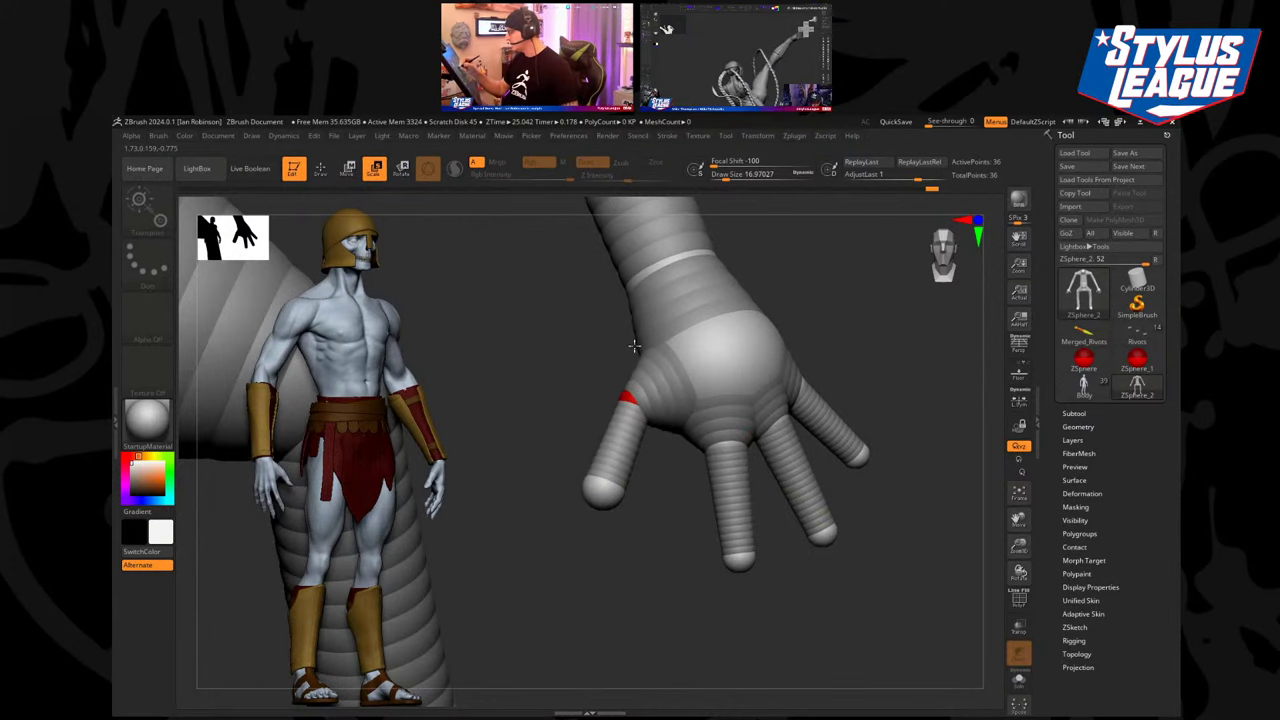
drag(609, 487, 618, 412)
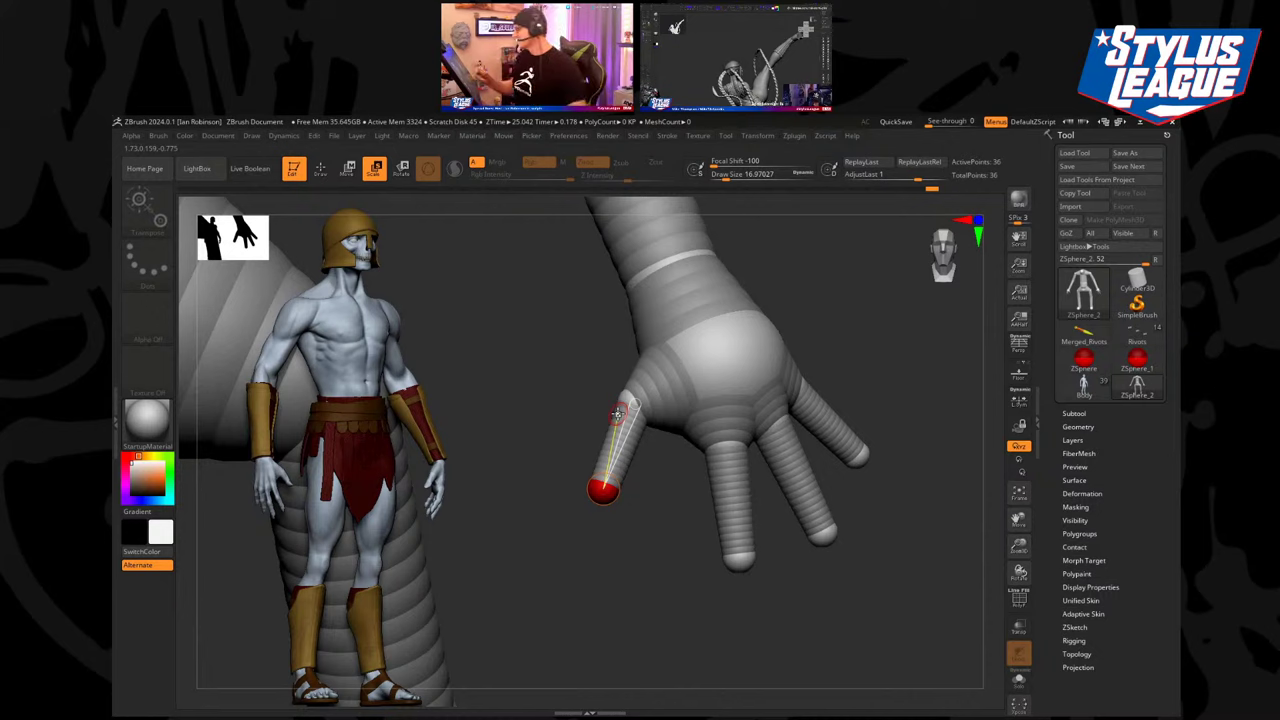
drag(643, 529, 651, 502)
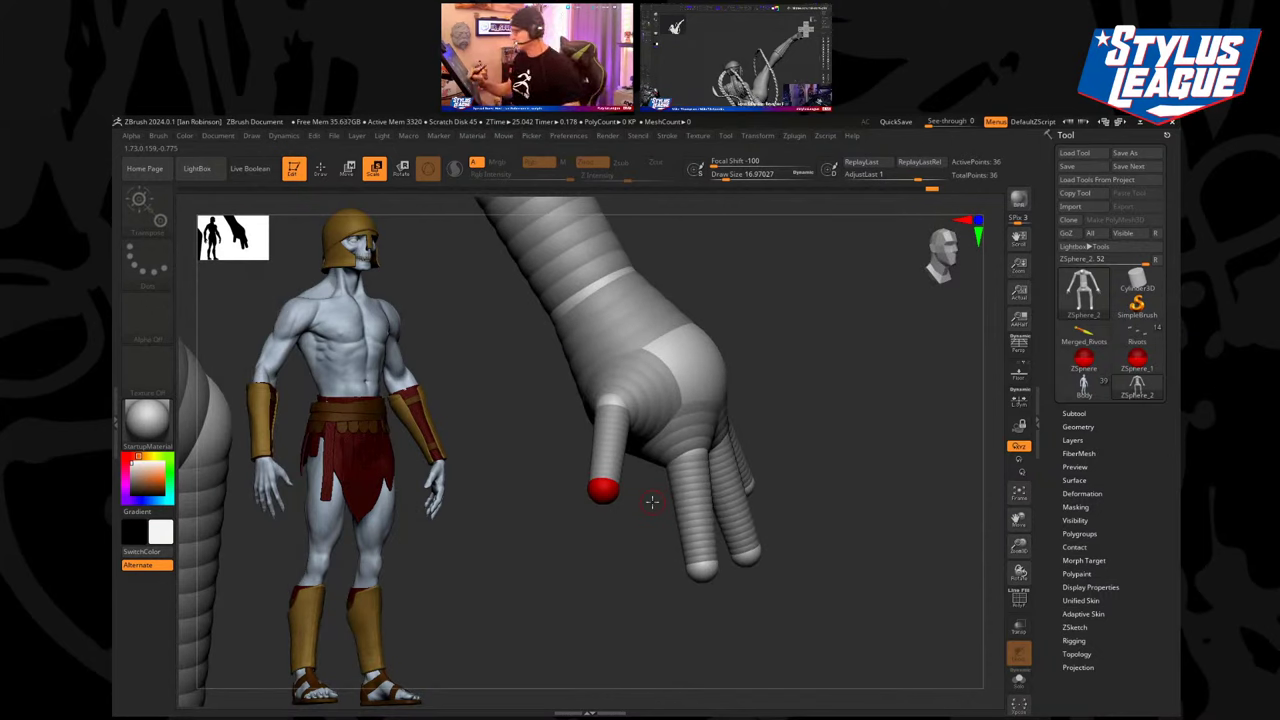
drag(651, 502, 606, 478)
drag(606, 394, 610, 382)
drag(662, 515, 593, 494)
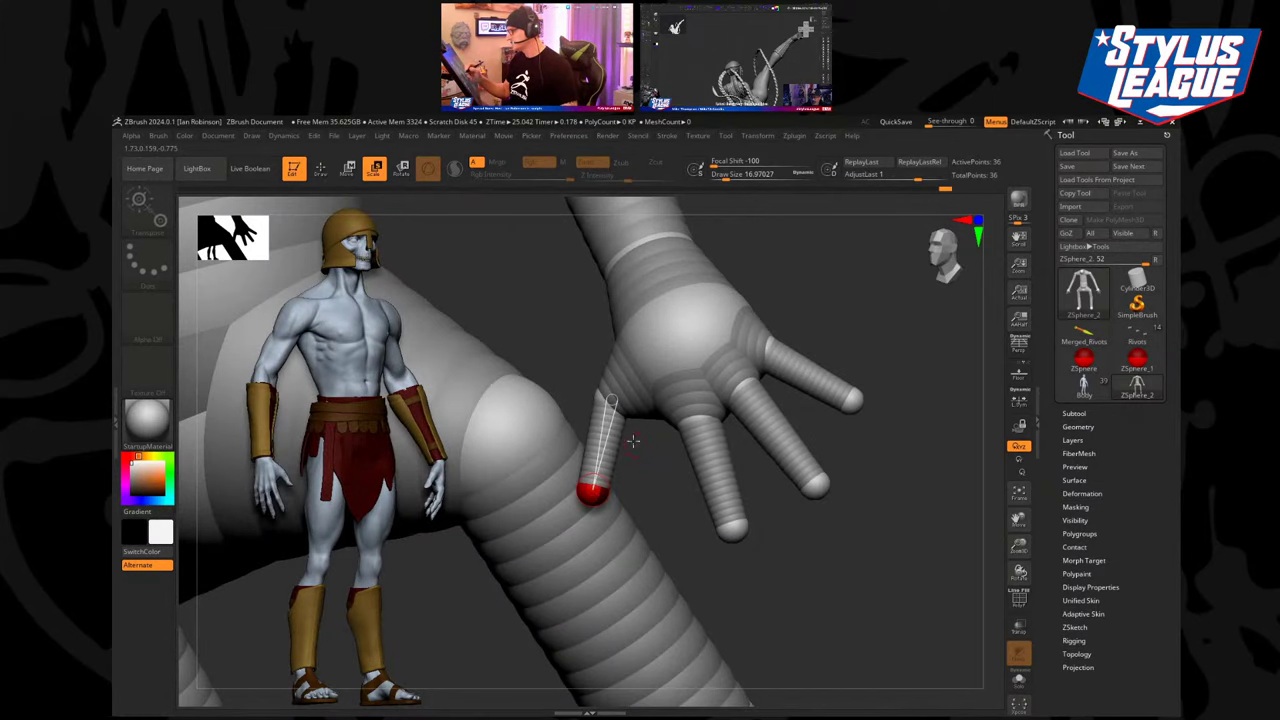
Insert a middle joint ZSphere halfway along the thumb and each of the three fingers.
key(w)
key(q)
click(602, 441)
mouse_move(757, 550)
mouse_down()
mouse_move(795, 532)
mouse_move(728, 460)
mouse_up()
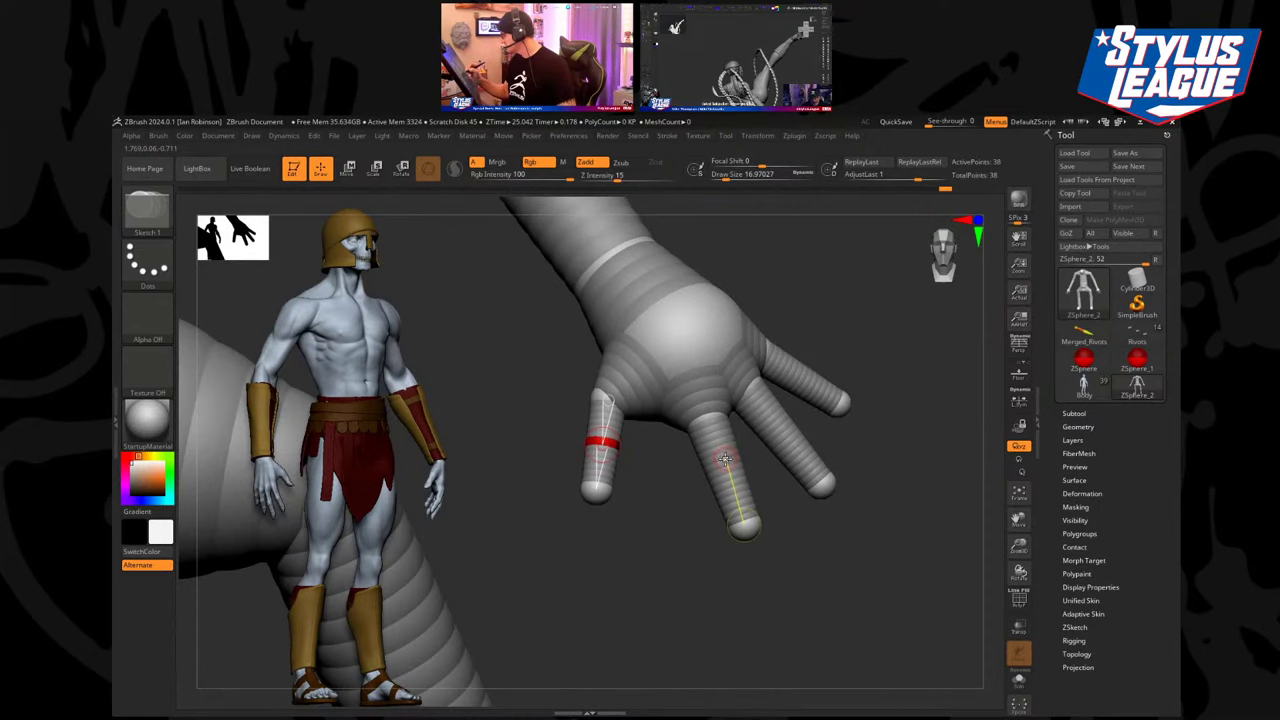
click(726, 460)
drag(797, 543, 845, 540)
click(787, 430)
click(788, 412)
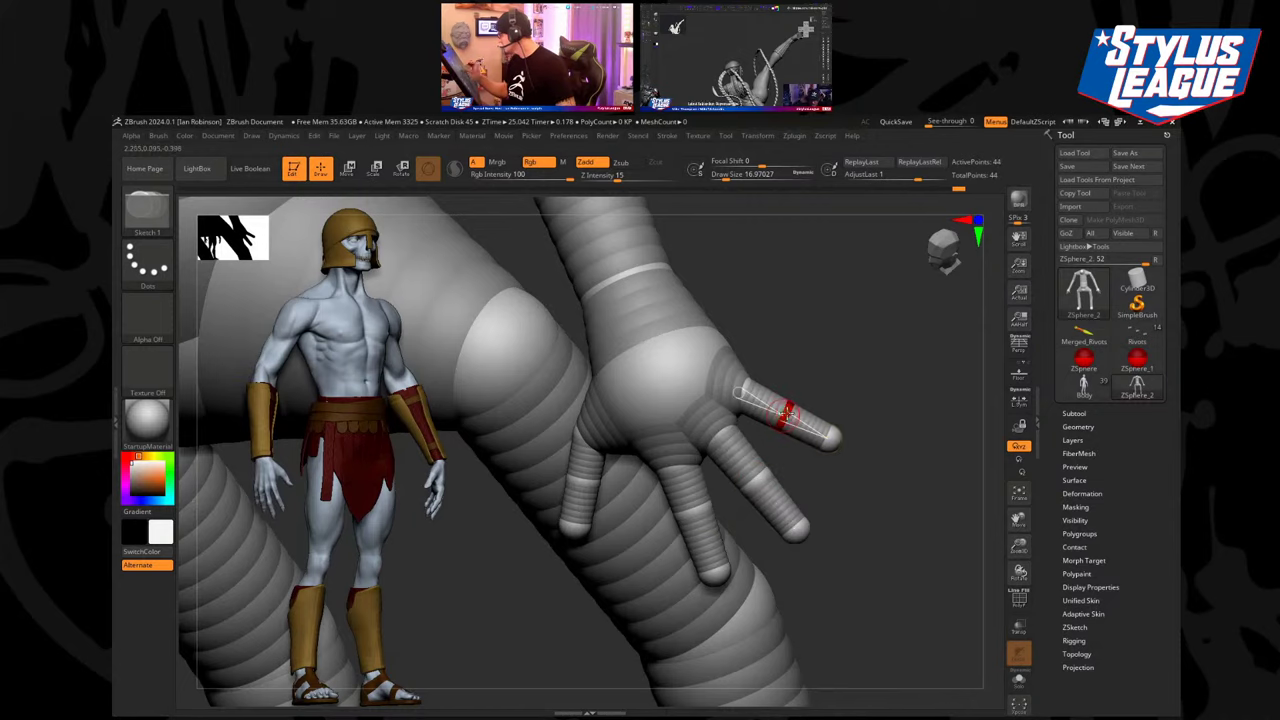
Bend the three fingers at their new middle joints by moving the joints and fingertips into a relaxed curl.
mouse_move(874, 428)
mouse_down()
mouse_move(884, 417)
mouse_move(867, 451)
mouse_up()
drag(874, 407, 842, 410)
key(w)
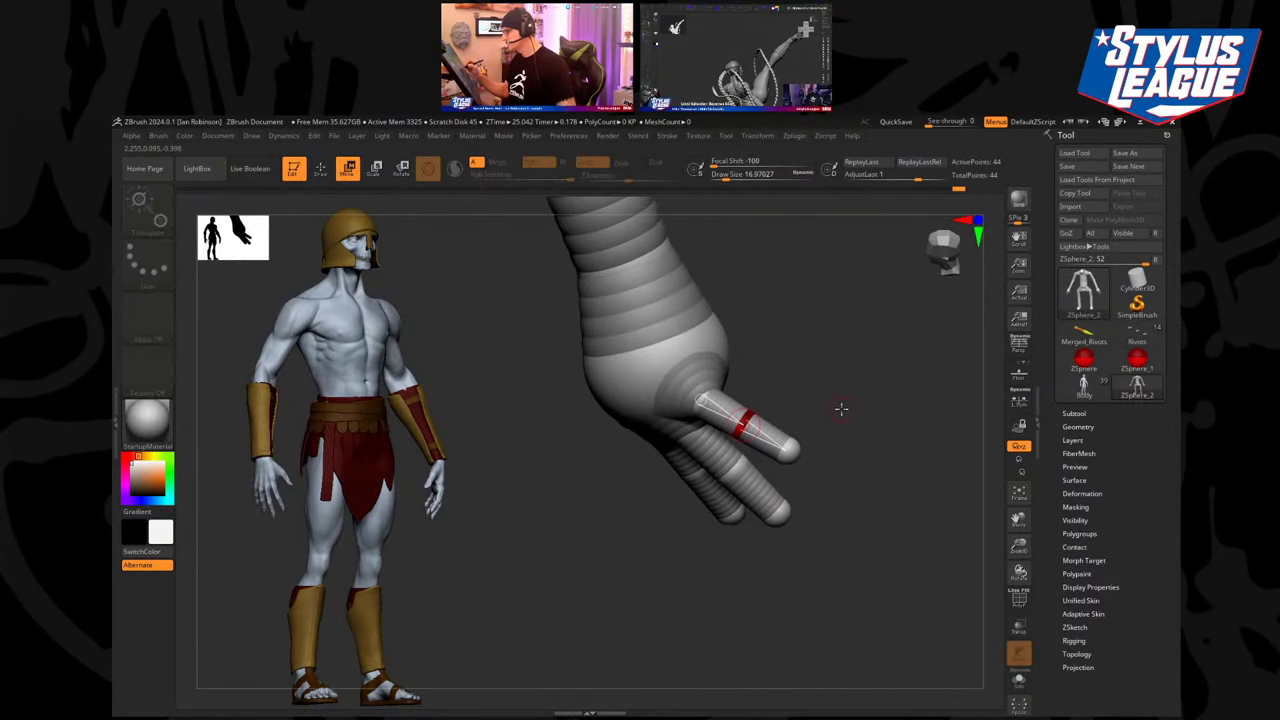
click(787, 443)
drag(756, 431, 772, 420)
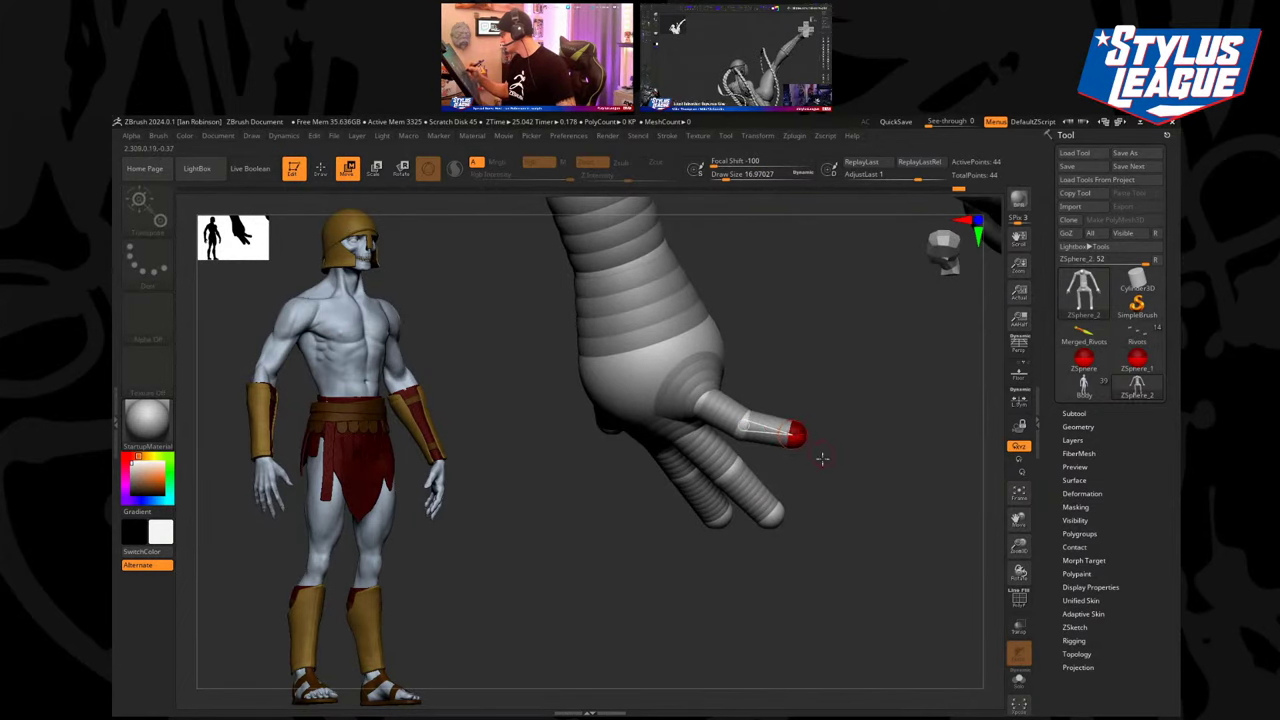
drag(840, 462, 822, 438)
drag(756, 507, 770, 488)
drag(842, 470, 846, 431)
drag(722, 516, 850, 502)
drag(858, 447, 622, 566)
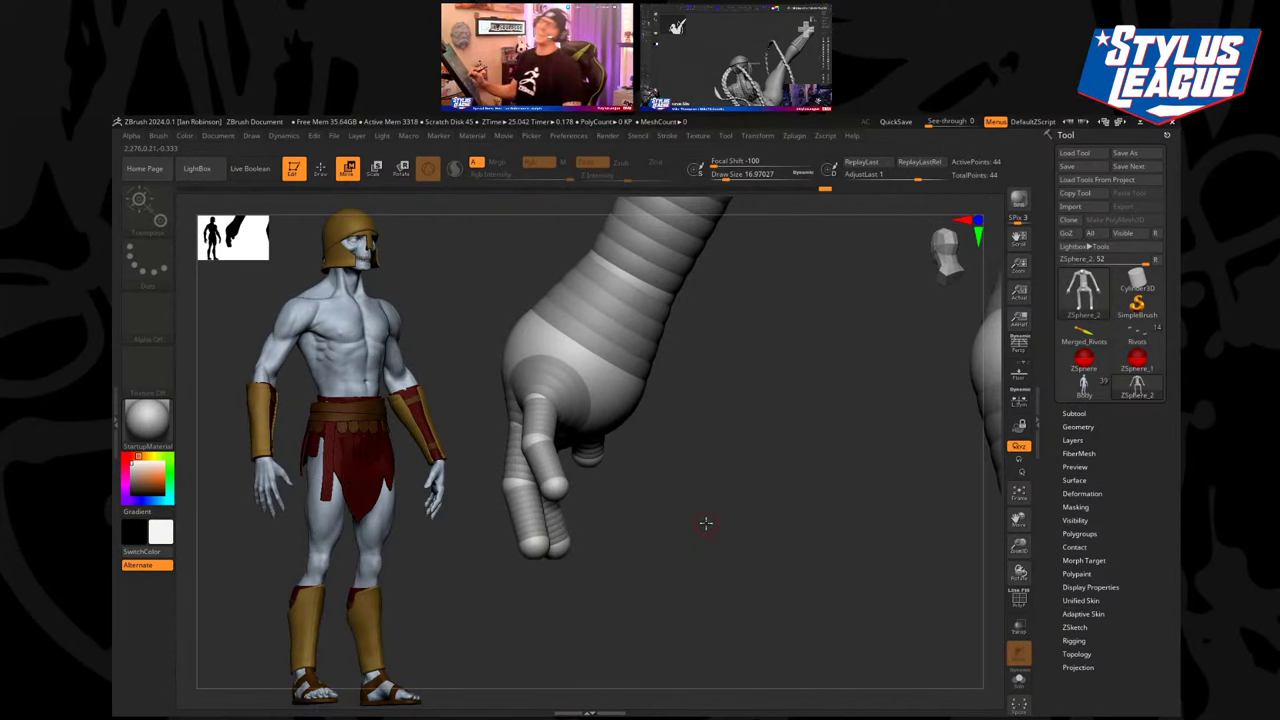
Curl the thumb inward by moving its tip, middle joint and base knuckle.
drag(705, 522, 652, 532)
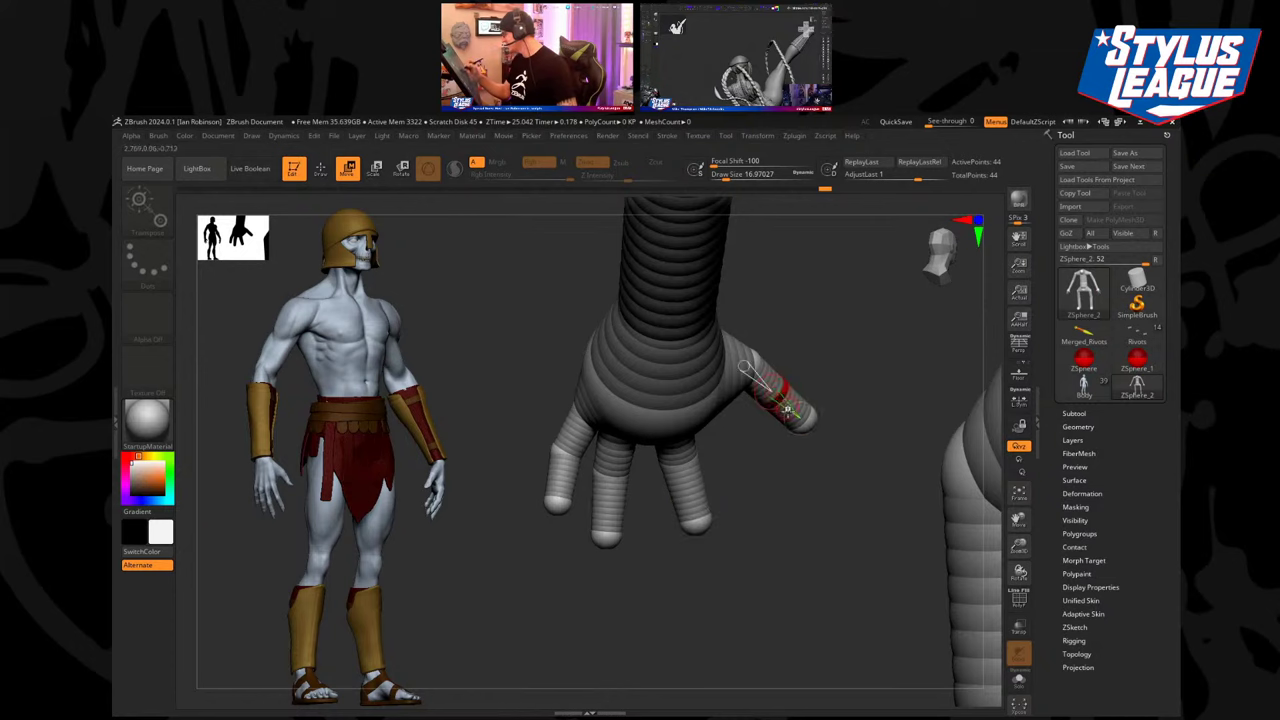
drag(803, 418, 714, 440)
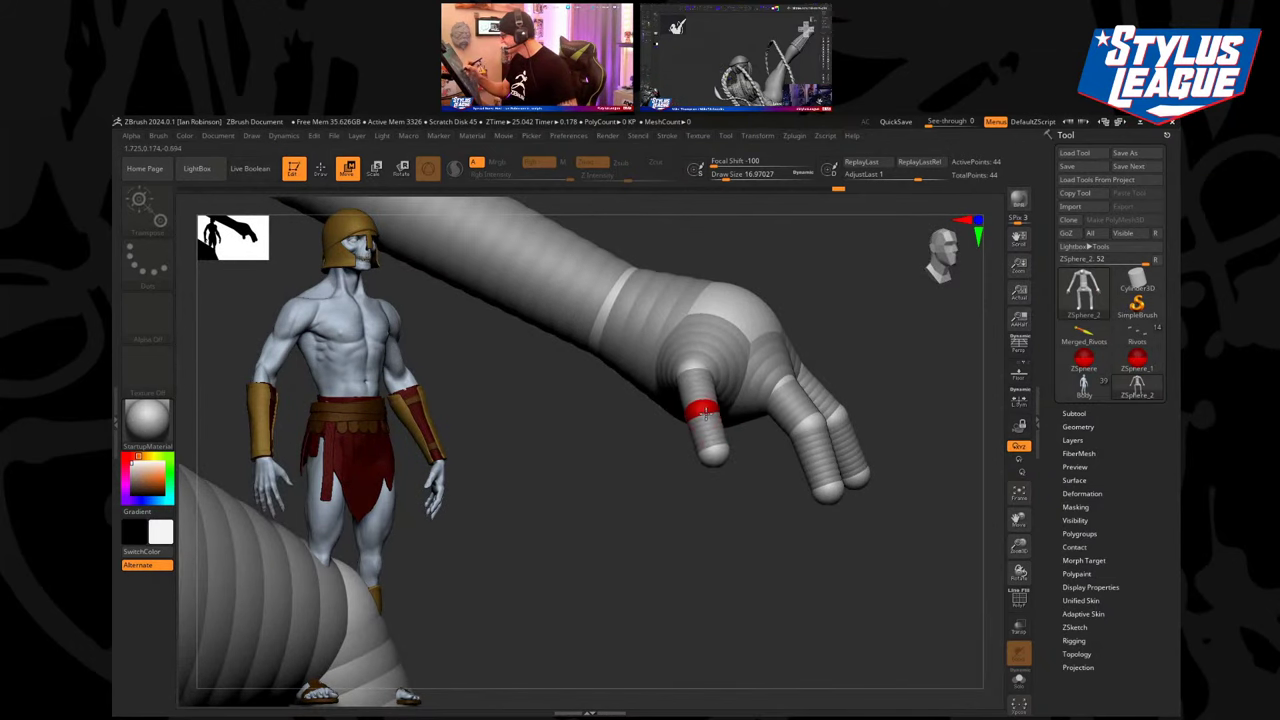
drag(708, 480, 665, 382)
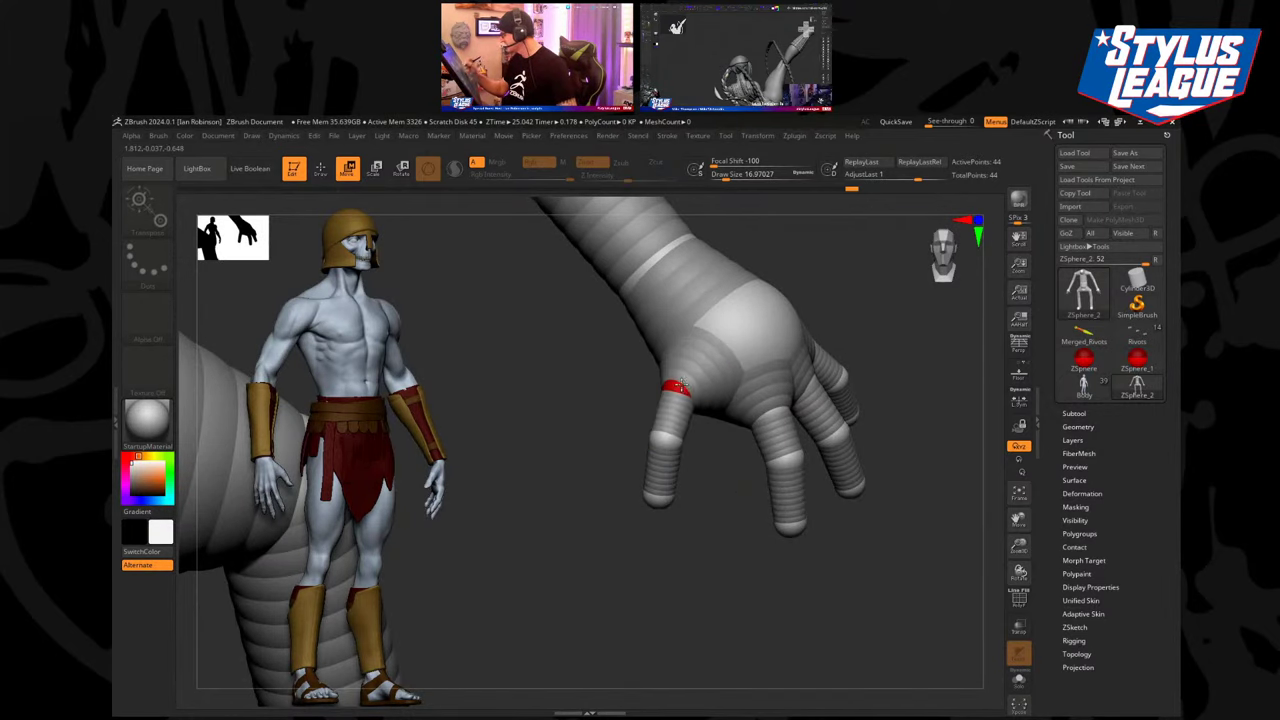
alt+drag(715, 495, 740, 410)
key(q)
mouse_move(831, 383)
alt+mouse_down()
mouse_move(823, 334)
mouse_move(866, 406)
mouse_move(851, 426)
mouse_move(883, 420)
mouse_move(866, 387)
alt+mouse_up()
key(ctrl+z)
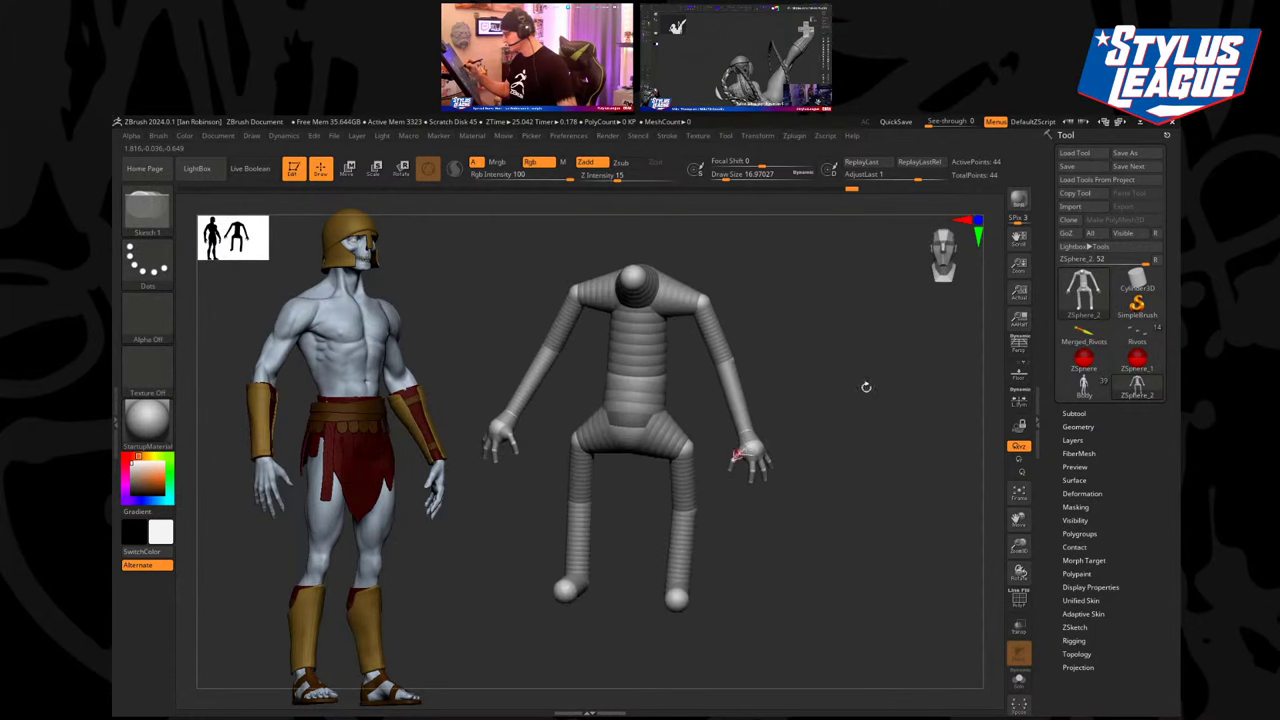
key(ctrl+z)
key(ctrl+z)
key(ctrl+z)
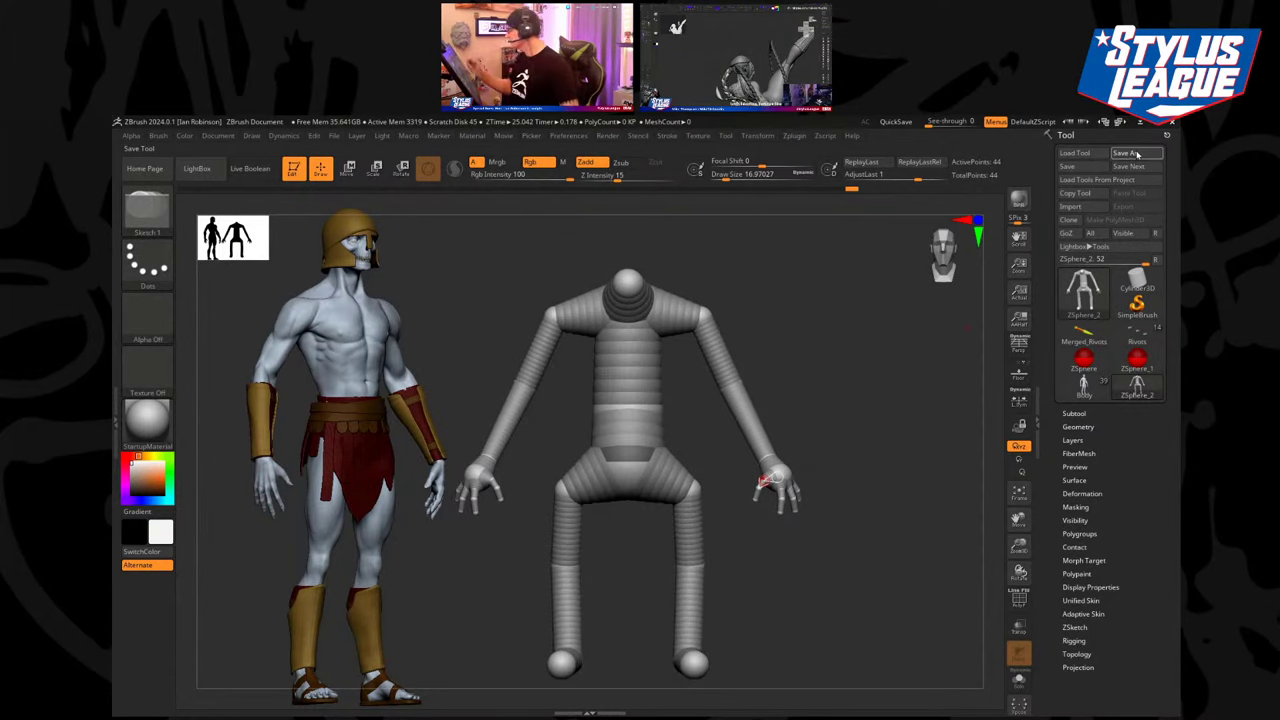
Save the ZSphere tool as Cyclops_Base in the Cyclops folder inside God_Of_War_Statue.
click(1127, 153)
click(388, 178)
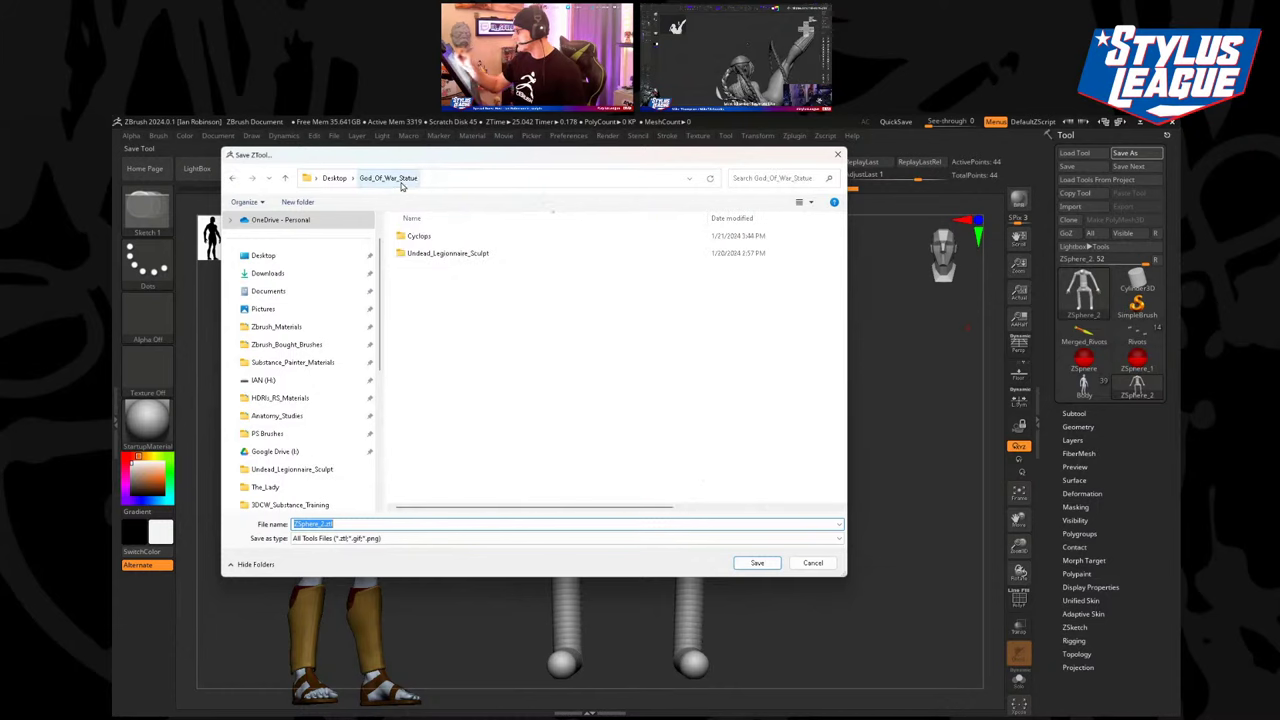
double_click(440, 242)
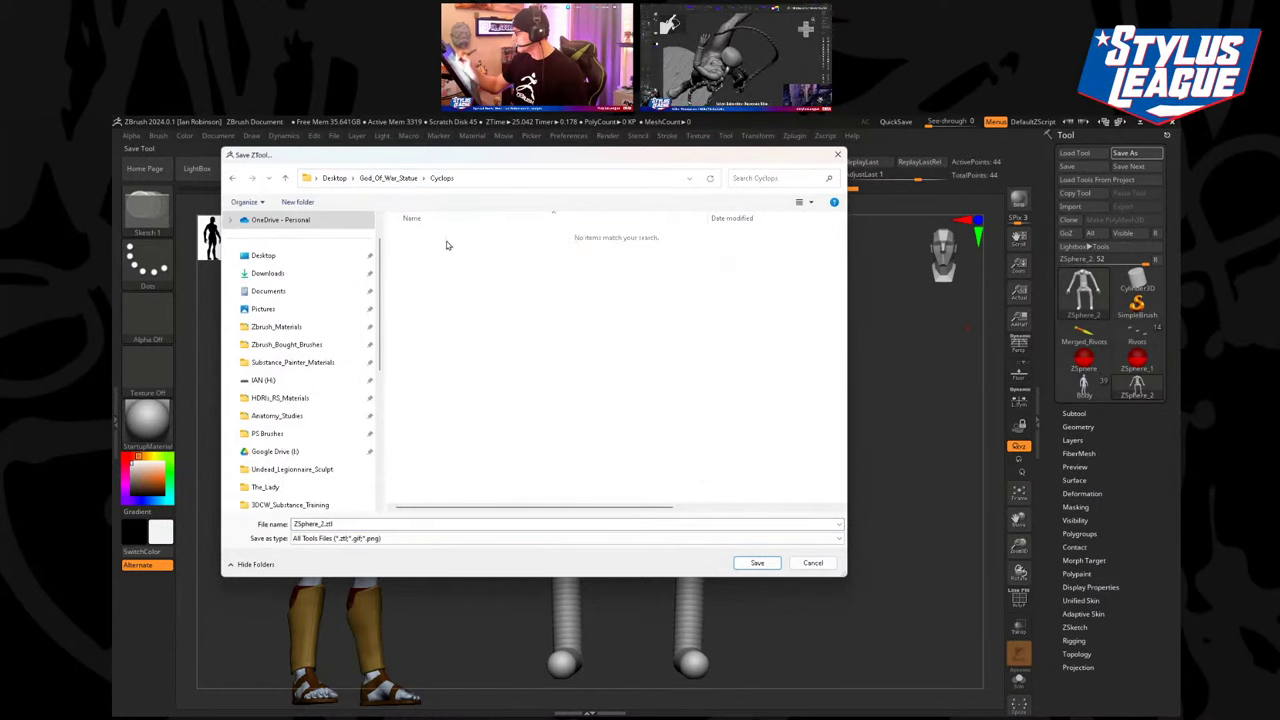
double_click(362, 525)
text(Cy)
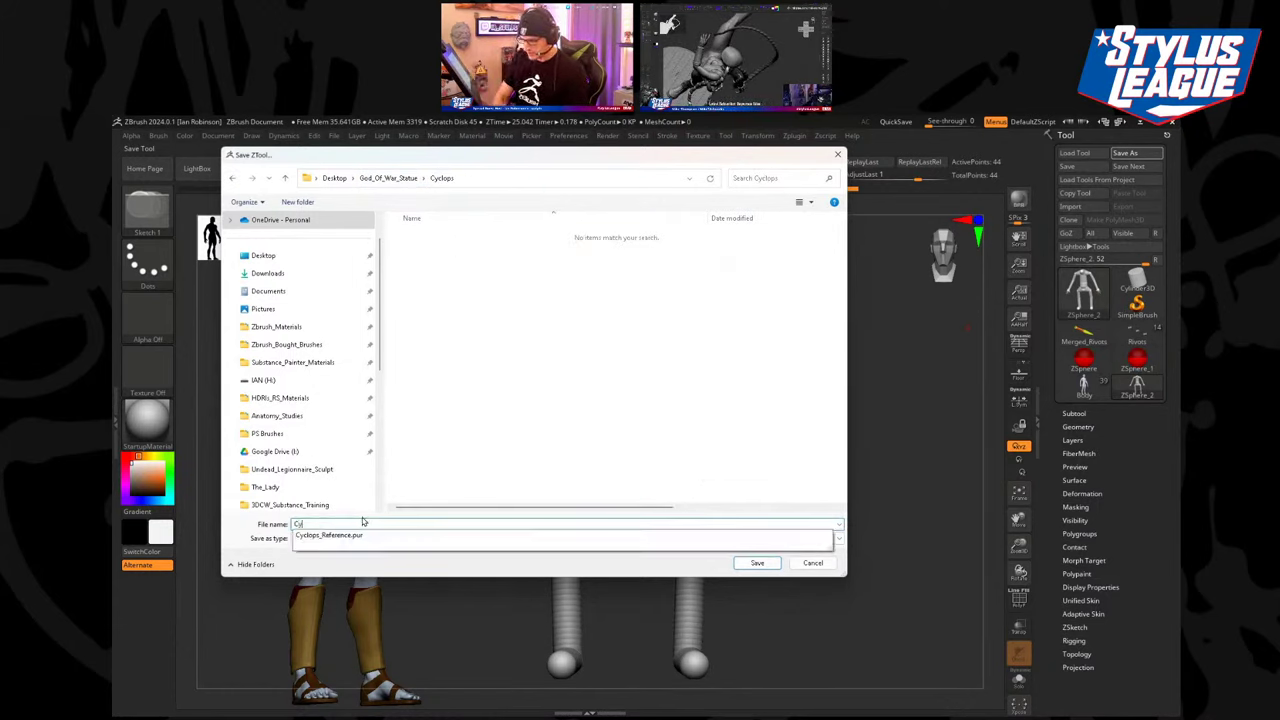
text(clo)
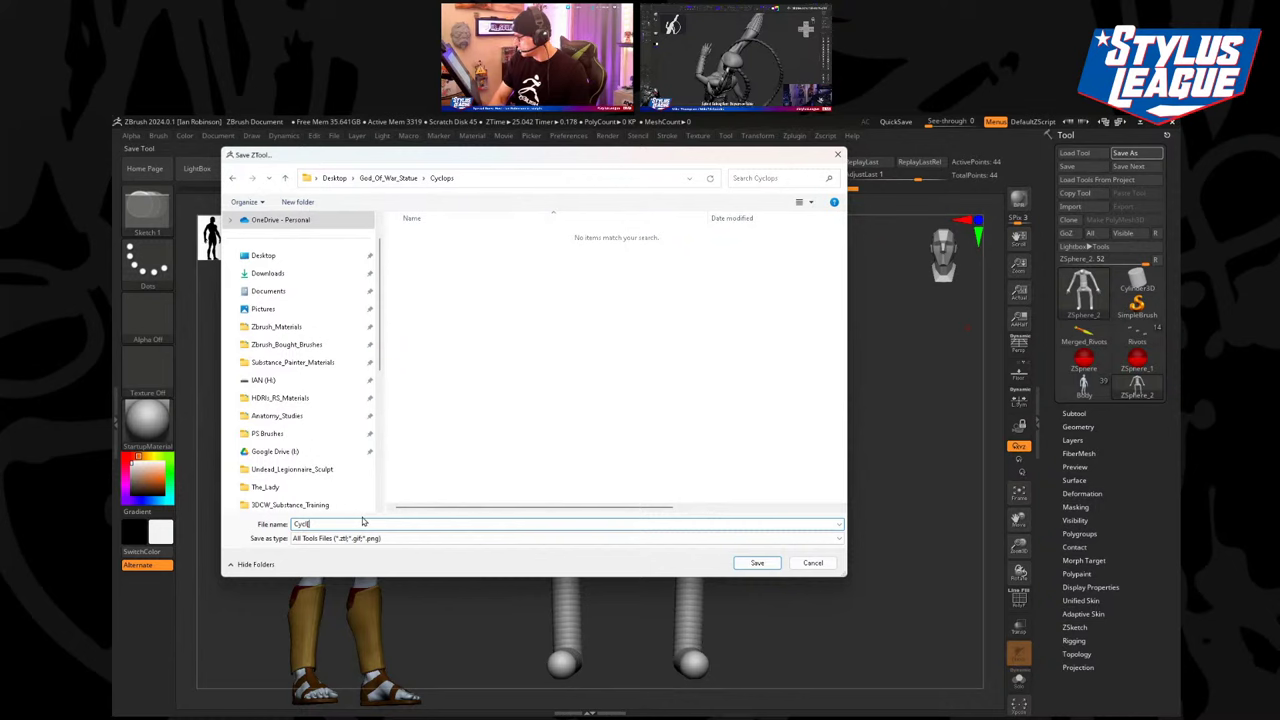
text(o)
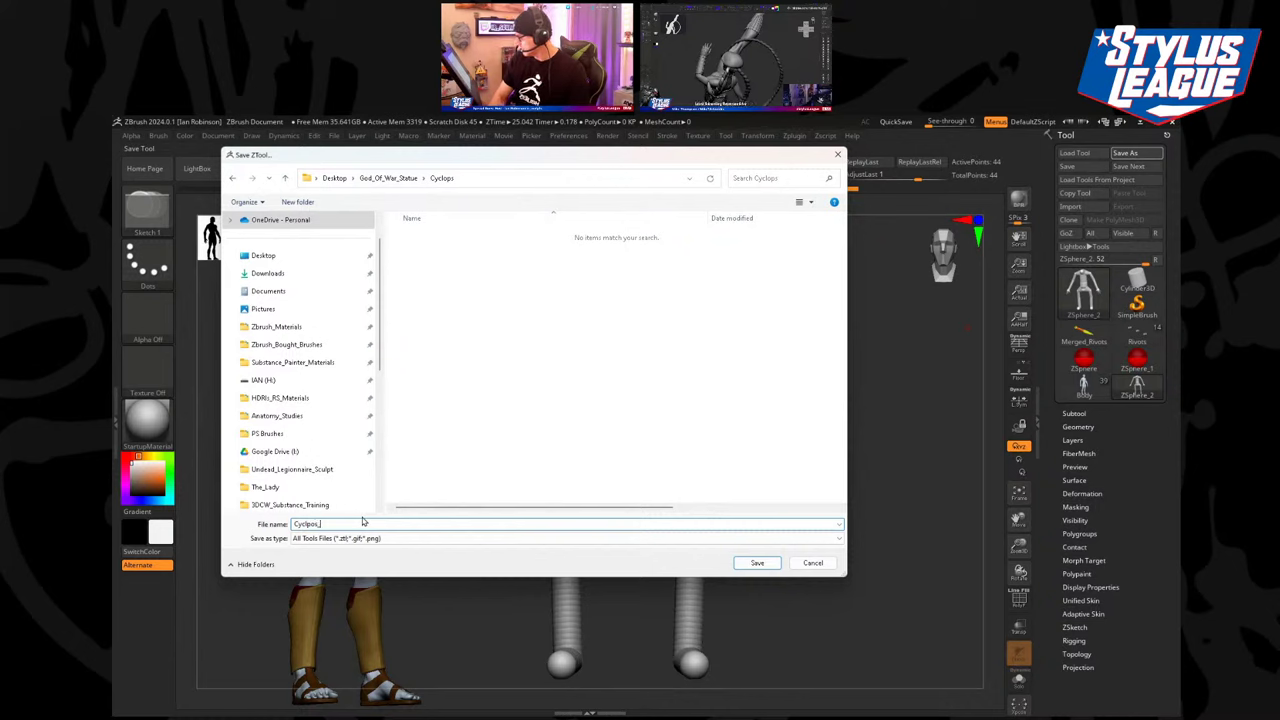
key(BackSpace)
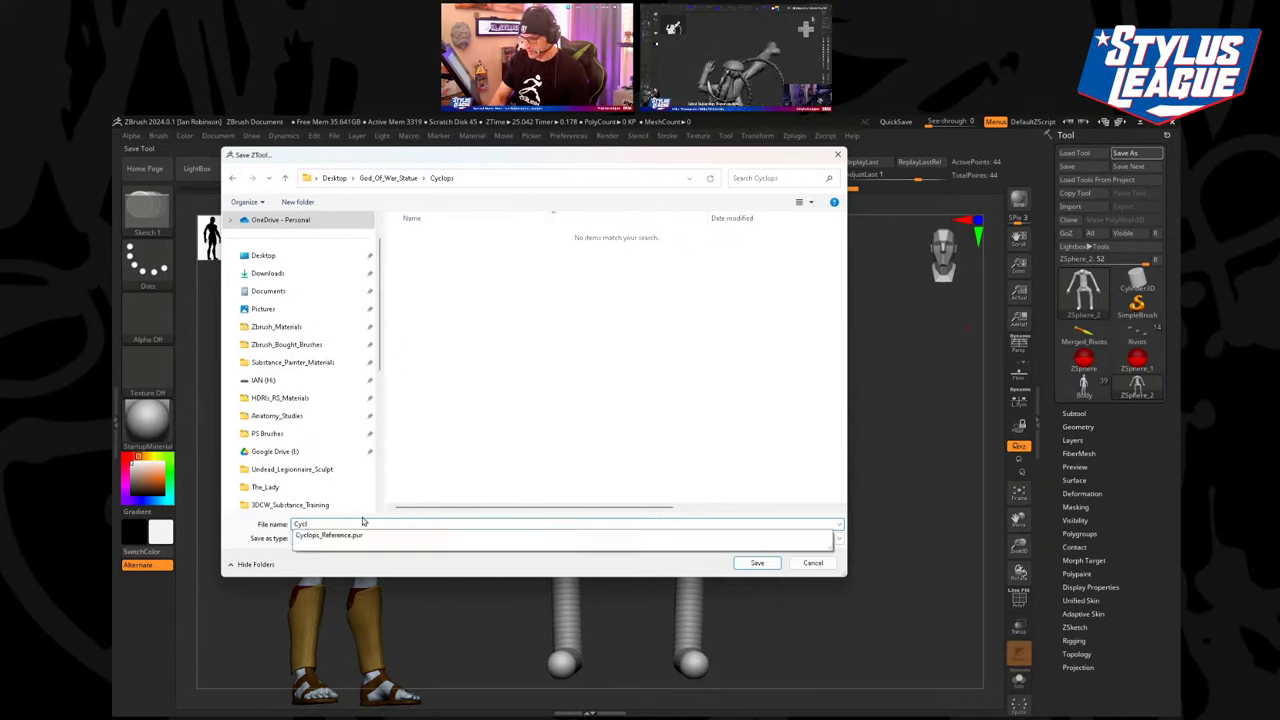
text(_)
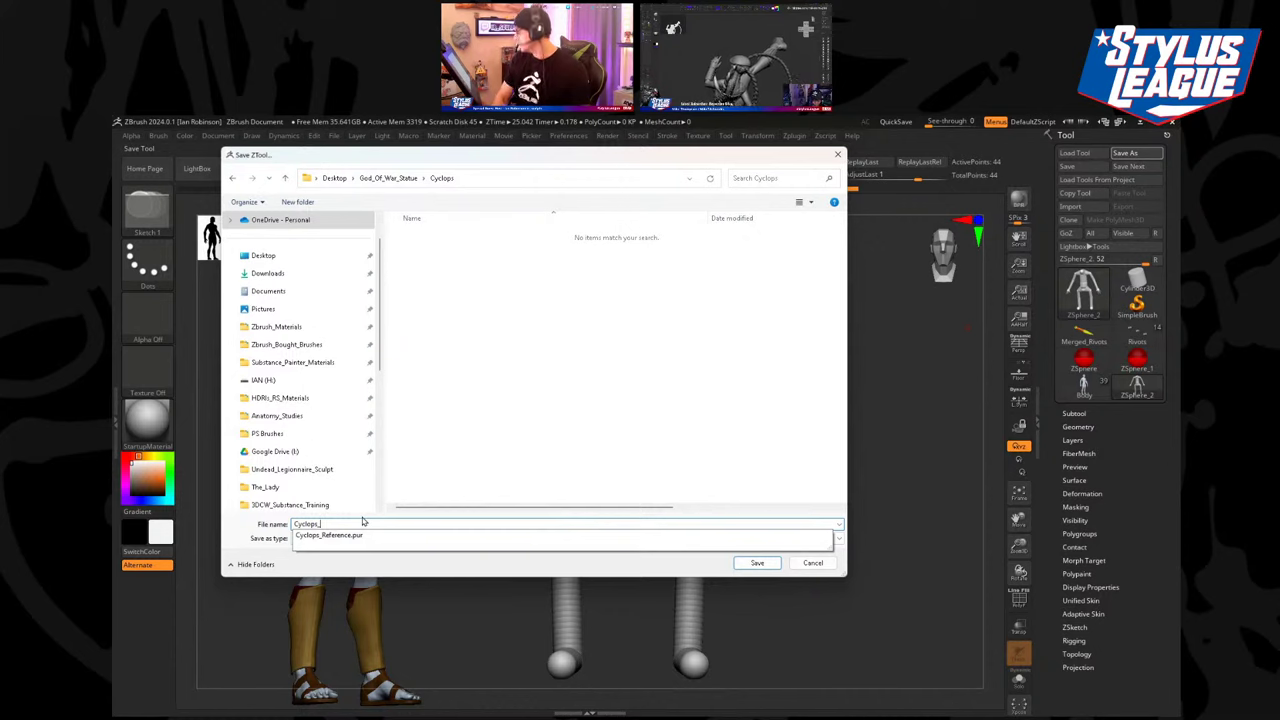
text(Base)
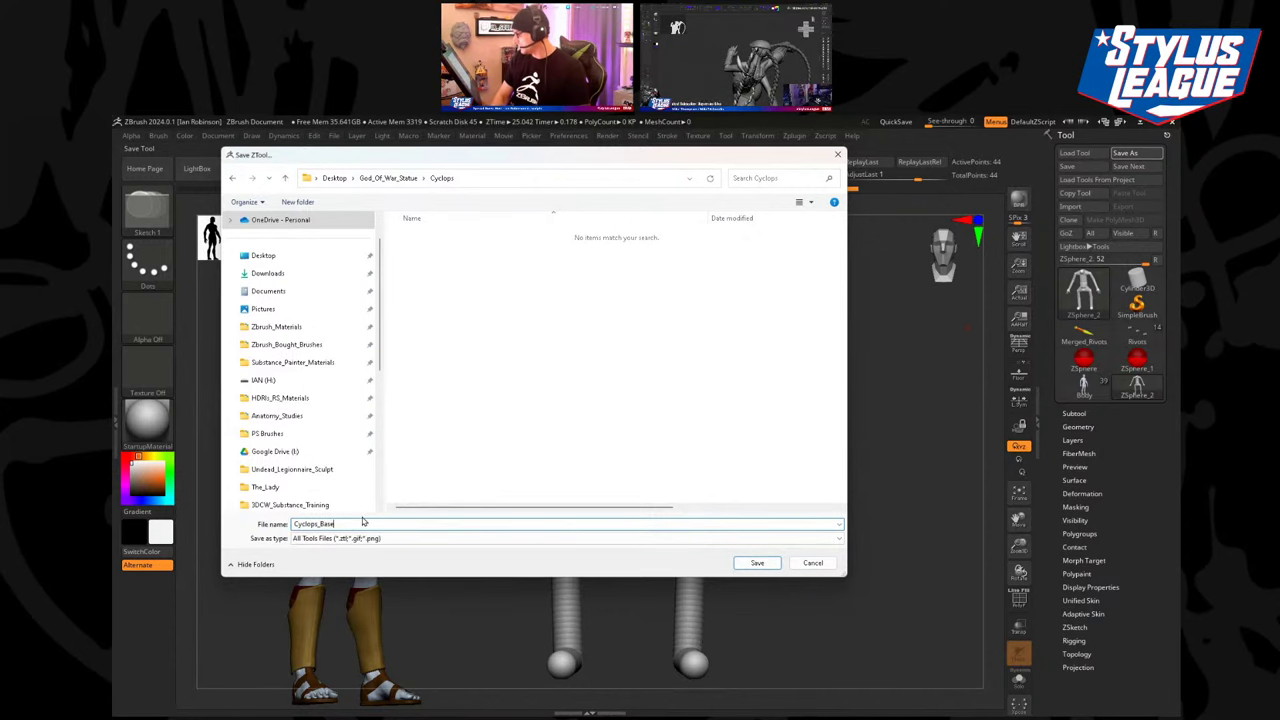
key(Return)
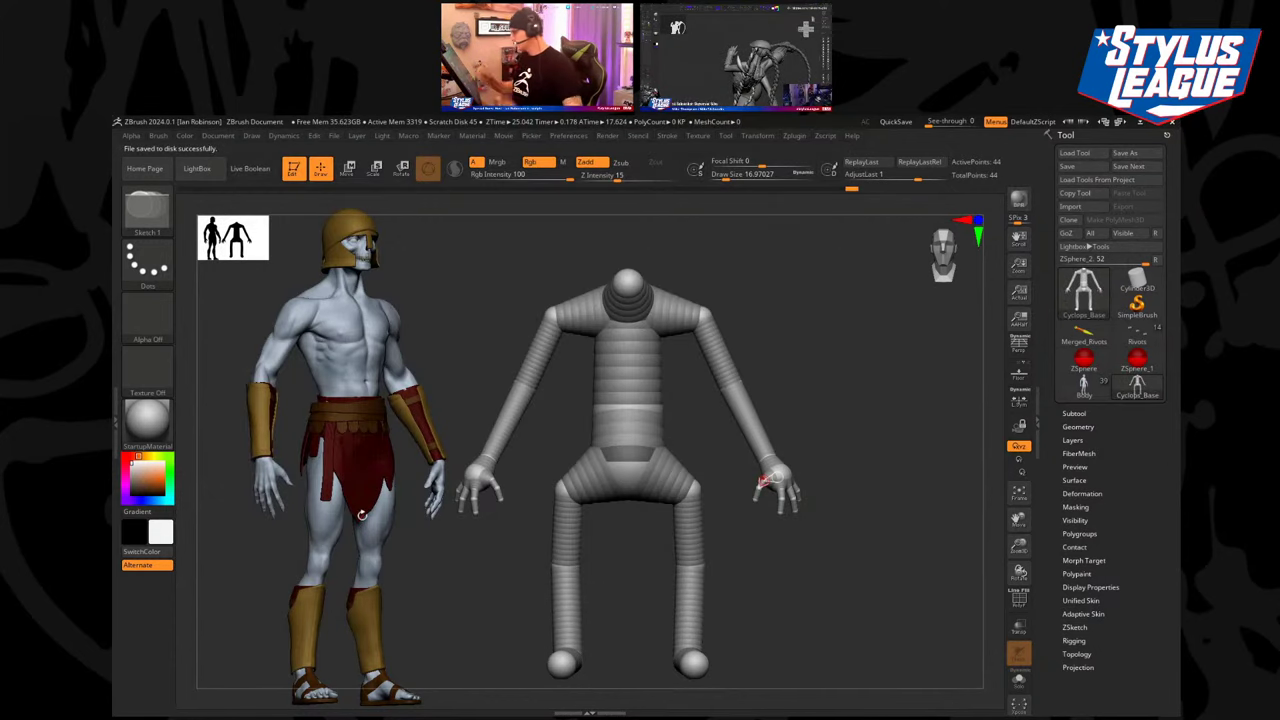
Move the wrist ZSphere slightly up toward the forearm.
drag(835, 354, 850, 385)
key(ctrl+z)
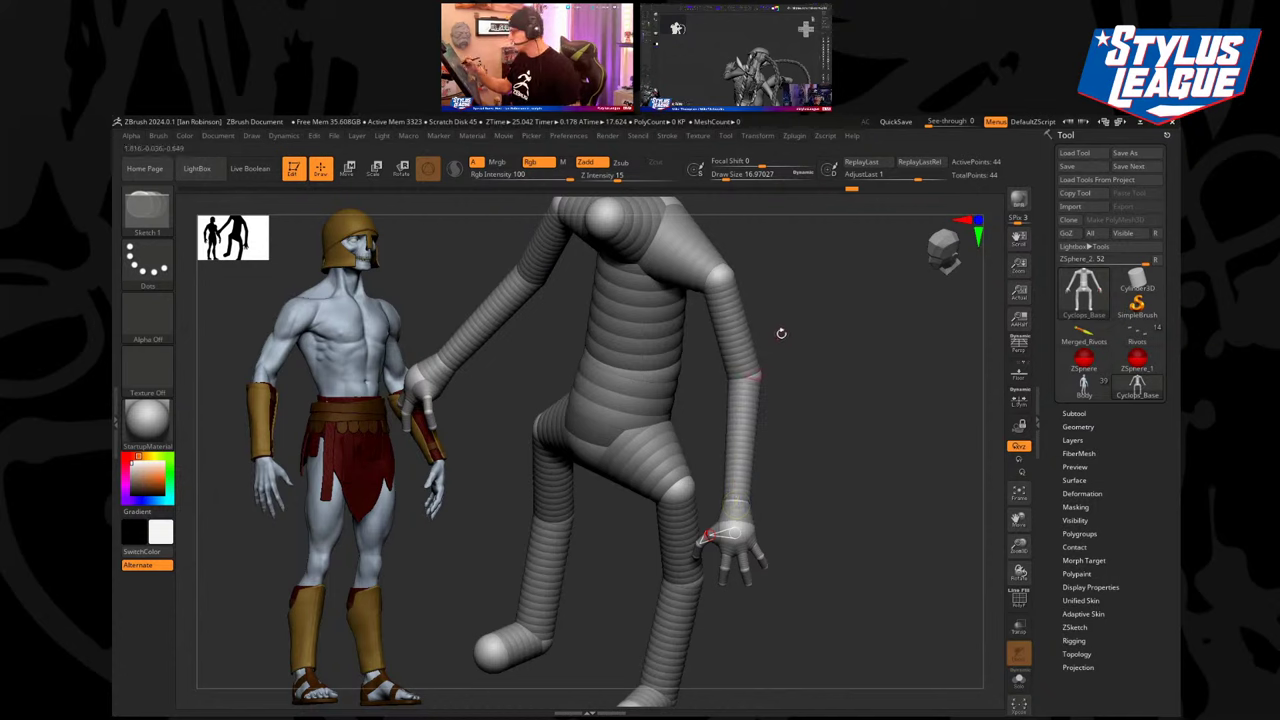
key(w)
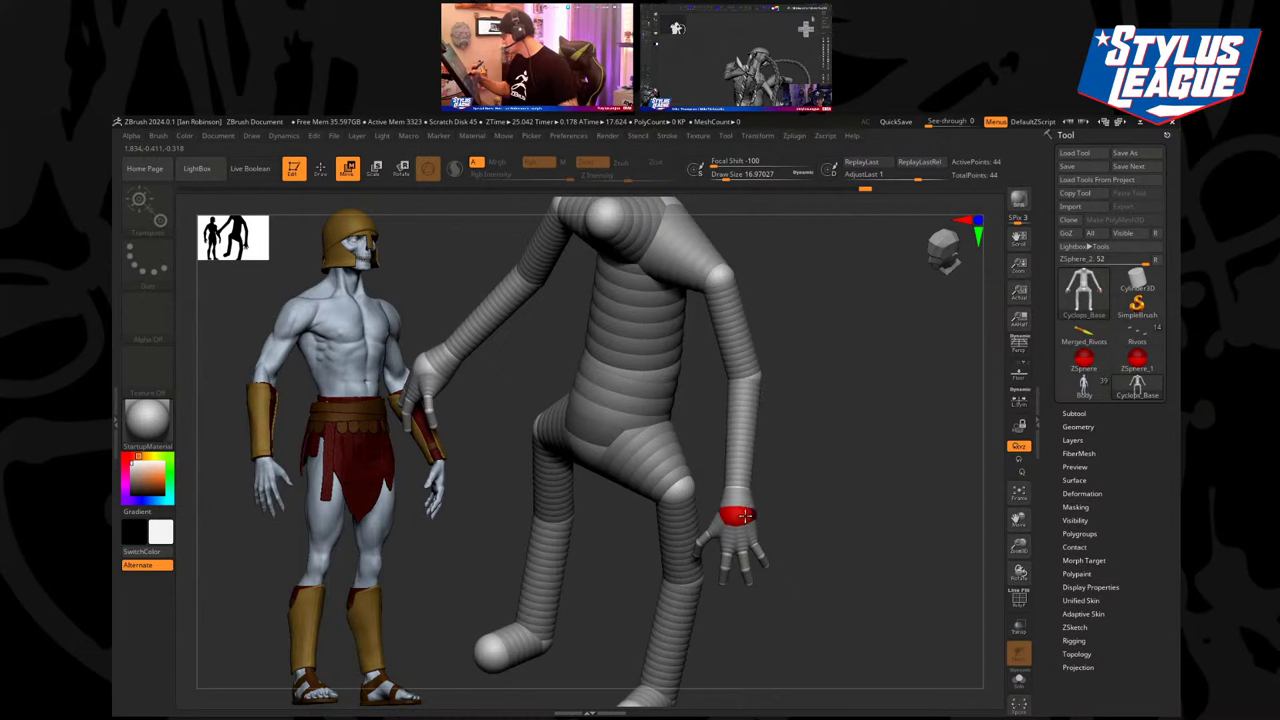
drag(745, 516, 751, 499)
Nudge the finger knuckle and middle joint ZSpheres toward the palm and reposition the thumb's base joint.
drag(804, 438, 775, 542)
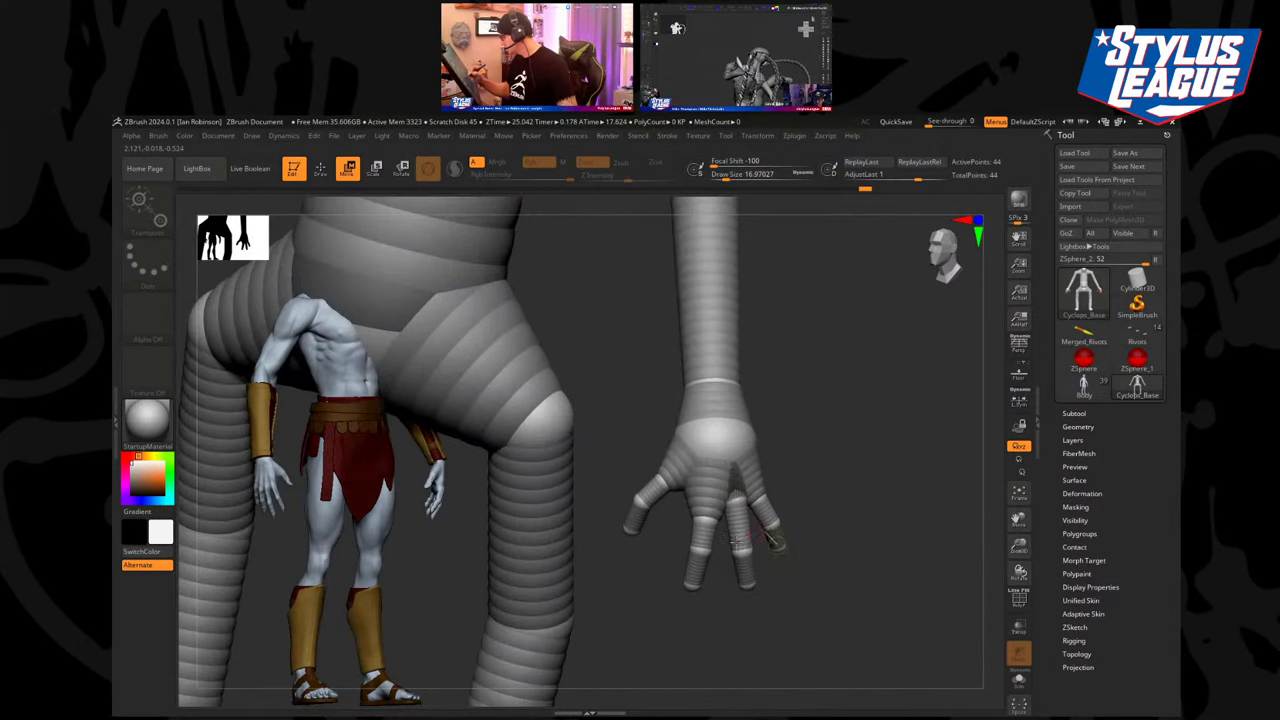
drag(704, 516, 711, 509)
drag(702, 549, 702, 540)
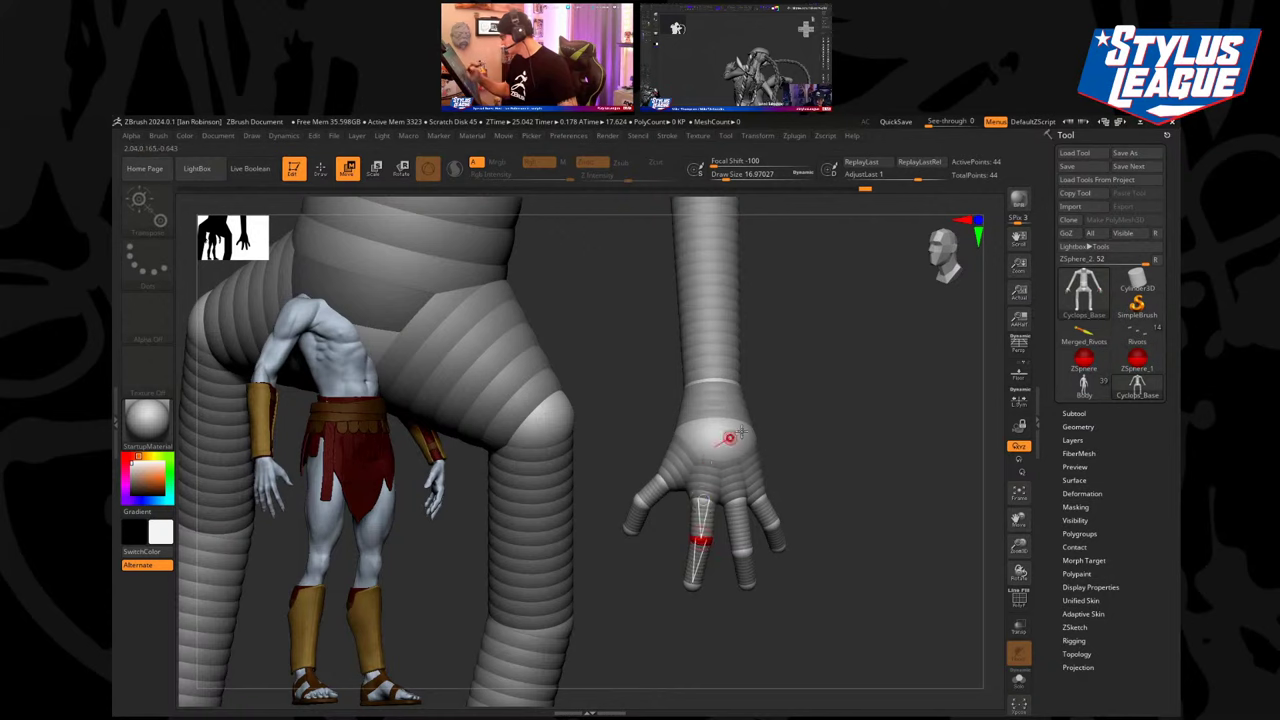
click(665, 472)
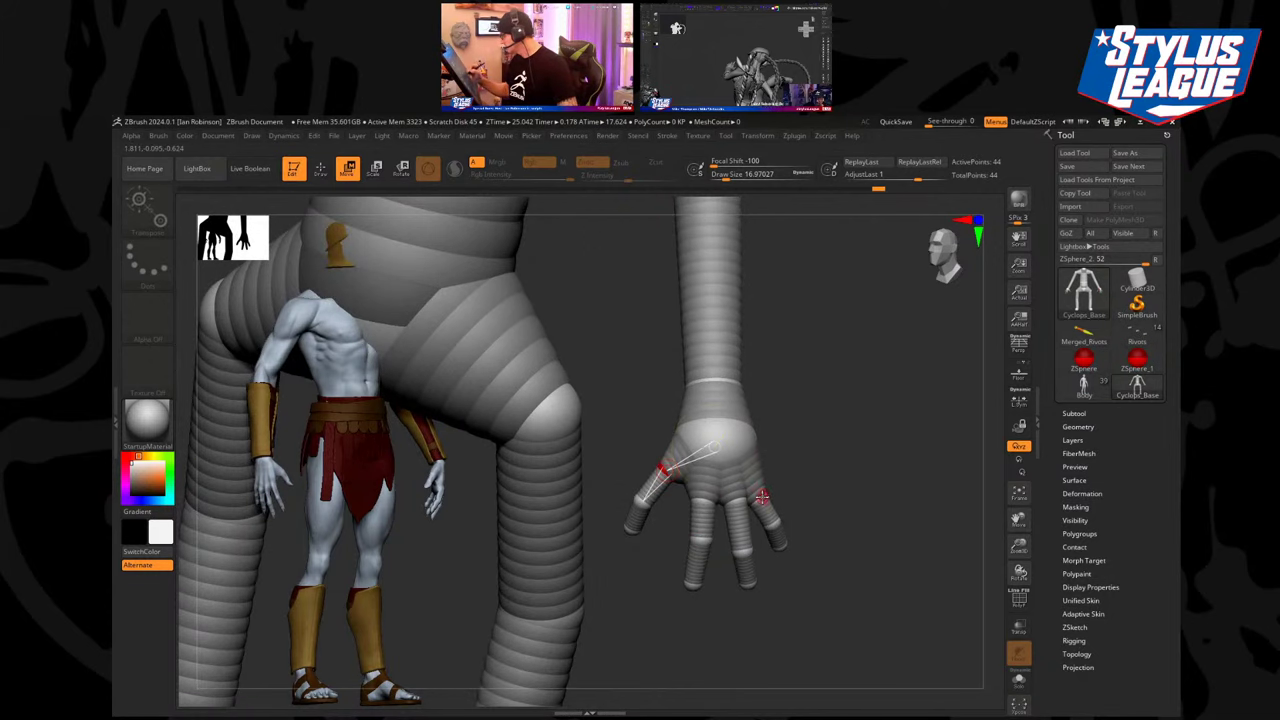
drag(762, 497, 670, 506)
drag(842, 489, 776, 417)
drag(681, 454, 680, 459)
drag(791, 405, 670, 486)
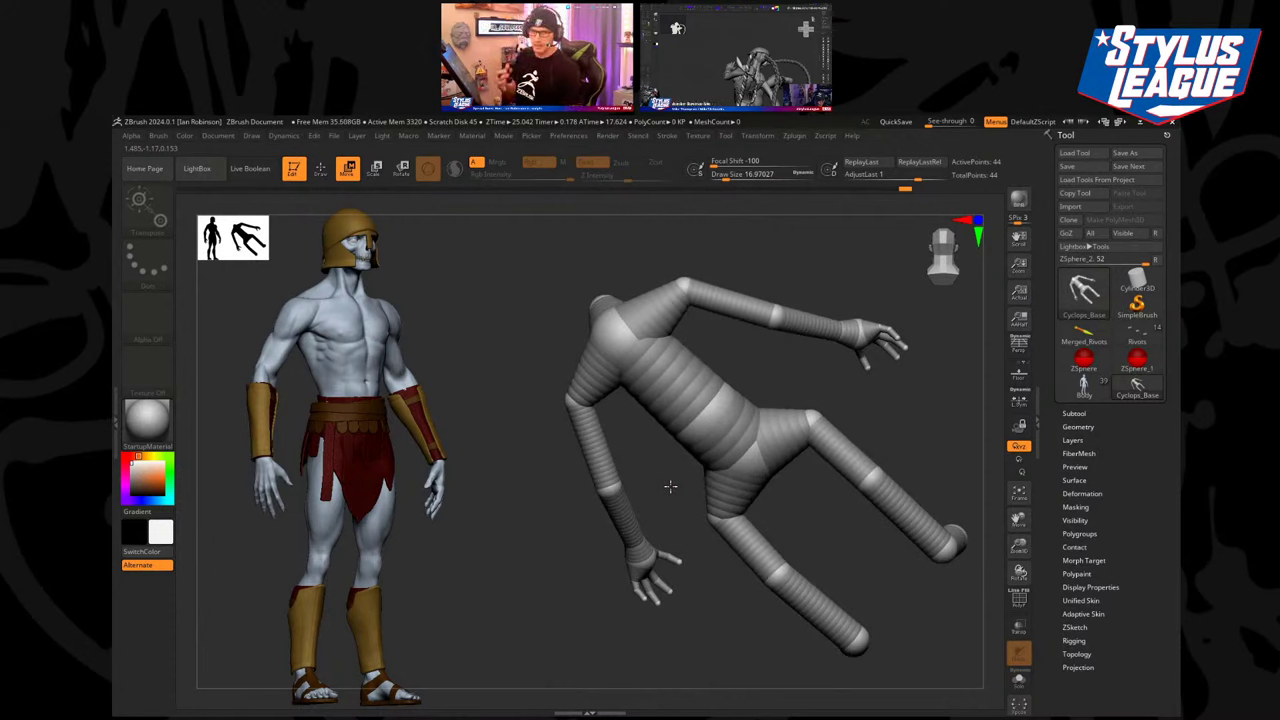
Reposition the mirrored hip ZSpheres at the tops of the thighs, aligning them in the side view.
mouse_move(670, 486)
mouse_down()
mouse_move(674, 457)
mouse_move(840, 349)
mouse_move(811, 360)
mouse_move(786, 417)
mouse_move(837, 357)
mouse_up()
key(q)
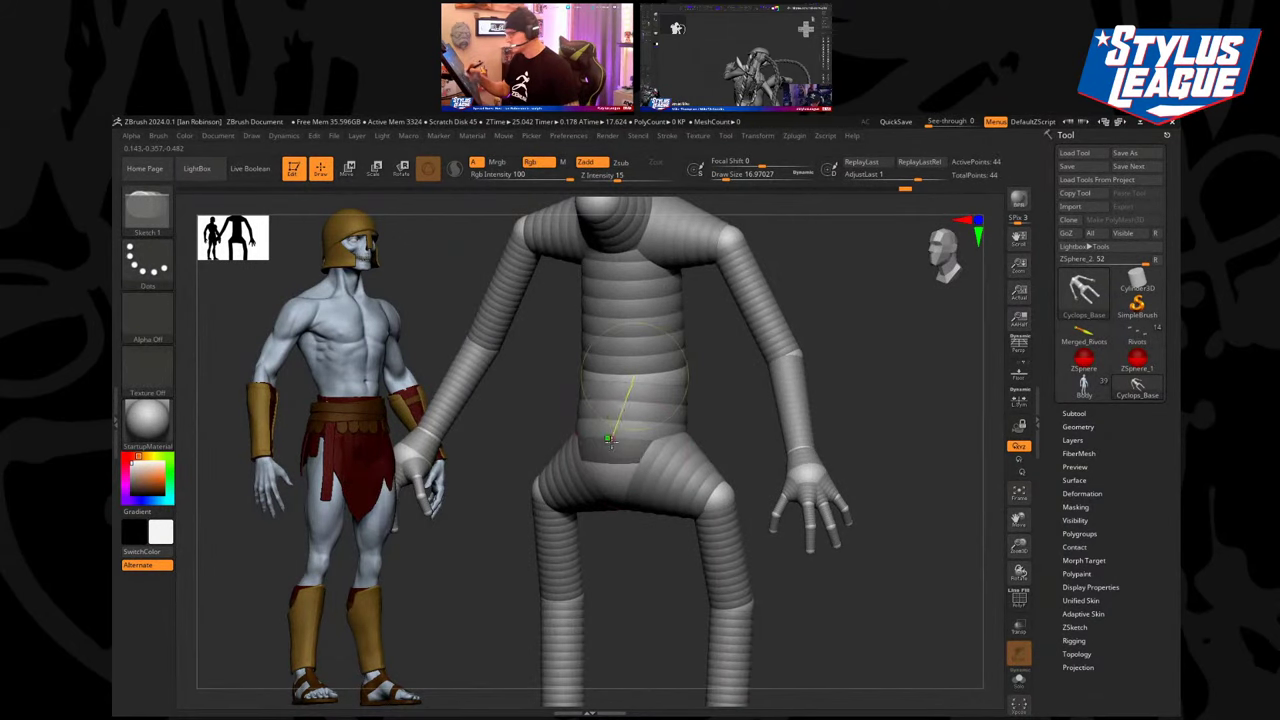
key(w)
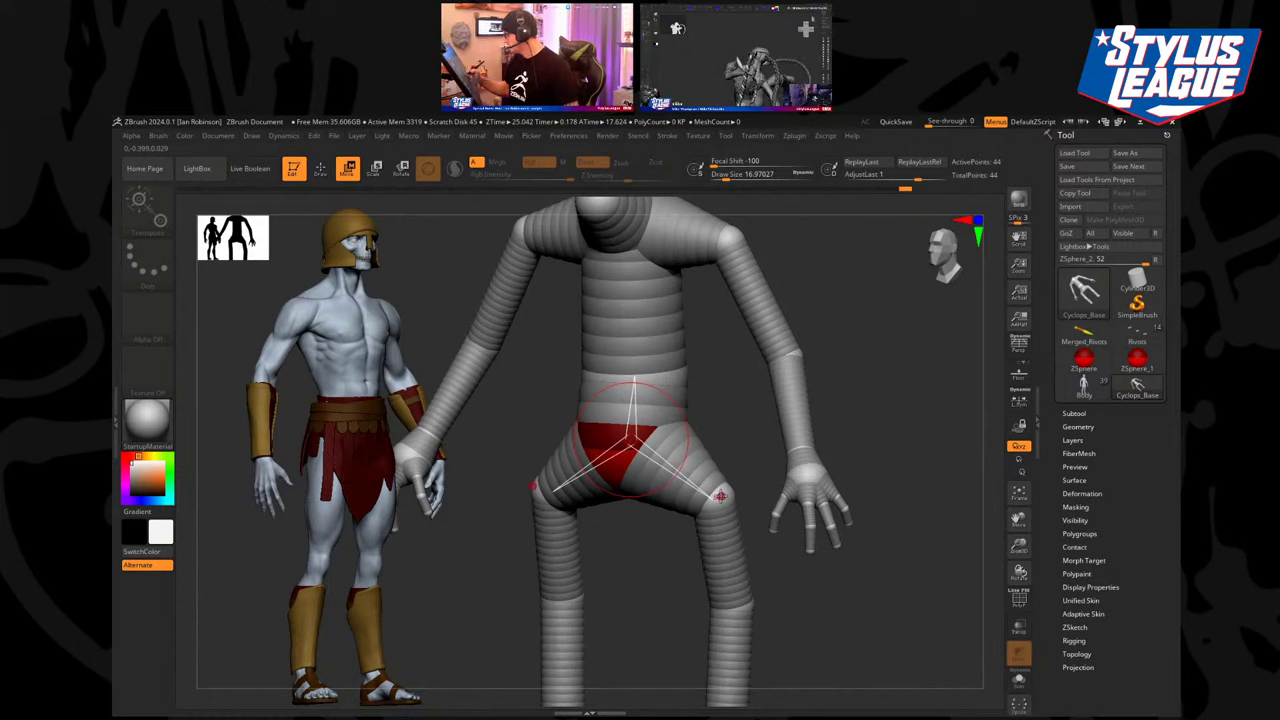
ctrl+right_drag(721, 490, 779, 565)
shift+drag(779, 565, 751, 547)
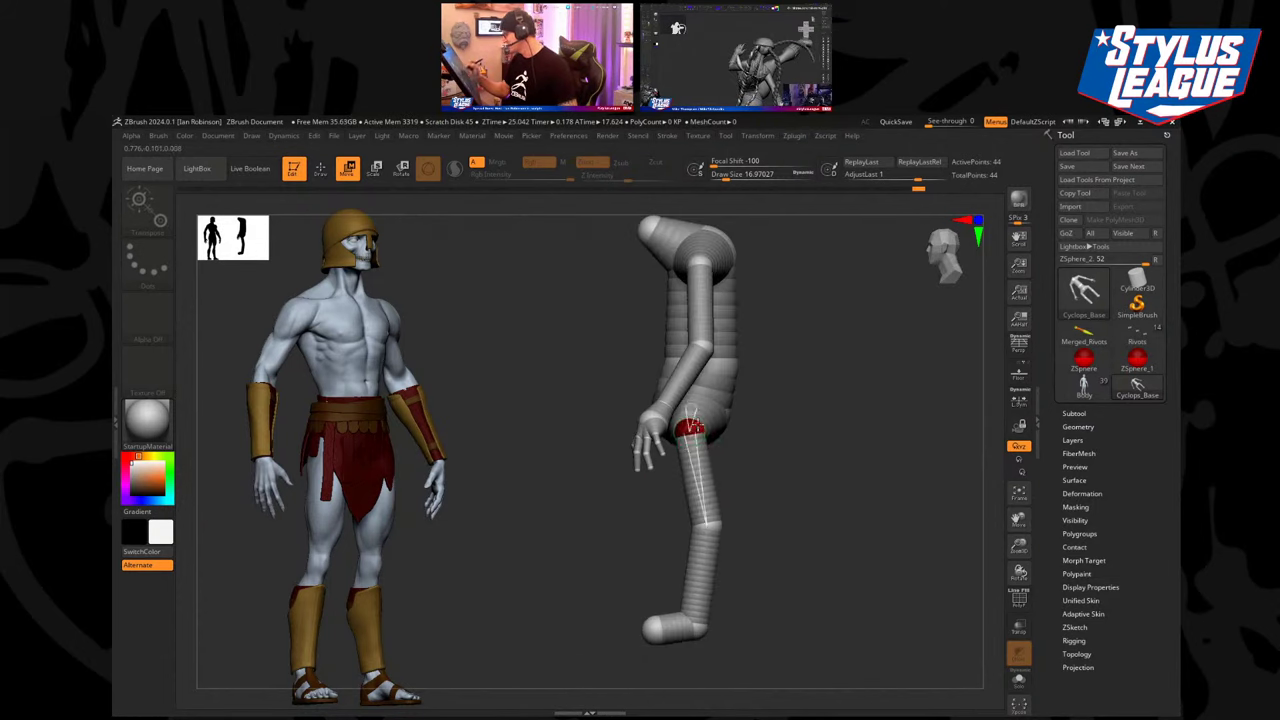
drag(793, 445, 839, 413)
Shift the knee ZSpheres to give the legs a slight bend, and raise the foot segments slightly.
drag(705, 519, 699, 518)
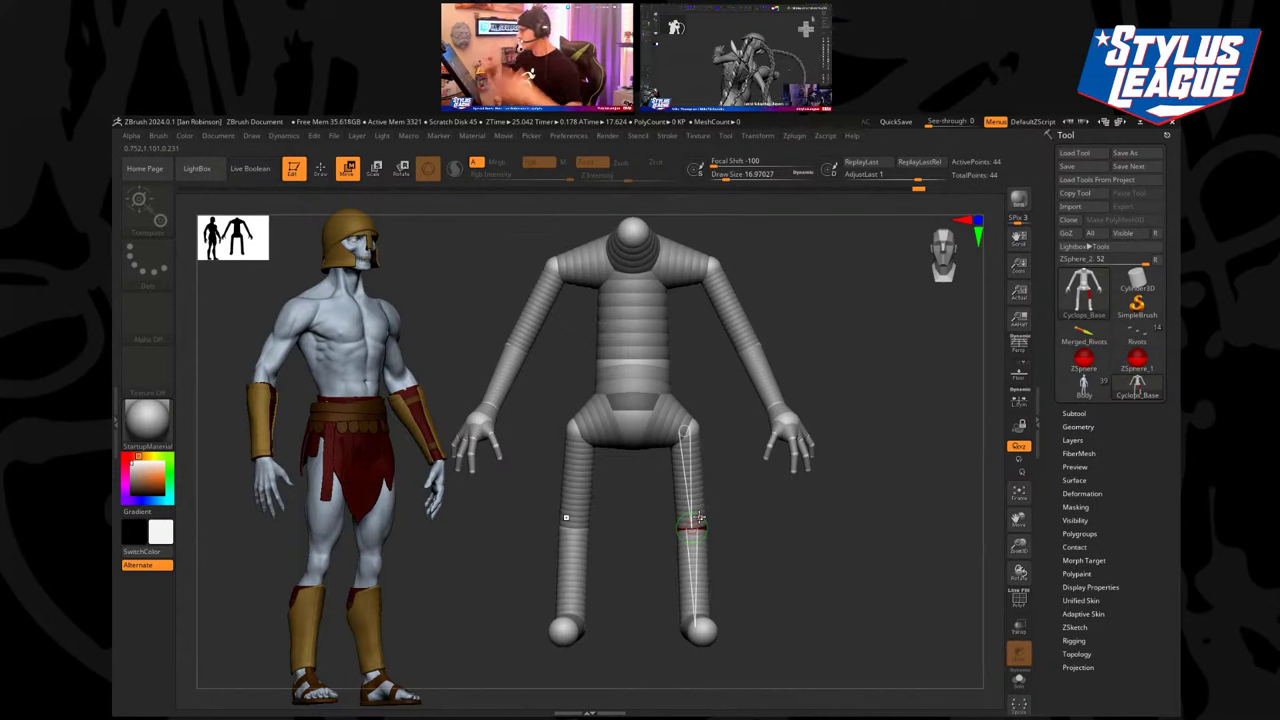
drag(745, 520, 700, 521)
alt+drag(741, 473, 760, 486)
drag(684, 463, 689, 470)
alt+drag(775, 535, 770, 448)
drag(646, 584, 646, 571)
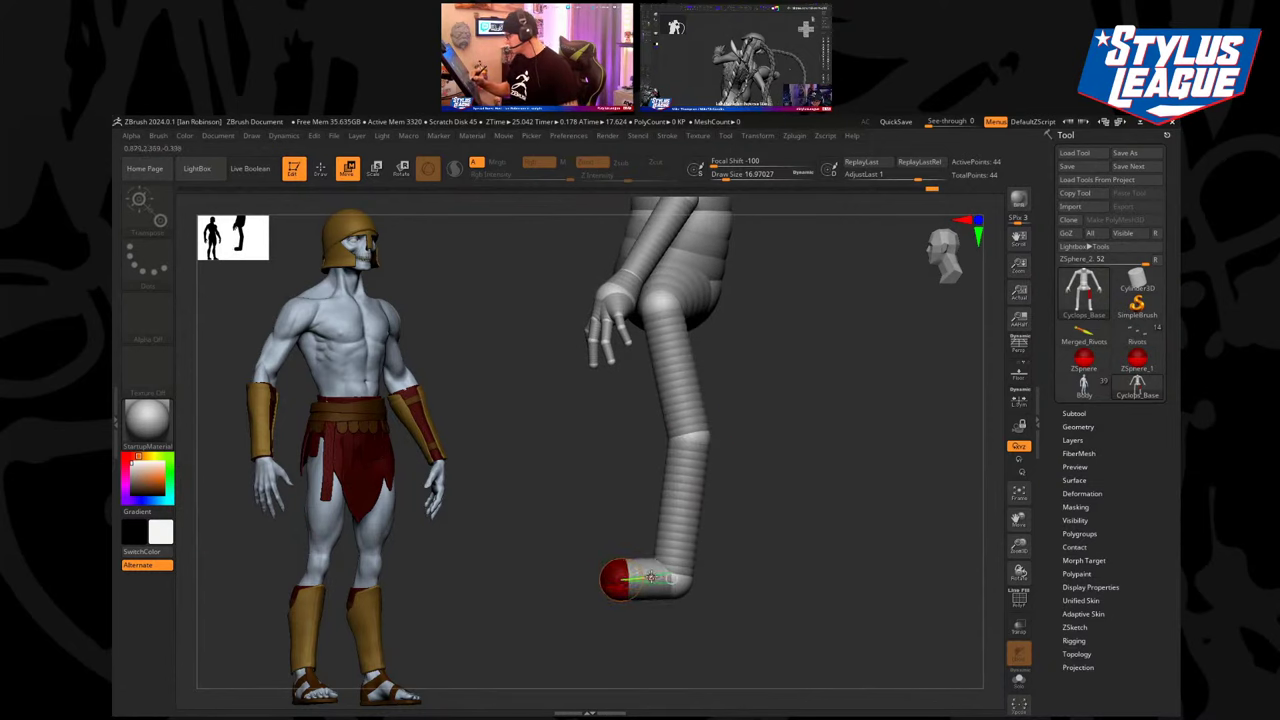
Preview the whole ZSphere body as an adaptive skin mesh and return to the ZSphere view.
alt+drag(742, 500, 826, 405)
alt+drag(826, 405, 862, 455)
alt+drag(818, 452, 870, 432)
right_drag(870, 432, 854, 418)
key(y)
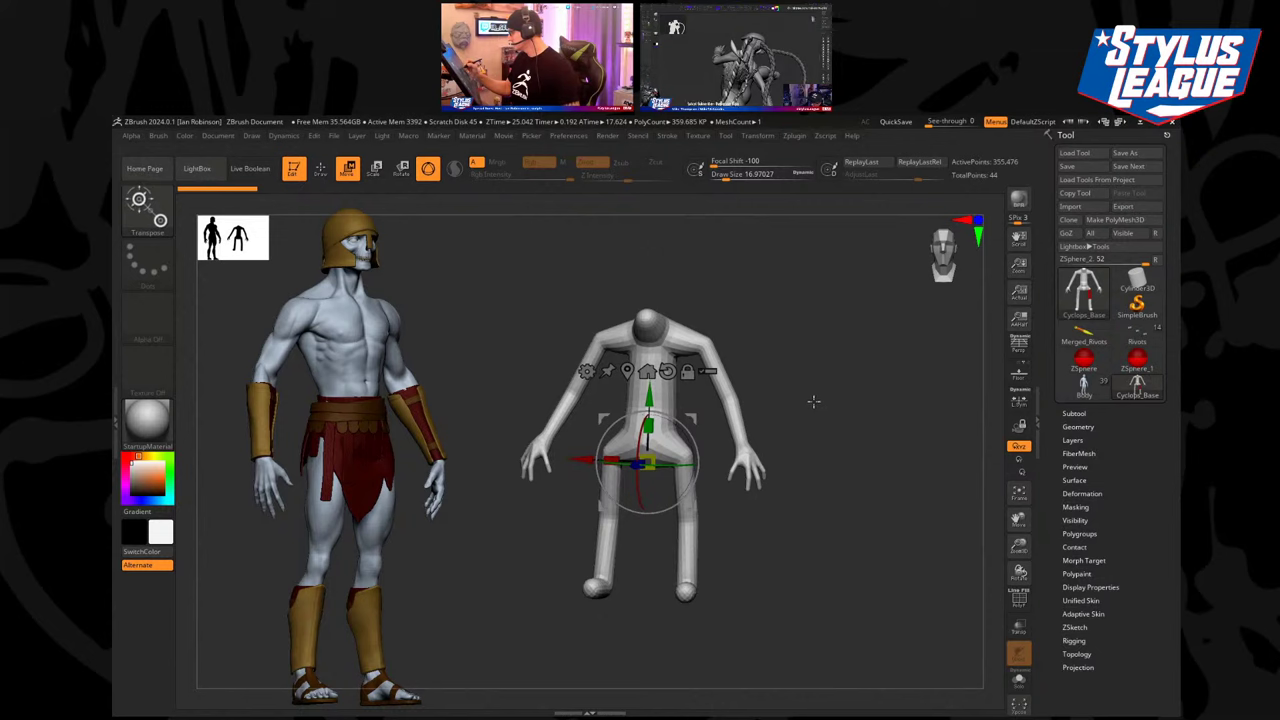
key(a)
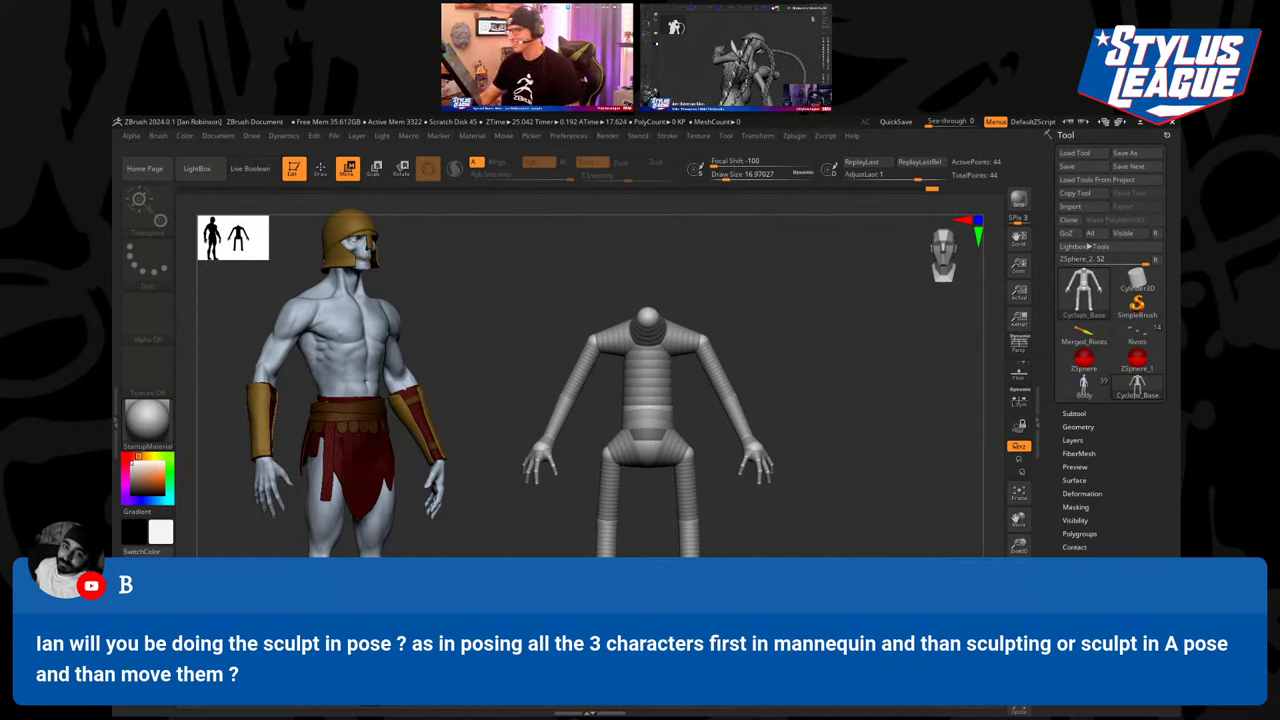
drag(502, 276, 495, 276)
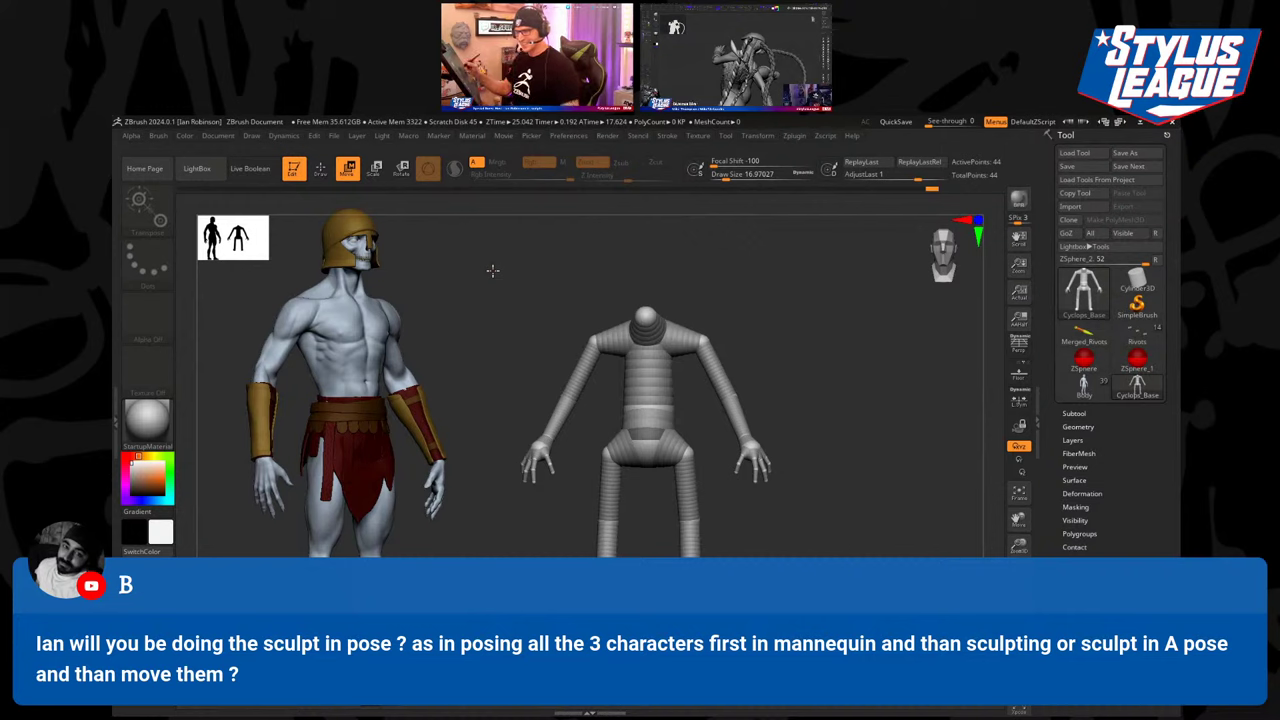
drag(793, 367, 783, 393)
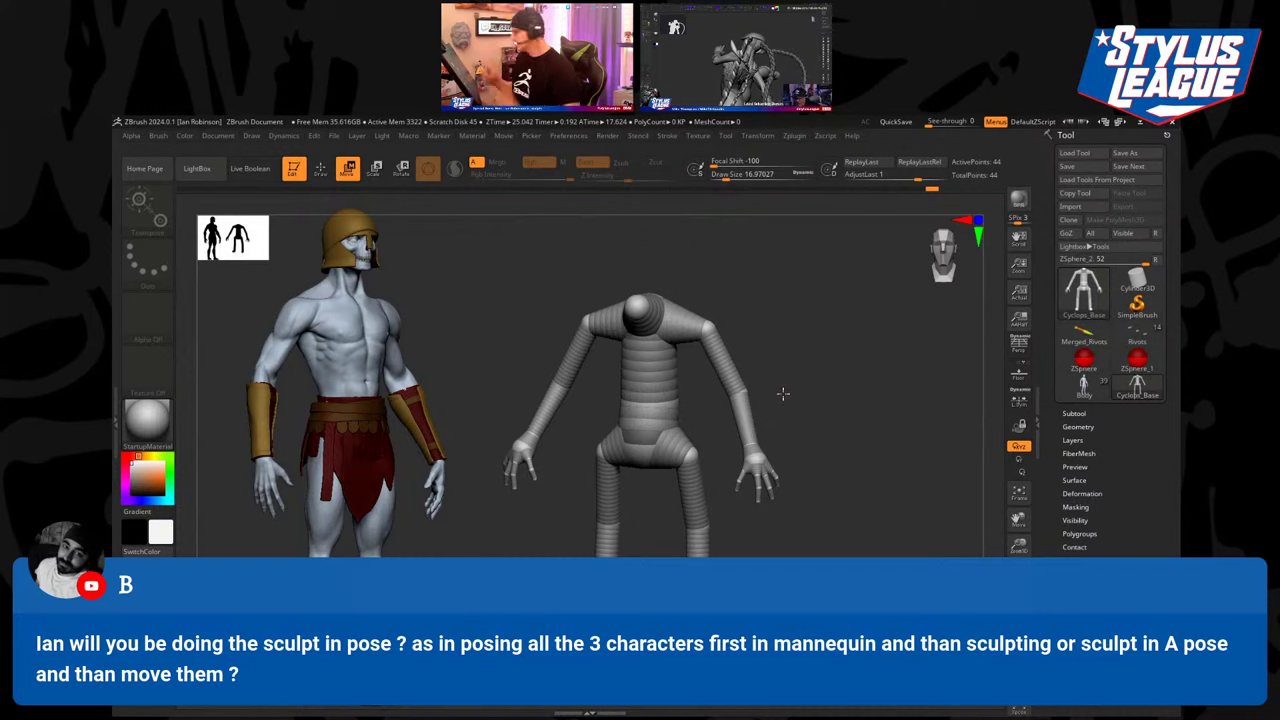
drag(783, 393, 825, 407)
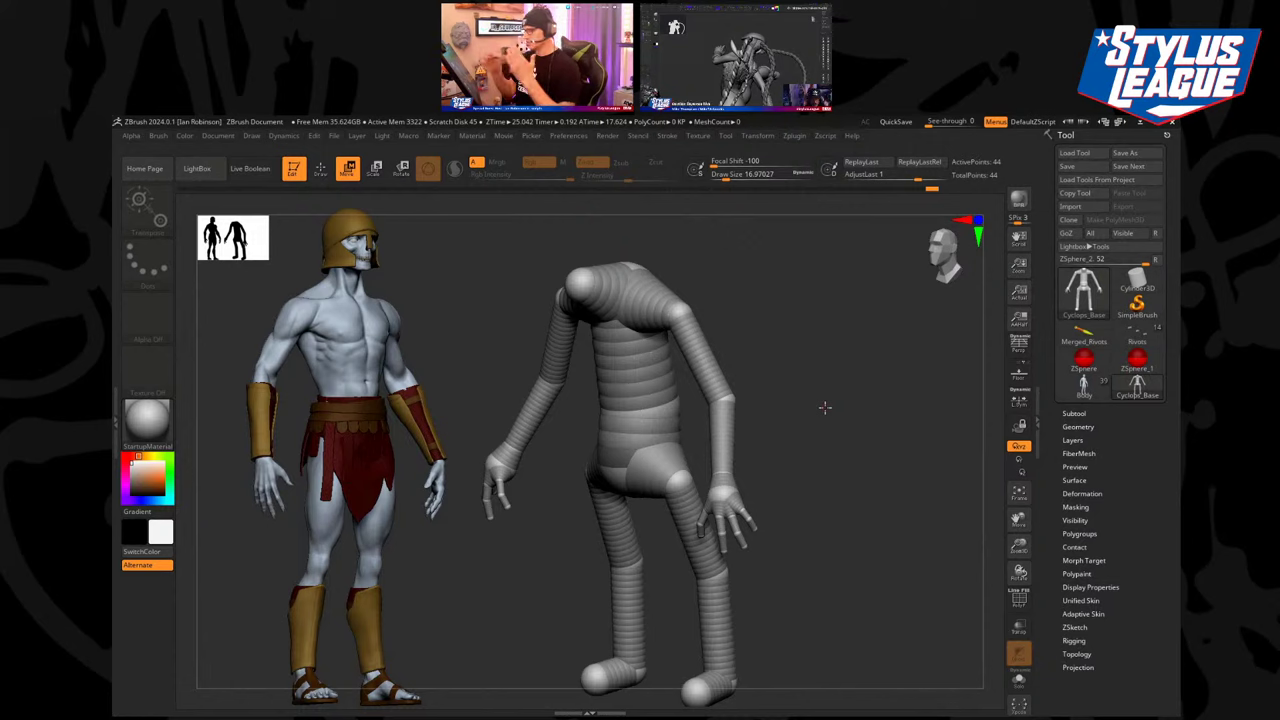
drag(824, 407, 803, 355)
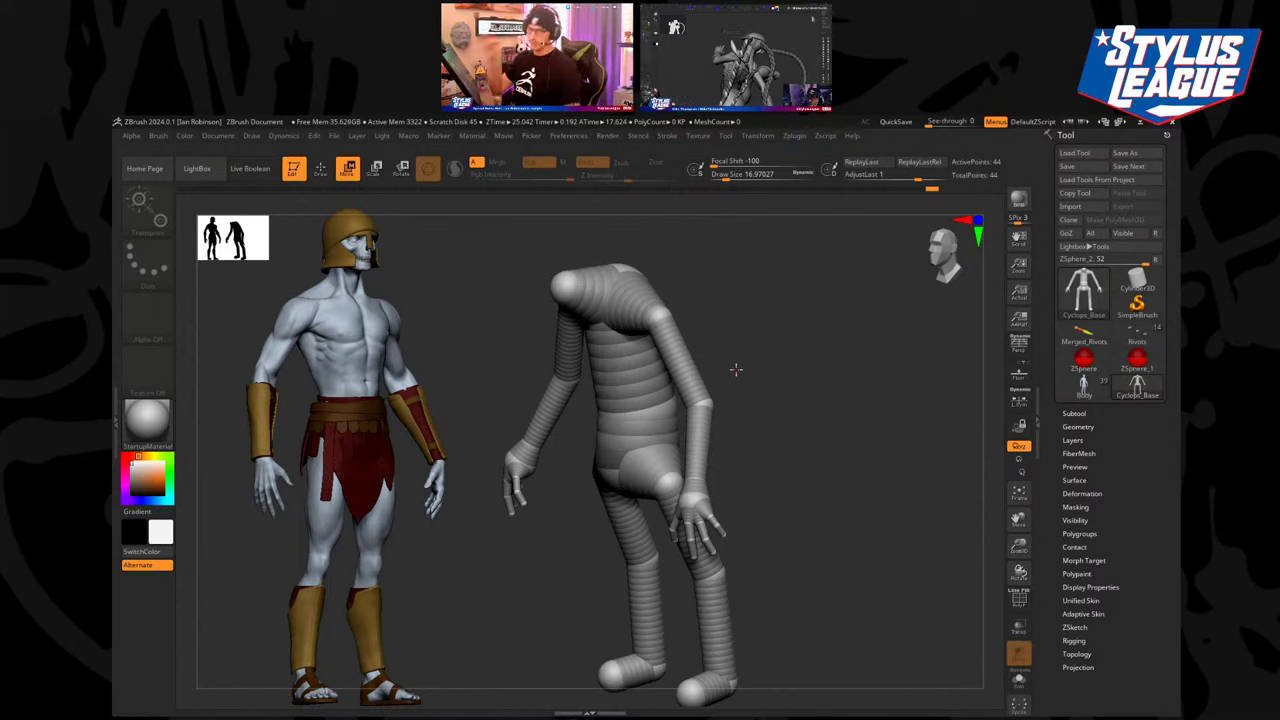
drag(800, 383, 771, 363)
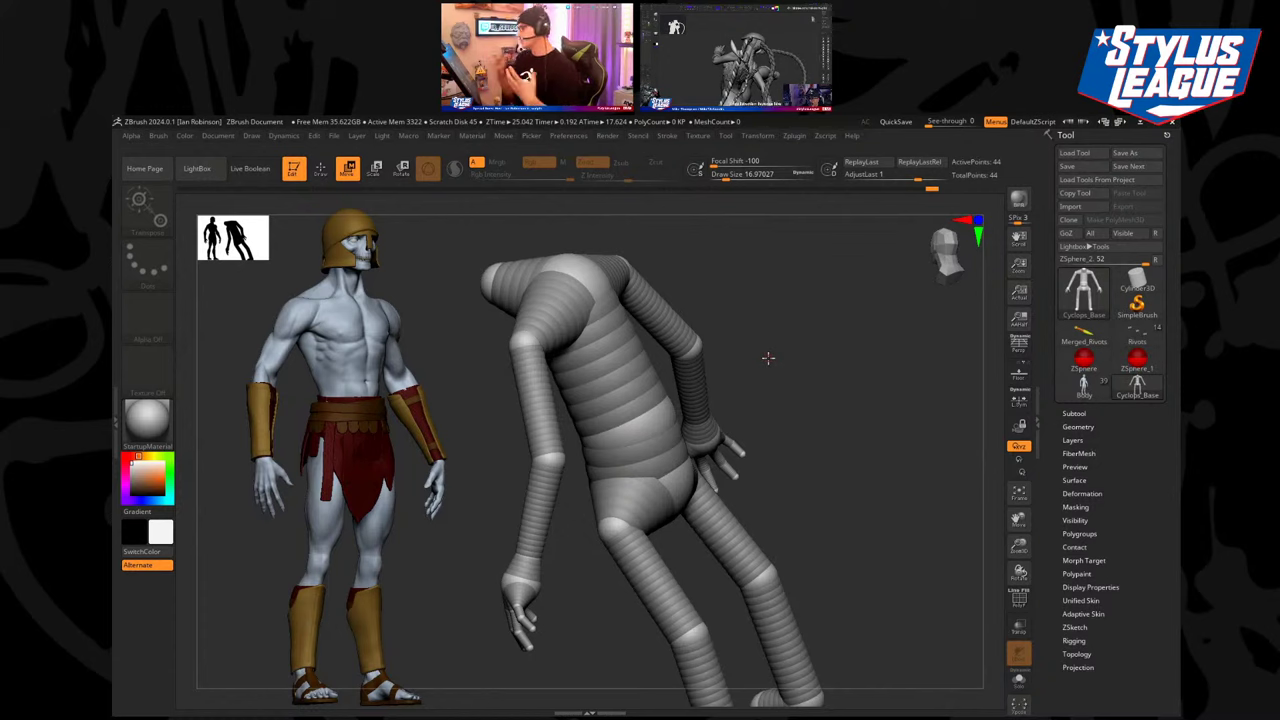
drag(766, 357, 711, 394)
alt+drag(832, 394, 797, 403)
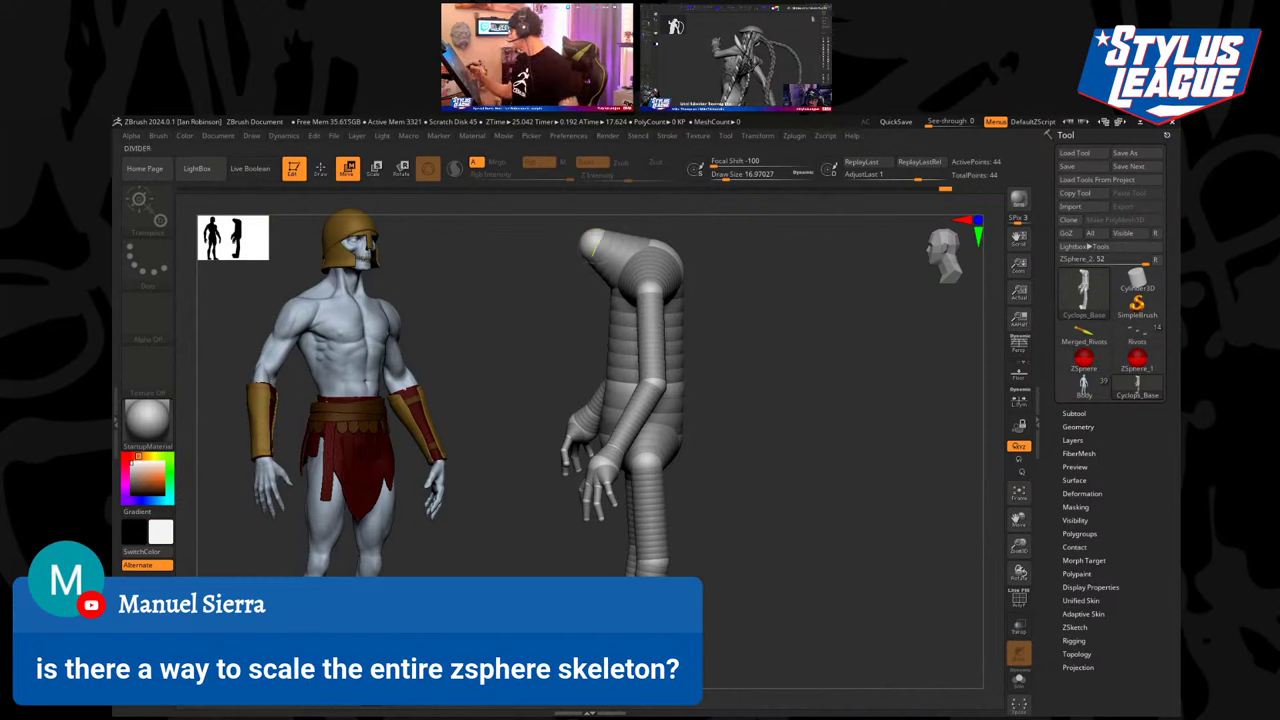
drag(876, 446, 757, 417)
Try to scale up the entire body with the gizmo in the adaptive skin preview, and discard the preview changes.
key(f)
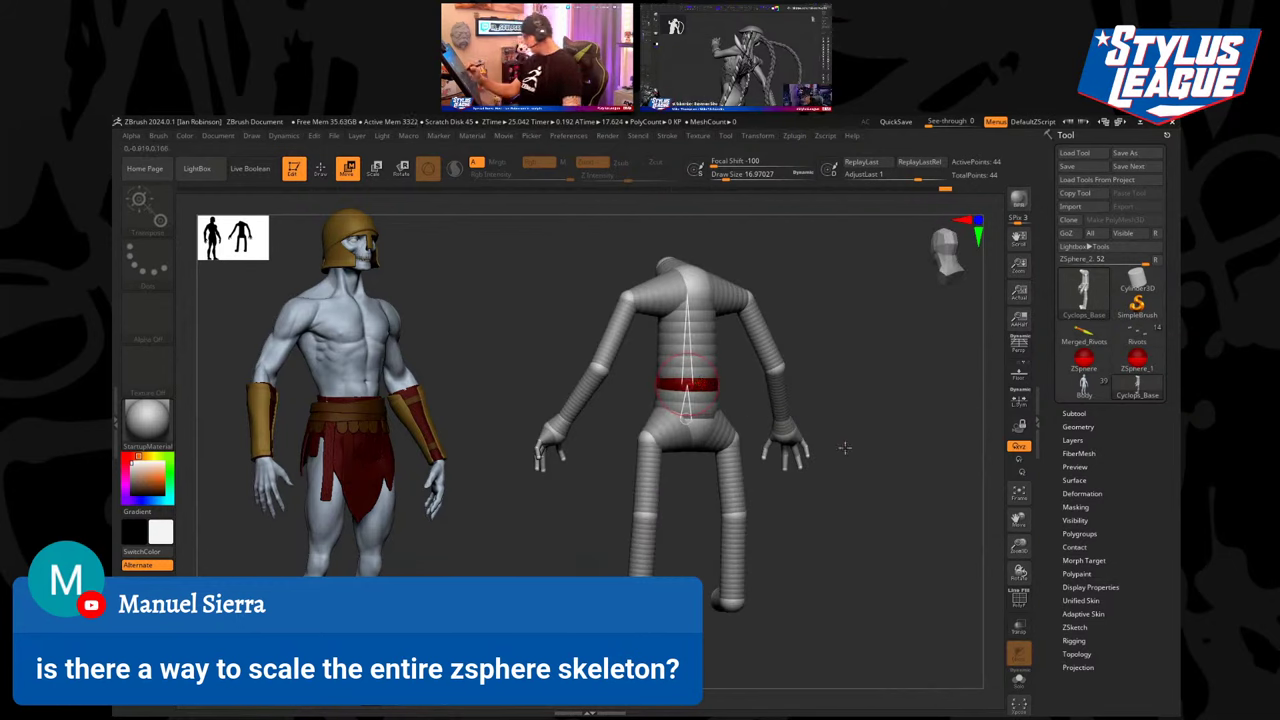
drag(845, 447, 863, 449)
click(1078, 413)
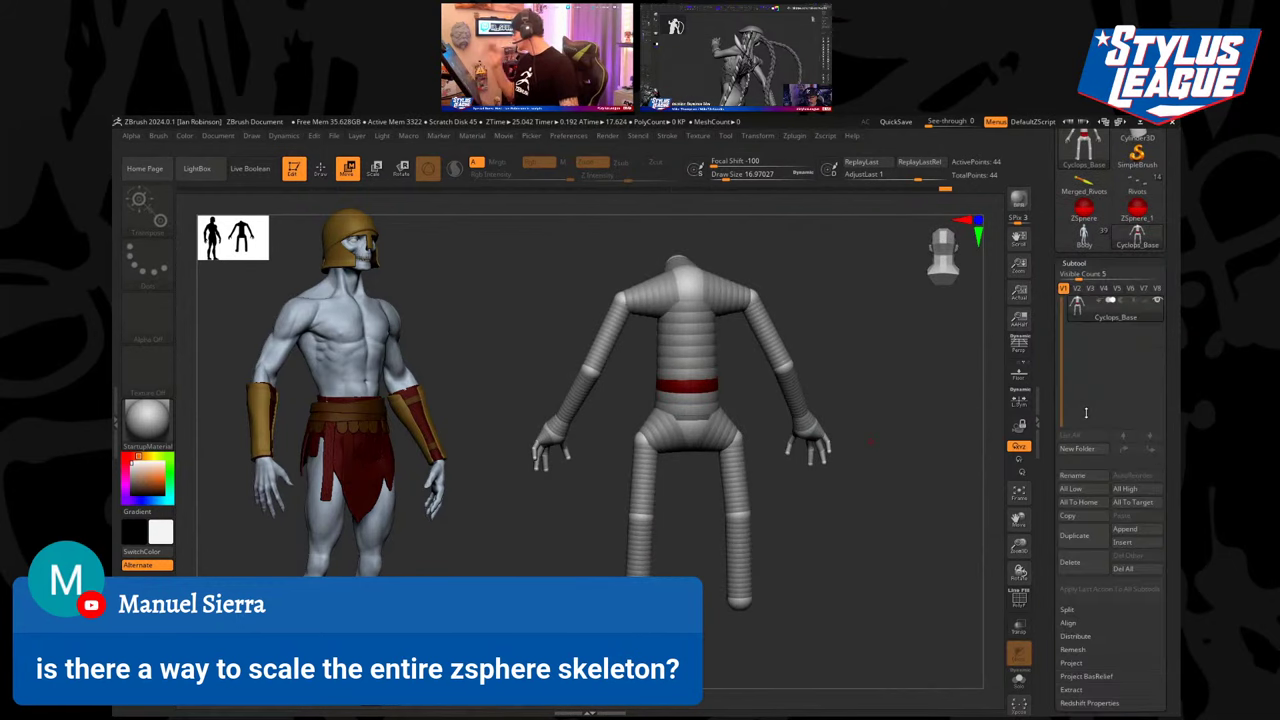
drag(880, 400, 842, 349)
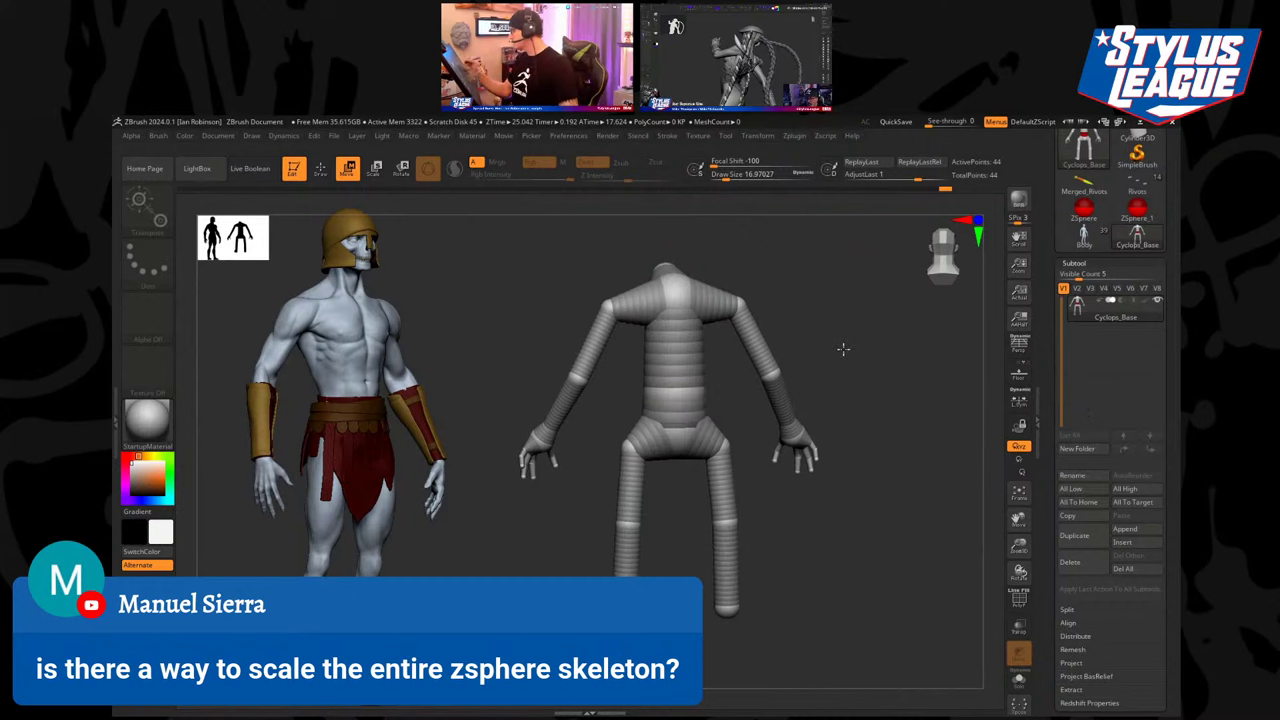
key(a)
drag(672, 451, 718, 394)
key(a)
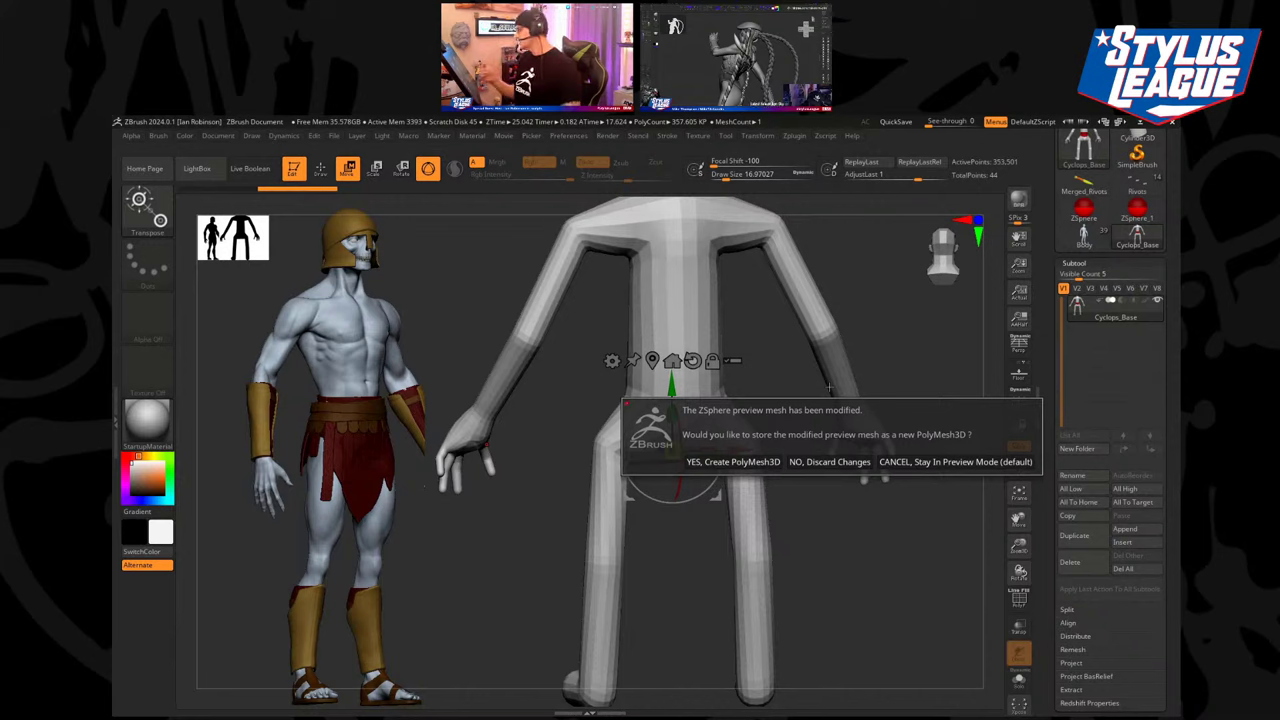
click(829, 461)
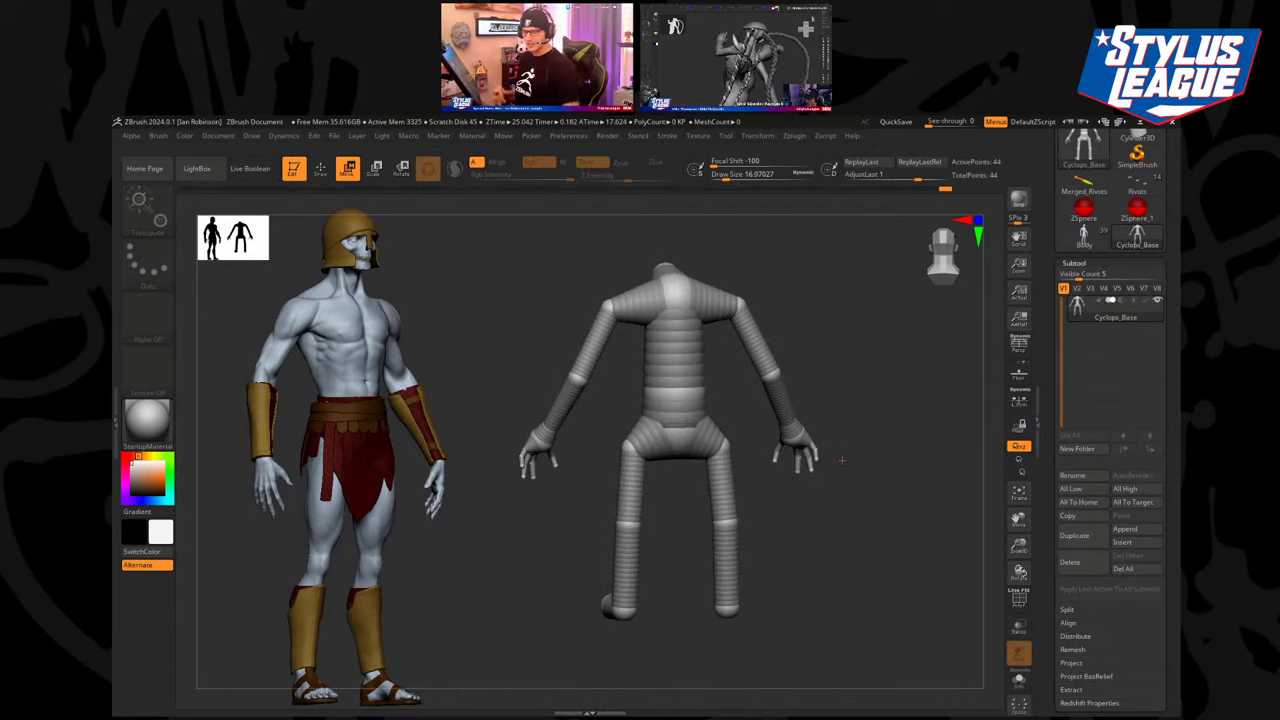
Check the adaptive skin preview of the body from behind and switch back to the ZSpheres.
key(a)
drag(837, 370, 801, 370)
key(a)
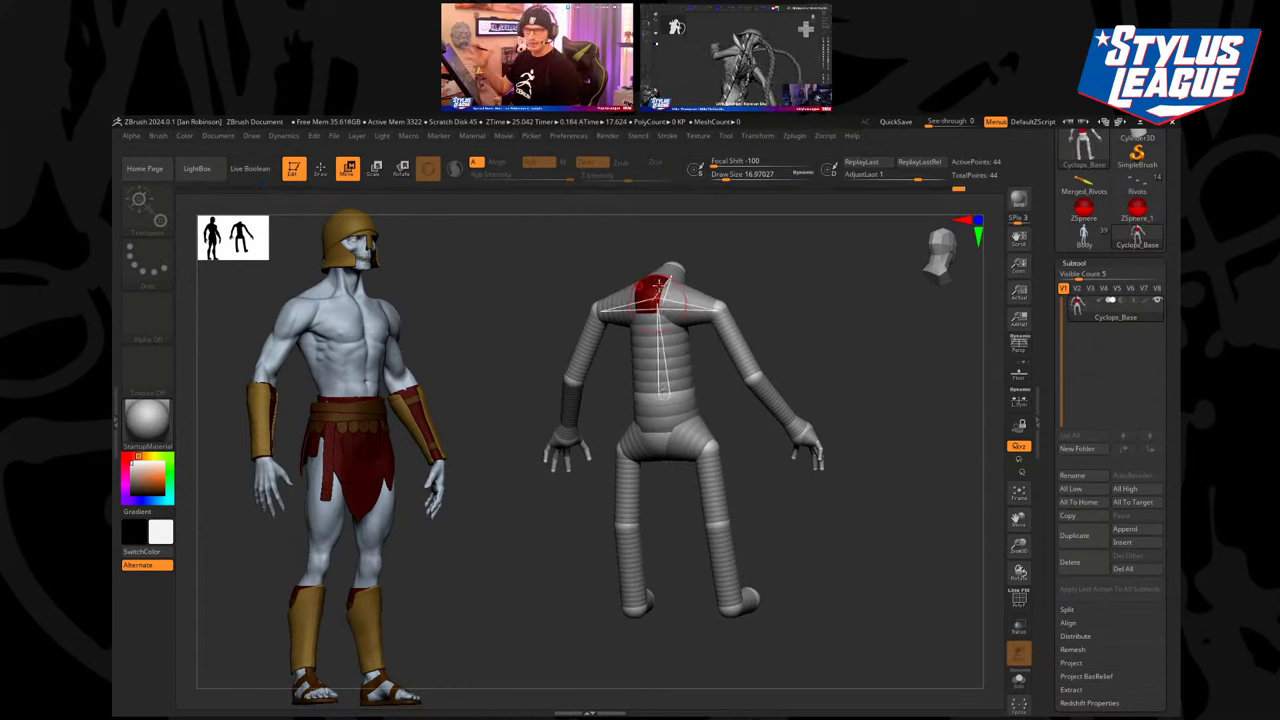
Inspect the ZSphere body from several angles, then preview its adaptive skin at density 2 with polyframe display on.
drag(819, 389, 825, 393)
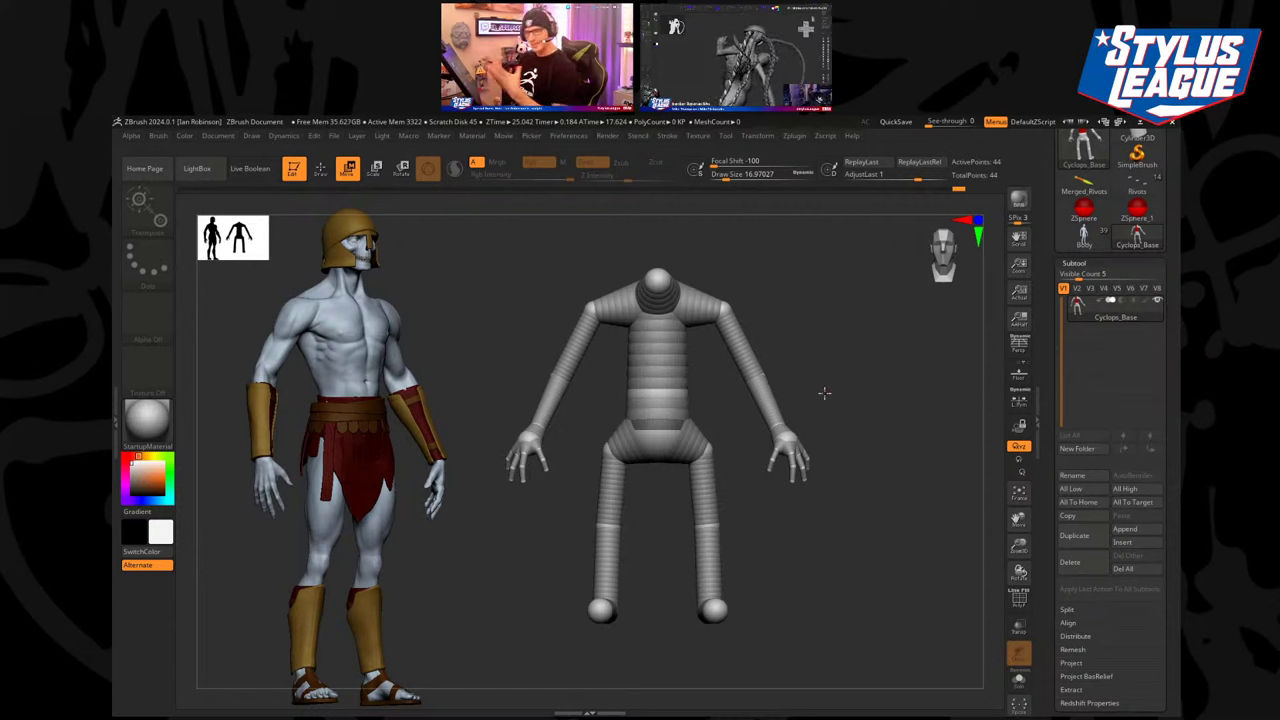
drag(824, 393, 821, 383)
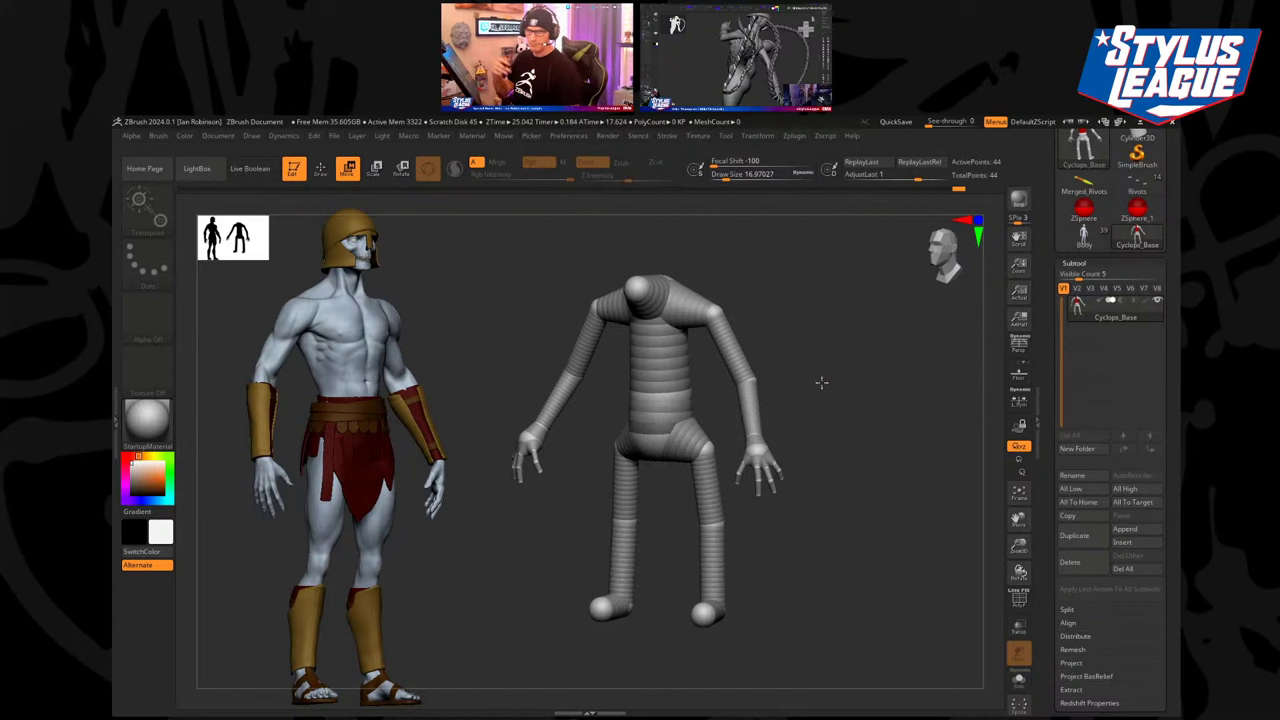
drag(821, 382, 849, 394)
drag(1177, 310, 1176, 327)
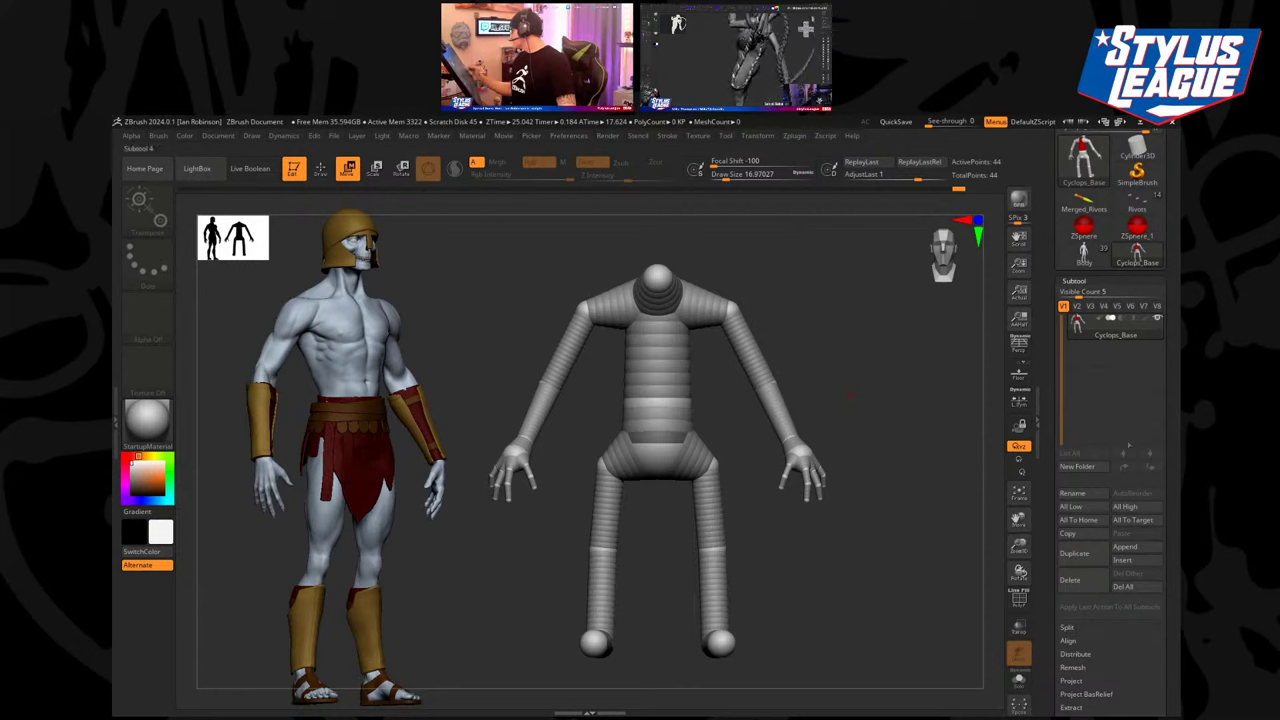
drag(1167, 538, 1160, 135)
drag(1115, 461, 1117, 472)
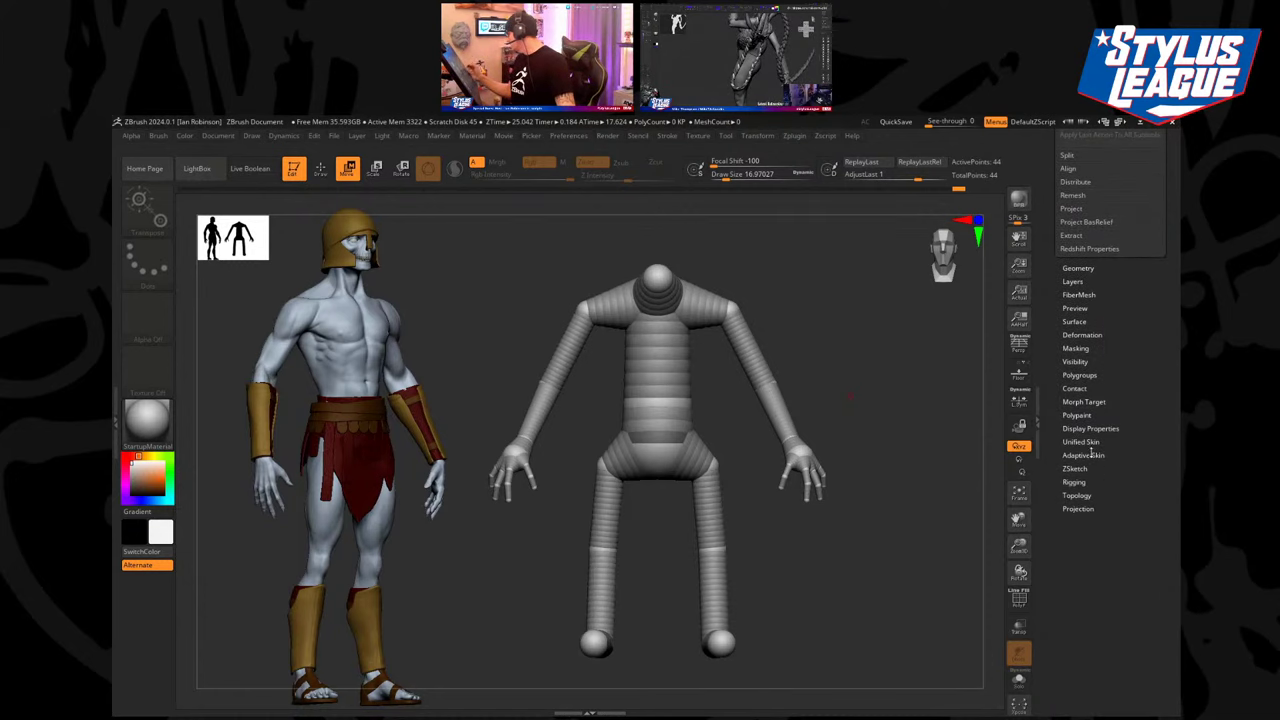
click(1083, 455)
click(1072, 346)
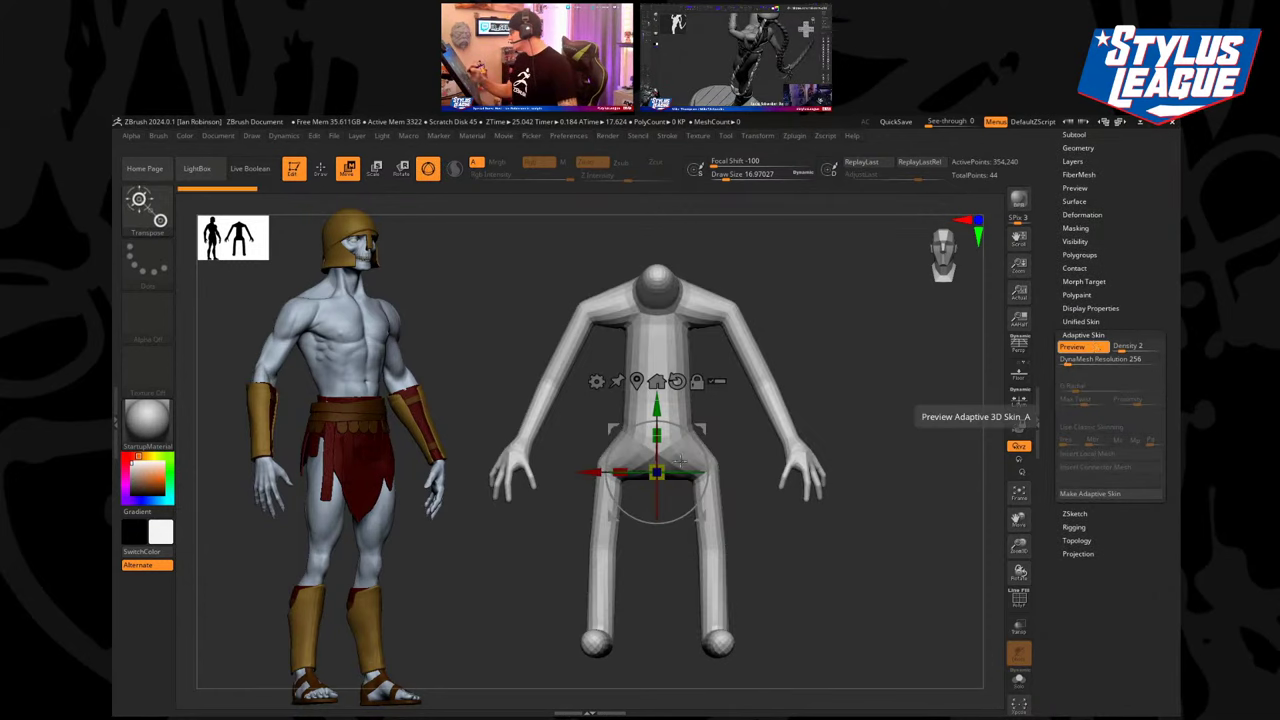
key(shift+f)
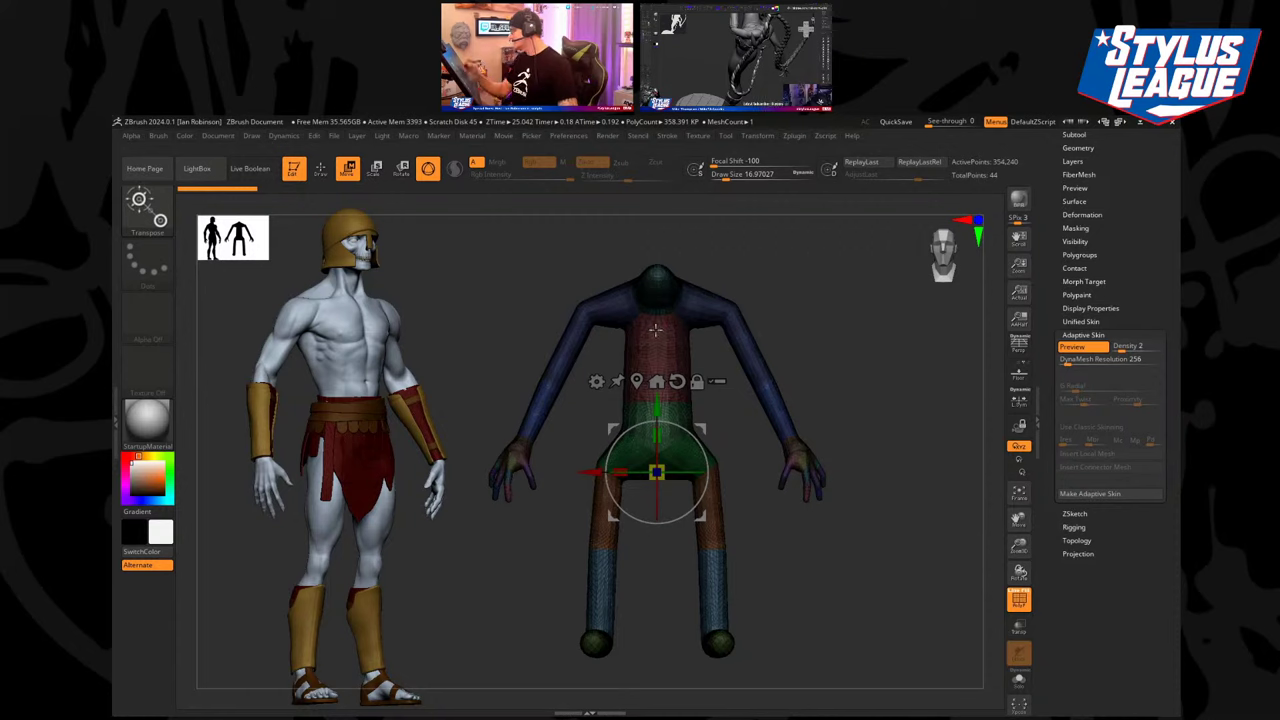
Compare the adaptive skin preview at density 1, return to the ZSpheres and set the density back to 2.
click(1090, 348)
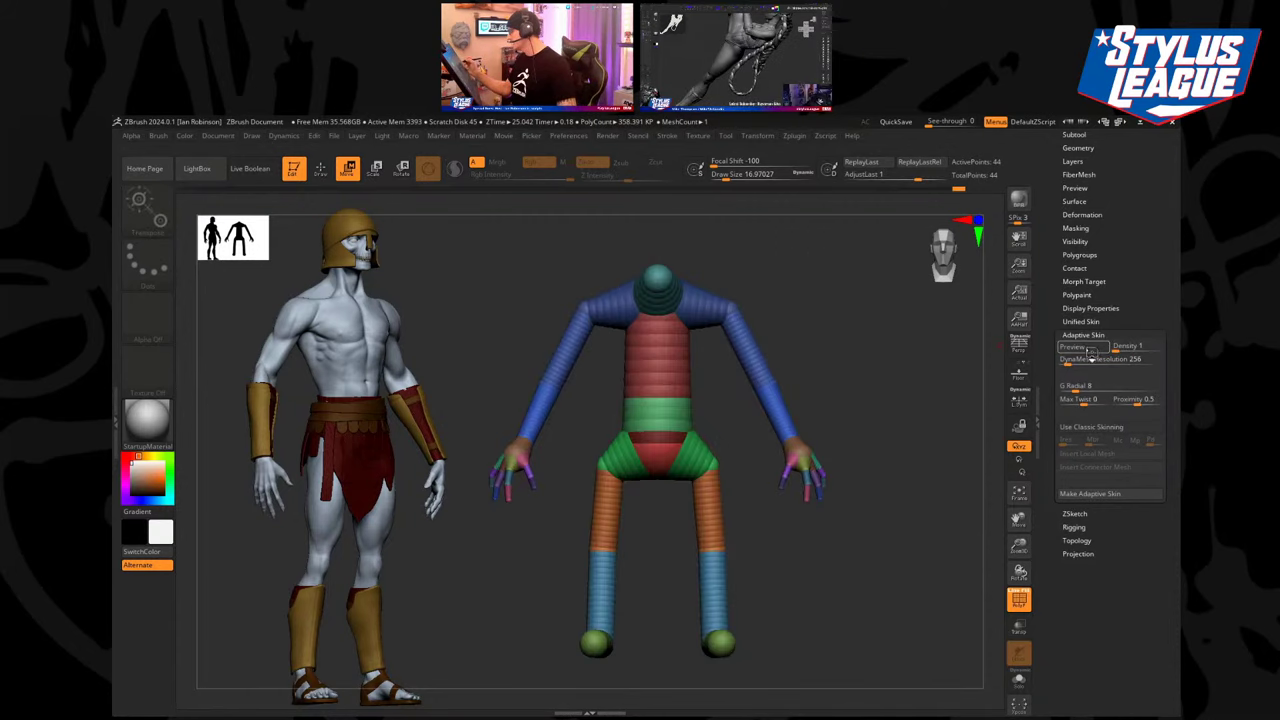
click(1074, 347)
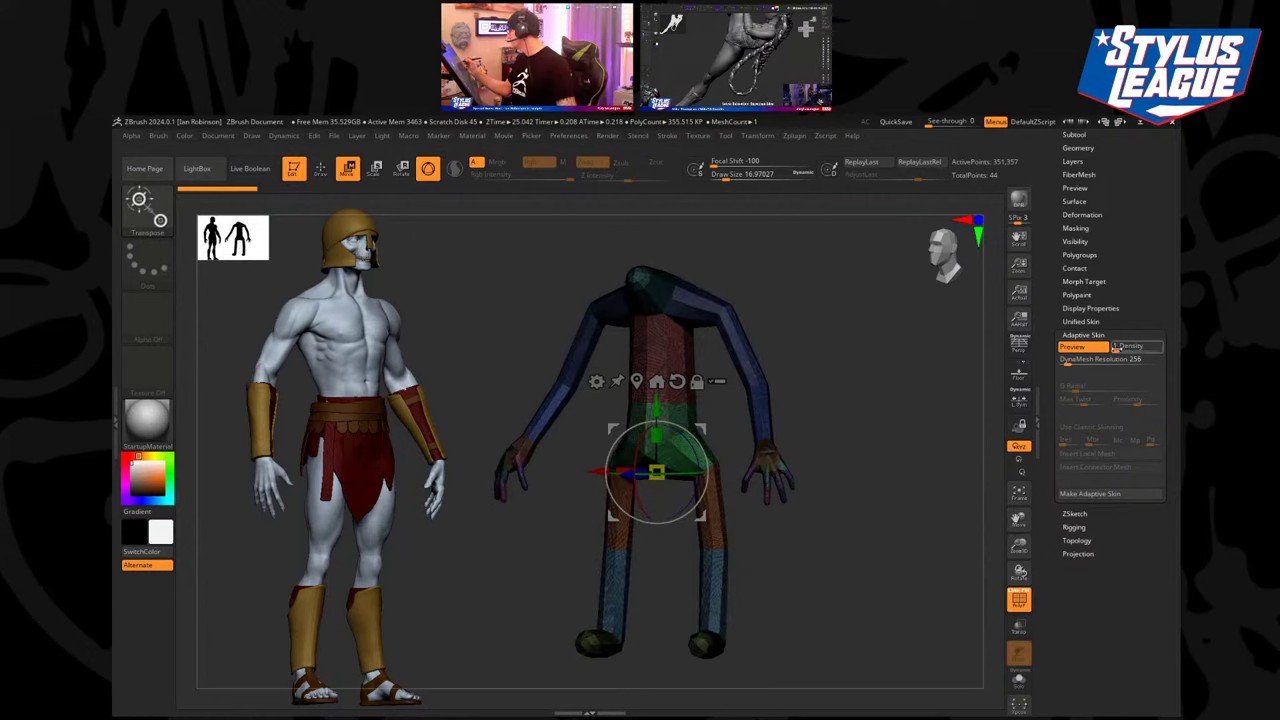
click(1078, 347)
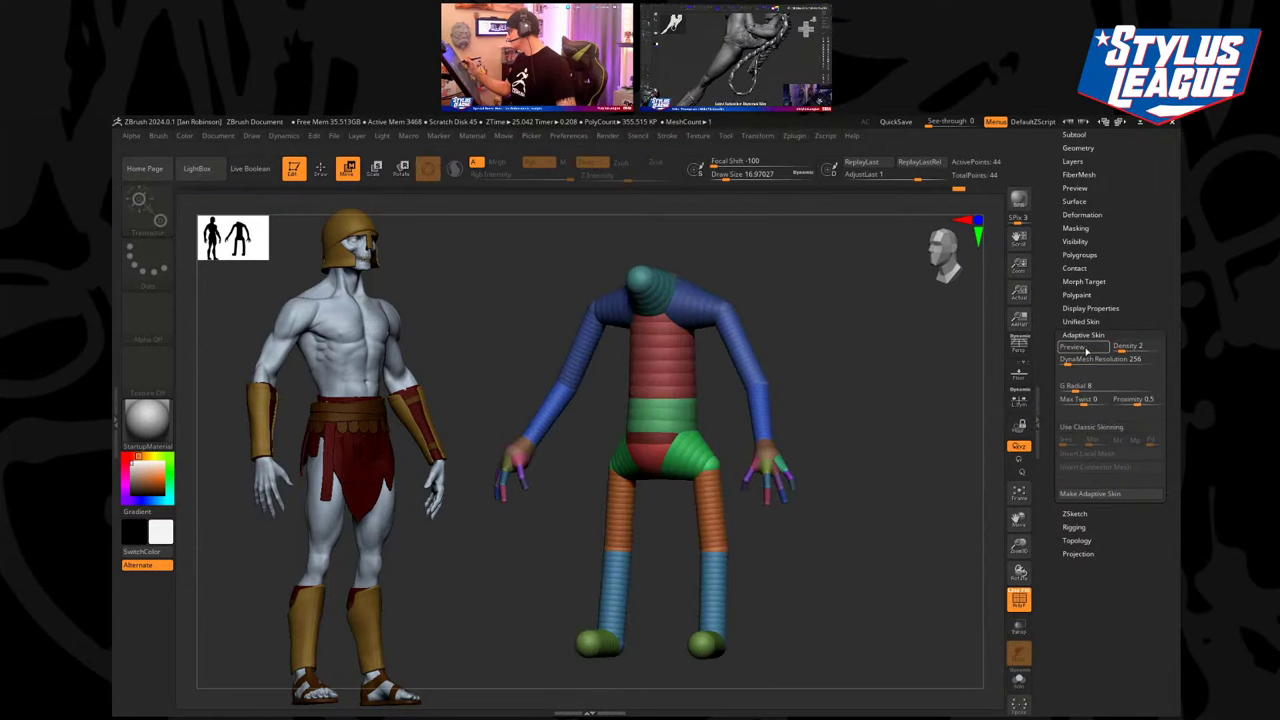
Generate an adaptive skin mesh from the ZSpheres at density 2 and switch to the Skin_Cyclops_Base tool.
click(1086, 349)
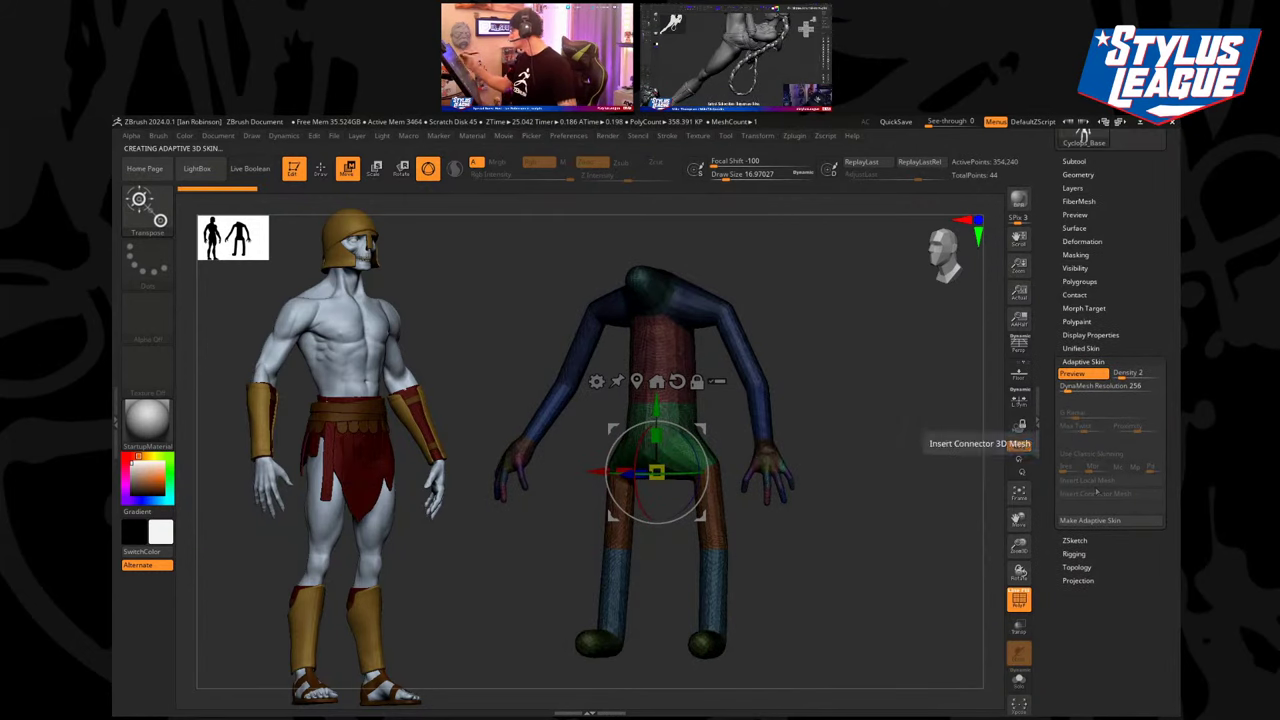
scroll(1097, 492, up, 5)
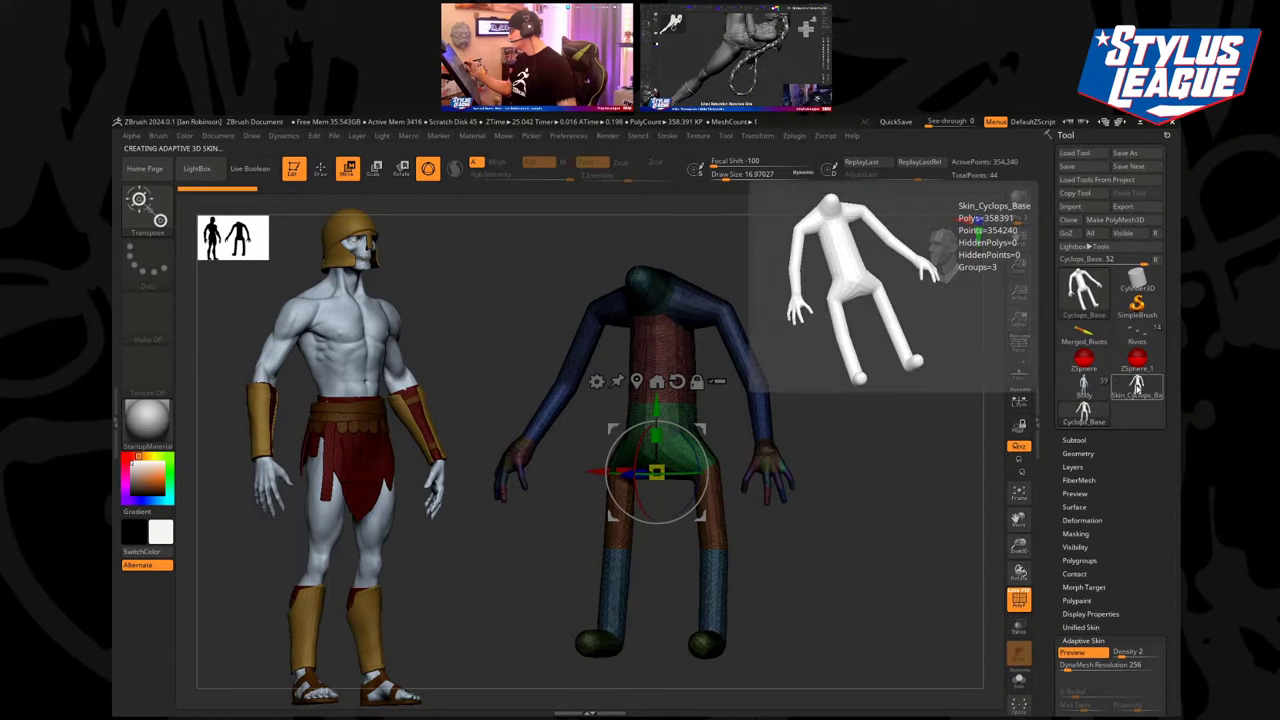
click(1136, 390)
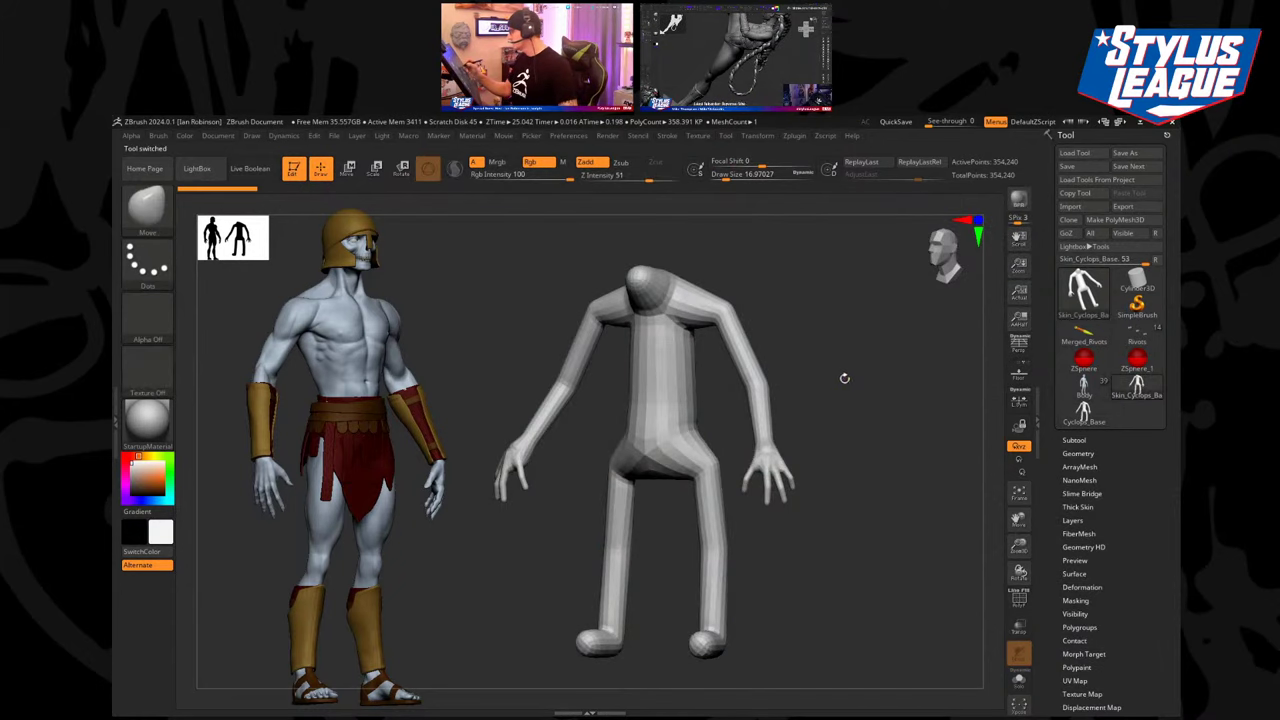
Try a smoothing stroke on the skinned torso at a draw size of about 262, then undo it.
key(s)
mouse_move(845, 378)
mouse_down()
mouse_move(869, 374)
mouse_move(826, 343)
mouse_up()
key(s)
key(shift+f)
key(s)
drag(646, 364, 651, 376)
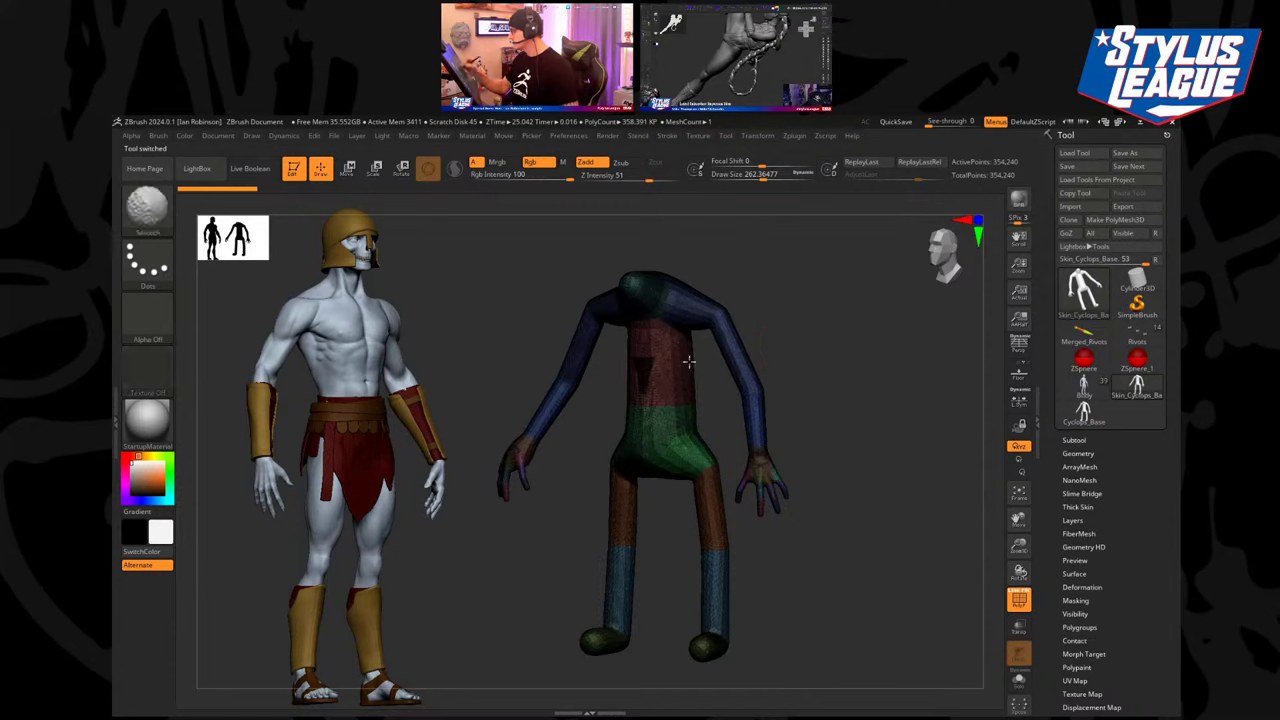
key(ctrl+z)
mouse_move(843, 329)
alt+mouse_down()
mouse_move(851, 363)
mouse_move(866, 329)
alt+mouse_up()
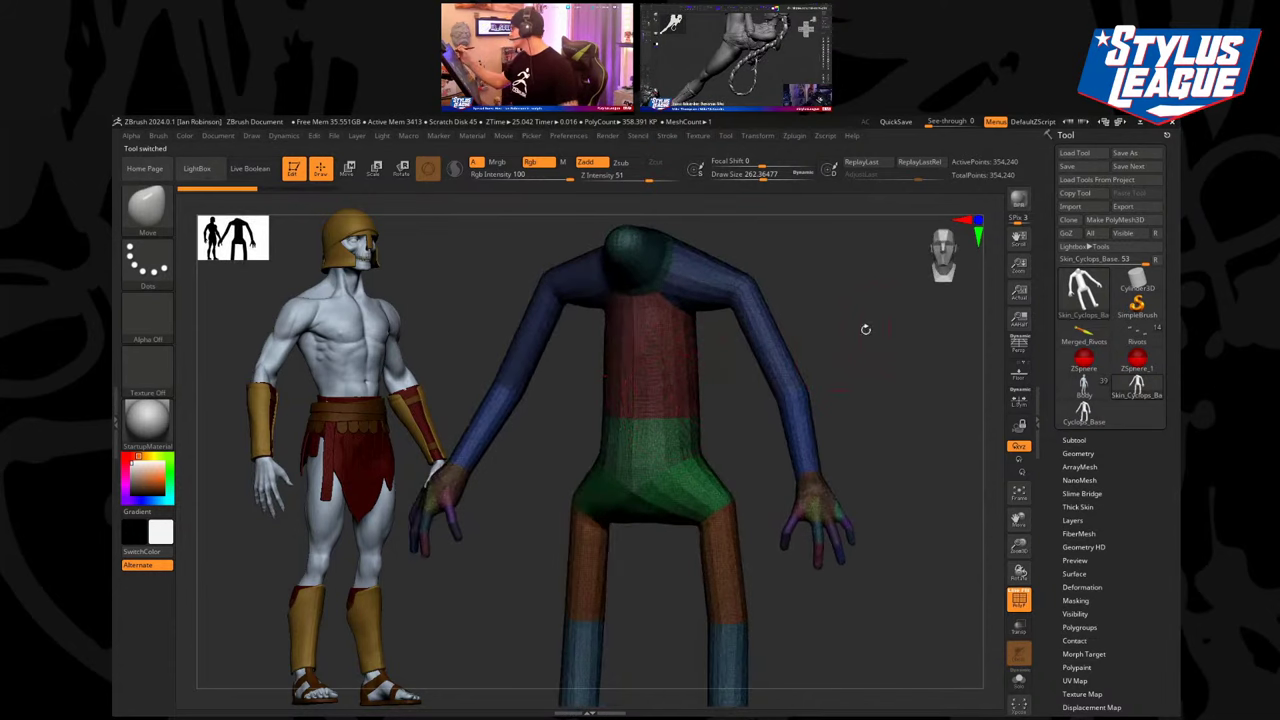
Save the skinned mesh as a new tool named Cyclops_BlockOut_001 in the Cyclops folder.
click(1125, 153)
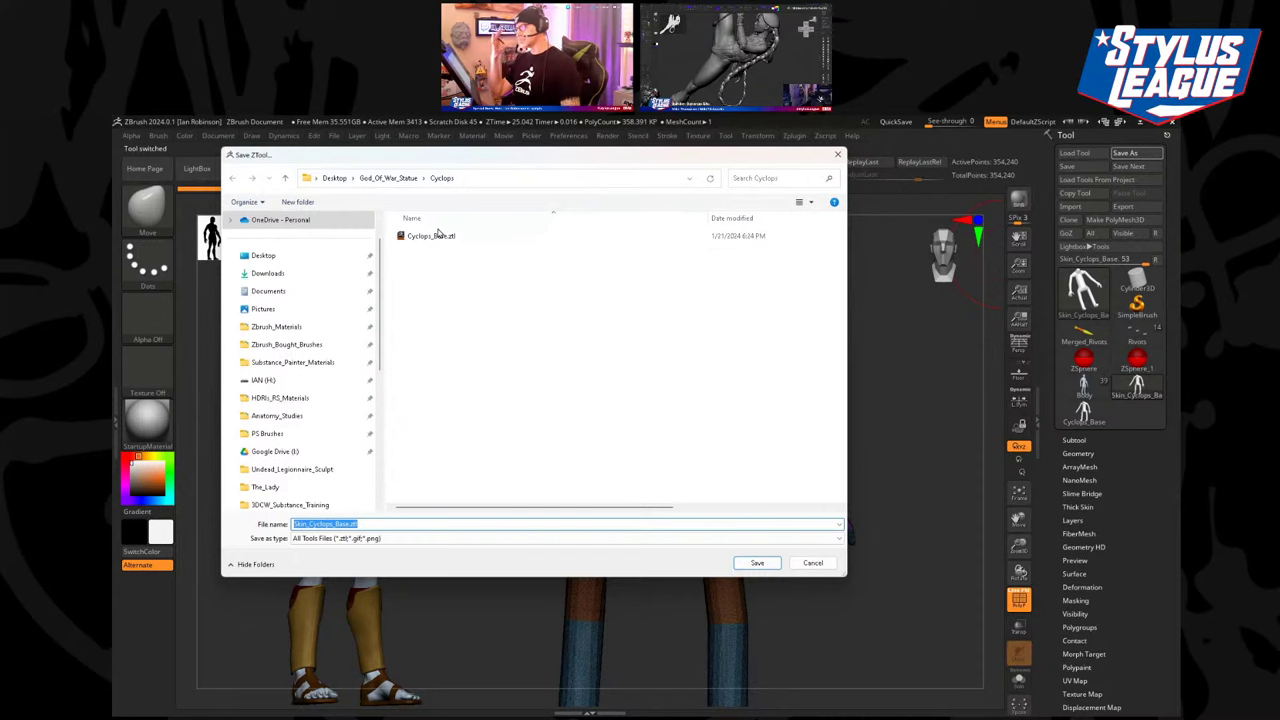
click(400, 523)
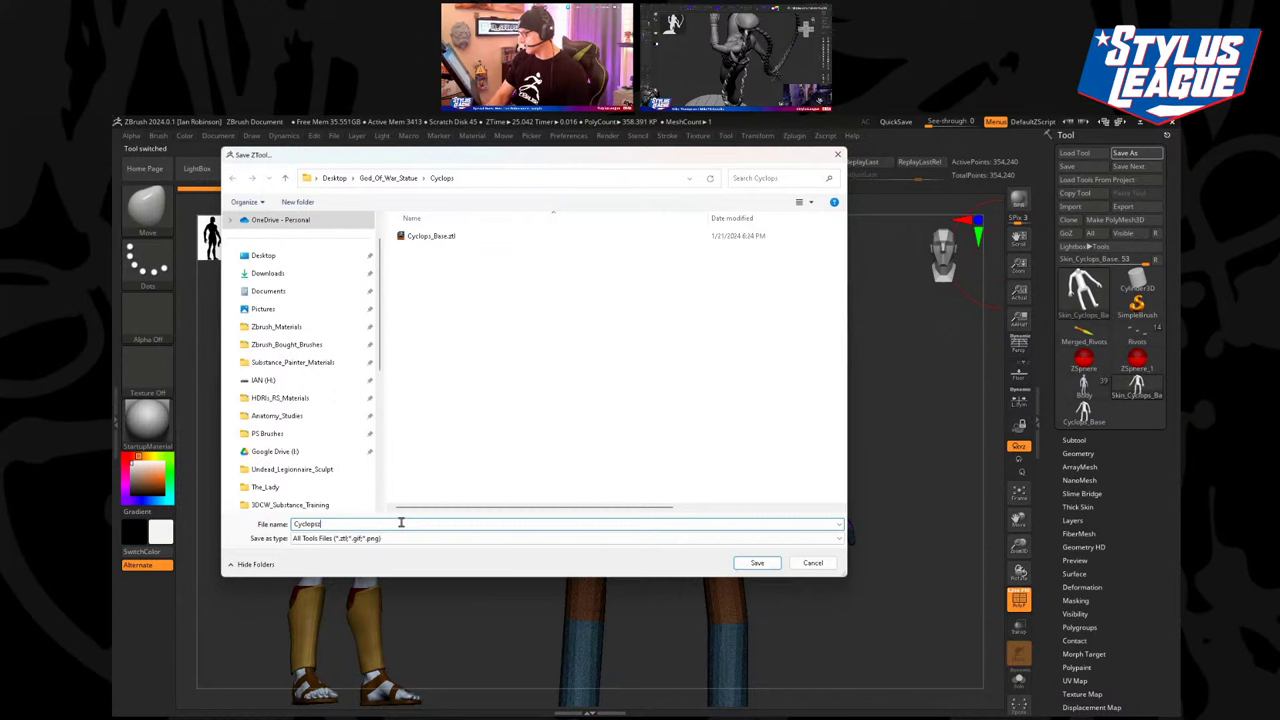
key(BackSpace)
text(0)
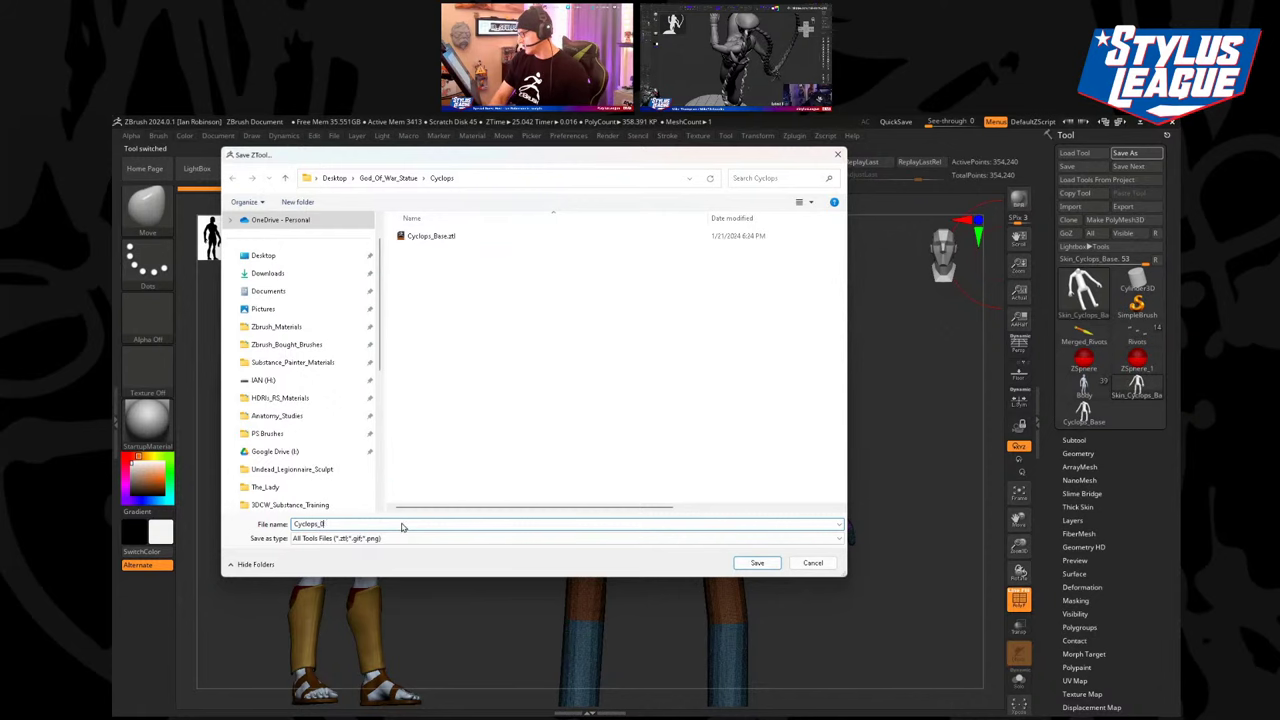
key(BackSpace)
text(8)
text(lockOu)
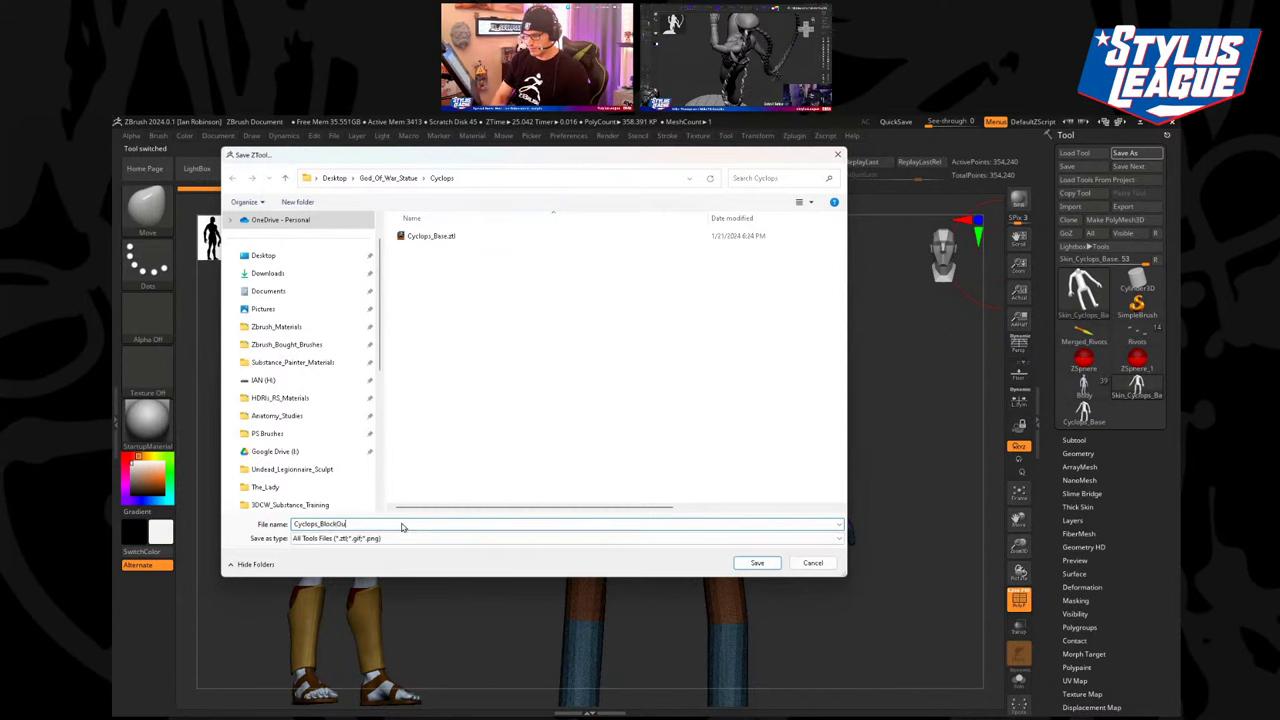
text(t_001)
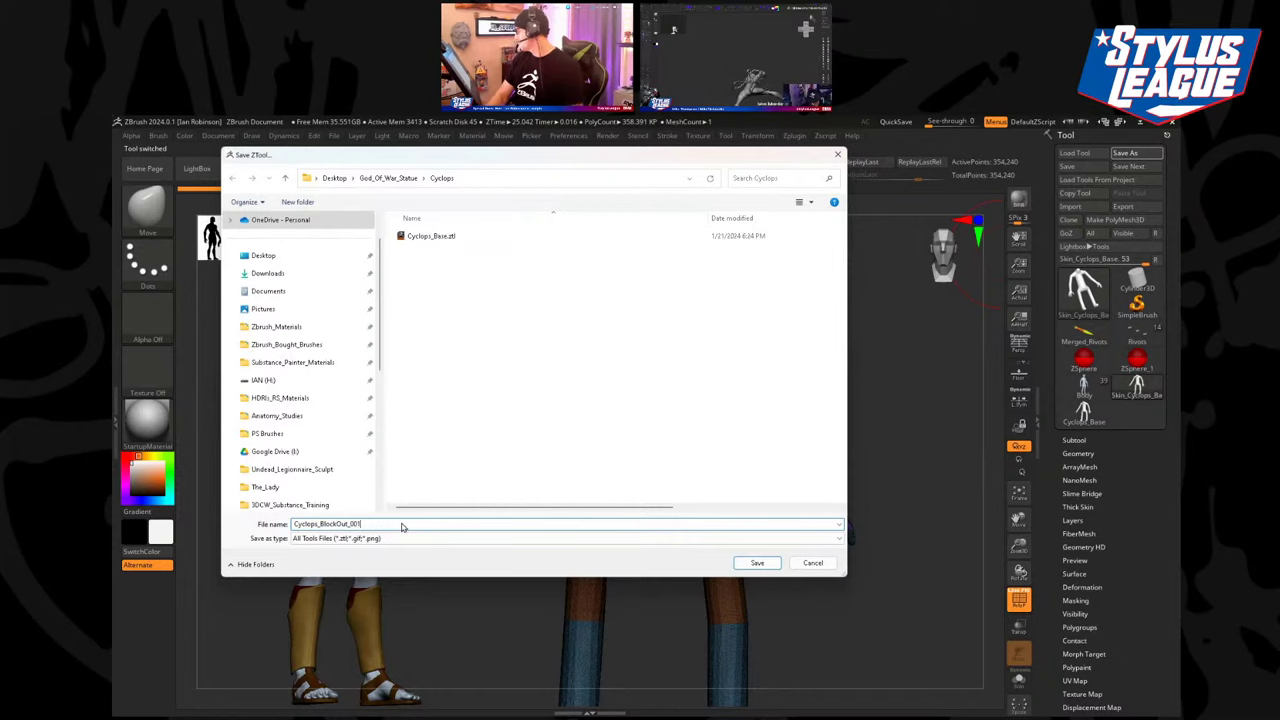
key(Return)
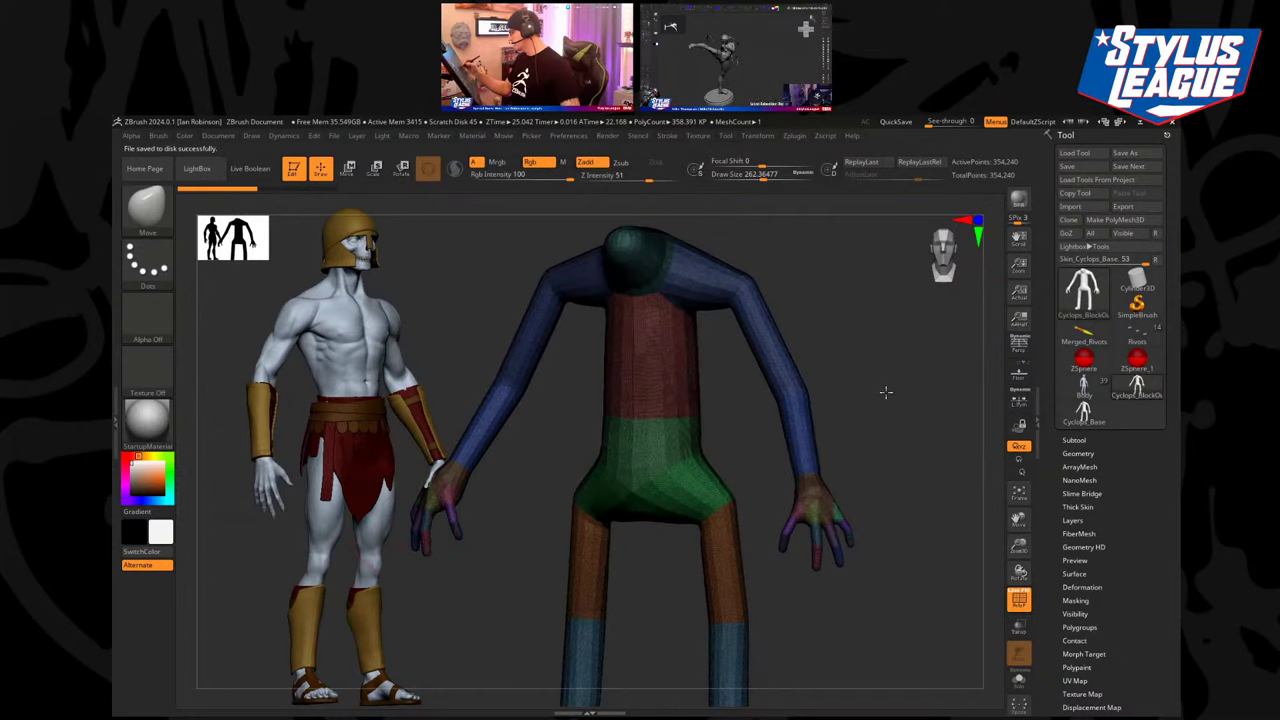
Hide the polyframe and sculpt the palm with the ClayBuildup brush at a draw size of about 158.
drag(886, 392, 868, 308)
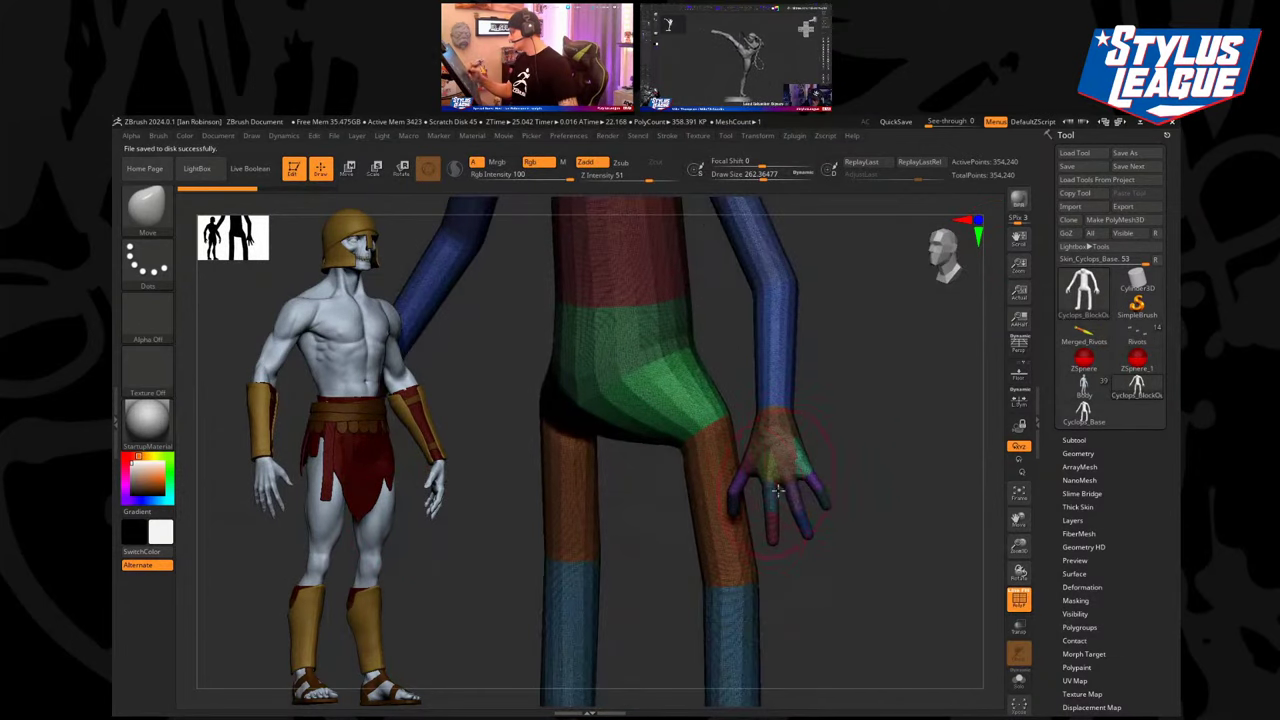
mouse_move(871, 430)
mouse_down()
mouse_move(886, 428)
mouse_move(829, 425)
mouse_move(866, 423)
mouse_move(843, 443)
mouse_move(843, 398)
mouse_move(623, 477)
mouse_move(565, 420)
mouse_move(578, 418)
mouse_move(574, 402)
mouse_move(512, 495)
mouse_move(498, 490)
mouse_move(522, 492)
mouse_move(509, 451)
mouse_move(498, 500)
mouse_move(507, 456)
mouse_up()
key(shift+f)
key(b)
key(c)
key(b)
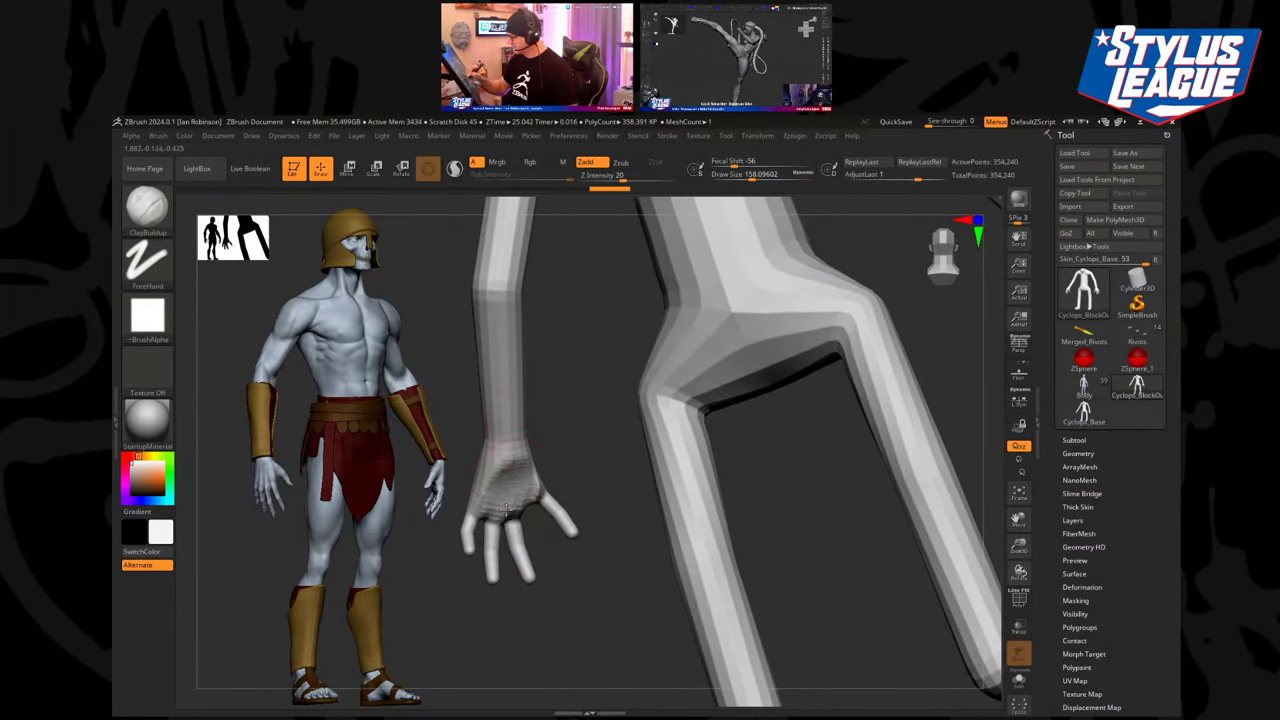
drag(566, 380, 530, 452)
drag(552, 388, 560, 374)
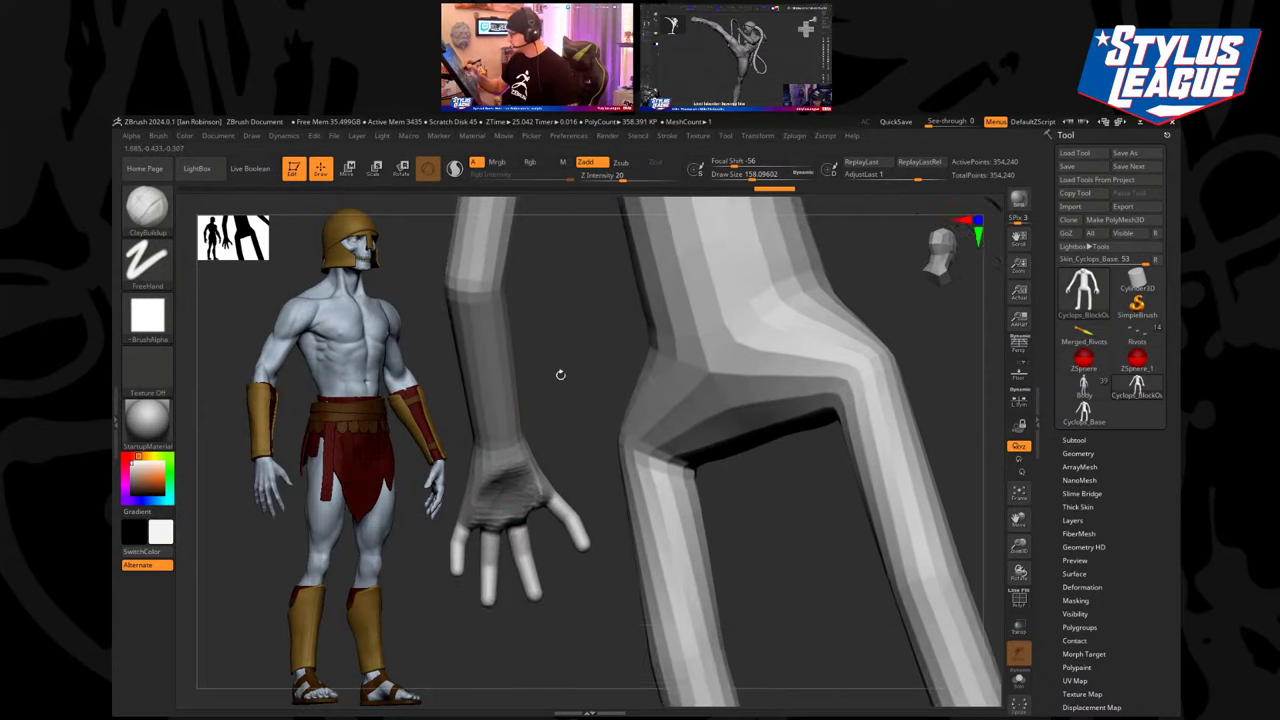
Assign Alpha 18 to ClayBuildup and build up muscle mass across the upper back and shoulder blades at about 299 draw size.
alt+drag(574, 302, 594, 410)
key(s)
click(598, 410)
key(F4)
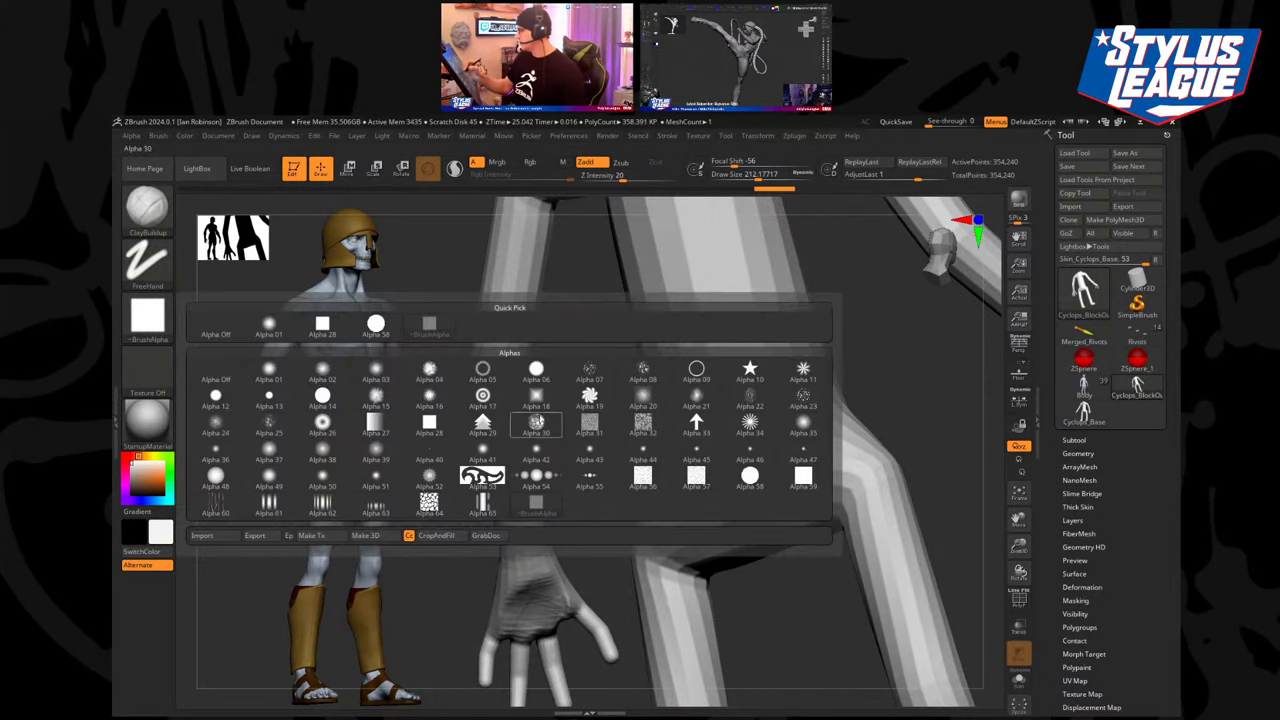
click(536, 400)
mouse_move(894, 369)
mouse_down()
mouse_move(800, 366)
mouse_move(873, 369)
mouse_up()
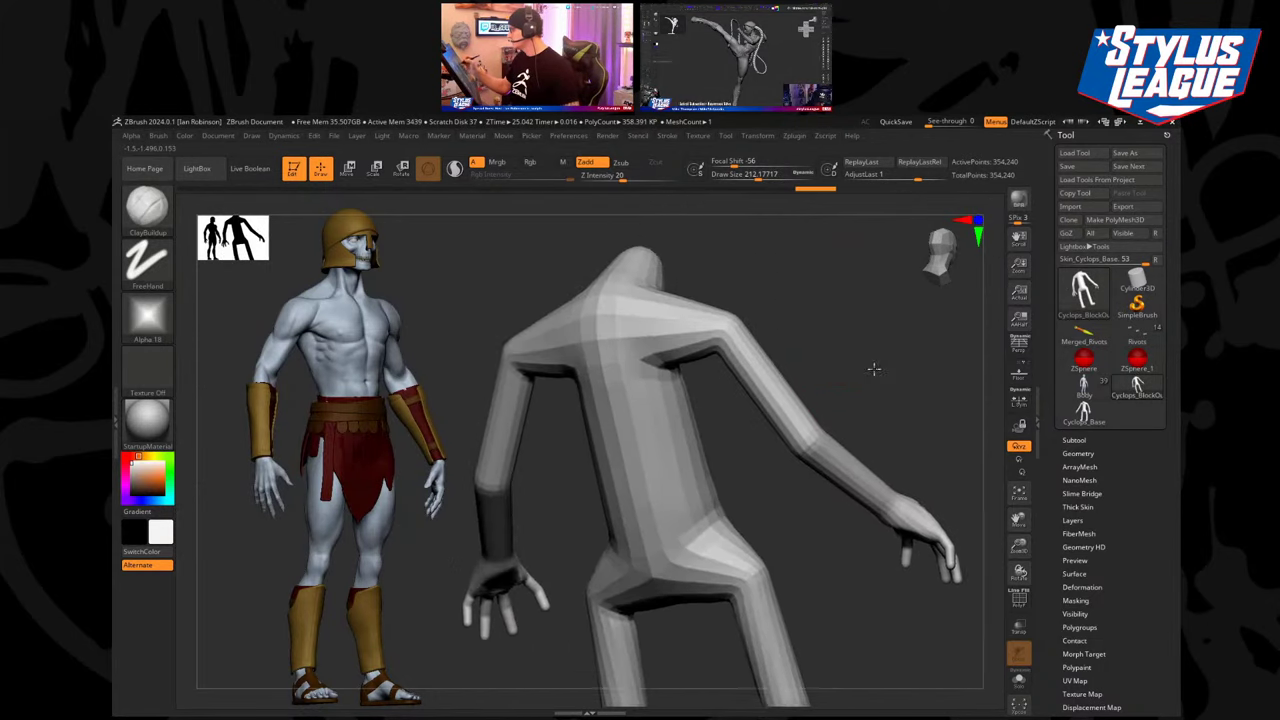
alt+drag(836, 317, 838, 336)
key(s)
click(844, 336)
mouse_move(701, 340)
mouse_down()
mouse_move(634, 324)
mouse_move(665, 360)
mouse_move(666, 436)
mouse_move(642, 424)
mouse_move(667, 478)
mouse_move(683, 334)
mouse_move(730, 348)
mouse_up()
drag(783, 314, 774, 318)
mouse_move(752, 378)
mouse_down()
mouse_move(734, 360)
mouse_move(740, 374)
mouse_up()
mouse_move(790, 300)
mouse_down()
mouse_move(812, 310)
mouse_move(795, 323)
mouse_up()
Reshape the outer shoulders and the back muscles below the armpits with the Move brush at a draw size of about 228.
key(b)
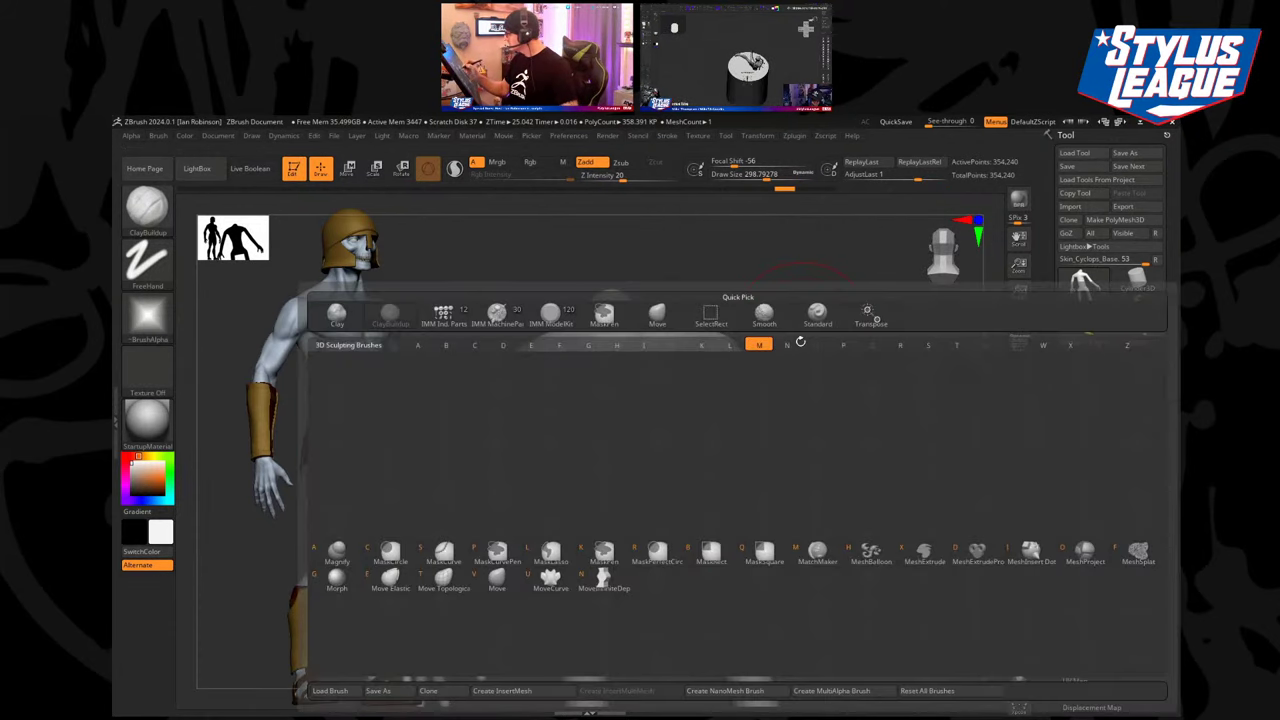
key(m)
key(v)
key(s)
mouse_move(706, 384)
mouse_down()
mouse_move(760, 346)
mouse_move(737, 342)
mouse_up()
key(s)
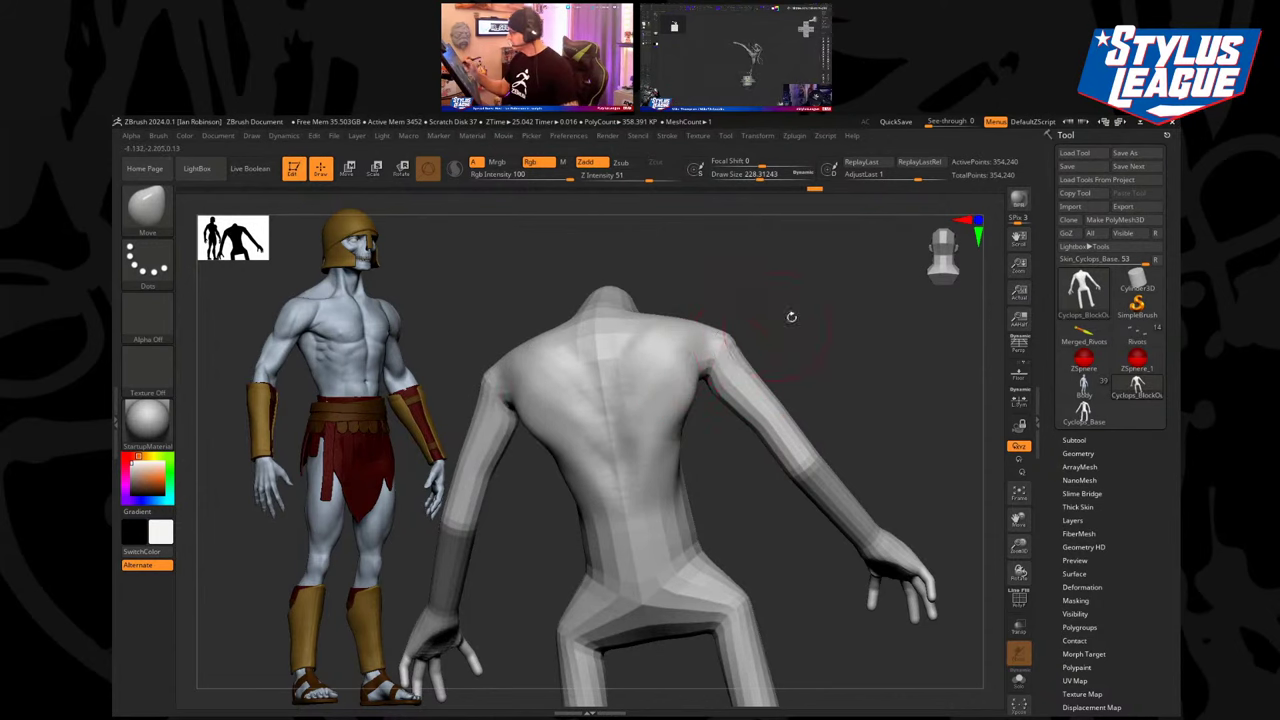
mouse_move(791, 314)
mouse_down()
mouse_move(815, 345)
mouse_move(631, 509)
mouse_move(650, 440)
mouse_up()
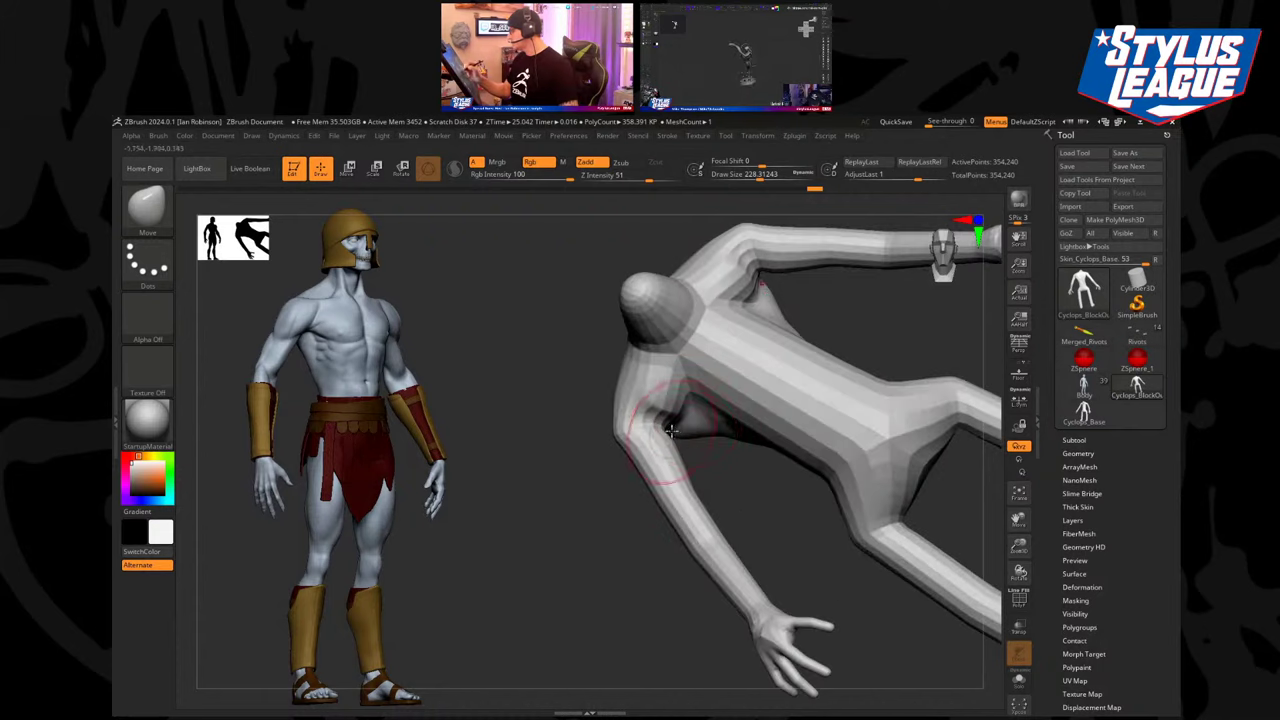
mouse_move(806, 328)
mouse_down()
mouse_move(834, 306)
mouse_move(758, 342)
mouse_move(690, 333)
mouse_move(701, 350)
mouse_move(689, 322)
mouse_up()
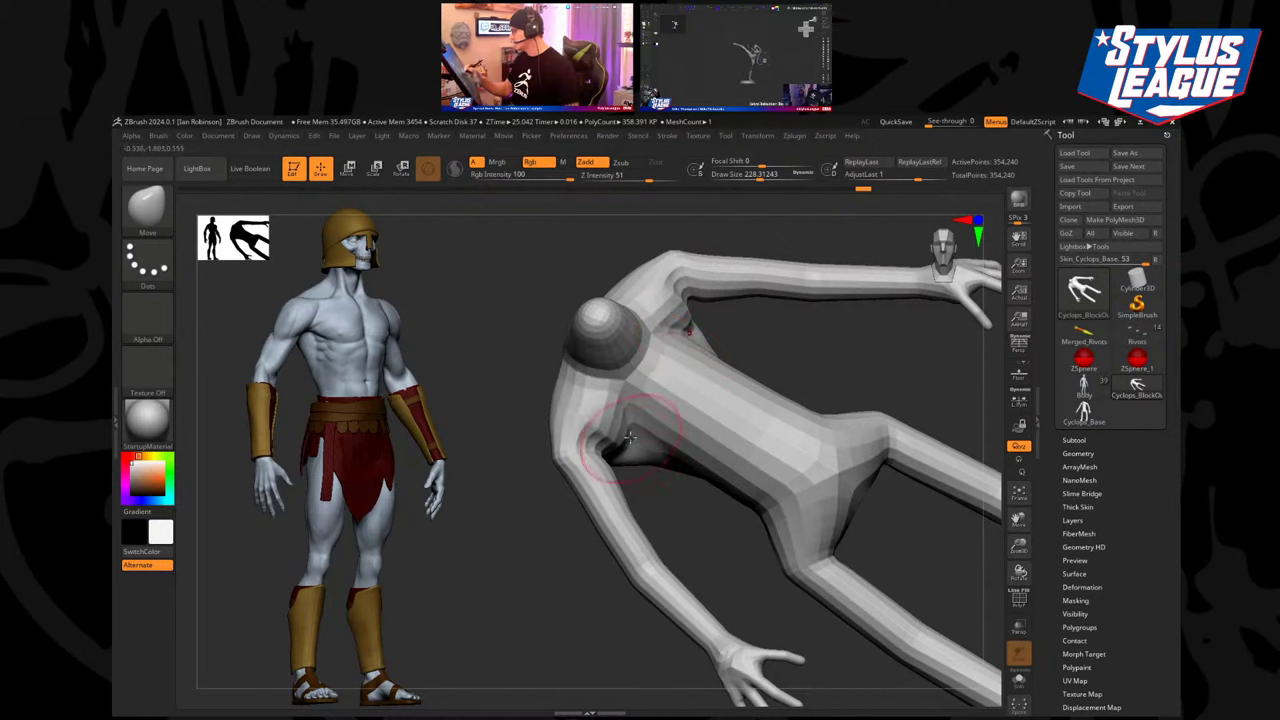
drag(629, 437, 654, 486)
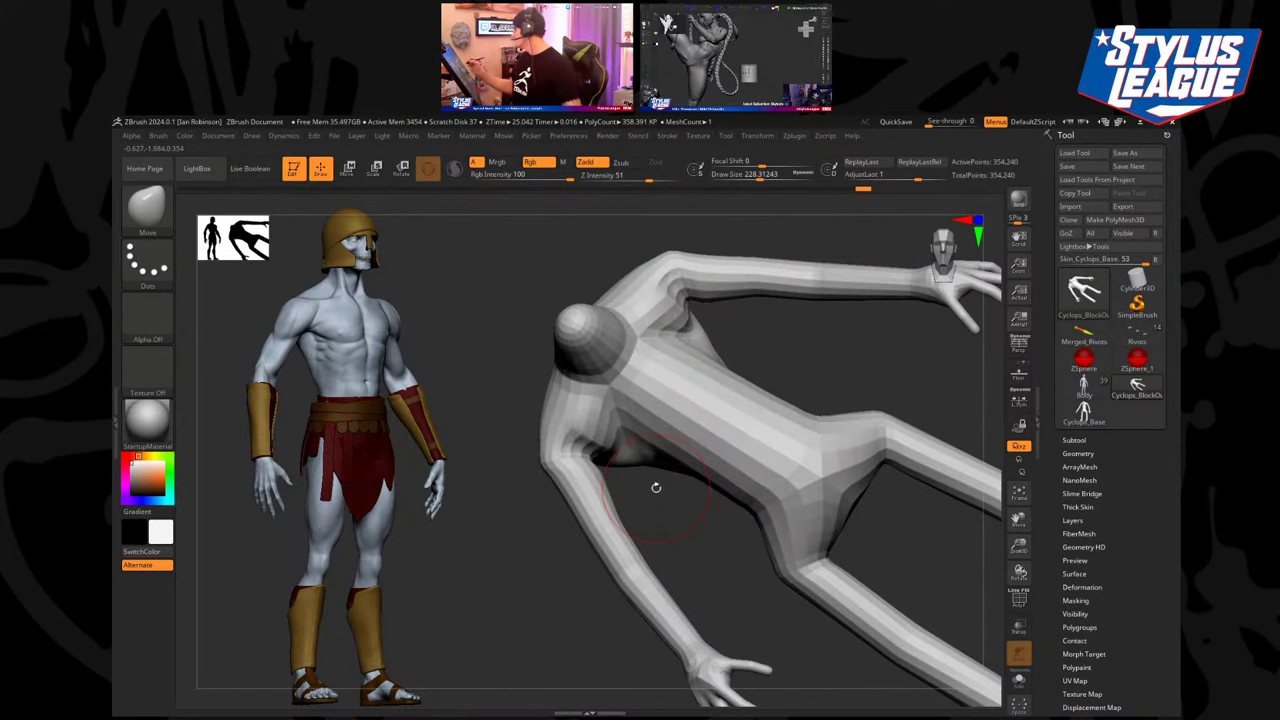
Switch back to the Cyclops_Base tool, return it from adaptive skin preview to ZSpheres and reduce the draw size.
click(1087, 418)
key(shift+f)
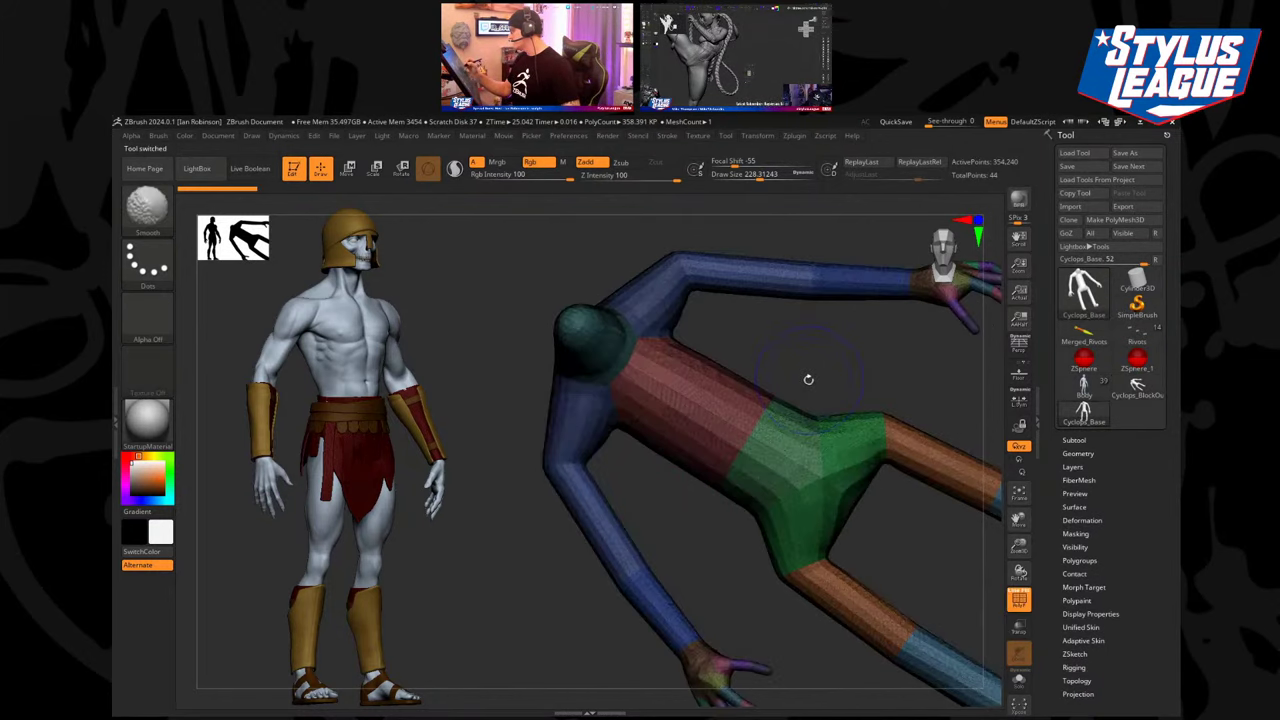
key(shift+f)
key(a)
drag(808, 381, 690, 350)
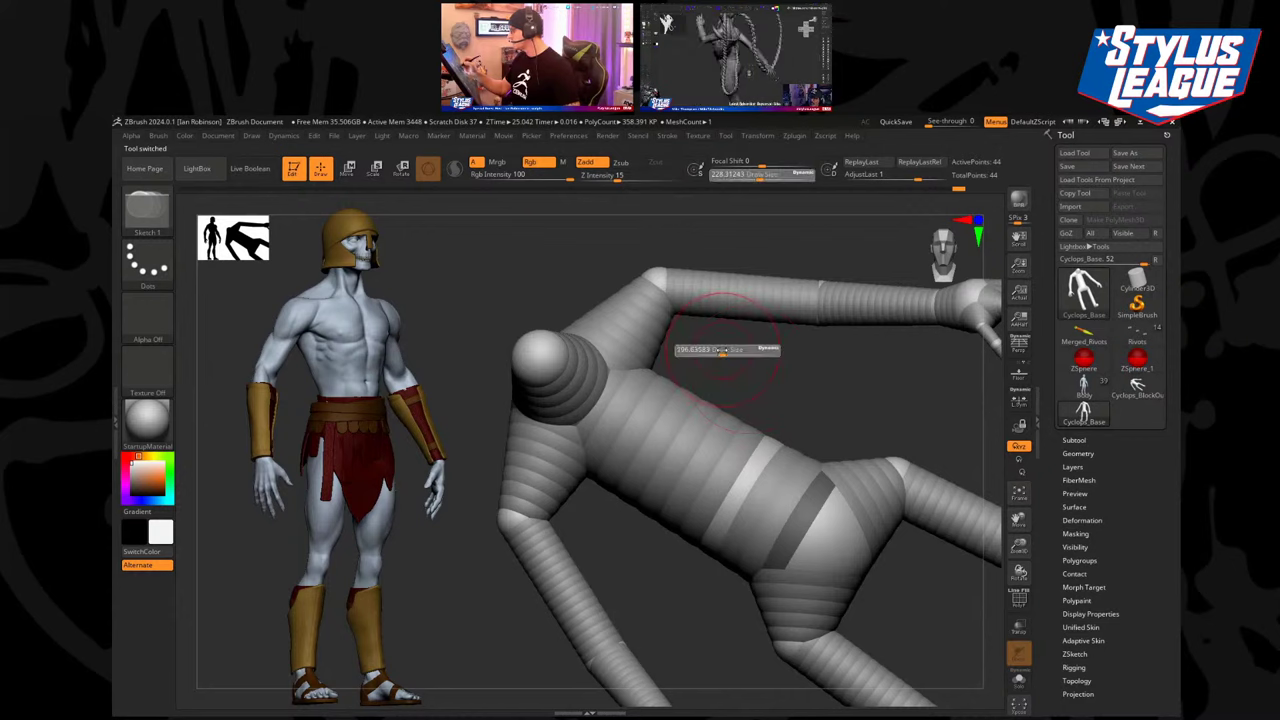
Move the shoulder ZSpheres in toward the torso, adjust their scale and save the Cyclops_Base tool.
mouse_move(657, 280)
mouse_down()
mouse_move(647, 334)
mouse_move(723, 266)
mouse_move(614, 540)
mouse_move(599, 510)
mouse_up()
key(ctrl+z)
key(w)
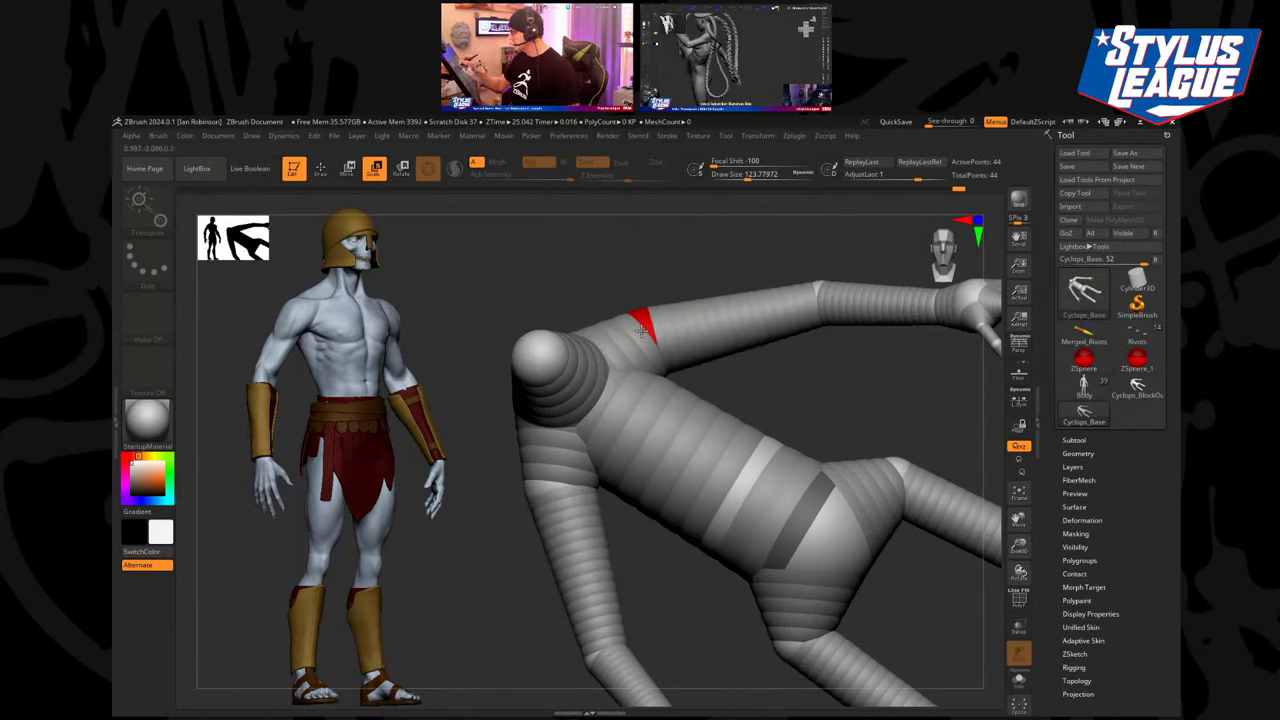
drag(641, 331, 527, 652)
ctrl+right_drag(681, 567, 774, 304)
right_drag(749, 414, 700, 405)
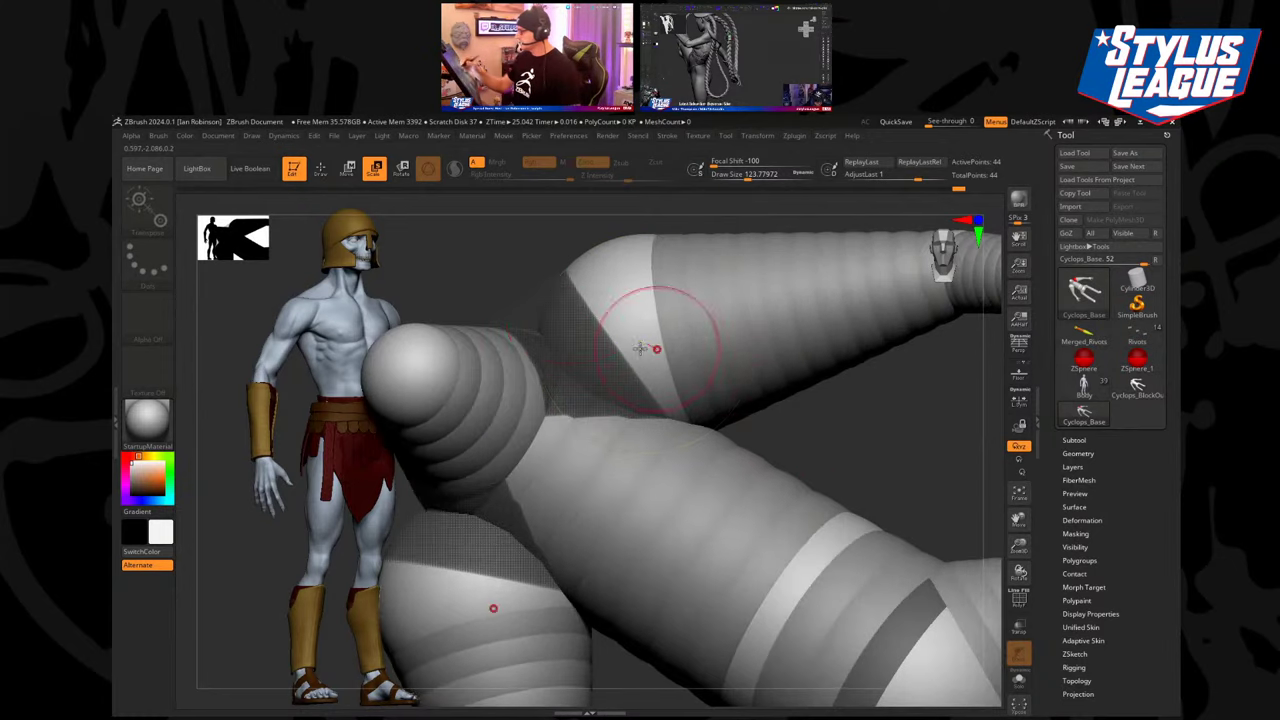
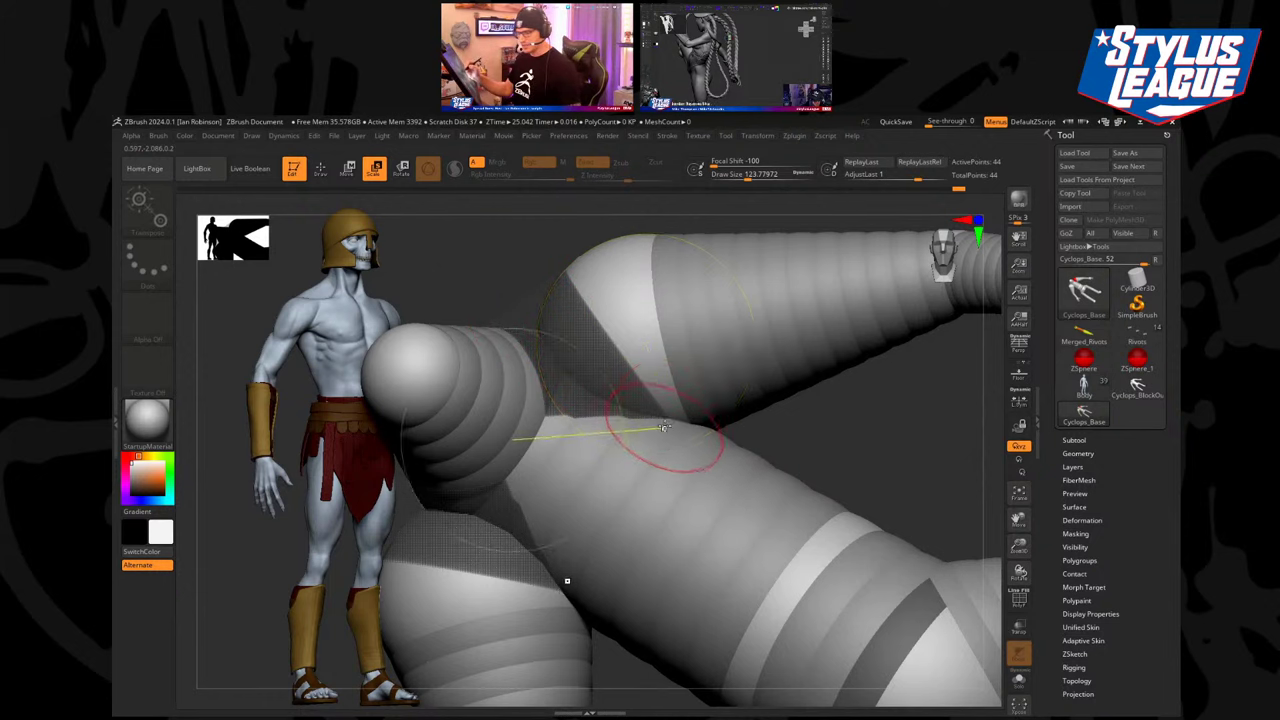
key(ctrl+z)
mouse_move(640, 399)
ctrl+right_down()
mouse_move(737, 364)
mouse_move(835, 385)
mouse_move(869, 364)
mouse_move(895, 368)
ctrl+right_up()
key(q)
drag(701, 372, 830, 390)
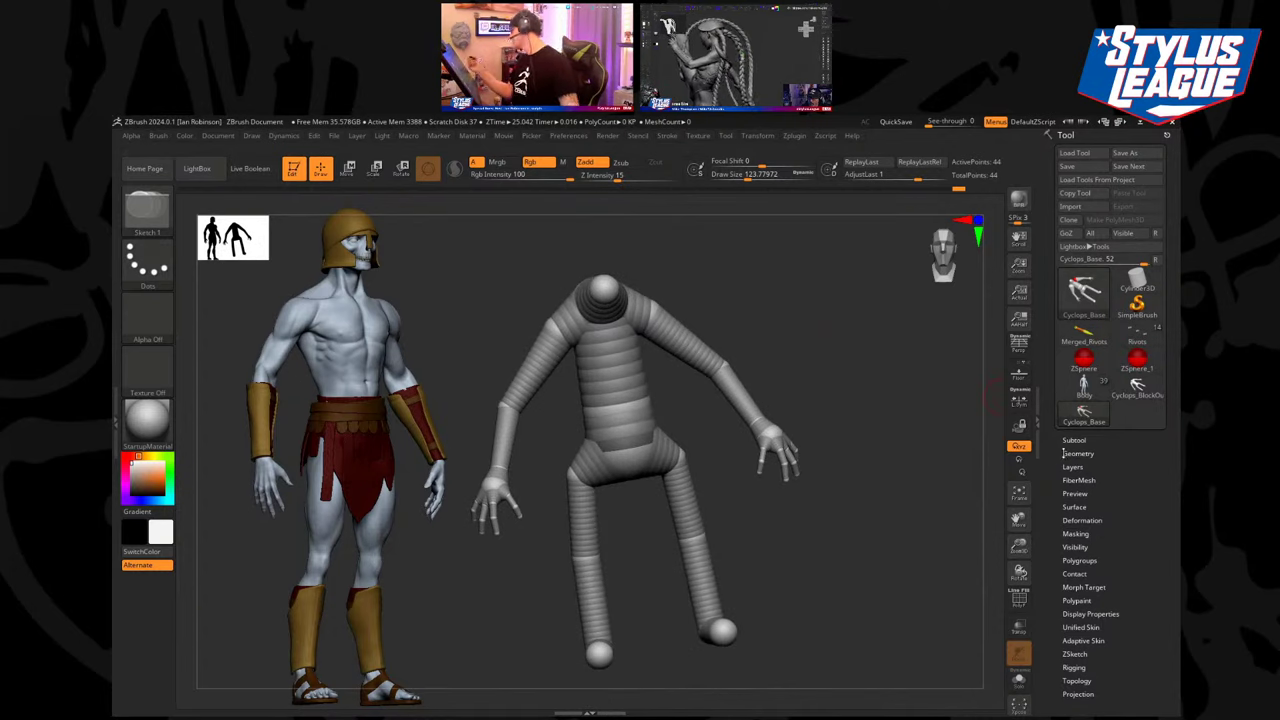
click(1116, 165)
Make an adaptive skin from the ZSphere figure and switch to the generated Skin_Cyclops_Base mesh.
scroll(1100, 580, down, 2)
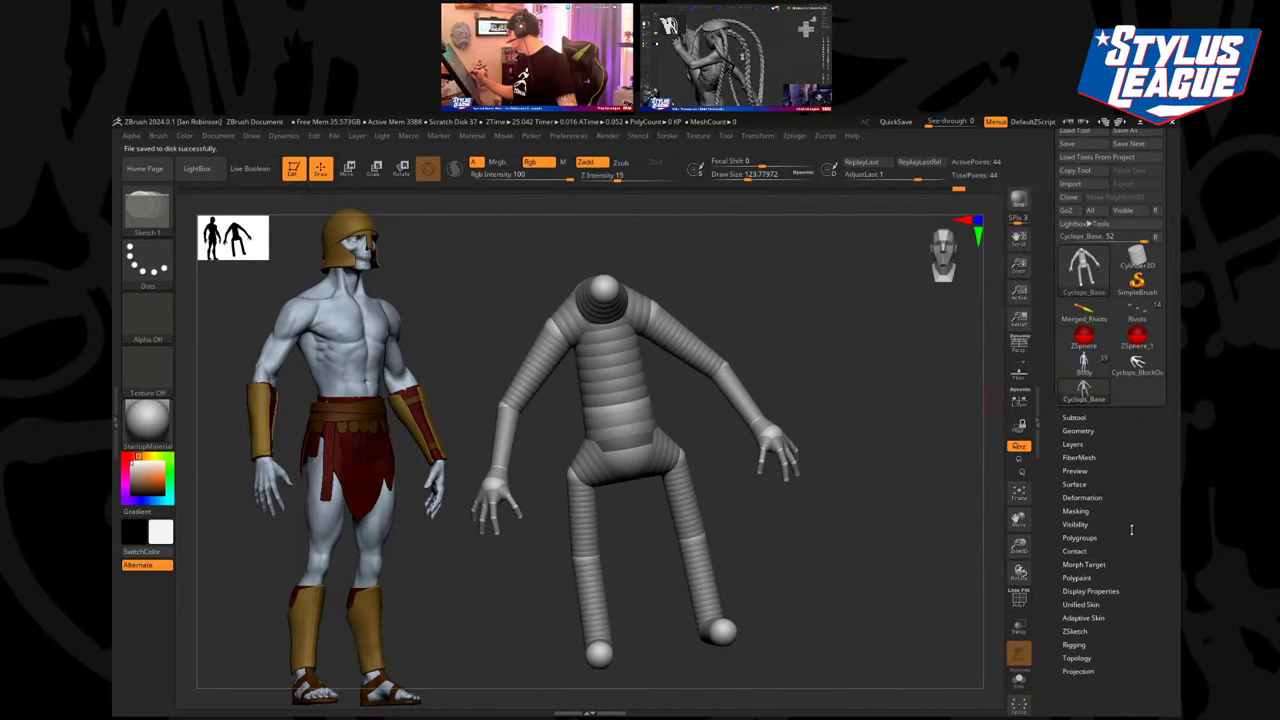
click(1088, 607)
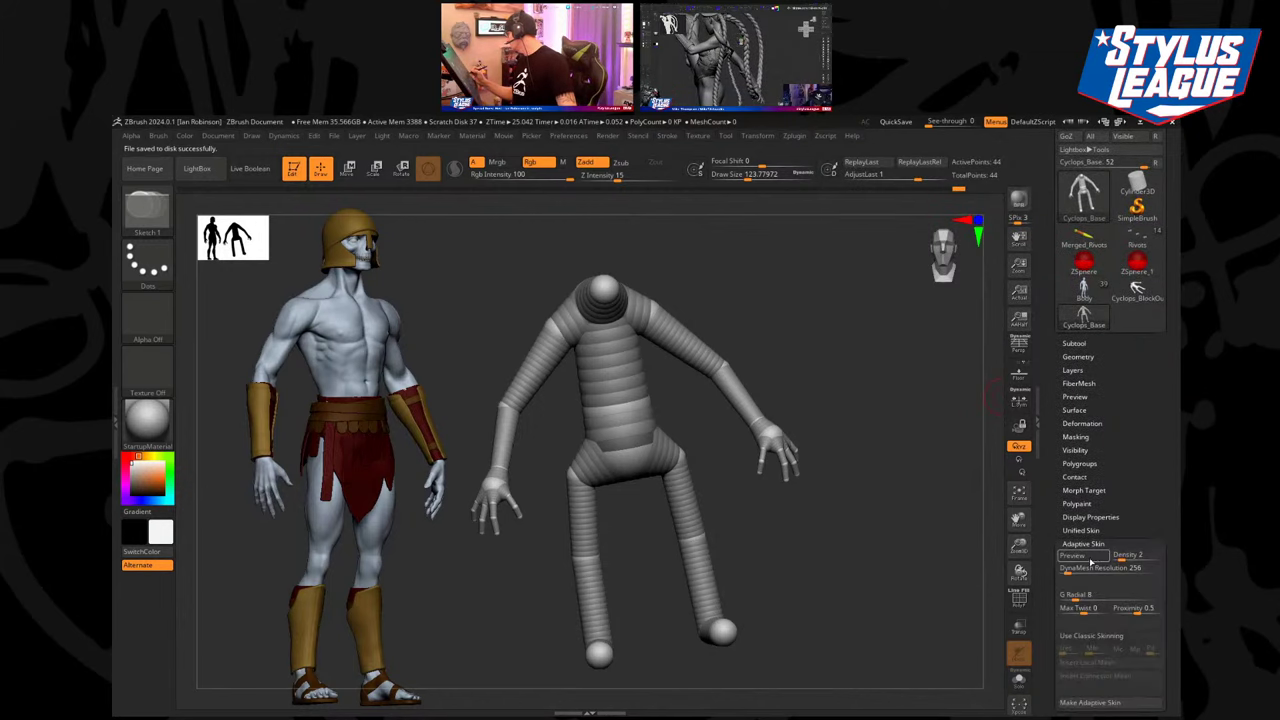
scroll(1173, 553, down, 3)
click(1090, 611)
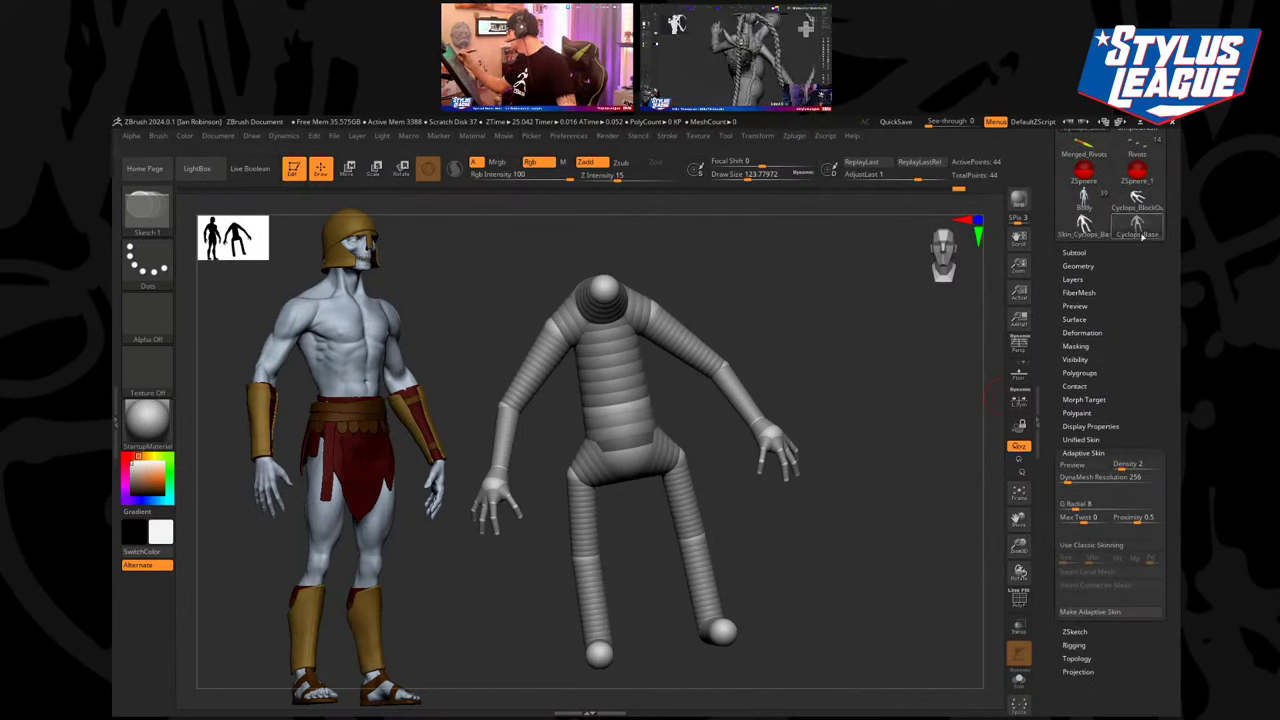
click(1084, 225)
Save the skin mesh as a tool, overwriting Cyclops_BlockOut_001.ztl in the Cyclops folder.
scroll(1110, 200, up, 5)
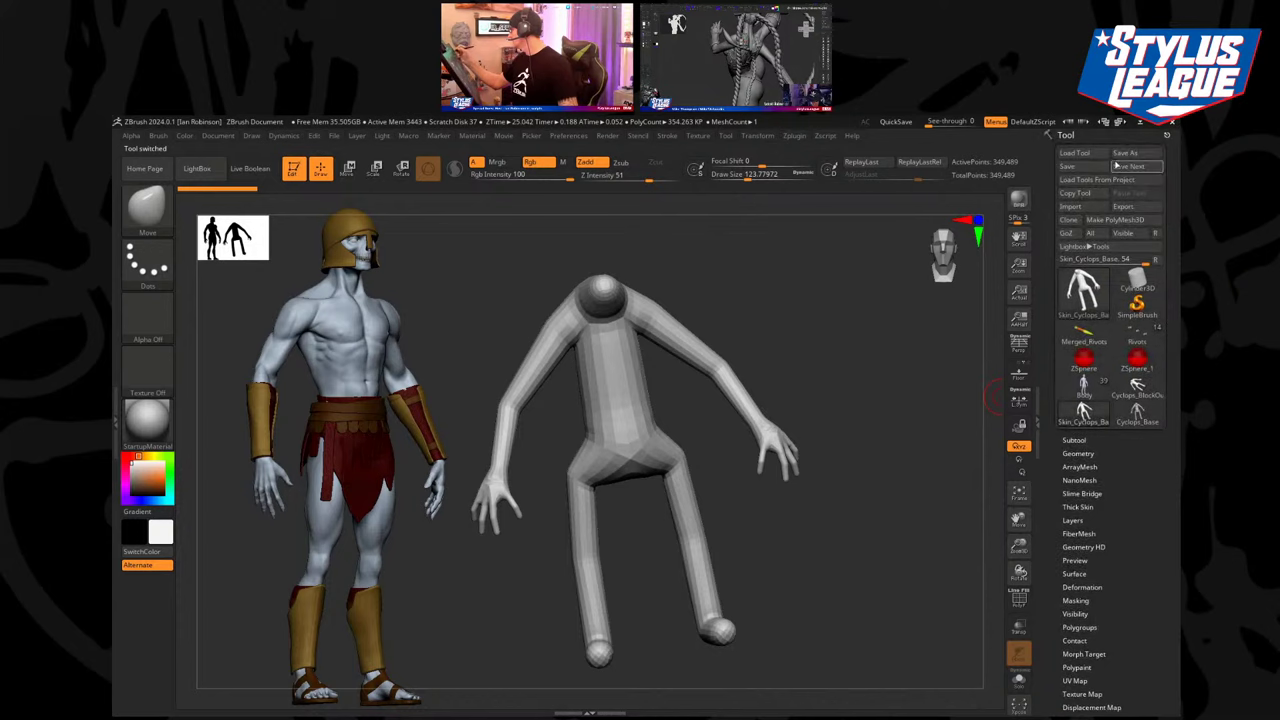
click(1124, 153)
click(470, 253)
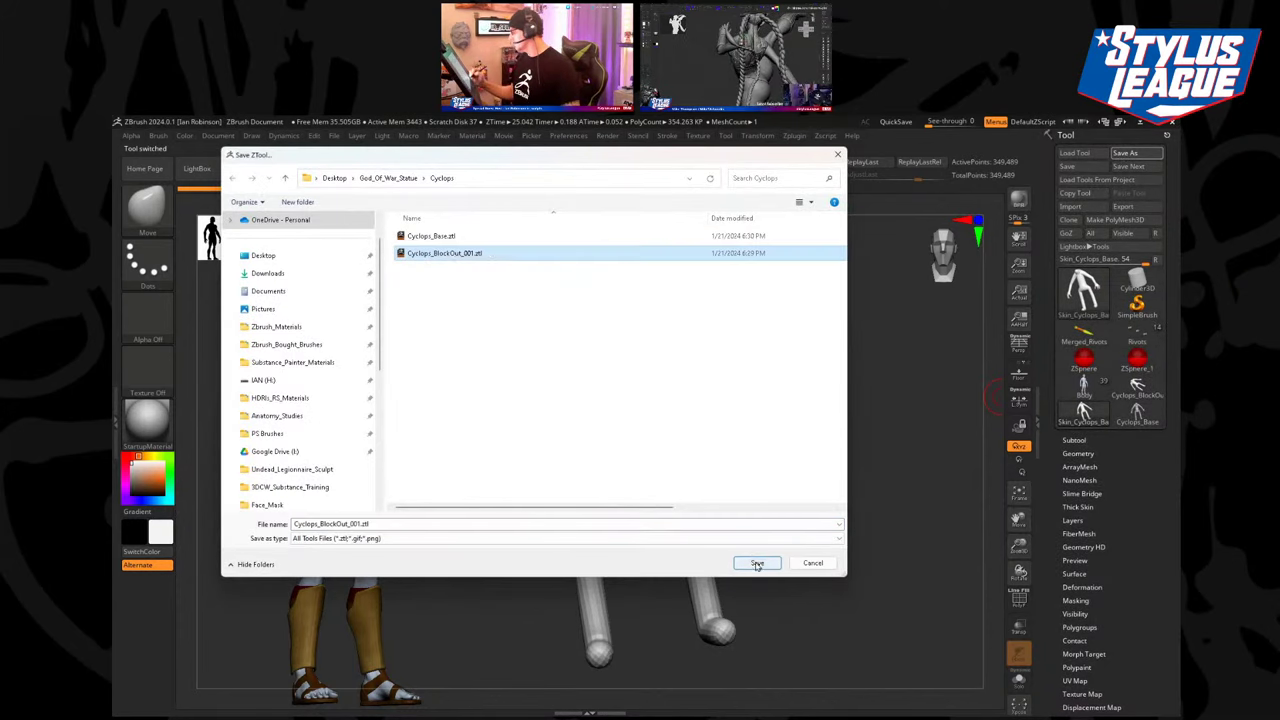
click(757, 563)
click(673, 408)
Build up the back muscles behind the armpits with the ClayBuildup brush at a draw size of about 251.
drag(828, 340, 808, 320)
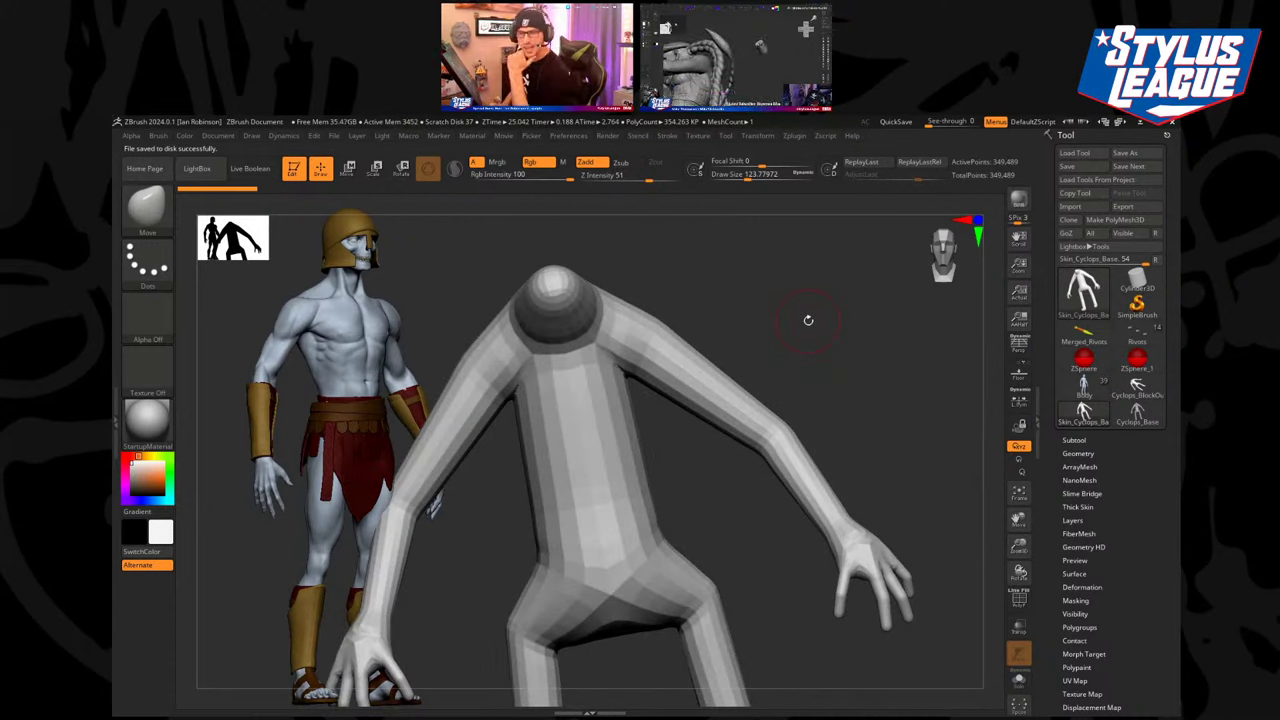
drag(808, 320, 769, 256)
key(b)
key(c)
key(b)
mouse_move(756, 304)
mouse_down()
mouse_move(771, 329)
mouse_move(792, 304)
mouse_up()
key(s)
drag(780, 305, 789, 306)
mouse_move(620, 338)
mouse_down()
mouse_move(572, 378)
mouse_move(555, 344)
mouse_move(578, 372)
mouse_up()
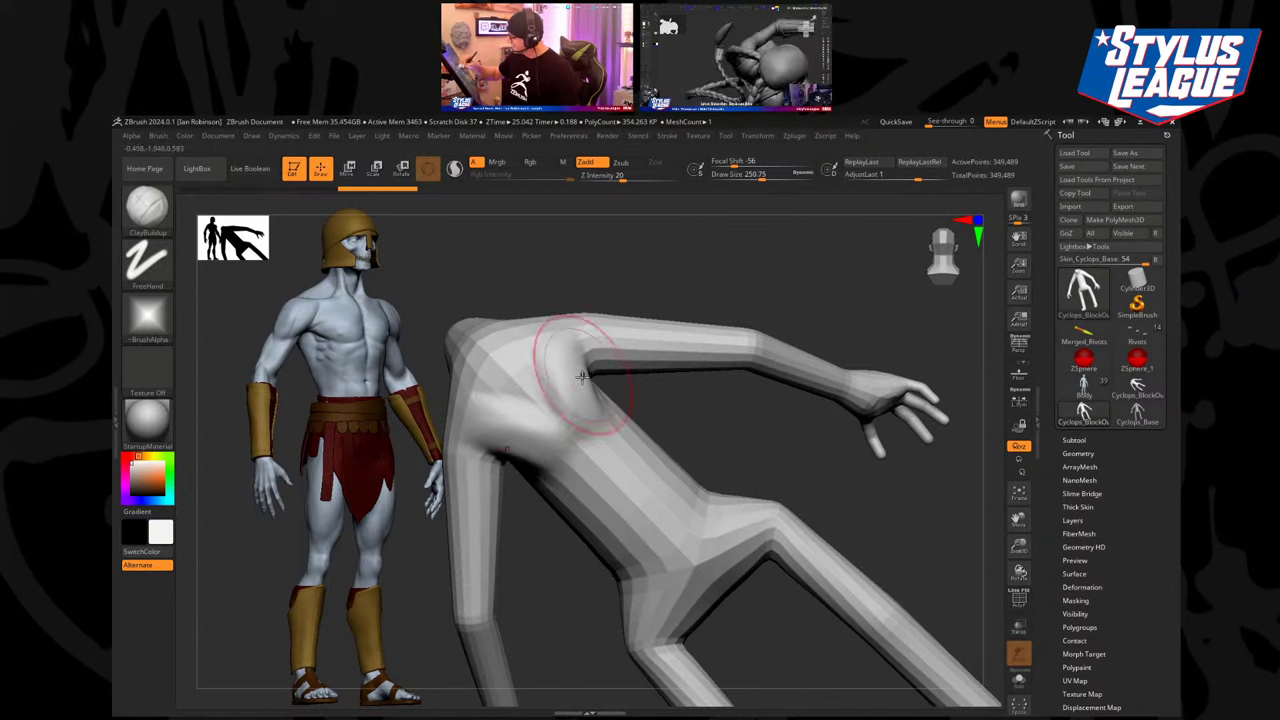
drag(630, 409, 611, 402)
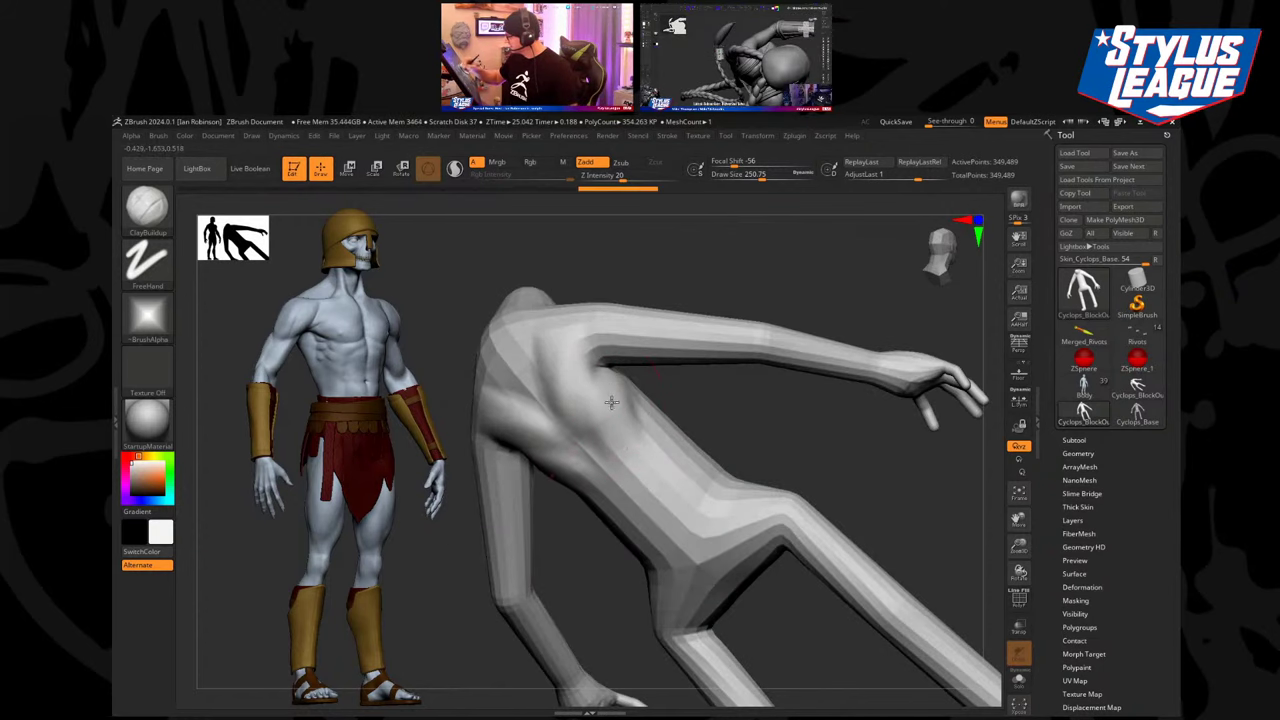
drag(550, 349, 531, 360)
Add ClayBuildup mass over the upper back and the tops of the shoulders.
mouse_move(560, 355)
right_down()
mouse_move(734, 257)
mouse_move(725, 310)
right_up()
drag(575, 390, 556, 412)
right_drag(556, 412, 614, 397)
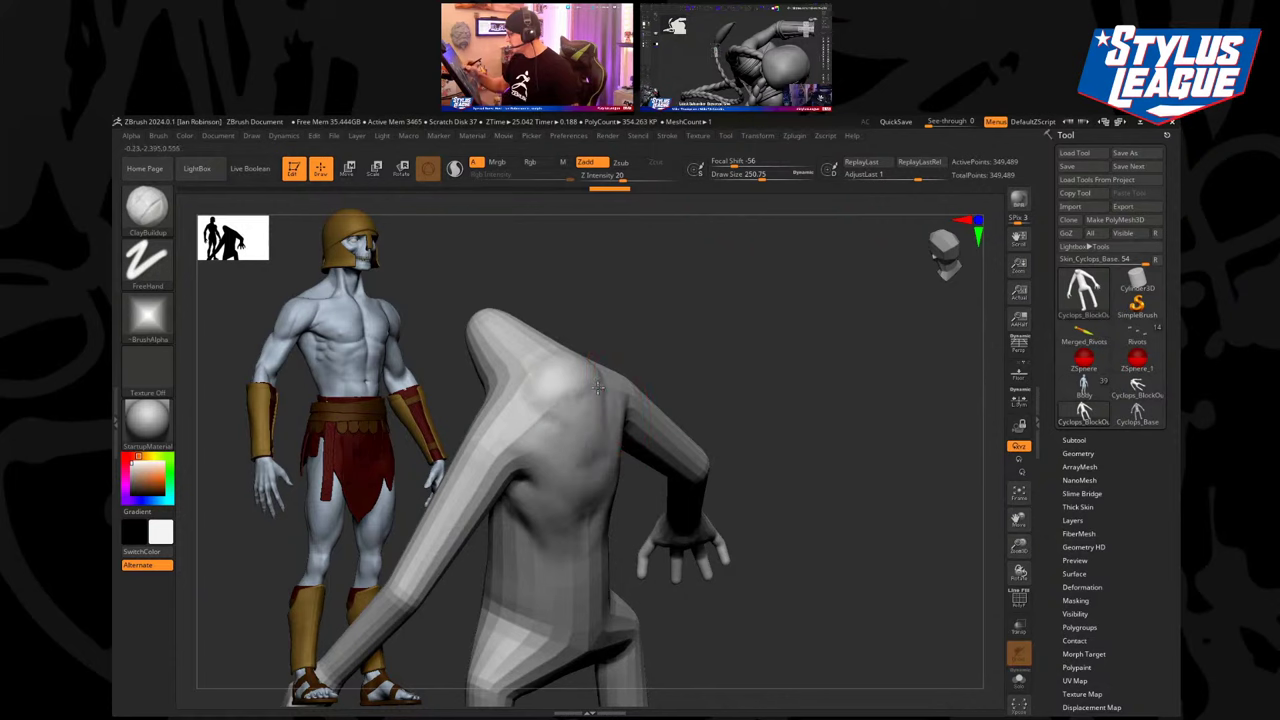
drag(598, 388, 602, 400)
mouse_move(630, 365)
right_down()
mouse_move(723, 323)
mouse_move(708, 346)
right_up()
mouse_move(660, 292)
right_down()
mouse_move(759, 308)
mouse_move(690, 312)
right_up()
drag(578, 335, 588, 352)
drag(707, 303, 768, 365)
Build up rounded deltoids on both outer shoulders with ClayBuildup at a draw size of about 251.
key(ctrl+z)
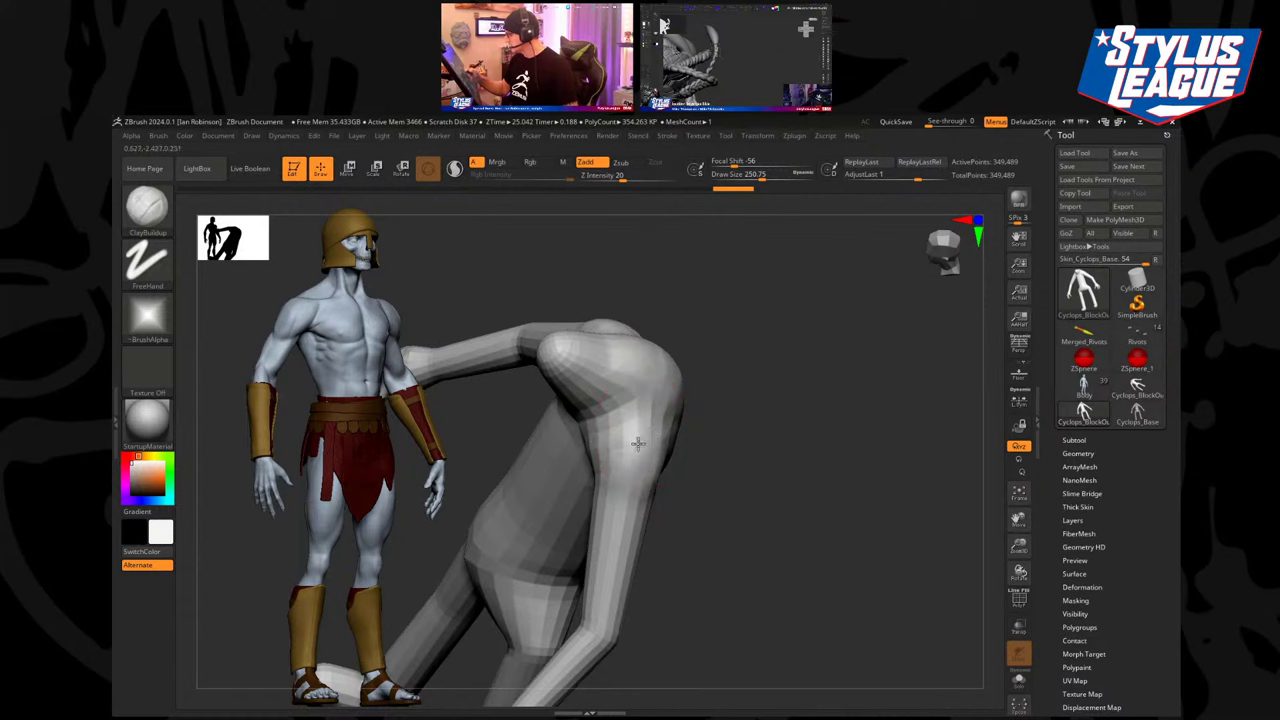
key(ctrl+z)
key(ctrl+z)
key(ctrl+z)
key(ctrl+z)
key(ctrl+z)
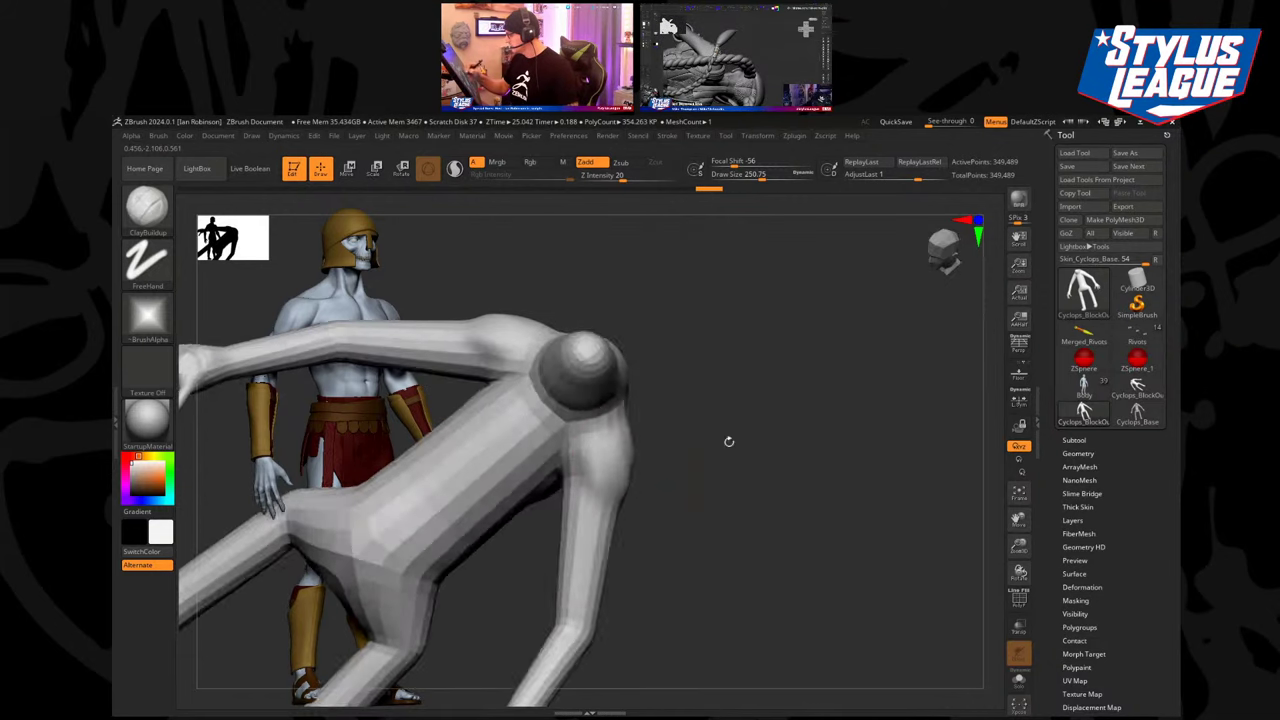
key(ctrl+shift+z)
key(ctrl+shift+z)
key(ctrl+shift+z)
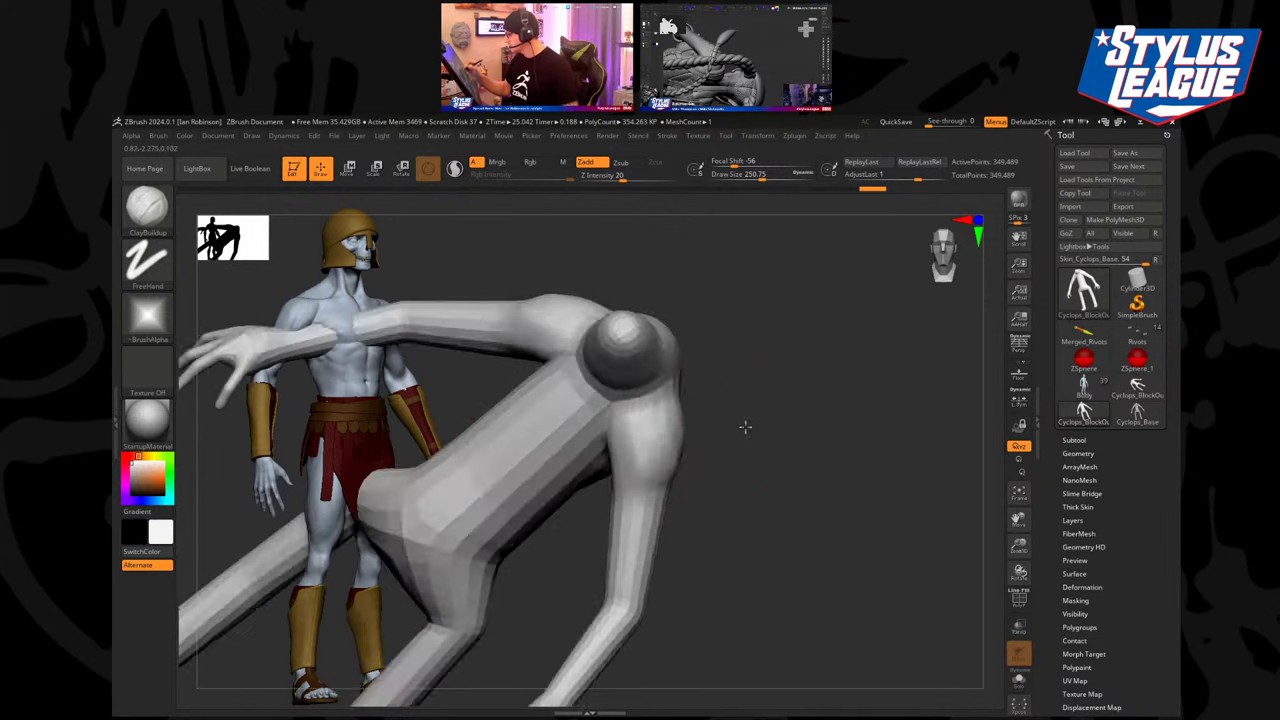
key(ctrl+shift+z)
key(ctrl+shift+z)
key(ctrl+shift+z)
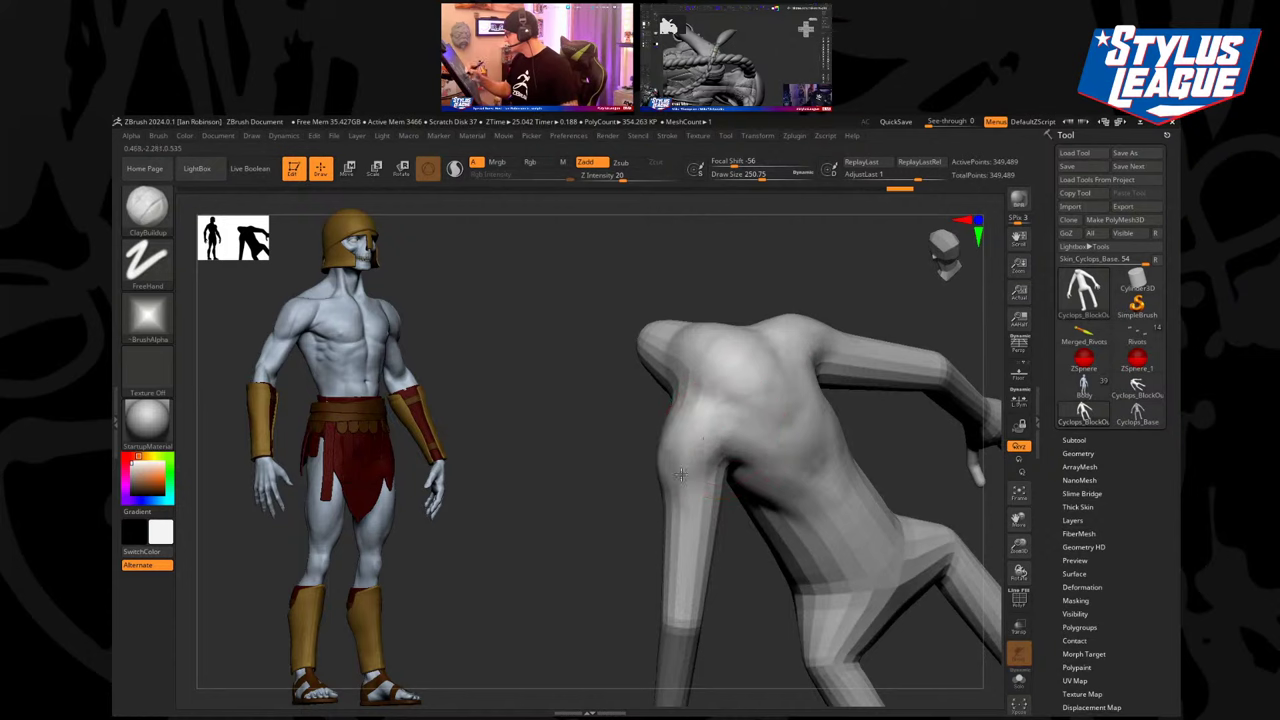
key(ctrl+shift+z)
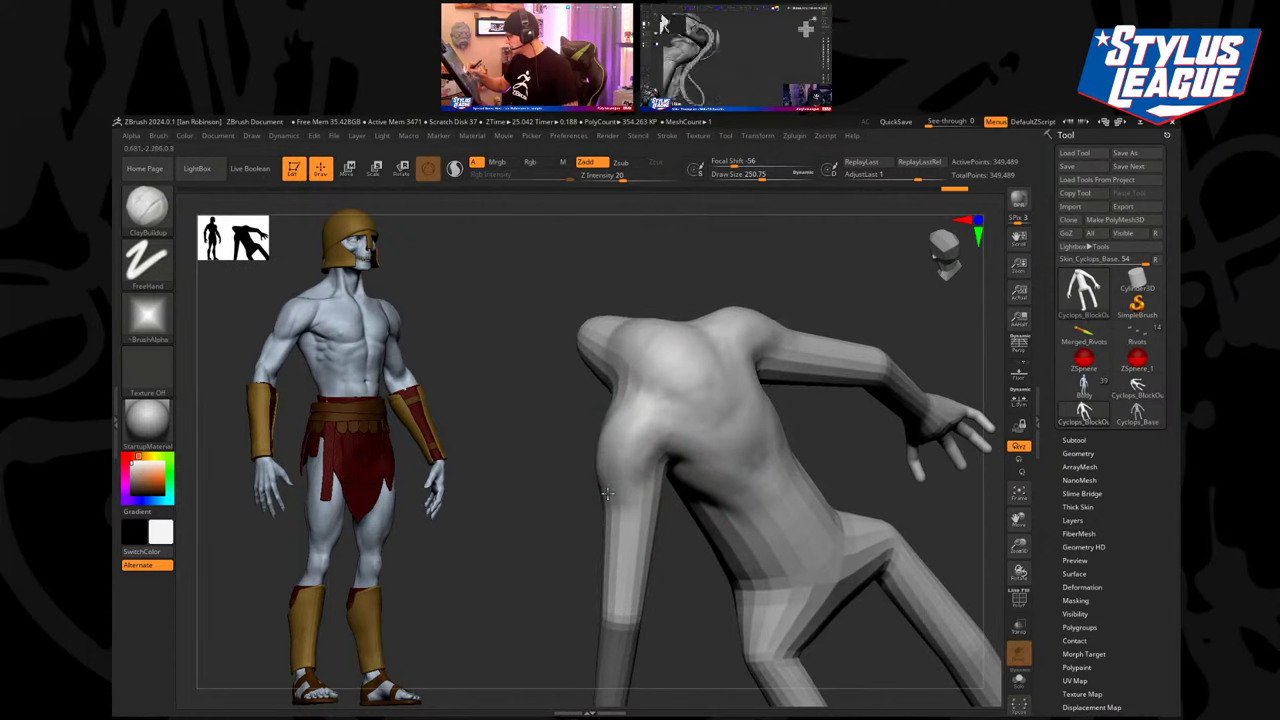
Sculpt the shoulder blades and the muscle columns beside the spine with ClayBuildup at draw sizes of about 154 and 212.
key(ctrl+shift+z)
key(ctrl+shift+z)
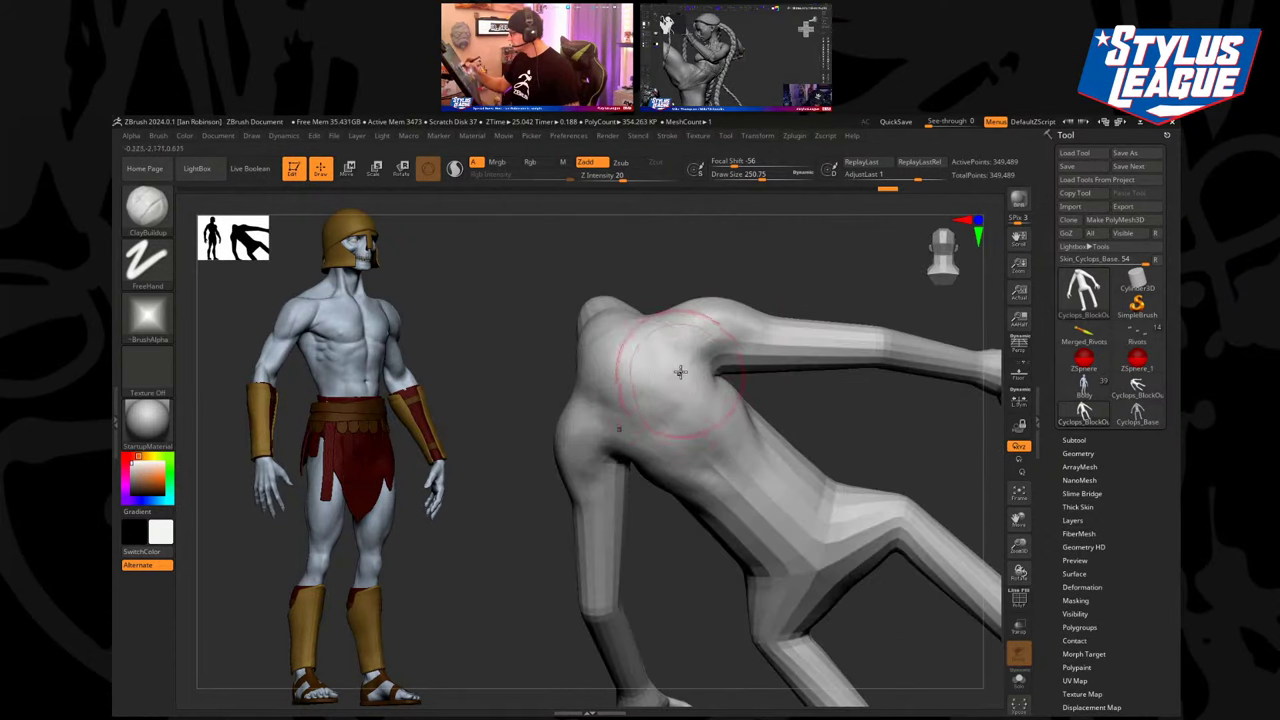
key(ctrl+shift+z)
key(ctrl+shift+z)
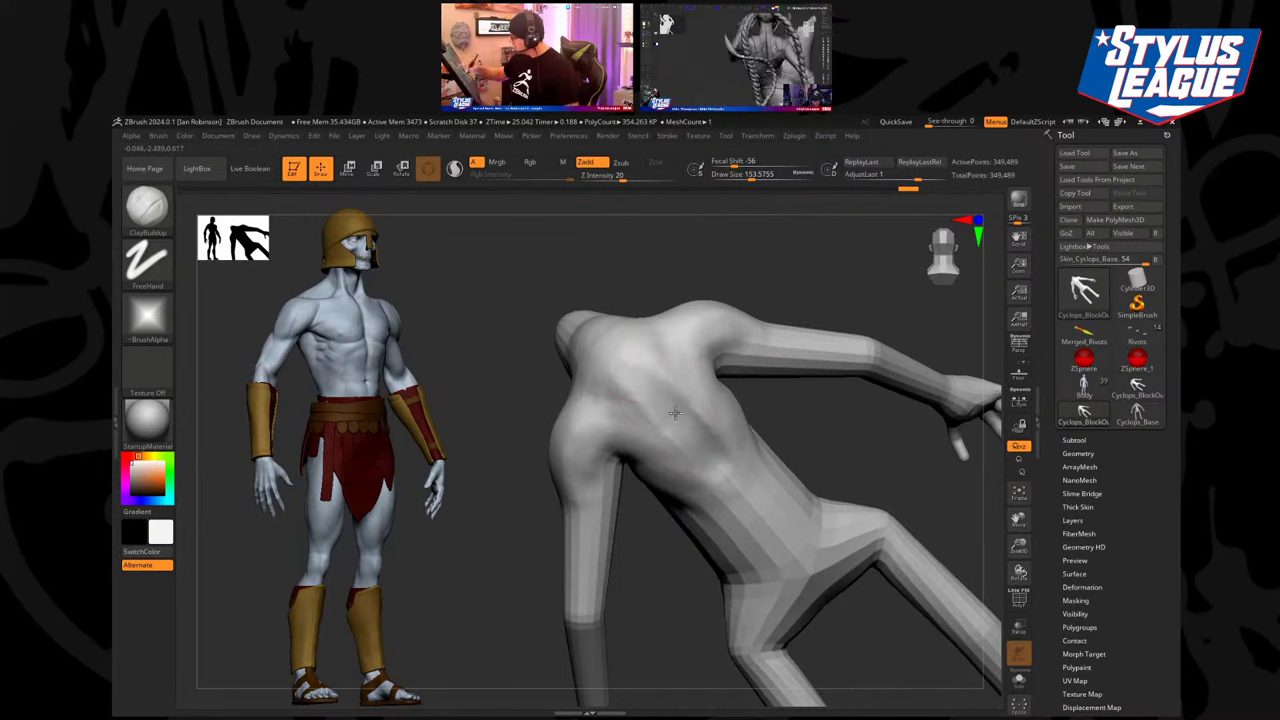
key(ctrl+shift+z)
key(ctrl+shift+z)
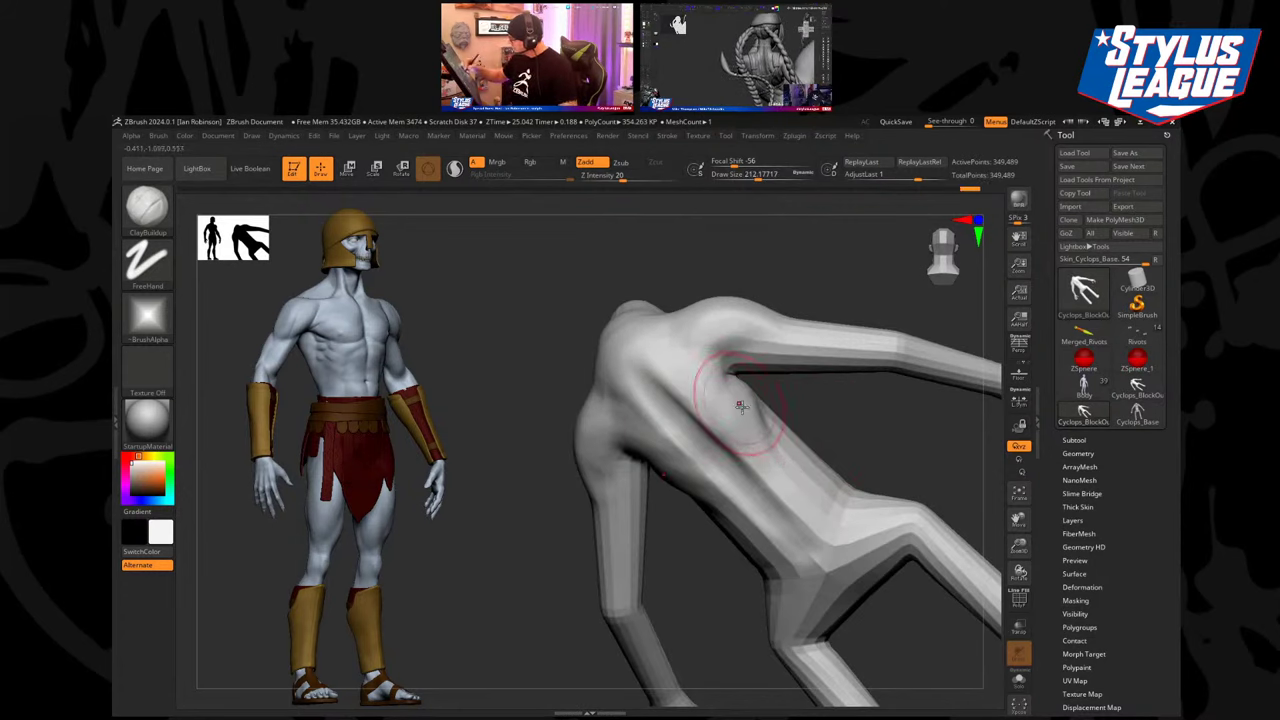
Fill out the lats and the rear of the shoulders with ClayBuildup at a draw size of about 212.
key(ctrl+z)
key(ctrl+z)
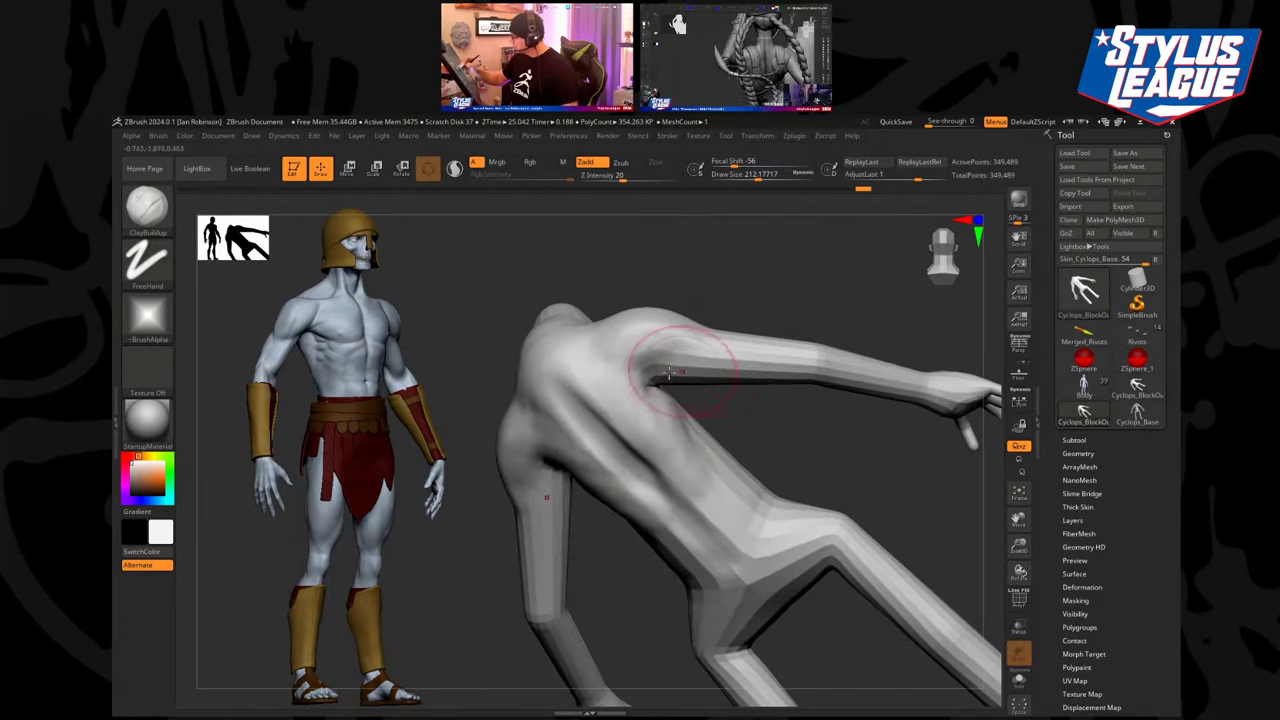
key(ctrl+shift+z)
key(ctrl+shift+z)
key(ctrl+shift+z)
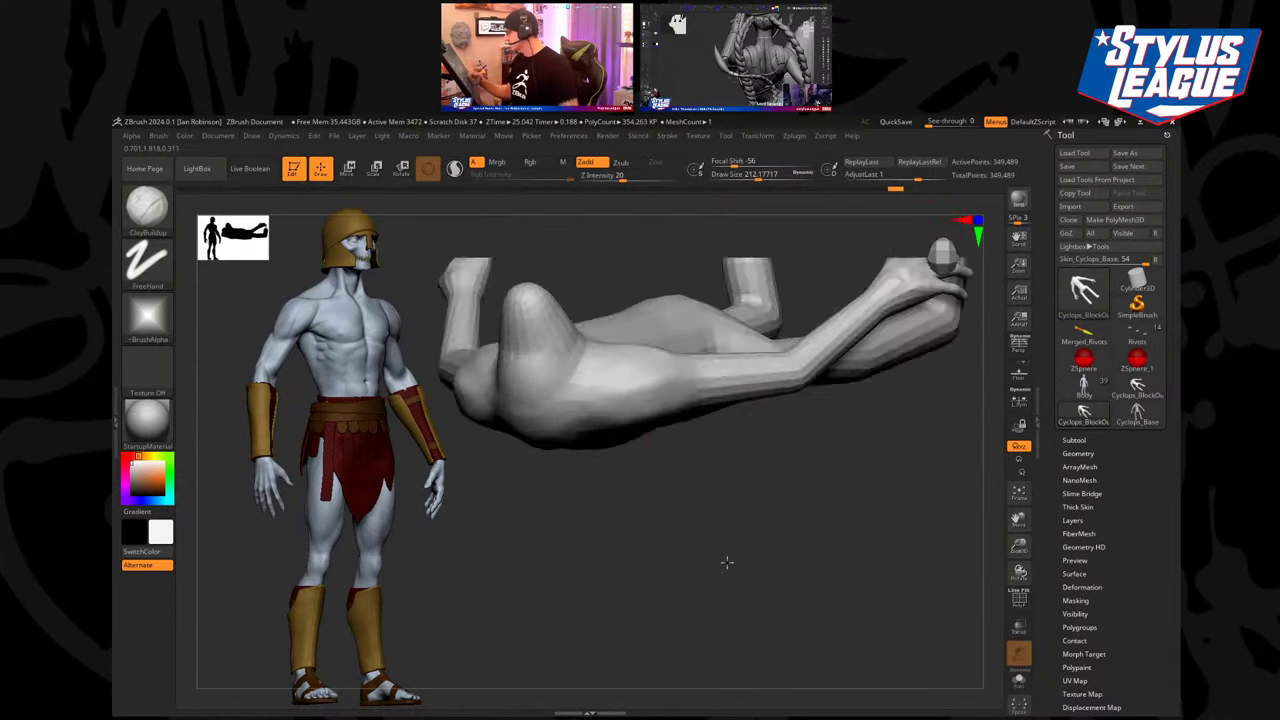
Carve the creases where the deltoids meet the upper arms and rear armpits with the DamStandard brush at about 212 draw size.
drag(684, 474, 703, 517)
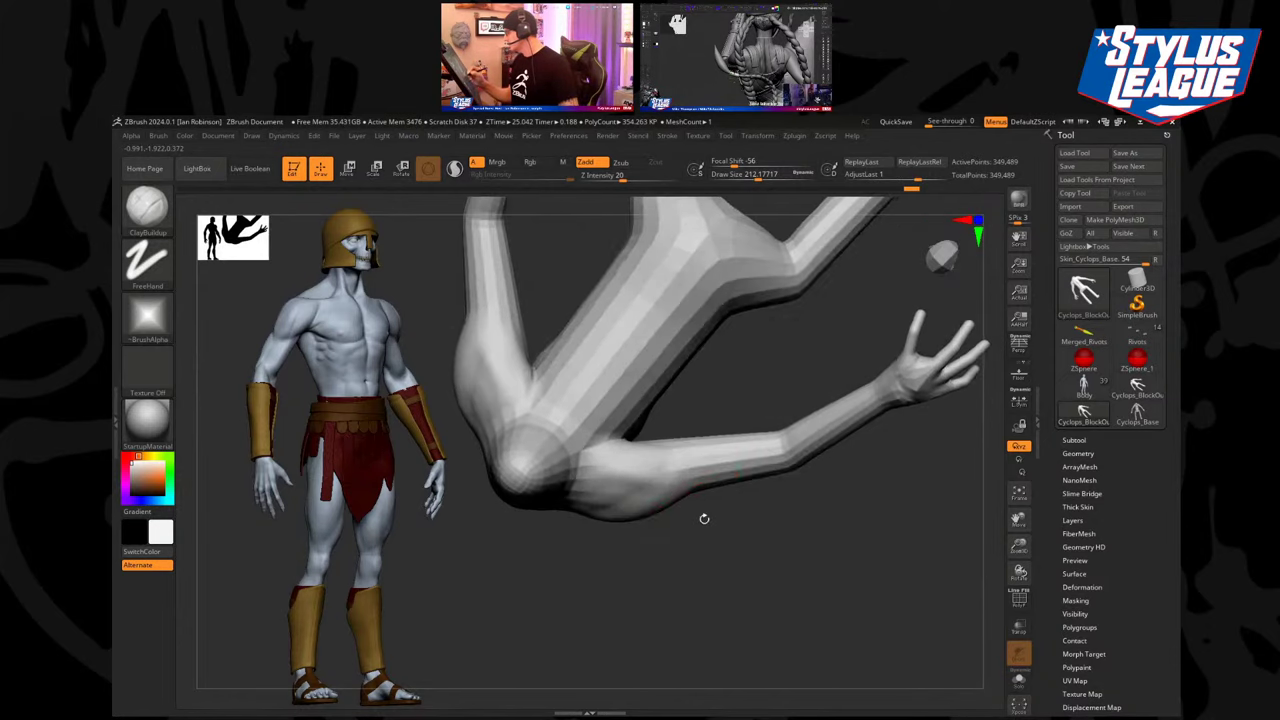
key(b)
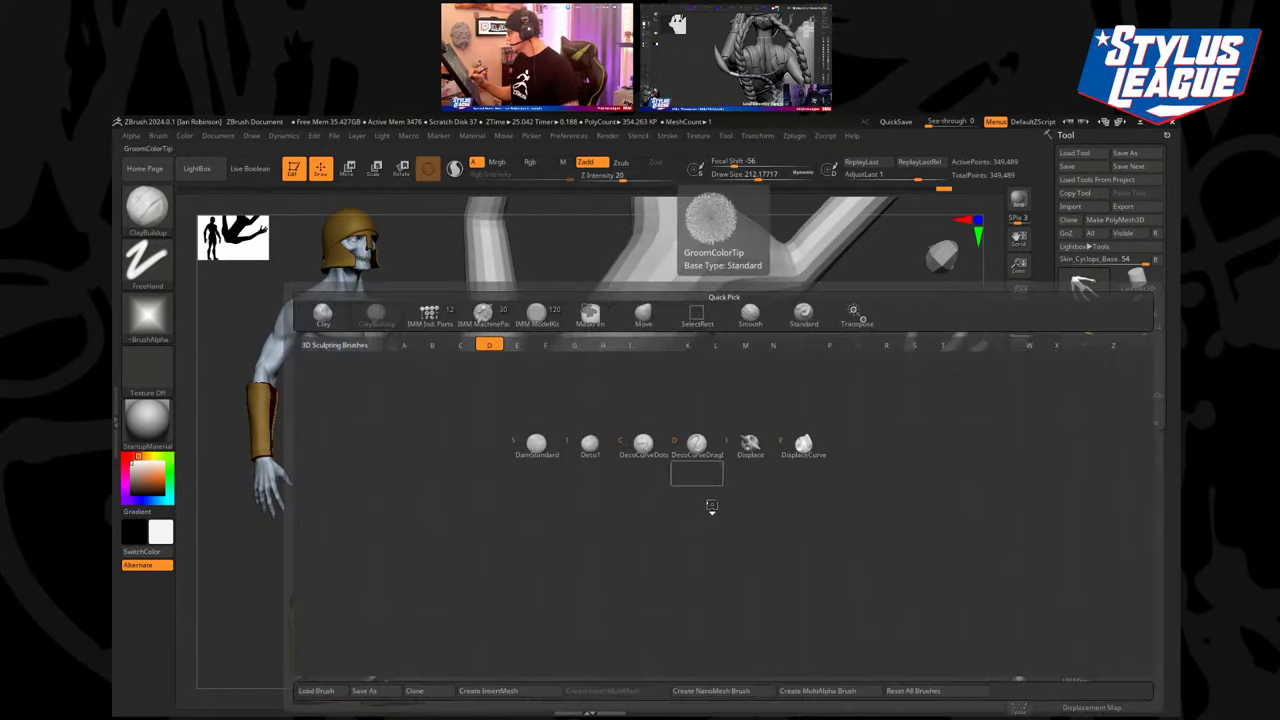
key(d)
key(s)
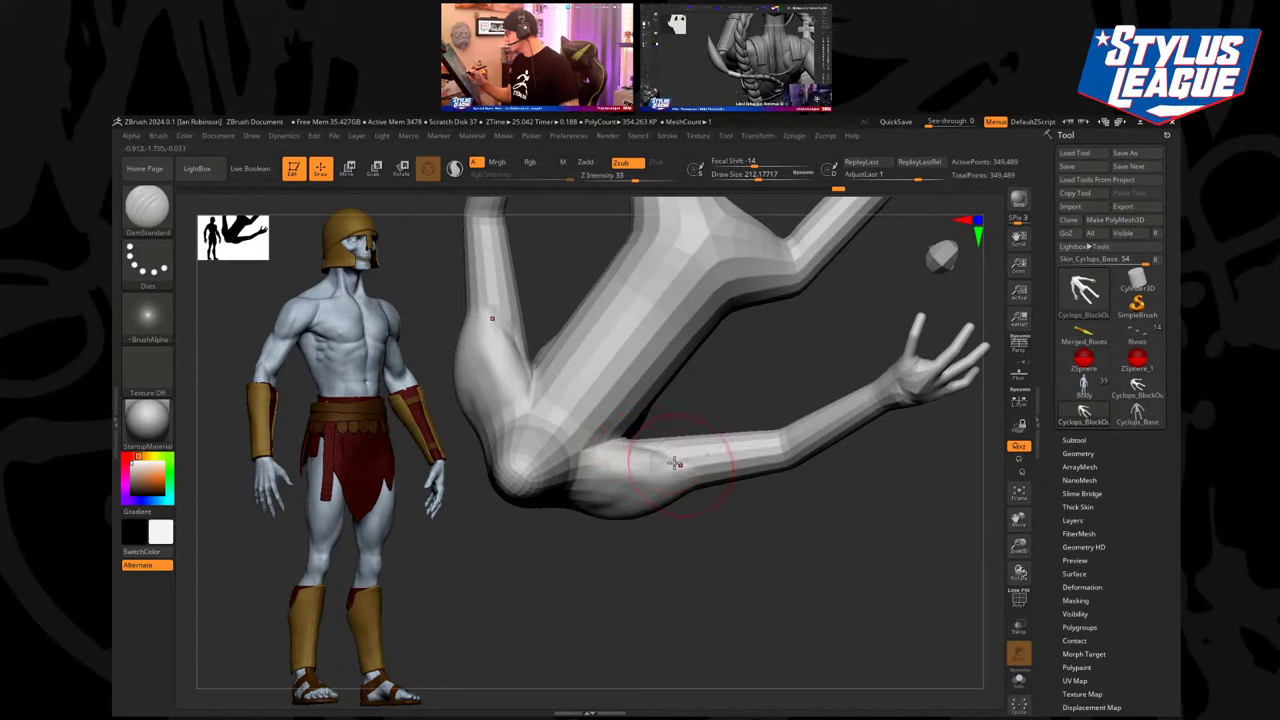
drag(655, 451, 684, 447)
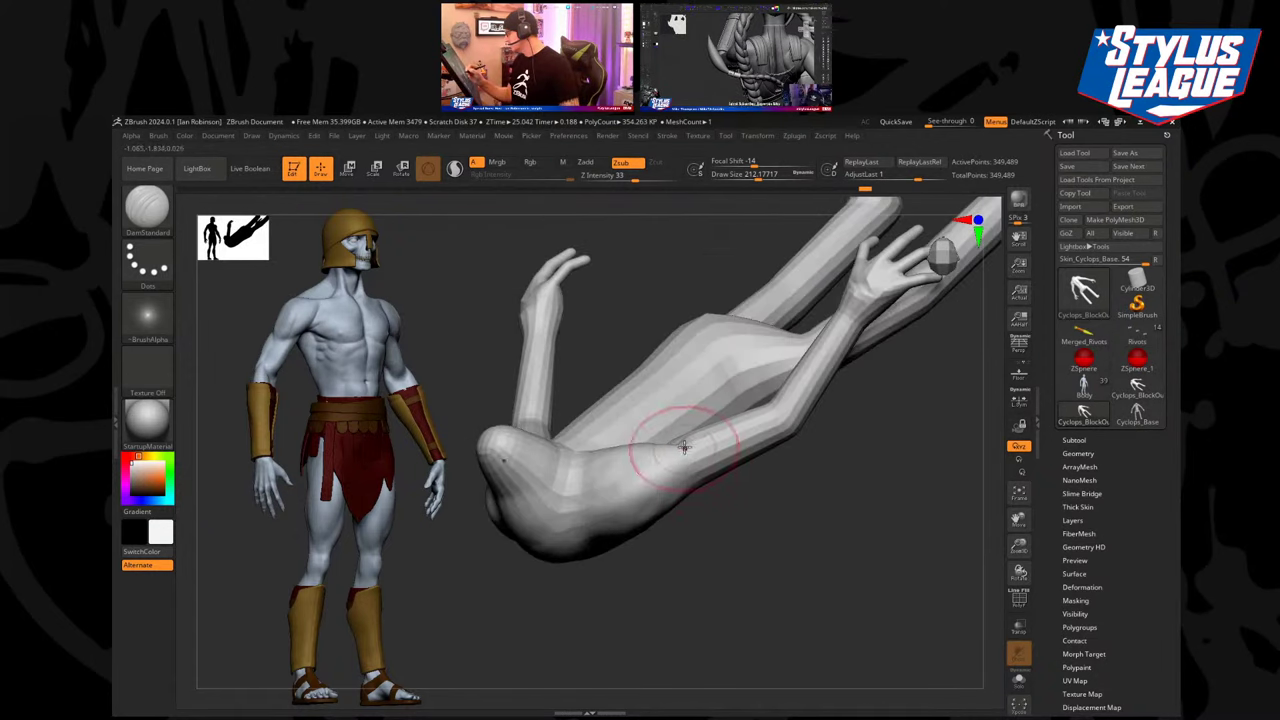
drag(669, 521, 659, 508)
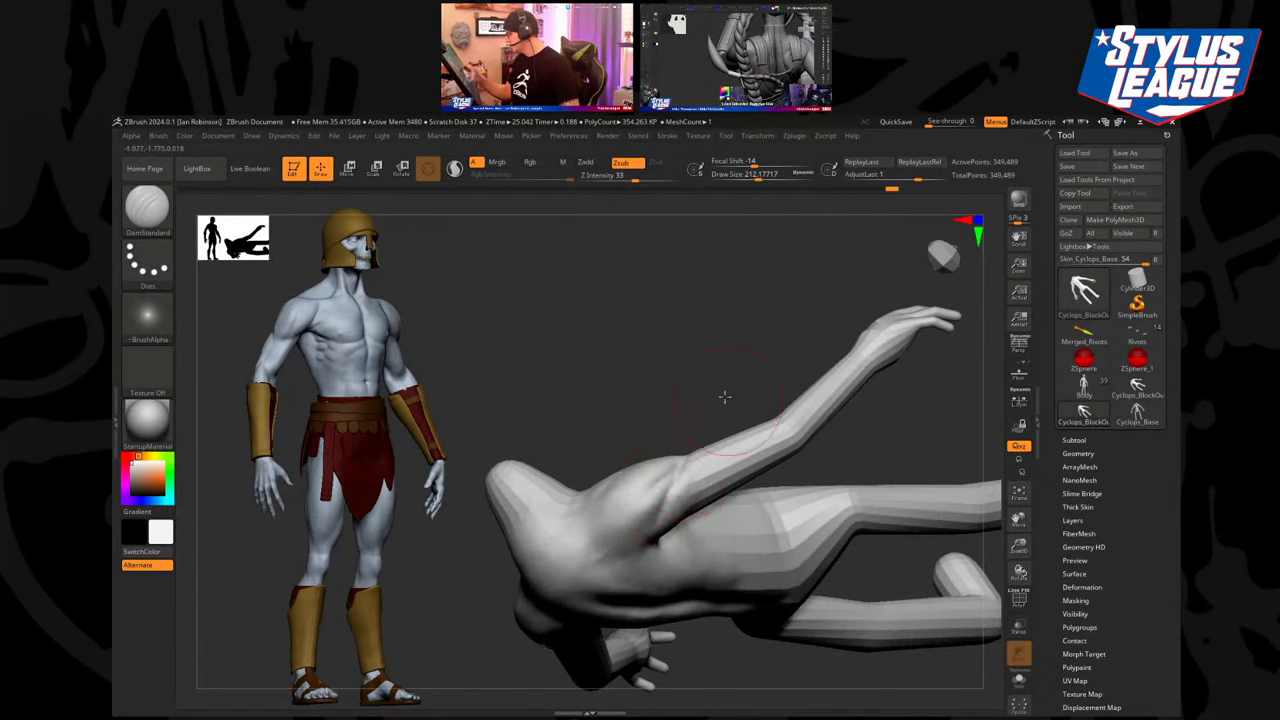
drag(724, 397, 677, 477)
drag(787, 499, 617, 521)
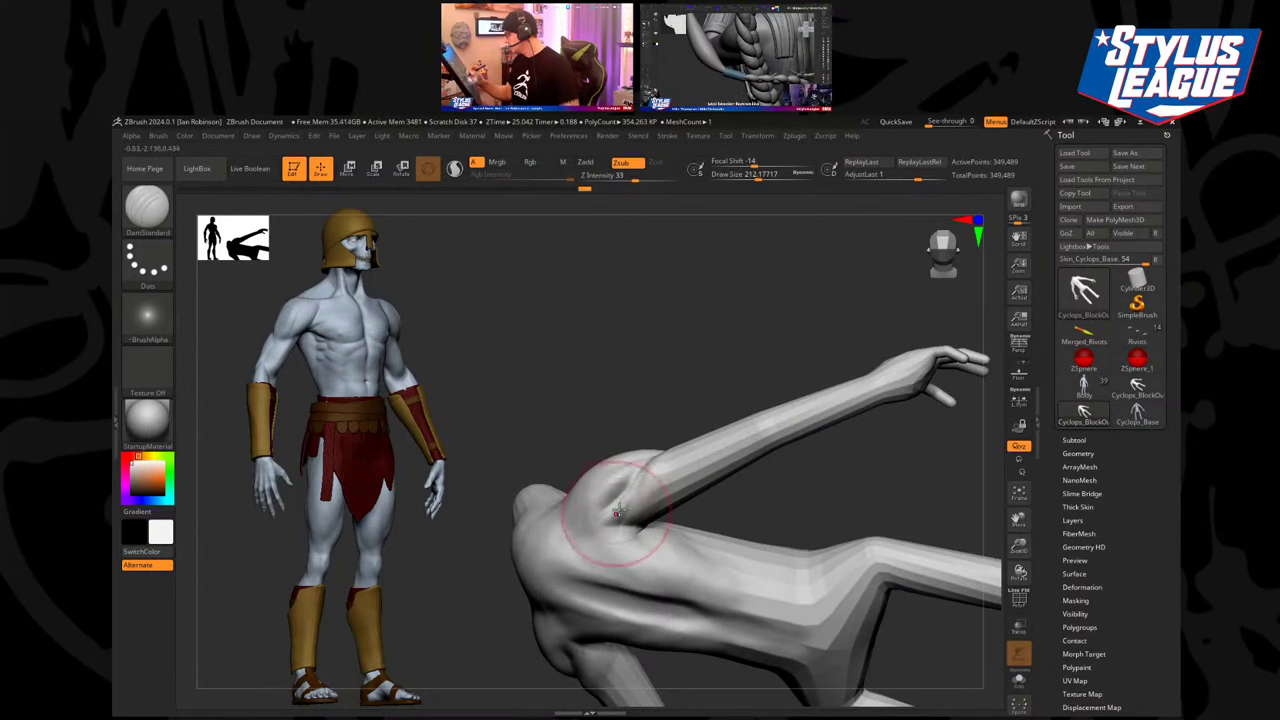
Define the lower chest edges and the deltoid tips from the front with DamStandard.
mouse_move(681, 400)
mouse_down()
mouse_move(706, 286)
mouse_move(680, 474)
mouse_move(645, 474)
mouse_move(663, 543)
mouse_move(849, 414)
mouse_move(854, 371)
mouse_move(721, 447)
mouse_up()
mouse_move(828, 399)
mouse_down()
mouse_move(650, 409)
mouse_move(815, 334)
mouse_up()
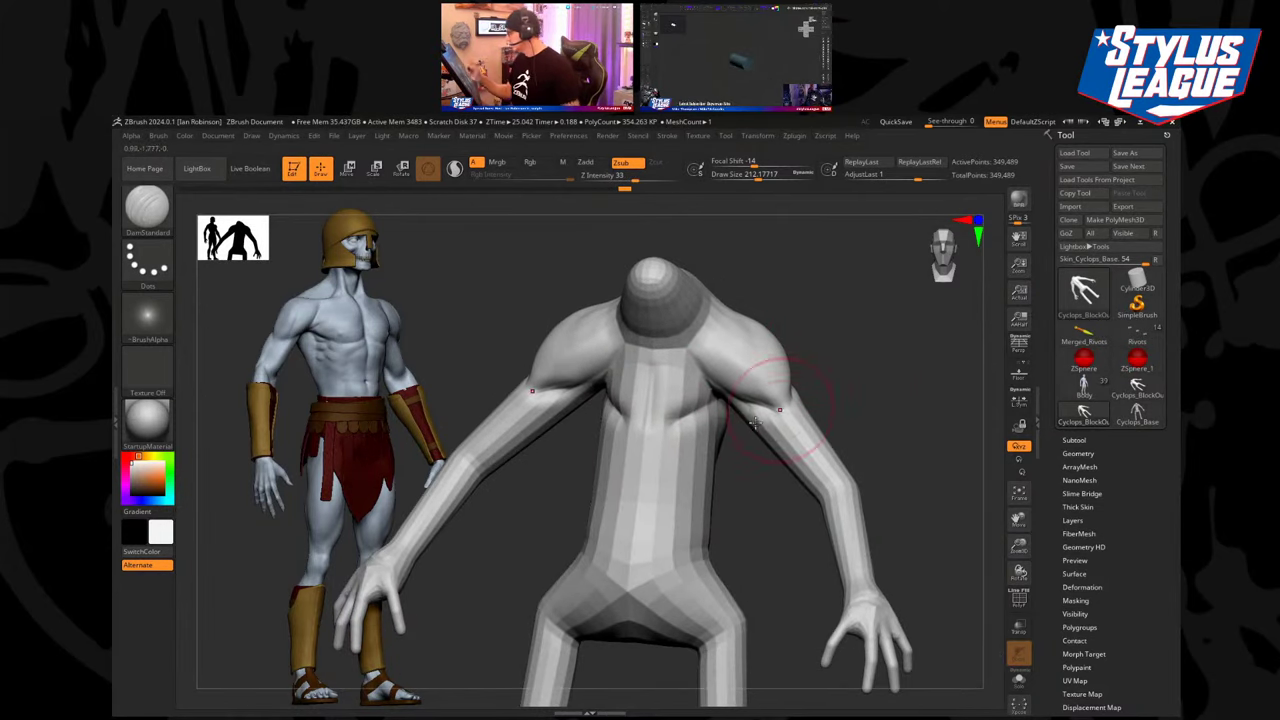
drag(652, 430, 821, 369)
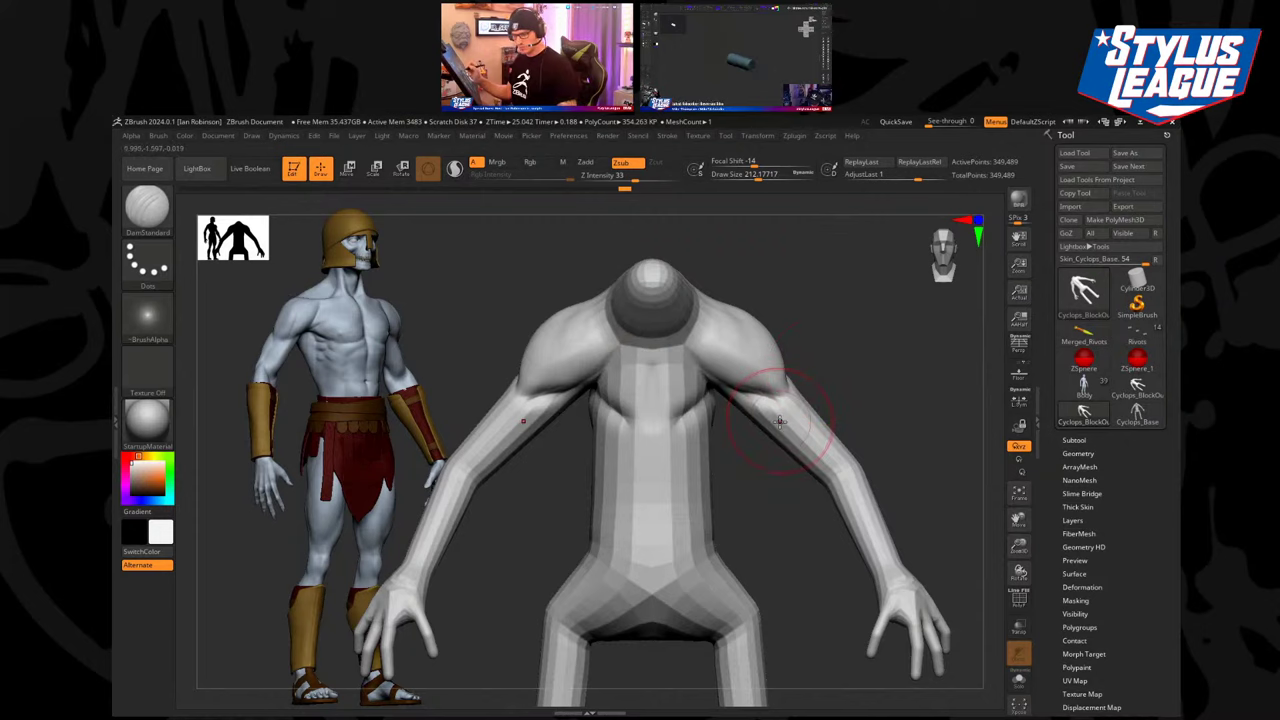
Widen the chest and the sides of the ribcage with the Move brush at draw sizes of about 344 and 207.
key(b)
key(m)
key(v)
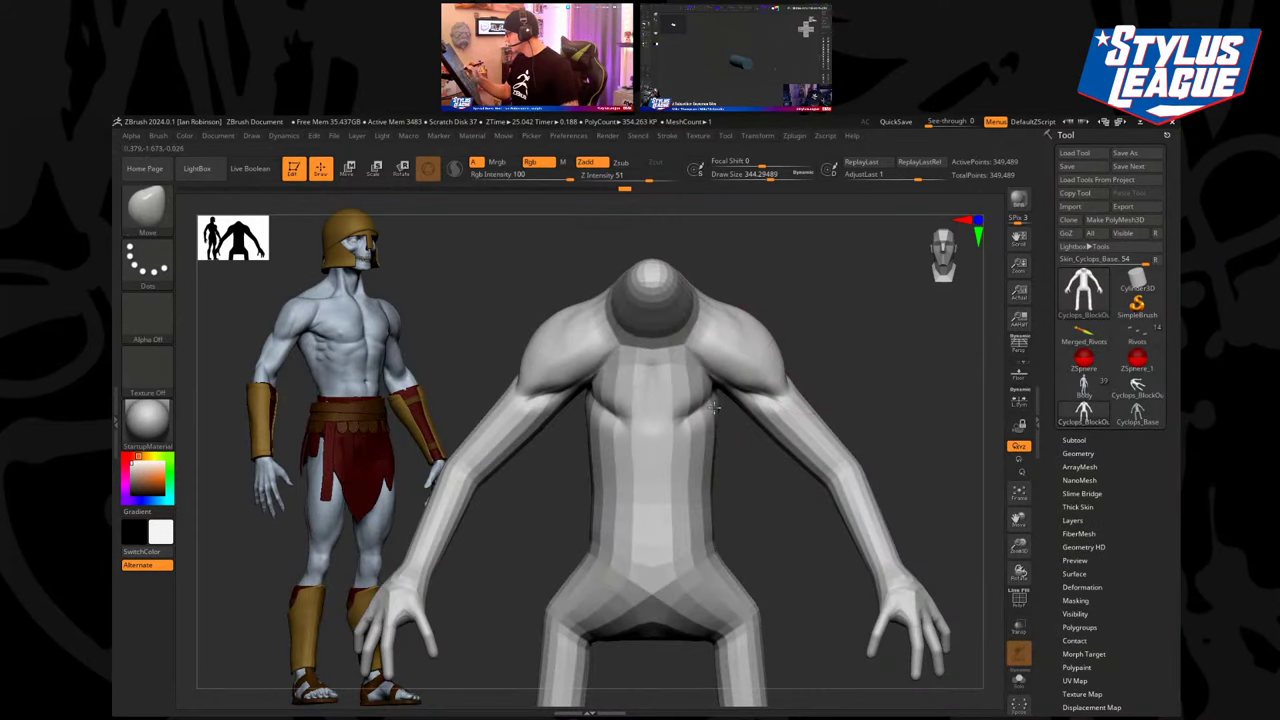
drag(714, 407, 727, 403)
mouse_move(722, 398)
mouse_down()
mouse_move(735, 392)
mouse_move(720, 502)
mouse_up()
key(s)
drag(763, 382, 734, 388)
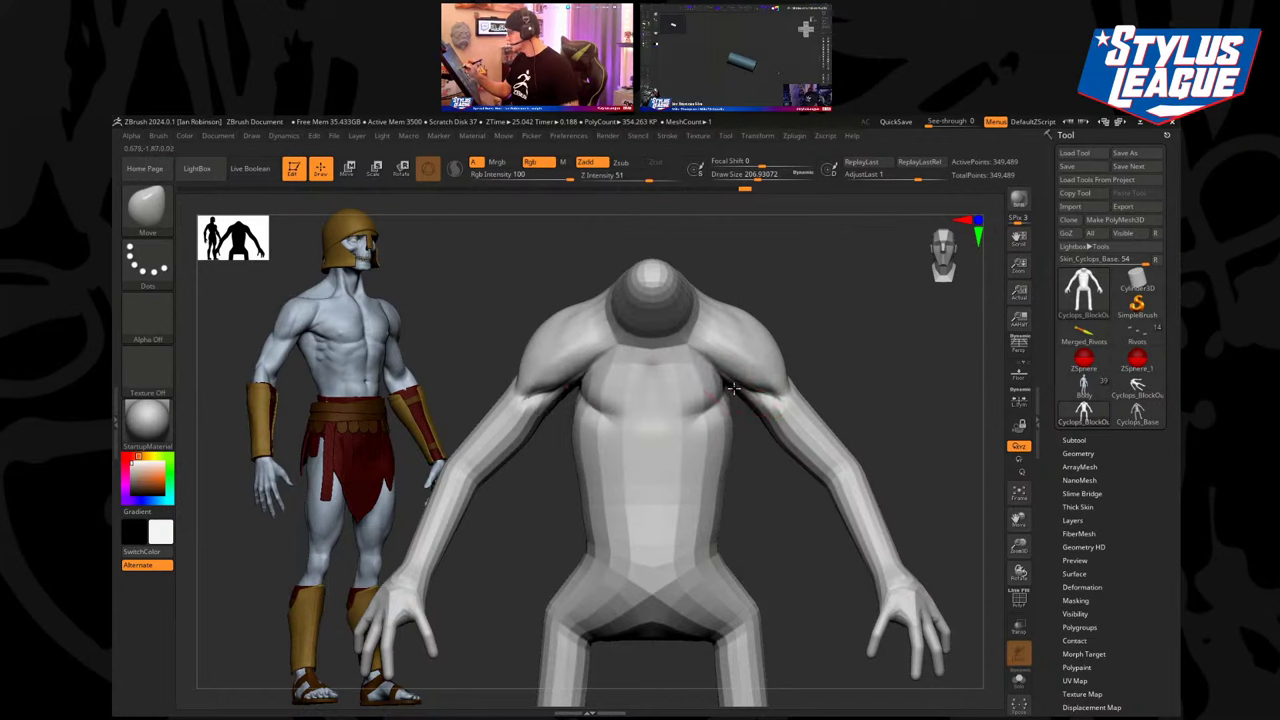
drag(843, 349, 803, 350)
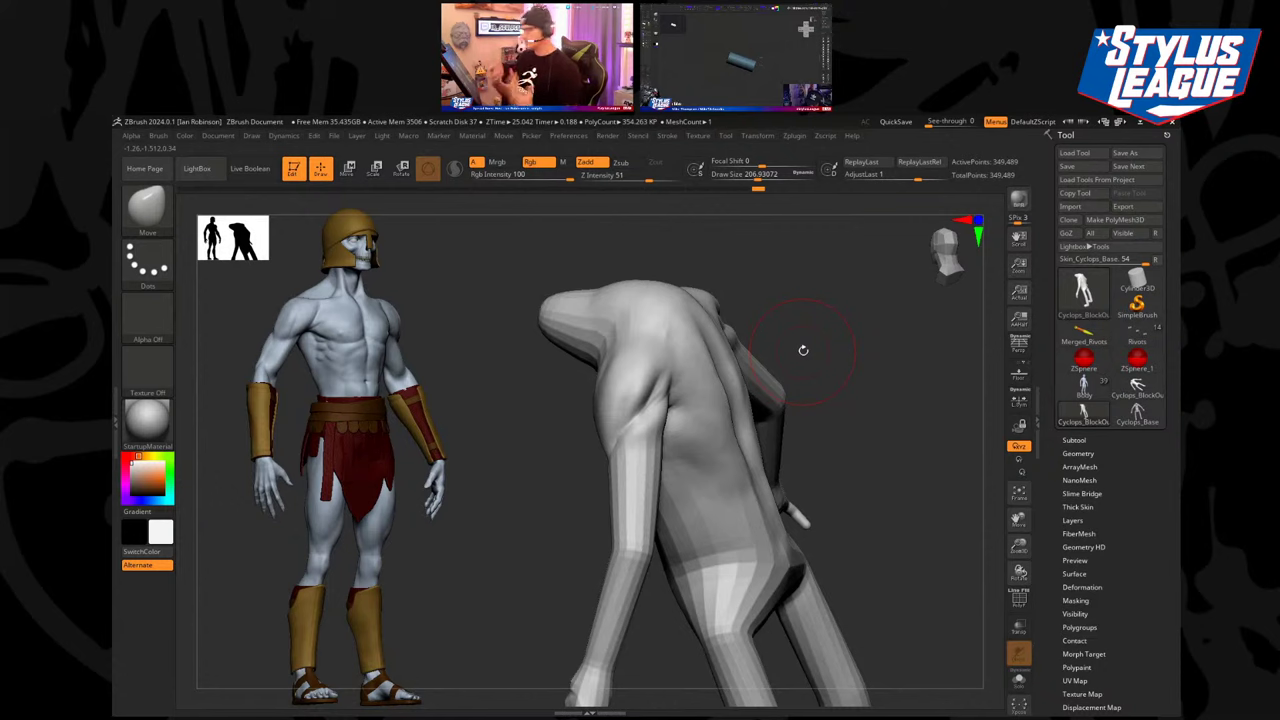
drag(803, 350, 786, 315)
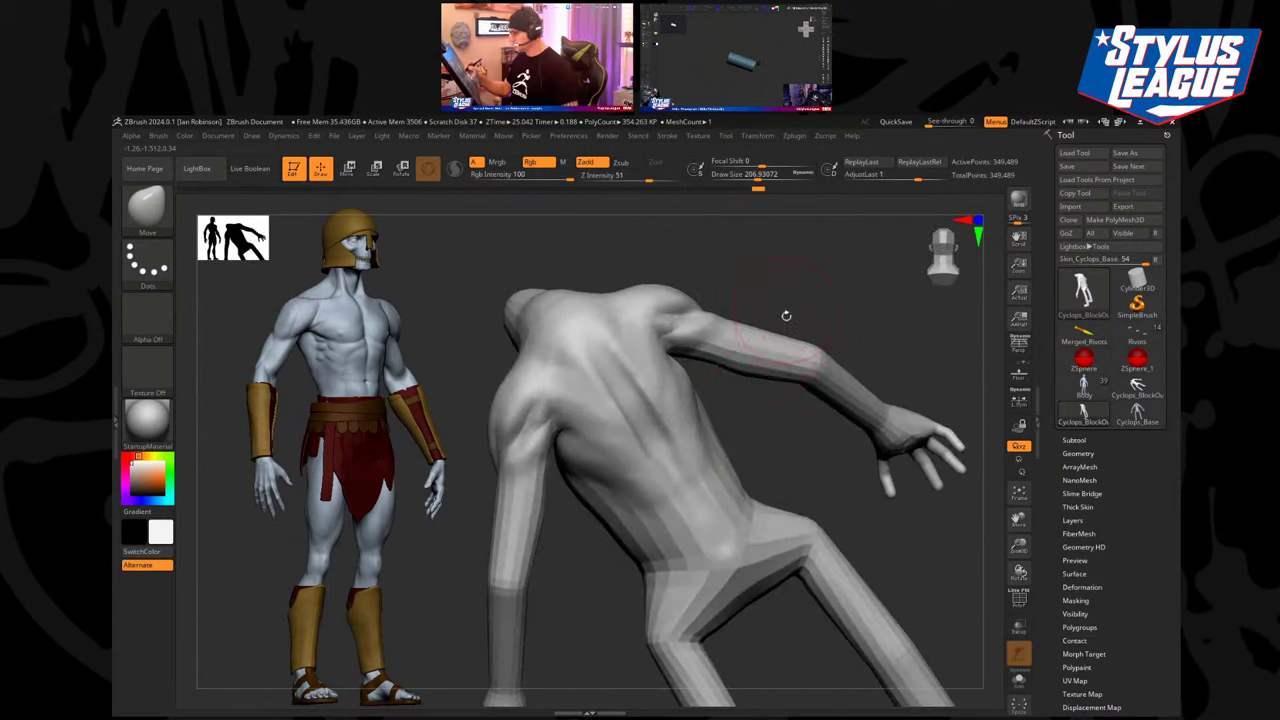
Build up the lats and side of the back below the armpit with ClayBuildup at a draw size of about 207.
key(b)
key(c)
key(b)
right_drag(697, 438, 690, 408)
drag(671, 384, 667, 372)
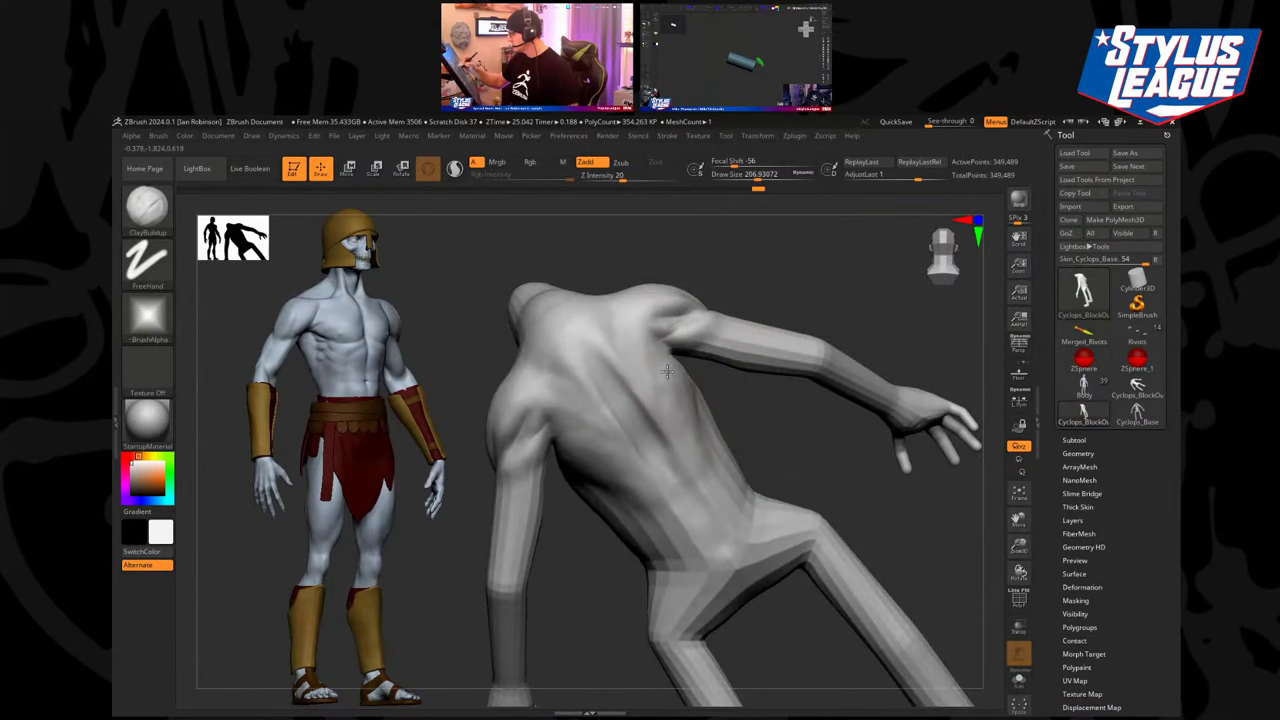
mouse_move(655, 321)
mouse_down()
mouse_move(660, 372)
mouse_move(689, 397)
mouse_up()
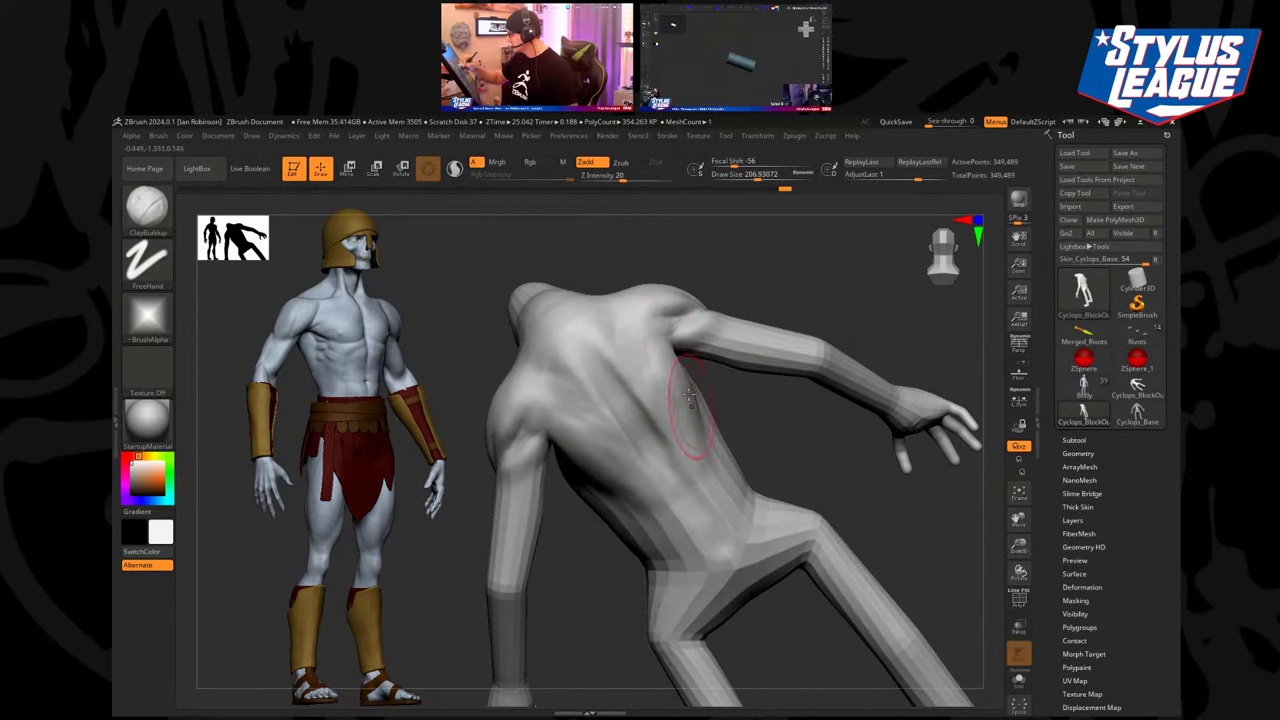
Add volume to the chest muscles from the front with ClayBuildup at a draw size of about 234.
mouse_move(818, 290)
mouse_down()
mouse_move(777, 463)
mouse_move(643, 534)
mouse_move(641, 548)
mouse_up()
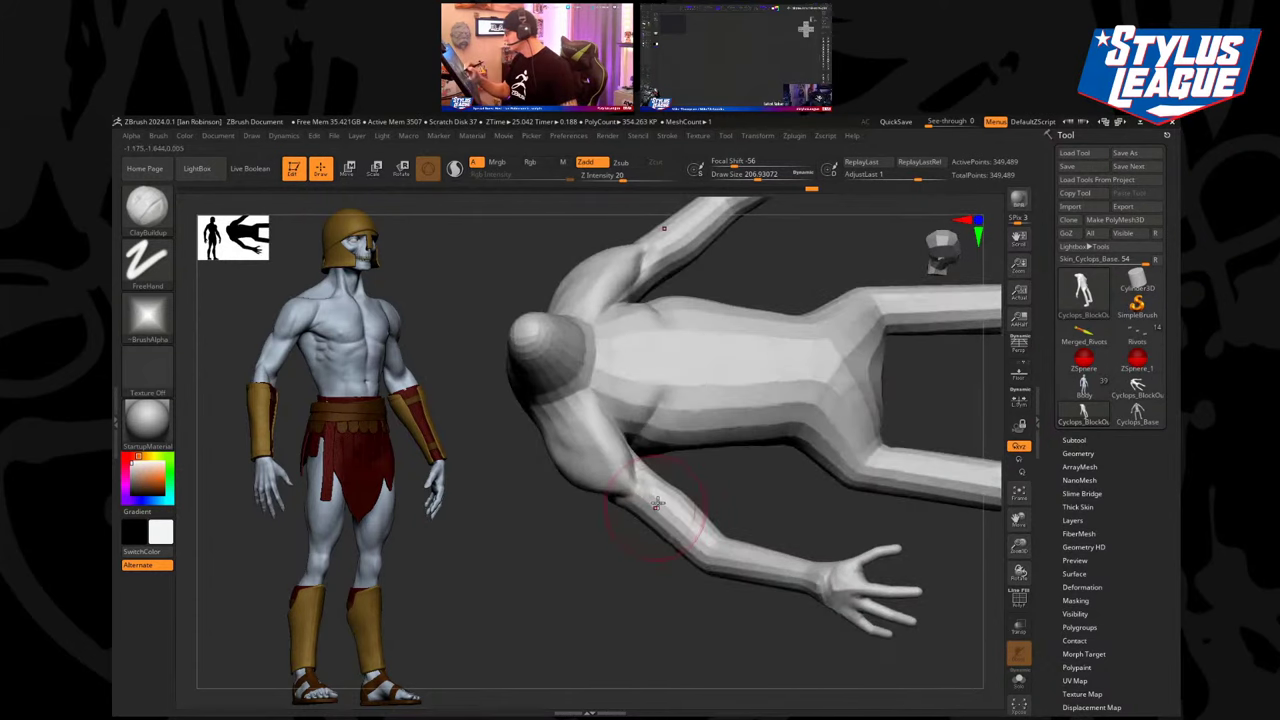
key(s)
drag(688, 423, 698, 423)
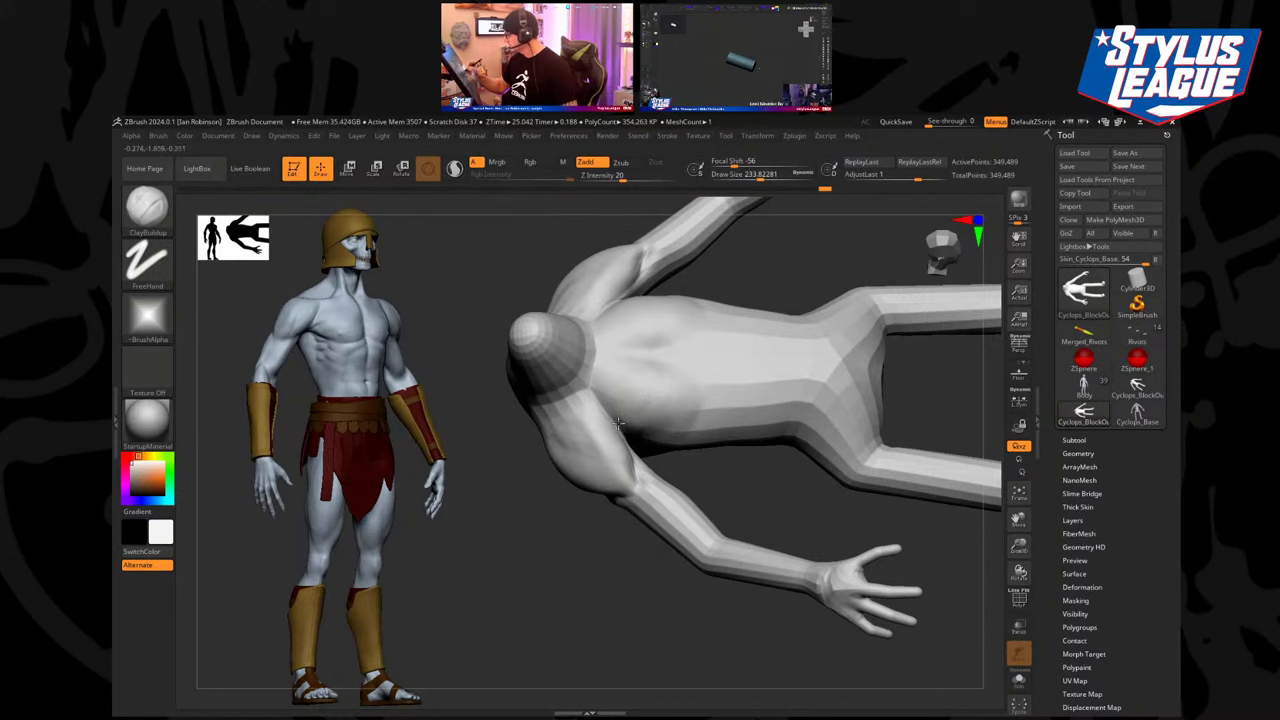
drag(618, 423, 640, 430)
drag(756, 466, 708, 492)
drag(638, 385, 605, 423)
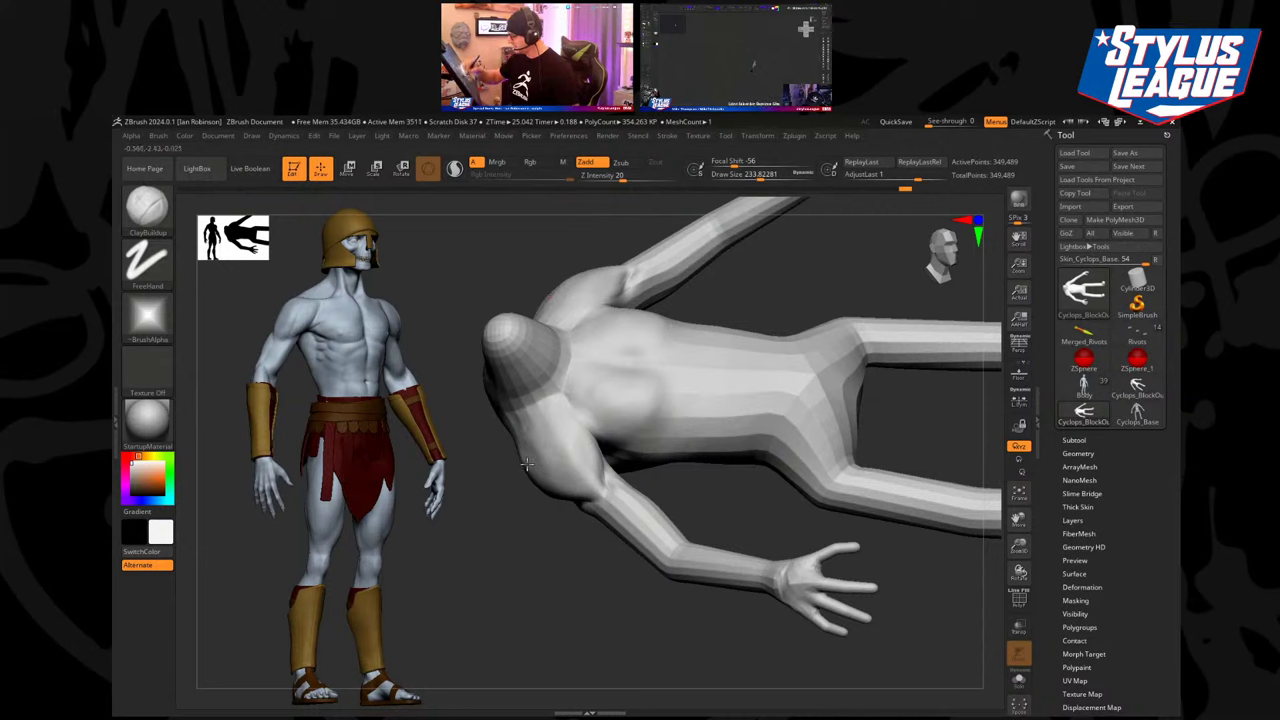
Bulk up the upper arms and forearms from several angles with ClayBuildup at draw sizes of about 234 and 149.
drag(564, 543, 544, 457)
drag(563, 505, 621, 452)
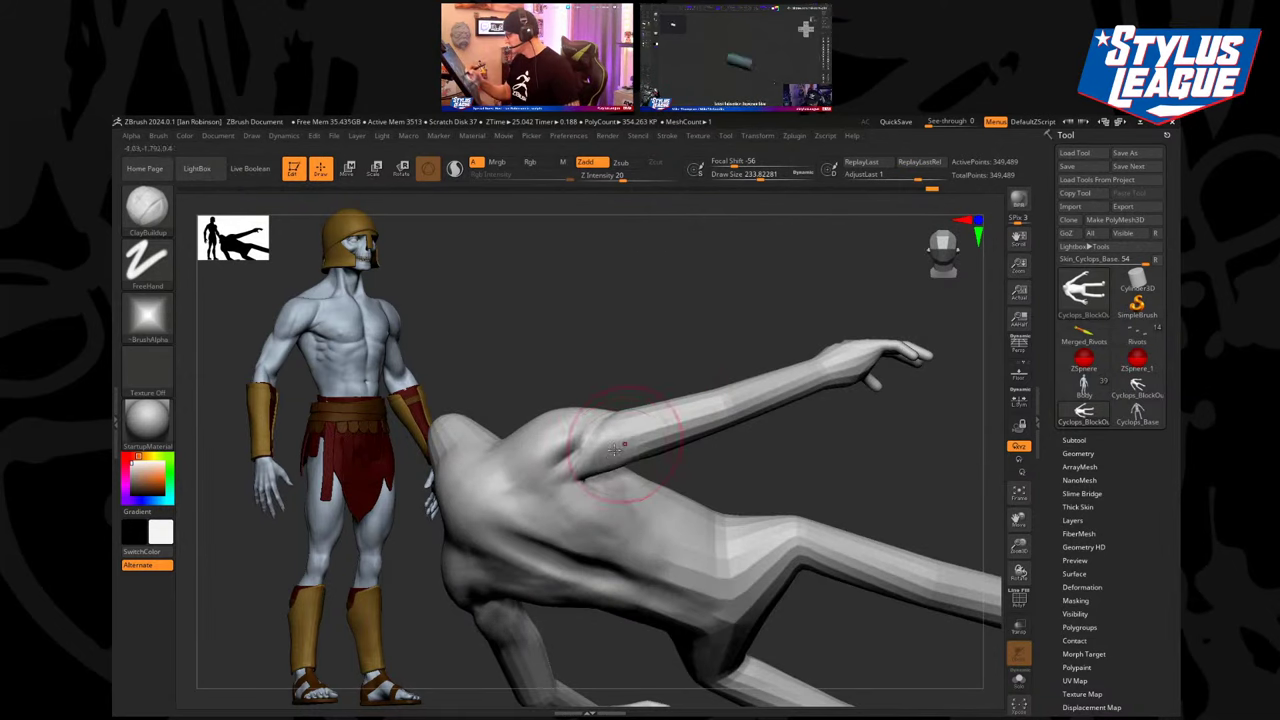
drag(683, 345, 699, 400)
drag(642, 432, 682, 404)
drag(620, 456, 586, 423)
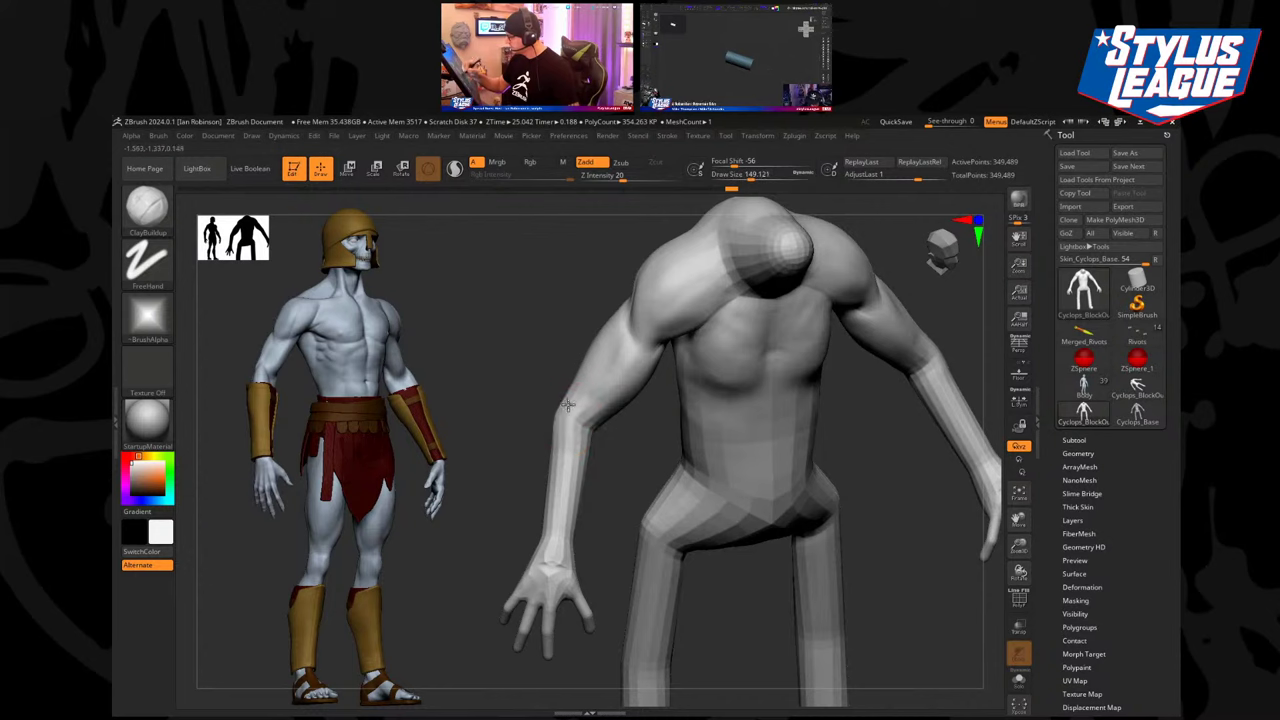
mouse_move(555, 484)
mouse_down()
mouse_move(590, 470)
mouse_move(621, 483)
mouse_move(602, 472)
mouse_move(599, 428)
mouse_move(627, 453)
mouse_up()
Carve the creases between the upper arm and forearm at the elbow with DamStandard at a draw size of about 149.
key(b)
key(d)
key(s)
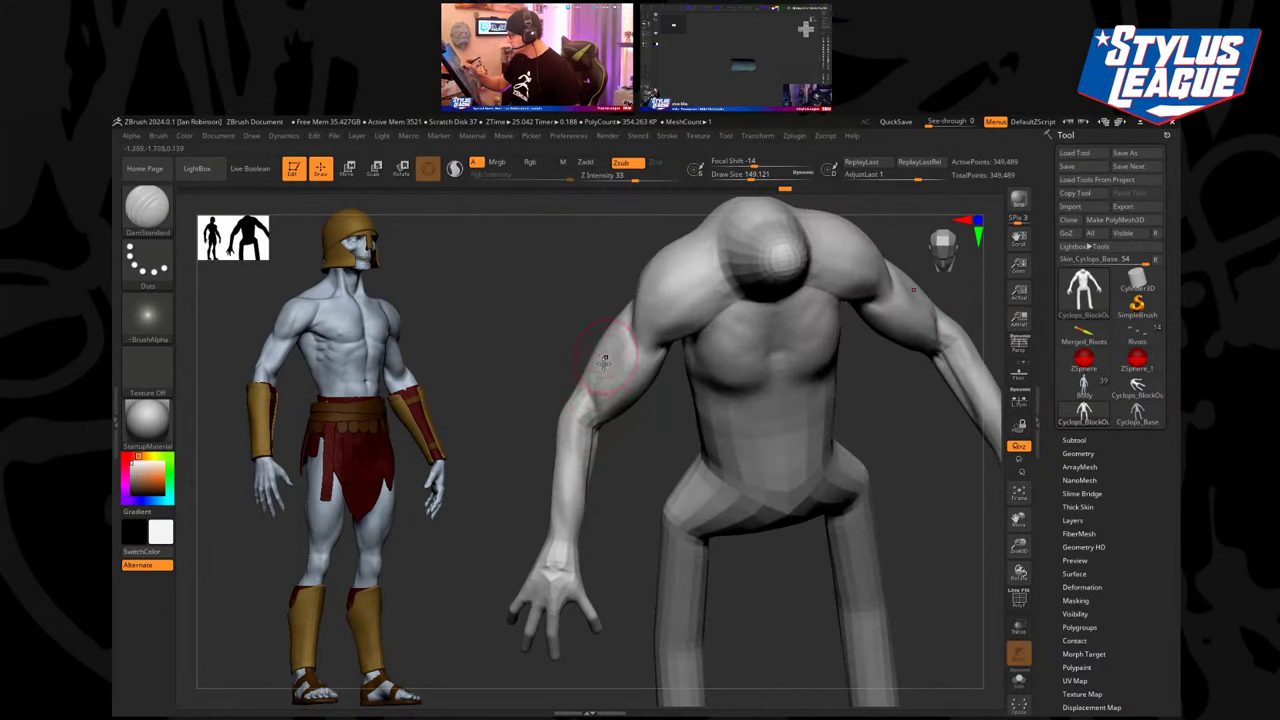
drag(595, 385, 641, 446)
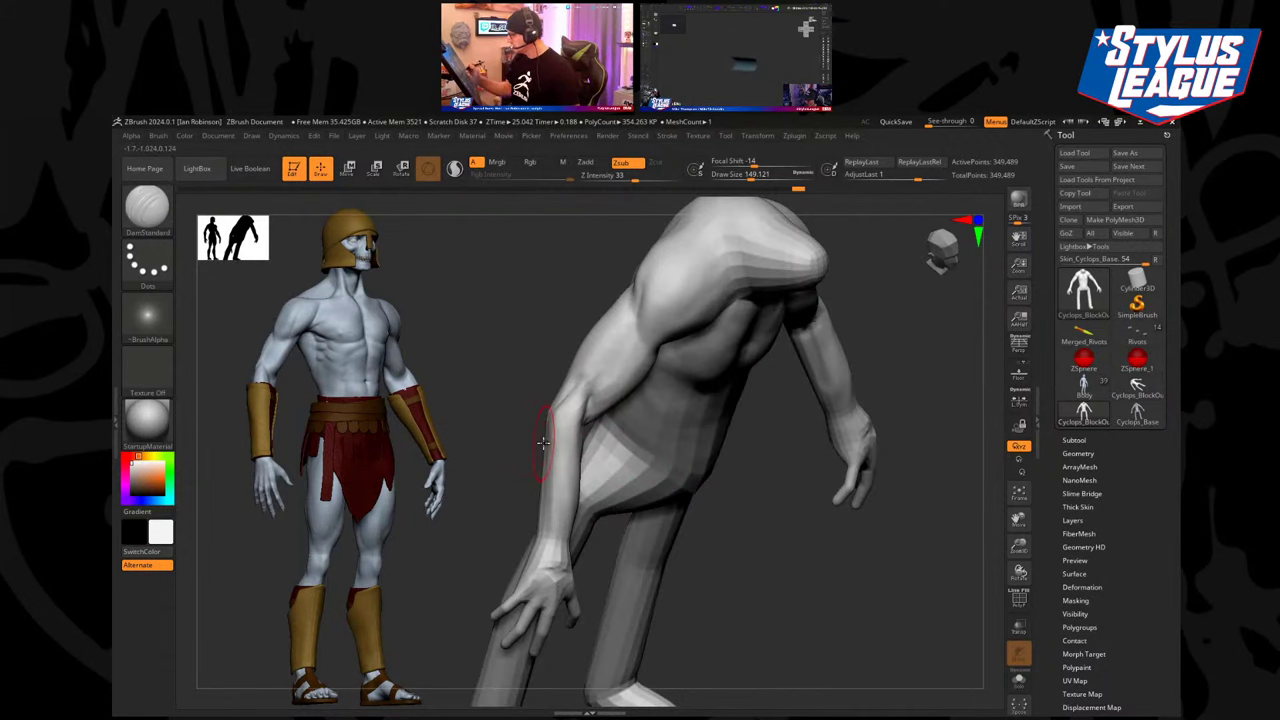
Reshape the forearm and elbow silhouettes with the Move brush at draw sizes of about 187, 158 and 192.
key(b)
key(m)
key(v)
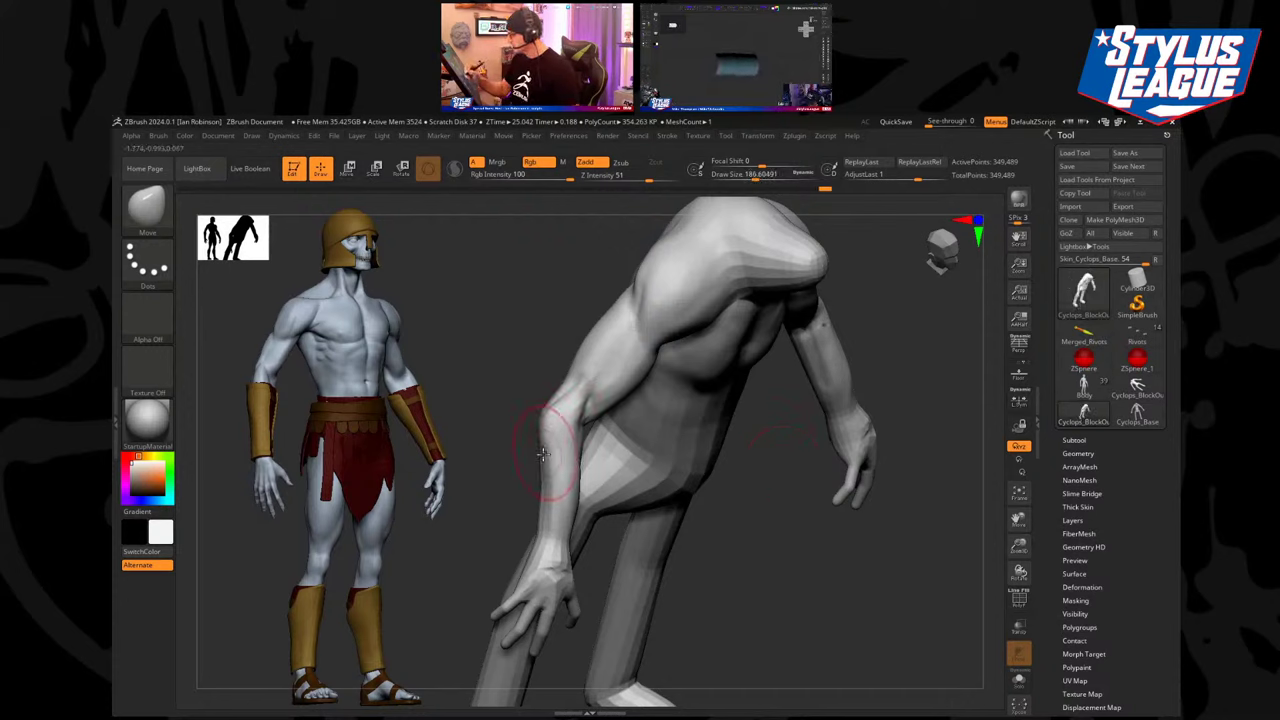
drag(543, 482, 614, 430)
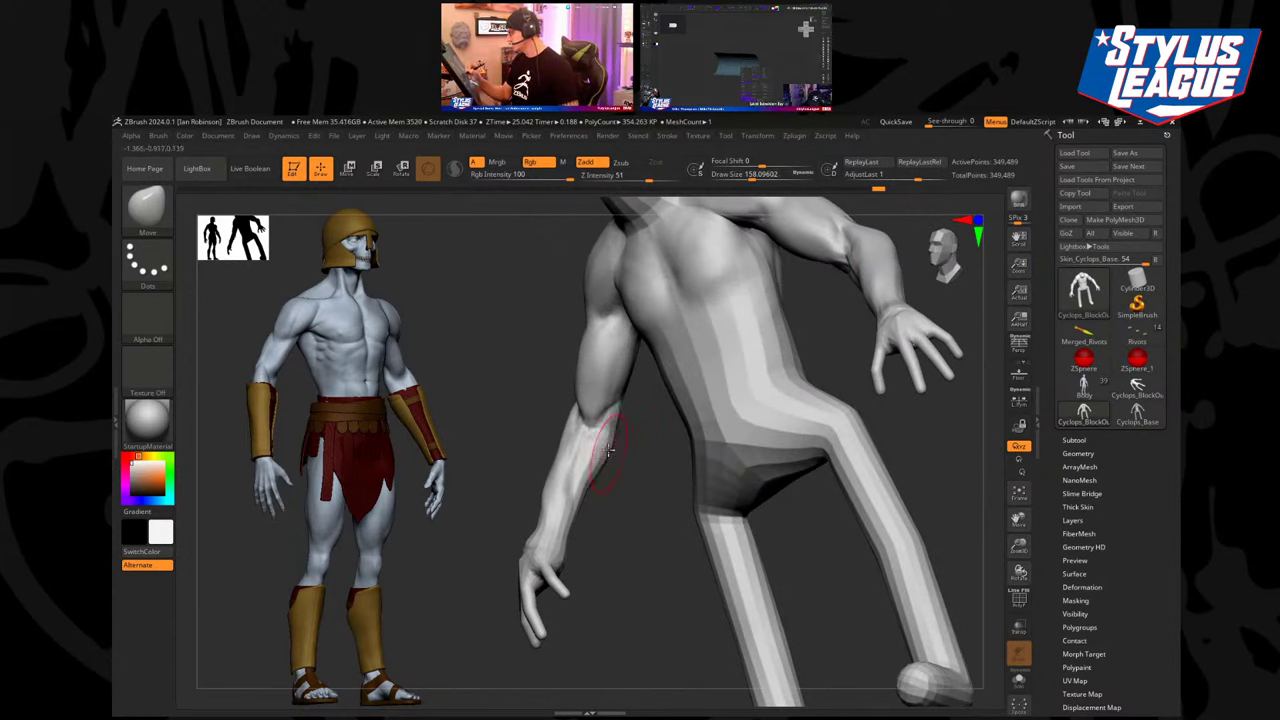
drag(638, 432, 778, 381)
drag(640, 477, 654, 463)
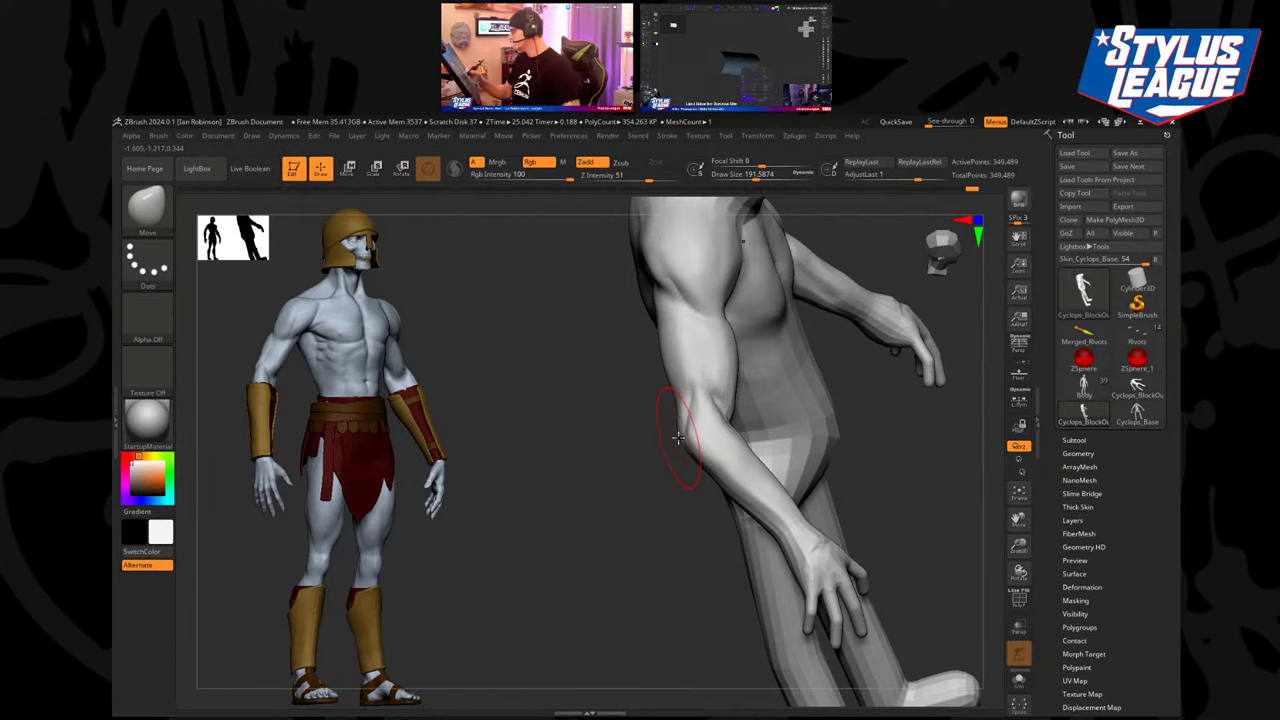
mouse_move(678, 437)
mouse_down()
mouse_move(580, 560)
mouse_move(803, 300)
mouse_move(790, 307)
mouse_up()
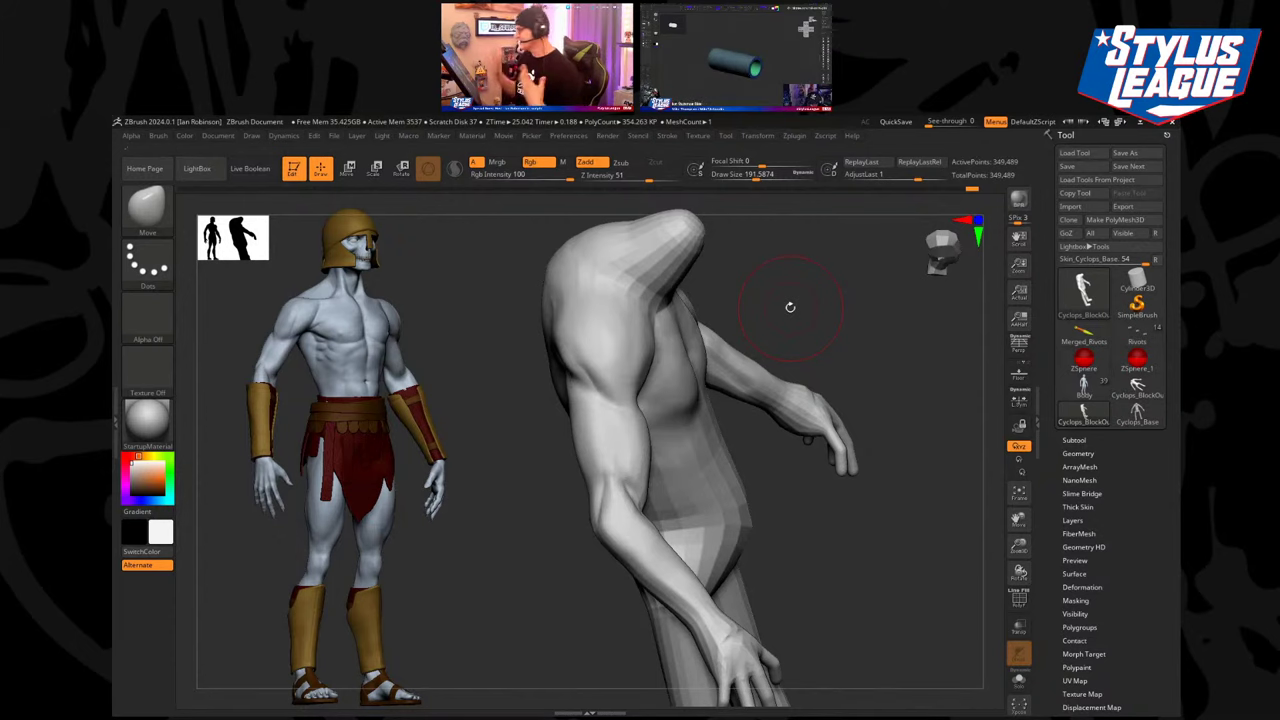
Cut in the pectoral outlines and the lower edge of the ribcage with DamStandard at a draw size of about 217.
mouse_move(790, 307)
mouse_down()
mouse_move(811, 277)
mouse_move(851, 400)
mouse_move(740, 392)
mouse_up()
key(b)
key(d)
key(s)
mouse_move(630, 335)
mouse_down()
mouse_move(612, 377)
mouse_move(614, 366)
mouse_move(586, 395)
mouse_move(597, 394)
mouse_move(582, 393)
mouse_up()
drag(707, 386, 696, 338)
drag(640, 419, 602, 449)
mouse_move(735, 394)
mouse_down()
mouse_move(689, 434)
mouse_move(722, 430)
mouse_move(614, 365)
mouse_up()
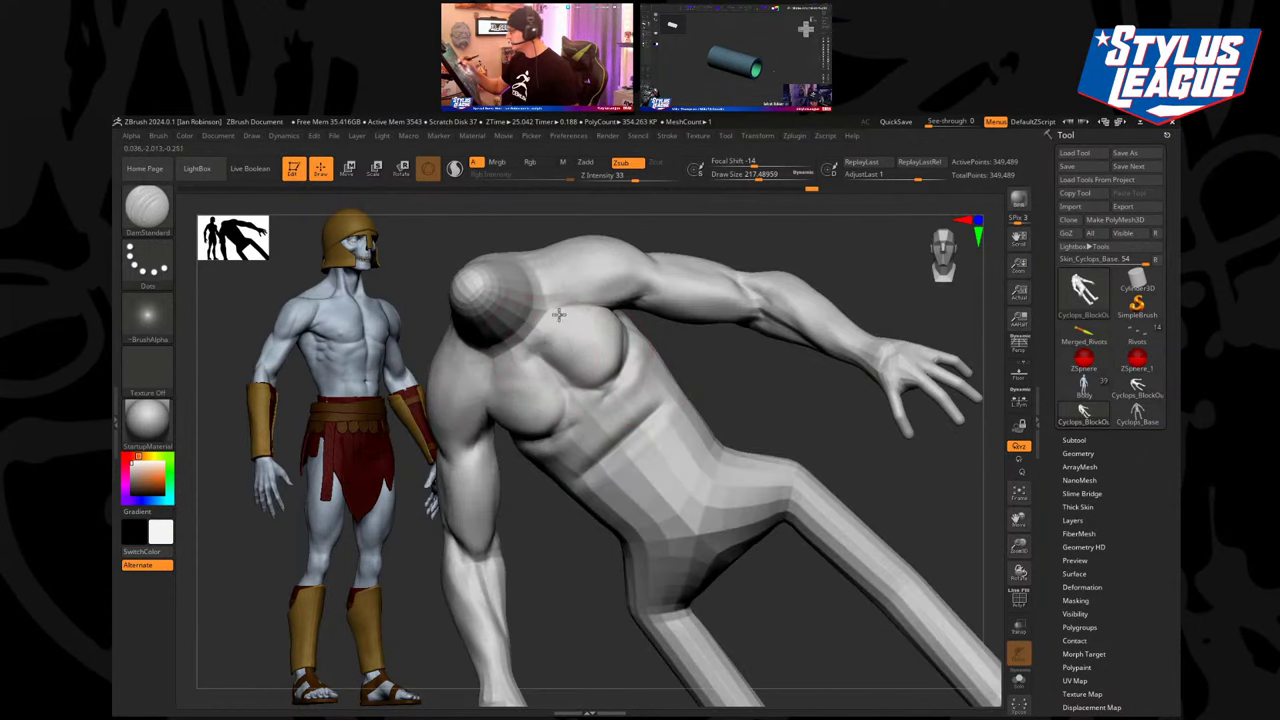
Define the collarbone area and the upper and inner pectoral edges with DamStandard at a draw size of about 217.
drag(717, 370, 730, 366)
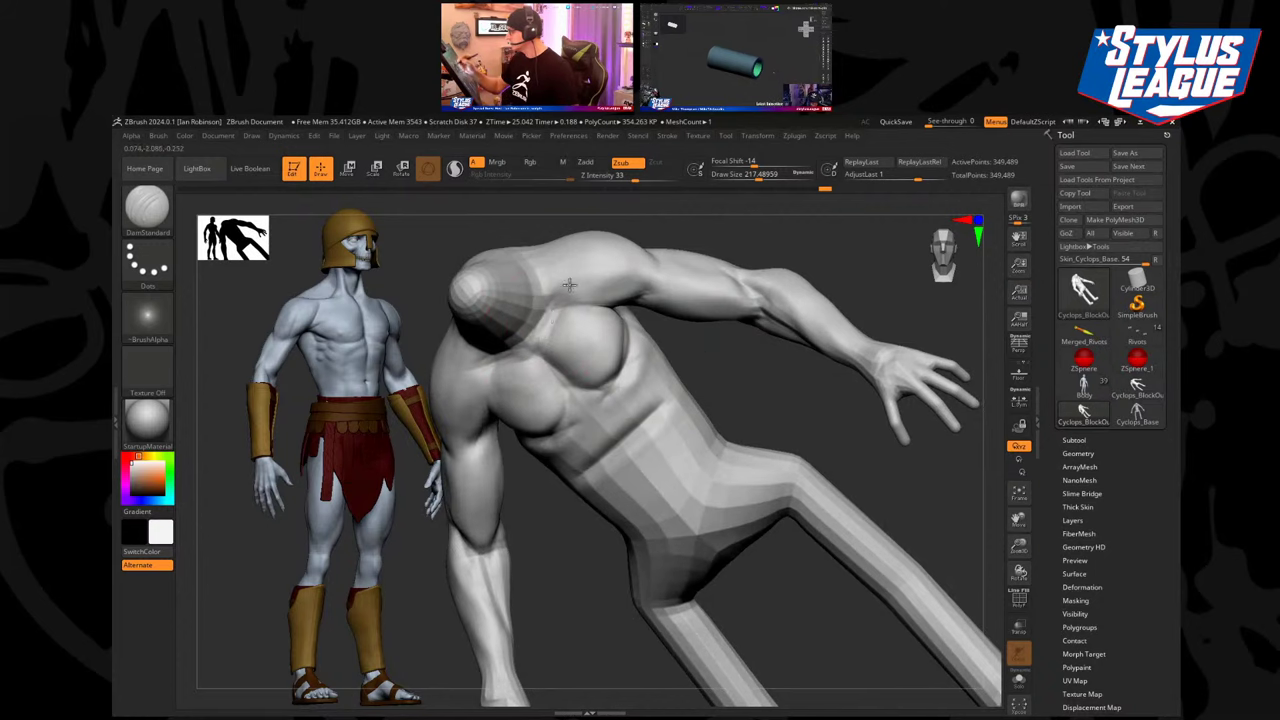
mouse_move(612, 264)
mouse_down()
mouse_move(723, 374)
mouse_move(593, 320)
mouse_up()
drag(569, 378, 618, 392)
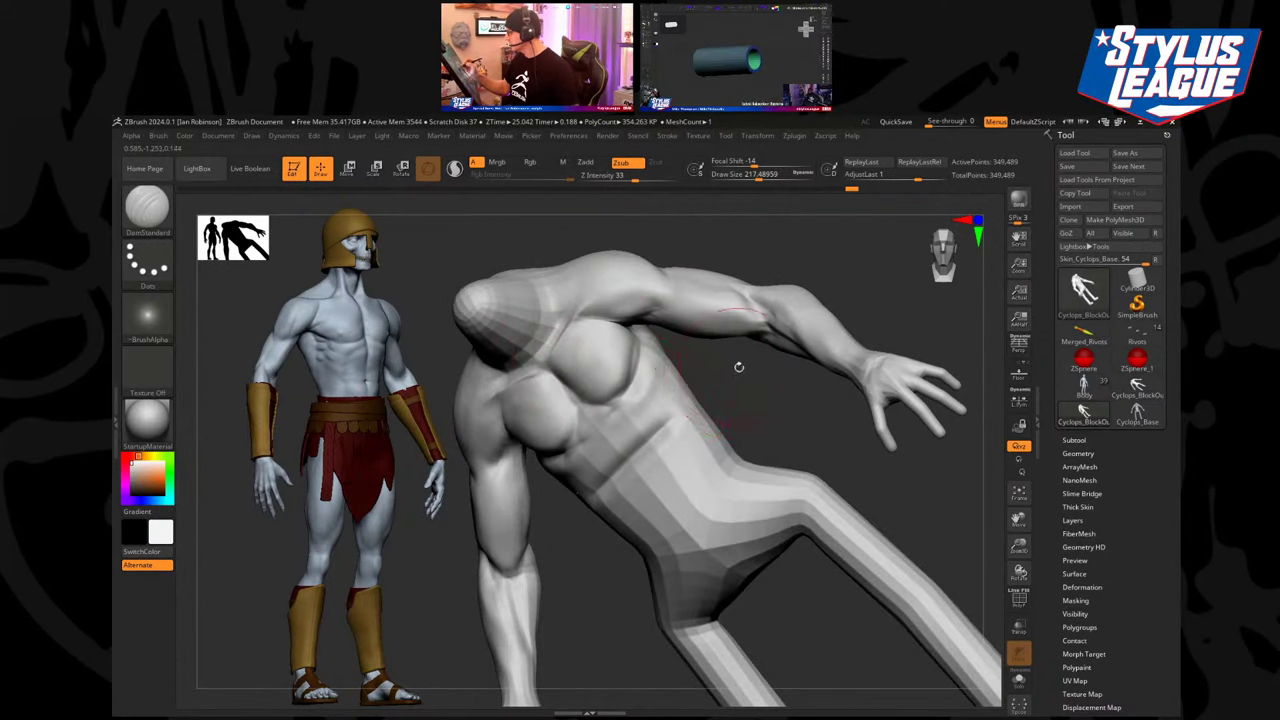
mouse_move(737, 366)
mouse_down()
mouse_move(722, 350)
mouse_move(726, 363)
mouse_move(708, 362)
mouse_up()
mouse_move(619, 362)
mouse_down()
mouse_move(709, 369)
mouse_move(690, 320)
mouse_move(716, 344)
mouse_move(745, 335)
mouse_move(771, 351)
mouse_move(780, 329)
mouse_move(672, 390)
mouse_up()
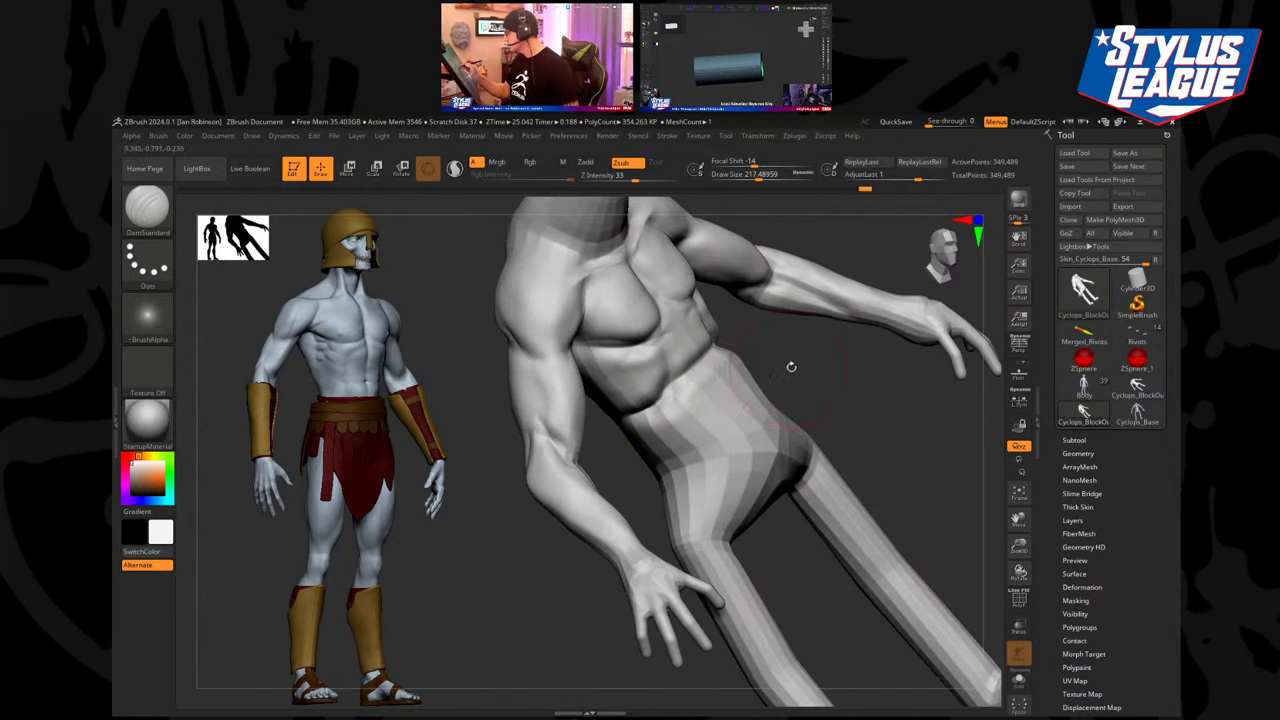
Carry the crease under the ribcage around the flank toward the back with DamStandard.
mouse_move(791, 367)
mouse_down()
mouse_move(766, 337)
mouse_move(803, 329)
mouse_move(740, 355)
mouse_move(607, 376)
mouse_up()
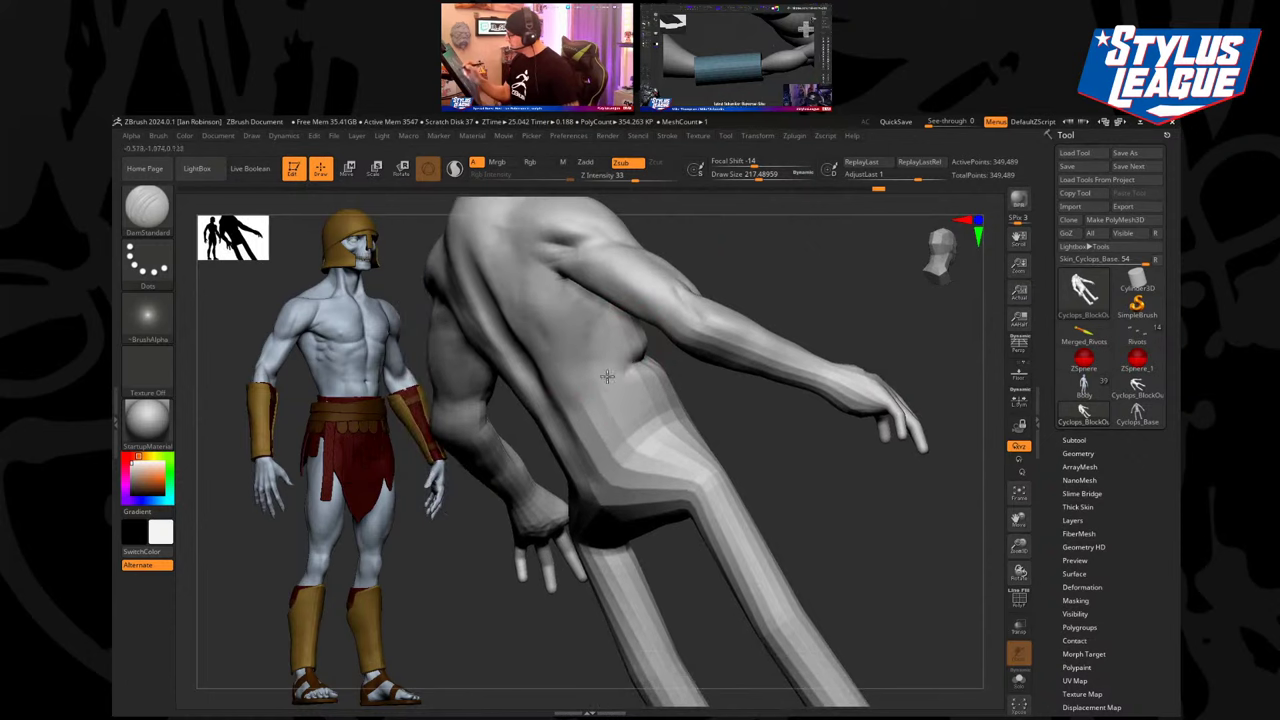
drag(703, 388, 620, 320)
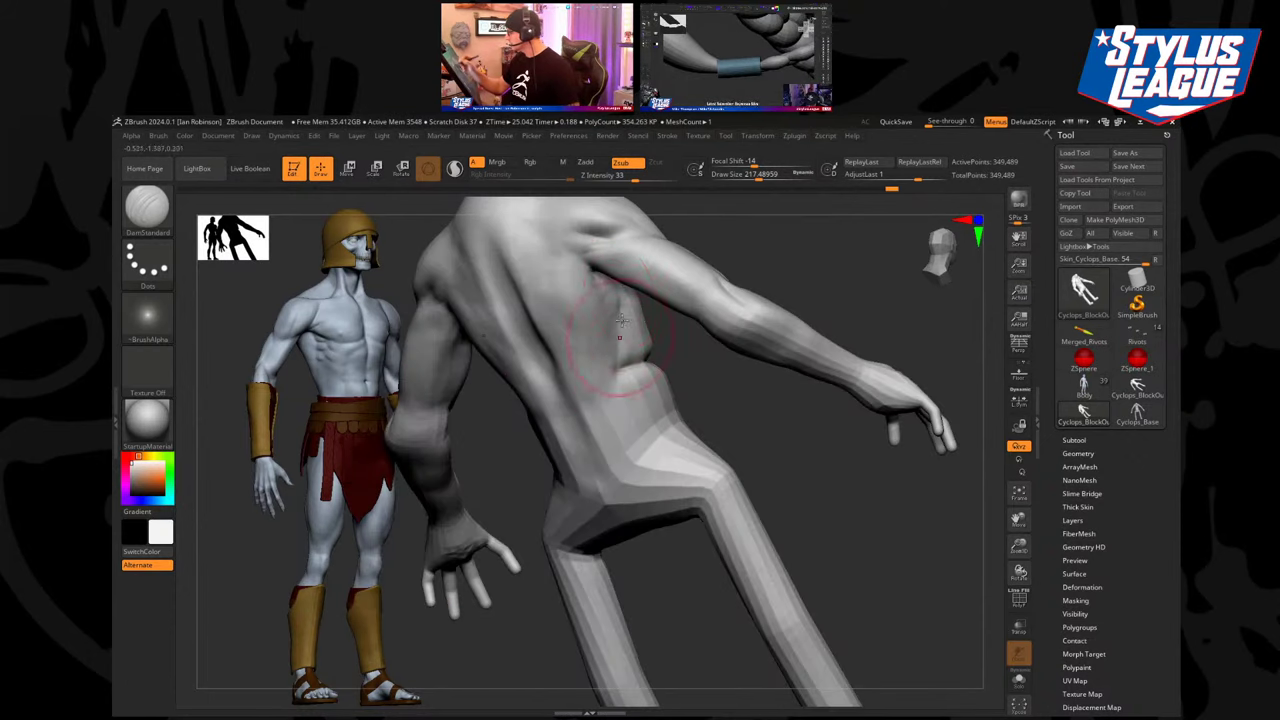
mouse_move(625, 368)
mouse_down()
mouse_move(680, 380)
mouse_move(668, 402)
mouse_move(889, 349)
mouse_move(780, 351)
mouse_move(766, 364)
mouse_move(763, 345)
mouse_move(743, 361)
mouse_move(766, 368)
mouse_move(766, 387)
mouse_up()
Widen the belly and hips into a heavier waist with the Move brush at draw sizes of about 268 and 299.
key(b)
key(m)
key(v)
key(s)
key(s)
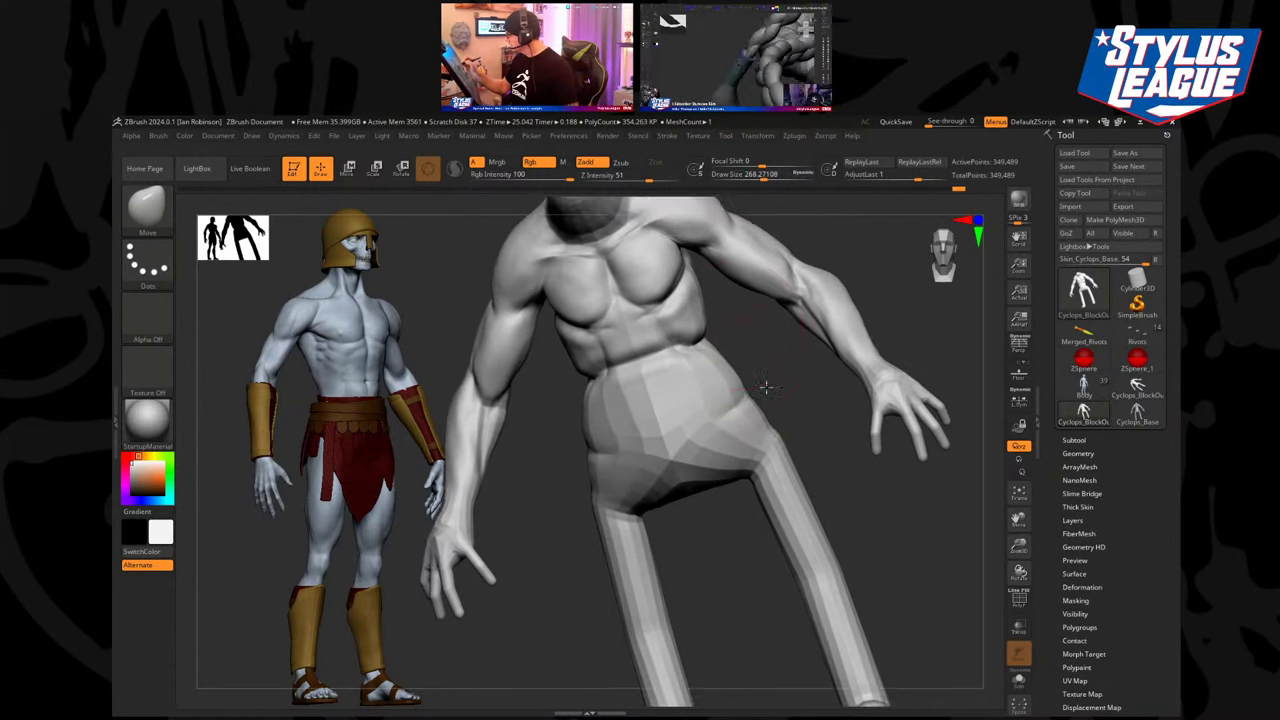
key(s)
mouse_move(745, 336)
mouse_down()
mouse_move(779, 404)
mouse_move(751, 457)
mouse_up()
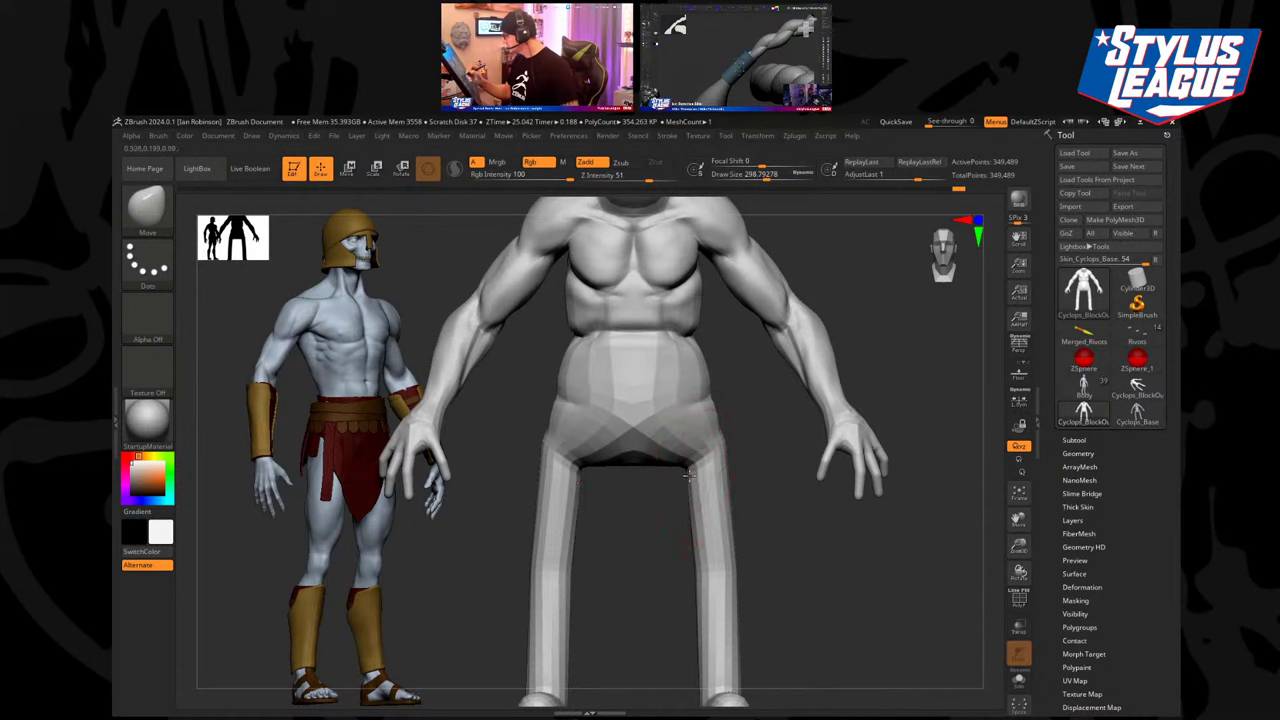
Thicken the thighs toward the crotch and outward with the Move Infinite Depth brush at a draw size of about 257.
key(ctrl)
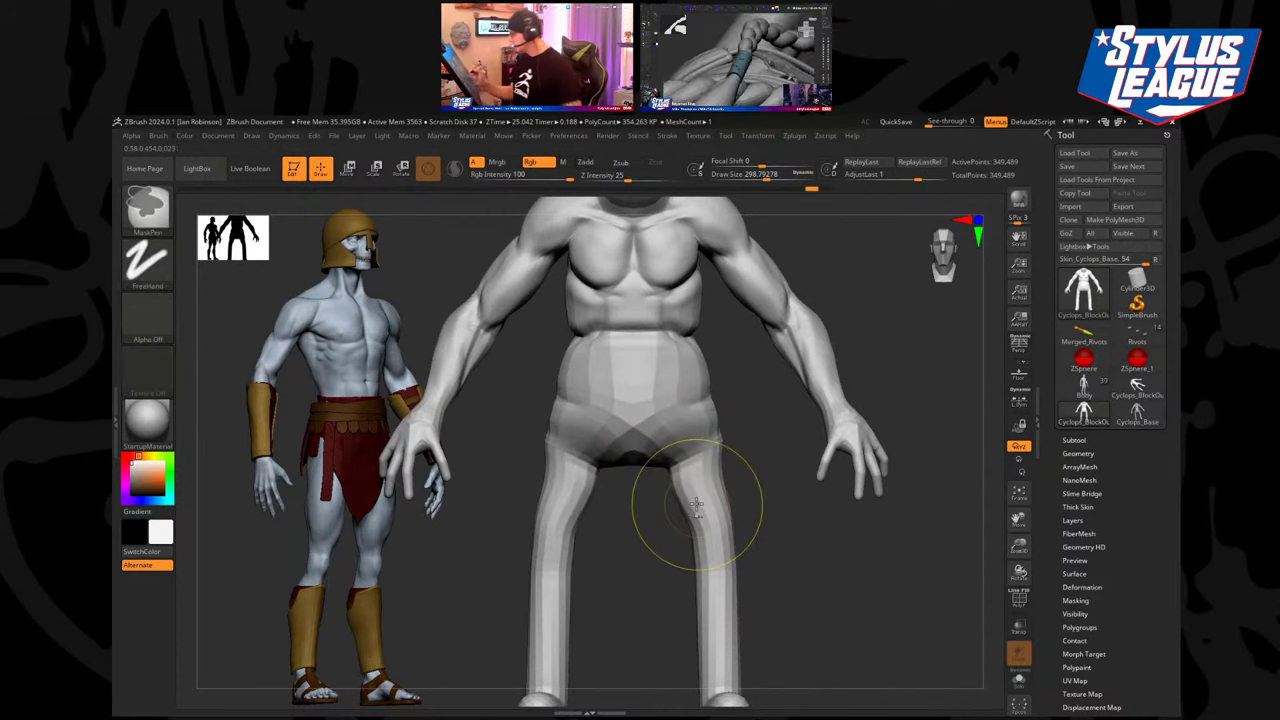
key(b)
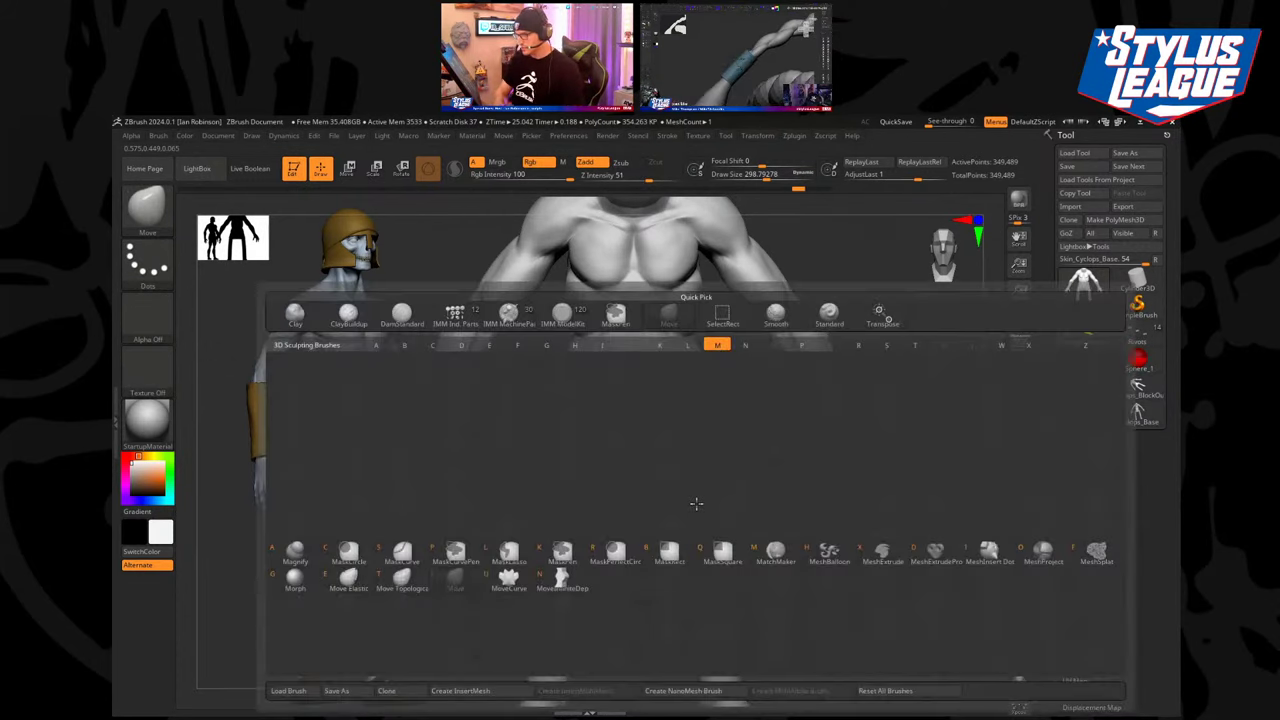
key(n)
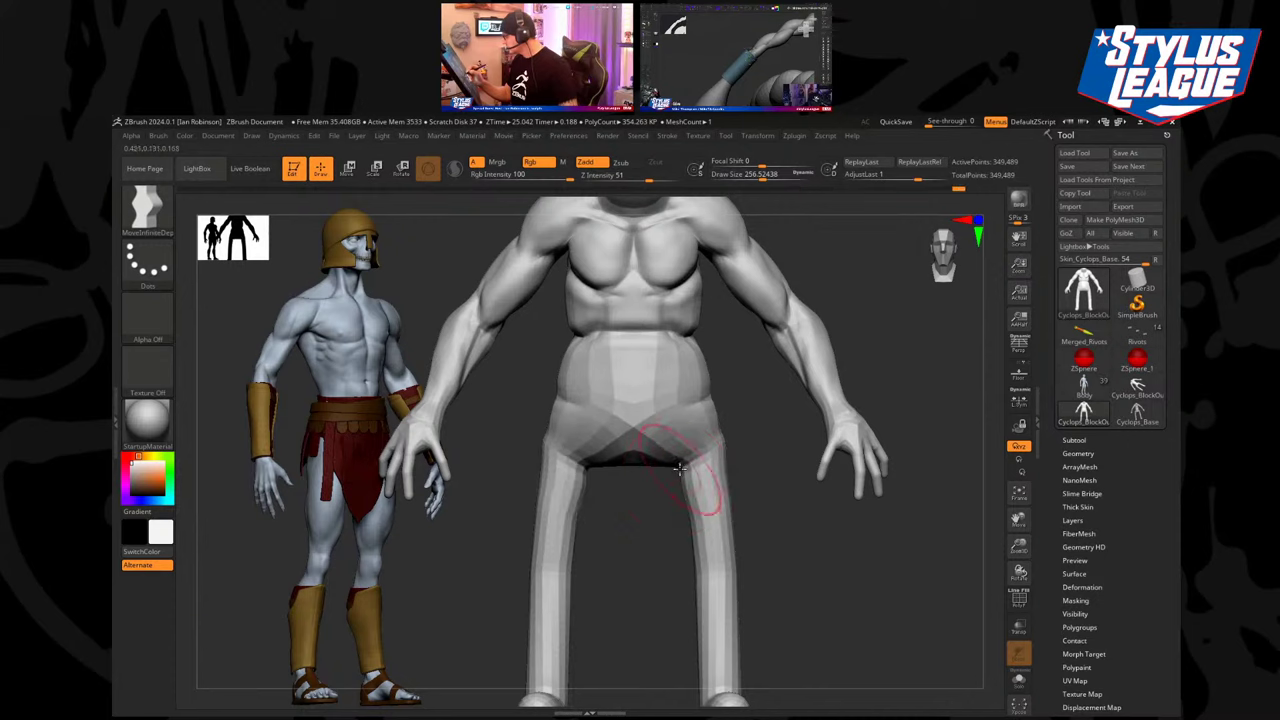
mouse_move(679, 468)
mouse_down()
mouse_move(673, 544)
mouse_move(666, 478)
mouse_up()
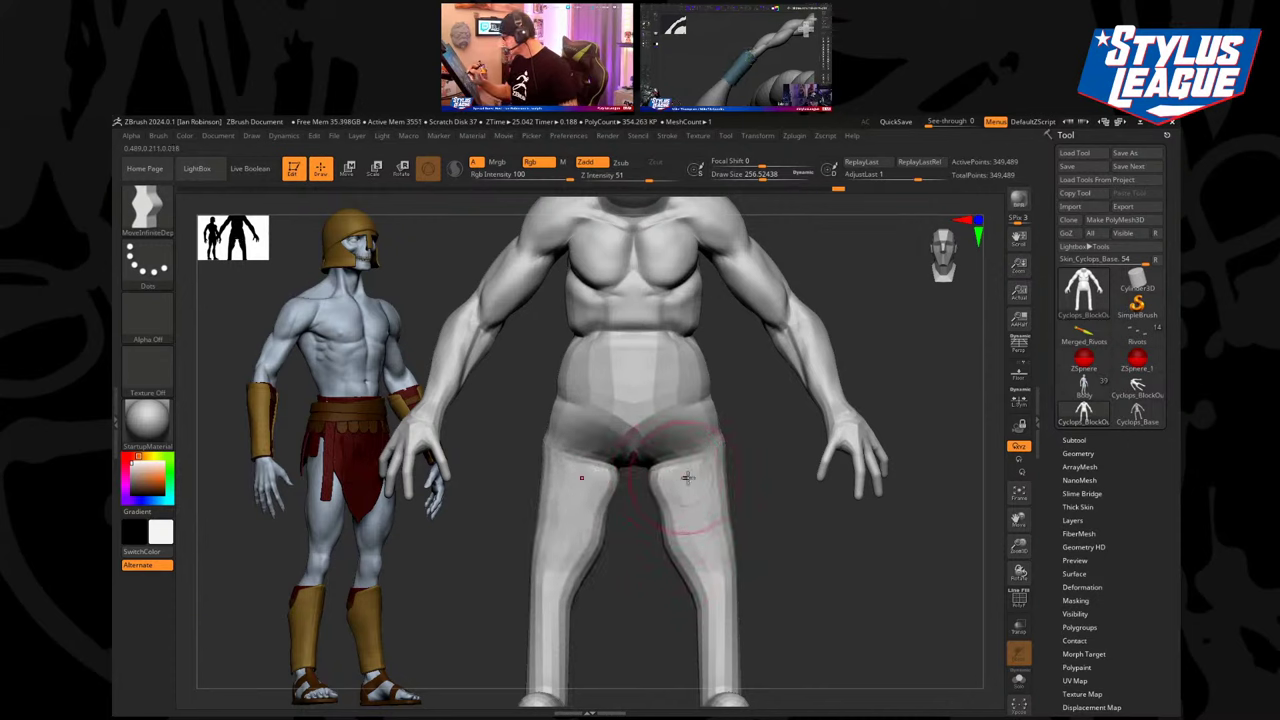
mouse_move(880, 510)
mouse_down()
mouse_move(694, 531)
mouse_move(837, 520)
mouse_move(720, 500)
mouse_move(786, 457)
mouse_move(766, 477)
mouse_move(737, 429)
mouse_move(720, 430)
mouse_move(745, 384)
mouse_up()
mouse_move(723, 517)
mouse_down()
mouse_move(703, 516)
mouse_move(790, 488)
mouse_move(900, 418)
mouse_move(870, 421)
mouse_up()
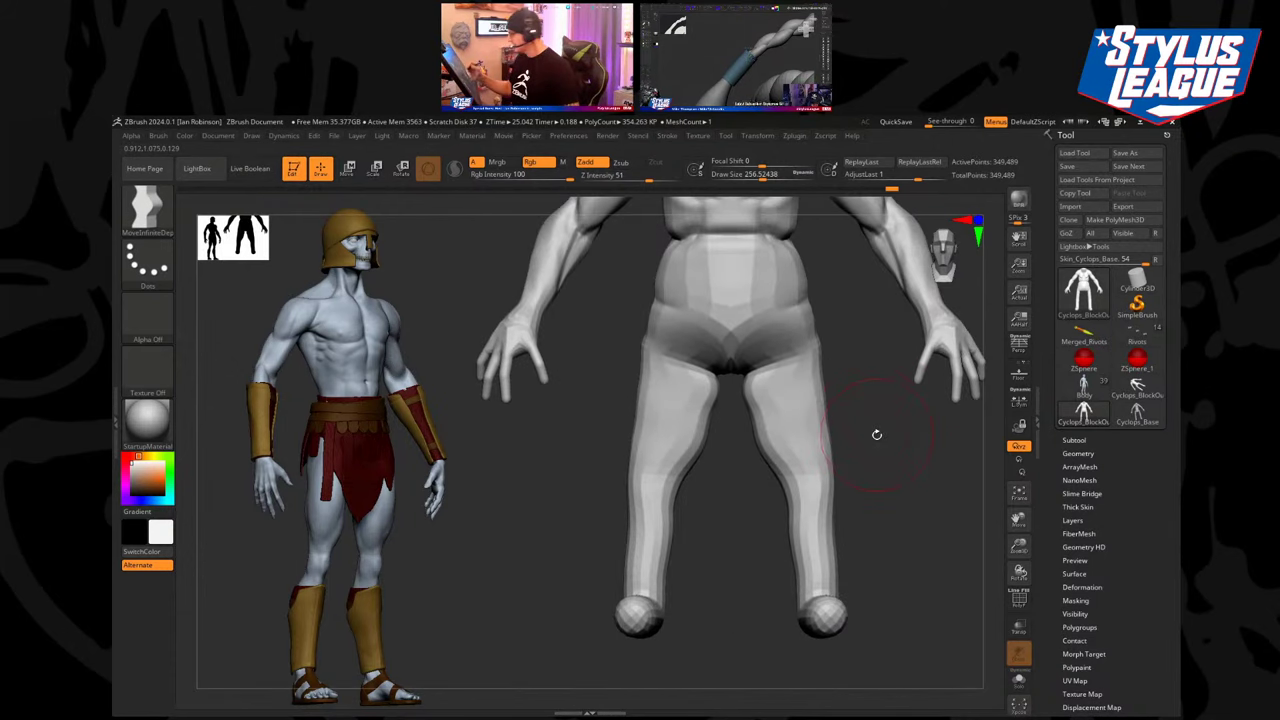
Round out the thighs and build up the lower belly with ClayBuildup at a draw size of about 257.
key(b)
key(c)
key(b)
mouse_move(690, 452)
mouse_down()
mouse_move(687, 426)
mouse_move(656, 420)
mouse_move(656, 473)
mouse_up()
mouse_move(656, 376)
mouse_down()
mouse_move(645, 430)
mouse_move(701, 415)
mouse_move(709, 372)
mouse_up()
alt+drag(714, 475, 673, 528)
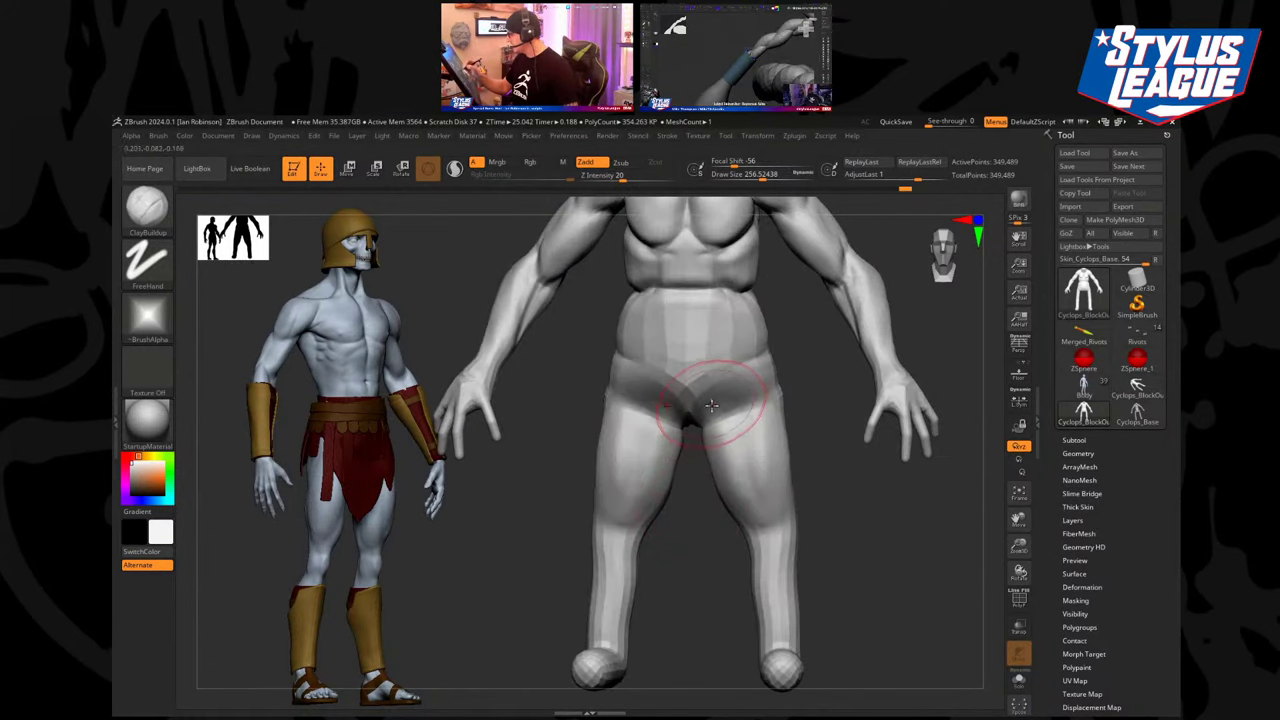
mouse_move(712, 405)
mouse_down()
mouse_move(733, 402)
mouse_move(716, 390)
mouse_move(754, 401)
mouse_move(739, 360)
mouse_up()
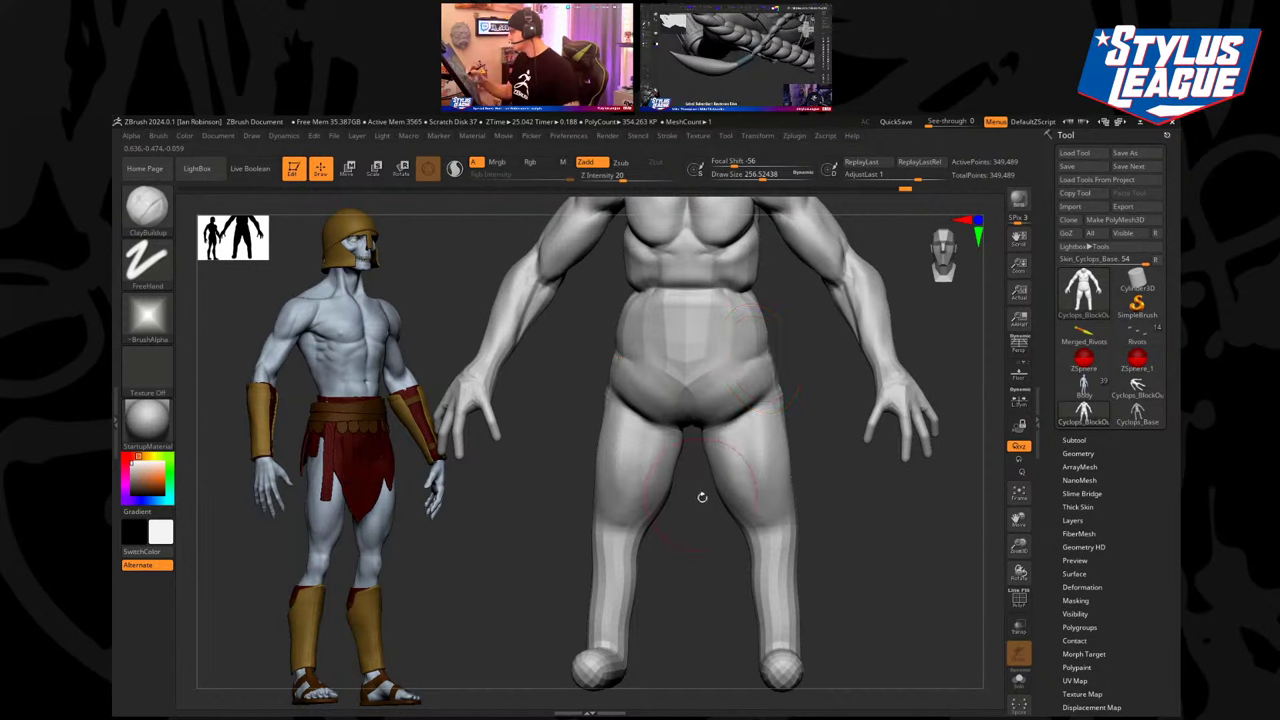
Switch the masking brush to MaskLasso and mask the whole body except the legs.
mouse_move(700, 494)
mouse_down()
mouse_move(703, 523)
mouse_move(675, 543)
mouse_move(777, 351)
mouse_move(851, 317)
mouse_move(817, 371)
mouse_move(780, 394)
mouse_move(701, 377)
mouse_move(601, 578)
mouse_move(589, 661)
mouse_up()
alt+drag(826, 558, 808, 500)
click(152, 225)
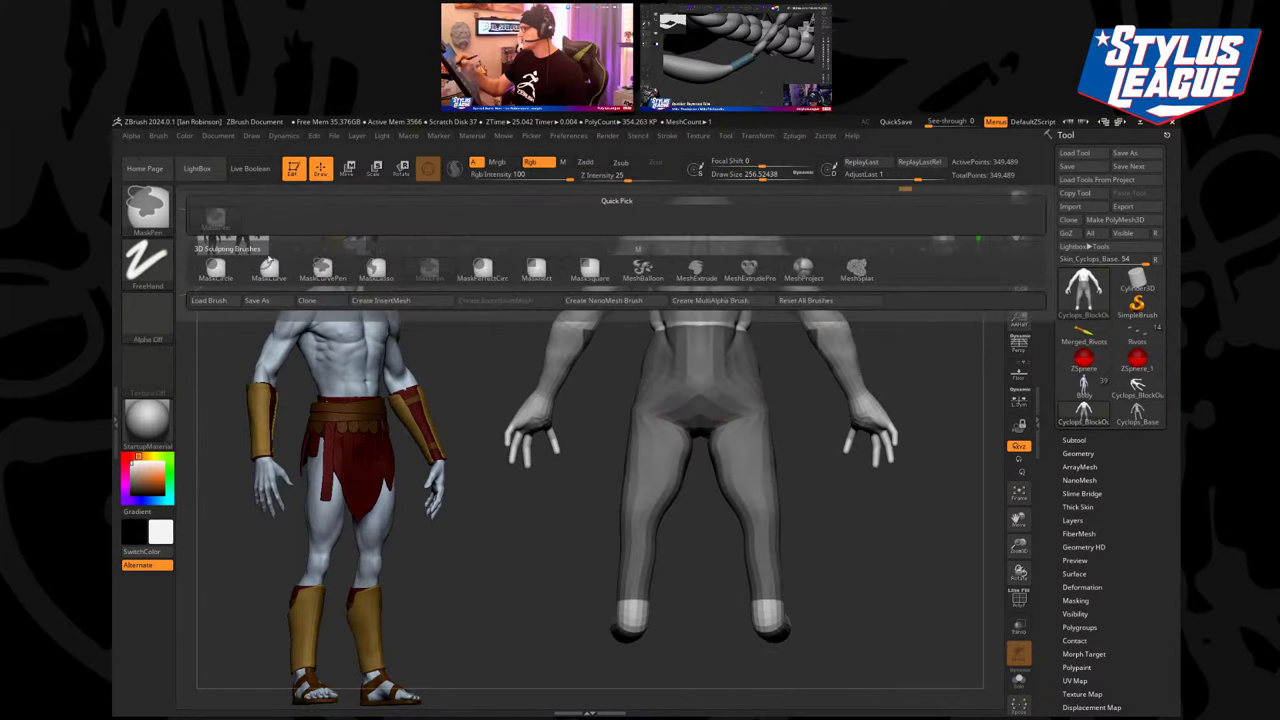
click(395, 273)
alt+drag(857, 523, 843, 478)
ctrl+drag(838, 482, 810, 460)
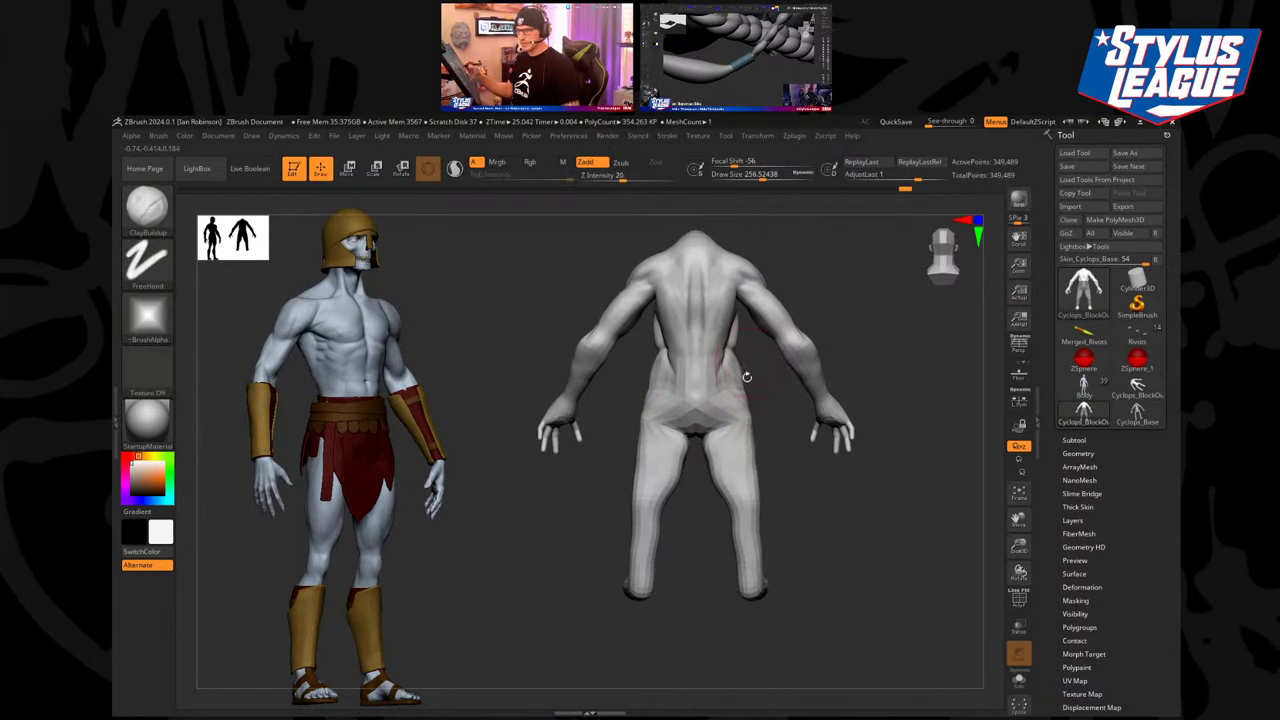
key(ctrl)
mouse_move(598, 484)
ctrl+mouse_down()
mouse_move(837, 557)
mouse_move(845, 445)
ctrl+mouse_up()
key(ctrl+i)
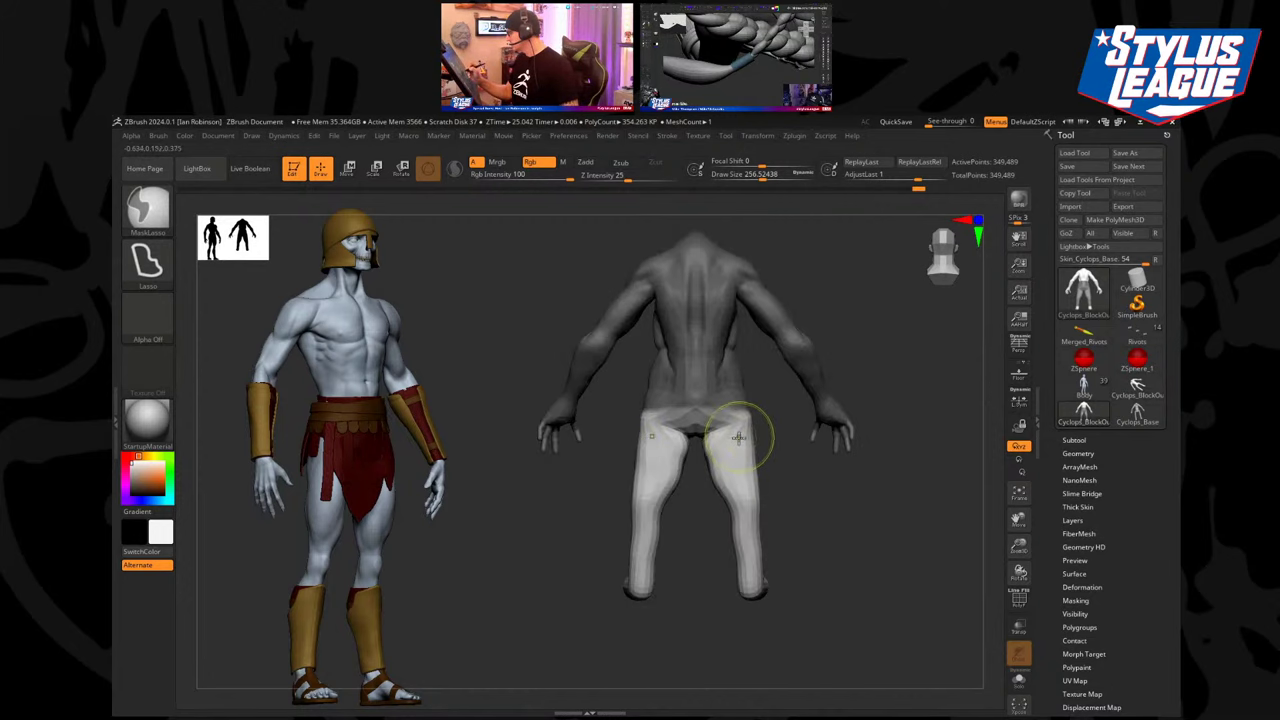
Scale the unmasked legs down slightly with the transform gizmo and return to sculpting.
key(w)
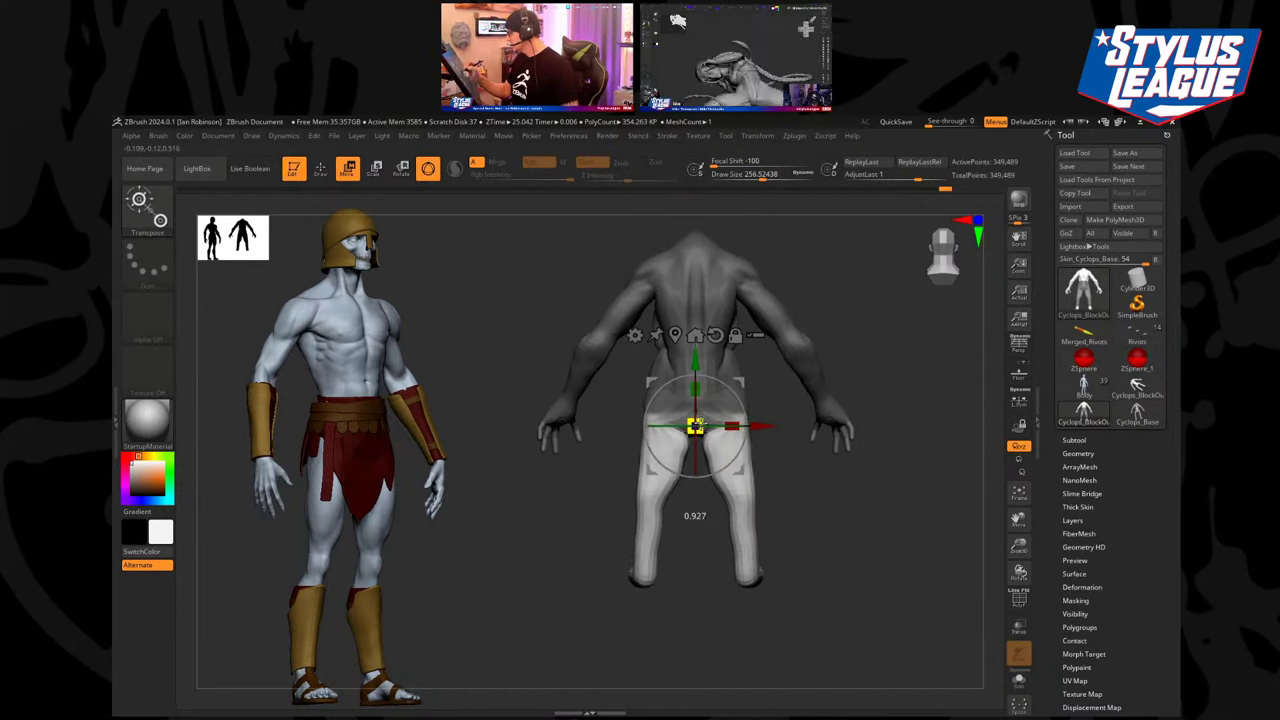
key(q)
mouse_move(800, 486)
mouse_down()
mouse_move(823, 451)
mouse_move(770, 410)
mouse_up()
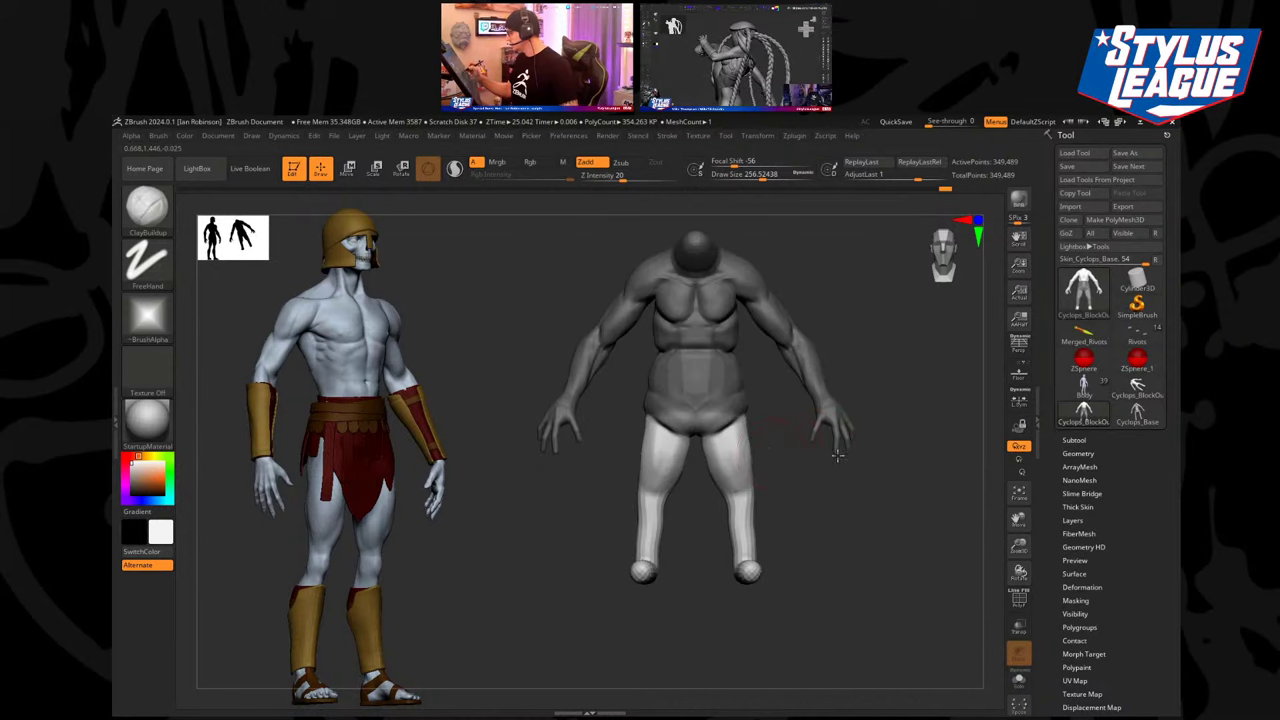
Unmask the hips and lower belly, and move them up together with the legs to shorten the lower body.
ctrl+alt+drag(662, 384, 798, 440)
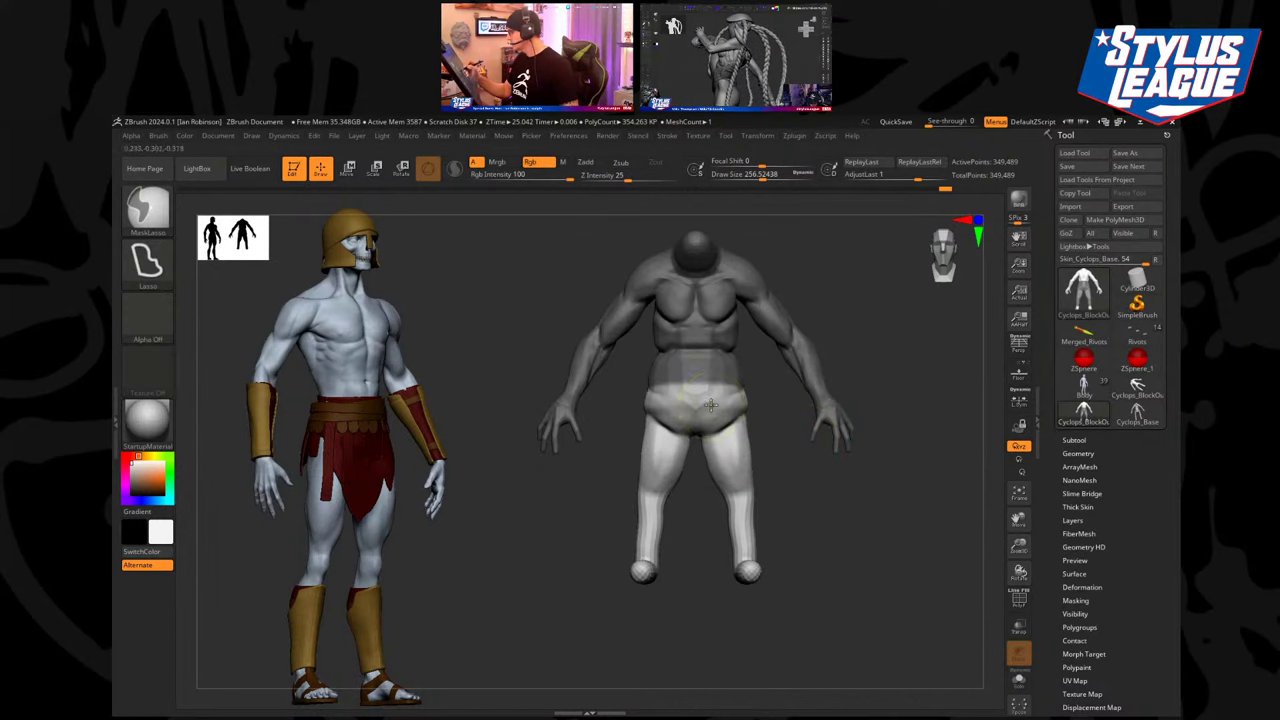
key(w)
drag(700, 399, 707, 378)
key(q)
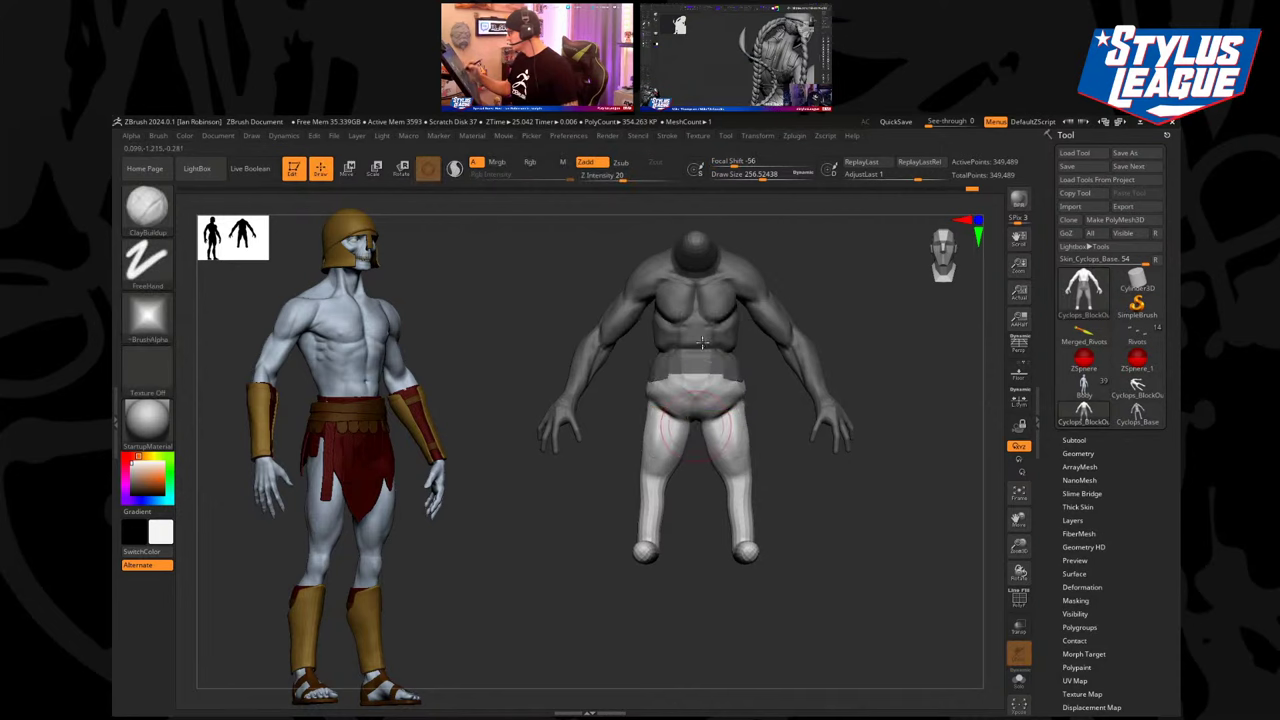
Clear the mask from the cyclops's upper body and remesh the block-out in its shortened proportions.
mouse_move(878, 335)
mouse_down()
mouse_move(843, 363)
mouse_move(843, 326)
mouse_up()
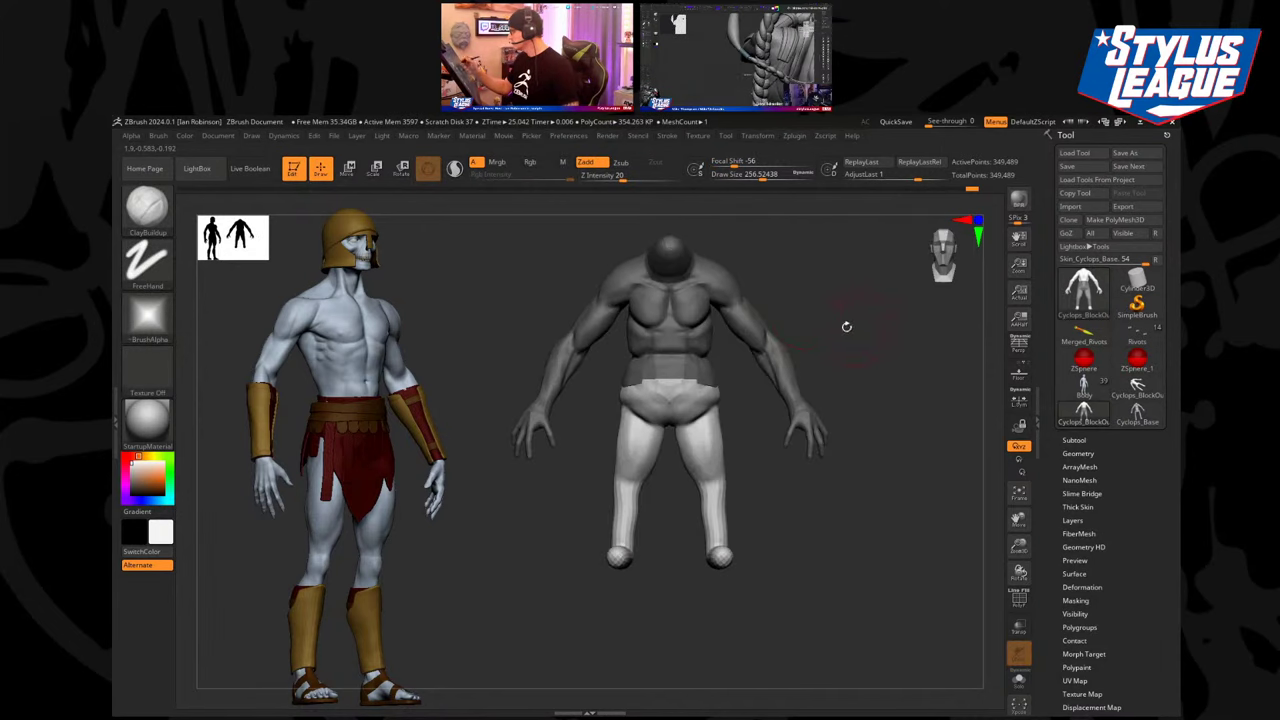
key(w)
key(q)
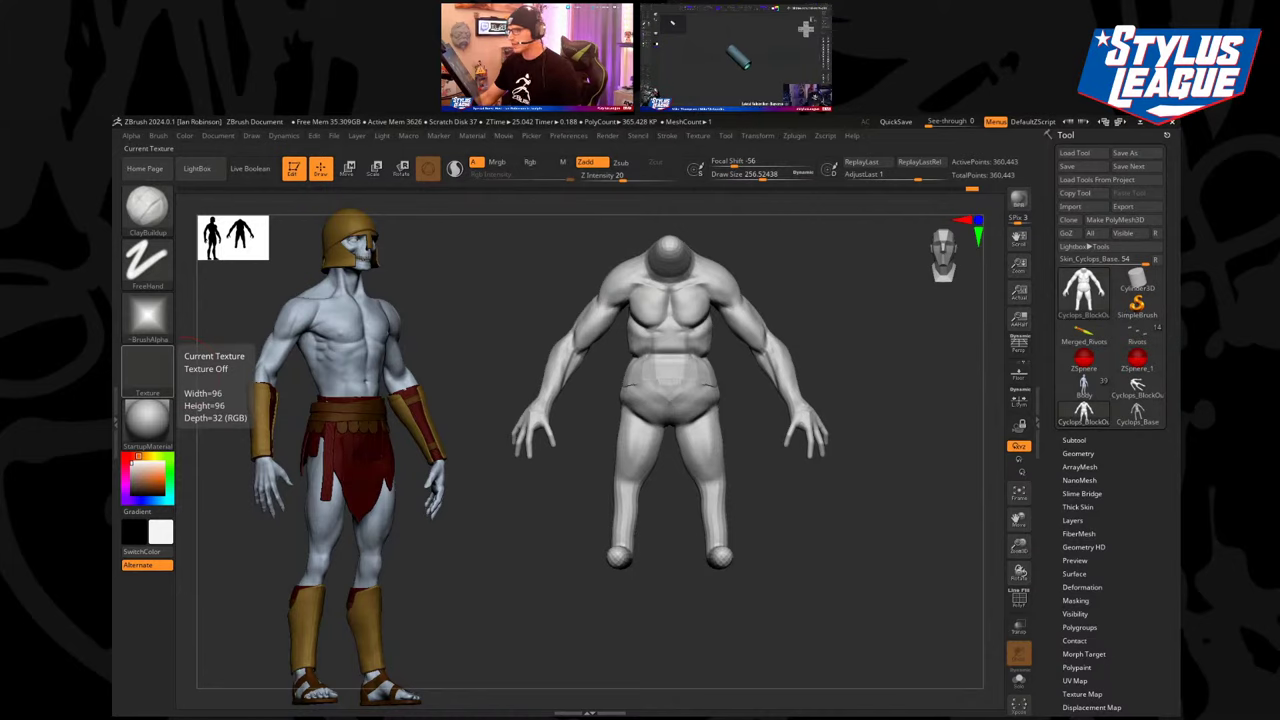
Bring up the reference board and examine the proportions of the two full-body cyclops images.
right_drag(114, 385, 743, 412)
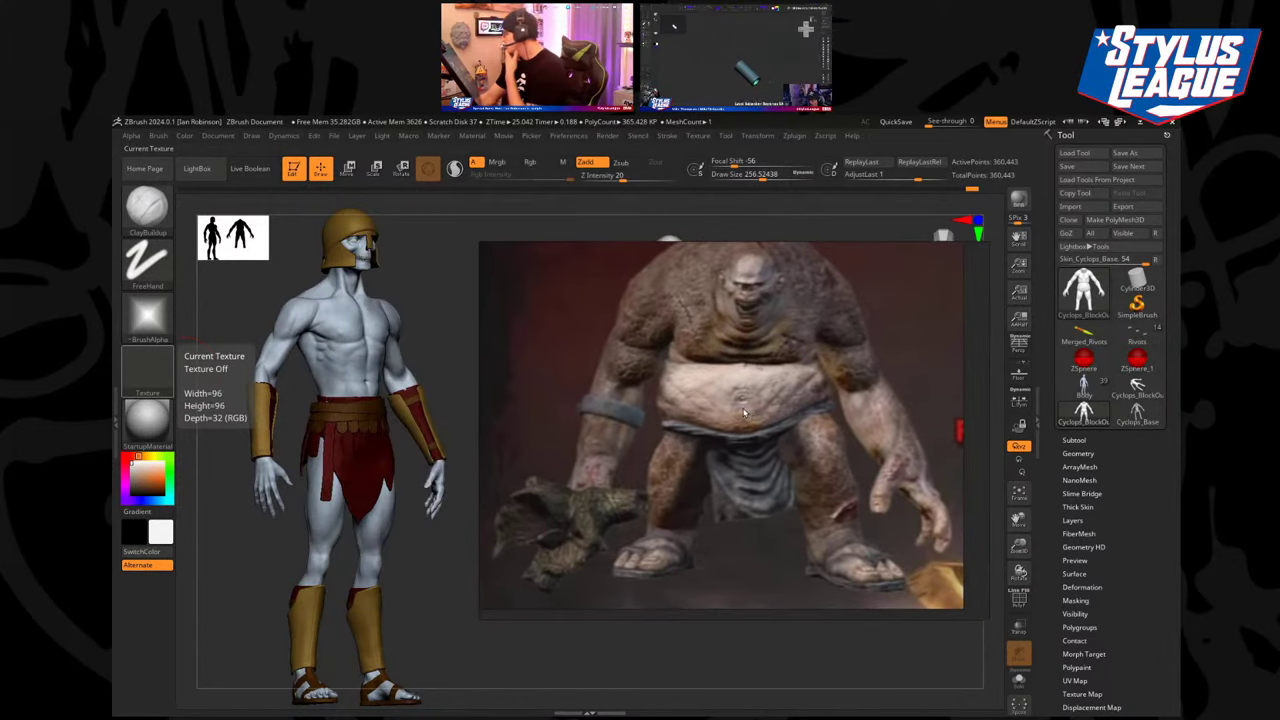
scroll(703, 437, down, 5)
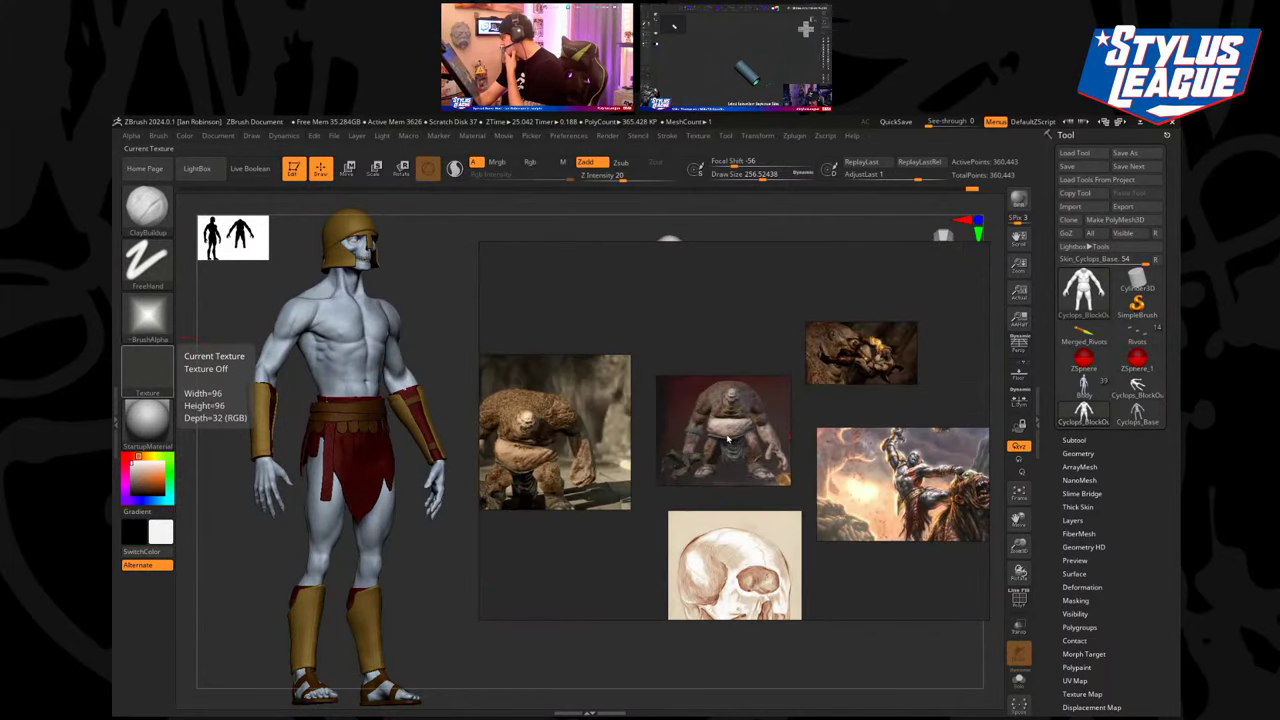
scroll(731, 428, up, 4)
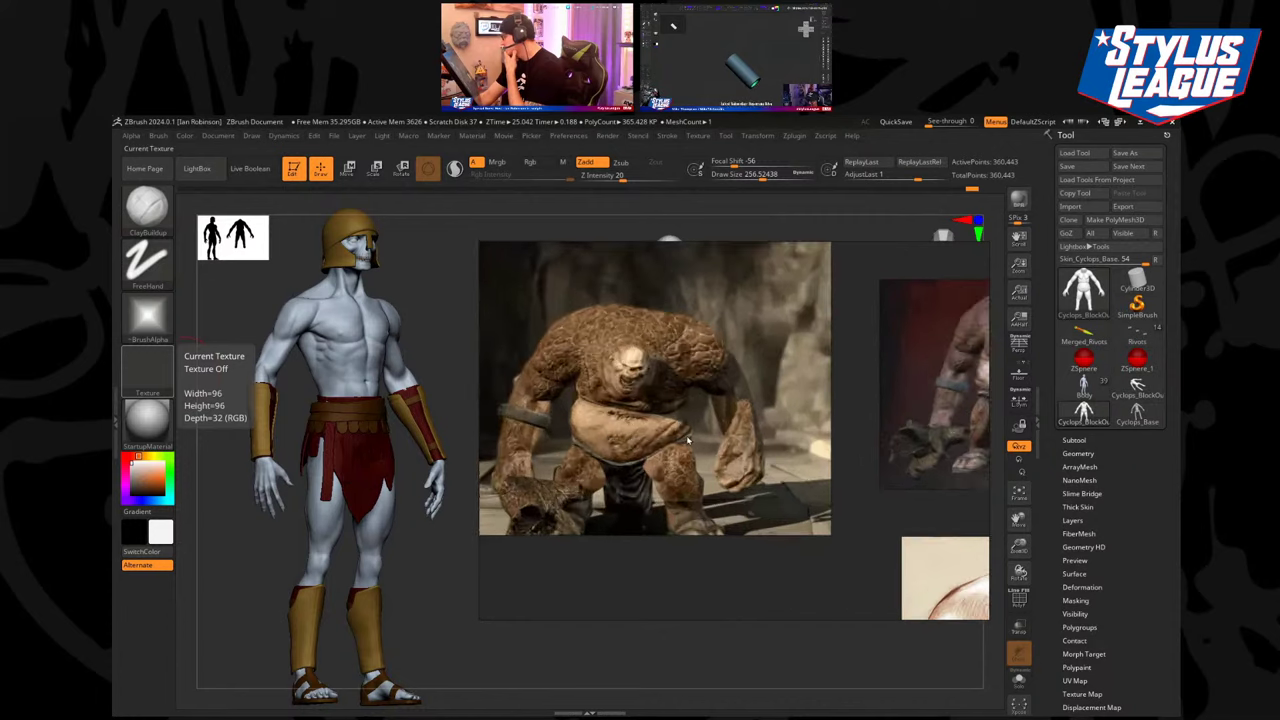
scroll(729, 440, down, 3)
scroll(668, 436, up, 3)
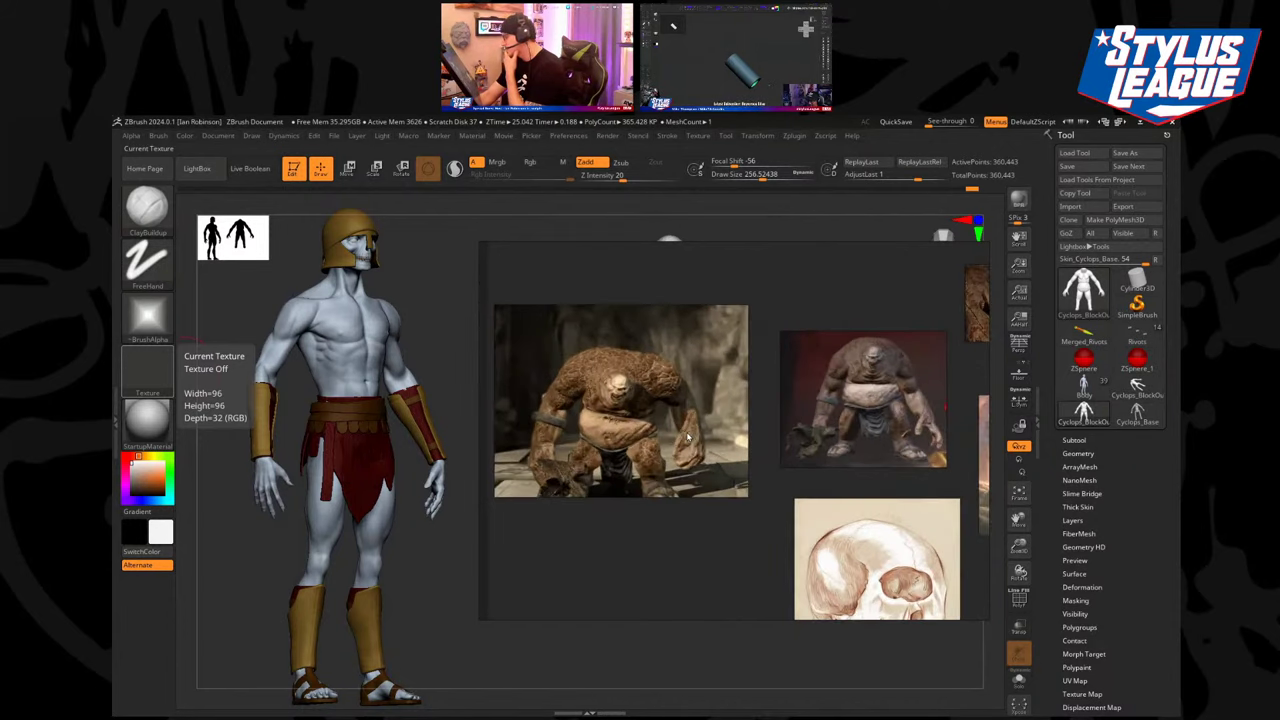
middle_drag(846, 406, 665, 402)
scroll(798, 414, up, 1)
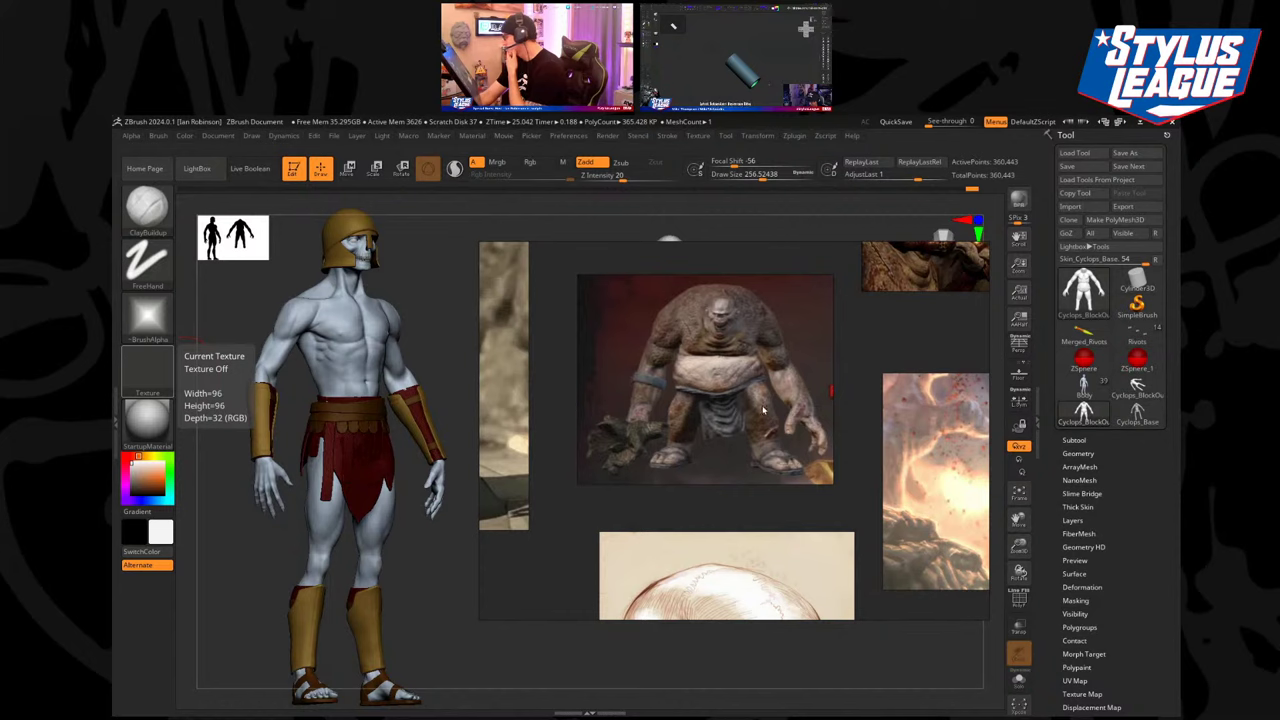
Compare the cyclops battle artwork on the reference board with the full-body cyclops image.
scroll(763, 410, down, 5)
scroll(685, 423, up, 2)
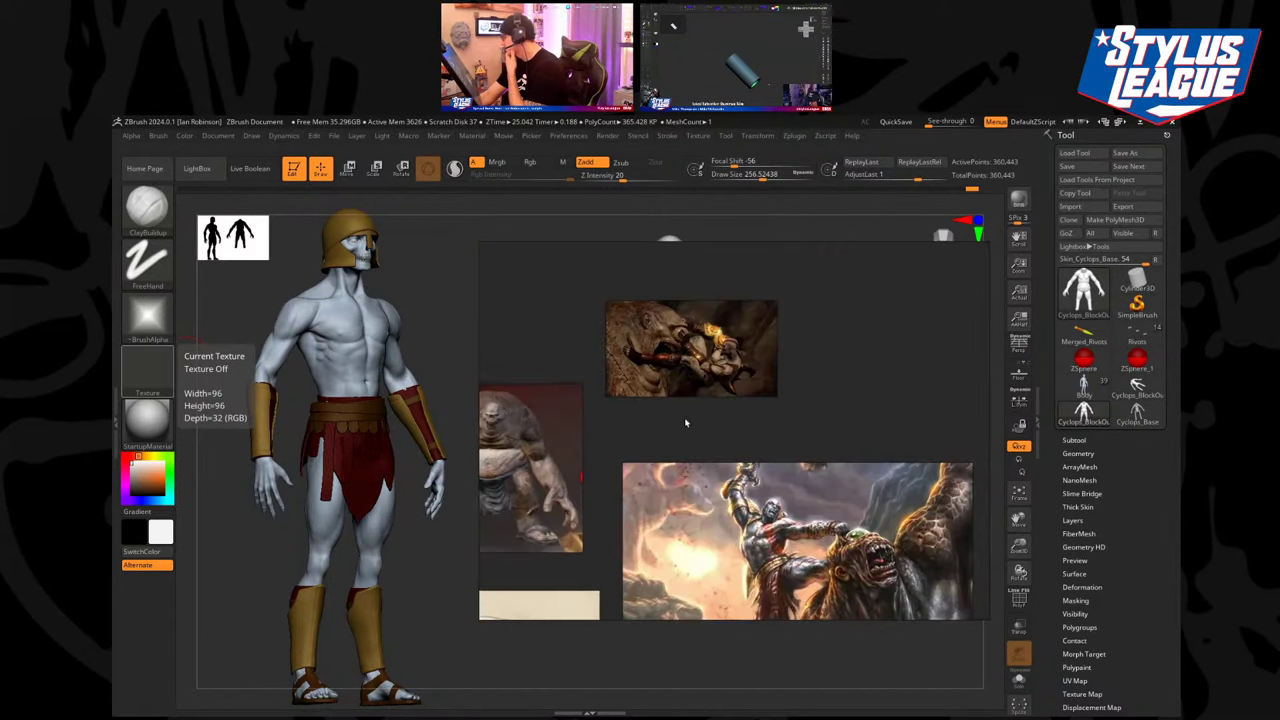
scroll(685, 423, up, 2)
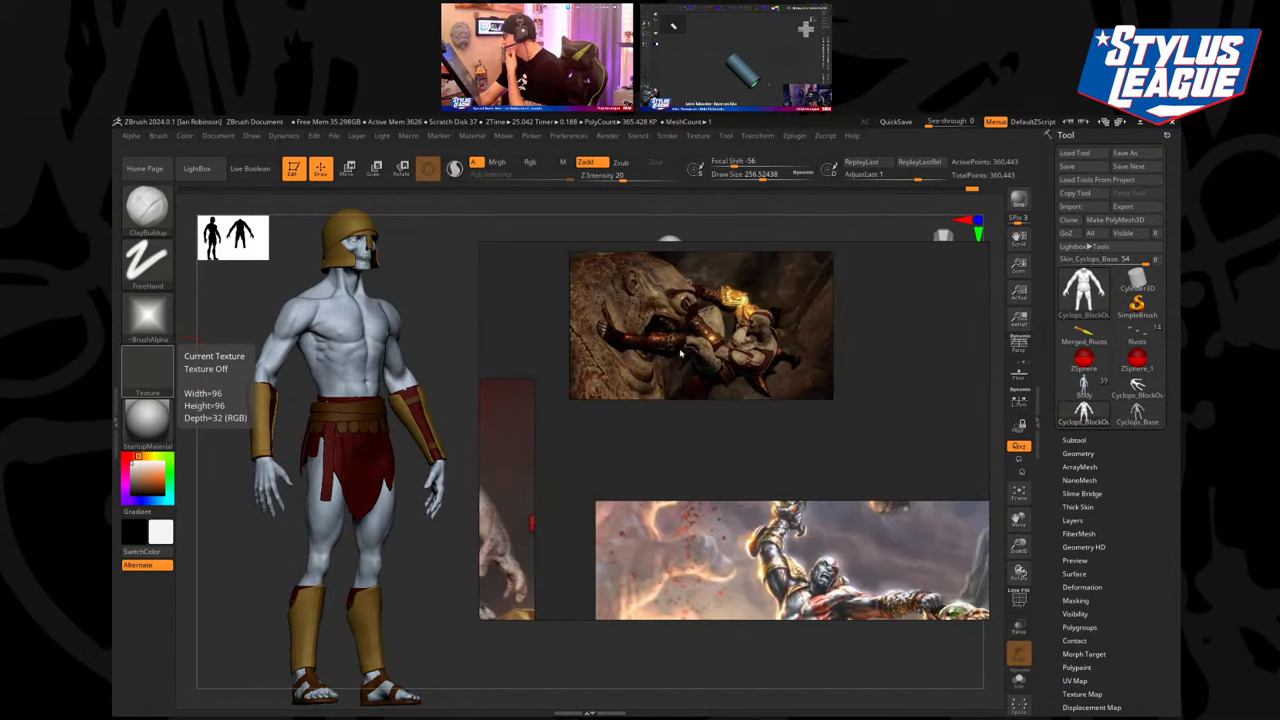
scroll(680, 355, down, 5)
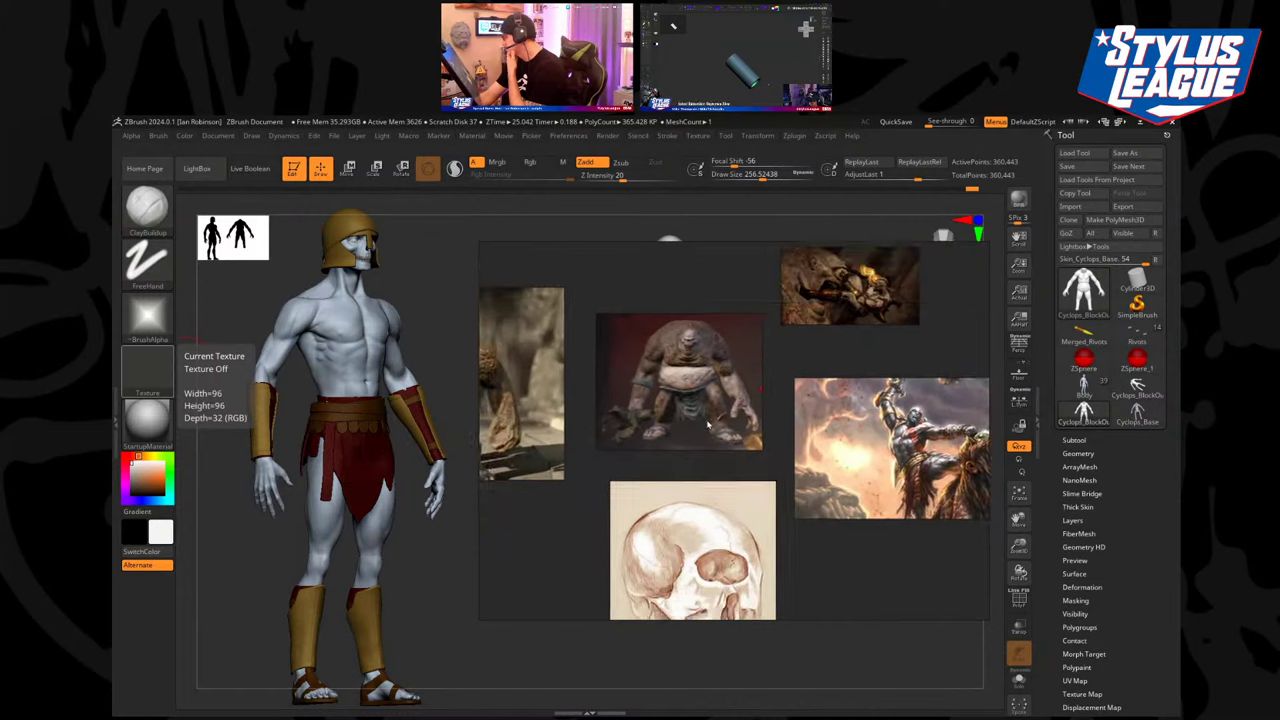
scroll(705, 466, up, 3)
scroll(668, 500, down, 4)
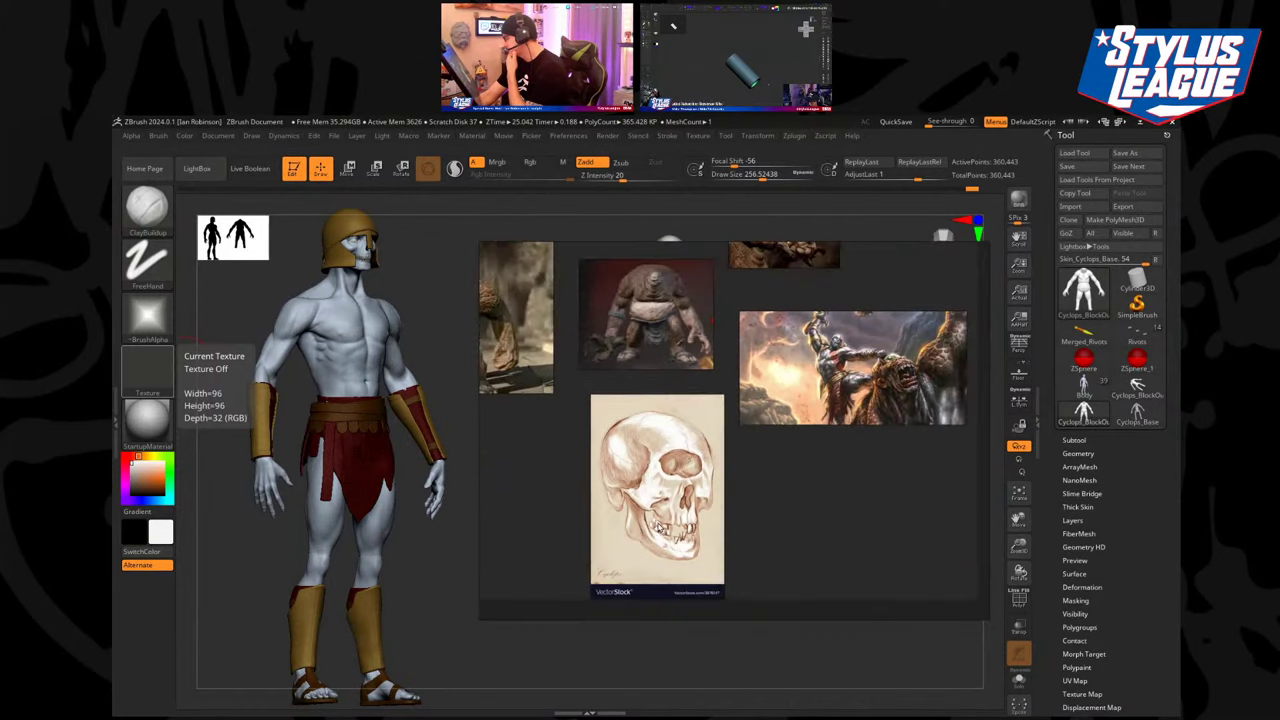
Study the cyclops skull illustration on the reference board, including its eye socket and jaw.
middle_drag(650, 592, 645, 560)
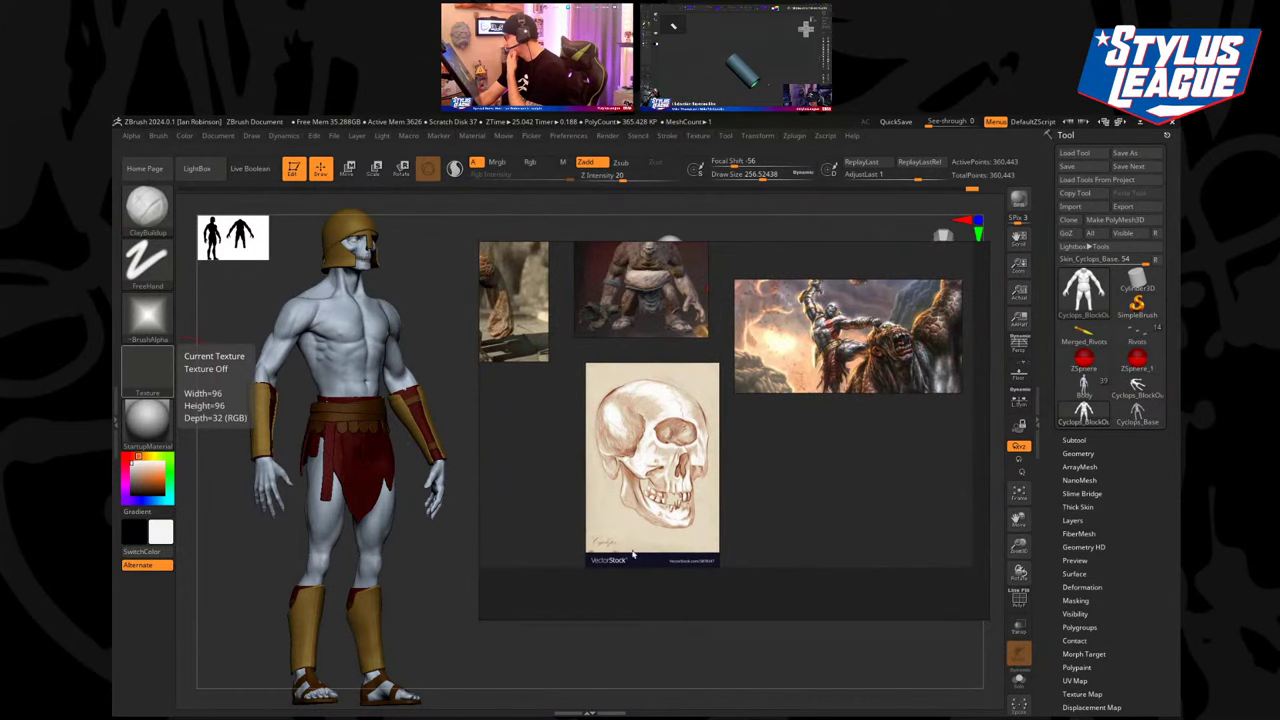
scroll(633, 553, up, 3)
scroll(716, 426, down, 2)
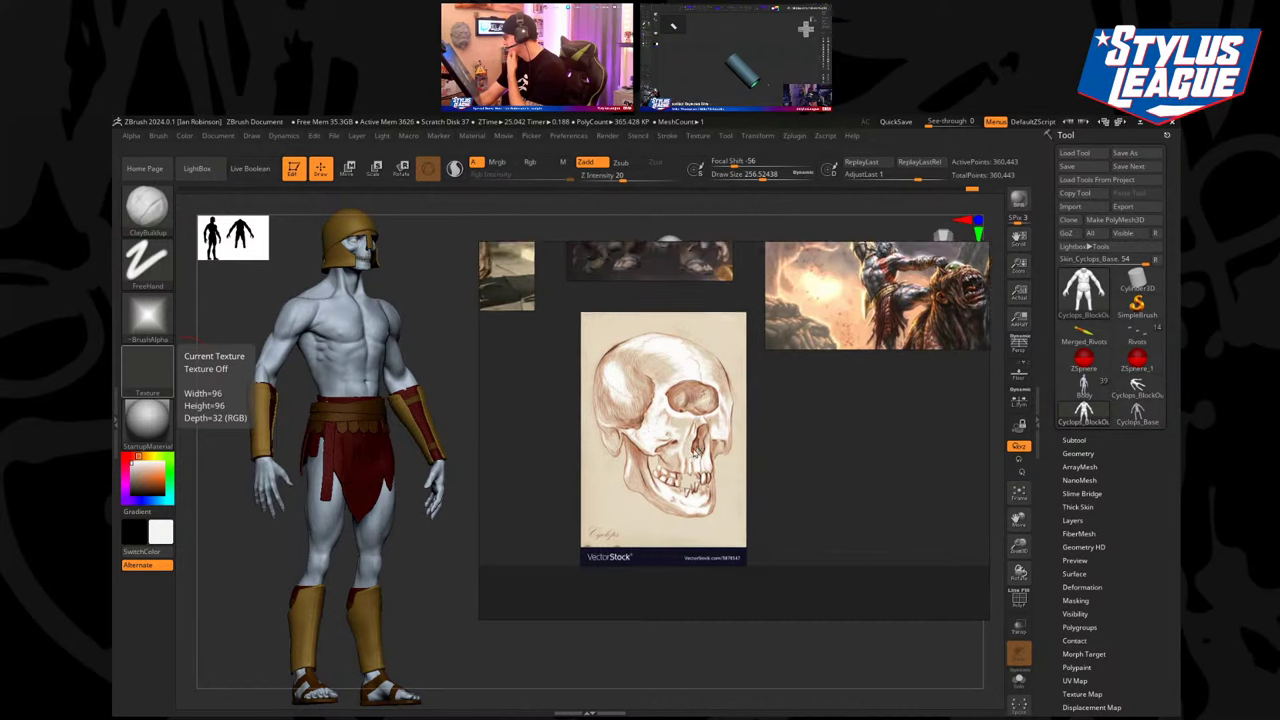
middle_drag(704, 367, 665, 467)
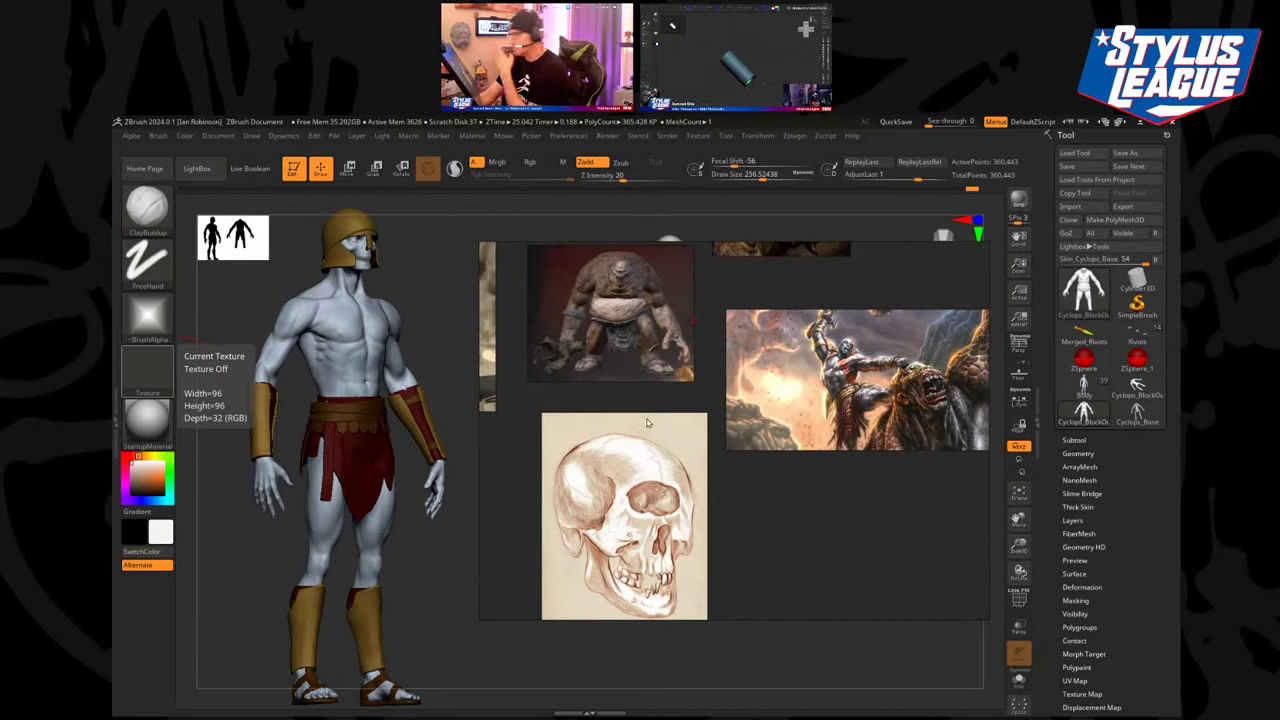
middle_drag(664, 418, 686, 508)
Examine the reference cyclops's head, belly folds and short legs alongside the skull drawing, and put the reference board away.
scroll(643, 362, up, 5)
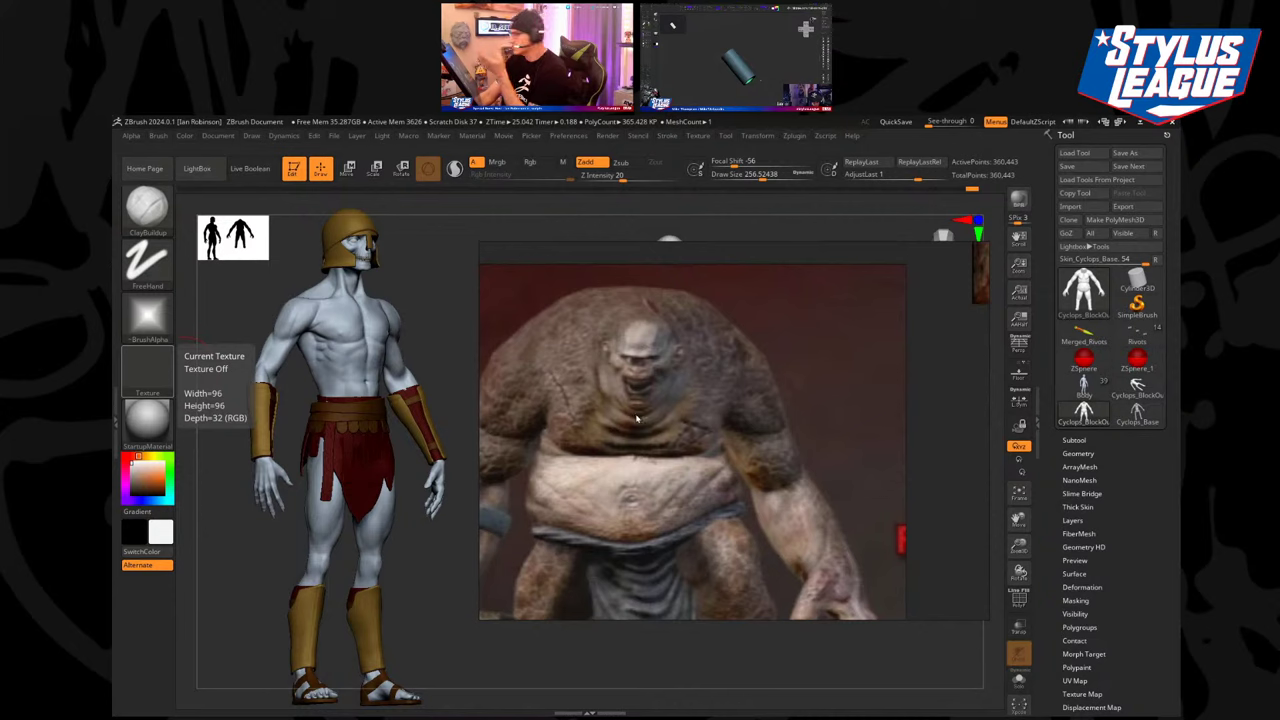
scroll(640, 420, down, 4)
scroll(650, 422, down, 2)
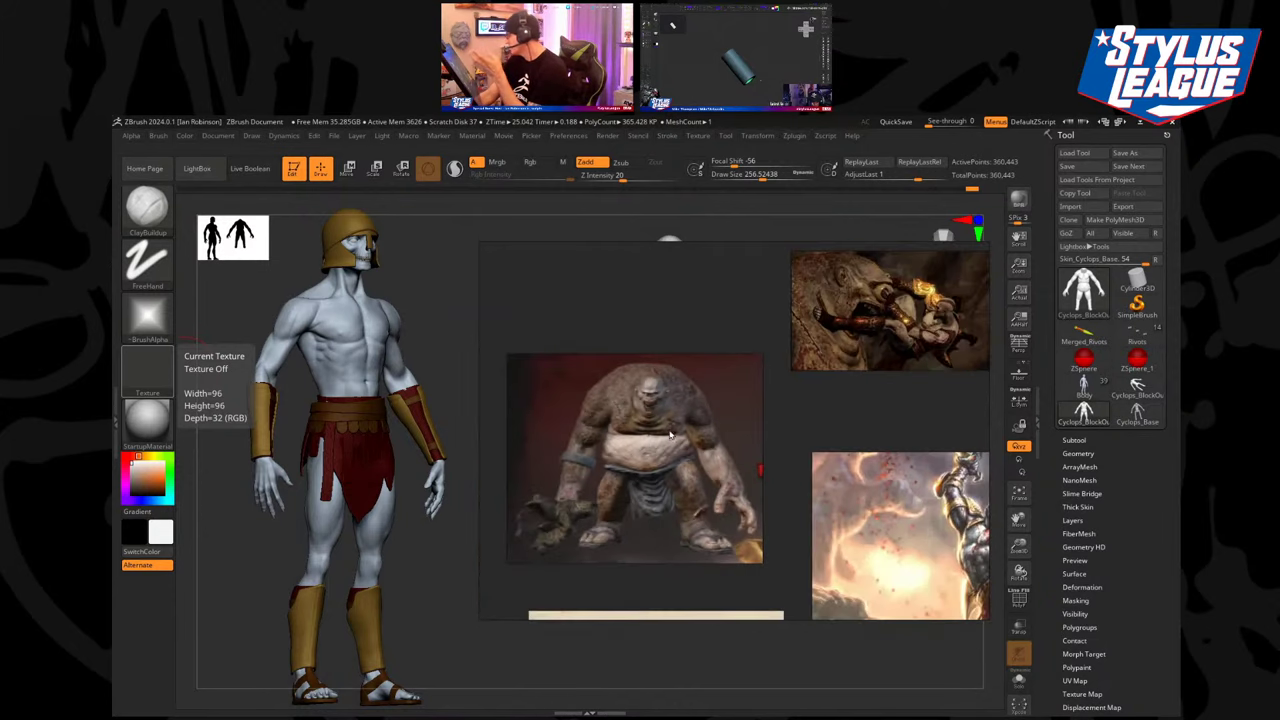
scroll(665, 465, down, 1)
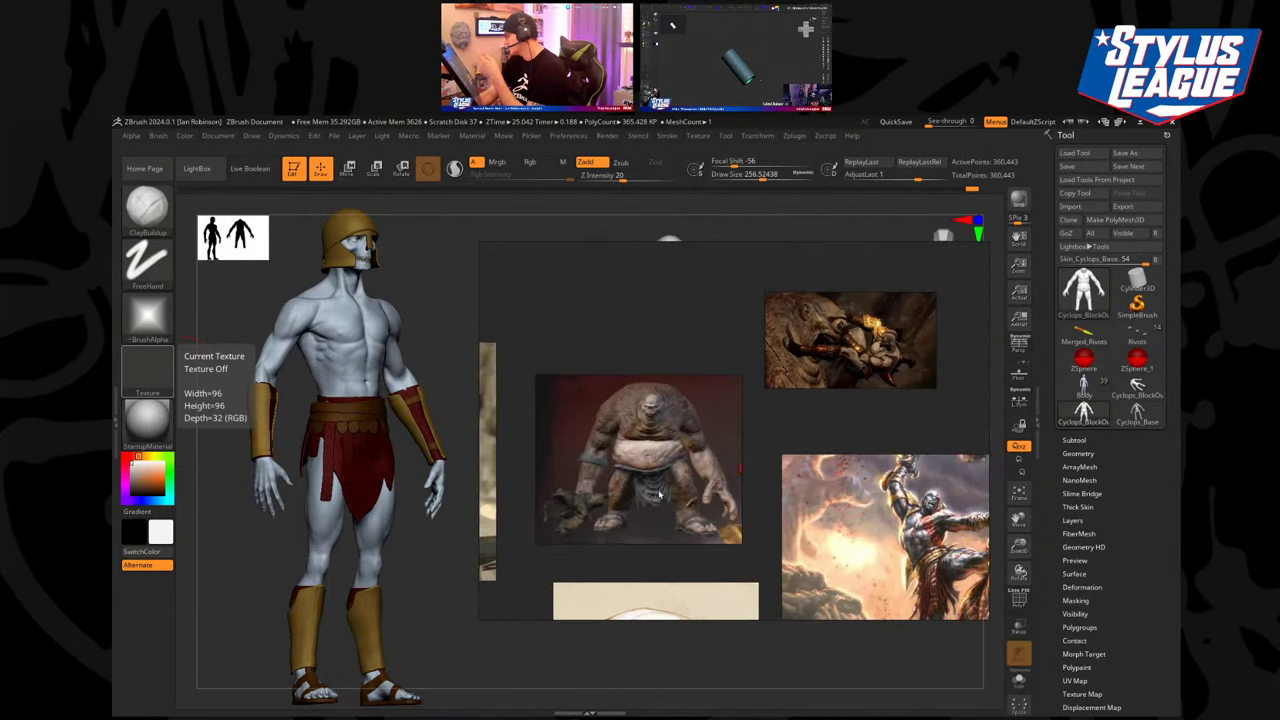
middle_drag(651, 491, 686, 312)
scroll(662, 522, up, 1)
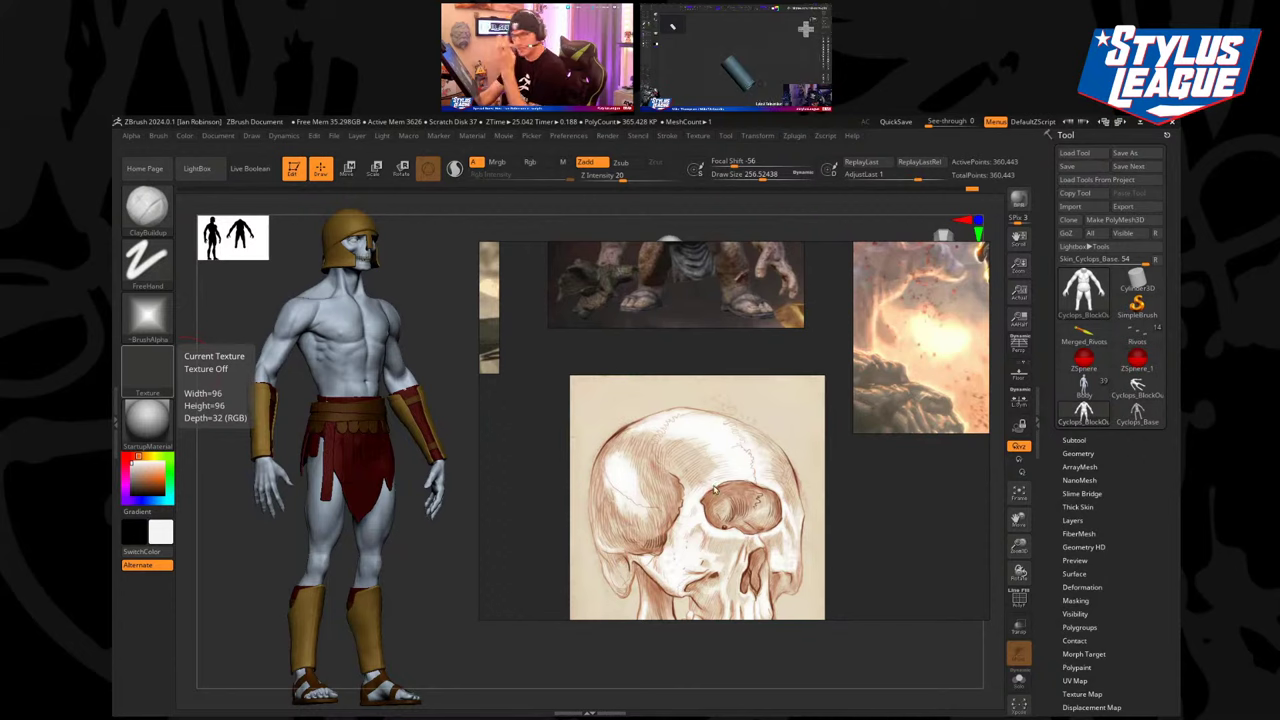
scroll(690, 450, up, 6)
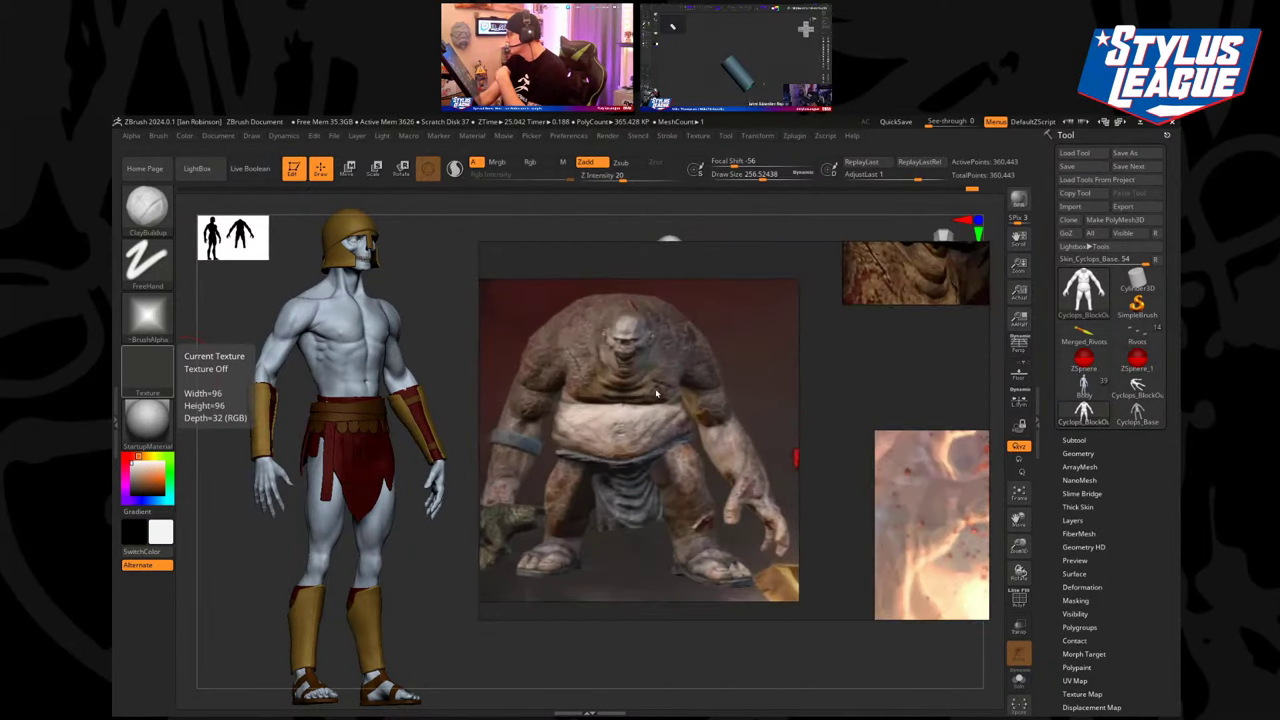
scroll(656, 393, up, 2)
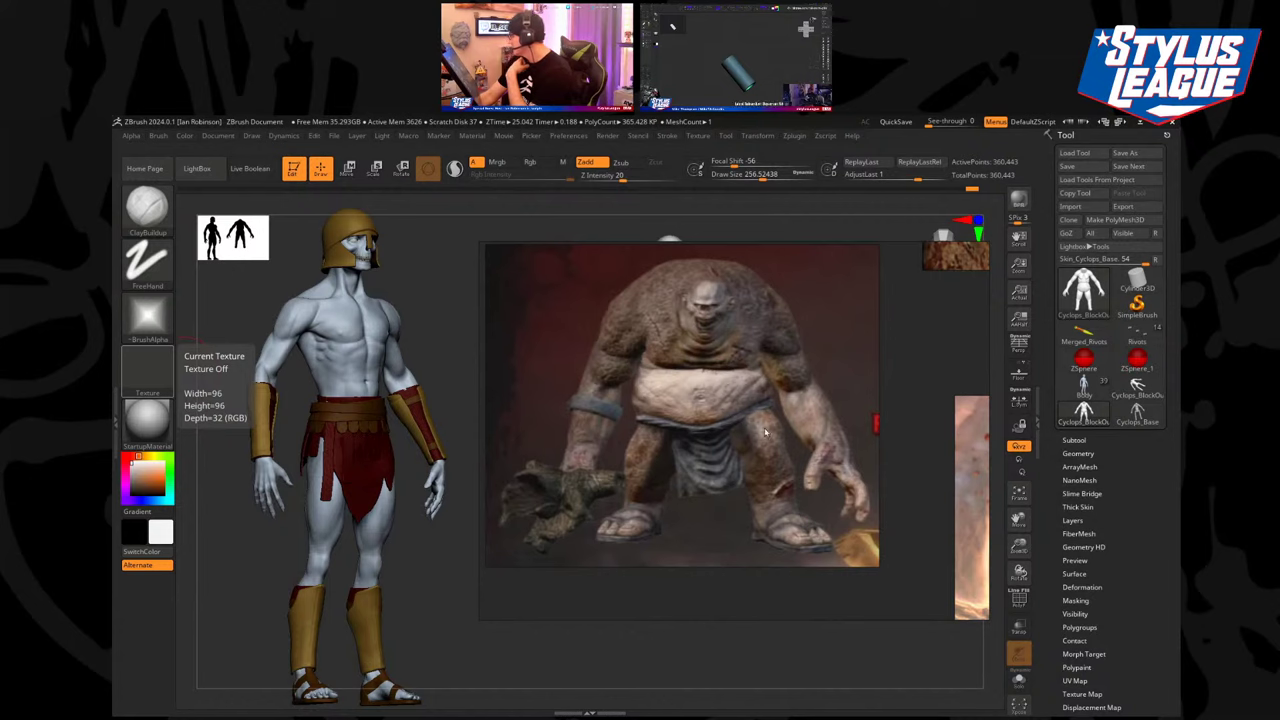
right_drag(735, 510, 113, 390)
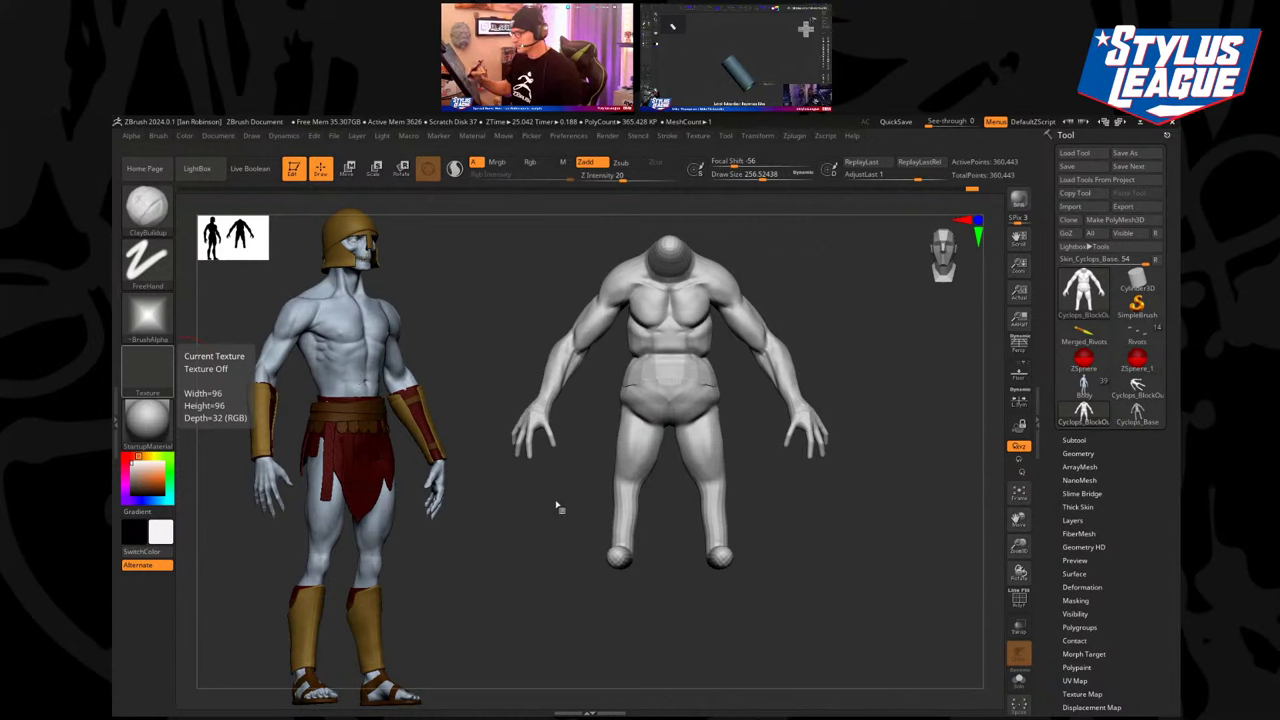
Reshape the cyclops's waist and lower belly with the Move brush at a draw size of about 274.
drag(557, 506, 815, 295)
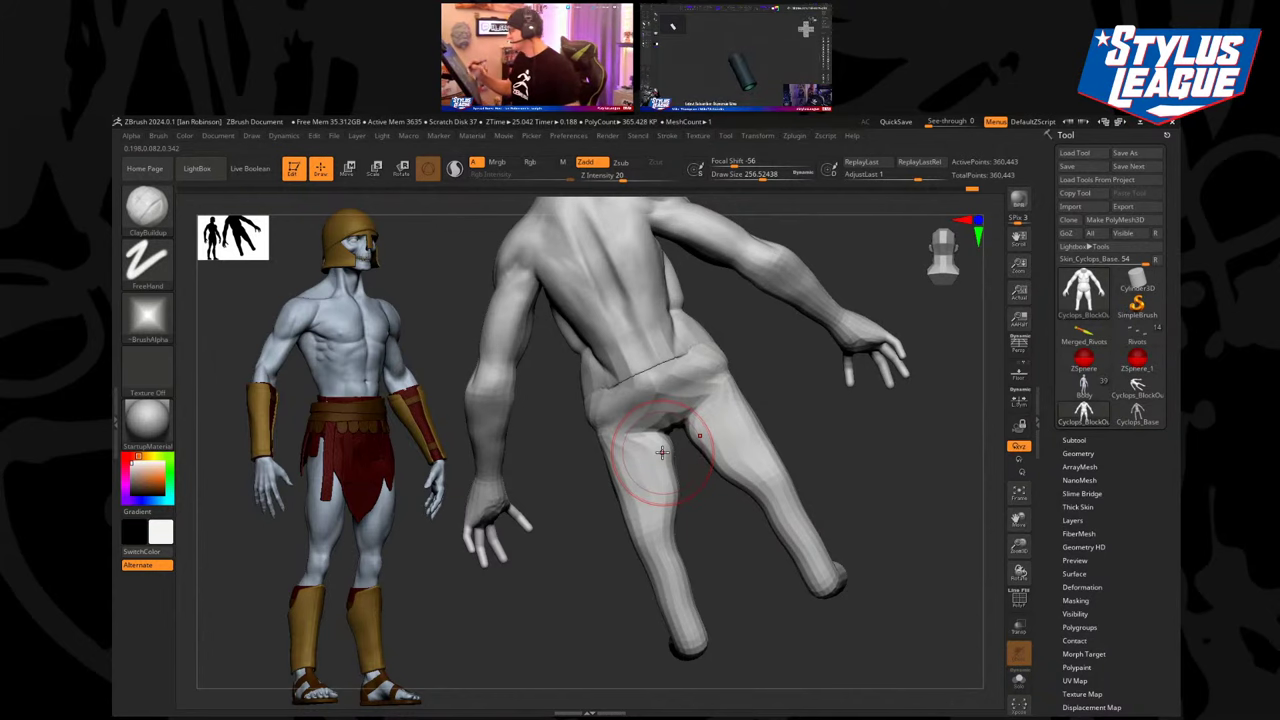
drag(743, 357, 672, 379)
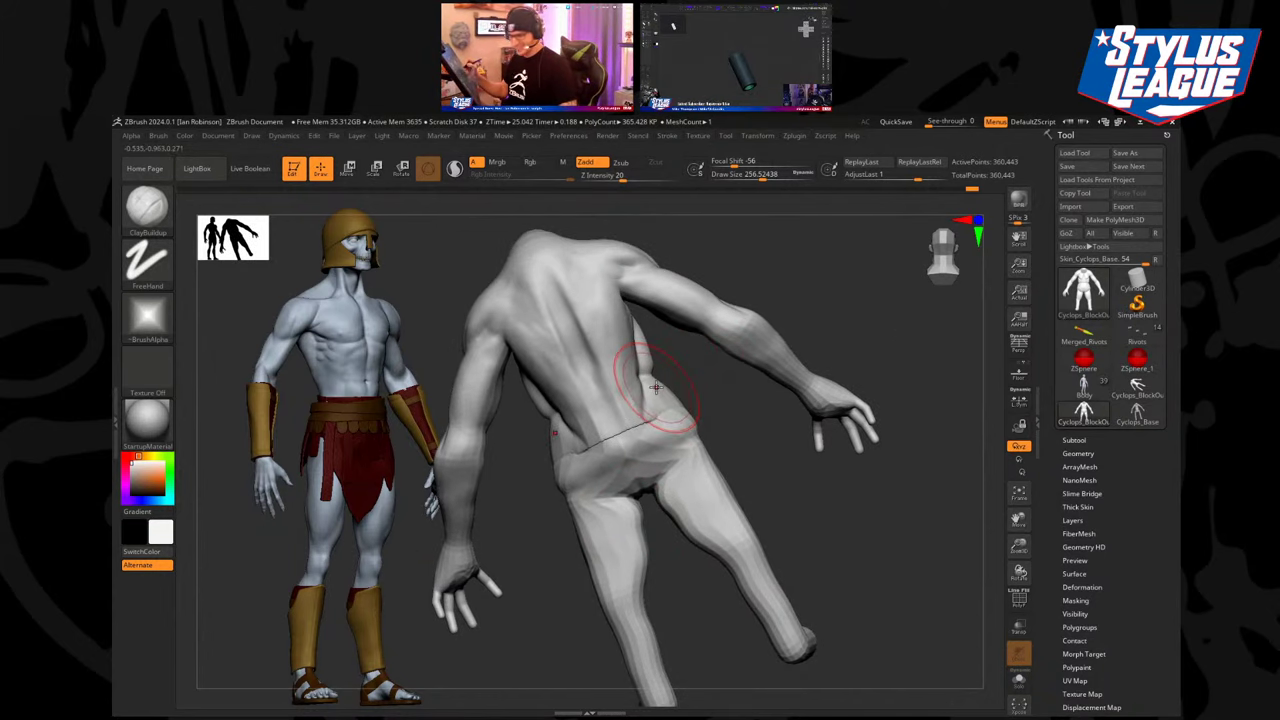
key(b)
key(m)
key(v)
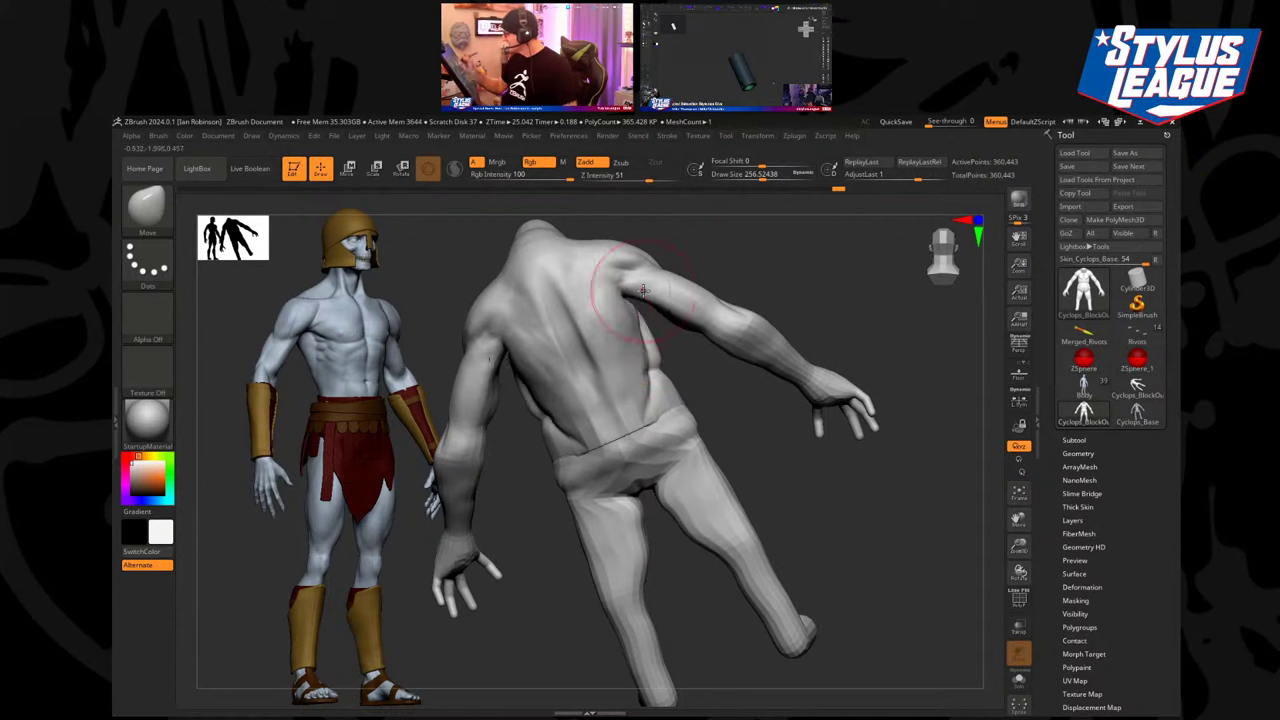
mouse_move(790, 455)
mouse_down()
mouse_move(617, 446)
mouse_move(557, 466)
mouse_up()
key(s)
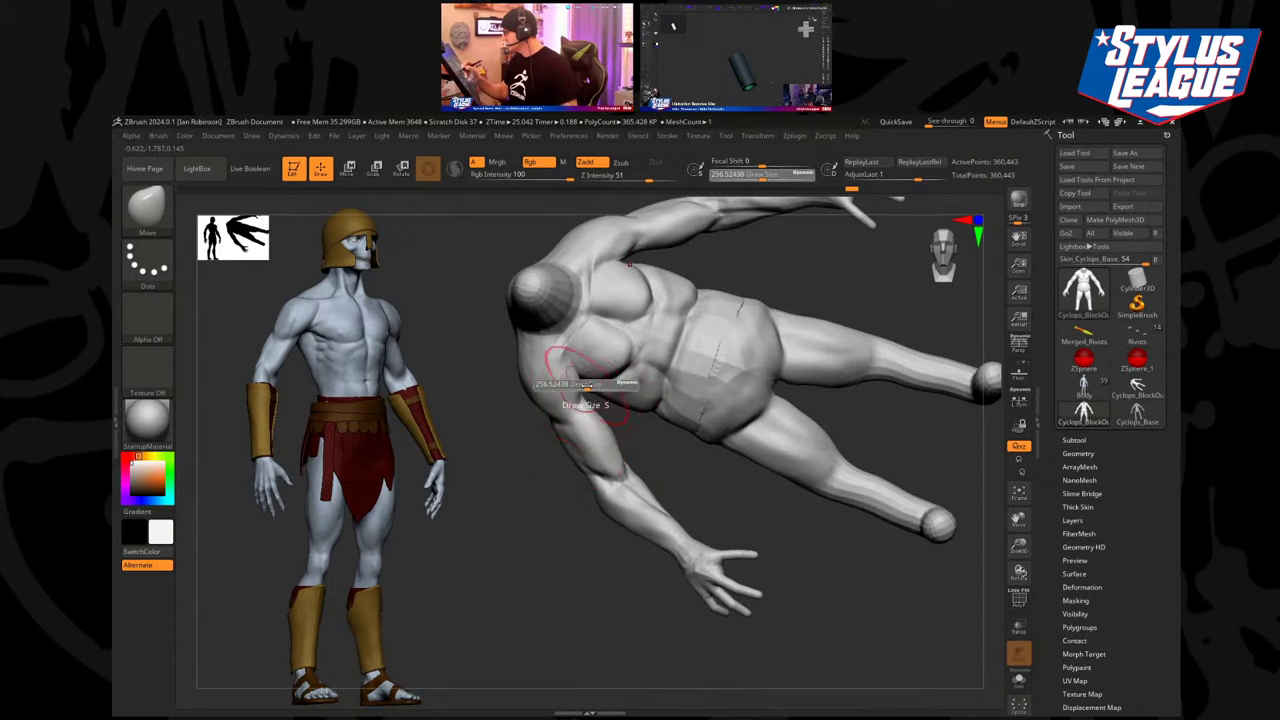
mouse_move(587, 386)
mouse_down()
mouse_move(598, 386)
mouse_move(569, 386)
mouse_up()
mouse_move(527, 488)
mouse_down()
mouse_move(679, 352)
mouse_move(700, 380)
mouse_move(711, 366)
mouse_up()
mouse_move(776, 343)
alt+mouse_down()
mouse_move(804, 314)
mouse_move(777, 343)
mouse_move(780, 331)
mouse_move(849, 363)
mouse_move(850, 419)
mouse_move(780, 391)
mouse_move(794, 374)
mouse_move(808, 390)
mouse_move(585, 300)
alt+mouse_up()
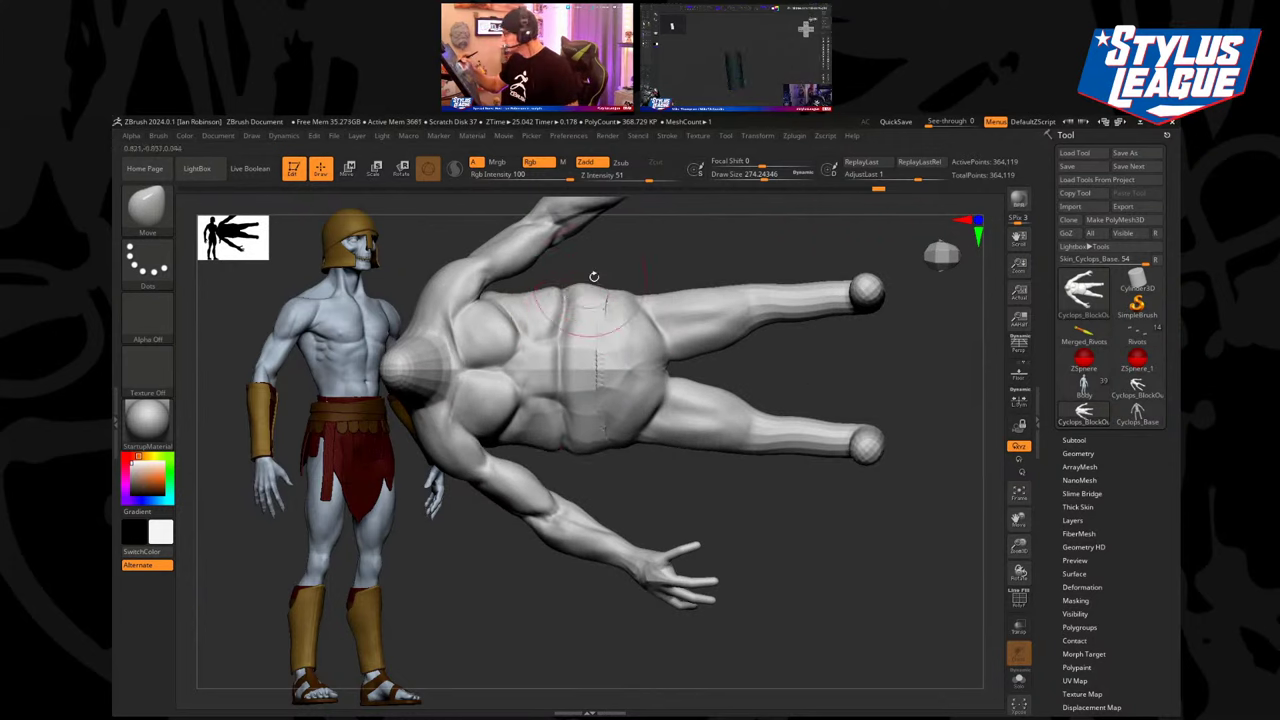
Raise the Move brush's draw size to about 358 and pull the sides of the waist outward to thicken the torso.
key(s)
mouse_move(609, 284)
mouse_down()
mouse_move(640, 285)
mouse_move(703, 240)
mouse_move(714, 285)
mouse_up()
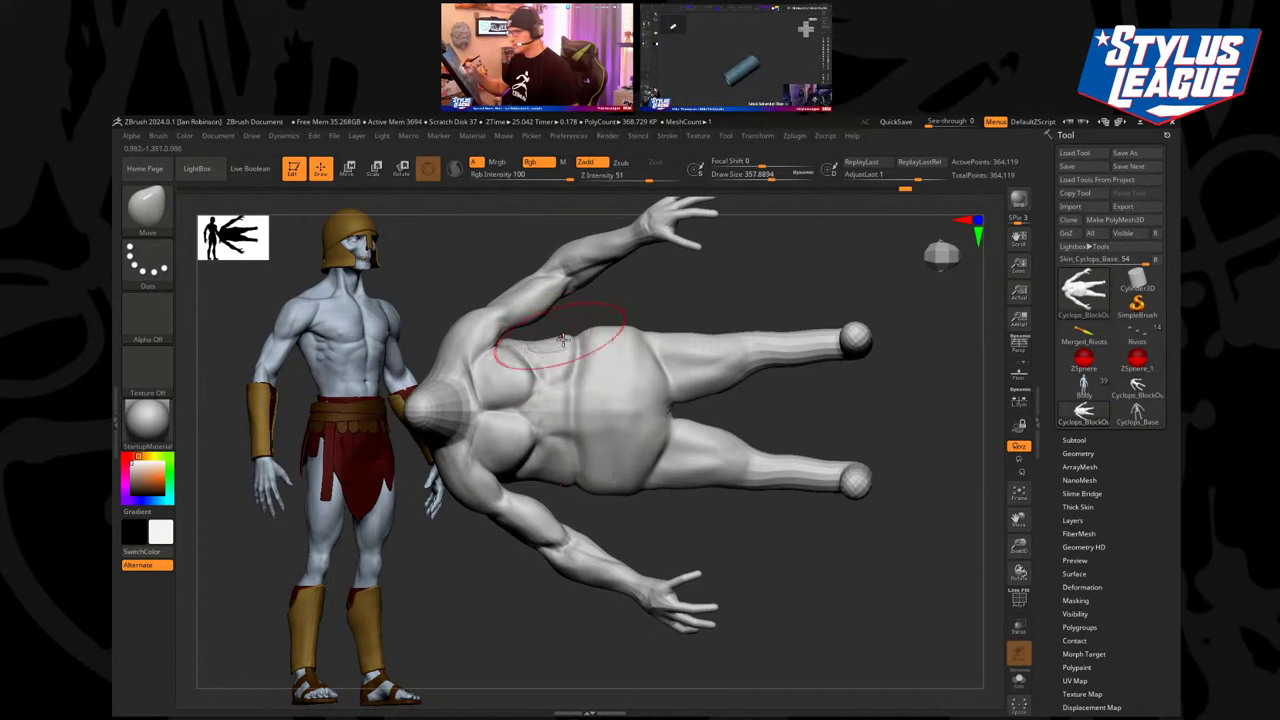
drag(527, 346, 540, 338)
alt+drag(691, 296, 747, 300)
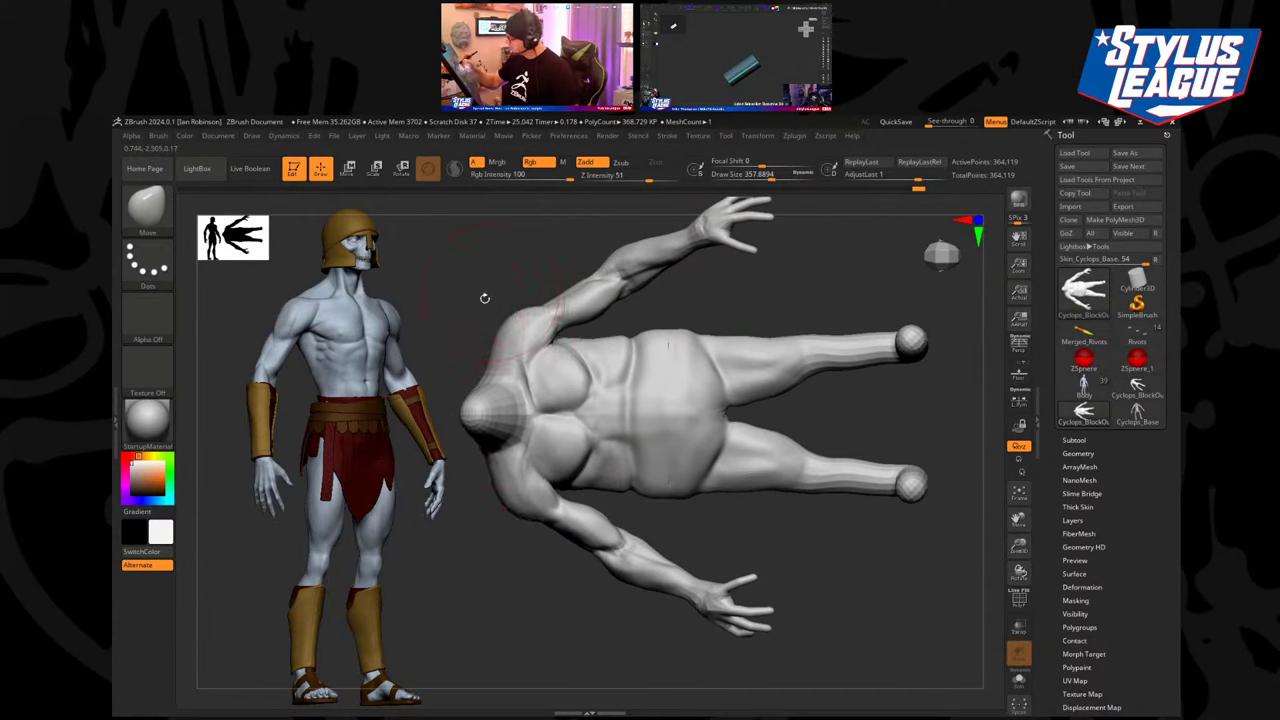
Refine the torso's chest, belly and back profile from the side with the Move brush.
mouse_move(483, 294)
mouse_down()
mouse_move(562, 260)
mouse_move(637, 306)
mouse_move(717, 320)
mouse_move(670, 400)
mouse_move(811, 294)
mouse_move(840, 291)
mouse_move(811, 280)
mouse_move(791, 360)
mouse_move(820, 346)
mouse_move(730, 321)
mouse_move(703, 326)
mouse_move(720, 324)
mouse_move(694, 351)
mouse_move(709, 320)
mouse_move(680, 350)
mouse_move(718, 364)
mouse_move(757, 346)
mouse_up()
key(s)
key(s)
key(s)
key(s)
key(s)
drag(755, 341, 775, 345)
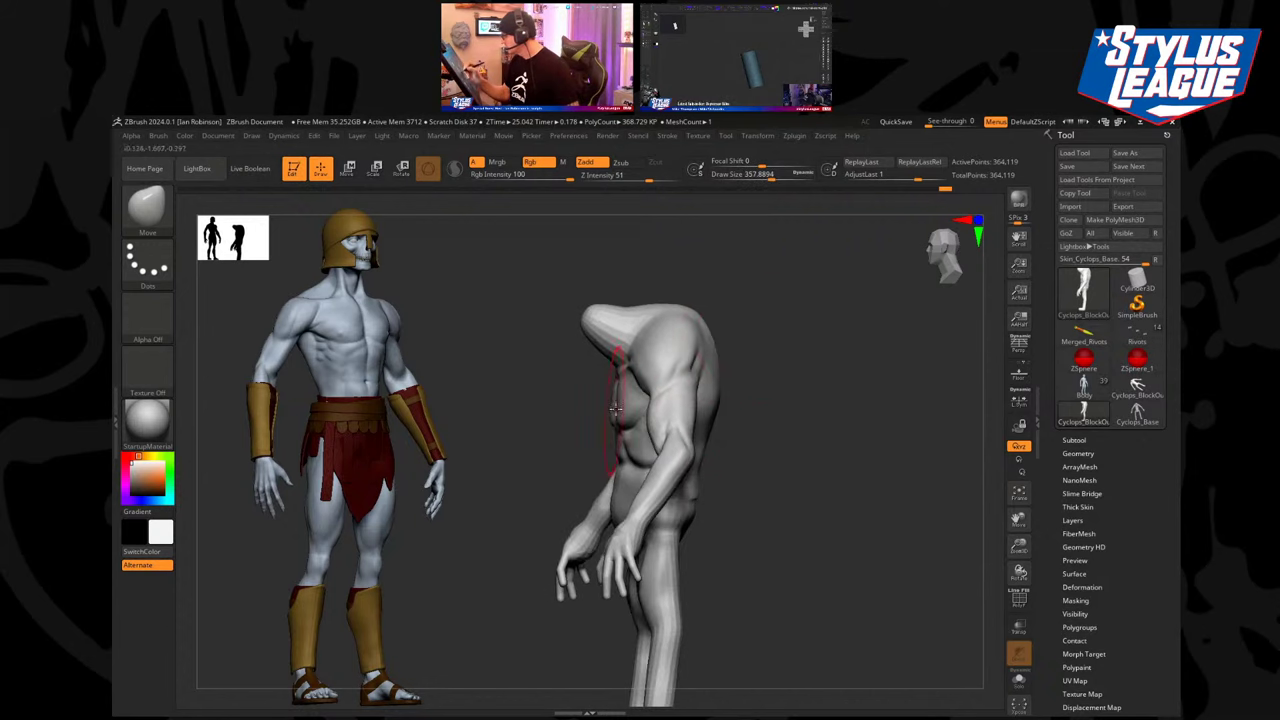
mouse_move(622, 423)
mouse_down()
mouse_move(789, 403)
mouse_move(681, 411)
mouse_move(689, 423)
mouse_move(817, 389)
mouse_move(857, 353)
mouse_up()
Build up the lower back, flanks and buttocks with the ClayBuildup brush.
key(b)
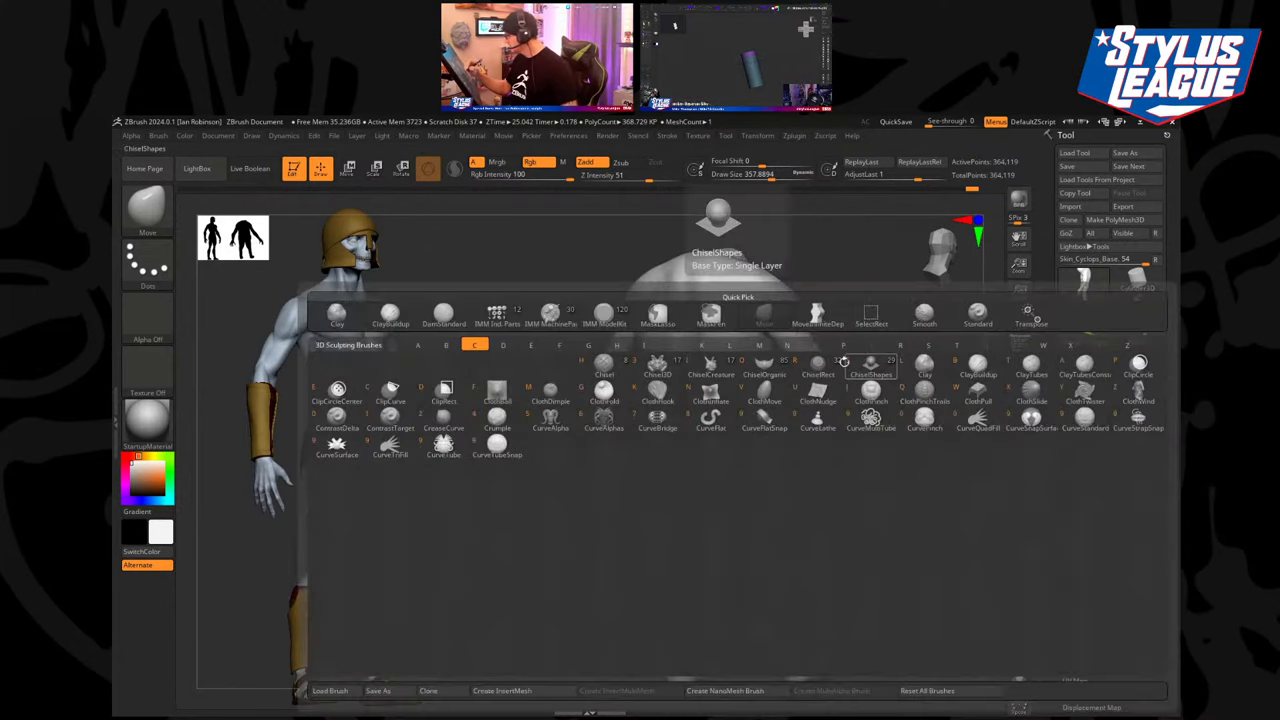
key(c)
key(b)
drag(690, 450, 750, 476)
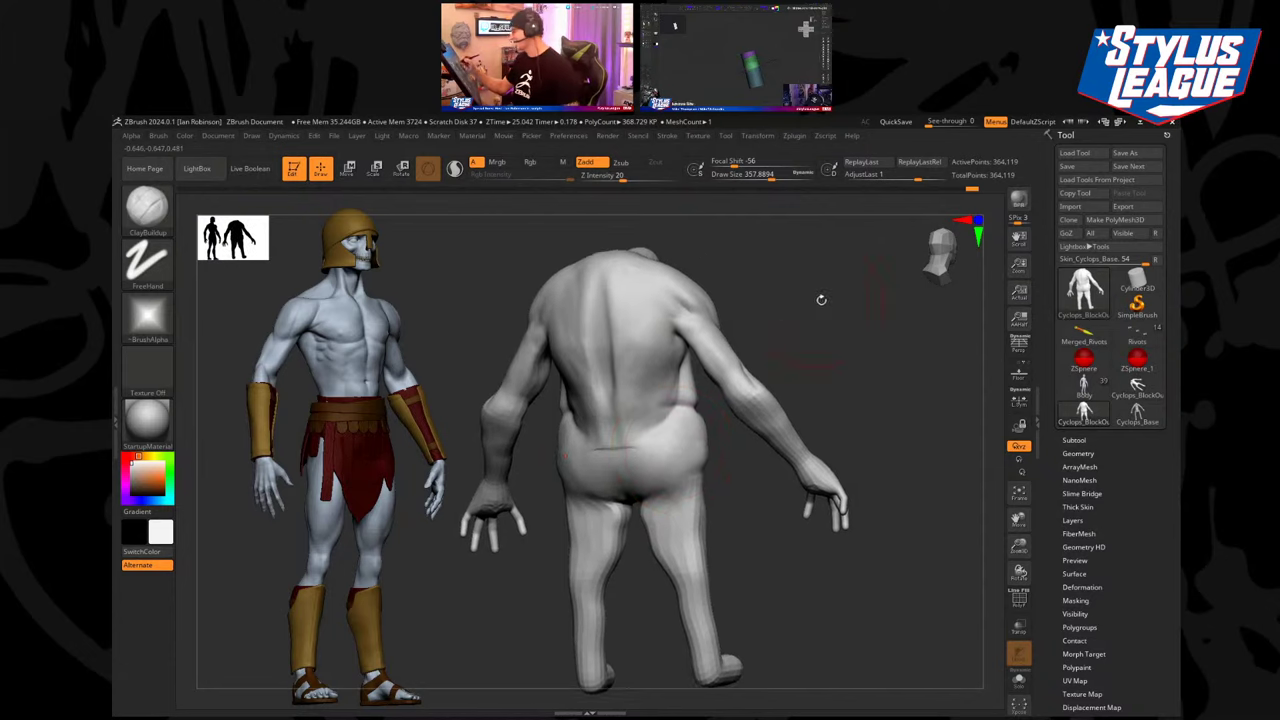
mouse_move(820, 294)
mouse_down()
mouse_move(790, 400)
mouse_move(837, 363)
mouse_move(803, 336)
mouse_move(735, 338)
mouse_move(740, 386)
mouse_move(556, 433)
mouse_move(726, 354)
mouse_move(591, 434)
mouse_move(696, 408)
mouse_up()
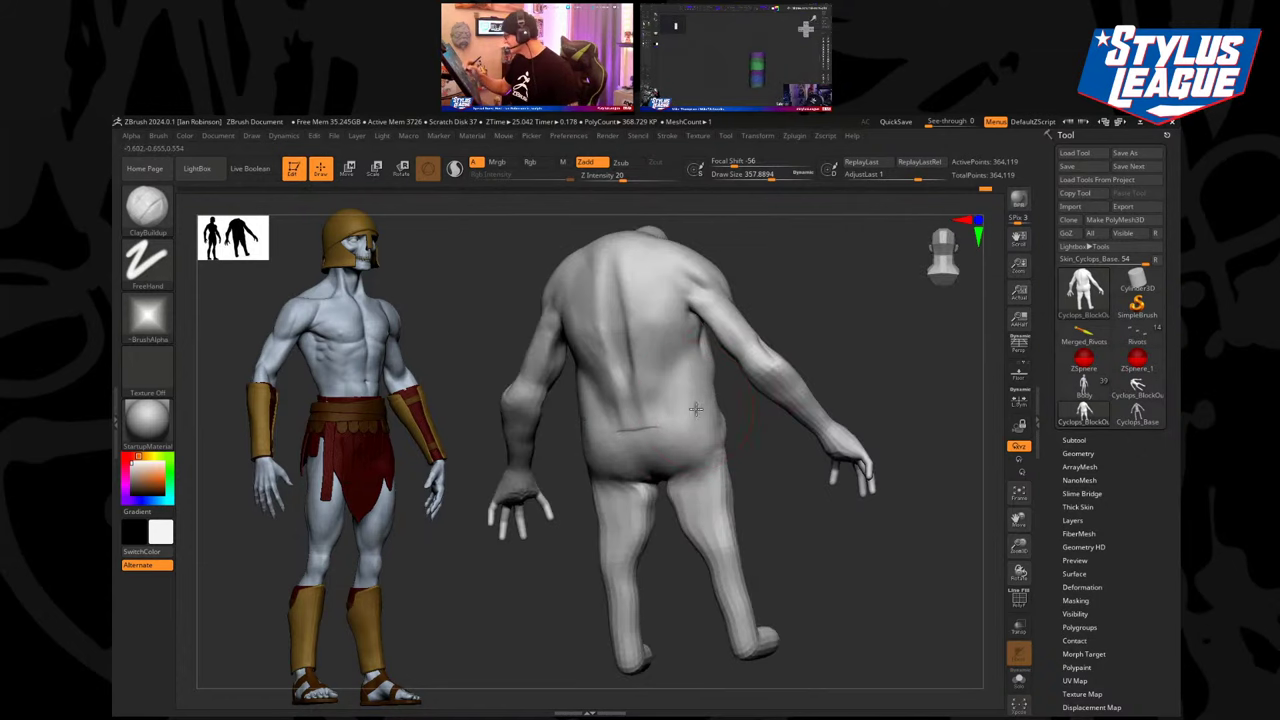
Carve the crease between the belly and the upper thigh with the DamStandard brush.
mouse_move(830, 320)
mouse_down()
mouse_move(840, 357)
mouse_move(777, 391)
mouse_move(645, 393)
mouse_up()
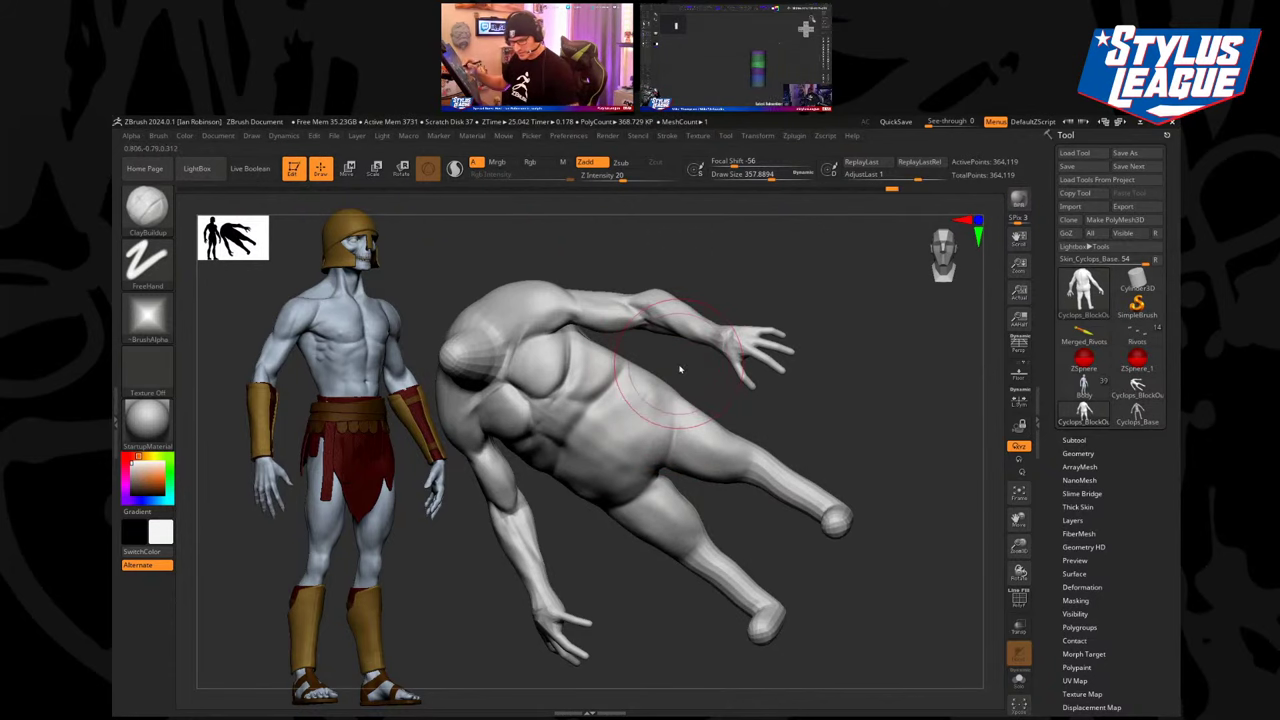
key(b)
key(d)
key(s)
drag(663, 398, 667, 458)
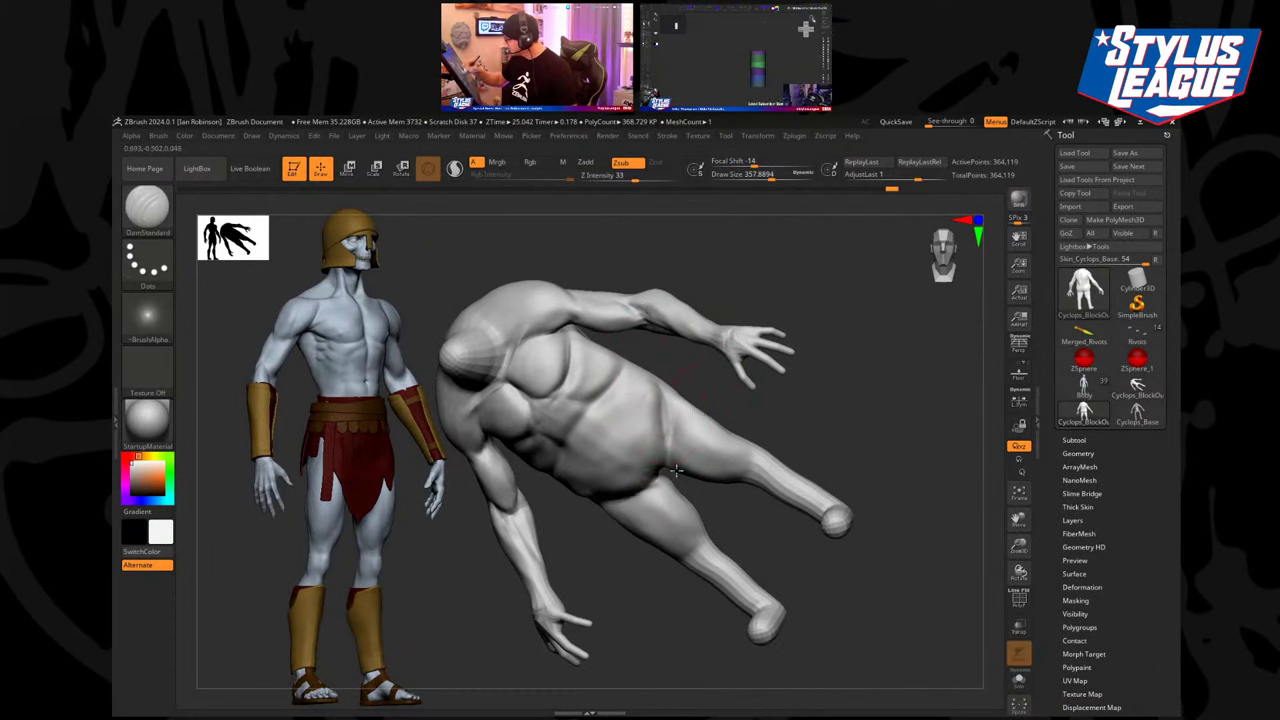
mouse_move(776, 429)
right_down()
mouse_move(746, 405)
mouse_move(680, 408)
right_up()
Switch back to ClayBuildup and fill out the front of the belly into a rounder, fuller gut.
key(b)
key(c)
key(b)
drag(656, 408, 620, 471)
mouse_move(609, 423)
mouse_down()
mouse_move(574, 424)
mouse_move(580, 412)
mouse_up()
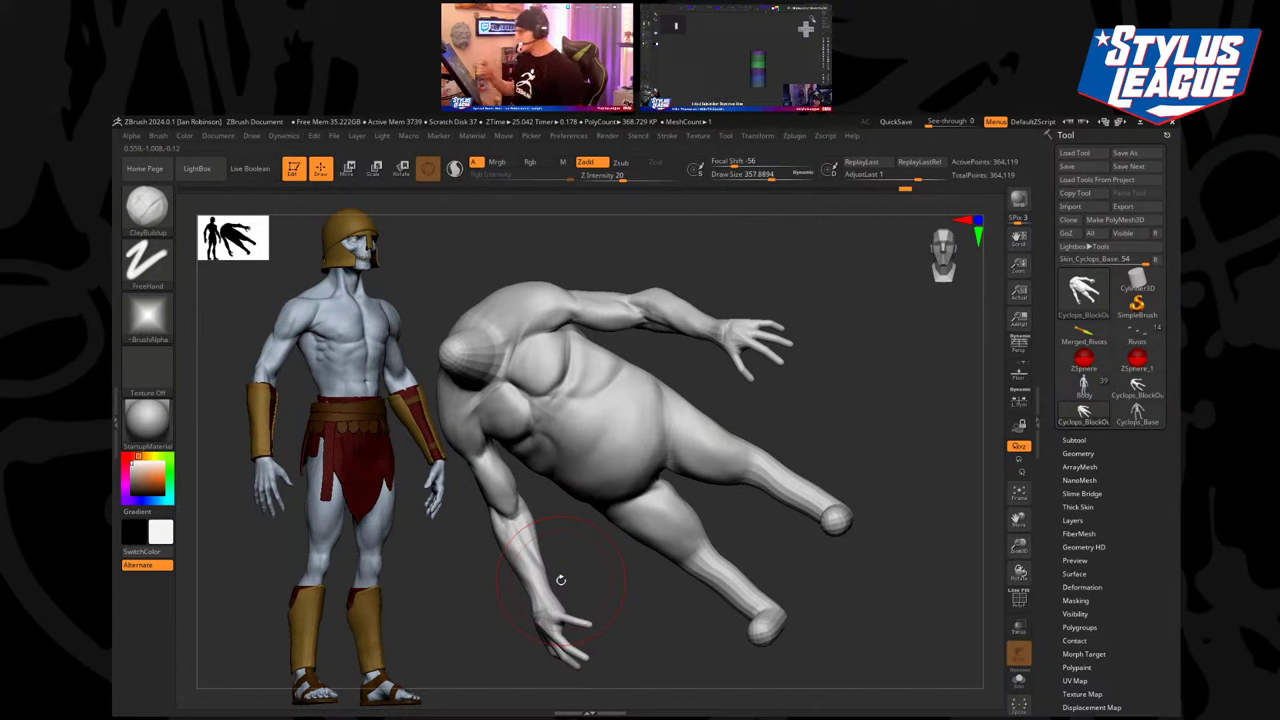
Refine the shape of the cyclops's back and overall body outline with the Move brush.
drag(809, 363, 732, 274)
key(b)
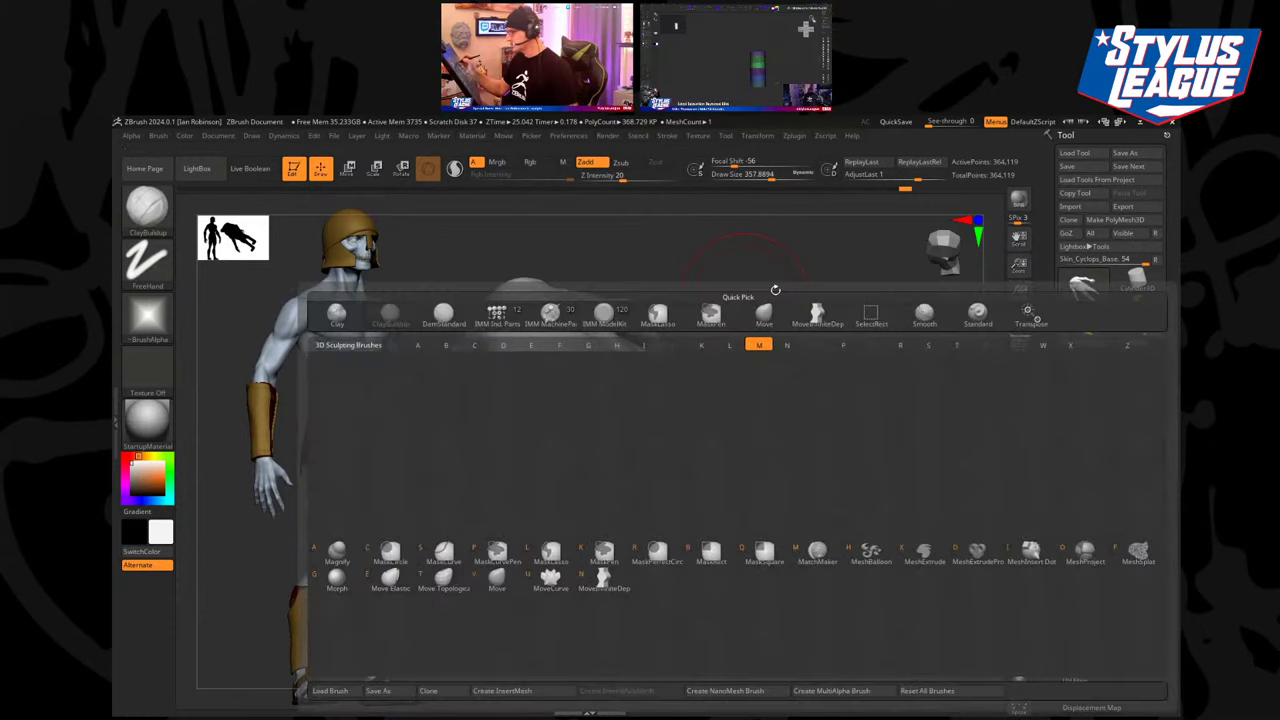
key(m)
key(v)
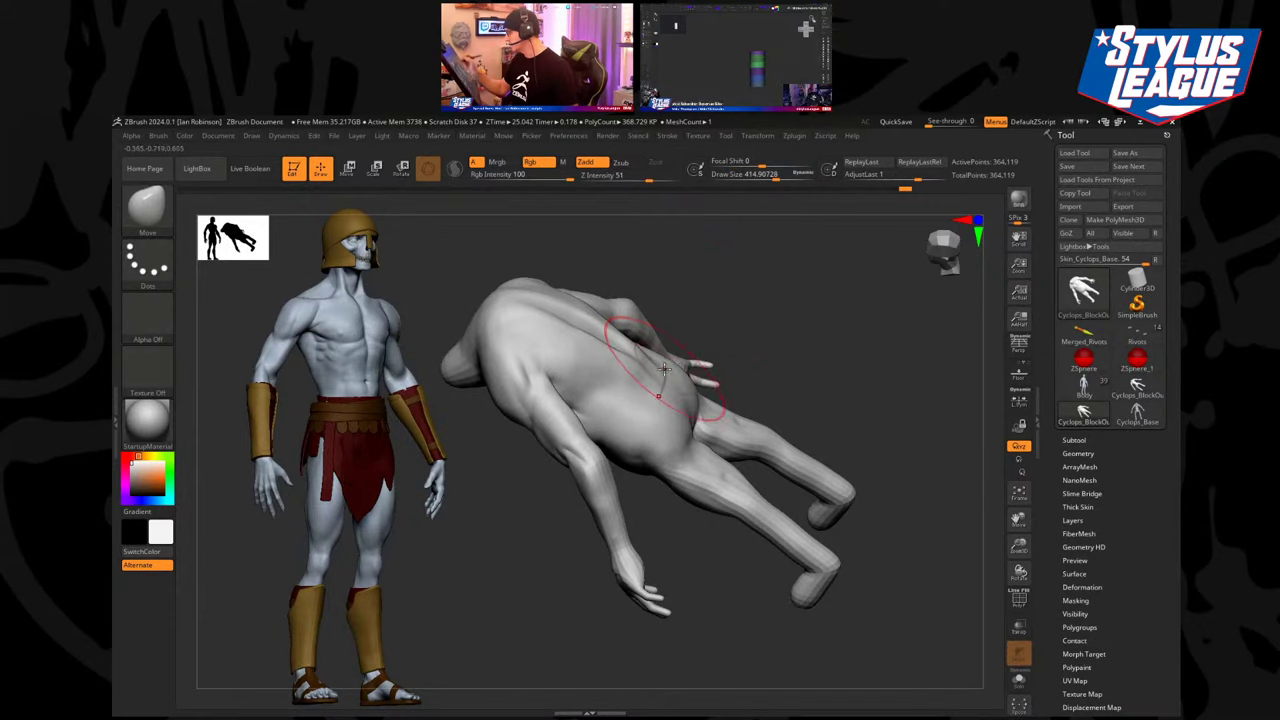
mouse_move(700, 275)
mouse_down()
mouse_move(720, 263)
mouse_move(694, 283)
mouse_move(809, 280)
mouse_move(823, 285)
mouse_move(817, 298)
mouse_up()
key(s)
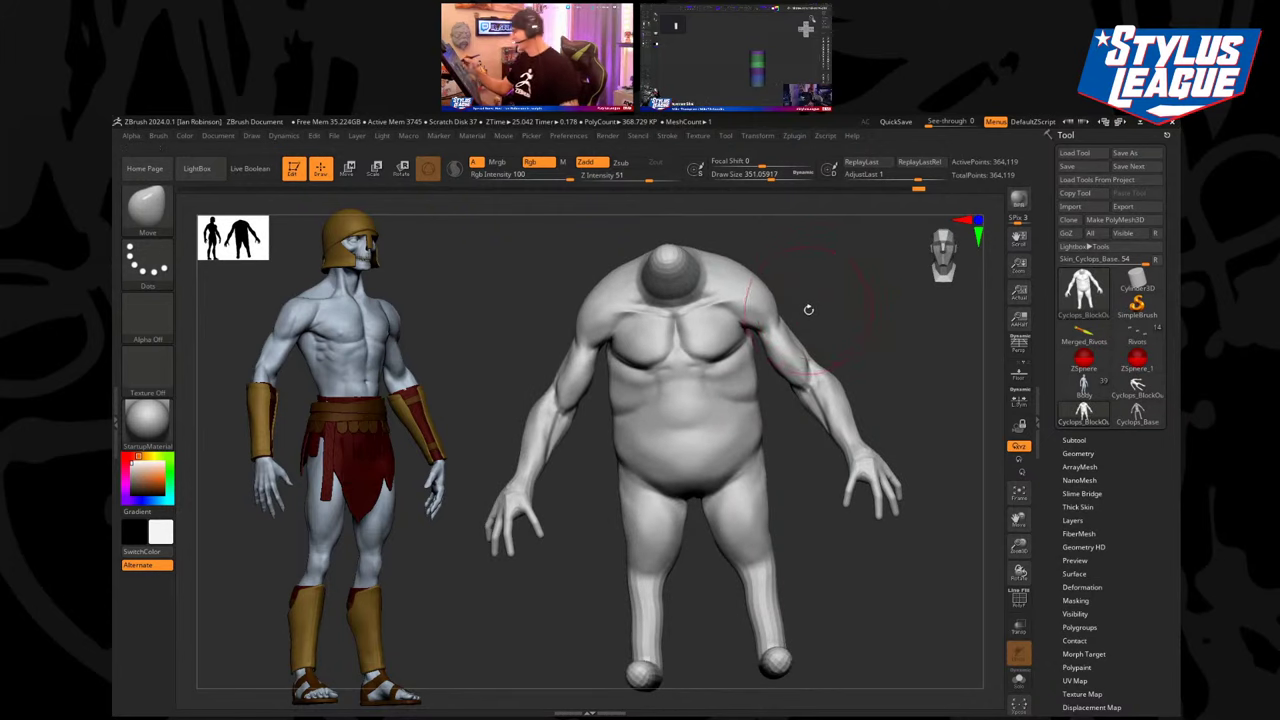
mouse_move(809, 310)
shift+mouse_down()
mouse_move(866, 311)
mouse_move(757, 309)
shift+mouse_up()
key(shift+f)
key(shift+f)
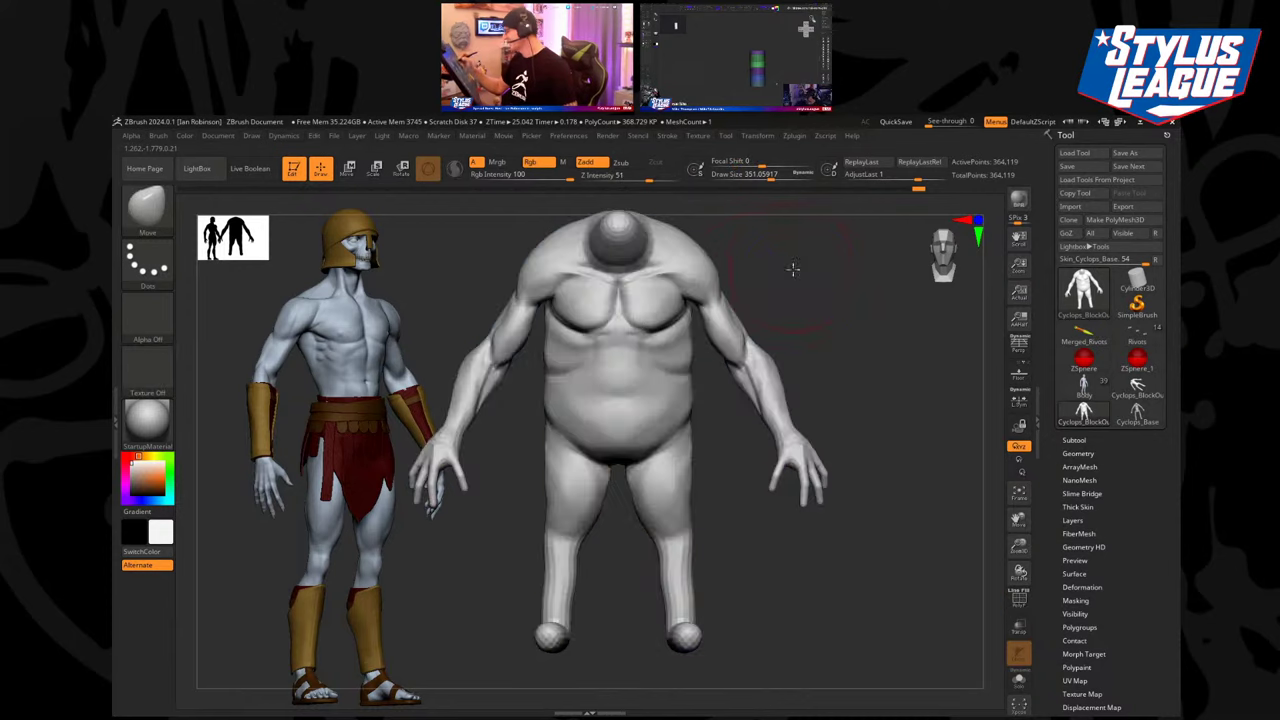
mouse_move(792, 268)
alt+mouse_down()
mouse_move(752, 280)
mouse_move(777, 366)
mouse_move(826, 306)
mouse_move(683, 348)
alt+mouse_up()
drag(825, 276, 810, 318)
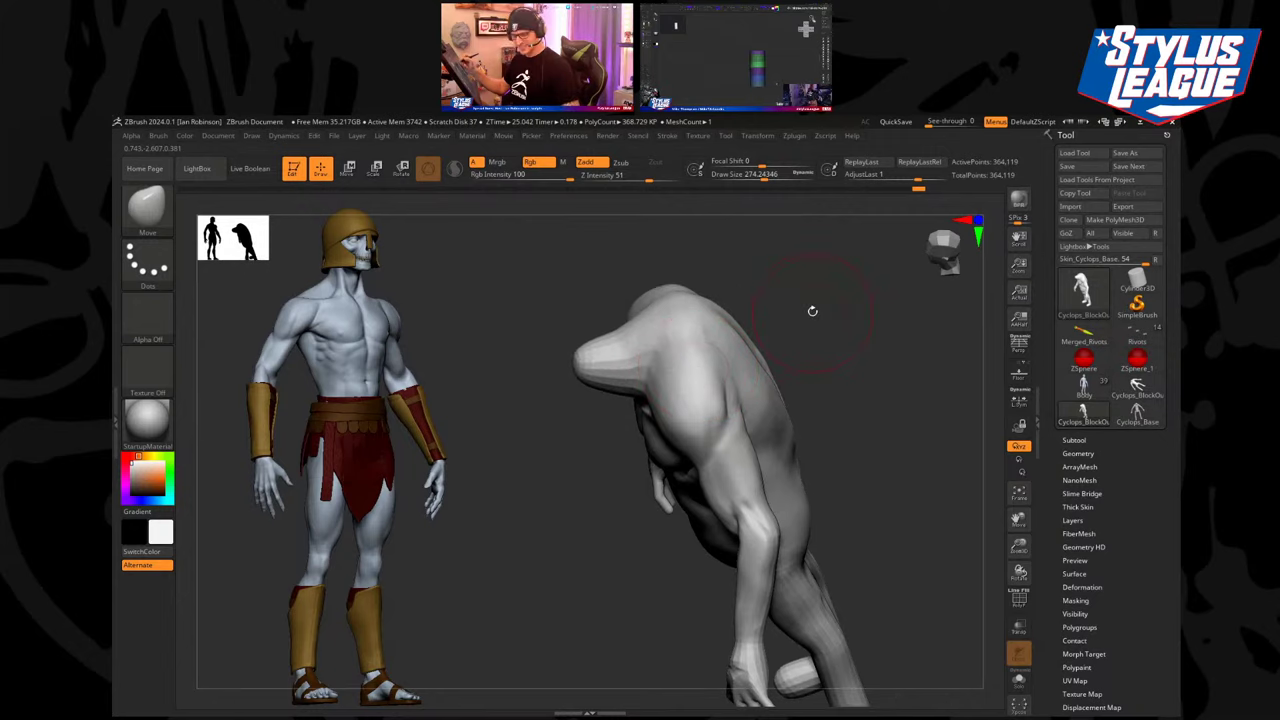
Build up the transition between the neck and the upper shoulders with the ClayBuildup brush.
key(b)
key(c)
key(b)
drag(649, 348, 606, 312)
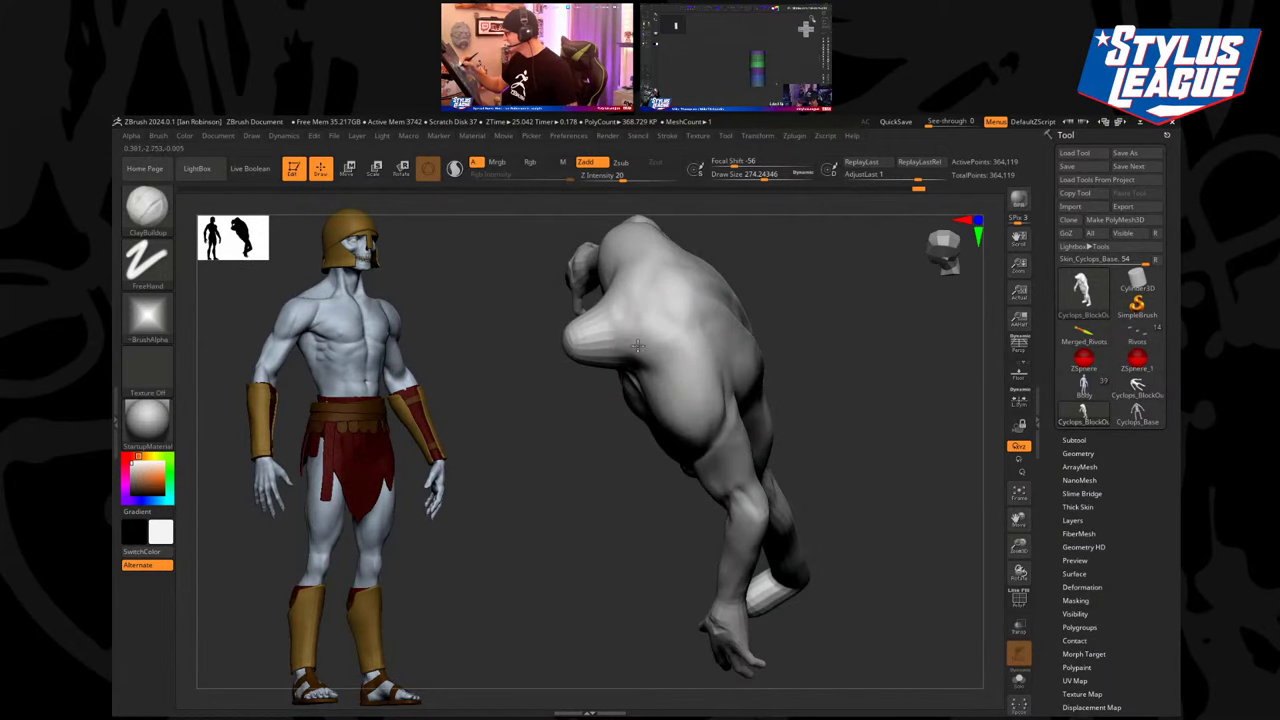
mouse_move(823, 306)
mouse_down()
mouse_move(843, 278)
mouse_move(767, 268)
mouse_up()
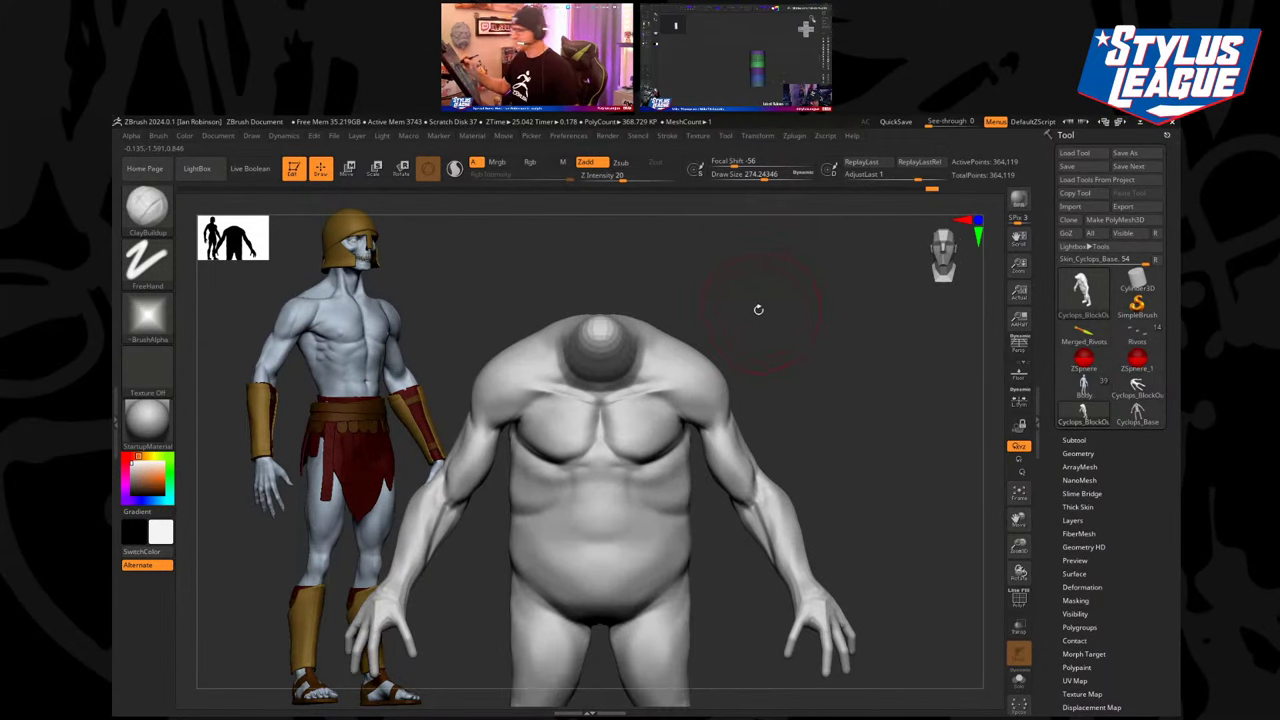
mouse_move(730, 316)
mouse_down()
mouse_move(803, 326)
mouse_move(749, 349)
mouse_move(714, 341)
mouse_up()
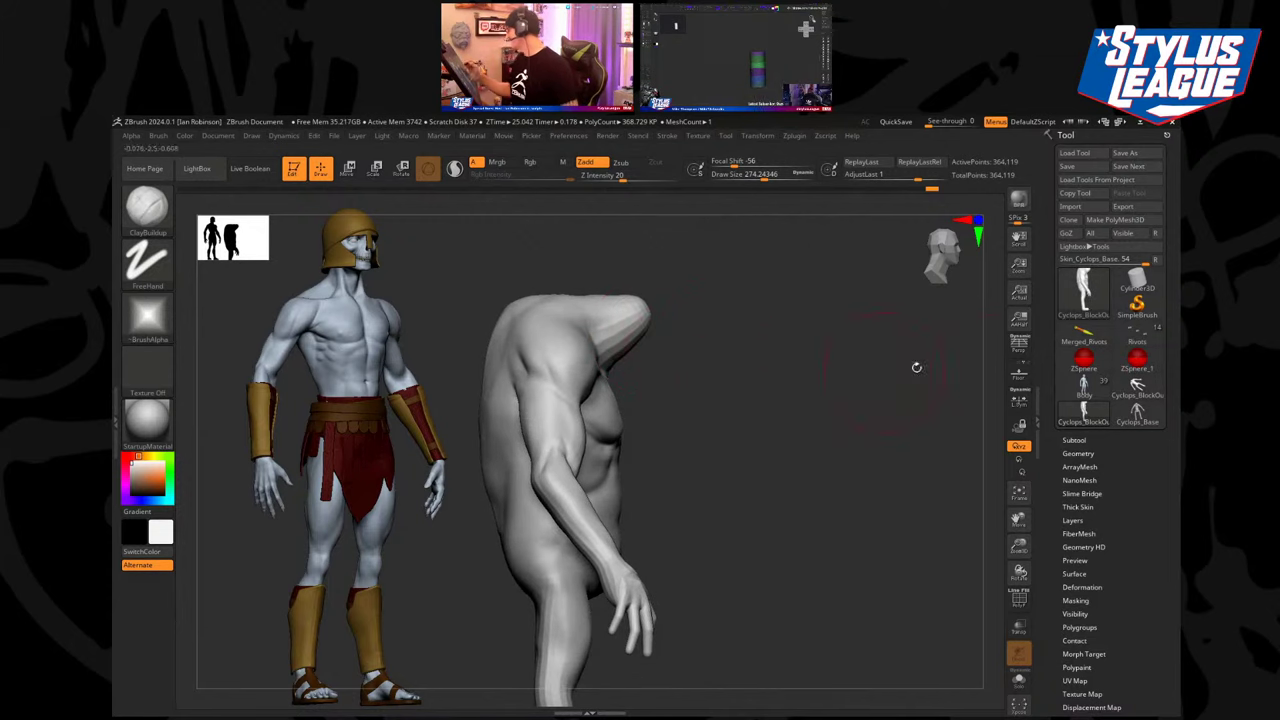
Insert a Sphere3D as a new subtool of the cyclops for the head and isolate it in Solo mode.
click(1074, 440)
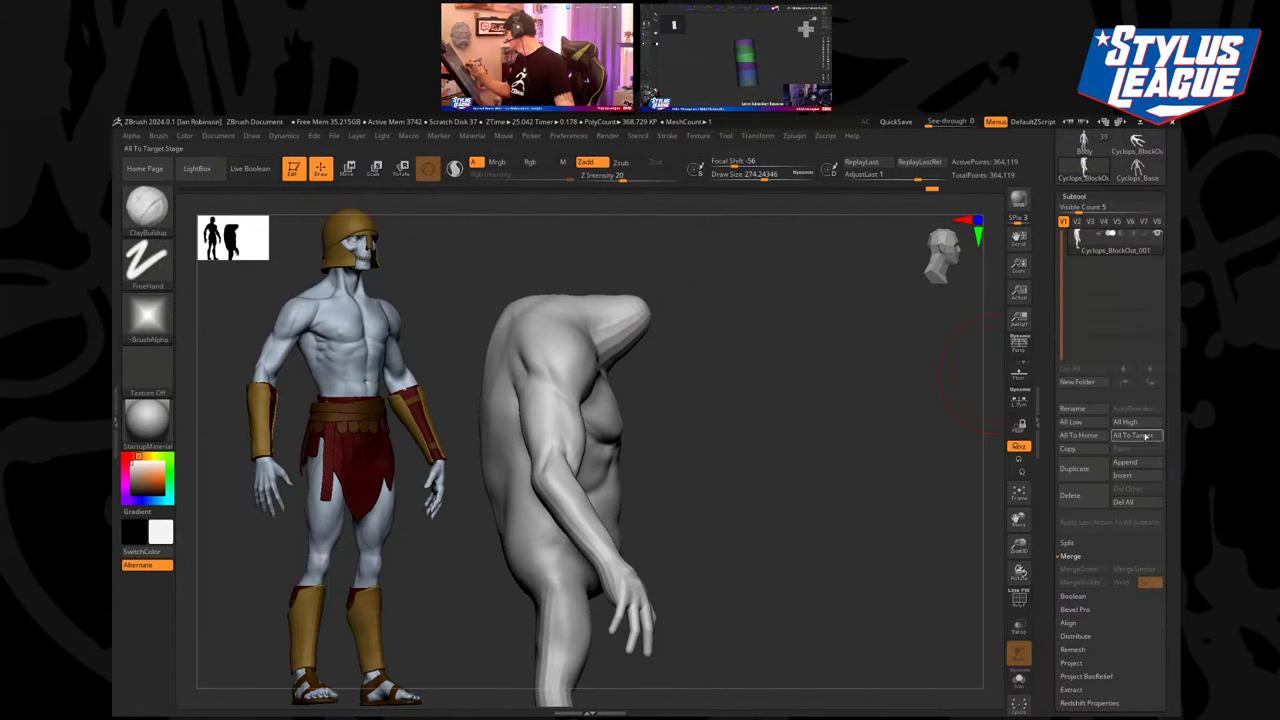
click(1136, 477)
click(592, 505)
alt+click(626, 543)
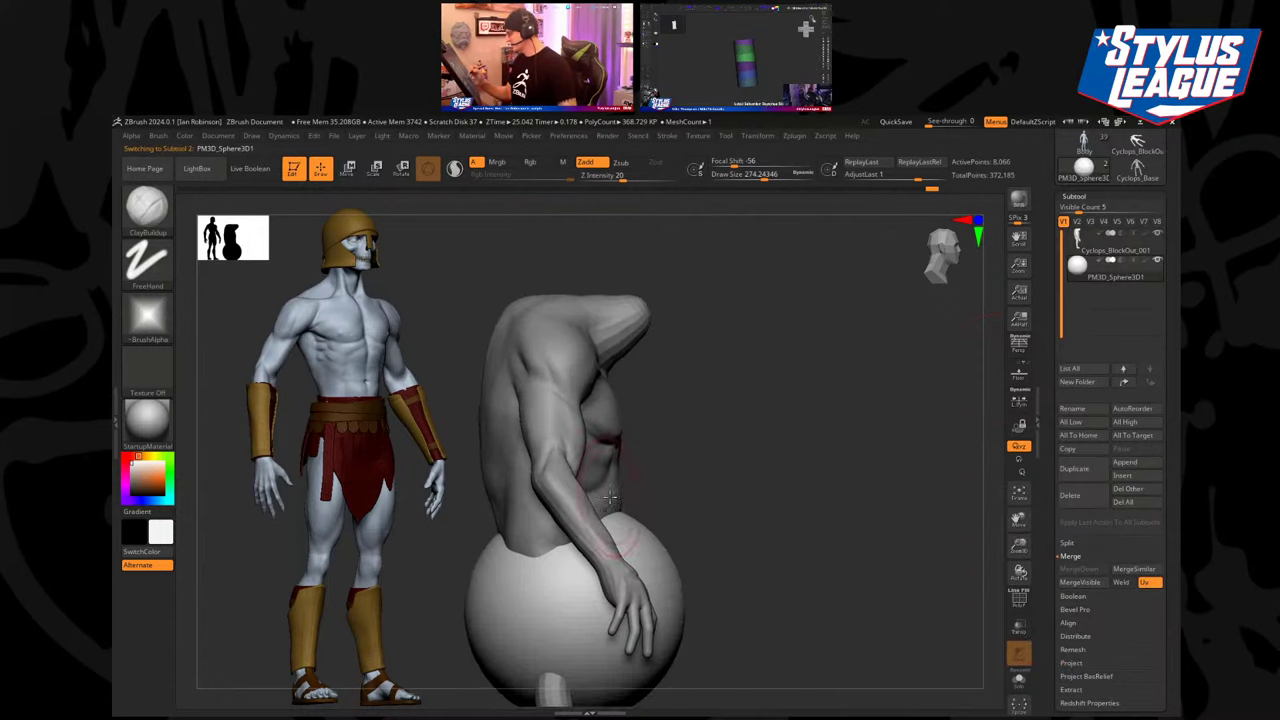
alt+drag(740, 470, 806, 466)
click(1019, 680)
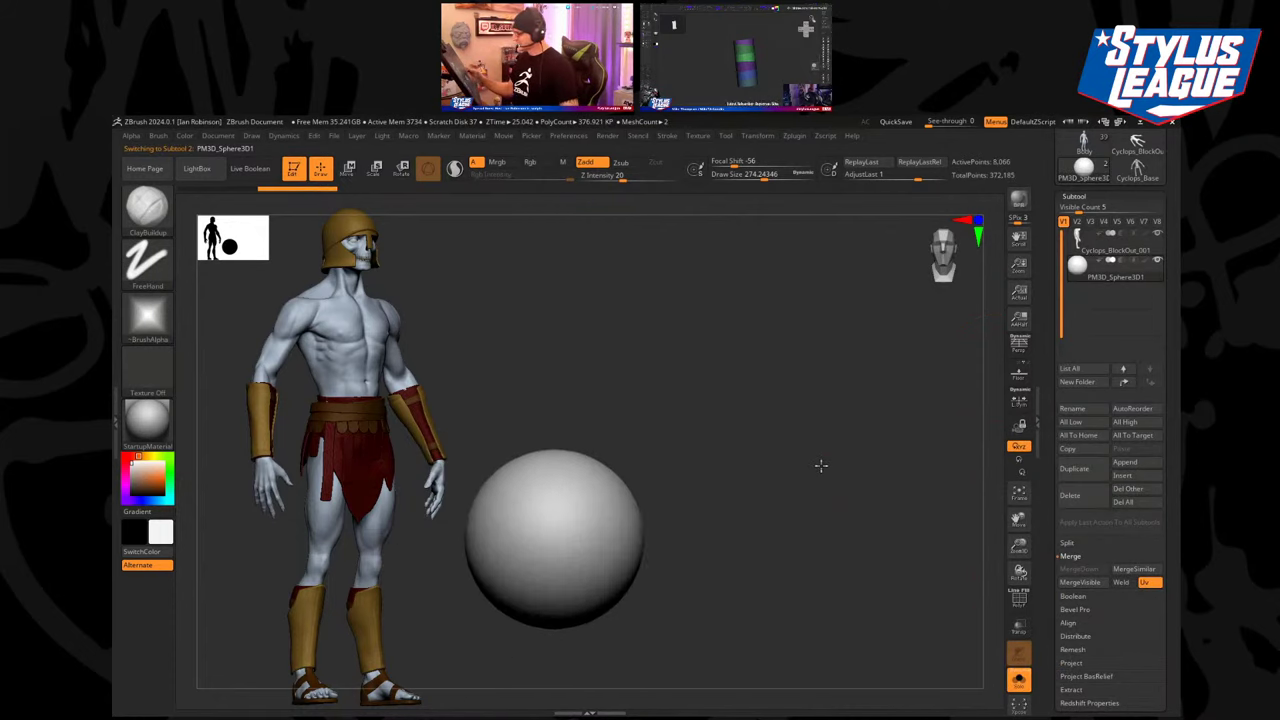
key(shift+f)
key(shift+f)
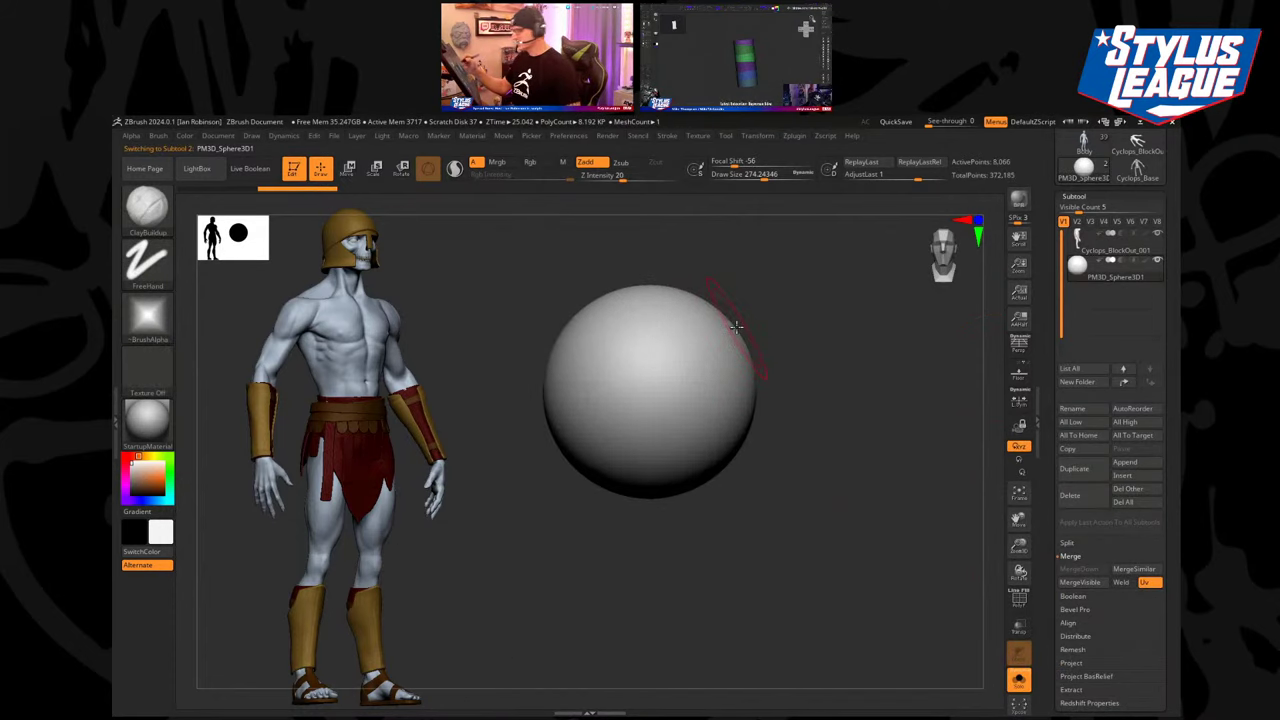
Duplicate the sphere within its subtool, placing the copy lower and in front, and leave only the original masked.
key(w)
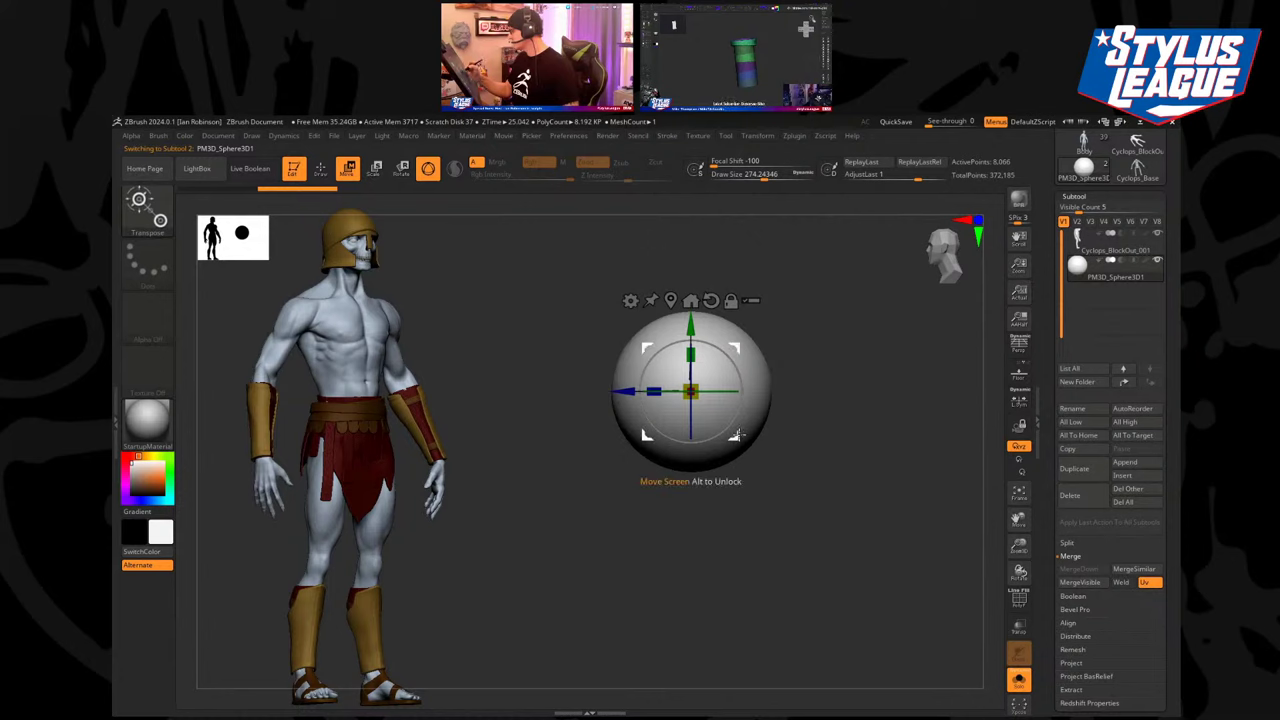
ctrl+drag(626, 392, 507, 494)
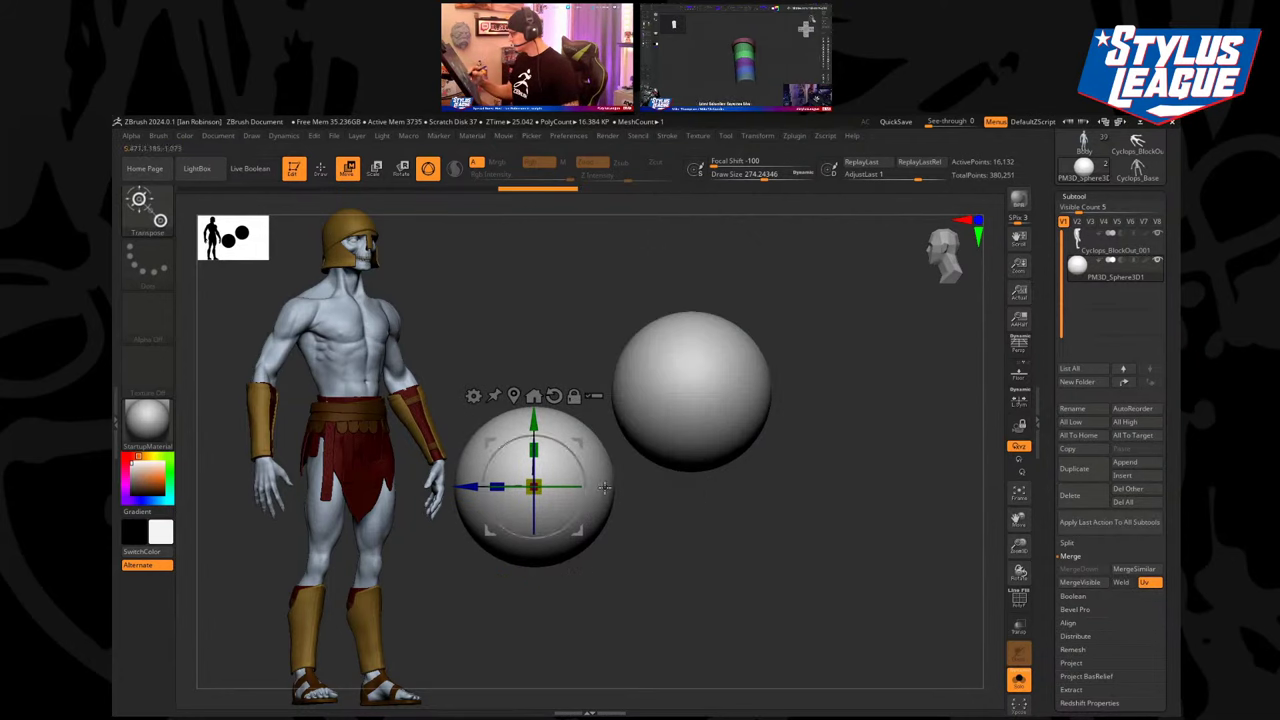
key(q)
ctrl+shift+click(589, 471)
ctrl+click(651, 515)
ctrl+shift+click(656, 515)
ctrl+click(662, 515)
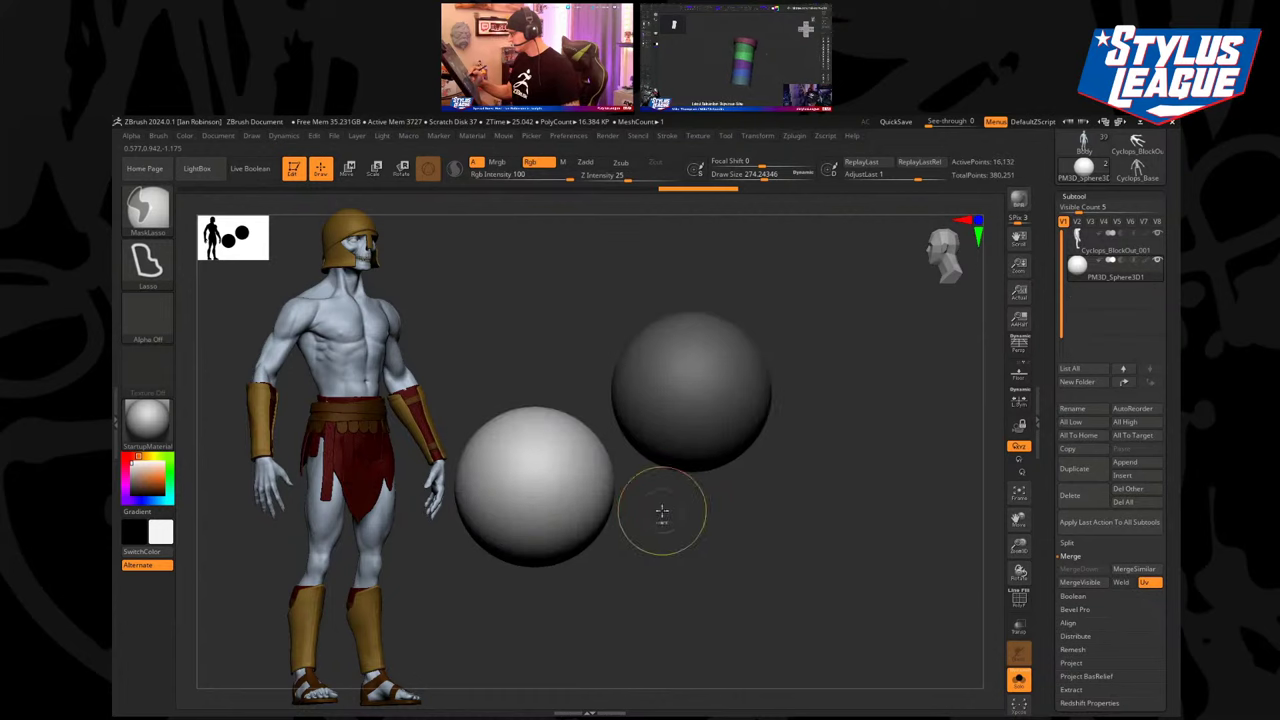
Move the unmasked sphere under the front of the original as the jaw mass and squash it front to back.
key(w)
drag(460, 487, 617, 487)
mouse_move(637, 421)
mouse_down()
mouse_move(640, 400)
mouse_move(702, 404)
mouse_up()
key(q)
shift+drag(765, 458, 832, 464)
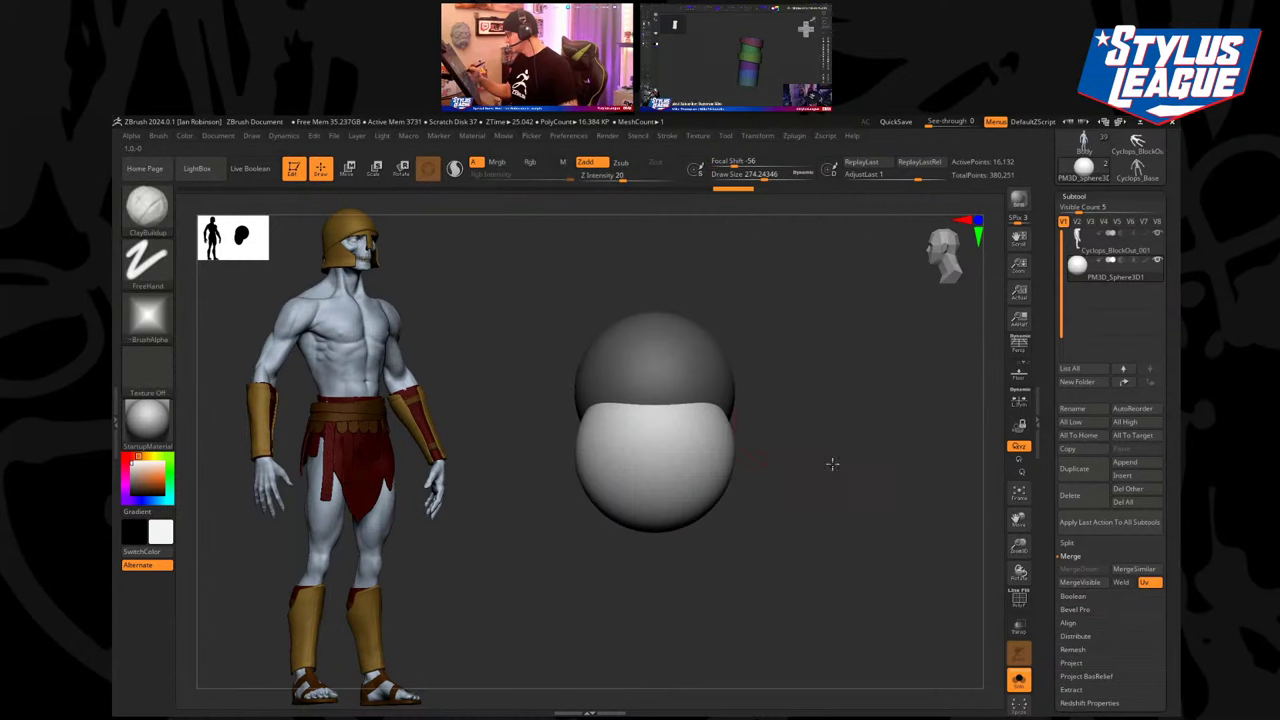
Shorten and round the jaw sphere from the side with an enlarged Move Infinite Depth brush.
drag(785, 410, 800, 418)
key(s)
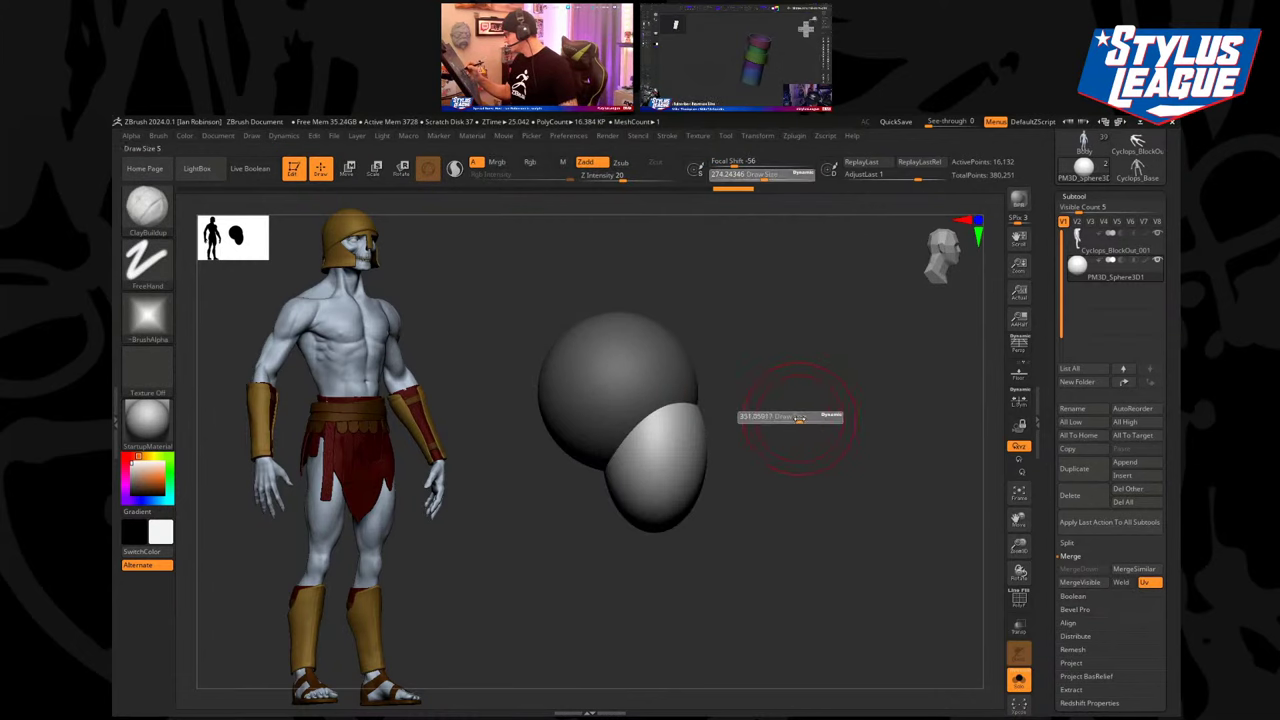
key(b)
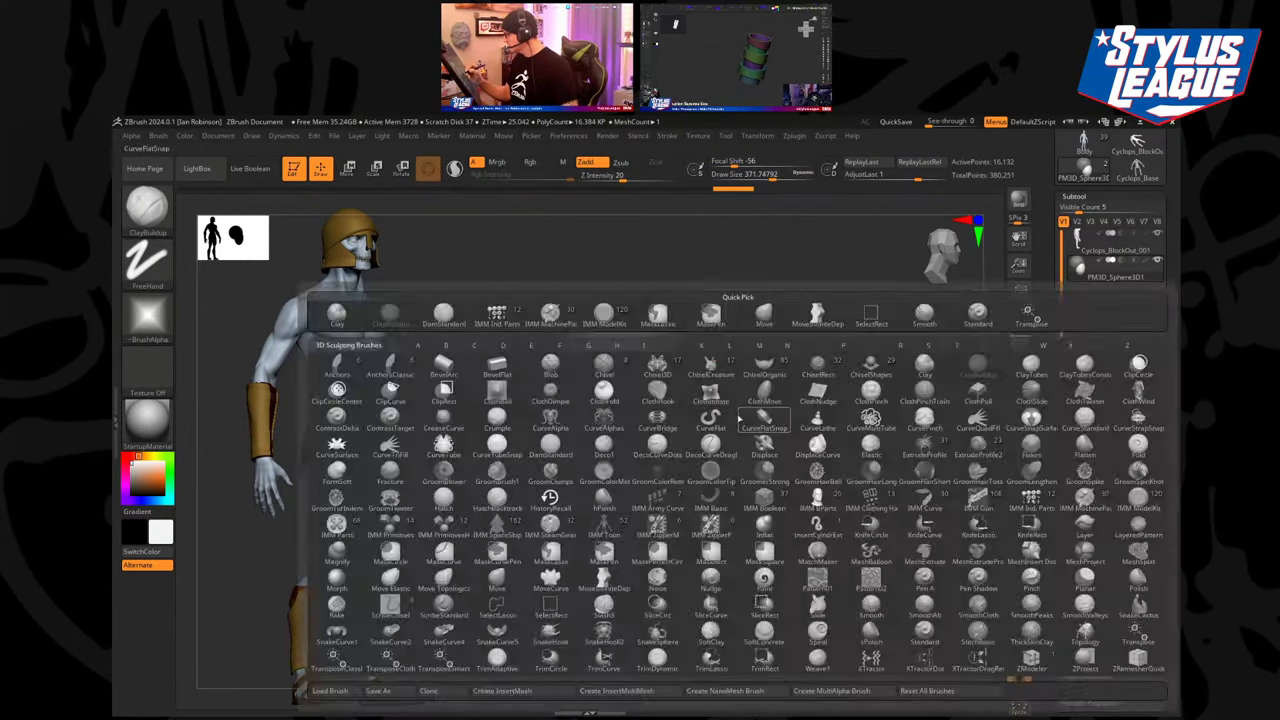
key(m)
key(i)
key(s)
drag(728, 414, 737, 416)
mouse_move(662, 436)
mouse_down()
mouse_move(666, 499)
mouse_move(638, 512)
mouse_up()
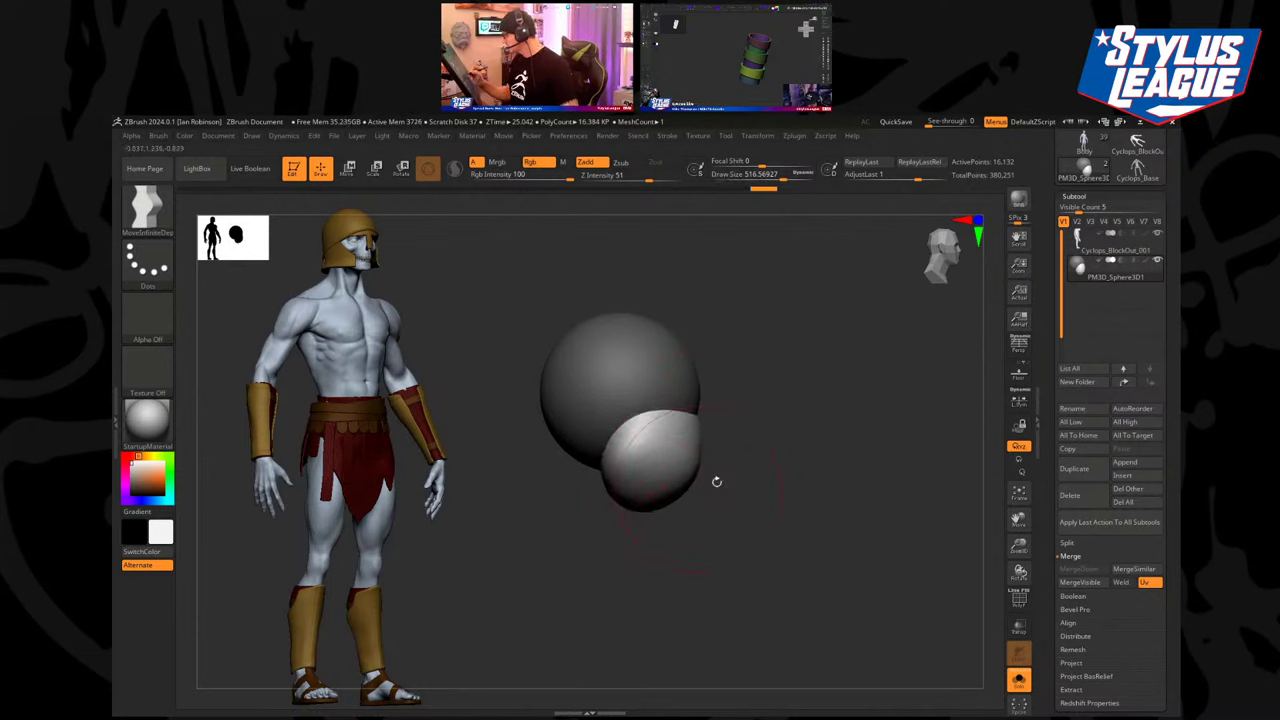
Reshape the unmasked jaw sphere from the side and front with the Move Infinite Depth brush, undoing the last change.
key(s)
drag(745, 484, 728, 485)
mouse_move(668, 484)
mouse_down()
mouse_move(683, 505)
mouse_move(626, 482)
mouse_up()
mouse_move(820, 440)
shift+mouse_down()
mouse_move(782, 430)
mouse_move(719, 453)
mouse_move(782, 455)
shift+mouse_up()
key(s)
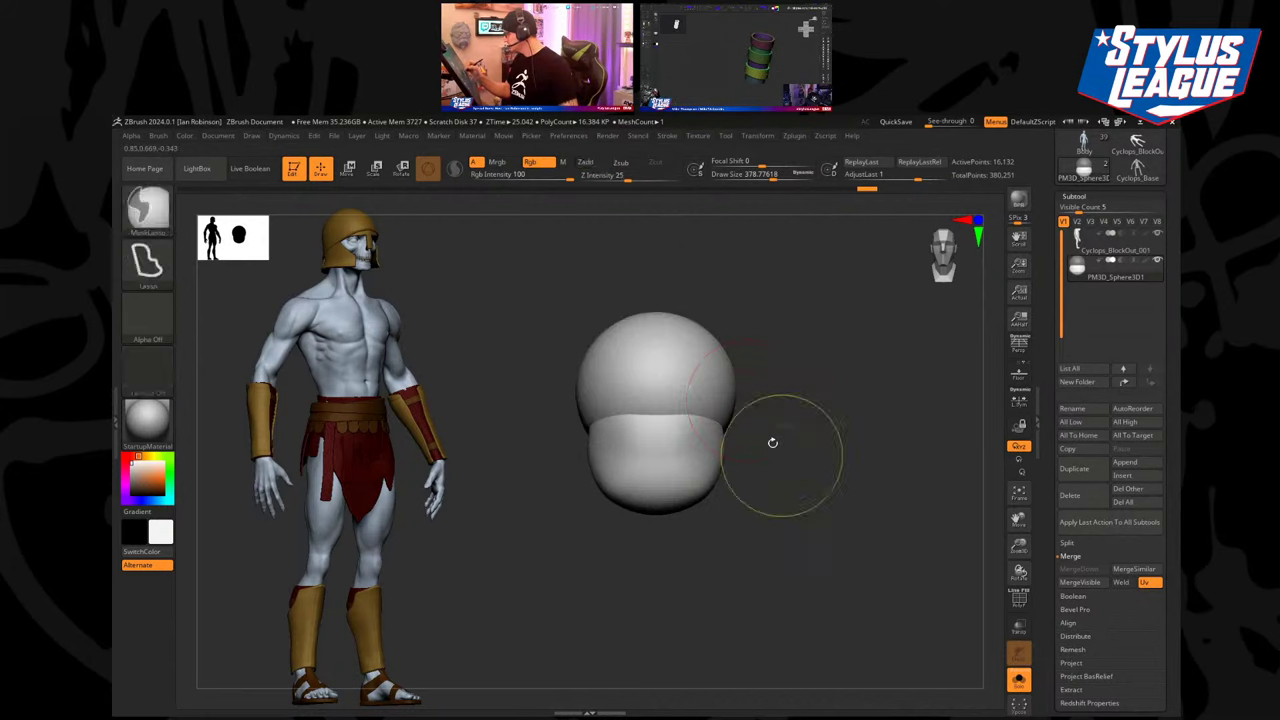
key(ctrl+z)
Invert the mask to protect the jaw, adjust the cranium's sides with a Move Infinite Depth brush of about 492, and clear the mask.
ctrl+click(770, 386)
drag(741, 386, 740, 388)
key(s)
drag(740, 388, 731, 398)
right_drag(782, 366, 808, 388)
drag(758, 390, 748, 391)
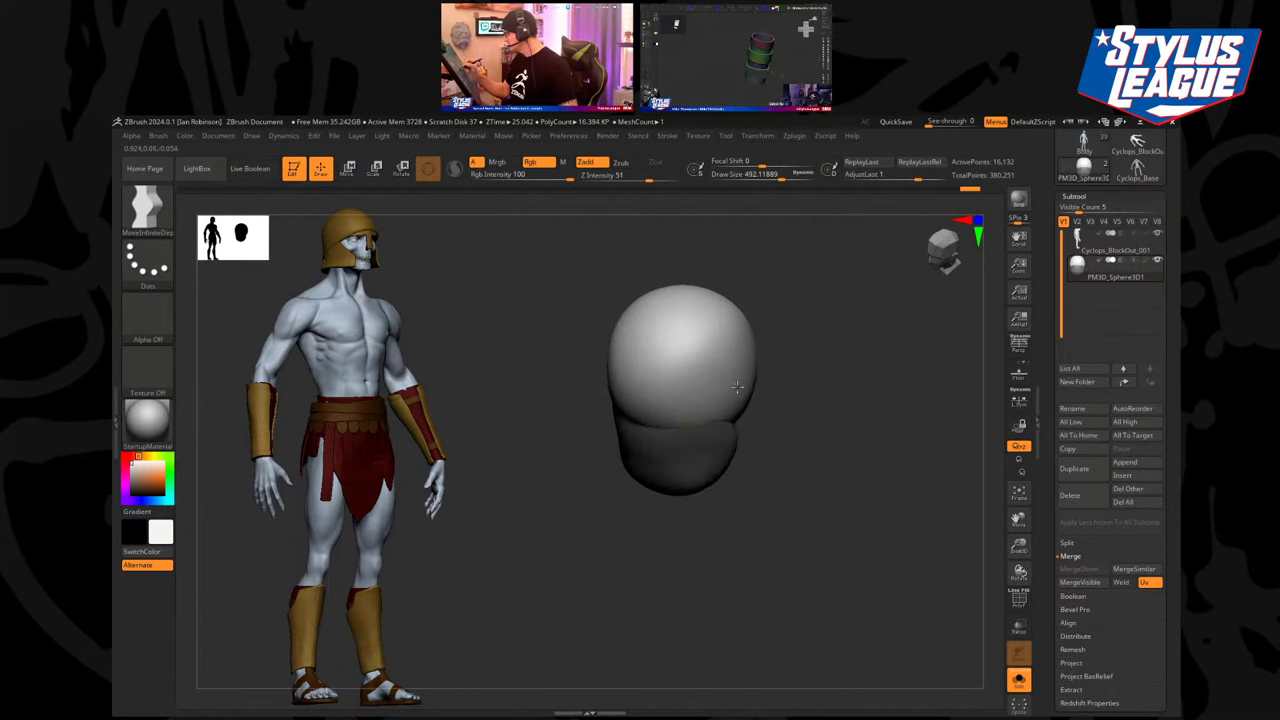
mouse_move(800, 372)
shift+right_down()
mouse_move(806, 349)
mouse_move(827, 423)
shift+right_up()
ctrl+drag(827, 423, 834, 429)
Fuse the cranium and jaw spheres with DynaMesh and remesh the head at resolution 72.
right_drag(876, 420, 808, 371)
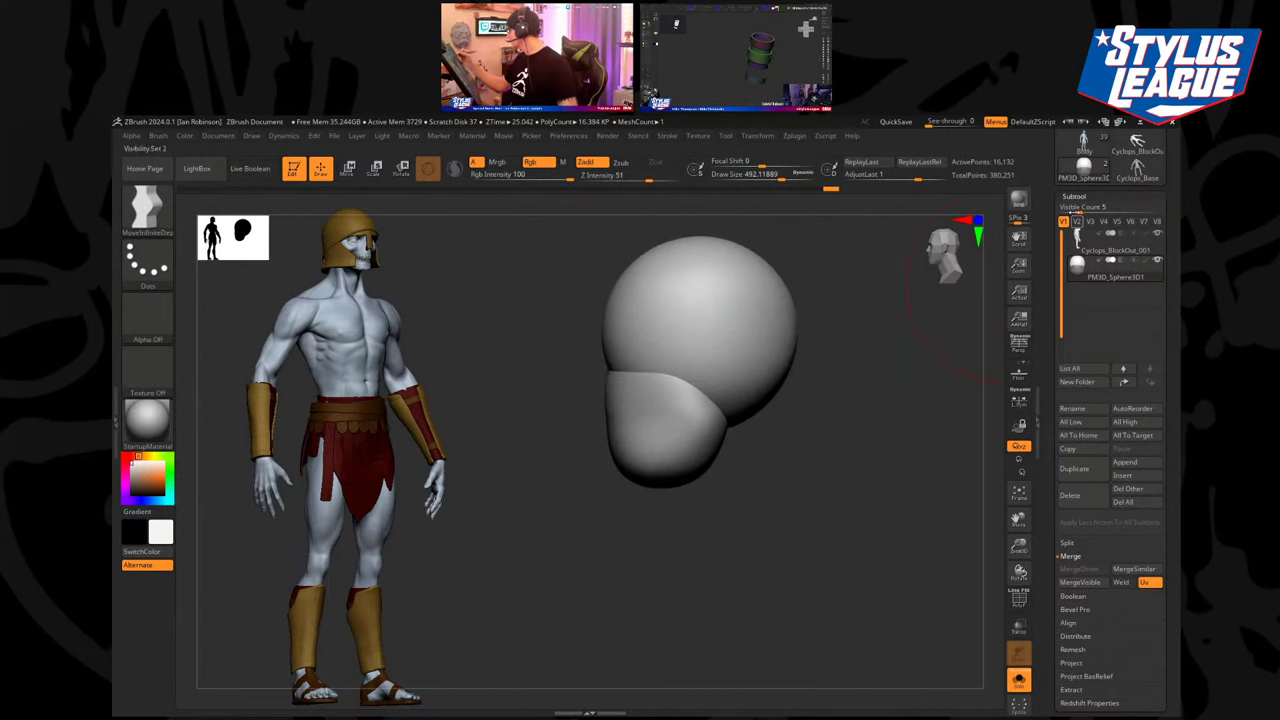
click(1086, 197)
click(1089, 209)
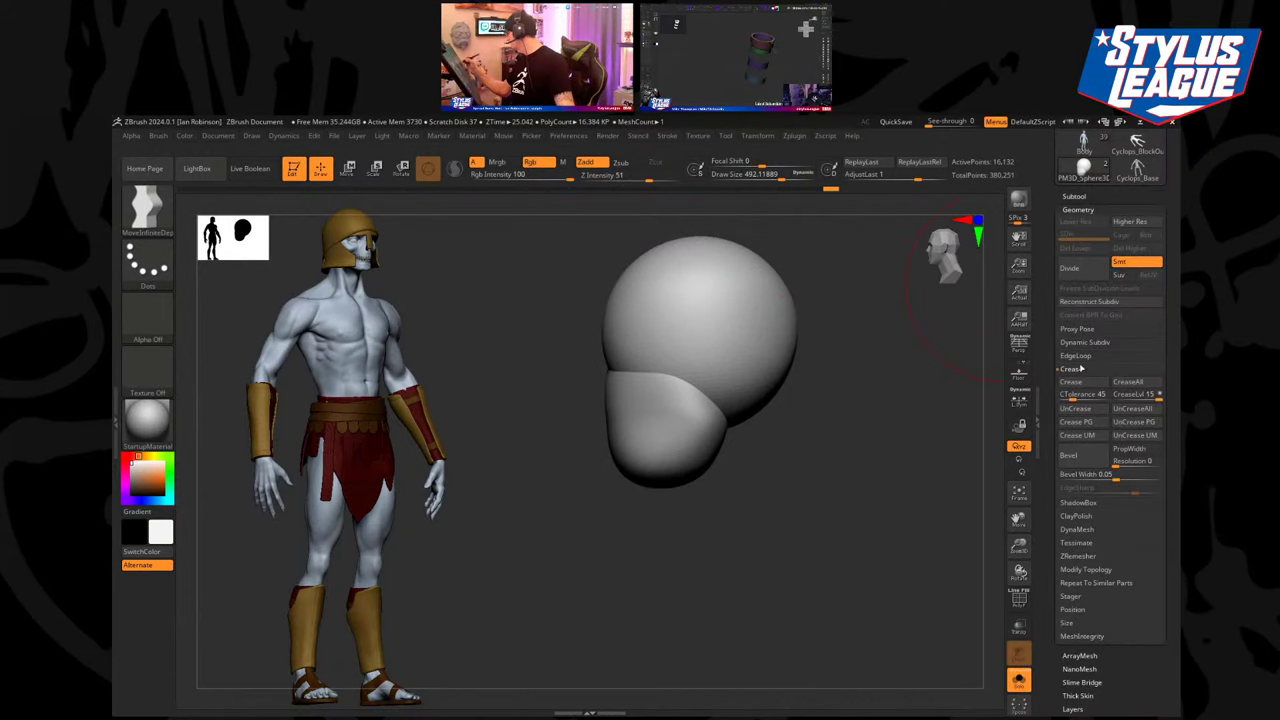
click(1072, 368)
click(1078, 410)
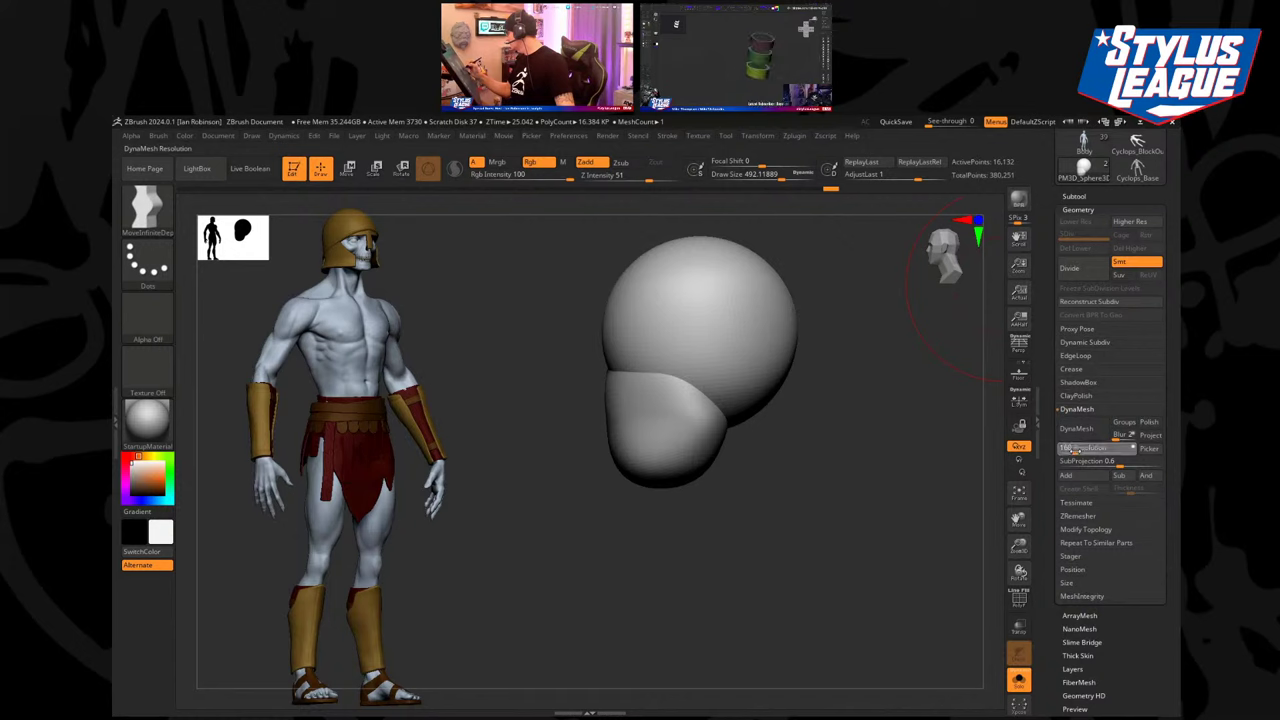
click(1077, 428)
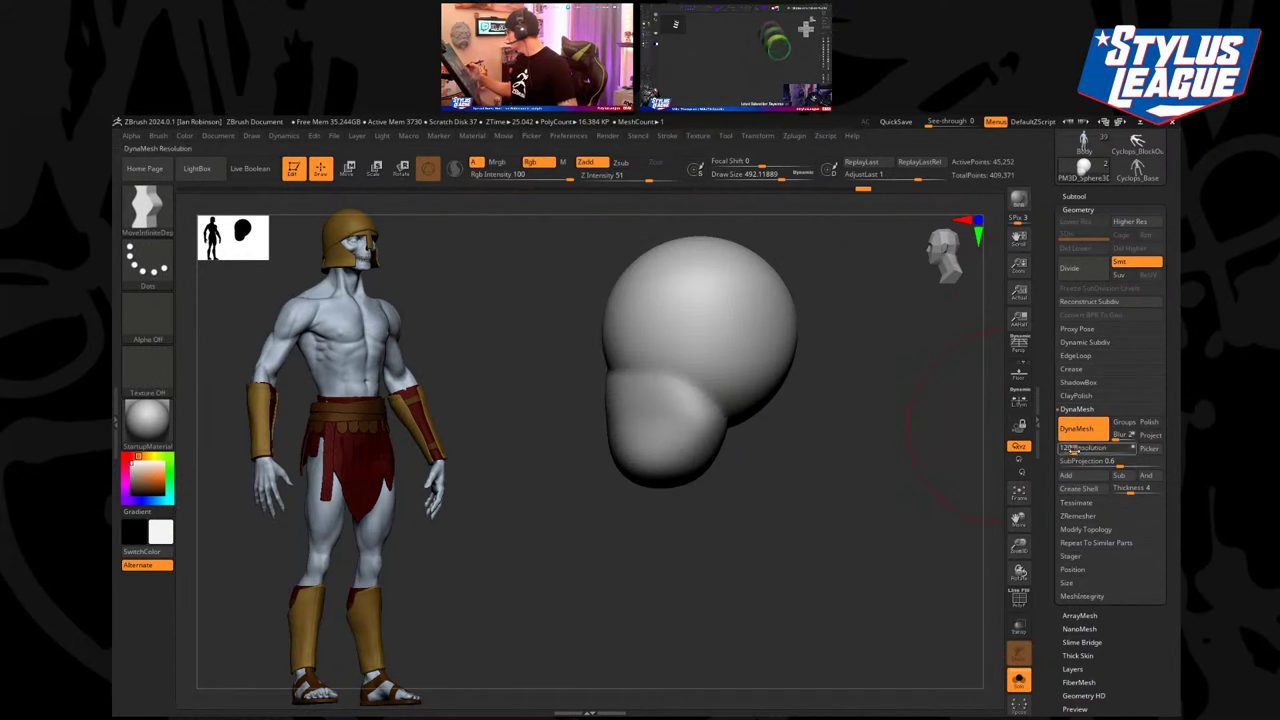
drag(1073, 450, 1069, 450)
ctrl+drag(846, 424, 854, 514)
Smooth the seam between cranium and jaw, and carve a single central eye socket with the ClayBuildup brush.
shift+drag(785, 440, 740, 437)
mouse_move(644, 408)
shift+mouse_down()
mouse_move(814, 371)
mouse_move(820, 420)
mouse_move(836, 414)
mouse_move(801, 355)
shift+mouse_up()
key(b)
key(c)
key(b)
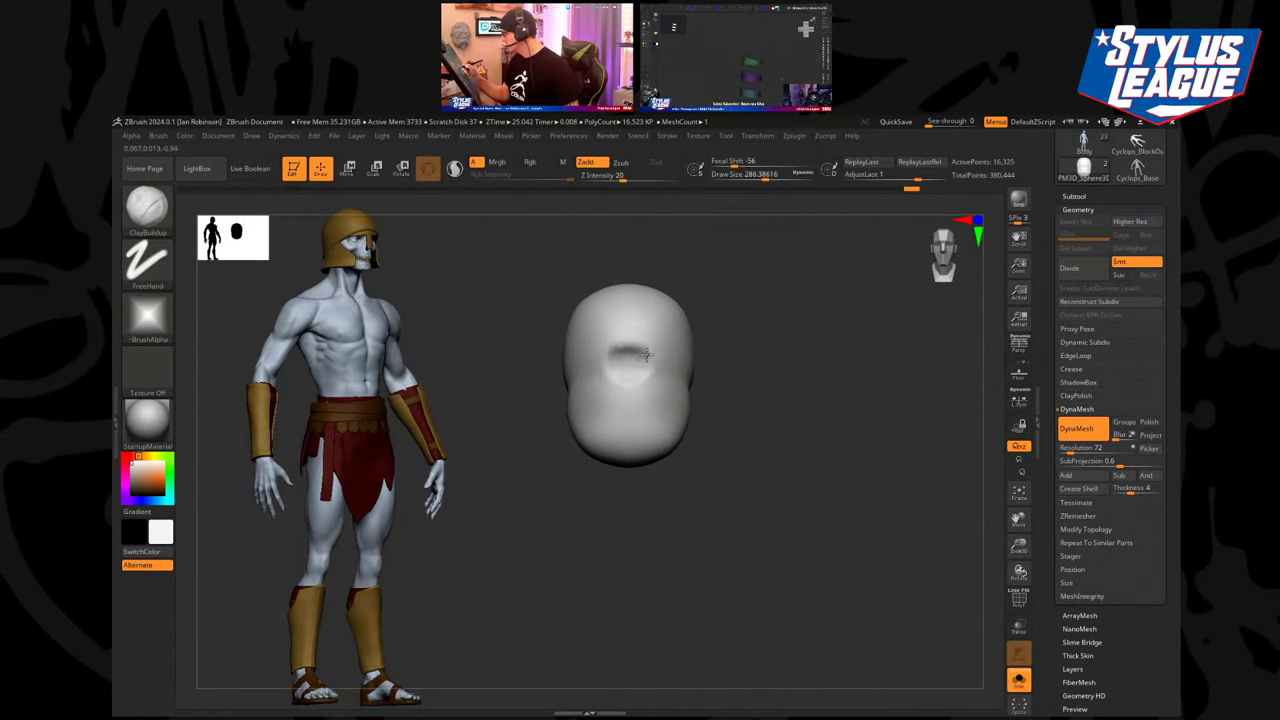
drag(791, 391, 908, 366)
Turn off Solo to show the cyclops body and move the head up to the shoulders.
click(1075, 196)
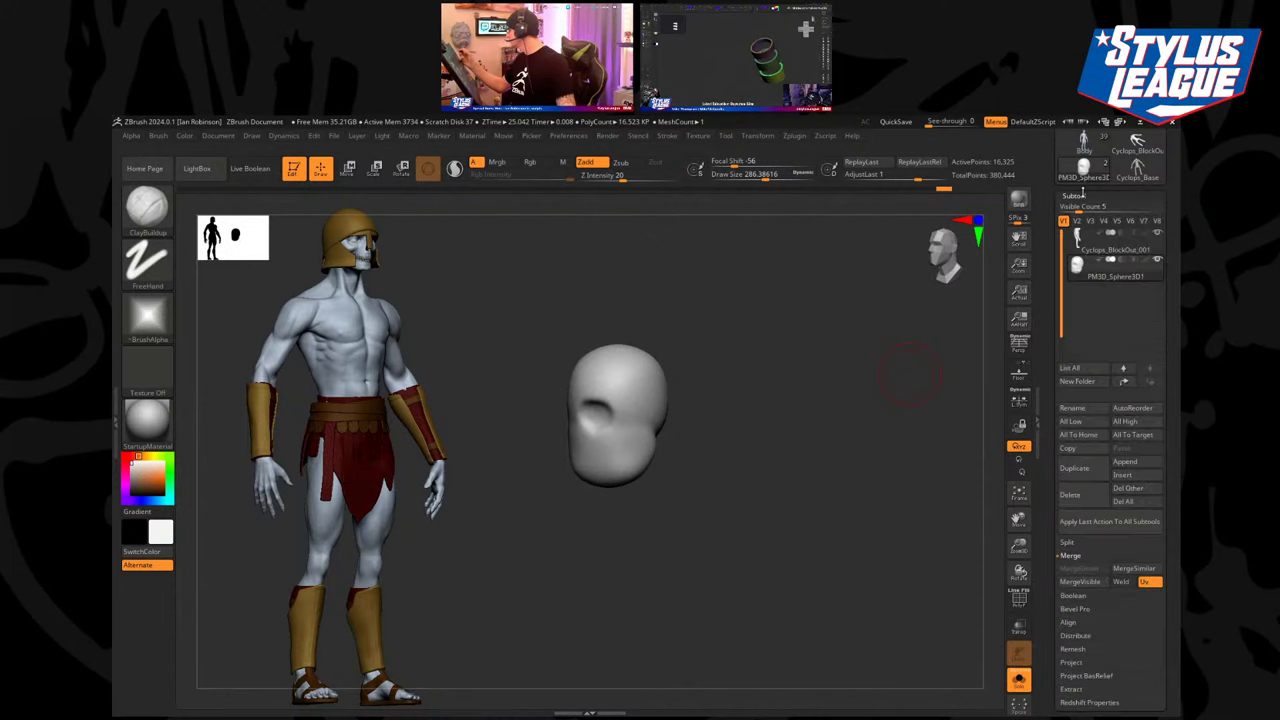
click(1018, 678)
key(w)
drag(617, 389, 617, 215)
drag(560, 277, 538, 277)
drag(740, 285, 828, 430)
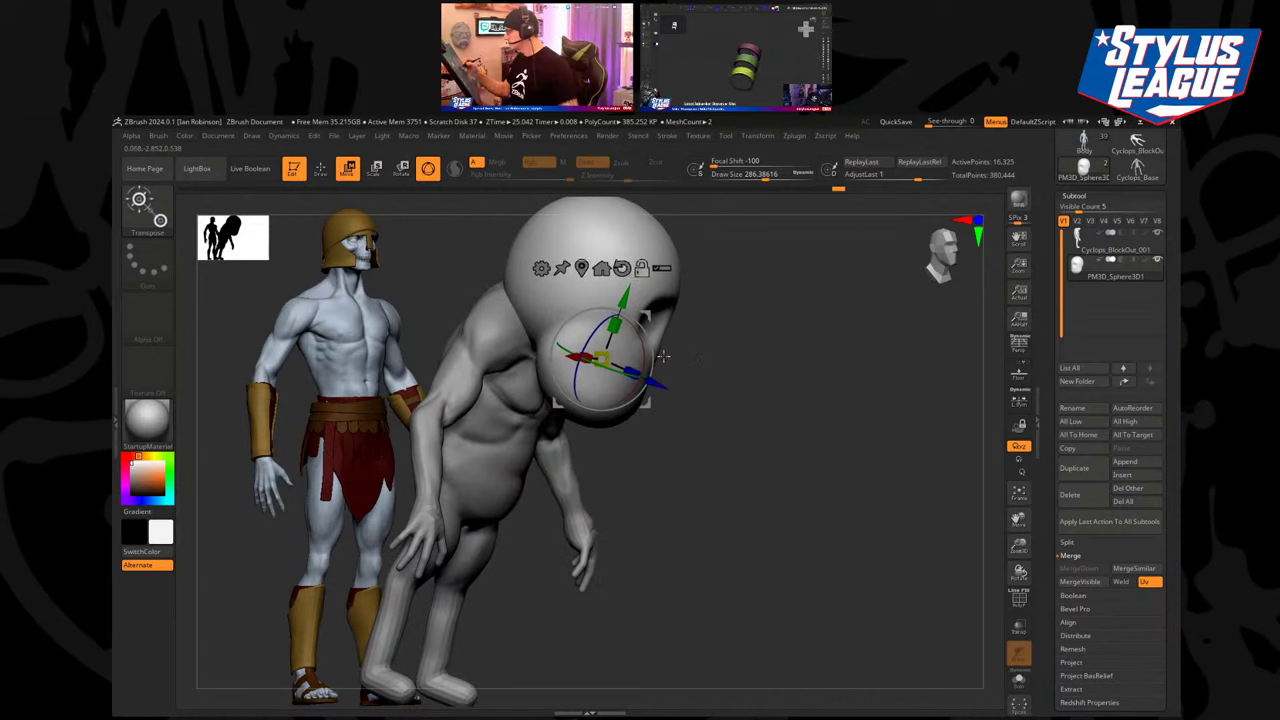
shift+drag(690, 346, 788, 256)
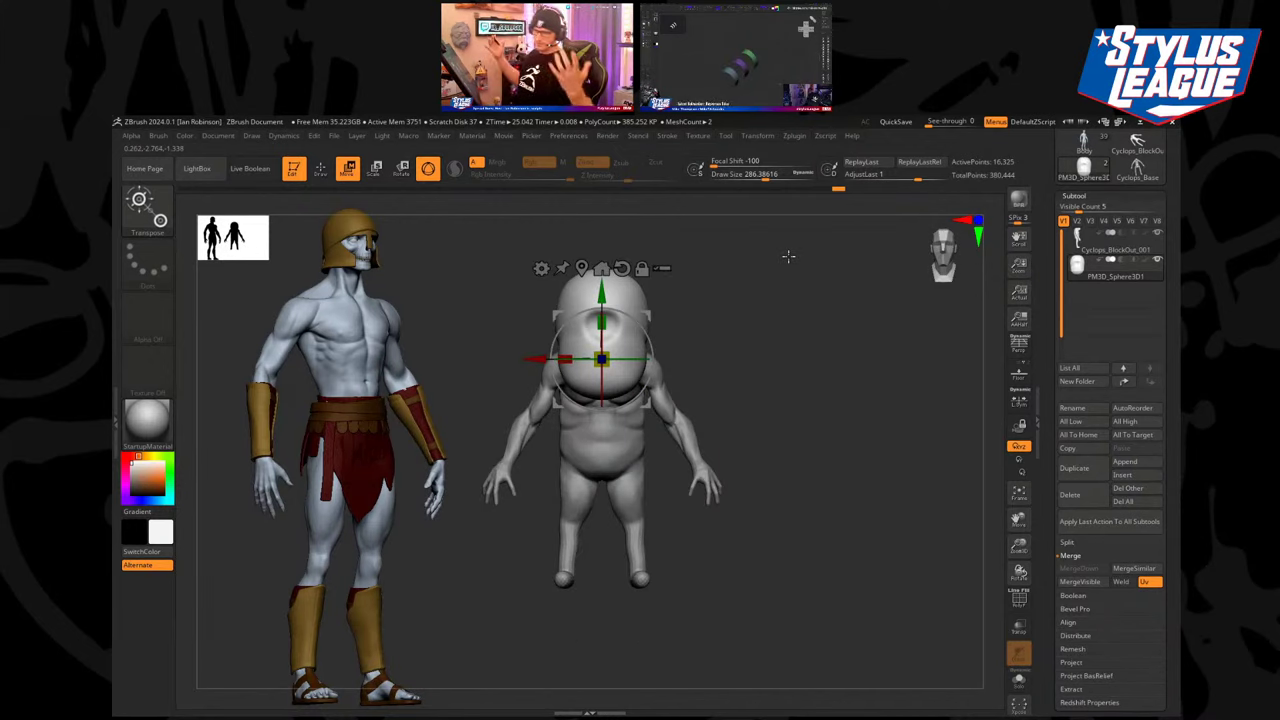
Scale the head down in proportion to the cyclops body and adjust its placement in front and side views.
shift+drag(788, 310, 714, 346)
alt+drag(722, 295, 729, 334)
drag(530, 362, 498, 360)
drag(572, 293, 581, 278)
drag(636, 322, 597, 345)
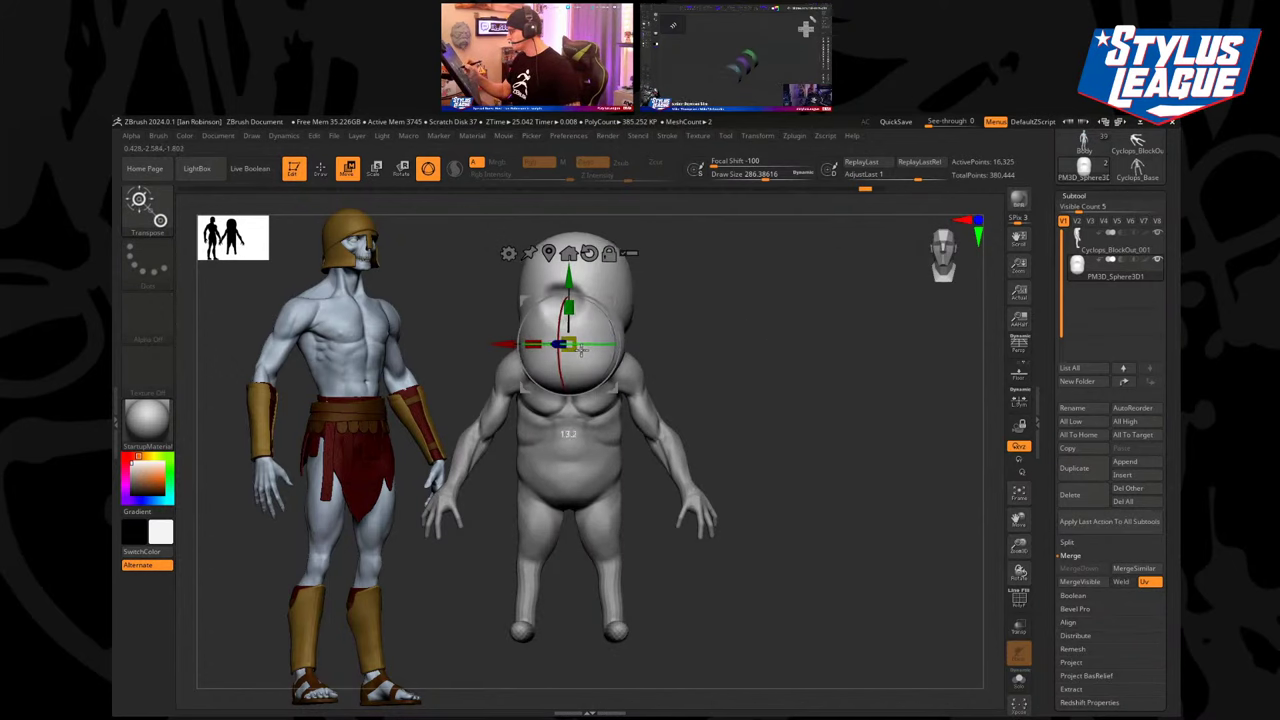
drag(720, 337, 556, 370)
Fine-tune the head's position at the end of the hunched neck from both side views.
mouse_move(864, 315)
alt+mouse_down()
mouse_move(791, 326)
mouse_move(860, 337)
alt+mouse_up()
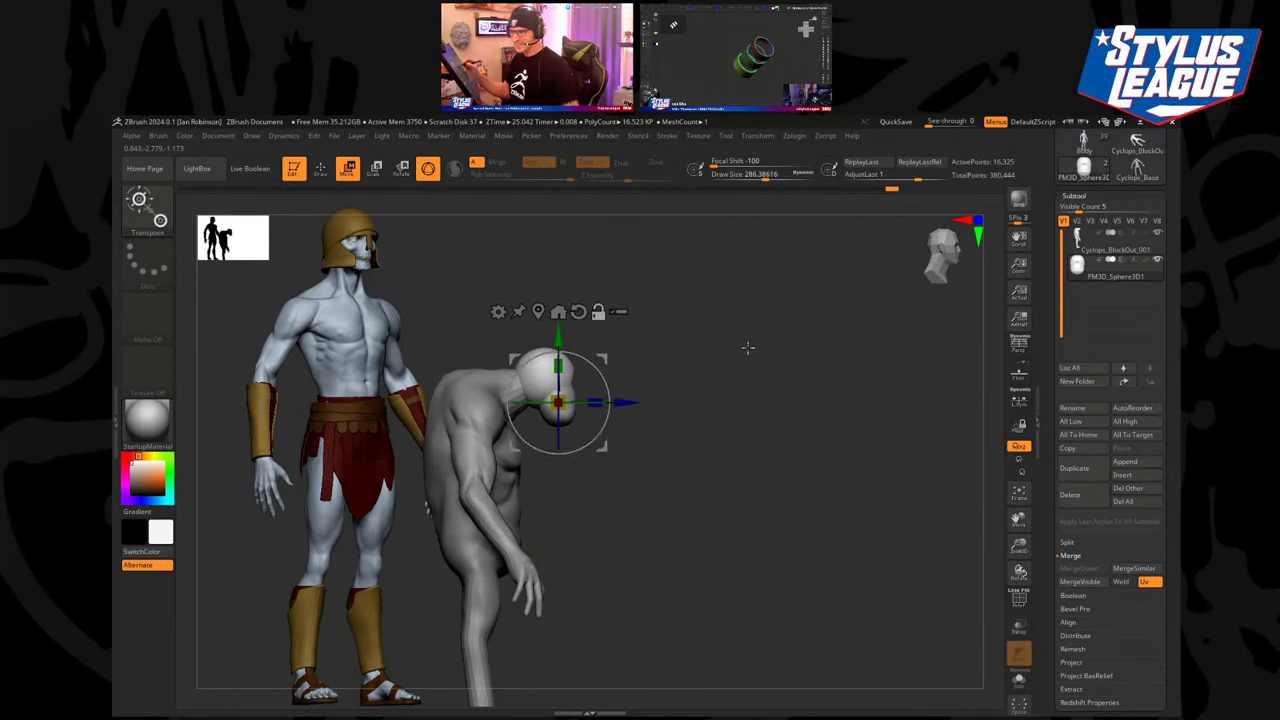
alt+drag(748, 348, 808, 415)
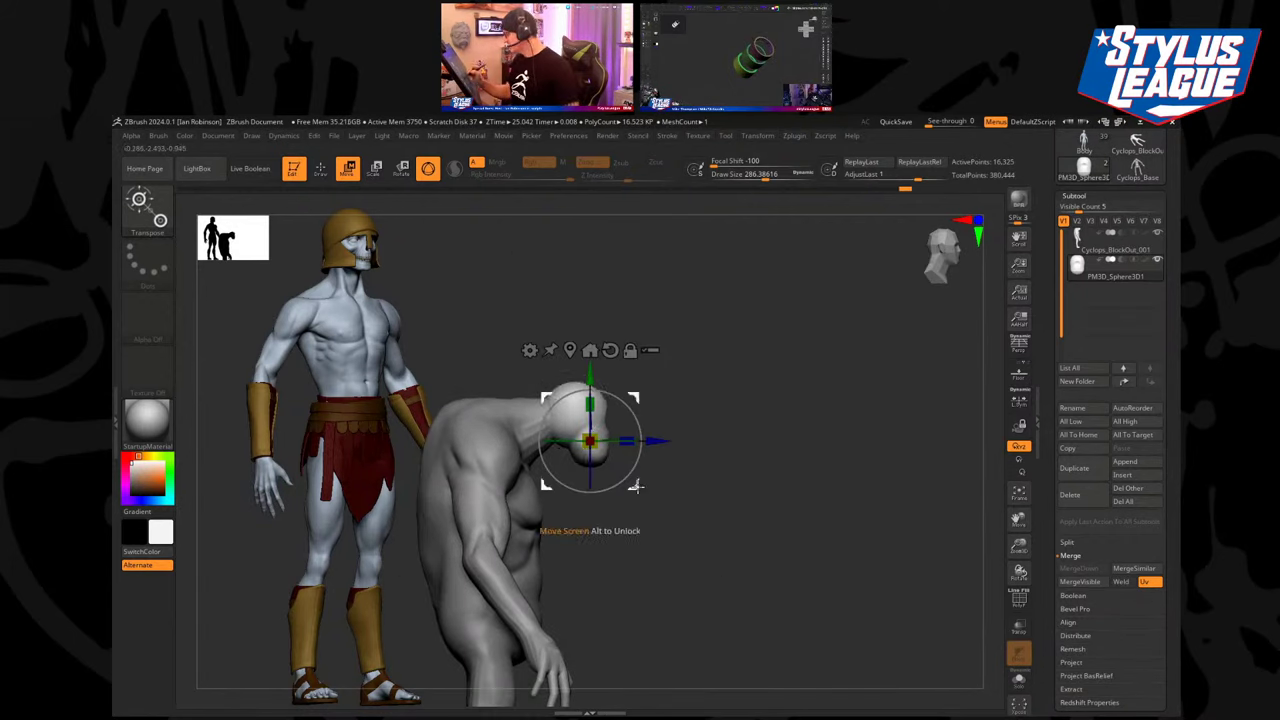
drag(731, 440, 731, 398)
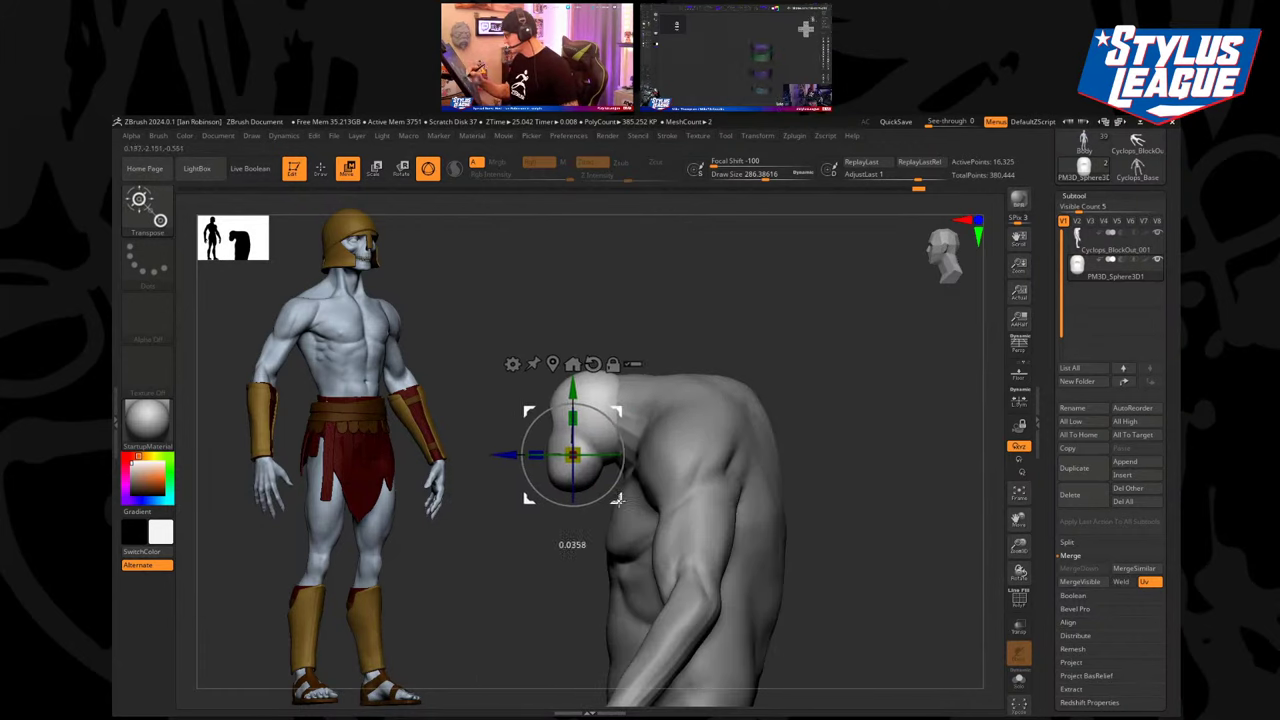
key(q)
mouse_move(800, 400)
mouse_down()
mouse_move(866, 380)
mouse_move(822, 365)
mouse_move(763, 369)
mouse_up()
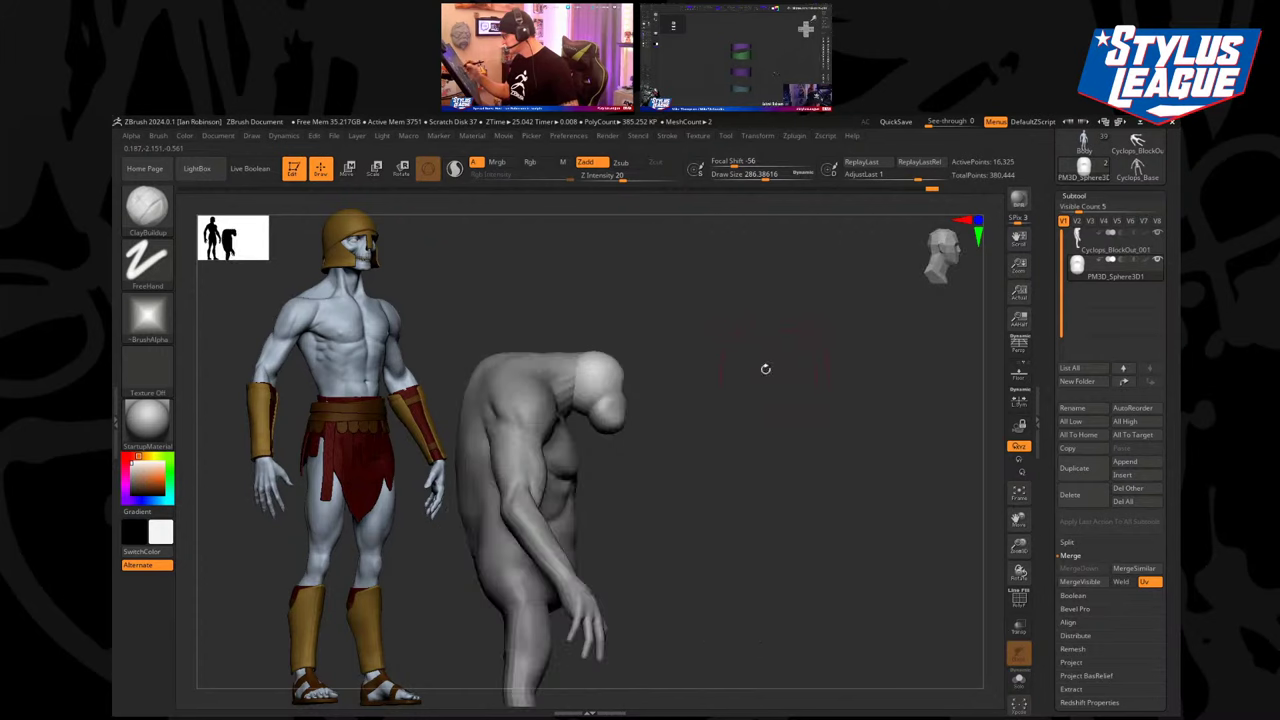
key(w)
alt+drag(616, 335, 836, 294)
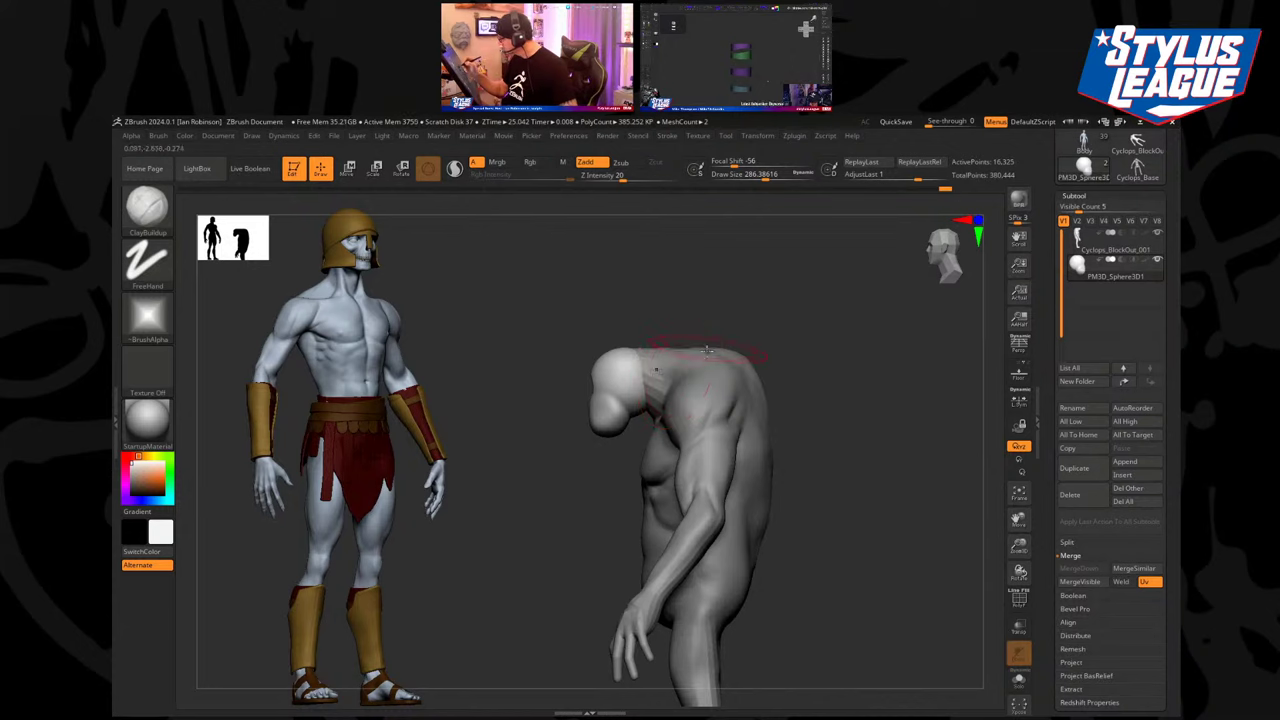
Isolate the cyclops body subtool, assign its neck stump a polygroup separate from the torso, and show the whole body again.
alt+click(705, 342)
key(s)
mouse_move(710, 329)
mouse_down()
mouse_move(754, 311)
mouse_move(692, 322)
mouse_move(628, 425)
mouse_move(663, 402)
mouse_move(723, 249)
mouse_up()
click(1015, 672)
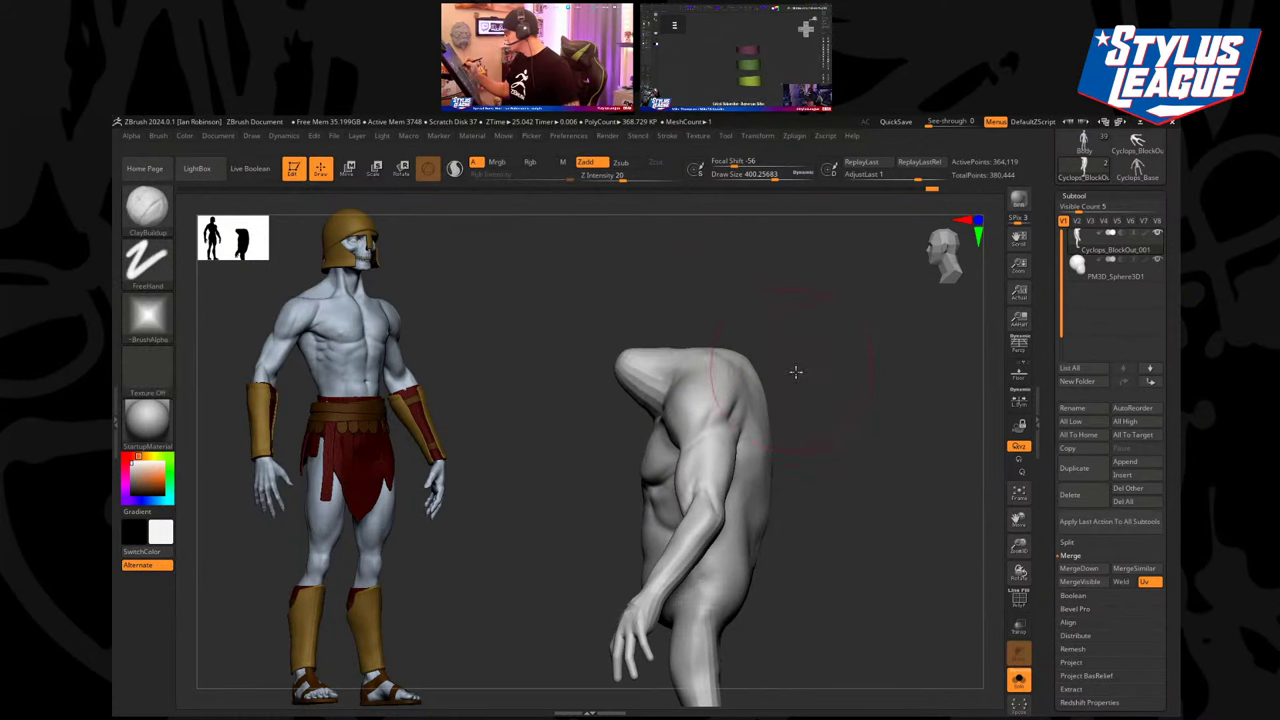
key(shift+f)
drag(778, 371, 866, 366)
ctrl+shift+click(651, 374)
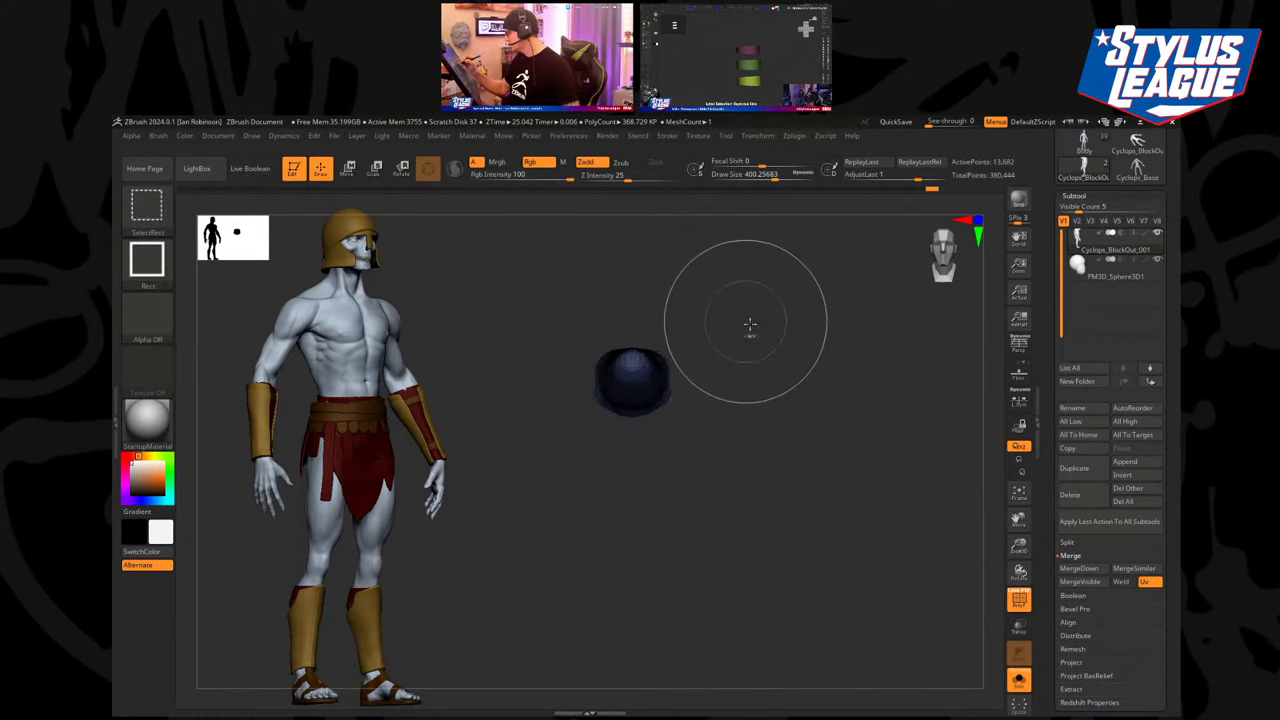
ctrl+shift+drag(752, 316, 789, 383)
key(ctrl+w)
ctrl+shift+click(834, 369)
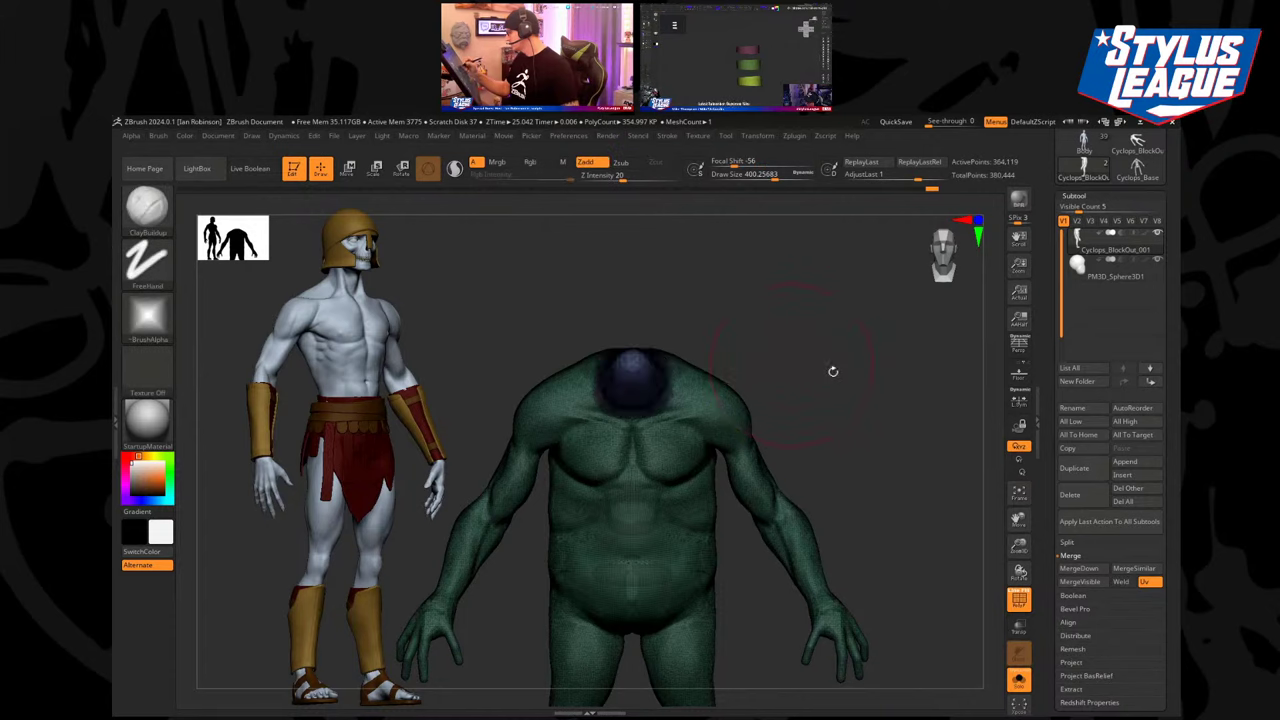
drag(896, 367, 837, 366)
Remesh the body with DynaMesh at resolution 256 with Groups enabled to separate the neck from the torso.
click(1088, 198)
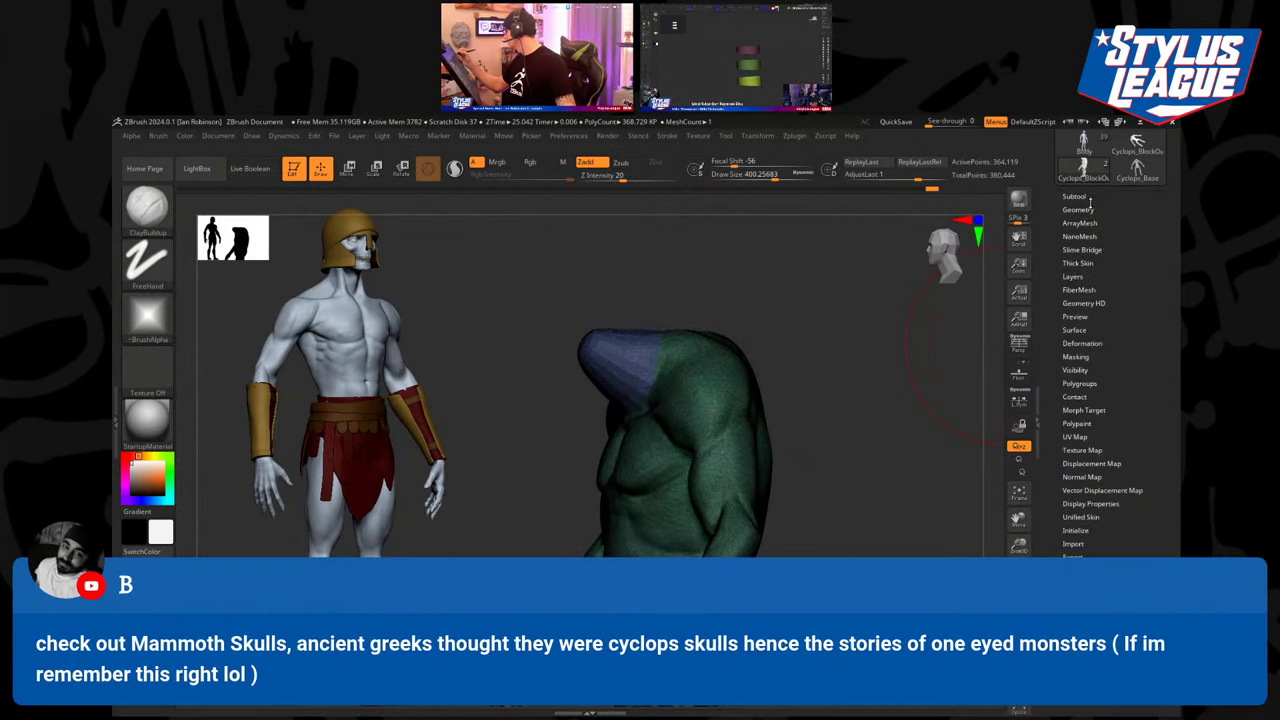
click(1079, 209)
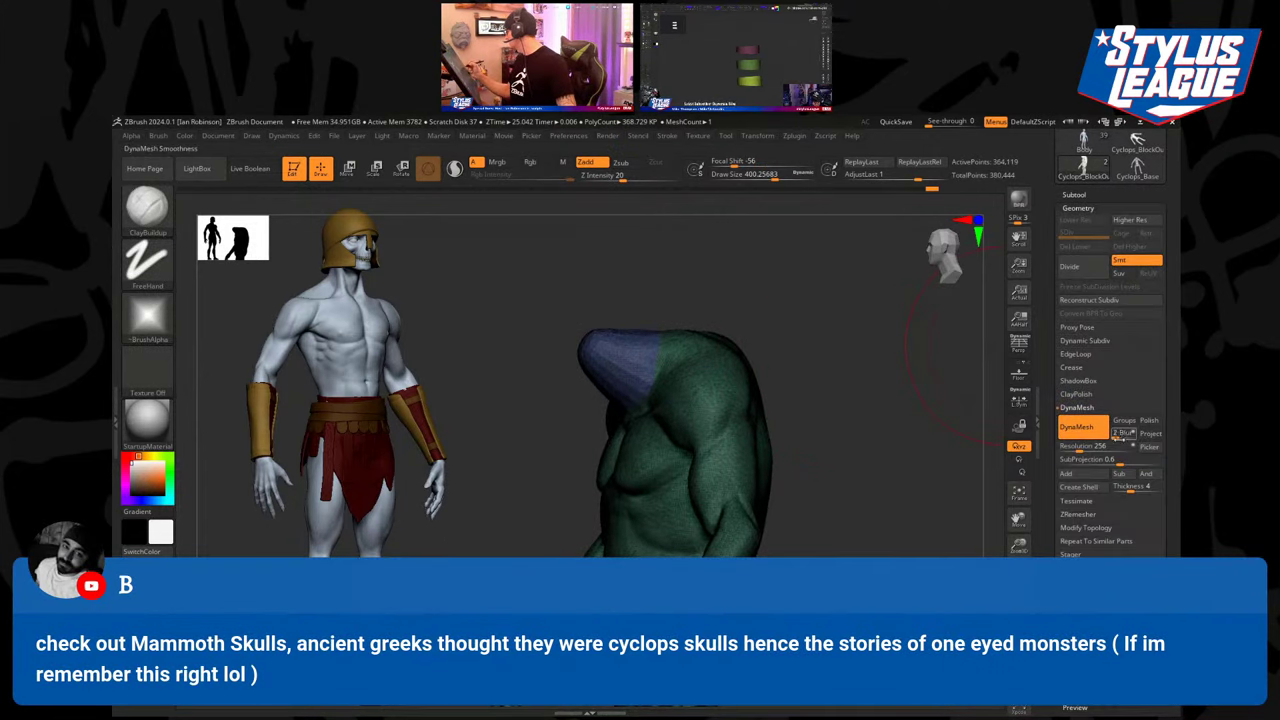
ctrl+drag(868, 356, 849, 525)
Mask the body except for the neck polygroup and bring the head back into view.
drag(834, 420, 811, 417)
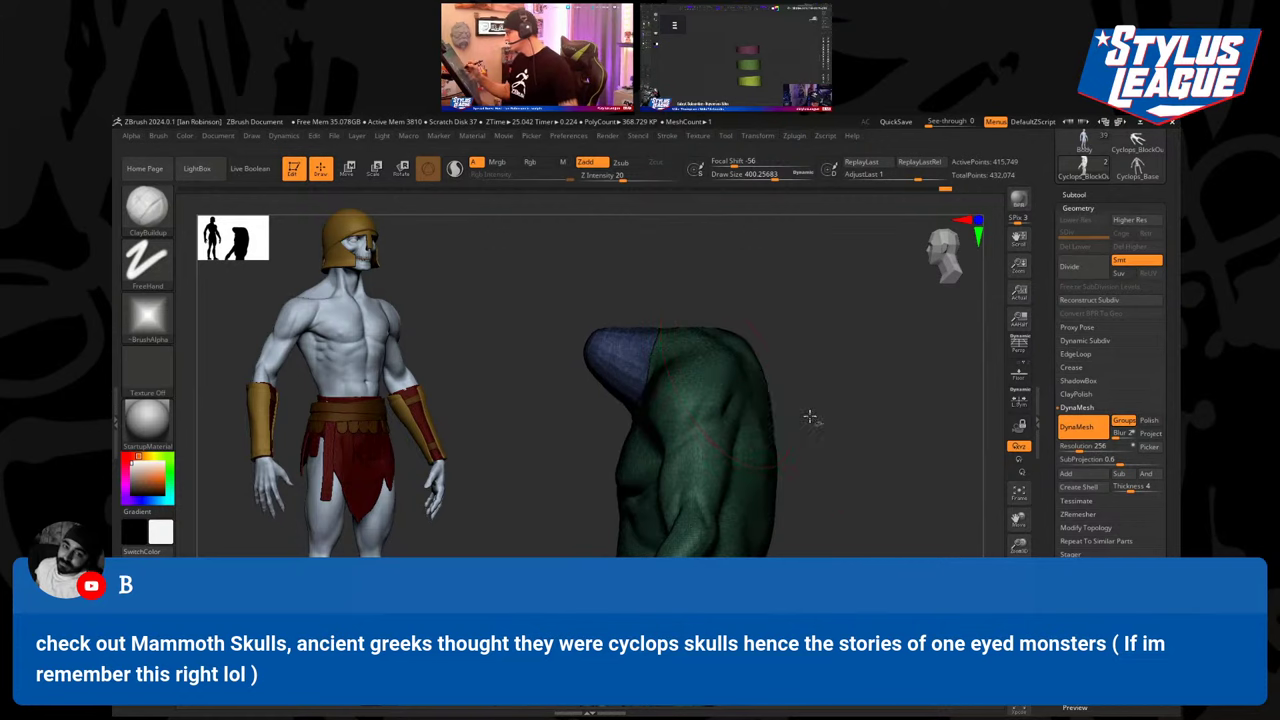
ctrl+shift+click(645, 355)
ctrl+click(805, 330)
ctrl+shift+click(805, 330)
ctrl+click(805, 330)
key(w)
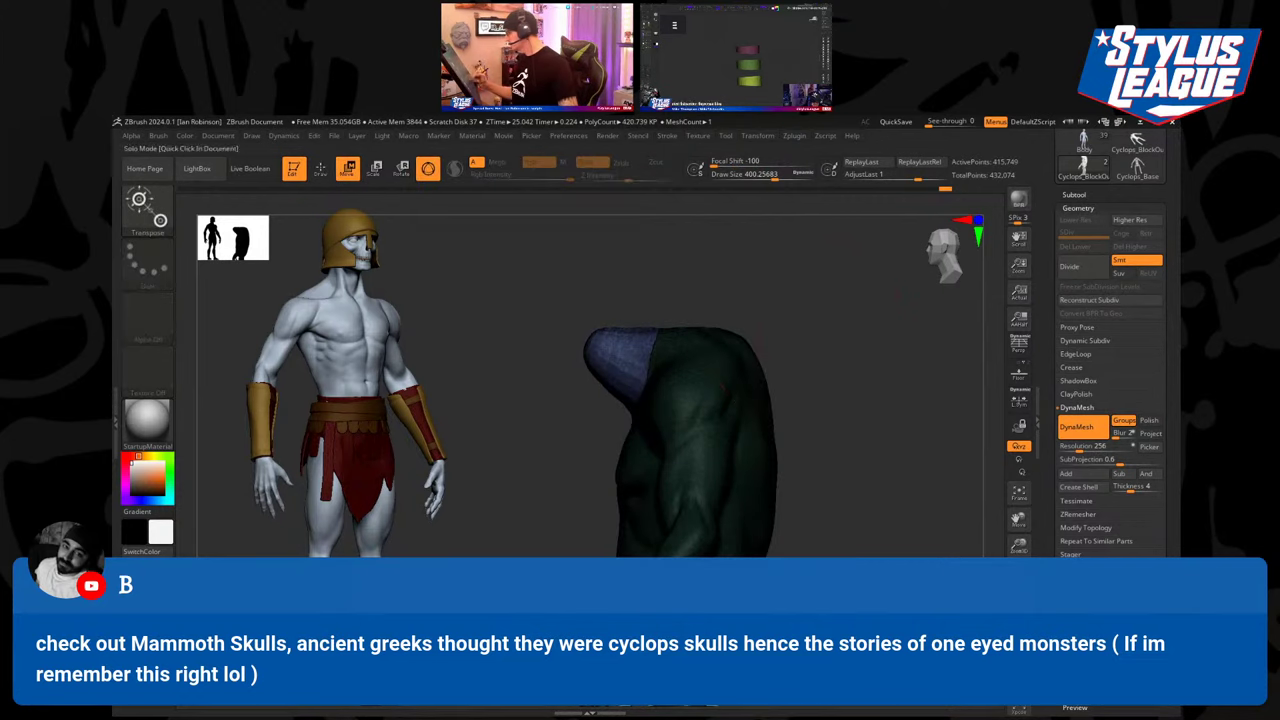
click(1018, 681)
mouse_move(667, 399)
alt+mouse_down()
mouse_move(675, 384)
mouse_move(672, 421)
alt+mouse_up()
key(q)
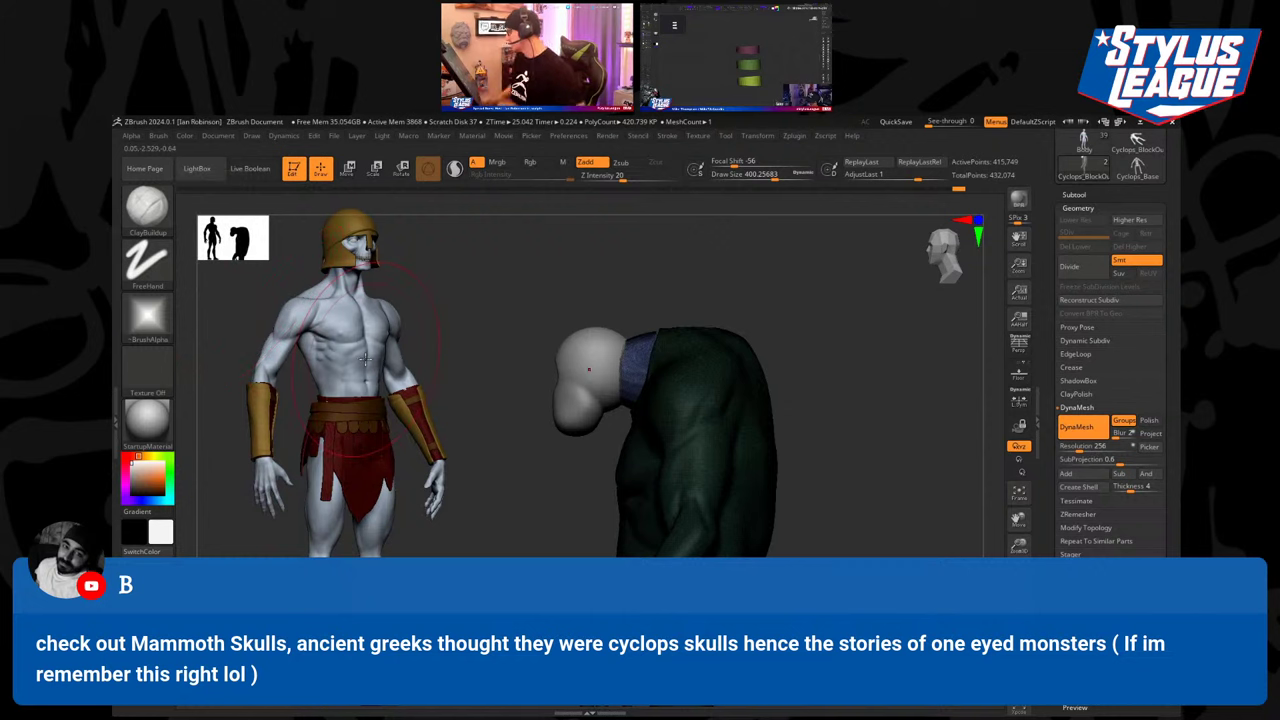
Hide the polyframe and reshape the neck between head and shoulders with the Move brush at a draw size of about 318.
mouse_move(700, 295)
mouse_down()
mouse_move(794, 300)
mouse_move(791, 286)
mouse_move(653, 324)
mouse_up()
key(shift+f)
key(s)
key(b)
key(m)
key(v)
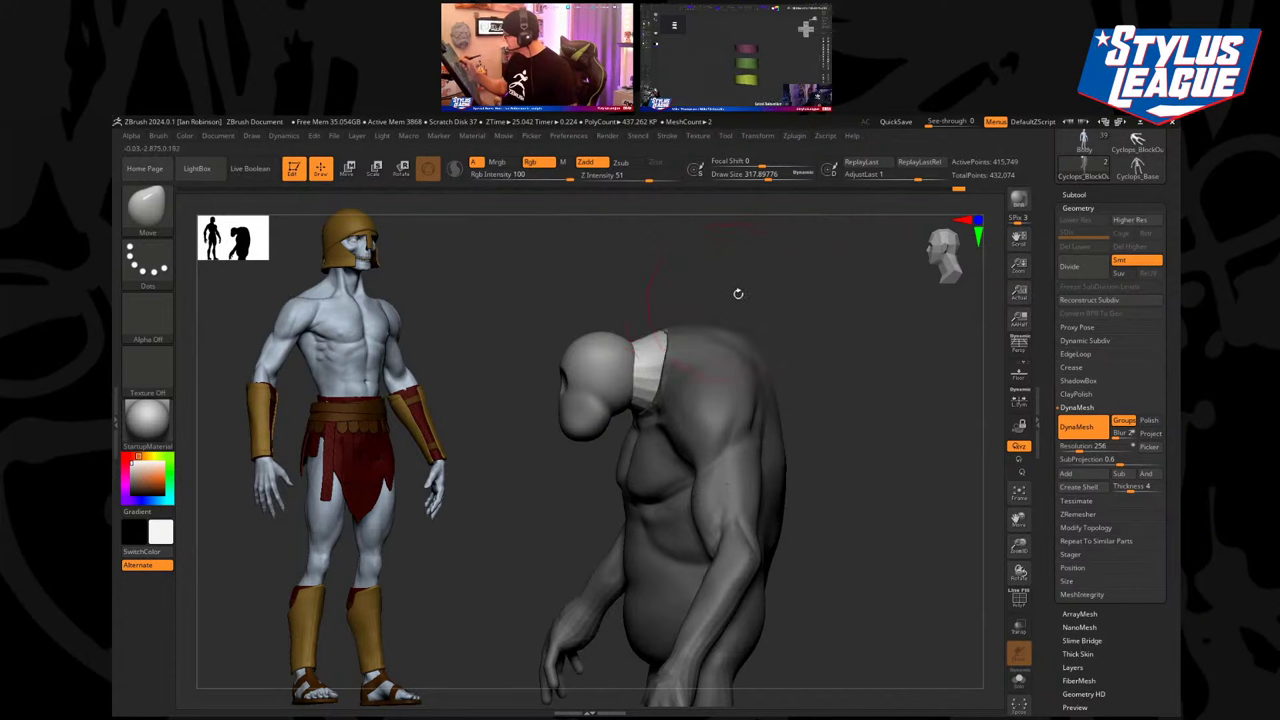
drag(738, 293, 665, 362)
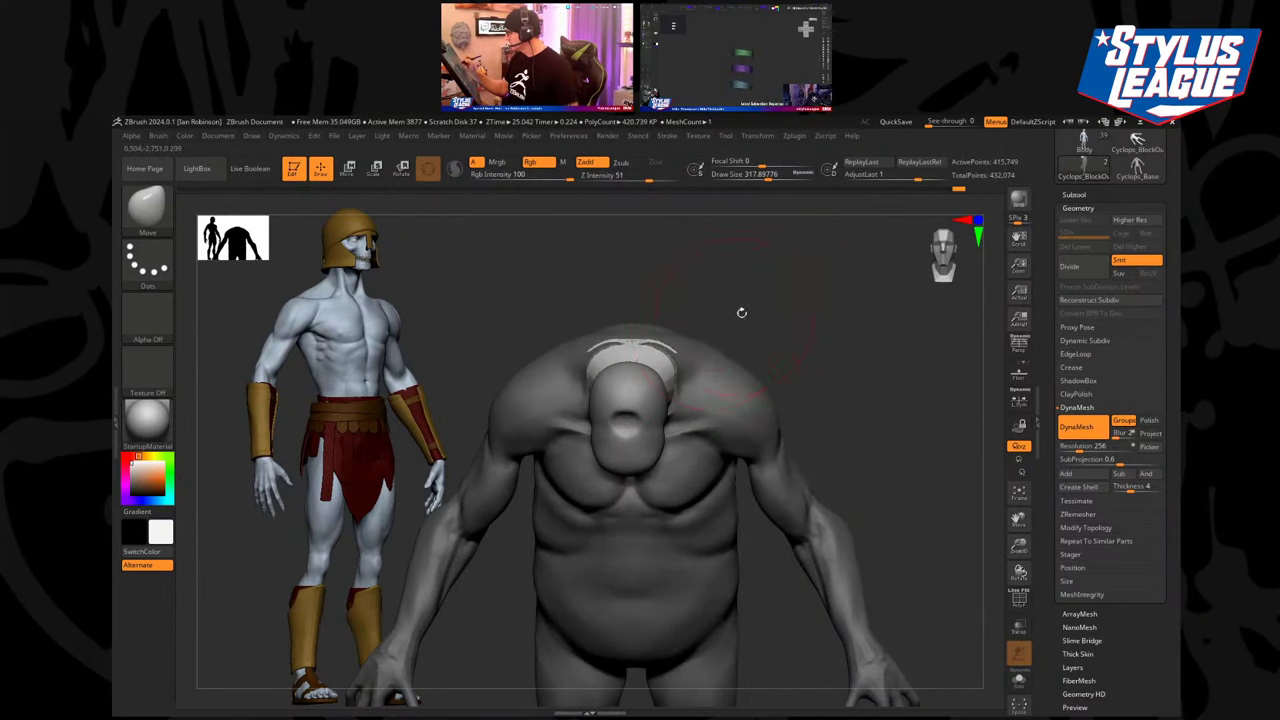
drag(741, 313, 673, 328)
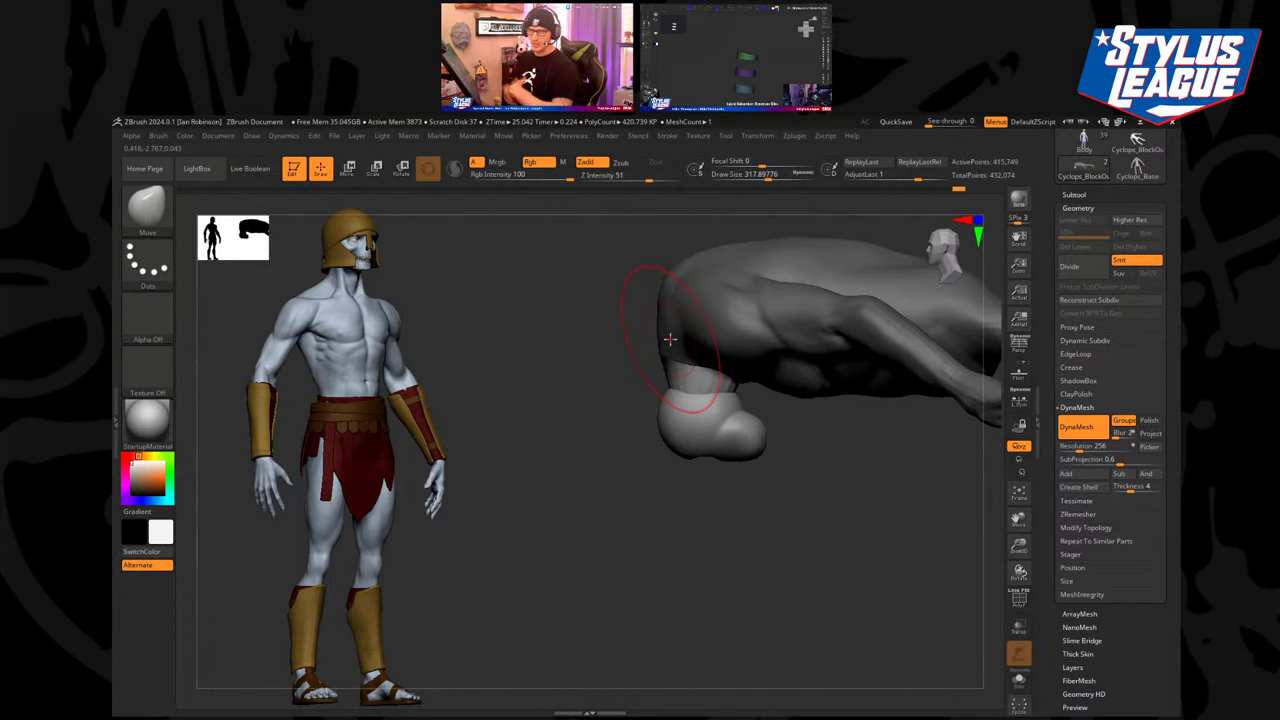
mouse_move(671, 498)
mouse_down()
mouse_move(669, 534)
mouse_move(623, 551)
mouse_move(747, 302)
mouse_move(607, 410)
mouse_move(560, 390)
mouse_up()
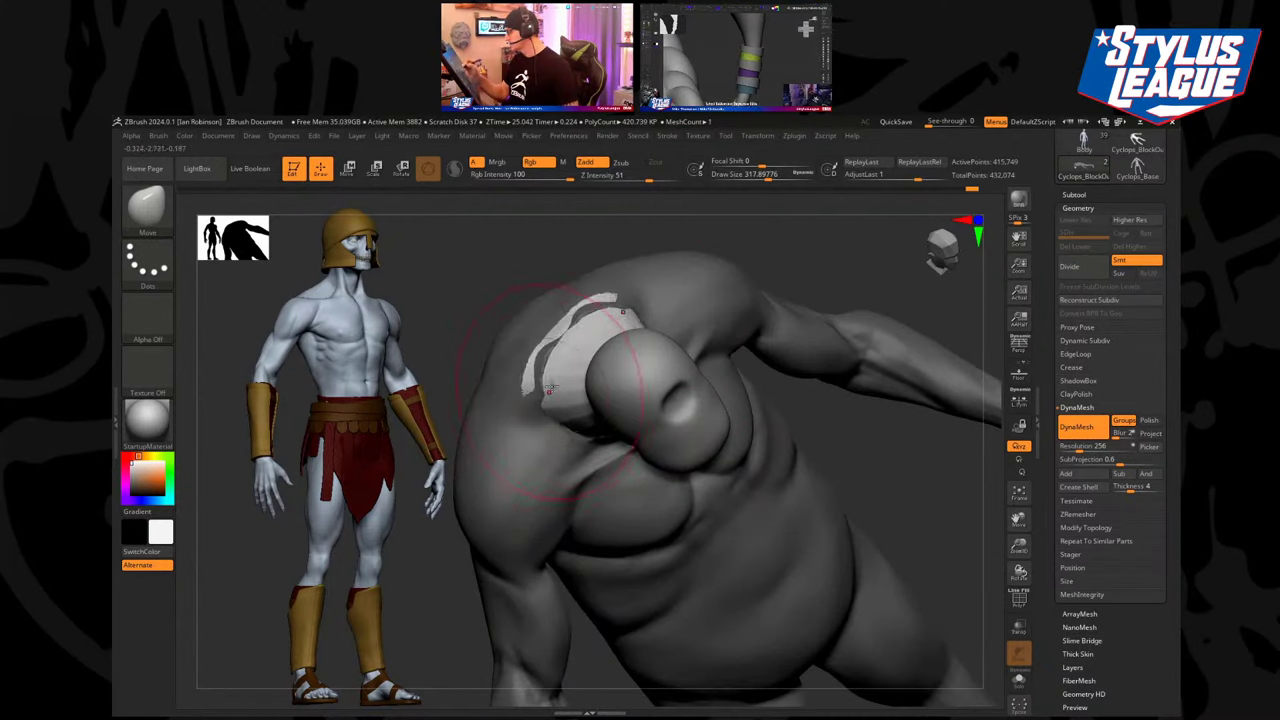
mouse_move(581, 327)
mouse_down()
mouse_move(800, 257)
mouse_move(835, 494)
mouse_up()
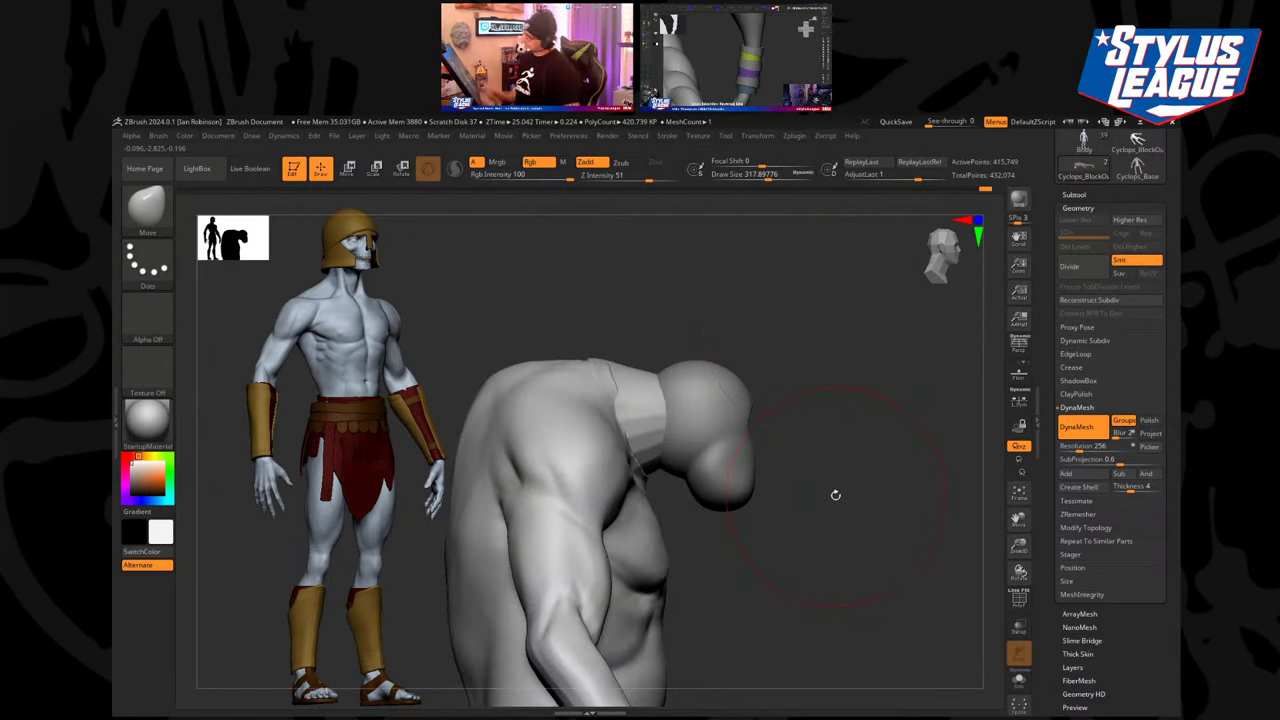
Reposition the neck piece with the gizmo and scale it to about 0.87, keeping the torso masked.
ctrl+click(702, 406)
key(w)
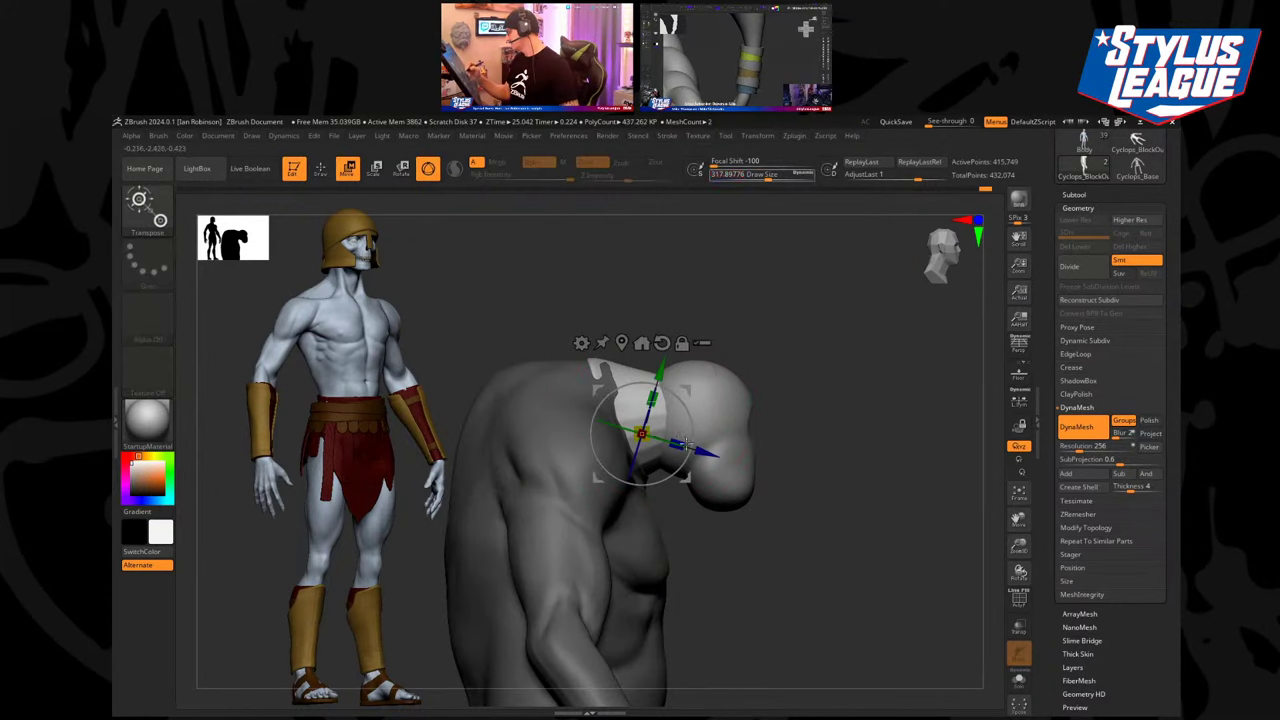
drag(686, 475, 697, 488)
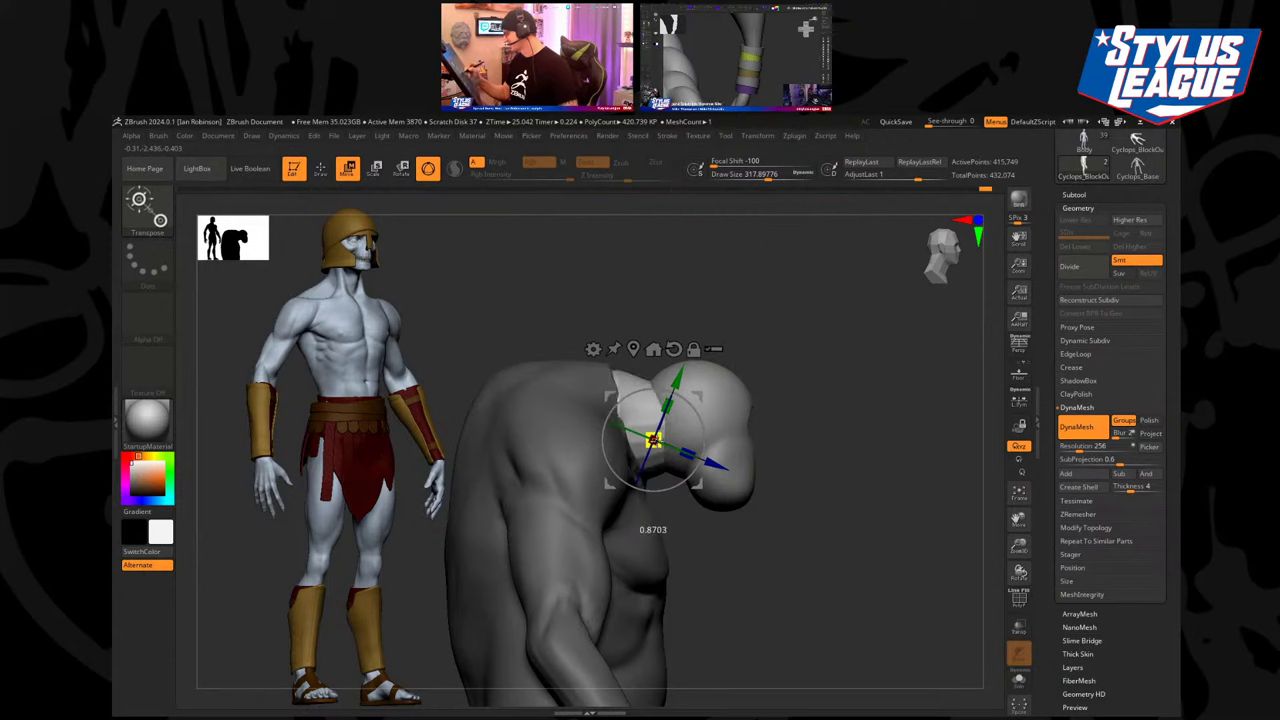
Reshape the upper torso around the neck with the Move brush at a draw size of about 331, keeping the neck masked.
key(q)
mouse_move(868, 420)
mouse_down()
mouse_move(791, 426)
mouse_move(854, 337)
mouse_move(781, 312)
mouse_move(751, 320)
mouse_up()
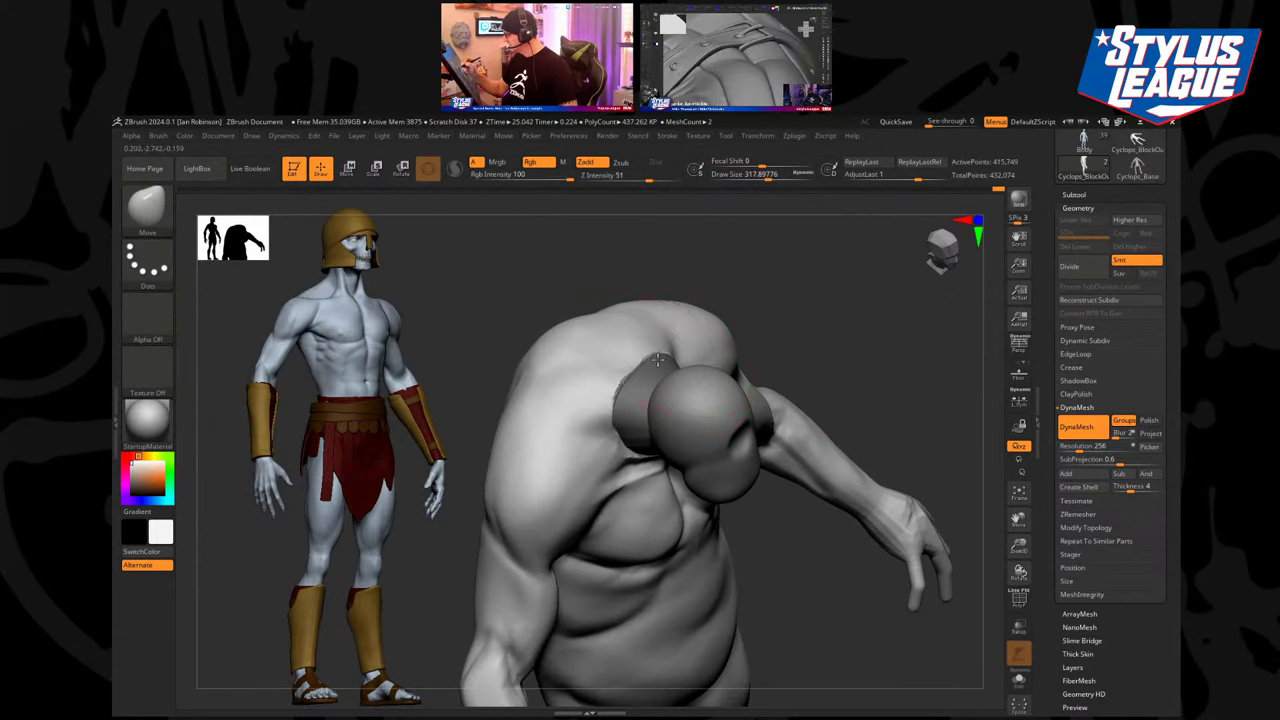
drag(831, 285, 662, 294)
key(s)
drag(664, 298, 655, 299)
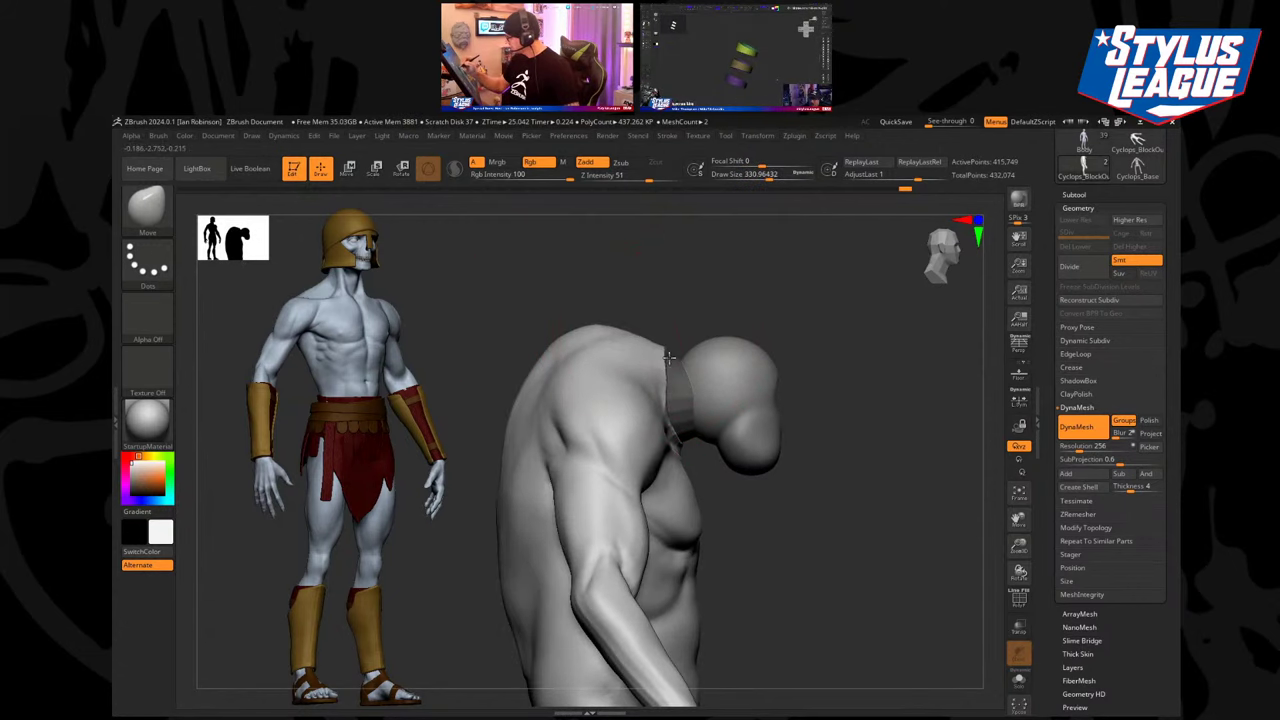
drag(668, 363, 714, 310)
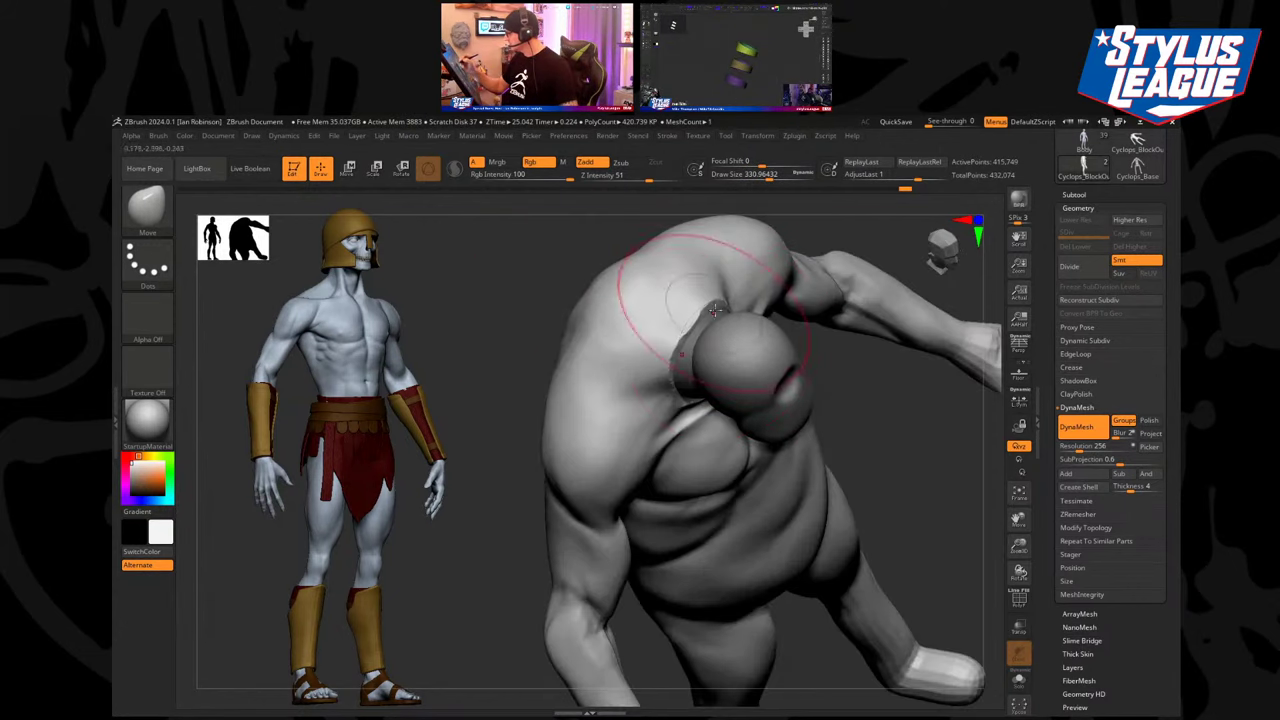
mouse_move(918, 463)
mouse_down()
mouse_move(686, 596)
mouse_move(702, 572)
mouse_up()
drag(757, 380, 768, 372)
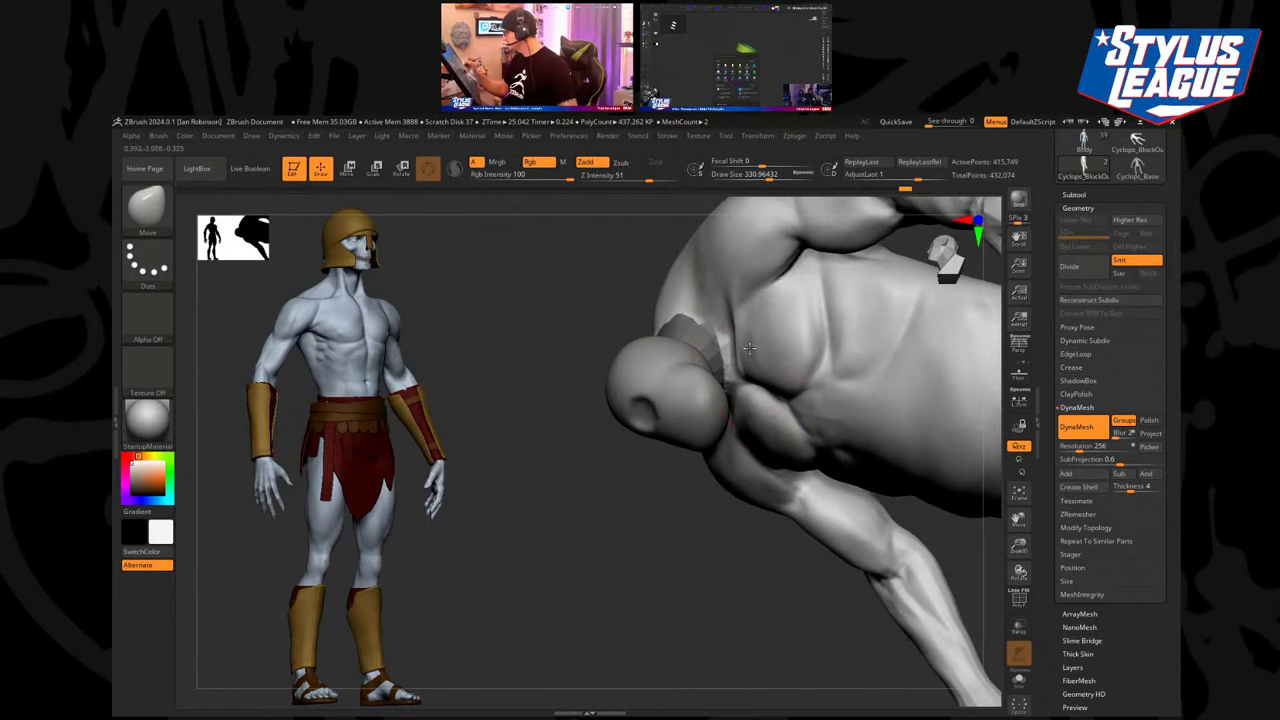
Examine the lower body and legs from the front, toggling the polyframe display to check the polygroups.
mouse_move(657, 540)
mouse_down()
mouse_move(691, 521)
mouse_move(677, 526)
mouse_move(654, 609)
mouse_move(791, 517)
mouse_move(740, 534)
mouse_move(826, 426)
mouse_move(829, 535)
mouse_move(800, 437)
mouse_move(812, 425)
mouse_up()
mouse_move(812, 425)
alt+mouse_down()
mouse_move(843, 457)
mouse_move(858, 287)
alt+mouse_up()
key(s)
click(845, 341)
drag(713, 421, 723, 420)
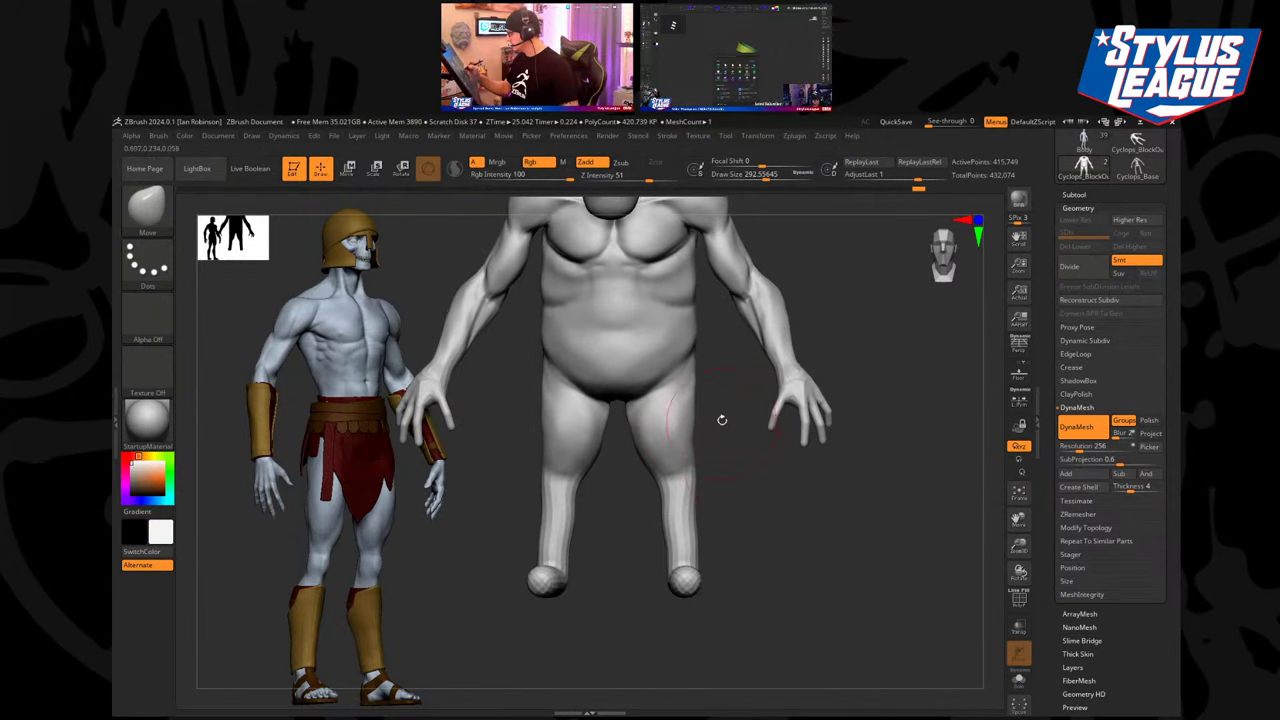
key(shift+f)
key(shift+f)
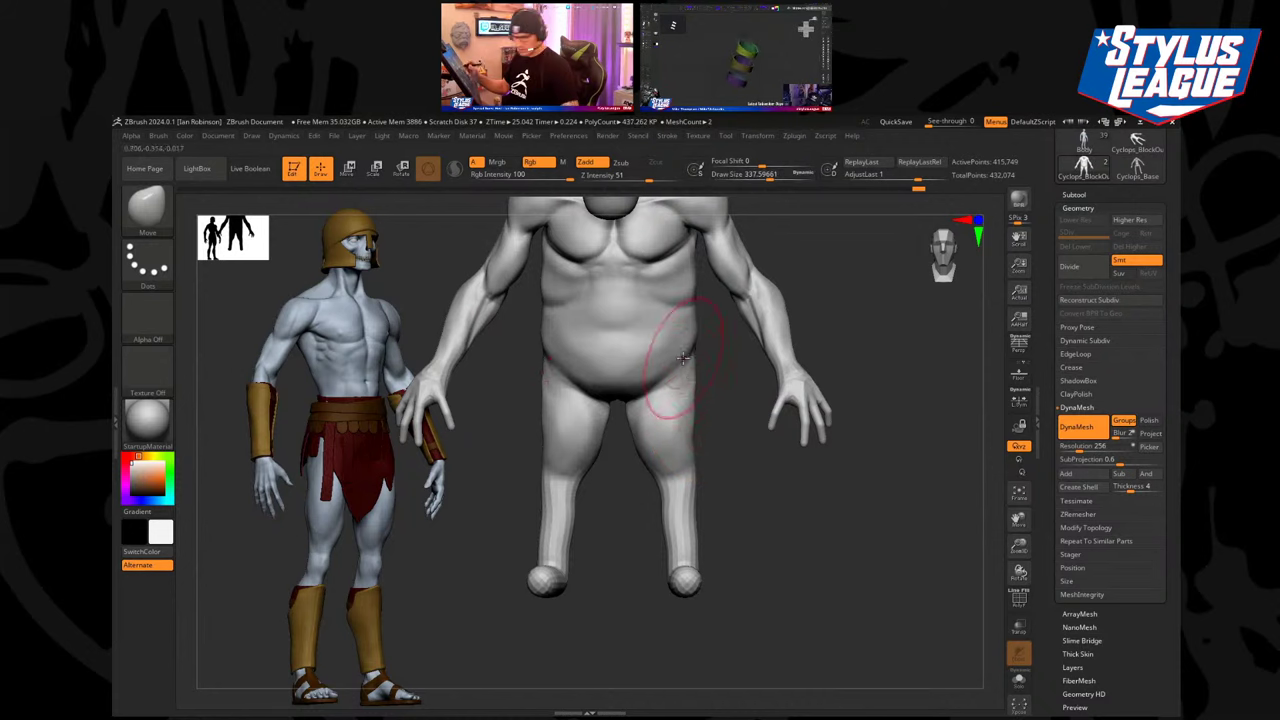
Work over the knees with the ClayBuildup brush at a draw size of about 245.
key(b)
key(c)
key(b)
alt+drag(740, 481, 734, 466)
key(s)
click(742, 467)
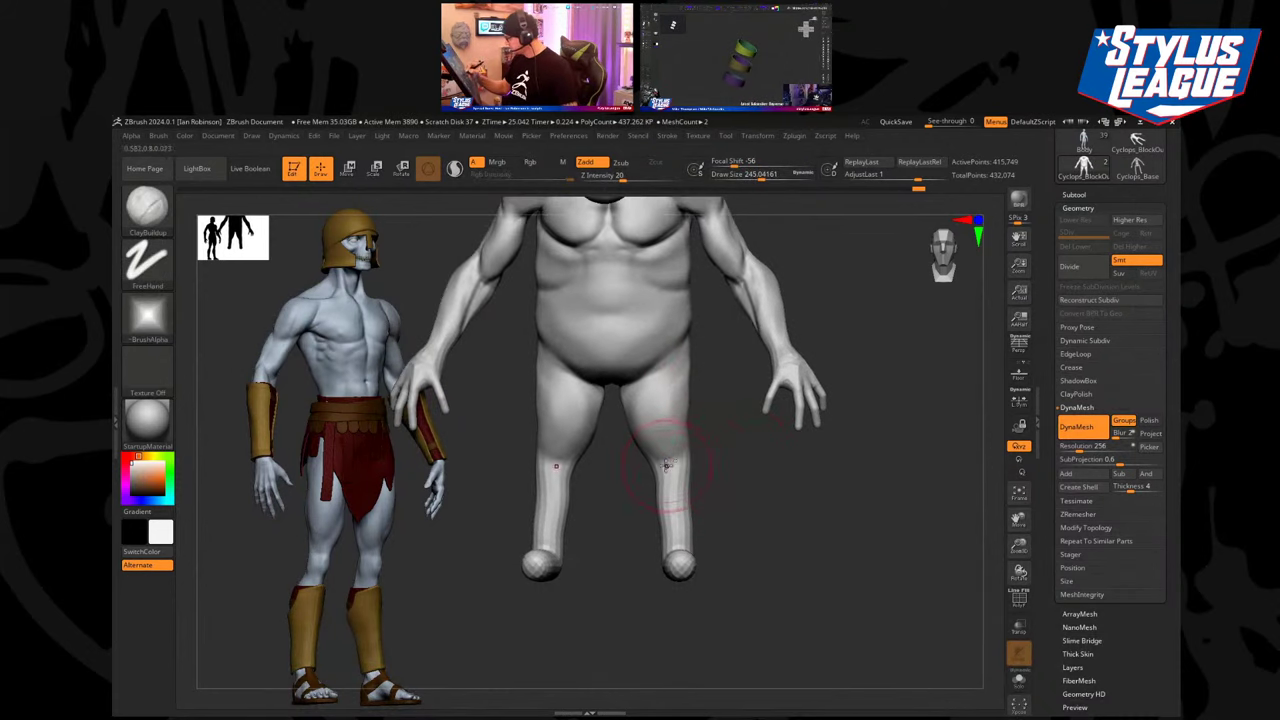
right_drag(671, 466, 730, 472)
Reshape the inner thighs from behind with the Move brush and smooth the surface of the legs.
key(b)
key(m)
key(v)
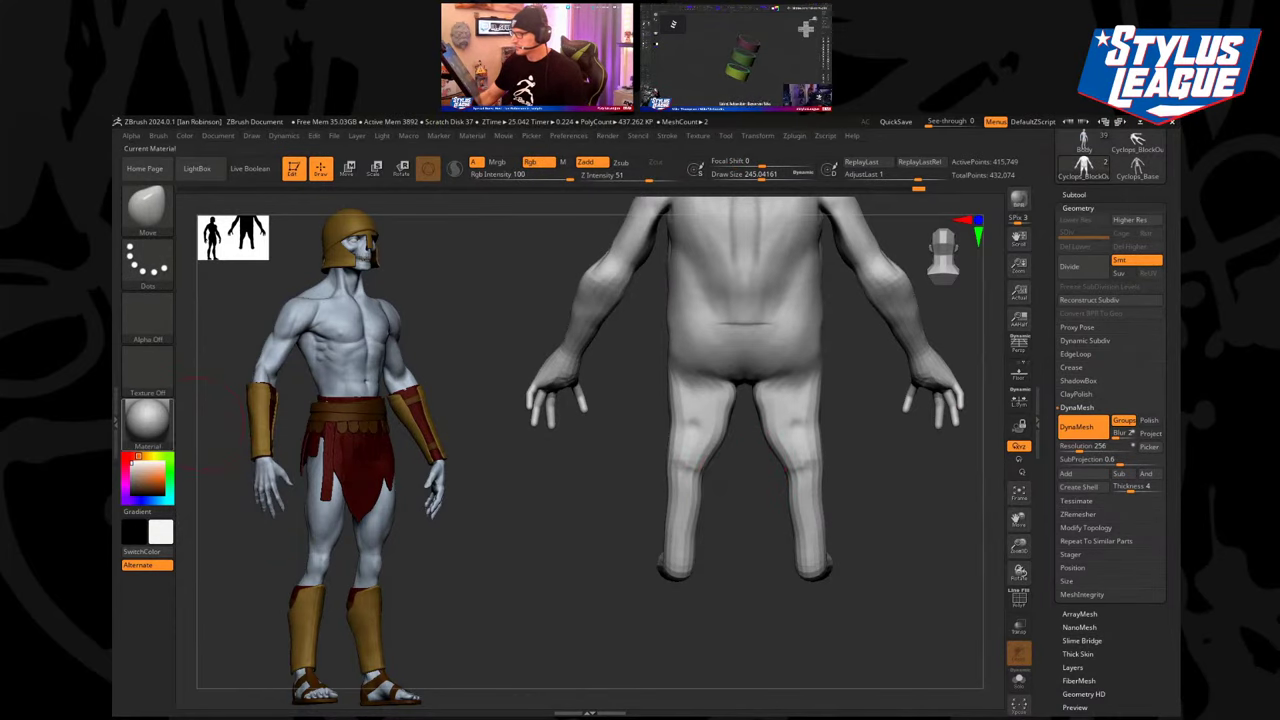
mouse_move(147, 422)
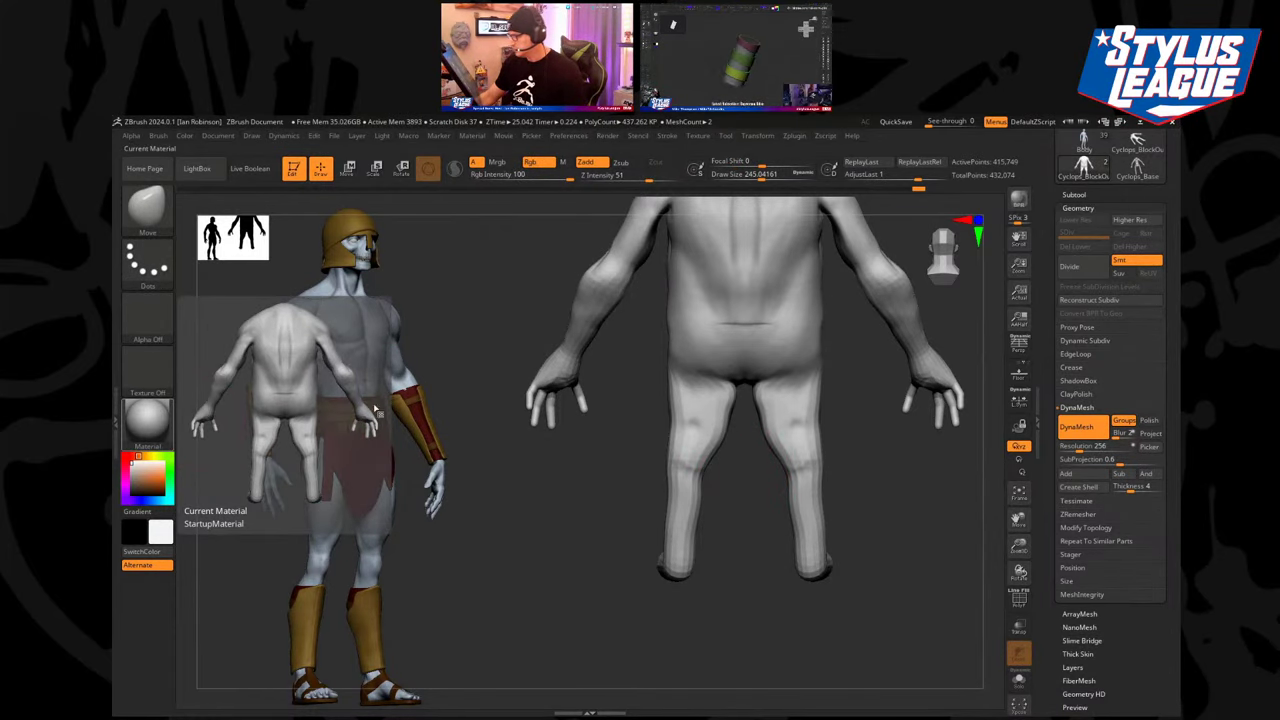
drag(540, 342, 498, 331)
alt+drag(880, 480, 783, 527)
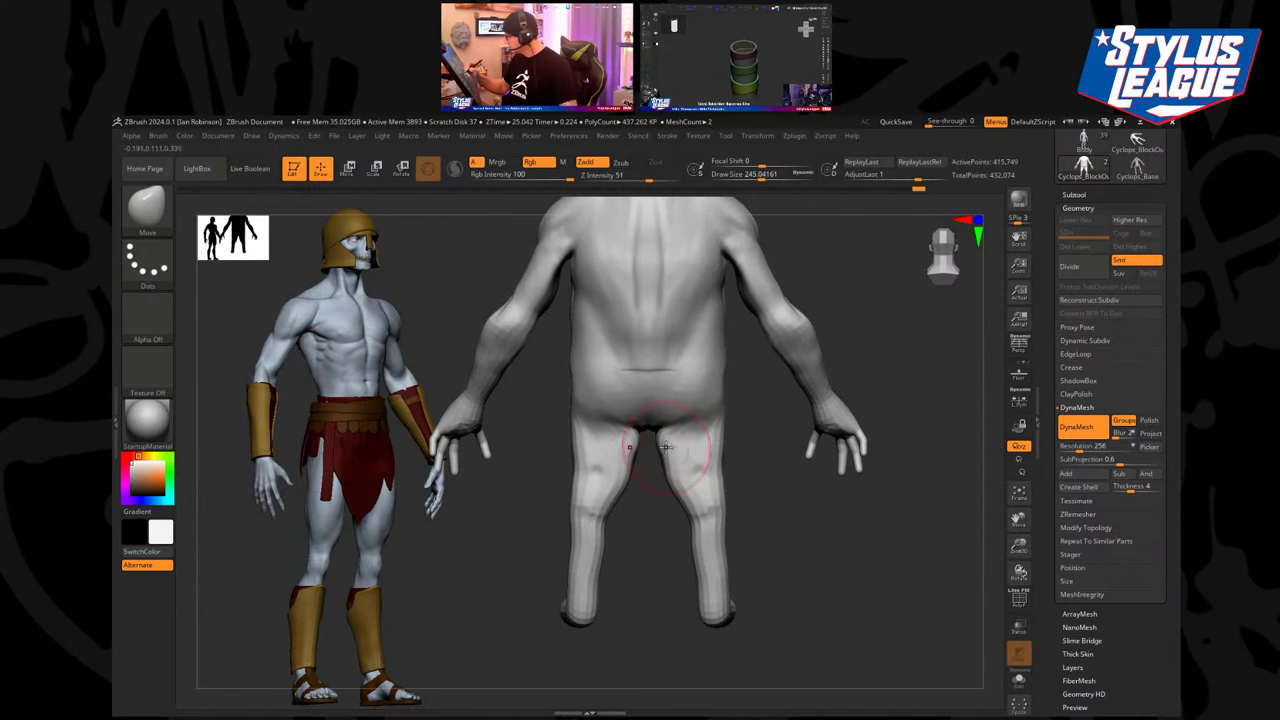
drag(656, 449, 682, 477)
key(shift)
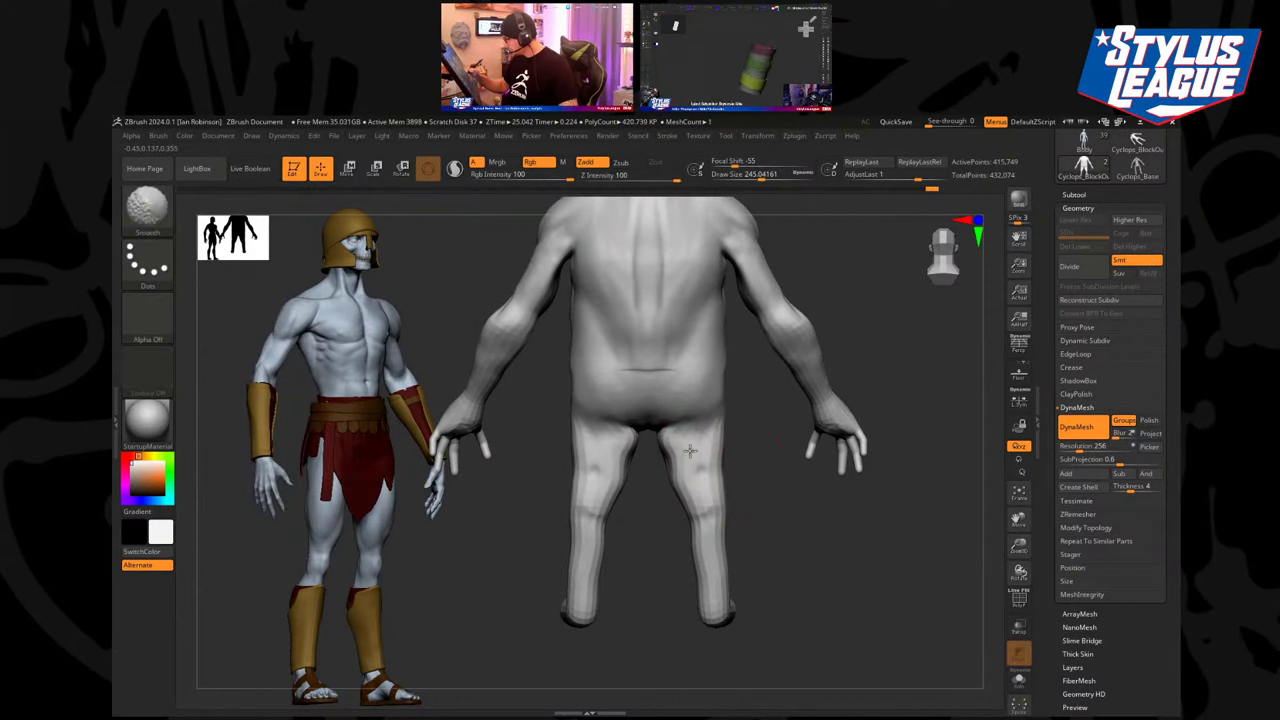
shift+drag(719, 550, 711, 604)
alt+drag(783, 534, 778, 572)
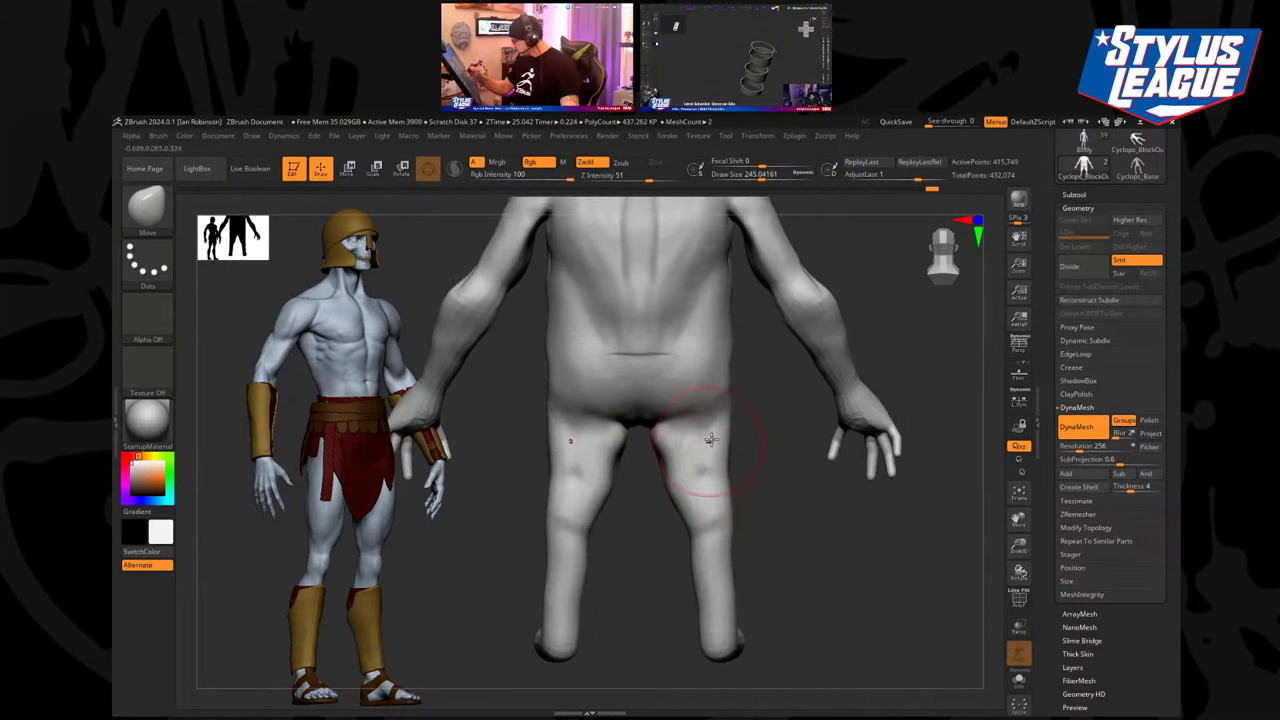
Build up the thighs and knees from the back, side and front with ClayBuildup at draw sizes of about 245 and 182.
key(b)
key(c)
key(b)
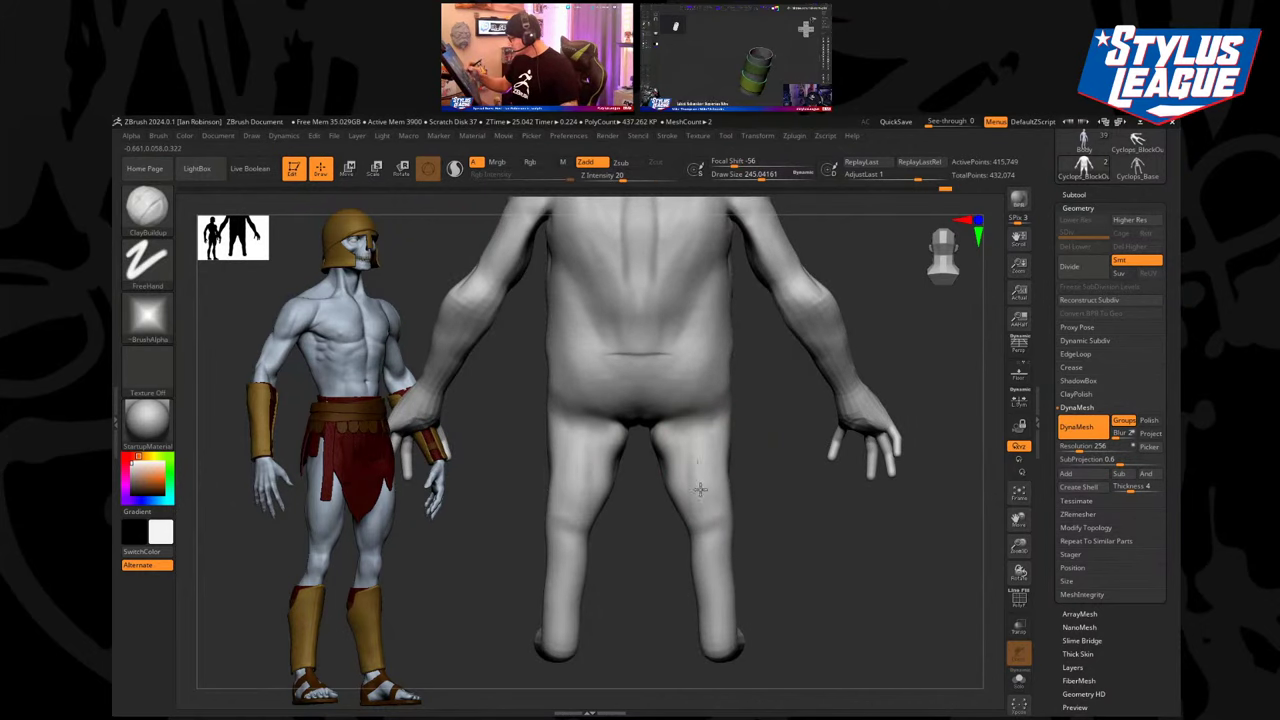
drag(661, 433, 678, 458)
drag(872, 515, 708, 517)
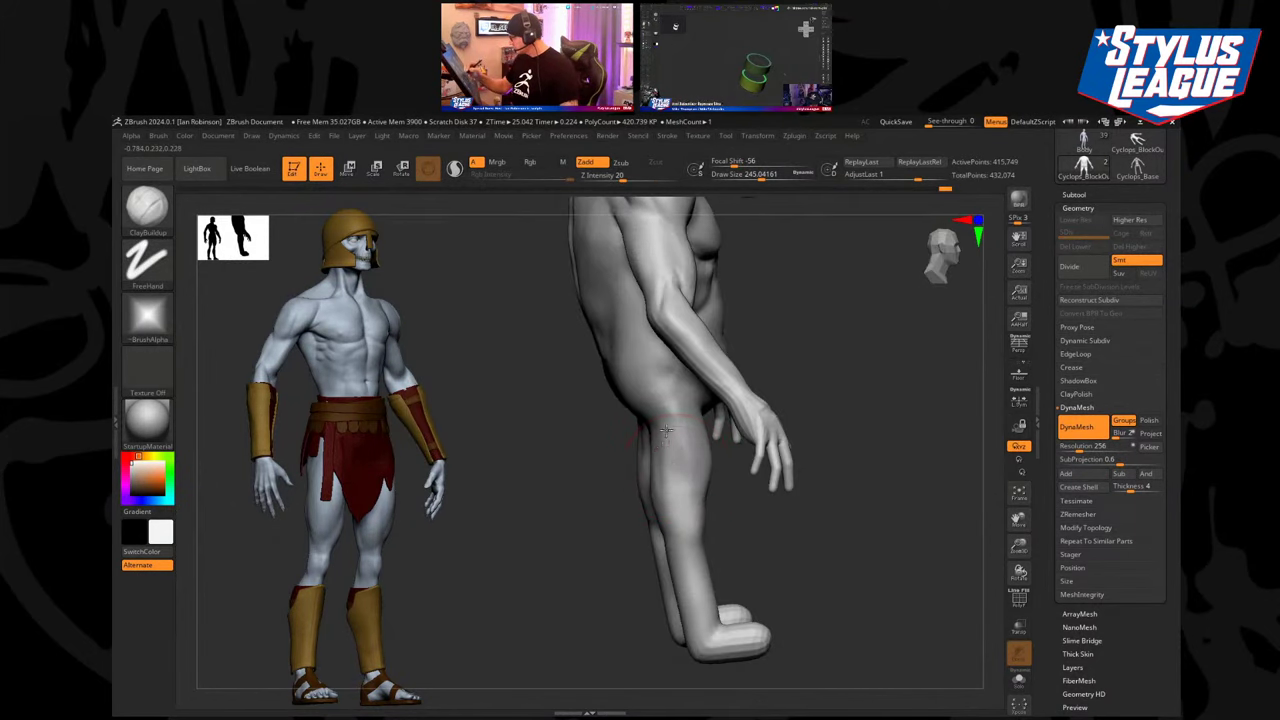
drag(660, 418, 653, 461)
right_drag(652, 460, 700, 424)
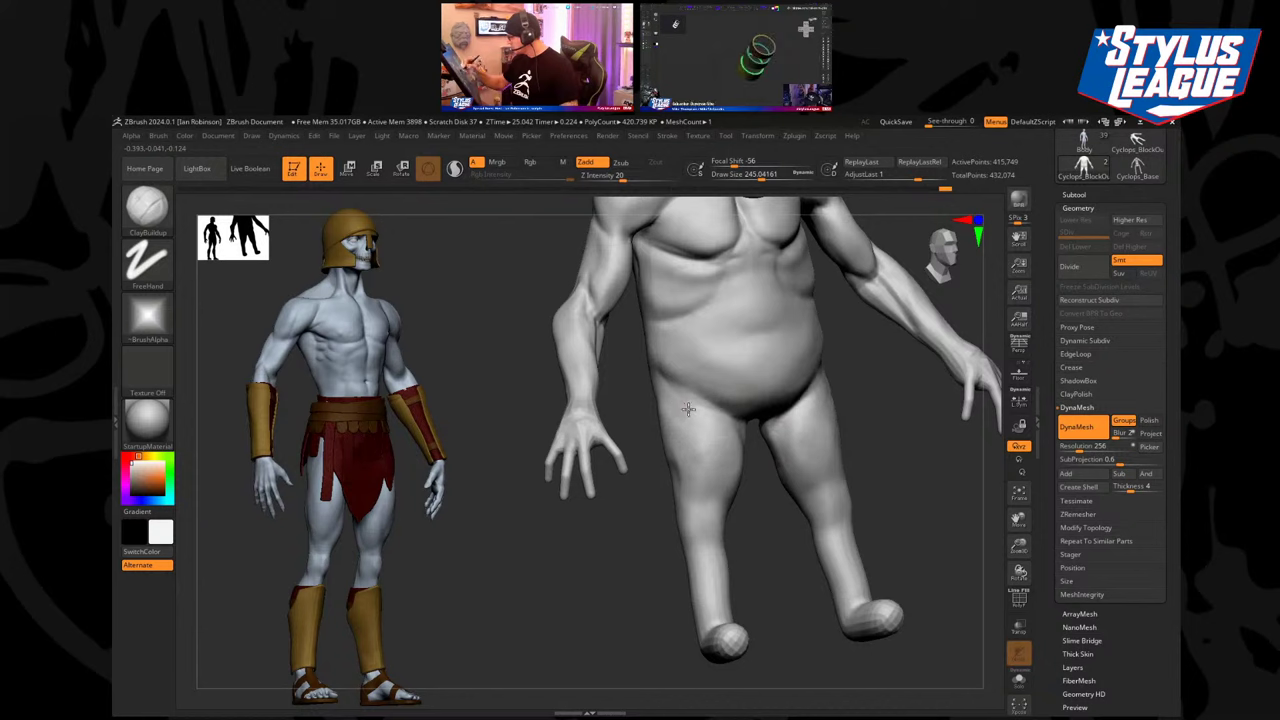
mouse_move(692, 489)
right_down()
mouse_move(734, 531)
mouse_move(709, 491)
mouse_move(763, 491)
mouse_move(705, 511)
right_up()
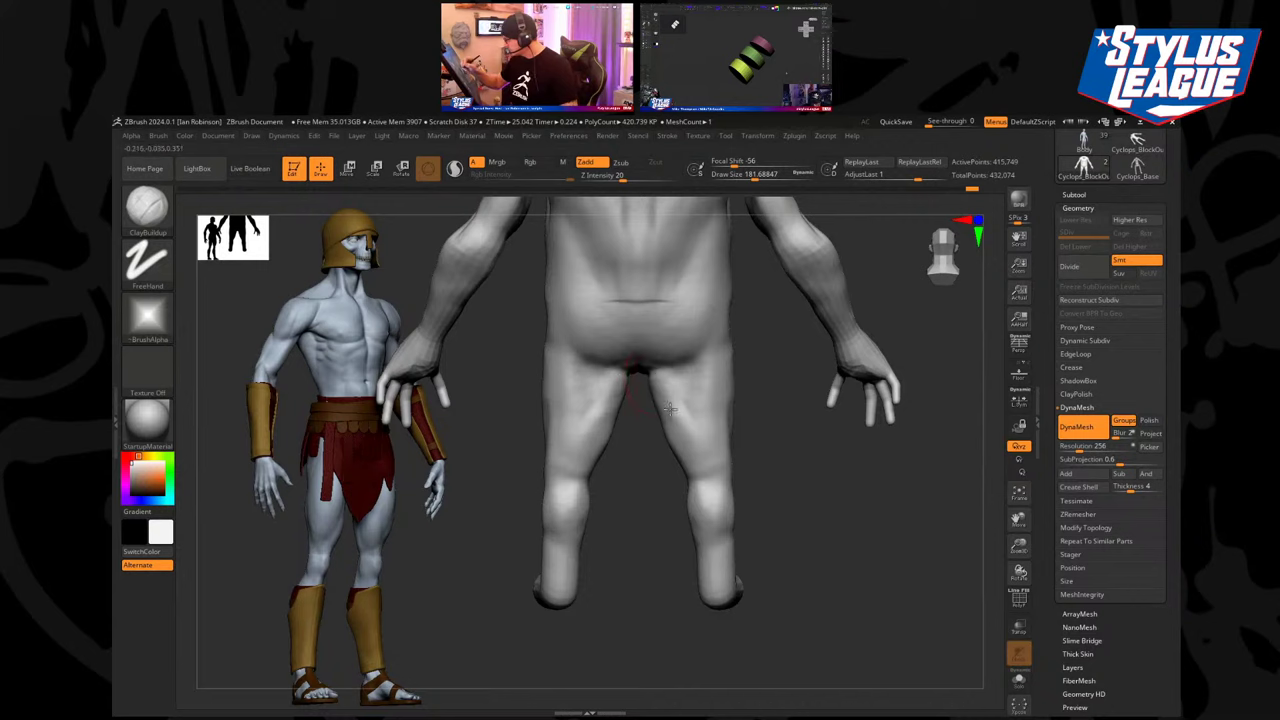
Mask everything above the knees and shift the lower legs slightly backward with the gizmo placed at the knee.
mouse_move(707, 372)
right_down()
mouse_move(751, 443)
mouse_move(725, 402)
mouse_move(794, 415)
mouse_move(786, 431)
mouse_move(826, 491)
mouse_move(874, 457)
mouse_move(790, 435)
mouse_move(809, 431)
right_up()
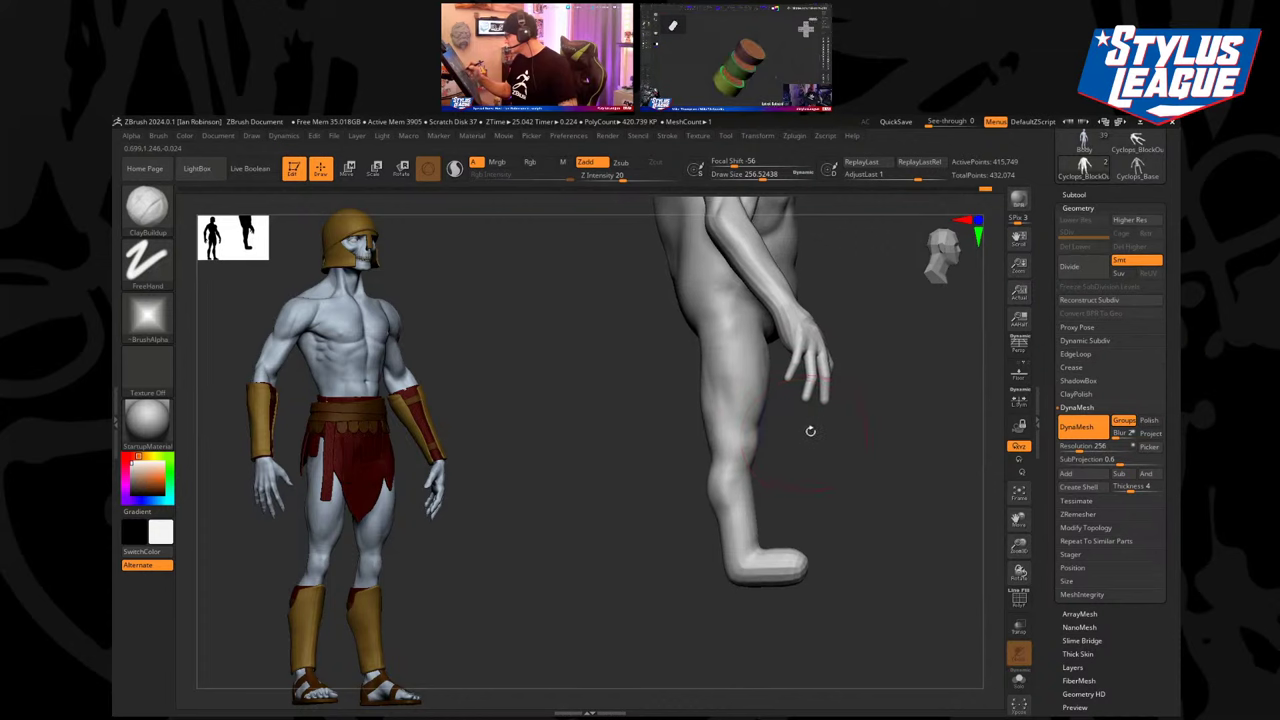
mouse_move(700, 455)
ctrl+mouse_down()
mouse_move(839, 635)
mouse_move(877, 494)
mouse_move(859, 497)
ctrl+mouse_up()
key(ctrl+i)
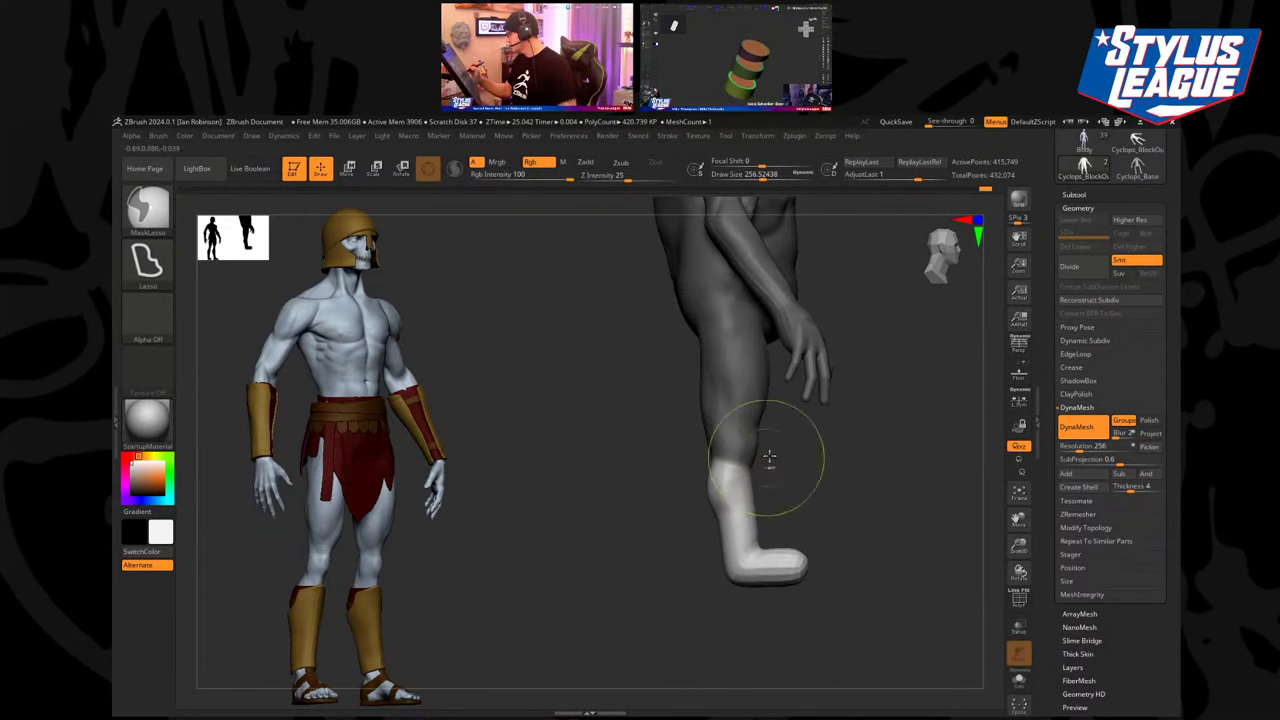
key(w)
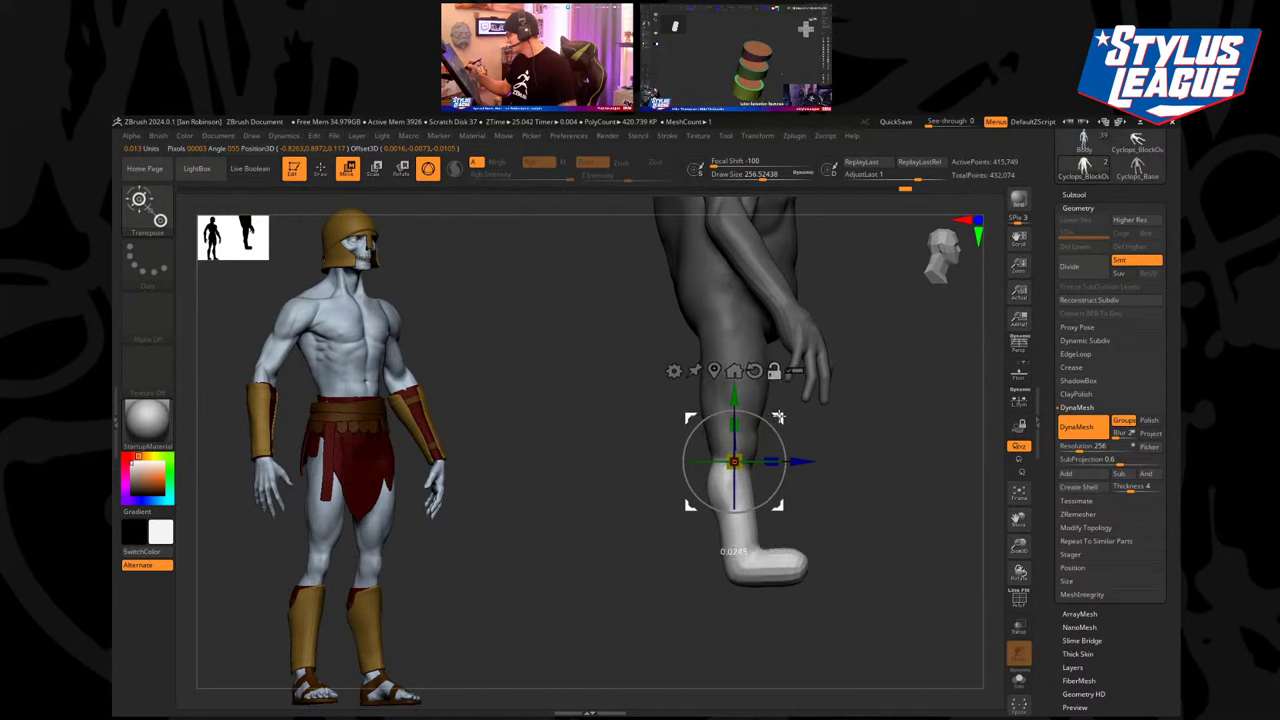
drag(777, 424, 773, 431)
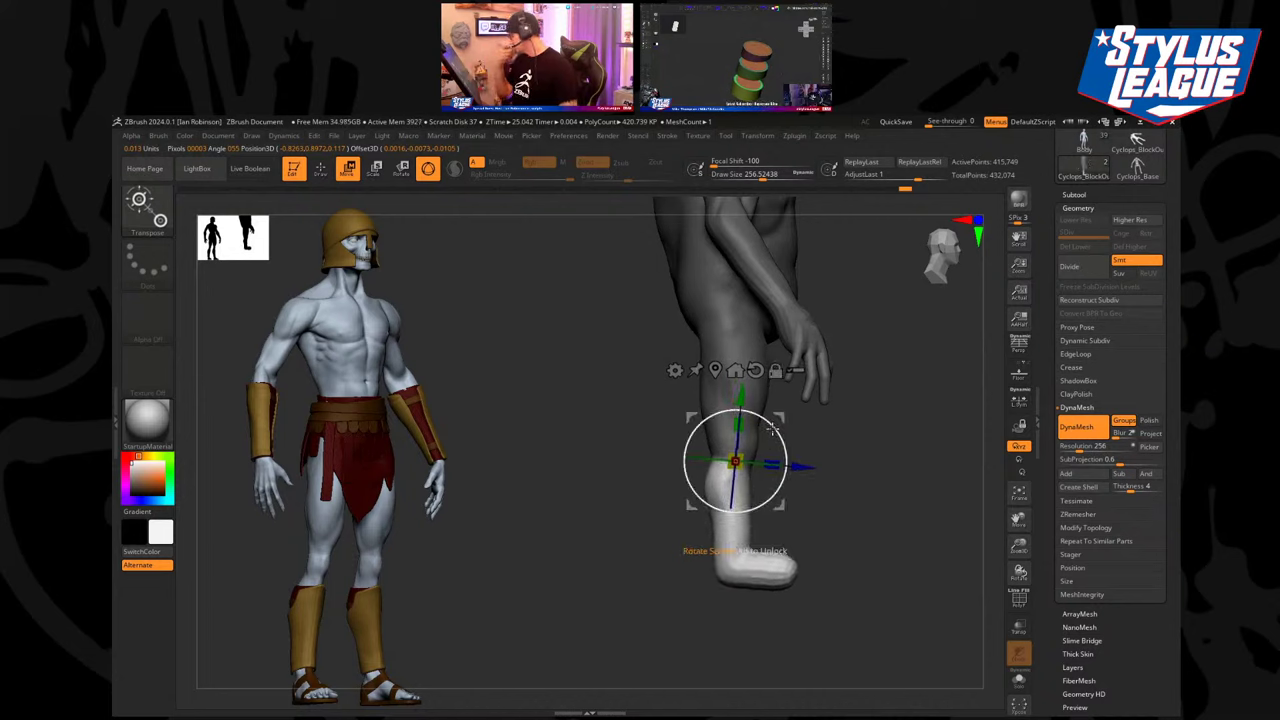
key(q)
key(w)
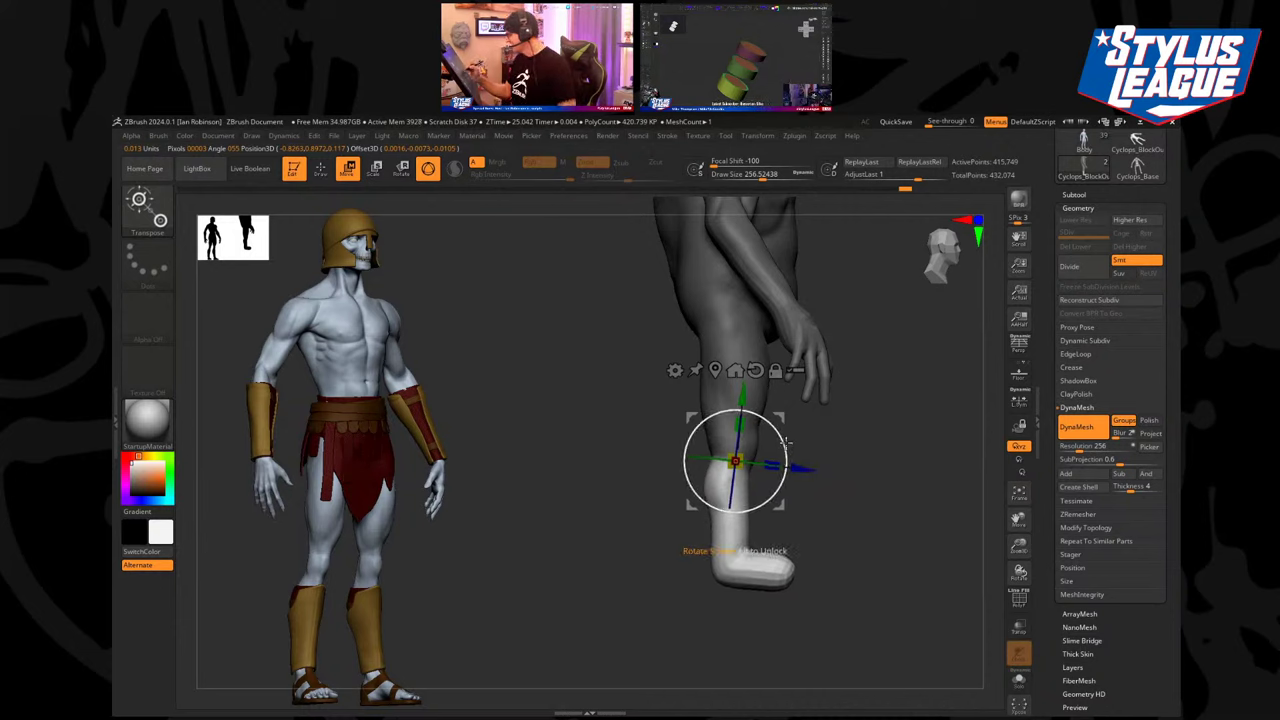
key(q)
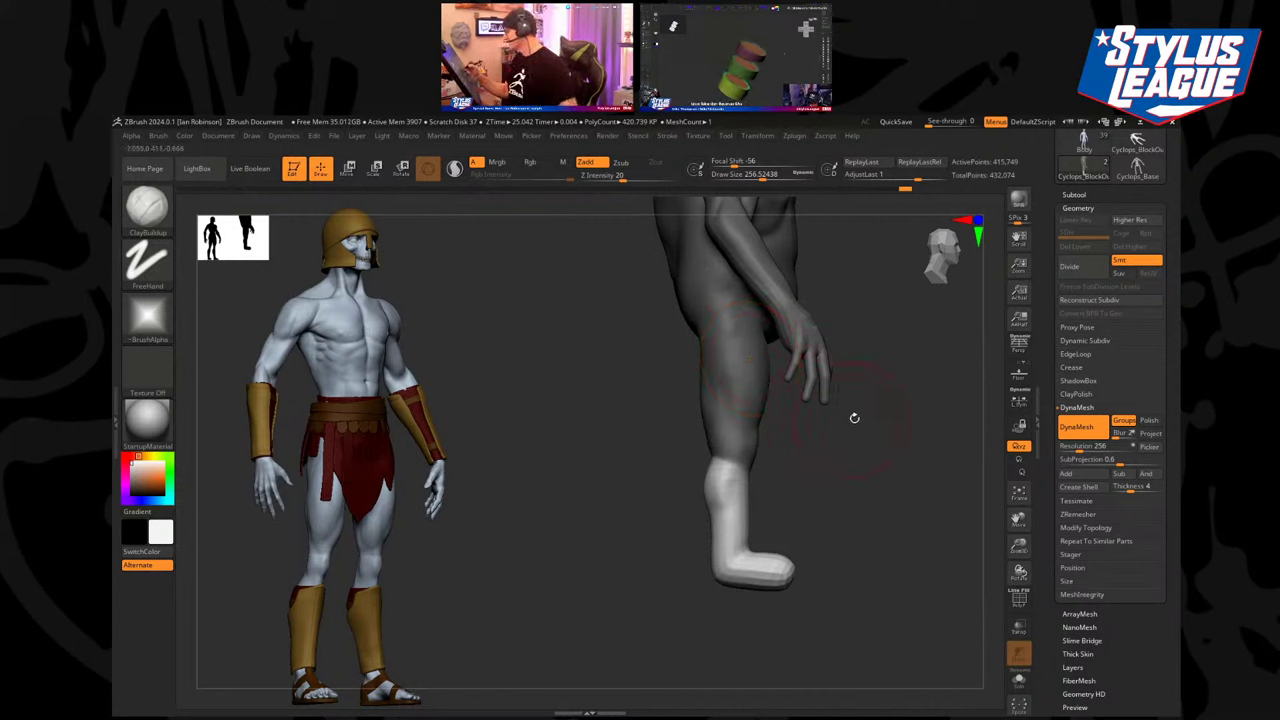
Clear the mask, lasso-mask both thighs from the front and invert the mask so only the thighs stay editable.
drag(854, 418, 838, 455)
ctrl+drag(800, 389, 785, 415)
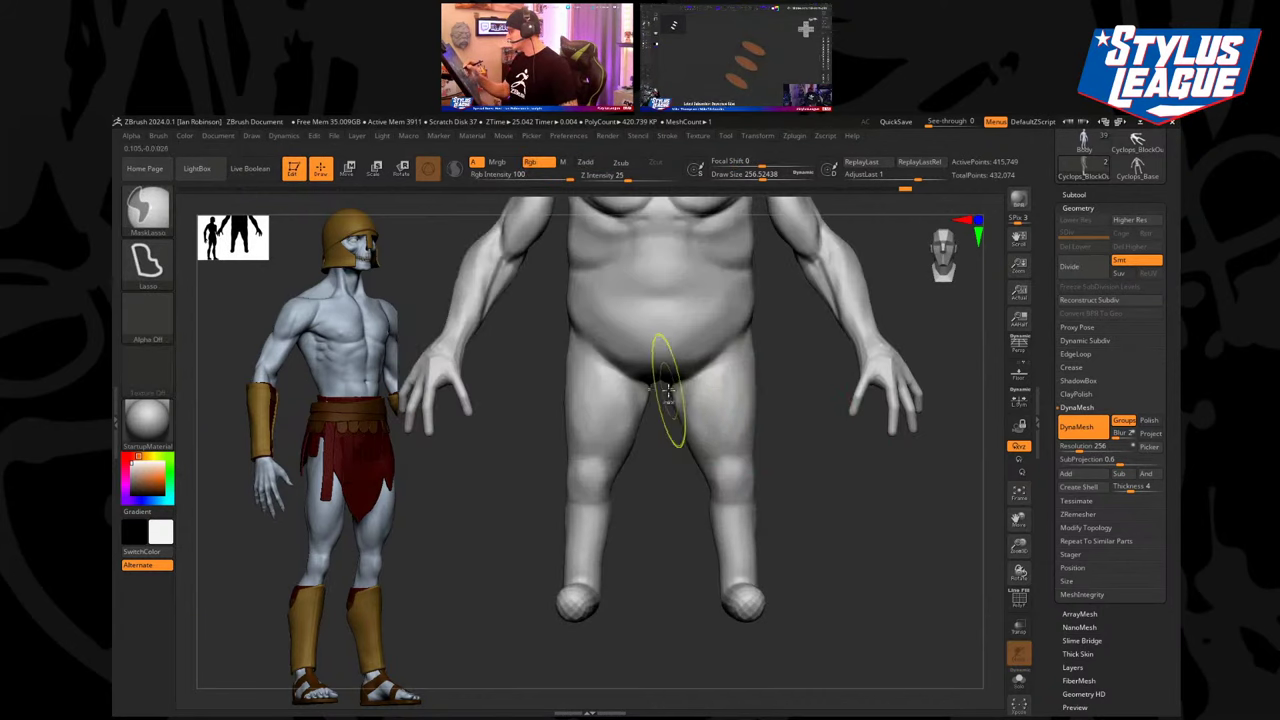
mouse_move(755, 328)
ctrl+mouse_down()
mouse_move(786, 484)
mouse_move(709, 503)
mouse_move(688, 476)
ctrl+mouse_up()
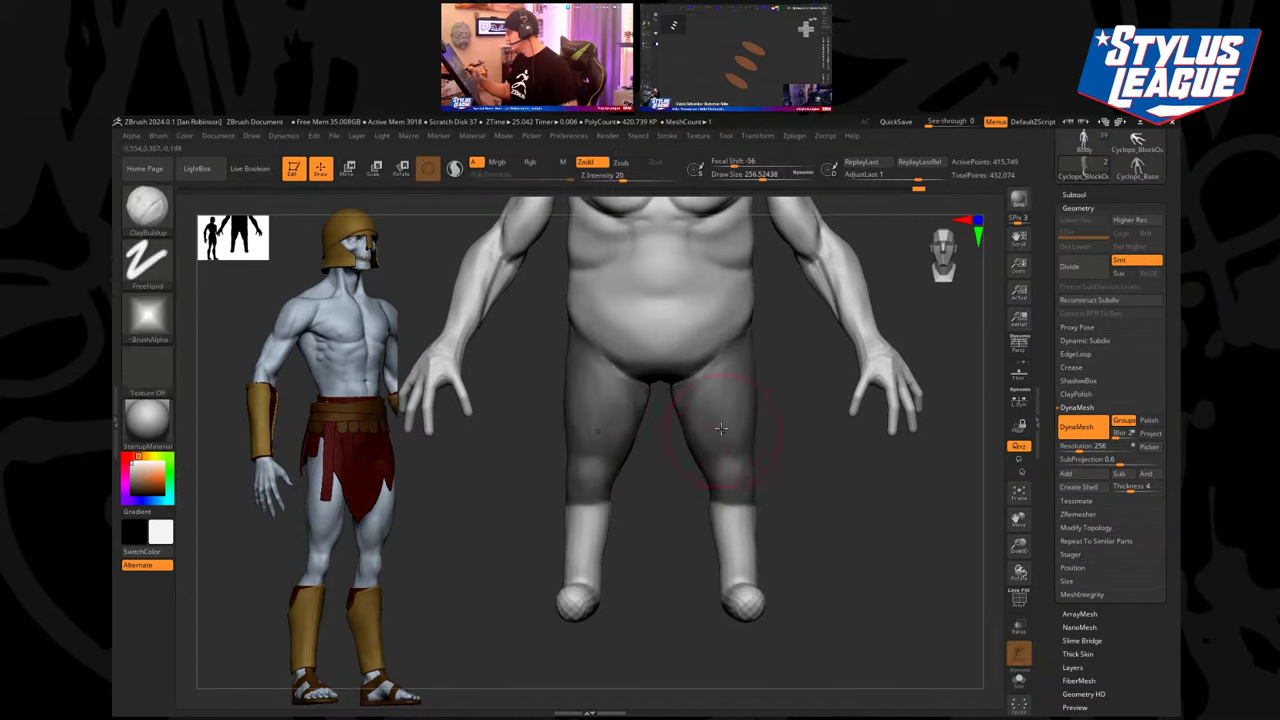
key(ctrl+i)
drag(789, 431, 754, 427)
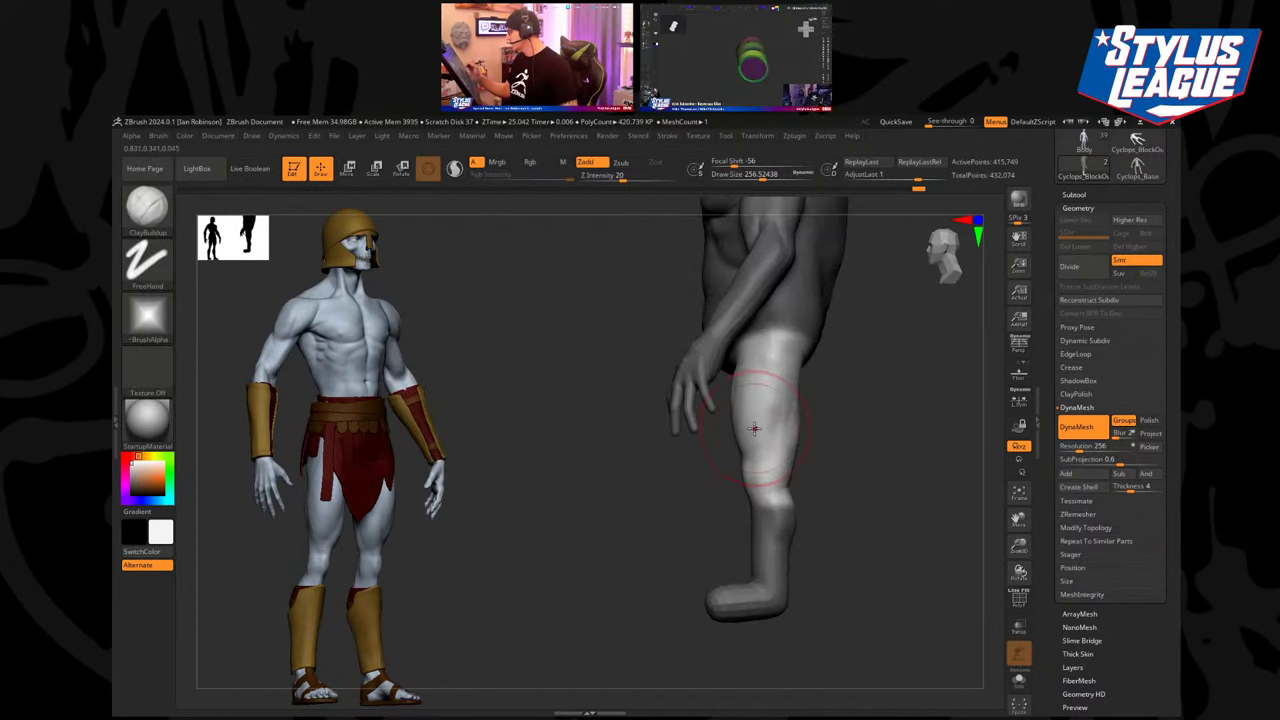
key(w)
alt+click(784, 402)
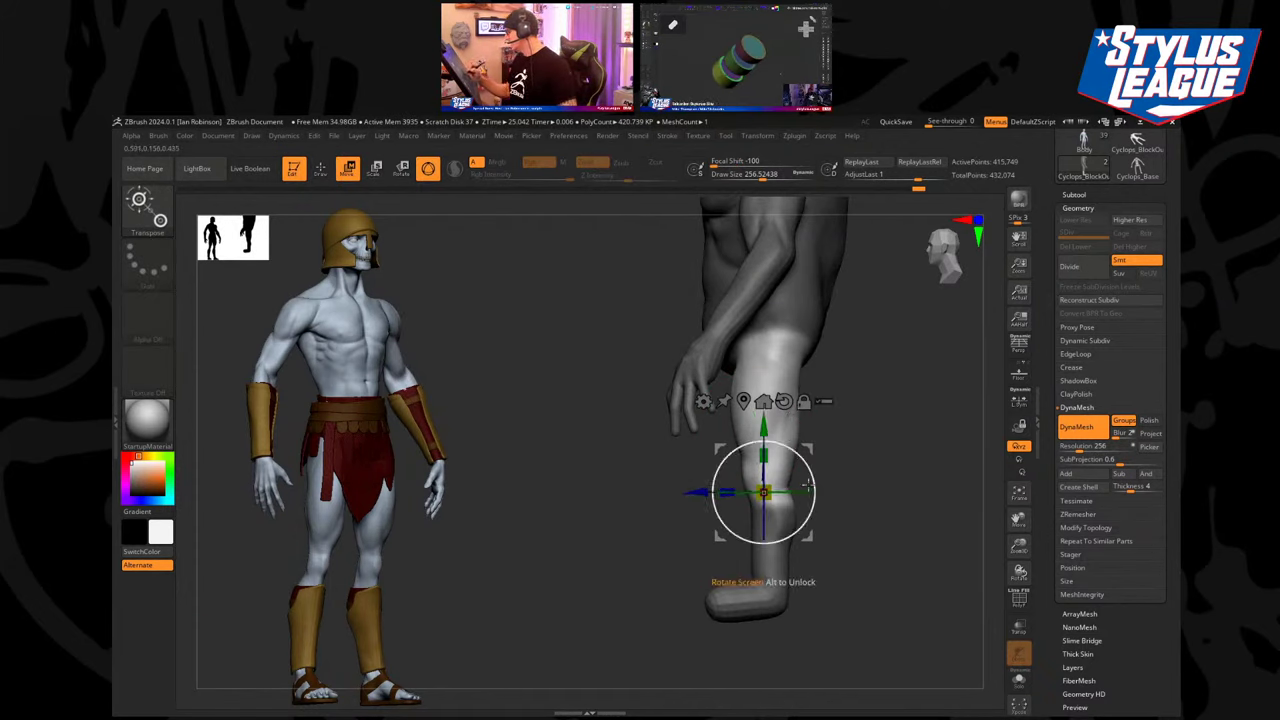
mouse_move(811, 509)
mouse_down()
mouse_move(814, 446)
mouse_move(810, 530)
mouse_move(809, 512)
mouse_up()
key(ctrl+z)
key(q)
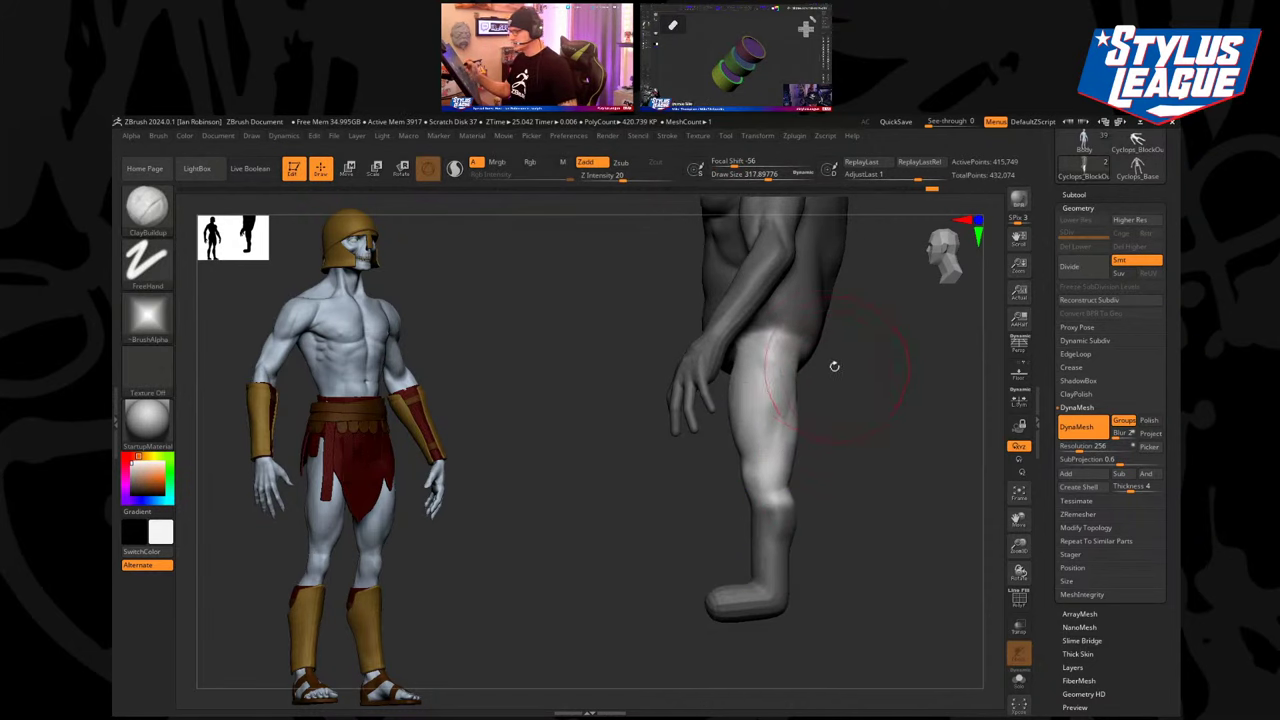
Reshape the isolated thighs with the Move brush at a draw size of about 318, and clear the mask.
key(b)
key(m)
key(v)
drag(826, 380, 868, 396)
drag(745, 362, 790, 420)
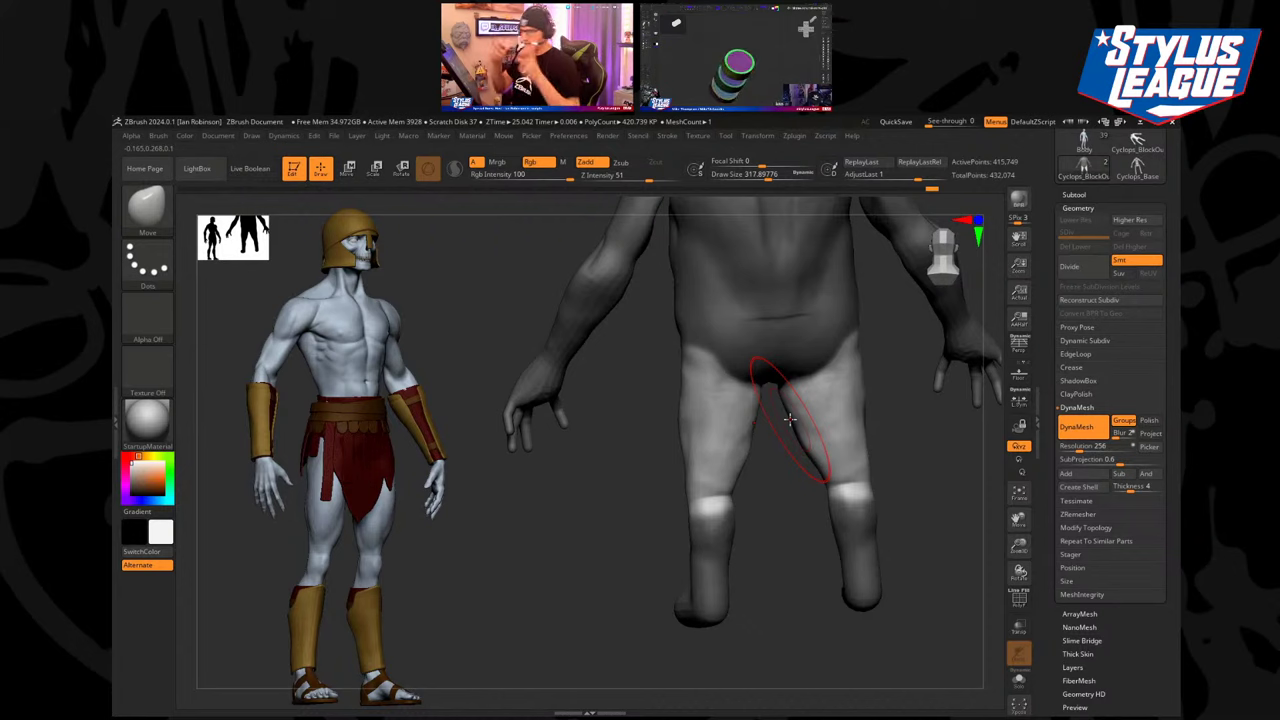
mouse_move(770, 492)
alt+mouse_down()
mouse_move(743, 449)
mouse_move(771, 409)
alt+mouse_up()
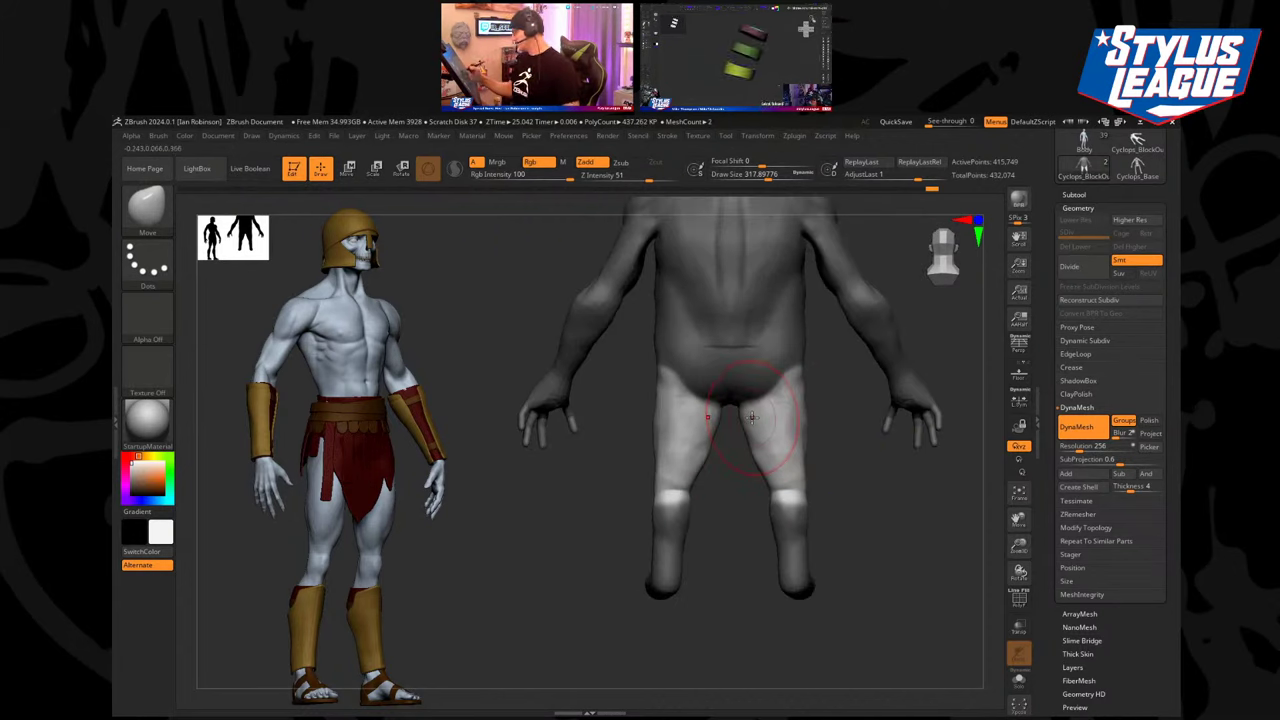
ctrl+drag(822, 512, 826, 538)
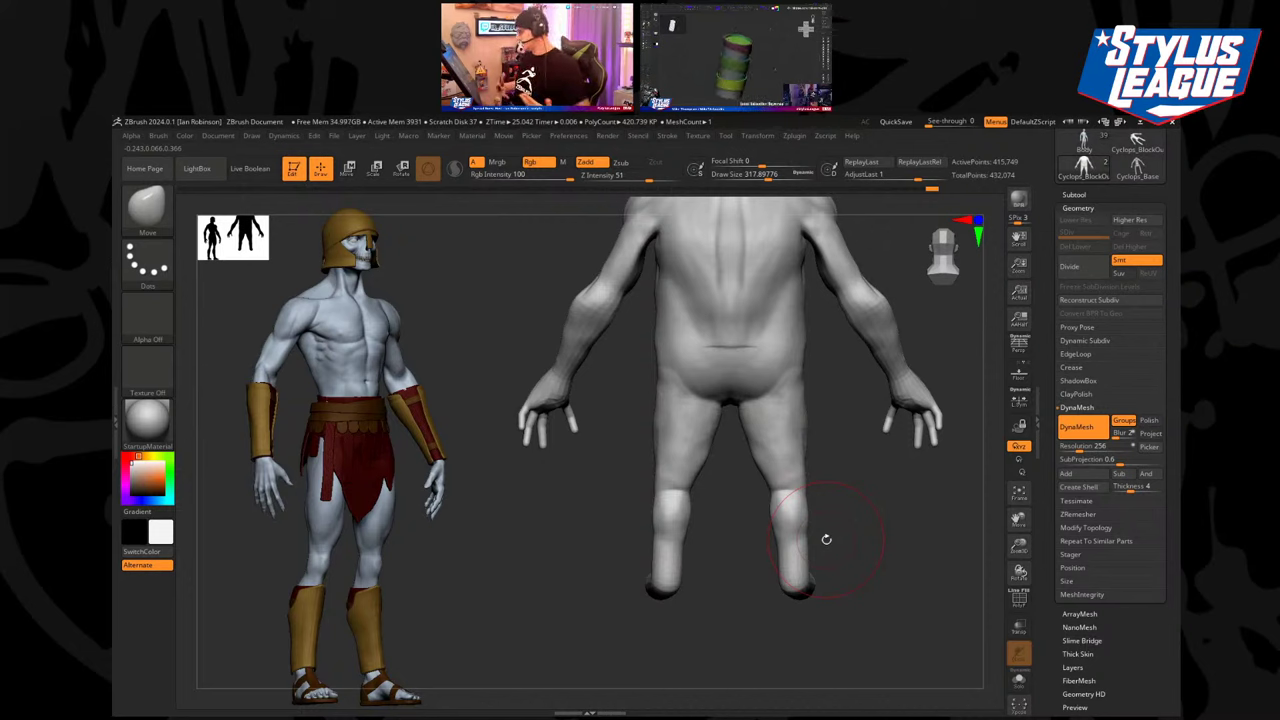
key(ctrl+z)
Build up the buttocks and the backs of the thighs with the ClayBuildup brush at a draw size of about 318.
mouse_move(826, 539)
mouse_down()
mouse_move(831, 434)
mouse_move(804, 406)
mouse_move(812, 388)
mouse_move(762, 370)
mouse_move(750, 392)
mouse_up()
key(b)
key(c)
key(b)
key(s)
alt+drag(824, 413, 811, 461)
drag(774, 403, 783, 415)
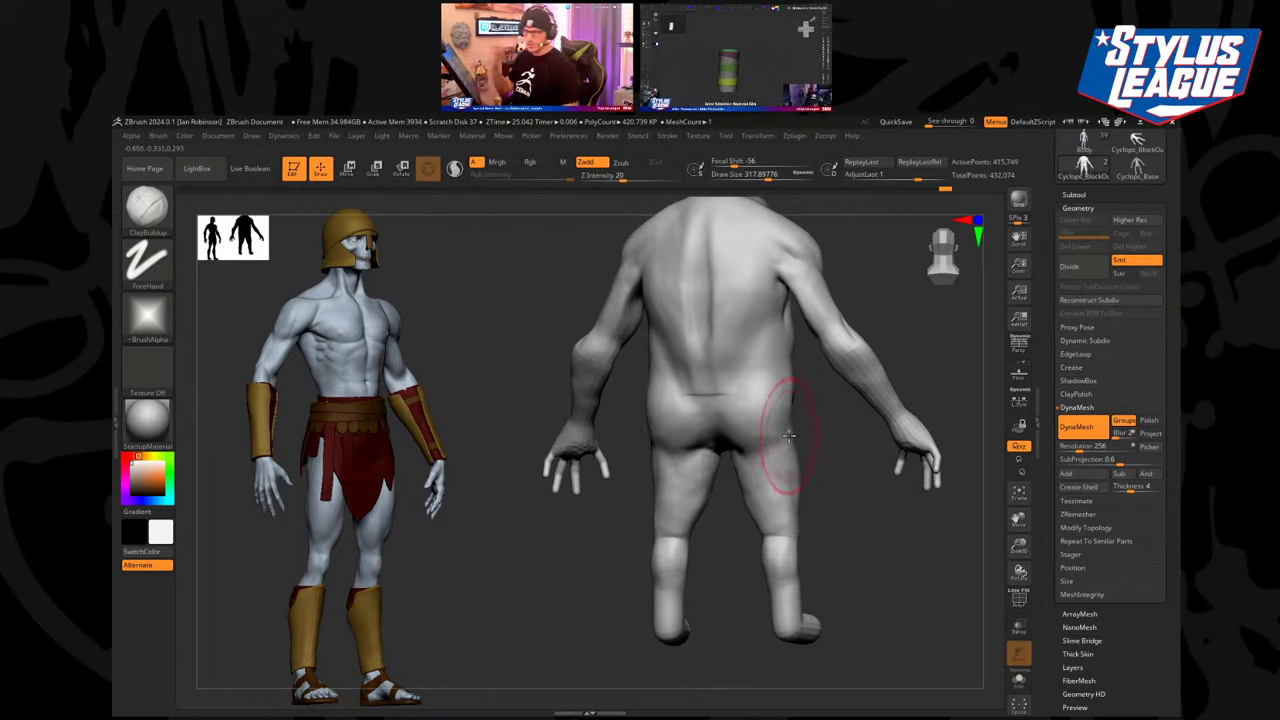
mouse_move(789, 436)
mouse_down()
mouse_move(834, 463)
mouse_move(817, 466)
mouse_up()
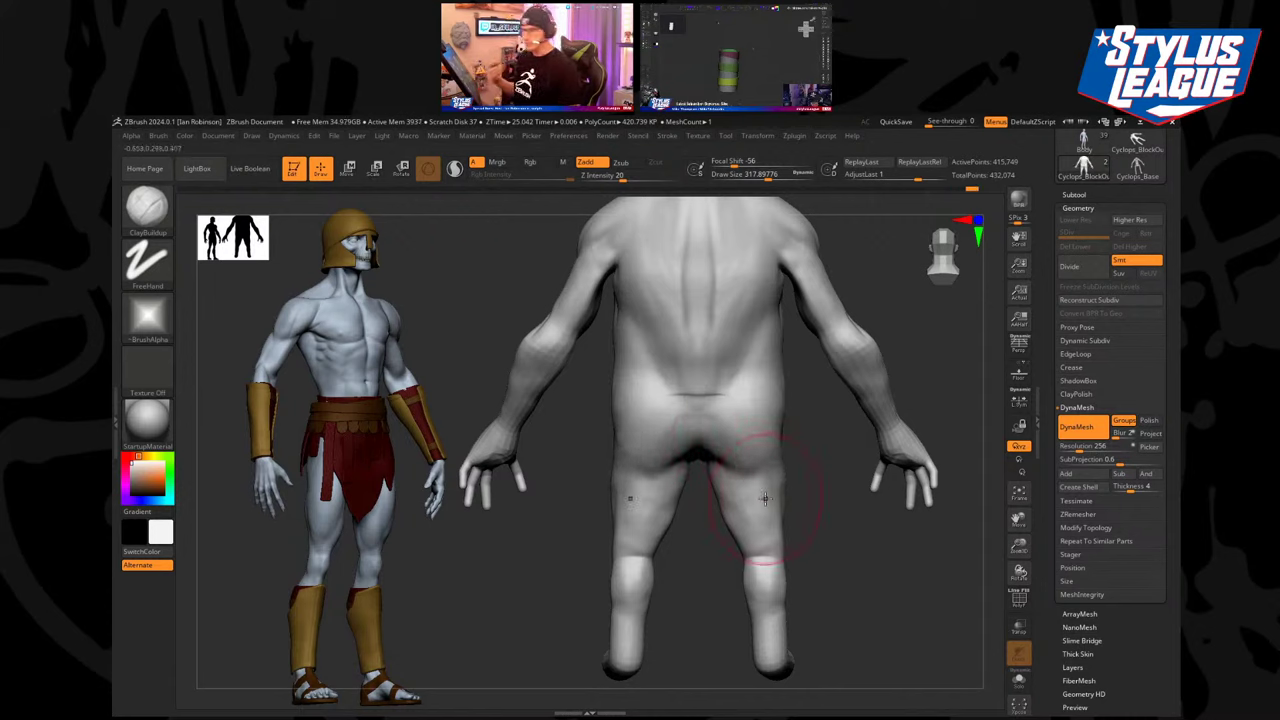
Refine the crease between the lower belly and the hip with ClayBuildup and bring the back into view.
mouse_move(823, 466)
mouse_down()
mouse_move(723, 543)
mouse_move(868, 397)
mouse_up()
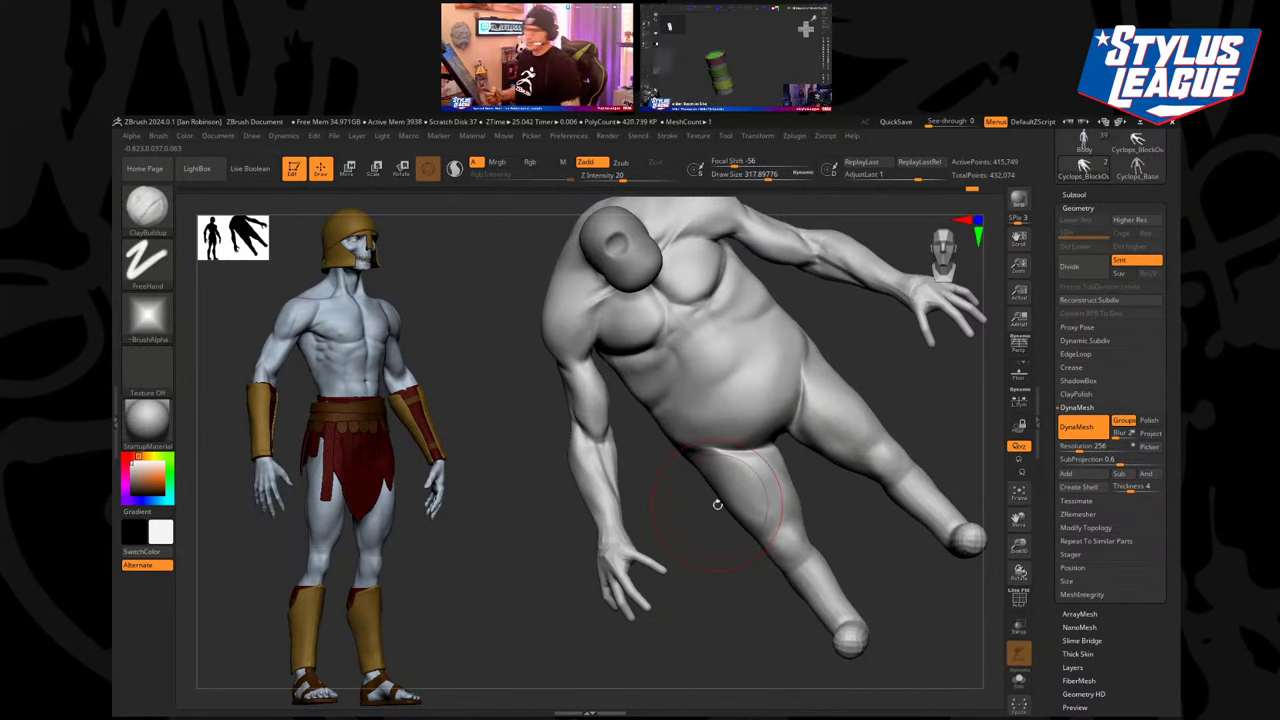
alt+drag(717, 505, 687, 529)
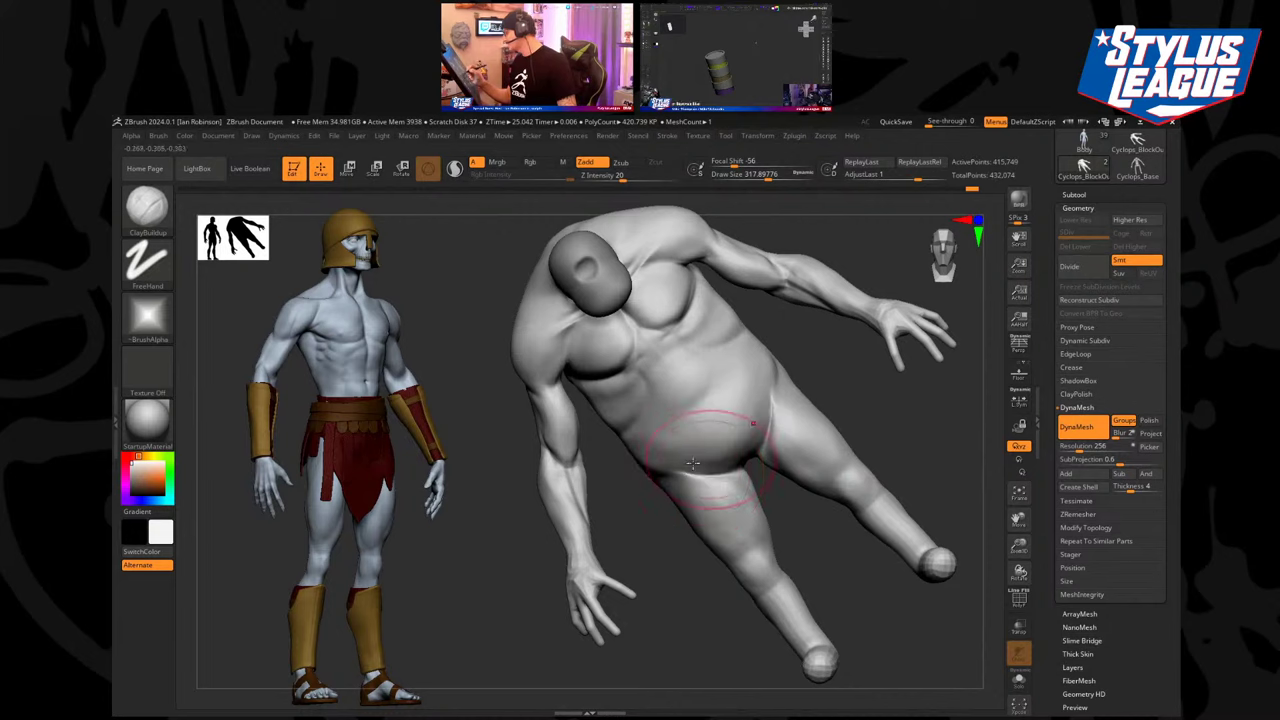
mouse_move(692, 462)
mouse_down()
mouse_move(764, 408)
mouse_move(700, 440)
mouse_move(720, 410)
mouse_move(700, 400)
mouse_move(648, 423)
mouse_up()
mouse_move(626, 471)
mouse_down()
mouse_move(786, 443)
mouse_move(819, 384)
mouse_move(778, 394)
mouse_up()
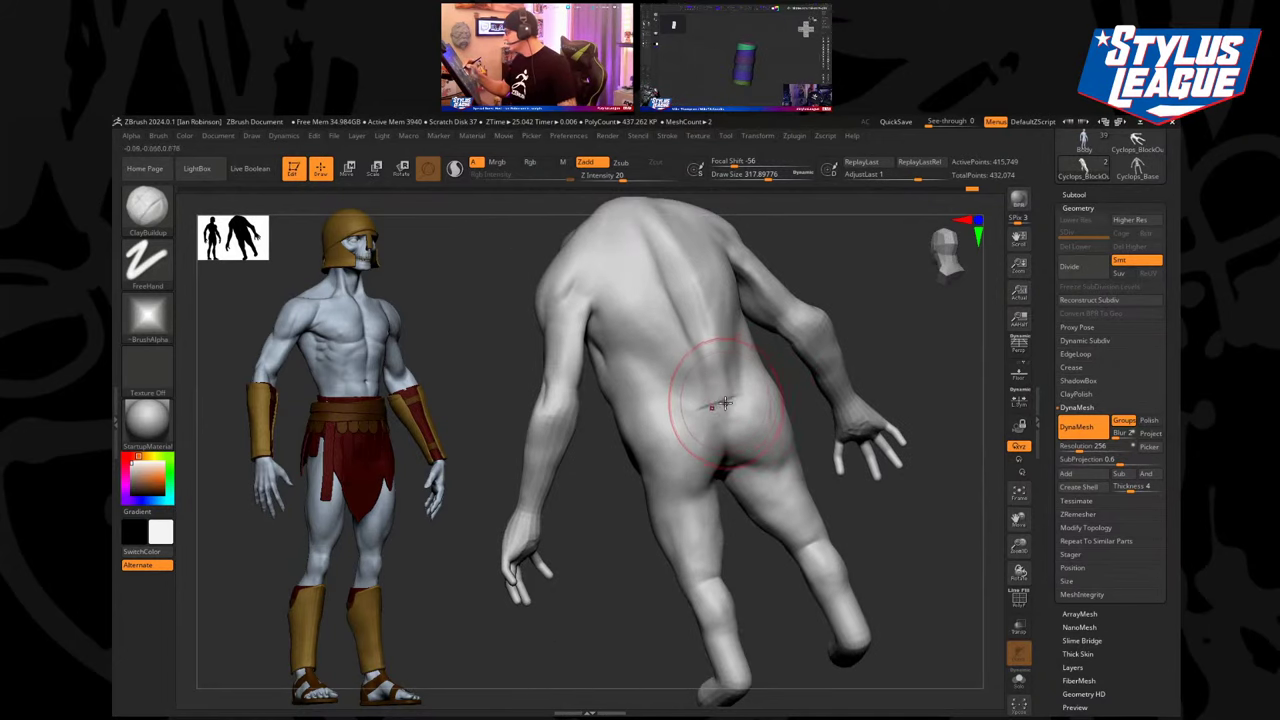
Finish building up the buttock and carve the cleft between the buttocks with DamStandard at a draw size of about 318.
drag(743, 441, 830, 448)
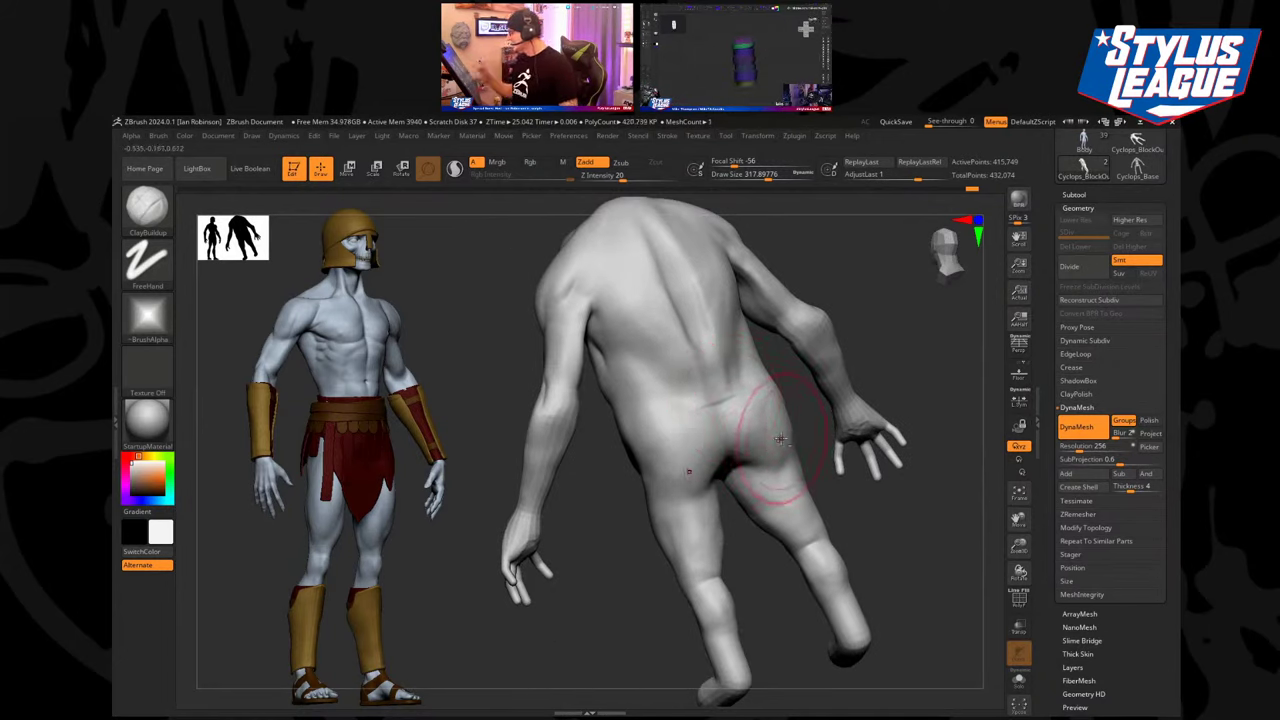
alt+drag(855, 540, 787, 535)
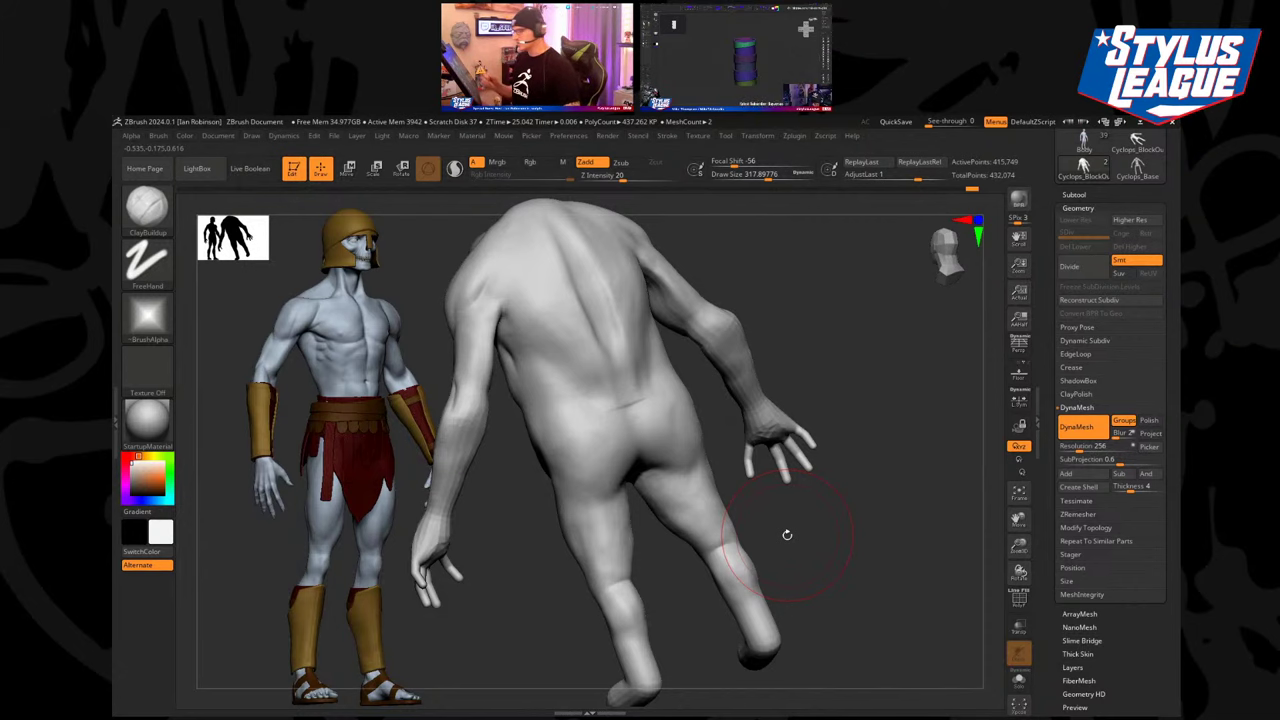
key(b)
key(d)
key(s)
drag(629, 405, 640, 484)
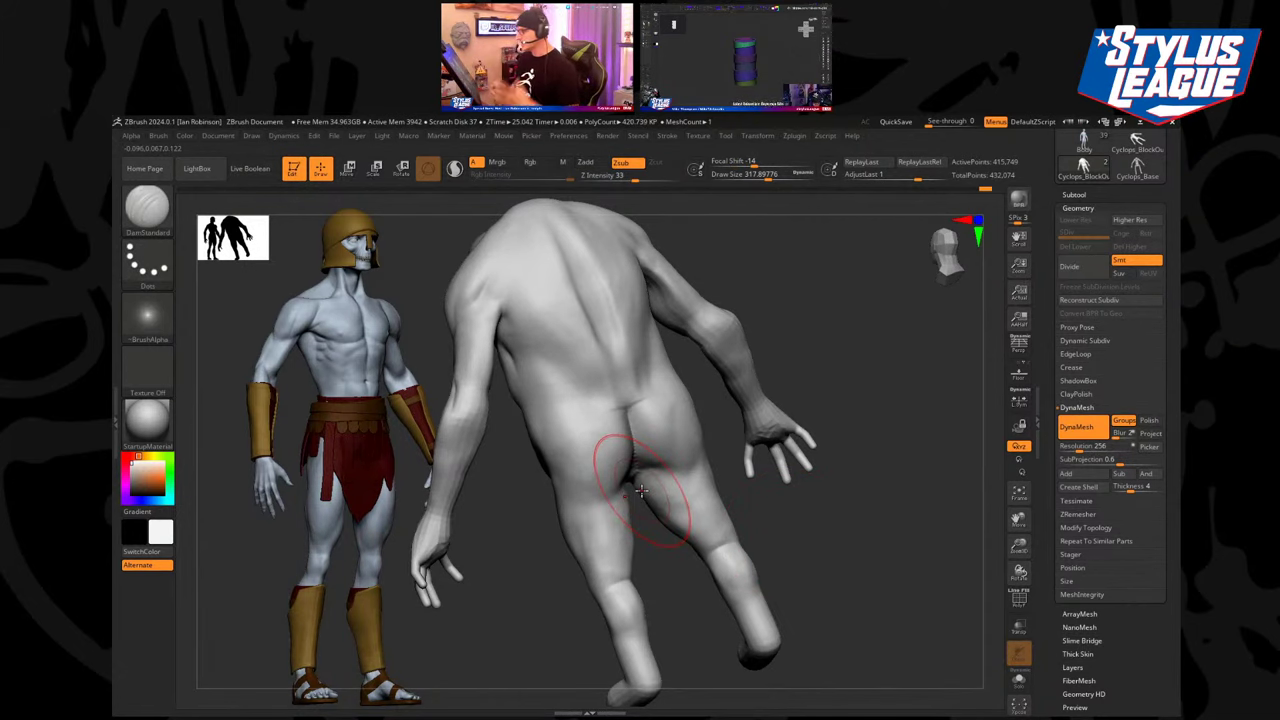
drag(820, 552, 746, 546)
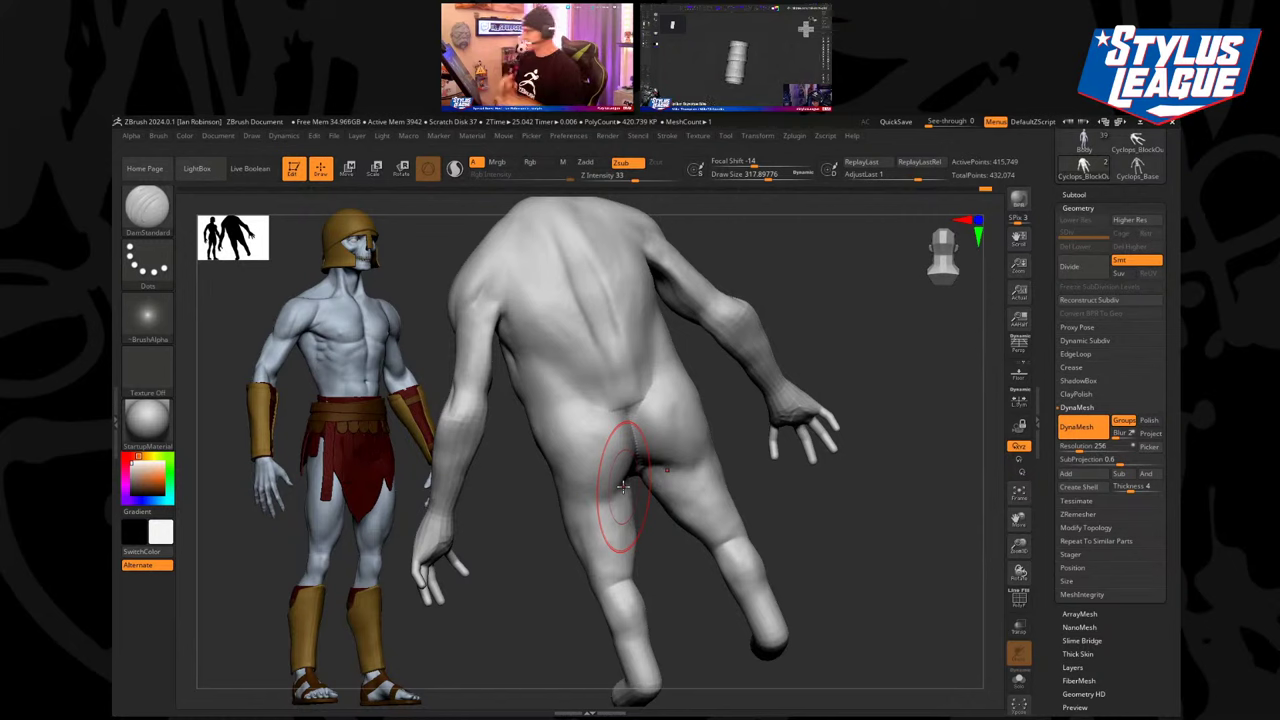
Define the creases where the lower back meets the buttocks with DamStandard at a draw size of about 268.
drag(836, 490, 782, 518)
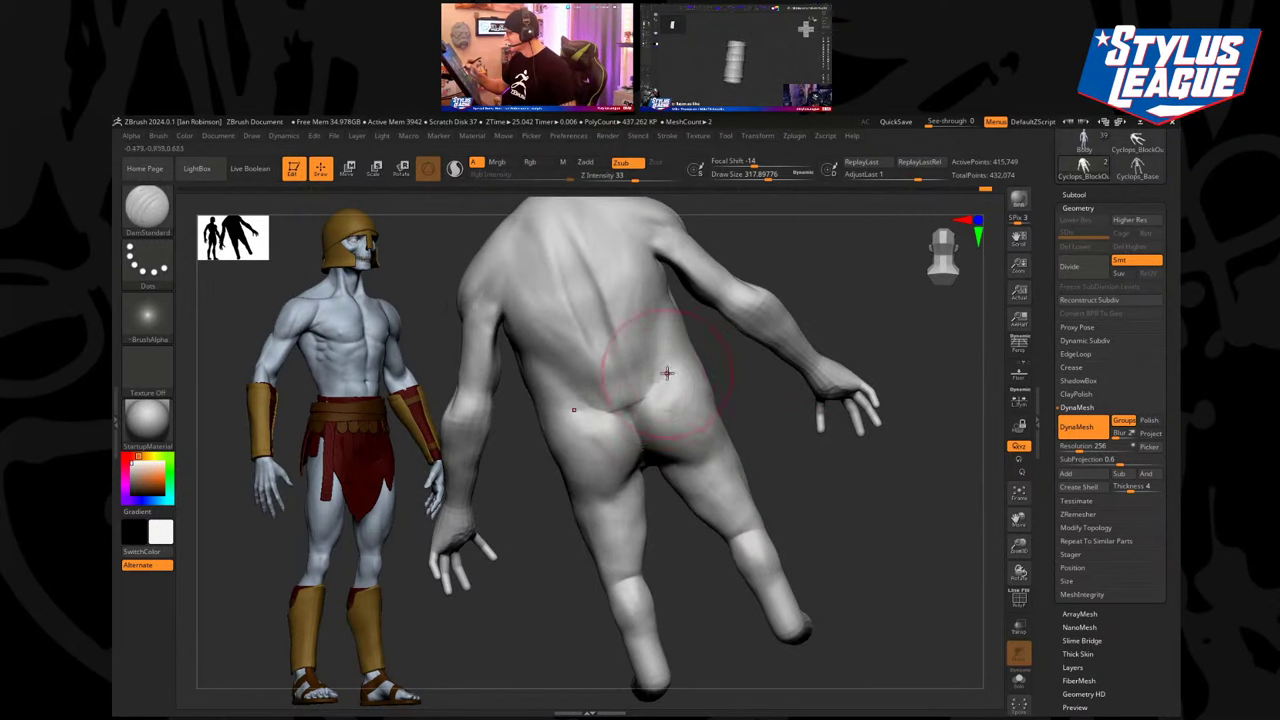
right_drag(852, 324, 838, 302)
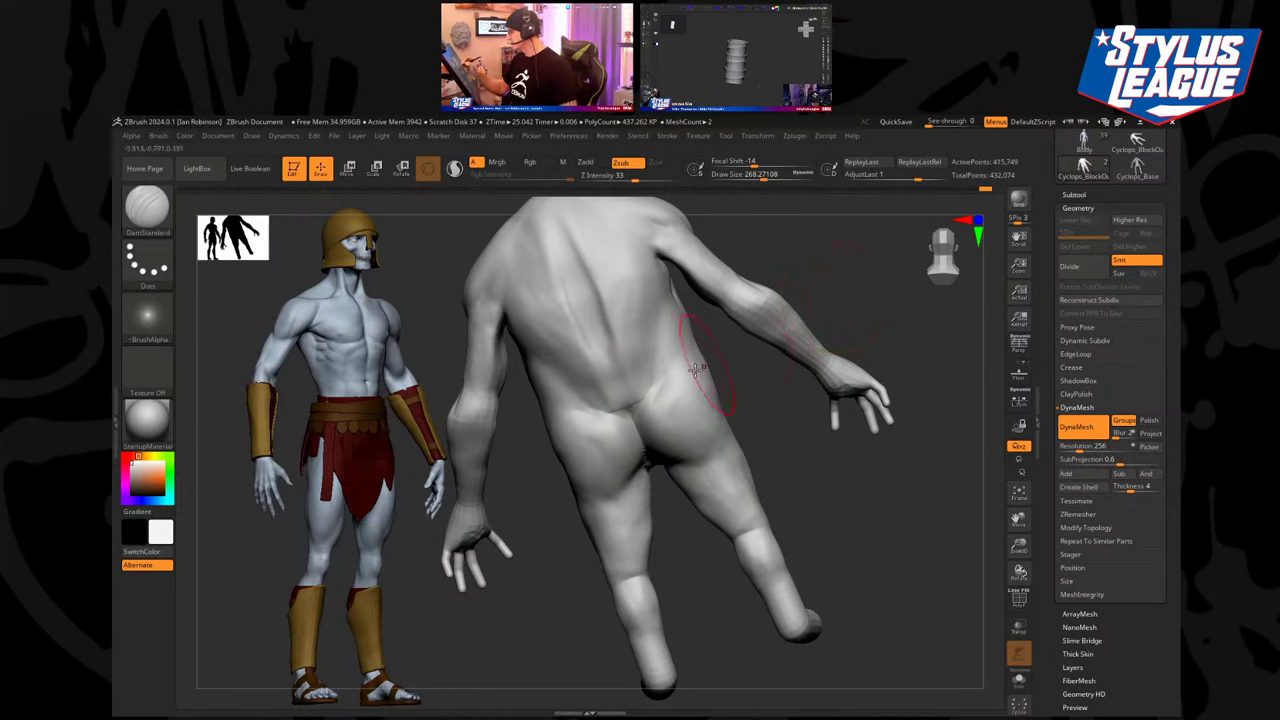
drag(697, 369, 638, 422)
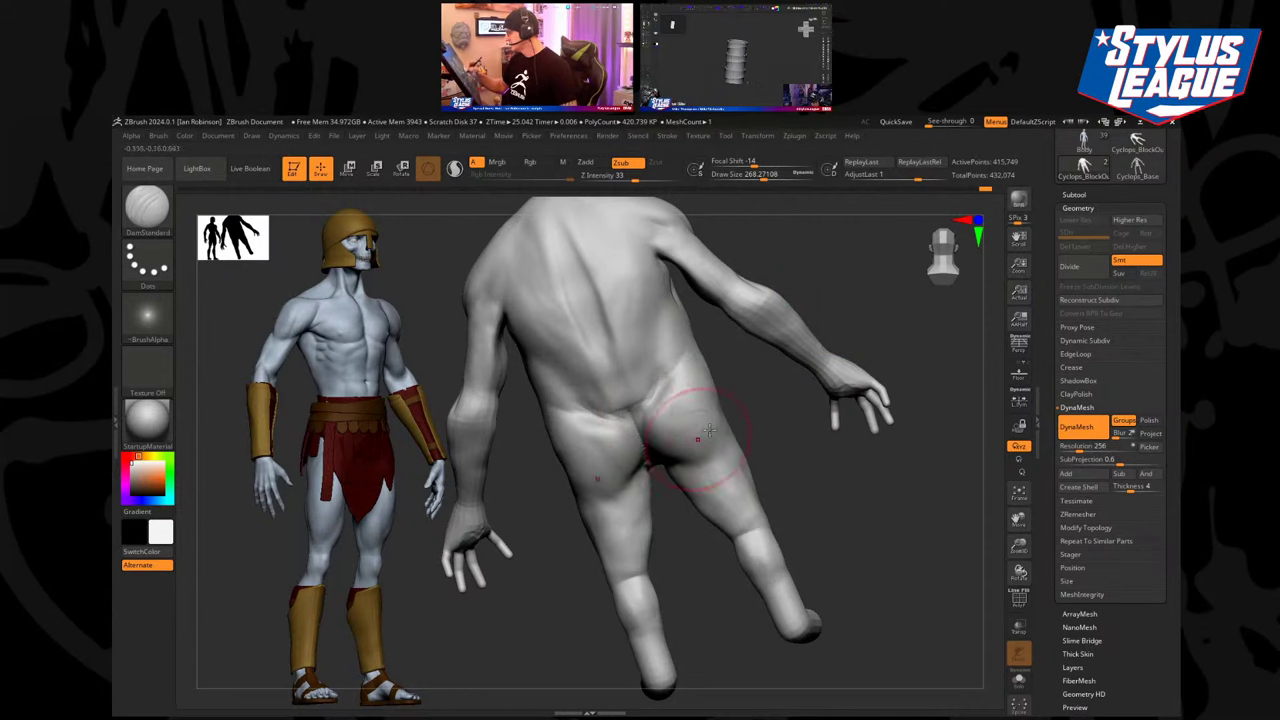
drag(806, 425, 692, 374)
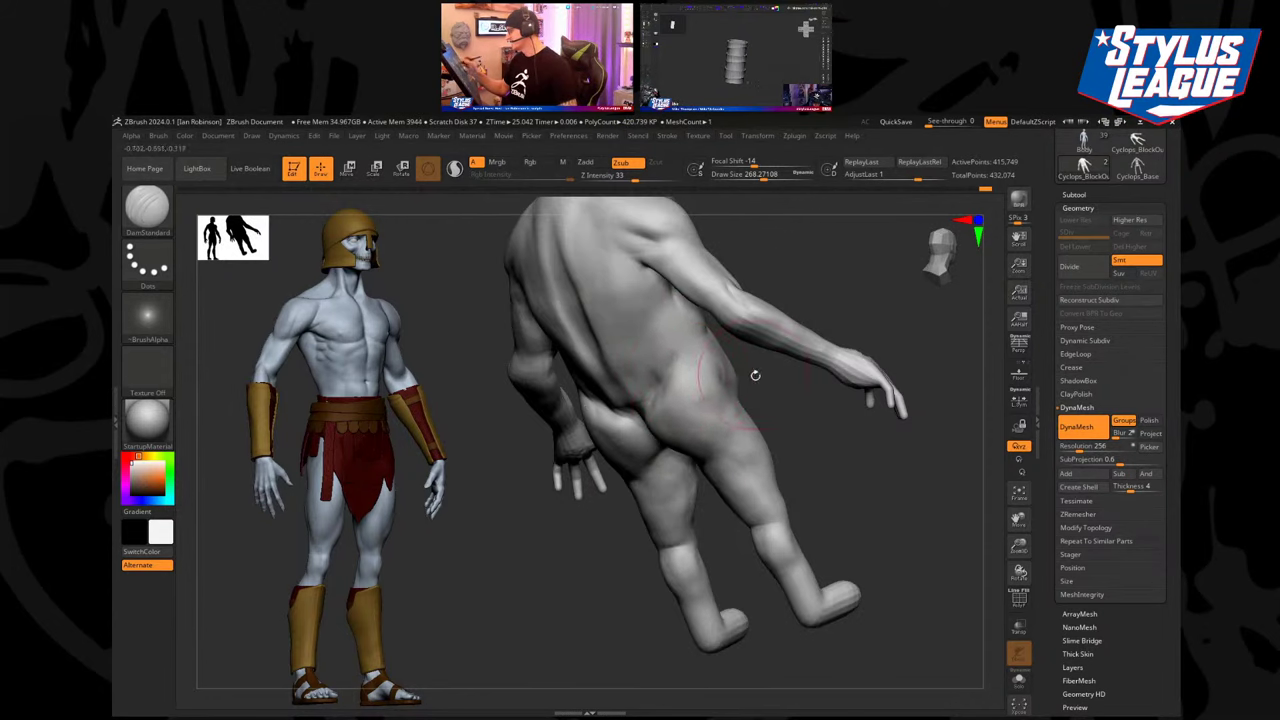
Add volume to the side of the waist and the front of the shoulder with ClayBuildup at a draw size of about 268.
mouse_move(755, 375)
right_down()
mouse_move(831, 323)
mouse_move(807, 353)
mouse_move(700, 378)
right_up()
key(b)
key(c)
key(b)
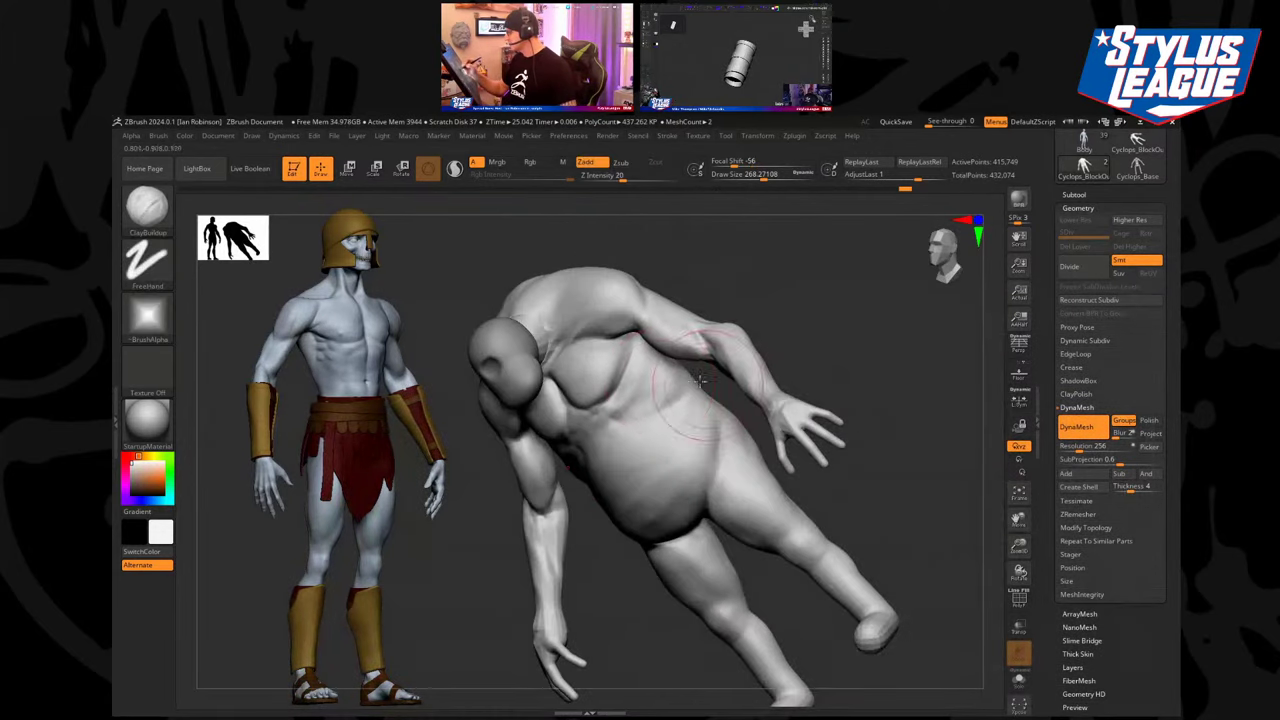
mouse_move(698, 382)
mouse_down()
mouse_move(611, 428)
mouse_move(681, 387)
mouse_up()
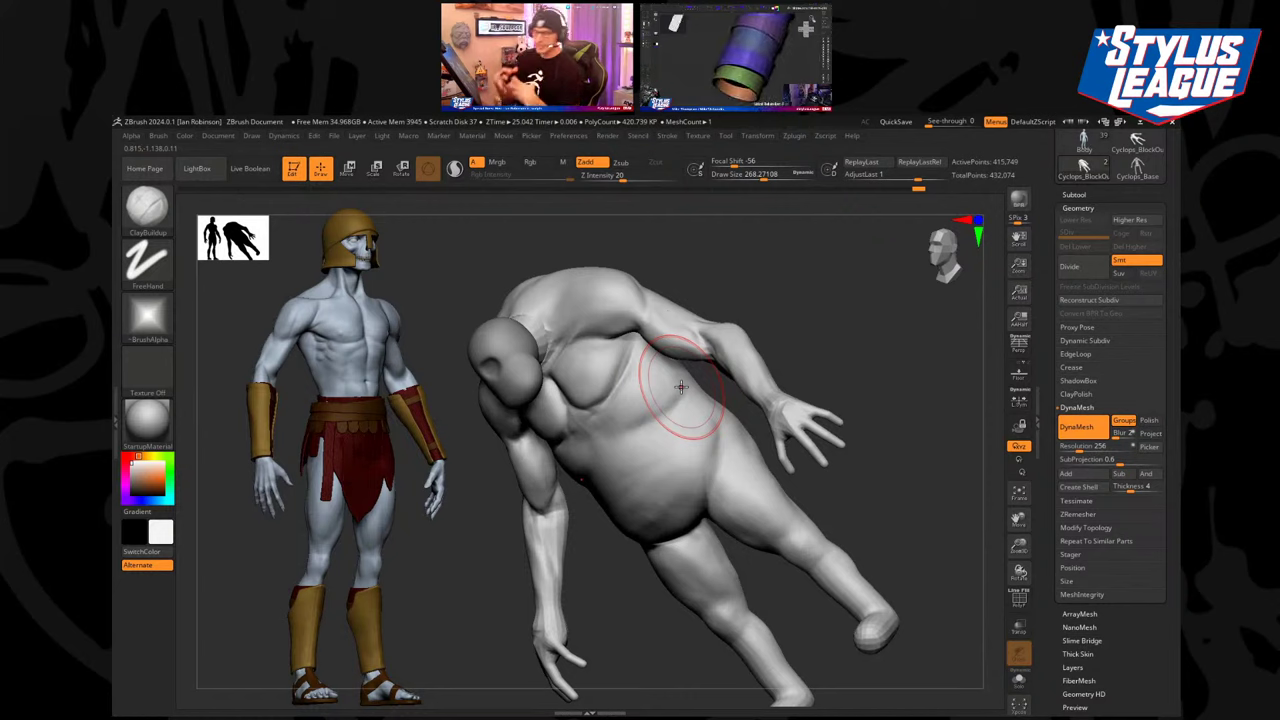
drag(820, 281, 797, 308)
drag(590, 332, 594, 306)
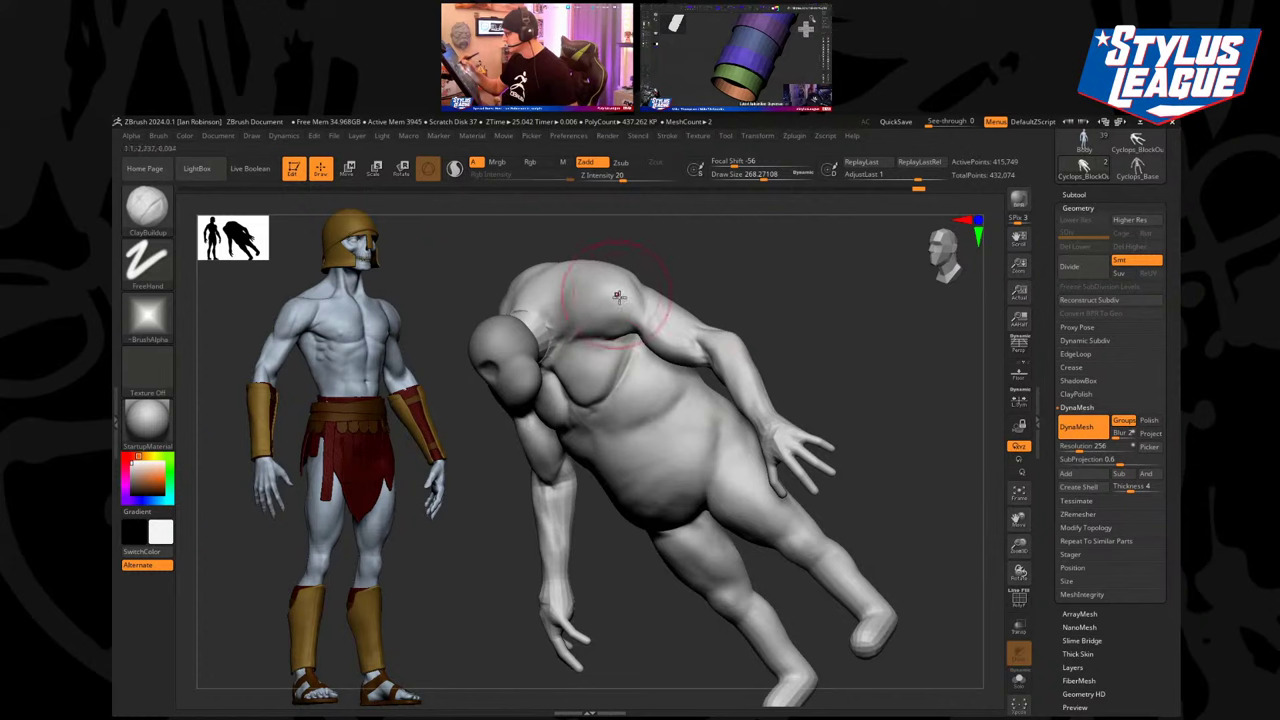
Build up the area behind the armpit and the back of the upper arm with ClayBuildup at a draw size of about 197.
mouse_move(711, 271)
mouse_down()
mouse_move(771, 295)
mouse_move(779, 285)
mouse_up()
key(s)
drag(777, 288, 770, 290)
drag(728, 308, 701, 333)
mouse_move(652, 366)
mouse_down()
mouse_move(640, 388)
mouse_move(660, 380)
mouse_up()
mouse_move(725, 345)
mouse_down()
mouse_move(824, 318)
mouse_move(780, 353)
mouse_move(829, 337)
mouse_move(840, 357)
mouse_move(796, 377)
mouse_move(742, 360)
mouse_move(790, 335)
mouse_move(846, 331)
mouse_move(720, 342)
mouse_up()
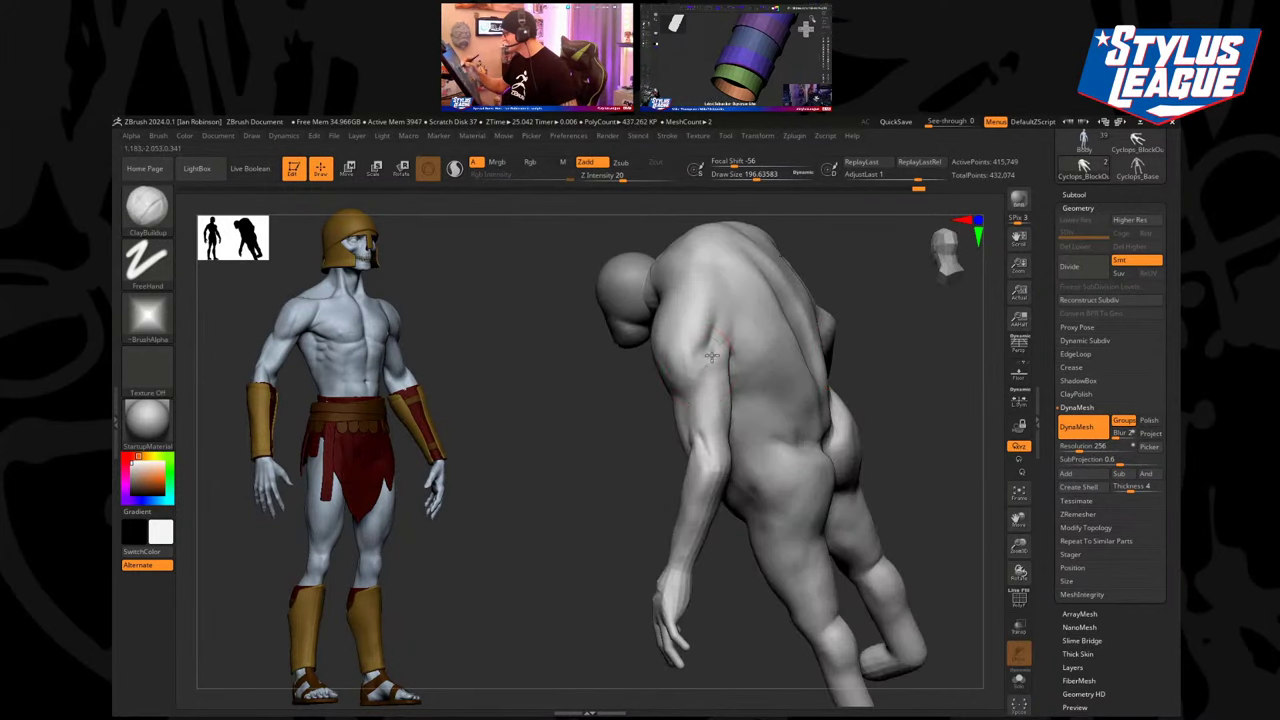
drag(646, 446, 578, 452)
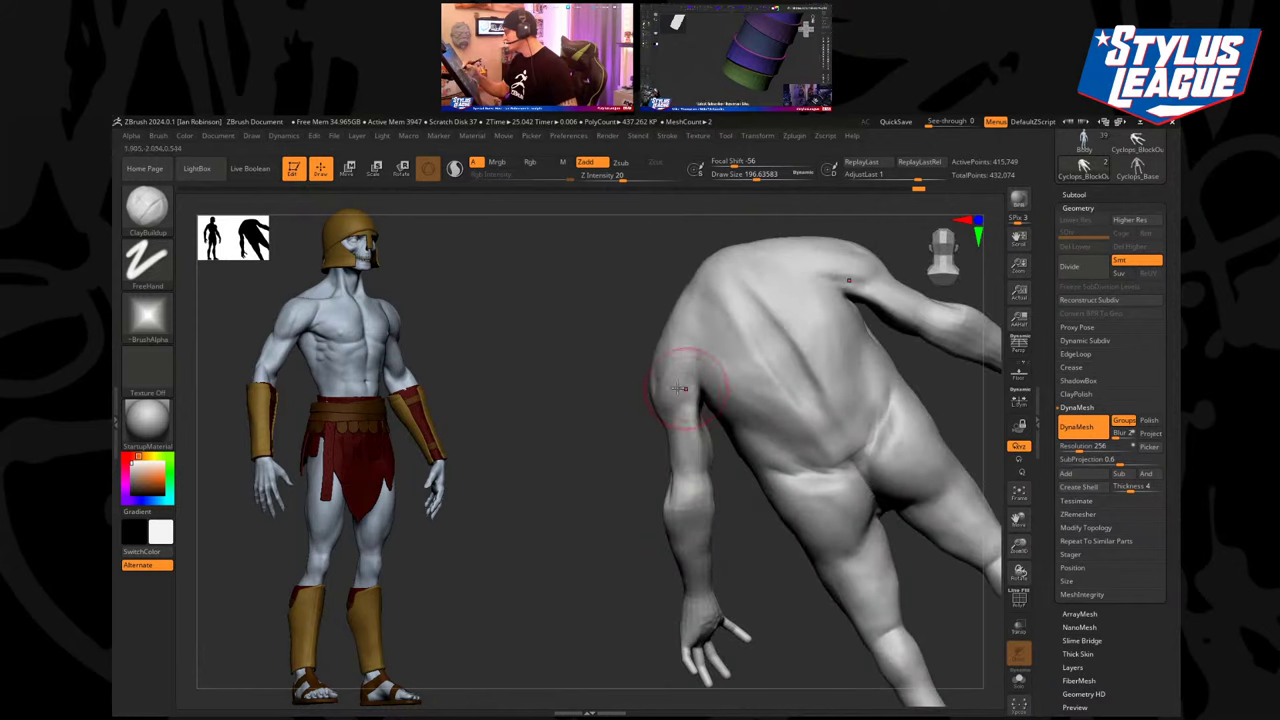
mouse_move(658, 378)
mouse_down()
mouse_move(634, 457)
mouse_move(840, 343)
mouse_move(777, 343)
mouse_move(822, 342)
mouse_move(740, 437)
mouse_up()
Reshape the upper arm's silhouette with the Move brush, raising the draw size to about 228.
key(b)
key(m)
key(v)
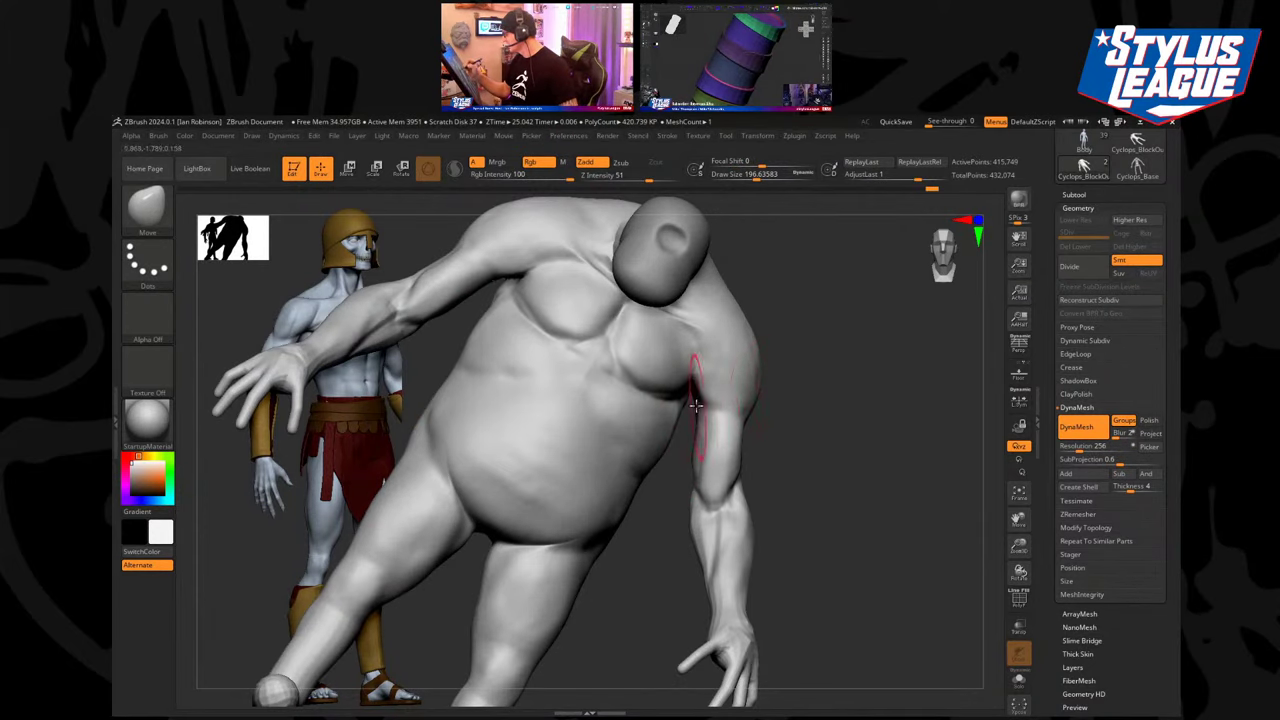
drag(794, 334, 771, 393)
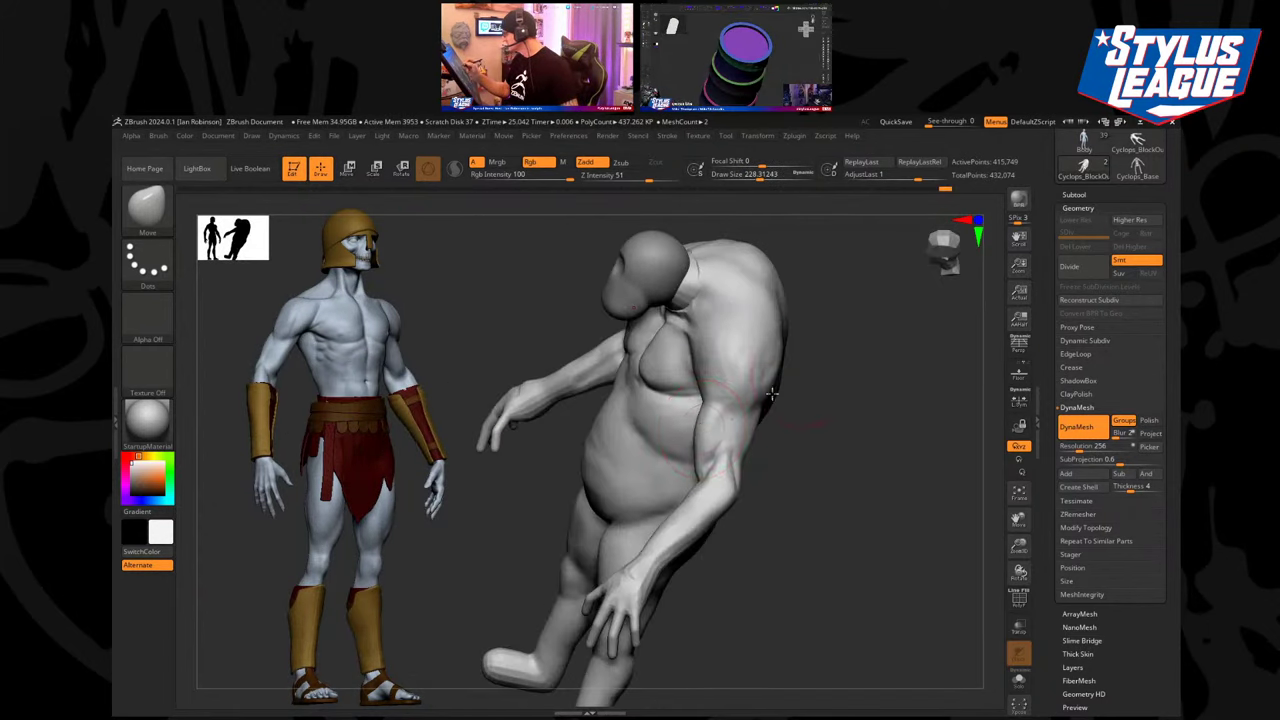
drag(890, 450, 718, 505)
drag(716, 405, 719, 387)
Adjust the contour around the elbow from several angles with the Move brush at a draw size of about 187.
right_drag(718, 387, 676, 422)
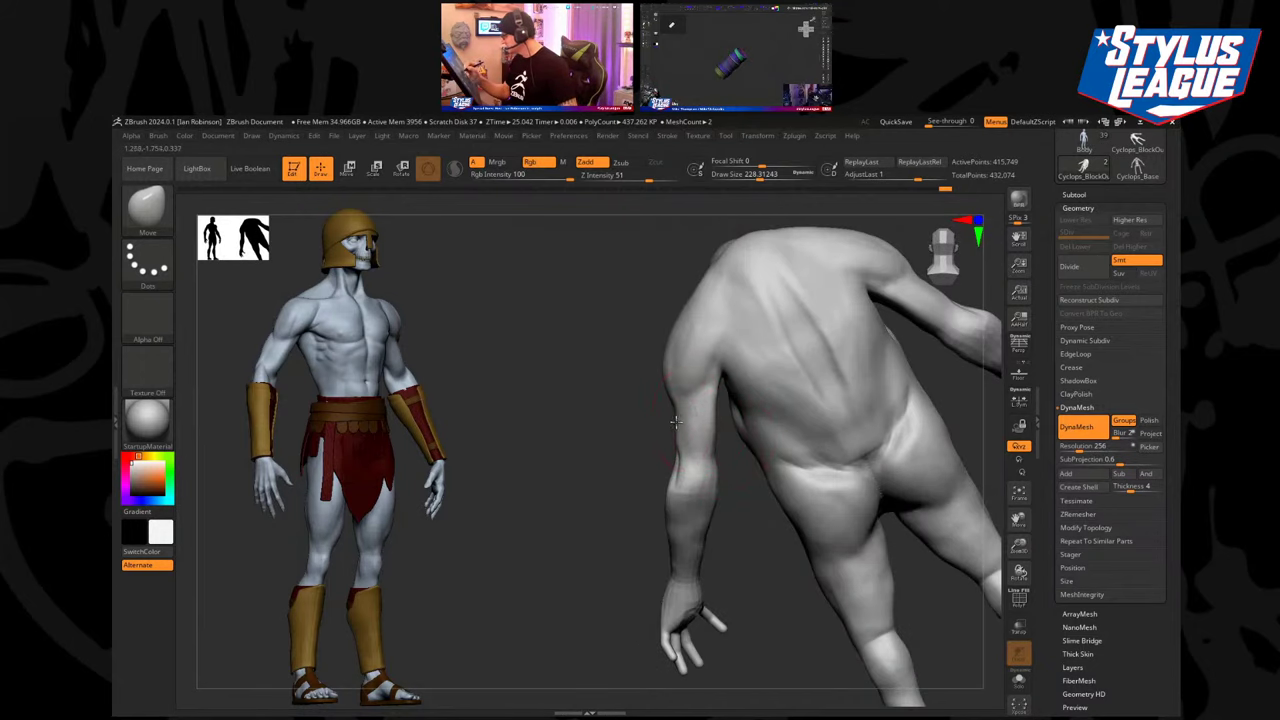
key(bracketleft)
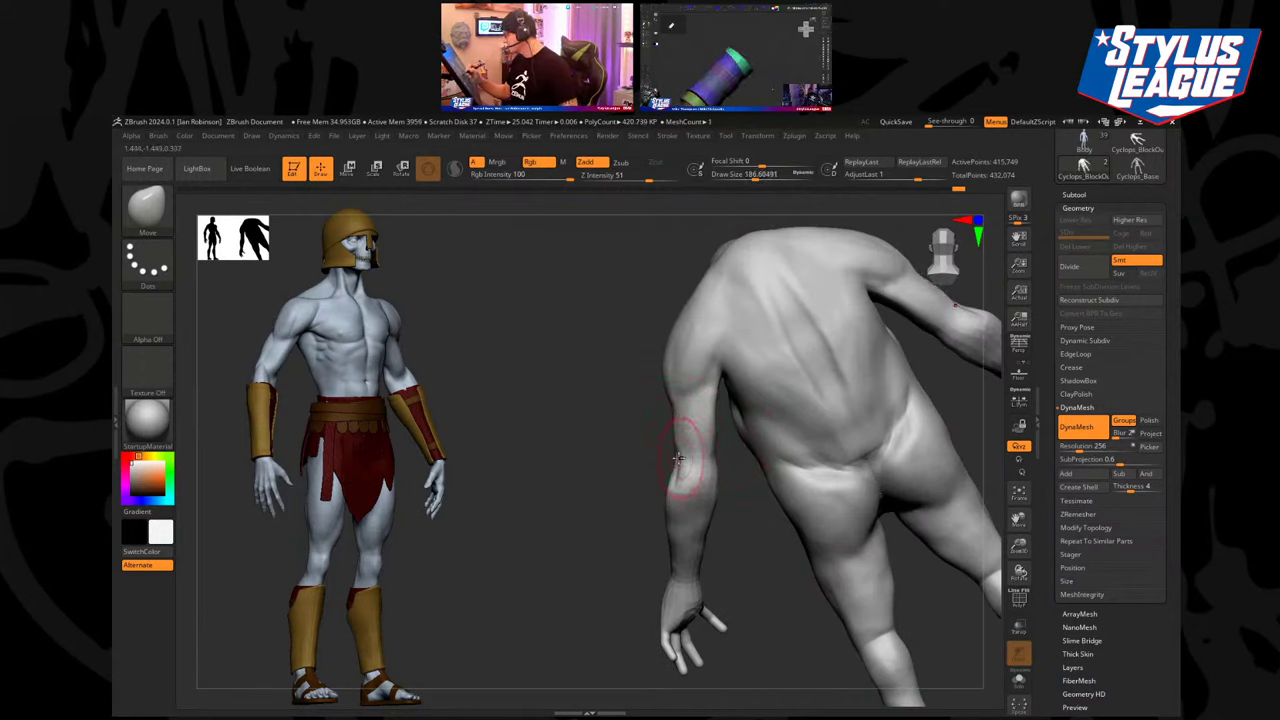
right_drag(655, 460, 703, 460)
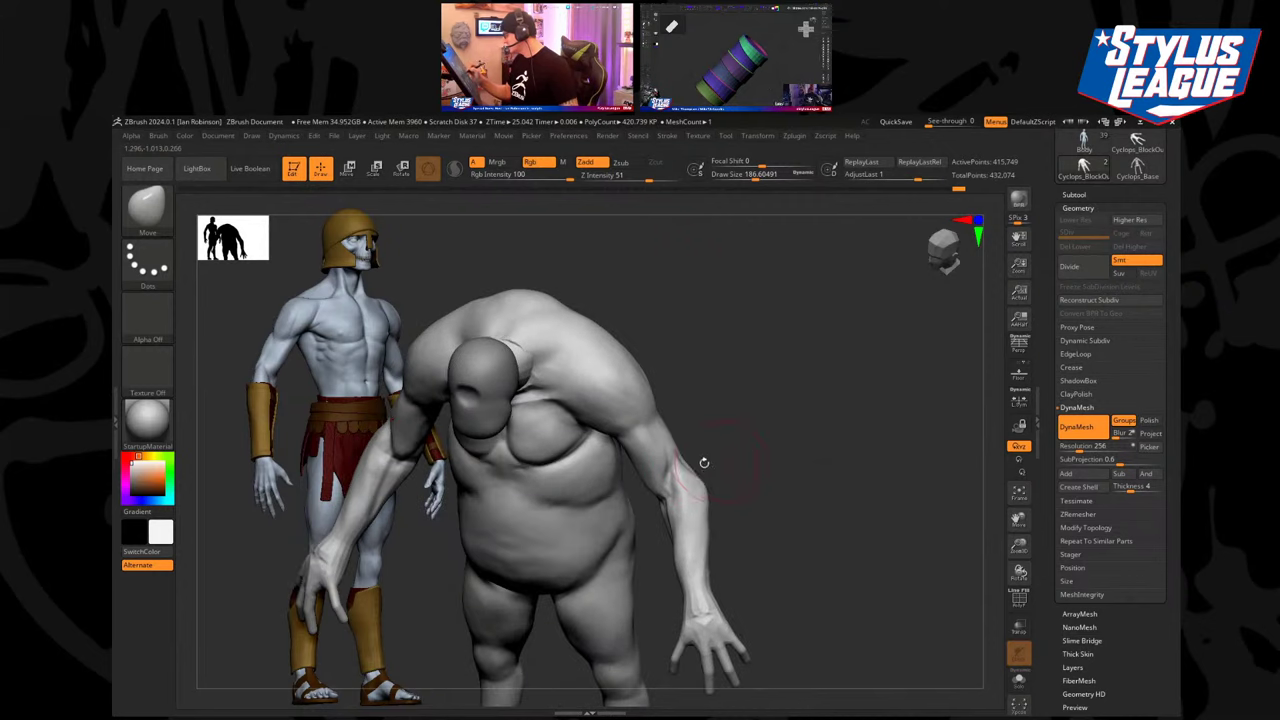
mouse_move(434, 509)
right_down()
mouse_move(789, 449)
mouse_move(669, 502)
mouse_move(646, 489)
mouse_move(619, 513)
mouse_move(686, 349)
mouse_move(583, 531)
mouse_move(603, 551)
mouse_move(602, 531)
mouse_move(714, 486)
mouse_move(712, 500)
mouse_move(686, 482)
right_up()
Build up the lower upper arm and the elbow with ClayBuildup at a draw size of about 172.
key(b)
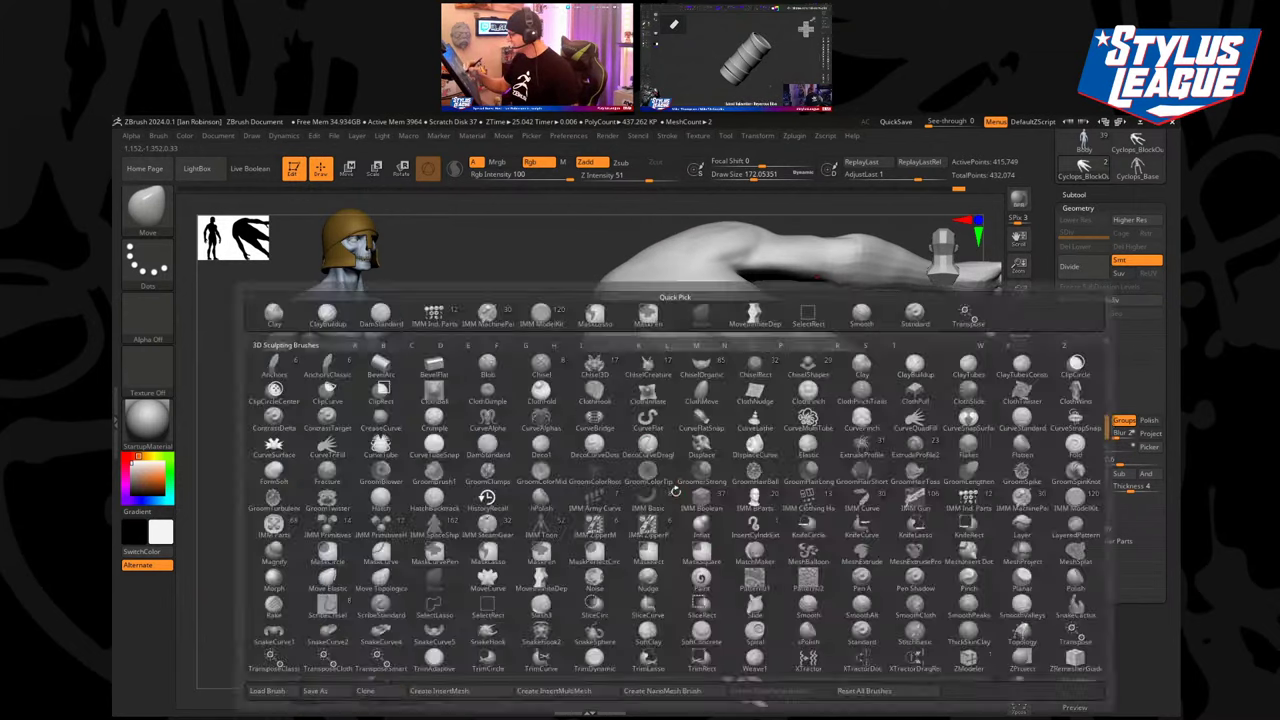
key(c)
key(b)
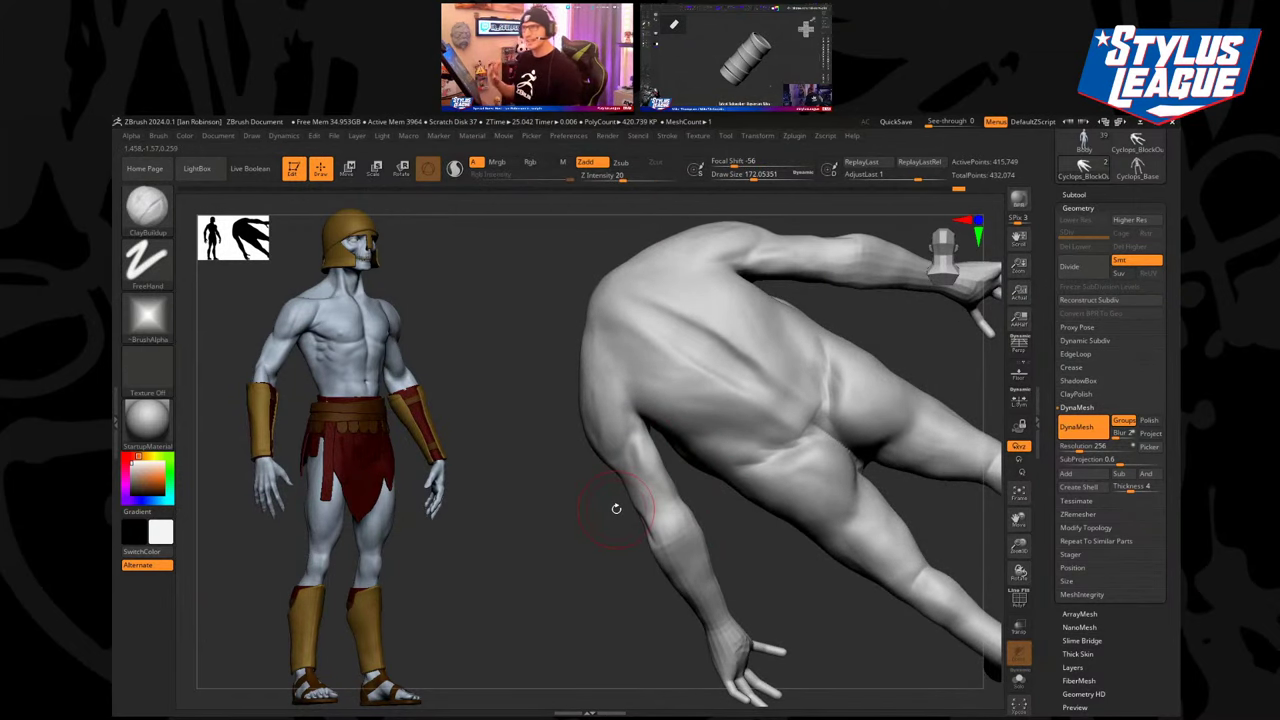
right_drag(616, 508, 650, 425)
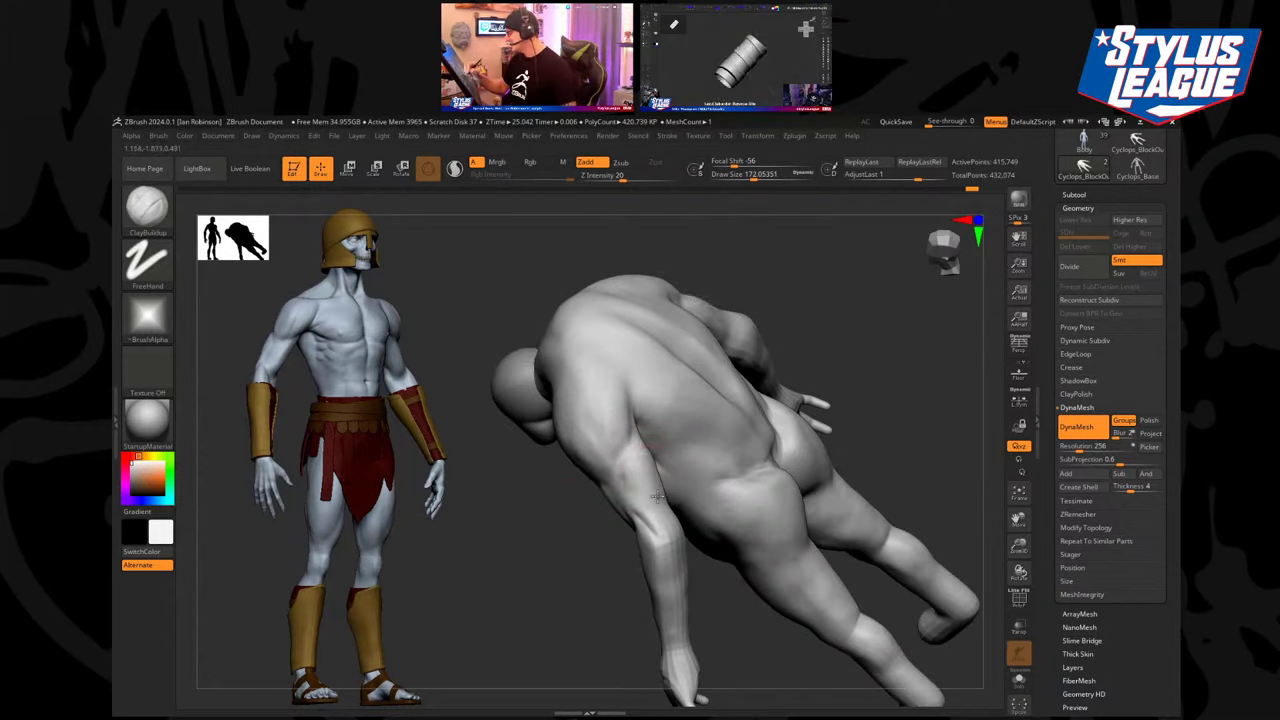
right_drag(691, 464, 682, 427)
drag(706, 349, 737, 377)
right_drag(736, 377, 686, 471)
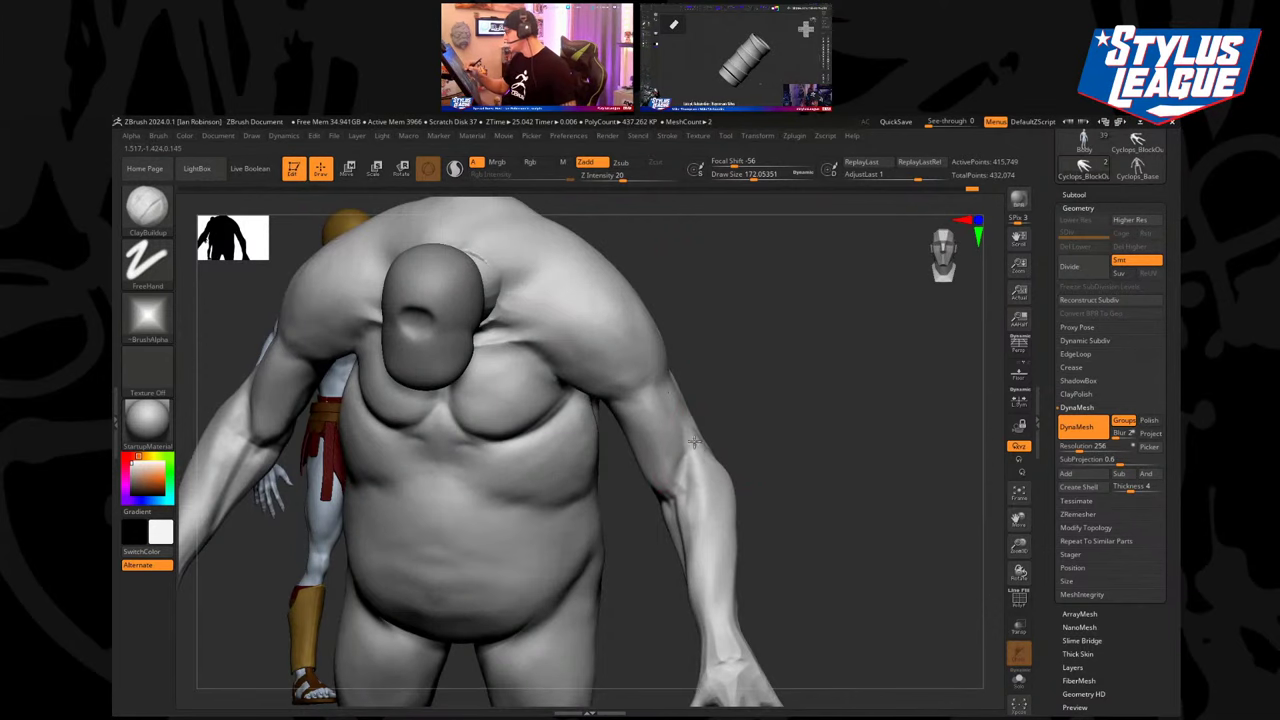
drag(686, 458, 694, 480)
Build up the forearm muscles between the elbow and the wrist with ClayBuildup.
mouse_move(757, 460)
ctrl+right_down()
mouse_move(771, 406)
mouse_move(820, 415)
ctrl+right_up()
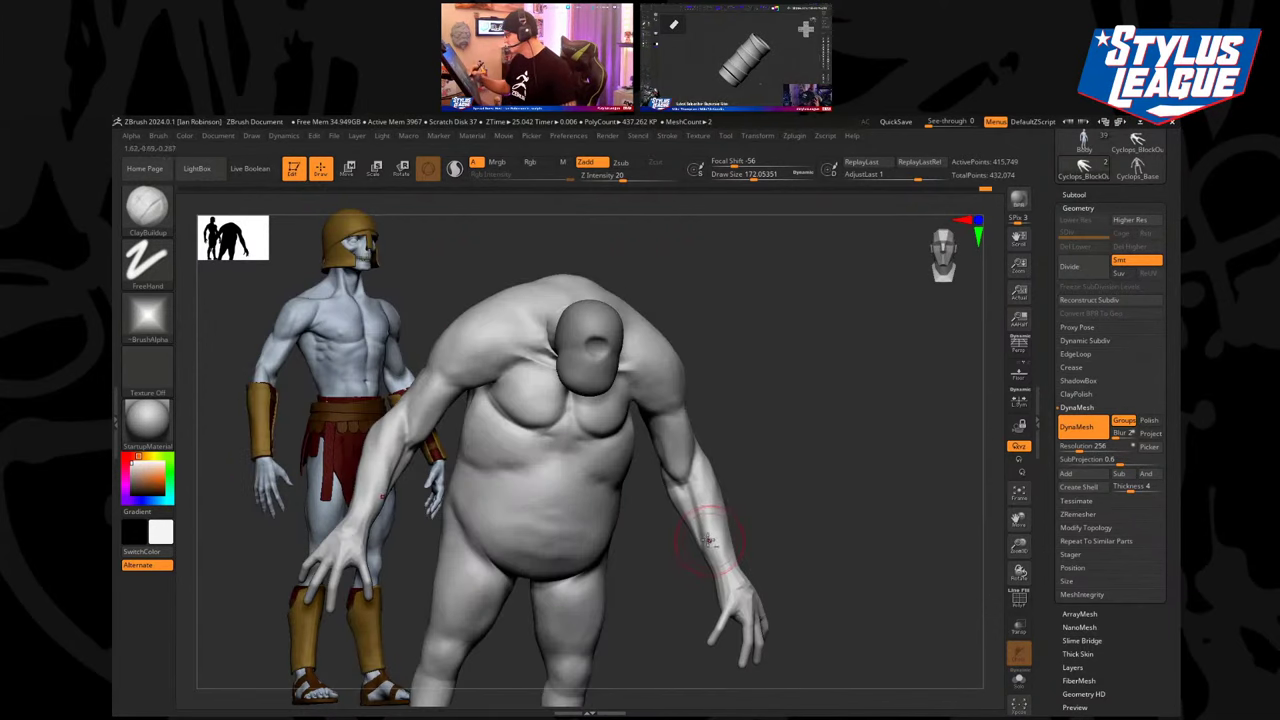
drag(709, 537, 709, 571)
right_drag(704, 568, 690, 485)
mouse_move(687, 486)
mouse_down()
mouse_move(680, 460)
mouse_move(686, 504)
mouse_up()
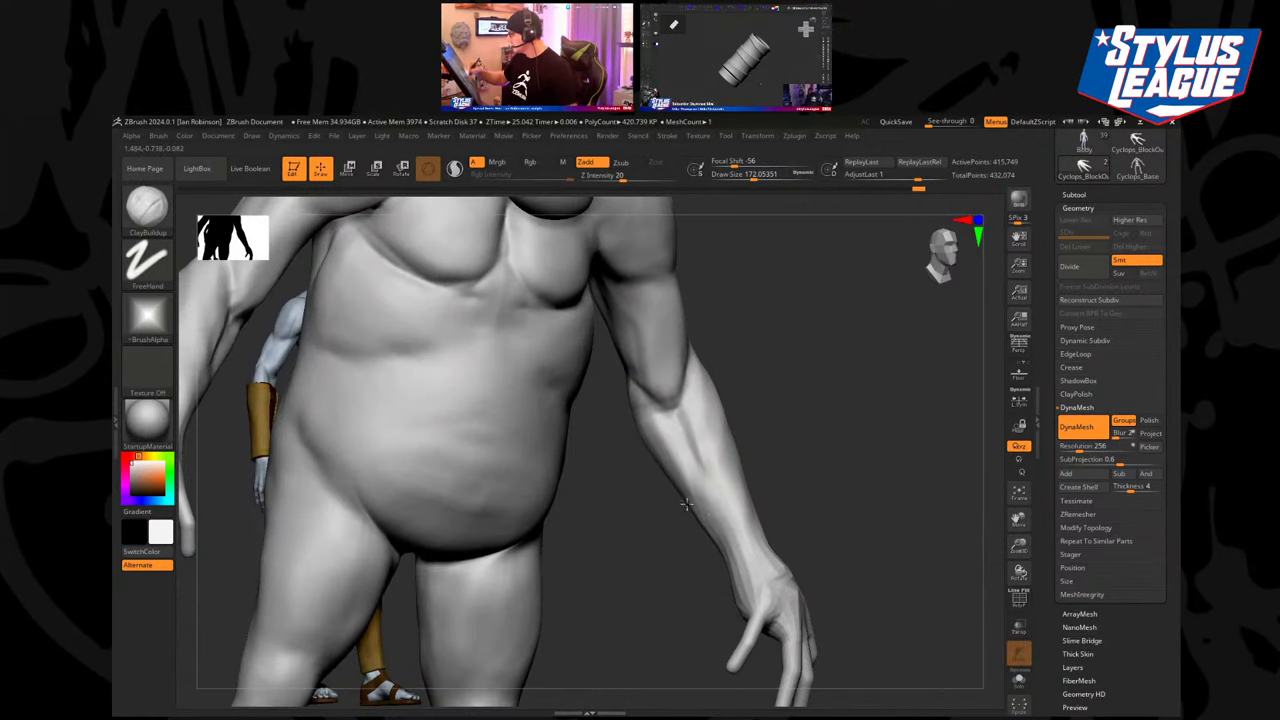
right_drag(808, 486, 748, 472)
mouse_move(699, 514)
mouse_down()
mouse_move(692, 535)
mouse_move(703, 496)
mouse_up()
mouse_move(710, 497)
right_down()
mouse_move(738, 446)
mouse_move(703, 537)
mouse_move(814, 471)
mouse_move(820, 435)
mouse_move(718, 484)
right_up()
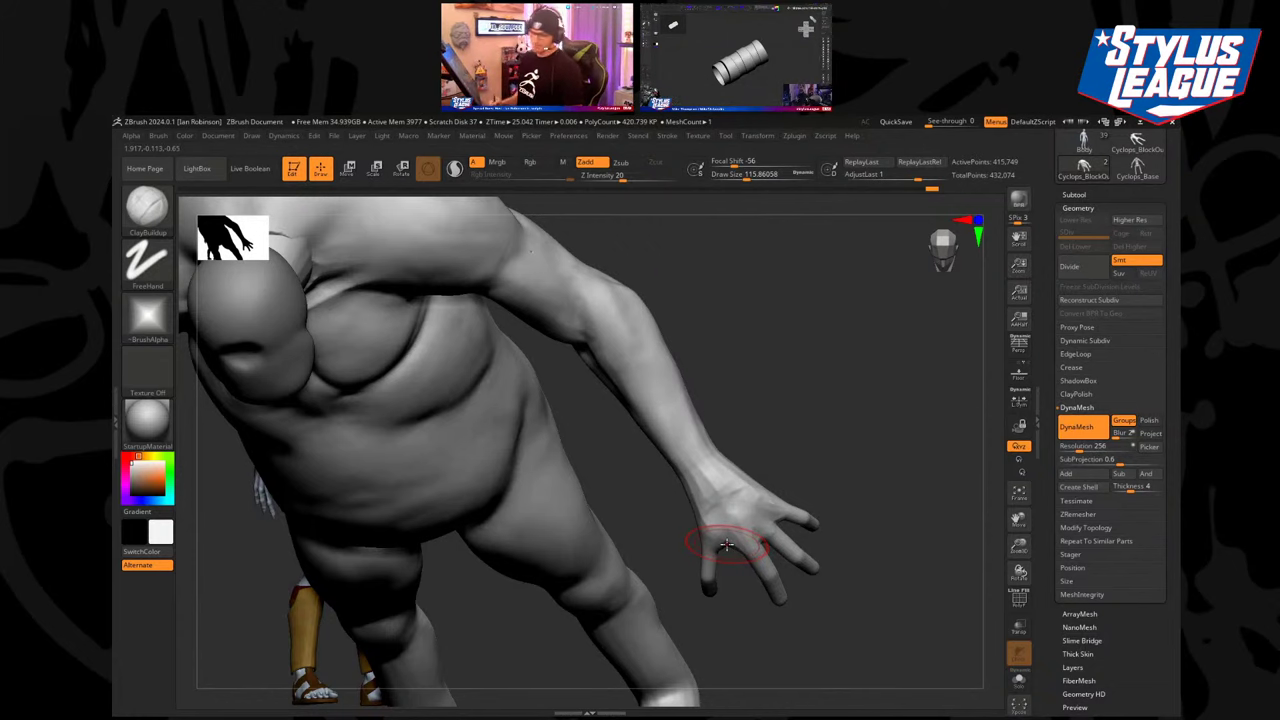
Add form to the wrist and the back of the hand with ClayBuildup at a draw size of about 116.
ctrl+right_drag(724, 538, 820, 440)
drag(749, 480, 732, 468)
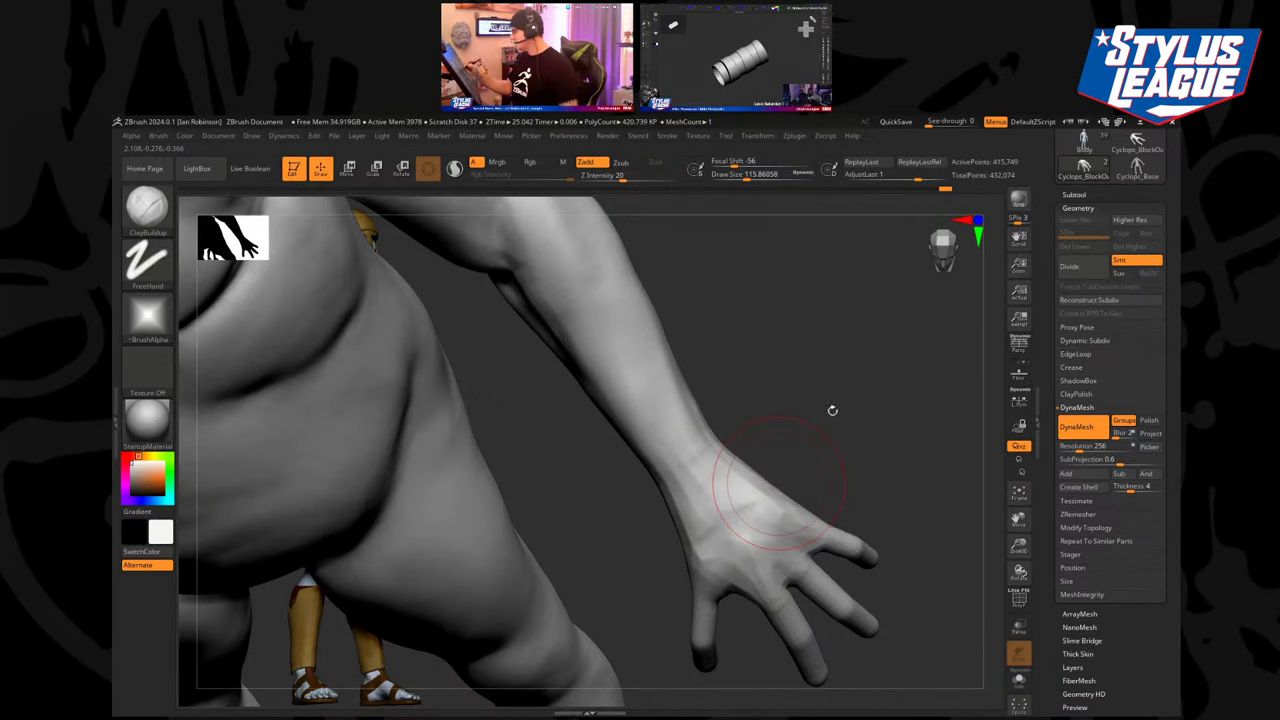
right_drag(831, 408, 725, 458)
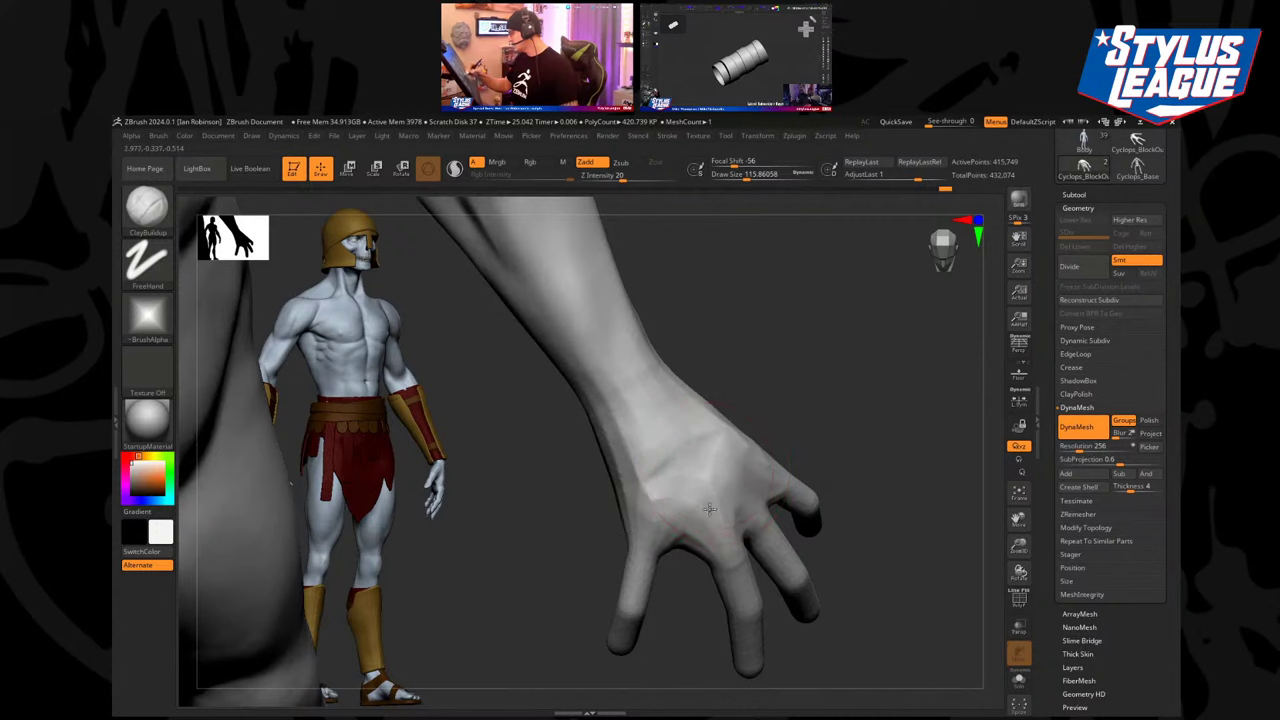
Build up the knuckles at the base of the fingers with ClayBuildup at a draw size of about 51.
key(s)
drag(720, 456, 706, 456)
drag(791, 381, 806, 382)
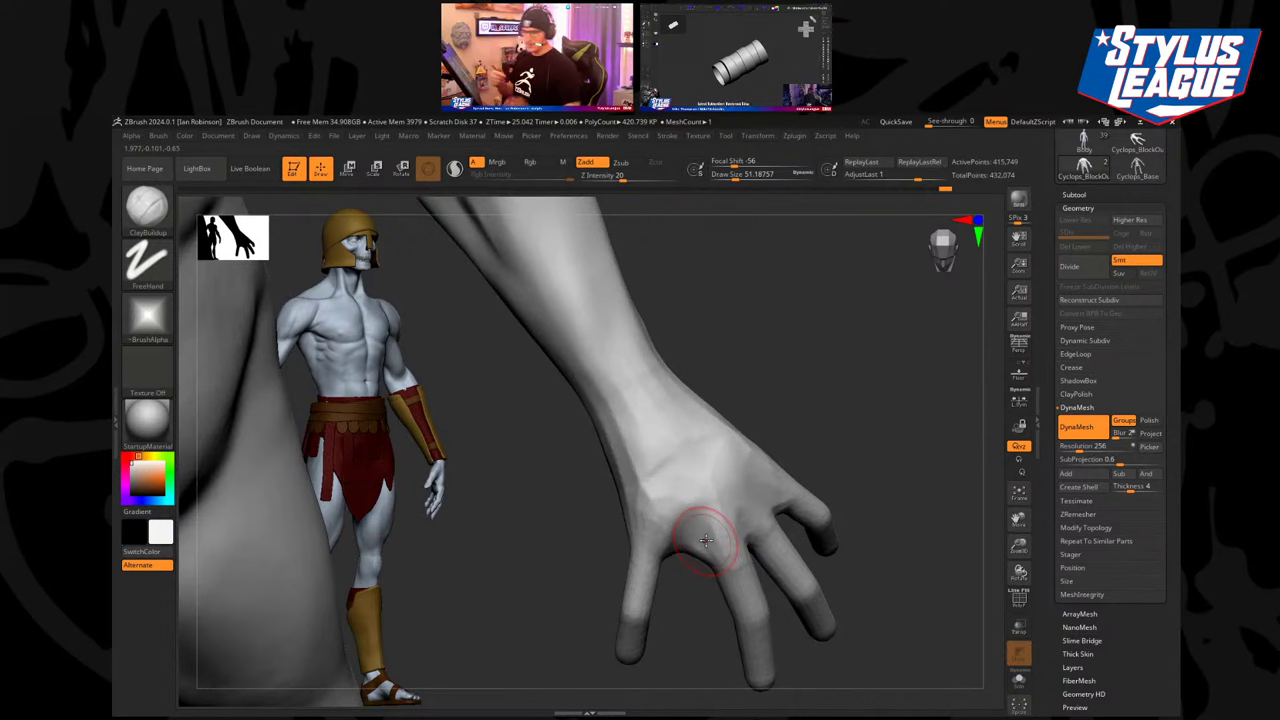
drag(706, 540, 757, 420)
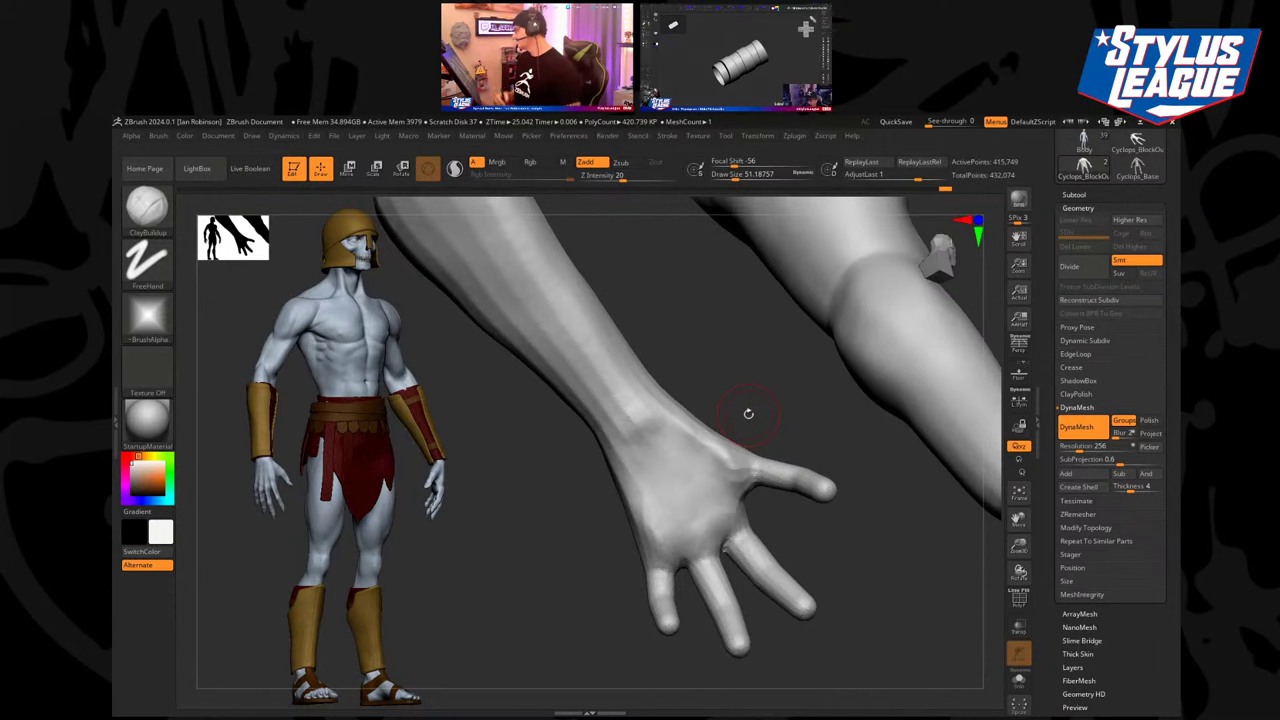
Bring the palm side into view and sculpt the pads at the base of the fingers with the same small ClayBuildup brush.
drag(748, 413, 794, 542)
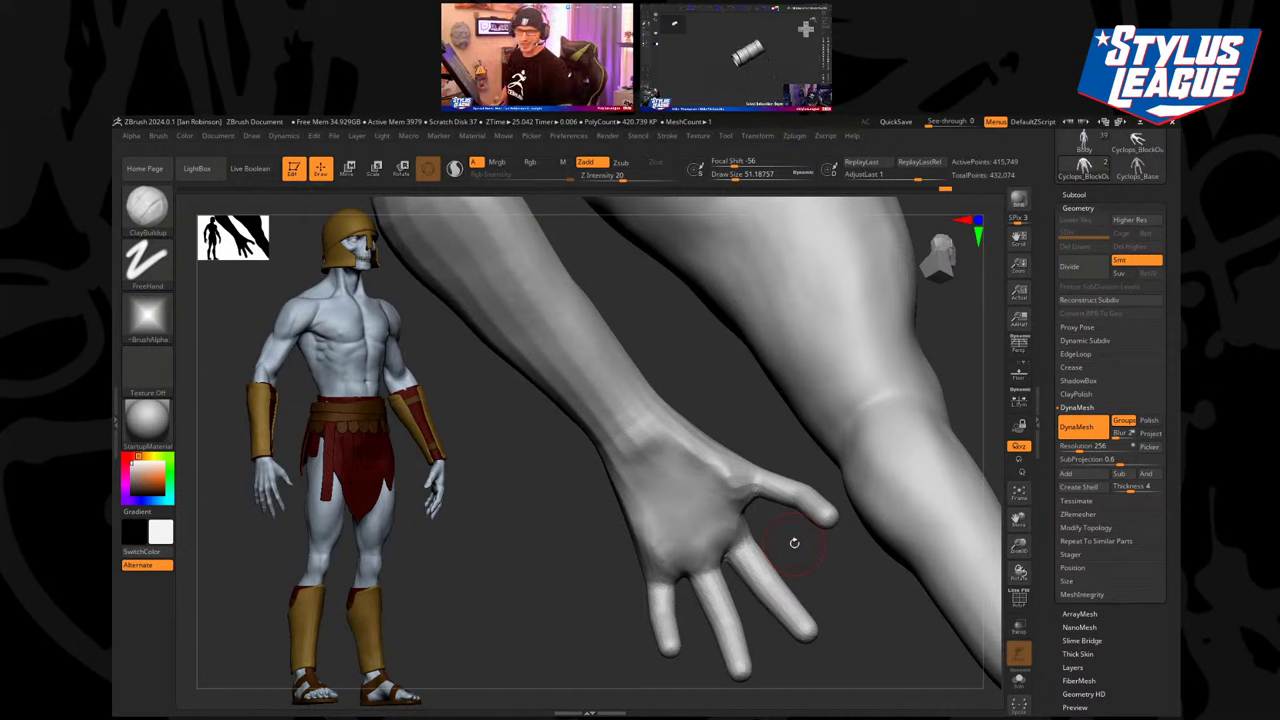
drag(794, 542, 729, 400)
mouse_move(660, 486)
mouse_down()
mouse_move(626, 459)
mouse_move(611, 482)
mouse_up()
drag(700, 349, 712, 358)
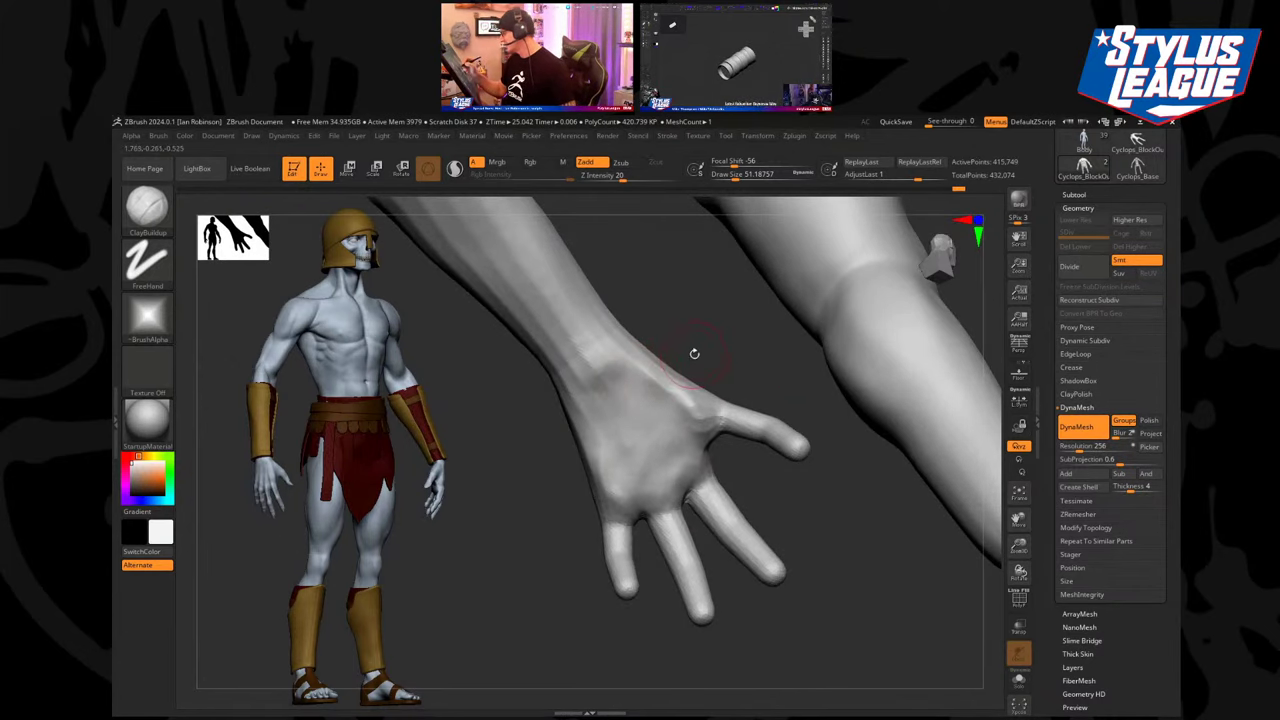
Fill out the center of the palm and the pad near the thumb with ClayBuildup at a draw size of about 77.
key(])
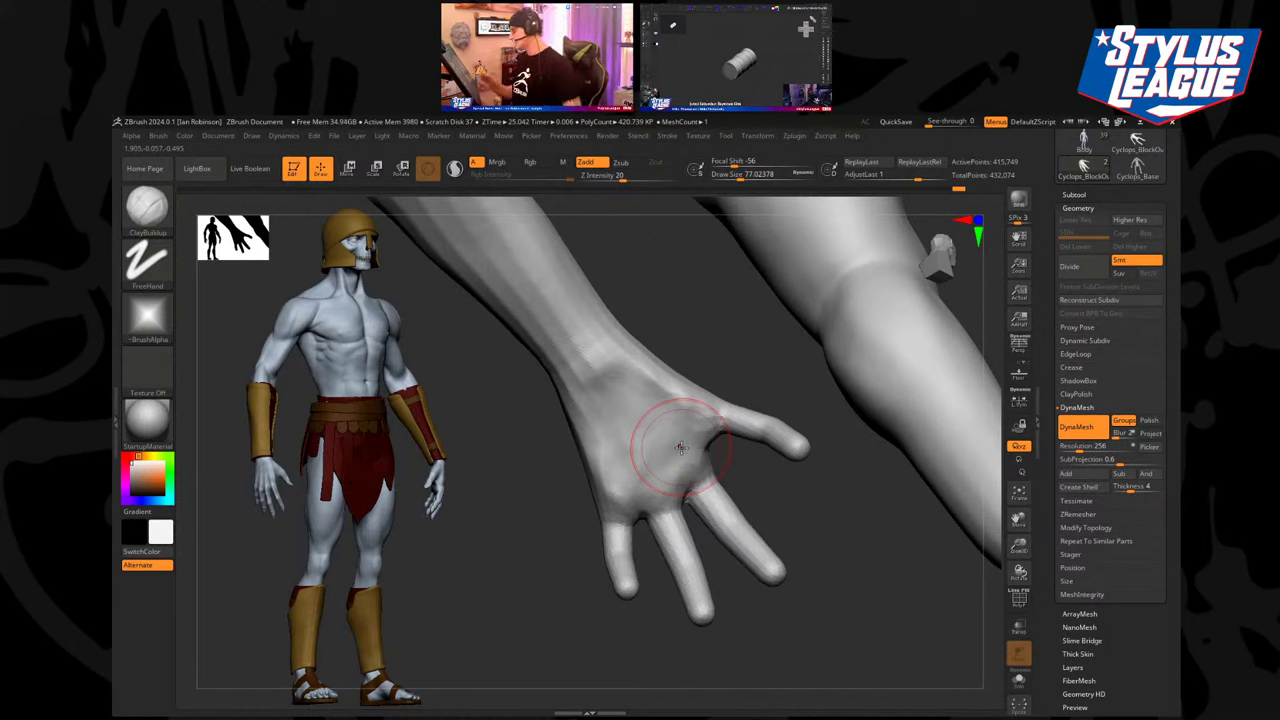
drag(780, 508, 788, 462)
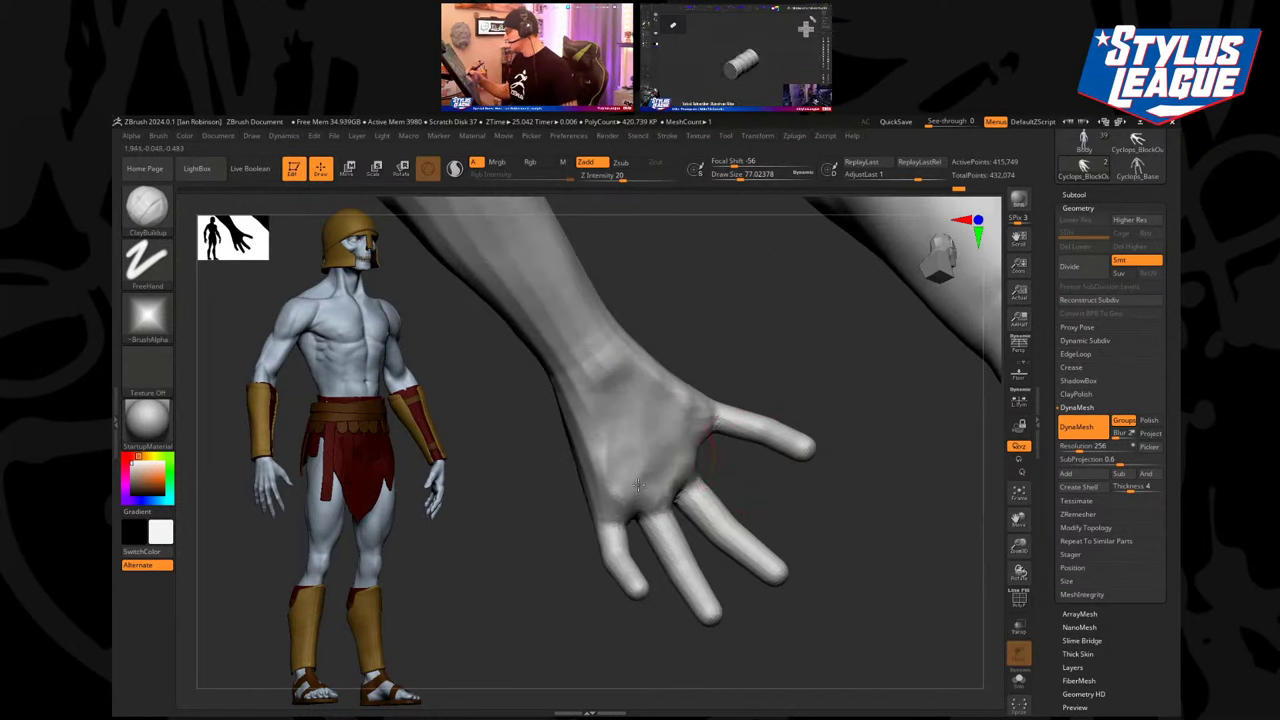
mouse_move(638, 485)
mouse_down()
mouse_move(628, 448)
mouse_move(609, 487)
mouse_move(633, 462)
mouse_up()
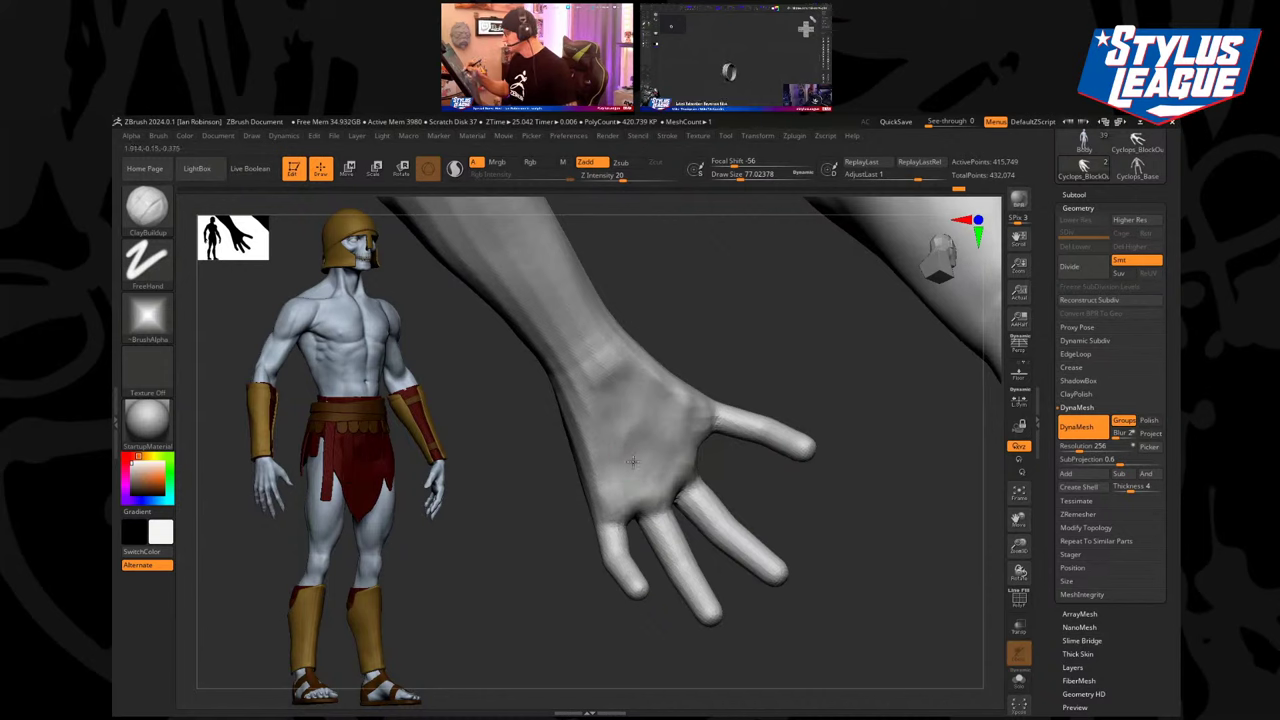
drag(723, 354, 732, 391)
drag(664, 490, 658, 466)
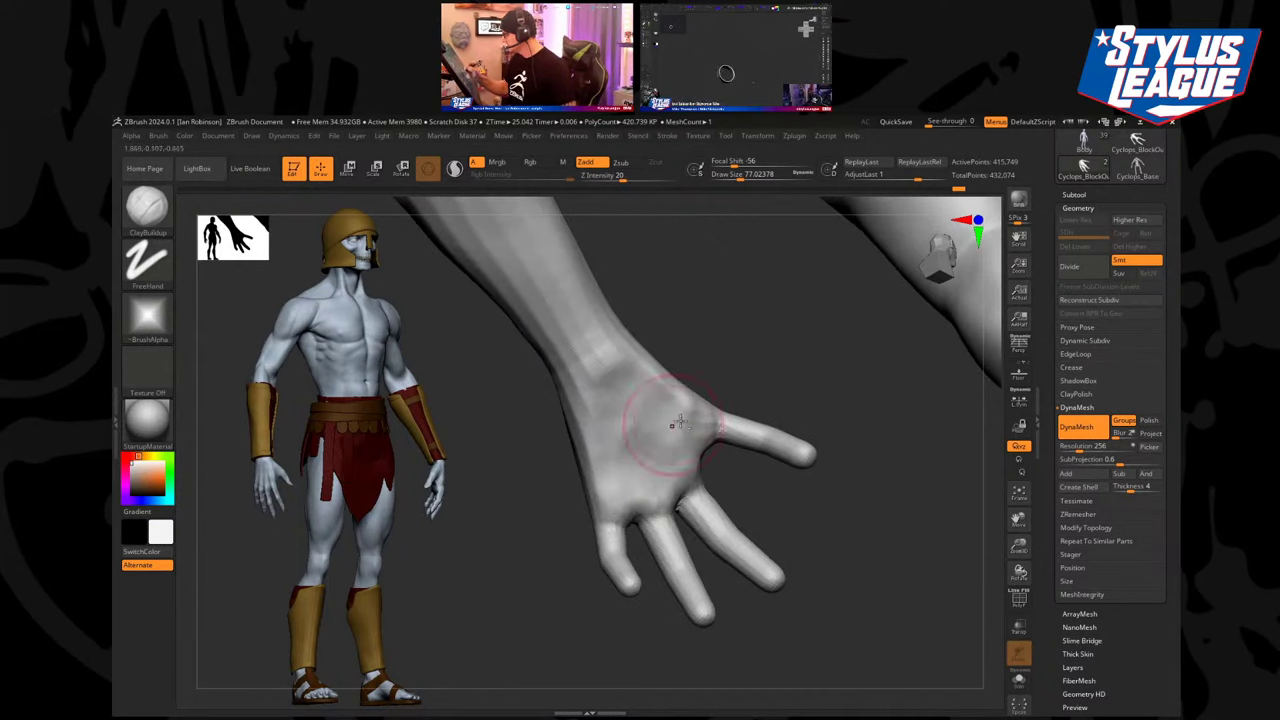
Shape the palm and the outer edge of the hand with ClayBuildup at a draw size of about 77.
drag(680, 423, 677, 448)
mouse_move(728, 368)
mouse_down()
mouse_move(734, 400)
mouse_move(692, 440)
mouse_move(692, 352)
mouse_up()
mouse_move(694, 374)
right_down()
mouse_move(731, 374)
mouse_move(674, 480)
mouse_move(703, 390)
mouse_move(749, 509)
mouse_move(752, 411)
right_up()
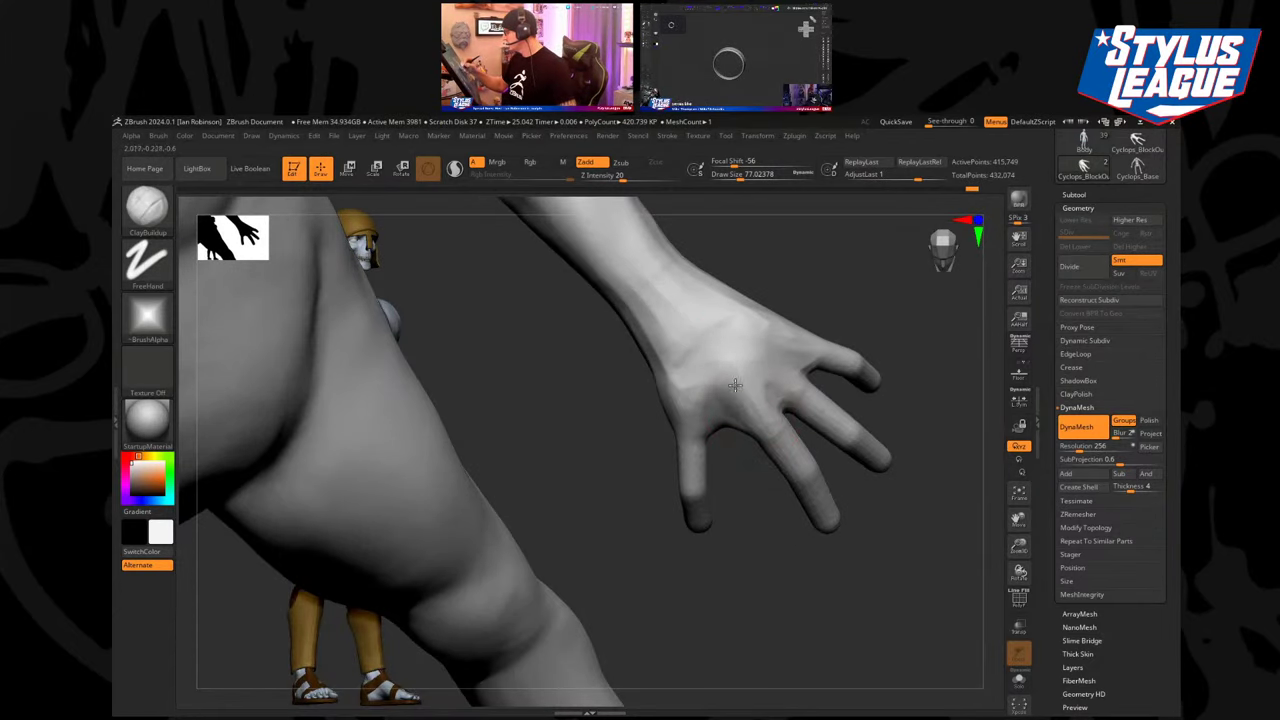
Build up the tendons and knuckles across the back of the hand with ClayBuildup at a draw size of about 49.
right_drag(743, 483, 775, 345)
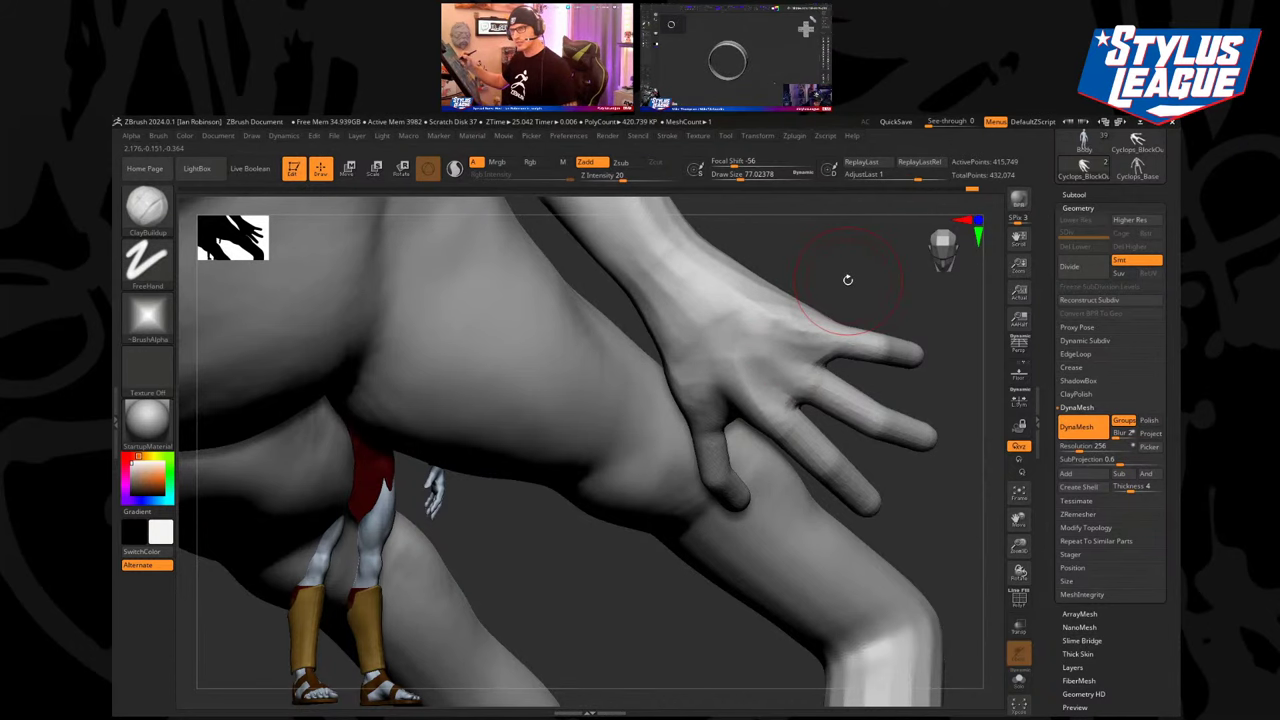
mouse_move(850, 292)
right_down()
mouse_move(810, 288)
mouse_move(829, 287)
mouse_move(737, 371)
right_up()
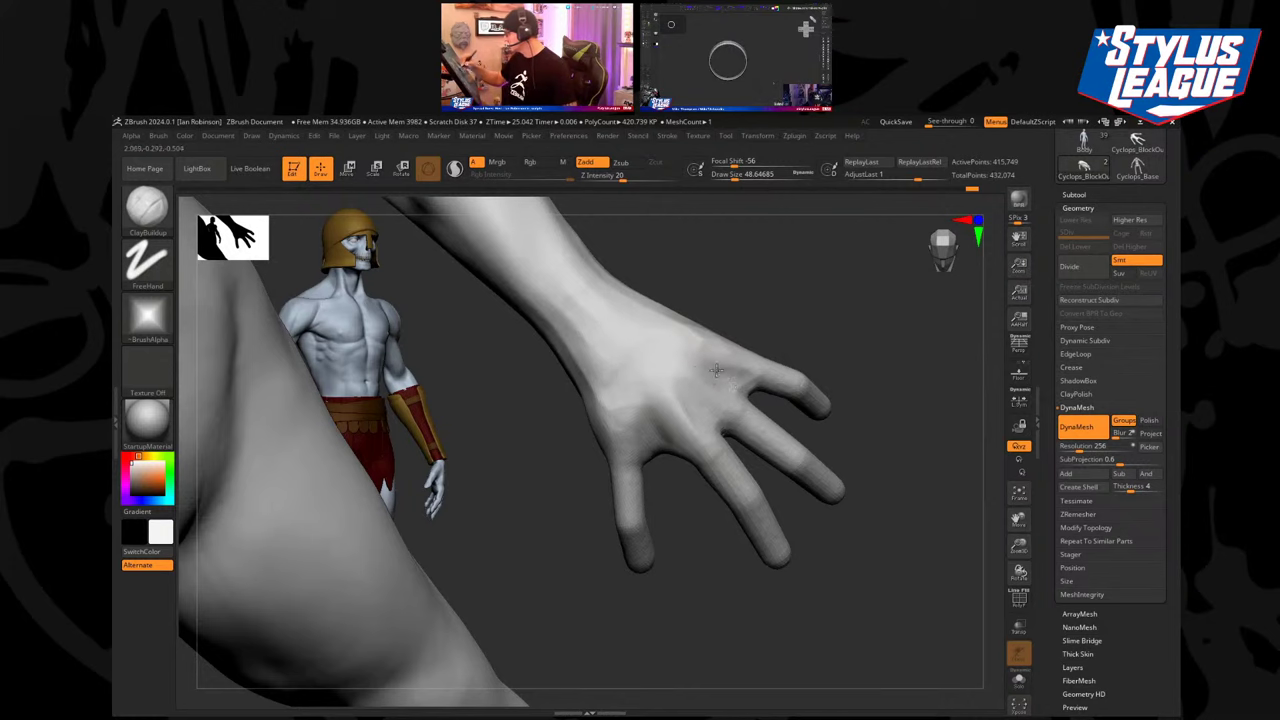
drag(716, 371, 672, 349)
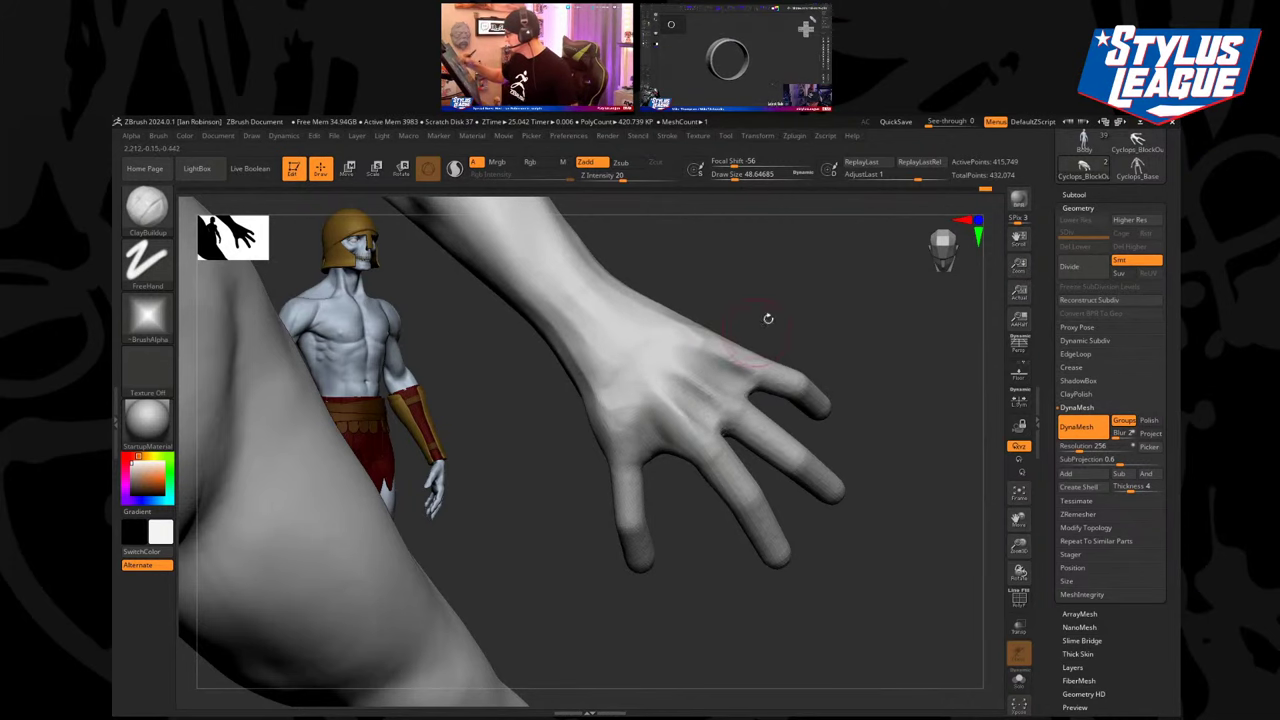
mouse_move(766, 317)
right_down()
mouse_move(777, 323)
mouse_move(714, 372)
right_up()
drag(697, 385, 704, 404)
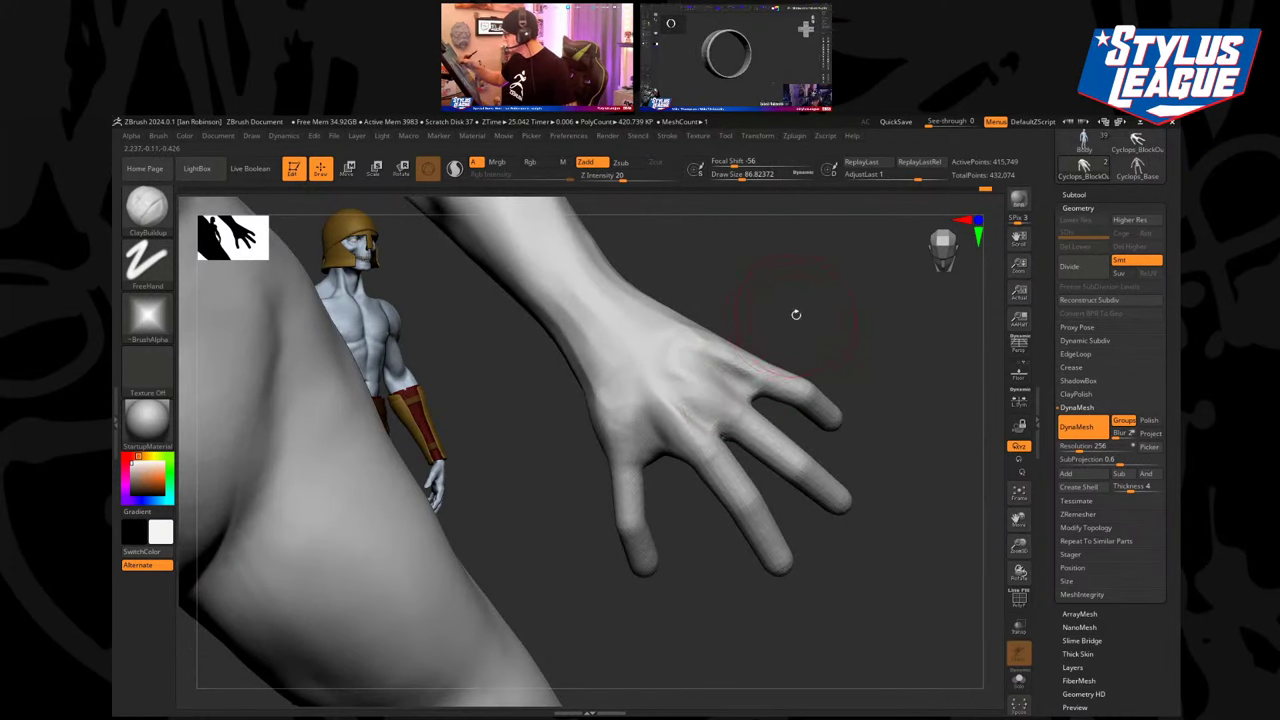
Broaden the forms on the back of the hand behind the knuckles with ClayBuildup at a draw size of about 87.
right_drag(795, 314, 757, 338)
mouse_move(704, 348)
mouse_down()
mouse_move(748, 361)
mouse_move(736, 368)
mouse_up()
right_drag(711, 286, 769, 328)
drag(680, 360, 684, 408)
right_drag(774, 306, 803, 304)
drag(655, 340, 663, 410)
right_drag(786, 312, 750, 330)
Build up the base of the thumb and its web with ClayBuildup at a draw size of about 51.
key(s)
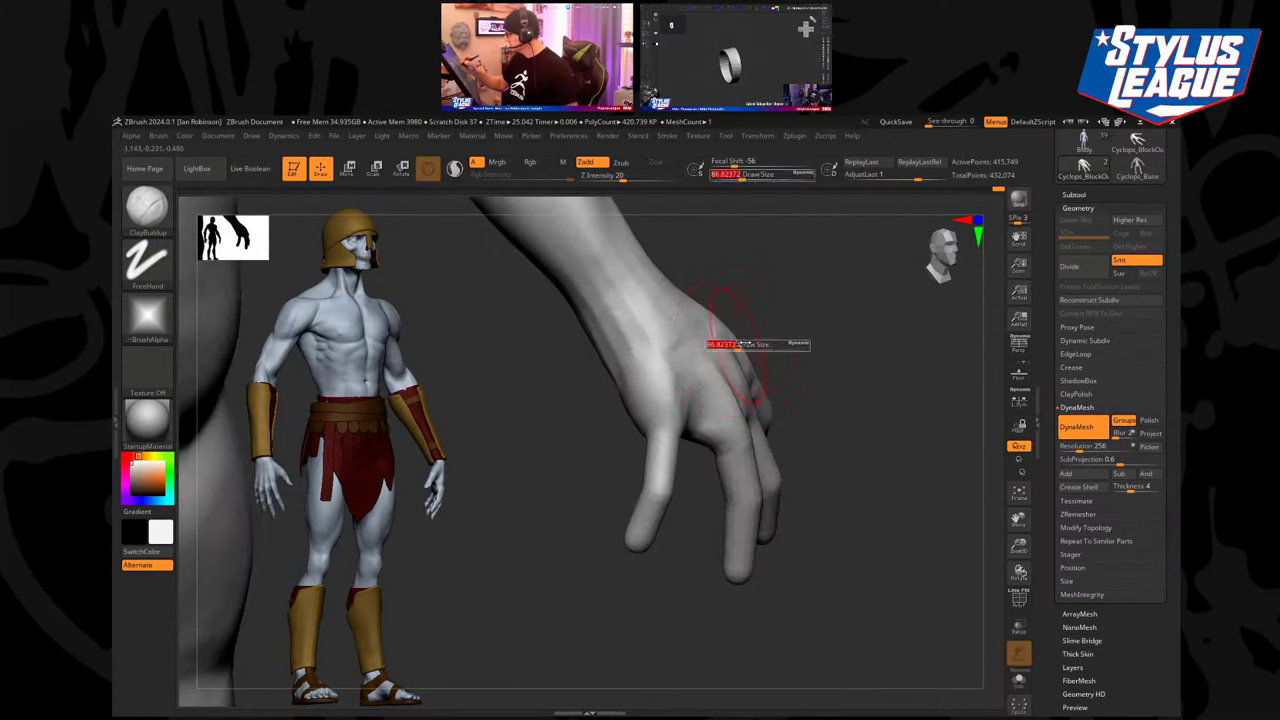
drag(742, 344, 740, 344)
drag(672, 450, 656, 424)
mouse_move(767, 345)
right_down()
mouse_move(823, 309)
mouse_move(652, 440)
right_up()
drag(862, 300, 780, 312)
drag(682, 410, 655, 460)
right_drag(697, 513, 690, 525)
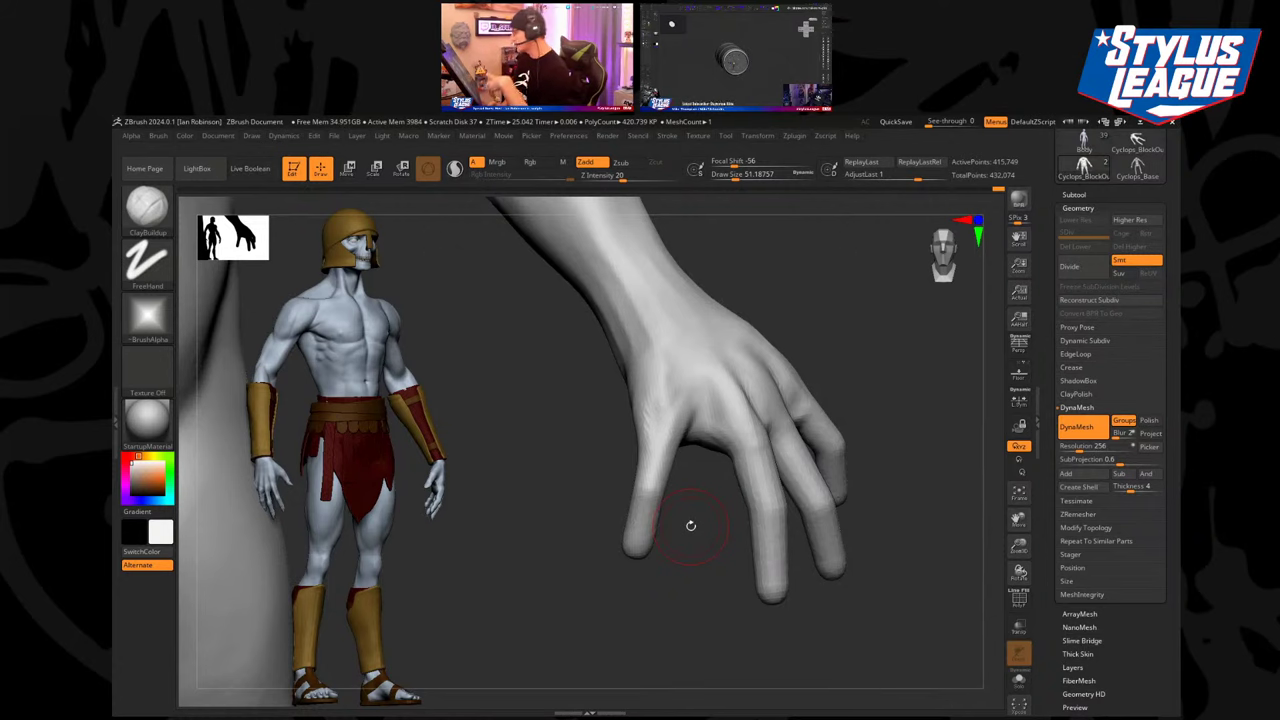
Sculpt the thumb pad and the hollow of the palm with ClayBuildup at a draw size of about 77.
mouse_move(851, 346)
mouse_down()
mouse_move(851, 334)
mouse_move(846, 365)
mouse_move(777, 466)
mouse_move(789, 474)
mouse_up()
key(s)
mouse_move(624, 457)
mouse_down()
mouse_move(590, 466)
mouse_move(616, 482)
mouse_up()
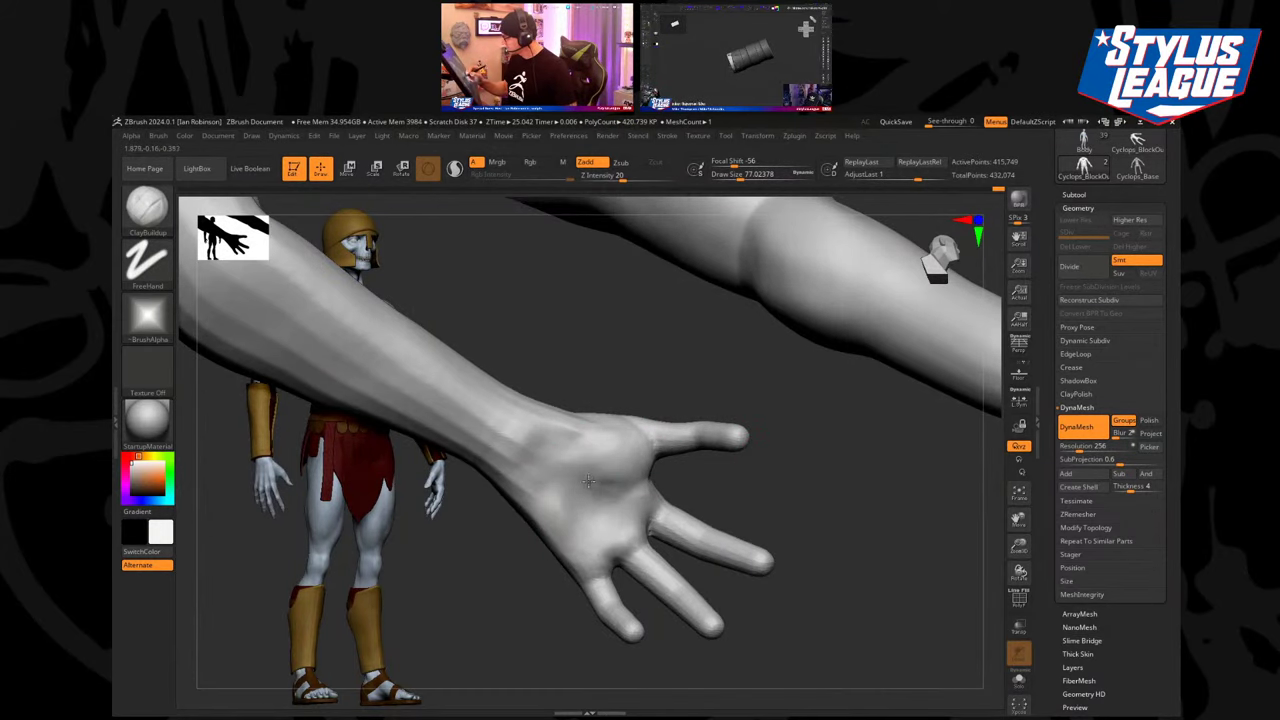
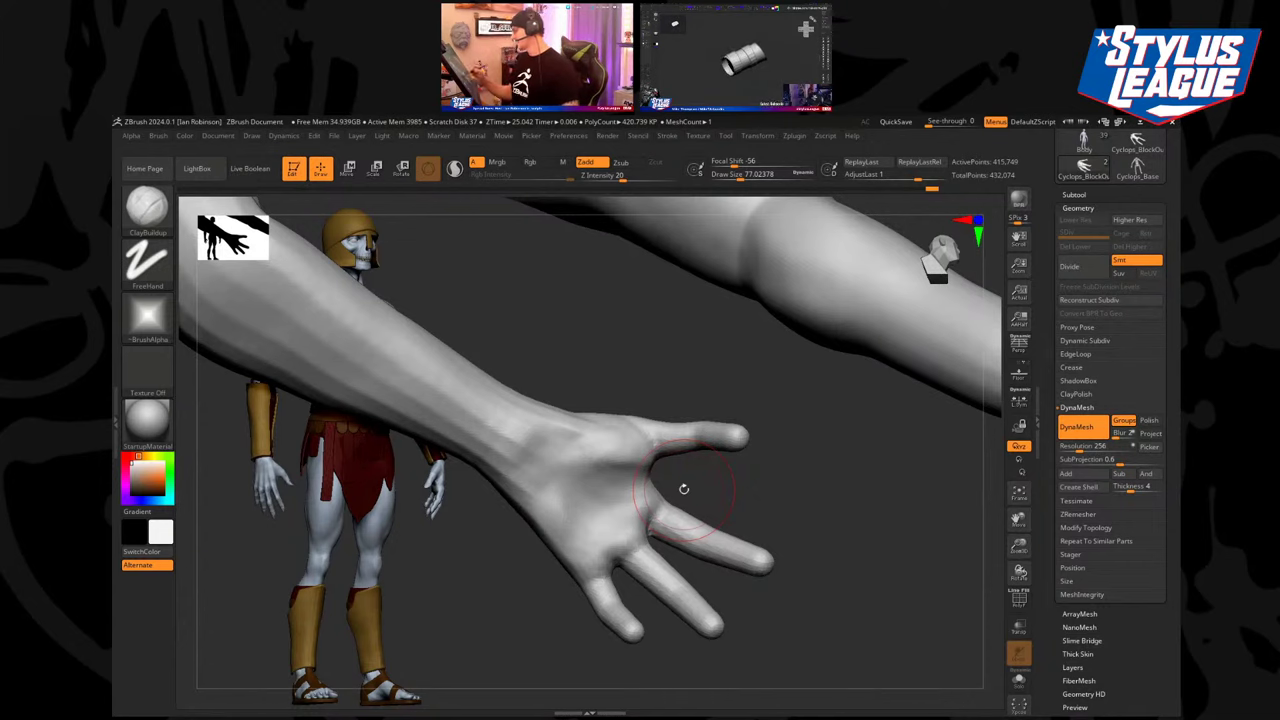
right_drag(684, 489, 663, 466)
mouse_move(600, 441)
mouse_down()
mouse_move(634, 446)
mouse_move(645, 464)
mouse_move(632, 470)
mouse_move(646, 462)
mouse_up()
right_drag(646, 462, 716, 440)
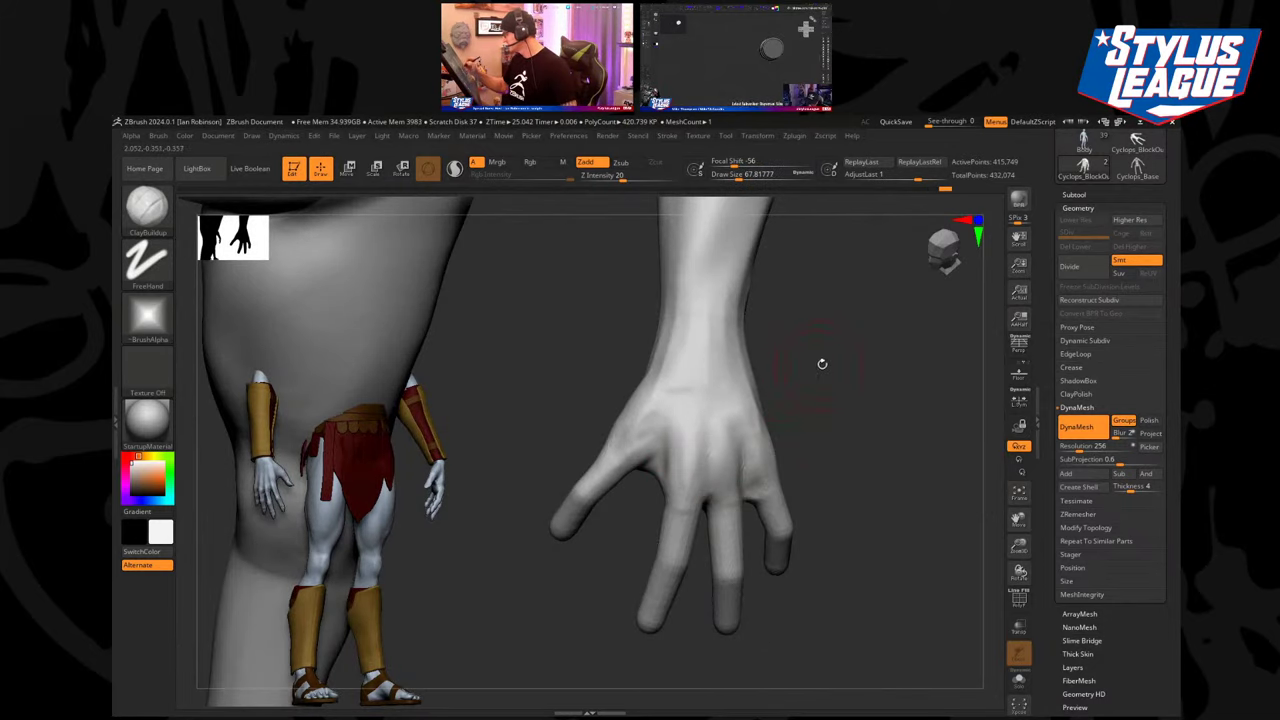
Refine the wrist and lower forearm from several sides, switching to DamStandard at a draw size of about 136.
right_drag(823, 363, 731, 416)
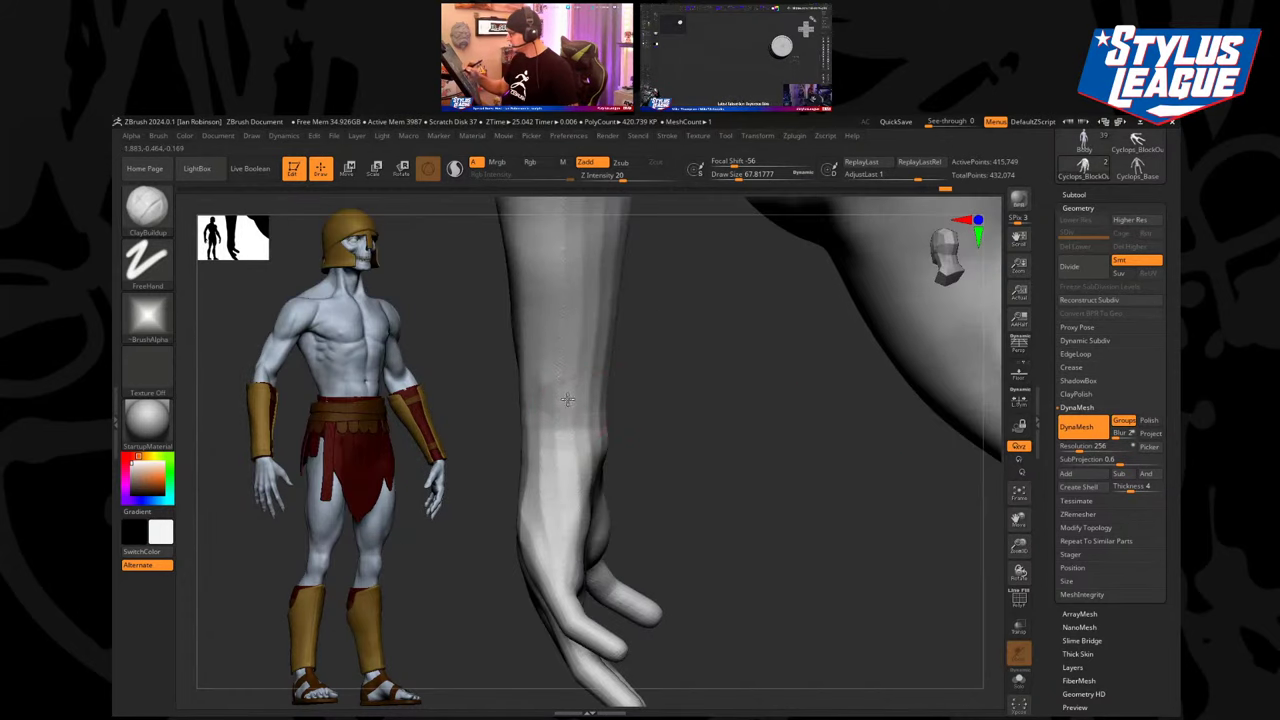
right_drag(628, 428, 563, 408)
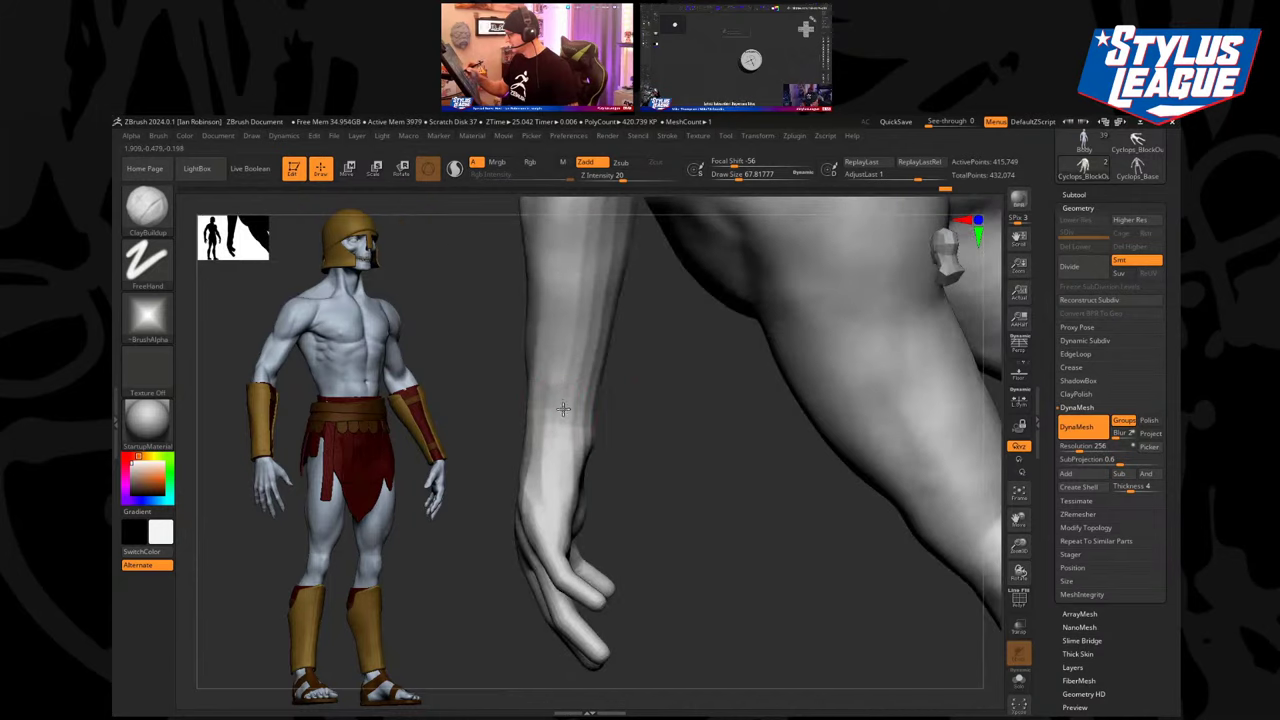
mouse_move(637, 426)
right_down()
mouse_move(552, 401)
mouse_move(640, 486)
mouse_move(697, 383)
mouse_move(671, 383)
mouse_move(681, 405)
mouse_move(762, 426)
mouse_move(690, 423)
right_up()
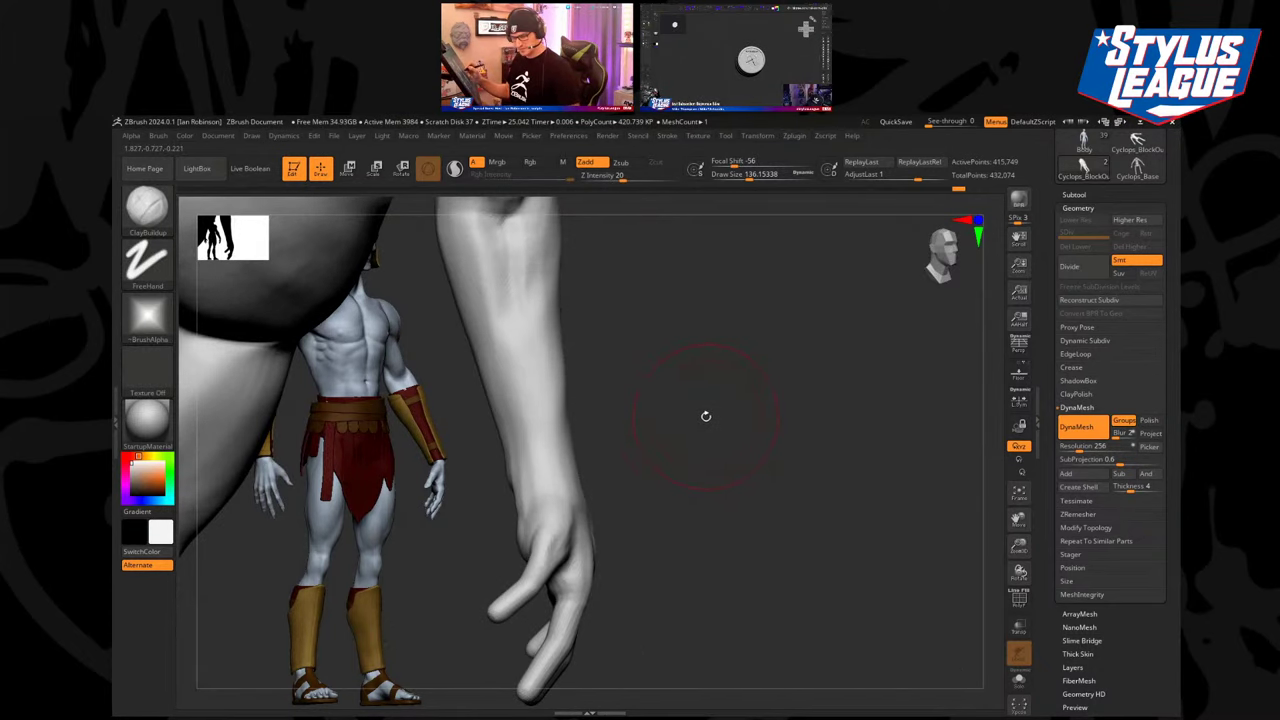
key(b)
key(d)
key(s)
mouse_move(706, 416)
mouse_down()
mouse_move(766, 417)
mouse_move(794, 389)
mouse_up()
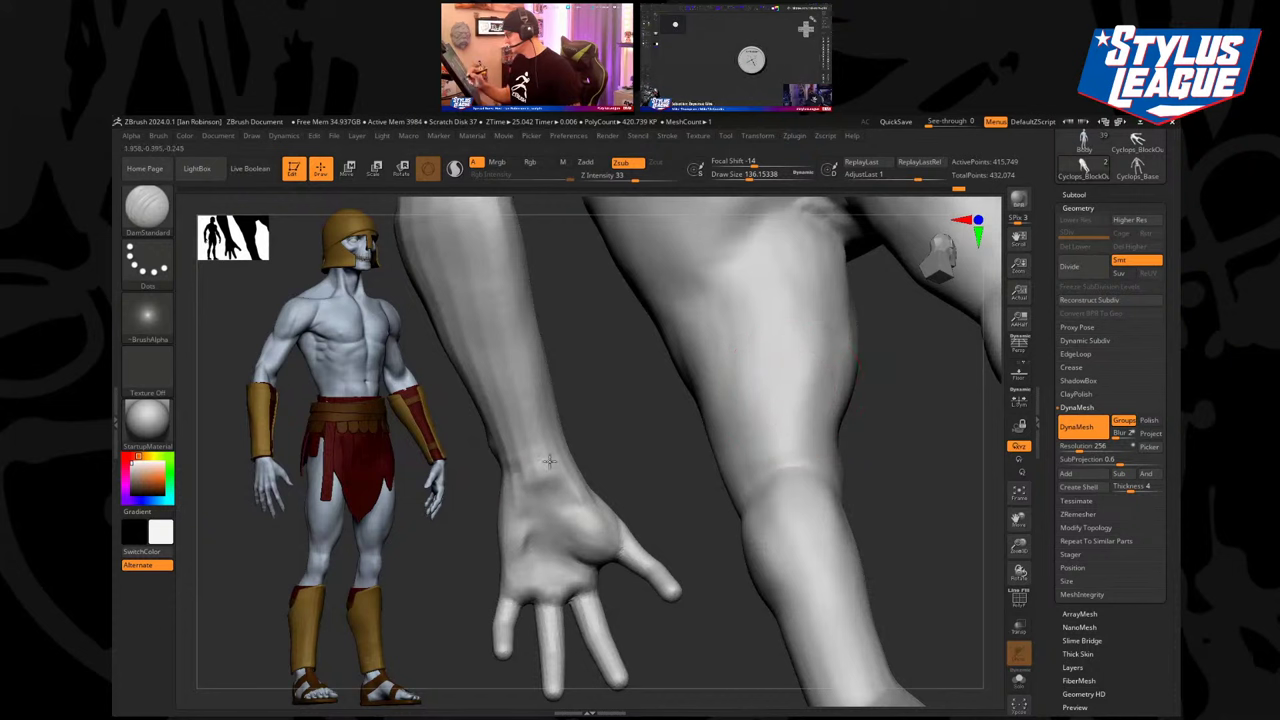
Enlarge DamStandard to a draw size of about 262, remesh the whole body with DynaMesh, and smooth the neck base.
mouse_move(629, 445)
right_down()
mouse_move(560, 491)
mouse_move(686, 380)
mouse_move(878, 412)
mouse_move(880, 375)
mouse_move(868, 360)
mouse_move(863, 370)
right_up()
key(s)
drag(870, 362, 884, 362)
mouse_move(884, 363)
right_down()
mouse_move(828, 349)
mouse_move(843, 337)
mouse_move(829, 357)
mouse_move(846, 317)
mouse_move(774, 352)
right_up()
right_drag(767, 308, 646, 329)
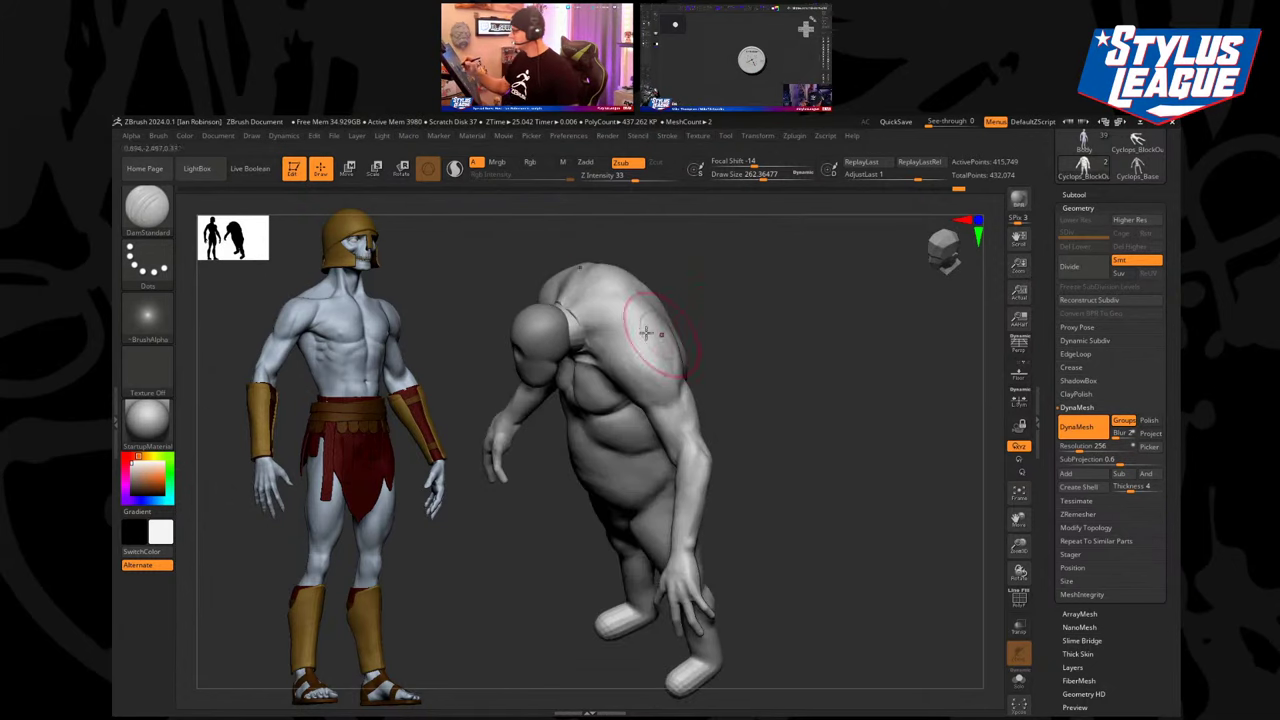
ctrl+drag(803, 305, 837, 441)
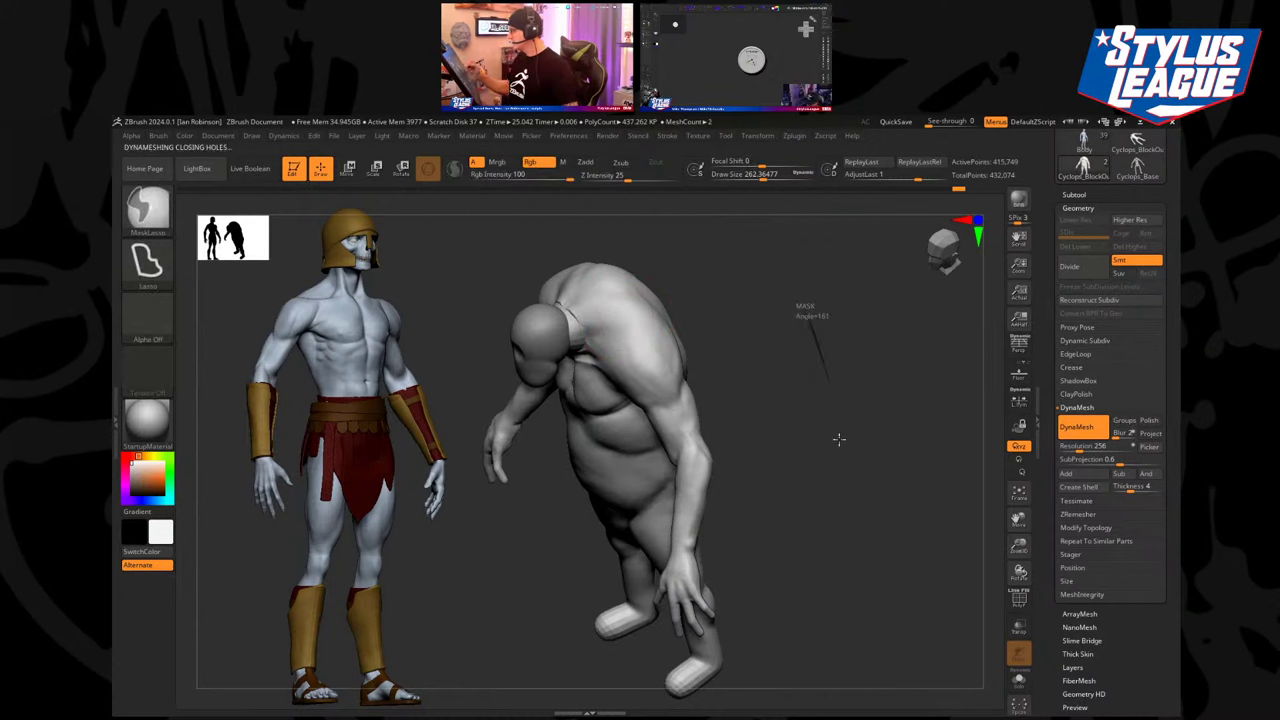
mouse_move(589, 323)
shift+mouse_down()
mouse_move(572, 318)
mouse_move(574, 345)
shift+mouse_up()
Select the head sphere in side view and move it slightly forward with the gizmo.
right_drag(576, 368, 769, 323)
alt+click(604, 354)
key(w)
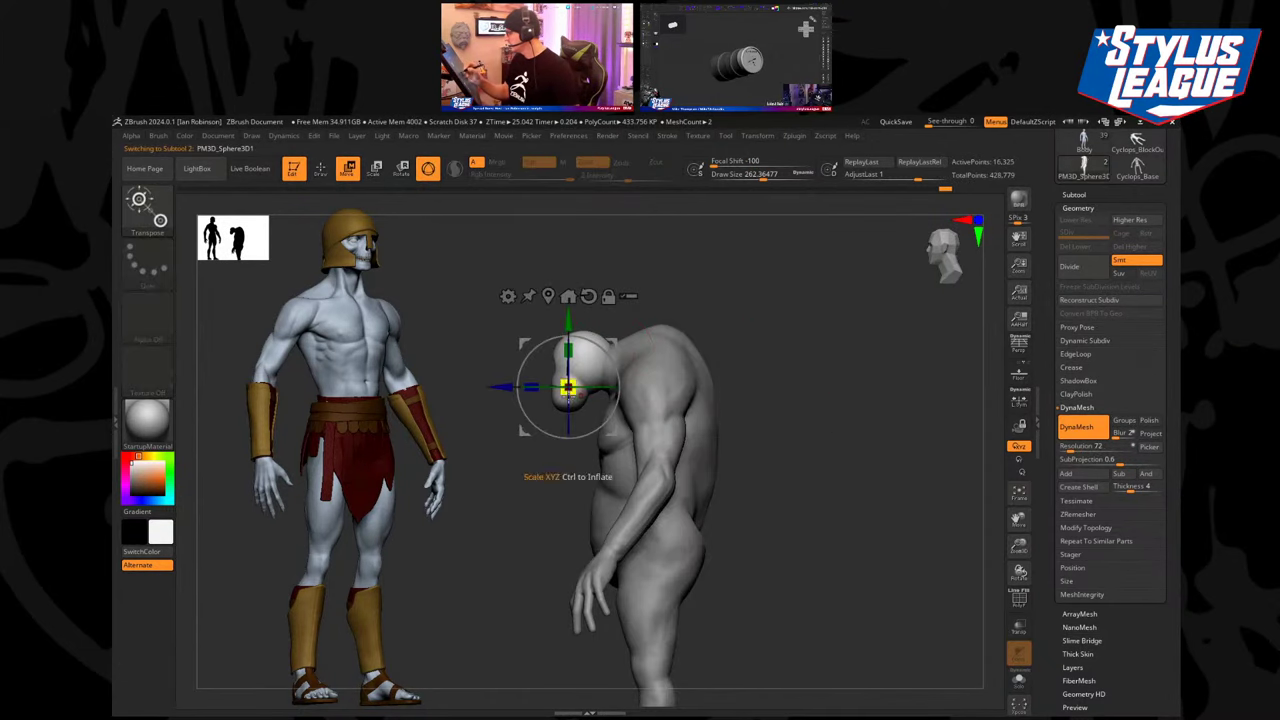
drag(507, 386, 496, 386)
key(q)
Switch back to the body and adjust the hunched upper back with the Move Infinite Depth brush at a large draw size.
alt+click(668, 334)
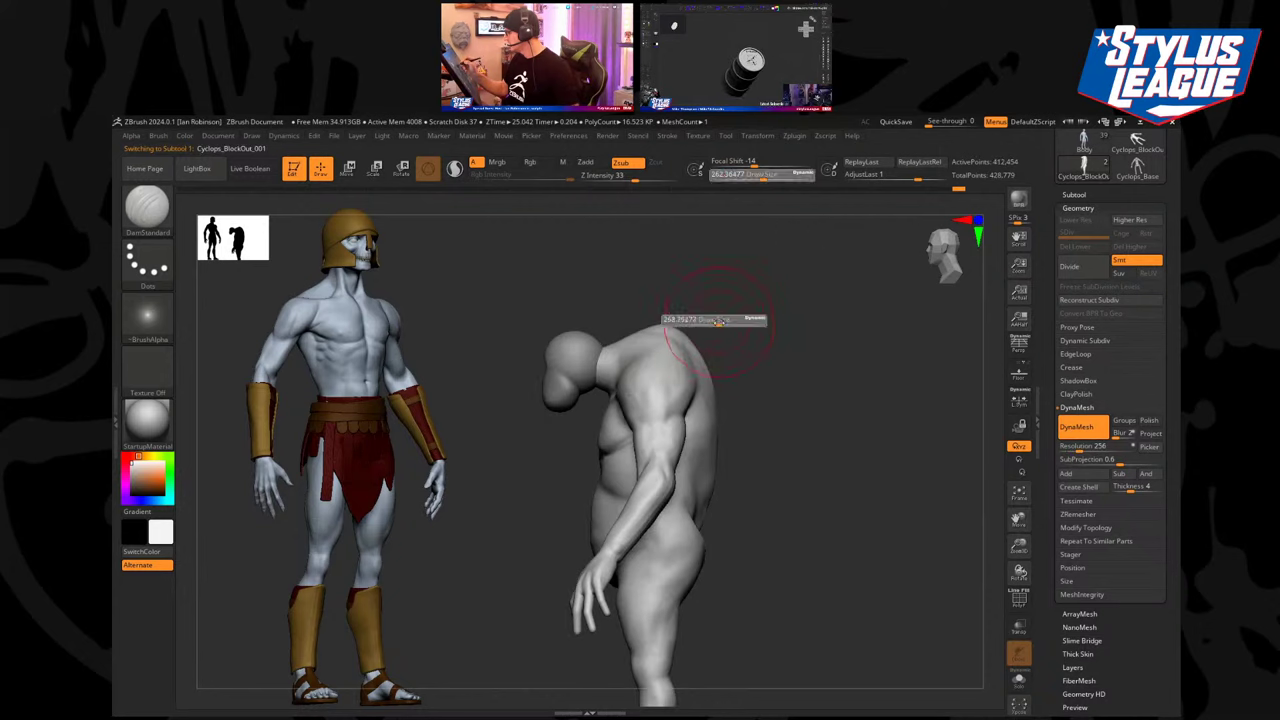
key(b)
key(m)
key(i)
key(s)
drag(740, 315, 750, 315)
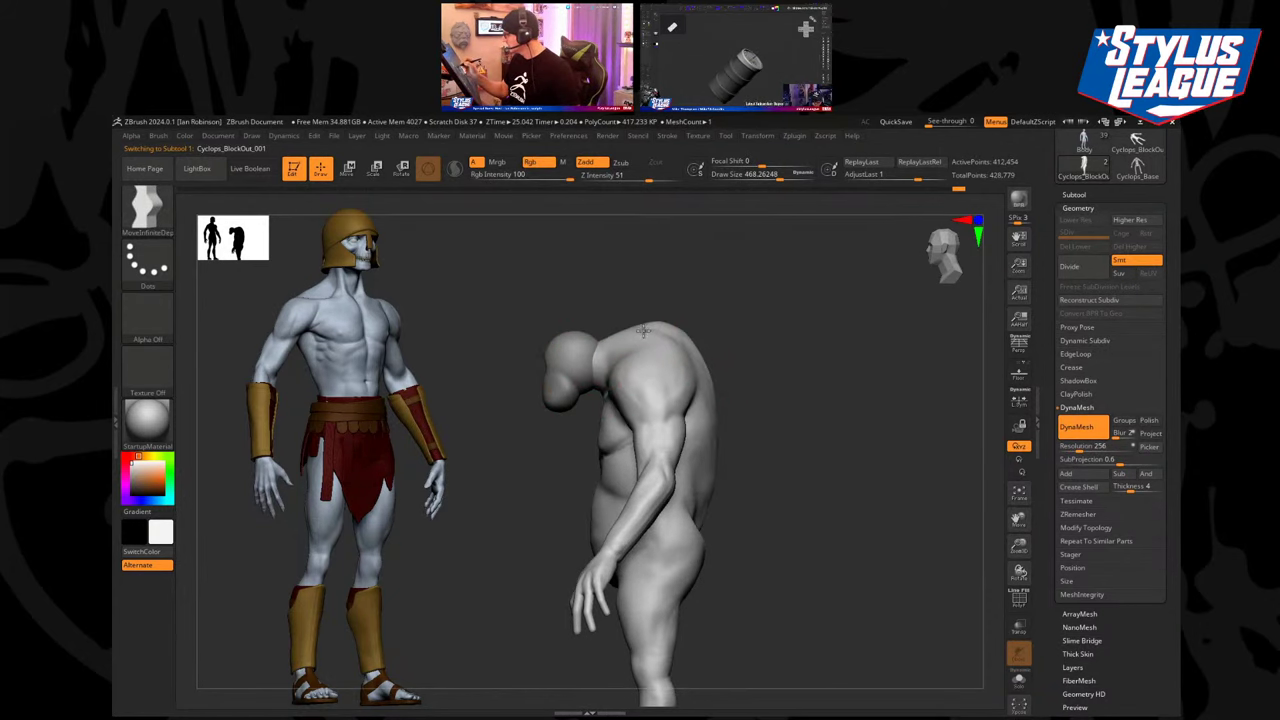
drag(690, 326, 682, 324)
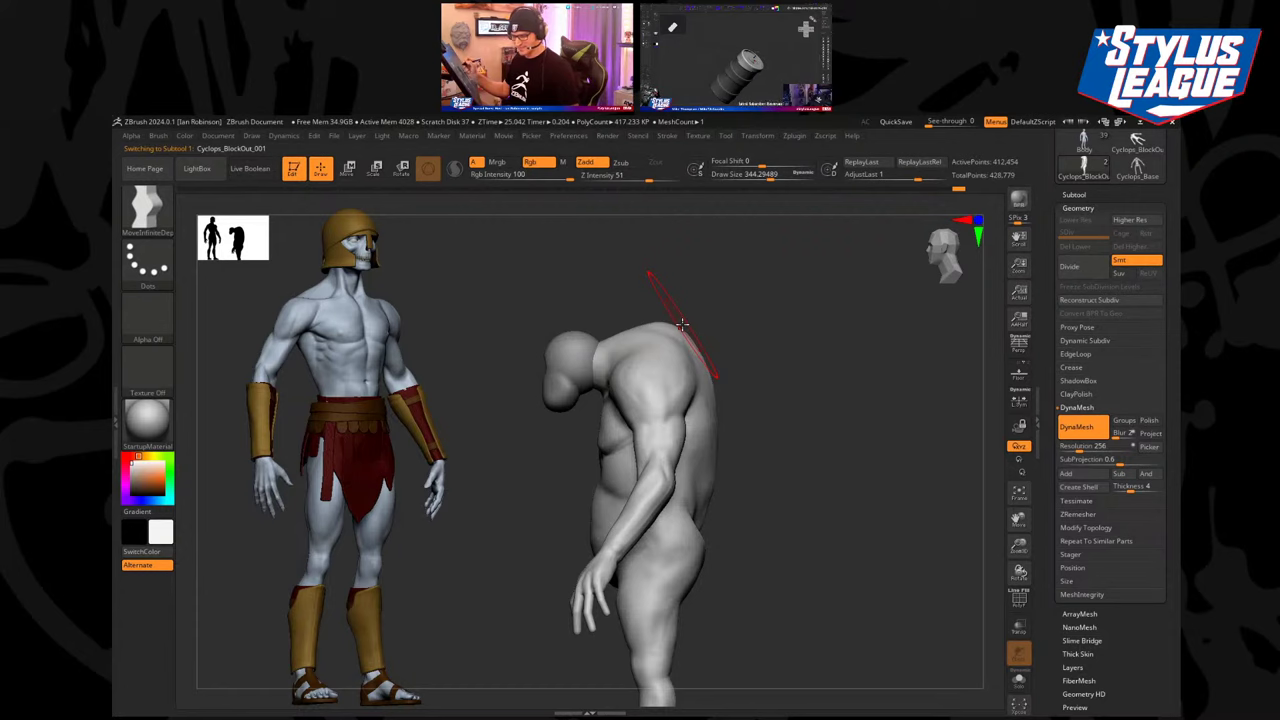
Reshape the neck, shoulder and chest with the Move brush at a draw size of about 344.
key(b)
key(m)
key(v)
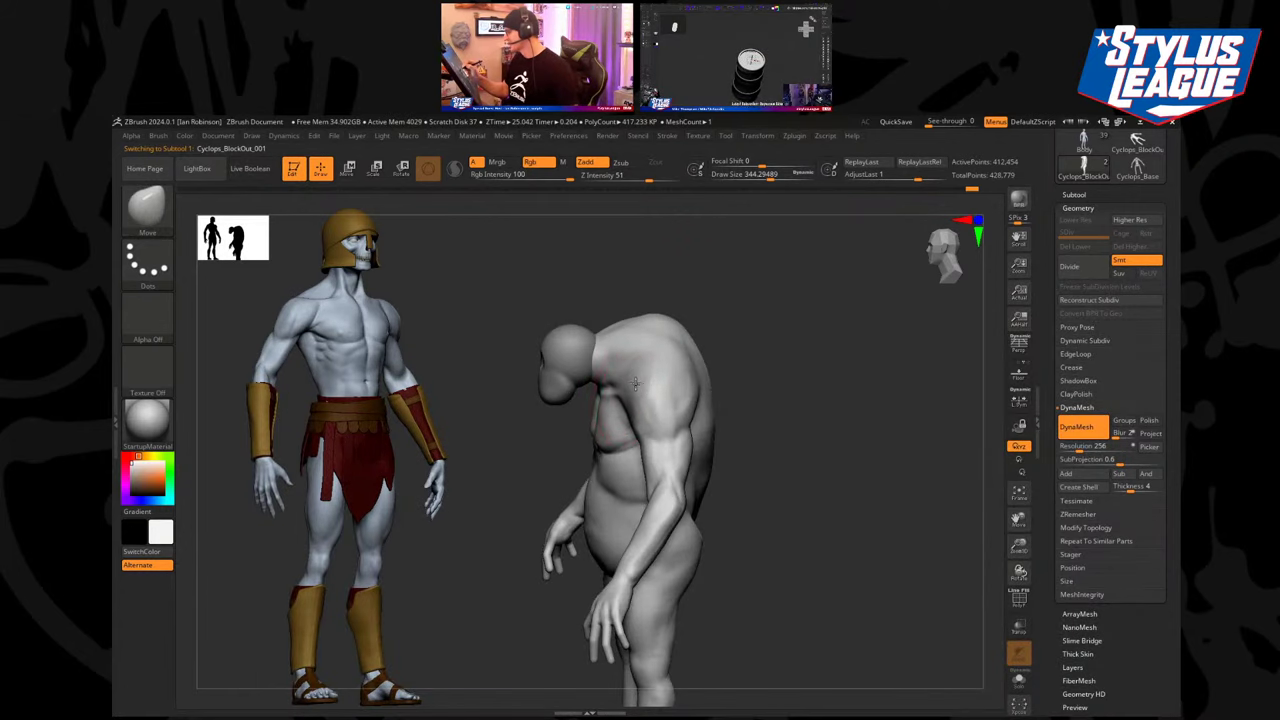
mouse_move(738, 352)
mouse_down()
mouse_move(803, 334)
mouse_move(752, 364)
mouse_move(743, 337)
mouse_move(843, 377)
mouse_move(709, 413)
mouse_move(737, 386)
mouse_move(708, 371)
mouse_move(686, 394)
mouse_move(716, 337)
mouse_move(810, 359)
mouse_move(805, 334)
mouse_move(820, 357)
mouse_move(777, 343)
mouse_move(778, 390)
mouse_up()
Adjust the shoulder and torso silhouette from behind with the Move brush at draw sizes of about 245 to 293.
key(s)
drag(784, 324, 771, 340)
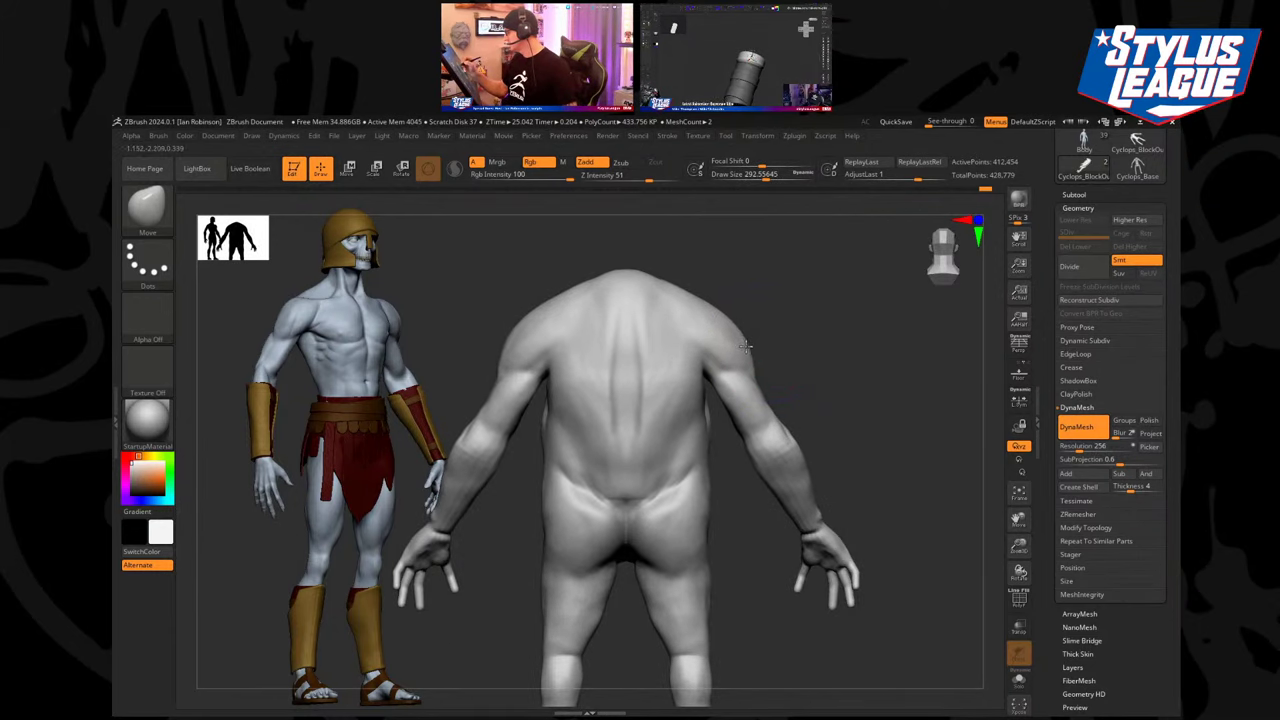
key(bracketleft)
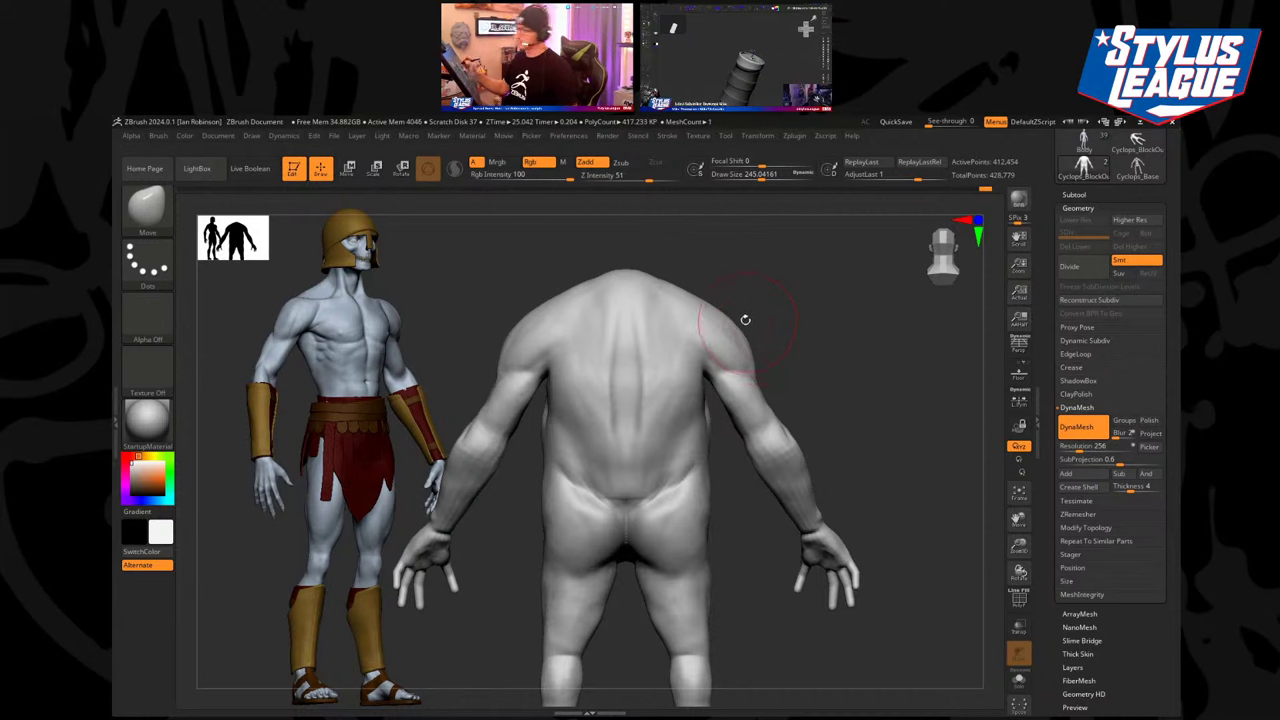
mouse_move(702, 358)
mouse_down()
mouse_move(714, 355)
mouse_move(713, 410)
mouse_up()
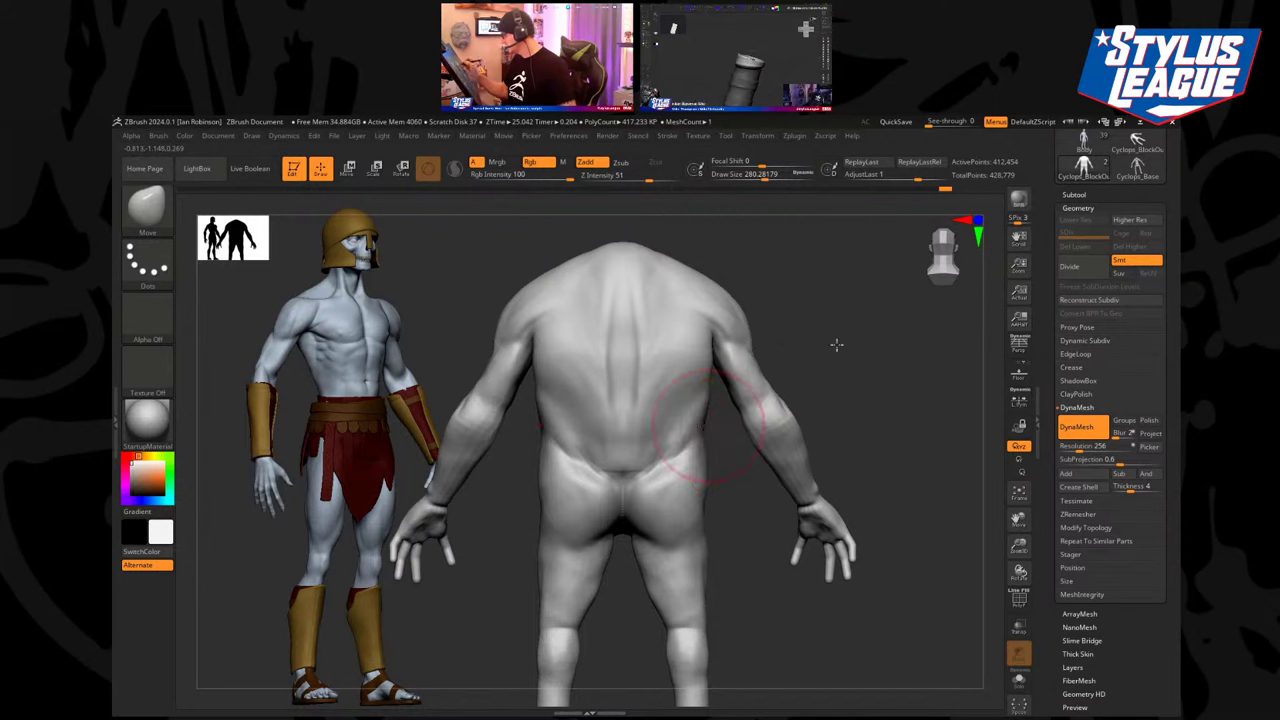
Carve the creases at the groin, belly, and lower back with DamStandard at draw sizes of about 268 to 365.
mouse_move(837, 346)
mouse_down()
mouse_move(763, 480)
mouse_move(683, 370)
mouse_move(749, 352)
mouse_move(673, 458)
mouse_up()
key(s)
key(b)
key(d)
key(s)
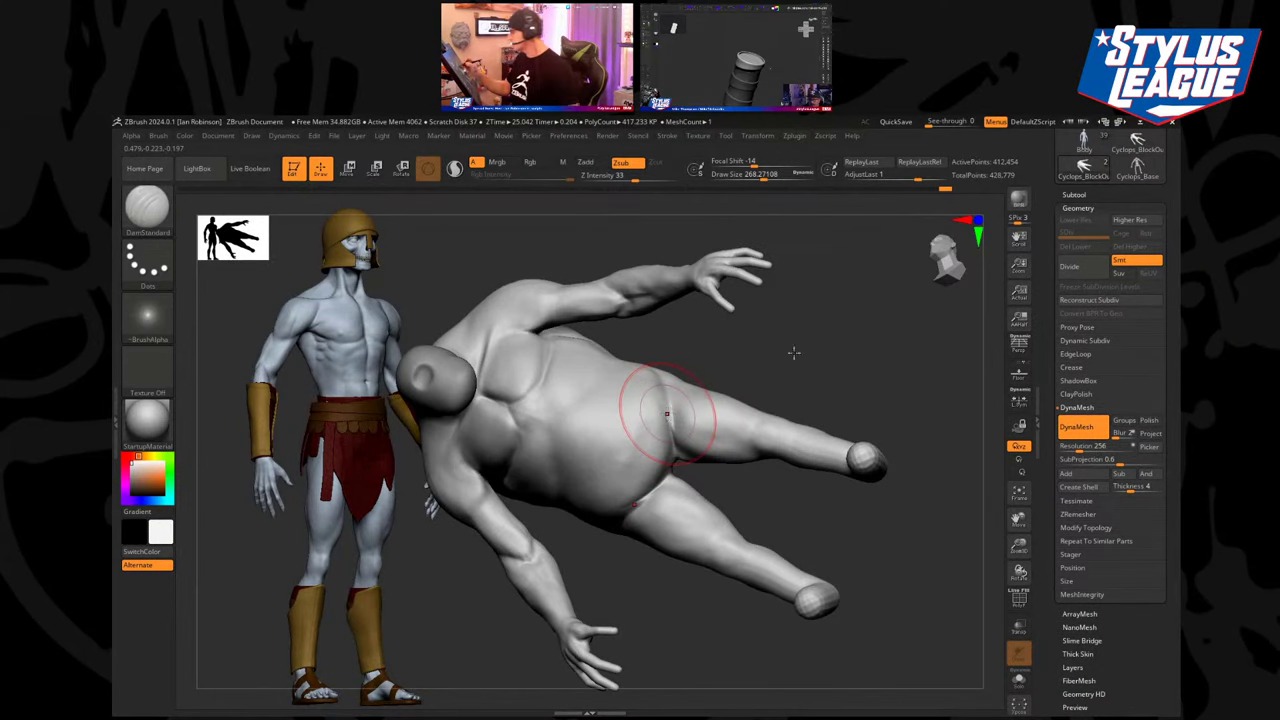
mouse_move(793, 352)
mouse_down()
mouse_move(809, 351)
mouse_move(800, 330)
mouse_move(777, 320)
mouse_move(708, 345)
mouse_up()
drag(620, 430, 598, 455)
drag(787, 480, 650, 470)
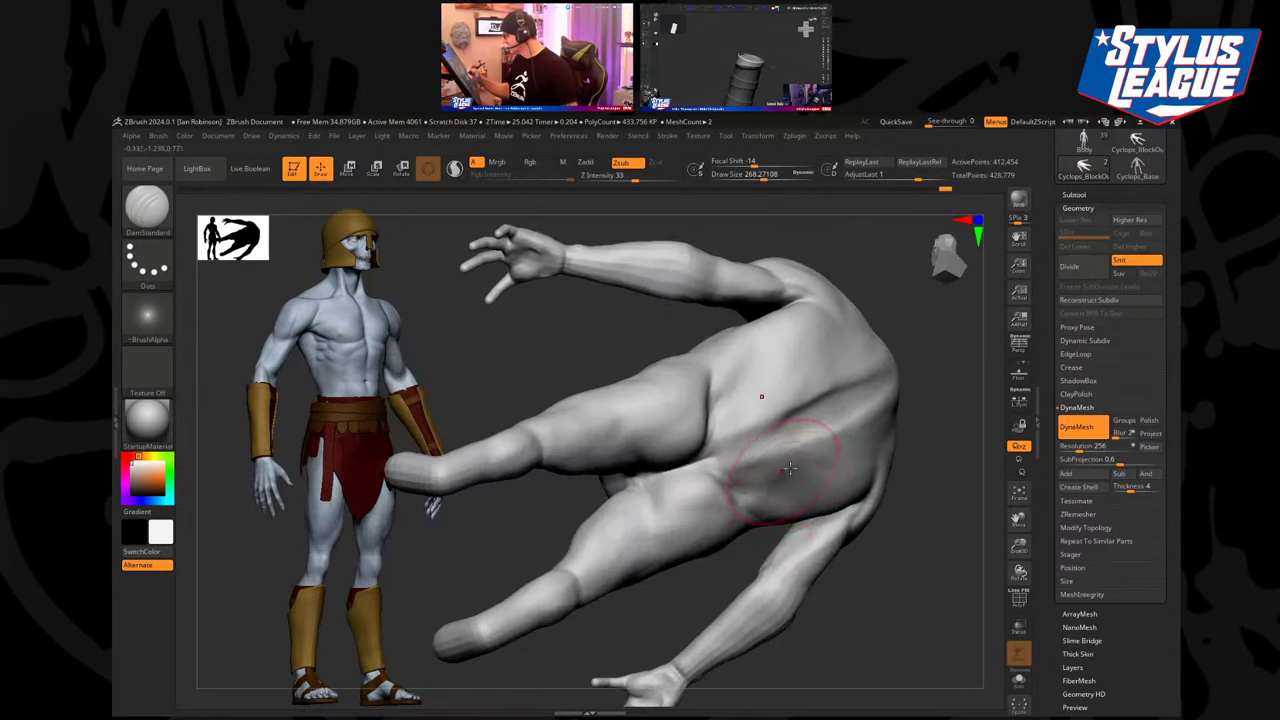
mouse_move(676, 591)
mouse_down()
mouse_move(623, 429)
mouse_move(746, 531)
mouse_move(720, 529)
mouse_move(809, 486)
mouse_move(786, 412)
mouse_up()
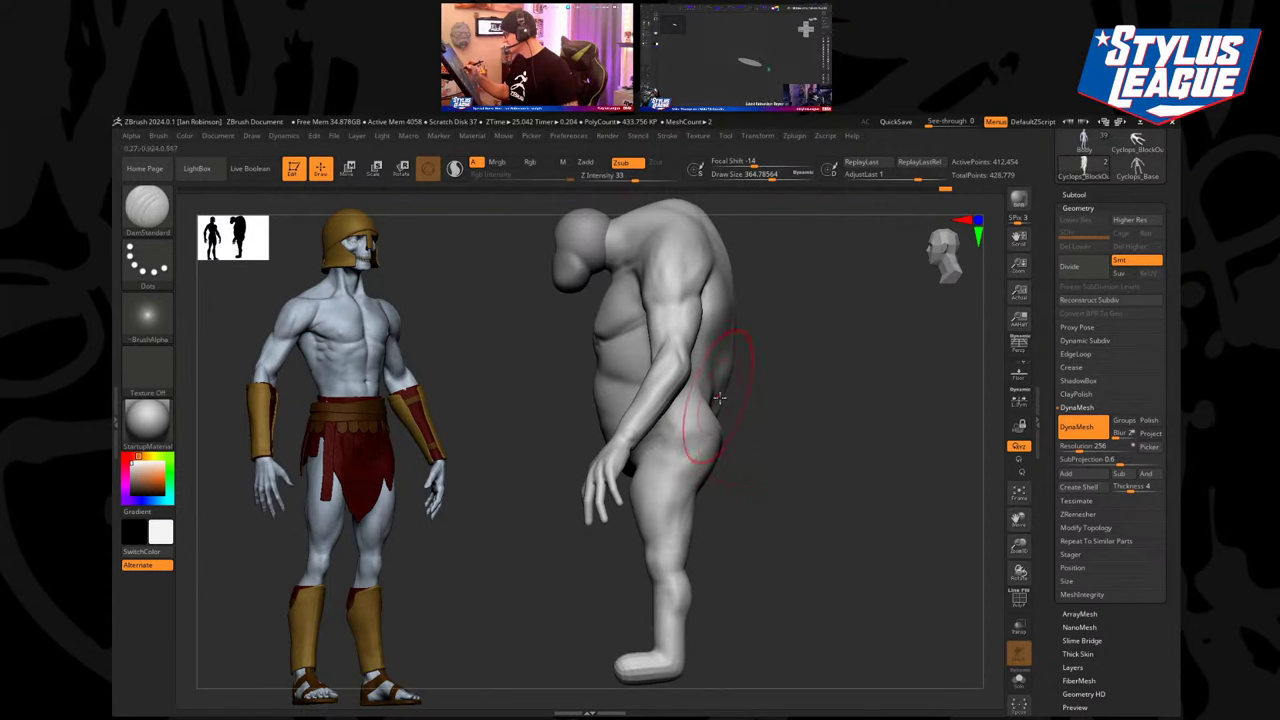
mouse_move(746, 372)
mouse_down()
mouse_move(768, 390)
mouse_move(811, 375)
mouse_move(720, 393)
mouse_up()
Fill out the buttocks and outer hips with ClayBuildup at a draw size of about 365.
key(b)
key(c)
key(b)
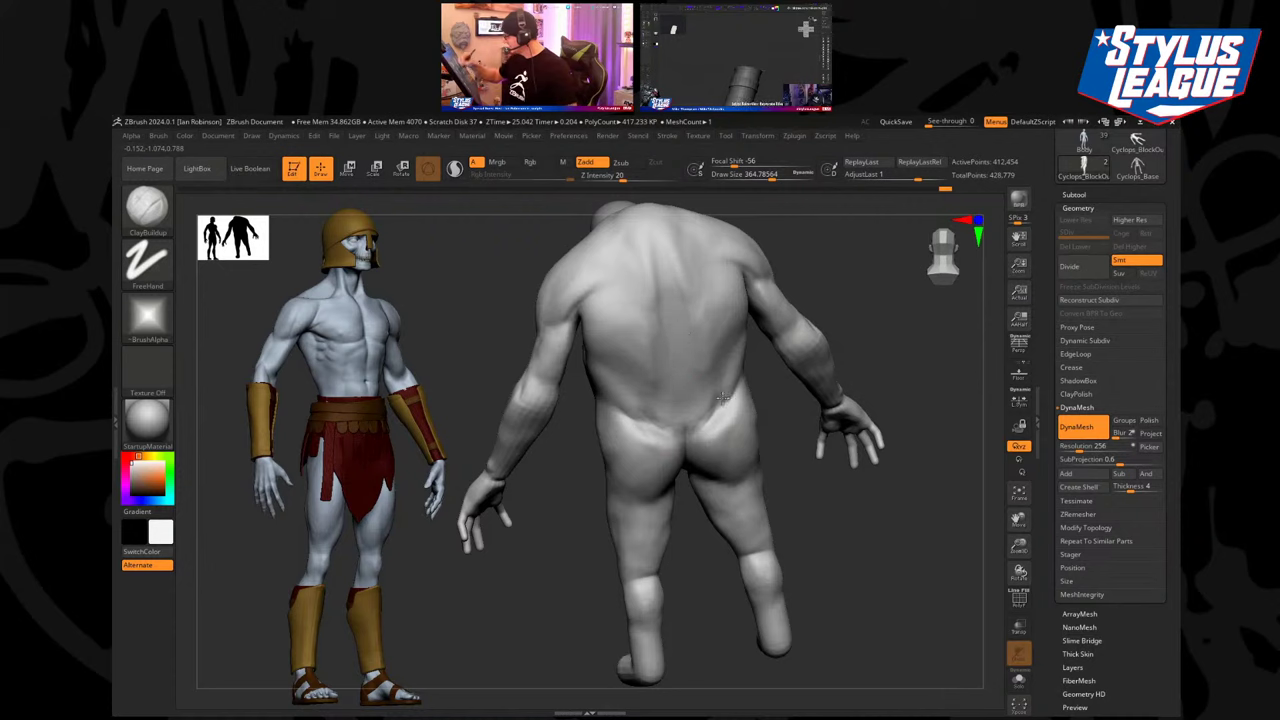
right_drag(728, 390, 744, 425)
drag(732, 398, 717, 446)
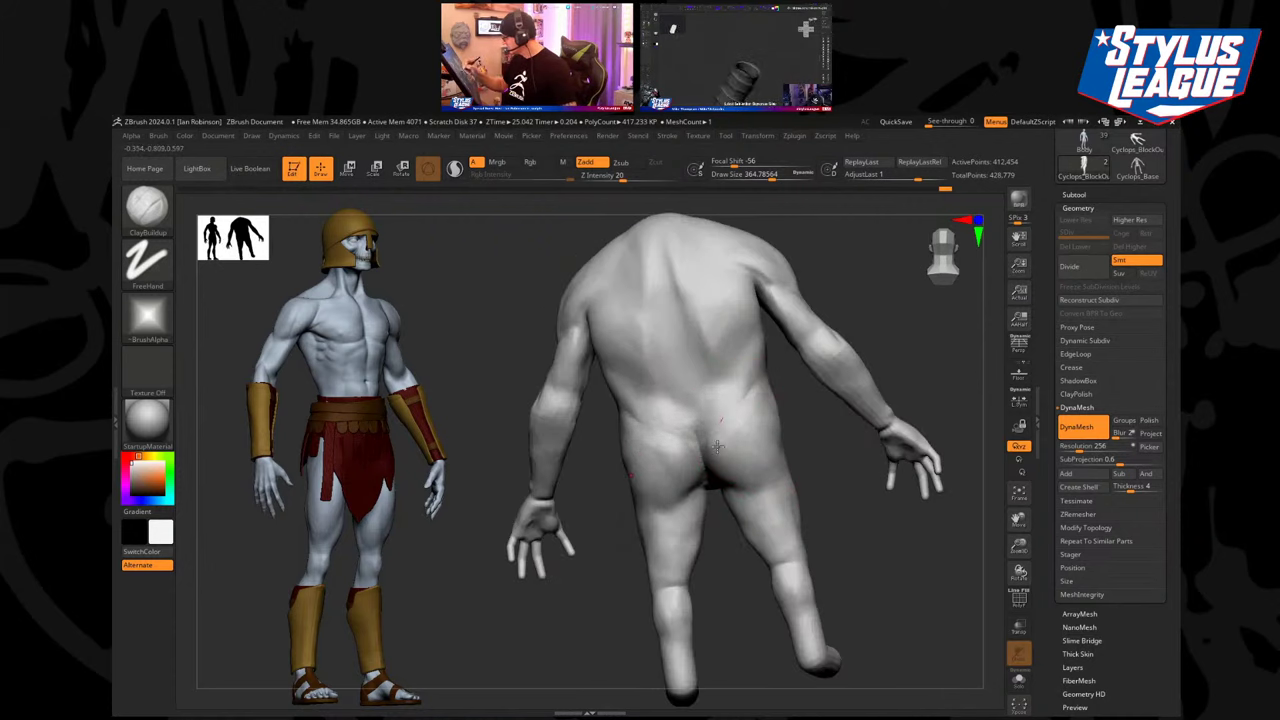
right_drag(769, 460, 797, 512)
drag(772, 444, 798, 430)
Add volume to the inner thighs with ClayBuildup at a draw size of about 234.
mouse_move(801, 462)
right_down()
mouse_move(845, 541)
mouse_move(777, 551)
mouse_move(740, 543)
mouse_move(751, 527)
right_up()
key(s)
drag(752, 528, 730, 528)
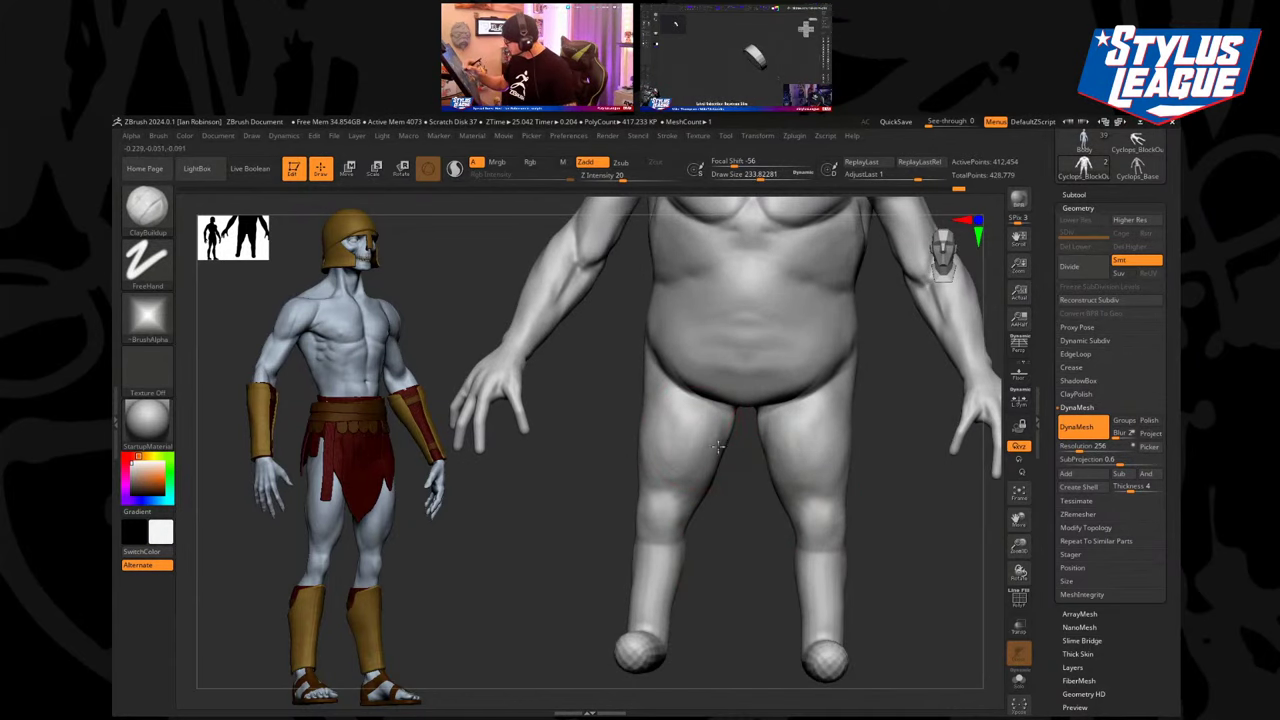
right_drag(744, 488, 739, 400)
mouse_move(742, 488)
right_down()
mouse_move(731, 549)
mouse_move(672, 475)
mouse_move(720, 509)
mouse_move(752, 473)
right_up()
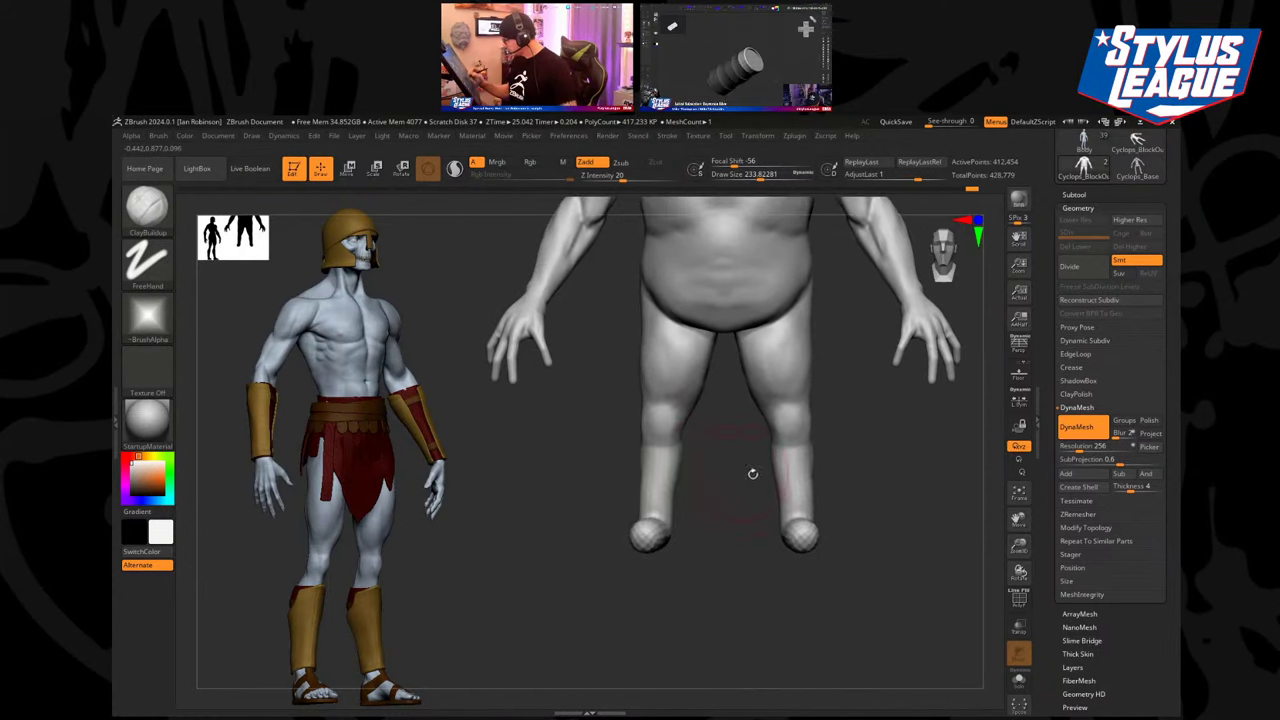
Cut the bottoms of both feet flat with a straight KnifeCurve stroke across them from the front.
ctrl+shift+click(165, 212)
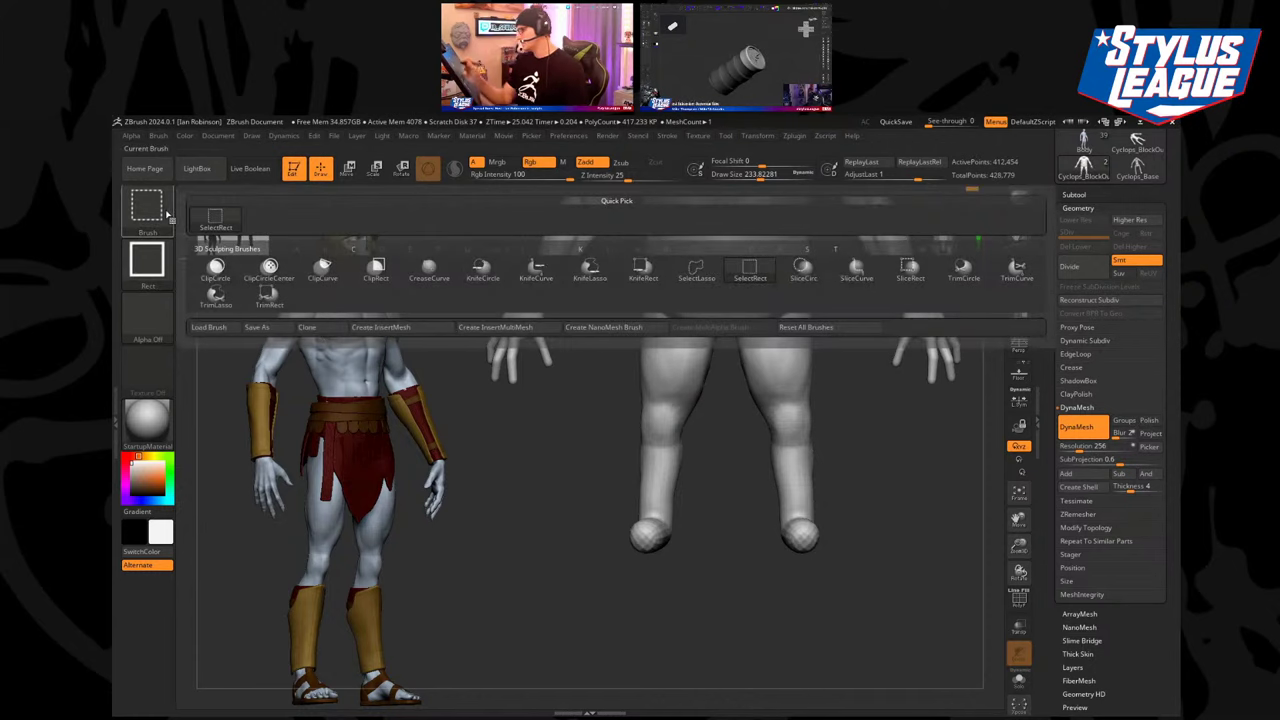
click(537, 271)
mouse_move(909, 531)
ctrl+shift+mouse_down()
mouse_move(557, 509)
mouse_move(540, 556)
mouse_move(546, 533)
ctrl+shift+mouse_up()
drag(826, 606, 868, 480)
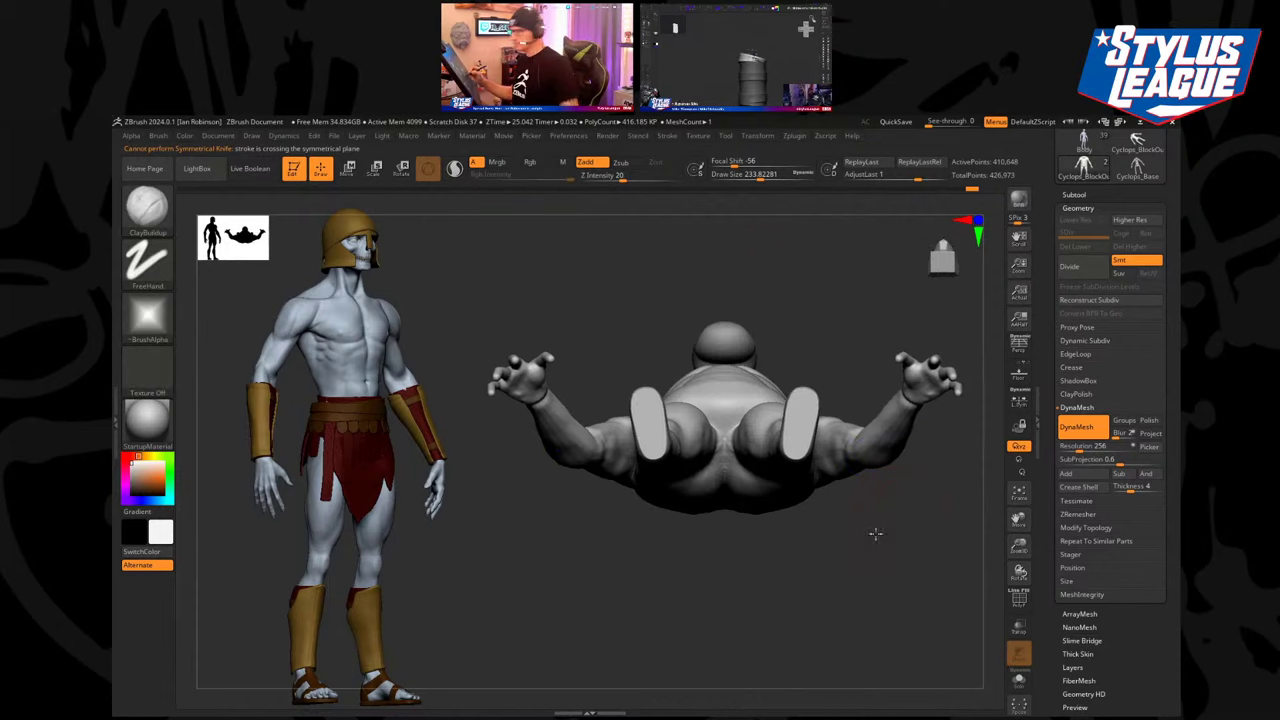
Mask the feet up to the ankles from the side, turn them into their own polygroup, and isolate that group.
mouse_move(875, 534)
mouse_down()
mouse_move(814, 523)
mouse_move(831, 517)
mouse_move(766, 569)
mouse_move(690, 595)
mouse_move(734, 571)
mouse_move(722, 535)
mouse_up()
mouse_move(636, 388)
ctrl+mouse_down()
mouse_move(562, 312)
mouse_move(620, 280)
ctrl+mouse_up()
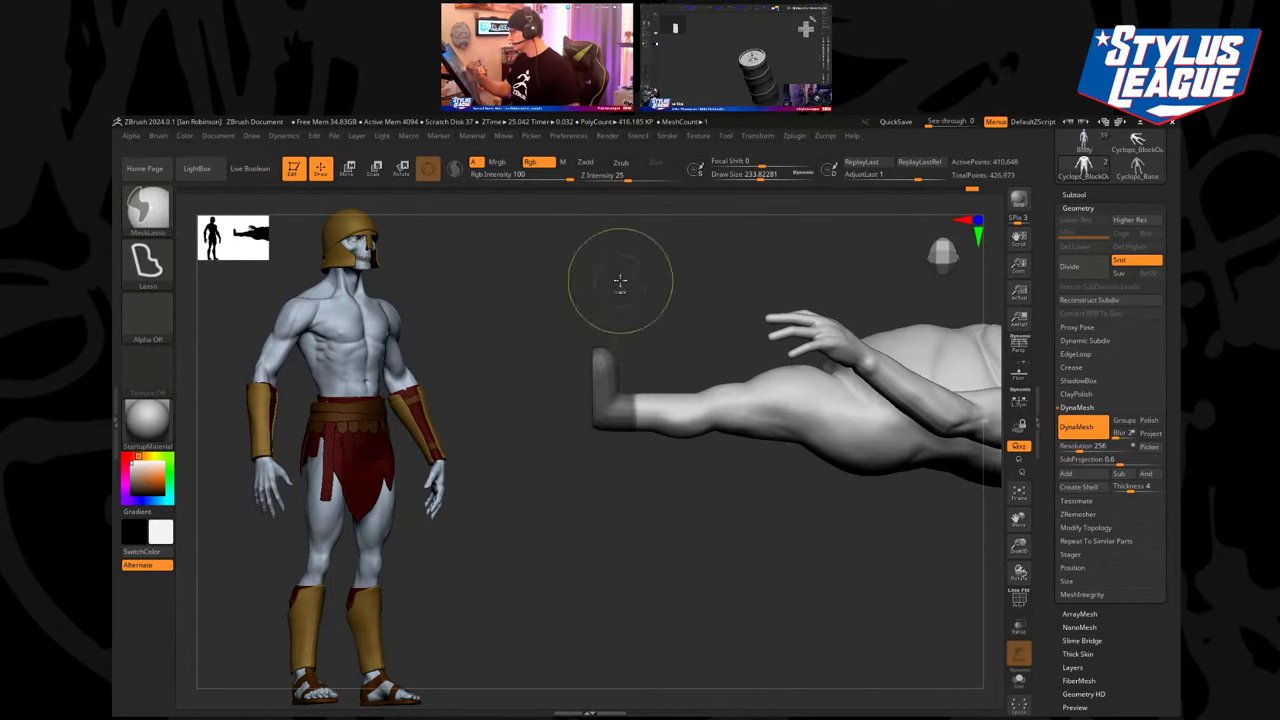
key(ctrl+z)
mouse_move(614, 352)
ctrl+mouse_down()
mouse_move(600, 325)
mouse_move(634, 479)
ctrl+mouse_up()
key(ctrl+w)
ctrl+shift+click(616, 415)
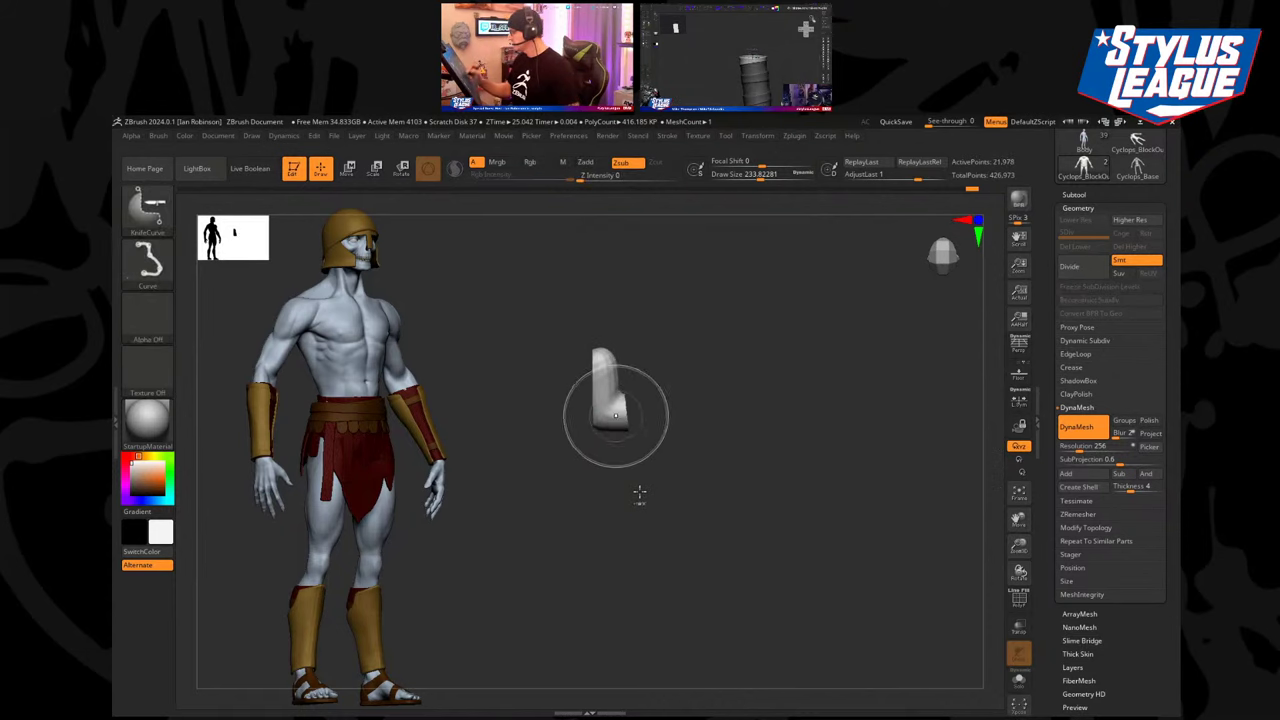
Show the whole body, re-DynaMesh it with Groups enabled, and mask everything except the feet.
ctrl+shift+click(645, 490)
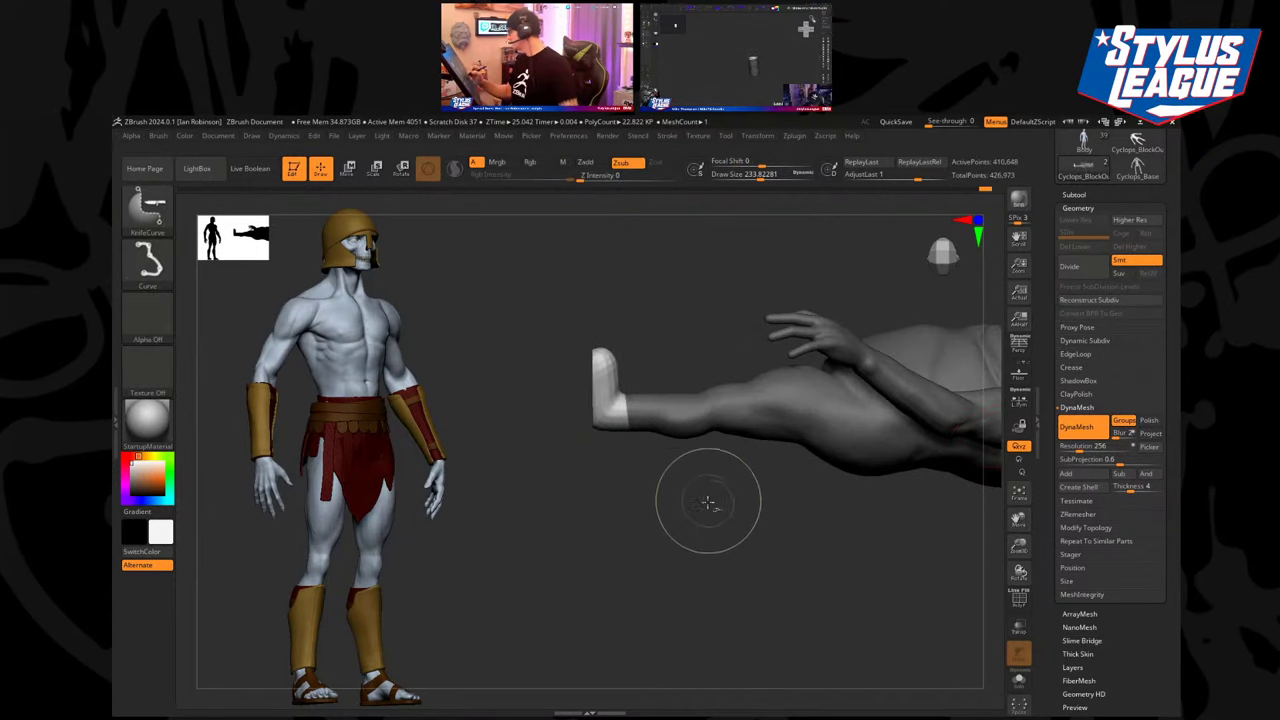
mouse_move(674, 488)
ctrl+mouse_down()
mouse_move(665, 515)
mouse_move(652, 490)
mouse_move(734, 481)
ctrl+mouse_up()
key(w)
ctrl+click(612, 414)
alt+click(633, 321)
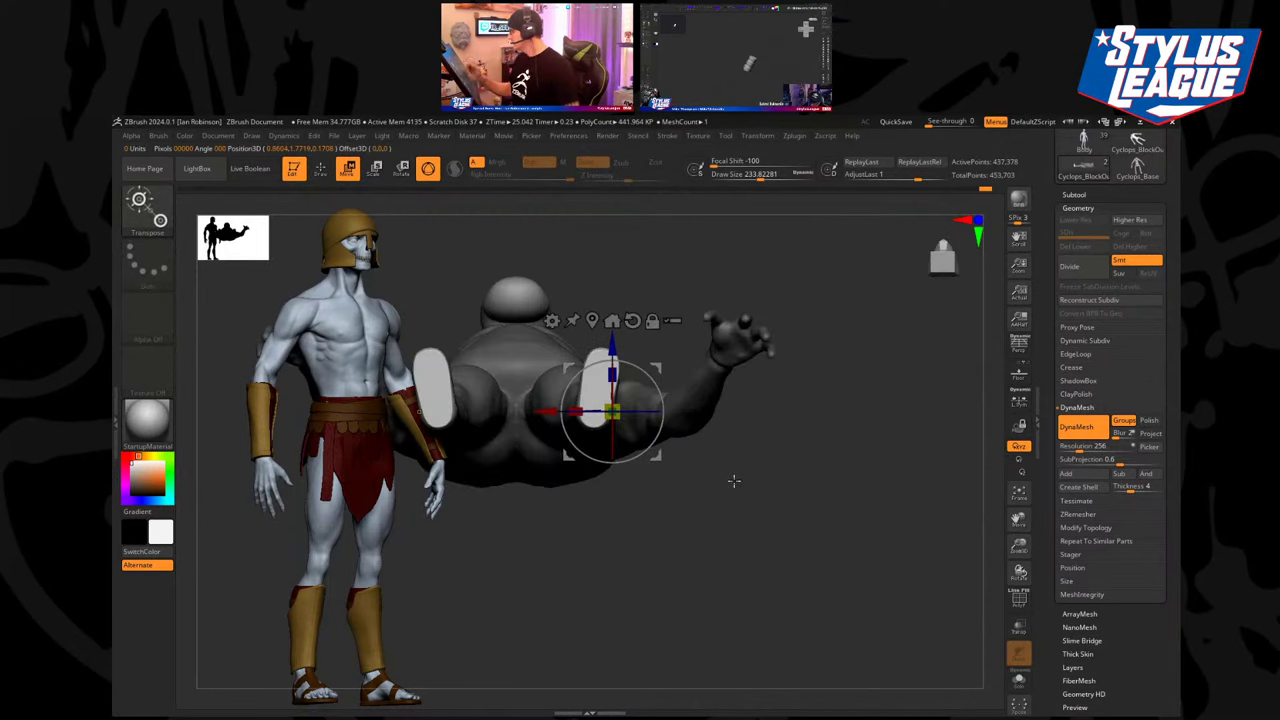
Turn on local symmetry and enlarge both feet with the transform gizmo, making them wider than the ankles.
click(1019, 399)
alt+drag(840, 451, 915, 464)
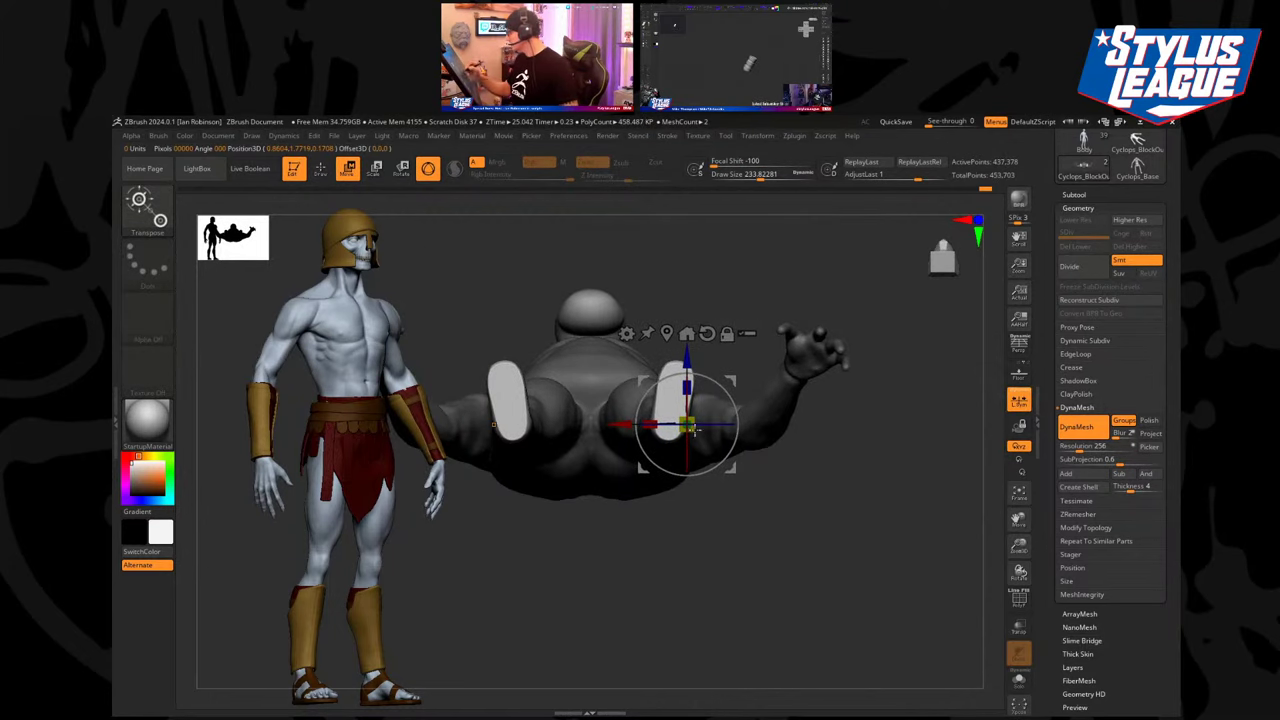
drag(692, 428, 704, 421)
drag(862, 362, 781, 410)
drag(802, 366, 708, 398)
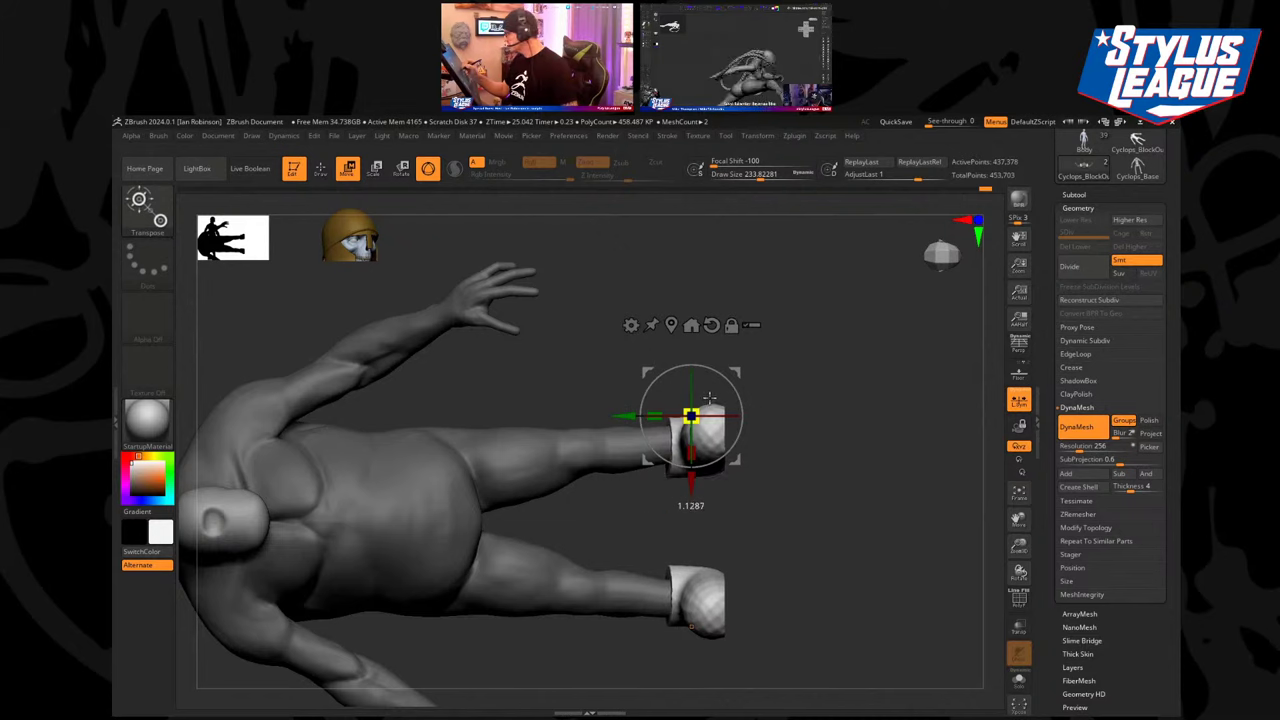
drag(808, 412, 820, 429)
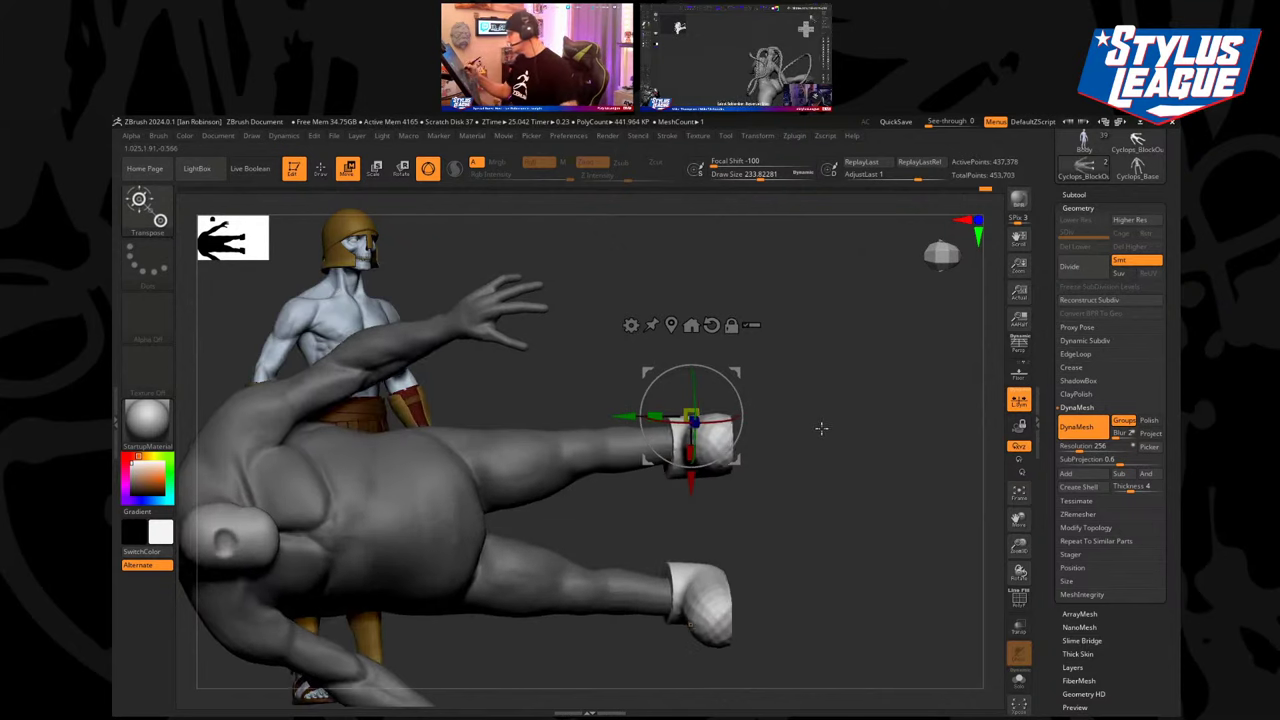
drag(694, 412, 697, 414)
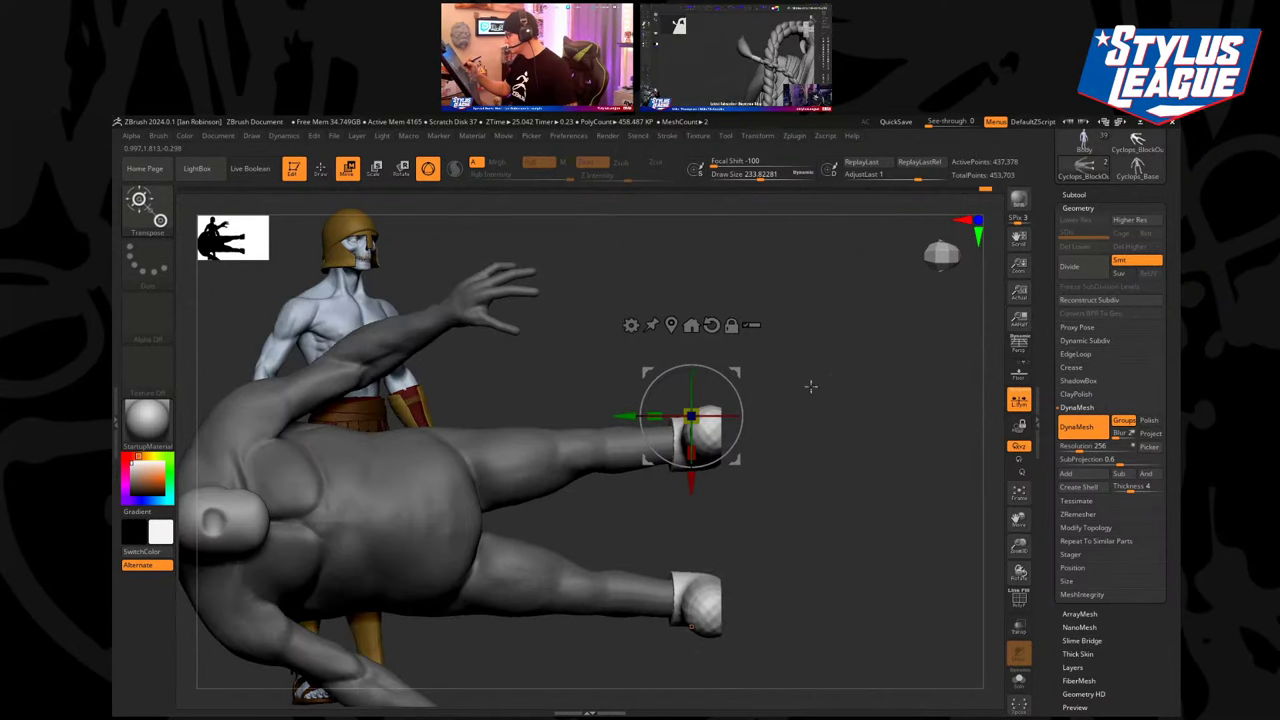
Return to sculpting with the feet masked and the rest of the body unmasked.
mouse_move(831, 352)
shift+mouse_down()
mouse_move(827, 376)
mouse_move(763, 377)
mouse_move(846, 400)
mouse_move(845, 365)
shift+mouse_up()
key(ctrl+z)
key(ctrl+z)
key(q)
key(ctrl+z)
key(])
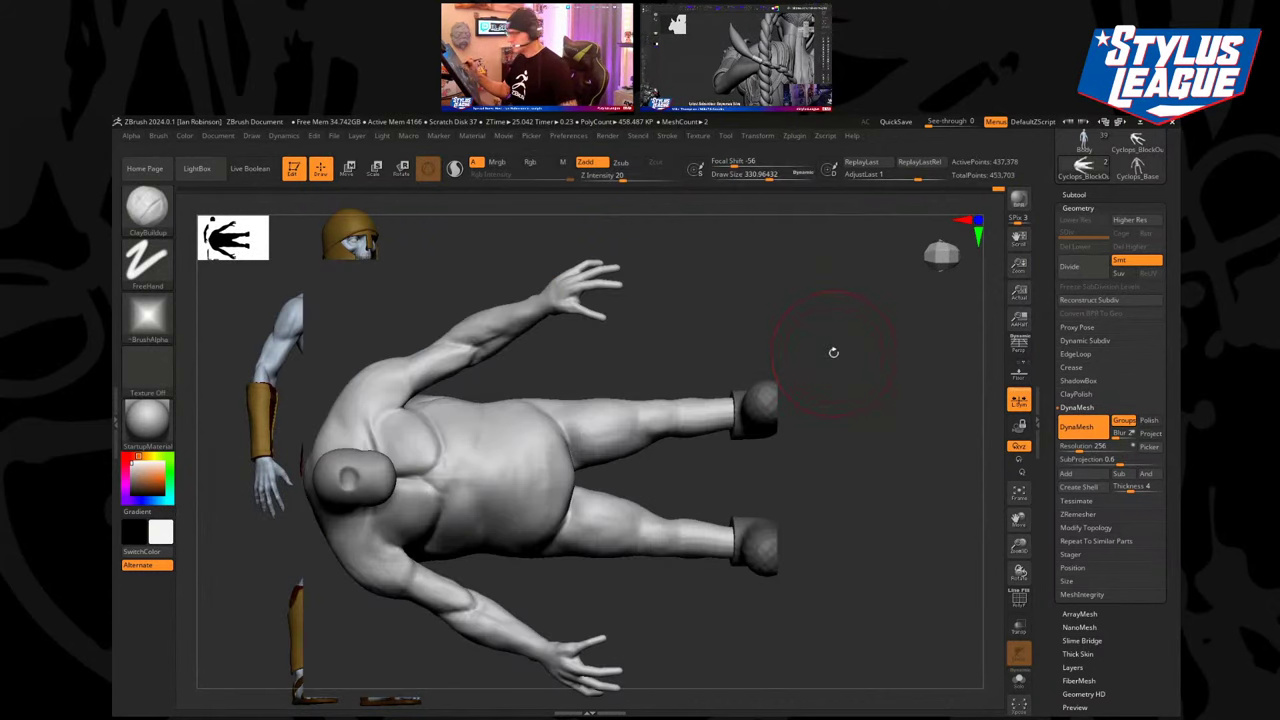
Widen the lower legs to match the enlarged feet using the MoveInfiniteDepth brush at a draw size of about 262.
key(b)
key(m)
key(i)
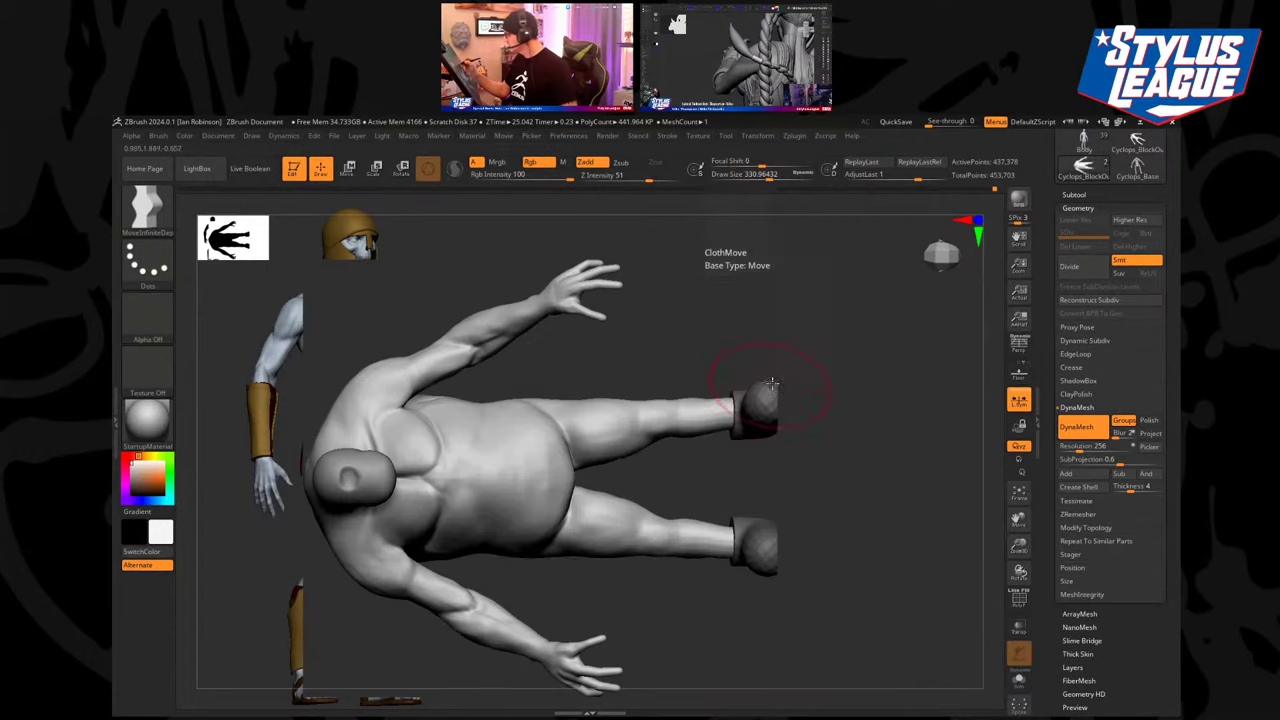
drag(662, 438, 727, 443)
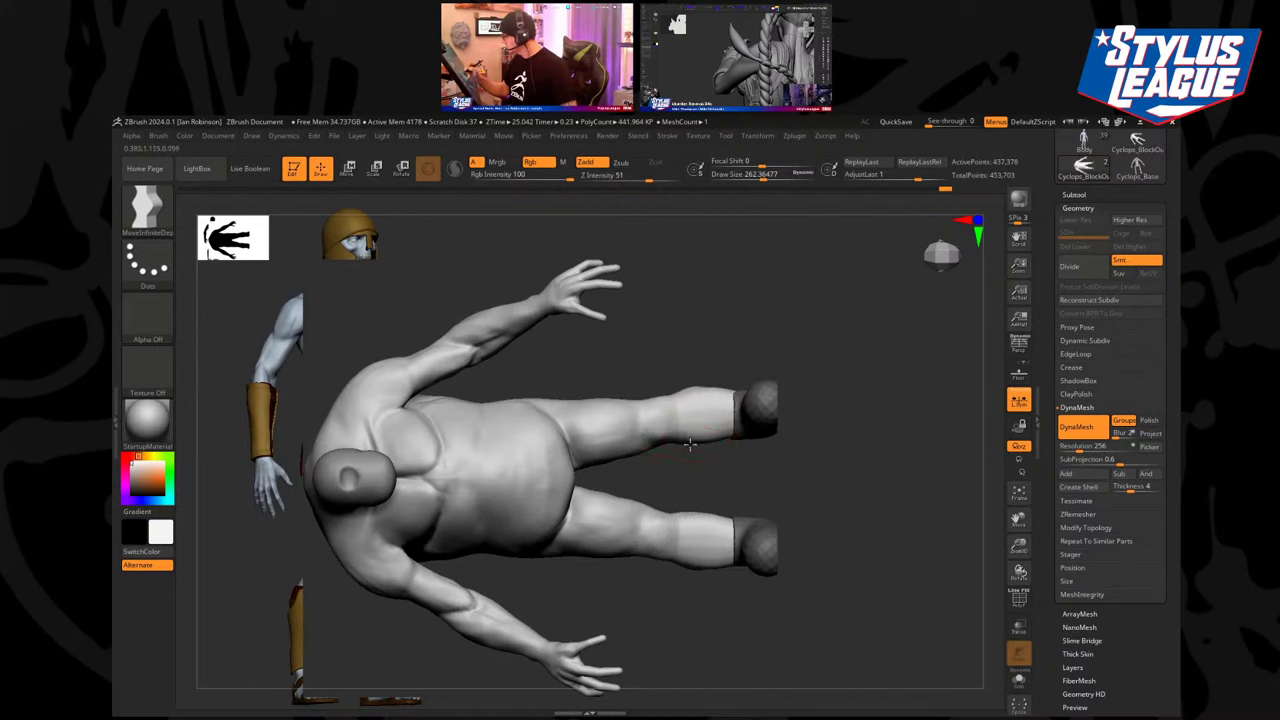
drag(818, 342, 729, 371)
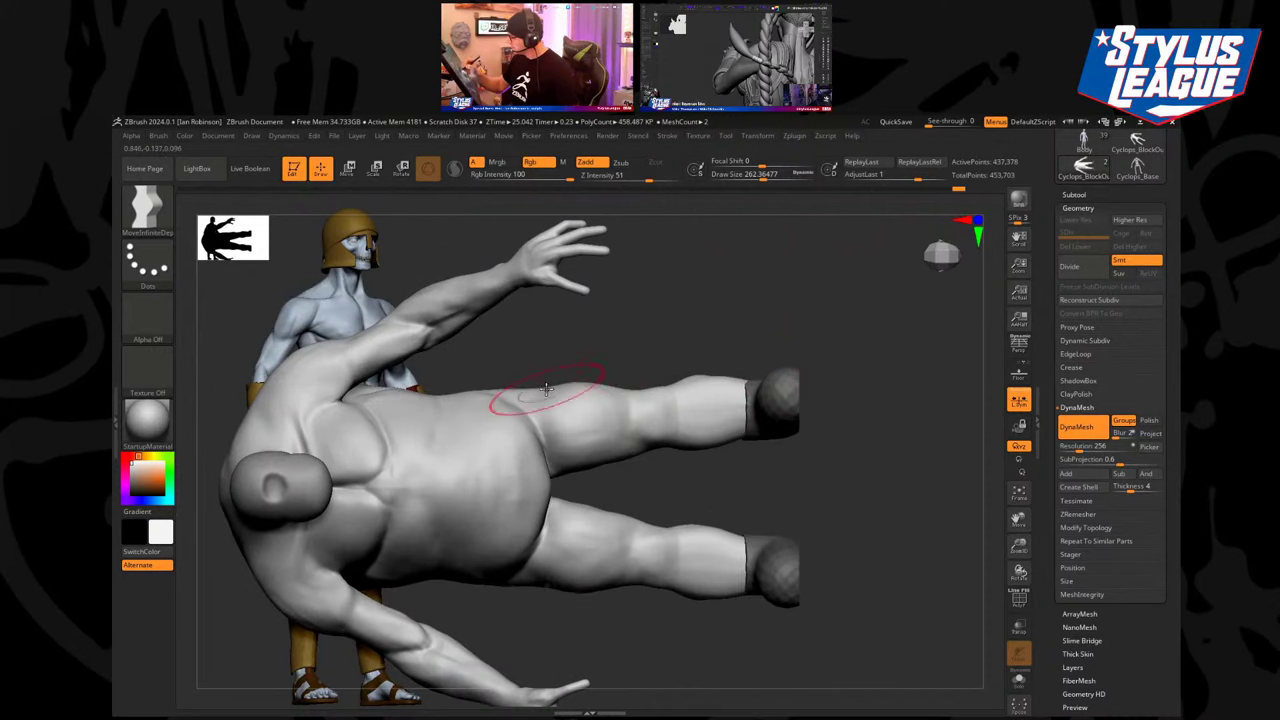
mouse_move(763, 302)
mouse_down()
mouse_move(718, 346)
mouse_move(717, 378)
mouse_up()
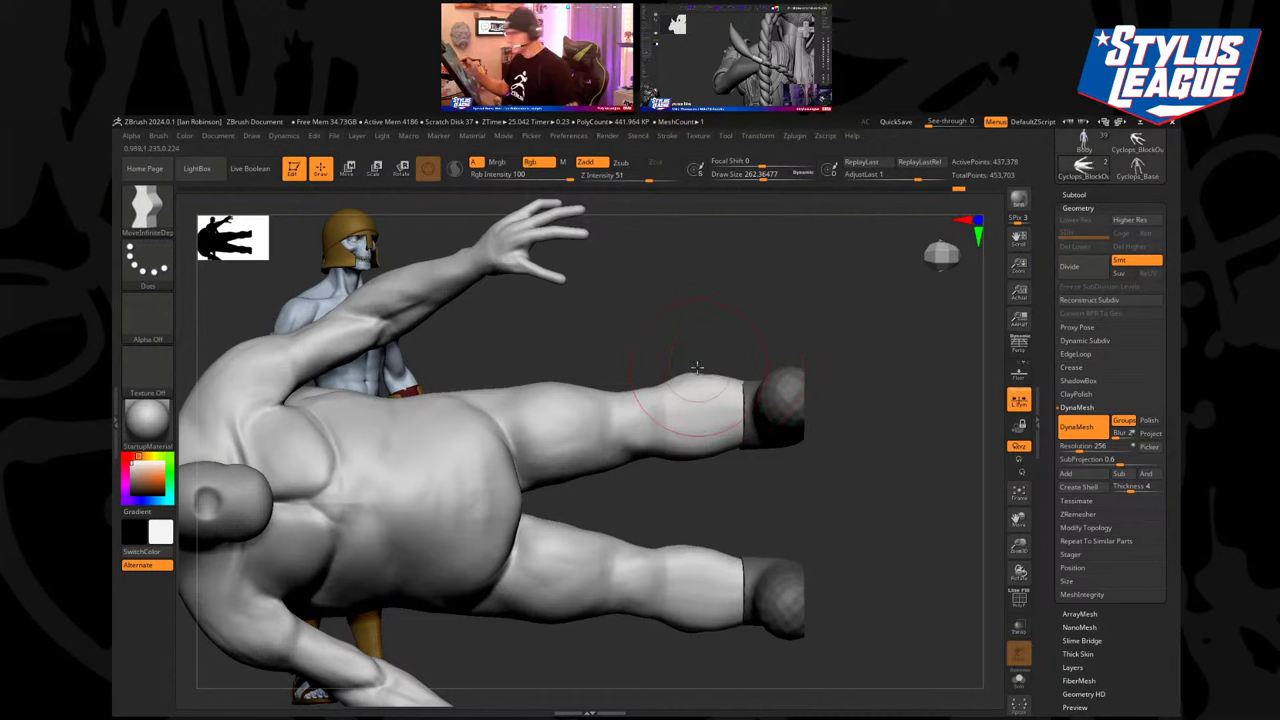
drag(800, 306, 796, 310)
Refine the front contours of the knees and calves with MoveInfiniteDepth at a draw size of about 202.
key(s)
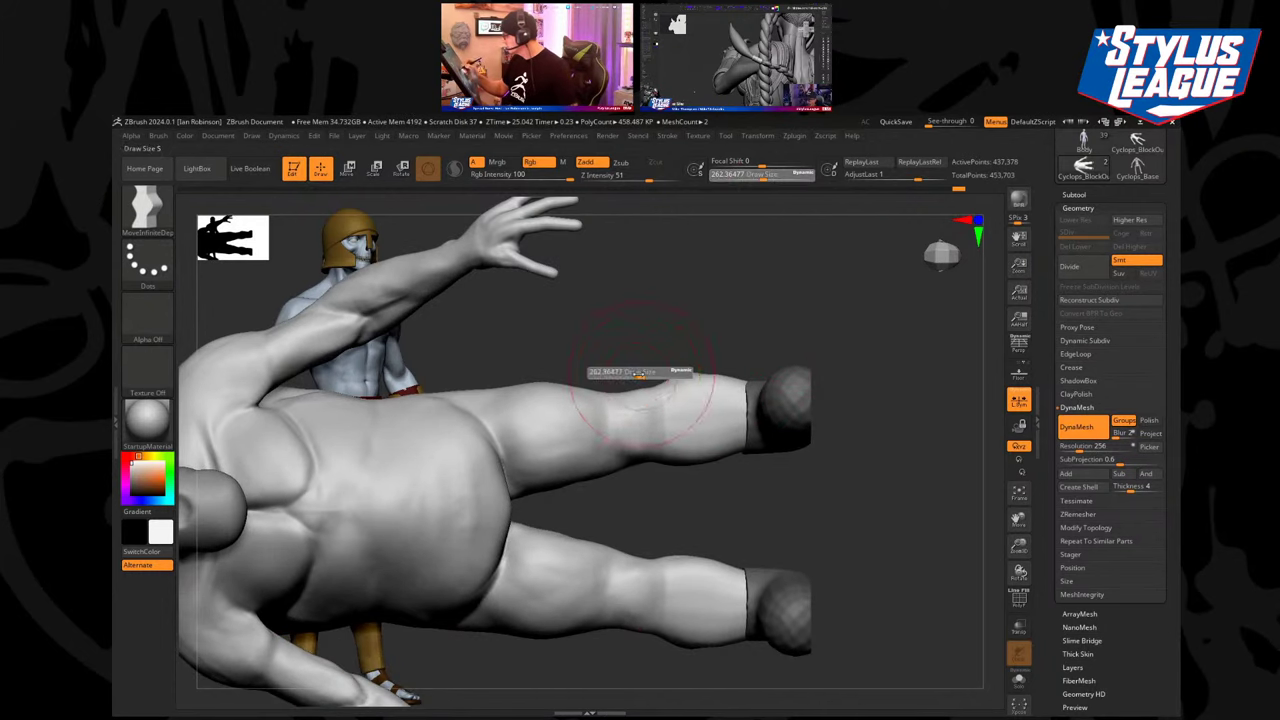
drag(648, 388, 622, 388)
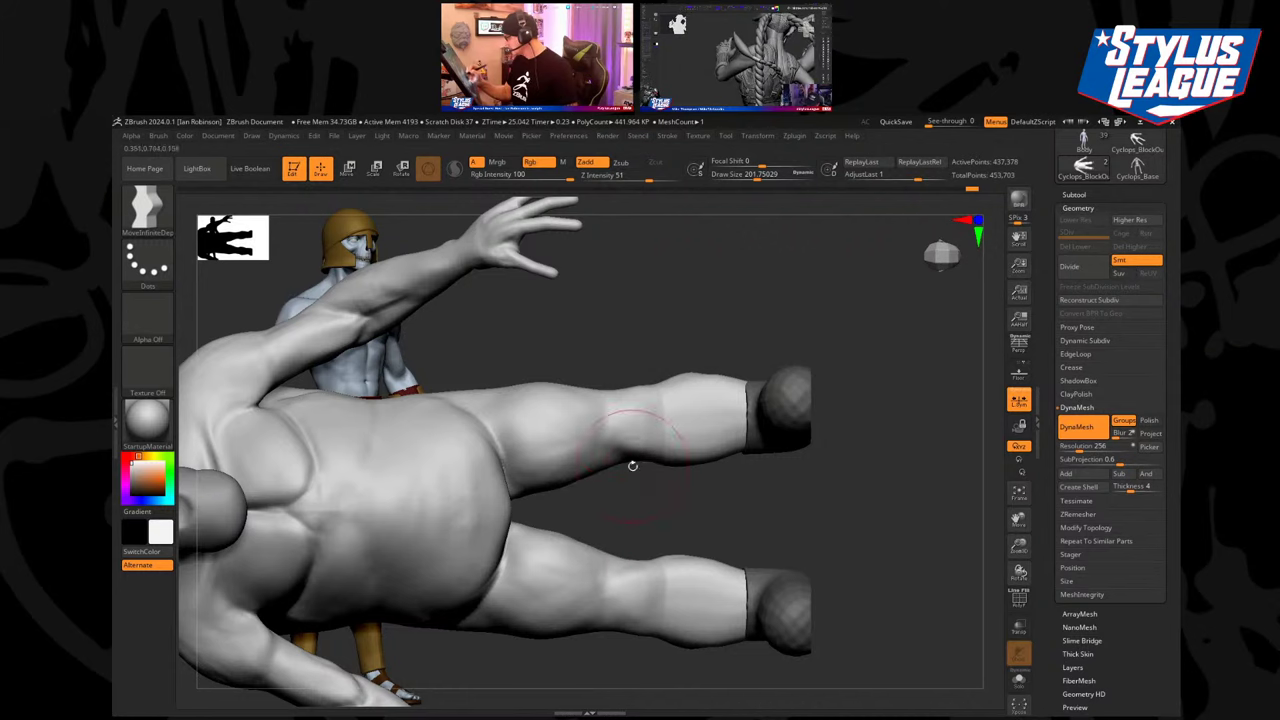
mouse_move(674, 462)
mouse_down()
mouse_move(646, 468)
mouse_move(688, 372)
mouse_up()
Thicken the ankles and fill out the backs of the legs in side view at a draw size of about 251.
key(s)
key(s)
drag(686, 366, 703, 366)
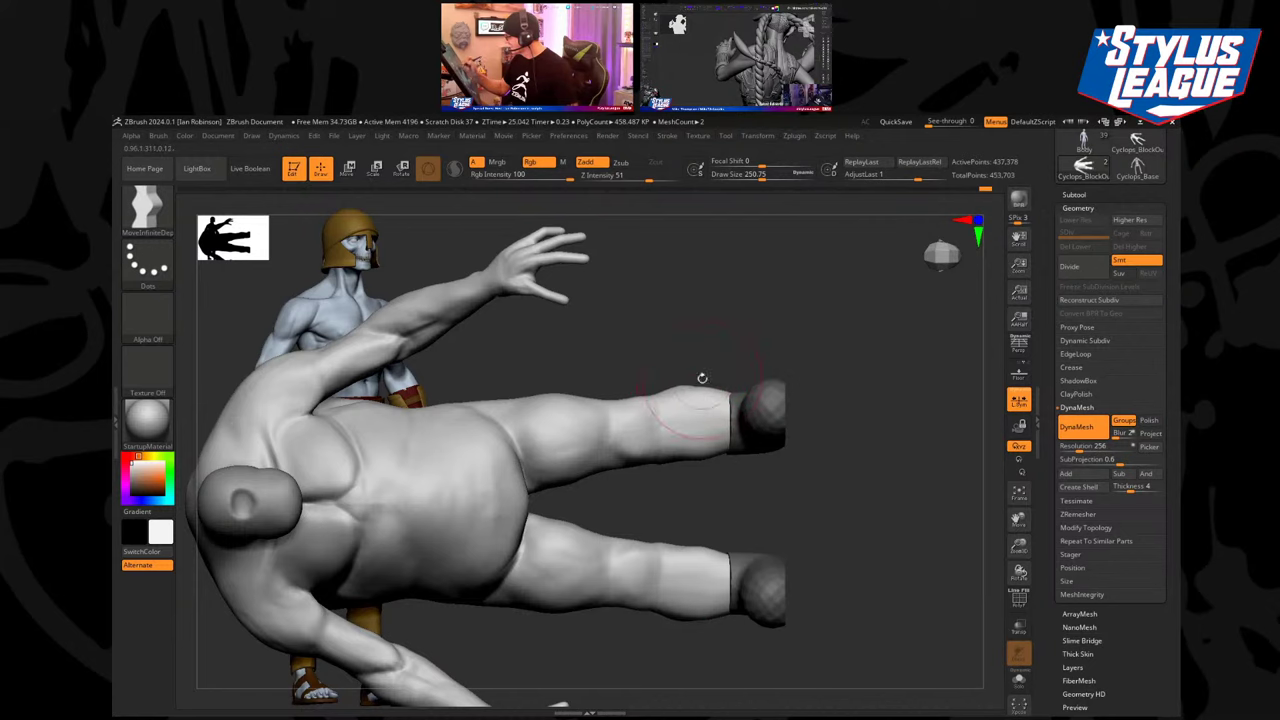
right_drag(702, 378, 720, 357)
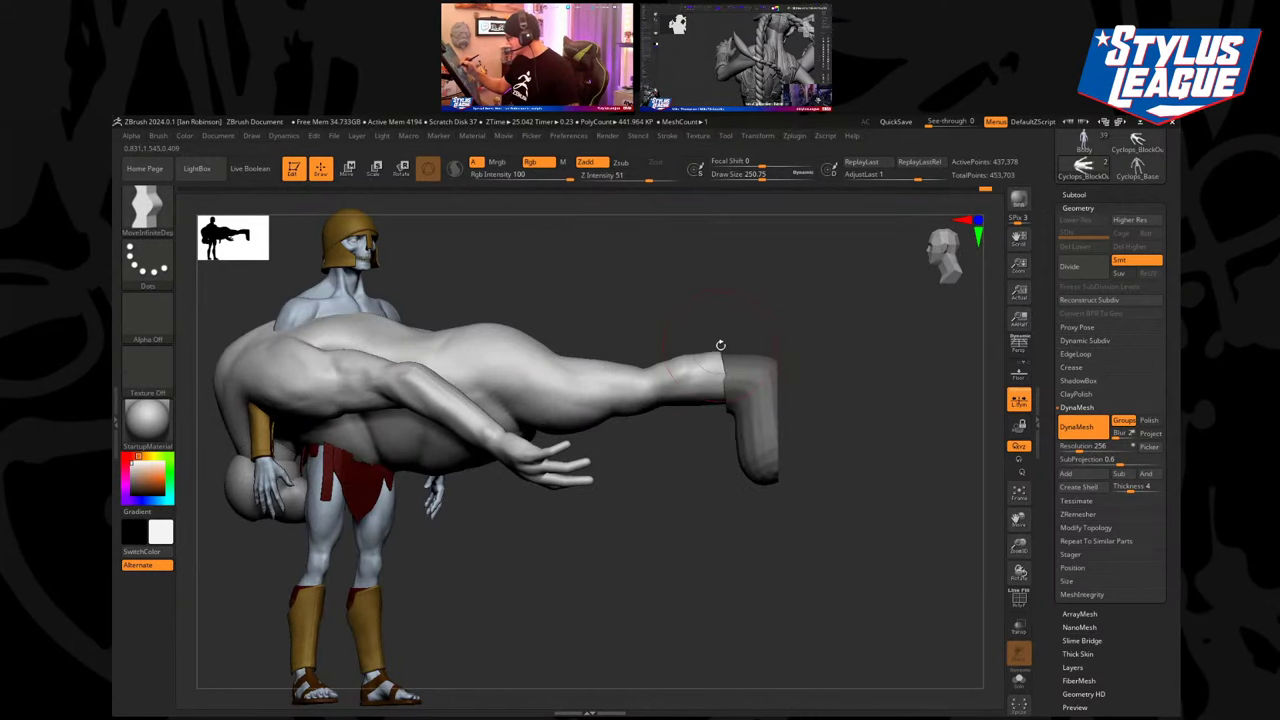
drag(724, 405, 727, 399)
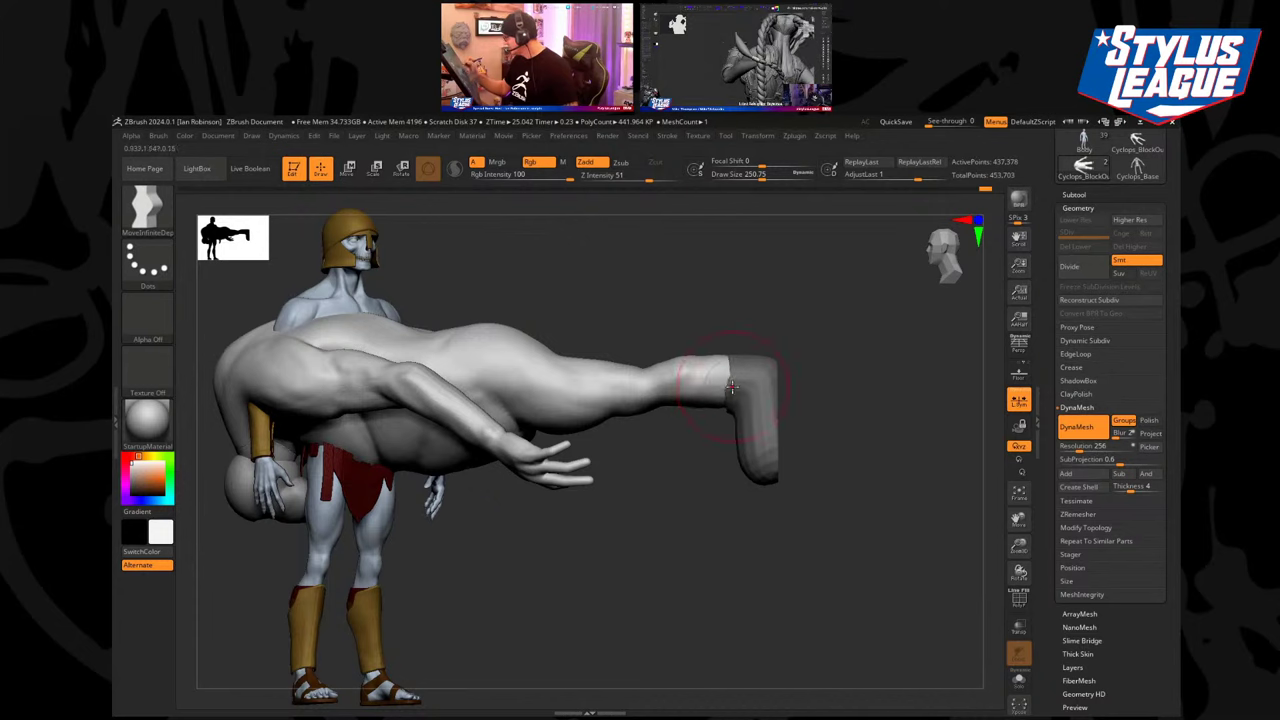
mouse_move(657, 364)
right_down()
mouse_move(727, 311)
mouse_move(654, 357)
right_up()
drag(642, 369, 579, 337)
ctrl+right_drag(660, 329, 650, 360)
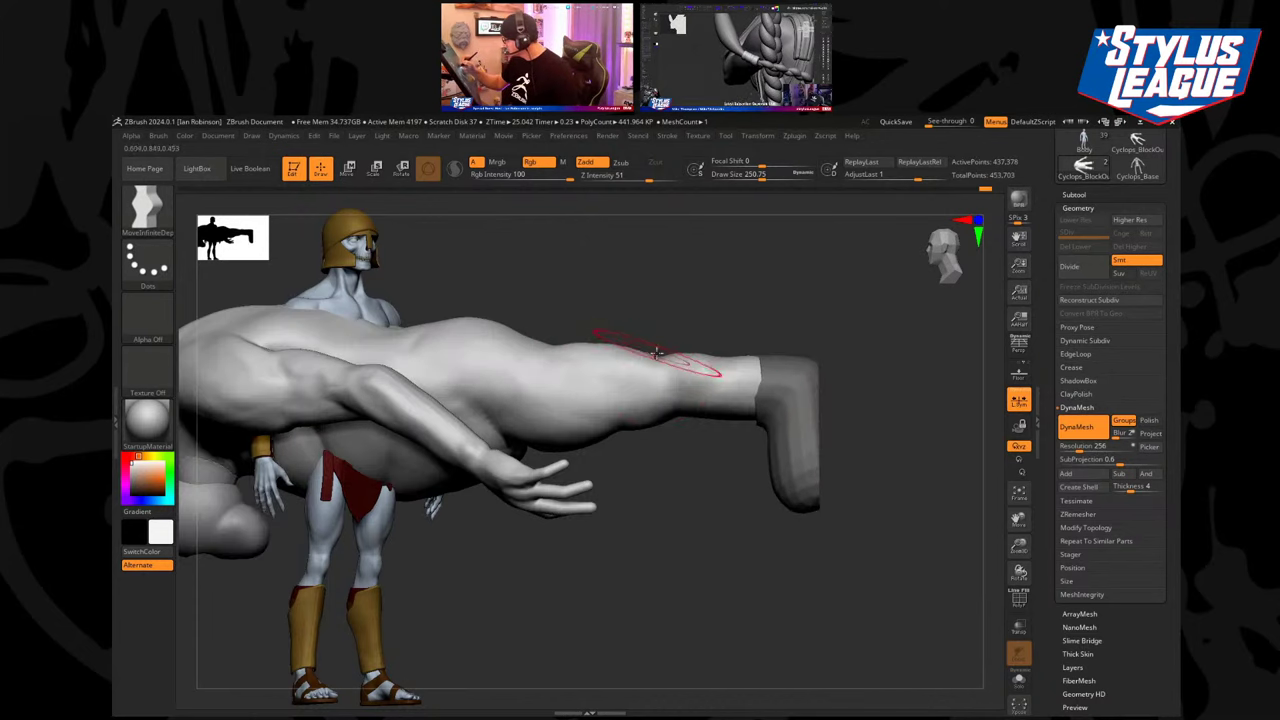
drag(656, 352, 715, 350)
Pull the rear of the calves outward into a rounded bulge above the ankles in side view.
right_drag(716, 350, 742, 322)
key(s)
drag(740, 322, 729, 325)
mouse_move(717, 346)
mouse_down()
mouse_move(767, 341)
mouse_move(758, 354)
mouse_up()
key(s)
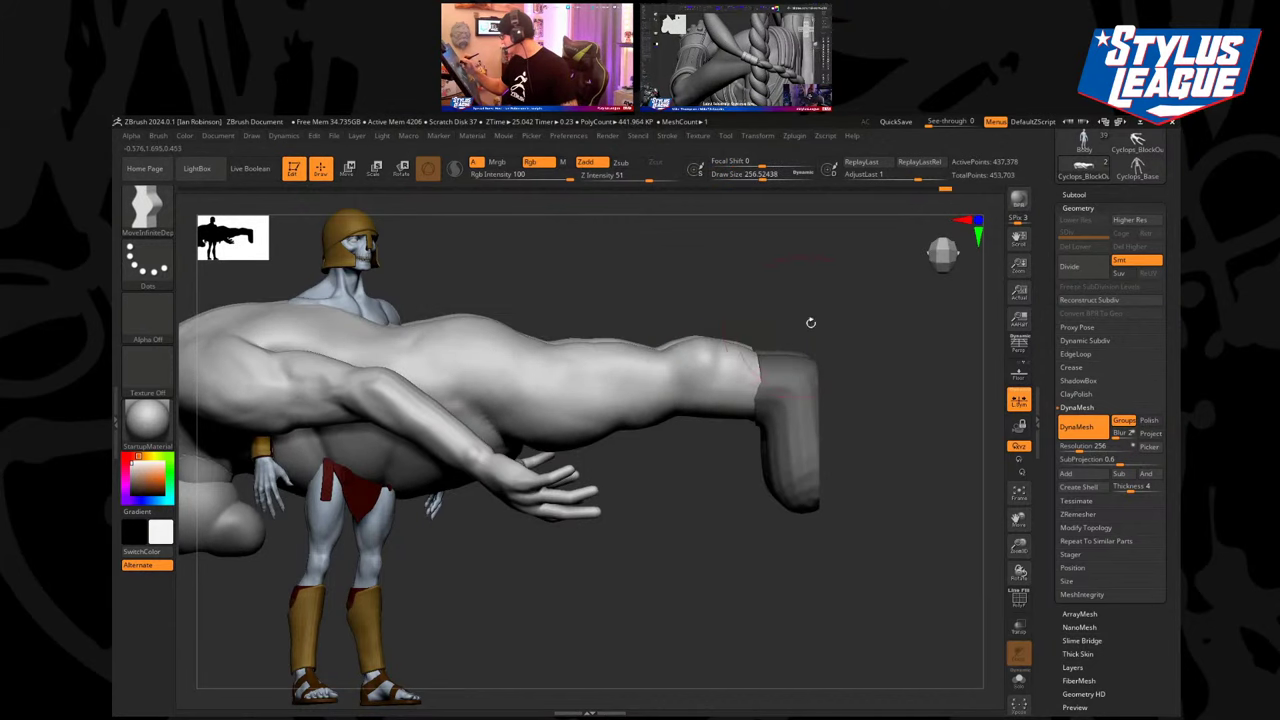
alt+right_drag(769, 415, 763, 397)
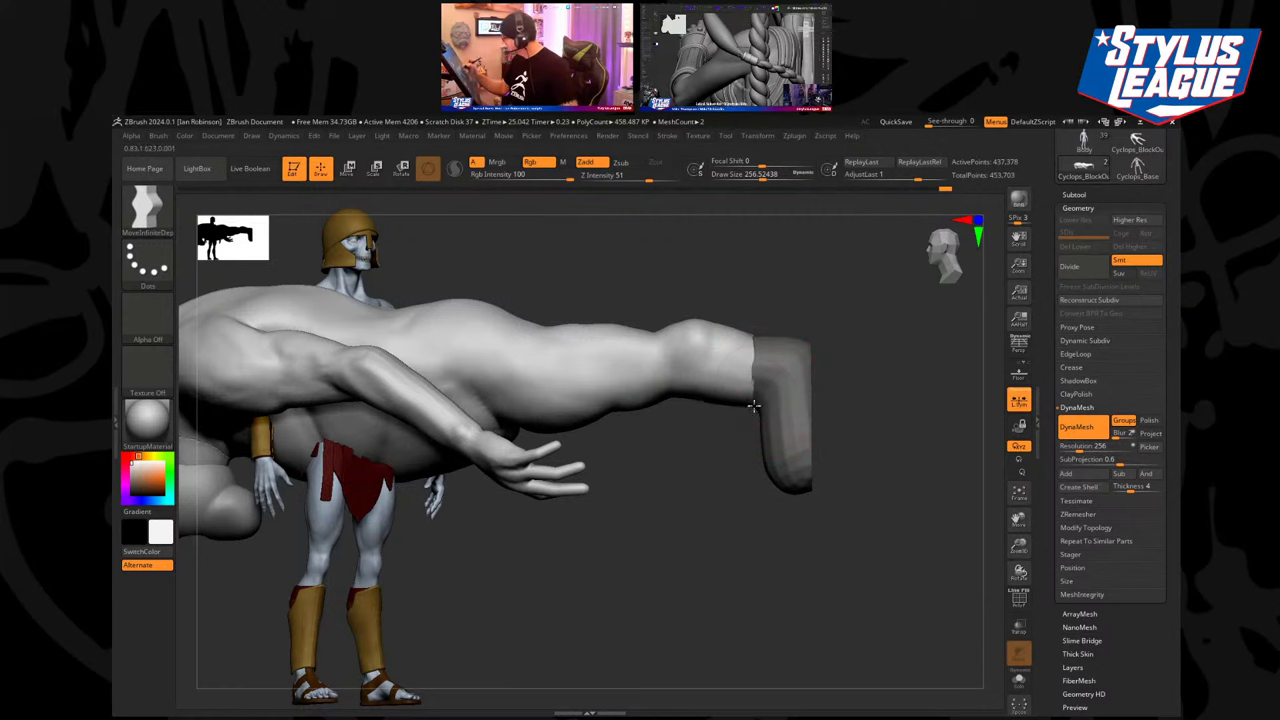
ctrl+right_drag(762, 338, 836, 334)
Adjust the calf outlines from behind with MoveInfiniteDepth, using draw sizes of about 206 and 245.
mouse_move(836, 348)
alt+right_down()
mouse_move(845, 386)
mouse_move(798, 328)
mouse_move(767, 438)
mouse_move(734, 454)
mouse_move(752, 510)
alt+right_up()
key(s)
drag(735, 474, 729, 474)
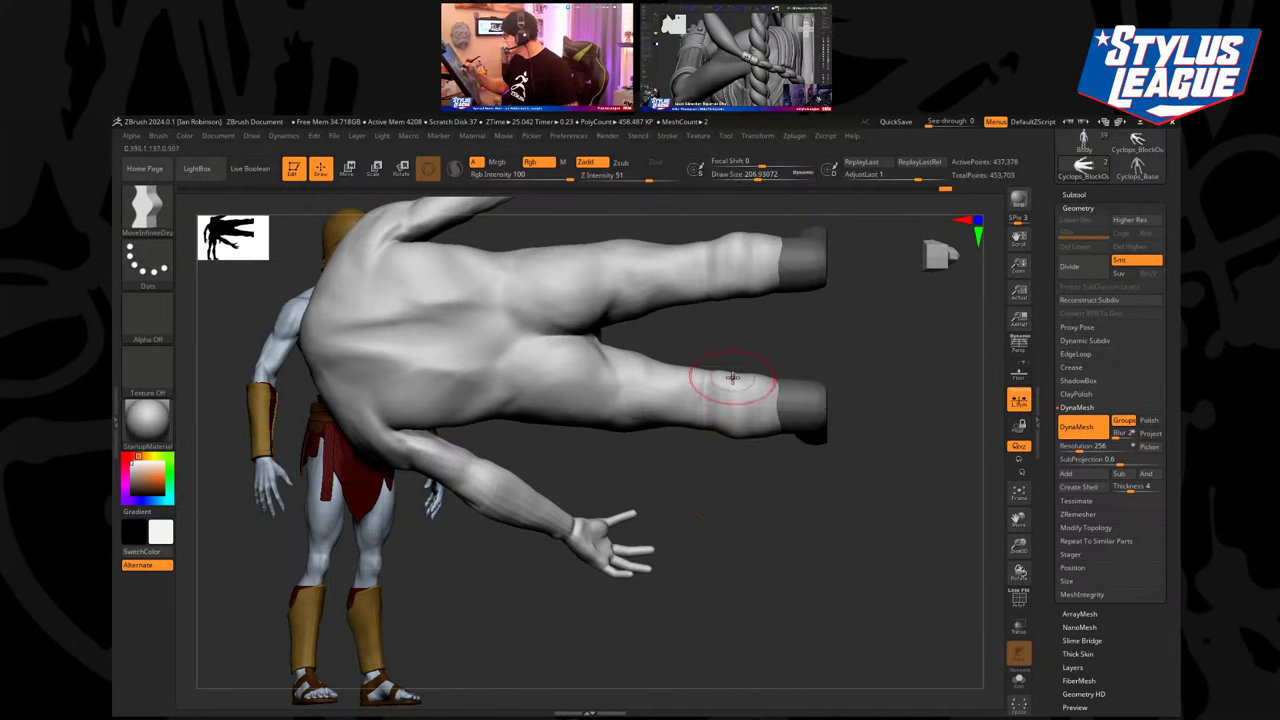
key(s)
drag(707, 299, 711, 299)
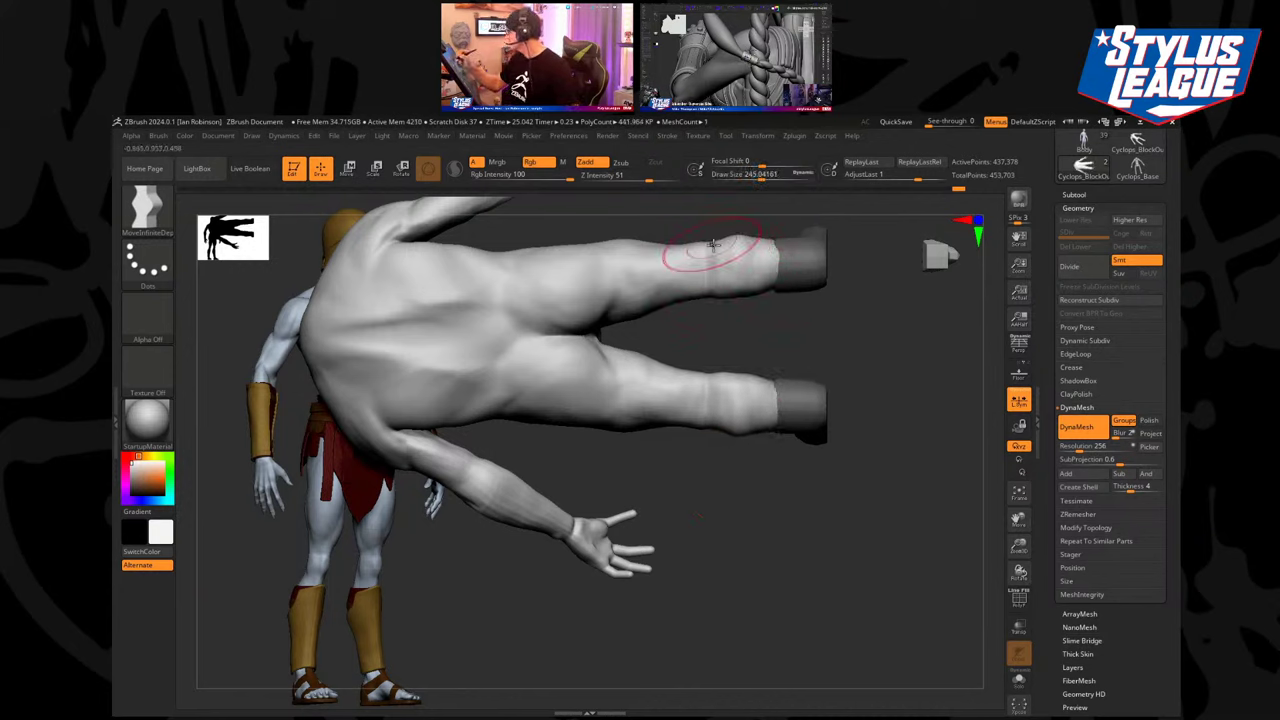
Clear the mask, turn off DynaMesh Groups, and re-DynaMesh the feet and legs into one mesh.
alt+right_drag(873, 323, 859, 382)
ctrl+drag(872, 380, 876, 450)
click(1121, 421)
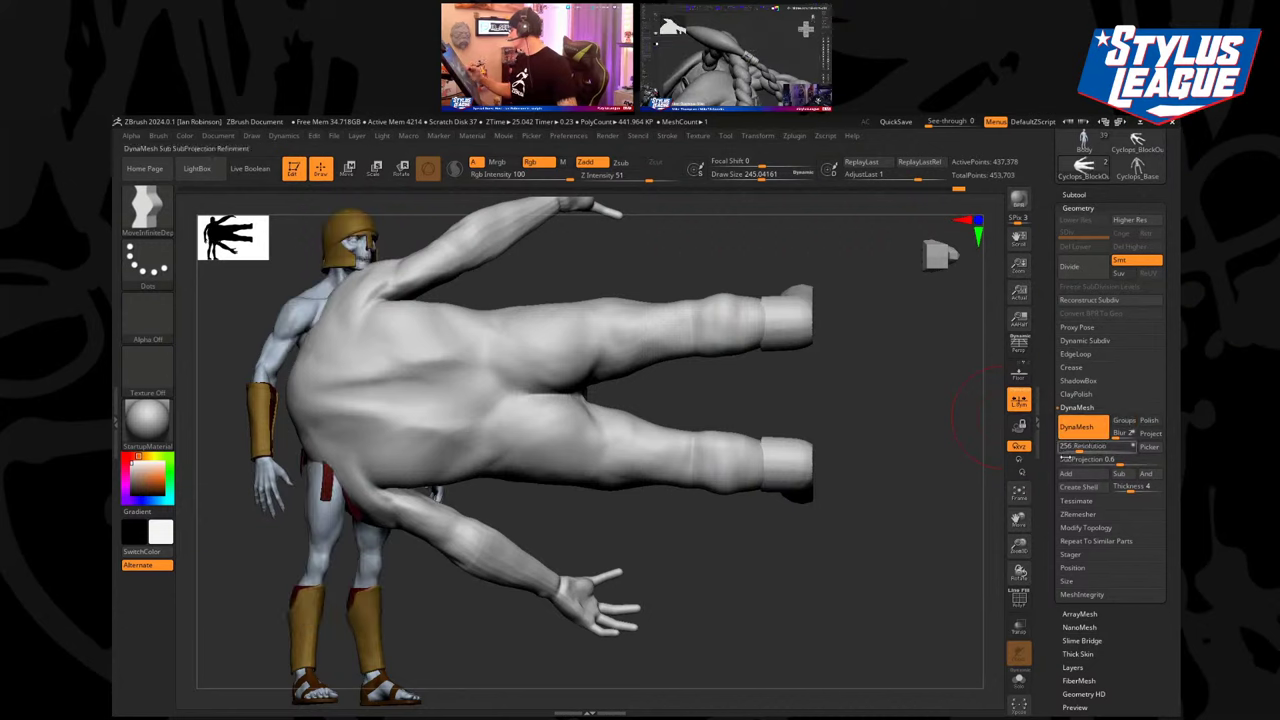
ctrl+drag(911, 385, 891, 556)
key(ctrl+z)
key(ctrl+shift+z)
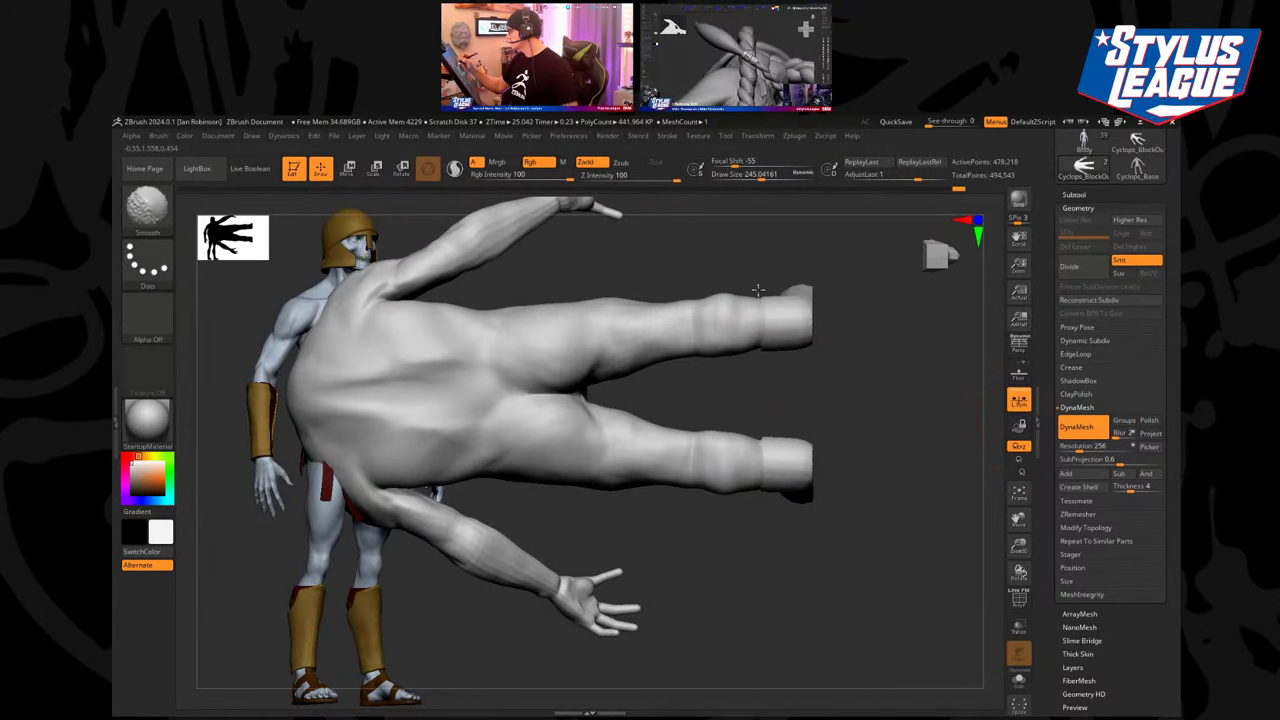
Smooth the ankle seams and the faceted surfaces of both feet.
key(ctrl+z)
right_drag(870, 474, 811, 540)
key(ctrl+shift+z)
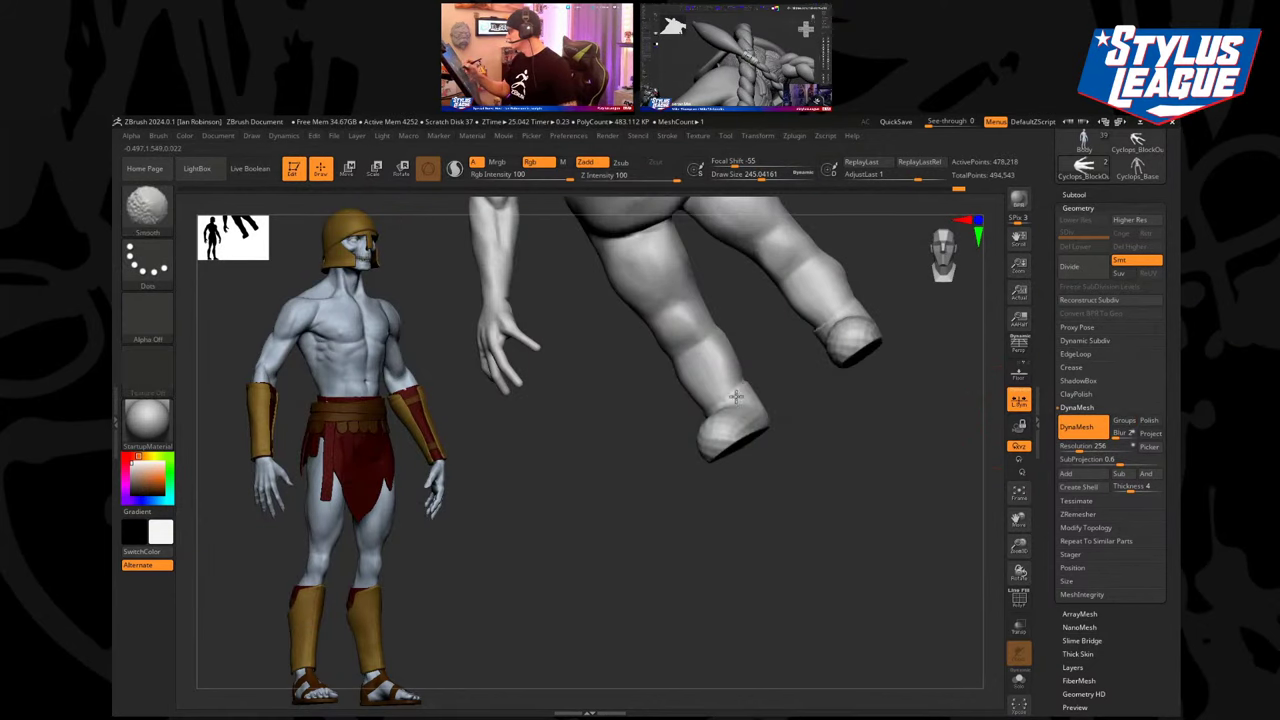
shift+right_drag(811, 421, 746, 491)
mouse_move(672, 530)
right_down()
mouse_move(704, 537)
mouse_move(694, 534)
right_up()
Flatten the tops and sides of the feet with TrimDynamic at a draw size of about 245.
key(b)
key(t)
key(d)
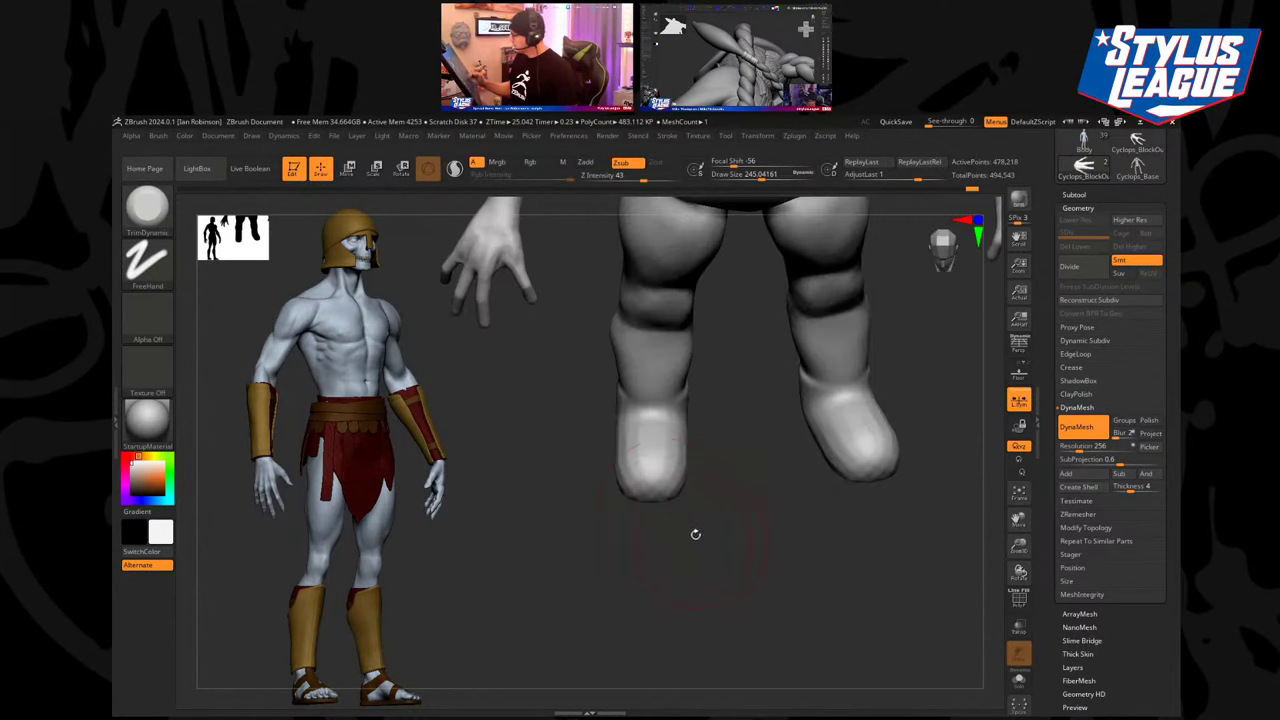
mouse_move(656, 464)
mouse_down()
mouse_move(634, 466)
mouse_move(660, 460)
mouse_move(643, 467)
mouse_move(644, 434)
mouse_move(634, 470)
mouse_up()
right_drag(742, 500, 692, 499)
mouse_move(648, 468)
mouse_down()
mouse_move(660, 426)
mouse_move(642, 474)
mouse_up()
right_drag(684, 456, 645, 448)
mouse_move(657, 443)
mouse_down()
mouse_move(674, 446)
mouse_move(654, 446)
mouse_up()
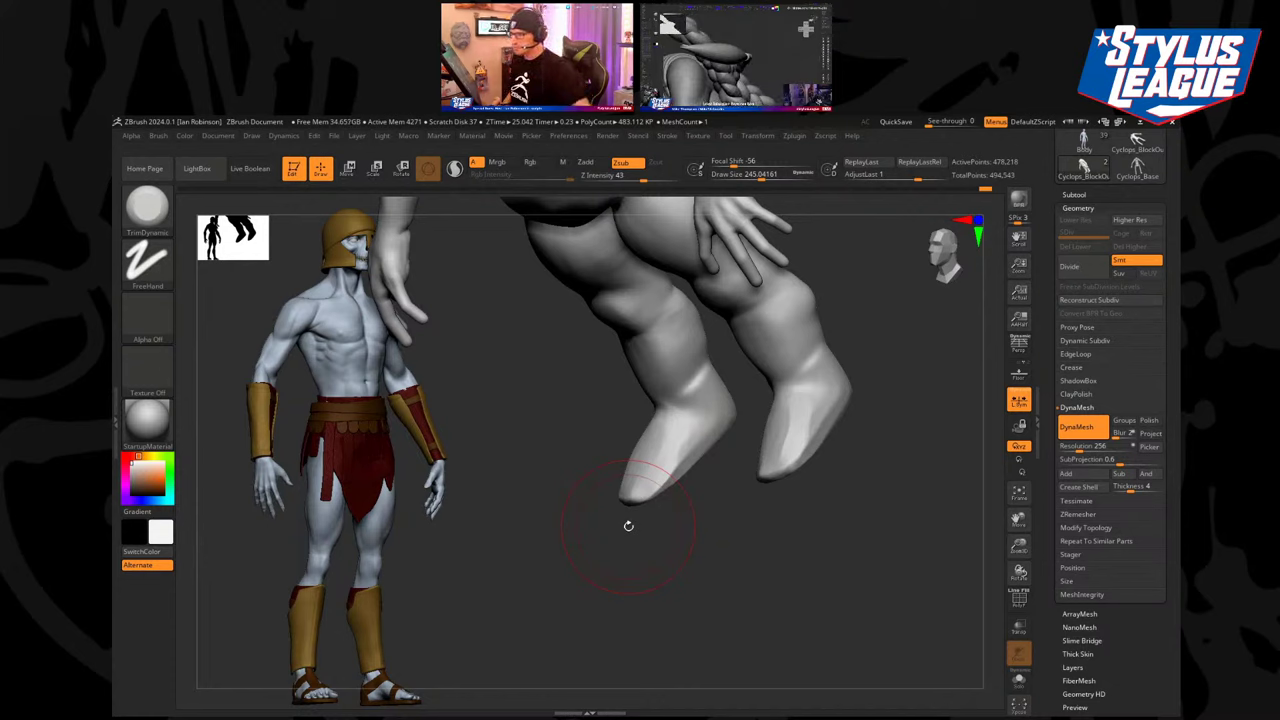
Push the forefoot outward in sole view with the Move brush at a draw size of about 245.
drag(626, 523, 832, 377)
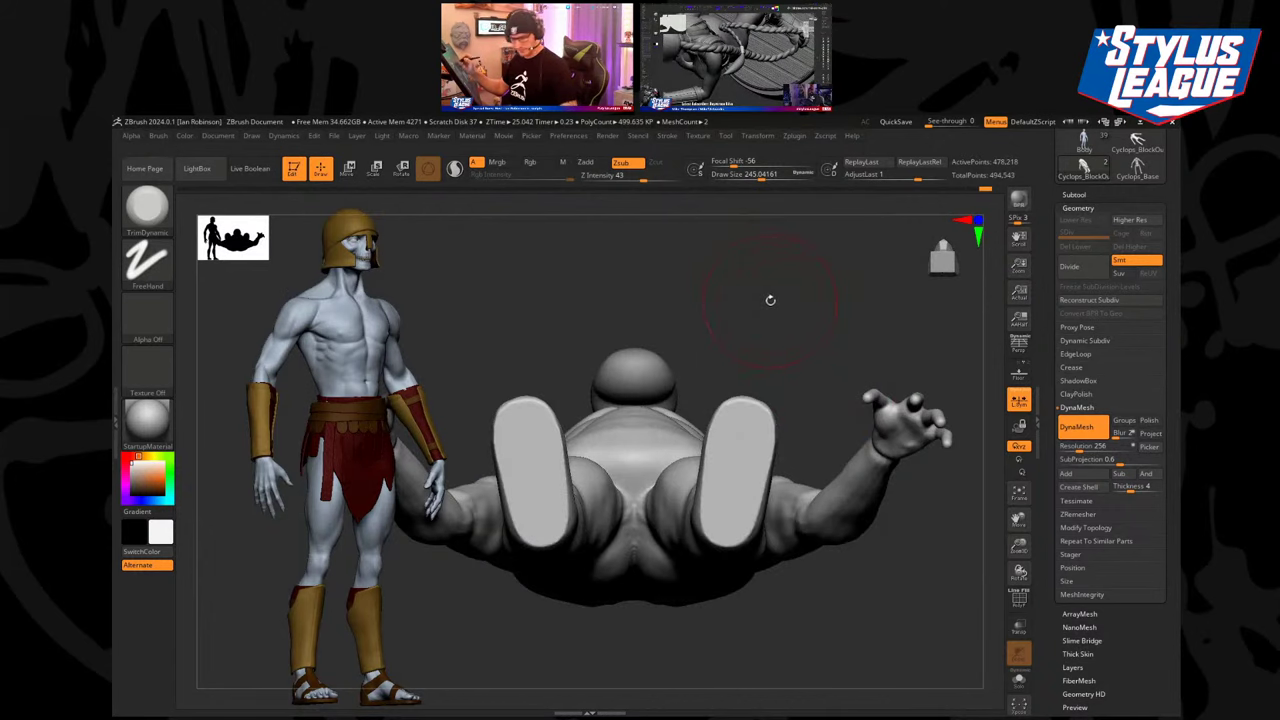
key(b)
key(m)
key(v)
drag(760, 449, 775, 438)
mouse_move(702, 468)
mouse_down()
mouse_move(717, 473)
mouse_move(713, 443)
mouse_up()
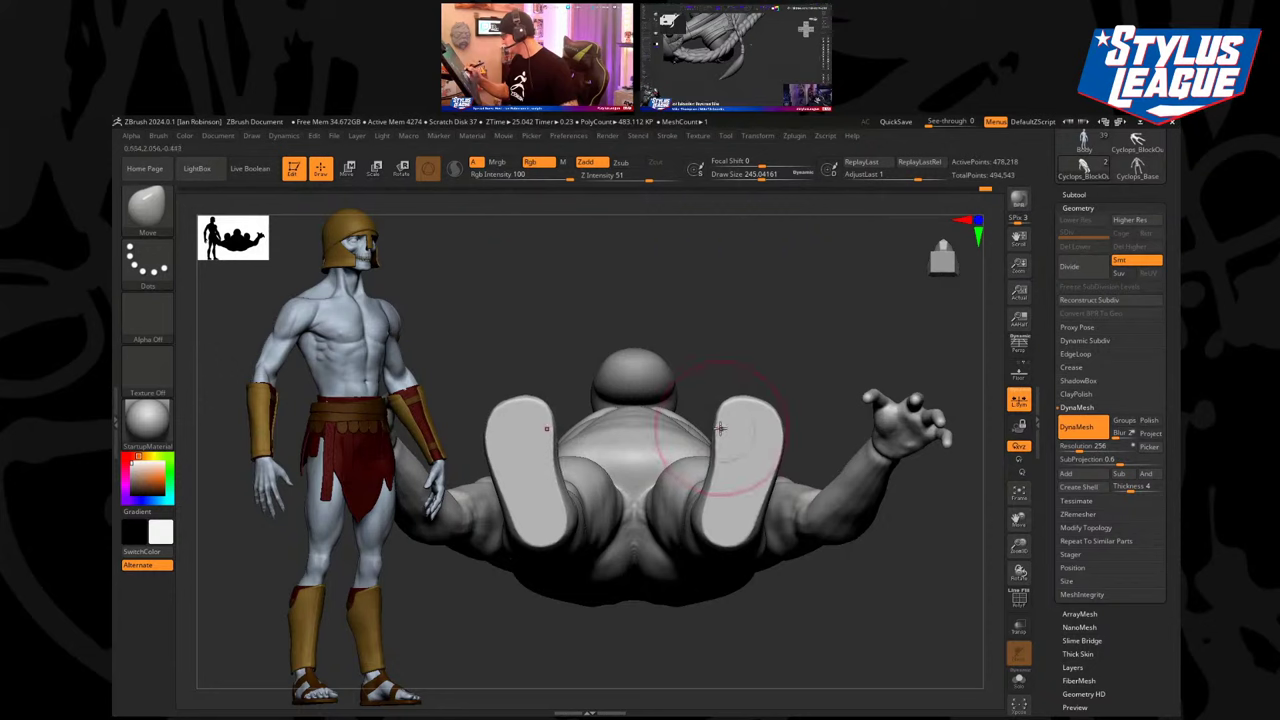
Reshape the toe end of each sole into a broader outline with the Move brush at a draw size of about 197.
key(s)
click(770, 383)
mouse_move(769, 375)
alt+mouse_down()
mouse_move(731, 335)
mouse_move(709, 367)
alt+mouse_up()
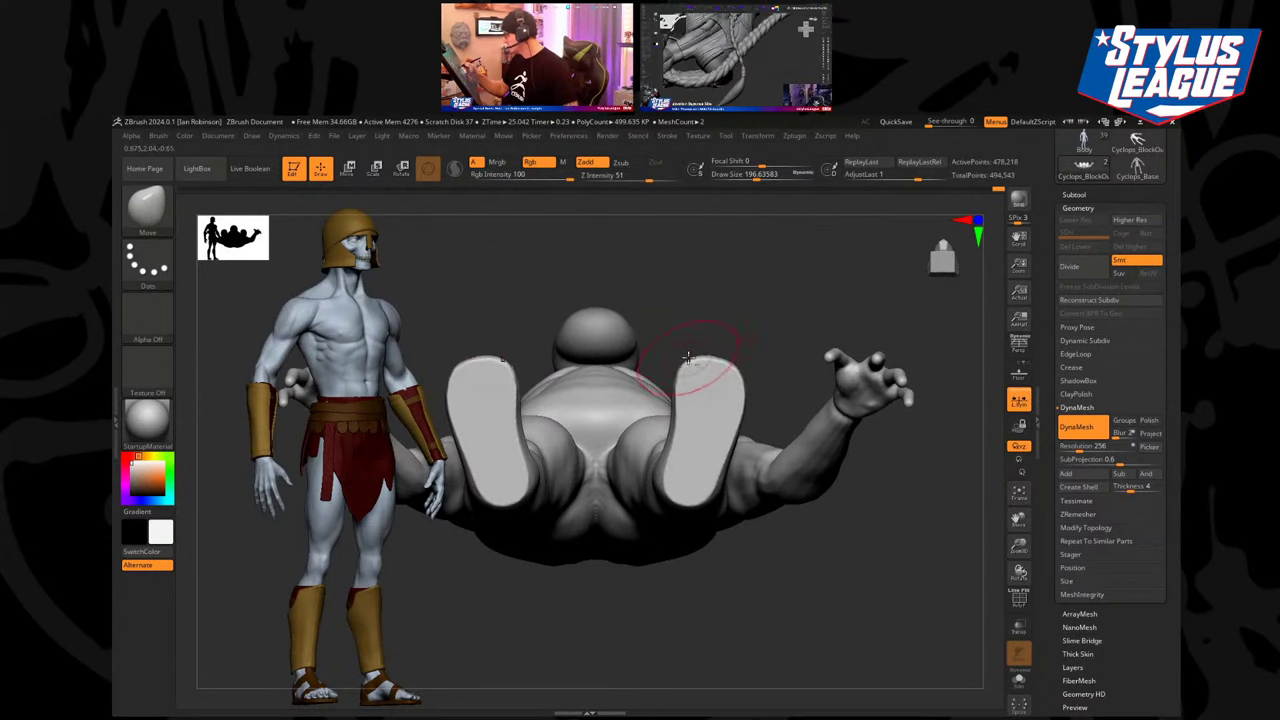
alt+drag(739, 299, 741, 321)
mouse_move(684, 362)
mouse_down()
mouse_move(752, 379)
mouse_move(754, 391)
mouse_up()
Smooth the toe edge and shape the inner arch of each sole with the Move brush at a draw size of about 163.
key(s)
click(777, 378)
drag(766, 318, 775, 293)
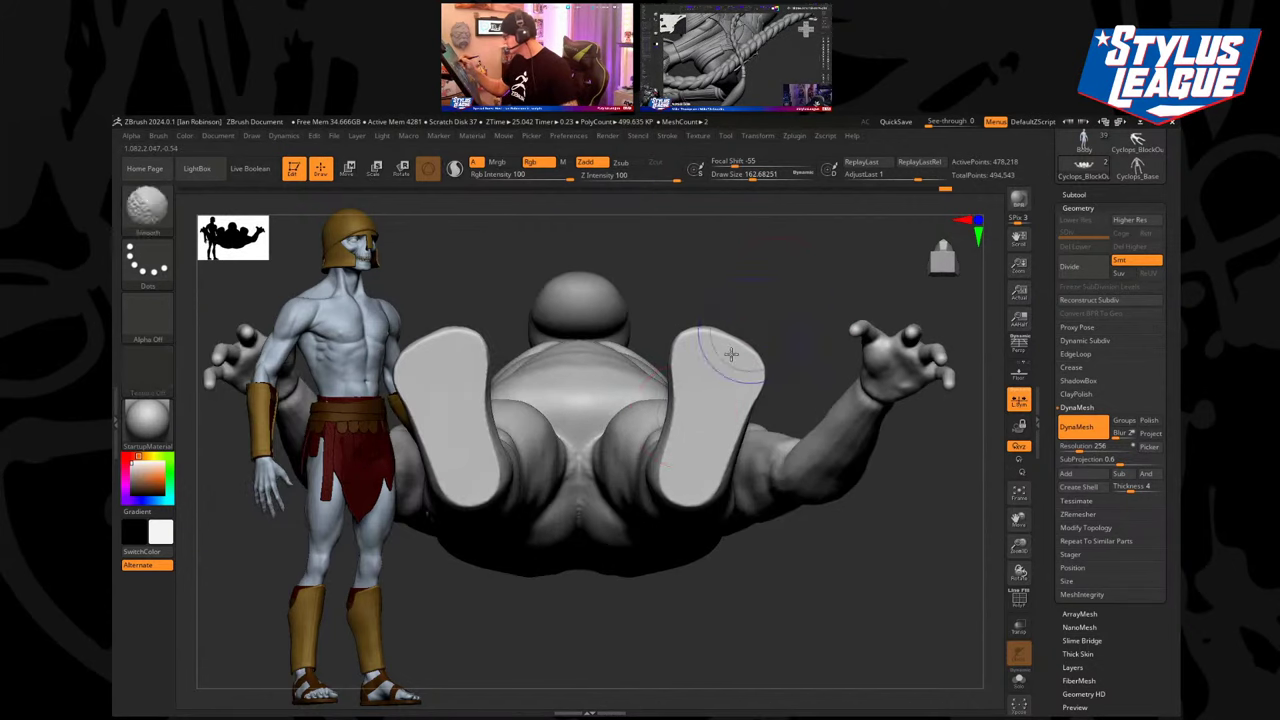
drag(667, 424, 673, 425)
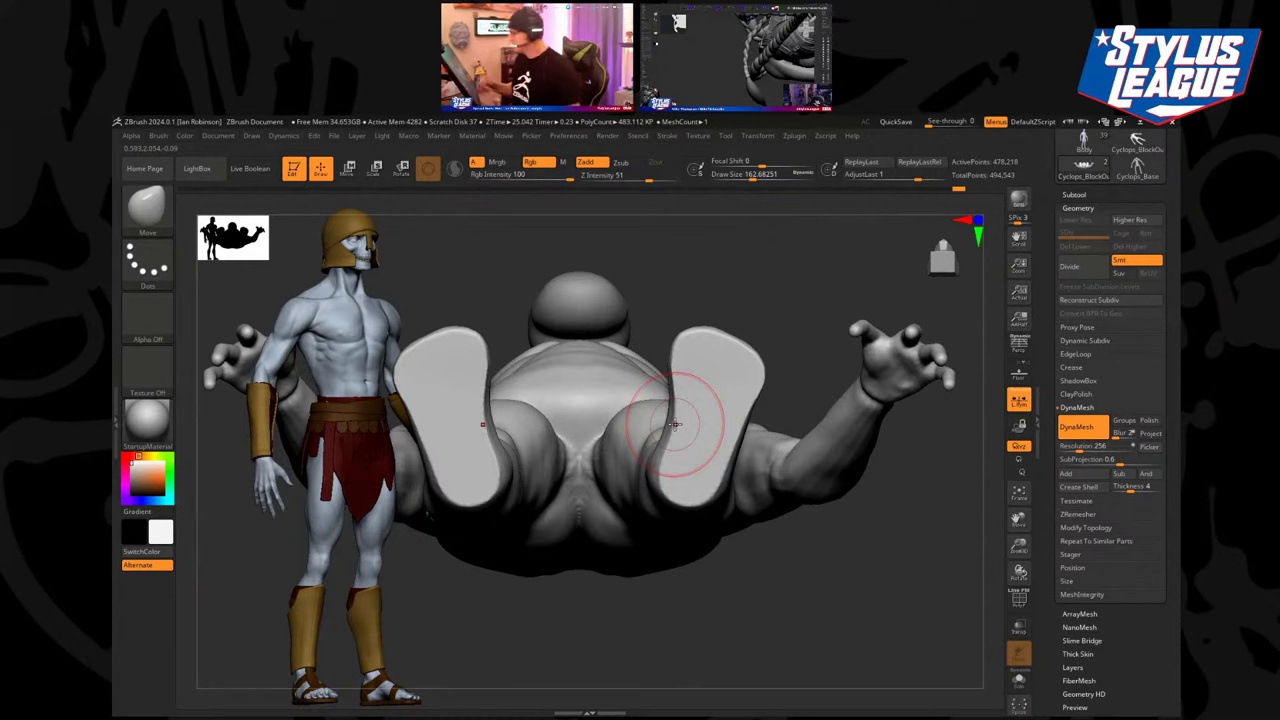
alt+drag(757, 577, 760, 600)
drag(674, 434, 669, 446)
mouse_move(758, 580)
alt+mouse_down()
mouse_move(764, 608)
mouse_move(734, 537)
alt+mouse_up()
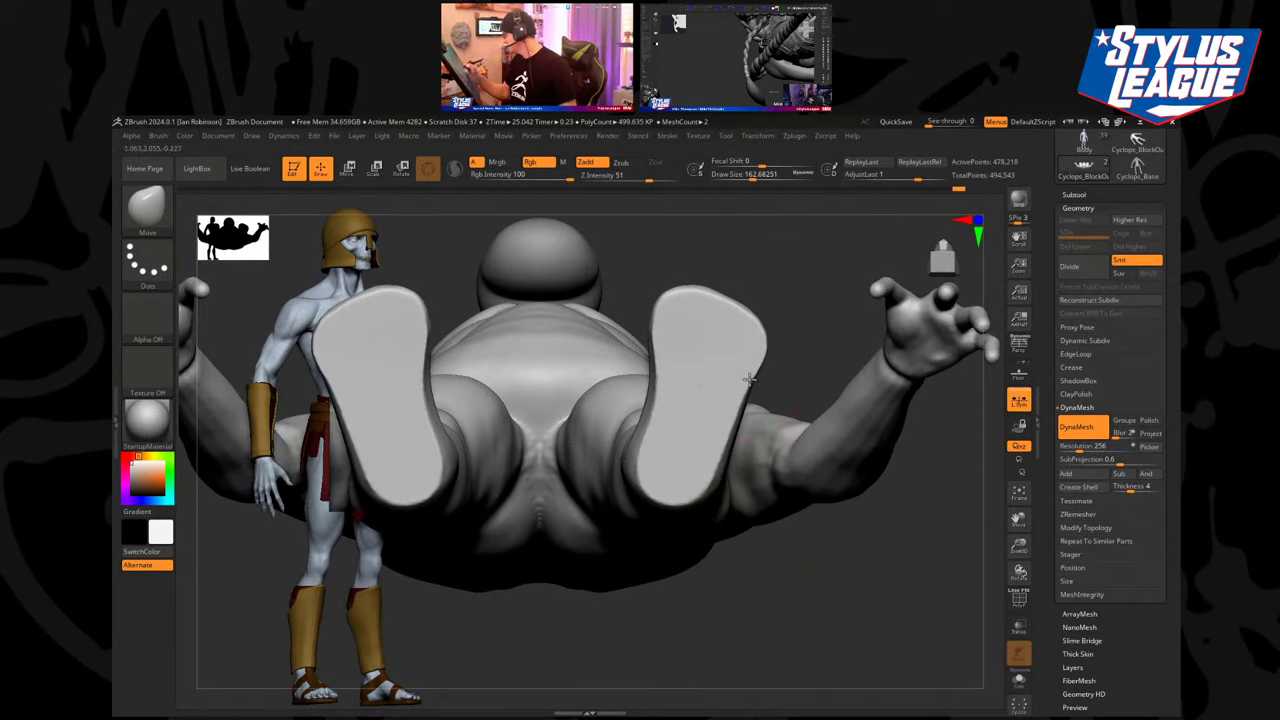
Refine the outer edges of the soles from midfoot to toes with the Move brush.
drag(749, 379, 742, 381)
mouse_move(760, 344)
mouse_down()
mouse_move(751, 354)
mouse_move(766, 292)
mouse_up()
mouse_move(758, 322)
mouse_down()
mouse_move(809, 466)
mouse_move(789, 291)
mouse_move(731, 334)
mouse_move(645, 566)
mouse_move(623, 576)
mouse_up()
drag(608, 439, 614, 438)
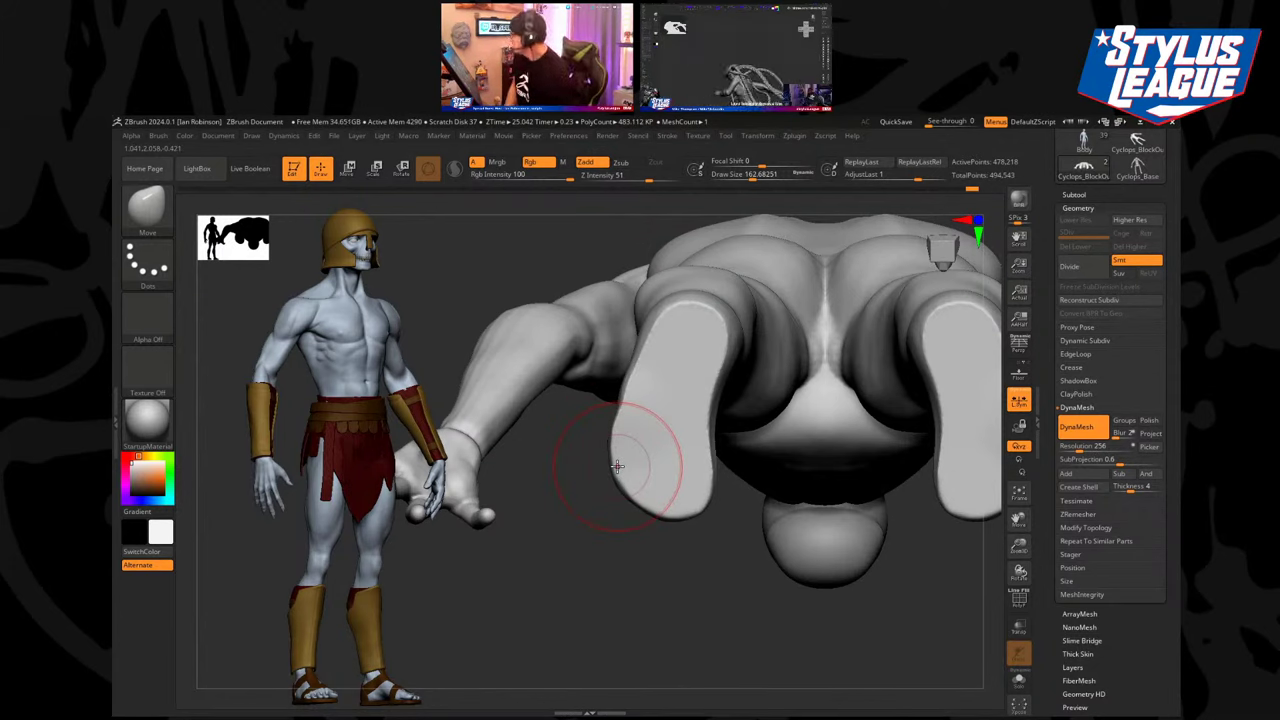
mouse_move(617, 466)
mouse_down()
mouse_move(651, 583)
mouse_move(689, 603)
mouse_move(689, 523)
mouse_move(572, 393)
mouse_up()
Build up the side and instep of each foot with the ClayBuildup brush.
key(b)
key(c)
key(b)
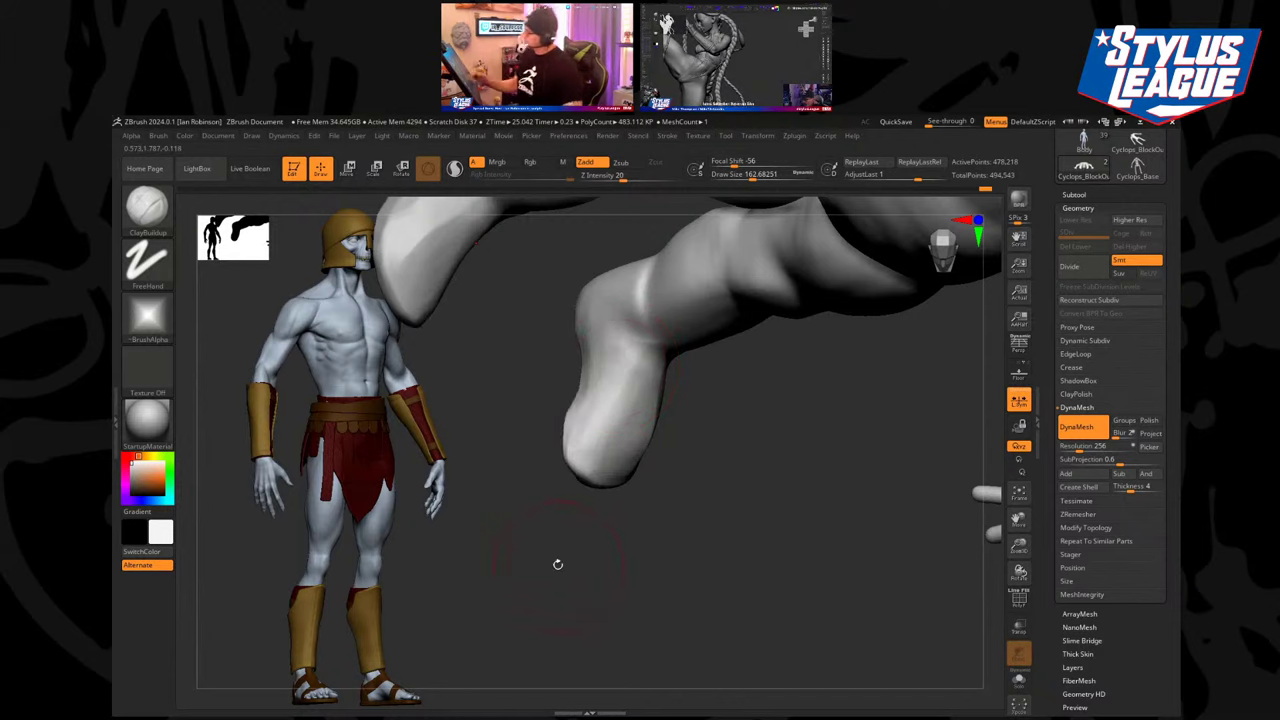
drag(557, 563, 720, 479)
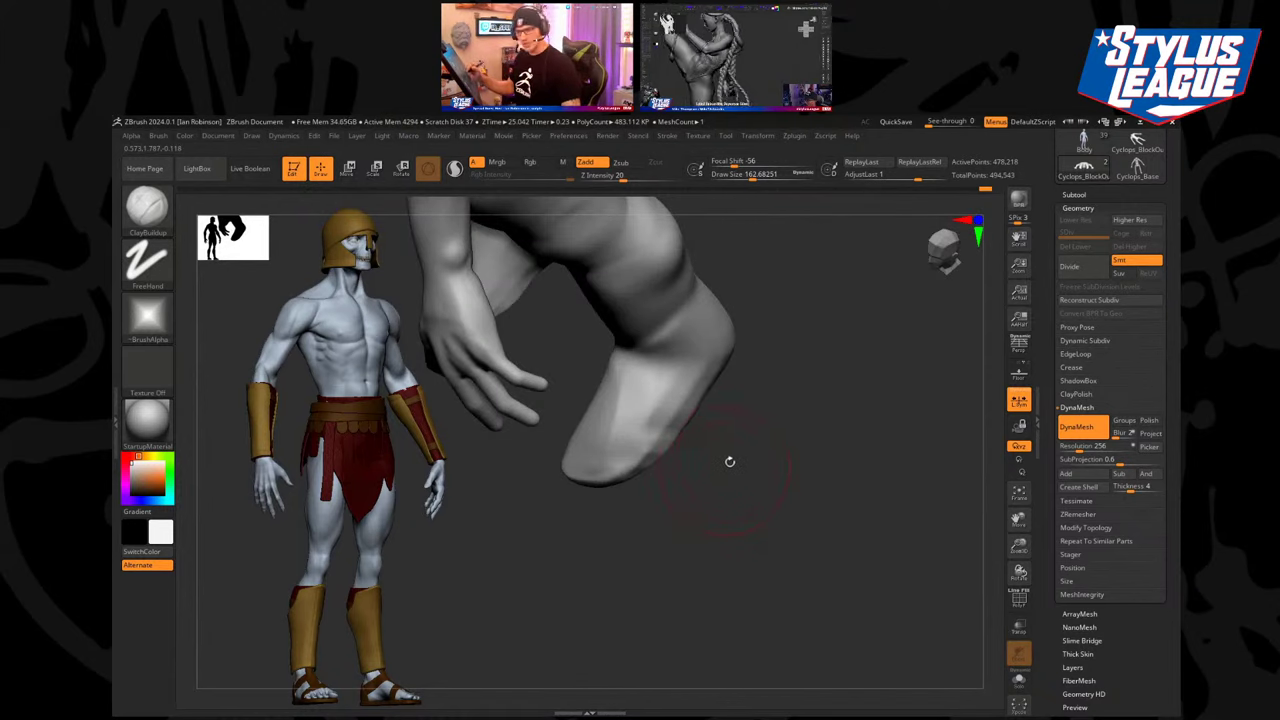
drag(762, 438, 771, 453)
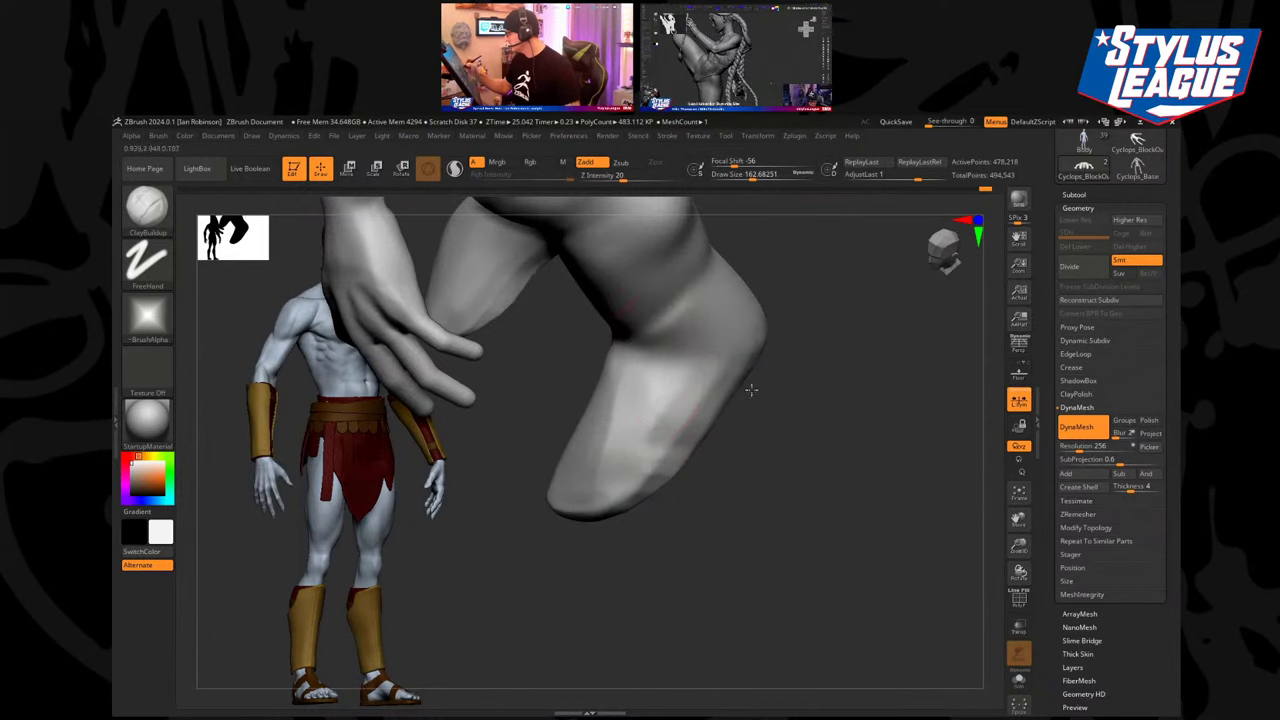
key(s)
drag(750, 391, 793, 366)
mouse_move(808, 365)
alt+mouse_down()
mouse_move(826, 423)
mouse_move(868, 424)
alt+mouse_up()
mouse_move(664, 374)
mouse_down()
mouse_move(654, 424)
mouse_move(674, 392)
mouse_move(671, 432)
mouse_up()
Add volume around the ankles and heels with the ClayBuildup brush at a draw size of about 158.
drag(826, 379, 806, 362)
key(s)
mouse_move(808, 361)
mouse_down()
mouse_move(808, 328)
mouse_move(805, 340)
mouse_up()
key(s)
mouse_move(730, 362)
mouse_down()
mouse_move(712, 366)
mouse_move(706, 394)
mouse_up()
mouse_move(846, 336)
mouse_down()
mouse_move(769, 327)
mouse_move(748, 420)
mouse_up()
drag(838, 476, 886, 436)
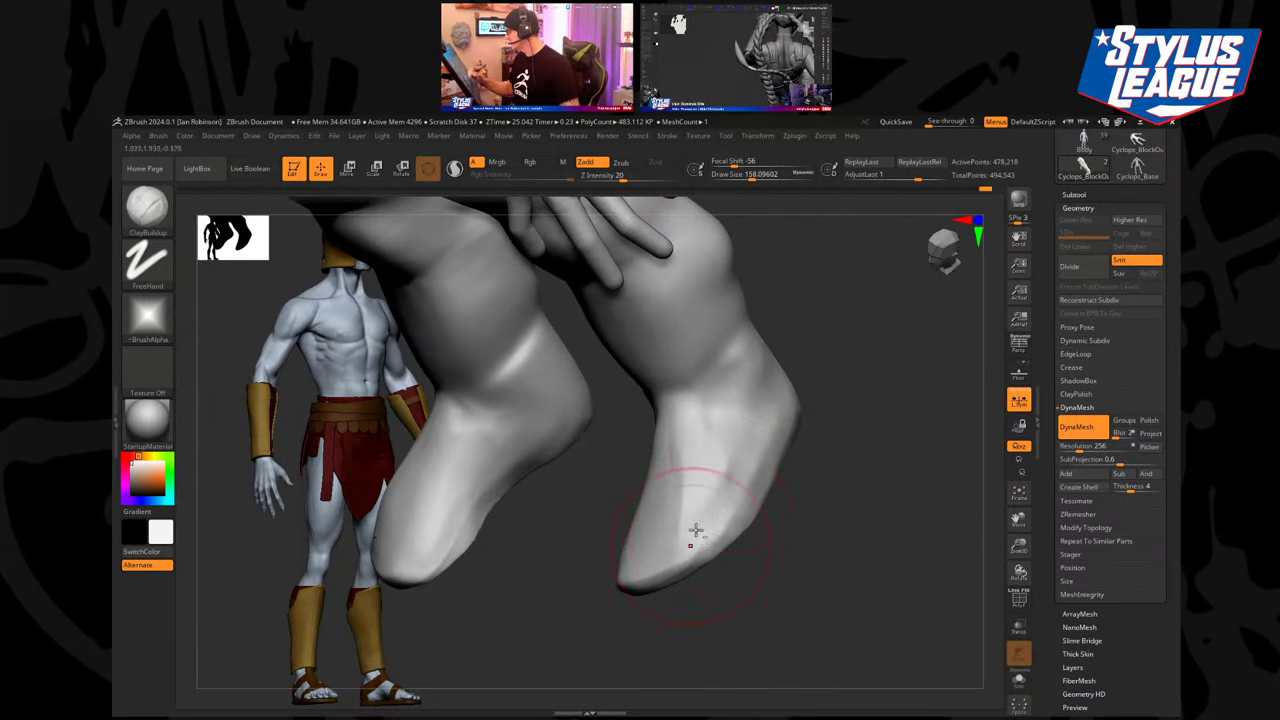
right_drag(674, 543, 629, 384)
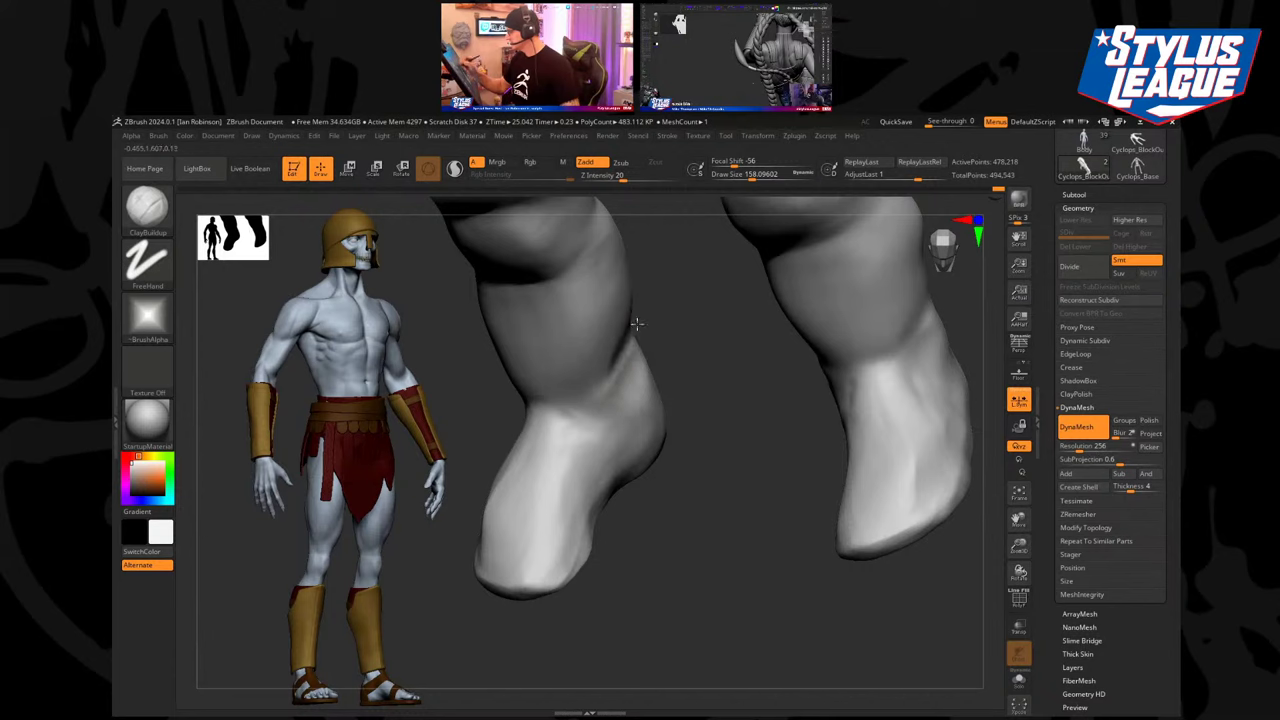
Build up the back of the ankles and the inner lower legs with the ClayBuildup brush.
drag(627, 330, 604, 388)
drag(613, 301, 586, 367)
right_drag(713, 426, 562, 404)
drag(562, 404, 570, 450)
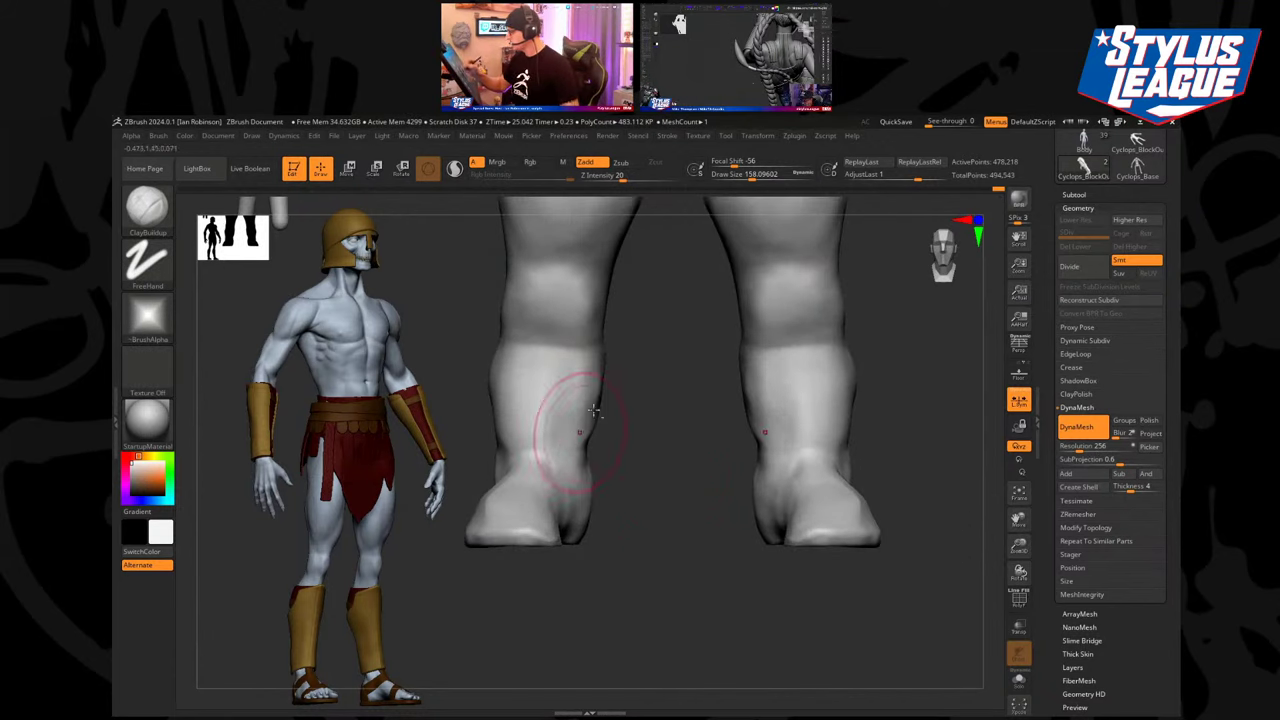
right_drag(631, 384, 698, 400)
drag(540, 395, 537, 436)
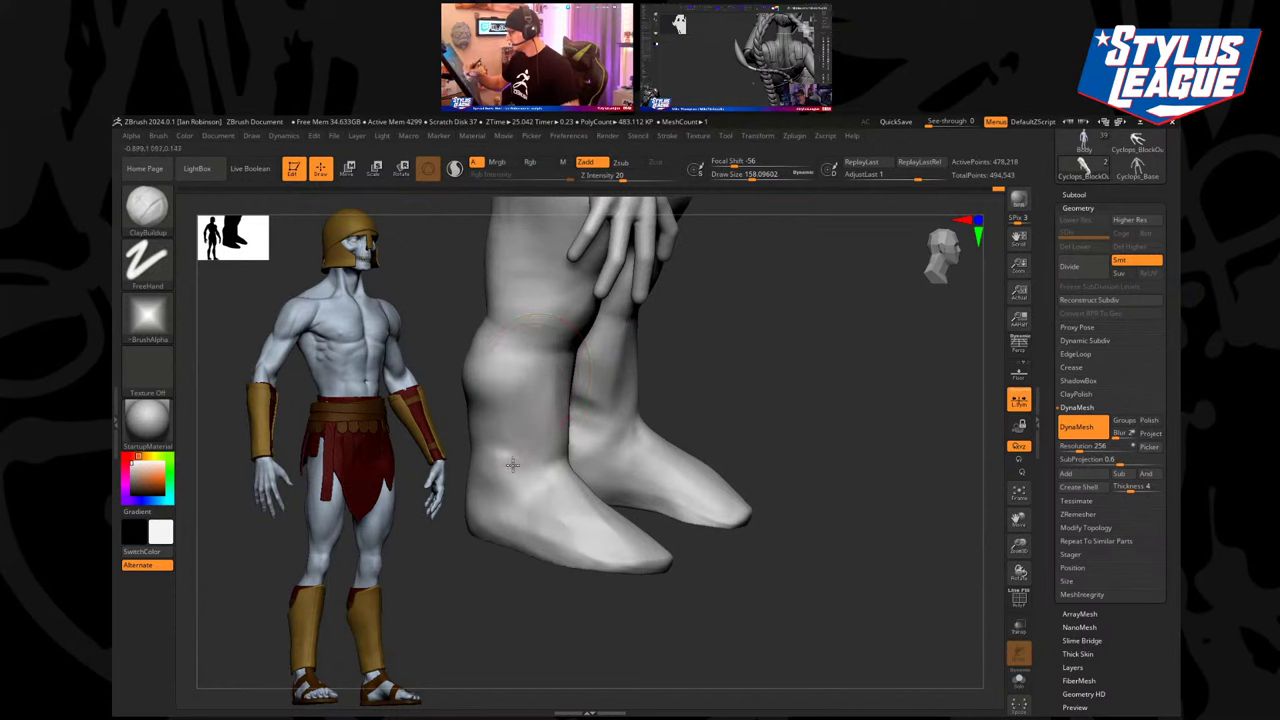
Build up the kneecaps, shins and backs of the calves with the ClayBuildup brush at a draw size of about 158.
right_drag(760, 403, 574, 390)
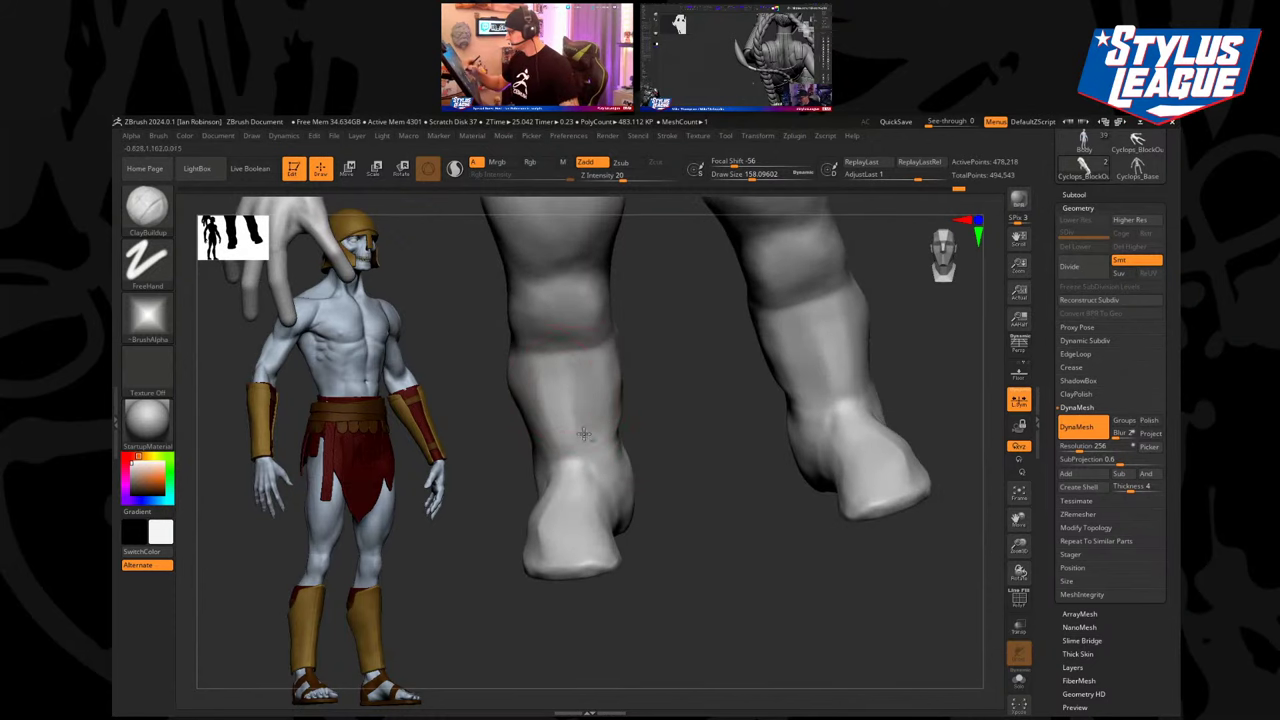
right_drag(543, 457, 664, 400)
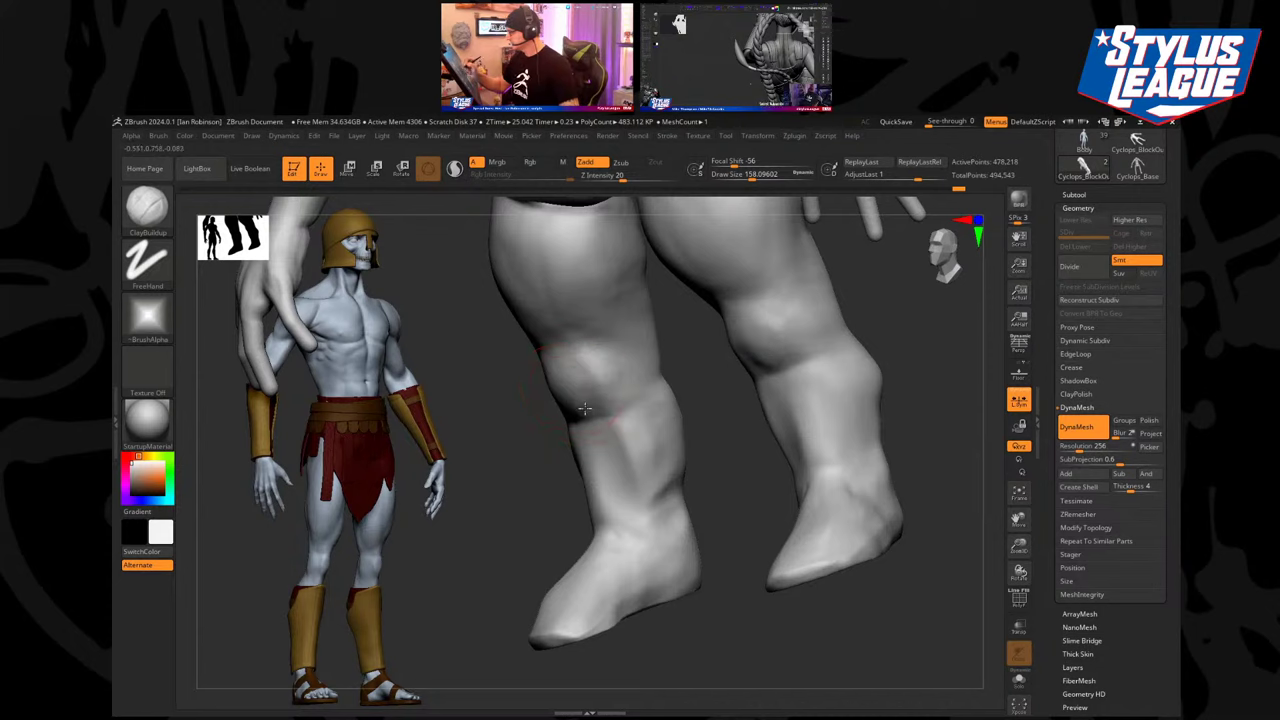
right_drag(584, 408, 586, 457)
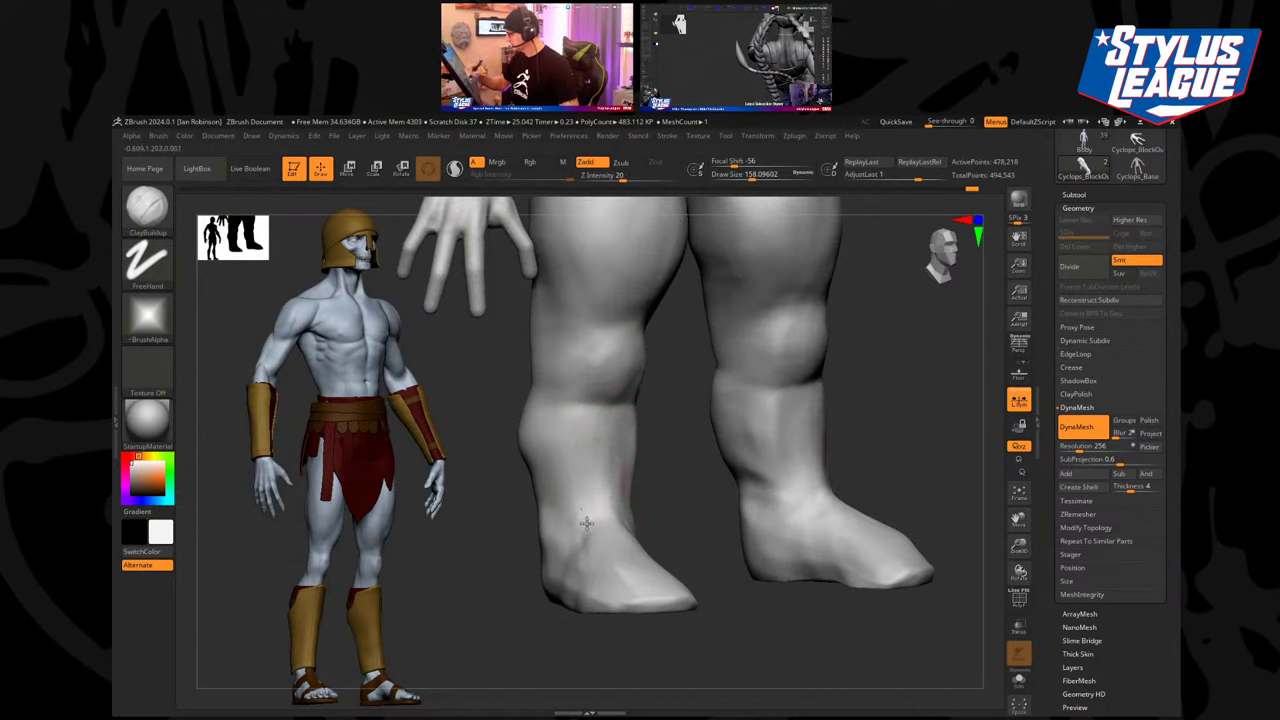
mouse_move(566, 514)
right_down()
mouse_move(663, 534)
mouse_move(622, 490)
mouse_move(635, 487)
right_up()
mouse_move(626, 573)
right_down()
mouse_move(714, 446)
mouse_move(600, 511)
mouse_move(720, 514)
mouse_move(652, 388)
mouse_move(820, 414)
mouse_move(740, 360)
mouse_move(672, 389)
right_up()
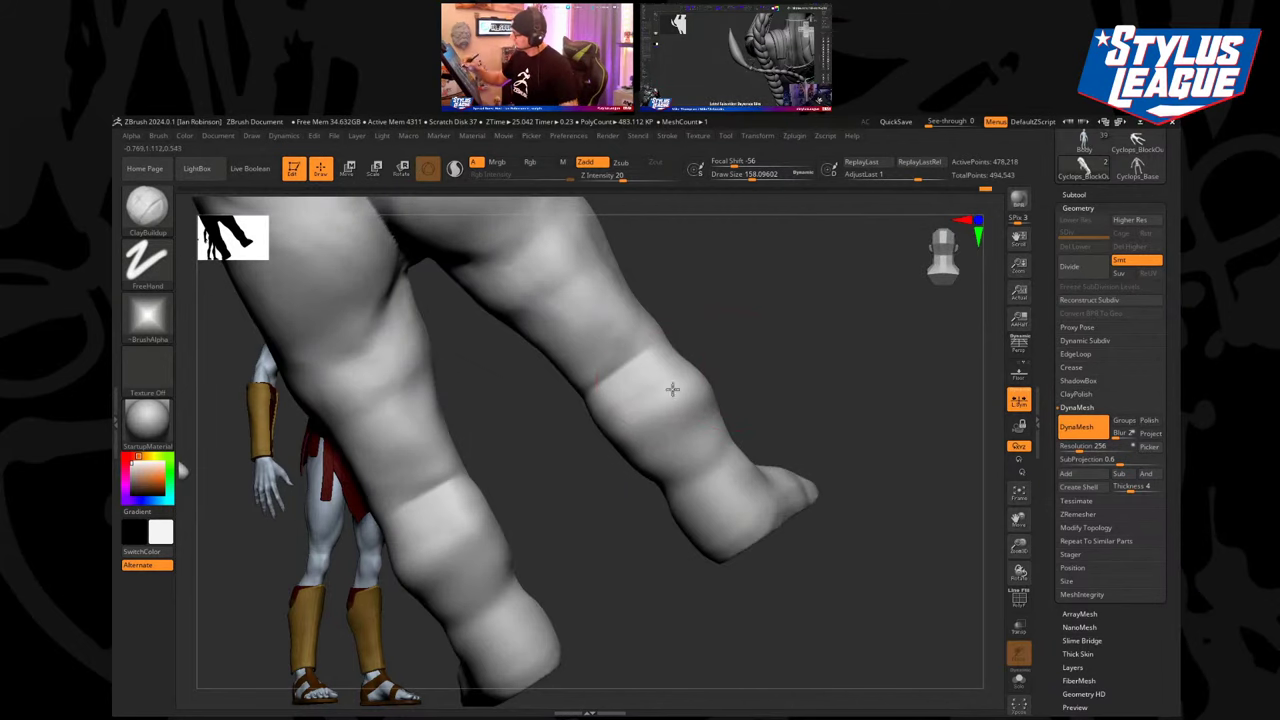
drag(672, 389, 666, 436)
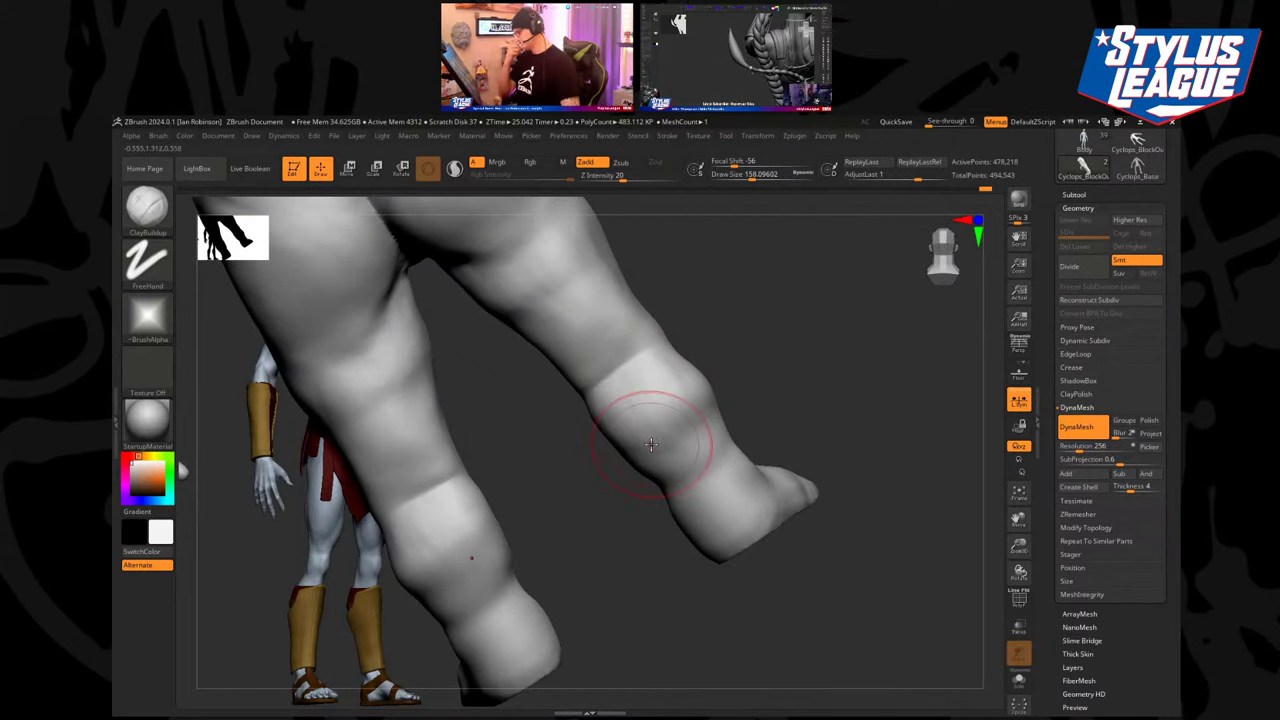
Carve tendon lines and creases behind the knees with the DamStandard brush at a draw size of about 158.
right_drag(651, 444, 787, 392)
key(b)
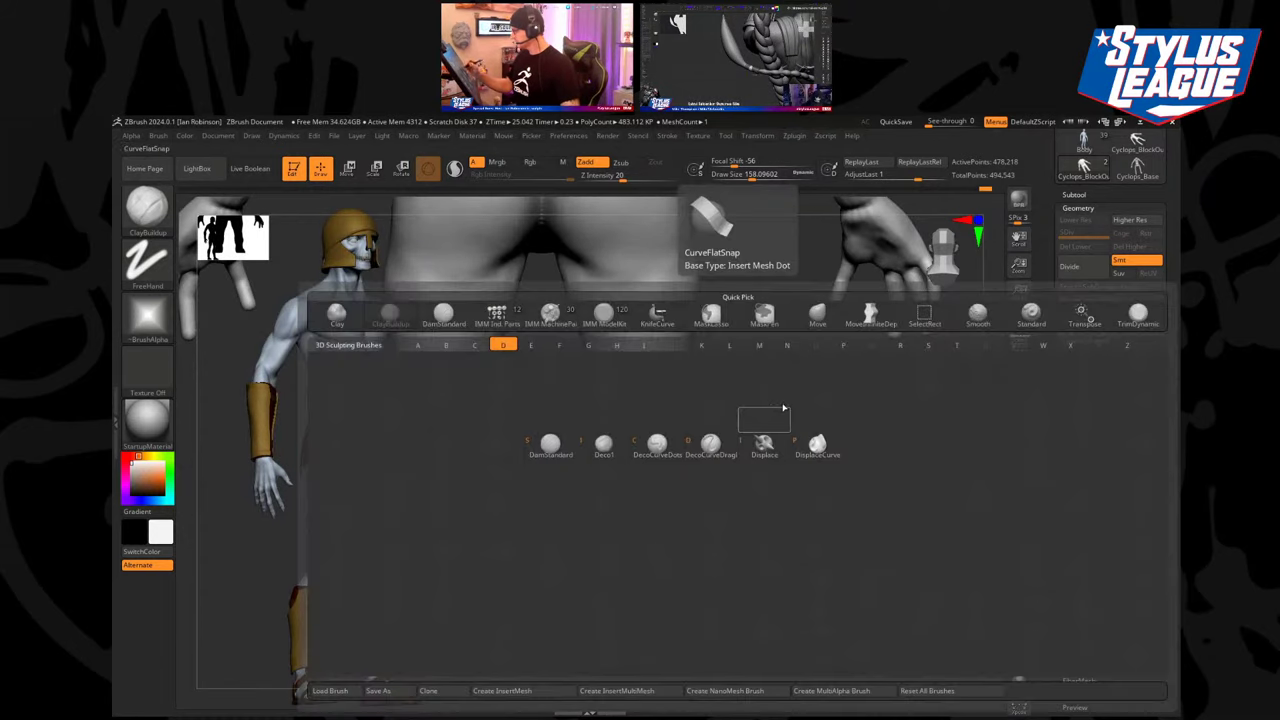
key(d)
key(s)
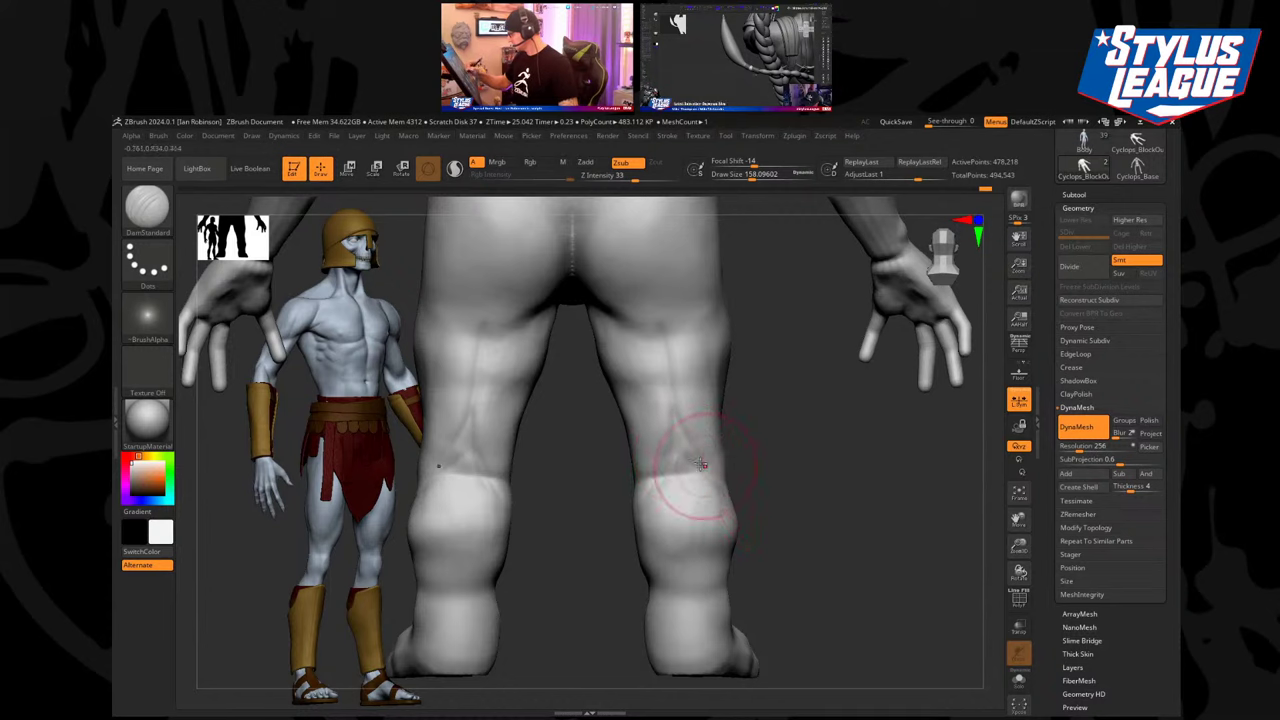
drag(778, 490, 802, 490)
drag(673, 458, 617, 534)
drag(745, 488, 815, 484)
right_drag(609, 547, 677, 457)
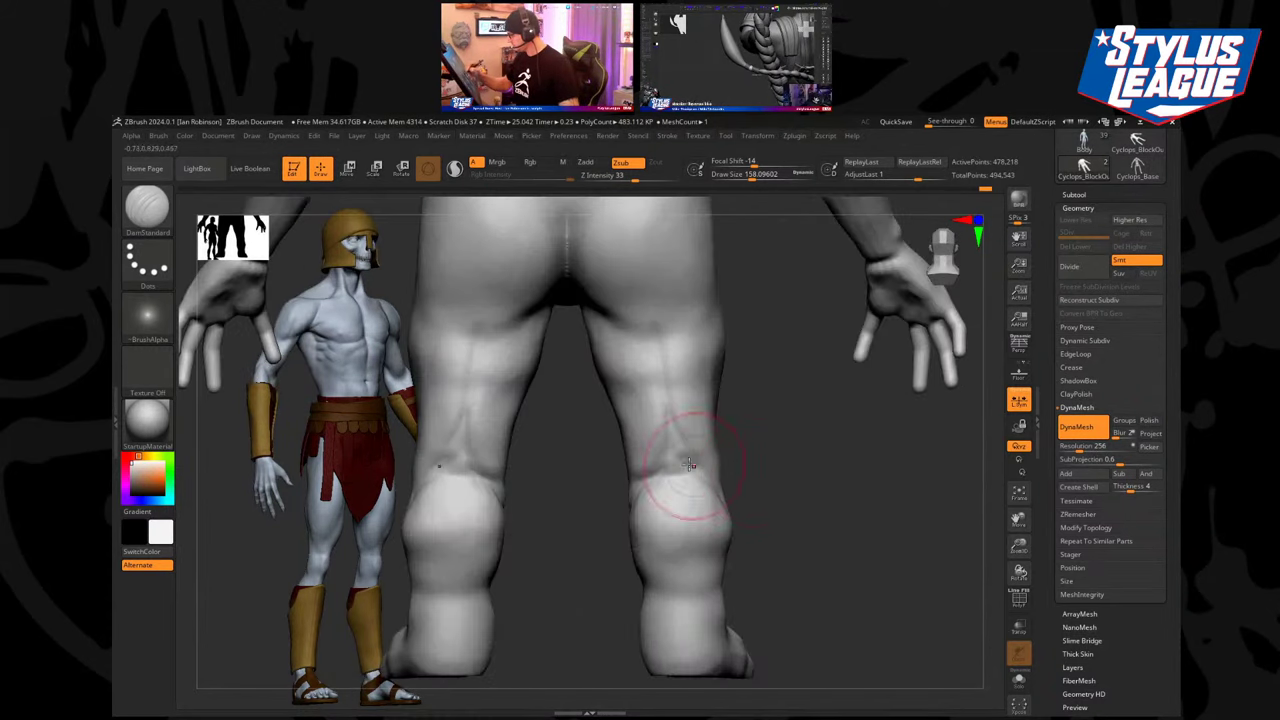
Carve the groove separating the calf muscle from the inner shin with the DamStandard brush at a draw size of about 197.
right_drag(794, 506, 722, 440)
mouse_move(704, 640)
right_down()
mouse_move(694, 623)
mouse_move(620, 663)
mouse_move(754, 437)
mouse_move(796, 427)
right_up()
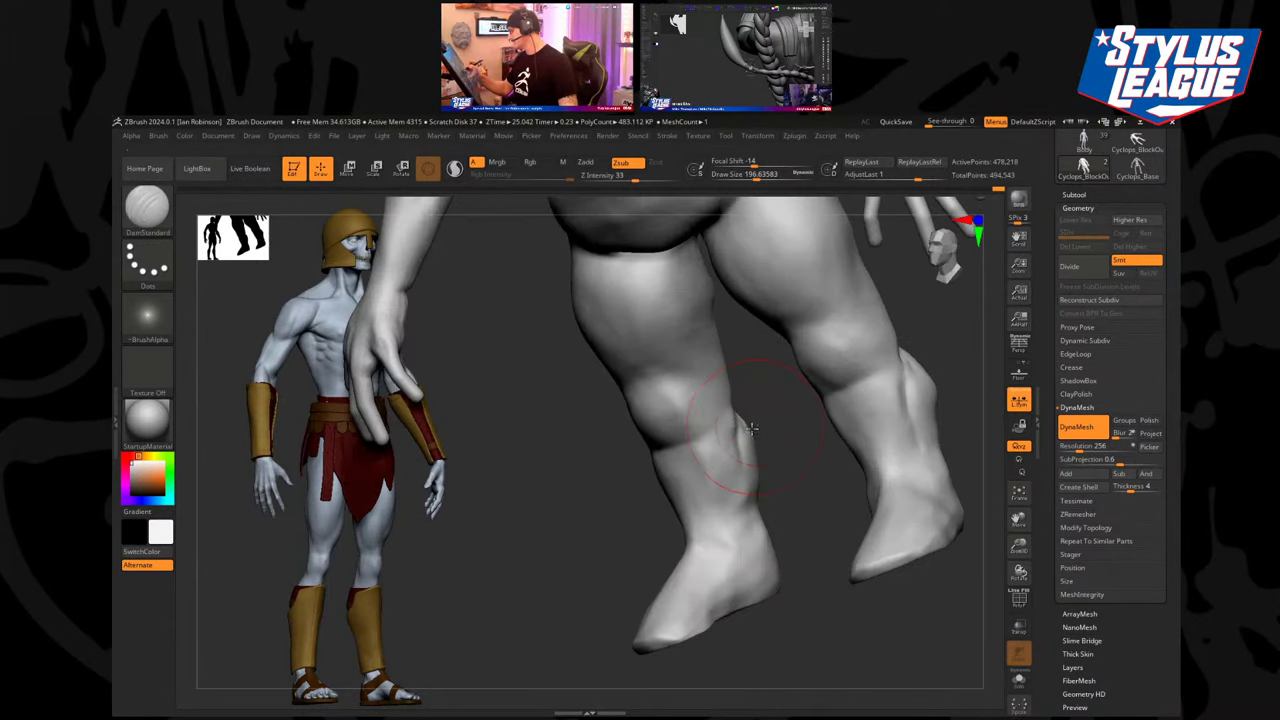
drag(732, 430, 728, 490)
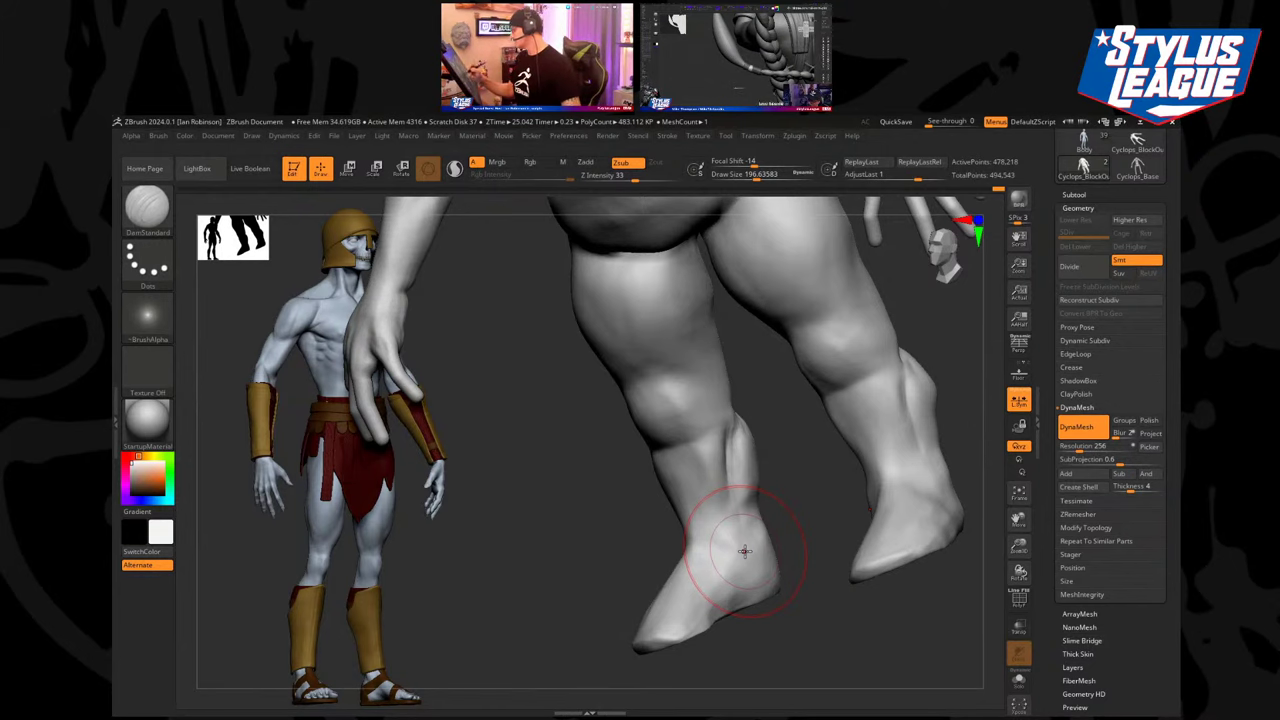
mouse_move(800, 530)
mouse_down()
mouse_move(797, 460)
mouse_move(786, 490)
mouse_up()
drag(726, 446, 729, 388)
drag(785, 575, 752, 632)
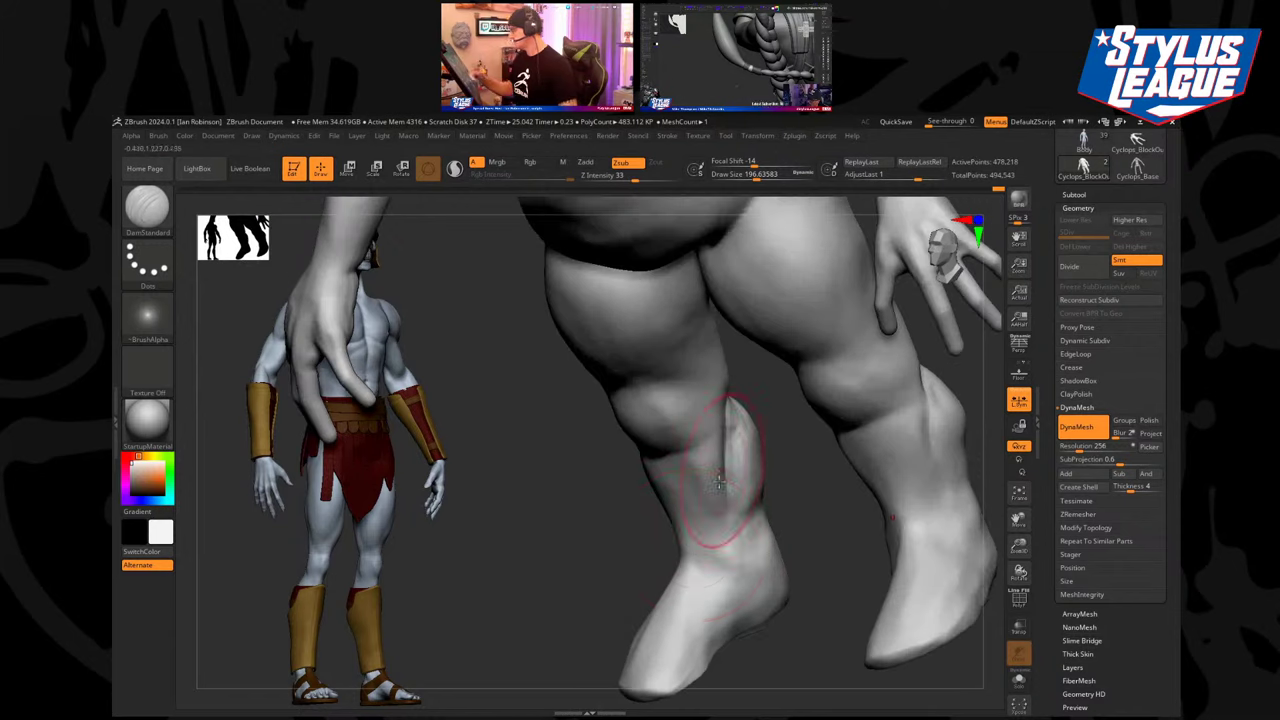
right_drag(692, 544, 700, 517)
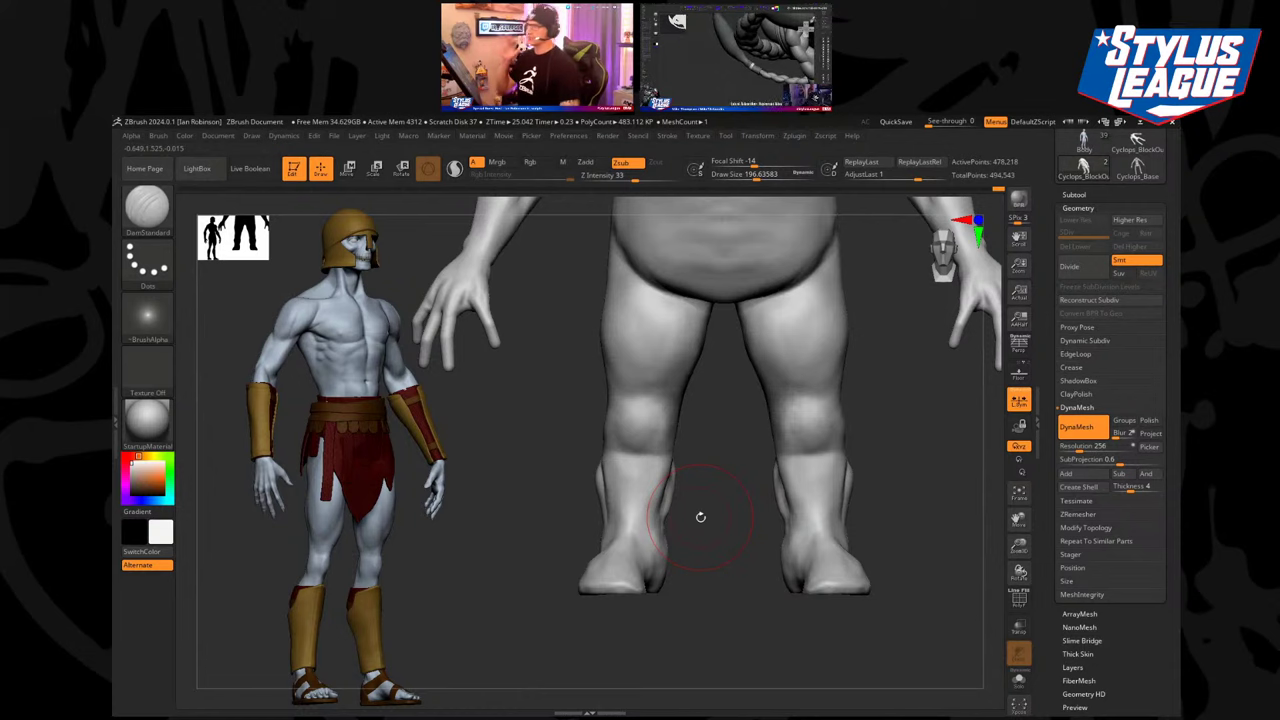
Build up and soften the inner calves with the ClayBuildup brush at a draw size of about 202.
key(b)
key(c)
key(b)
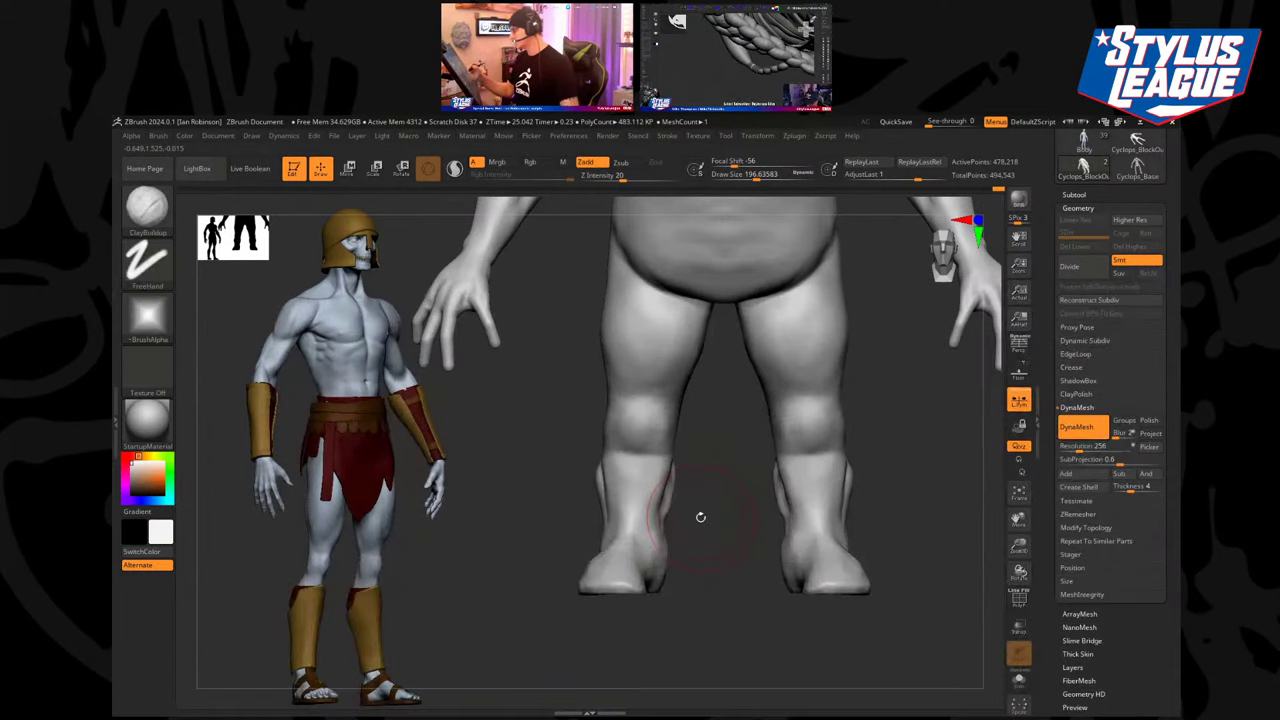
mouse_move(700, 517)
ctrl+right_down()
mouse_move(717, 473)
mouse_move(692, 475)
ctrl+right_up()
drag(640, 515, 655, 464)
right_drag(700, 497, 662, 497)
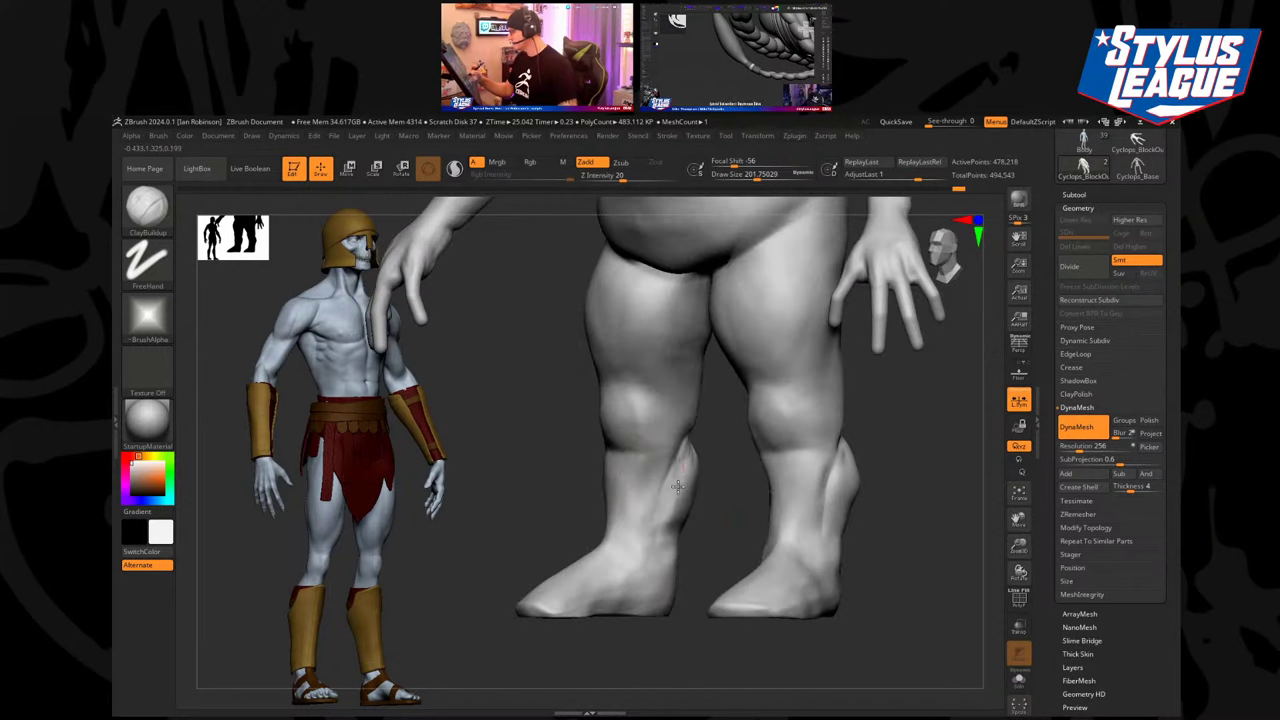
right_drag(886, 451, 666, 529)
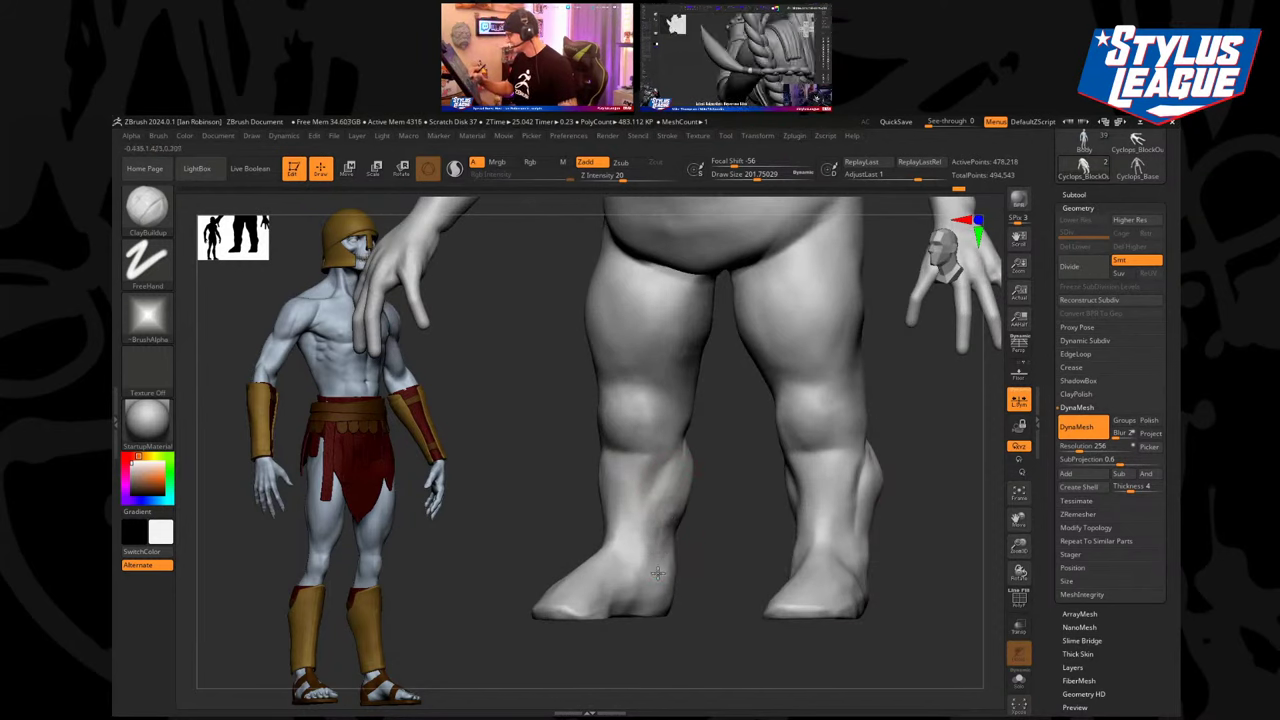
Shape the outer calves and the sides of the lower legs with the ClayBuildup brush.
mouse_move(682, 583)
right_down()
mouse_move(743, 540)
mouse_move(647, 498)
right_up()
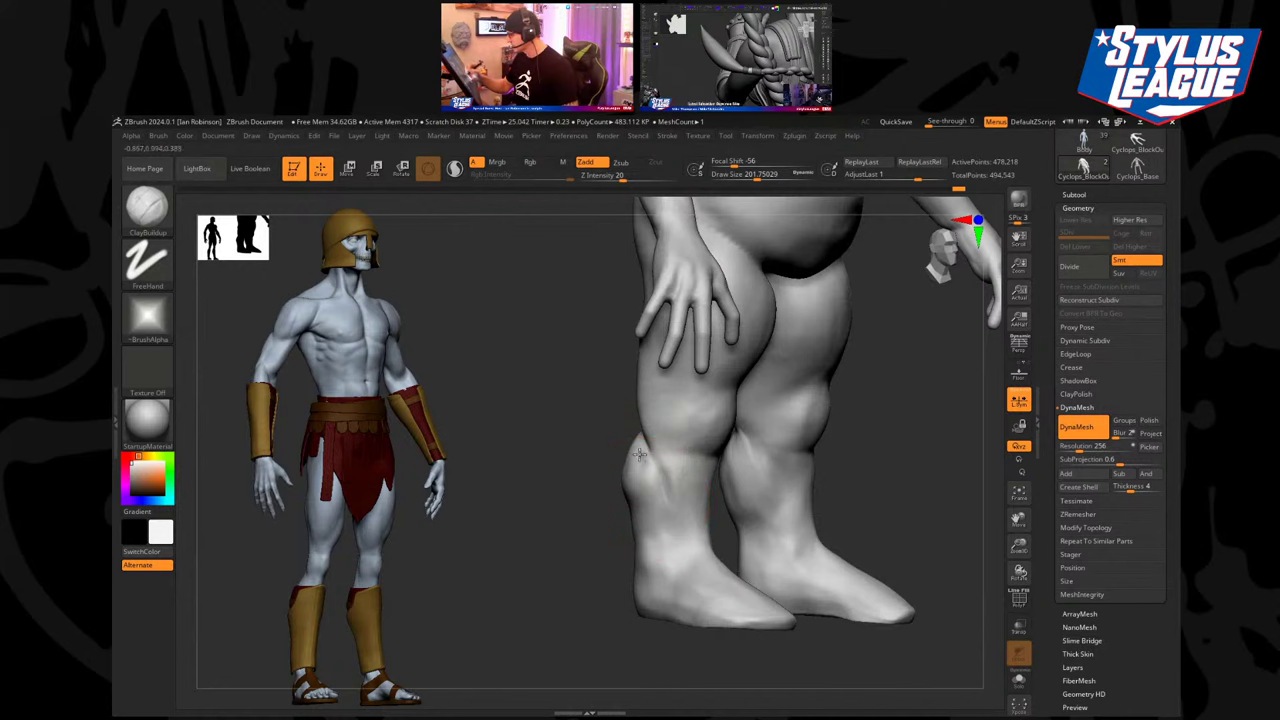
drag(830, 450, 886, 451)
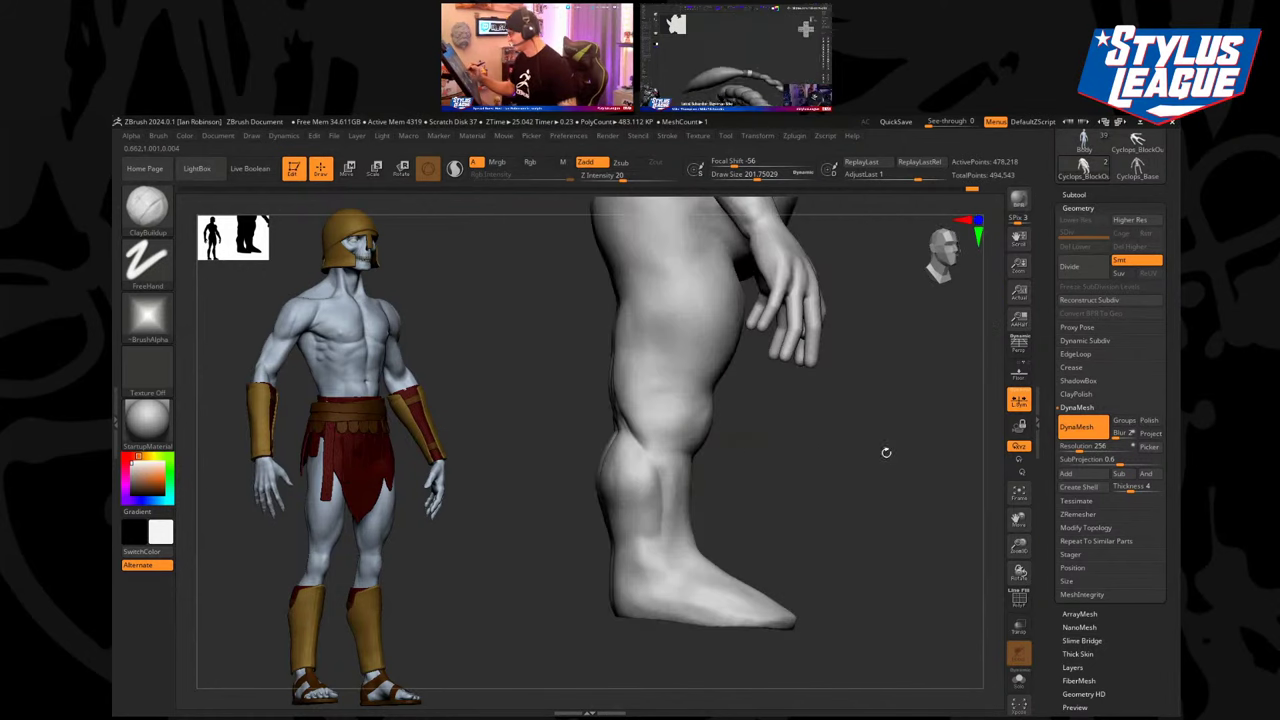
drag(637, 462, 664, 508)
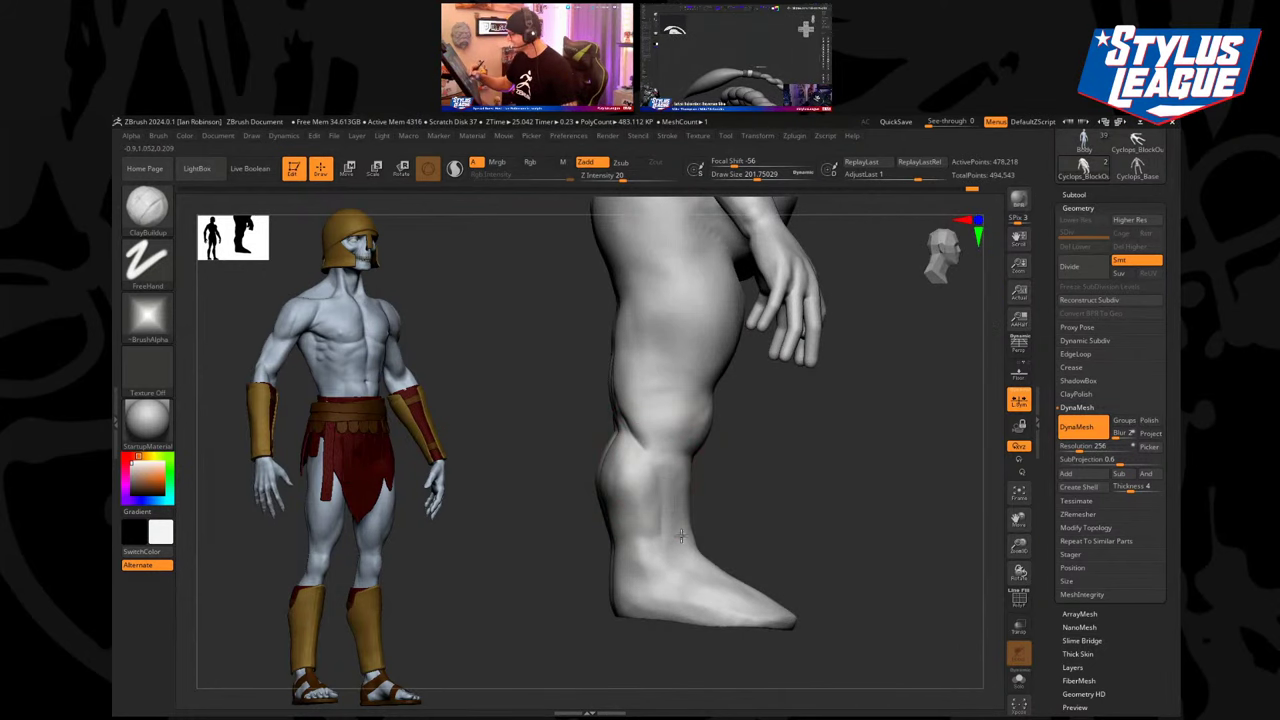
right_drag(681, 537, 717, 477)
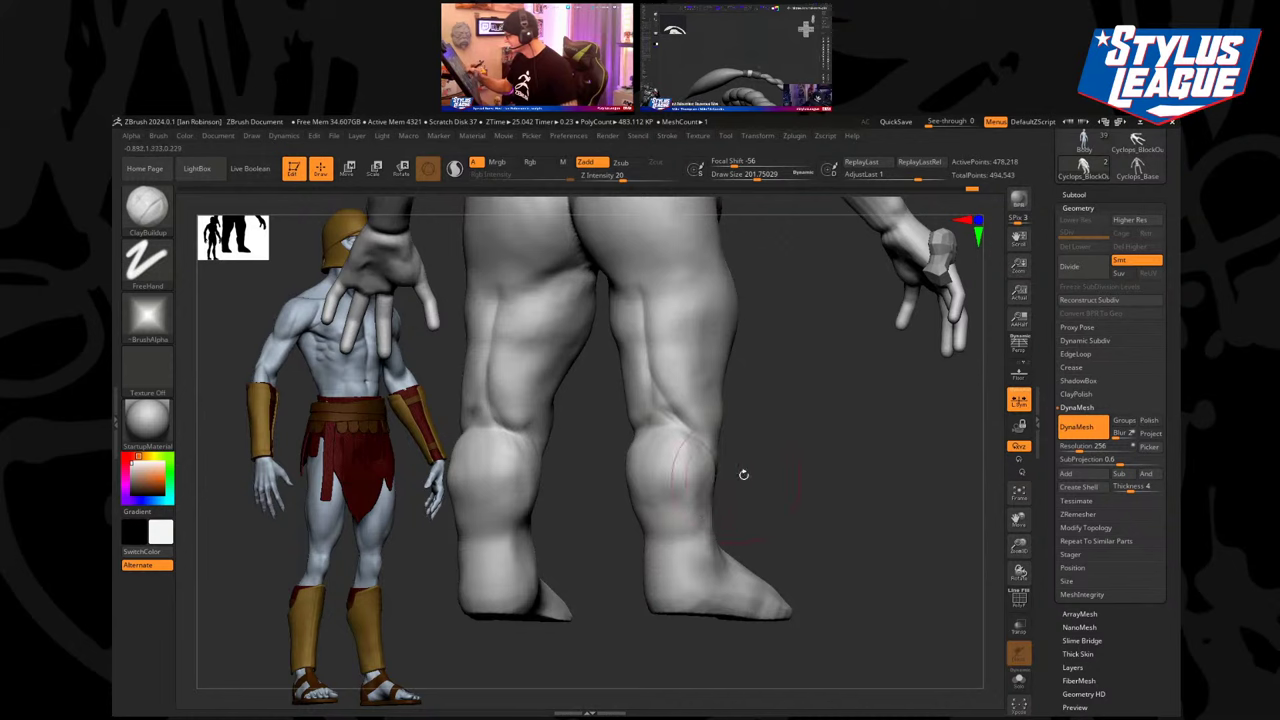
drag(743, 475, 714, 464)
drag(791, 460, 820, 534)
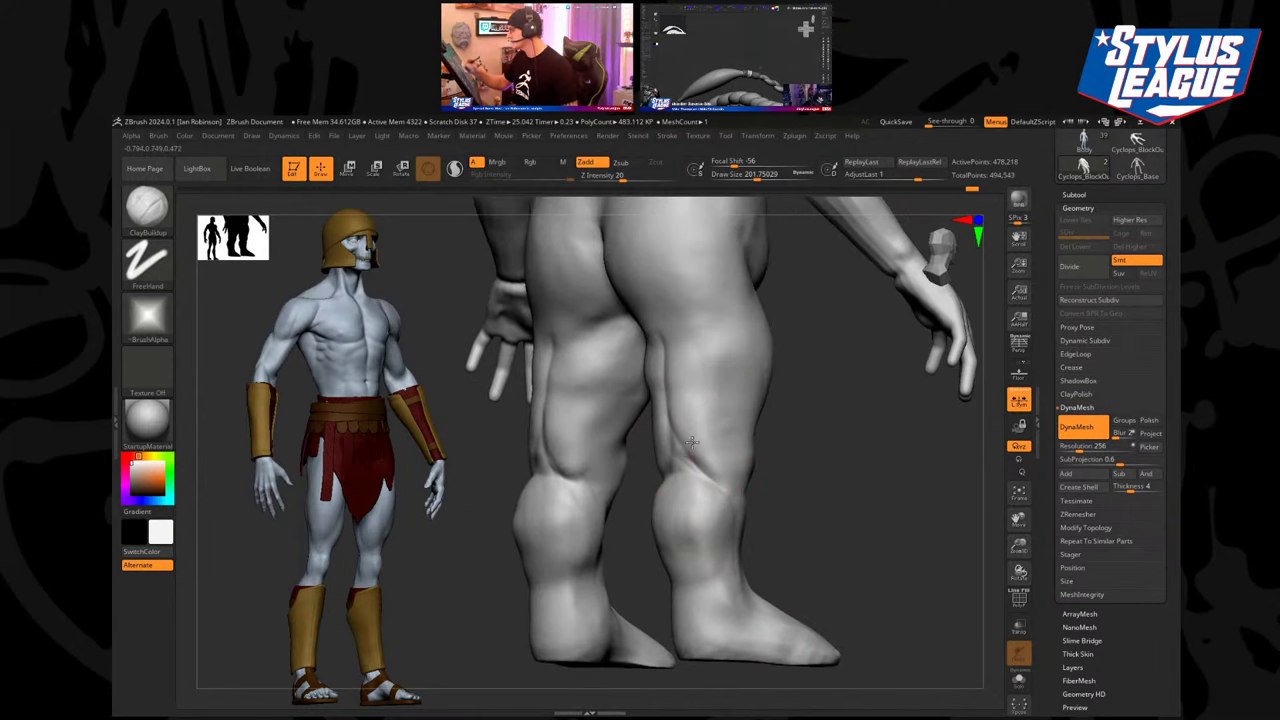
Build up the hamstrings and inner thighs with the ClayBuildup brush at a draw size of about 202.
right_drag(729, 371, 791, 418)
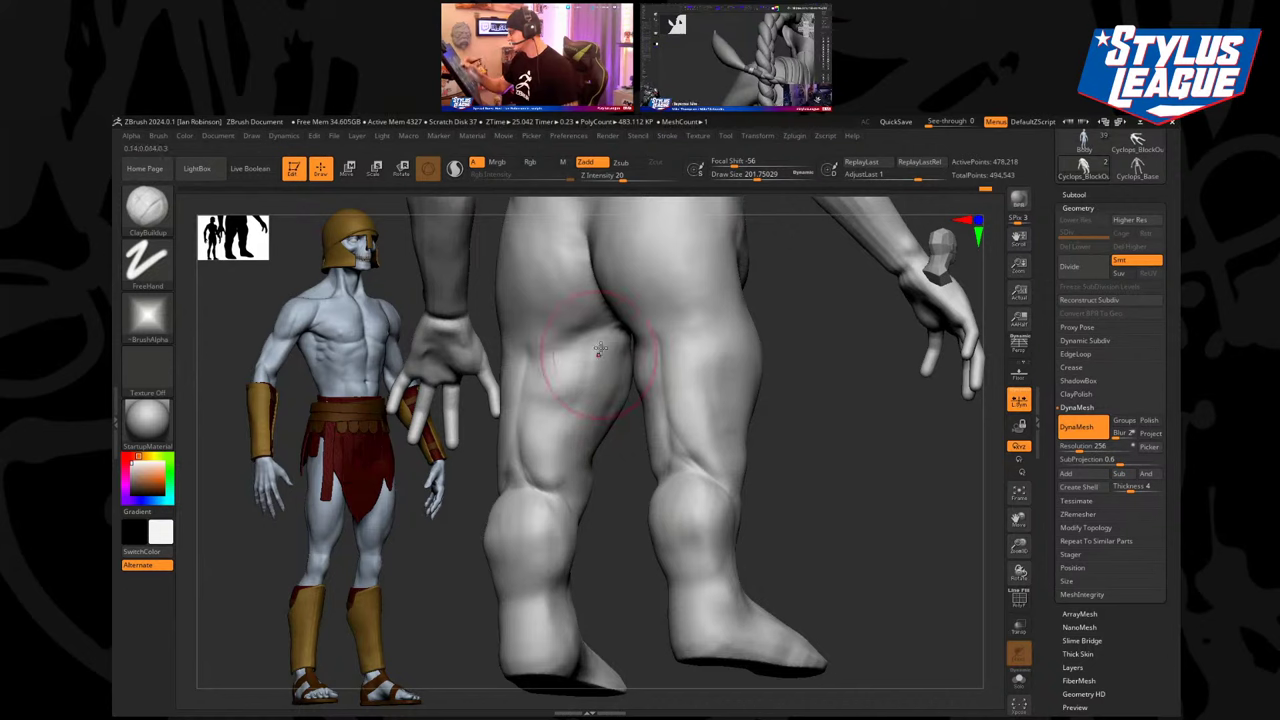
right_drag(554, 496, 650, 343)
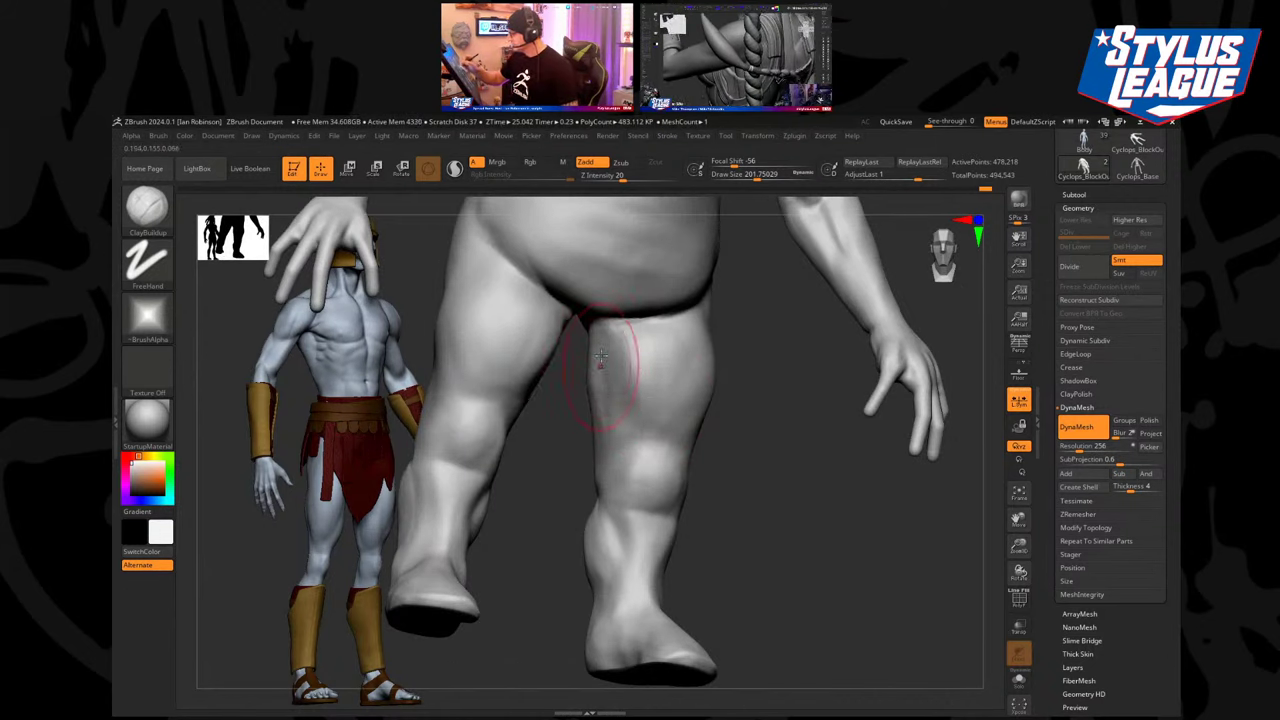
right_drag(766, 443, 760, 430)
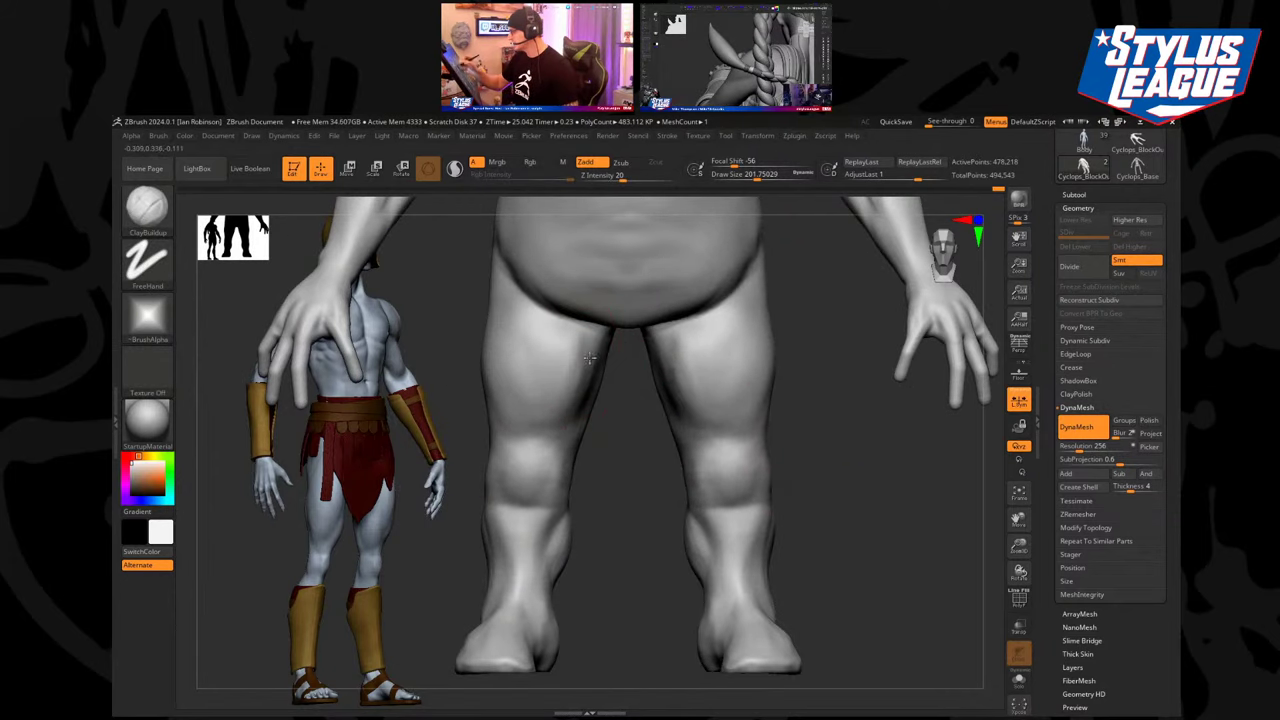
Build up the hips, upper thighs and buttocks with the ClayBuildup brush at a draw size of about 245.
right_drag(579, 322, 750, 390)
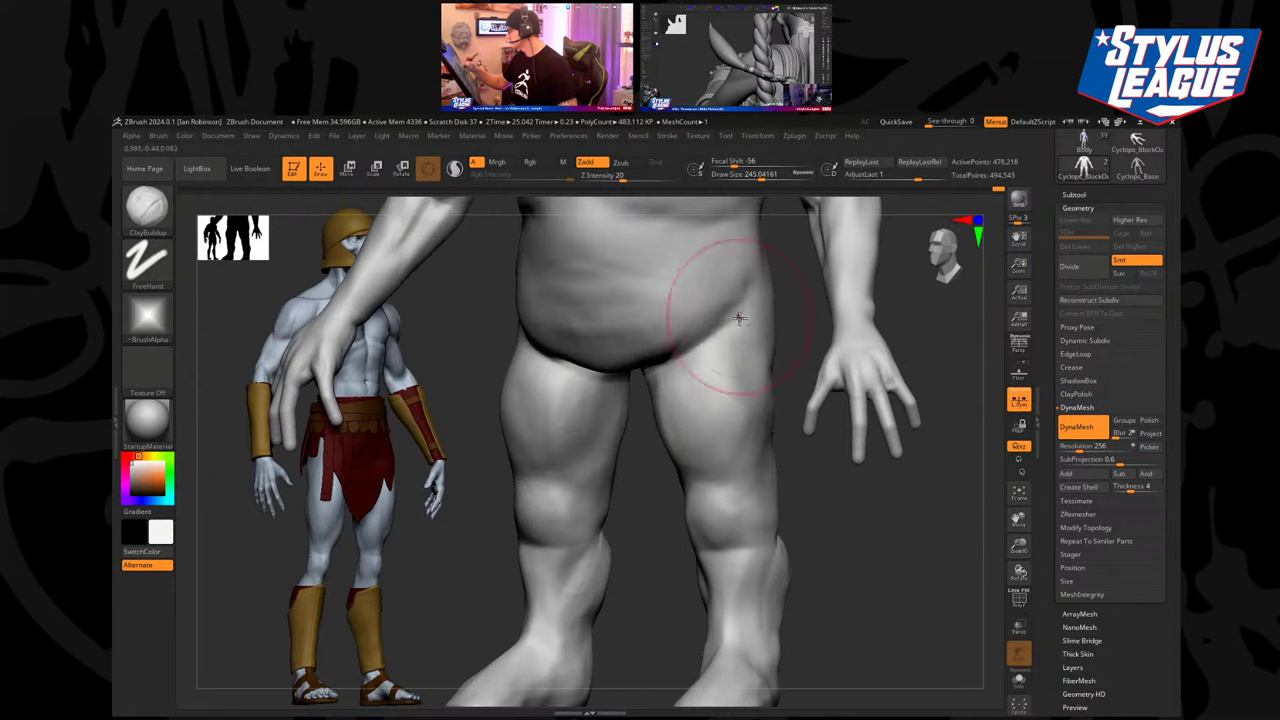
mouse_move(760, 310)
right_down()
mouse_move(789, 341)
mouse_move(814, 314)
right_up()
mouse_move(686, 506)
right_down()
mouse_move(803, 416)
mouse_move(876, 403)
mouse_move(845, 480)
mouse_move(851, 434)
mouse_move(806, 429)
right_up()
mouse_move(735, 355)
right_down()
mouse_move(715, 380)
mouse_move(694, 323)
right_up()
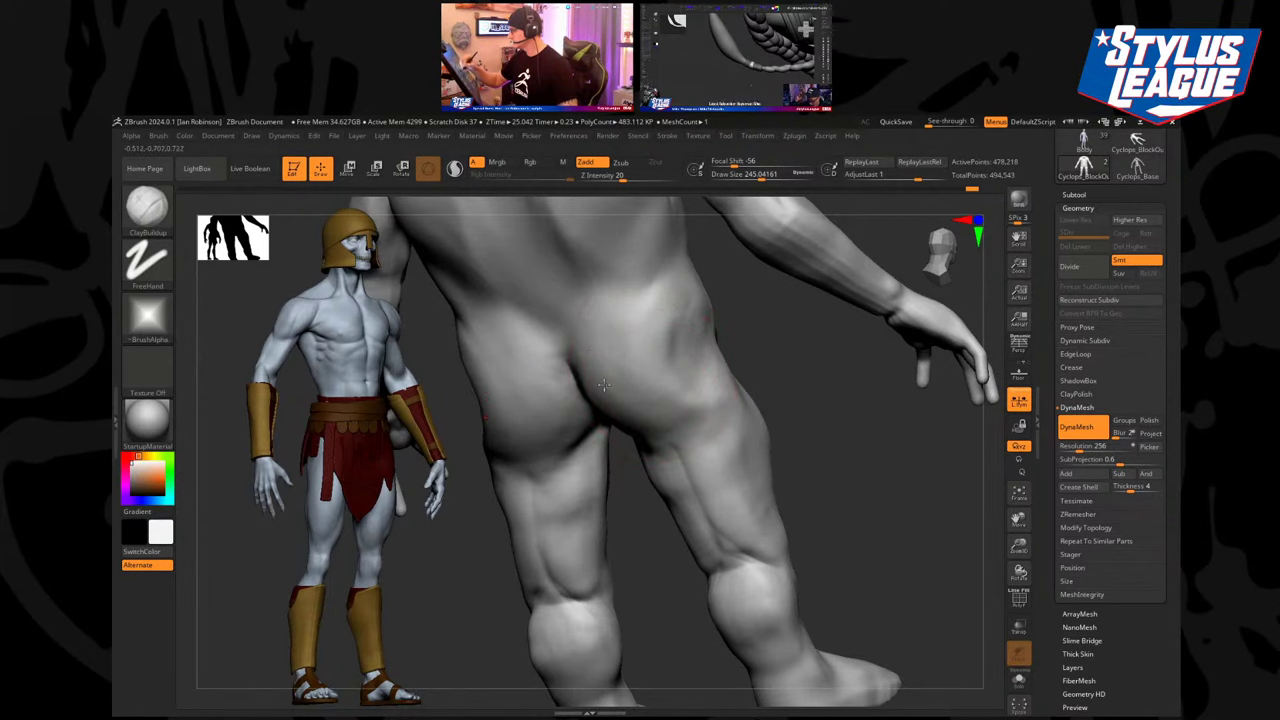
Shape the front and inner thighs above the knees with the ClayBuildup brush at a draw size of about 187.
right_drag(782, 432, 817, 448)
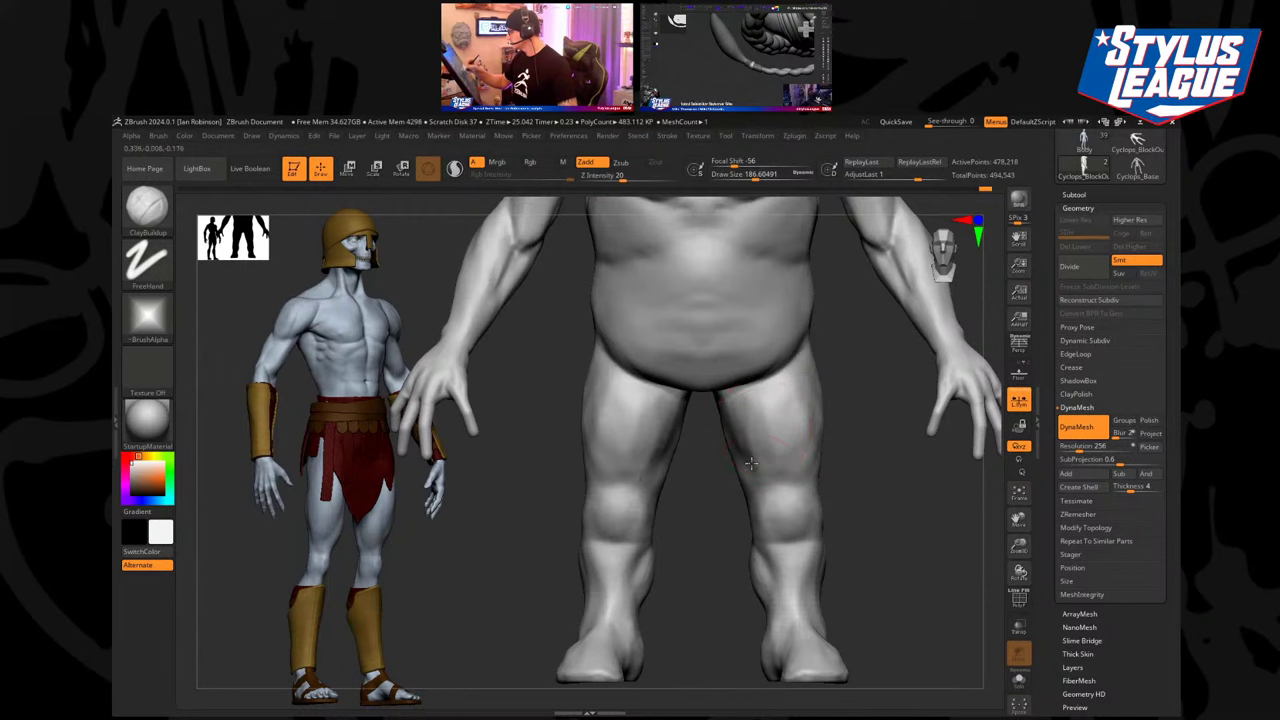
right_drag(847, 459, 805, 434)
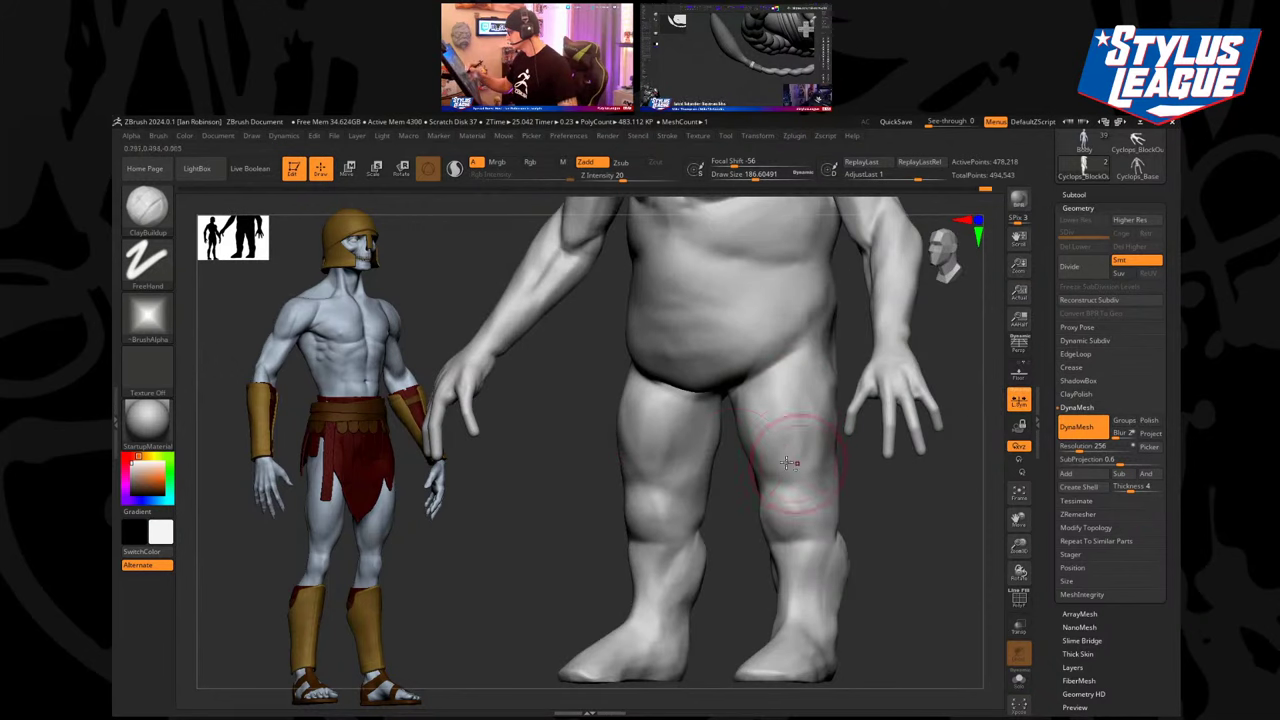
mouse_move(676, 483)
right_down()
mouse_move(717, 546)
mouse_move(837, 517)
mouse_move(809, 460)
mouse_move(811, 416)
mouse_move(820, 457)
mouse_move(851, 474)
mouse_move(871, 462)
mouse_move(871, 408)
mouse_move(851, 406)
mouse_move(843, 454)
mouse_move(826, 421)
mouse_move(586, 494)
mouse_move(580, 438)
right_up()
Adjust the form of the elbows and forearms with the Move brush at a draw size of about 187.
key(b)
key(m)
key(v)
drag(537, 403, 526, 414)
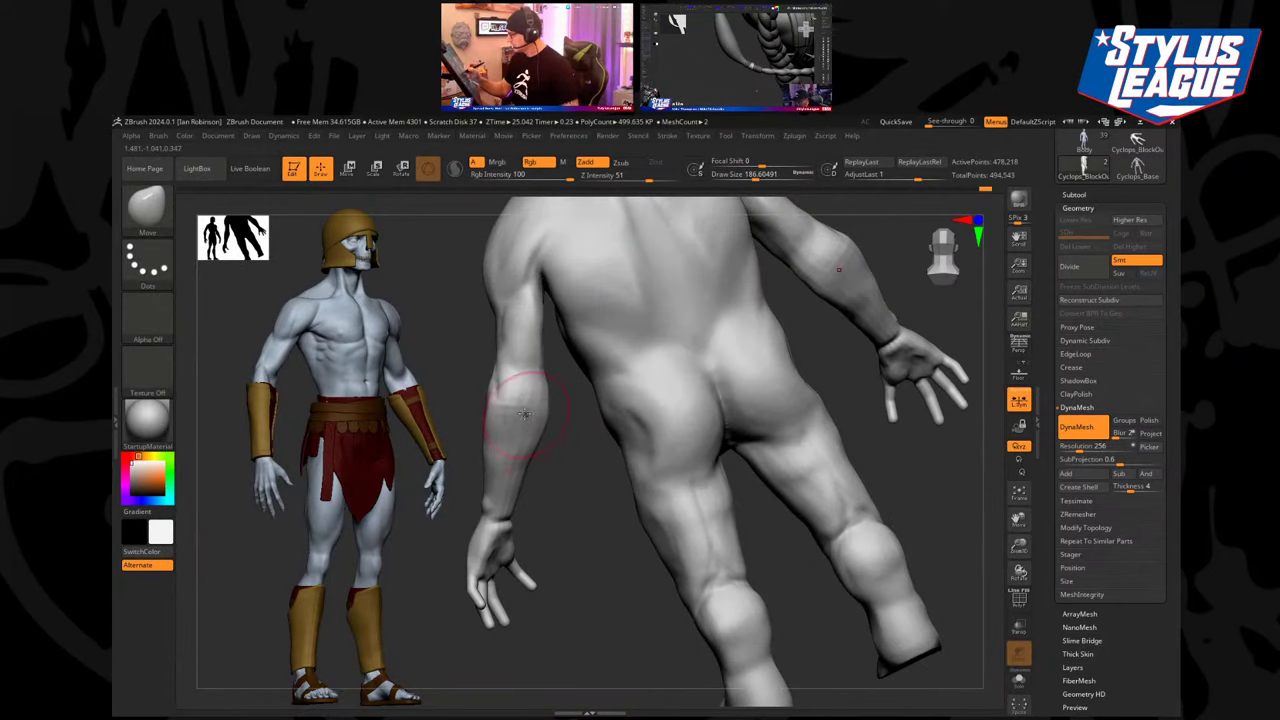
right_drag(552, 460, 630, 460)
ctrl+right_drag(545, 500, 610, 585)
mouse_move(890, 300)
right_down()
mouse_move(709, 404)
mouse_move(846, 331)
mouse_move(711, 391)
mouse_move(809, 366)
mouse_move(743, 375)
mouse_move(803, 363)
mouse_move(725, 318)
right_up()
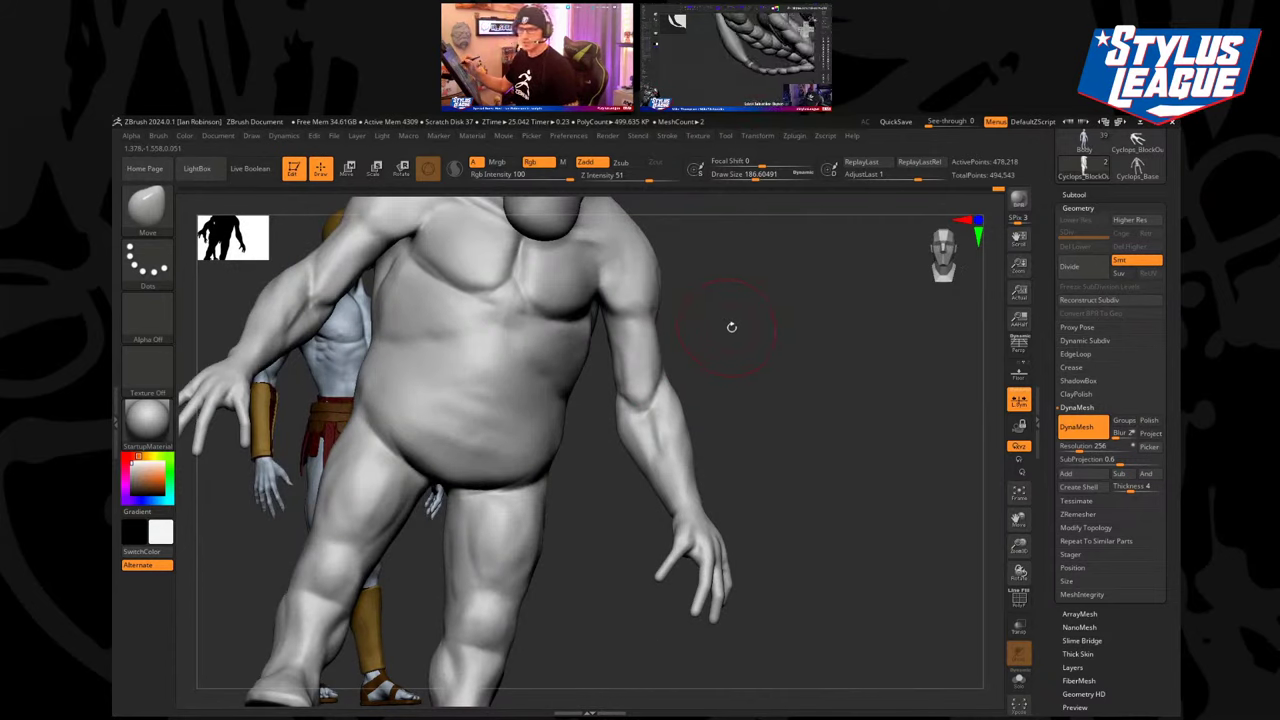
right_drag(731, 326, 680, 446)
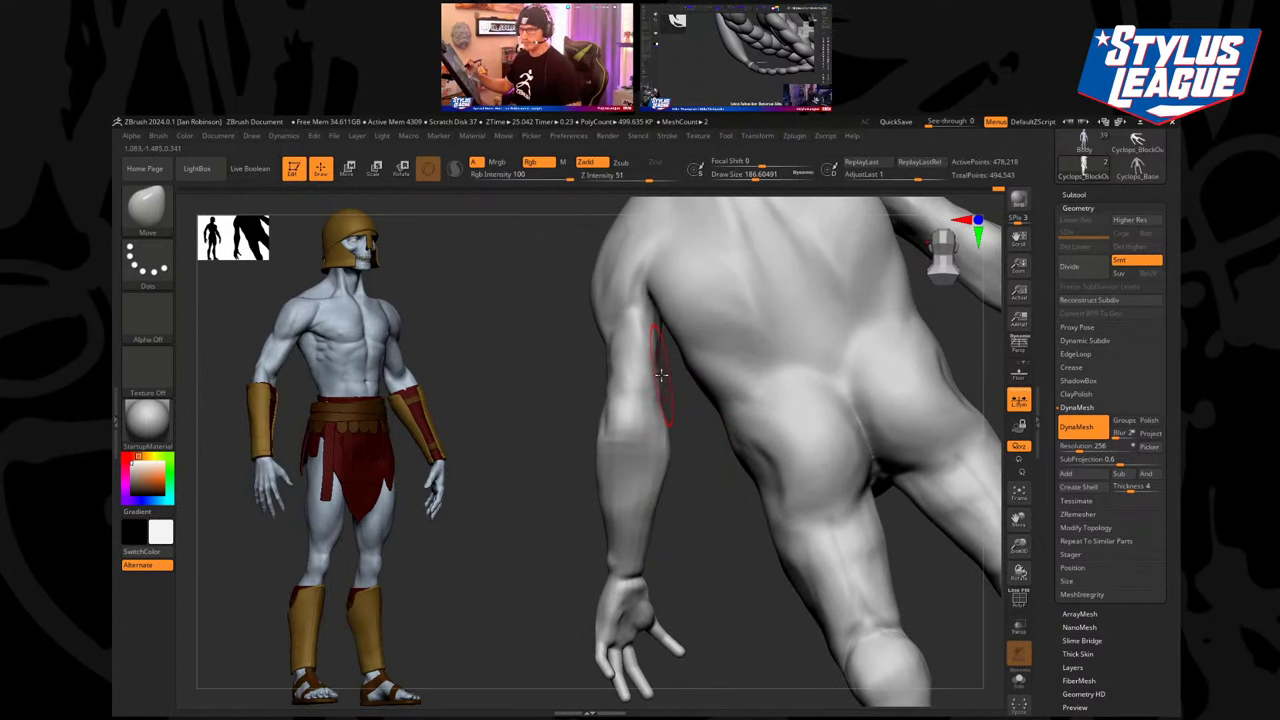
Build up the upper arms and shoulder muscles with the ClayBuildup brush at a draw size of about 187.
key(b)
key(c)
key(b)
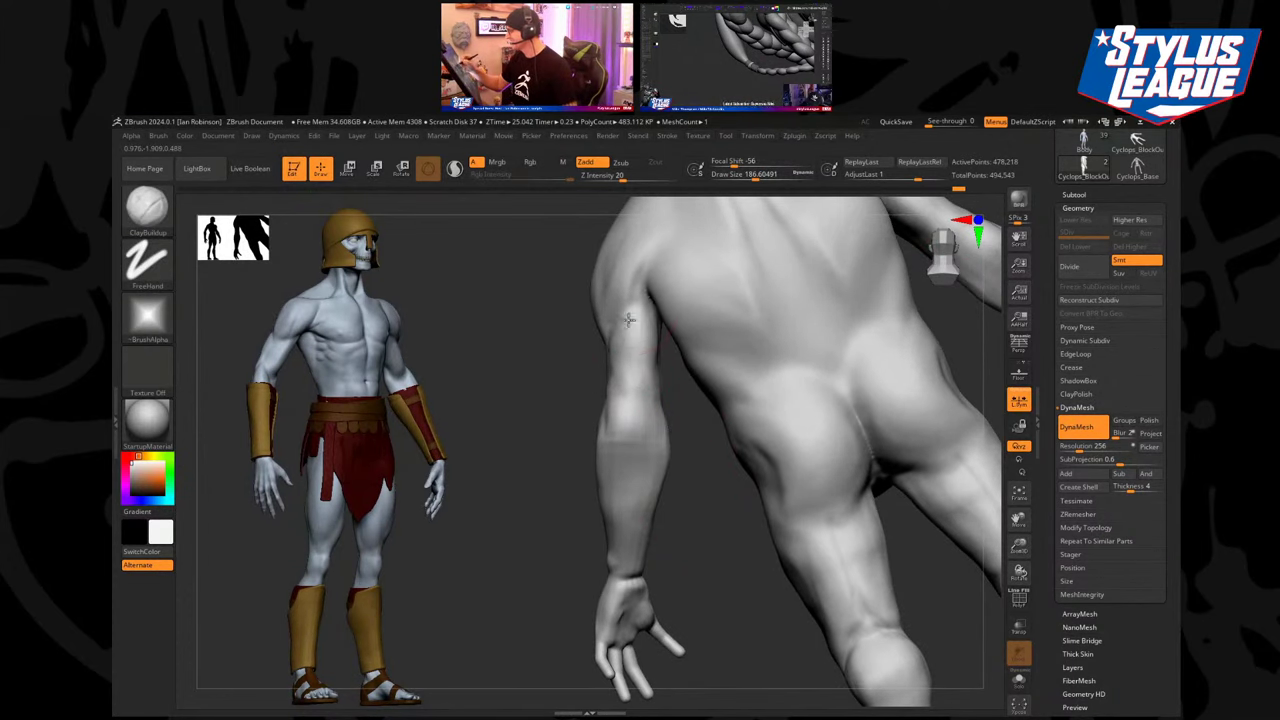
right_drag(589, 360, 661, 349)
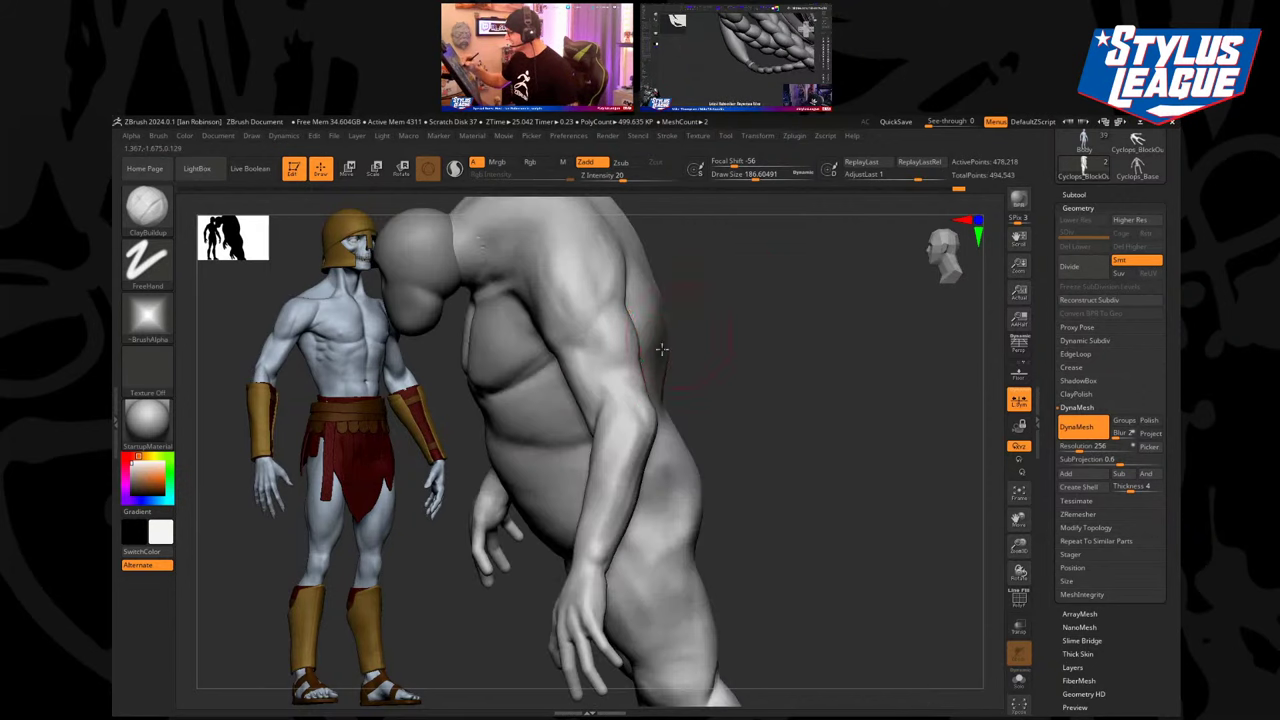
right_drag(637, 396, 642, 430)
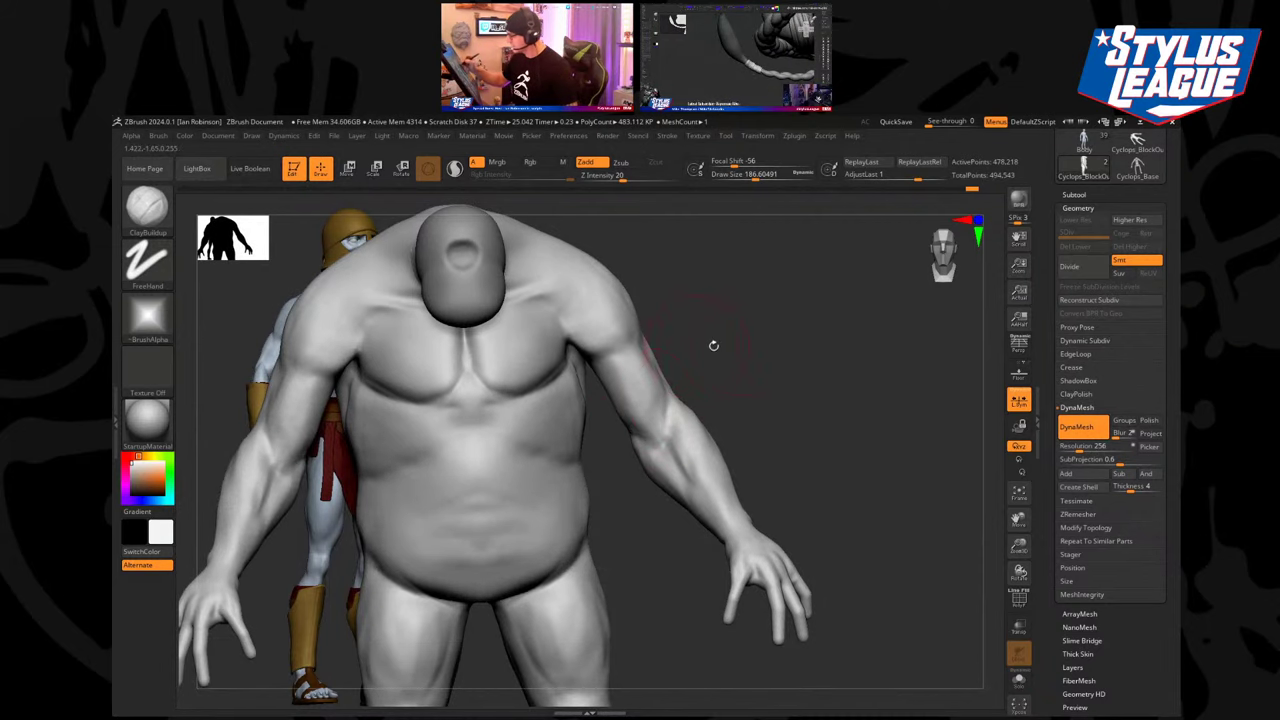
right_drag(713, 345, 660, 395)
right_drag(677, 346, 538, 346)
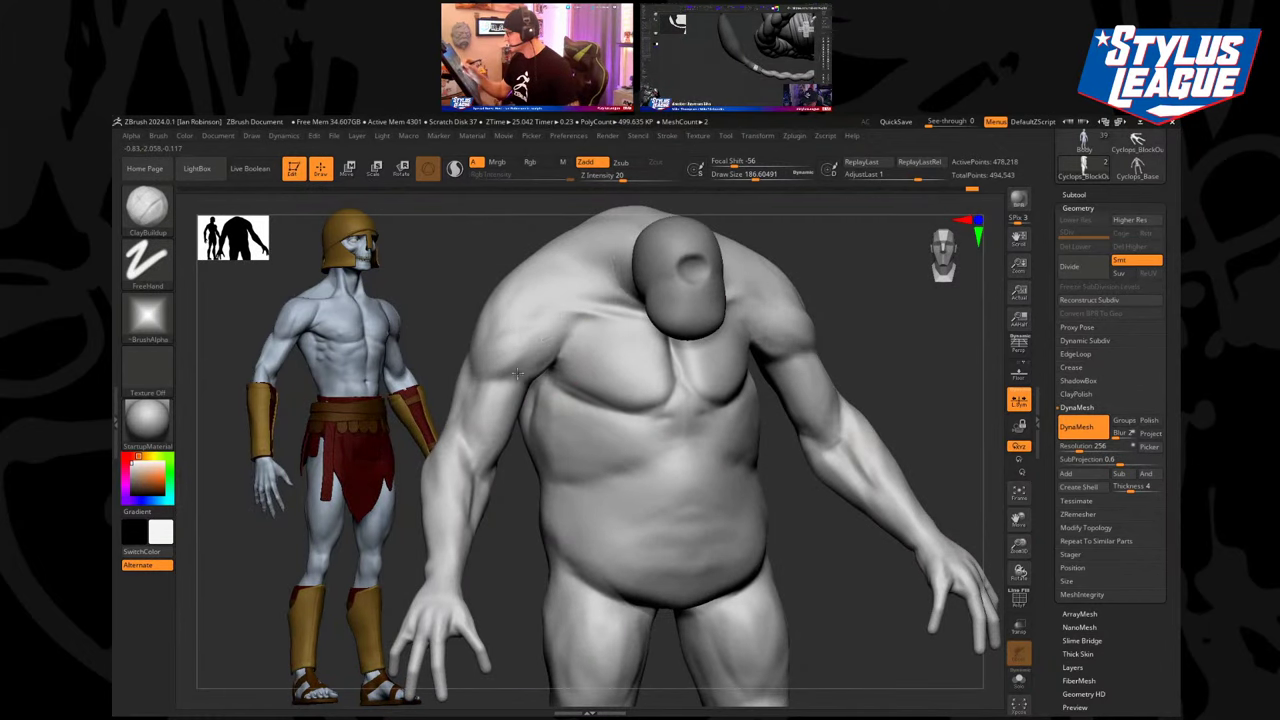
right_drag(528, 343, 808, 350)
drag(808, 350, 808, 336)
right_drag(818, 350, 770, 388)
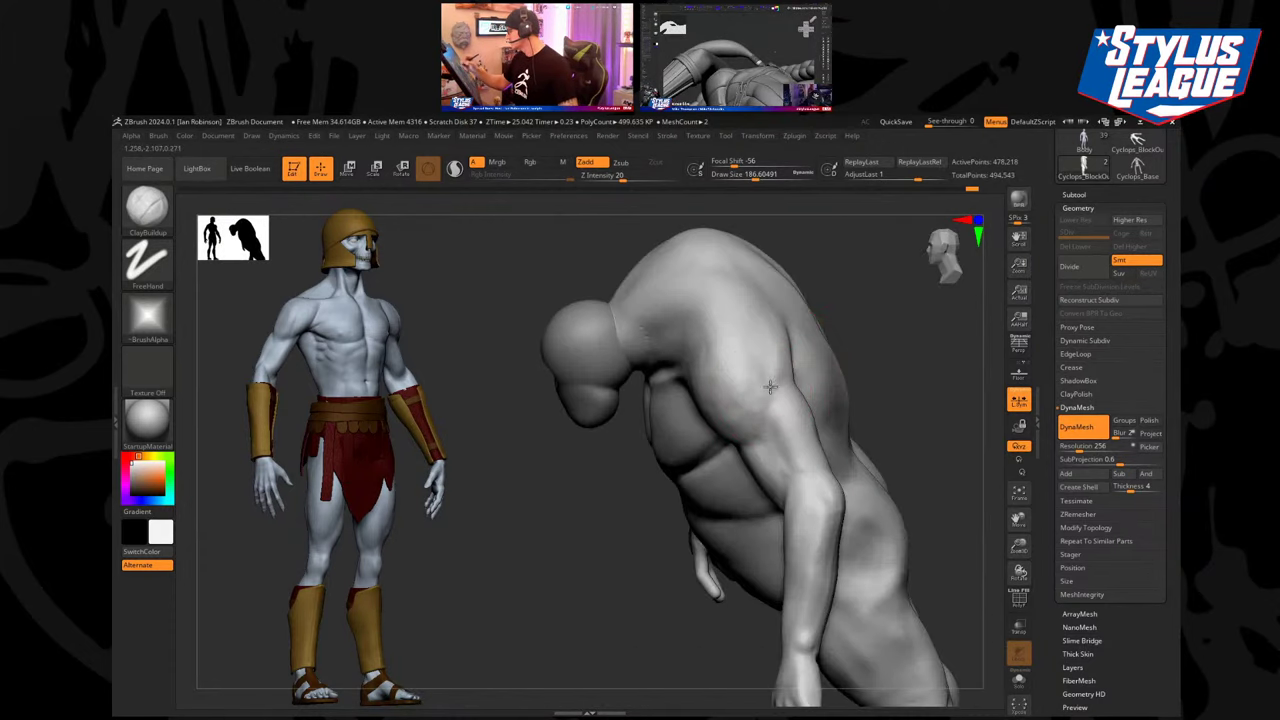
Fill out the upper back and the tops of the shoulders with the ClayBuildup brush at a draw size of about 245.
mouse_move(869, 340)
mouse_down()
mouse_move(583, 543)
mouse_move(659, 404)
mouse_up()
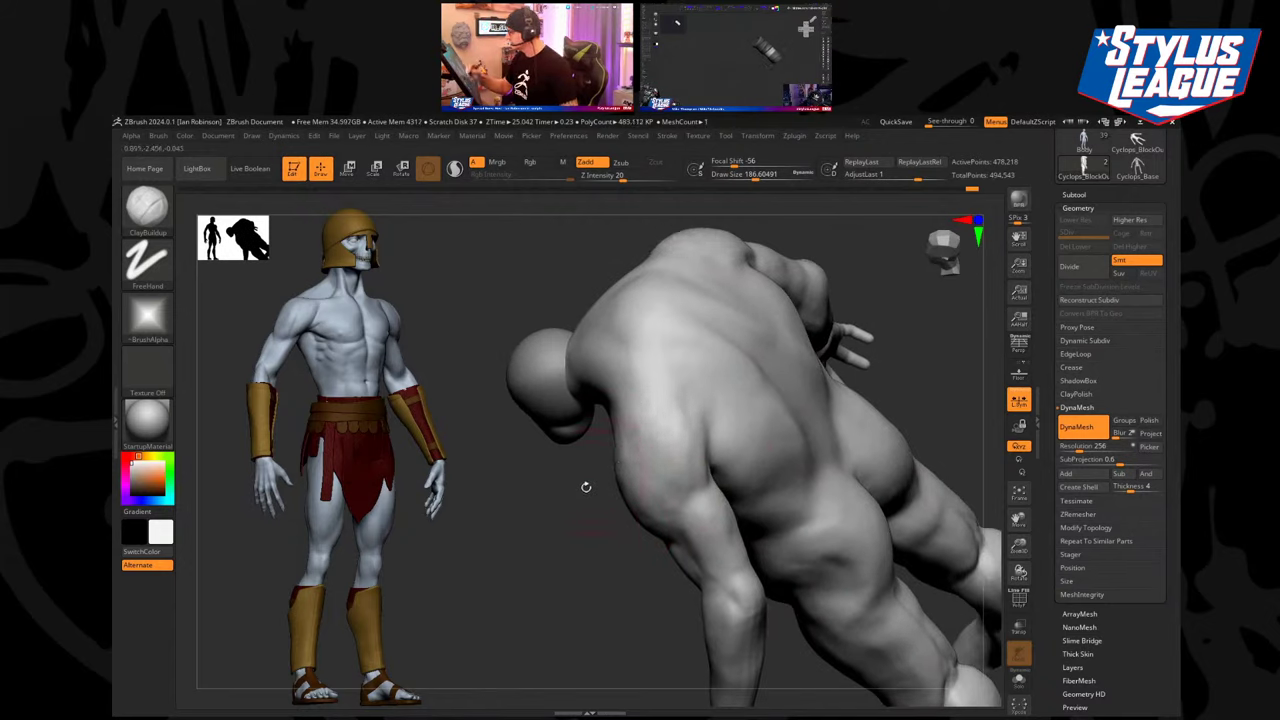
mouse_move(586, 487)
mouse_down()
mouse_move(740, 346)
mouse_move(763, 343)
mouse_move(587, 408)
mouse_move(692, 366)
mouse_up()
mouse_move(569, 386)
mouse_down()
mouse_move(729, 357)
mouse_move(591, 373)
mouse_up()
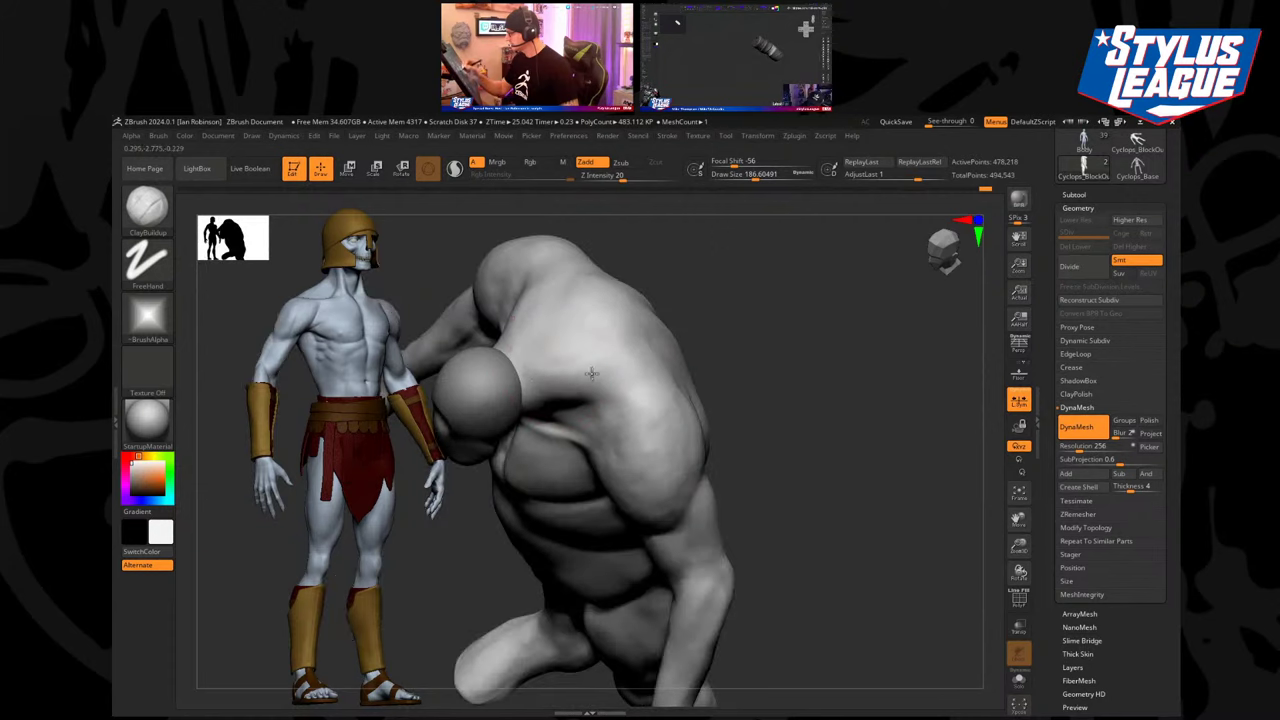
mouse_move(717, 299)
mouse_down()
mouse_move(766, 331)
mouse_move(588, 385)
mouse_up()
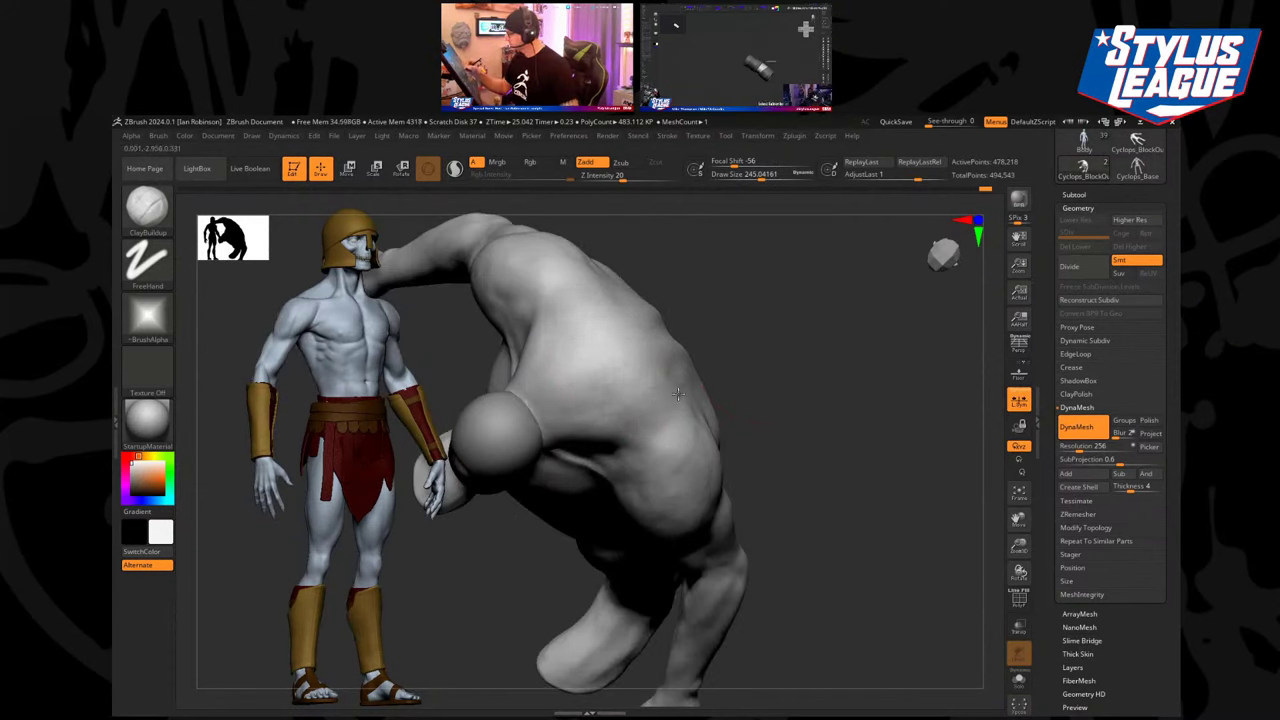
mouse_move(766, 376)
mouse_down()
mouse_move(808, 394)
mouse_move(840, 303)
mouse_move(664, 374)
mouse_up()
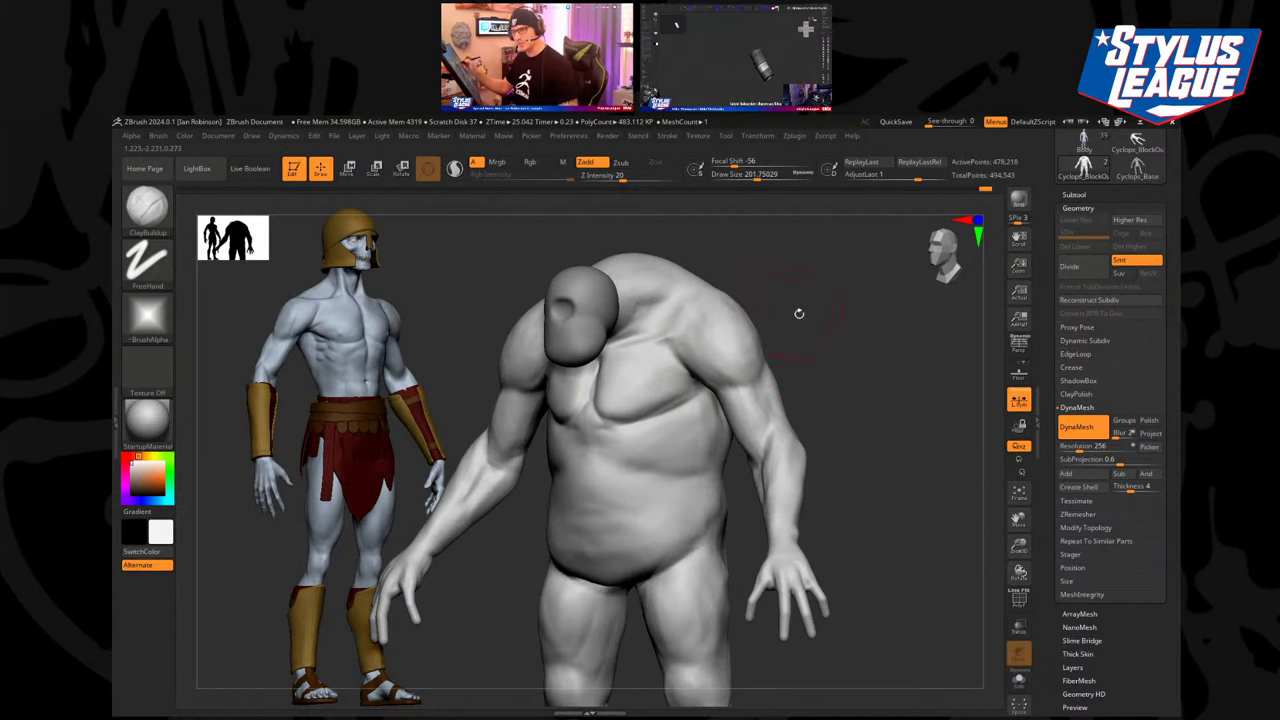
mouse_move(799, 313)
mouse_down()
mouse_move(829, 314)
mouse_move(829, 300)
mouse_move(829, 334)
mouse_move(749, 340)
mouse_move(738, 306)
mouse_move(655, 349)
mouse_up()
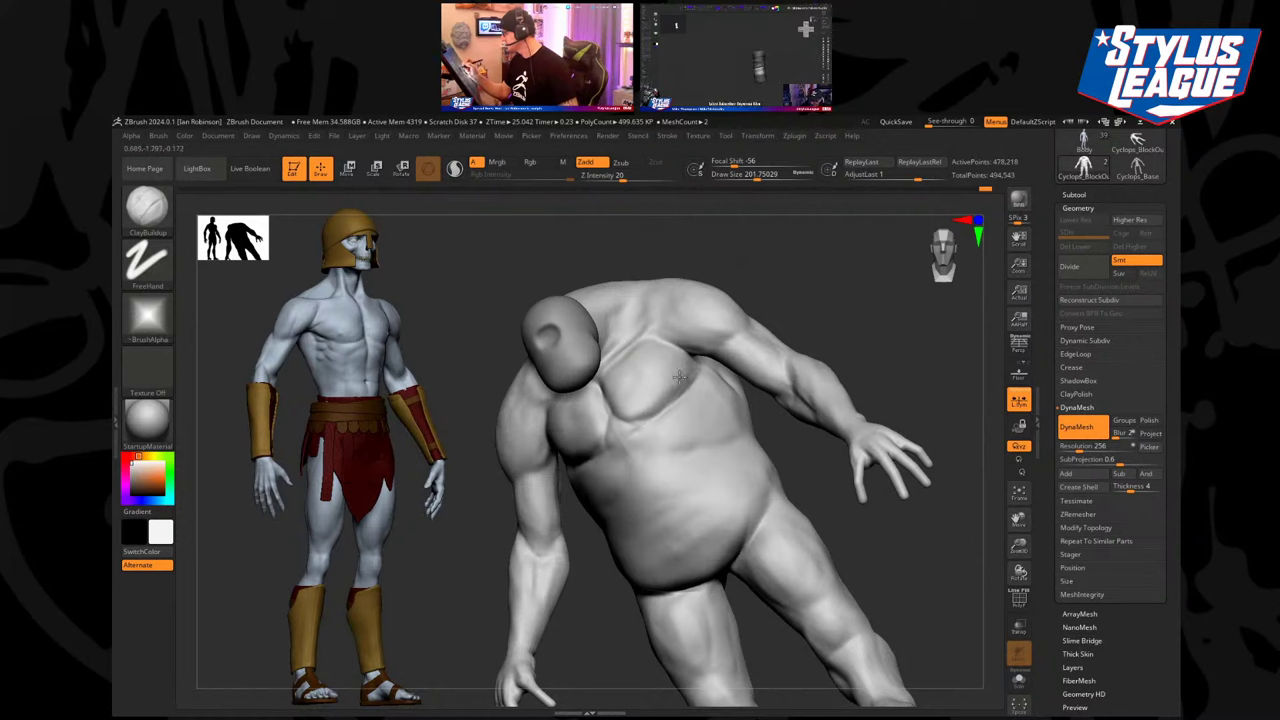
Shape the pectorals and their transition into the shoulders and armpits with the ClayBuildup brush at a draw size of about 207.
drag(647, 418, 646, 377)
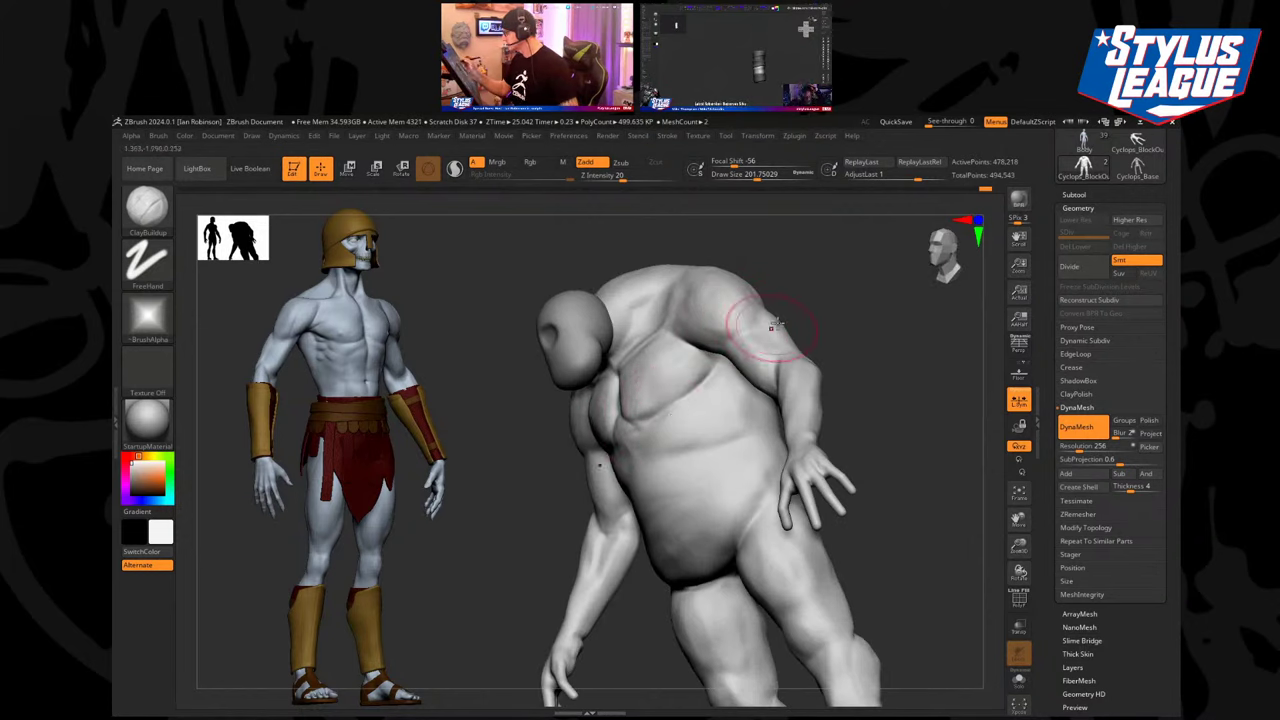
drag(831, 304, 665, 428)
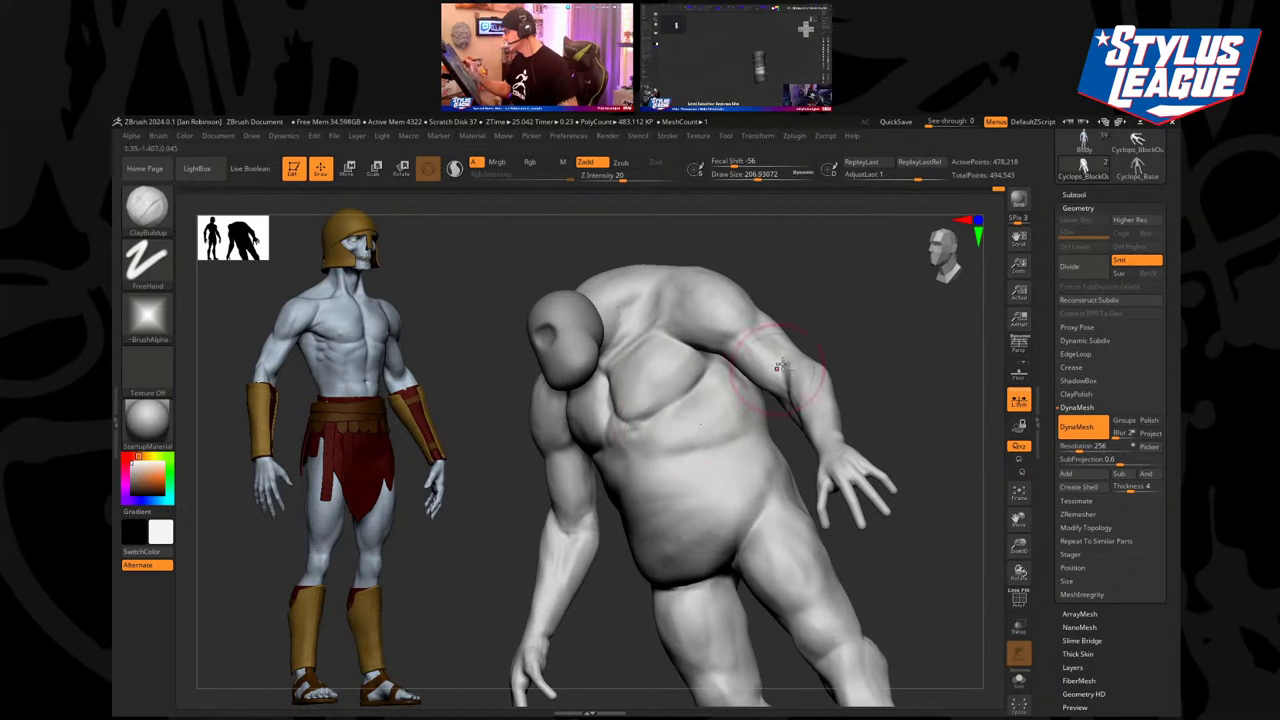
mouse_move(779, 368)
mouse_down()
mouse_move(857, 303)
mouse_move(693, 404)
mouse_up()
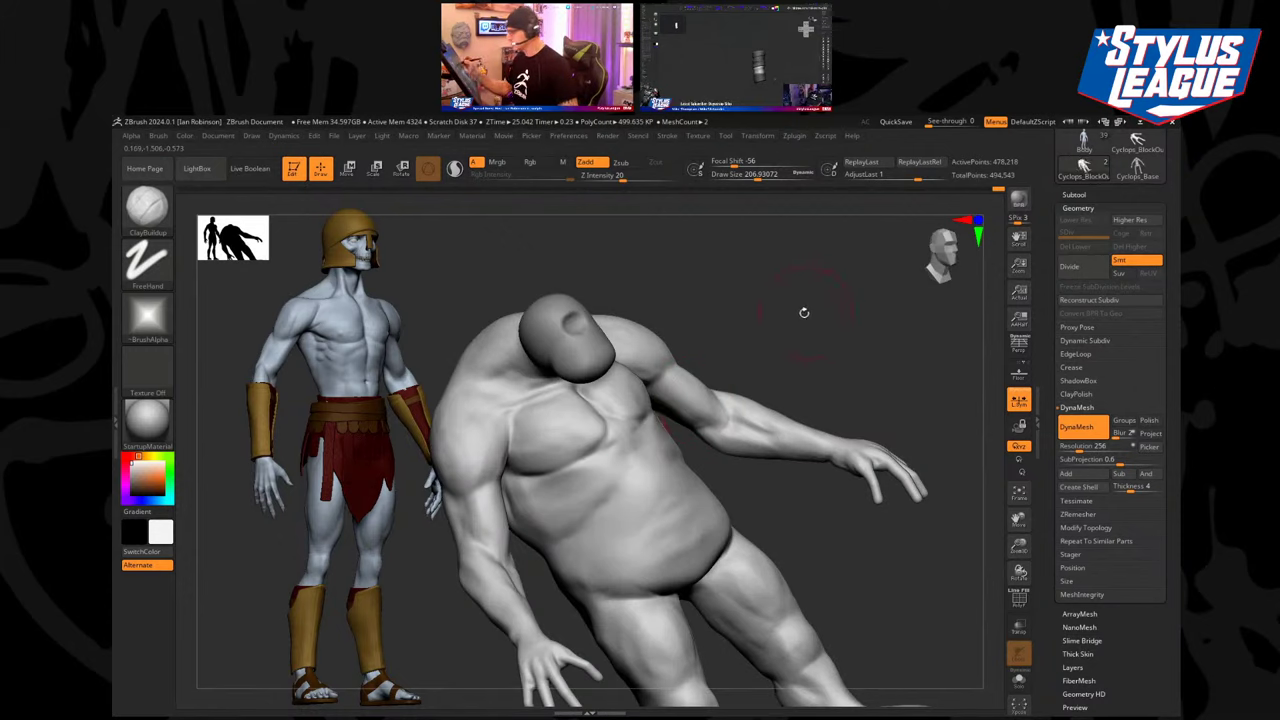
drag(804, 312, 611, 449)
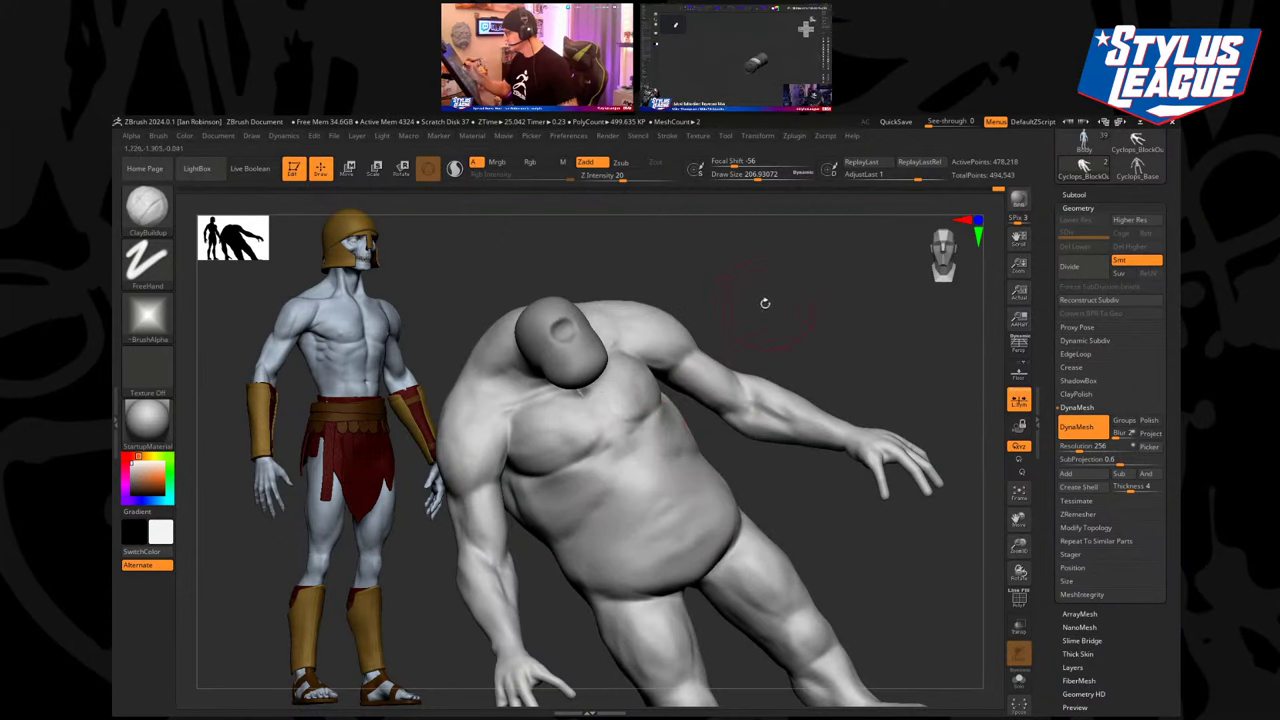
drag(765, 302, 634, 443)
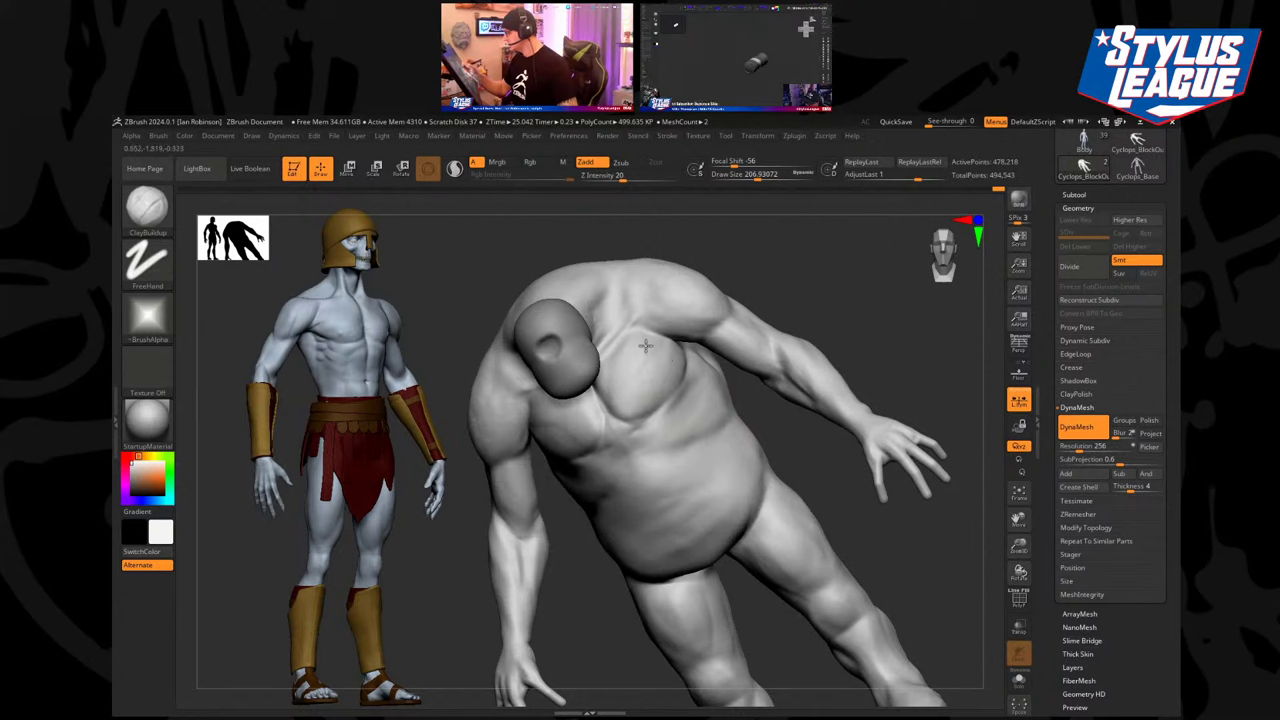
mouse_move(645, 345)
mouse_down()
mouse_move(808, 274)
mouse_move(703, 372)
mouse_up()
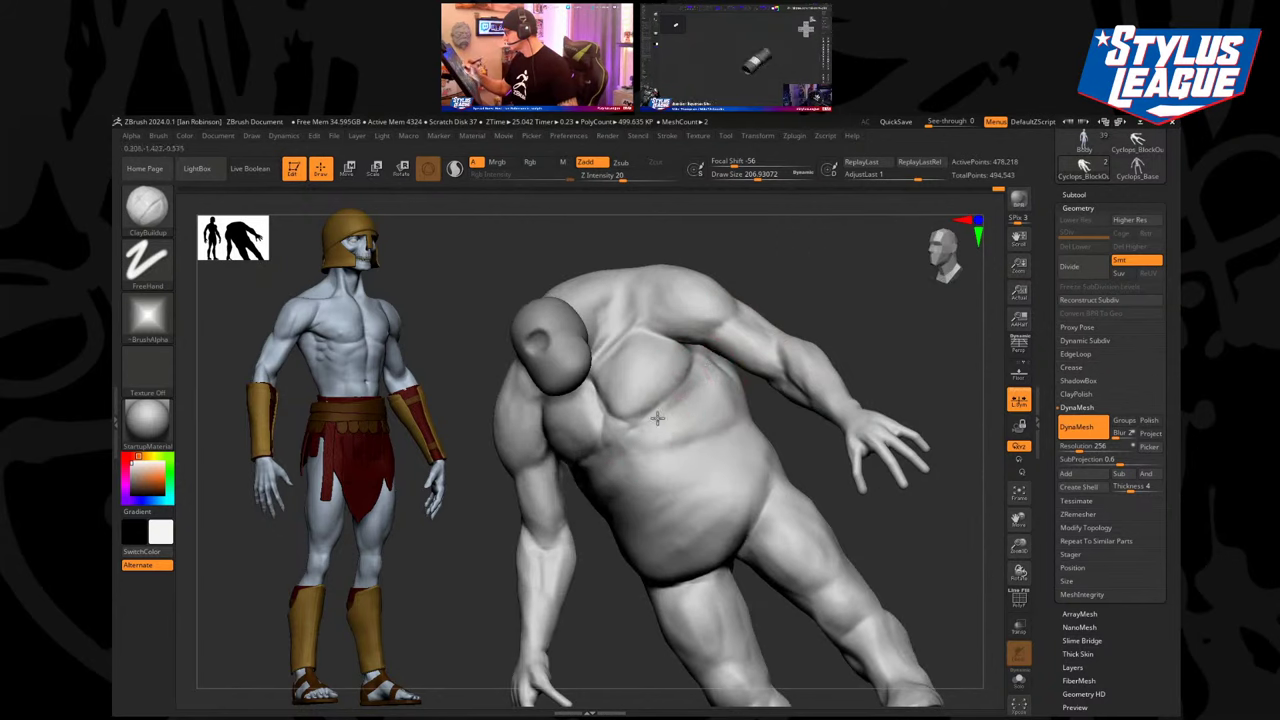
mouse_move(718, 436)
mouse_down()
mouse_move(817, 313)
mouse_move(871, 343)
mouse_move(873, 322)
mouse_move(866, 349)
mouse_move(803, 420)
mouse_move(849, 331)
mouse_move(827, 309)
mouse_up()
Mask the body down to the elbows with Transpose, adjust the unmasked forearms and return to sculpting.
key(w)
ctrl+drag(719, 315, 761, 417)
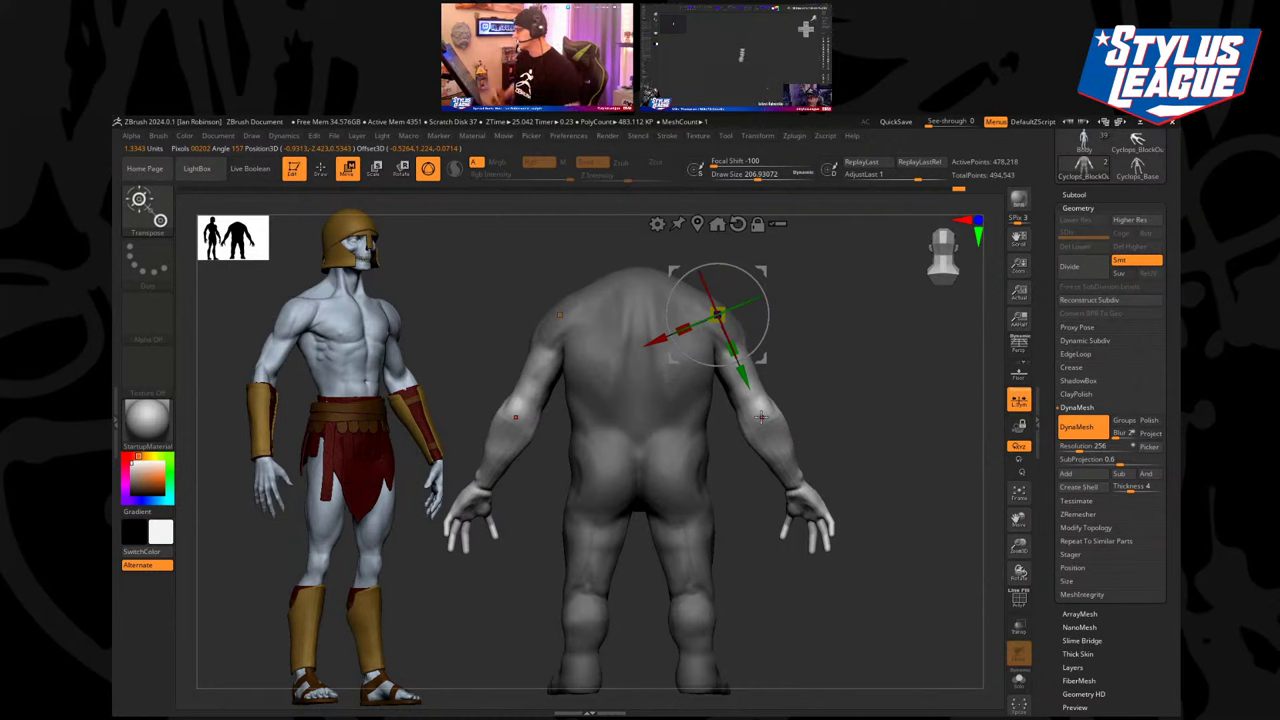
mouse_move(764, 358)
alt+mouse_down()
mouse_move(774, 383)
mouse_move(790, 337)
mouse_move(791, 426)
mouse_move(732, 473)
mouse_move(606, 525)
alt+mouse_up()
key(q)
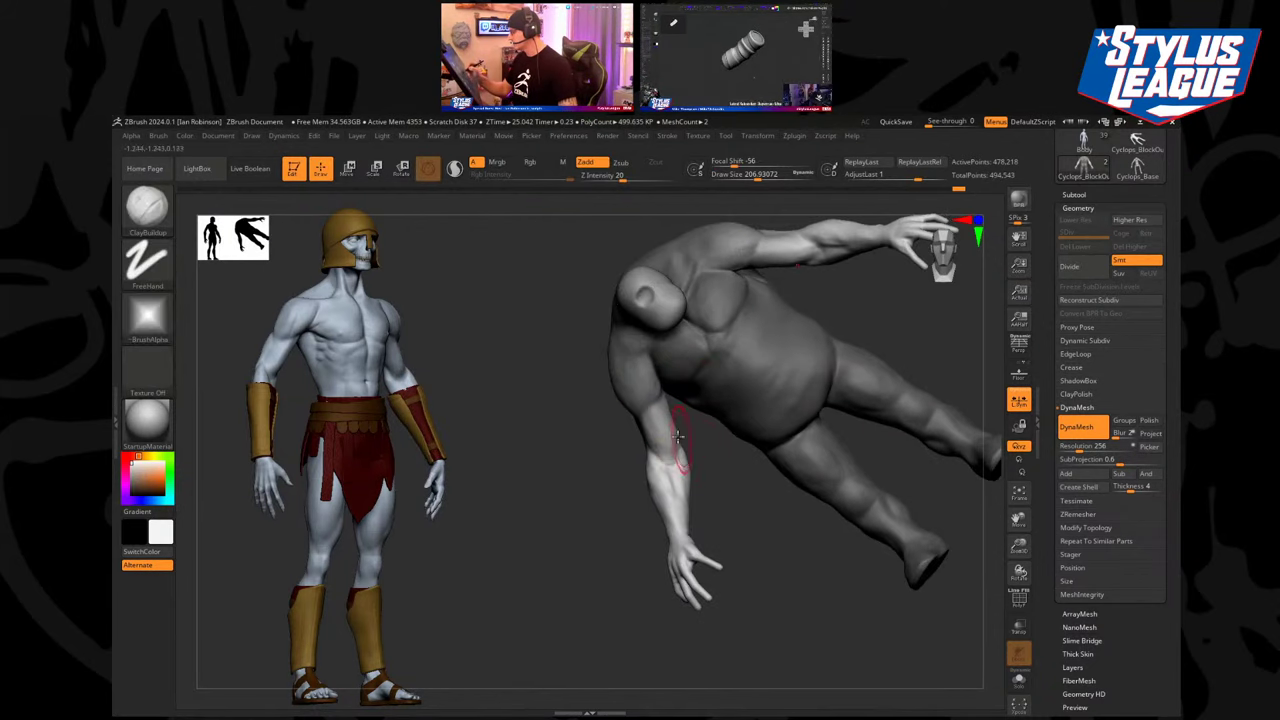
key(w)
mouse_move(700, 441)
alt+mouse_down()
mouse_move(706, 466)
mouse_move(680, 433)
alt+mouse_up()
key(q)
mouse_move(740, 522)
alt+mouse_down()
mouse_move(728, 492)
mouse_move(716, 496)
mouse_move(726, 471)
mouse_move(737, 498)
alt+mouse_up()
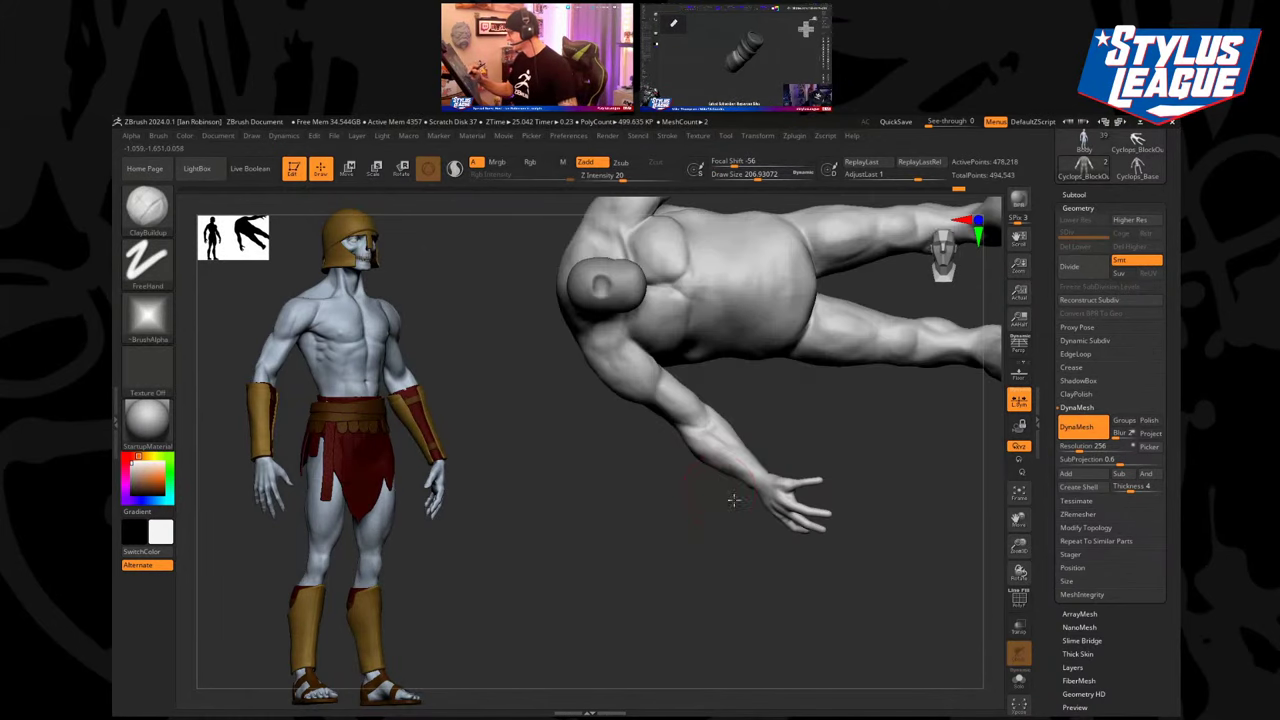
Define the lower chest and upper abdomen with the ClayBuildup brush at a draw size of about 207.
drag(816, 398, 675, 444)
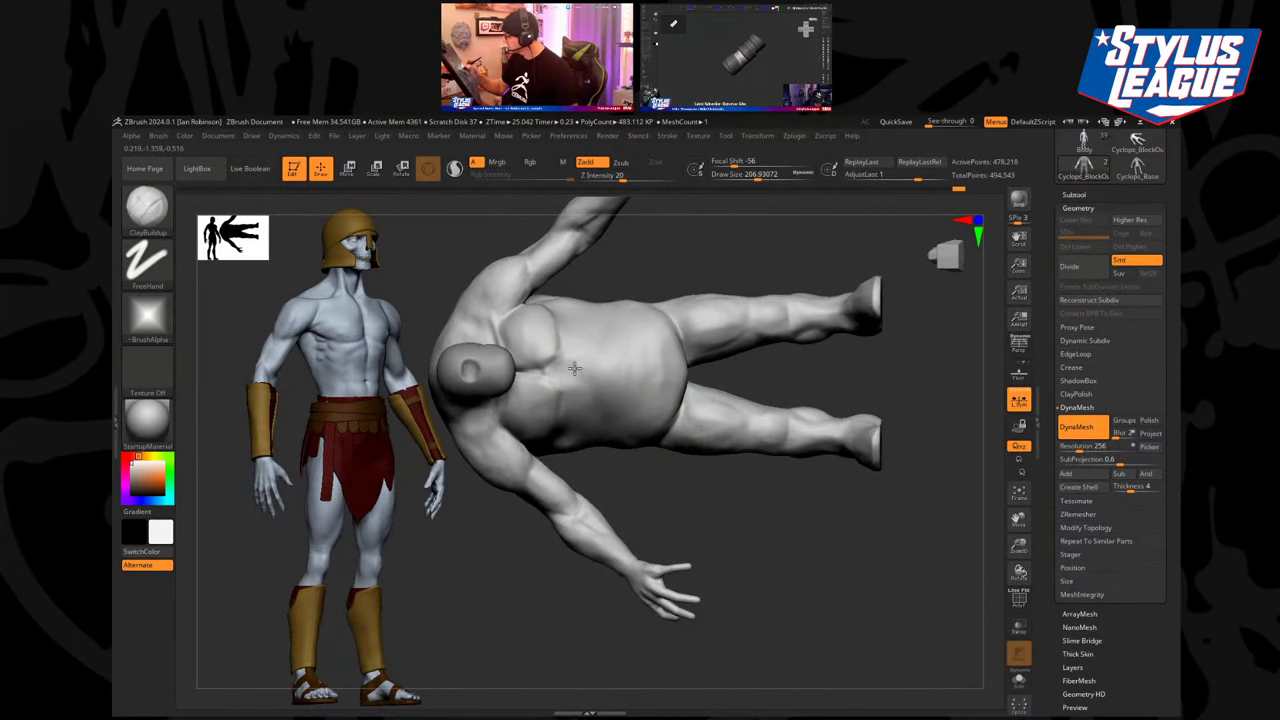
drag(577, 344, 558, 320)
alt+drag(700, 251, 736, 245)
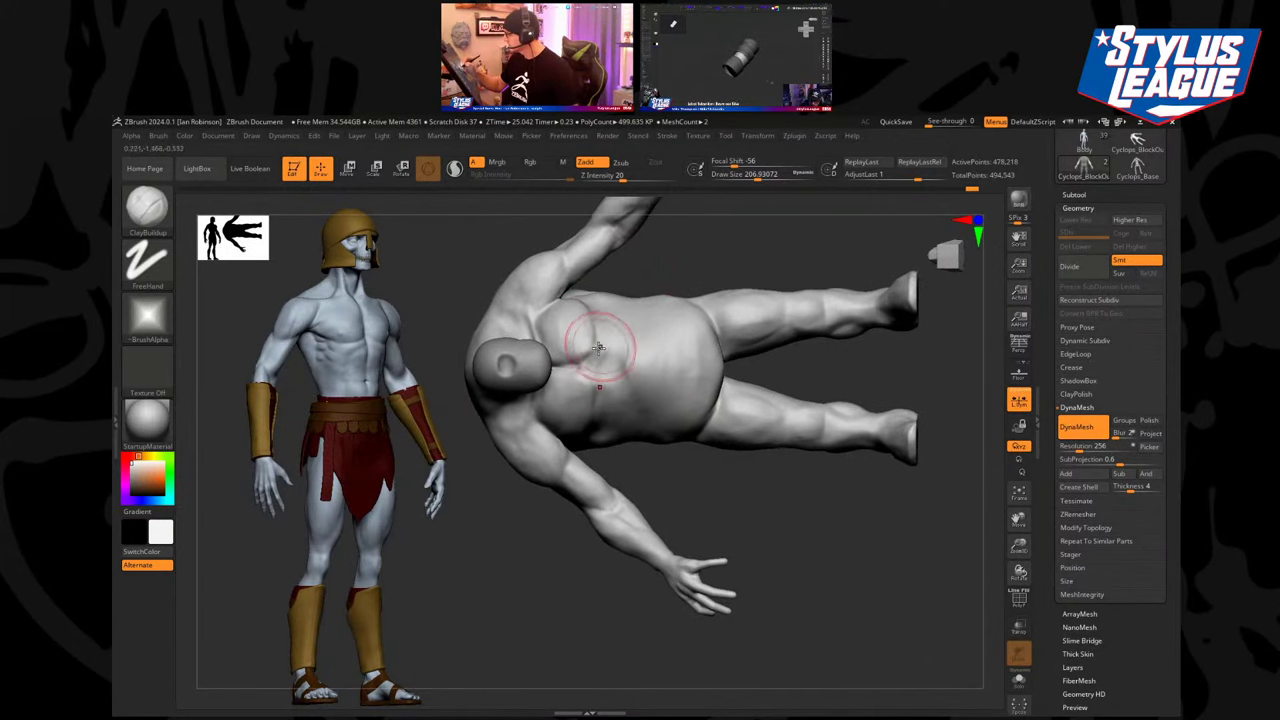
drag(599, 348, 587, 328)
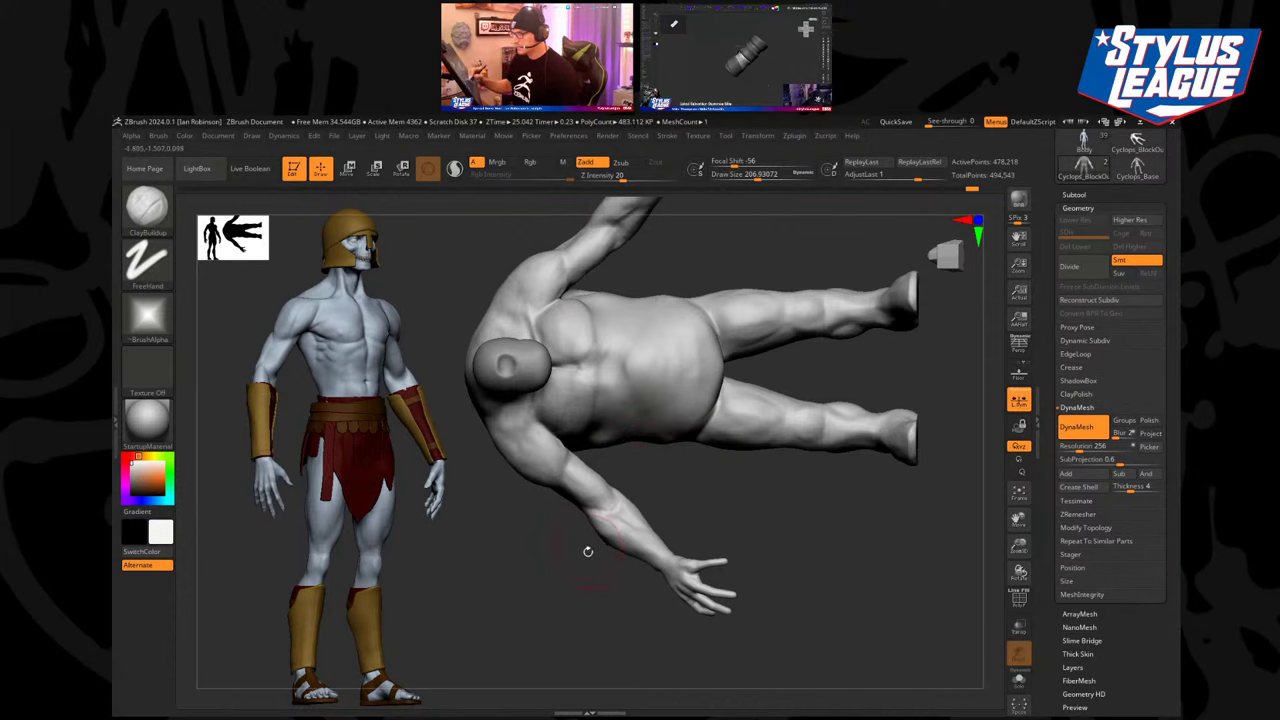
drag(588, 551, 814, 378)
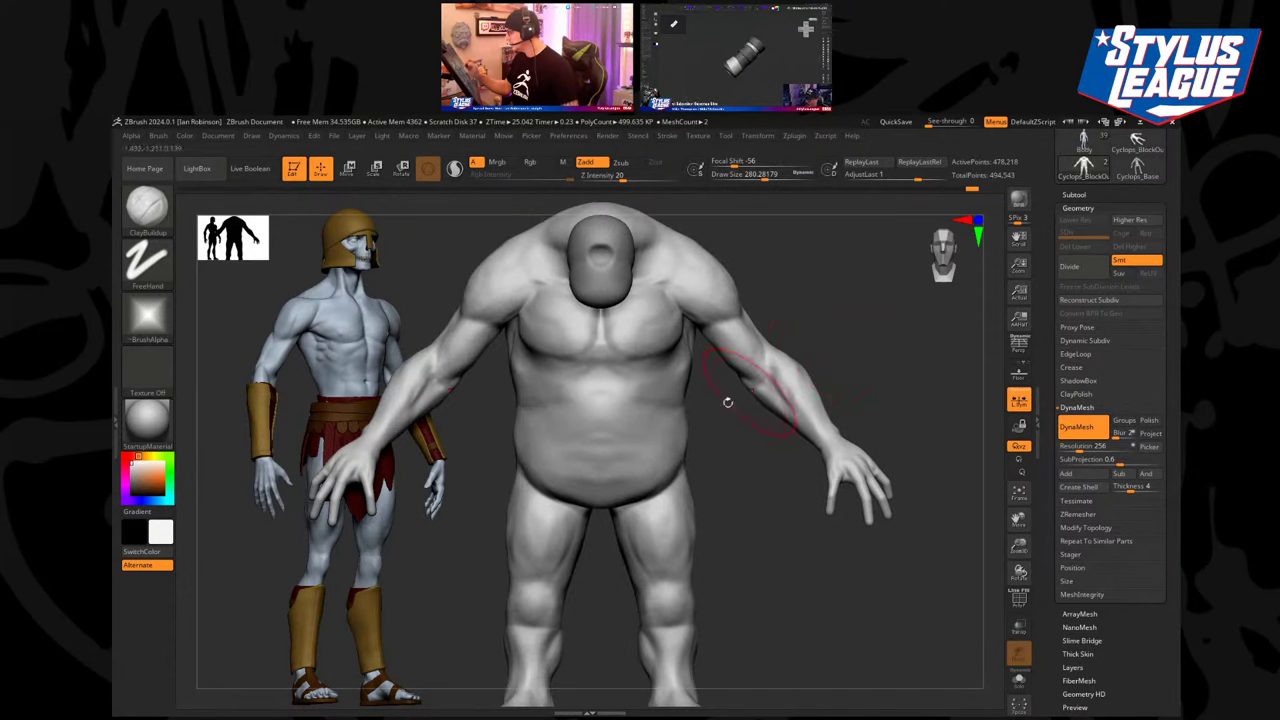
Build up the belly with the ClayBuildup brush at a draw size of about 280.
mouse_move(646, 384)
mouse_down()
mouse_move(668, 436)
mouse_move(635, 483)
mouse_move(612, 462)
mouse_move(620, 450)
mouse_up()
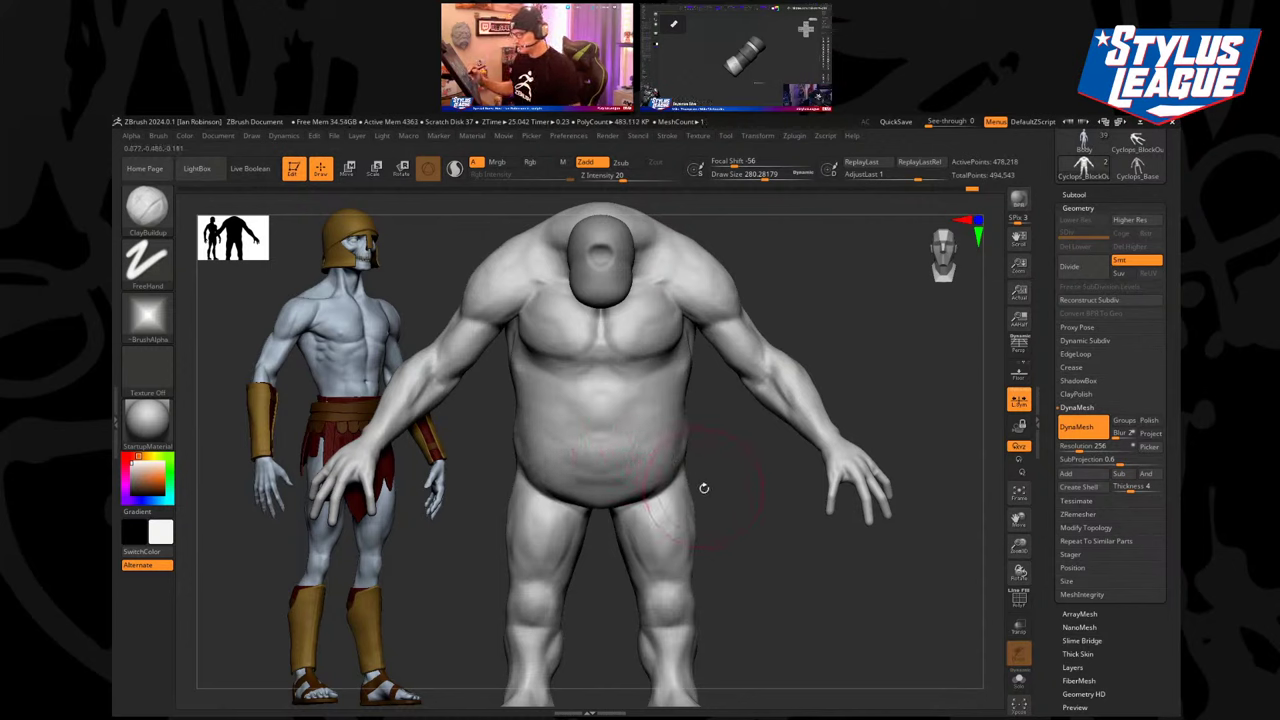
drag(732, 515, 712, 425)
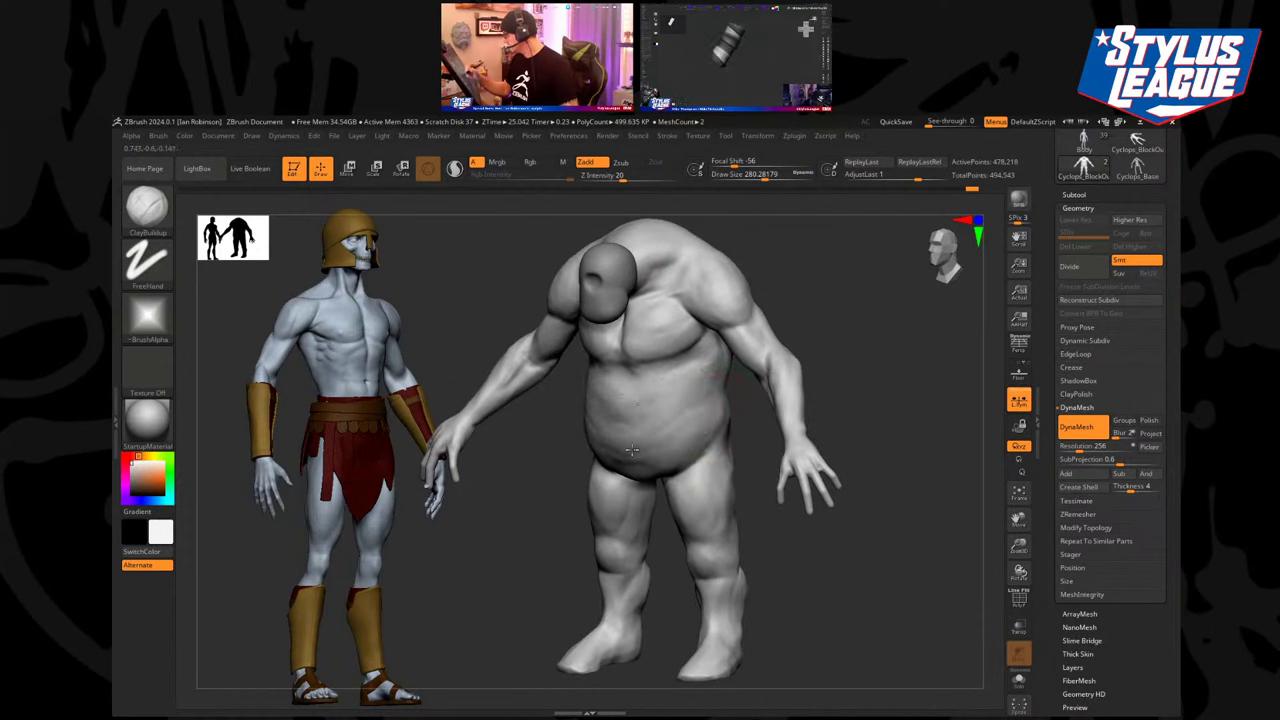
mouse_move(872, 334)
mouse_down()
mouse_move(650, 330)
mouse_move(866, 343)
mouse_move(828, 335)
mouse_up()
Reduce the ClayBuildup brush's draw size and refine the elbows and the backs of the upper arms.
key(s)
key(s)
mouse_move(606, 434)
mouse_down()
mouse_move(594, 433)
mouse_move(623, 506)
mouse_move(559, 504)
mouse_move(576, 405)
mouse_up()
key(s)
drag(606, 476, 612, 440)
key(s)
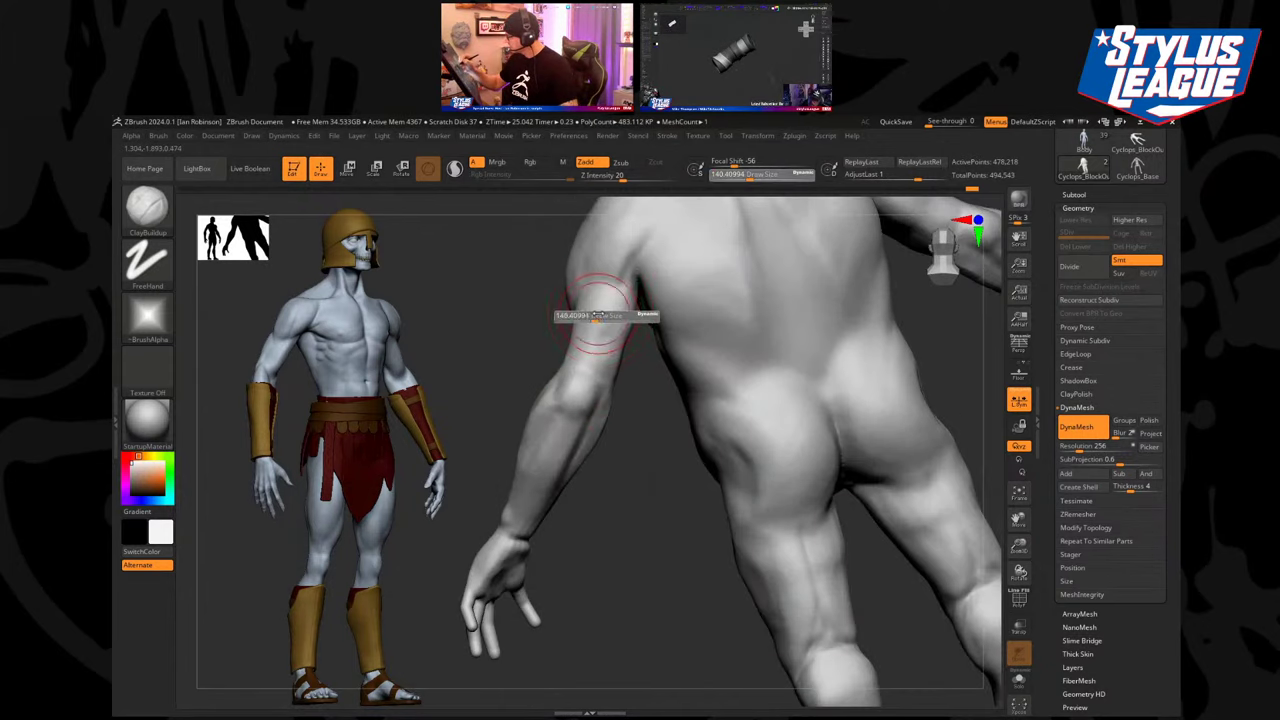
mouse_move(594, 315)
mouse_down()
mouse_move(605, 358)
mouse_move(569, 306)
mouse_up()
Adjust the silhouette of the upper arms and shoulders with the Move Infinite Depth brush, reducing the draw size from about 262 to 202.
key(b)
key(m)
key(i)
key(s)
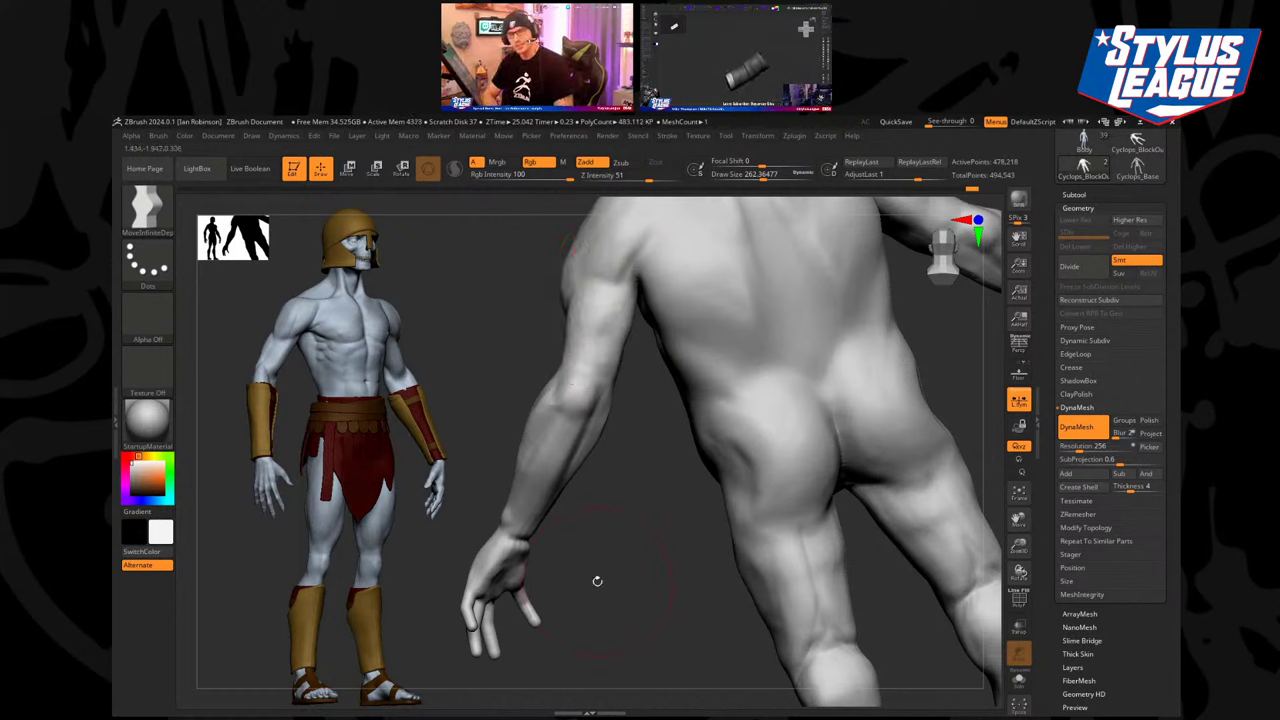
mouse_move(597, 581)
mouse_down()
mouse_move(629, 463)
mouse_move(748, 465)
mouse_move(823, 366)
mouse_move(739, 317)
mouse_move(684, 312)
mouse_up()
key([)
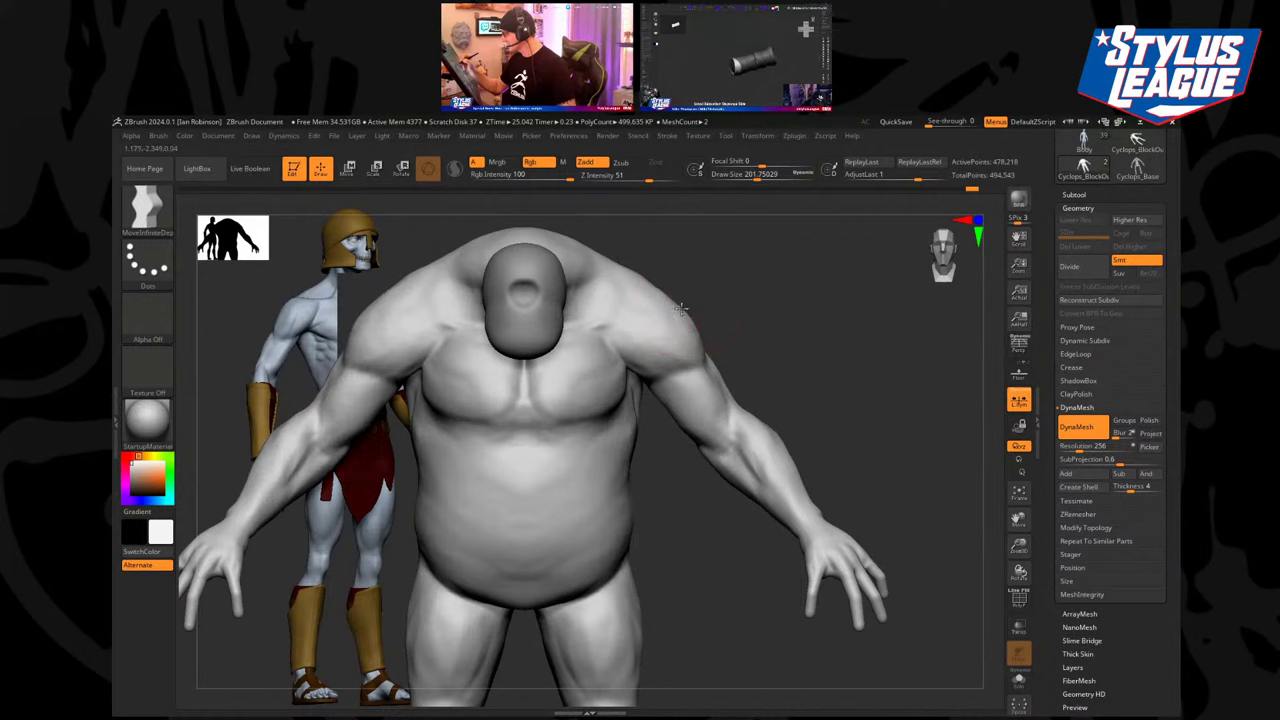
alt+drag(766, 306, 823, 308)
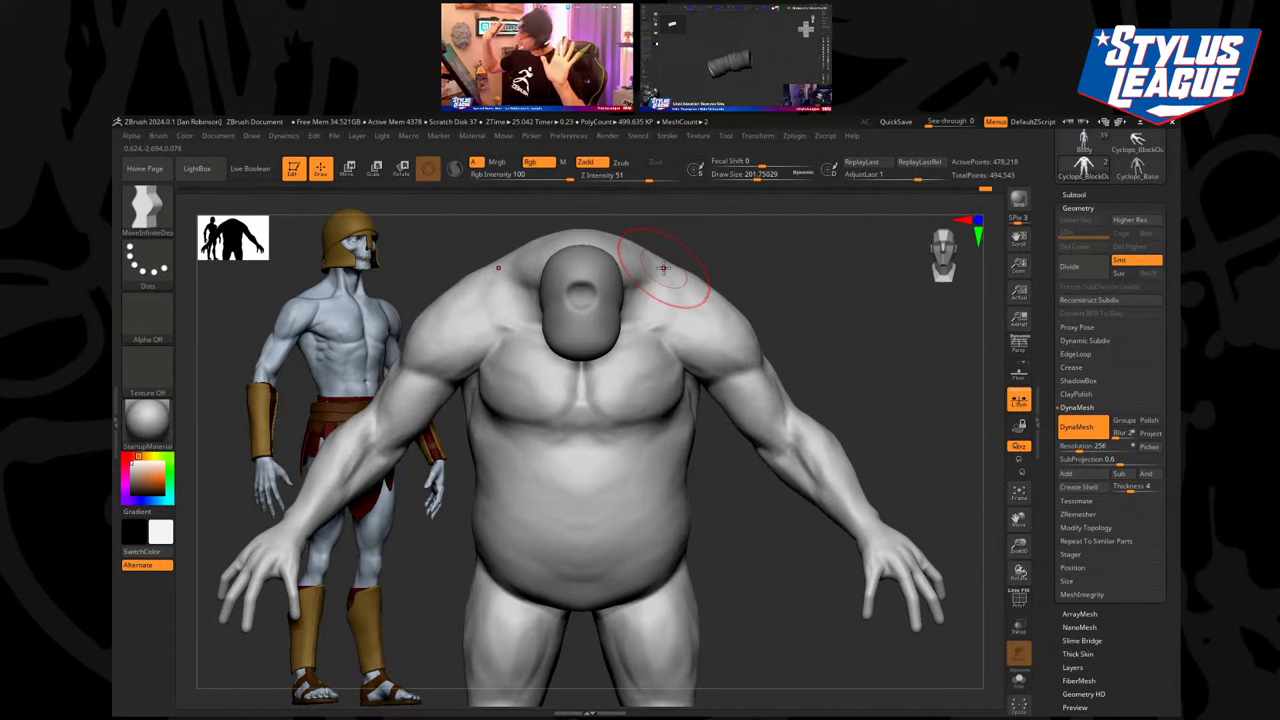
drag(786, 317, 803, 309)
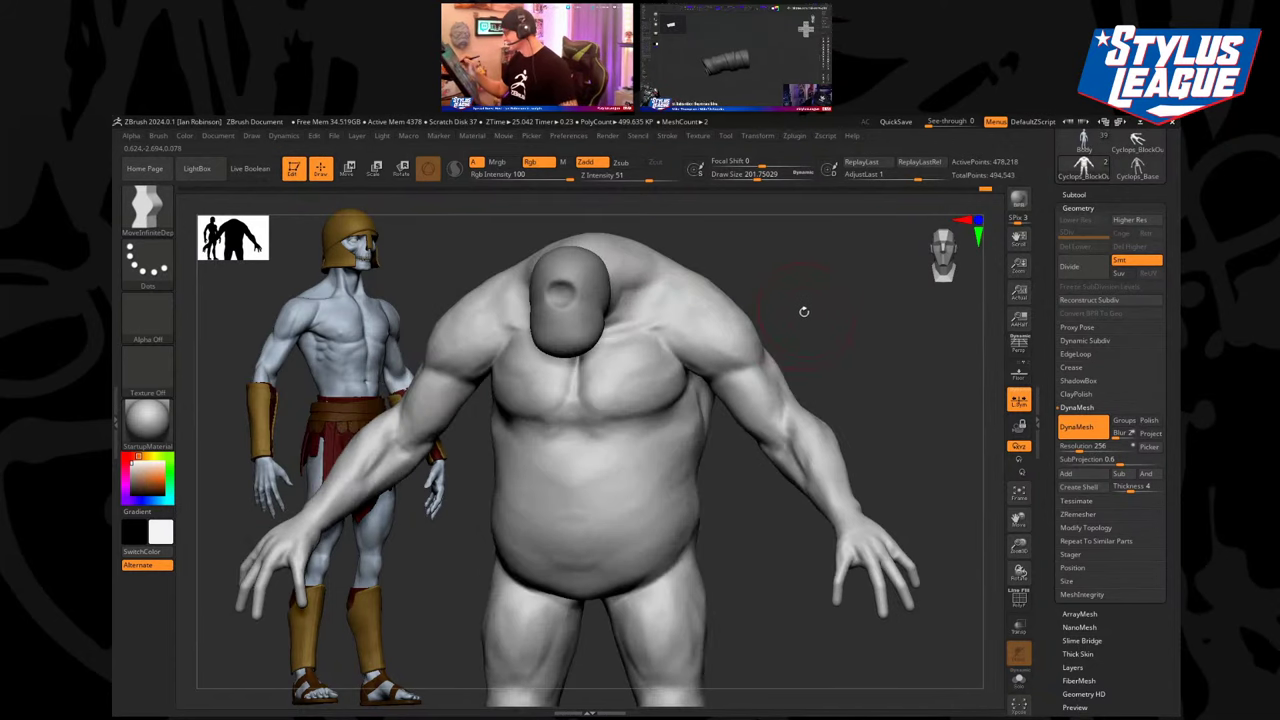
Build up the outer chest near the armpit with the ClayBuildup brush at a draw size of about 124.
key(b)
key(c)
key(b)
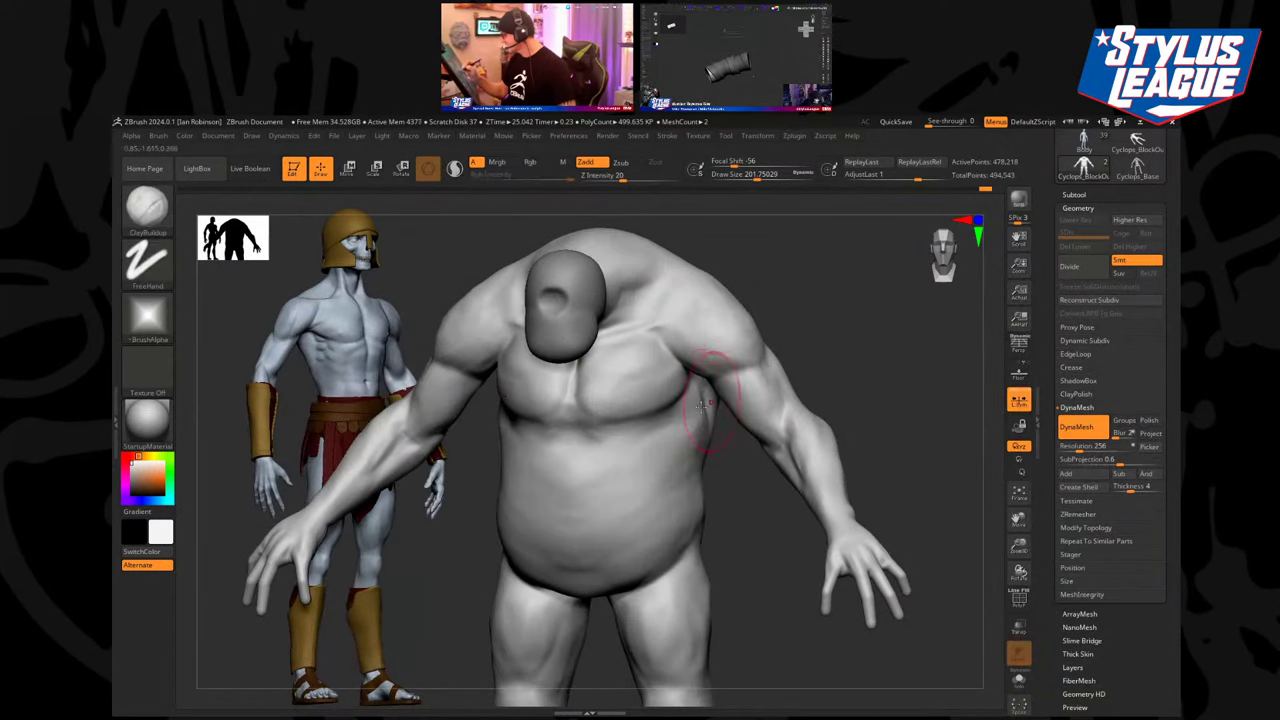
mouse_move(822, 341)
mouse_down()
mouse_move(846, 297)
mouse_move(829, 297)
mouse_up()
key(s)
key(s)
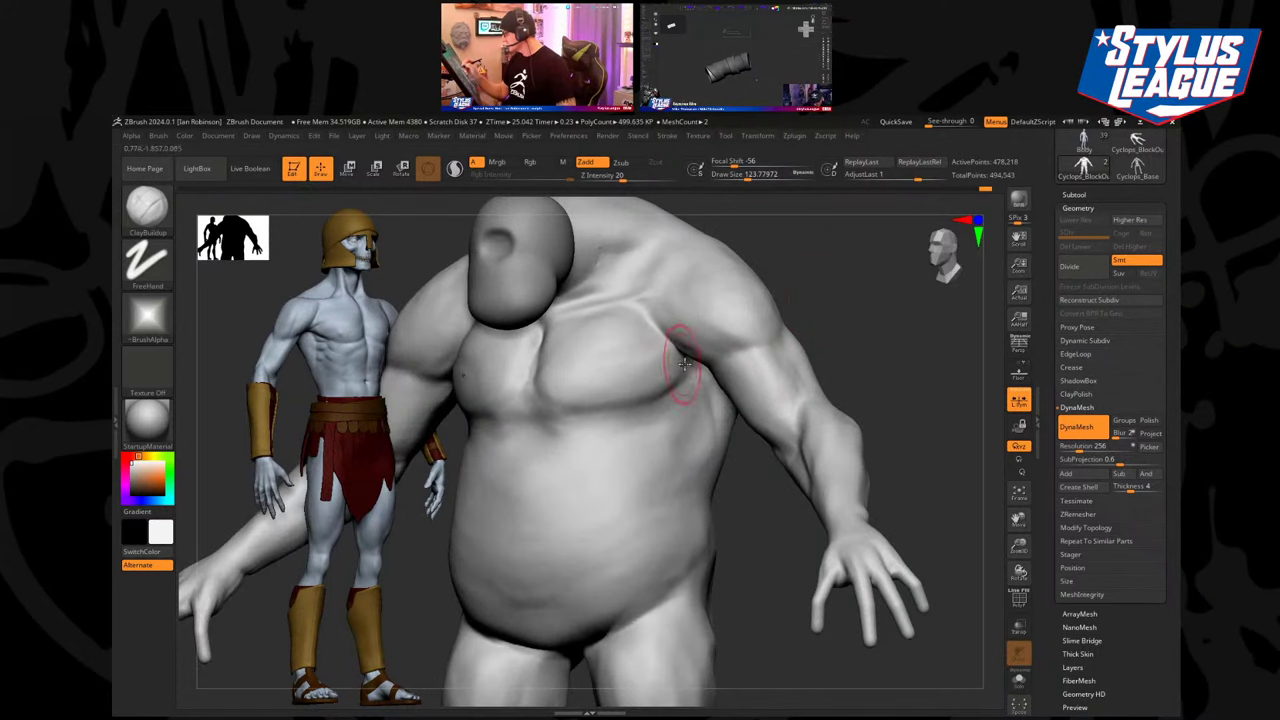
mouse_move(678, 368)
mouse_down()
mouse_move(600, 391)
mouse_move(561, 371)
mouse_up()
Add volume to the pectorals with the ClayBuildup brush, increasing the draw size from about 145 to 187.
key(s)
mouse_move(613, 312)
mouse_down()
mouse_move(617, 334)
mouse_move(562, 304)
mouse_up()
drag(846, 266, 715, 280)
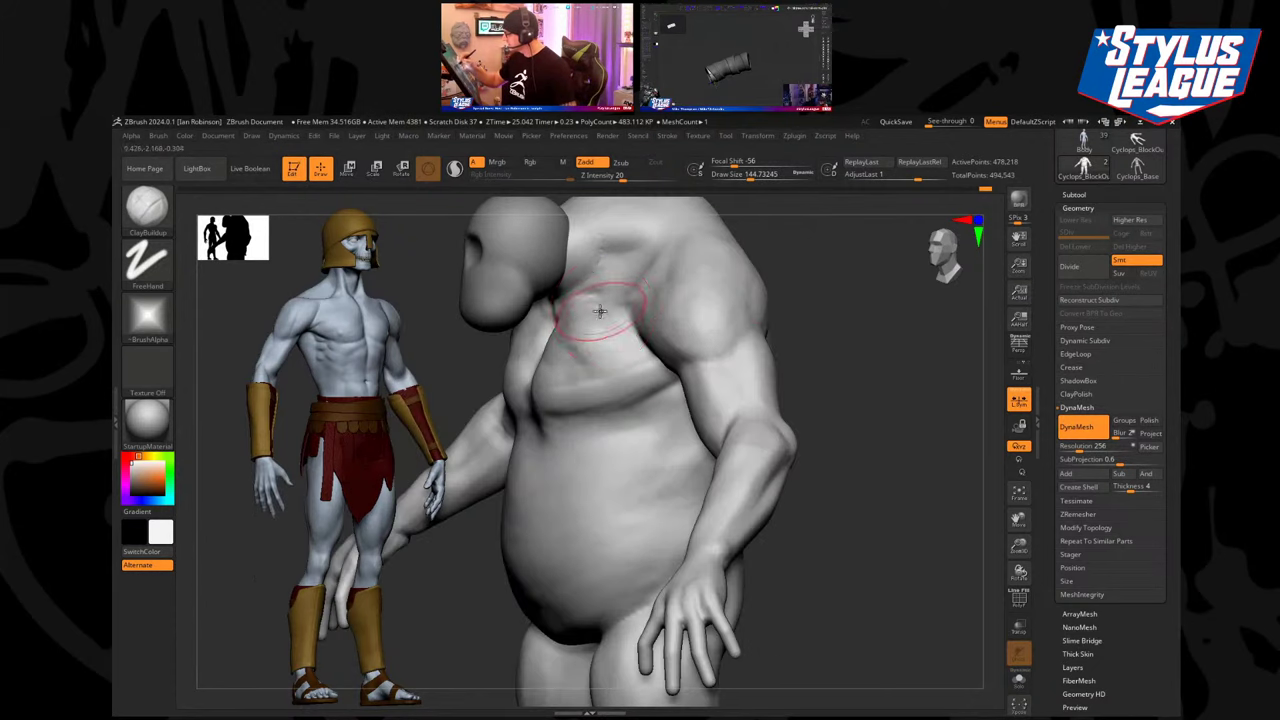
mouse_move(606, 318)
mouse_down()
mouse_move(556, 328)
mouse_move(553, 341)
mouse_up()
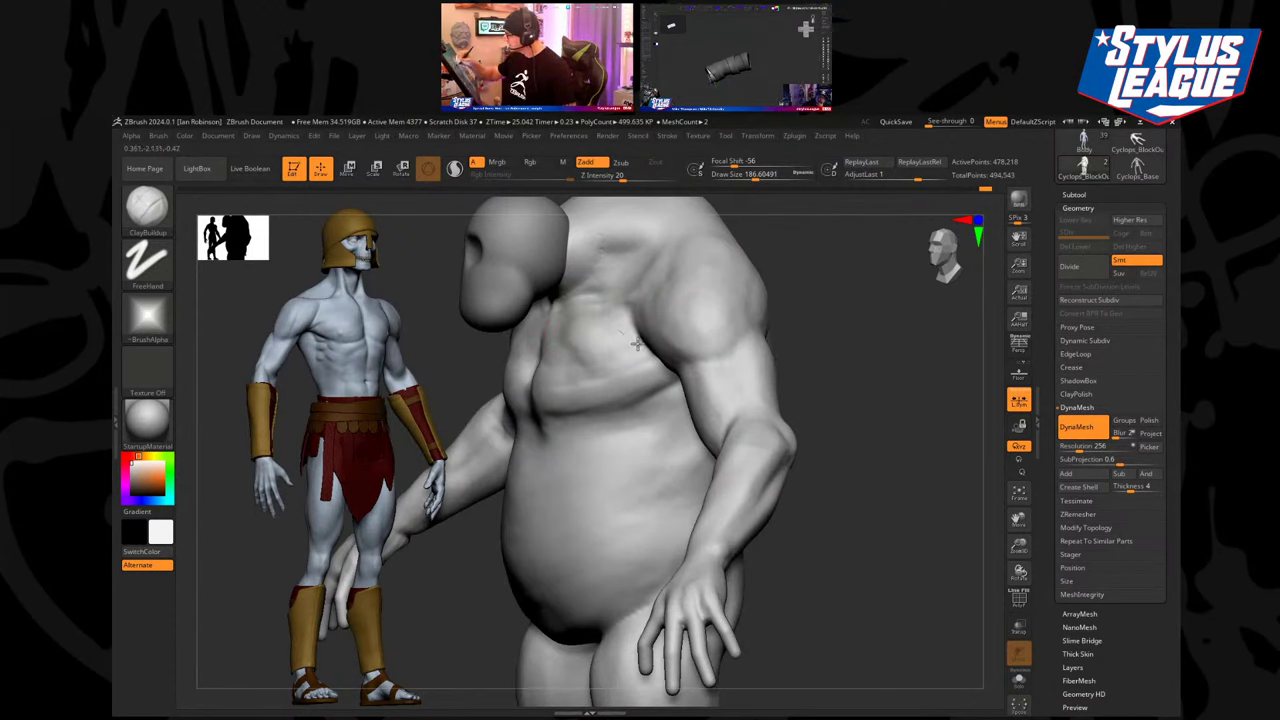
drag(636, 343, 560, 349)
mouse_move(828, 301)
mouse_down()
mouse_move(829, 320)
mouse_move(814, 280)
mouse_move(614, 371)
mouse_up()
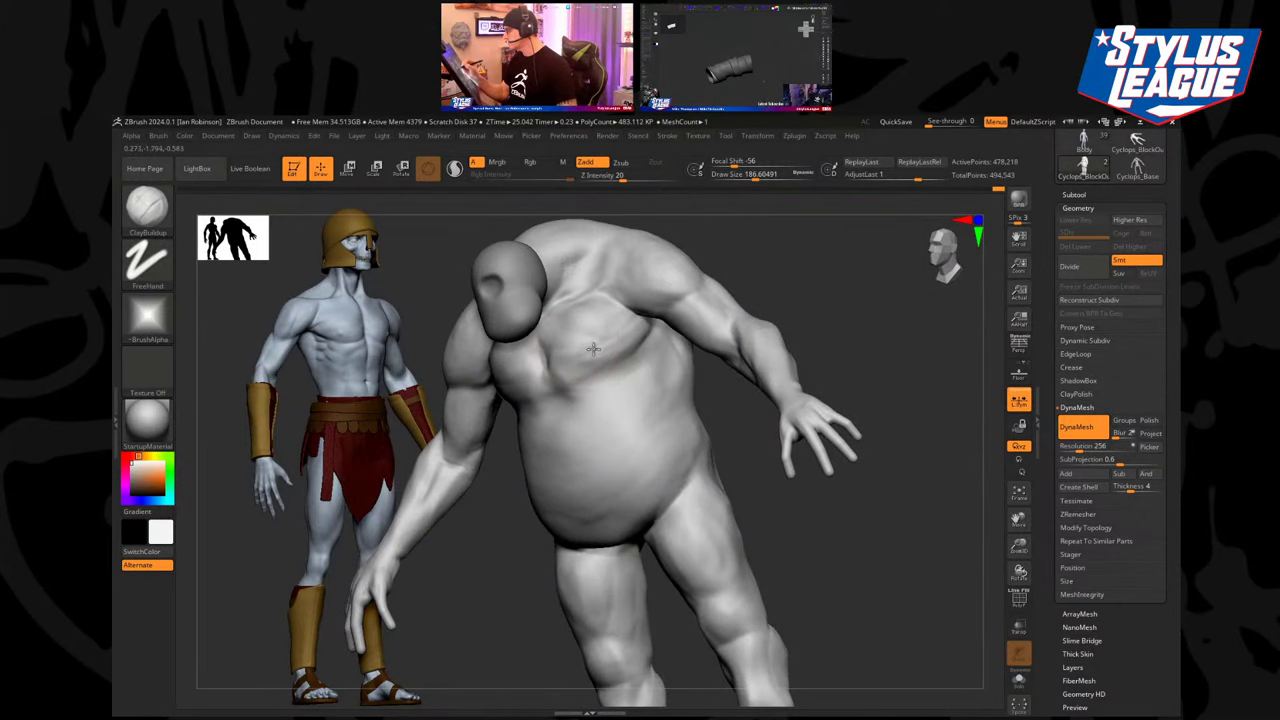
Refine the lower edge of the pectorals and the sternum area with the ClayBuildup brush at a draw size of about 187.
drag(768, 289, 731, 320)
drag(826, 307, 846, 249)
drag(536, 380, 543, 414)
mouse_move(715, 424)
mouse_down()
mouse_move(717, 447)
mouse_move(728, 425)
mouse_move(543, 399)
mouse_up()
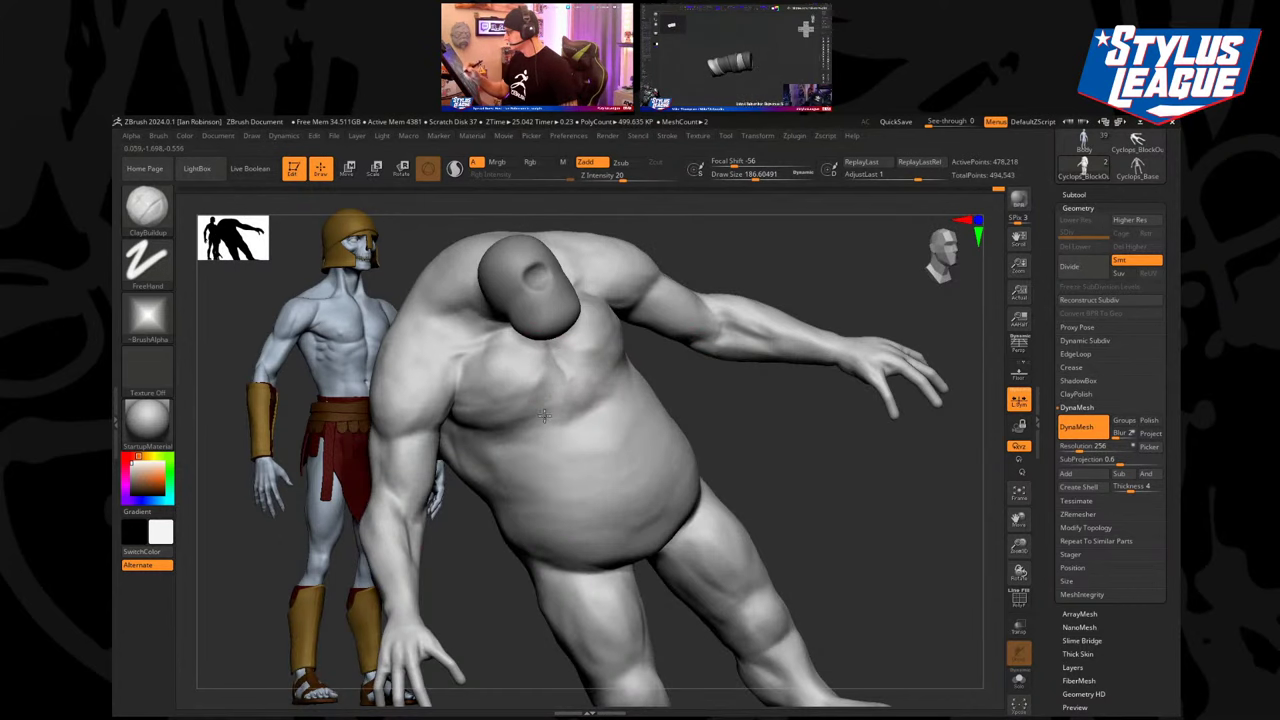
Carve the crease beneath the pectorals with the DamStandard brush.
key(b)
key(d)
key(s)
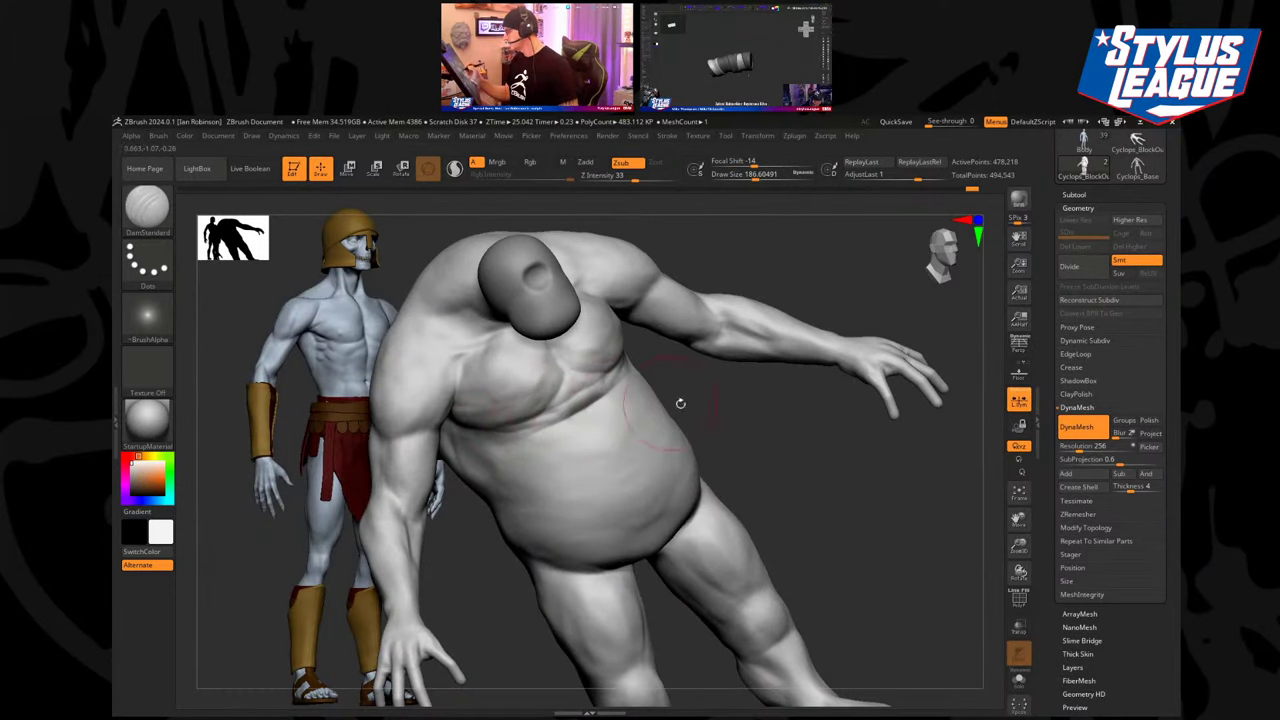
drag(680, 403, 659, 403)
Build up the upper belly below the chest crease with the ClayBuildup brush at a draw size of about 262.
key(b)
key(c)
key(b)
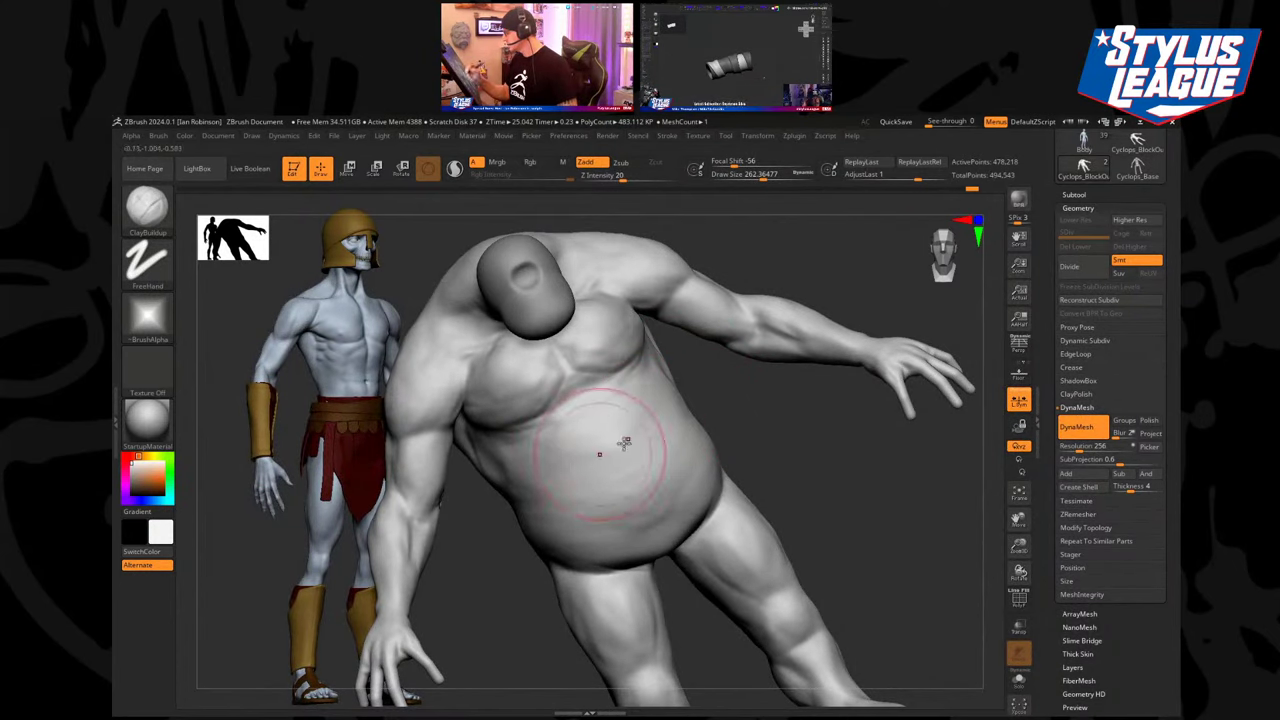
shift+drag(737, 411, 722, 417)
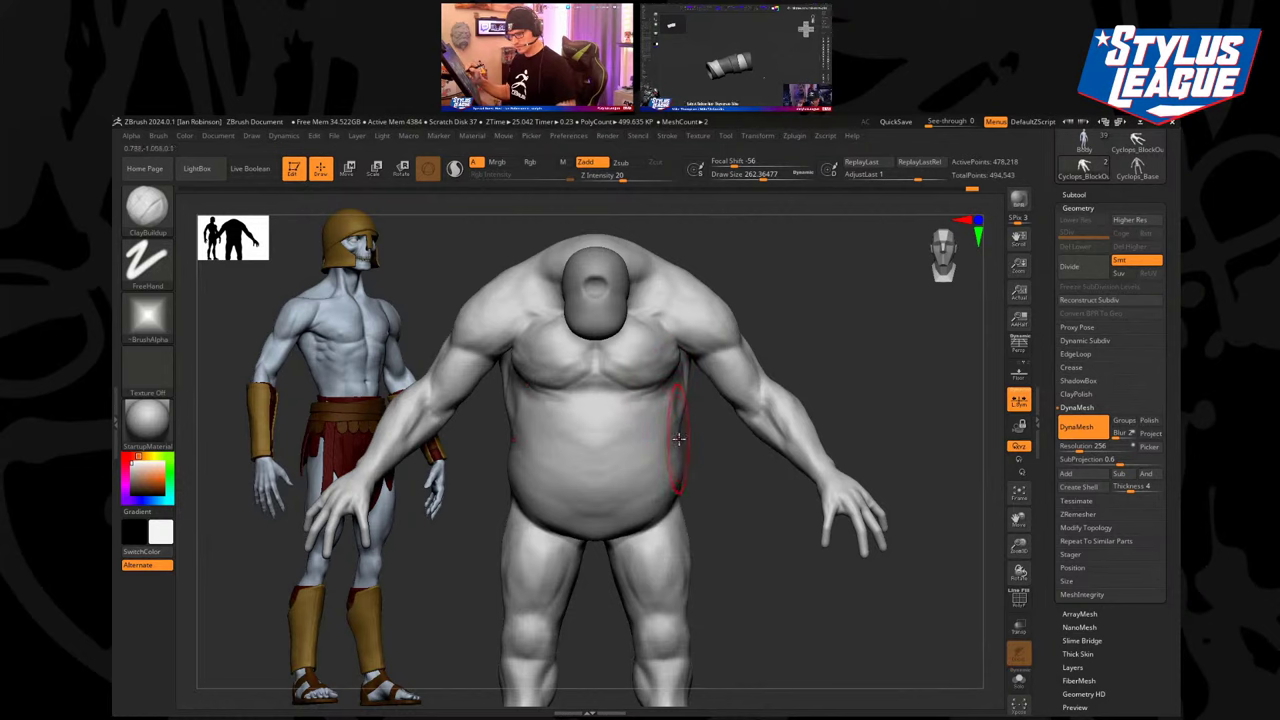
Adjust the chest and the sides of the torso with the Move brush, starting at a draw size of about 262.
key(b)
key(m)
key(v)
drag(612, 392, 665, 390)
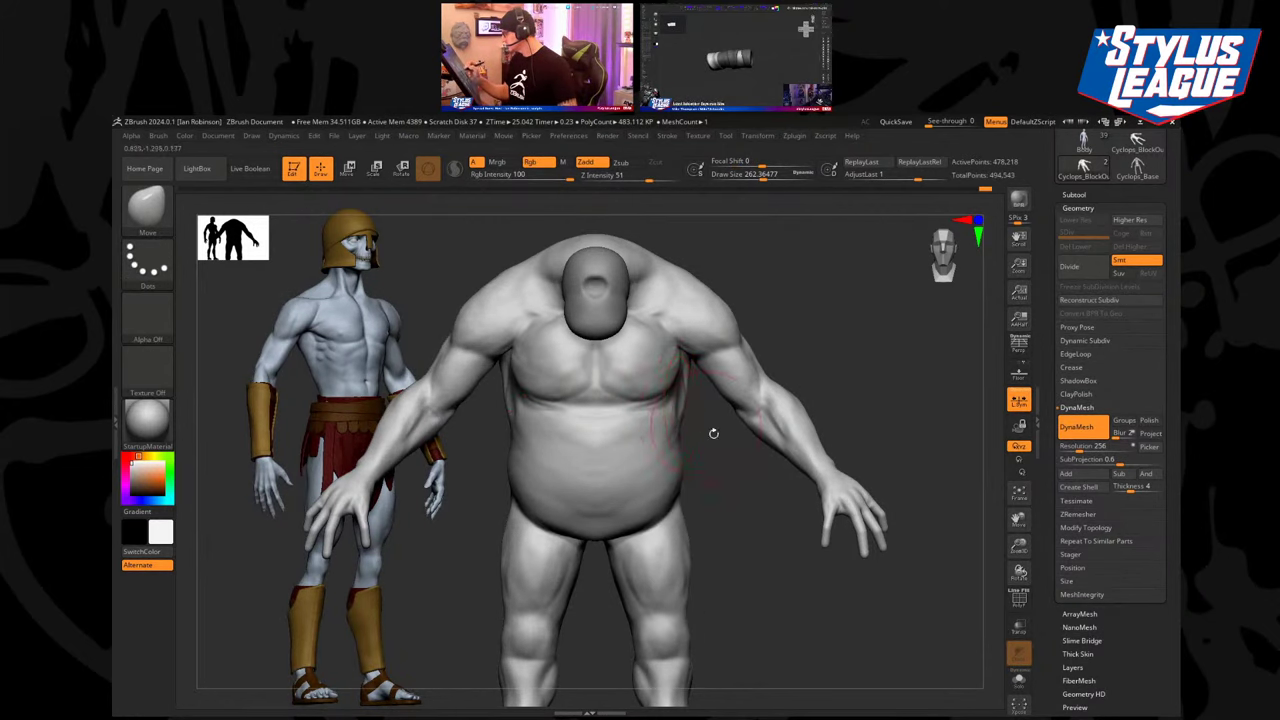
drag(713, 433, 671, 429)
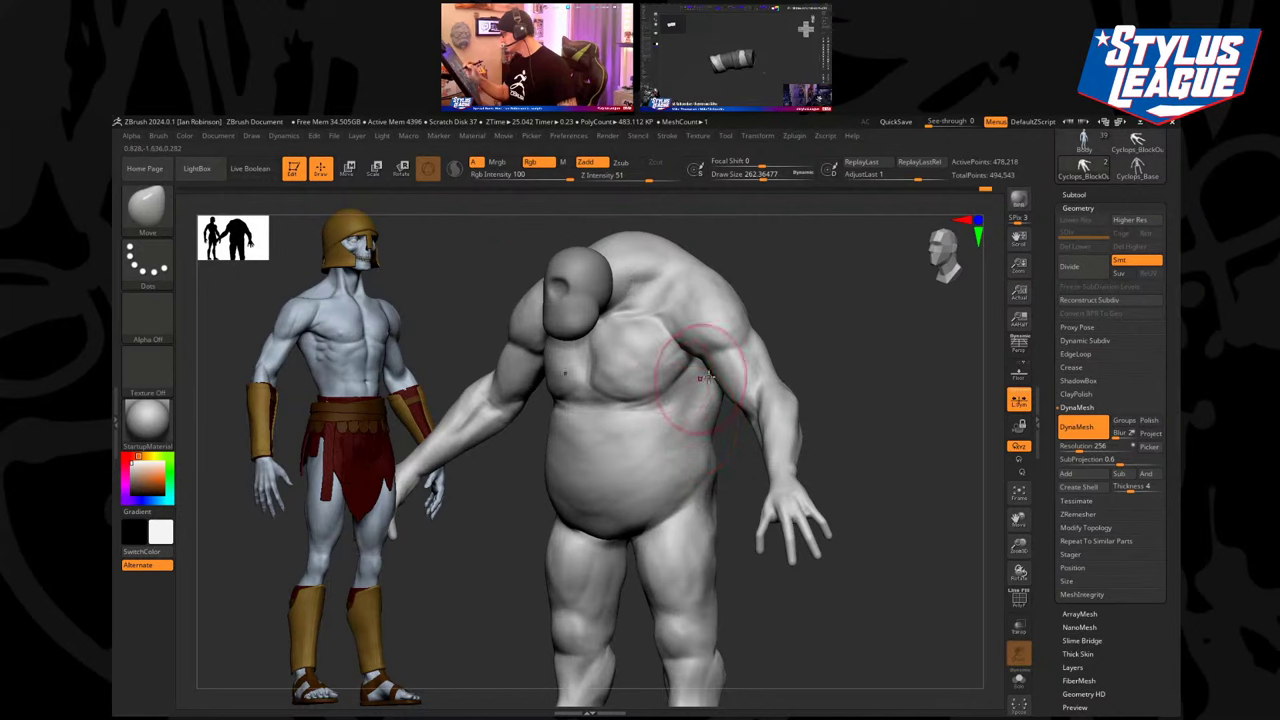
mouse_move(706, 377)
mouse_down()
mouse_move(600, 480)
mouse_move(846, 333)
mouse_move(794, 311)
mouse_up()
key(s)
drag(746, 382, 756, 372)
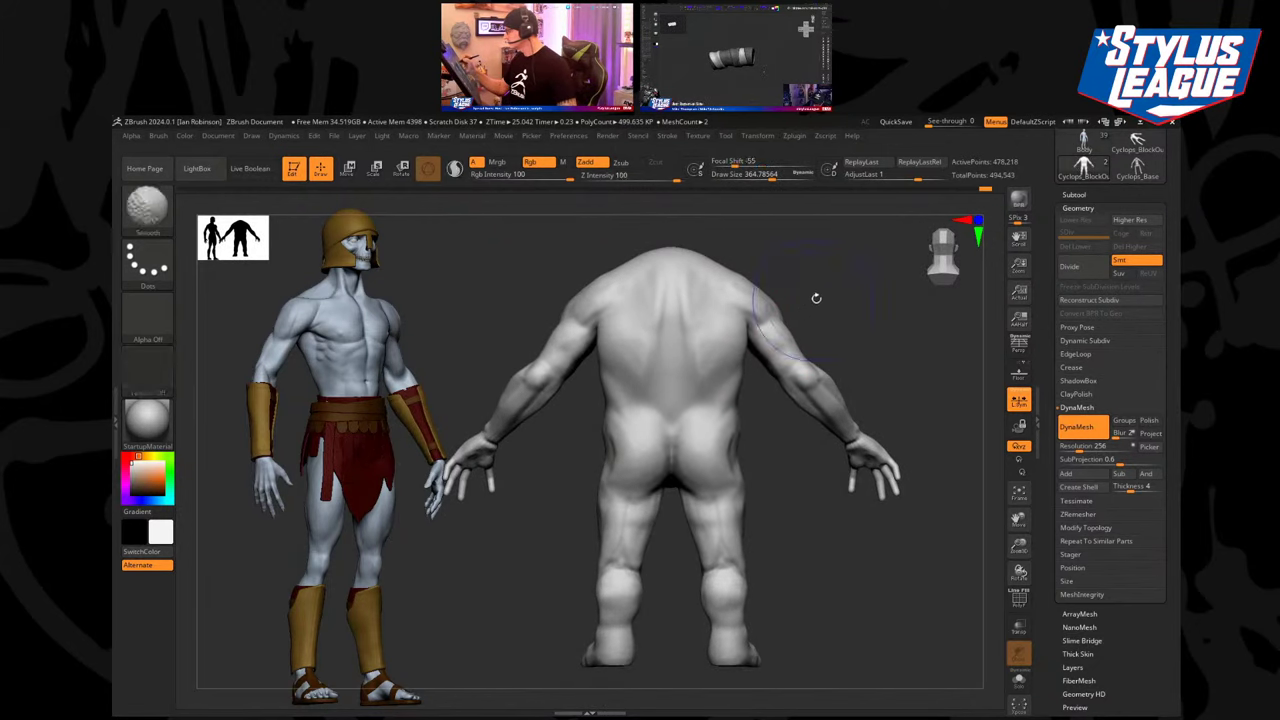
Reshape the side profile of the chest, neck base and upper back with the Move brush at draw sizes between about 280 and 393.
mouse_move(816, 297)
mouse_down()
mouse_move(800, 366)
mouse_move(706, 517)
mouse_move(766, 326)
mouse_move(760, 296)
mouse_move(814, 251)
mouse_move(614, 357)
mouse_up()
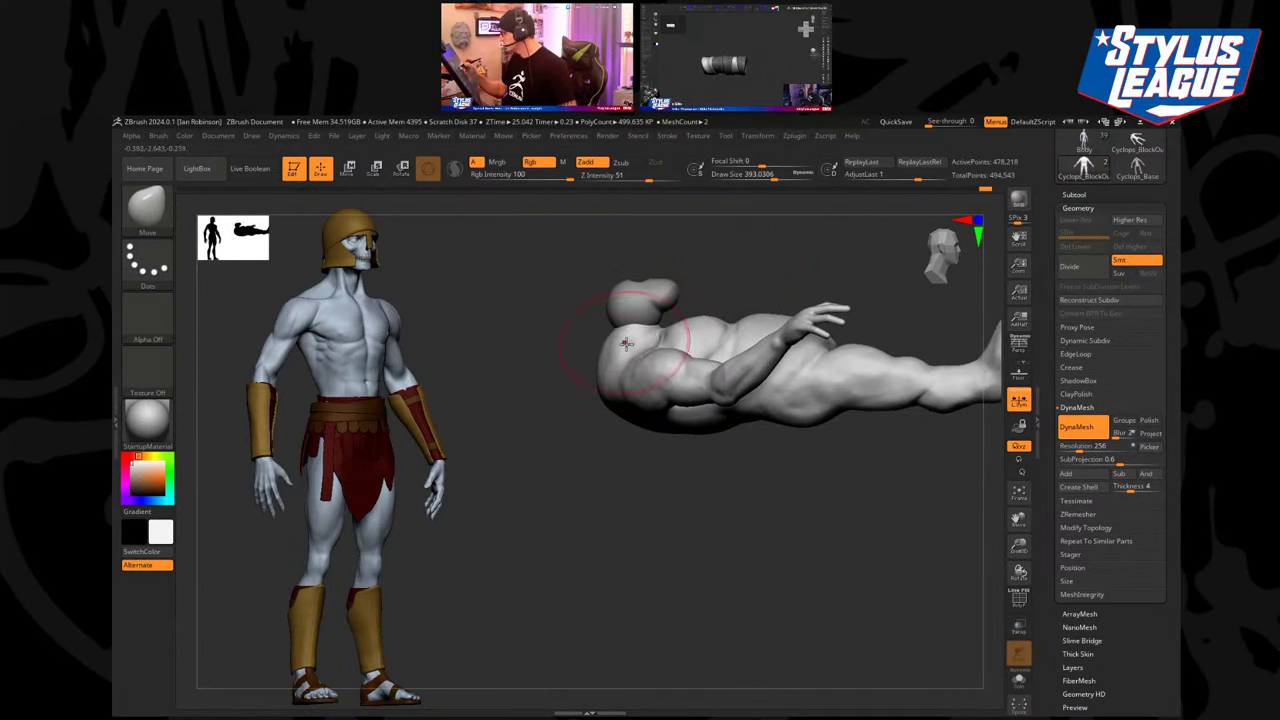
drag(736, 333, 738, 320)
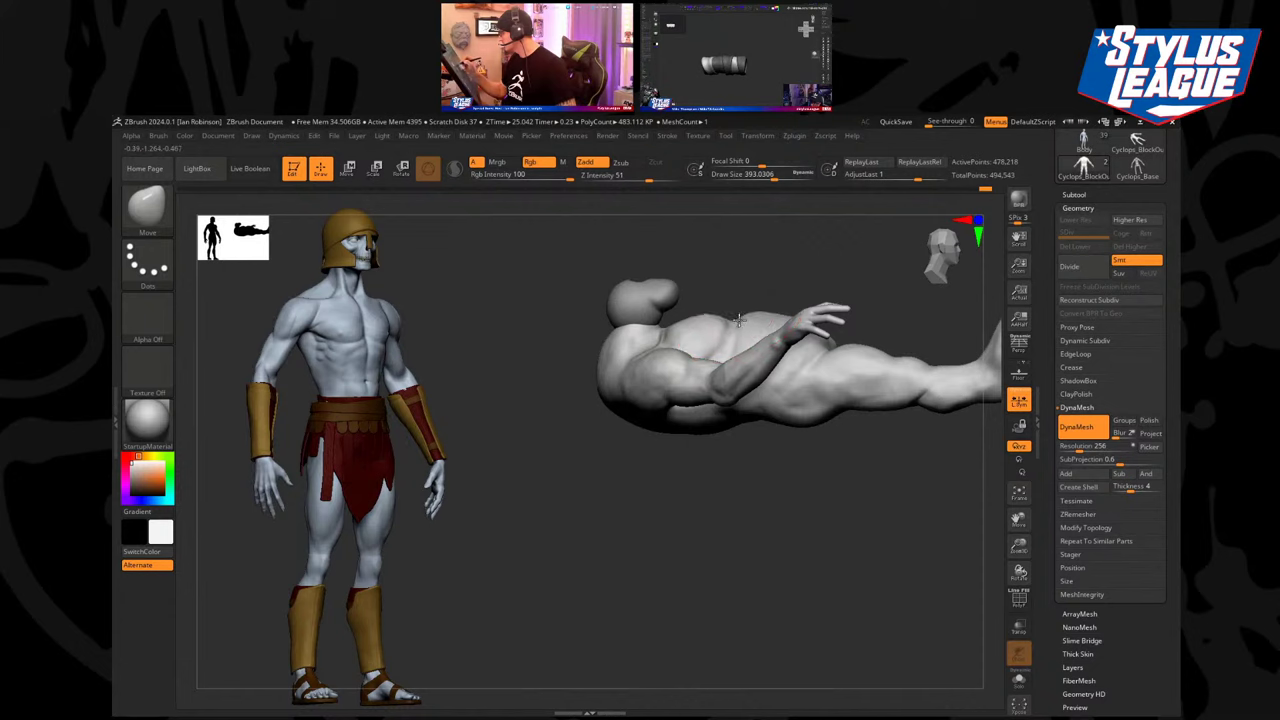
alt+right_drag(744, 316, 708, 325)
drag(688, 350, 691, 329)
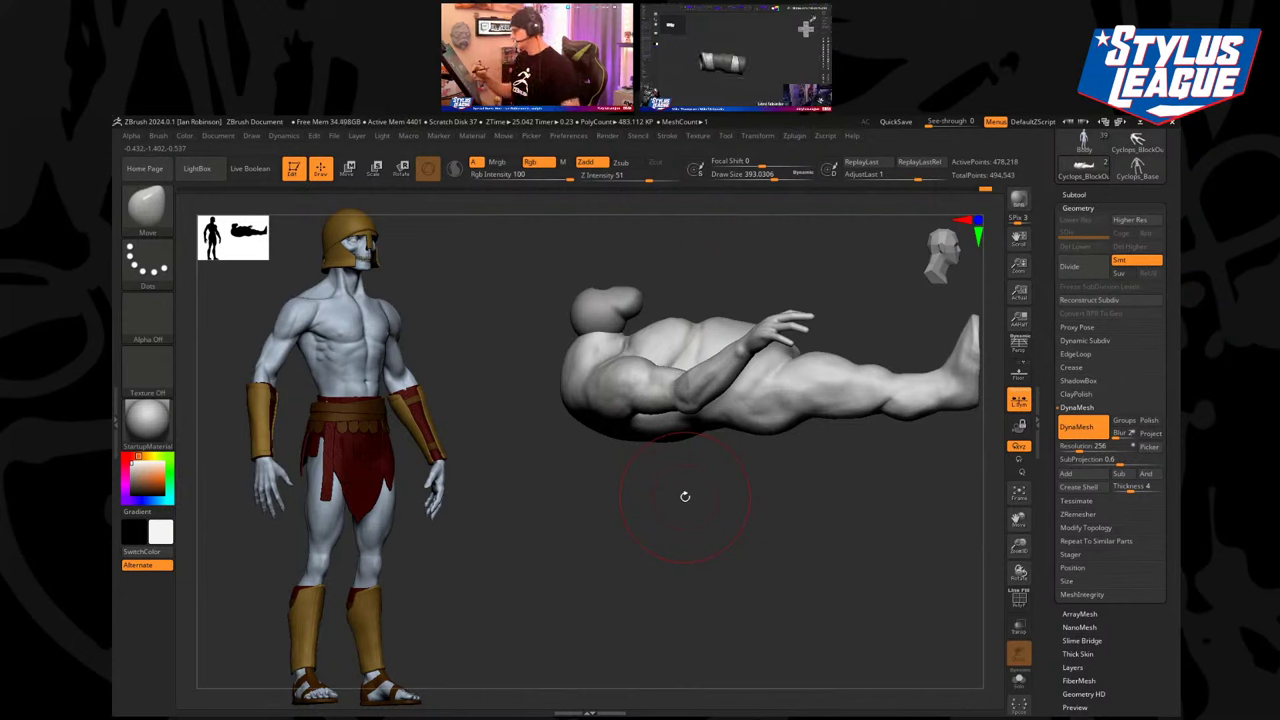
mouse_move(685, 496)
alt+mouse_down()
mouse_move(703, 543)
mouse_move(671, 563)
mouse_move(655, 542)
alt+mouse_up()
key(s)
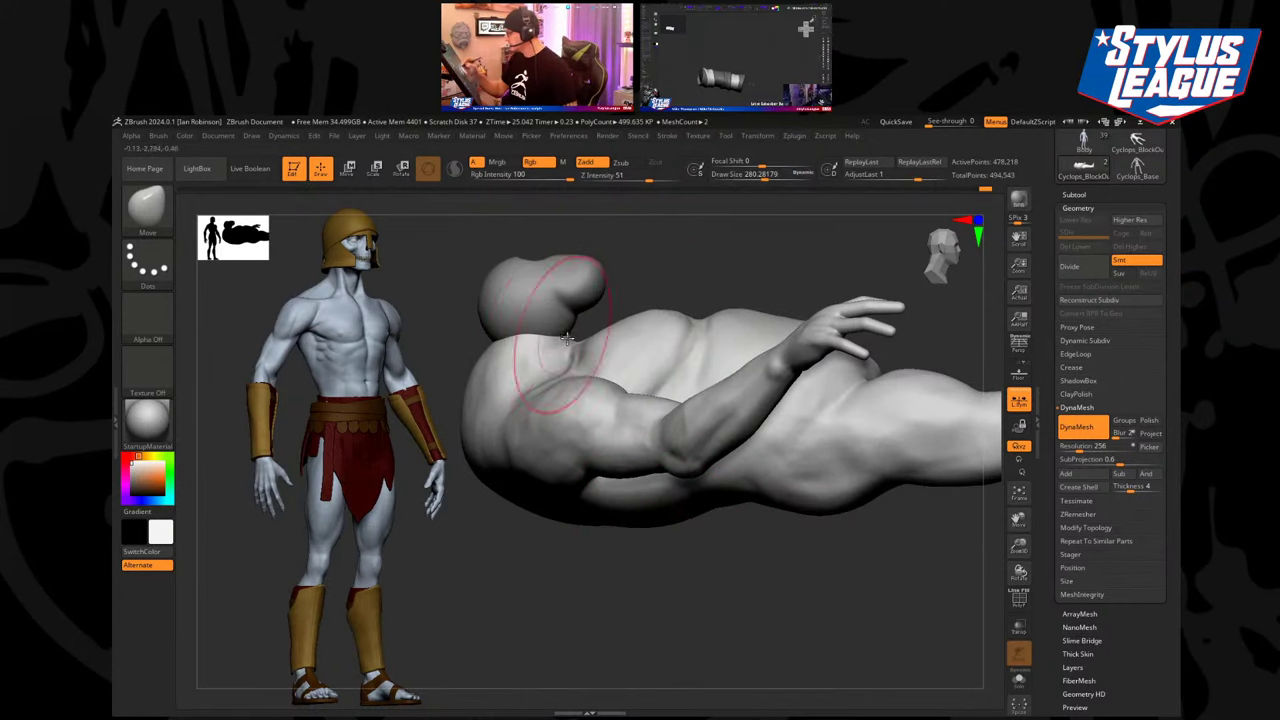
drag(469, 438, 482, 446)
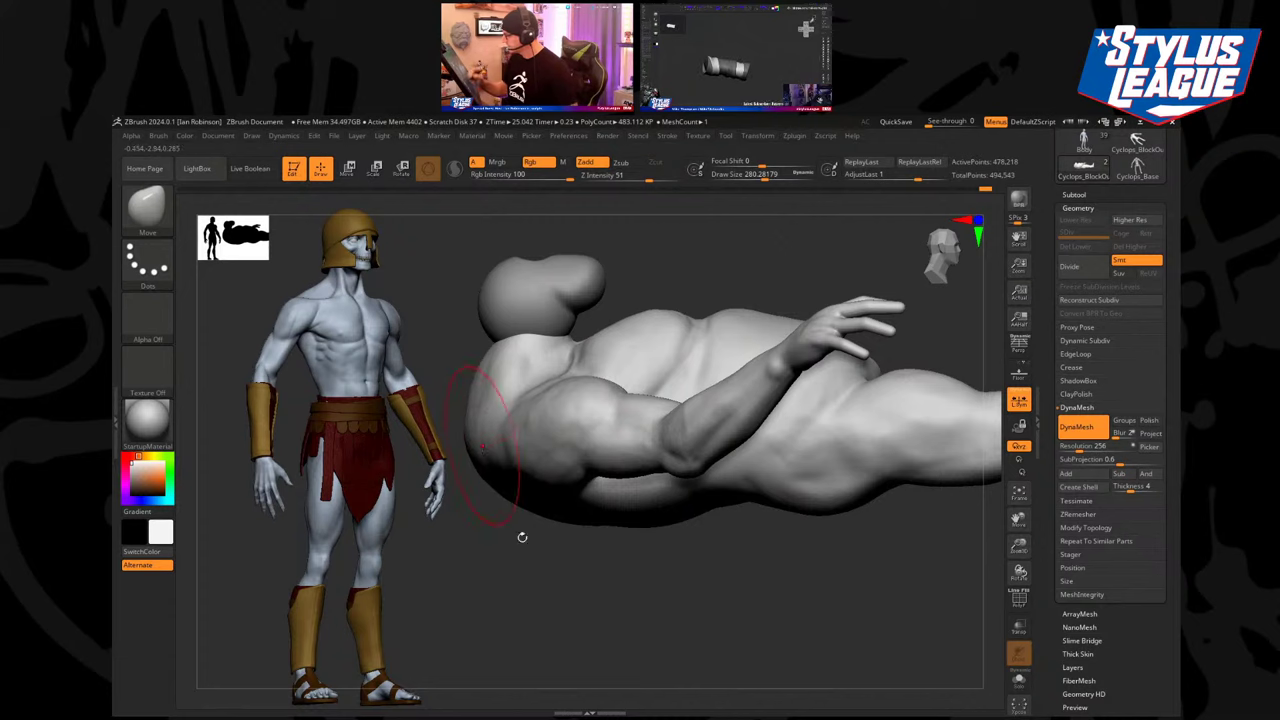
alt+drag(569, 580, 577, 498)
drag(548, 454, 543, 454)
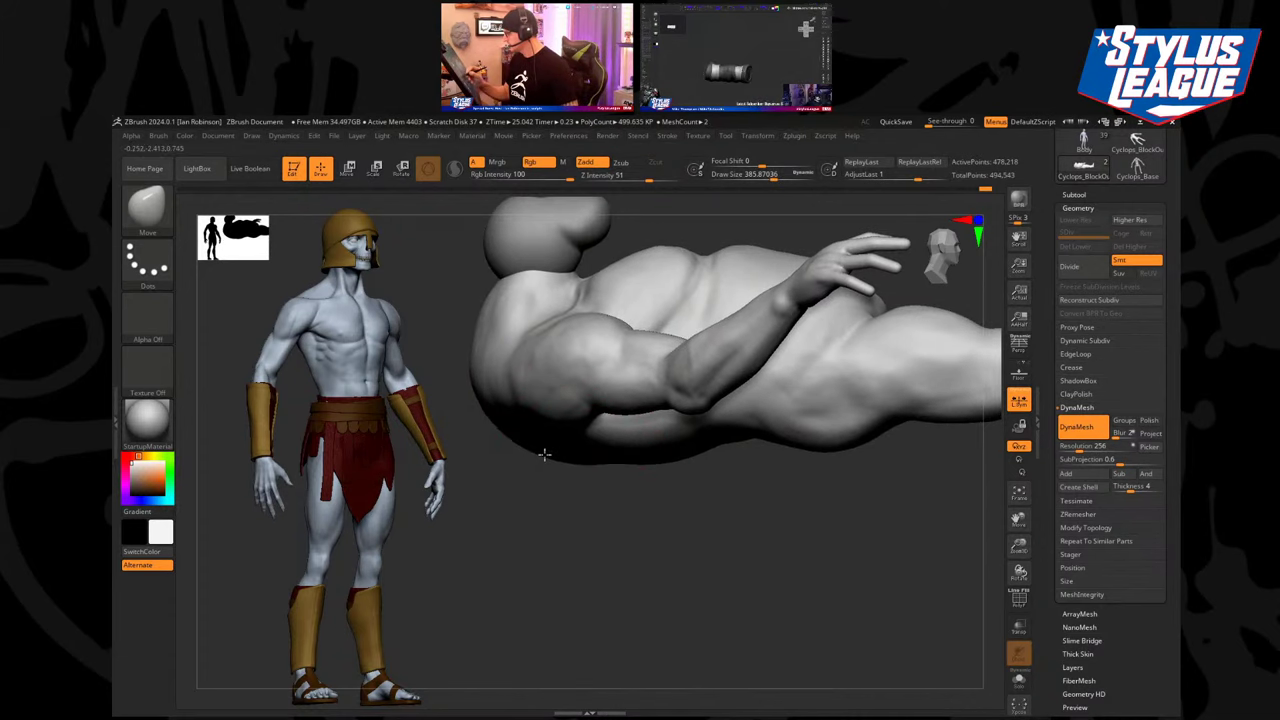
Reduce the Move brush's draw size to about 234 and undo the latest Move strokes.
mouse_move(608, 554)
mouse_down()
mouse_move(749, 383)
mouse_move(789, 366)
mouse_up()
key(ctrl+z)
key(ctrl+z)
key(ctrl+z)
key(ctrl+z)
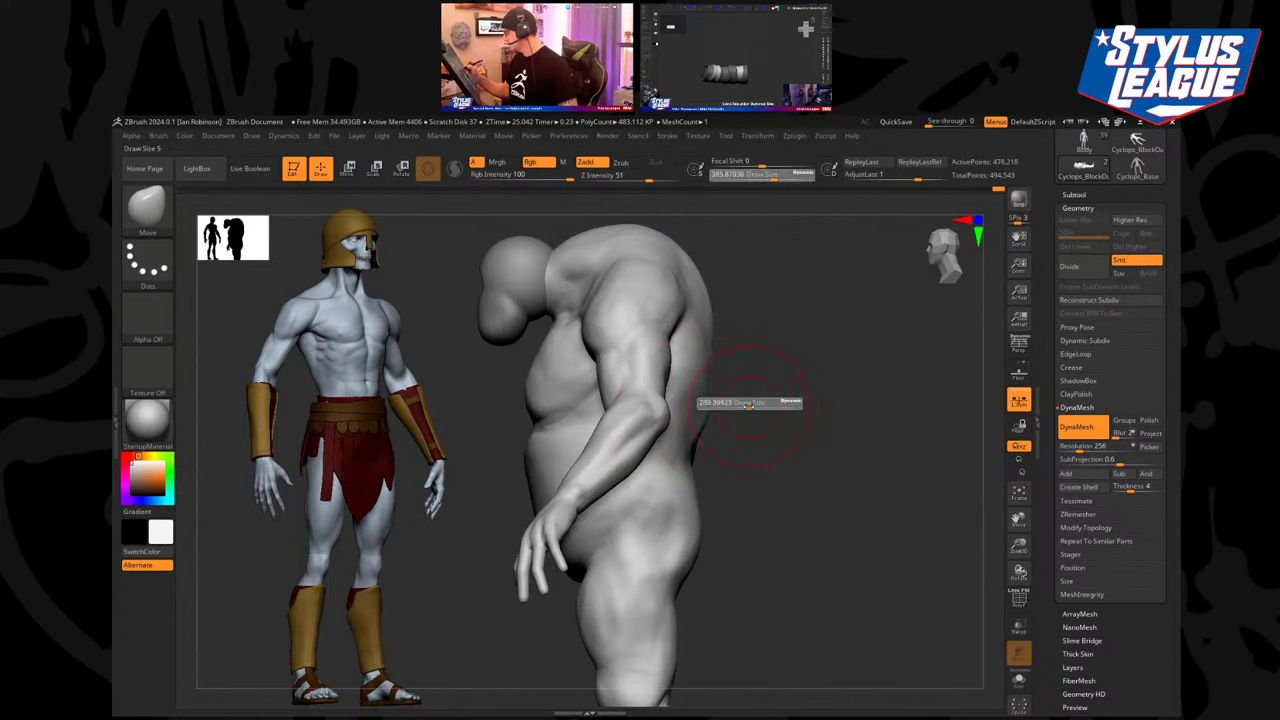
key(ctrl+z)
key(ctrl+z)
key(ctrl+z)
key(ctrl+z)
key(ctrl+z)
key(ctrl+z)
key(ctrl+z)
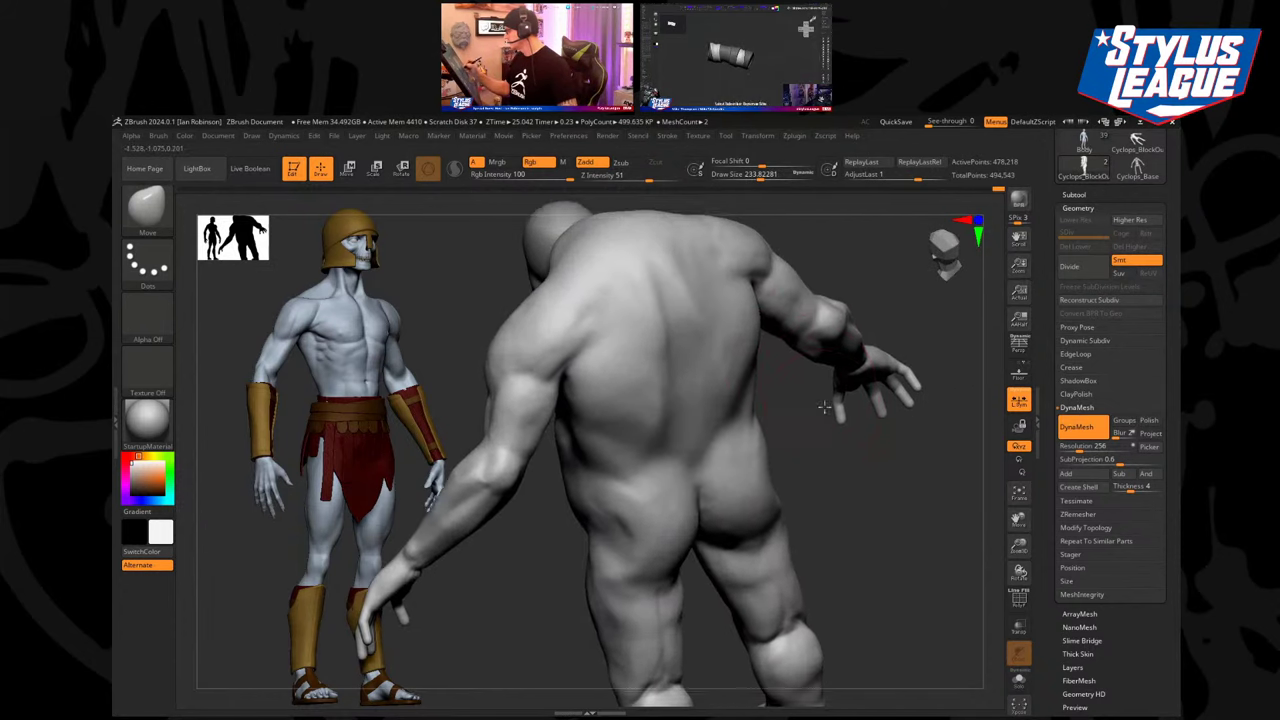
key(ctrl+z)
key(ctrl+z)
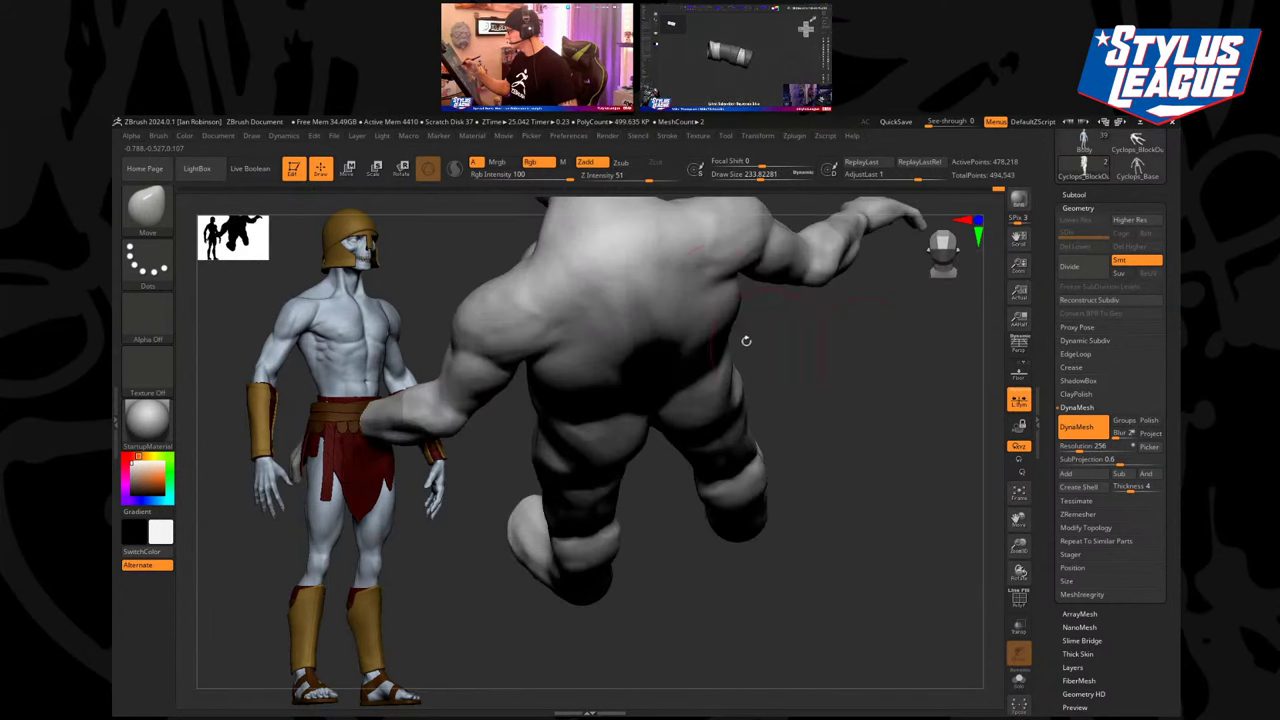
key(ctrl+z)
key(ctrl+z)
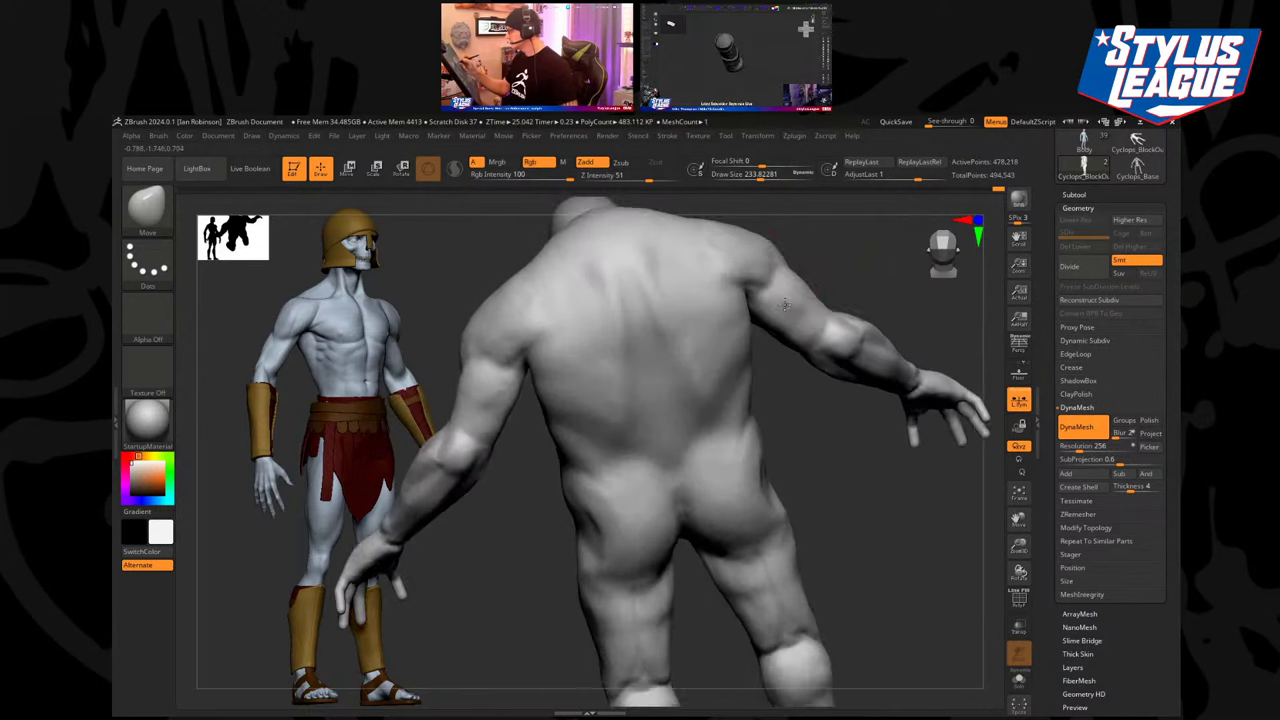
Carve a deep spine groove down the middle of the back with the DamStandard brush at a draw size of about 234.
key(b)
key(b)
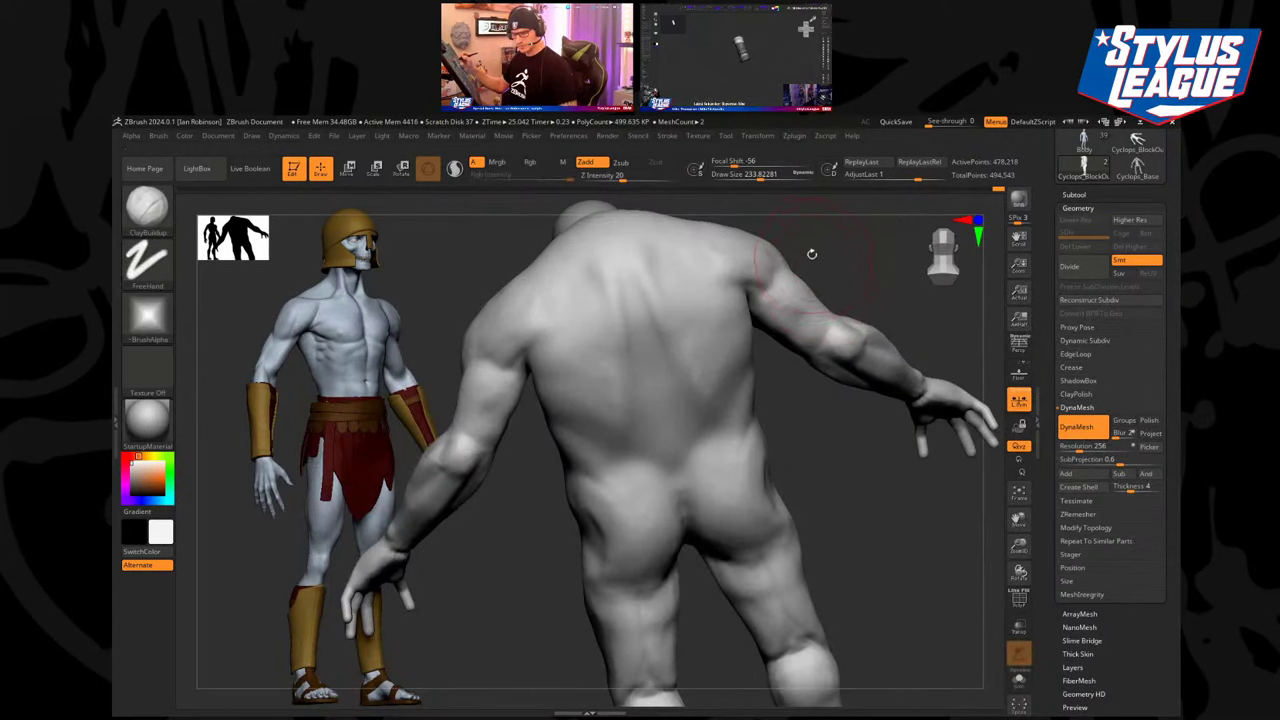
key(b)
key(d)
key(s)
drag(814, 254, 812, 295)
drag(610, 270, 659, 460)
drag(612, 280, 658, 466)
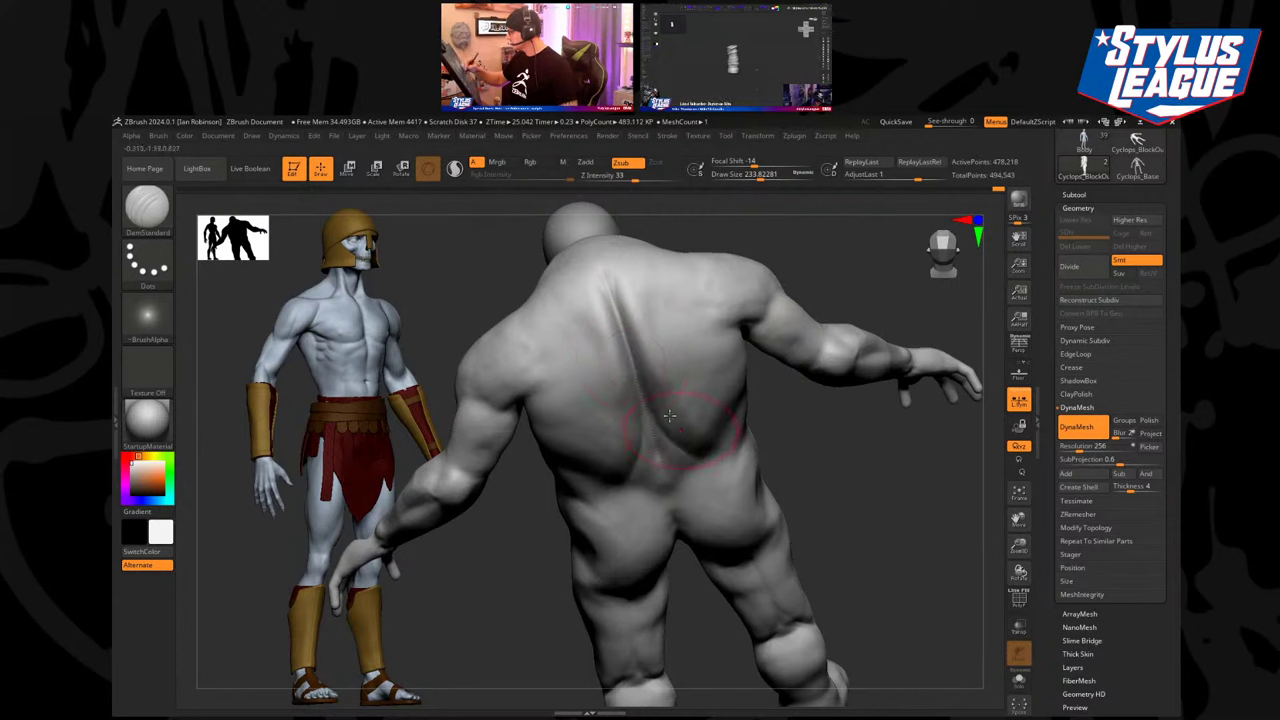
drag(812, 455, 786, 409)
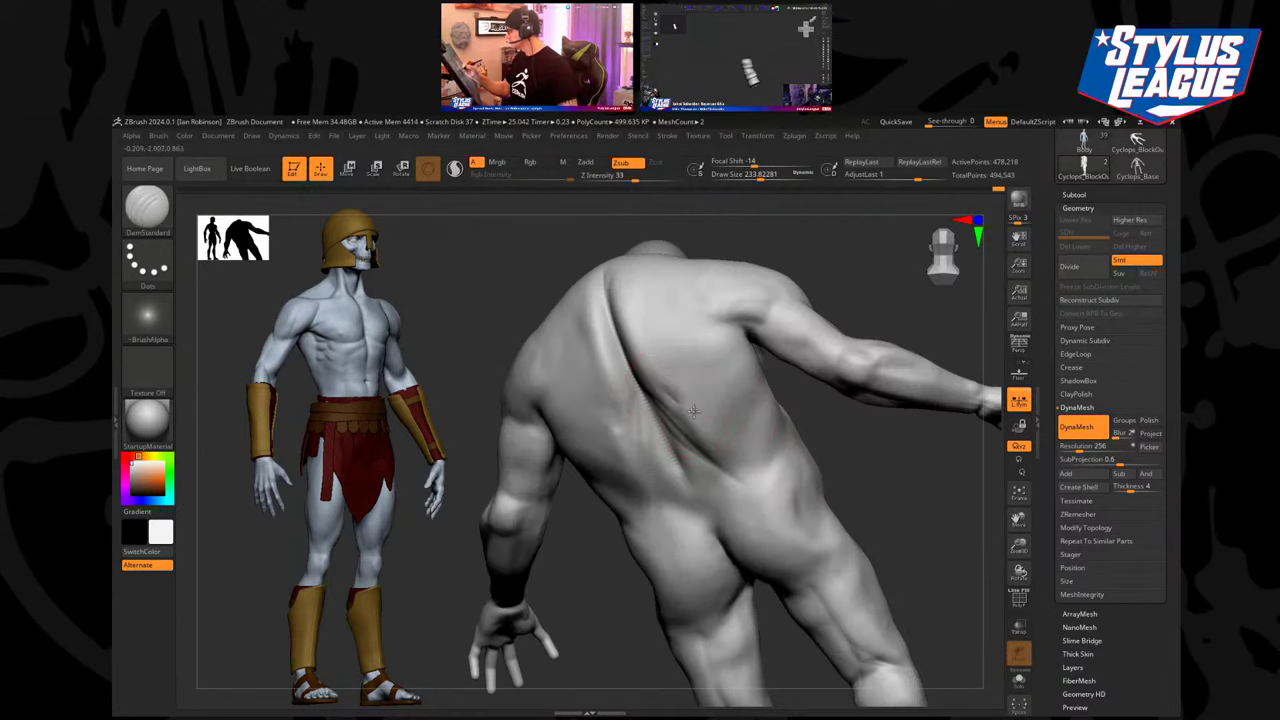
Try to carve creases beneath the shoulder blades with the DamStandard brush and undo the strokes.
mouse_move(612, 306)
mouse_down()
mouse_move(650, 394)
mouse_move(724, 378)
mouse_move(748, 346)
mouse_move(708, 384)
mouse_up()
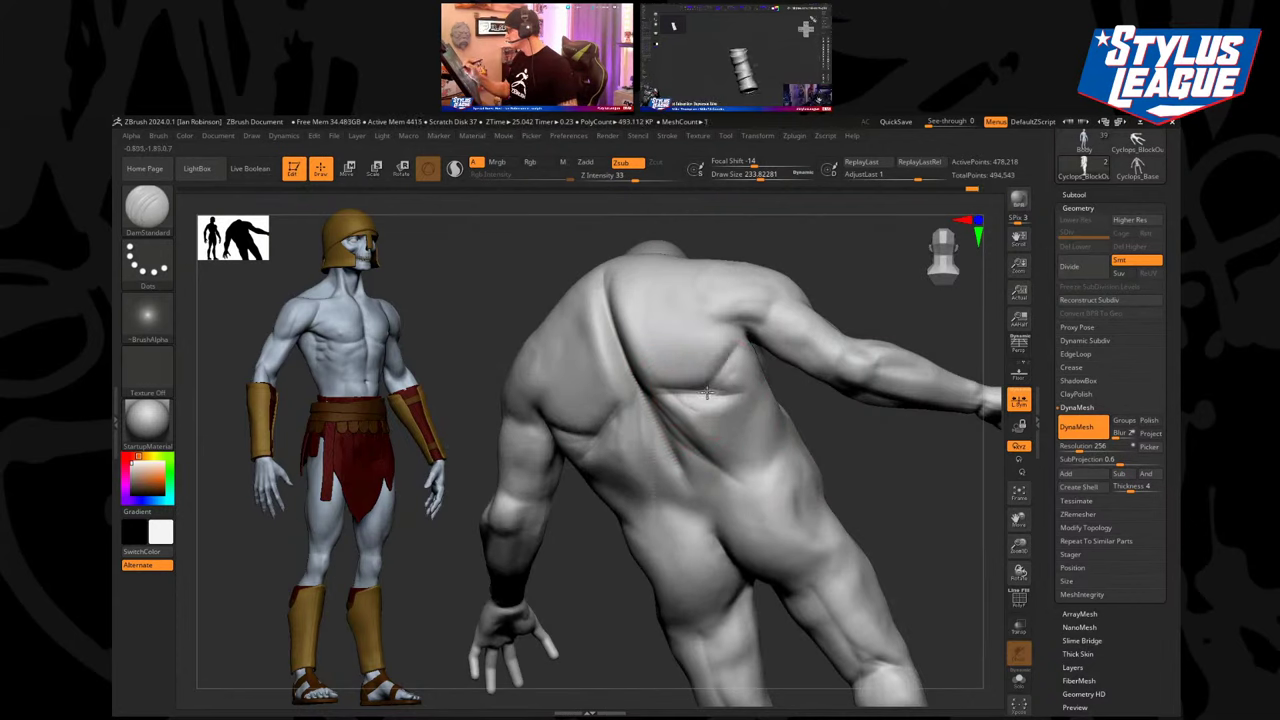
key(ctrl+z)
key(ctrl+z)
key(ctrl+z)
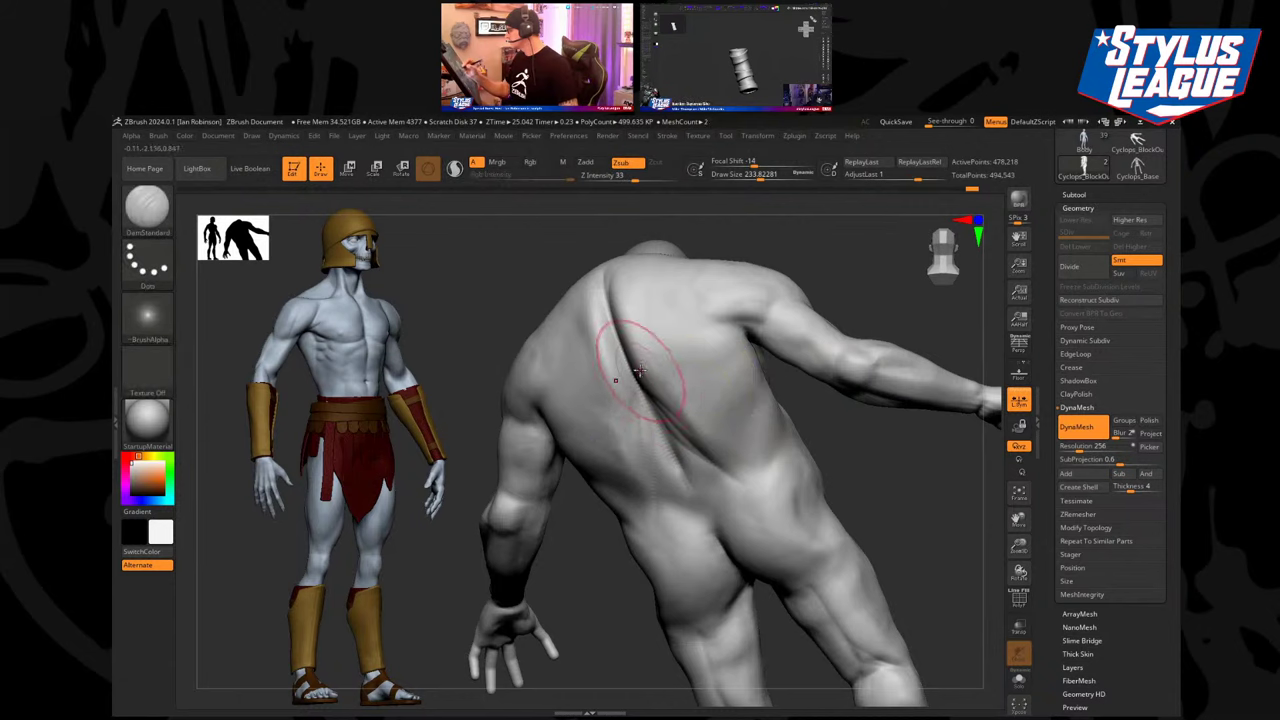
Carve curved creases from the spine beneath both shoulder blades with the DamStandard brush and soften them with the Smooth brush.
drag(633, 368, 720, 402)
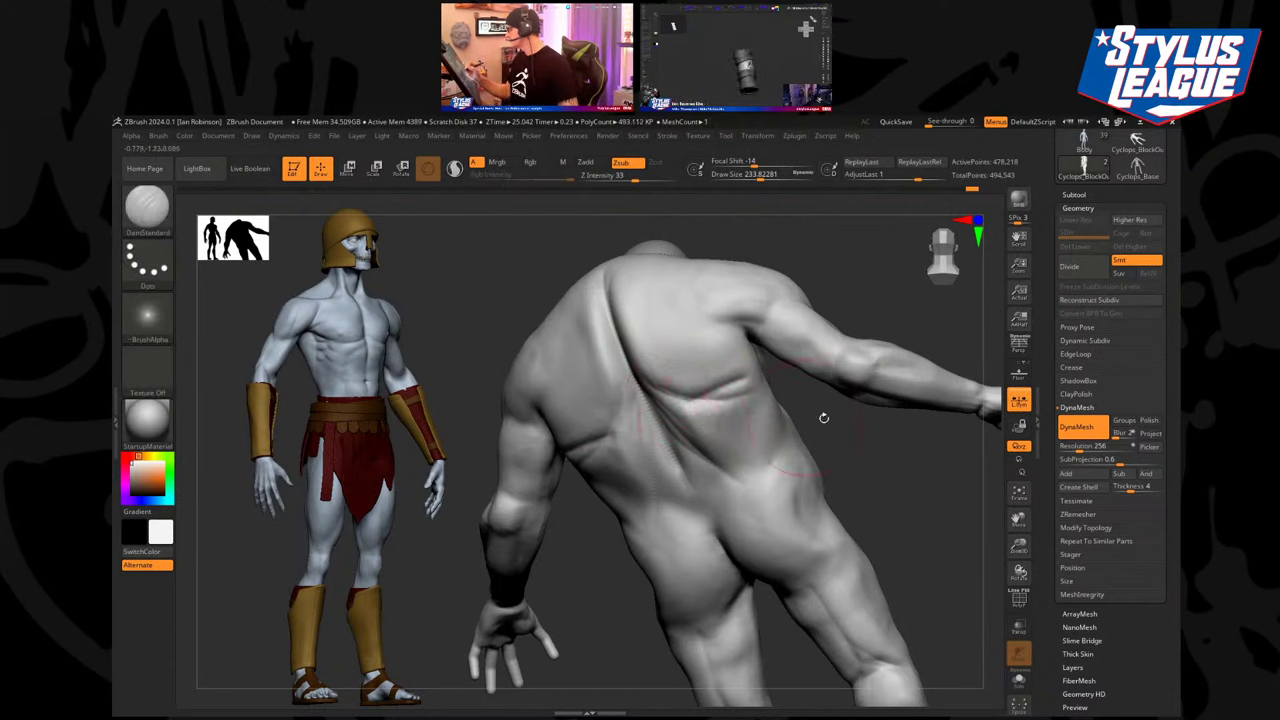
right_drag(715, 395, 737, 375)
mouse_move(790, 432)
right_down()
mouse_move(880, 460)
mouse_move(694, 543)
mouse_move(850, 470)
mouse_move(795, 491)
mouse_move(692, 434)
right_up()
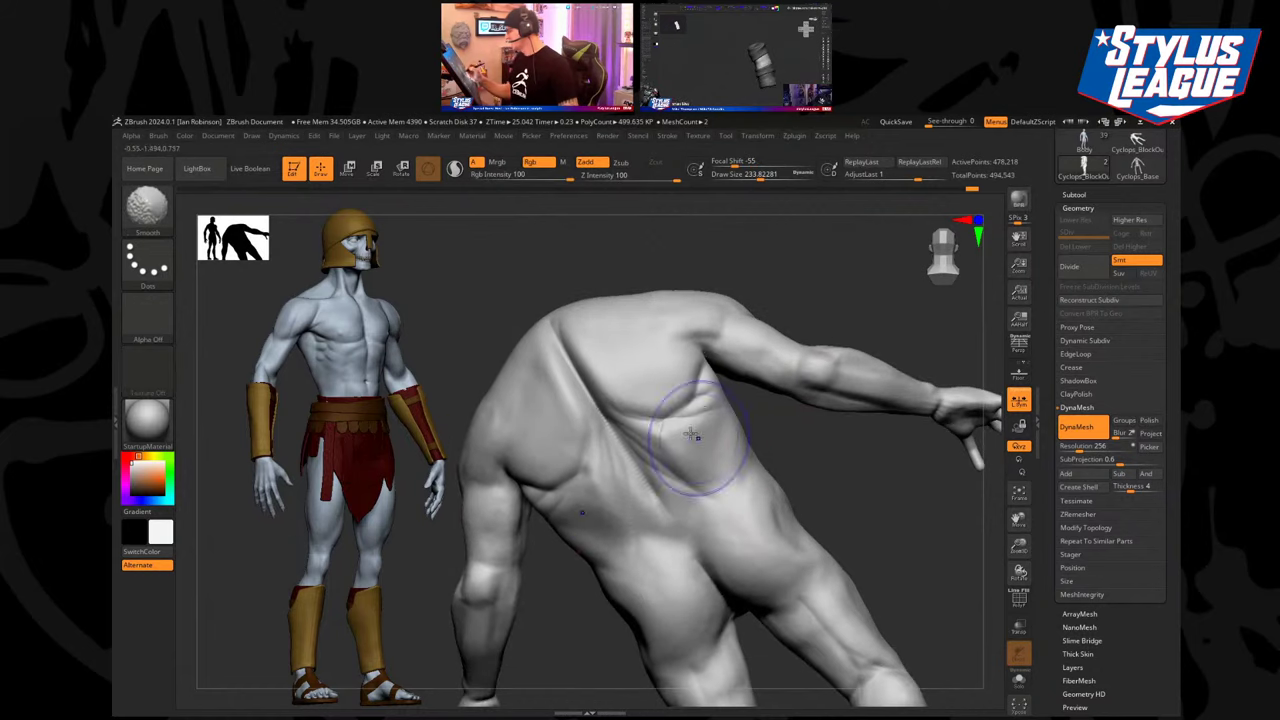
mouse_move(722, 496)
right_down()
mouse_move(831, 490)
mouse_move(819, 517)
right_up()
Dismiss the brush selection and restore the body's light grey colour.
key(m)
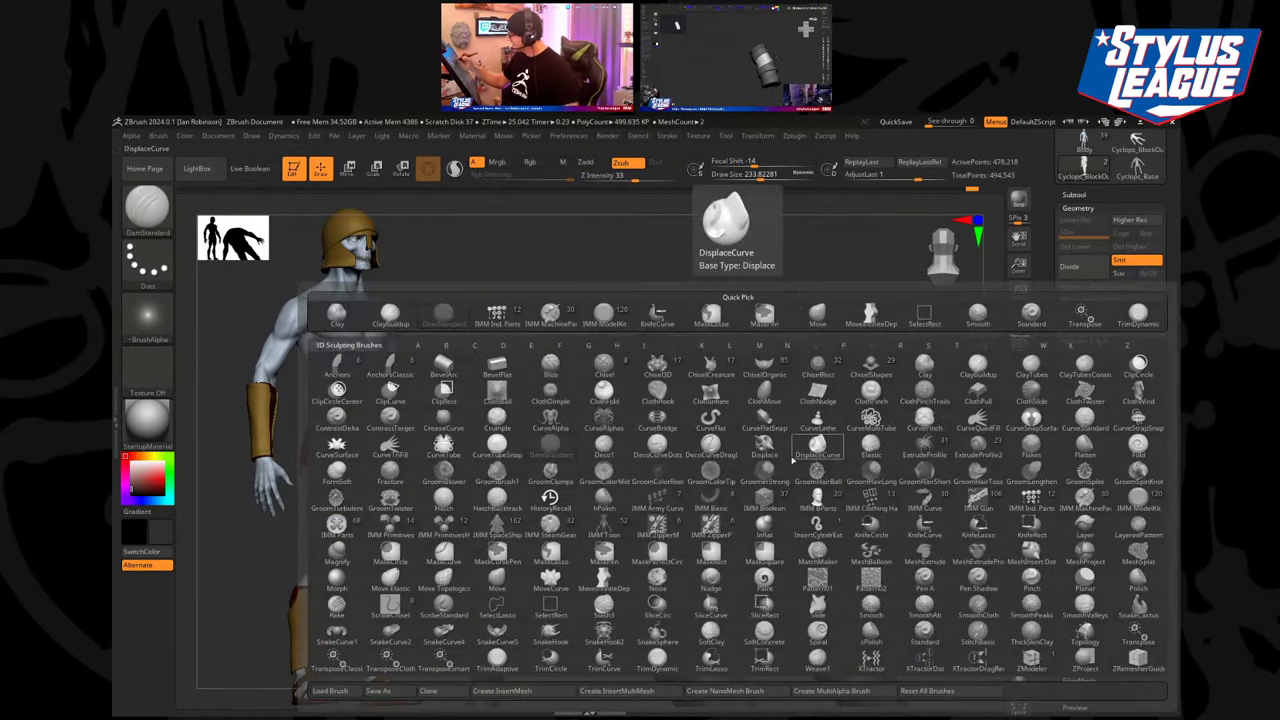
click(811, 258)
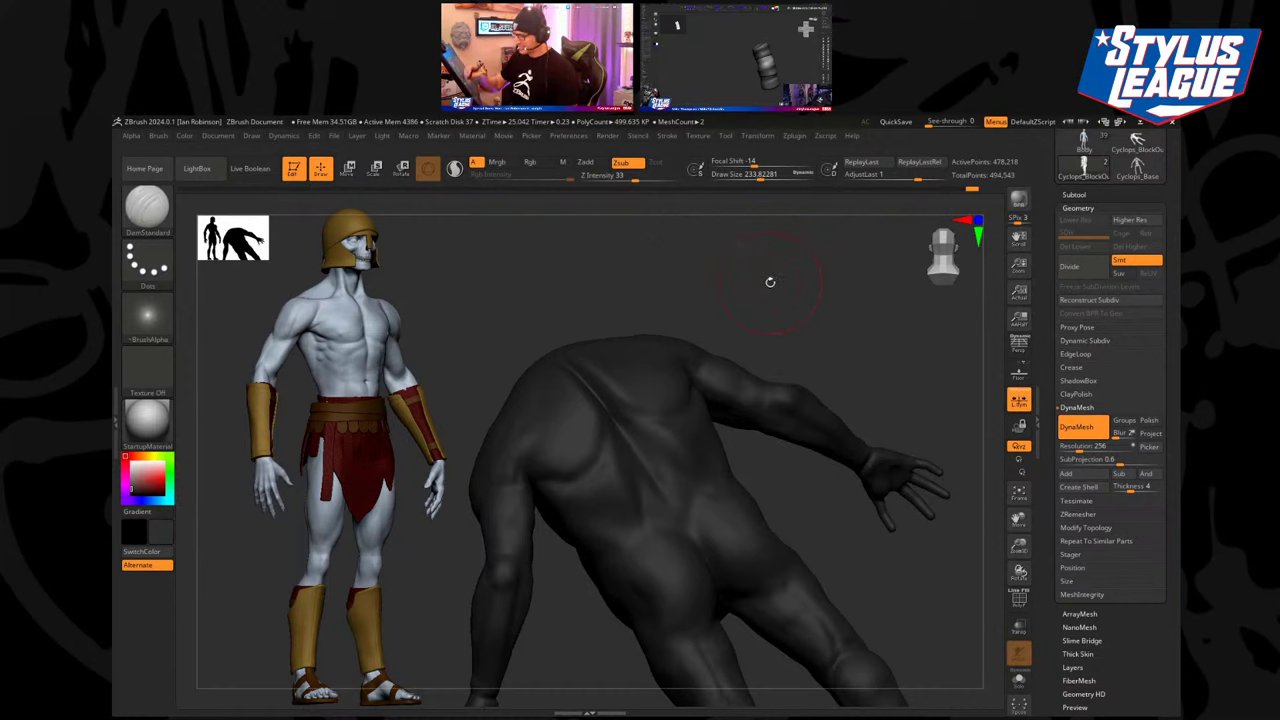
click(134, 465)
ctrl+right_drag(785, 335, 785, 304)
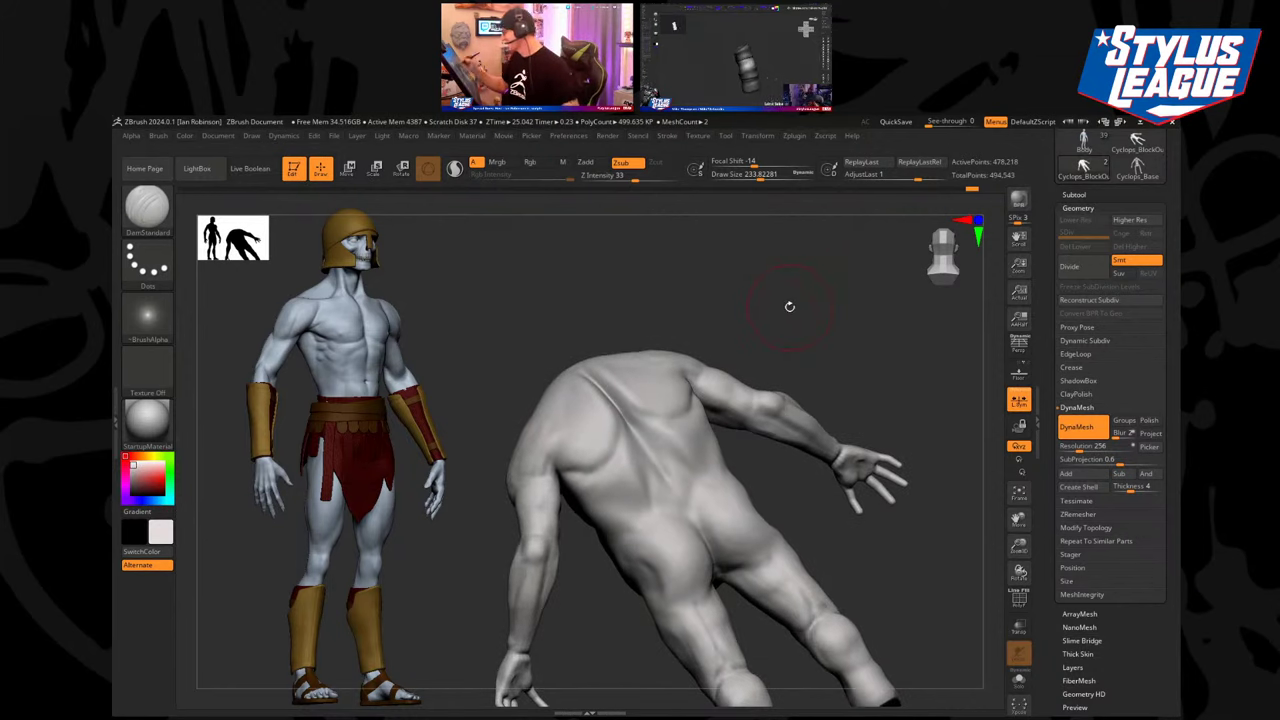
mouse_move(789, 306)
mouse_down()
mouse_move(803, 300)
mouse_move(686, 466)
mouse_up()
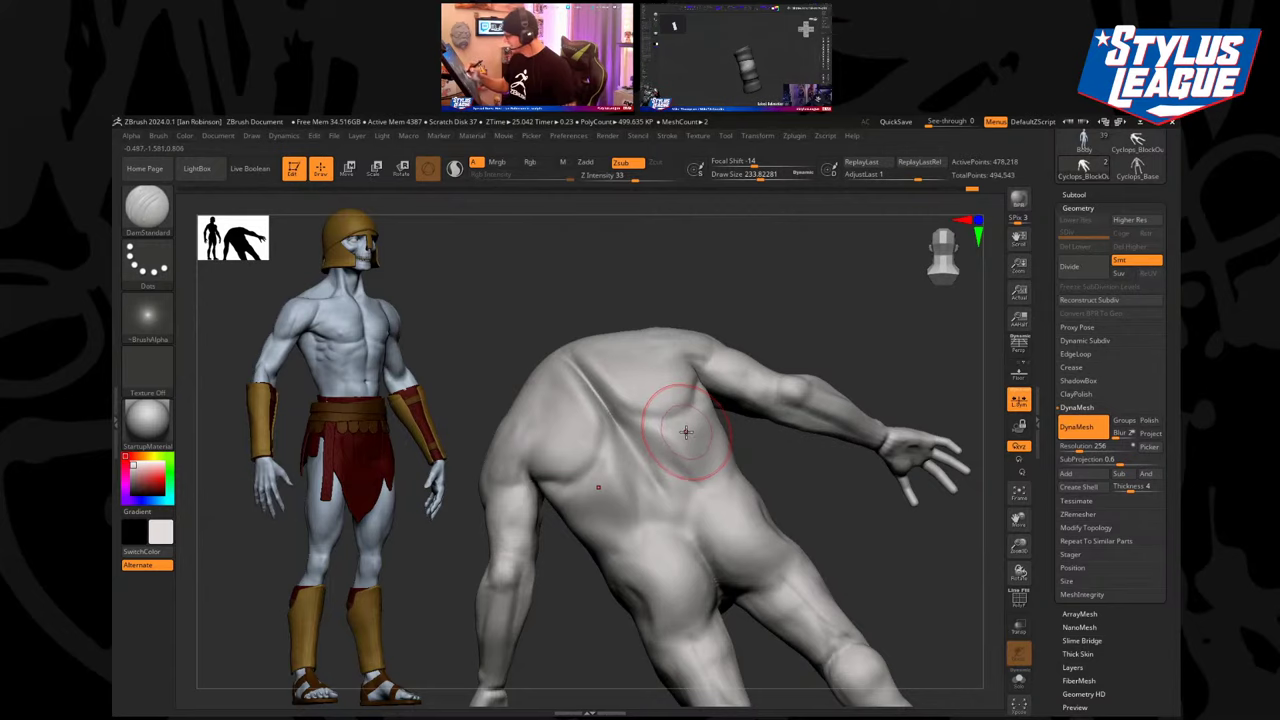
Build up the back beside the spine below the shoulder blades with the ClayBuildup brush at a draw size of about 234.
key(b)
key(c)
key(b)
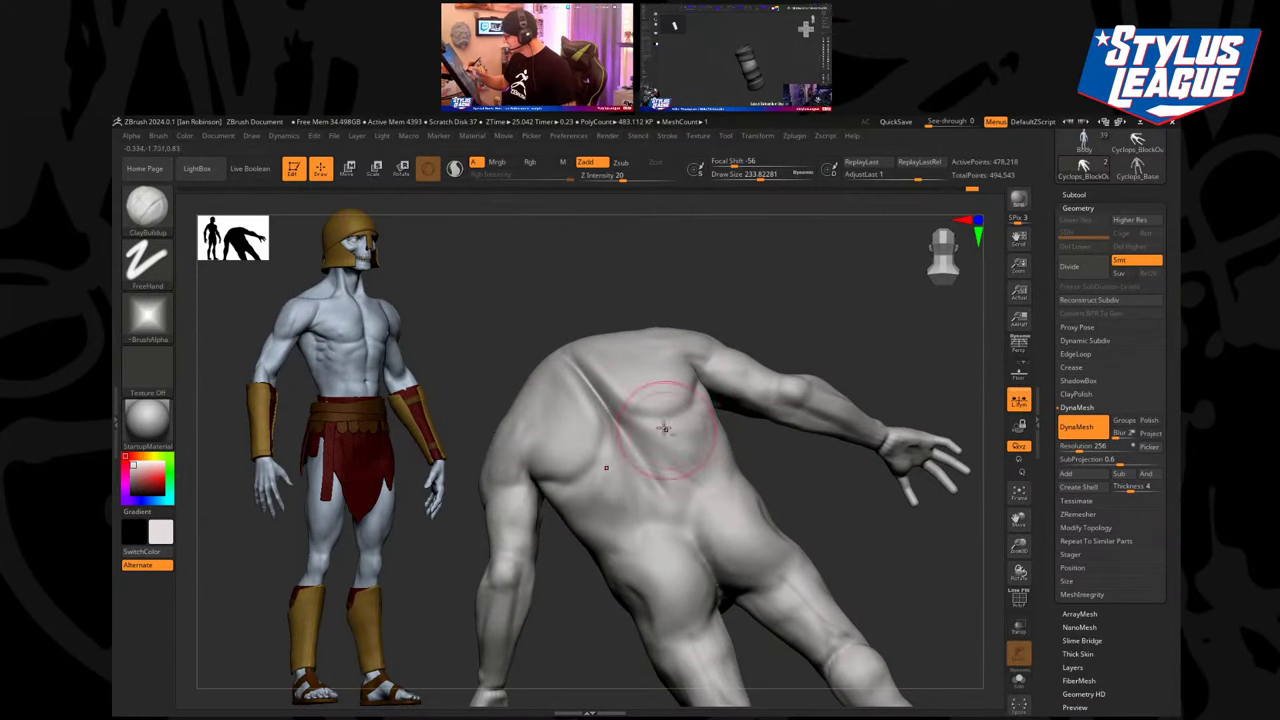
drag(644, 434, 660, 444)
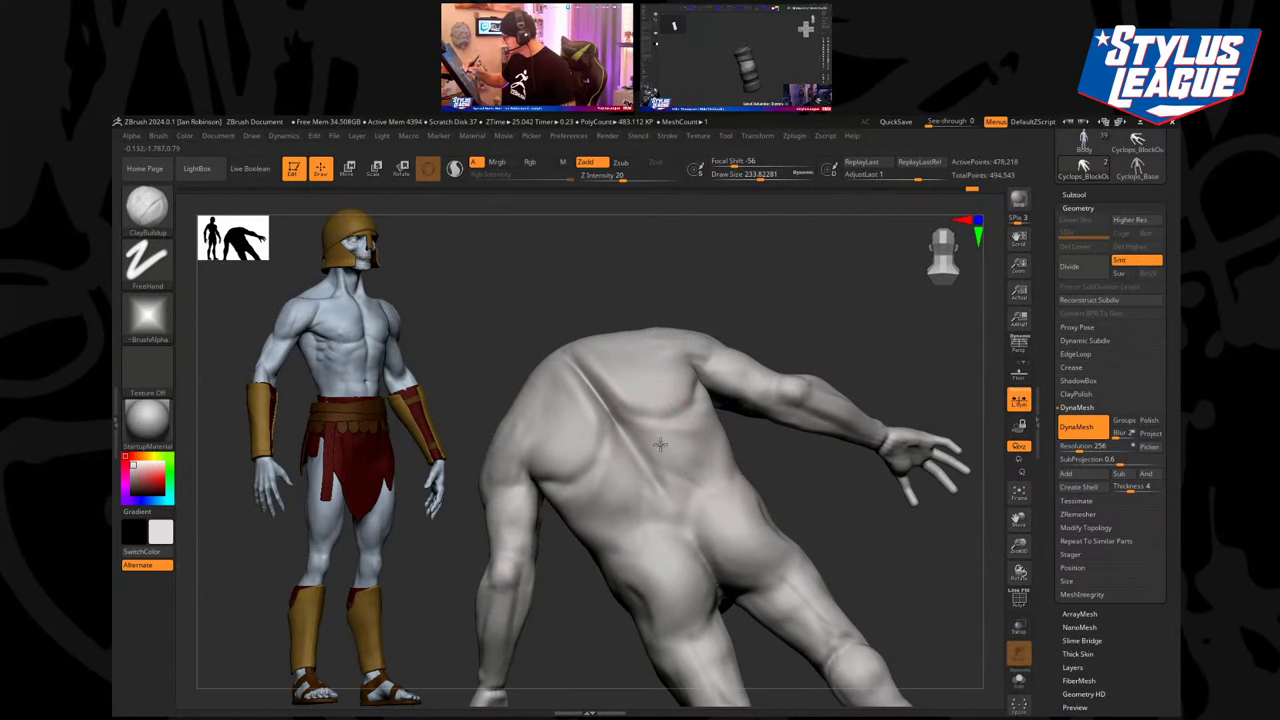
Examine the cyclops's back, chest, shoulders and overhead silhouette from several angles.
mouse_move(780, 480)
mouse_down()
mouse_move(735, 466)
mouse_move(719, 428)
mouse_move(692, 417)
mouse_up()
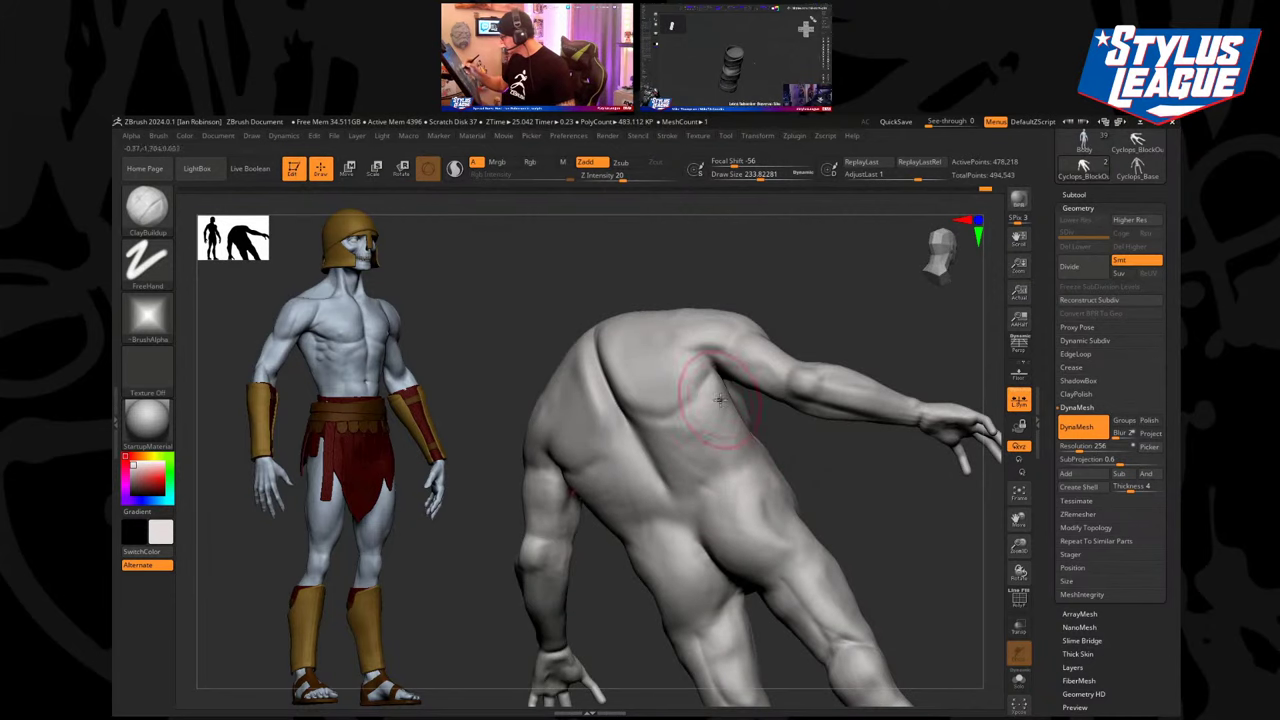
mouse_move(719, 399)
right_down()
mouse_move(705, 420)
mouse_move(715, 392)
right_up()
mouse_move(827, 301)
right_down()
mouse_move(851, 291)
mouse_move(760, 420)
mouse_move(523, 557)
mouse_move(604, 381)
mouse_move(690, 450)
mouse_move(780, 376)
mouse_move(810, 376)
mouse_move(823, 343)
mouse_move(690, 340)
right_up()
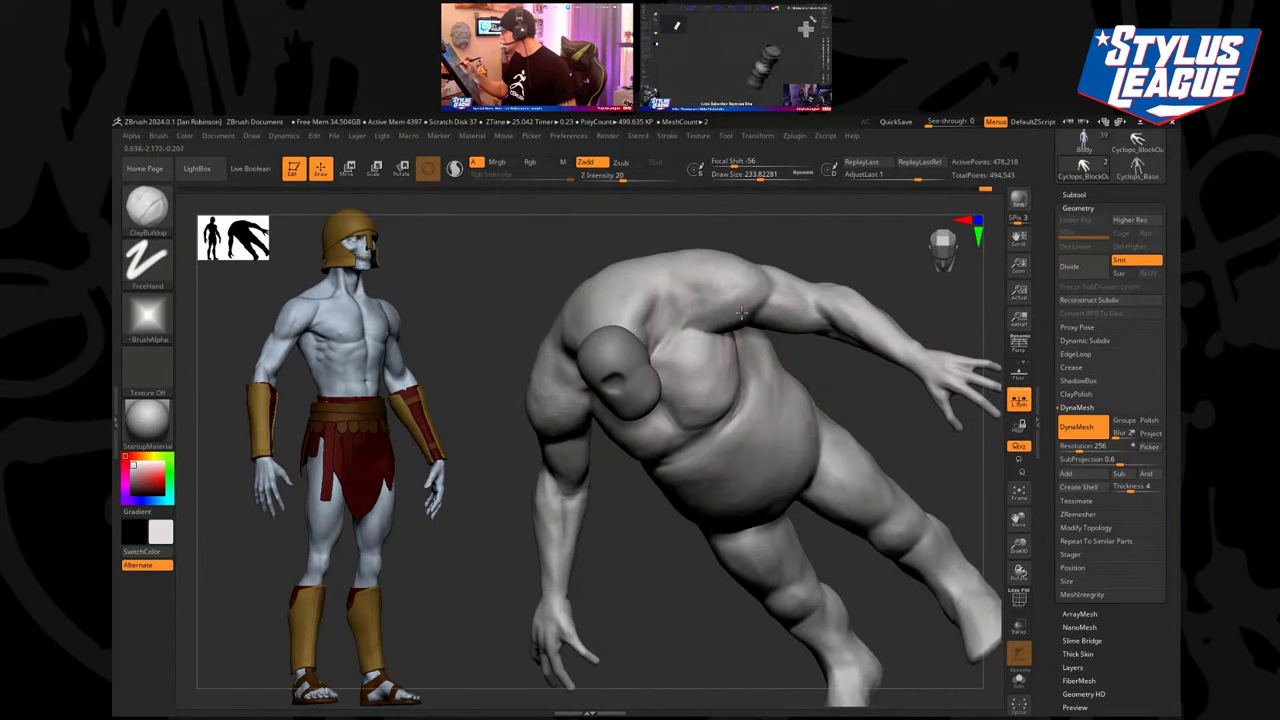
right_drag(785, 259, 829, 346)
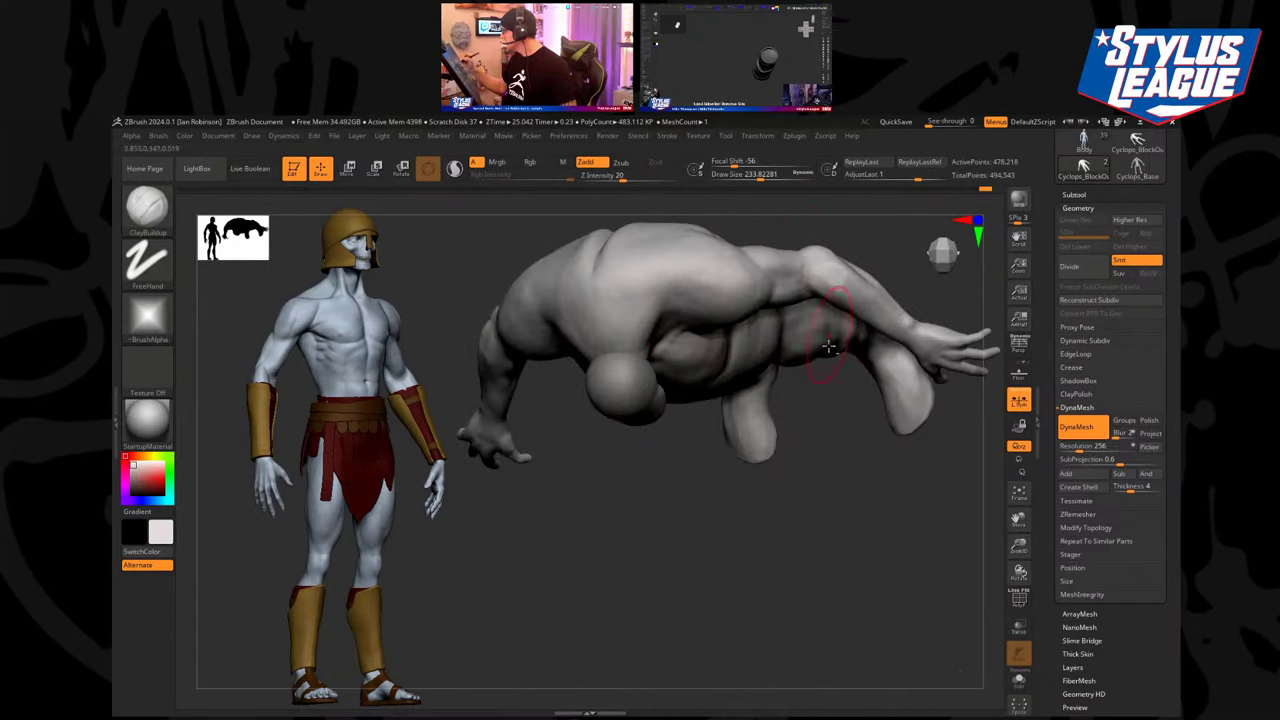
right_drag(763, 528, 686, 368)
right_drag(629, 537, 636, 355)
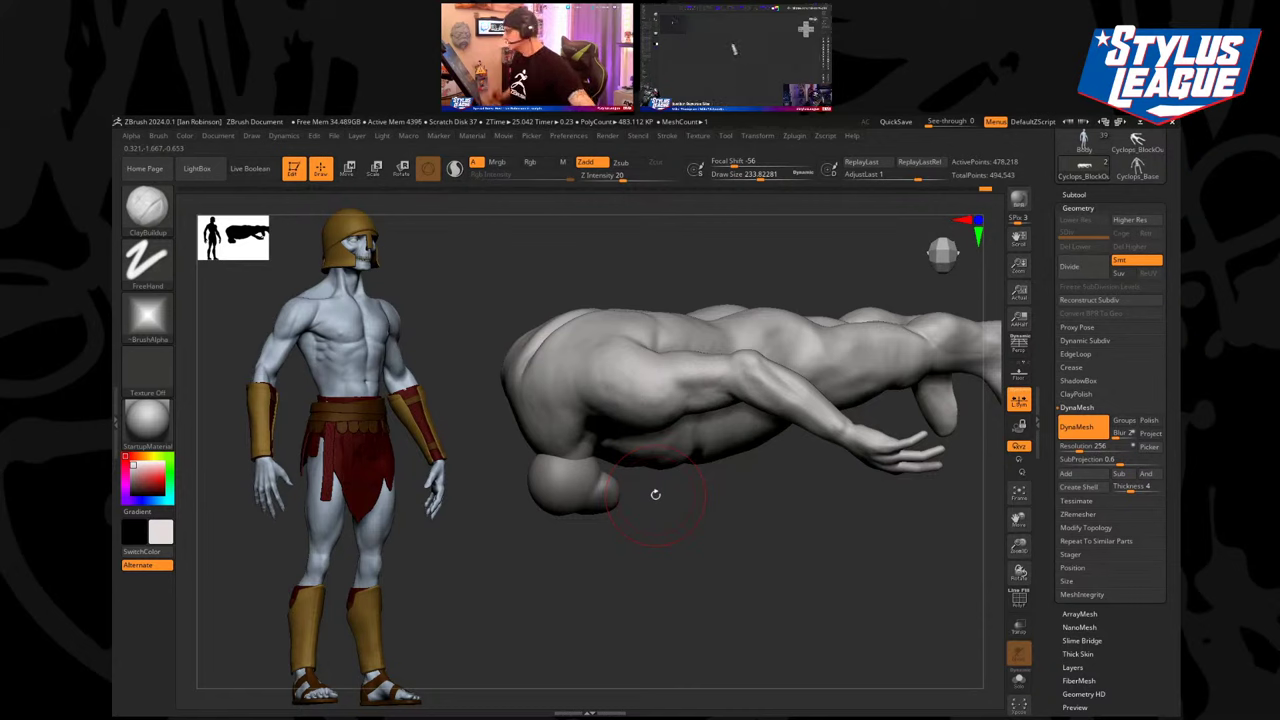
mouse_move(655, 494)
mouse_down()
mouse_move(674, 560)
mouse_move(784, 313)
mouse_move(774, 309)
mouse_move(792, 331)
mouse_move(780, 343)
mouse_up()
Reshape the shoulders and hunched upper back with the Move brush, using draw sizes from about 182 to 274.
key(b)
key(m)
key(v)
key(s)
mouse_move(706, 414)
mouse_down()
mouse_move(826, 360)
mouse_move(776, 357)
mouse_up()
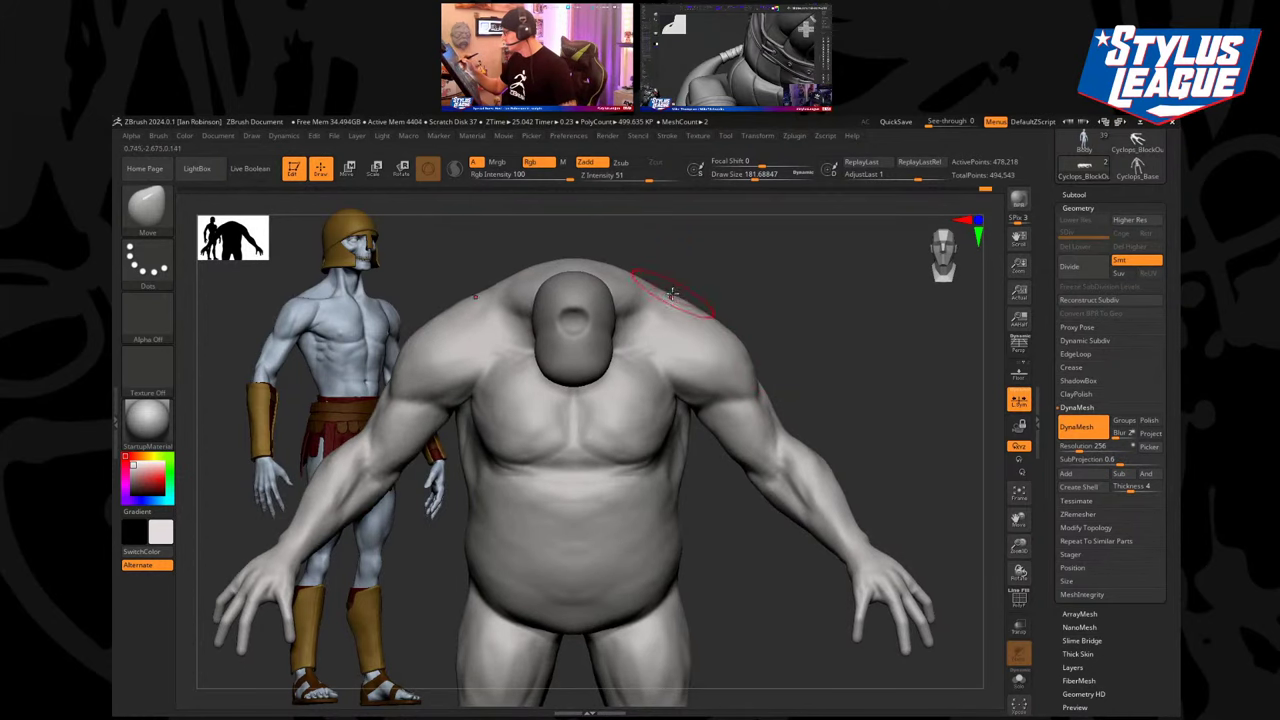
drag(754, 300, 809, 317)
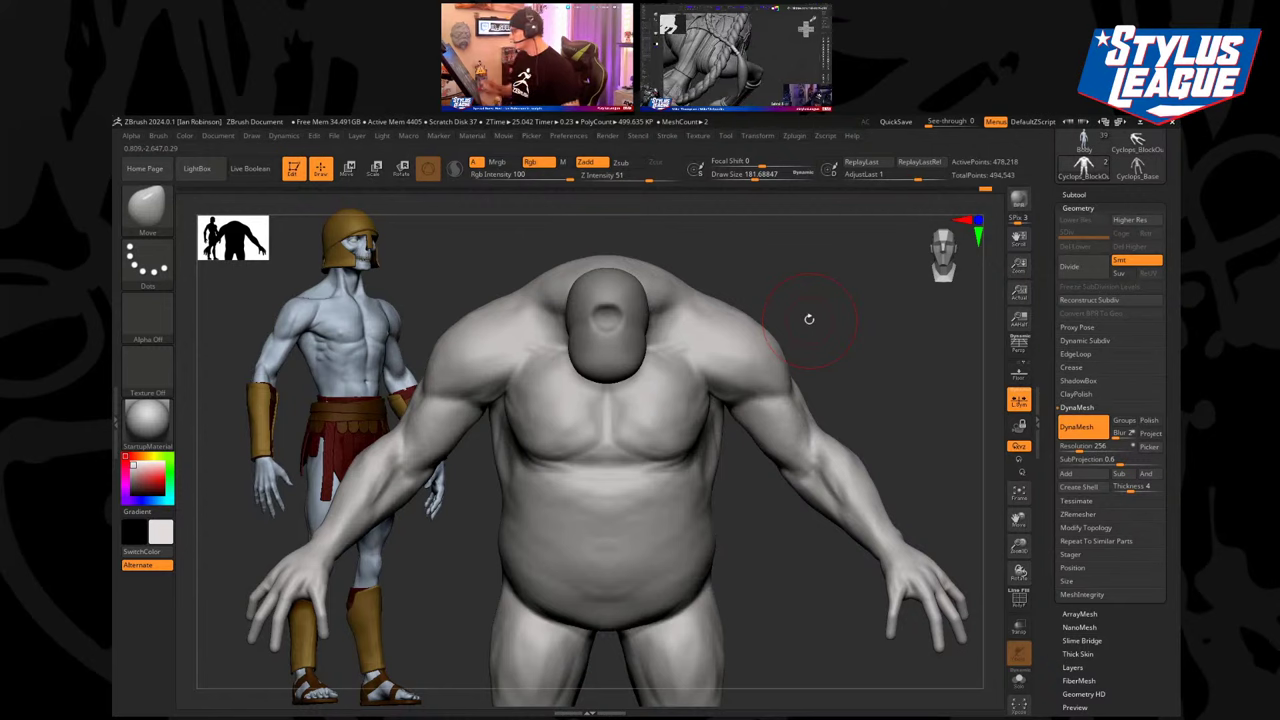
drag(809, 318, 794, 278)
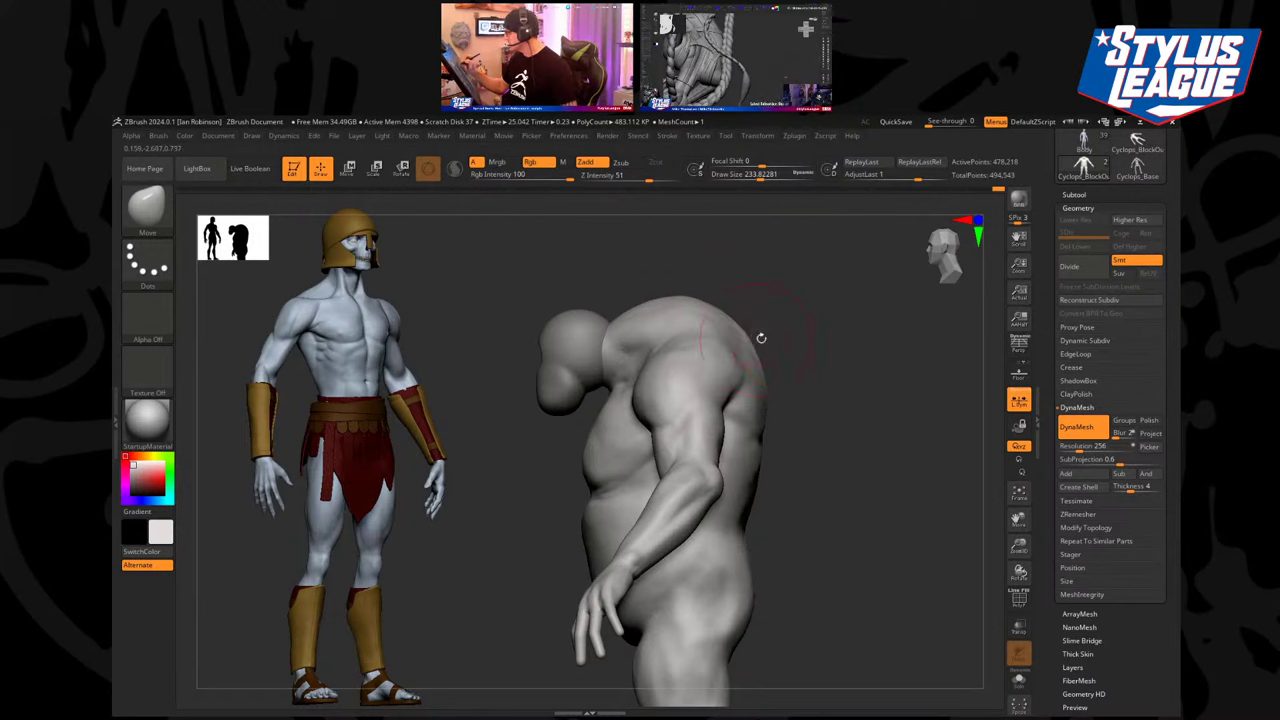
mouse_move(837, 343)
mouse_down()
mouse_move(649, 549)
mouse_move(766, 423)
mouse_move(720, 349)
mouse_move(726, 332)
mouse_move(803, 354)
mouse_move(750, 364)
mouse_move(699, 339)
mouse_up()
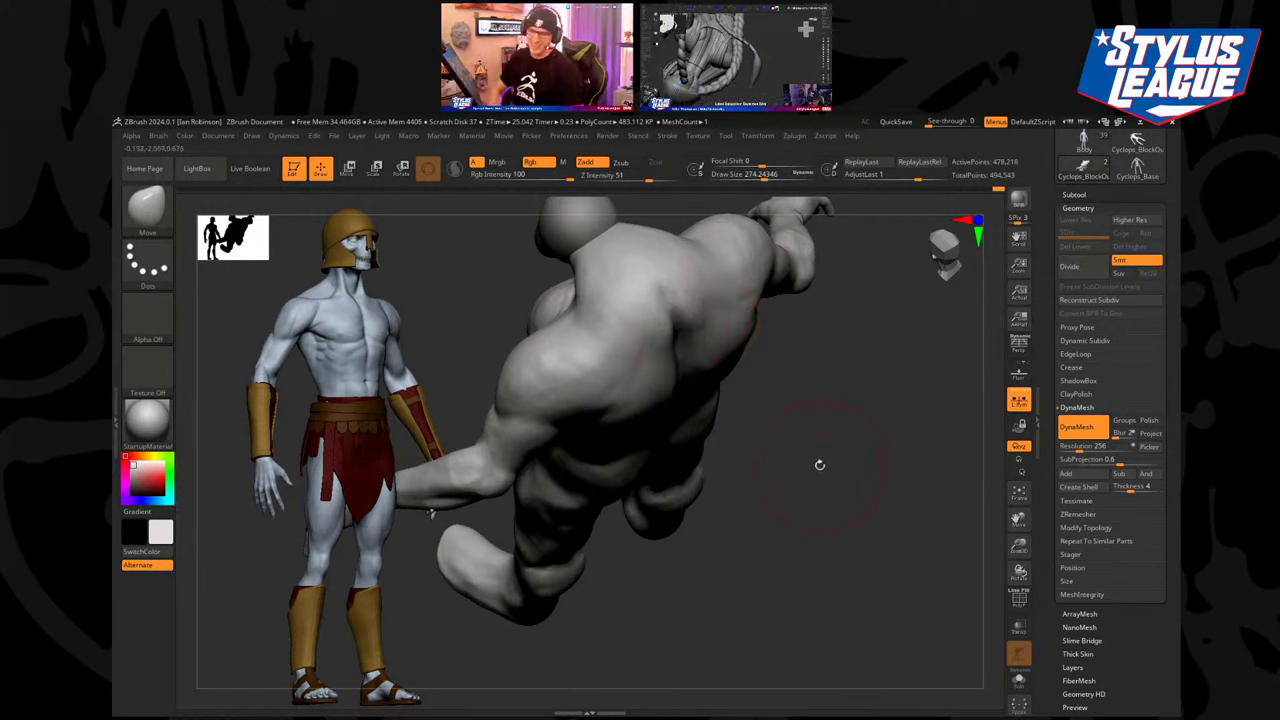
Build up the upper back and rear shoulder muscles with the ClayBuildup brush at a draw size of about 274.
mouse_move(819, 464)
mouse_down()
mouse_move(887, 437)
mouse_move(823, 494)
mouse_move(842, 274)
mouse_move(822, 262)
mouse_up()
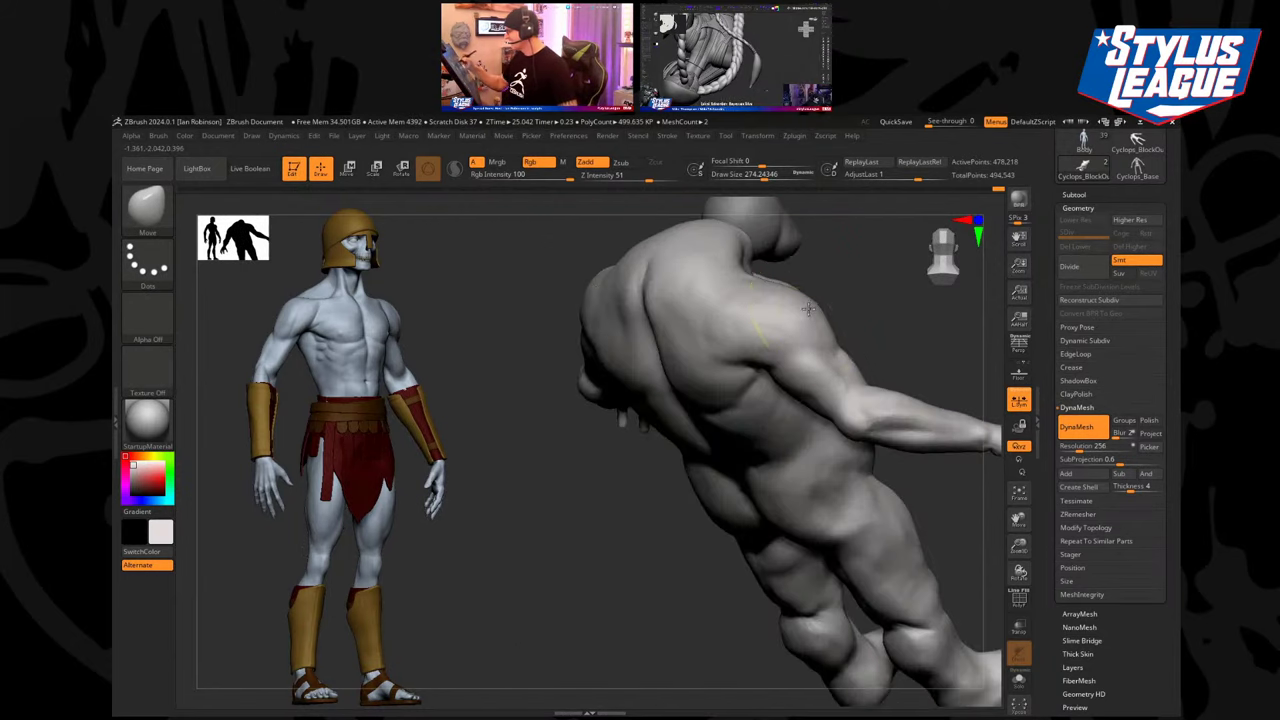
mouse_move(609, 500)
shift+mouse_down()
mouse_move(648, 487)
mouse_move(672, 428)
mouse_move(811, 337)
shift+mouse_up()
key(b)
key(c)
key(b)
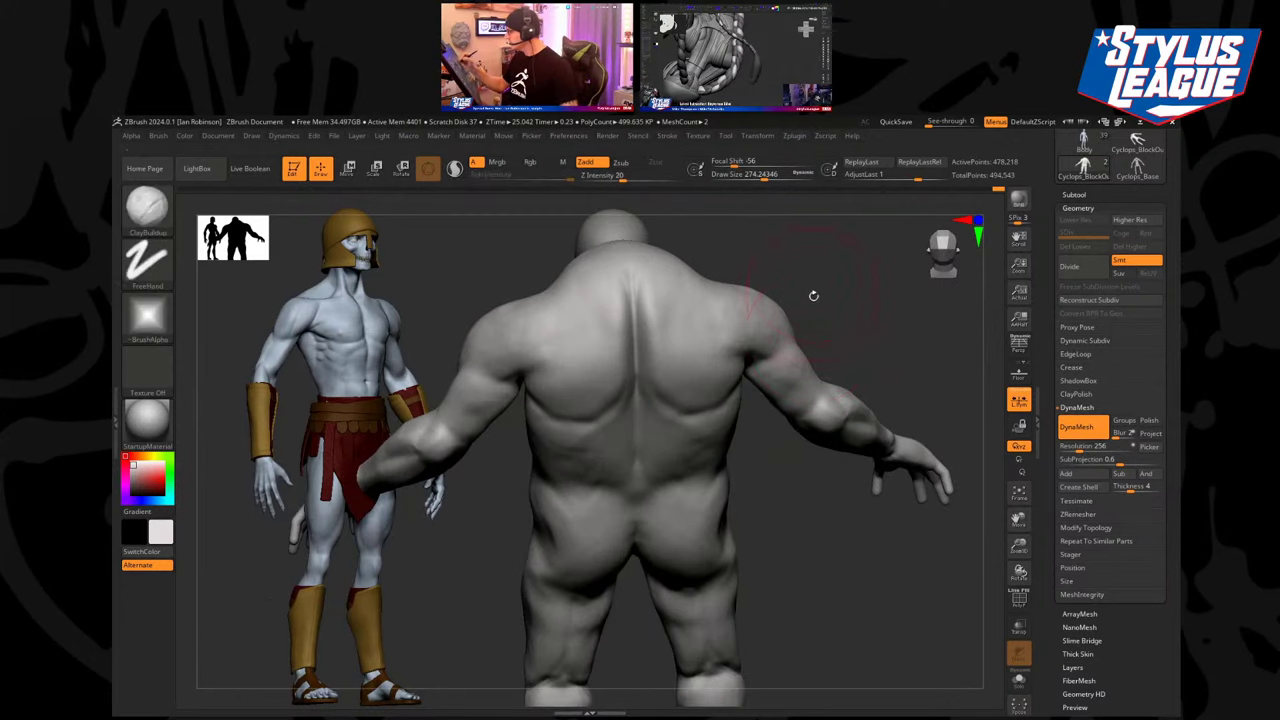
drag(811, 291, 630, 262)
mouse_move(653, 319)
mouse_down()
mouse_move(654, 289)
mouse_move(691, 349)
mouse_up()
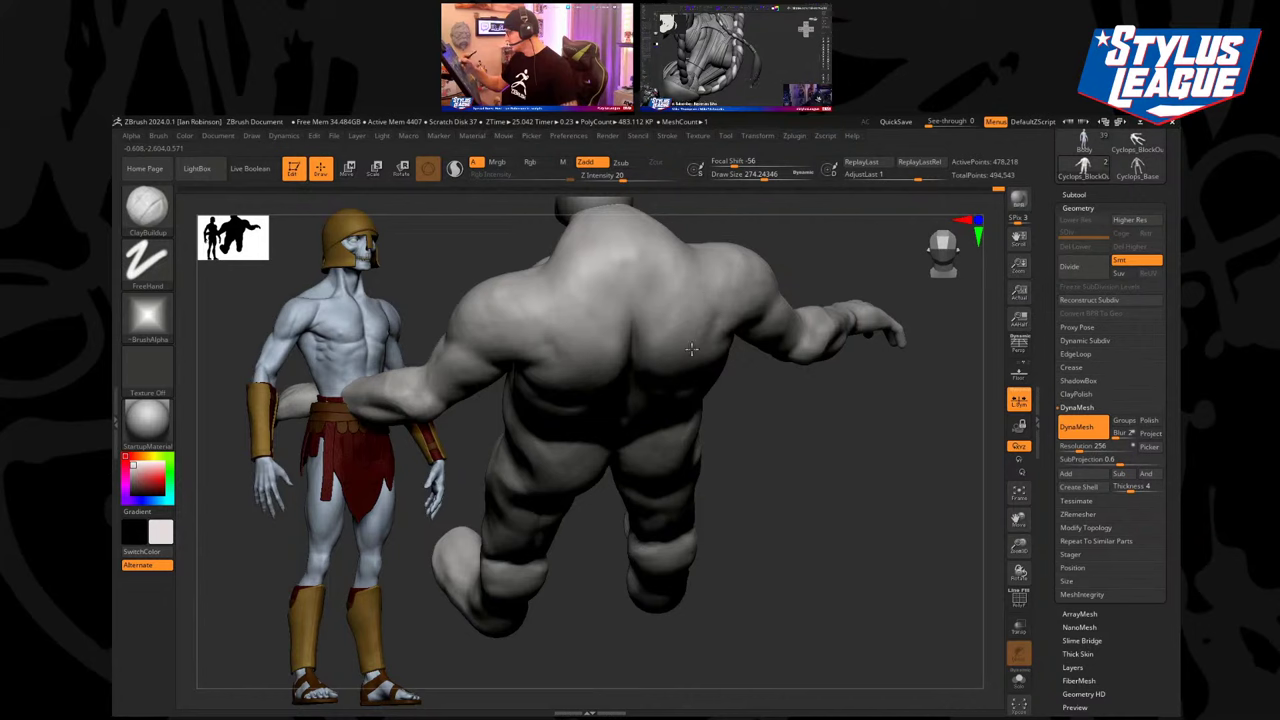
drag(782, 447, 797, 294)
mouse_move(793, 351)
mouse_down()
mouse_move(820, 283)
mouse_move(790, 285)
mouse_move(838, 261)
mouse_move(726, 354)
mouse_move(668, 260)
mouse_up()
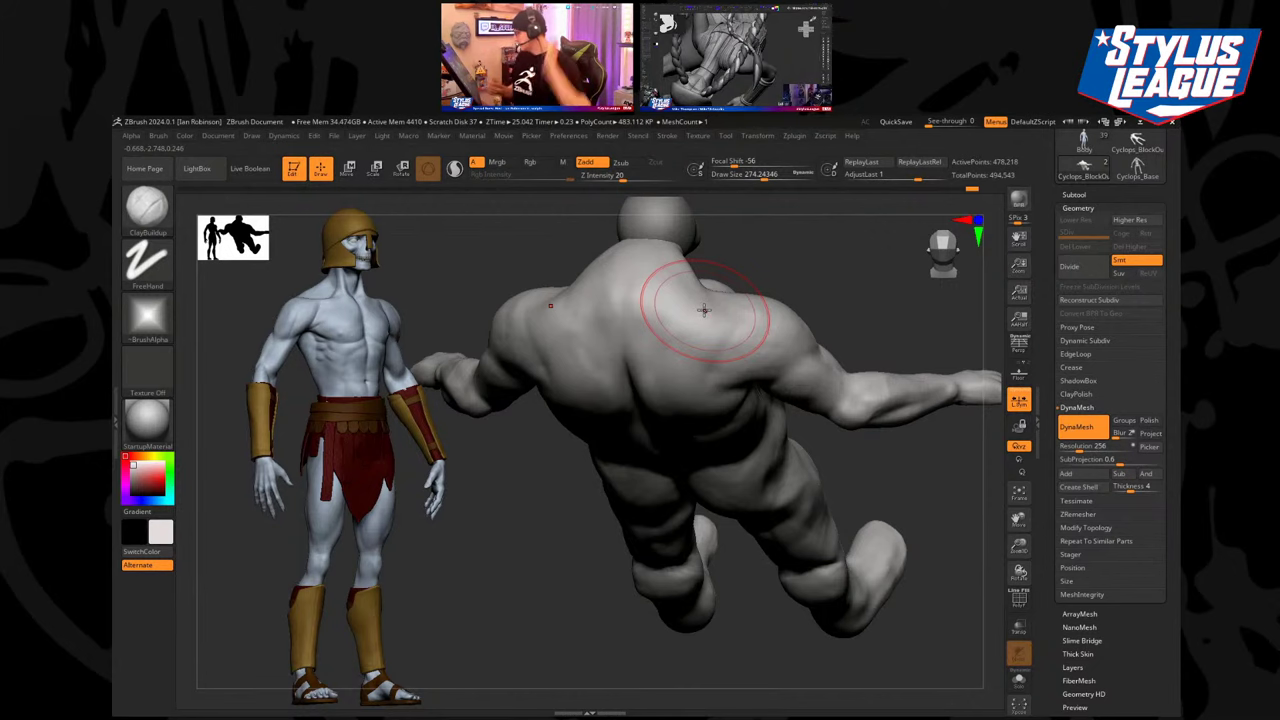
Fill in and soften the lower edges of both shoulder blades with the ClayBuildup brush.
right_drag(704, 310, 763, 317)
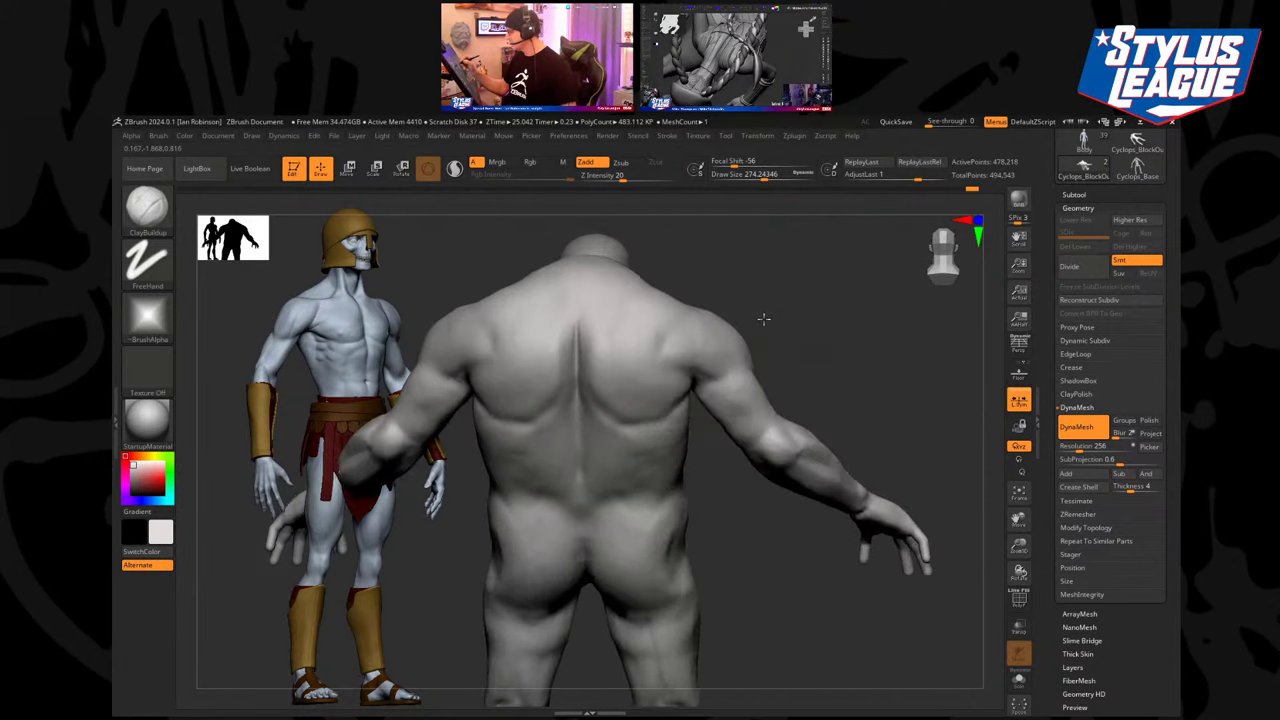
mouse_move(631, 380)
mouse_down()
mouse_move(627, 420)
mouse_move(610, 398)
mouse_up()
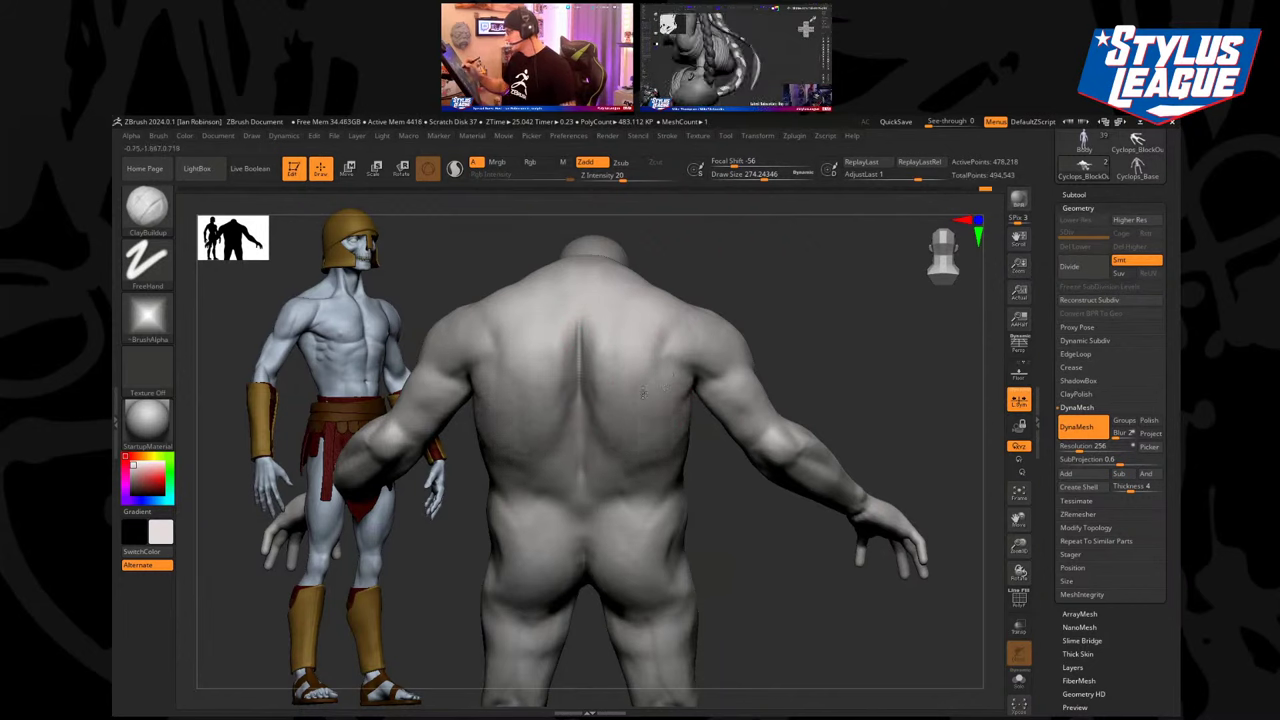
drag(771, 295, 785, 356)
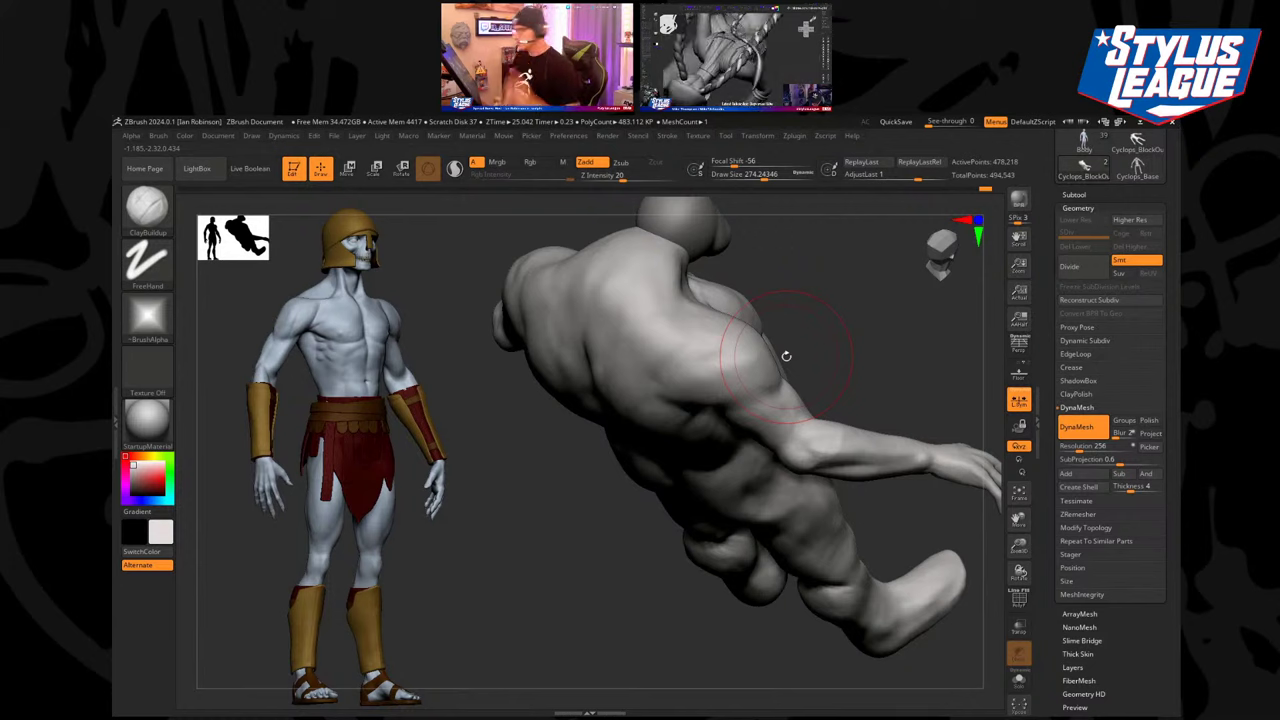
Reshape the area where the lower belly meets the thighs with the Move brush at a draw size of about 318.
drag(786, 356, 542, 554)
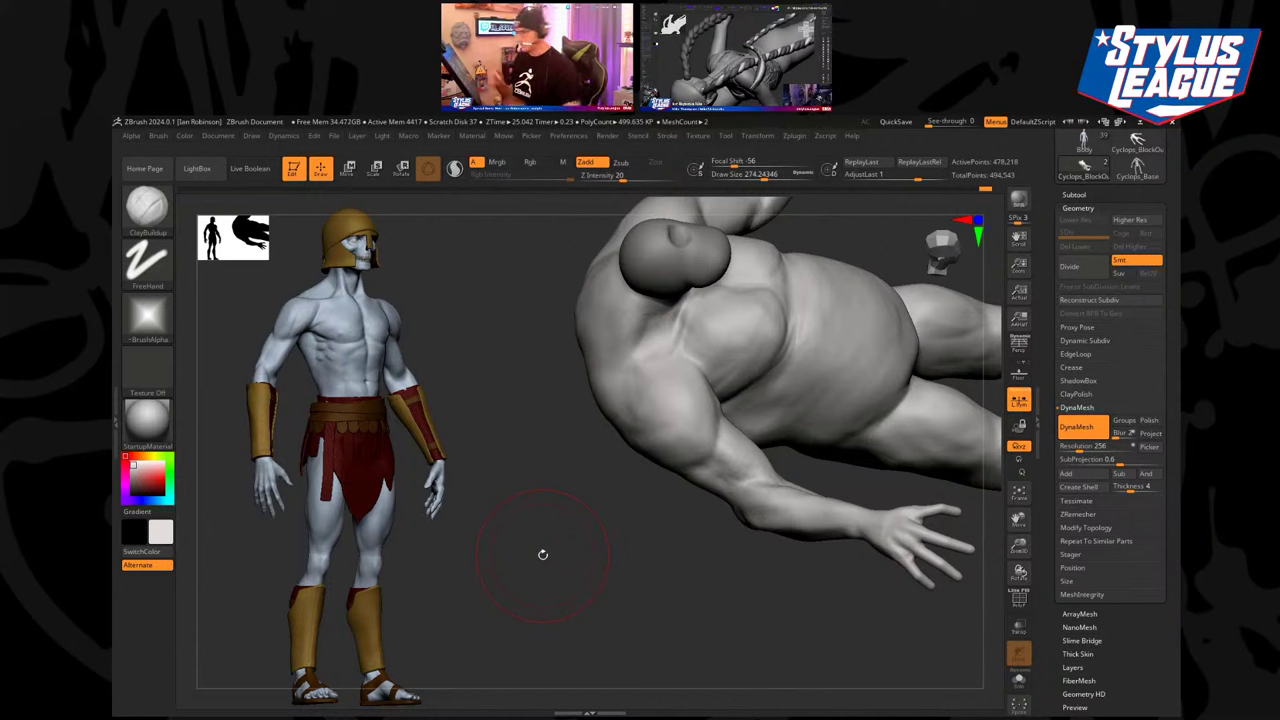
mouse_move(542, 554)
mouse_down()
mouse_move(606, 580)
mouse_move(589, 551)
mouse_move(749, 509)
mouse_move(756, 538)
mouse_move(796, 460)
mouse_up()
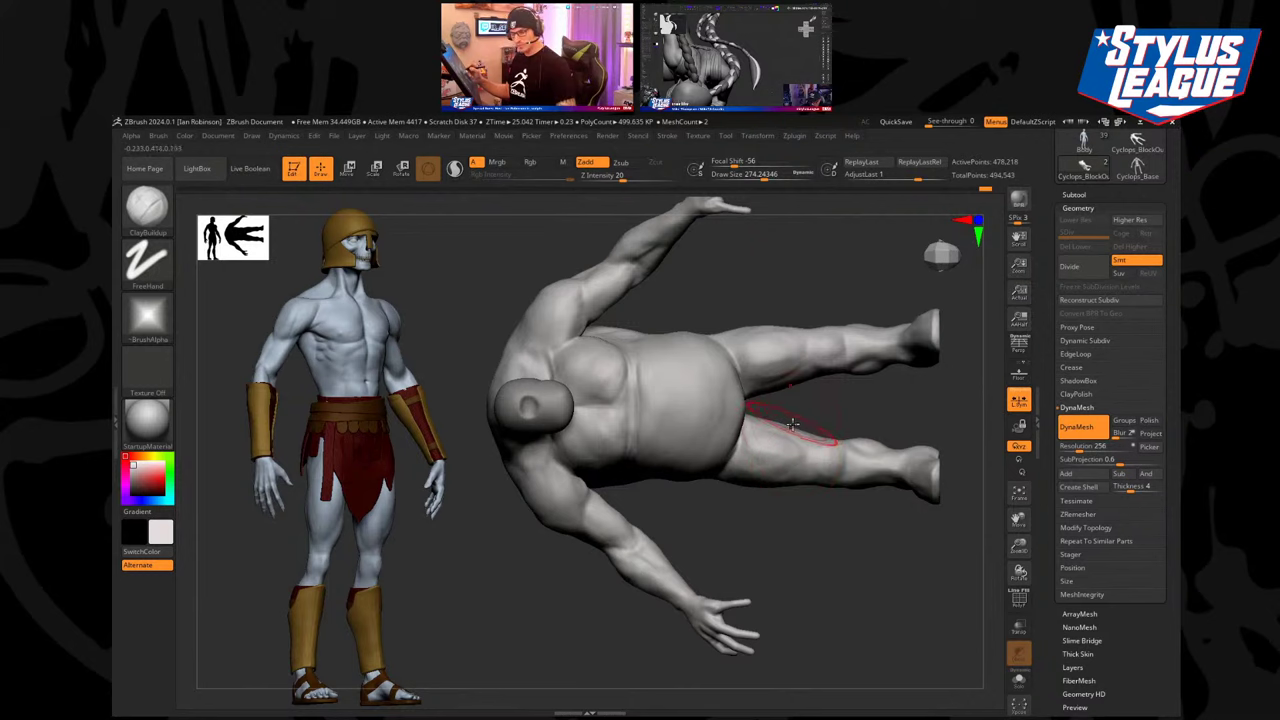
key(b)
key(m)
key(v)
alt+drag(808, 417, 800, 439)
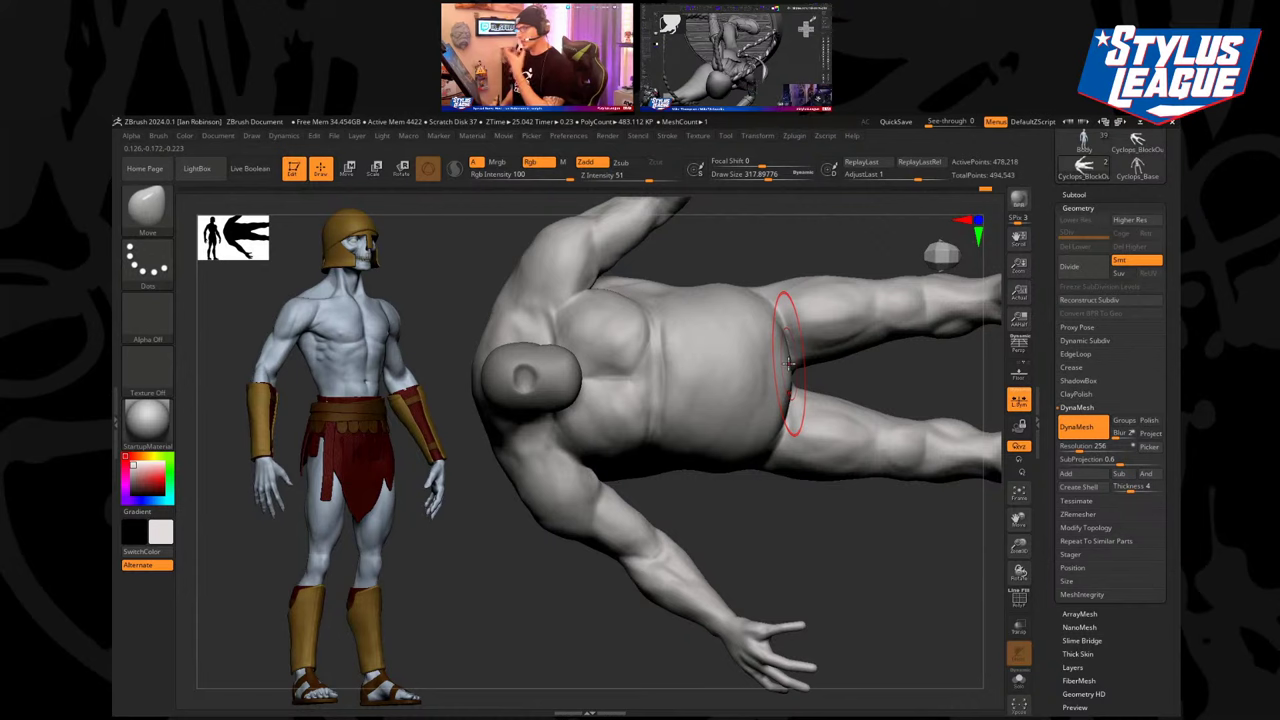
Save the cyclops blockout tool to disk under its existing name.
mouse_move(815, 538)
alt+mouse_down()
mouse_move(951, 443)
mouse_move(948, 461)
mouse_move(895, 473)
alt+mouse_up()
drag(1150, 354, 1150, 600)
click(1083, 170)
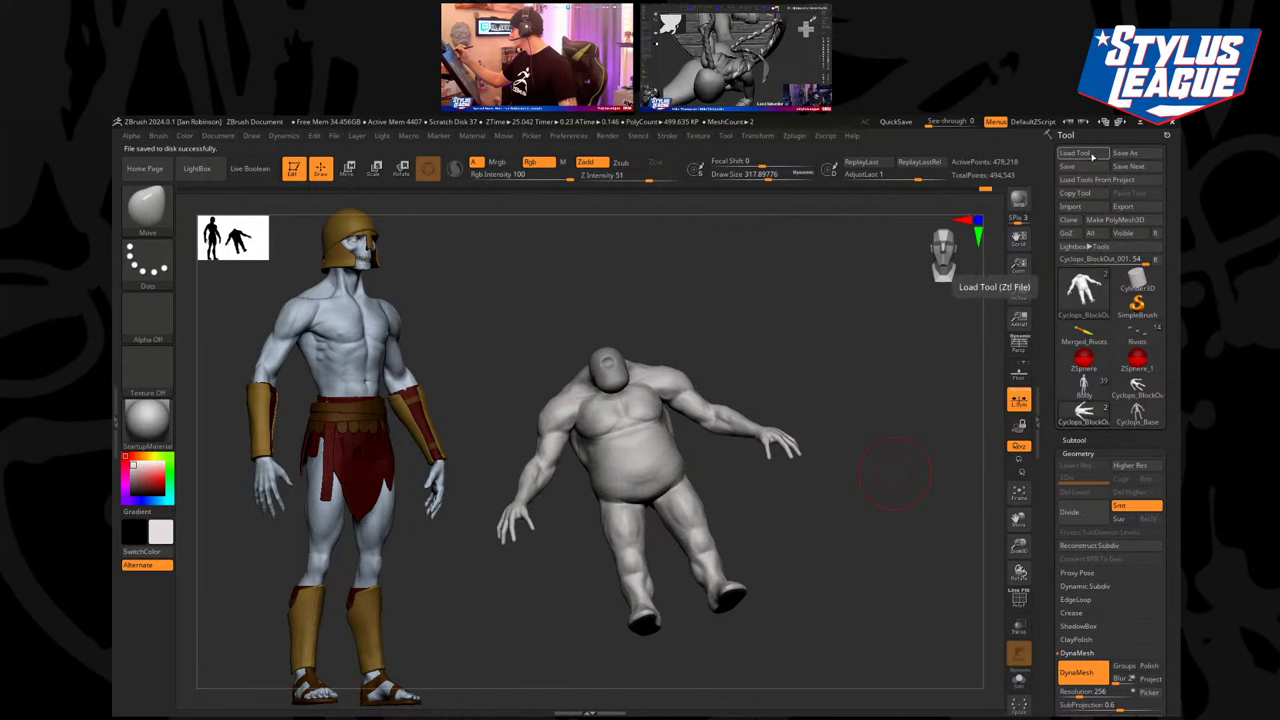
Load the tool FaceMask_Edited_003.ztl from the Downloads folder.
click(1076, 153)
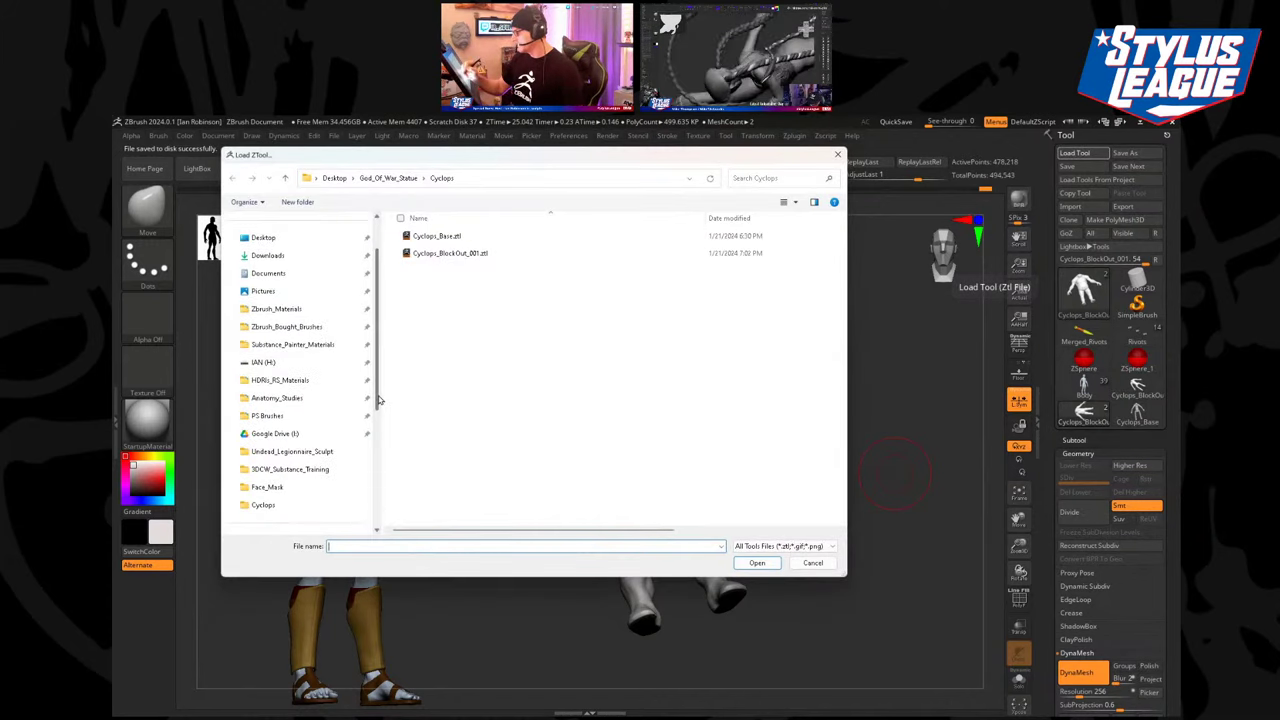
scroll(354, 403, down, 3)
click(322, 328)
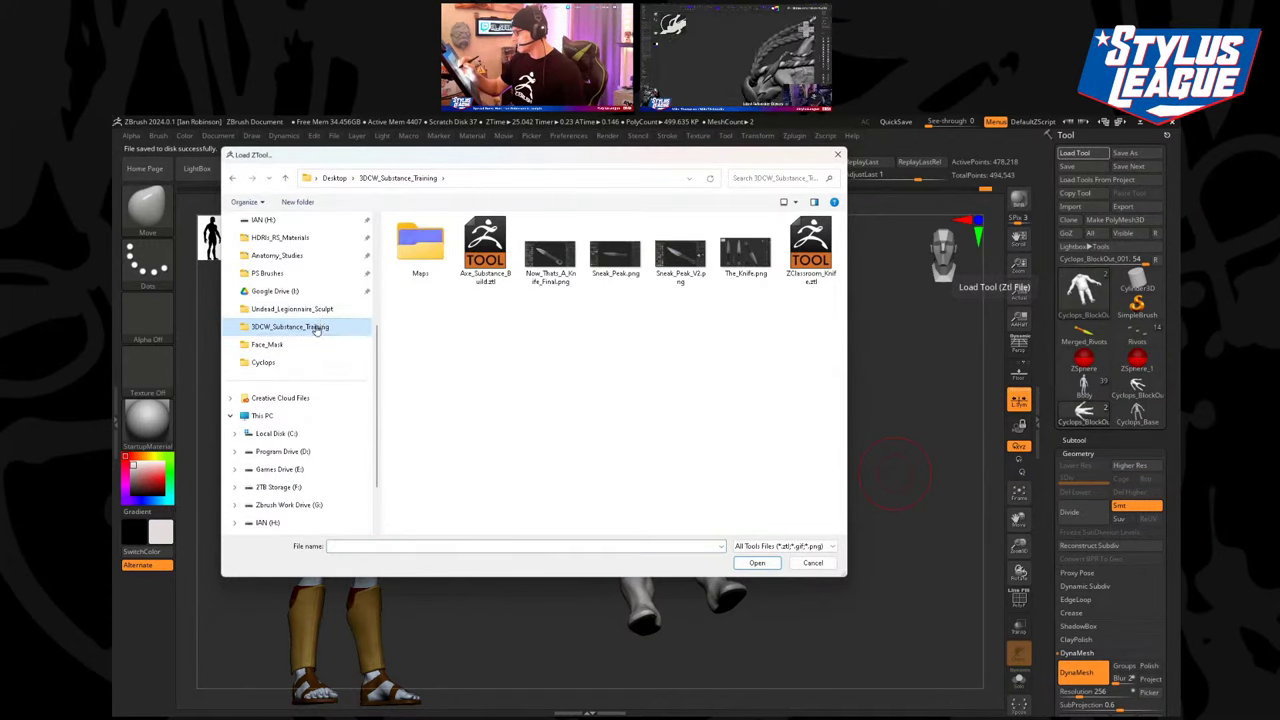
click(320, 348)
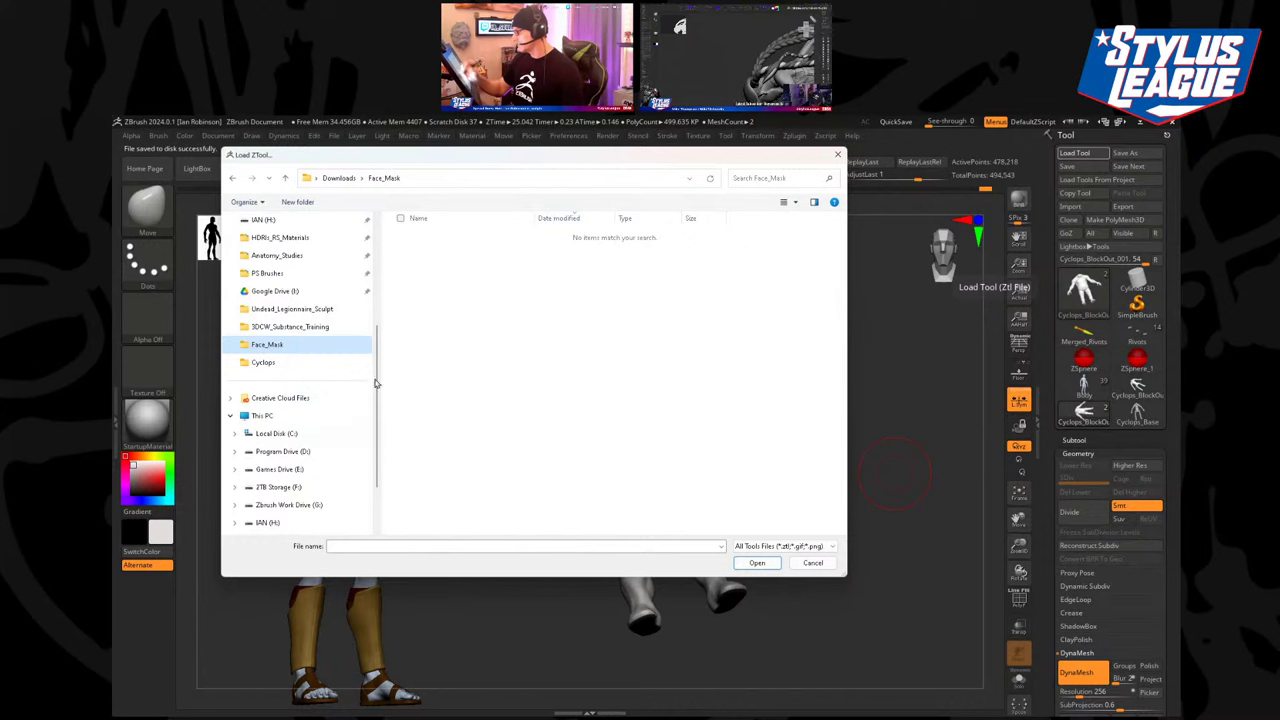
scroll(340, 390, up, 5)
click(300, 313)
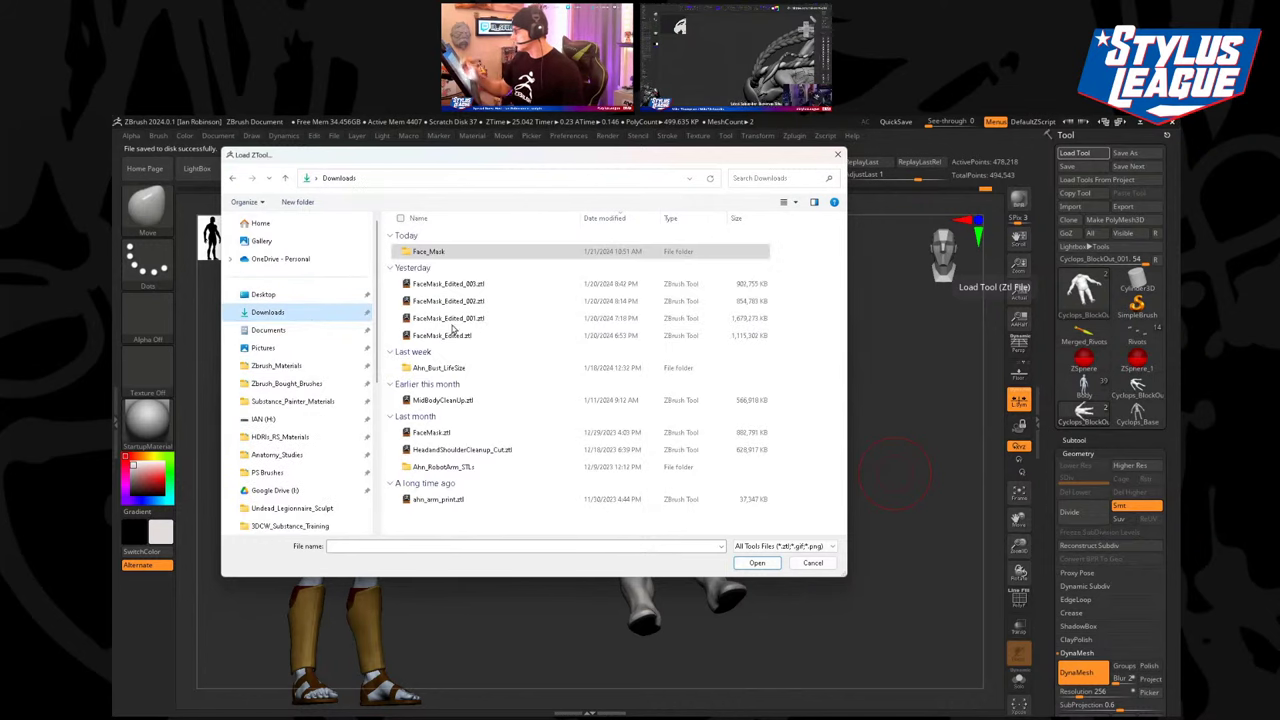
click(497, 285)
click(757, 562)
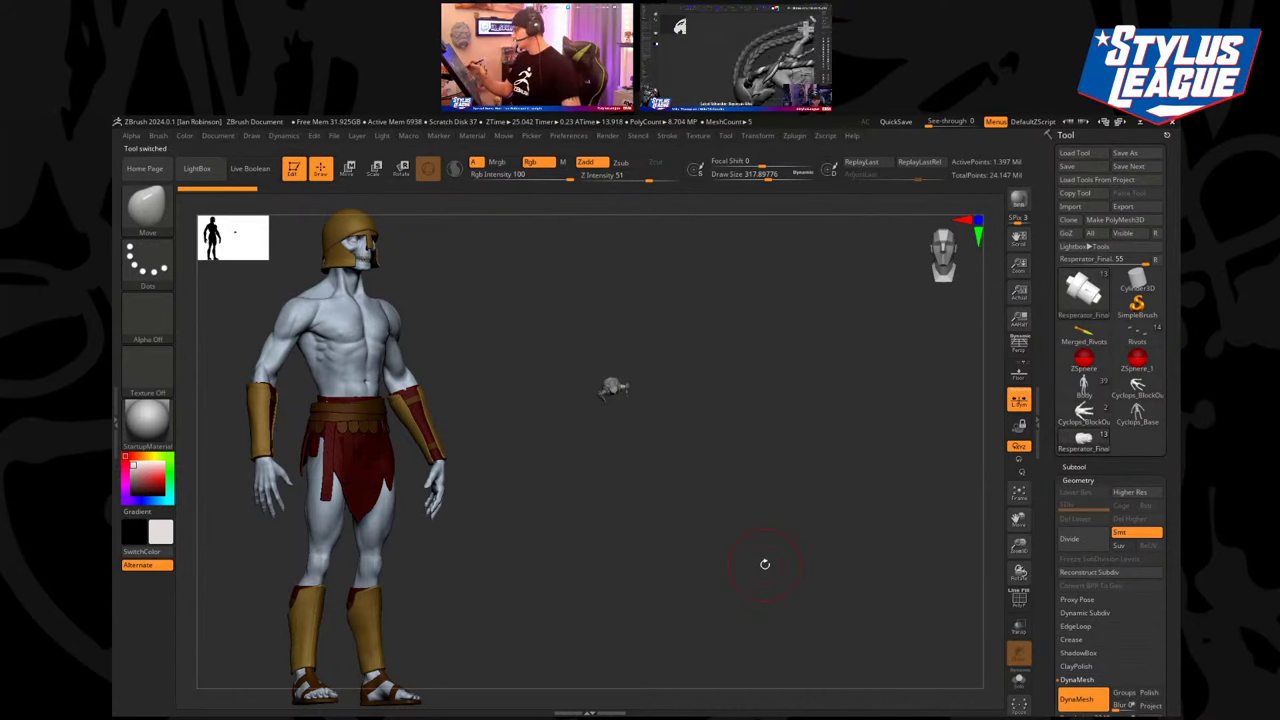
Frame the loaded respirator mask in the view and set the draw size to about 39.
alt+drag(752, 388, 744, 549)
key(f)
key(f)
drag(708, 562, 702, 556)
key(s)
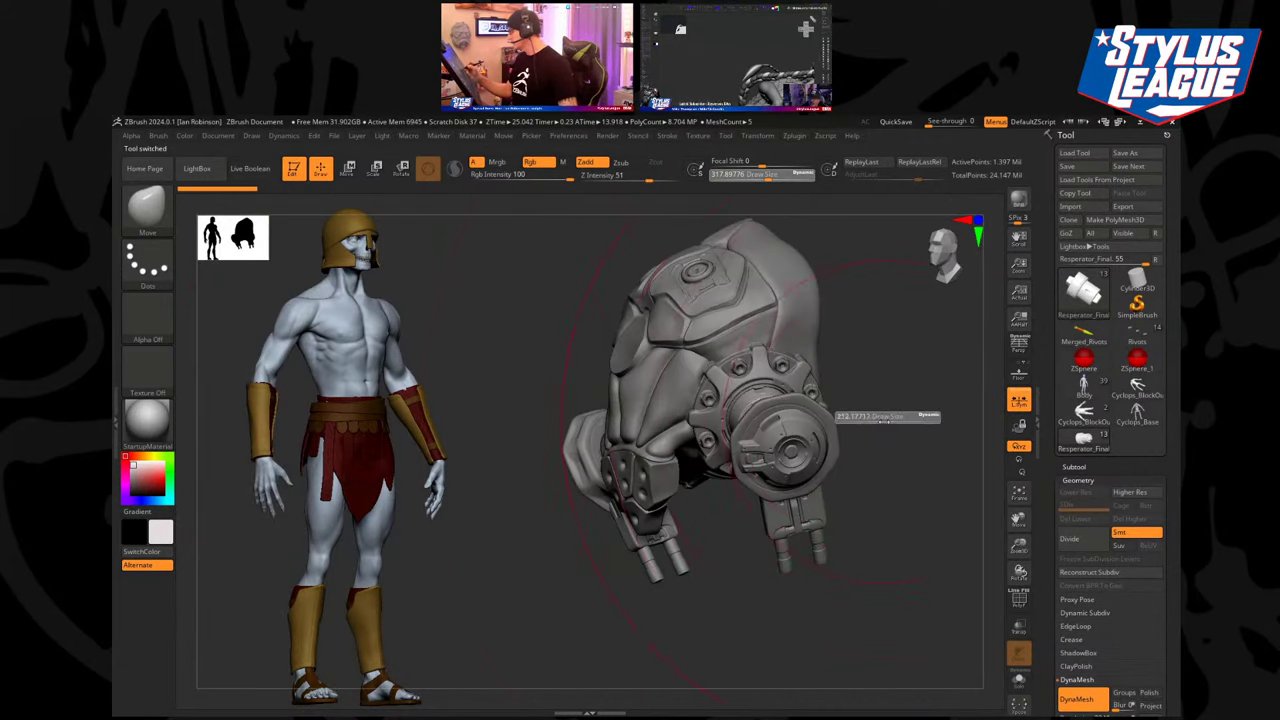
drag(888, 420, 855, 426)
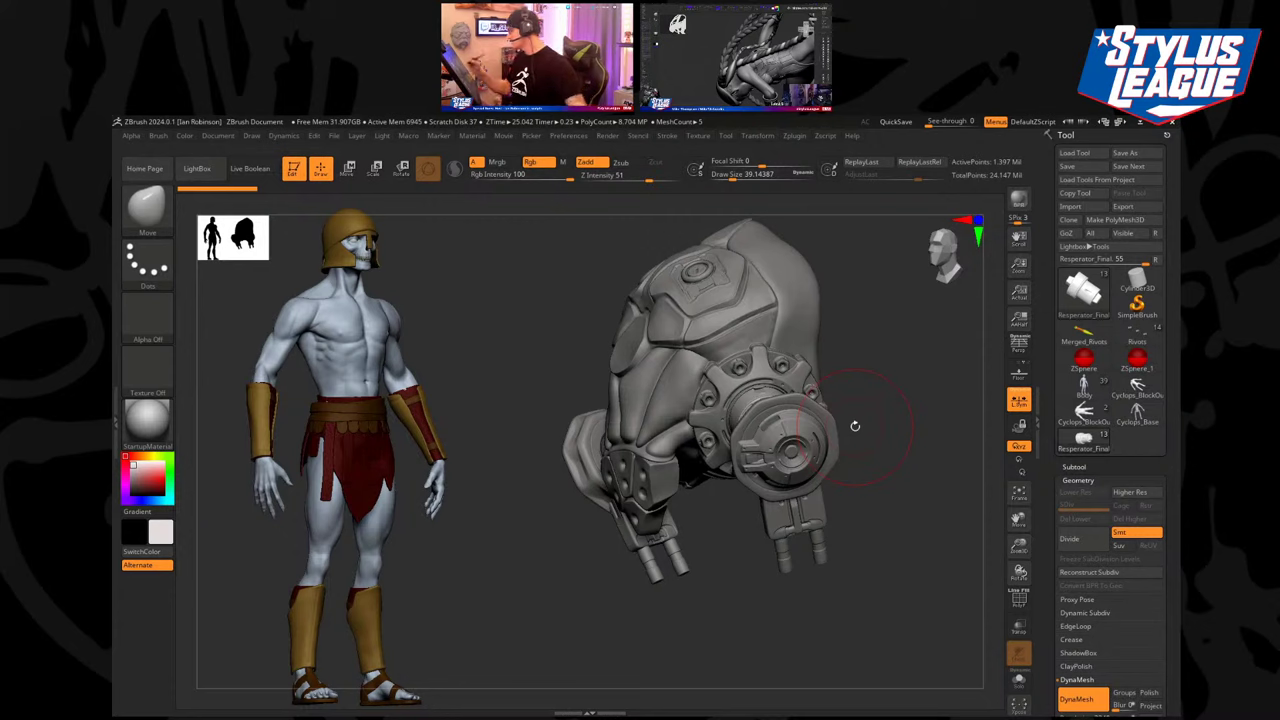
Select the UMesh_Face_Mask subtool and show the HeadandShoulderCleanup6 subtool with it.
drag(855, 425, 738, 298)
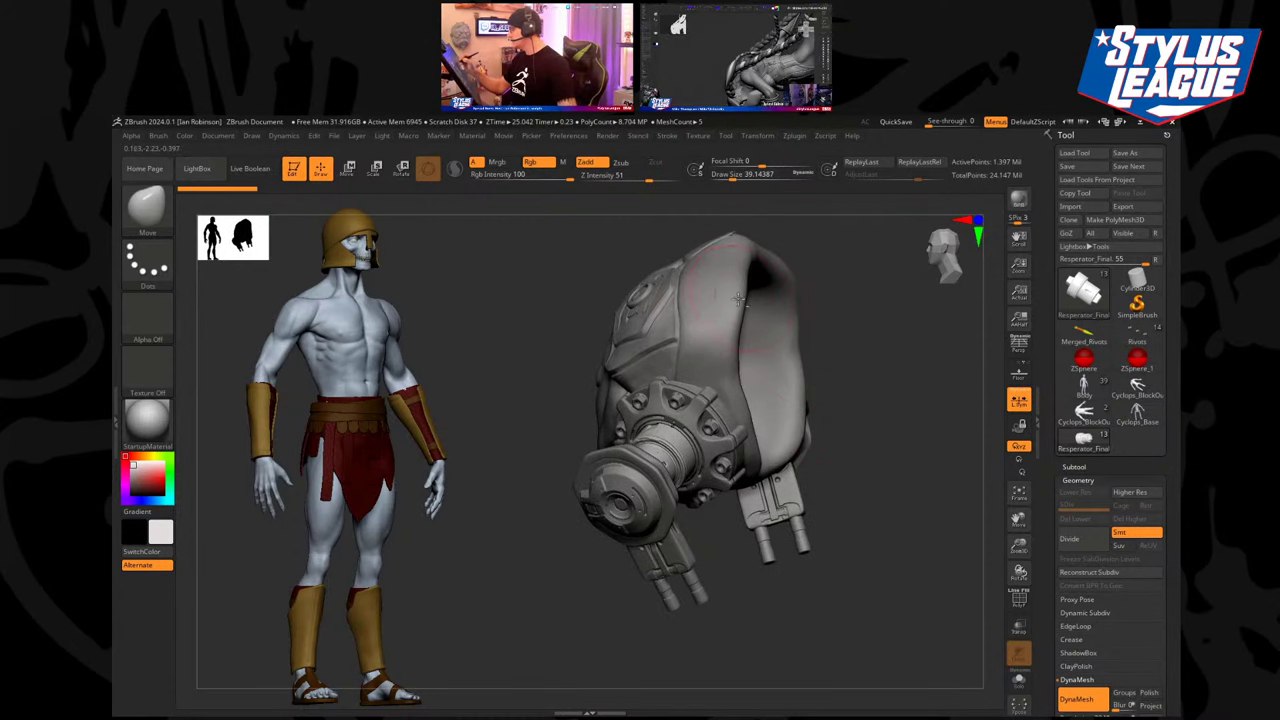
alt+click(738, 298)
drag(883, 346, 832, 534)
drag(821, 612, 805, 568)
click(1074, 467)
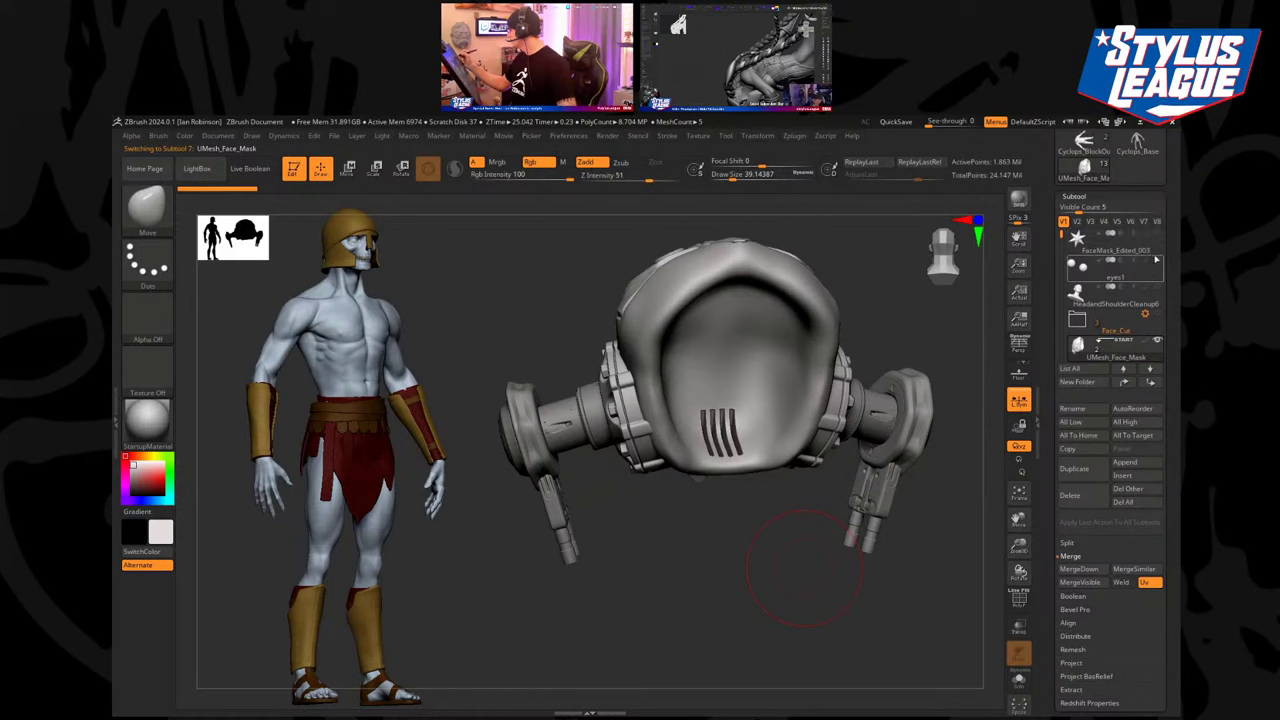
click(1157, 287)
Examine the respirator's fit on the head from several sides and isolate the mask shell to inspect its inside.
drag(598, 566, 640, 560)
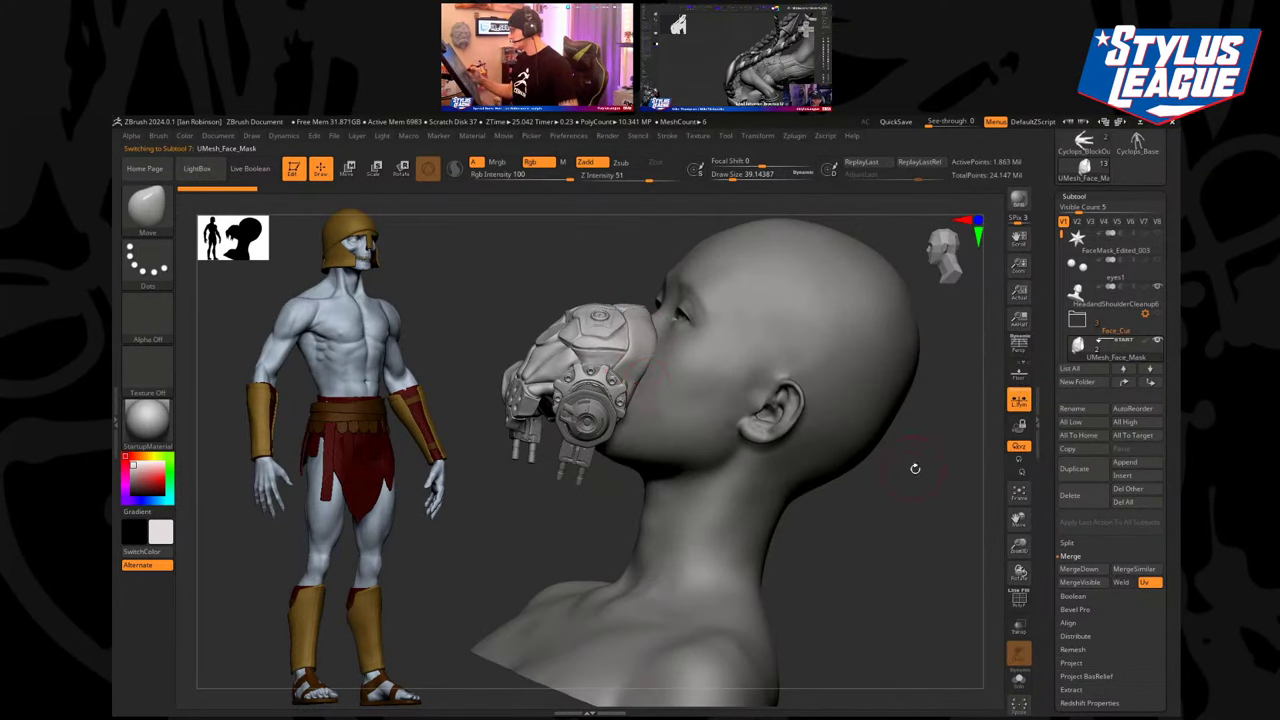
mouse_move(914, 468)
mouse_down()
mouse_move(920, 486)
mouse_move(900, 470)
mouse_up()
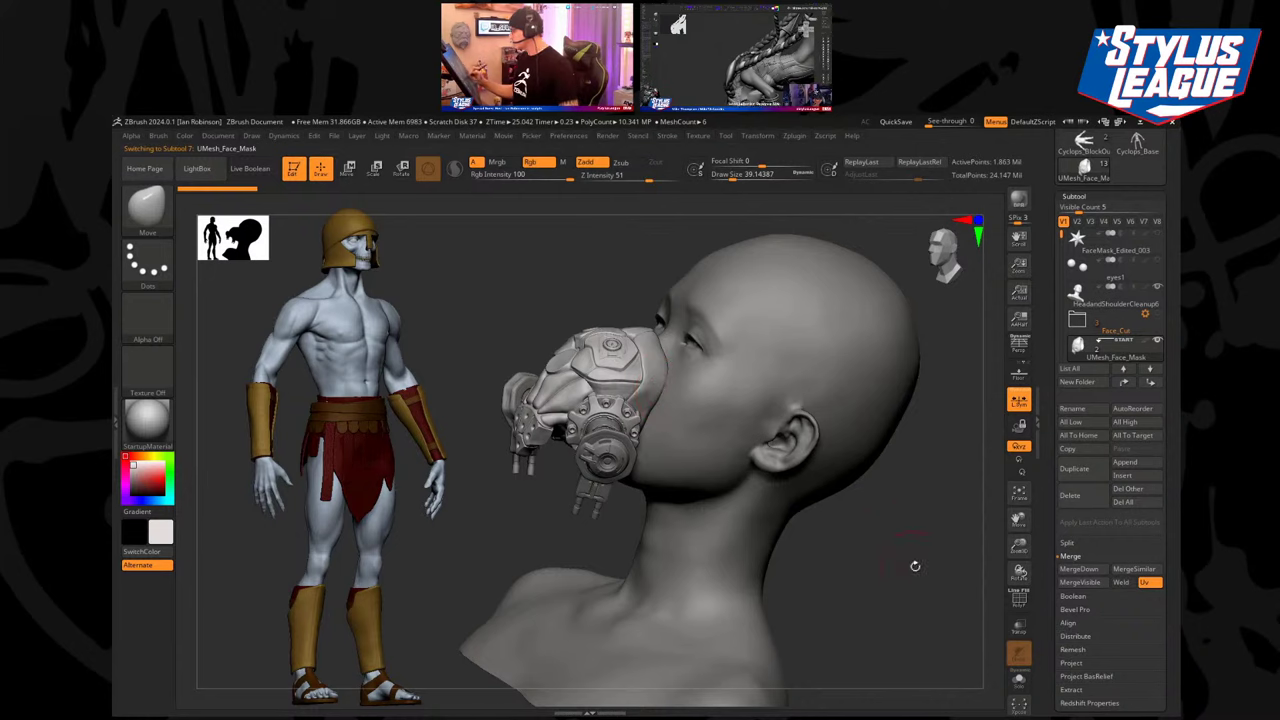
drag(914, 566, 796, 441)
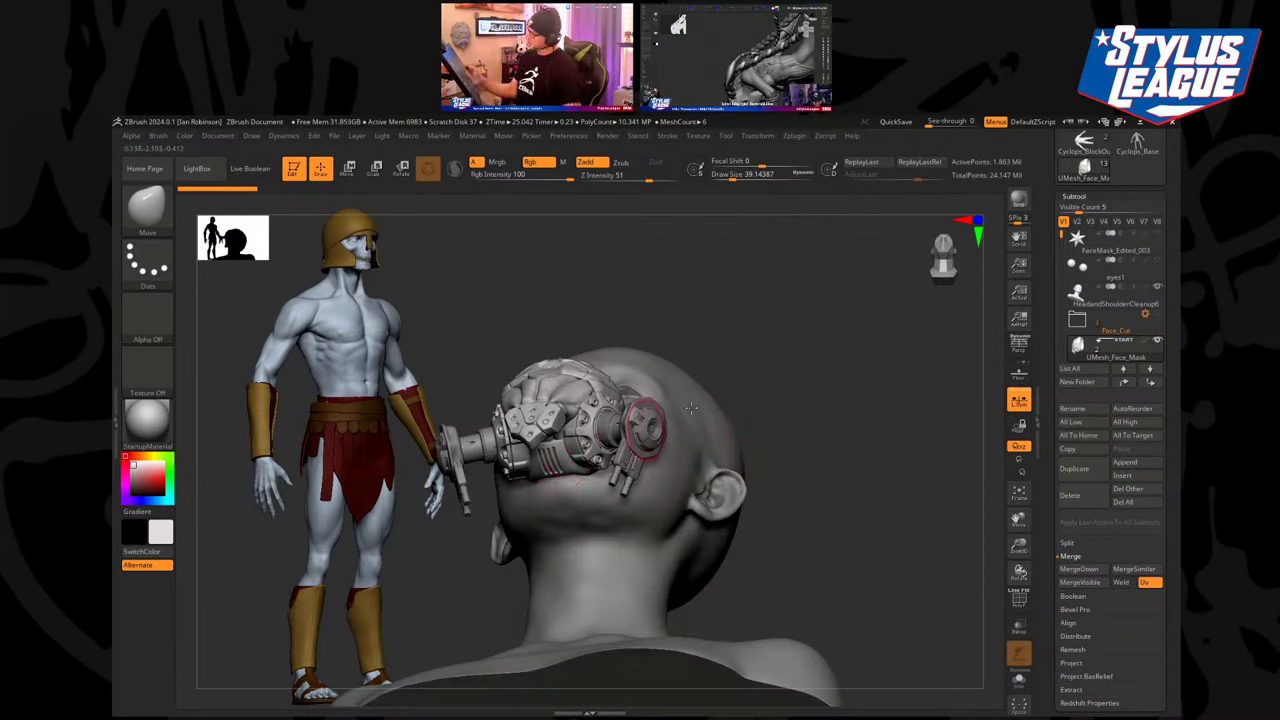
mouse_move(821, 353)
mouse_down()
mouse_move(830, 365)
mouse_move(809, 374)
mouse_up()
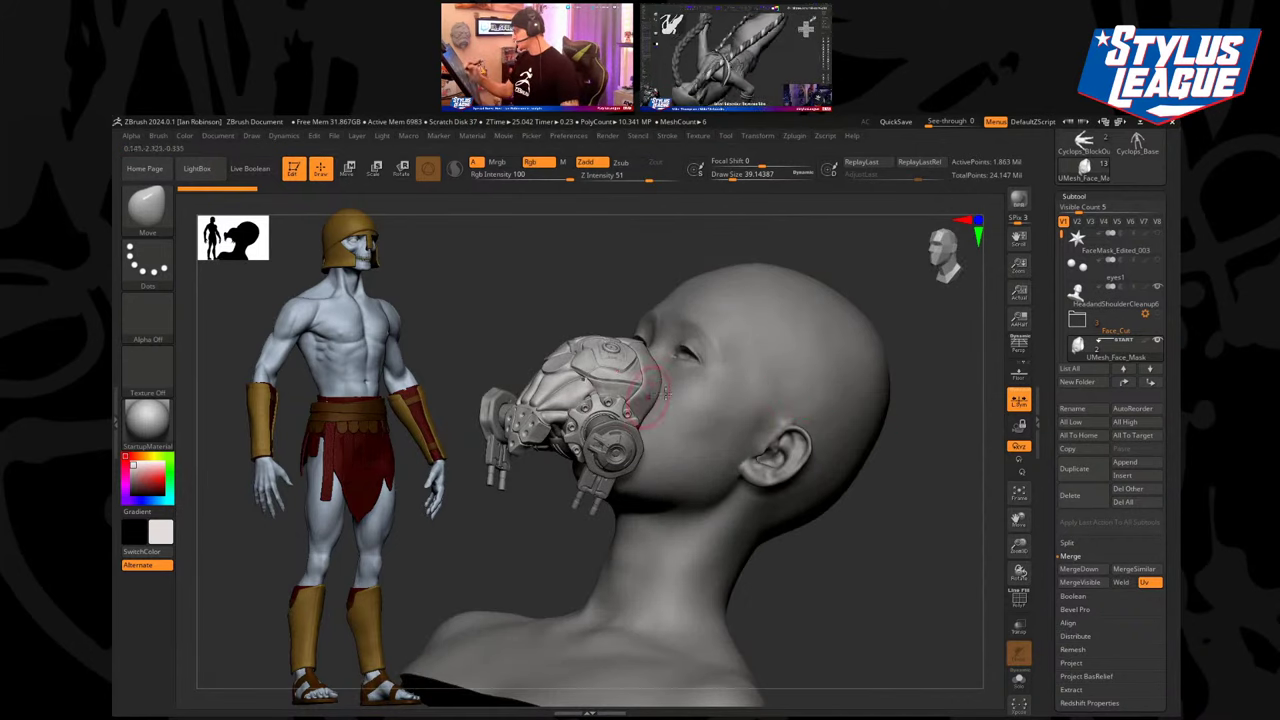
drag(909, 567, 881, 600)
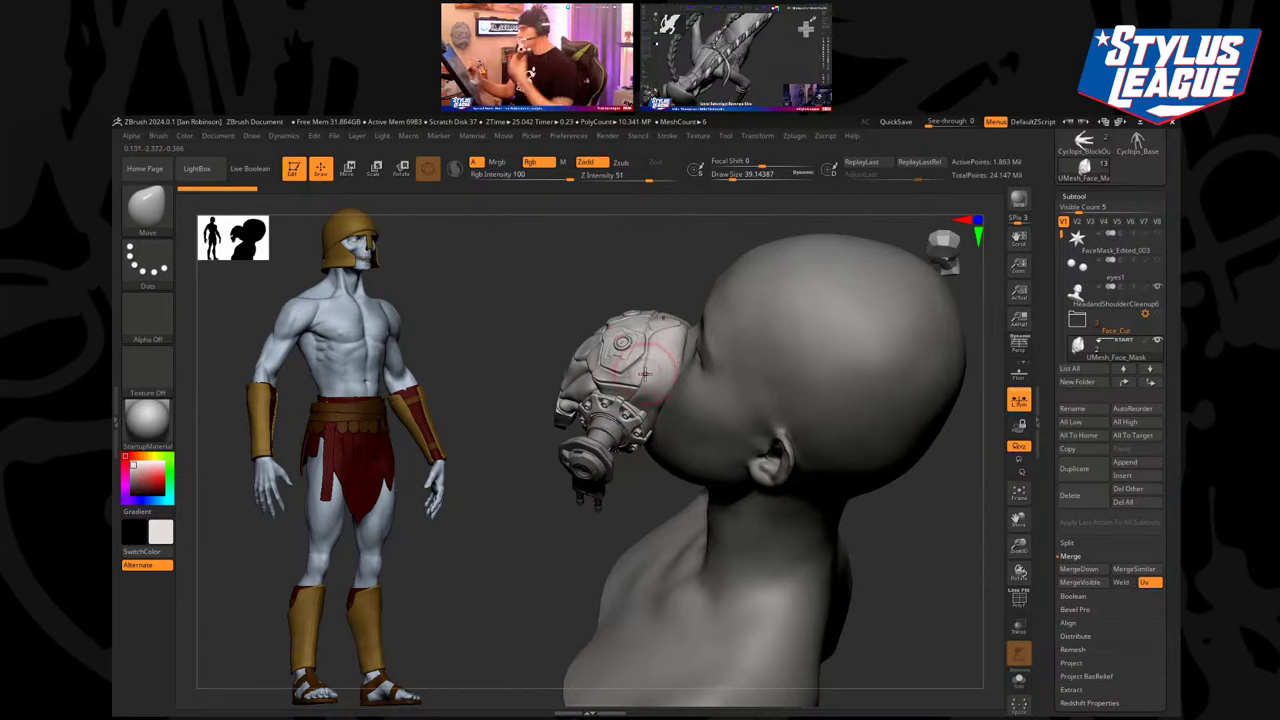
click(1016, 678)
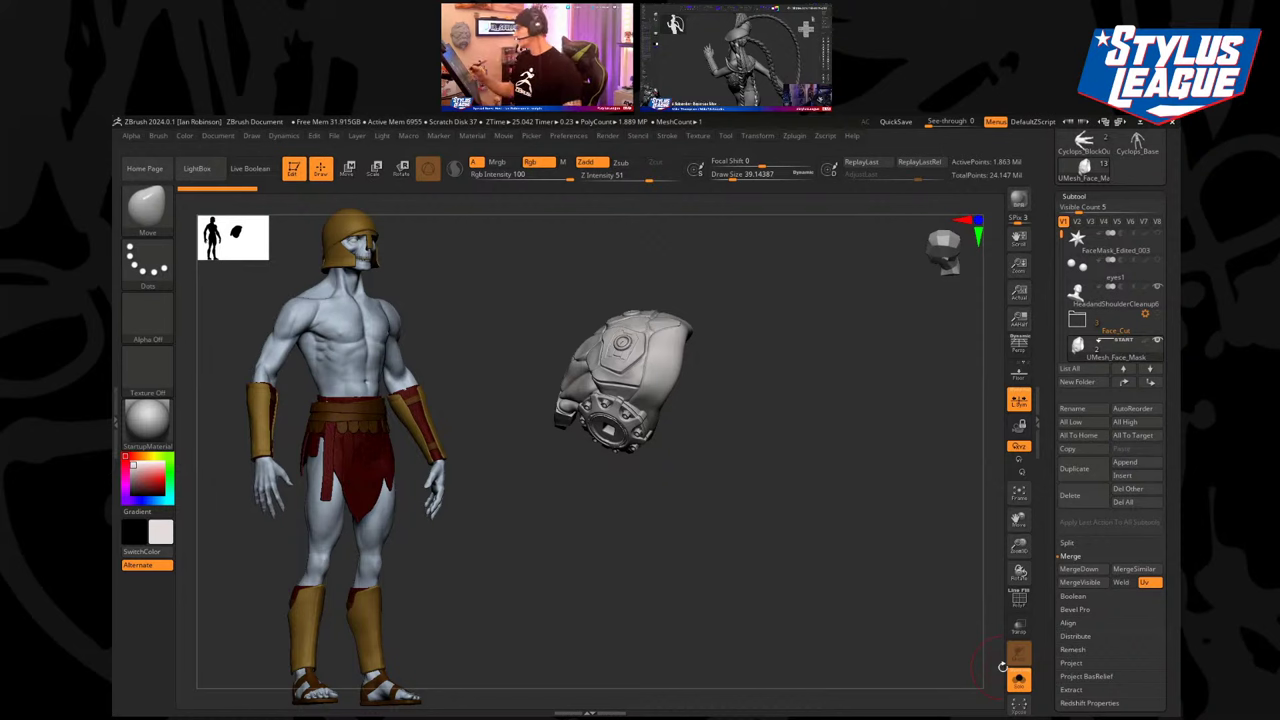
mouse_move(790, 430)
mouse_down()
mouse_move(780, 423)
mouse_move(806, 446)
mouse_move(831, 434)
mouse_move(799, 435)
mouse_move(780, 338)
mouse_move(869, 413)
mouse_move(773, 438)
mouse_up()
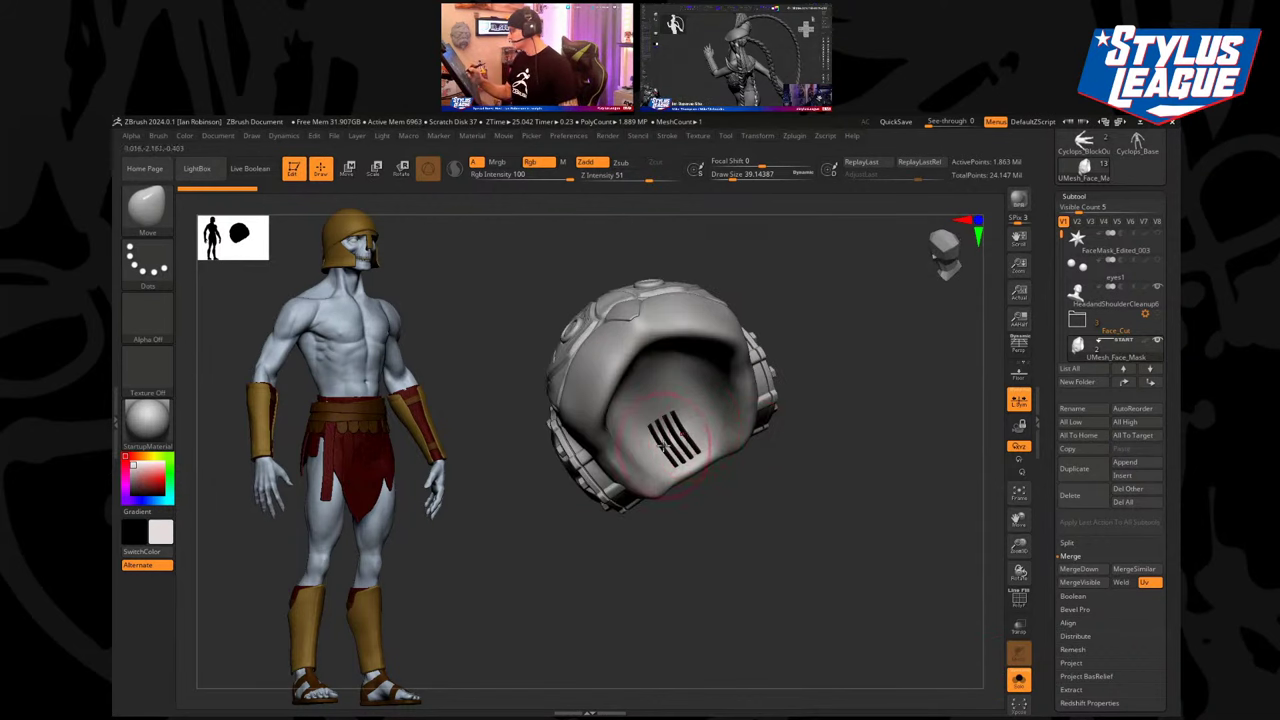
Inspect the isolated mask shell from outside, leave Solo mode and review the full respirator on the head and shoulders.
drag(661, 443, 734, 470)
drag(771, 515, 833, 496)
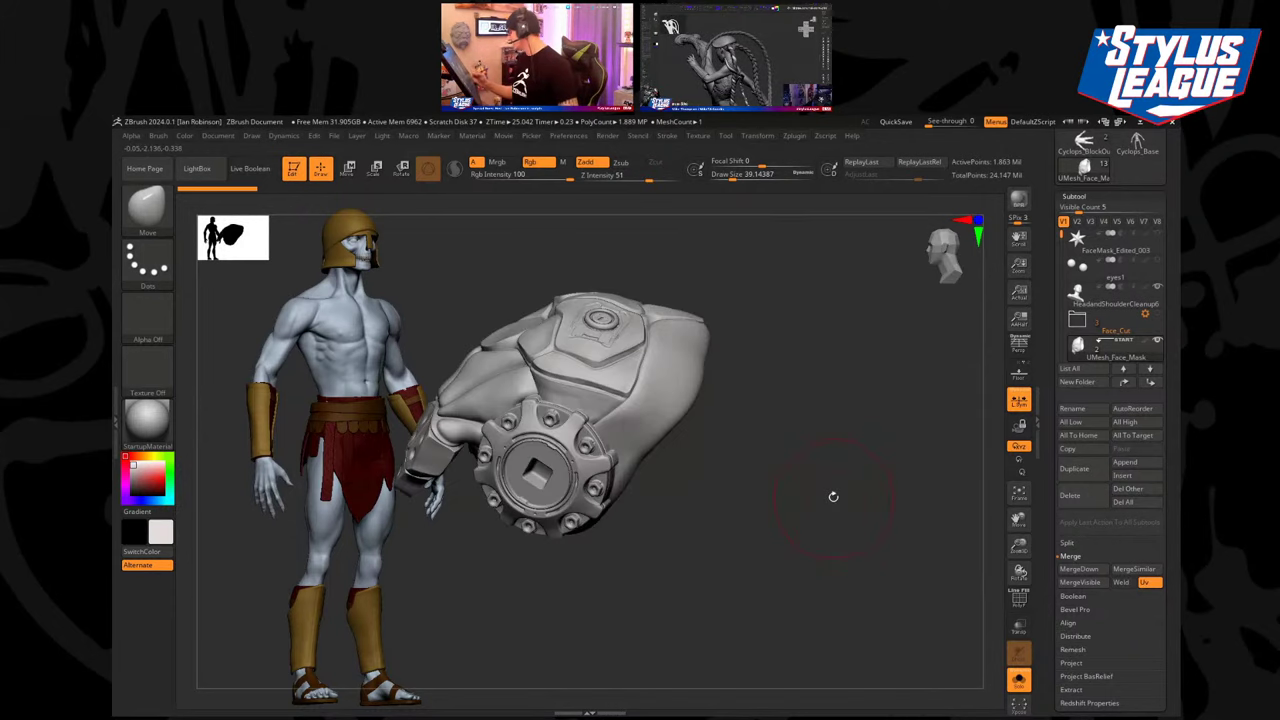
drag(851, 549, 610, 415)
click(1018, 680)
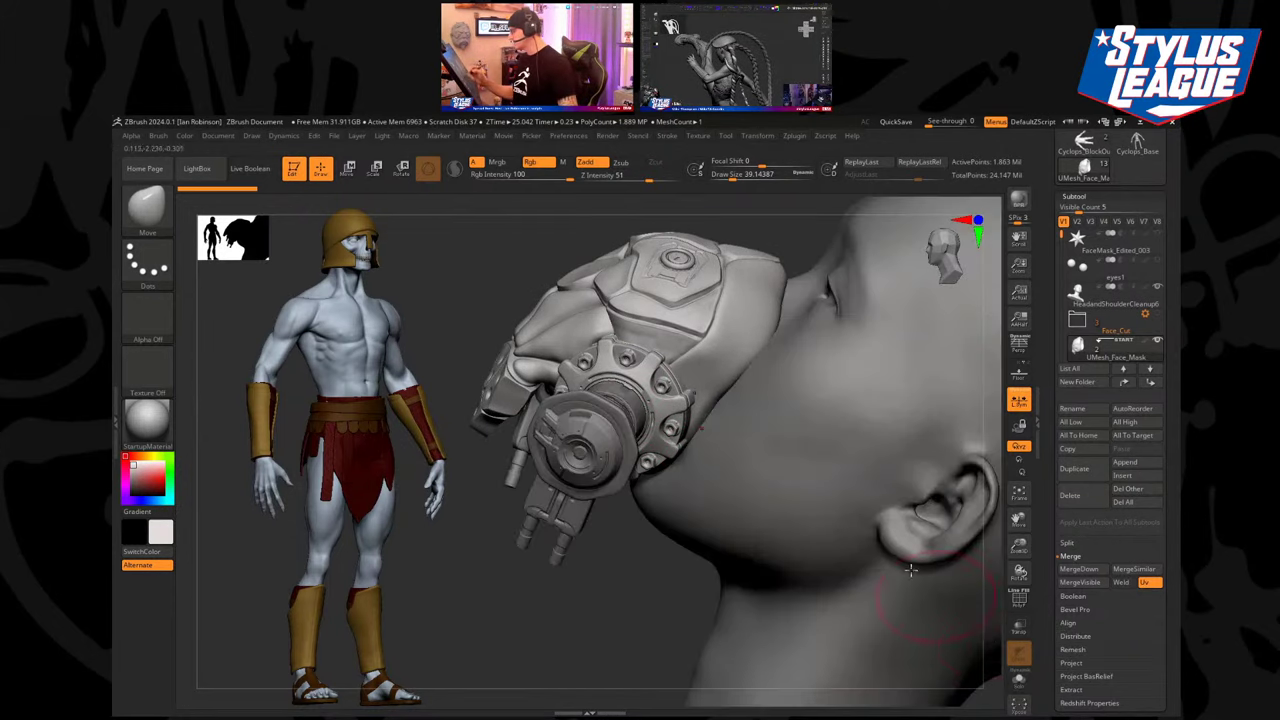
drag(632, 601, 560, 345)
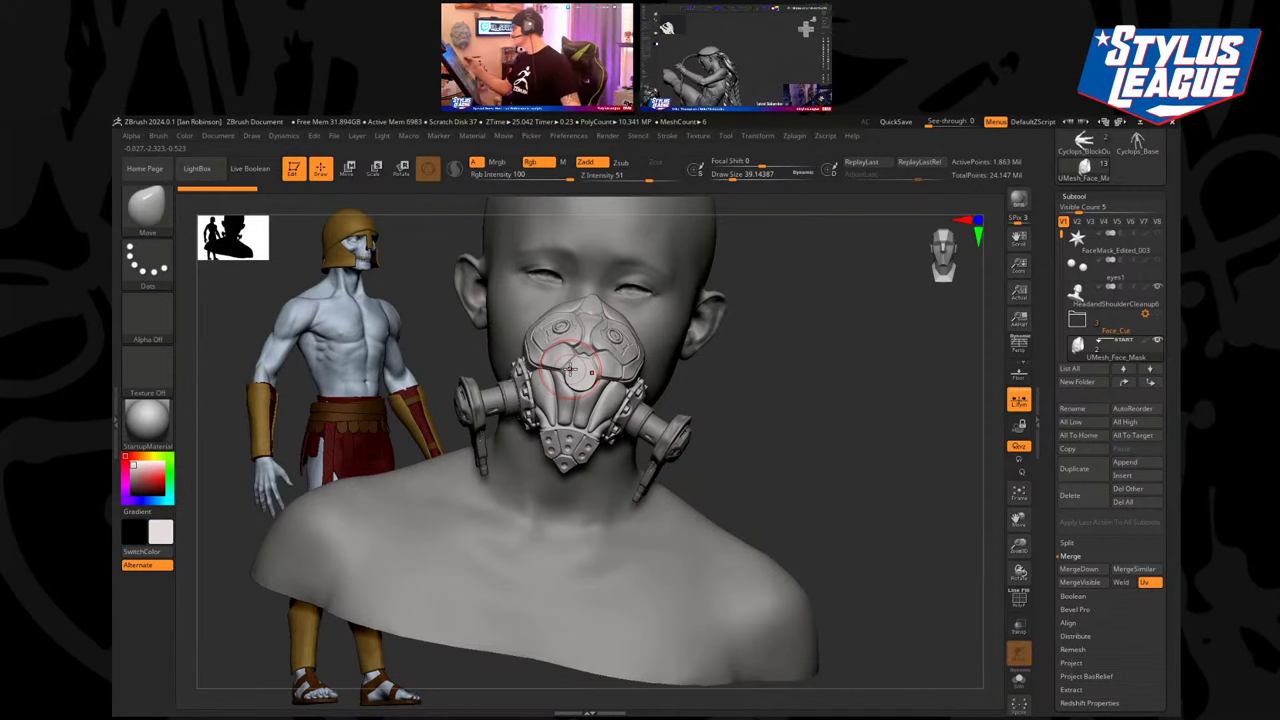
click(1133, 152)
alt+drag(907, 341, 890, 250)
click(1085, 150)
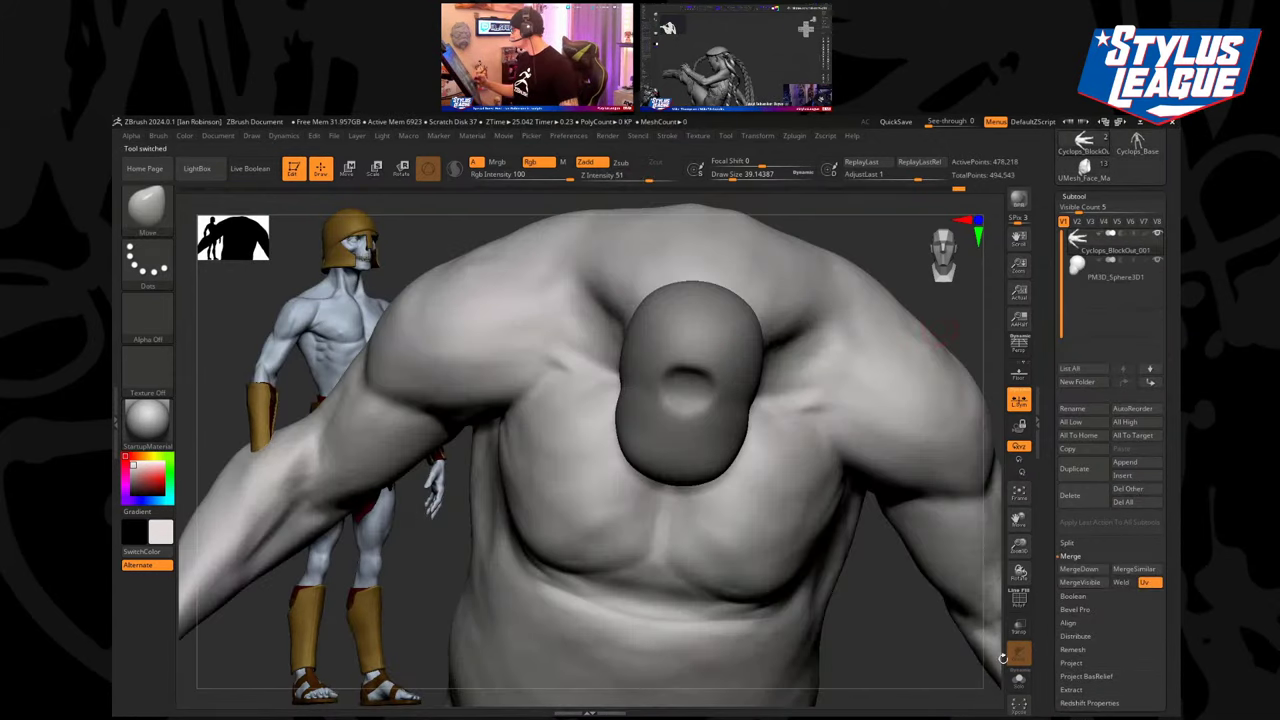
Return to the UMesh_Face_Mask tool, face the mask front-on and hide the HeadandShoulderCleanup6 subtool.
click(1096, 173)
shift+drag(906, 480, 928, 482)
click(1157, 288)
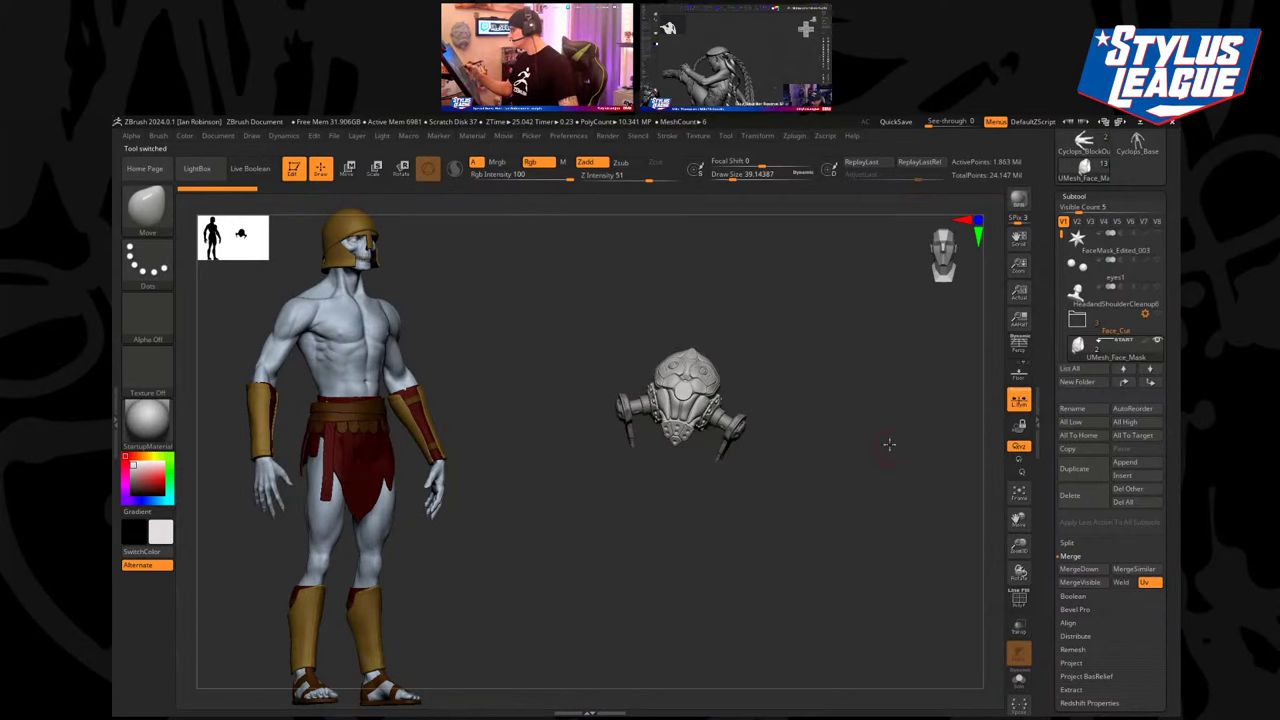
mouse_move(889, 444)
alt+mouse_down()
mouse_move(891, 403)
mouse_move(880, 466)
alt+mouse_up()
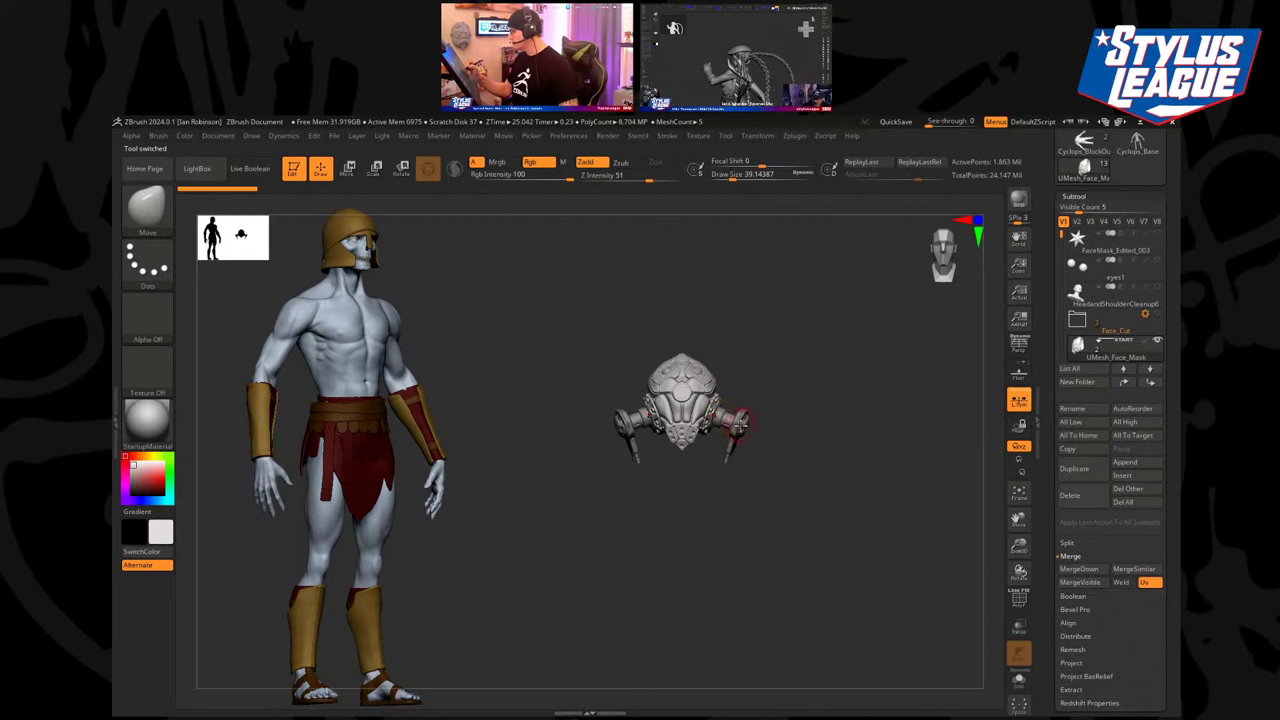
Examine the respirator without the head, looking at its hollow inside and its front up close.
mouse_move(810, 404)
mouse_down()
mouse_move(840, 411)
mouse_move(849, 437)
mouse_move(797, 471)
mouse_move(811, 466)
mouse_move(788, 541)
mouse_move(746, 582)
mouse_move(731, 574)
mouse_up()
key(shift+x)
key(shift+x)
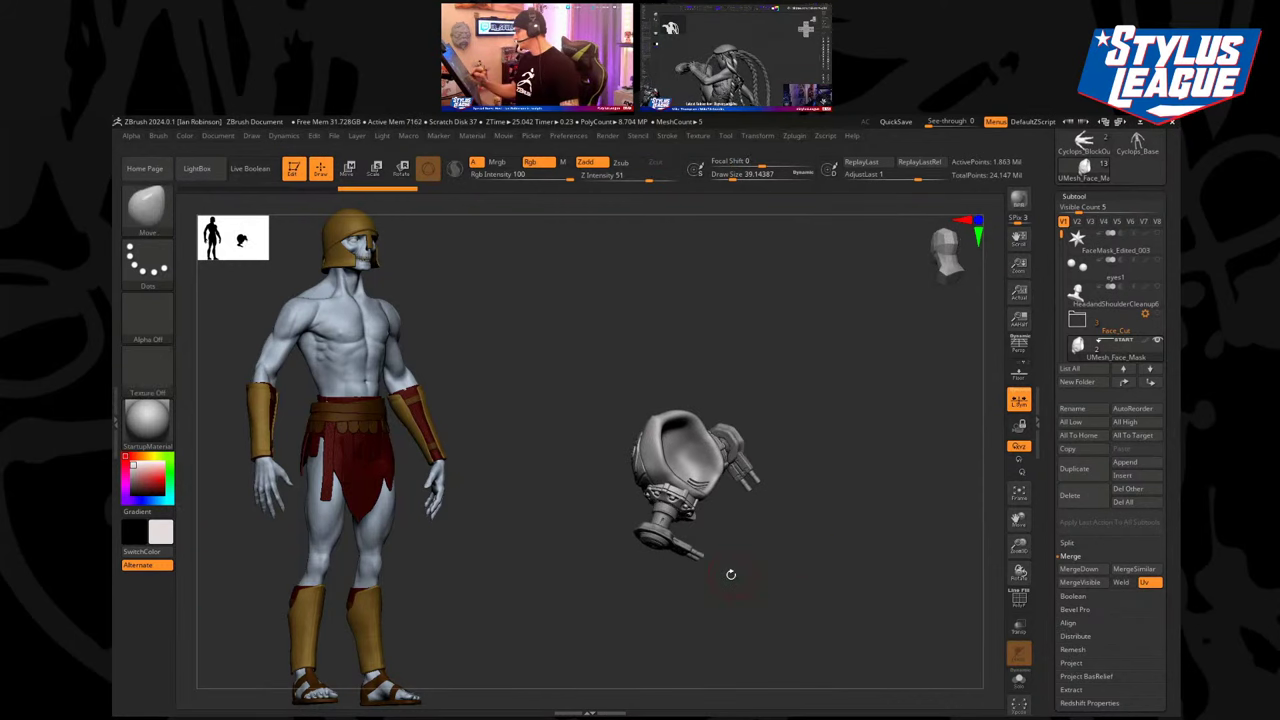
mouse_move(814, 531)
mouse_down()
mouse_move(847, 458)
mouse_move(840, 562)
mouse_up()
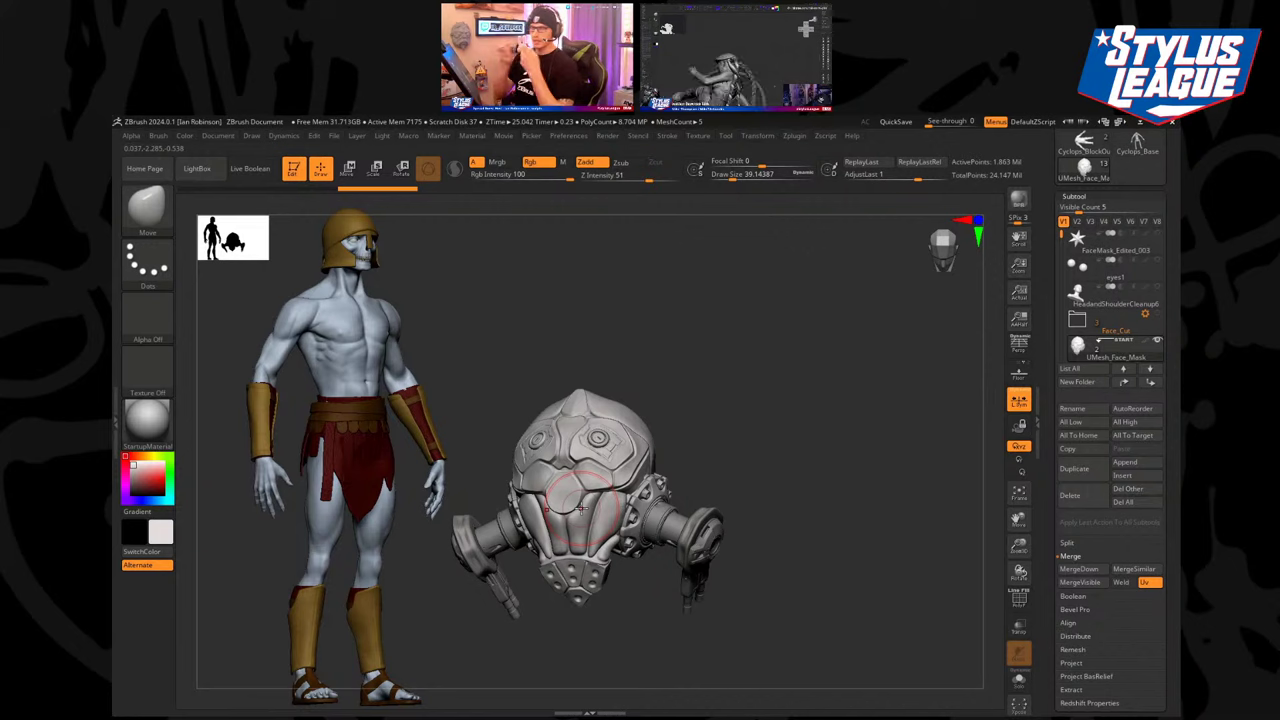
drag(761, 416, 778, 605)
Select the Resperator_Final subtool and inspect the mask's canisters and side profile from several angles.
alt+click(669, 523)
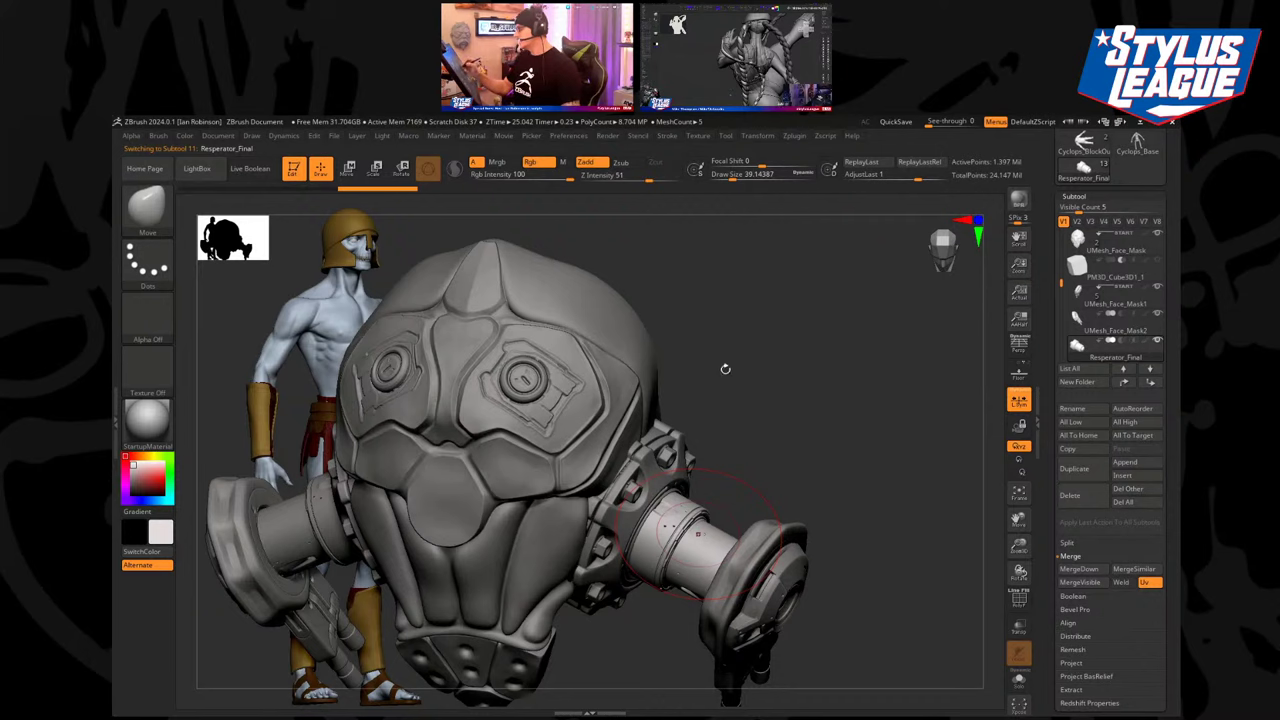
mouse_move(715, 349)
alt+mouse_down()
mouse_move(708, 323)
mouse_move(722, 345)
alt+mouse_up()
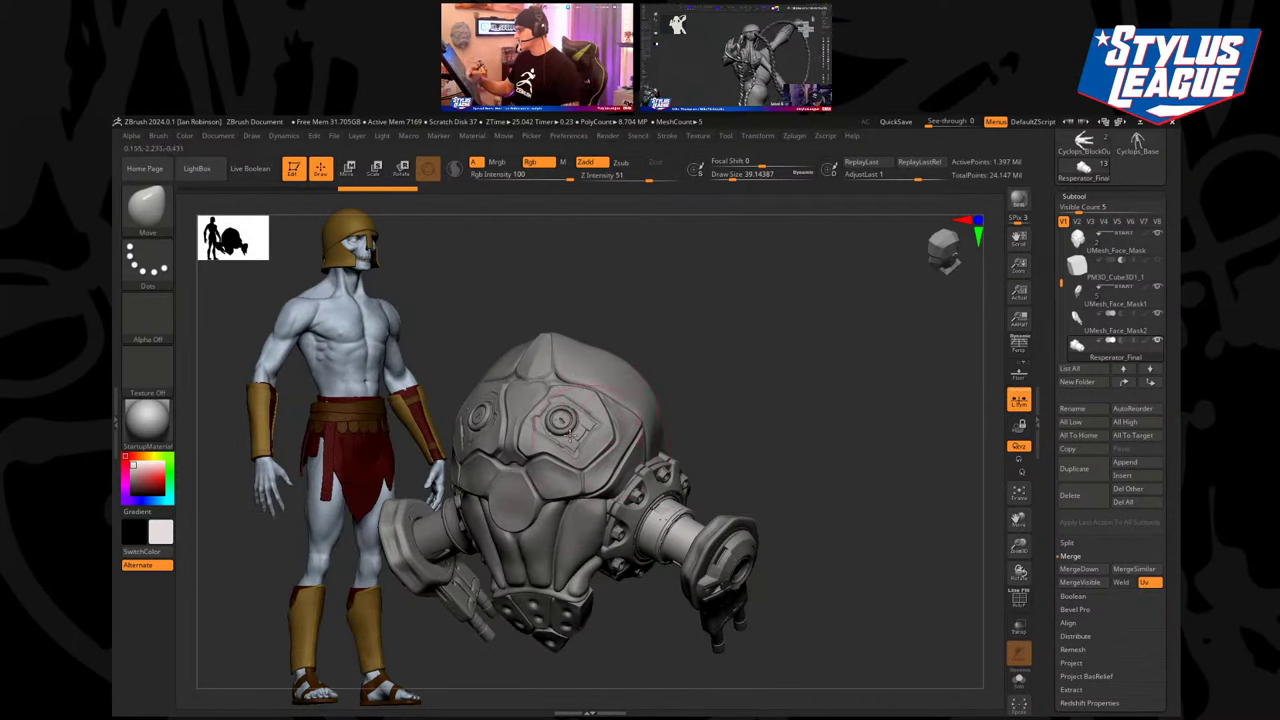
drag(800, 385, 656, 385)
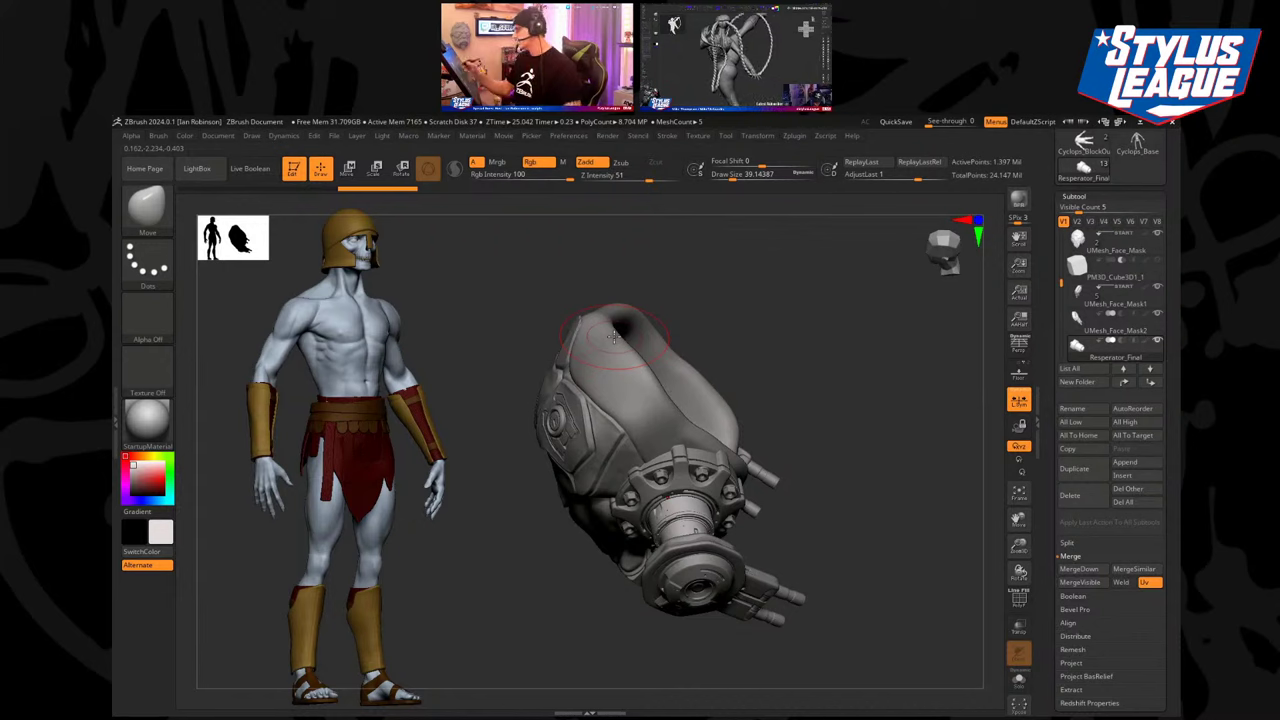
drag(698, 338, 736, 351)
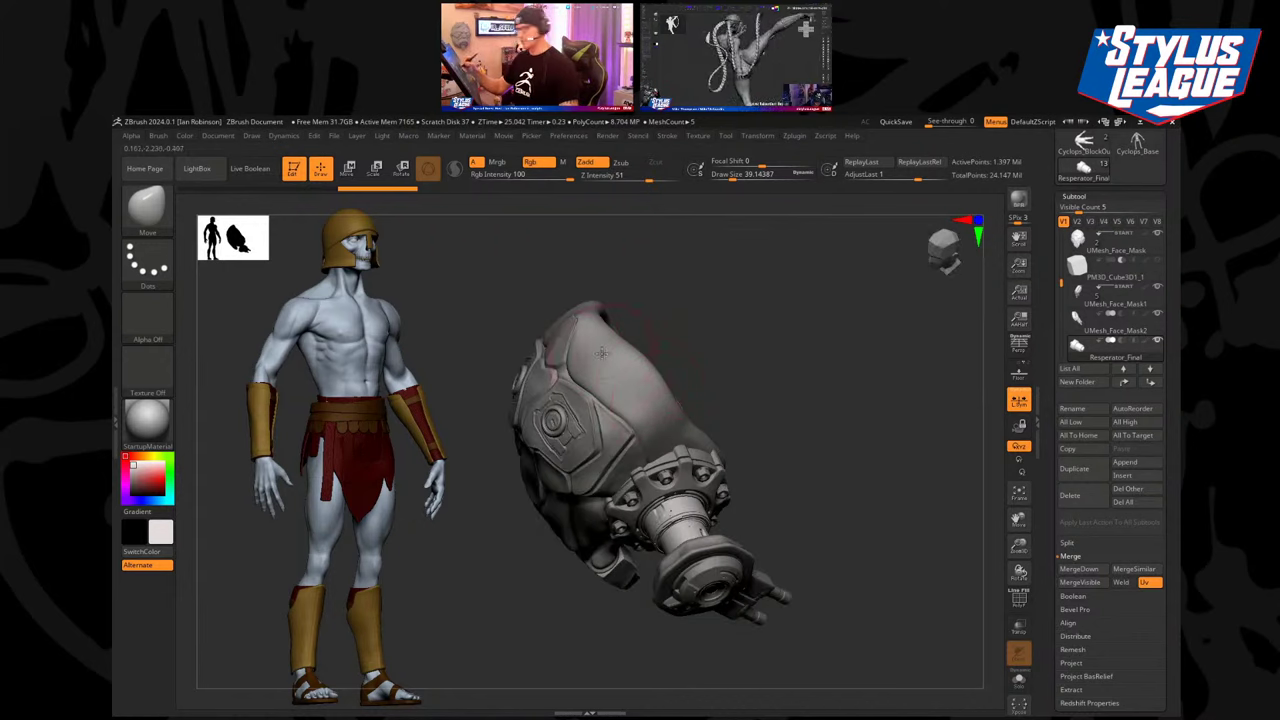
drag(791, 437, 1003, 325)
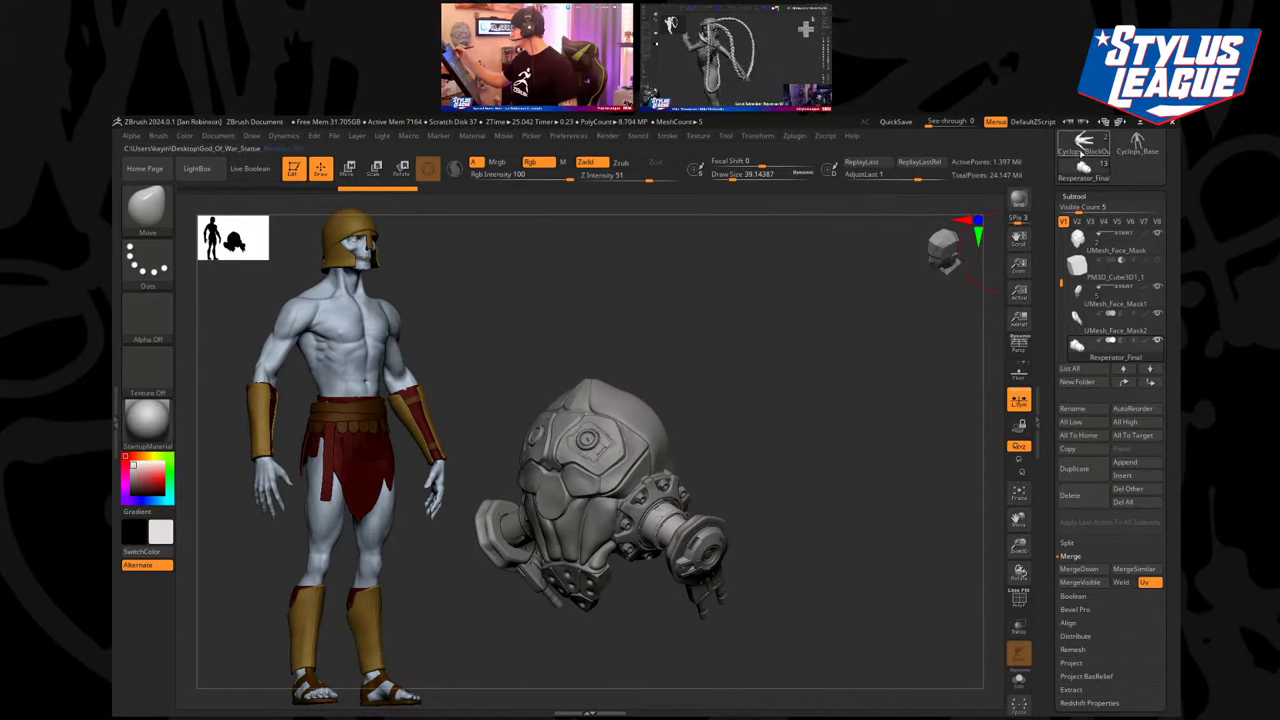
Switch to the Cyclops_BlockOut_001 tool, frame the whole body and align it to a straight side view.
click(1083, 143)
key(f)
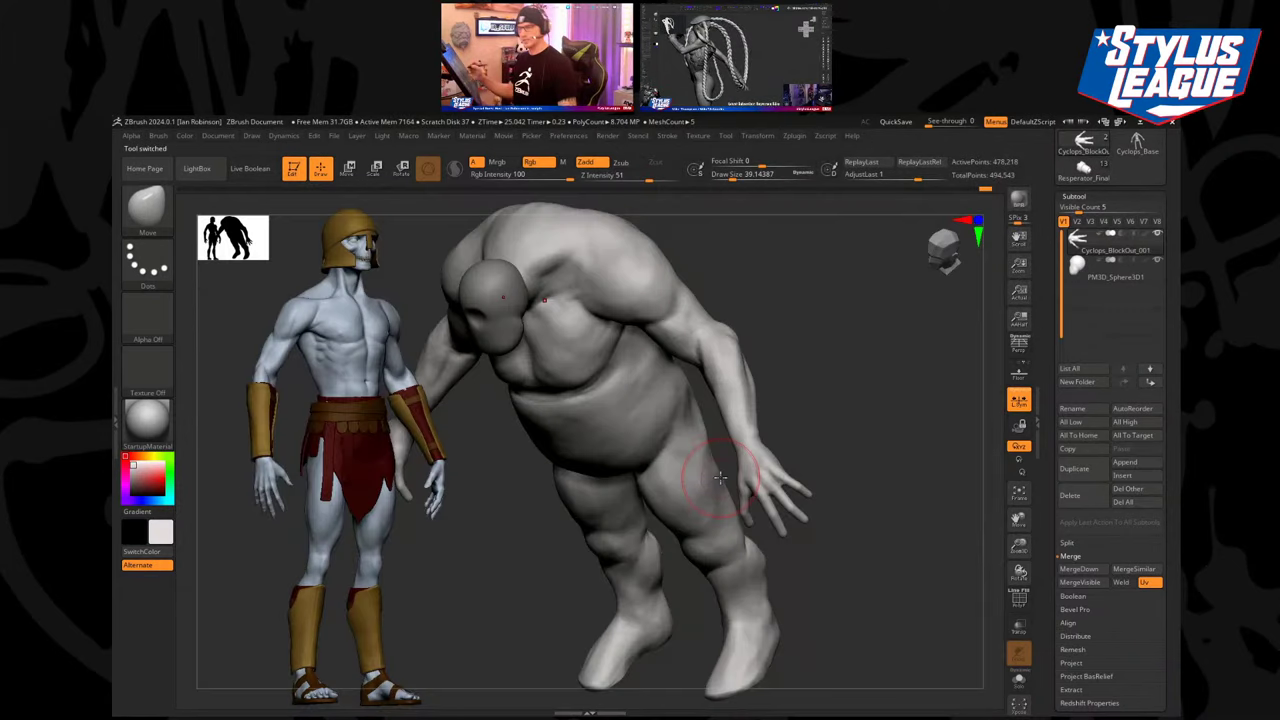
key(f)
shift+drag(863, 375, 861, 405)
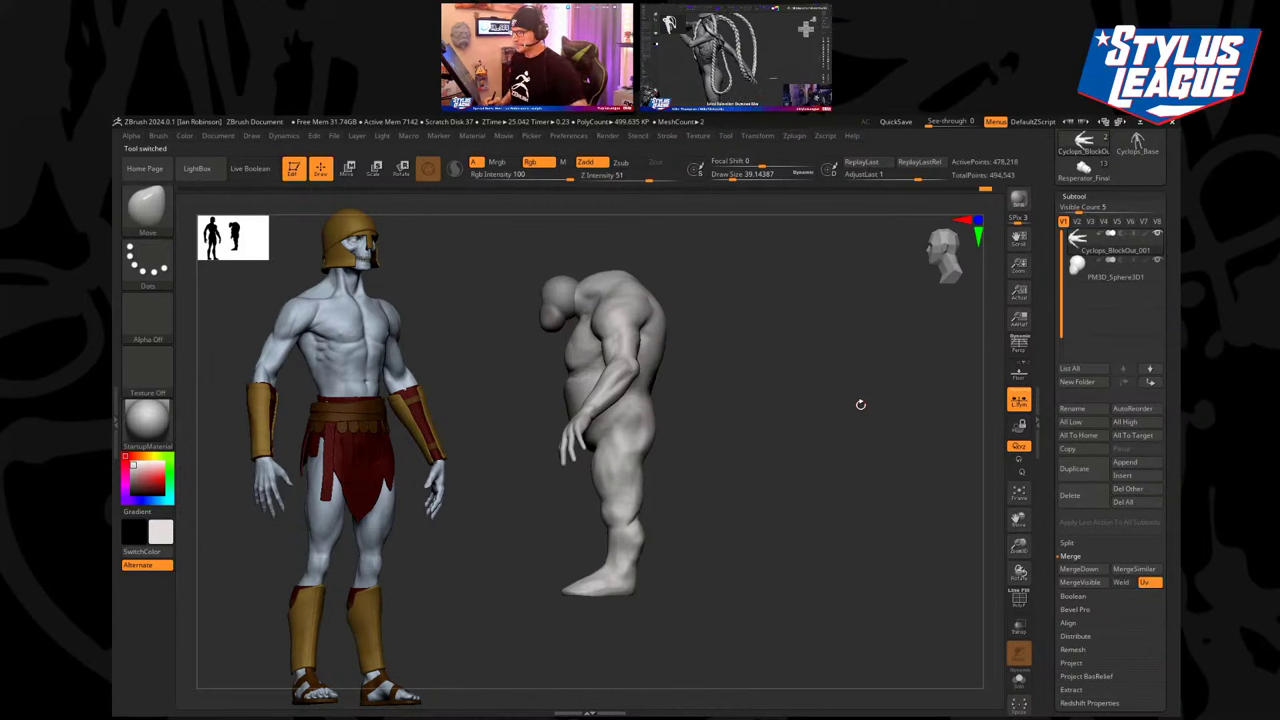
Set the Move brush's draw size to about 338 and review the cyclops's hunched profile and back.
mouse_move(860, 404)
mouse_down()
mouse_move(820, 366)
mouse_move(843, 346)
mouse_move(827, 354)
mouse_move(848, 357)
mouse_move(790, 352)
mouse_up()
key(s)
key(s)
drag(684, 252, 705, 315)
key(s)
mouse_move(706, 317)
mouse_down()
mouse_move(688, 310)
mouse_move(770, 317)
mouse_up()
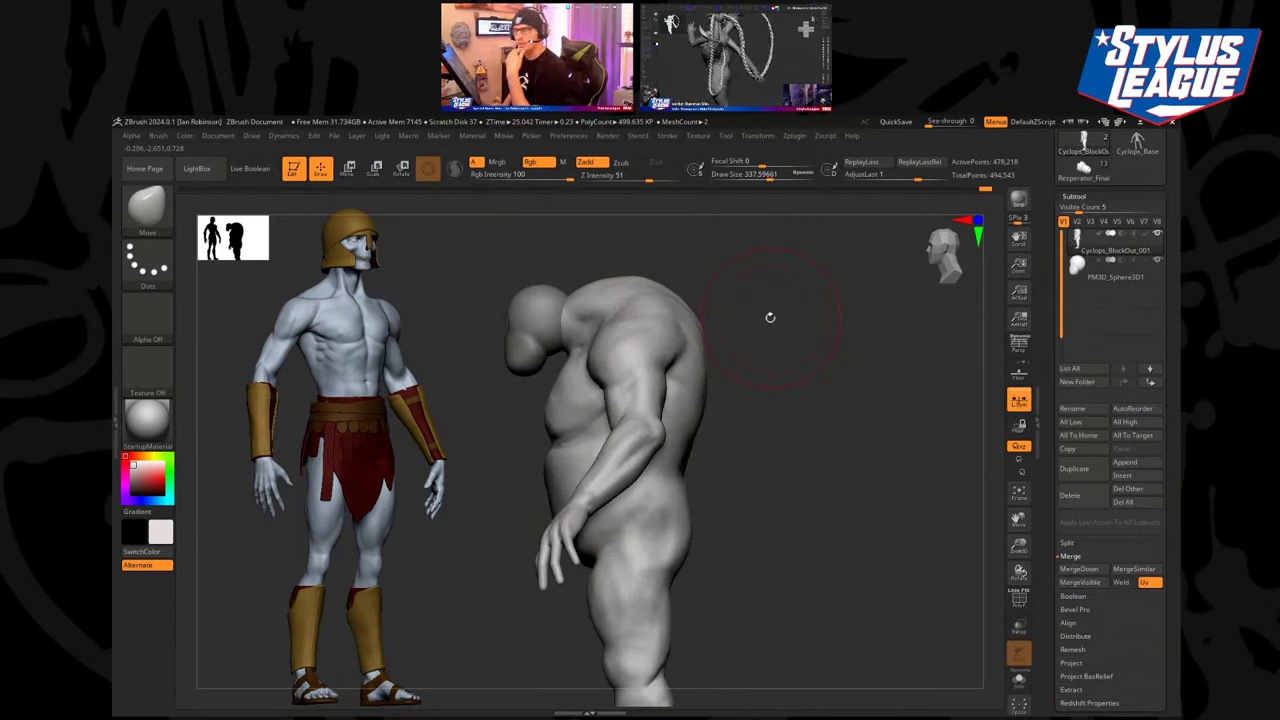
mouse_move(770, 317)
mouse_down()
mouse_move(800, 351)
mouse_move(780, 357)
mouse_up()
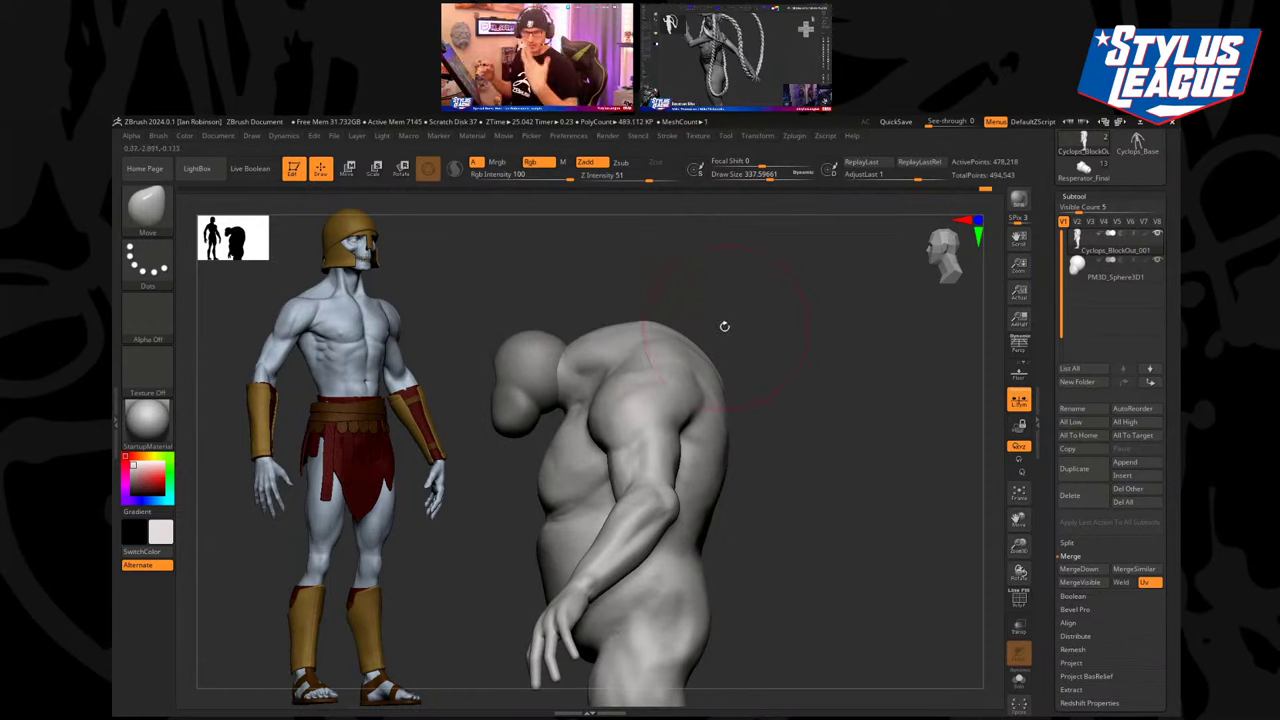
mouse_move(724, 326)
mouse_down()
mouse_move(743, 424)
mouse_move(766, 449)
mouse_move(749, 514)
mouse_move(846, 358)
mouse_move(848, 306)
mouse_move(776, 304)
mouse_up()
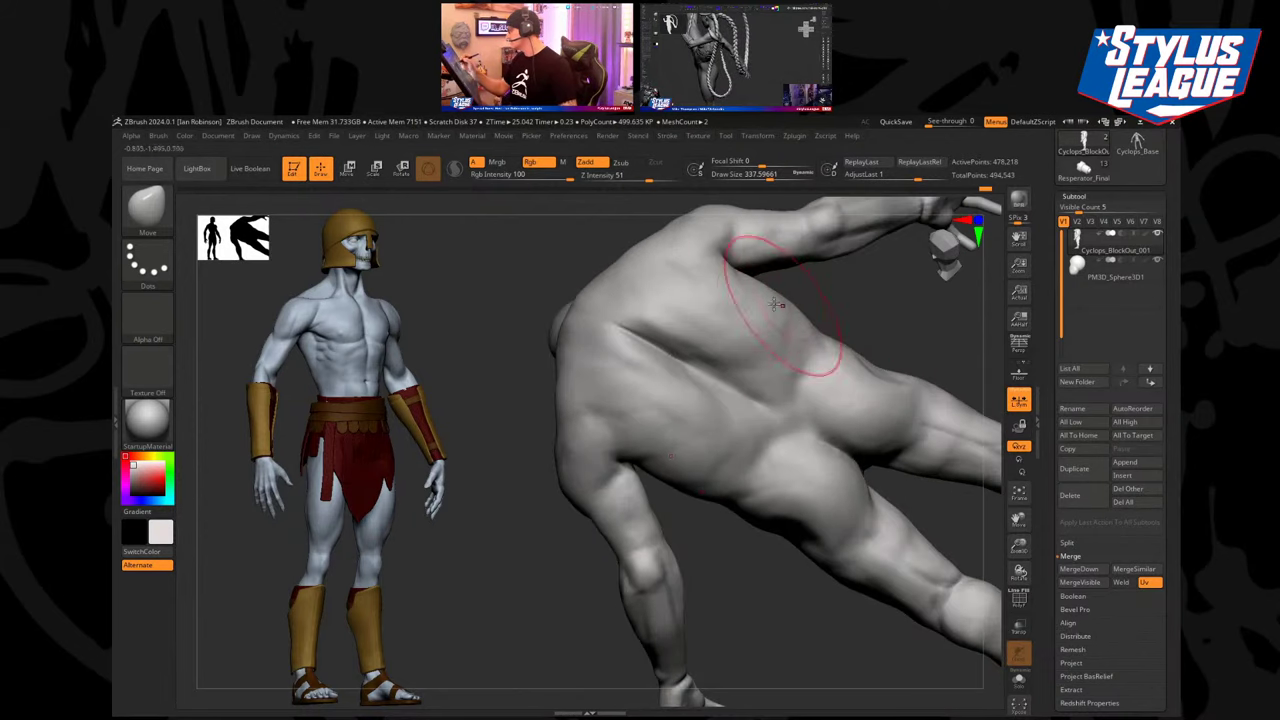
Build up the cyclops's buttocks with the ClayBuildup brush at a draw size of about 274.
mouse_move(724, 530)
mouse_down()
mouse_move(720, 551)
mouse_move(707, 544)
mouse_move(706, 528)
mouse_move(713, 539)
mouse_move(786, 468)
mouse_up()
key(b)
key(c)
key(b)
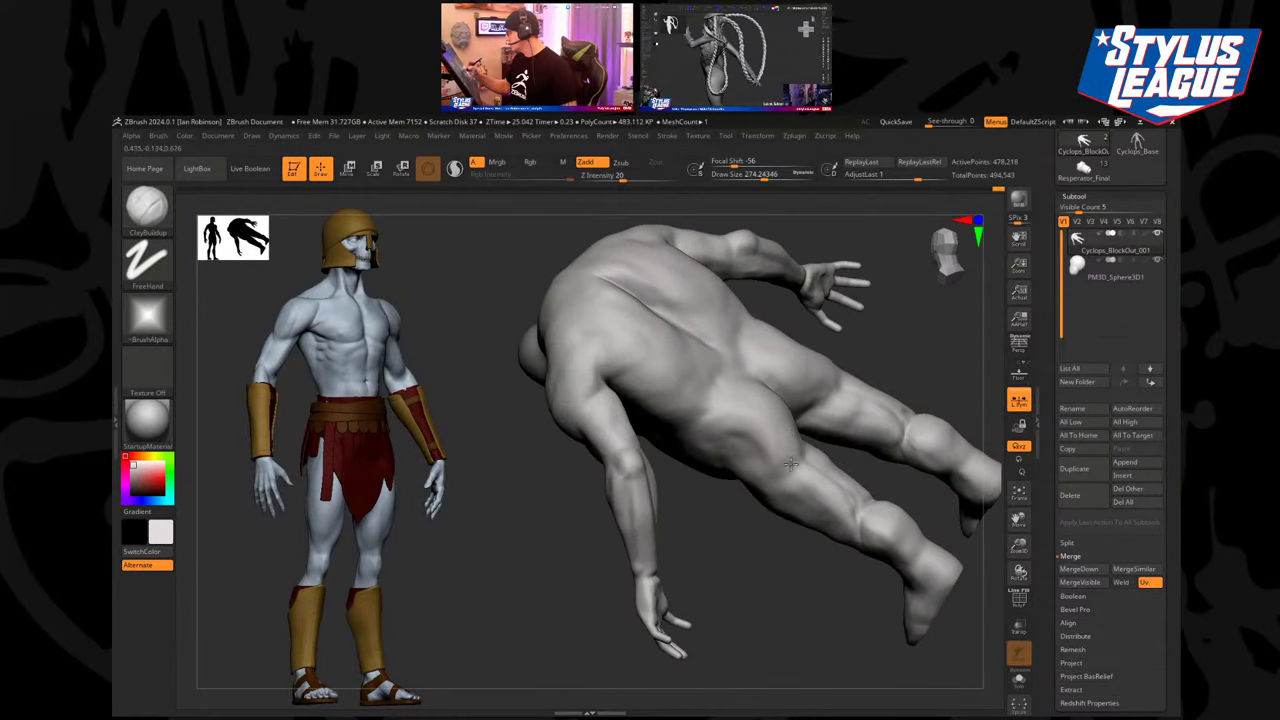
drag(742, 403, 737, 428)
mouse_move(650, 578)
mouse_down()
mouse_move(686, 569)
mouse_move(700, 590)
mouse_up()
mouse_move(738, 450)
mouse_down()
mouse_move(733, 422)
mouse_move(724, 428)
mouse_up()
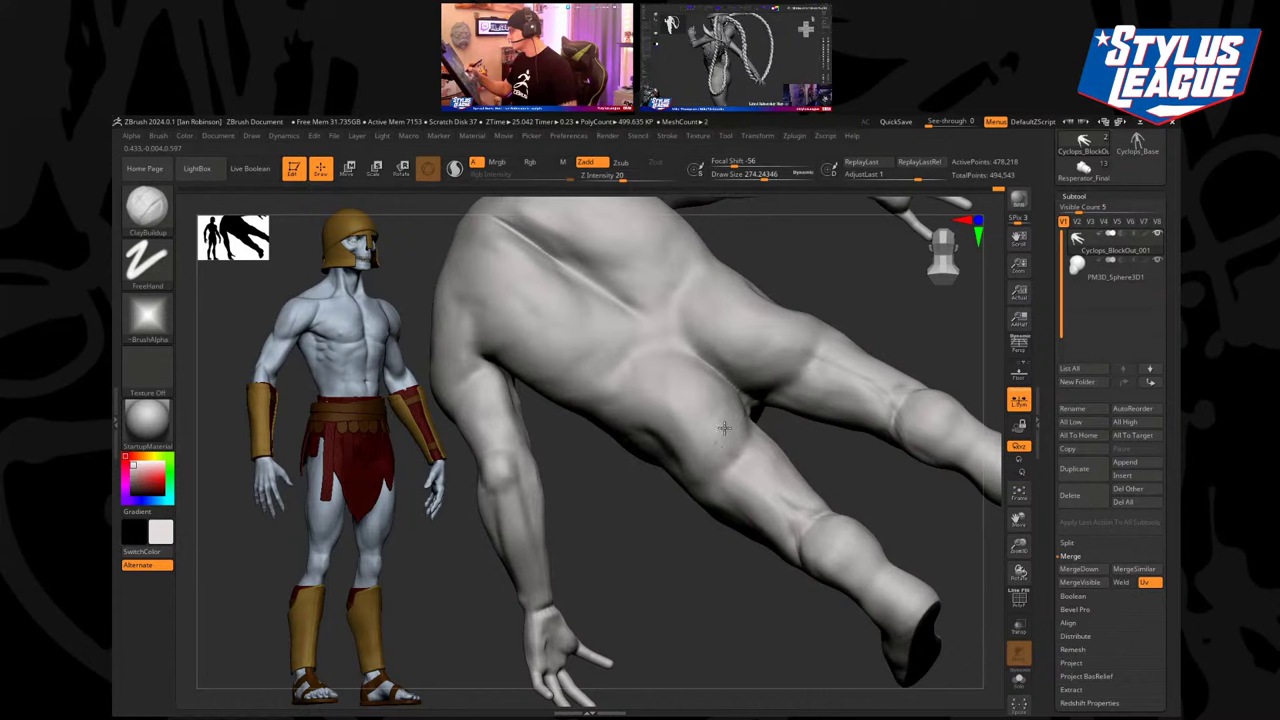
drag(854, 321, 712, 496)
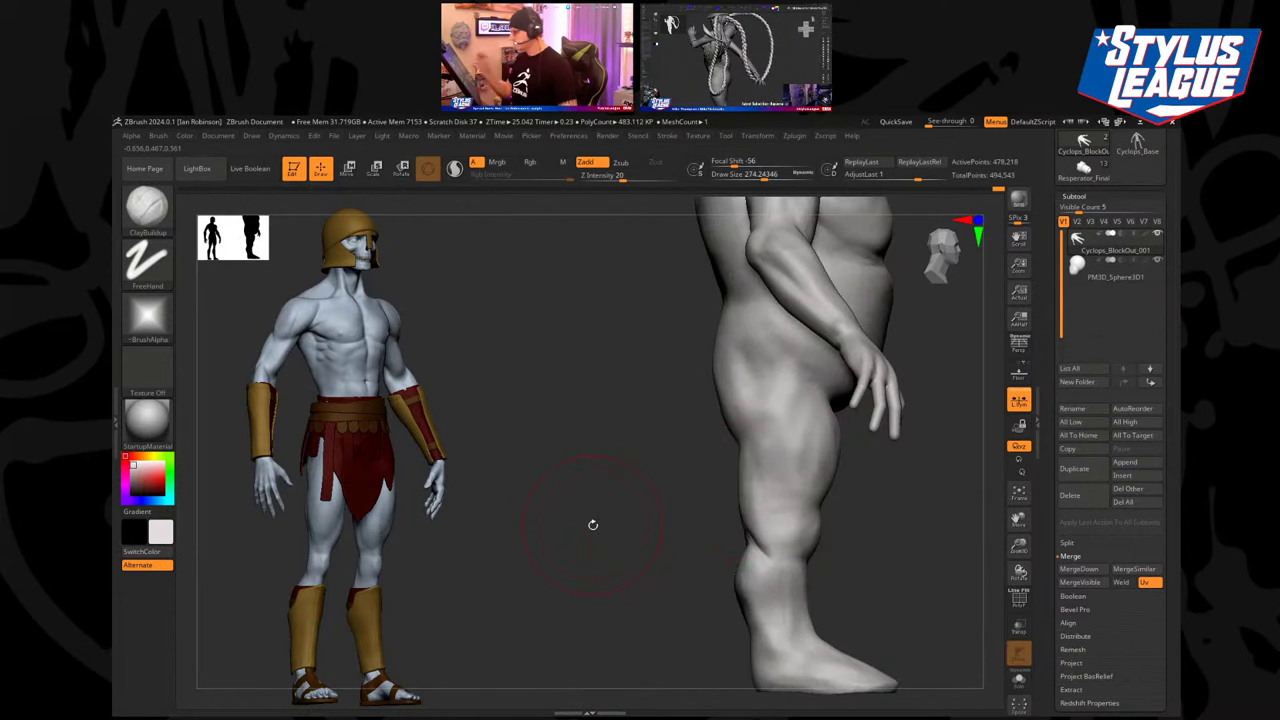
drag(593, 524, 760, 420)
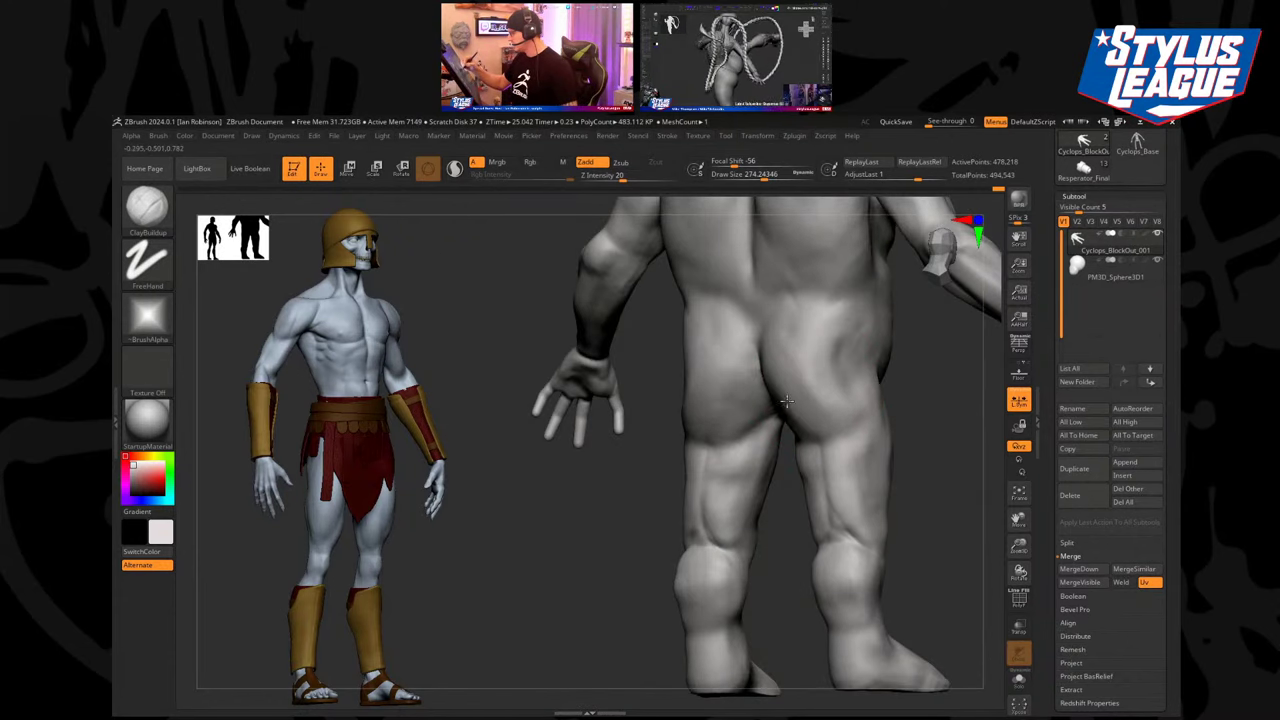
drag(924, 446, 771, 456)
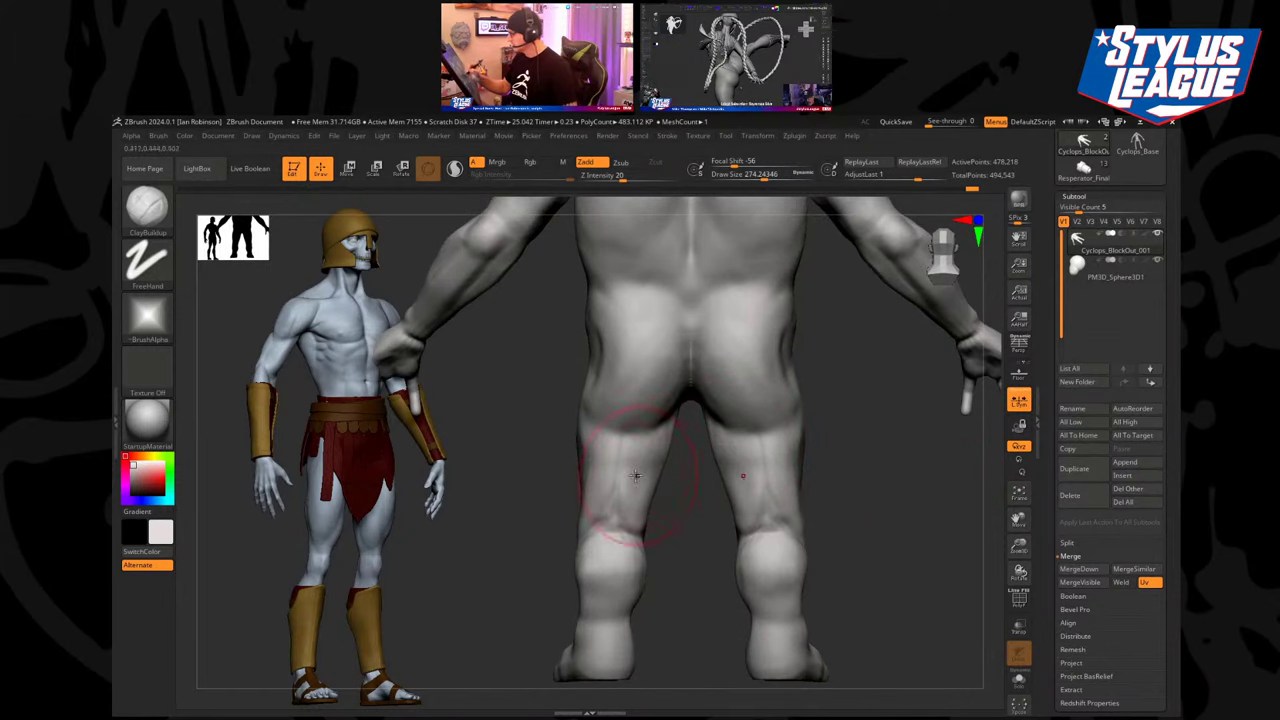
Build up the backs of the thighs at a draw size of about 212 and the outer hips at about 262.
key(s)
drag(627, 459, 641, 512)
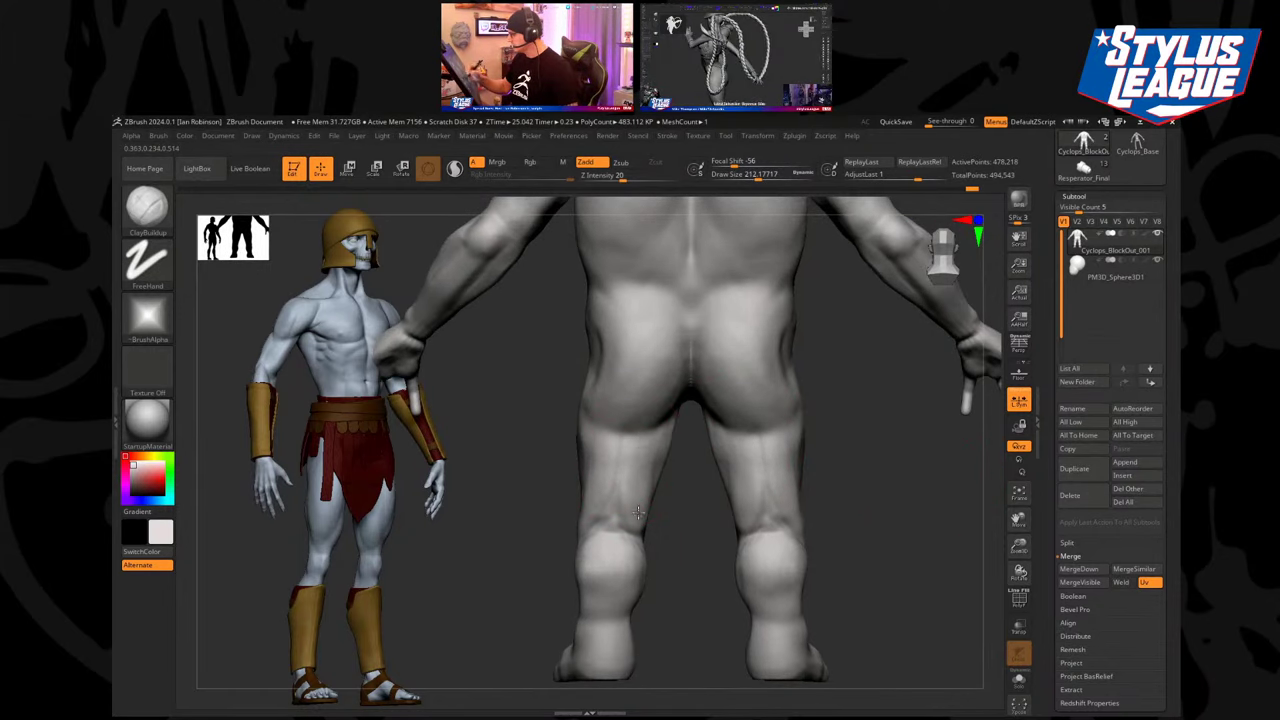
drag(834, 471, 814, 451)
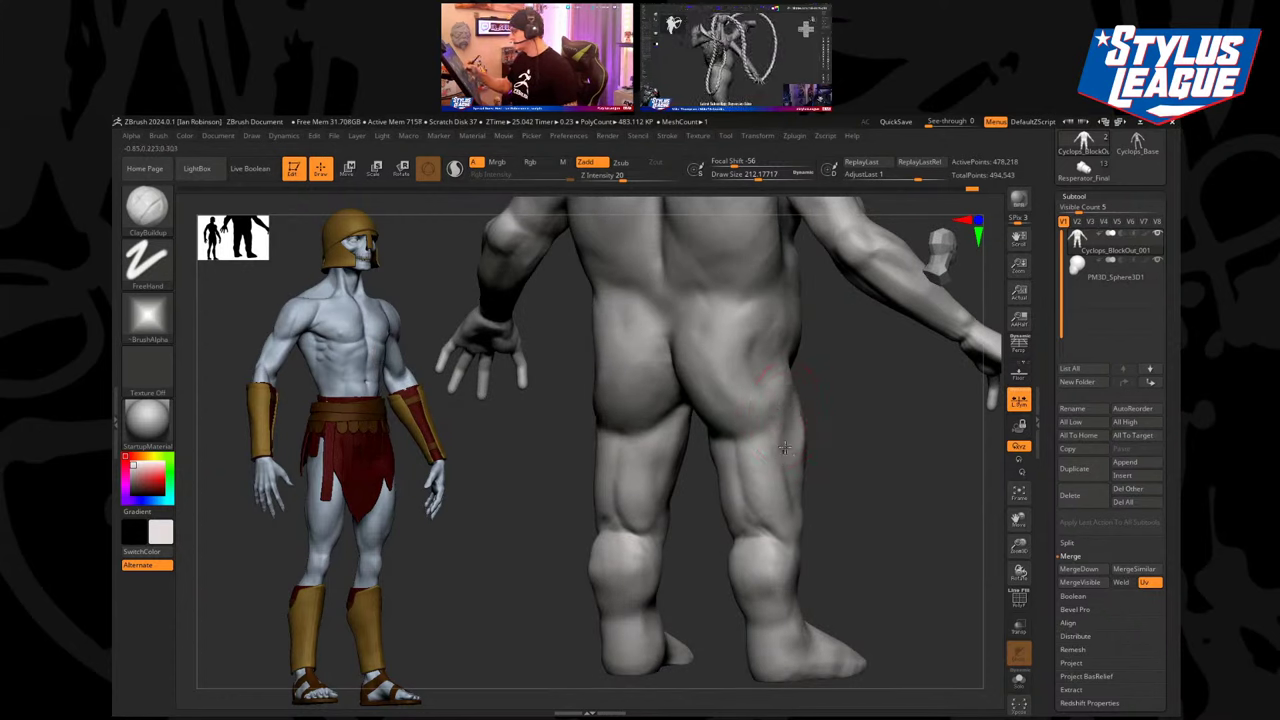
mouse_move(922, 446)
mouse_down()
mouse_move(804, 459)
mouse_move(760, 491)
mouse_move(791, 457)
mouse_move(594, 572)
mouse_move(643, 400)
mouse_up()
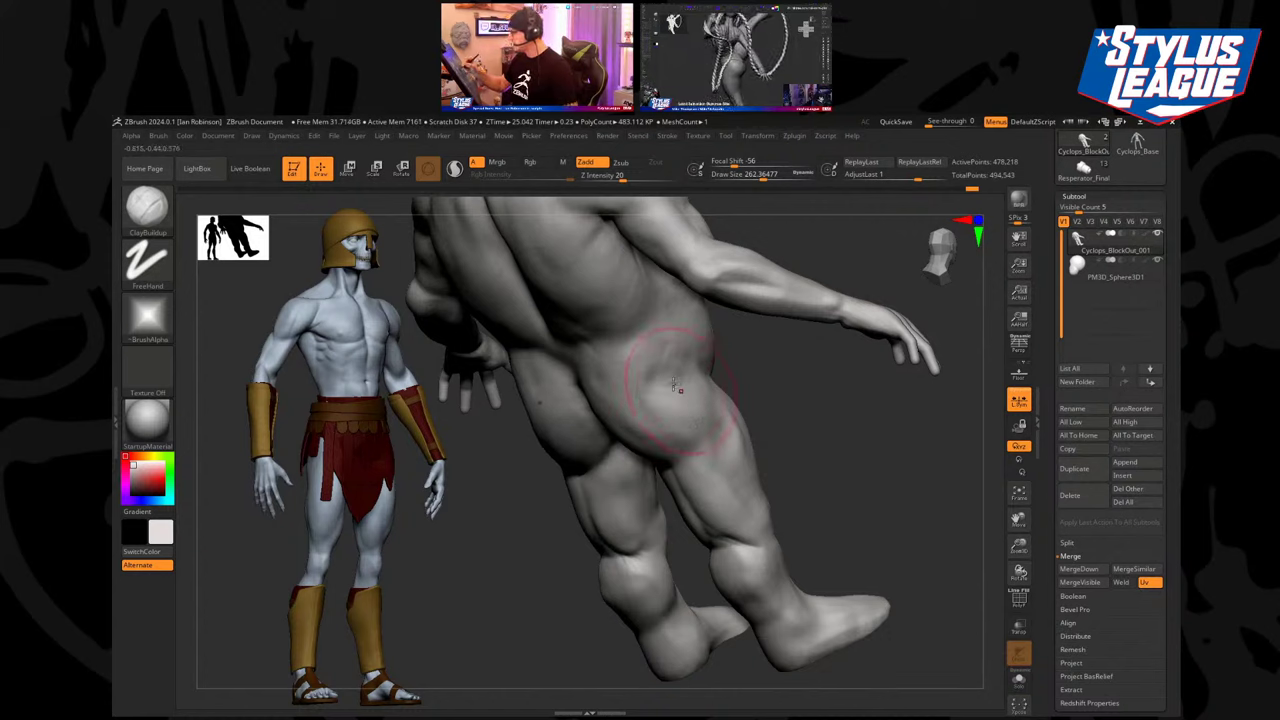
mouse_move(682, 372)
mouse_down()
mouse_move(794, 443)
mouse_move(789, 429)
mouse_up()
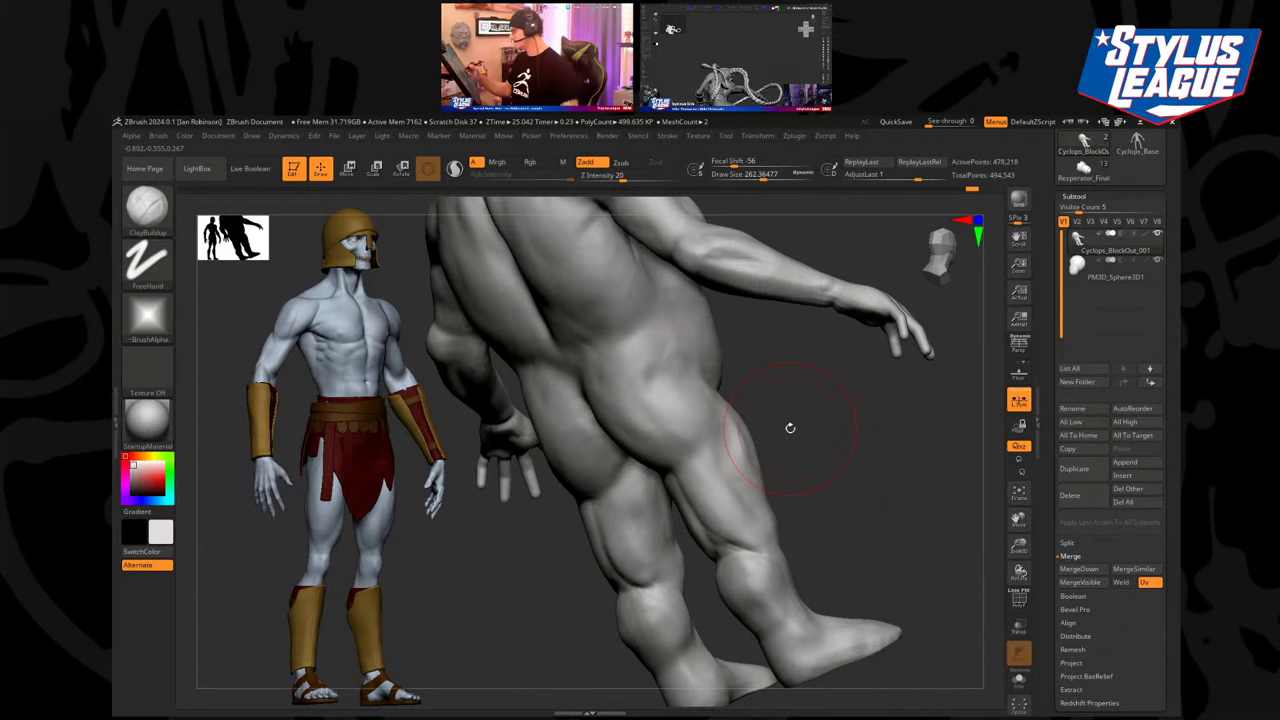
Build up the belly, waist and front thighs with ClayBuildup to give the cyclops a heavier midsection.
mouse_move(790, 428)
mouse_down()
mouse_move(666, 563)
mouse_move(600, 606)
mouse_move(762, 392)
mouse_up()
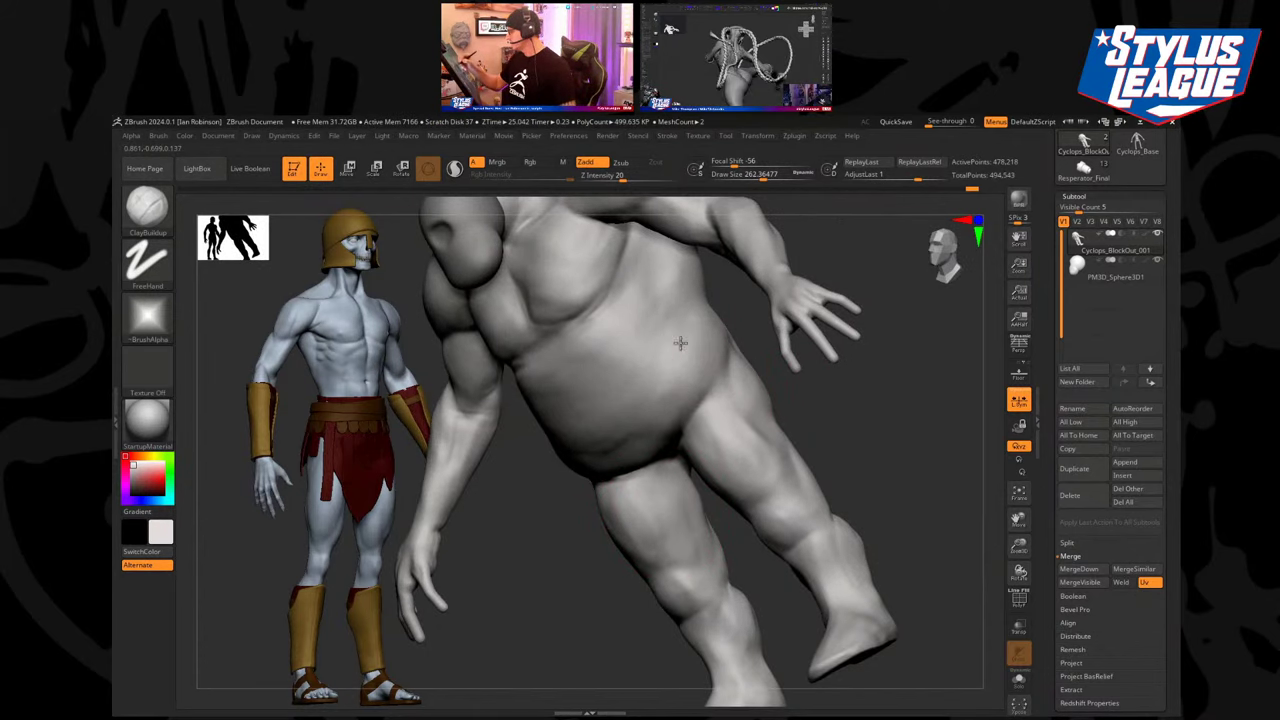
drag(680, 343, 635, 388)
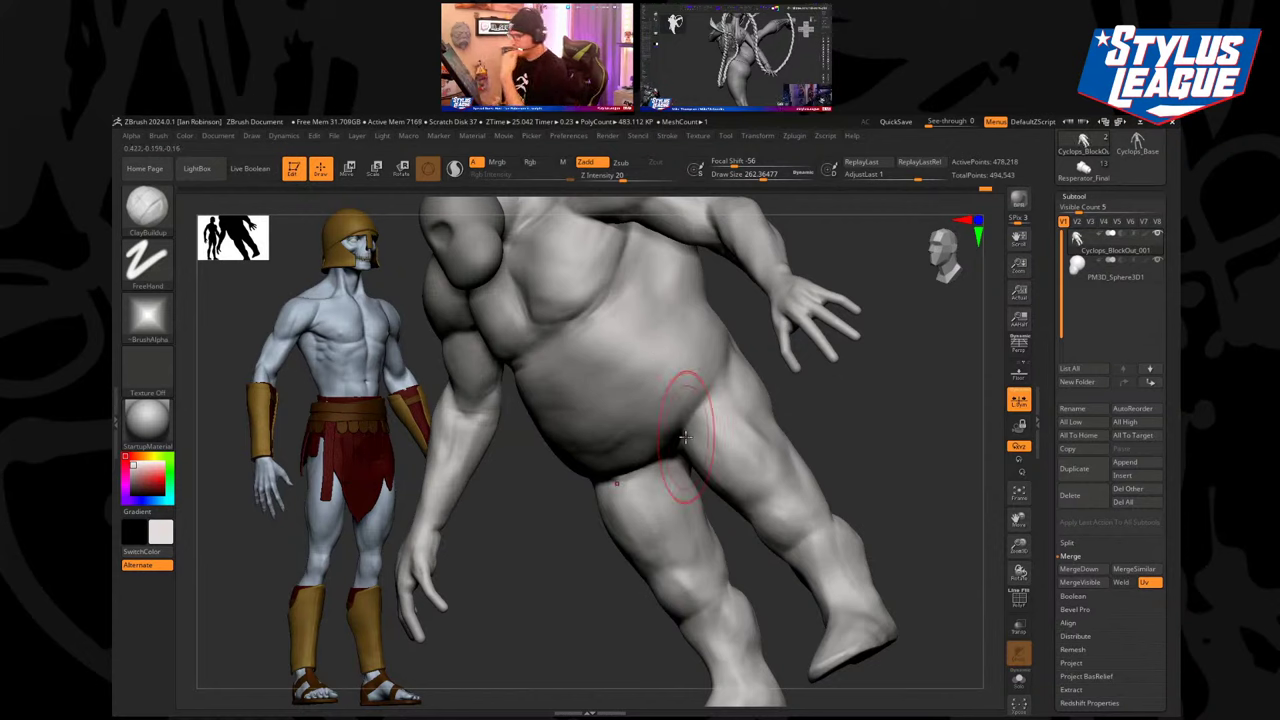
drag(545, 540, 773, 407)
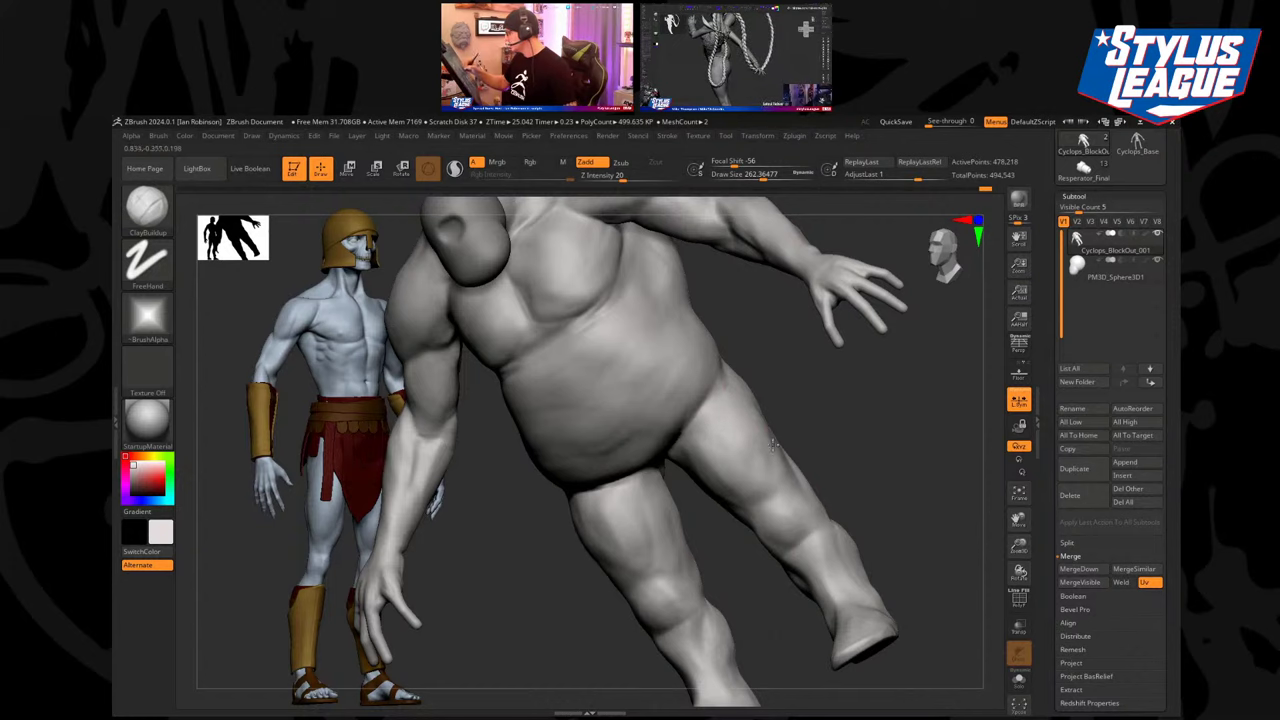
right_drag(819, 441, 604, 477)
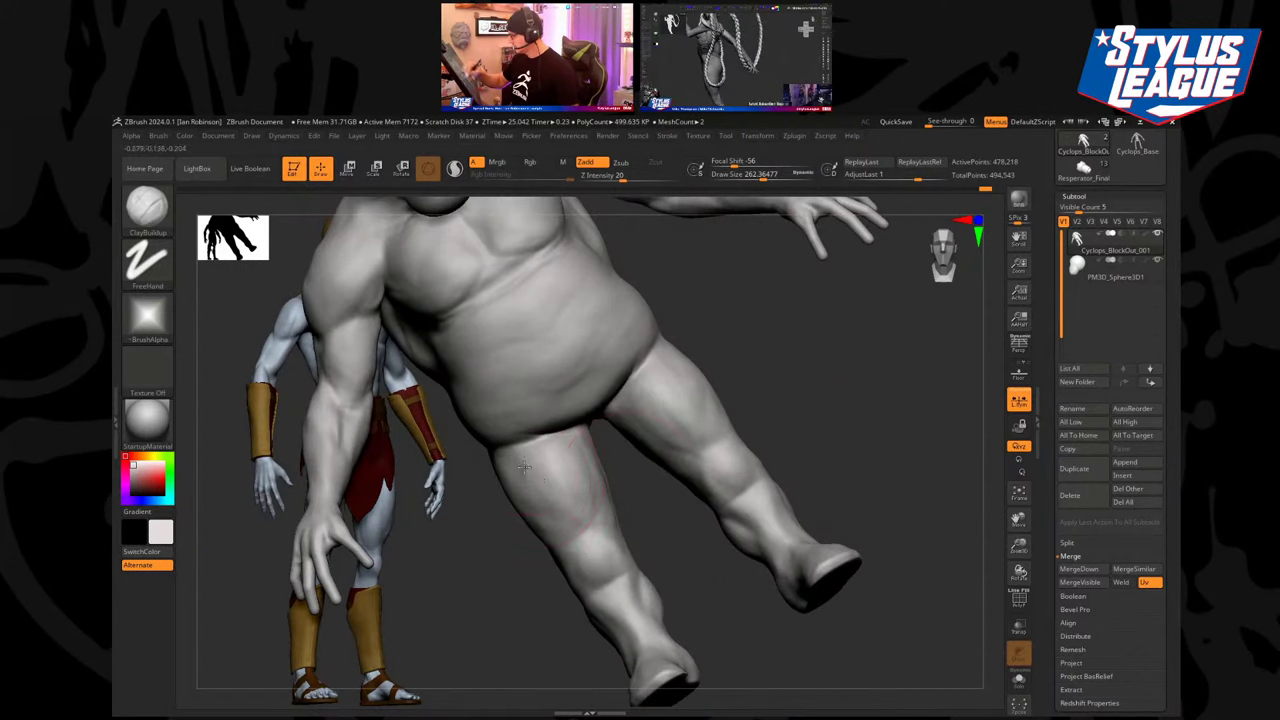
right_drag(758, 355, 775, 453)
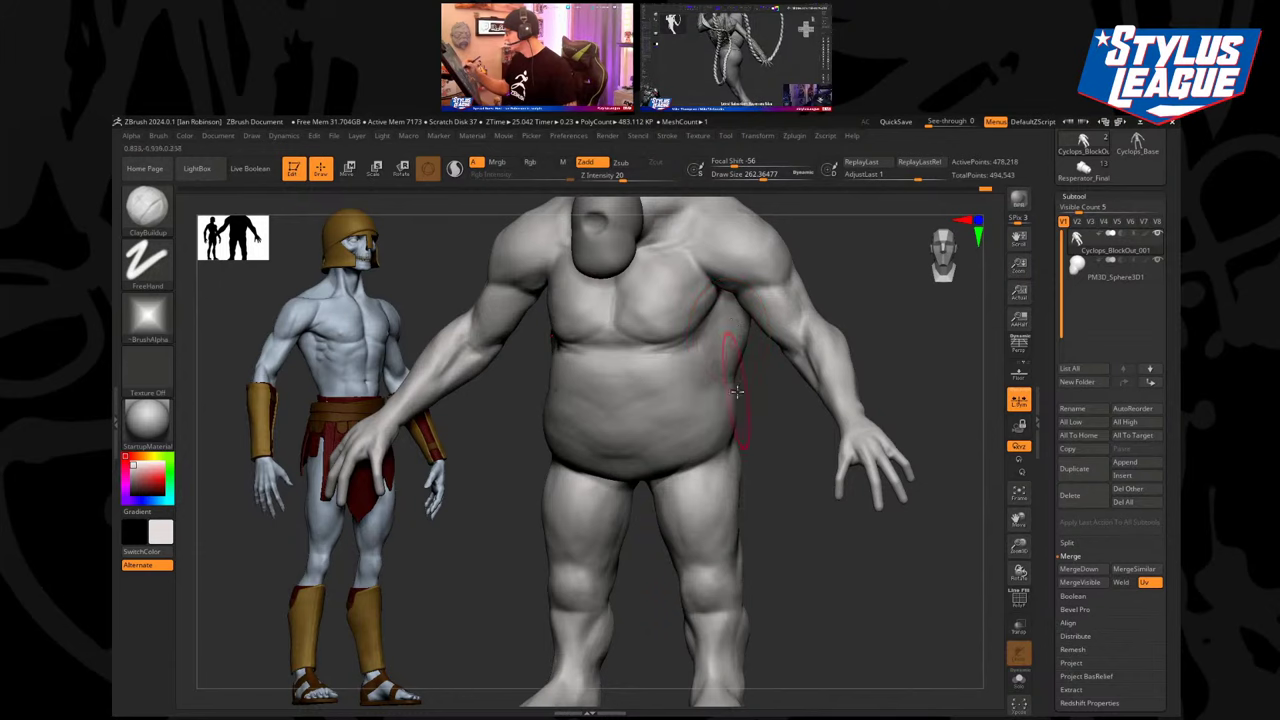
right_drag(737, 391, 739, 361)
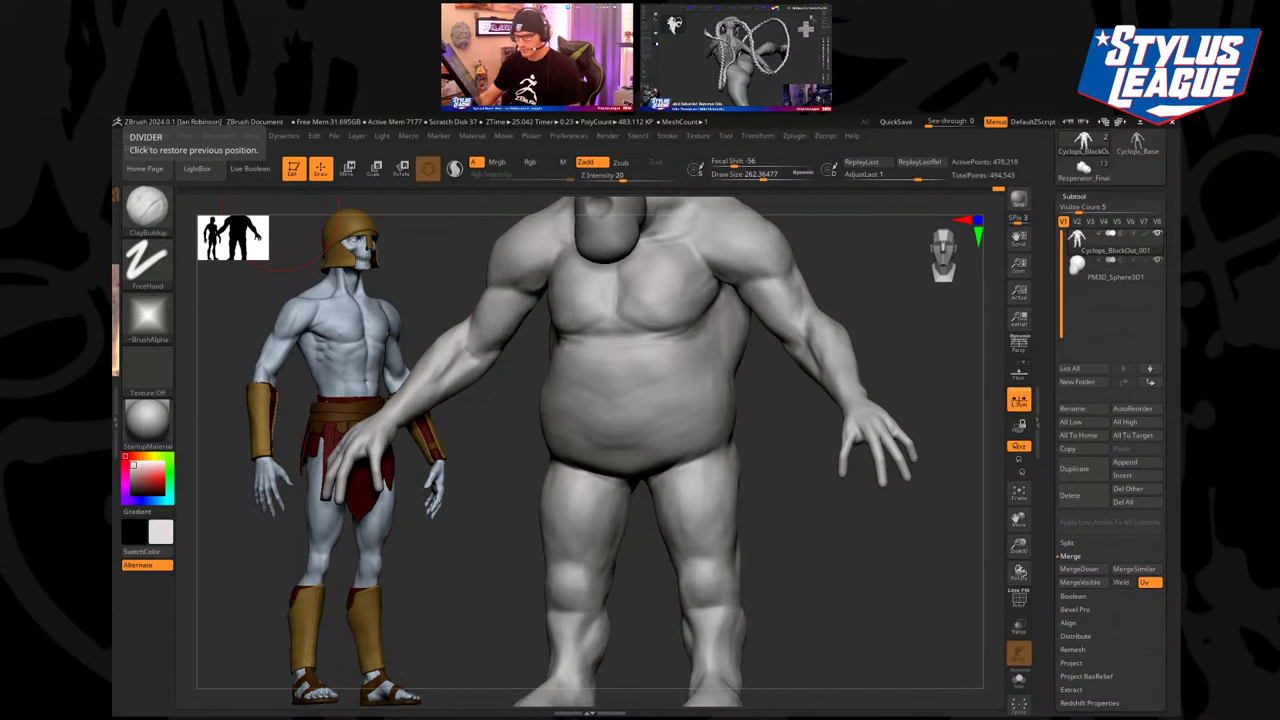
key(alt+Tab)
key(alt+Tab)
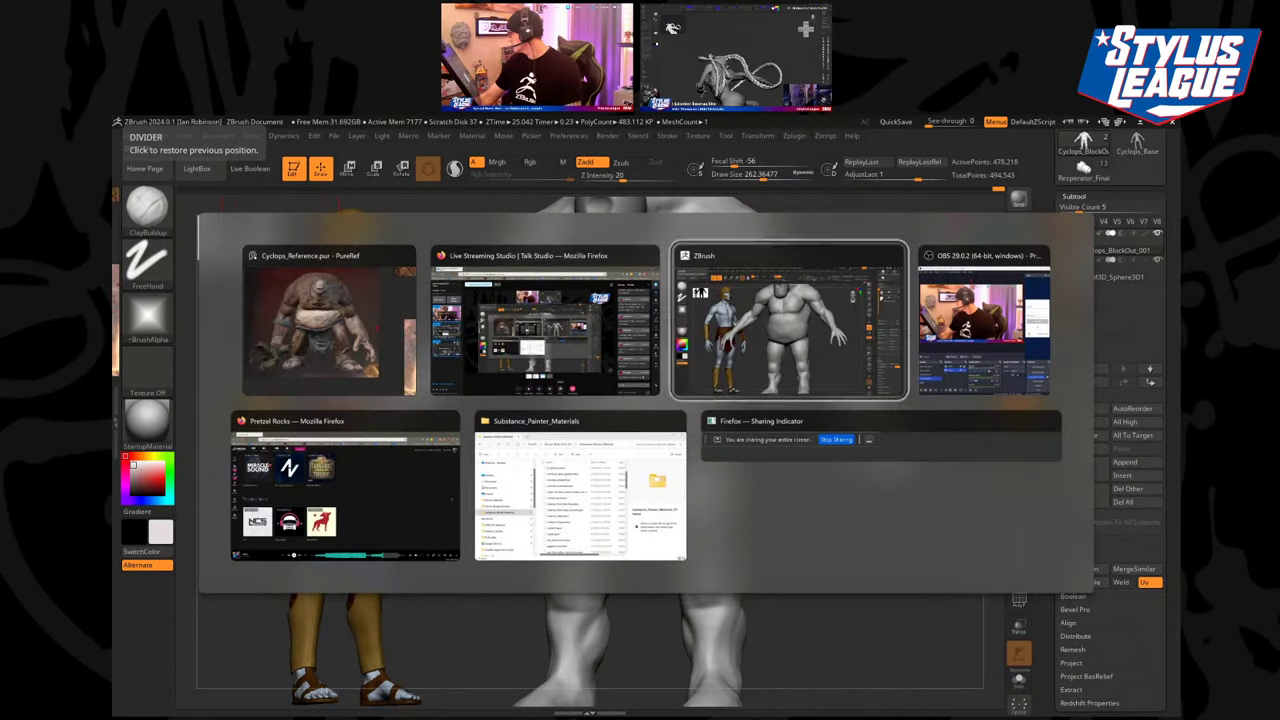
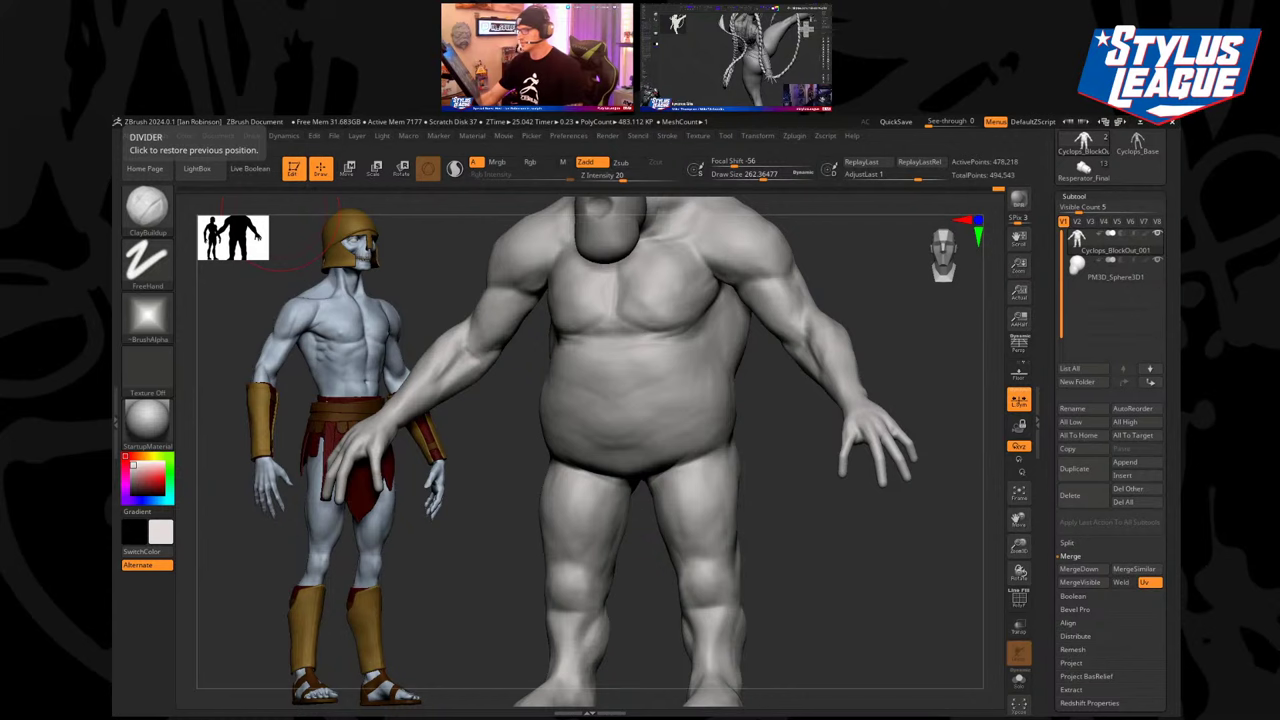
Mask both of the cyclops's arms from the upper arm down with MaskLasso, checking the mask from front and back.
drag(929, 534, 863, 554)
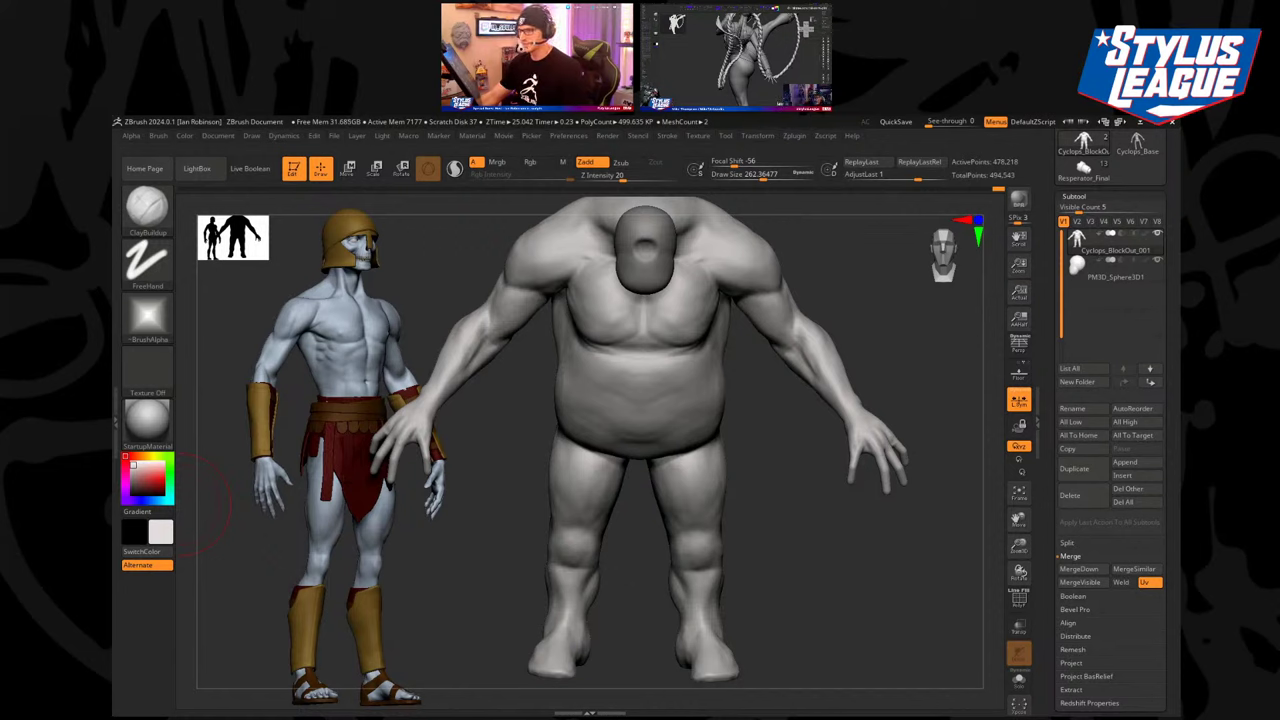
drag(863, 554, 868, 415)
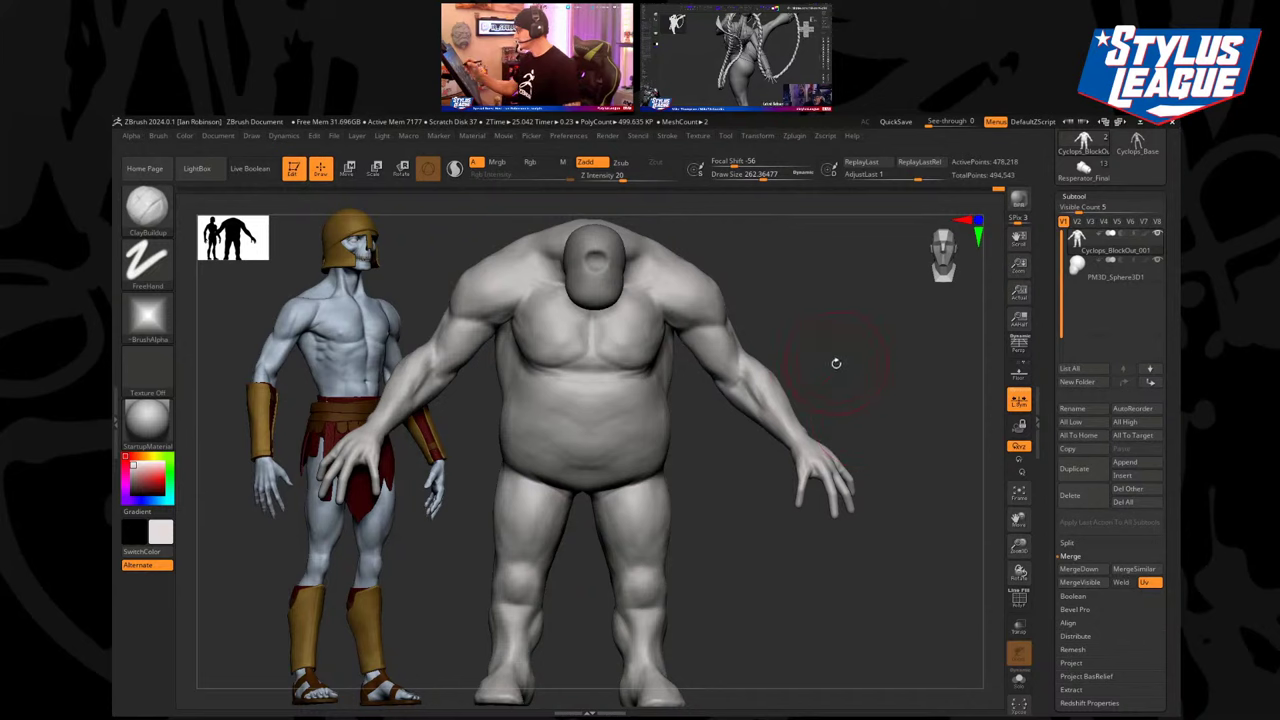
drag(780, 307, 791, 289)
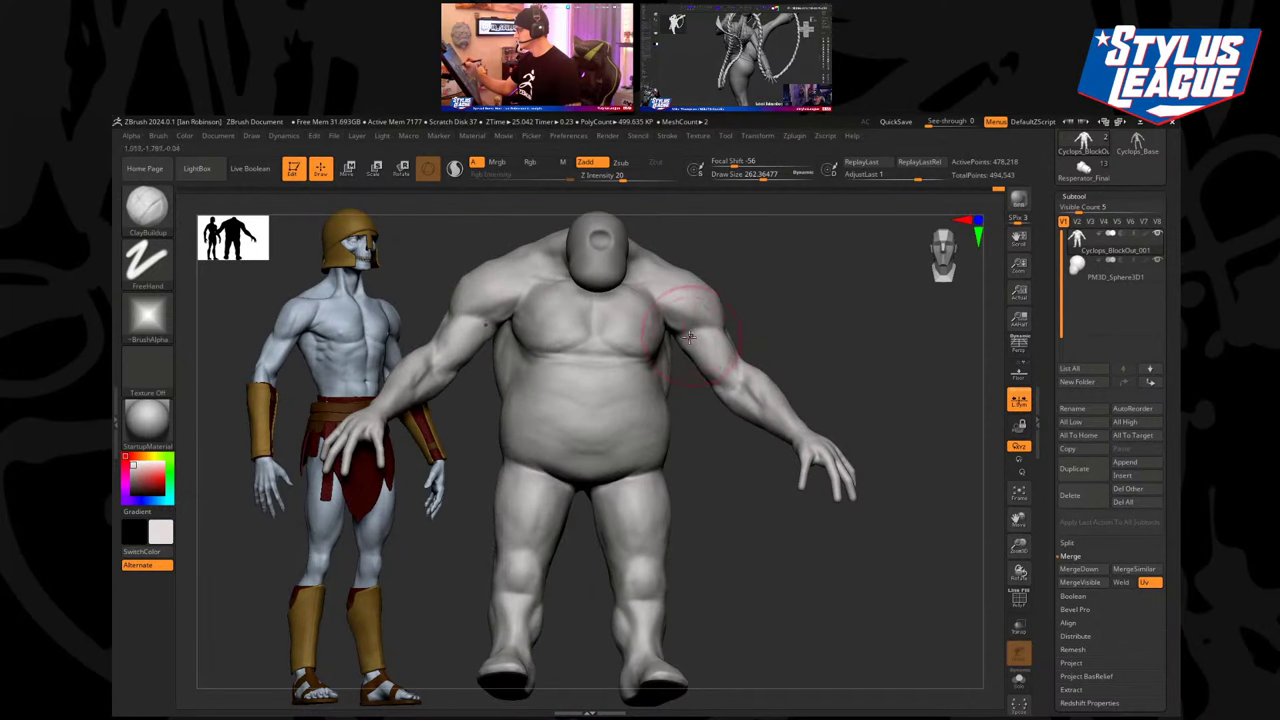
key(ctrl)
mouse_move(672, 340)
ctrl+mouse_down()
mouse_move(777, 523)
mouse_move(849, 371)
mouse_move(726, 328)
mouse_move(670, 347)
ctrl+mouse_up()
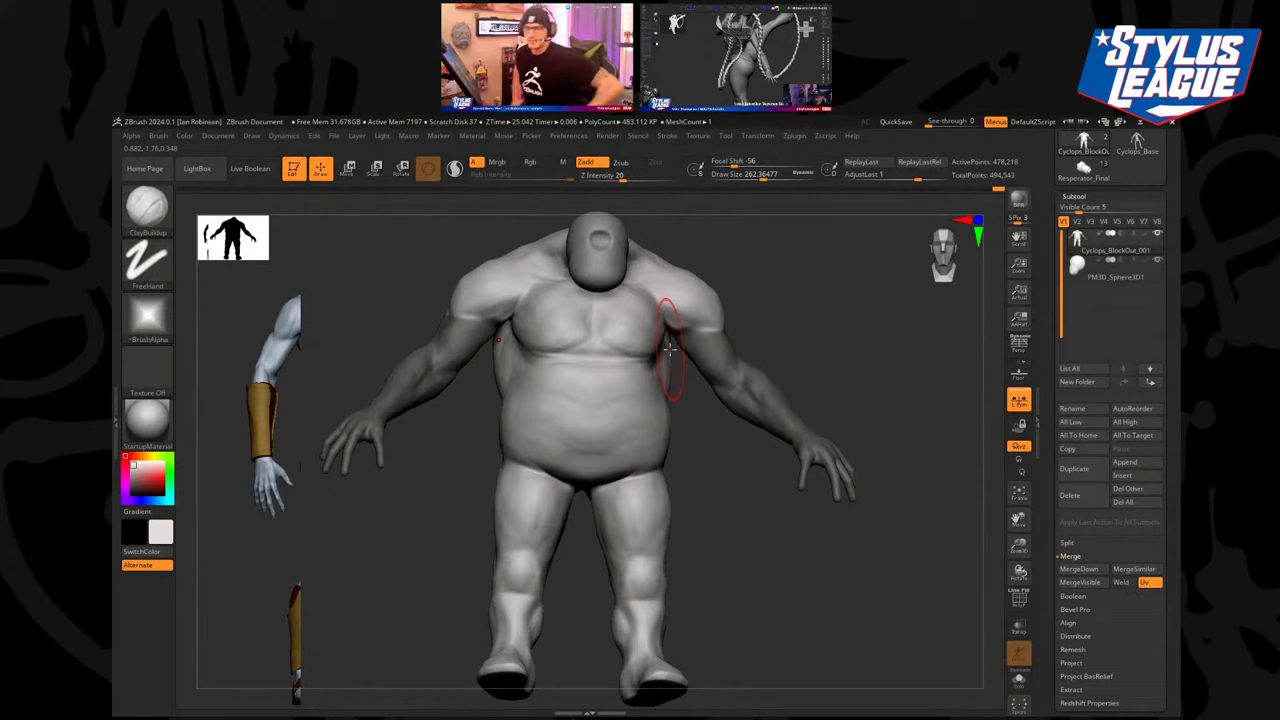
drag(670, 347, 771, 277)
key(ctrl)
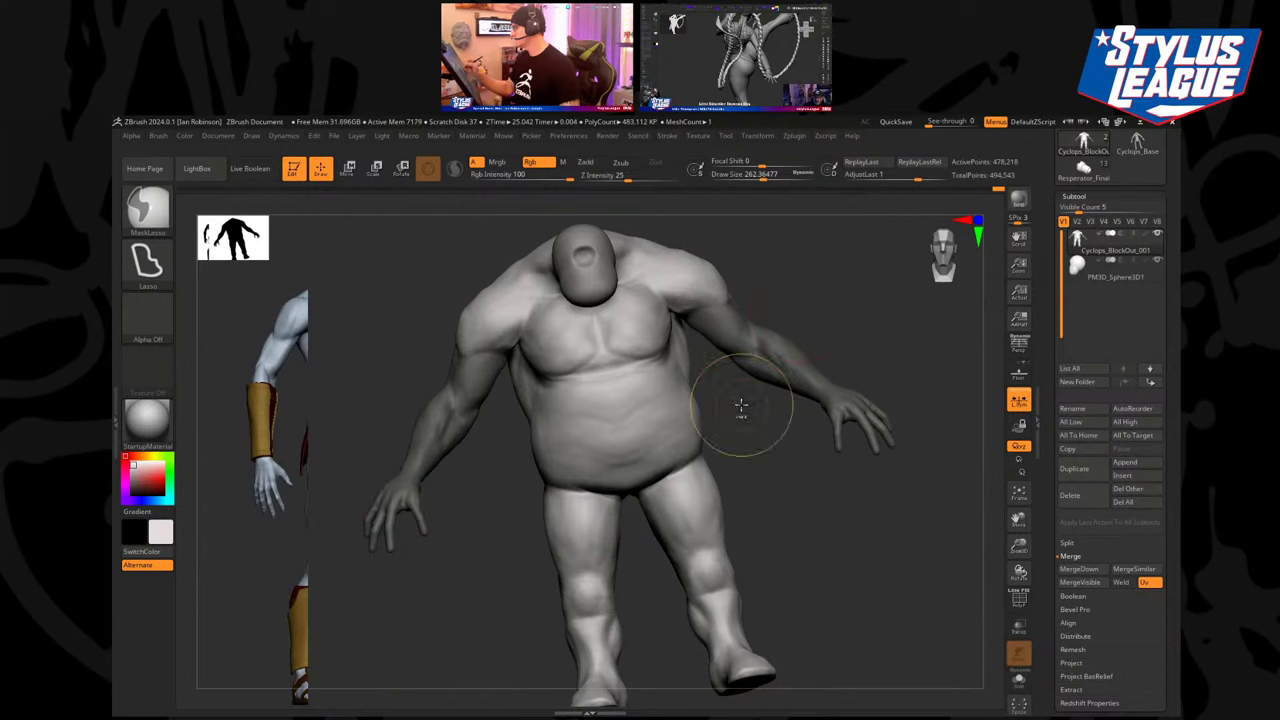
mouse_move(808, 317)
mouse_down()
mouse_move(697, 417)
mouse_move(700, 445)
mouse_move(675, 346)
mouse_up()
key(ctrl)
key(ctrl)
mouse_move(664, 293)
ctrl+alt+mouse_down()
mouse_move(717, 421)
mouse_move(702, 432)
ctrl+alt+mouse_up()
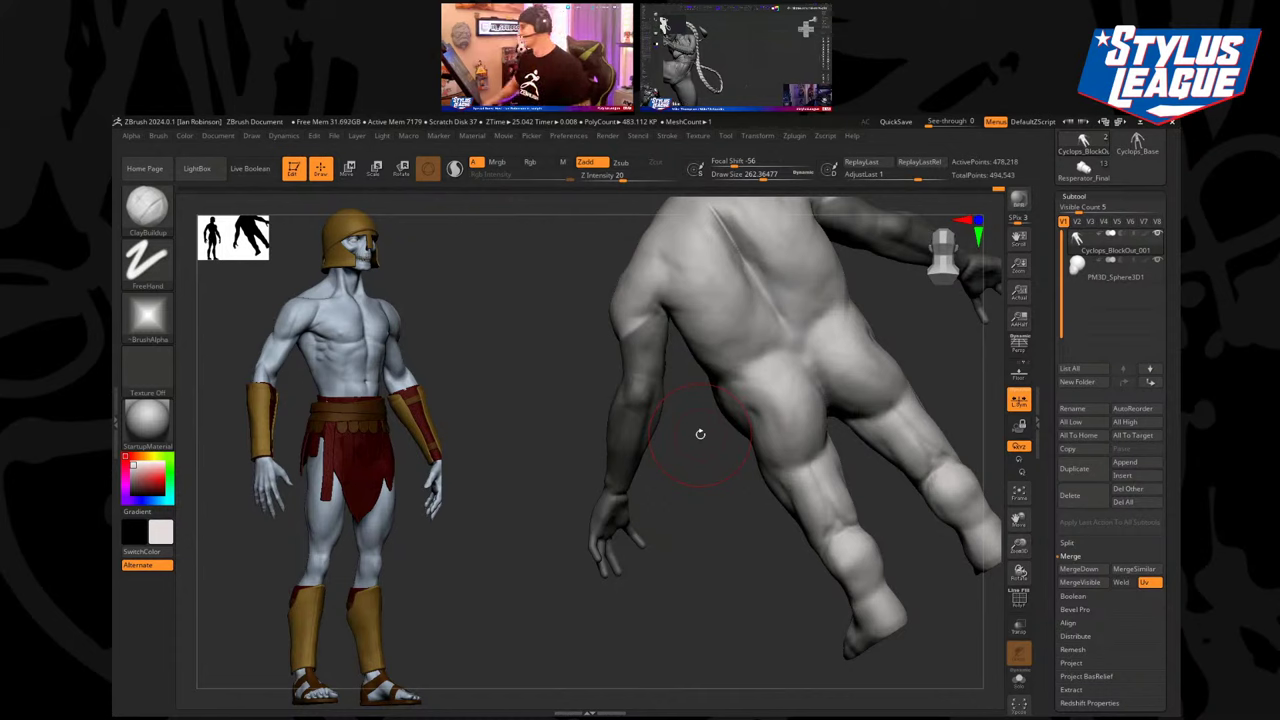
Turn the masked arms into their own polygroup and check the grouping by isolating the arms with the polyframe shown.
key(shift+f)
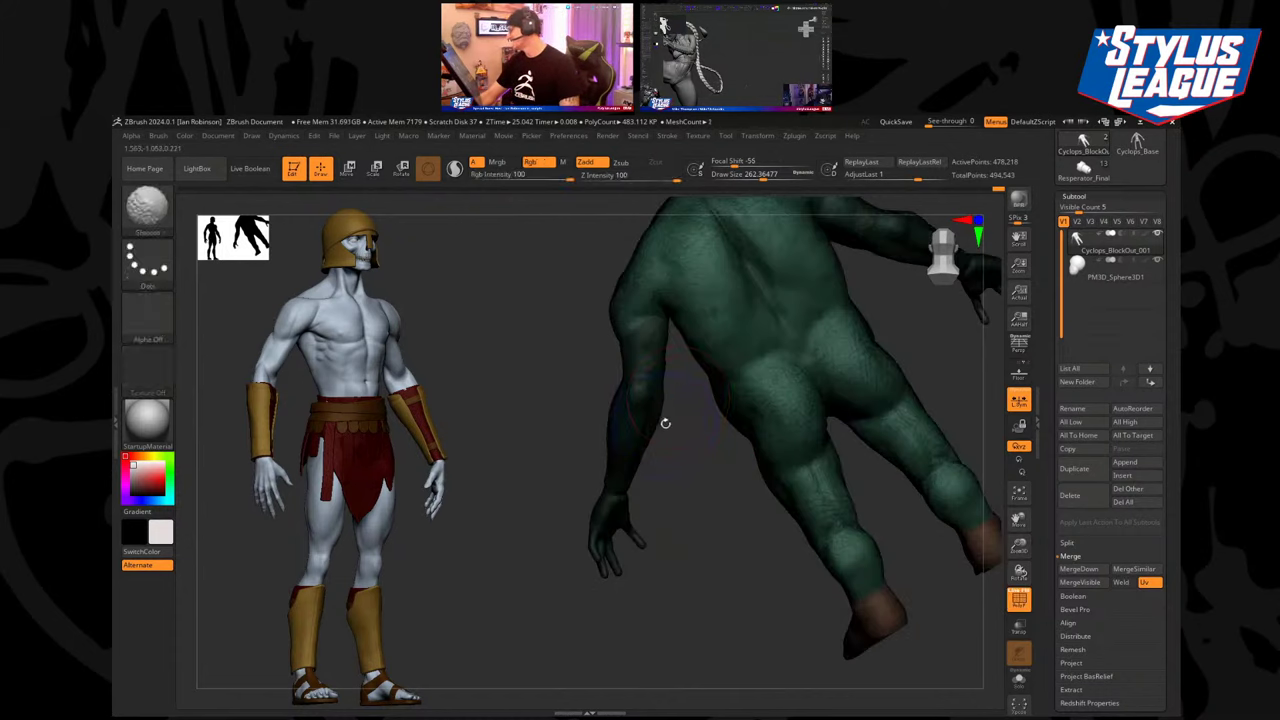
alt+drag(683, 403, 692, 438)
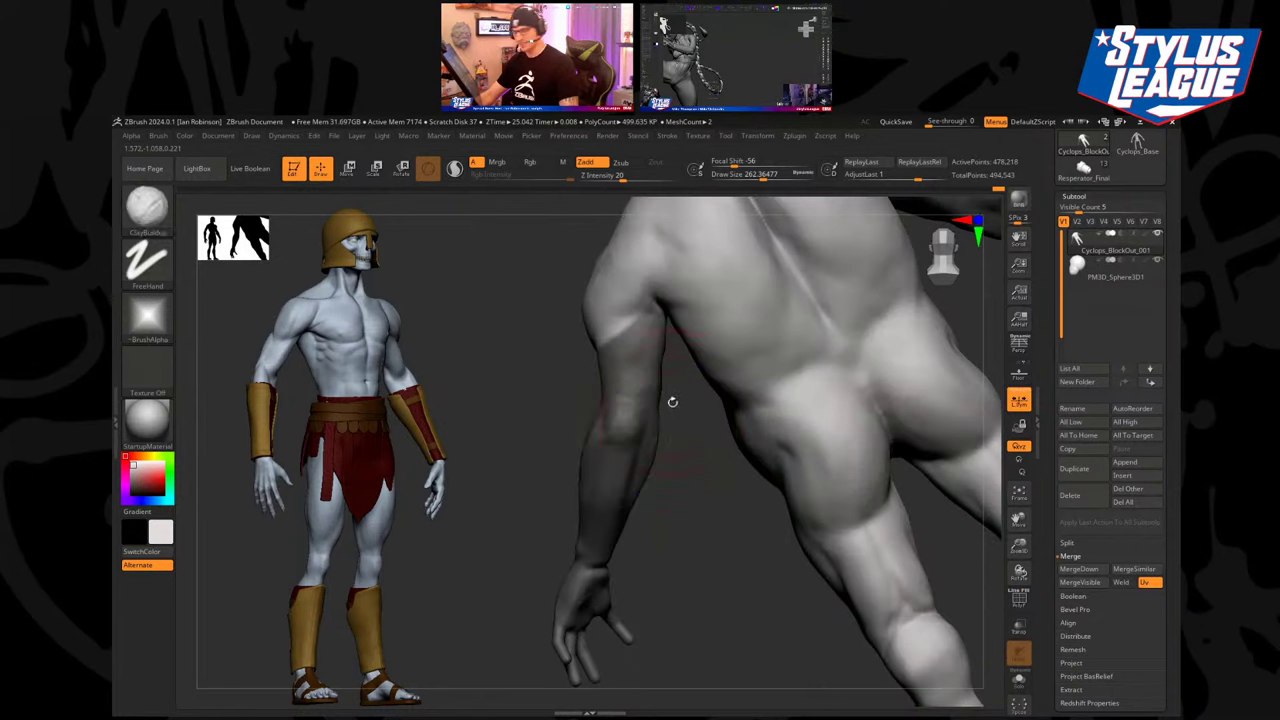
ctrl+shift+click(657, 414)
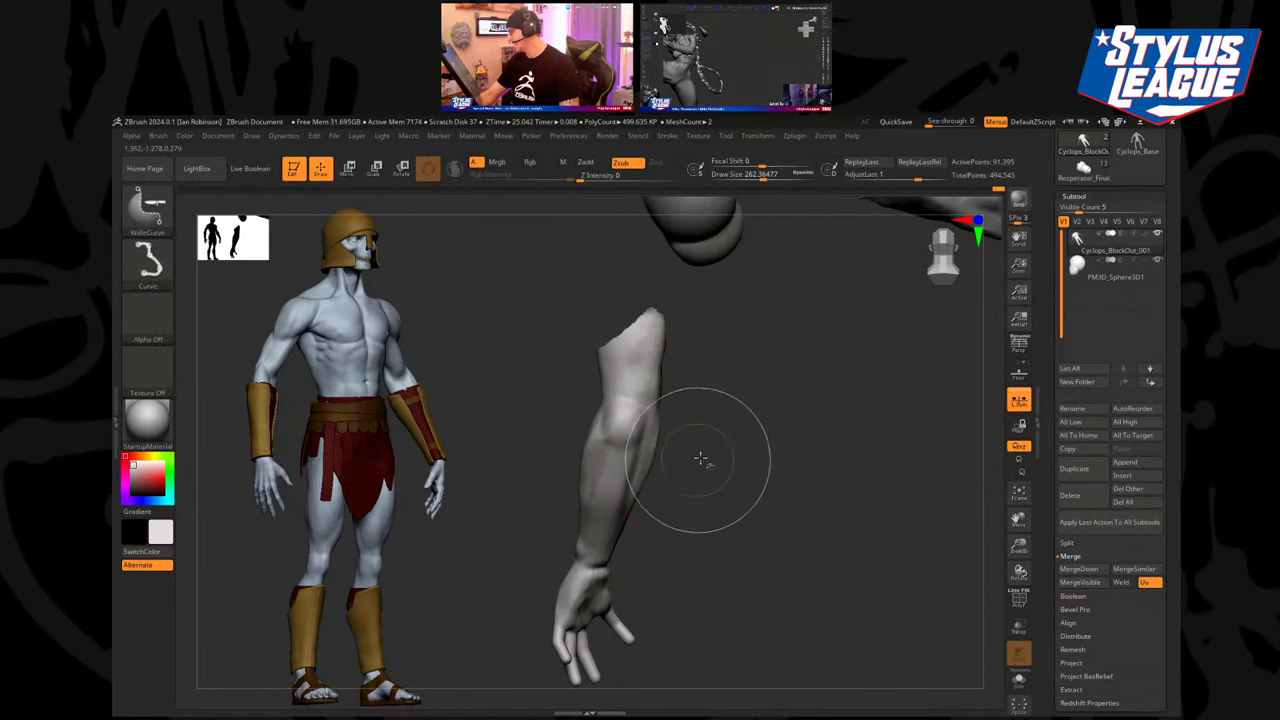
ctrl+shift+click(714, 517)
right_drag(867, 438, 660, 522)
key(shift+f)
right_click(885, 457)
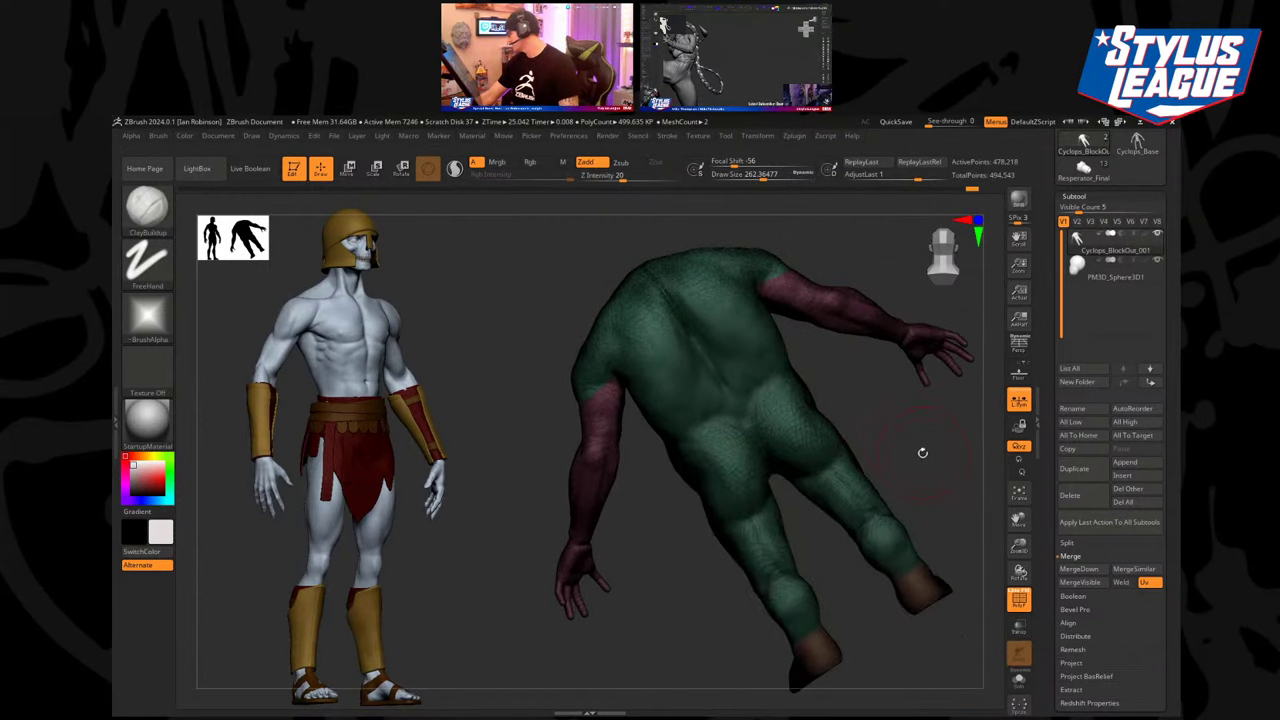
Isolate the torso, legs and feet, combine them into a single polygroup and bring the arms back into view.
ctrl+shift+click(860, 325)
ctrl+shift+drag(868, 352, 894, 431)
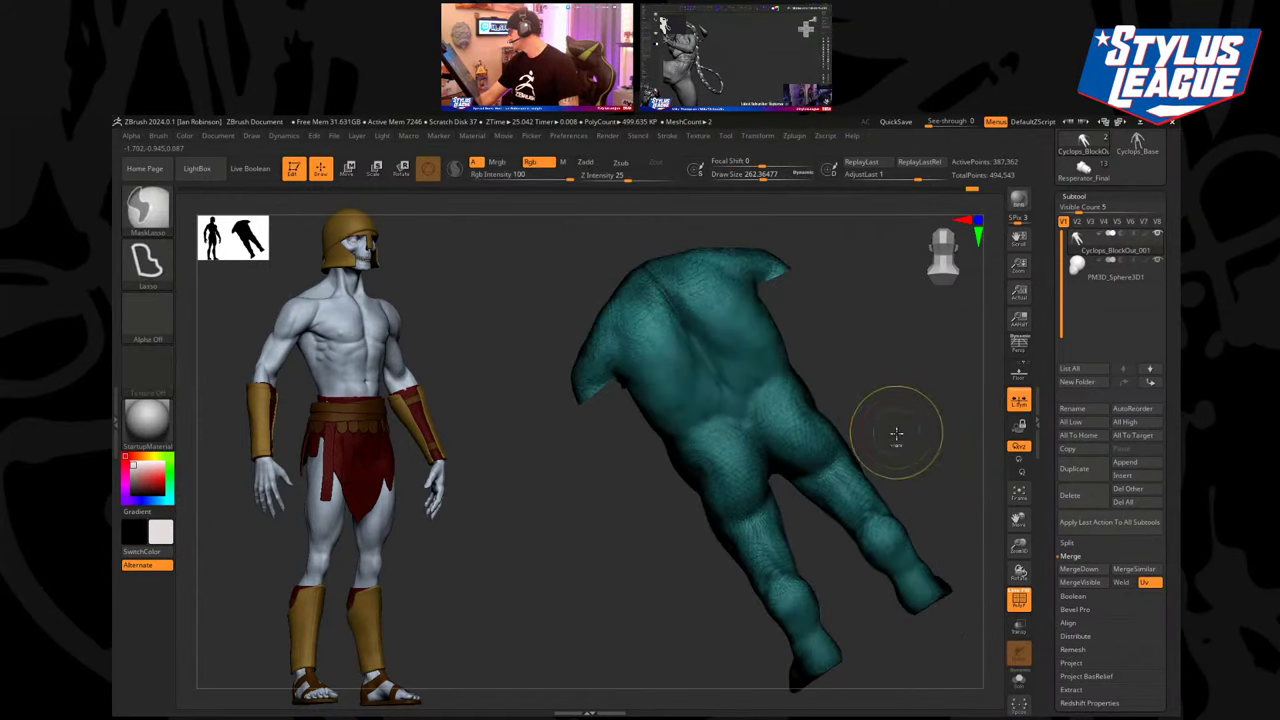
ctrl+shift+click(912, 428)
right_drag(916, 426, 968, 358)
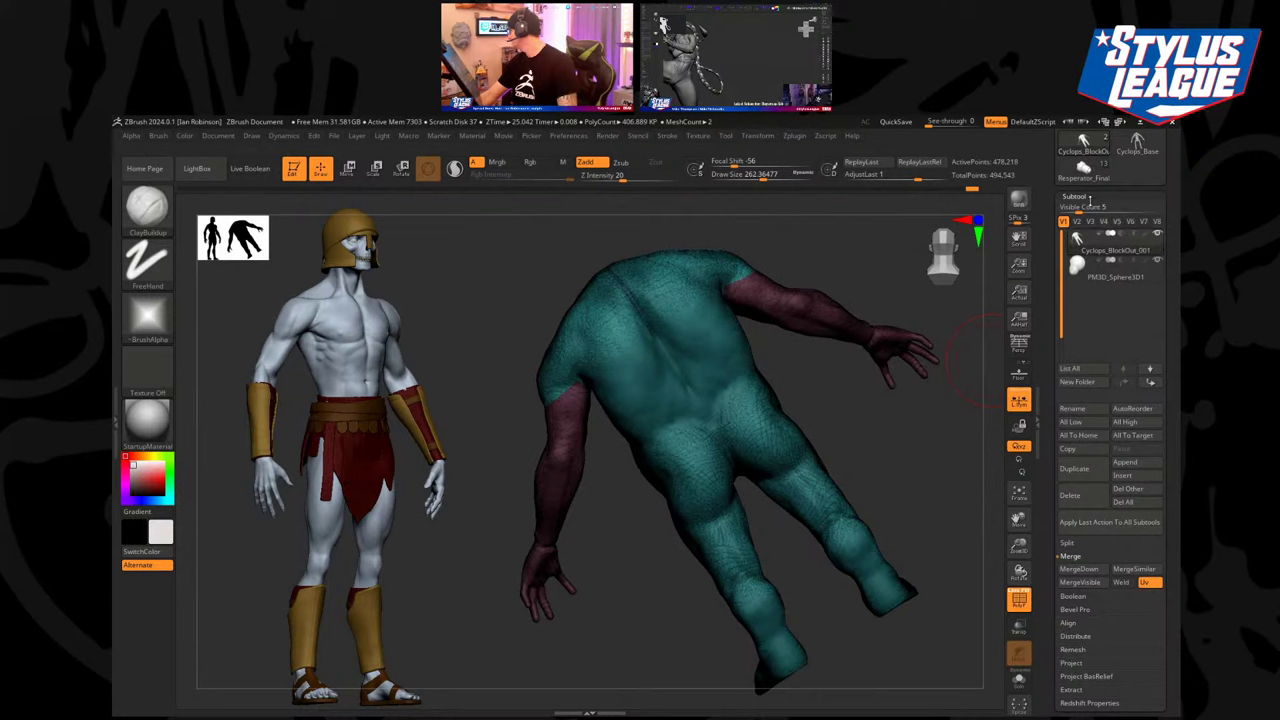
Enable the Groups option for DynaMesh and remesh the cyclops with its separate arm and body polygroups.
click(1116, 197)
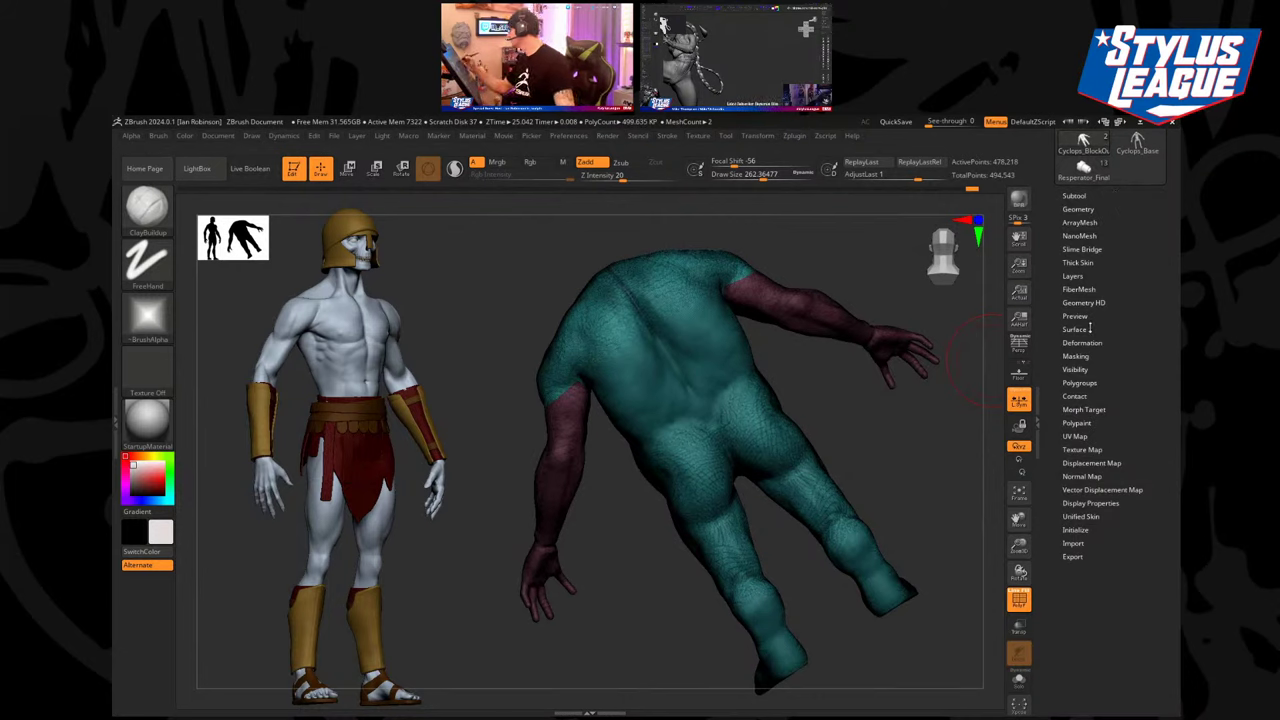
click(1086, 209)
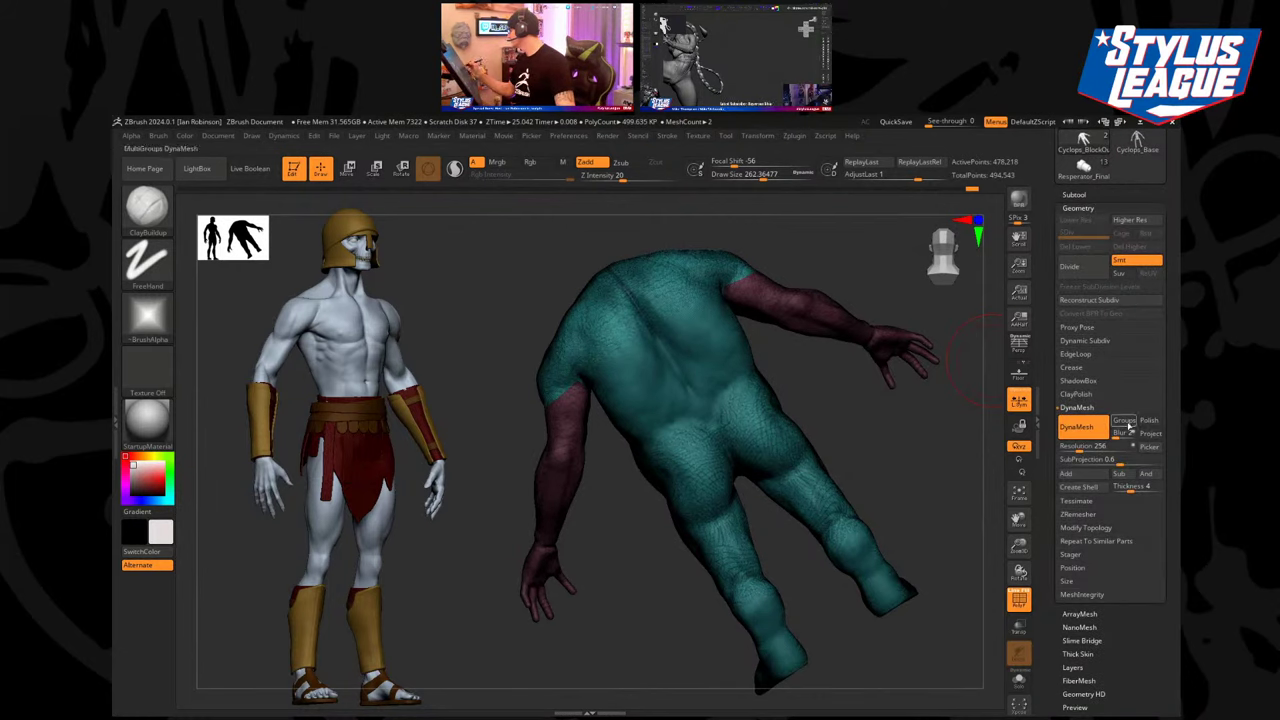
click(1126, 424)
key(ctrl)
ctrl+click(913, 540)
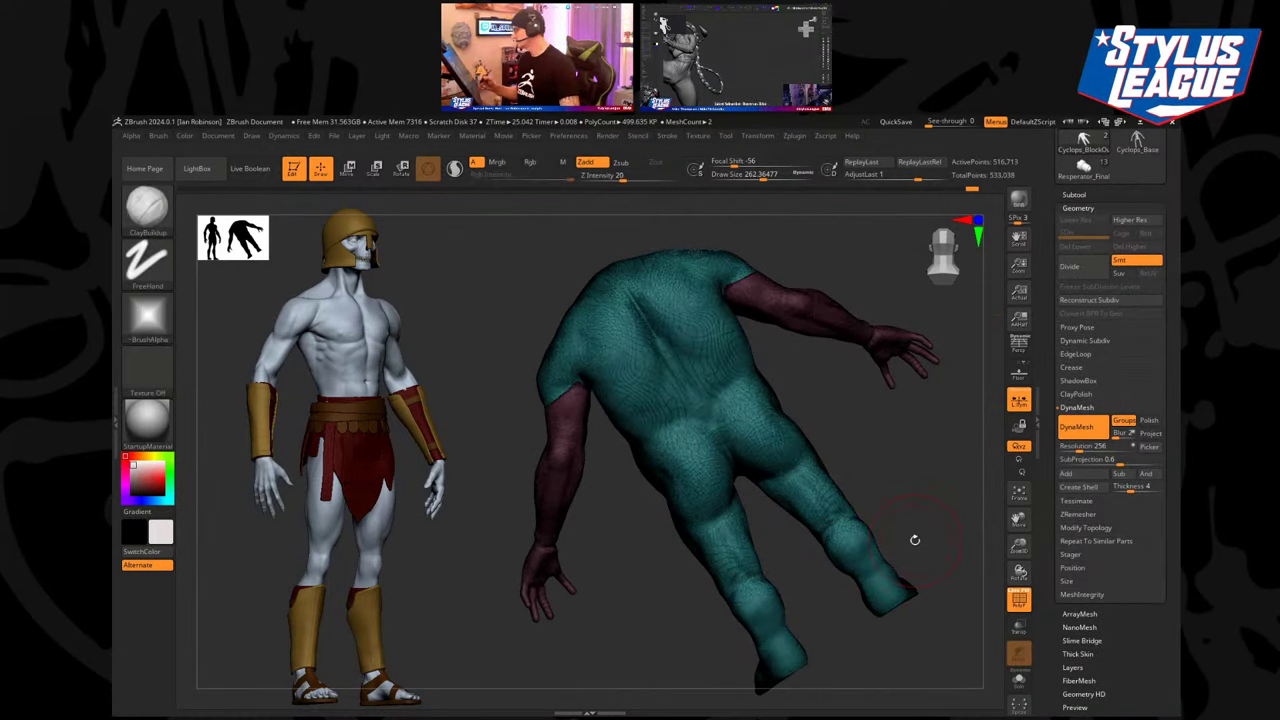
Try to reposition the cyclops's arms with the Move gizmo, keeping the body polygroup masked.
key(w)
ctrl+click(566, 446)
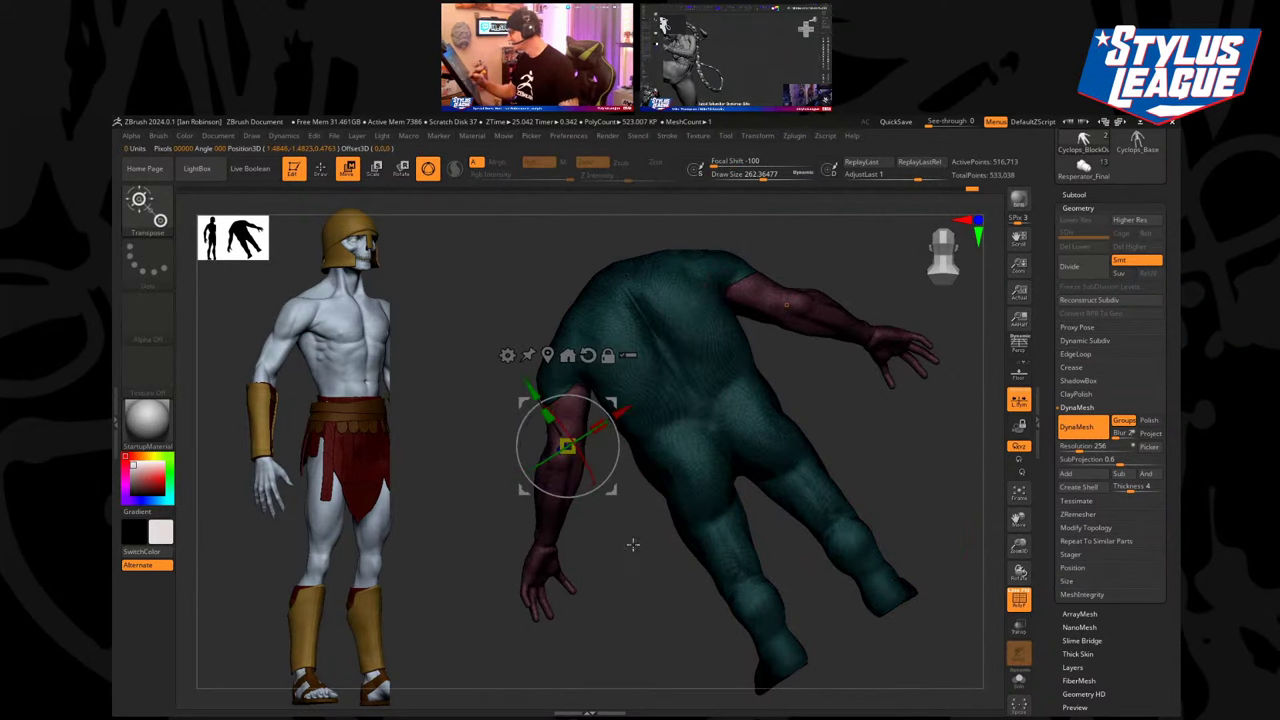
drag(632, 545, 809, 446)
mouse_move(682, 424)
mouse_down()
mouse_move(733, 381)
mouse_move(791, 369)
mouse_move(792, 383)
mouse_up()
key(ctrl+z)
key(q)
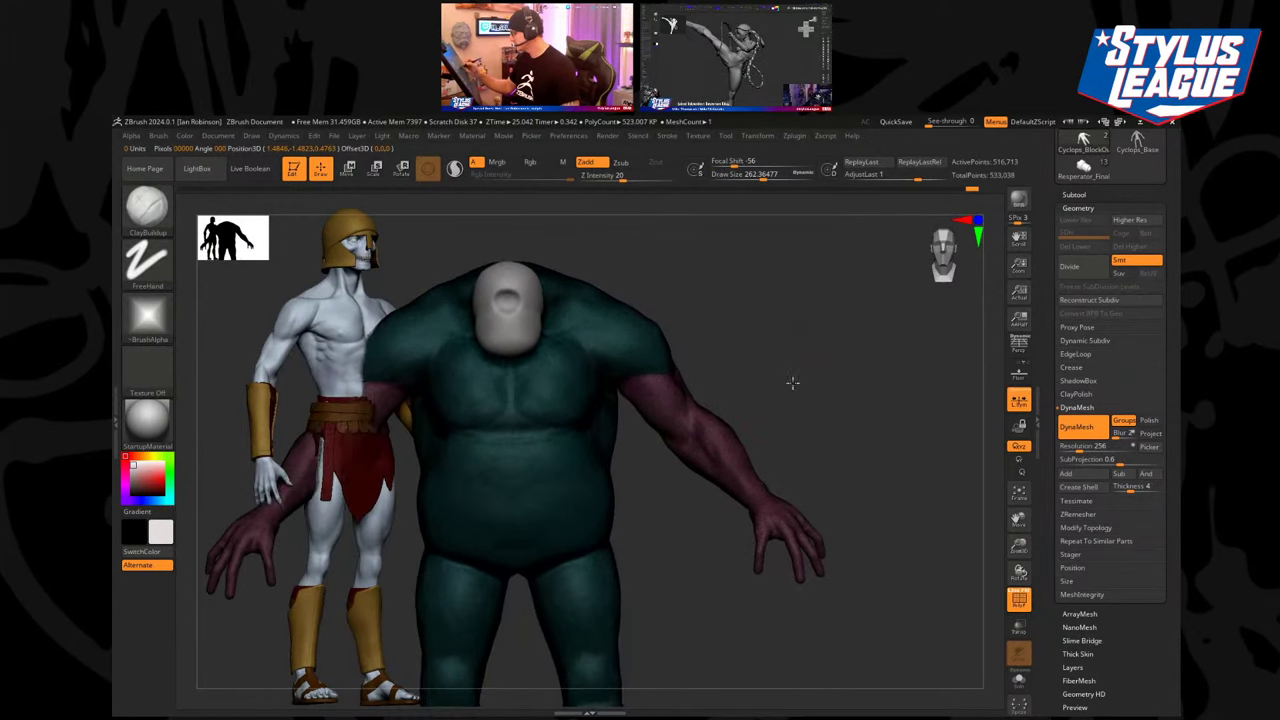
key(ctrl+shift+z)
key(w)
mouse_move(683, 404)
mouse_down()
mouse_move(684, 422)
mouse_move(700, 397)
mouse_up()
key(ctrl+z)
key(ctrl+z)
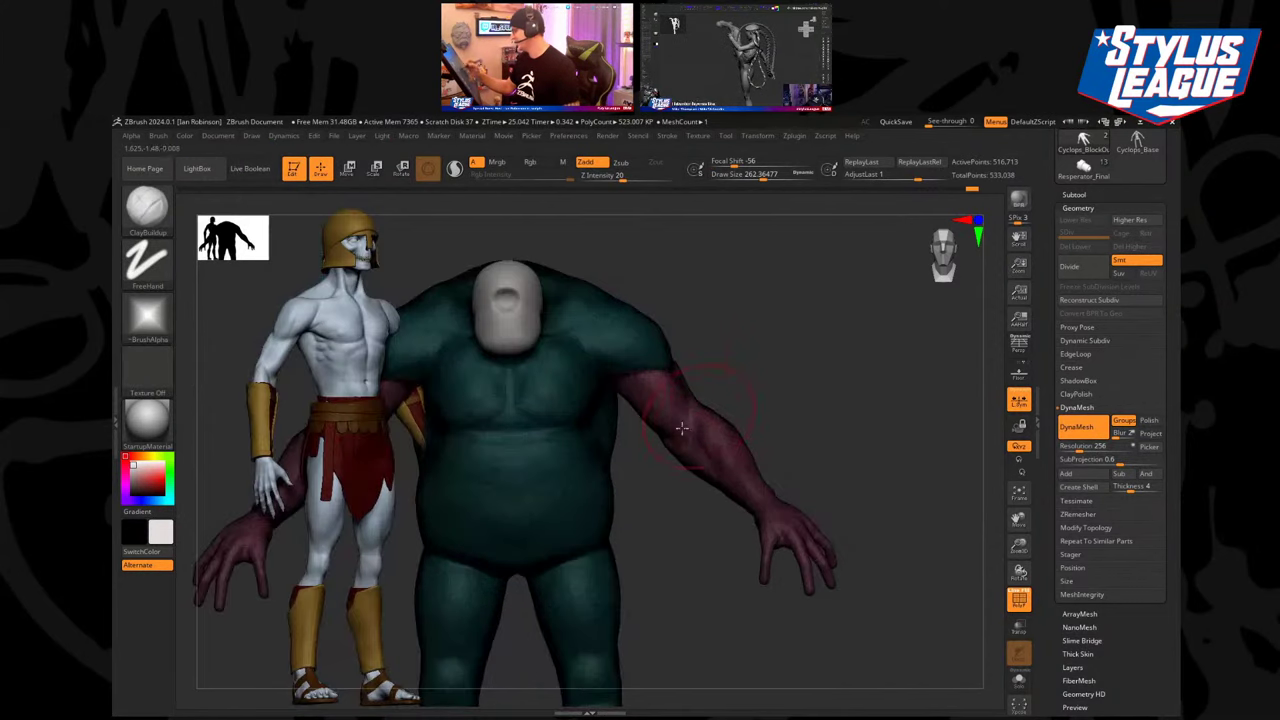
Mask the forearms and hands from the elbows down, assign them their own polygroup and remesh the cyclops.
mouse_move(713, 372)
ctrl+mouse_down()
mouse_move(591, 403)
mouse_move(672, 470)
ctrl+mouse_up()
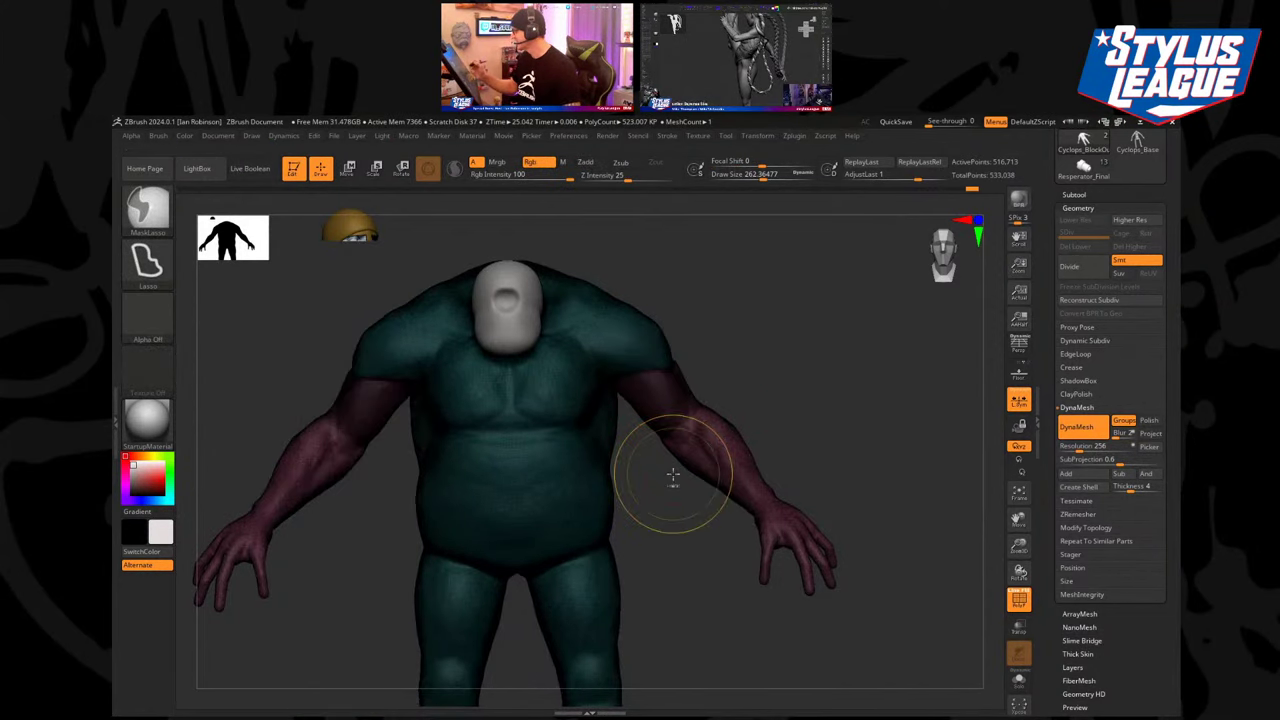
key(ctrl+w)
key(ctrl+z)
ctrl+click(771, 397)
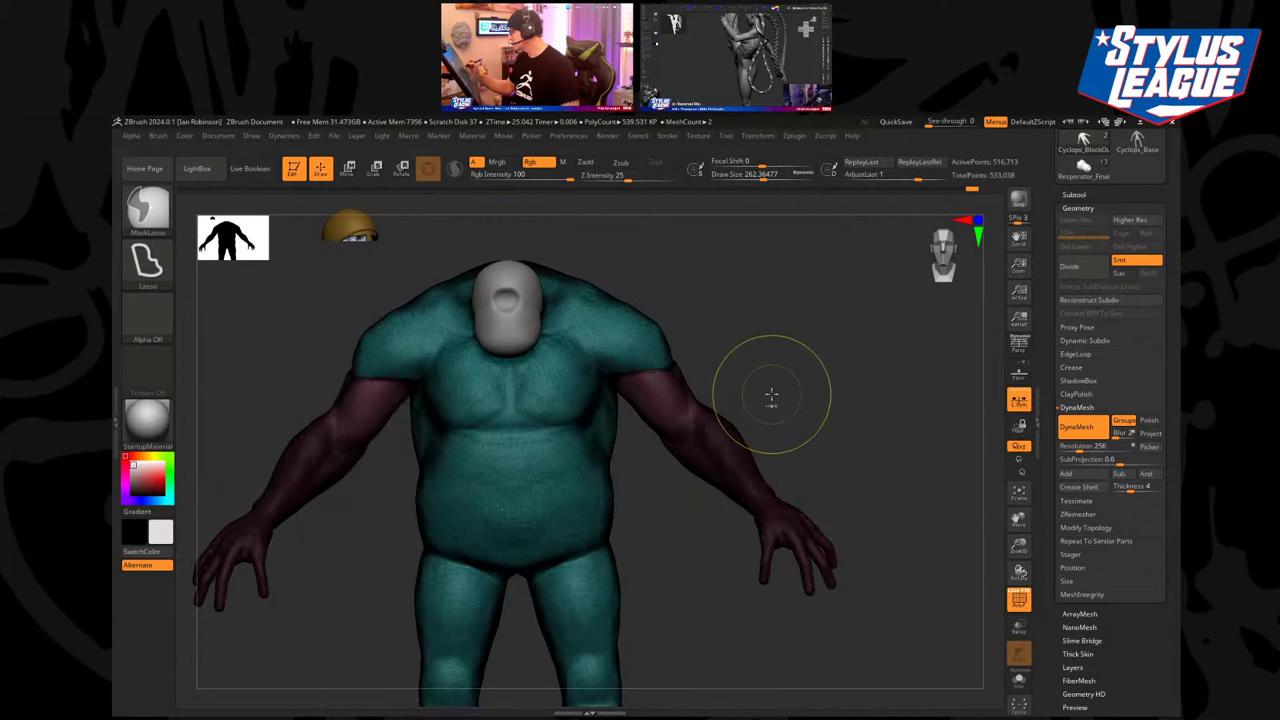
key(ctrl+w)
mouse_move(782, 390)
mouse_down()
mouse_move(757, 398)
mouse_move(829, 434)
mouse_move(809, 441)
mouse_up()
key(ctrl+z)
key(ctrl+z)
key(ctrl+z)
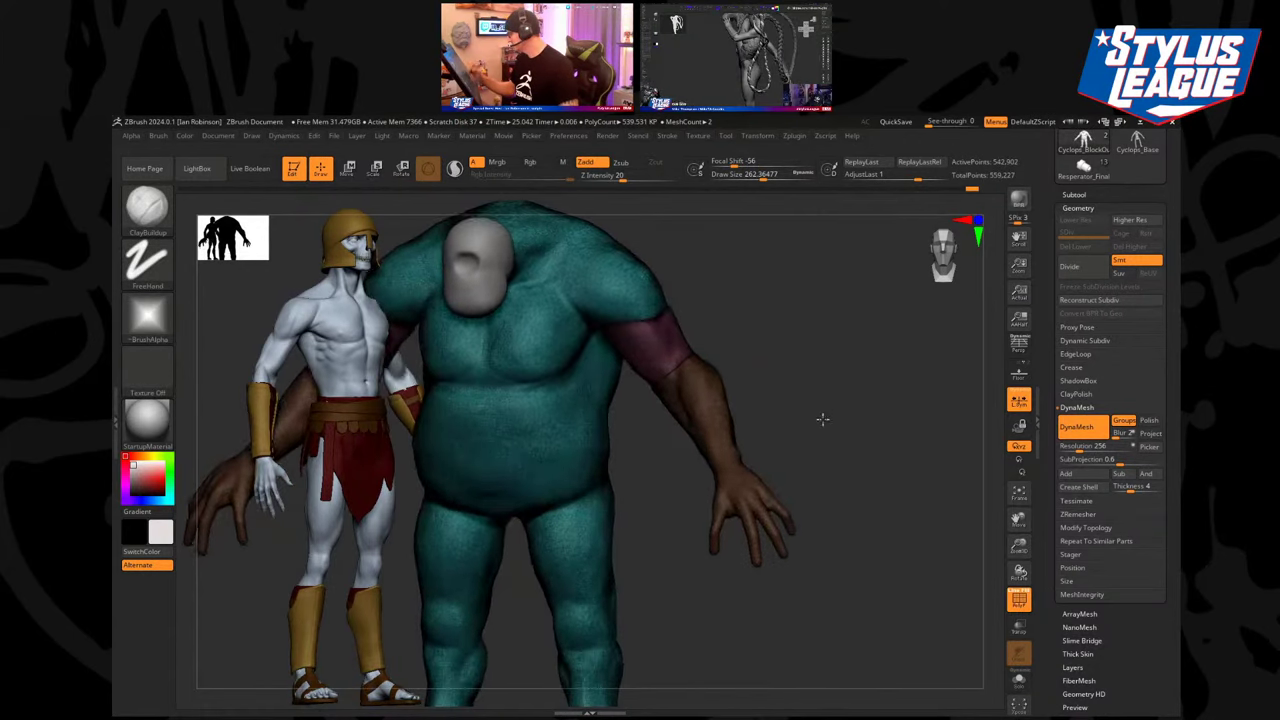
Mask the cyclops's hands from the wrists down with MaskLasso and assign them their own polygroup.
mouse_move(858, 515)
ctrl+mouse_down()
mouse_move(814, 468)
mouse_move(834, 427)
mouse_move(822, 440)
ctrl+mouse_up()
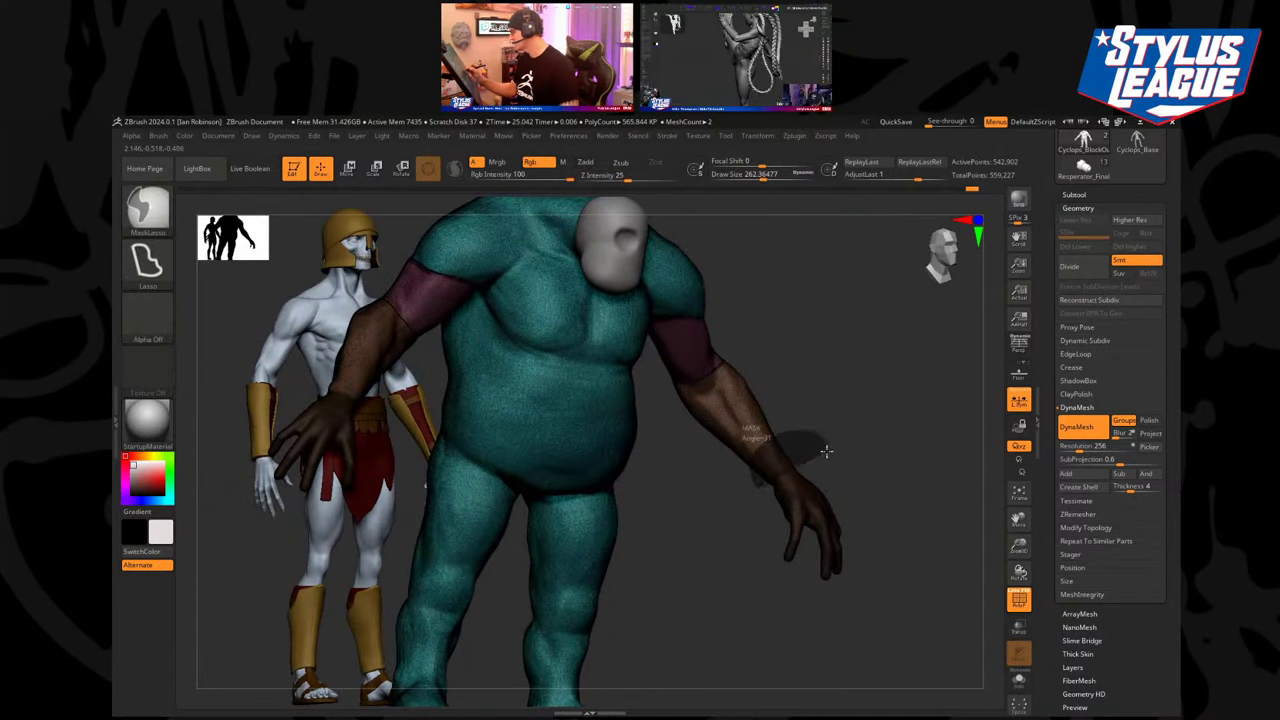
key(ctrl+z)
key(ctrl)
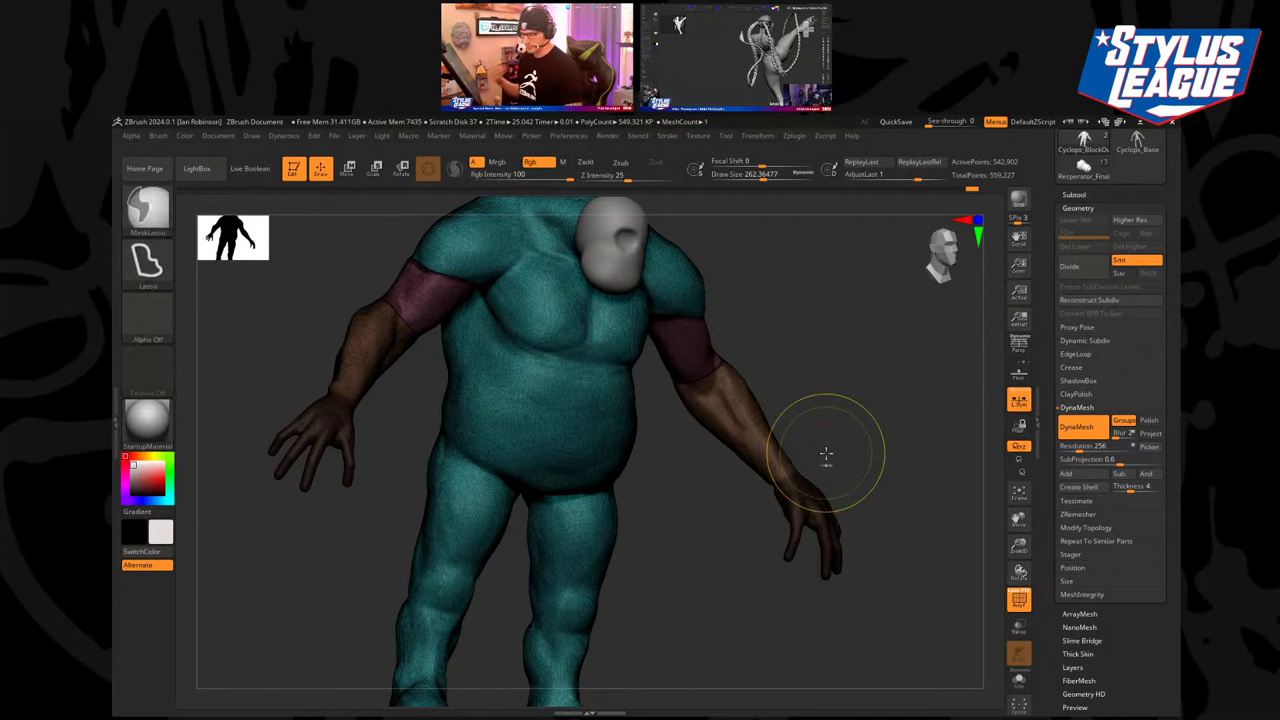
key(ctrl+w)
drag(846, 432, 821, 441)
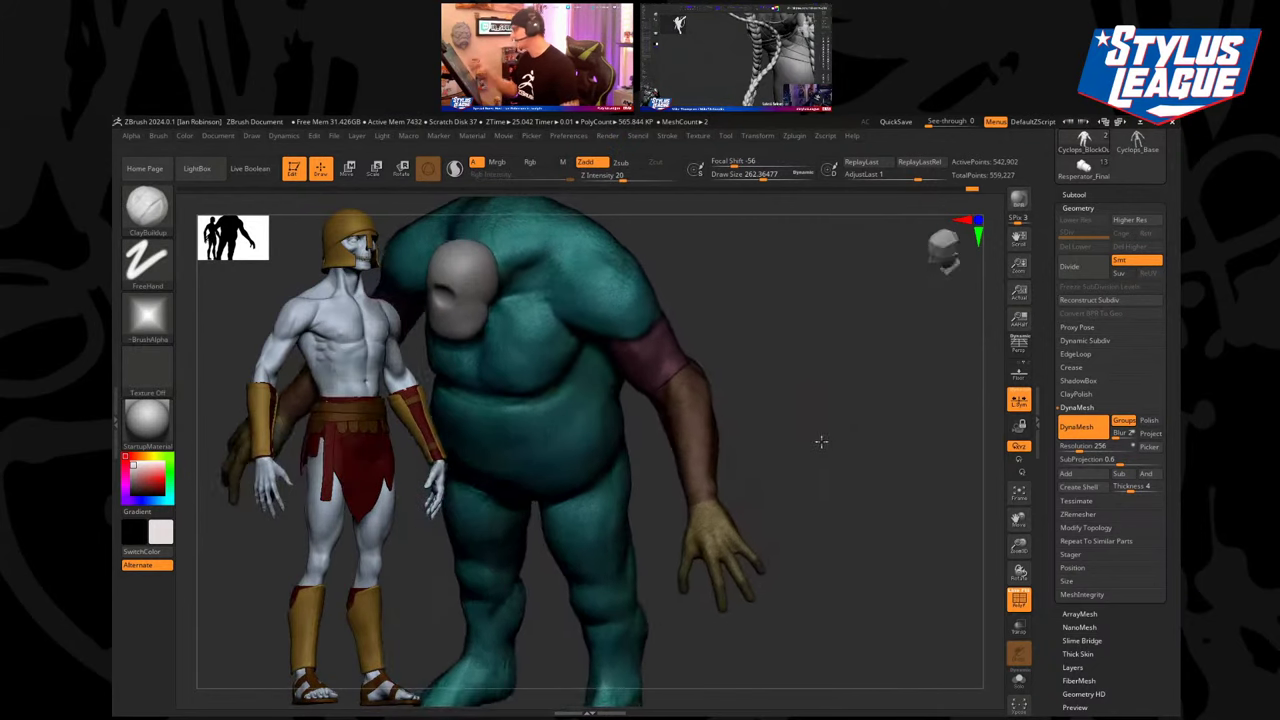
Remesh the cyclops body with DynaMesh at resolution 256.
key(ctrl)
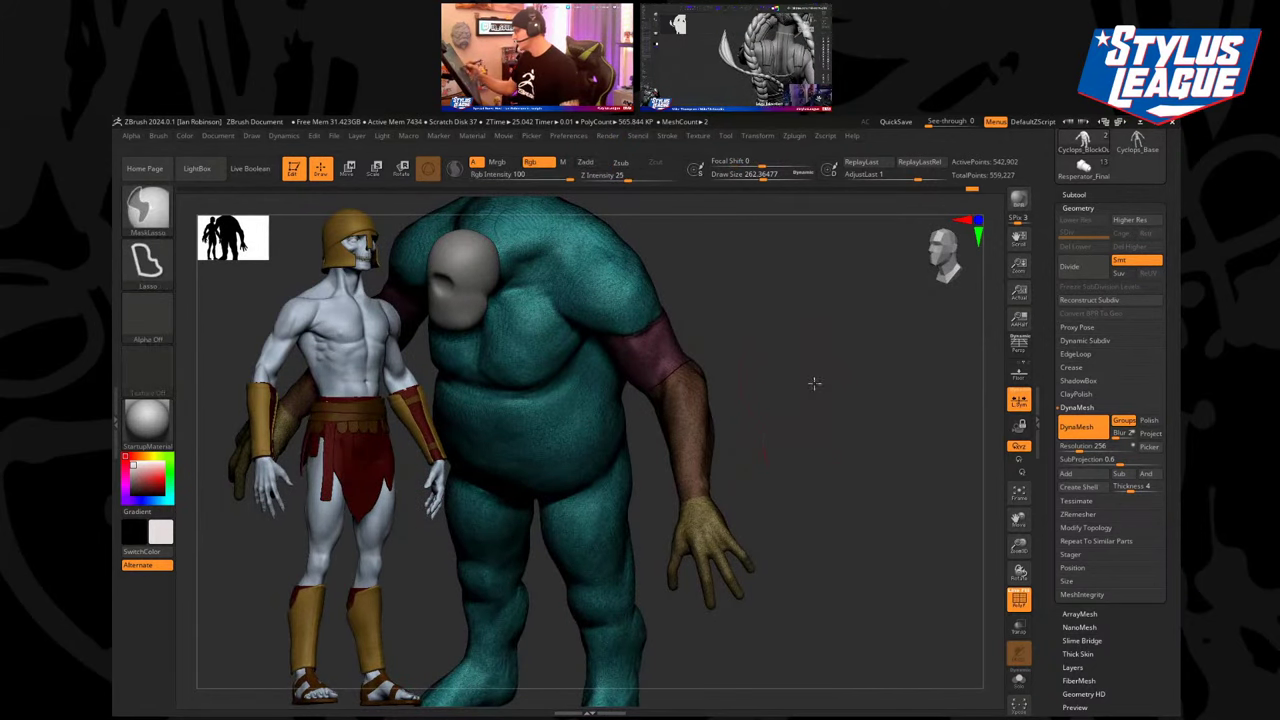
ctrl+drag(844, 516, 844, 515)
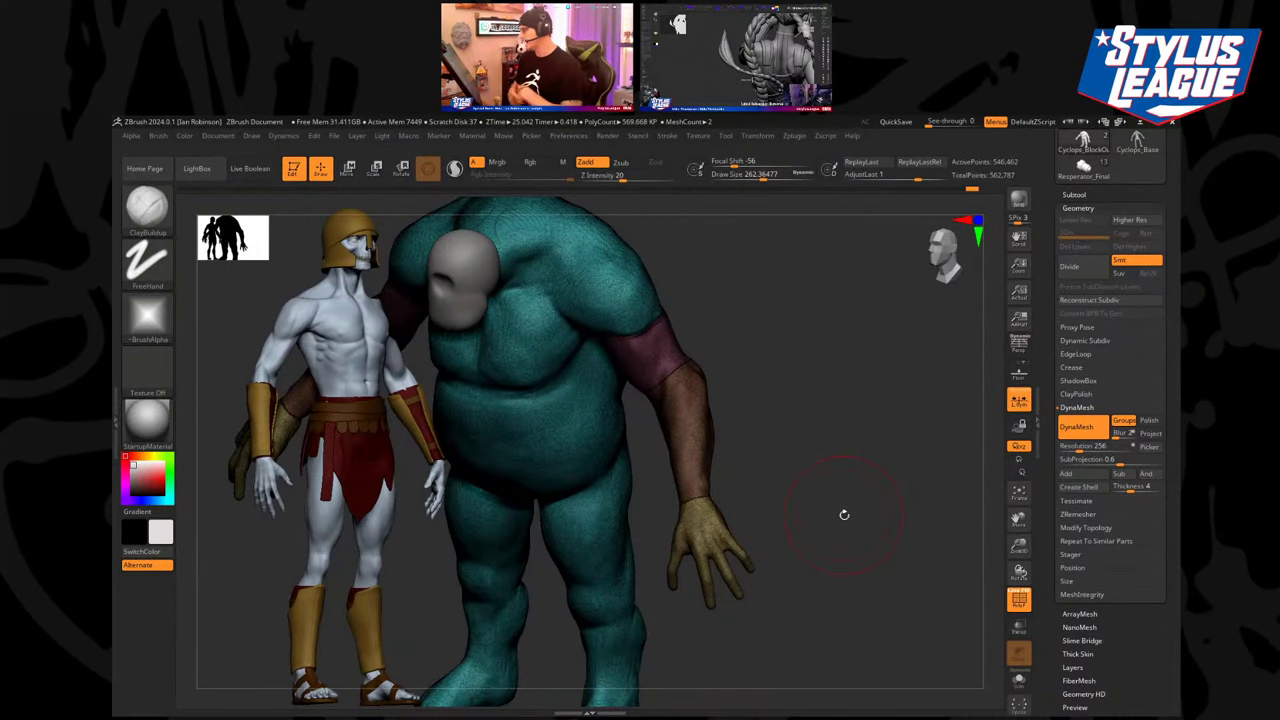
mouse_move(793, 462)
mouse_down()
mouse_move(797, 474)
mouse_move(820, 457)
mouse_move(797, 451)
mouse_move(805, 467)
mouse_move(792, 470)
mouse_up()
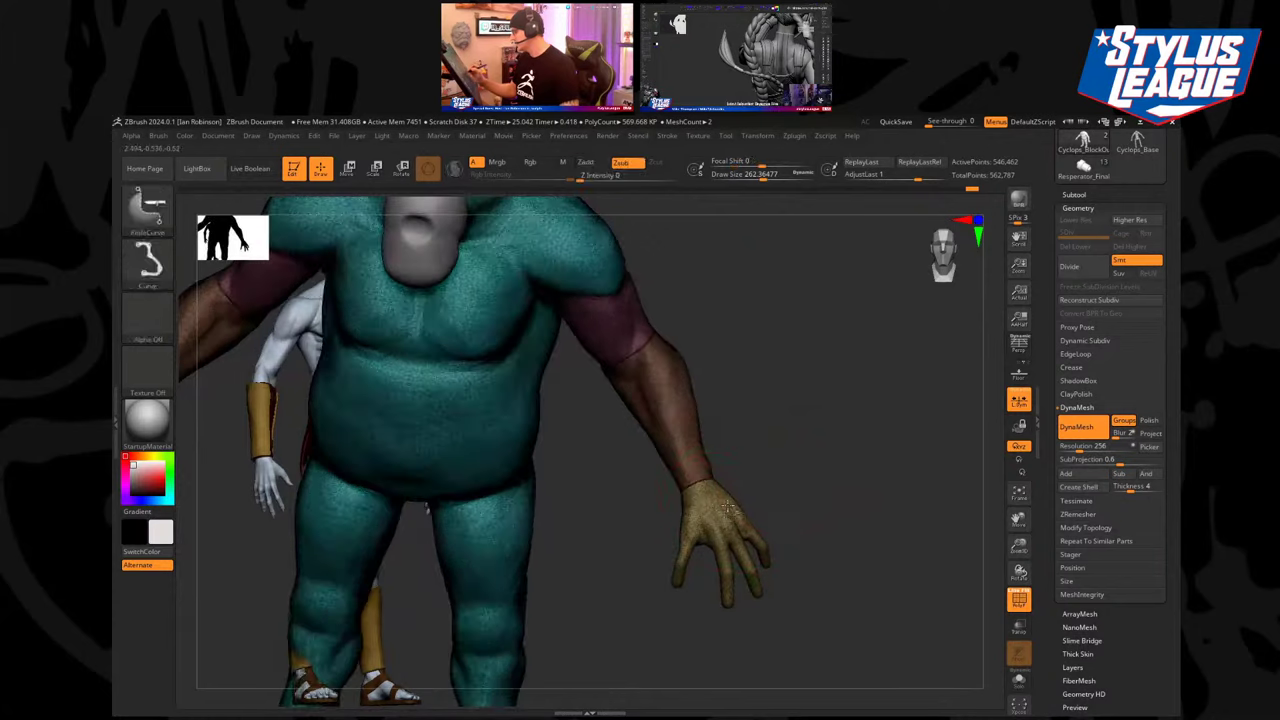
Mask everything except the cyclops's hand polygroup and centre the transform gizmo on the unmasked hand.
ctrl+shift+click(736, 520)
ctrl+click(790, 477)
ctrl+shift+click(794, 480)
ctrl+click(792, 477)
key(w)
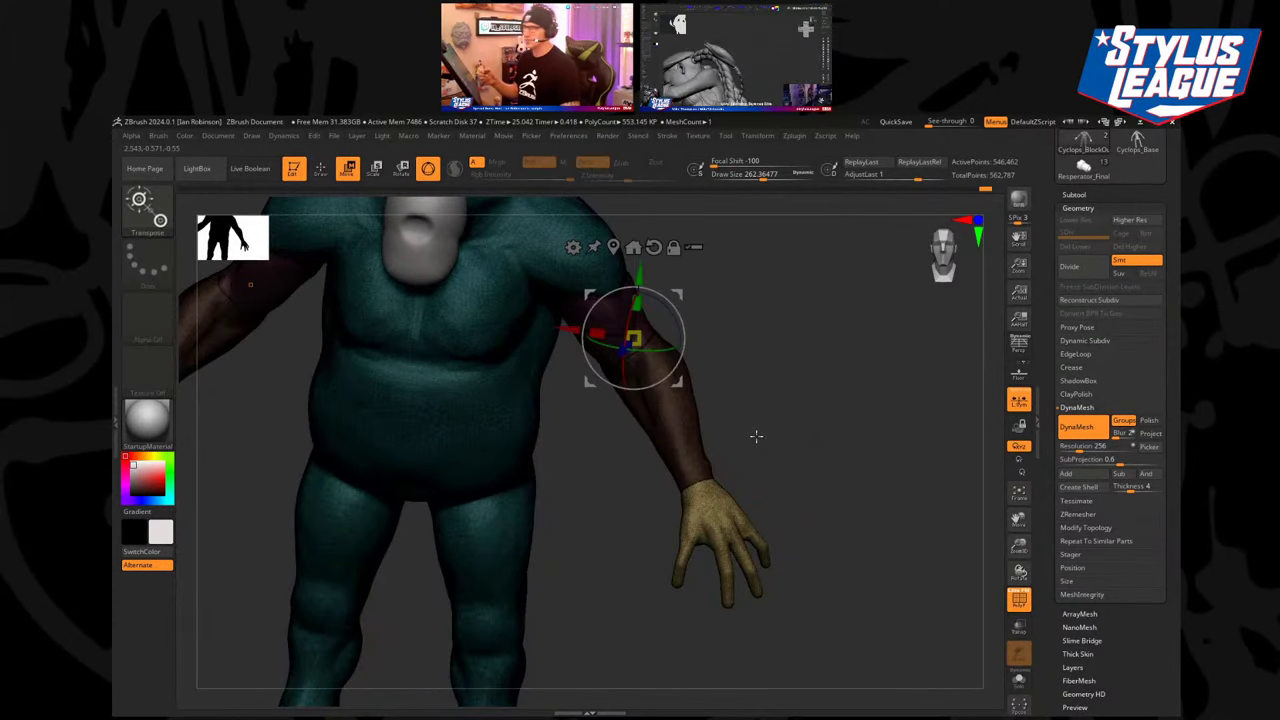
click(613, 247)
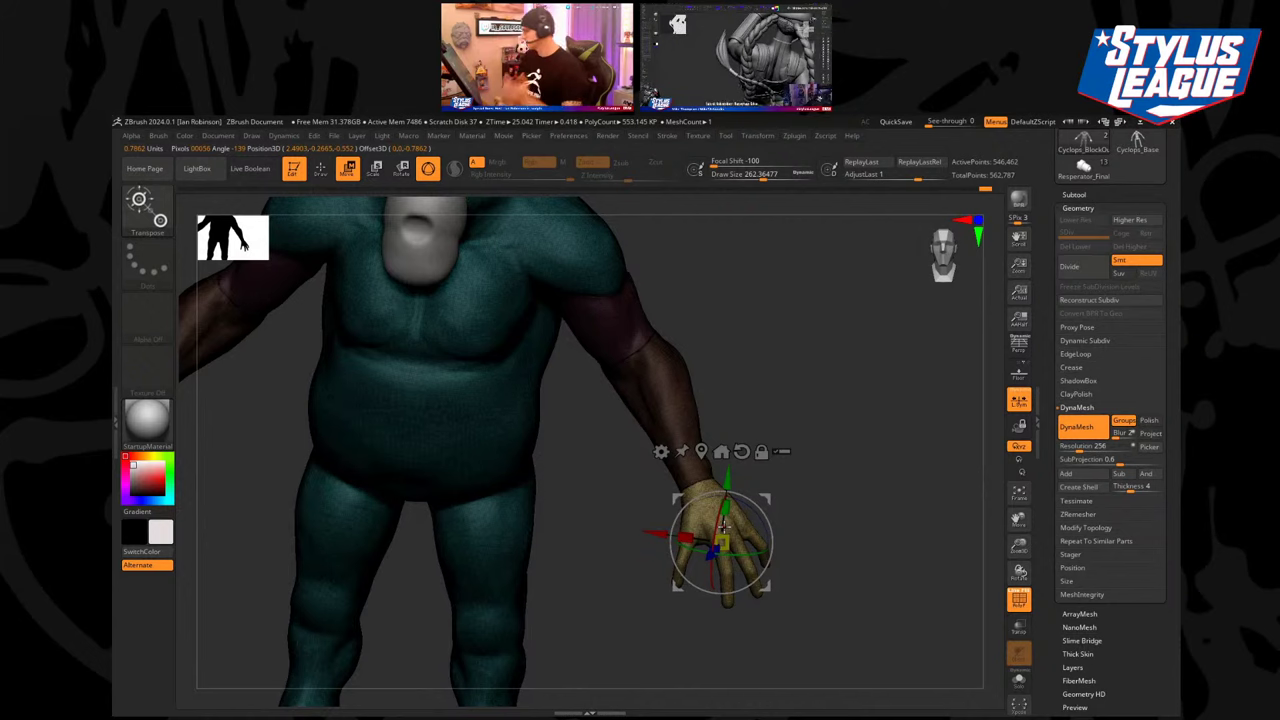
Scale up the cyclops's hand uniformly and adjust its position along the gizmo's Z axis.
alt+drag(810, 448, 805, 486)
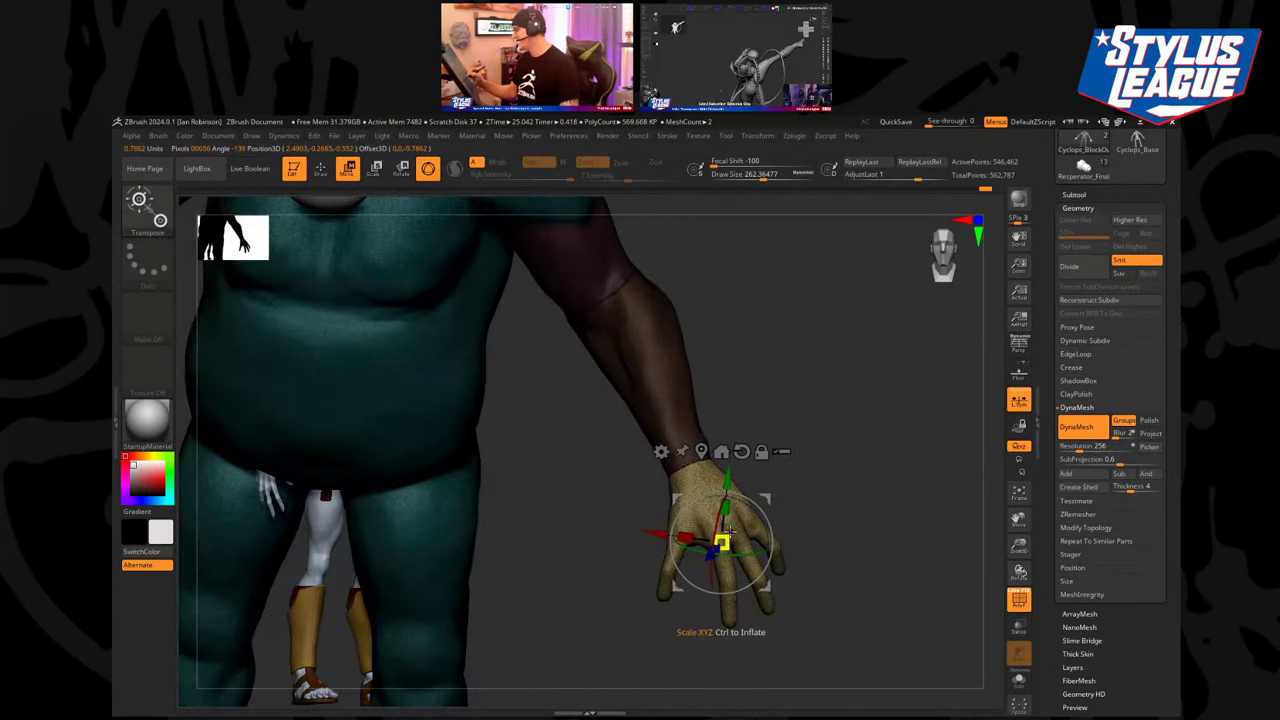
mouse_move(721, 541)
mouse_down()
mouse_move(802, 471)
mouse_move(820, 409)
mouse_move(780, 469)
mouse_move(789, 517)
mouse_move(829, 451)
mouse_move(784, 477)
mouse_move(892, 464)
mouse_up()
key(q)
key(w)
drag(675, 571, 667, 573)
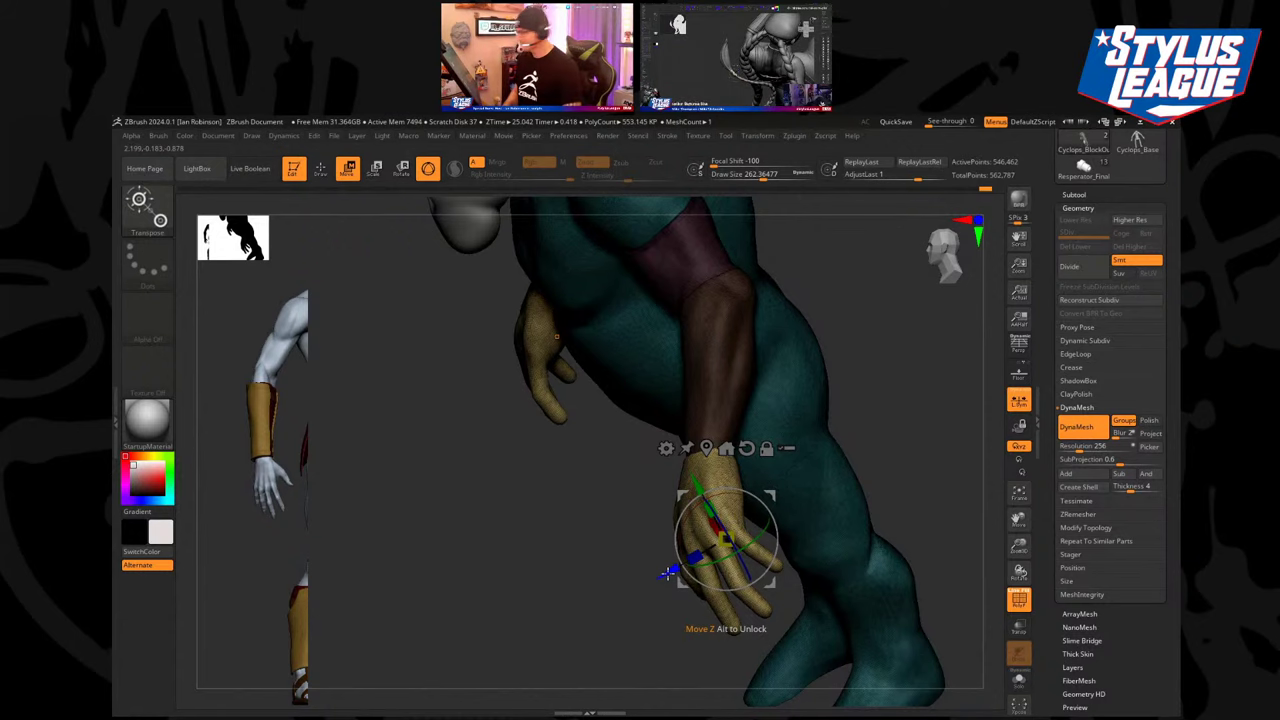
Rotate the hand about the wrist and shift it into line with the end of the forearm.
key(q)
mouse_move(876, 341)
mouse_down()
mouse_move(846, 340)
mouse_move(843, 374)
mouse_move(746, 361)
mouse_move(694, 400)
mouse_move(700, 391)
mouse_move(788, 397)
mouse_move(716, 469)
mouse_up()
key(b)
key(m)
key(v)
key(w)
ctrl+click(753, 456)
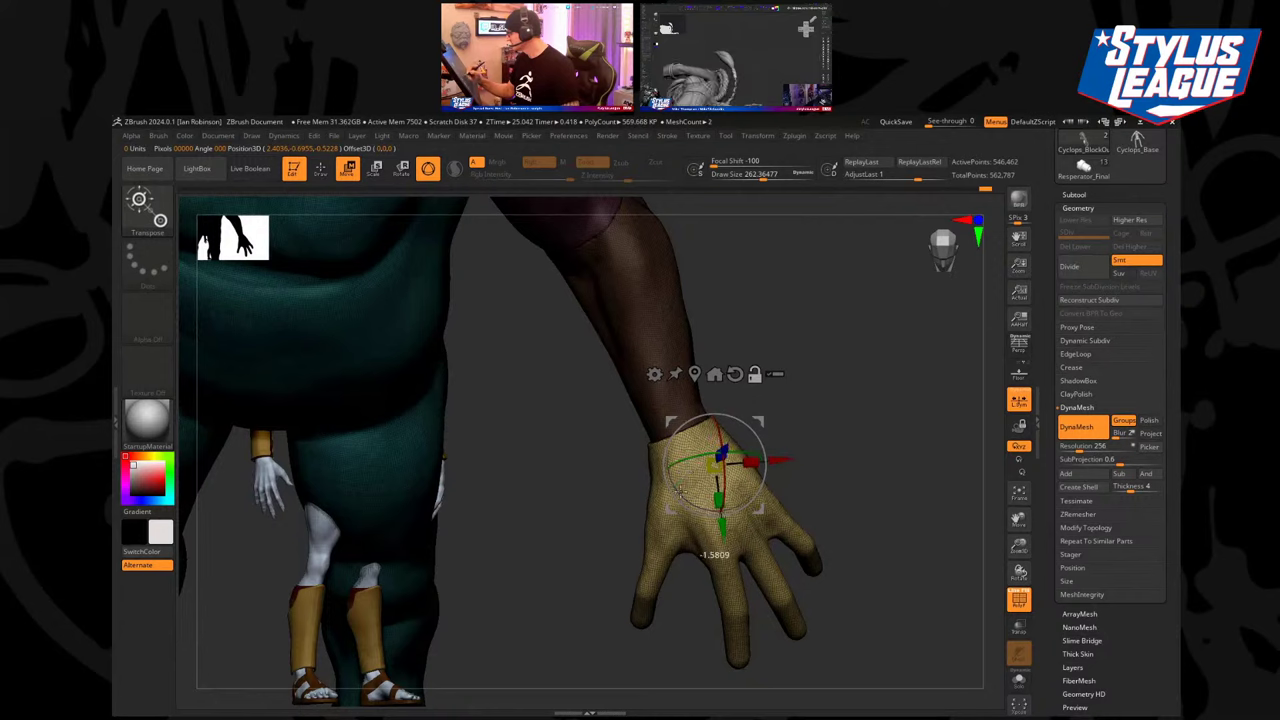
drag(775, 428, 868, 412)
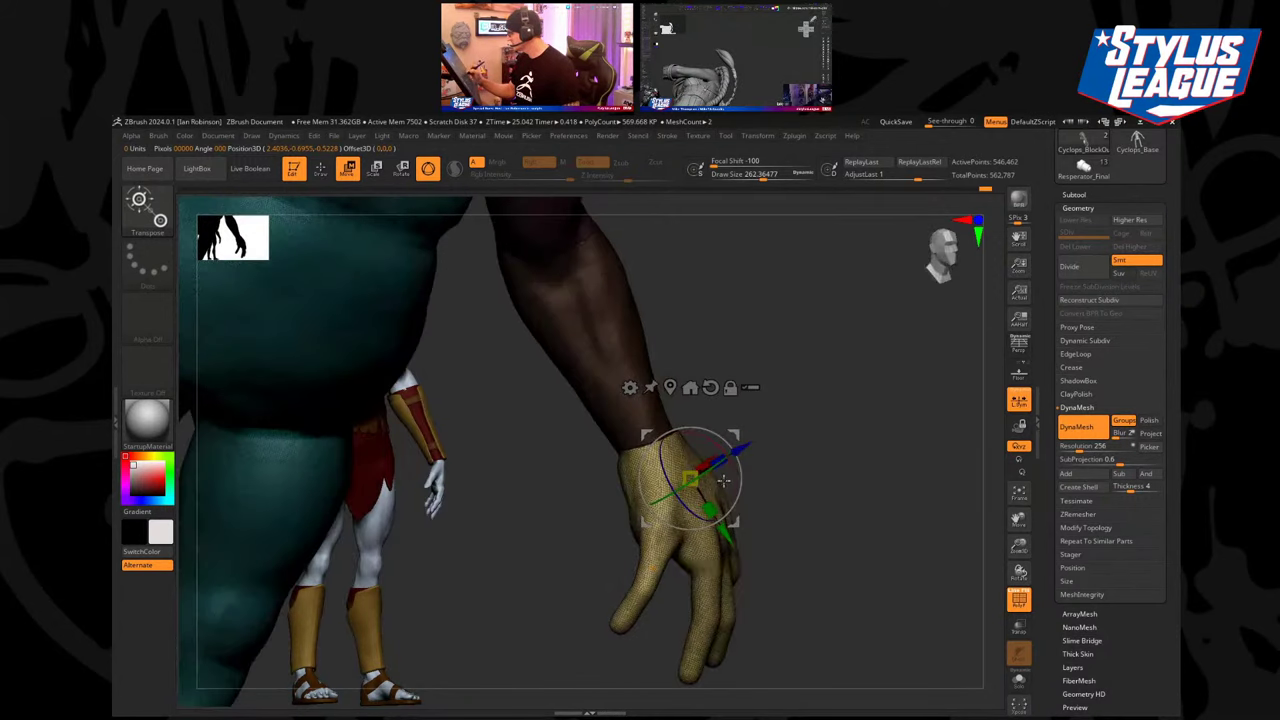
drag(741, 470, 722, 531)
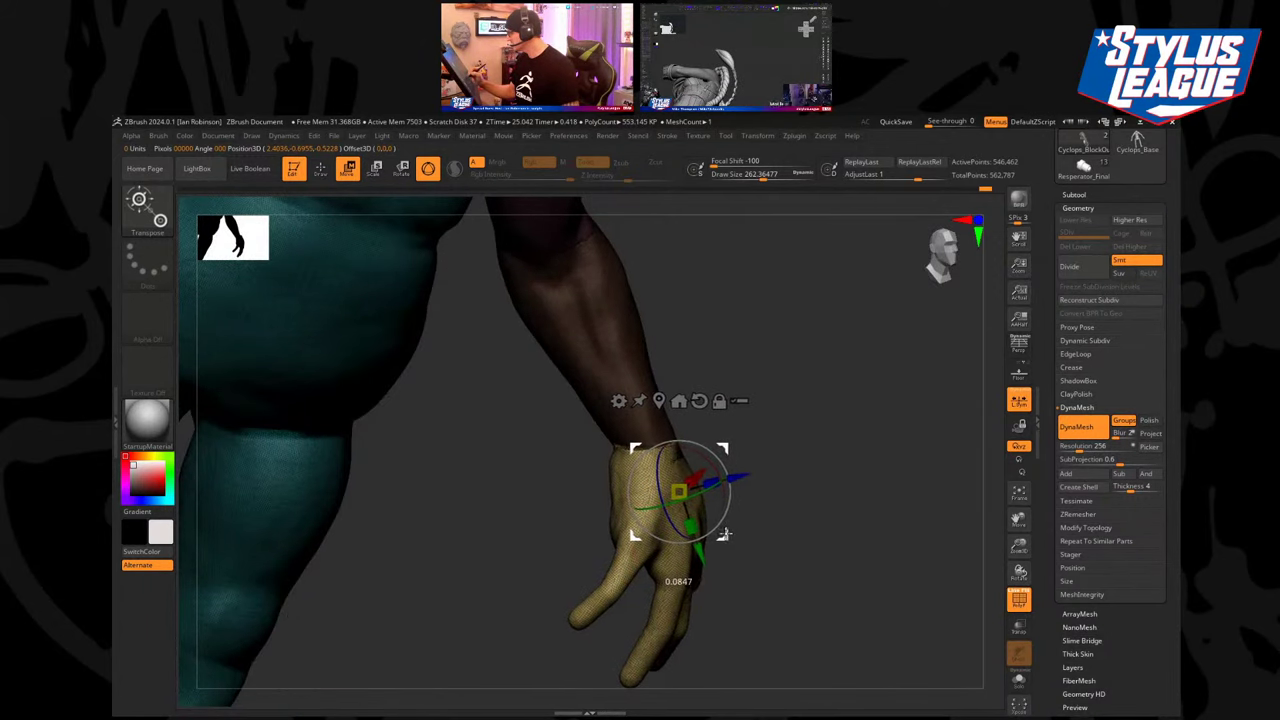
Isolate the forearm polygroup and mask the rest of the cyclops body so only the forearm can be edited.
key(q)
mouse_move(822, 462)
alt+mouse_down()
mouse_move(819, 432)
mouse_move(728, 466)
mouse_move(623, 571)
mouse_move(577, 502)
alt+mouse_up()
mouse_move(770, 455)
mouse_down()
mouse_move(754, 420)
mouse_move(735, 437)
mouse_move(733, 421)
mouse_up()
key(s)
ctrl+shift+click(684, 420)
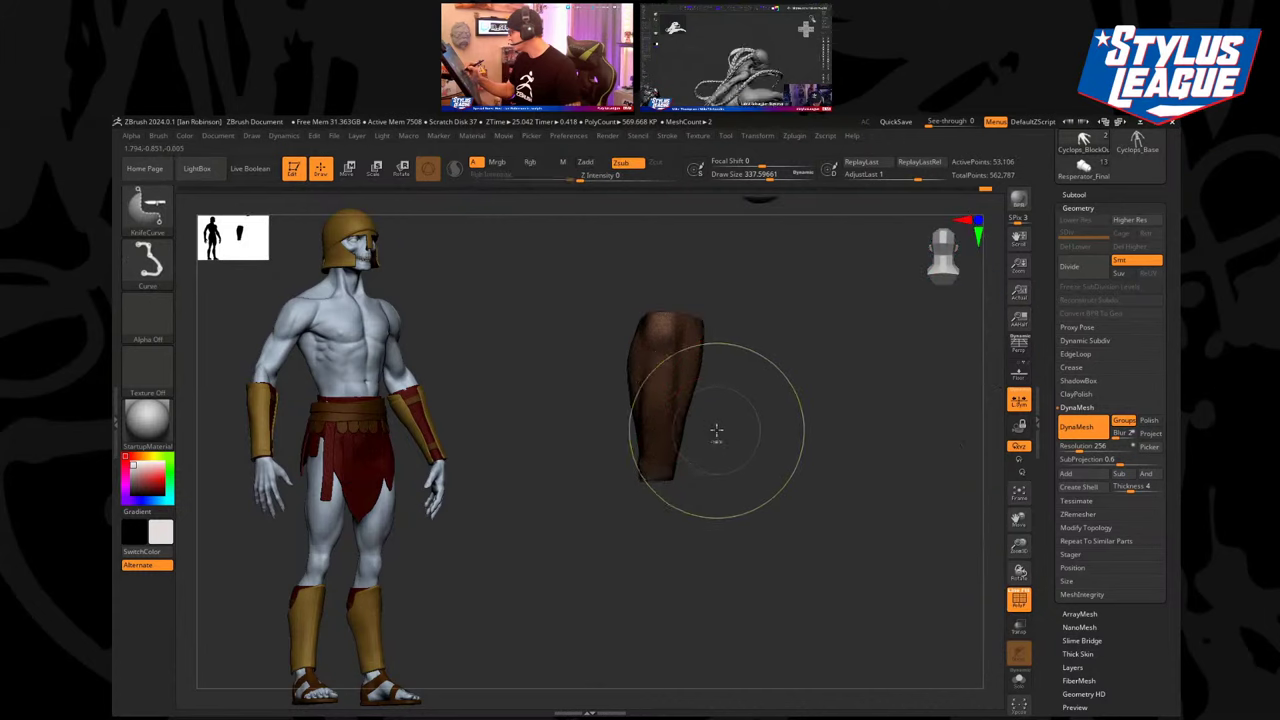
ctrl+click(718, 433)
ctrl+shift+click(722, 430)
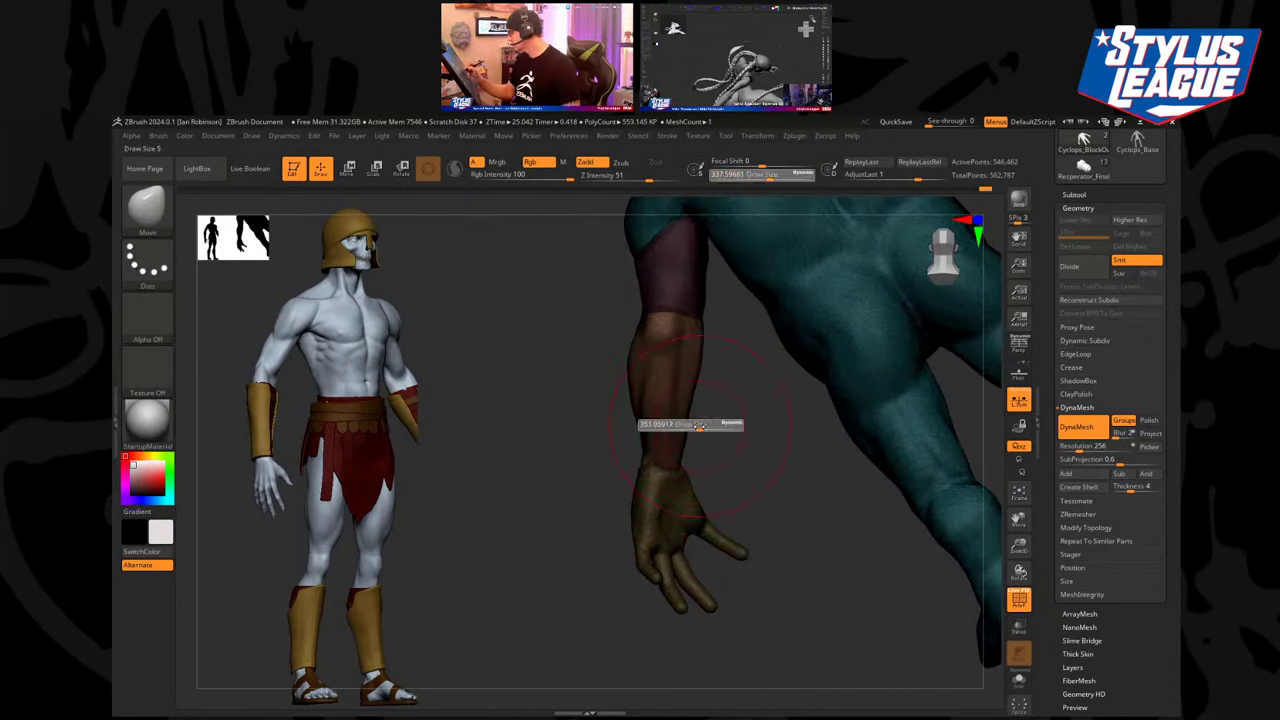
Broaden the forearm's outline with the Move brush at draw size about 311 and reduce the draw size to about 192.
drag(635, 449, 646, 437)
drag(742, 420, 633, 408)
drag(651, 364, 706, 374)
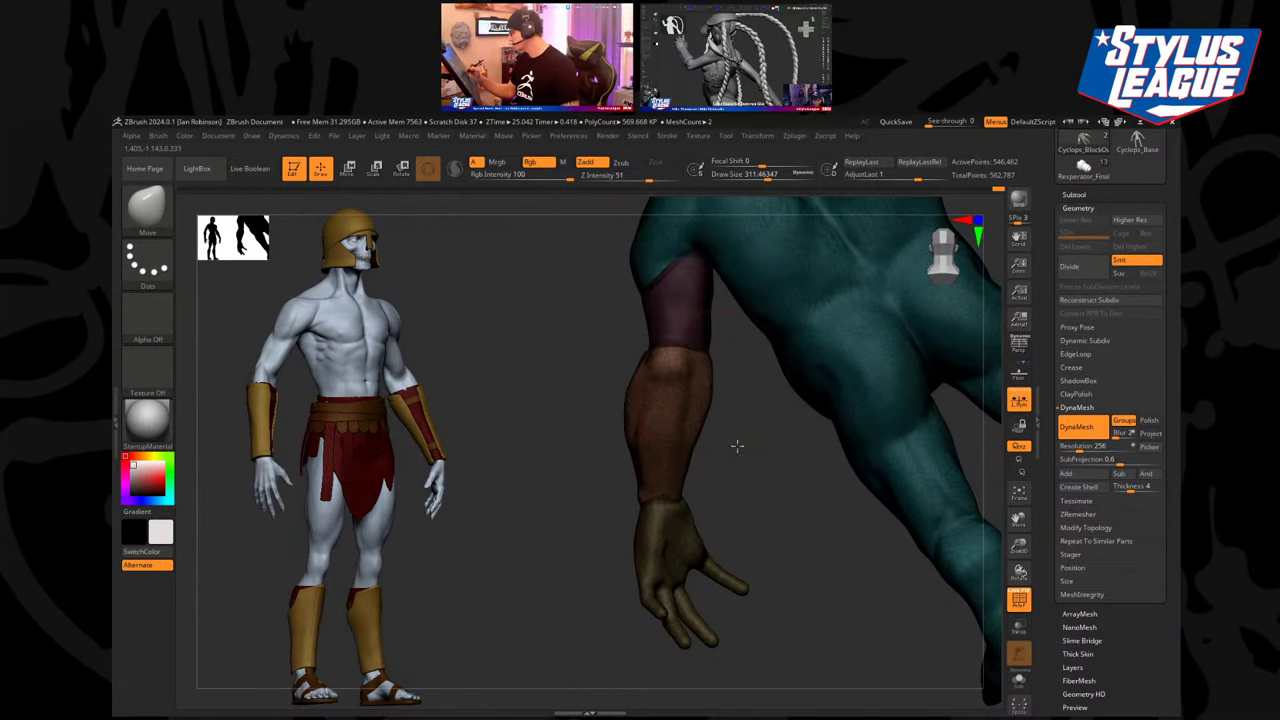
mouse_move(736, 446)
mouse_down()
mouse_move(706, 486)
mouse_move(786, 457)
mouse_move(877, 357)
mouse_move(835, 346)
mouse_move(791, 420)
mouse_up()
key(s)
click(851, 372)
Try to reshape the elbow end of the forearm with the Move brush, and undo the stroke.
mouse_move(880, 395)
mouse_down()
mouse_move(855, 372)
mouse_move(840, 400)
mouse_move(863, 357)
mouse_move(727, 355)
mouse_move(854, 294)
mouse_move(831, 351)
mouse_move(771, 311)
mouse_move(750, 348)
mouse_move(803, 283)
mouse_up()
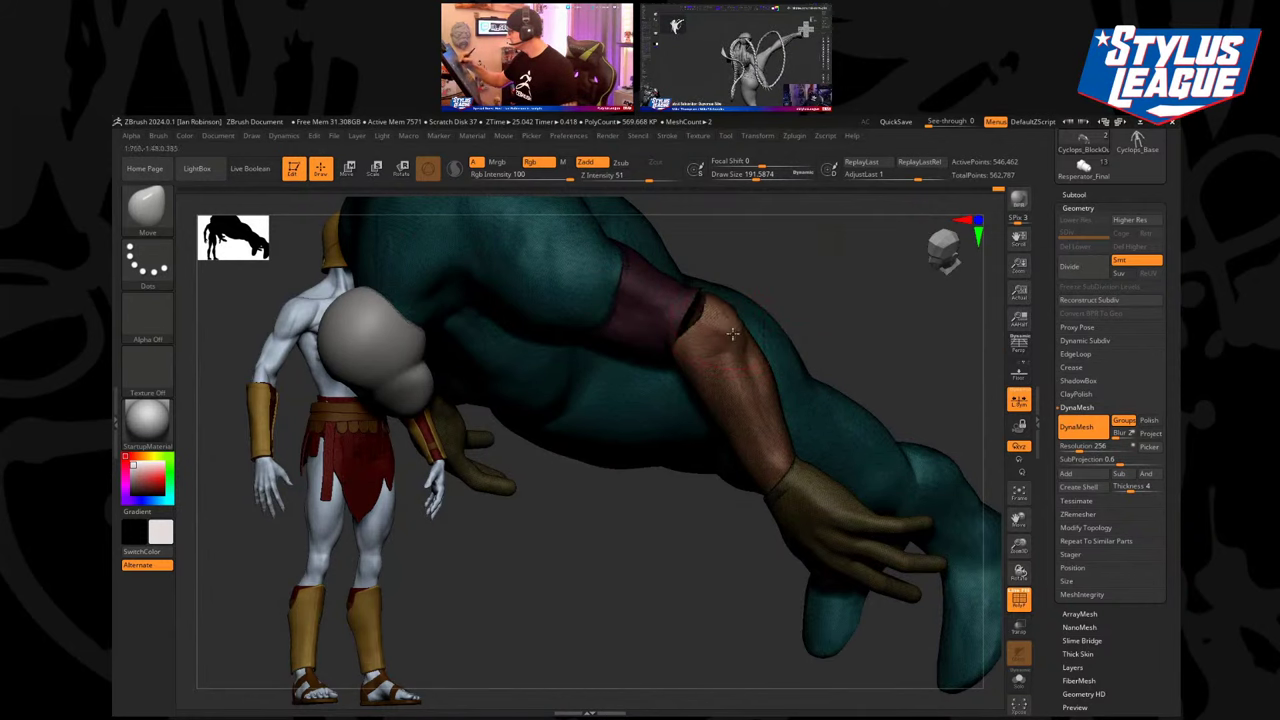
drag(733, 334, 736, 339)
key(ctrl+z)
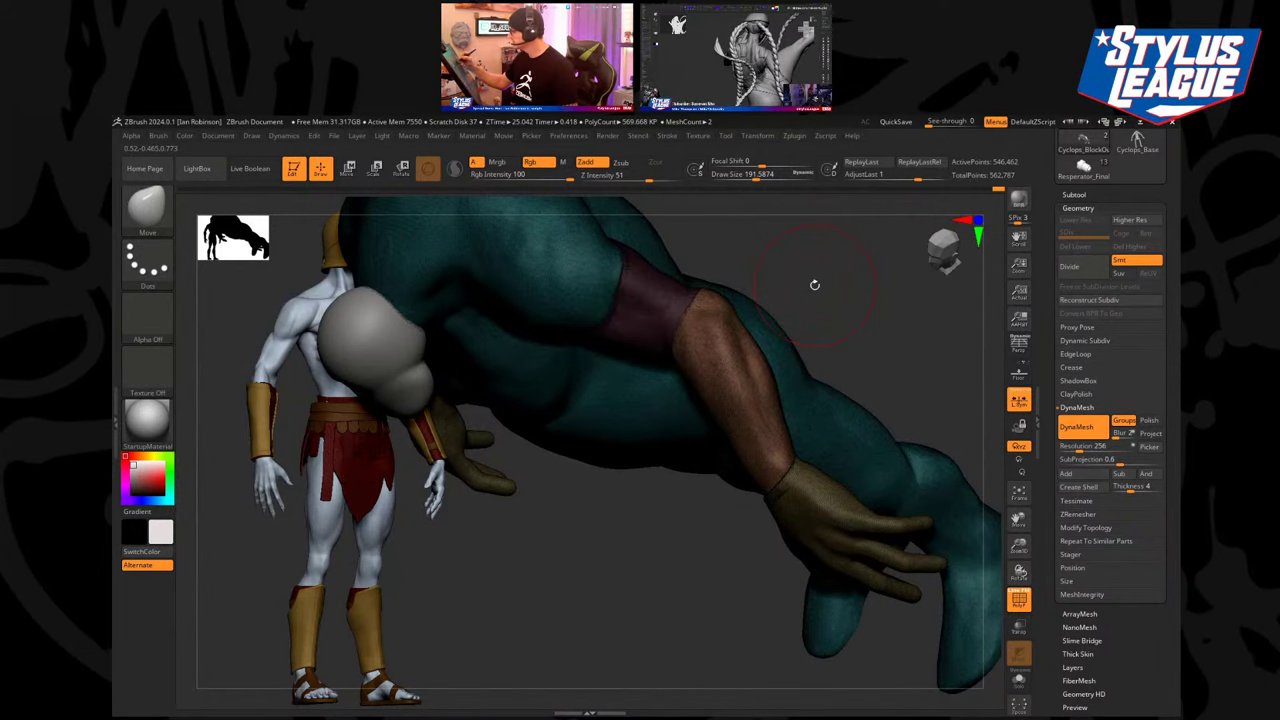
Switch to the ClayBuildup brush and build up the inner side of the forearm.
key(b)
key(t)
key(d)
mouse_move(813, 286)
mouse_down()
mouse_move(811, 334)
mouse_move(711, 414)
mouse_move(704, 390)
mouse_up()
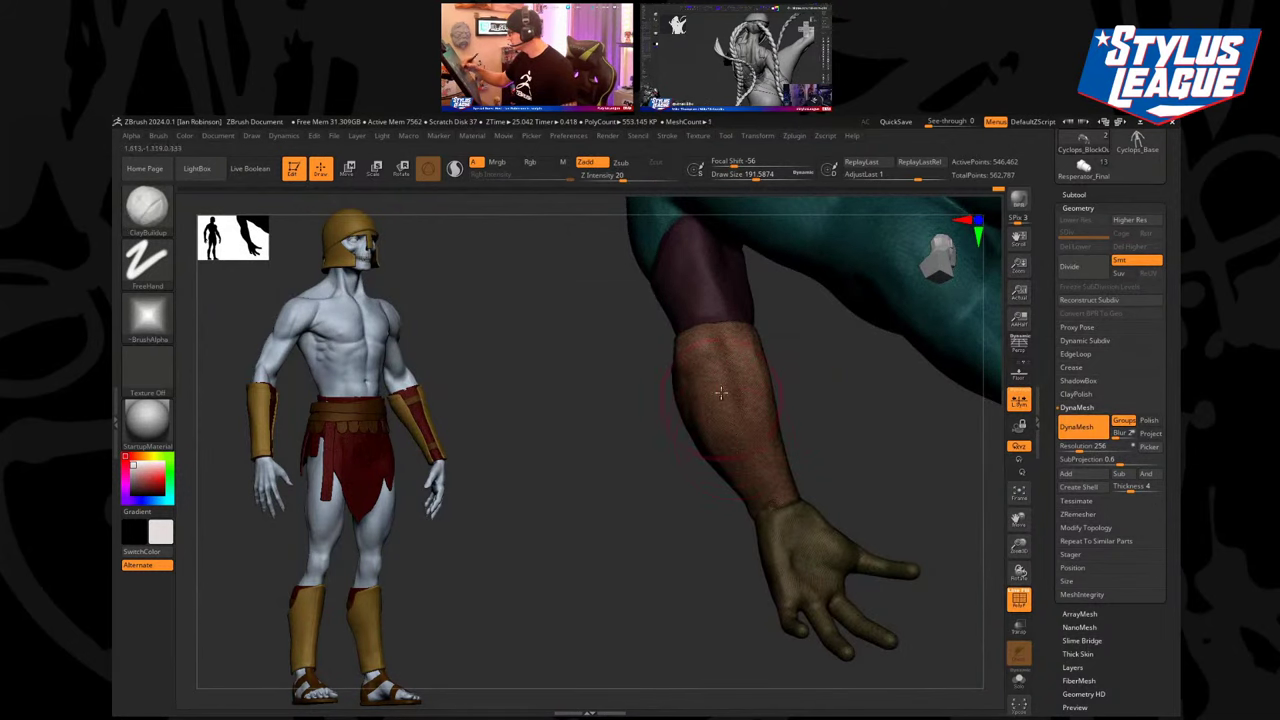
drag(811, 428, 843, 397)
Examine the arm and hand forms with the polygroup colours hidden, and show the colours again.
key(shift+f)
drag(843, 345, 862, 372)
key(shift+f)
key(shift+f)
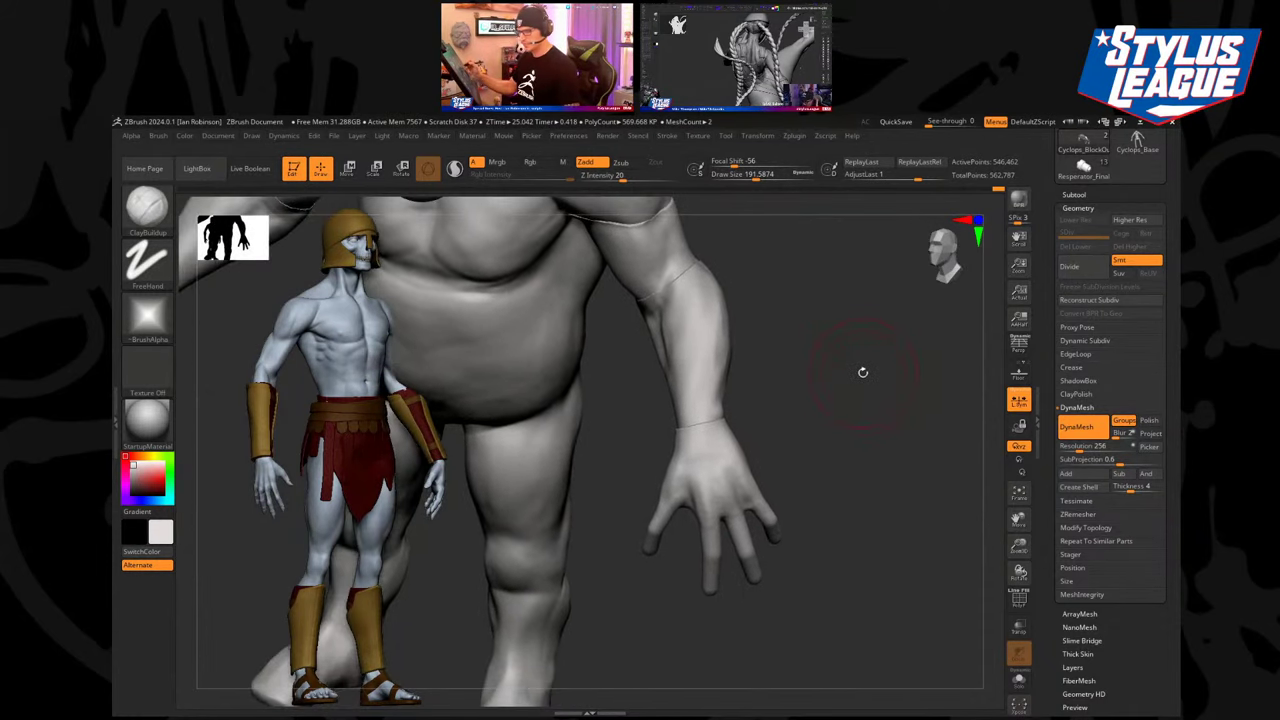
key(shift+f)
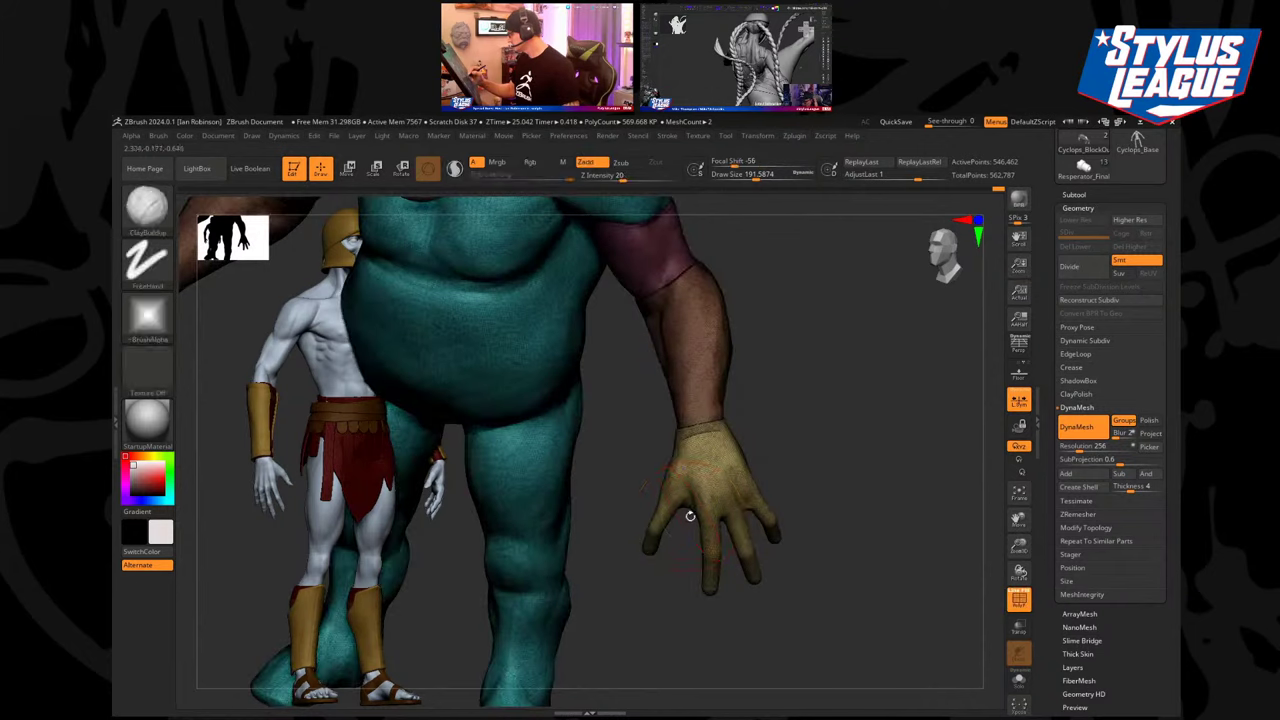
Assign the cyclops's thumb its own polygroup and mask everything except the thumb.
ctrl+drag(655, 576, 680, 572)
key(ctrl+w)
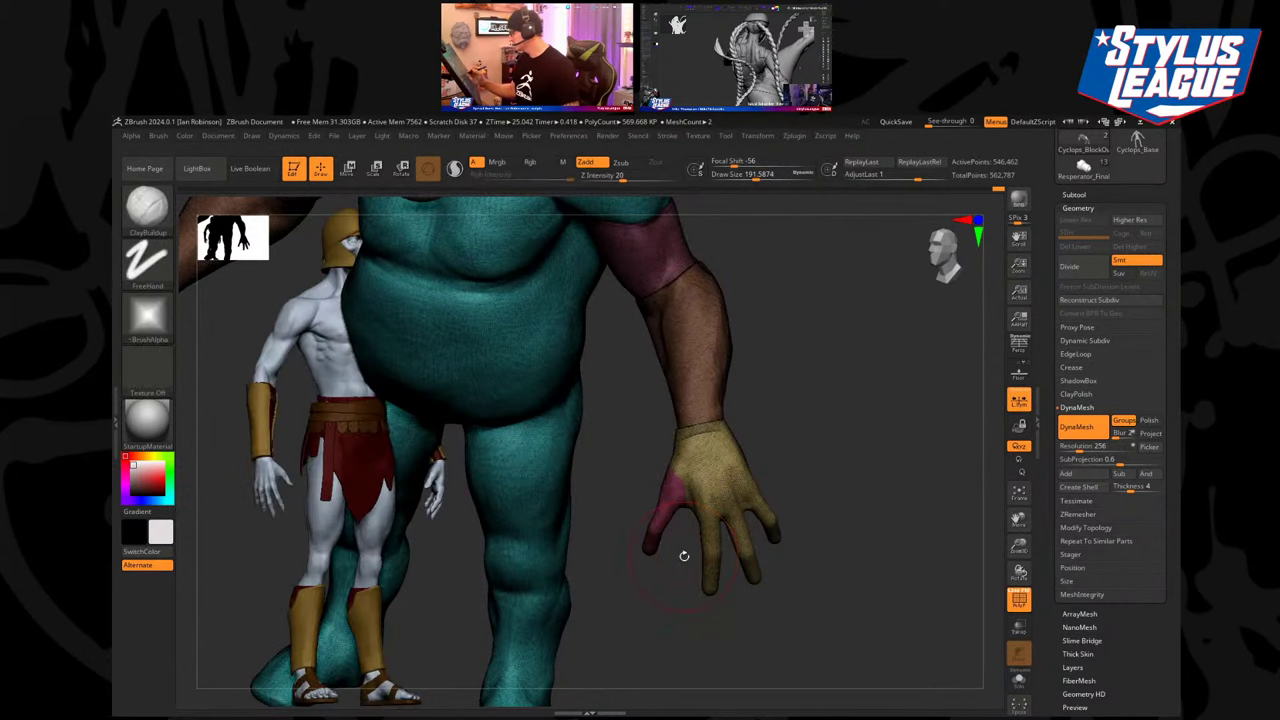
ctrl+shift+click(679, 496)
ctrl+click(826, 446)
ctrl+shift+click(830, 443)
ctrl+click(838, 438)
alt+drag(838, 438, 786, 506)
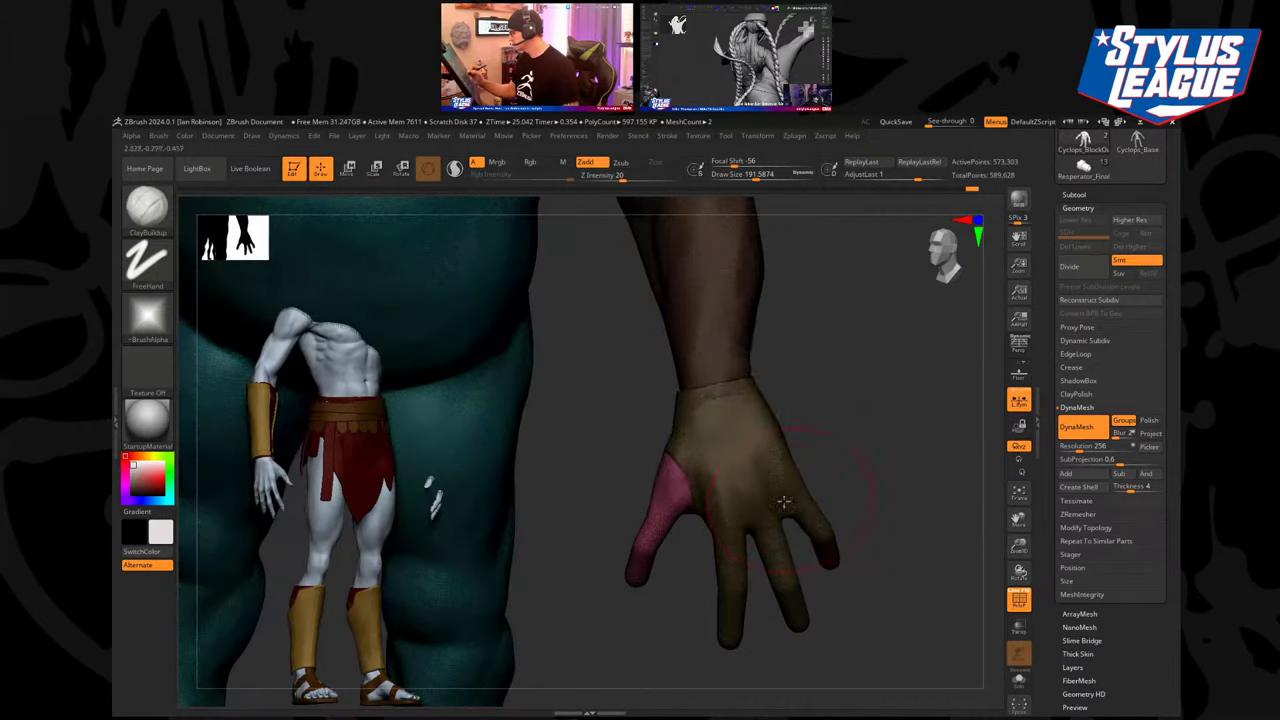
Rotate the thumb outward, away from the fingers, with the transform gizmo.
key(w)
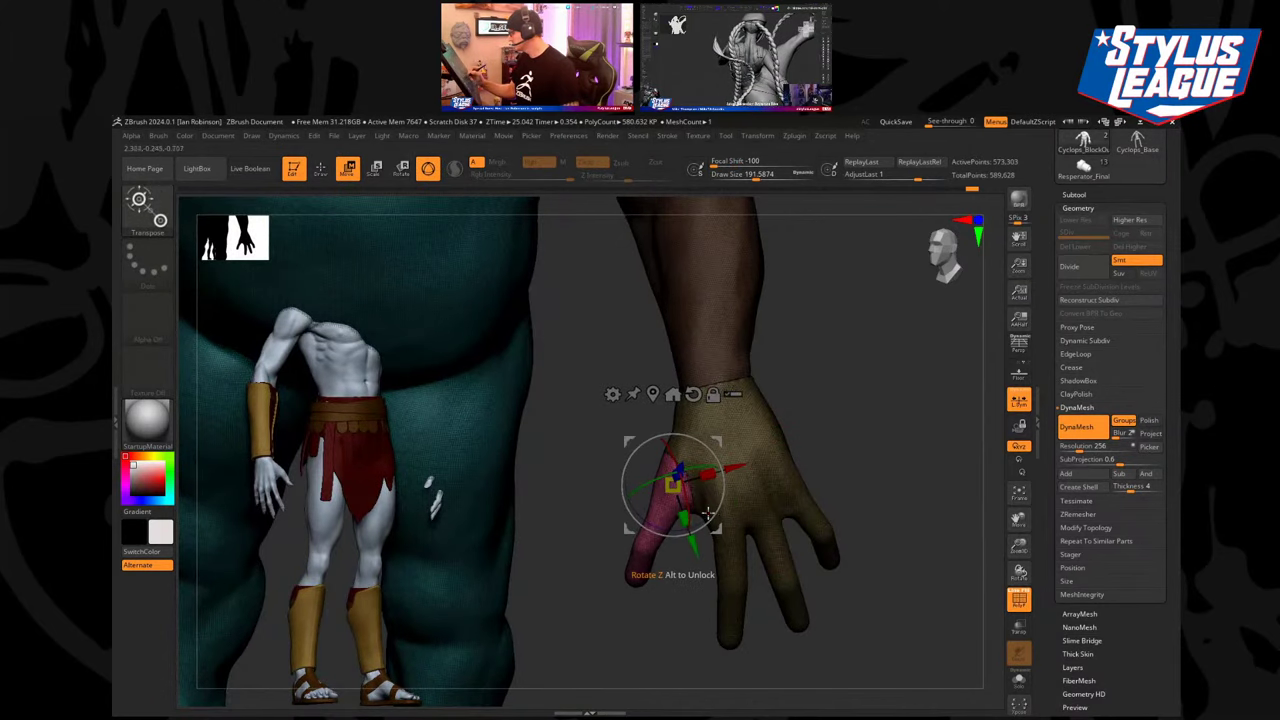
drag(707, 513, 712, 511)
key(q)
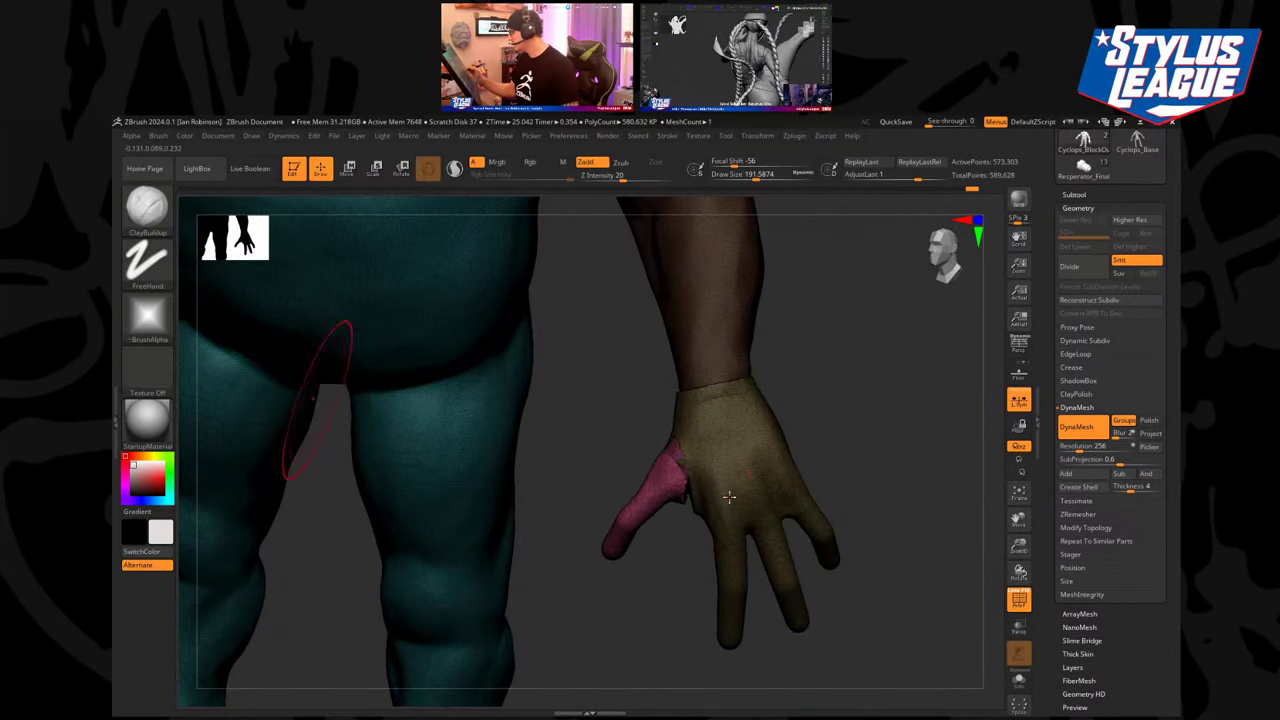
Scale up the thumb to make it thicker where it joins the palm.
mouse_move(808, 462)
mouse_down()
mouse_move(872, 444)
mouse_move(745, 459)
mouse_up()
key(w)
key(q)
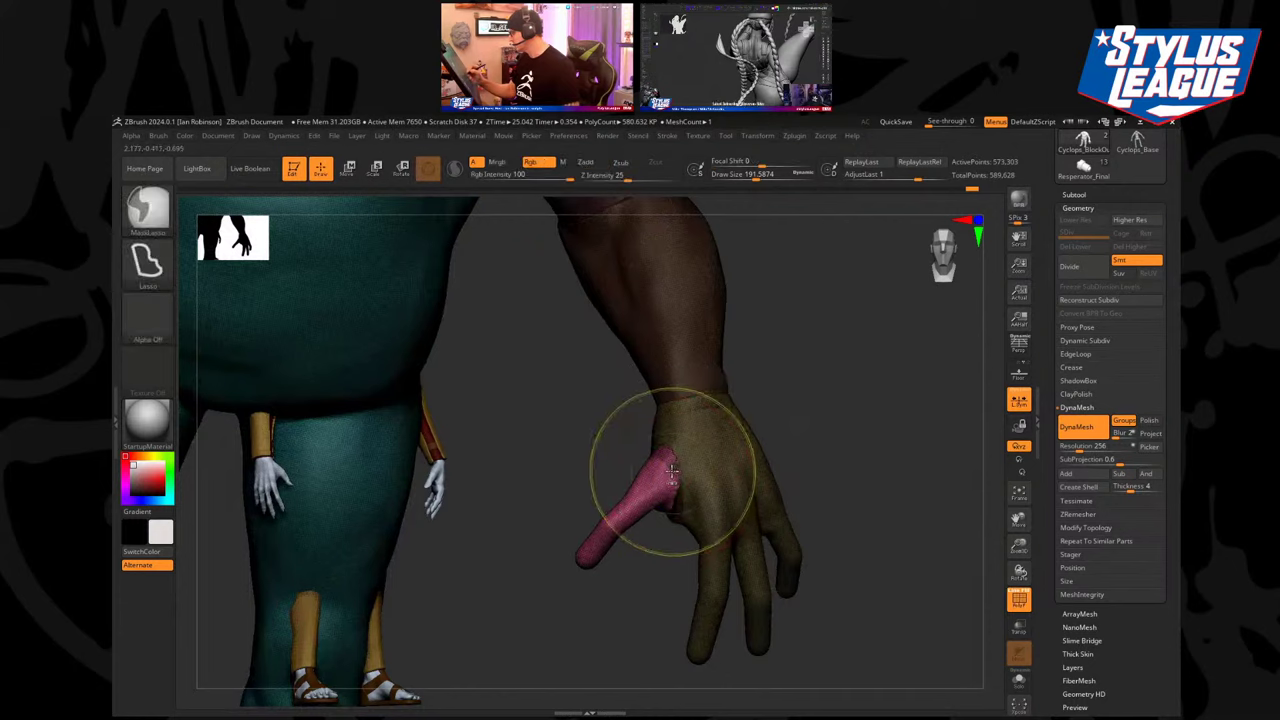
key(w)
drag(680, 486, 689, 497)
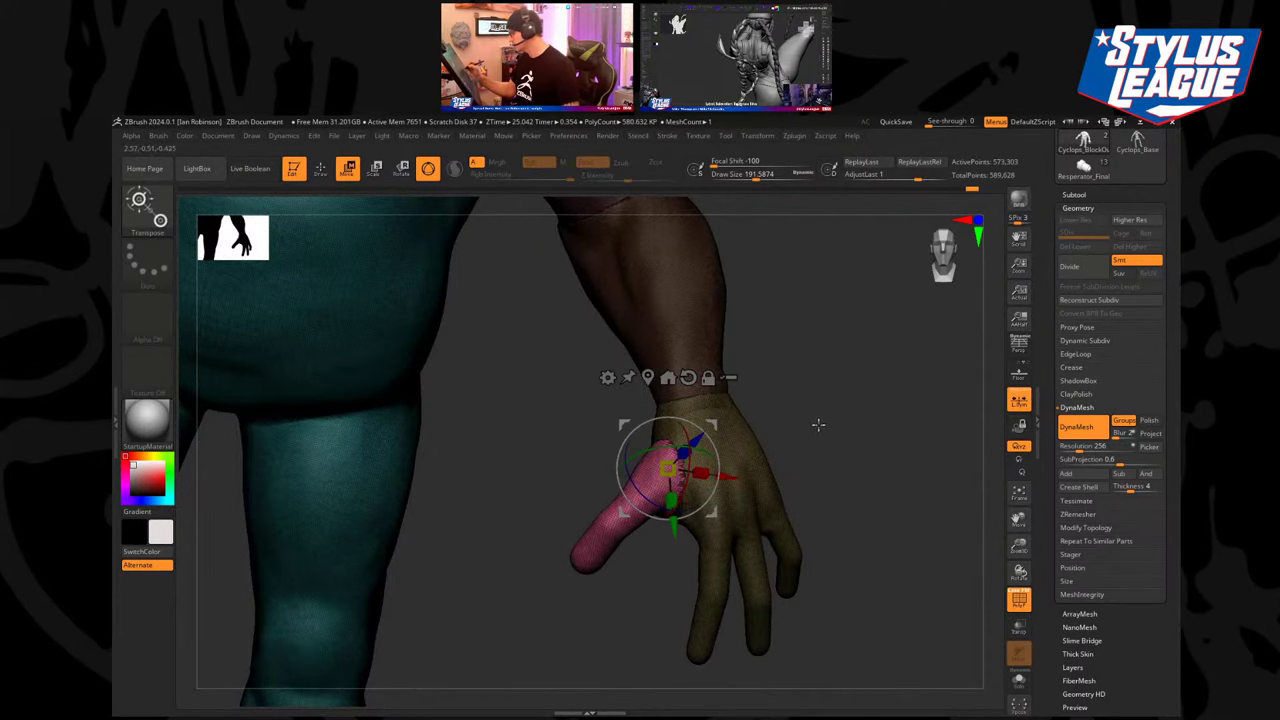
Fine-tune the thumb's placement against the palm with the transform gizmo, checking it from several angles.
drag(829, 421, 846, 368)
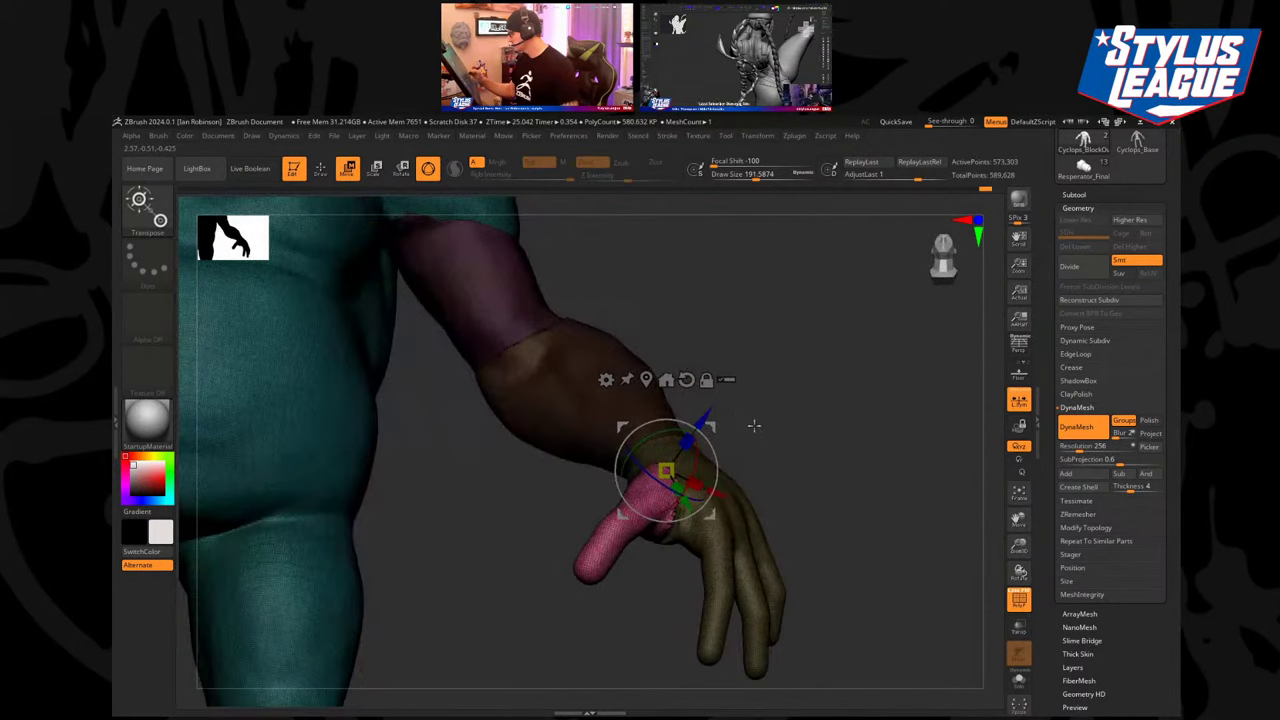
drag(825, 419, 714, 484)
key(q)
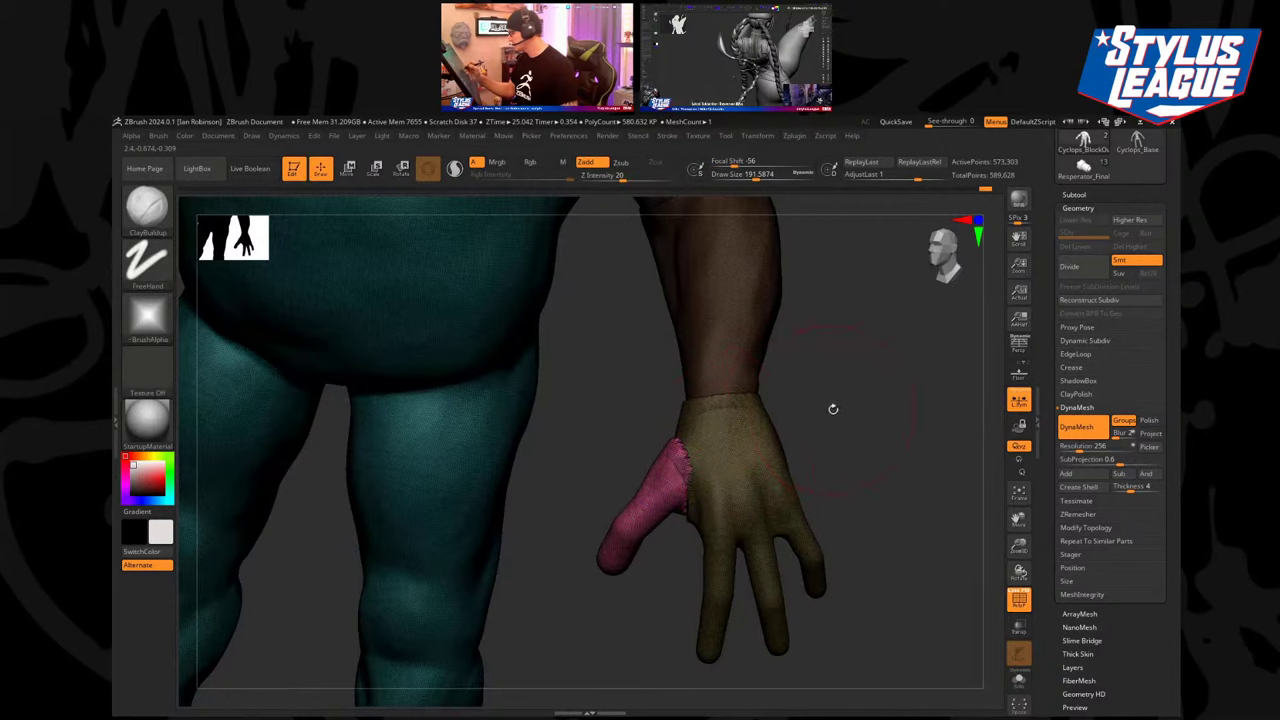
drag(831, 408, 760, 417)
key(w)
mouse_move(868, 388)
mouse_down()
mouse_move(761, 428)
mouse_move(834, 420)
mouse_move(724, 450)
mouse_move(714, 420)
mouse_move(734, 414)
mouse_move(697, 537)
mouse_move(680, 517)
mouse_move(636, 537)
mouse_up()
key(q)
Lasso-mask the three fingers with the lower palm and assign that area its own polygroup.
ctrl+drag(572, 380, 603, 483)
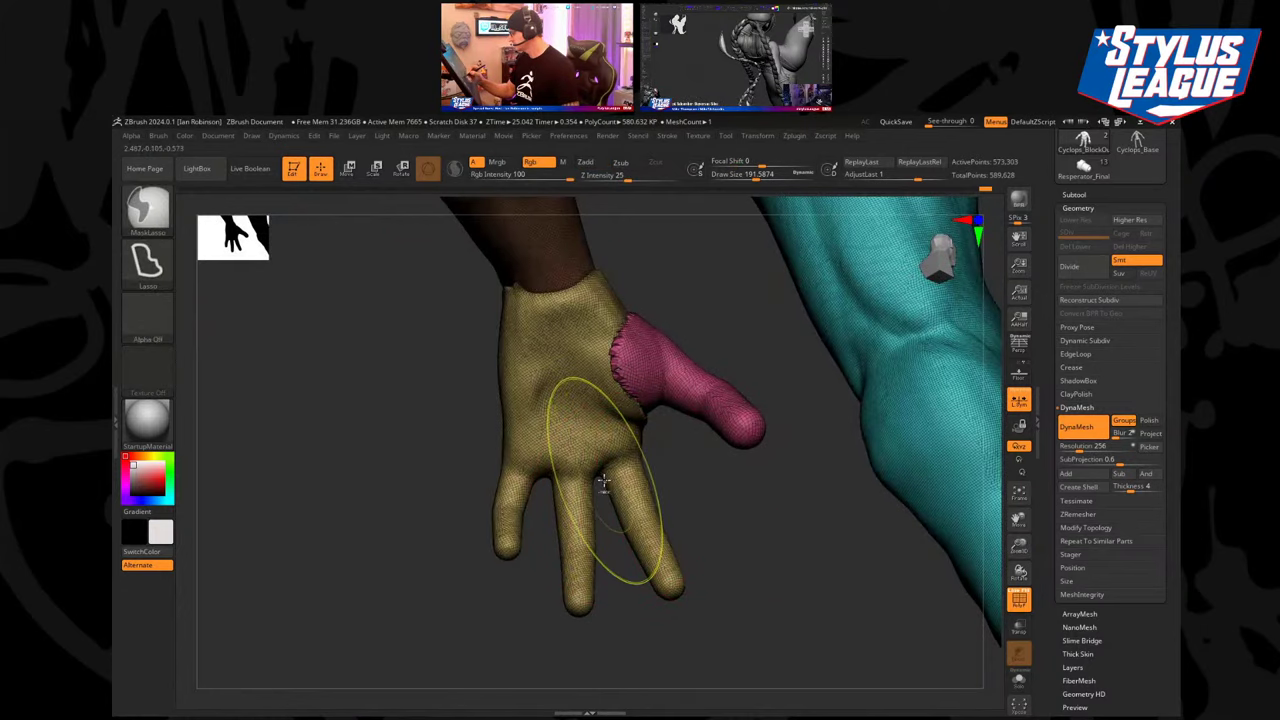
key(ctrl+z)
mouse_move(660, 451)
ctrl+mouse_down()
mouse_move(540, 620)
mouse_move(760, 583)
mouse_move(705, 495)
ctrl+mouse_up()
mouse_move(648, 428)
ctrl+mouse_down()
mouse_move(657, 654)
mouse_move(776, 510)
ctrl+mouse_up()
ctrl+click(657, 452)
key(ctrl+w)
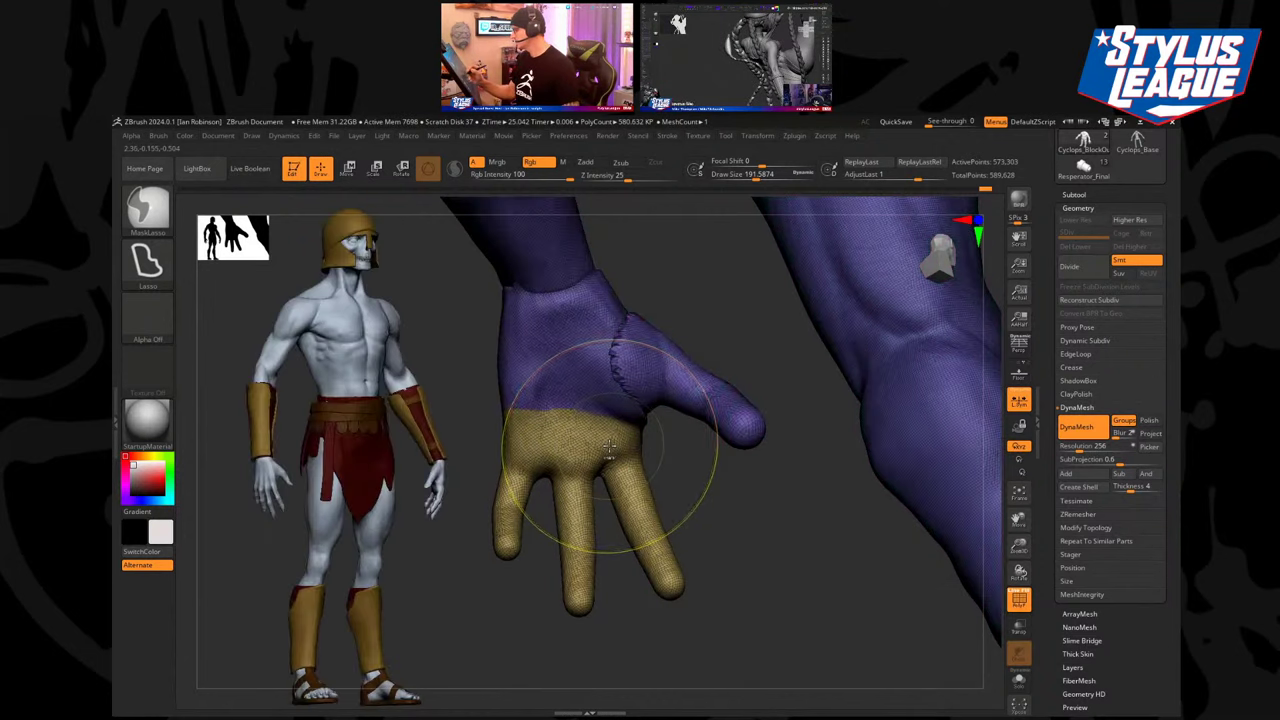
key(ctrl+z)
ctrl+click(676, 466)
key(ctrl+w)
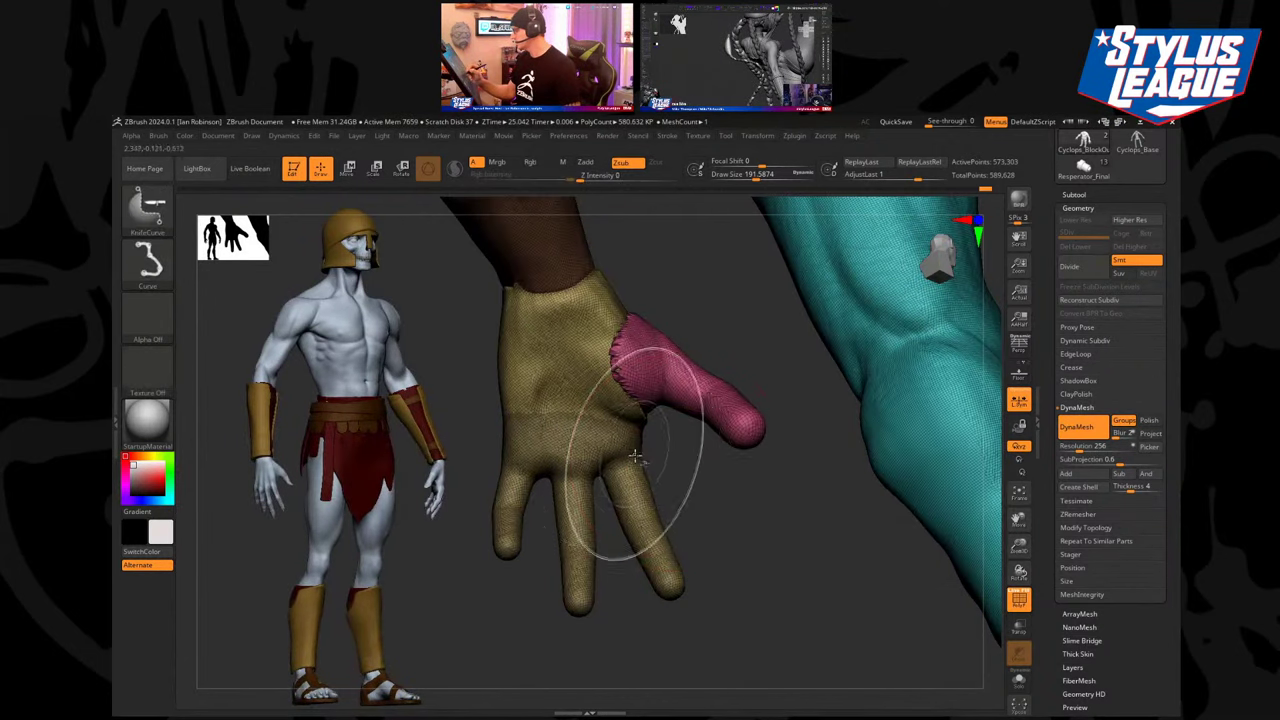
ctrl+shift+click(637, 457)
key(ctrl+w)
Check the finger polygroup's visibility and remesh the cyclops body with DynaMesh.
ctrl+shift+click(653, 486)
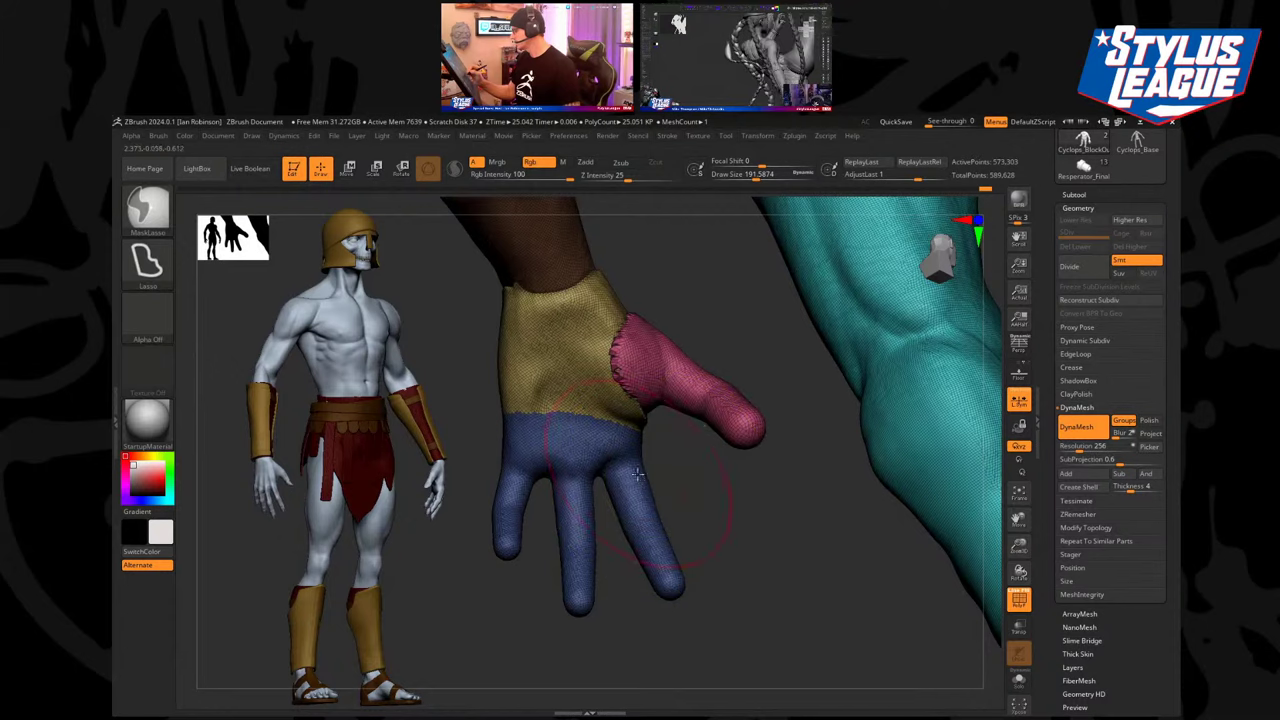
ctrl+shift+click(642, 483)
ctrl+shift+click(681, 494)
ctrl+drag(674, 459, 670, 462)
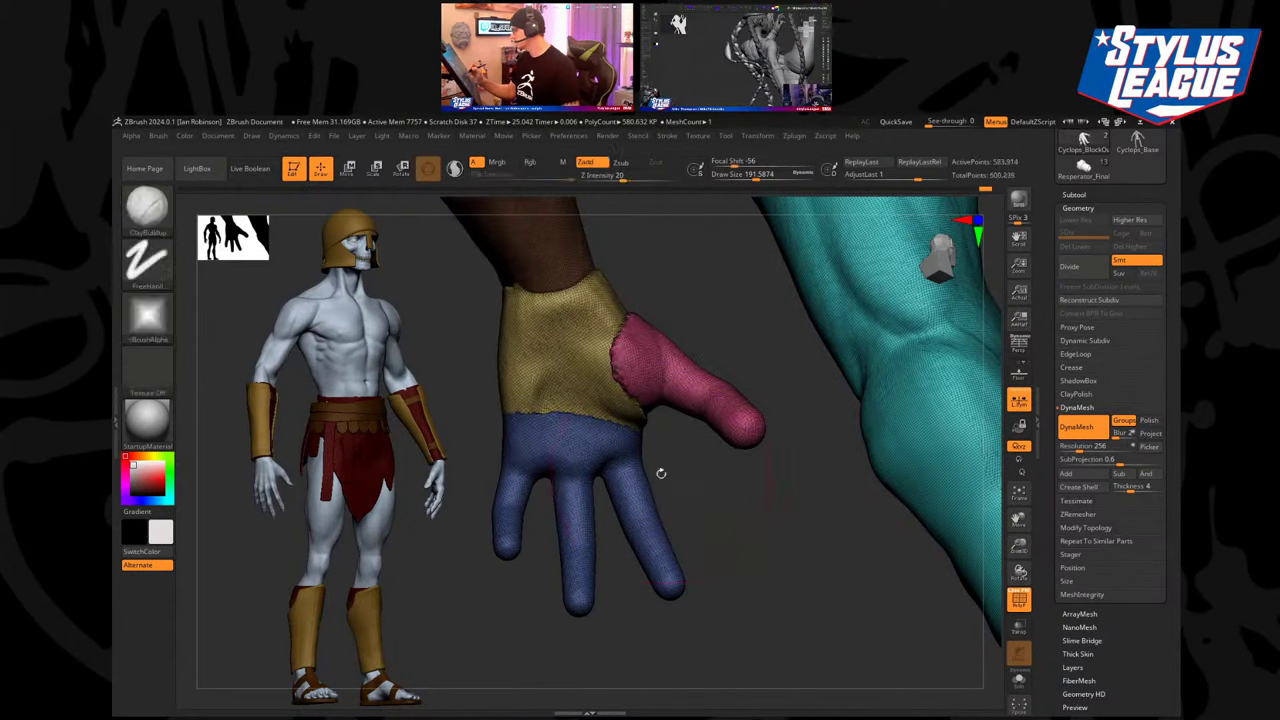
Mask everything except the finger polygroup, scale the fingers to about 1.15 and reposition them against the palm.
key(w)
ctrl+click(630, 466)
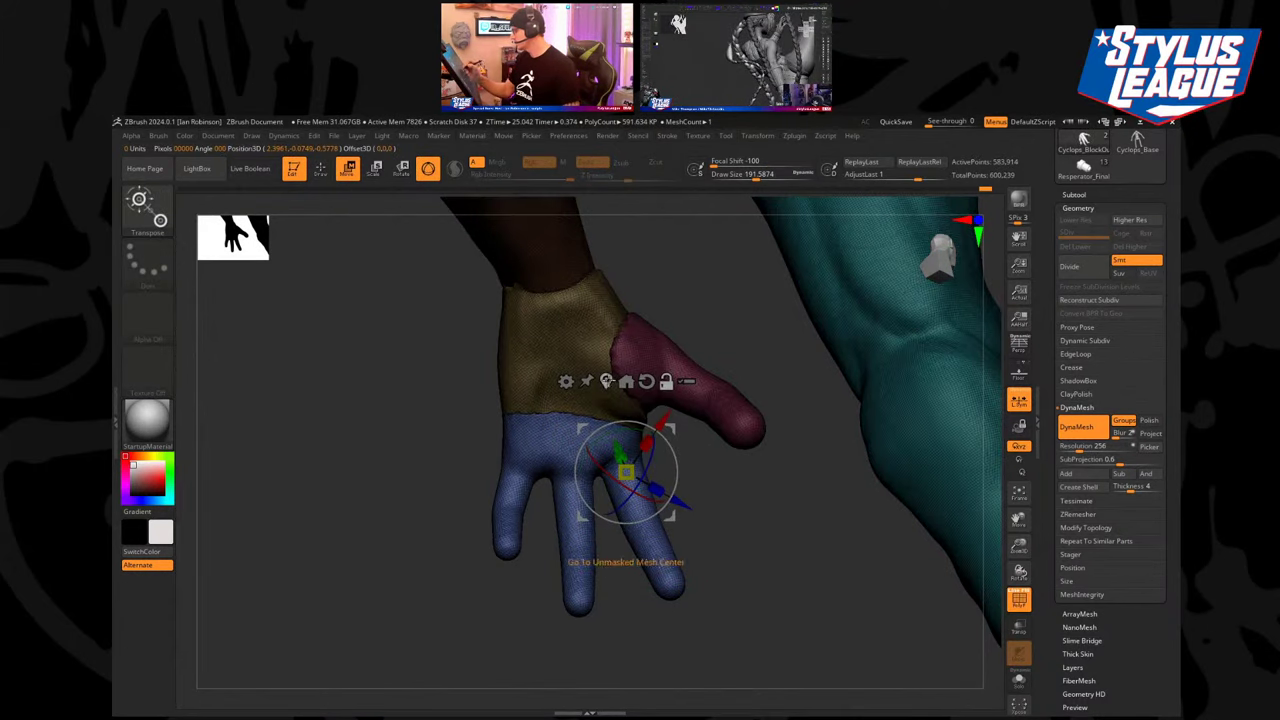
drag(606, 498, 714, 494)
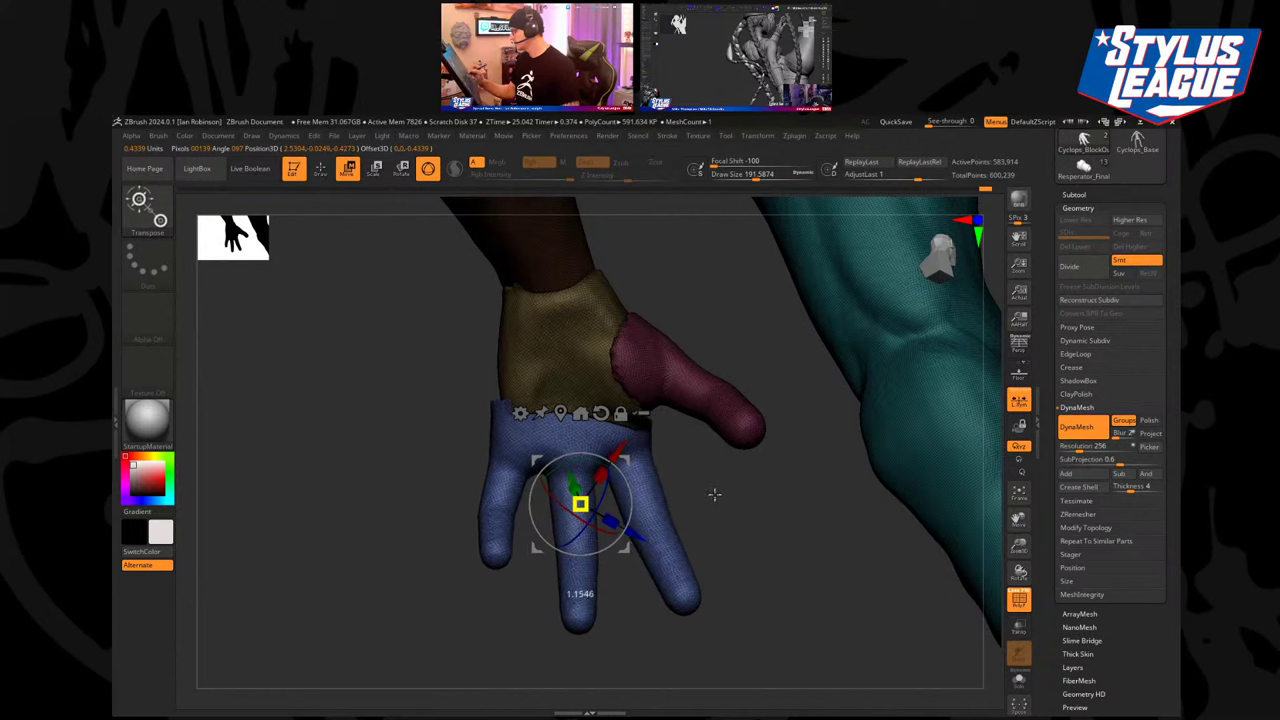
drag(627, 548, 631, 541)
key(q)
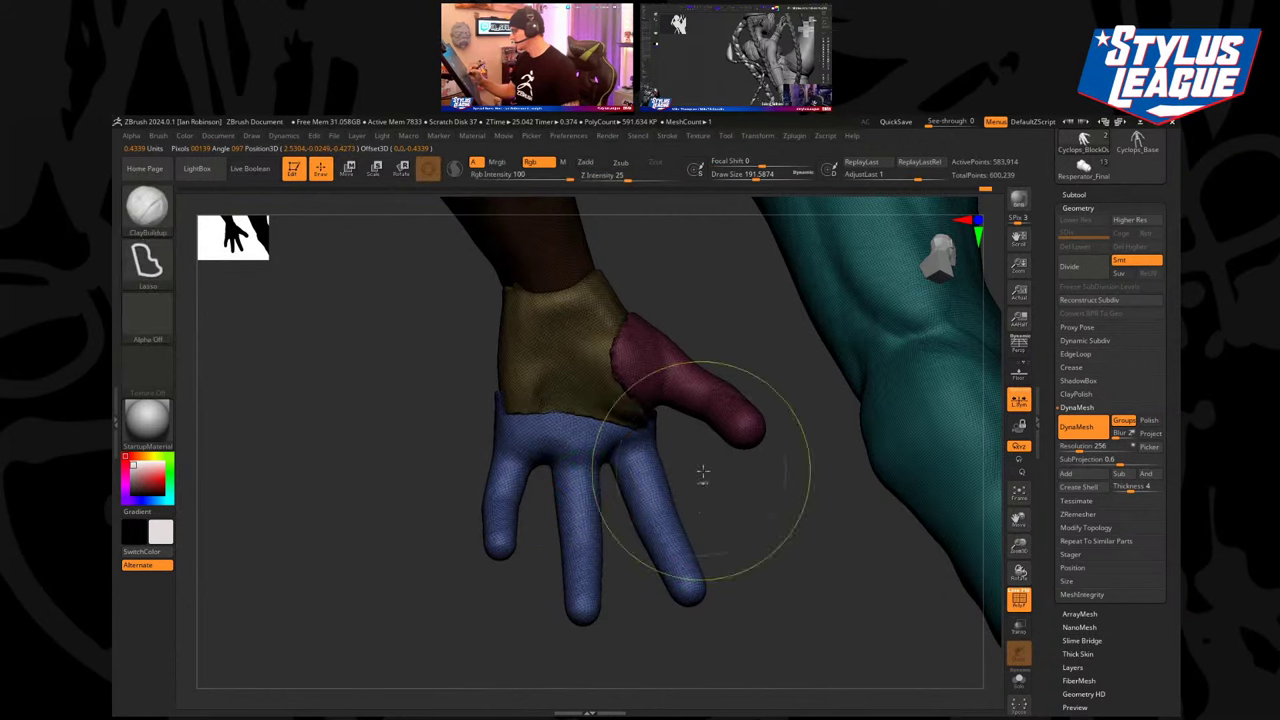
Mask everything except the palm polygroup and set the brush's draw size to about 207.
ctrl+drag(703, 474, 708, 480)
ctrl+shift+click(590, 370)
ctrl+click(703, 480)
ctrl+shift+click(703, 480)
ctrl+click(703, 478)
key(s)
click(669, 287)
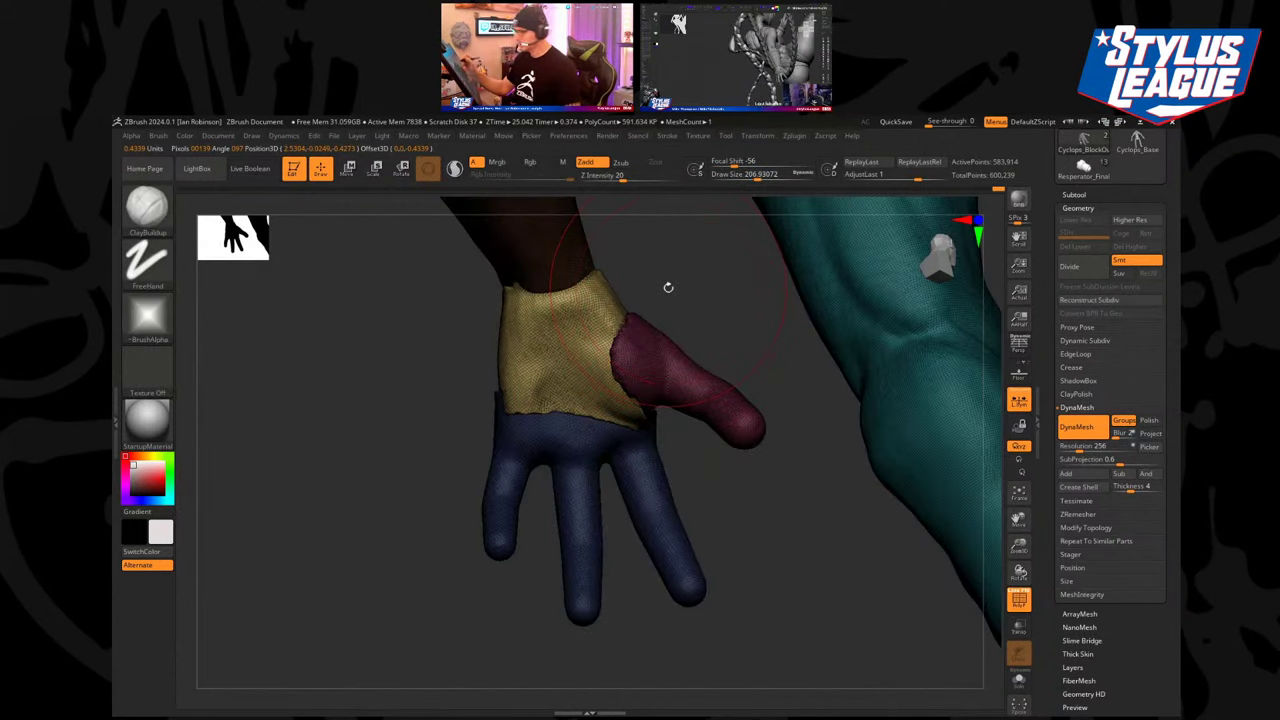
Pull the unmasked palm's outer edge outward with the Move brush to refine its width above the fingers.
key(b)
key(m)
key(v)
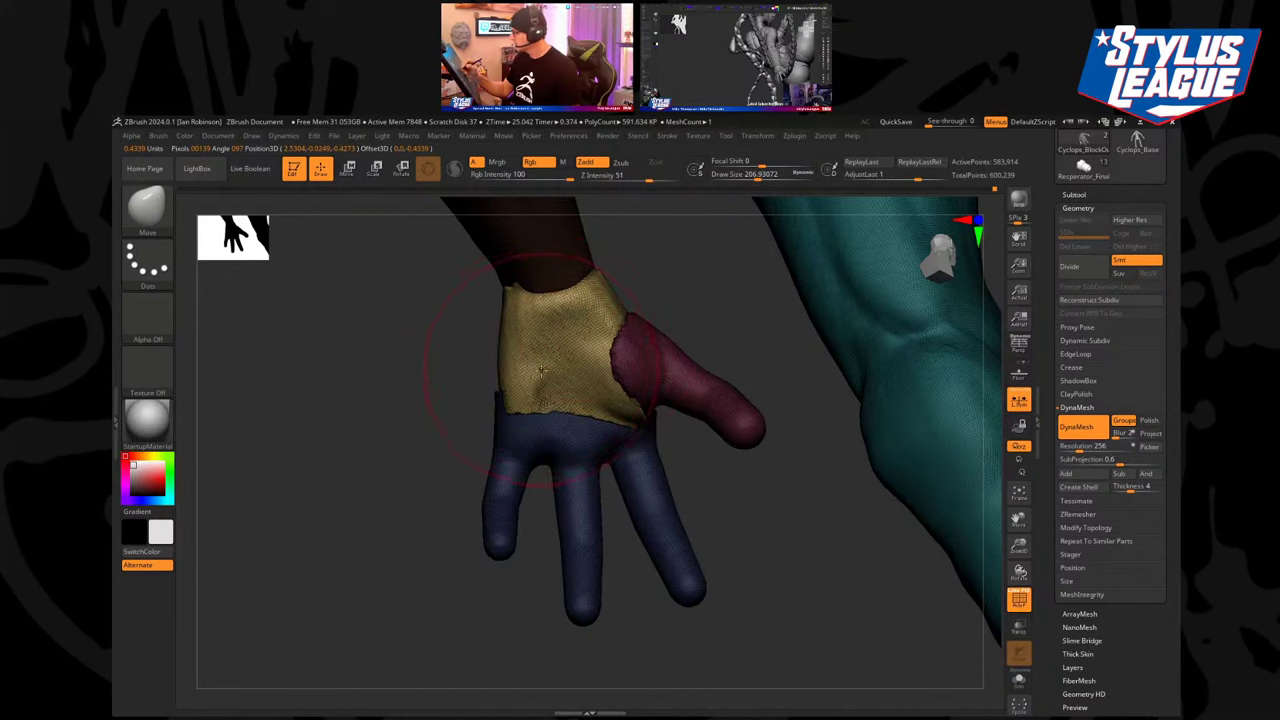
drag(540, 370, 511, 358)
alt+drag(448, 402, 463, 426)
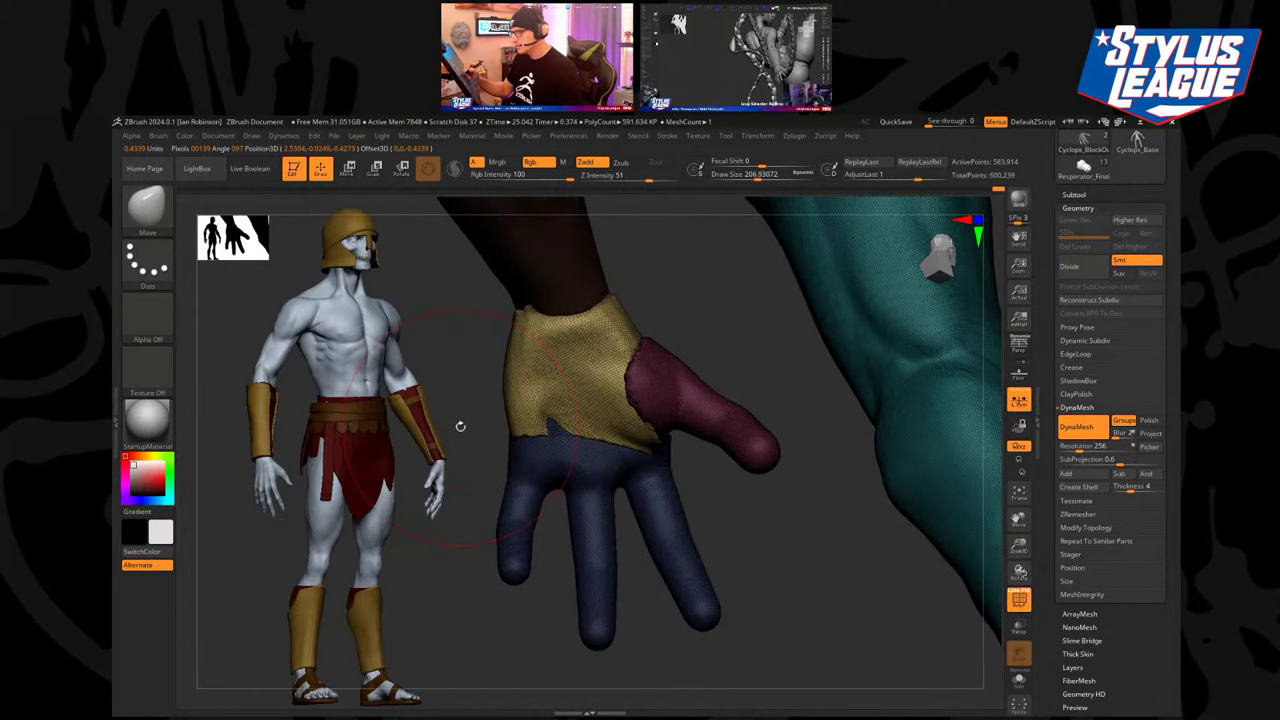
drag(678, 297, 787, 365)
drag(682, 473, 795, 376)
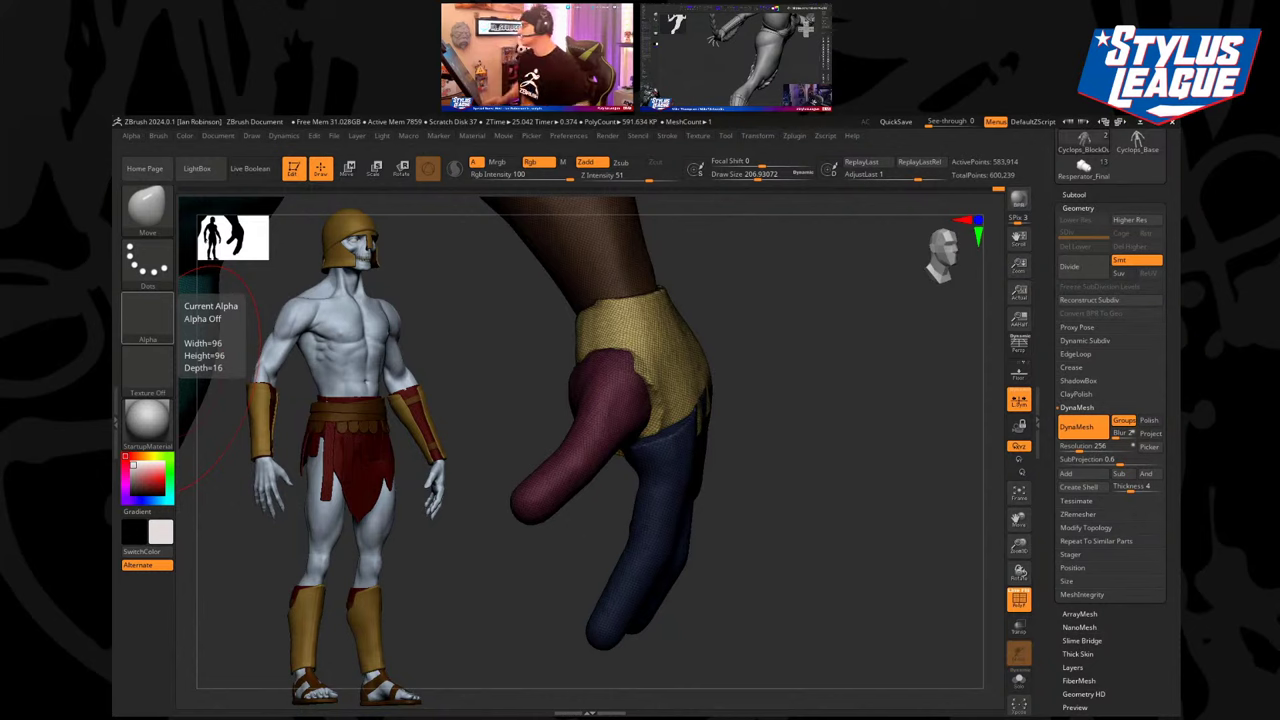
Reshape the back of the palm and the web between thumb and index finger with the Move brush.
drag(752, 398, 806, 410)
drag(714, 420, 690, 448)
drag(831, 369, 885, 380)
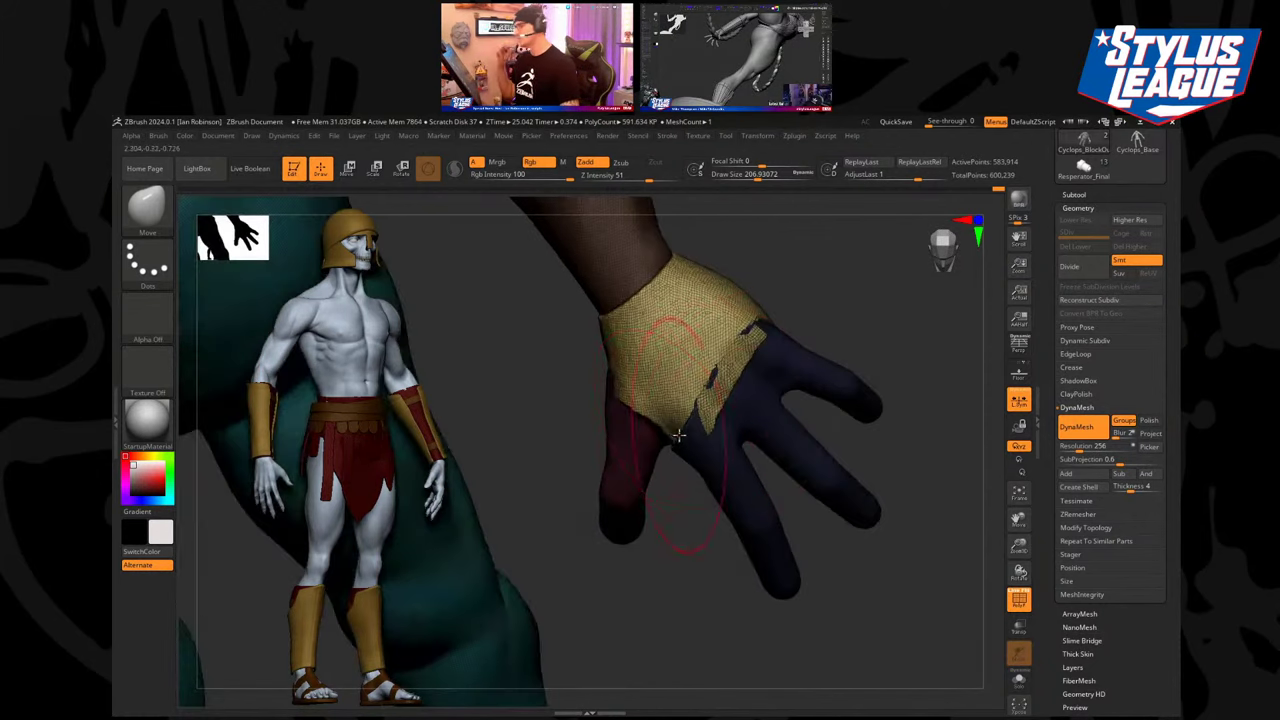
drag(682, 425, 661, 430)
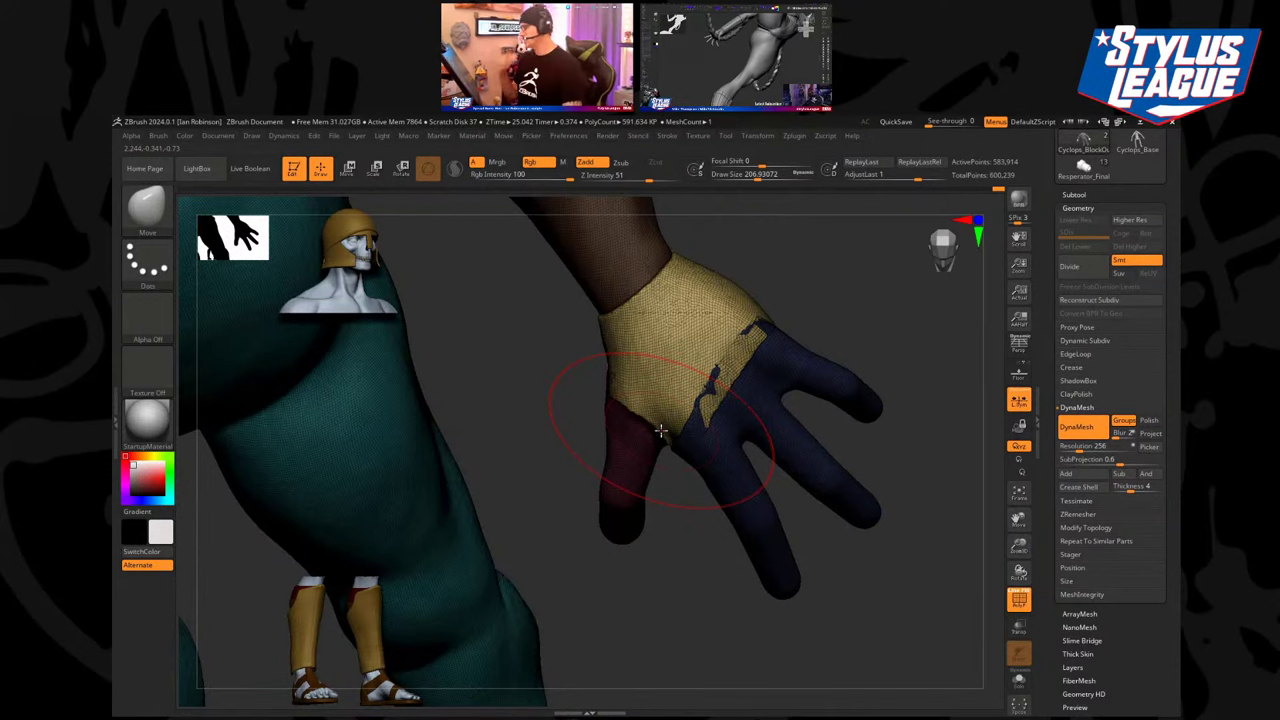
drag(850, 308, 765, 330)
drag(666, 390, 634, 374)
drag(832, 314, 776, 315)
Mask everything except the thumb polygroup and adjust the thumb's base against the palm with the Move brush.
ctrl+drag(776, 315, 818, 357)
ctrl+shift+click(621, 431)
ctrl+click(773, 354)
ctrl+shift+click(774, 355)
ctrl+click(777, 354)
drag(638, 418, 652, 434)
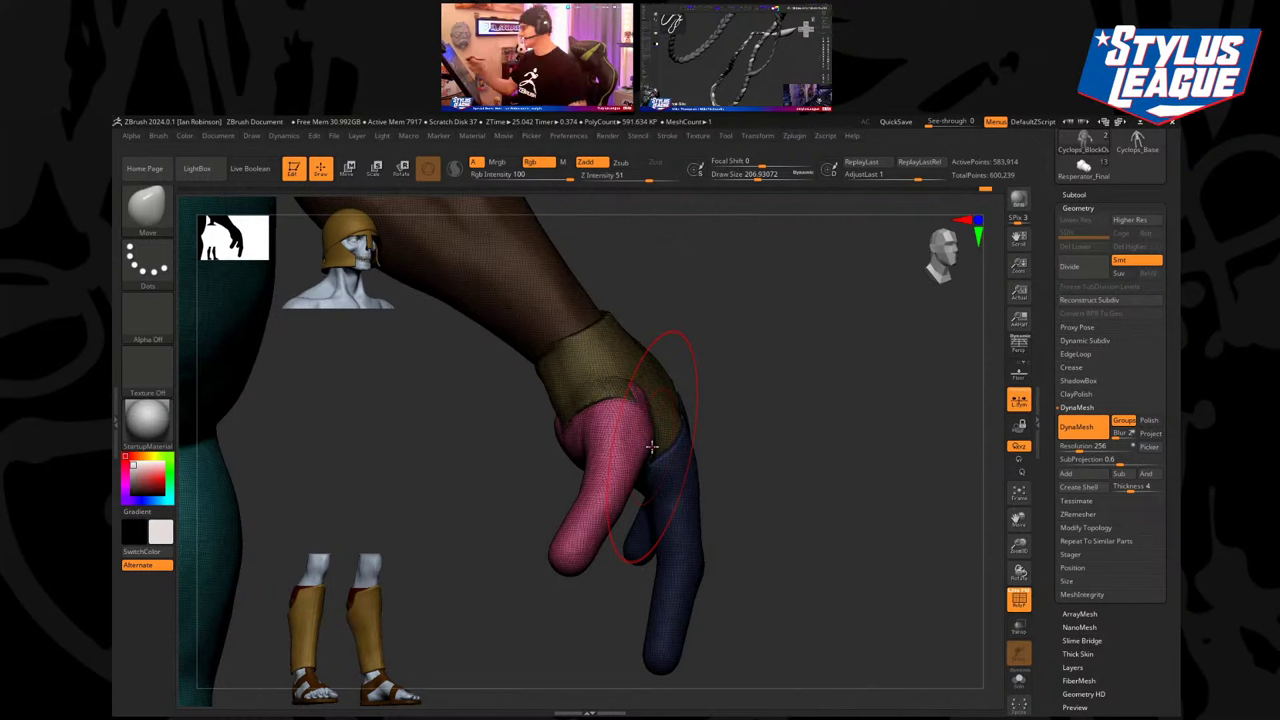
mouse_move(775, 337)
mouse_down()
mouse_move(783, 329)
mouse_move(752, 323)
mouse_move(798, 289)
mouse_move(686, 374)
mouse_move(624, 380)
mouse_move(669, 367)
mouse_up()
Set the draw size to about 136 and reposition the thumb slightly against the palm with the transform gizmo.
key(s)
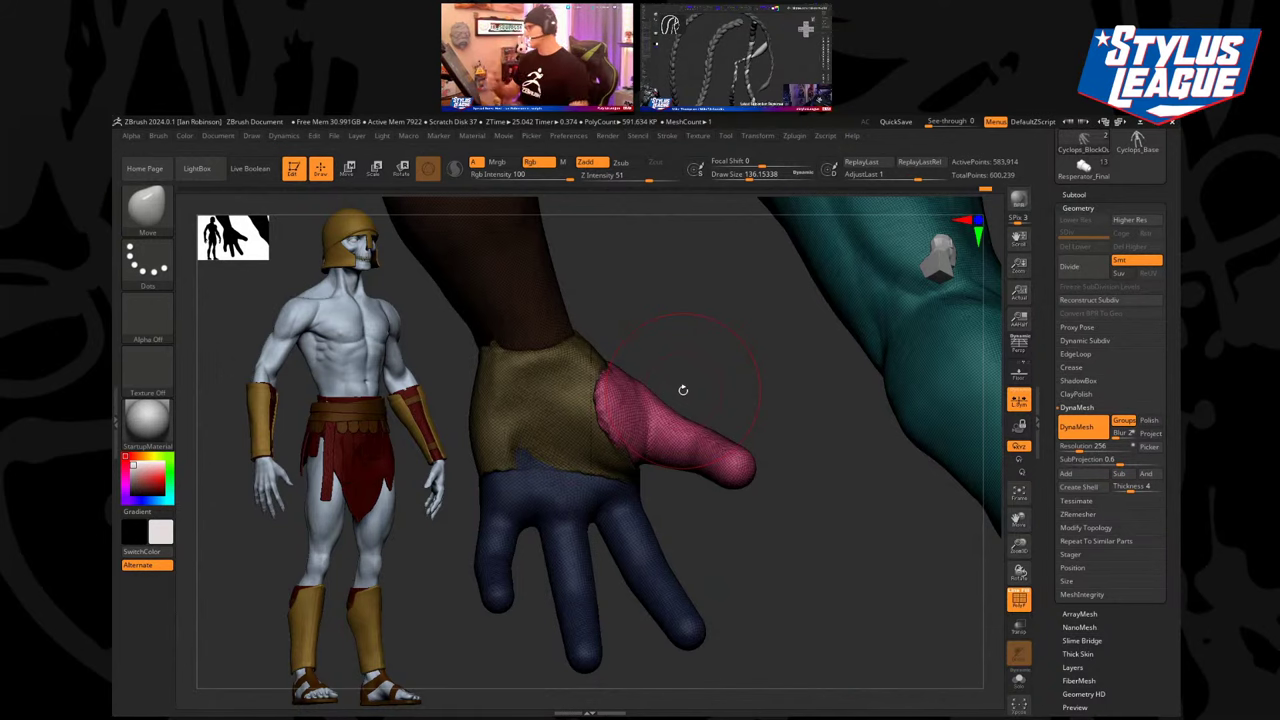
drag(683, 390, 780, 425)
key(w)
alt+click(604, 495)
drag(650, 538, 634, 531)
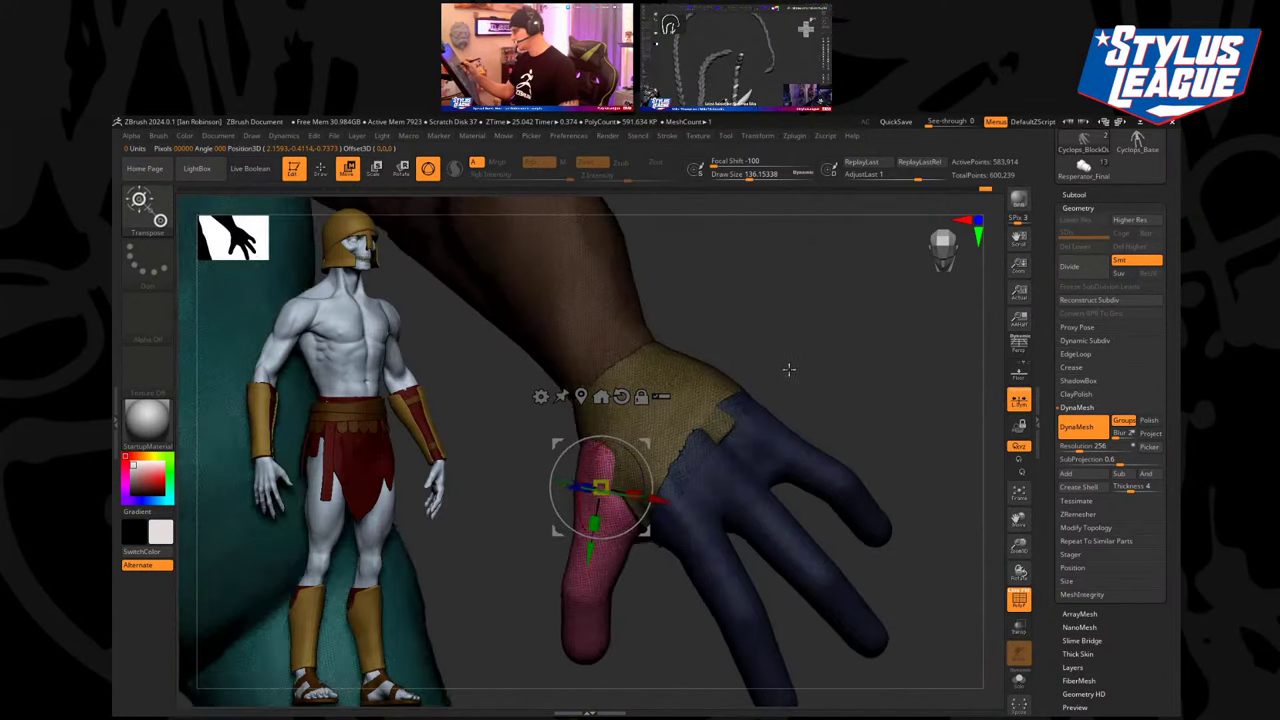
key(q)
mouse_move(808, 360)
mouse_down()
mouse_move(826, 354)
mouse_move(649, 500)
mouse_up()
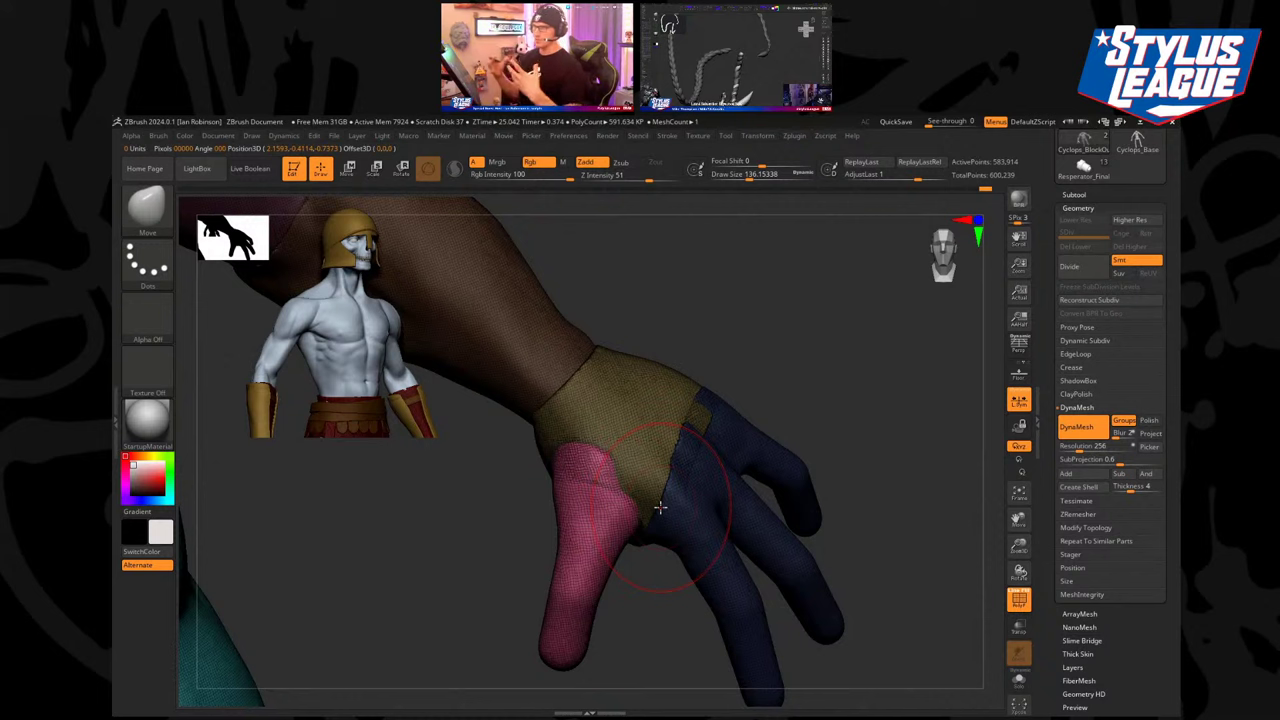
mouse_move(763, 329)
mouse_down()
mouse_move(791, 289)
mouse_move(705, 400)
mouse_move(726, 334)
mouse_move(777, 491)
mouse_move(705, 540)
mouse_move(771, 434)
mouse_move(837, 480)
mouse_move(823, 420)
mouse_move(834, 397)
mouse_move(723, 484)
mouse_move(843, 391)
mouse_move(831, 509)
mouse_move(851, 491)
mouse_move(793, 491)
mouse_move(816, 489)
mouse_up()
Turn off the polygroup display, lasso-mask the index finger, soften the mask and invert it to isolate that finger.
key(shift+f)
mouse_move(671, 524)
ctrl+mouse_down()
mouse_move(648, 501)
mouse_move(659, 502)
mouse_move(660, 553)
ctrl+mouse_up()
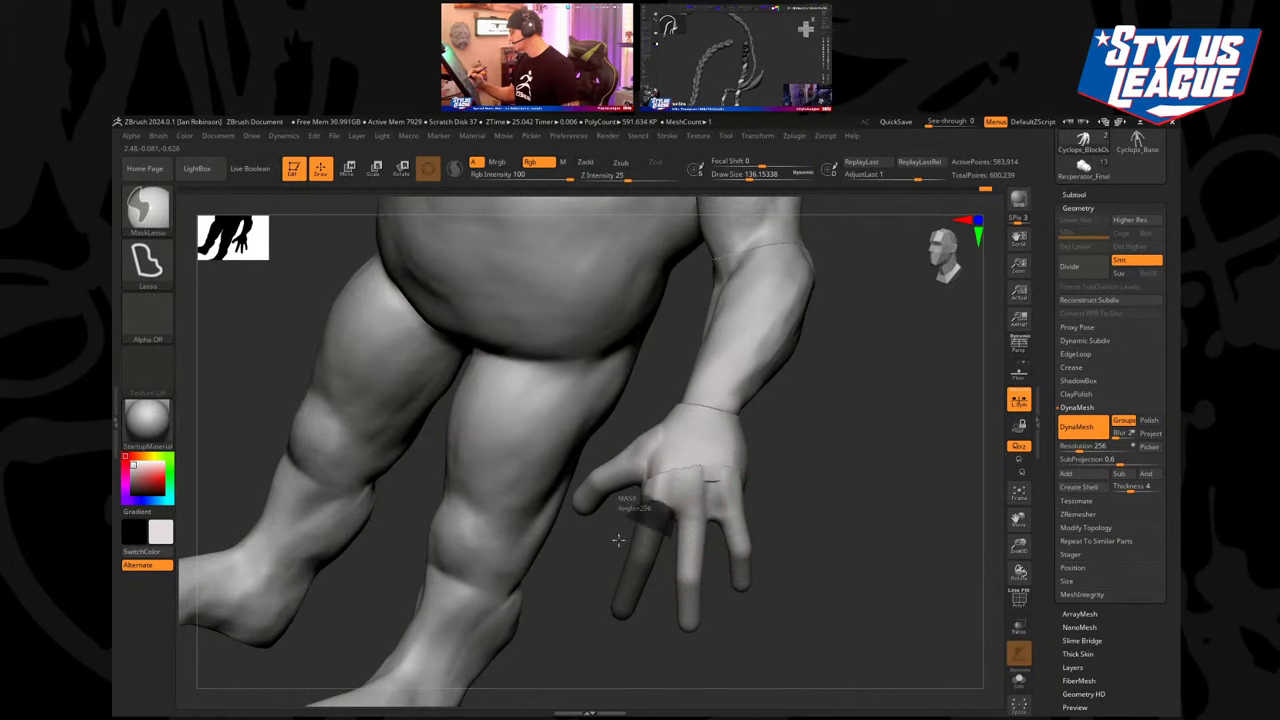
ctrl+click(814, 472)
ctrl+click(655, 533)
ctrl+click(822, 466)
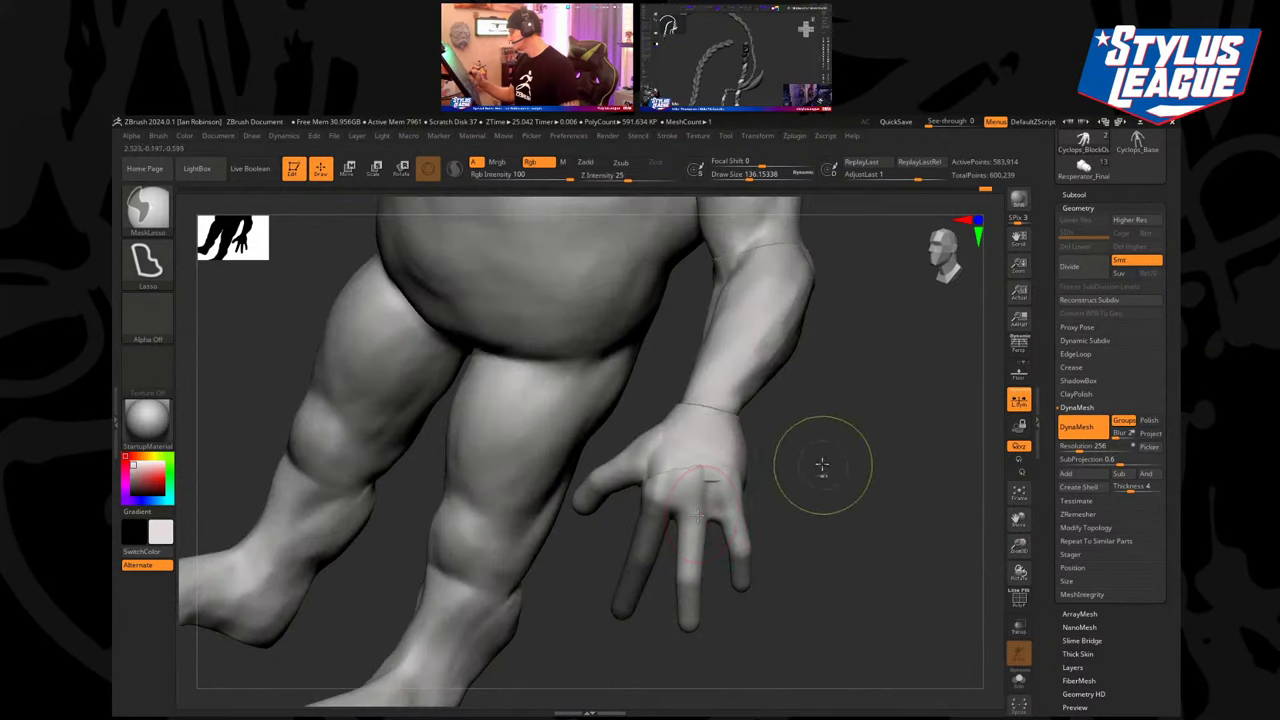
key(w)
ctrl+click(774, 489)
Centre the transform gizmo on the base of the index finger and adjust the finger's placement on the palm.
alt+click(645, 528)
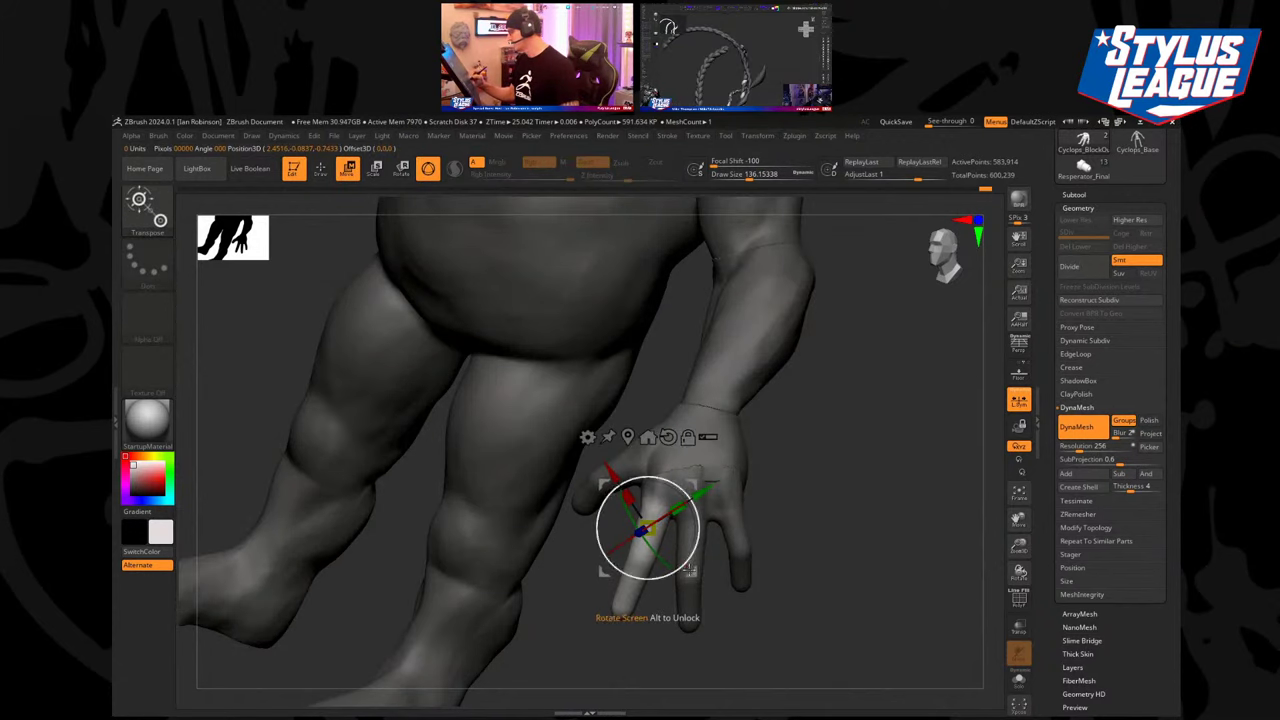
drag(692, 574, 693, 570)
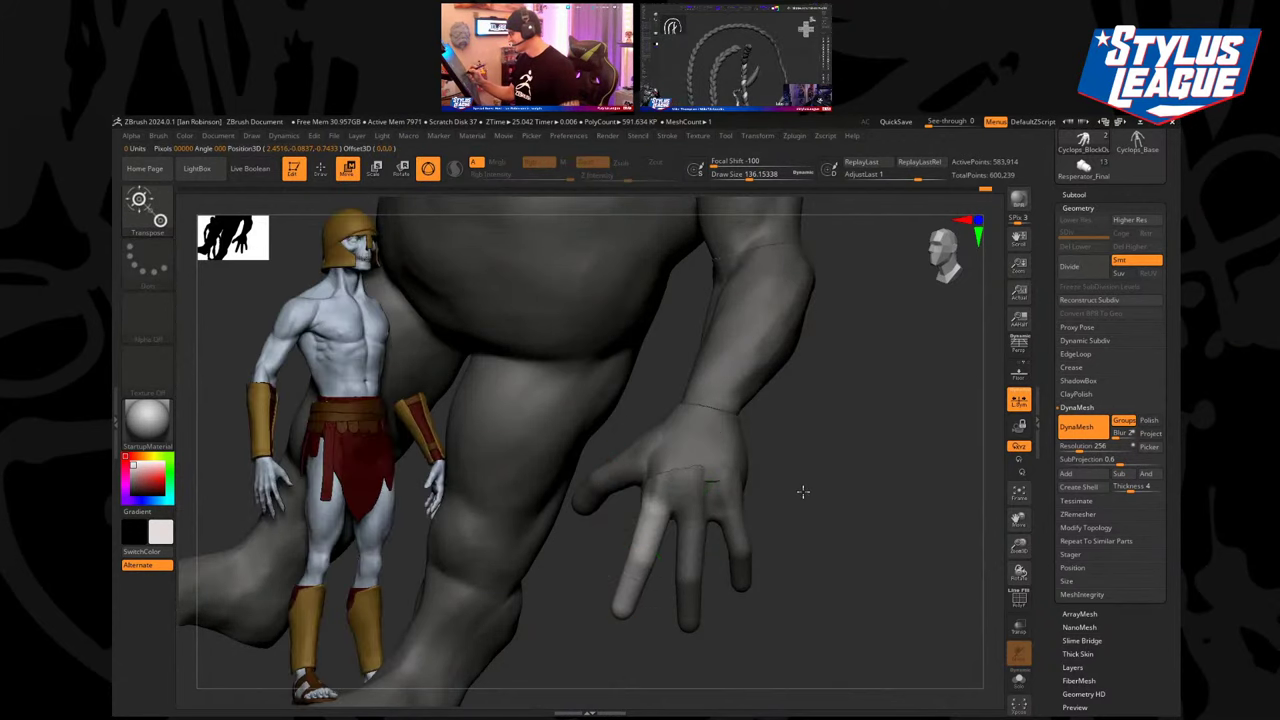
drag(803, 491, 885, 493)
drag(758, 491, 842, 487)
drag(693, 565, 694, 555)
key(q)
mouse_move(772, 505)
mouse_down()
mouse_move(797, 437)
mouse_move(811, 434)
mouse_move(732, 493)
mouse_up()
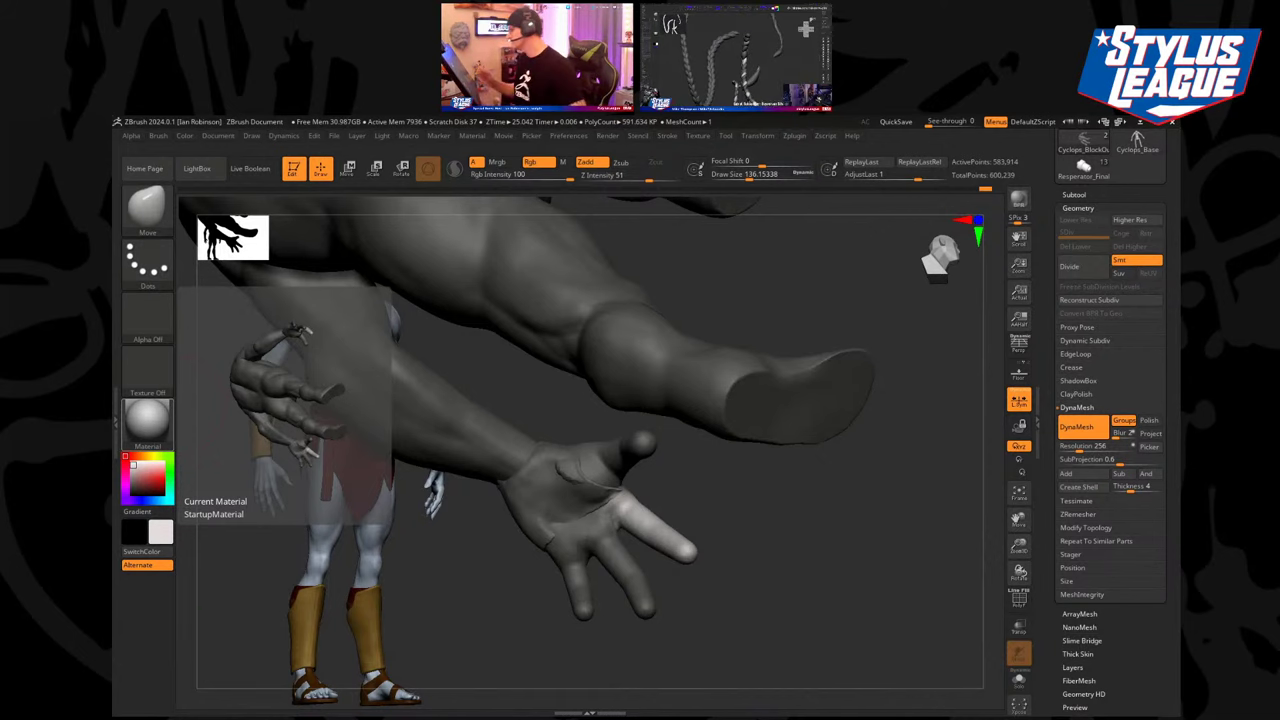
Clear the mask, remesh the body with DynaMesh with Groups turned off, and smooth the seams across the palm.
mouse_move(738, 508)
mouse_down()
mouse_move(757, 491)
mouse_move(736, 510)
mouse_up()
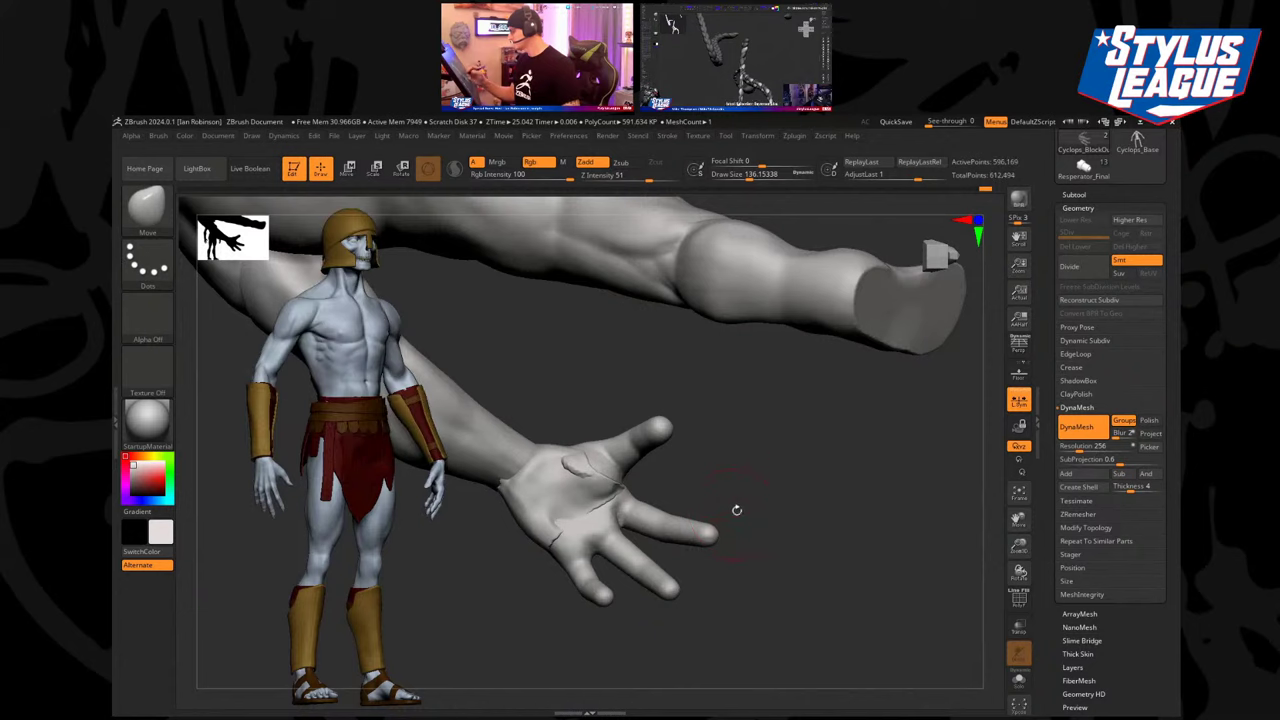
click(1124, 421)
mouse_move(803, 430)
ctrl+mouse_down()
mouse_move(831, 523)
mouse_move(822, 566)
ctrl+mouse_up()
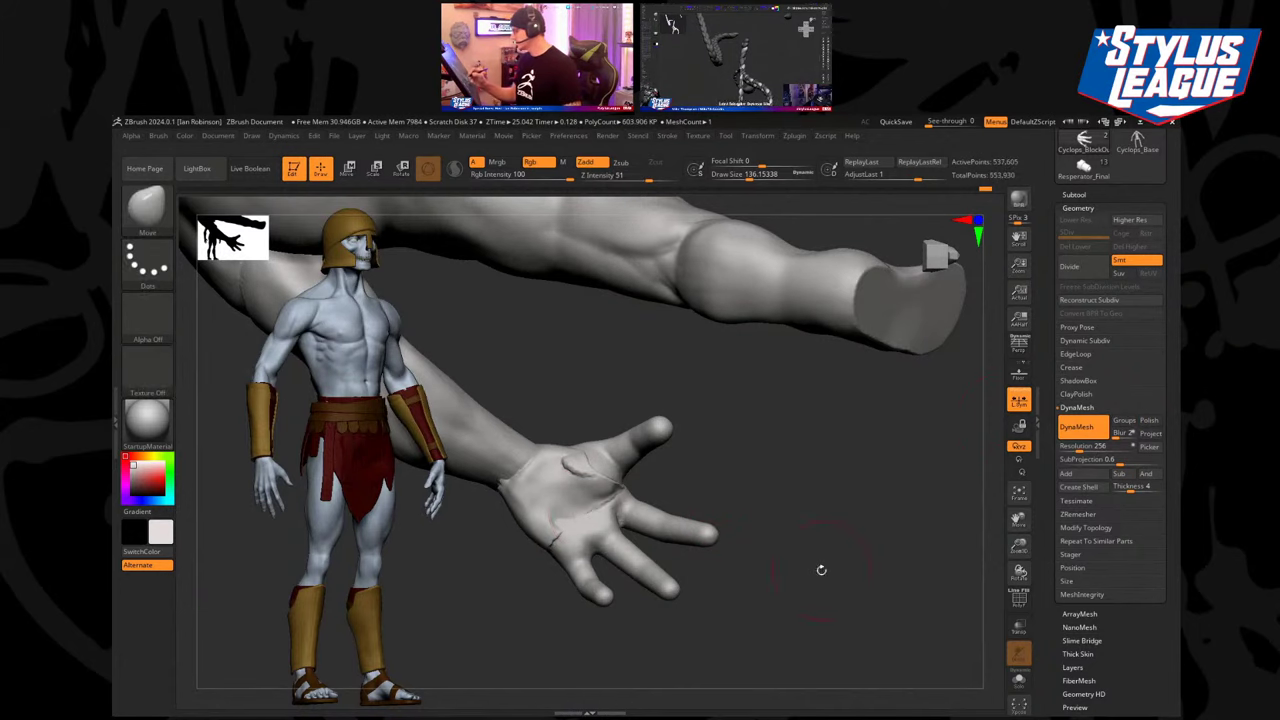
mouse_move(563, 526)
shift+mouse_down()
mouse_move(550, 485)
mouse_move(598, 470)
shift+mouse_up()
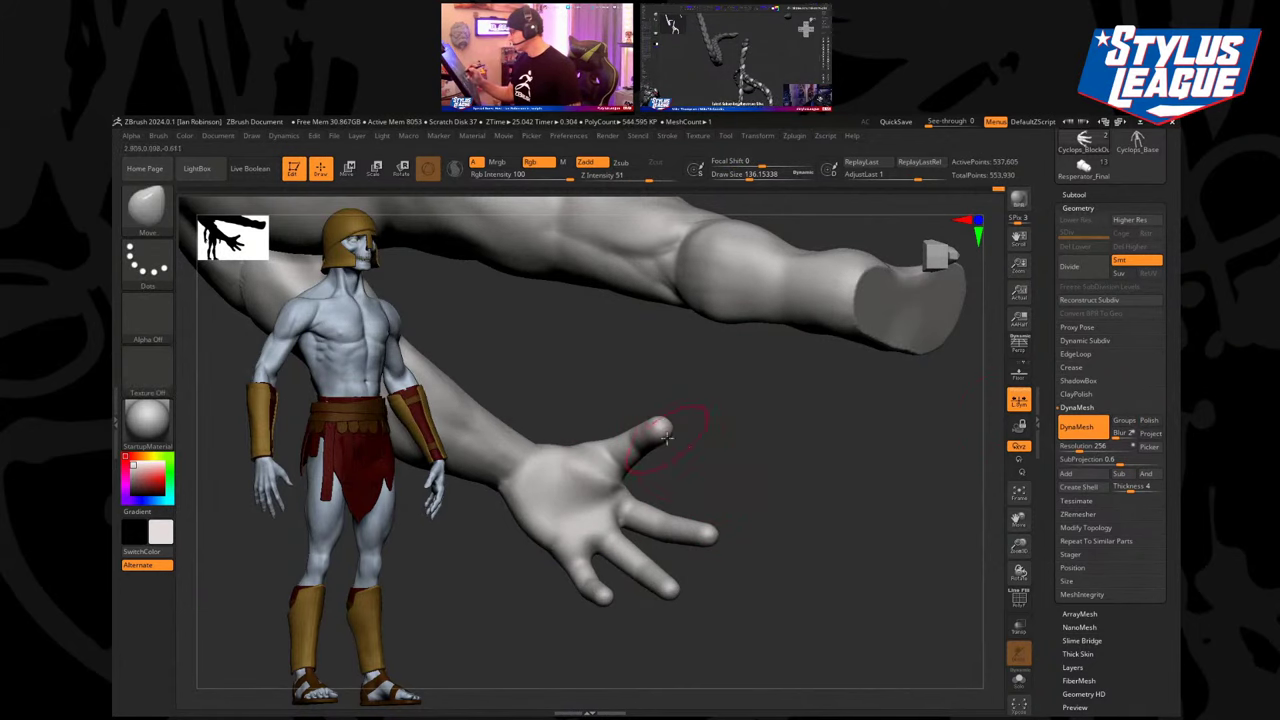
Reduce the draw size to about 104 and build up form around the thumb base with ClayBuildup.
drag(689, 452, 691, 466)
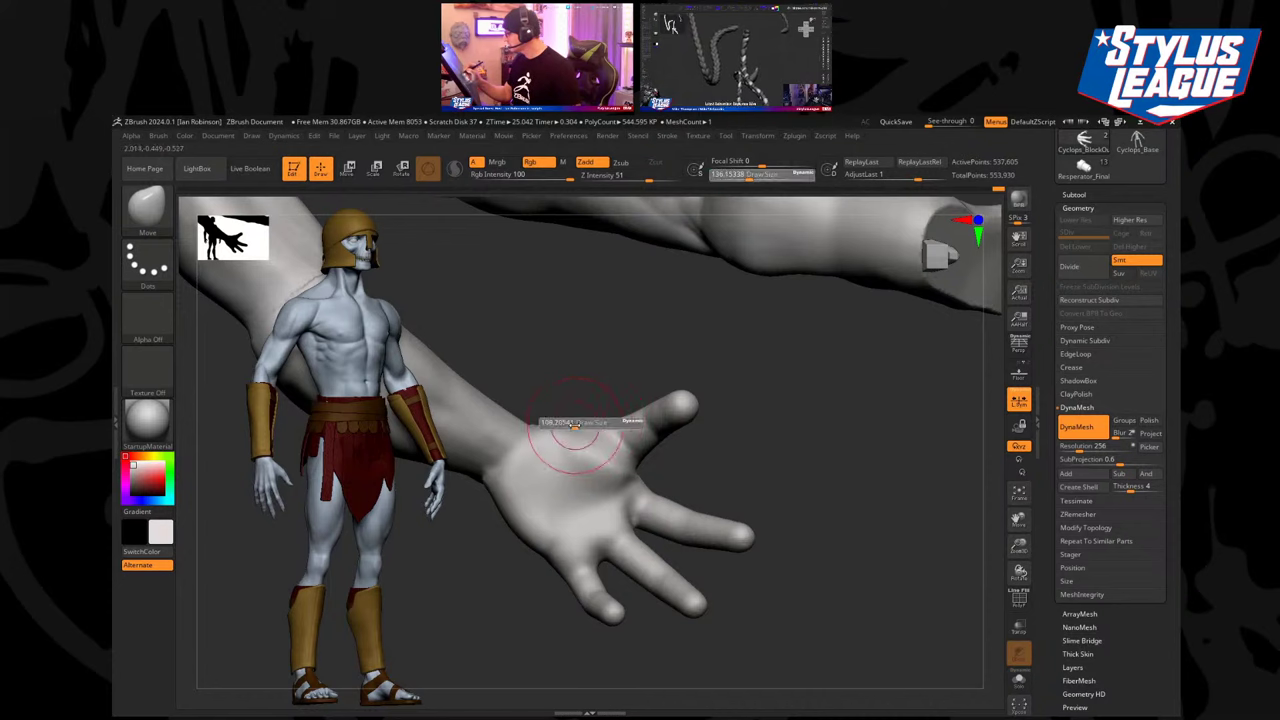
drag(691, 434, 651, 423)
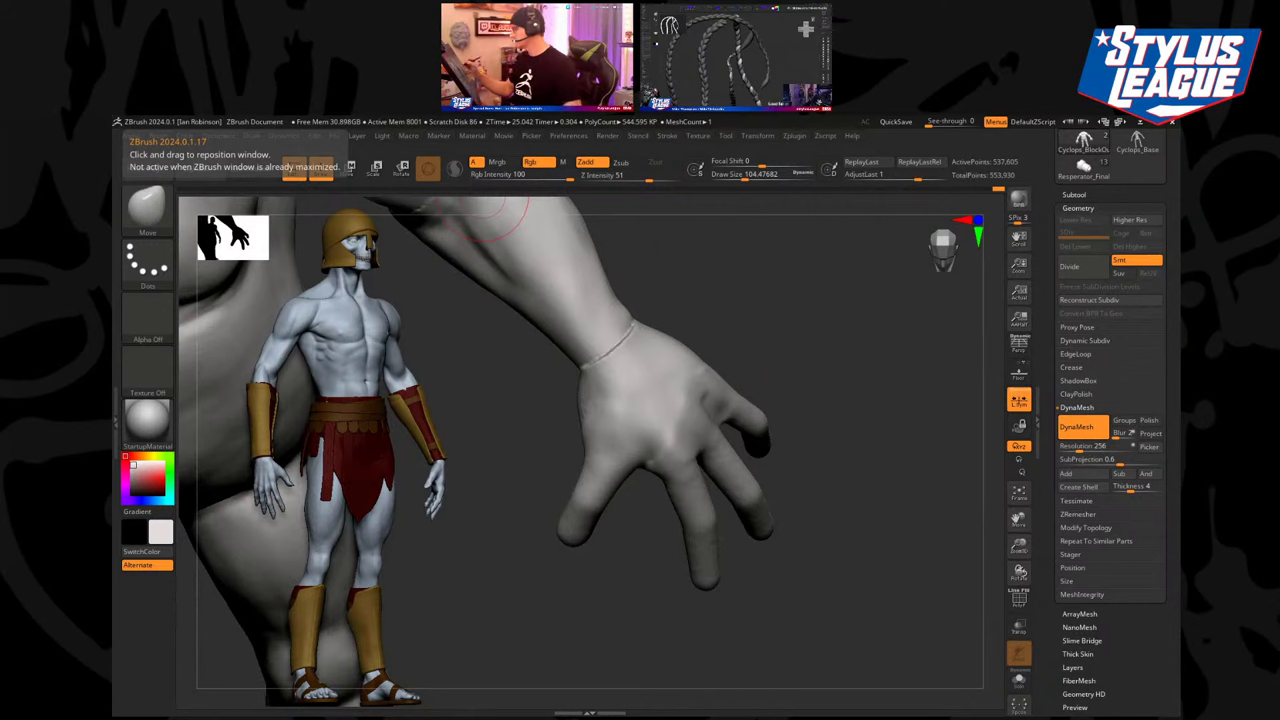
mouse_move(775, 368)
mouse_down()
mouse_move(800, 377)
mouse_move(797, 311)
mouse_move(811, 420)
mouse_move(816, 380)
mouse_move(811, 409)
mouse_move(740, 458)
mouse_up()
key(b)
key(c)
key(b)
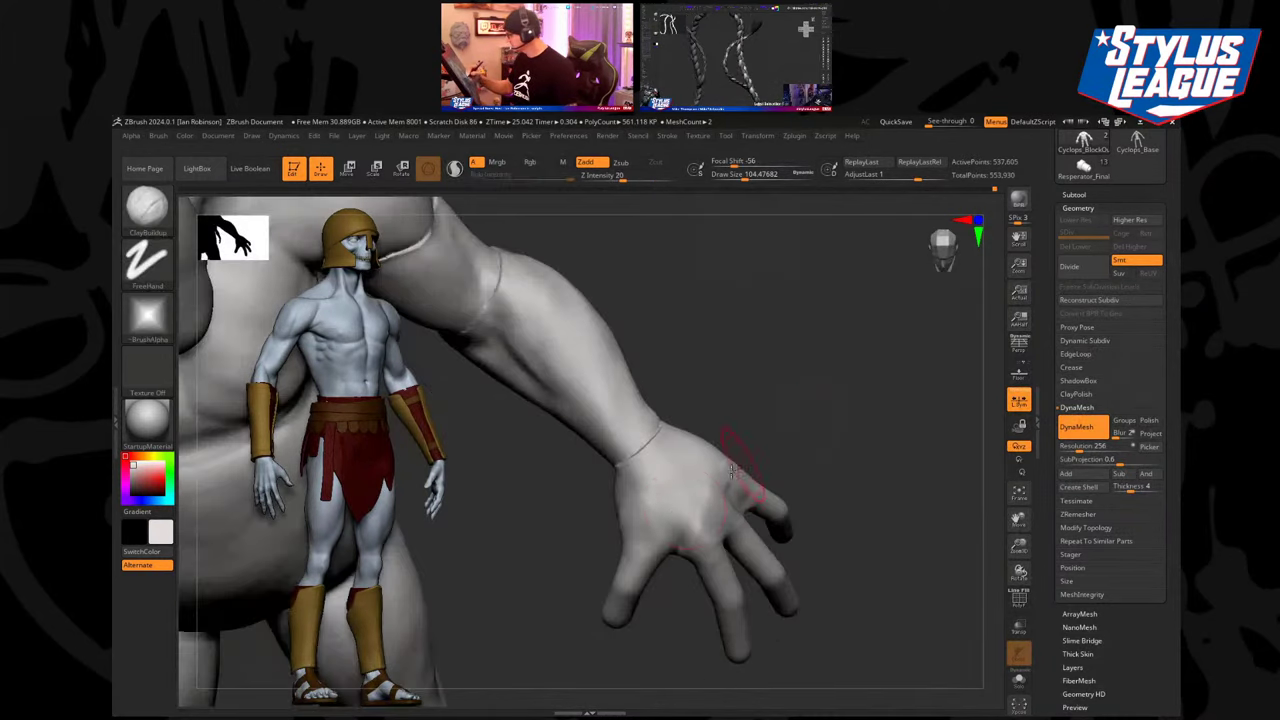
right_drag(689, 494, 651, 526)
drag(648, 542, 643, 506)
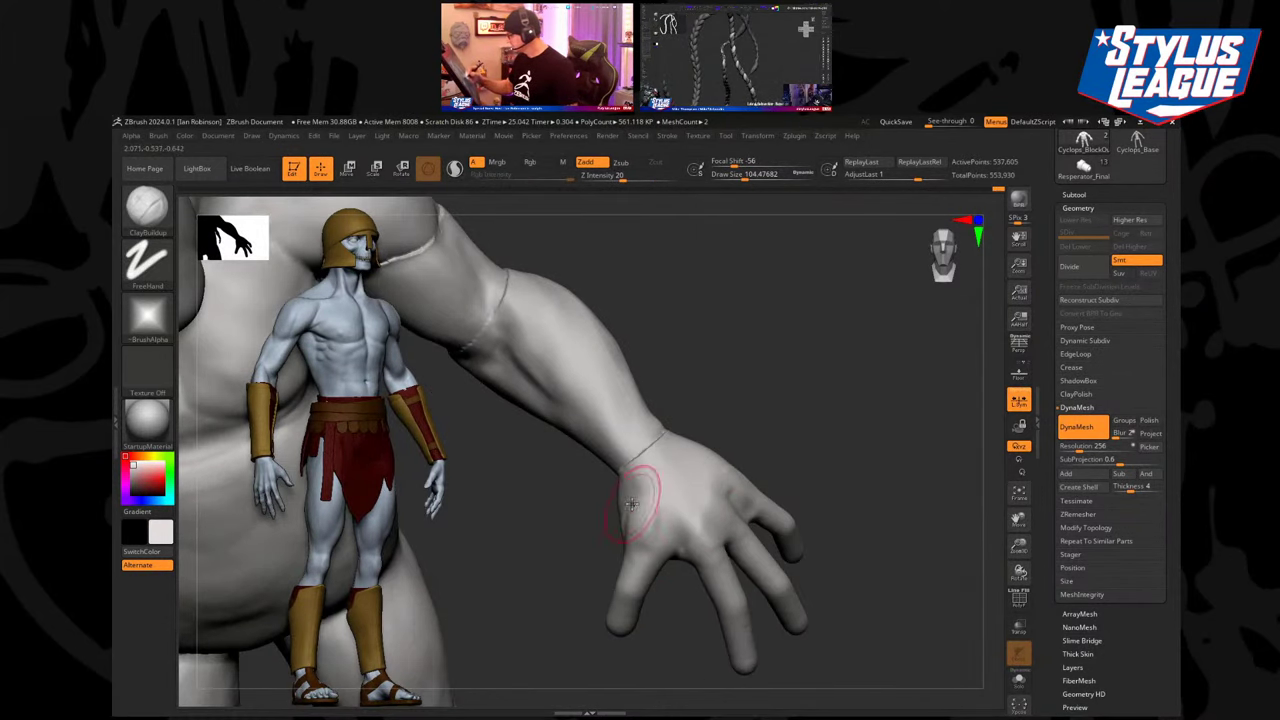
Build up the knuckles and tendon forms across the back of the hand with ClayBuildup.
drag(766, 399, 785, 392)
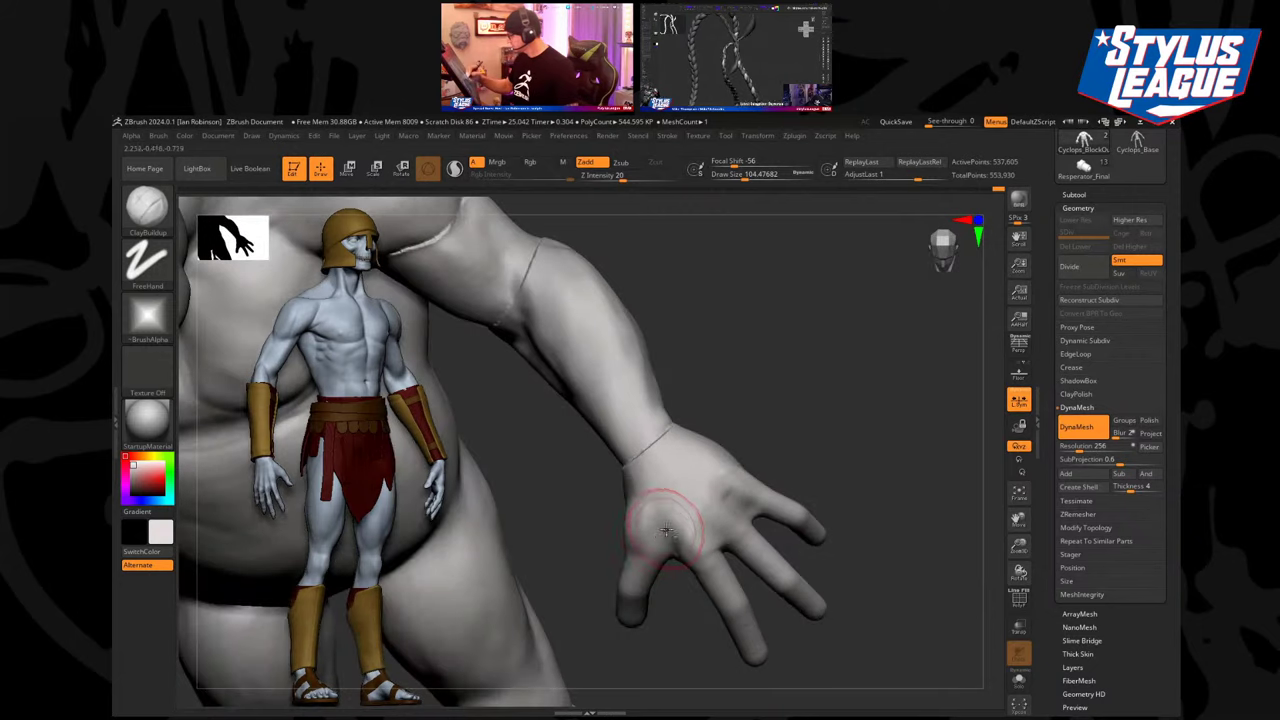
mouse_move(666, 523)
mouse_down()
mouse_move(676, 558)
mouse_move(680, 526)
mouse_up()
drag(770, 415, 808, 372)
right_drag(807, 372, 635, 505)
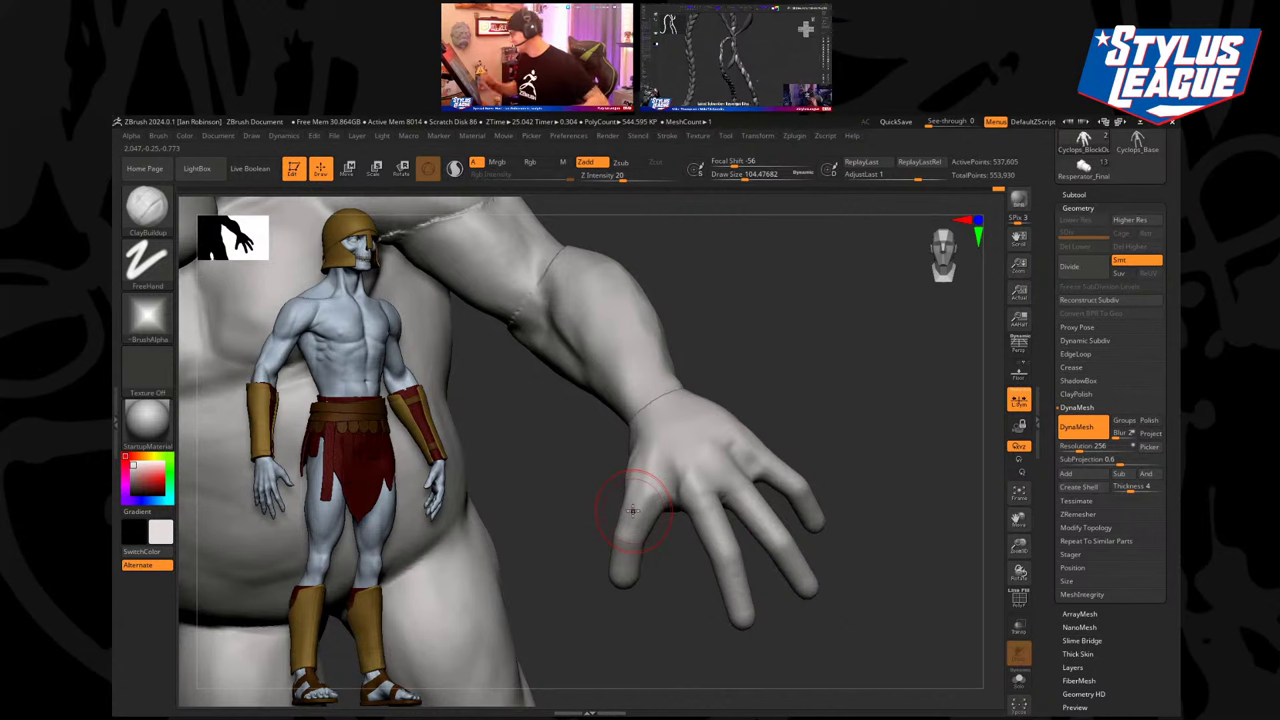
mouse_move(795, 385)
mouse_down()
mouse_move(820, 357)
mouse_move(831, 374)
mouse_move(808, 385)
mouse_up()
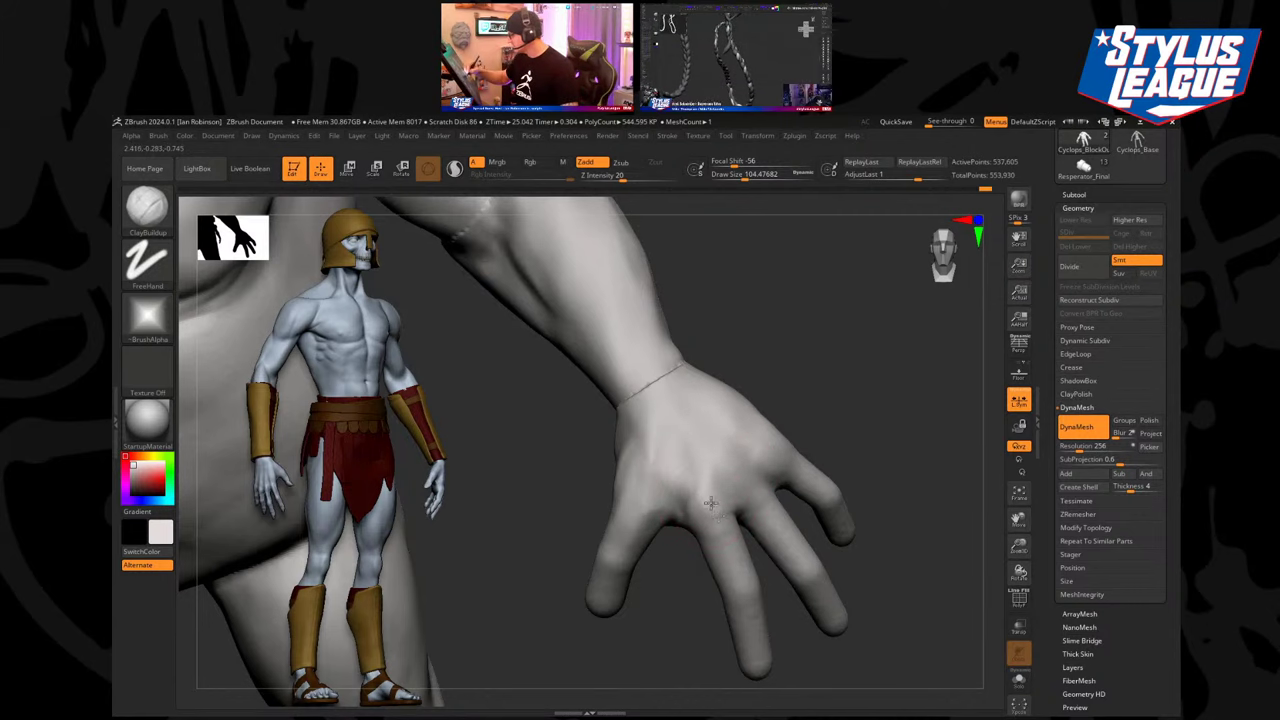
drag(845, 405, 790, 460)
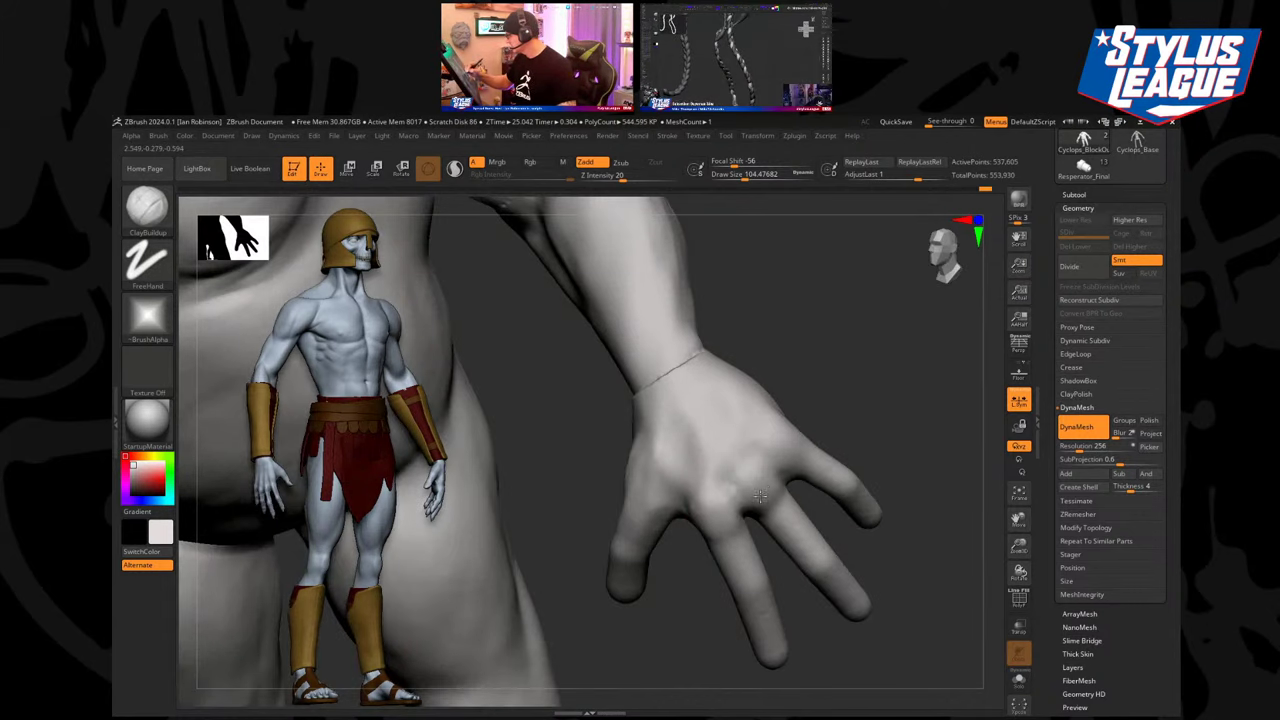
Try the DamStandard brush on the palm side of the hand.
mouse_move(856, 401)
mouse_down()
mouse_move(846, 428)
mouse_move(798, 446)
mouse_move(871, 403)
mouse_move(697, 546)
mouse_move(740, 480)
mouse_up()
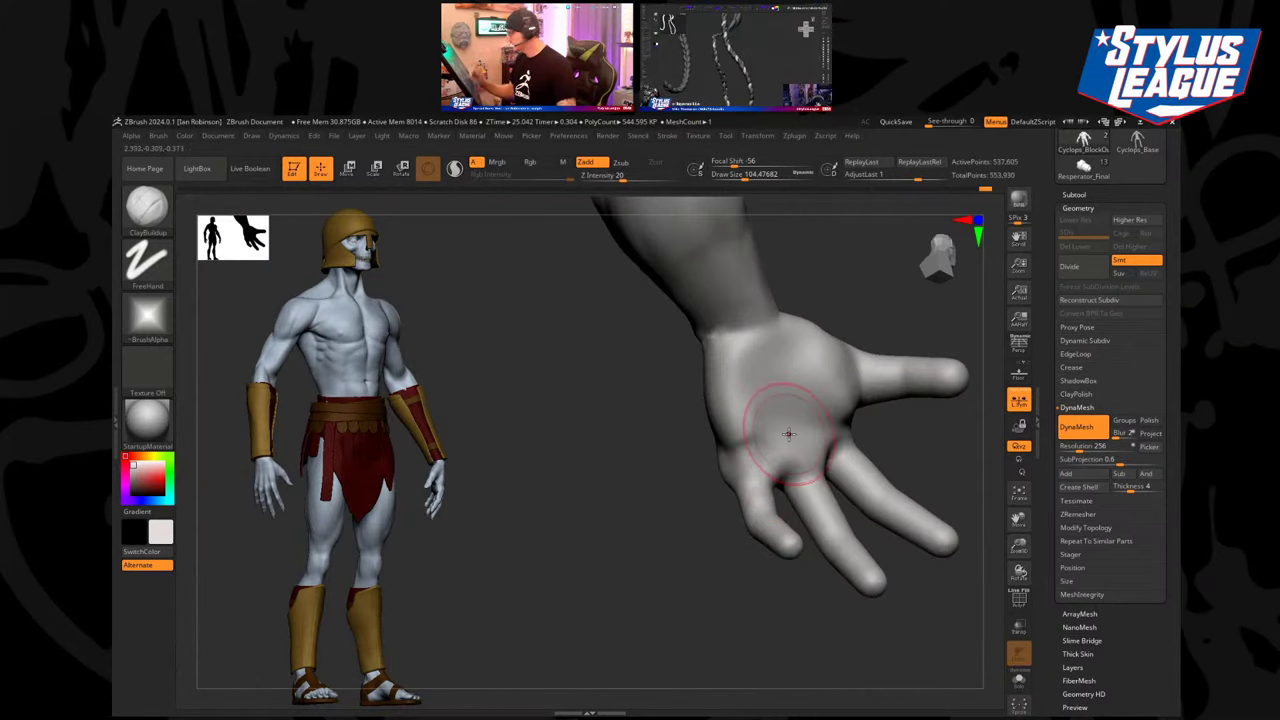
key(b)
key(d)
key(s)
drag(671, 577, 657, 626)
drag(838, 453, 737, 486)
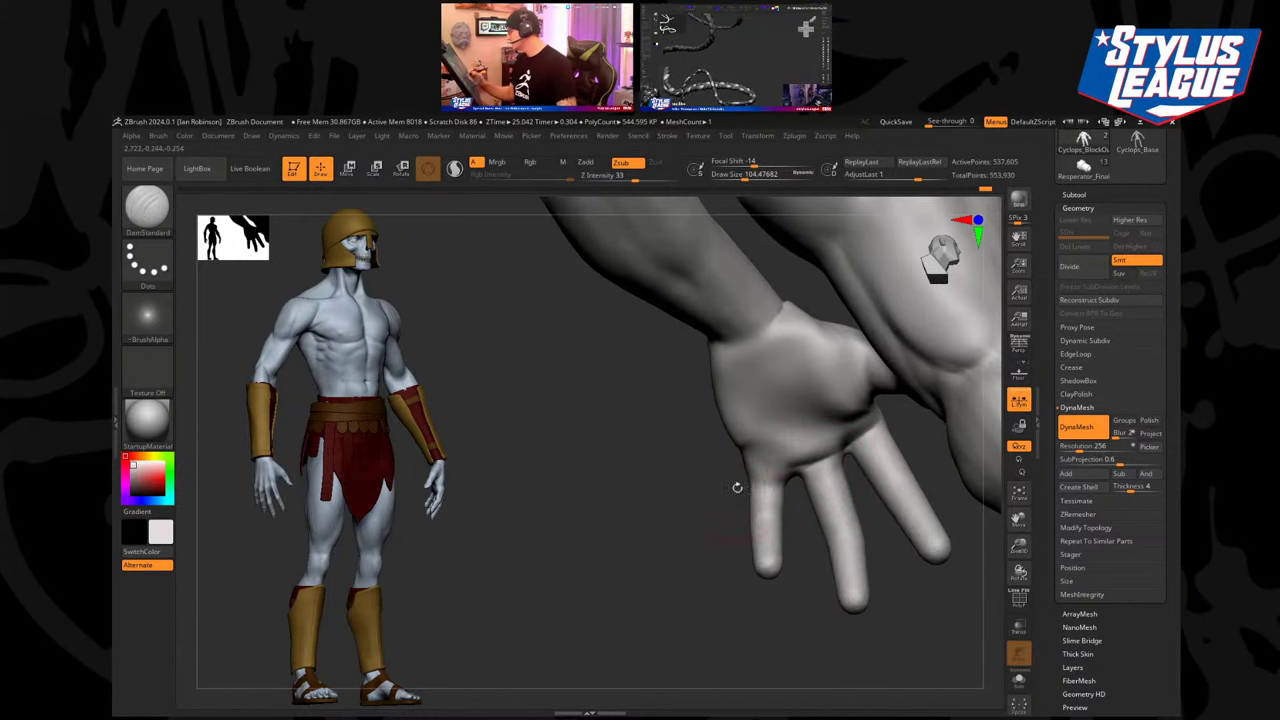
mouse_move(700, 540)
mouse_down()
mouse_move(608, 563)
mouse_move(650, 552)
mouse_move(655, 528)
mouse_up()
Build up the thumb pad on the palm with ClayBuildup and set the draw size to about 145.
key(b)
key(c)
key(b)
drag(810, 401, 808, 422)
drag(819, 384, 777, 374)
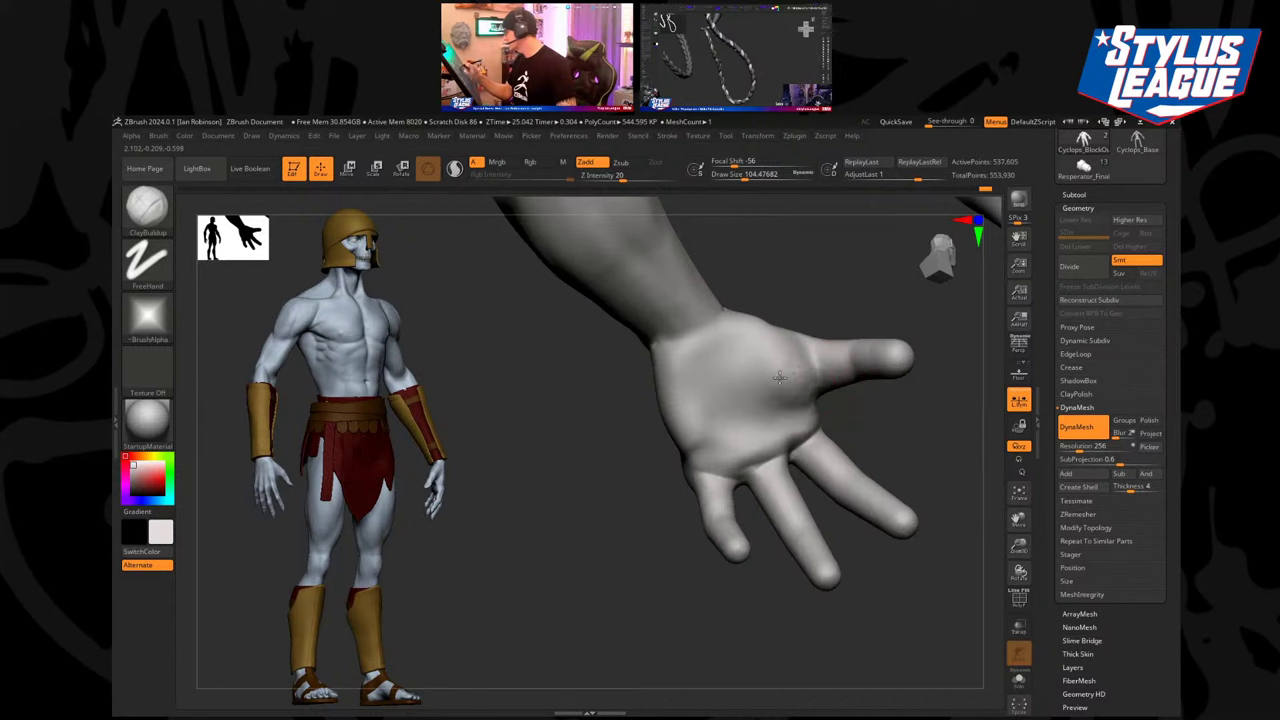
key(s)
mouse_move(828, 416)
mouse_down()
mouse_move(866, 429)
mouse_move(818, 485)
mouse_up()
right_drag(818, 486, 831, 543)
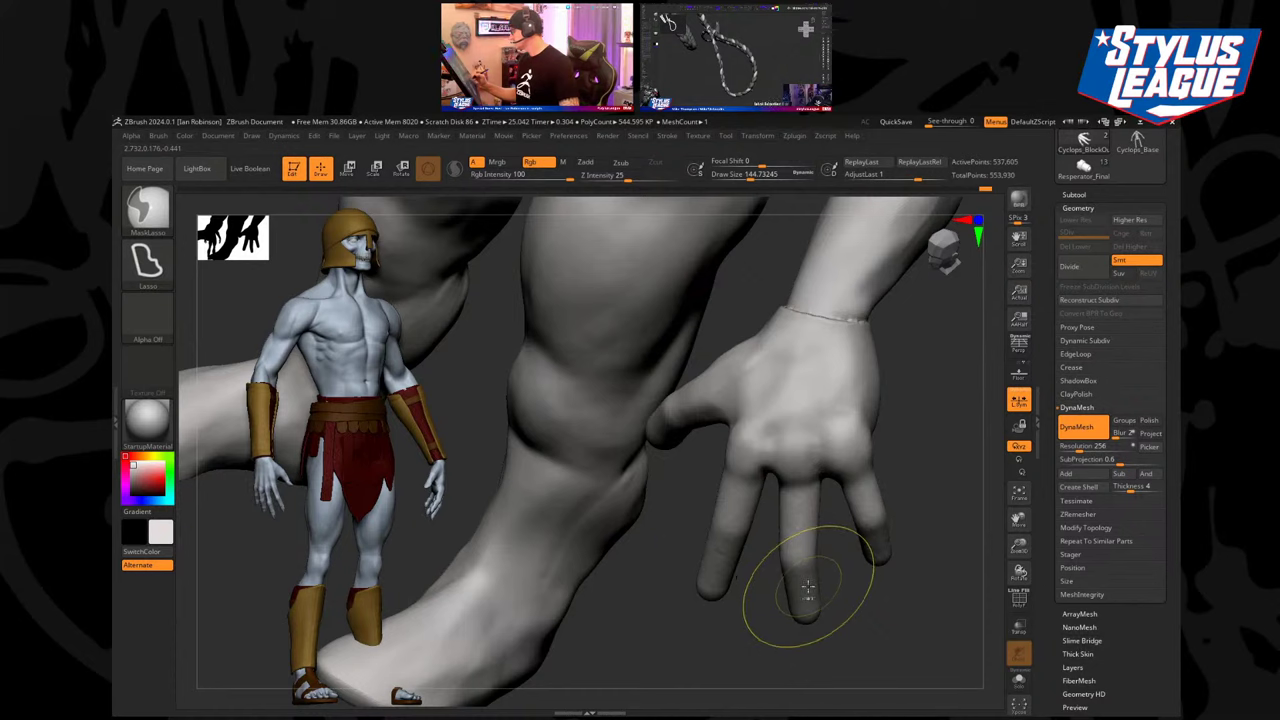
Undo the clay strokes, smoothing and ungrouped DynaMesh to restore the hand with its separate polygroups and finger mask.
key(ctrl+z)
key(ctrl+z)
key(ctrl+z)
key(ctrl+z)
key(ctrl+z)
key(ctrl+z)
key(ctrl+z)
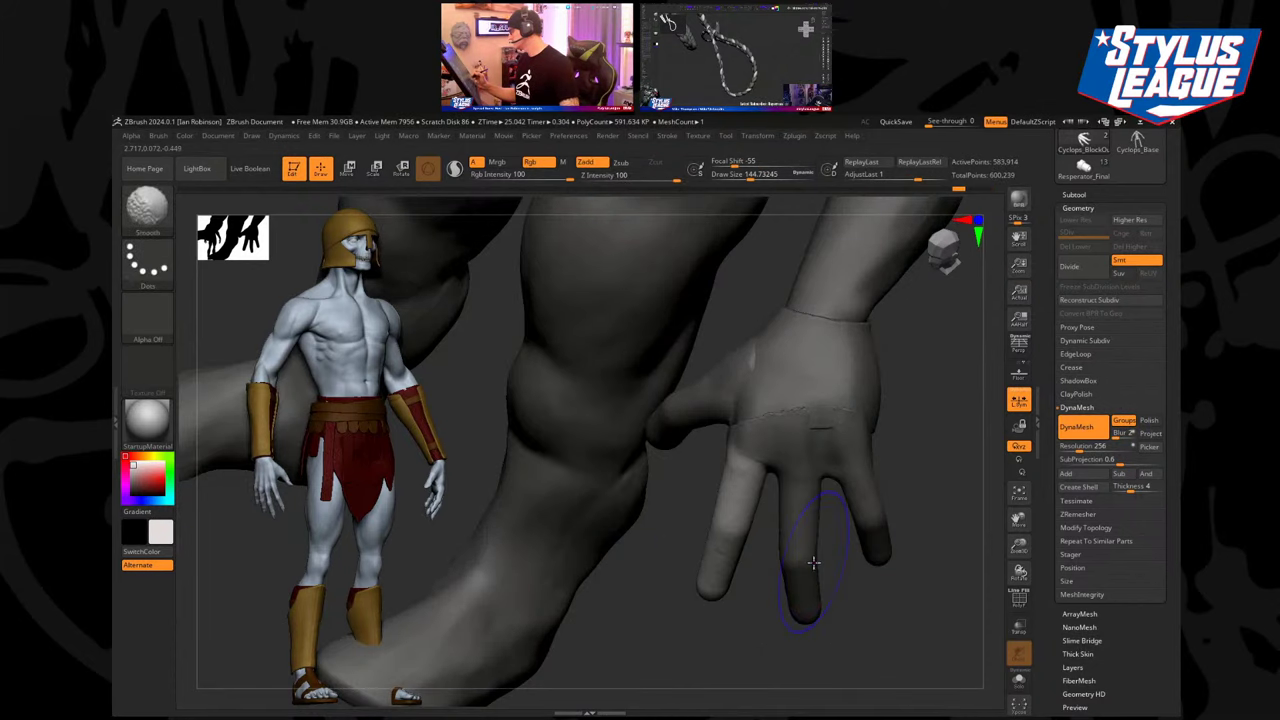
Display the polygroups and mask everything except the finger polygroup.
key(shift+f)
key(ctrl)
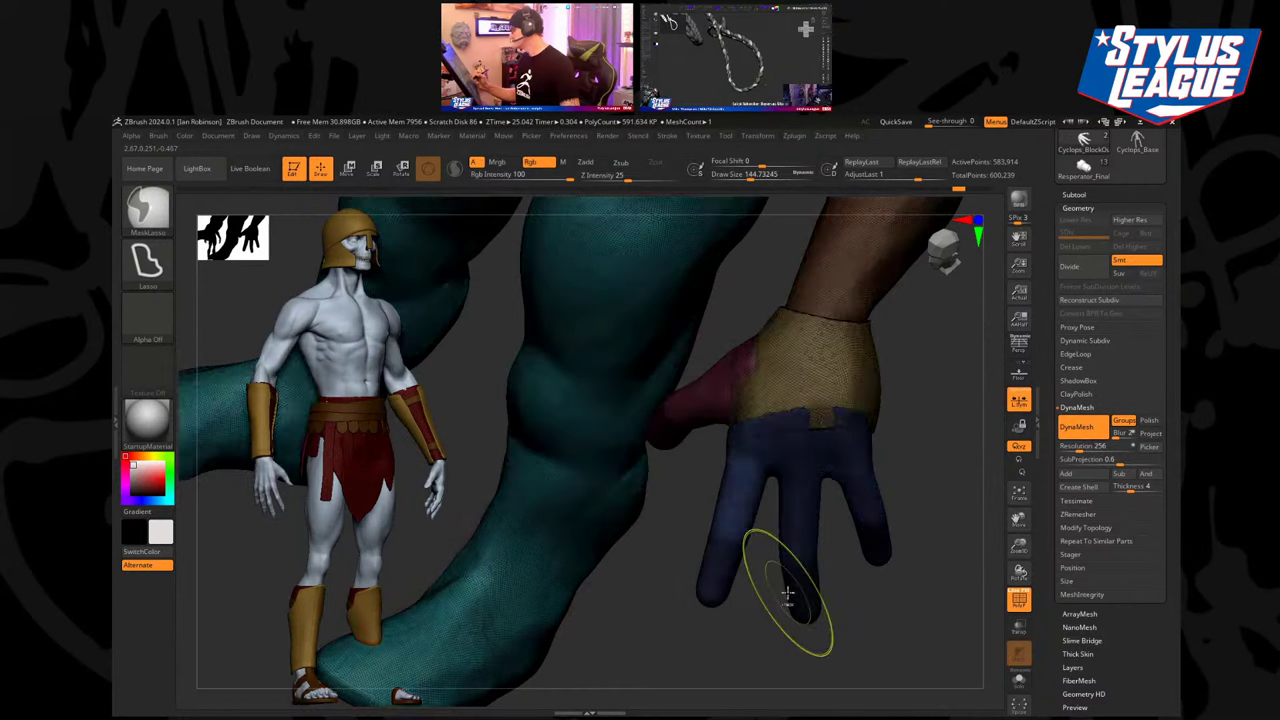
ctrl+shift+click(855, 455)
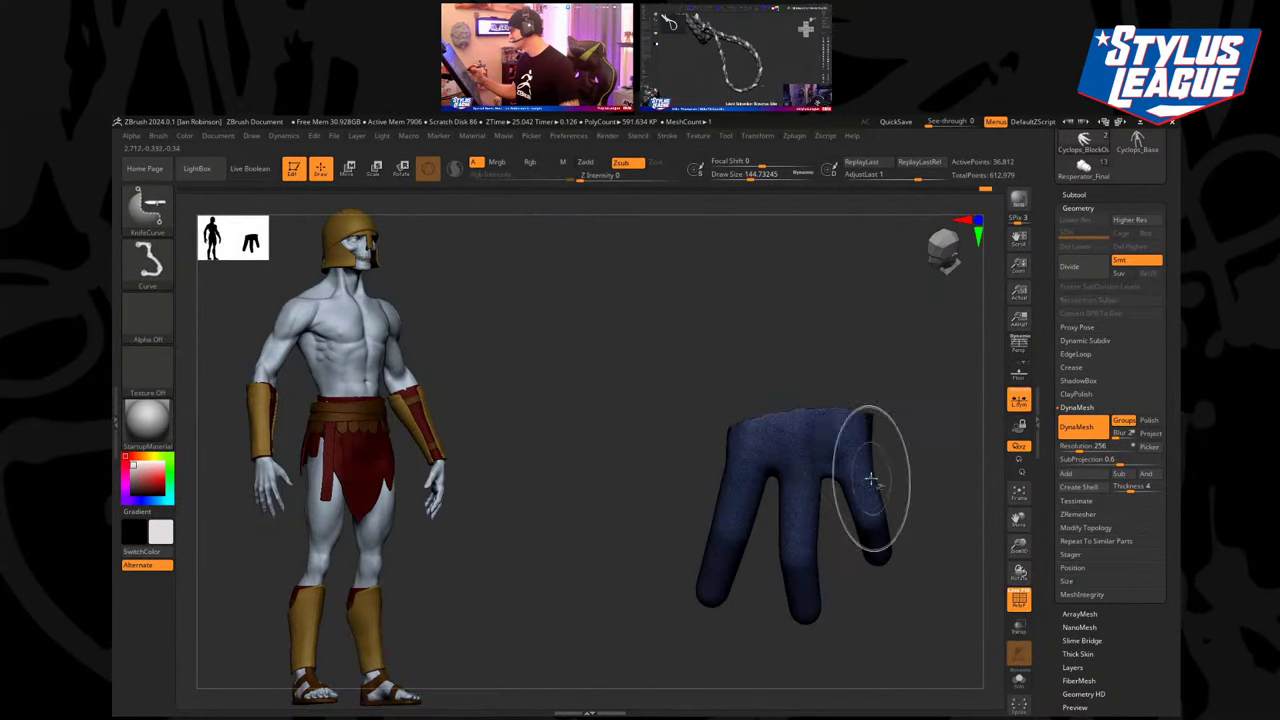
ctrl+click(906, 469)
ctrl+shift+click(915, 477)
ctrl+click(917, 477)
Centre the transform gizmo on the unmasked fingers and nudge them outward from the palm, adjusting their position from the palm side.
key(w)
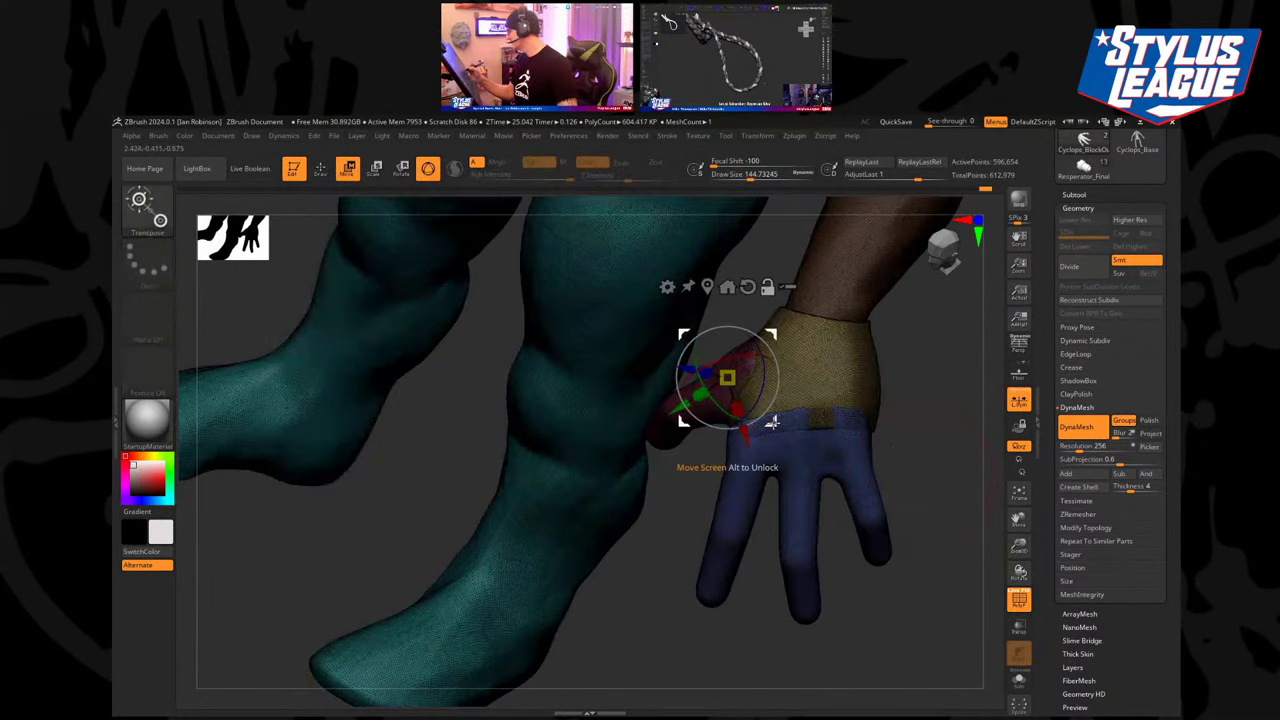
alt+drag(772, 421, 855, 509)
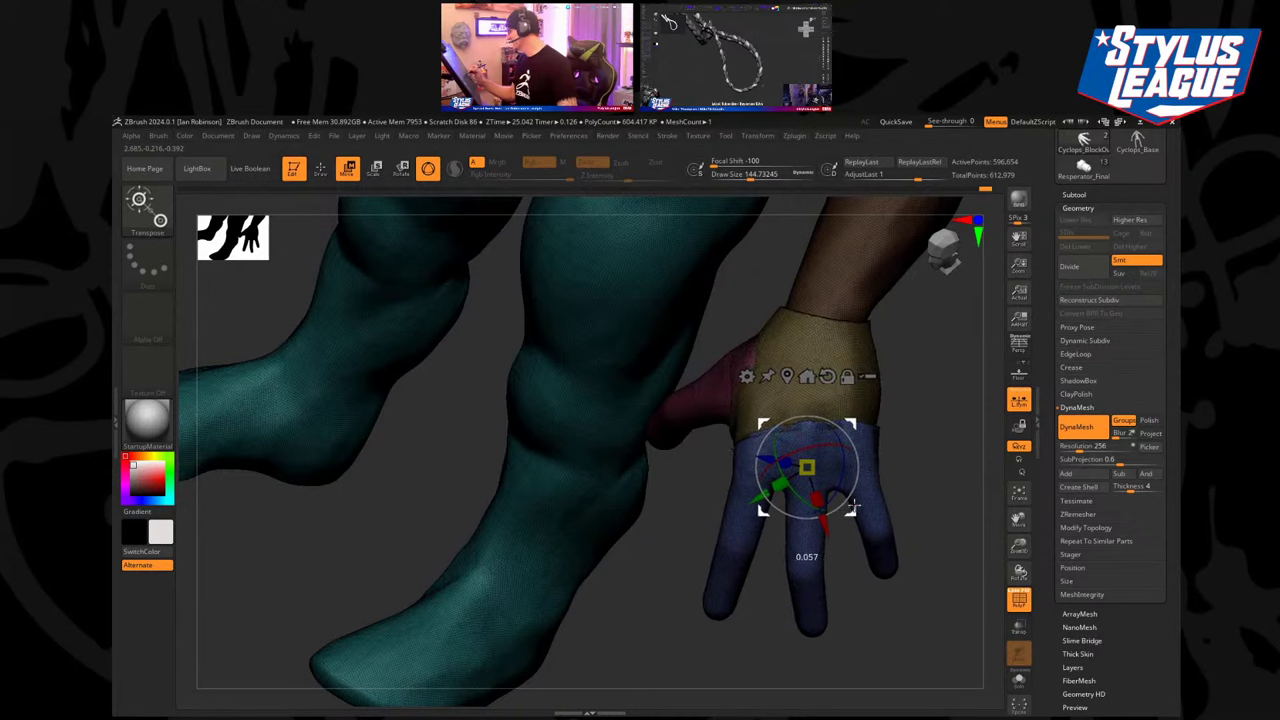
key(q)
drag(933, 483, 838, 460)
key(w)
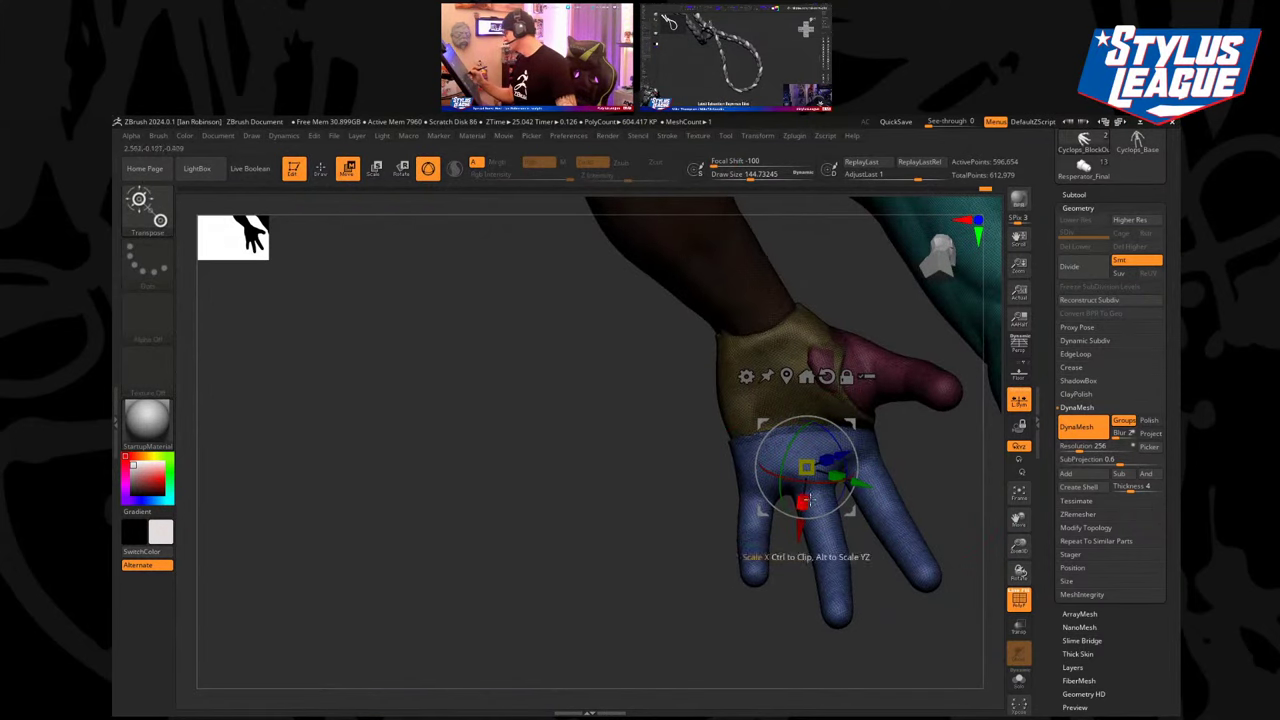
drag(850, 513, 854, 509)
key(q)
Clear the mask and re-DynaMesh the body with Groups turned off.
ctrl+right_drag(665, 523, 654, 474)
ctrl+drag(669, 584, 674, 598)
ctrl+drag(598, 422, 612, 473)
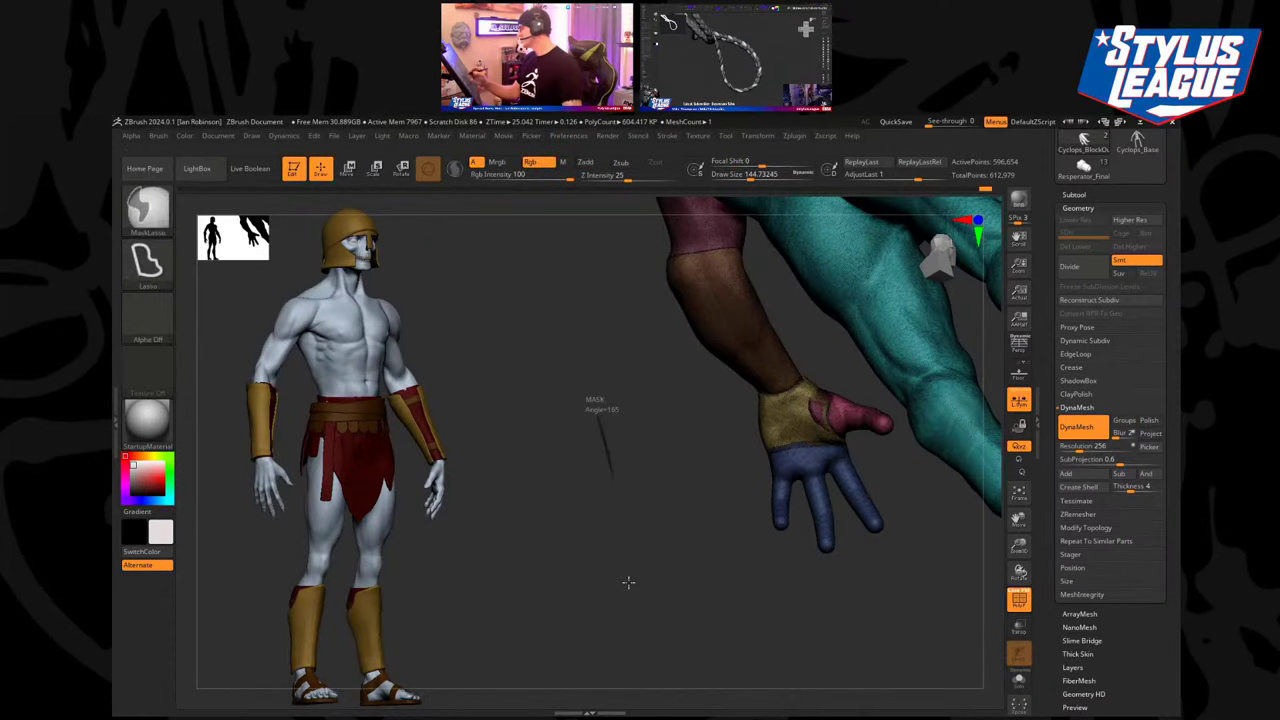
ctrl+right_drag(675, 525, 930, 336)
Hide the polygroup display and save the cyclops block-out tool over its existing file.
key(shift+f)
click(1074, 195)
drag(1166, 205, 1166, 458)
scroll(1166, 161, up, 2)
click(1070, 166)
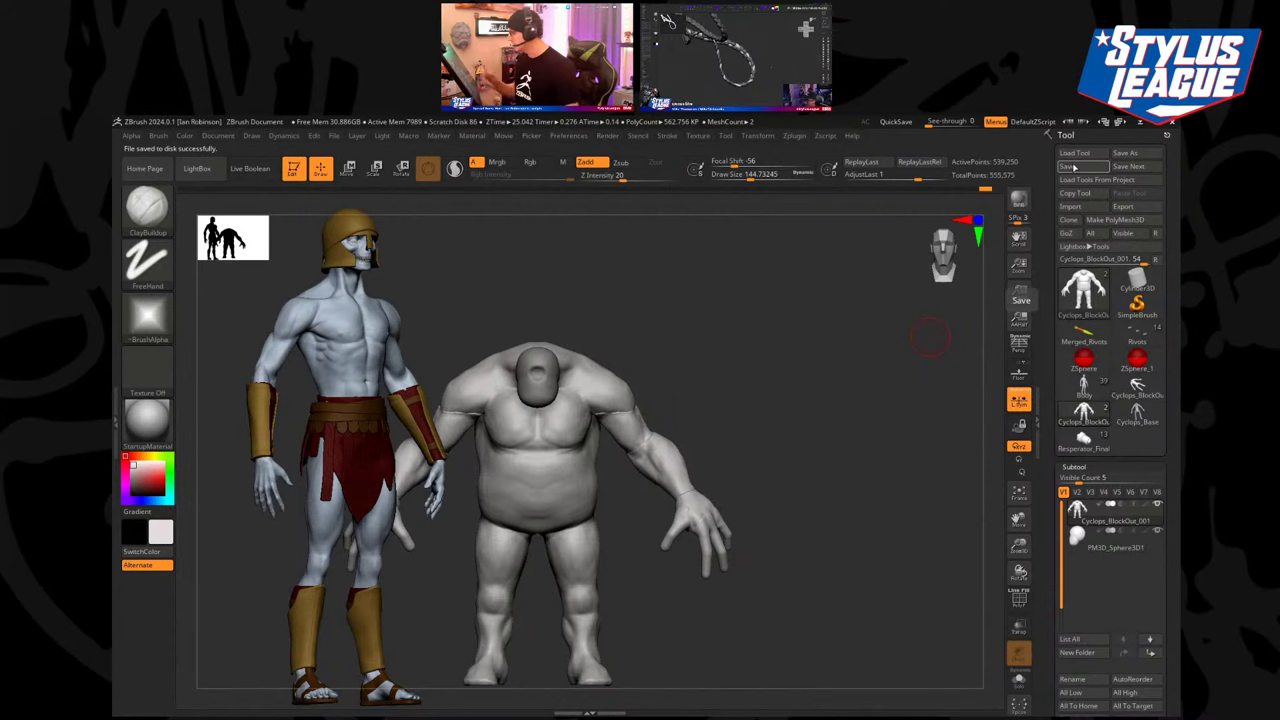
Isolate the upper-arm polygroups, then restore the full body with everything except the upper arms masked.
mouse_move(769, 382)
alt+mouse_down()
mouse_move(780, 477)
mouse_move(820, 363)
mouse_move(743, 346)
alt+mouse_up()
key(s)
ctrl+shift+click(704, 385)
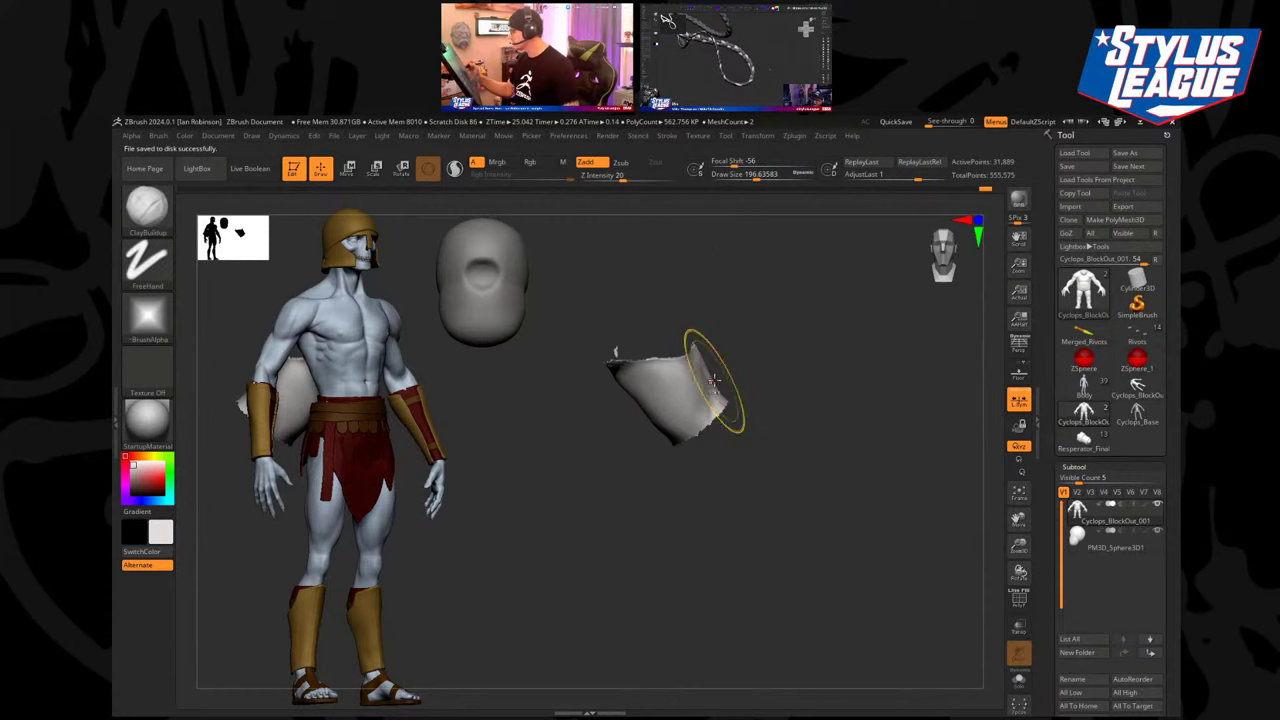
ctrl+shift+click(806, 370)
key(ctrl+z)
ctrl+click(804, 377)
ctrl+shift+click(809, 380)
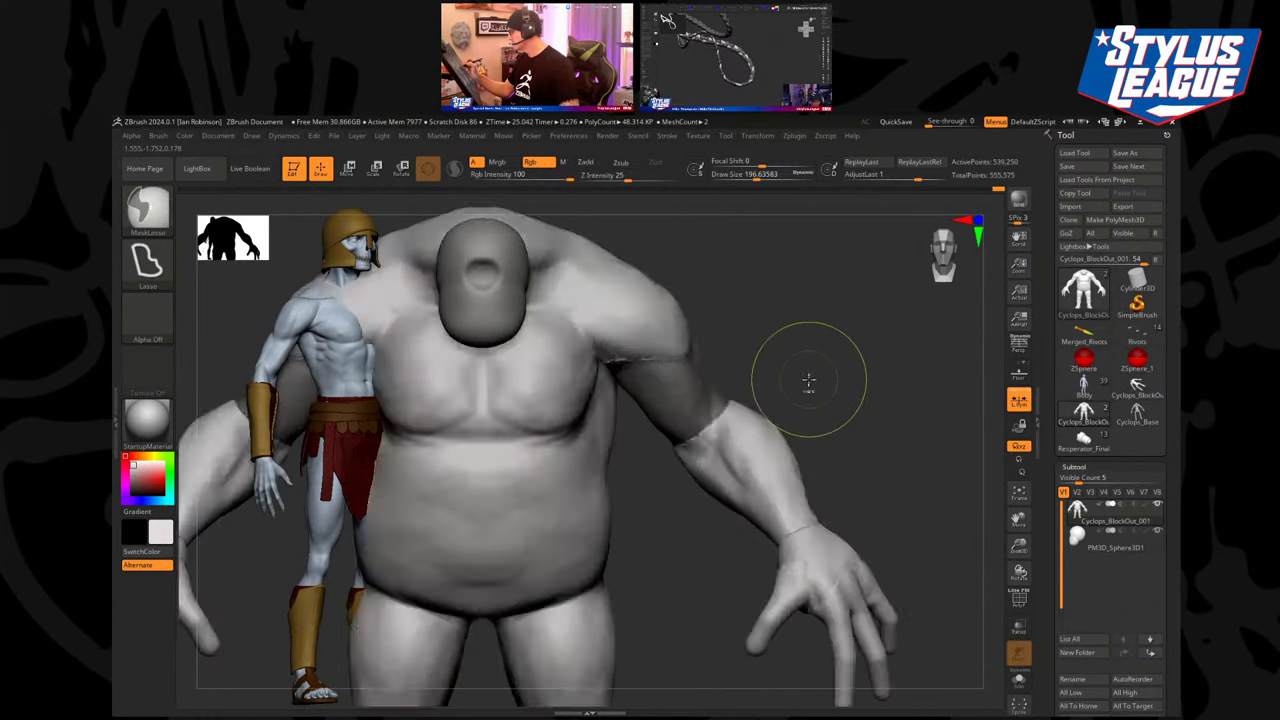
ctrl+click(809, 380)
ctrl+click(807, 381)
ctrl+click(716, 402)
ctrl+click(722, 398)
ctrl+click(754, 382)
ctrl+click(754, 382)
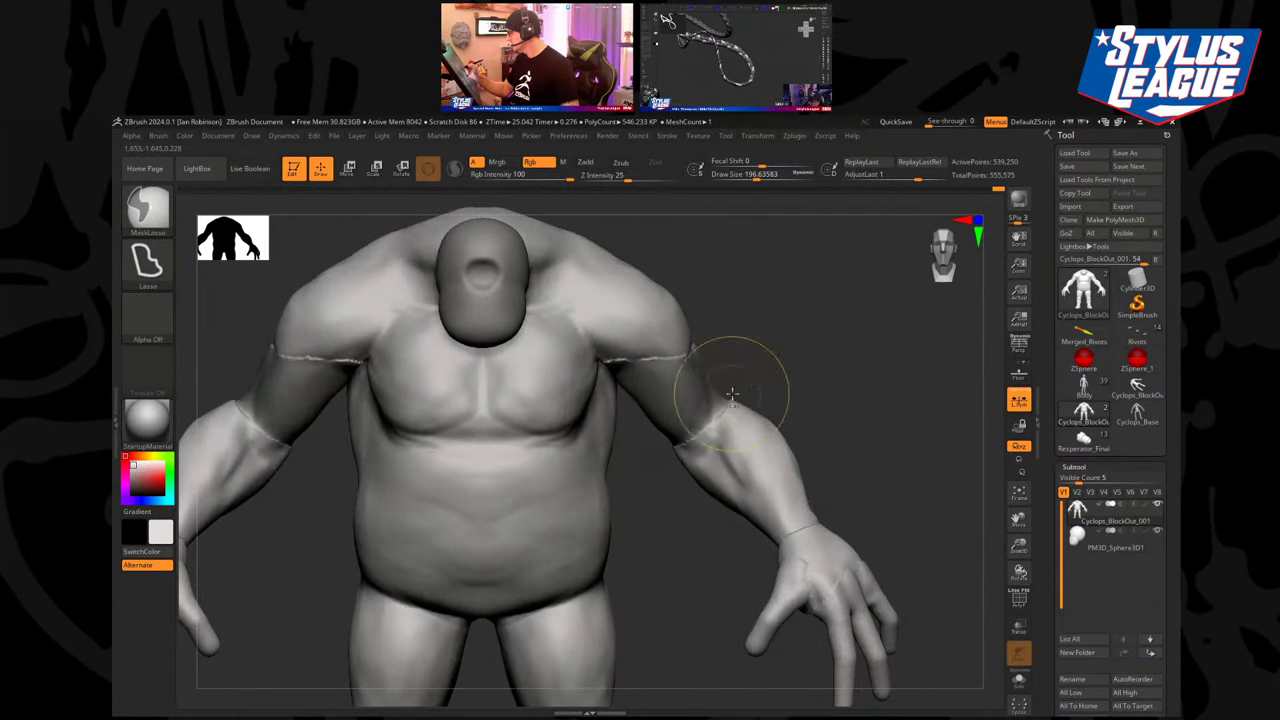
ctrl+click(748, 381)
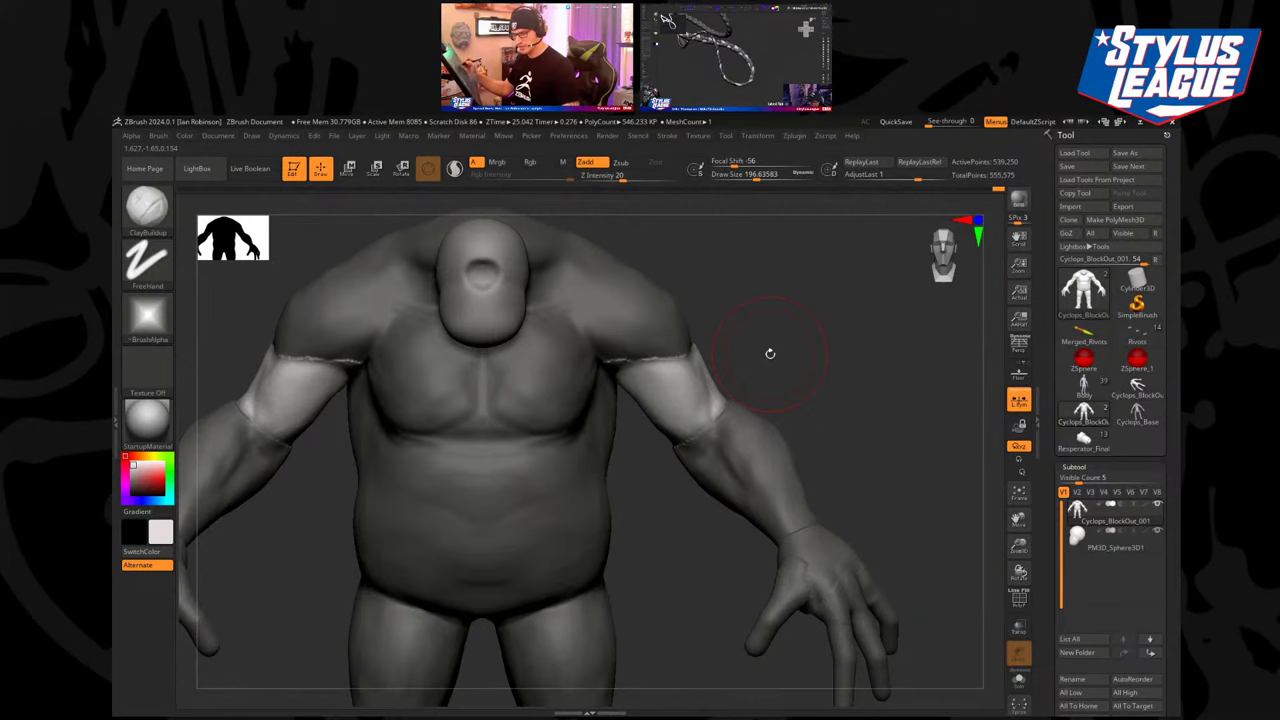
Reshape the unmasked upper arm from the front and back with the Move brush at a draw size of about 257.
key(b)
key(m)
key(v)
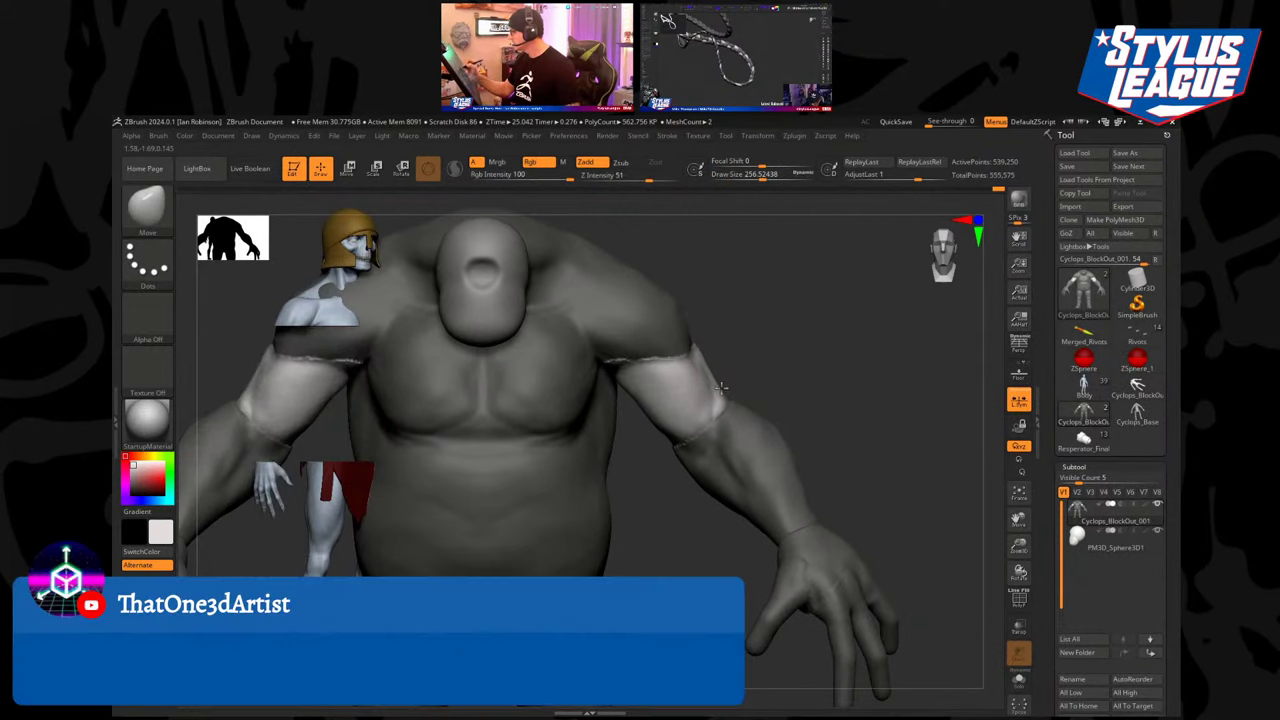
drag(721, 388, 732, 396)
mouse_move(803, 373)
mouse_down()
mouse_move(790, 365)
mouse_move(763, 426)
mouse_move(686, 447)
mouse_up()
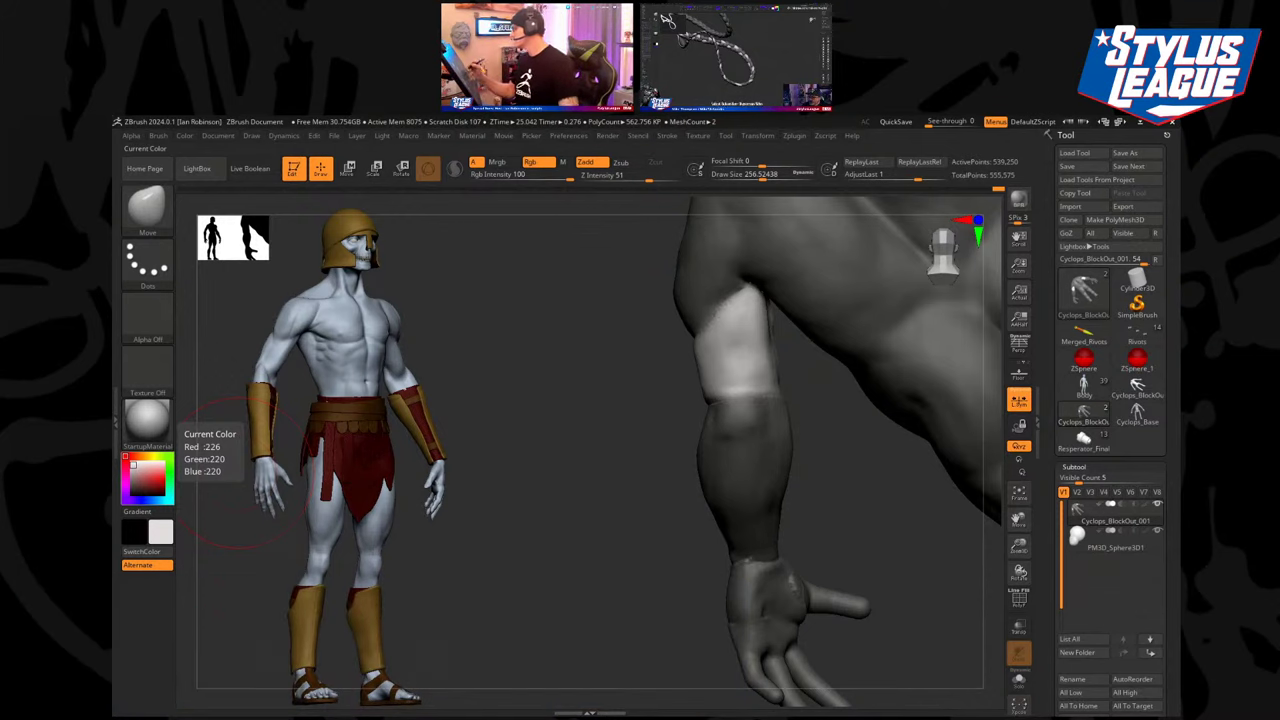
drag(822, 446, 828, 445)
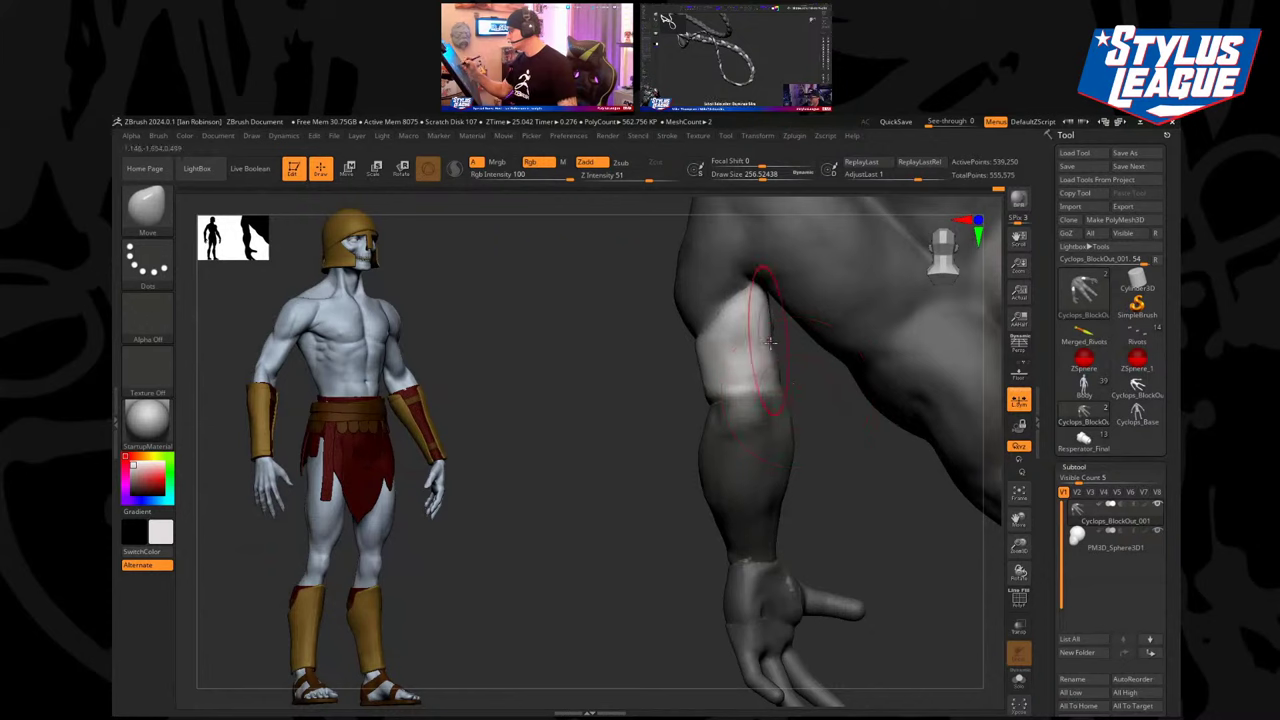
drag(769, 342, 747, 389)
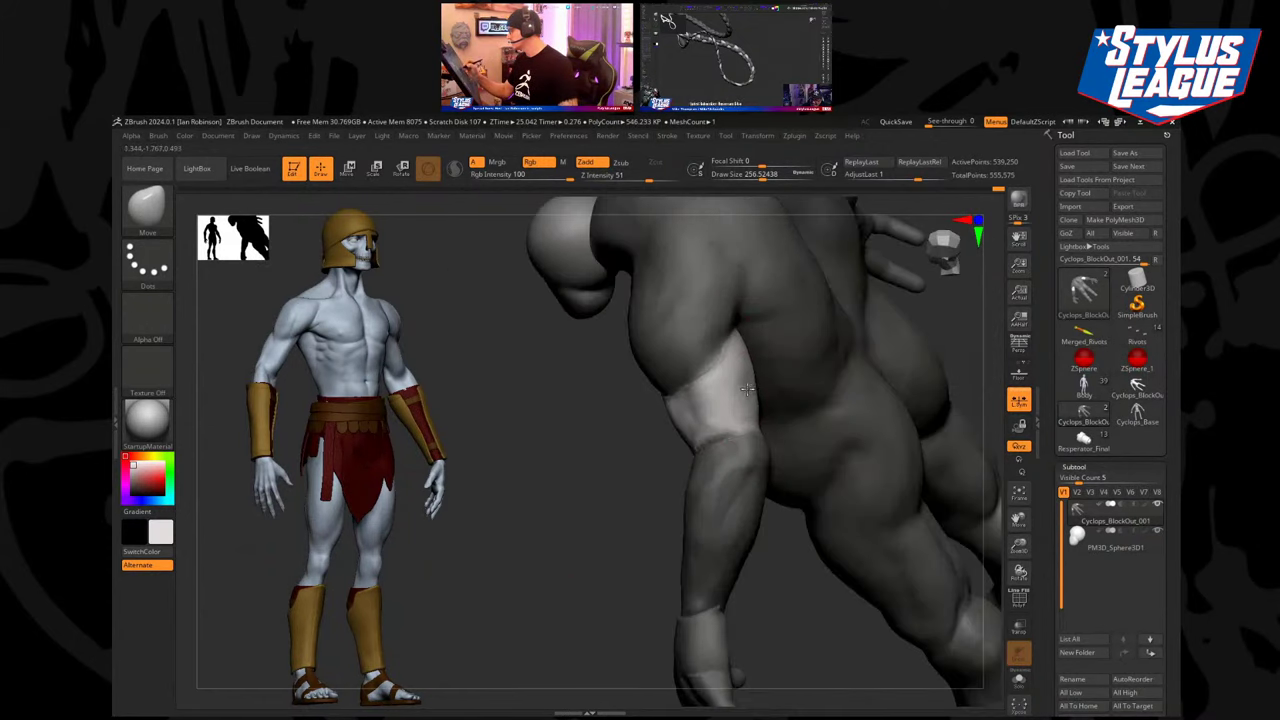
Clear the mask and blend the seam between shoulder and upper arm with ClayBuildup and smoothing, using a draw size of about 192.
mouse_move(631, 480)
mouse_down()
mouse_move(646, 477)
mouse_move(609, 506)
mouse_move(609, 492)
mouse_move(789, 366)
mouse_move(780, 406)
mouse_up()
key(b)
key(c)
key(b)
drag(829, 354, 690, 450)
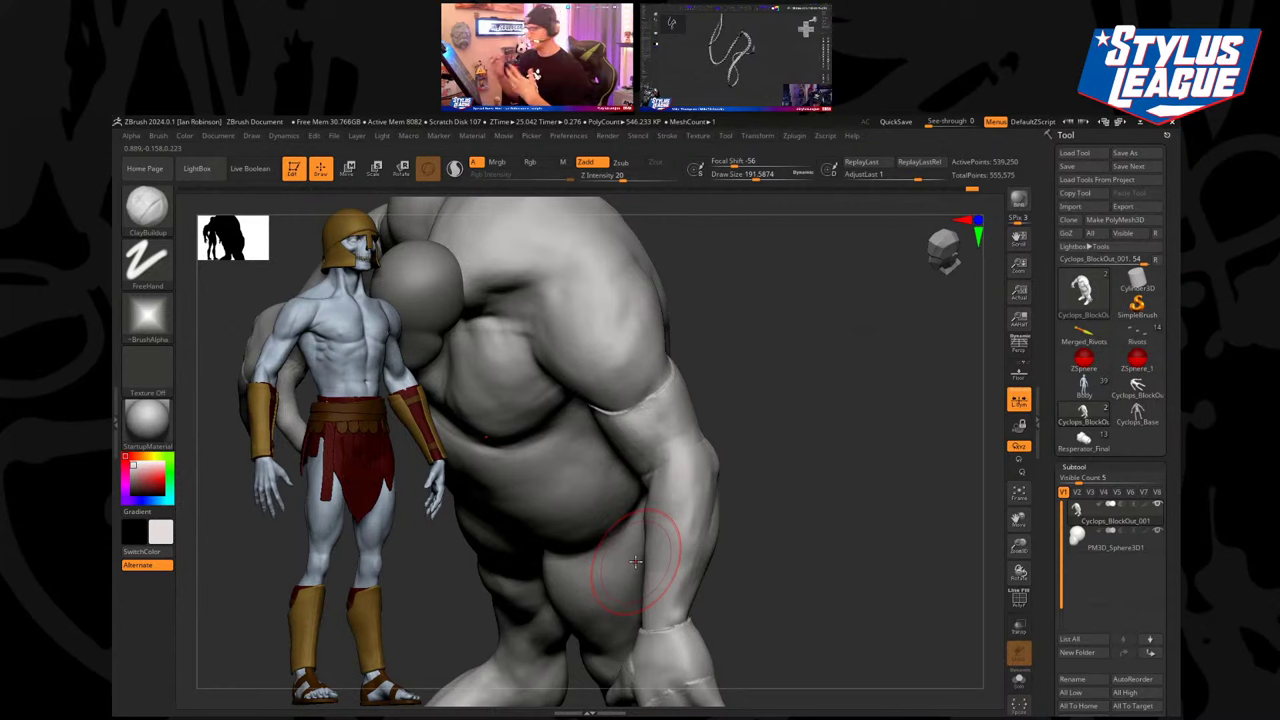
mouse_move(742, 420)
mouse_down()
mouse_move(799, 399)
mouse_move(769, 403)
mouse_up()
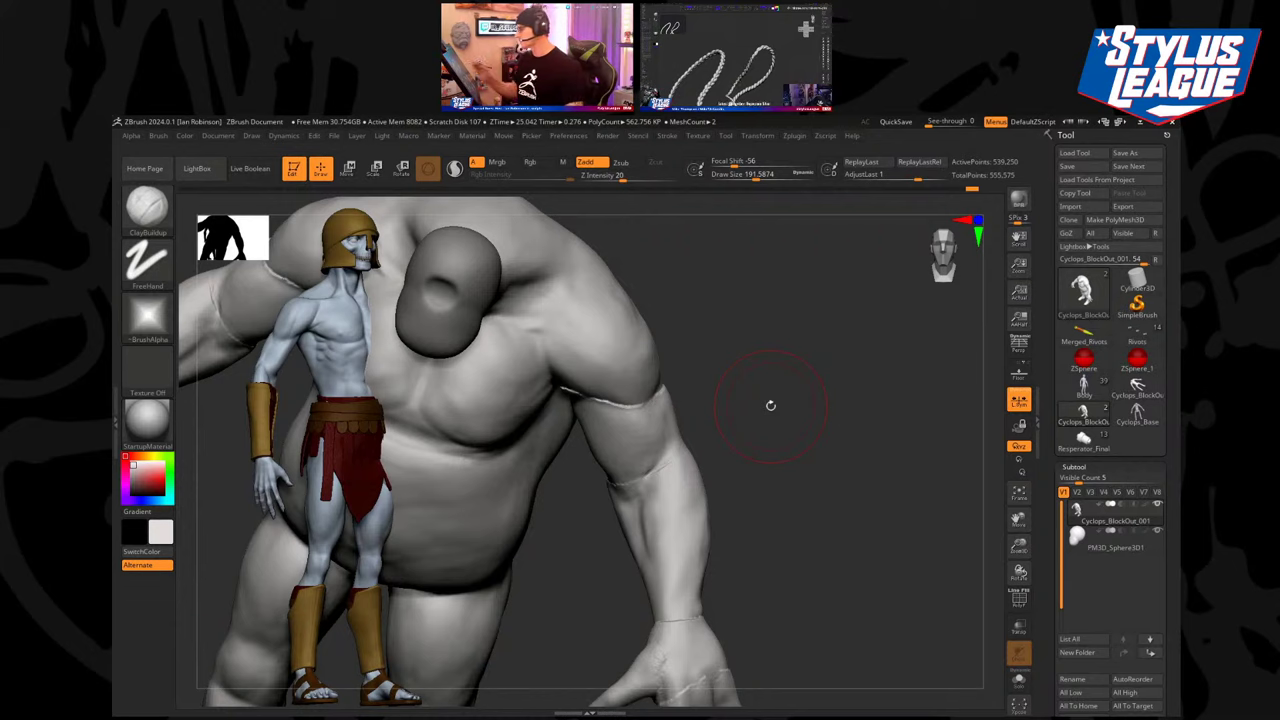
mouse_move(770, 405)
mouse_down()
mouse_move(766, 354)
mouse_move(777, 356)
mouse_move(768, 372)
mouse_move(645, 388)
mouse_move(580, 333)
mouse_up()
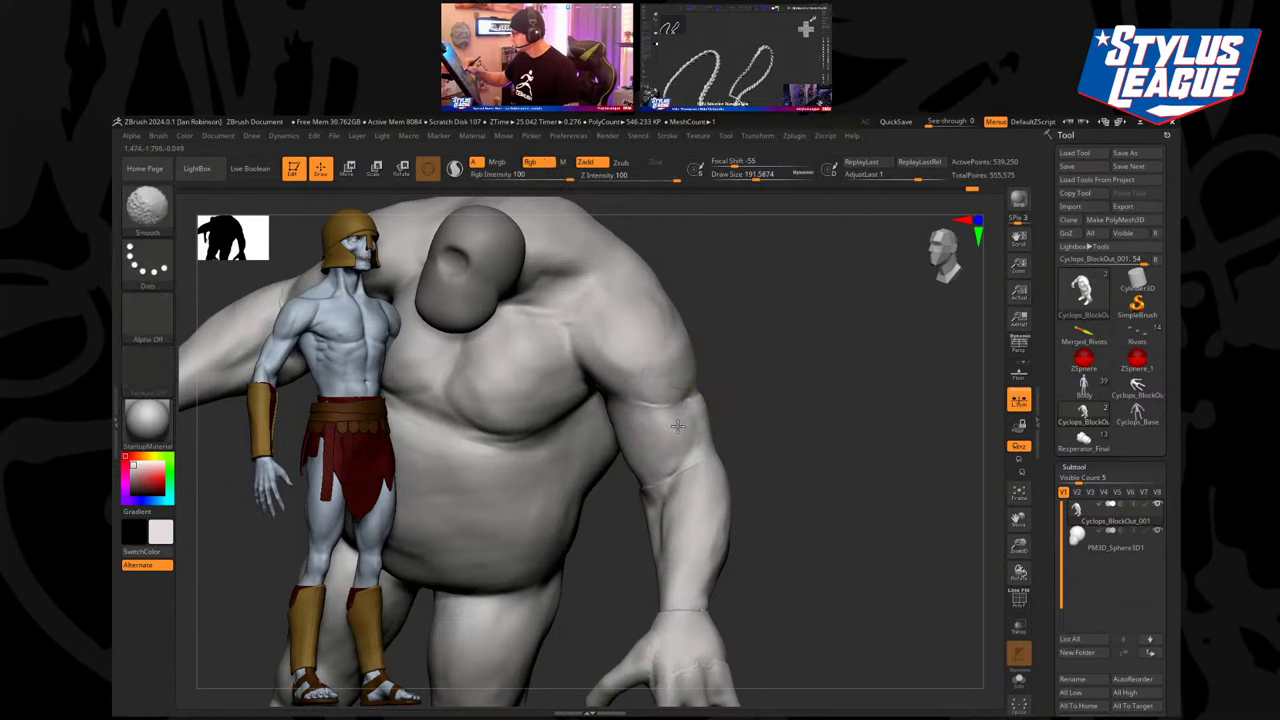
drag(774, 380, 716, 382)
drag(880, 385, 814, 382)
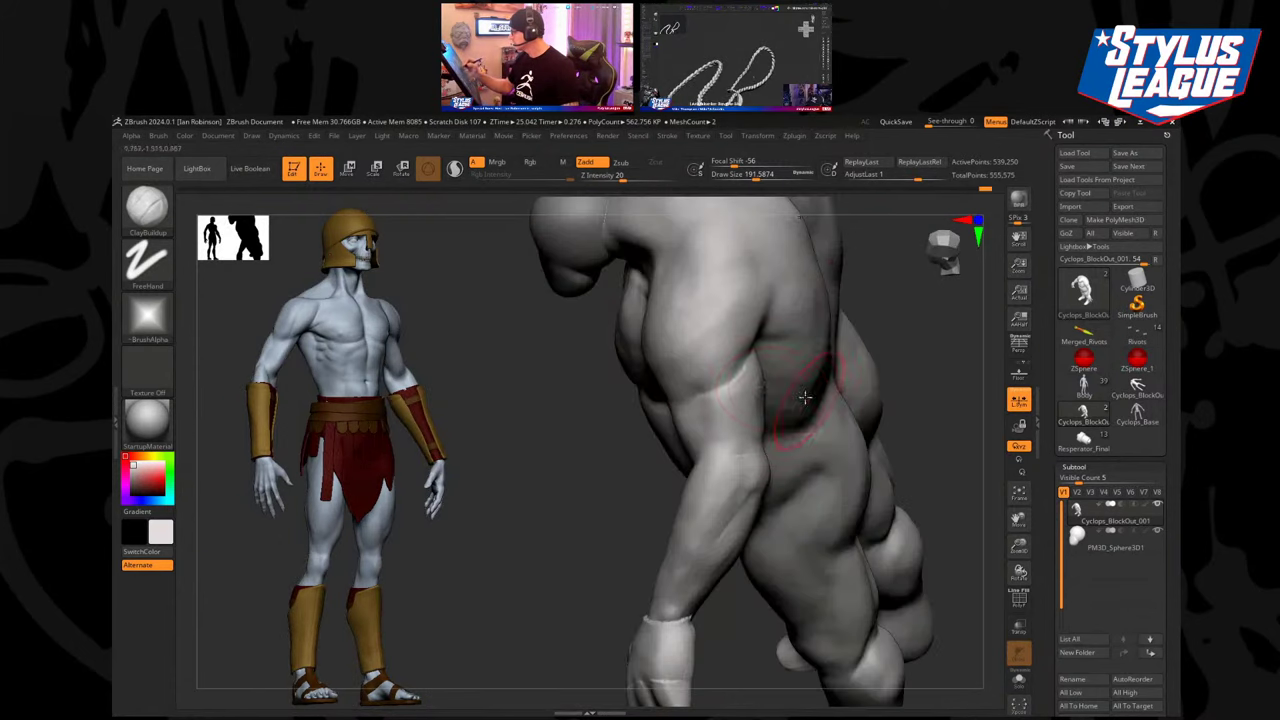
Build up the rear shoulder, triceps and elbow forms with ClayBuildup.
mouse_move(596, 474)
mouse_down()
mouse_move(621, 478)
mouse_move(675, 392)
mouse_up()
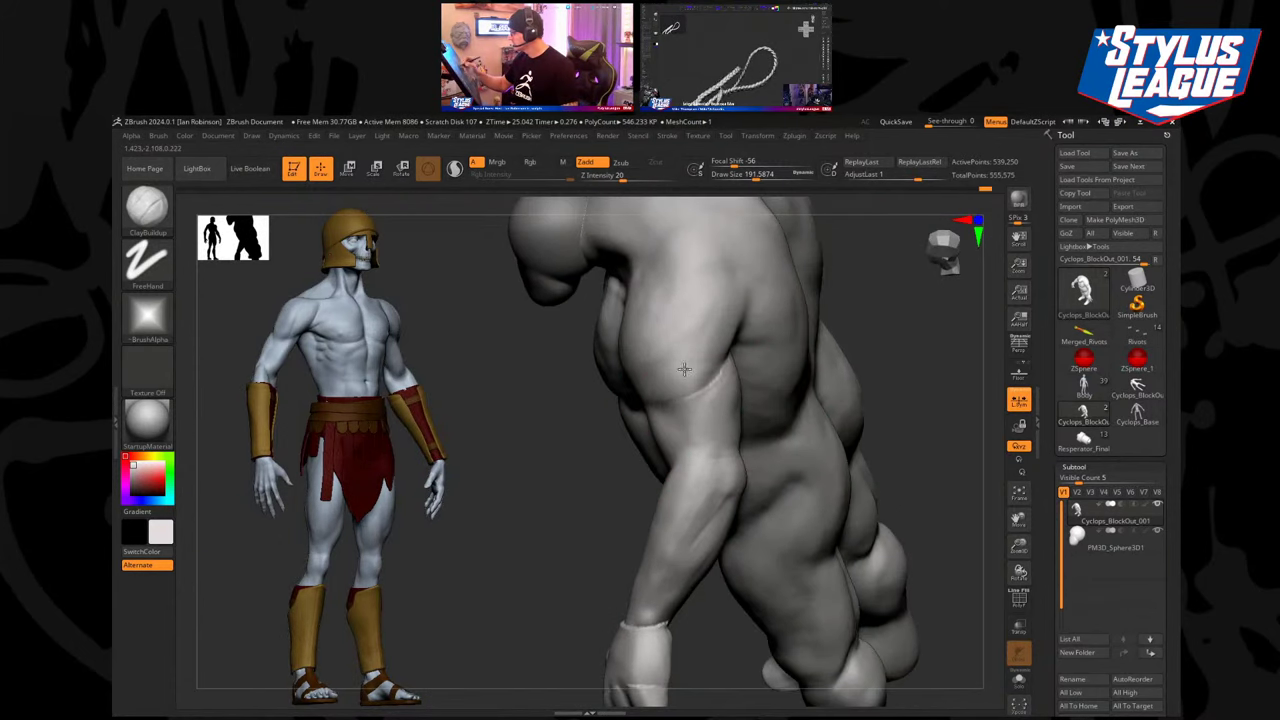
drag(737, 297, 700, 404)
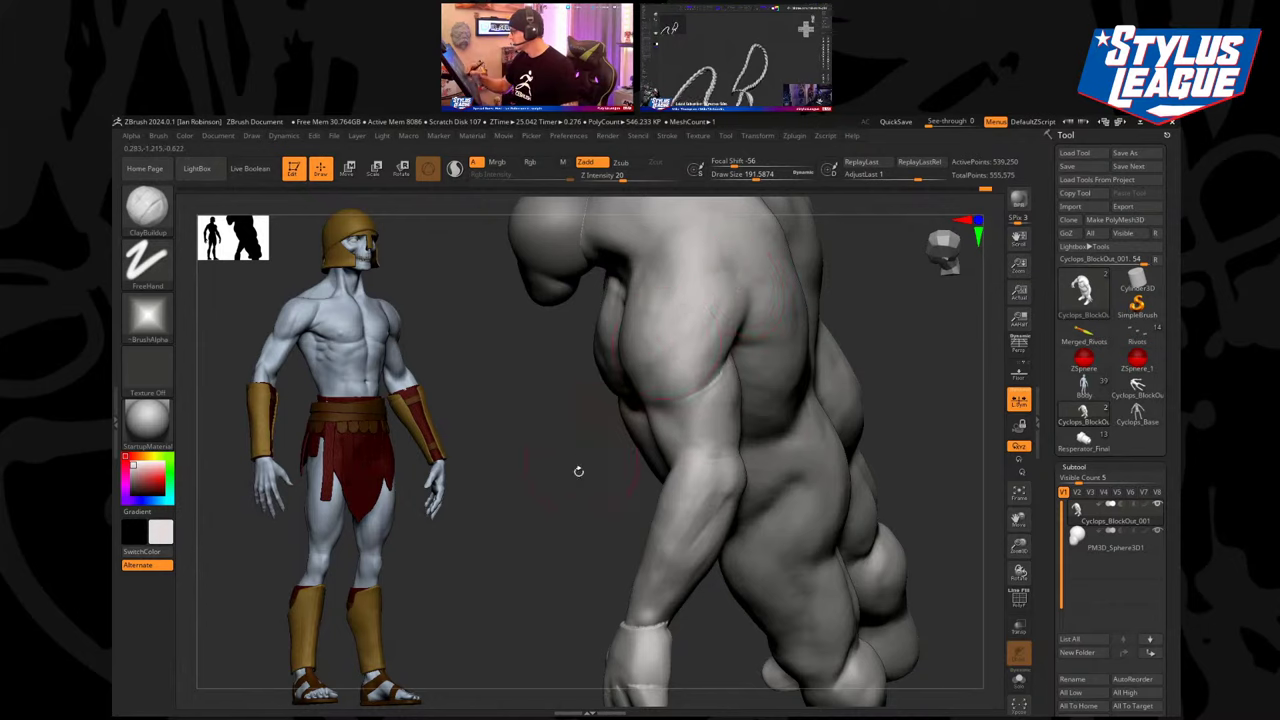
mouse_move(577, 471)
mouse_down()
mouse_move(574, 497)
mouse_move(506, 515)
mouse_up()
mouse_move(754, 485)
mouse_down()
mouse_move(720, 491)
mouse_move(729, 540)
mouse_move(722, 520)
mouse_up()
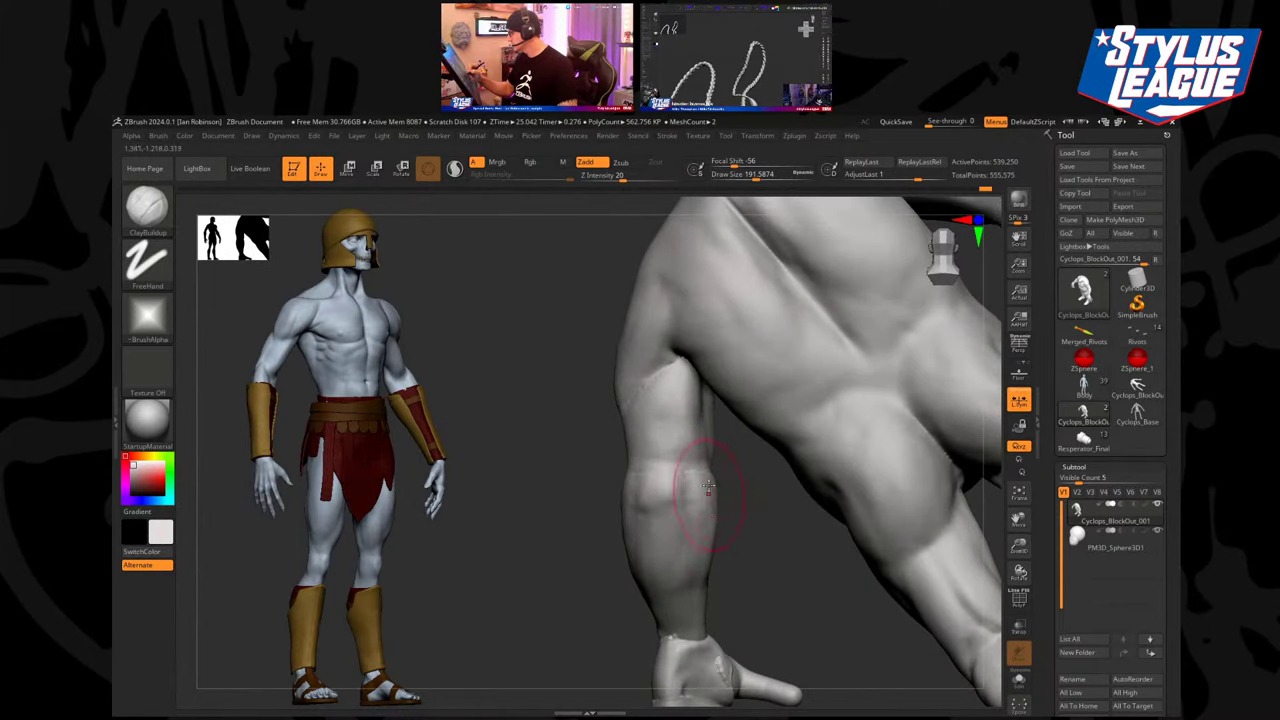
drag(708, 453, 675, 369)
mouse_move(592, 462)
mouse_down()
mouse_move(878, 487)
mouse_move(800, 460)
mouse_up()
drag(640, 437, 651, 411)
drag(570, 515, 714, 430)
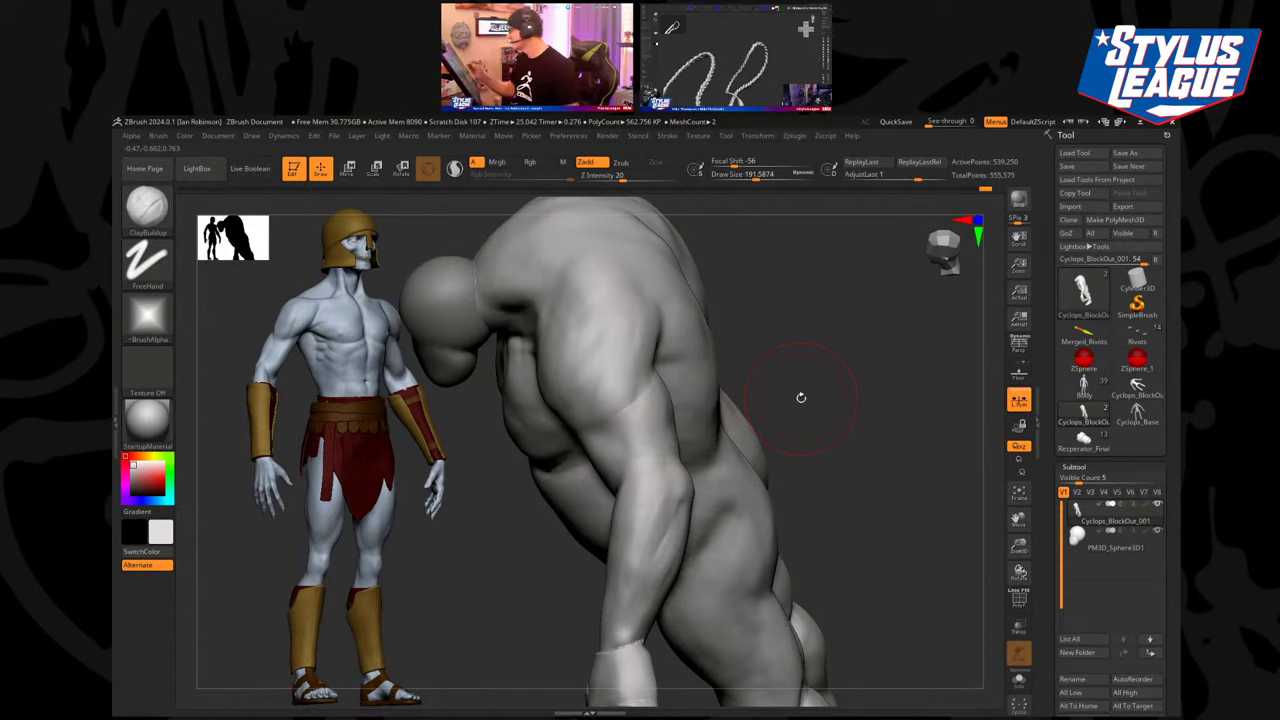
Carve the creases beneath the deltoid and around the elbow with the DamStandard brush.
mouse_move(803, 397)
mouse_down()
mouse_move(846, 343)
mouse_move(820, 380)
mouse_move(818, 338)
mouse_move(800, 350)
mouse_up()
key(b)
key(d)
key(s)
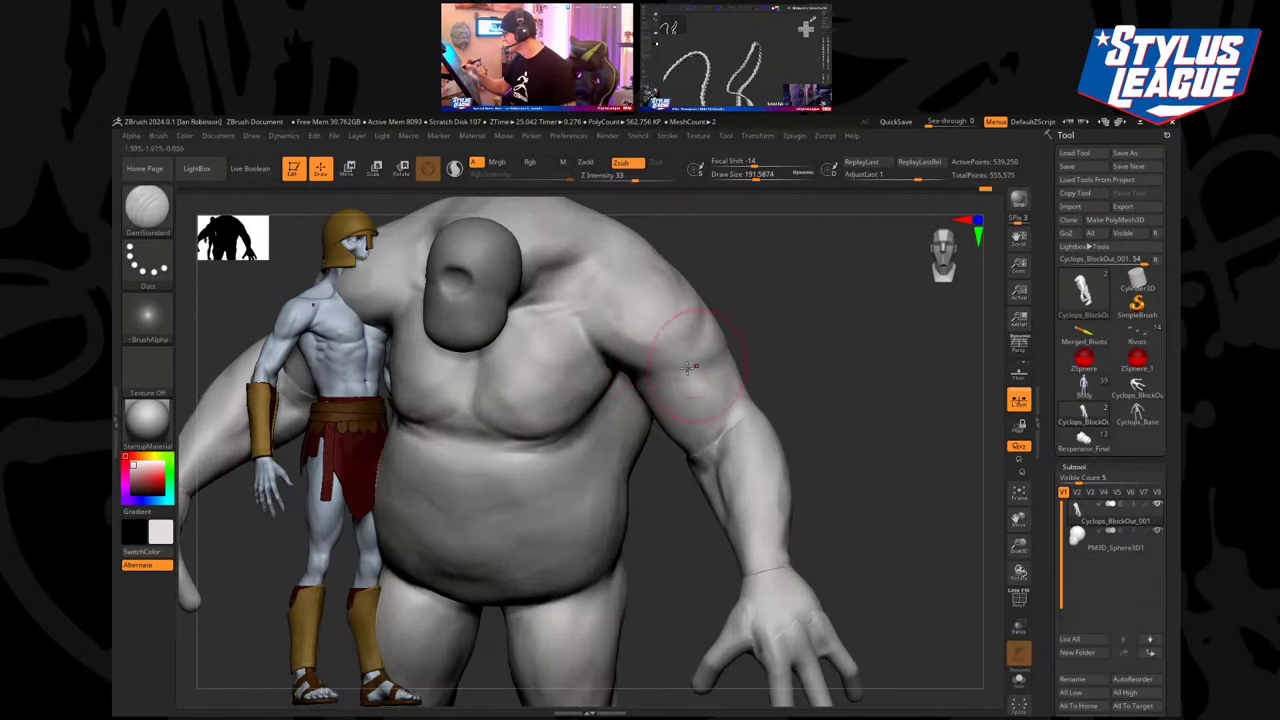
drag(652, 368, 732, 379)
drag(797, 344, 723, 396)
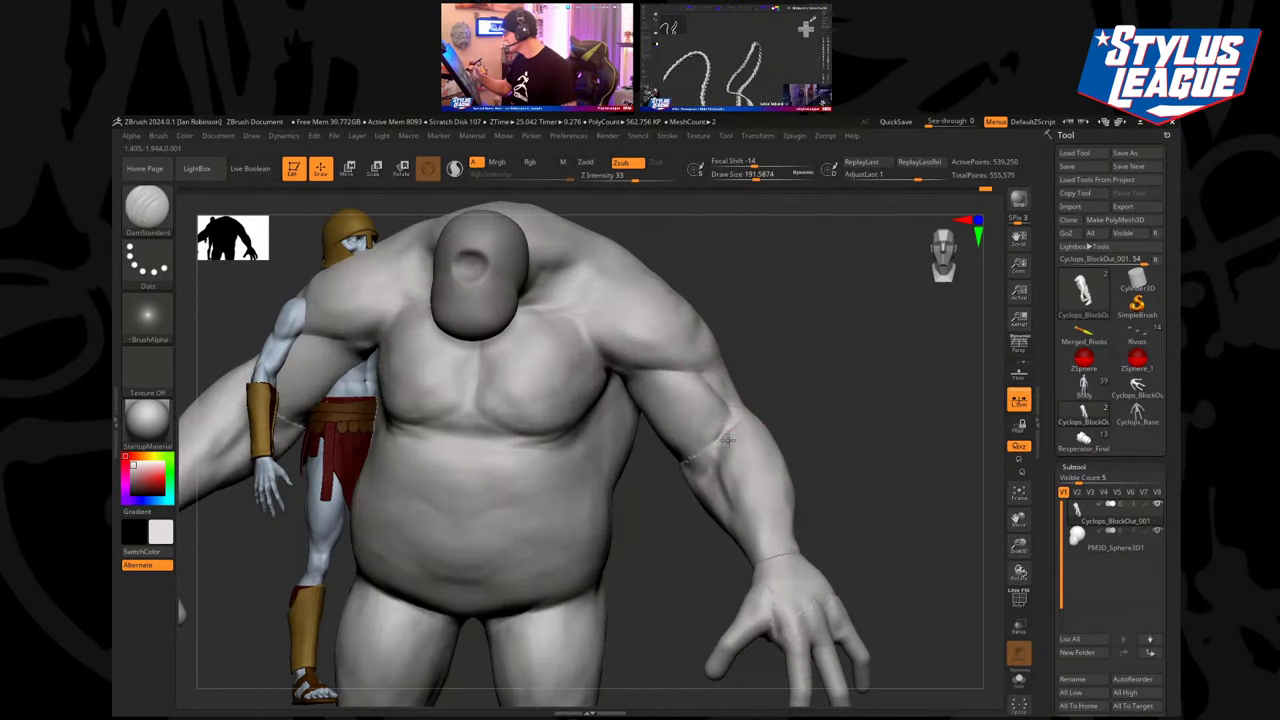
mouse_move(728, 440)
mouse_down()
mouse_move(771, 354)
mouse_move(727, 450)
mouse_up()
mouse_move(716, 381)
mouse_down()
mouse_move(736, 419)
mouse_move(730, 400)
mouse_up()
drag(718, 355, 733, 428)
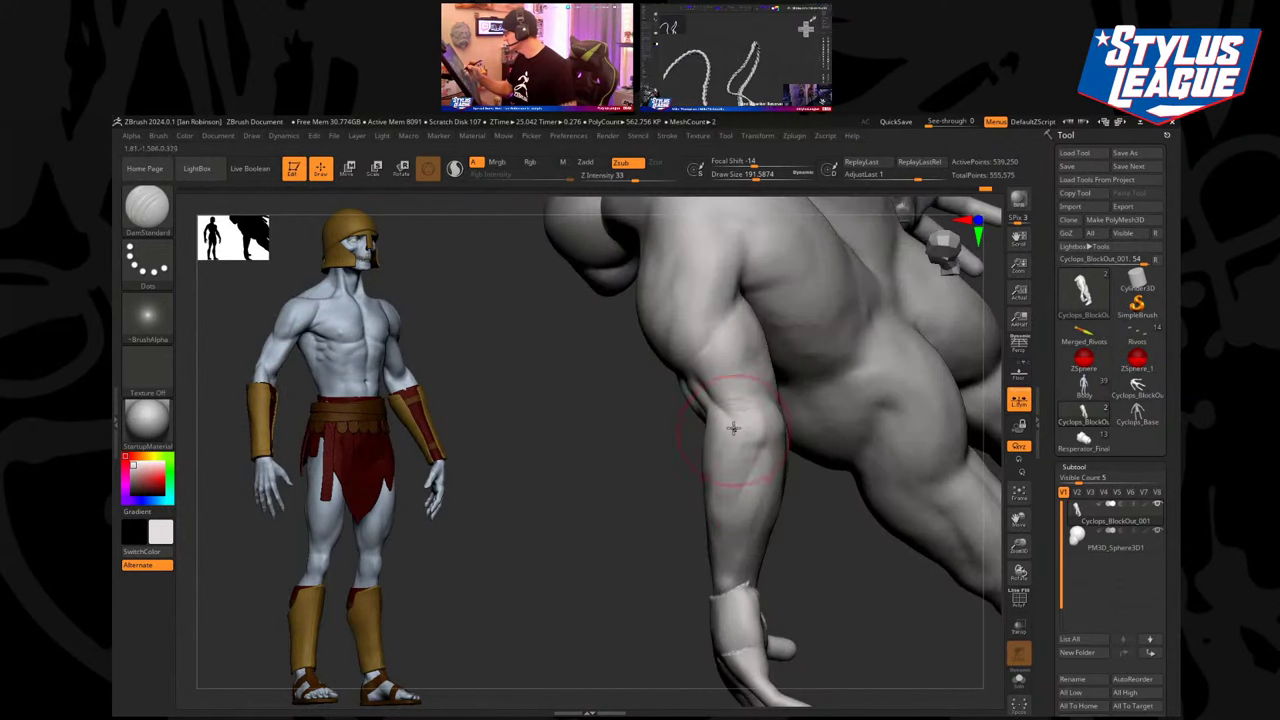
Define the forearm muscle divisions with DamStandard, then build up and smooth the forearm towards the wrist with ClayBuildup.
drag(800, 540, 750, 440)
drag(749, 538, 841, 433)
mouse_move(744, 492)
mouse_down()
mouse_move(800, 440)
mouse_move(727, 475)
mouse_up()
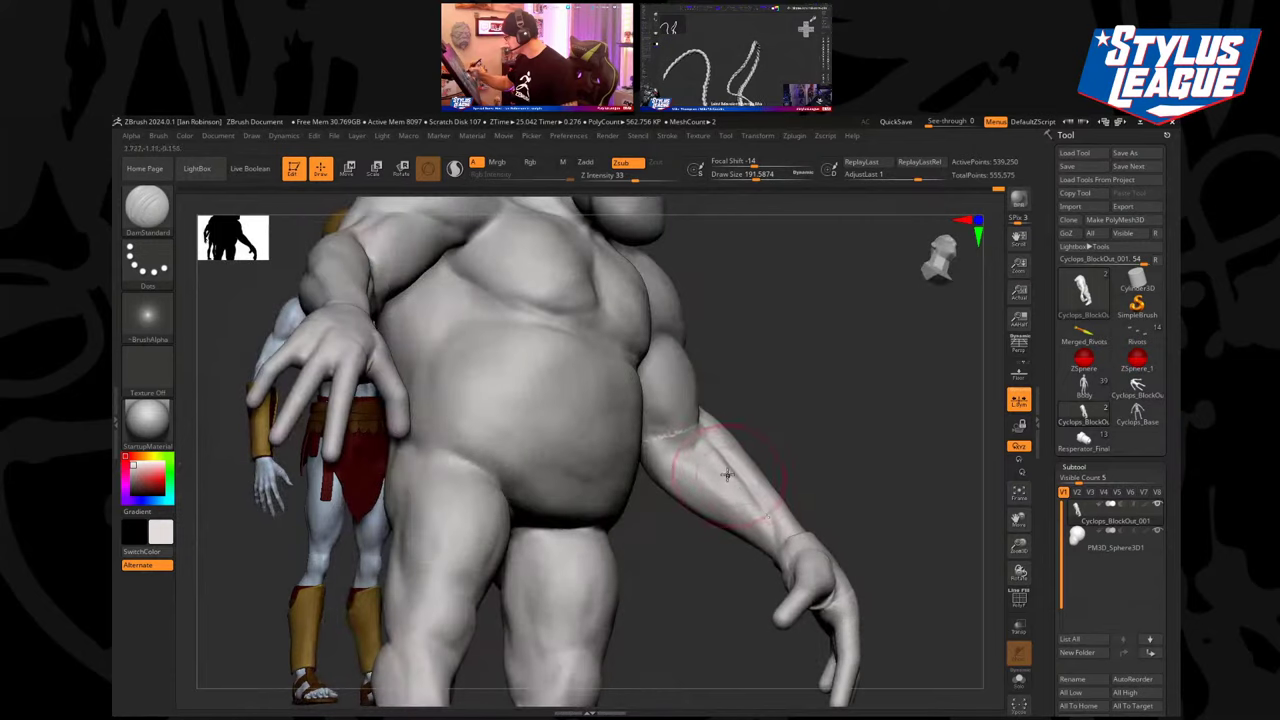
drag(807, 433, 677, 450)
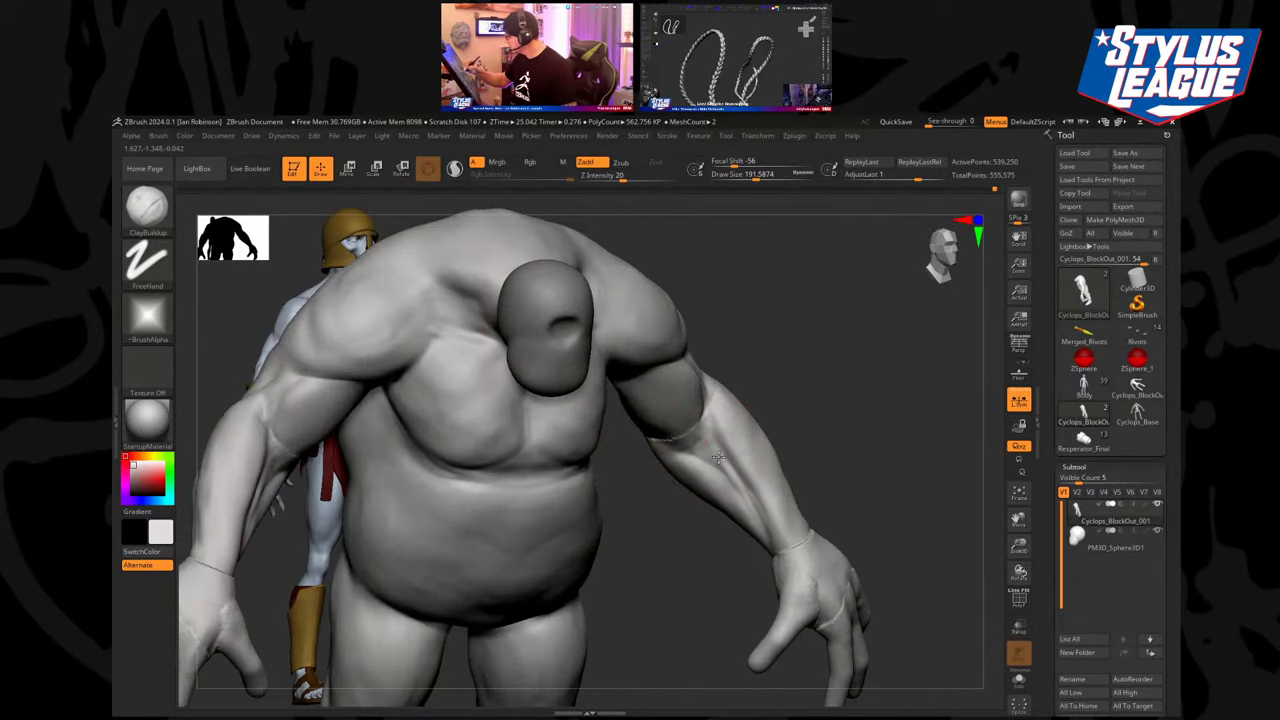
mouse_move(718, 457)
mouse_down()
mouse_move(771, 423)
mouse_move(783, 378)
mouse_move(849, 414)
mouse_move(863, 380)
mouse_move(843, 354)
mouse_move(901, 436)
mouse_up()
shift+drag(763, 520, 774, 500)
drag(851, 449, 856, 480)
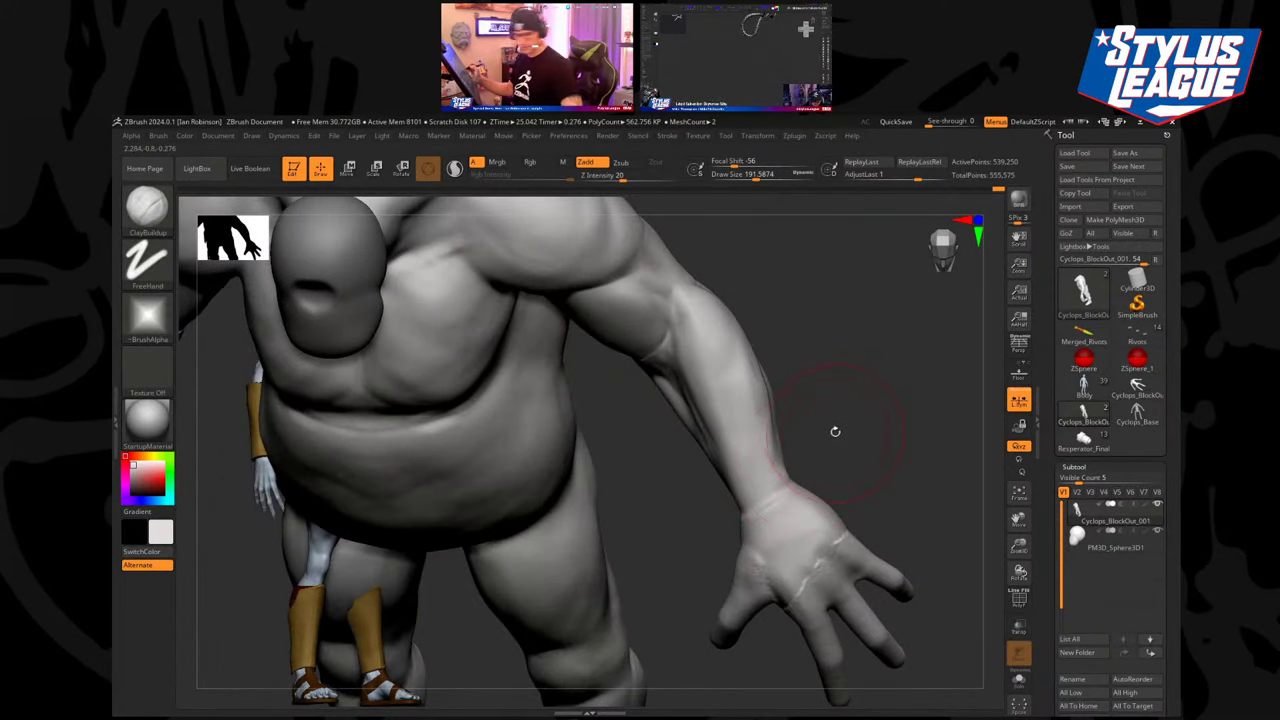
Adjust the wrist and lower forearm silhouette from several angles with the Move brush at a draw size of about 177.
mouse_move(826, 400)
mouse_down()
mouse_move(840, 429)
mouse_move(846, 420)
mouse_up()
key(b)
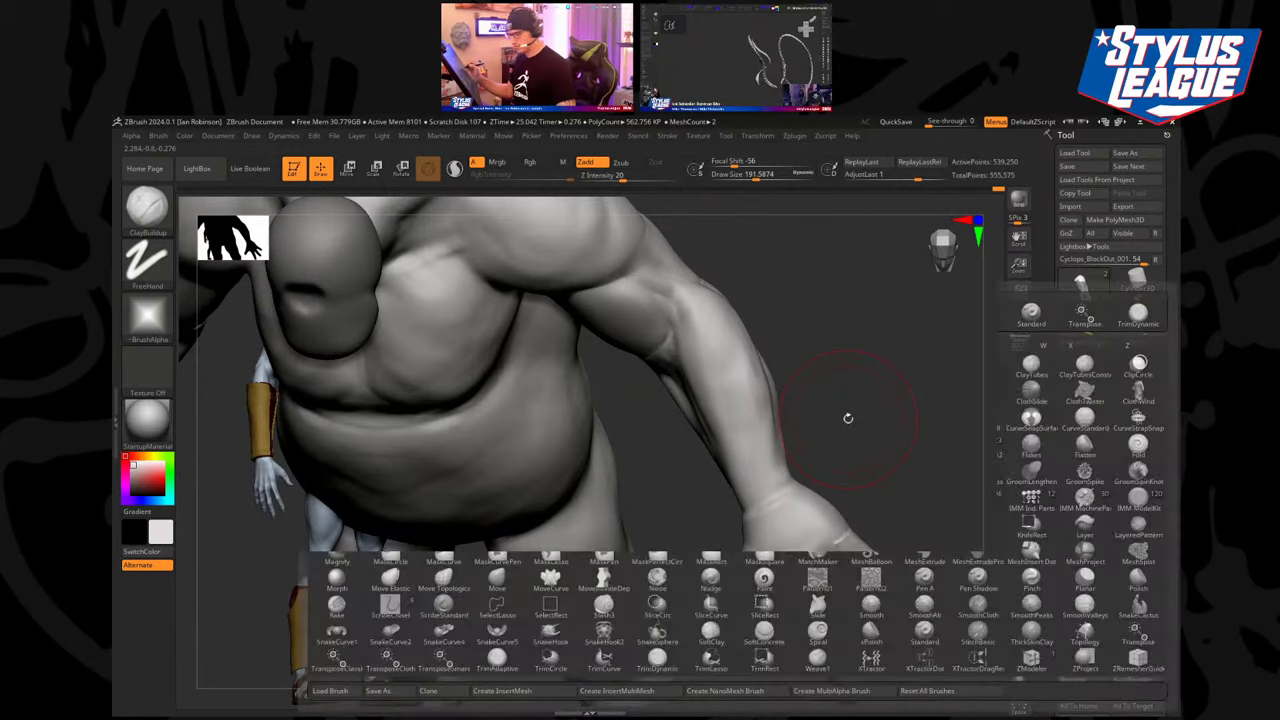
key(m)
key(v)
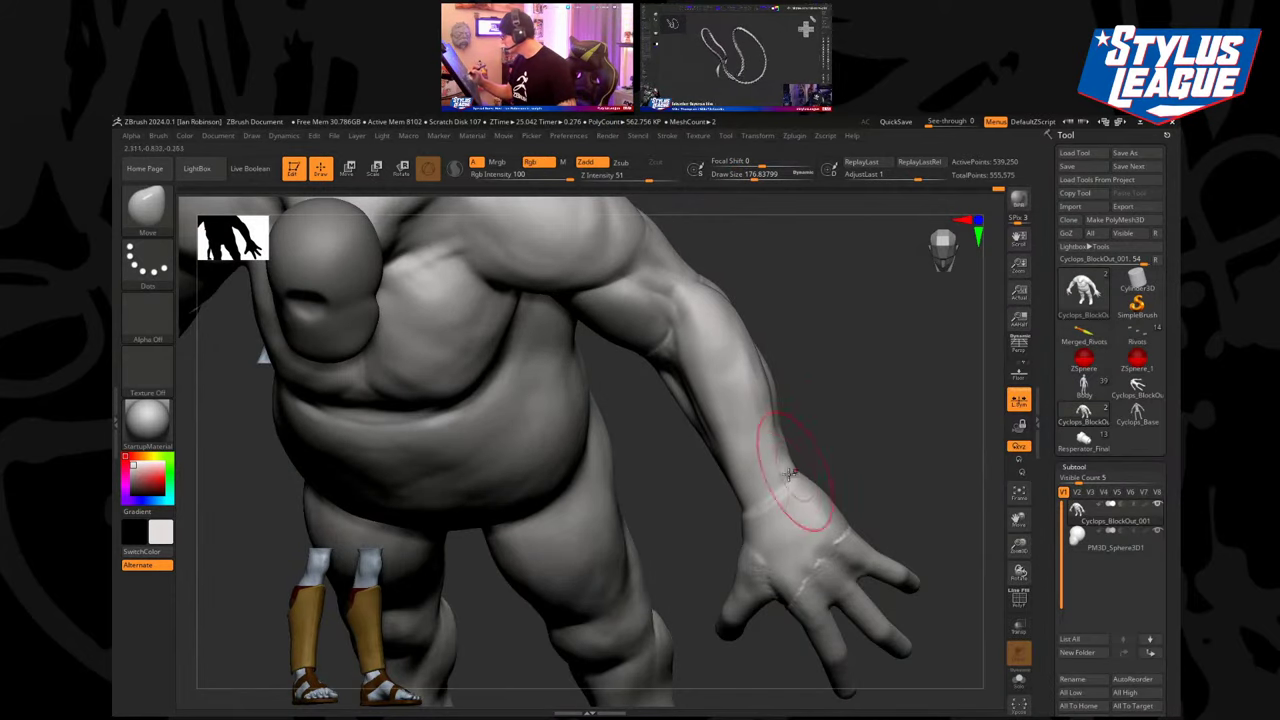
drag(812, 448, 674, 496)
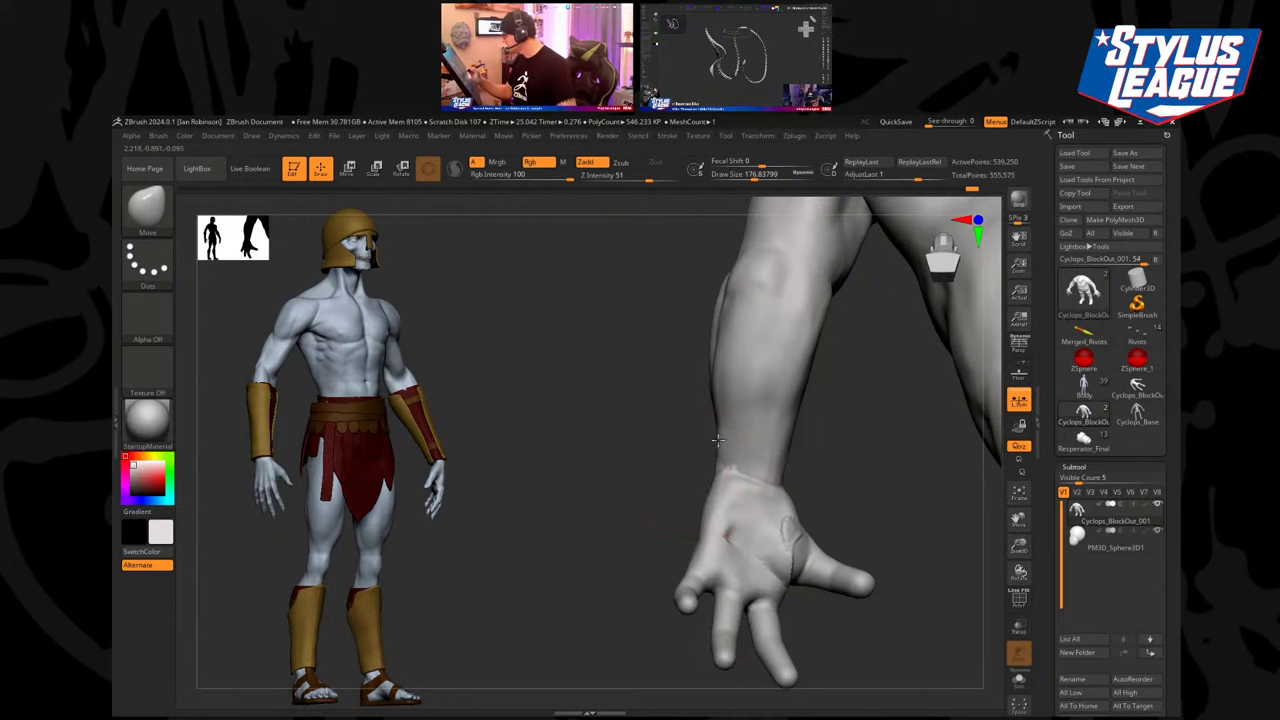
drag(798, 453, 965, 470)
mouse_move(864, 465)
mouse_down()
mouse_move(880, 423)
mouse_move(800, 417)
mouse_move(729, 471)
mouse_up()
Build up the back of the hand from wrist to knuckles with ClayBuildup at a draw size of about 128.
key(b)
key(b)
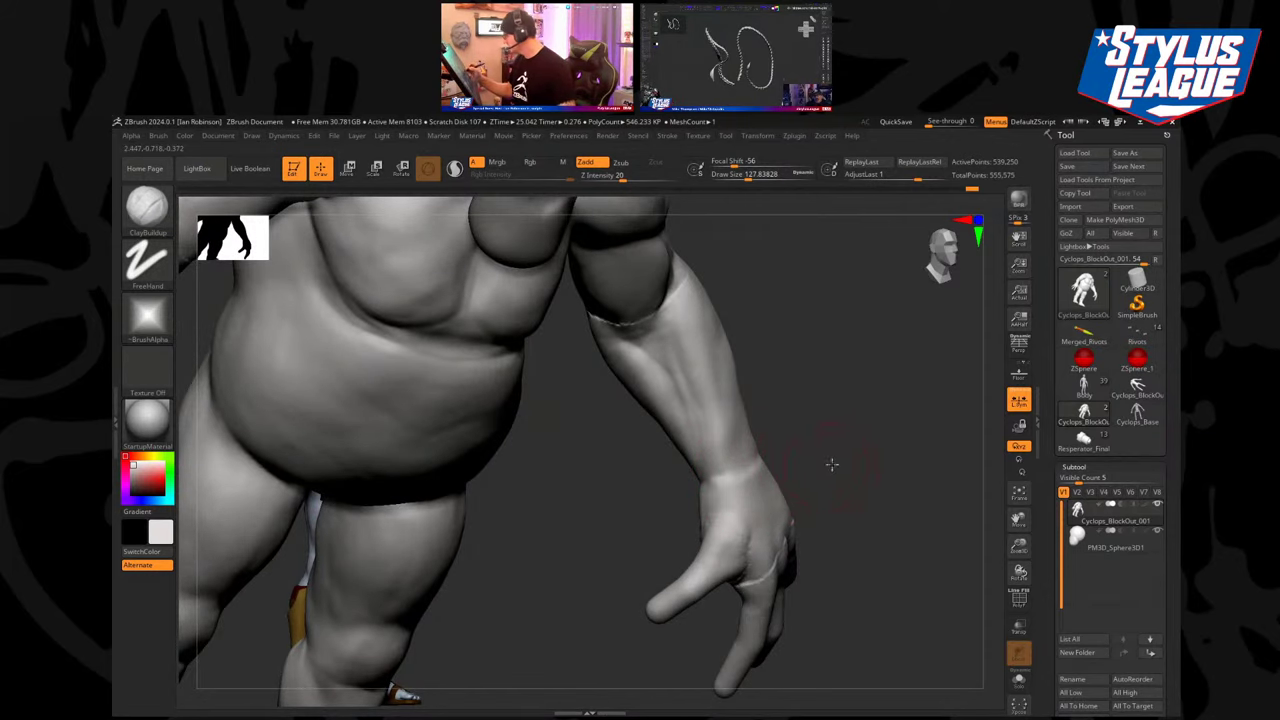
drag(831, 464, 744, 527)
drag(823, 465, 748, 556)
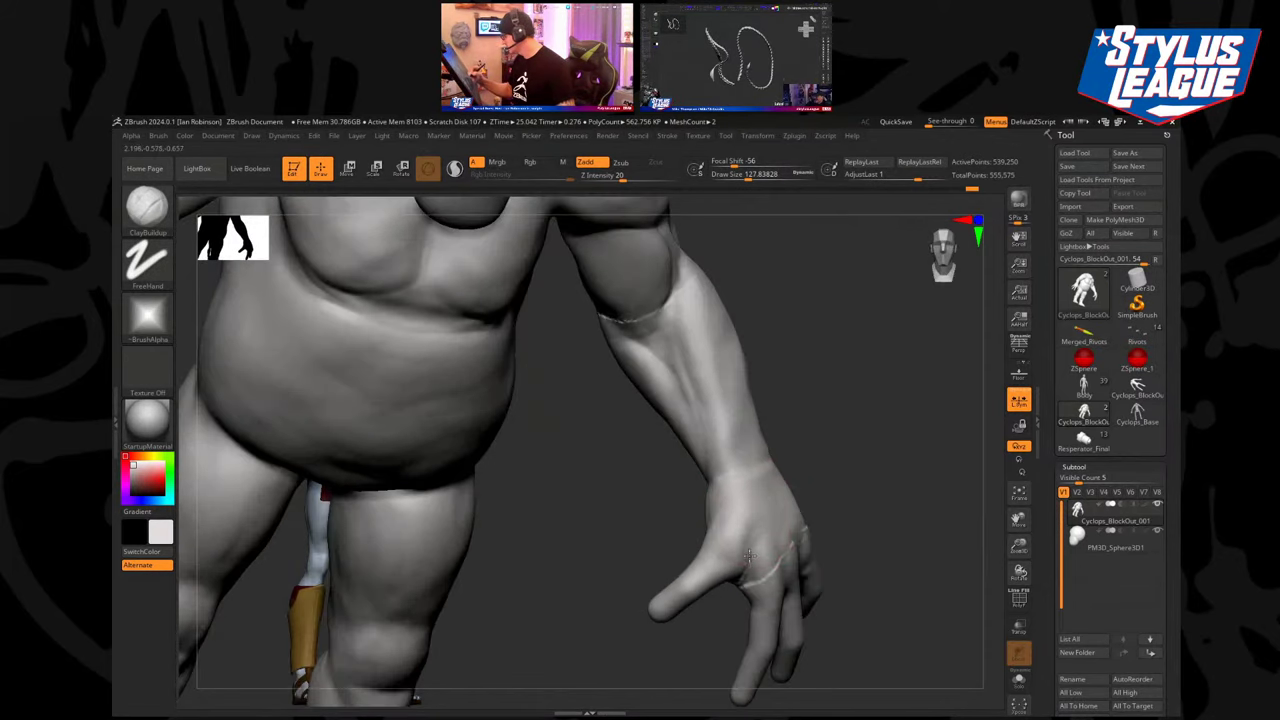
drag(825, 470, 745, 548)
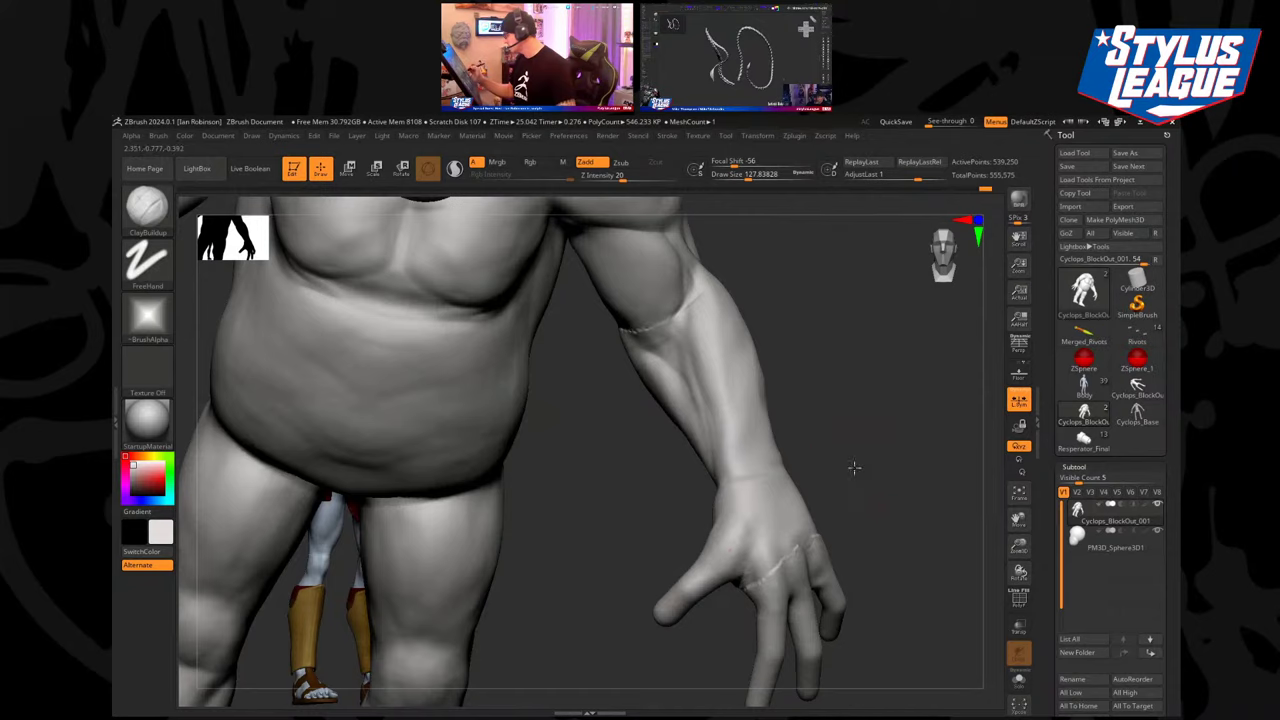
drag(853, 467, 749, 537)
mouse_move(850, 470)
mouse_down()
mouse_move(740, 548)
mouse_move(795, 533)
mouse_up()
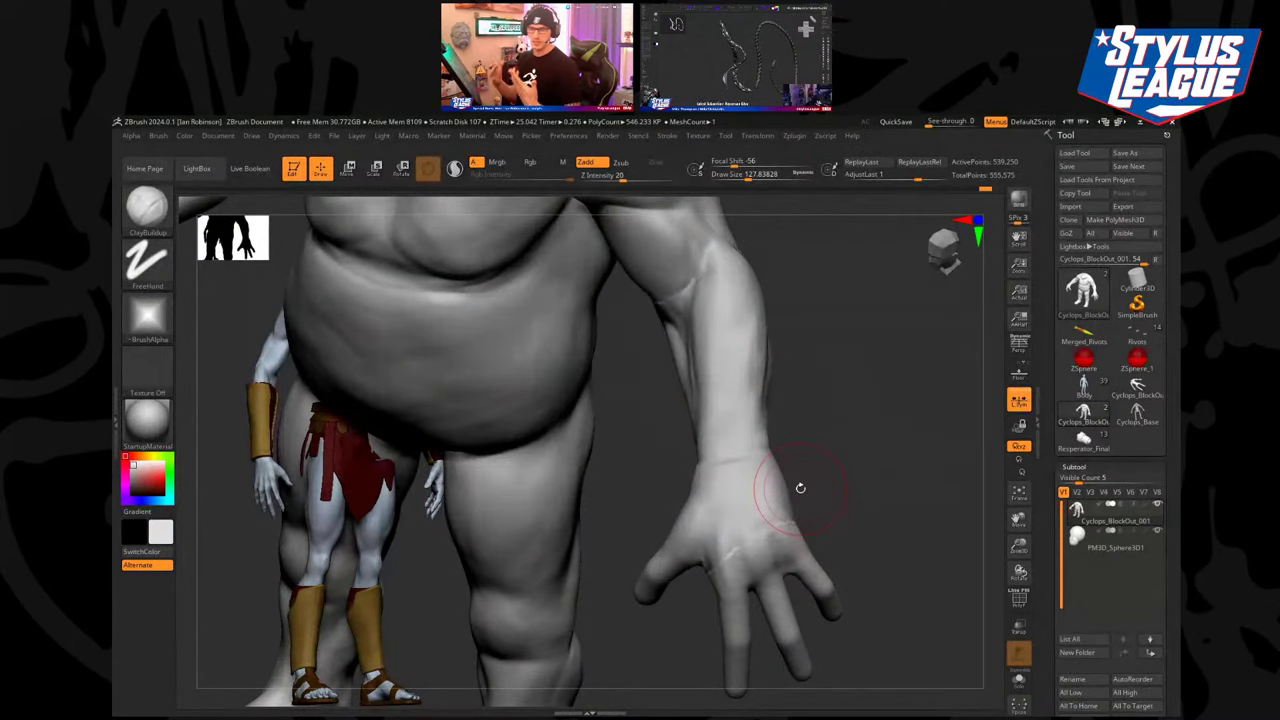
Shape the knuckles and finger bases on the back of the hand with ClayBuildup at a draw size of about 90.
mouse_move(841, 439)
mouse_down()
mouse_move(886, 469)
mouse_move(837, 417)
mouse_move(809, 423)
mouse_up()
key(s)
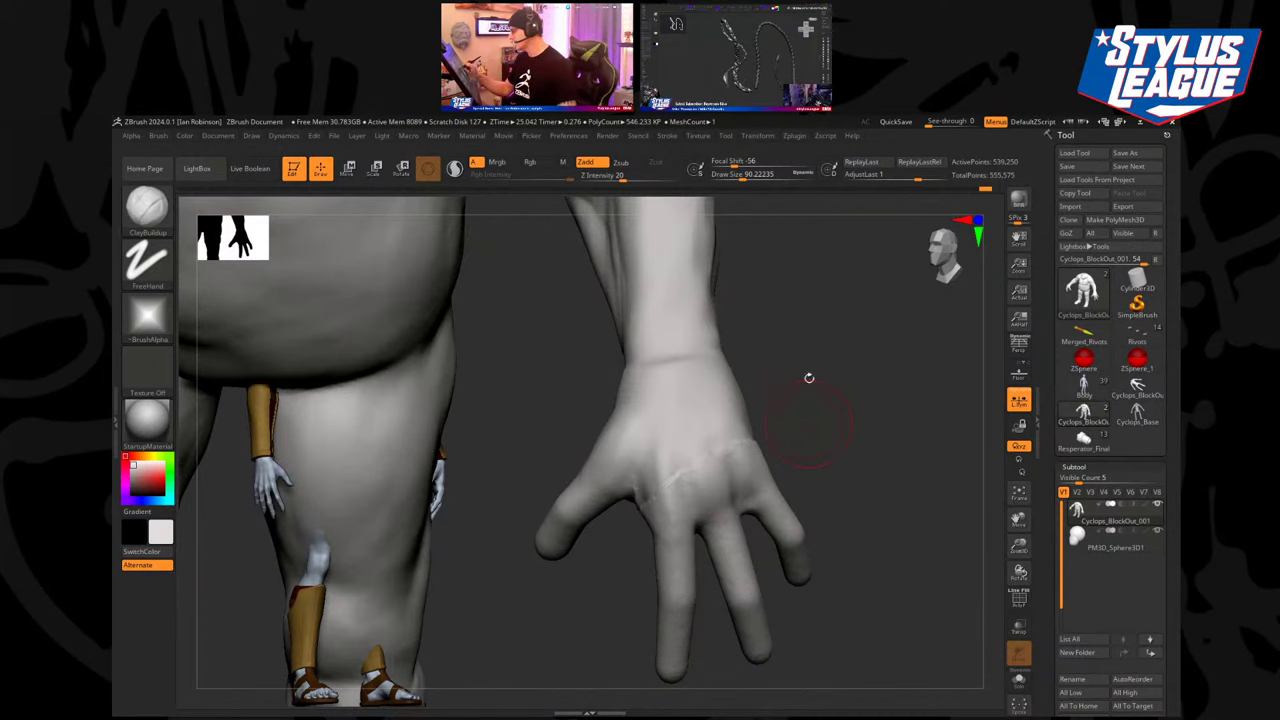
mouse_move(809, 378)
mouse_down()
mouse_move(786, 351)
mouse_move(720, 410)
mouse_up()
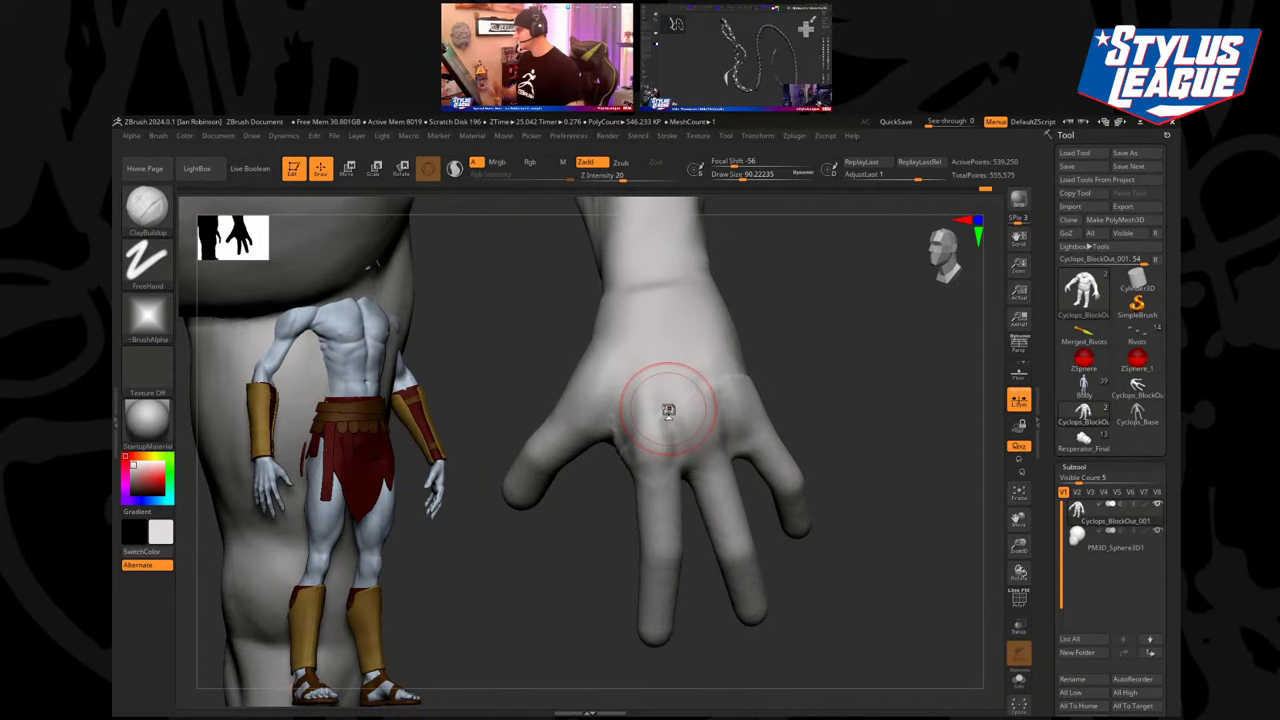
mouse_move(668, 410)
right_down()
mouse_move(866, 389)
mouse_move(811, 369)
mouse_move(826, 363)
mouse_move(806, 384)
right_up()
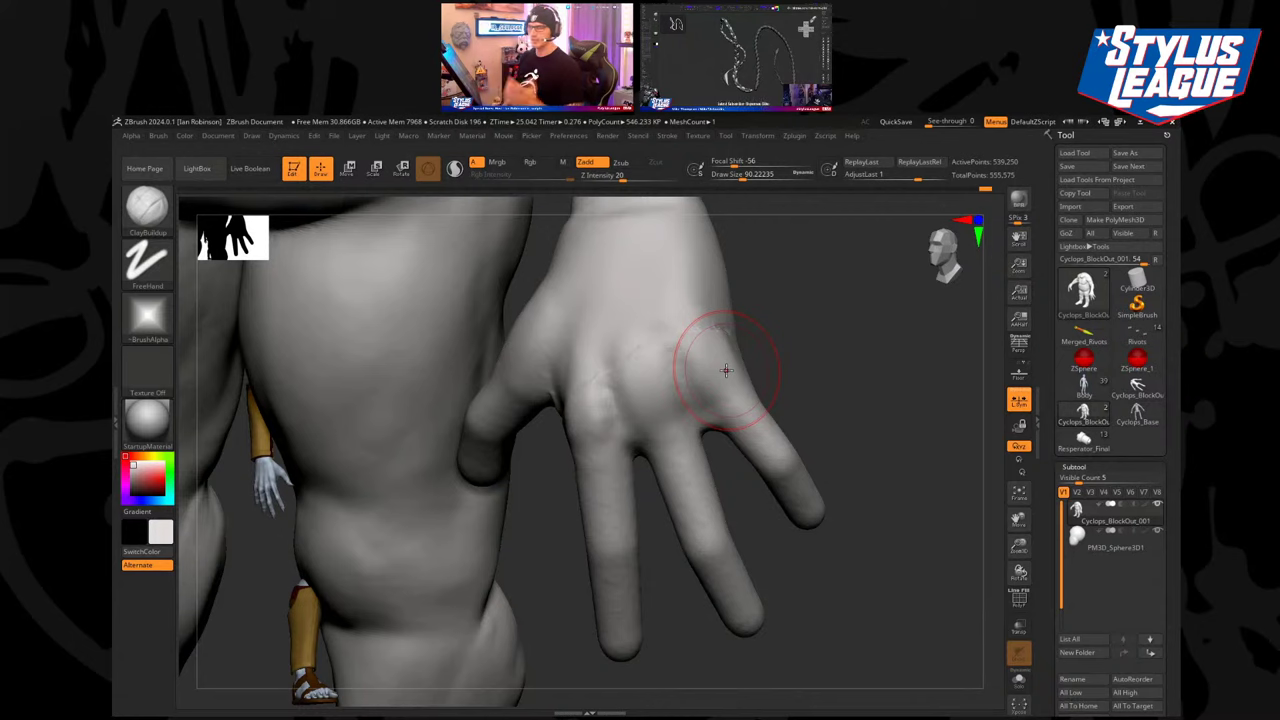
drag(824, 412, 846, 391)
Fill out the thumb pad and the heel of the palm with ClayBuildup, raising the draw size to about 116.
drag(665, 555, 571, 596)
right_drag(571, 596, 730, 400)
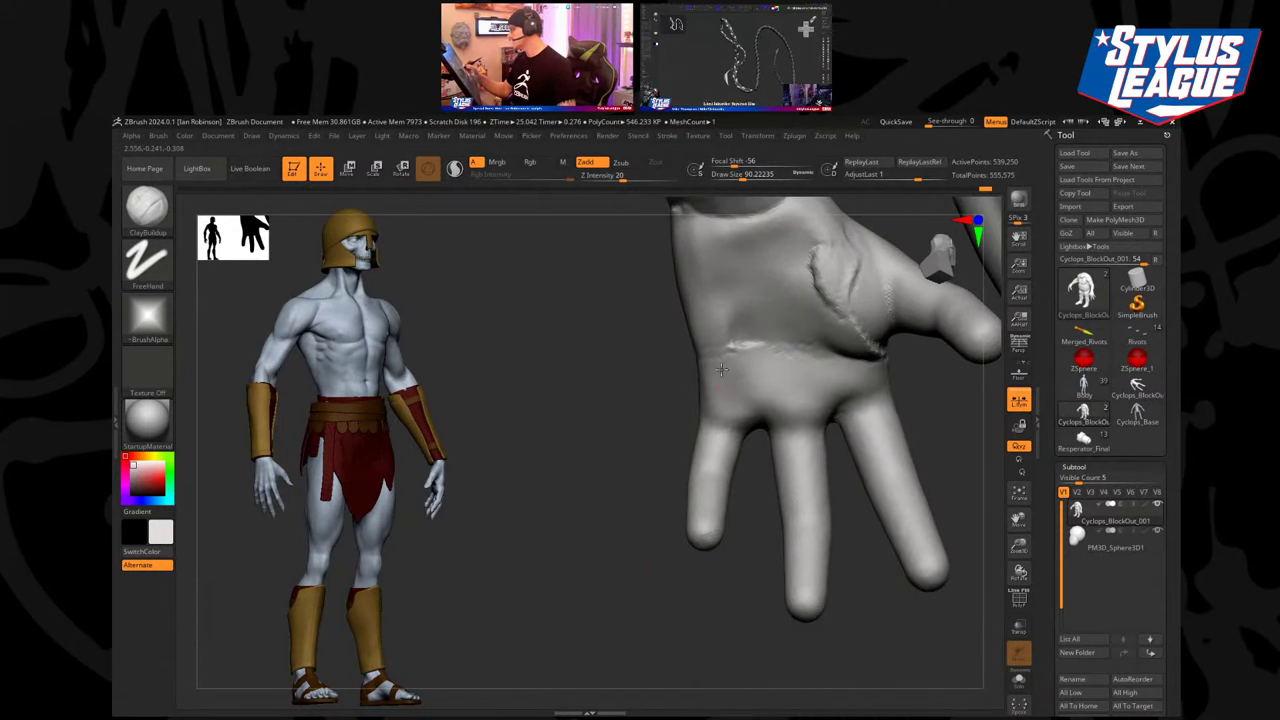
mouse_move(850, 282)
mouse_down()
mouse_move(884, 292)
mouse_move(876, 312)
mouse_move(812, 265)
mouse_move(830, 310)
mouse_move(817, 340)
mouse_up()
right_drag(817, 340, 837, 363)
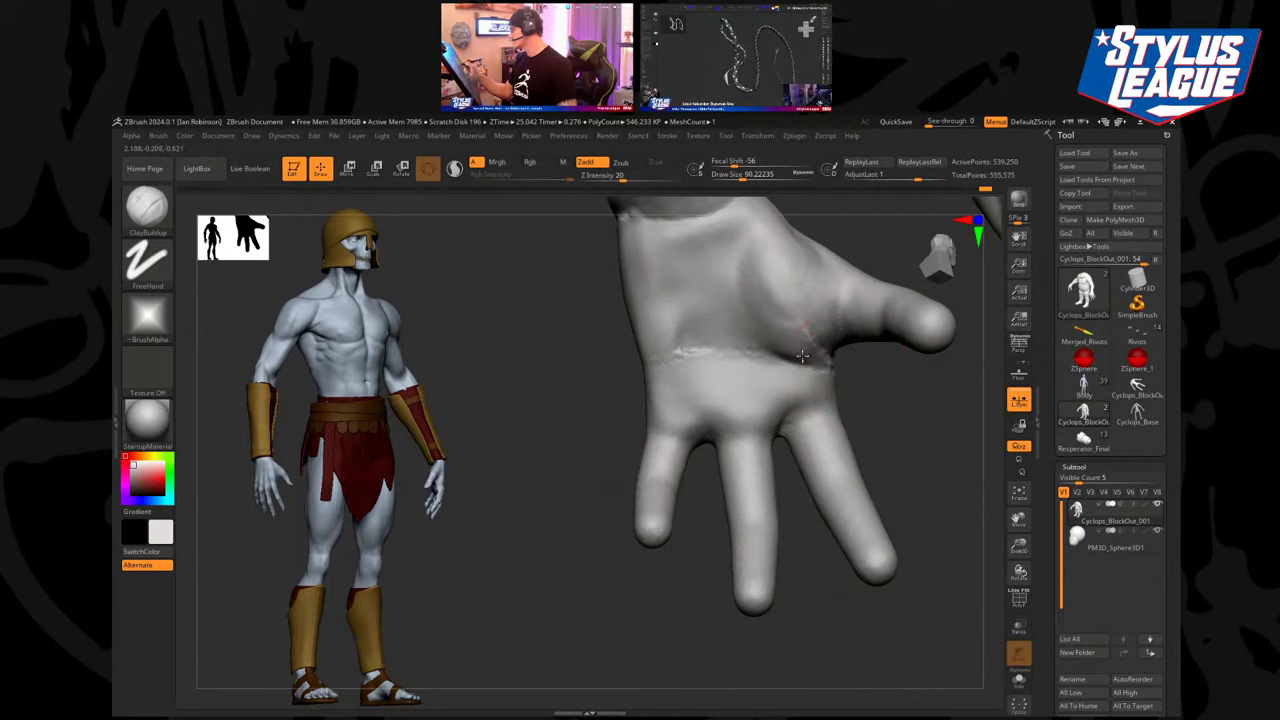
mouse_move(805, 356)
mouse_down()
mouse_move(803, 384)
mouse_move(780, 374)
mouse_move(725, 395)
mouse_move(757, 417)
mouse_move(748, 403)
mouse_move(707, 404)
mouse_move(834, 326)
mouse_move(786, 340)
mouse_move(866, 352)
mouse_move(729, 246)
mouse_up()
alt+drag(620, 315, 618, 372)
key(bracketright)
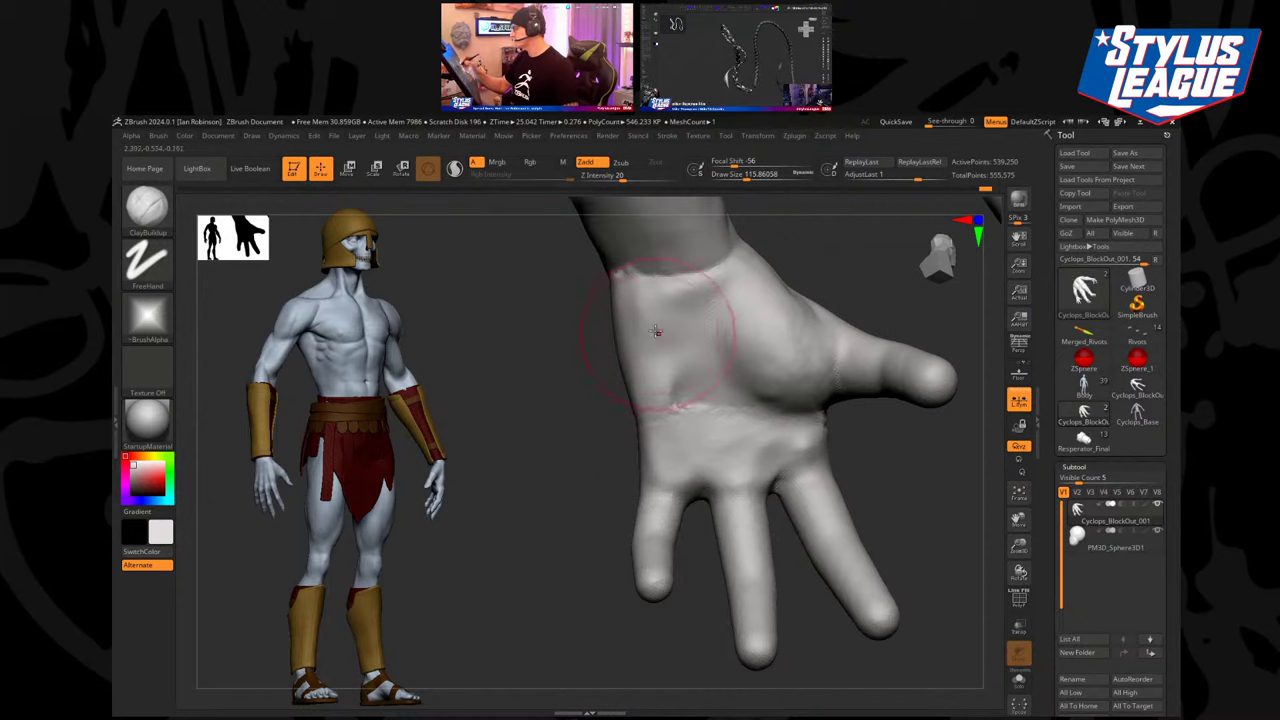
mouse_move(663, 334)
mouse_down()
mouse_move(640, 373)
mouse_move(675, 328)
mouse_up()
alt+drag(822, 282, 801, 332)
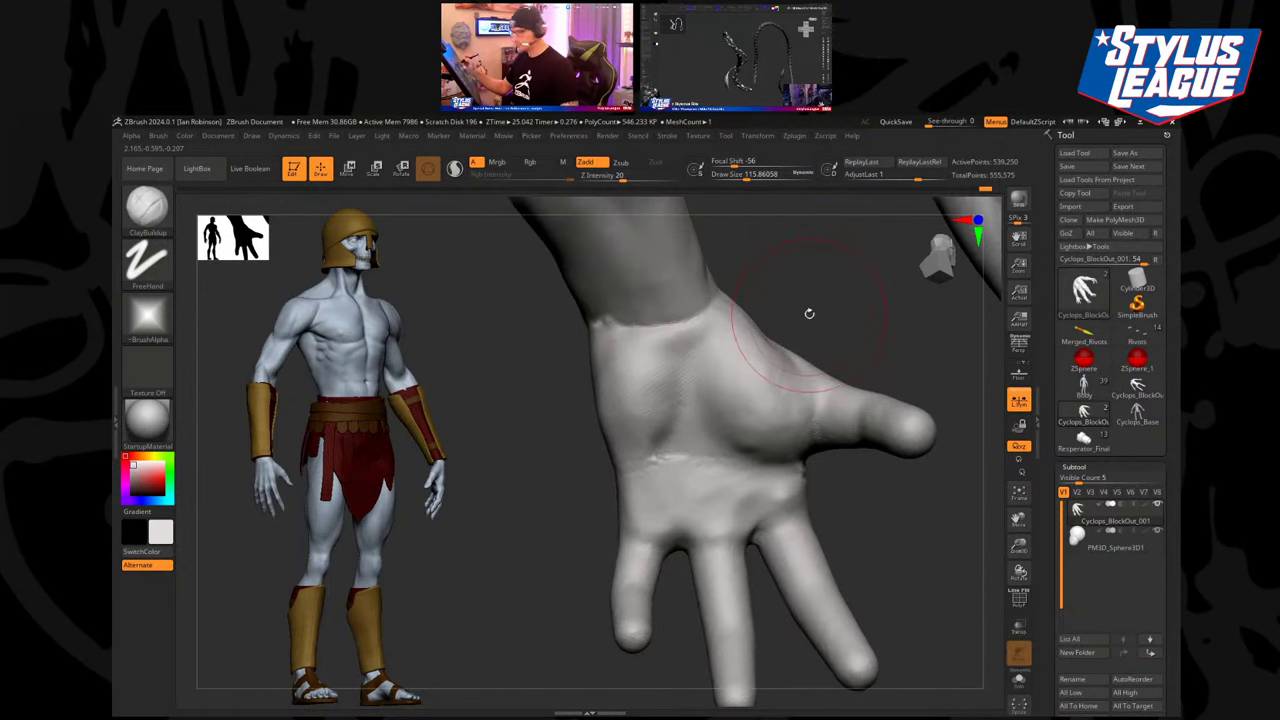
Adjust the thumb base, palm edge and wrist silhouette with the Move brush at draw sizes of about 167 and 108.
key(b)
key(m)
key(v)
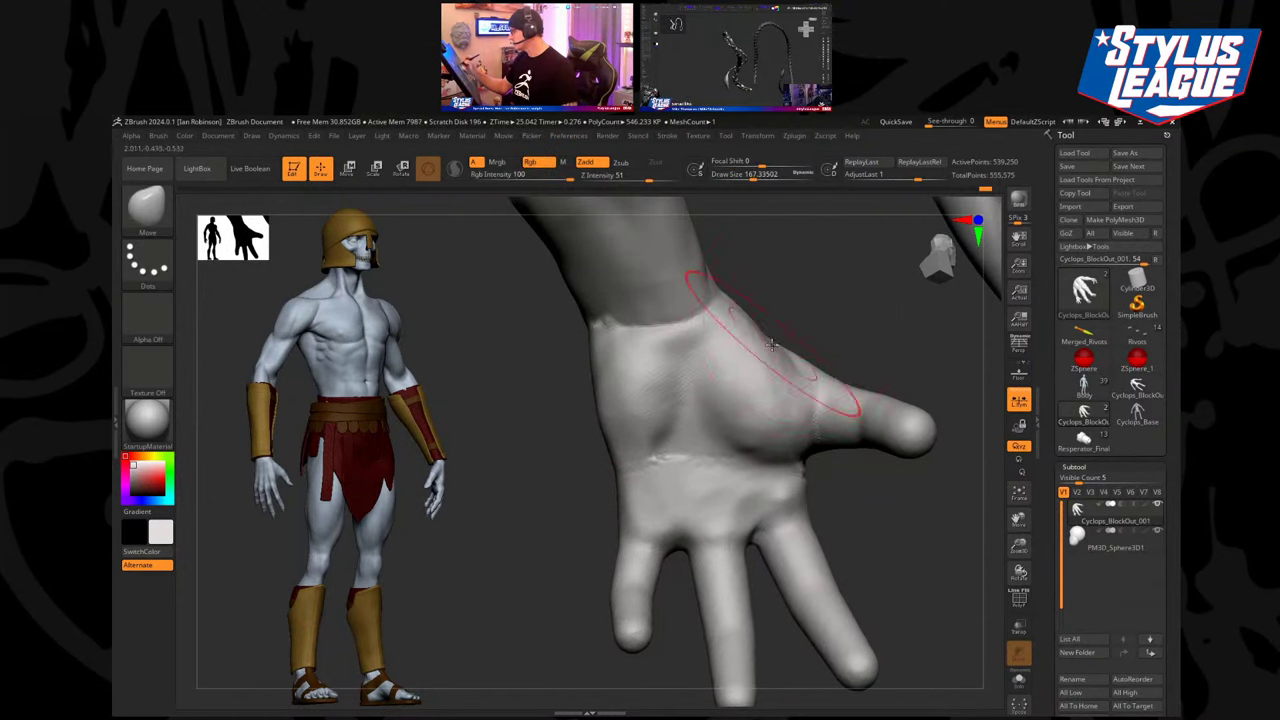
drag(818, 340, 815, 428)
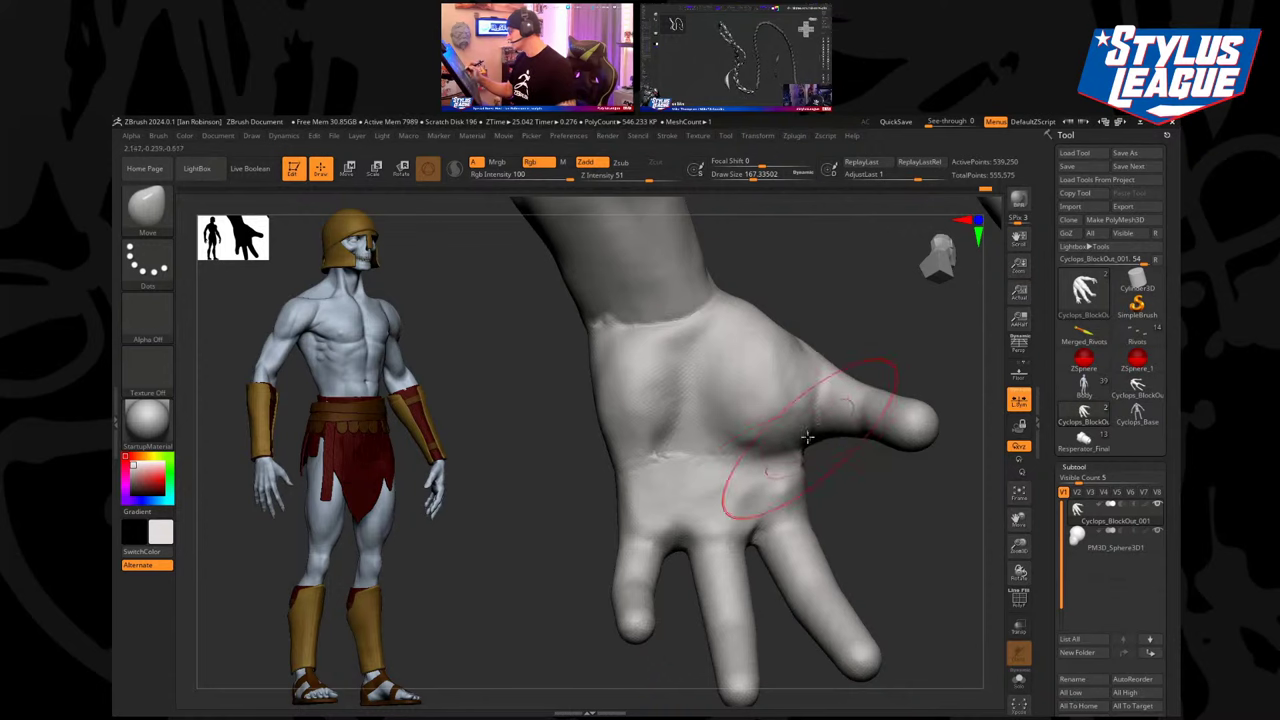
key(s)
mouse_move(640, 453)
mouse_down()
mouse_move(626, 455)
mouse_move(640, 465)
mouse_move(714, 393)
mouse_move(660, 414)
mouse_move(640, 426)
mouse_move(740, 414)
mouse_move(775, 395)
mouse_up()
drag(563, 416, 572, 420)
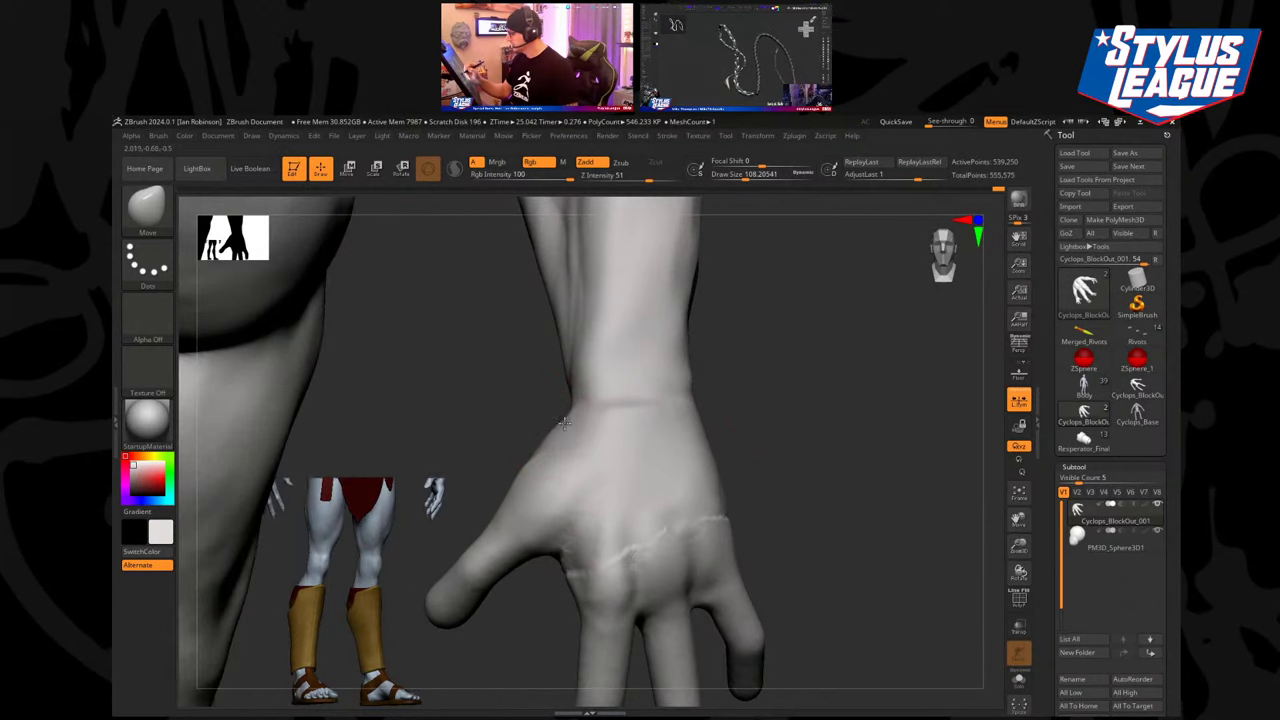
drag(770, 390, 780, 388)
drag(562, 424, 571, 425)
mouse_move(780, 371)
mouse_down()
mouse_move(789, 357)
mouse_move(808, 411)
mouse_move(754, 451)
mouse_move(726, 443)
mouse_move(740, 491)
mouse_move(744, 471)
mouse_up()
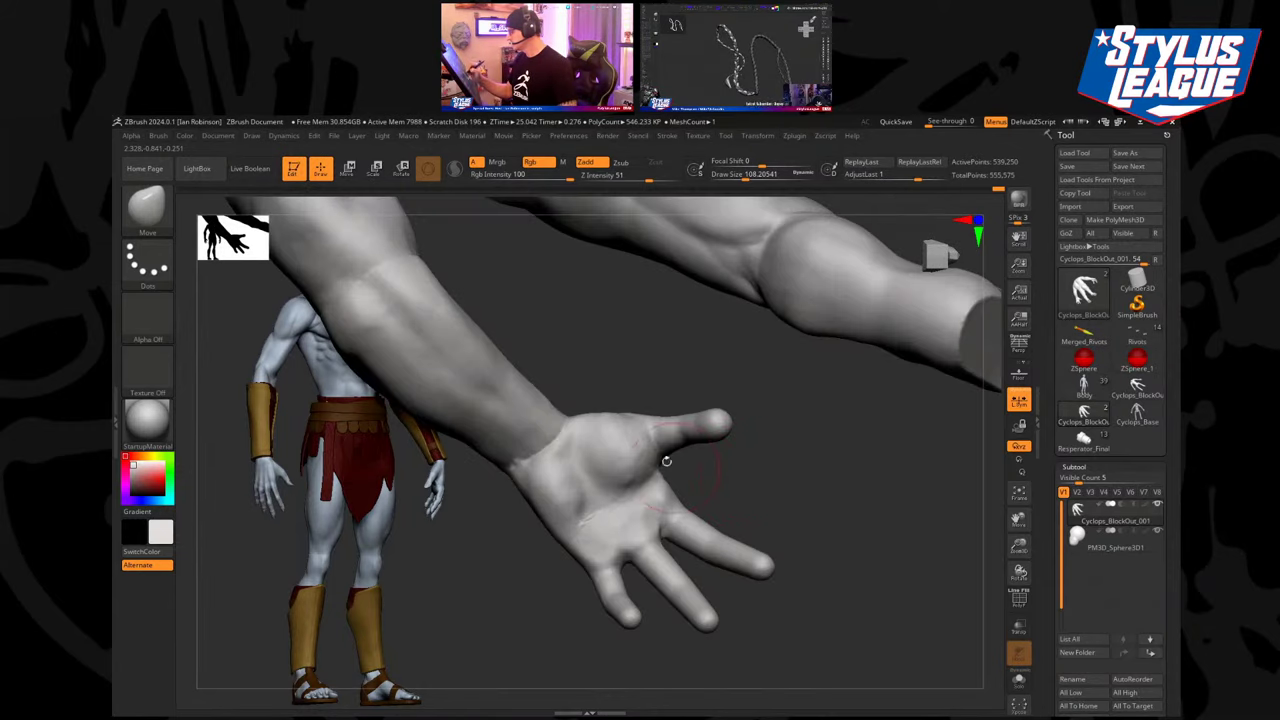
mouse_move(733, 404)
mouse_down()
mouse_move(814, 414)
mouse_move(805, 432)
mouse_up()
Mask everything except the hand and rotate the hand about the wrist with the gizmo.
mouse_move(537, 414)
ctrl+mouse_down()
mouse_move(832, 428)
mouse_move(654, 331)
mouse_move(643, 351)
mouse_move(626, 341)
ctrl+mouse_up()
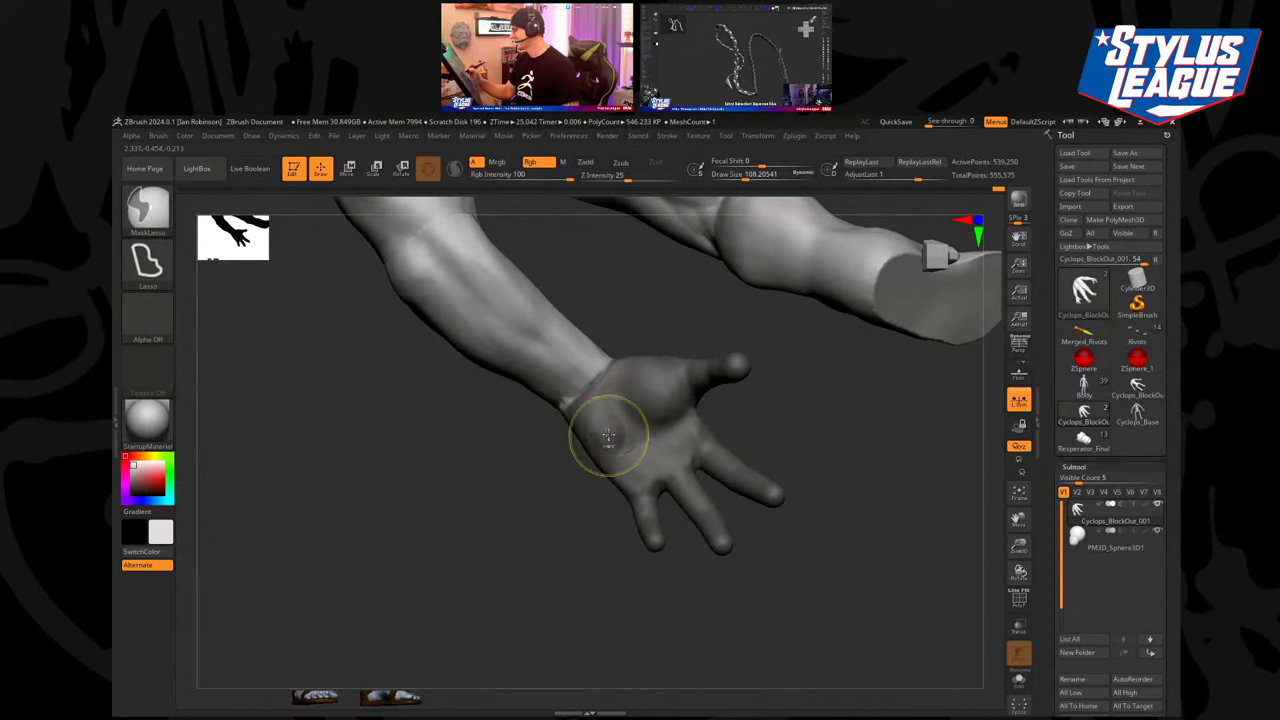
key(w)
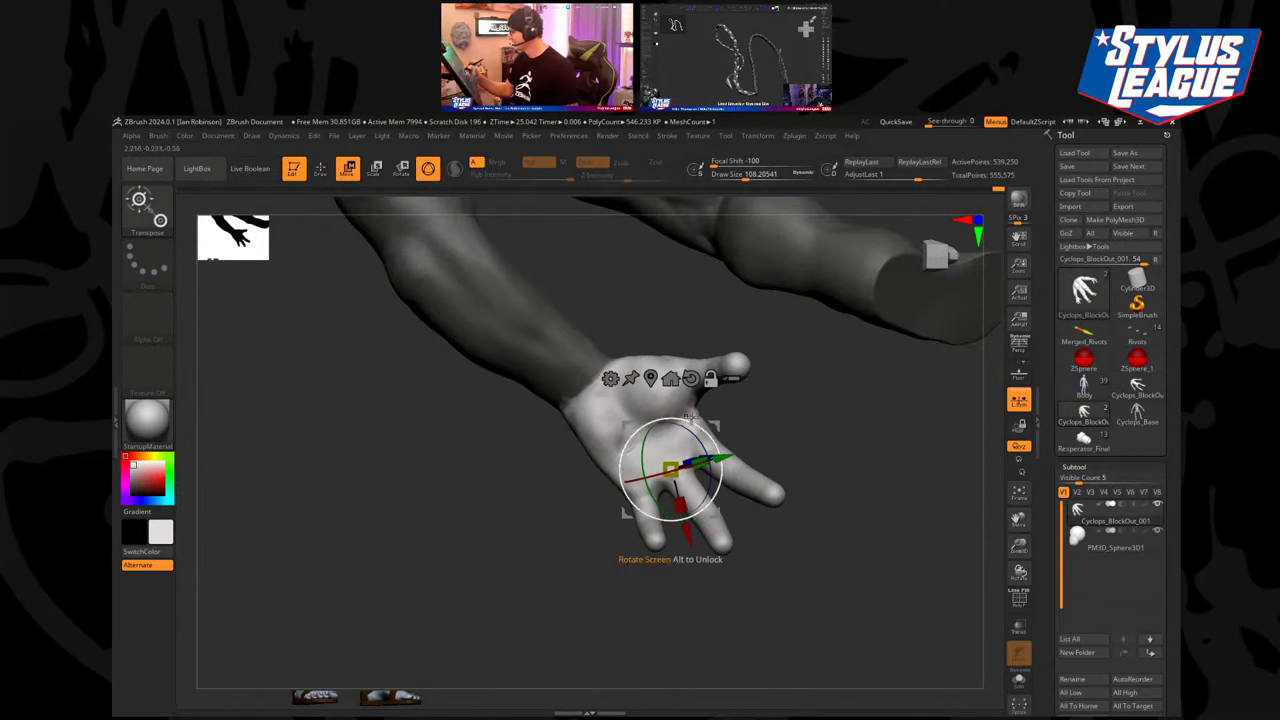
click(597, 374)
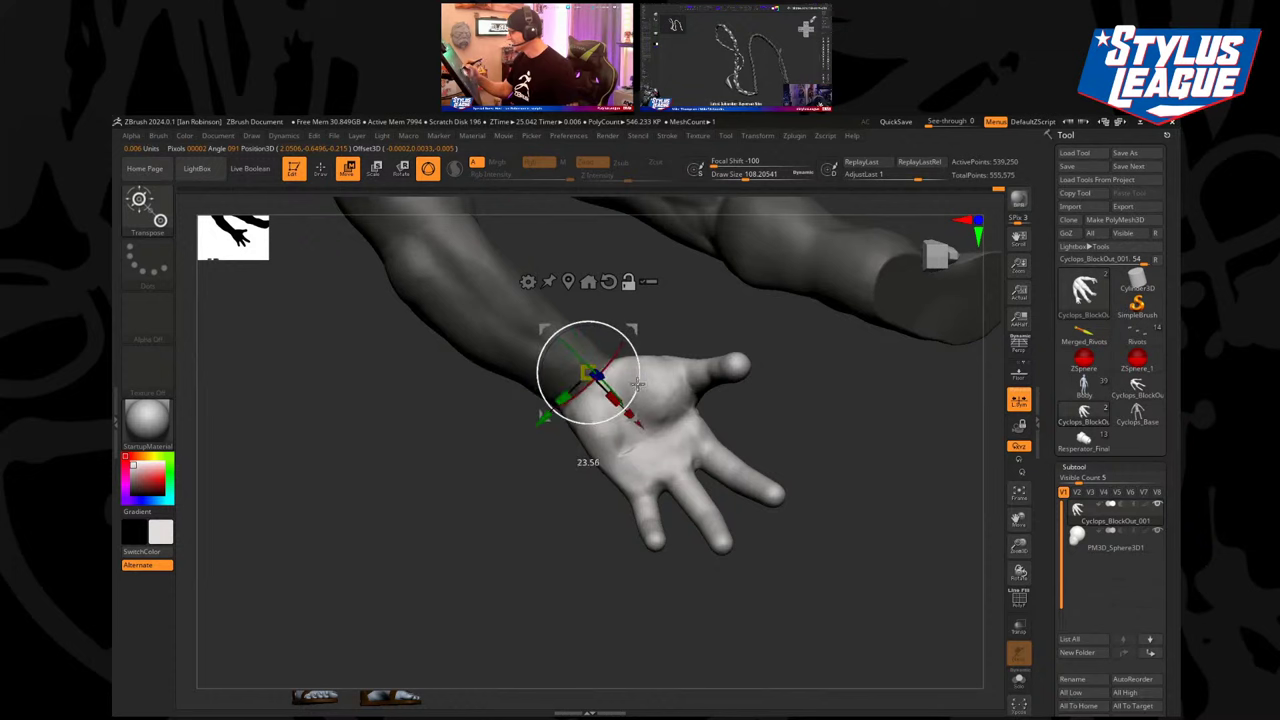
drag(645, 418, 692, 397)
mouse_move(600, 408)
mouse_down()
mouse_move(585, 410)
mouse_move(600, 440)
mouse_move(680, 480)
mouse_move(634, 534)
mouse_move(660, 471)
mouse_move(593, 476)
mouse_move(594, 459)
mouse_move(706, 411)
mouse_move(763, 423)
mouse_move(706, 440)
mouse_move(663, 429)
mouse_move(687, 442)
mouse_up()
key(q)
key(w)
drag(621, 474, 625, 454)
key(q)
mouse_move(728, 430)
mouse_down()
mouse_move(694, 423)
mouse_move(724, 484)
mouse_move(769, 363)
mouse_move(780, 380)
mouse_move(786, 369)
mouse_move(778, 393)
mouse_up()
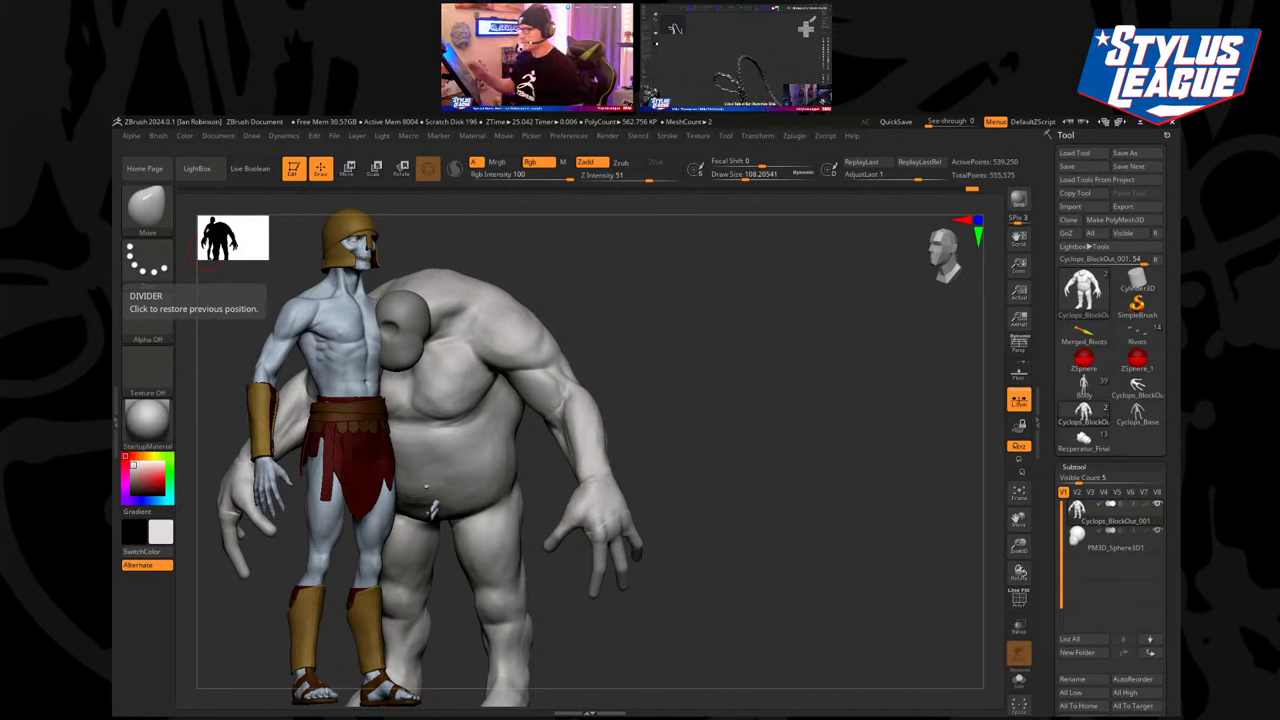
Build up the deltoid and upper arm from front, side and back with ClayBuildup at a draw size of about 167.
drag(733, 341, 781, 387)
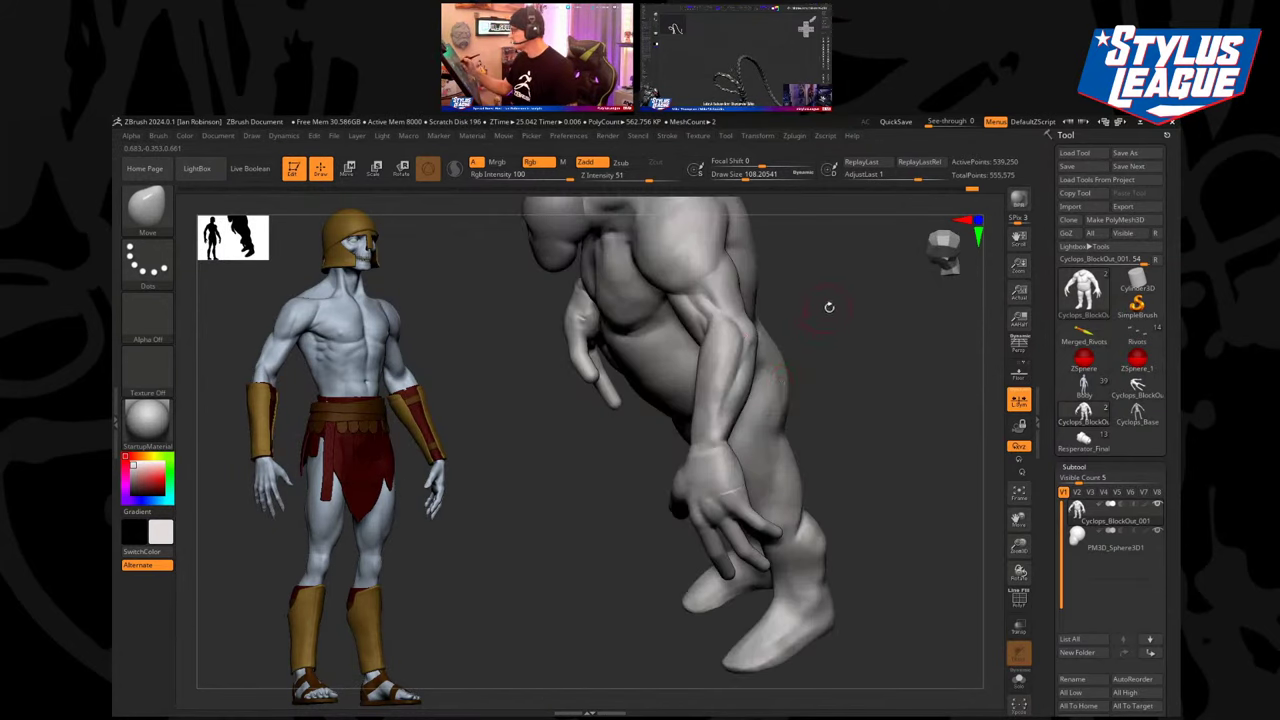
mouse_move(829, 307)
mouse_down()
mouse_move(849, 323)
mouse_move(843, 334)
mouse_move(808, 272)
mouse_move(819, 312)
mouse_up()
key(b)
key(c)
key(b)
key(s)
mouse_move(819, 312)
mouse_down()
mouse_move(826, 322)
mouse_move(713, 301)
mouse_move(729, 283)
mouse_move(714, 283)
mouse_up()
key(s)
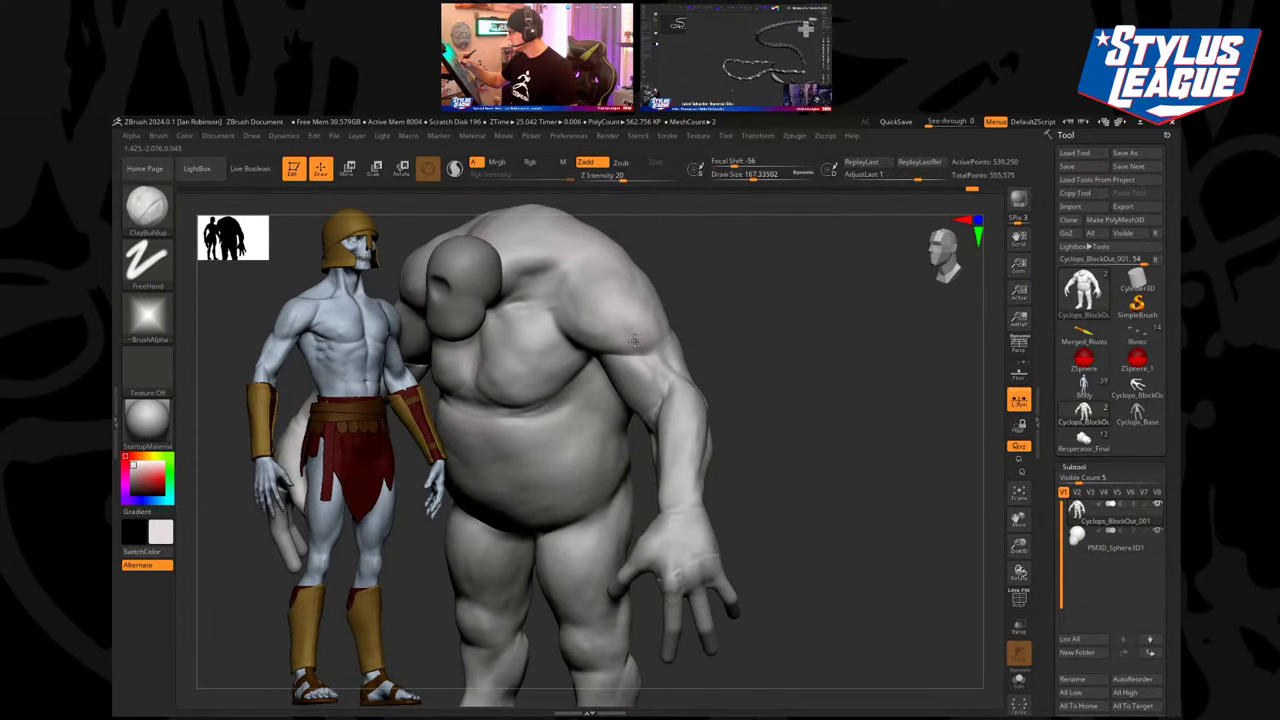
drag(740, 300, 650, 310)
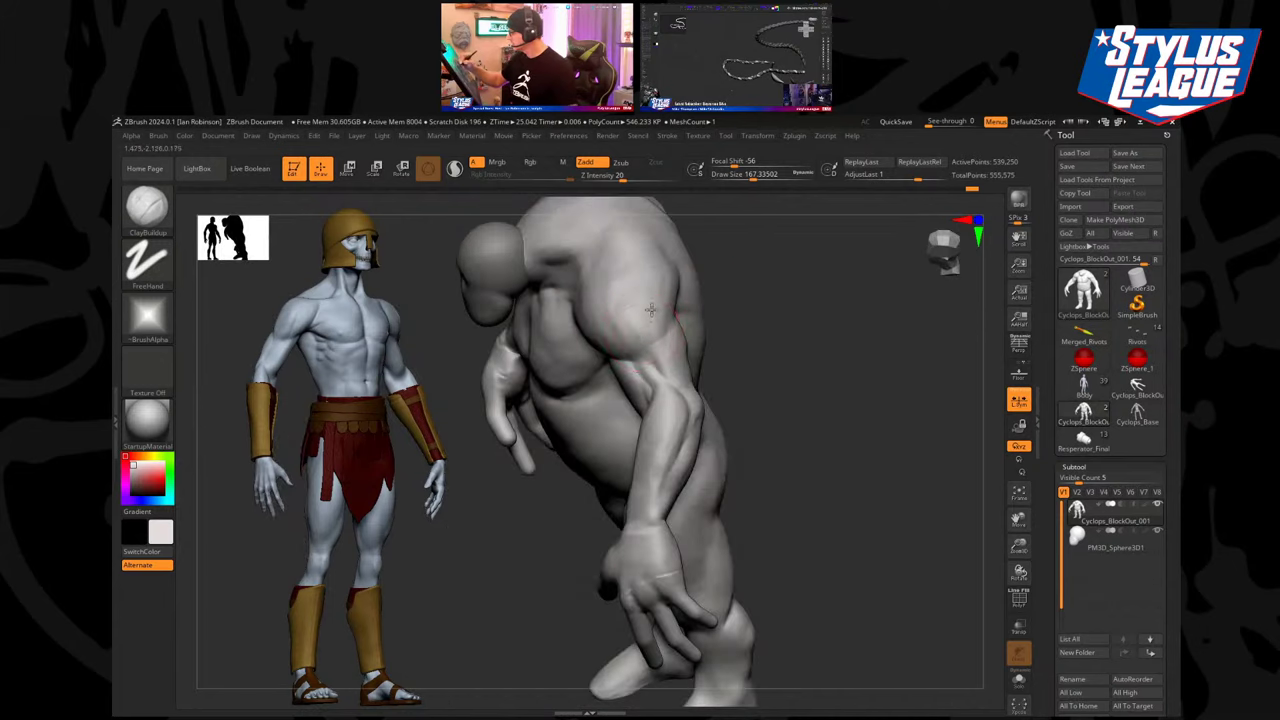
drag(726, 286, 662, 316)
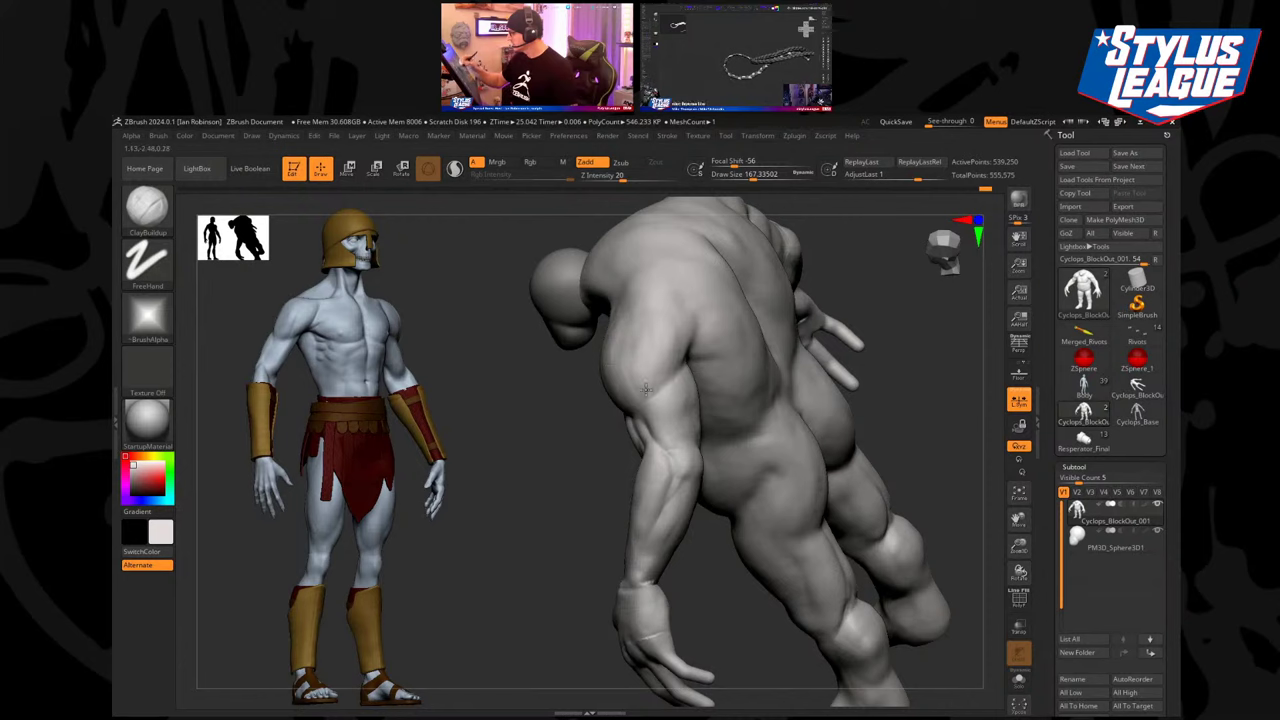
drag(597, 454, 747, 345)
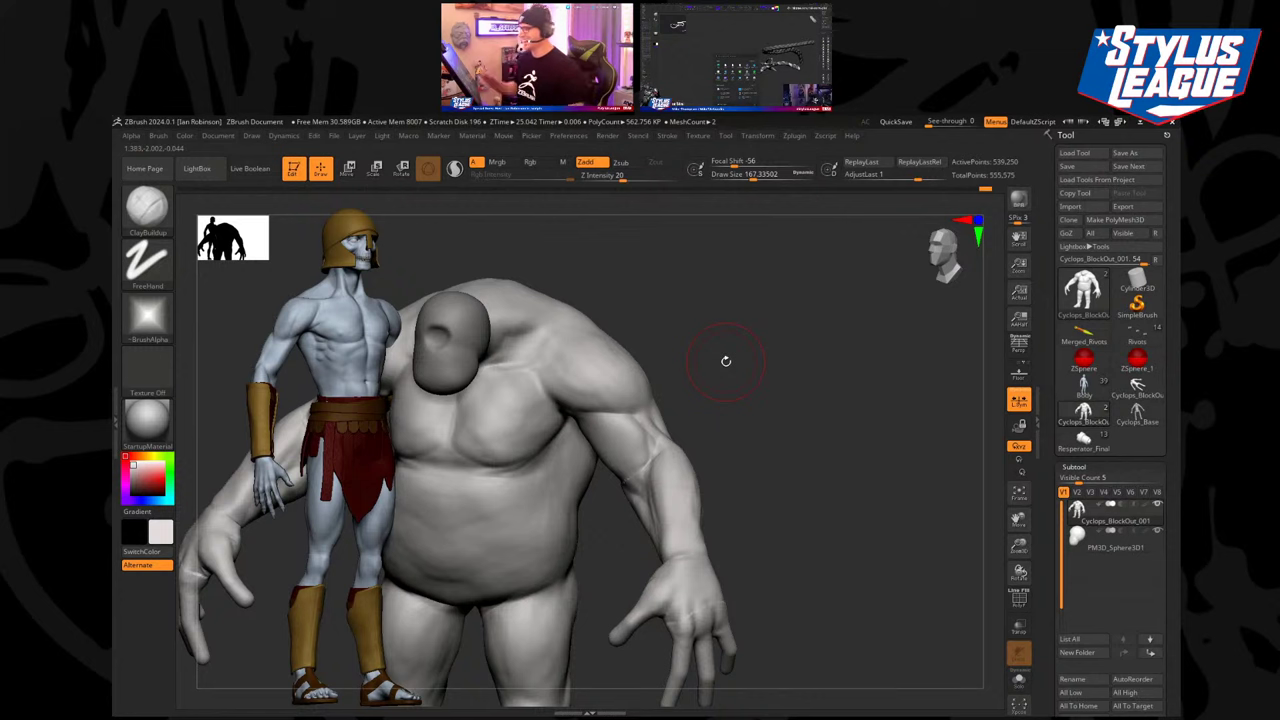
mouse_move(726, 361)
mouse_down()
mouse_move(803, 380)
mouse_move(794, 403)
mouse_move(769, 340)
mouse_move(534, 371)
mouse_up()
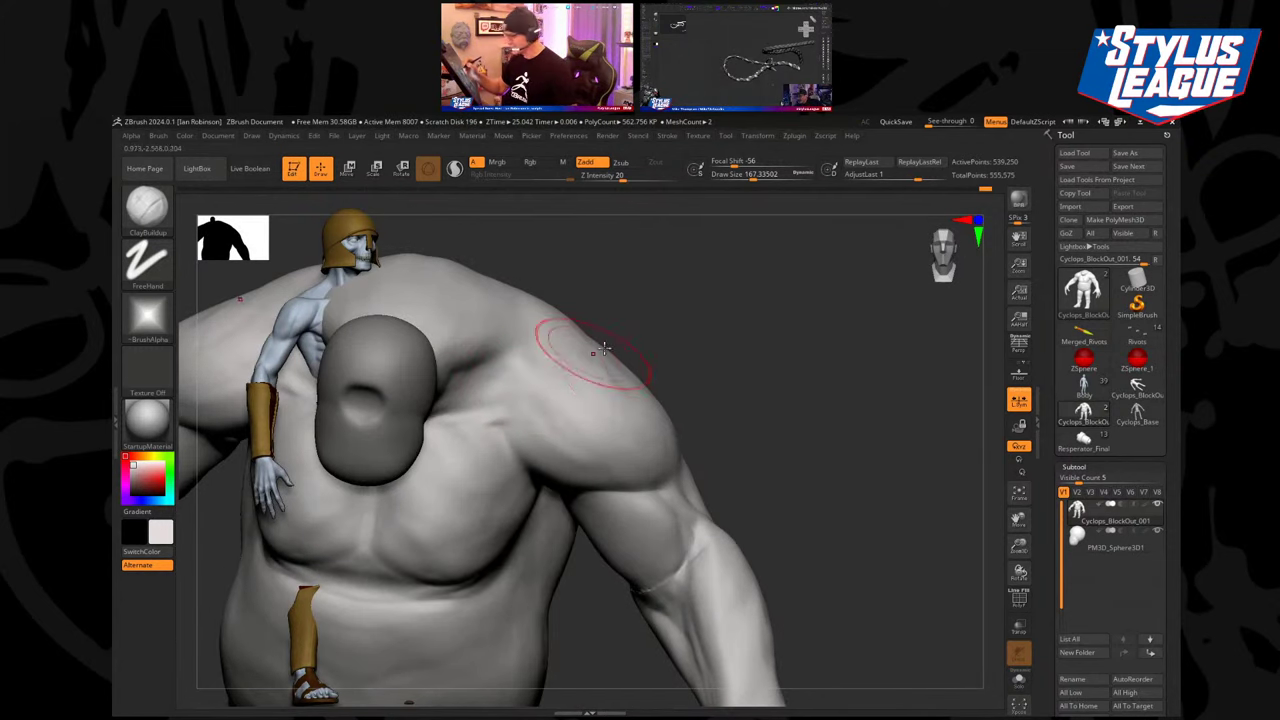
Reshape the shoulder silhouette and collarbone area with the Move brush at a draw size of about 182.
key(b)
key(m)
key(v)
drag(651, 329, 610, 335)
key(s)
mouse_move(502, 415)
mouse_down()
mouse_move(514, 415)
mouse_move(506, 405)
mouse_move(518, 432)
mouse_up()
drag(717, 309, 636, 304)
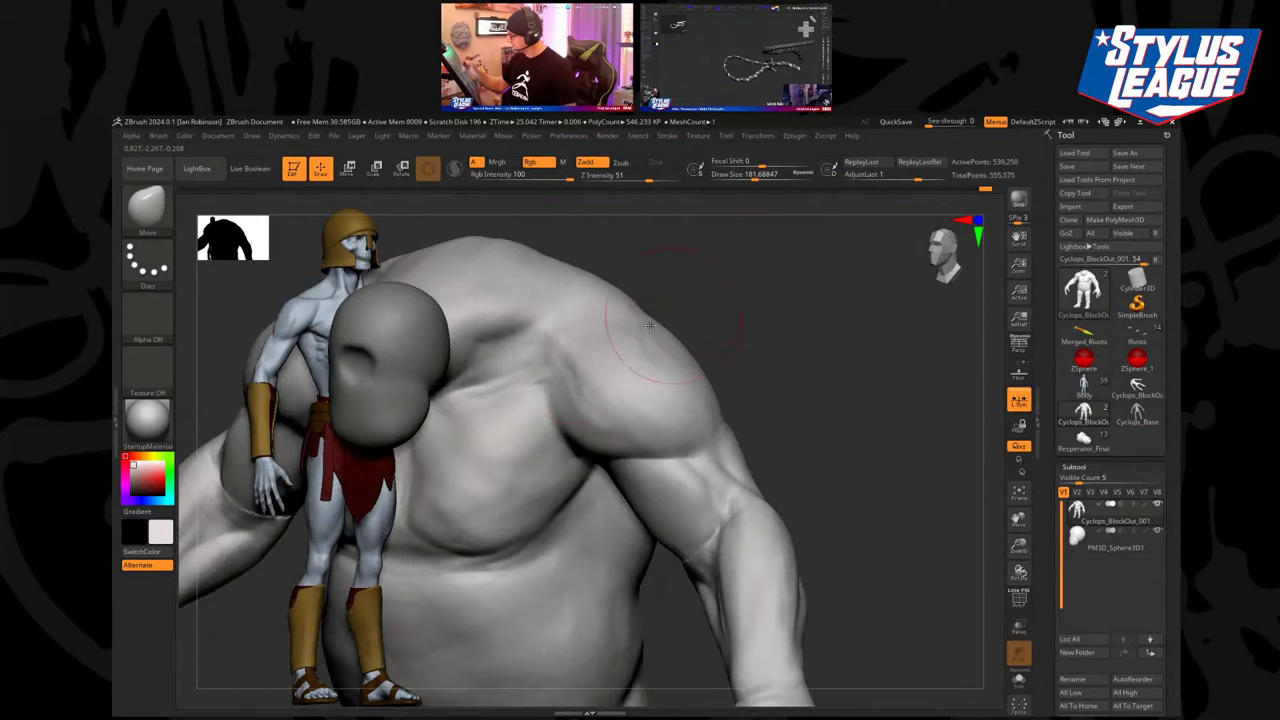
right_drag(611, 320, 777, 324)
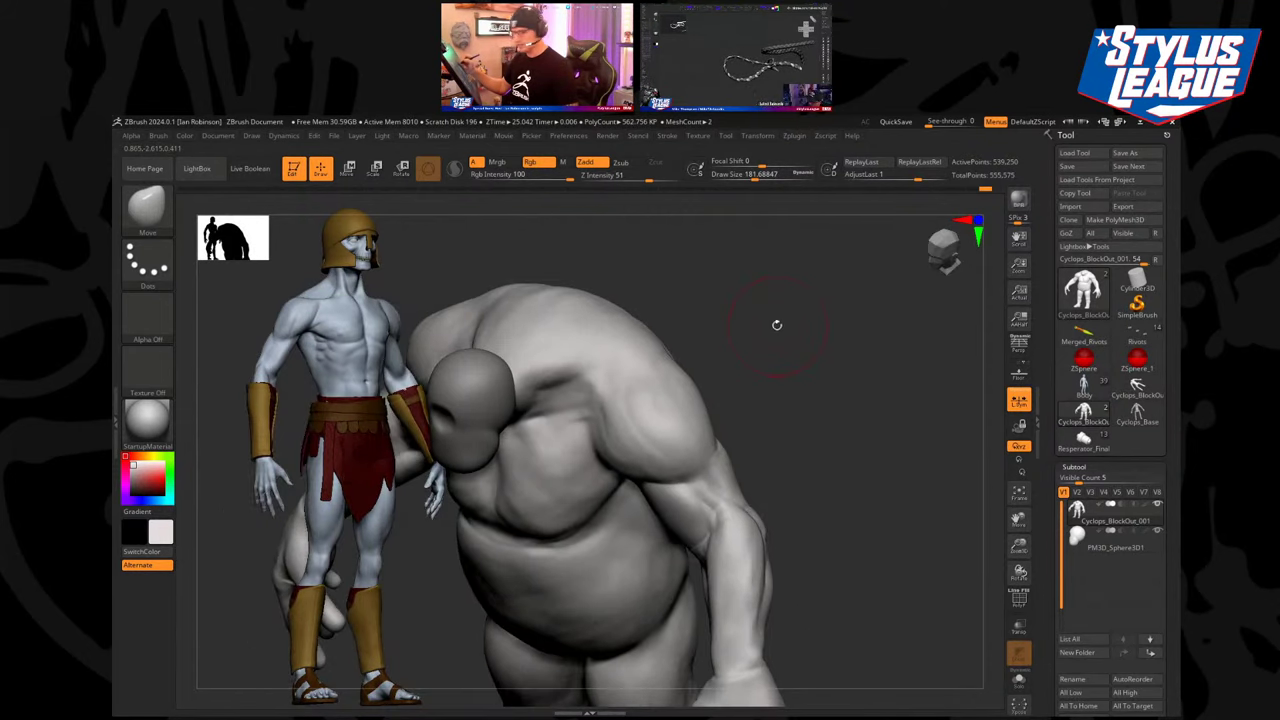
Build up the trapezius and the area around the collarbone with ClayBuildup at a draw size of about 182.
key(b)
key(c)
key(b)
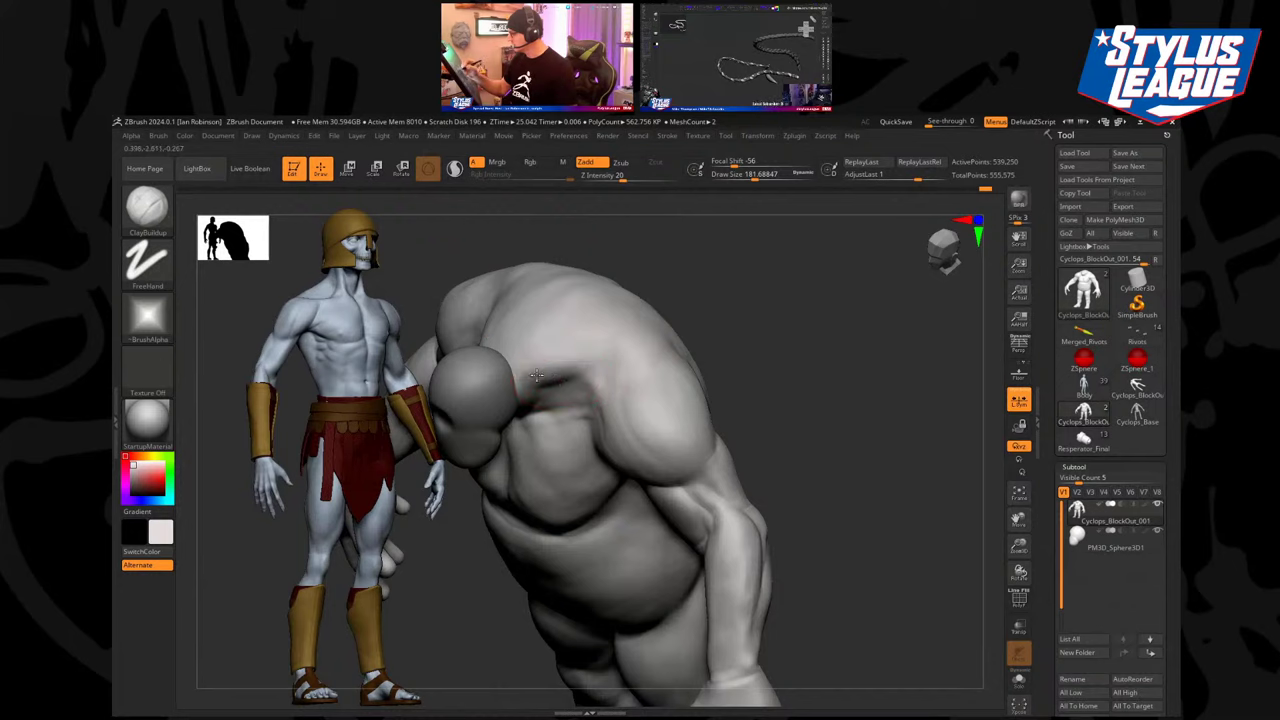
mouse_move(565, 314)
right_down()
mouse_move(751, 289)
mouse_move(617, 360)
right_up()
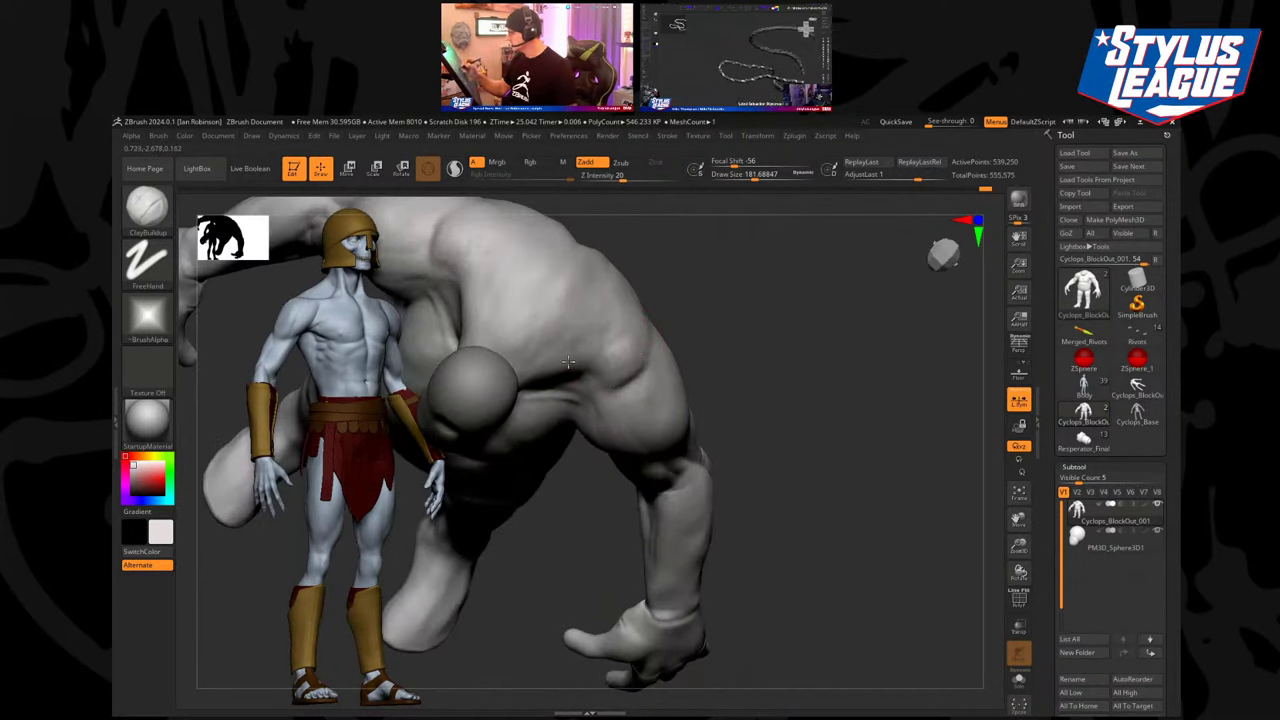
mouse_move(632, 377)
right_down()
mouse_move(734, 274)
mouse_move(760, 329)
mouse_move(605, 380)
mouse_move(692, 290)
mouse_move(546, 357)
mouse_move(680, 290)
mouse_move(743, 277)
mouse_move(609, 331)
mouse_move(672, 297)
right_up()
Select the head subtool and adjust its placement against the neck with the gizmo in side view.
alt+click(572, 340)
key(w)
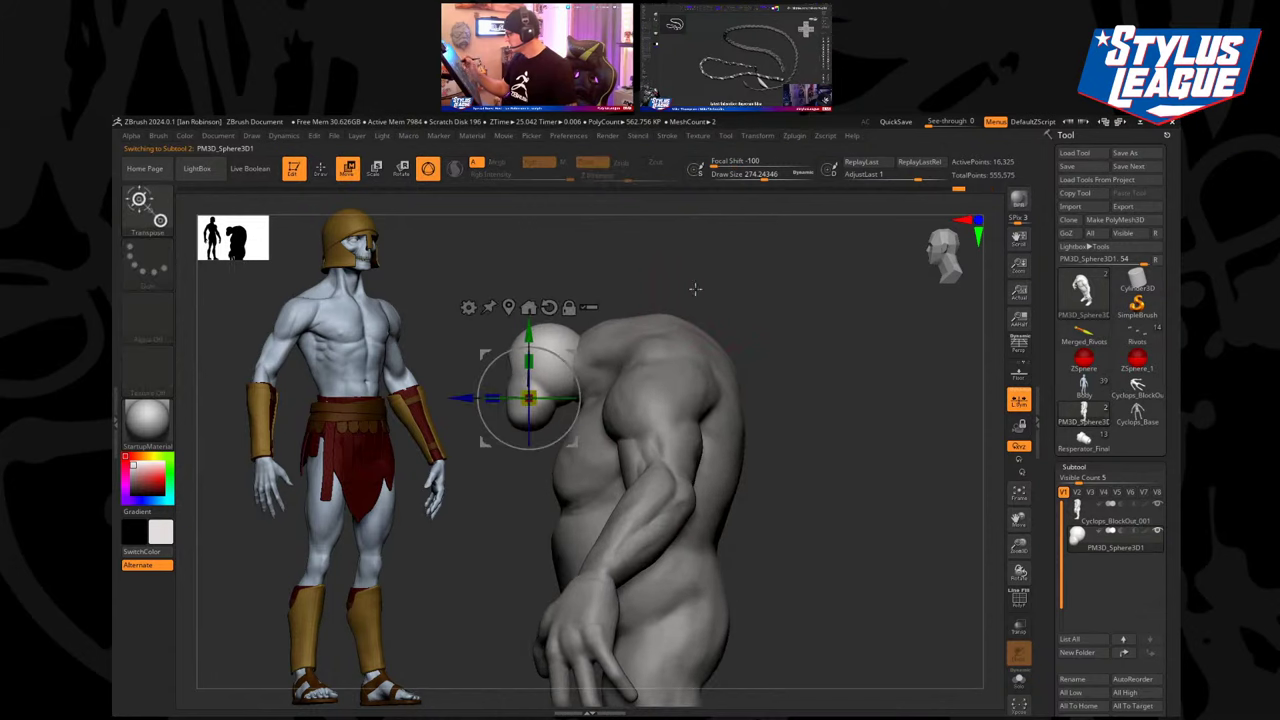
drag(572, 410, 586, 437)
key(q)
ctrl+right_drag(731, 264, 729, 268)
key(s)
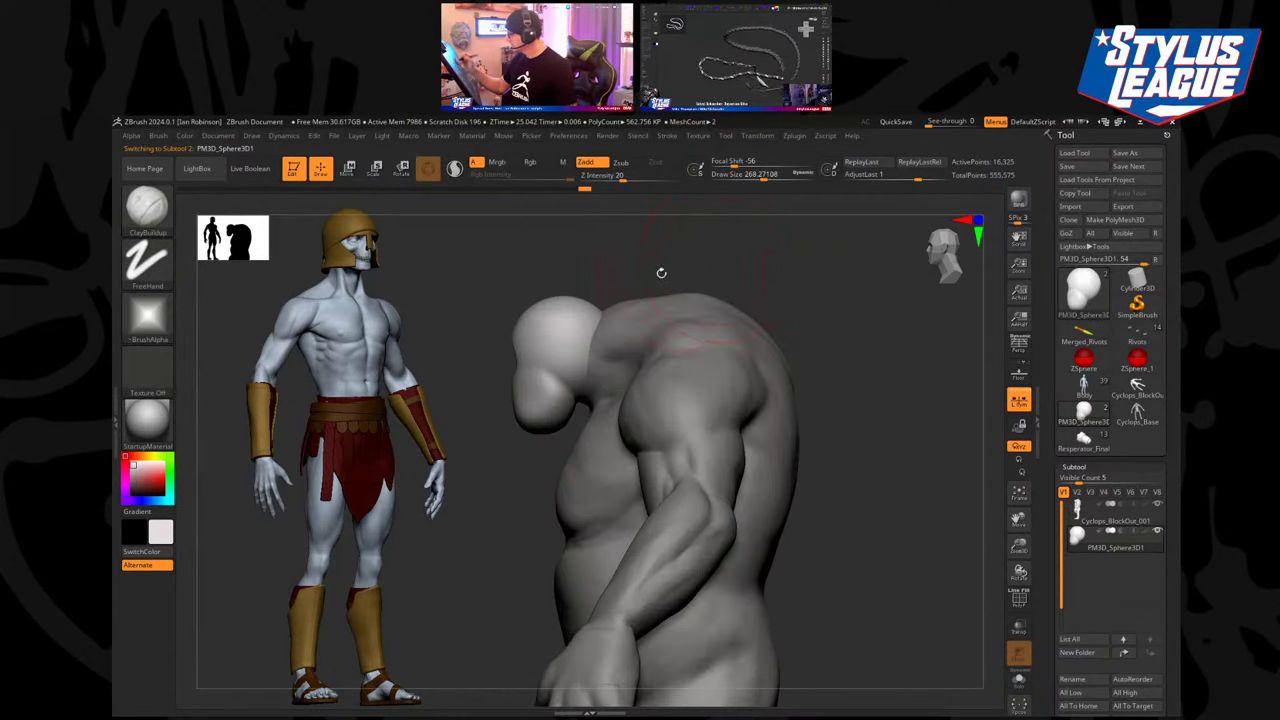
key(w)
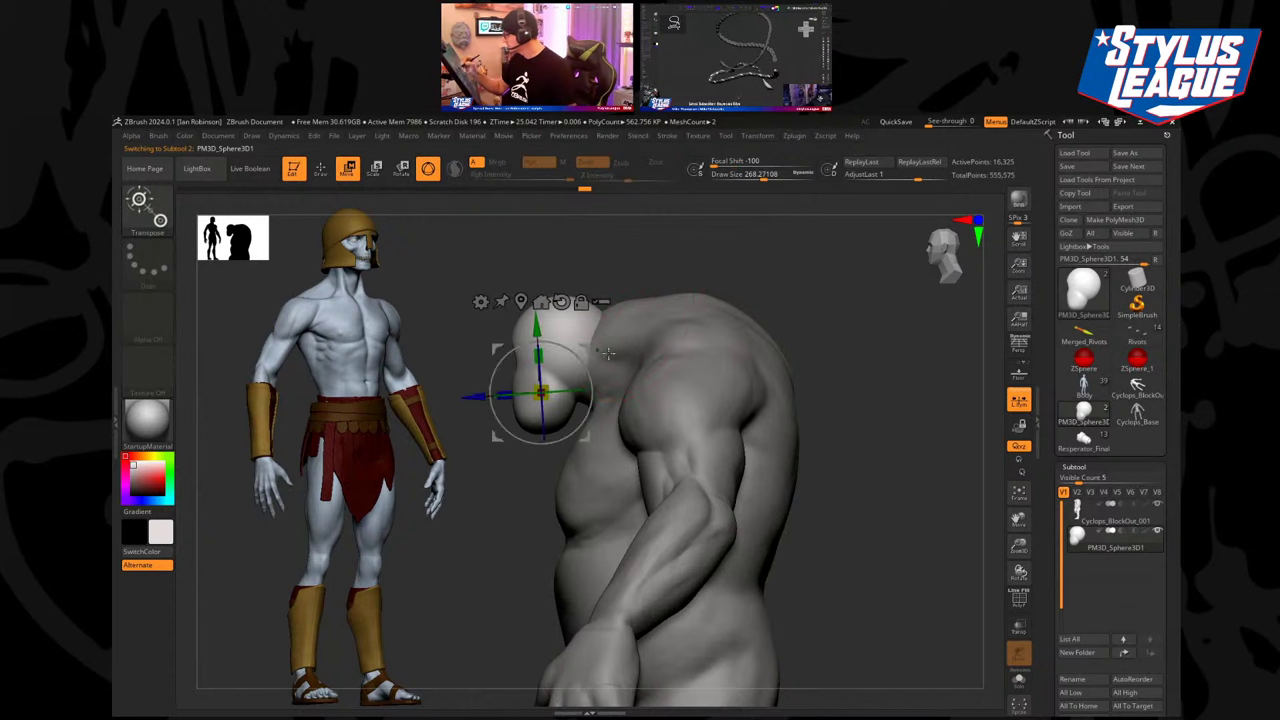
key(q)
mouse_move(750, 276)
mouse_down()
mouse_move(843, 291)
mouse_move(770, 312)
mouse_up()
drag(670, 351, 735, 391)
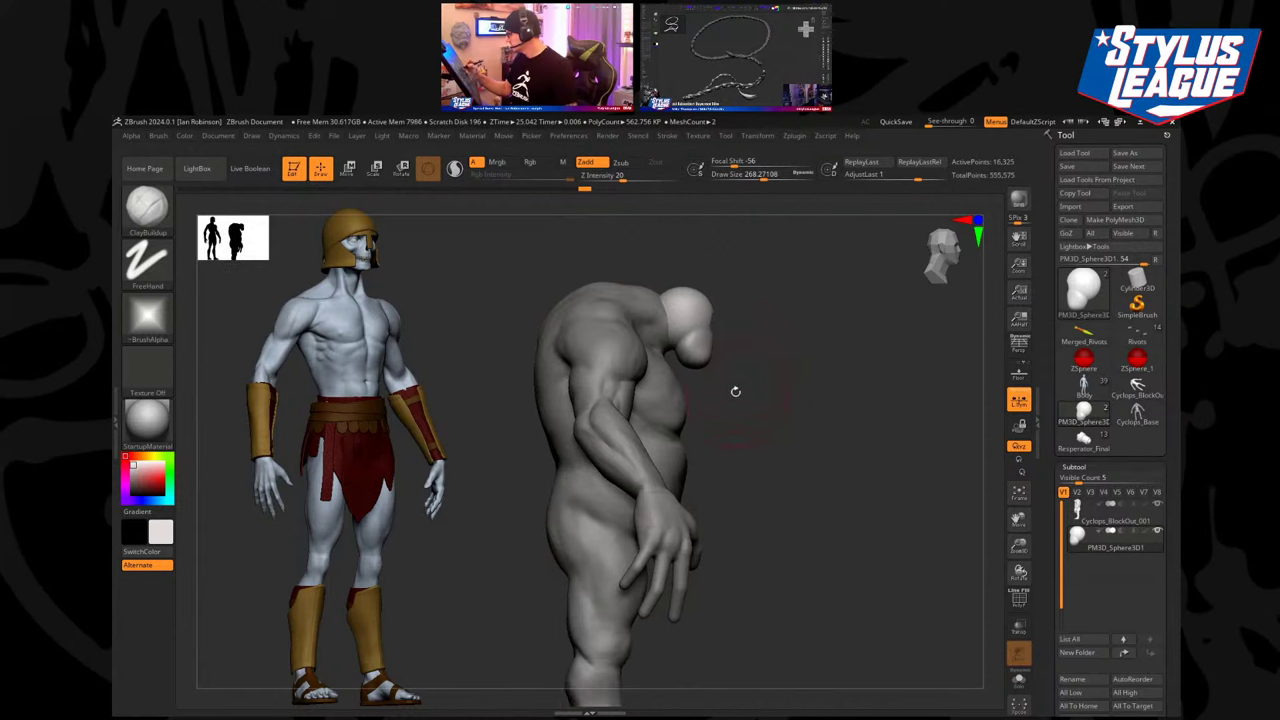
Make the cyclops body the active subtool and save the tool to its existing file.
alt+click(670, 412)
drag(777, 414, 856, 358)
click(1084, 166)
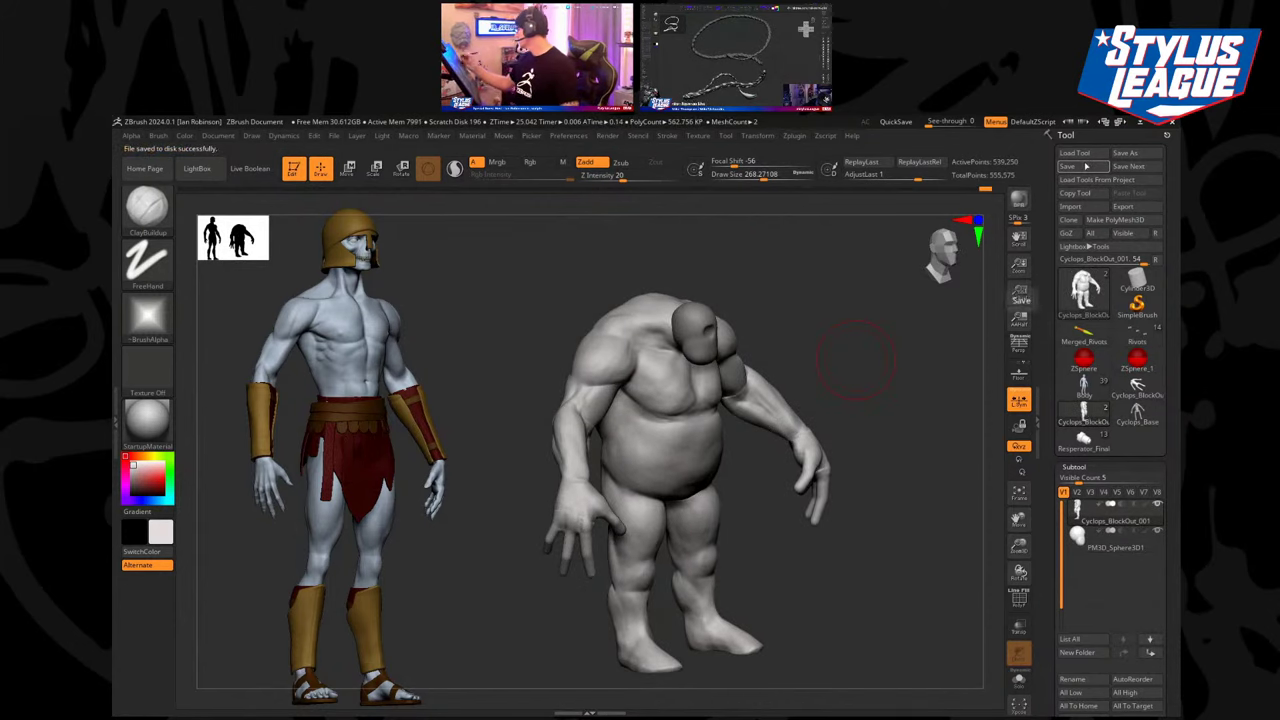
scroll(1175, 366, down, 5)
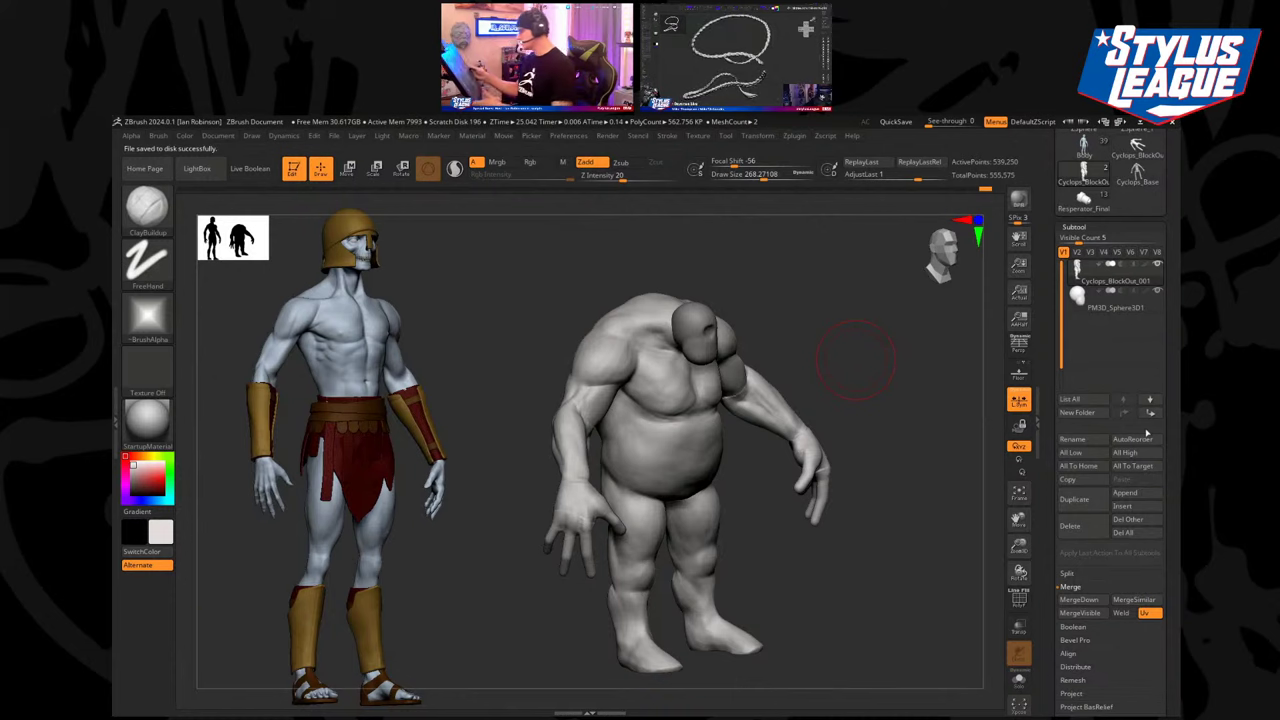
Enable Proxy Pose on the cyclops body with a reduction amount of about 0.46.
drag(855, 355, 899, 449)
click(1086, 226)
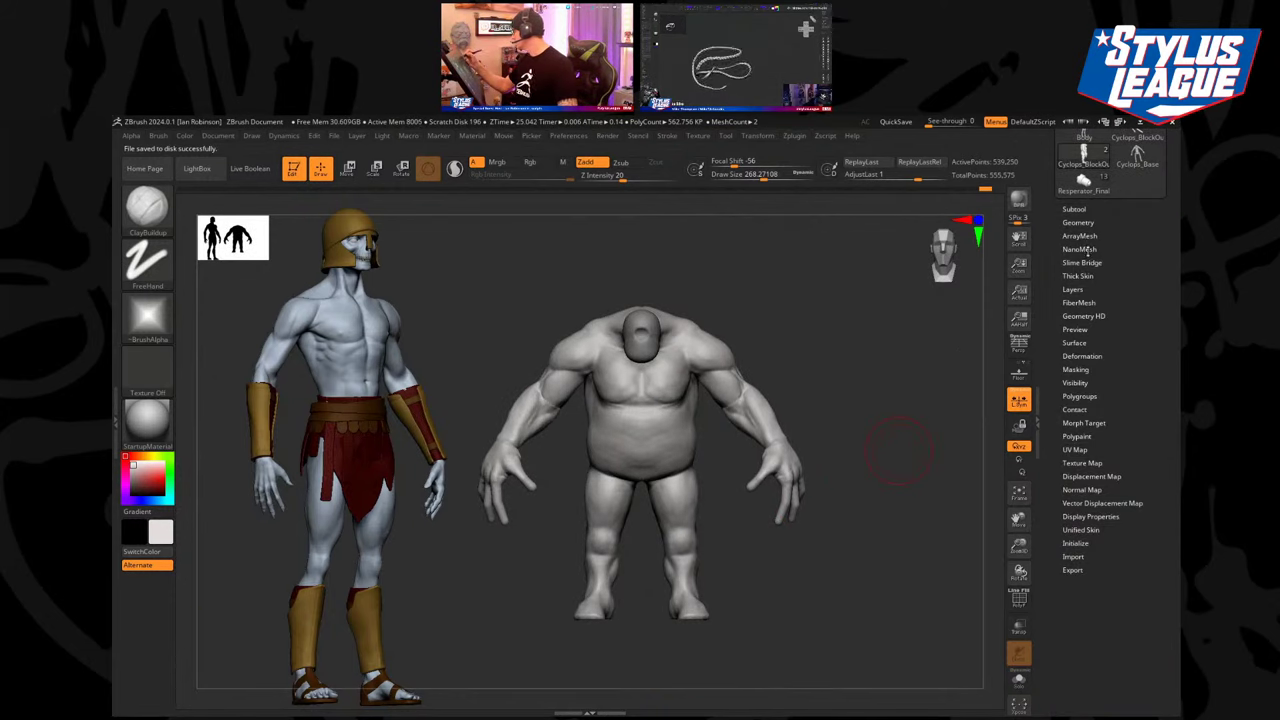
click(1080, 223)
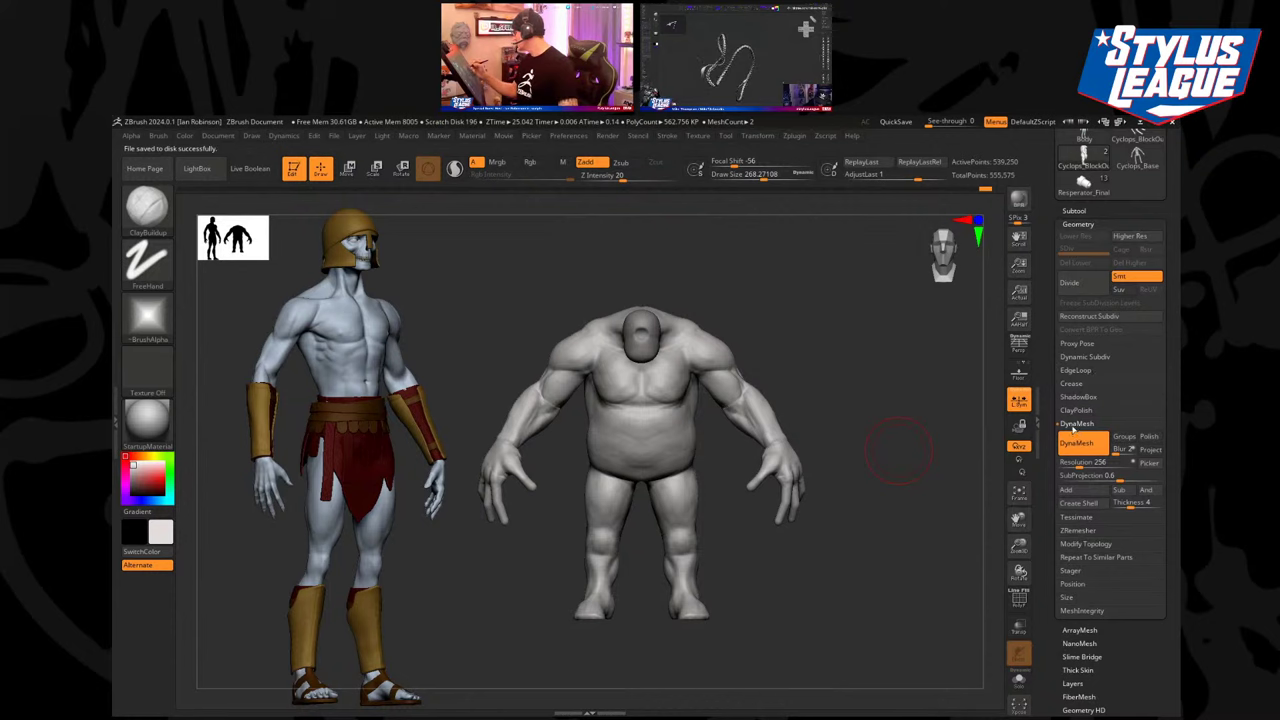
click(1082, 425)
click(1088, 344)
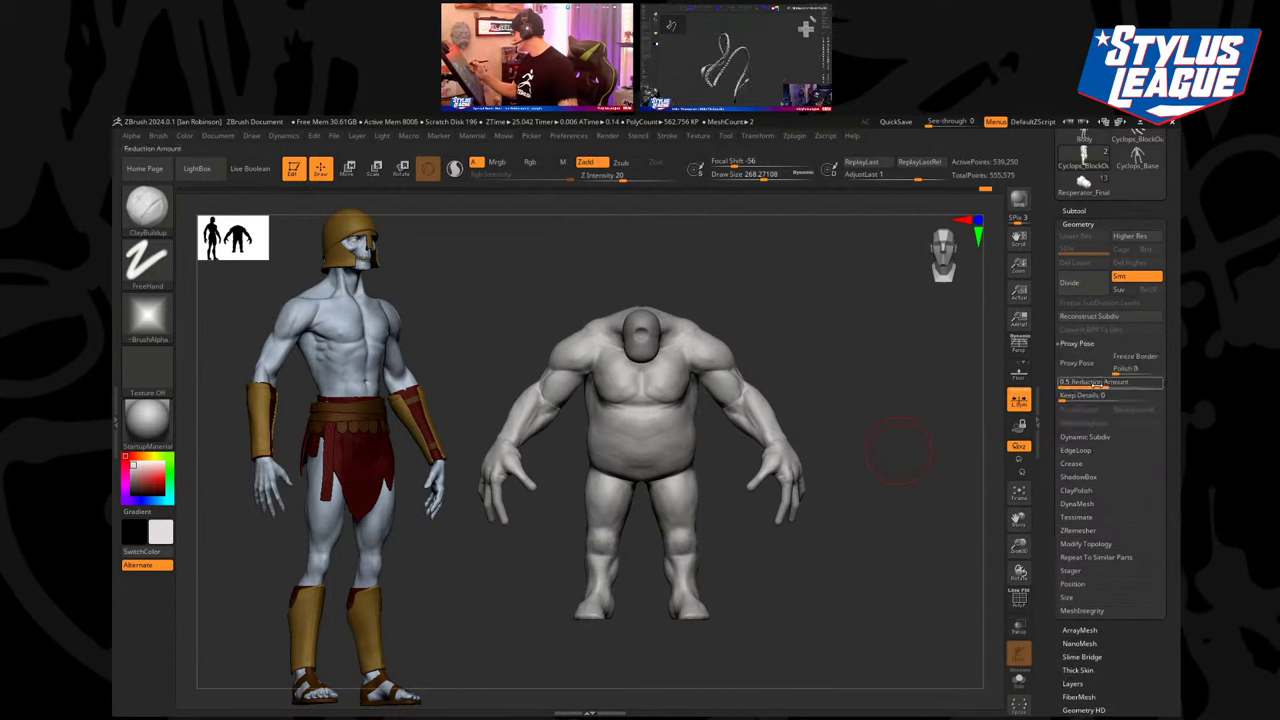
mouse_move(1121, 385)
mouse_down()
mouse_move(1146, 385)
mouse_move(1102, 390)
mouse_up()
click(1077, 362)
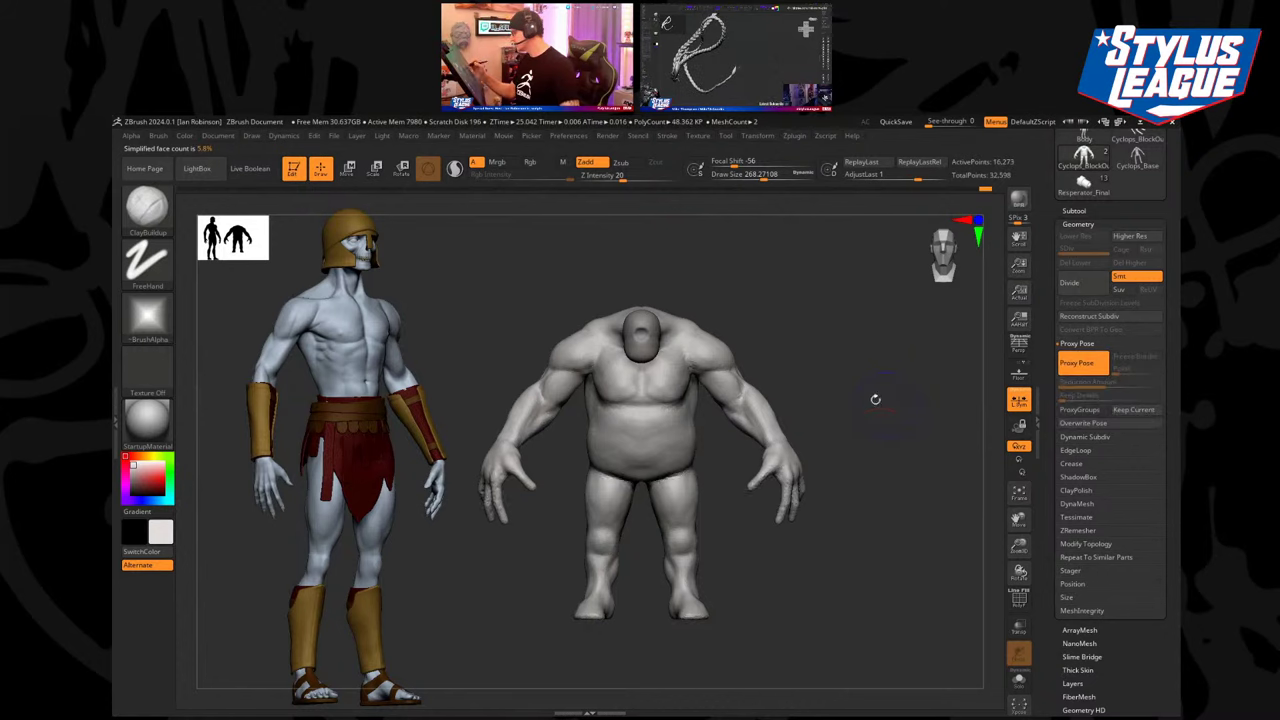
Mask the cyclops's lower body with a softened edge and centre the gizmo at the waist in side view.
mouse_move(866, 371)
mouse_down()
mouse_move(857, 363)
mouse_move(885, 365)
mouse_up()
drag(769, 437, 774, 420)
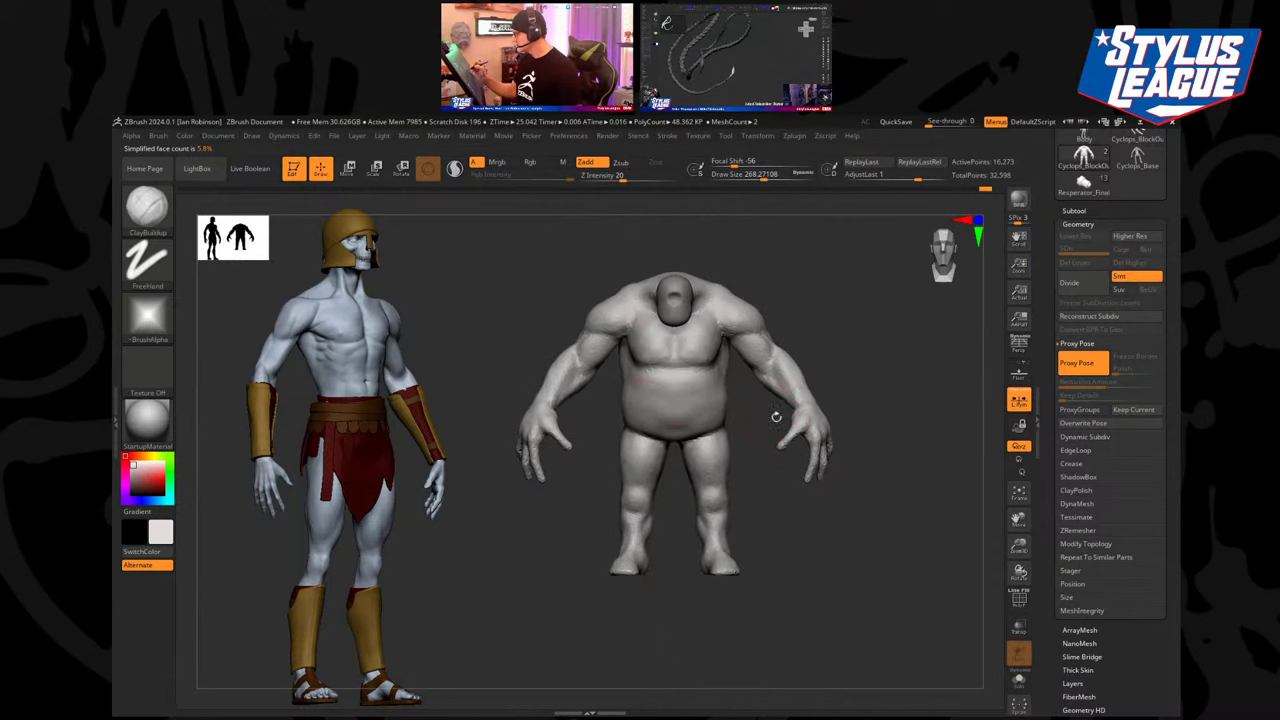
mouse_move(592, 372)
ctrl+mouse_down()
mouse_move(655, 622)
mouse_move(765, 470)
mouse_move(737, 371)
mouse_move(715, 378)
ctrl+mouse_up()
ctrl+click(765, 408)
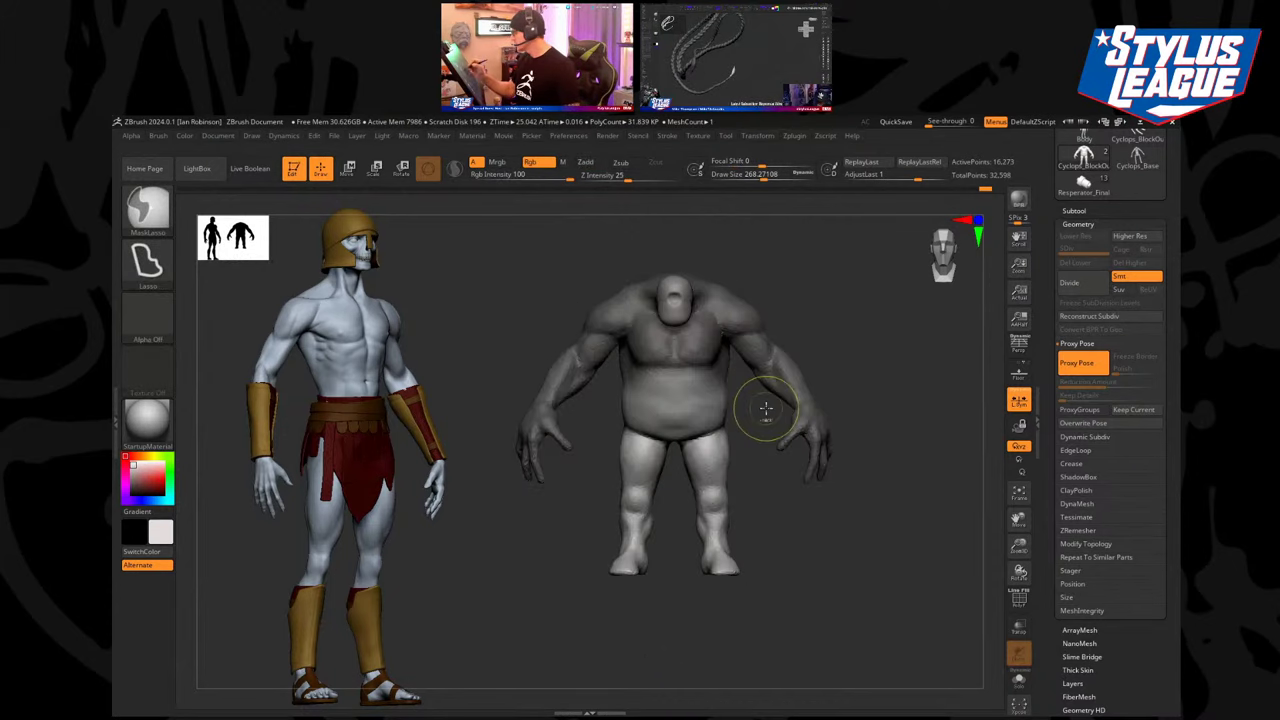
ctrl+click(835, 345)
shift+drag(837, 343, 831, 343)
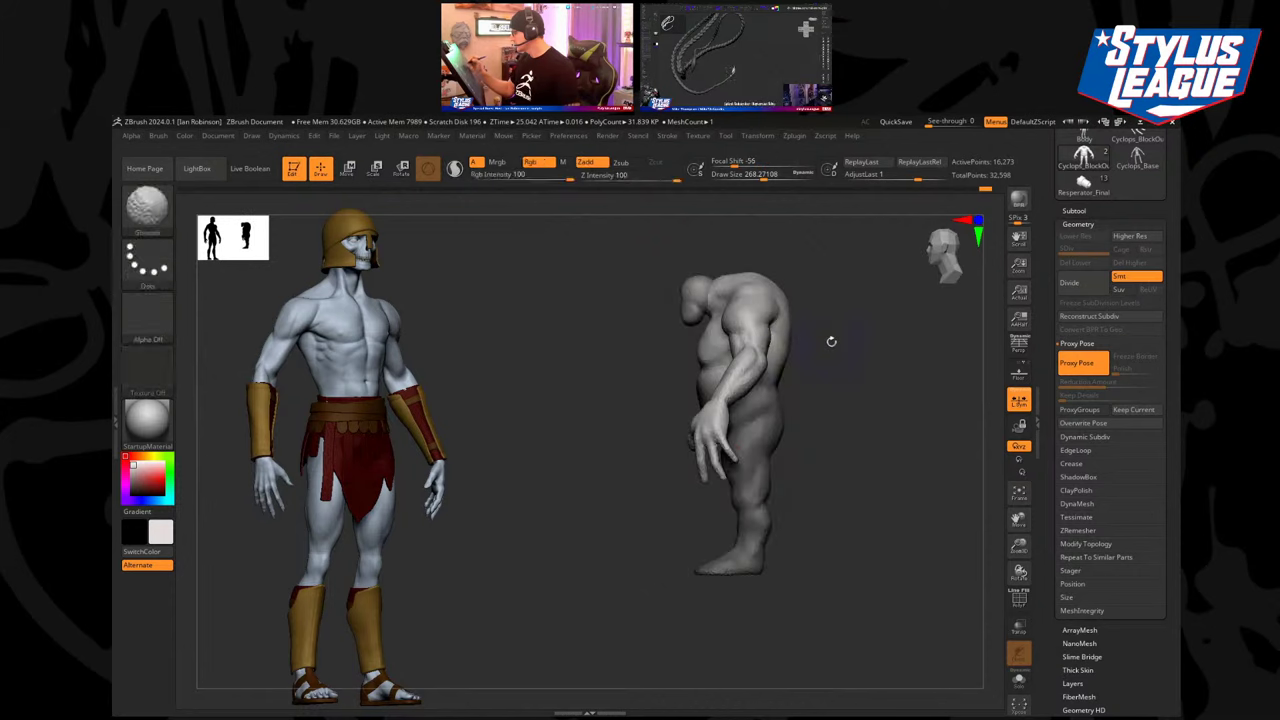
key(w)
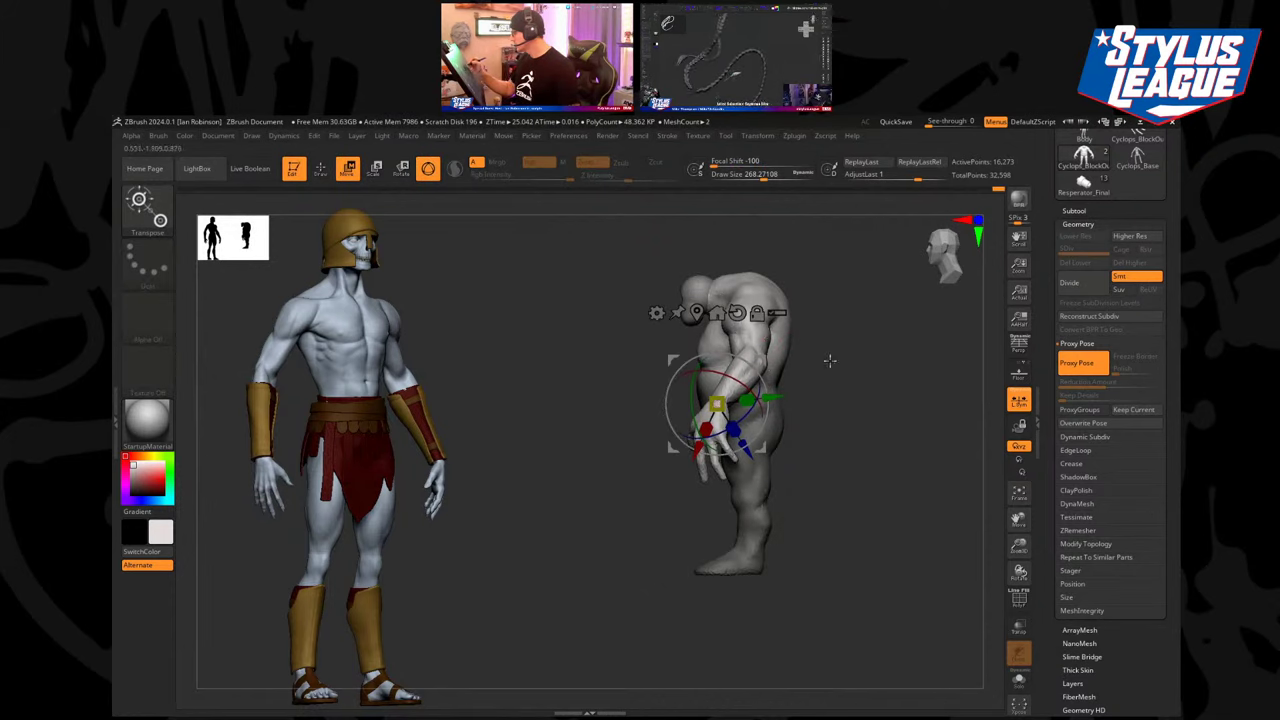
alt+click(717, 312)
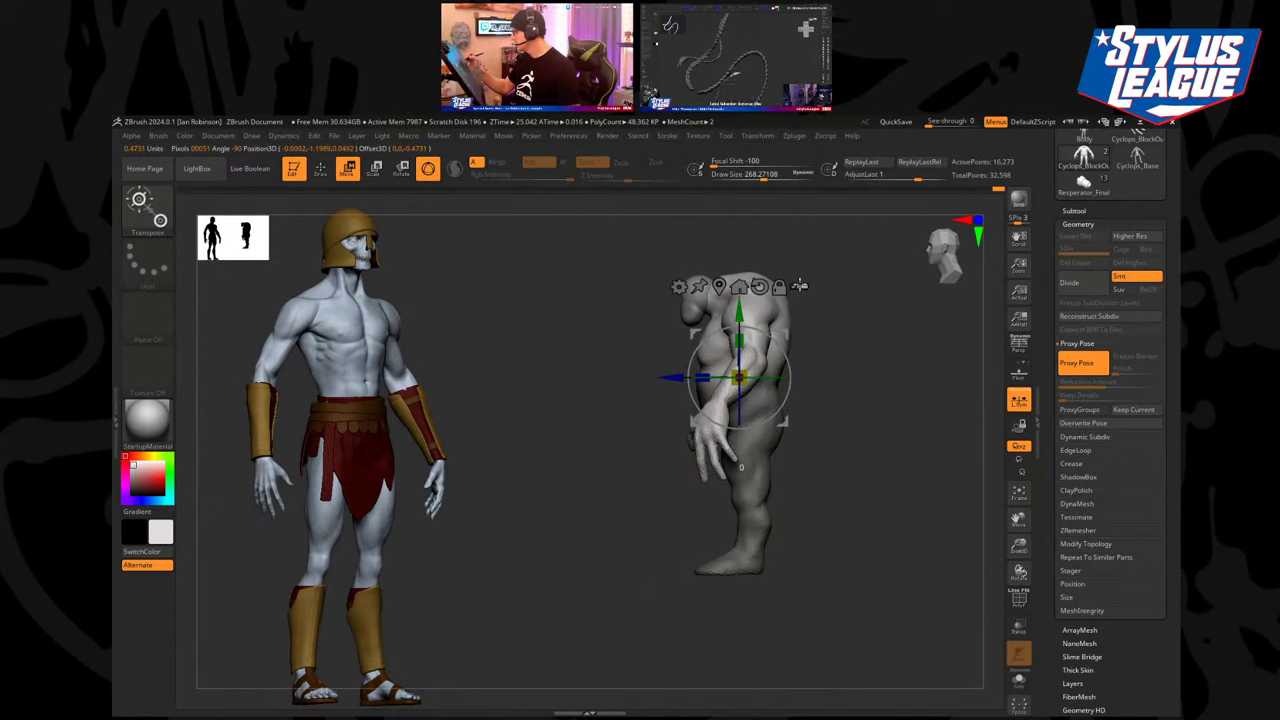
click(799, 286)
Lean the upper body forward about the waist with the gizmo and adjust its placement in side view.
ctrl+shift+drag(797, 240, 757, 280)
ctrl+right_drag(861, 305, 866, 366)
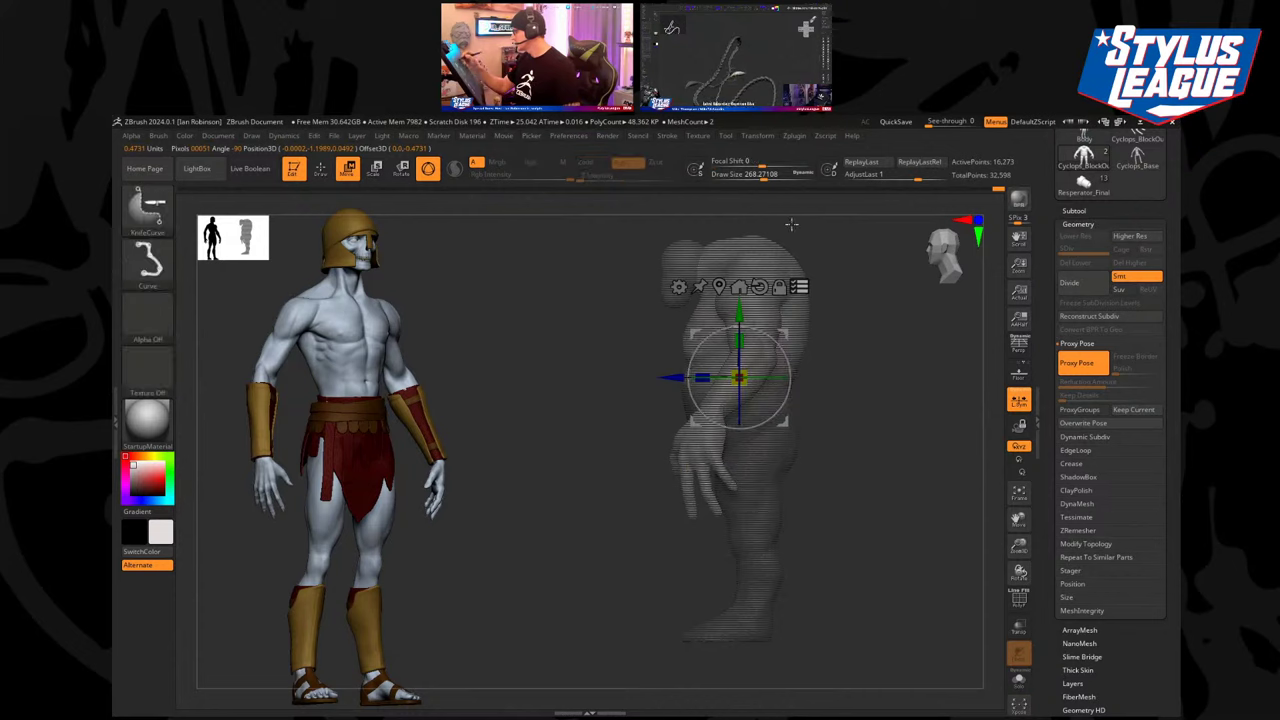
mouse_move(783, 381)
mouse_down()
mouse_move(779, 423)
mouse_move(789, 403)
mouse_up()
drag(790, 387, 791, 375)
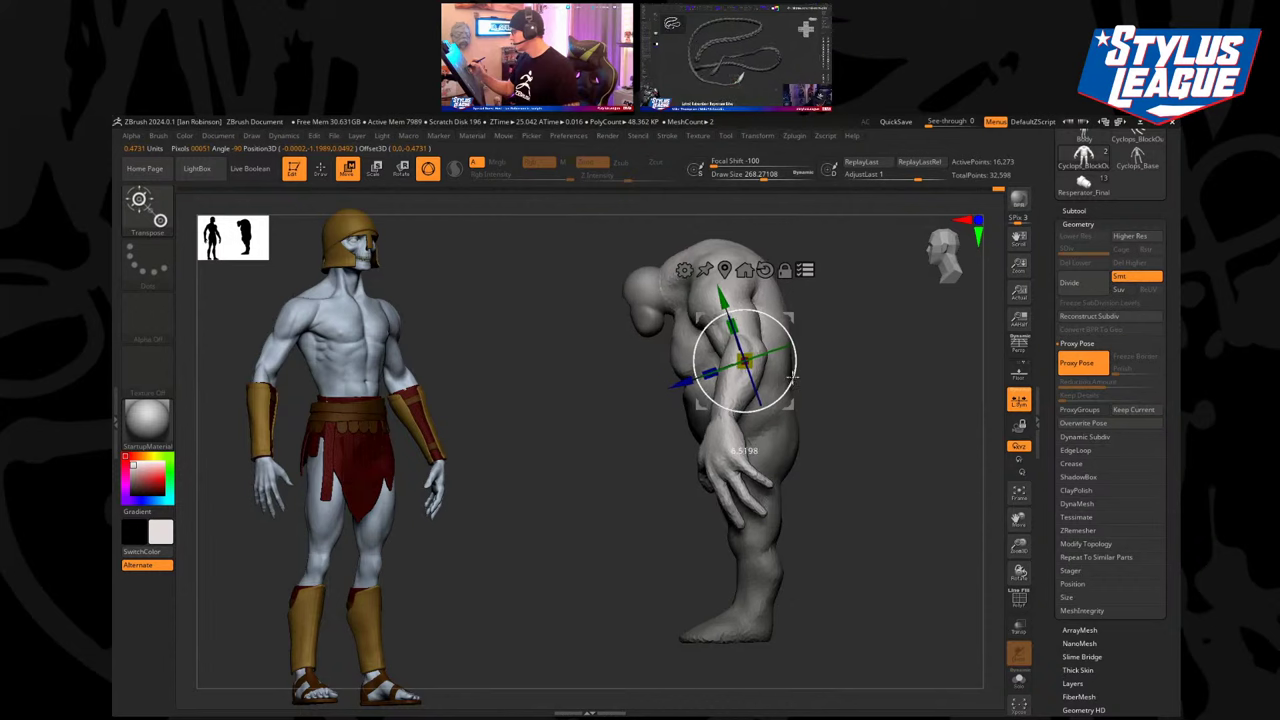
key(q)
shift+drag(868, 370, 806, 377)
mouse_move(934, 317)
mouse_down()
mouse_move(899, 316)
mouse_move(820, 350)
mouse_up()
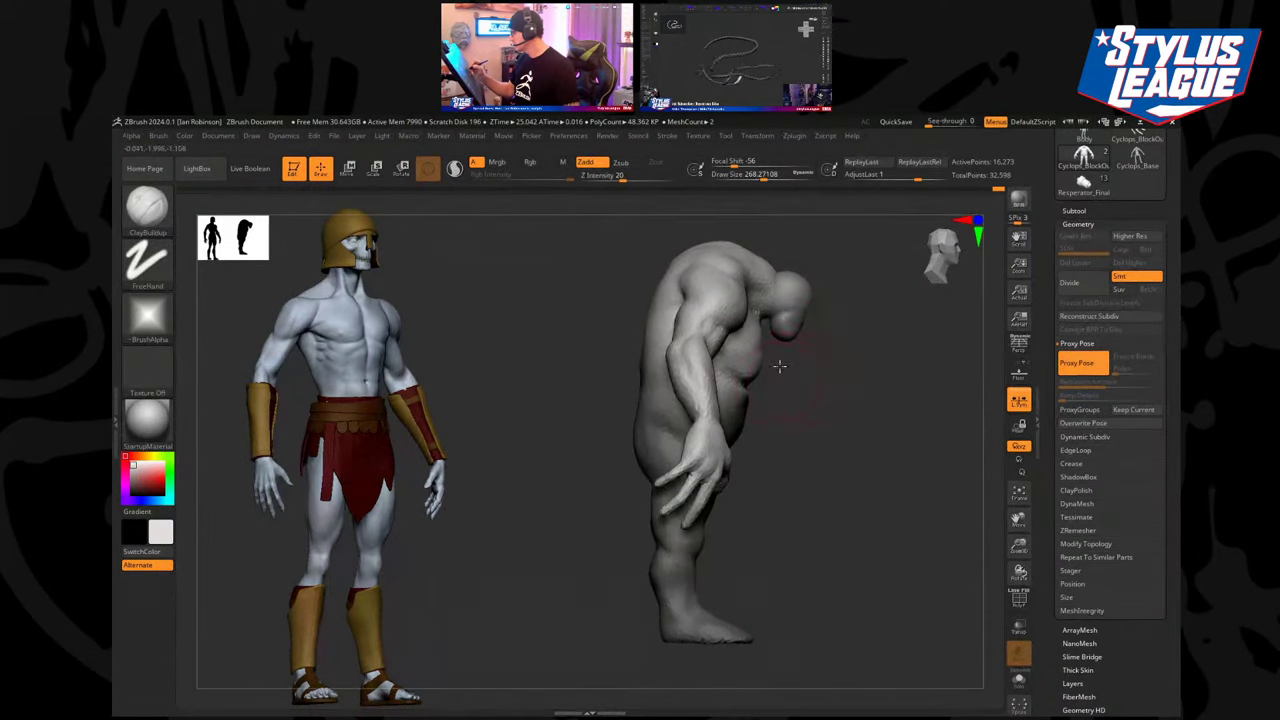
key(w)
drag(748, 380, 763, 382)
key(q)
mouse_move(889, 382)
mouse_down()
mouse_move(825, 392)
mouse_move(880, 357)
mouse_move(871, 297)
mouse_move(770, 345)
mouse_move(831, 314)
mouse_move(848, 330)
mouse_up()
key(w)
ctrl+drag(752, 303, 792, 345)
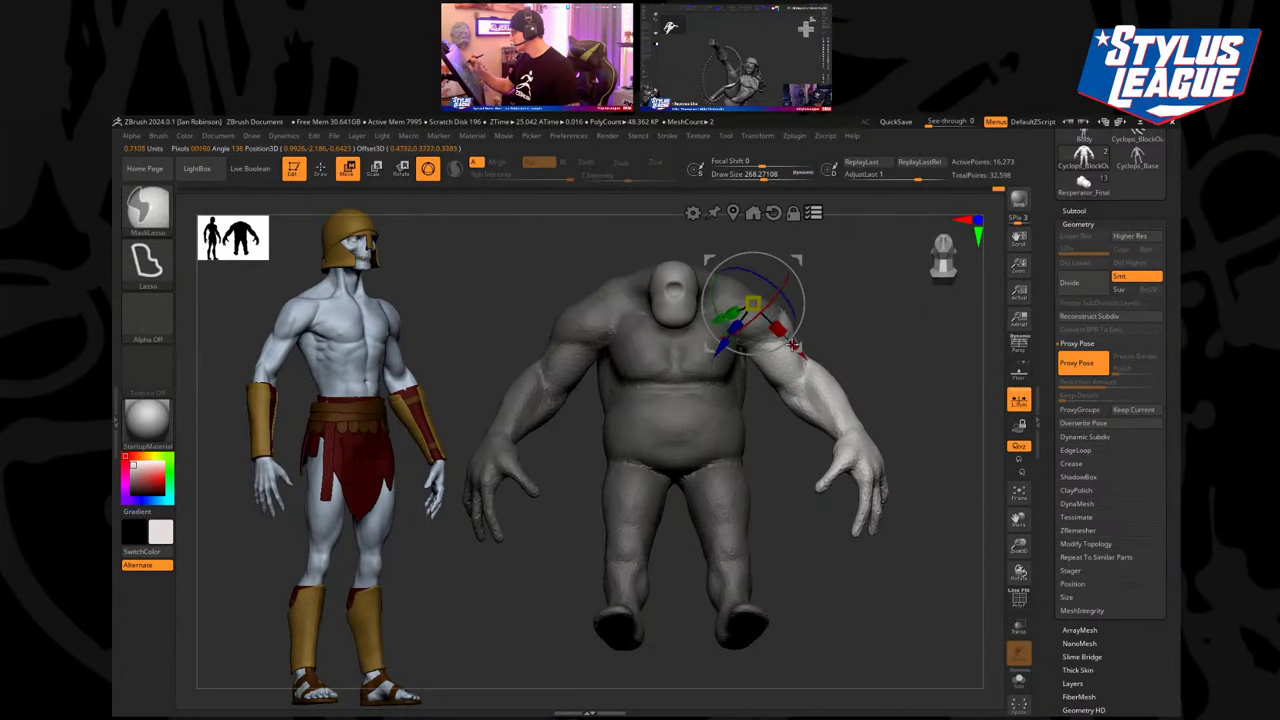
key(q)
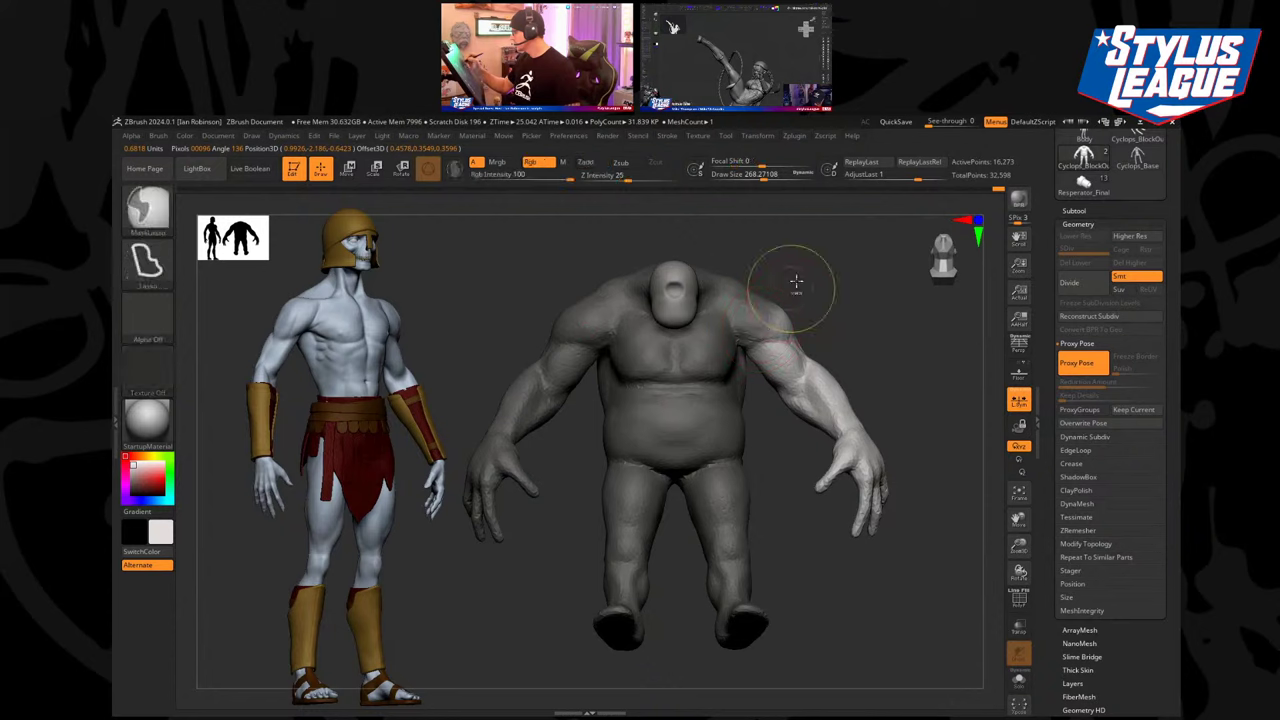
ctrl+drag(796, 282, 810, 292)
Mask everything except both arms symmetrically and adjust the arm pose from the shoulders with the gizmo.
key(w)
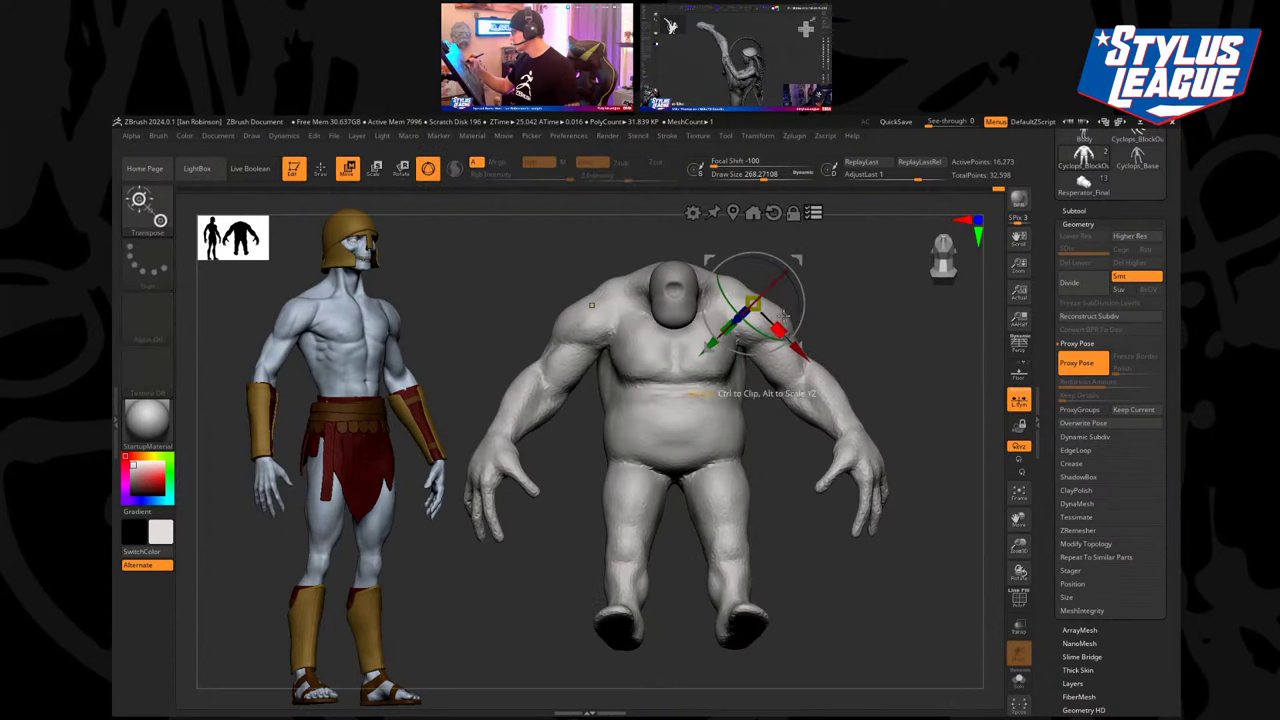
alt+drag(753, 303, 788, 343)
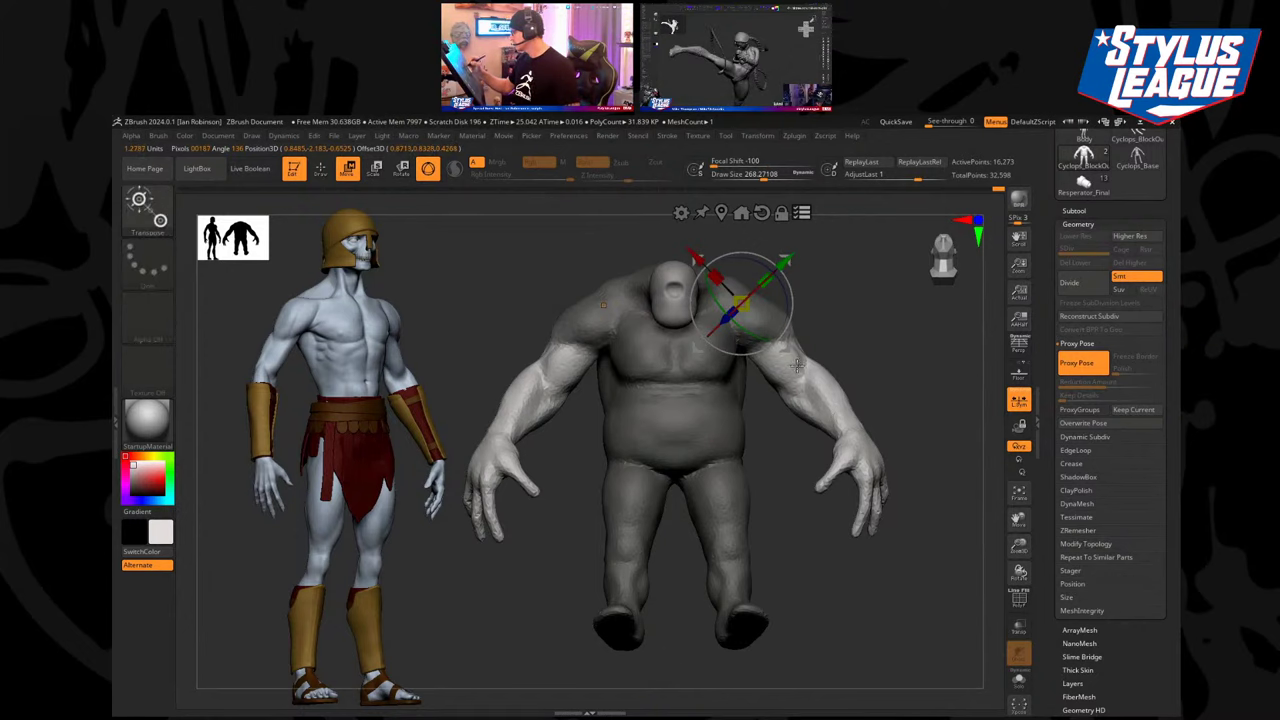
alt+click(800, 367)
mouse_move(950, 335)
mouse_down()
mouse_move(896, 329)
mouse_move(775, 430)
mouse_move(713, 408)
mouse_move(812, 352)
mouse_up()
key(q)
key(w)
drag(729, 392, 711, 413)
mouse_move(780, 374)
mouse_down()
mouse_move(863, 343)
mouse_move(676, 362)
mouse_up()
Extend the unmasked arm area over both shoulders and soften the mask edge.
key(q)
key(ctrl)
ctrl+alt+drag(758, 438, 742, 432)
drag(760, 325, 743, 366)
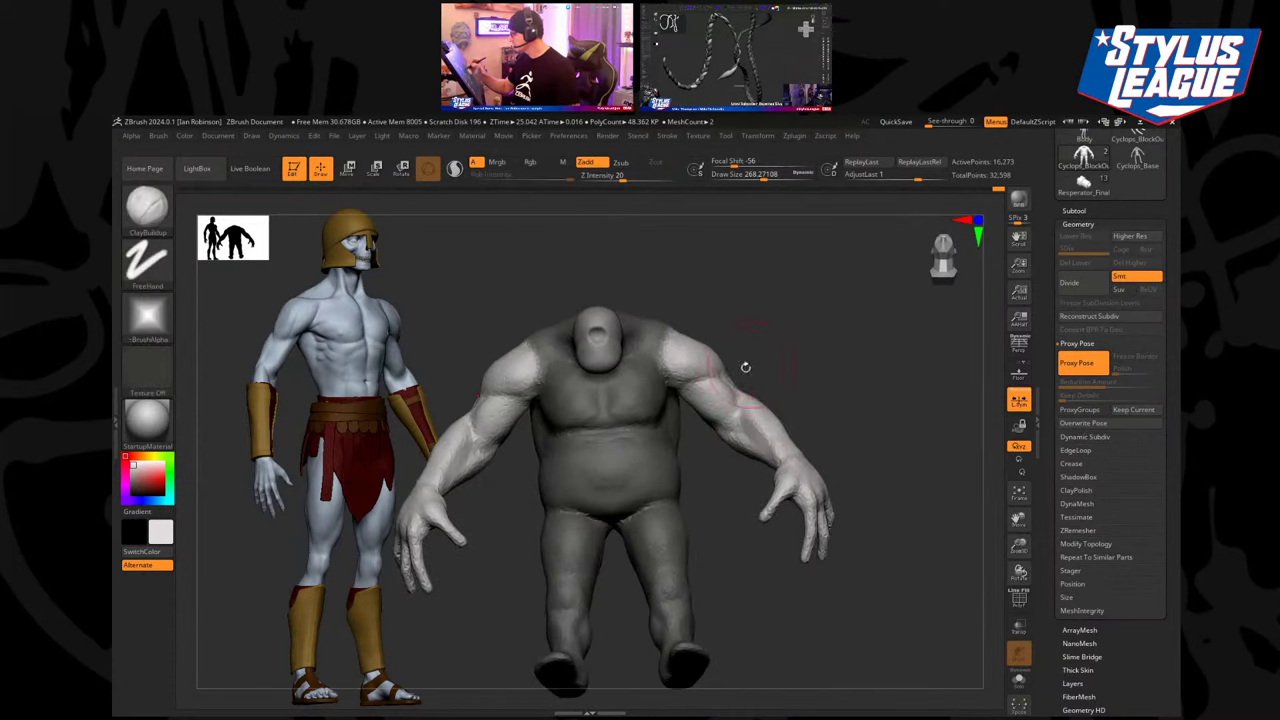
ctrl+click(743, 366)
Adjust the placement and angle of the shoulders and arms with the gizmo, and clear the mask.
key(w)
mouse_move(814, 346)
mouse_down()
mouse_move(725, 348)
mouse_move(762, 342)
mouse_move(760, 367)
mouse_move(765, 348)
mouse_up()
drag(806, 300, 886, 272)
alt+drag(825, 328, 837, 322)
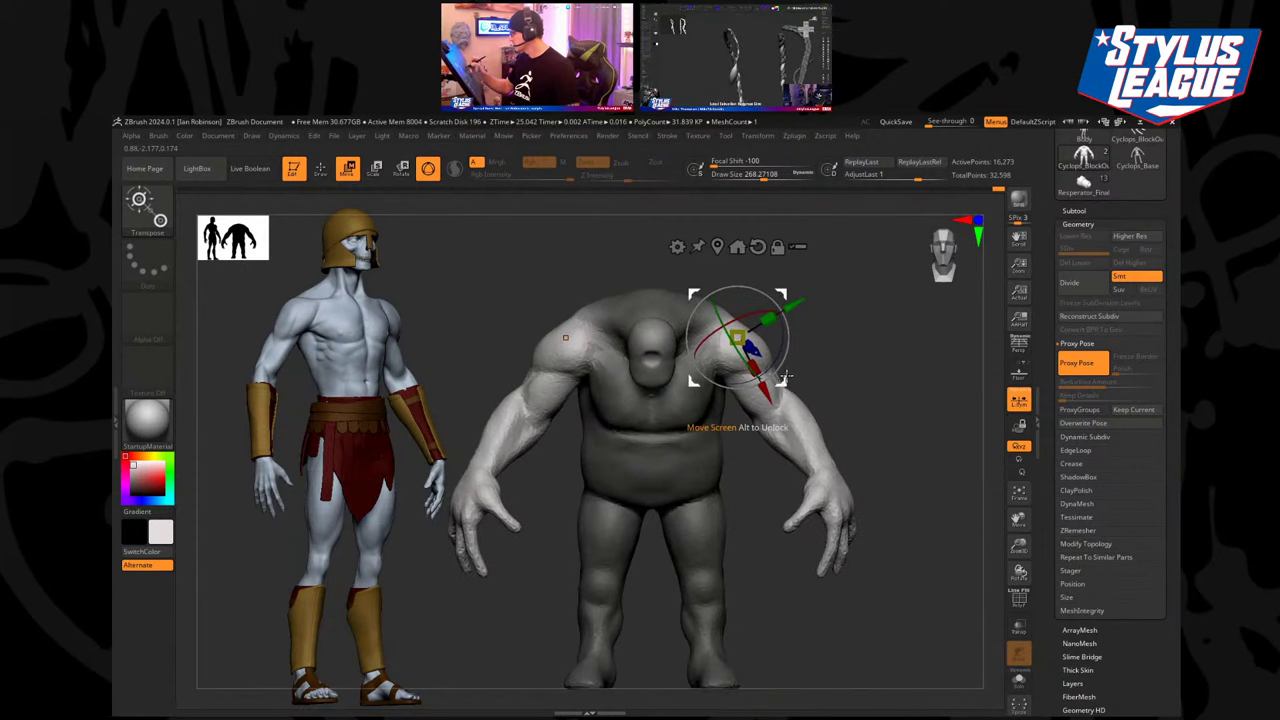
drag(745, 388, 740, 385)
key(q)
mouse_move(867, 371)
mouse_down()
mouse_move(886, 349)
mouse_move(883, 363)
mouse_move(906, 354)
mouse_move(909, 374)
mouse_move(863, 334)
mouse_move(891, 360)
mouse_move(840, 354)
mouse_move(886, 403)
mouse_move(790, 400)
mouse_up()
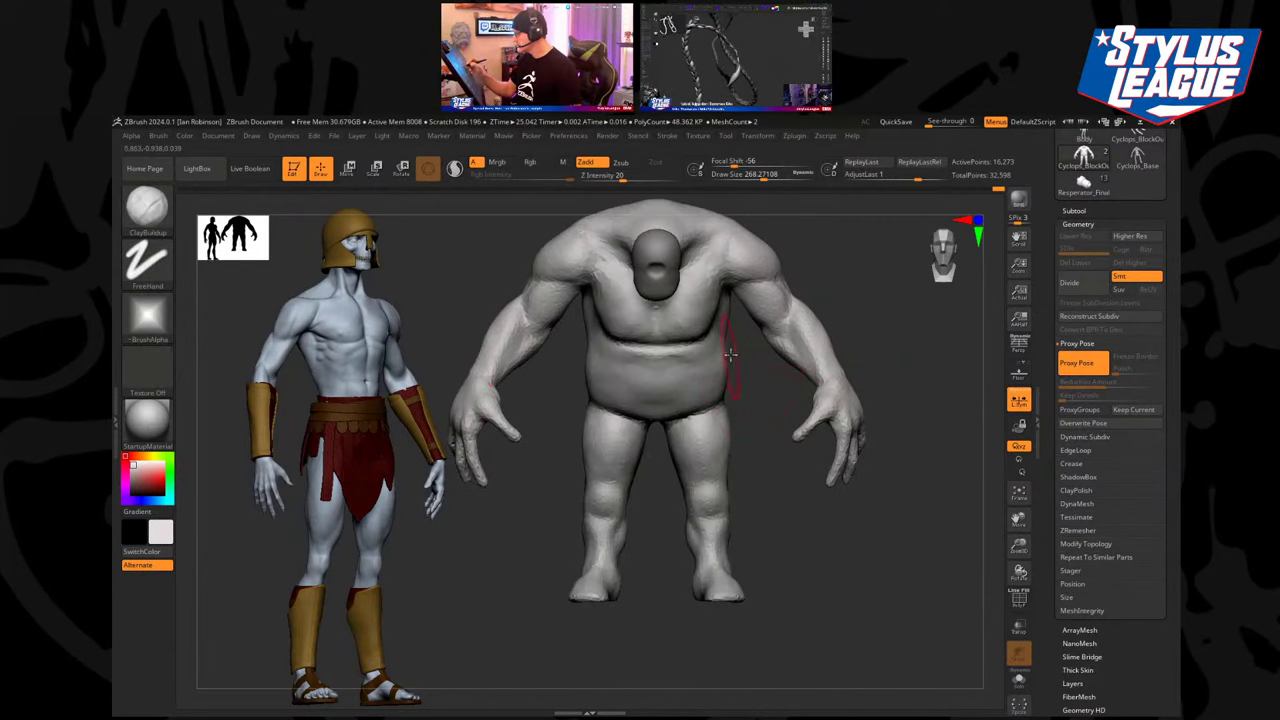
Mask the arms, head and chest above the belly fold, and centre the gizmo at the waist.
mouse_move(575, 342)
ctrl+mouse_down()
mouse_move(700, 650)
mouse_move(776, 528)
mouse_move(765, 390)
ctrl+mouse_up()
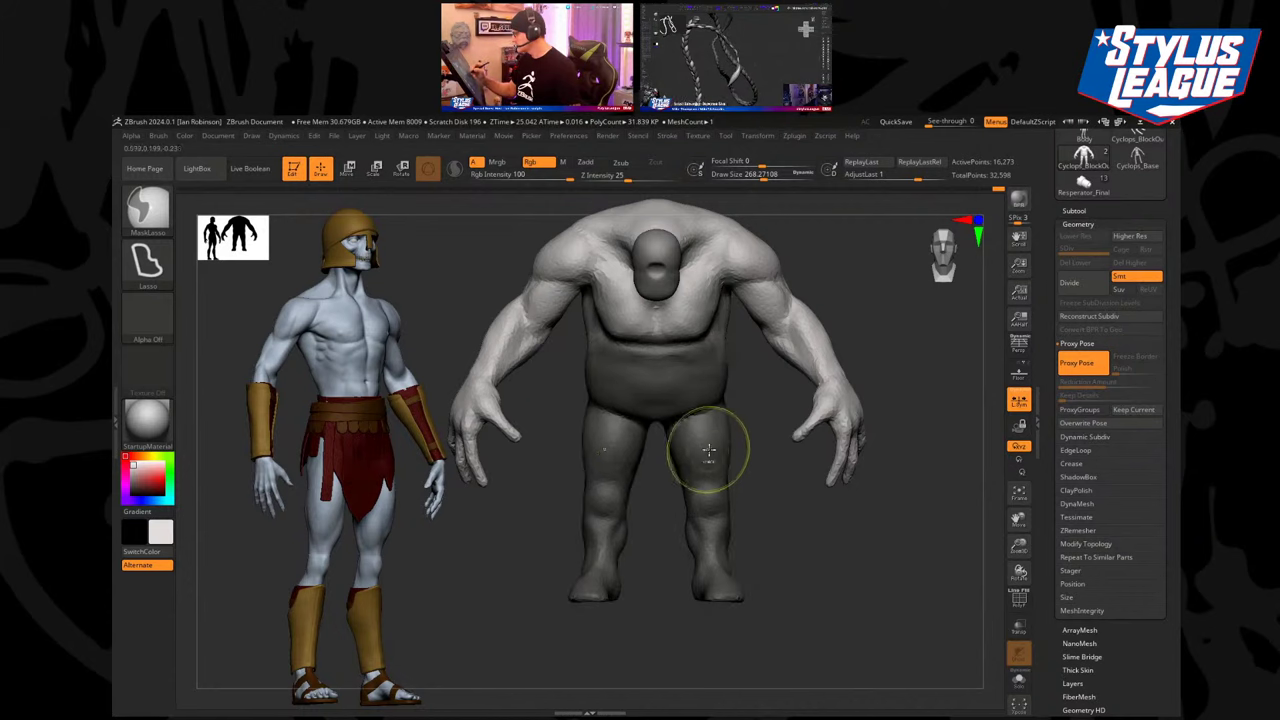
key(ctrl+i)
key(w)
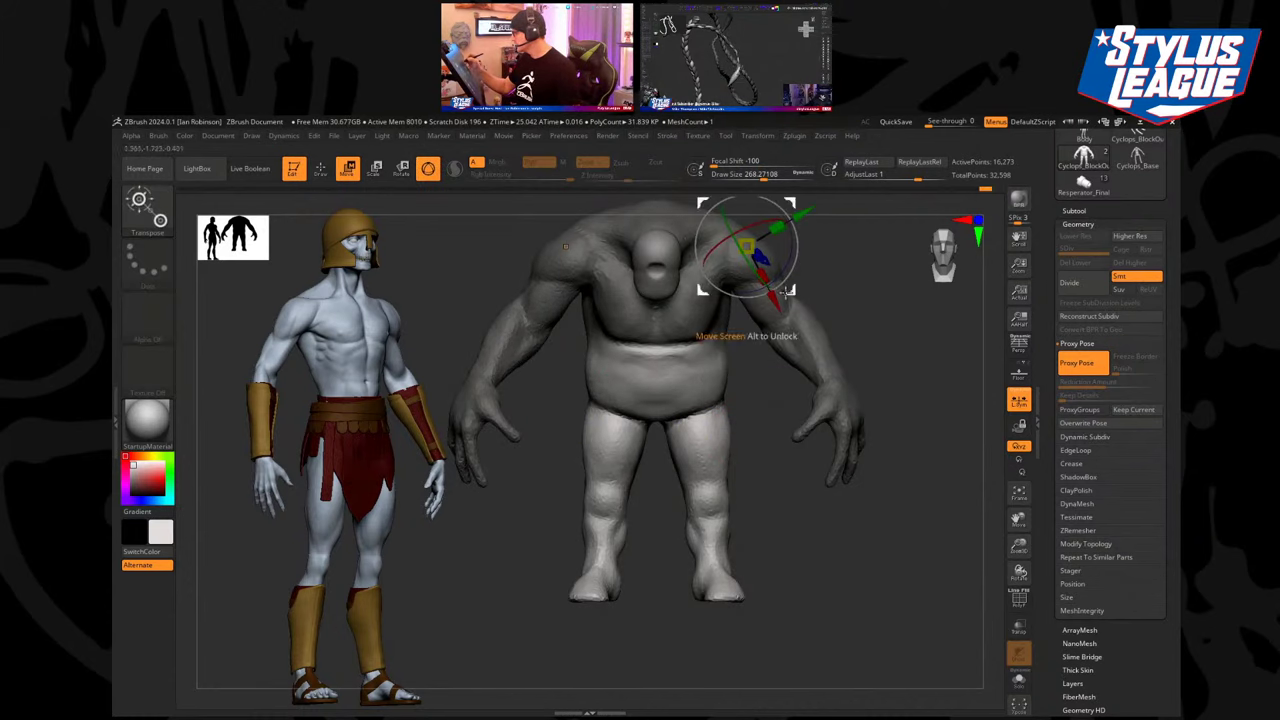
alt+drag(785, 293, 738, 372)
alt+click(680, 246)
ctrl+right_drag(690, 270, 680, 350)
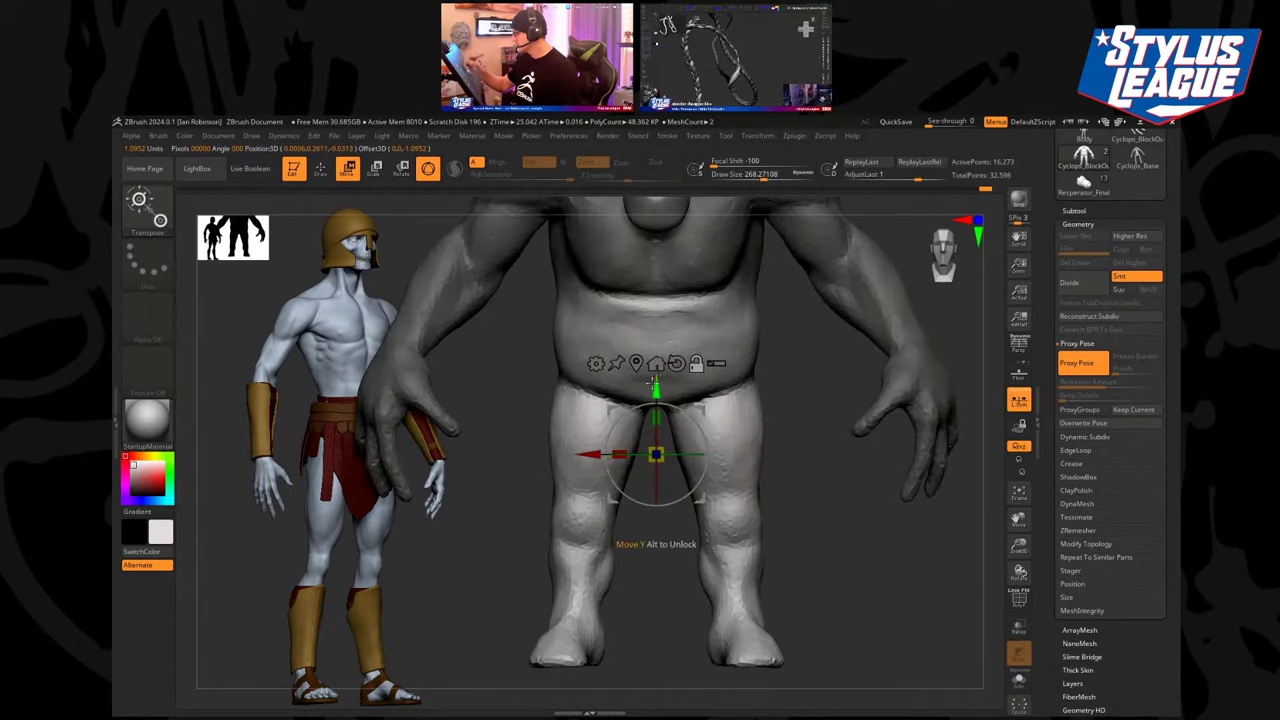
alt+drag(656, 390, 656, 254)
shift+right_drag(850, 300, 772, 305)
alt+drag(704, 364, 705, 330)
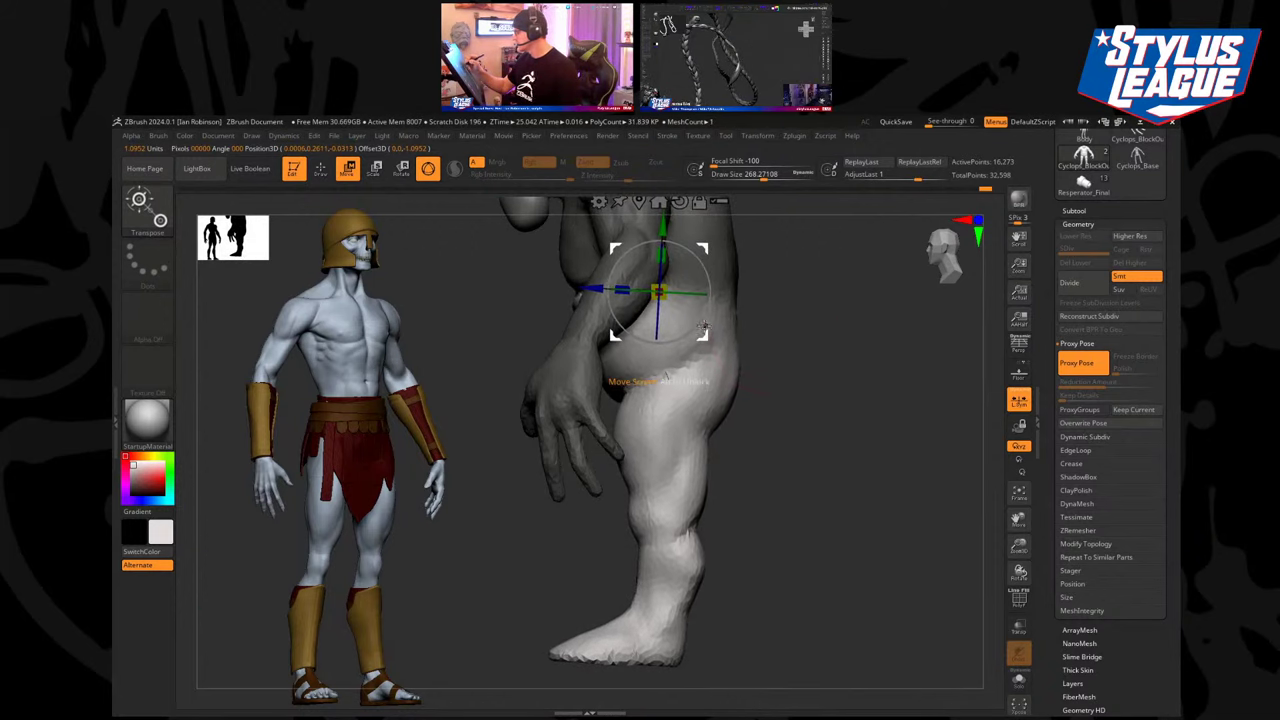
Extend the mask over the belly so that only the legs stay free.
key(q)
shift+right_drag(765, 340, 850, 350)
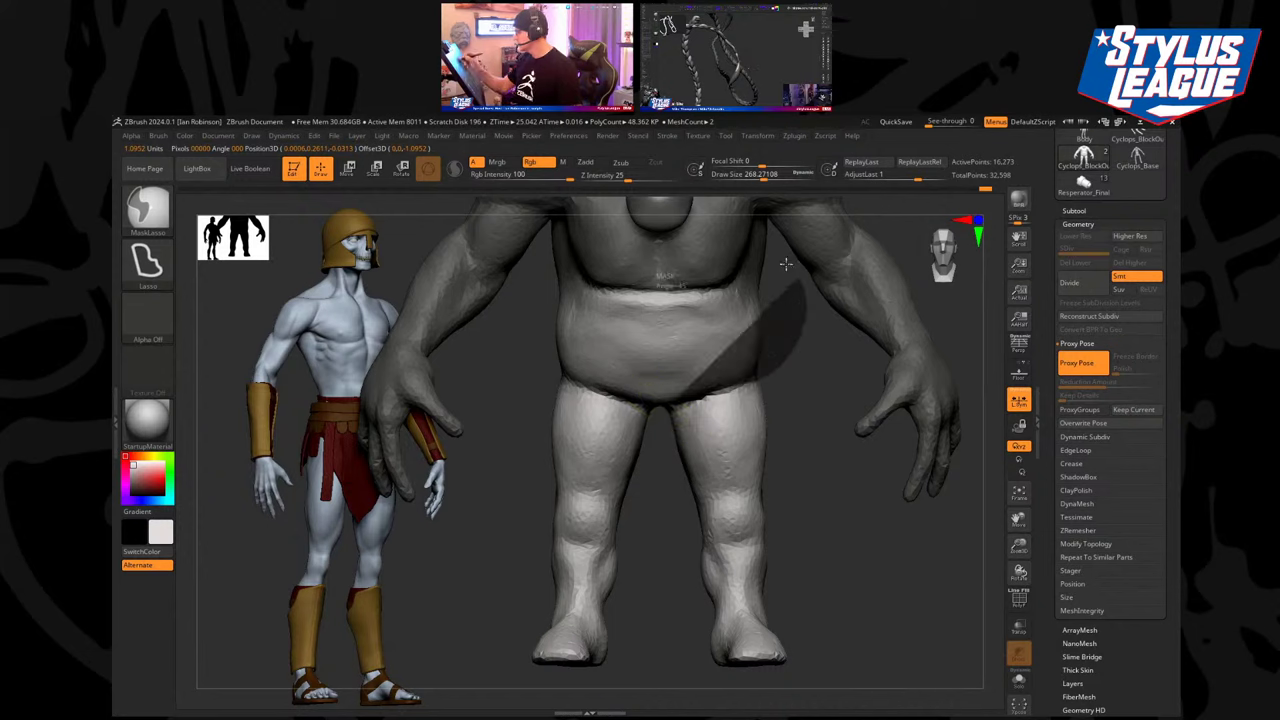
ctrl+drag(786, 264, 645, 348)
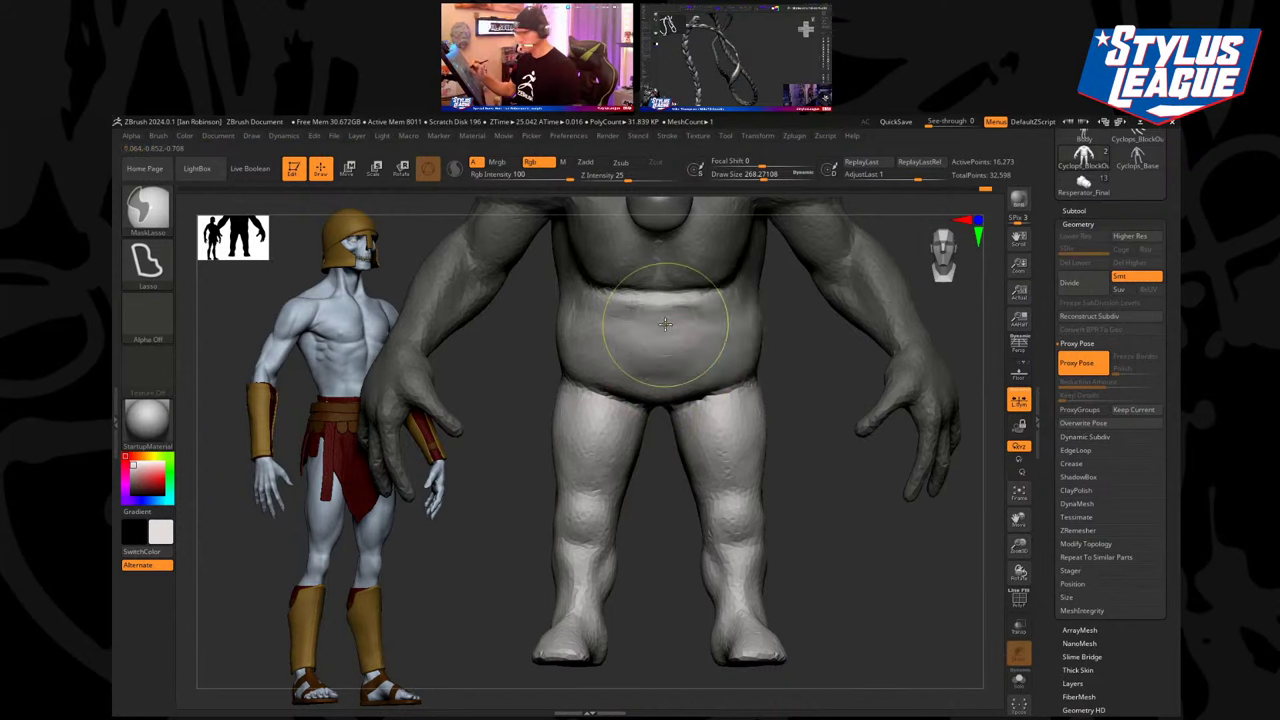
mouse_move(657, 405)
ctrl+mouse_down()
mouse_move(705, 232)
mouse_move(635, 395)
ctrl+mouse_up()
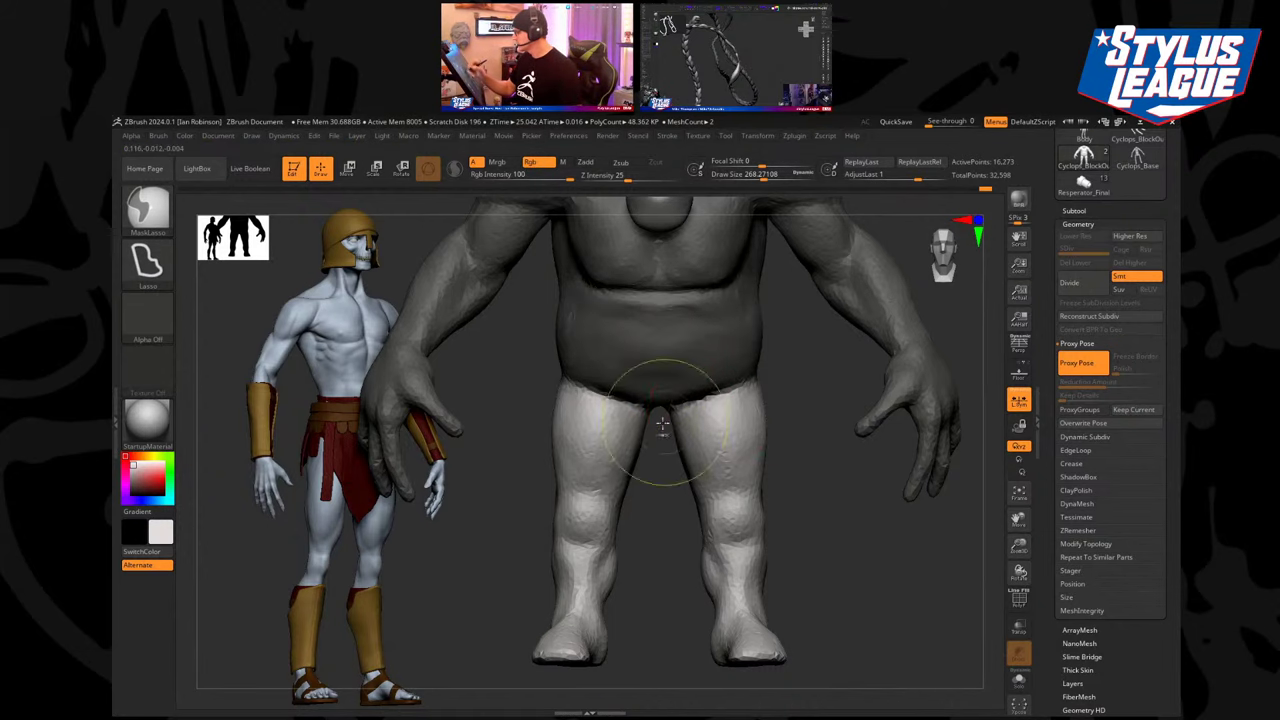
Place the gizmo at the hip and rotate both legs forward in side view.
key(w)
alt+click(743, 394)
alt+click(757, 302)
mouse_move(847, 408)
mouse_down()
mouse_move(758, 428)
mouse_move(807, 432)
mouse_move(839, 467)
mouse_up()
key(q)
key(w)
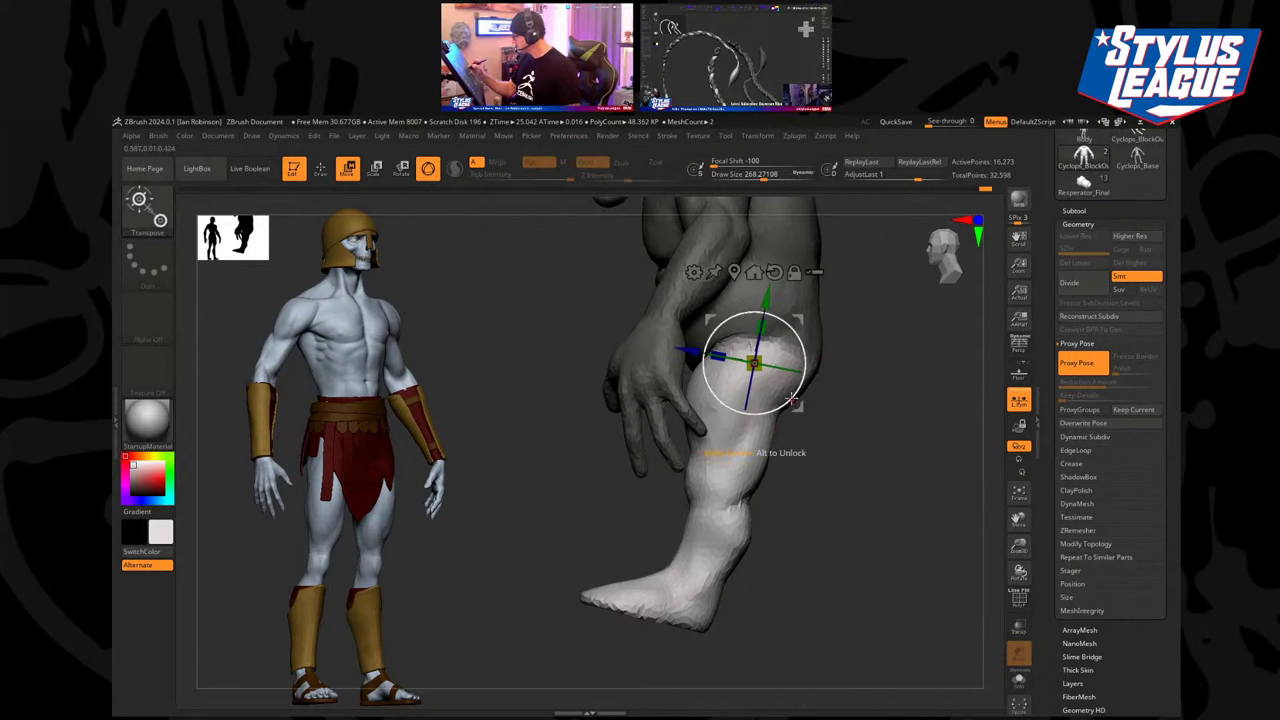
drag(803, 374, 804, 366)
key(q)
mouse_move(858, 430)
alt+mouse_down()
mouse_move(860, 391)
mouse_move(851, 417)
alt+mouse_up()
Mask the body down to the knees and rotate the lower legs backward about the knee in side view.
key(ctrl+z)
key(ctrl+z)
key(ctrl+z)
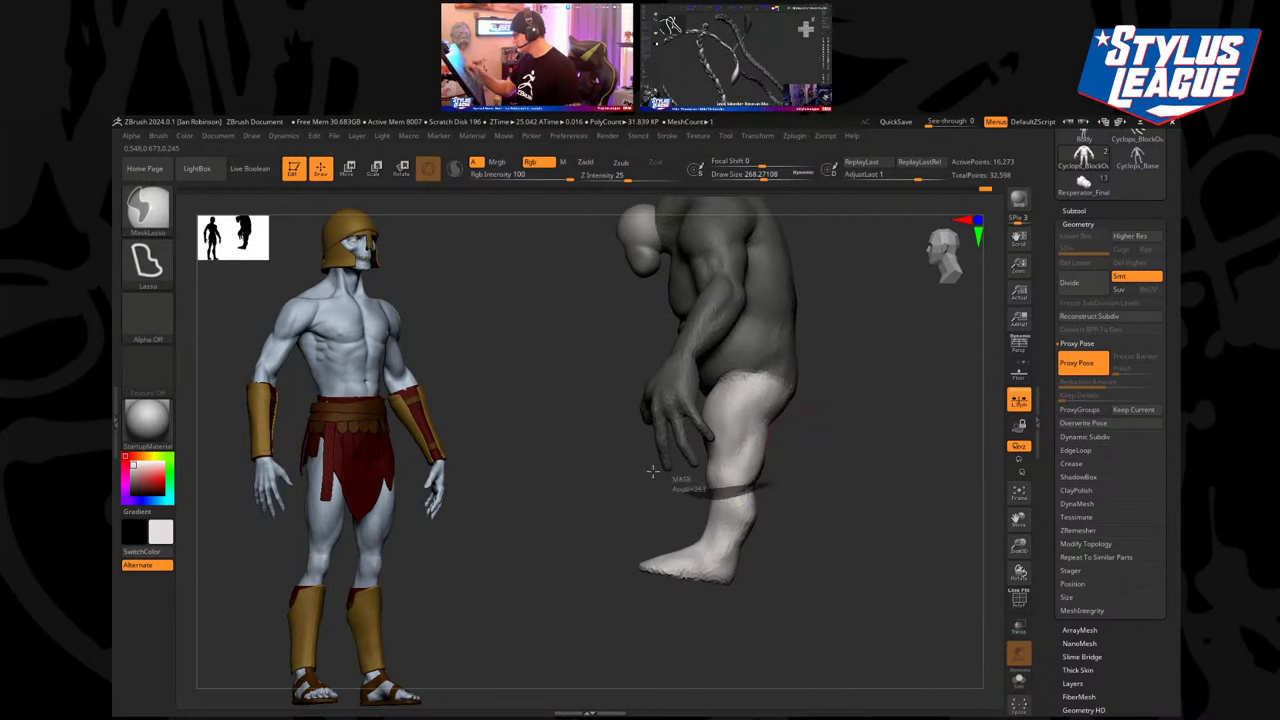
key(ctrl+z)
key(ctrl+z)
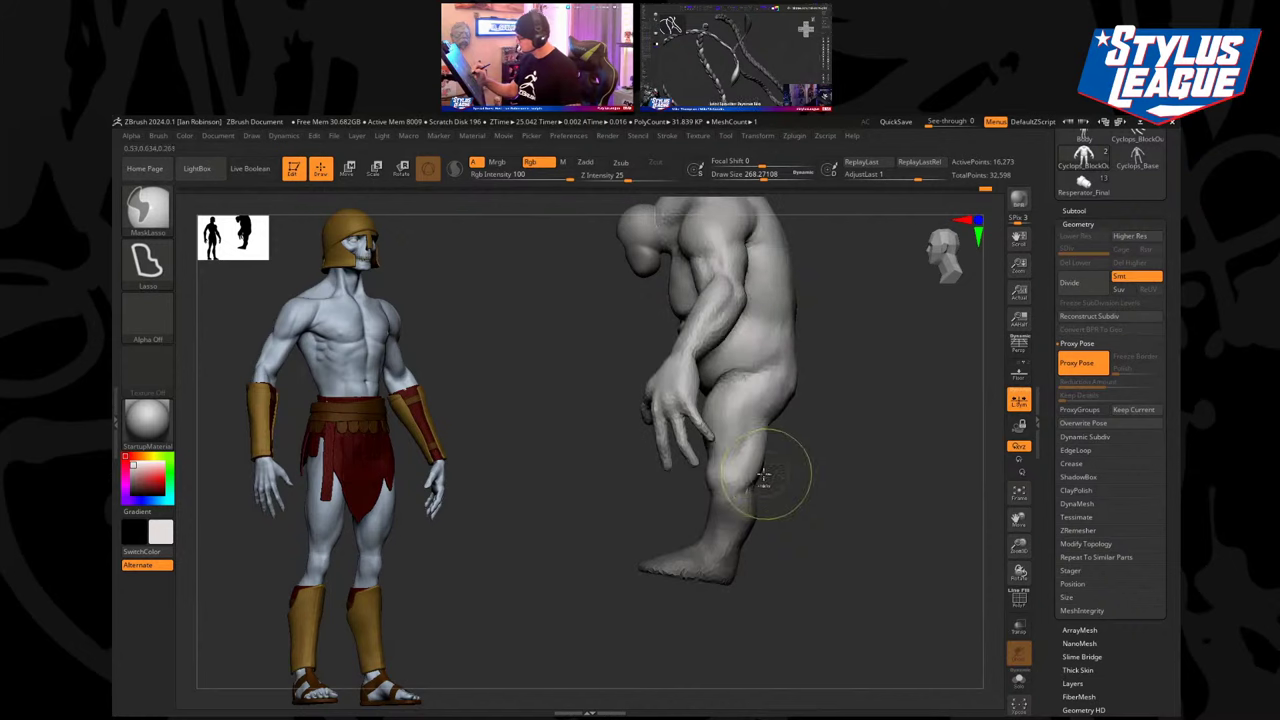
key(ctrl+z)
key(ctrl+z)
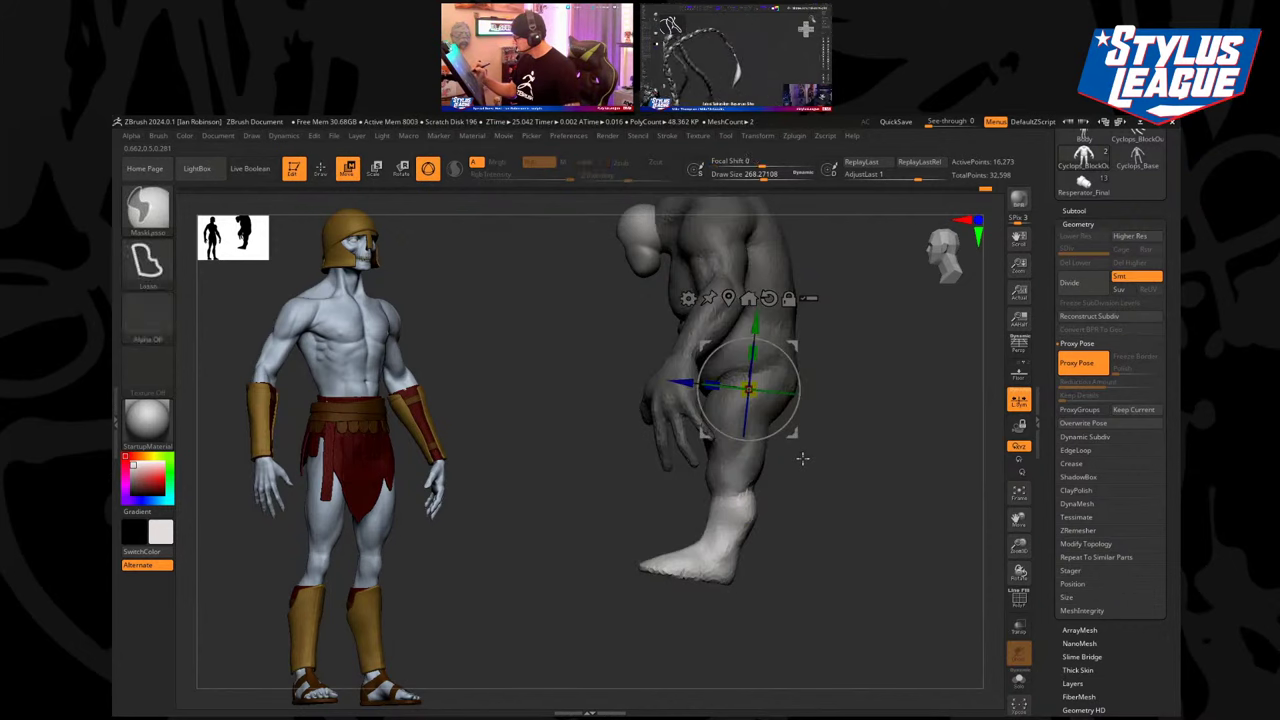
key(ctrl+z)
key(w)
alt+drag(792, 434, 770, 498)
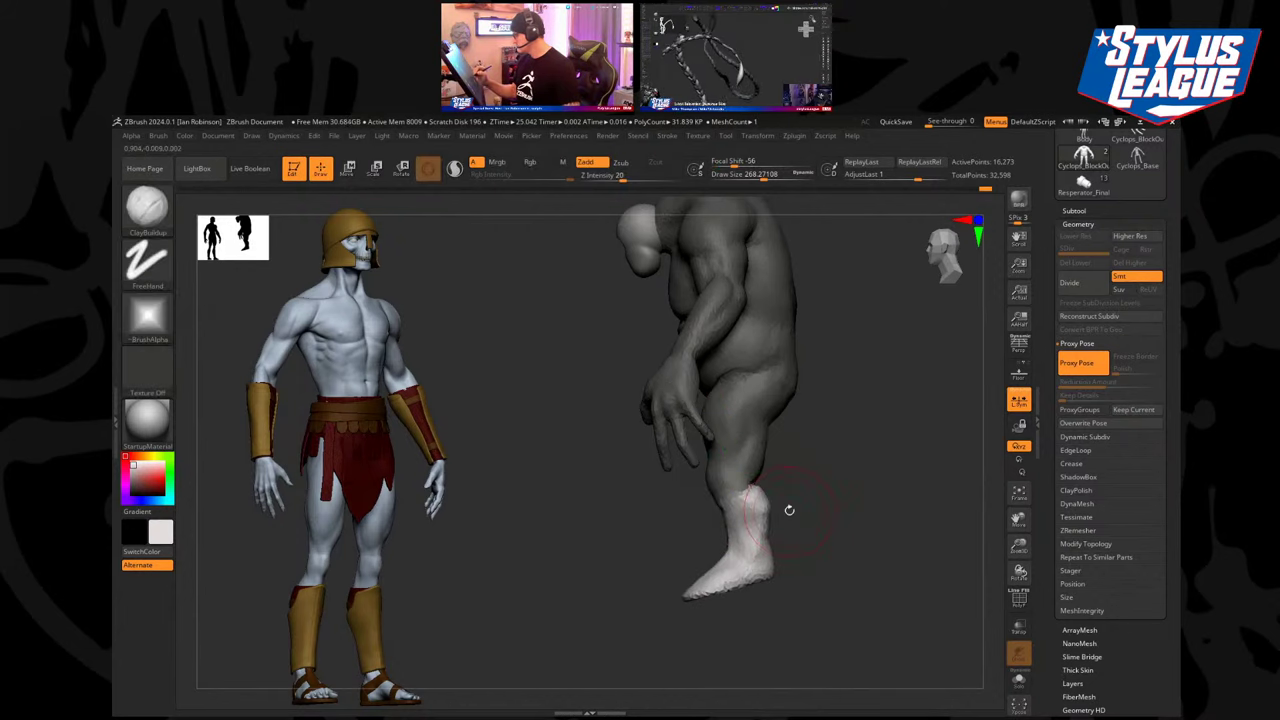
Mask the legs down to the ankles, rotate the feet flat with the gizmo, and clear the mask.
key(ctrl+z)
mouse_move(832, 511)
ctrl+mouse_down()
mouse_move(795, 541)
mouse_move(786, 470)
ctrl+mouse_up()
key(w)
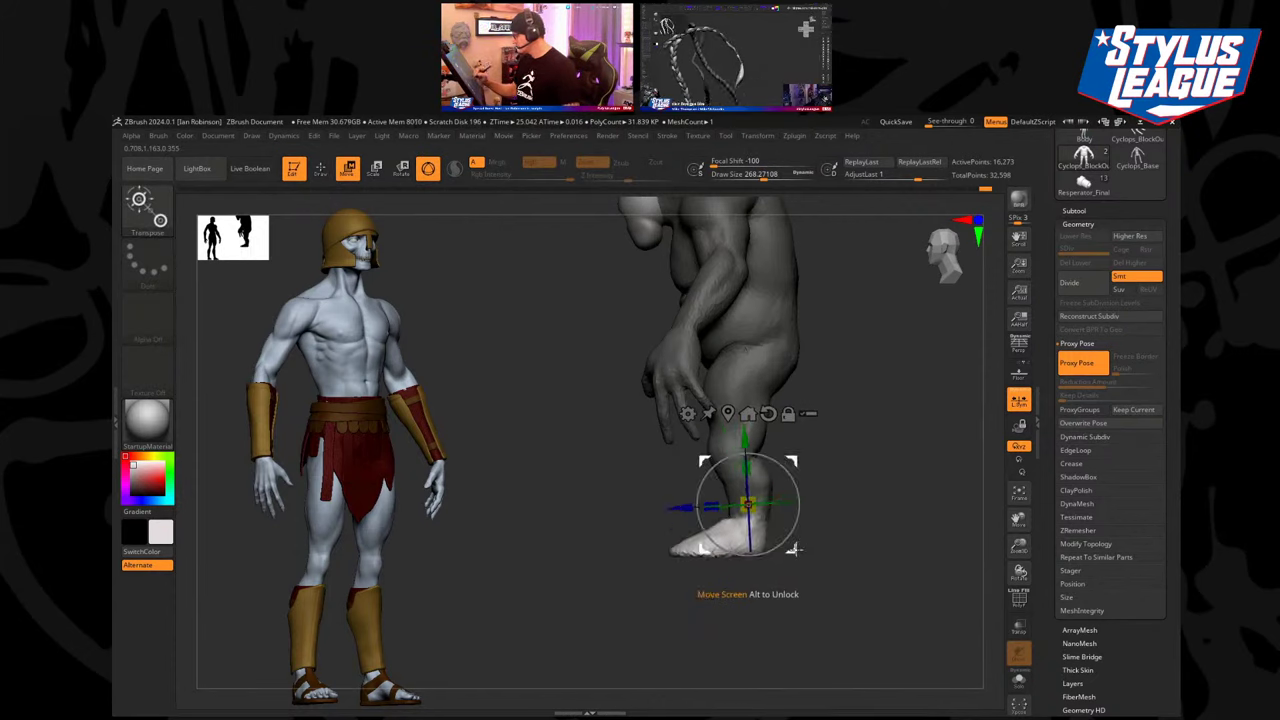
key(q)
mouse_move(803, 529)
mouse_down()
mouse_move(885, 498)
mouse_move(877, 471)
mouse_move(894, 449)
mouse_move(843, 554)
mouse_move(820, 558)
mouse_up()
ctrl+drag(820, 558, 754, 464)
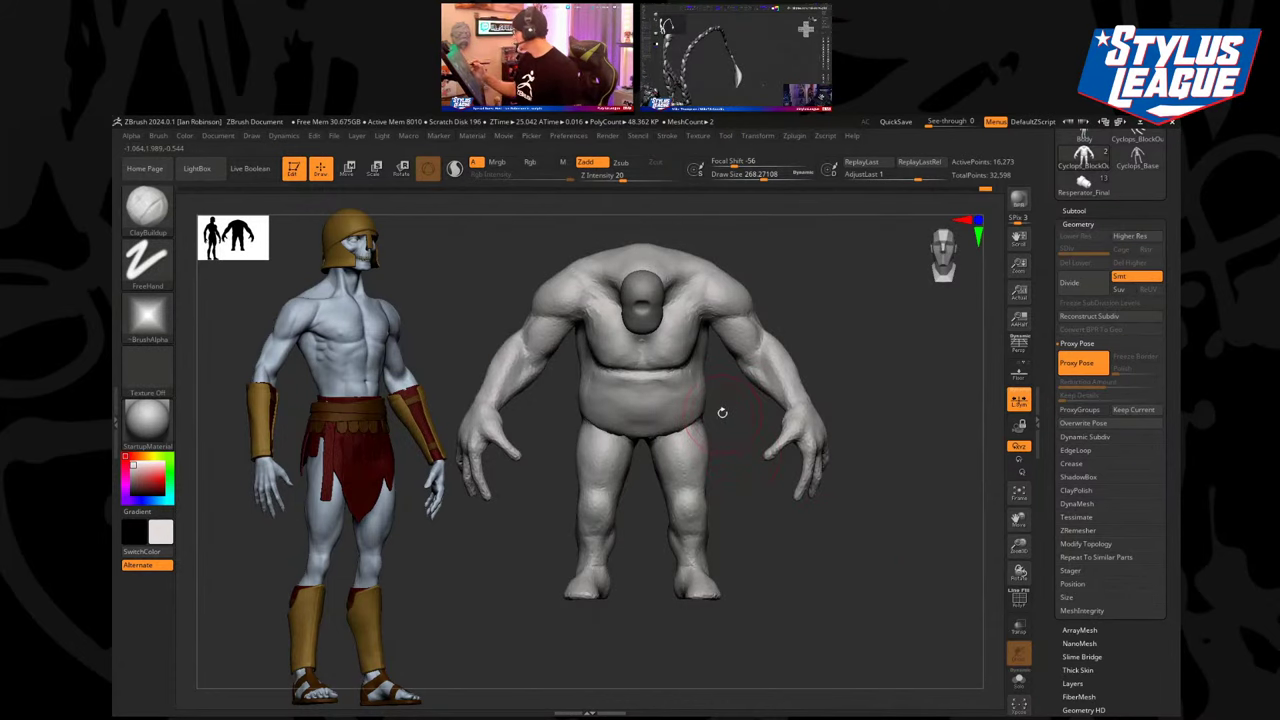
Turn off Proxy Pose to return to the full-resolution body, and set ClayBuildup to a draw size of about 223.
click(1083, 372)
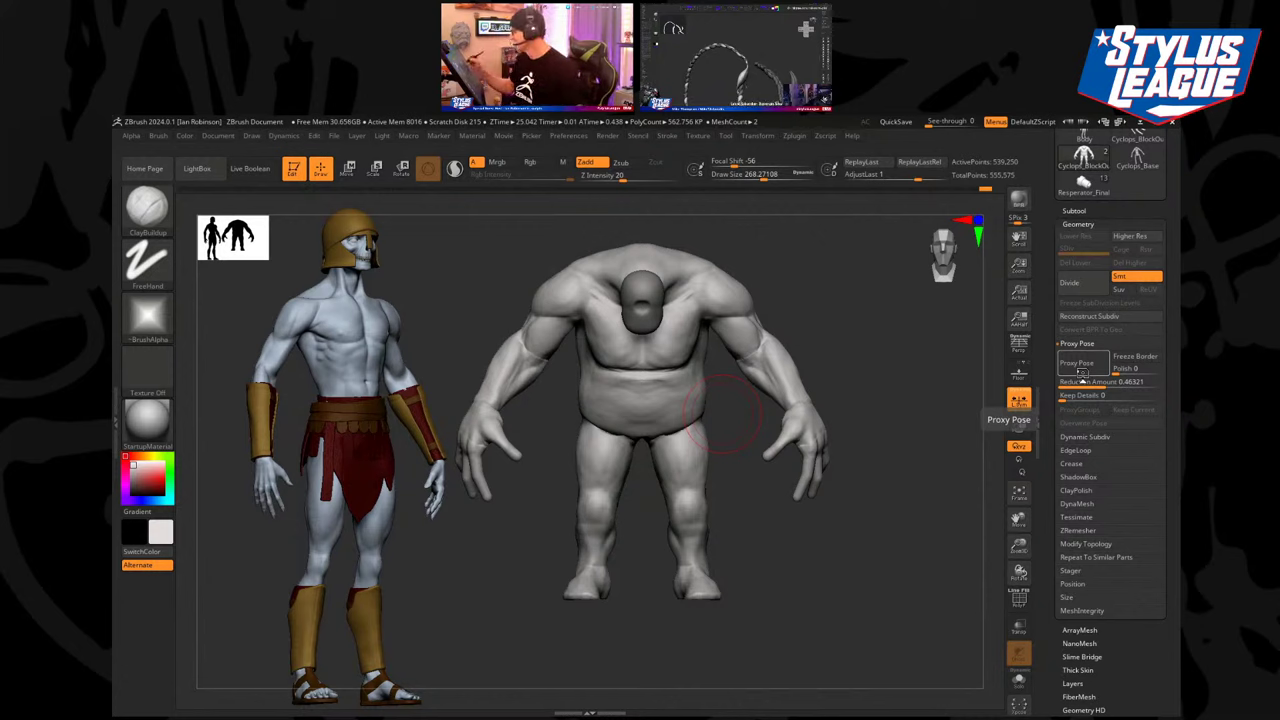
mouse_move(848, 335)
mouse_down()
mouse_move(857, 300)
mouse_move(864, 327)
mouse_move(834, 303)
mouse_move(814, 322)
mouse_move(815, 350)
mouse_move(848, 318)
mouse_move(780, 336)
mouse_up()
key(b)
key(c)
key(b)
key(s)
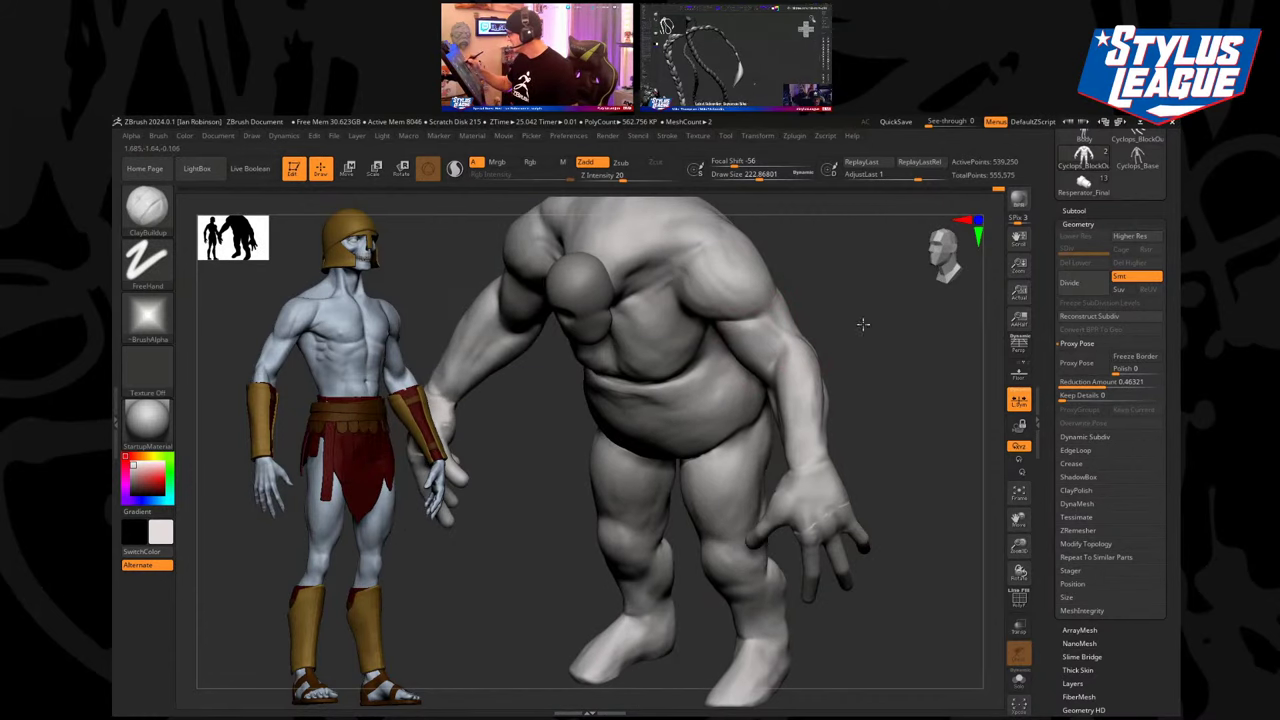
Set the ClayBuildup draw size to about 177 and refine the cyclops's forearm, wrist and palm.
drag(863, 323, 737, 414)
drag(789, 523, 701, 464)
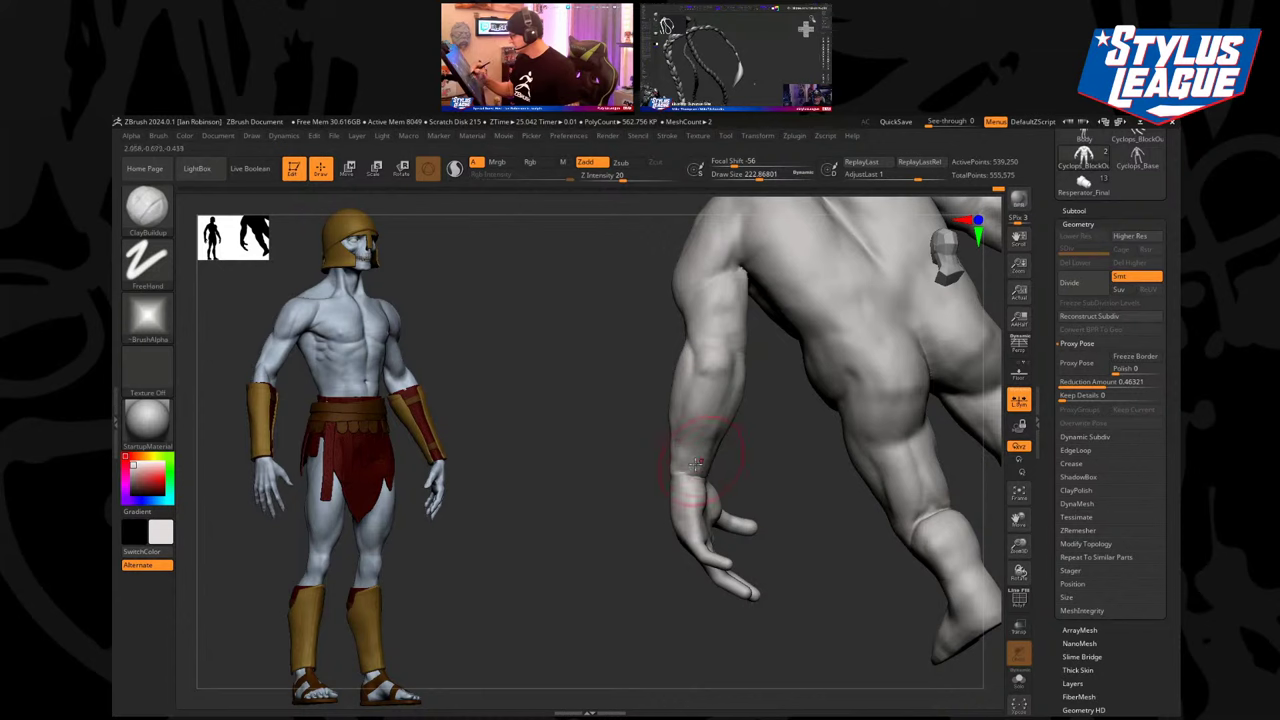
drag(651, 508, 678, 473)
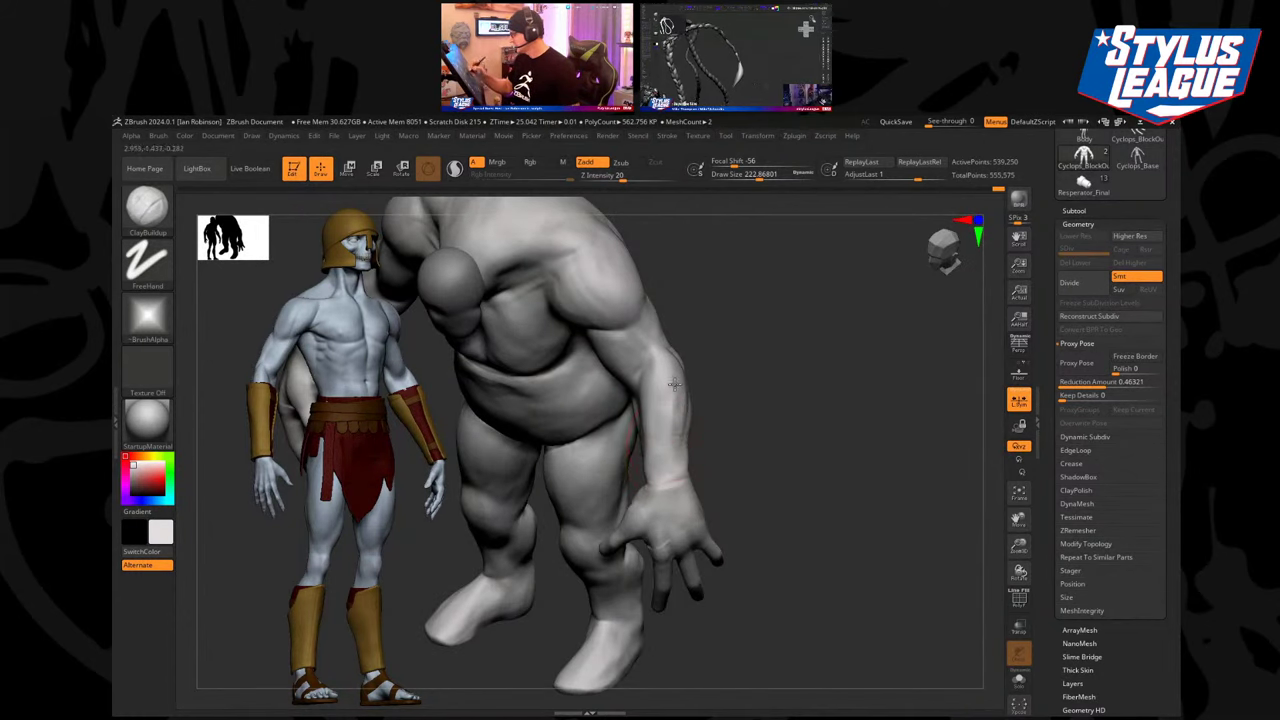
mouse_move(736, 398)
mouse_down()
mouse_move(681, 417)
mouse_move(757, 400)
mouse_move(733, 425)
mouse_move(751, 400)
mouse_move(815, 373)
mouse_up()
key(s)
mouse_move(697, 431)
mouse_down()
mouse_move(723, 443)
mouse_move(691, 434)
mouse_up()
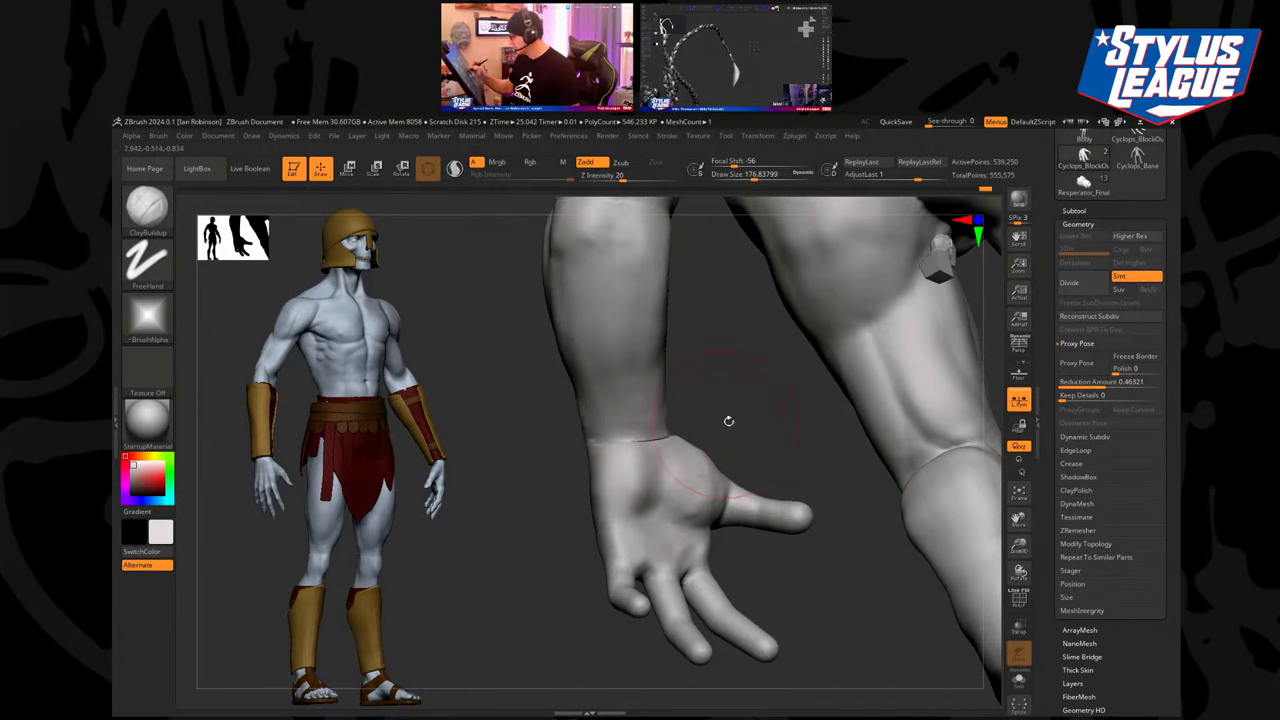
mouse_move(729, 421)
mouse_down()
mouse_move(706, 450)
mouse_move(817, 406)
mouse_move(790, 432)
mouse_move(726, 430)
mouse_up()
mouse_move(830, 410)
mouse_down()
mouse_move(883, 366)
mouse_move(780, 418)
mouse_up()
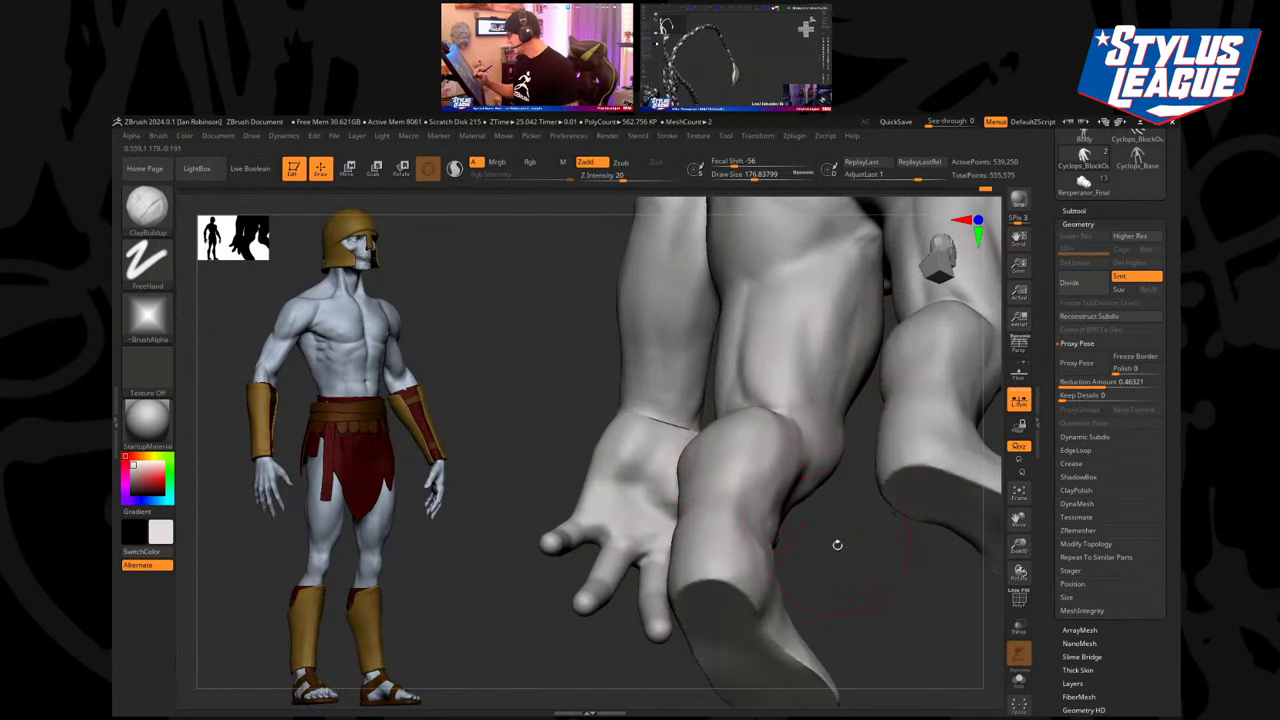
drag(831, 543, 663, 463)
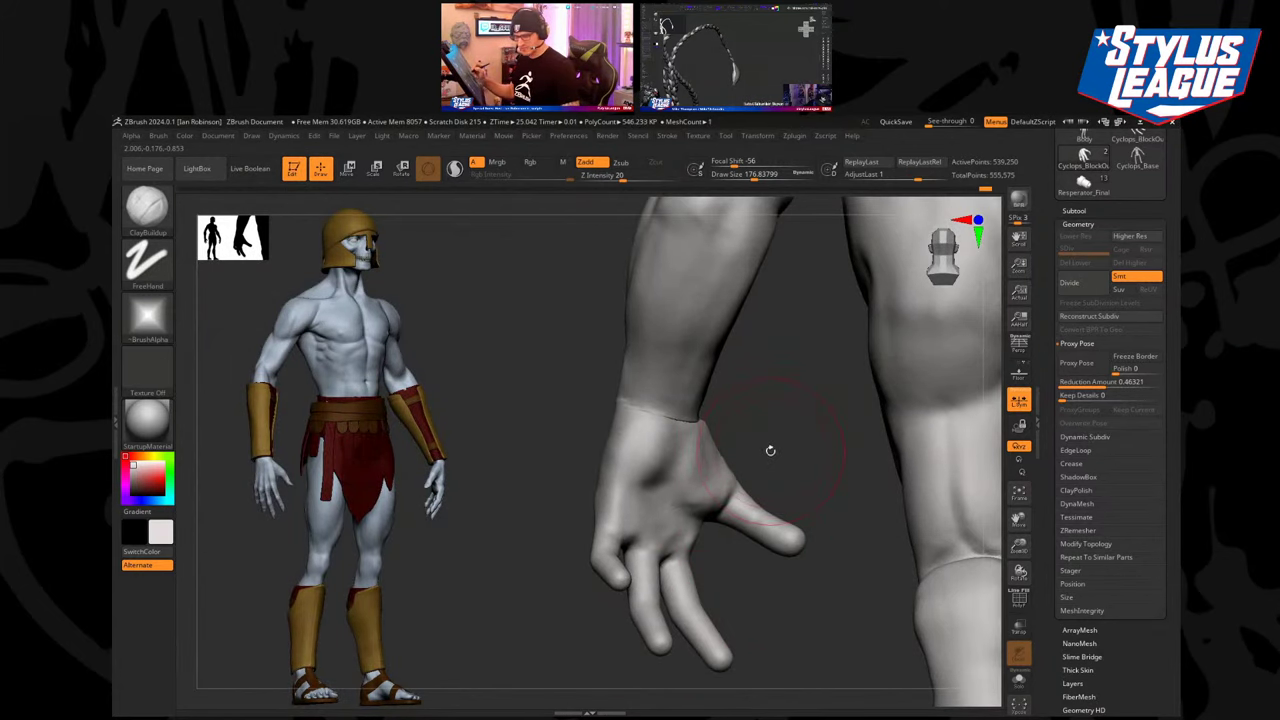
Reshape the base of the thumb with the Move brush and reduce the draw size to about 140.
key(b)
key(m)
key(v)
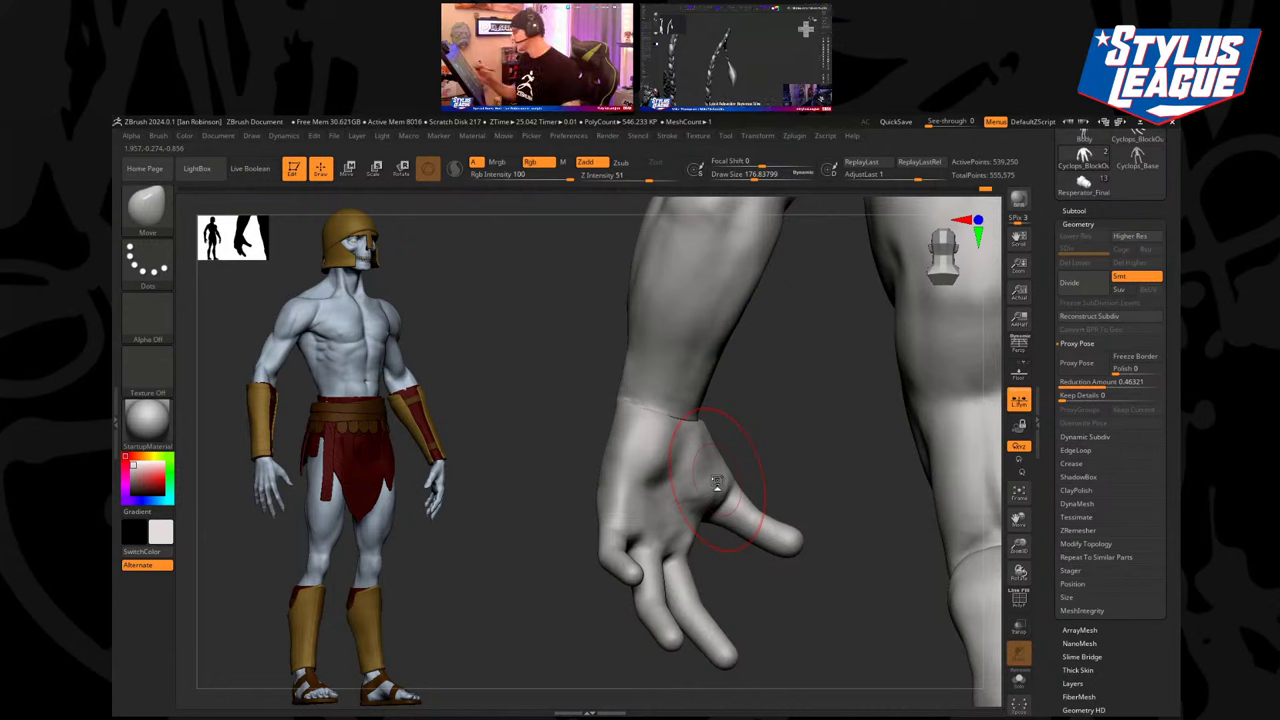
mouse_move(776, 425)
alt+mouse_down()
mouse_move(761, 458)
mouse_move(686, 423)
mouse_move(730, 440)
mouse_move(695, 431)
alt+mouse_up()
key(bracketleft)
Build up the buttocks and belly with ClayBuildup at a draw size of about 311.
key(b)
key(c)
key(b)
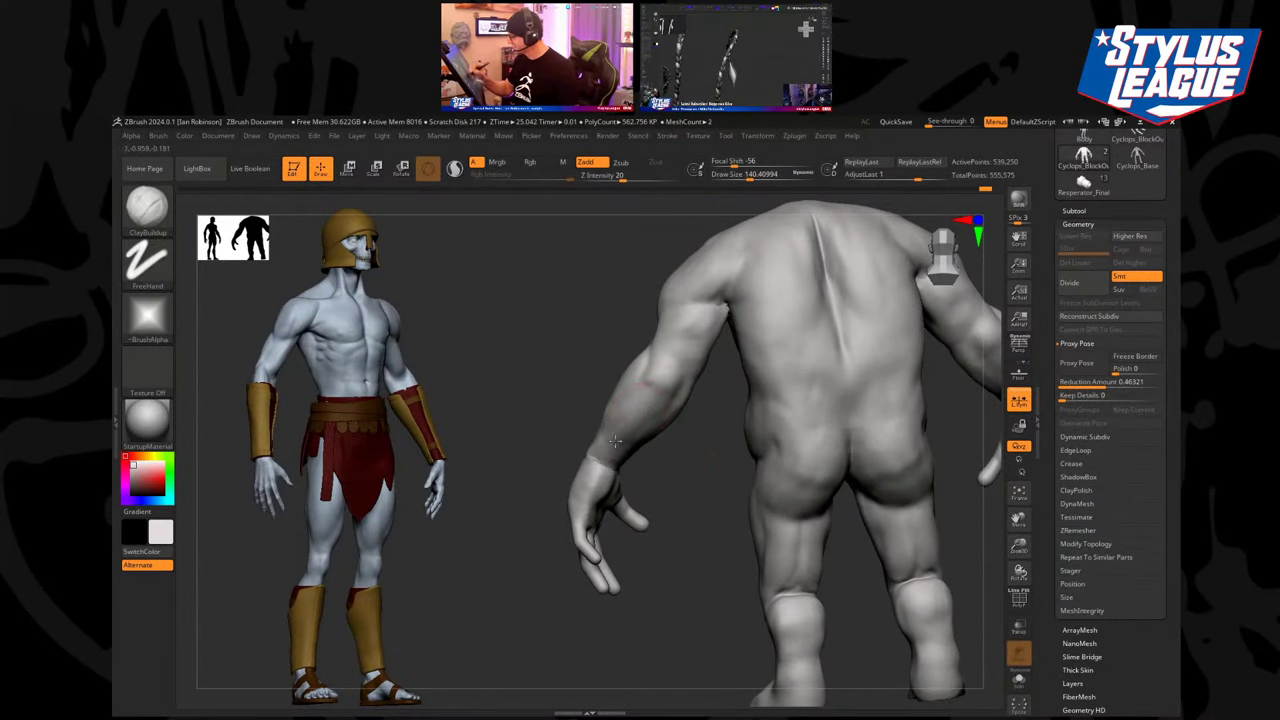
mouse_move(687, 493)
mouse_down()
mouse_move(760, 450)
mouse_move(937, 535)
mouse_move(863, 503)
mouse_up()
key(bracketright)
key(s)
drag(798, 436, 811, 436)
drag(816, 385, 811, 411)
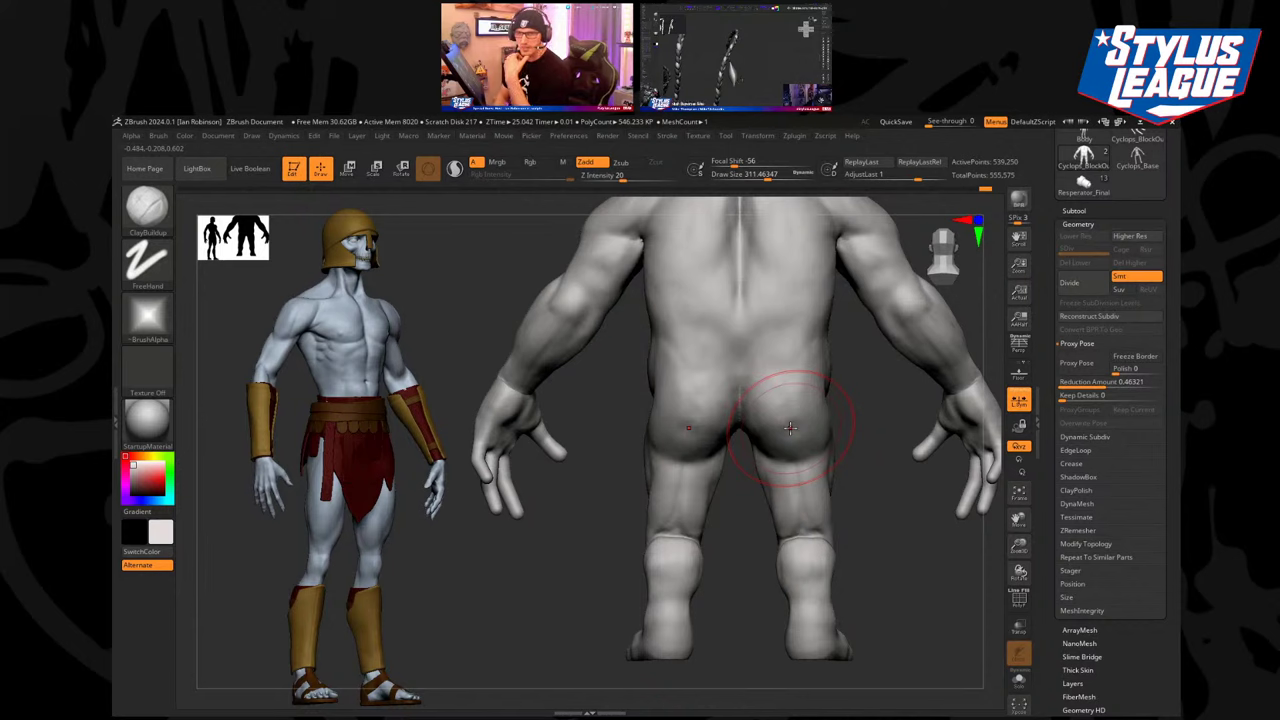
mouse_move(606, 514)
mouse_down()
mouse_move(542, 599)
mouse_move(526, 571)
mouse_move(849, 380)
mouse_move(693, 385)
mouse_move(758, 345)
mouse_up()
mouse_move(680, 396)
mouse_down()
mouse_move(672, 424)
mouse_move(625, 436)
mouse_up()
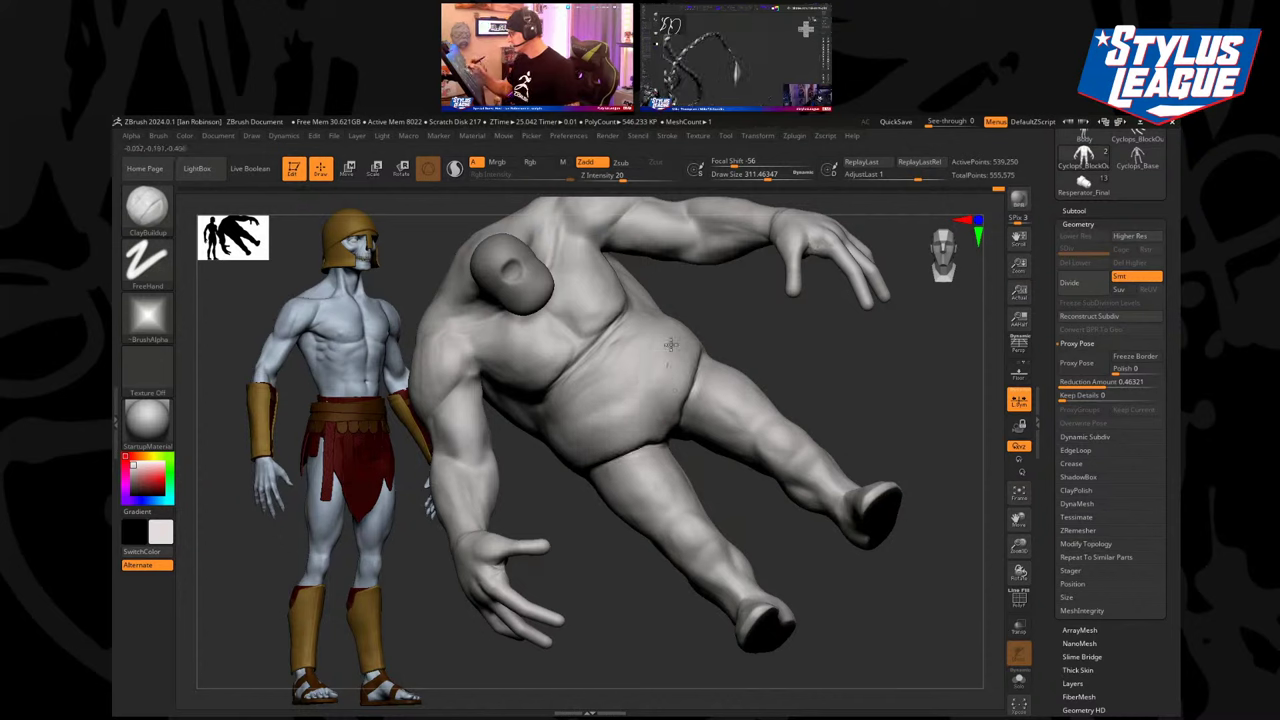
mouse_move(780, 330)
mouse_down()
mouse_move(826, 429)
mouse_move(857, 429)
mouse_move(837, 397)
mouse_move(843, 363)
mouse_move(809, 337)
mouse_move(826, 381)
mouse_move(871, 371)
mouse_move(880, 346)
mouse_move(666, 372)
mouse_move(634, 314)
mouse_move(627, 385)
mouse_move(632, 300)
mouse_move(682, 373)
mouse_move(651, 365)
mouse_up()
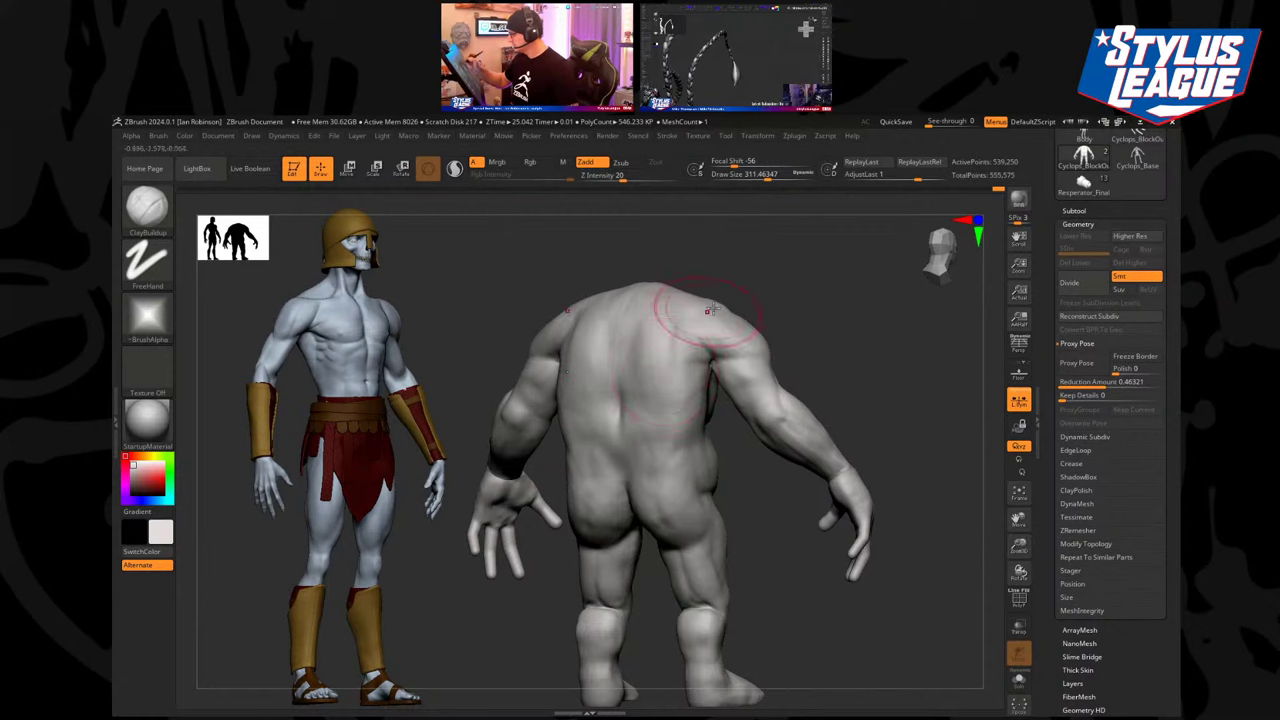
Build up the shoulder blades and upper back with ClayBuildup strokes.
drag(800, 335, 657, 345)
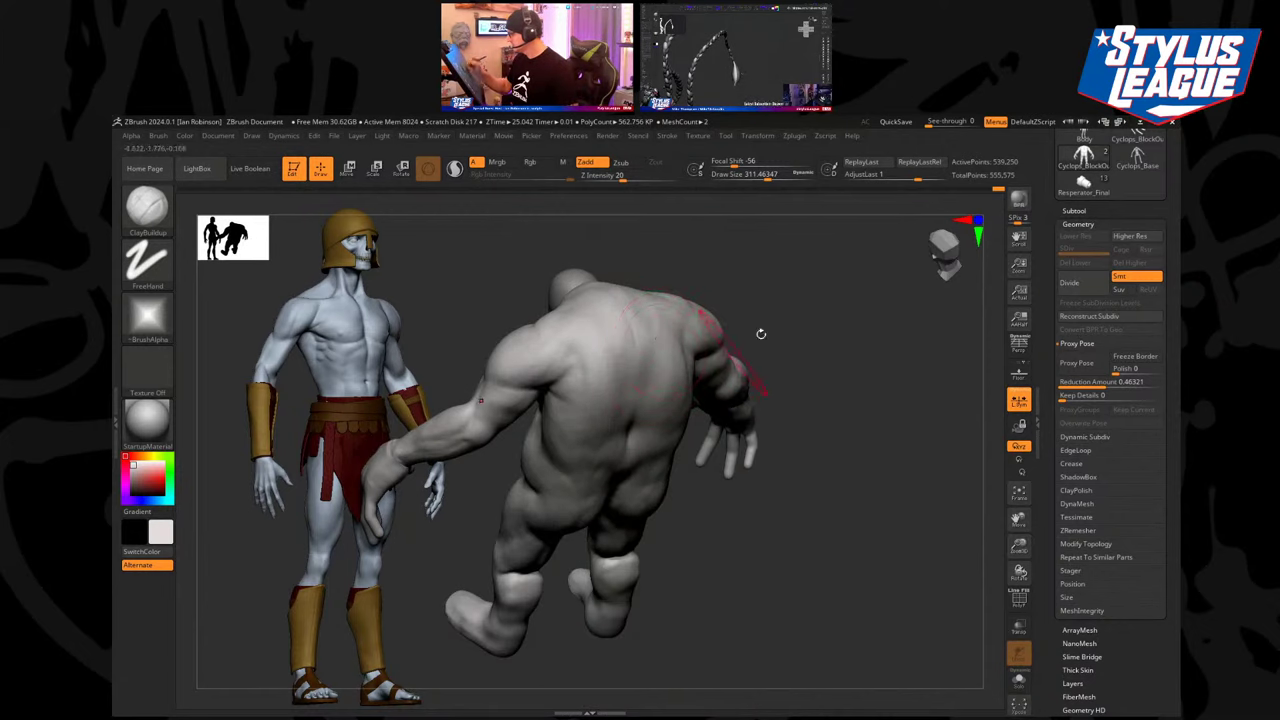
drag(760, 333, 695, 363)
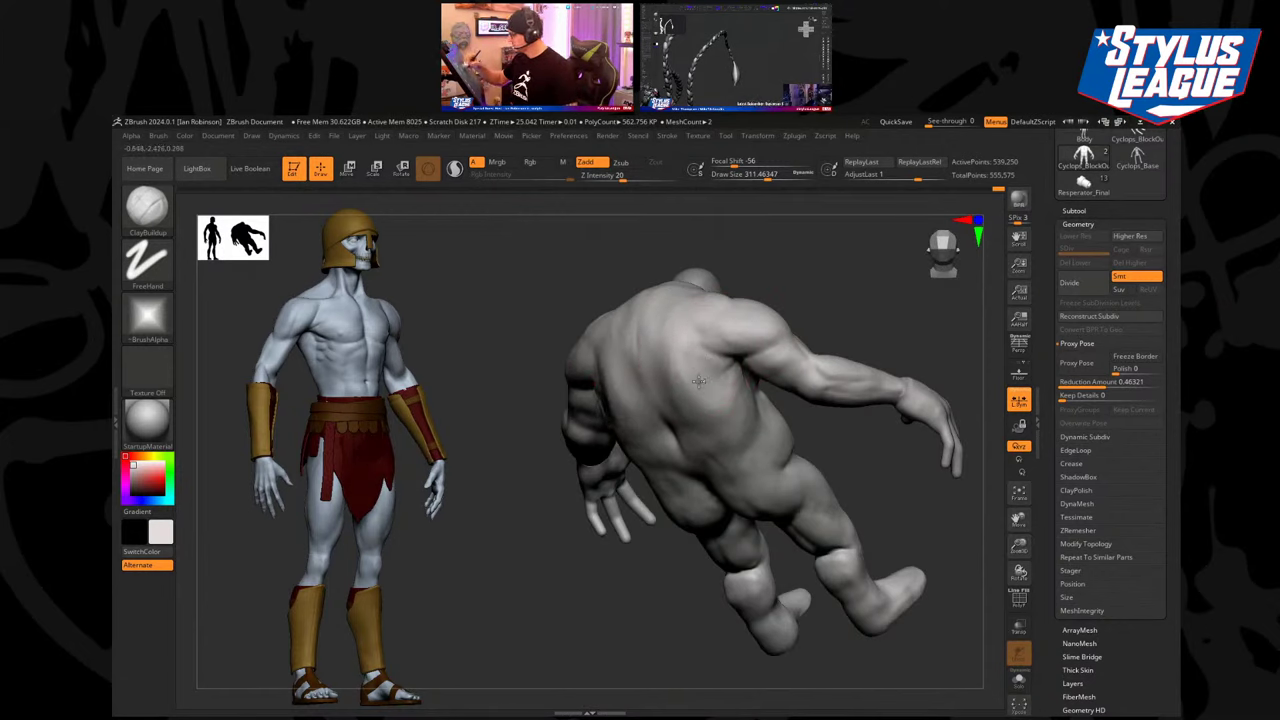
drag(660, 358, 676, 376)
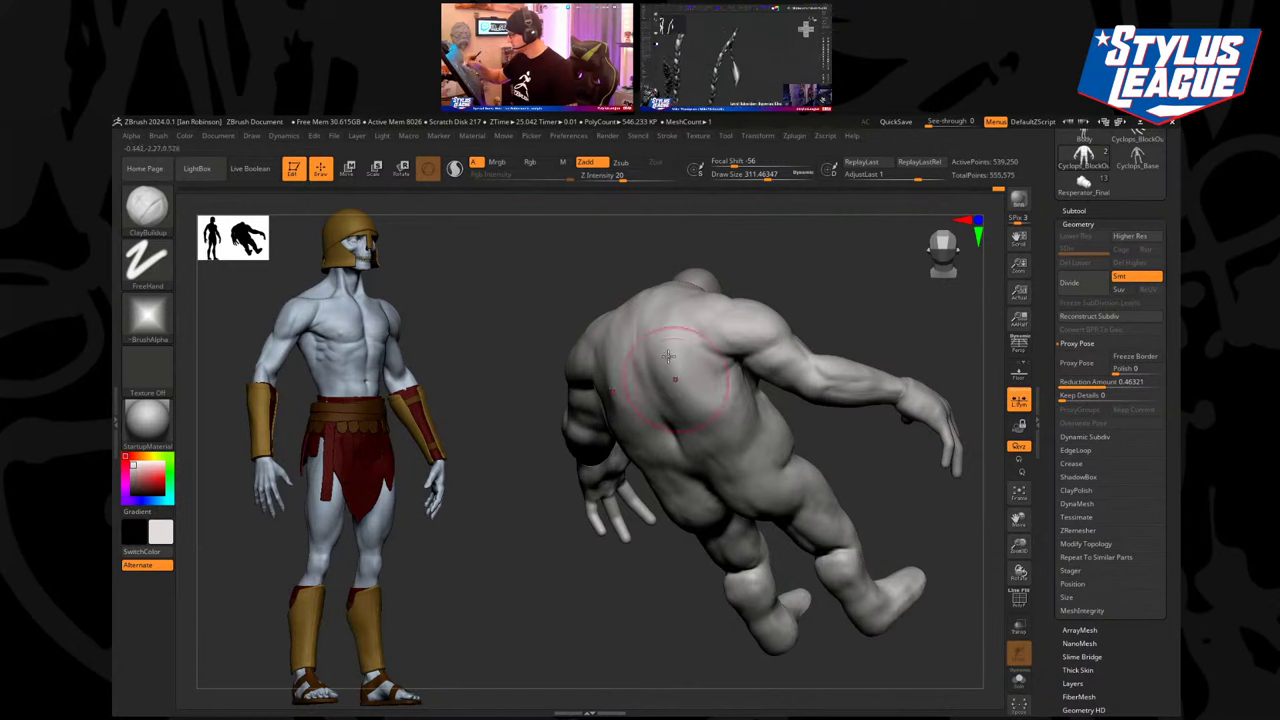
drag(846, 294, 850, 335)
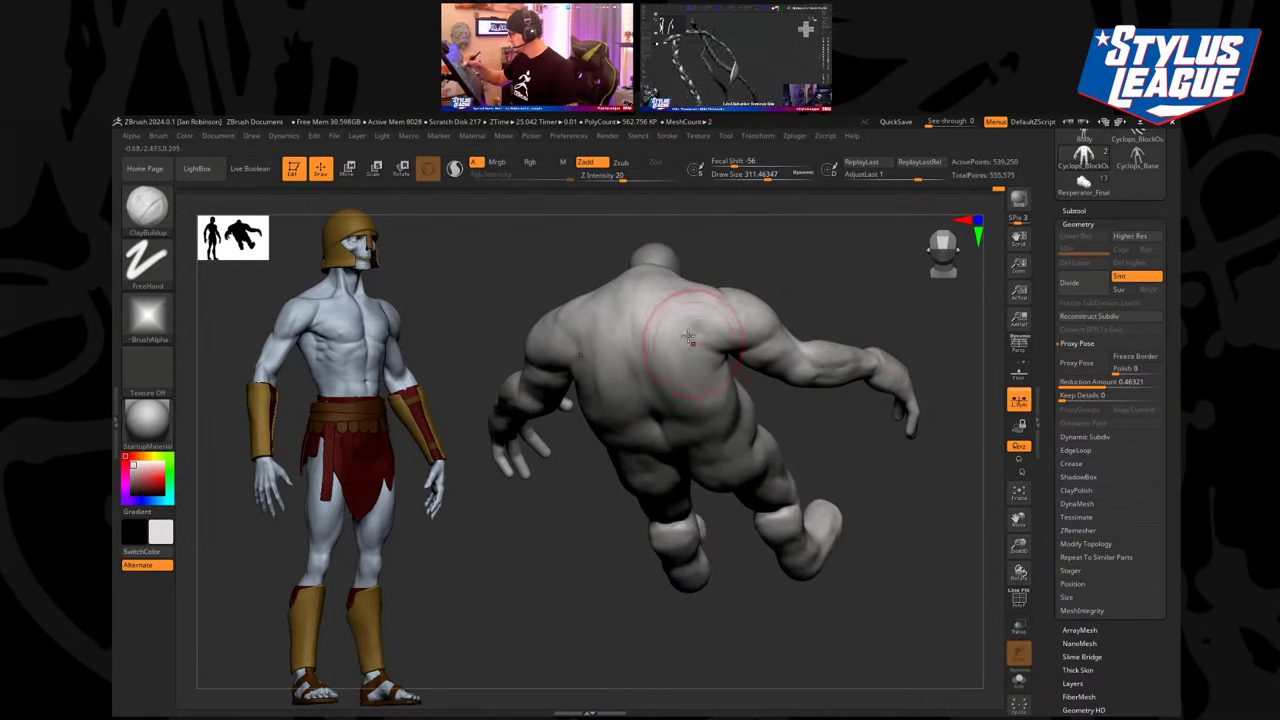
drag(793, 277, 738, 310)
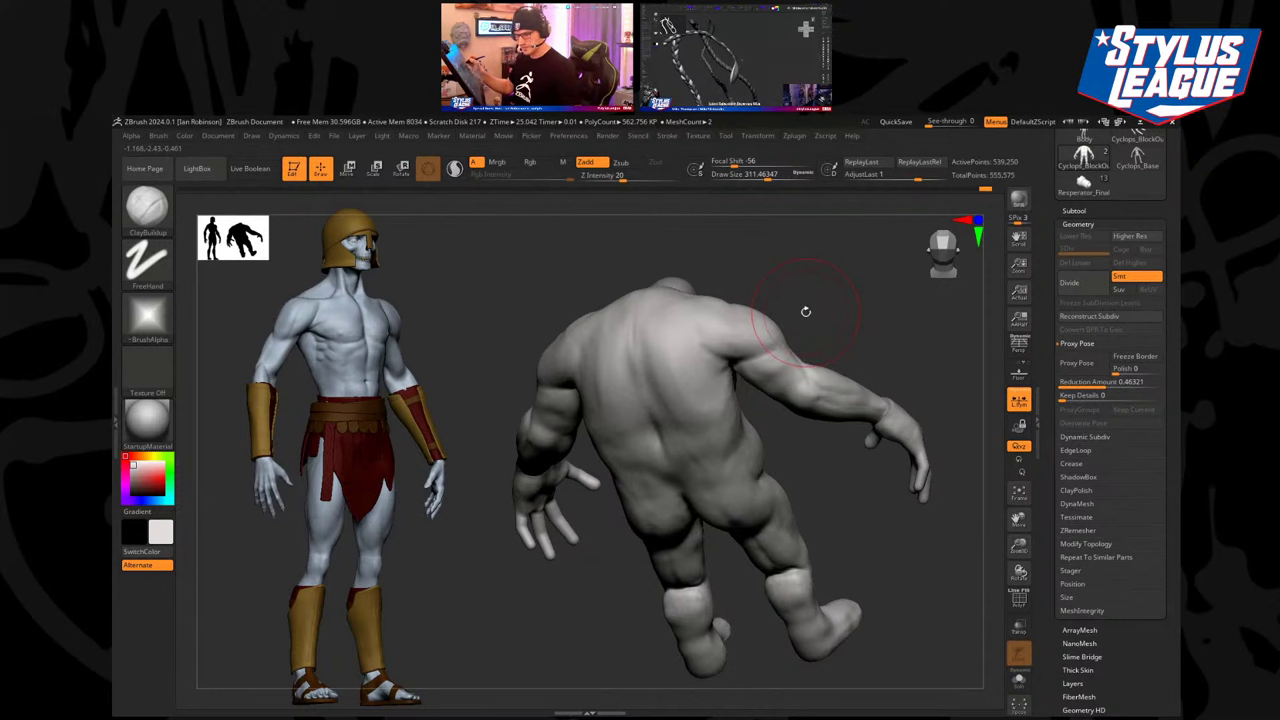
Carve creases around the shoulder blades and down the mid-back with the DamStandard brush.
key(b)
key(d)
key(s)
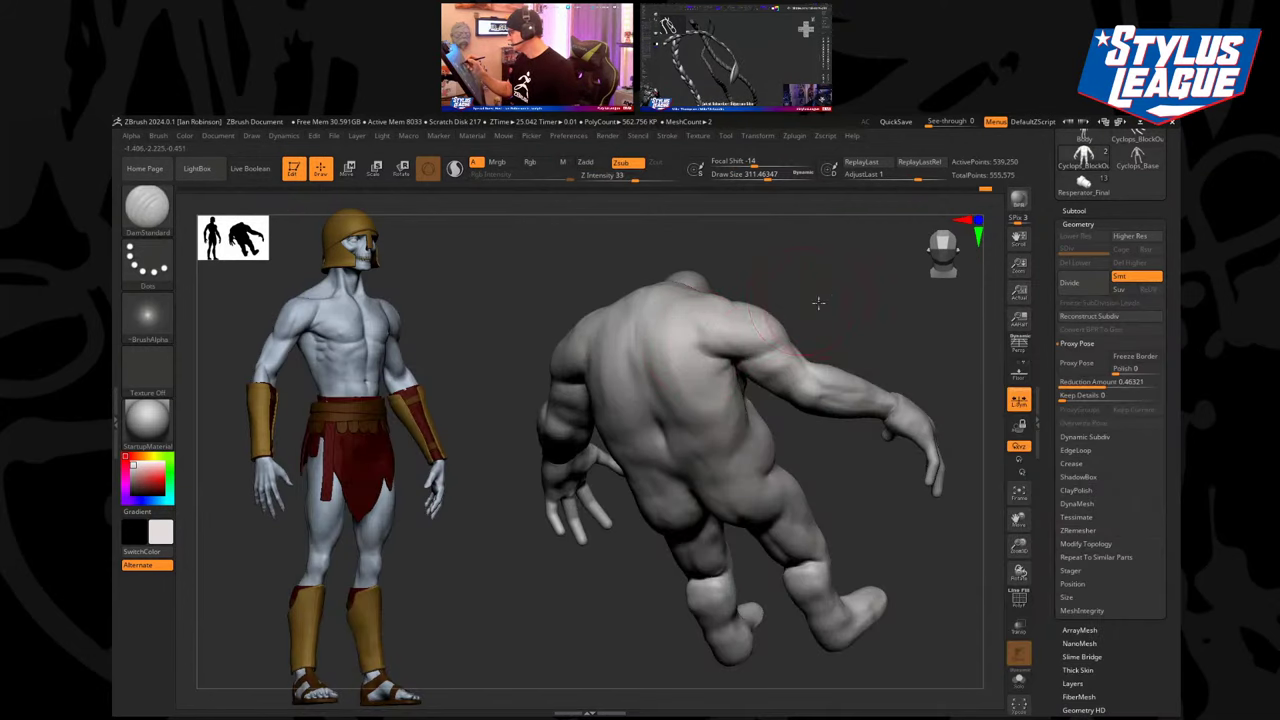
drag(815, 300, 695, 368)
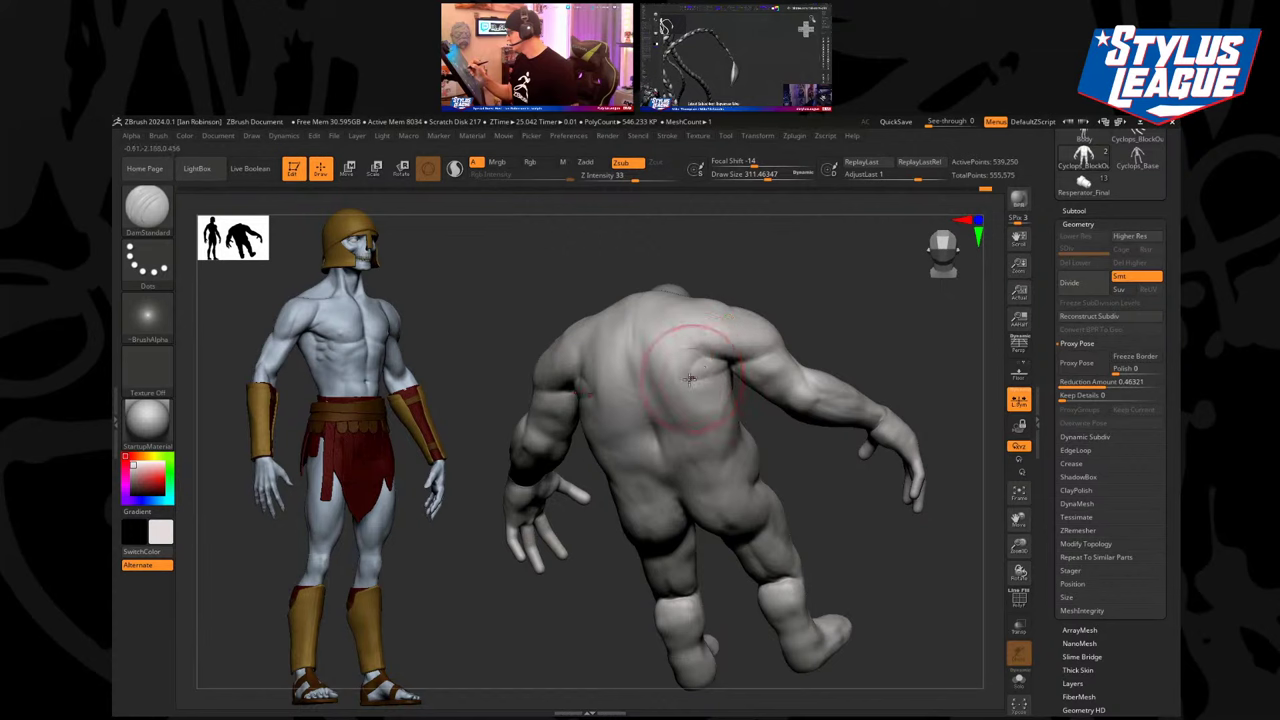
drag(698, 391, 730, 383)
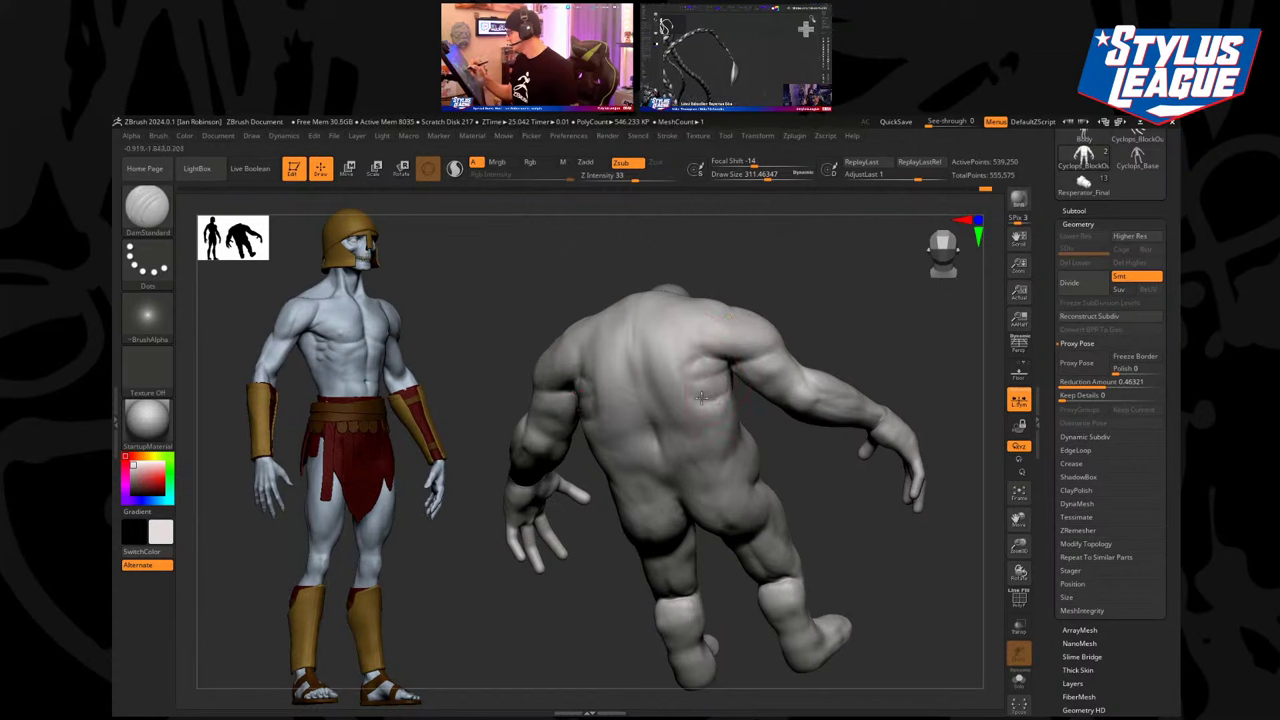
mouse_move(803, 331)
mouse_down()
mouse_move(831, 283)
mouse_move(820, 323)
mouse_move(663, 366)
mouse_up()
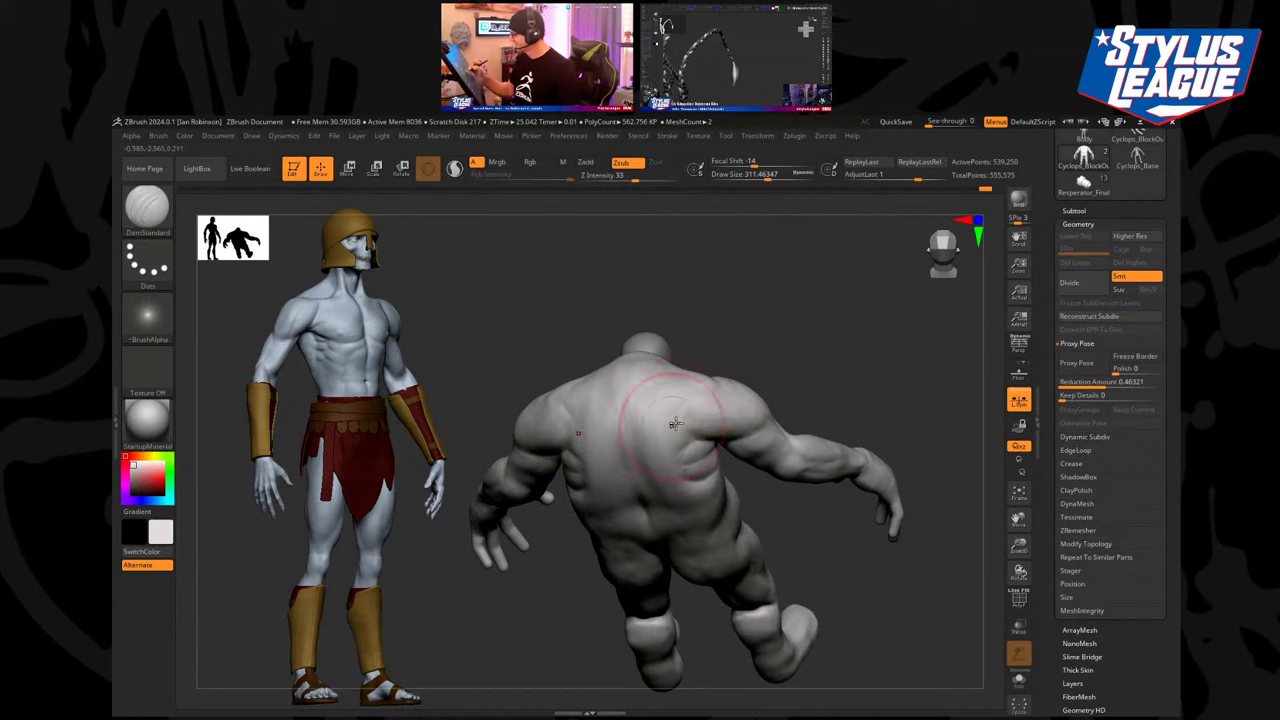
drag(682, 416, 660, 456)
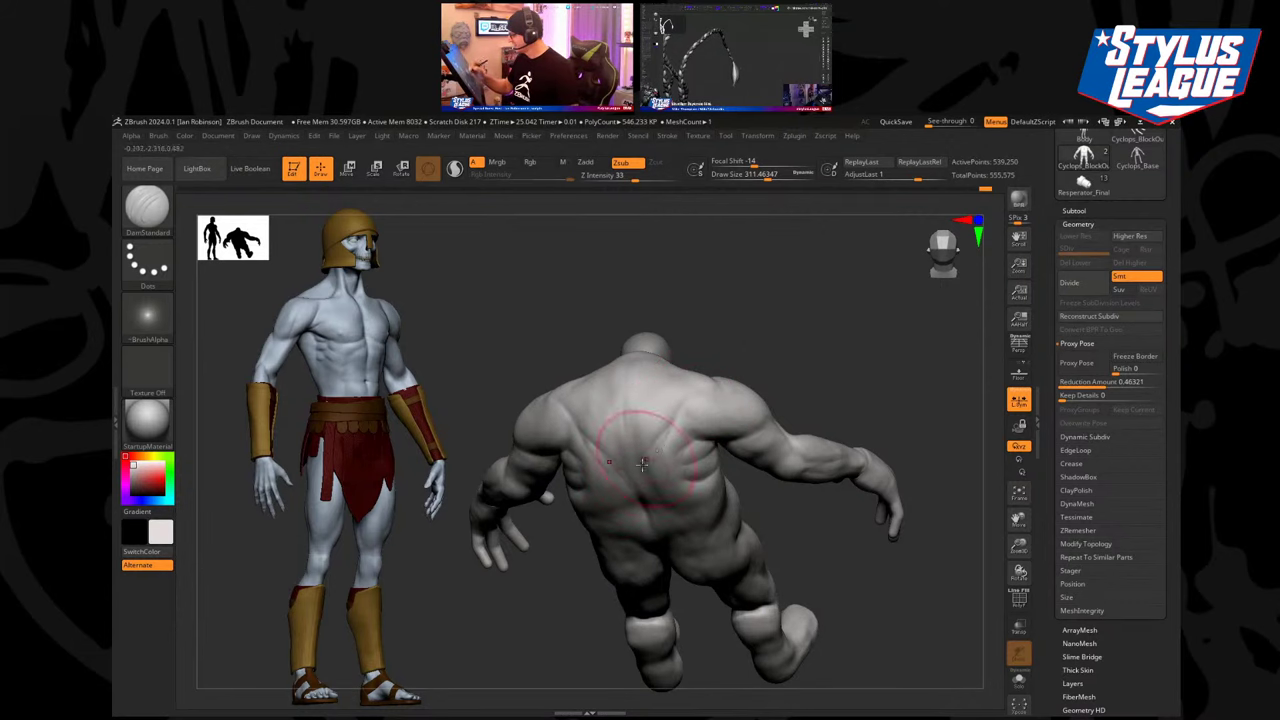
drag(786, 346, 788, 349)
Fill out the muscle masses around the shoulder blades and upper back with ClayBuildup.
key(b)
key(c)
key(b)
drag(700, 428, 690, 452)
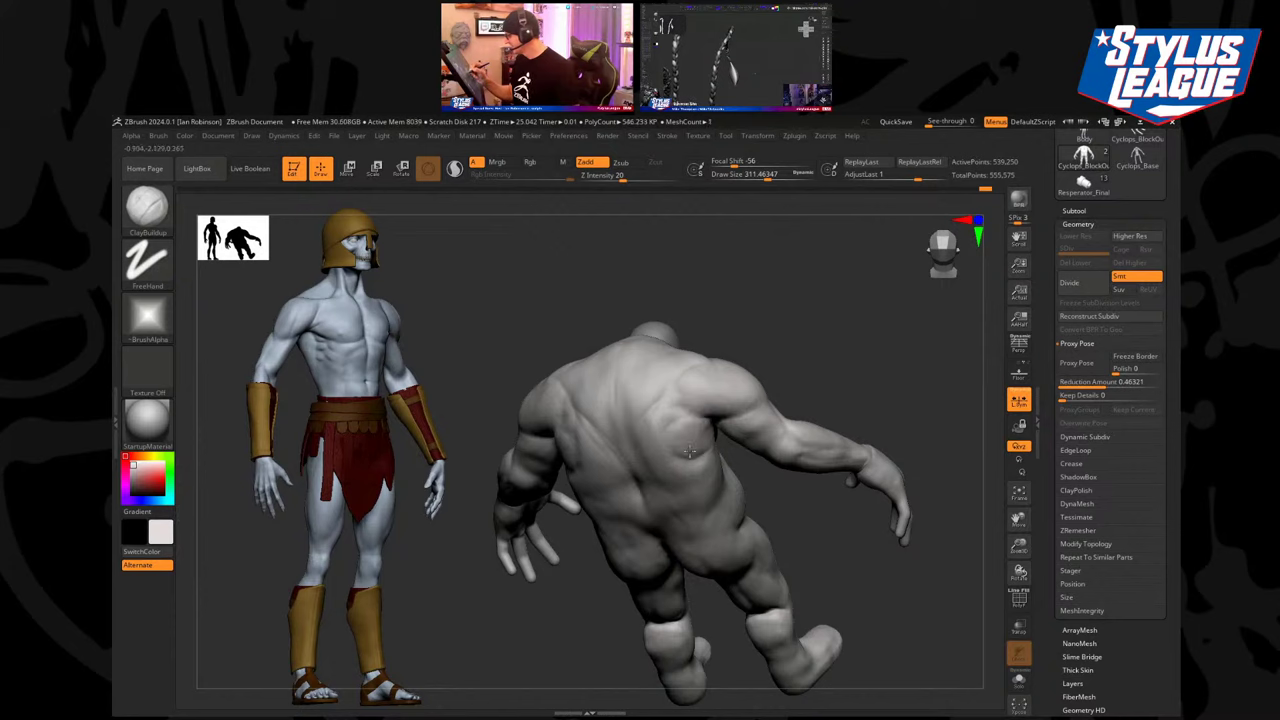
drag(781, 329, 560, 390)
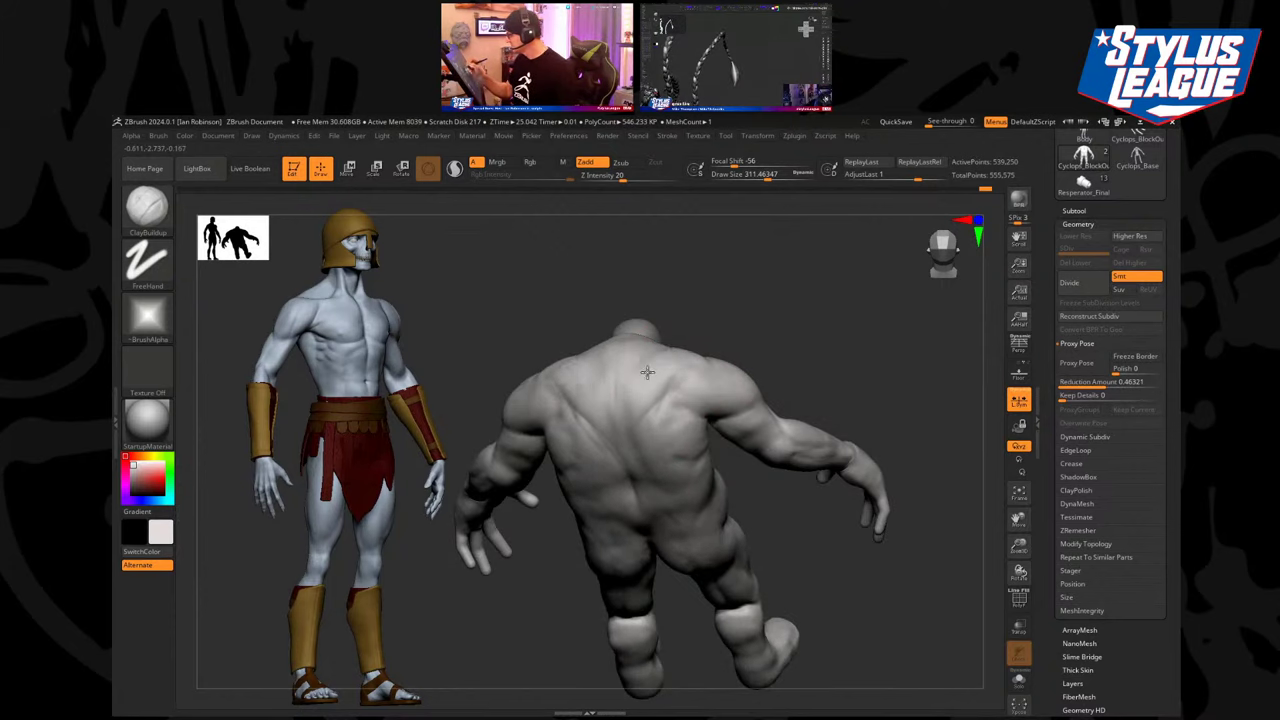
mouse_move(645, 417)
mouse_down()
mouse_move(684, 373)
mouse_move(766, 340)
mouse_move(800, 300)
mouse_move(853, 307)
mouse_move(827, 289)
mouse_move(766, 295)
mouse_up()
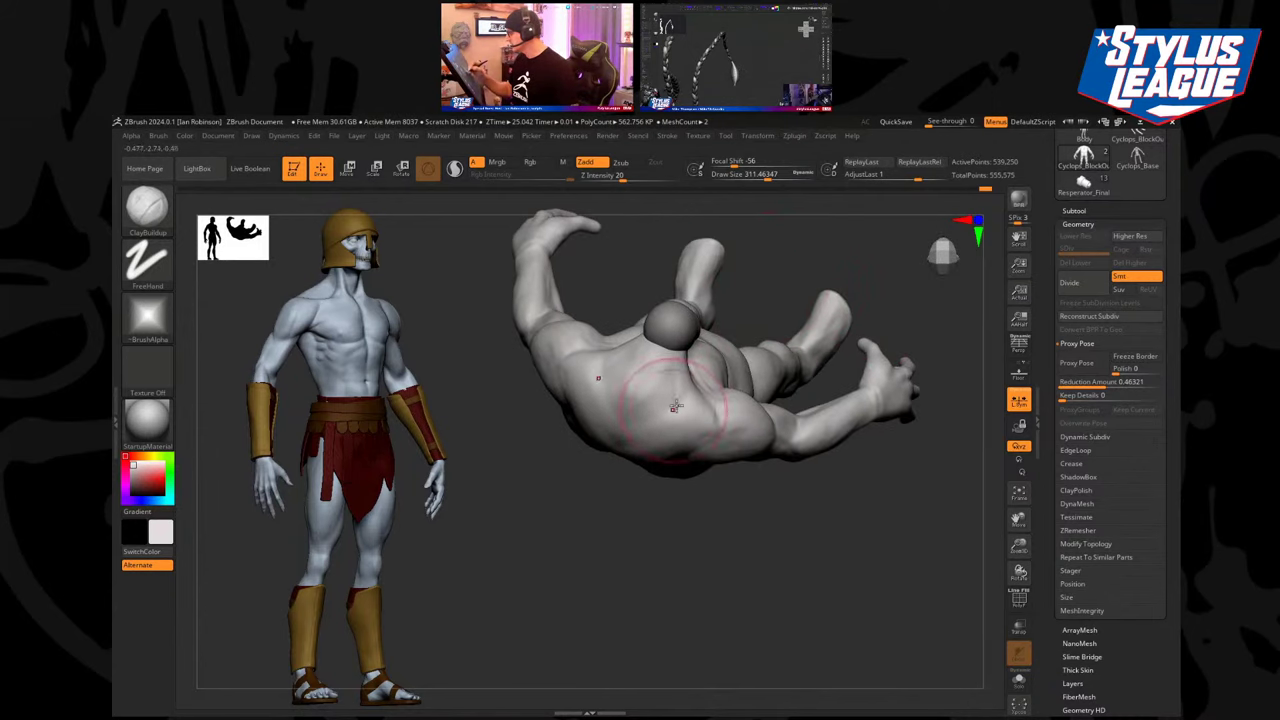
Shape the trapezius, chest and shoulder transitions with ClayBuildup and smooth the torso surface.
mouse_move(660, 470)
mouse_down()
mouse_move(659, 520)
mouse_move(623, 586)
mouse_move(687, 408)
mouse_up()
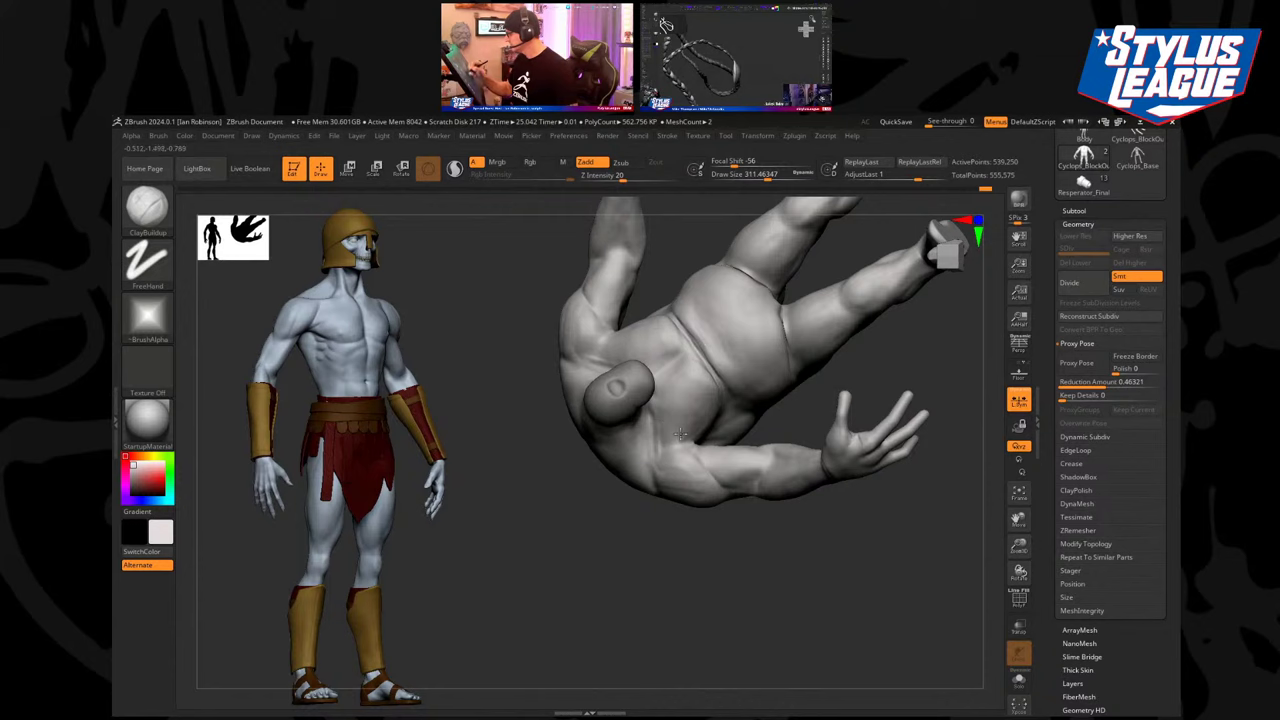
drag(699, 534, 703, 568)
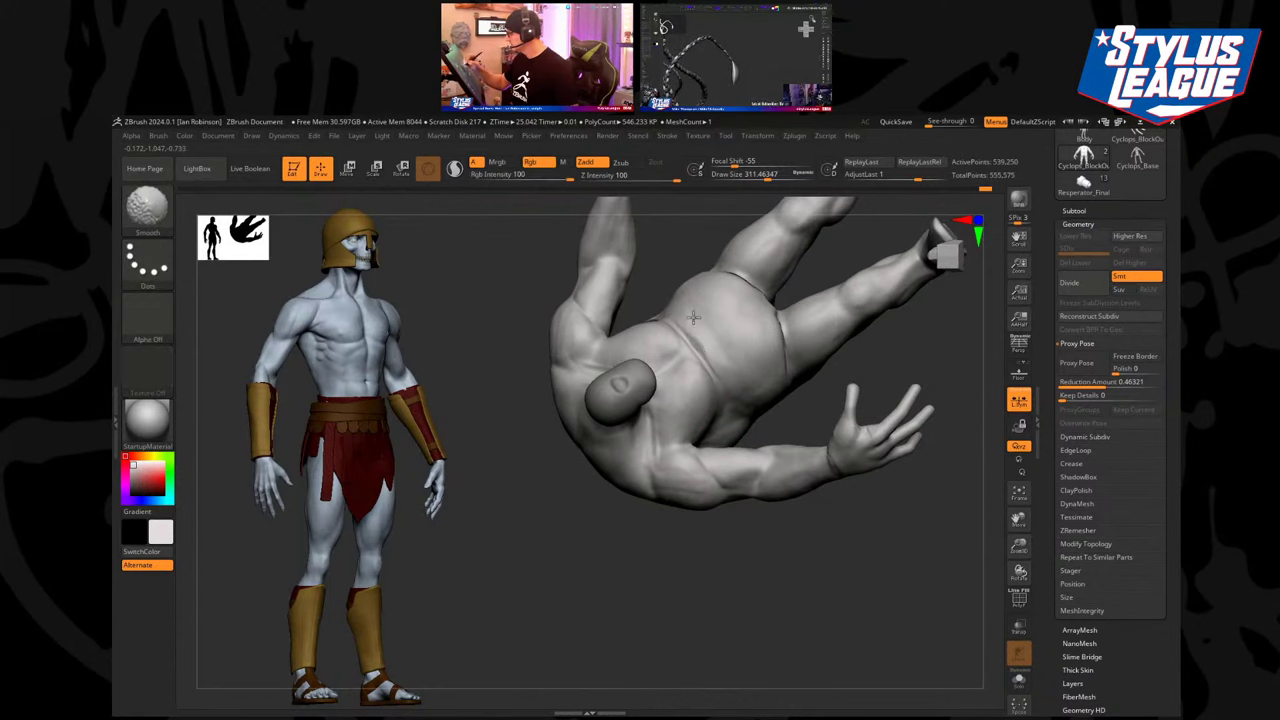
mouse_move(720, 400)
mouse_down()
mouse_move(697, 518)
mouse_move(660, 580)
mouse_move(683, 577)
mouse_move(680, 543)
mouse_move(630, 490)
mouse_up()
key(shift)
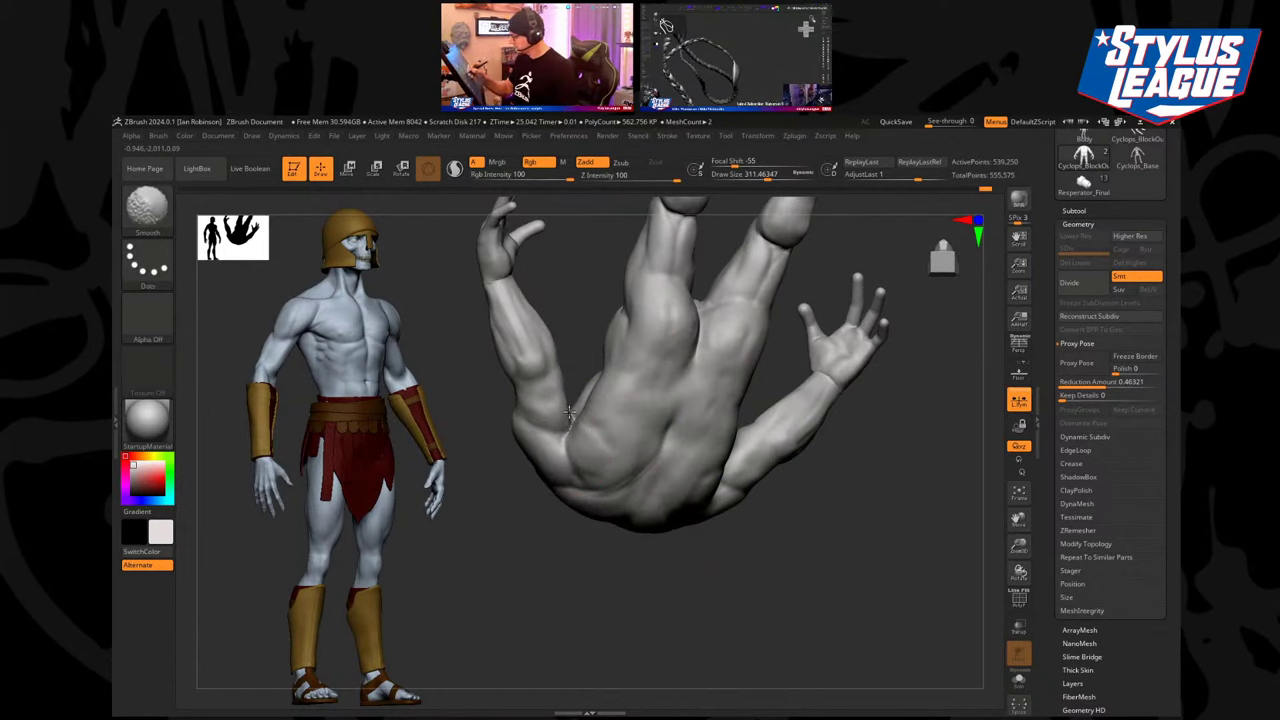
mouse_move(643, 586)
mouse_down()
mouse_move(578, 590)
mouse_move(604, 565)
mouse_move(604, 585)
mouse_up()
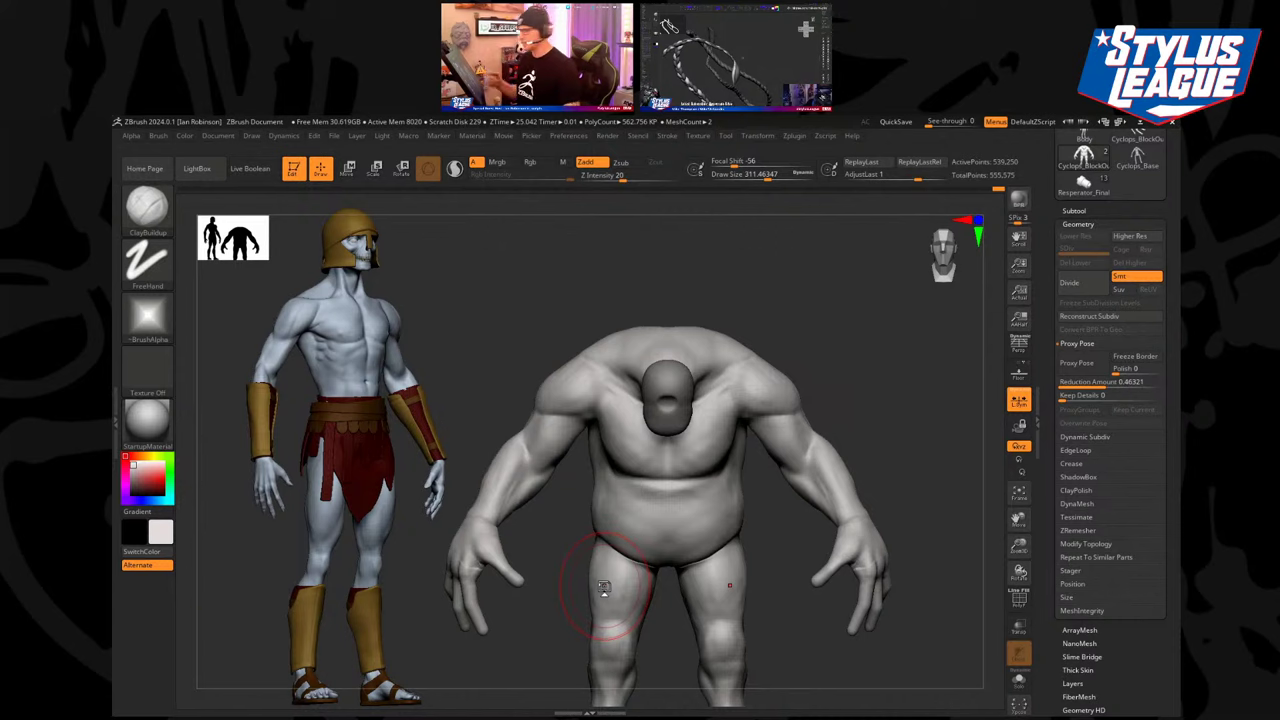
Sculpt the thighs and buttocks with ClayBuildup and undo the last stroke on the buttocks.
mouse_move(860, 329)
mouse_down()
mouse_move(834, 357)
mouse_move(743, 370)
mouse_move(752, 384)
mouse_move(610, 405)
mouse_up()
alt+drag(682, 425, 562, 494)
drag(711, 569, 706, 591)
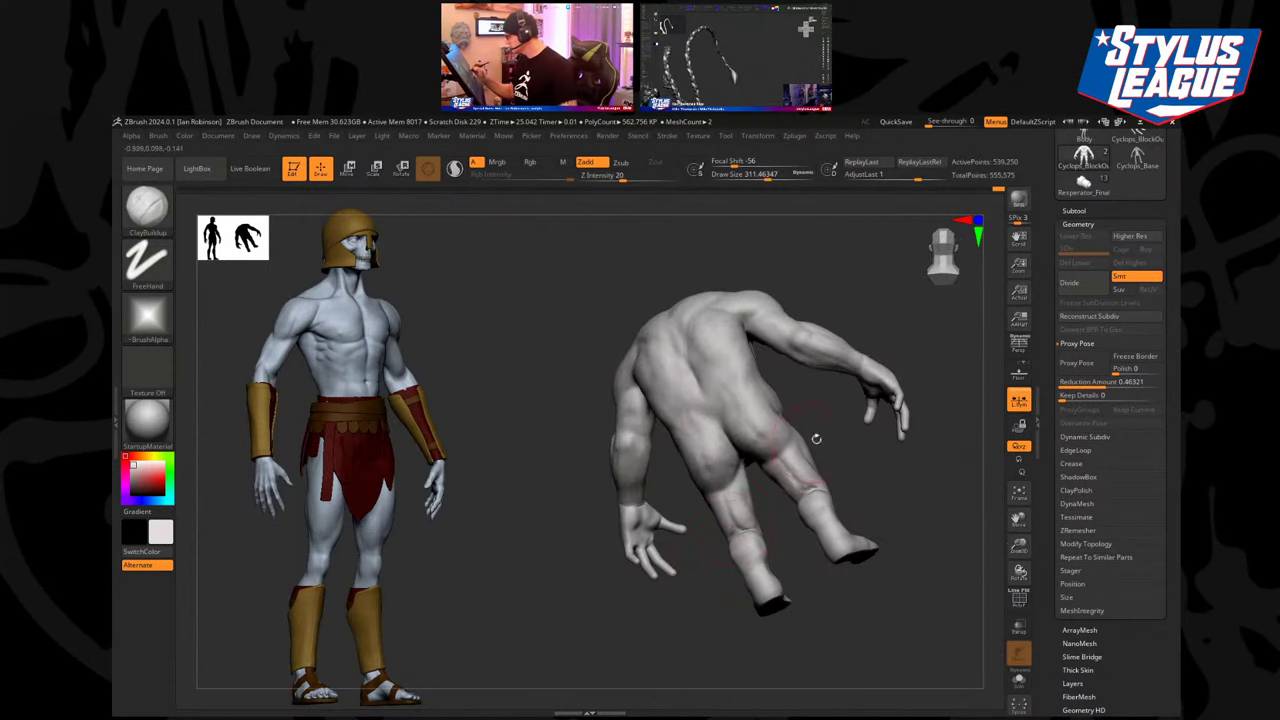
drag(816, 438, 750, 450)
key(ctrl+z)
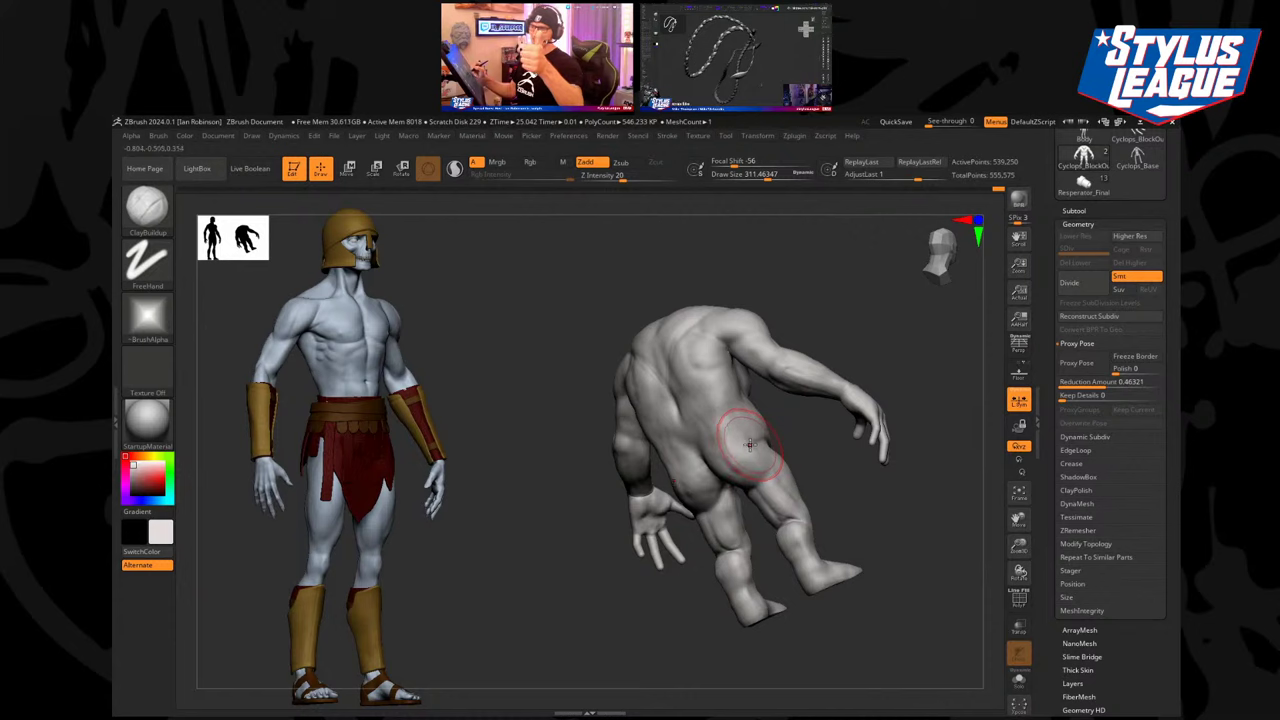
Build up the outer hips, the buttocks and the side muscles of the back with ClayBuildup.
alt+drag(813, 434, 804, 472)
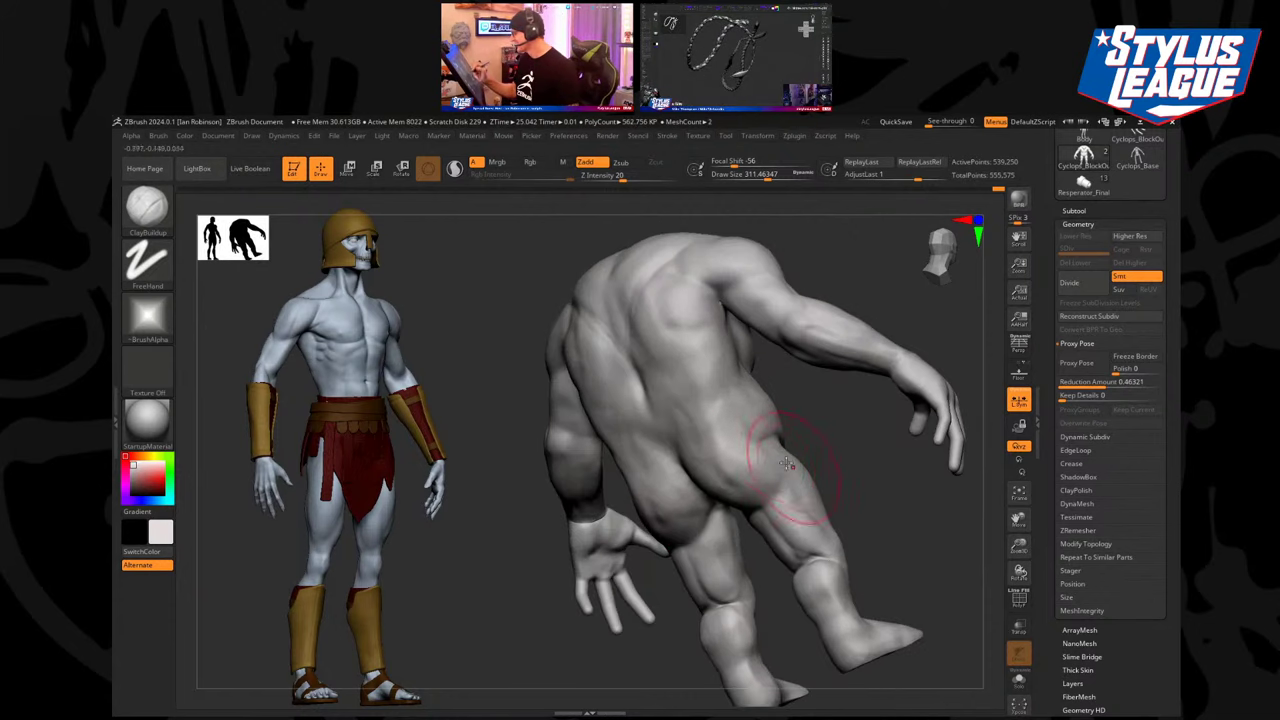
alt+drag(797, 409, 785, 385)
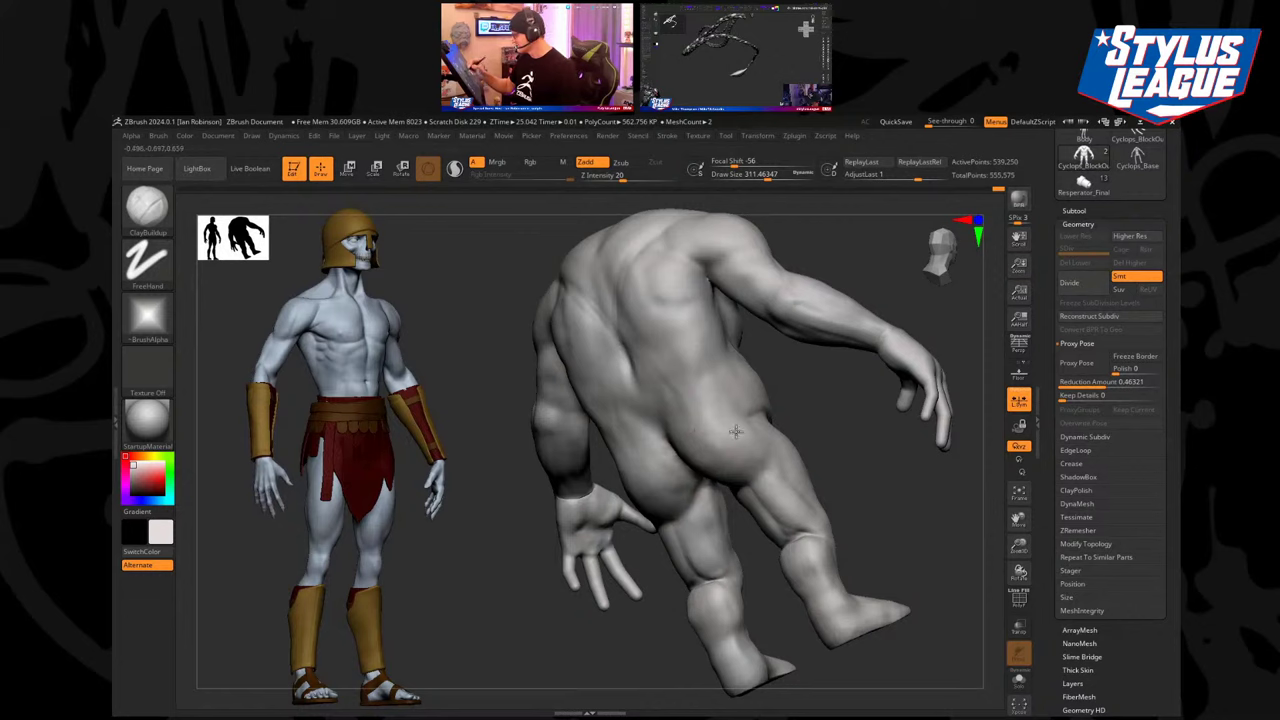
drag(735, 432, 687, 406)
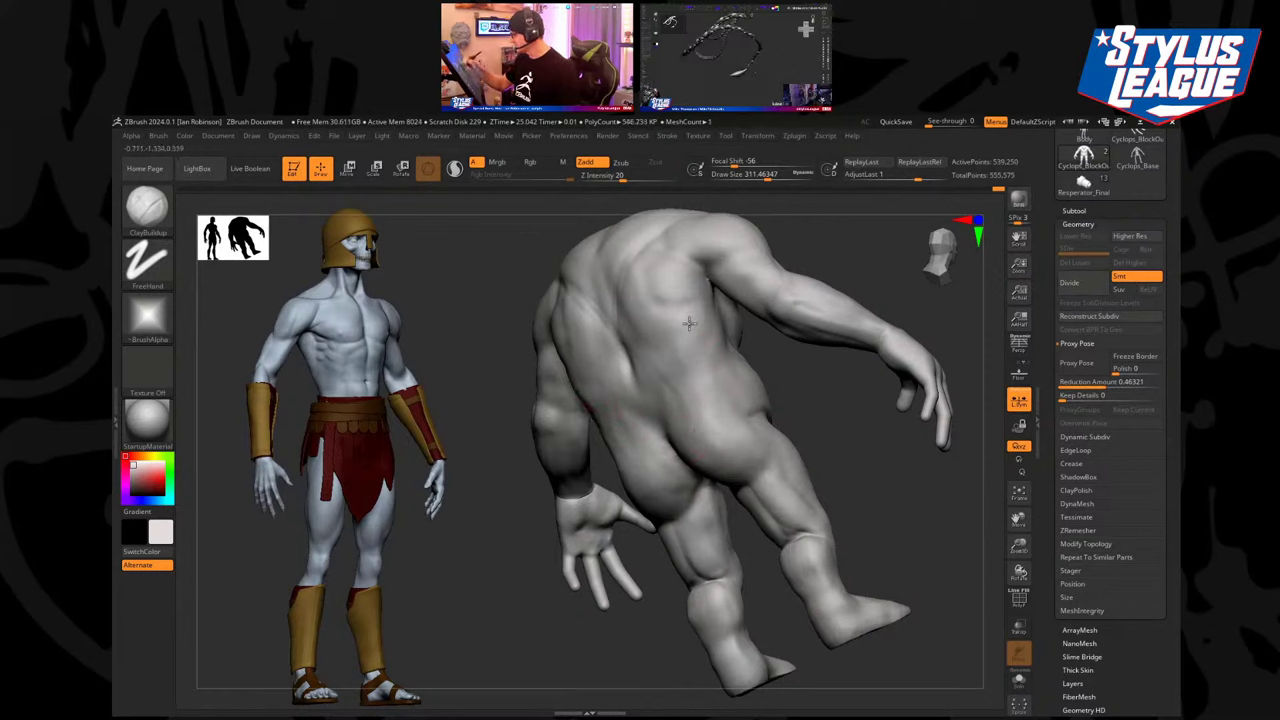
drag(829, 272, 586, 360)
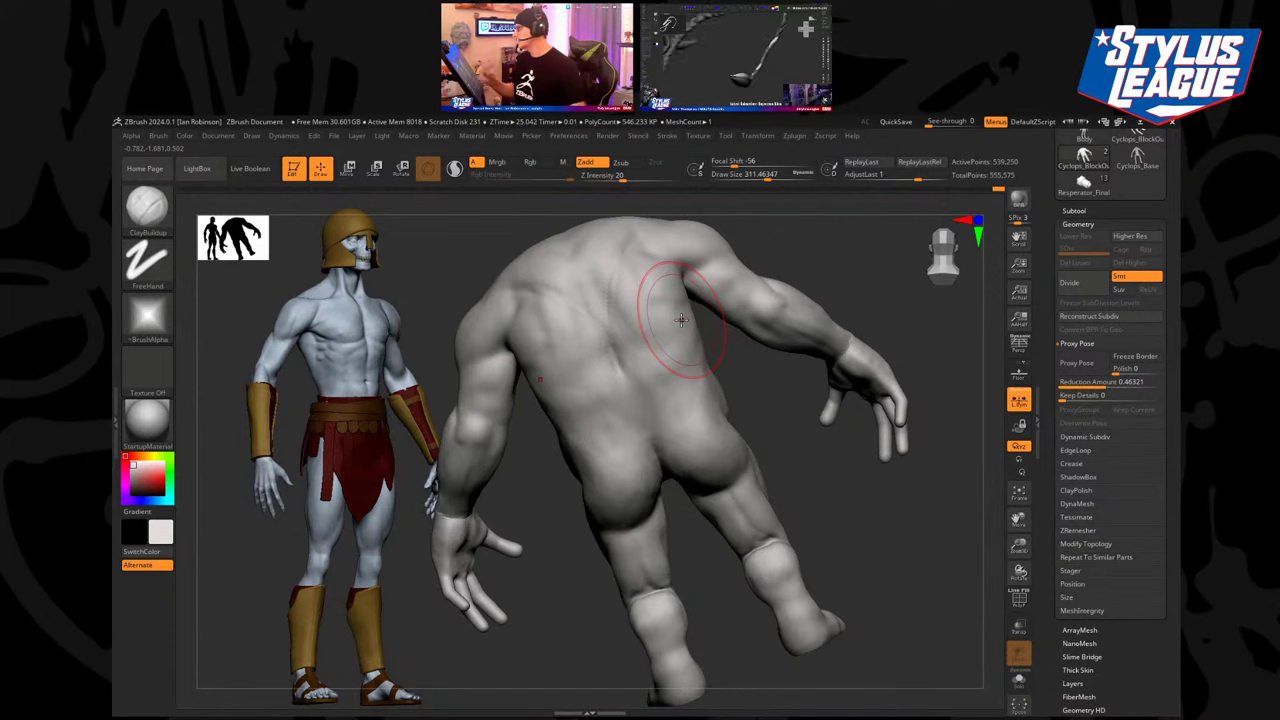
drag(780, 443, 743, 403)
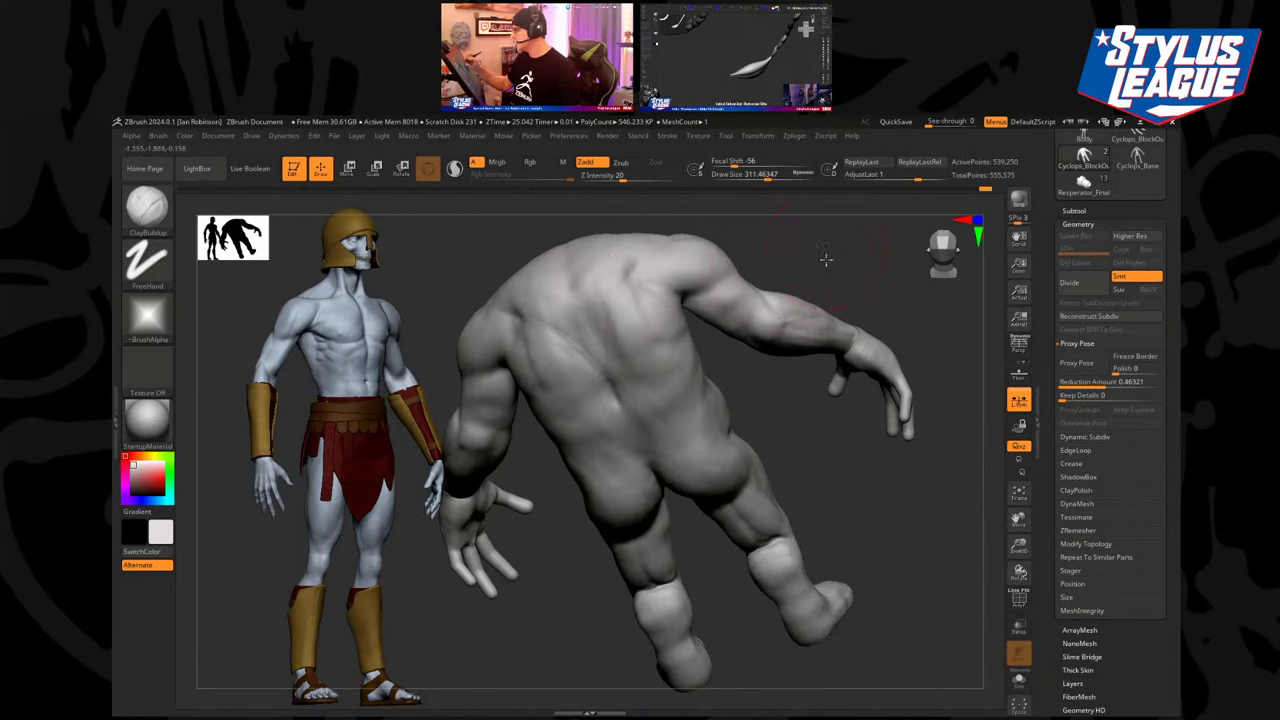
drag(829, 257, 794, 343)
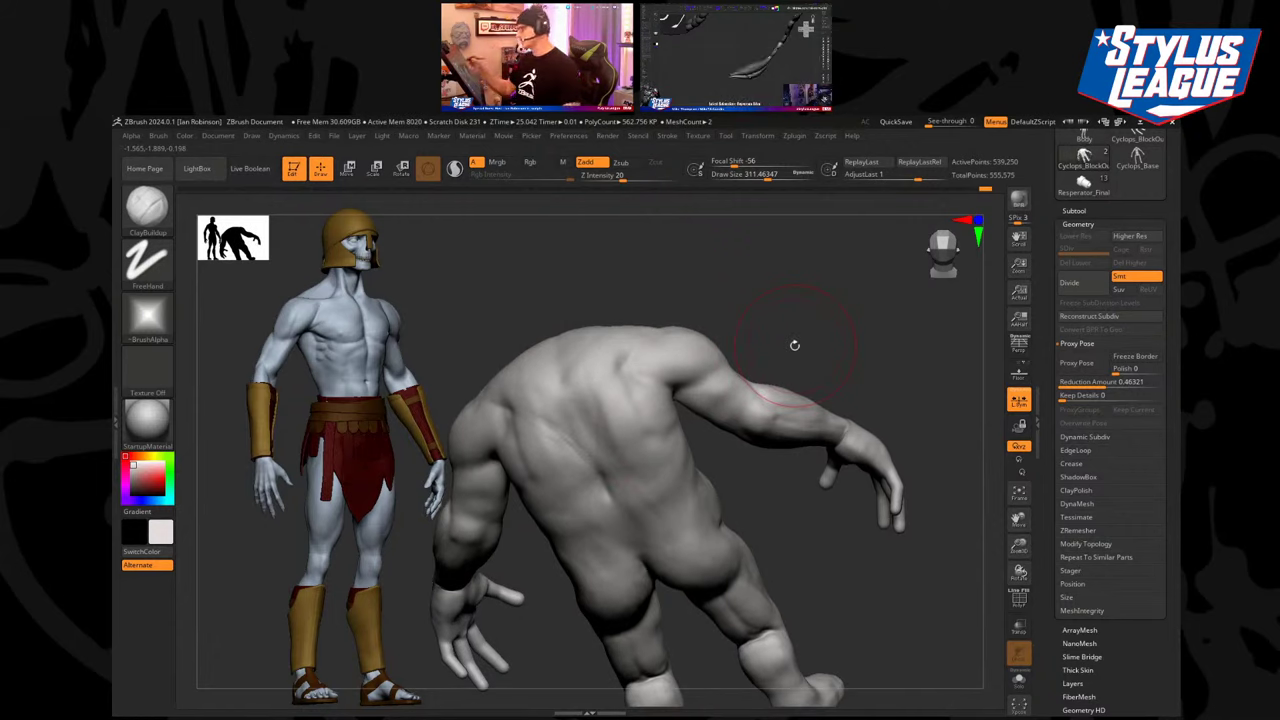
Build up the muscles along the side of the back below the shoulder blade with ClayBuildup.
drag(794, 345, 766, 349)
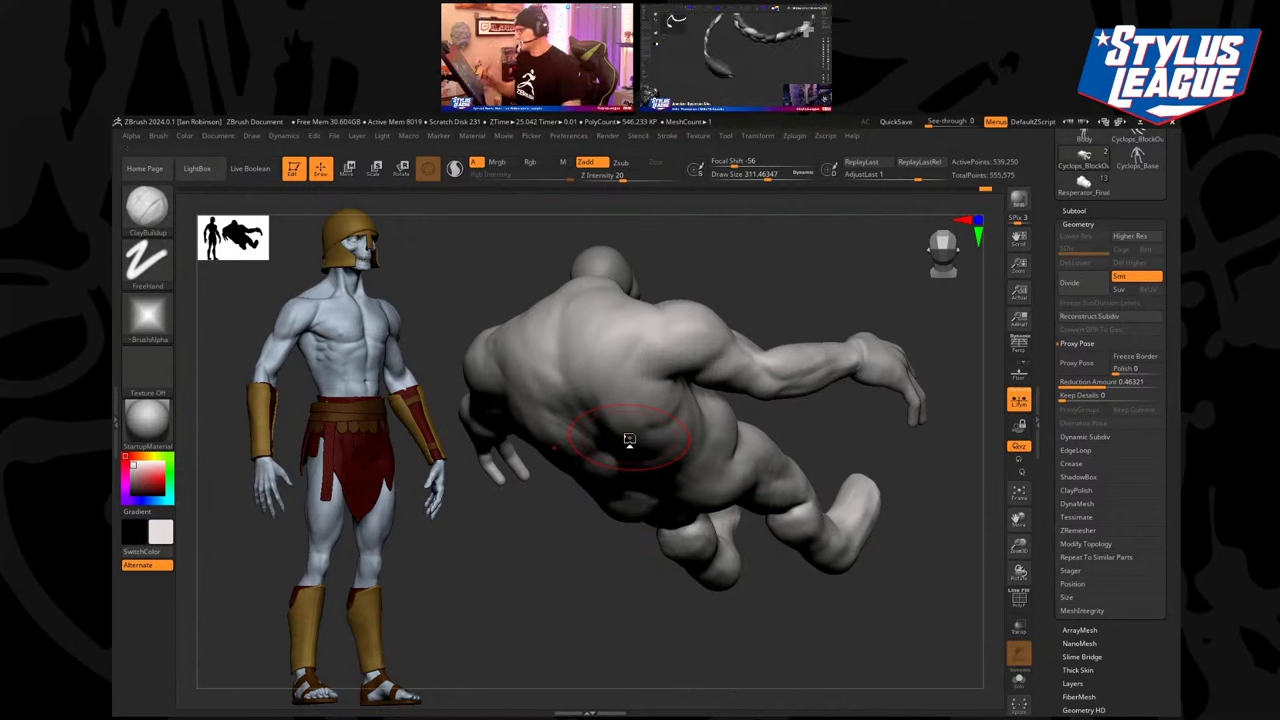
drag(515, 565, 615, 556)
mouse_move(772, 325)
mouse_down()
mouse_move(820, 311)
mouse_move(790, 318)
mouse_up()
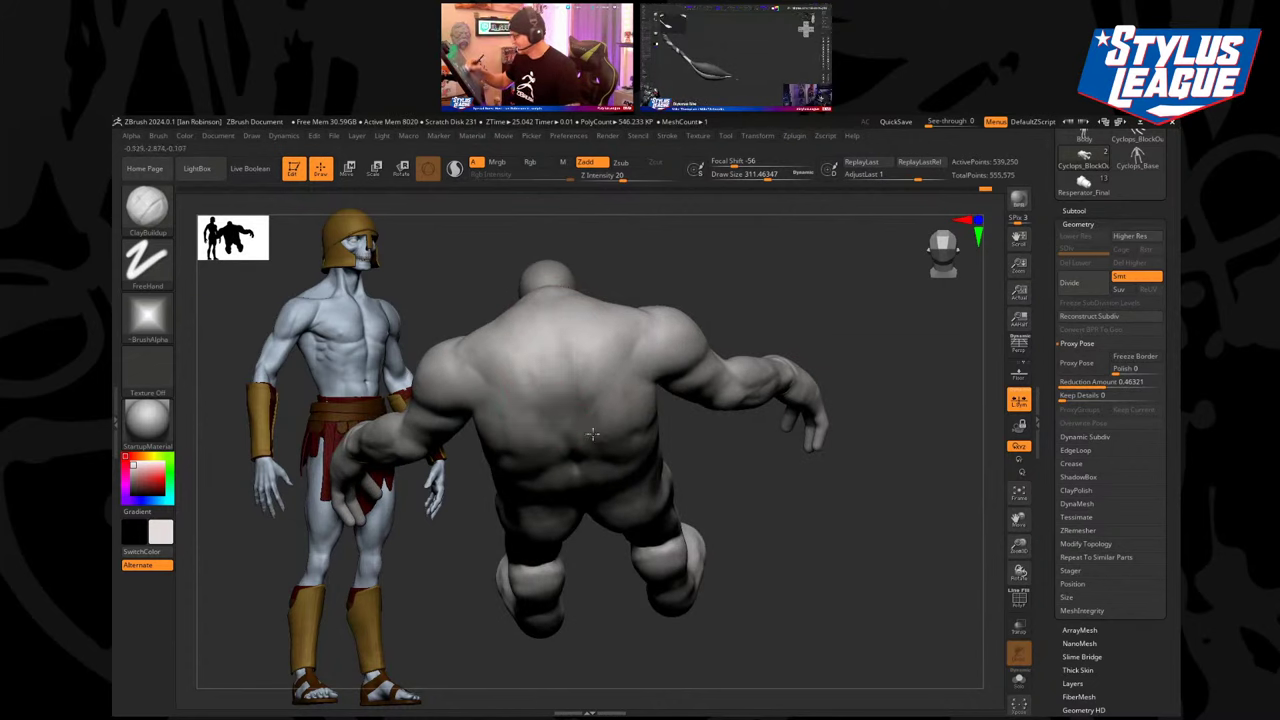
mouse_move(651, 294)
right_down()
mouse_move(771, 252)
mouse_move(816, 394)
mouse_move(578, 373)
right_up()
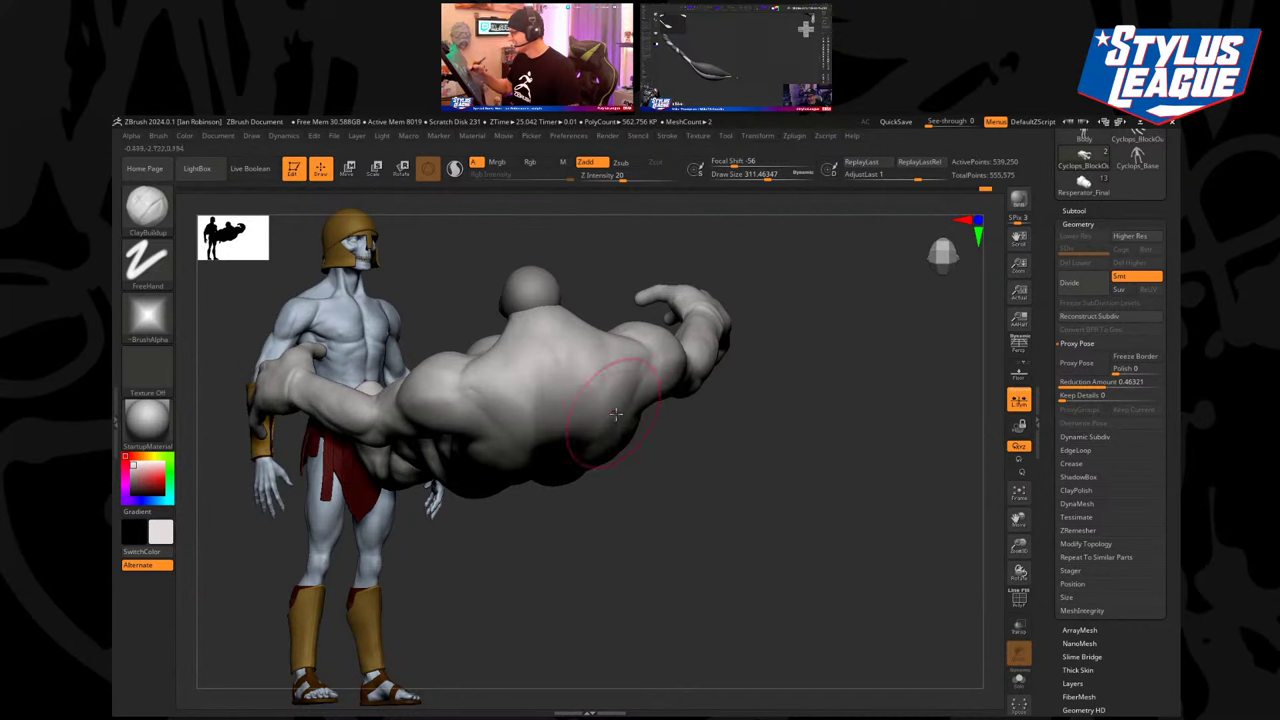
mouse_move(615, 414)
right_down()
mouse_move(711, 446)
mouse_move(723, 414)
mouse_move(689, 369)
mouse_move(503, 375)
right_up()
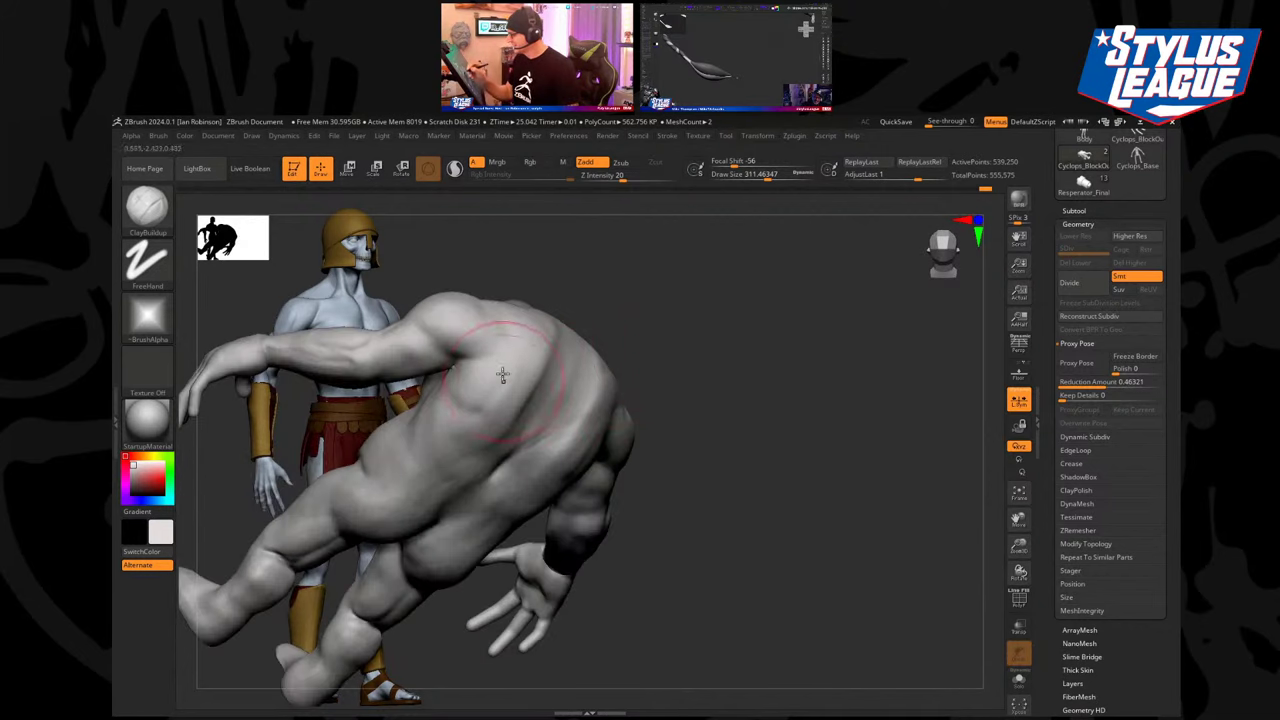
mouse_move(466, 388)
mouse_down()
mouse_move(504, 400)
mouse_move(451, 479)
mouse_up()
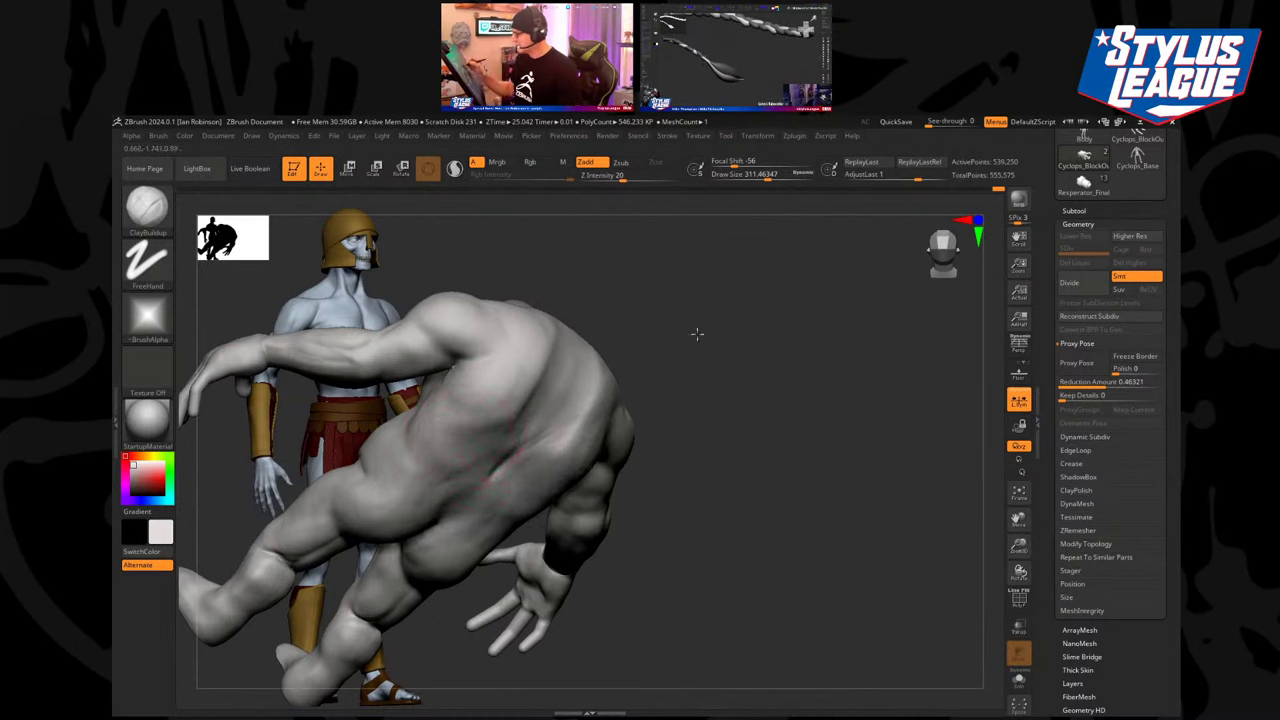
Refine the flank below the armpit and the lower back above the buttocks with ClayBuildup.
drag(694, 334, 692, 292)
drag(683, 337, 546, 453)
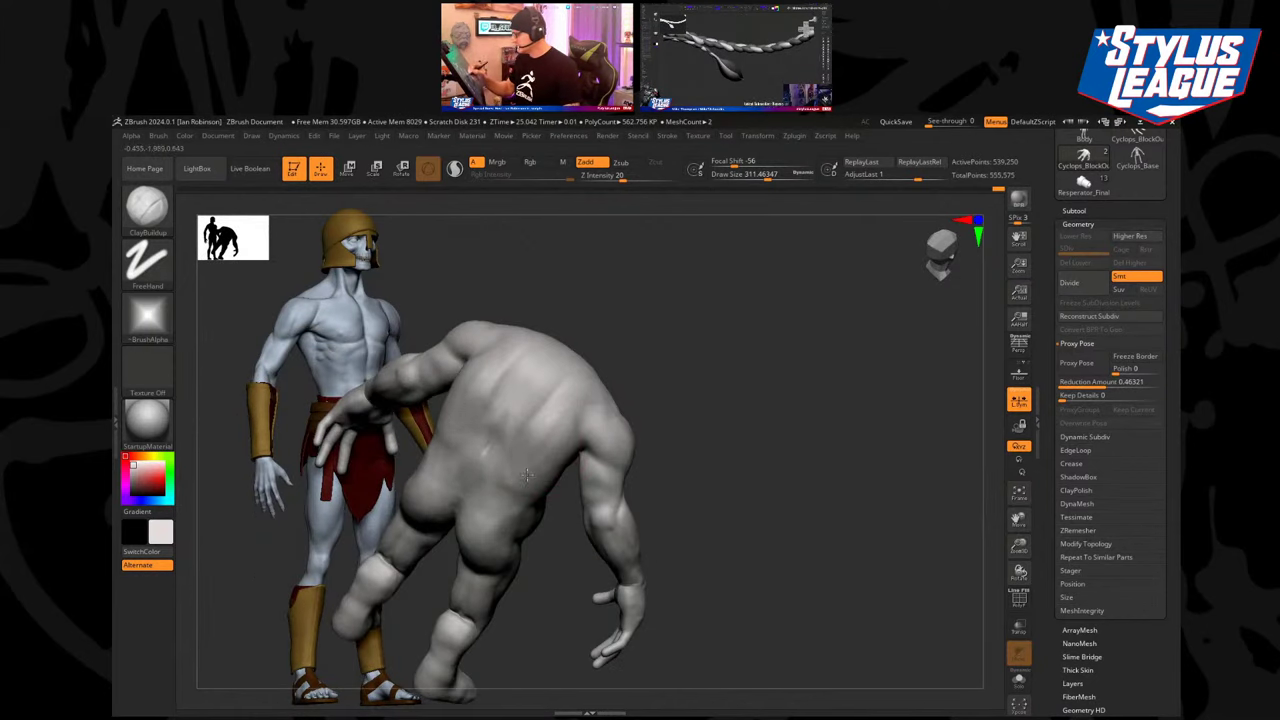
drag(689, 373, 520, 425)
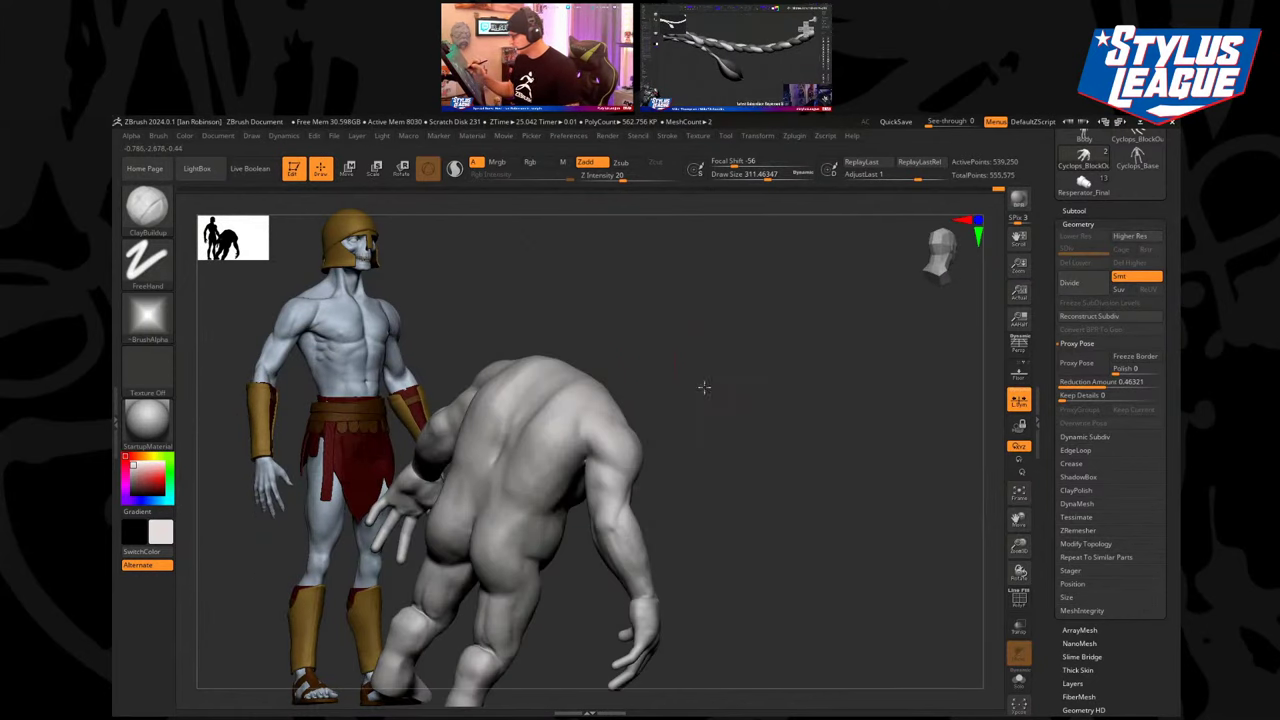
drag(704, 387, 717, 391)
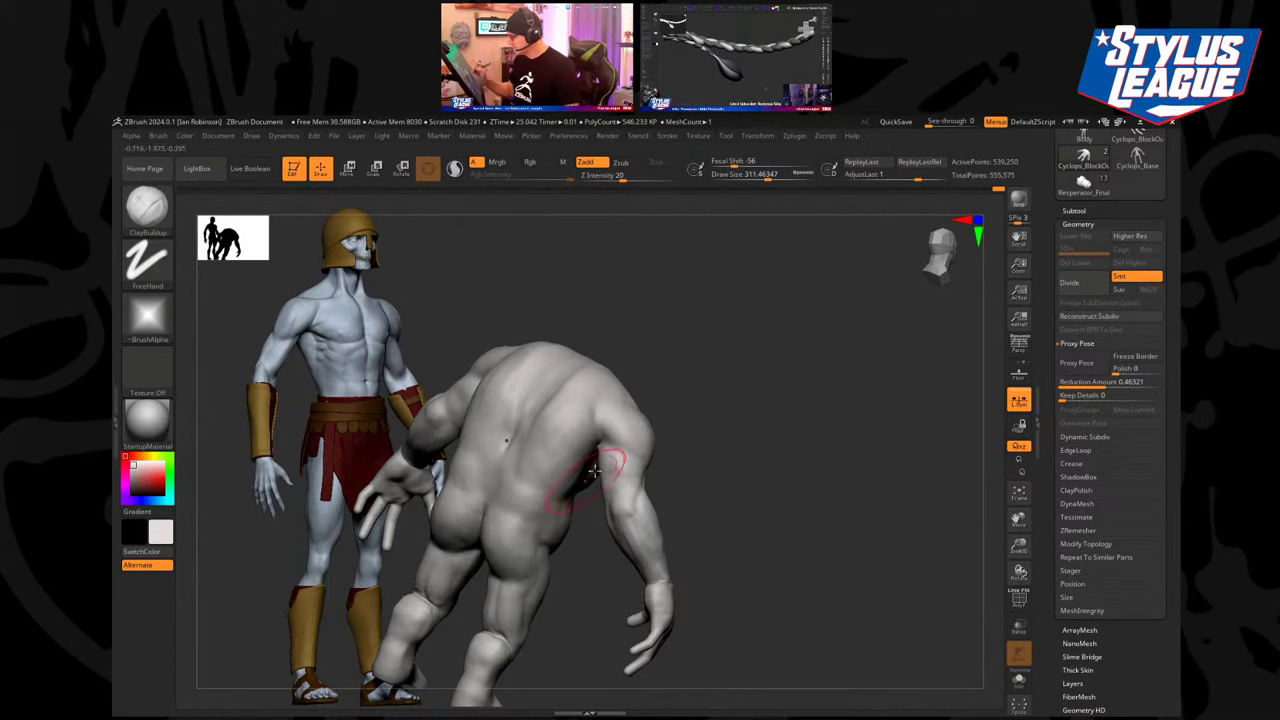
drag(594, 470, 639, 448)
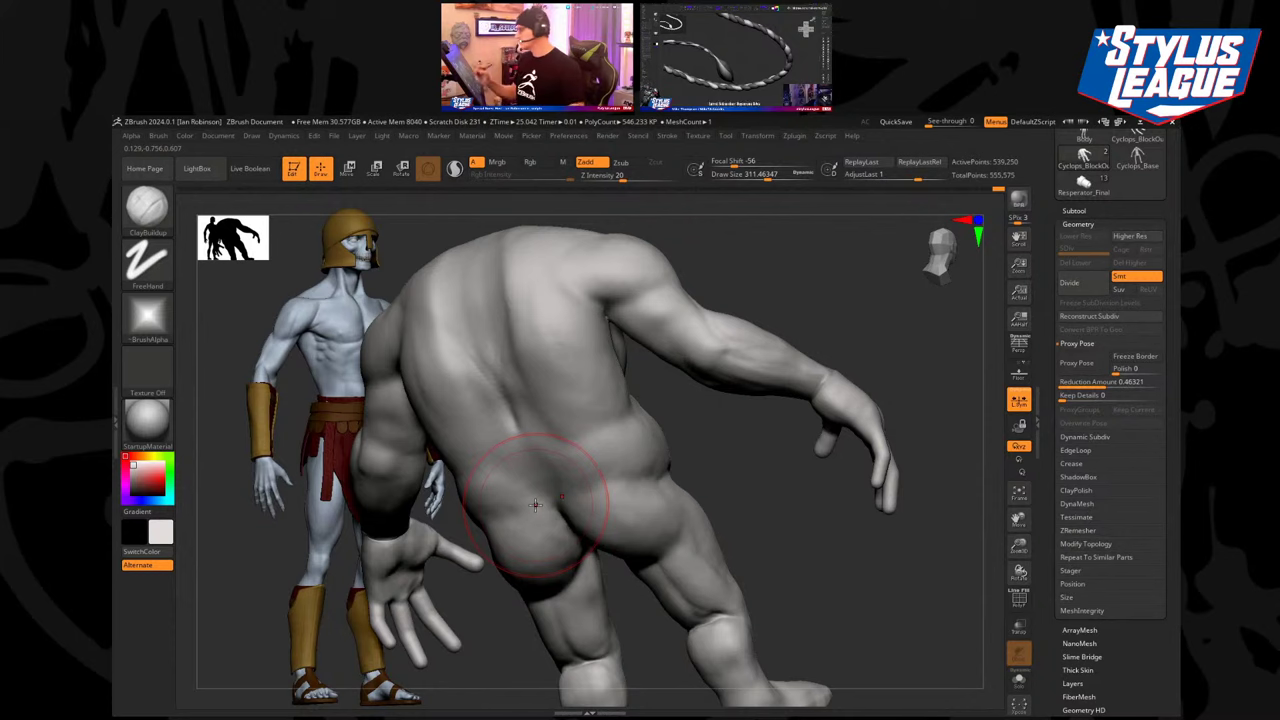
mouse_move(535, 504)
mouse_down()
mouse_move(697, 486)
mouse_move(680, 543)
mouse_move(666, 486)
mouse_move(637, 540)
mouse_move(779, 338)
mouse_move(790, 361)
mouse_move(675, 284)
mouse_move(663, 301)
mouse_move(748, 290)
mouse_move(732, 280)
mouse_up()
Reshape the contours of the cyclops's calves and lower legs above the ankles with the Move brush.
key(b)
key(m)
key(v)
key(s)
key(s)
drag(775, 385, 770, 364)
key(s)
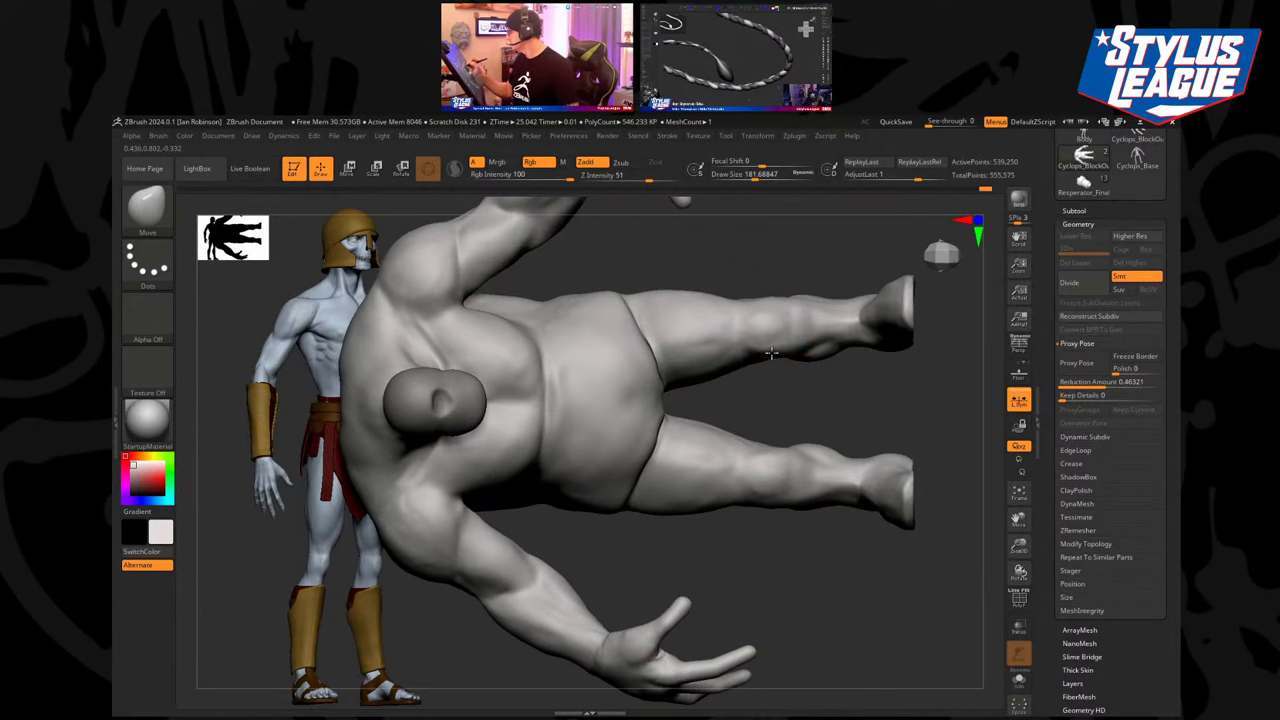
drag(768, 299, 766, 294)
alt+drag(763, 406, 727, 410)
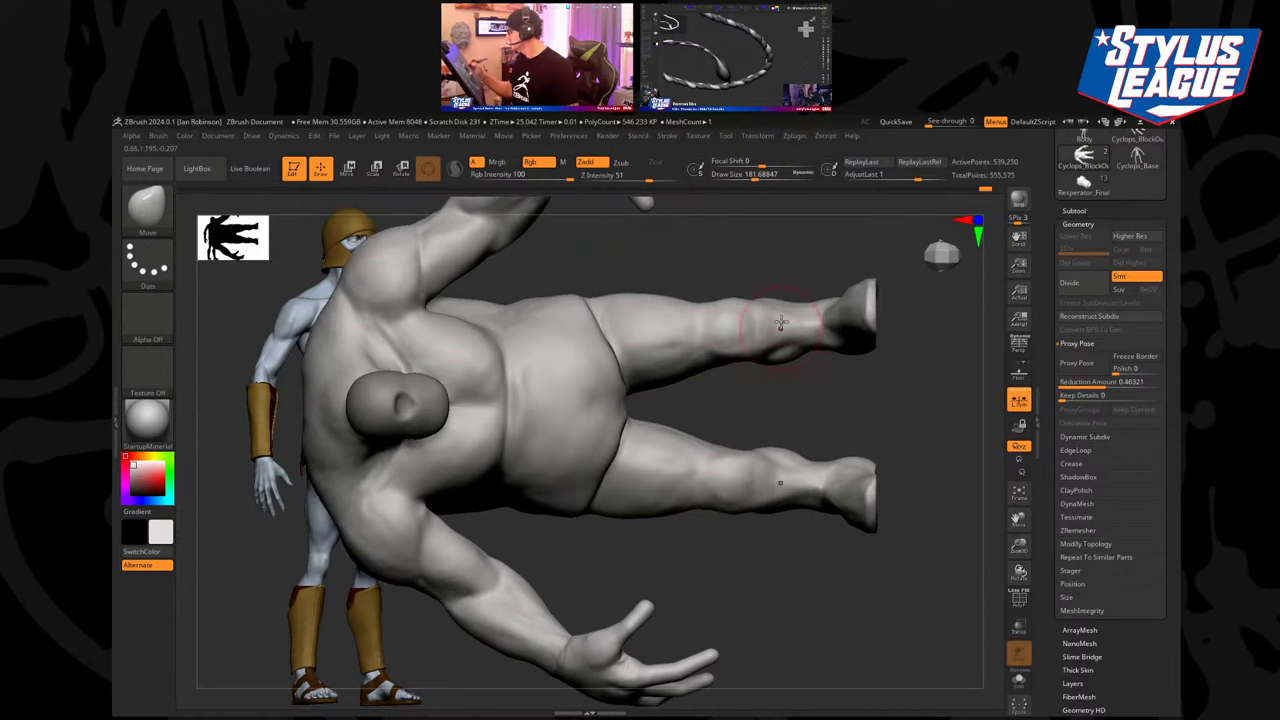
mouse_move(791, 303)
mouse_down()
mouse_move(800, 290)
mouse_move(787, 327)
mouse_up()
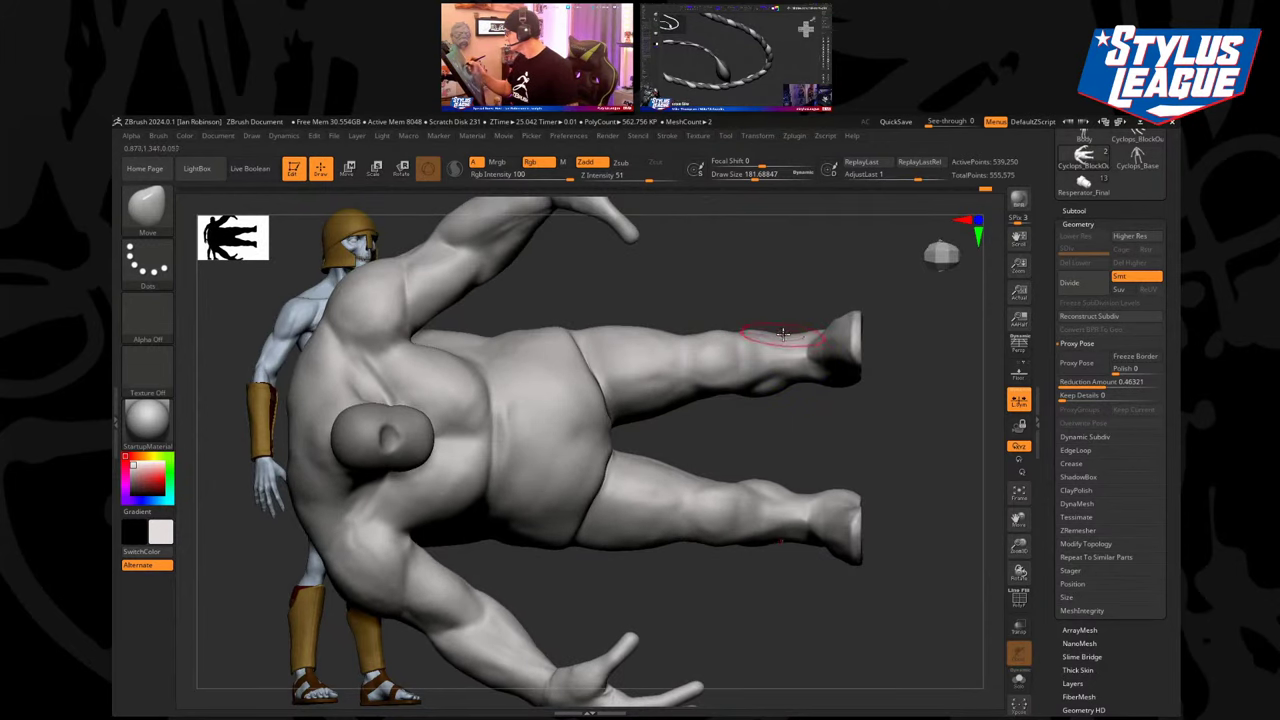
mouse_move(768, 397)
mouse_down()
mouse_move(814, 406)
mouse_move(849, 510)
mouse_move(783, 474)
mouse_up()
Switch to the Body tool, isolate its Body subtool without armor and clothing, and copy that subtool.
scroll(1113, 296, up, 3)
click(1084, 288)
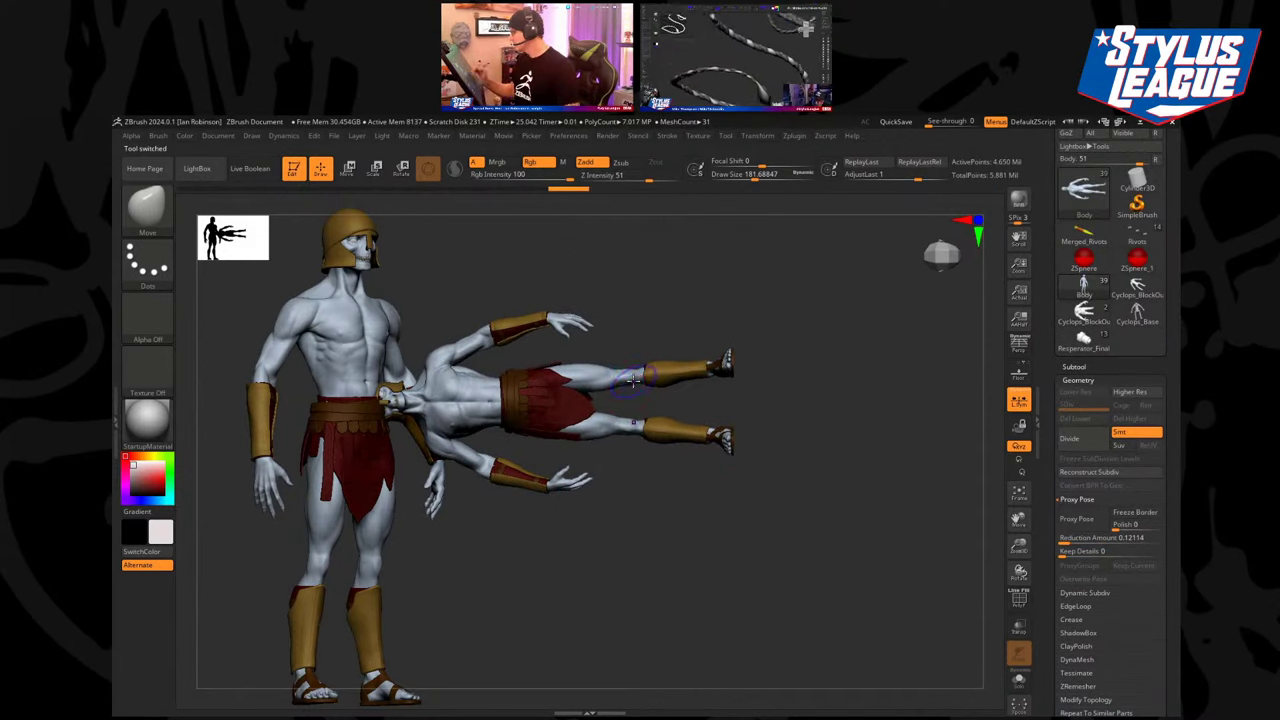
alt+click(634, 376)
click(1018, 680)
alt+drag(854, 512, 848, 562)
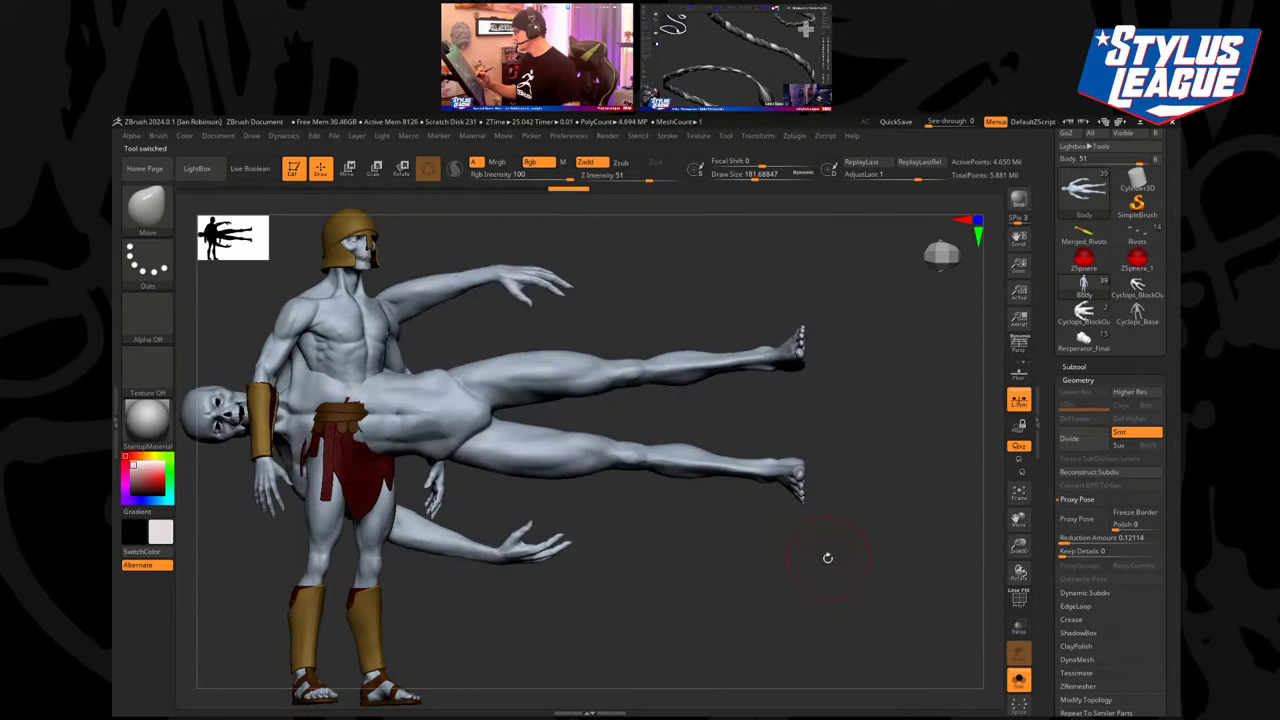
click(1074, 367)
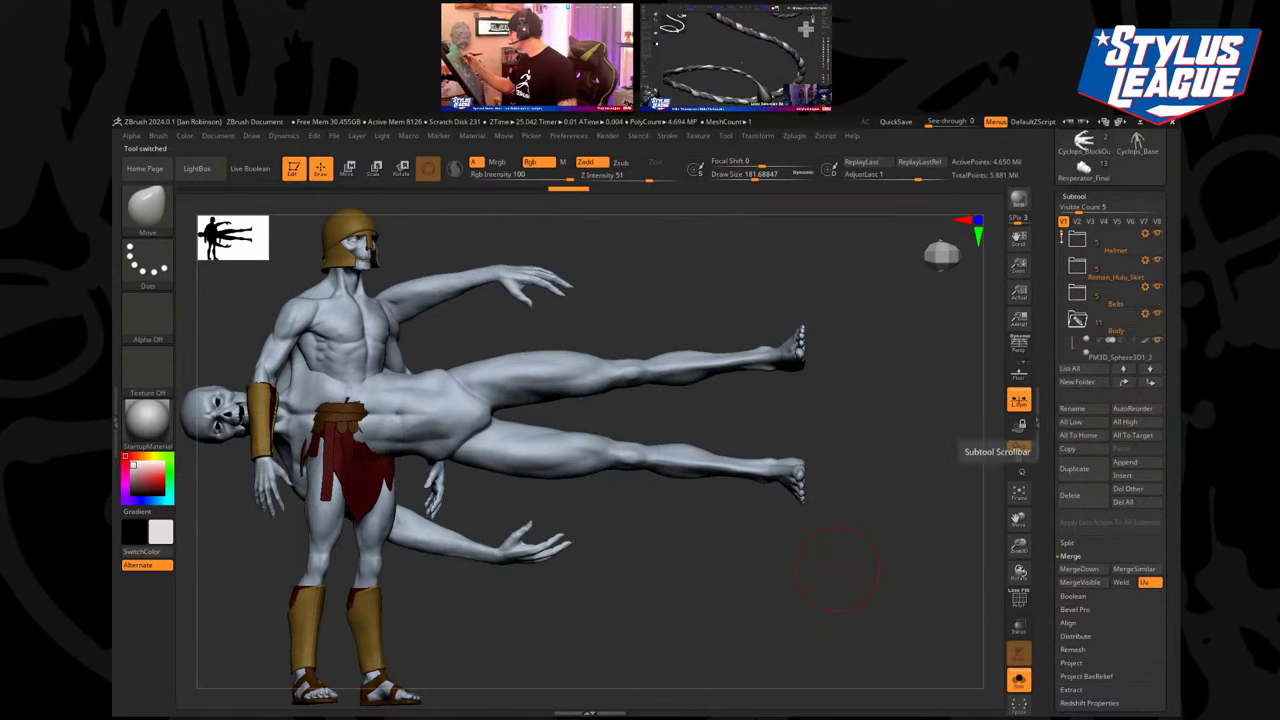
drag(1062, 236, 1062, 256)
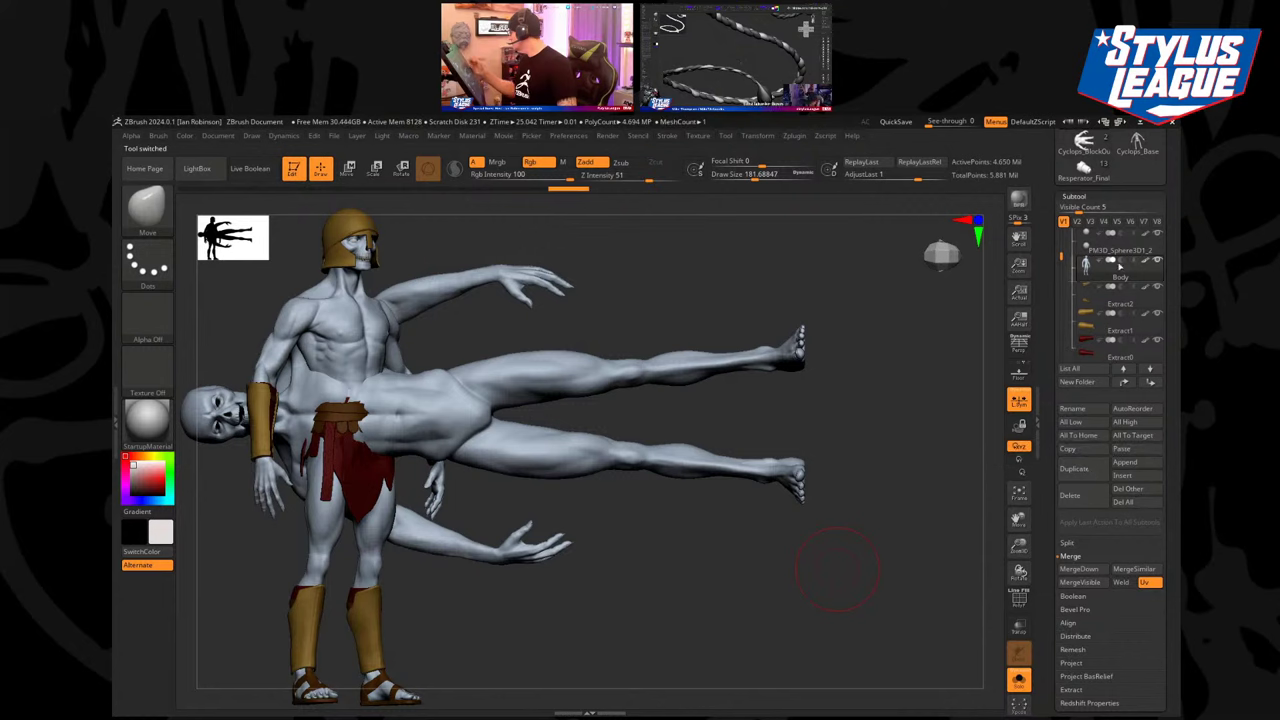
Return to the cyclops block-out tool and paste the copied Body subtool into it.
click(1127, 150)
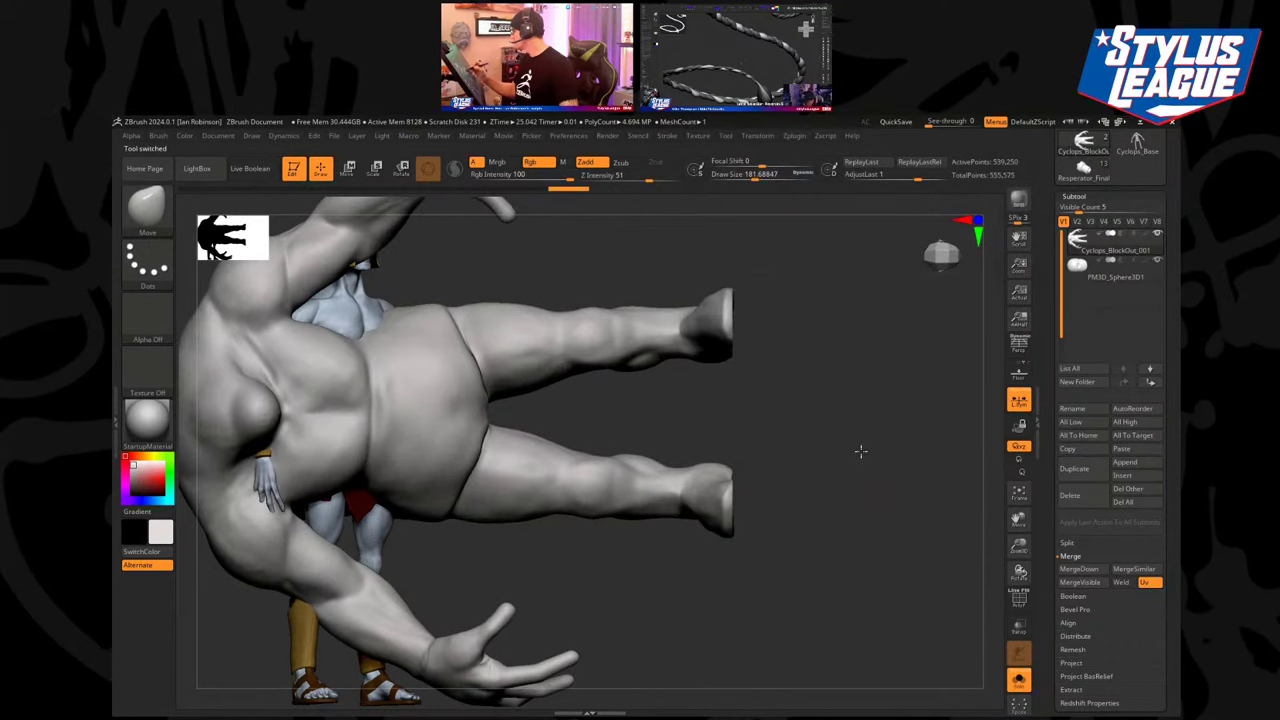
drag(860, 448, 921, 416)
click(1120, 451)
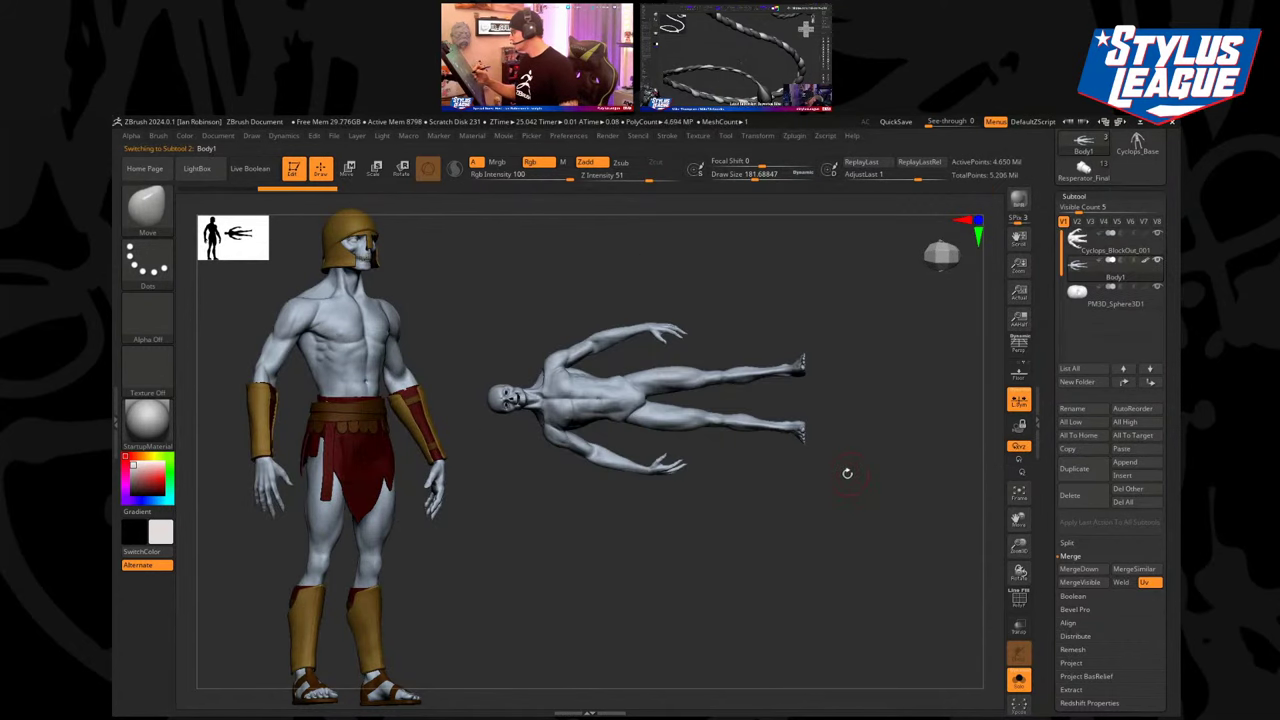
Cut the pasted body down to its two feet and remove the rest of the mesh.
drag(846, 471, 823, 473)
ctrl+click(866, 433)
drag(870, 396, 838, 366)
ctrl+click(836, 364)
mouse_move(757, 310)
ctrl+shift+mouse_down()
mouse_move(757, 475)
mouse_move(743, 263)
mouse_move(762, 291)
ctrl+shift+mouse_up()
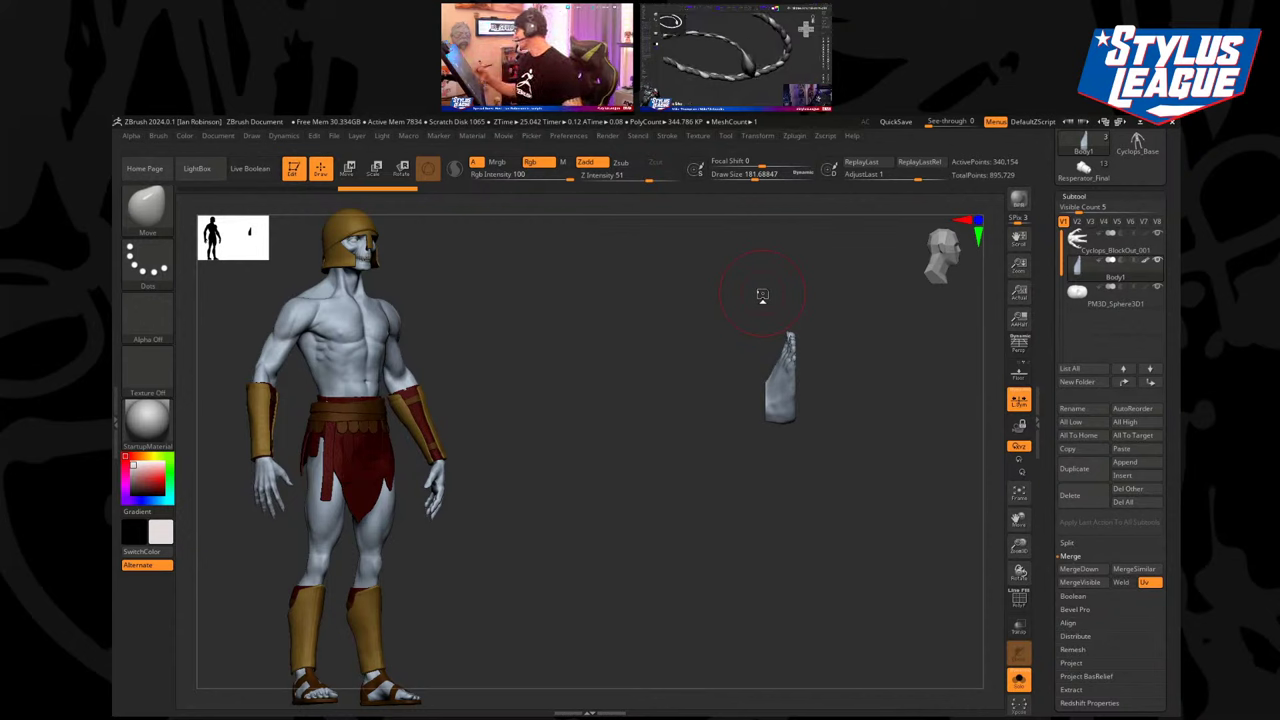
drag(760, 291, 909, 487)
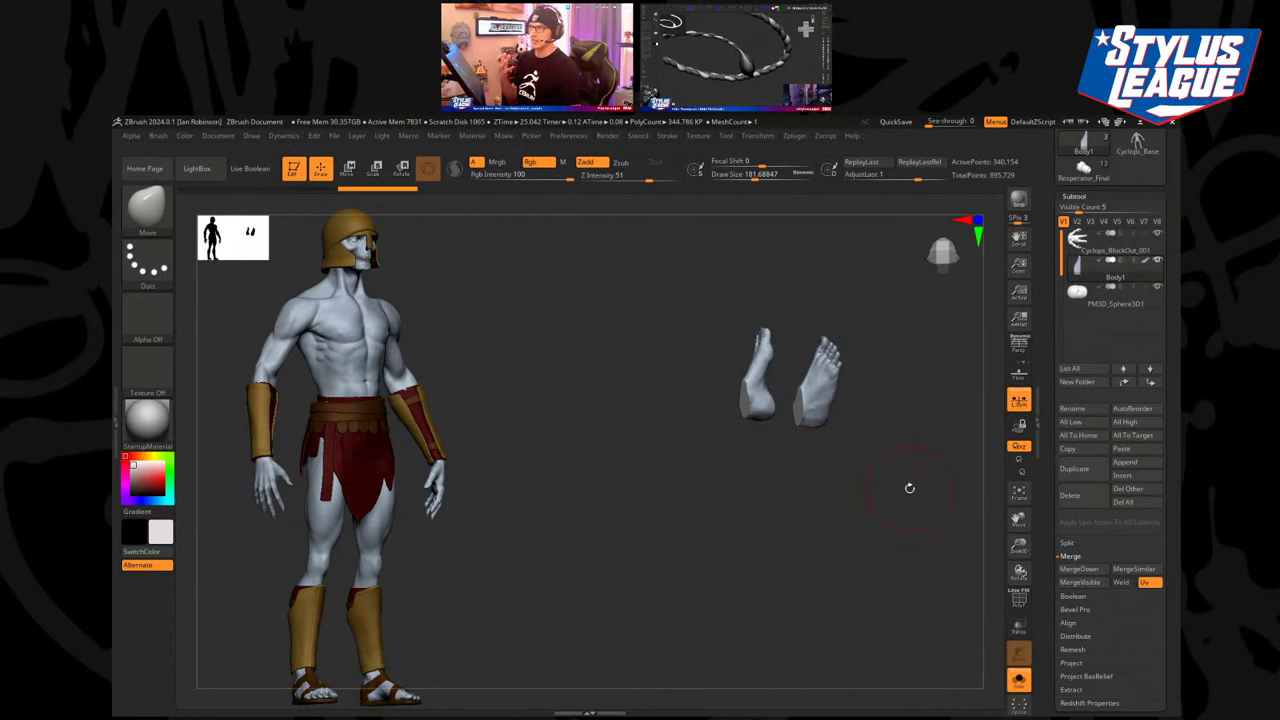
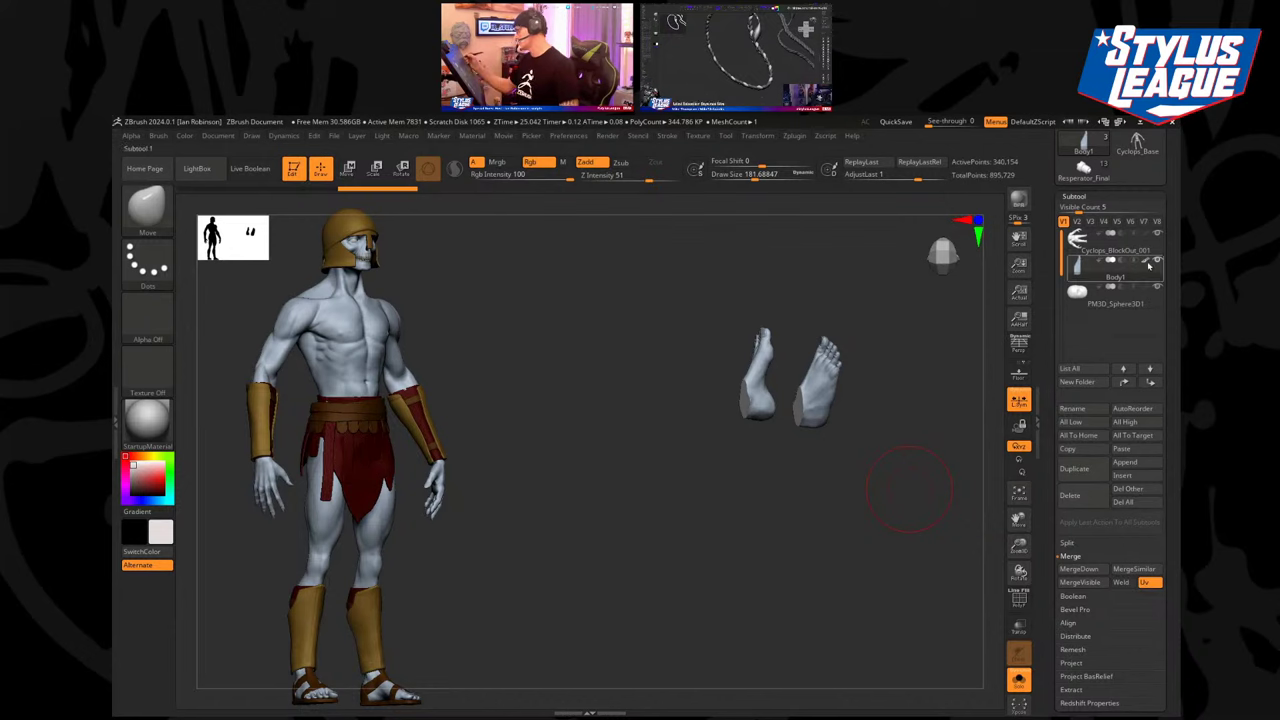
Turn off the polypaint color on the Body1 feet subtool and show the other subtools again.
click(1147, 260)
mouse_move(882, 540)
alt+mouse_down()
mouse_move(866, 520)
mouse_move(885, 534)
mouse_move(822, 517)
alt+mouse_up()
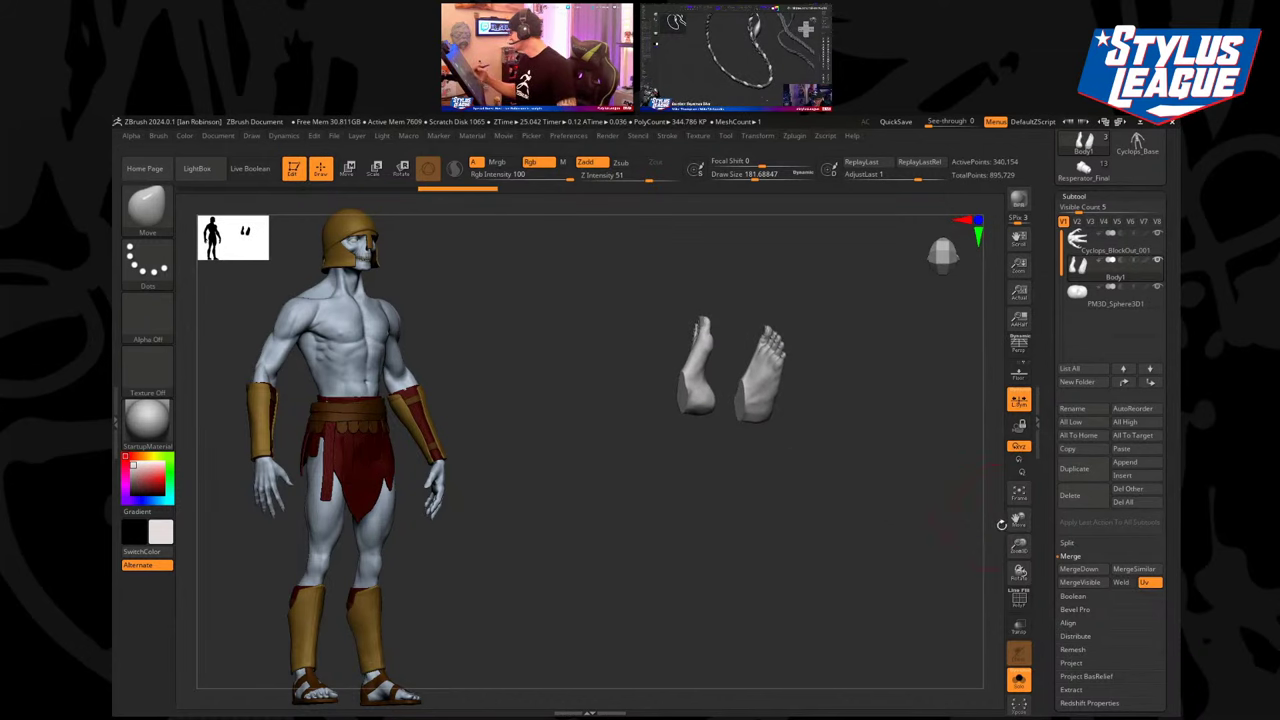
click(1015, 655)
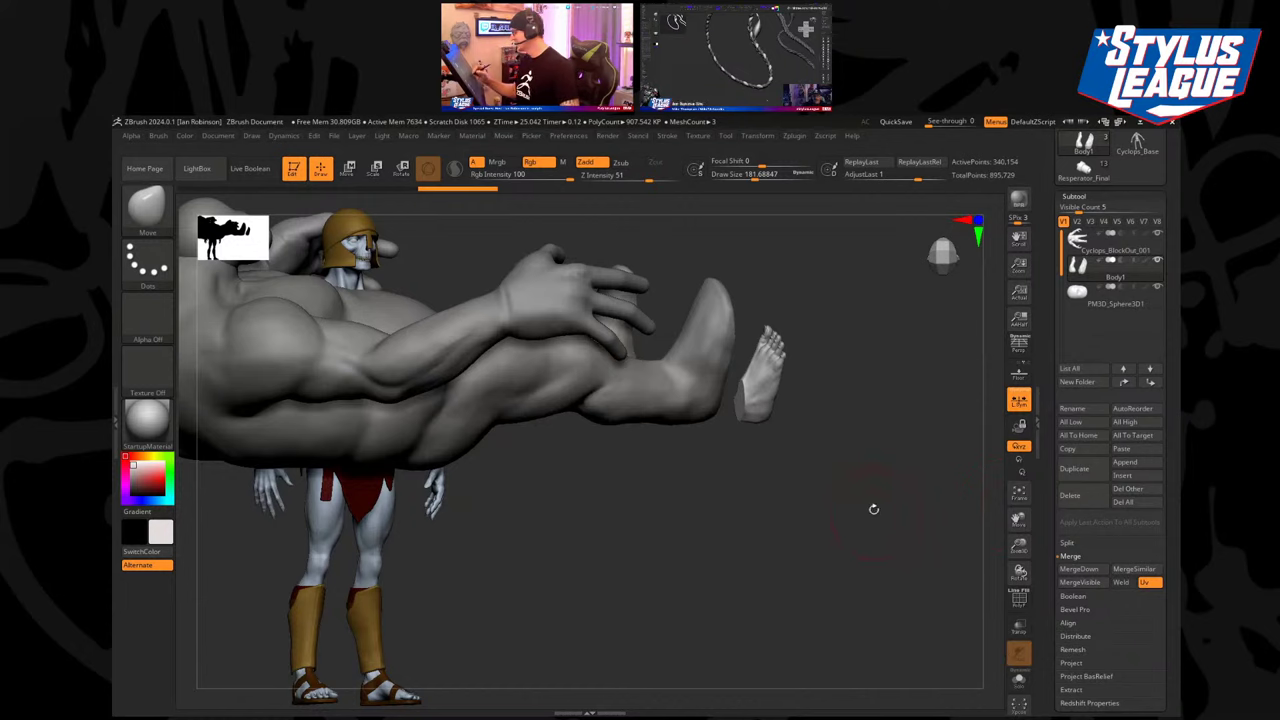
Center the transform gizmo on the feet, then move, rotate and scale them onto the cyclops's ankles.
shift+drag(874, 509, 854, 489)
key(w)
alt+drag(863, 431, 887, 475)
alt+click(758, 429)
click(778, 338)
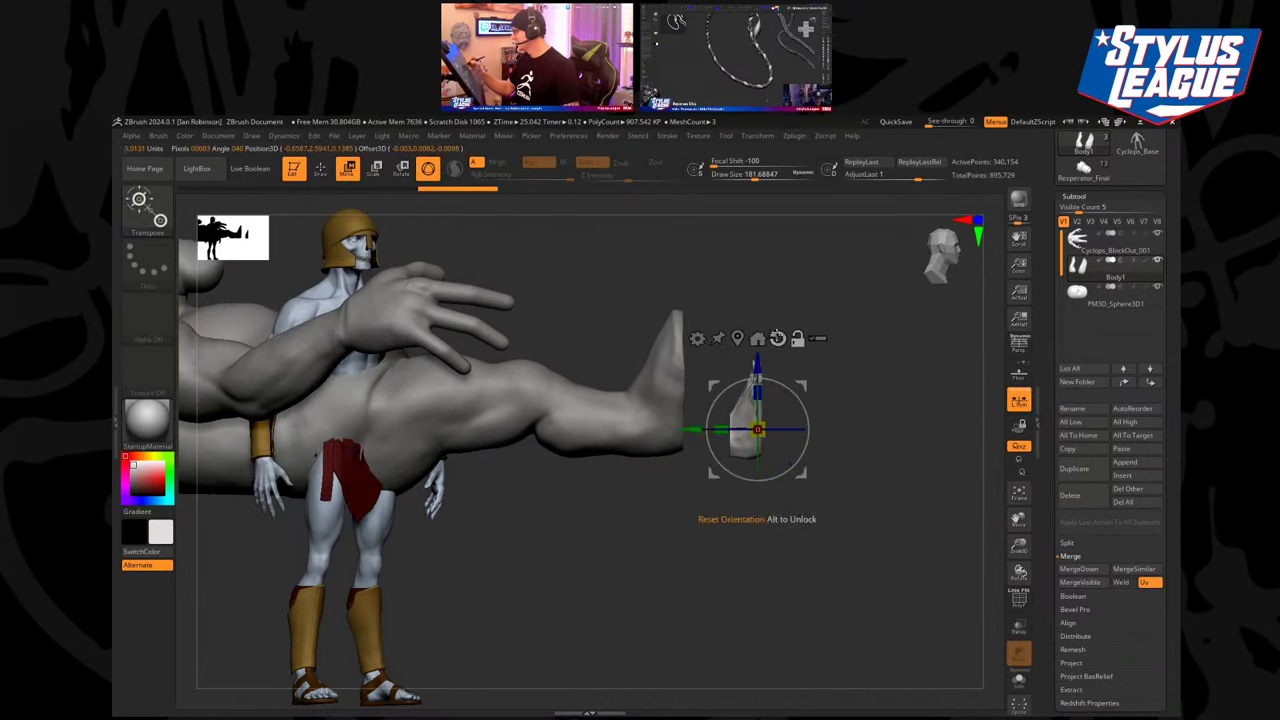
click(738, 338)
drag(746, 409, 811, 375)
drag(788, 451, 705, 416)
drag(803, 402, 815, 486)
mouse_move(706, 415)
mouse_down()
mouse_move(700, 451)
mouse_move(836, 366)
mouse_move(845, 331)
mouse_move(836, 366)
mouse_move(867, 419)
mouse_move(819, 401)
mouse_move(809, 434)
mouse_move(571, 423)
mouse_move(570, 438)
mouse_move(806, 423)
mouse_move(831, 517)
mouse_move(701, 504)
mouse_up()
Select Cyclops_BlockOut_001 and slice its rough original feet off above the ankles.
key(q)
key(w)
key(q)
click(1112, 245)
key(shift+f)
key(shift+f)
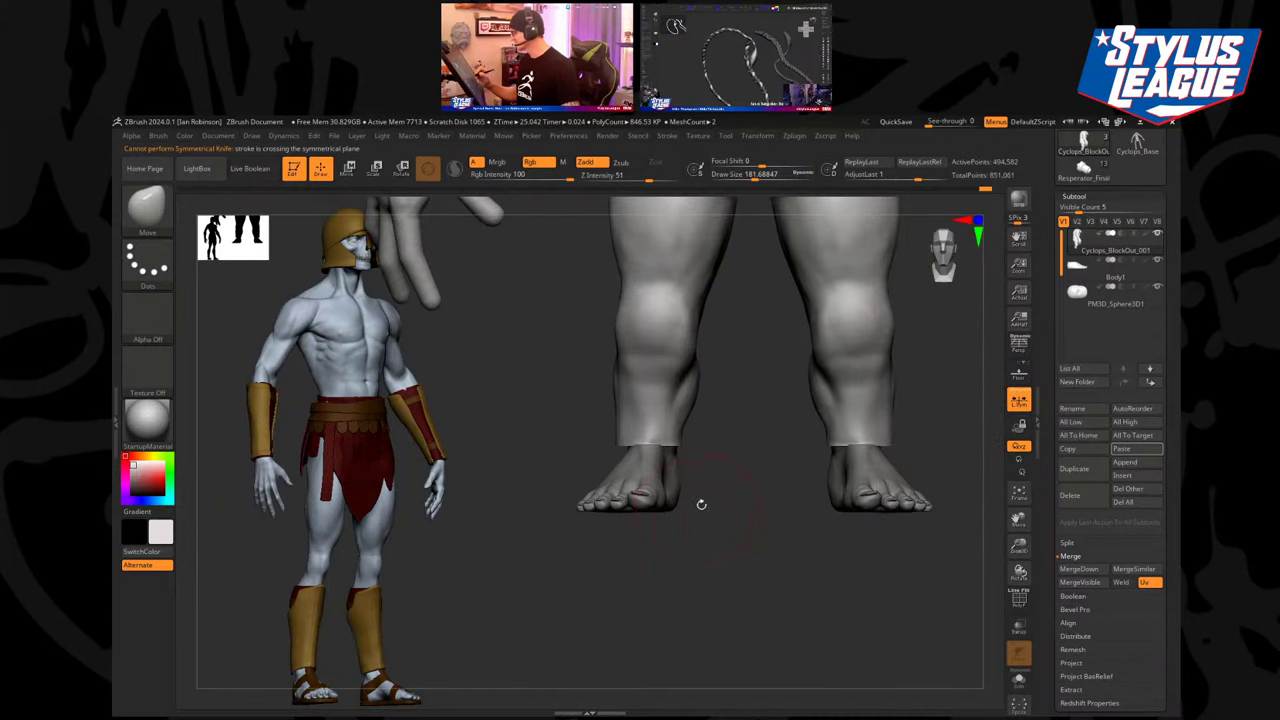
Select the Body1 feet, widen them along X and shift them sideways under the ankles with local symmetry enabled.
key(w)
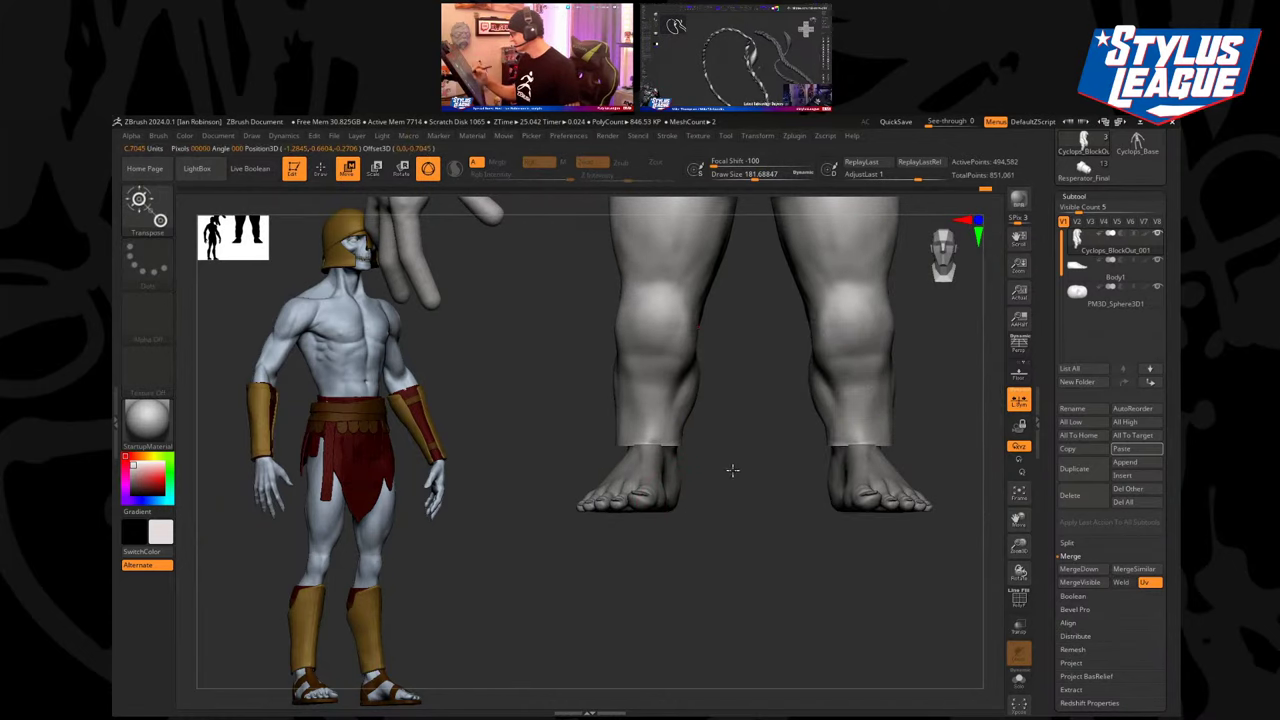
alt+click(872, 480)
click(1014, 406)
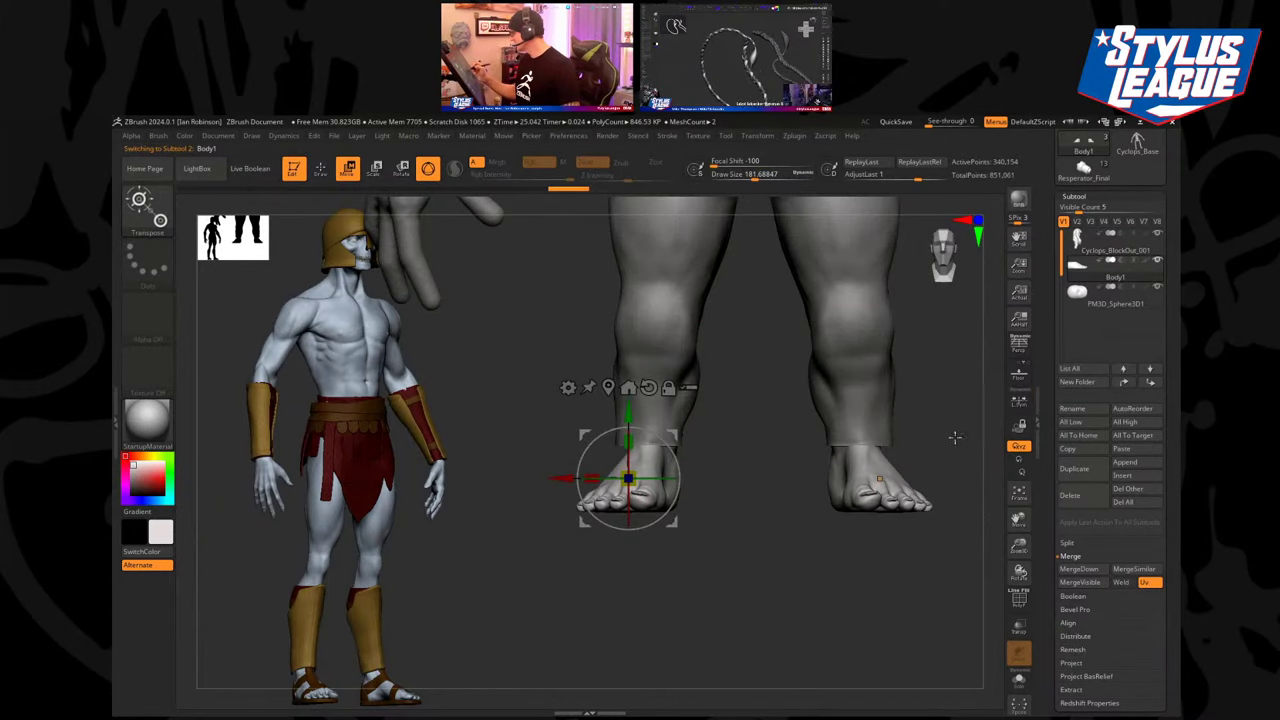
alt+drag(957, 437, 898, 516)
alt+click(845, 386)
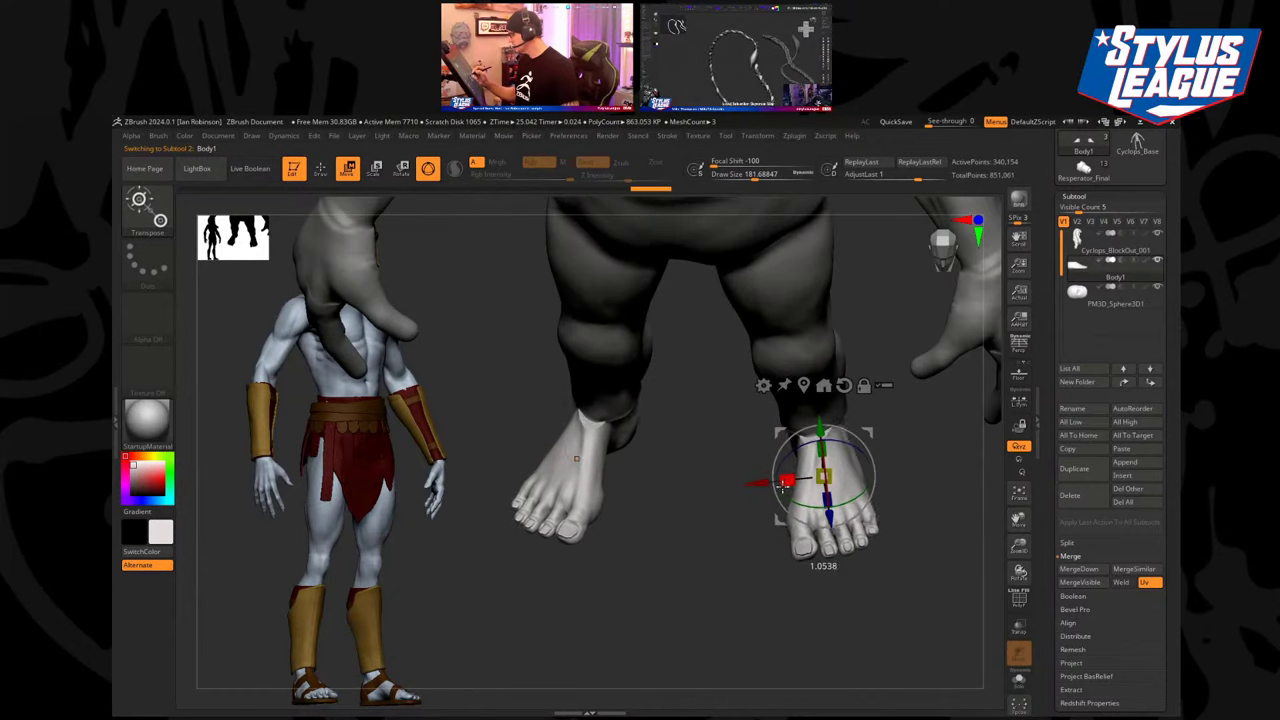
click(1018, 398)
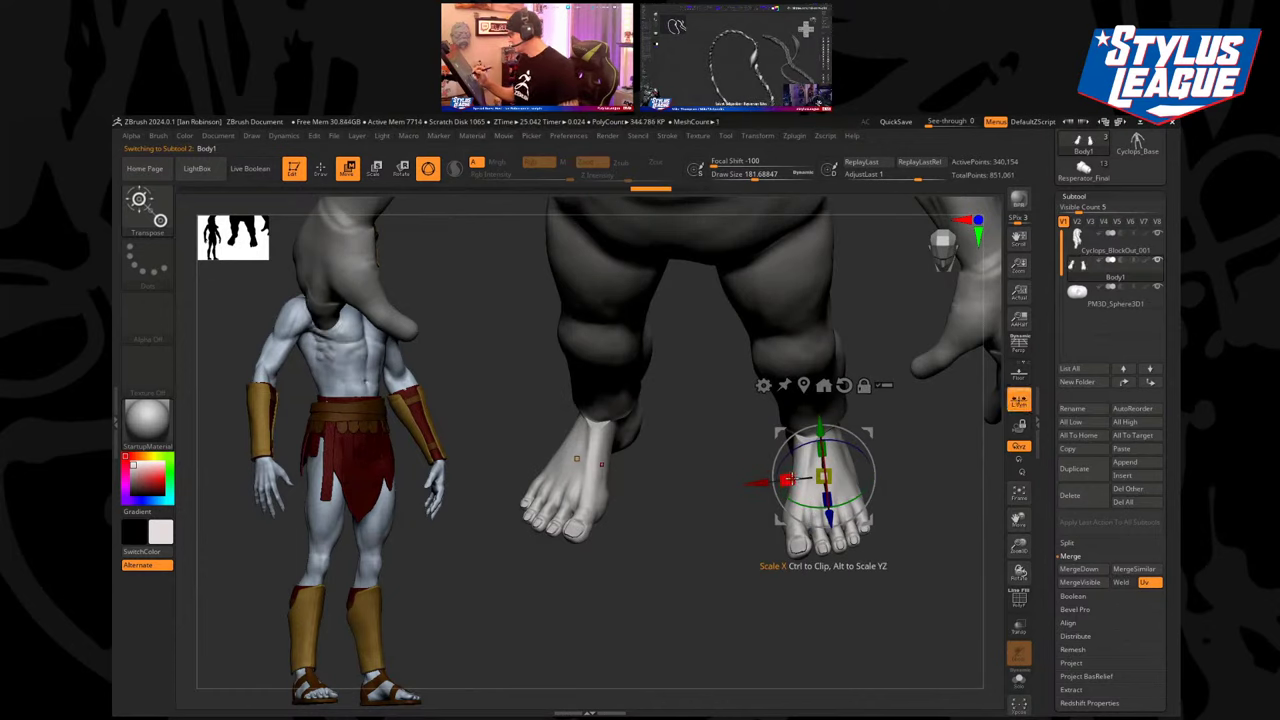
drag(767, 483, 765, 483)
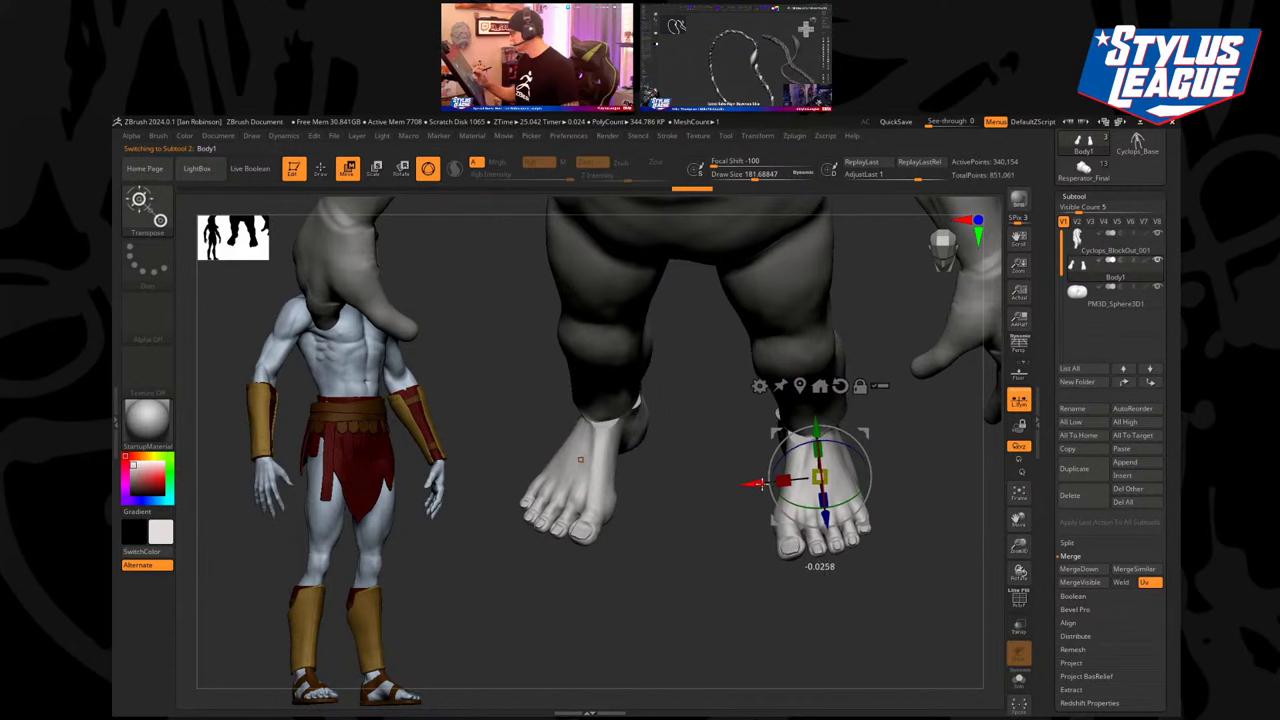
Fine-tune the placement of the new feet against the cut shins with the transform gizmo.
key(q)
mouse_move(915, 446)
mouse_down()
mouse_move(887, 537)
mouse_move(846, 543)
mouse_move(877, 523)
mouse_move(754, 460)
mouse_move(778, 496)
mouse_move(755, 470)
mouse_move(692, 466)
mouse_up()
key(w)
mouse_move(740, 540)
mouse_down()
mouse_move(813, 547)
mouse_move(829, 563)
mouse_move(788, 511)
mouse_move(728, 554)
mouse_up()
Select the cyclops body and pull the back of its cut lower shins toward the new heels with the Move brush.
key(q)
key(s)
click(786, 510)
alt+click(615, 482)
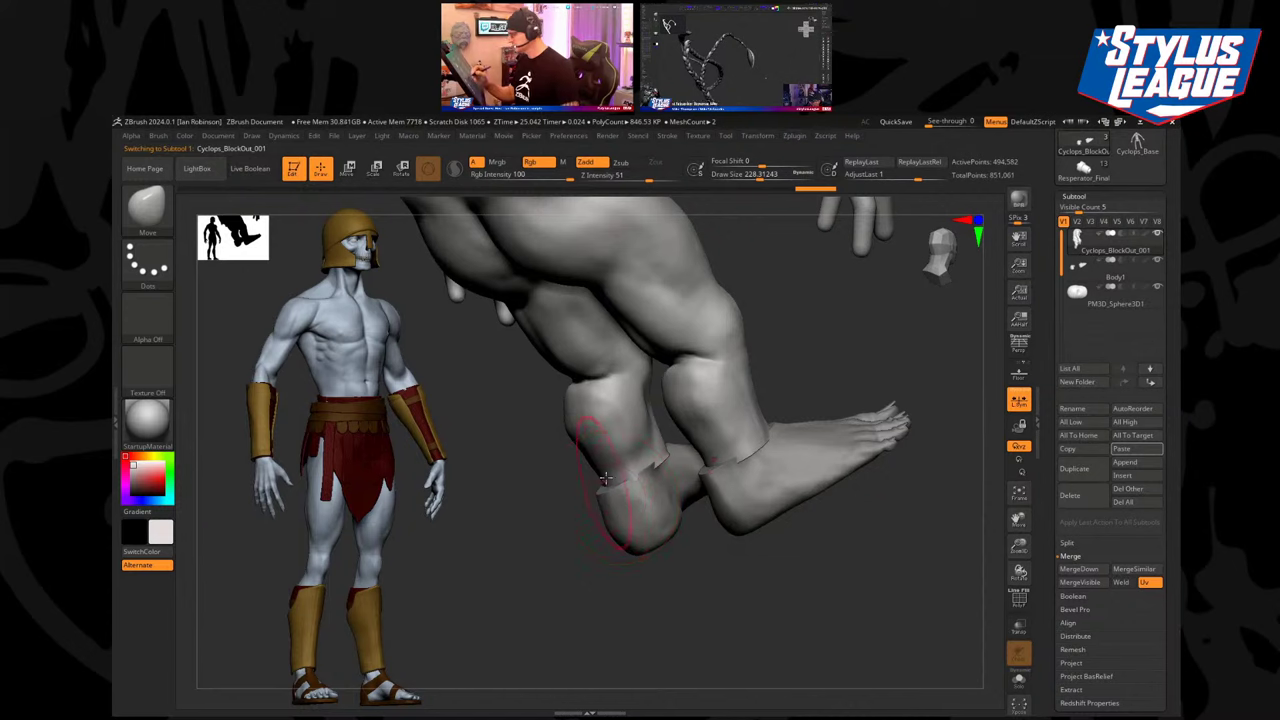
mouse_move(598, 492)
mouse_down()
mouse_move(586, 491)
mouse_move(604, 487)
mouse_up()
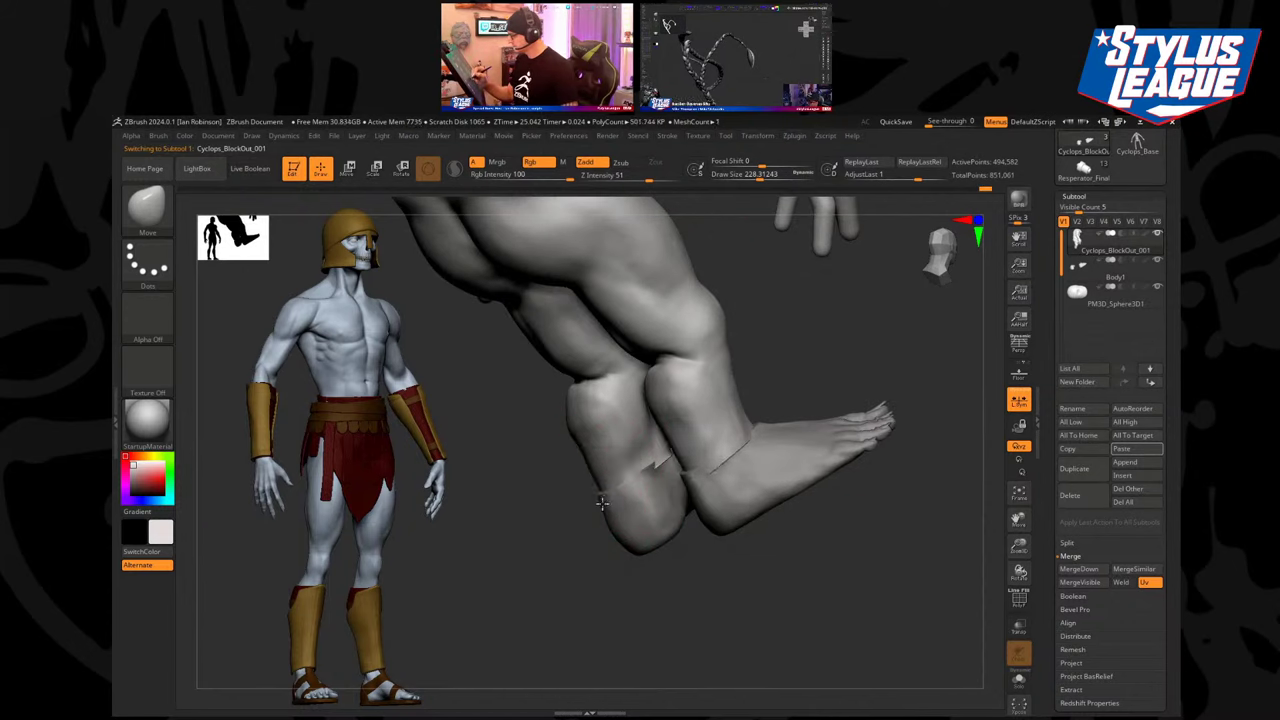
drag(594, 565, 671, 518)
mouse_move(800, 413)
mouse_down()
mouse_move(777, 494)
mouse_move(677, 509)
mouse_up()
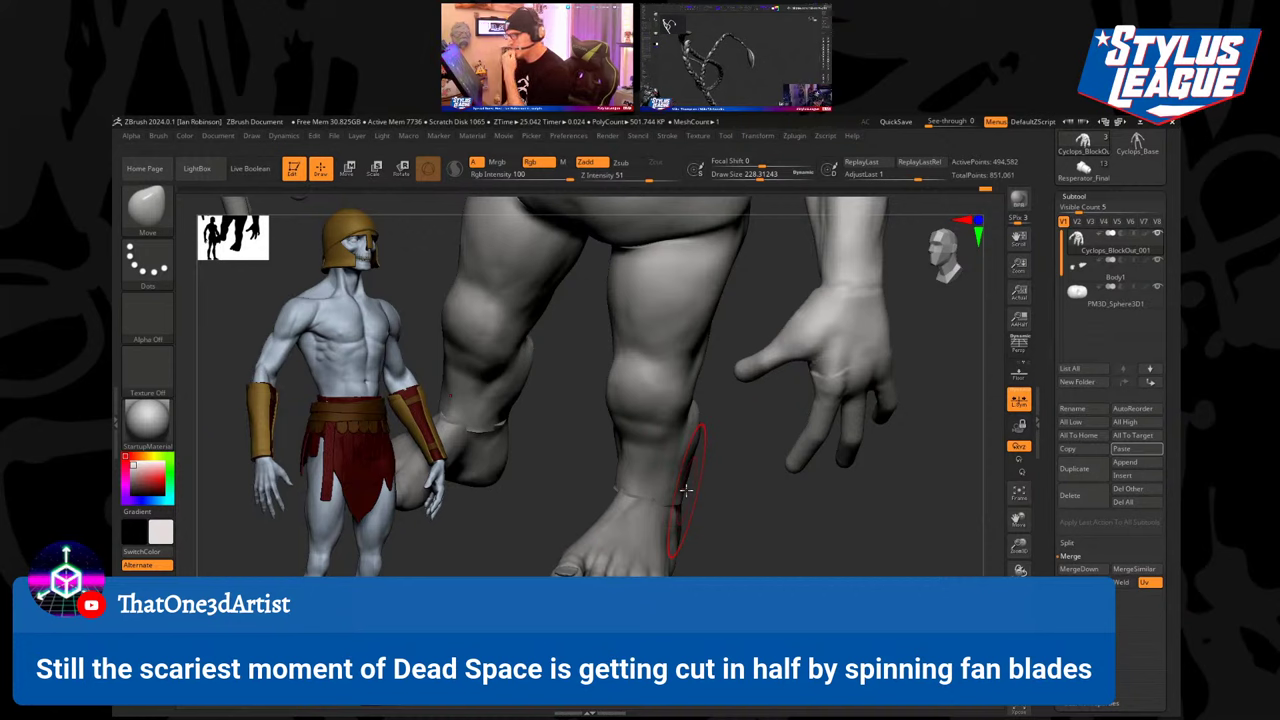
Resize the Move brush and adjust the front and outer edges of the lower shins to fit the feet.
drag(757, 506, 790, 508)
key(s)
drag(694, 493, 690, 493)
drag(703, 496, 790, 498)
mouse_move(630, 485)
mouse_down()
mouse_move(645, 481)
mouse_move(626, 455)
mouse_move(632, 492)
mouse_up()
right_drag(632, 490, 671, 471)
right_drag(731, 523, 717, 502)
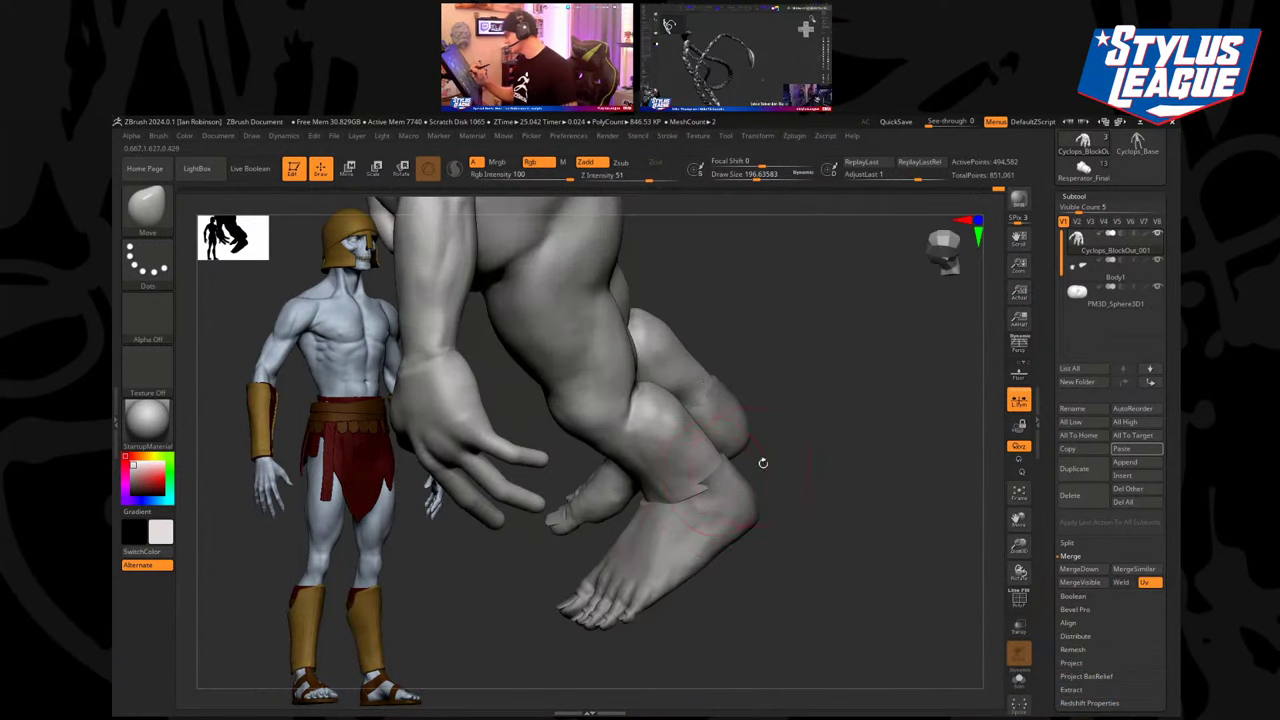
Select the Body1 feet and shape their ankles to fit the shins with the Move brush.
mouse_move(763, 463)
right_down()
mouse_move(705, 478)
mouse_move(737, 457)
mouse_move(746, 473)
mouse_move(745, 453)
right_up()
alt+click(744, 476)
drag(745, 455, 743, 472)
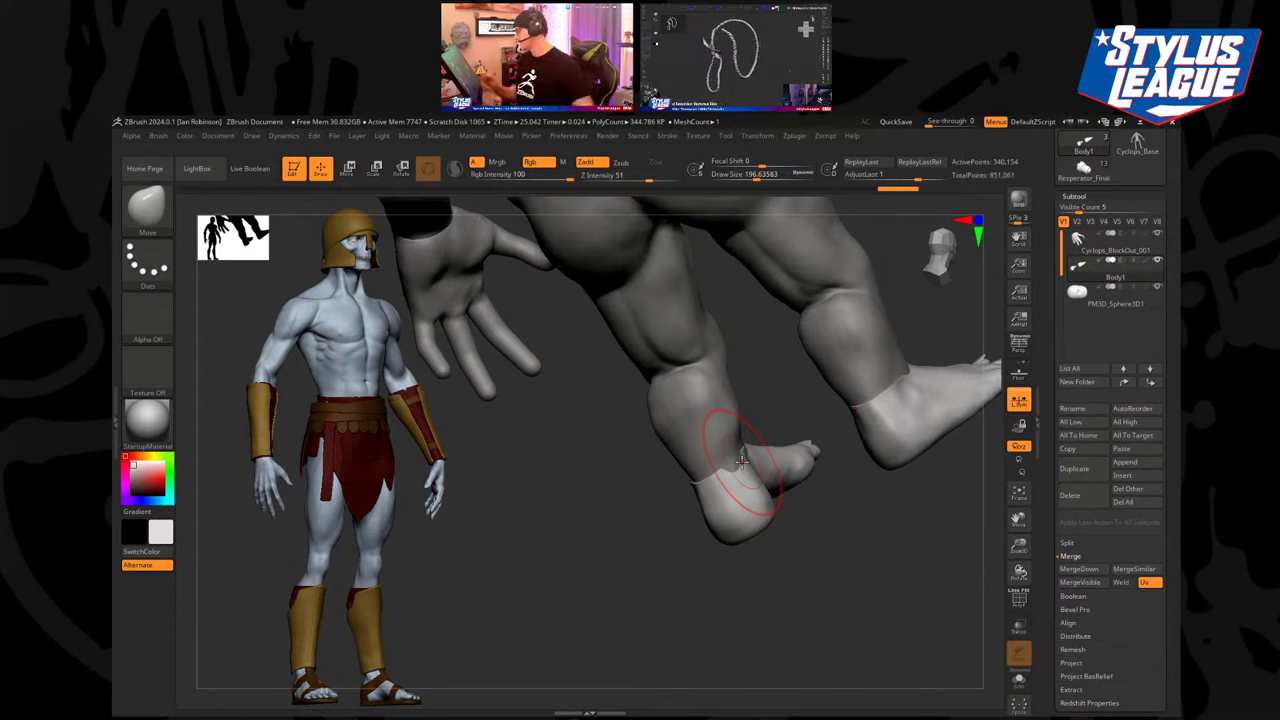
Pull the back upper edge of the Body1 ankles to meet the lower shins with the Move brush.
drag(660, 570, 800, 449)
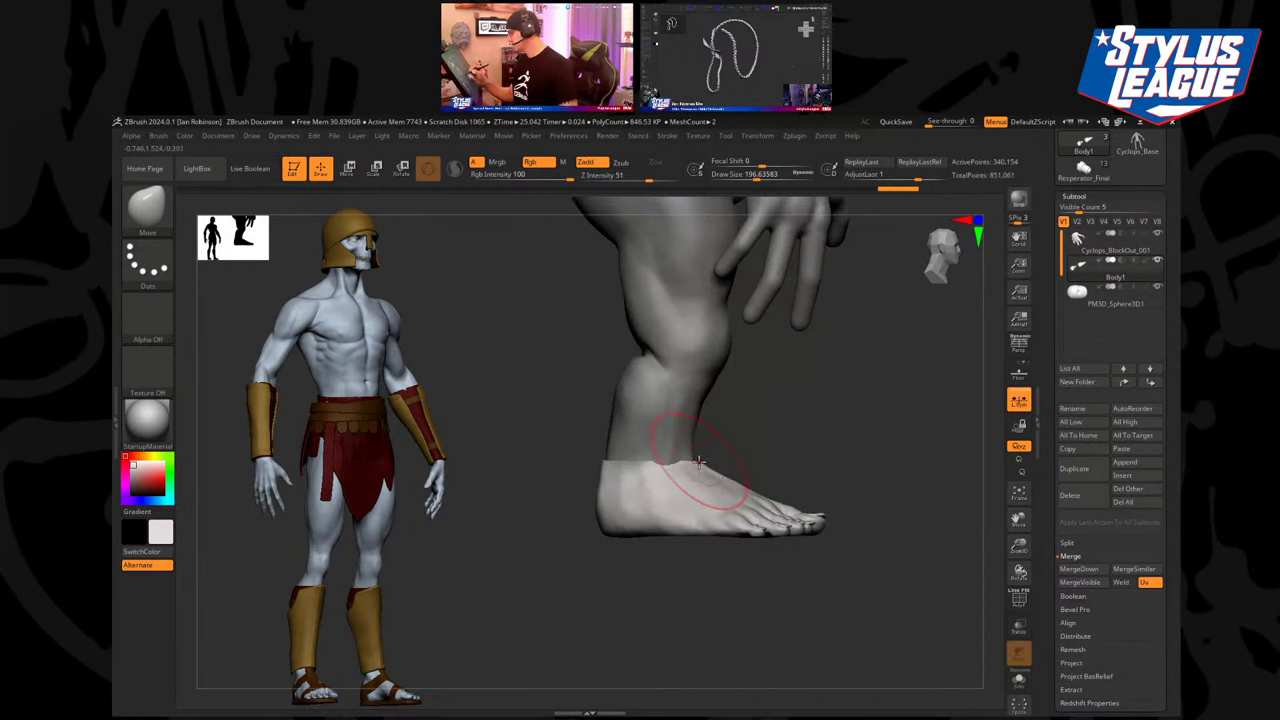
mouse_move(885, 350)
mouse_down()
mouse_move(820, 392)
mouse_move(882, 380)
mouse_up()
mouse_move(645, 476)
mouse_down()
mouse_move(622, 472)
mouse_move(630, 462)
mouse_up()
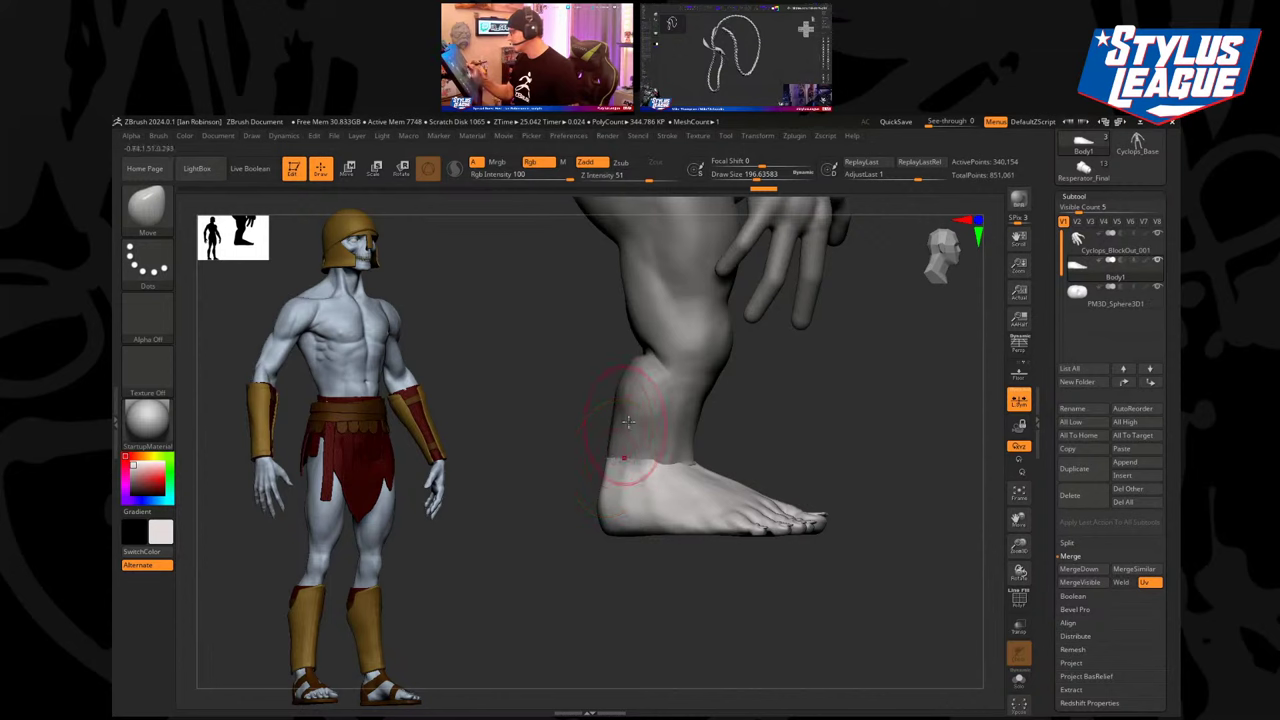
Select the cyclops body, enlarge the Move brush and adjust the crease at the back of the knees.
alt+click(657, 349)
key(s)
click(719, 355)
alt+drag(771, 414, 786, 450)
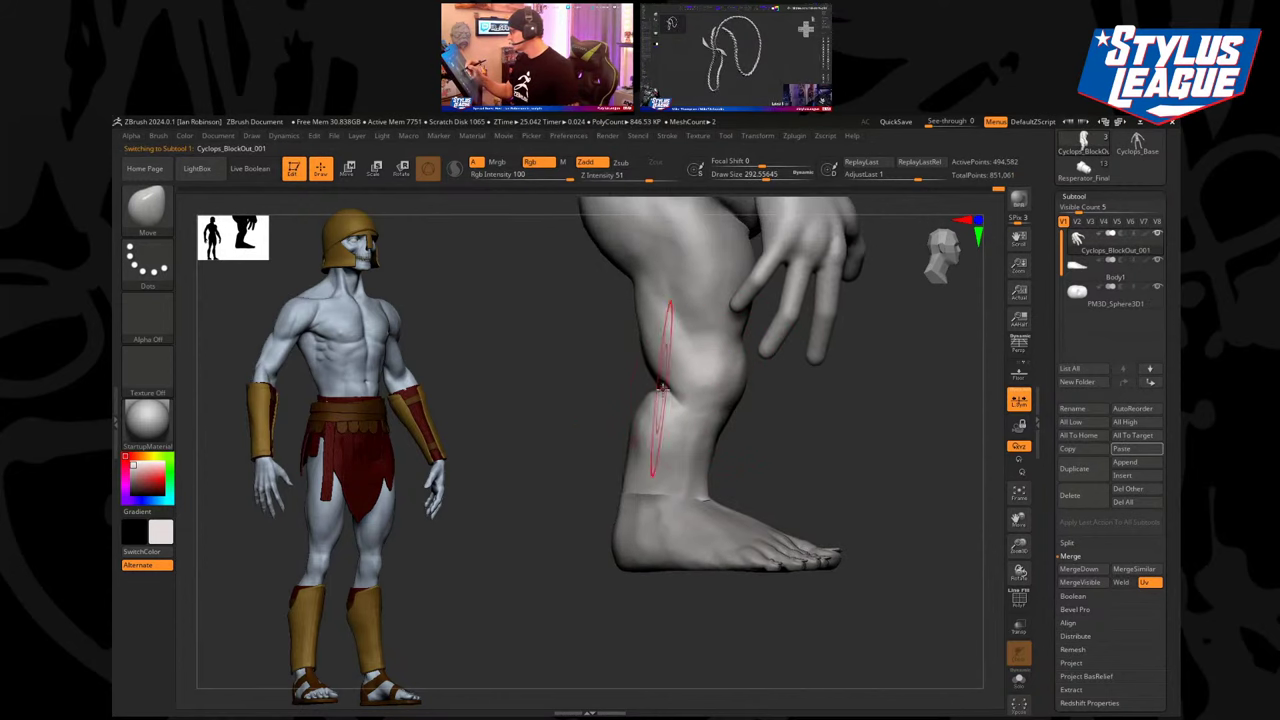
drag(655, 387, 657, 384)
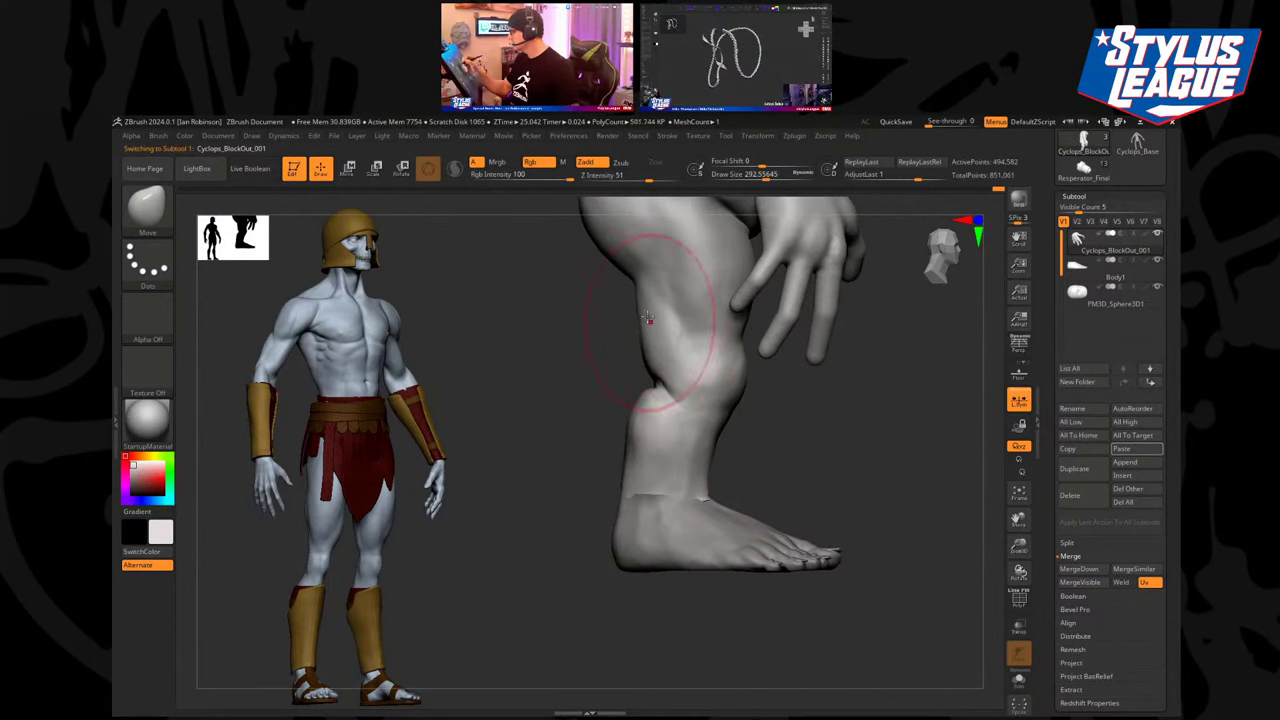
Try to reshape the back of the lower thighs in side view with a resized Move brush.
alt+drag(812, 430, 840, 500)
key(s)
click(849, 500)
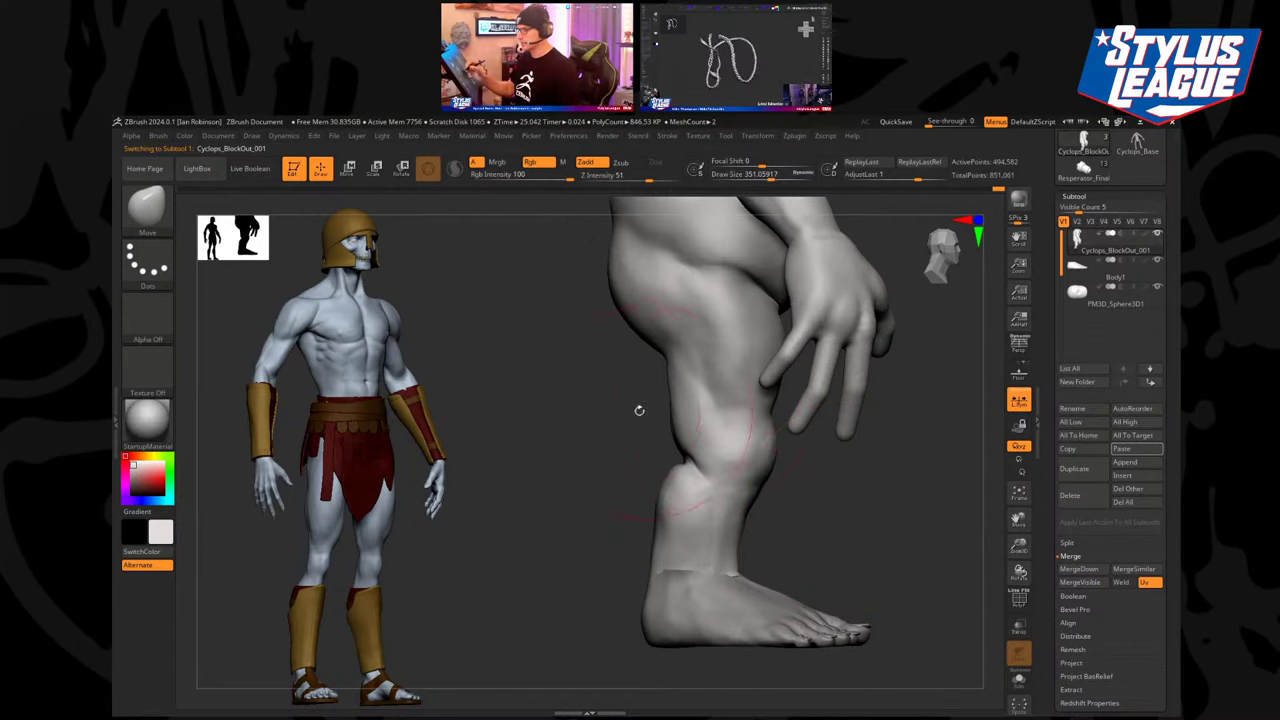
alt+drag(640, 409, 608, 388)
key(s)
click(607, 387)
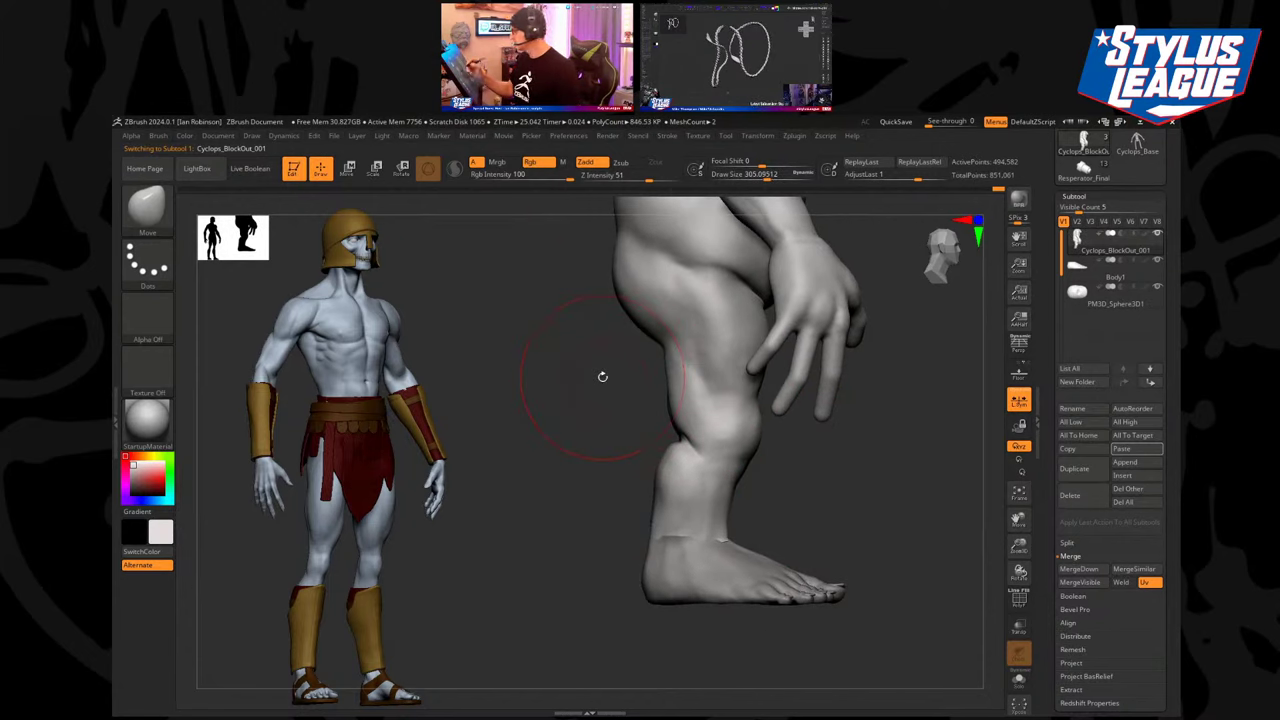
drag(666, 351, 662, 347)
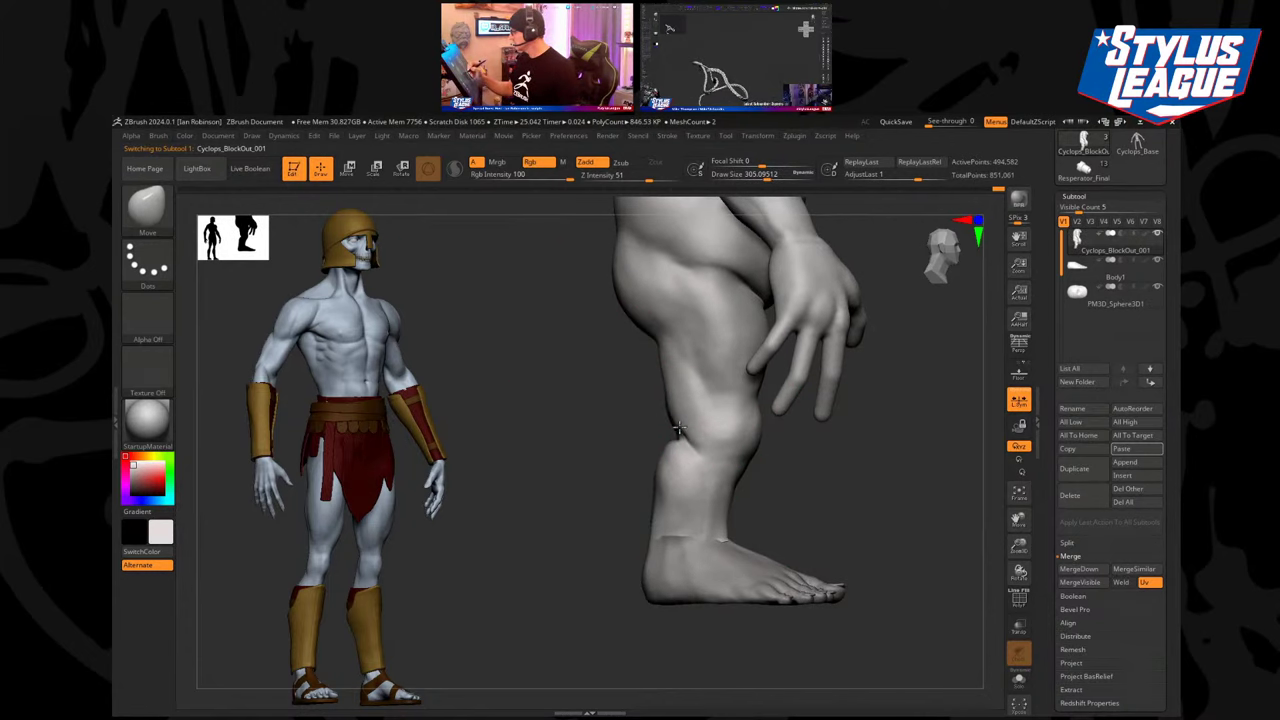
Undo the last sculpting strokes on the cyclops body.
key(ctrl+z)
alt+drag(826, 500, 779, 478)
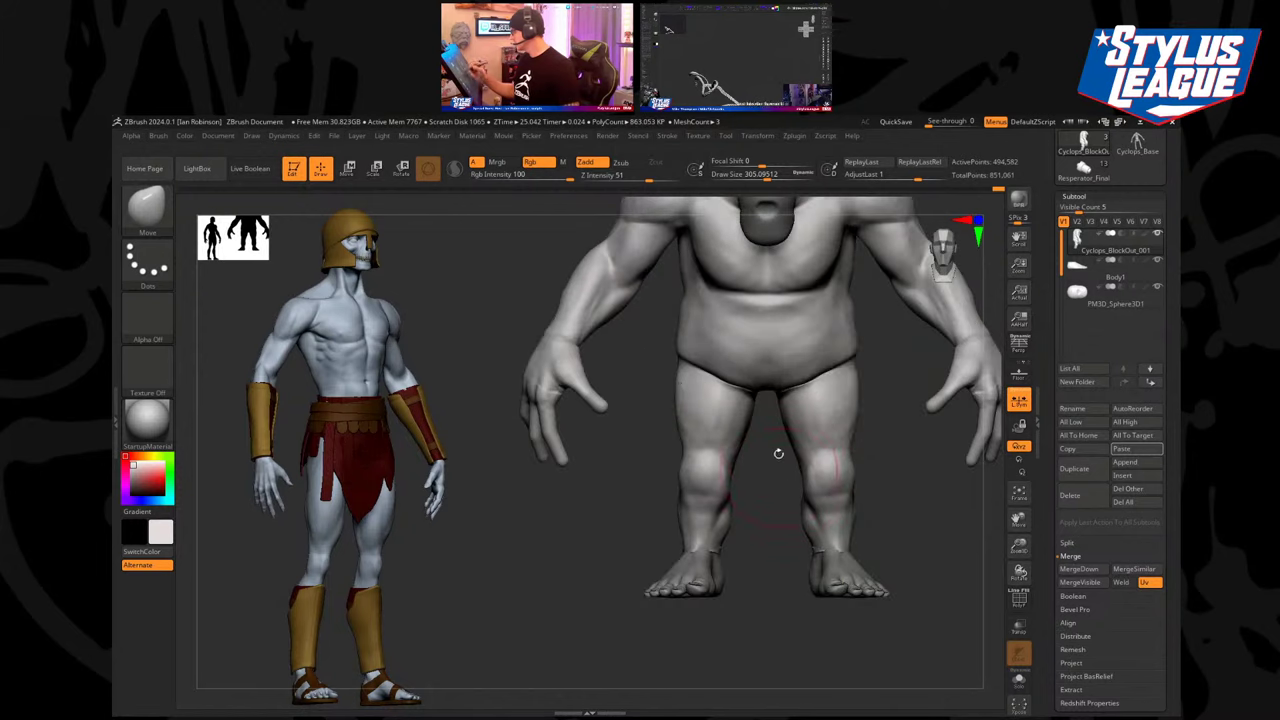
key(ctrl+z)
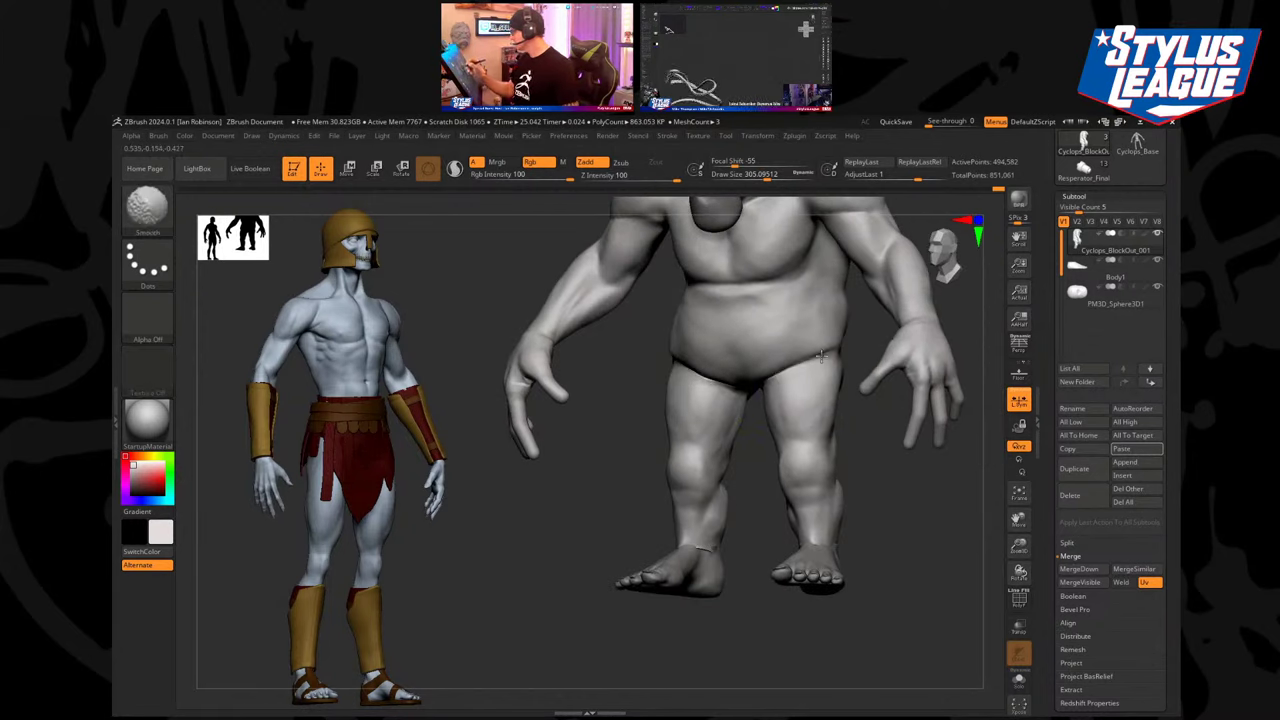
key(ctrl+z)
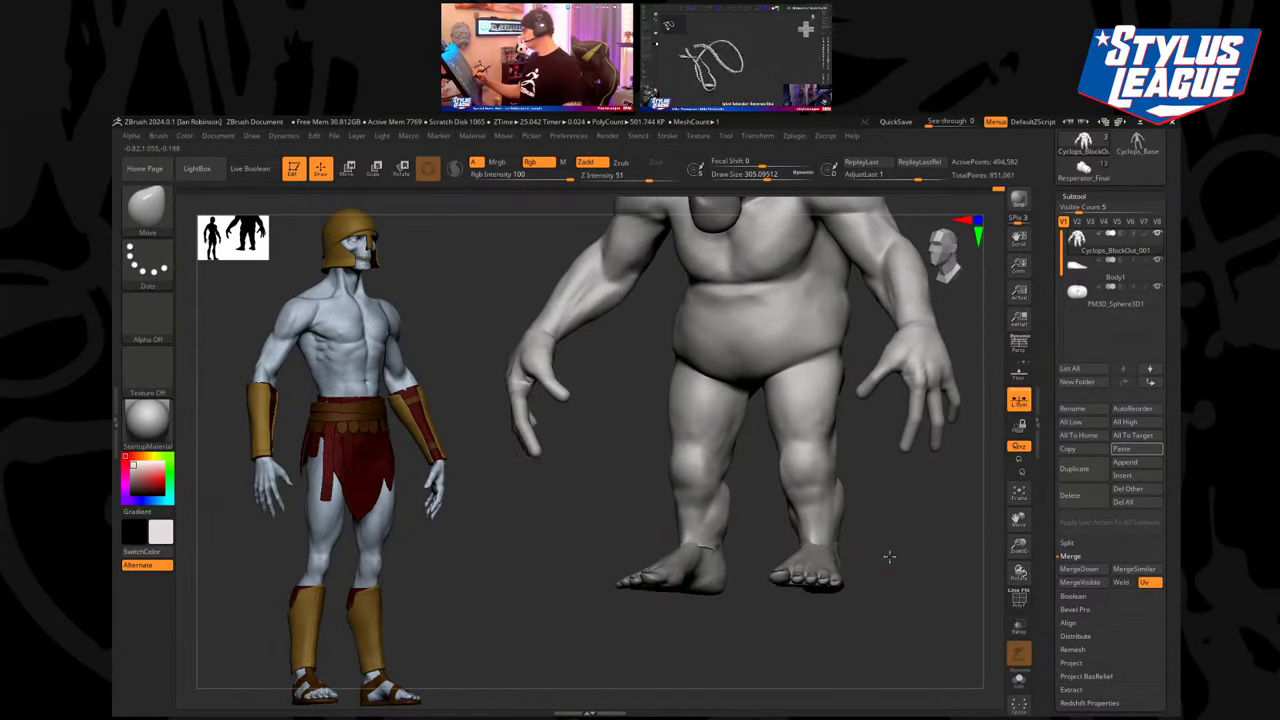
Merge the Body1 feet down into the Cyclops_BlockOut_001 subtool and turn off local symmetry.
mouse_move(916, 567)
mouse_down()
mouse_move(903, 583)
mouse_move(821, 569)
mouse_up()
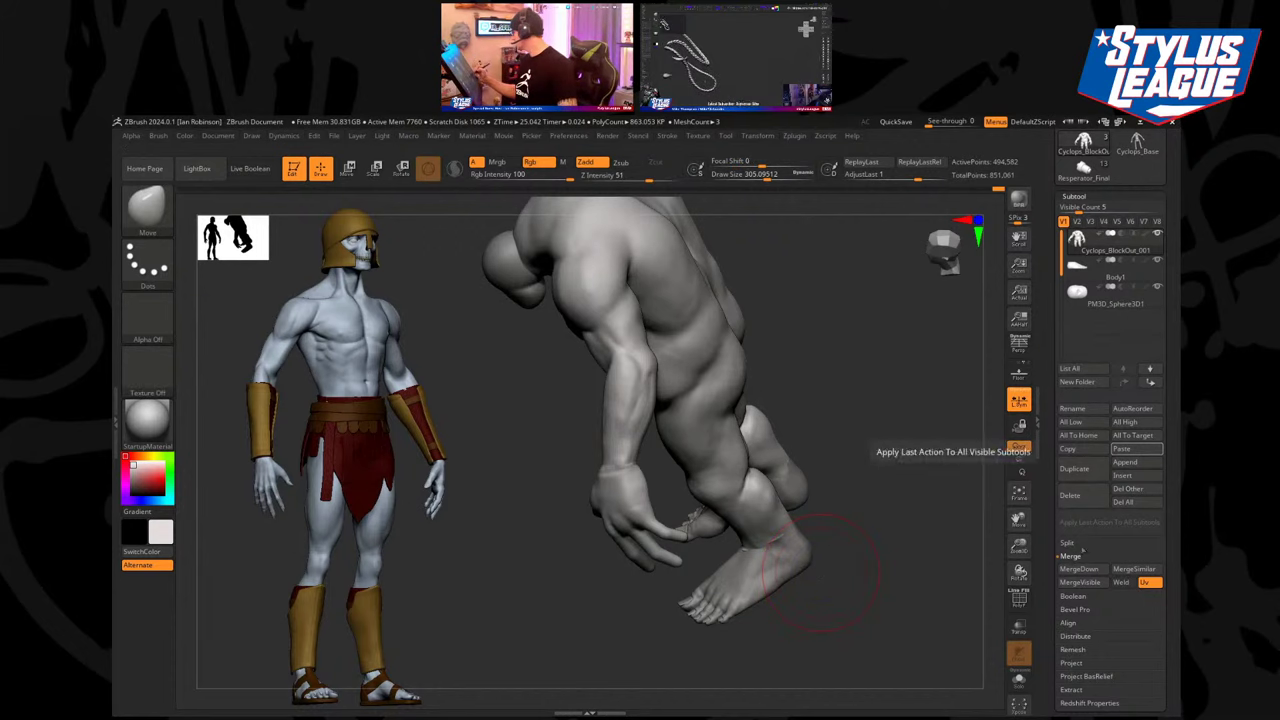
click(1078, 556)
click(1071, 556)
click(1079, 569)
click(981, 597)
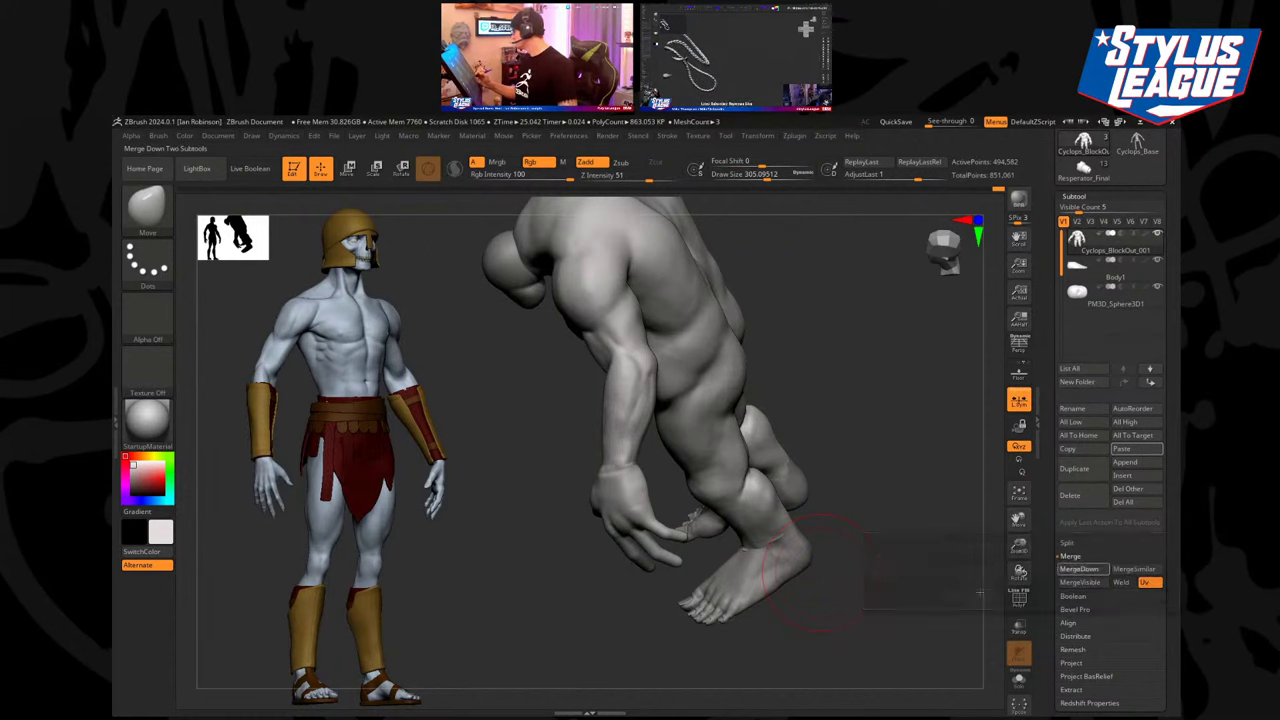
mouse_move(920, 494)
mouse_down()
mouse_move(860, 494)
mouse_move(834, 443)
mouse_move(800, 448)
mouse_up()
click(1019, 401)
Switch to the ClayBuildup brush and build up muscle volume on the backs and inner sides of the thighs.
mouse_move(789, 329)
mouse_down()
mouse_move(800, 326)
mouse_move(803, 368)
mouse_up()
key(b)
key(c)
key(b)
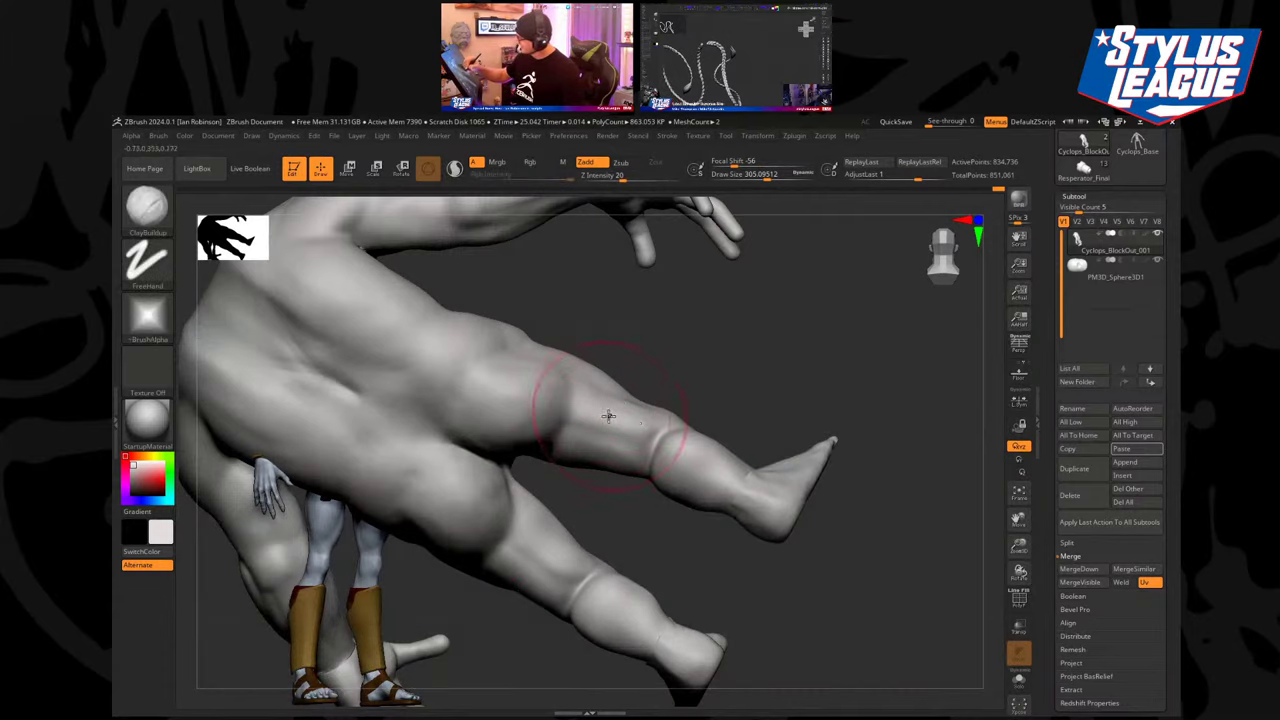
mouse_move(611, 424)
mouse_down()
mouse_move(584, 420)
mouse_move(598, 428)
mouse_move(597, 381)
mouse_up()
mouse_move(729, 366)
mouse_down()
mouse_move(711, 434)
mouse_move(583, 509)
mouse_move(592, 497)
mouse_up()
mouse_move(615, 409)
mouse_down()
mouse_move(763, 360)
mouse_move(730, 378)
mouse_move(697, 374)
mouse_move(653, 341)
mouse_move(664, 335)
mouse_up()
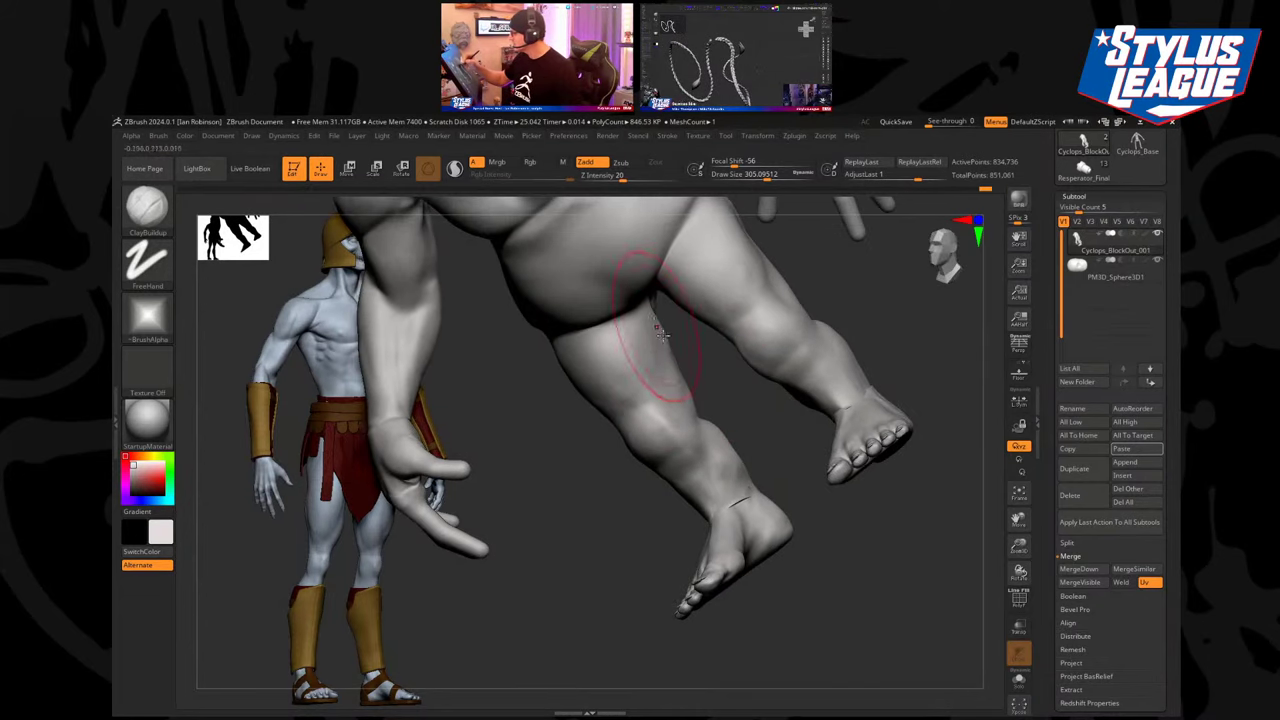
Build up the buttocks and hamstrings from behind with the ClayBuildup brush.
mouse_move(887, 318)
mouse_down()
mouse_move(837, 394)
mouse_move(743, 374)
mouse_move(576, 426)
mouse_move(640, 410)
mouse_up()
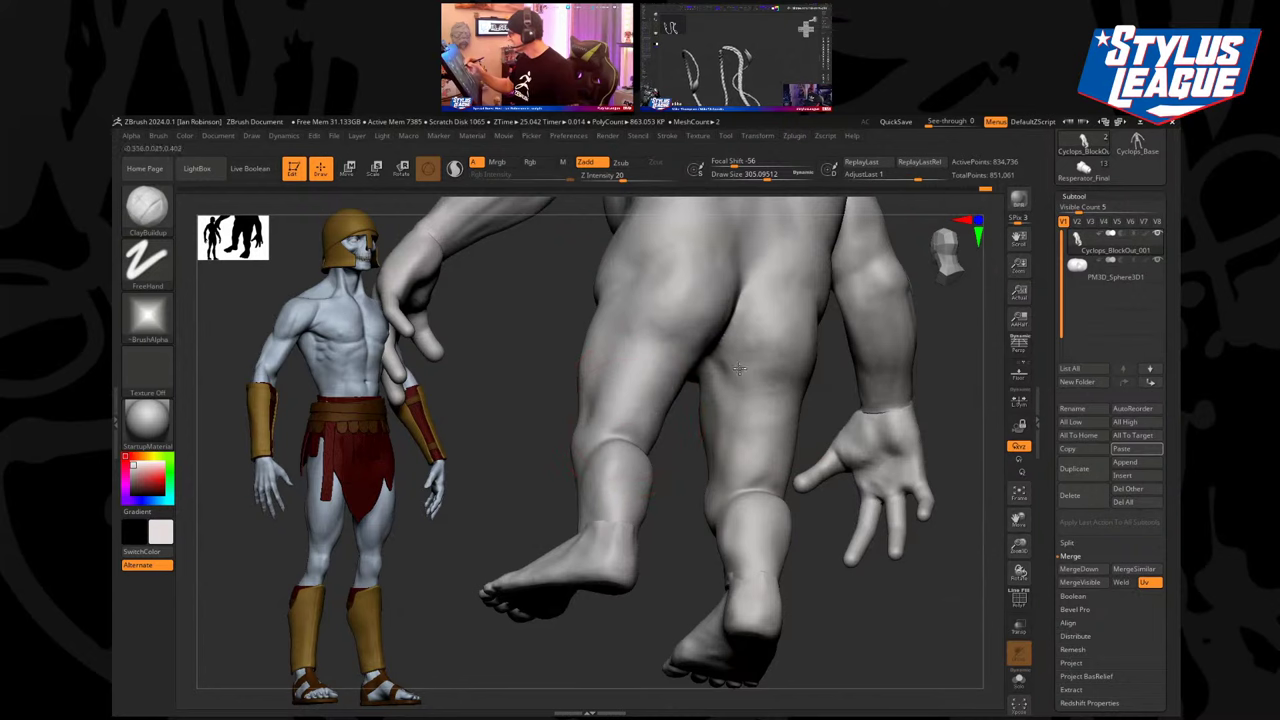
drag(826, 401, 757, 372)
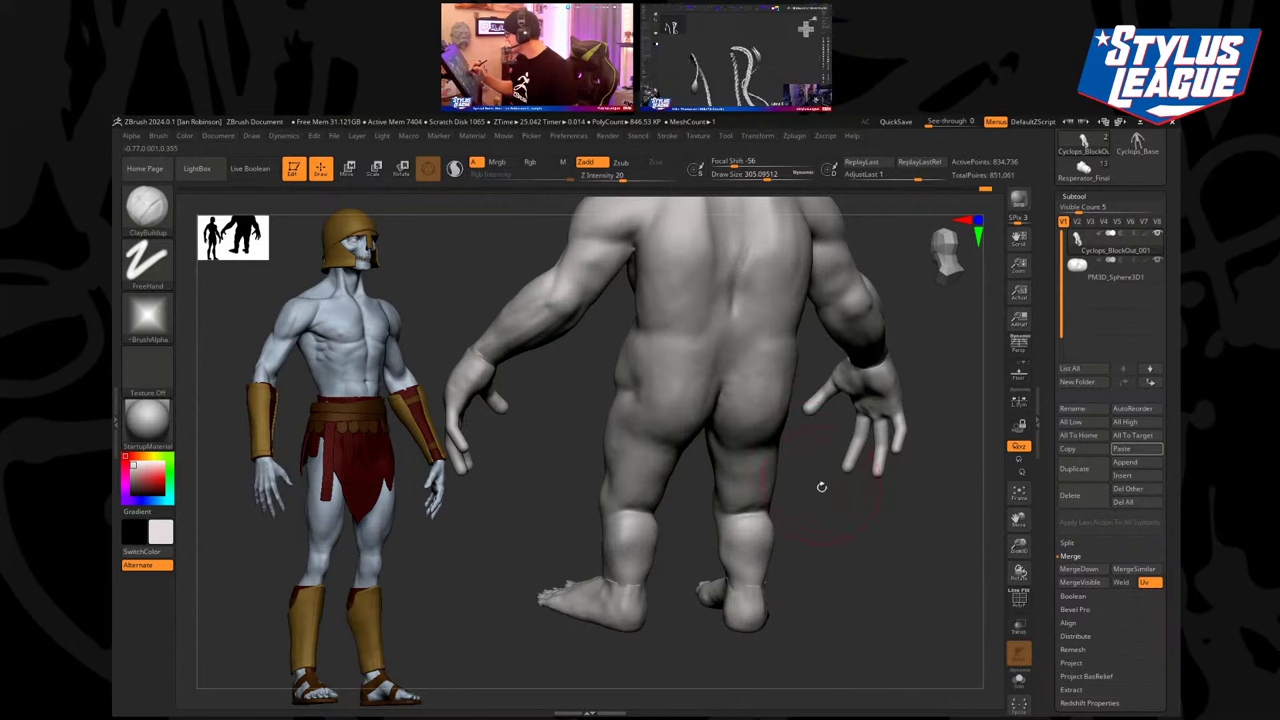
drag(821, 487, 718, 400)
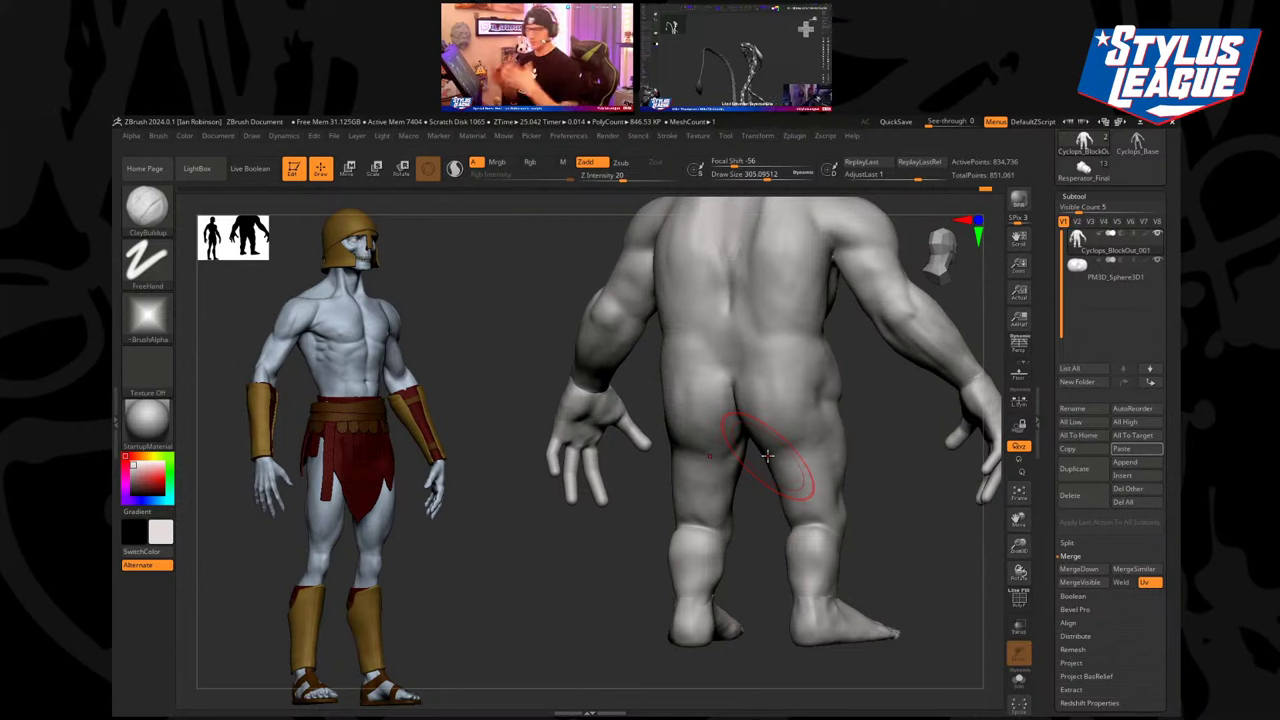
right_drag(768, 456, 910, 378)
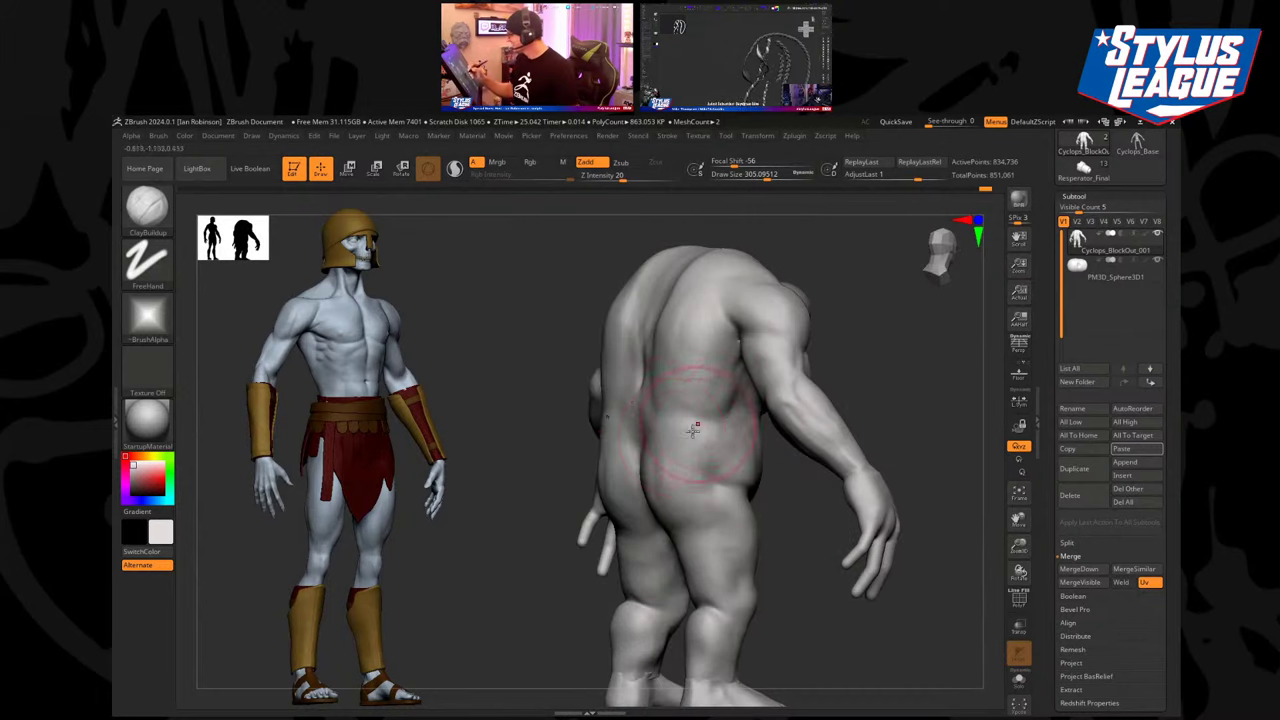
Sculpt the lower back, spine and shoulder-blade muscles with the ClayBuildup brush.
right_drag(829, 351, 666, 366)
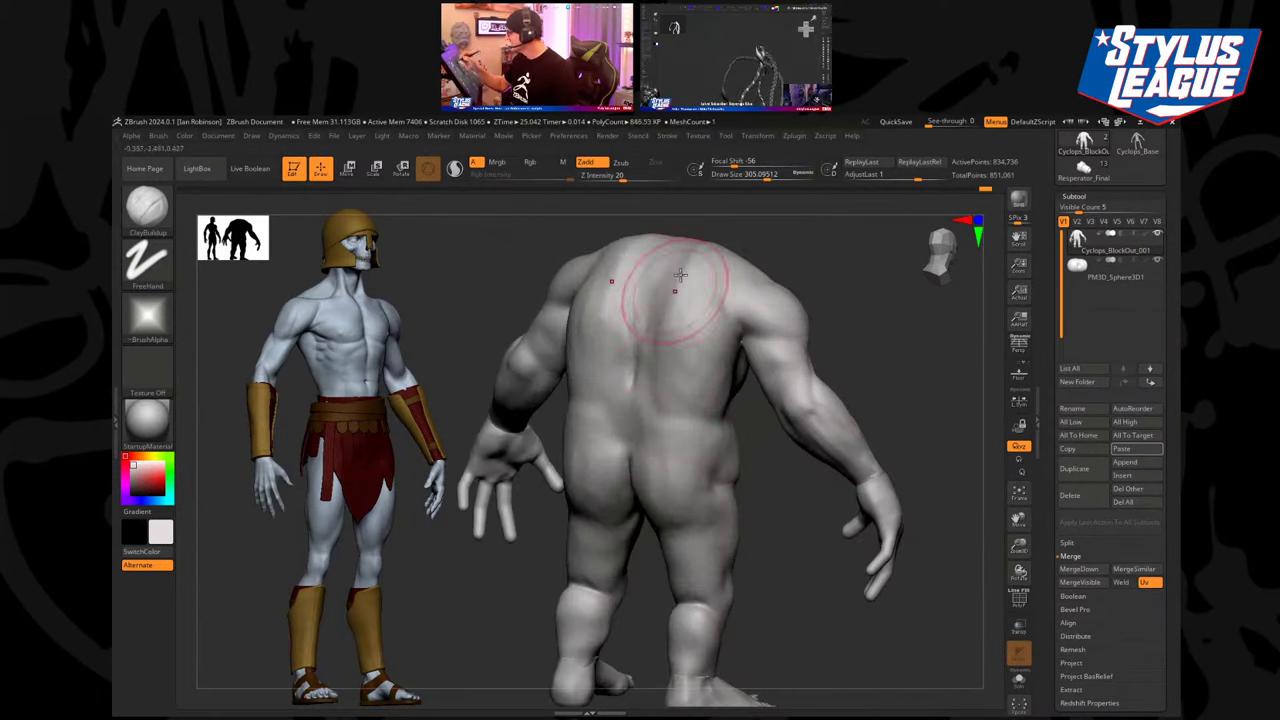
mouse_move(757, 271)
right_down()
mouse_move(796, 333)
mouse_move(715, 399)
right_up()
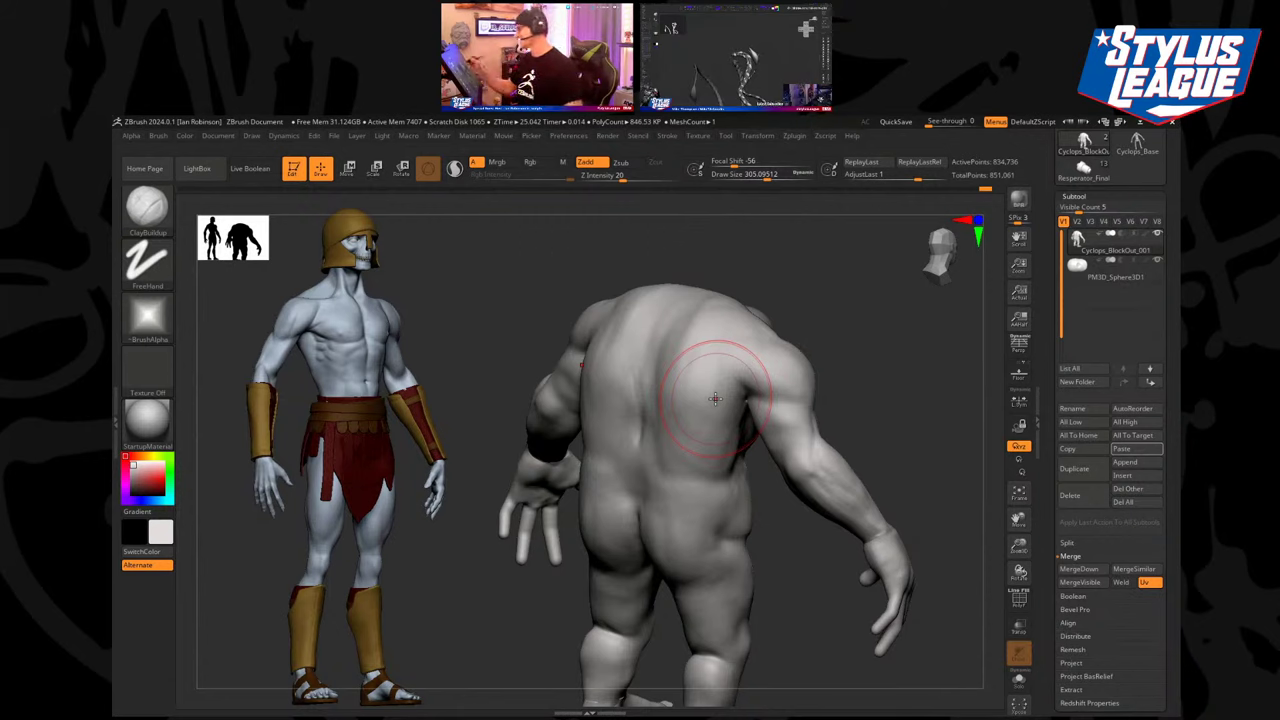
mouse_move(860, 300)
mouse_down()
mouse_move(850, 378)
mouse_move(827, 358)
mouse_move(805, 362)
mouse_up()
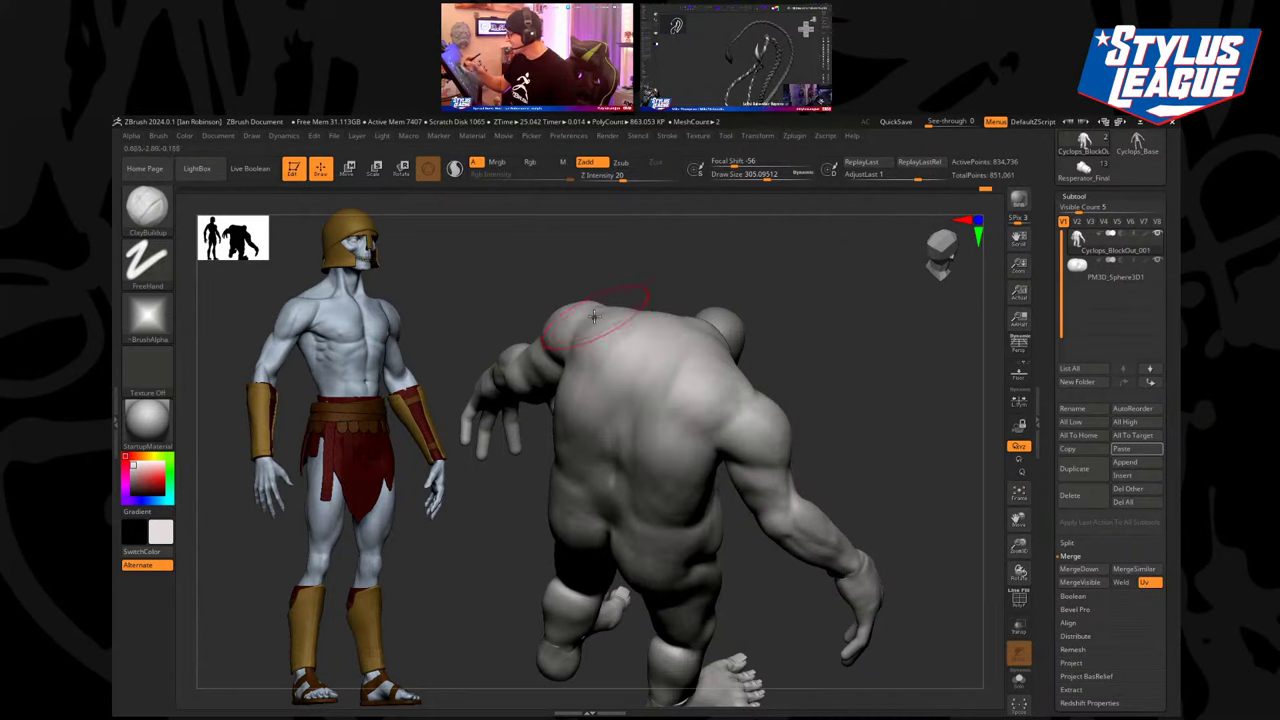
drag(594, 317, 597, 320)
drag(862, 358, 656, 392)
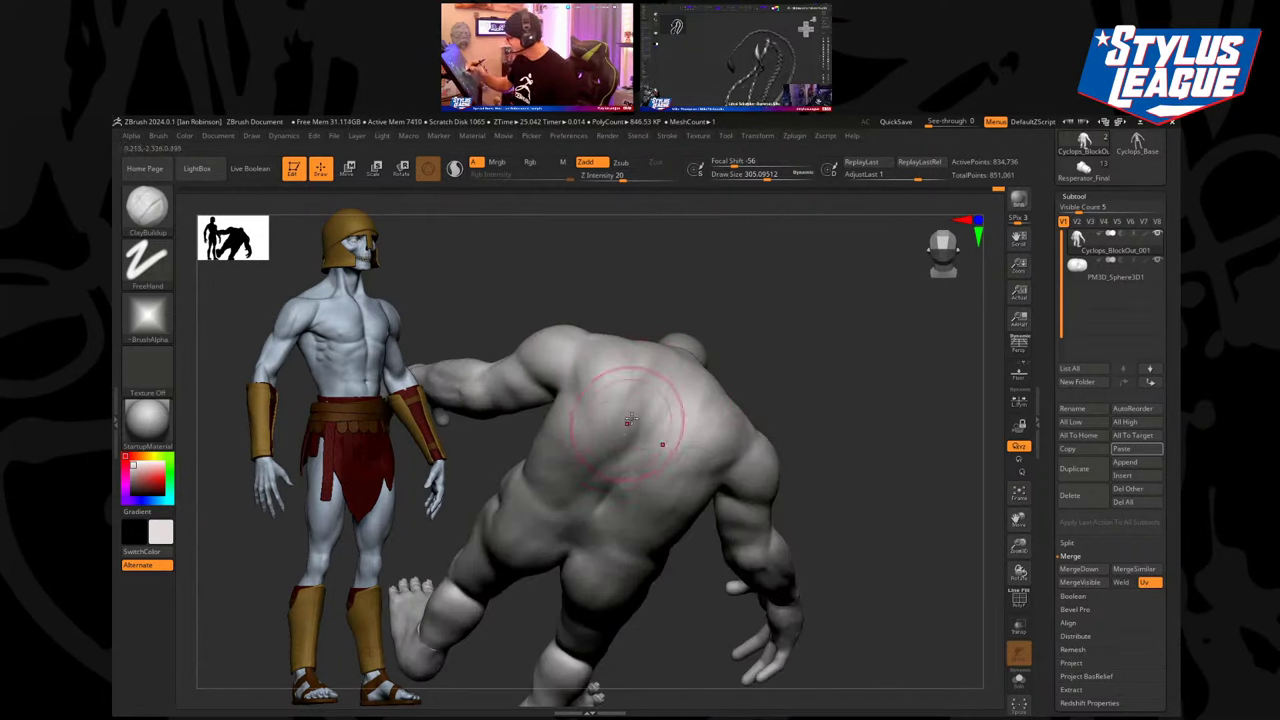
drag(749, 370, 688, 415)
Refine the chest, shoulders and base of the neck with the ClayBuildup brush, reducing its size for the finer forms.
mouse_move(658, 455)
mouse_down()
mouse_move(668, 483)
mouse_move(843, 386)
mouse_move(745, 412)
mouse_up()
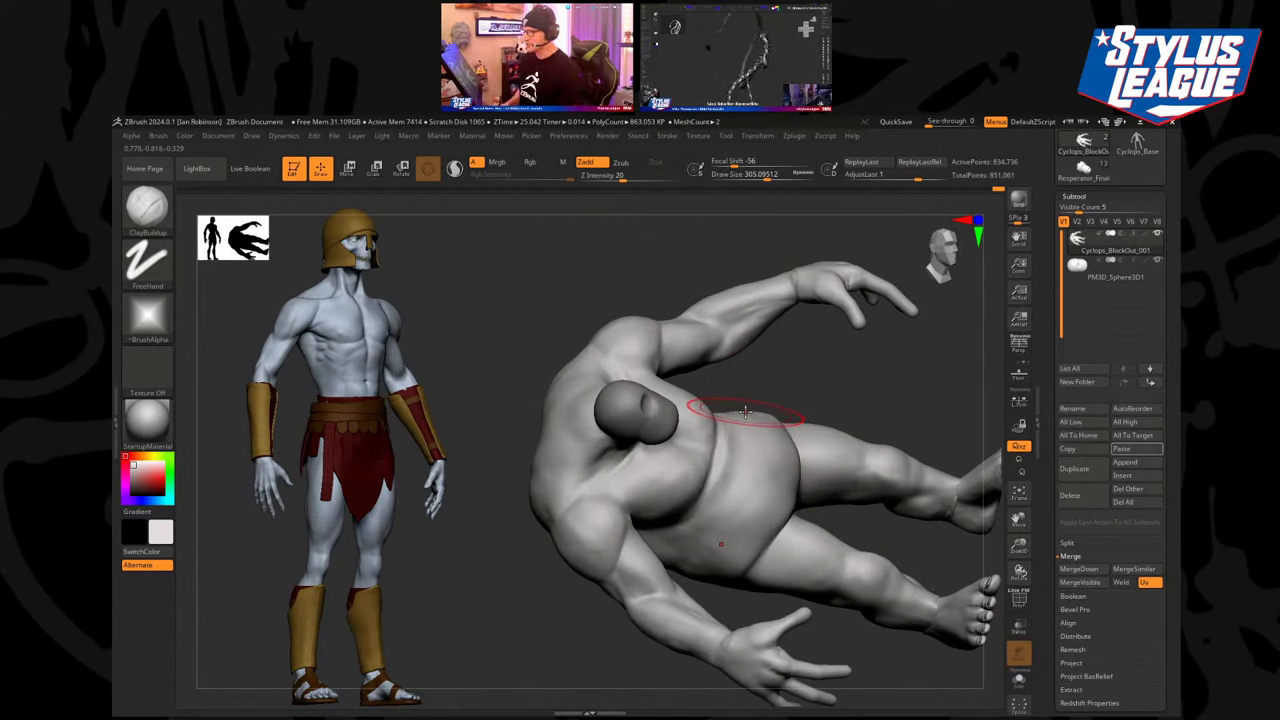
mouse_move(745, 412)
mouse_down()
mouse_move(551, 609)
mouse_move(570, 448)
mouse_up()
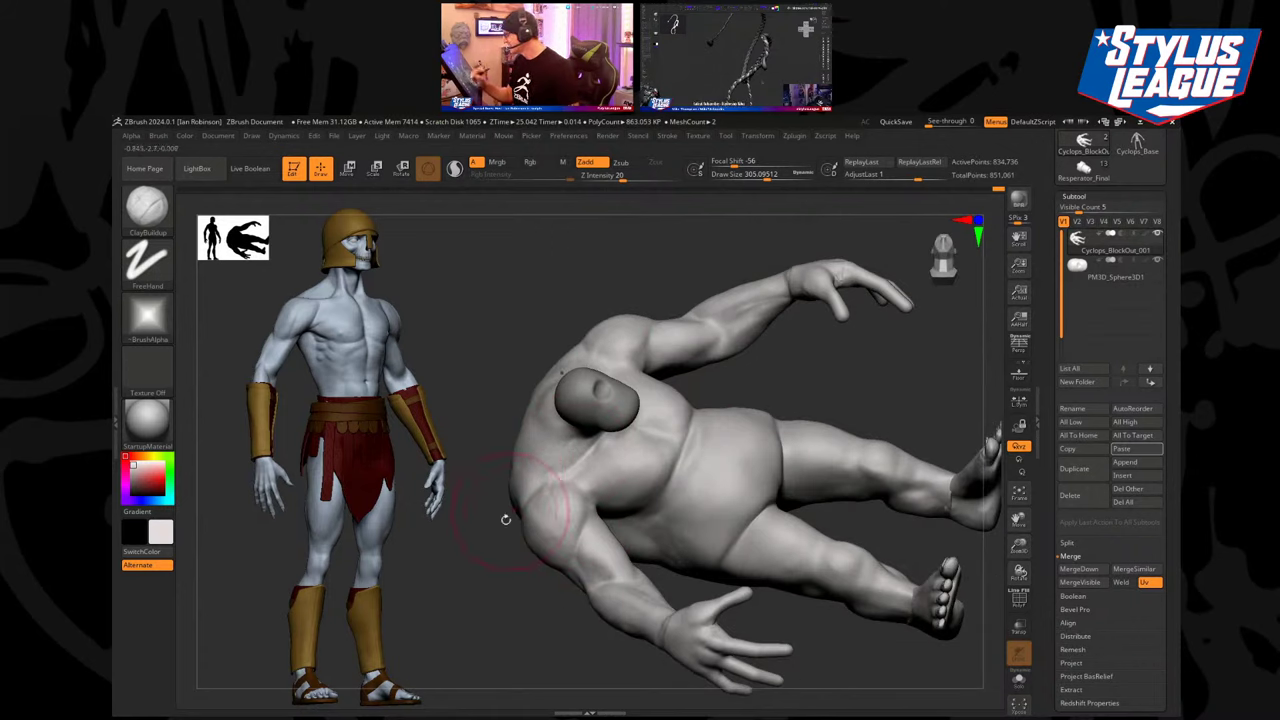
drag(506, 519, 583, 441)
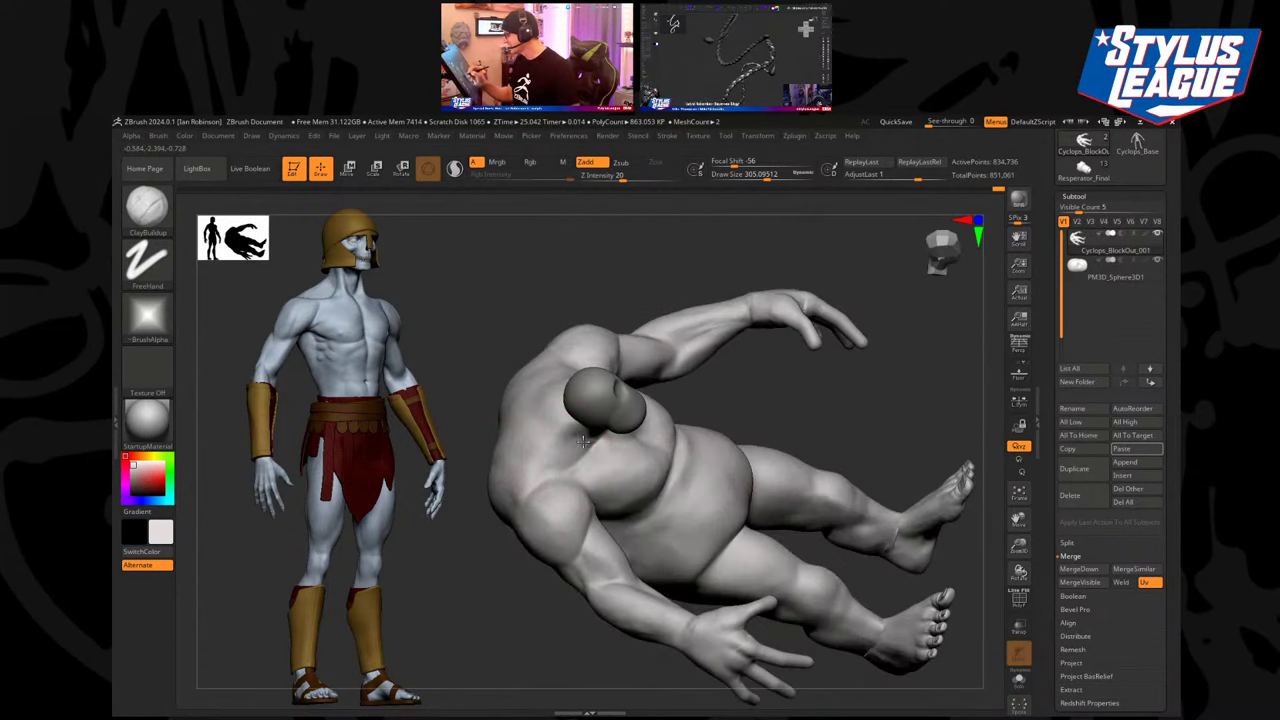
drag(600, 351, 530, 440)
mouse_move(490, 583)
mouse_down()
mouse_move(506, 631)
mouse_move(583, 459)
mouse_move(623, 594)
mouse_move(698, 474)
mouse_up()
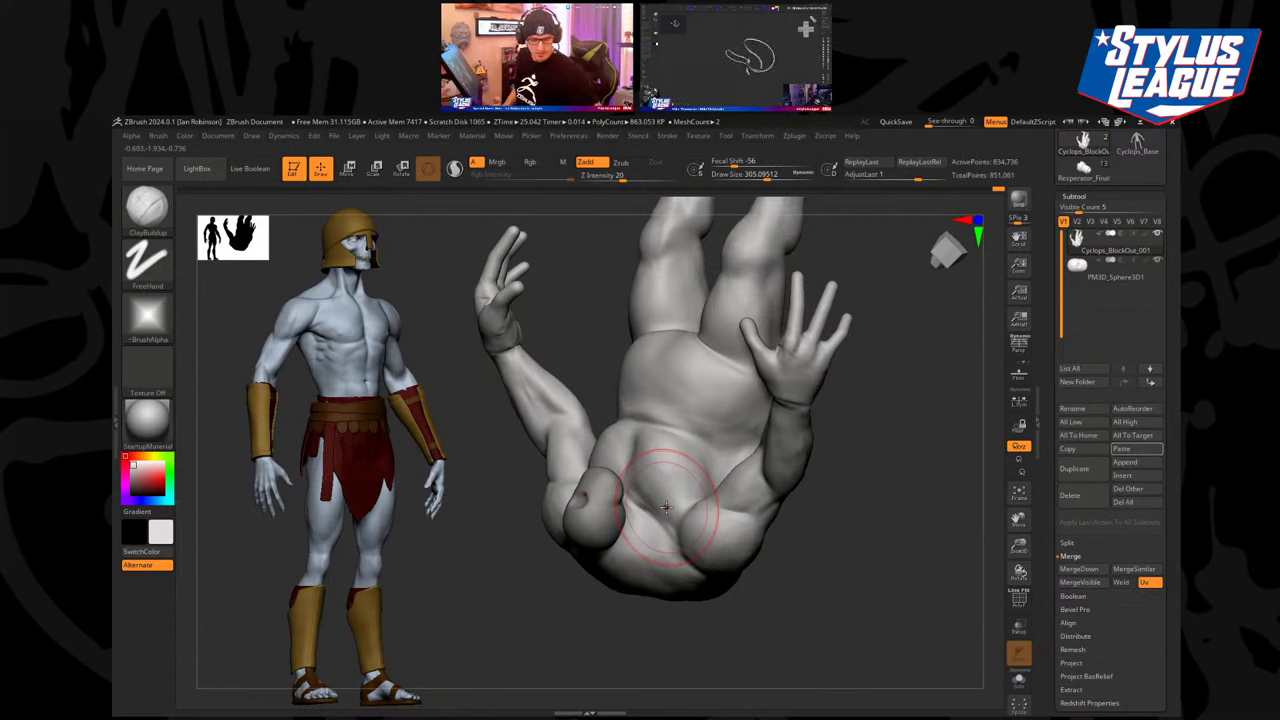
mouse_move(872, 472)
mouse_down()
mouse_move(849, 553)
mouse_move(831, 500)
mouse_move(906, 400)
mouse_move(889, 298)
mouse_move(840, 300)
mouse_move(838, 413)
mouse_move(670, 358)
mouse_up()
key(s)
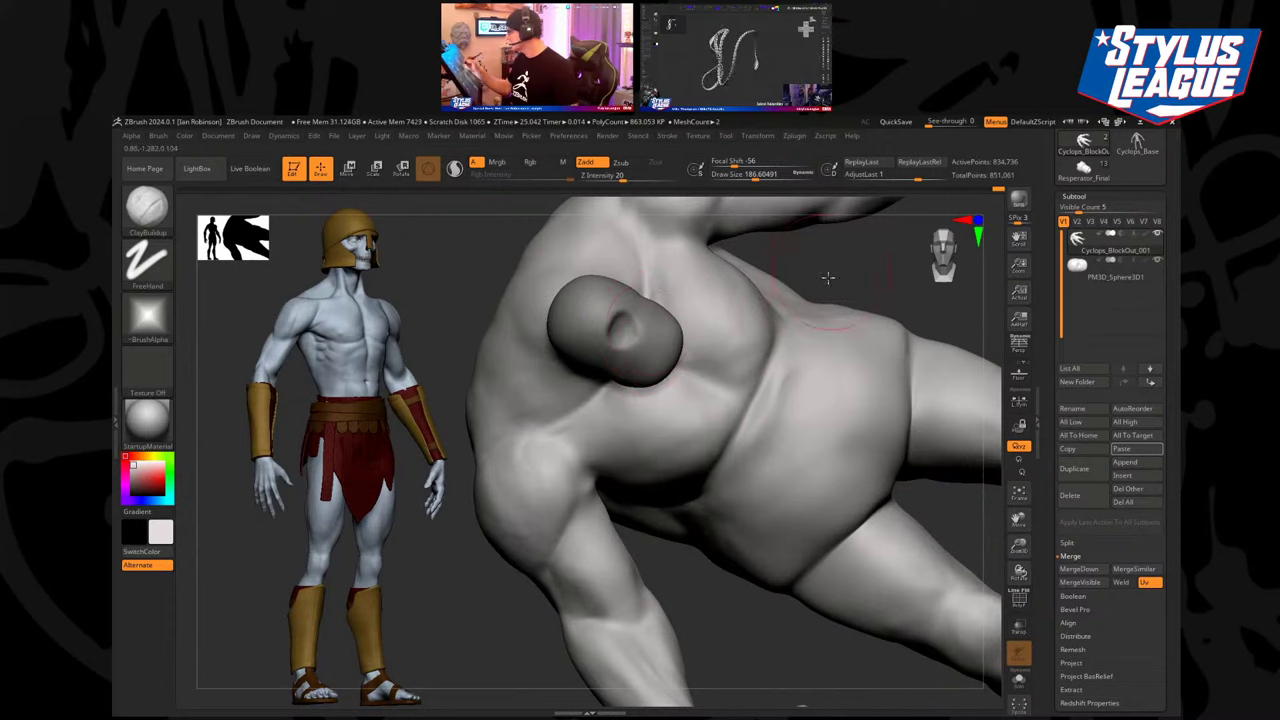
Select the PM3D_Sphere3D1 head and nudge it slightly in side view with the transform gizmo.
drag(829, 277, 791, 396)
alt+click(610, 394)
mouse_move(791, 396)
right_down()
mouse_move(790, 422)
mouse_move(698, 326)
mouse_move(711, 289)
mouse_move(697, 311)
right_up()
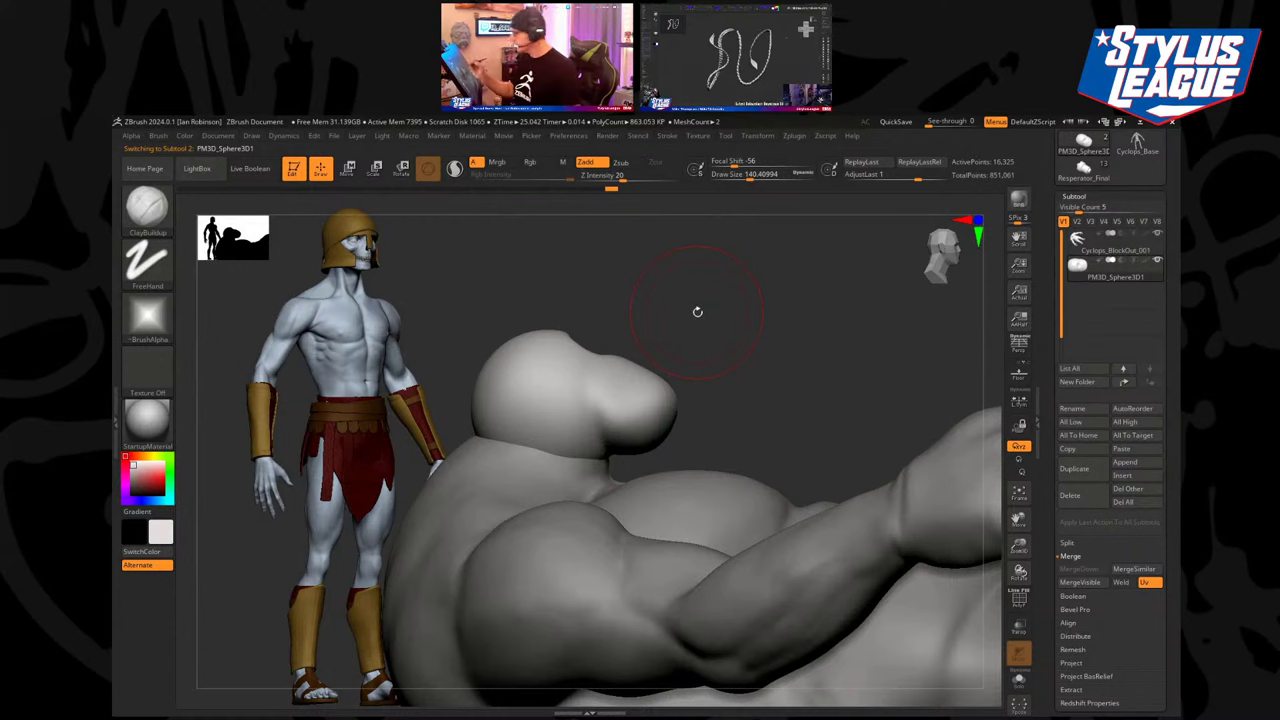
key(w)
drag(560, 411, 554, 422)
key(q)
drag(693, 359, 687, 377)
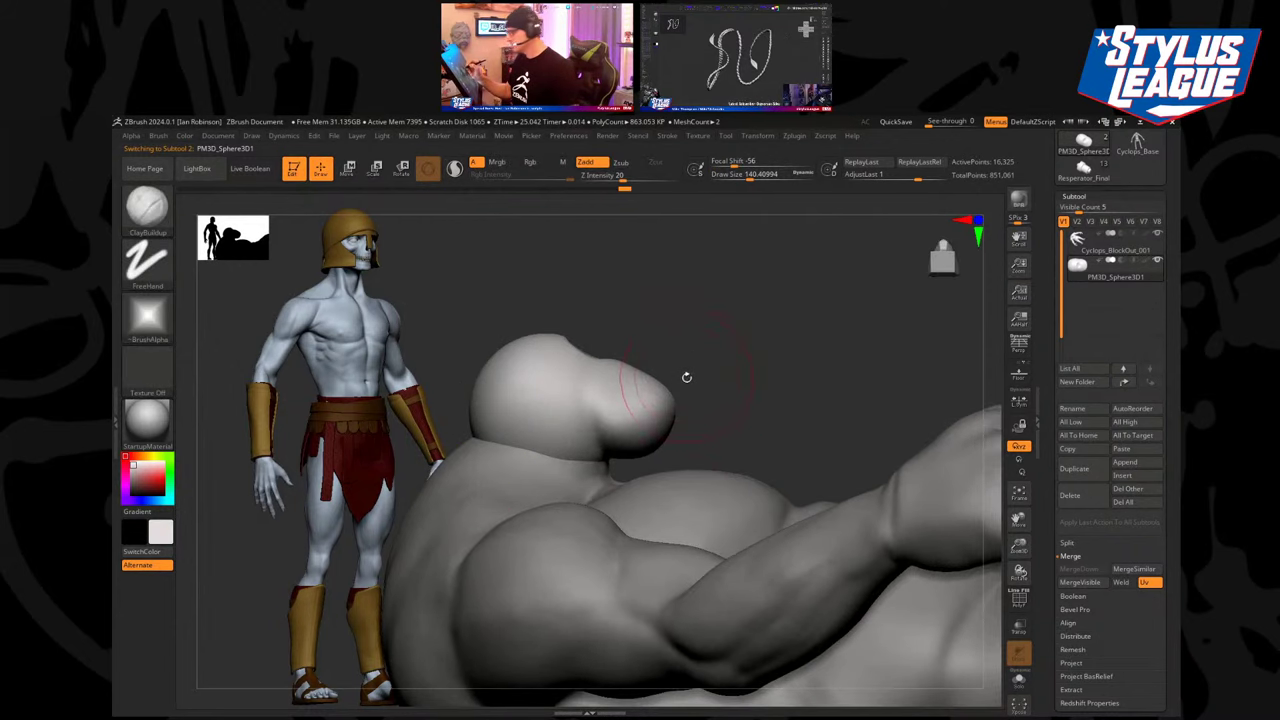
Switch to the Move Infinite Depth brush and reshape the front of the jaw in side view.
key(b)
key(m)
key(i)
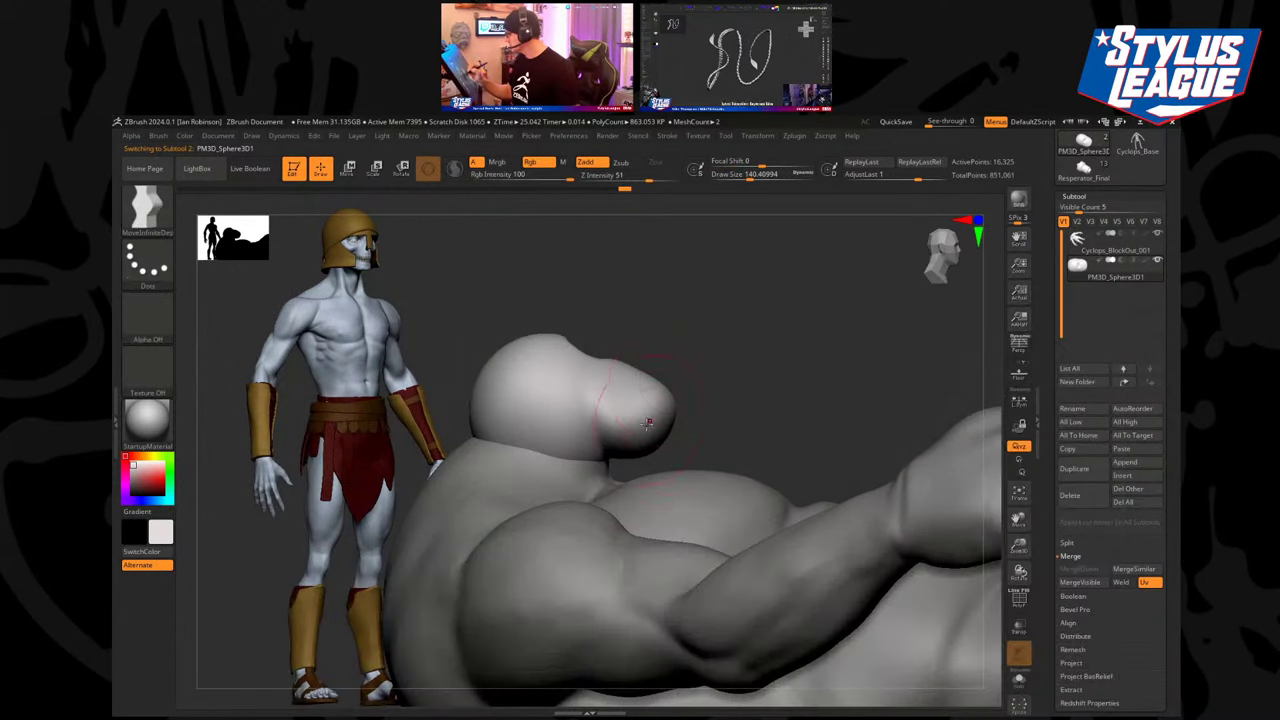
mouse_move(627, 441)
mouse_down()
mouse_move(620, 458)
mouse_move(659, 432)
mouse_up()
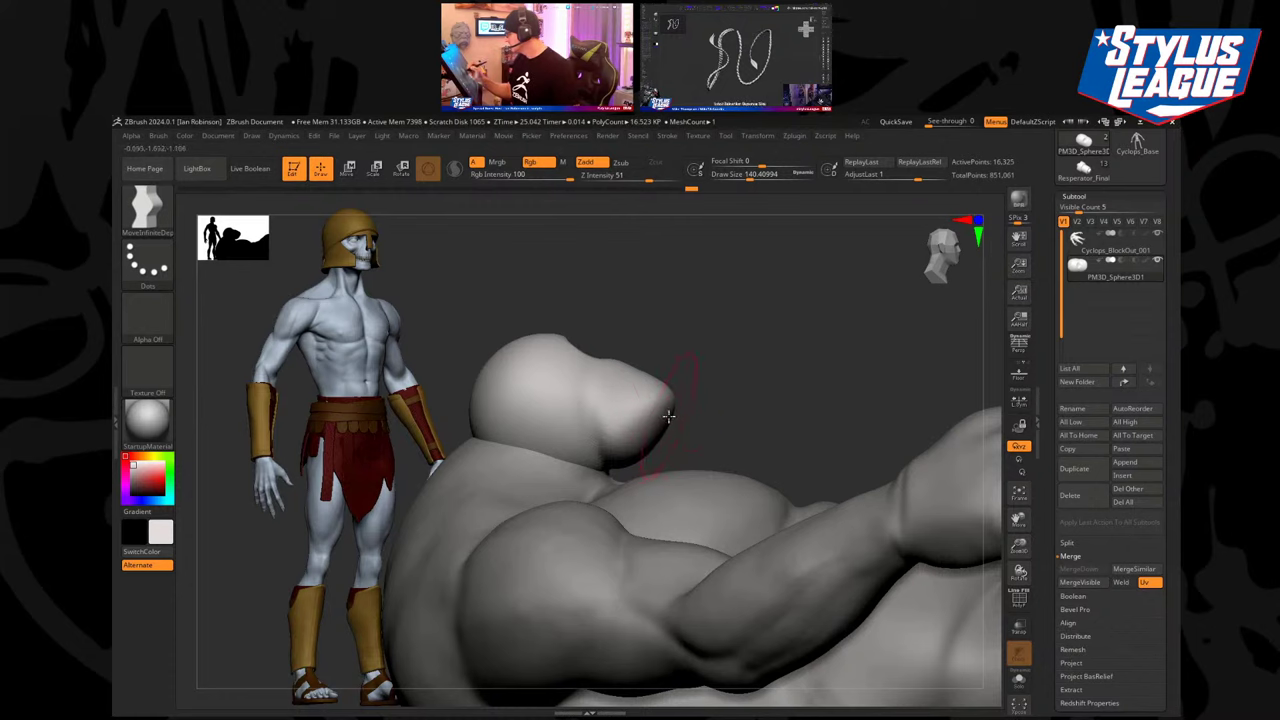
drag(681, 341, 677, 262)
Switch to the ClayBuildup brush and reduce its size to about 56 to fit the eye socket.
key(s)
mouse_move(677, 233)
alt+mouse_down()
mouse_move(675, 267)
mouse_move(649, 272)
mouse_move(660, 325)
alt+mouse_up()
key(b)
key(c)
key(b)
right_drag(660, 325, 660, 336)
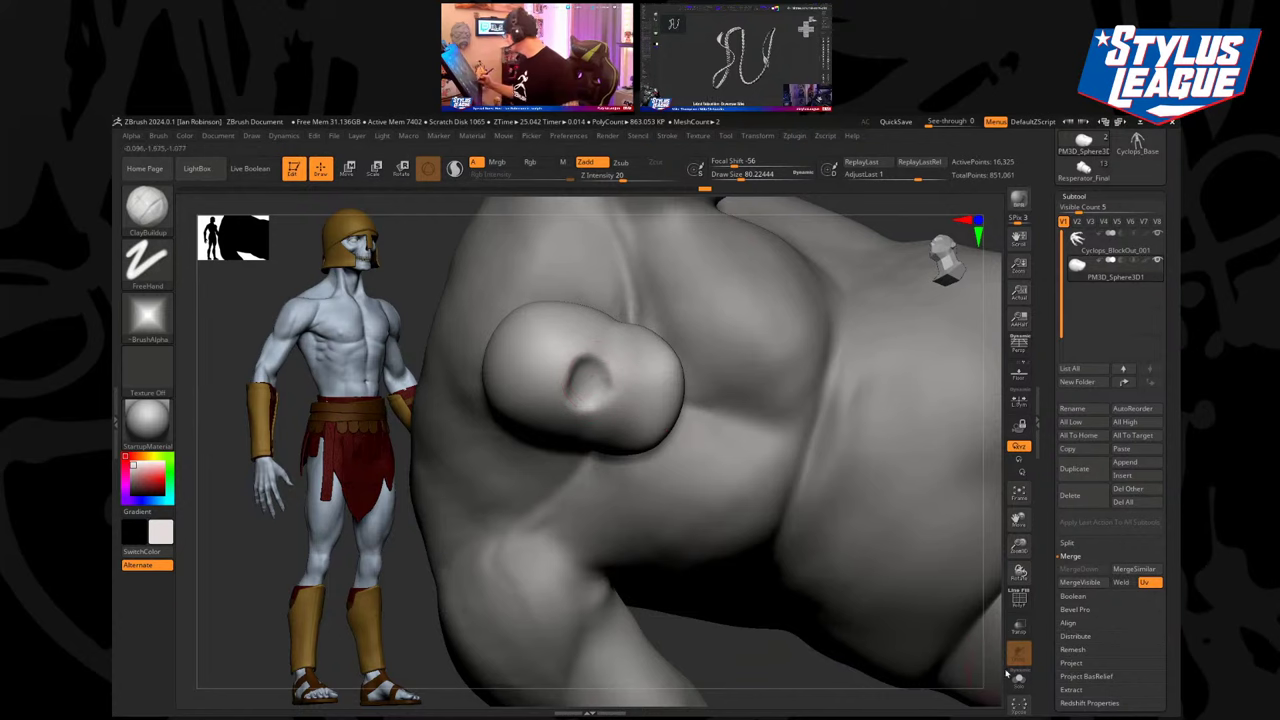
key(s)
drag(588, 381, 582, 381)
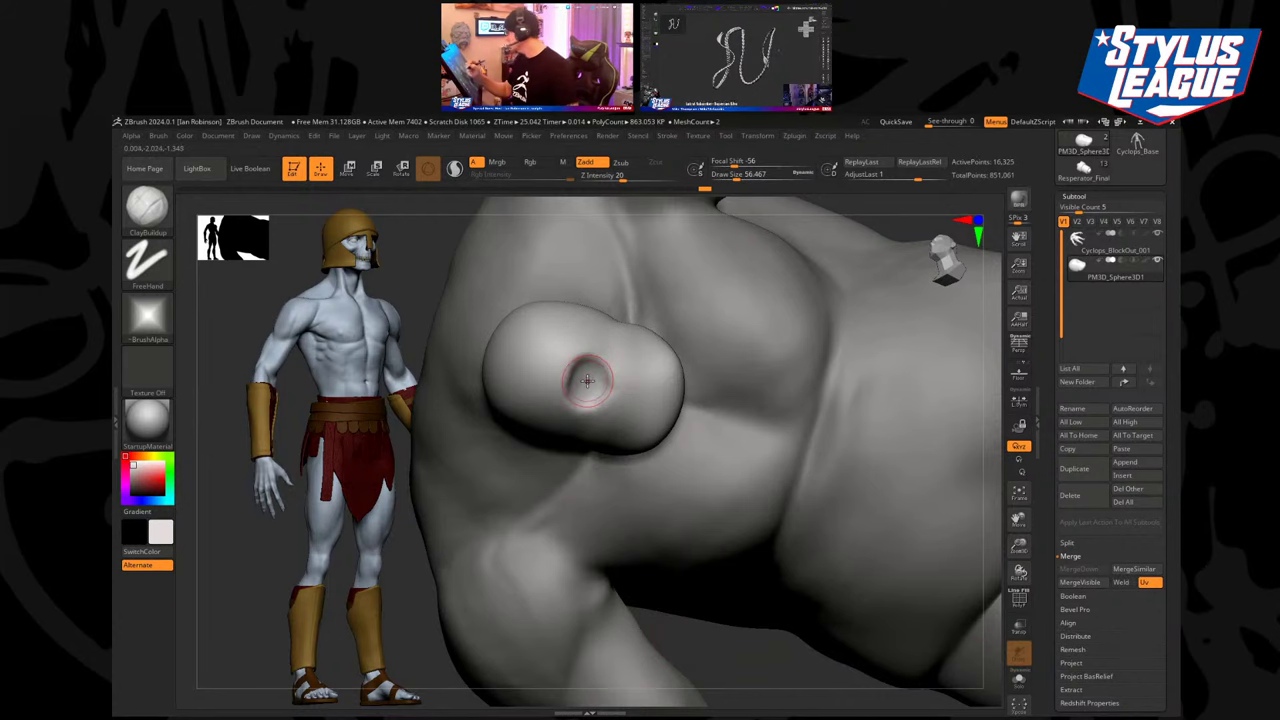
Replace the reference figure on the canvas with a snapshot of the full cyclops and isolate the head with Solo.
key(shift+z)
alt+drag(766, 654, 655, 371)
drag(690, 371, 630, 370)
mouse_move(700, 372)
alt+mouse_down()
mouse_move(706, 409)
mouse_move(706, 360)
alt+mouse_up()
mouse_move(735, 372)
mouse_down()
mouse_move(706, 380)
mouse_move(706, 363)
mouse_move(726, 371)
mouse_move(734, 357)
mouse_move(866, 426)
mouse_move(854, 409)
mouse_move(941, 490)
mouse_move(905, 468)
mouse_up()
key(shift+s)
key(alt+s)
alt+drag(897, 468, 895, 537)
mouse_move(865, 411)
alt+mouse_down()
mouse_move(851, 478)
mouse_move(863, 528)
alt+mouse_up()
Build up the cheekbones on the sides of the head with ClayBuildup at a brush size of about 62.
key(s)
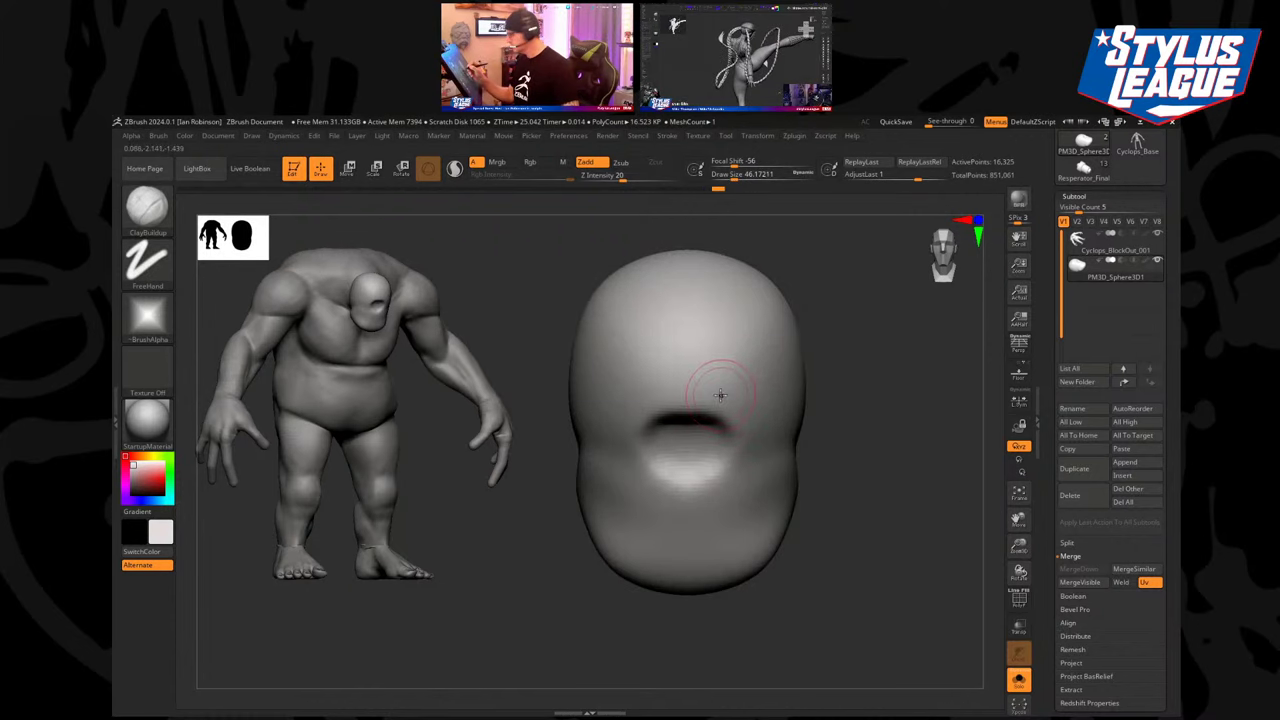
key(s)
drag(837, 370, 824, 400)
key(s)
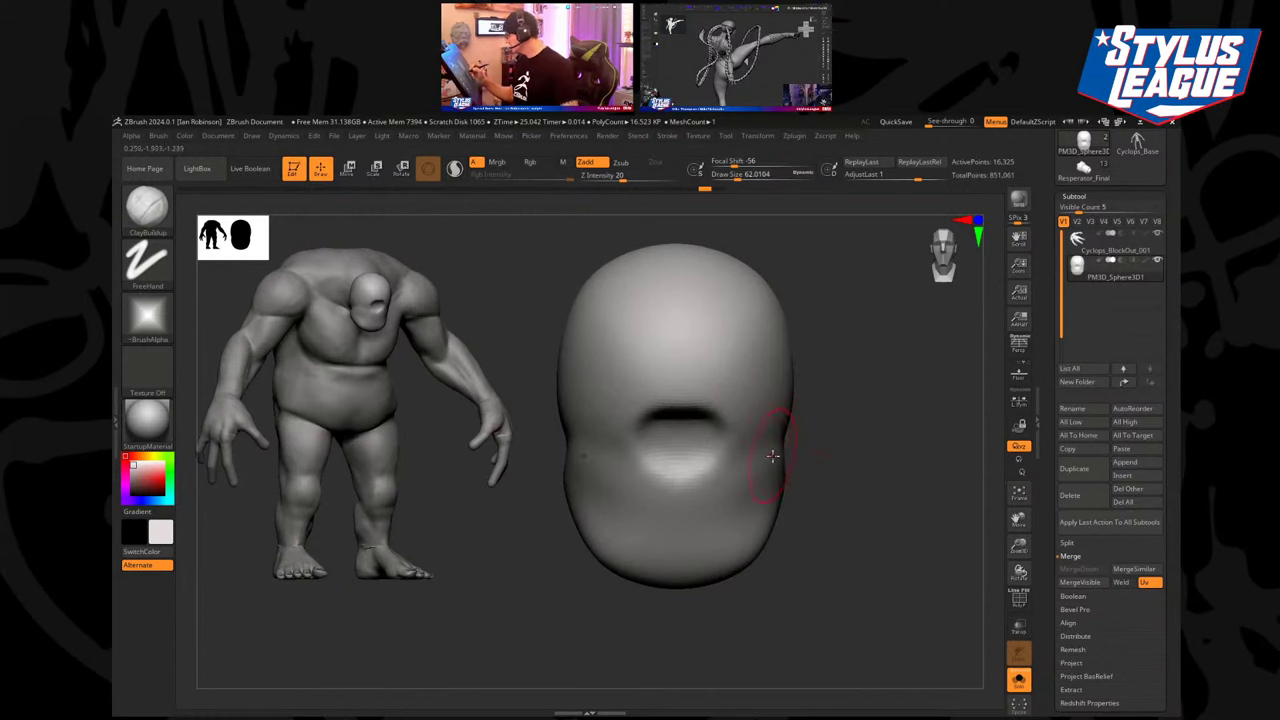
drag(774, 454, 766, 470)
drag(868, 436, 848, 430)
Enlarge the ClayBuildup brush to about 140 and shape the temple and brow area on the side of the head.
key(s)
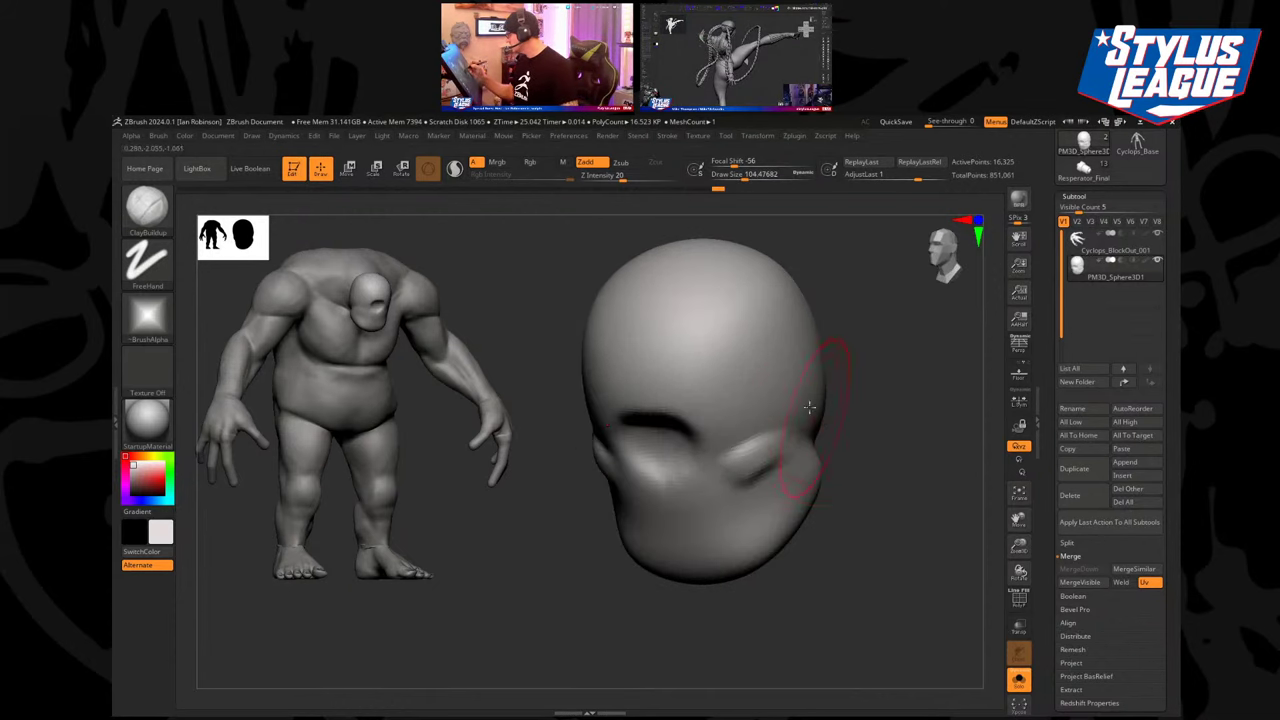
mouse_move(867, 344)
mouse_down()
mouse_move(836, 337)
mouse_move(864, 342)
mouse_up()
key(s)
mouse_move(735, 365)
mouse_down()
mouse_move(747, 365)
mouse_move(737, 403)
mouse_move(769, 391)
mouse_move(793, 402)
mouse_up()
key(s)
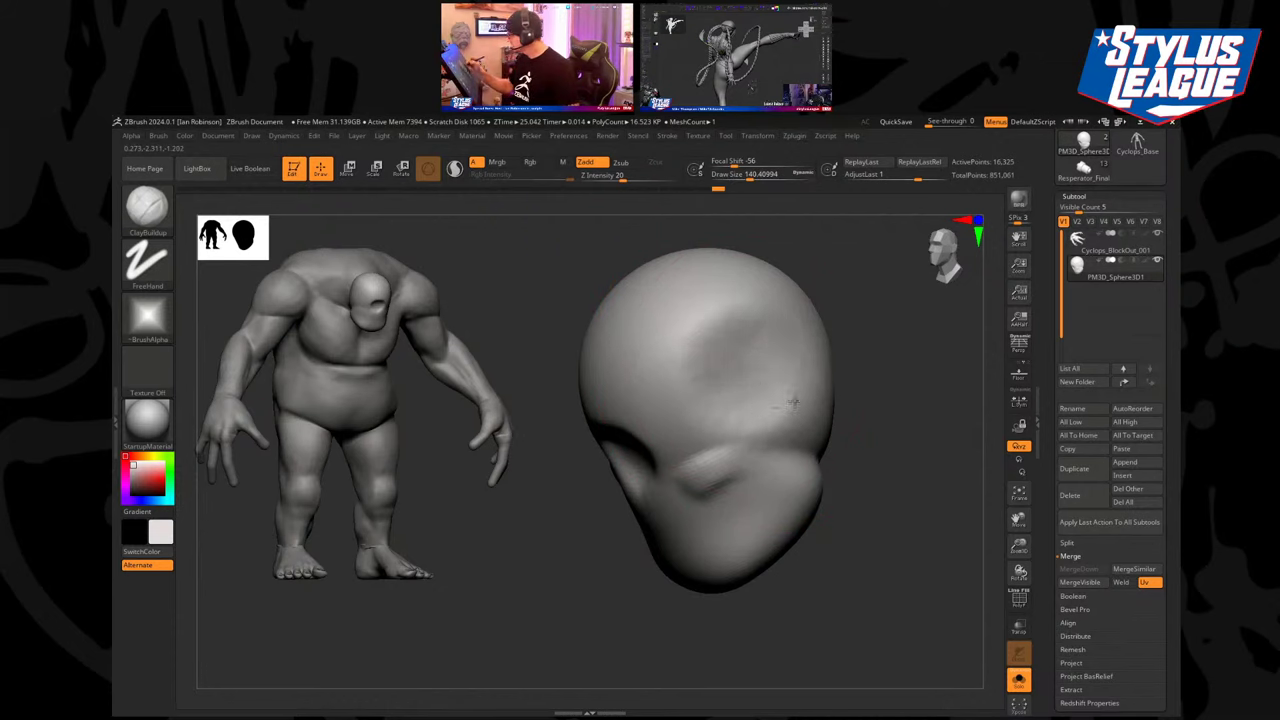
right_drag(792, 403, 860, 357)
Remesh the head with DynaMesh at resolution 168, undo that, and remesh it at resolution 256 instead.
click(1080, 197)
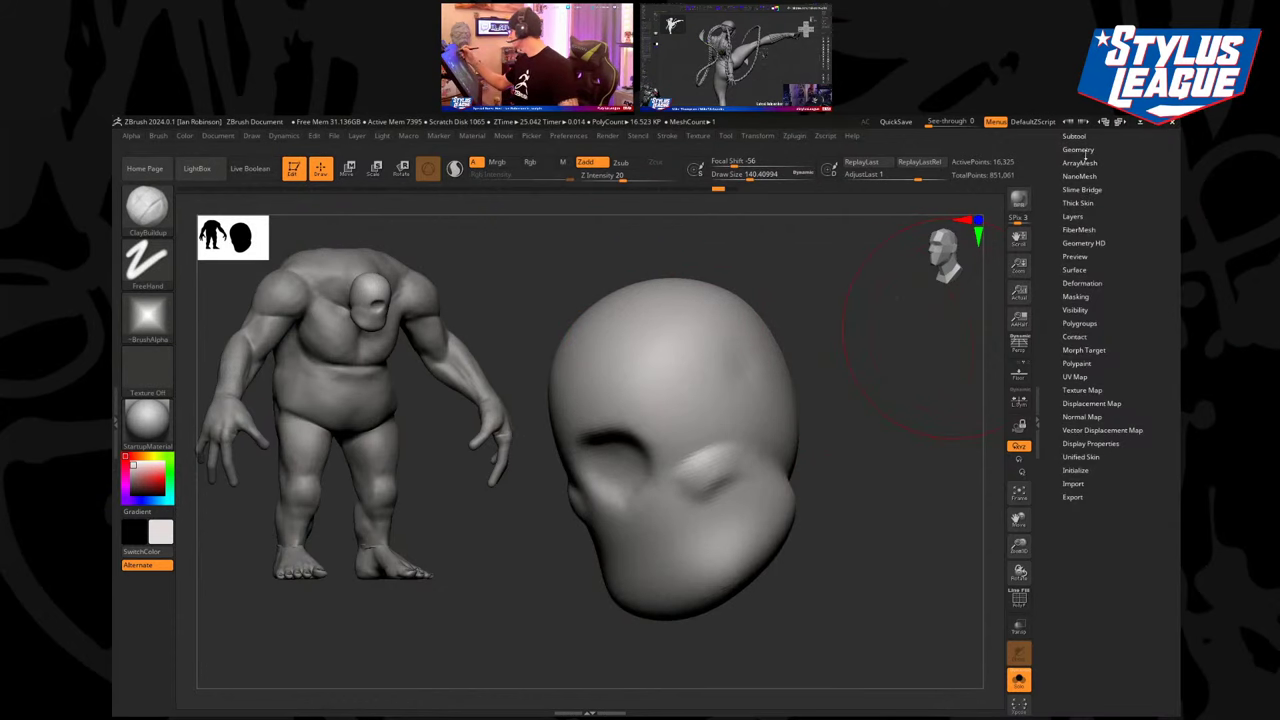
click(1078, 149)
click(1077, 347)
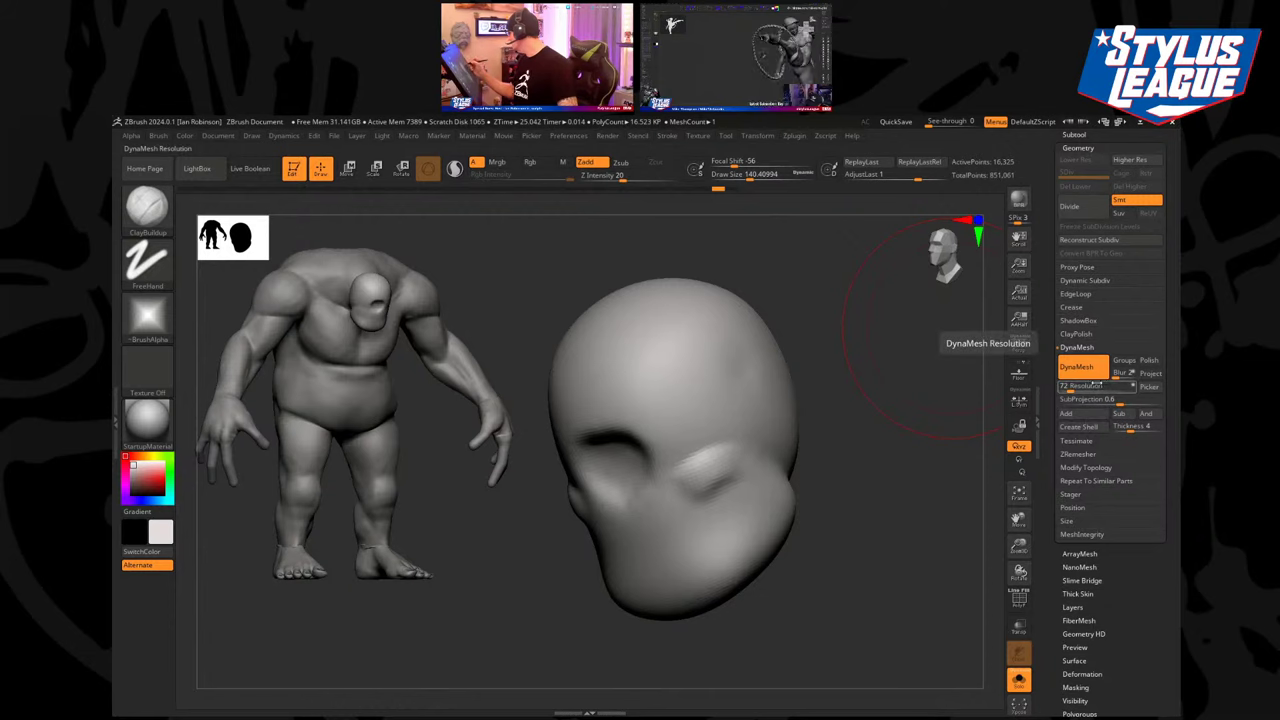
drag(1071, 388, 1076, 388)
ctrl+drag(876, 365, 897, 443)
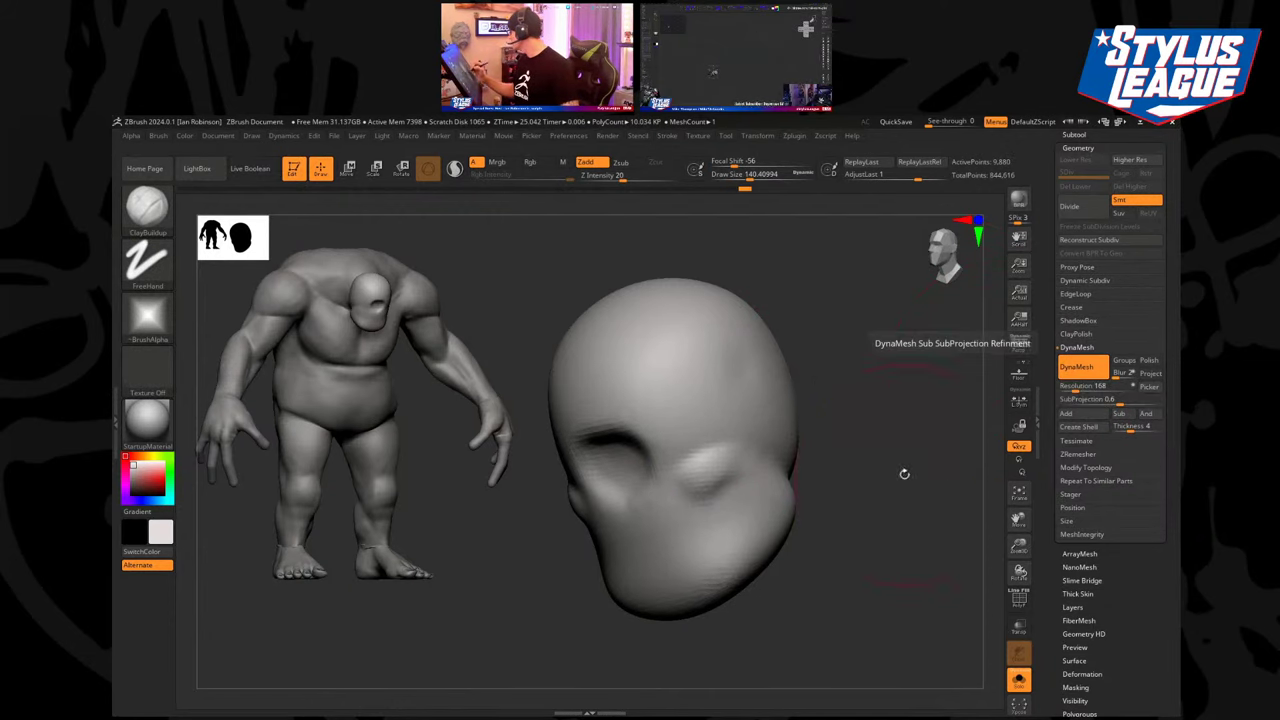
key(ctrl+z)
drag(1077, 388, 1080, 388)
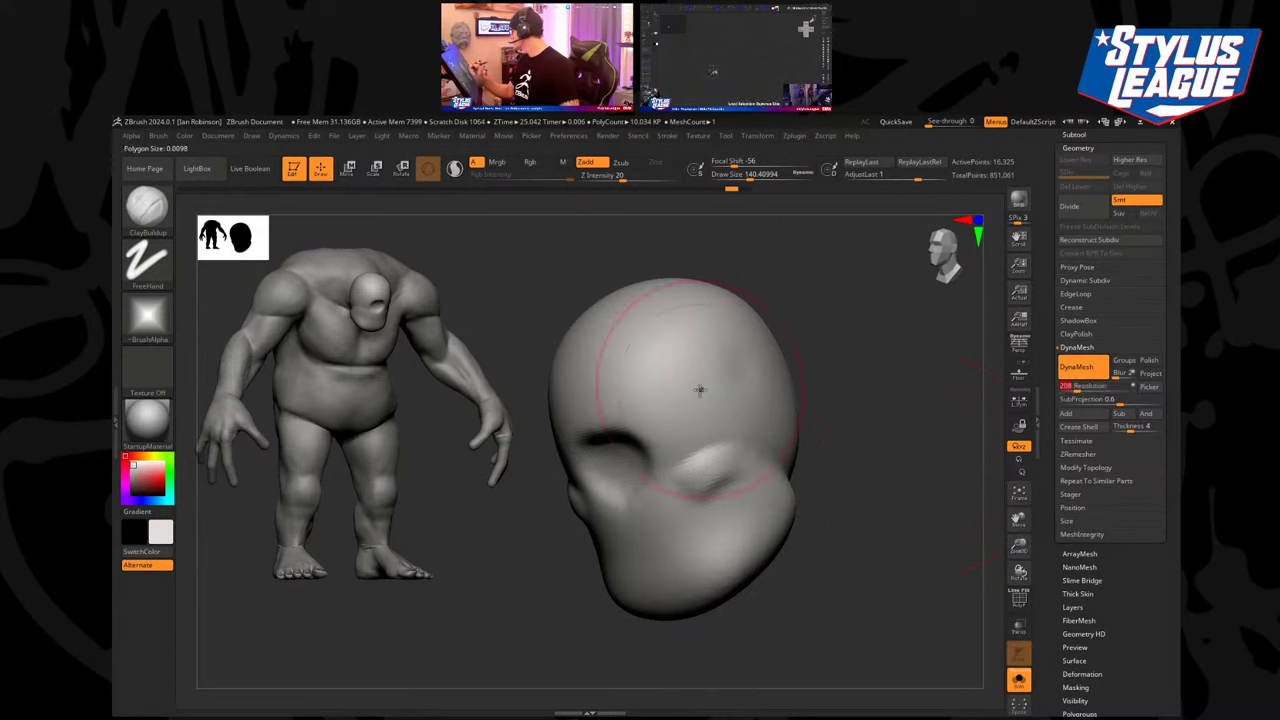
ctrl+drag(854, 446, 850, 440)
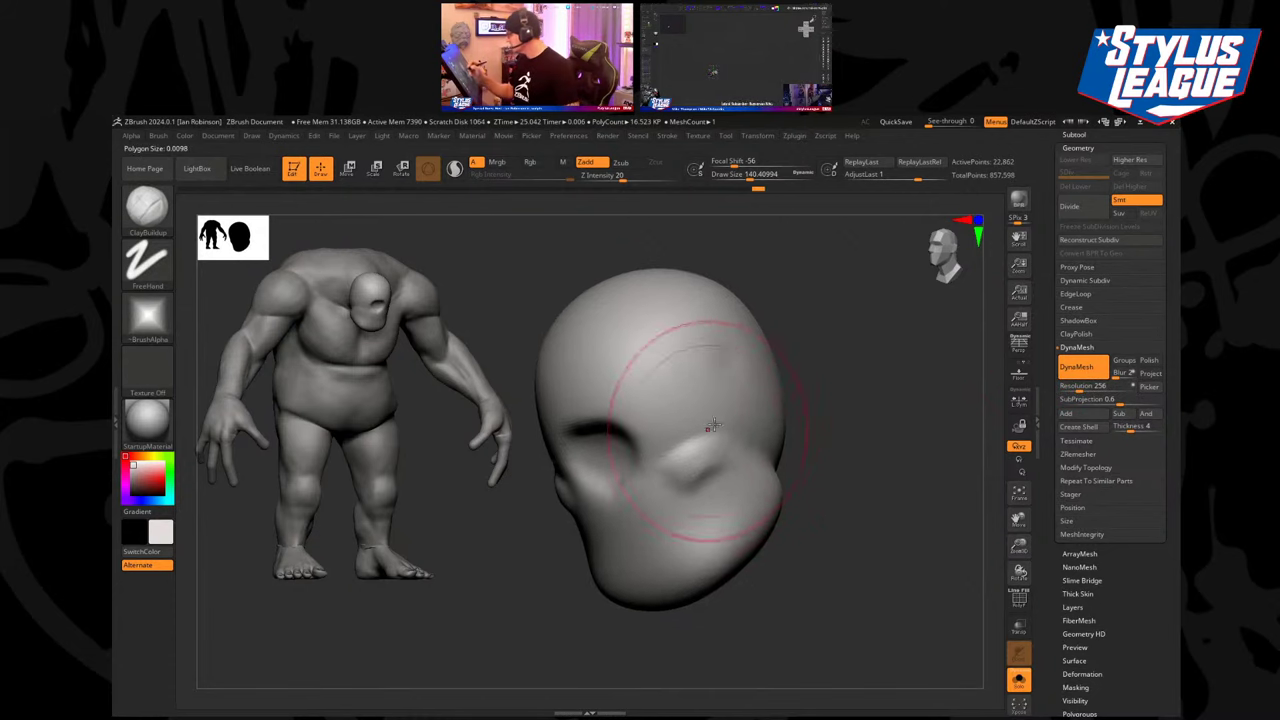
Sculpt broad strokes beneath the cheekbones and along the side of the jaw with the large ClayBuildup brush.
mouse_move(728, 461)
mouse_down()
mouse_move(708, 484)
mouse_move(724, 463)
mouse_move(714, 451)
mouse_up()
drag(826, 450, 815, 408)
drag(753, 464, 675, 536)
mouse_move(808, 446)
mouse_down()
mouse_move(846, 420)
mouse_move(774, 453)
mouse_up()
Reduce the ClayBuildup brush to about 74 and define the cheek planes between the cheekbones and chin.
key(s)
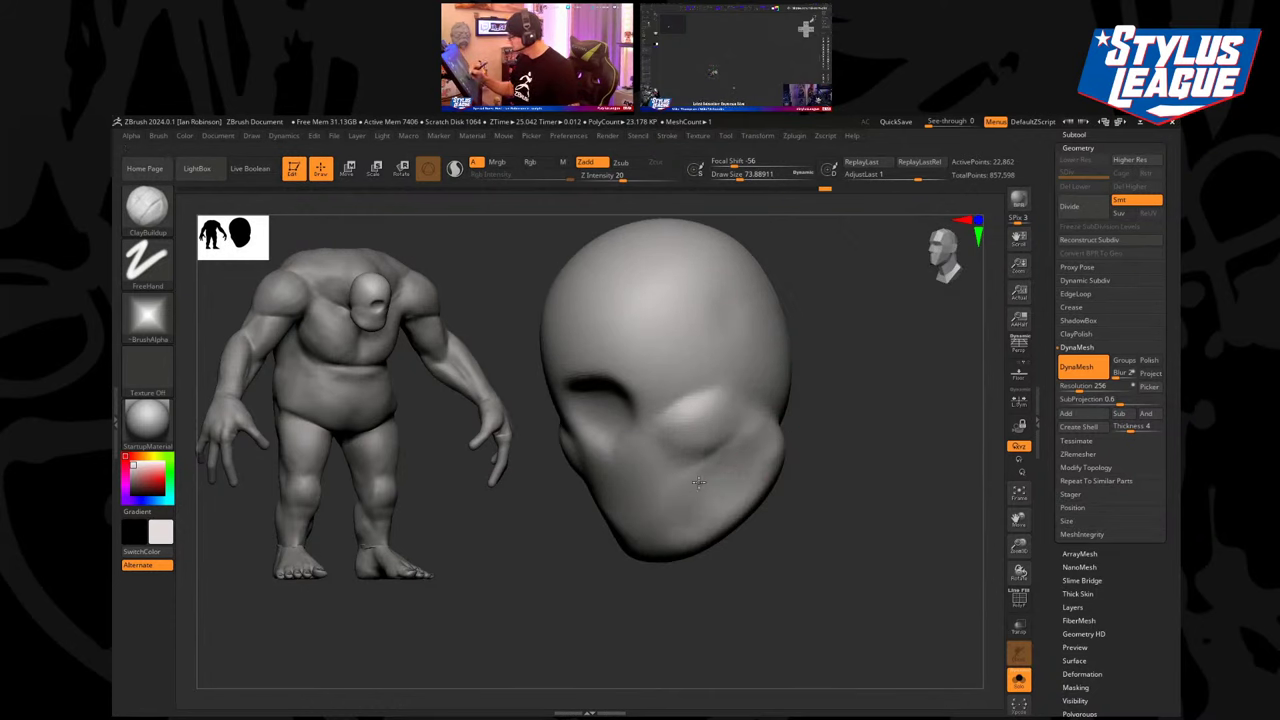
drag(699, 483, 698, 503)
drag(803, 383, 791, 409)
drag(714, 416, 703, 488)
mouse_move(814, 420)
mouse_down()
mouse_move(831, 397)
mouse_move(870, 409)
mouse_move(811, 457)
mouse_move(843, 451)
mouse_move(860, 474)
mouse_move(750, 423)
mouse_move(776, 398)
mouse_move(800, 402)
mouse_up()
Enlarge the ClayBuildup brush to about 124 and shape the sides of the skull above the cheekbones.
key(s)
drag(872, 415, 770, 428)
mouse_move(884, 436)
mouse_down()
mouse_move(831, 454)
mouse_move(760, 420)
mouse_up()
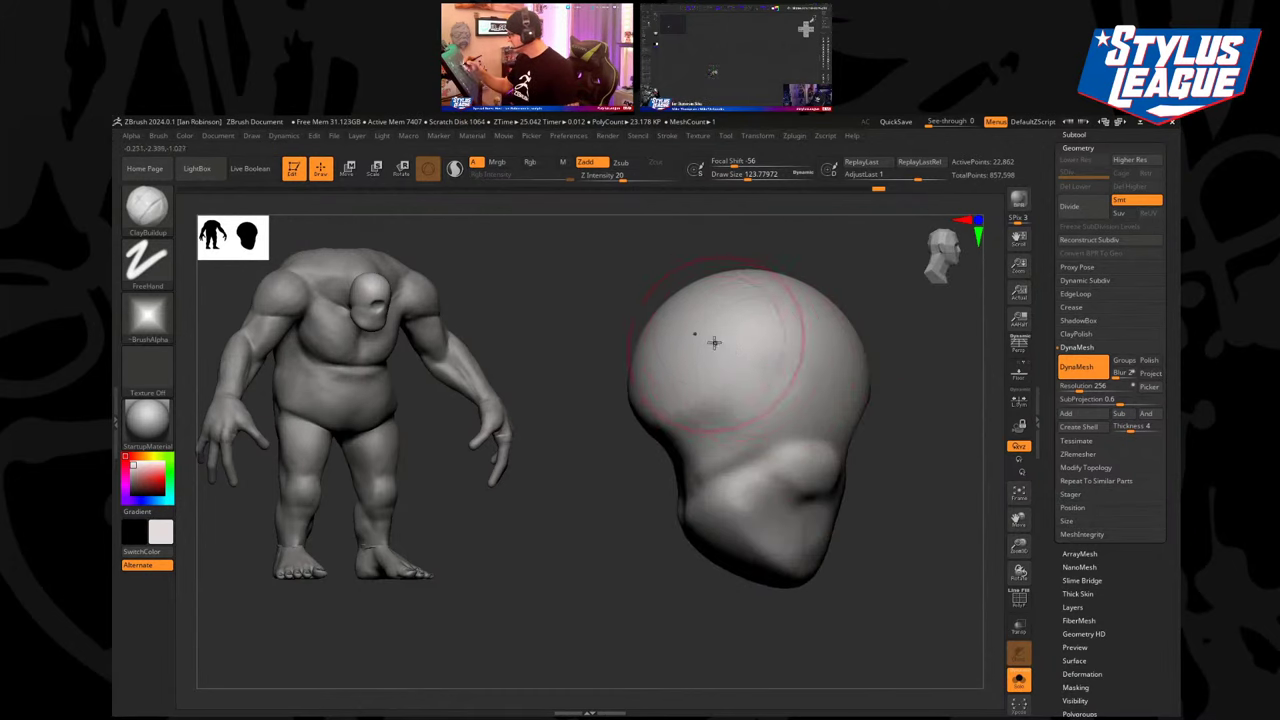
key(s)
drag(723, 342, 720, 342)
mouse_move(891, 343)
mouse_down()
mouse_move(809, 360)
mouse_move(877, 389)
mouse_move(766, 384)
mouse_up()
key(s)
key(alt+Tab)
key(alt+Tab)
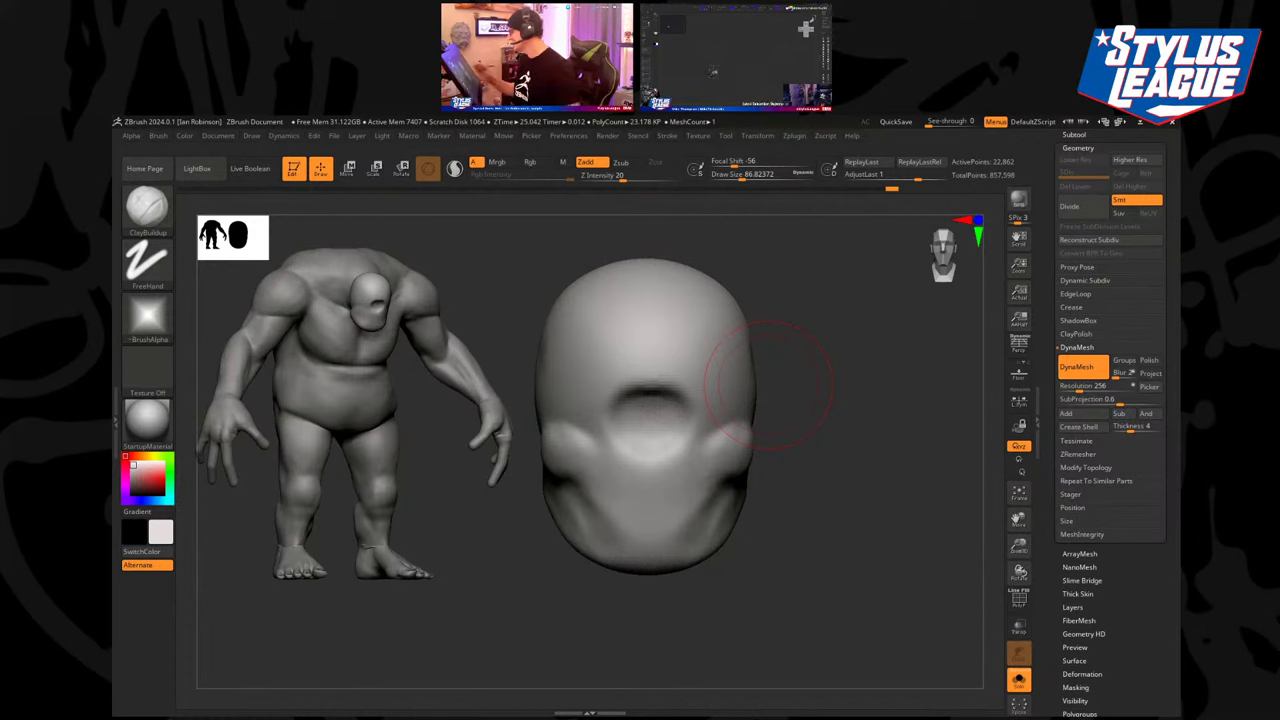
Deepen and widen the central eye socket with ClayBuildup at about 46, and enlarge the brush to about 80.
mouse_move(806, 412)
mouse_down()
mouse_move(843, 440)
mouse_move(832, 425)
mouse_up()
key(s)
alt+drag(832, 432, 853, 408)
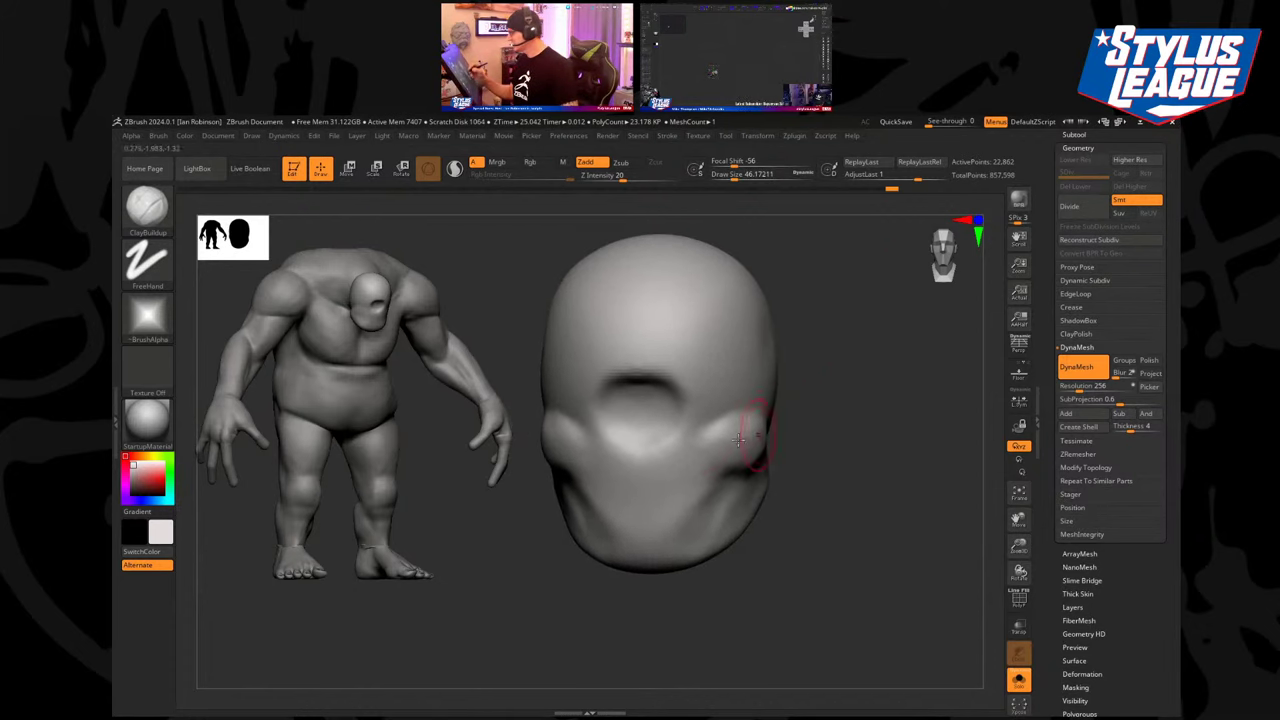
mouse_move(646, 403)
alt+mouse_down()
mouse_move(641, 426)
mouse_move(672, 397)
mouse_move(625, 383)
alt+mouse_up()
drag(820, 357, 857, 384)
mouse_move(673, 384)
alt+mouse_down()
mouse_move(613, 382)
mouse_move(651, 363)
mouse_move(602, 384)
mouse_move(680, 428)
mouse_move(630, 410)
mouse_move(651, 371)
mouse_move(678, 385)
mouse_move(628, 370)
mouse_move(660, 368)
alt+mouse_up()
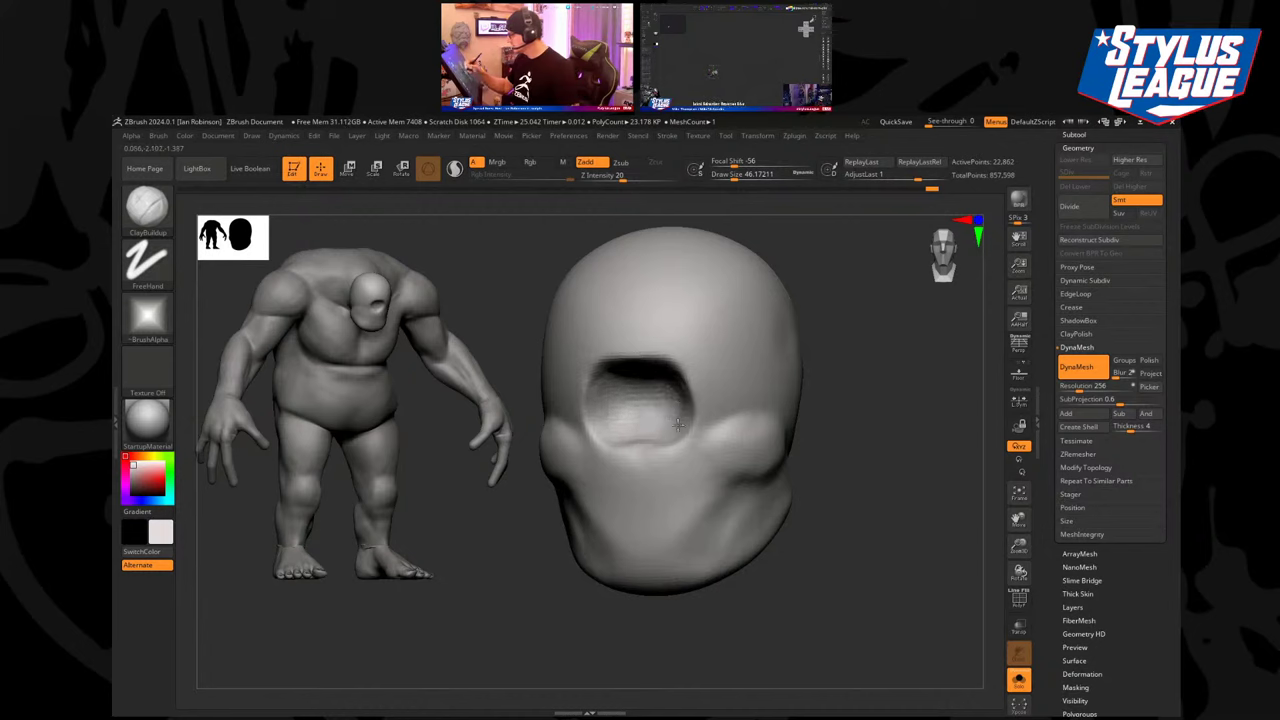
alt+drag(669, 415, 666, 422)
key(s)
drag(864, 388, 868, 388)
drag(912, 390, 862, 402)
key(s)
drag(782, 412, 787, 411)
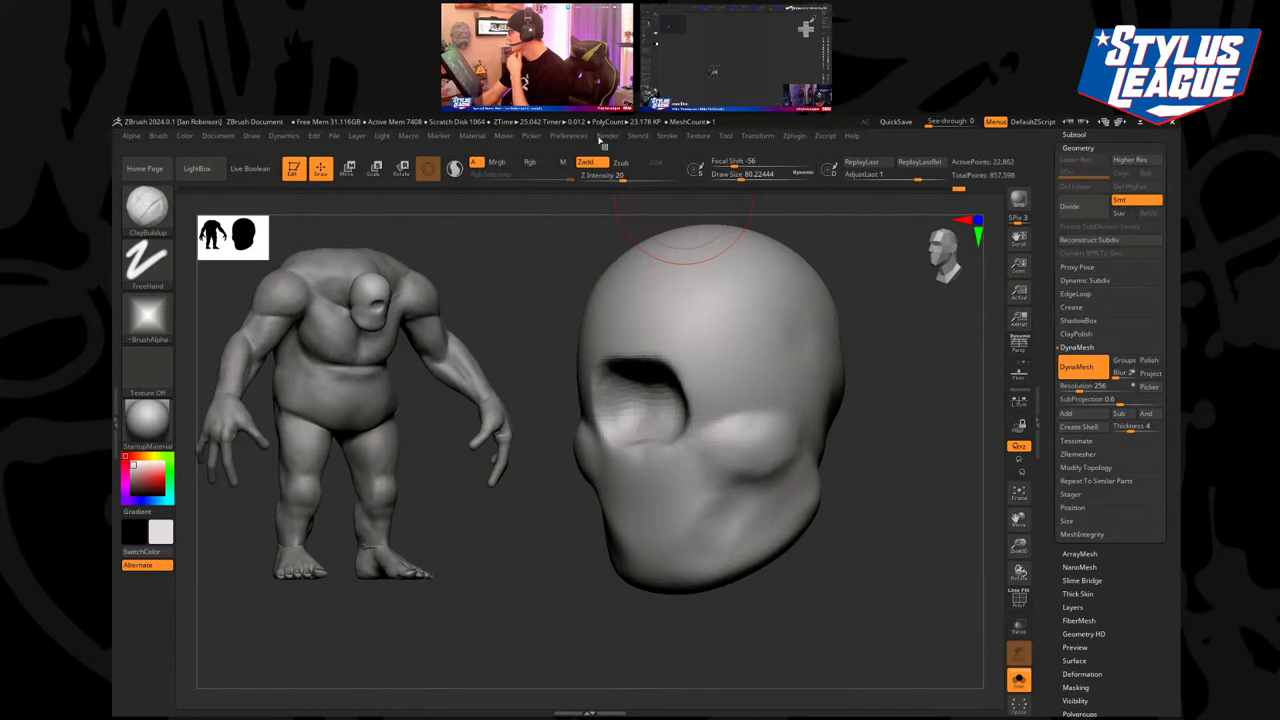
Look up the Buttons Size setting in the UI section of the interface preferences.
click(587, 137)
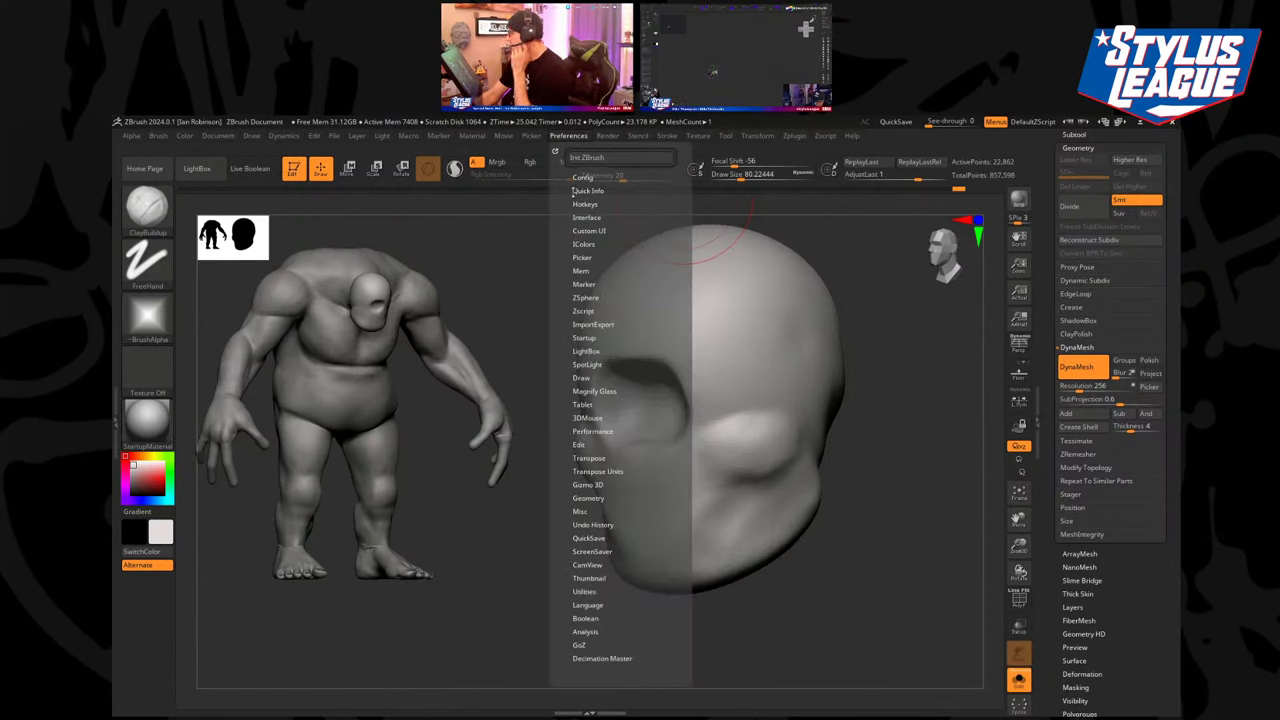
click(597, 218)
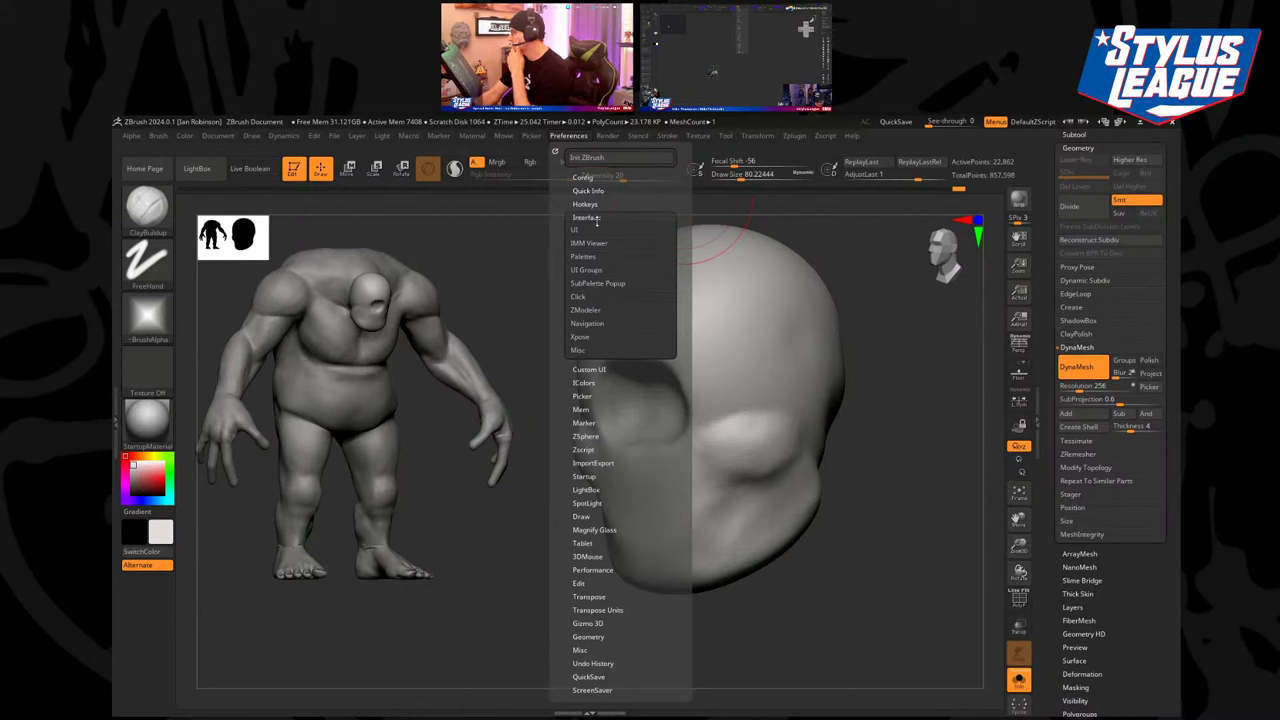
click(586, 233)
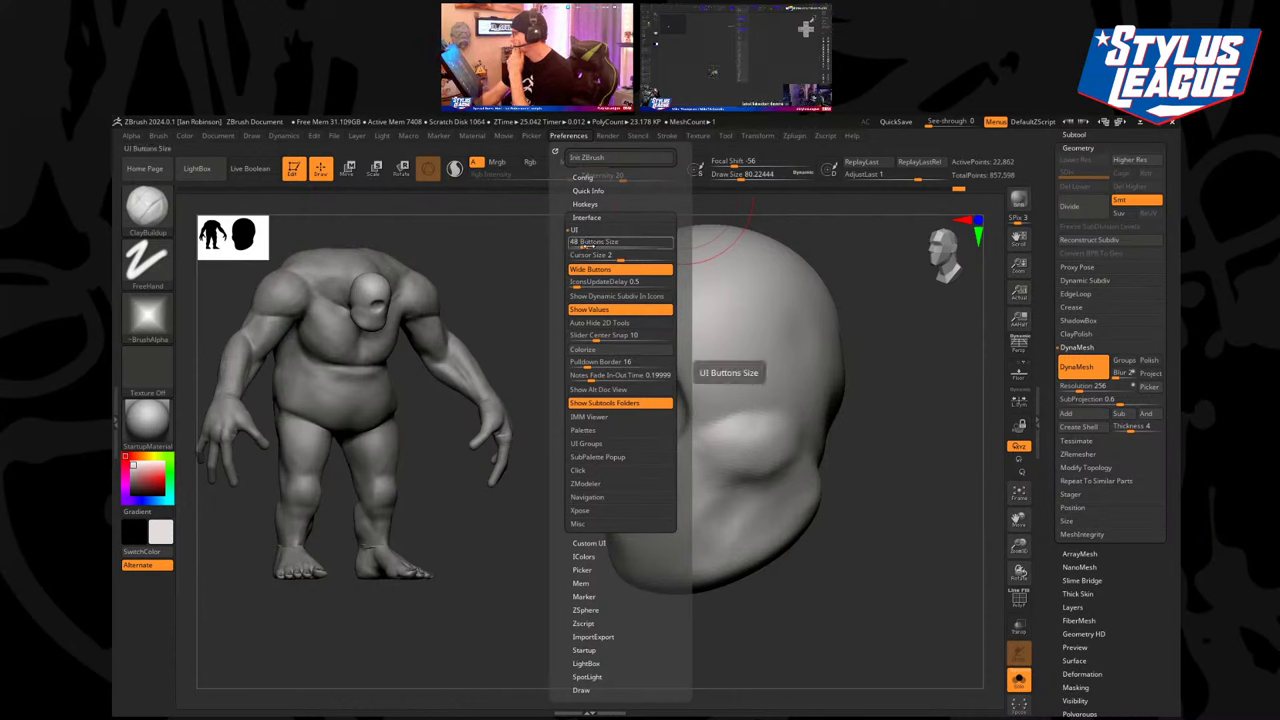
click(588, 245)
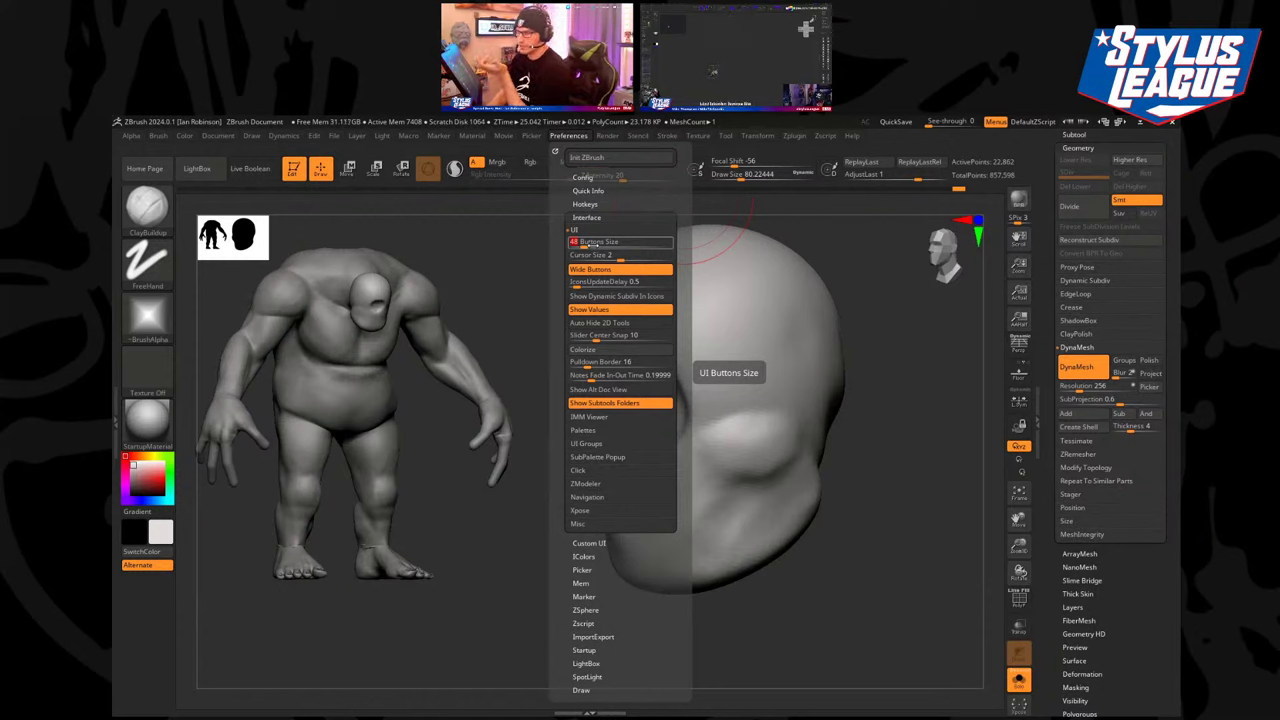
key(Return)
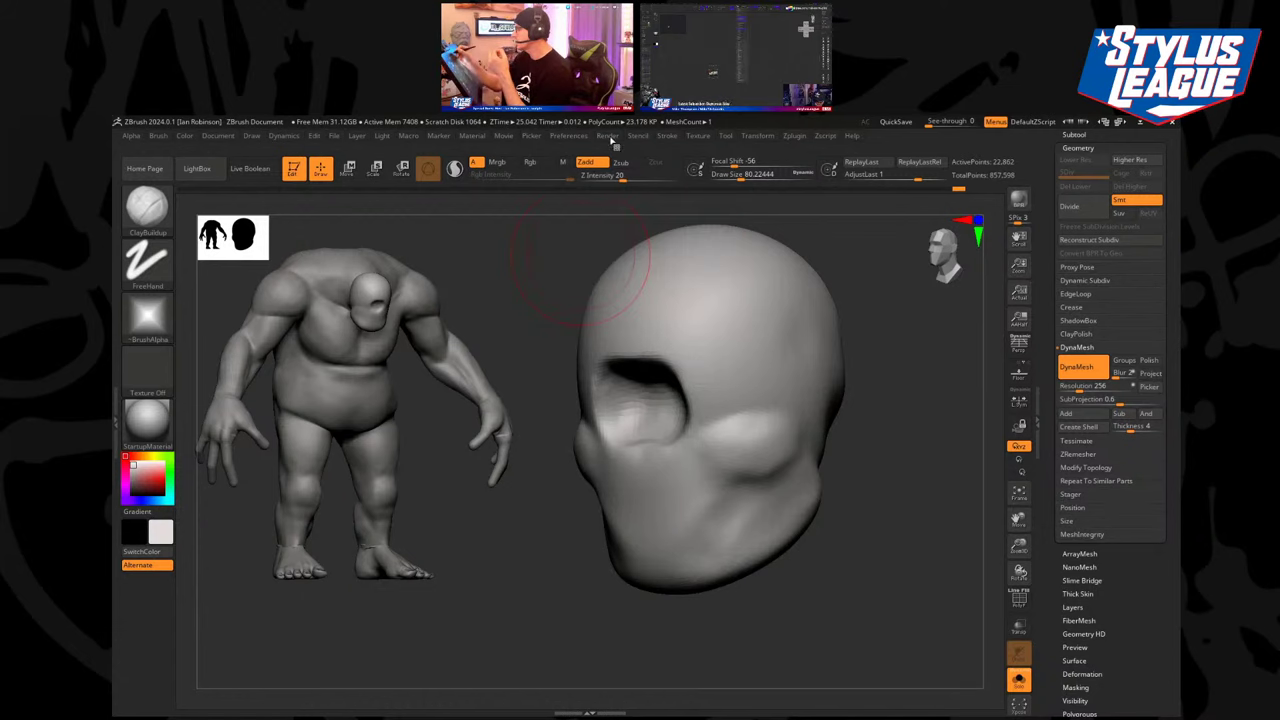
click(569, 136)
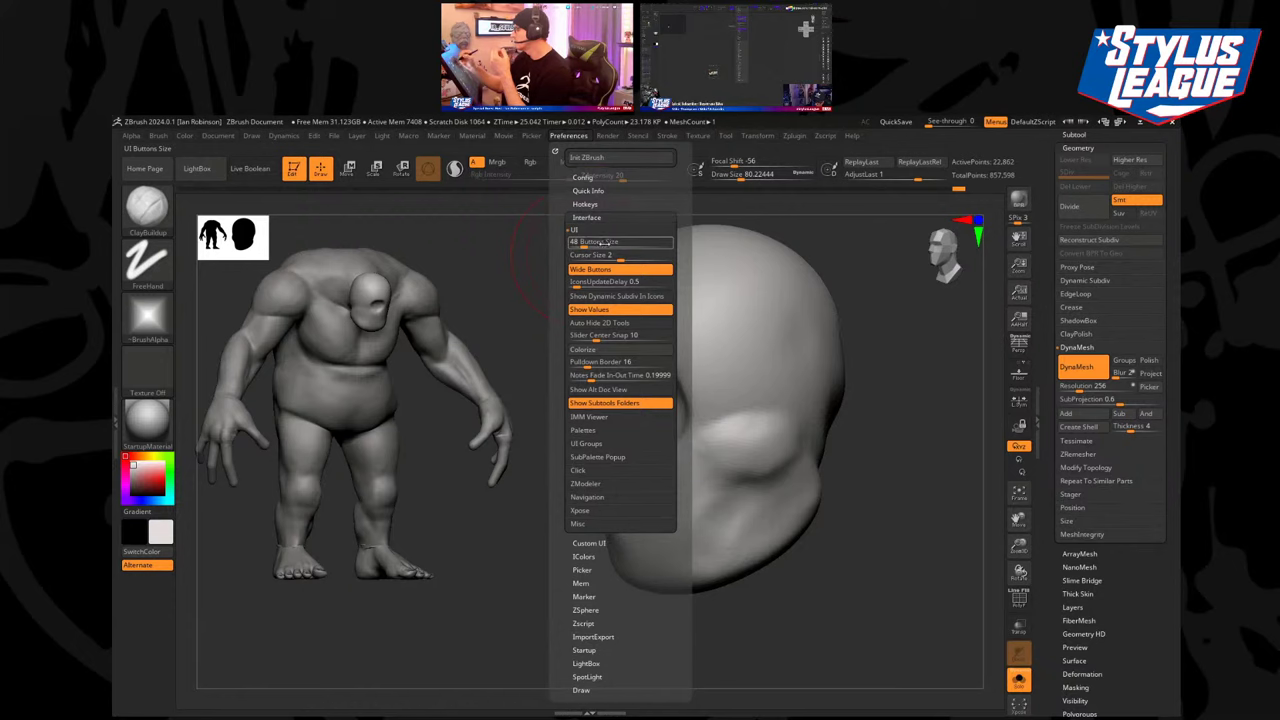
click(602, 242)
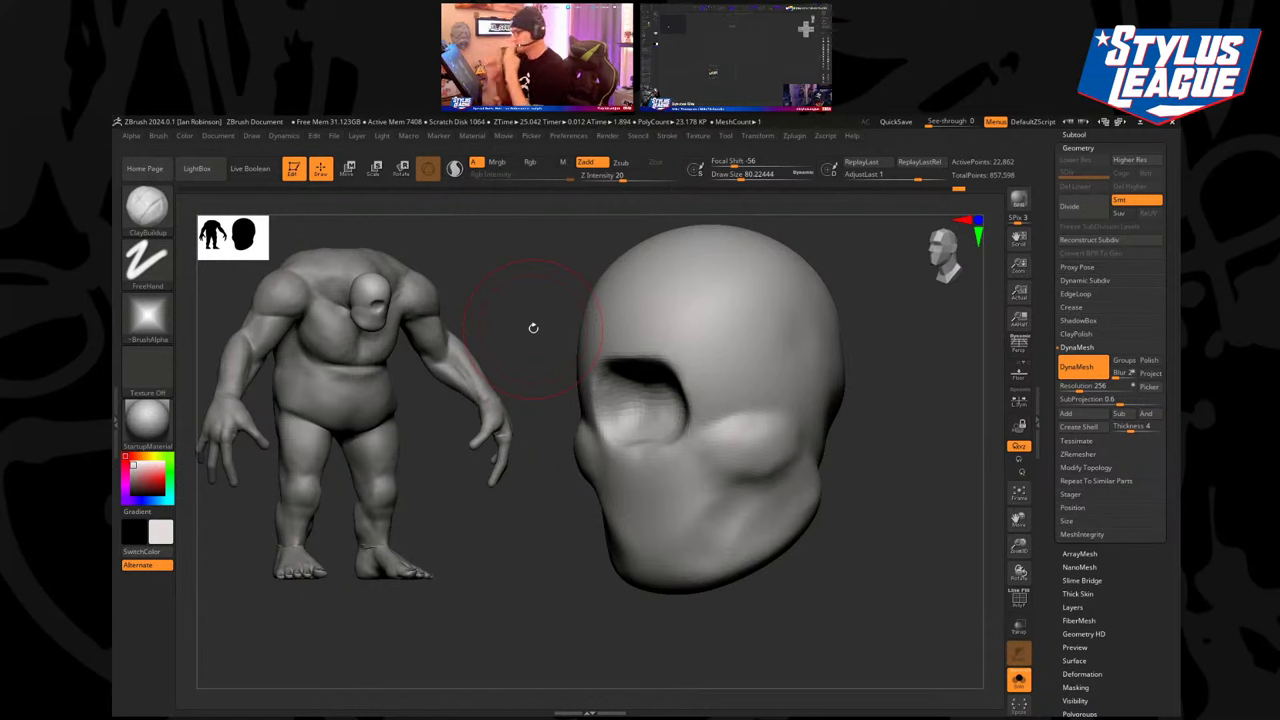
Switch to the Move brush and reshape the rim of the eye socket at a brush size of about 87.
mouse_move(920, 400)
mouse_down()
mouse_move(882, 409)
mouse_move(886, 380)
mouse_move(889, 401)
mouse_move(908, 371)
mouse_move(837, 357)
mouse_up()
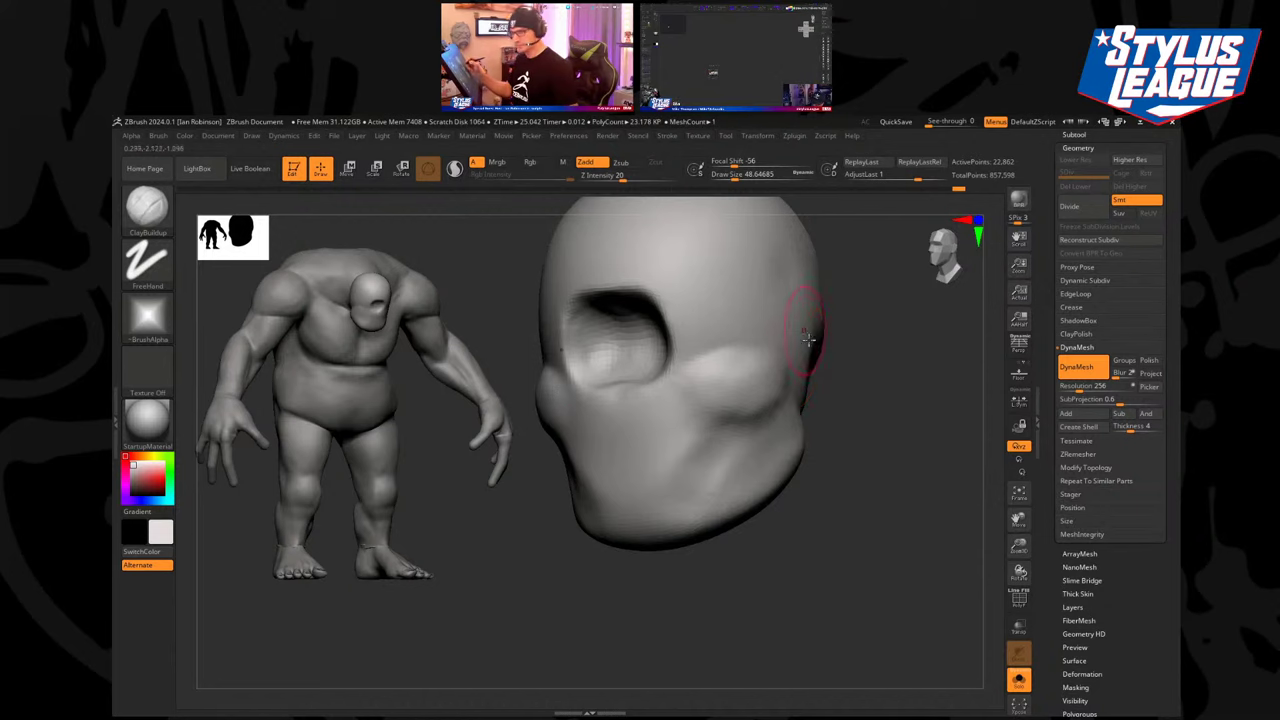
key(b)
key(m)
key(v)
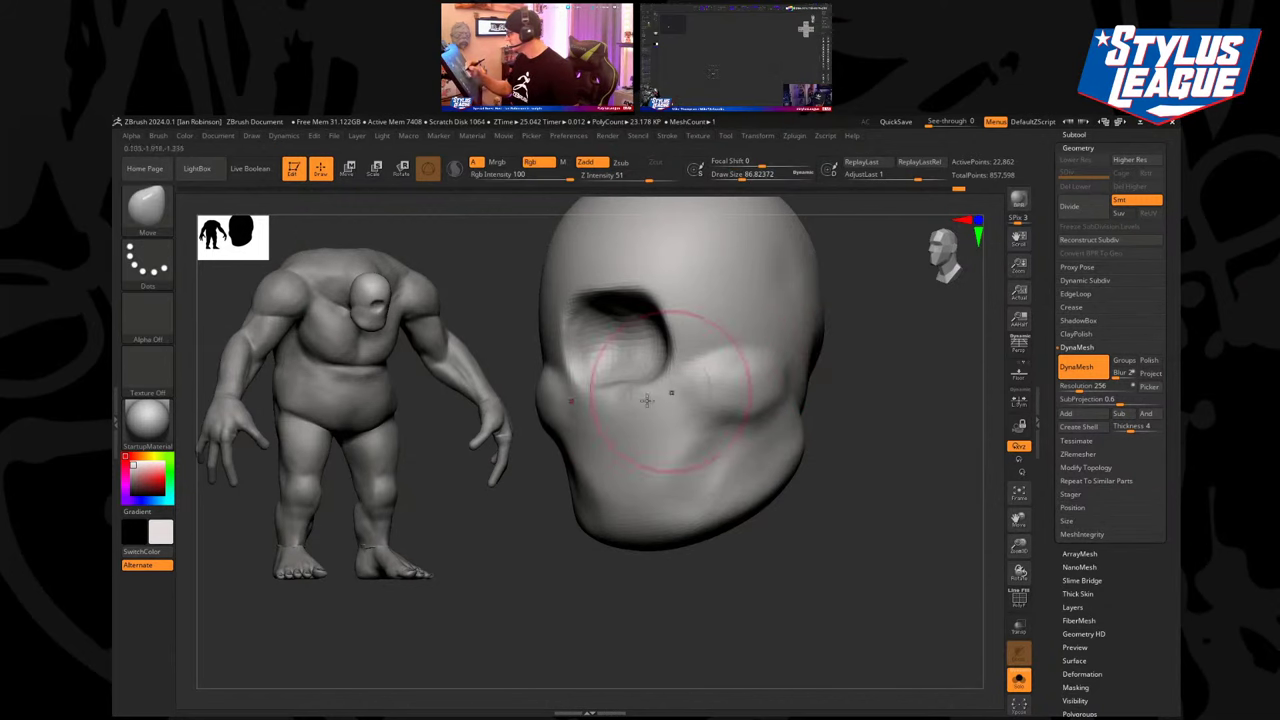
drag(825, 368, 877, 420)
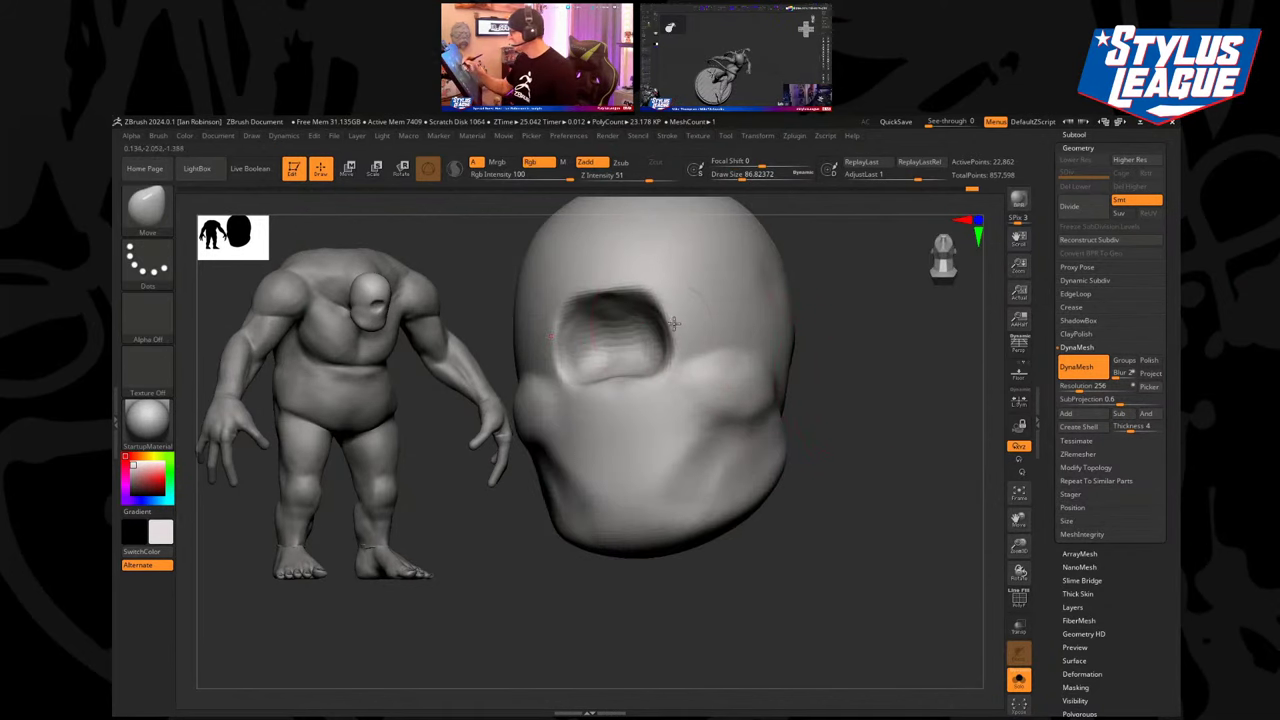
mouse_move(843, 303)
mouse_down()
mouse_move(863, 308)
mouse_move(803, 309)
mouse_move(803, 340)
mouse_up()
drag(719, 287, 768, 336)
Reduce the Move brush to about 51 and refine the side edge of the eye socket.
key(s)
drag(641, 335, 633, 343)
drag(800, 352, 655, 356)
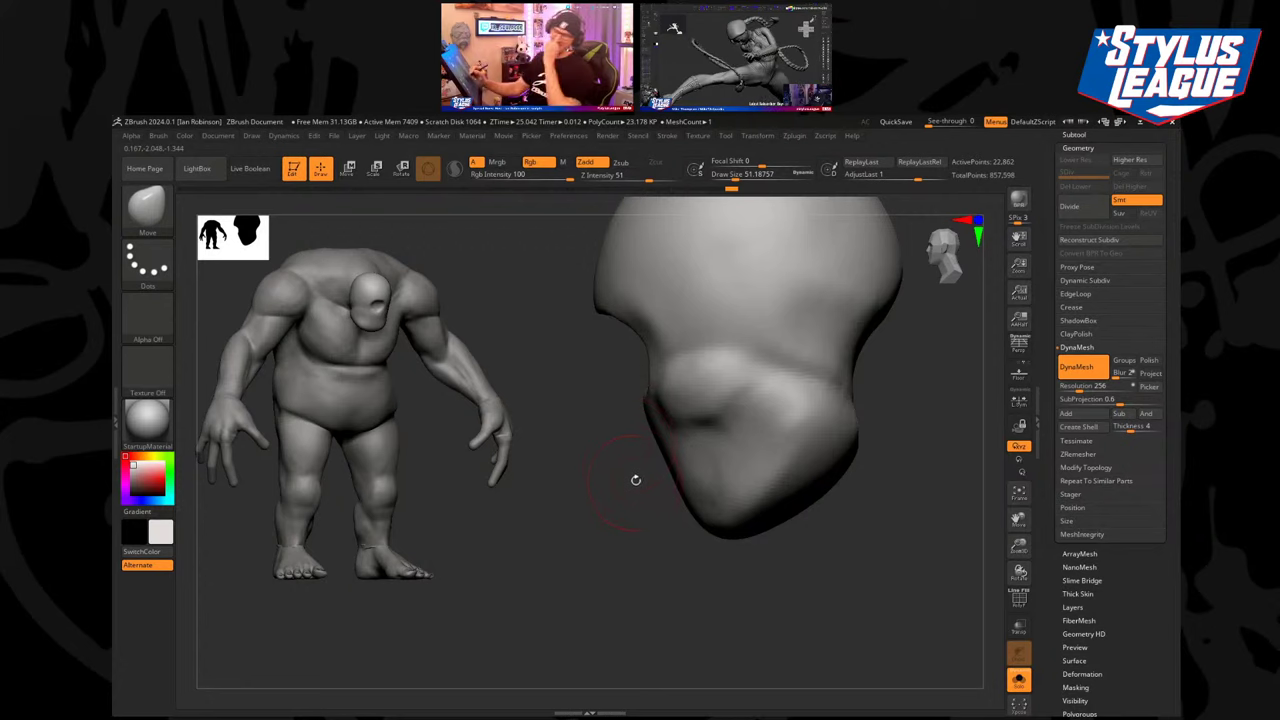
drag(643, 494, 622, 535)
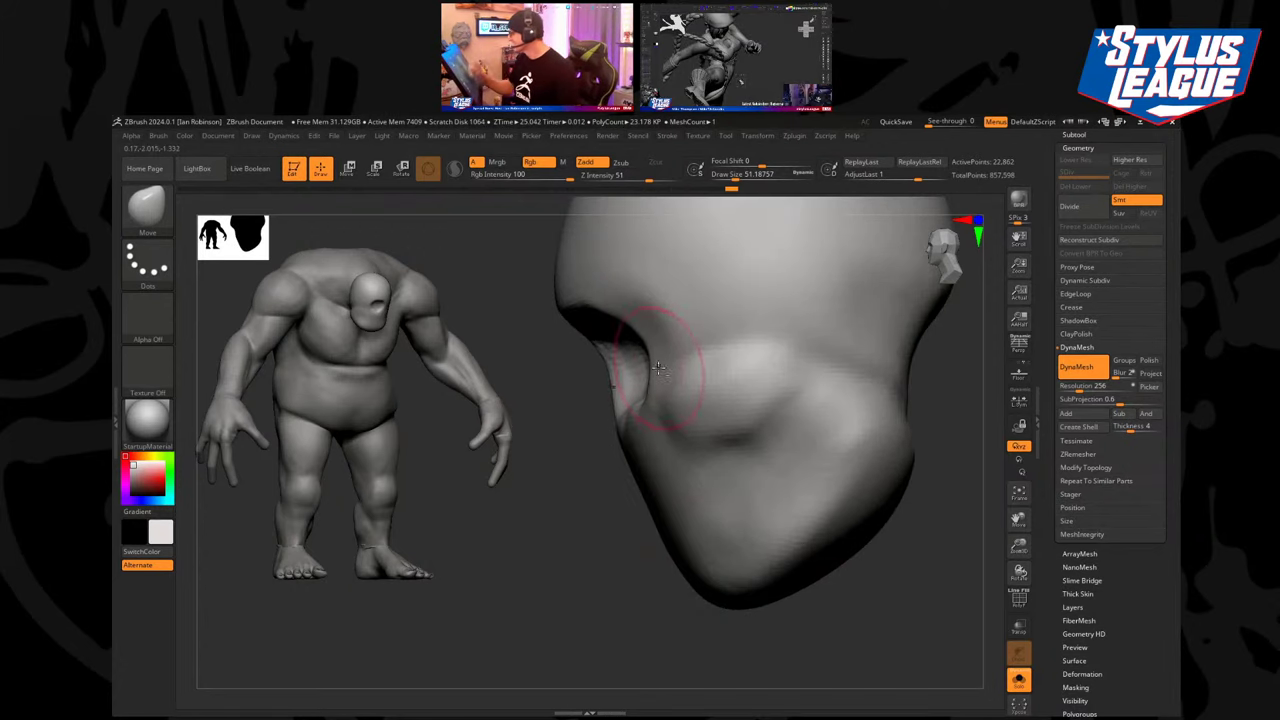
drag(610, 490, 740, 566)
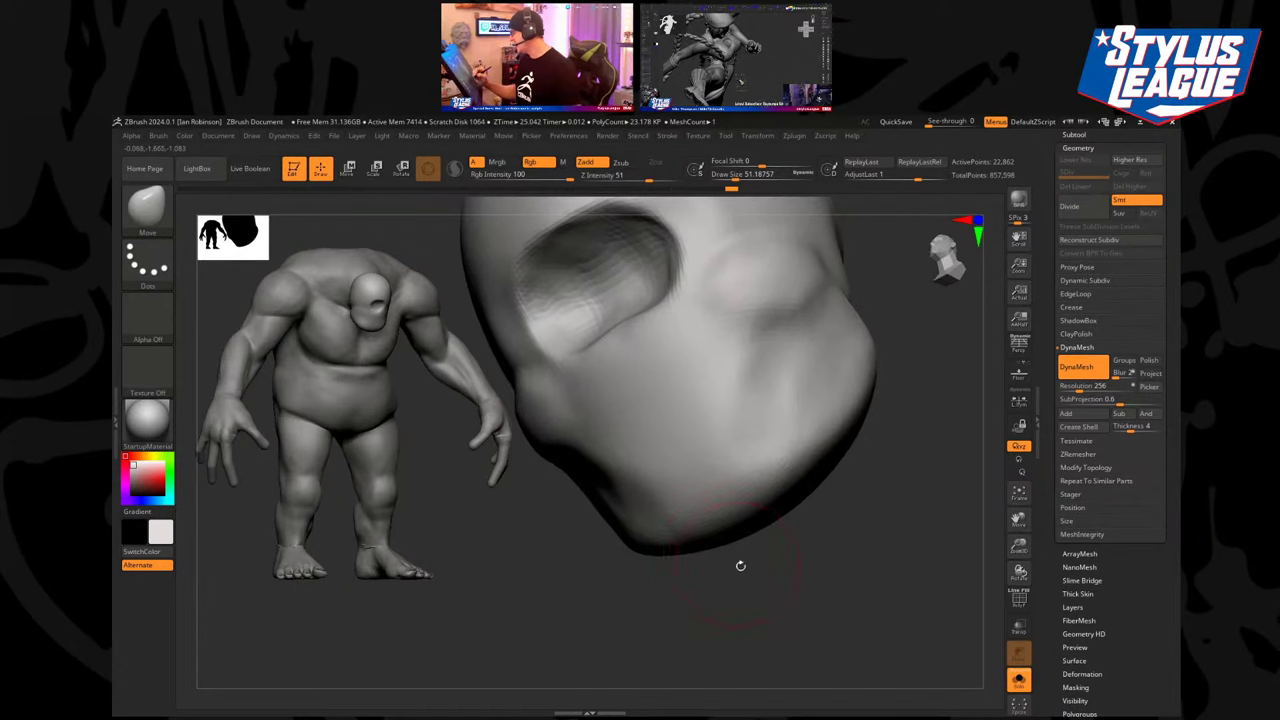
Switch to ClayBuildup at a brush size of about 80 and sculpt the cheek hollows and jaw below the cheekbones.
key(b)
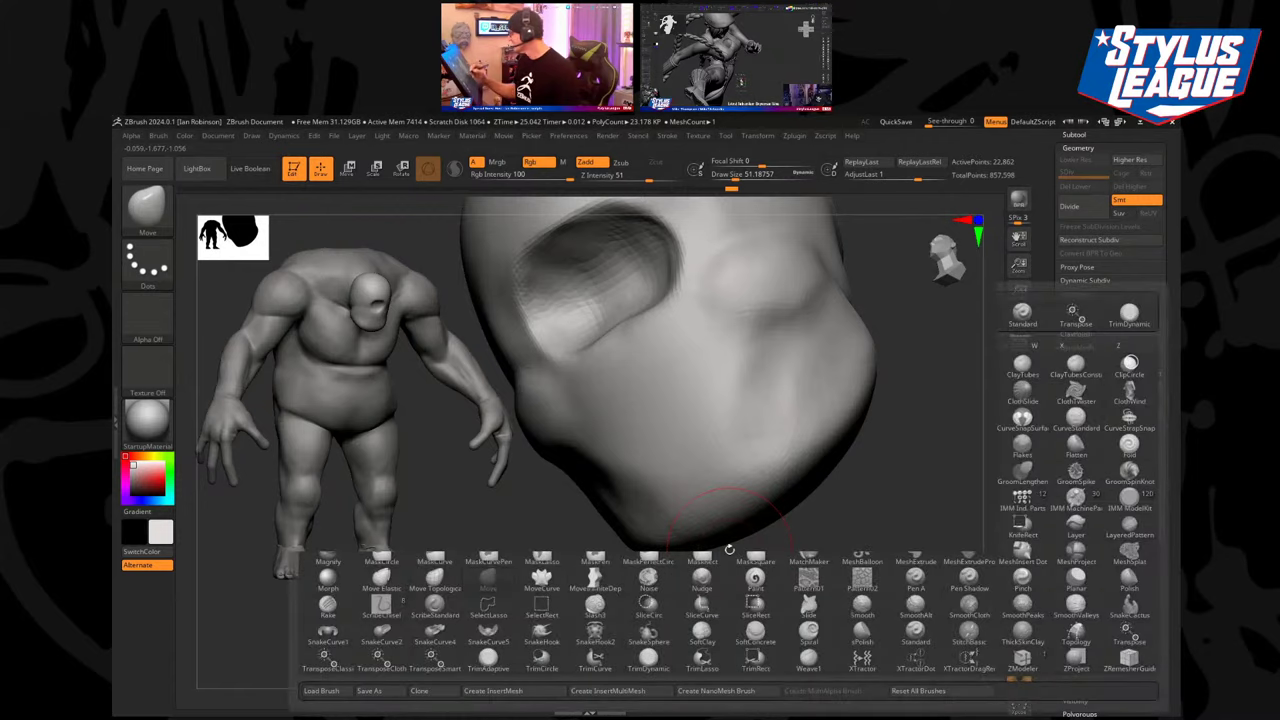
key(c)
key(b)
key(s)
drag(737, 354, 745, 354)
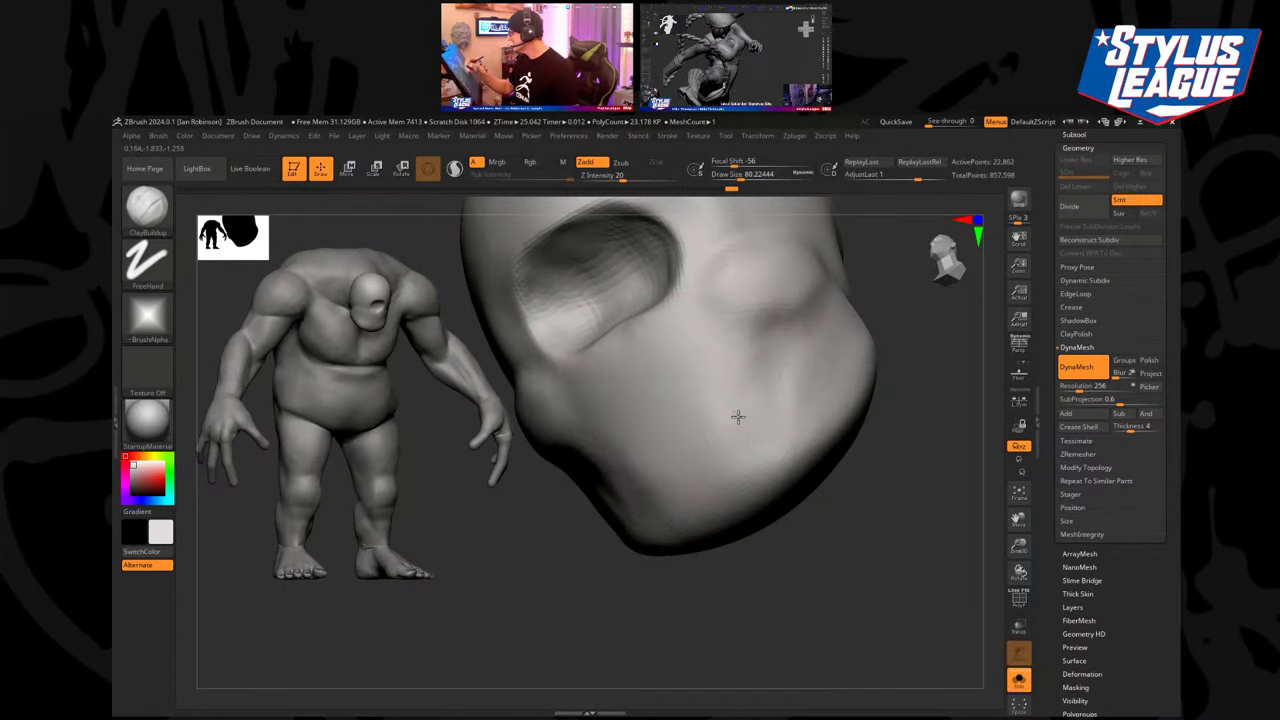
mouse_move(737, 417)
mouse_down()
mouse_move(726, 406)
mouse_move(766, 411)
mouse_move(818, 379)
mouse_up()
mouse_move(884, 474)
mouse_down()
mouse_move(869, 500)
mouse_move(846, 500)
mouse_up()
mouse_move(852, 402)
mouse_down()
mouse_move(777, 396)
mouse_move(771, 421)
mouse_move(838, 452)
mouse_move(808, 451)
mouse_up()
mouse_move(846, 530)
mouse_down()
mouse_move(877, 551)
mouse_move(862, 530)
mouse_up()
right_drag(761, 385, 845, 428)
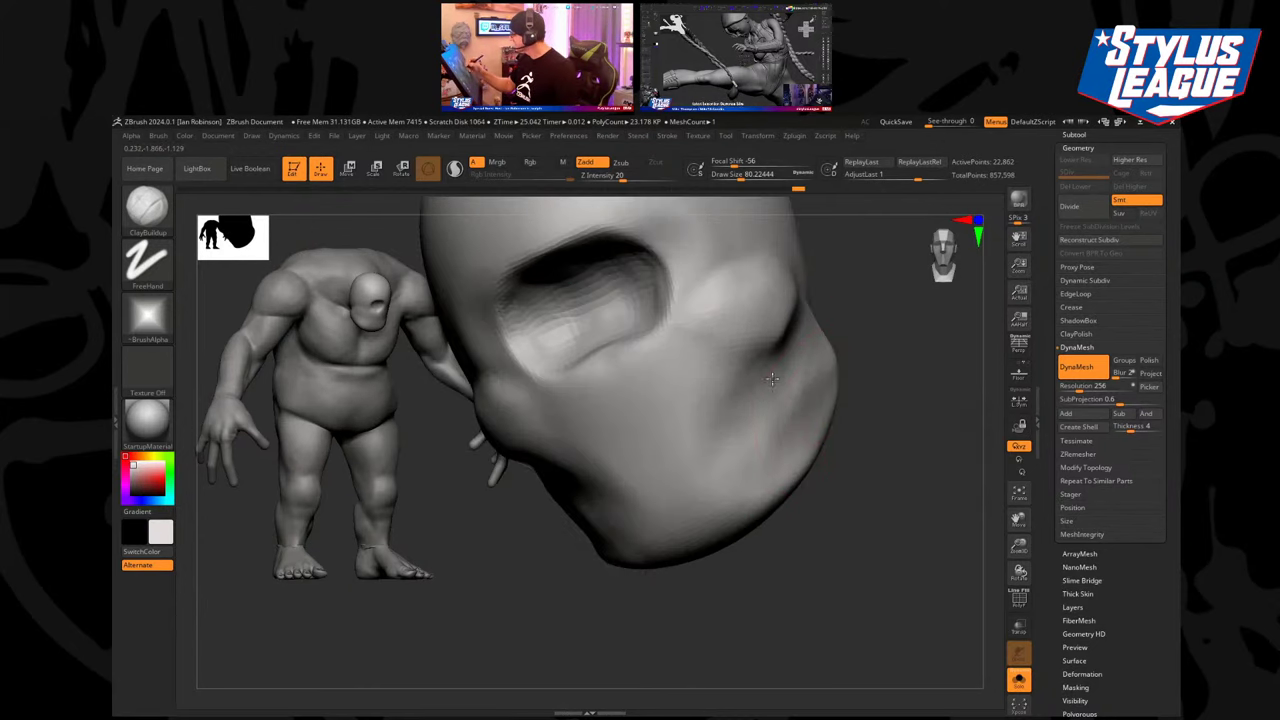
mouse_move(754, 355)
mouse_down()
mouse_move(724, 387)
mouse_move(775, 395)
mouse_up()
Reduce the ClayBuildup brush to about 54 and carve a deep open mouth cavity above the chin.
key(s)
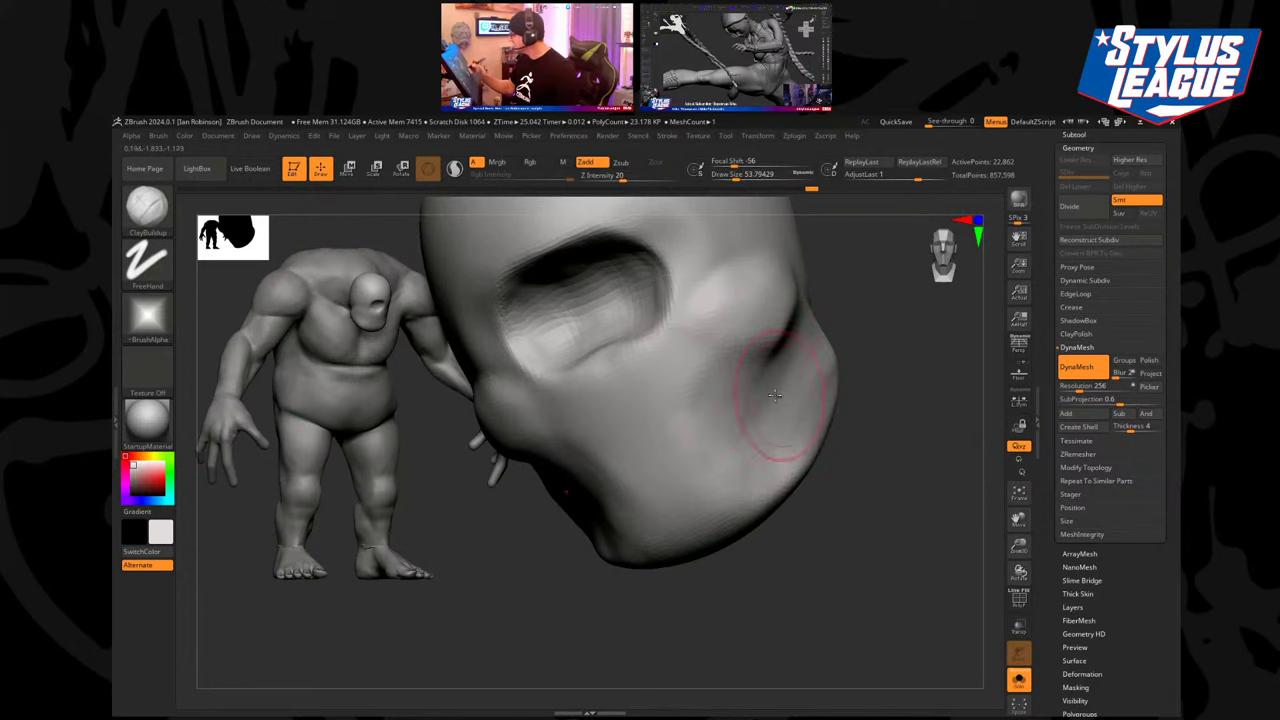
drag(703, 427, 655, 445)
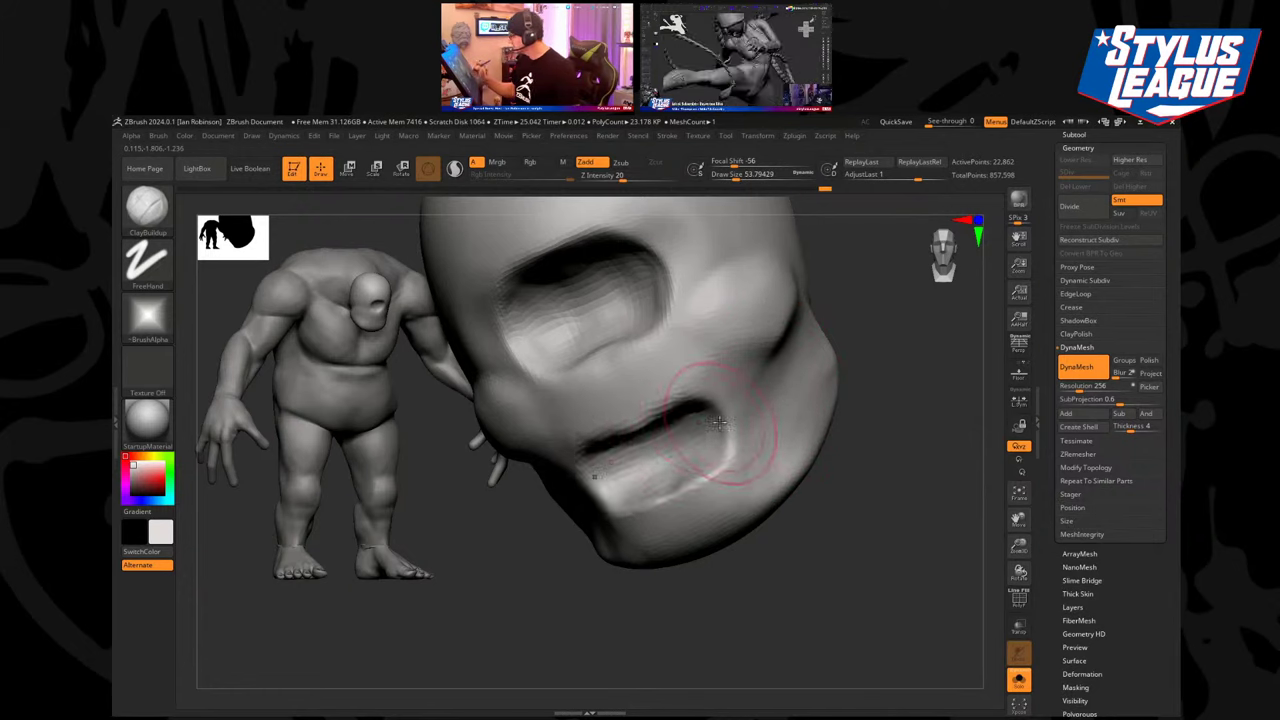
right_drag(723, 420, 674, 446)
mouse_move(674, 448)
mouse_down()
mouse_move(650, 441)
mouse_move(680, 438)
mouse_up()
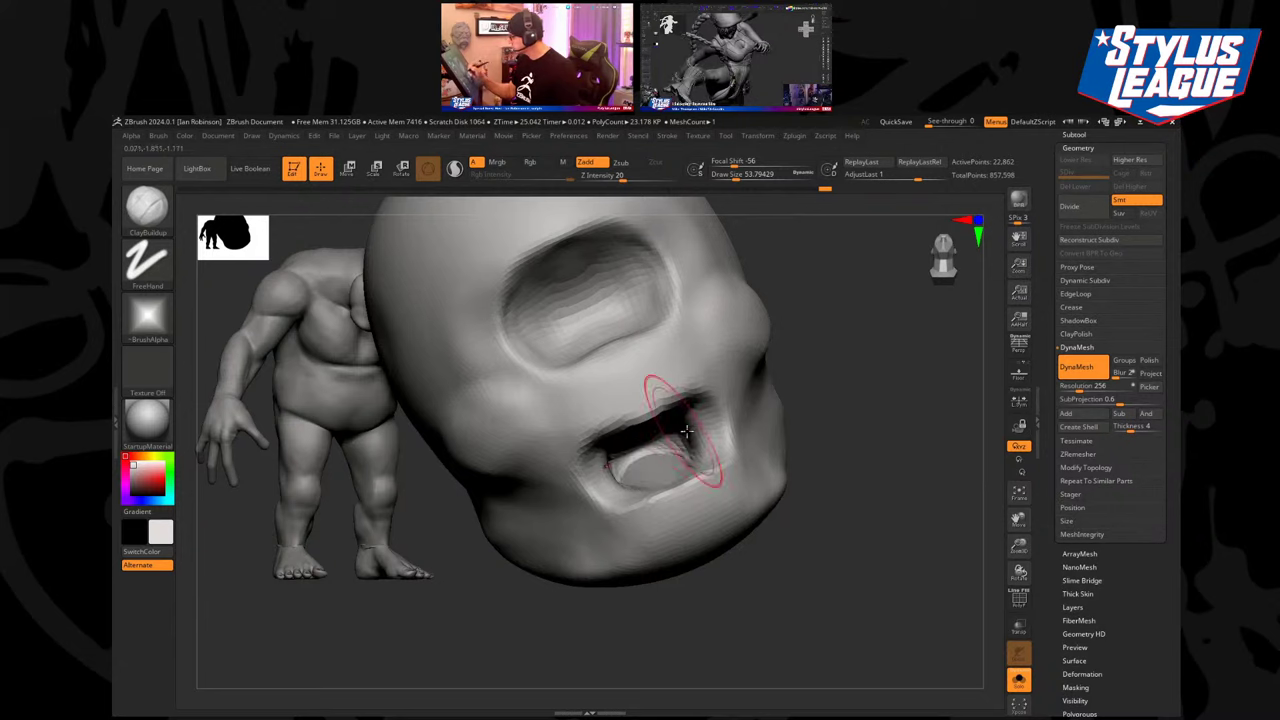
mouse_move(768, 422)
right_down()
mouse_move(830, 446)
mouse_move(886, 386)
mouse_move(886, 471)
mouse_move(863, 409)
mouse_move(682, 413)
right_up()
drag(682, 414, 668, 436)
right_drag(737, 408, 708, 434)
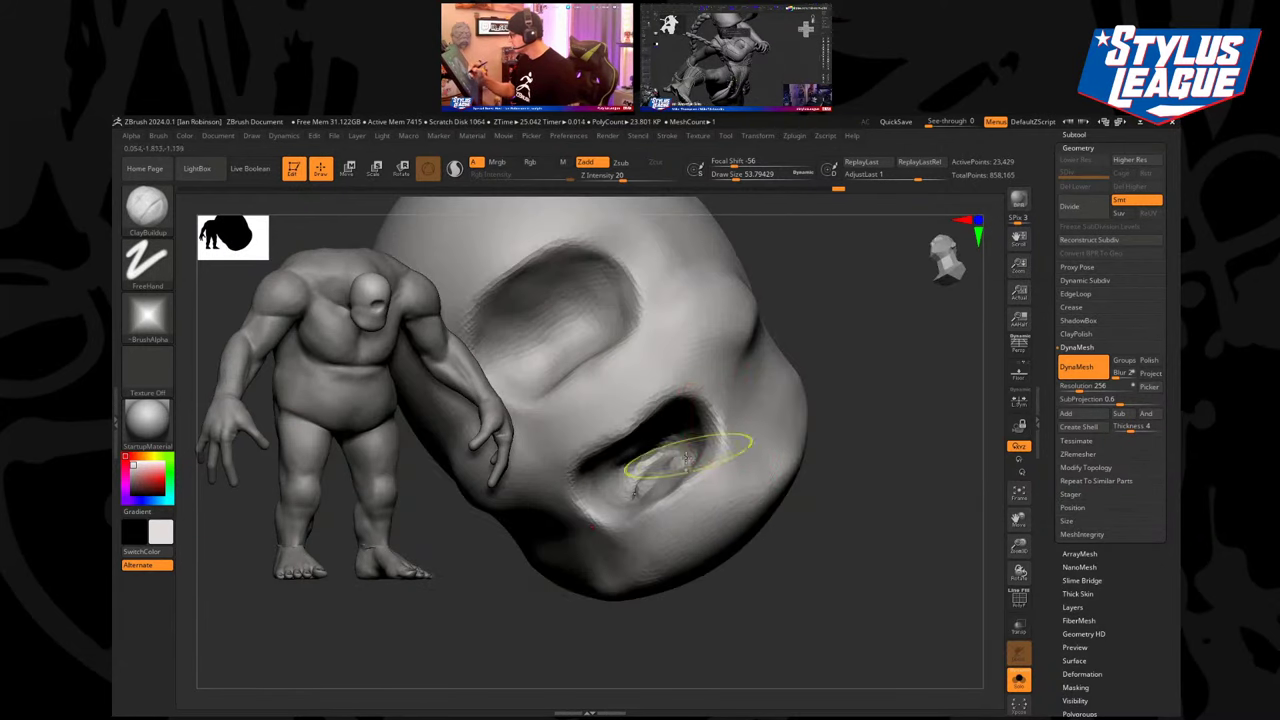
Build up a rounded form inside the mouth cavity with ClayBuildup at a brush size of about 54.
mouse_move(686, 448)
mouse_down()
mouse_move(666, 434)
mouse_move(679, 468)
mouse_up()
right_drag(843, 337, 816, 326)
mouse_move(672, 432)
mouse_down()
mouse_move(664, 440)
mouse_move(672, 432)
mouse_up()
right_drag(673, 402, 766, 429)
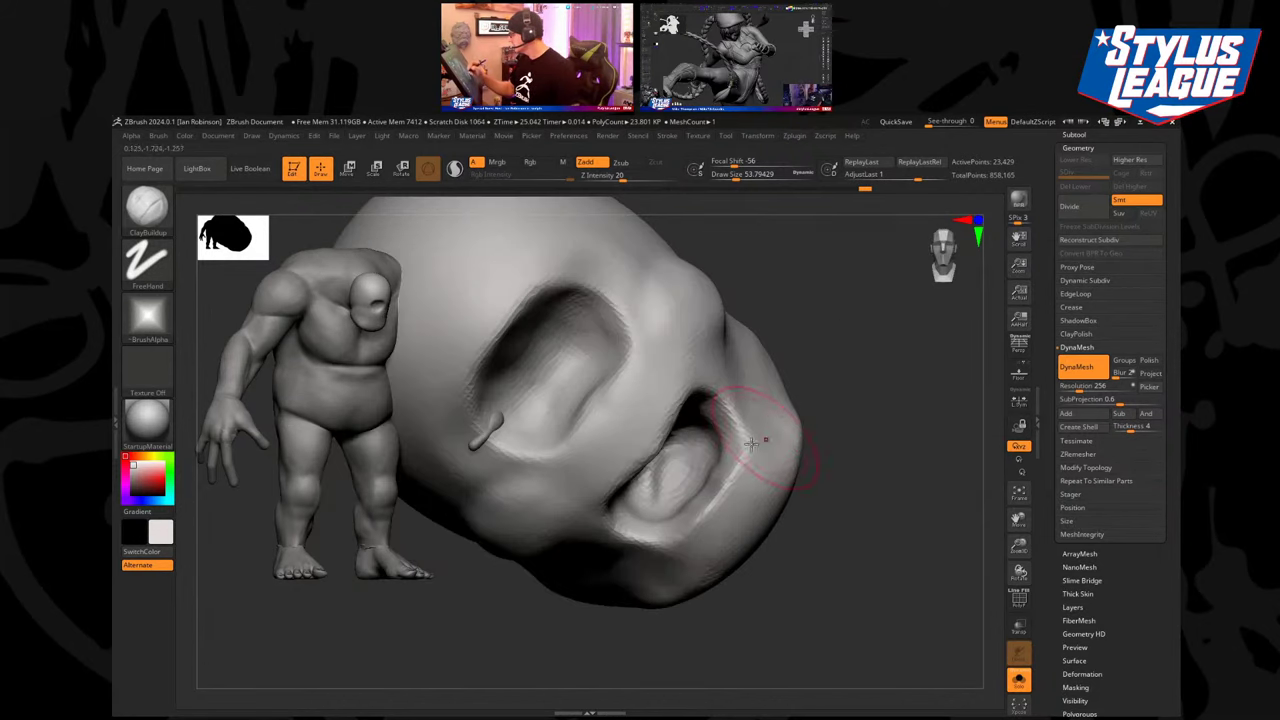
right_drag(826, 355, 808, 355)
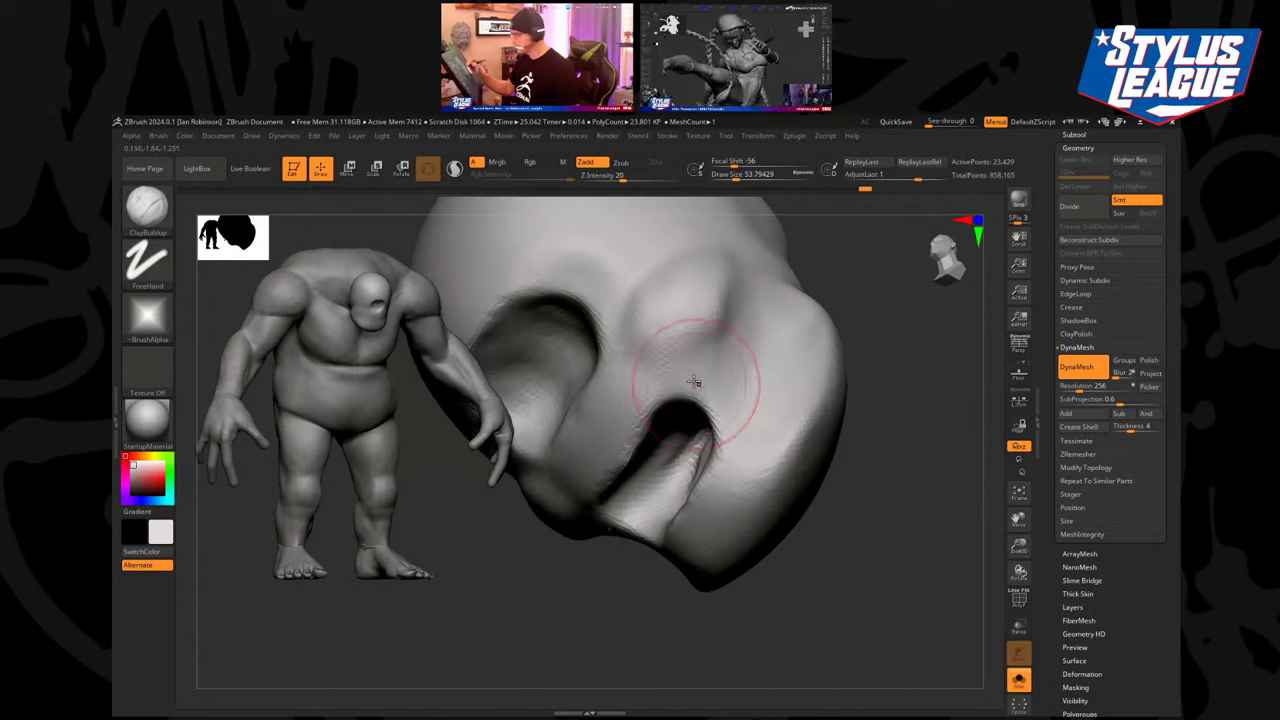
Try a DamStandard stroke inside the mouth cavity at a brush size of about 54, and undo it.
key(b)
key(d)
key(s)
mouse_move(716, 509)
right_down()
mouse_move(809, 534)
mouse_move(620, 458)
right_up()
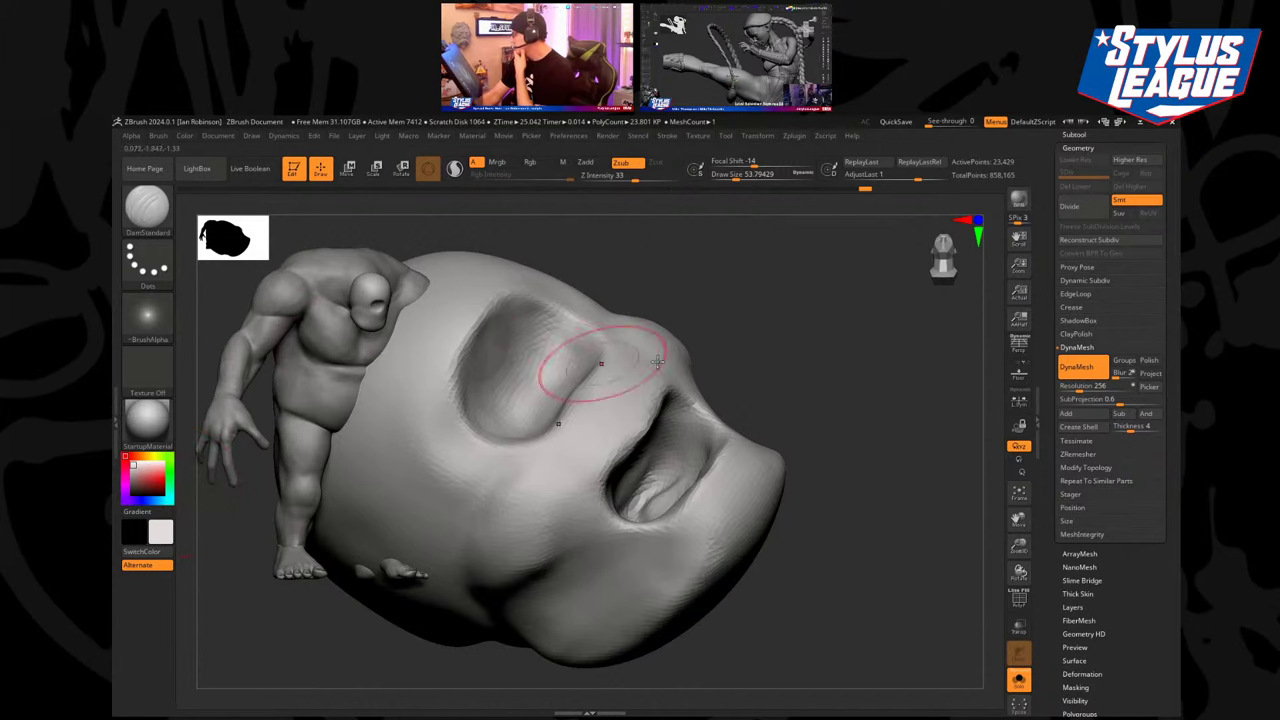
drag(766, 397, 871, 550)
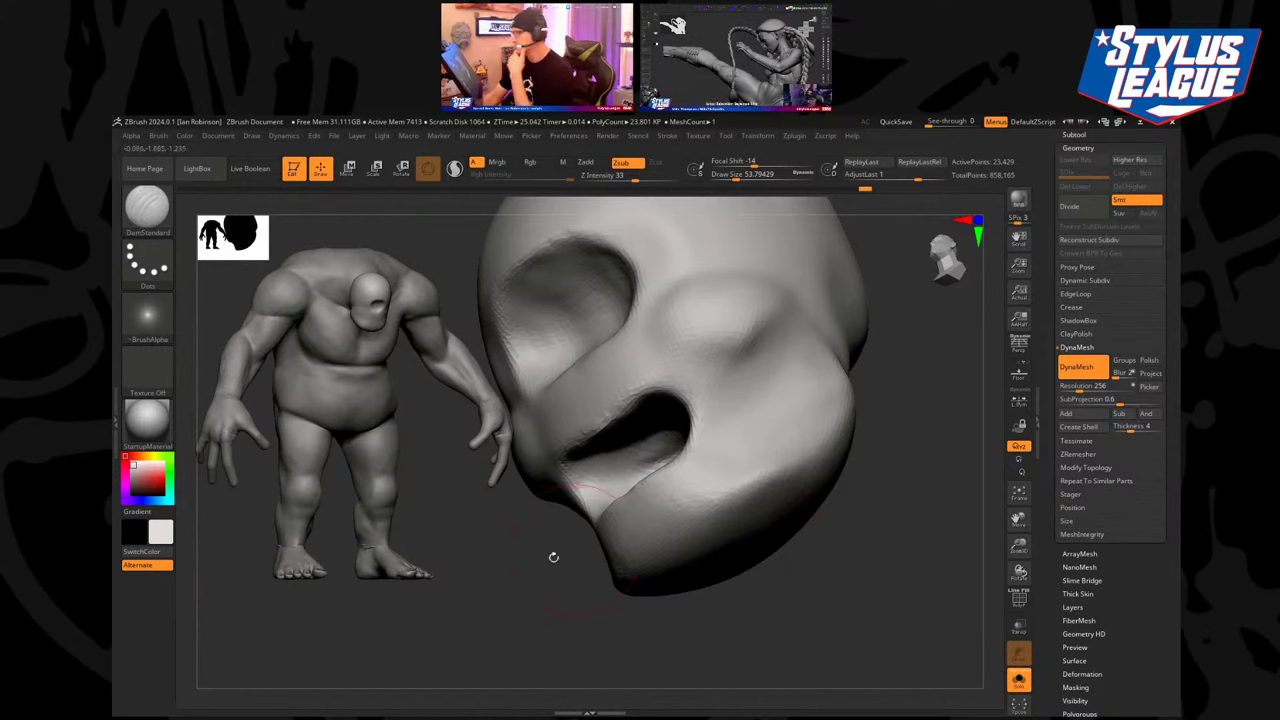
drag(838, 590, 848, 440)
mouse_move(664, 436)
mouse_down()
mouse_move(640, 454)
mouse_move(672, 438)
mouse_move(658, 421)
mouse_up()
key(ctrl+z)
mouse_move(834, 434)
mouse_down()
mouse_move(857, 414)
mouse_move(845, 432)
mouse_up()
Switch back to ClayBuildup and rework the floor and lower edge of the mouth cavity.
key(b)
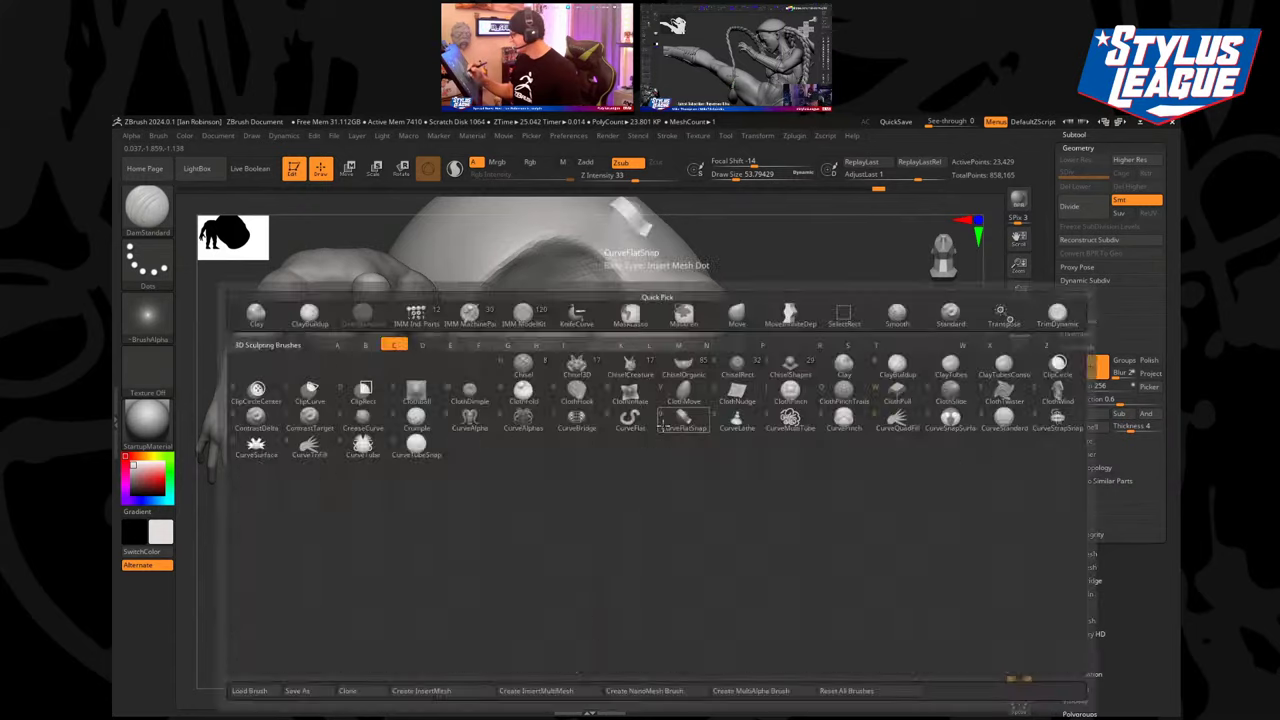
key(c)
key(b)
mouse_move(620, 444)
mouse_down()
mouse_move(675, 400)
mouse_move(660, 421)
mouse_up()
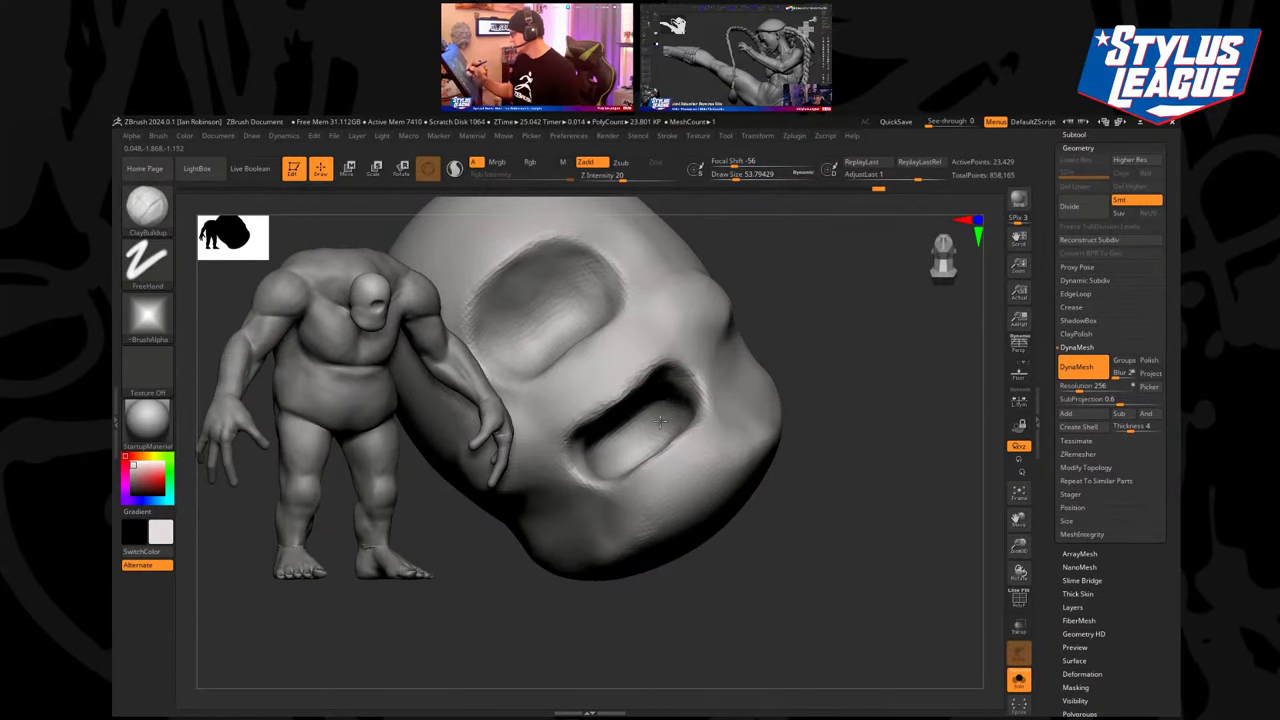
drag(773, 355, 668, 470)
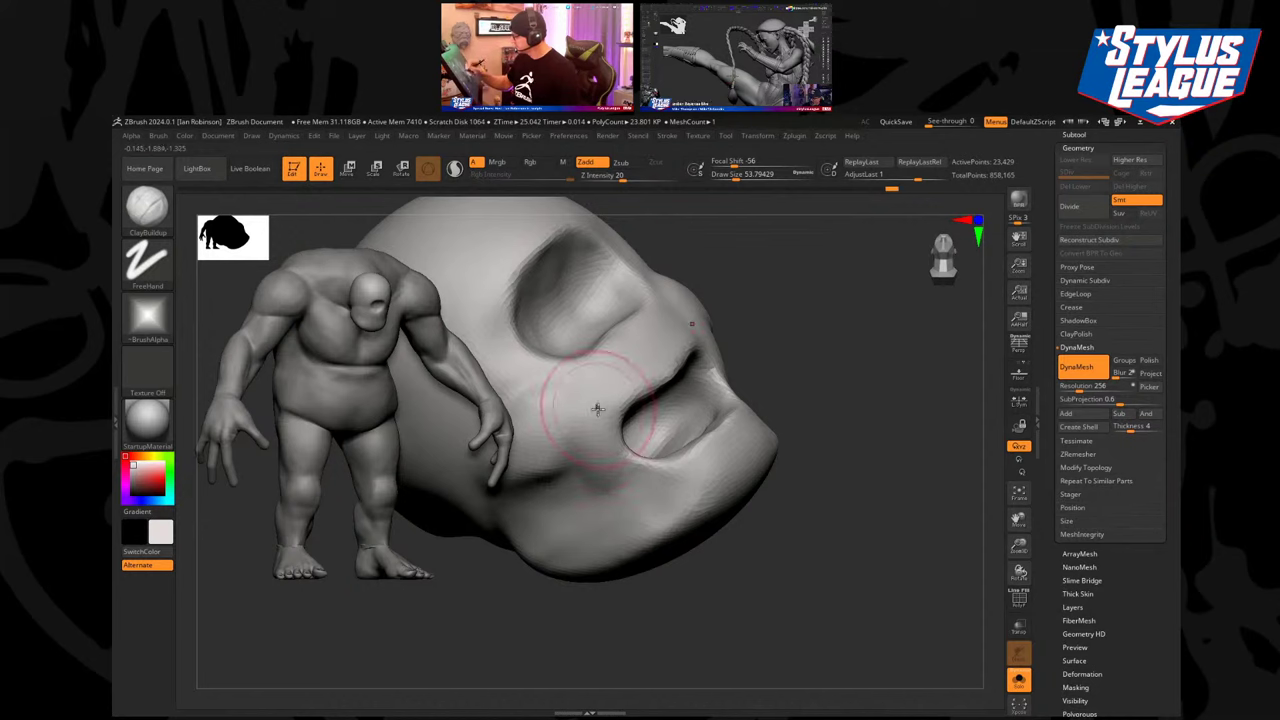
drag(854, 428, 770, 446)
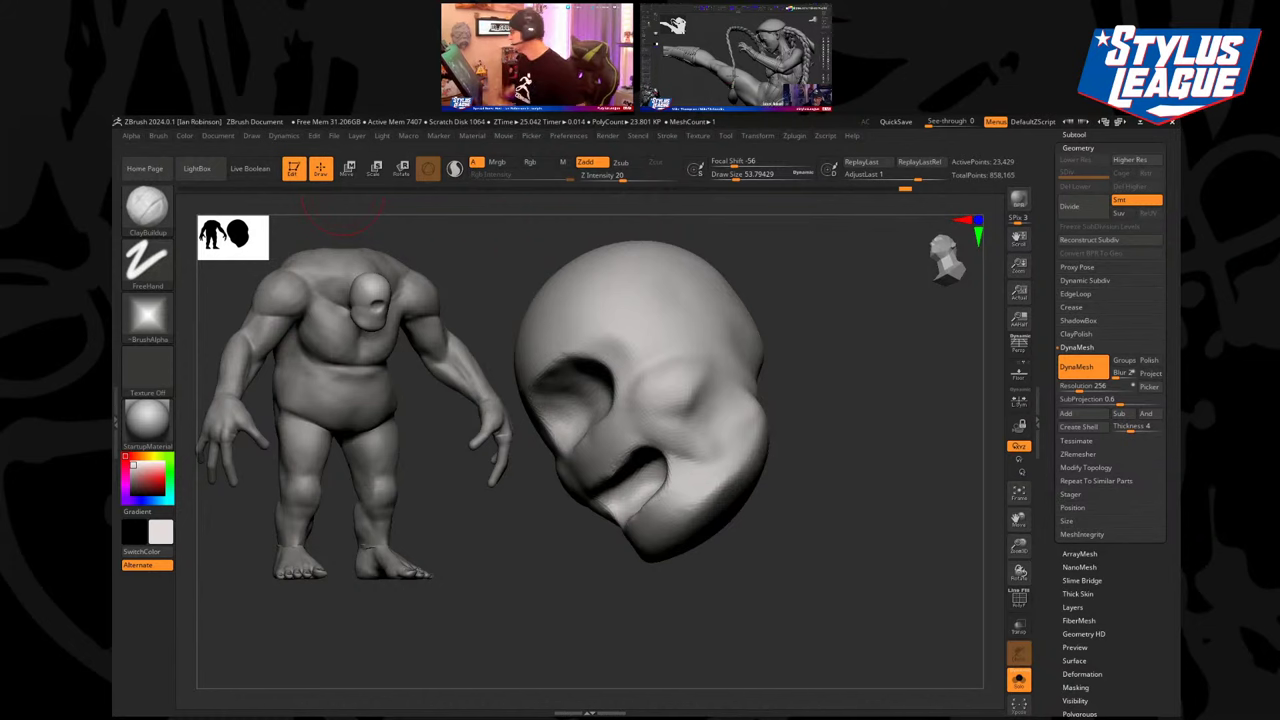
Deepen the hollow beneath the cheekbone with ClayBuildup, reducing the brush size to about 35 for the finer carving.
mouse_move(882, 424)
mouse_down()
mouse_move(854, 386)
mouse_move(848, 408)
mouse_up()
mouse_move(722, 390)
mouse_down()
mouse_move(692, 424)
mouse_move(727, 396)
mouse_up()
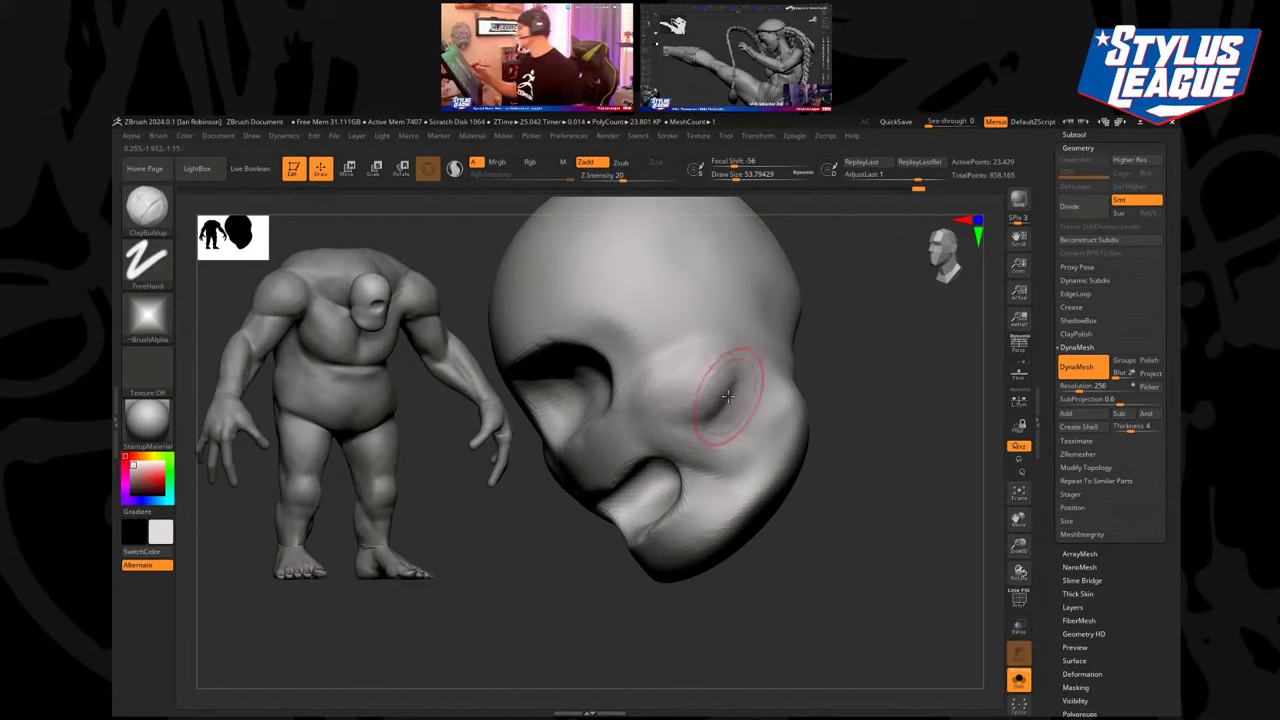
drag(846, 402, 894, 376)
drag(818, 358, 856, 322)
key(s)
drag(760, 342, 758, 342)
alt+drag(762, 345, 793, 331)
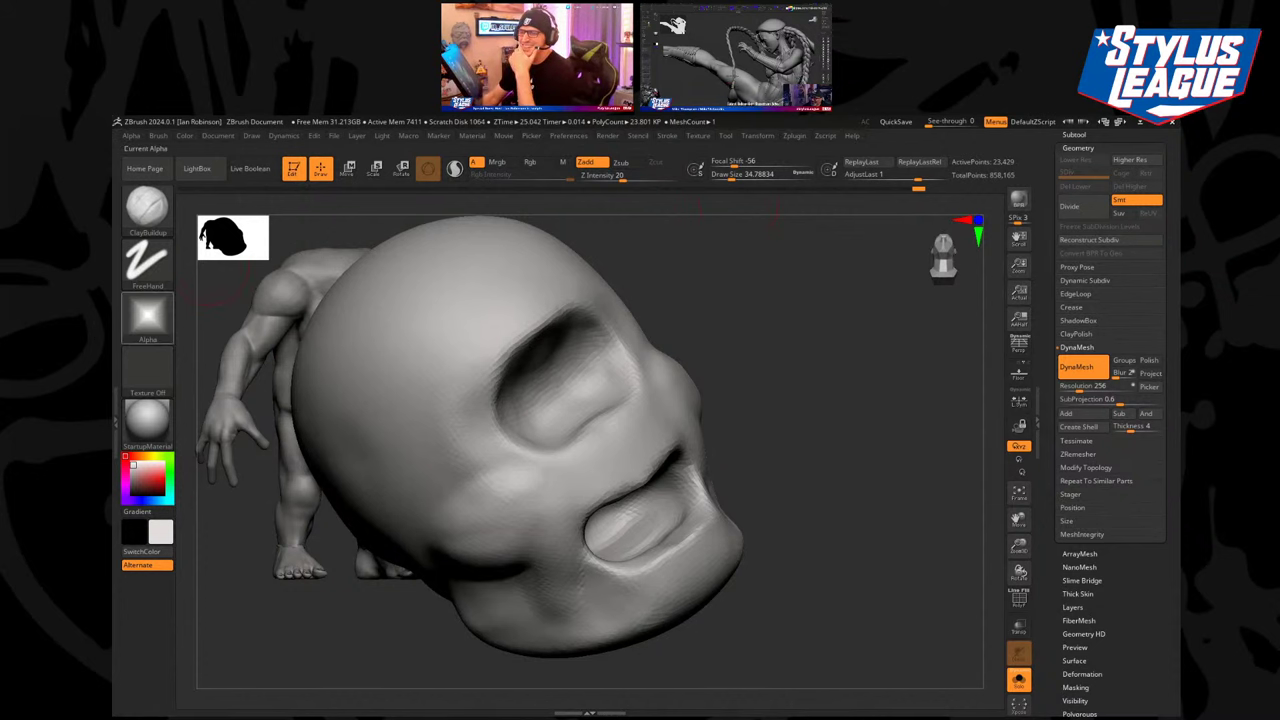
Switch to DamStandard at a brush size of about 33 and cut creases around the corners of the mouth.
mouse_move(148, 318)
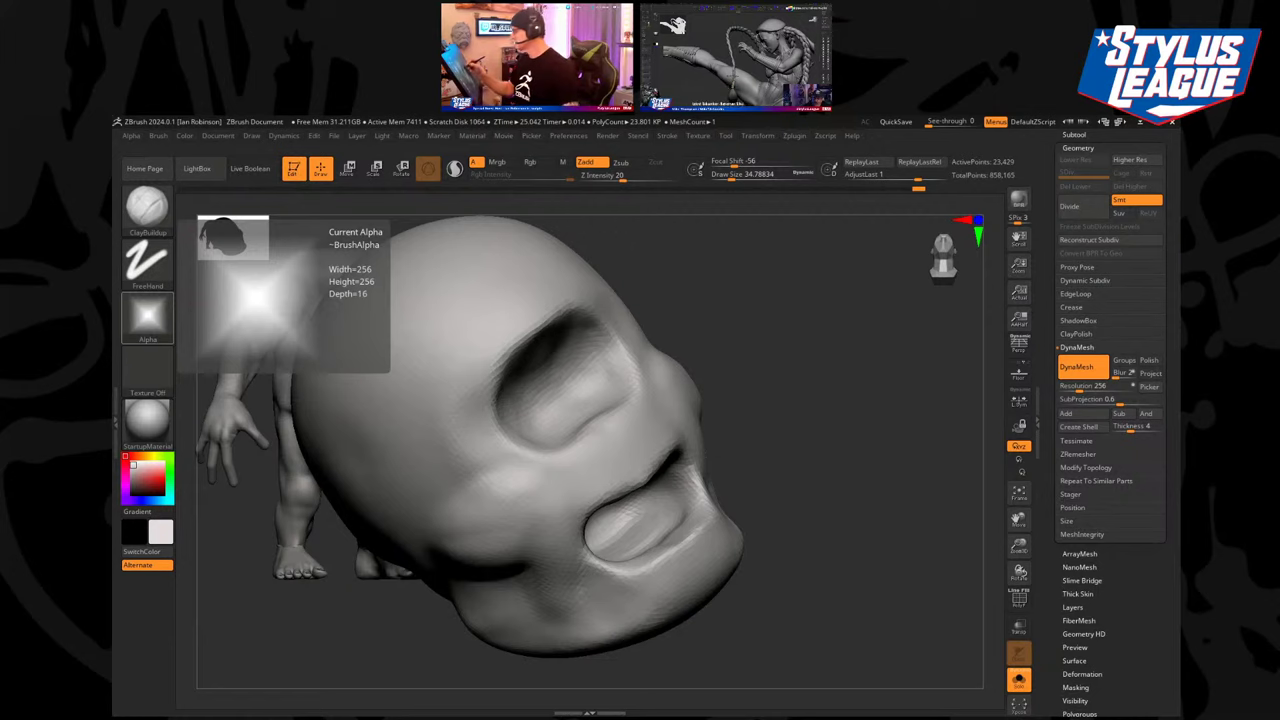
mouse_move(785, 397)
mouse_down()
mouse_move(817, 377)
mouse_move(773, 389)
mouse_move(788, 376)
mouse_up()
key(b)
key(d)
key(s)
drag(592, 453, 603, 526)
drag(737, 426, 750, 408)
drag(612, 508, 618, 566)
mouse_move(795, 500)
mouse_down()
mouse_move(814, 451)
mouse_move(823, 479)
mouse_up()
Switch to ClayBuildup at a brush size of about 41 and soften the cheek surface beside the mouth corner.
key(b)
key(c)
key(b)
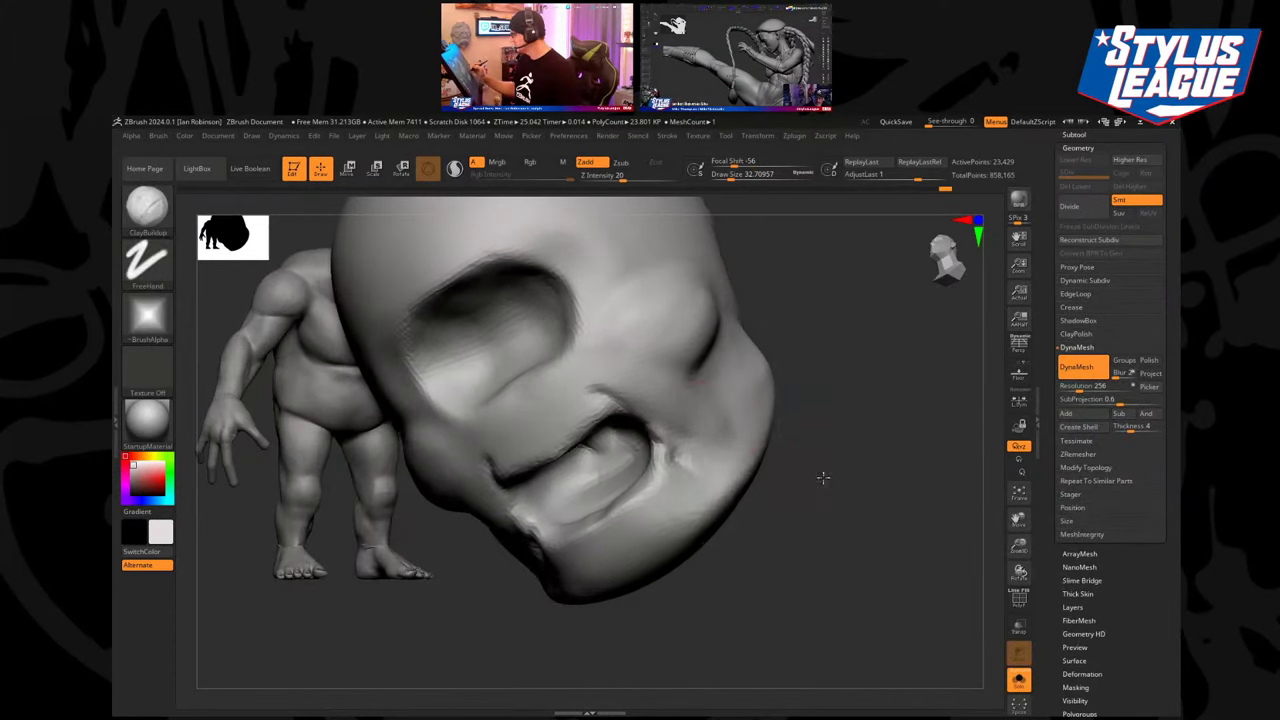
mouse_move(694, 443)
mouse_down()
mouse_move(676, 458)
mouse_move(682, 446)
mouse_up()
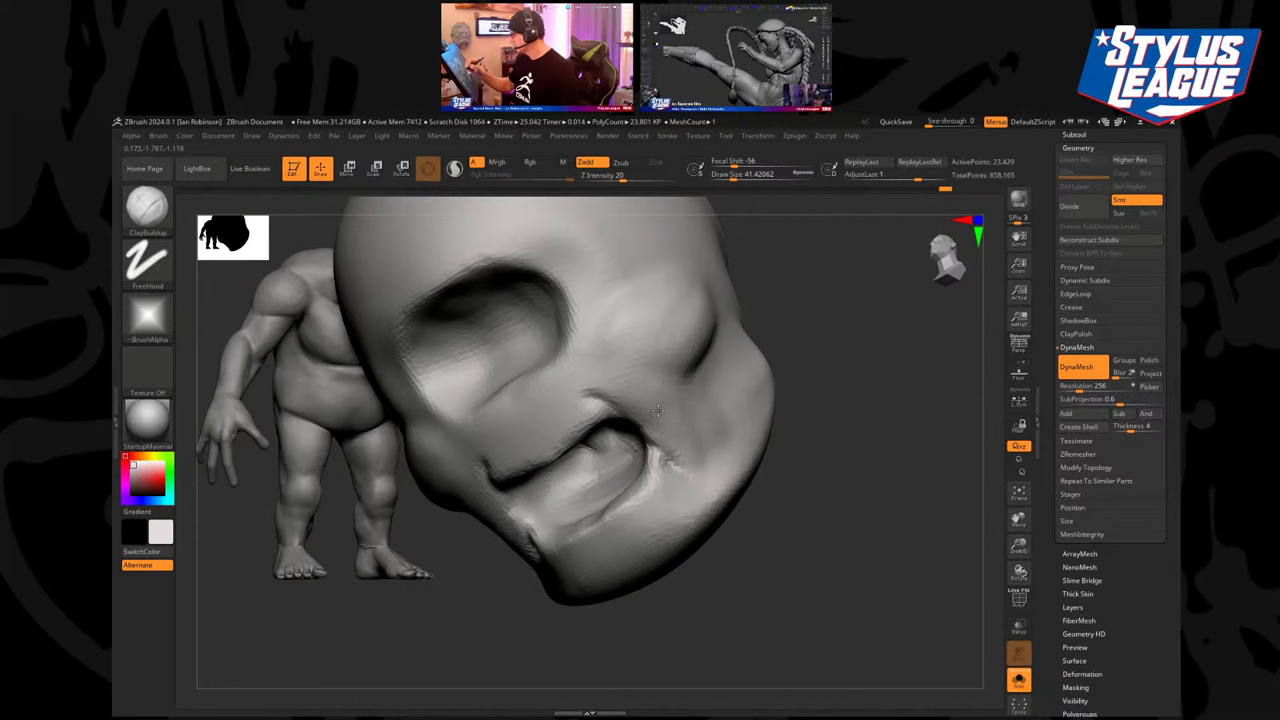
mouse_move(829, 406)
mouse_down()
mouse_move(854, 349)
mouse_move(841, 366)
mouse_move(760, 388)
mouse_up()
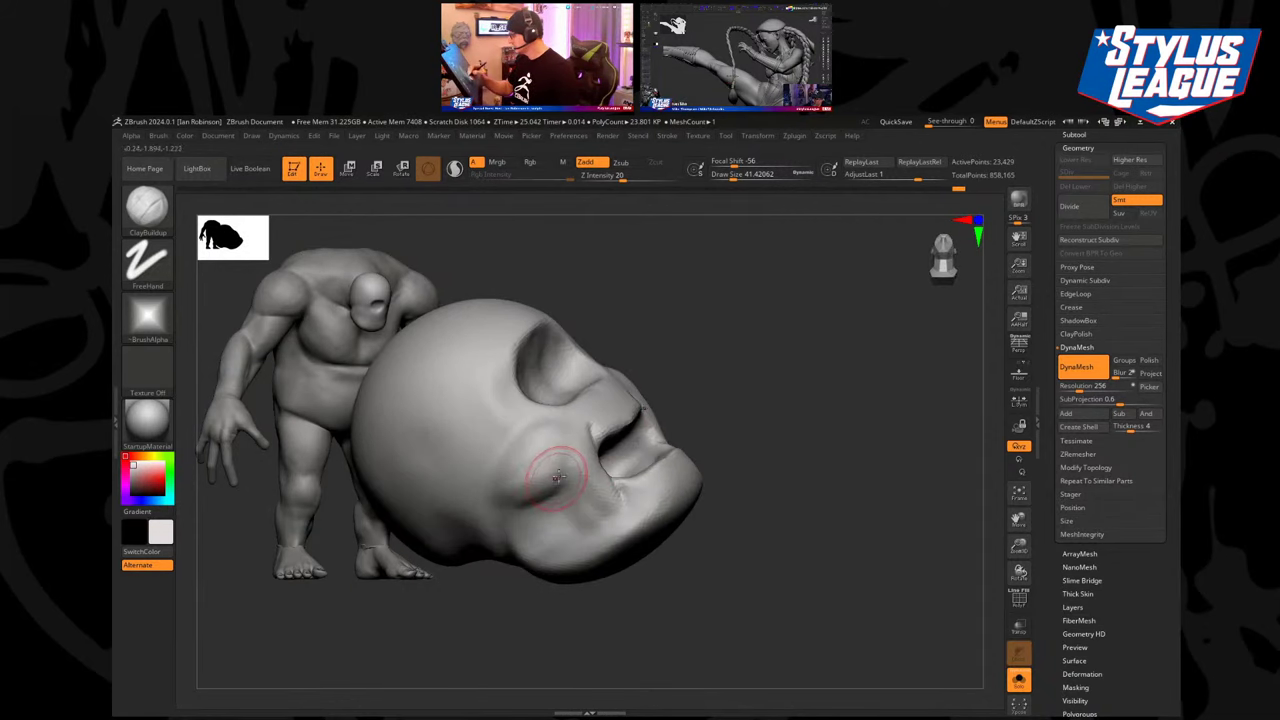
Enlarge the ClayBuildup brush to about 77 and fill out the cheekbone and the side of the skull.
key(s)
mouse_move(557, 466)
mouse_down()
mouse_move(542, 486)
mouse_move(552, 466)
mouse_move(500, 491)
mouse_up()
mouse_move(715, 400)
mouse_down()
mouse_move(743, 371)
mouse_move(766, 383)
mouse_move(717, 409)
mouse_up()
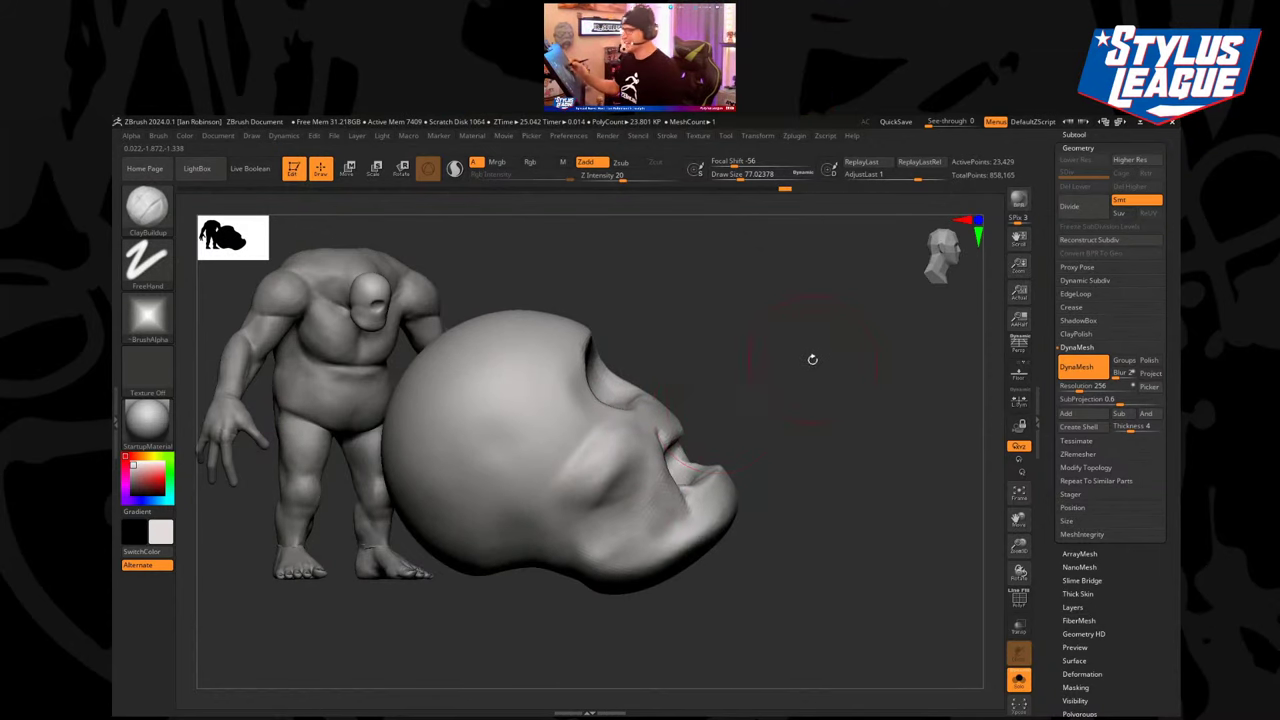
drag(823, 359, 740, 386)
drag(566, 483, 588, 457)
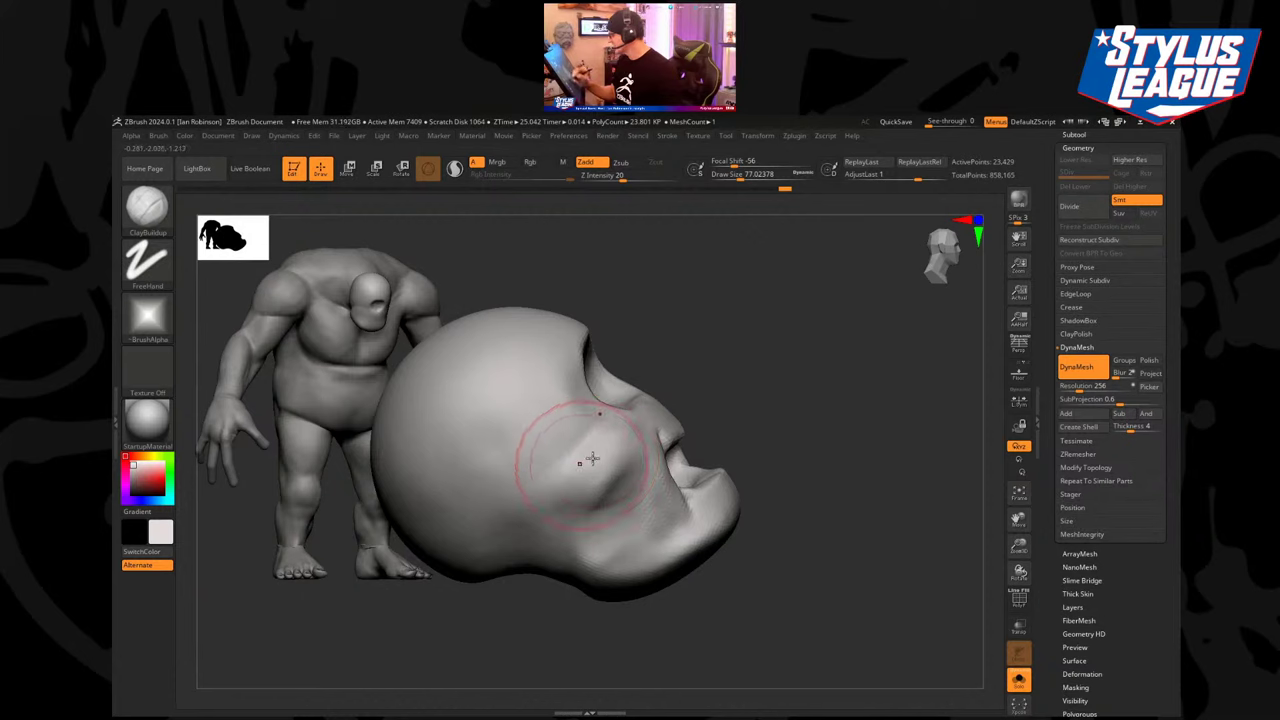
drag(745, 358, 728, 402)
mouse_move(770, 300)
mouse_down()
mouse_move(820, 269)
mouse_move(831, 333)
mouse_up()
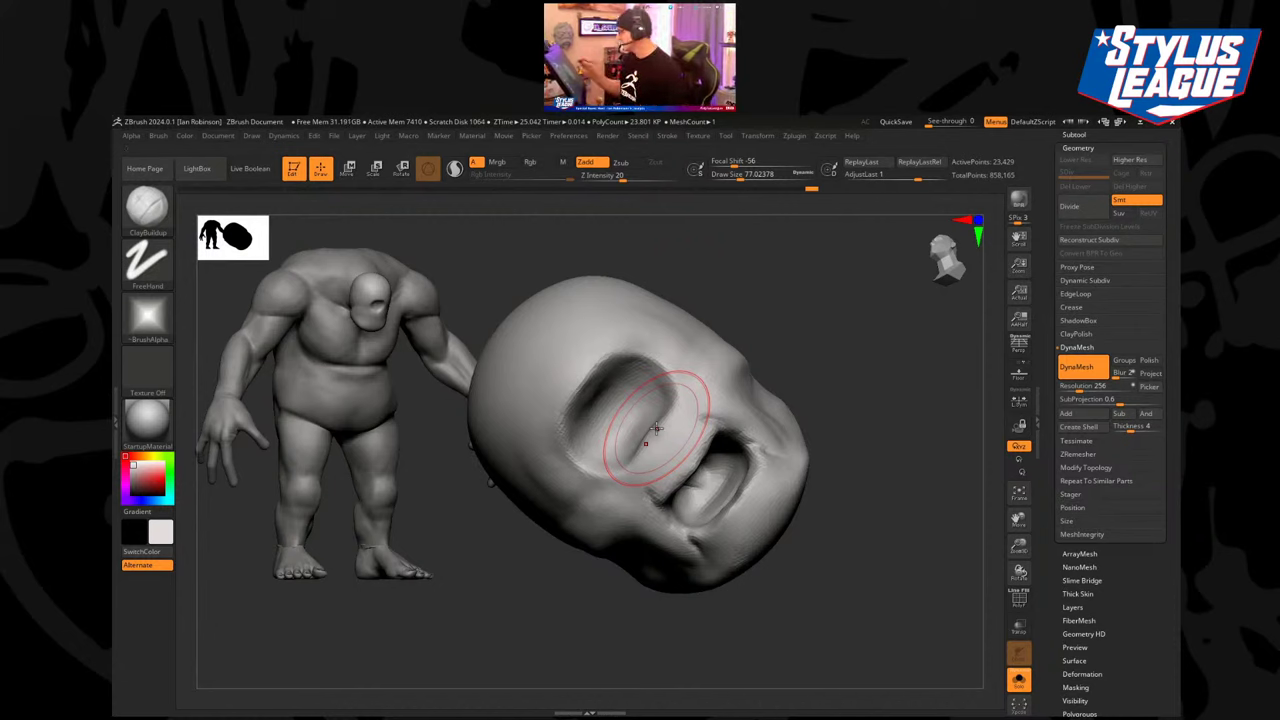
Switch to the Move brush at a size of about 59 and reshape the chin, jaw and upper-lip area.
mouse_move(880, 414)
mouse_down()
mouse_move(883, 466)
mouse_move(871, 451)
mouse_move(880, 429)
mouse_move(856, 461)
mouse_move(889, 440)
mouse_move(880, 470)
mouse_up()
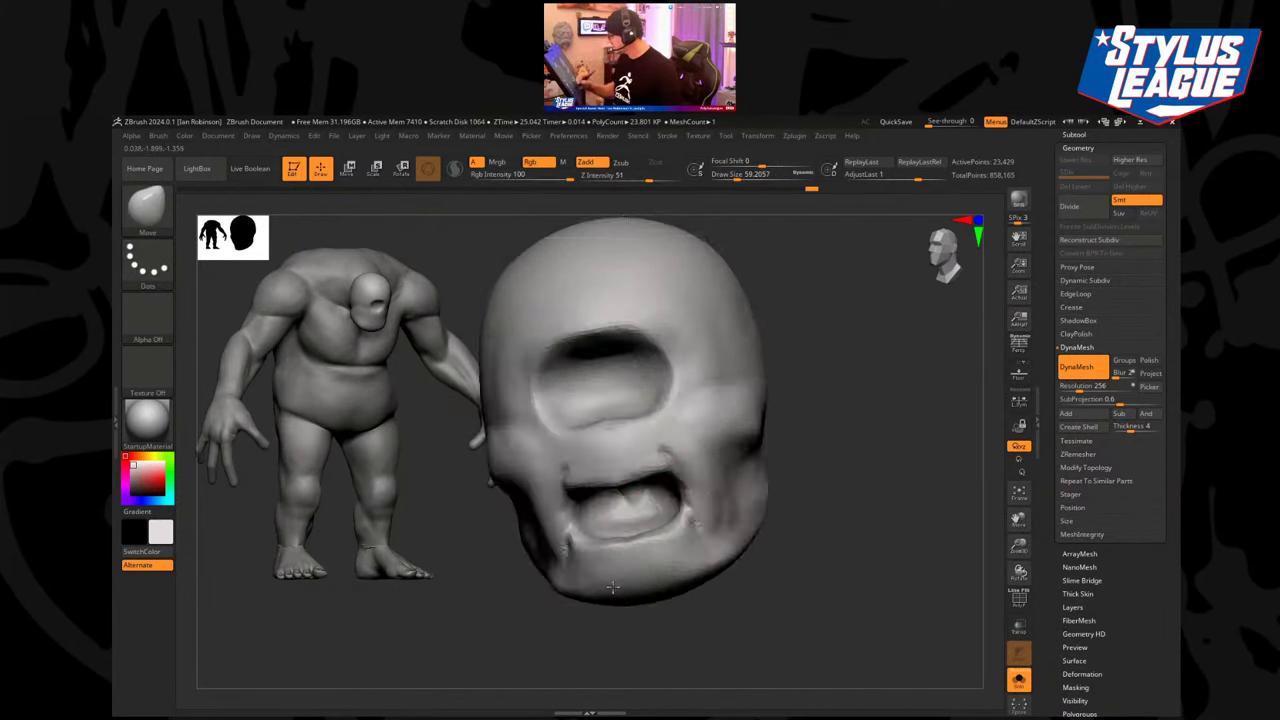
drag(613, 587, 680, 615)
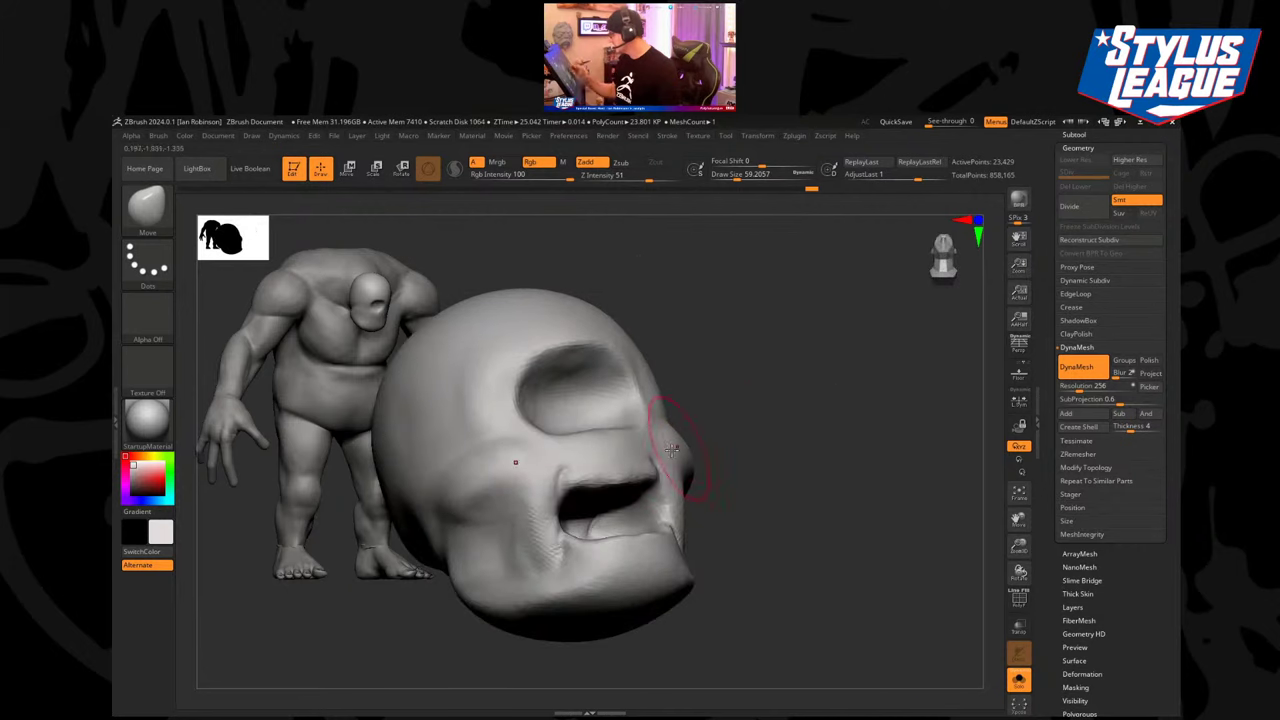
drag(660, 450, 631, 415)
mouse_move(715, 415)
mouse_down()
mouse_move(769, 423)
mouse_move(725, 430)
mouse_up()
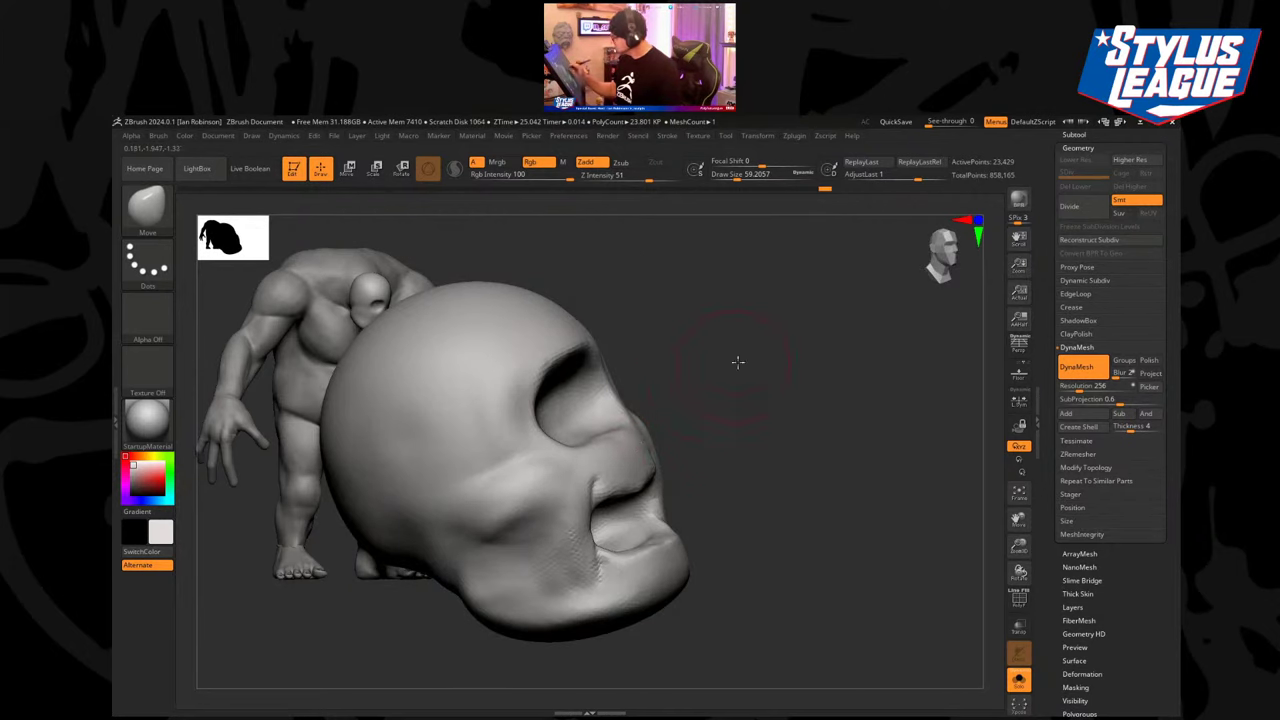
mouse_move(737, 362)
mouse_down()
mouse_move(754, 366)
mouse_move(698, 432)
mouse_move(784, 427)
mouse_move(800, 397)
mouse_up()
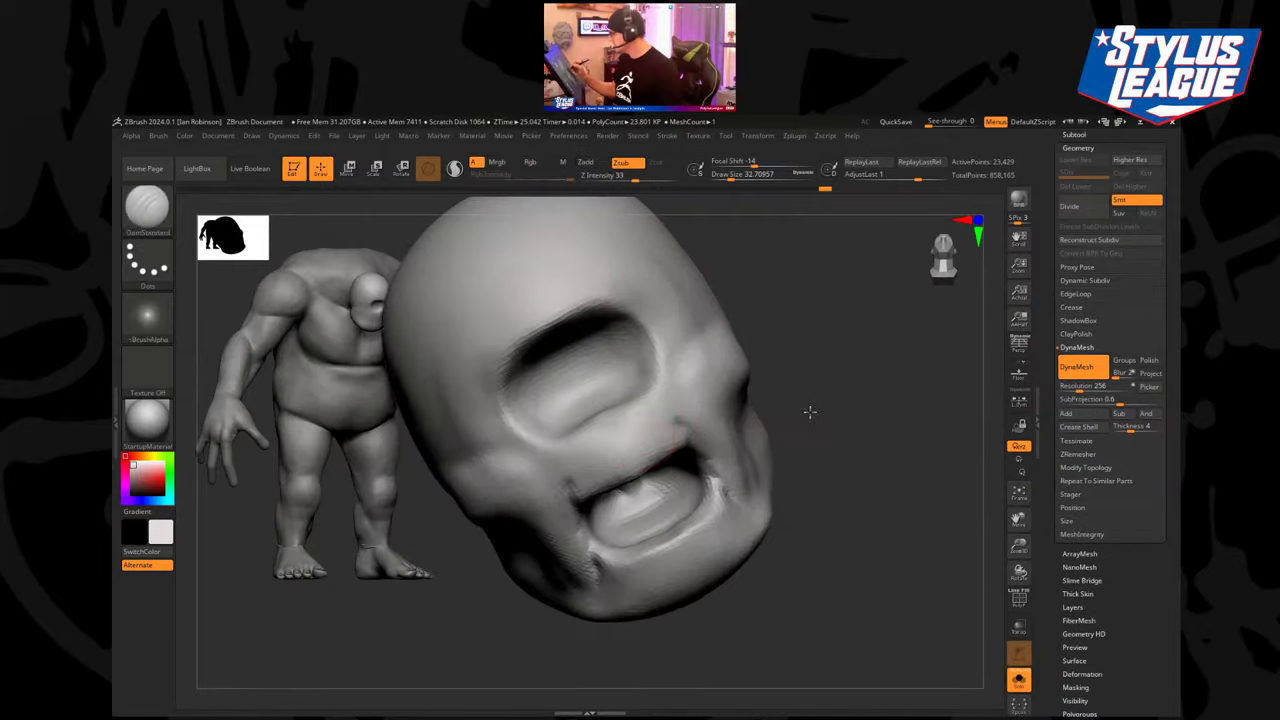
Carve two nostril holes between the eye socket and mouth with DamStandard at about 33, consulting the skull reference image.
mouse_move(650, 418)
mouse_down()
mouse_move(612, 460)
mouse_move(648, 434)
mouse_move(627, 432)
mouse_up()
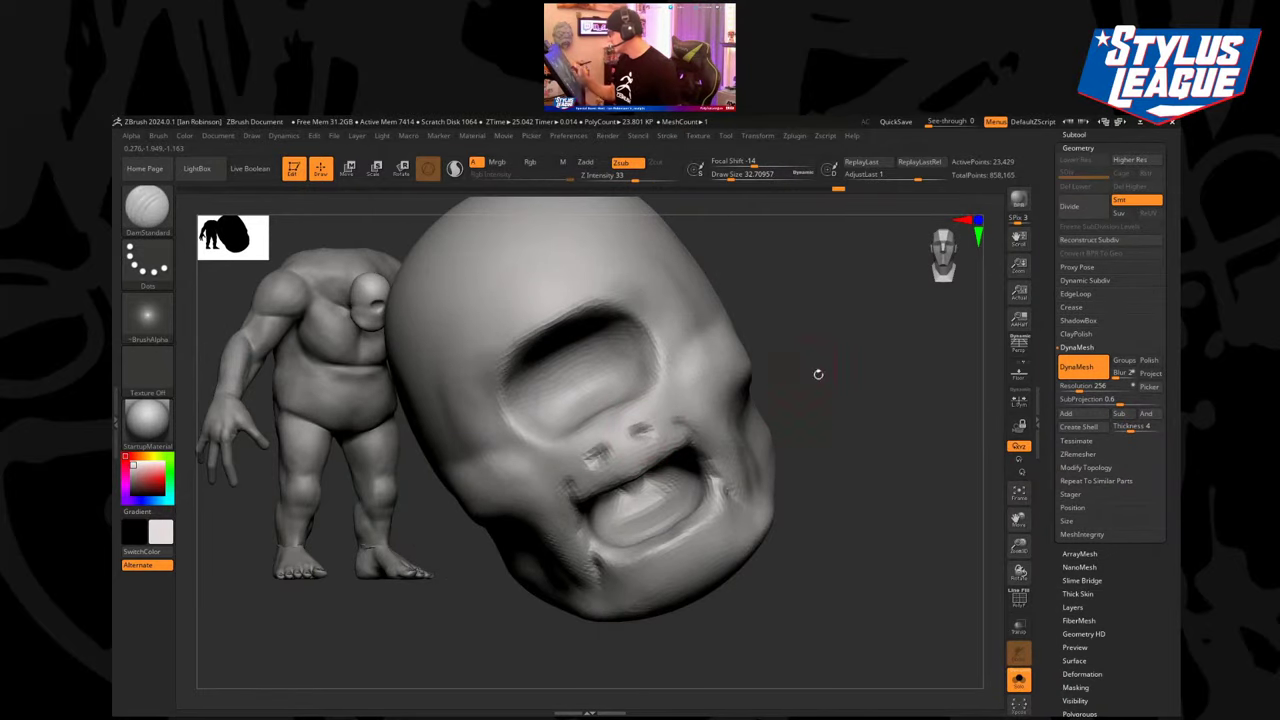
drag(817, 371, 851, 381)
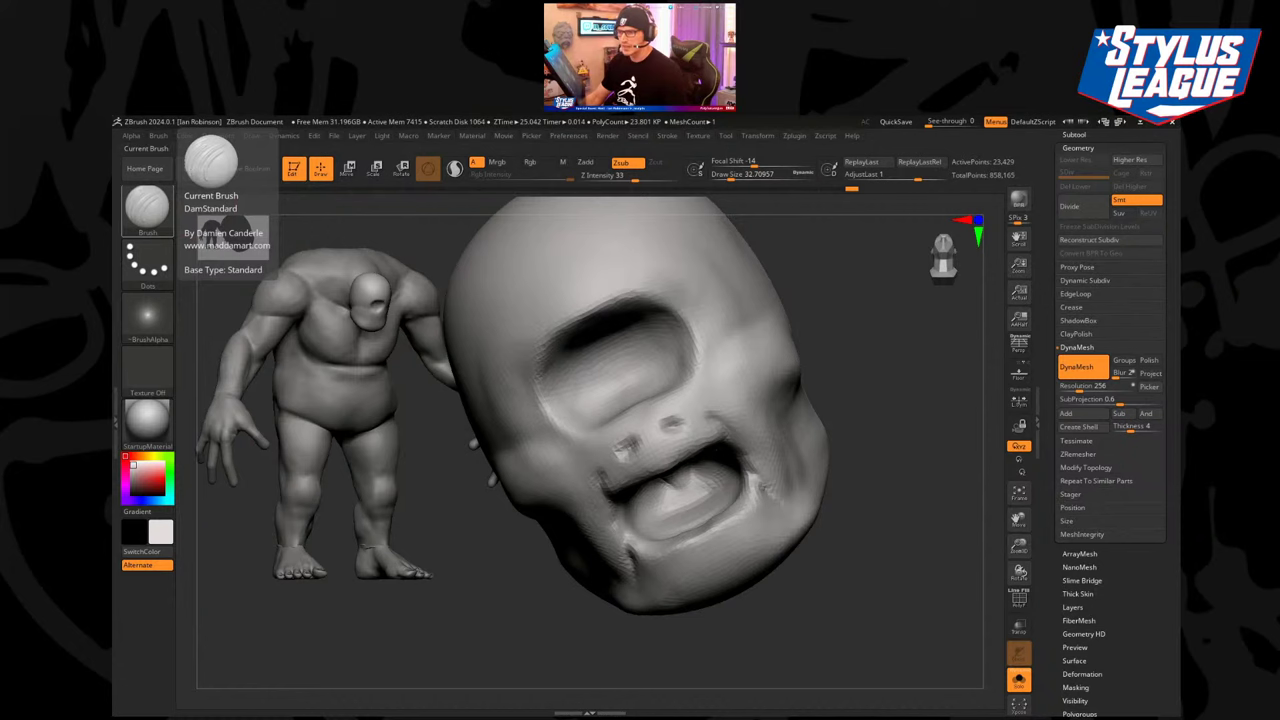
right_drag(114, 350, 312, 385)
scroll(328, 335, up, 5)
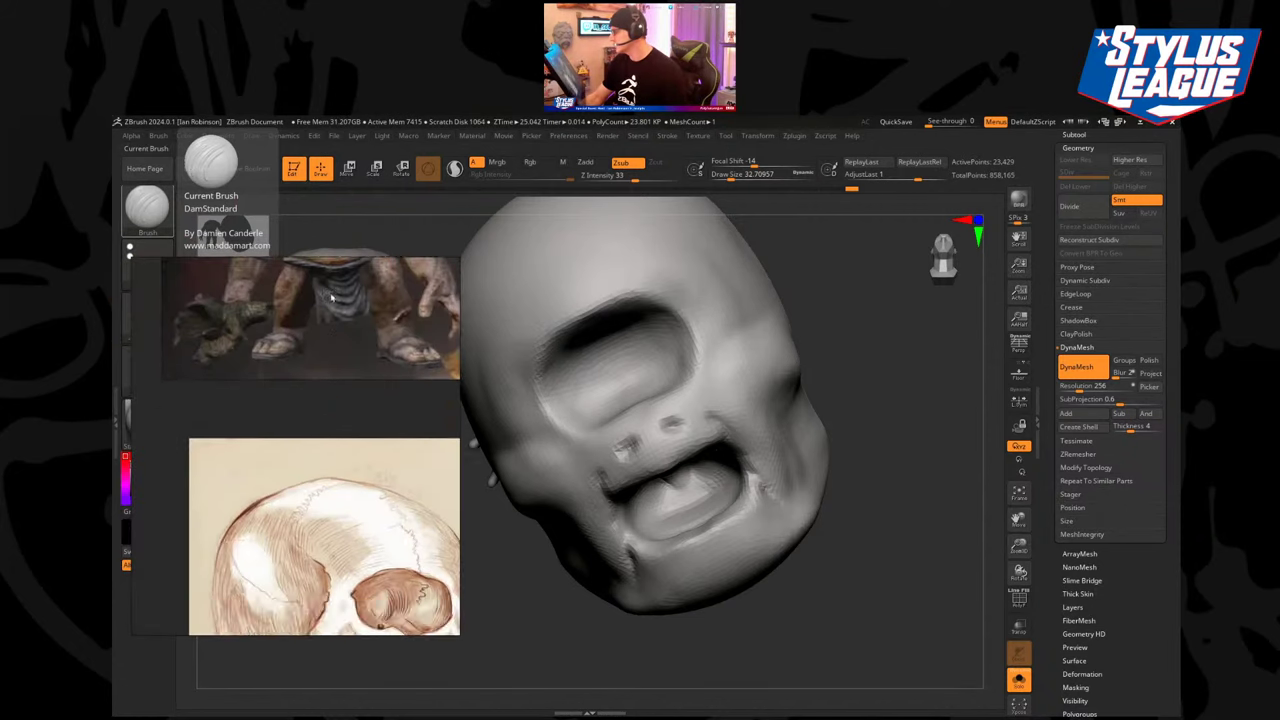
middle_drag(335, 265, 377, 419)
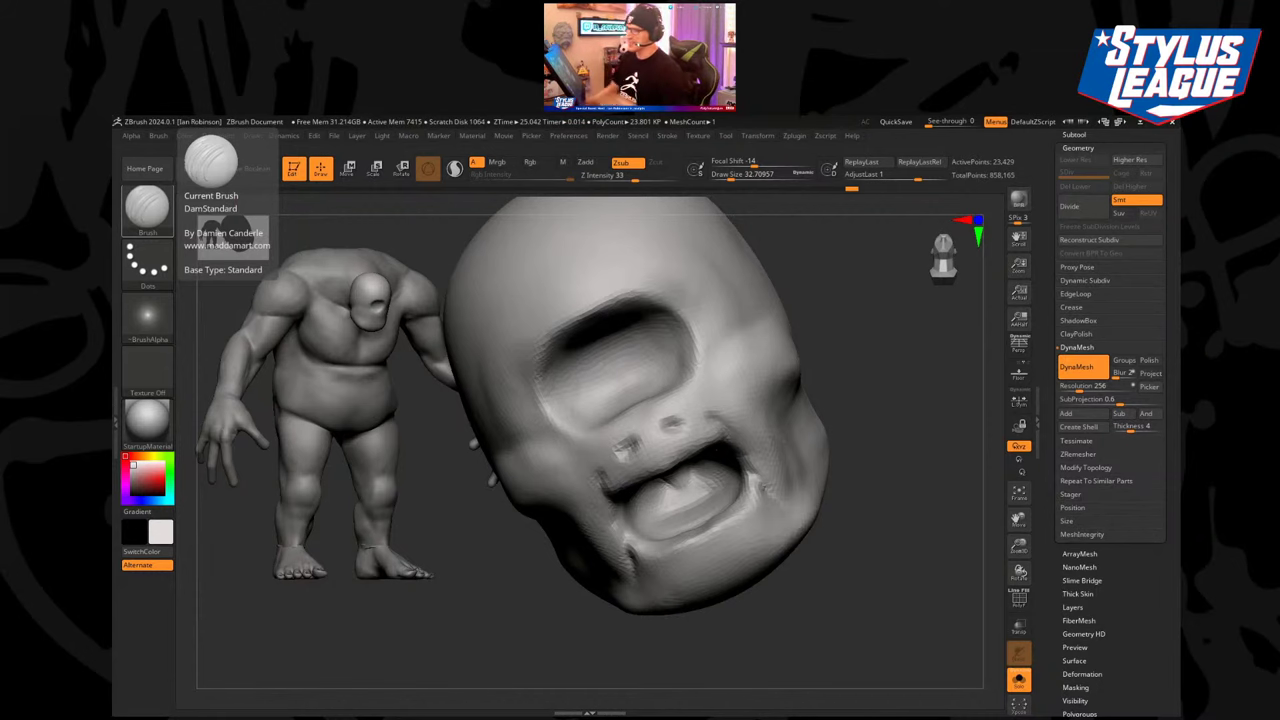
drag(868, 420, 886, 437)
mouse_move(902, 525)
mouse_down()
mouse_move(886, 571)
mouse_move(870, 474)
mouse_move(825, 506)
mouse_move(769, 374)
mouse_move(611, 434)
mouse_up()
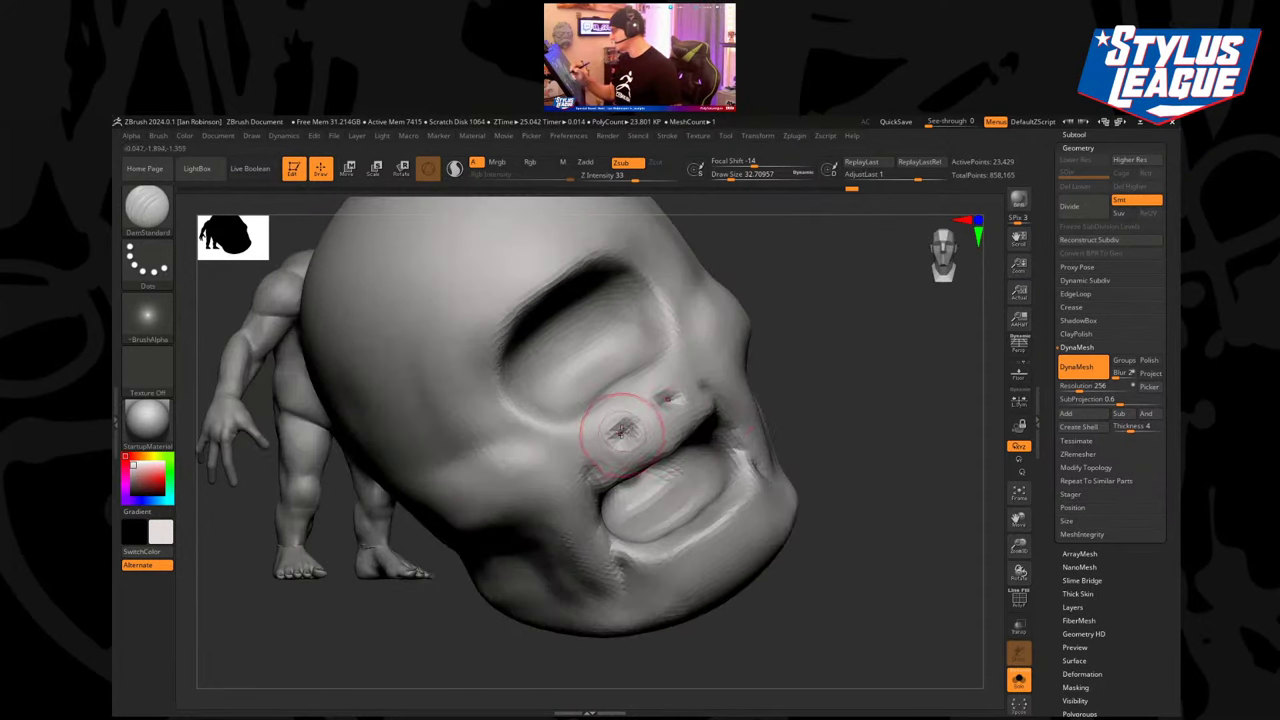
Raise the head's DynaMesh resolution to 416 and remesh it.
click(1084, 387)
ctrl+drag(872, 378, 886, 520)
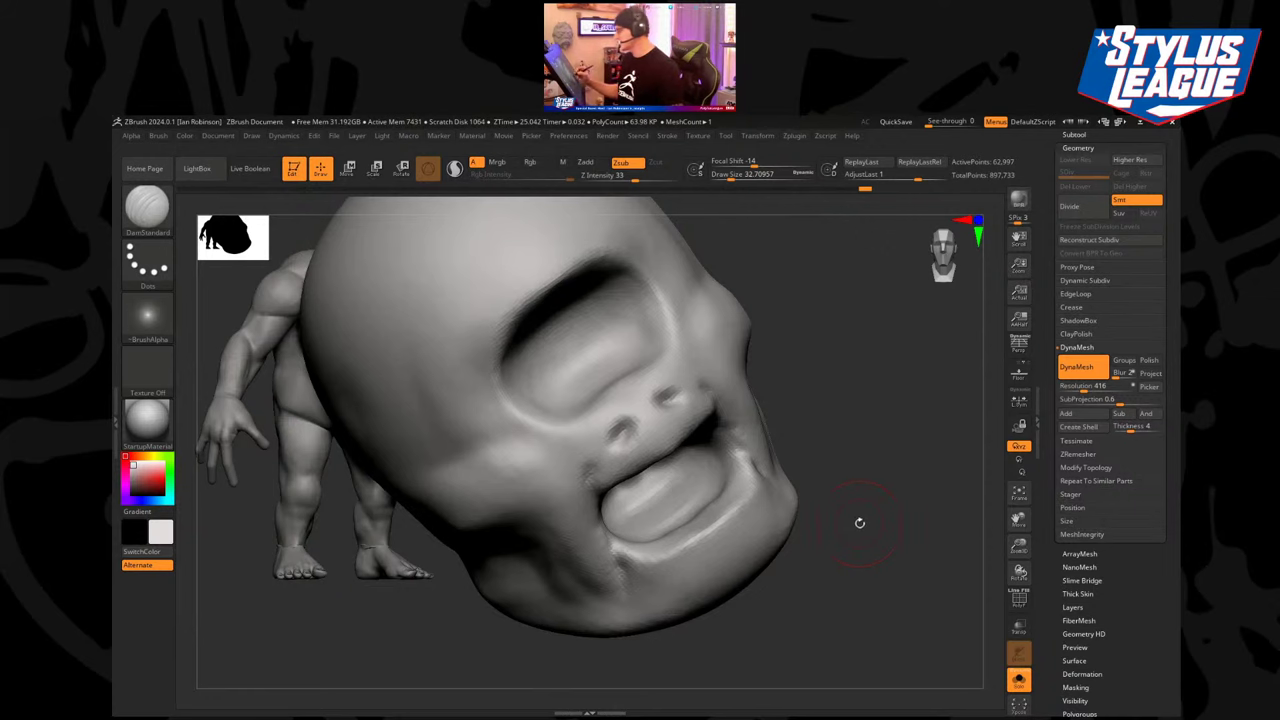
drag(859, 522, 866, 457)
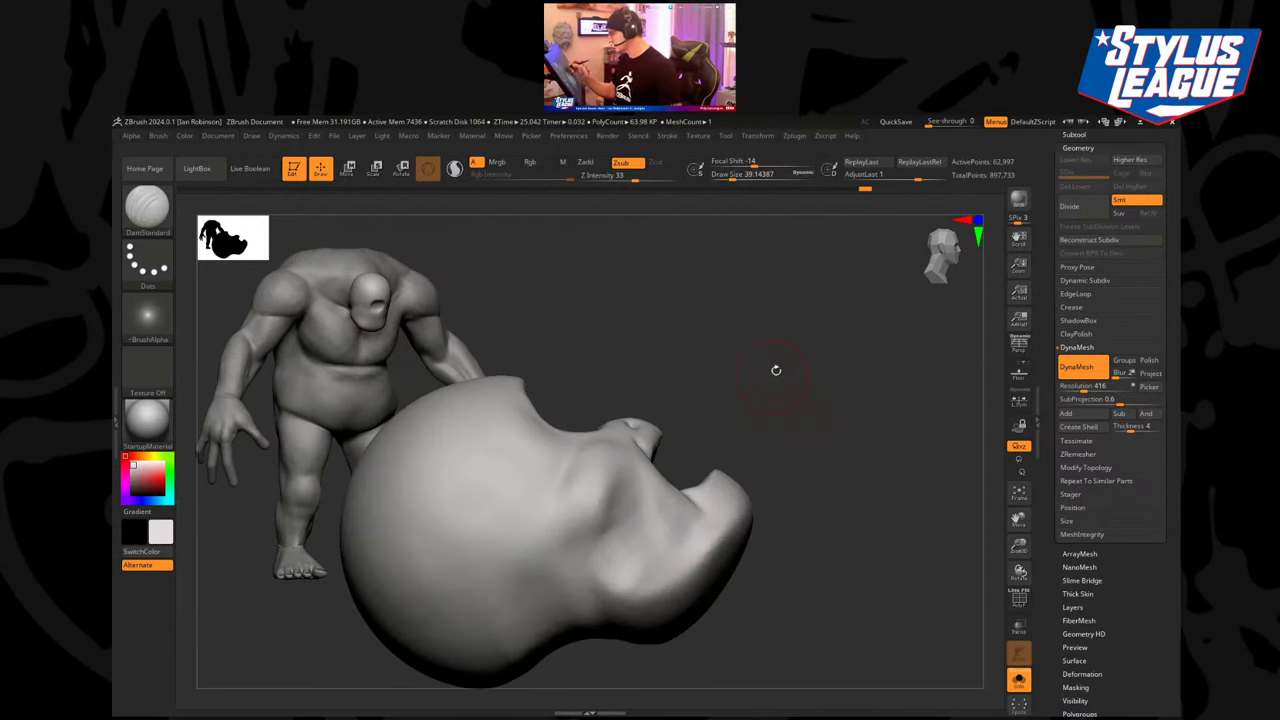
drag(776, 370, 855, 298)
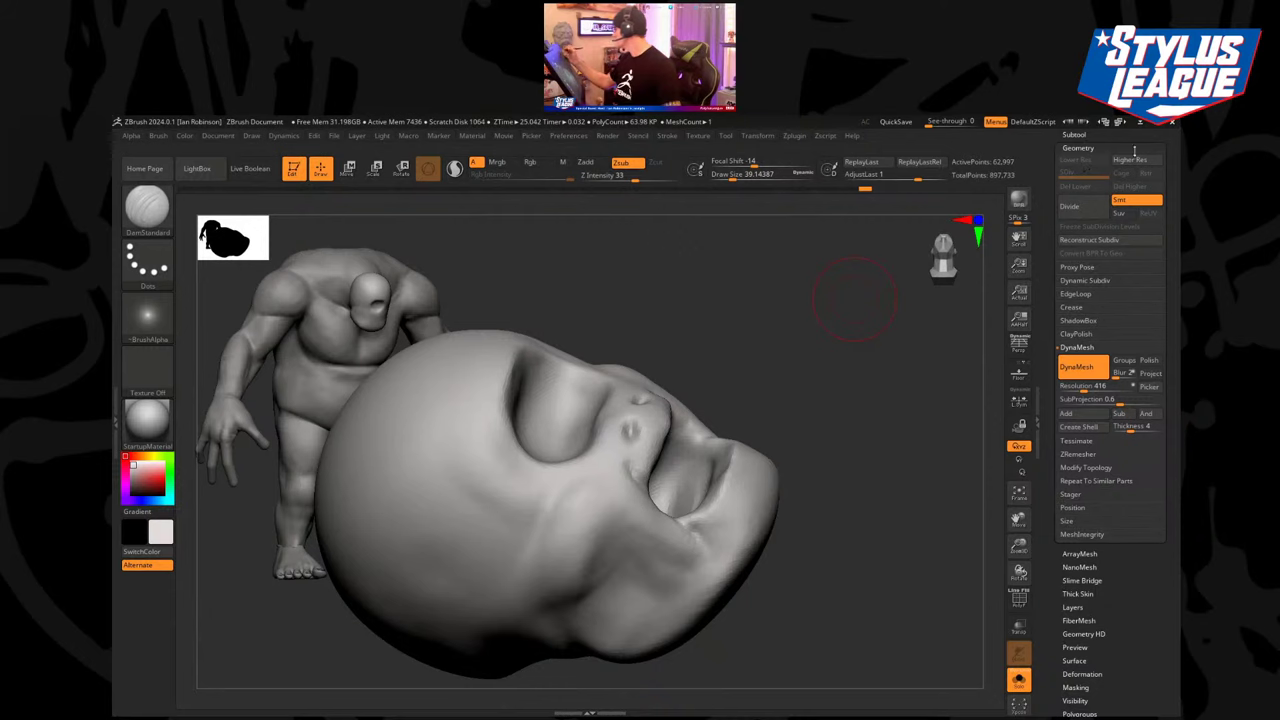
Insert a Sphere3D as a new subtool beneath the head subtool.
click(1074, 133)
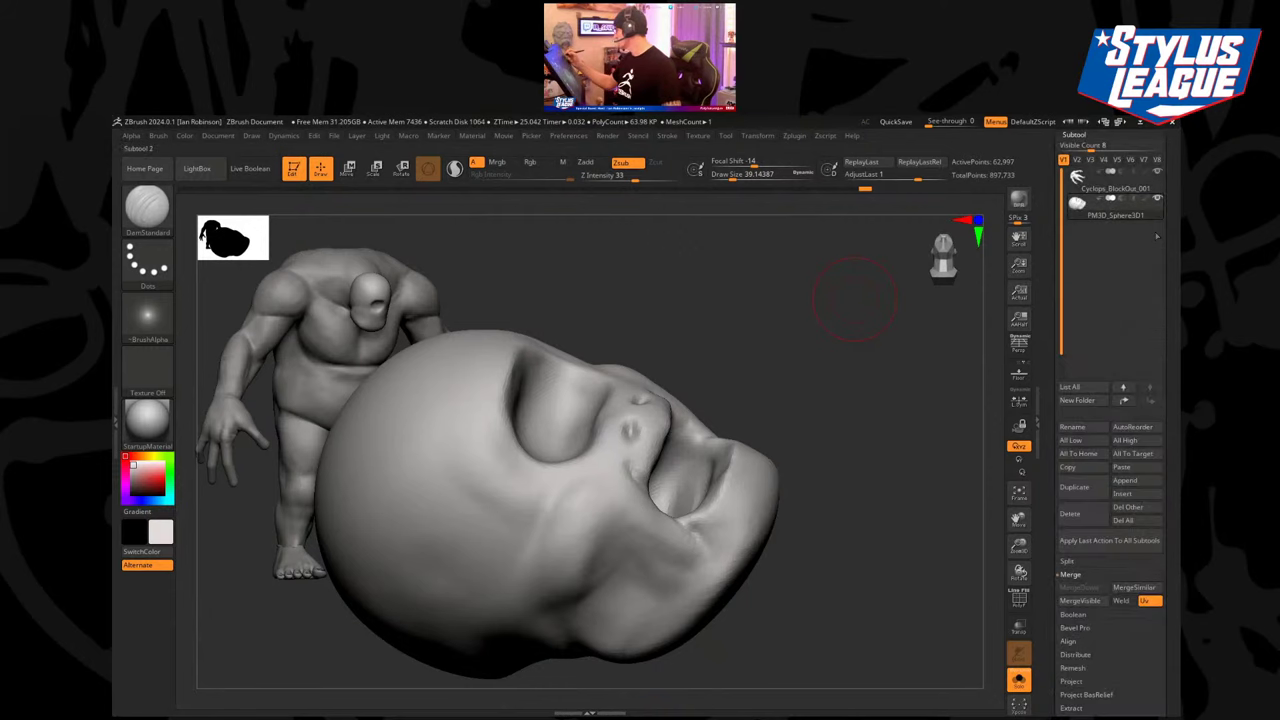
click(1123, 494)
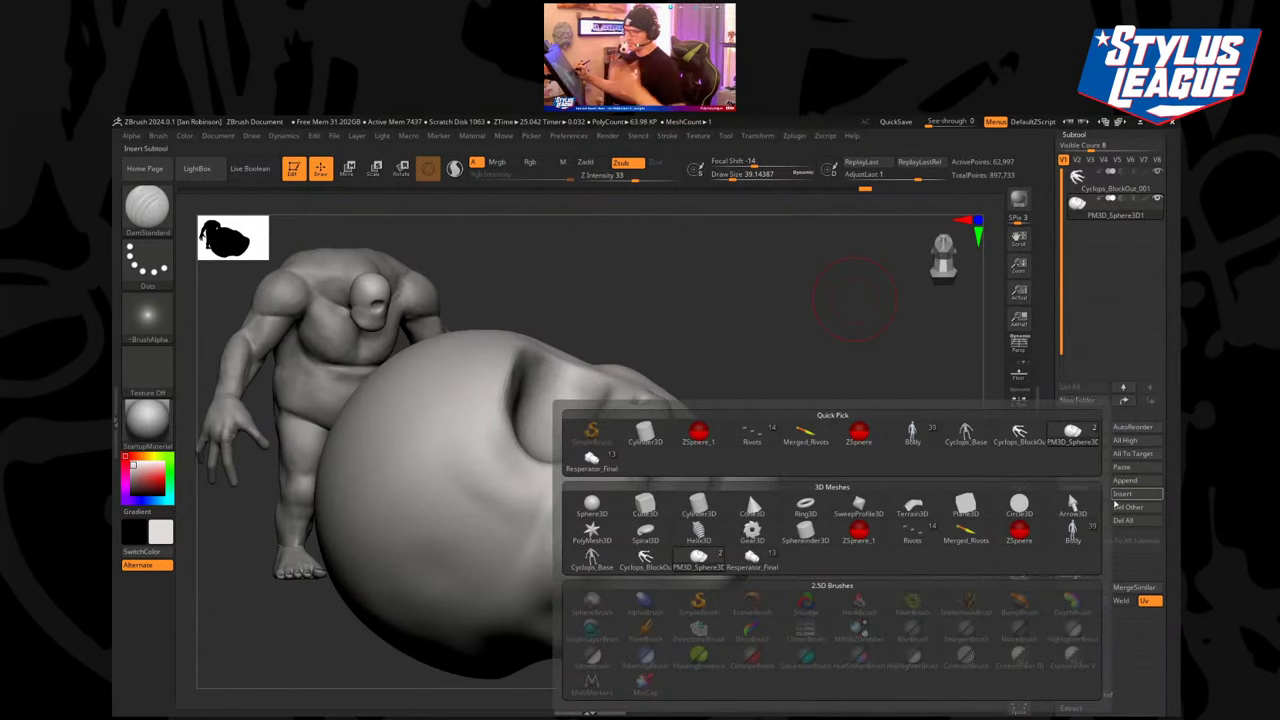
click(600, 512)
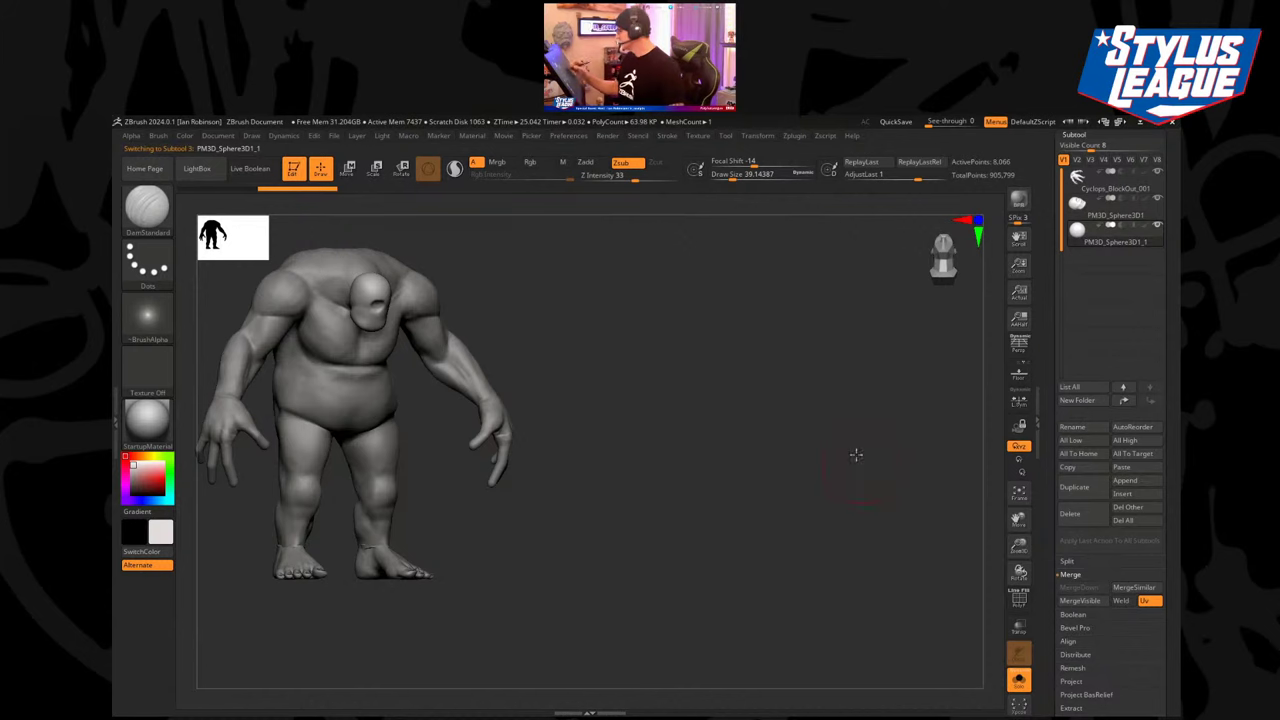
Replace the new sphere subtool's mesh with the Sphere 32 insert-mesh primitive.
alt+drag(856, 455, 897, 342)
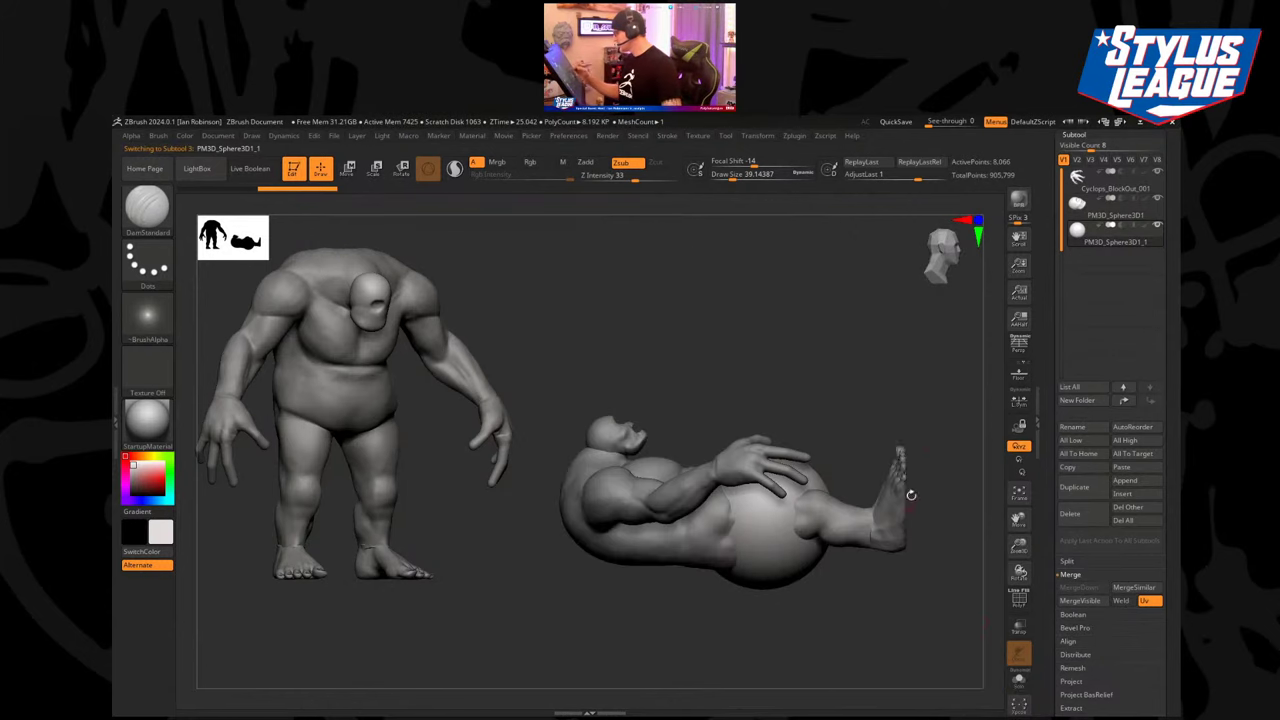
mouse_move(944, 391)
mouse_down()
mouse_move(918, 383)
mouse_move(900, 473)
mouse_up()
shift+drag(885, 461, 887, 454)
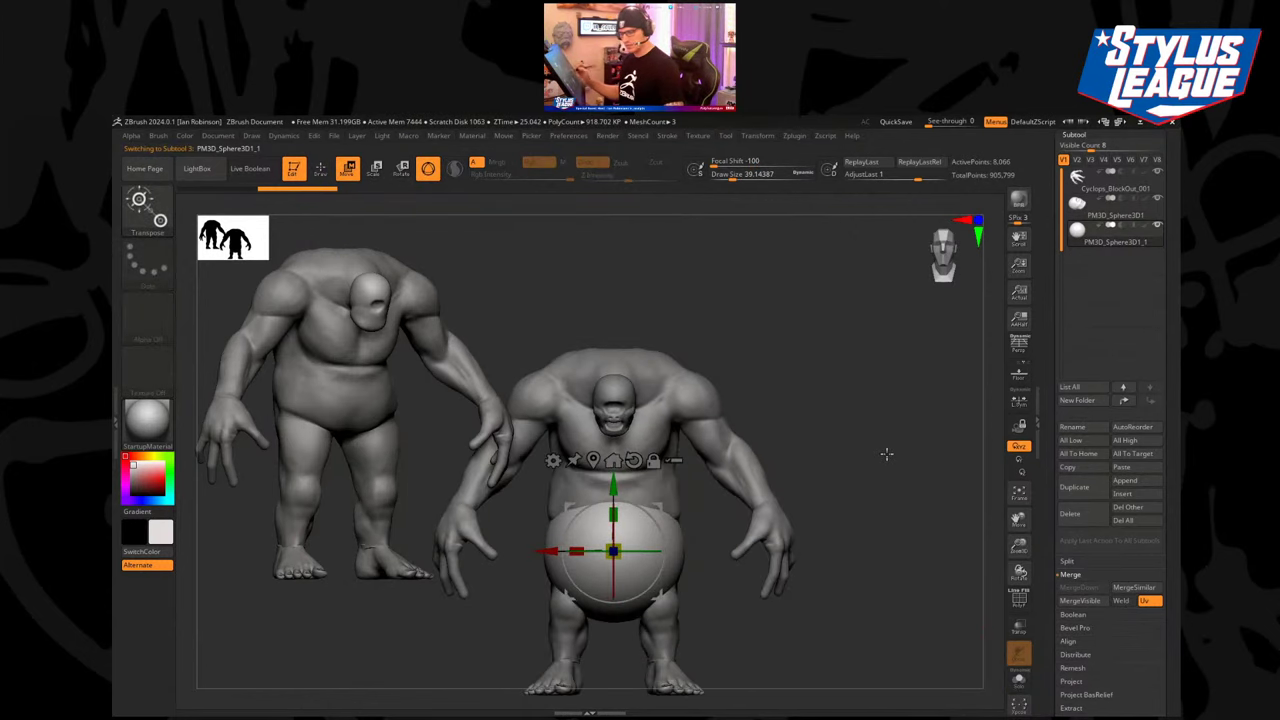
key(b)
key(t)
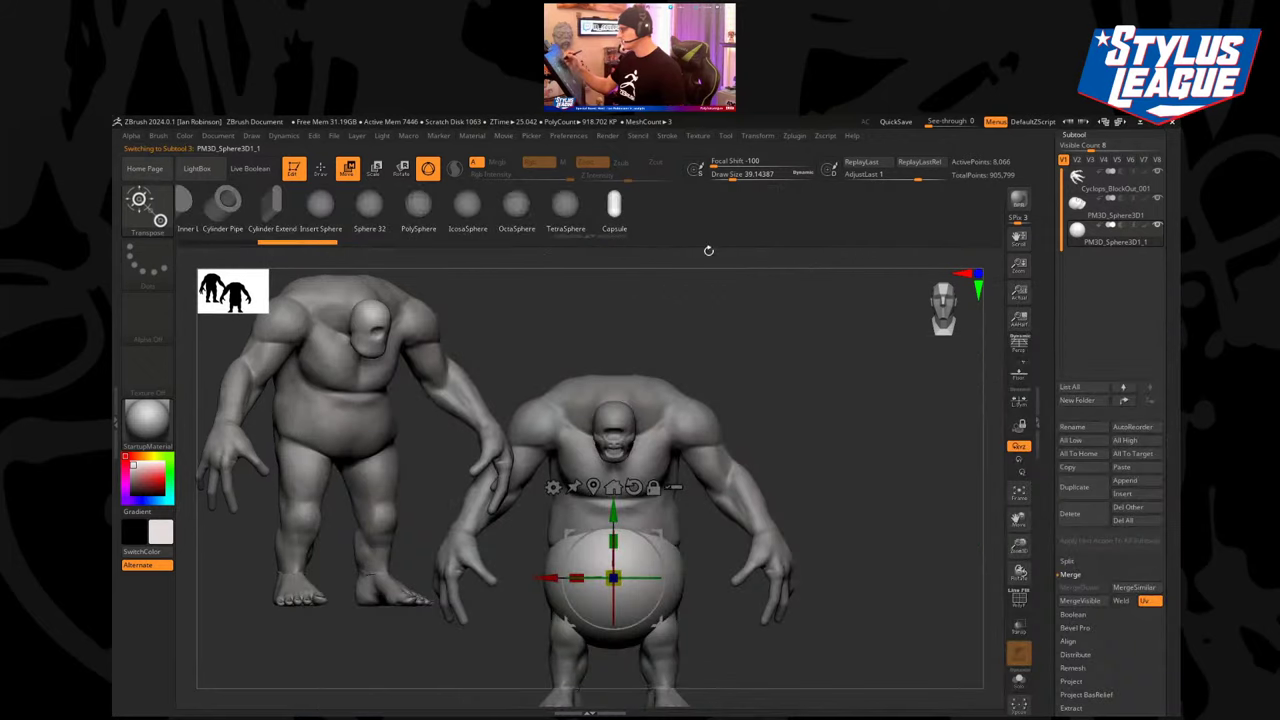
click(369, 204)
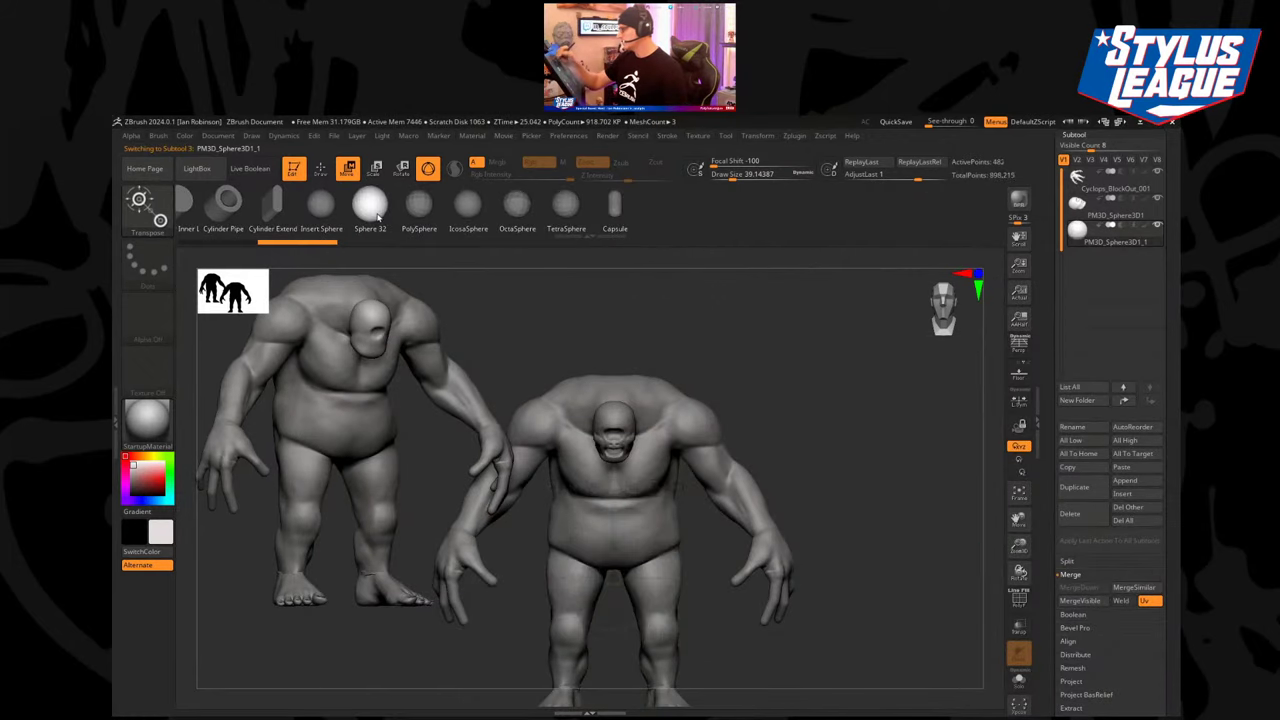
Show the wireframe, isolate the sphere subtool, and undo and restore its mesh replacement to compare the two topologies.
alt+drag(832, 339, 834, 368)
key(shift+f)
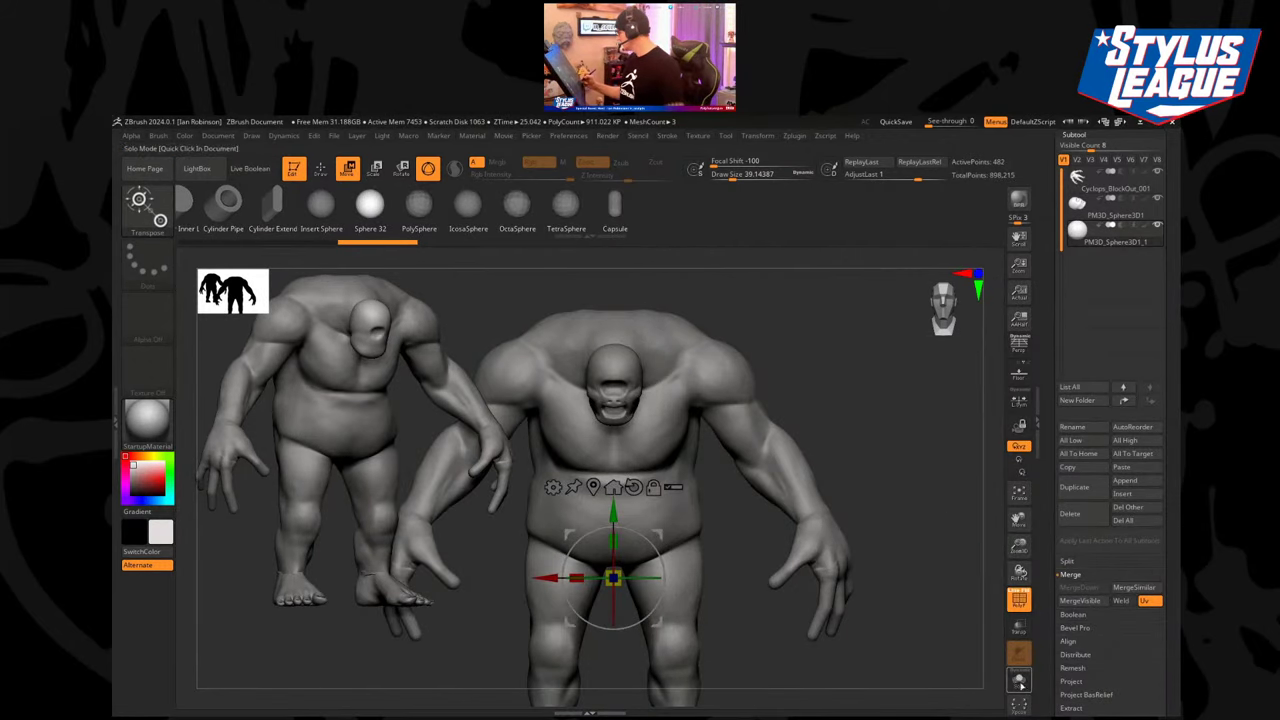
click(1019, 680)
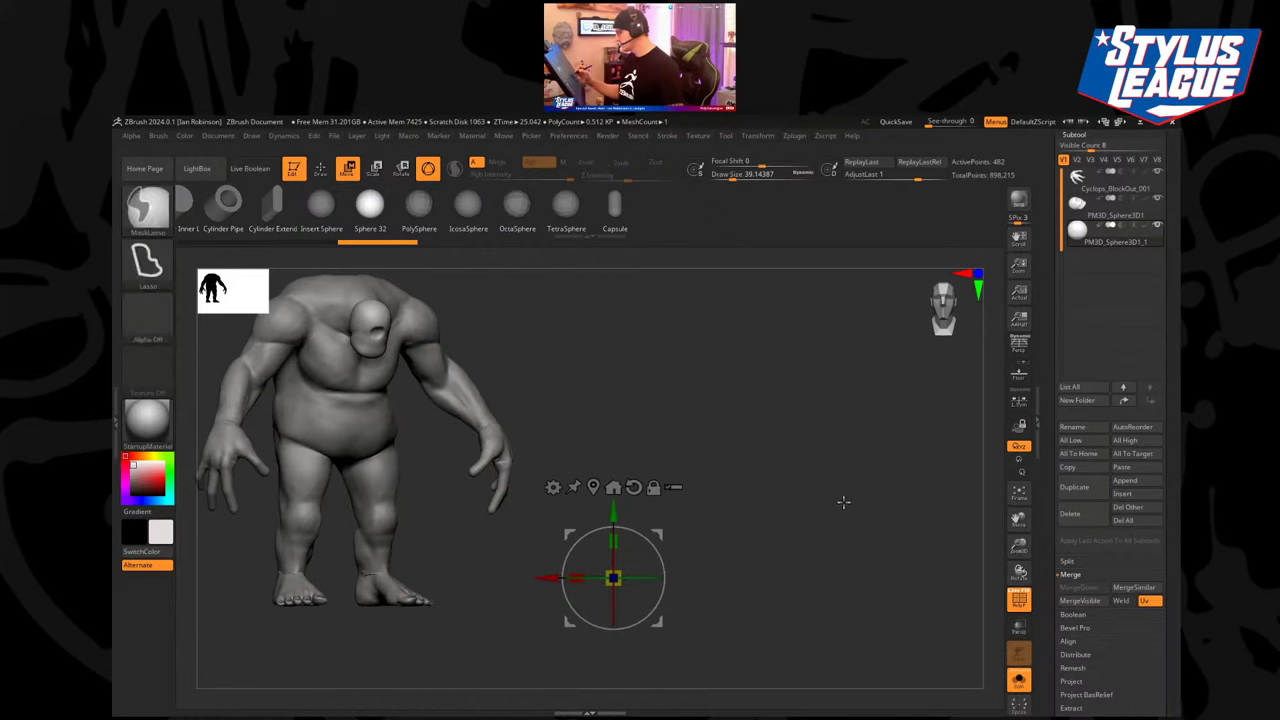
key(ctrl+z)
alt+drag(906, 483, 846, 363)
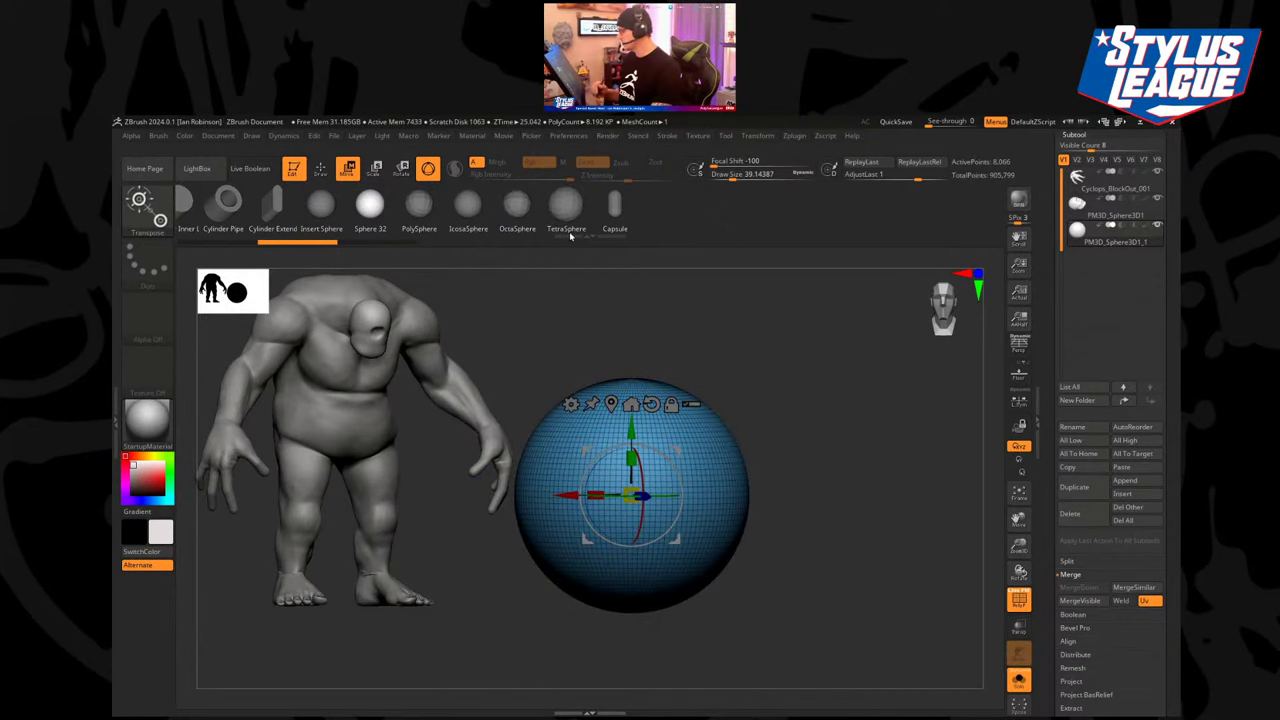
key(ctrl+z)
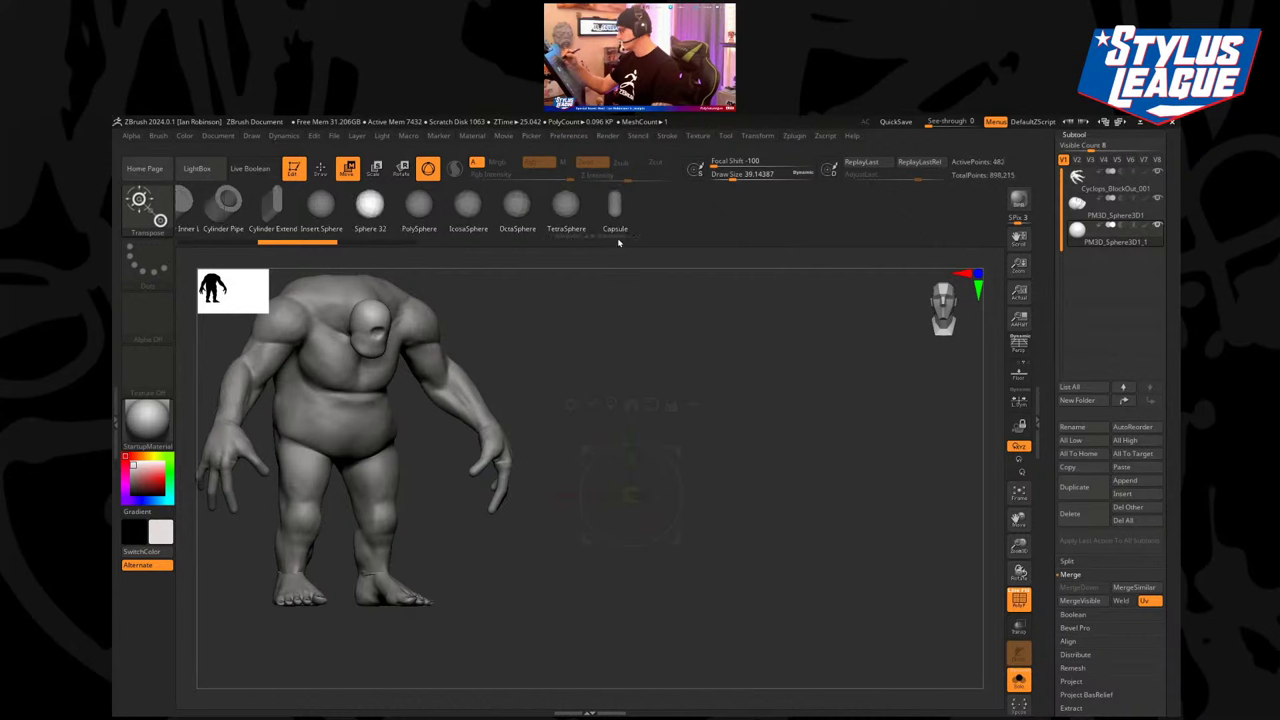
key(Left)
key(Right)
key(Right)
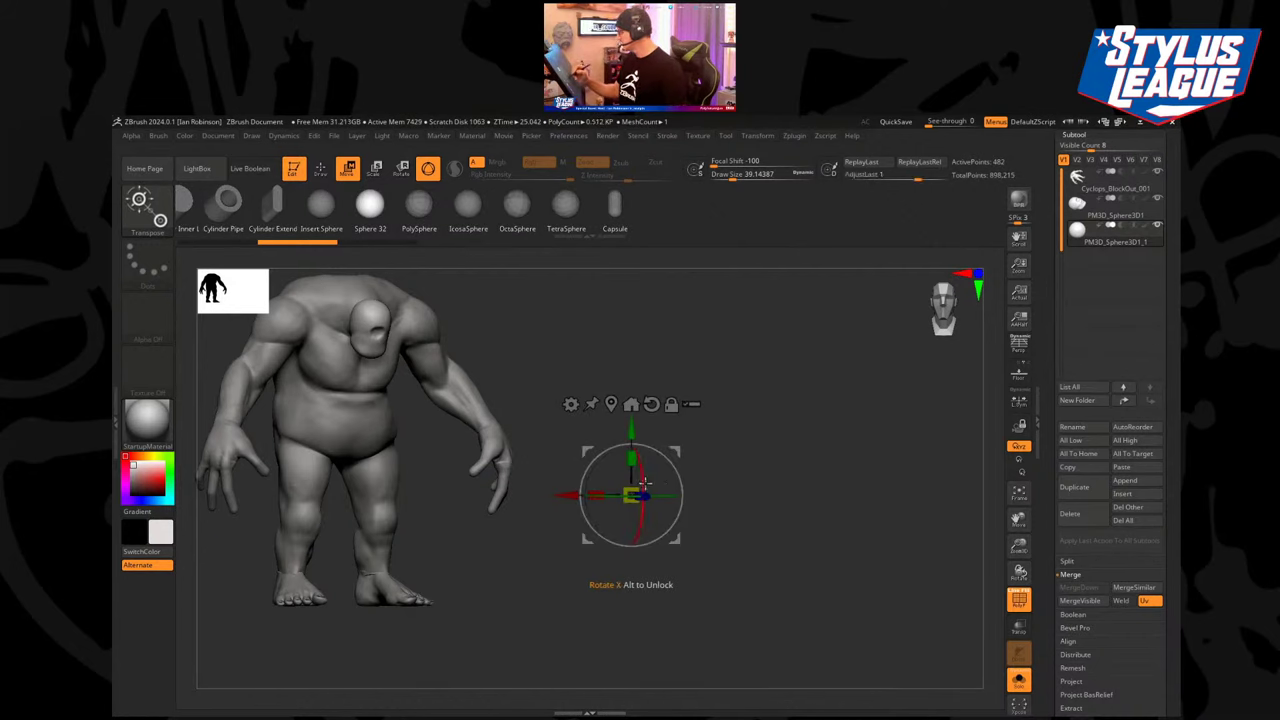
Rotate the sphere 90° about X so its pole faces forward, and bring the body and head back into view.
drag(632, 494, 827, 421)
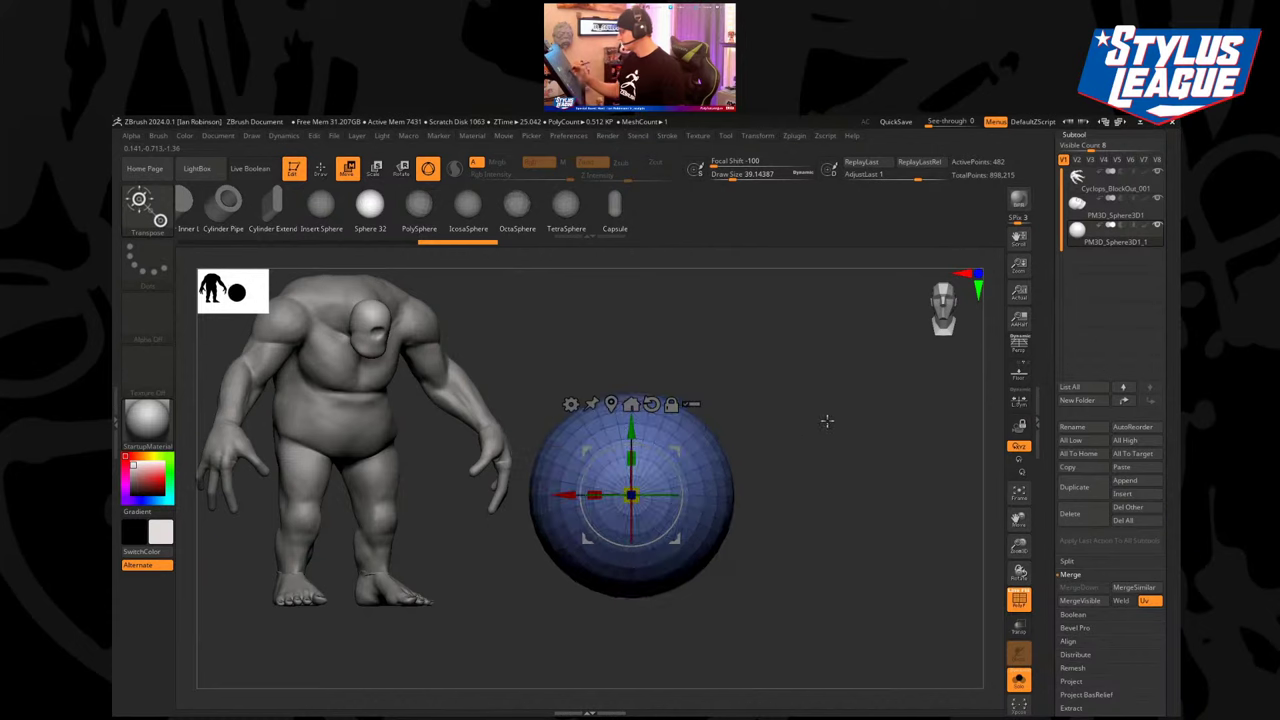
key(ctrl+shift+z)
key(ctrl+shift+z)
key(ctrl+shift+z)
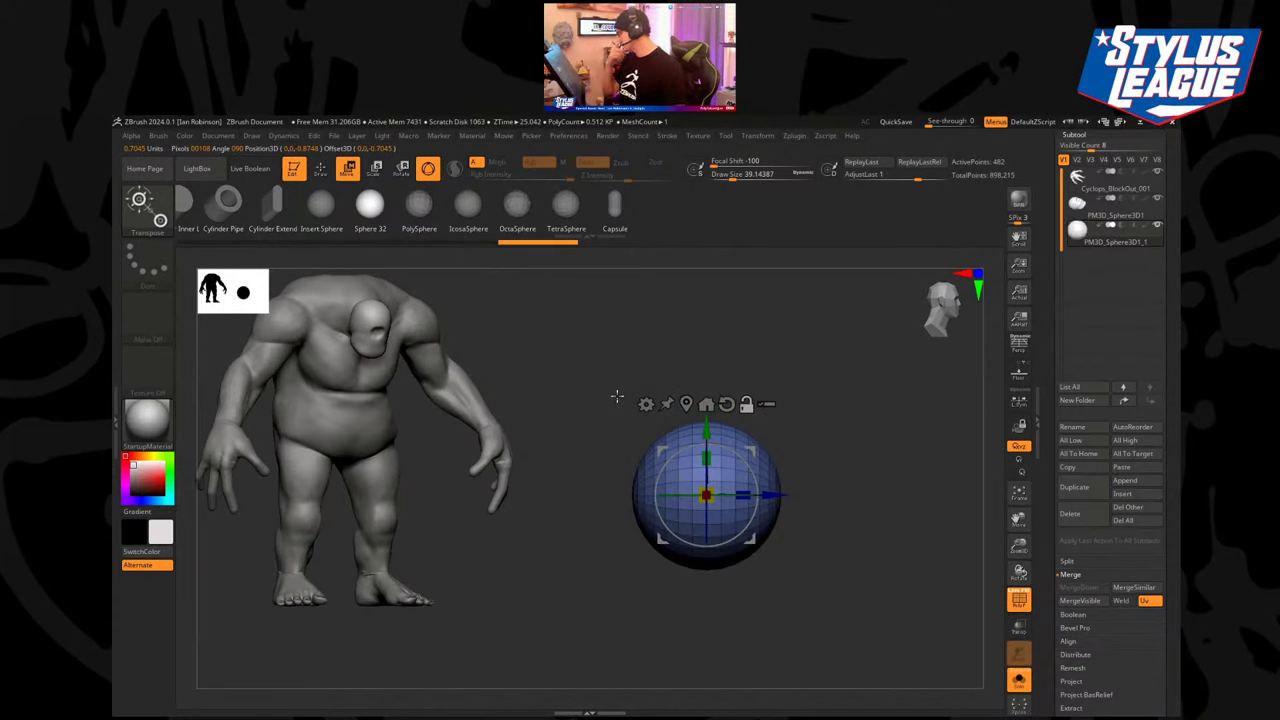
key(ctrl+shift+z)
key(ctrl+shift+z)
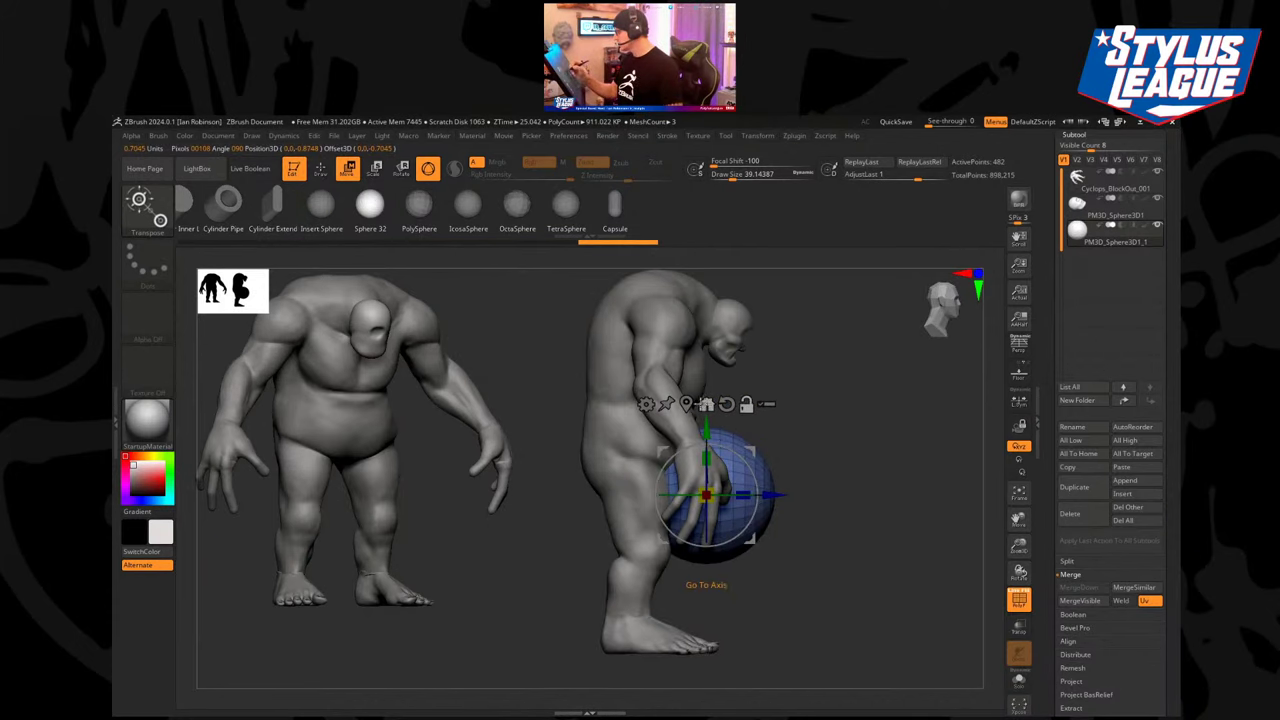
Raise the sphere to the cyclops' head height and check its depth from the side.
key(ctrl+shift+z)
key(ctrl+shift+z)
key(ctrl+shift+z)
key(ctrl+shift+z)
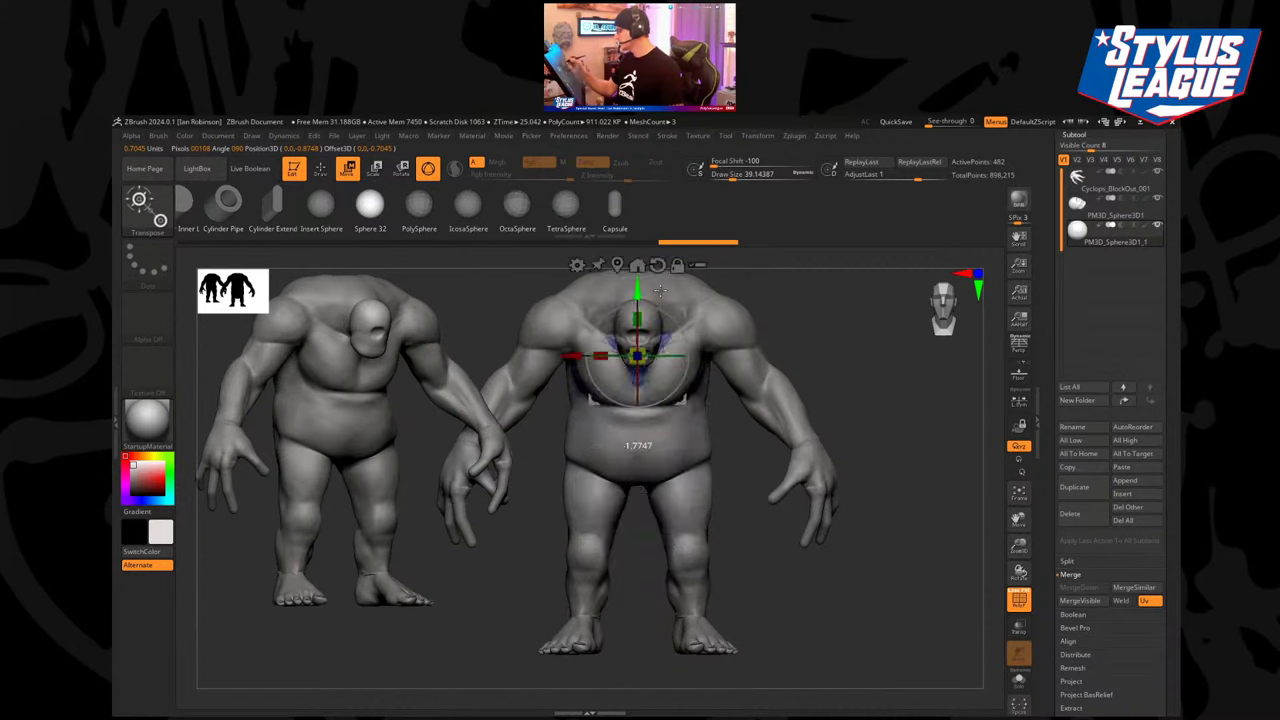
key(ctrl+shift+z)
key(ctrl+shift+z)
key(ctrl+shift+z)
key(ctrl+shift+z)
key(ctrl+shift+z)
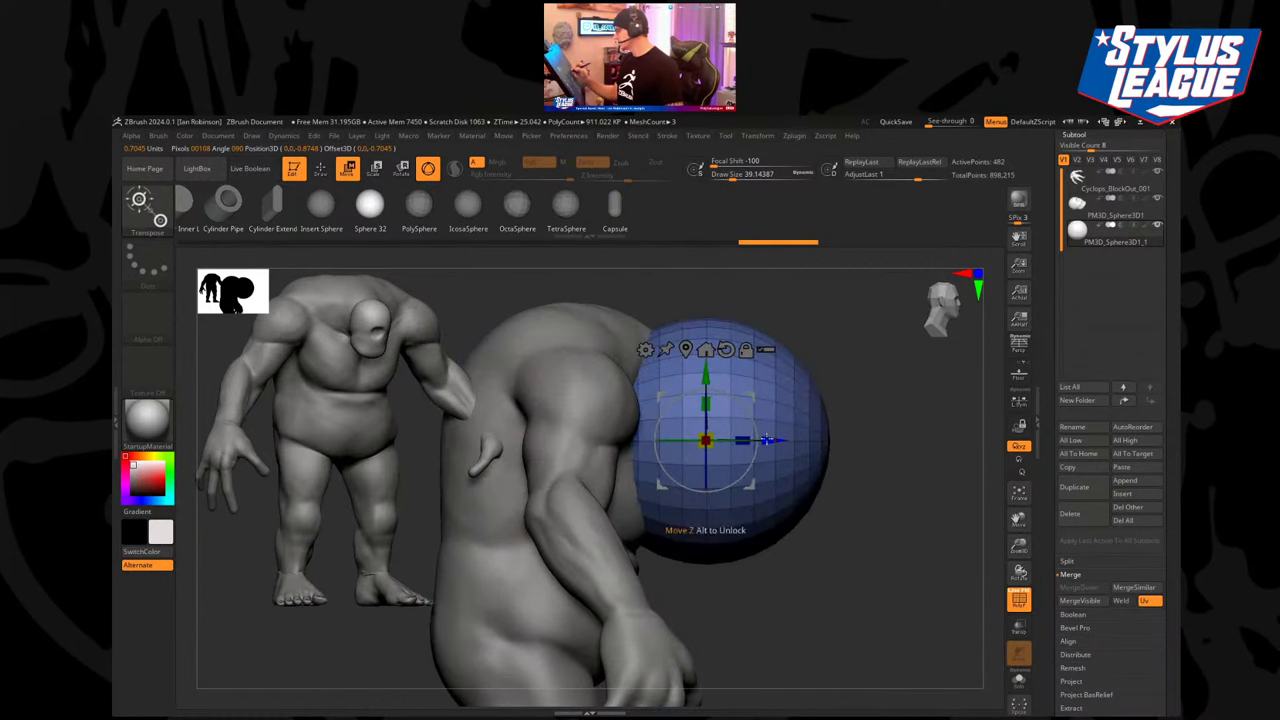
Shrink the sphere to eyeball size and place it in the head's eye socket with the body subtool hidden.
drag(706, 440, 849, 400)
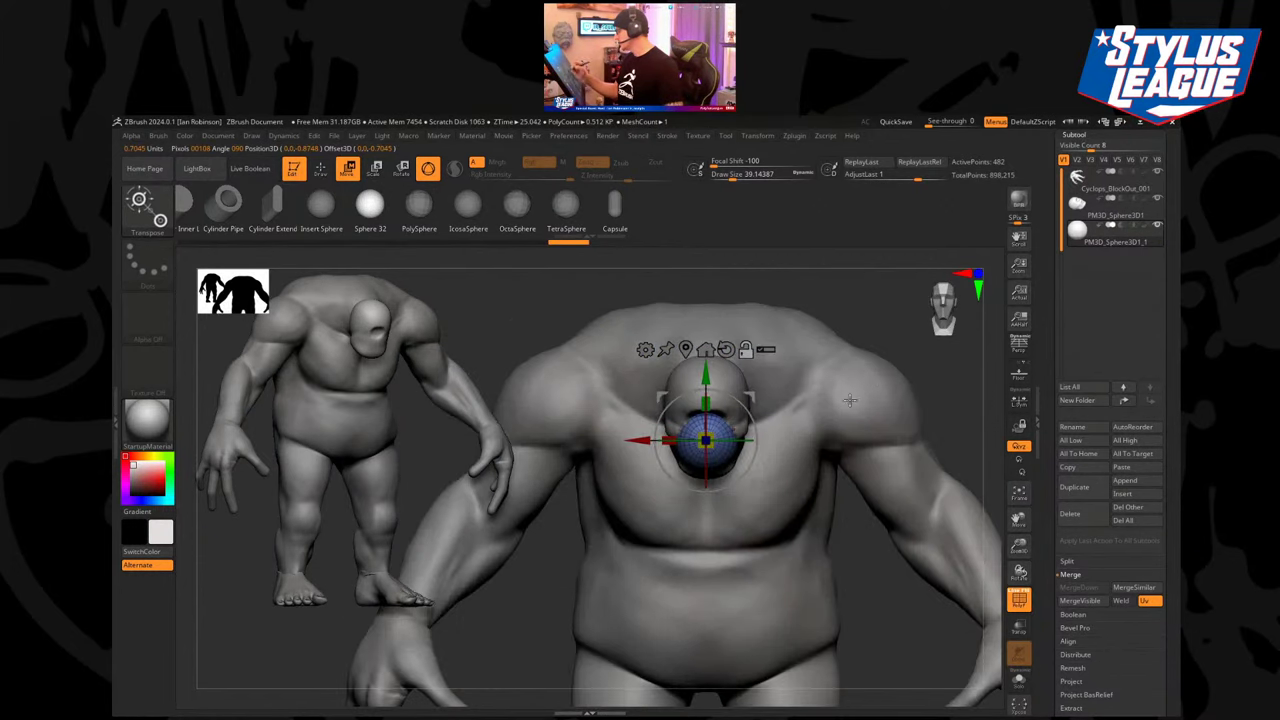
alt+drag(866, 540, 882, 680)
drag(699, 460, 692, 476)
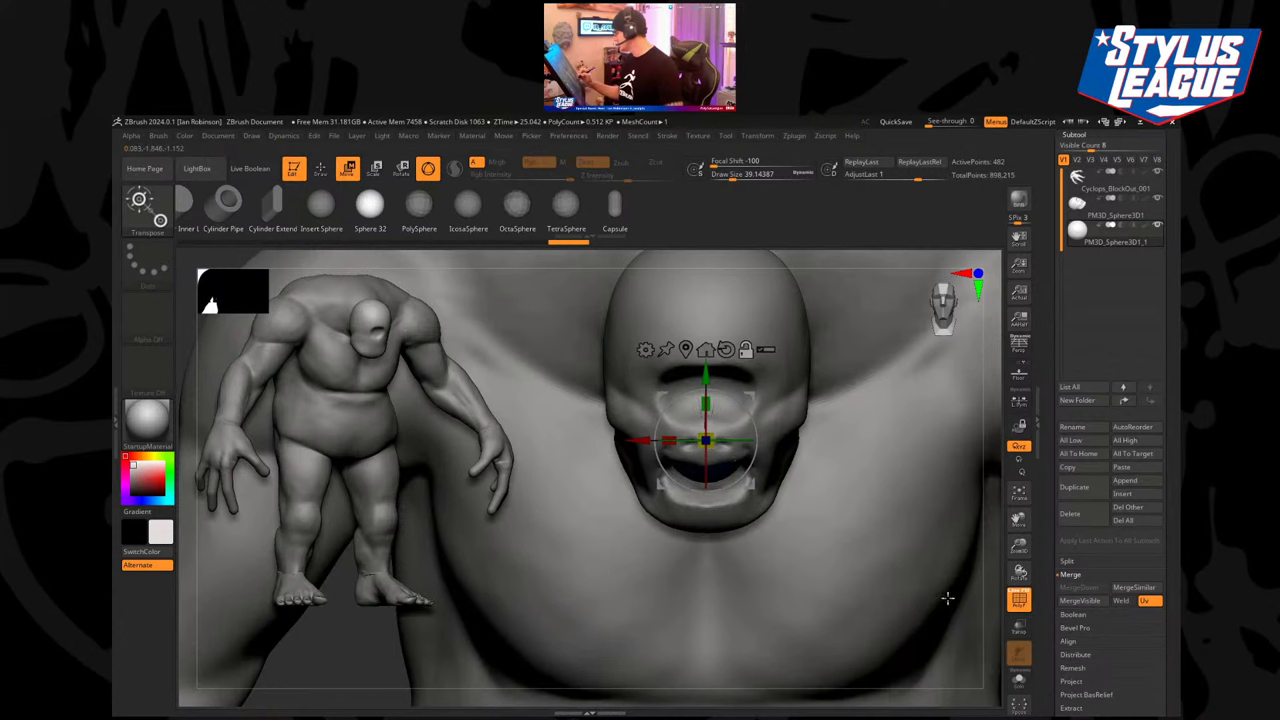
click(1157, 173)
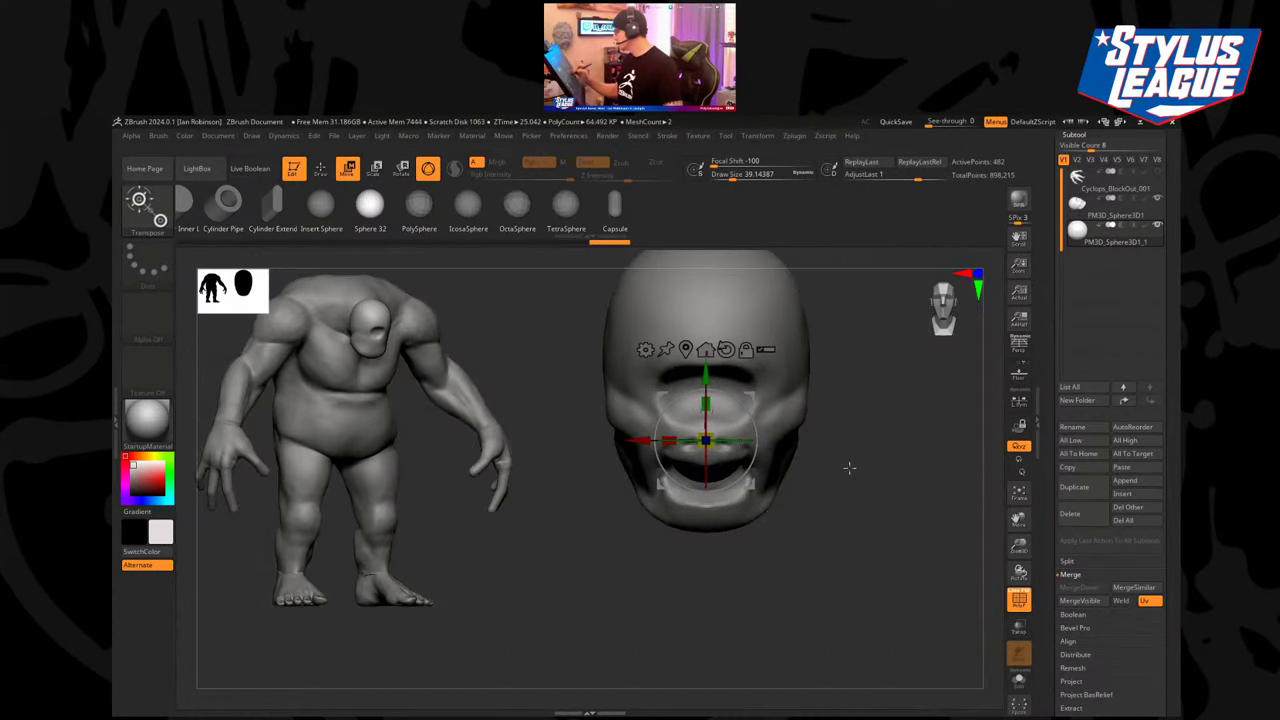
alt+drag(849, 466, 824, 508)
drag(824, 500, 872, 424)
key(ctrl+z)
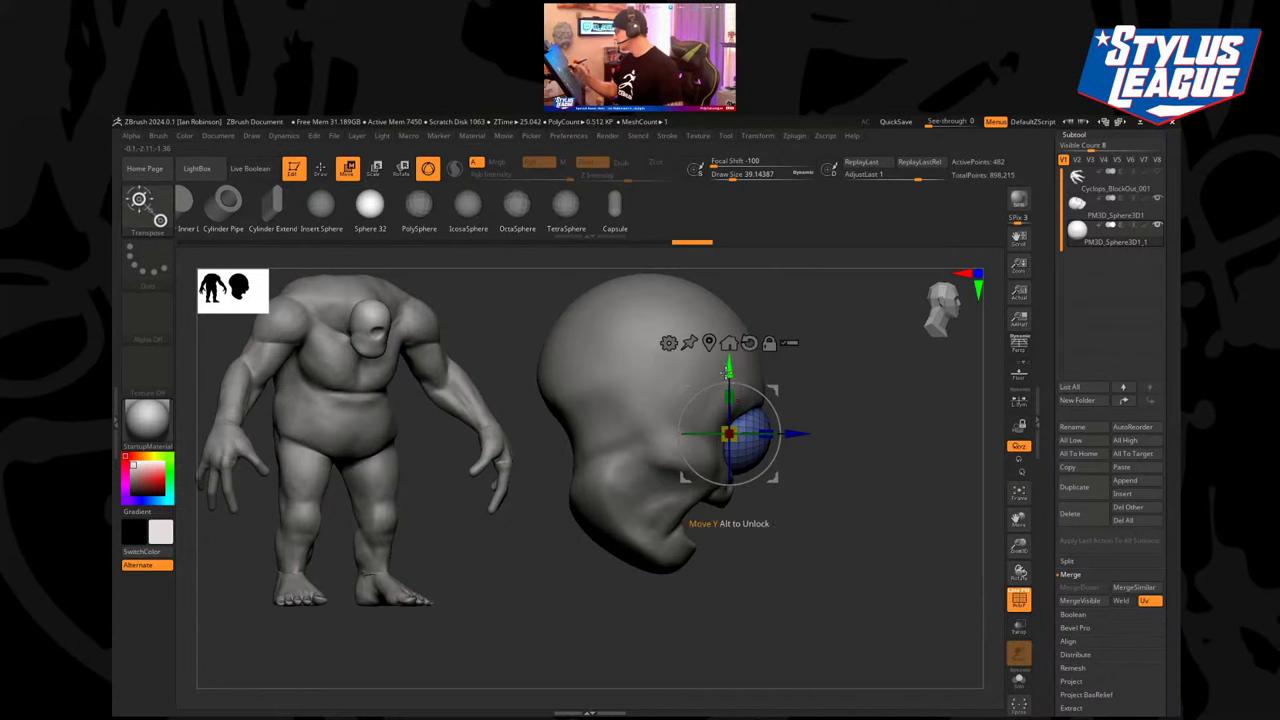
Fine-tune the eyeball's position, tilt and scale so it sits inside the eye socket.
drag(795, 428, 952, 460)
drag(960, 455, 814, 449)
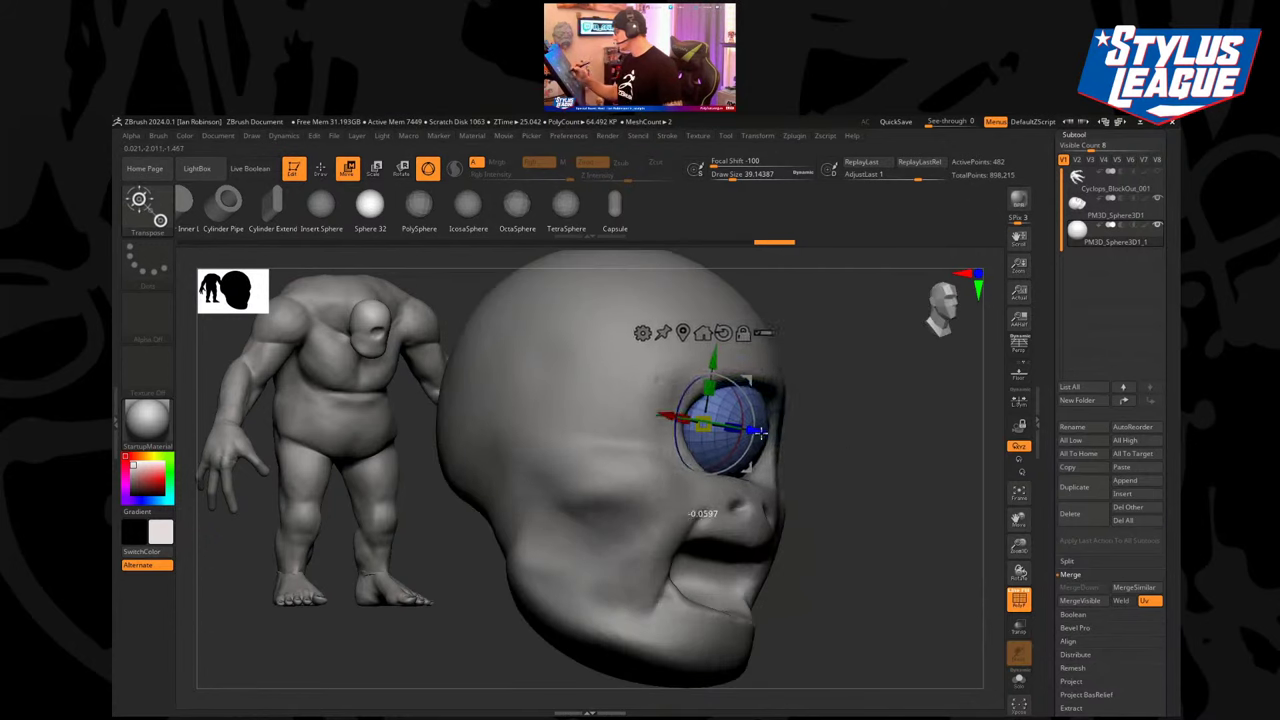
key(ctrl+shift+z)
key(ctrl+shift+z)
key(ctrl+shift+z)
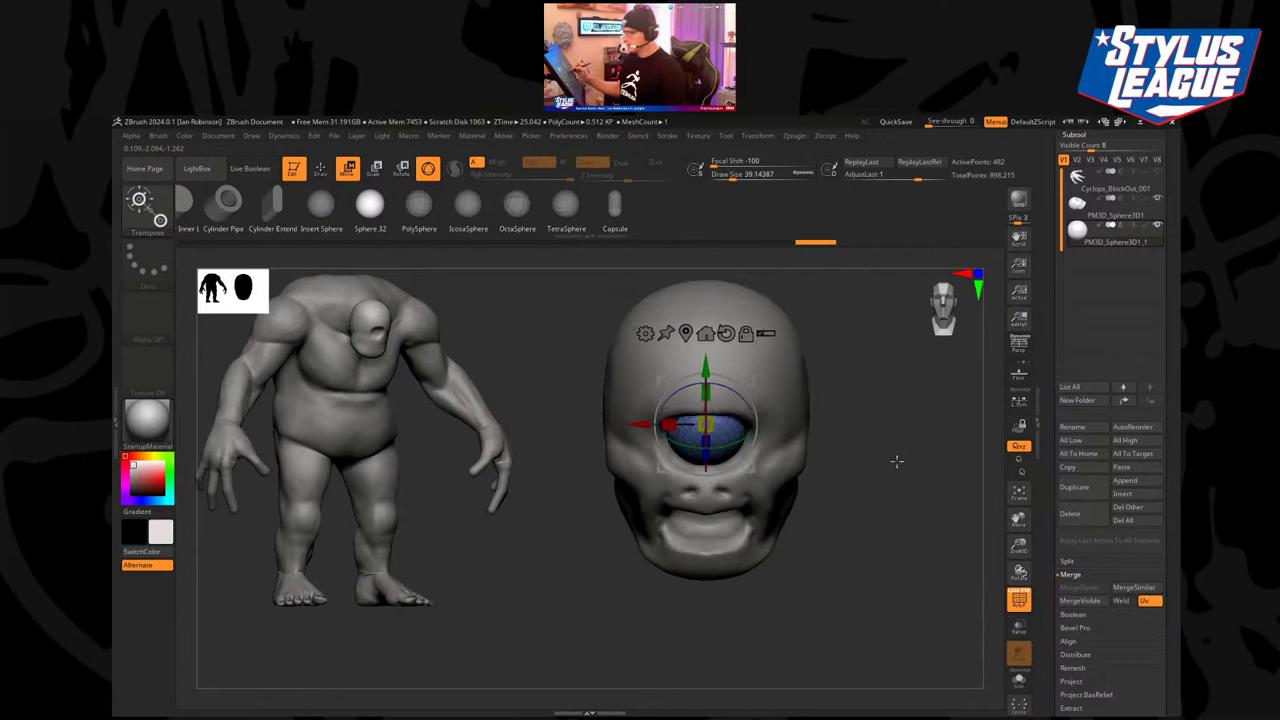
key(ctrl+shift+z)
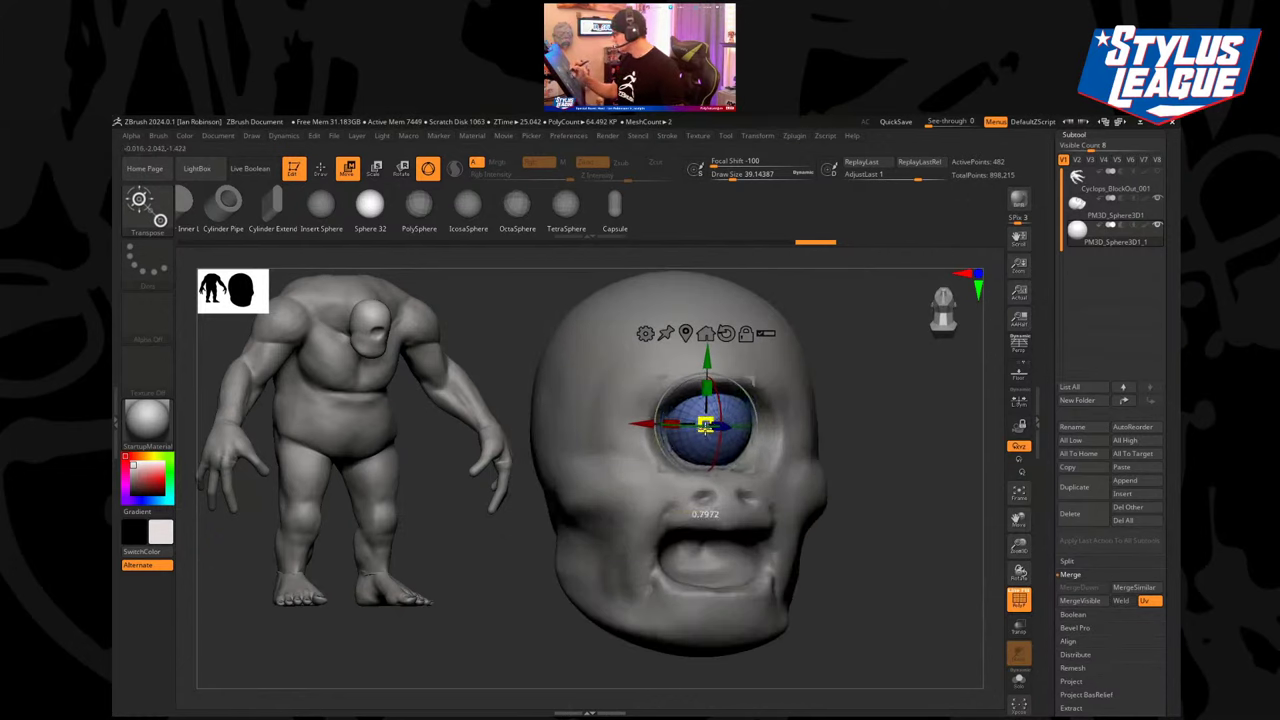
drag(900, 520, 730, 530)
drag(652, 457, 646, 460)
Check the eyeball's fit from the side and below, and unhide the body subtool.
key(q)
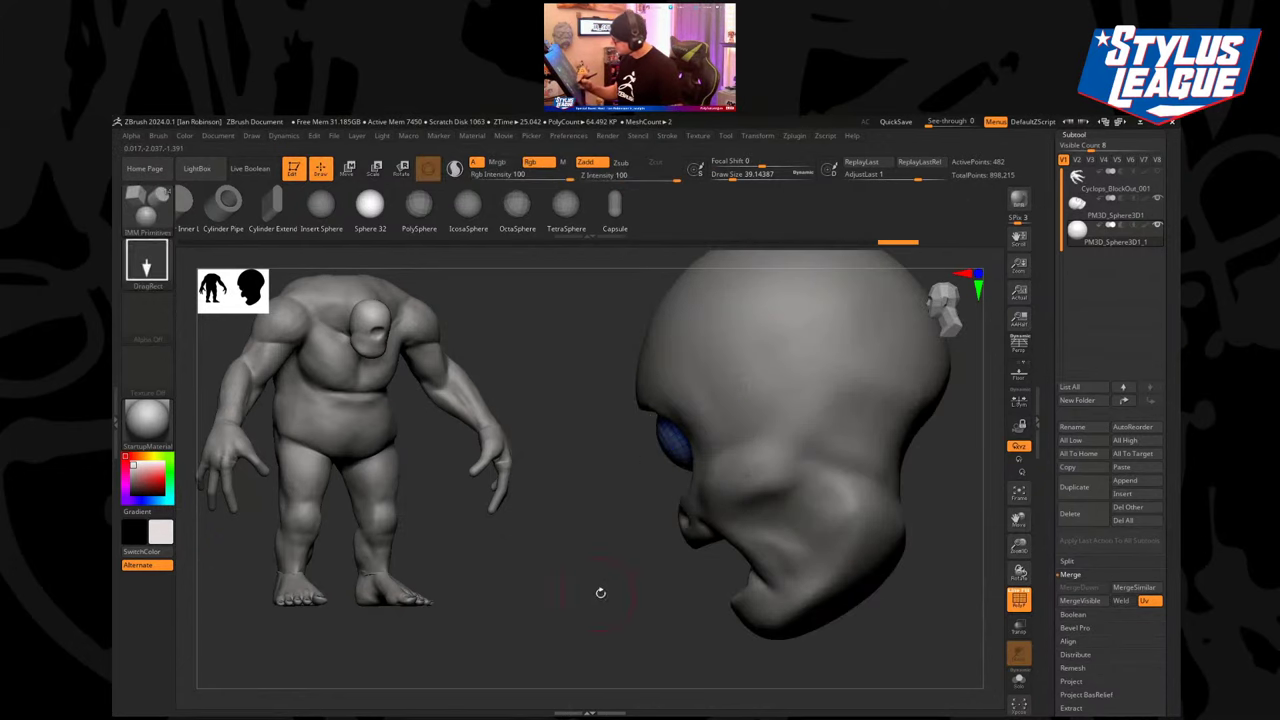
key(w)
mouse_move(600, 593)
alt+mouse_down()
mouse_move(608, 557)
mouse_move(700, 540)
alt+mouse_up()
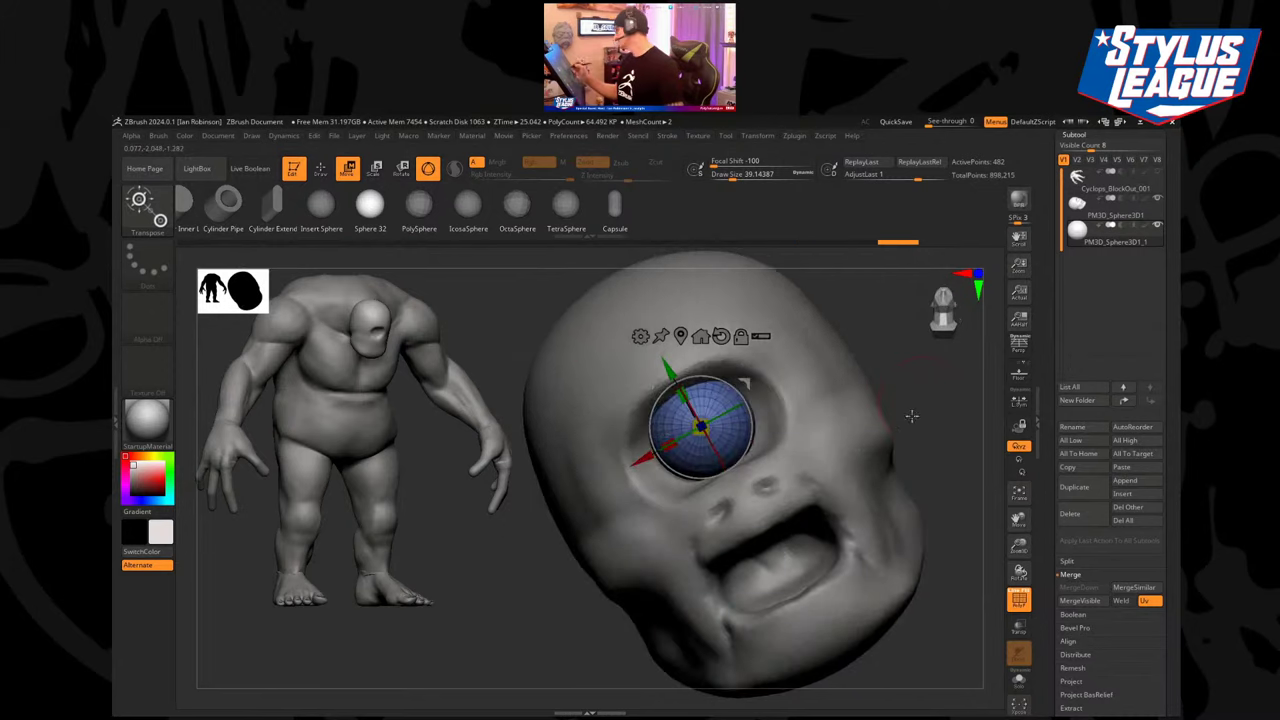
key(q)
mouse_move(912, 416)
alt+mouse_down()
mouse_move(897, 366)
mouse_move(889, 403)
mouse_move(912, 367)
alt+mouse_up()
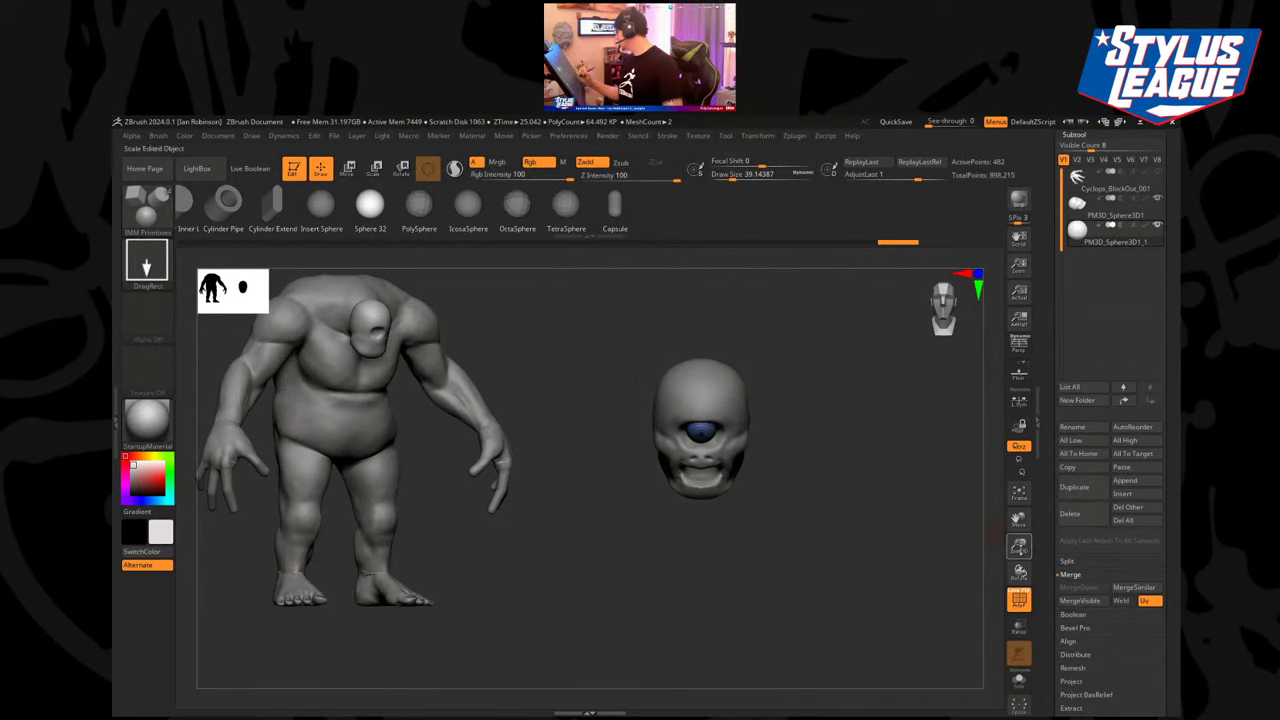
click(1159, 172)
Enable transforming multiple subtools with the gizmo and exclude the body, leaving the head and eyeball selected together.
key(w)
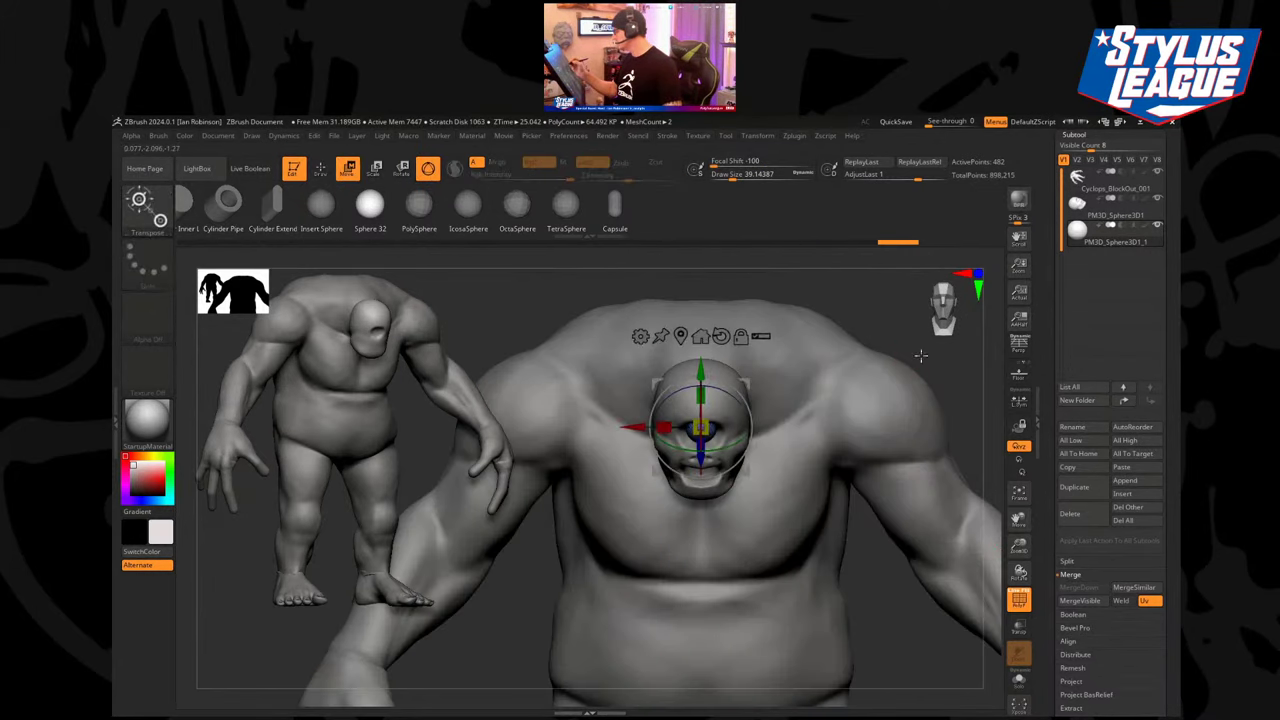
mouse_move(858, 304)
alt+mouse_down()
mouse_move(843, 280)
mouse_move(900, 312)
alt+mouse_up()
drag(900, 312, 820, 320)
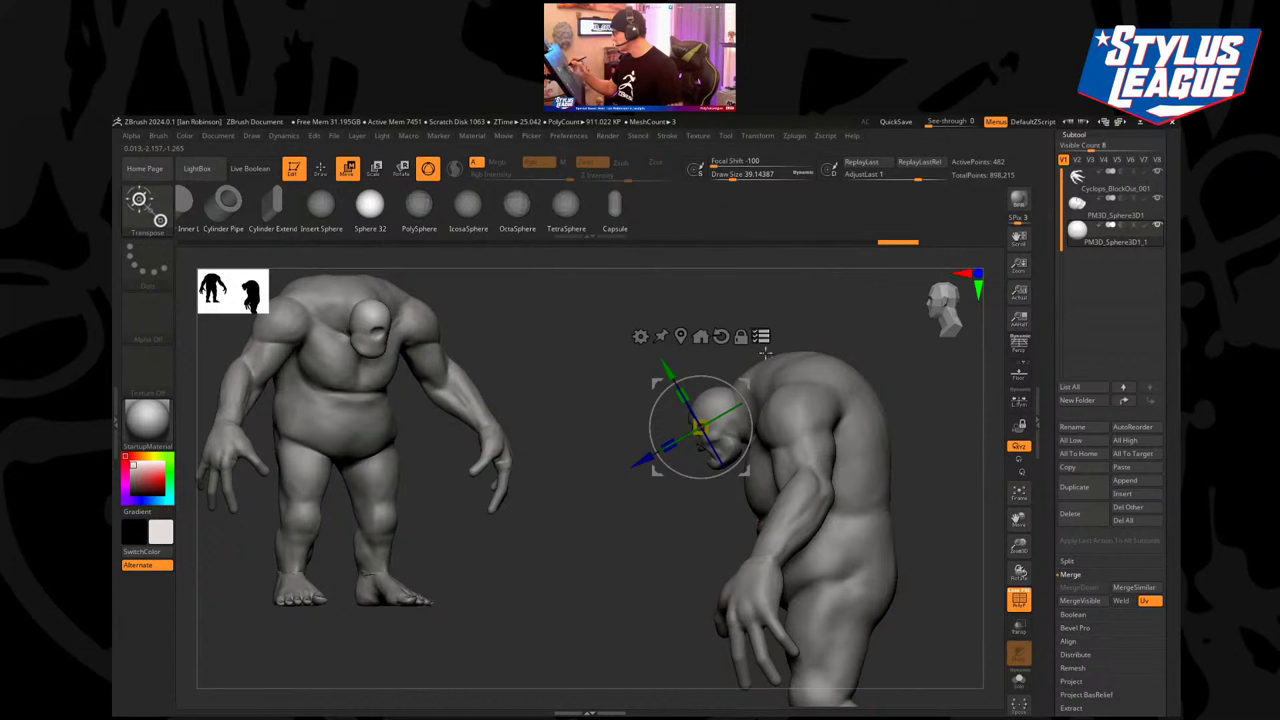
key(ctrl+shift)
ctrl+shift+drag(720, 474, 718, 478)
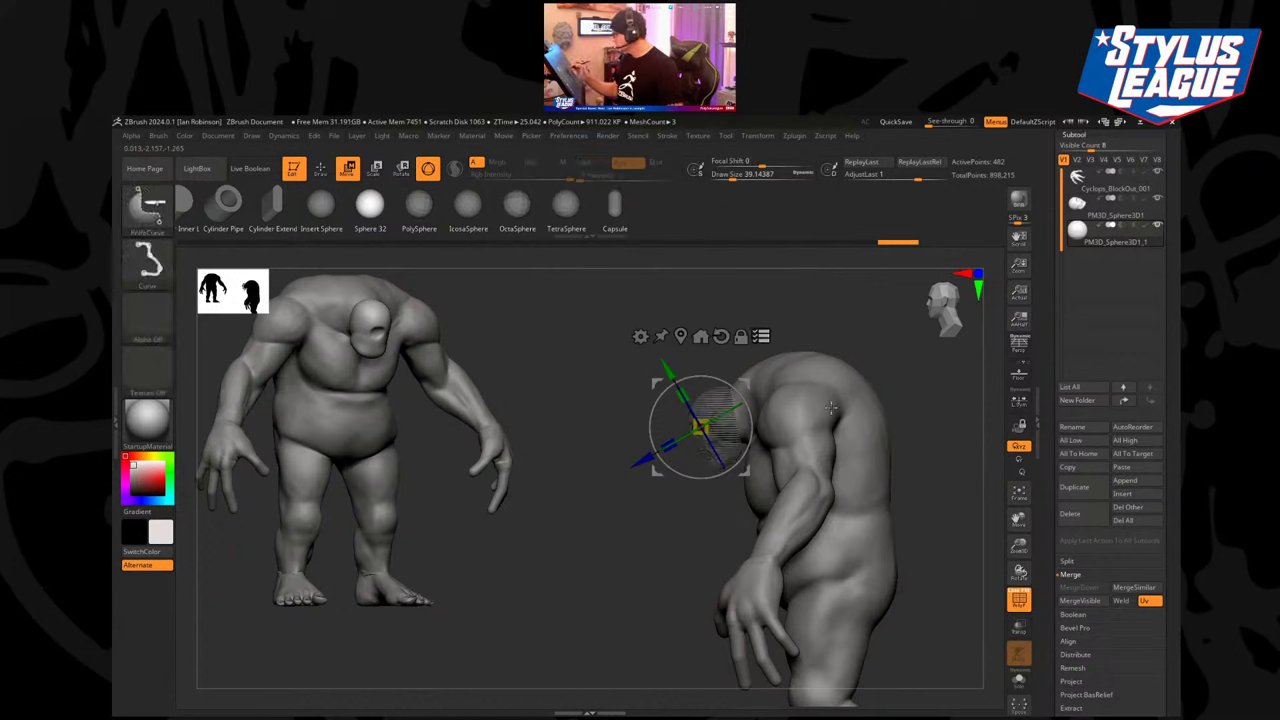
ctrl+shift+click(835, 322)
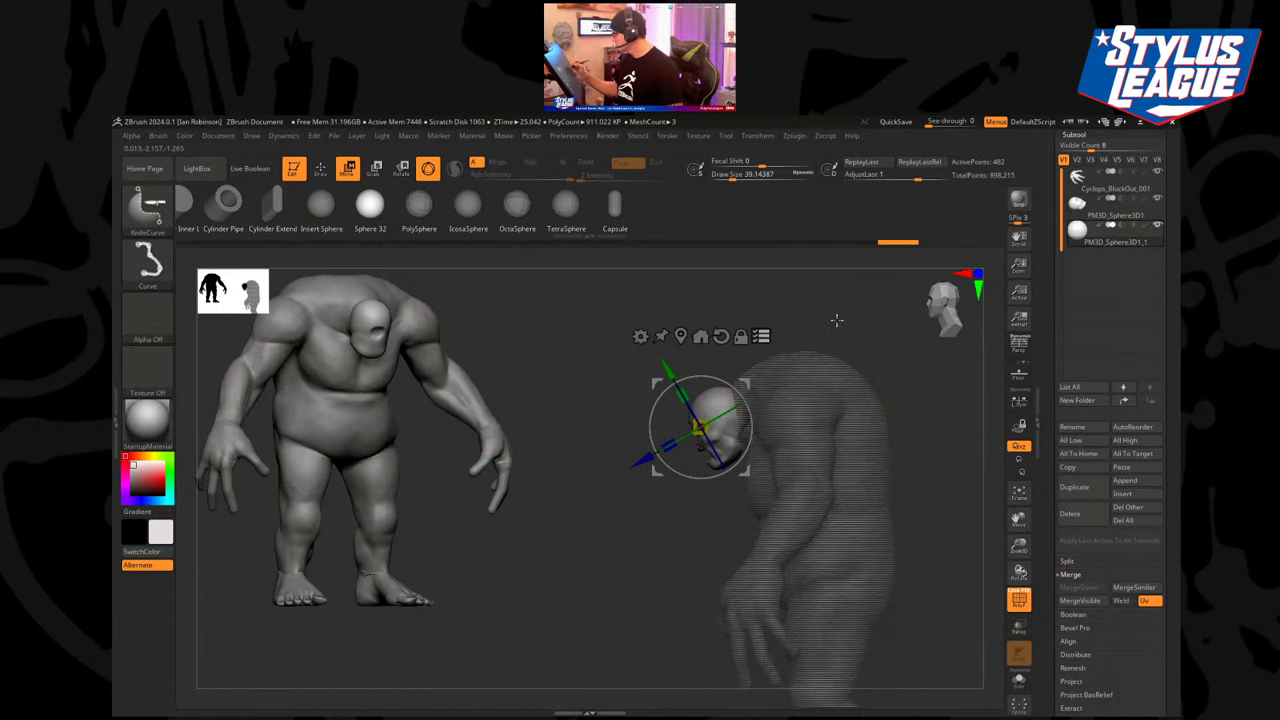
Move the eyeball sphere with the Move gizmo so it sits in the cyclops head's eye socket.
mouse_move(908, 408)
alt+mouse_down()
mouse_move(917, 383)
mouse_move(942, 542)
alt+mouse_up()
drag(741, 553, 811, 427)
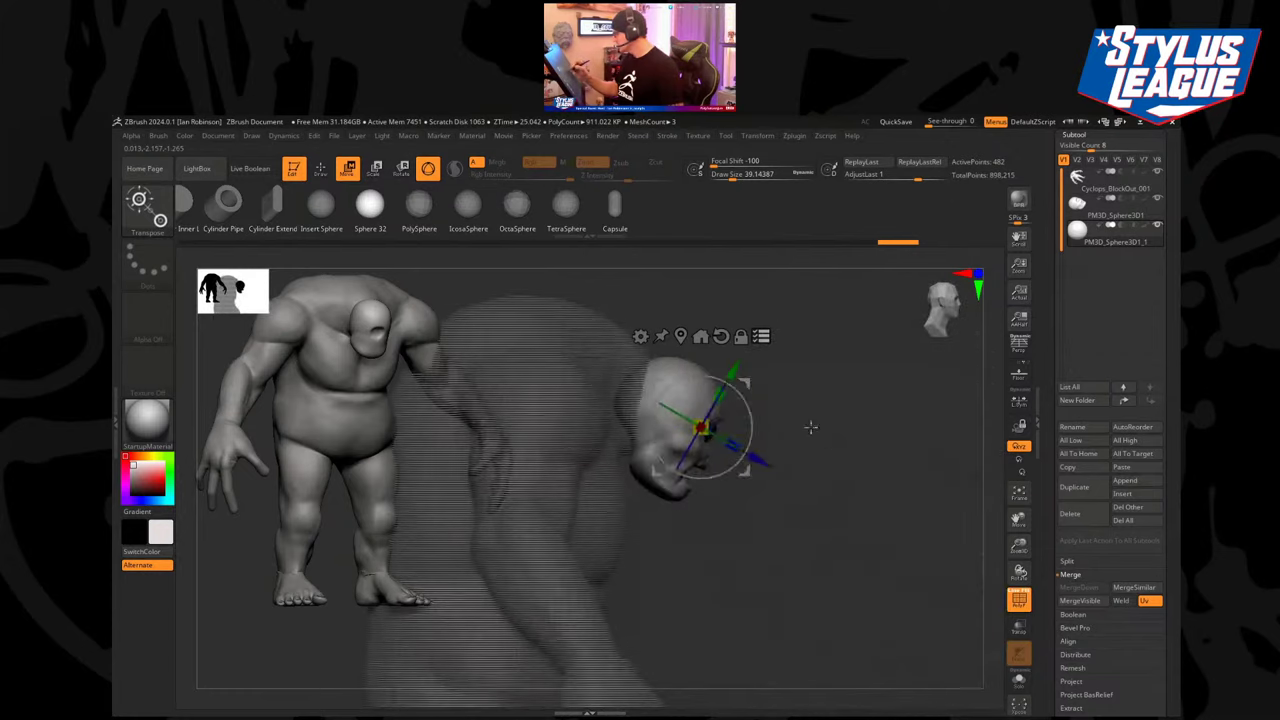
drag(752, 399, 748, 392)
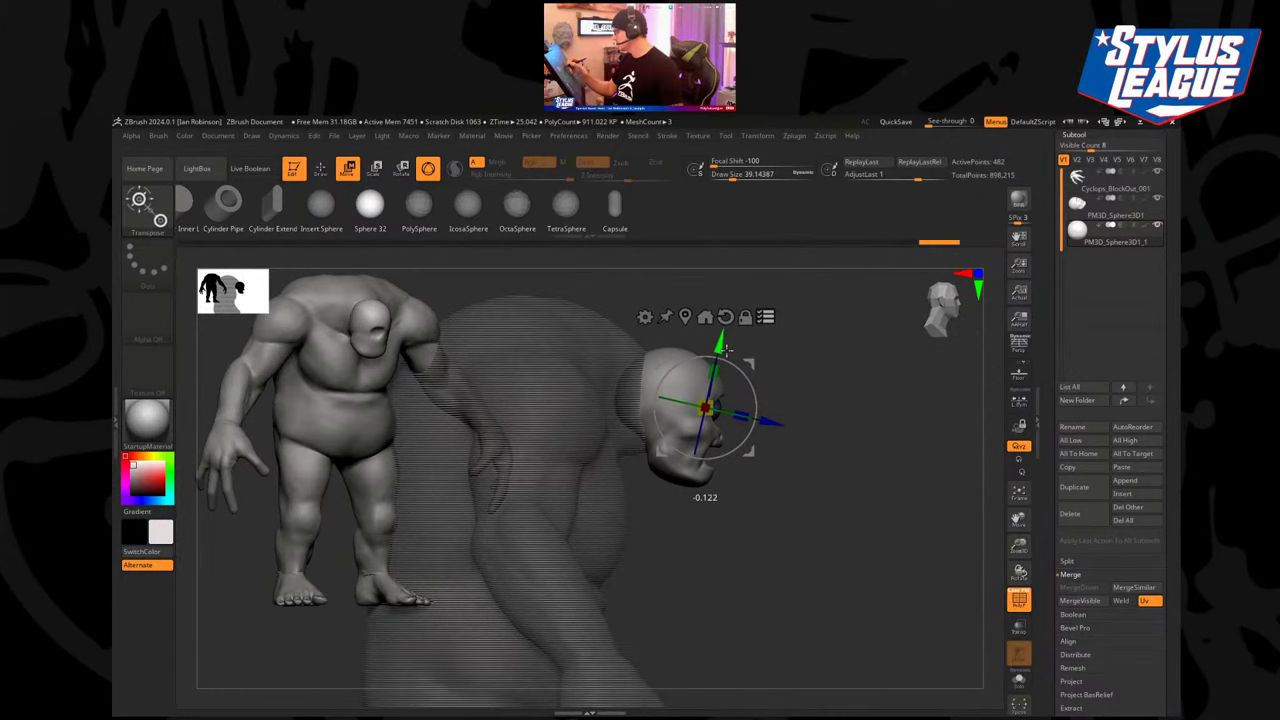
key(ctrl+z)
key(ctrl+z)
key(ctrl+z)
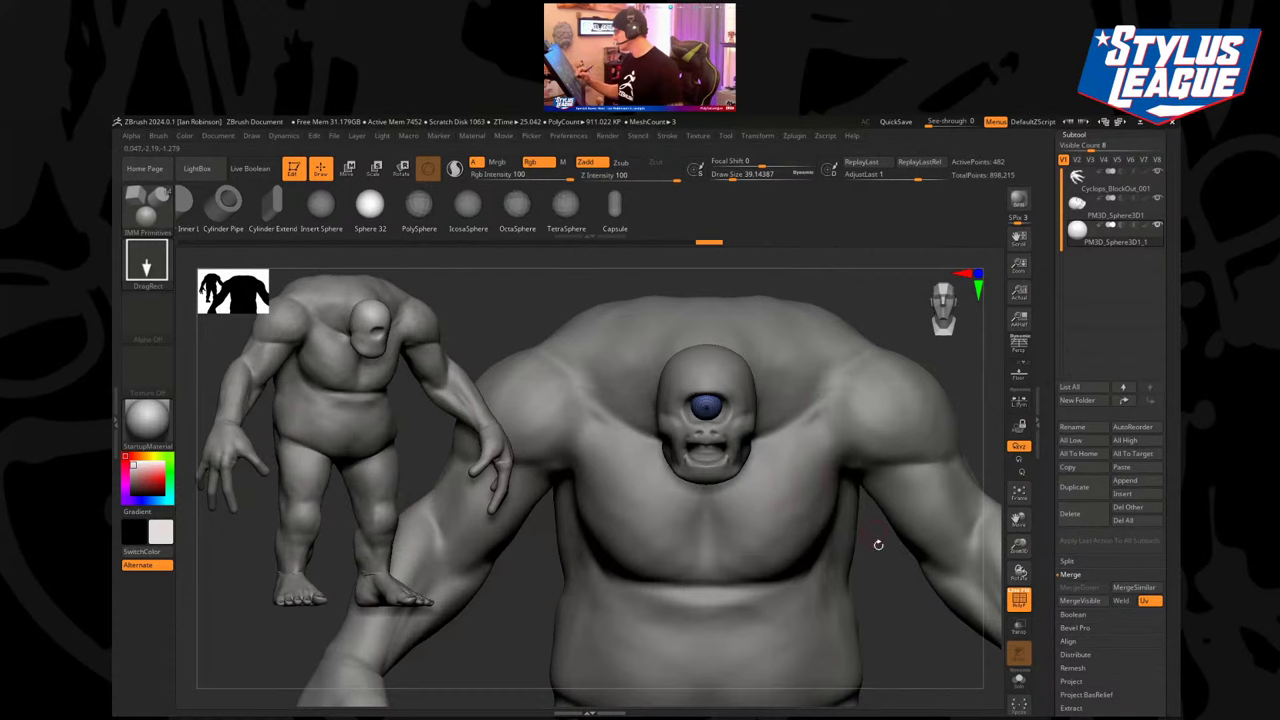
Check the eyeball from the side and fine-tune its depth inside the eye socket.
alt+drag(877, 543, 610, 464)
key(ctrl+z)
key(ctrl+z)
key(ctrl+z)
key(ctrl+z)
key(ctrl+z)
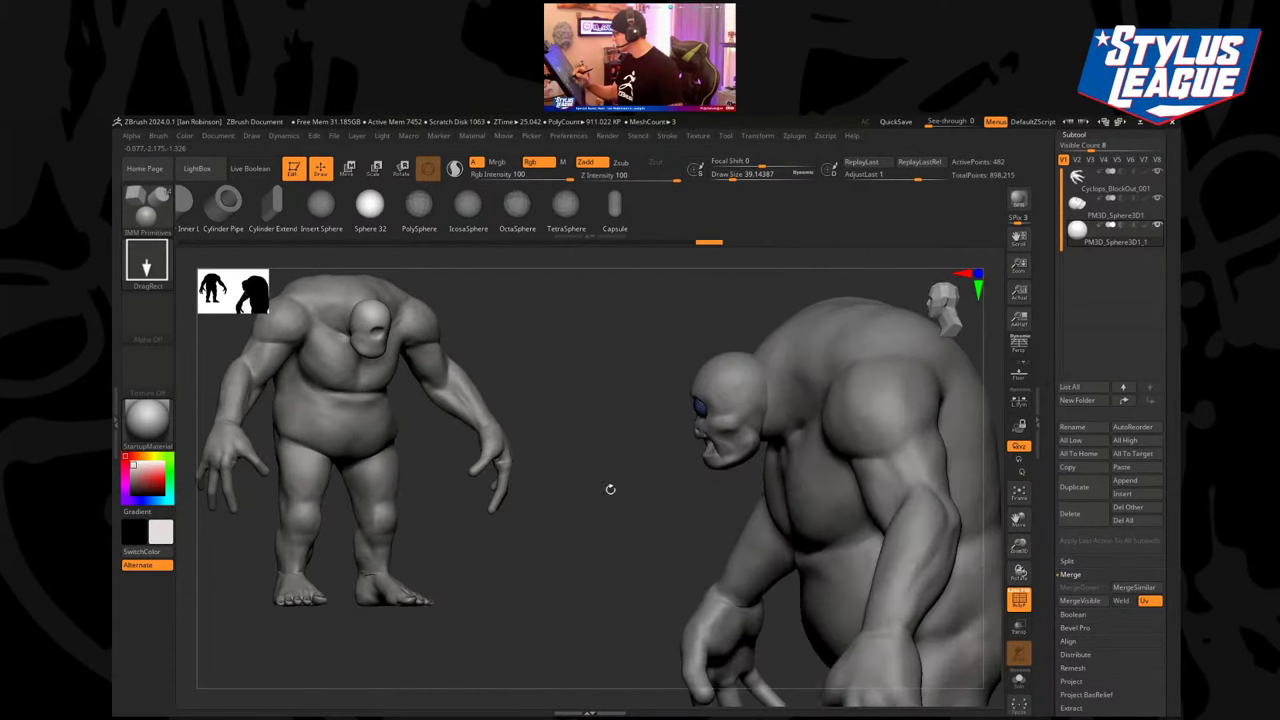
key(w)
key(ctrl+shift+z)
key(ctrl+shift+z)
key(ctrl+shift+z)
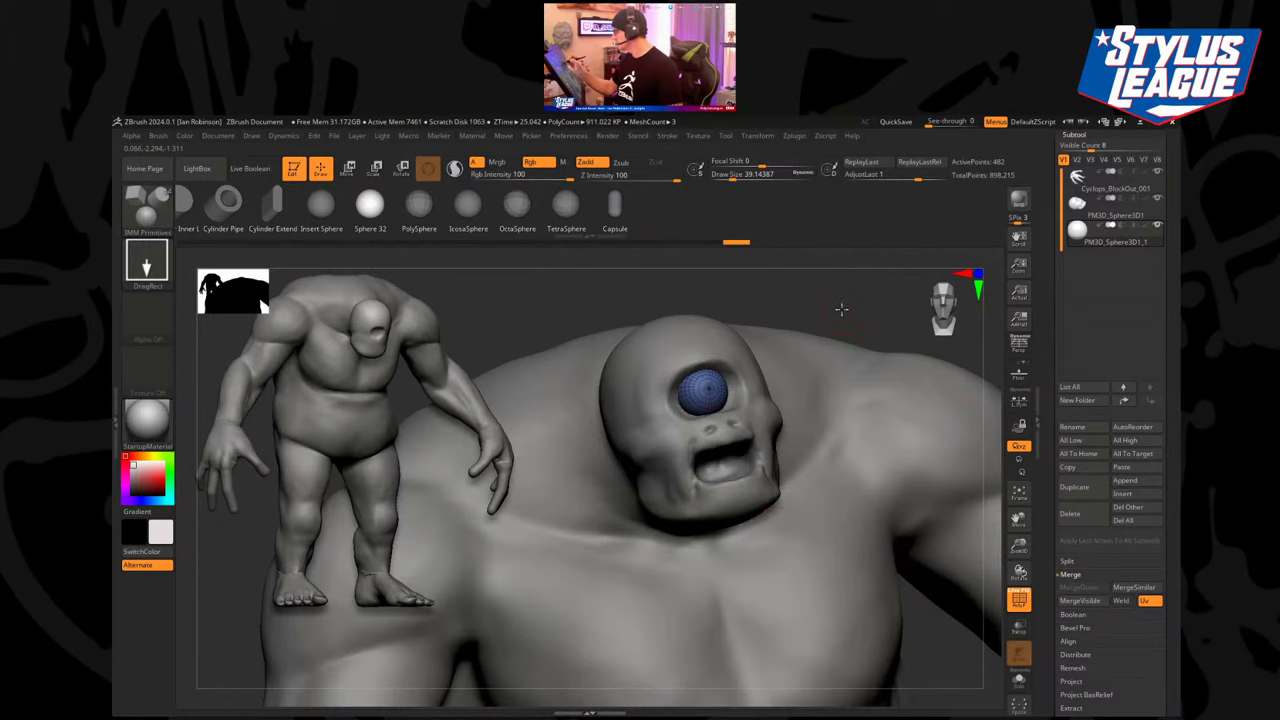
Make the PM3D_Sphere3D1 head the active subtool, turn off its polyframe display and hide the Cyclops_BlockOut_001 body.
drag(842, 309, 845, 345)
alt+click(769, 426)
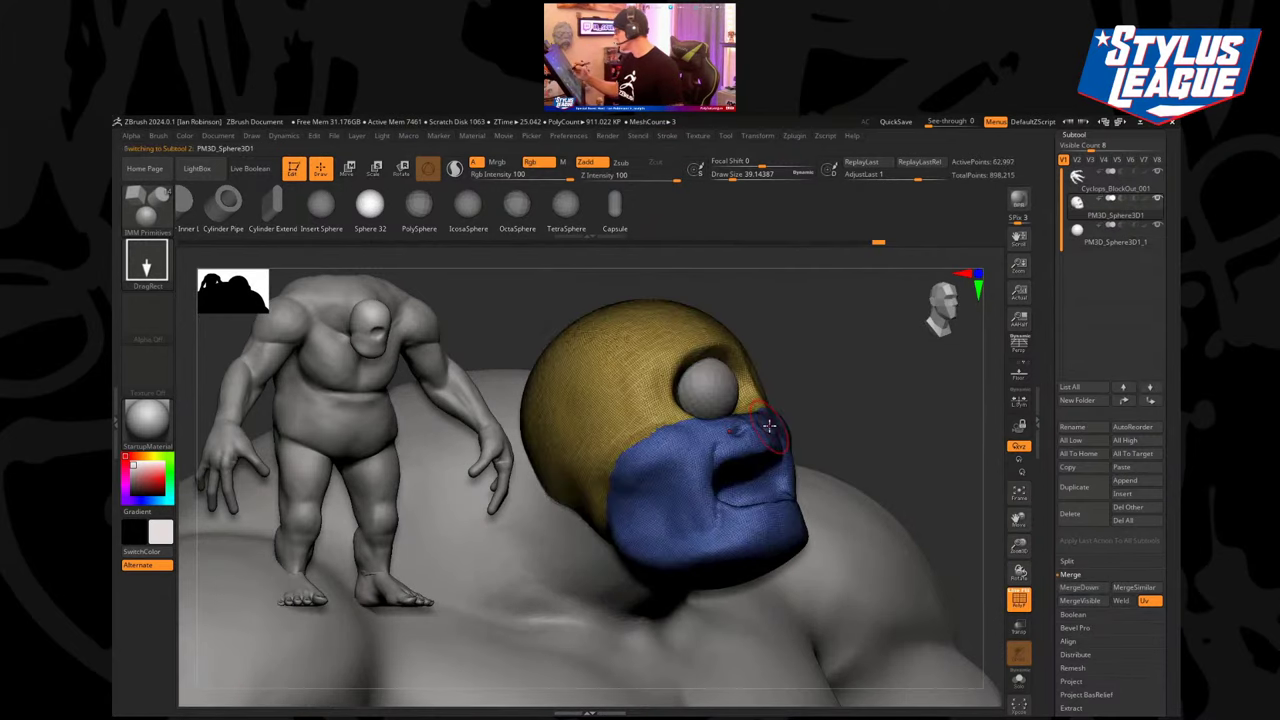
key(shift+f)
alt+drag(829, 354, 824, 348)
click(1157, 172)
shift+drag(877, 380, 838, 374)
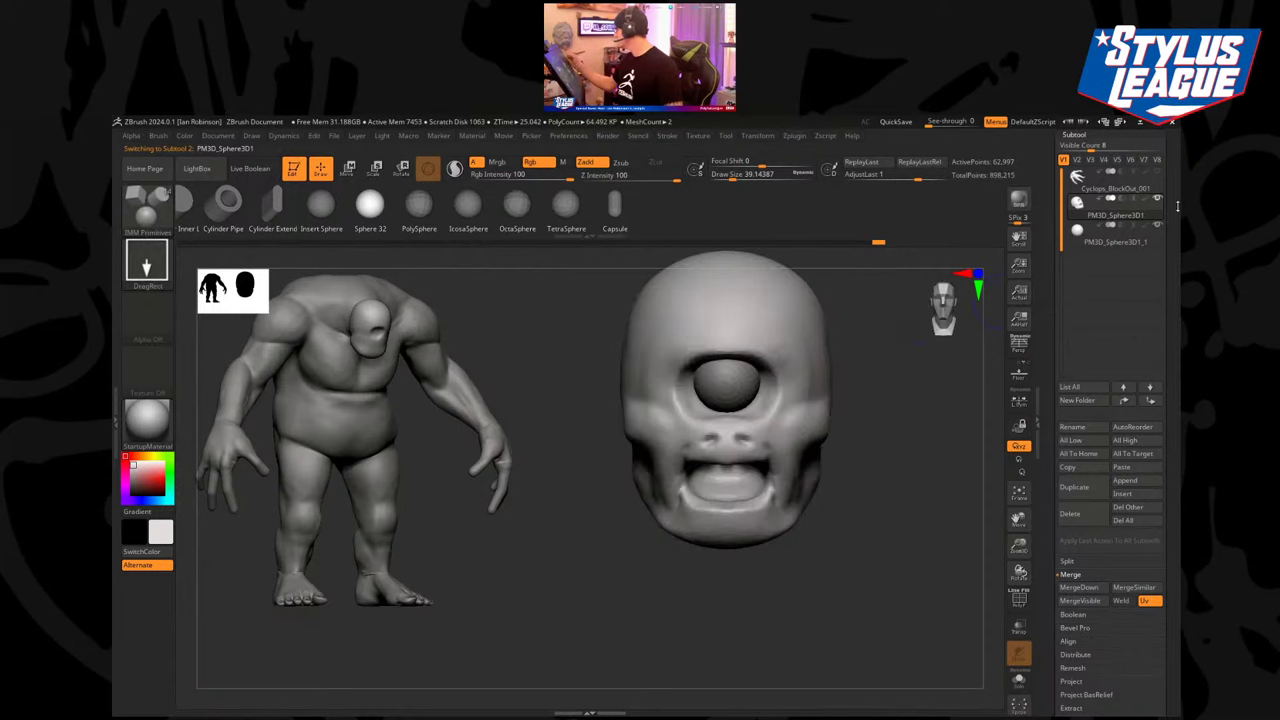
Save the cyclops tool to its existing file.
drag(1088, 142, 1088, 180)
click(1082, 168)
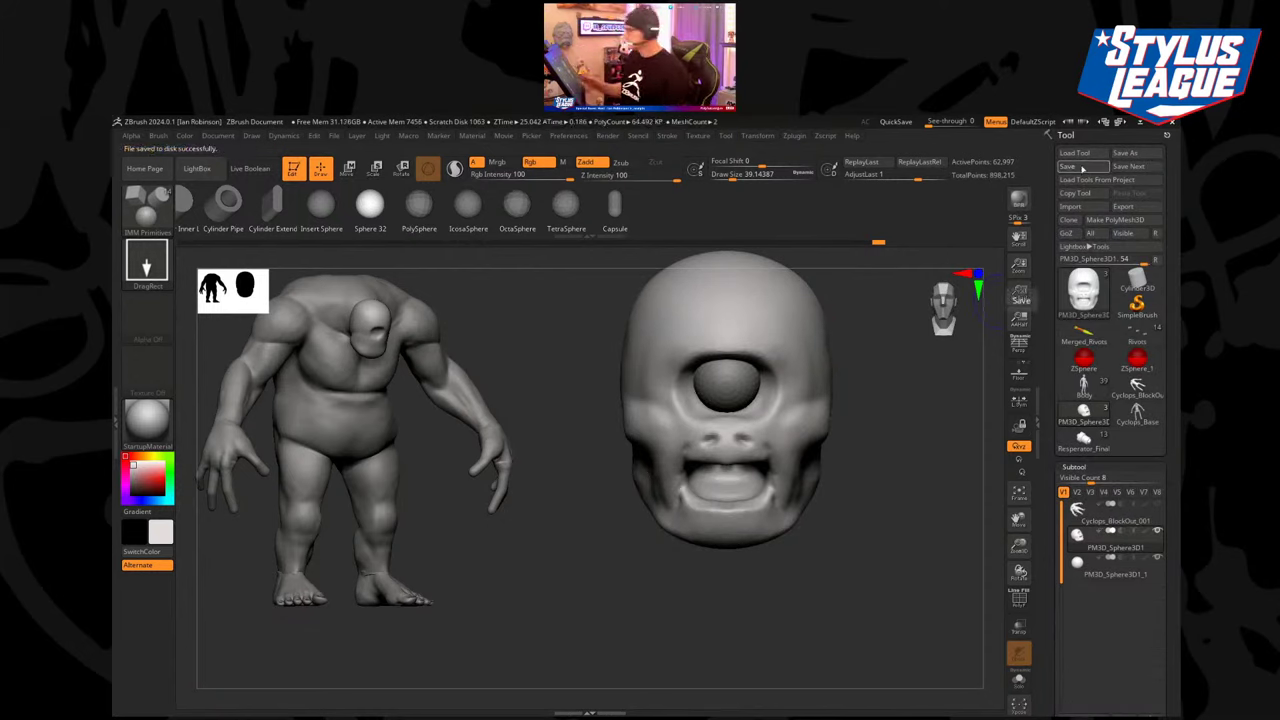
Sculpt the brow and cheek around the eye socket with the ClayBuildup brush at a draw size of about 41.
drag(881, 398, 917, 452)
drag(601, 411, 661, 360)
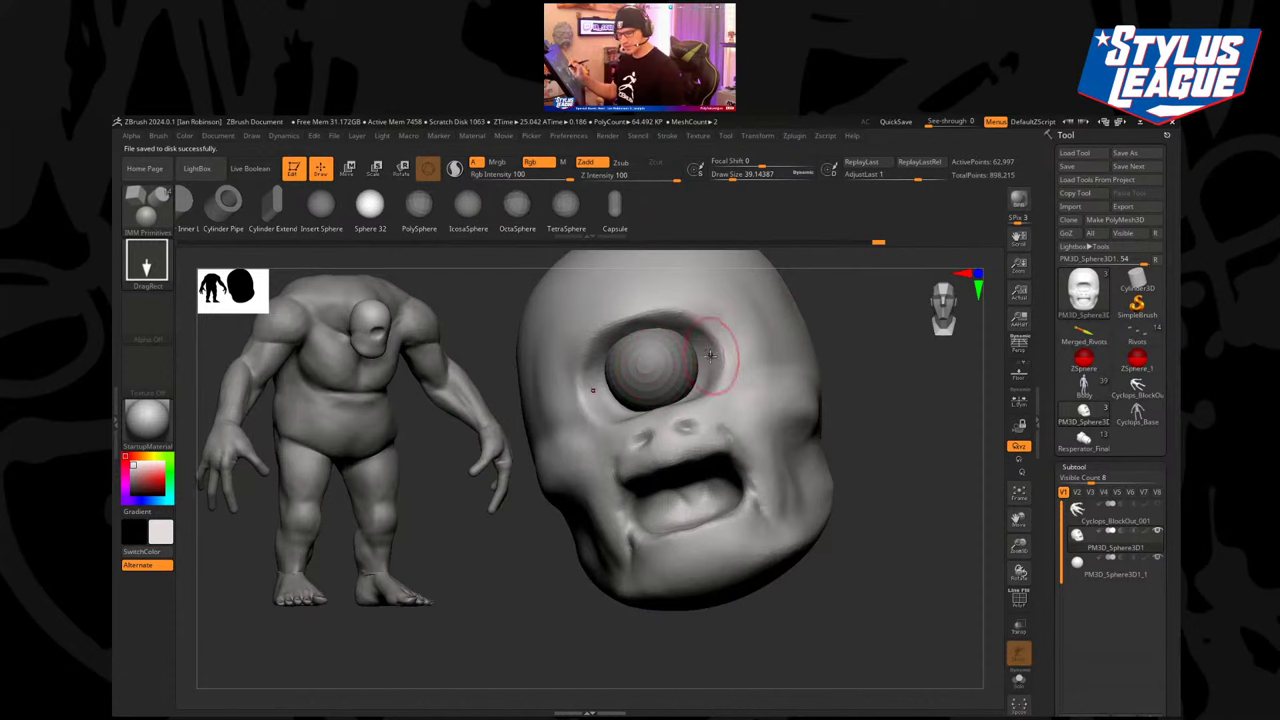
key(b)
key(c)
key(b)
drag(891, 323, 645, 325)
key(s)
mouse_move(537, 377)
mouse_down()
mouse_move(508, 384)
mouse_move(562, 399)
mouse_move(549, 418)
mouse_up()
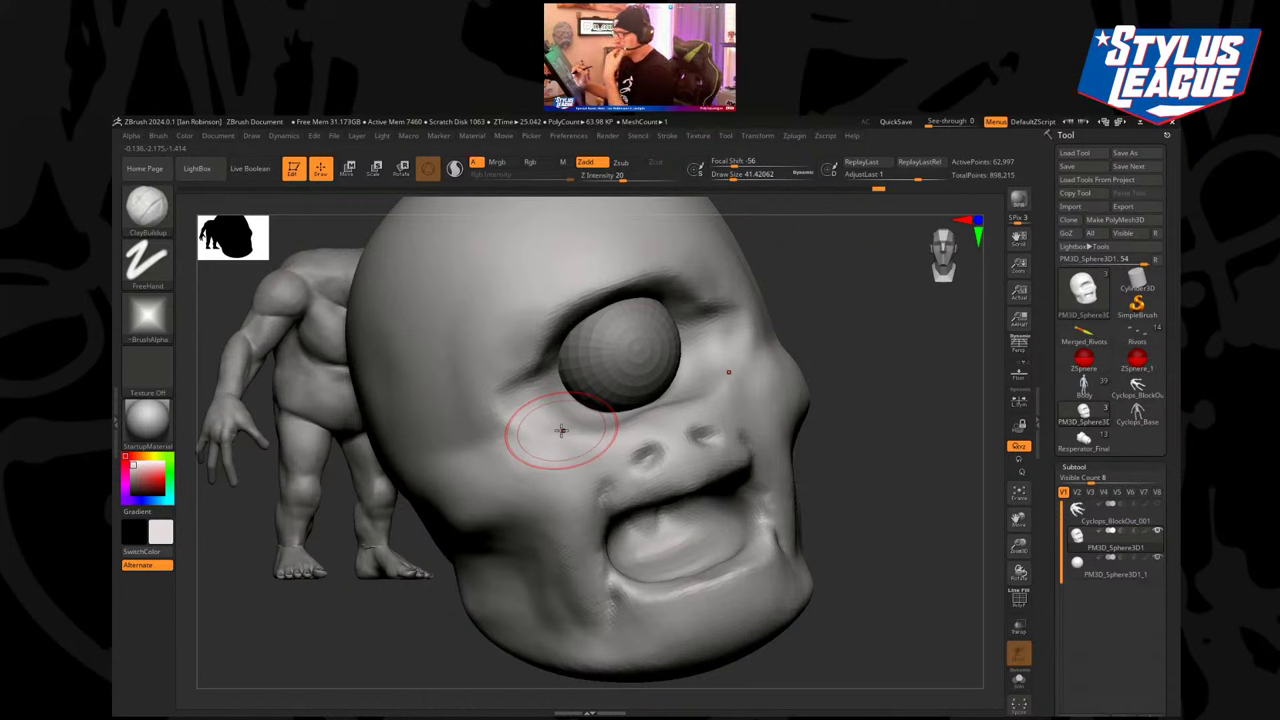
Try a ClayBuildup stroke along the rim of the eye socket and undo it.
mouse_move(835, 380)
mouse_down()
mouse_move(851, 366)
mouse_move(934, 520)
mouse_move(936, 478)
mouse_up()
alt+drag(892, 372, 860, 410)
mouse_move(736, 376)
mouse_down()
mouse_move(762, 338)
mouse_move(678, 410)
mouse_up()
key(ctrl+z)
Enlarge the ClayBuildup brush to a draw size of about 87 and shape a hollow in the temple beside the eye.
mouse_move(930, 306)
mouse_down()
mouse_move(851, 343)
mouse_move(866, 316)
mouse_up()
key(s)
mouse_move(897, 305)
mouse_down()
mouse_move(889, 297)
mouse_move(894, 310)
mouse_up()
key(s)
drag(894, 310, 894, 358)
key(s)
drag(894, 358, 901, 359)
drag(900, 337, 893, 374)
mouse_move(755, 377)
mouse_down()
mouse_move(805, 345)
mouse_move(846, 340)
mouse_move(774, 291)
mouse_up()
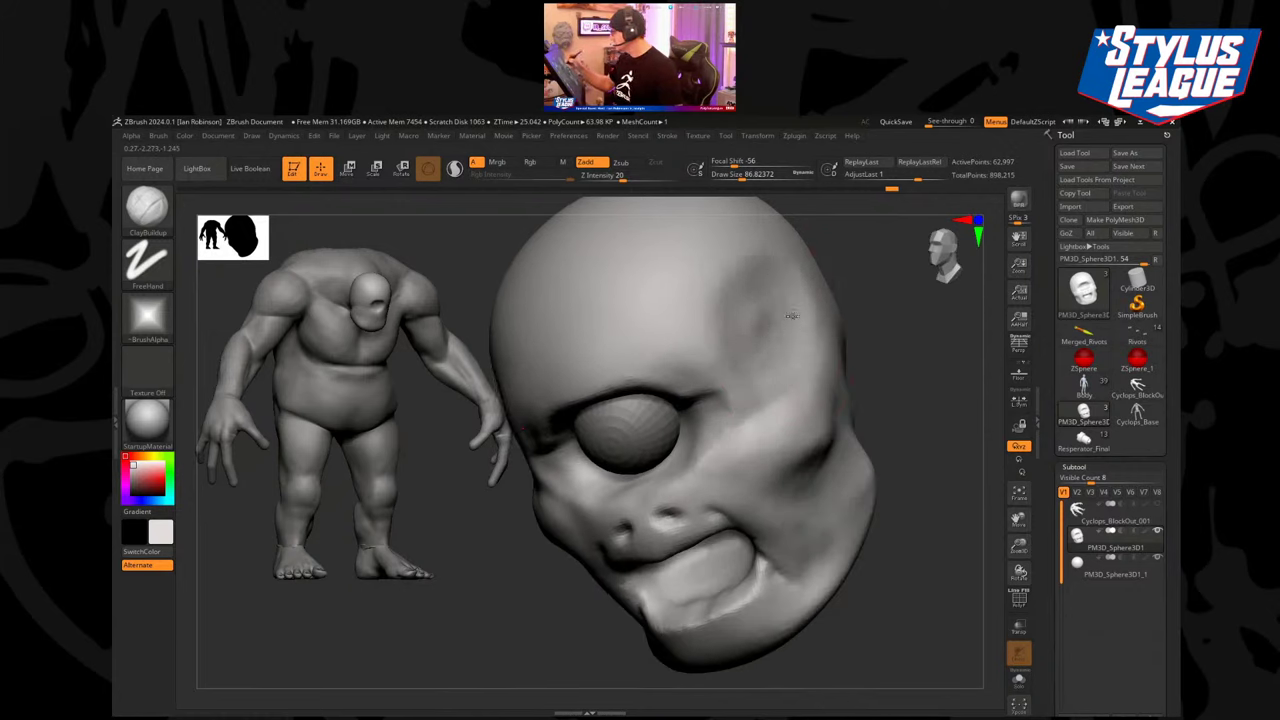
Refine the temple hollow and the brow ridge above the eye with broad ClayBuildup strokes.
drag(925, 425, 893, 430)
drag(910, 385, 905, 412)
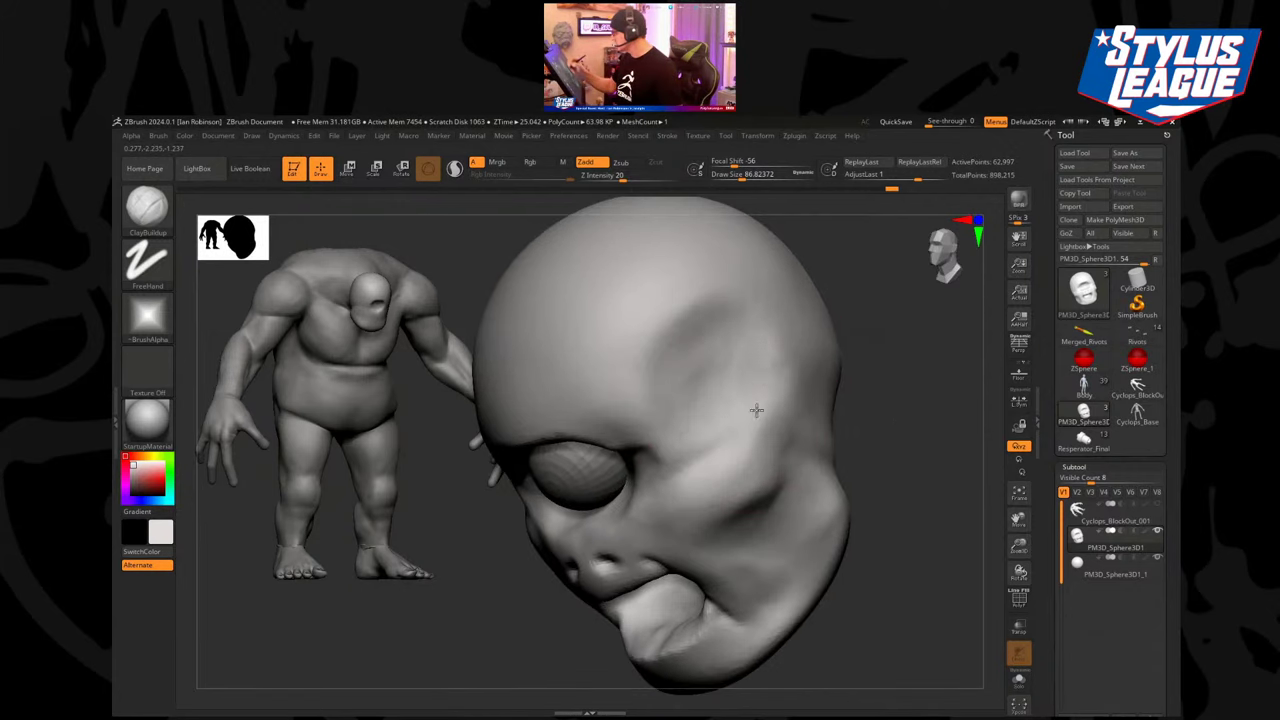
mouse_move(754, 409)
mouse_down()
mouse_move(748, 323)
mouse_move(697, 281)
mouse_move(721, 320)
mouse_up()
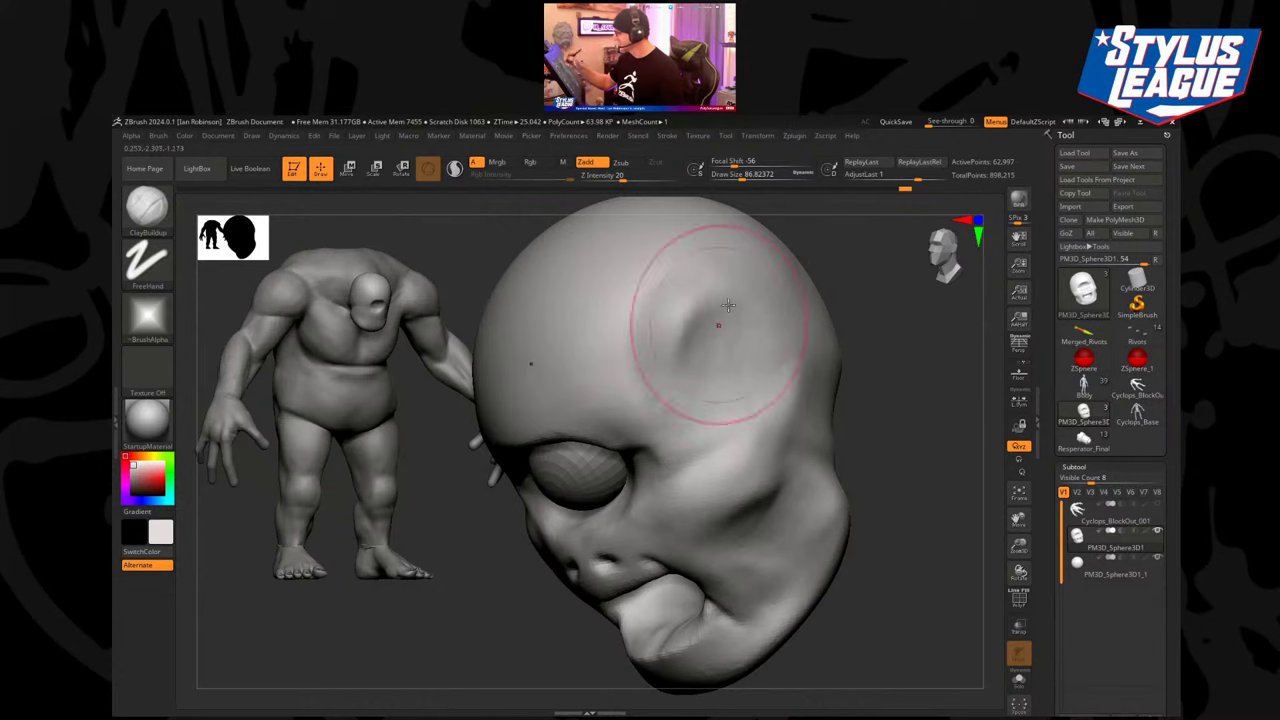
drag(538, 428, 588, 430)
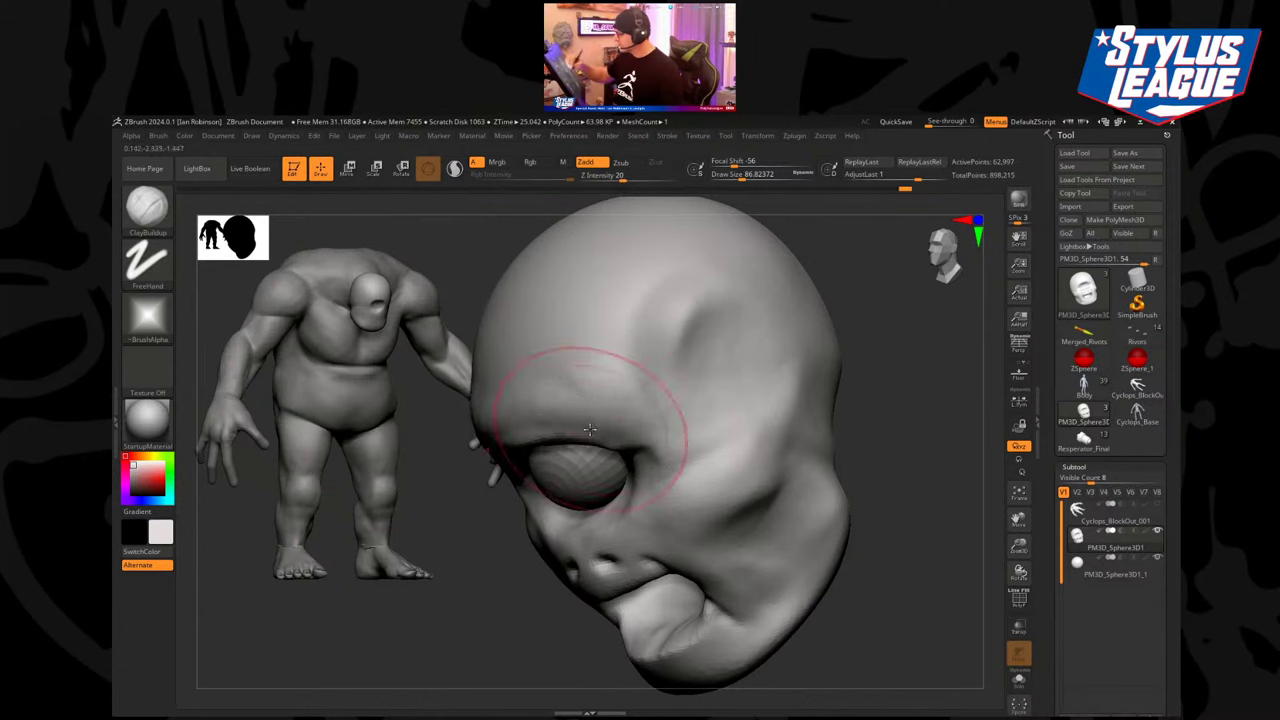
mouse_move(559, 633)
mouse_down()
mouse_move(600, 495)
mouse_move(806, 382)
mouse_move(812, 361)
mouse_move(543, 400)
mouse_move(590, 424)
mouse_move(638, 394)
mouse_up()
key(ctrl+z)
Reduce the draw size to about 25 and build up the lower eyelid around the eyeball.
mouse_move(735, 344)
mouse_down()
mouse_move(777, 354)
mouse_move(724, 401)
mouse_move(712, 382)
mouse_up()
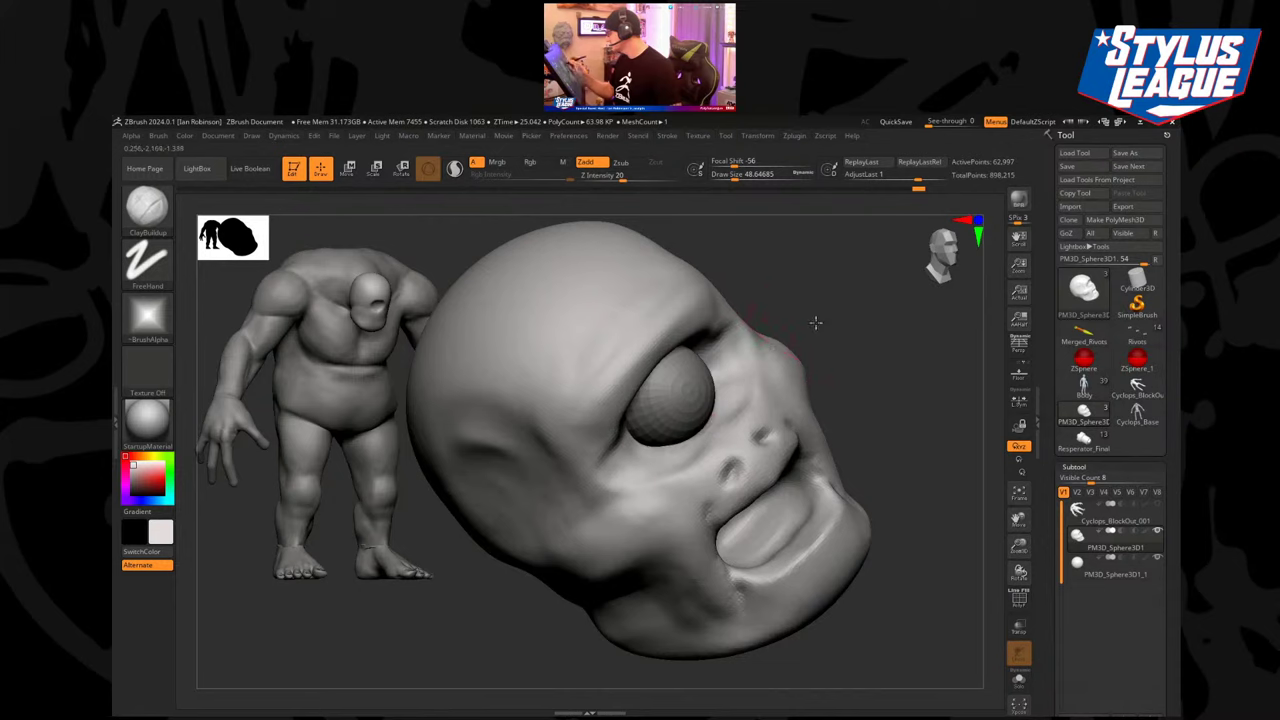
drag(814, 323, 711, 381)
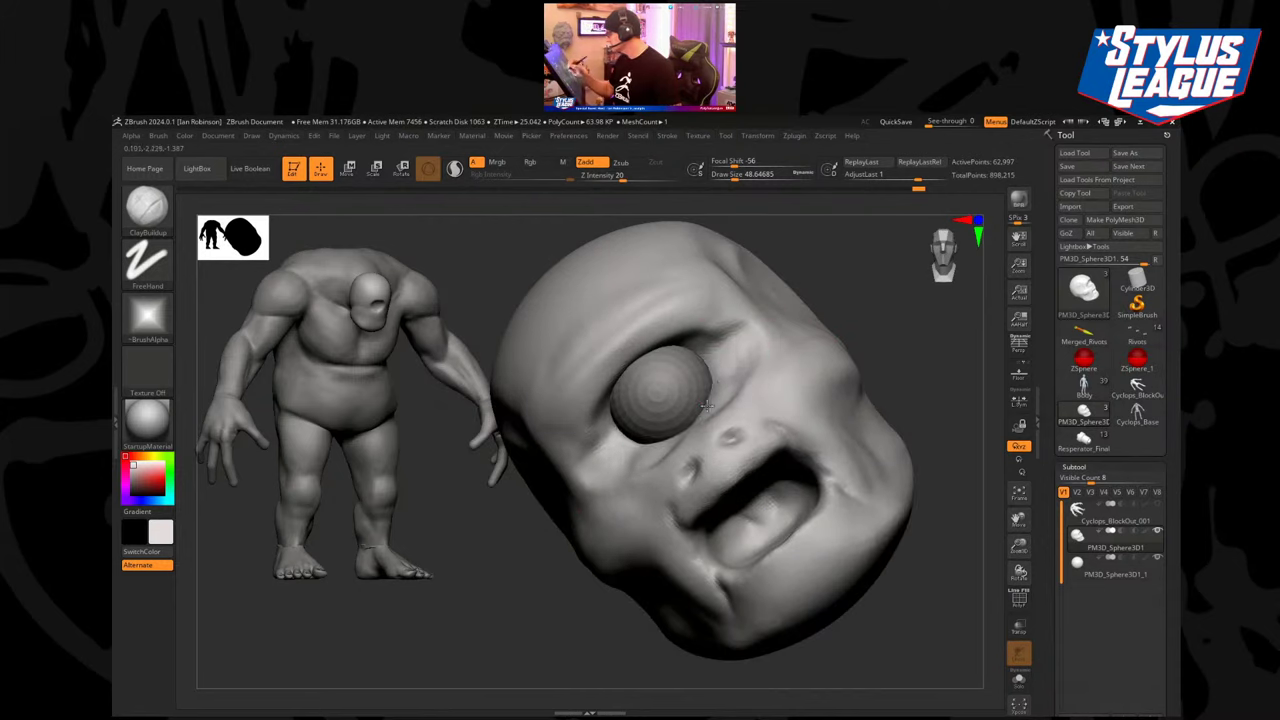
mouse_move(804, 284)
mouse_down()
mouse_move(829, 278)
mouse_move(800, 296)
mouse_up()
key(s)
mouse_move(718, 358)
mouse_down()
mouse_move(684, 414)
mouse_move(698, 382)
mouse_up()
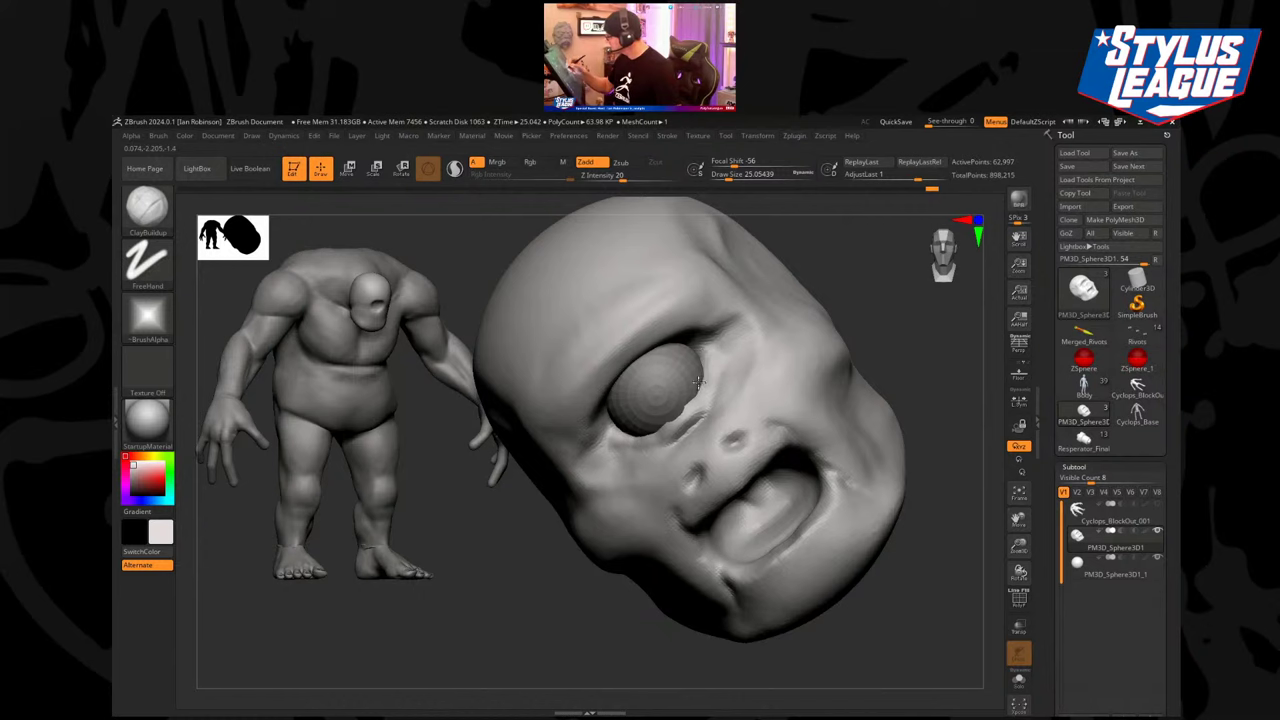
mouse_move(863, 309)
right_down()
mouse_move(857, 300)
mouse_move(826, 345)
right_up()
drag(668, 434, 683, 418)
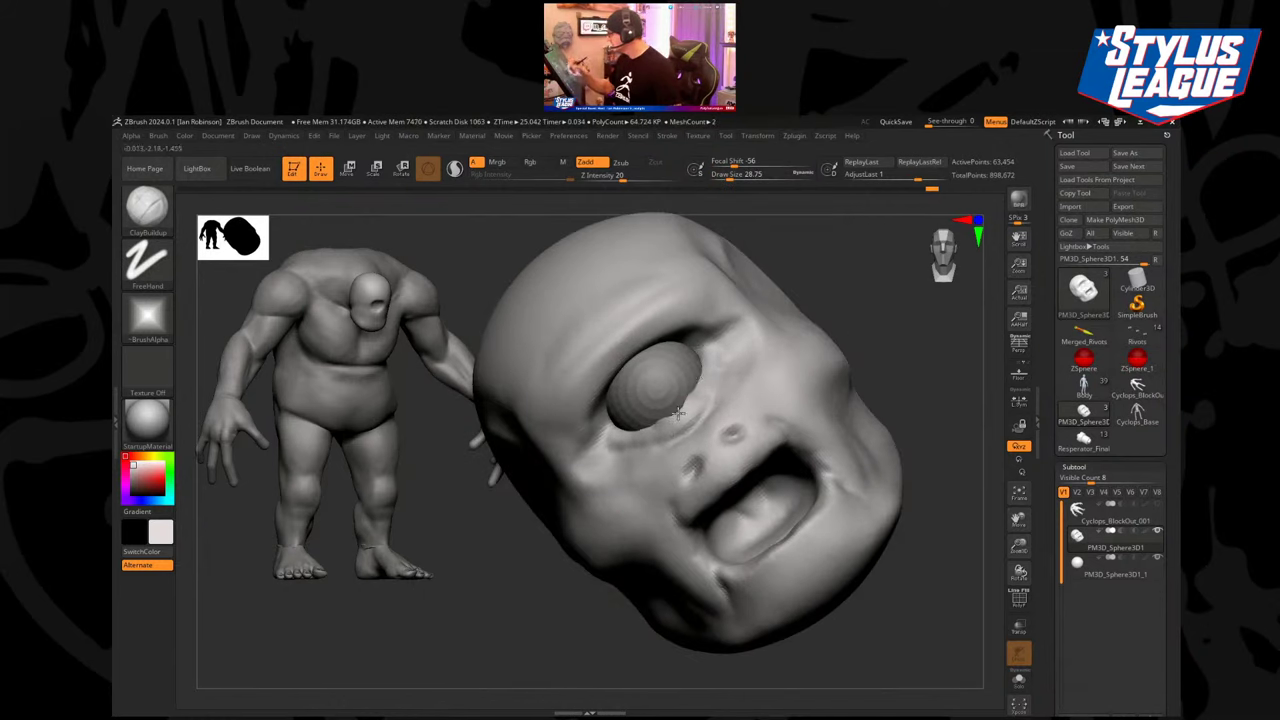
Refine the upper and lower eyelids with a draw size of 28.75, isolating the head to reach the inner rims.
right_drag(678, 412, 777, 294)
mouse_move(659, 357)
mouse_down()
mouse_move(619, 385)
mouse_move(604, 435)
mouse_up()
mouse_move(596, 432)
right_down()
mouse_move(806, 326)
mouse_move(794, 343)
mouse_move(617, 378)
right_up()
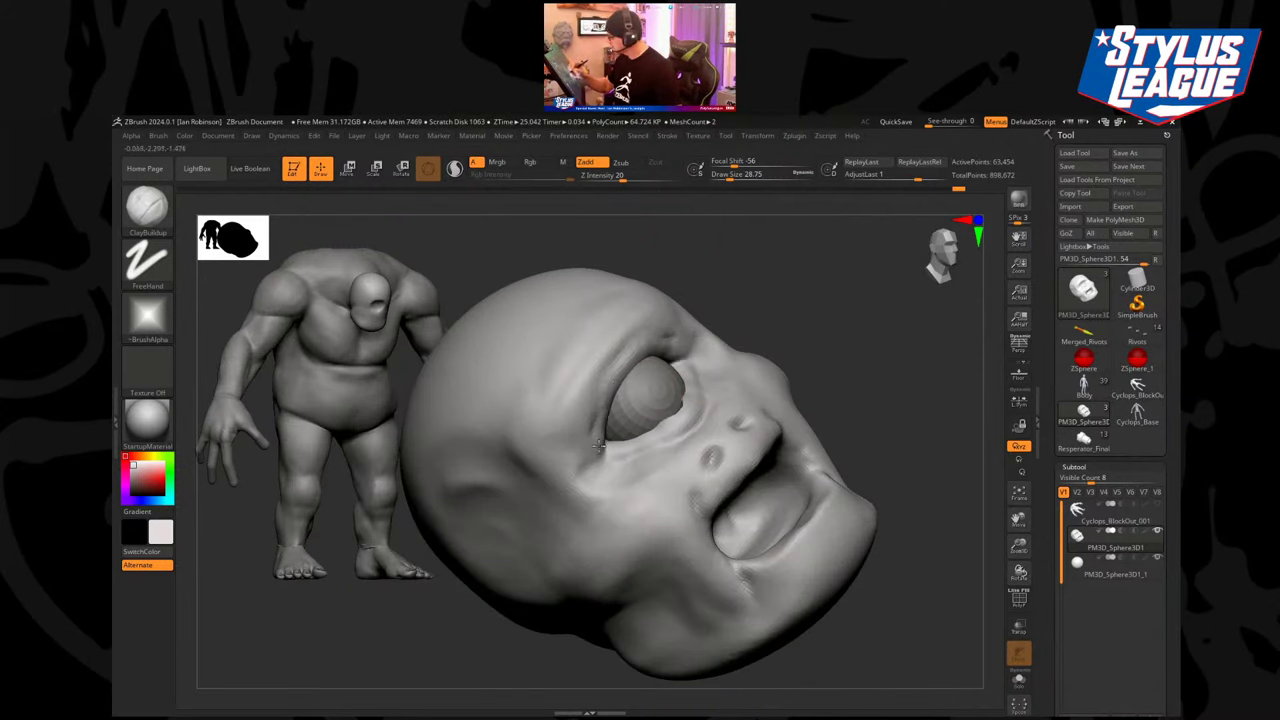
right_drag(598, 425, 692, 385)
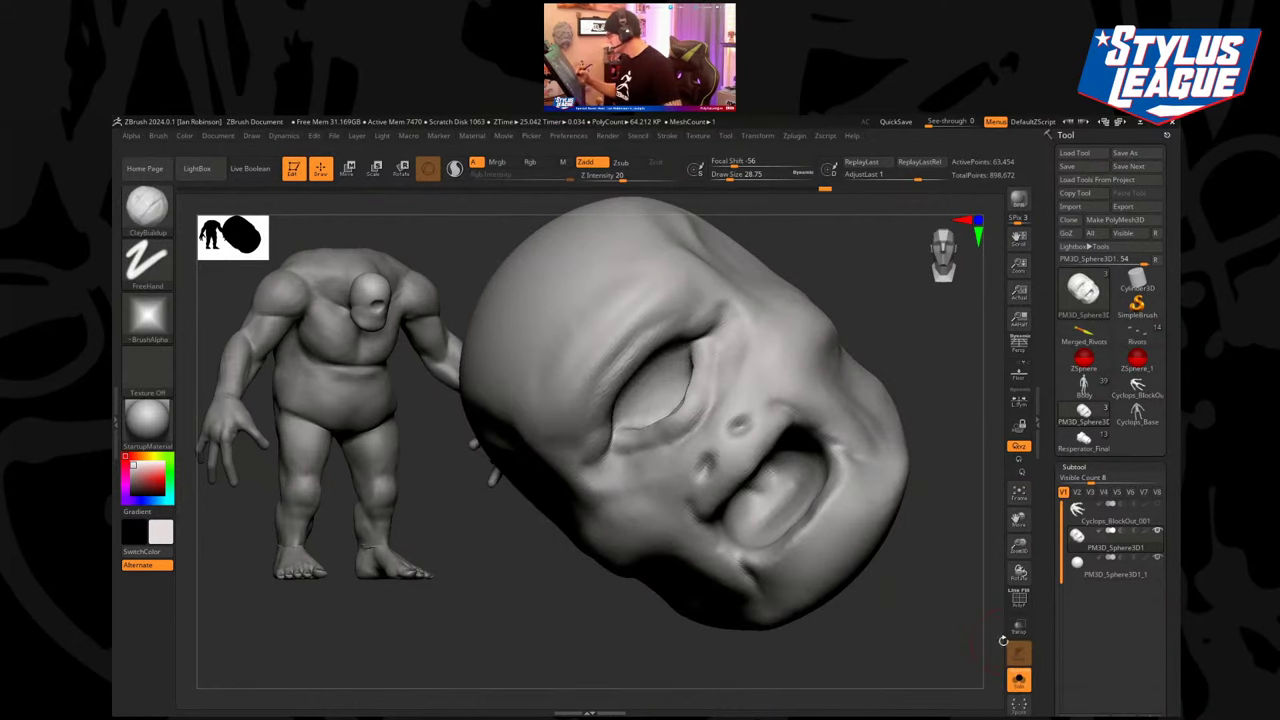
right_drag(797, 349, 838, 487)
drag(686, 375, 693, 375)
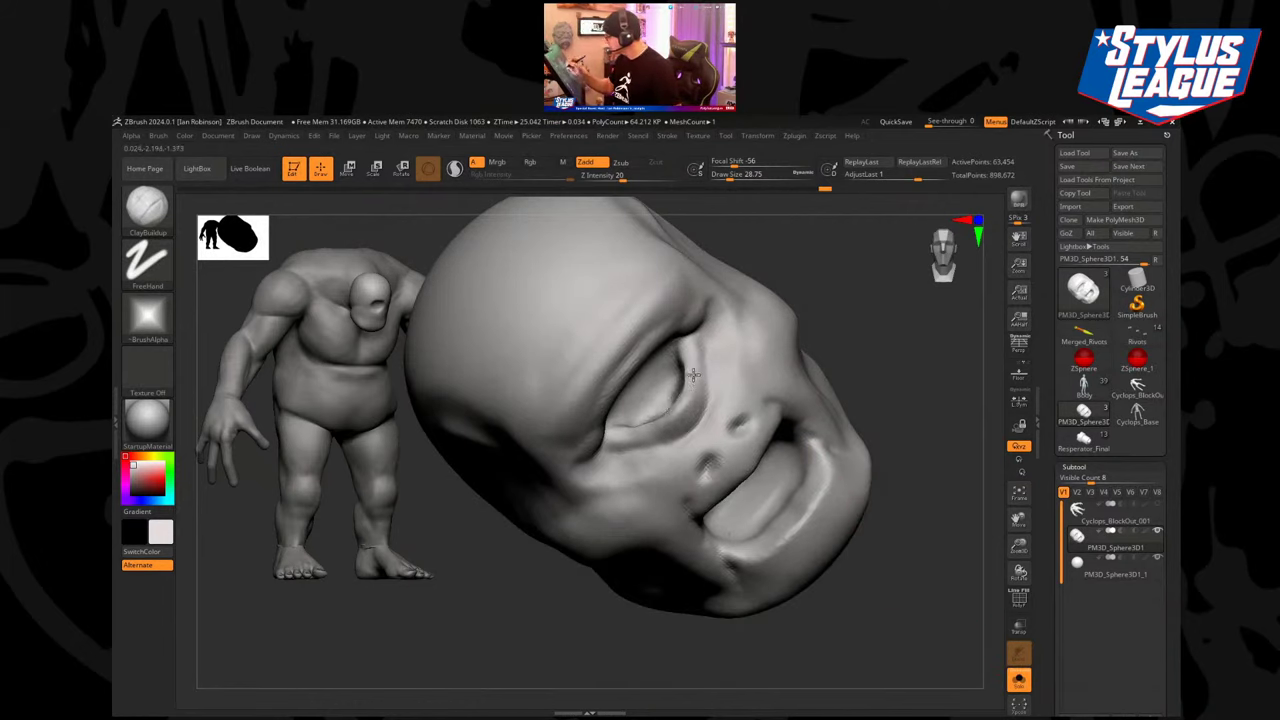
Show the eyeball again and carve the mouth cavity deeper with the ClayBuildup brush.
click(1019, 680)
mouse_move(924, 624)
mouse_down()
mouse_move(911, 586)
mouse_move(894, 594)
mouse_move(874, 569)
mouse_move(865, 620)
mouse_move(877, 586)
mouse_move(920, 600)
mouse_move(909, 517)
mouse_up()
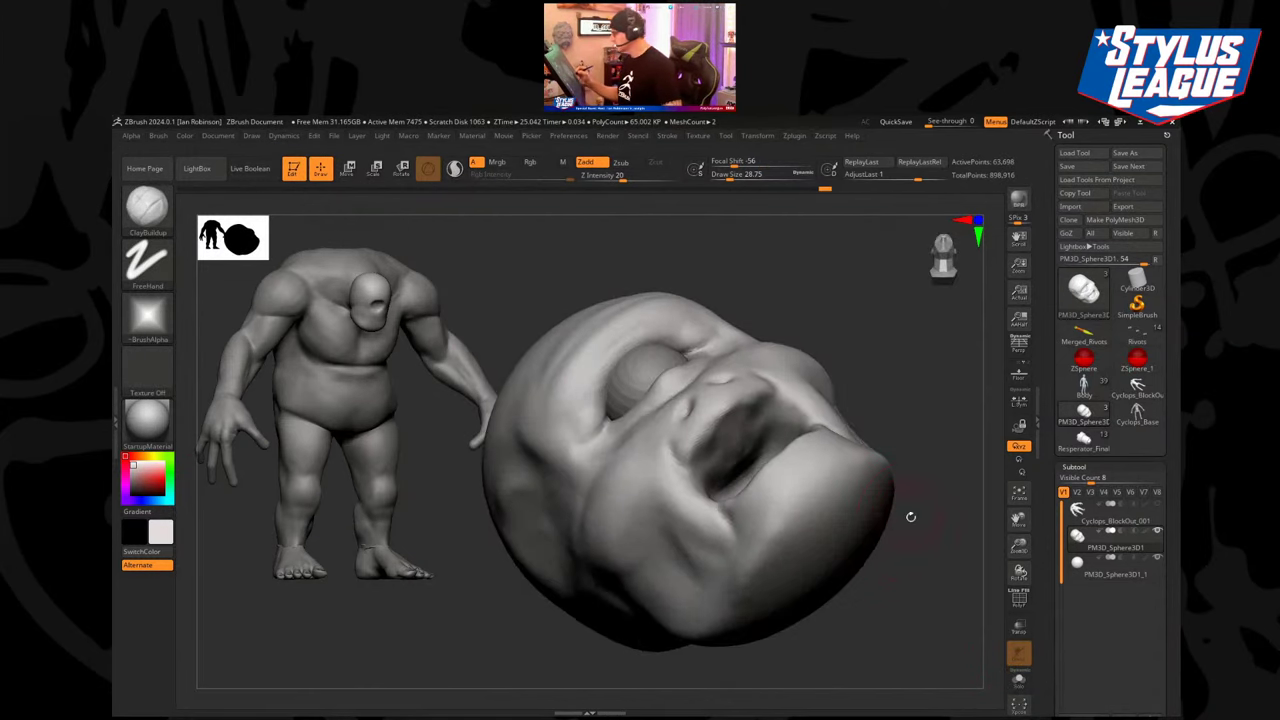
drag(889, 414, 852, 362)
mouse_move(728, 432)
alt+mouse_down()
mouse_move(743, 446)
mouse_move(719, 450)
alt+mouse_up()
drag(871, 366, 873, 384)
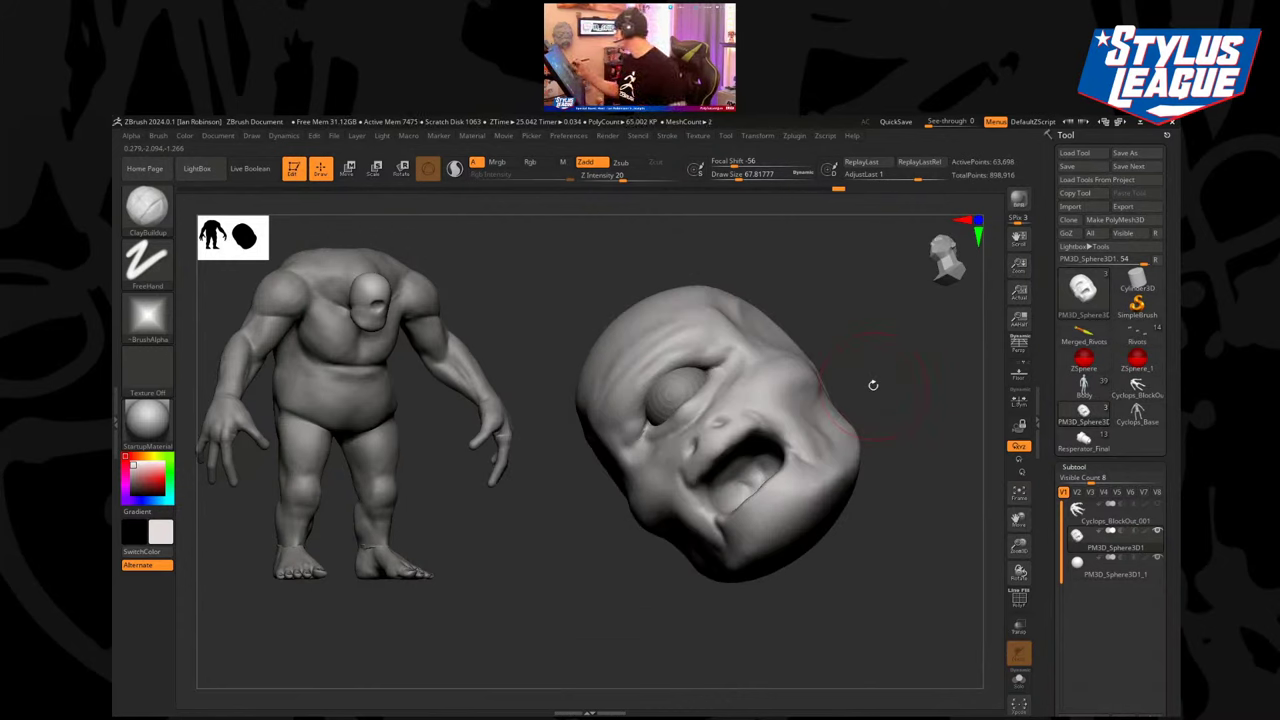
Switch to the helmeted Body tool, select its Bottom_Teeth1 subtool and inspect the teeth in isolation.
click(1083, 385)
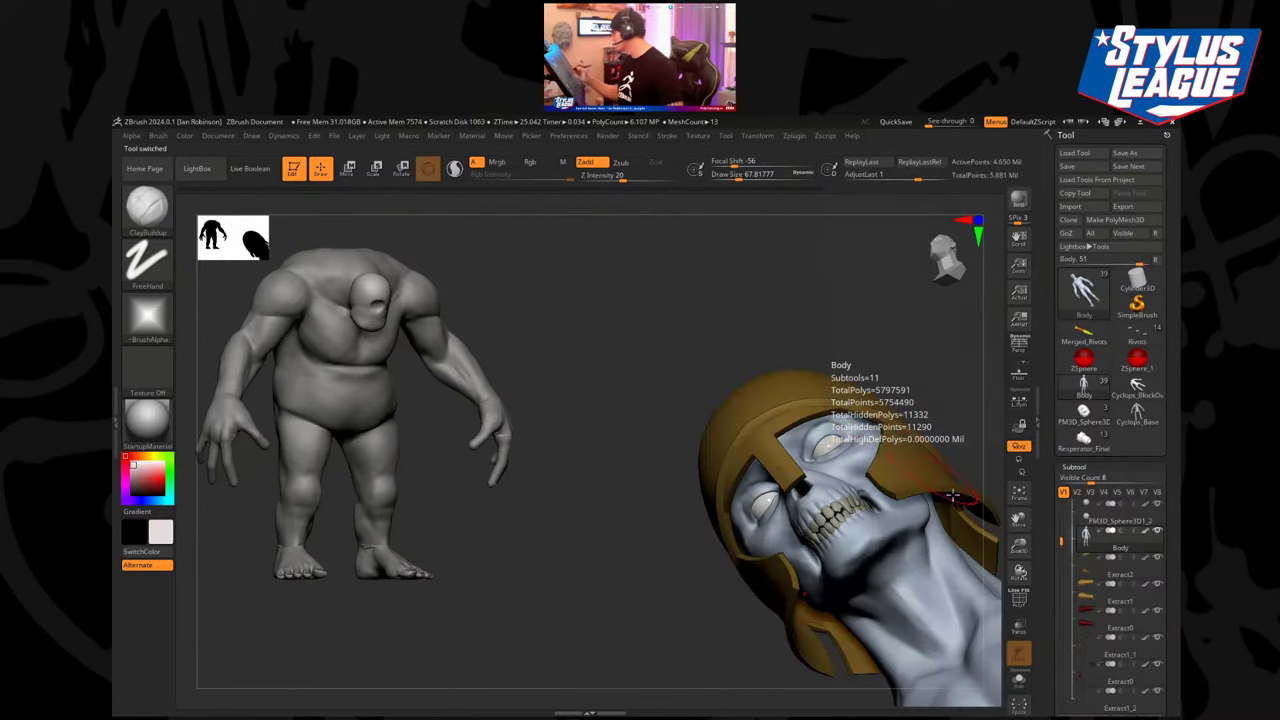
alt+click(852, 505)
key(shift+f)
key(shift+f)
key(alt+s)
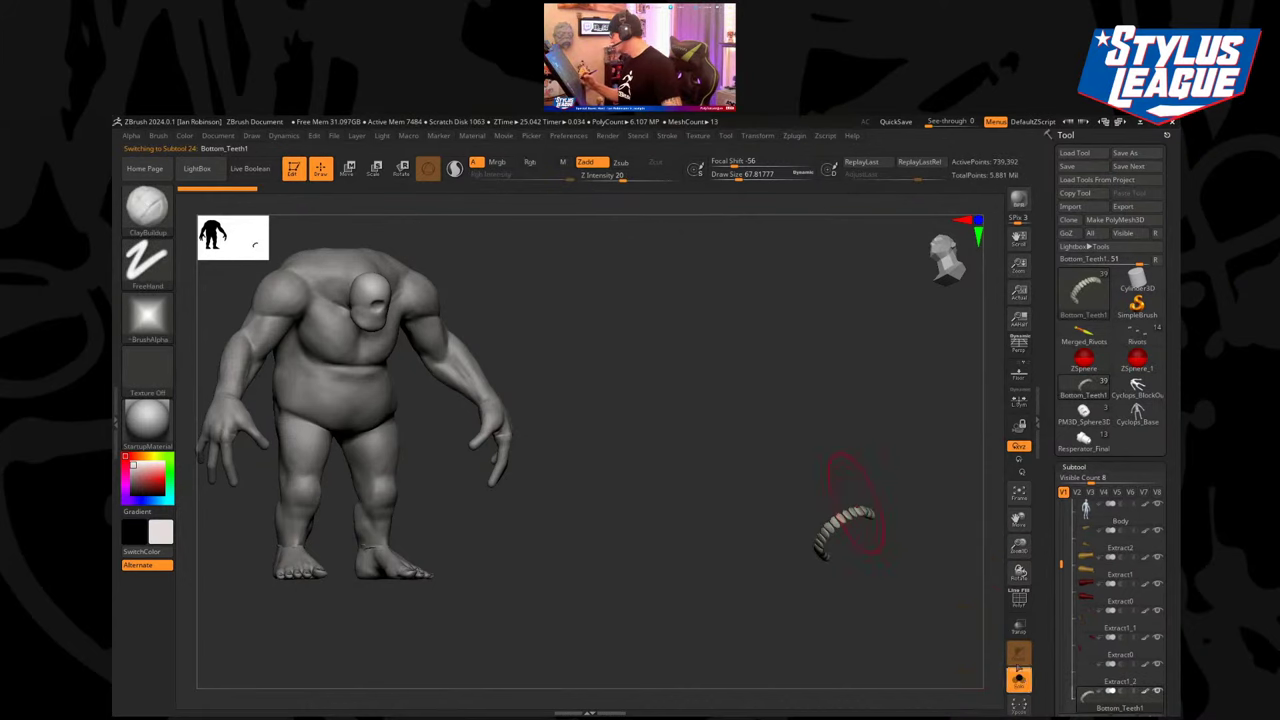
alt+drag(862, 620, 776, 626)
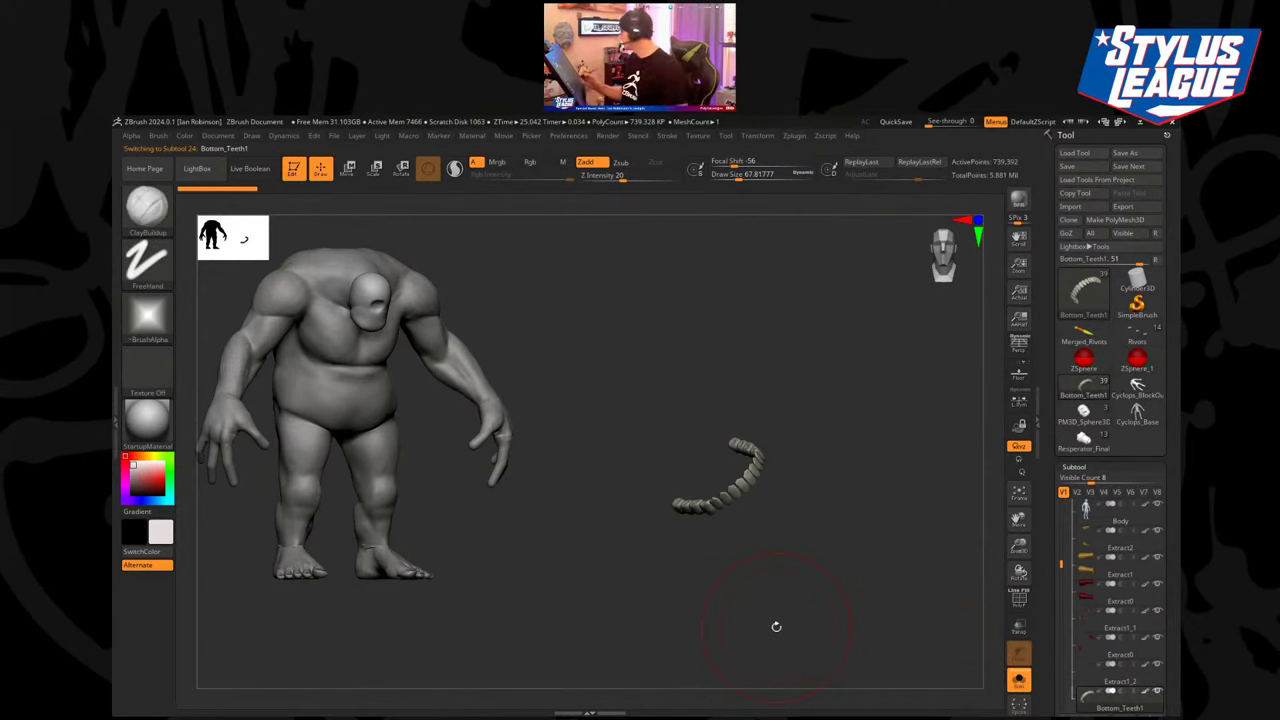
click(1019, 680)
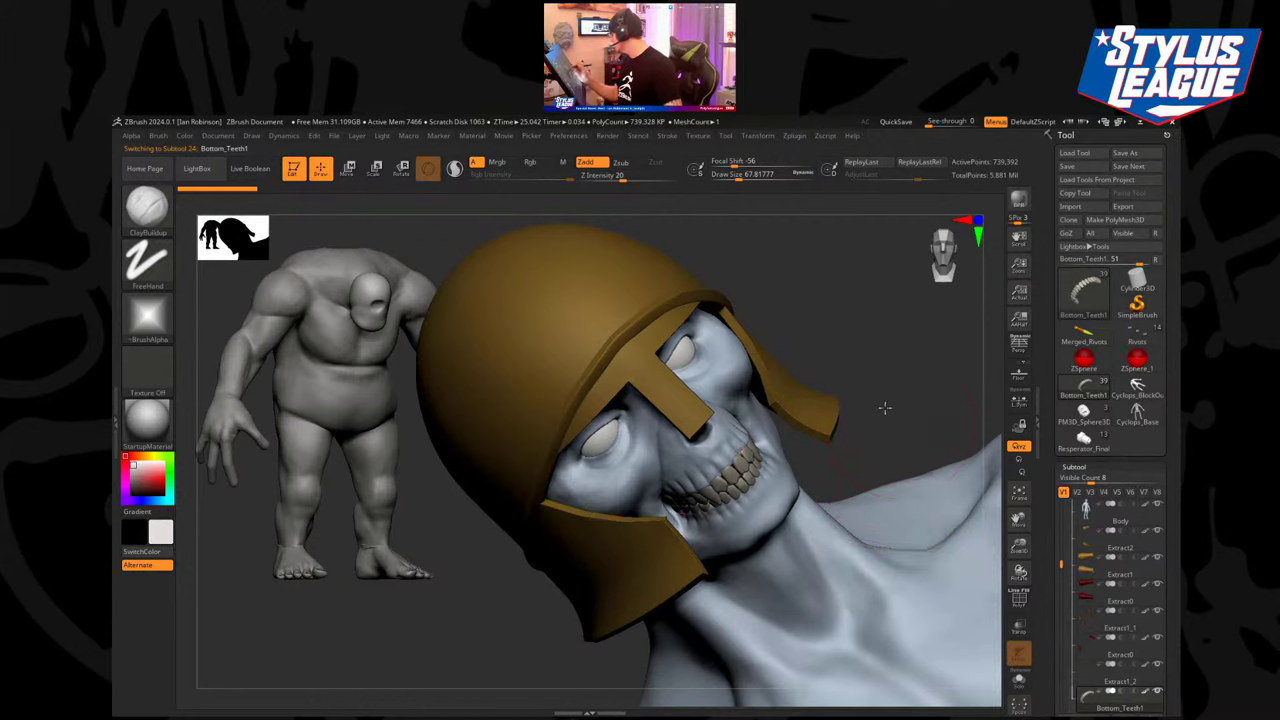
Merge the Bottom_Teeth1 subtool down with Top_Teeth1 in the Body tool.
scroll(1149, 468, down, 3)
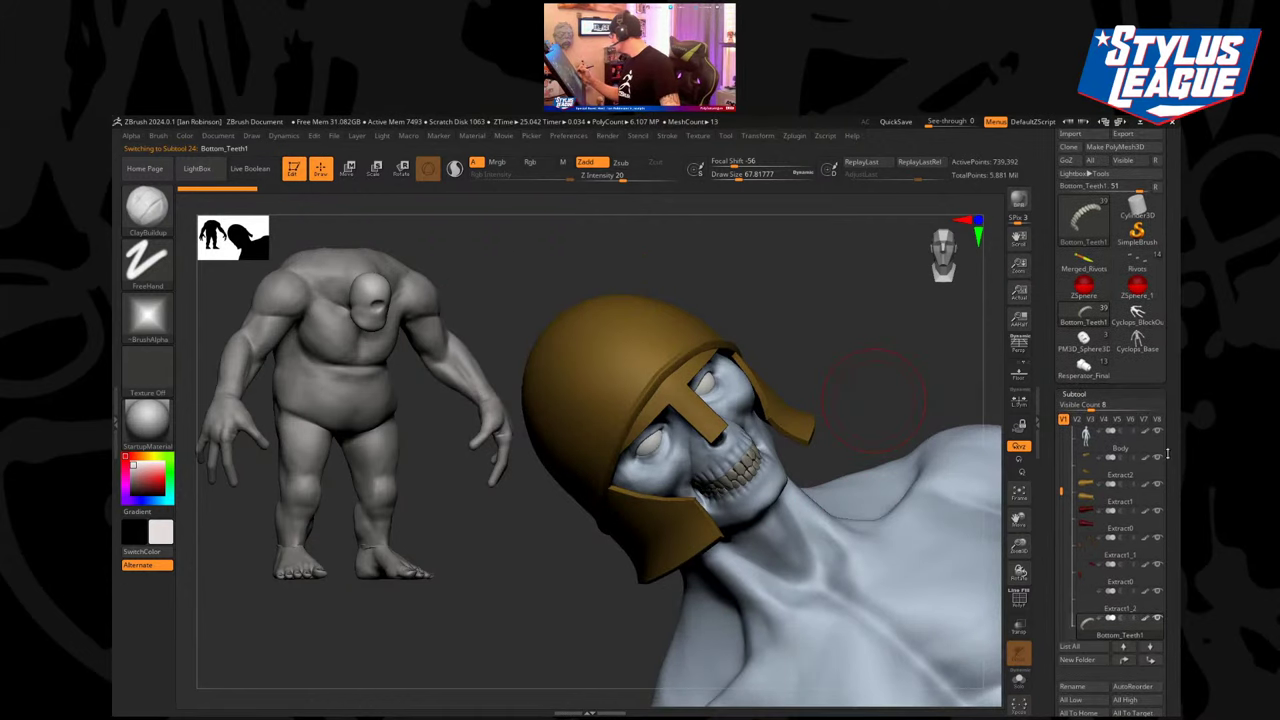
click(1062, 507)
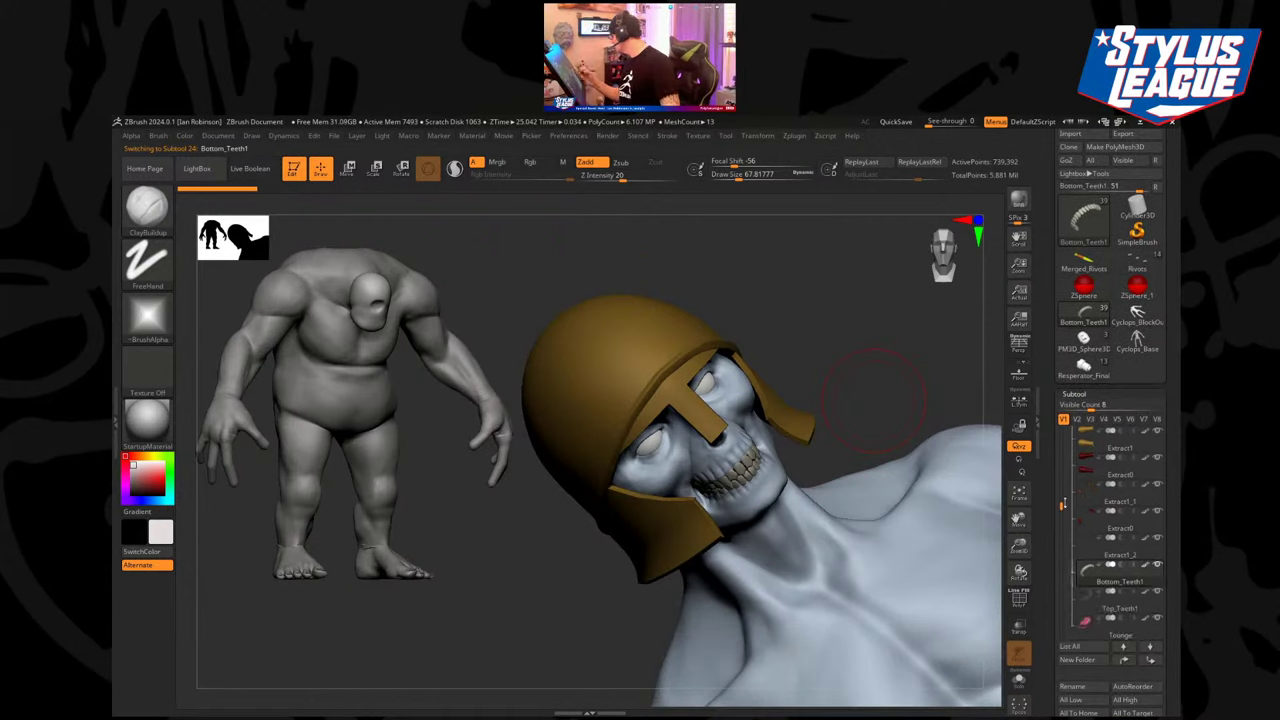
click(1112, 612)
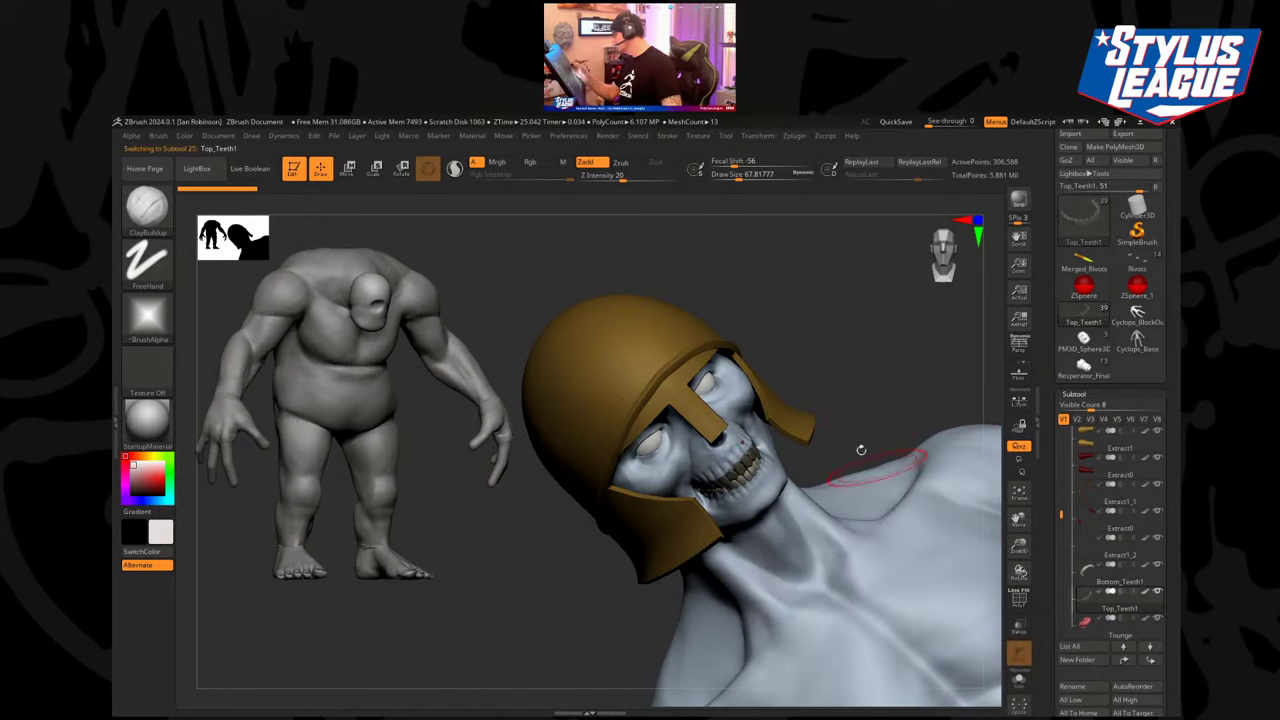
drag(1168, 605, 1176, 560)
click(1109, 573)
scroll(1176, 560, down, 3)
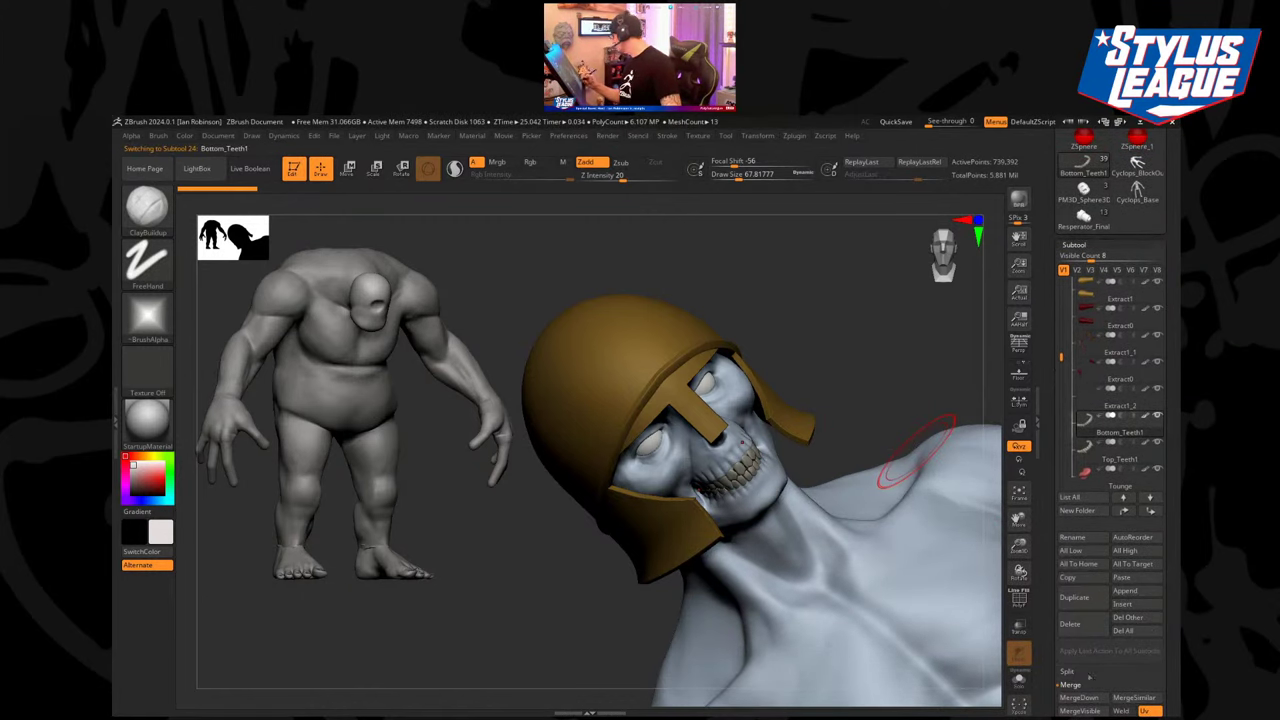
click(1084, 697)
click(981, 702)
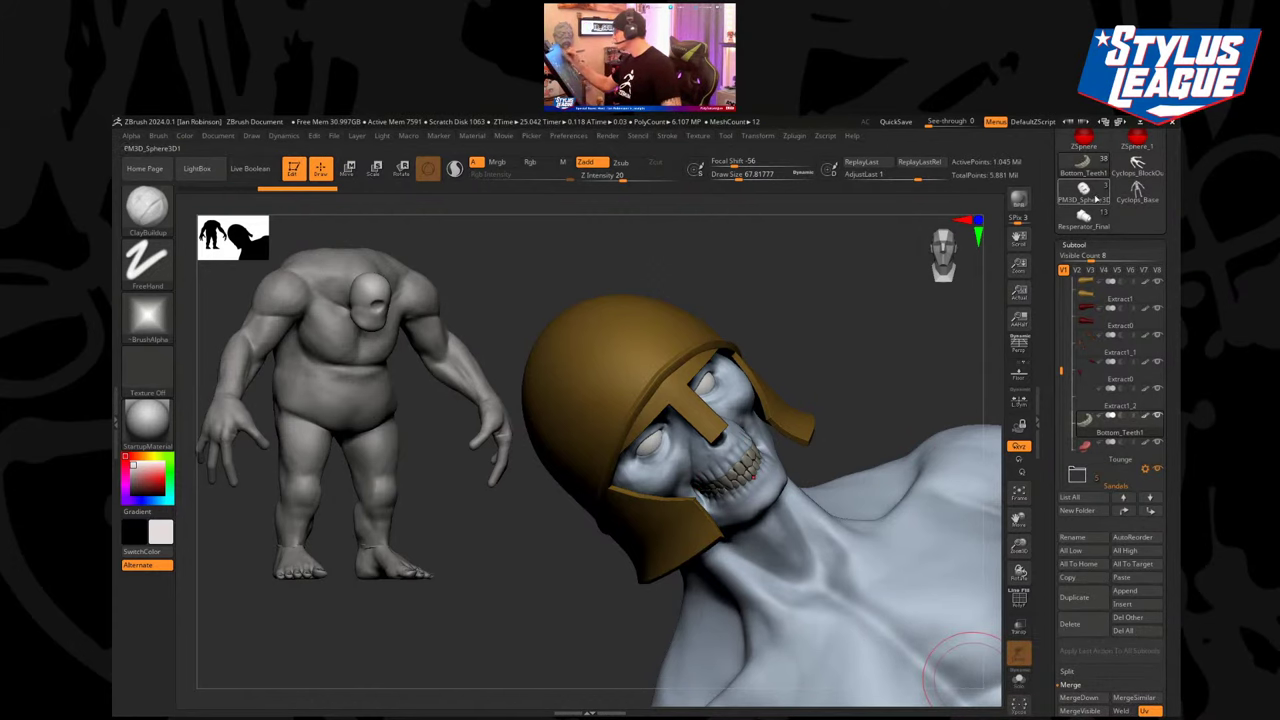
Return to the cyclops head tool and insert the merged teeth as a subtool directly below the head.
click(1136, 191)
drag(920, 349, 777, 316)
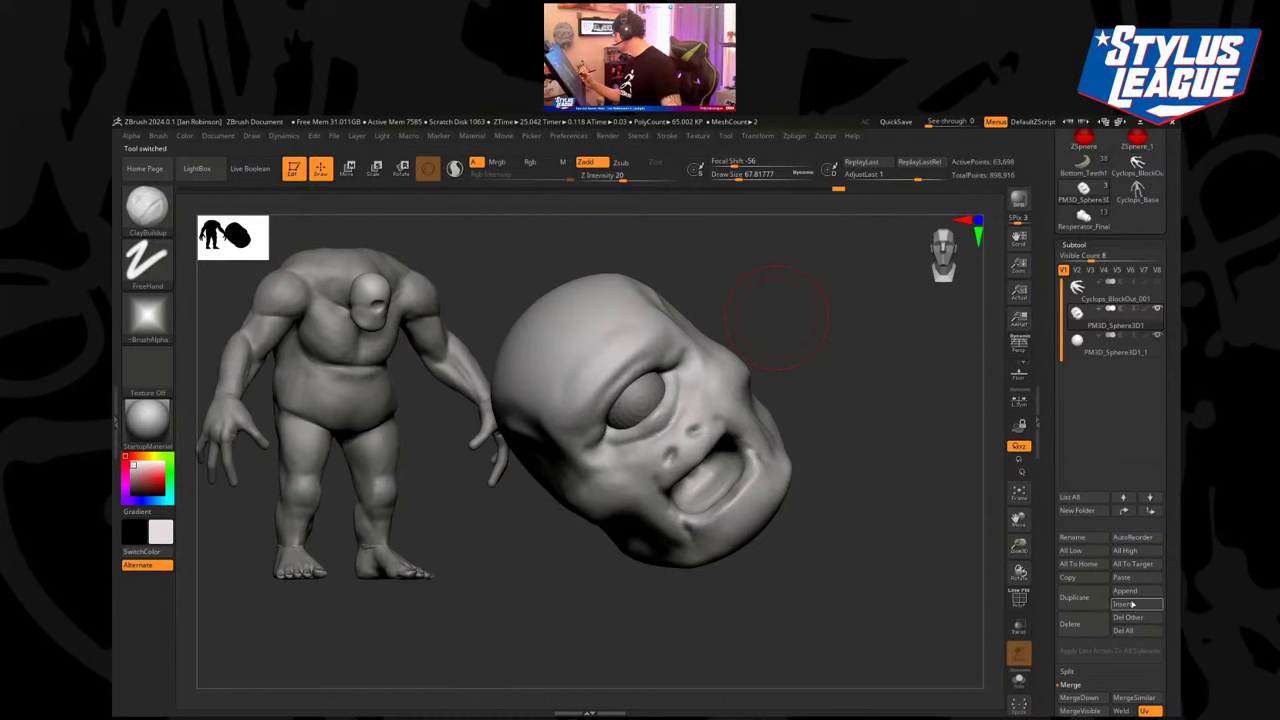
key(f)
key(f)
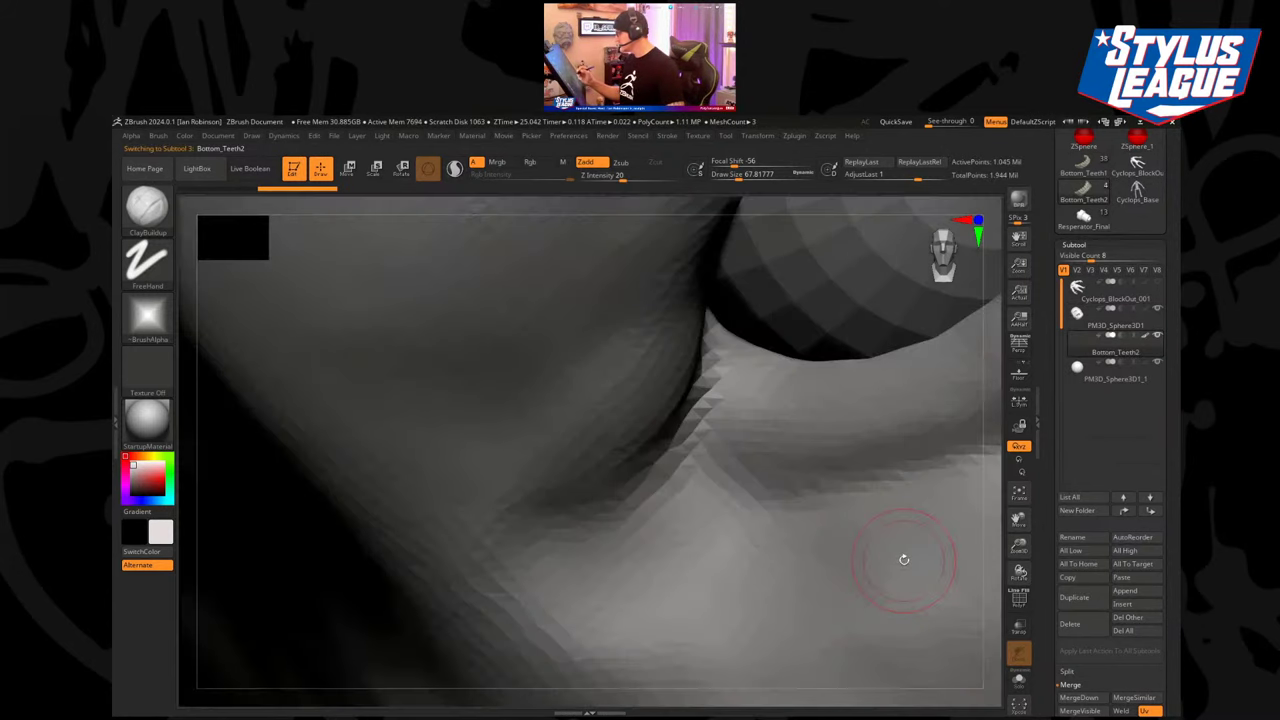
scroll(938, 477, down, 8)
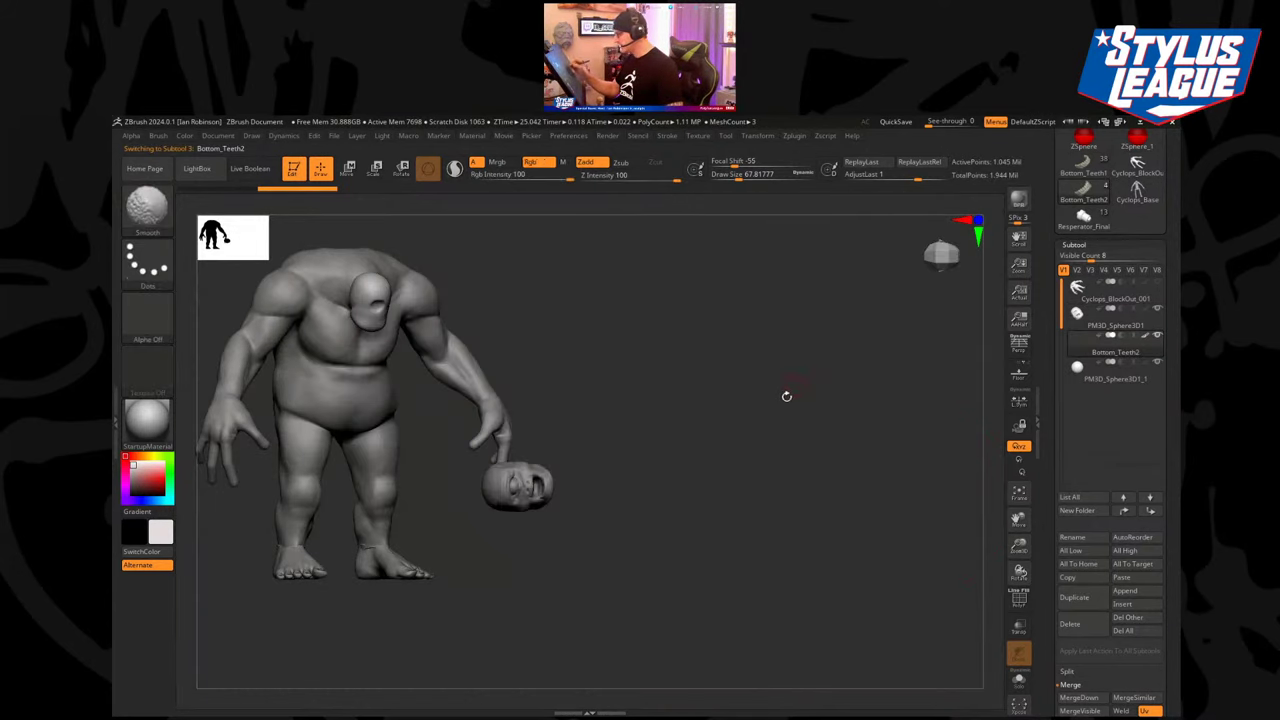
Show the head again and move the inserted teeth into its mouth opening with the gizmo.
click(1019, 682)
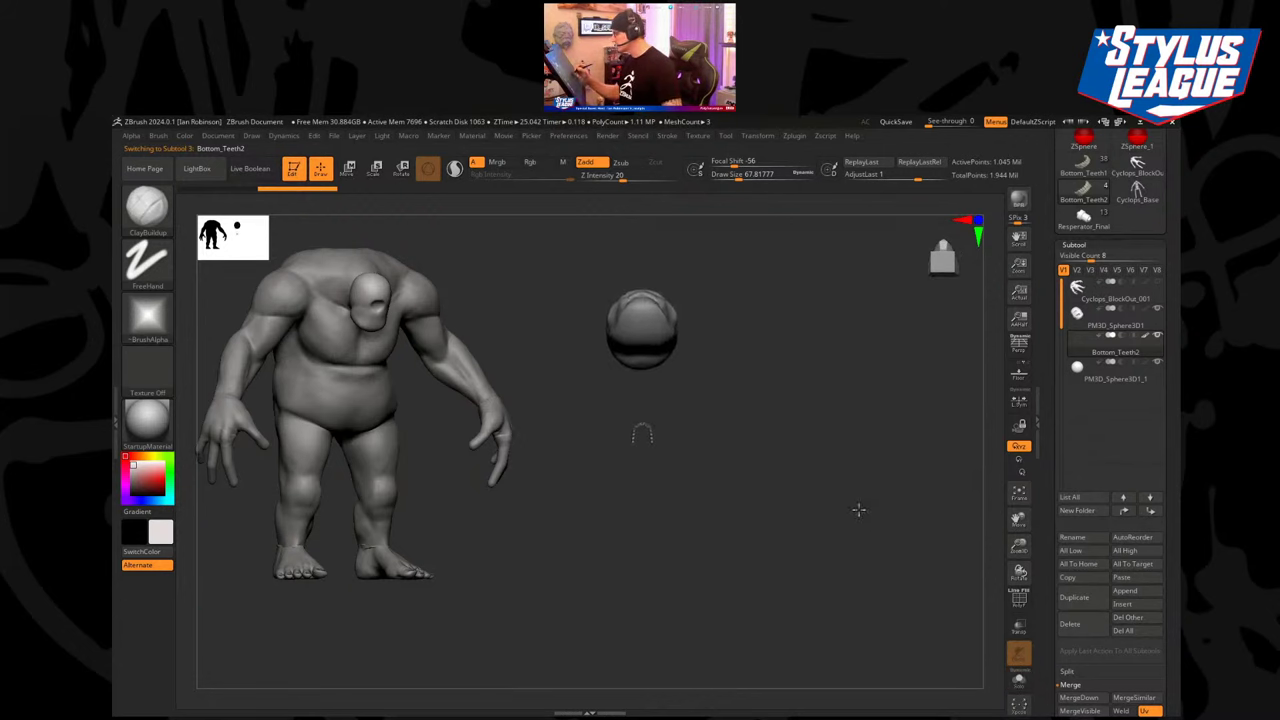
key(w)
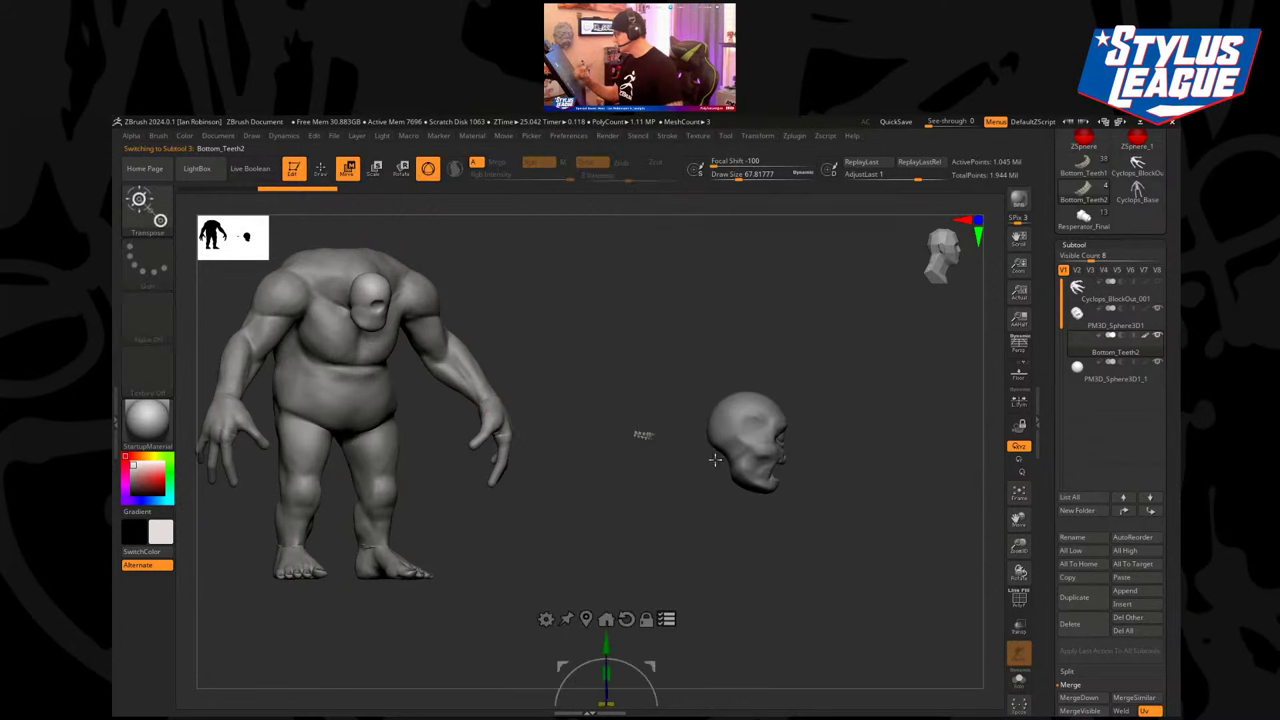
click(587, 616)
drag(700, 436, 808, 627)
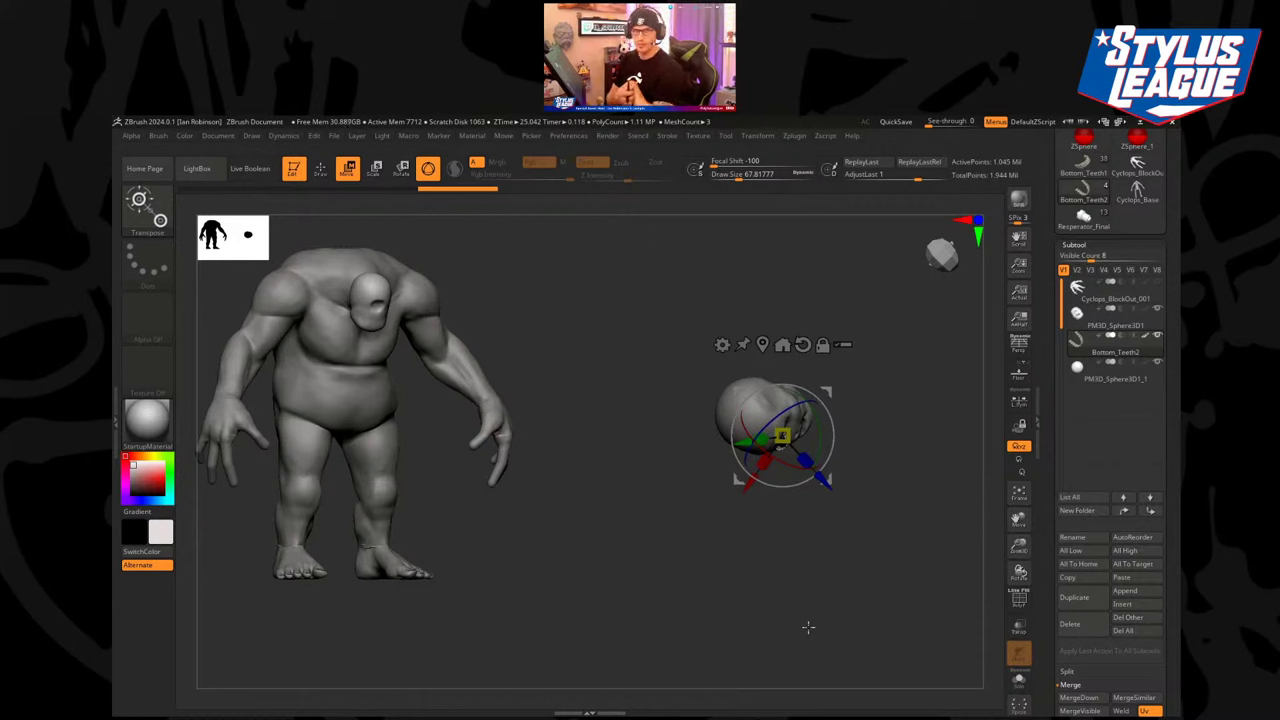
alt+drag(774, 606, 618, 578)
drag(700, 470, 823, 420)
alt+drag(823, 420, 871, 514)
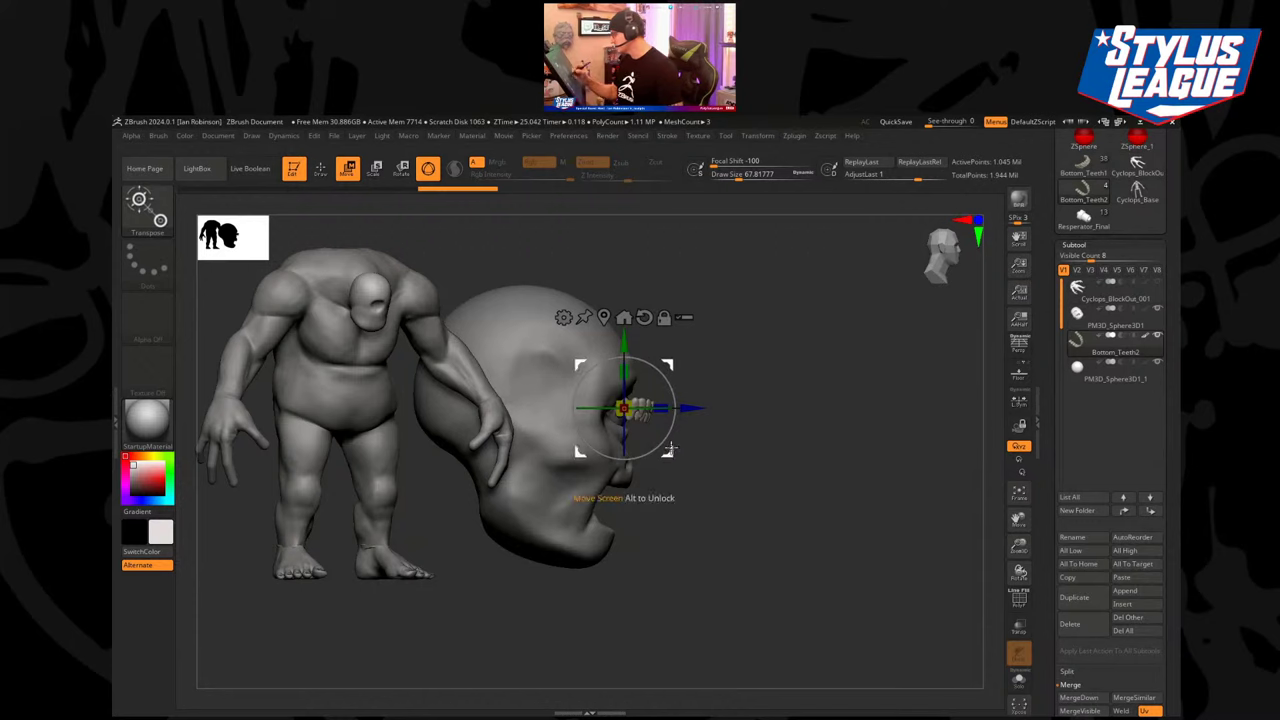
drag(670, 450, 797, 503)
key(q)
shift+drag(883, 486, 888, 491)
Display the teeth's polygroups, isolate the teeth subtool and choose the SelectLasso brush.
key(shift+f)
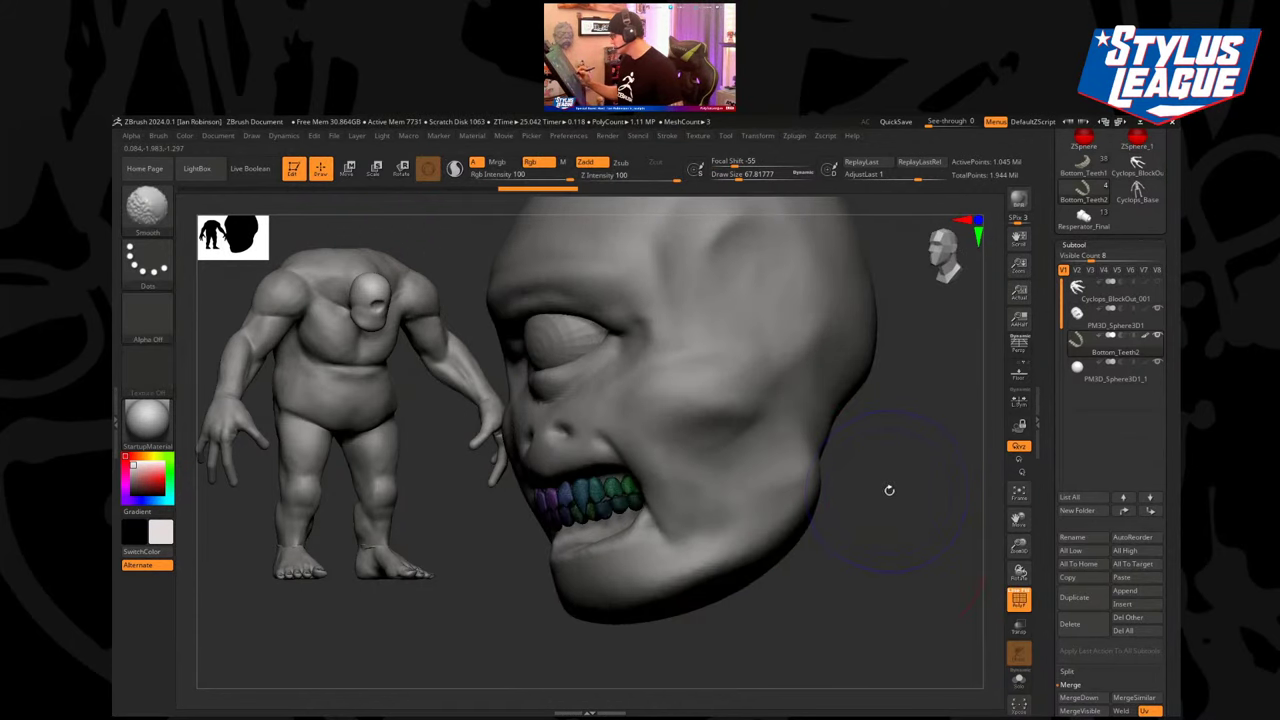
click(1018, 679)
mouse_move(860, 546)
mouse_down()
mouse_move(829, 524)
mouse_move(940, 543)
mouse_move(988, 523)
mouse_up()
click(164, 213)
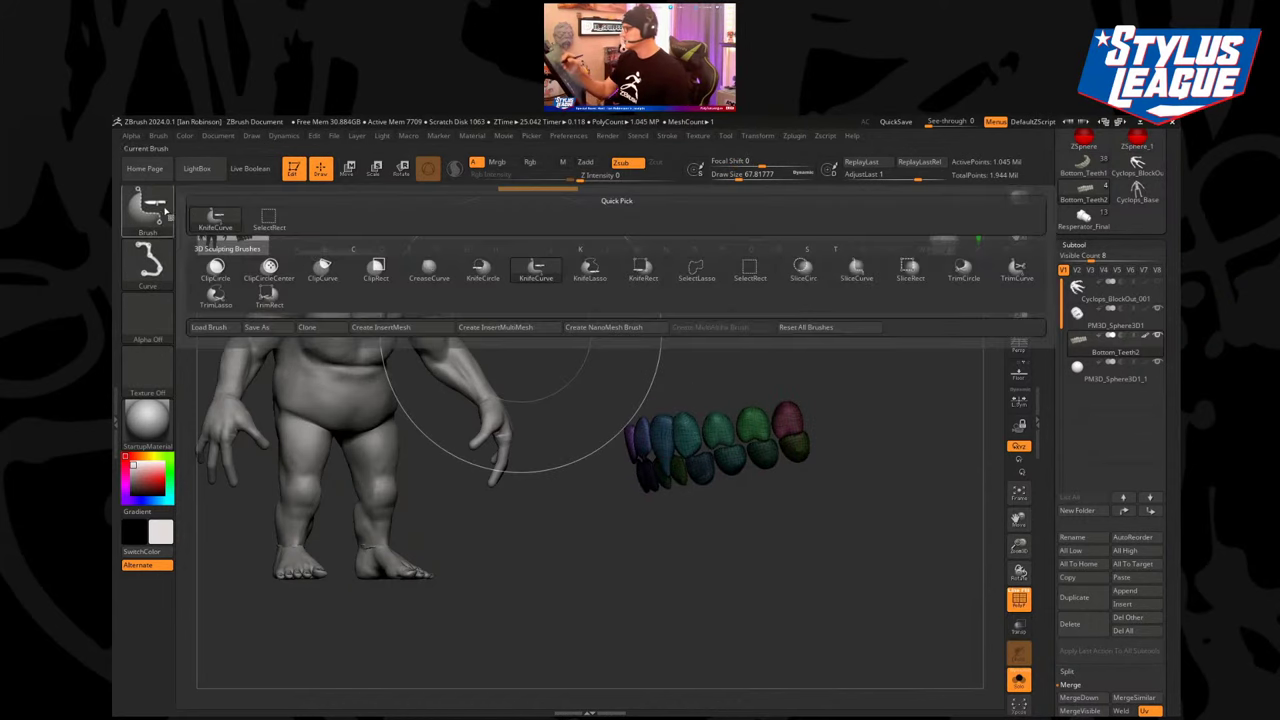
click(268, 222)
click(146, 205)
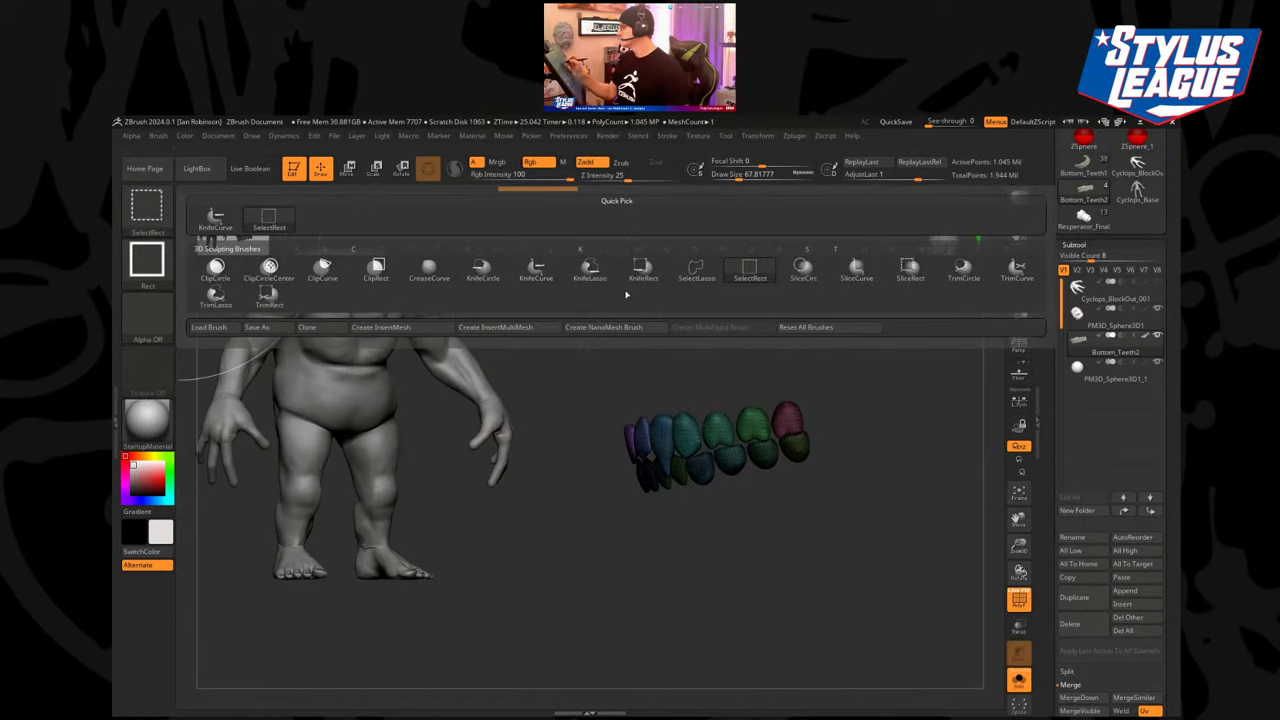
click(697, 274)
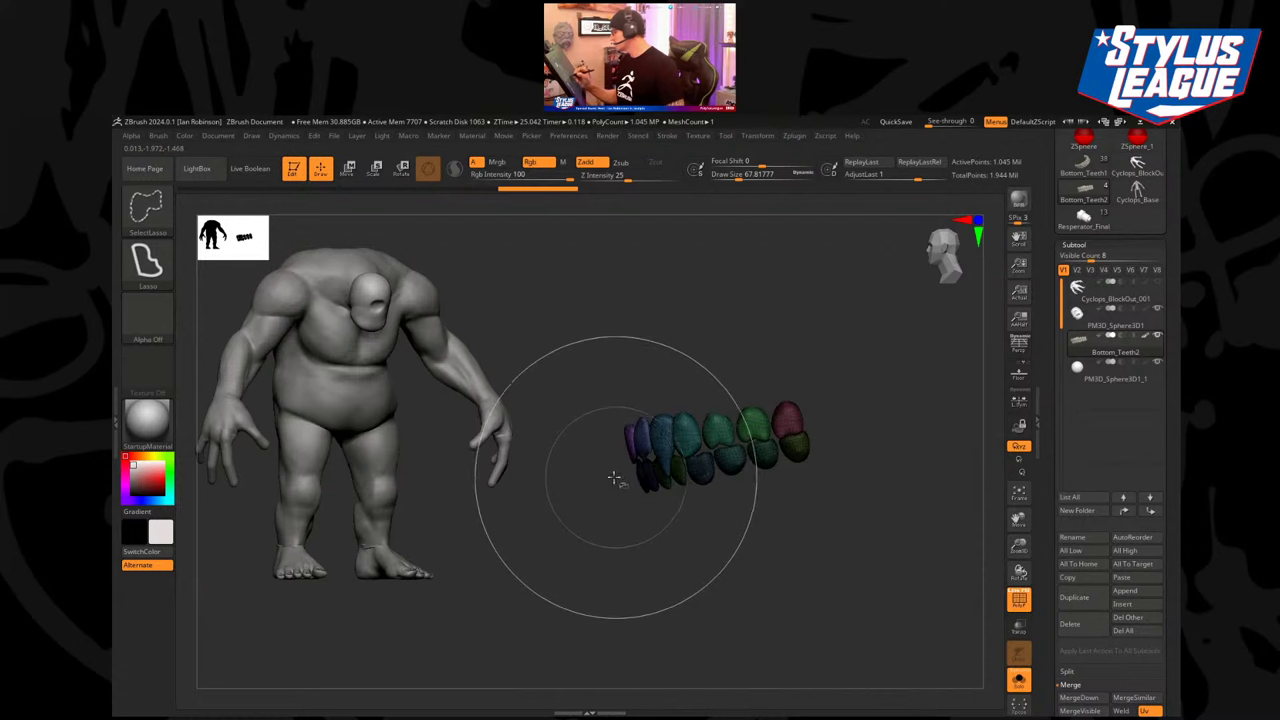
Use lasso visibility selections to separate the two rows and mask the lower teeth.
ctrl+alt+shift+drag(614, 472, 655, 478)
mouse_move(728, 461)
ctrl+shift+mouse_down()
mouse_move(845, 380)
mouse_move(575, 420)
mouse_move(565, 467)
ctrl+shift+mouse_up()
ctrl+shift+click(565, 467)
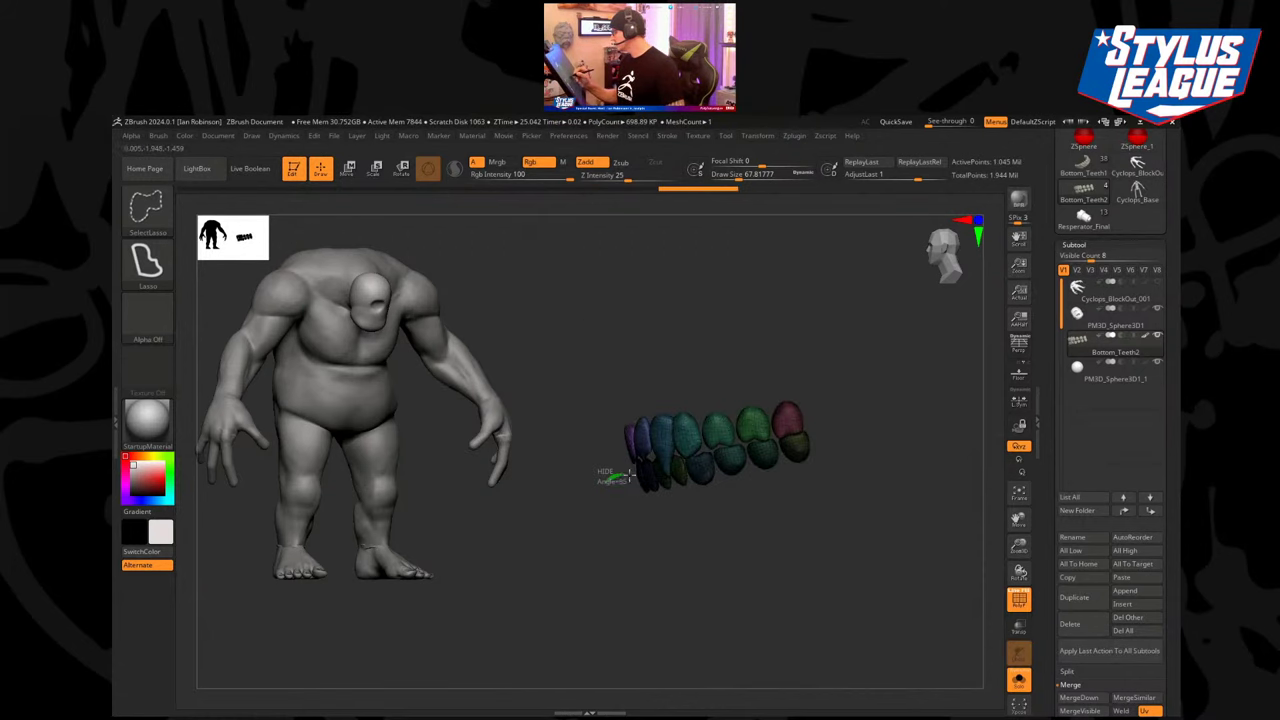
mouse_move(675, 477)
ctrl+alt+shift+mouse_down()
mouse_move(843, 409)
mouse_move(600, 470)
mouse_move(671, 428)
mouse_move(498, 478)
ctrl+alt+shift+mouse_up()
ctrl+shift+click(534, 534)
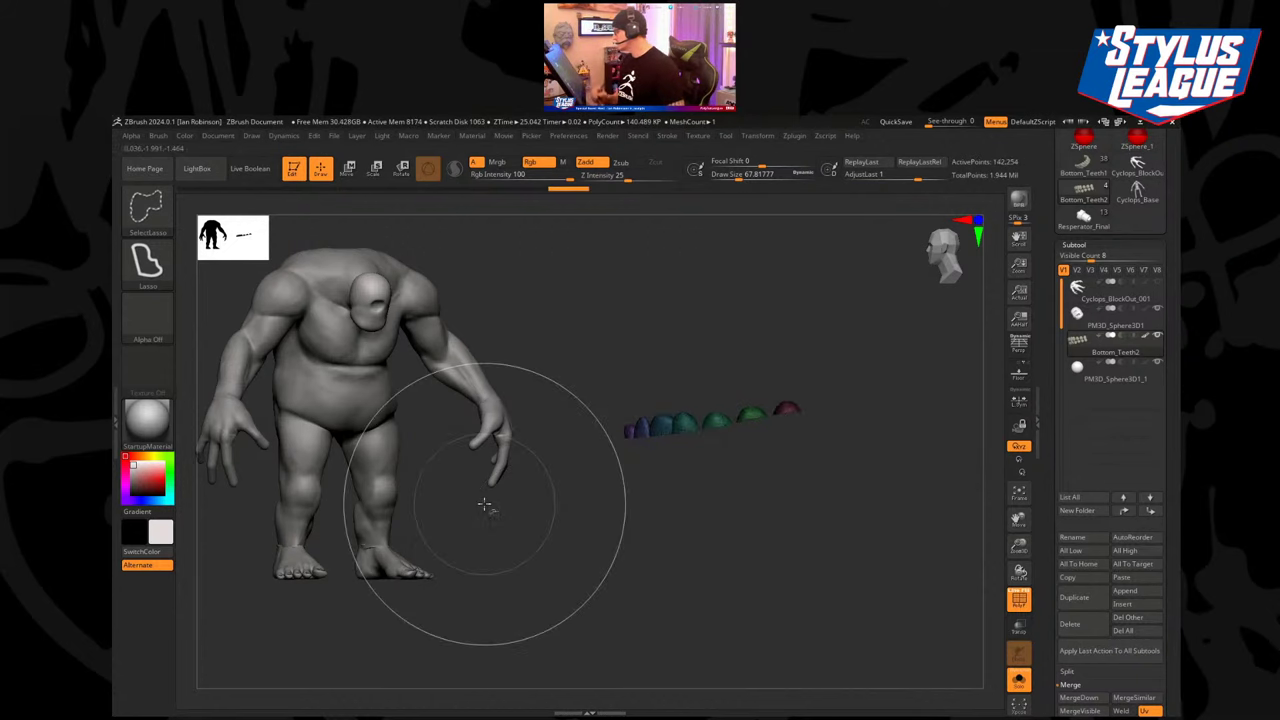
ctrl+shift+click(810, 509)
Bring back the head and raise the unmasked upper teeth against the upper jaw.
key(w)
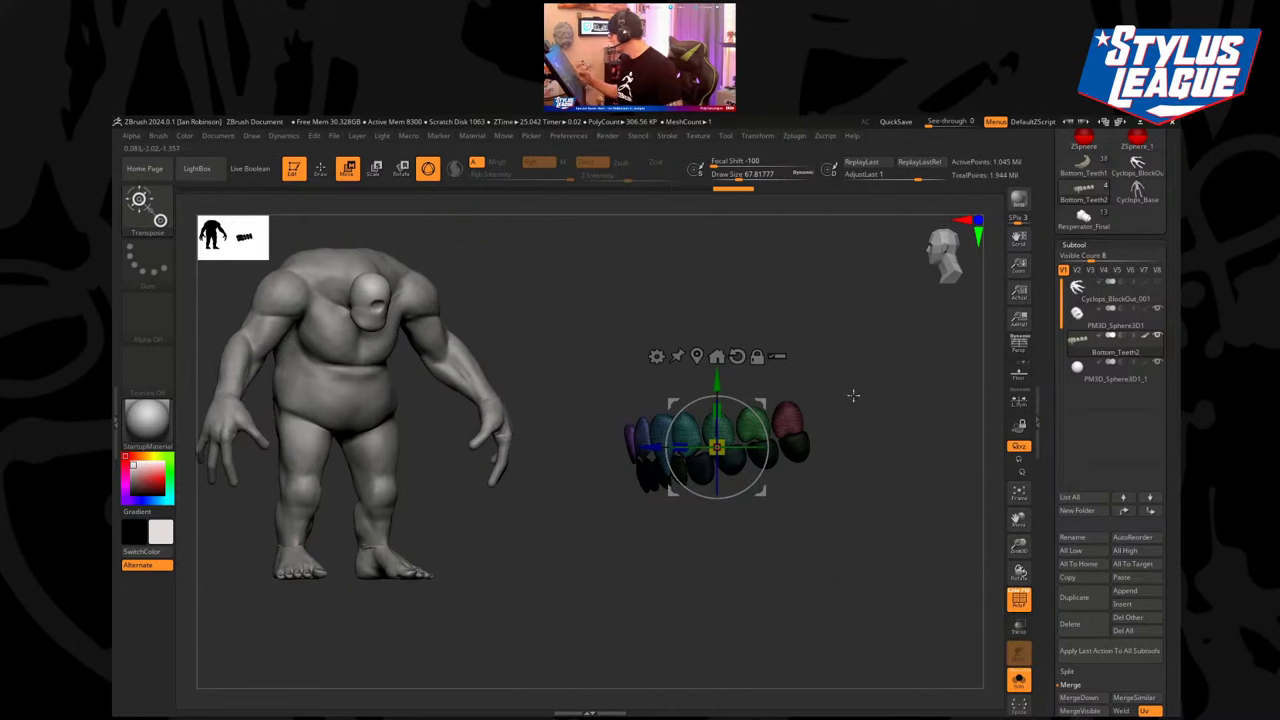
click(1018, 683)
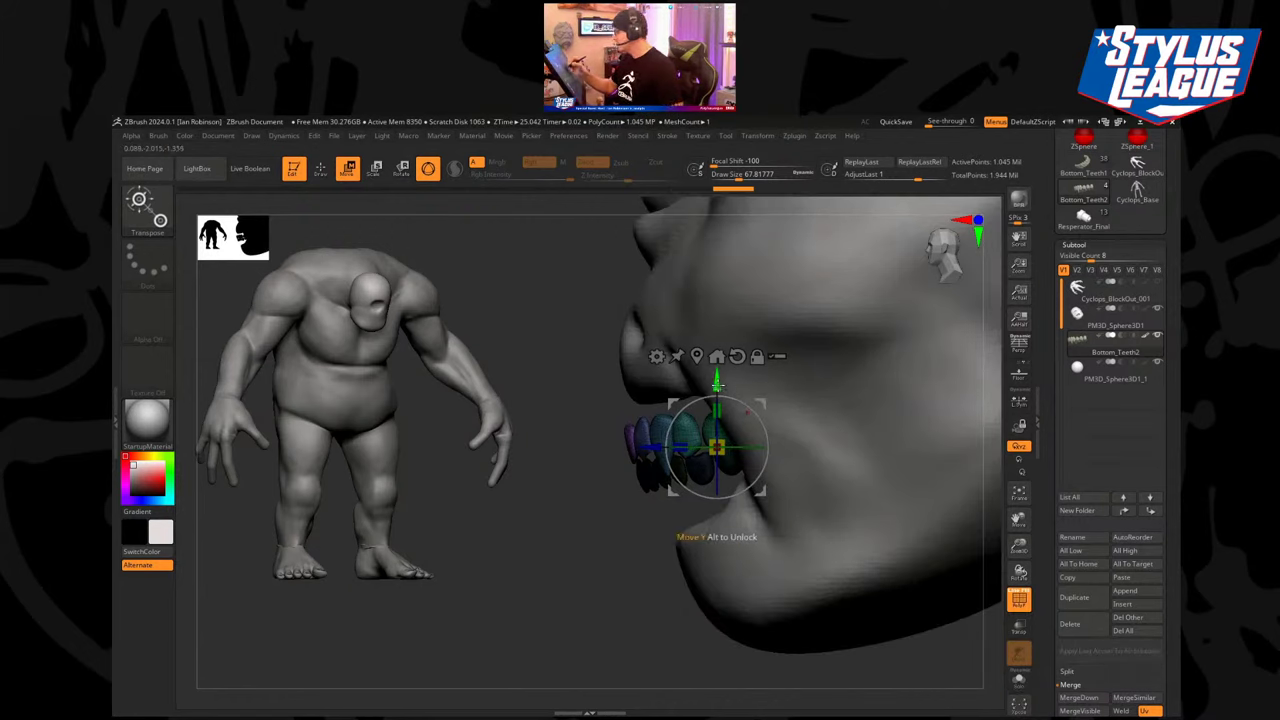
drag(717, 380, 722, 353)
drag(762, 462, 772, 458)
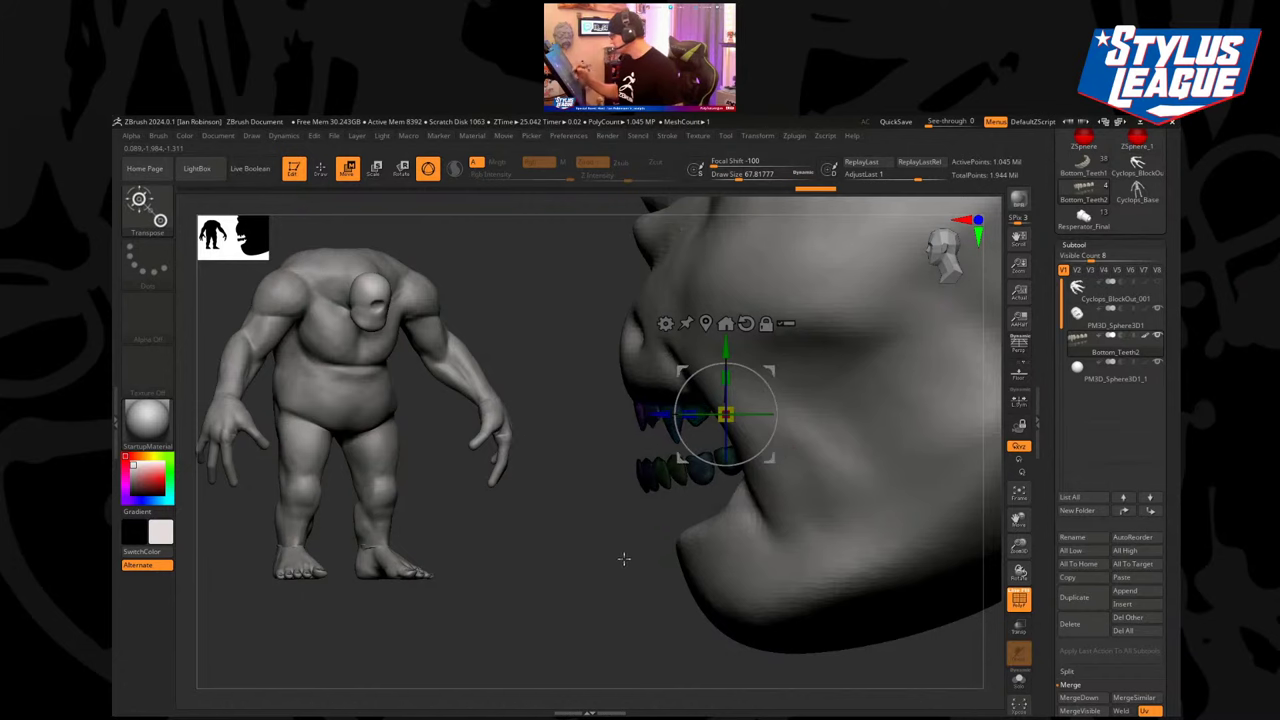
Fit the lower row of teeth into the lower jaw with the gizmo.
drag(770, 457, 801, 495)
key(q)
mouse_move(590, 620)
mouse_down()
mouse_move(743, 606)
mouse_move(931, 533)
mouse_move(886, 491)
mouse_up()
key(w)
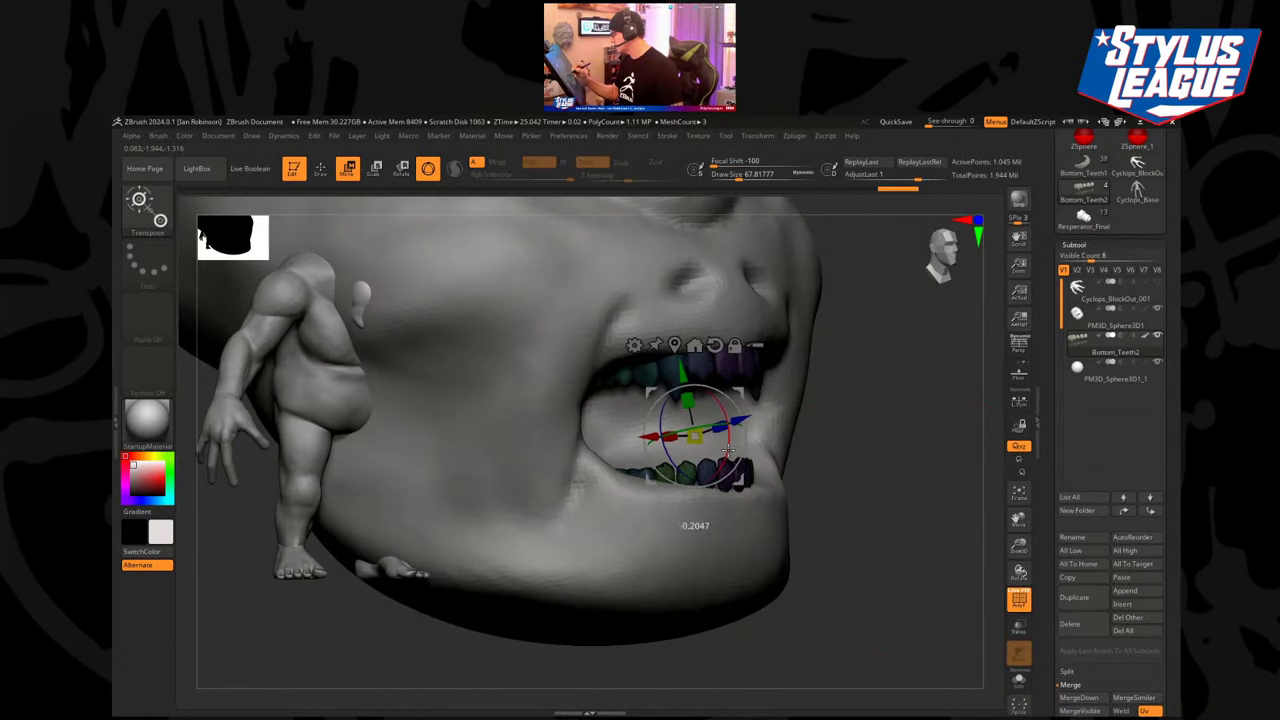
key(q)
mouse_move(808, 445)
mouse_down()
mouse_move(837, 466)
mouse_move(888, 574)
mouse_move(852, 532)
mouse_move(870, 499)
mouse_move(853, 526)
mouse_move(903, 494)
mouse_move(868, 529)
mouse_up()
Turn off the polygroup display, centre the gizmo on the teeth and widen them along X.
key(shift+f)
key(w)
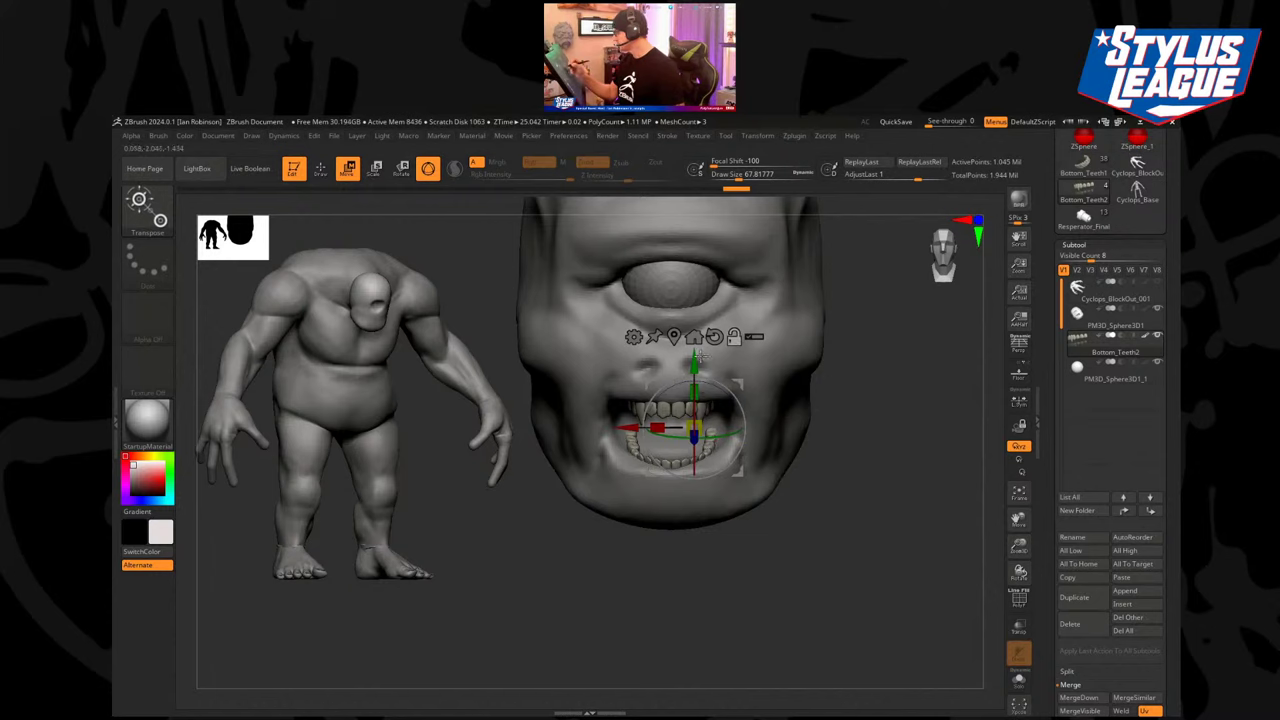
click(675, 337)
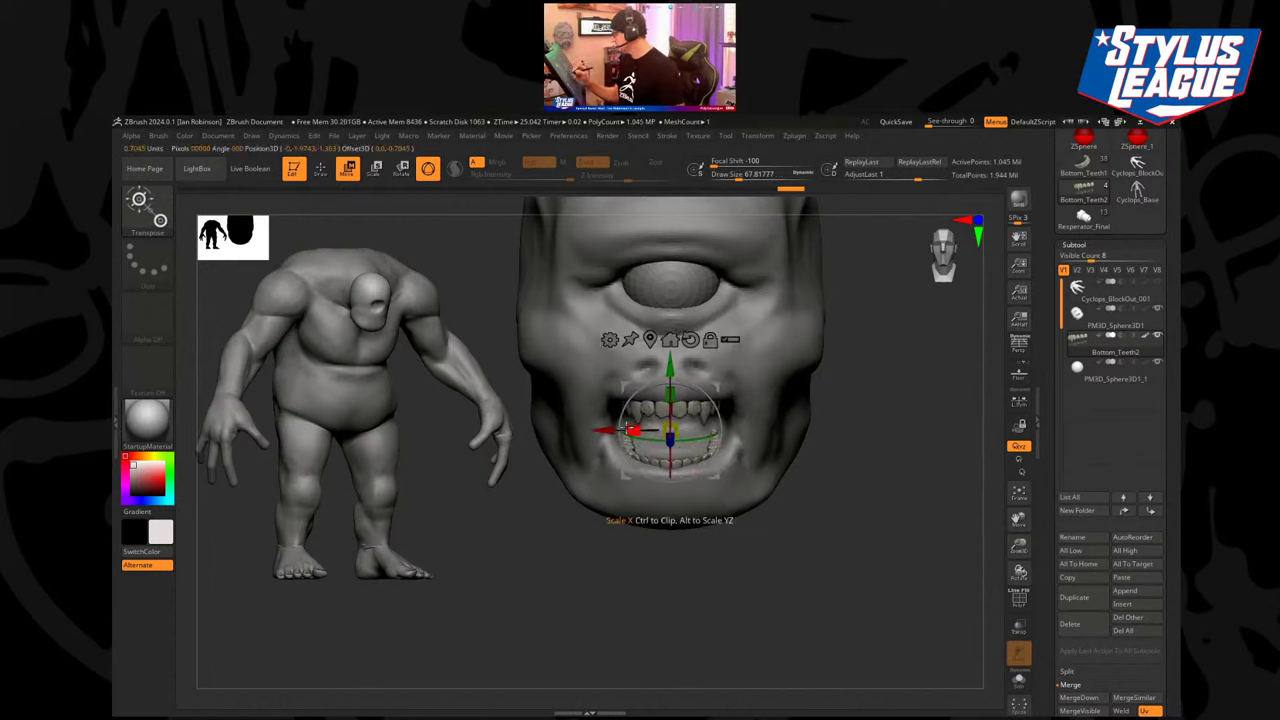
key(q)
Select the head subtool and reshape the sides of the cheeks with the Move brush at a draw size of about 116.
mouse_move(700, 540)
mouse_down()
mouse_move(820, 514)
mouse_move(843, 466)
mouse_move(787, 386)
mouse_move(866, 401)
mouse_move(792, 379)
mouse_move(750, 396)
mouse_up()
key(b)
key(m)
key(v)
key(s)
alt+click(779, 382)
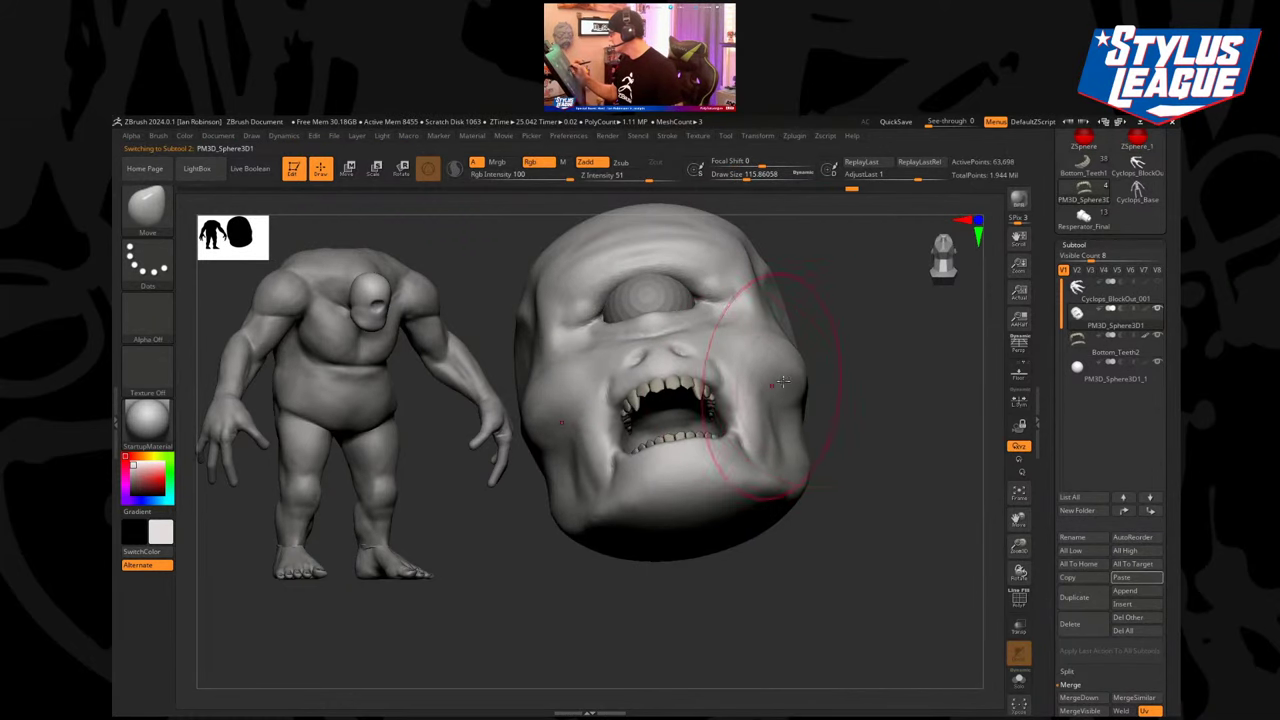
key(s)
mouse_move(833, 378)
mouse_down()
mouse_move(806, 378)
mouse_move(900, 349)
mouse_move(840, 363)
mouse_move(855, 362)
mouse_move(829, 400)
mouse_move(742, 408)
mouse_up()
Reduce the Move brush's draw size to about 65 and adjust the corners of the mouth around the teeth.
key(s)
click(854, 362)
drag(866, 392, 800, 390)
mouse_move(764, 408)
mouse_down()
mouse_move(780, 401)
mouse_move(759, 400)
mouse_up()
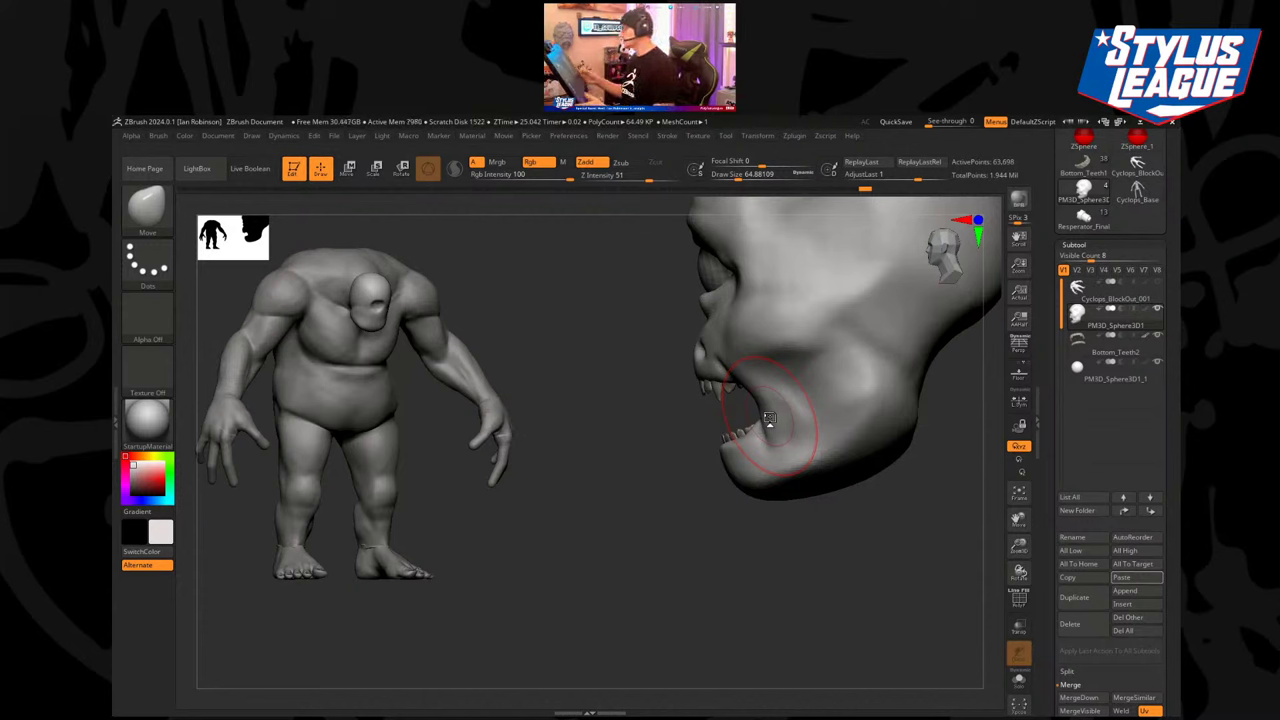
drag(671, 514, 664, 533)
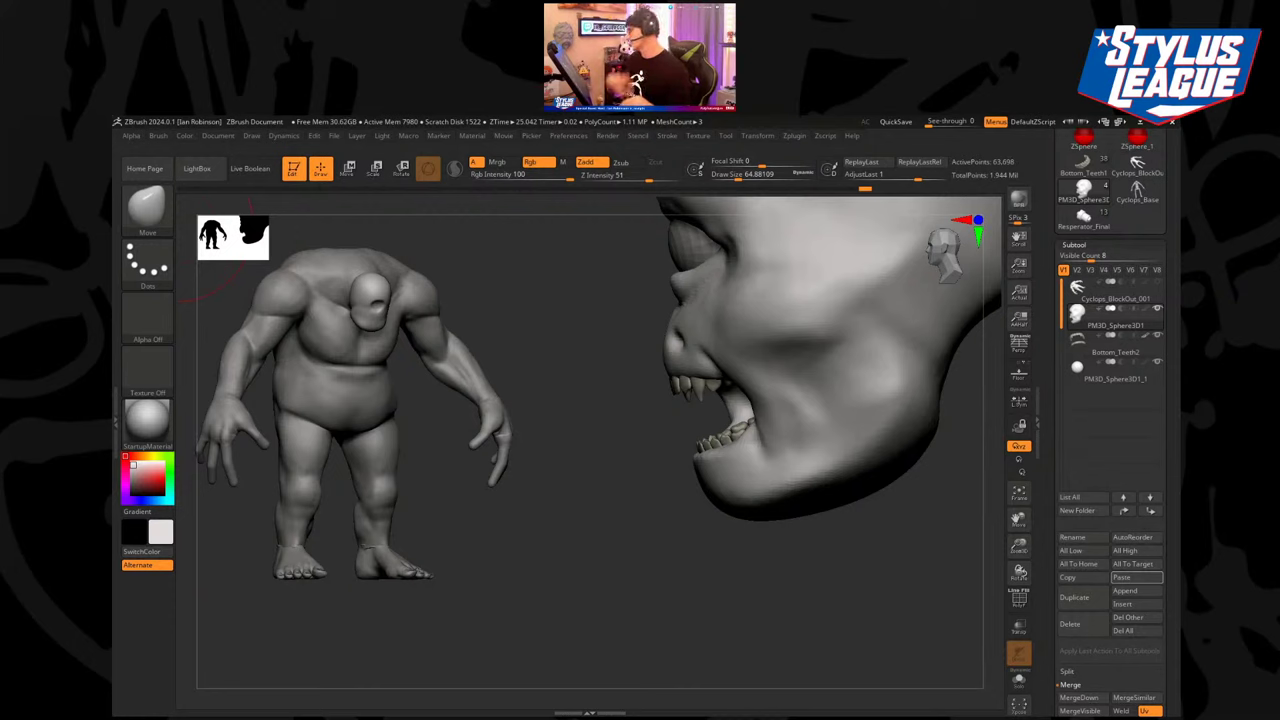
Build up the cheek beside the mouth with the ClayBuildup brush.
mouse_move(701, 582)
mouse_down()
mouse_move(726, 560)
mouse_move(637, 586)
mouse_move(826, 506)
mouse_move(857, 421)
mouse_move(857, 443)
mouse_up()
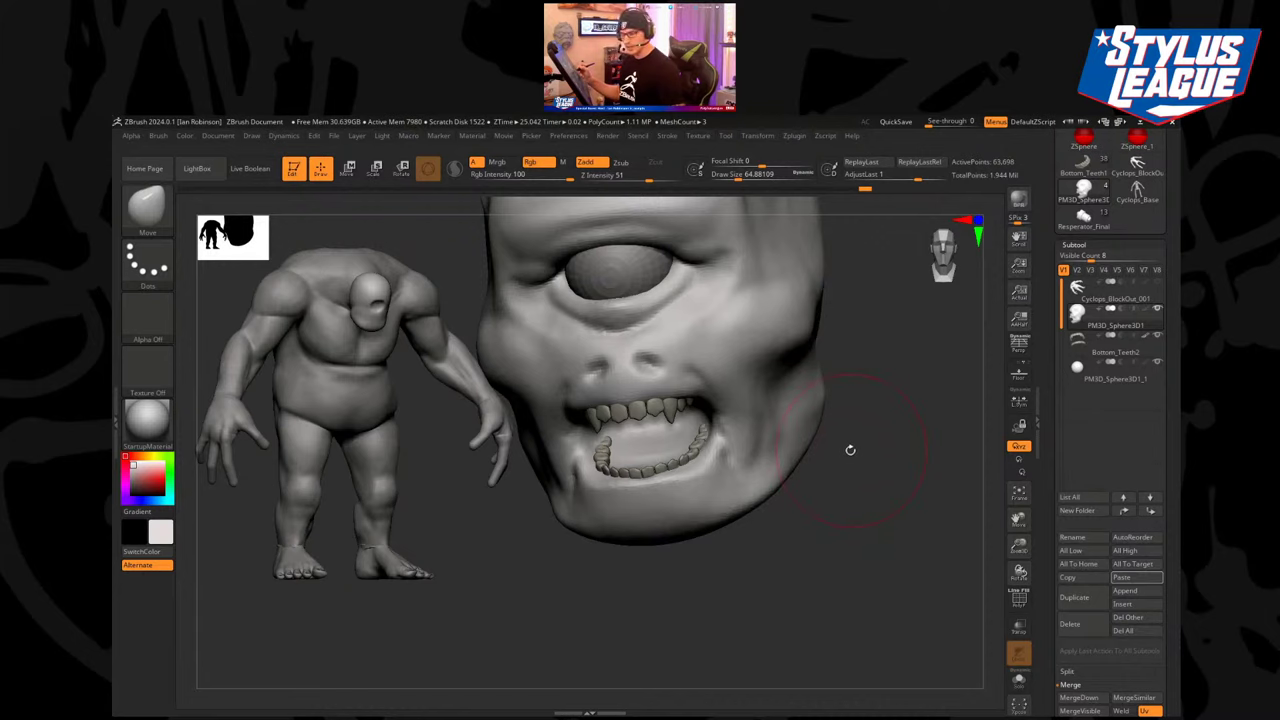
key(b)
key(c)
key(b)
mouse_move(770, 394)
mouse_down()
mouse_move(754, 430)
mouse_move(730, 362)
mouse_move(724, 390)
mouse_move(762, 423)
mouse_move(758, 450)
mouse_move(742, 452)
mouse_up()
mouse_move(872, 497)
mouse_down()
mouse_move(822, 489)
mouse_move(837, 474)
mouse_move(831, 503)
mouse_move(837, 446)
mouse_move(853, 461)
mouse_move(808, 429)
mouse_move(752, 430)
mouse_move(775, 385)
mouse_up()
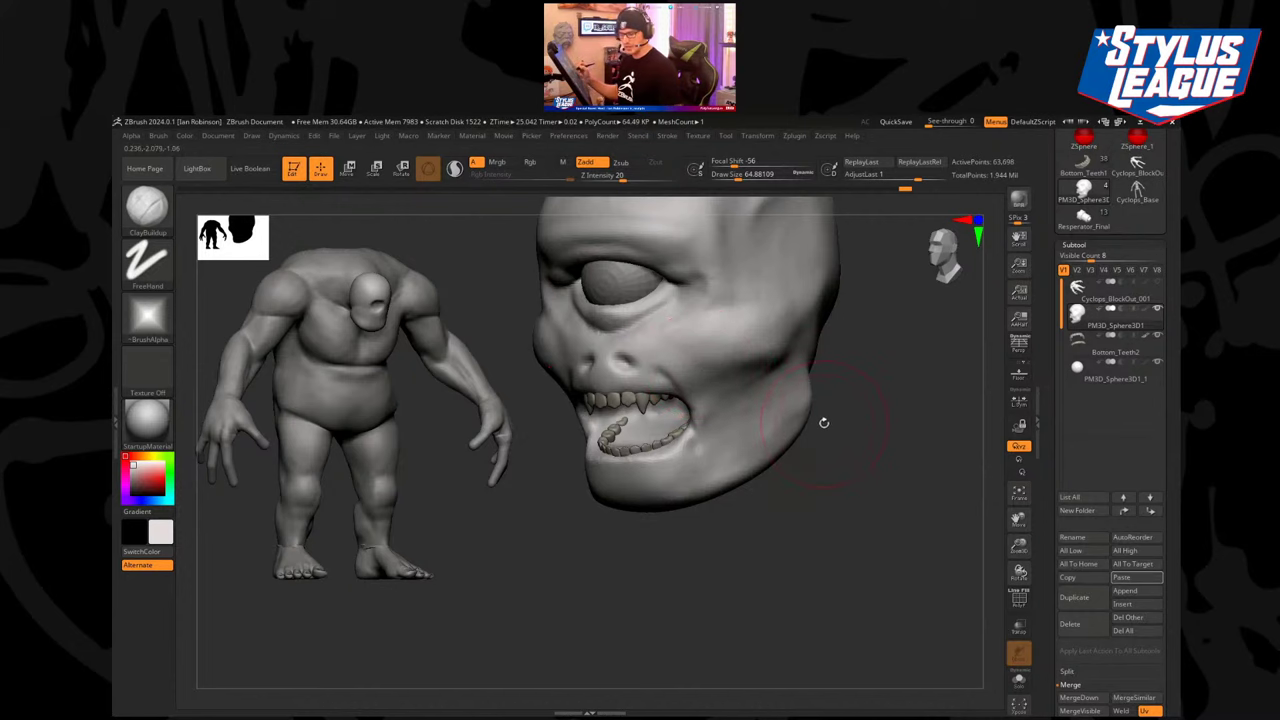
Carve the fold running from the nose down around the mouth with the DamStandard brush.
key(b)
key(s)
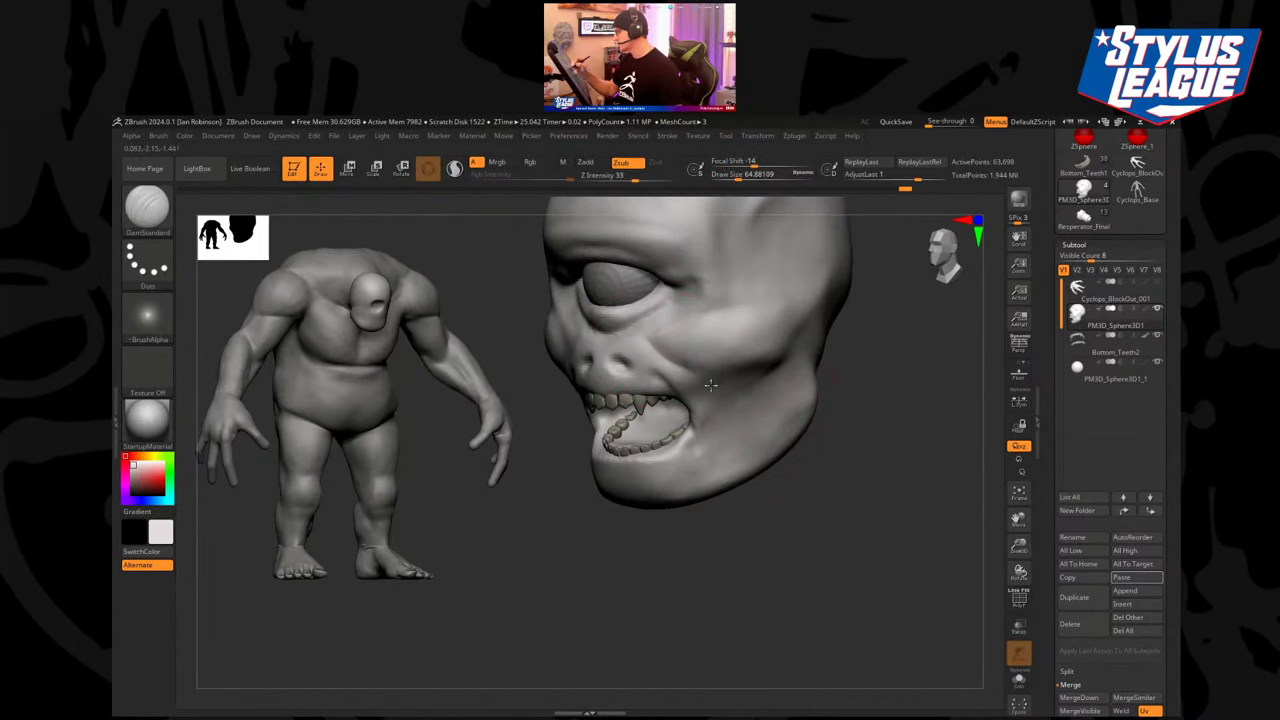
drag(880, 407, 780, 400)
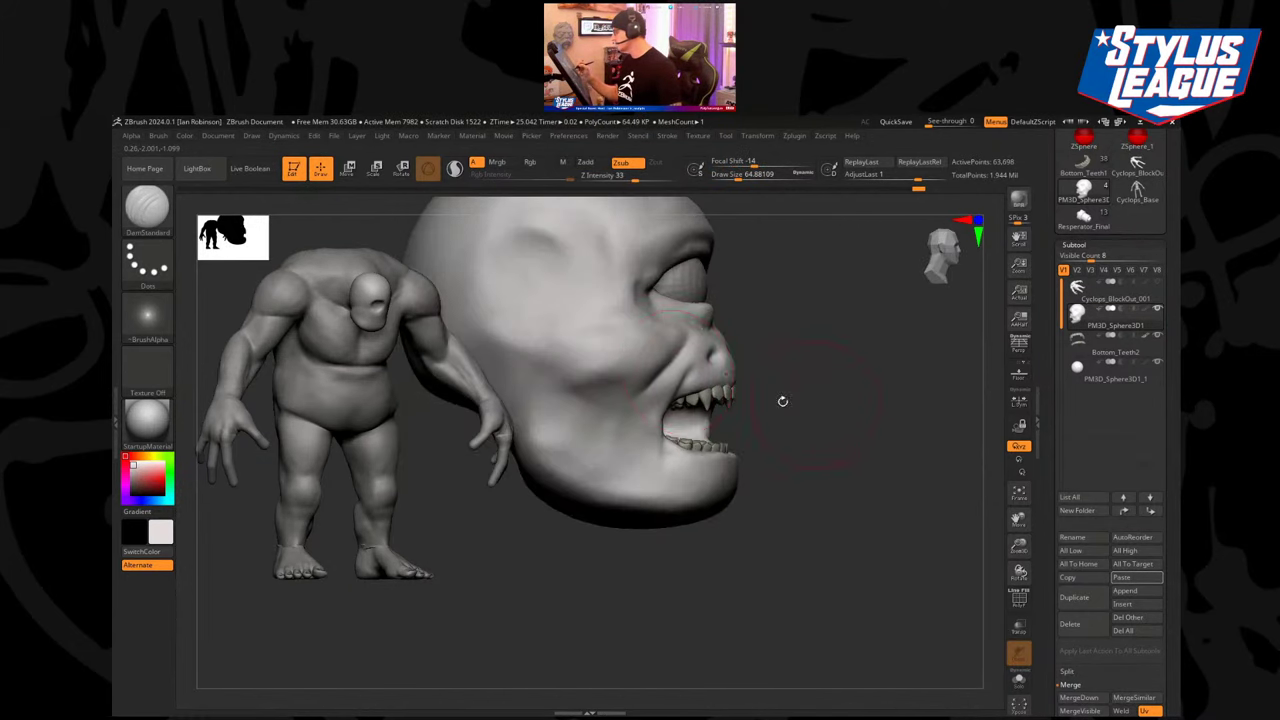
drag(676, 338, 627, 424)
mouse_move(845, 400)
mouse_down()
mouse_move(797, 392)
mouse_move(854, 443)
mouse_move(860, 466)
mouse_move(837, 437)
mouse_move(853, 414)
mouse_up()
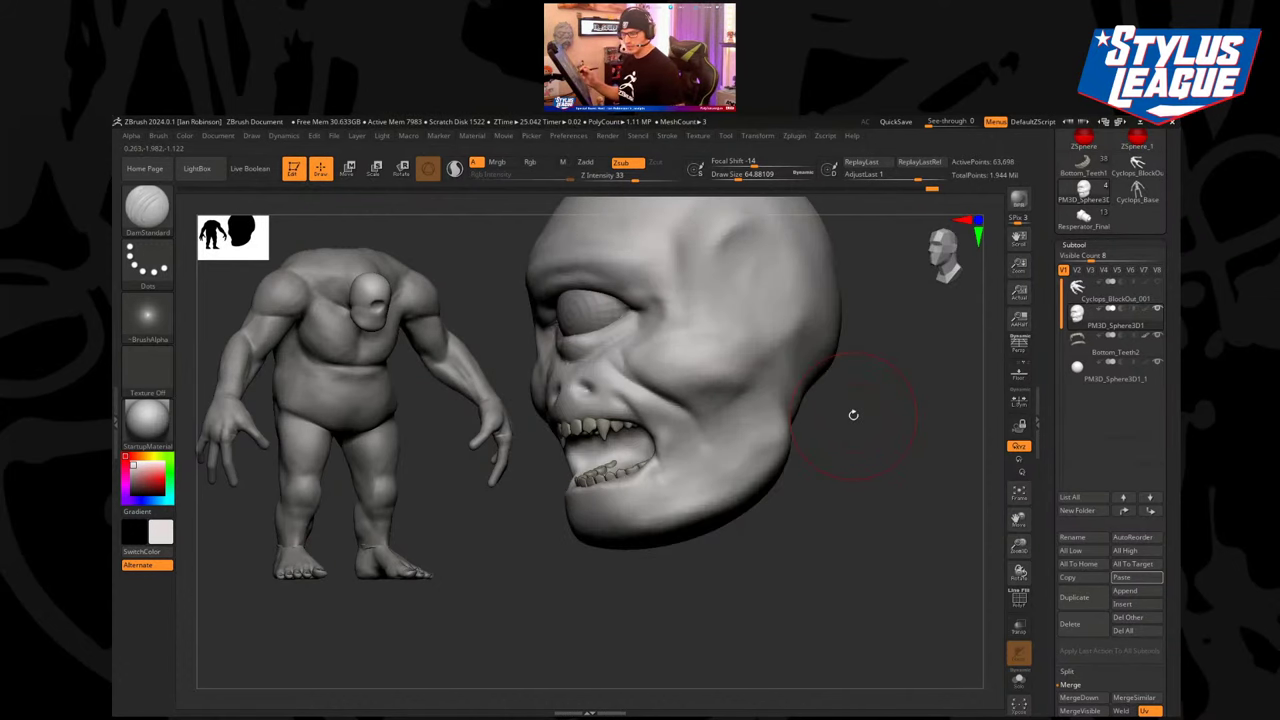
Build up the cheekbone and the side of the face toward the jaw with the ClayBuildup brush.
key(b)
key(c)
key(b)
drag(914, 466, 906, 456)
drag(744, 360, 690, 400)
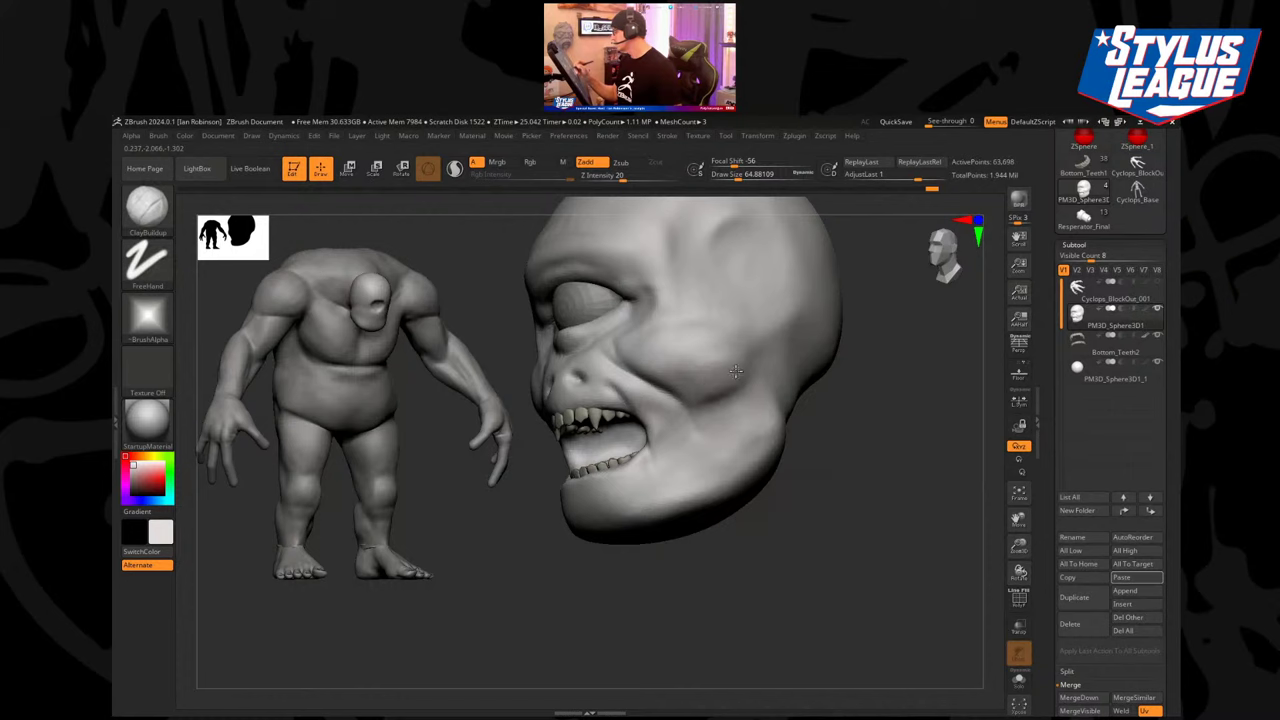
drag(894, 412, 838, 386)
mouse_move(798, 322)
mouse_down()
mouse_move(750, 354)
mouse_move(772, 356)
mouse_up()
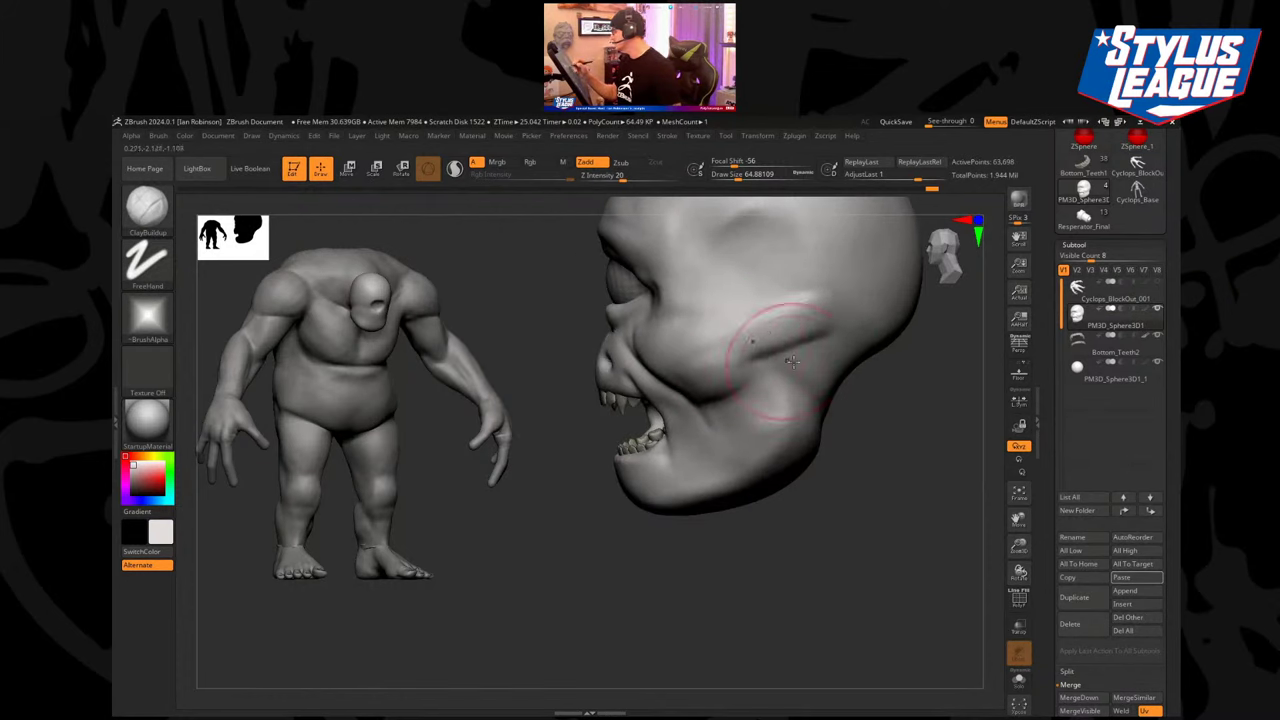
mouse_move(842, 422)
mouse_down()
mouse_move(892, 416)
mouse_move(866, 443)
mouse_move(834, 423)
mouse_move(866, 429)
mouse_move(850, 427)
mouse_up()
mouse_move(732, 402)
mouse_down()
mouse_move(708, 422)
mouse_move(720, 430)
mouse_move(755, 402)
mouse_move(838, 380)
mouse_up()
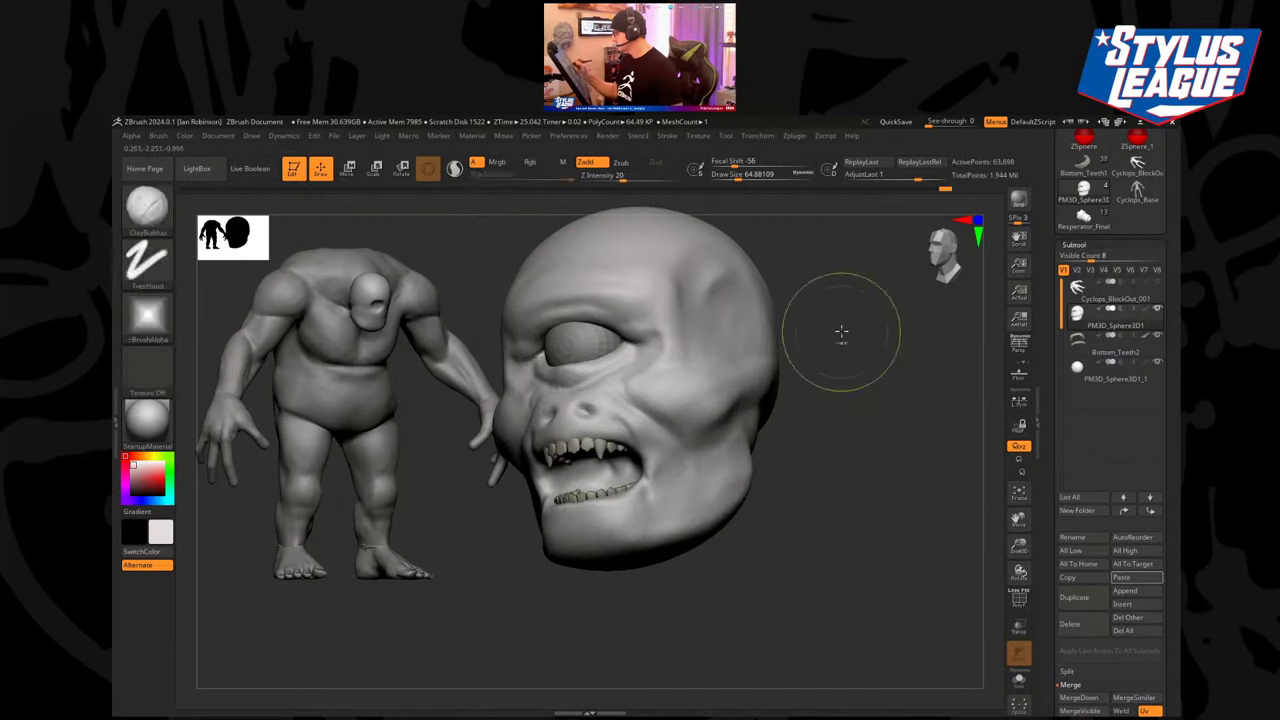
Build up the temple with the ClayBuildup brush at a draw size of about 80.
drag(824, 446, 766, 409)
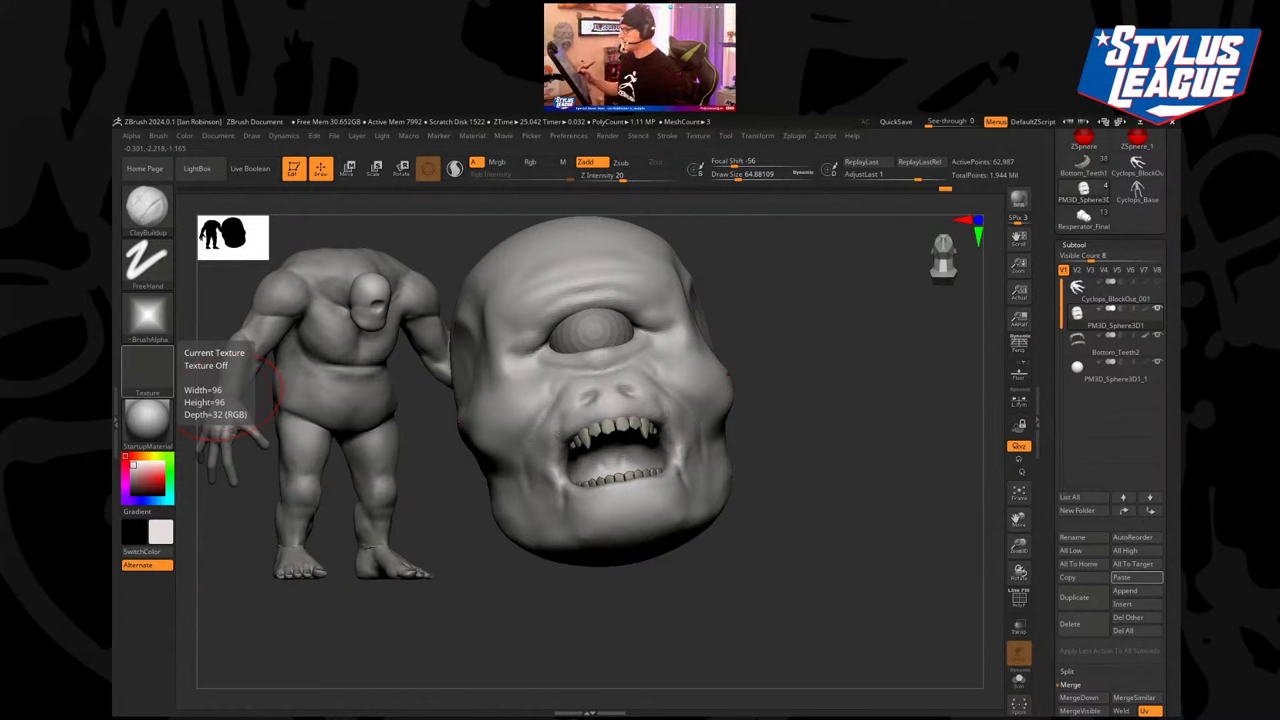
drag(780, 474, 830, 481)
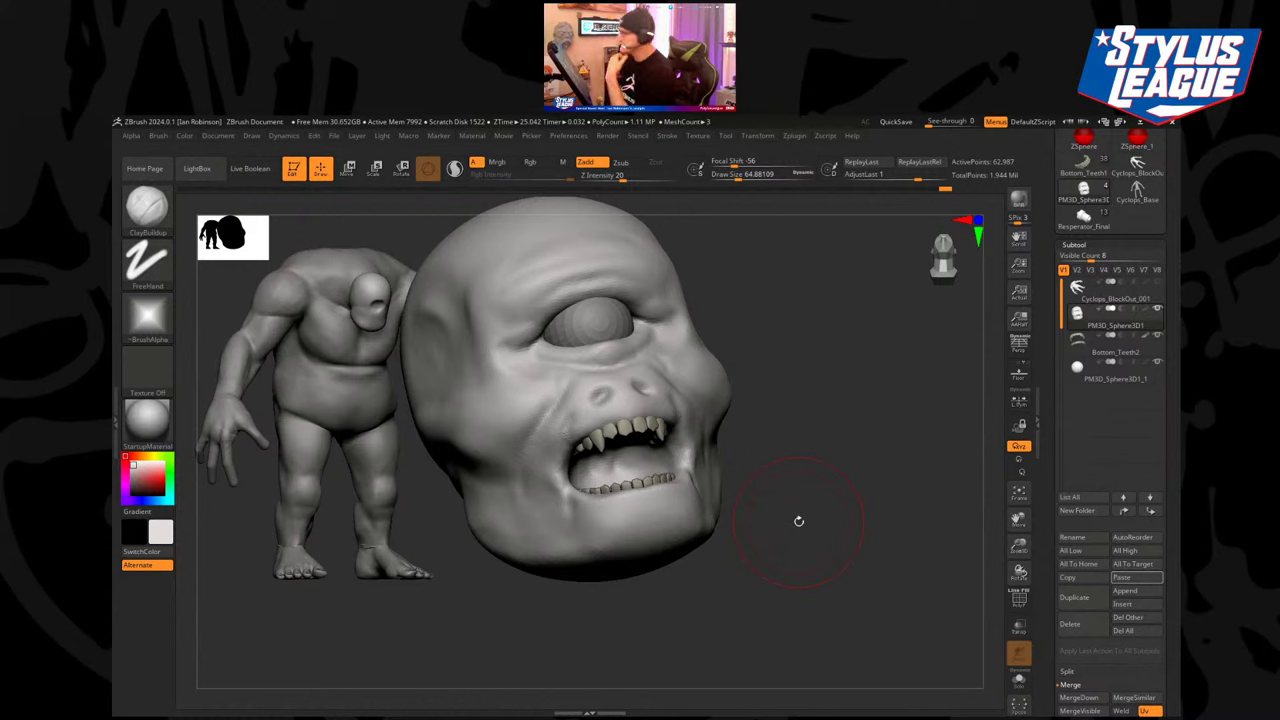
drag(799, 521, 811, 428)
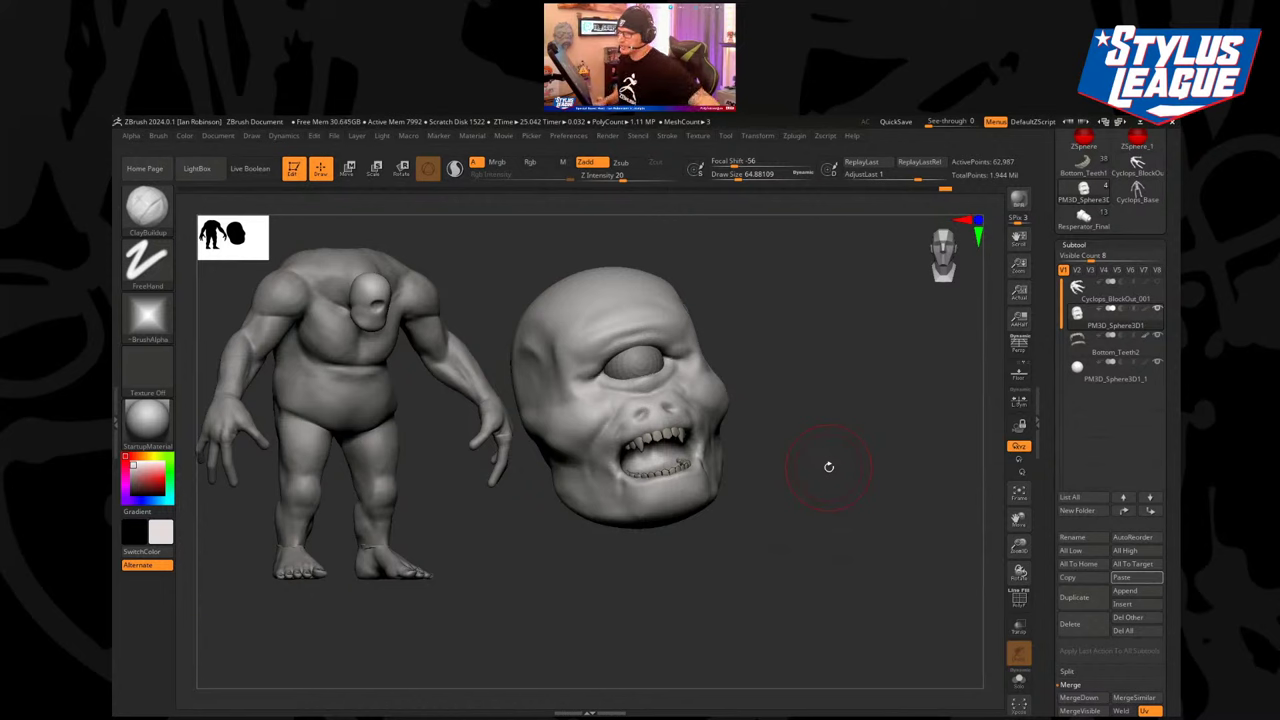
mouse_move(829, 467)
alt+mouse_down()
mouse_move(849, 424)
mouse_move(852, 459)
mouse_move(846, 395)
alt+mouse_up()
drag(720, 329, 710, 364)
mouse_move(815, 289)
mouse_down()
mouse_move(820, 321)
mouse_move(832, 318)
mouse_up()
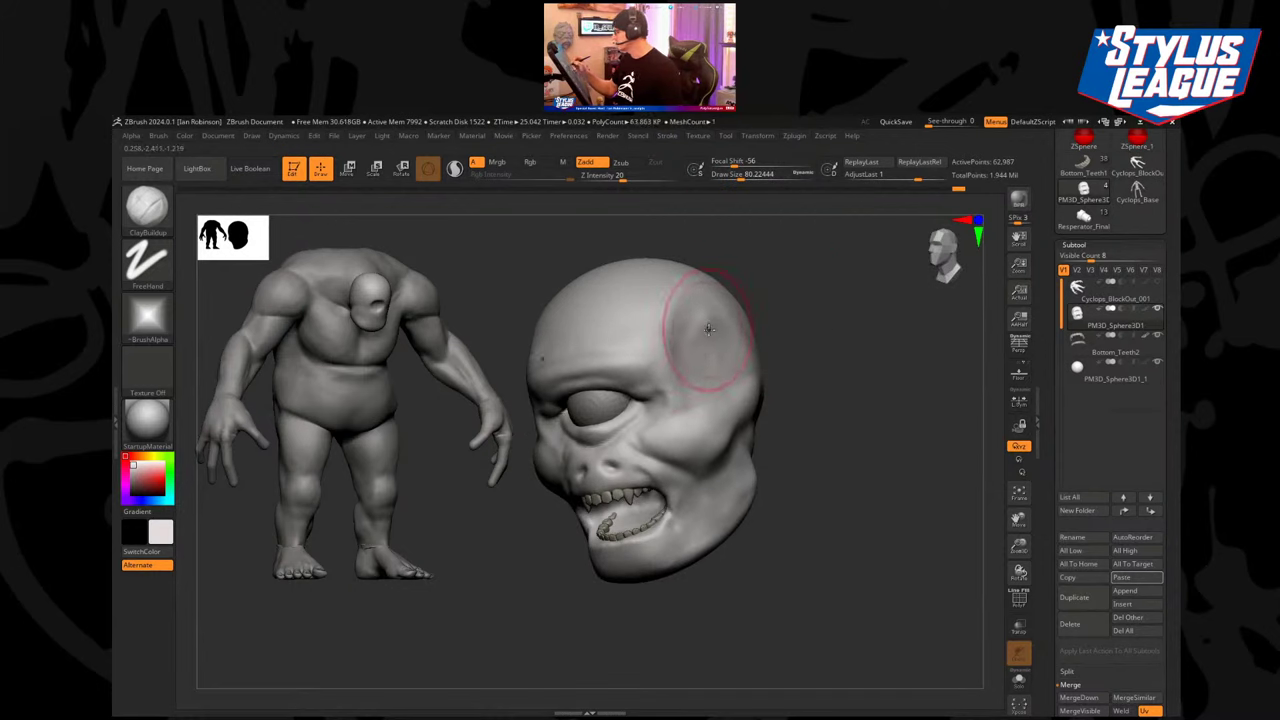
key(ctrl+z)
key(ctrl+z)
key(ctrl+z)
key(ctrl+z)
key(ctrl+z)
key(ctrl+z)
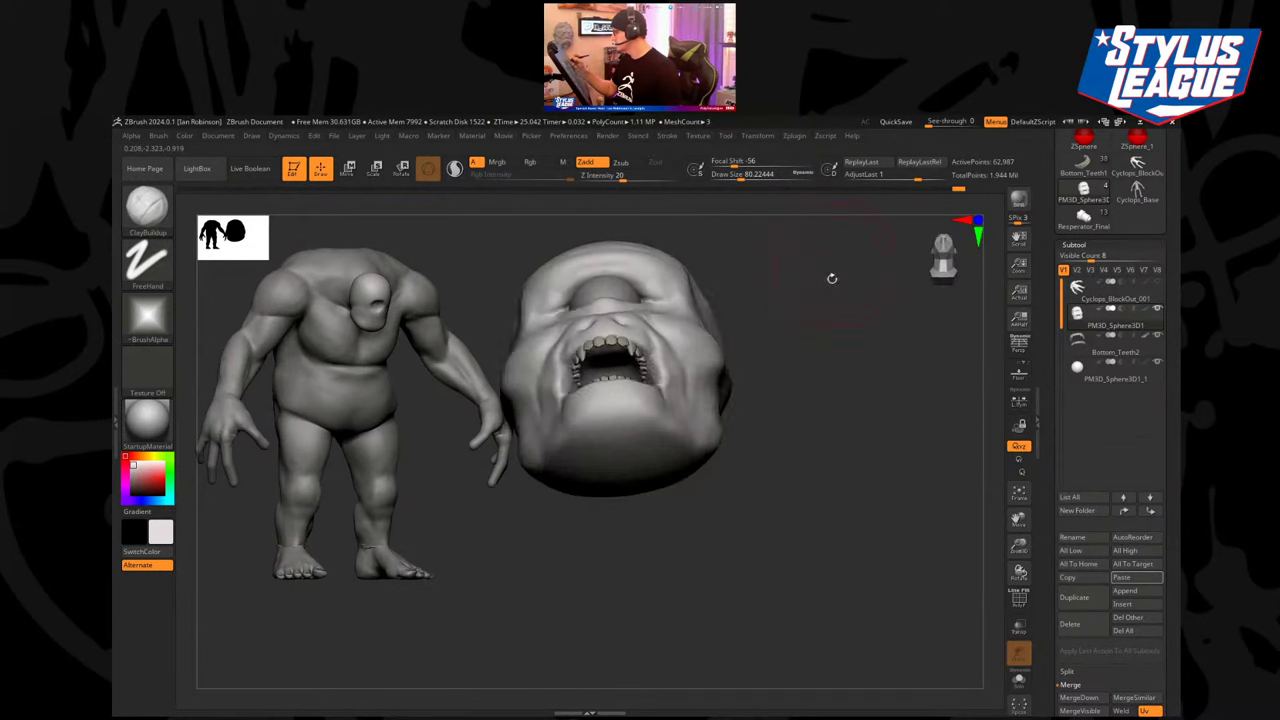
drag(775, 545, 776, 598)
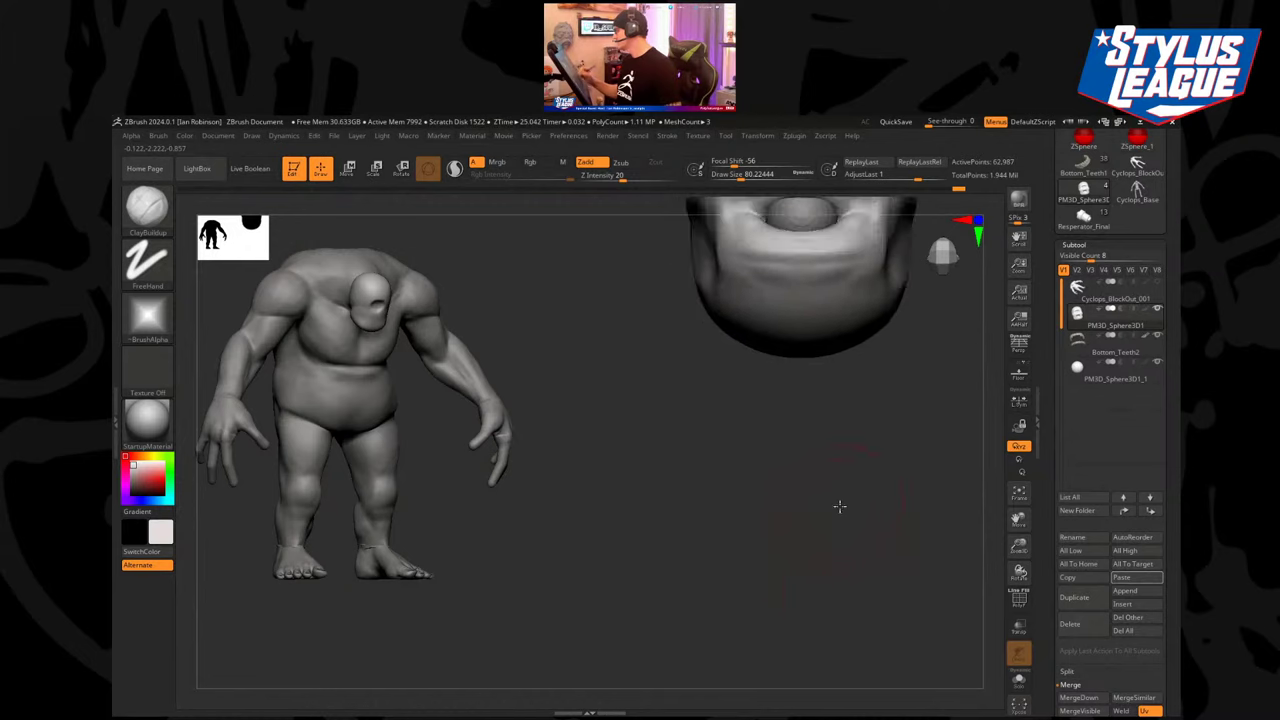
alt+drag(958, 357, 821, 483)
key(ctrl+z)
key(ctrl+z)
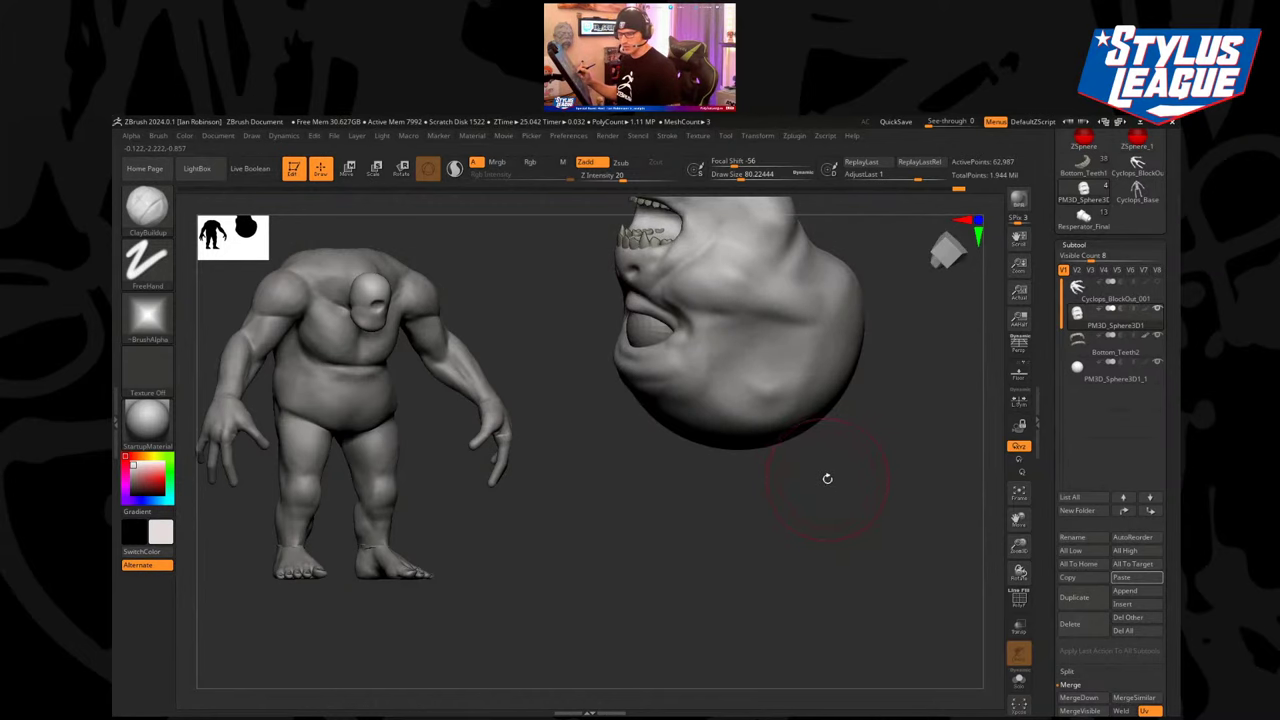
Undo the last sculpting strokes and reshape the side of the head with the Move brush at a draw size of about 90.
key(b)
key(m)
key(v)
key(ctrl+z)
key(ctrl+z)
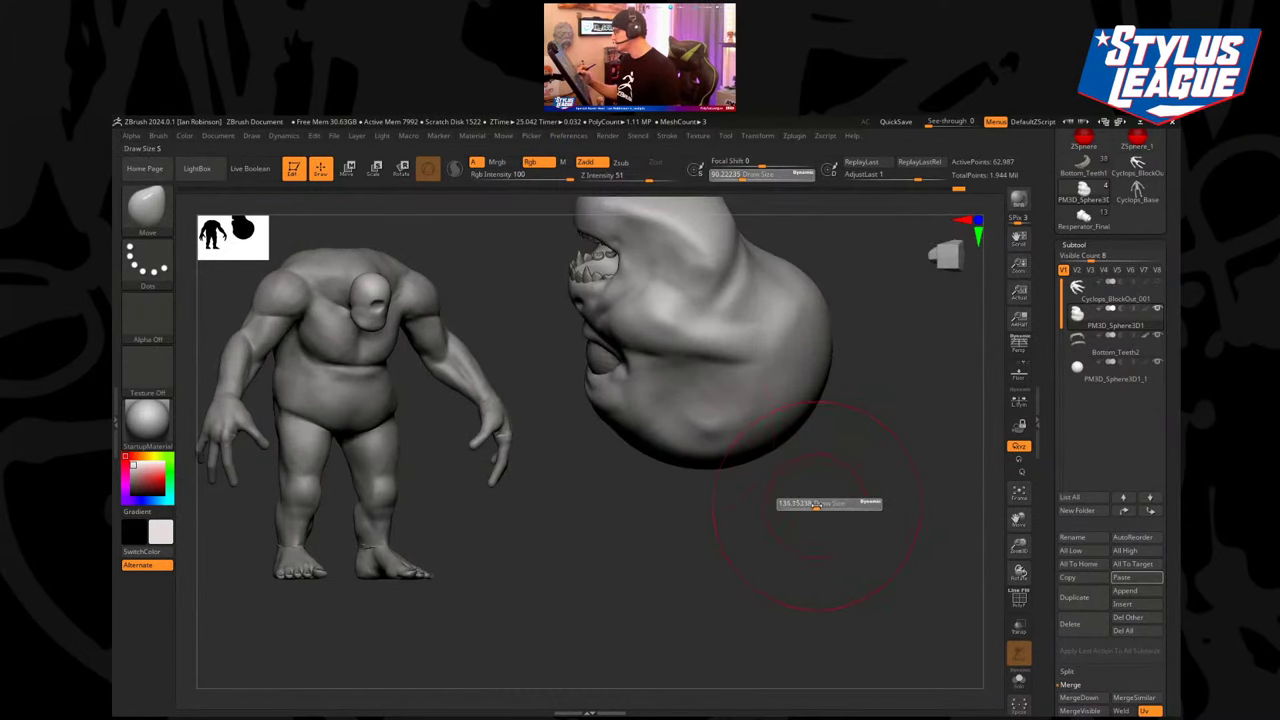
key(ctrl+z)
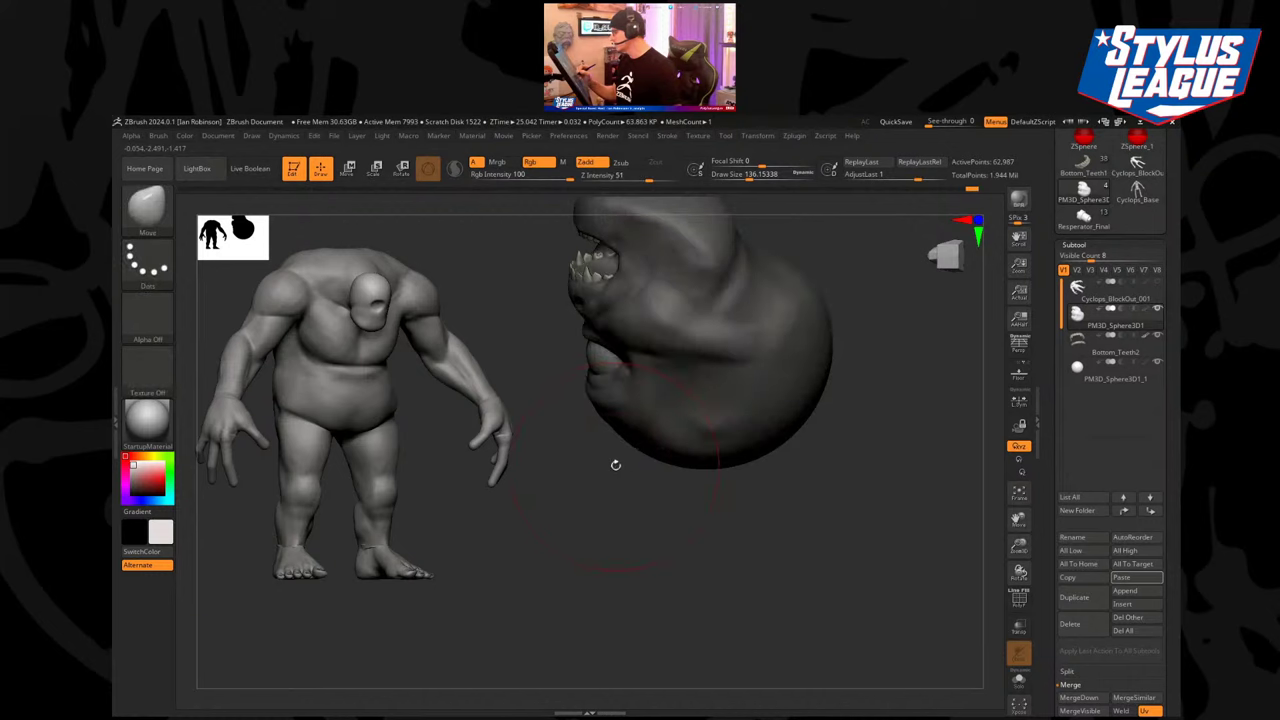
key(ctrl+z)
key(s)
mouse_move(615, 473)
mouse_down()
mouse_move(766, 389)
mouse_move(851, 423)
mouse_move(885, 372)
mouse_move(790, 410)
mouse_move(851, 397)
mouse_move(840, 406)
mouse_up()
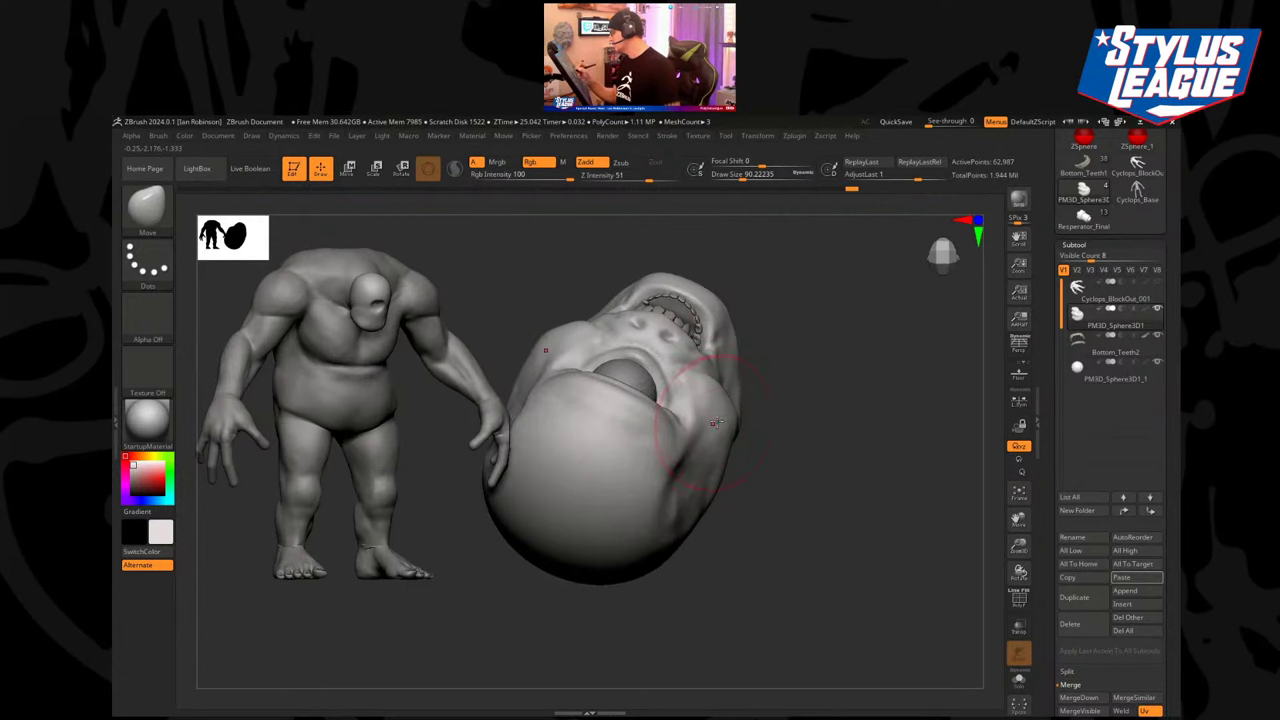
mouse_move(728, 425)
mouse_down()
mouse_move(851, 423)
mouse_move(740, 390)
mouse_move(812, 380)
mouse_move(865, 400)
mouse_move(894, 369)
mouse_move(853, 353)
mouse_move(843, 309)
mouse_move(852, 370)
mouse_up()
Adjust the jaw contour and the area around the mouth with the Move brush at a draw size of about 62.
key(s)
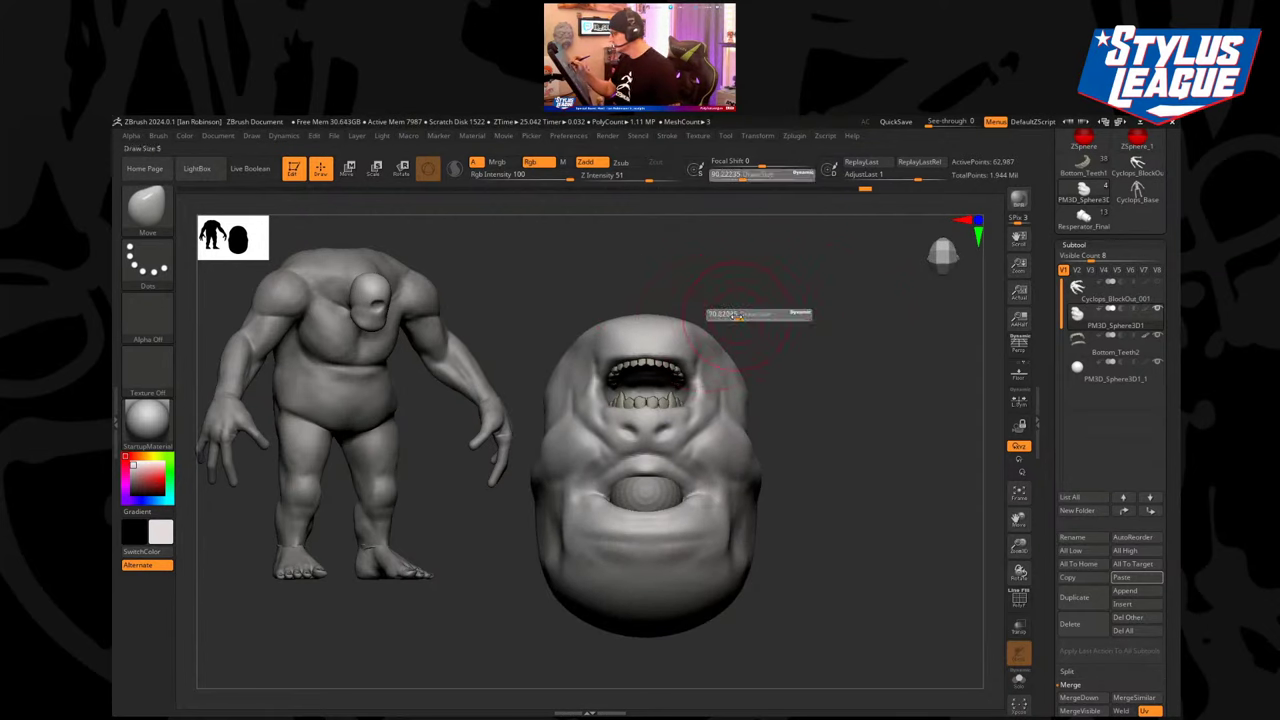
drag(758, 315, 735, 315)
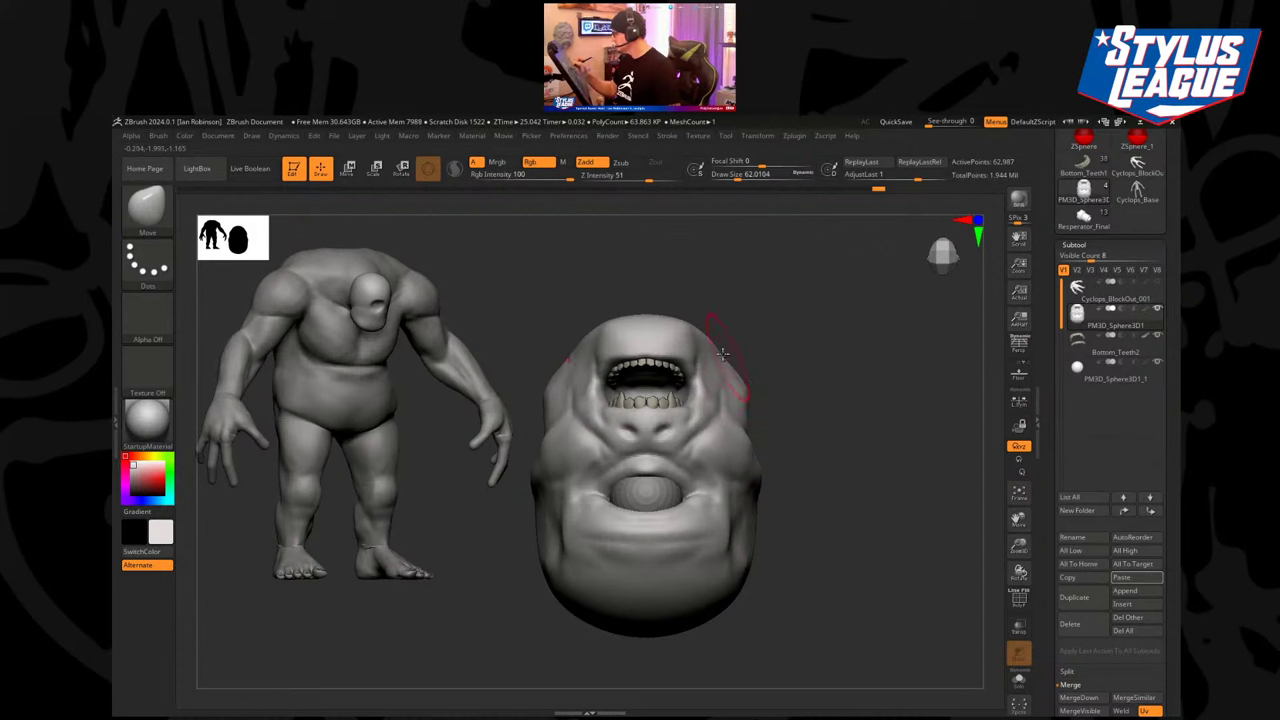
mouse_move(697, 335)
mouse_down()
mouse_move(676, 337)
mouse_move(681, 360)
mouse_up()
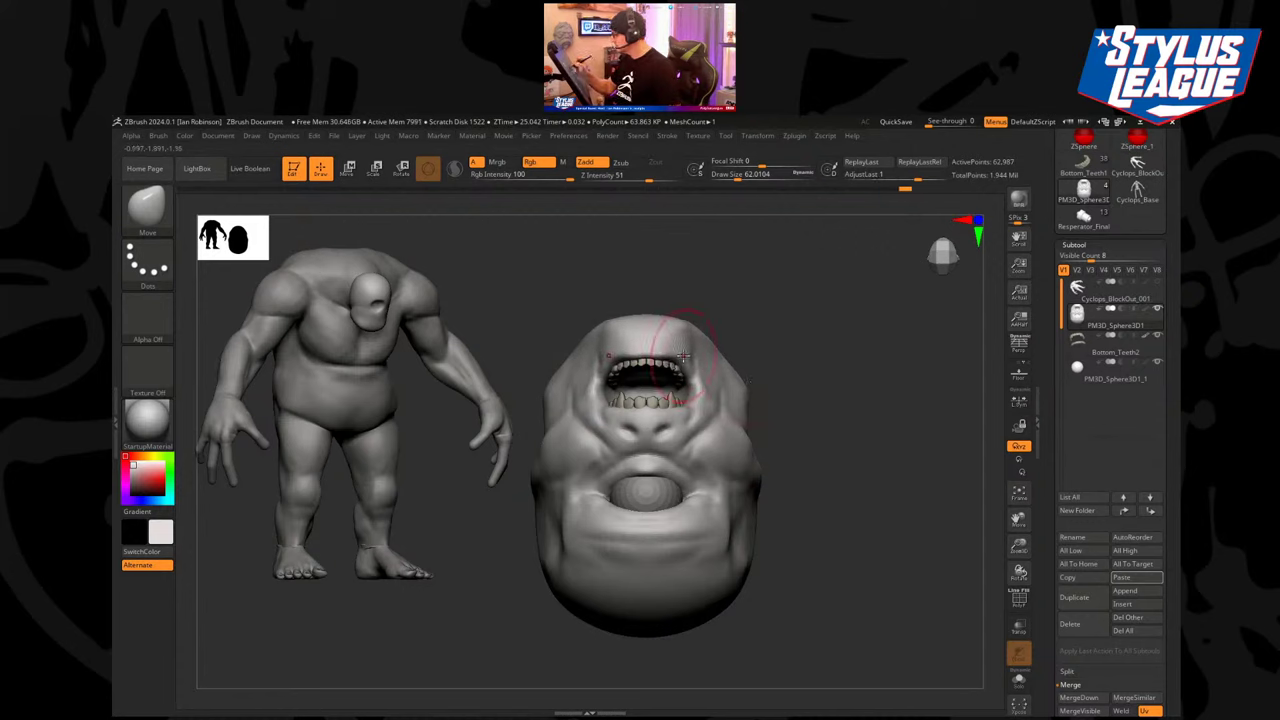
drag(765, 315, 800, 305)
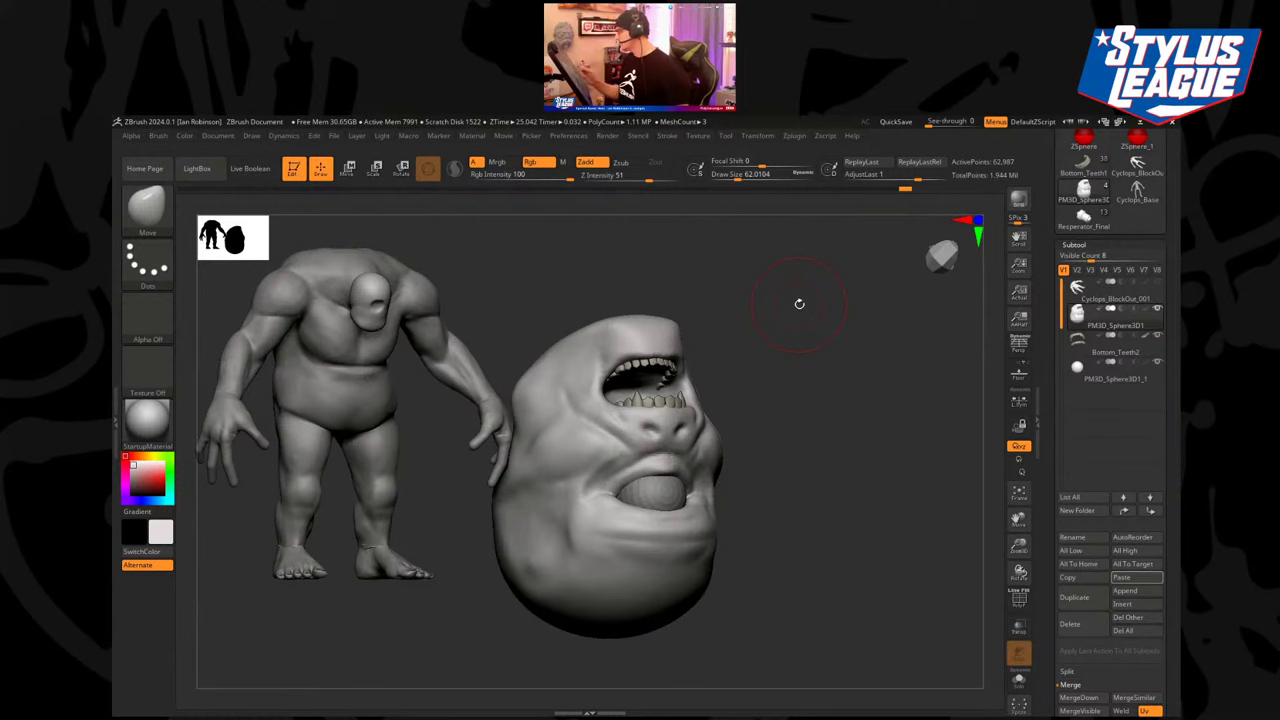
mouse_move(799, 303)
mouse_down()
mouse_move(866, 440)
mouse_move(860, 420)
mouse_move(871, 420)
mouse_move(845, 422)
mouse_move(712, 490)
mouse_move(692, 461)
mouse_up()
right_drag(690, 458, 749, 423)
drag(733, 440, 715, 441)
right_drag(715, 441, 852, 390)
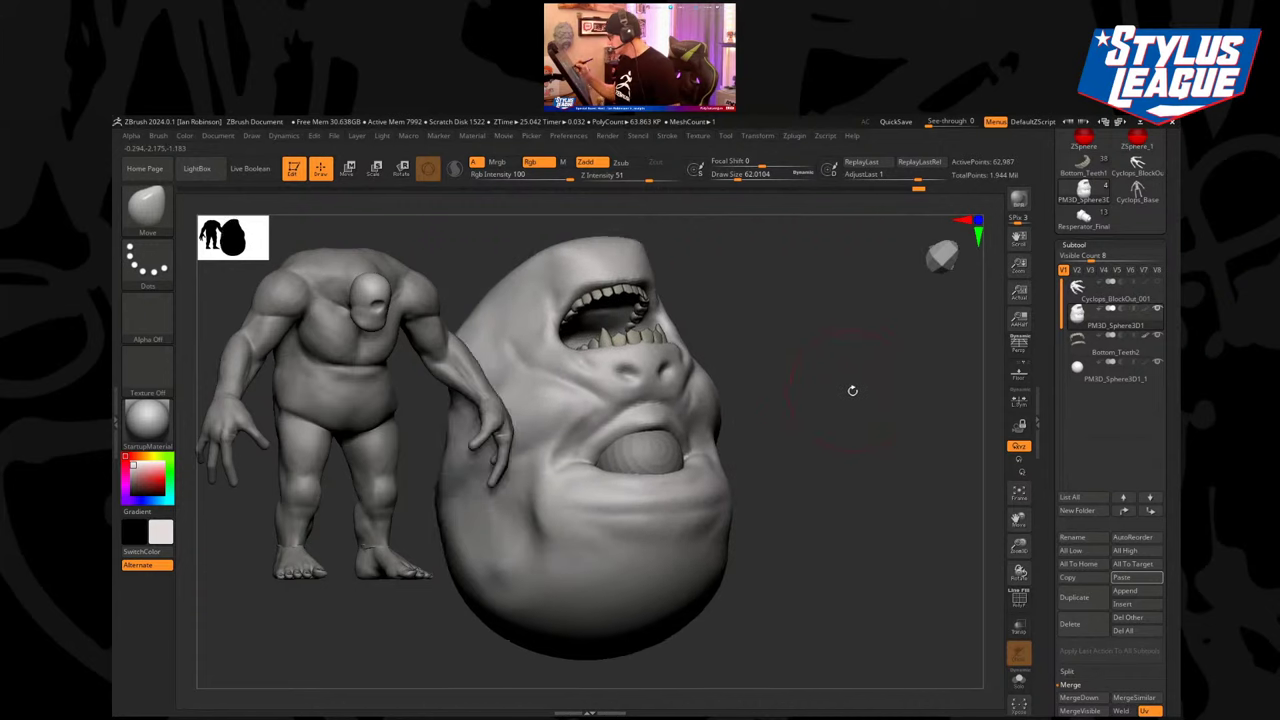
Work on the nose and nostril area with the ClayBuildup brush at a draw size of about 15.
mouse_move(852, 390)
mouse_down()
mouse_move(866, 380)
mouse_move(789, 374)
mouse_move(763, 385)
mouse_move(849, 369)
mouse_move(829, 366)
mouse_move(858, 389)
mouse_move(529, 477)
mouse_move(545, 490)
mouse_move(531, 514)
mouse_move(571, 429)
mouse_move(543, 431)
mouse_move(563, 434)
mouse_up()
key(b)
key(c)
key(b)
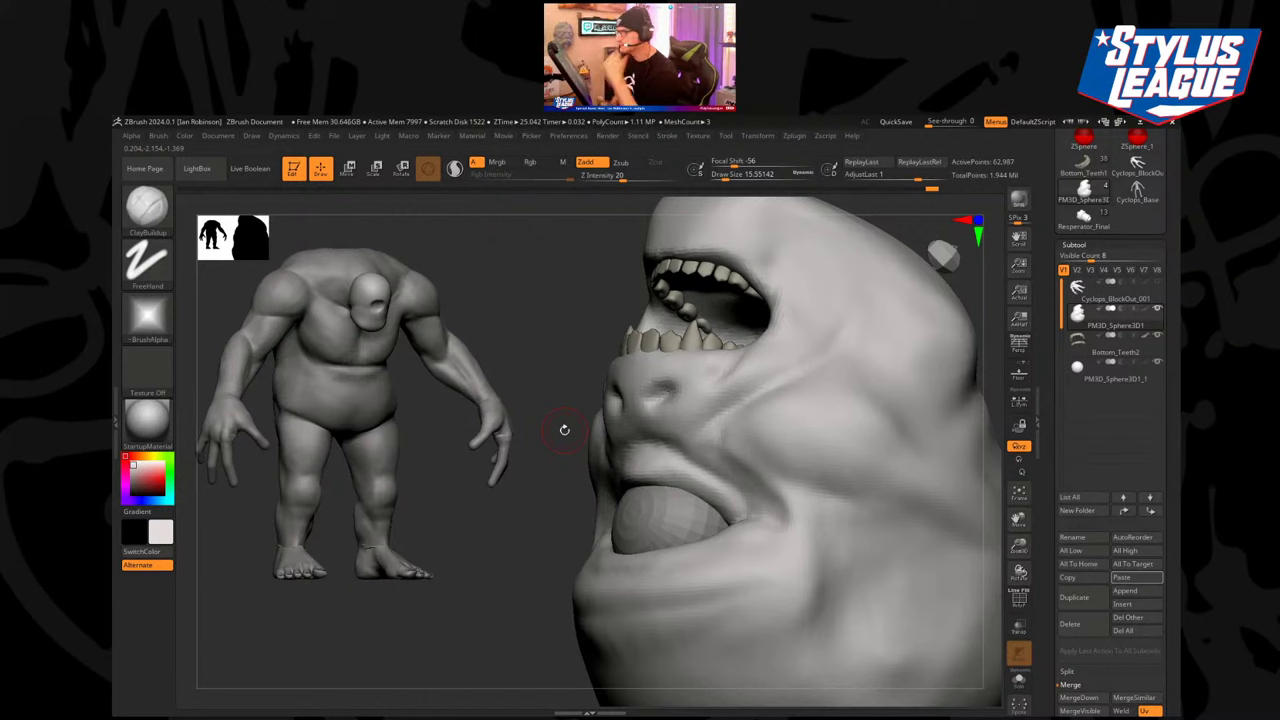
drag(564, 429, 660, 398)
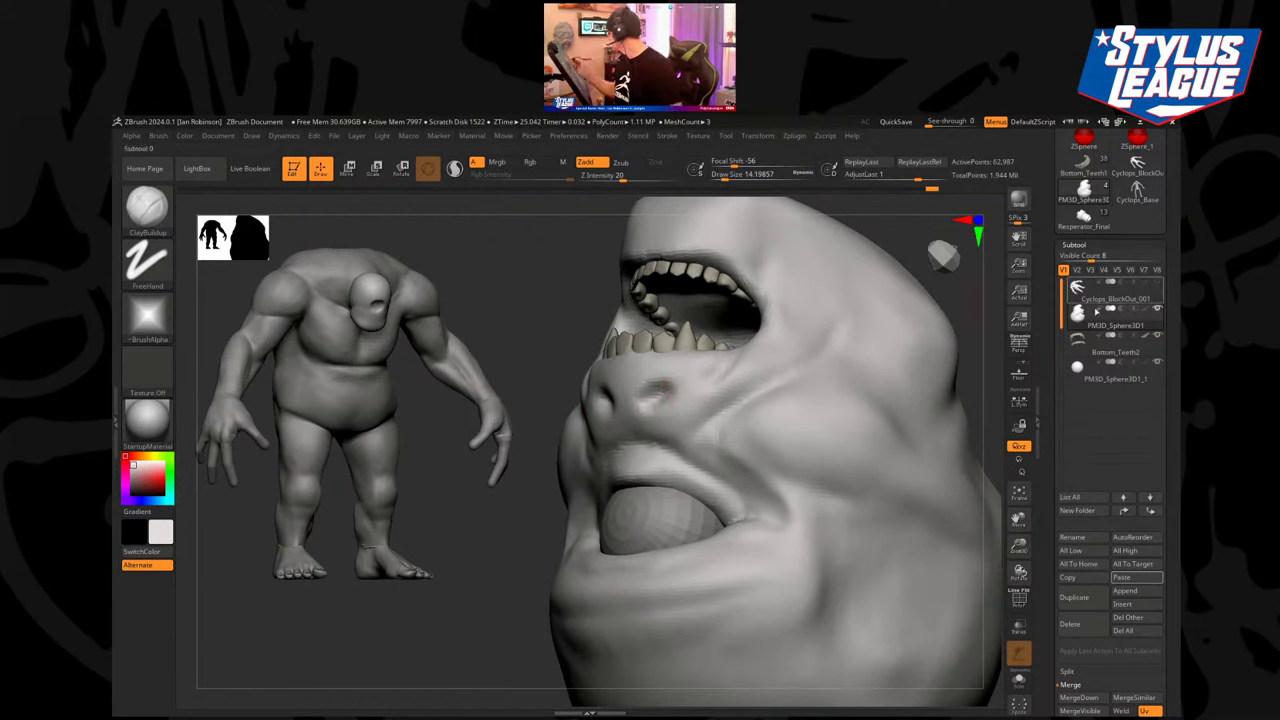
Raise the head's DynaMesh resolution to 504 and remesh it.
click(1073, 244)
click(1085, 150)
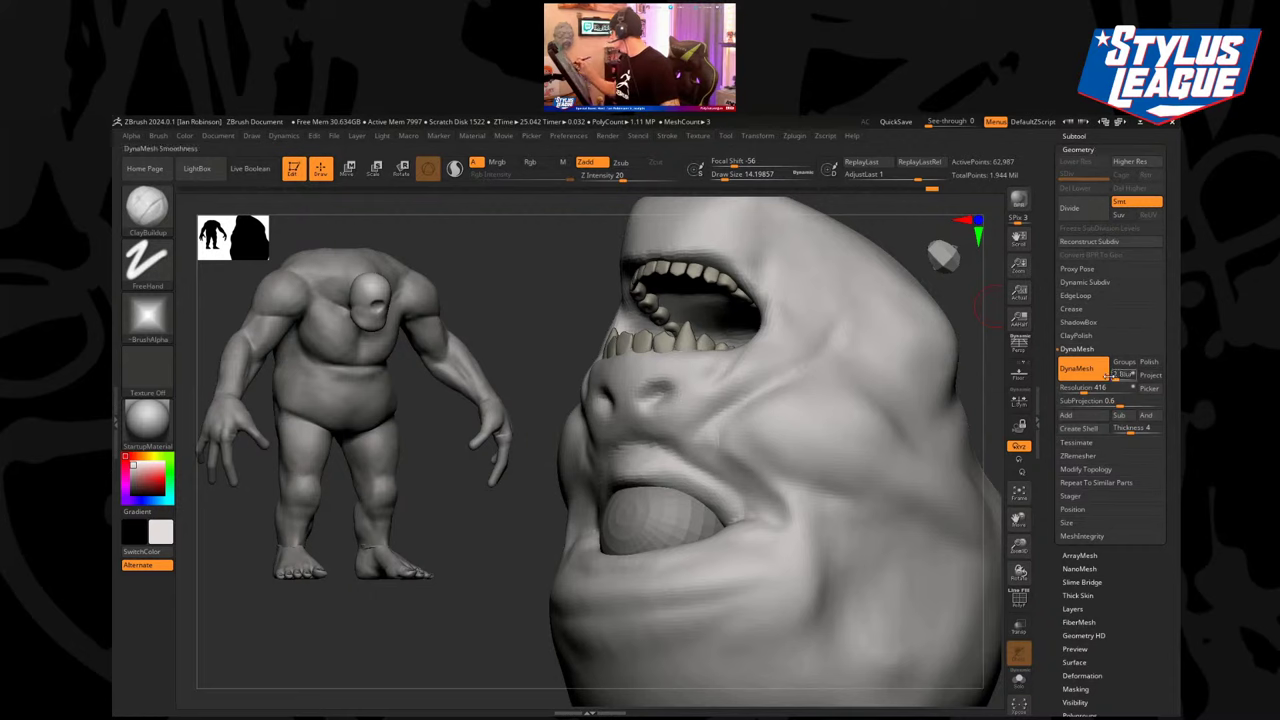
click(1086, 388)
ctrl+drag(534, 272, 548, 382)
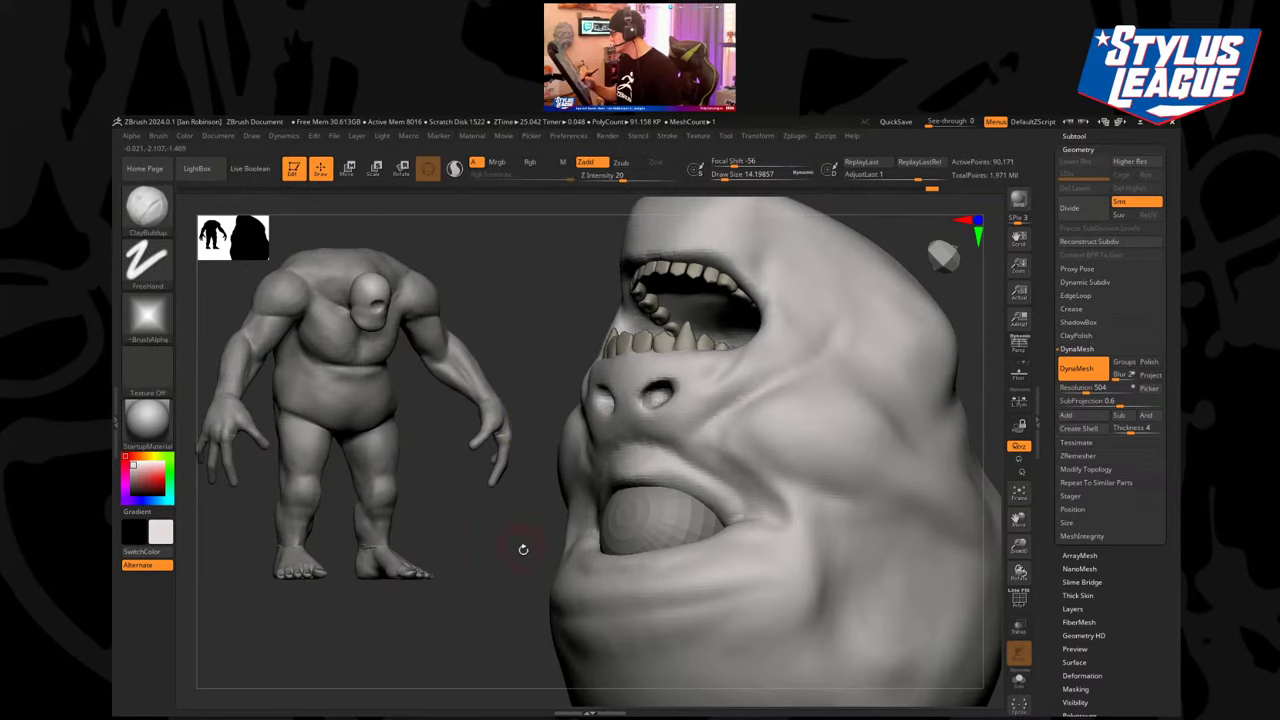
Build up the nostril wings around the openings with the ClayBuildup brush at a draw size of about 20.
mouse_move(523, 549)
mouse_down()
mouse_move(794, 323)
mouse_move(826, 351)
mouse_move(797, 334)
mouse_up()
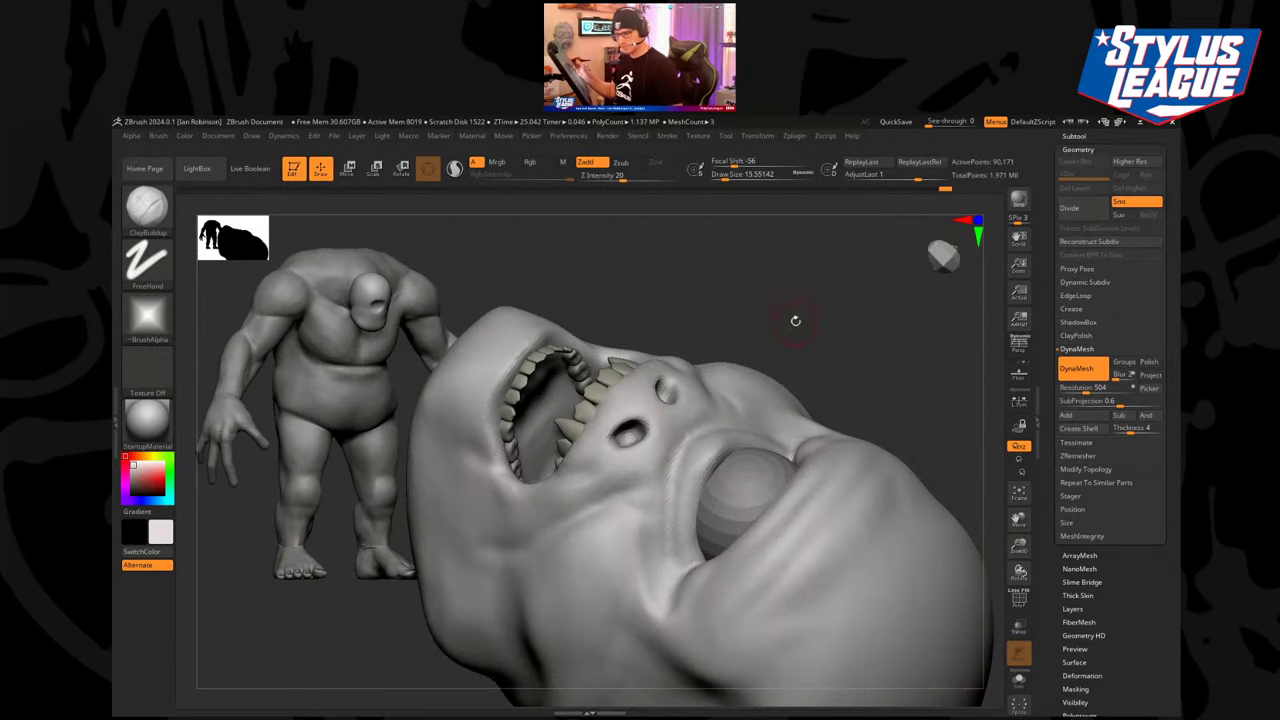
key(b)
key(c)
key(b)
key(bracketright)
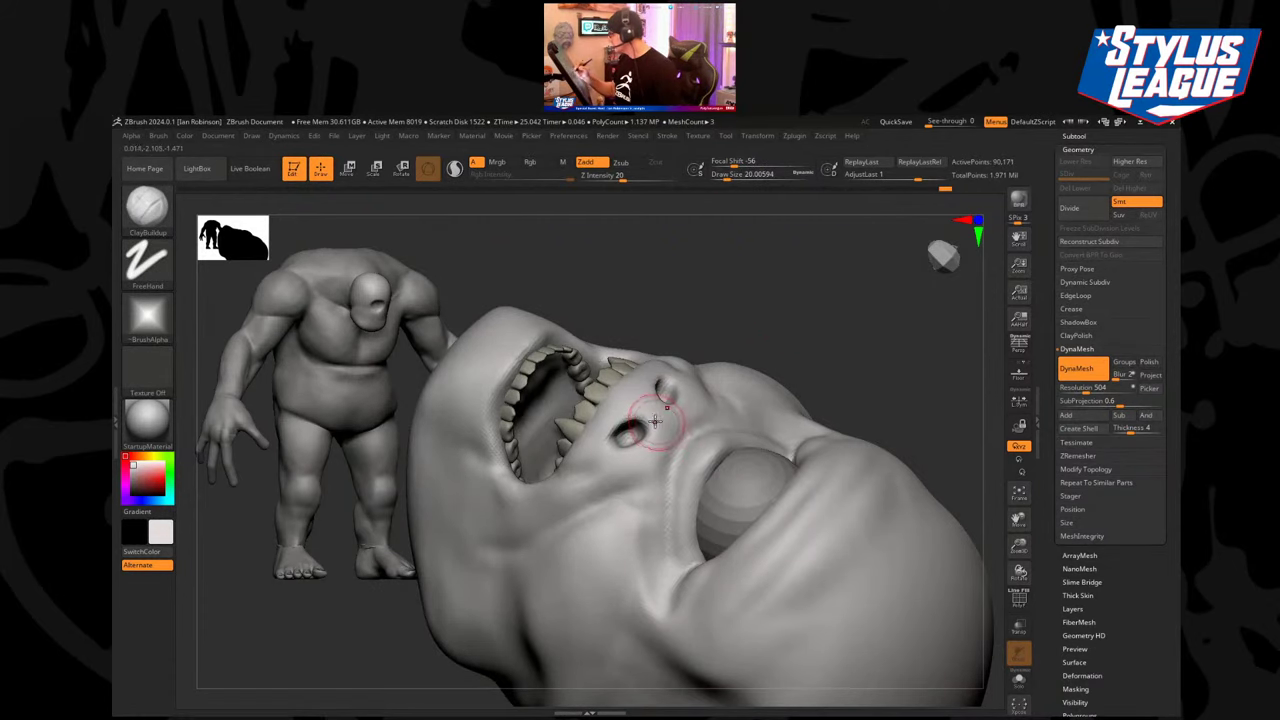
mouse_move(641, 415)
mouse_down()
mouse_move(645, 453)
mouse_move(618, 458)
mouse_up()
mouse_move(775, 315)
mouse_down()
mouse_move(848, 352)
mouse_move(823, 438)
mouse_move(829, 423)
mouse_move(620, 590)
mouse_move(457, 651)
mouse_move(516, 577)
mouse_up()
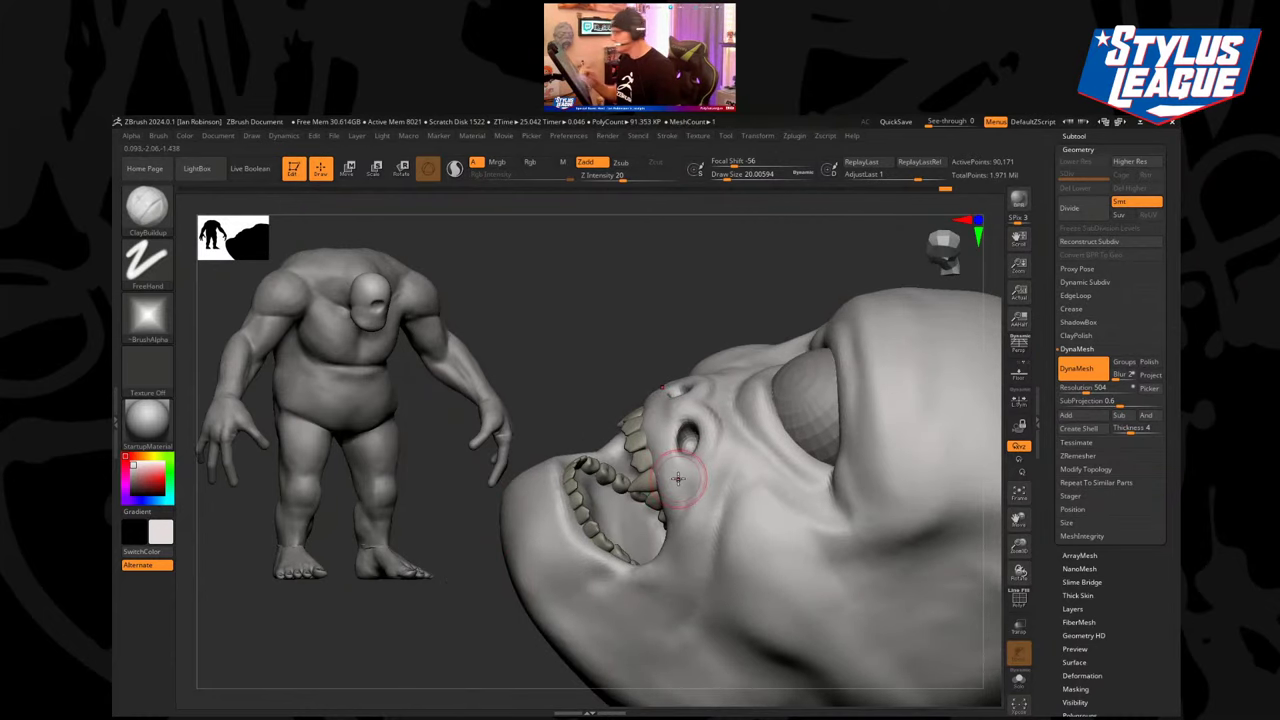
drag(481, 566, 506, 567)
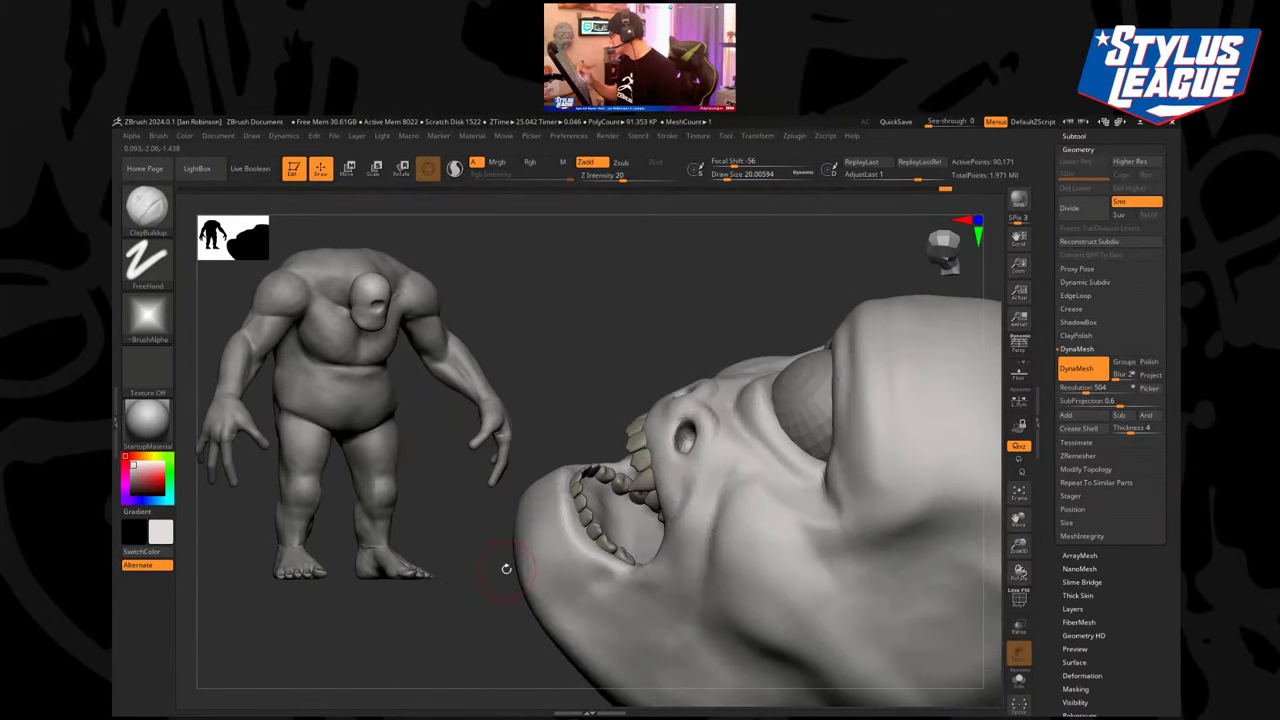
Thicken and round the nostril rims with the ClayBuildup brush, raising the draw size to about 25.
drag(705, 432, 699, 432)
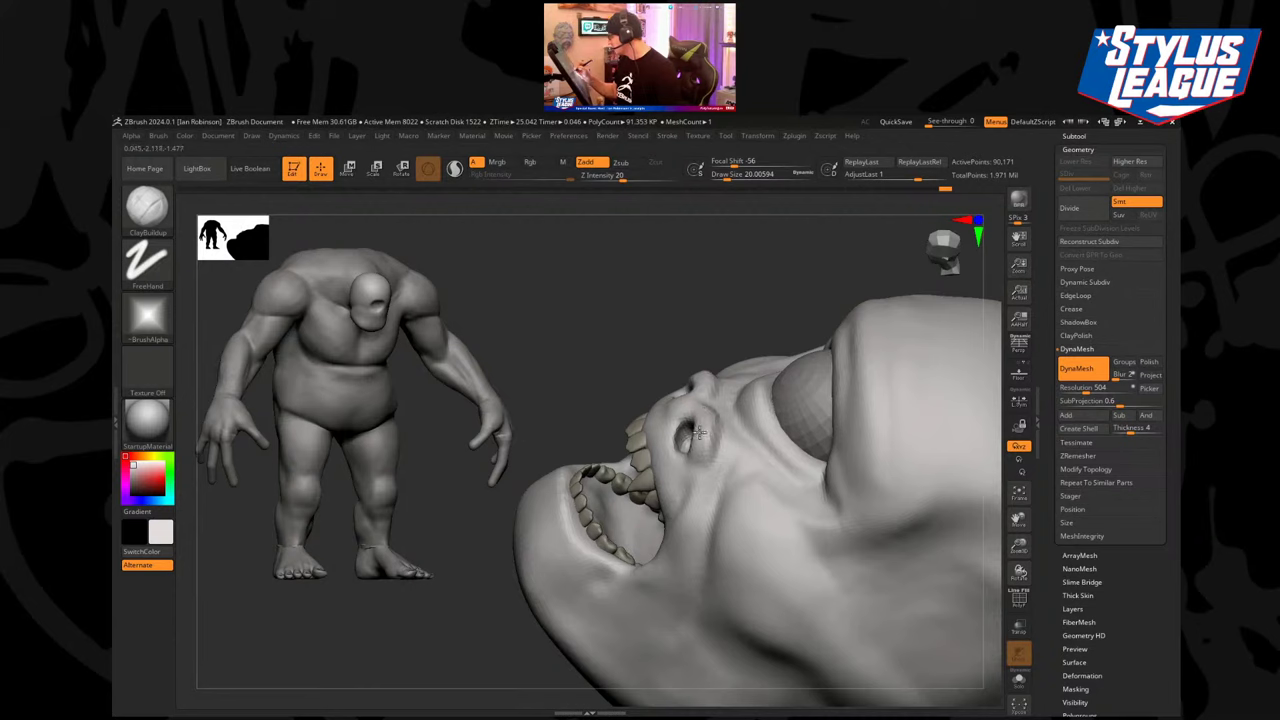
drag(509, 620, 545, 594)
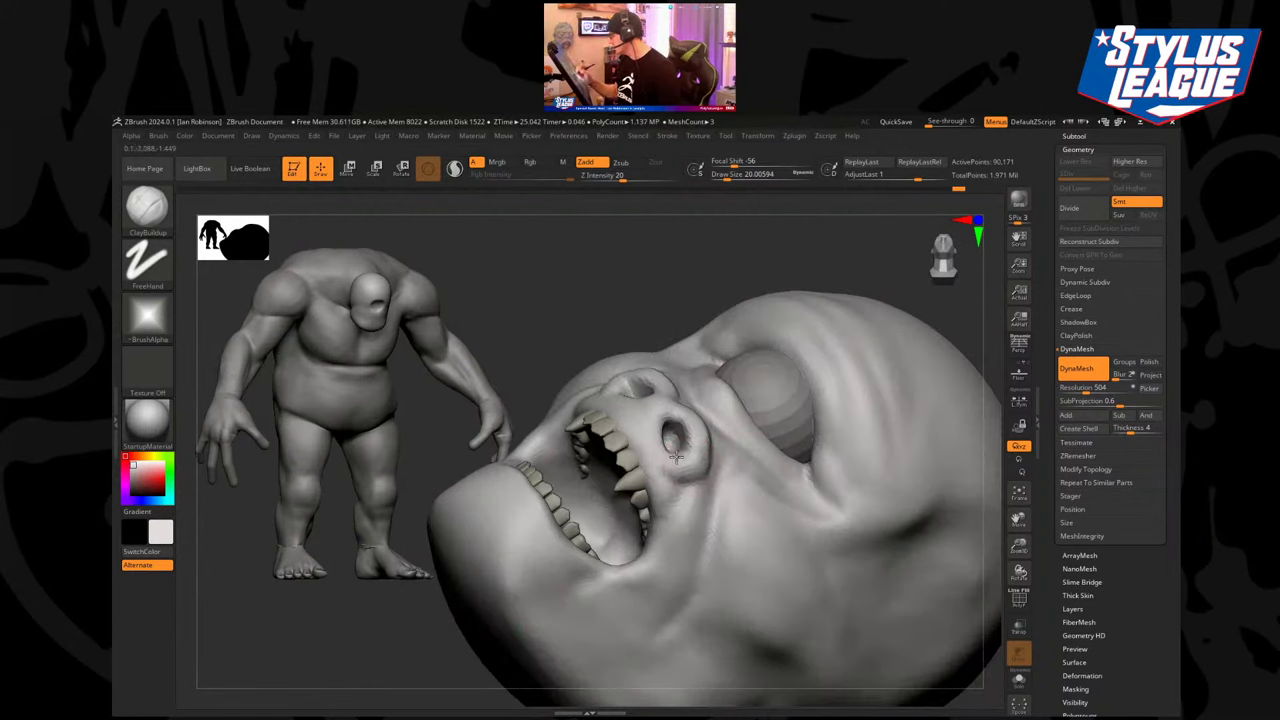
drag(440, 640, 402, 630)
key(s)
drag(702, 507, 692, 507)
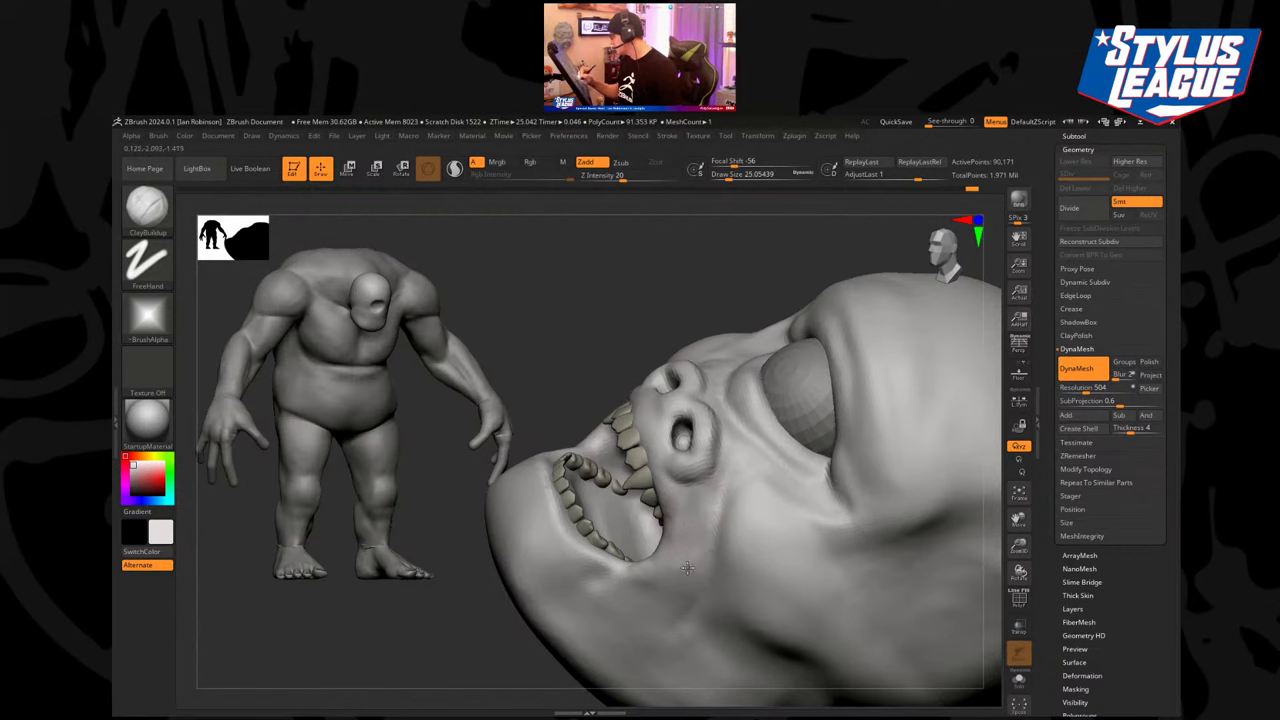
Fill out the nose bridge below the eye with the ClayBuildup brush at a draw size of about 27.
mouse_move(491, 660)
mouse_down()
mouse_move(771, 443)
mouse_move(854, 517)
mouse_move(831, 473)
mouse_move(877, 463)
mouse_move(903, 480)
mouse_move(884, 464)
mouse_move(865, 490)
mouse_move(694, 489)
mouse_up()
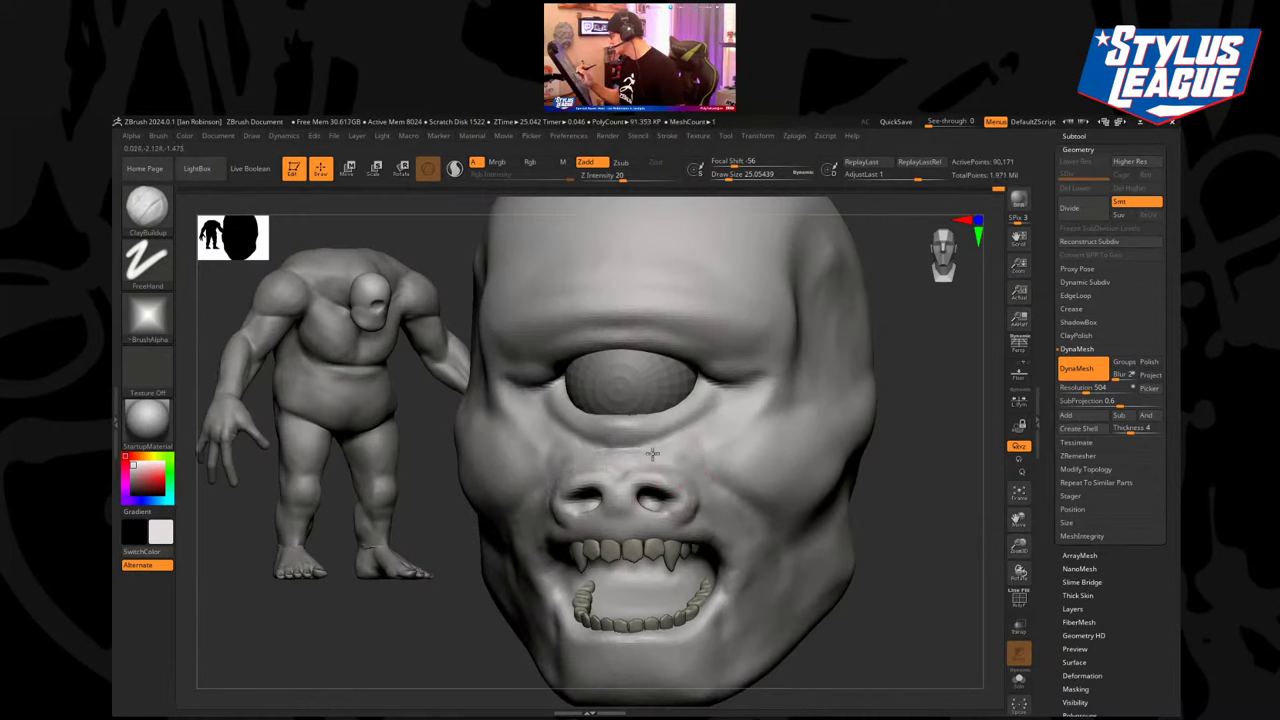
drag(903, 466, 877, 423)
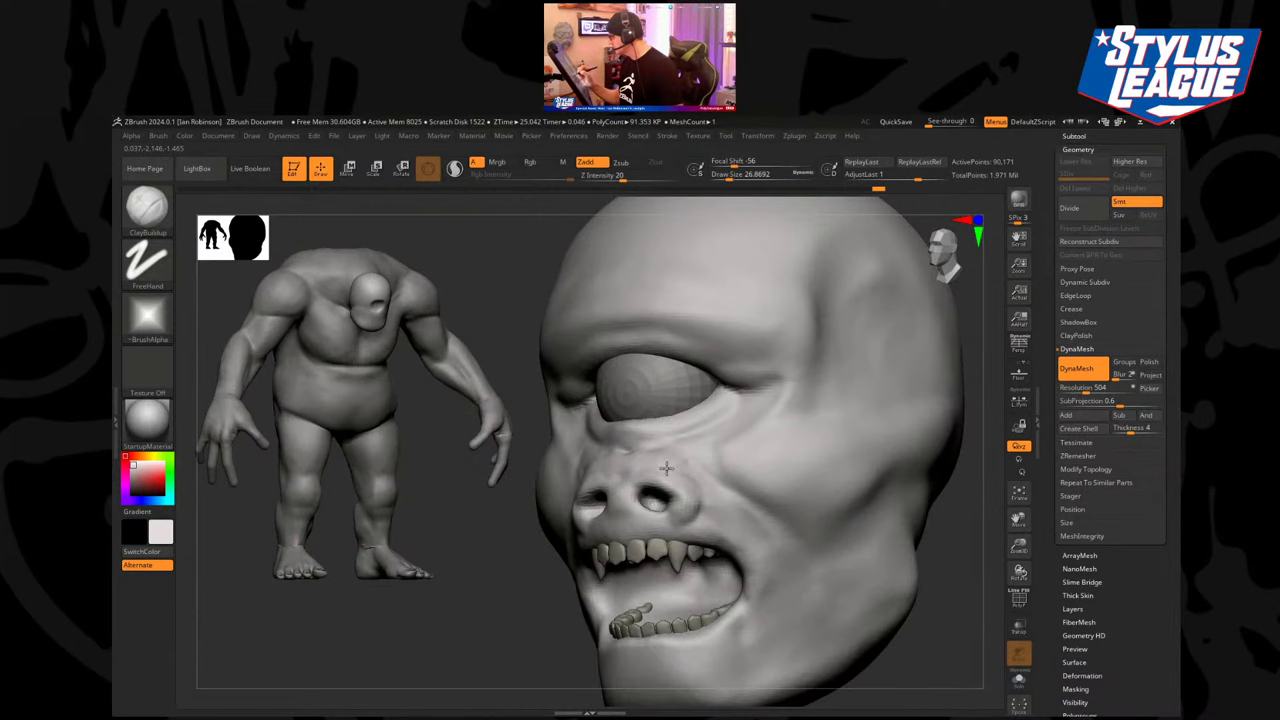
mouse_move(528, 571)
mouse_down()
mouse_move(829, 443)
mouse_move(680, 505)
mouse_move(668, 490)
mouse_move(697, 490)
mouse_up()
Reshape the nose and nostril wings with the Move brush at a draw size of about 37.
key(b)
key(m)
key(v)
key(s)
drag(885, 500, 790, 490)
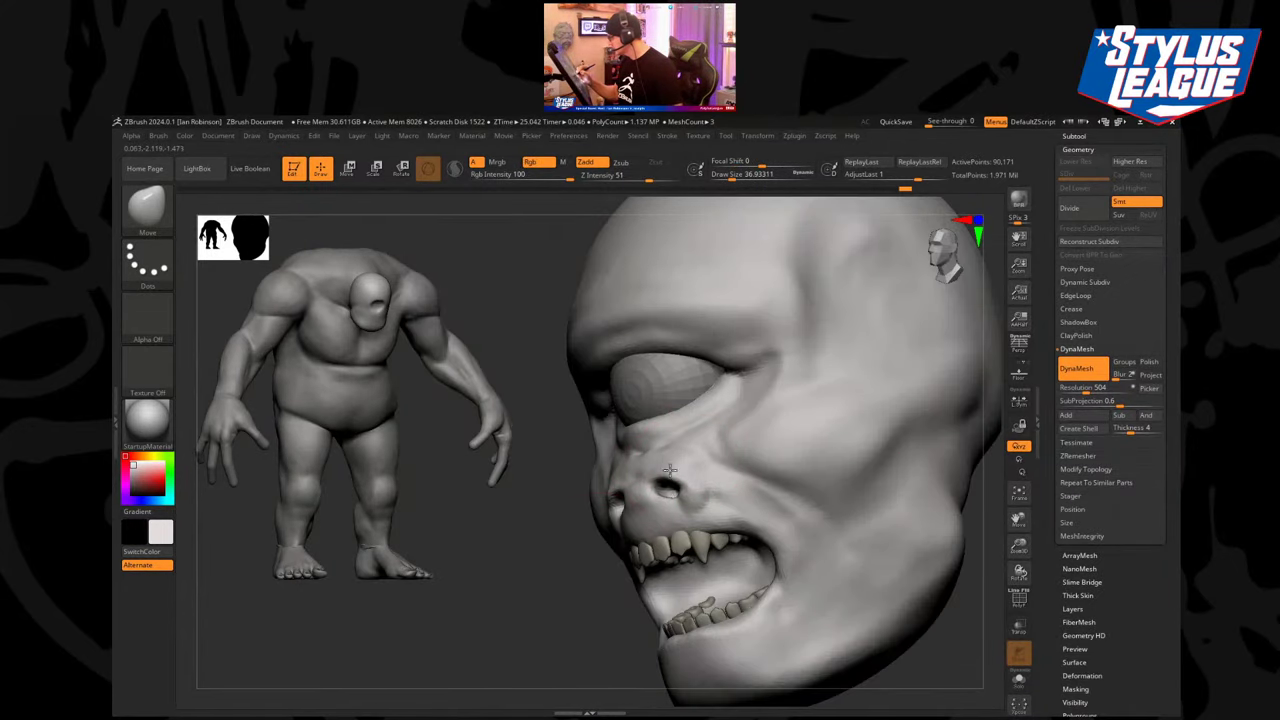
mouse_move(592, 600)
mouse_down()
mouse_move(508, 604)
mouse_move(850, 565)
mouse_up()
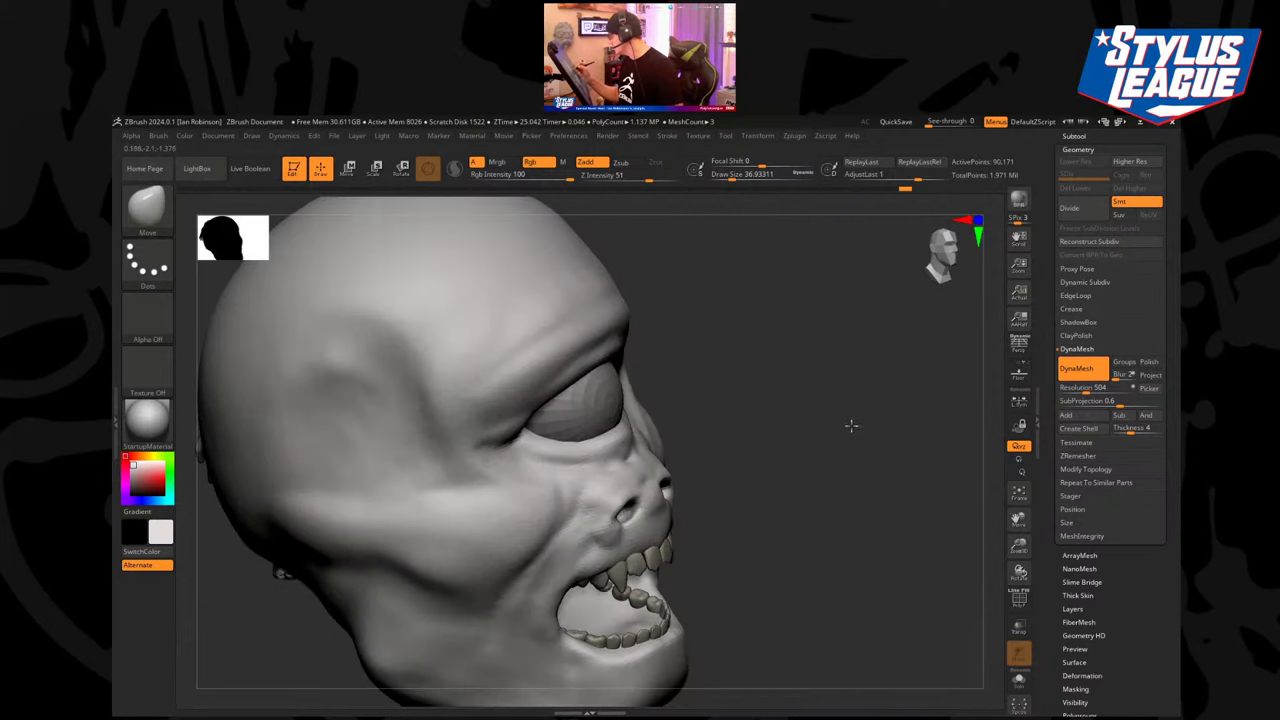
Refine the nose profile, tip and nostril shape with the Move brush at a draw size of about 23.
key(s)
drag(849, 427, 812, 480)
drag(740, 452, 640, 460)
drag(607, 530, 600, 545)
drag(837, 428, 719, 443)
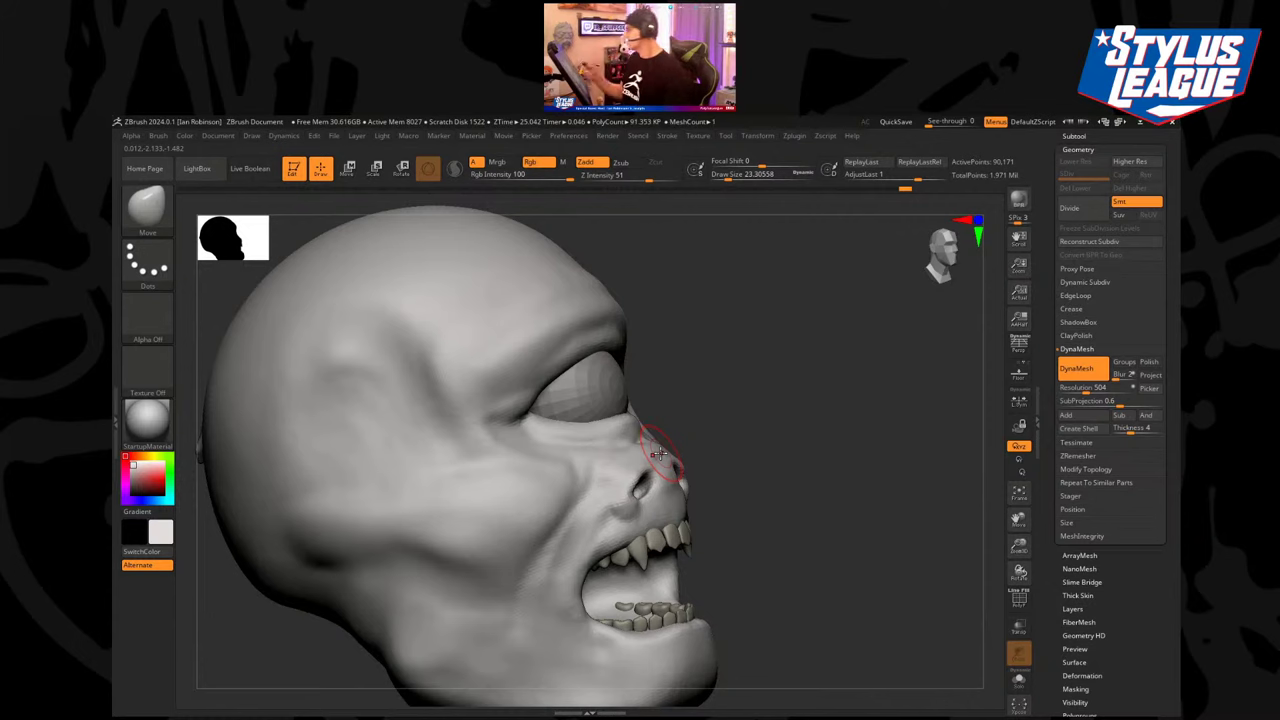
mouse_move(773, 402)
alt+mouse_down()
mouse_move(788, 406)
mouse_move(743, 437)
mouse_move(753, 452)
alt+mouse_up()
drag(636, 522, 623, 516)
drag(767, 470, 775, 471)
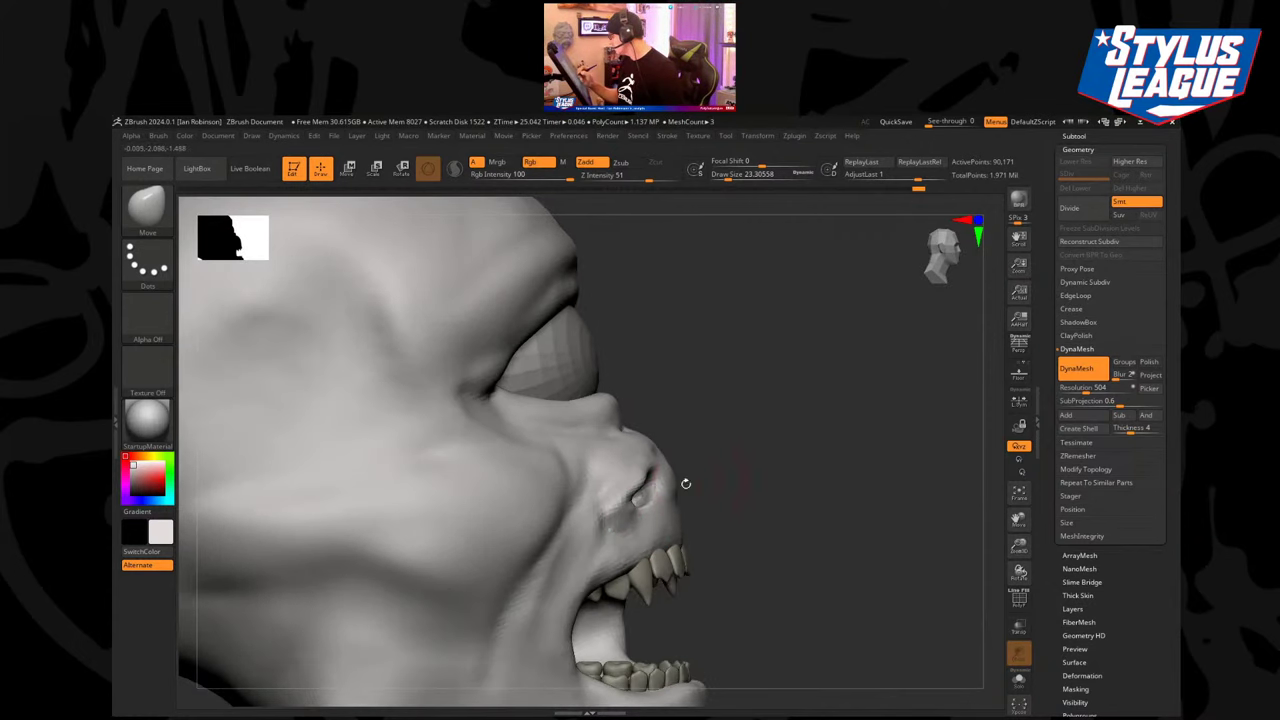
mouse_move(635, 476)
mouse_down()
mouse_move(762, 410)
mouse_move(783, 449)
mouse_move(697, 447)
mouse_move(718, 460)
mouse_move(712, 450)
mouse_up()
Add volume to the nose and nostril wings with the ClayBuildup brush at a draw size of about 23.
key(b)
key(c)
key(b)
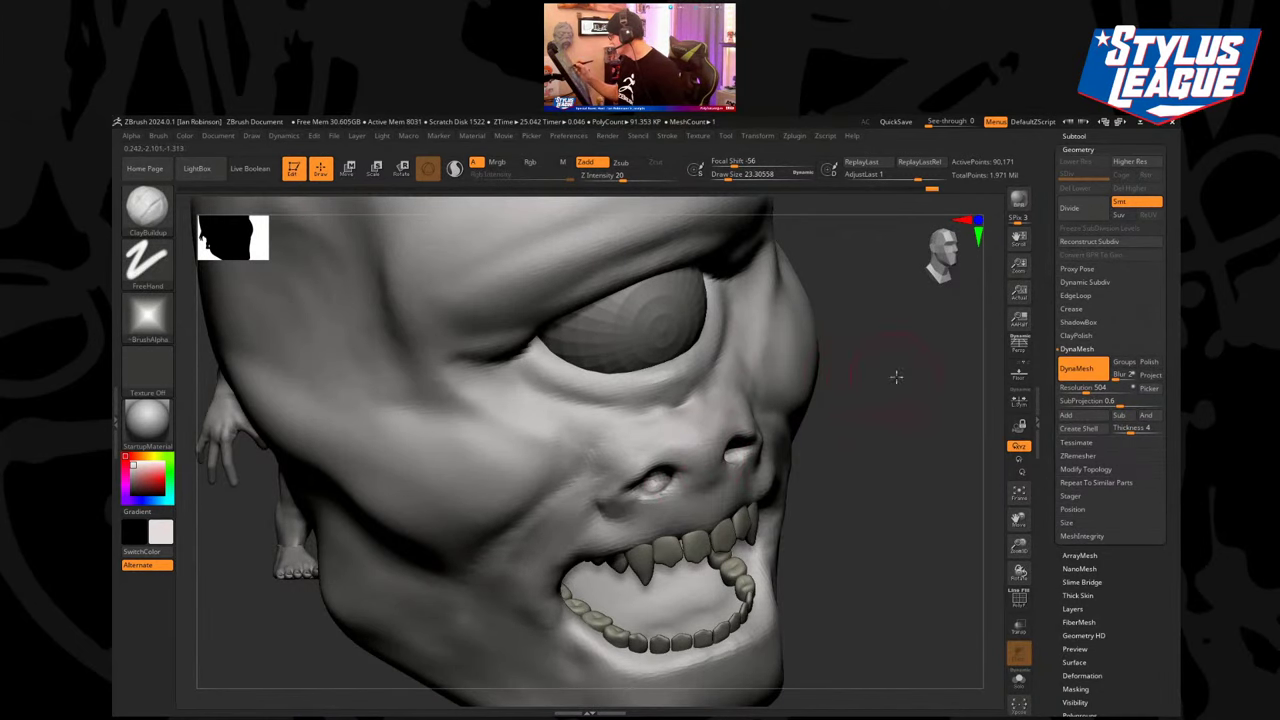
drag(894, 377, 588, 502)
Adjust the nostril wings and upper lip with the Move brush at a draw size of about 41.
key(b)
key(m)
key(v)
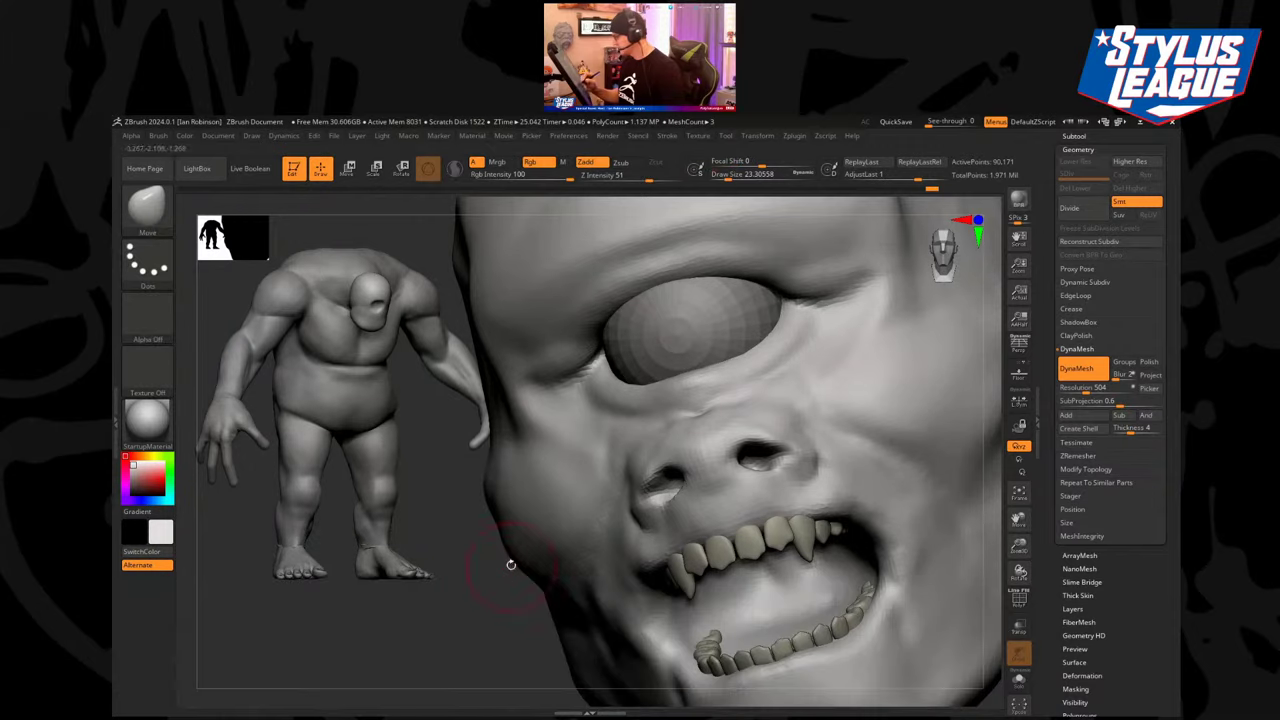
drag(511, 563, 491, 588)
key(s)
drag(780, 460, 768, 459)
drag(858, 508, 853, 522)
mouse_move(477, 685)
mouse_down()
mouse_move(848, 429)
mouse_move(840, 456)
mouse_move(859, 438)
mouse_up()
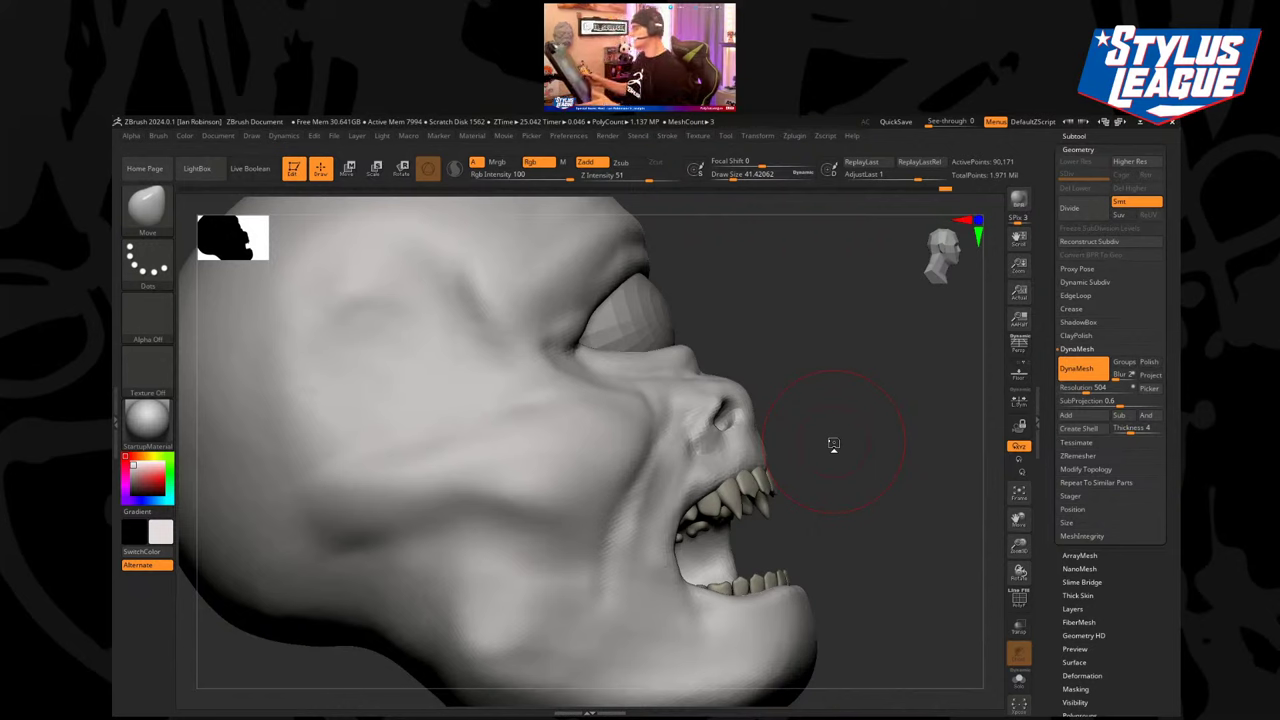
Reposition the nostril wing in side view with the Move brush at a draw size of about 29.
drag(803, 378, 818, 371)
key(s)
drag(688, 434, 677, 436)
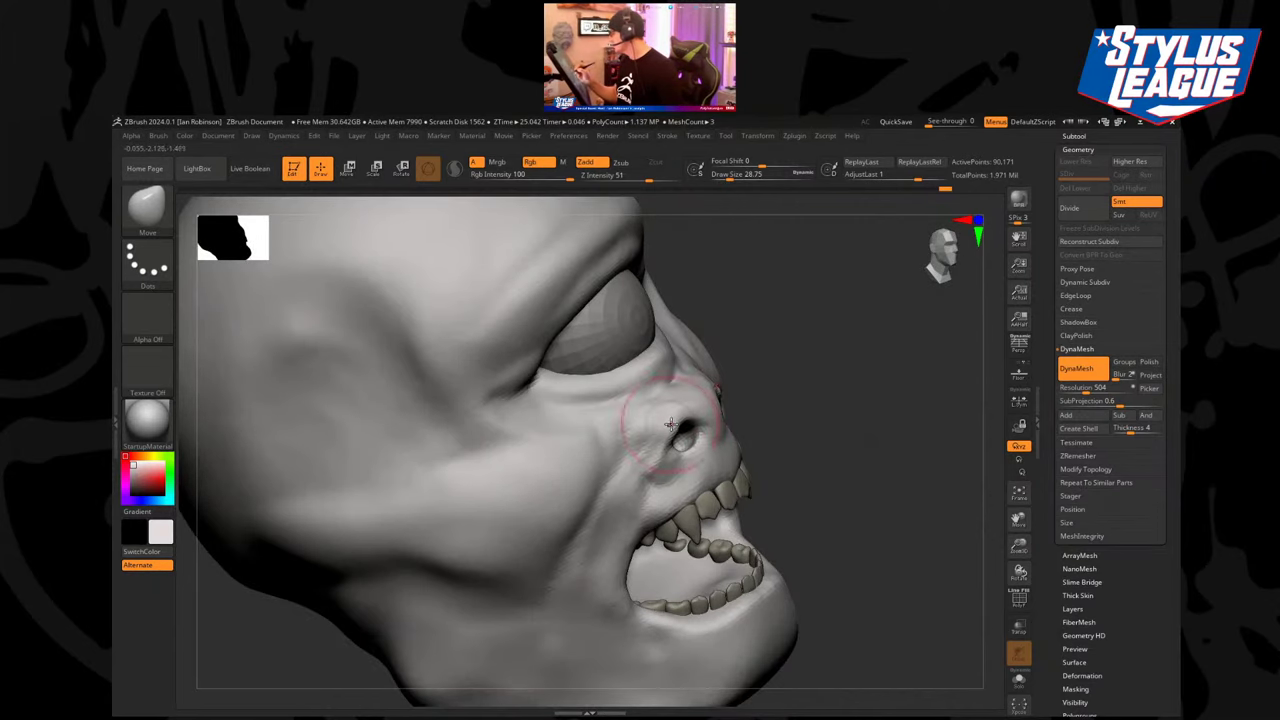
mouse_move(796, 396)
mouse_down()
mouse_move(517, 611)
mouse_move(526, 584)
mouse_move(606, 542)
mouse_move(645, 556)
mouse_up()
Define the nostril rims and openings with the ClayBuildup brush at a draw size of about 11.
key(b)
key(c)
key(b)
key(s)
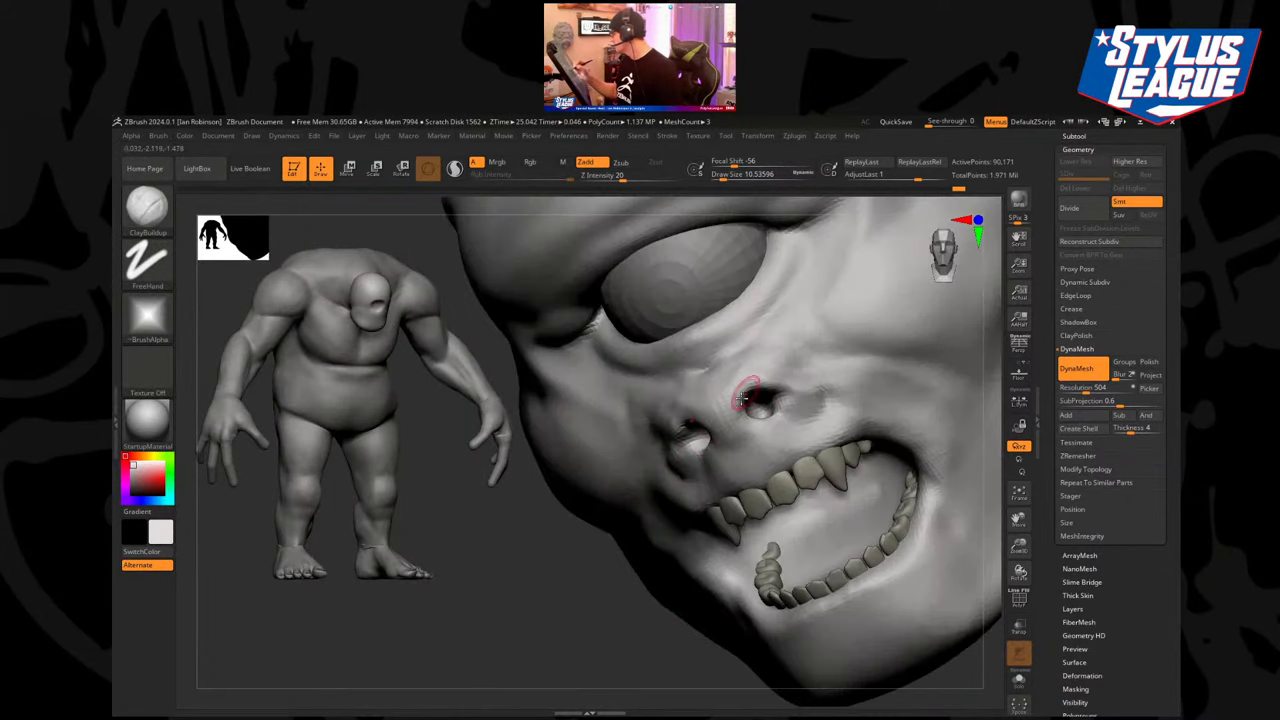
mouse_move(748, 393)
mouse_down()
mouse_move(786, 381)
mouse_move(790, 392)
mouse_up()
drag(597, 589, 686, 437)
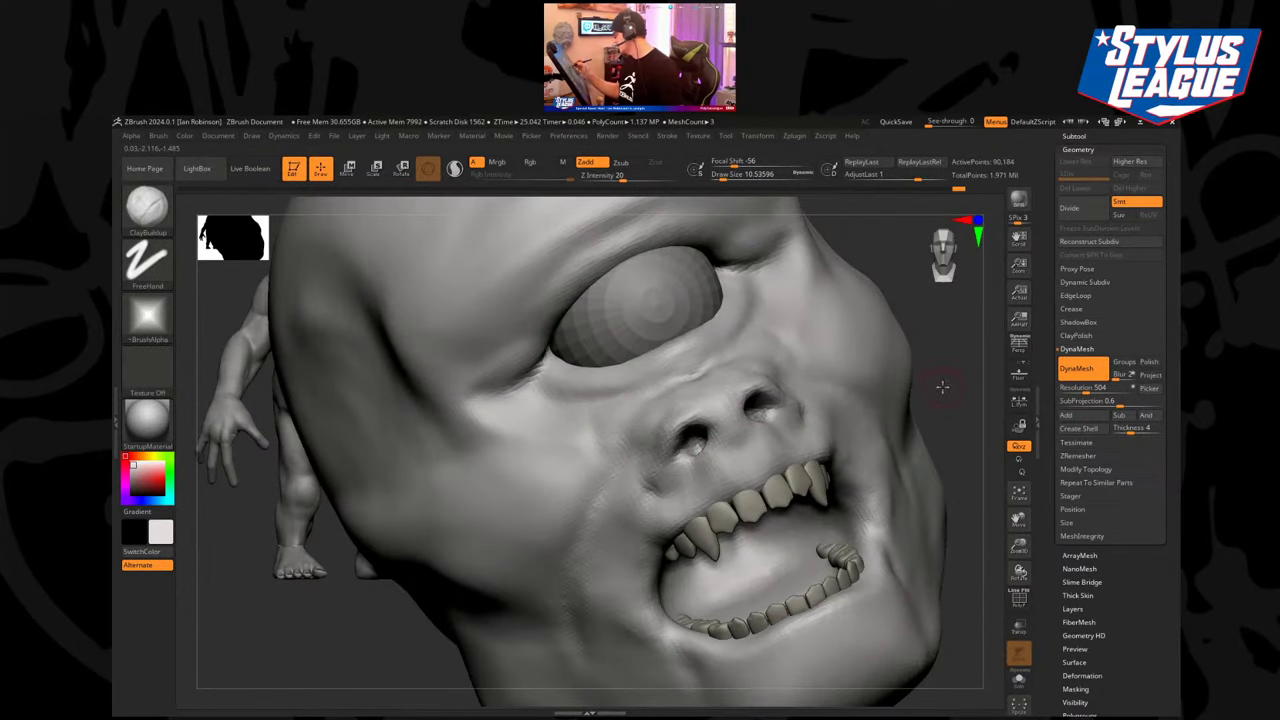
Build up the transition from the nose into the cheek with the ClayBuildup brush at draw sizes of about 17 to 23.
drag(940, 382, 886, 372)
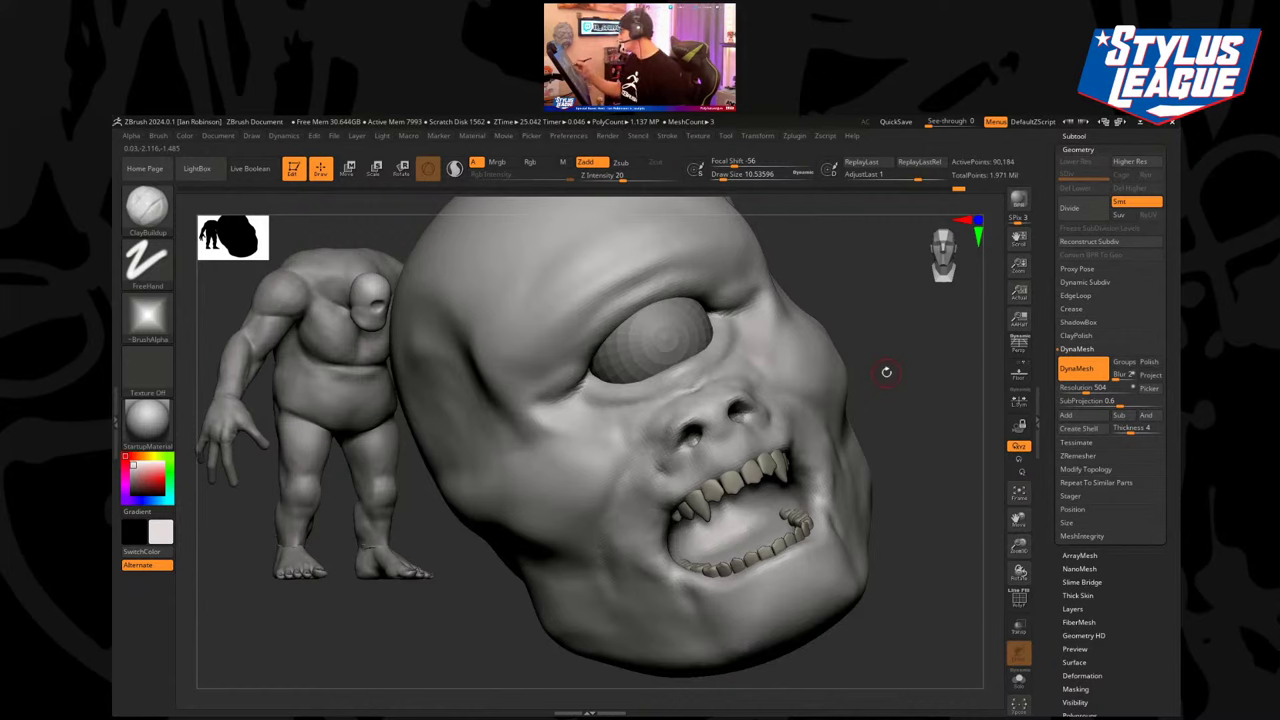
drag(886, 372, 860, 398)
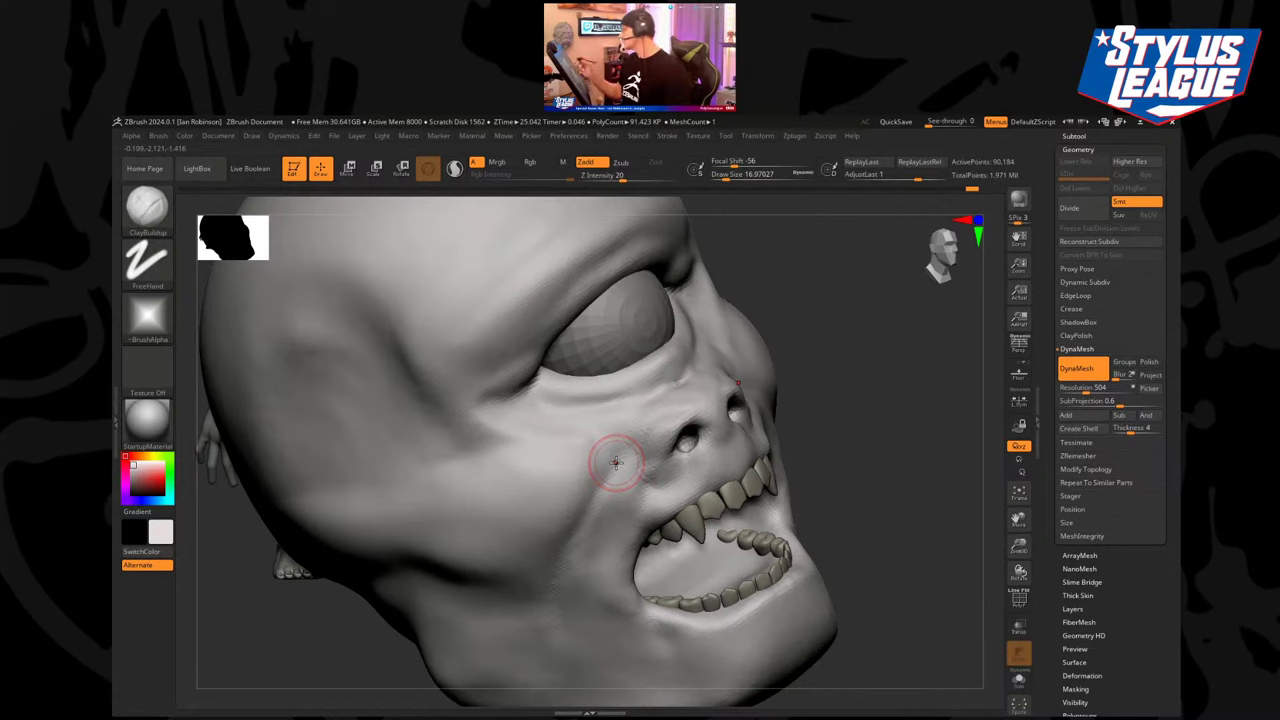
mouse_move(850, 385)
mouse_down()
mouse_move(837, 363)
mouse_move(868, 399)
mouse_up()
key(])
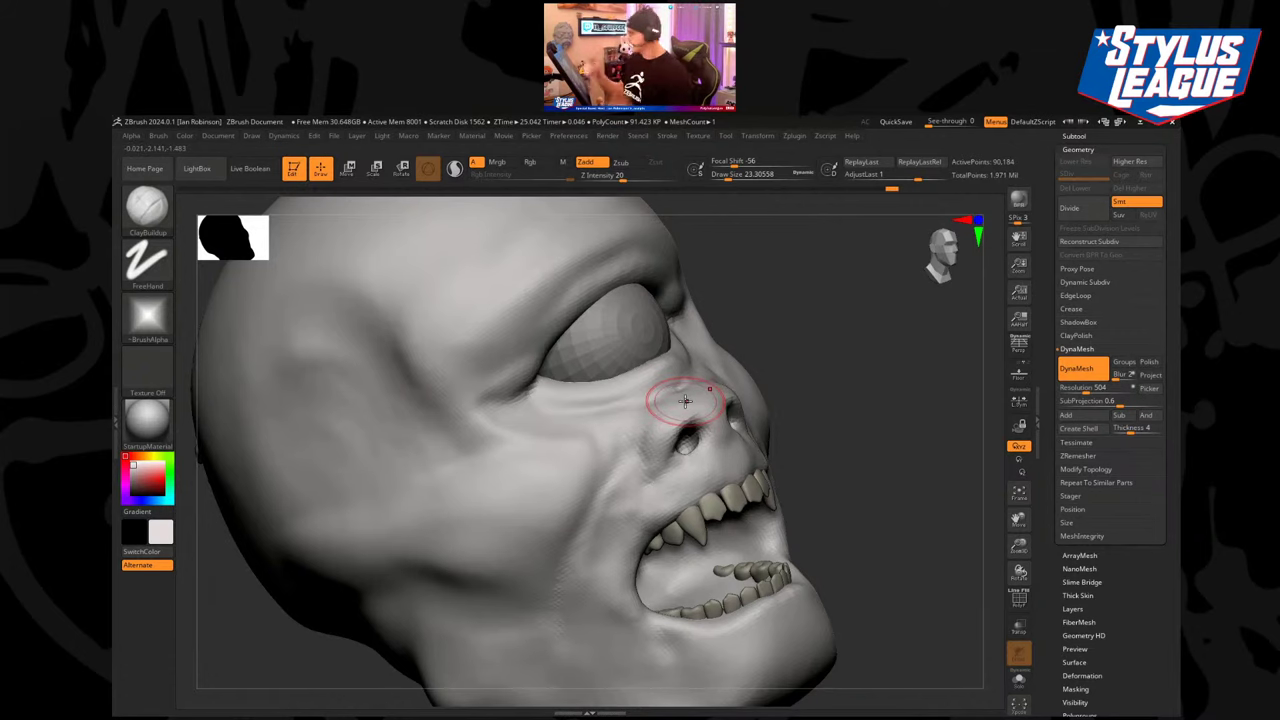
drag(834, 366, 688, 388)
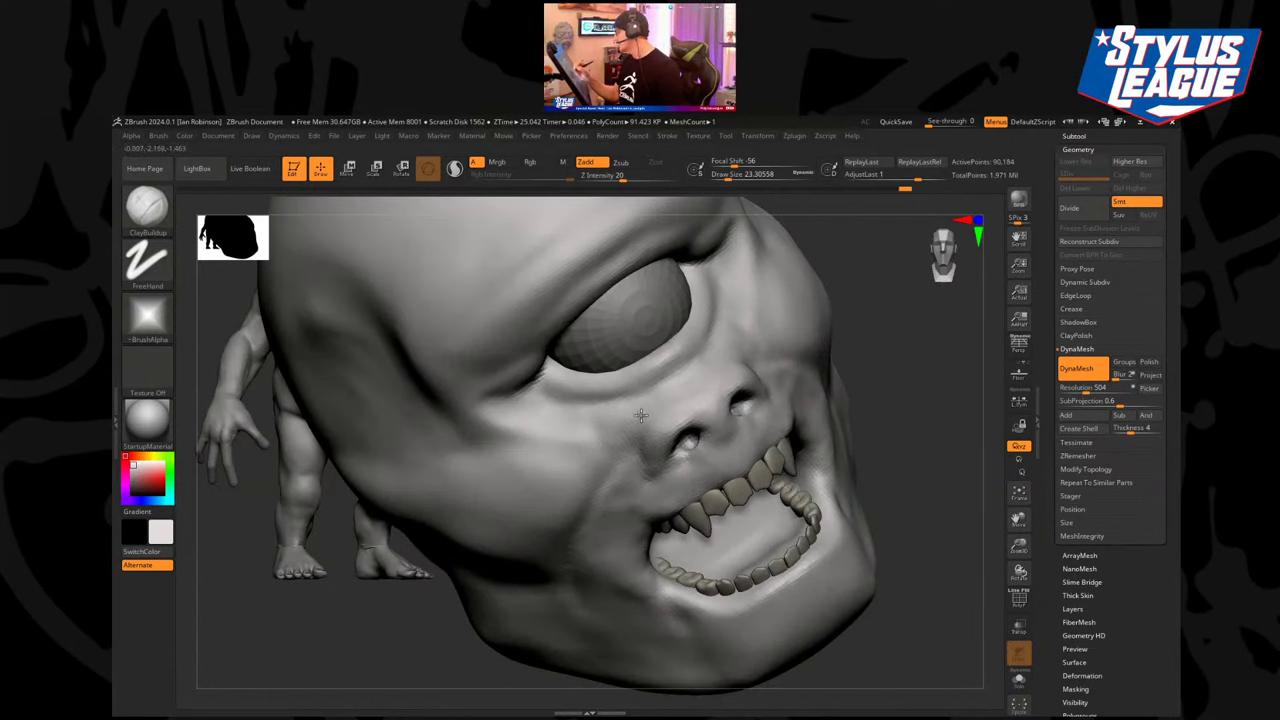
Carve creases around the nostril wing and beside the nose with the DamStandard brush at a draw size of about 23.
mouse_move(886, 363)
mouse_down()
mouse_move(886, 374)
mouse_move(889, 361)
mouse_move(757, 409)
mouse_up()
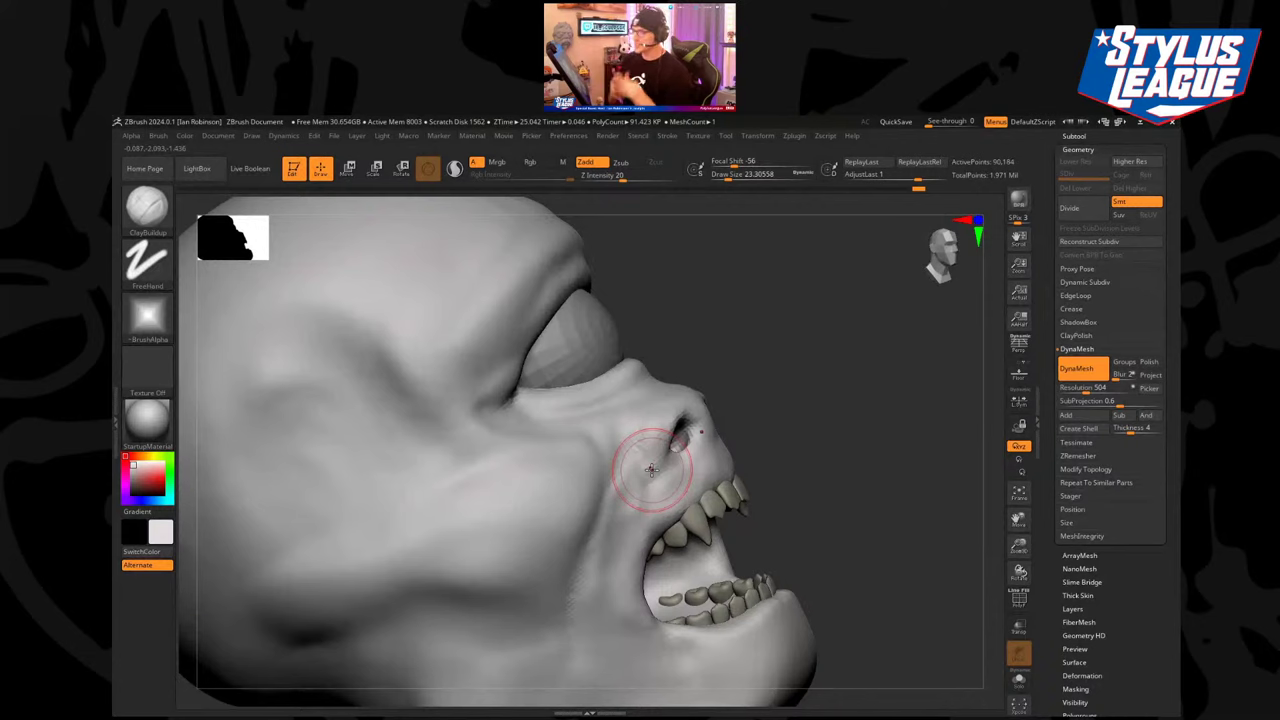
key(b)
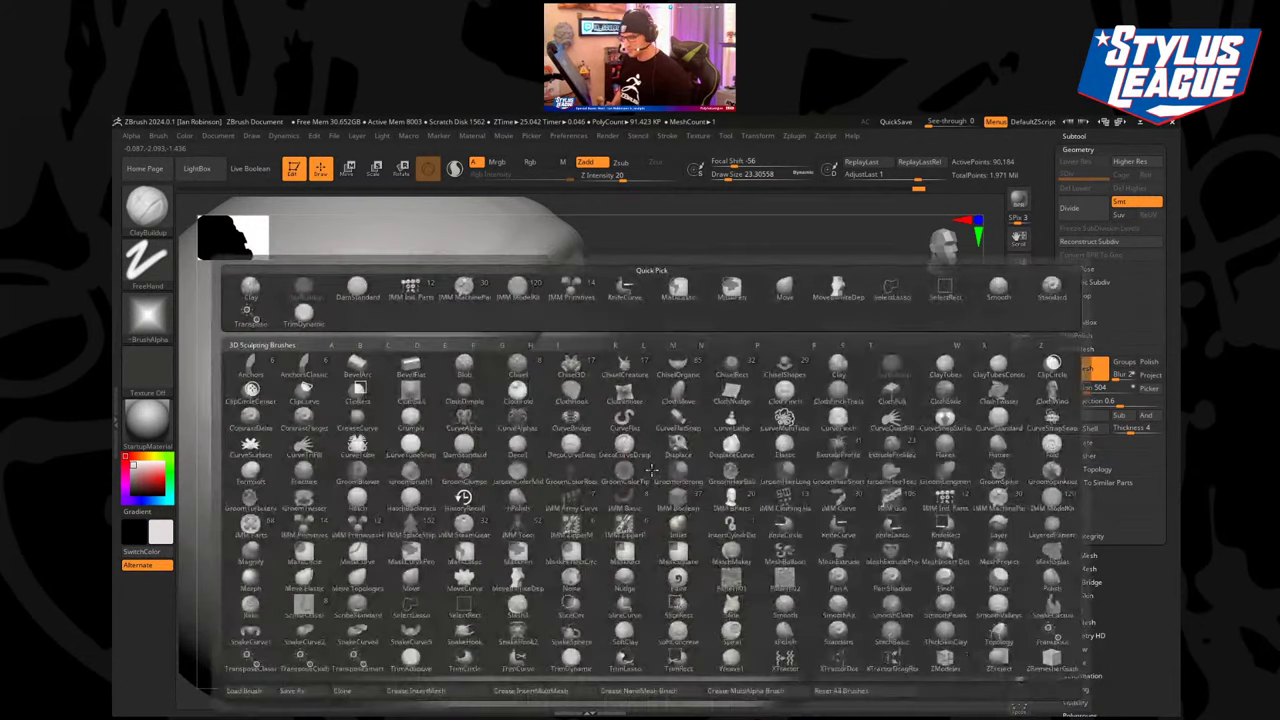
key(d)
key(s)
drag(642, 427, 650, 472)
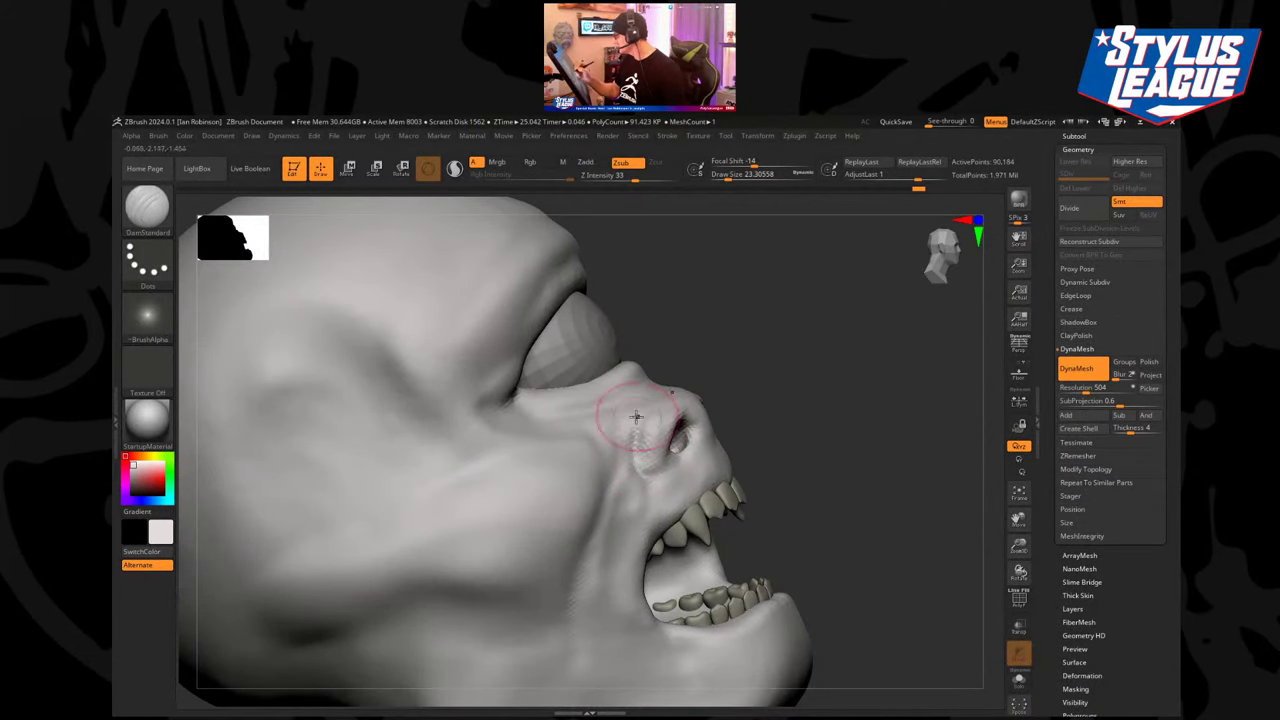
mouse_move(845, 428)
mouse_down()
mouse_move(730, 398)
mouse_move(643, 409)
mouse_up()
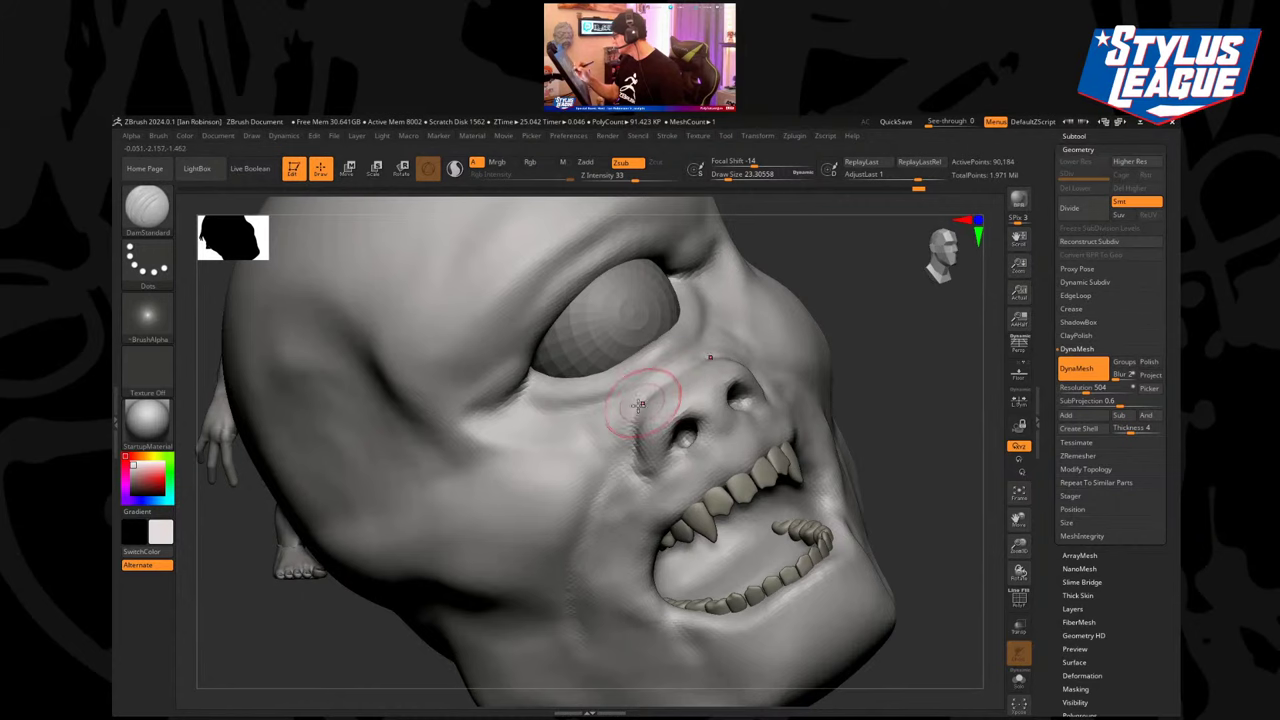
mouse_move(682, 356)
mouse_down()
mouse_move(640, 396)
mouse_move(588, 412)
mouse_move(602, 405)
mouse_up()
drag(857, 323, 925, 328)
drag(631, 414, 606, 480)
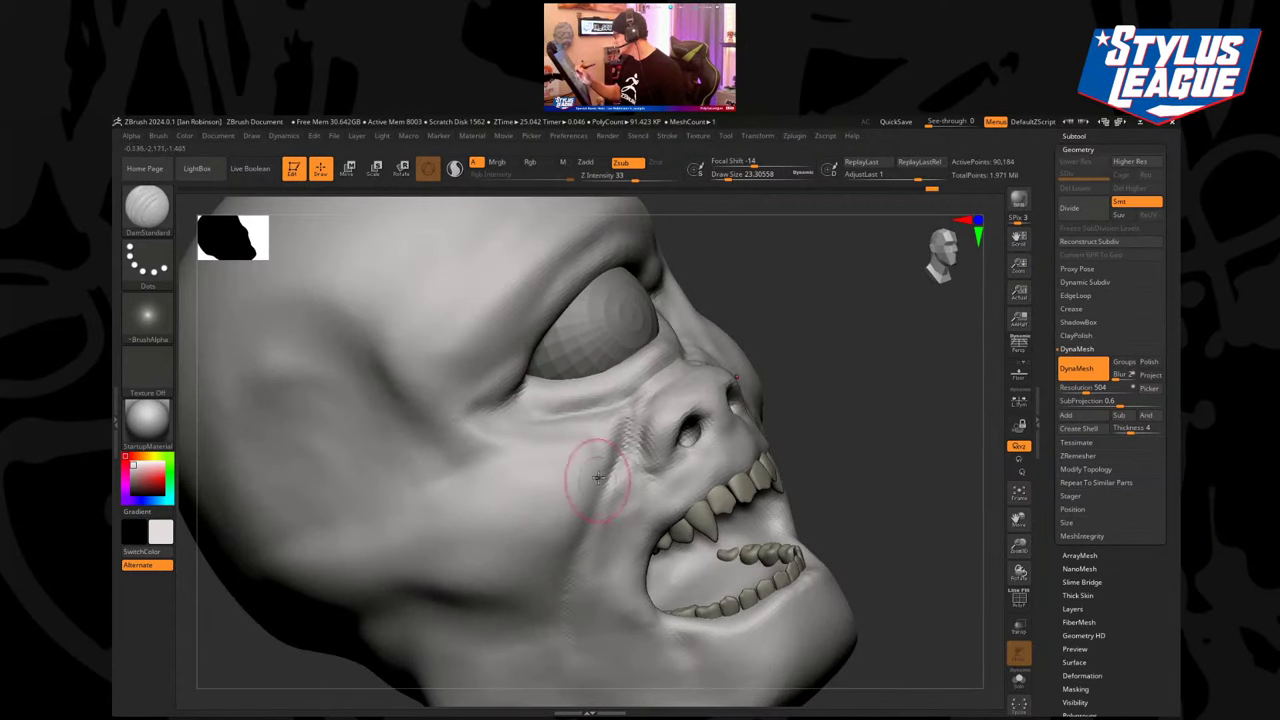
Refine the folds between the lower eyelid, nose and cheek with the DamStandard brush at a draw size of about 23.
key(f)
mouse_move(920, 390)
mouse_down()
mouse_move(865, 389)
mouse_move(863, 414)
mouse_up()
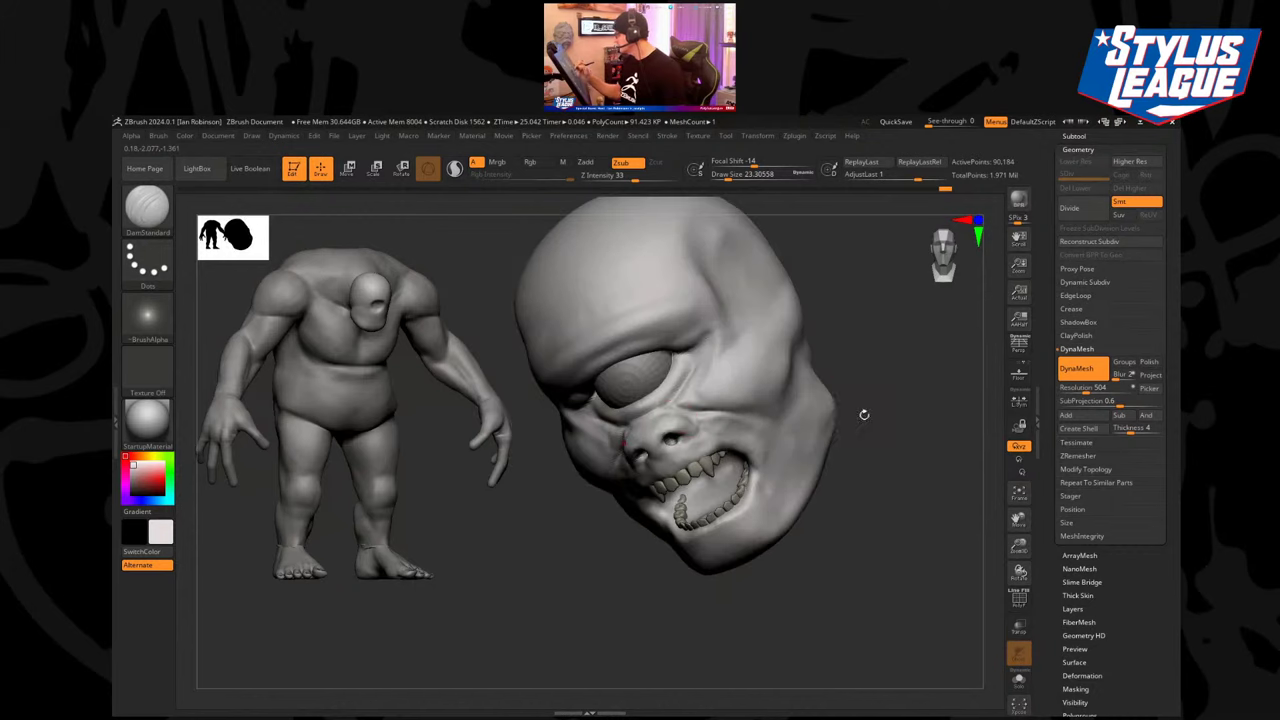
mouse_move(676, 412)
mouse_down()
mouse_move(662, 419)
mouse_move(680, 409)
mouse_up()
mouse_move(876, 366)
mouse_down()
mouse_move(870, 383)
mouse_move(838, 390)
mouse_up()
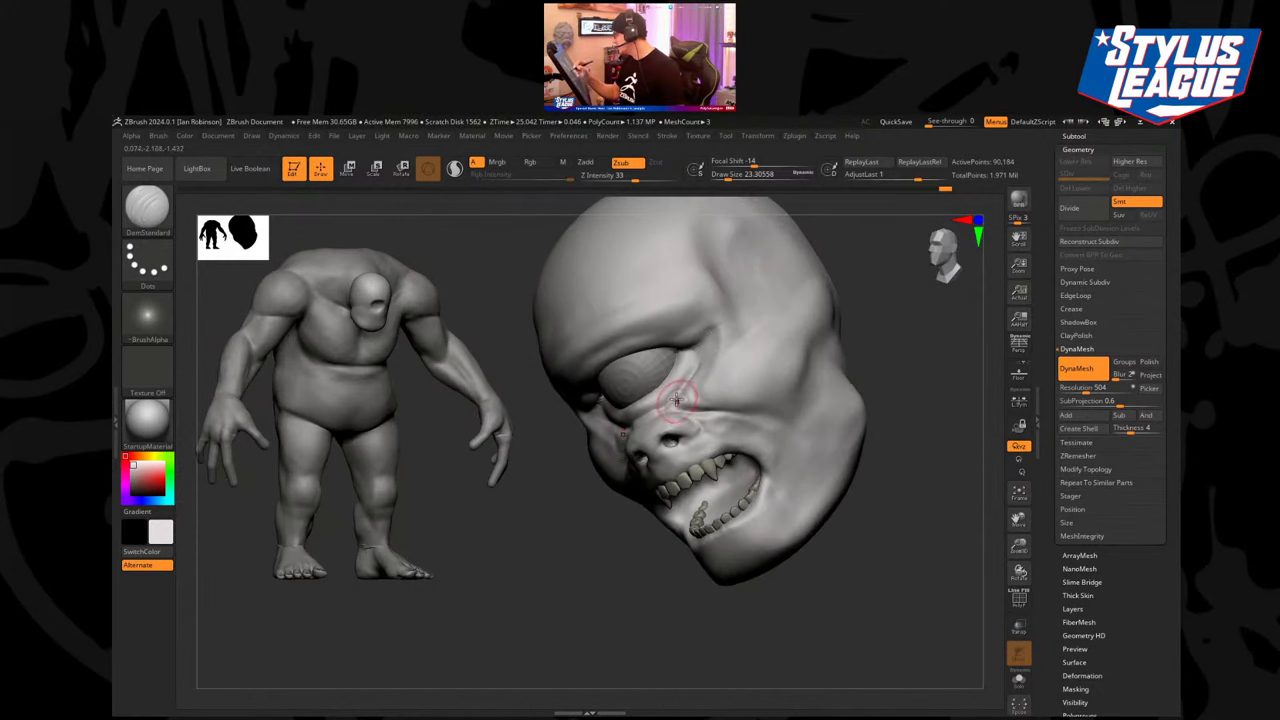
drag(682, 391, 684, 424)
drag(606, 566, 720, 555)
right_drag(797, 372, 797, 354)
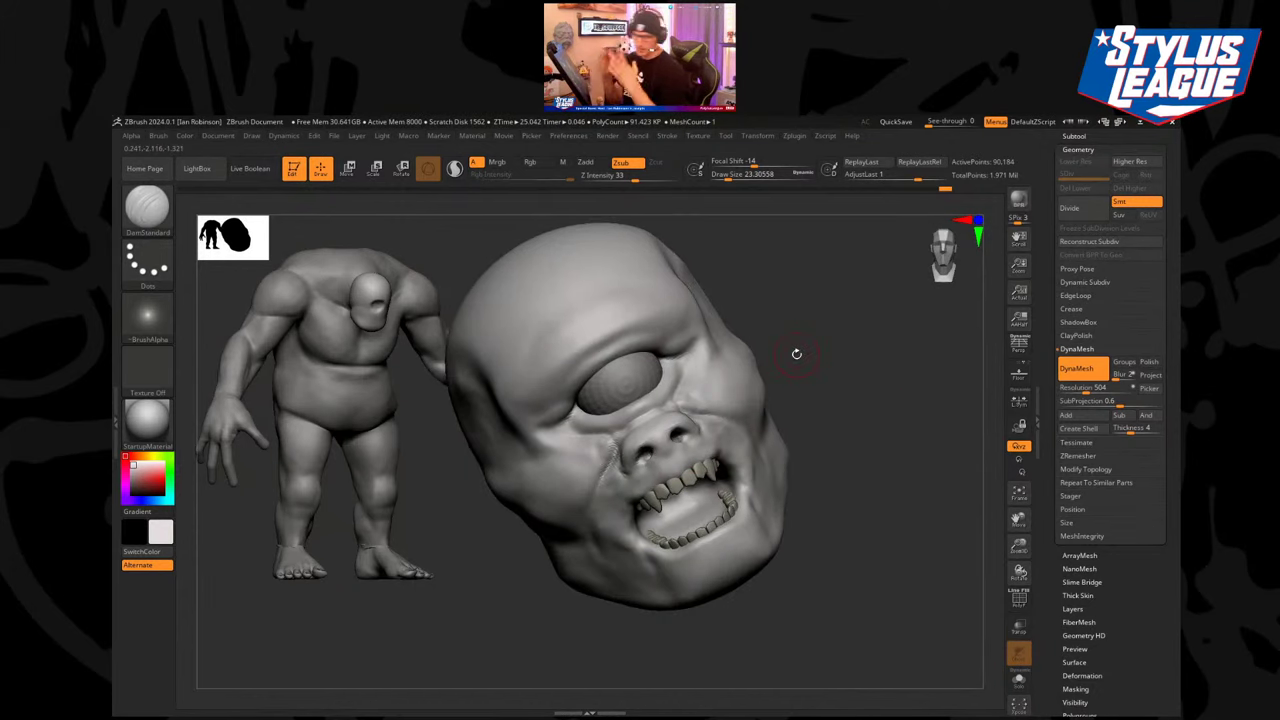
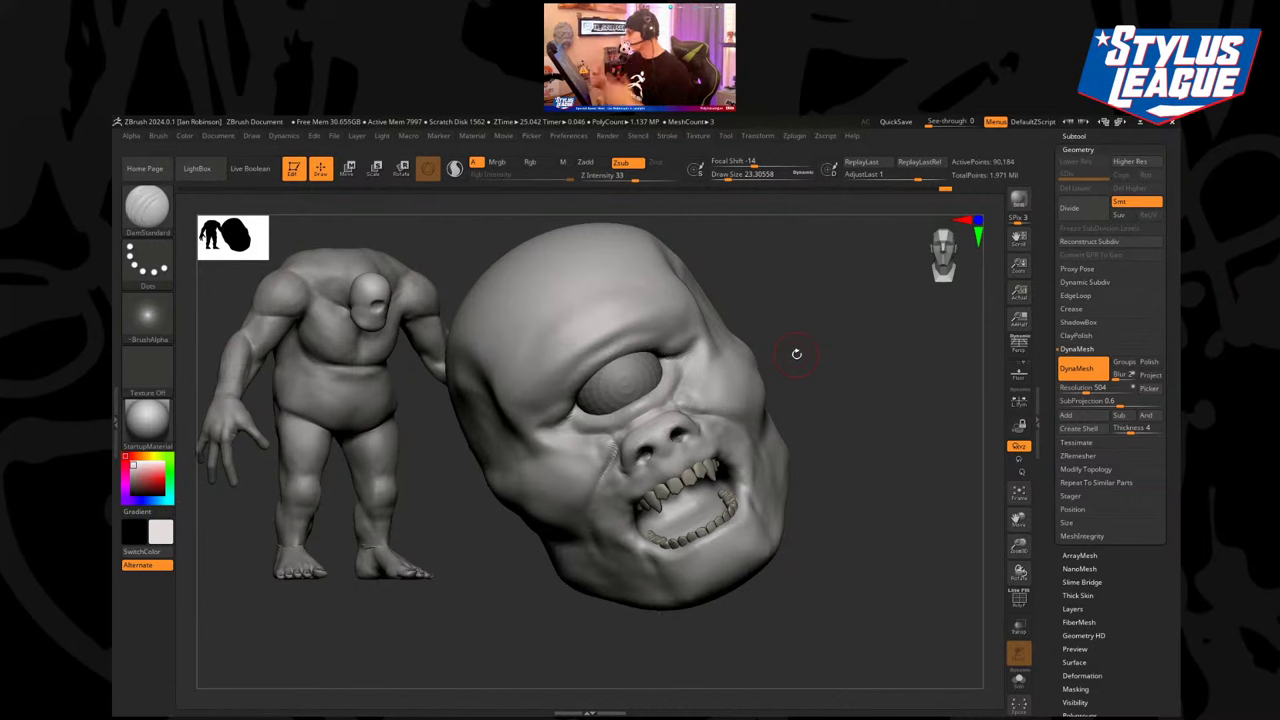
Build up the temple and the side of the forehead with the ClayBuildup brush at draw sizes of about 71 to 94.
mouse_move(796, 354)
mouse_down()
mouse_move(871, 331)
mouse_move(877, 366)
mouse_up()
key(])
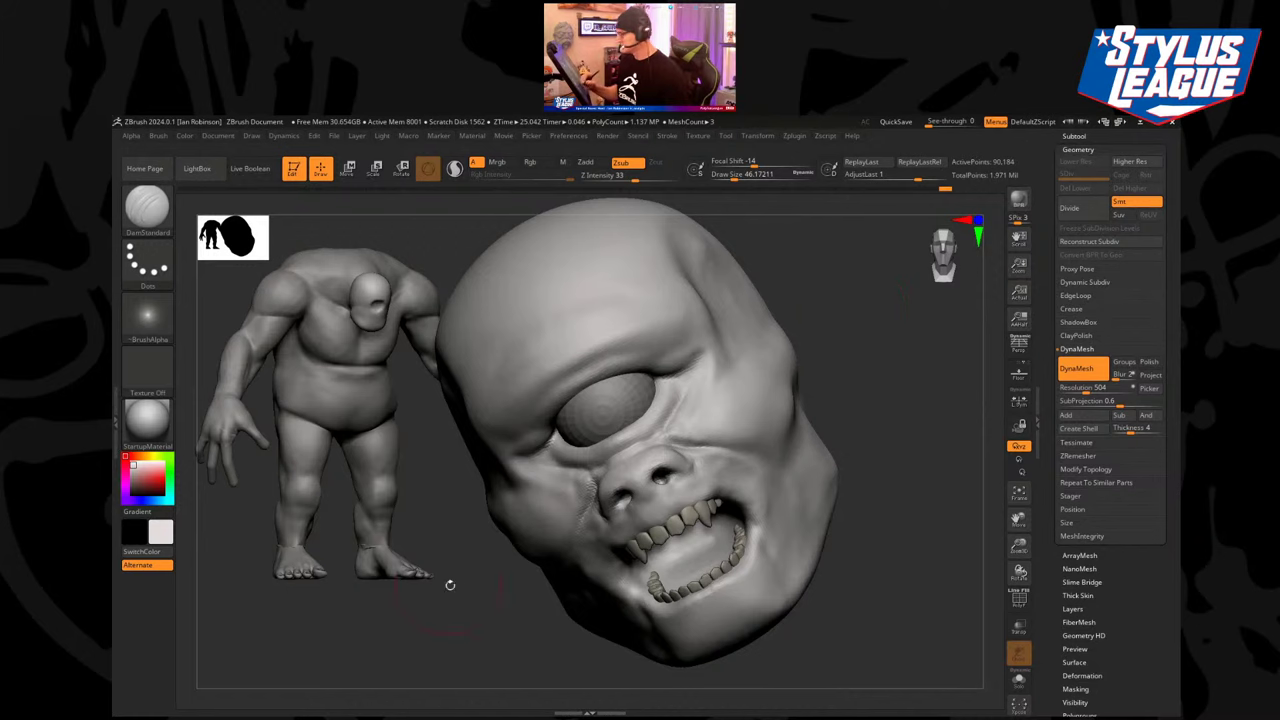
mouse_move(450, 585)
mouse_down()
mouse_move(466, 591)
mouse_move(486, 523)
mouse_move(761, 345)
mouse_move(757, 300)
mouse_move(640, 325)
mouse_move(686, 288)
mouse_up()
key(b)
key(c)
key(b)
key(])
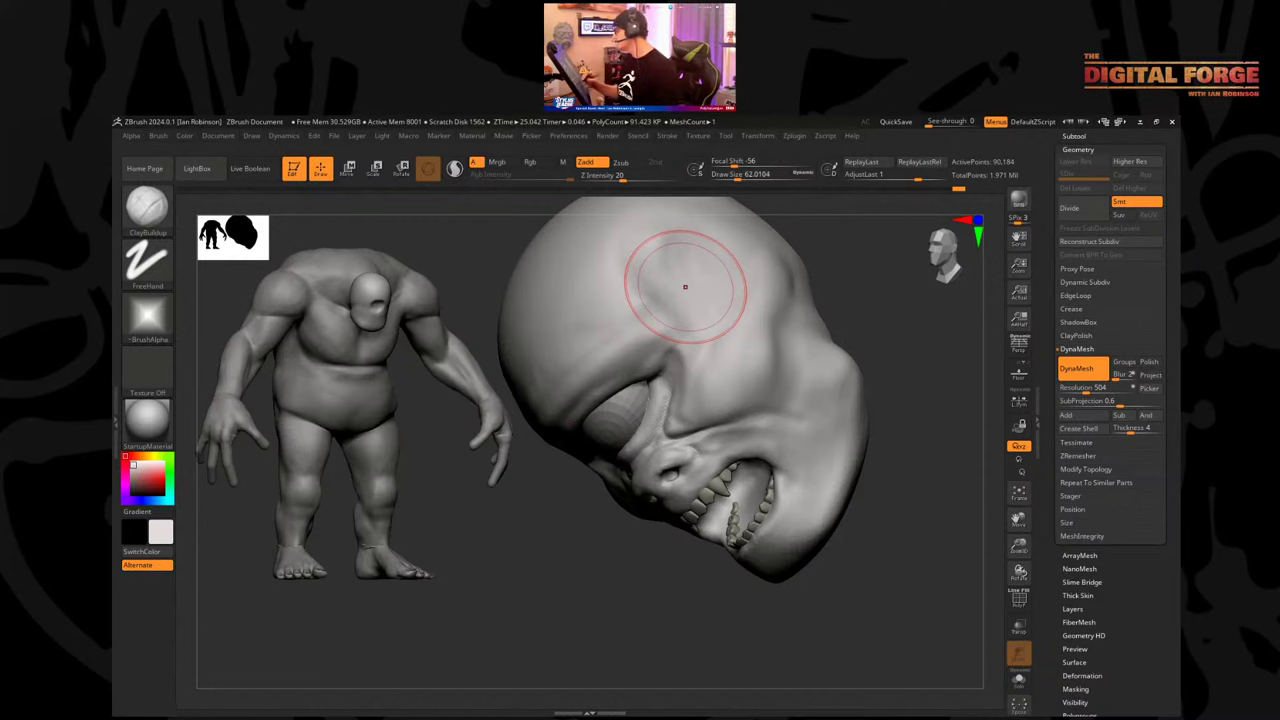
mouse_move(685, 287)
right_down()
mouse_move(800, 300)
mouse_move(838, 343)
right_up()
key(s)
drag(838, 343, 842, 343)
right_drag(842, 343, 730, 324)
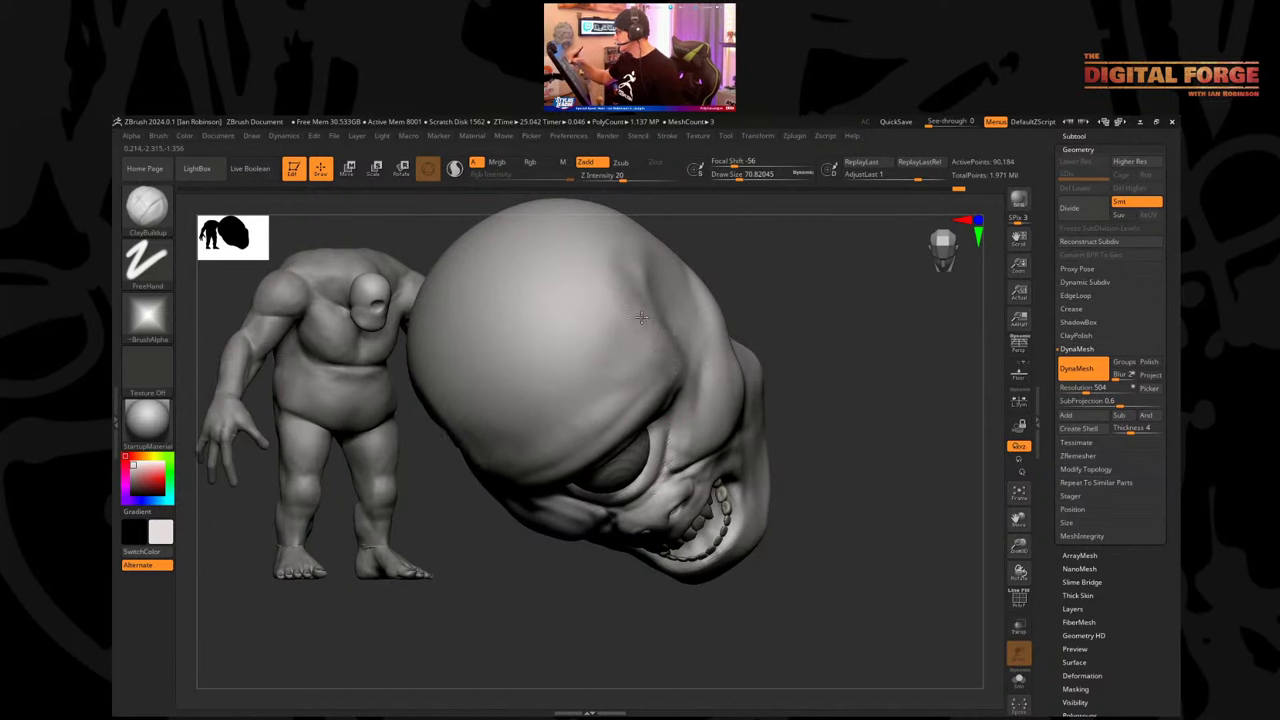
mouse_move(784, 289)
mouse_down()
mouse_move(687, 382)
mouse_move(637, 340)
mouse_move(654, 283)
mouse_up()
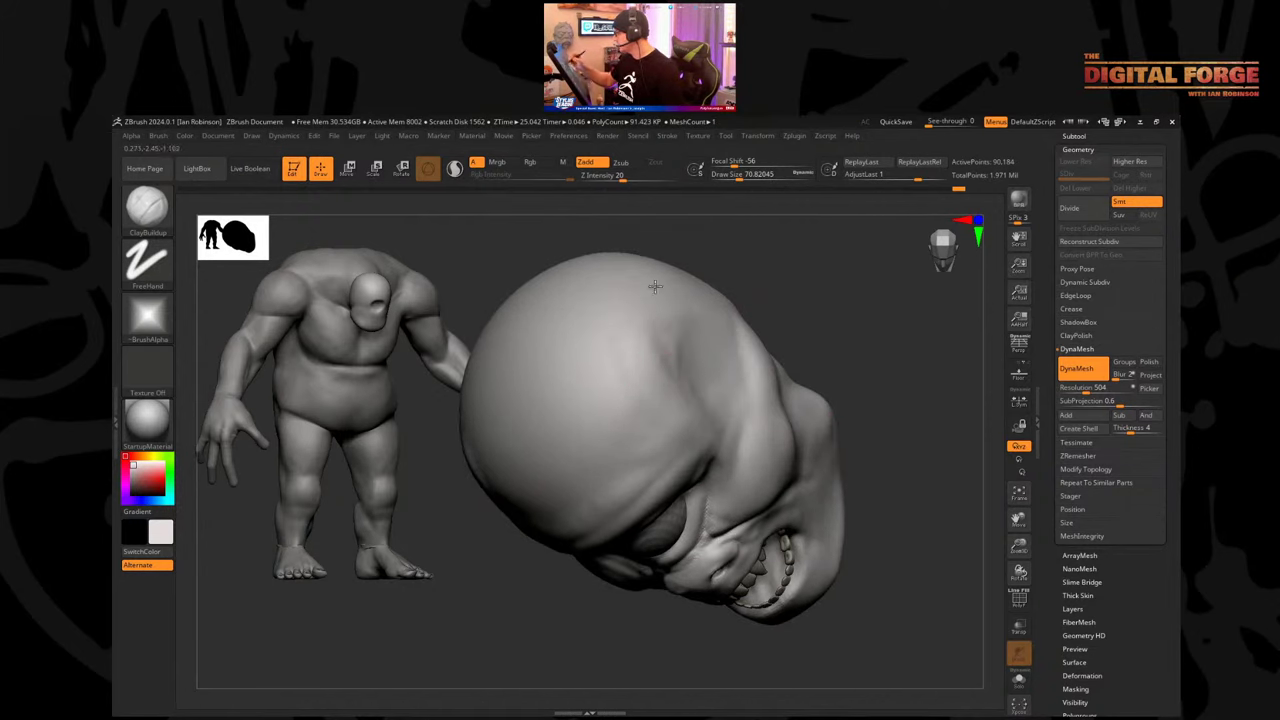
drag(666, 397, 680, 286)
drag(771, 283, 700, 329)
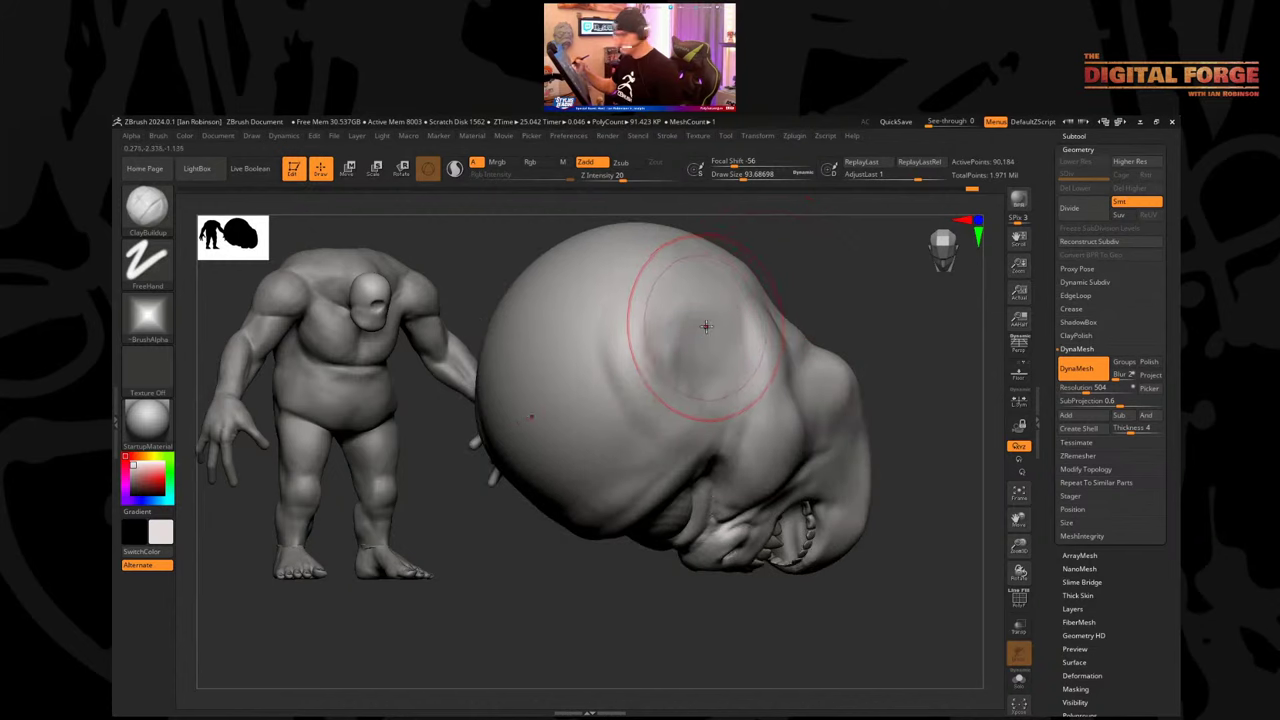
Flatten the temple into a clean plane with the hPolish brush at a draw size of about 94.
key(b)
key(h)
key(p)
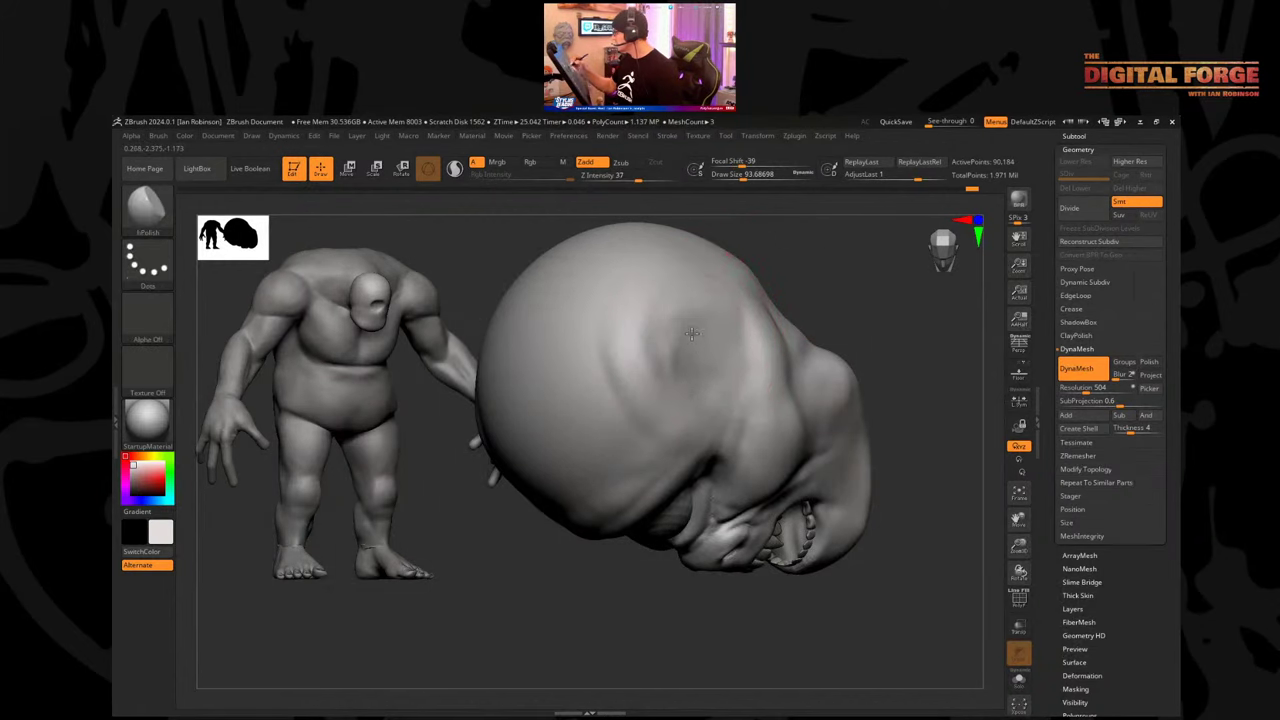
drag(800, 262, 626, 287)
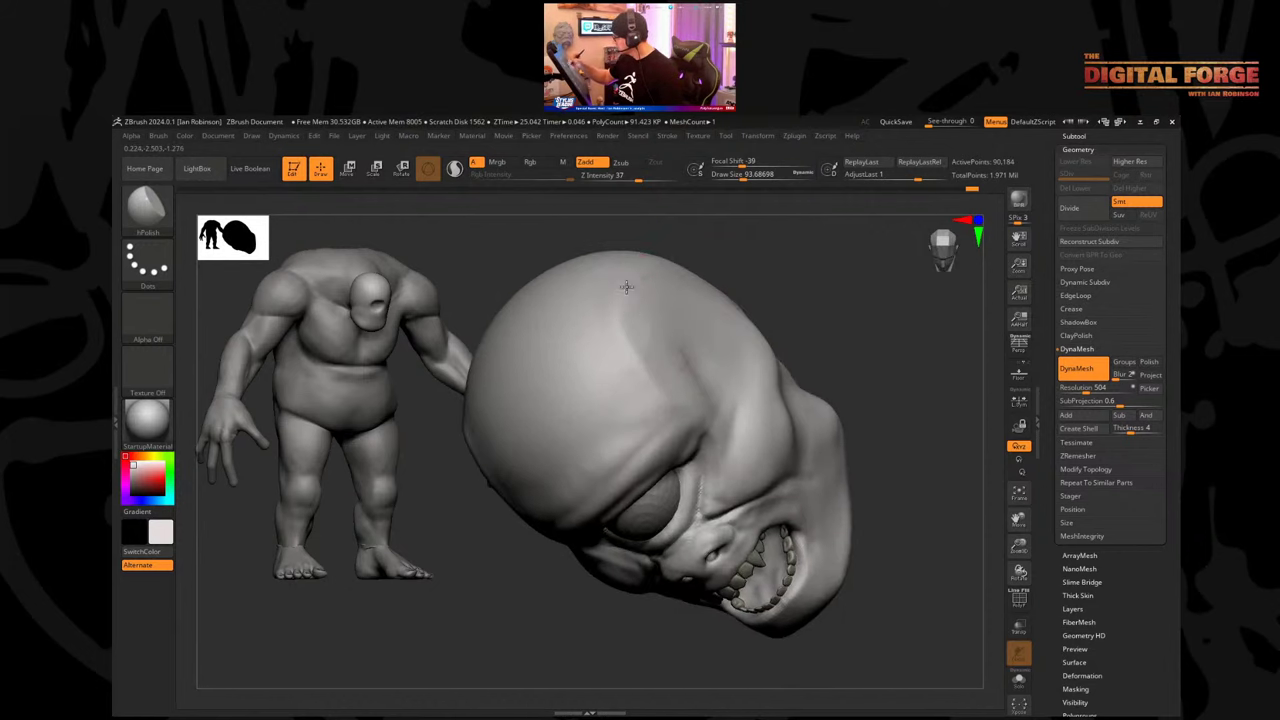
drag(732, 283, 823, 369)
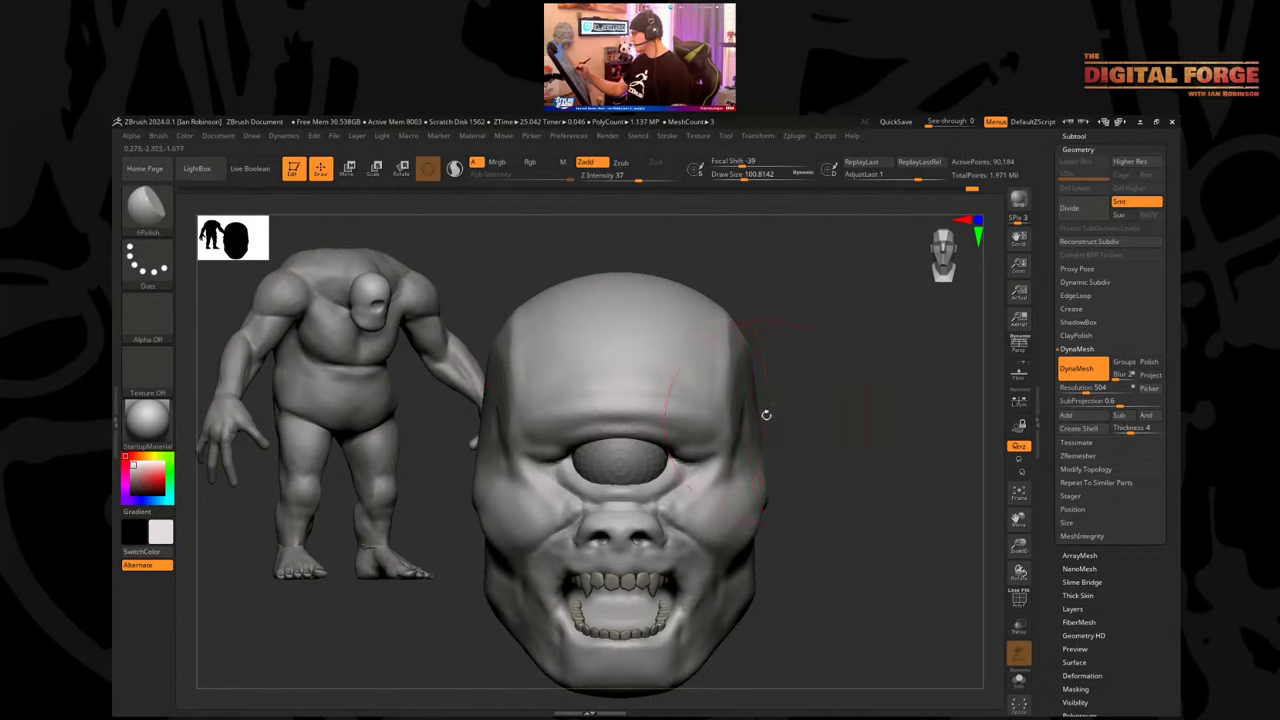
Adjust the contour of the temples and upper head in front view with the Move brush at a draw size of about 83.
key(b)
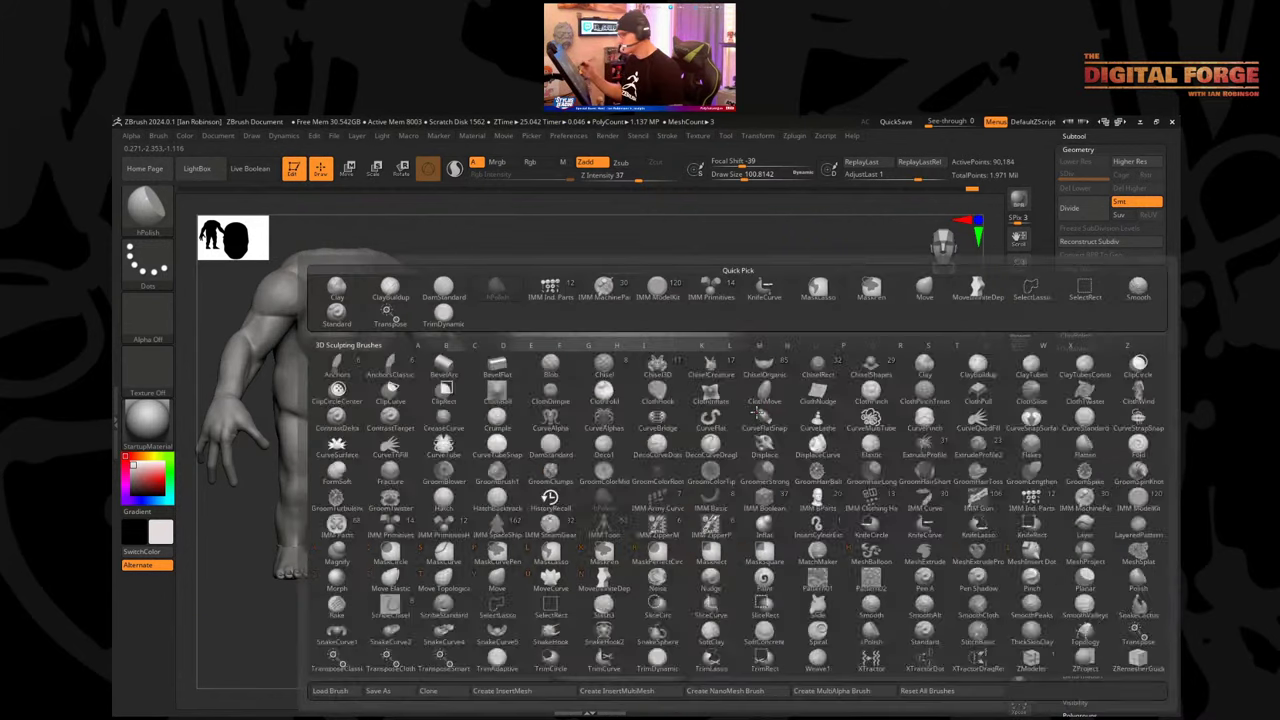
key(m)
key(v)
drag(753, 403, 762, 414)
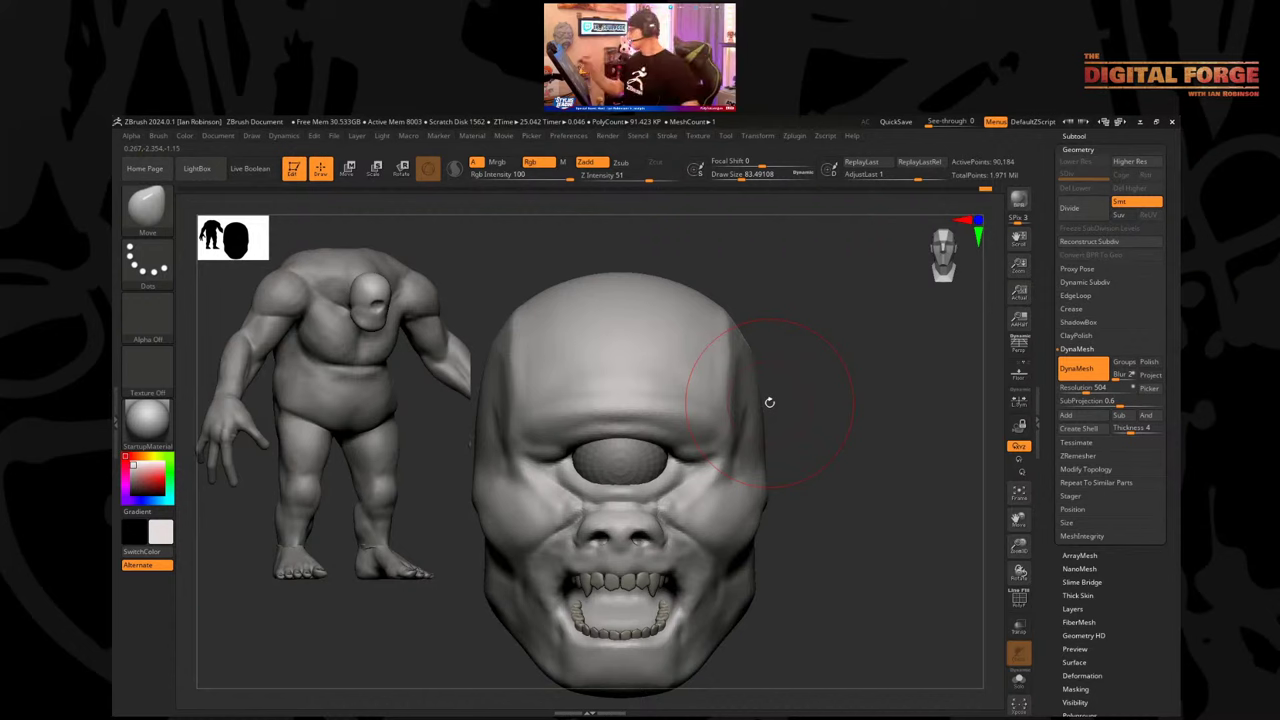
drag(678, 276, 666, 263)
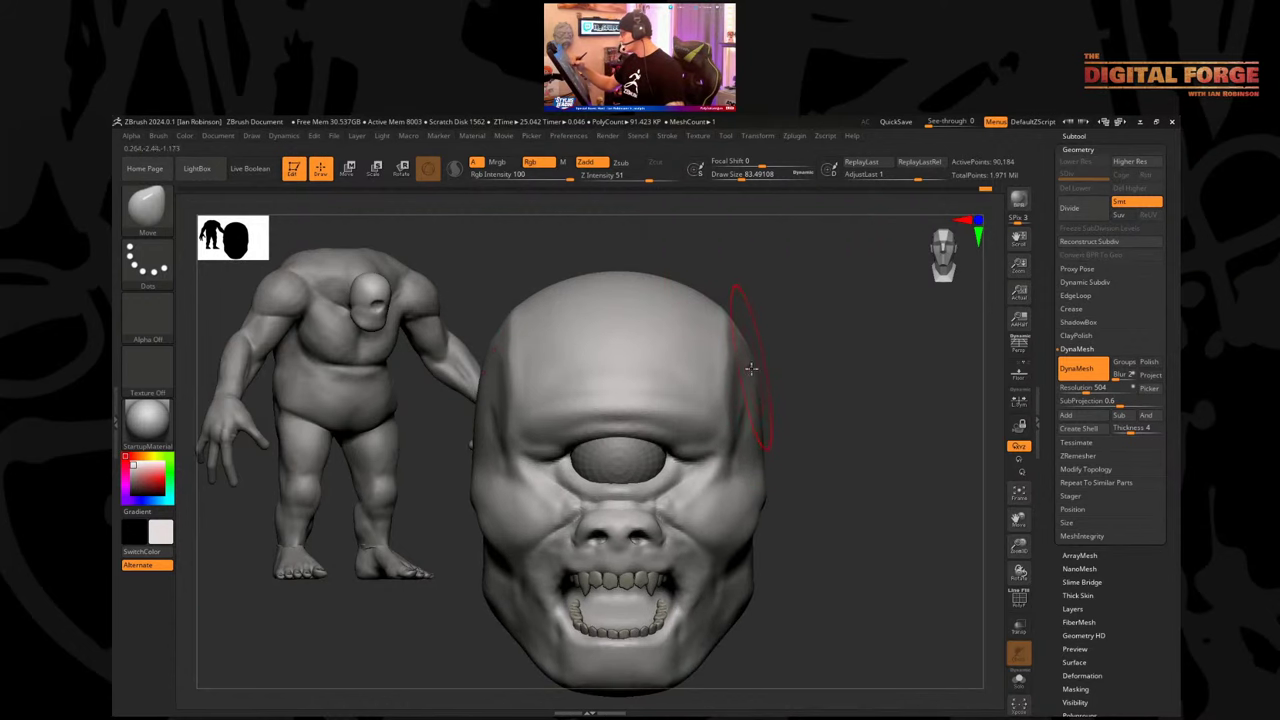
Select MoveInfiniteDepth at a draw size of about 116, mask the head above the eye line and invert the mask.
mouse_move(805, 460)
alt+mouse_down()
mouse_move(826, 374)
mouse_move(769, 386)
mouse_move(866, 366)
alt+mouse_up()
key(s)
key(b)
key(m)
key(l)
mouse_move(497, 371)
ctrl+mouse_down()
mouse_move(660, 210)
mouse_move(831, 371)
ctrl+mouse_up()
key(s)
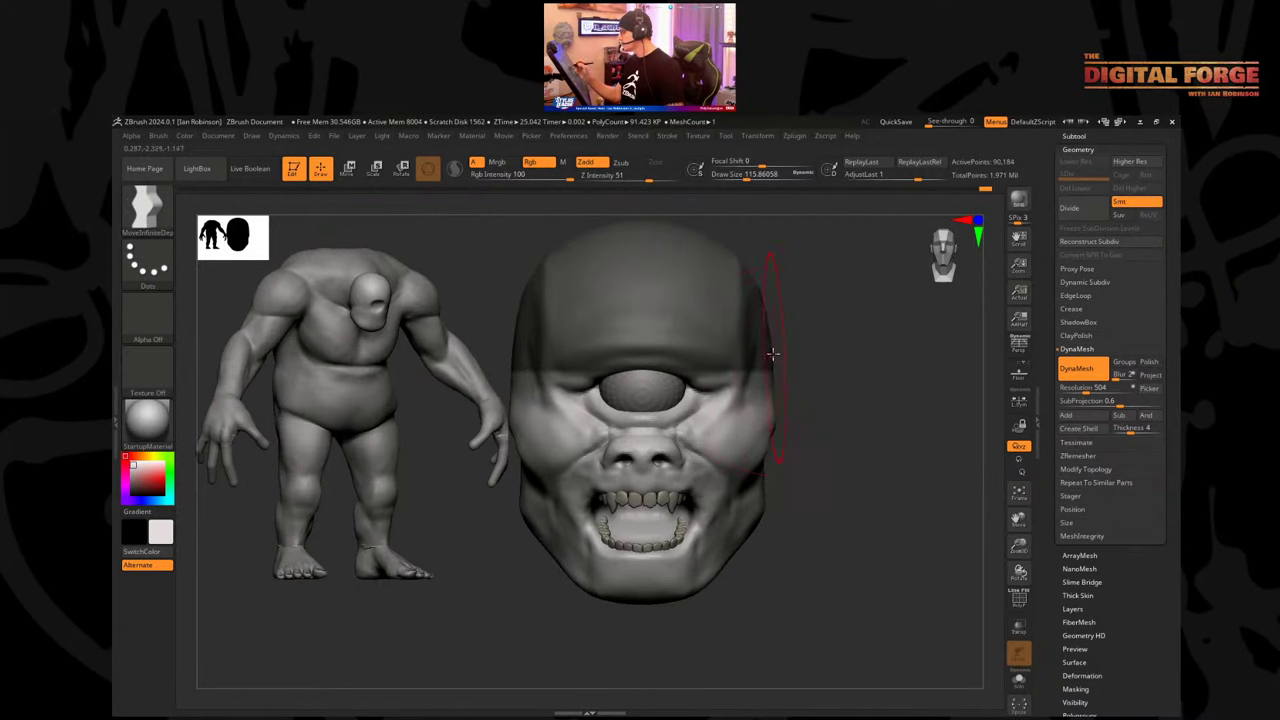
ctrl+click(815, 367)
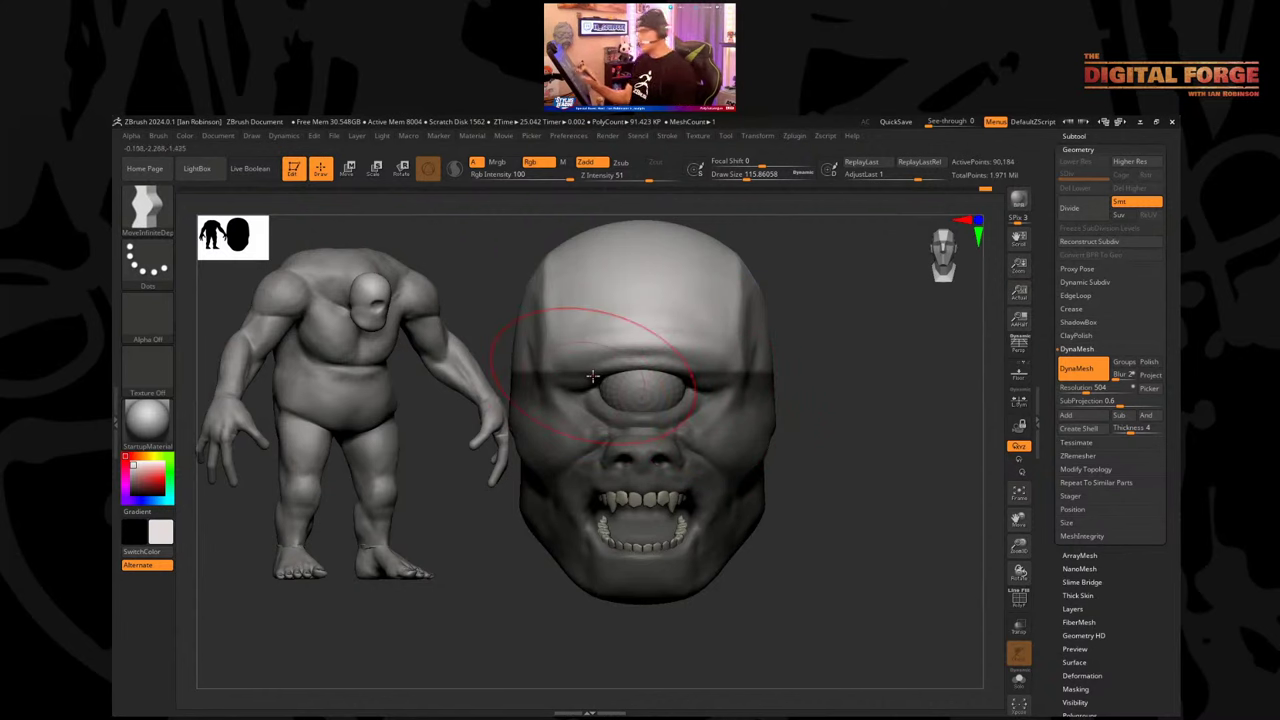
In side view, keep the head below the eye line masked and lower the cranium slightly with the Move gizmo.
drag(854, 371, 849, 454)
mouse_move(560, 388)
ctrl+mouse_down()
mouse_move(955, 372)
mouse_move(955, 395)
mouse_move(930, 384)
ctrl+mouse_up()
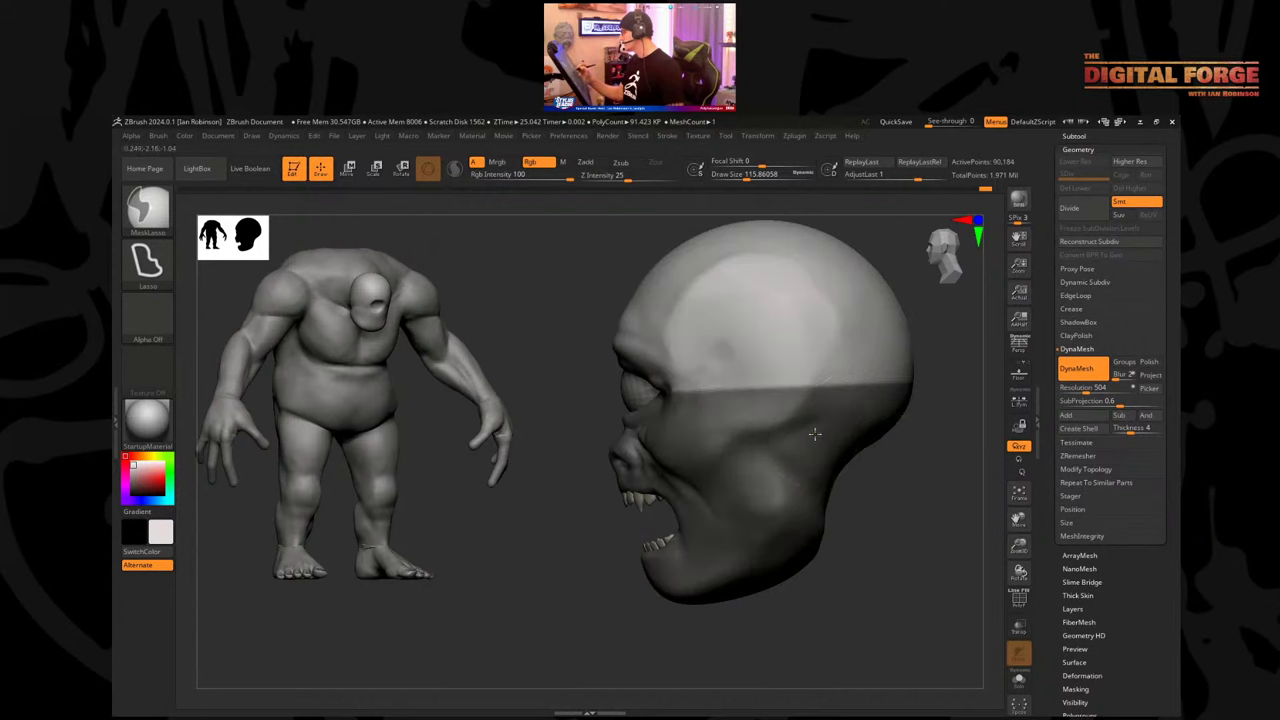
key(w)
drag(946, 463, 876, 435)
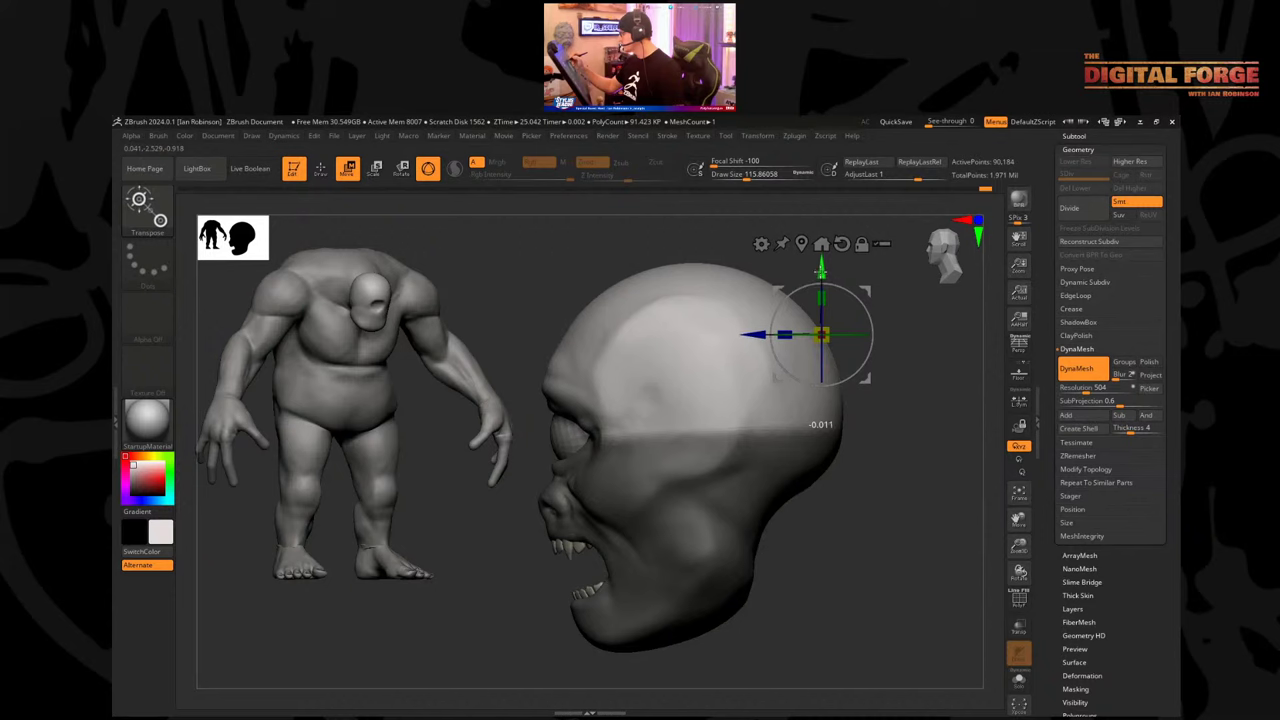
Invert and clear the mask, and narrow the jaw in front view with MoveInfiniteDepth at a draw size of about 120.
key(q)
key(ctrl+i)
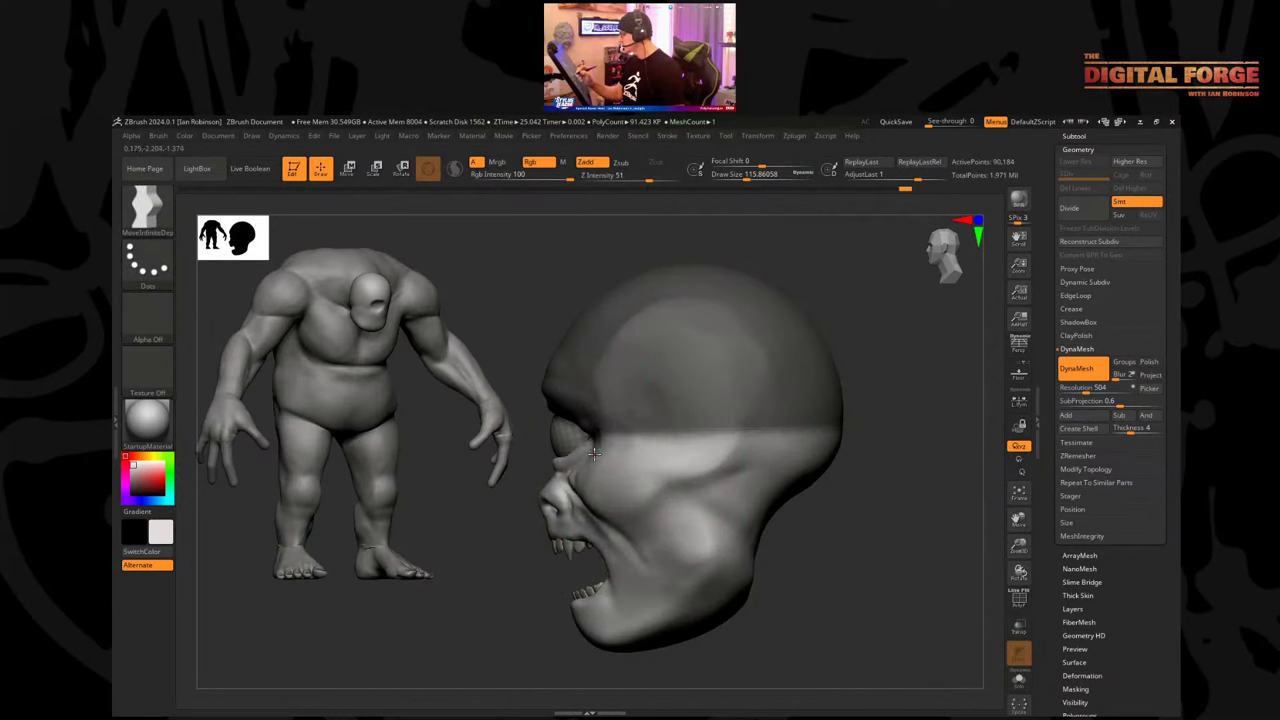
mouse_move(874, 523)
mouse_down()
mouse_move(980, 474)
mouse_move(828, 430)
mouse_move(760, 447)
mouse_up()
key(s)
mouse_move(782, 448)
alt+mouse_down()
mouse_move(806, 426)
mouse_move(770, 446)
alt+mouse_up()
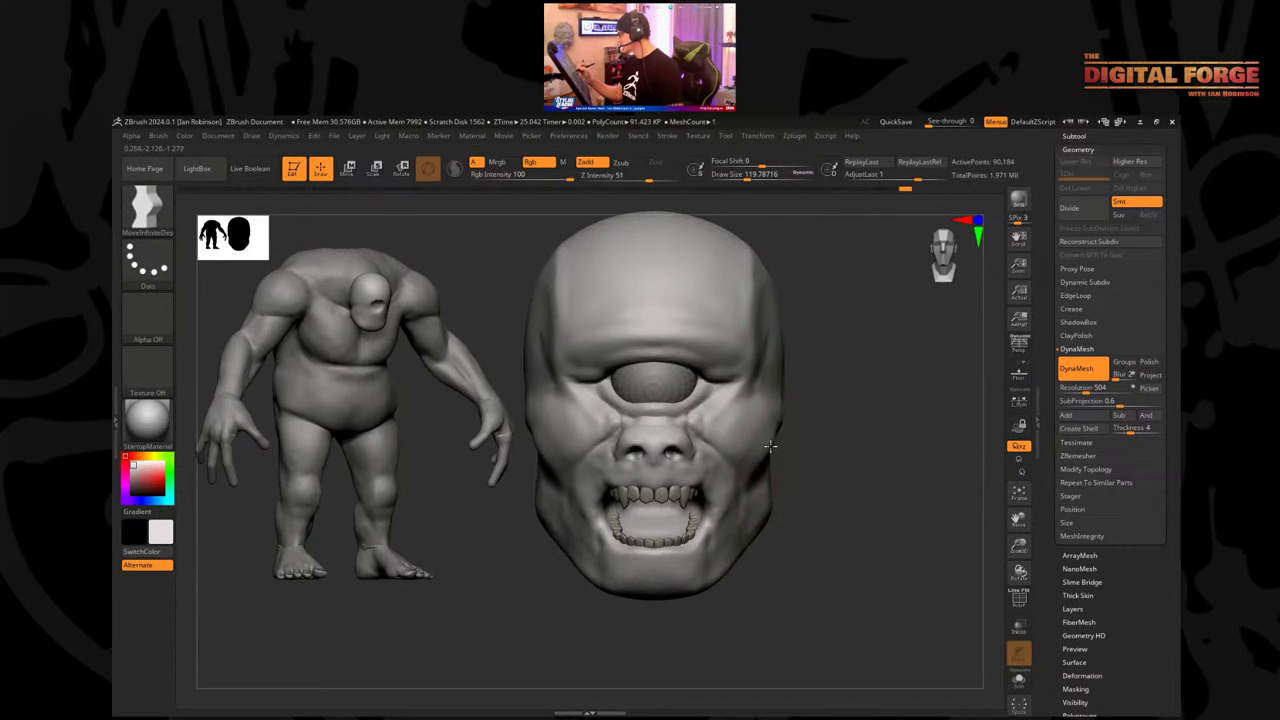
mouse_move(766, 503)
mouse_down()
mouse_move(766, 520)
mouse_move(716, 568)
mouse_move(760, 509)
mouse_move(774, 428)
mouse_up()
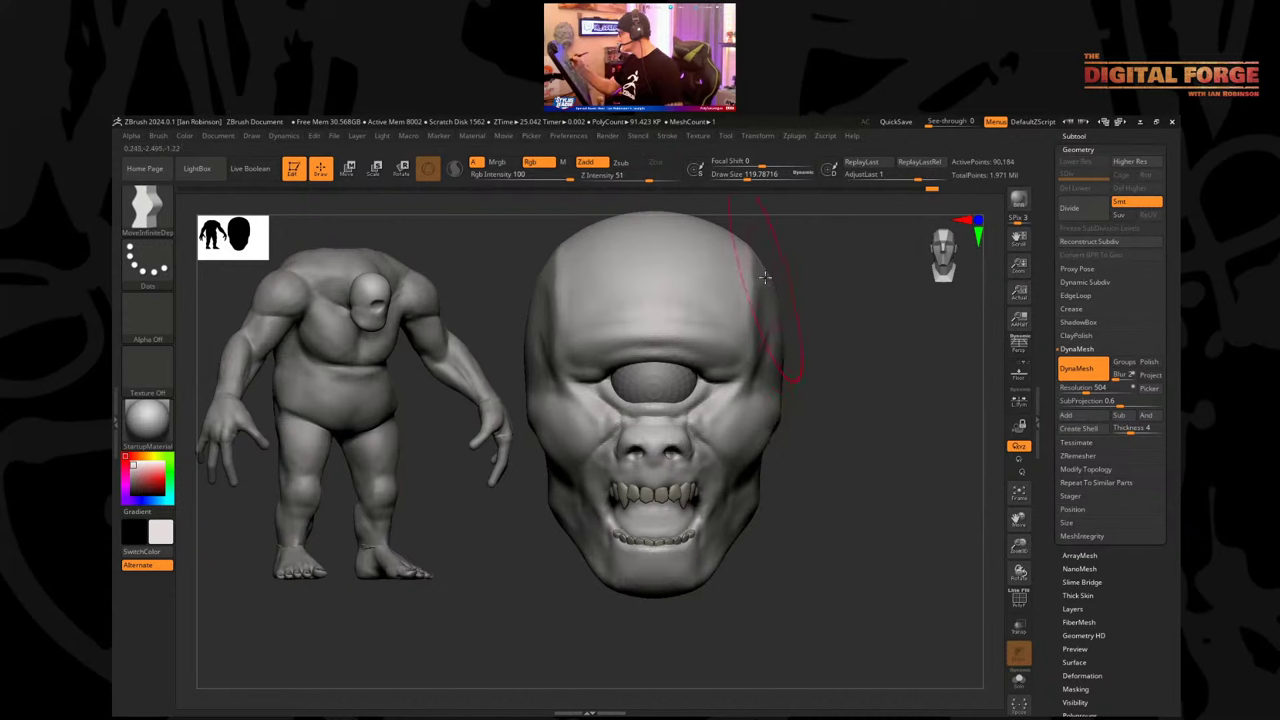
Reshape the sides of the cranium in front view with MoveInfiniteDepth at draw sizes of about 104 to 120.
mouse_move(765, 277)
mouse_down()
mouse_move(750, 262)
mouse_move(770, 252)
mouse_up()
drag(856, 306, 826, 362)
key(s)
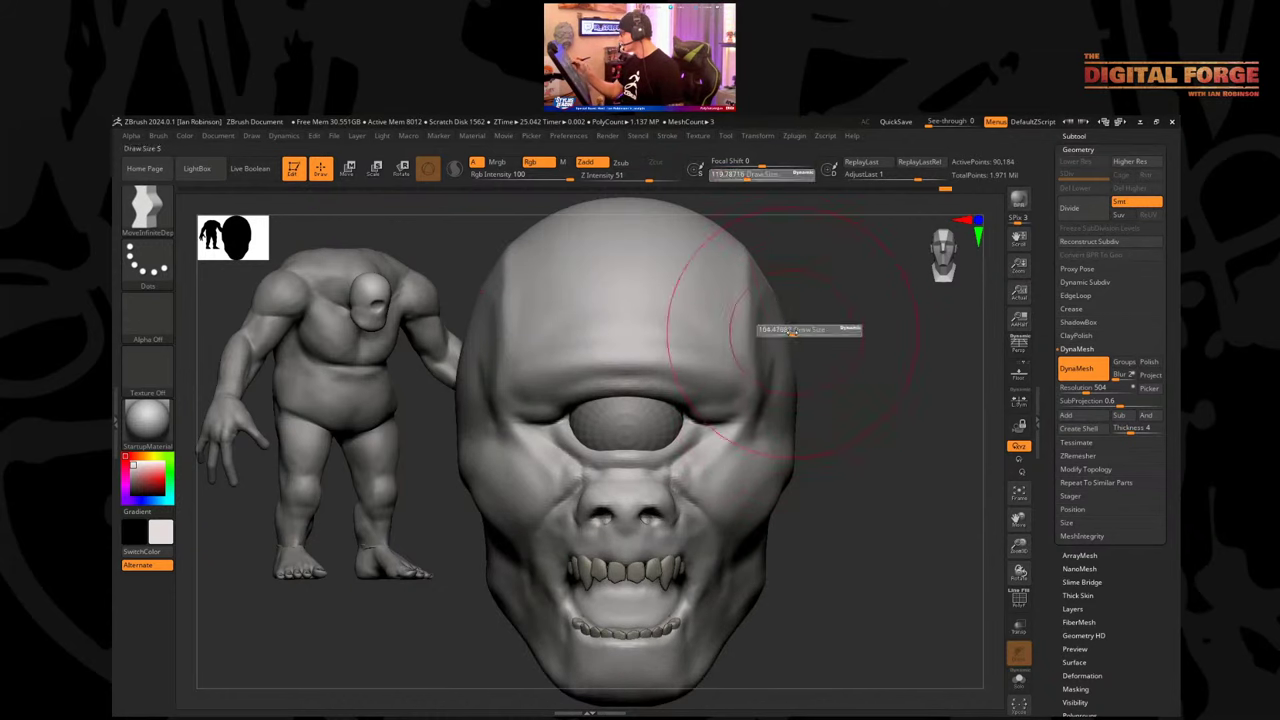
drag(776, 292, 786, 337)
mouse_move(842, 388)
alt+mouse_down()
mouse_move(837, 357)
mouse_move(877, 477)
mouse_move(914, 452)
mouse_move(831, 394)
mouse_move(777, 326)
alt+mouse_up()
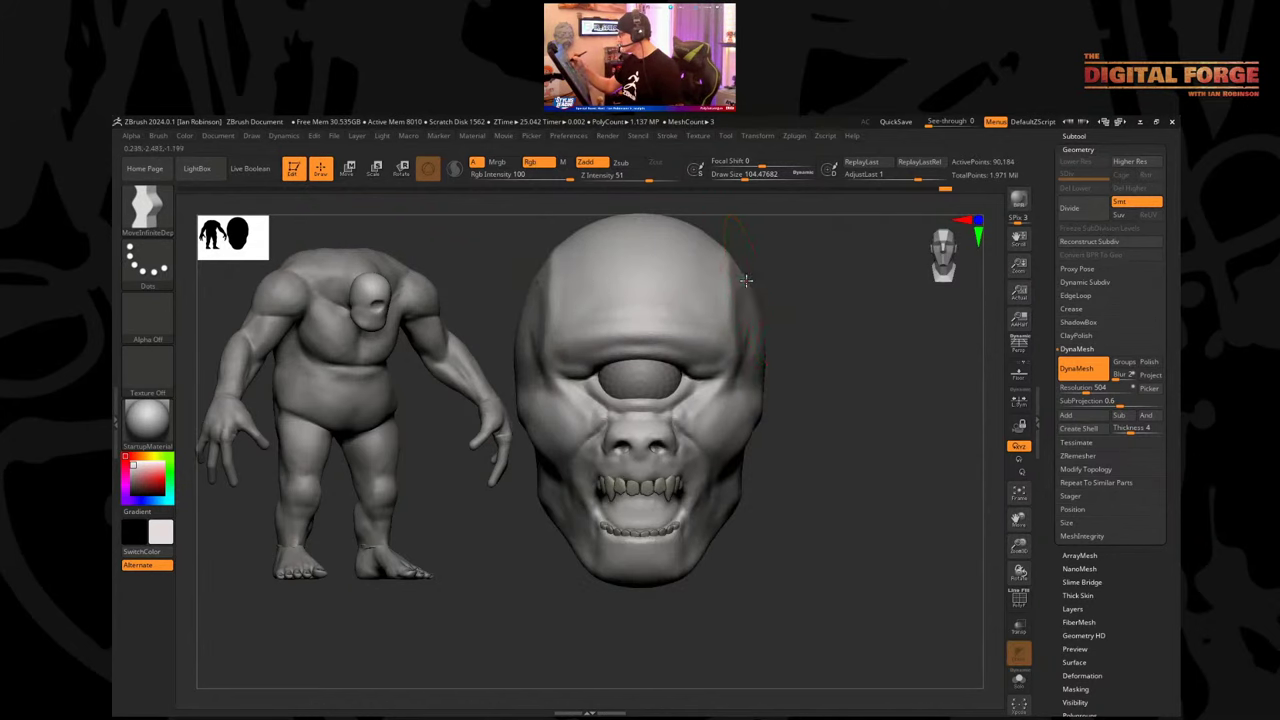
alt+drag(746, 280, 768, 291)
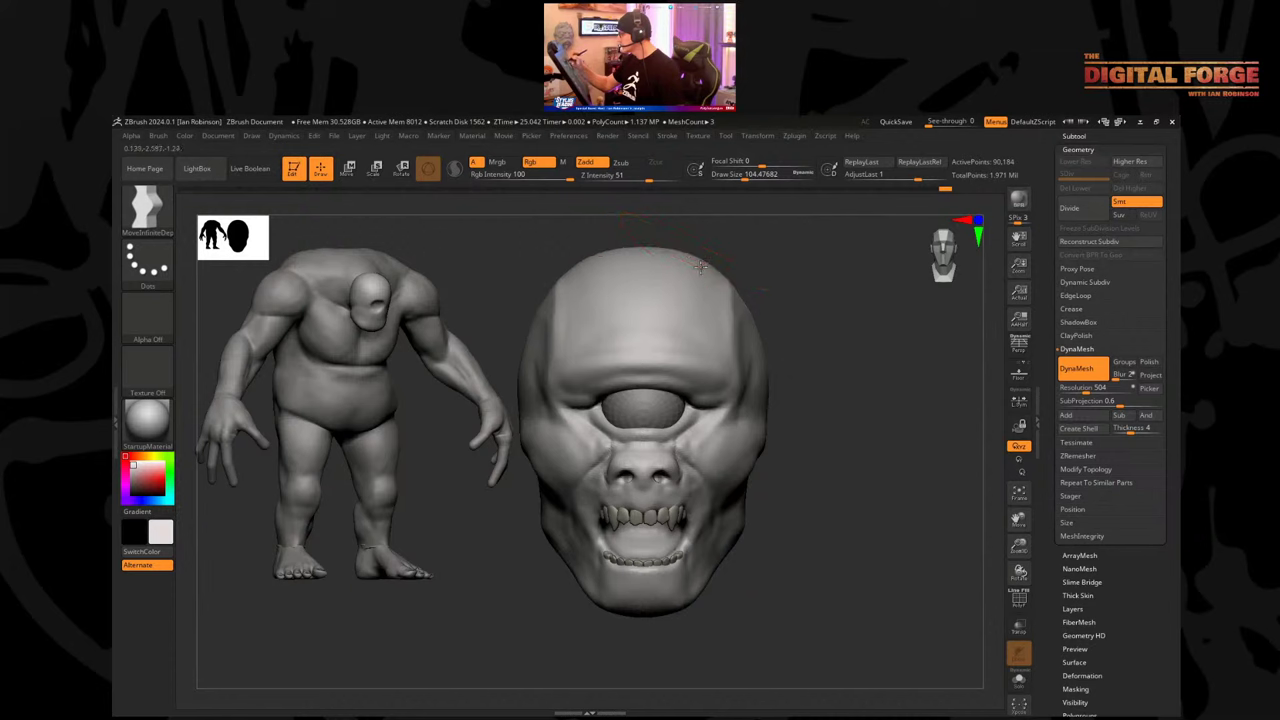
Reshape the top and back of the cranium in side view with MoveInfiniteDepth at a draw size of about 120.
mouse_move(700, 266)
mouse_down()
mouse_move(766, 281)
mouse_move(796, 271)
mouse_up()
drag(652, 296, 661, 306)
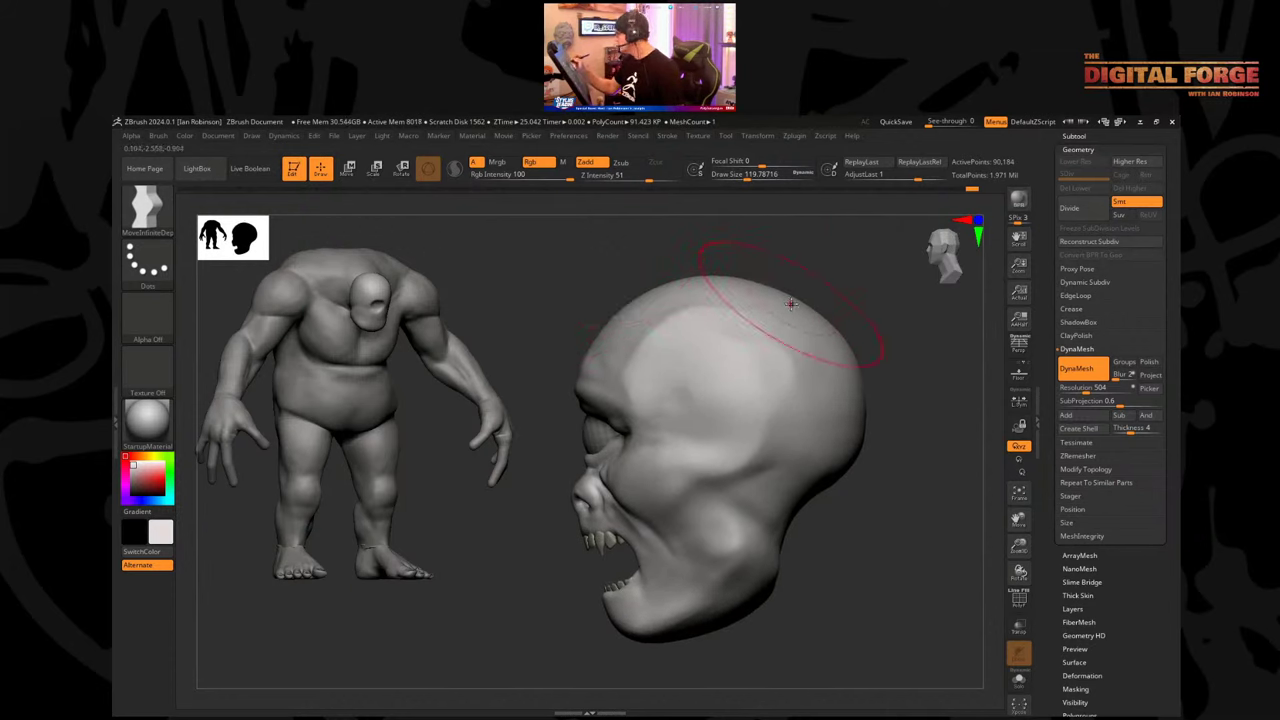
mouse_move(791, 304)
mouse_down()
mouse_move(808, 286)
mouse_move(755, 278)
mouse_up()
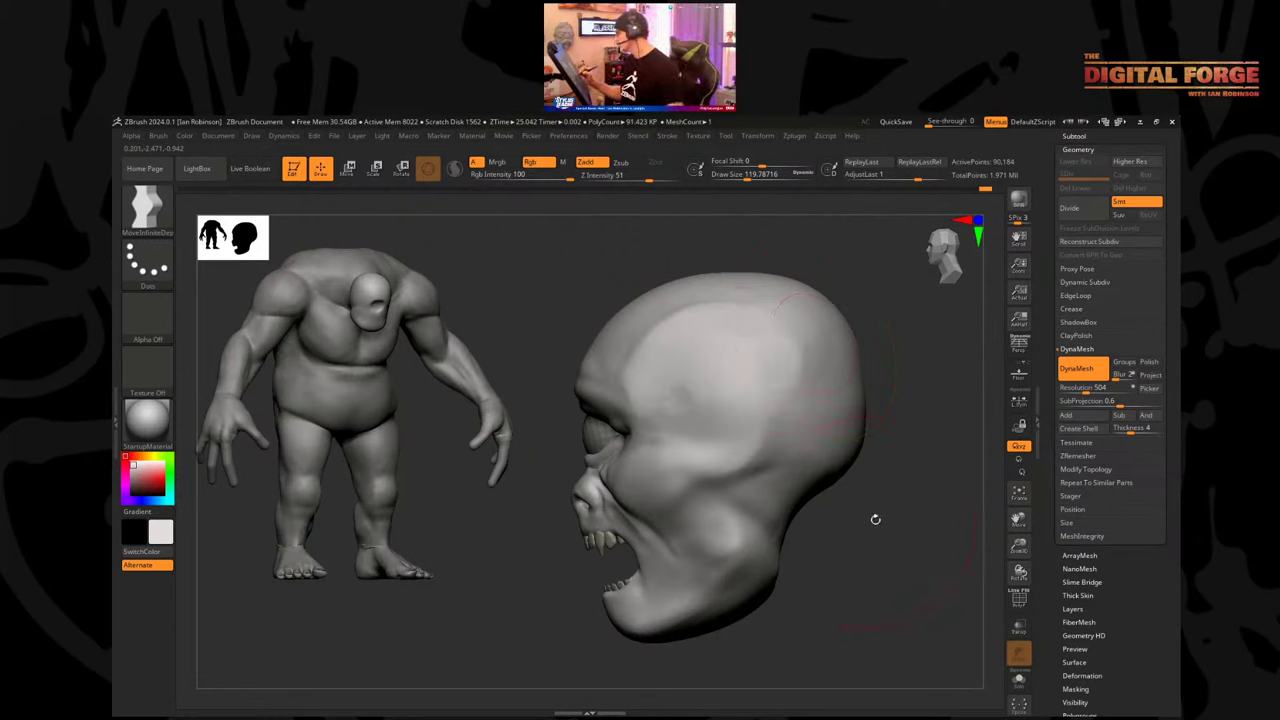
drag(875, 519, 855, 470)
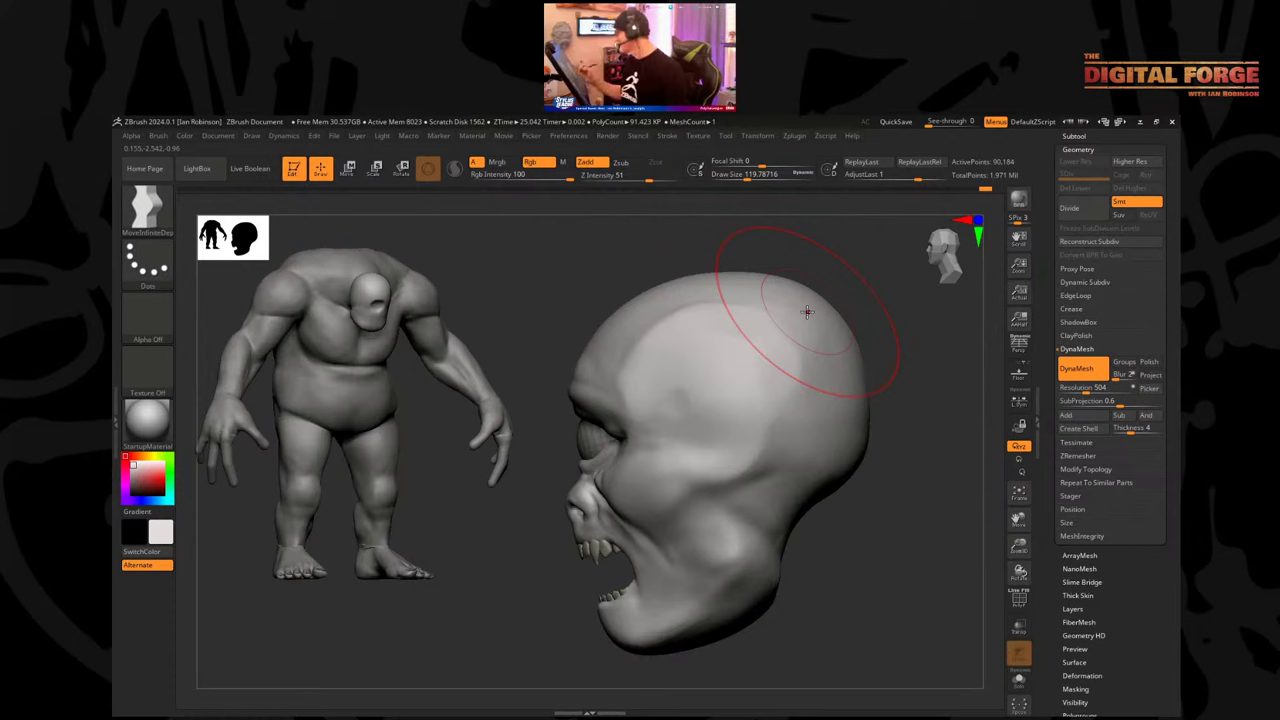
drag(872, 505, 859, 472)
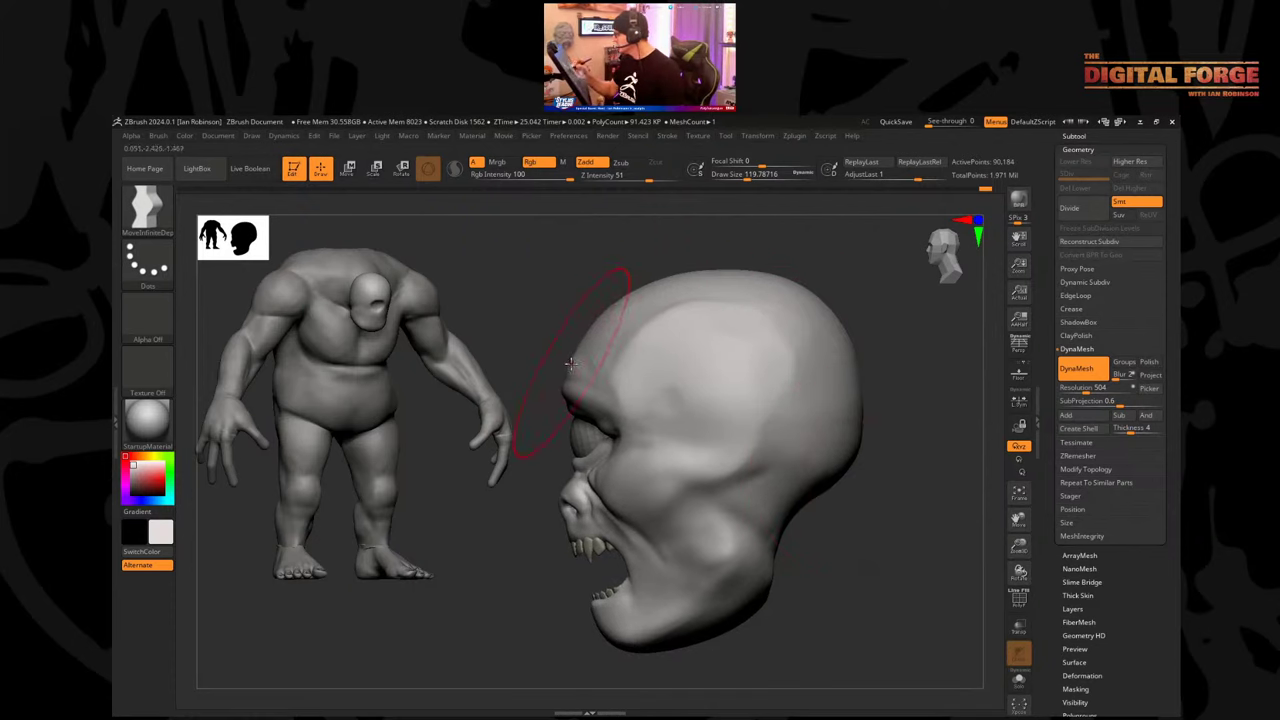
Carve creases across the brow and into the temples with DamStandard at a draw size of about 77.
key(s)
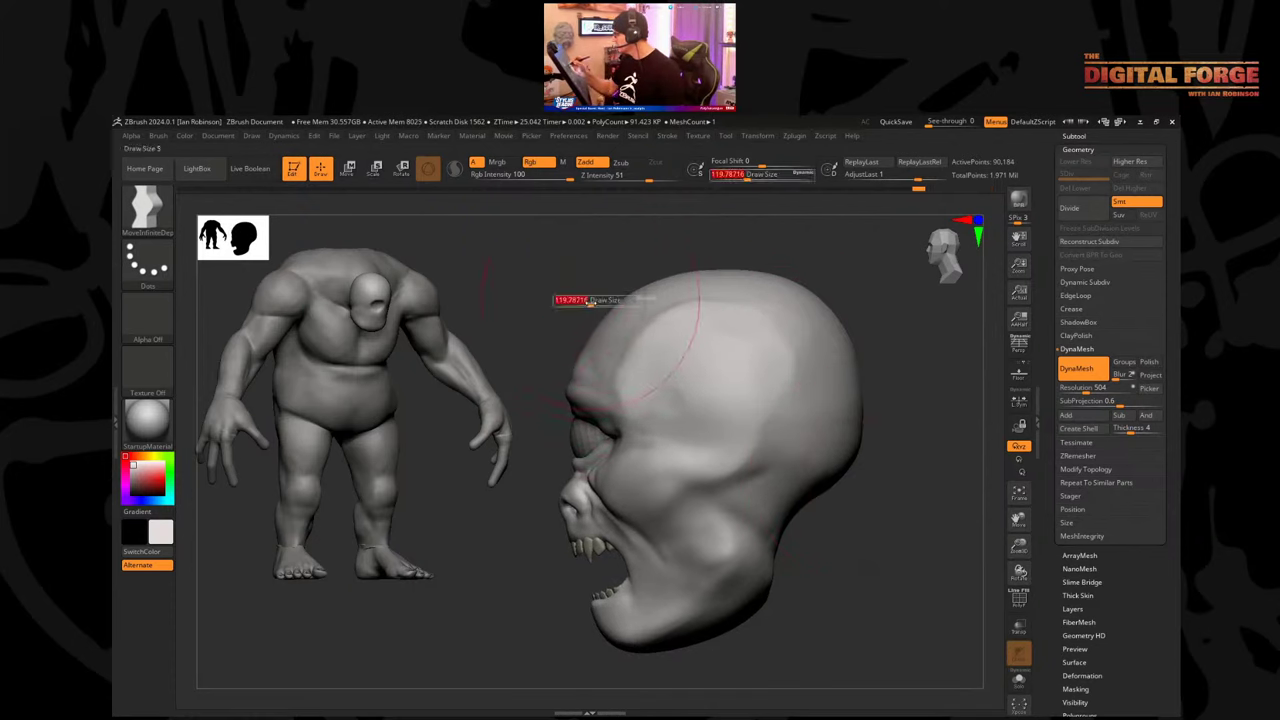
drag(591, 302, 584, 302)
key(b)
key(d)
key(s)
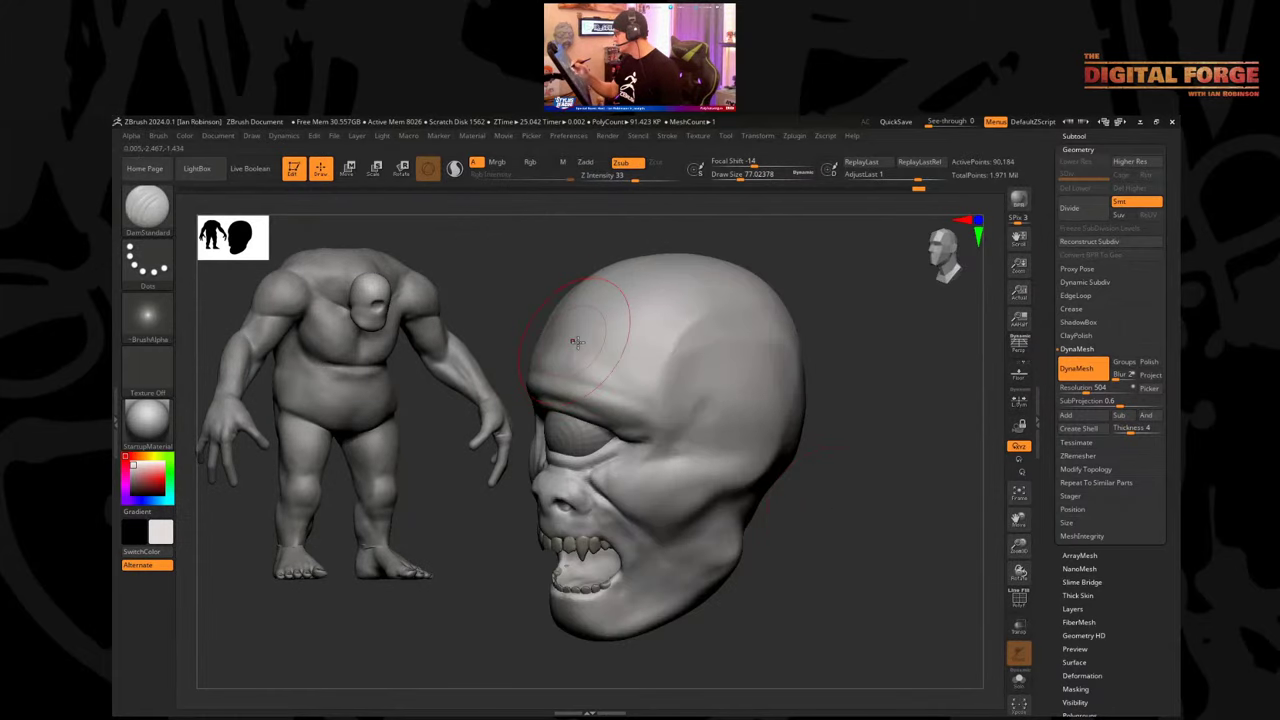
drag(577, 342, 690, 362)
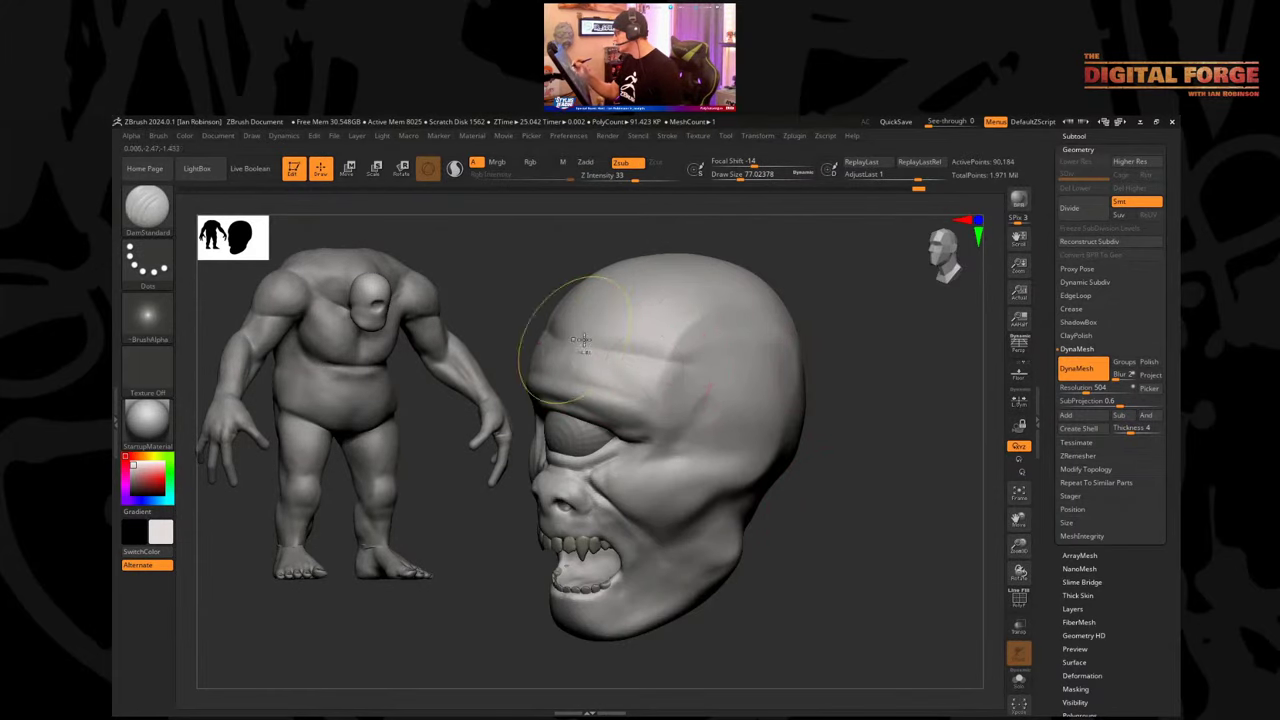
key(ctrl+z)
right_drag(575, 341, 545, 343)
mouse_move(578, 347)
mouse_down()
mouse_move(668, 365)
mouse_move(682, 391)
mouse_up()
right_drag(868, 368, 826, 366)
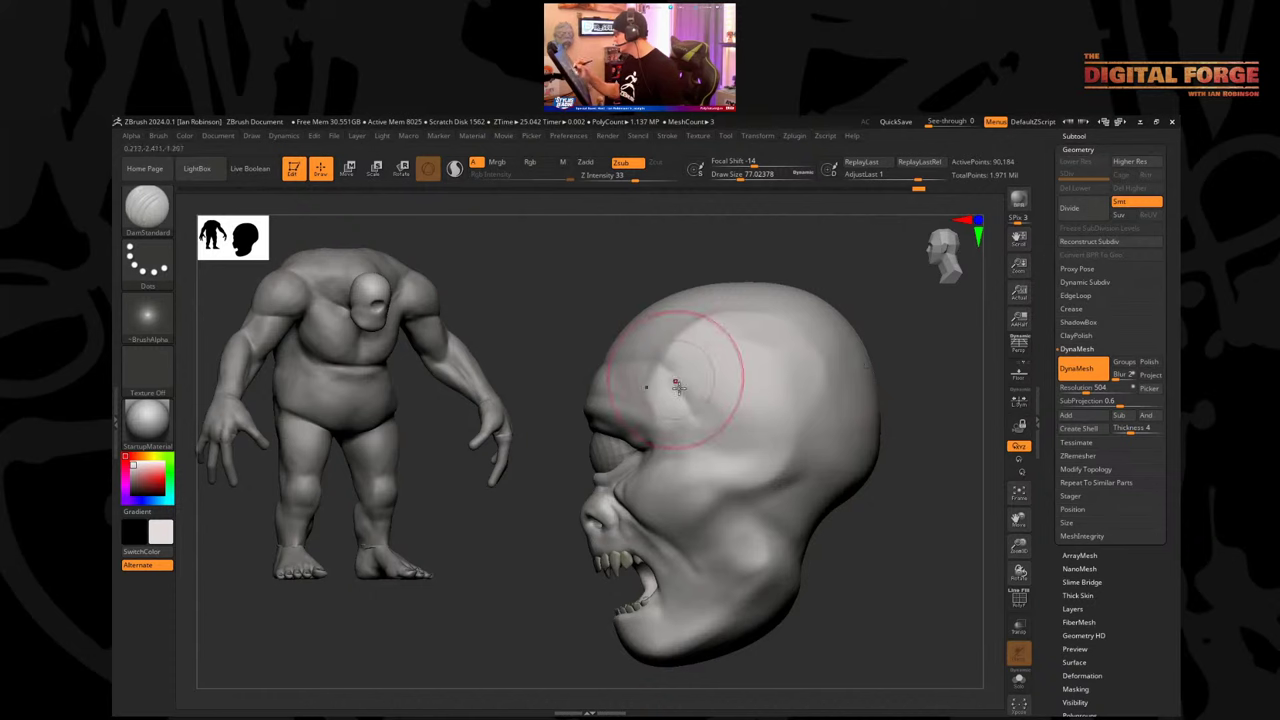
right_drag(780, 428, 725, 440)
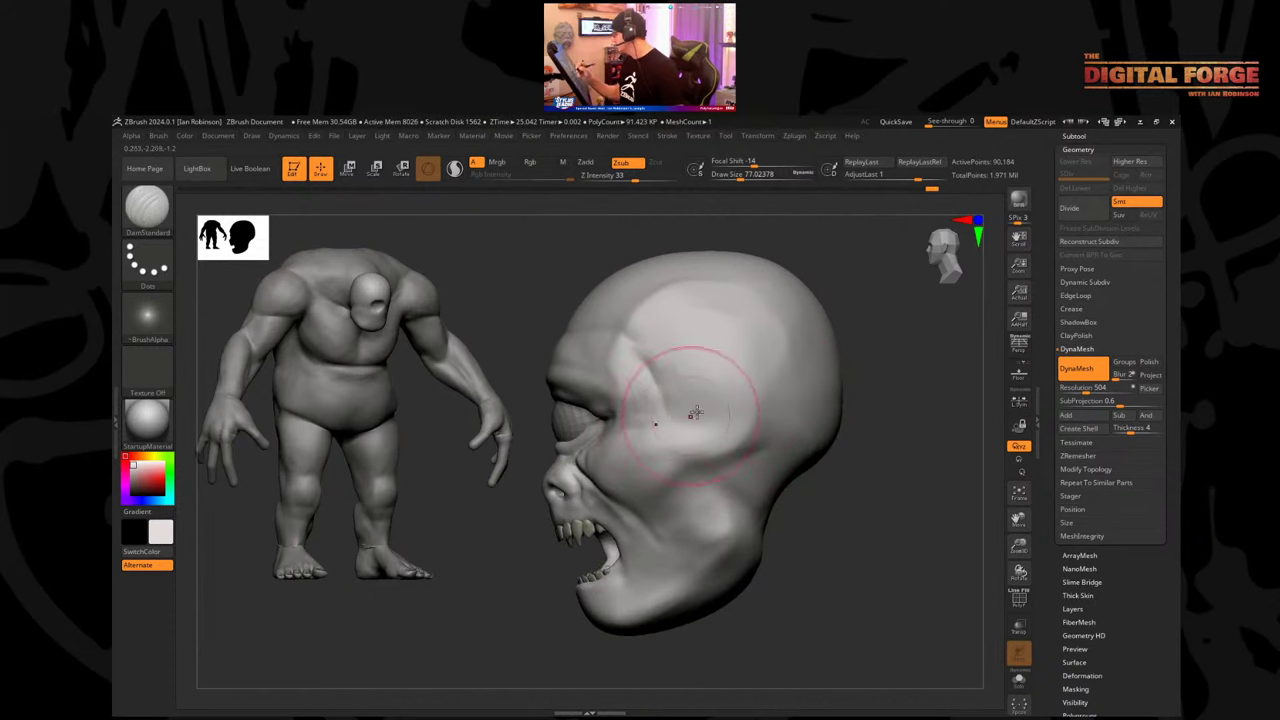
mouse_move(845, 412)
mouse_down()
mouse_move(869, 406)
mouse_move(873, 372)
mouse_move(869, 383)
mouse_up()
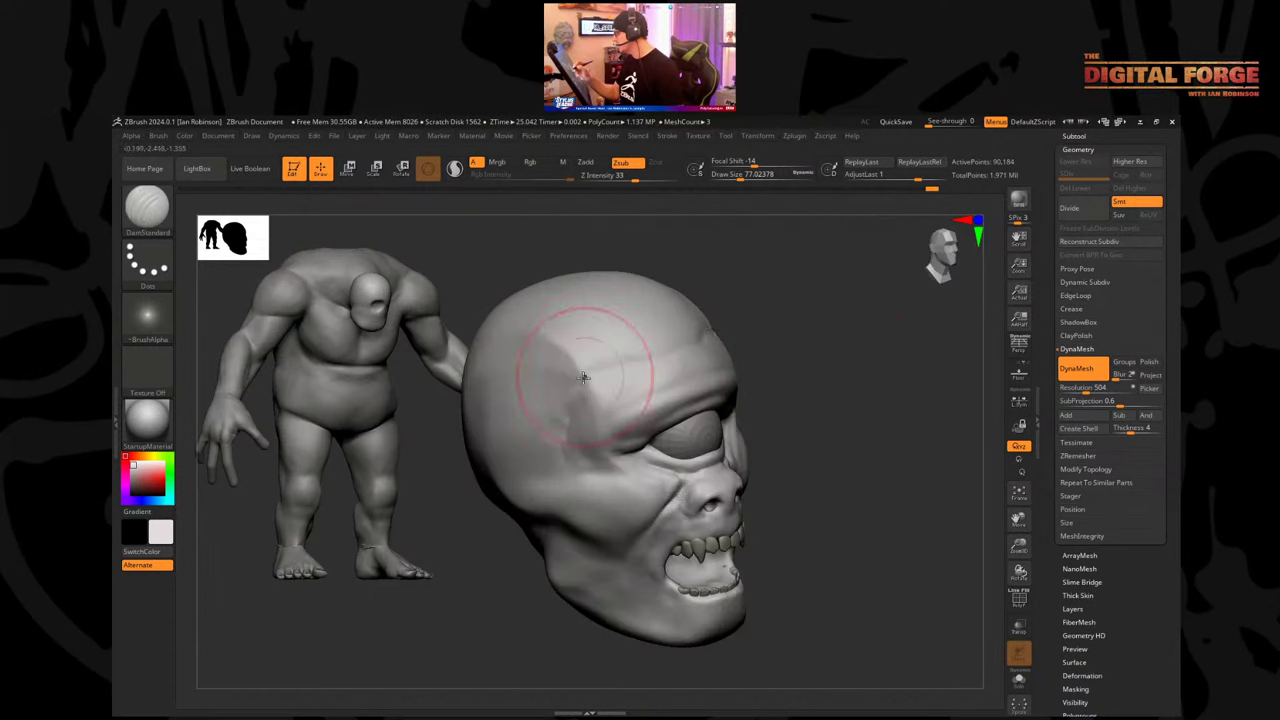
drag(808, 350, 868, 323)
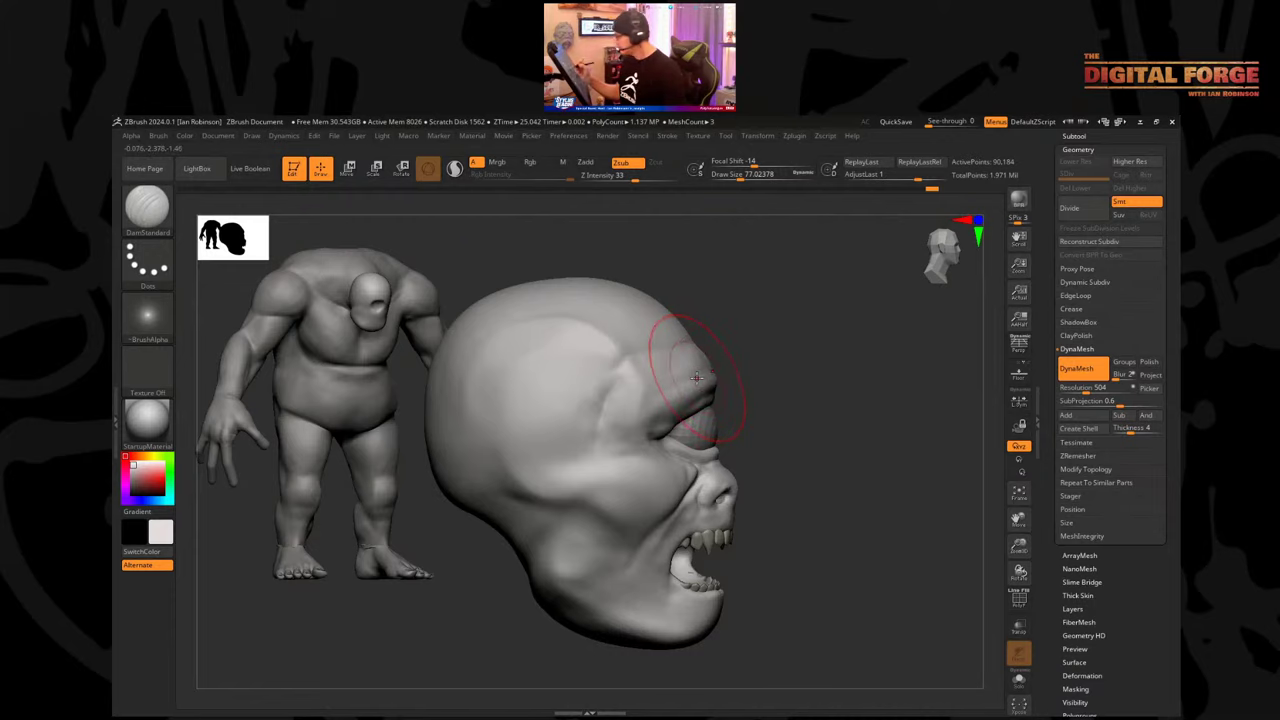
Build up the side of the skull behind the temple with ClayBuildup at a draw size of about 77 and Z Intensity 20.
key(b)
key(c)
key(b)
mouse_move(549, 397)
mouse_down()
mouse_move(545, 380)
mouse_move(531, 443)
mouse_move(490, 452)
mouse_up()
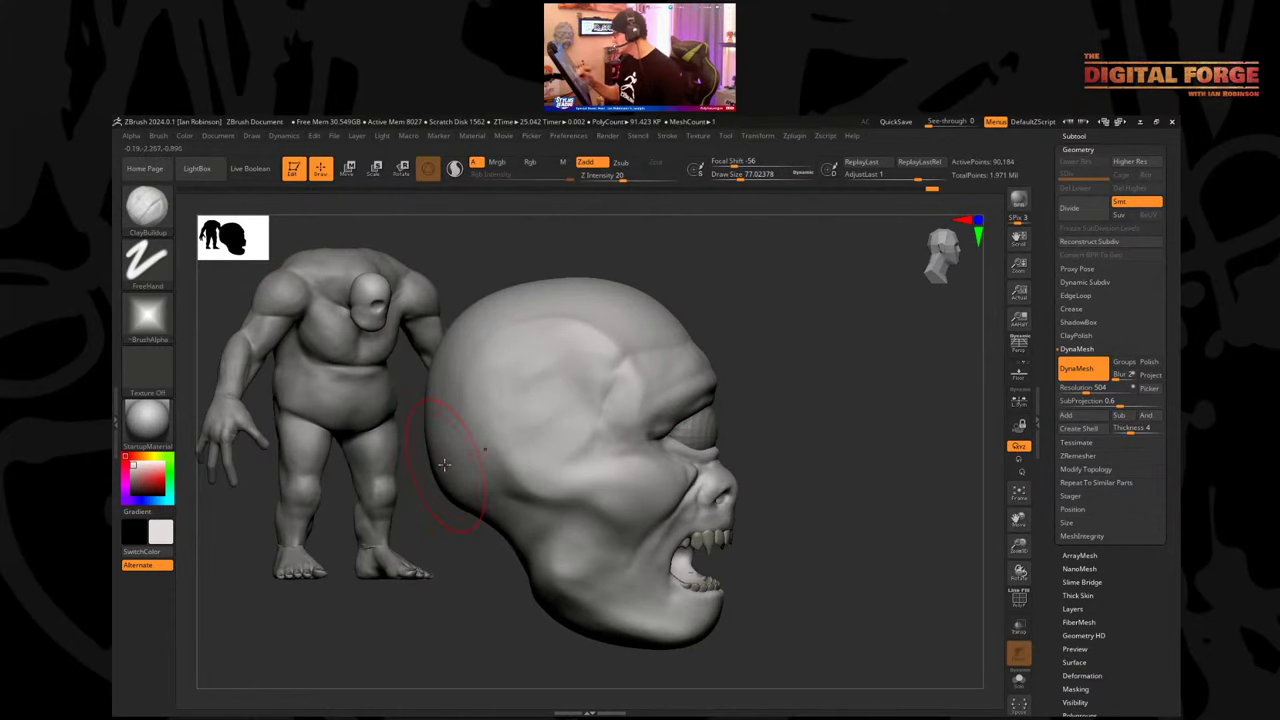
drag(779, 421, 786, 416)
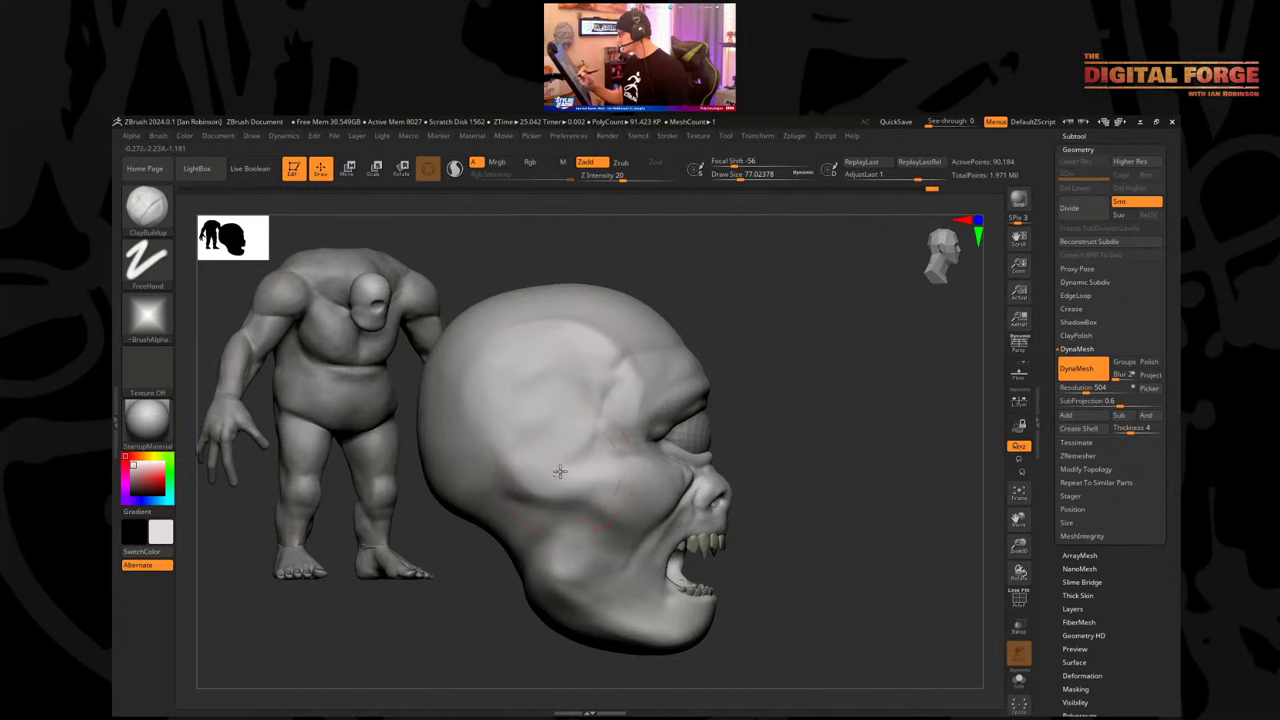
drag(586, 386, 578, 399)
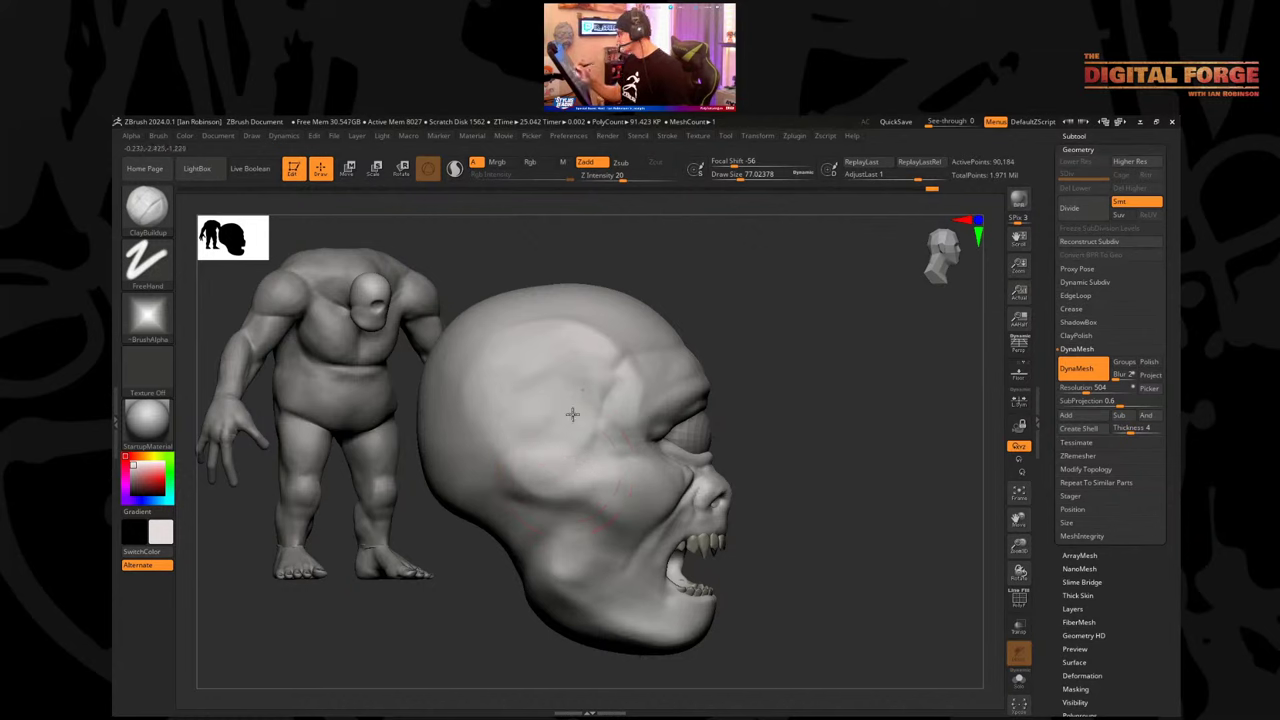
mouse_move(772, 377)
mouse_down()
mouse_move(823, 374)
mouse_move(800, 338)
mouse_move(826, 347)
mouse_move(814, 380)
mouse_move(690, 415)
mouse_up()
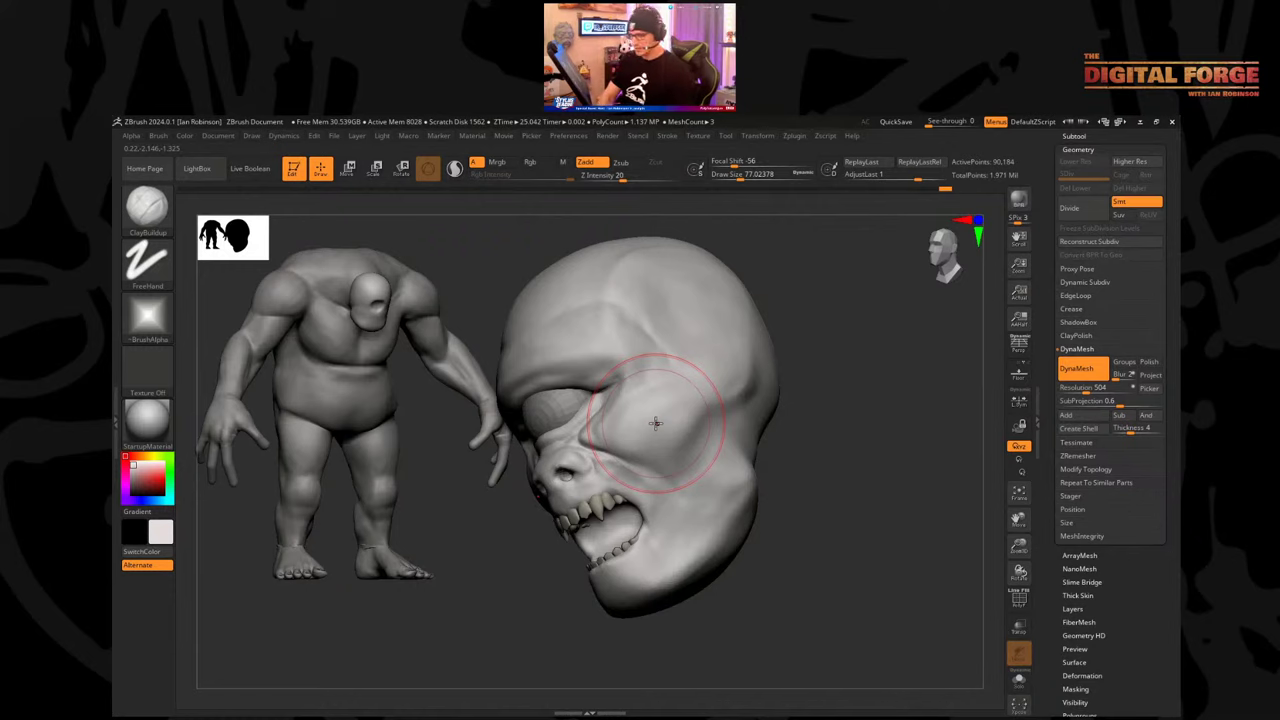
Insert mirrored ears on the sides of the head with the IMM BParts Ear mesh, redoing the first placement.
key(b)
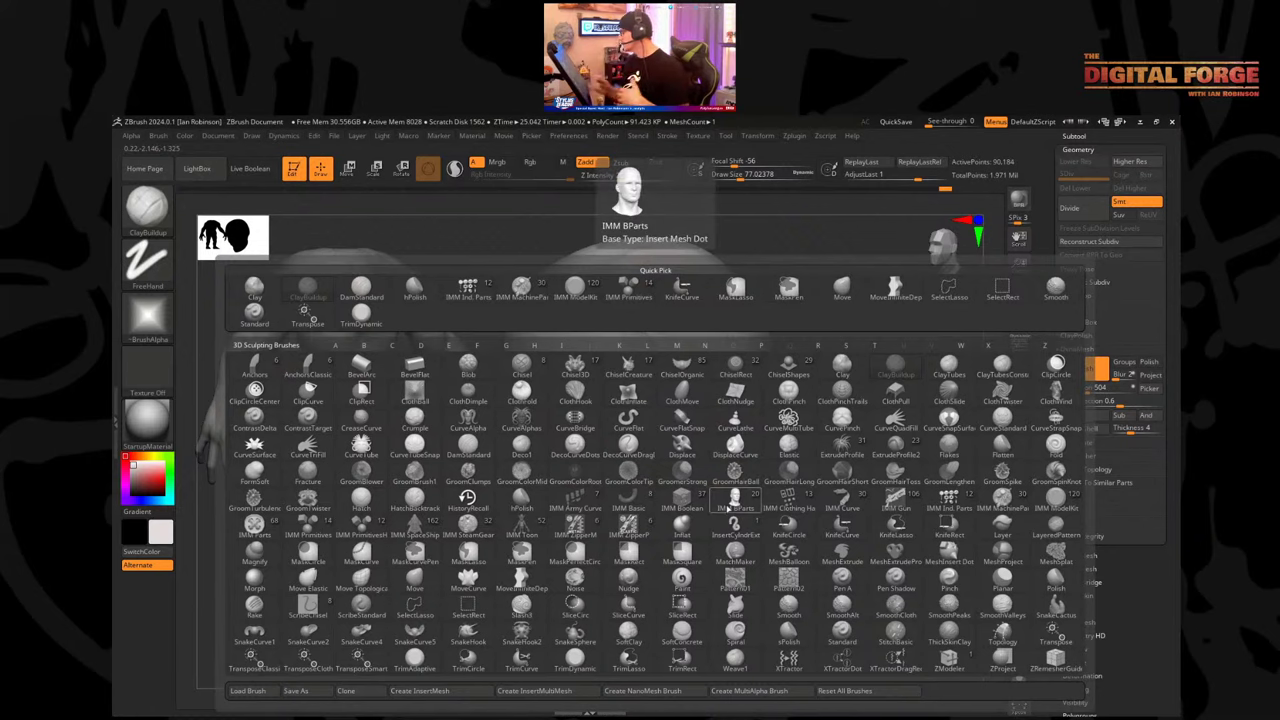
click(739, 502)
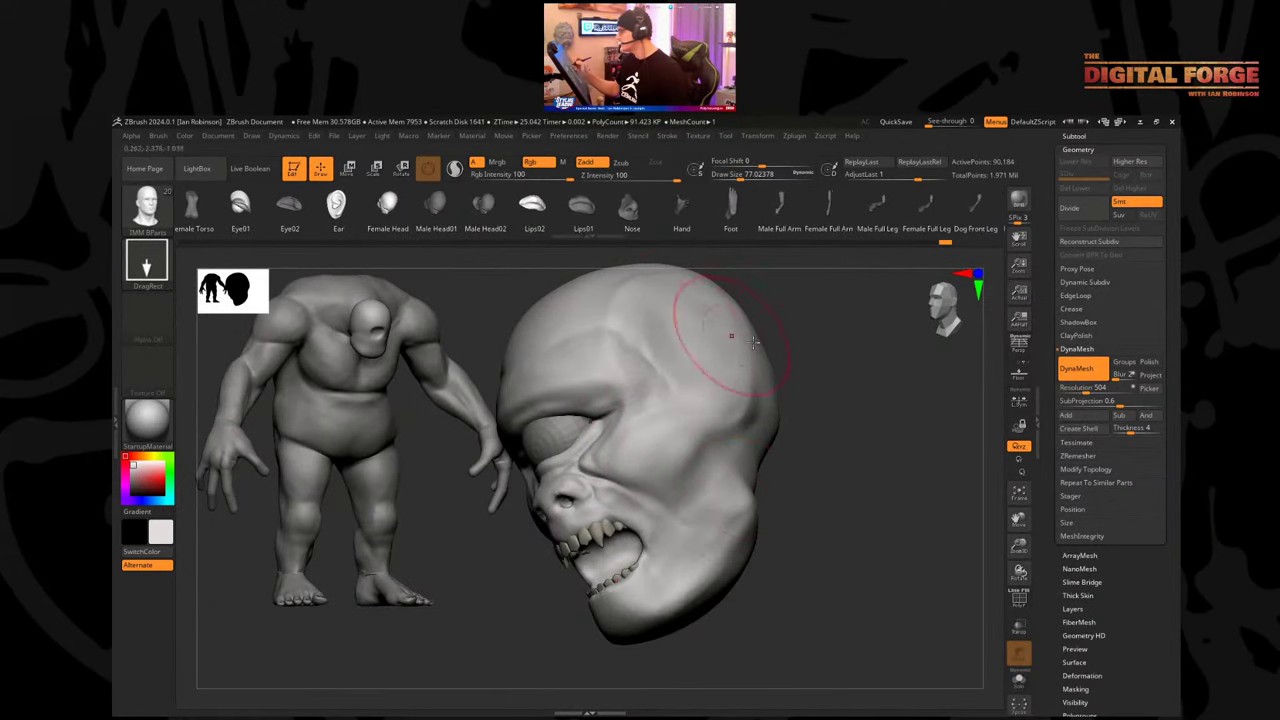
drag(824, 373, 869, 357)
mouse_move(868, 356)
right_down()
mouse_move(834, 369)
mouse_move(834, 386)
mouse_move(877, 423)
mouse_move(710, 405)
right_up()
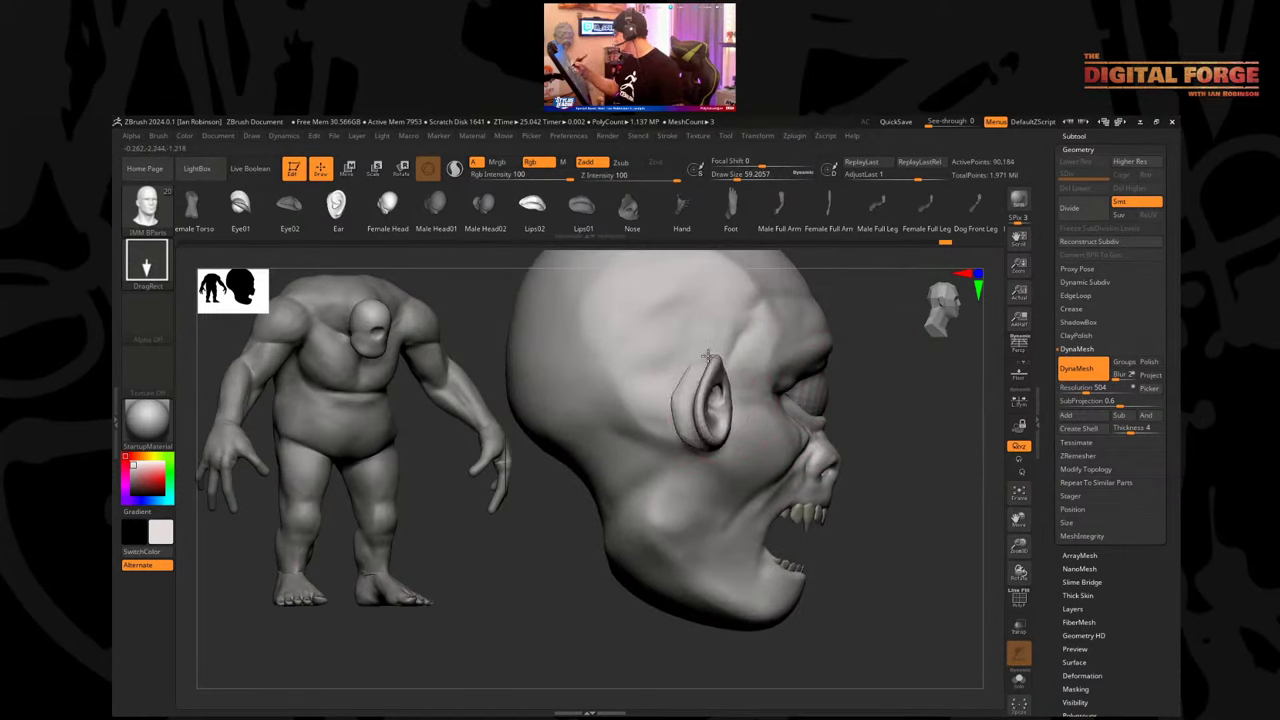
mouse_move(708, 357)
right_down()
mouse_move(894, 411)
mouse_move(842, 489)
mouse_move(794, 466)
mouse_move(866, 471)
mouse_move(680, 414)
right_up()
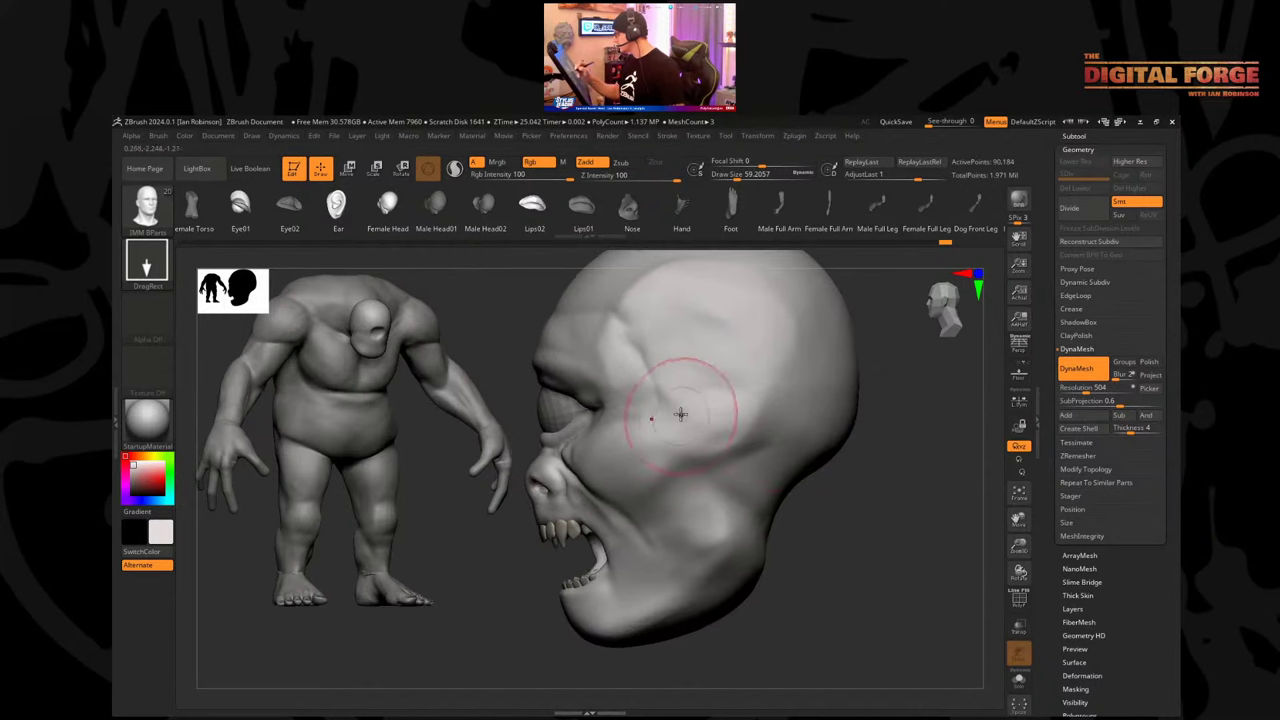
drag(684, 440, 685, 442)
Move and rotate the inserted ears with the gizmo so they sit against the sides of the head at eye level.
key(w)
right_drag(800, 470, 940, 494)
drag(728, 457, 740, 463)
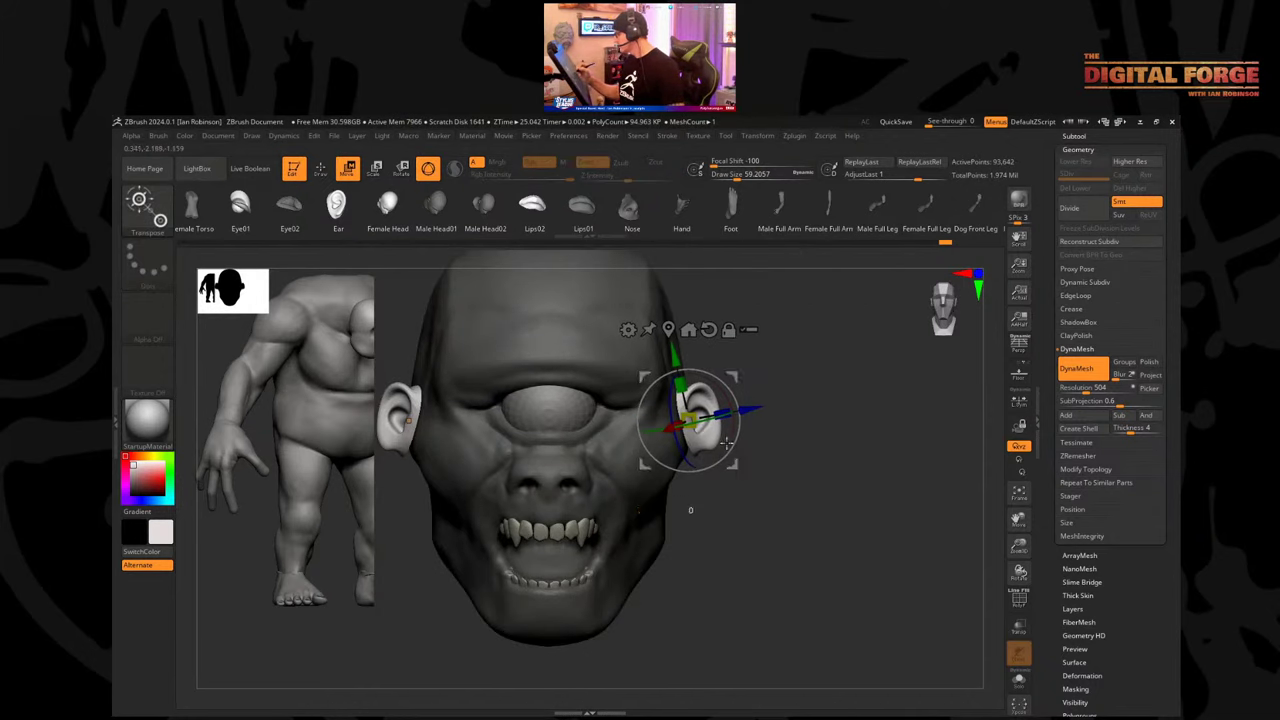
right_drag(726, 444, 770, 437)
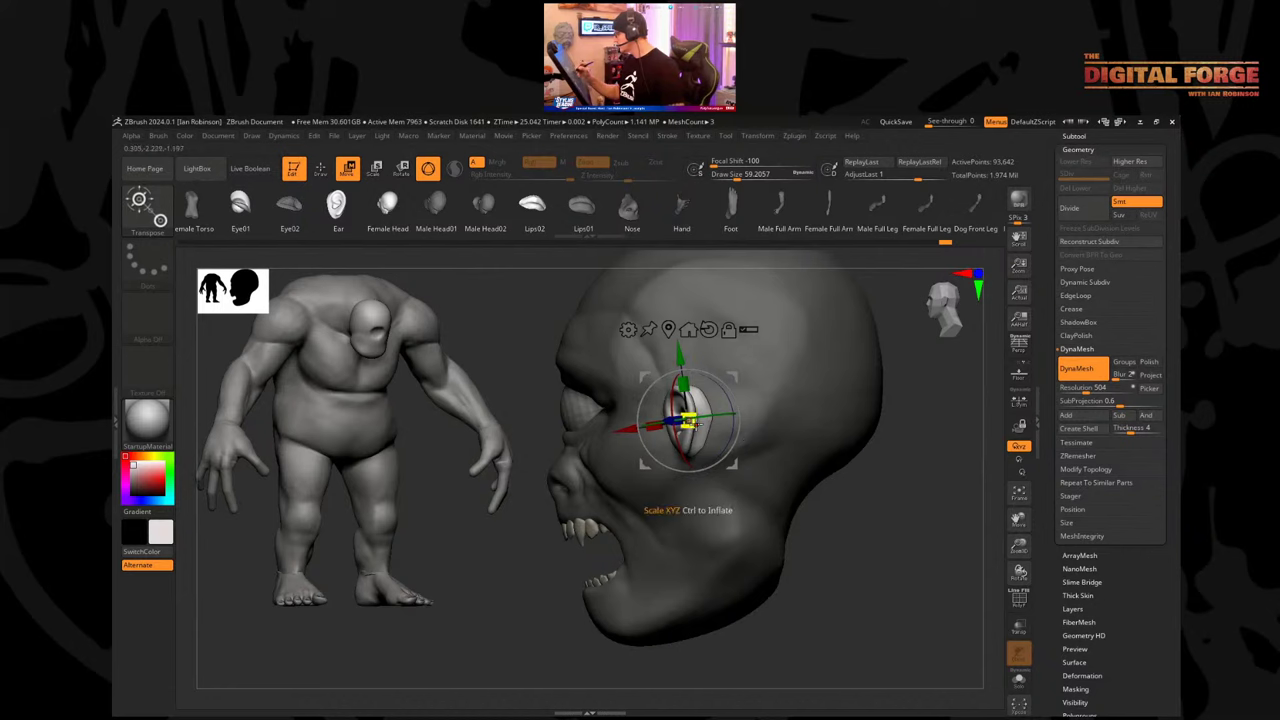
drag(934, 458, 740, 406)
right_drag(740, 407, 716, 384)
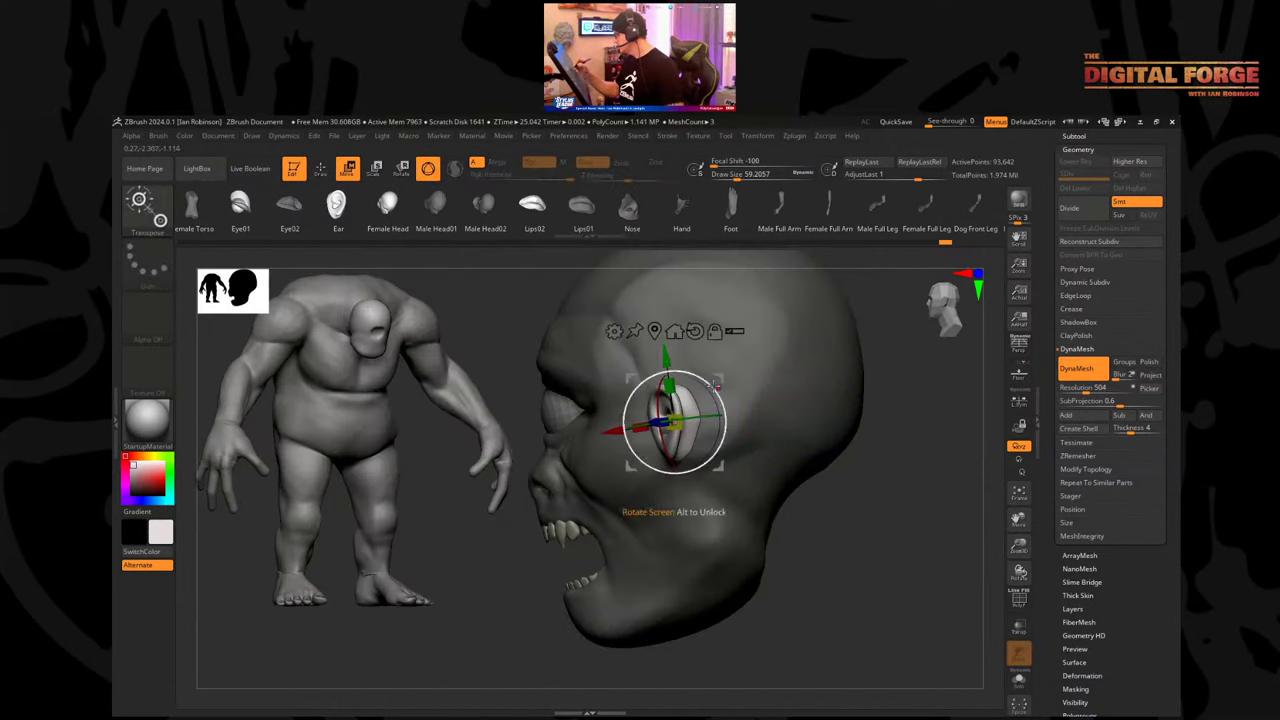
mouse_move(732, 411)
mouse_down()
mouse_move(869, 551)
mouse_move(706, 447)
mouse_move(757, 451)
mouse_move(704, 468)
mouse_move(840, 440)
mouse_move(826, 414)
mouse_move(886, 393)
mouse_up()
key(q)
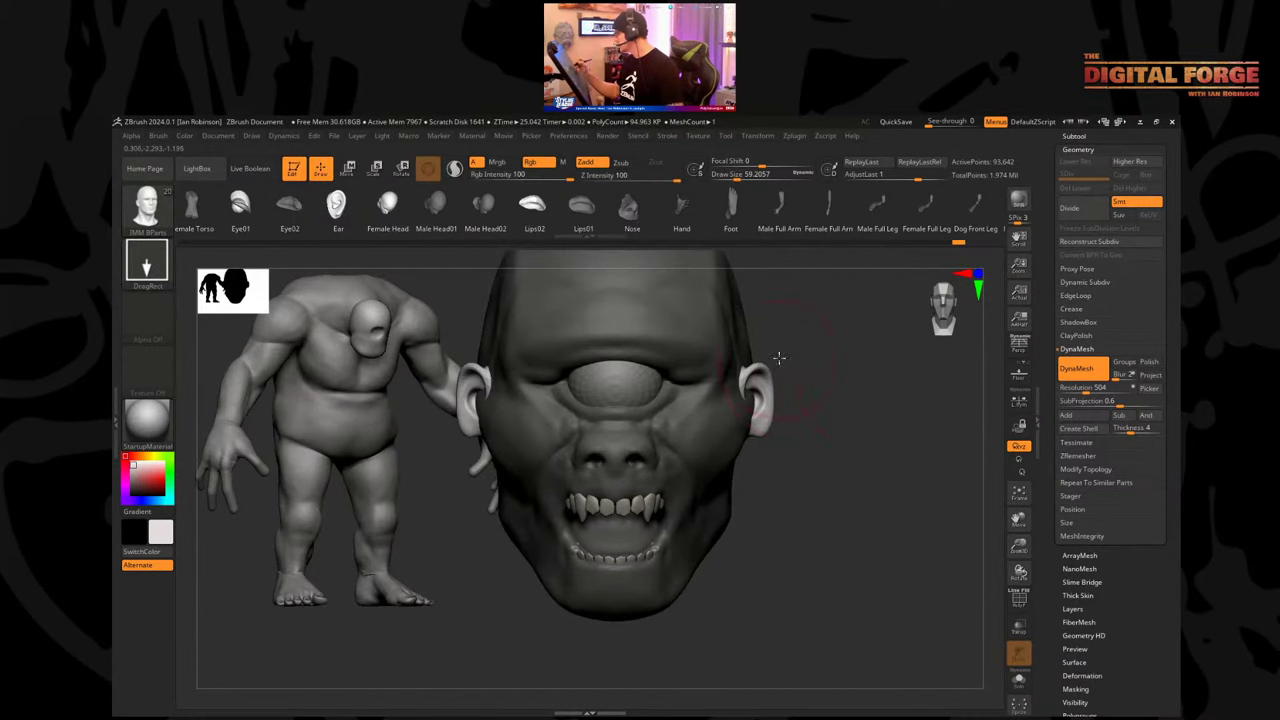
Adjust the ears' depth in the head and scale them up slightly with the gizmo.
key(w)
drag(796, 398, 759, 396)
mouse_move(875, 463)
mouse_down()
mouse_move(849, 386)
mouse_move(794, 391)
mouse_move(837, 391)
mouse_move(790, 410)
mouse_up()
key(q)
key(w)
key(q)
key(w)
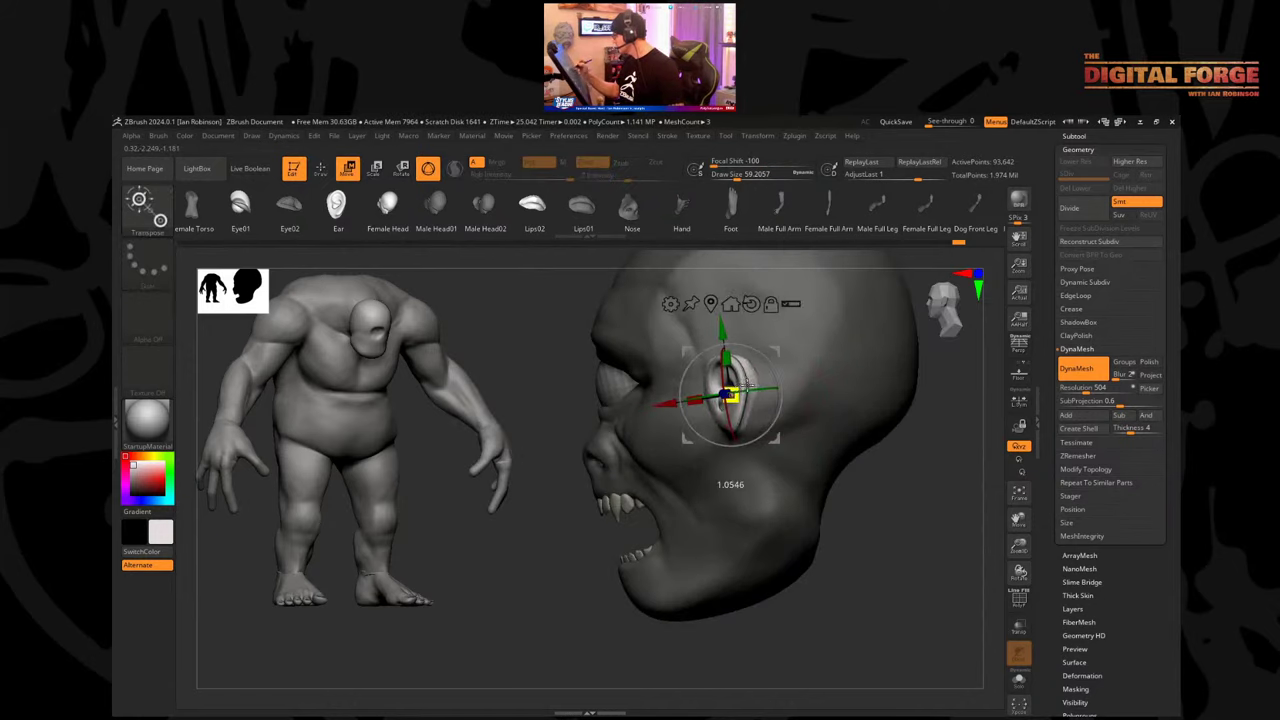
drag(745, 385, 707, 340)
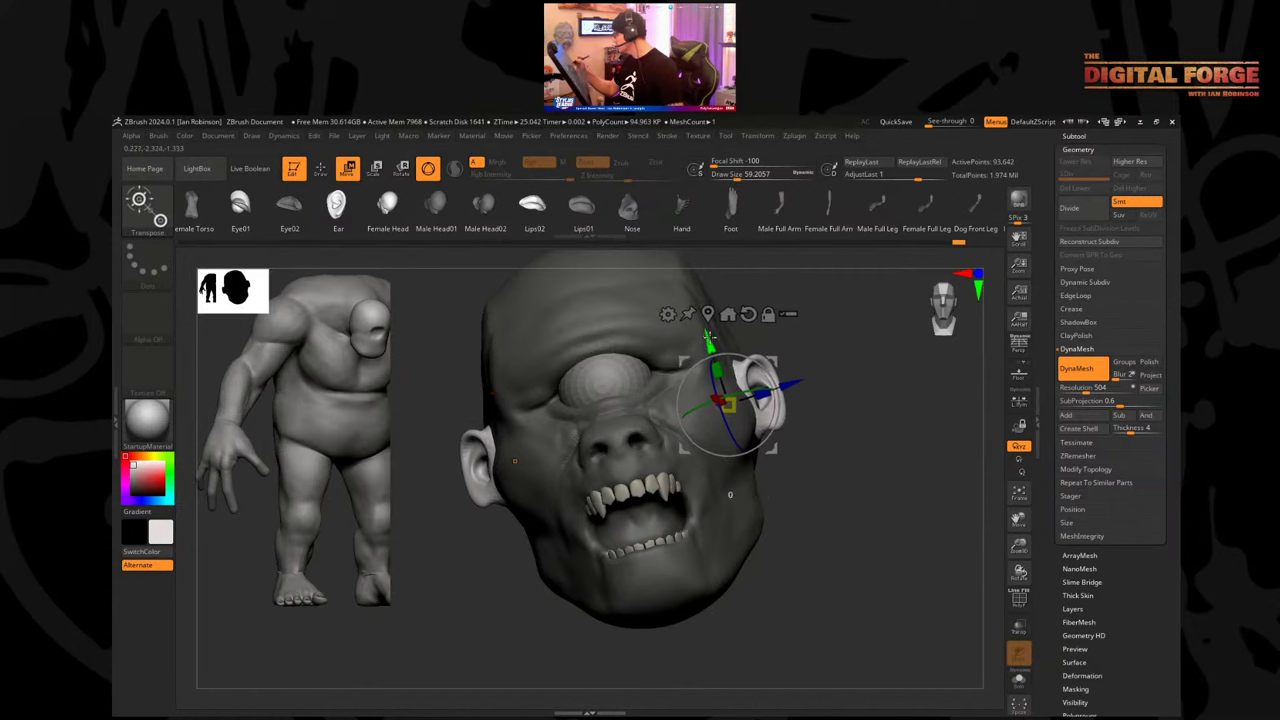
Clear the mask and reshape the ears and adjoining cheeks with the Move brush at a draw size of about 71.
key(q)
mouse_move(871, 420)
mouse_down()
mouse_move(829, 434)
mouse_move(831, 466)
mouse_move(913, 471)
mouse_move(863, 444)
mouse_up()
key(s)
click(899, 440)
key(n)
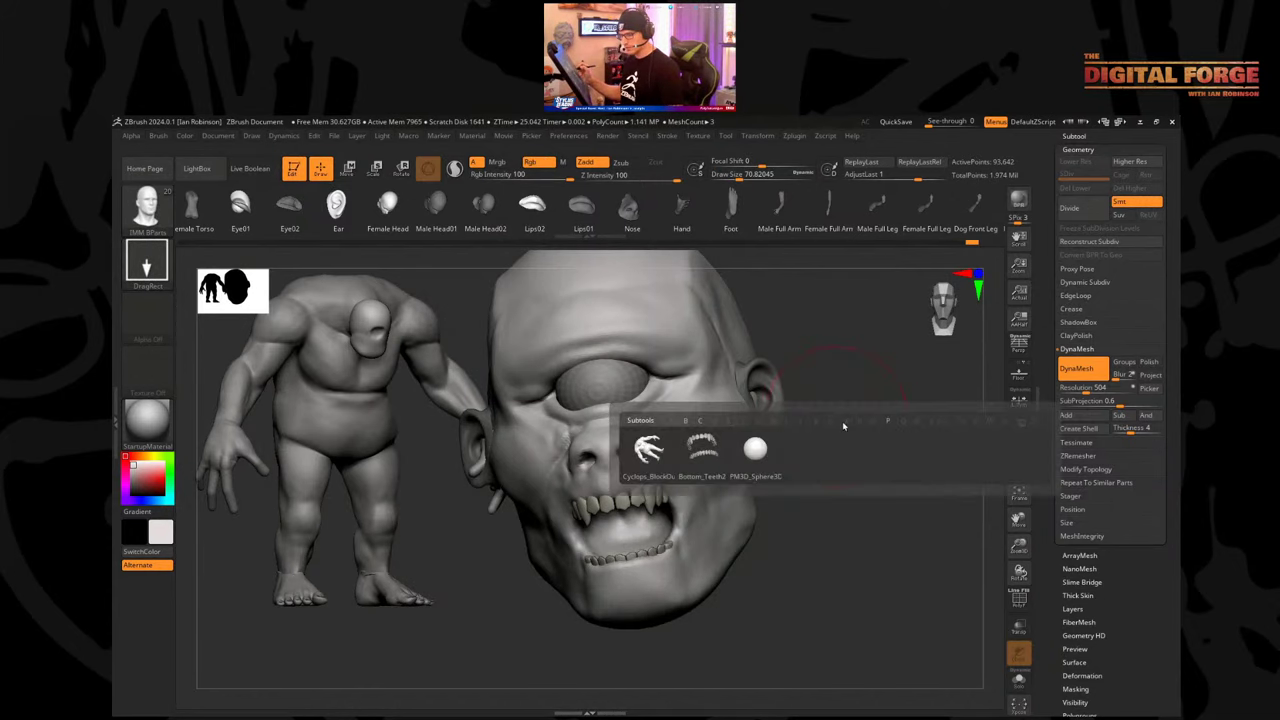
key(b)
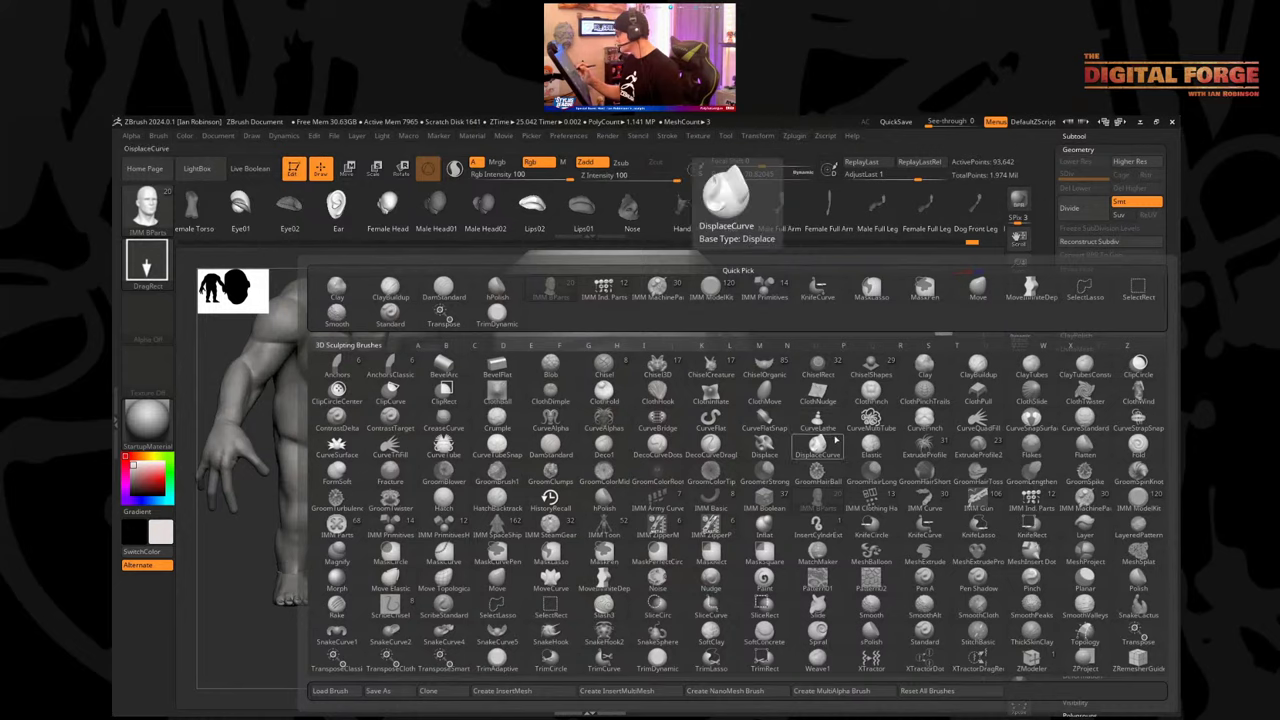
key(b)
key(m)
key(v)
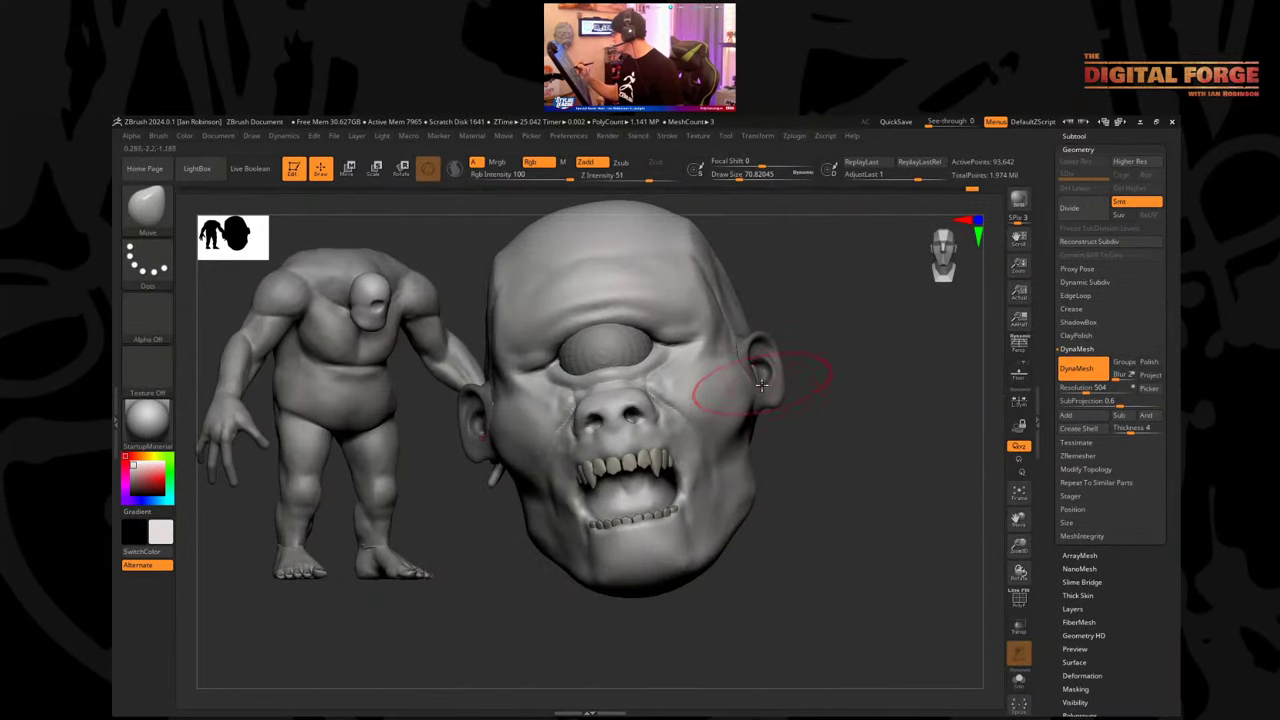
mouse_move(762, 385)
mouse_down()
mouse_move(735, 409)
mouse_move(830, 412)
mouse_up()
drag(740, 438, 752, 439)
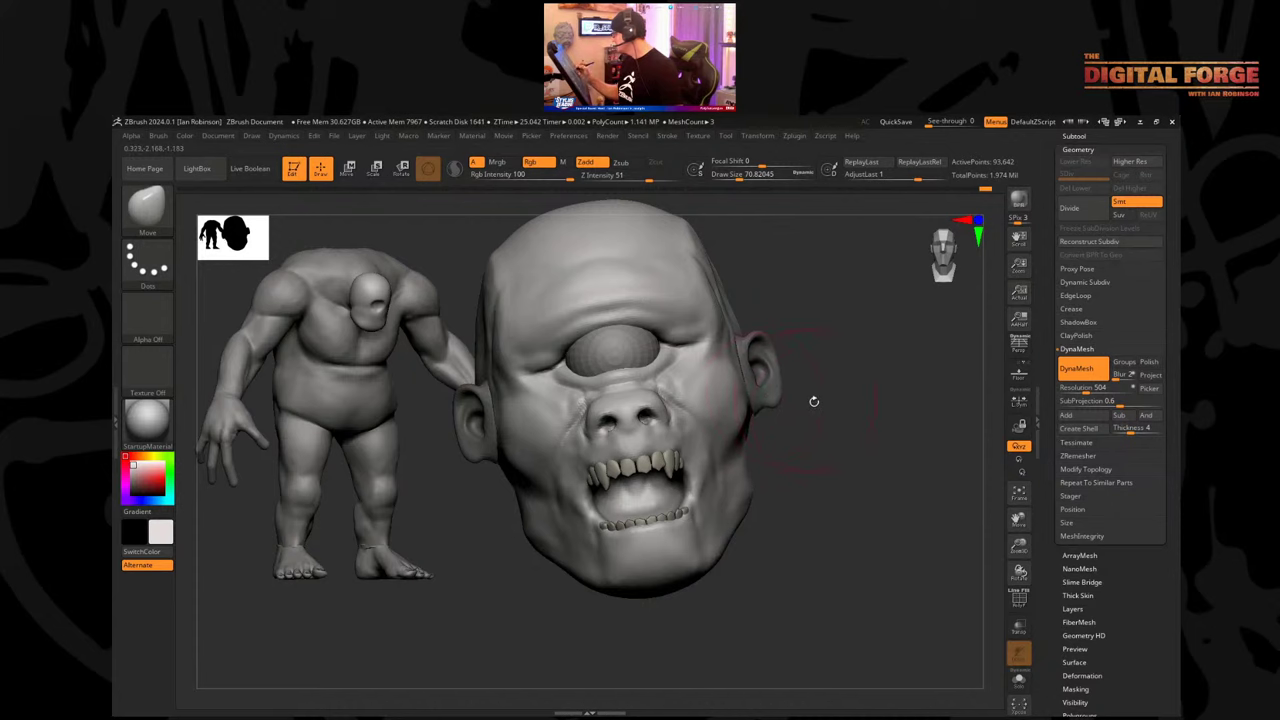
Keep the head masked and refine the shape of the ears with the Move brush at a draw size of about 39.
mouse_move(814, 401)
mouse_down()
mouse_move(817, 431)
mouse_move(837, 420)
mouse_move(846, 446)
mouse_move(797, 482)
mouse_move(743, 466)
mouse_move(706, 500)
mouse_move(766, 409)
mouse_move(767, 428)
mouse_up()
key(s)
mouse_move(735, 497)
mouse_down()
mouse_move(808, 360)
mouse_move(800, 380)
mouse_up()
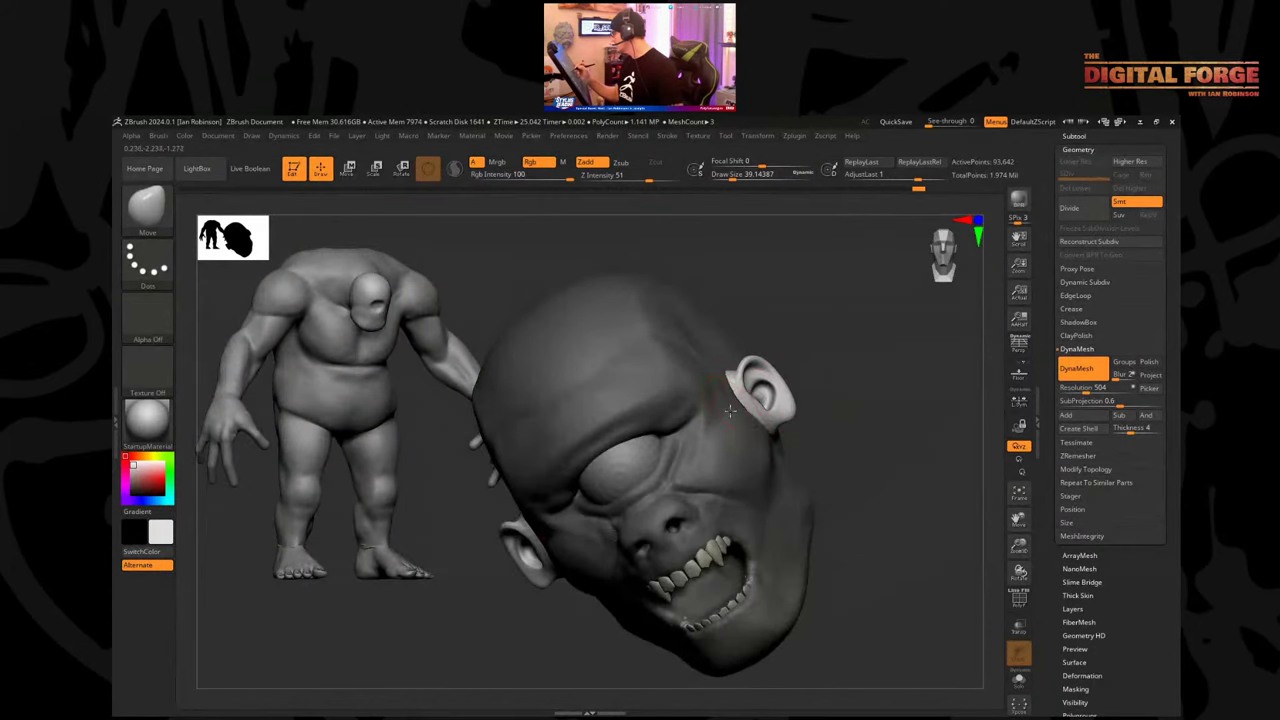
drag(730, 411, 712, 358)
mouse_move(840, 409)
mouse_down()
mouse_move(858, 398)
mouse_move(877, 457)
mouse_up()
Clear the mask, re-DynaMesh the head with its ears at resolution 504, and return to the front view.
ctrl+right_drag(877, 457, 874, 660)
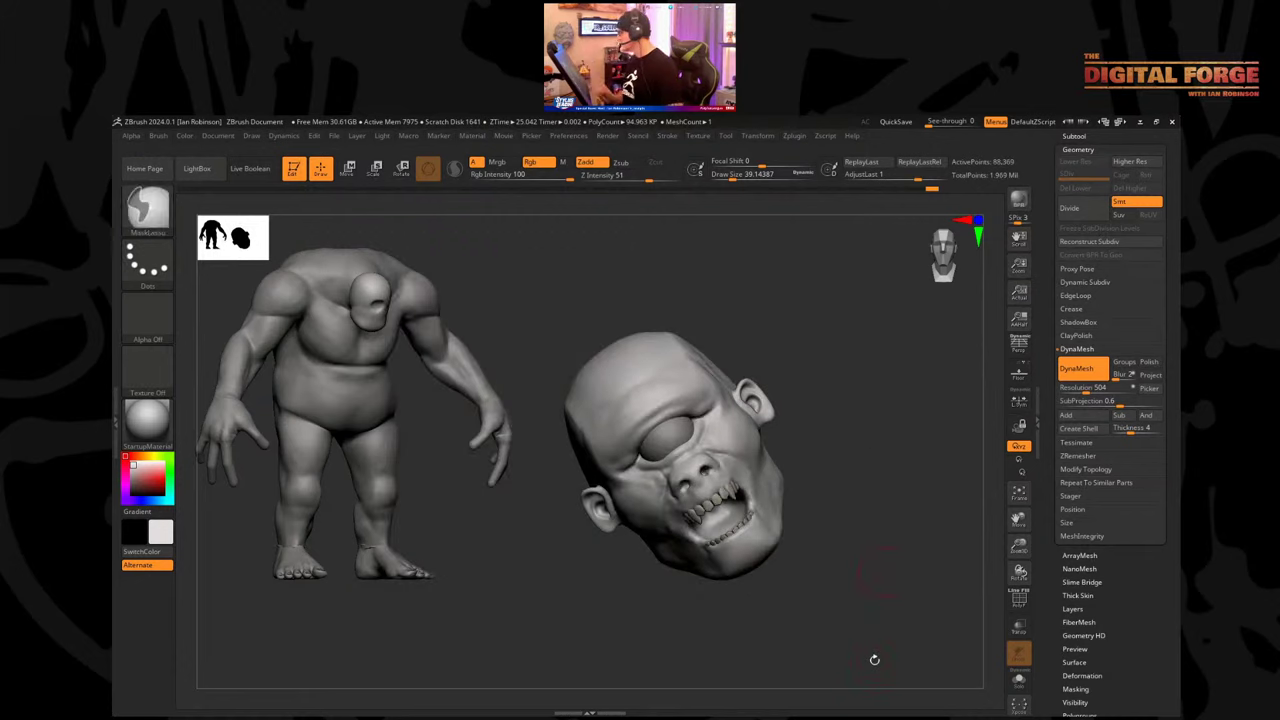
key(shift+f)
key(shift+f)
mouse_move(878, 422)
shift+mouse_down()
mouse_move(897, 431)
mouse_move(884, 438)
shift+mouse_up()
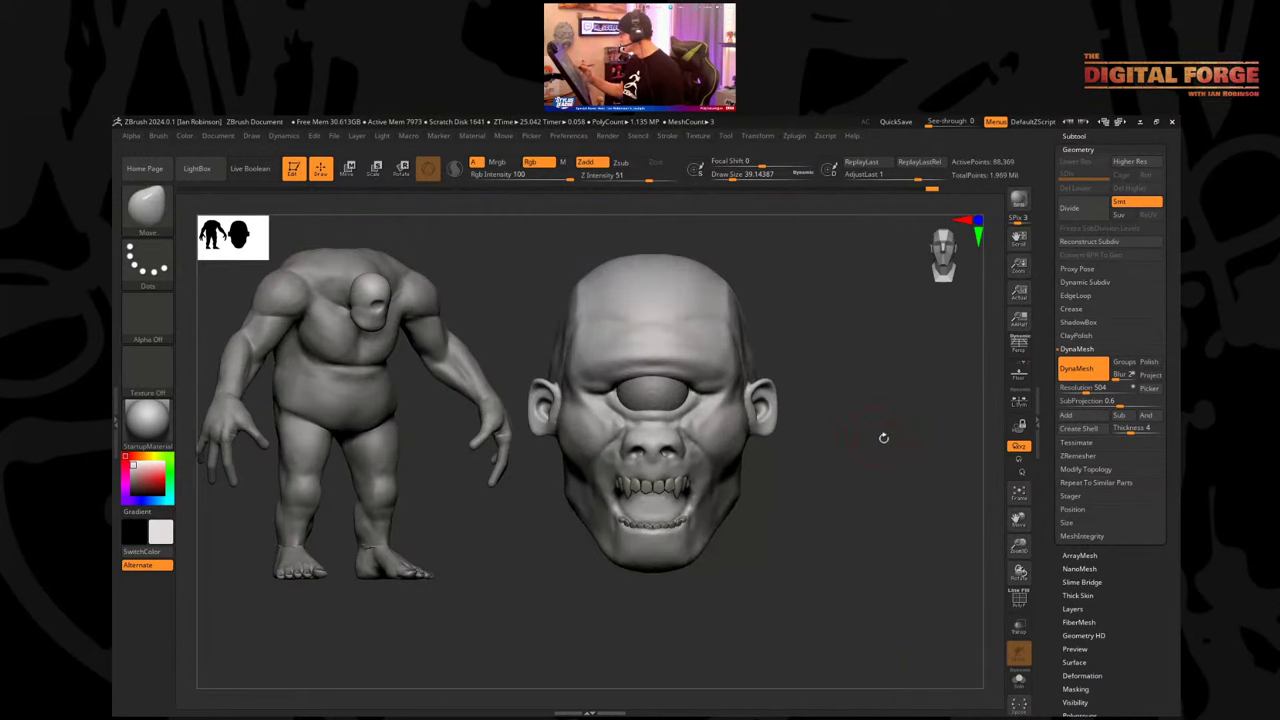
Show the Cyclops_BlockOut_001 body subtool again and frame the whole figure together with the head.
click(1076, 136)
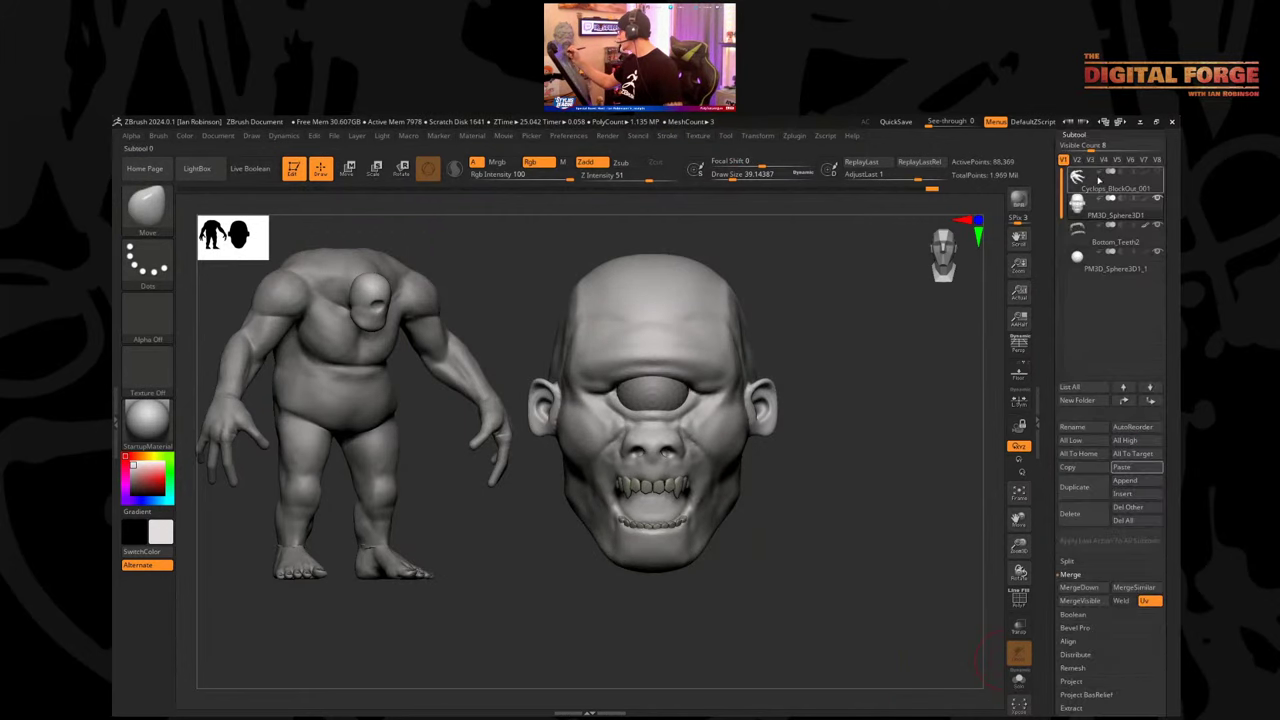
click(1156, 173)
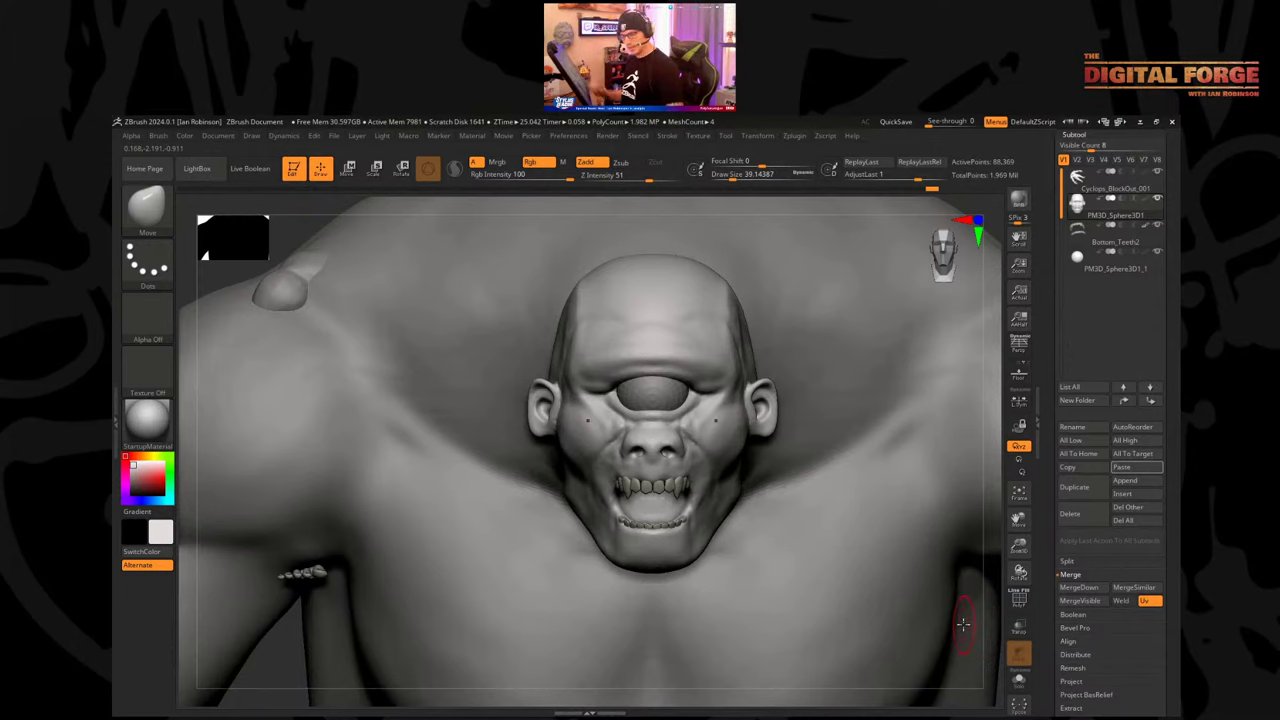
key(f)
key(f)
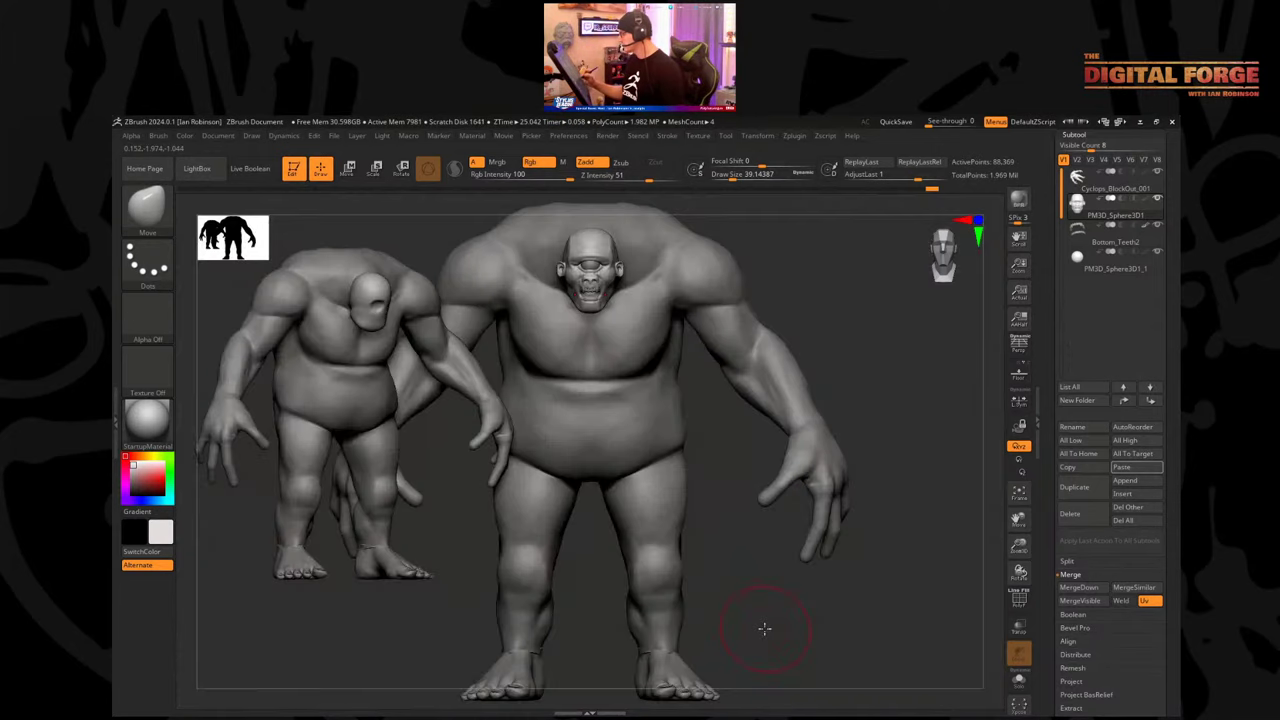
Clear the stray dropped copies of the figure from the canvas, restore the front view, and save the tool.
mouse_move(766, 628)
alt+mouse_down()
mouse_move(862, 563)
mouse_move(846, 554)
mouse_move(881, 555)
alt+mouse_up()
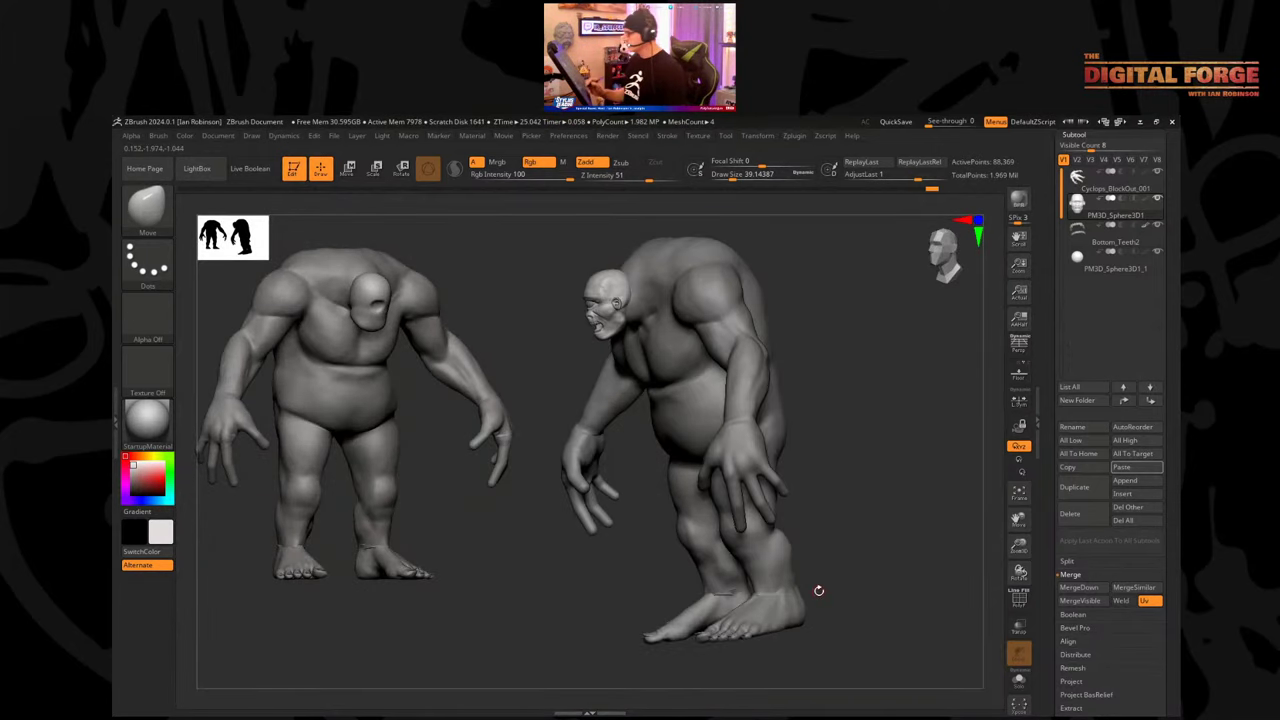
key(ctrl+z)
key(ctrl+z)
key(ctrl+z)
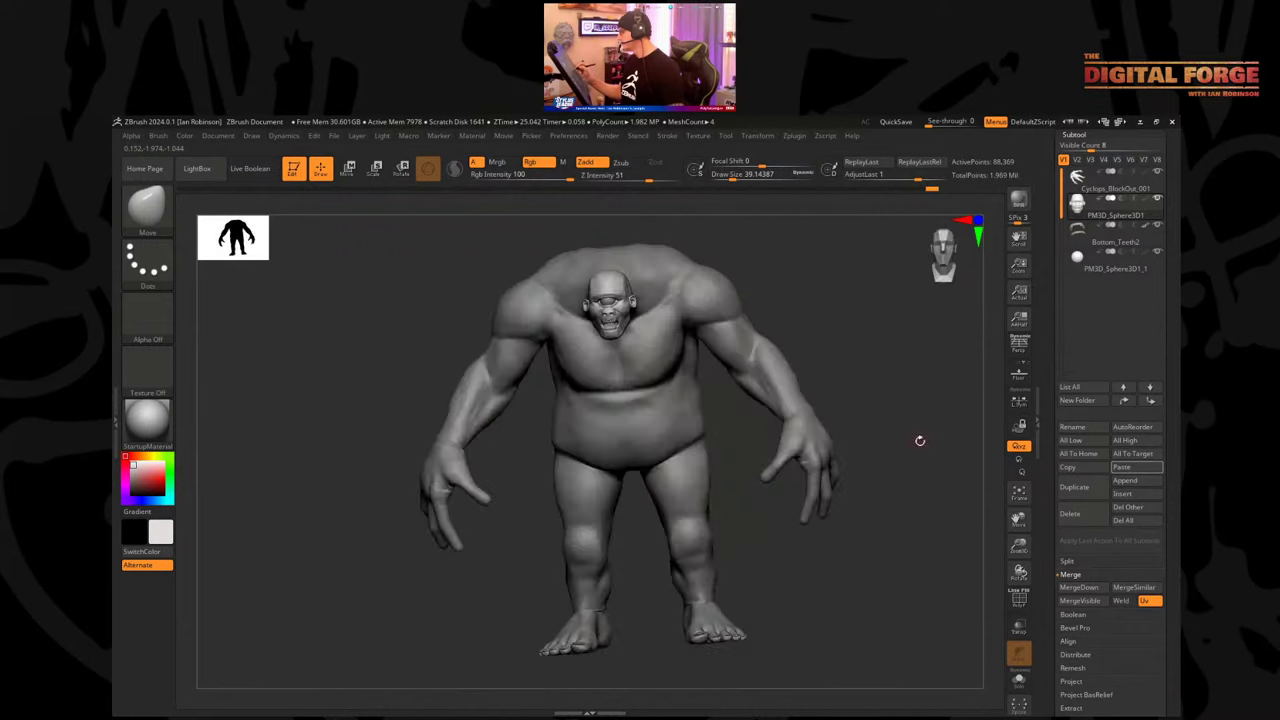
shift+drag(937, 441, 893, 384)
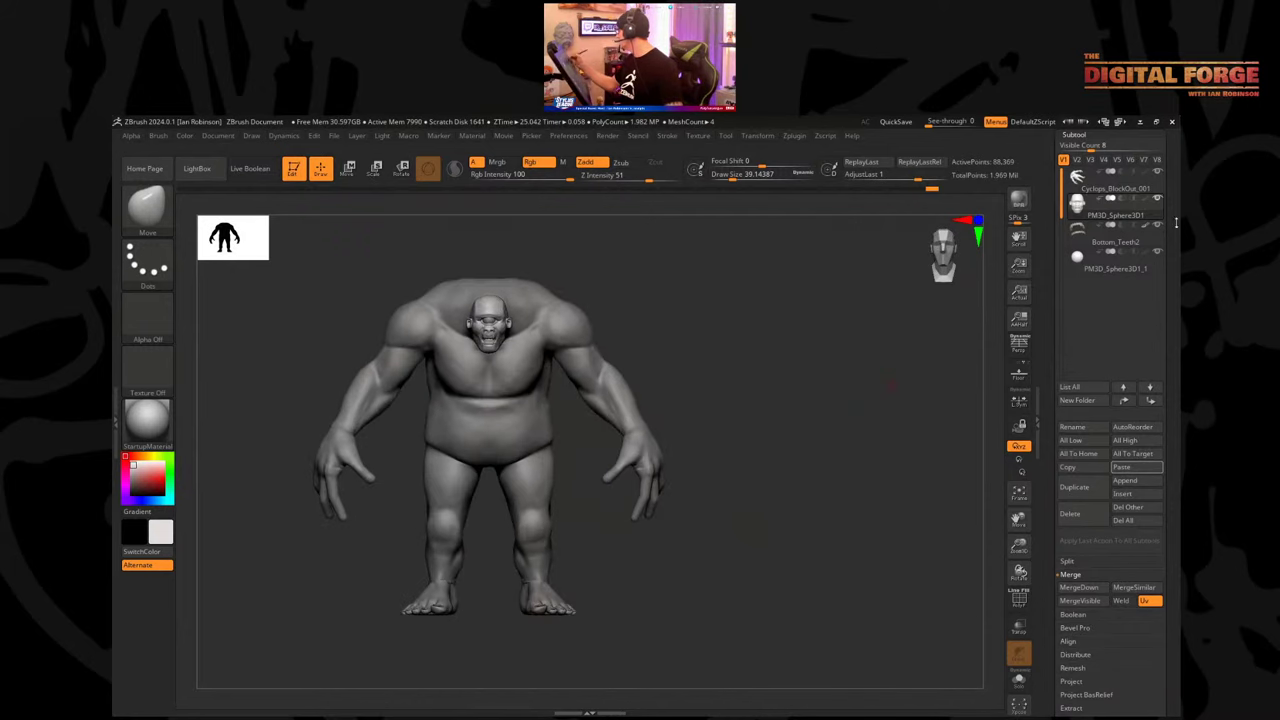
drag(1174, 223, 1174, 443)
click(1077, 166)
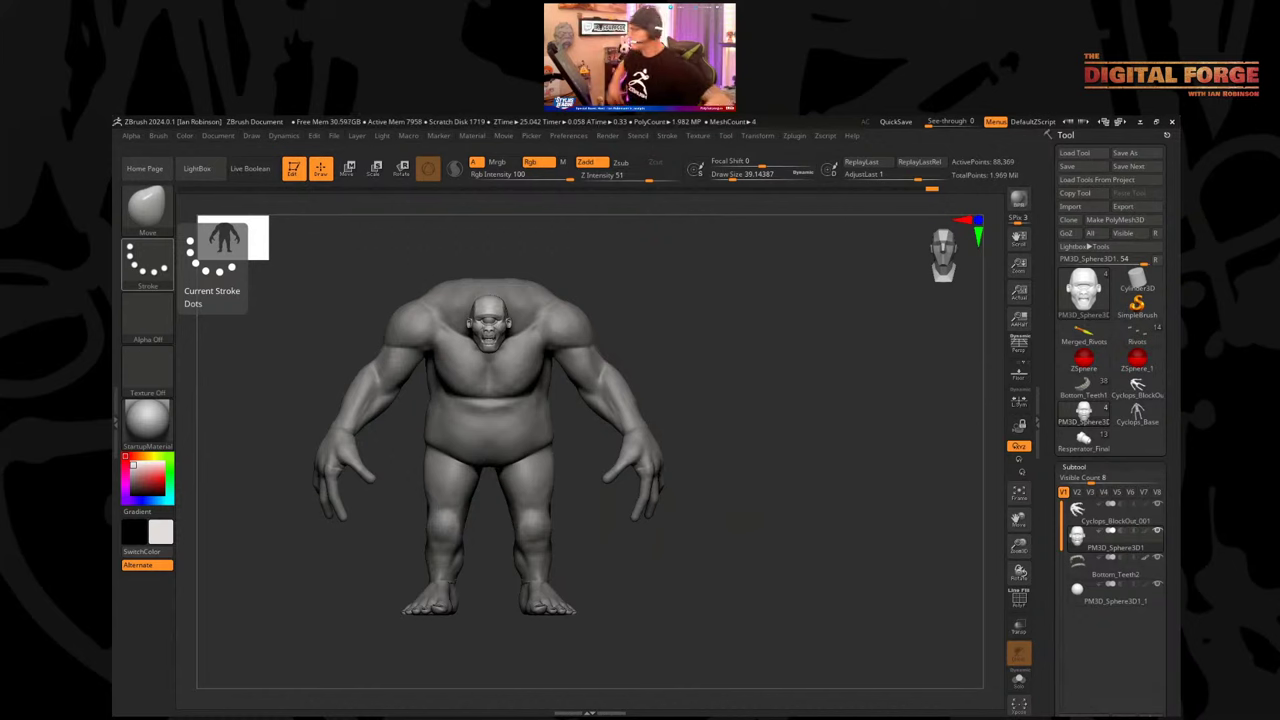
Make the Cyclops_BlockOut_001 body the active subtool and enlarge the Move brush to a draw size of about 365.
mouse_move(780, 411)
mouse_down()
mouse_move(757, 409)
mouse_move(809, 380)
mouse_move(713, 362)
mouse_up()
drag(496, 455, 847, 332)
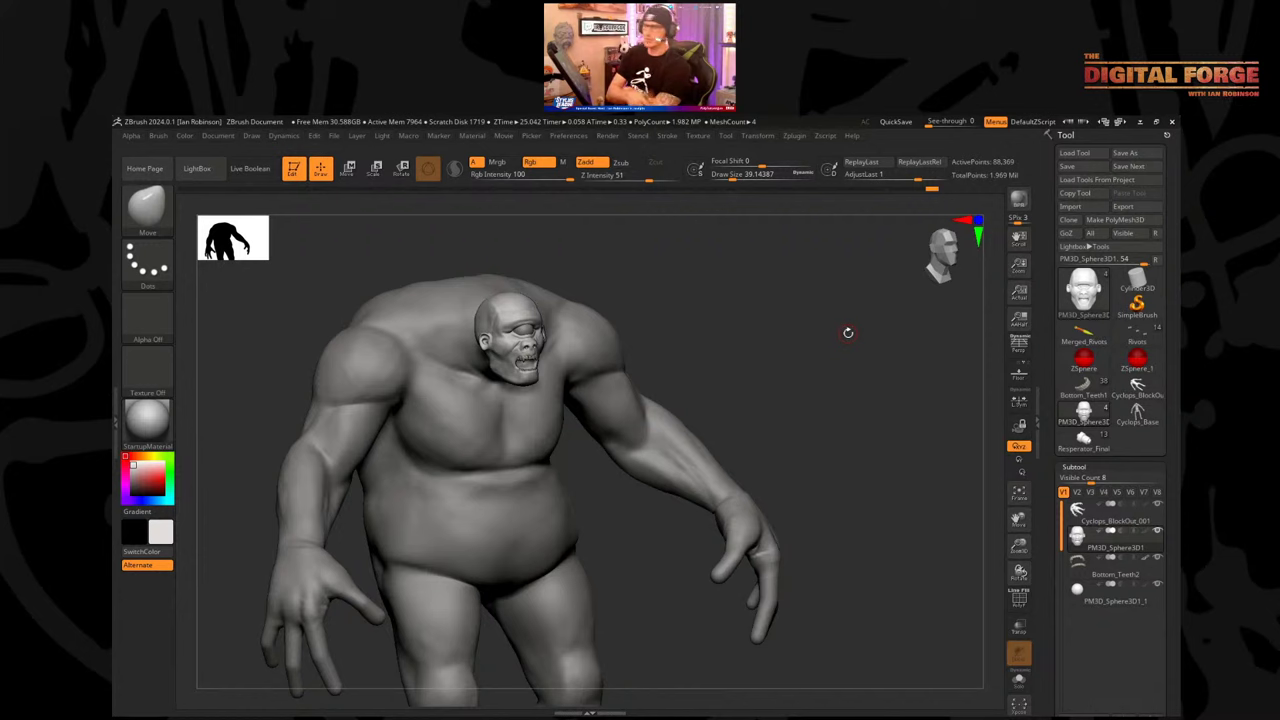
drag(847, 332, 783, 334)
key(s)
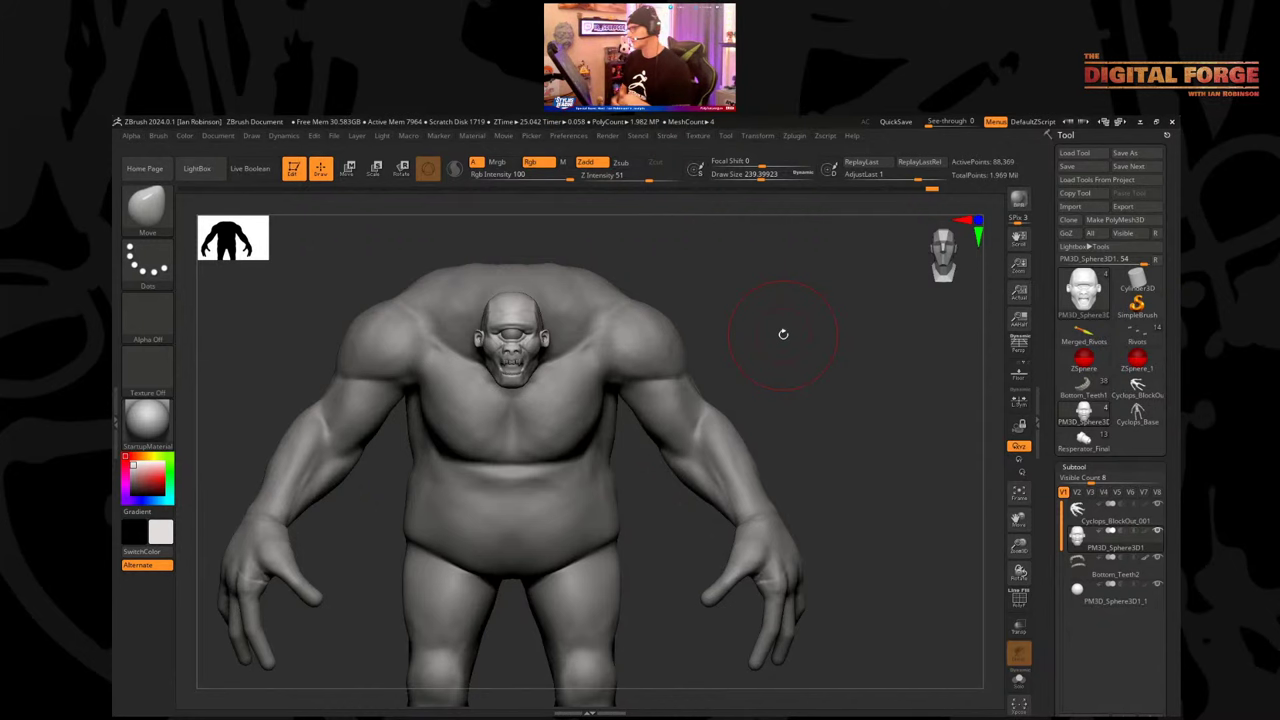
key(s)
drag(621, 401, 627, 402)
alt+click(611, 401)
key(bracketright)
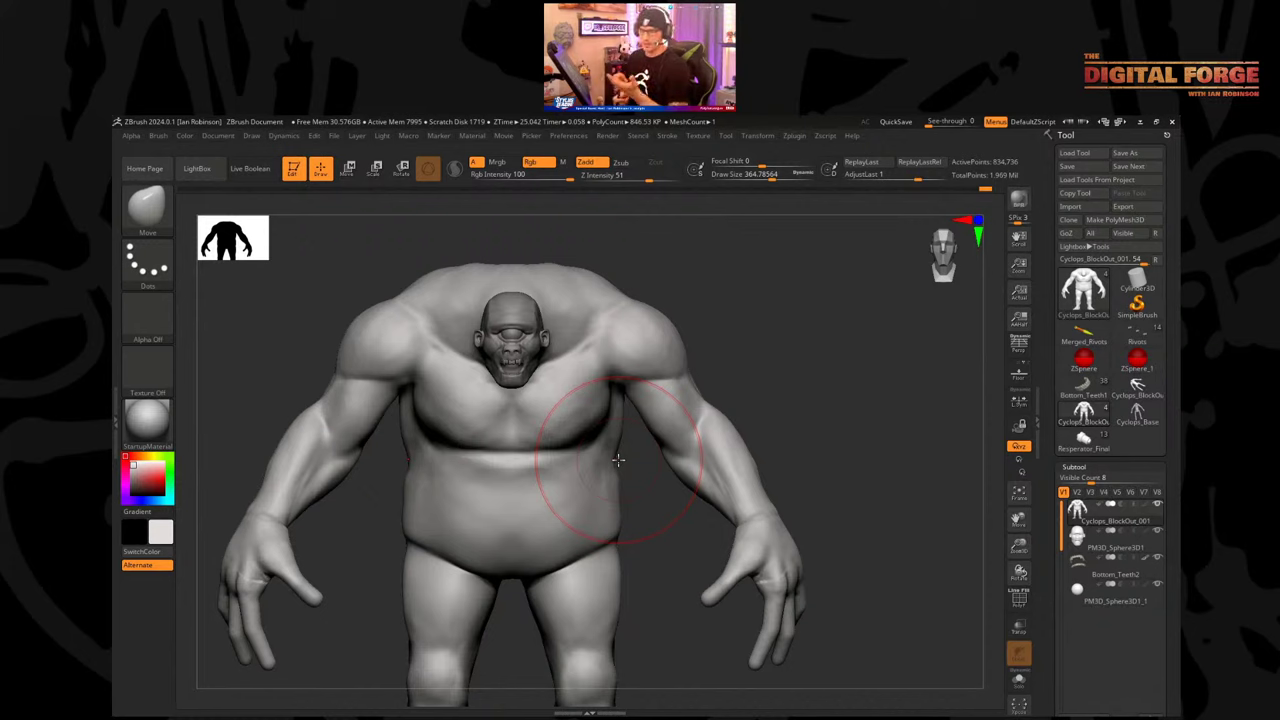
Set the Move brush draw size to about 268 and look at the body from behind.
mouse_move(806, 392)
mouse_down()
mouse_move(722, 378)
mouse_move(768, 370)
mouse_move(736, 397)
mouse_up()
key(s)
mouse_move(736, 397)
right_down()
mouse_move(797, 349)
mouse_move(580, 486)
mouse_move(560, 390)
right_up()
key(shift)
shift+drag(555, 377, 549, 396)
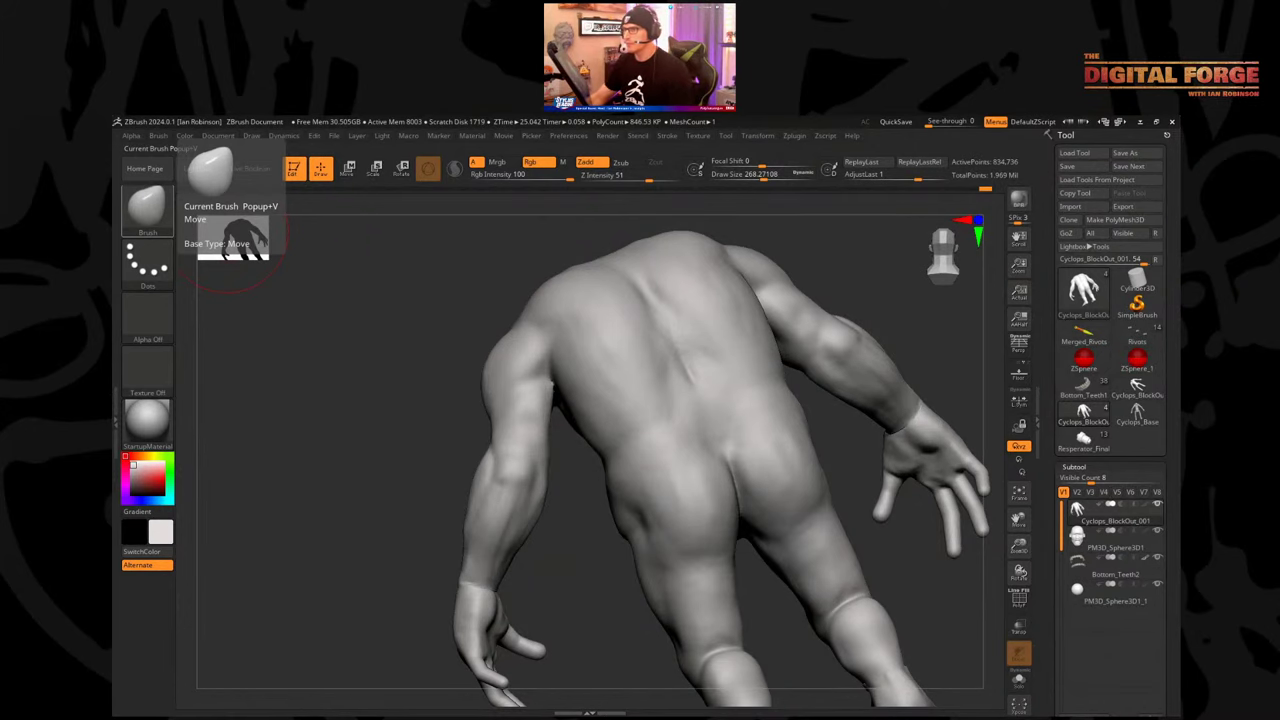
Switch to ArtStation in the web browser and sign in with the saved account credentials.
key(alt+Tab)
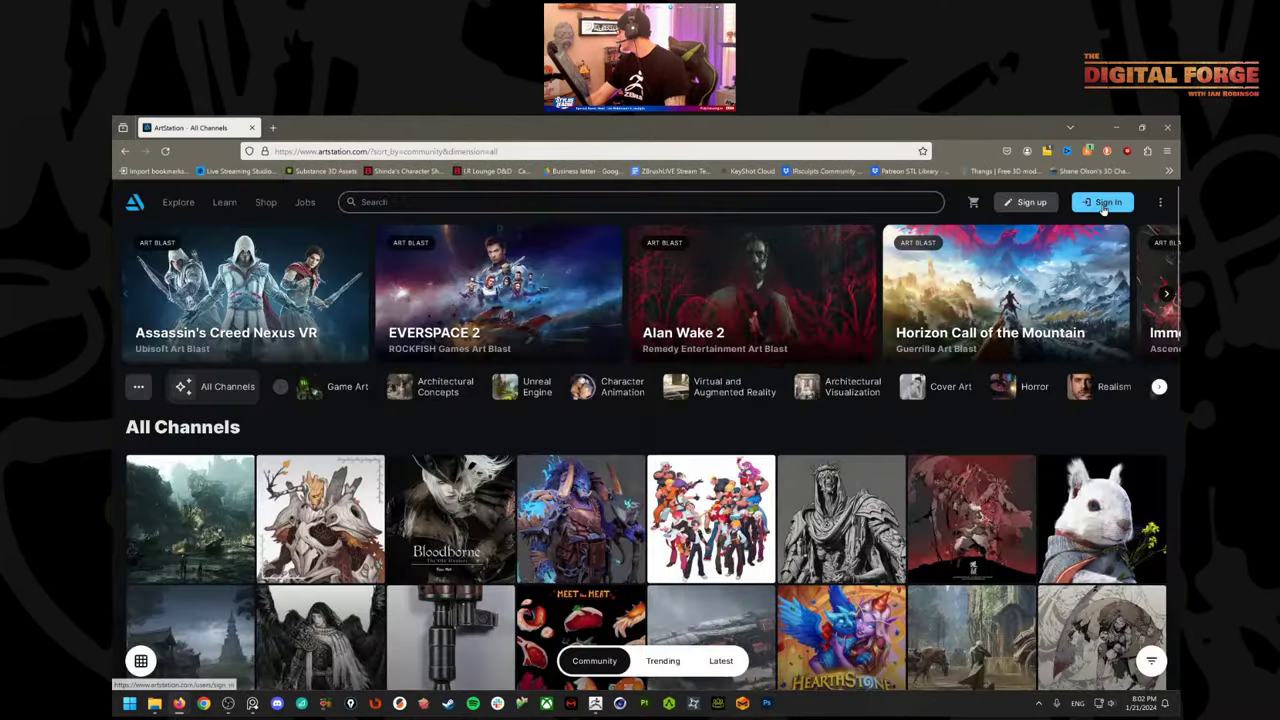
click(1105, 202)
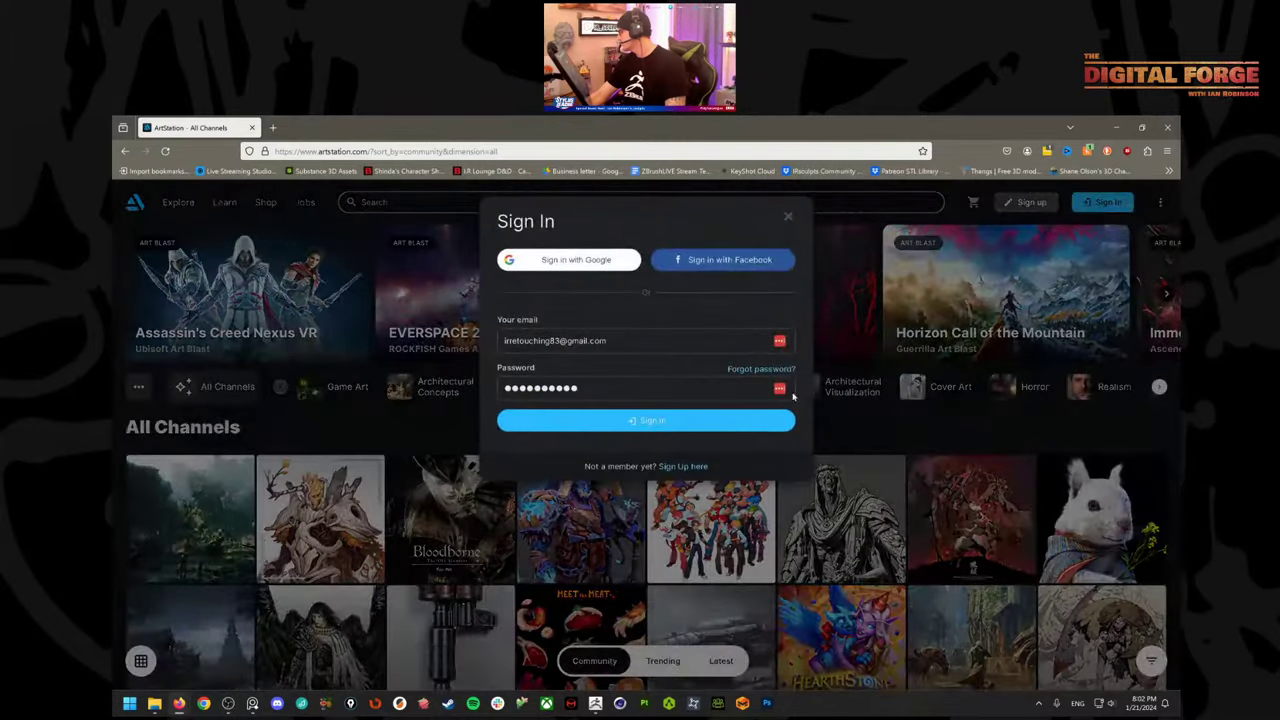
click(674, 428)
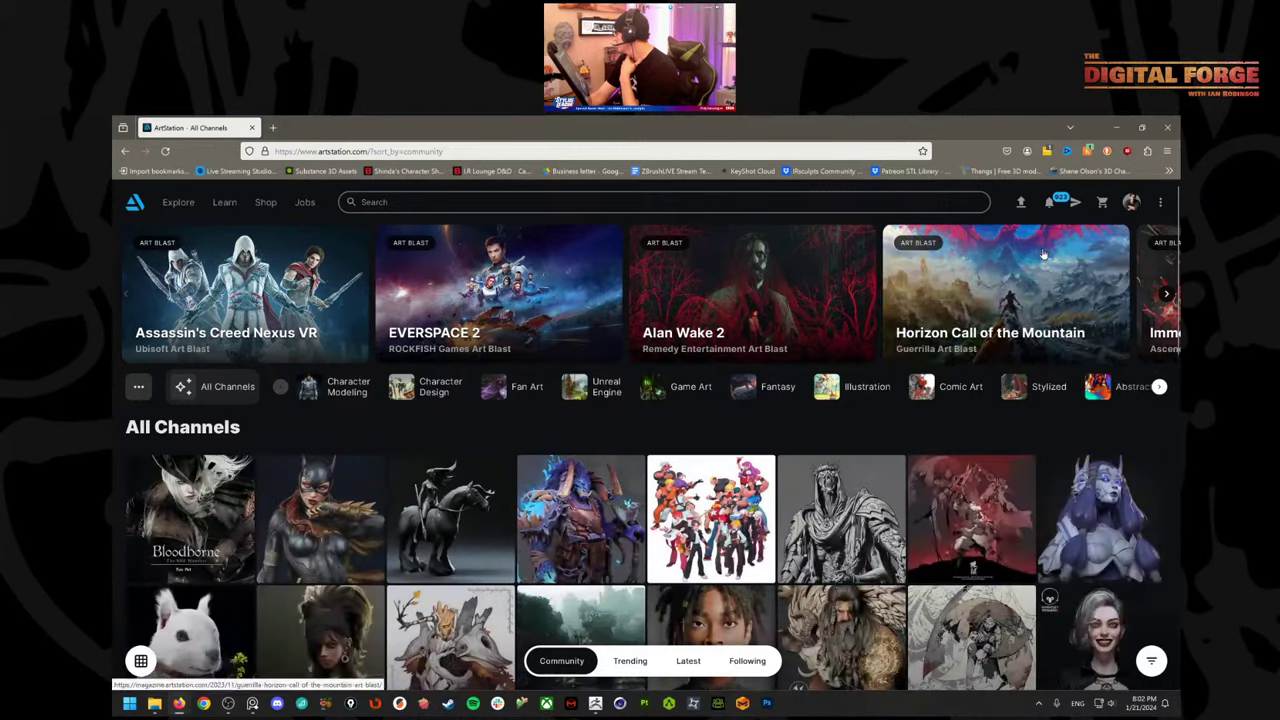
View the signed-in account's own portfolio and open the Rexy the Dinosaur artwork.
click(1130, 203)
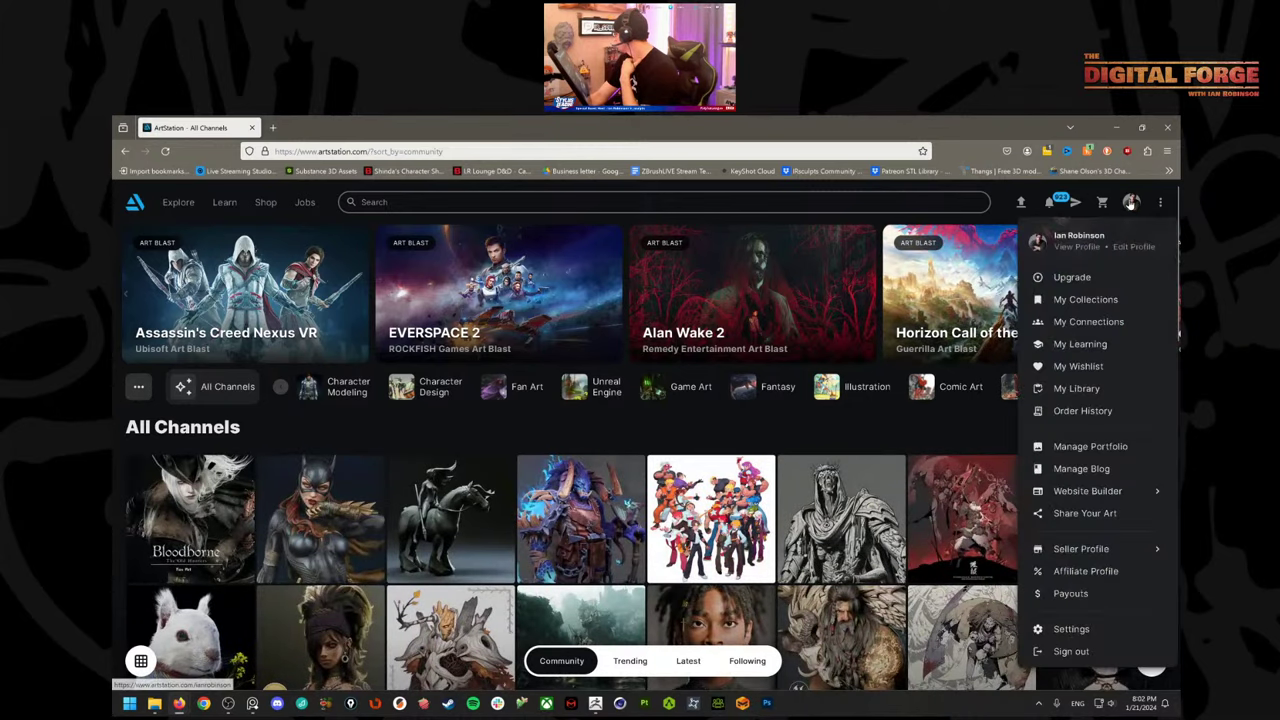
click(1084, 250)
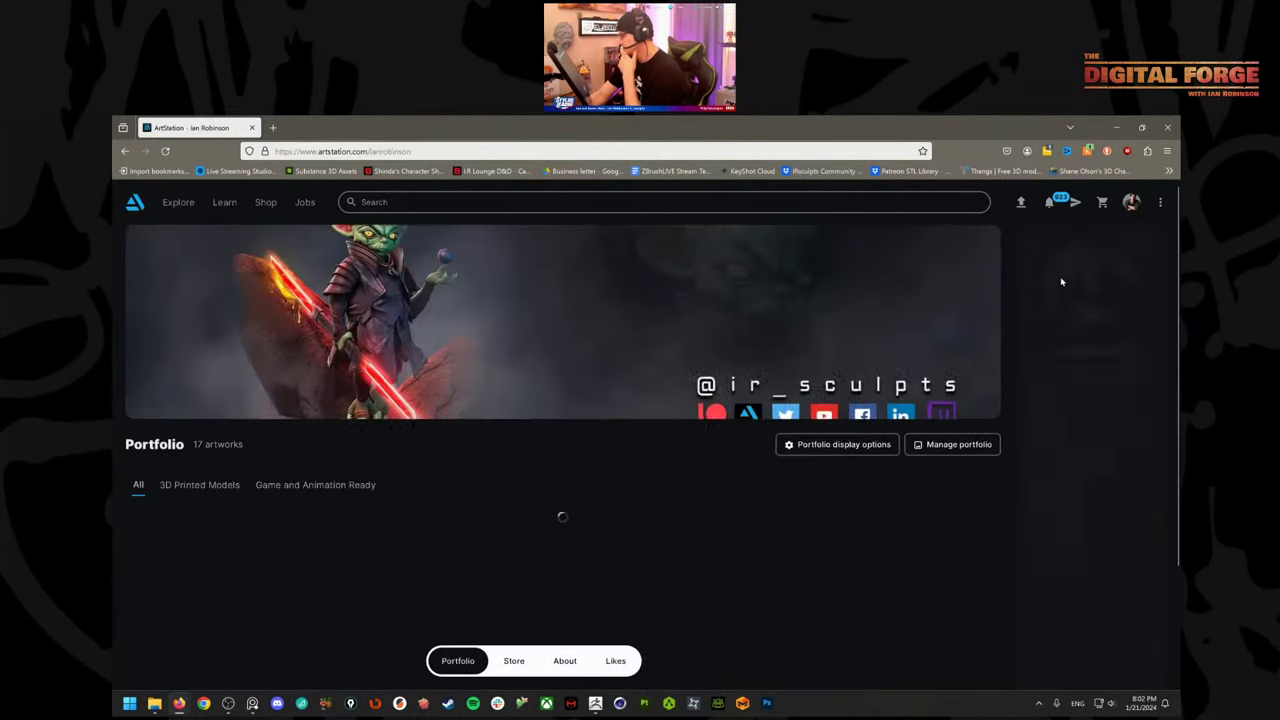
scroll(300, 612, down, 1)
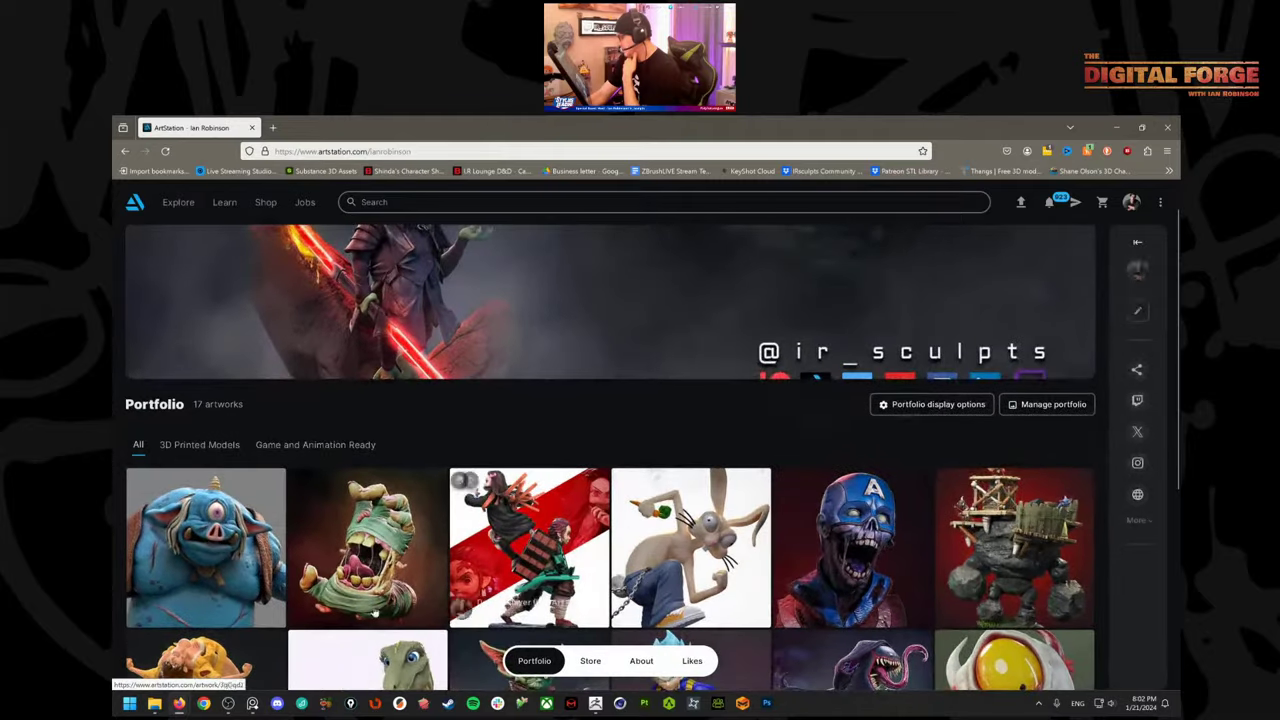
click(412, 645)
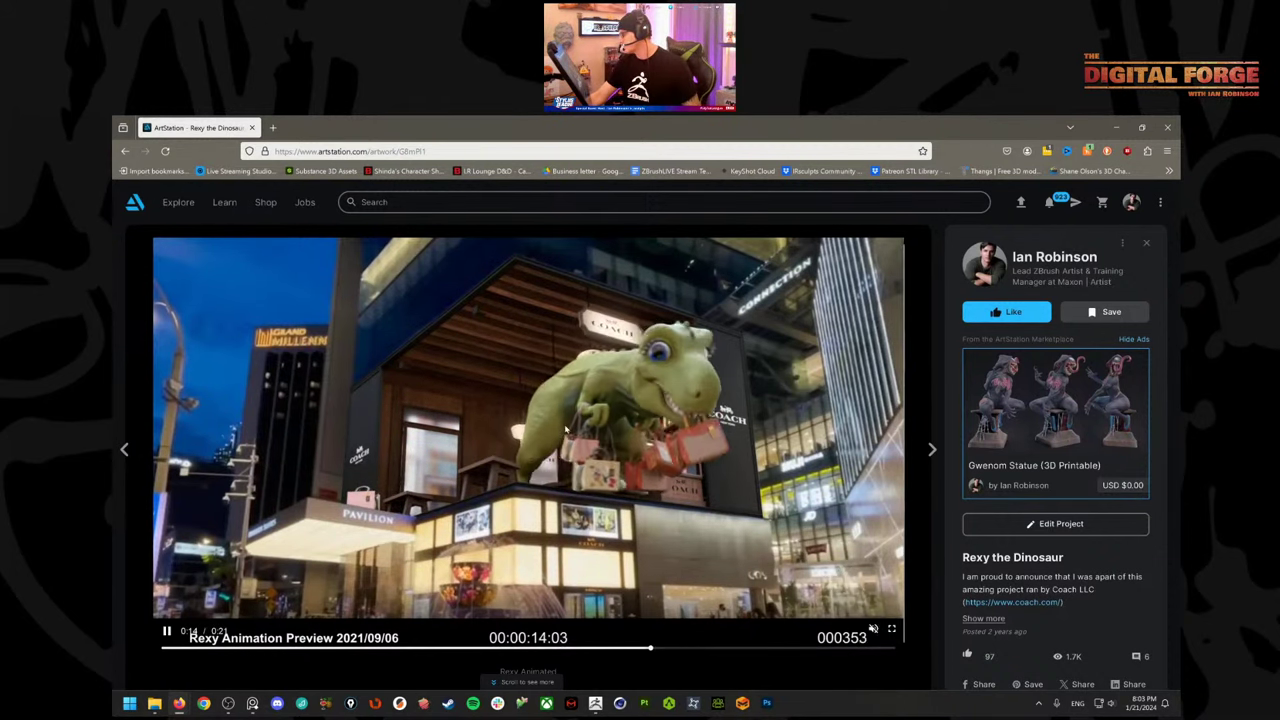
Look through the Rexy the Dinosaur project's animation and test pose videos, breakdown, model views, and store display photos.
scroll(591, 472, down, 5)
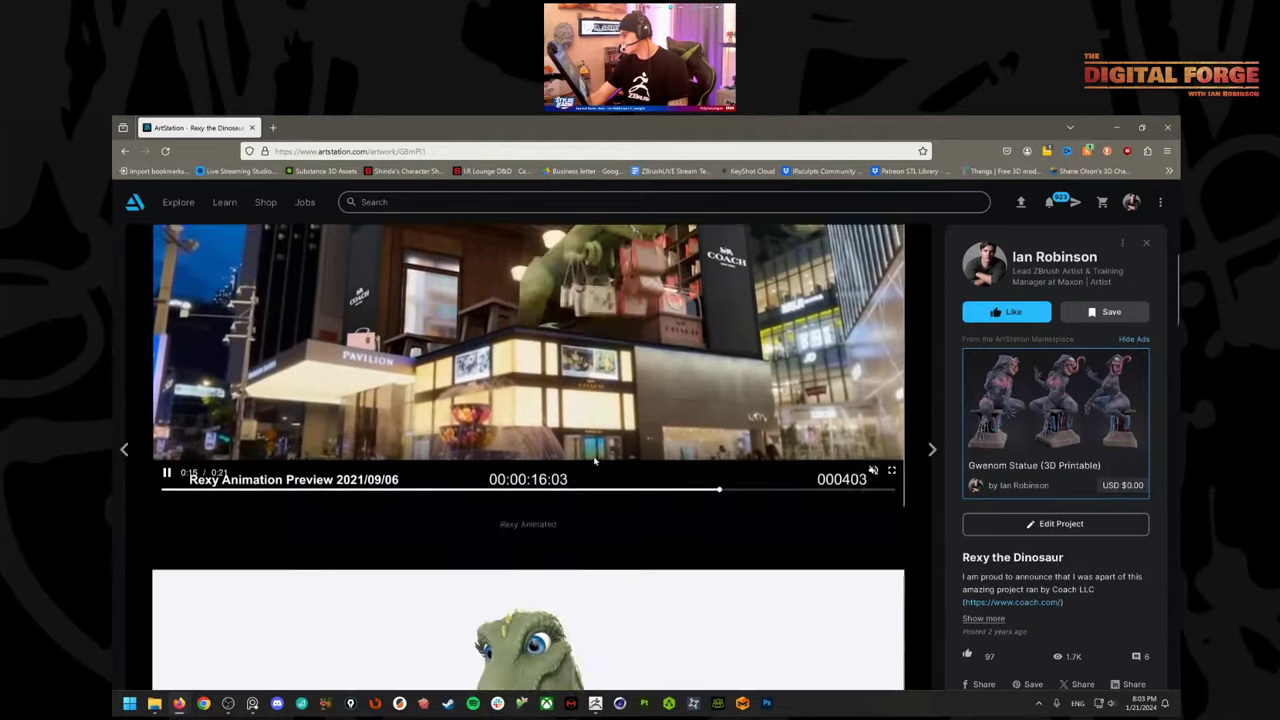
scroll(593, 470, down, 1)
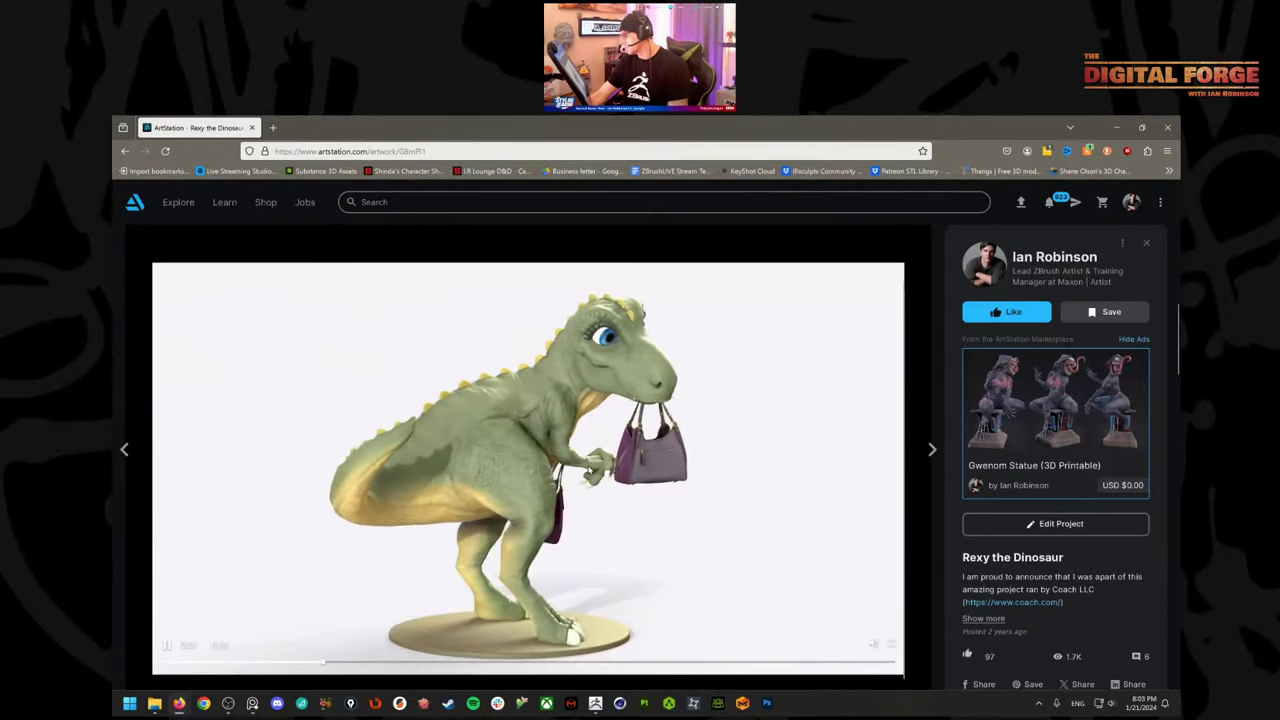
scroll(607, 445, down, 1)
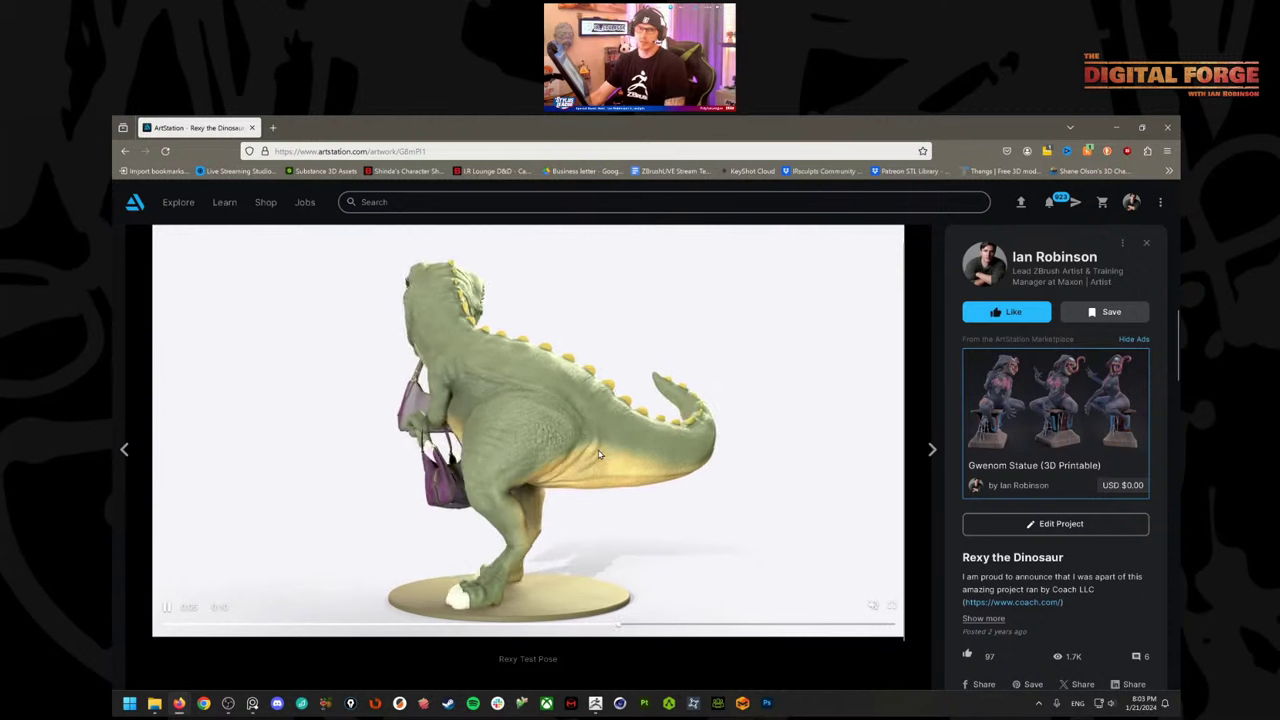
scroll(596, 457, down, 1)
scroll(596, 457, down, 2)
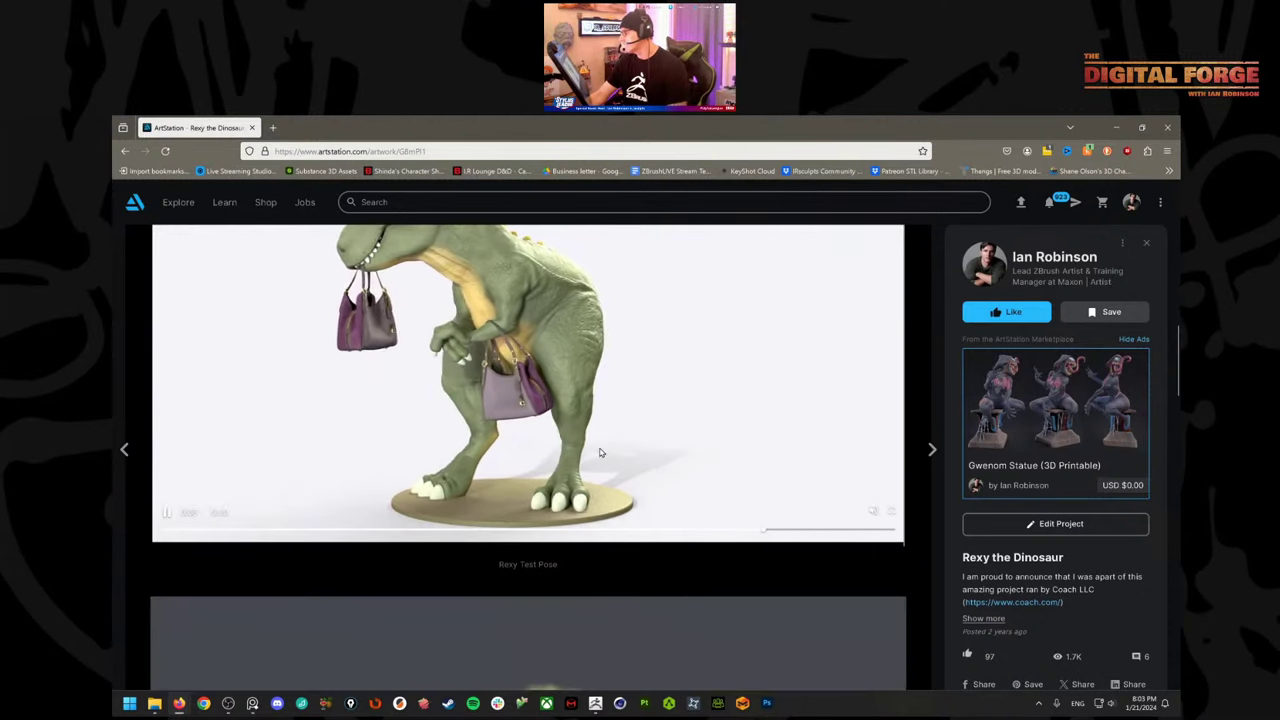
scroll(583, 433, up, 2)
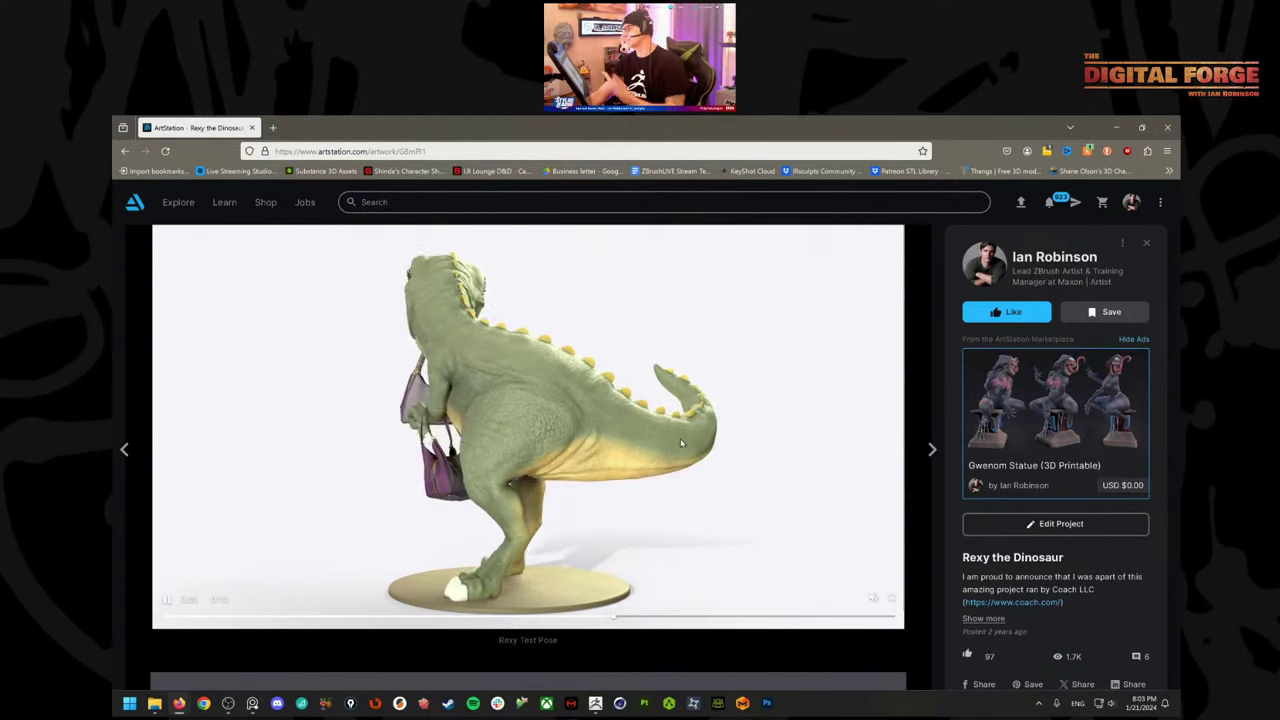
scroll(601, 421, down, 3)
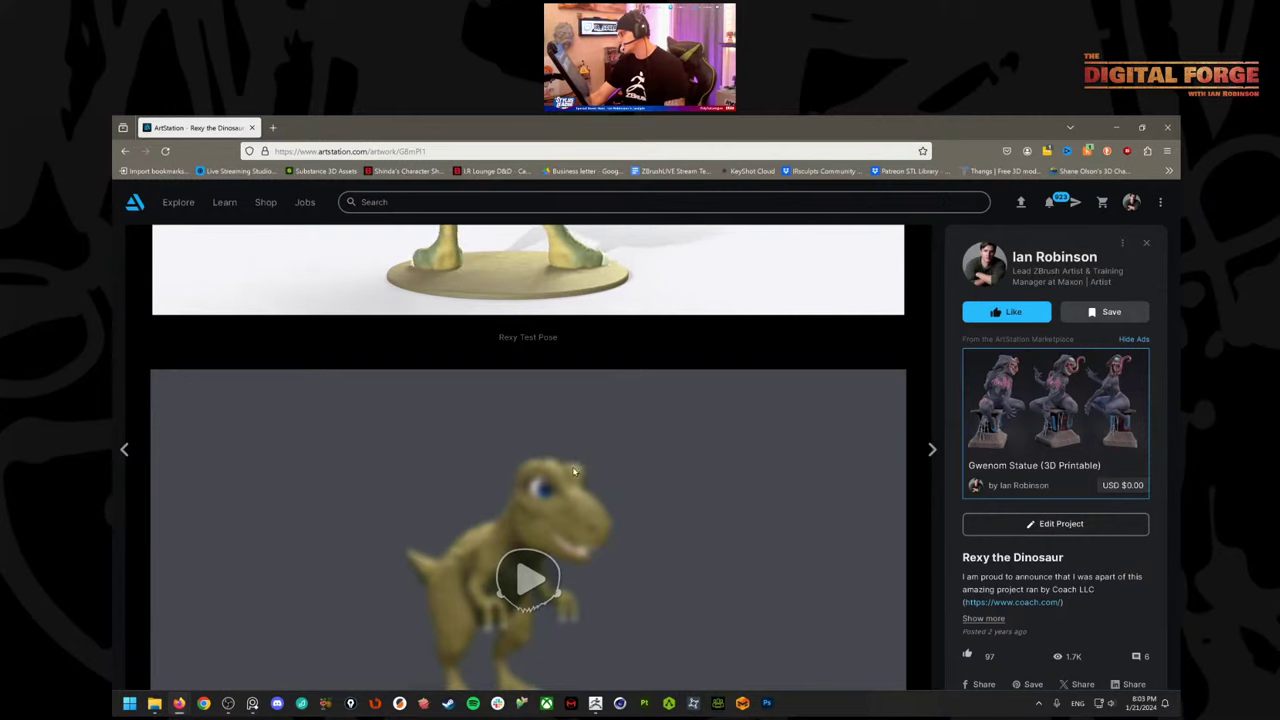
scroll(590, 470, down, 2)
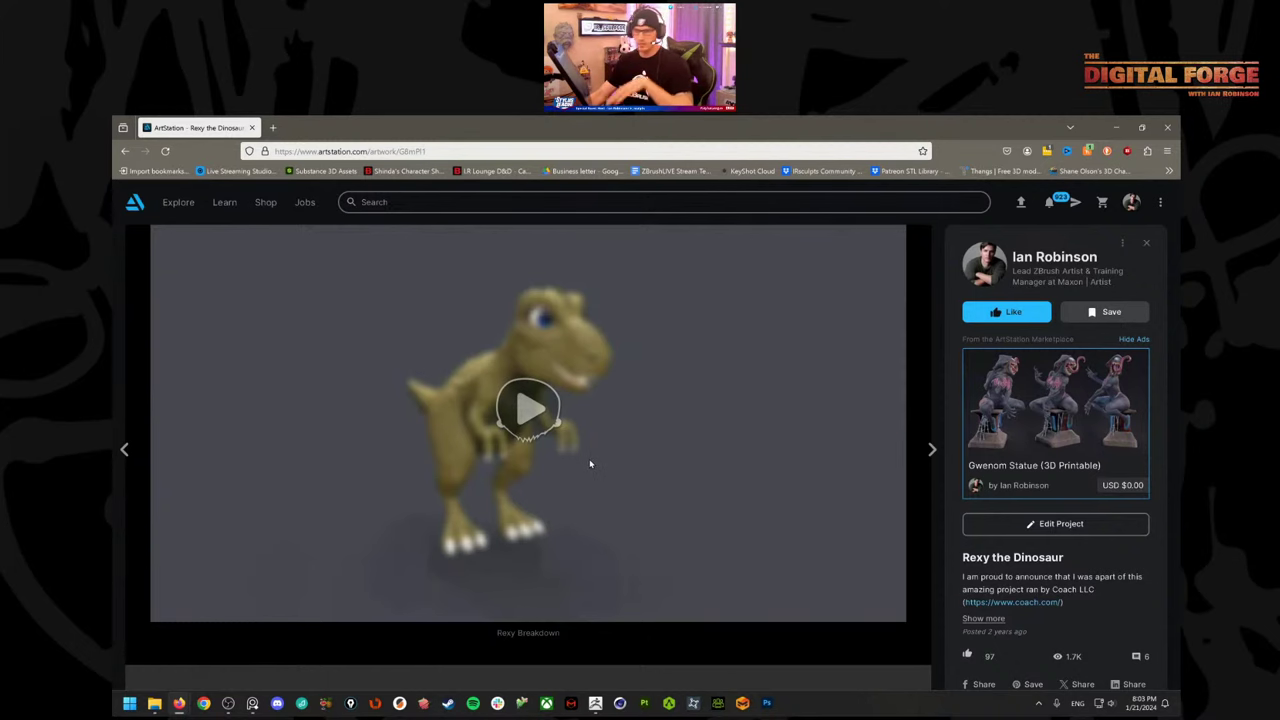
scroll(590, 464, down, 3)
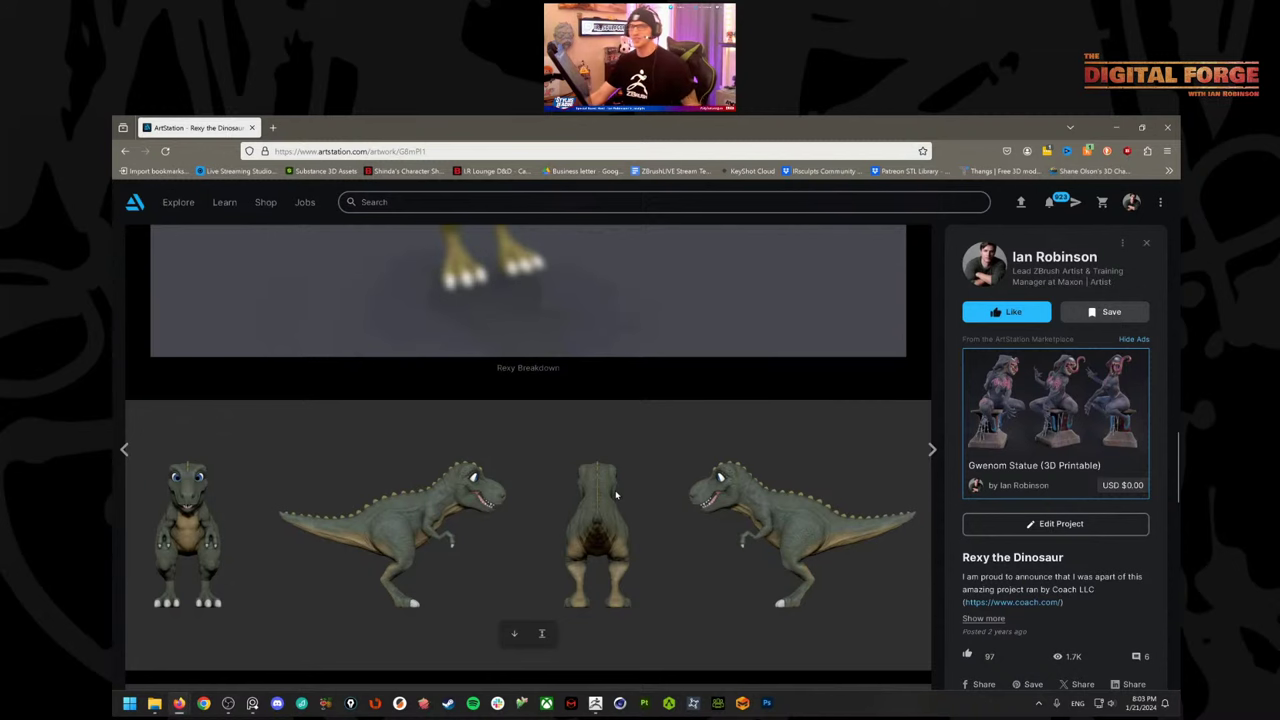
scroll(627, 485, down, 3)
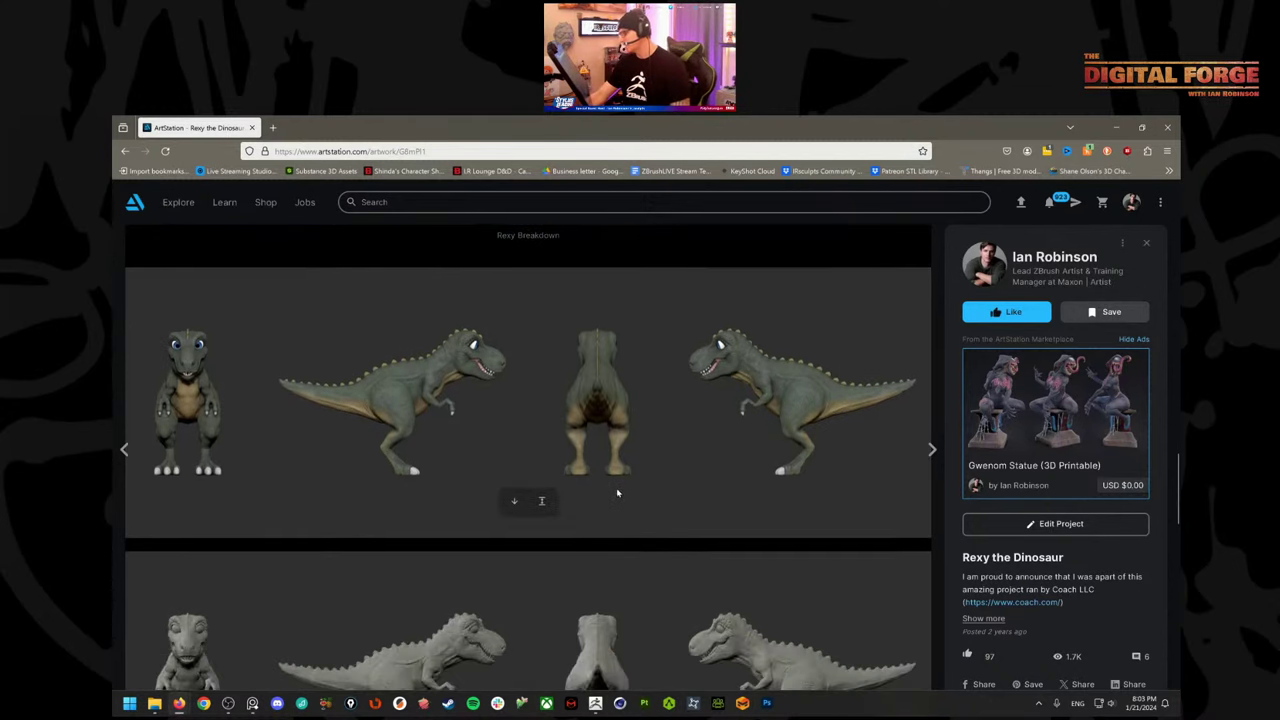
scroll(617, 487, down, 3)
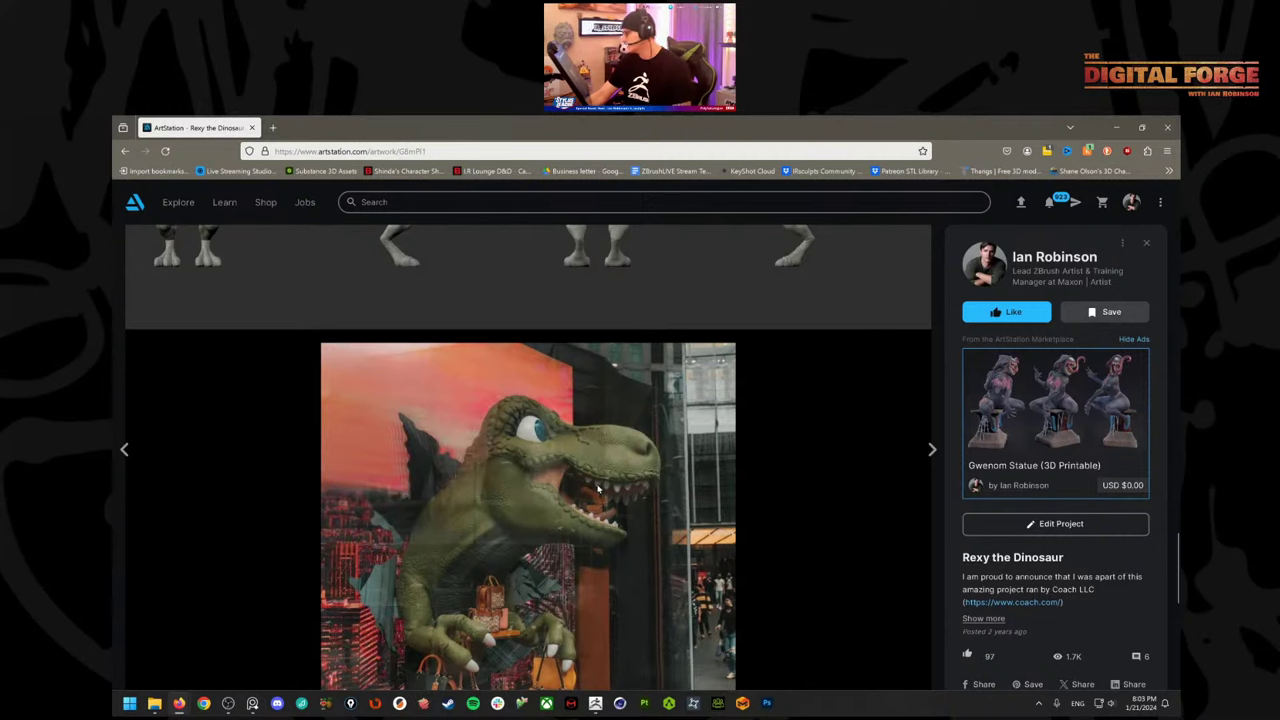
scroll(543, 477, down, 3)
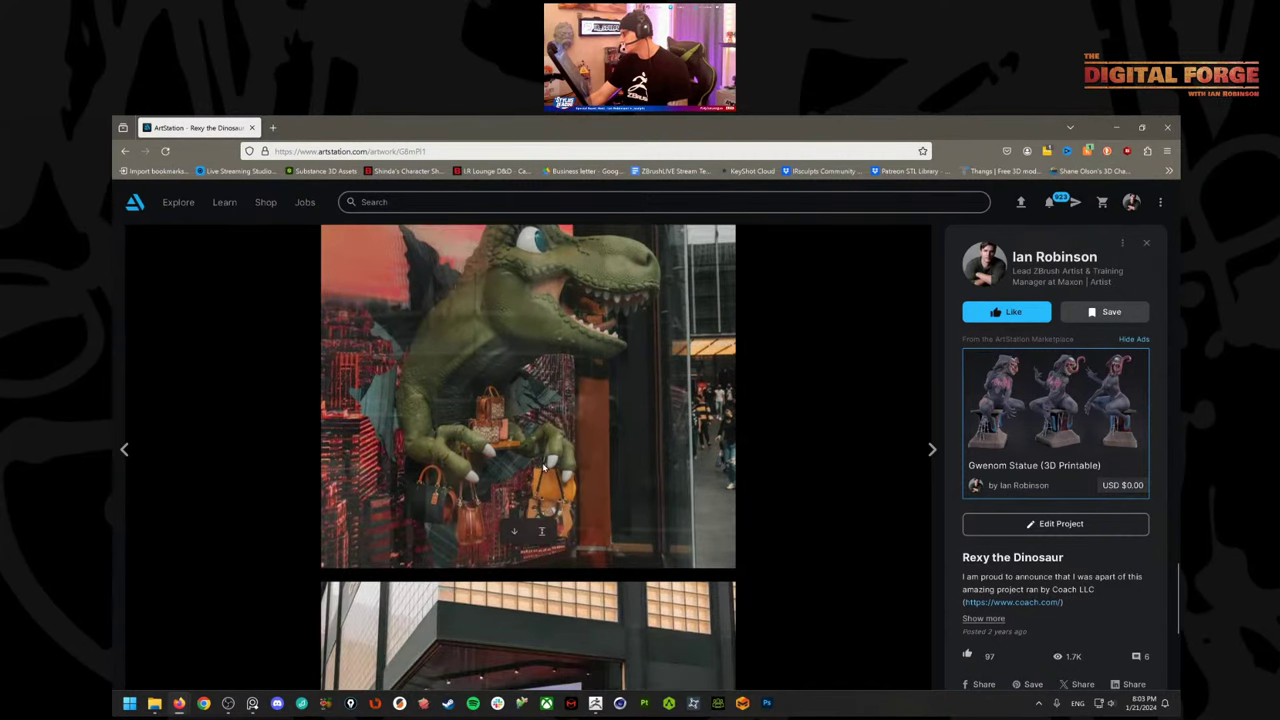
scroll(545, 467, down, 4)
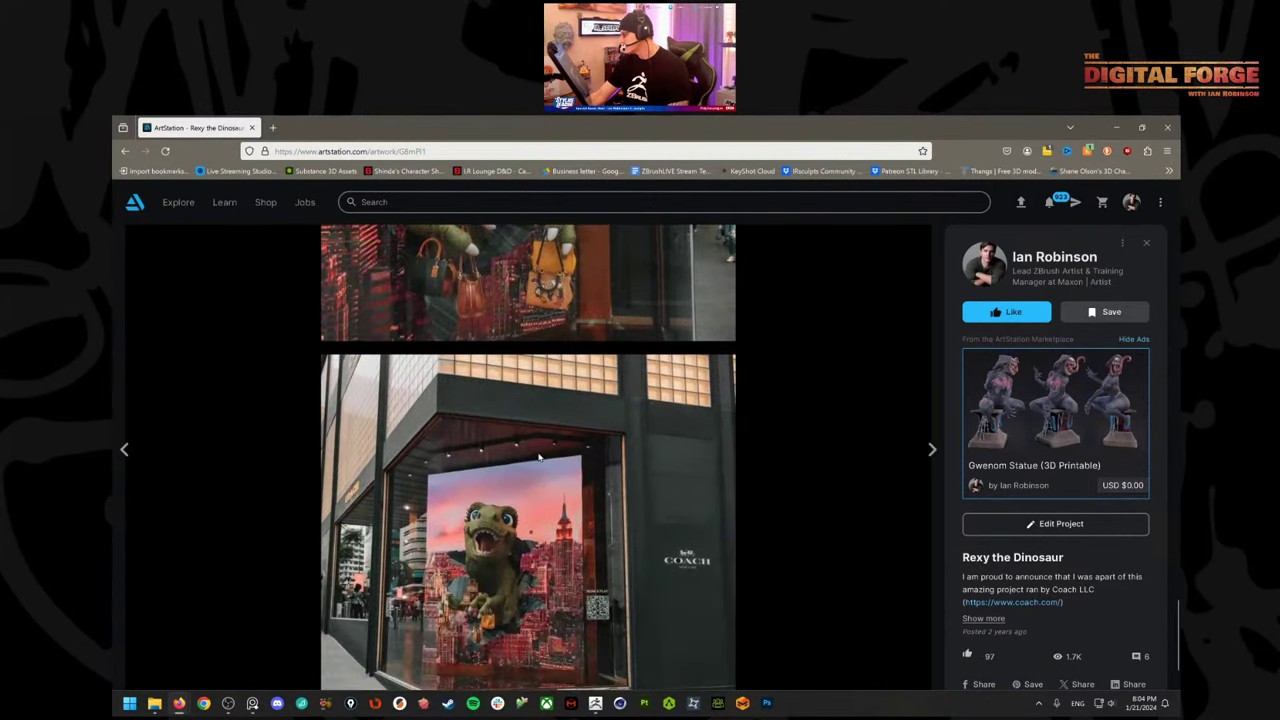
scroll(538, 457, up, 1)
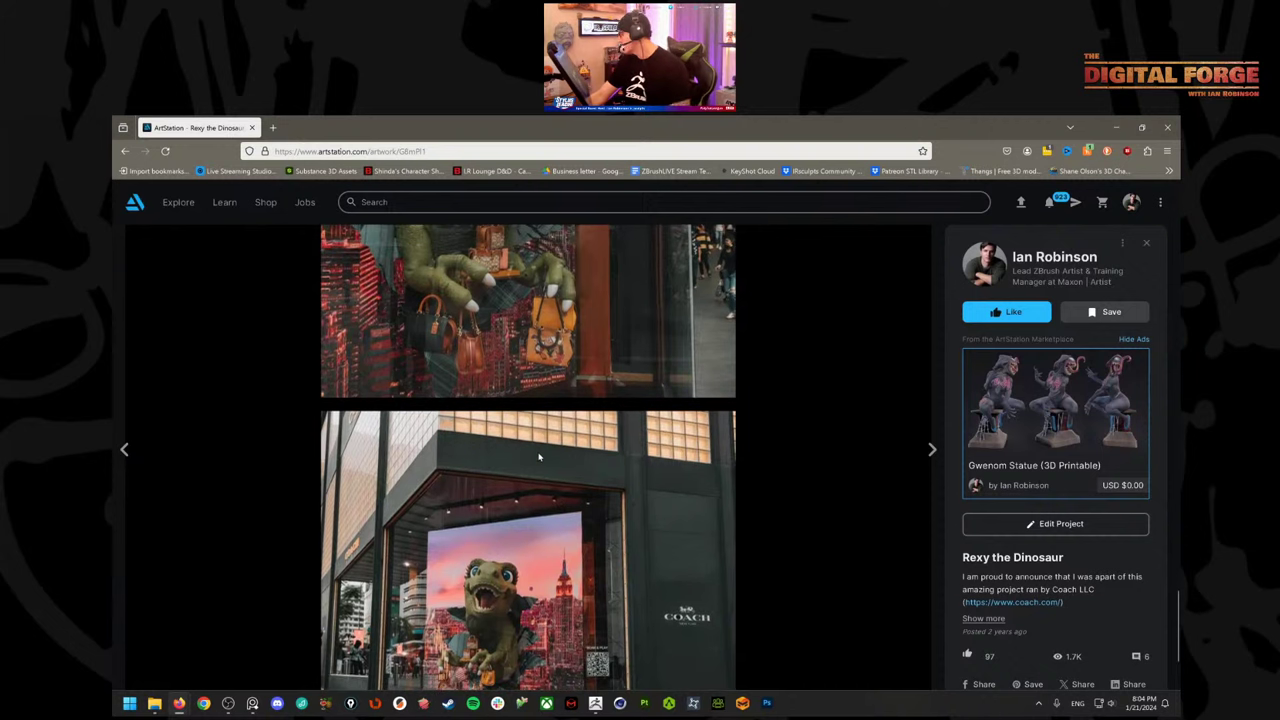
scroll(538, 457, up, 10)
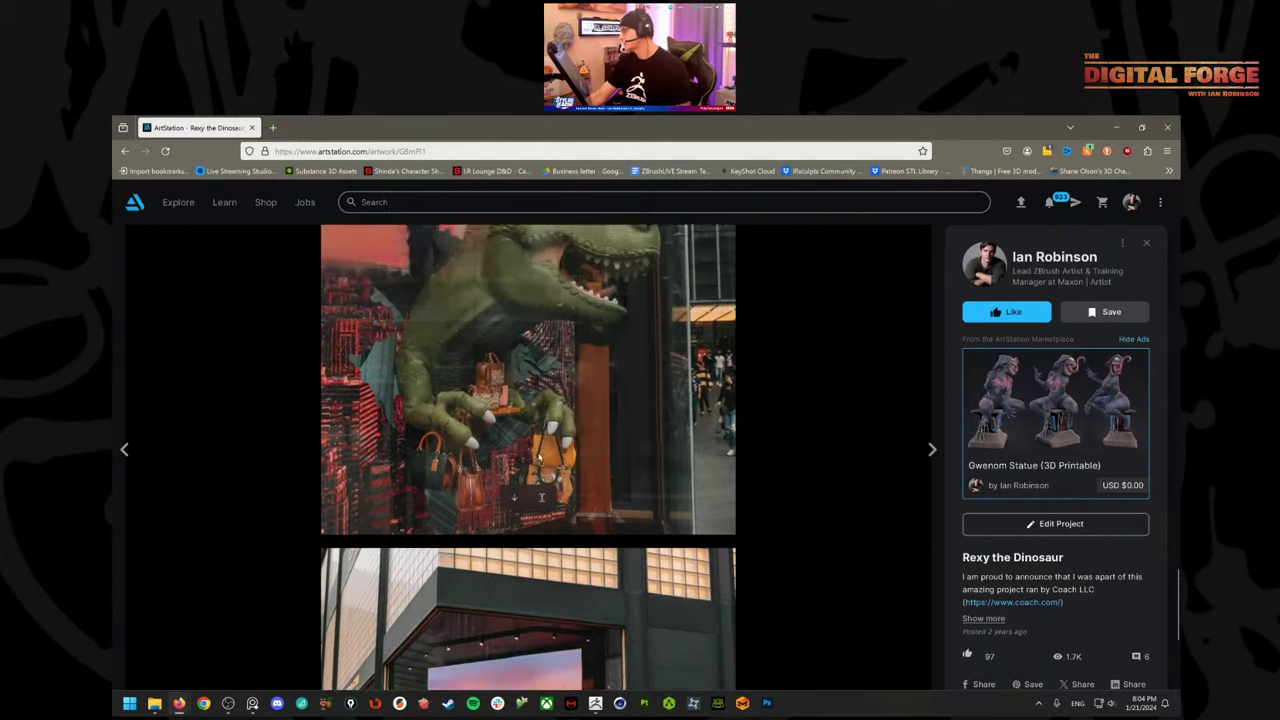
scroll(512, 463, up, 10)
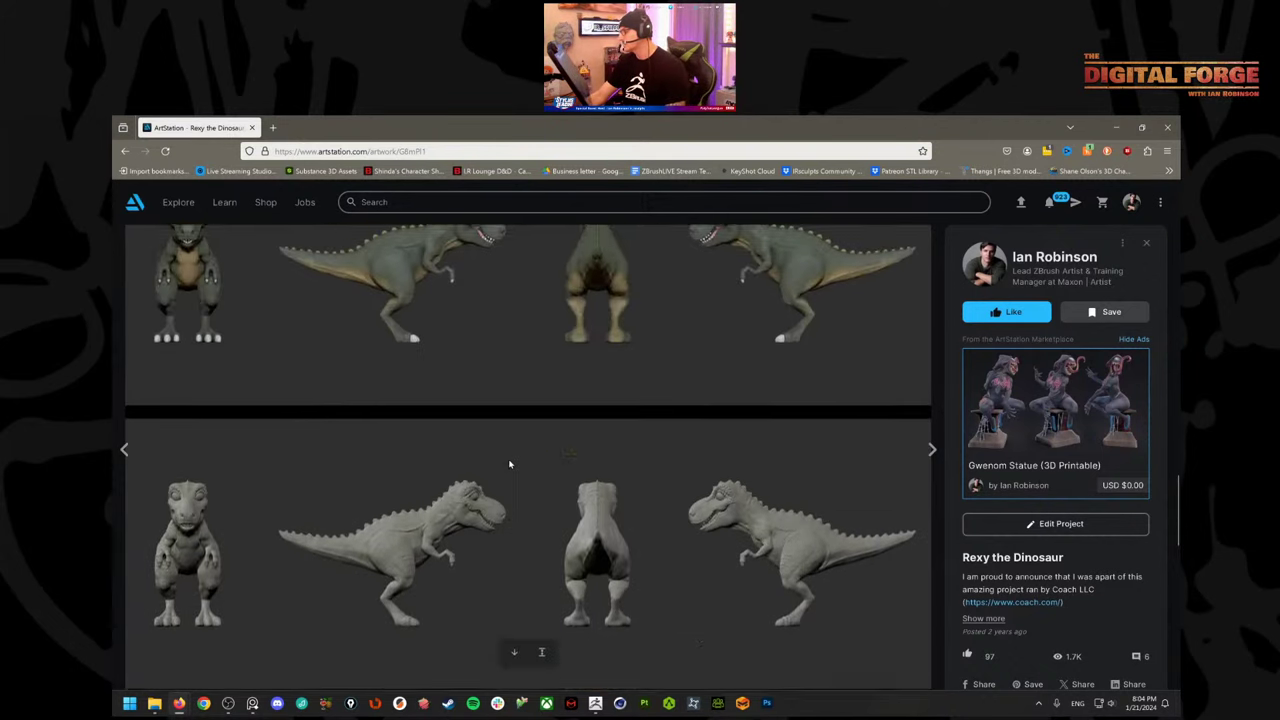
scroll(509, 464, up, 9)
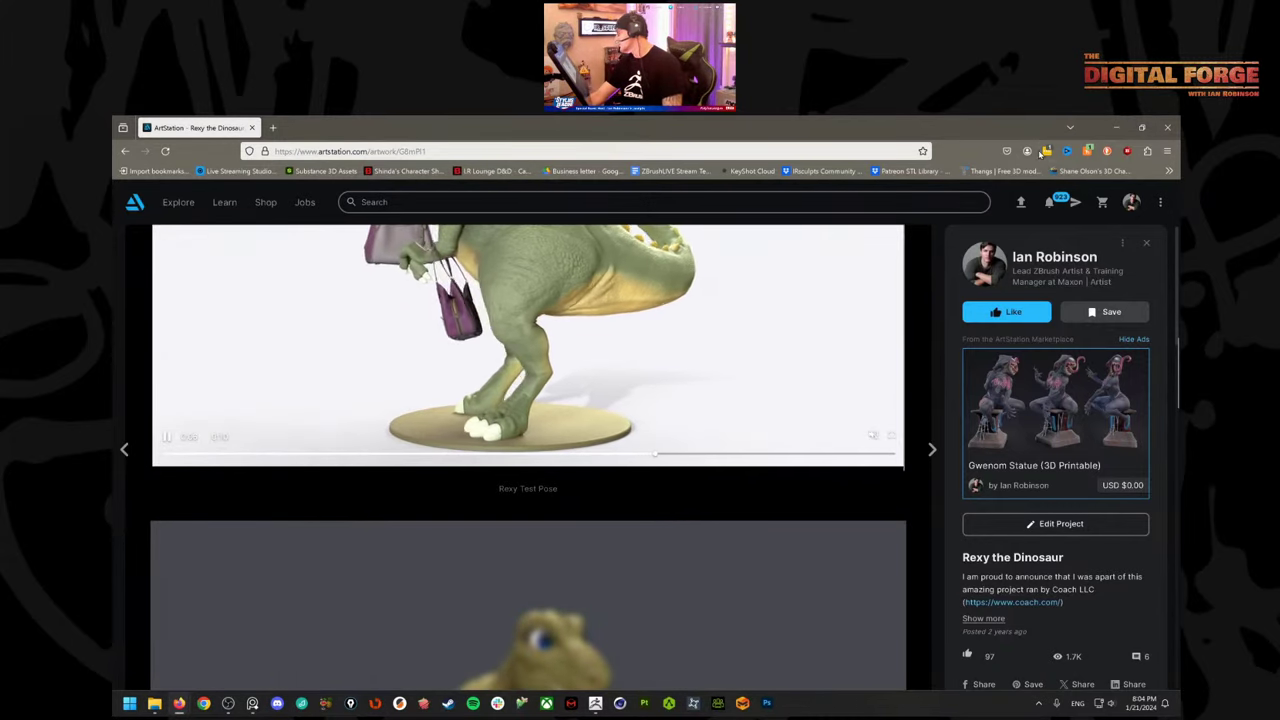
Switch back to ZBrush and choose the ClayBuildup brush for the cyclops body at a draw size of about 223.
click(1117, 128)
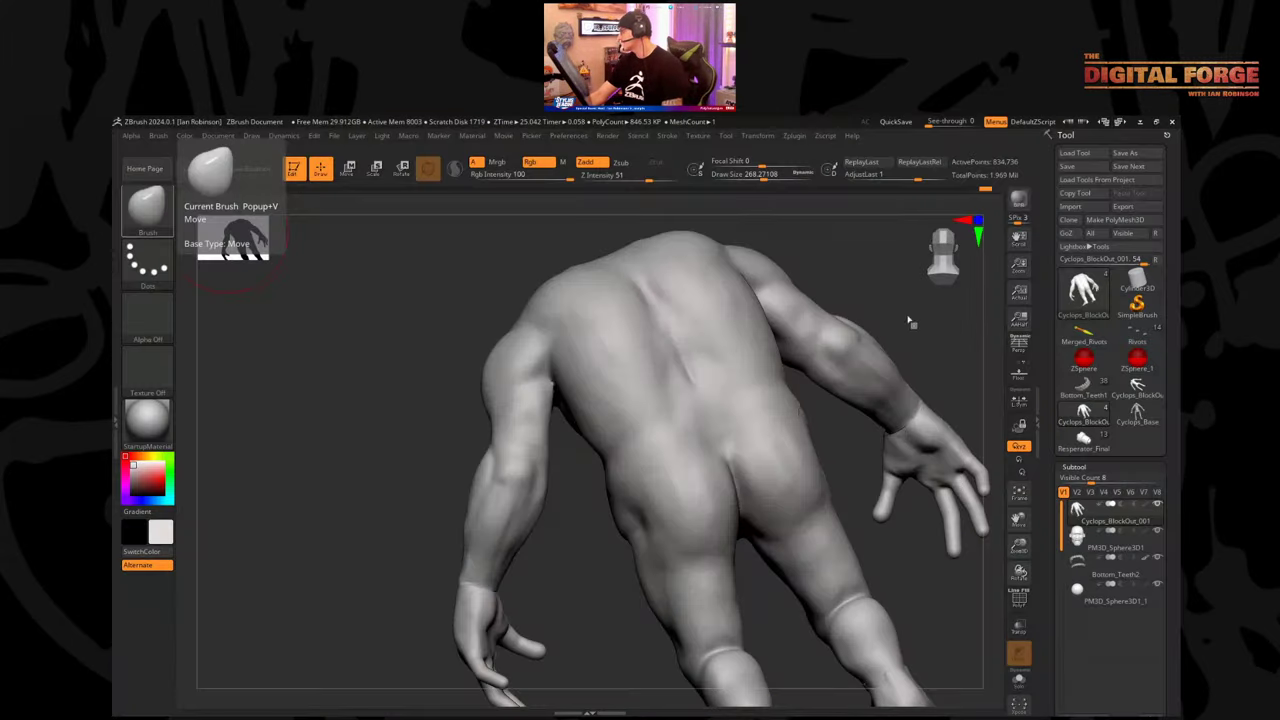
drag(407, 556, 505, 530)
shift+drag(866, 474, 869, 437)
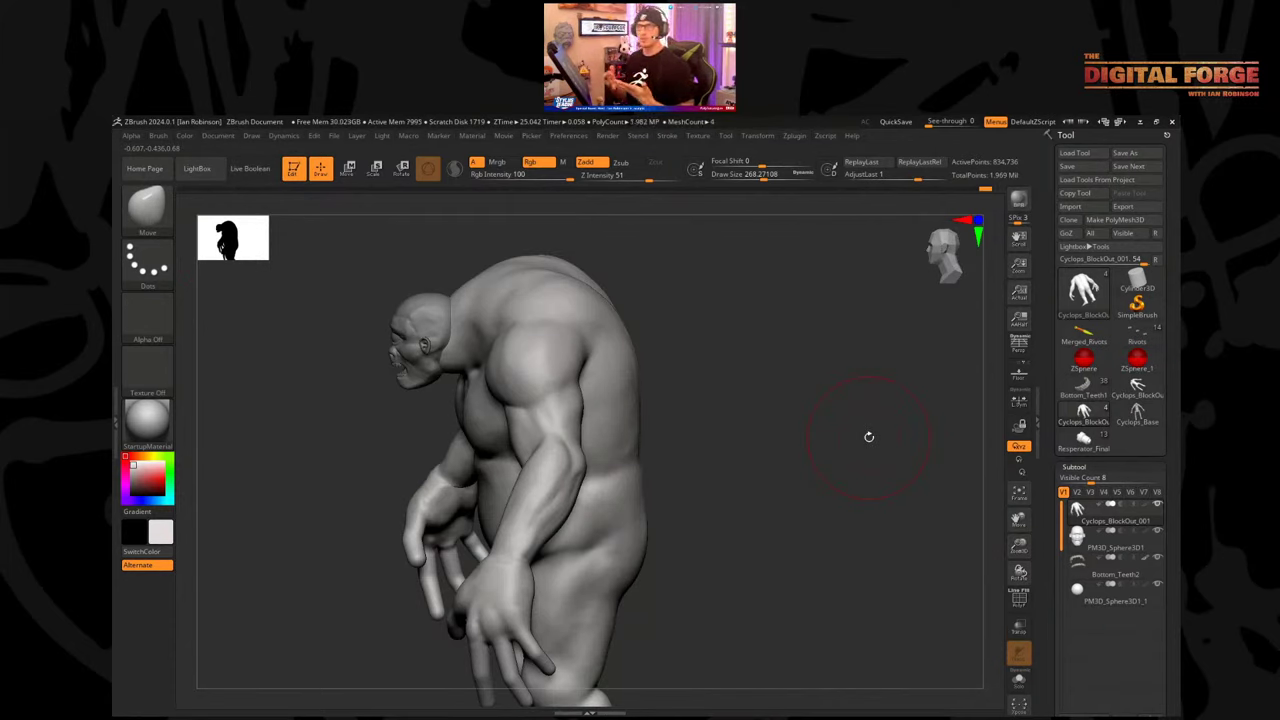
mouse_move(869, 437)
mouse_down()
mouse_move(768, 399)
mouse_move(763, 420)
mouse_move(761, 368)
mouse_move(709, 325)
mouse_up()
key(b)
key(c)
key(b)
key(s)
drag(565, 402, 569, 420)
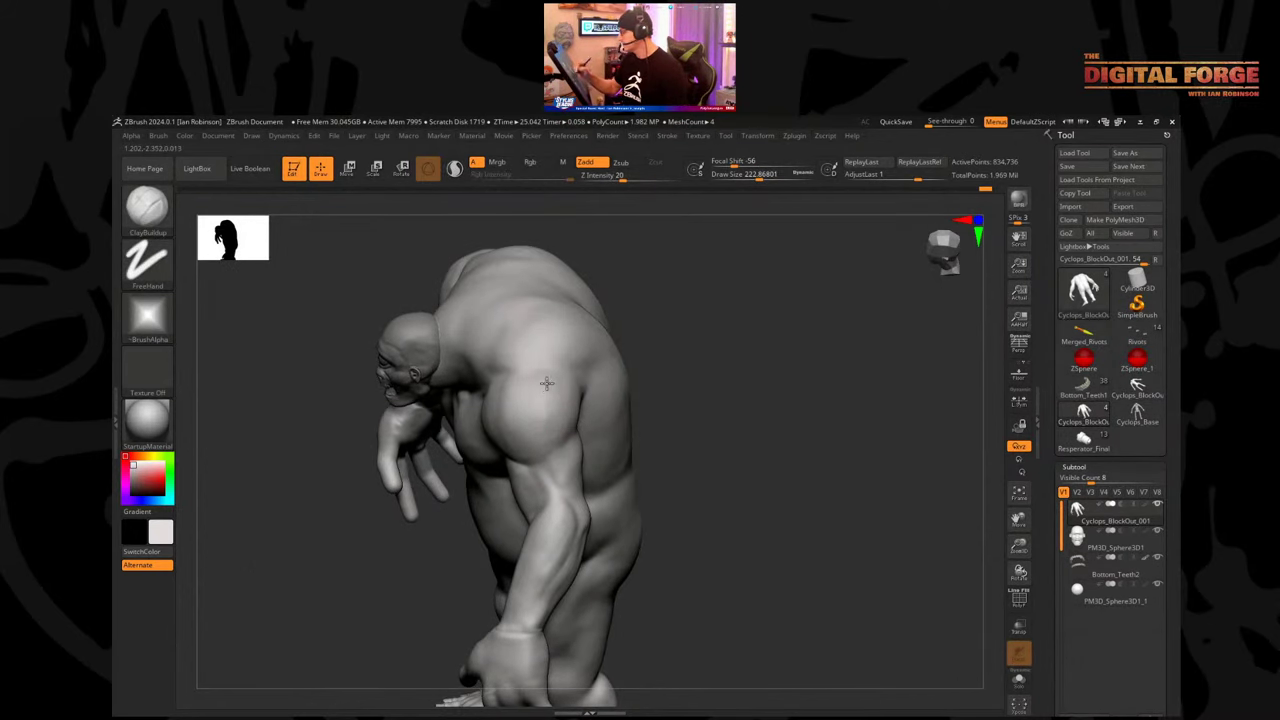
drag(664, 370, 778, 303)
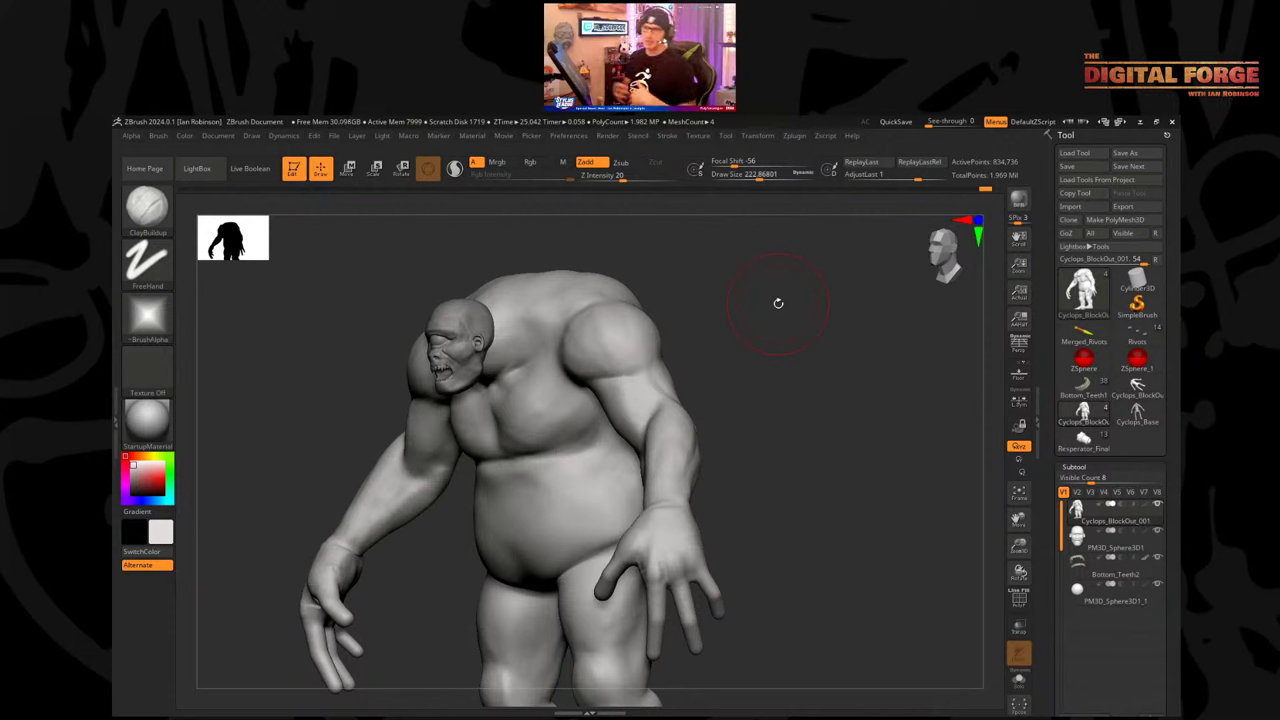
Build up the front of the cyclops's shoulder where the deltoid meets the chest with ClayBuildup.
drag(778, 303, 782, 352)
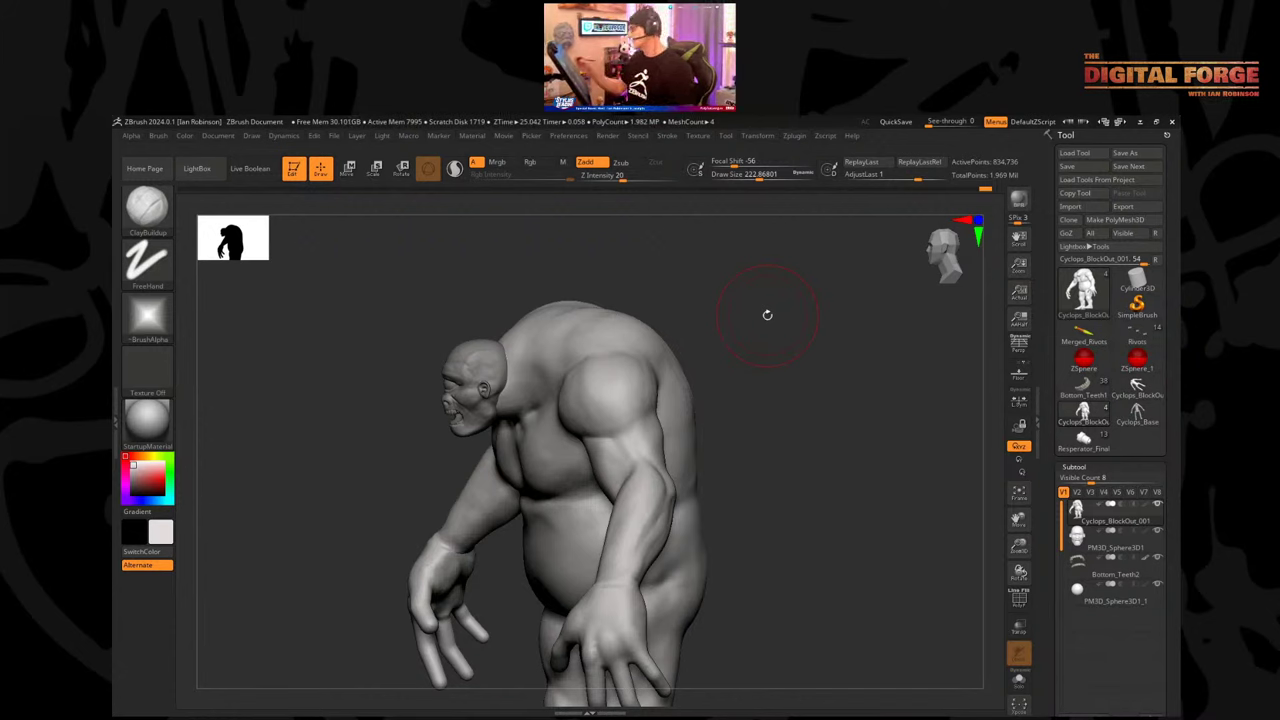
drag(767, 315, 800, 345)
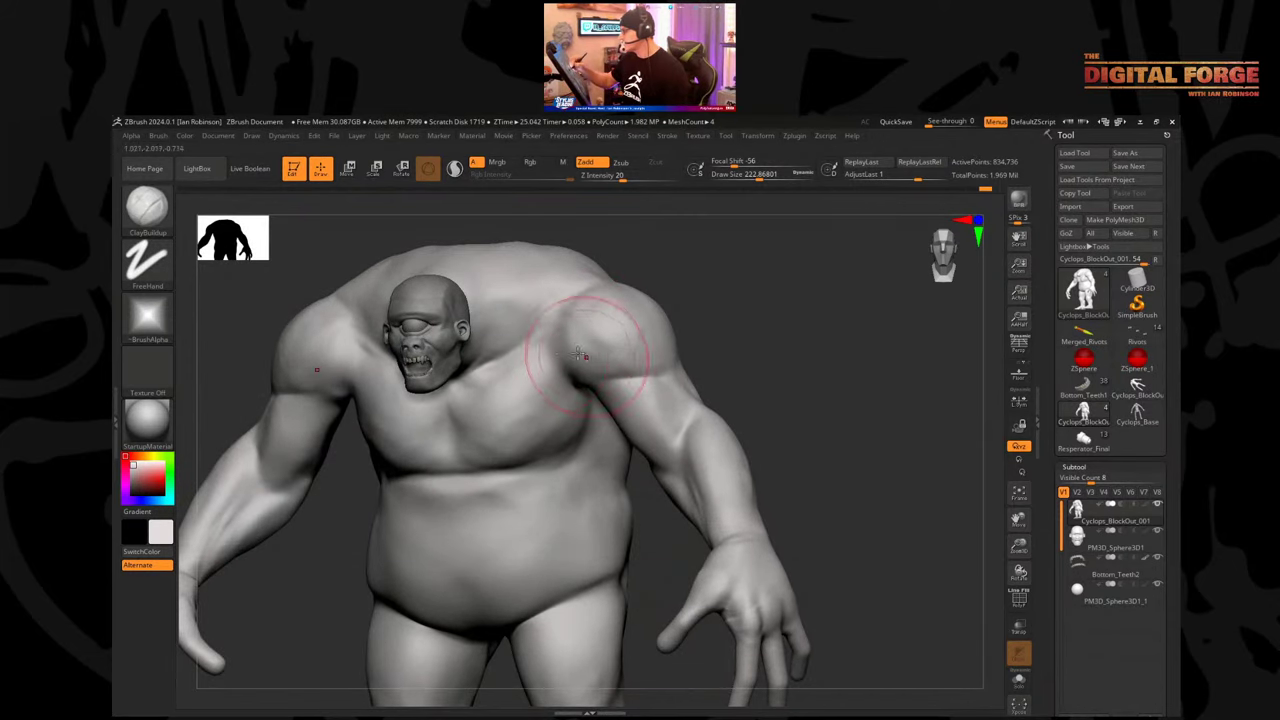
drag(580, 355, 606, 366)
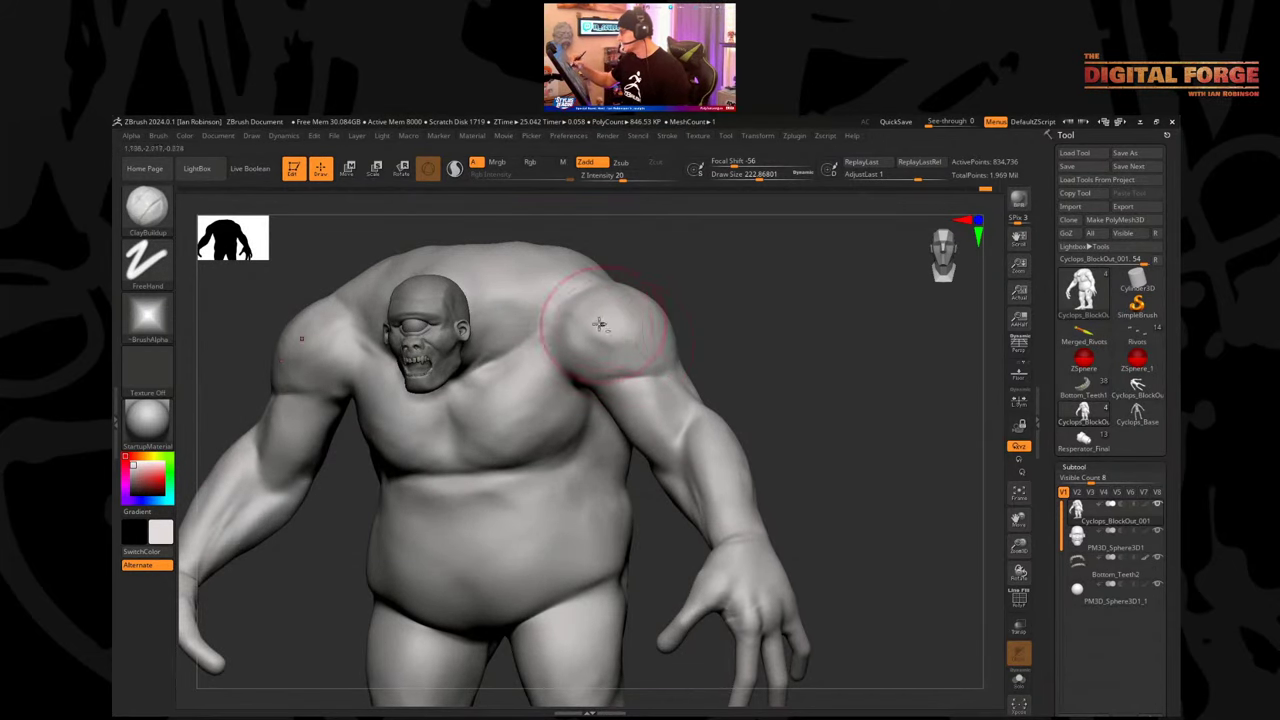
drag(738, 313, 785, 296)
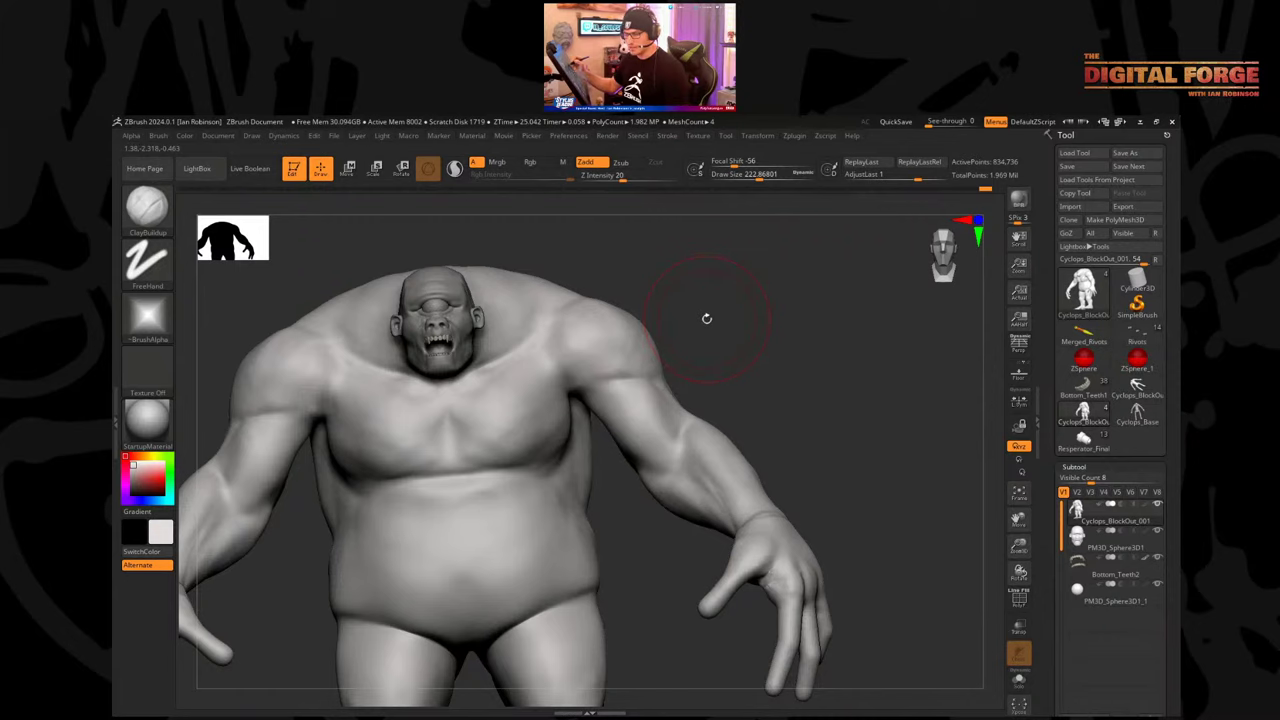
Carve the creases where the cyclops's deltoid meets the upper arm and chest with the DamStandard brush.
key(b)
key(d)
key(s)
drag(707, 317, 770, 302)
drag(384, 392, 359, 426)
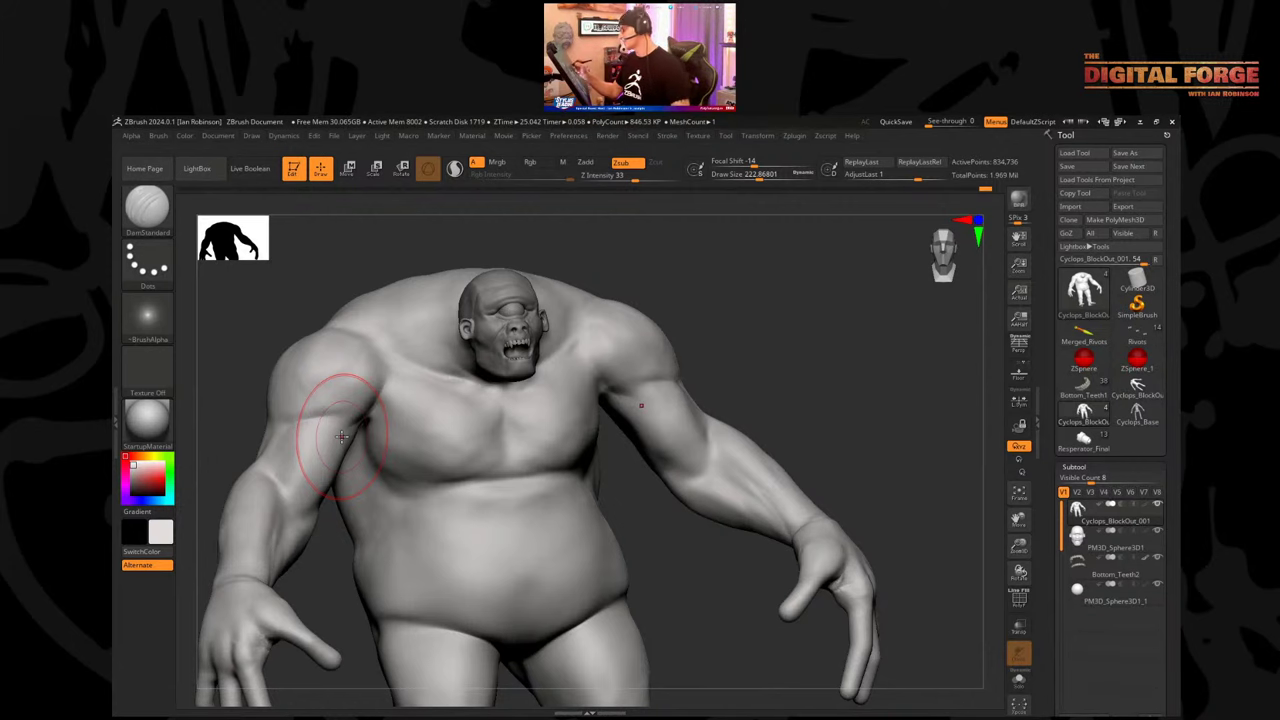
drag(708, 352, 766, 320)
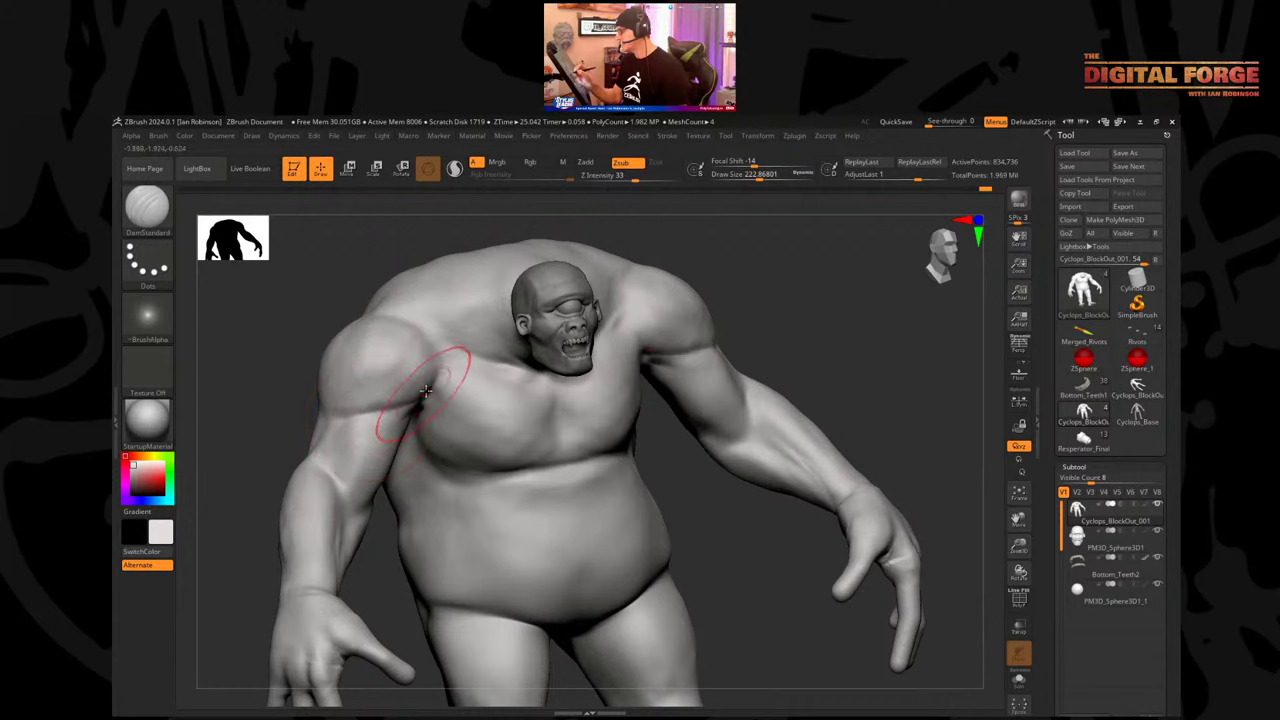
alt+drag(632, 442, 668, 446)
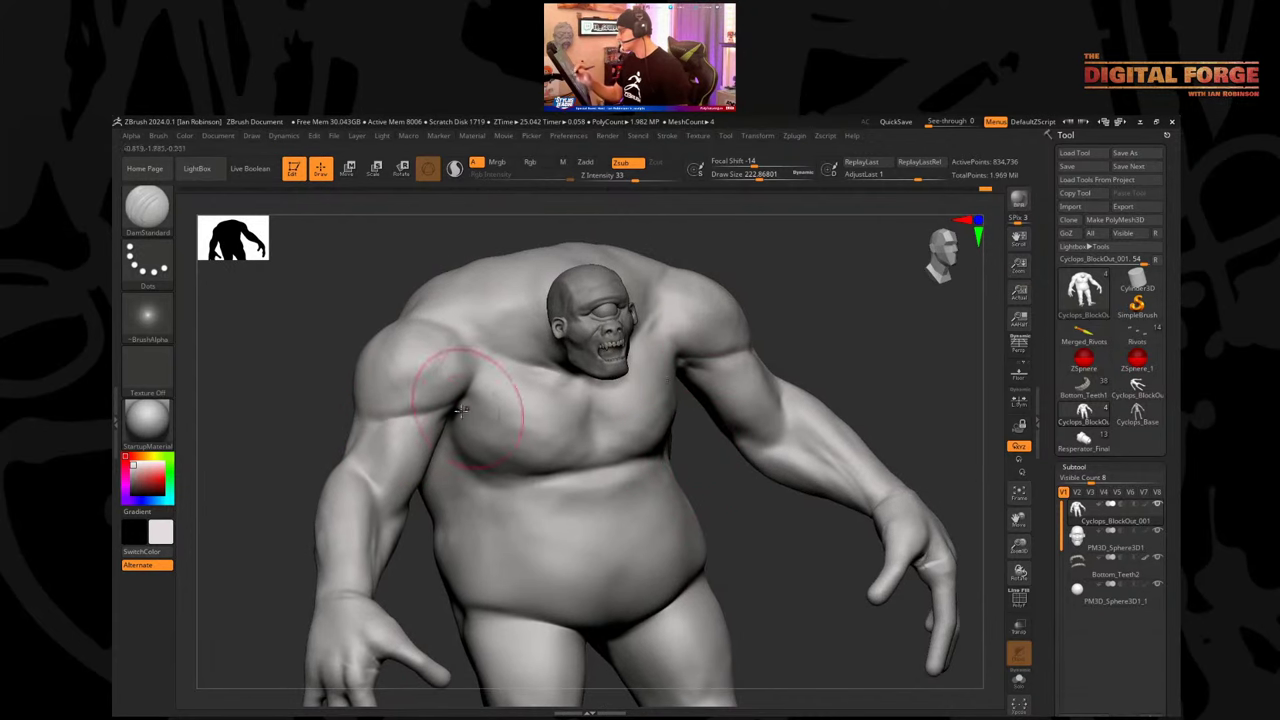
drag(420, 549, 390, 556)
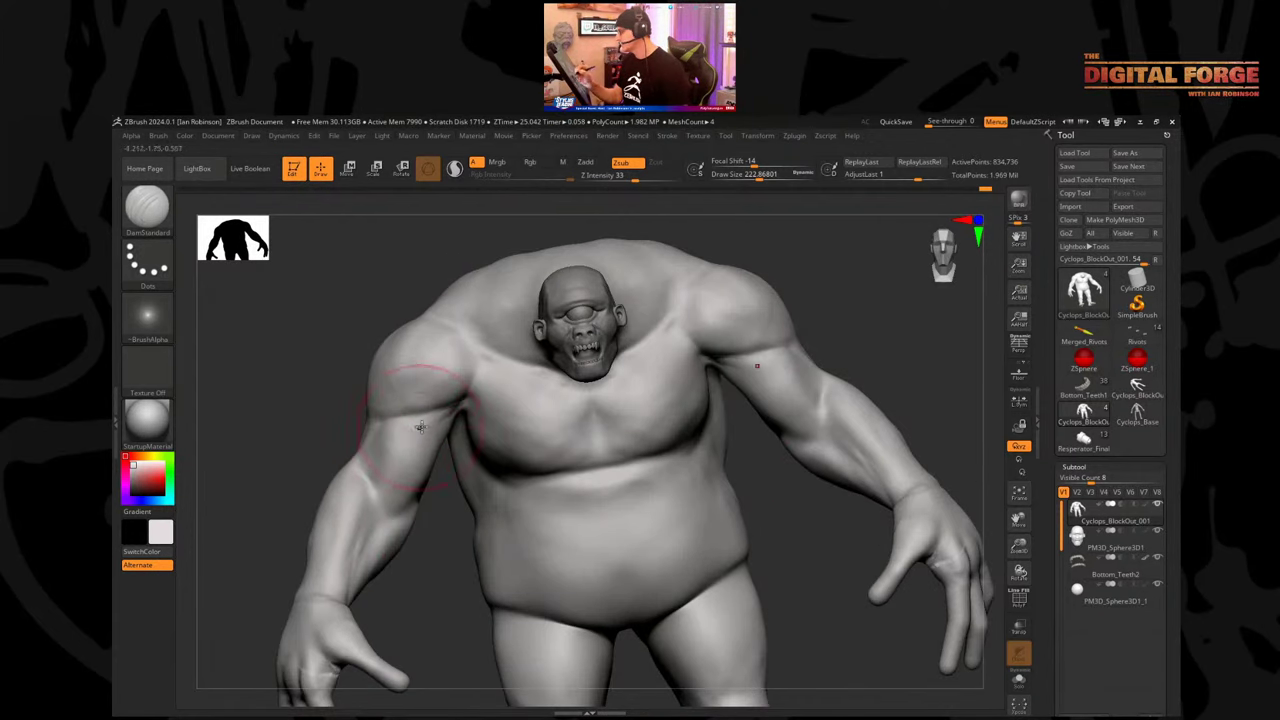
mouse_move(420, 427)
right_down()
mouse_move(437, 503)
mouse_move(426, 543)
mouse_move(409, 537)
mouse_move(368, 413)
mouse_move(397, 476)
mouse_move(434, 407)
mouse_move(440, 432)
mouse_move(377, 497)
right_up()
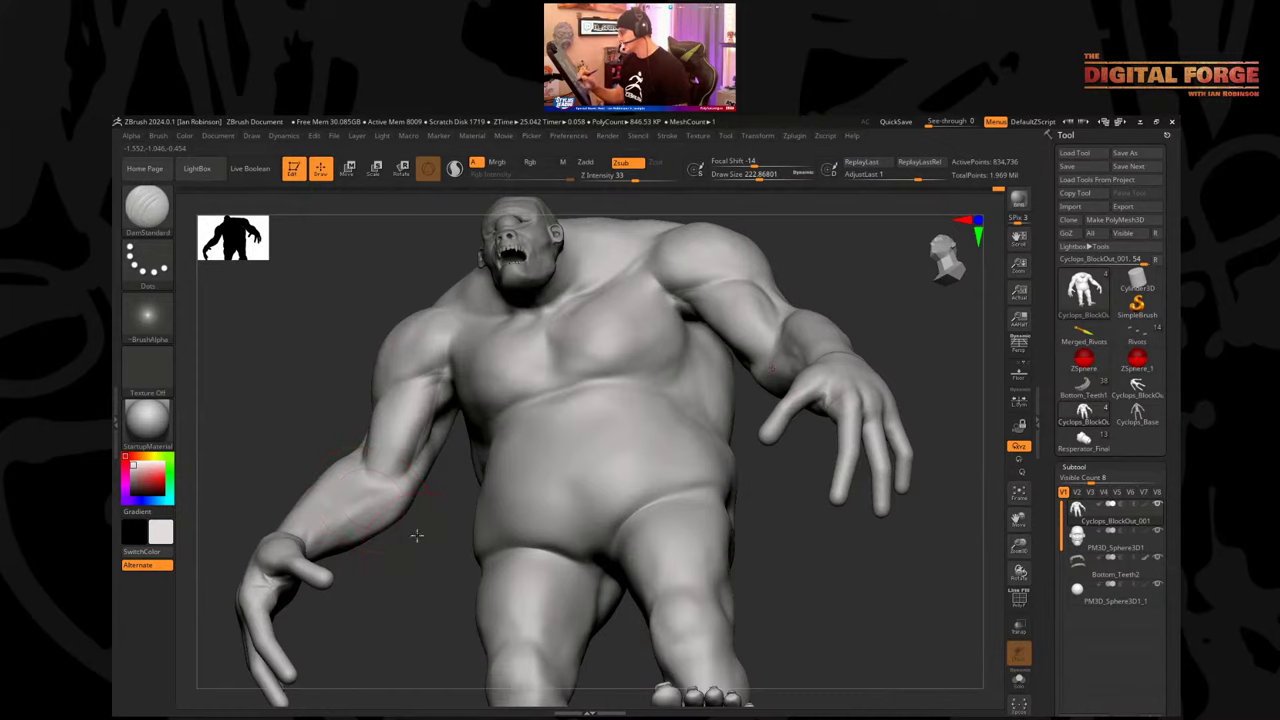
Isolate the cyclops's arms with a lasso selection, hiding the torso and legs of the body mesh.
mouse_move(417, 535)
right_down()
mouse_move(546, 540)
mouse_move(554, 517)
mouse_move(606, 488)
right_up()
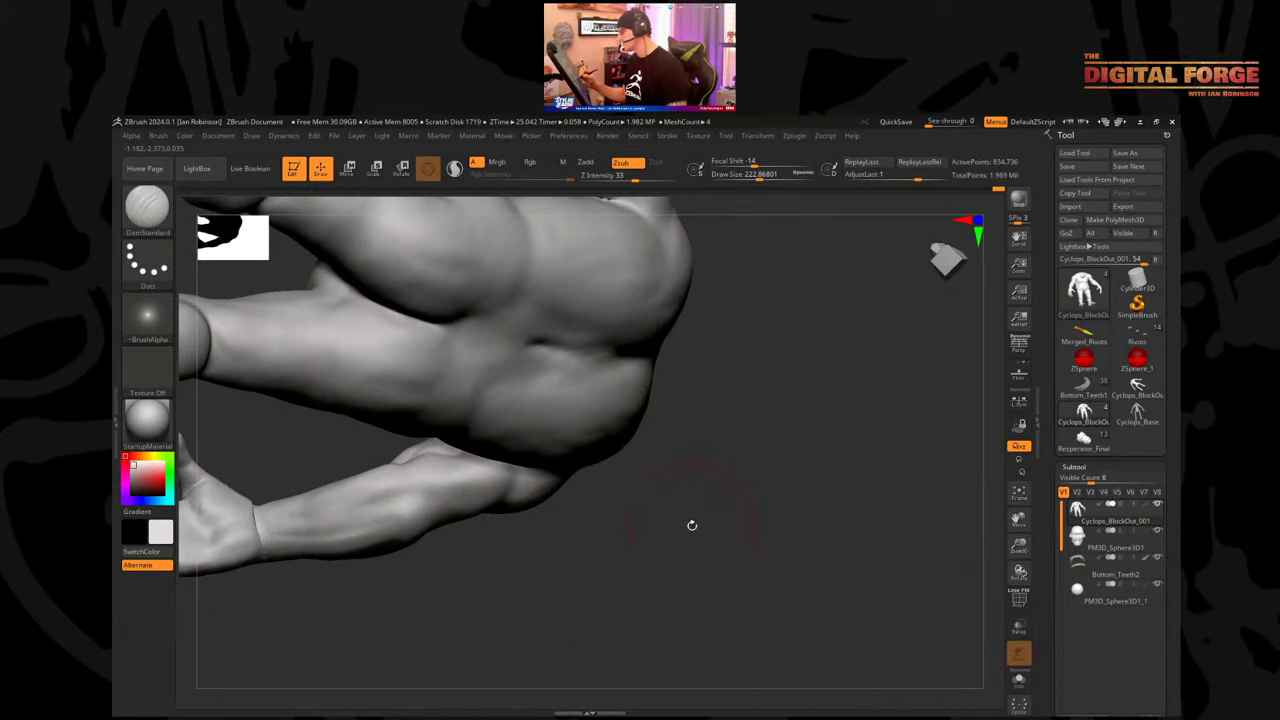
mouse_move(691, 525)
right_down()
mouse_move(774, 571)
mouse_move(663, 523)
mouse_move(657, 551)
mouse_move(620, 543)
right_up()
key(ctrl+shift)
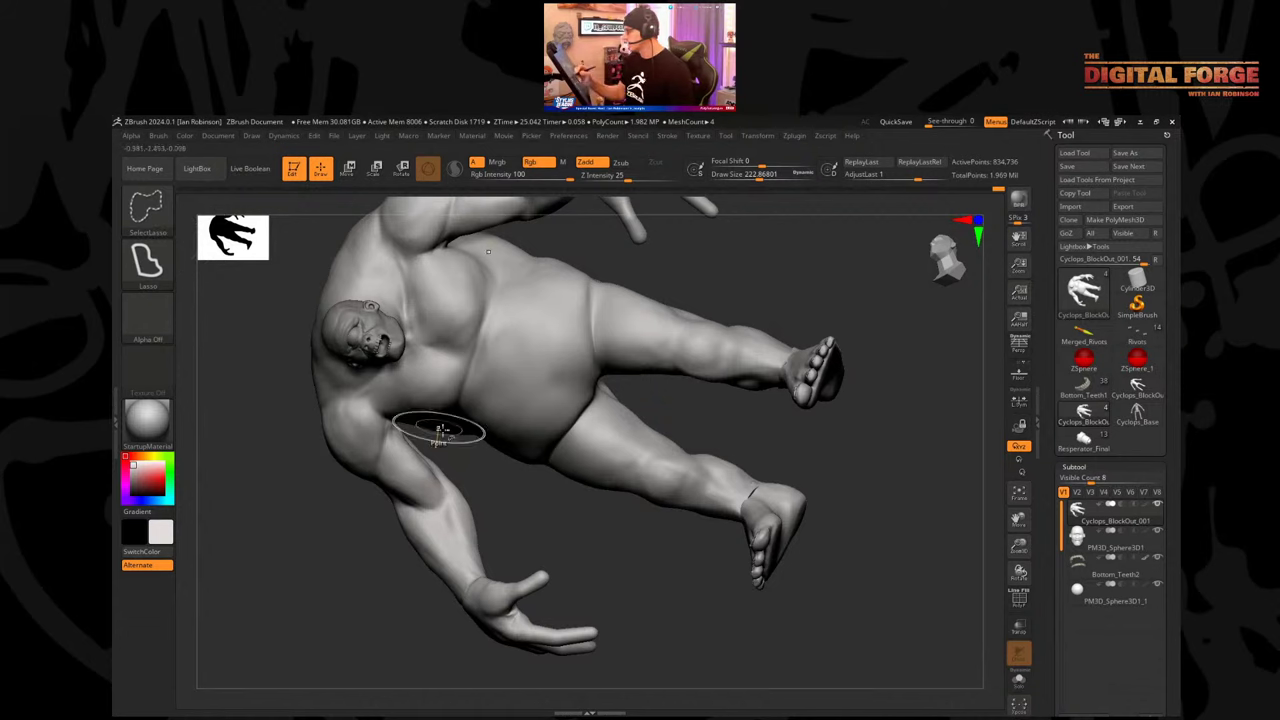
mouse_move(349, 408)
ctrl+shift+mouse_down()
mouse_move(394, 586)
mouse_move(543, 671)
mouse_move(600, 520)
ctrl+shift+mouse_up()
mouse_move(513, 498)
right_down()
mouse_move(474, 437)
mouse_move(486, 451)
mouse_move(440, 500)
mouse_move(429, 471)
right_up()
key(ctrl+shift)
ctrl+shift+click(463, 453)
ctrl+shift+drag(466, 495, 490, 506)
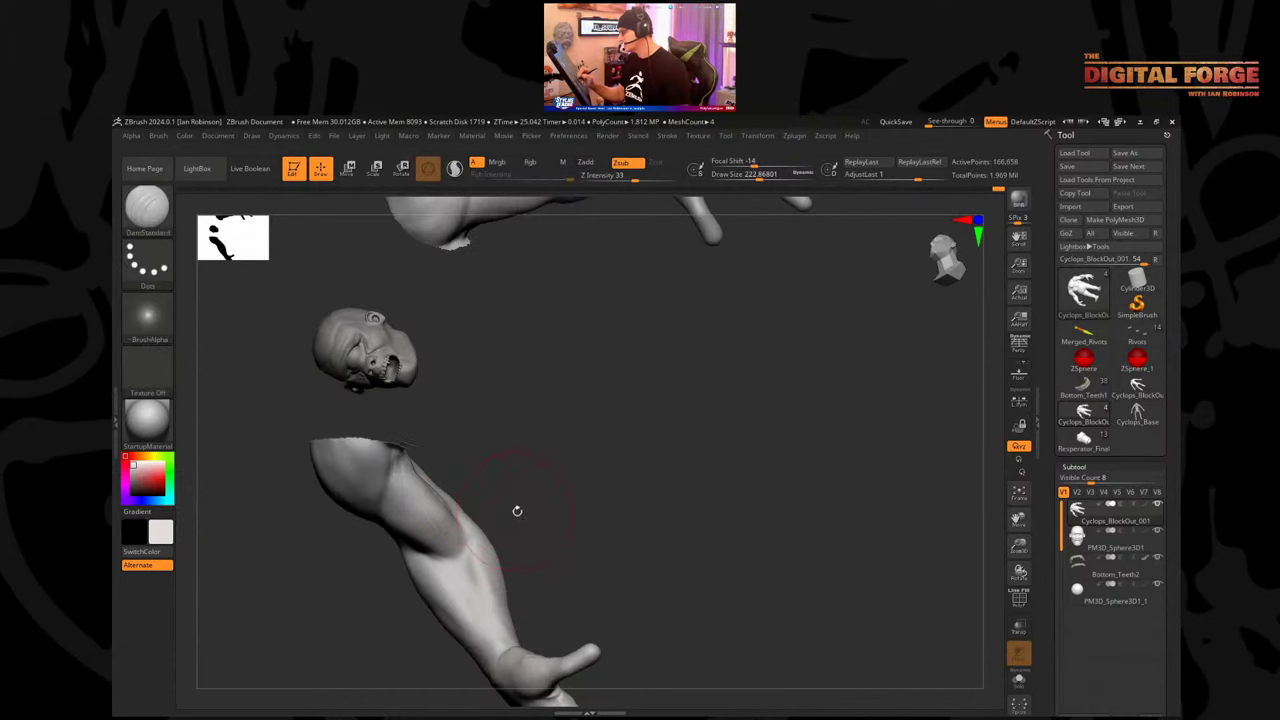
Carve the muscle separations around the elbow and down the inner forearm with DamStandard at a draw size of about 182.
mouse_move(517, 511)
ctrl+right_down()
mouse_move(574, 511)
mouse_move(585, 425)
mouse_move(600, 432)
mouse_move(529, 400)
ctrl+right_up()
key(b)
key(d)
key(s)
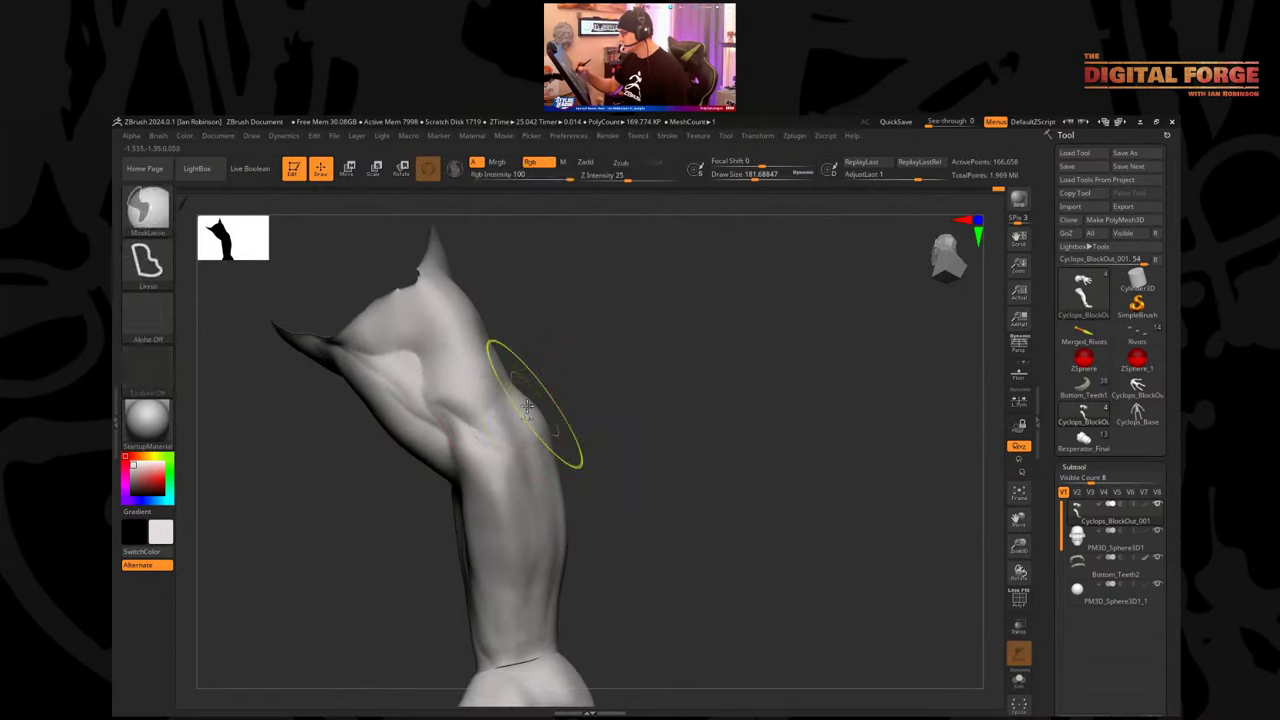
drag(452, 420, 524, 466)
right_drag(583, 422, 574, 403)
mouse_move(480, 376)
mouse_down()
mouse_move(475, 460)
mouse_move(522, 486)
mouse_move(532, 538)
mouse_up()
right_drag(657, 433, 570, 428)
right_drag(470, 470, 617, 414)
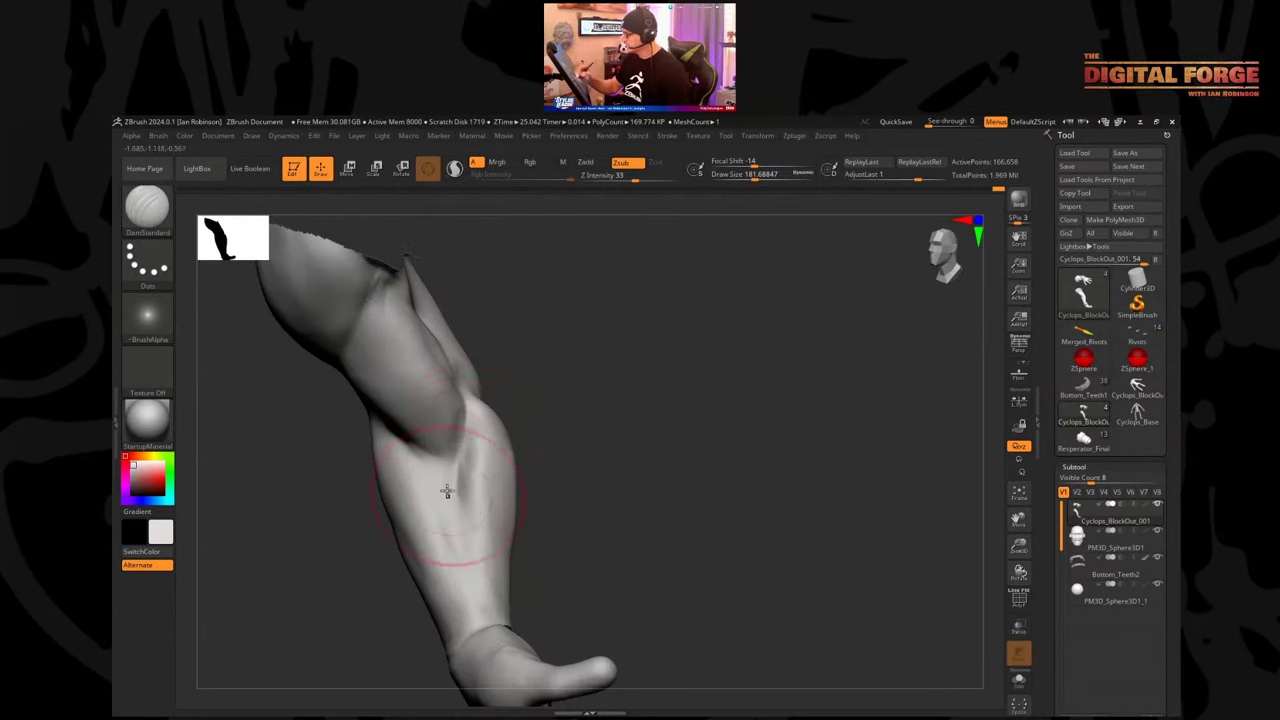
drag(459, 410, 455, 512)
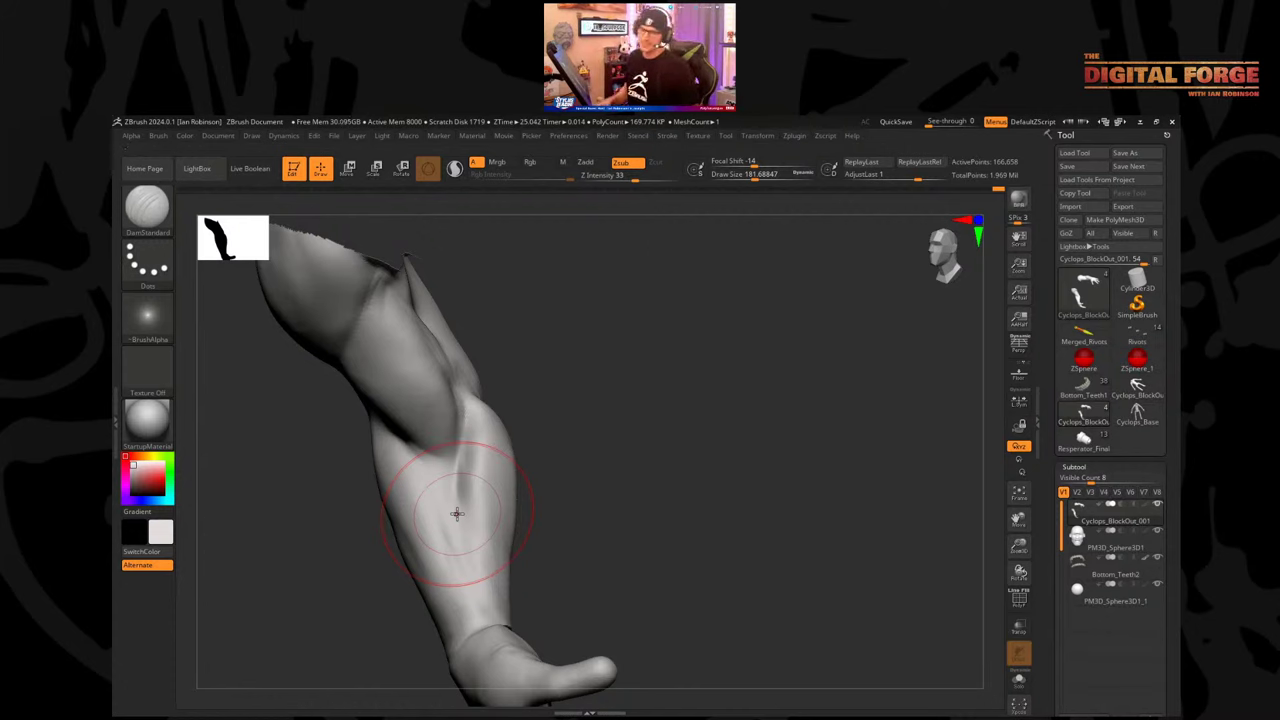
right_drag(456, 514, 554, 354)
right_drag(354, 407, 519, 352)
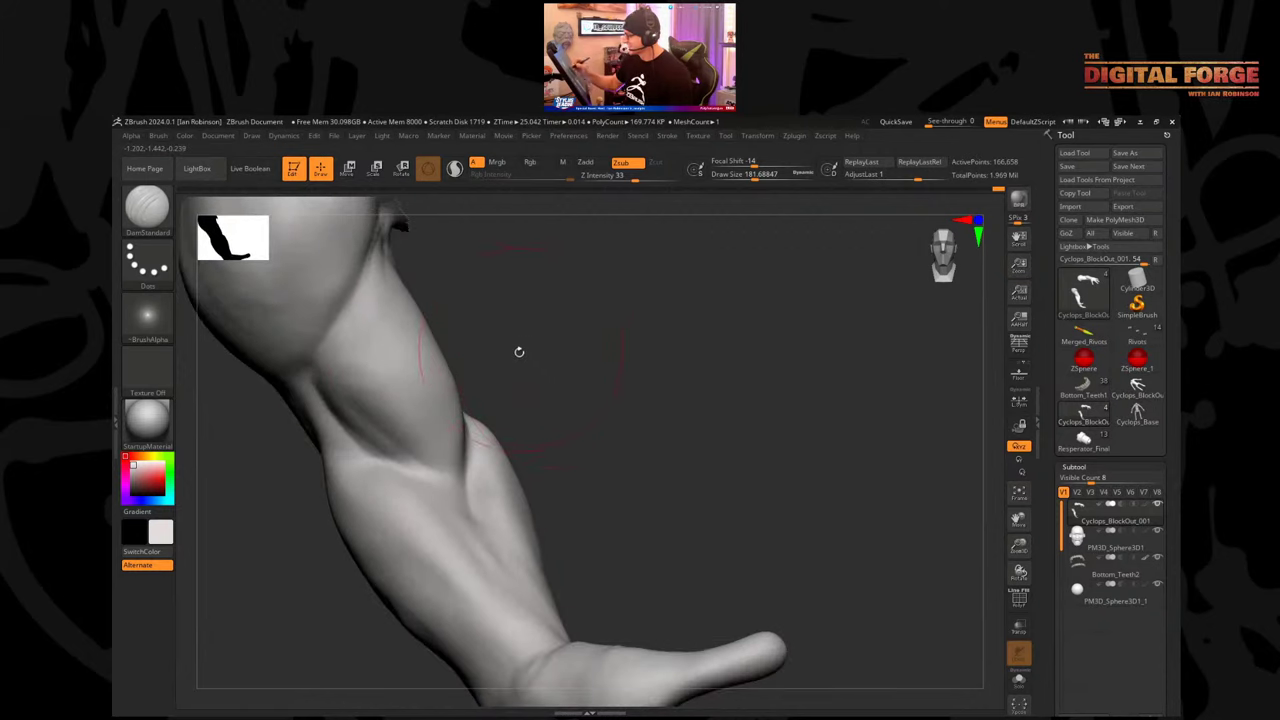
Build up the lower biceps and the forearm muscles around the inner elbow with the ClayBuildup brush.
key(b)
key(c)
key(b)
drag(560, 370, 546, 364)
drag(355, 418, 430, 472)
drag(540, 361, 502, 346)
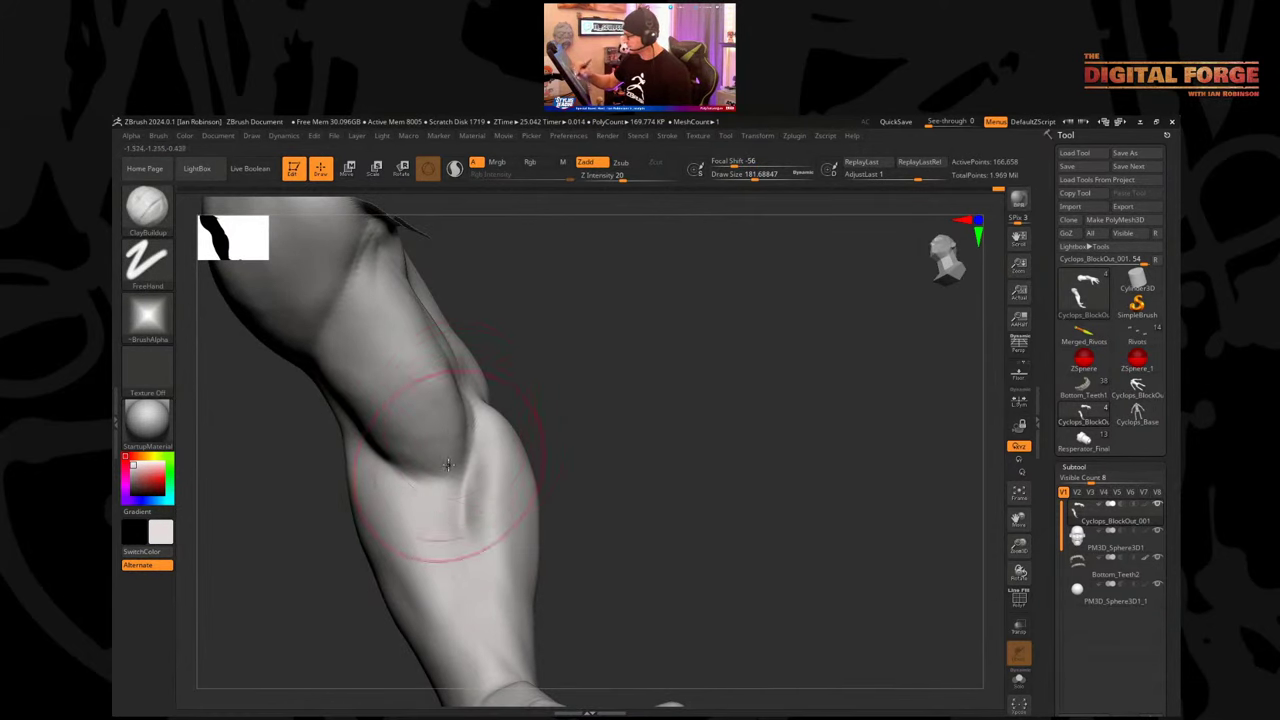
mouse_move(452, 420)
right_down()
mouse_move(503, 418)
mouse_move(511, 403)
mouse_move(463, 408)
right_up()
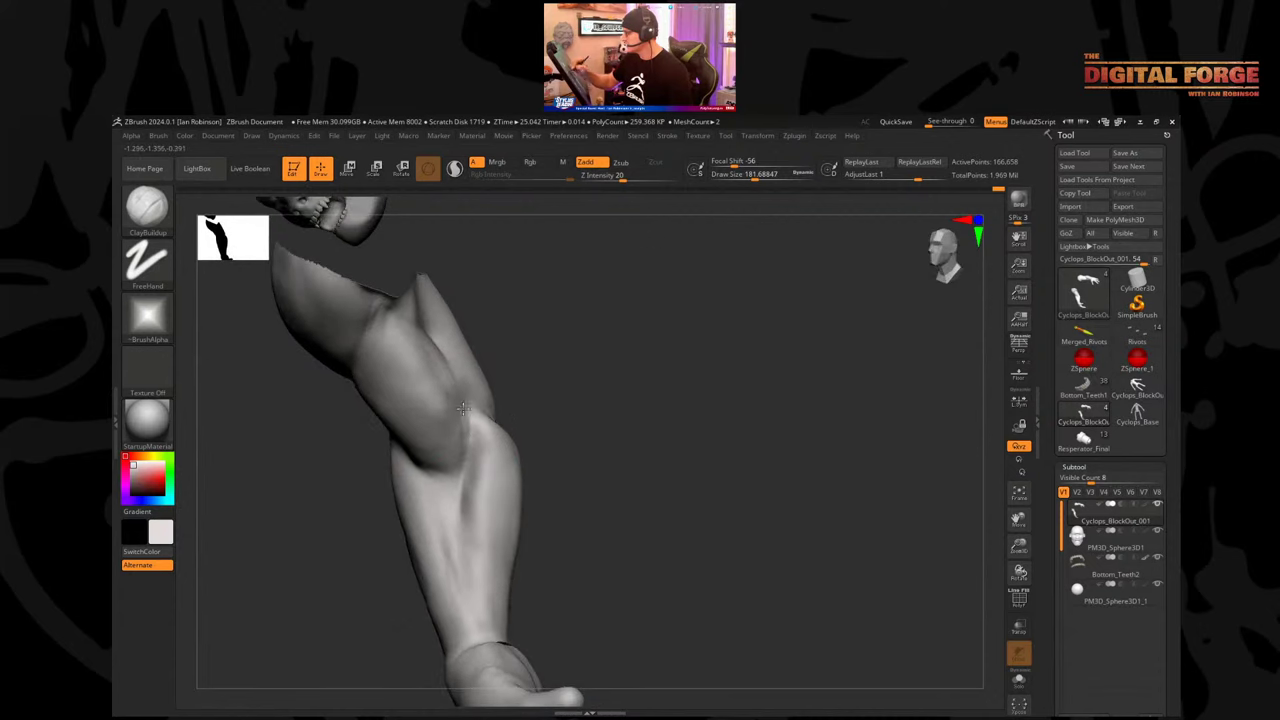
mouse_move(403, 343)
right_down()
mouse_move(566, 446)
mouse_move(500, 360)
right_up()
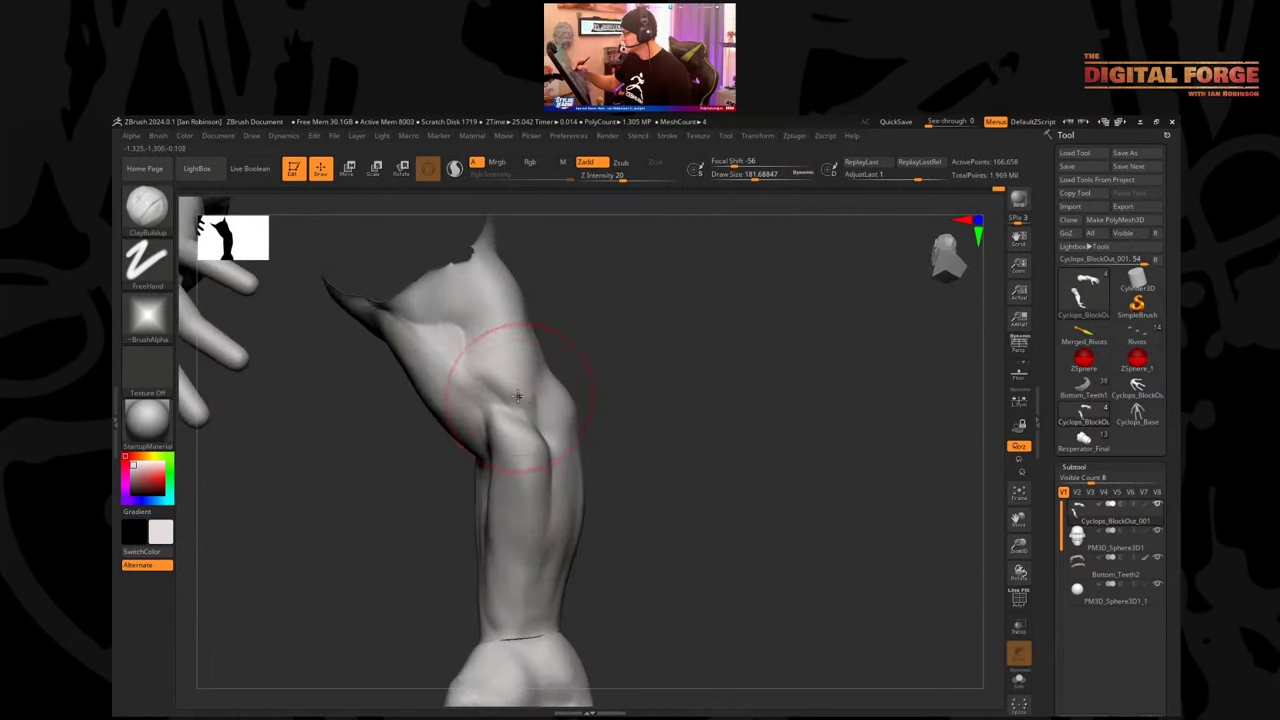
Build up the triceps and inner upper arm with ClayBuildup at a draw size of about 158.
right_drag(597, 317, 616, 356)
drag(479, 292, 459, 345)
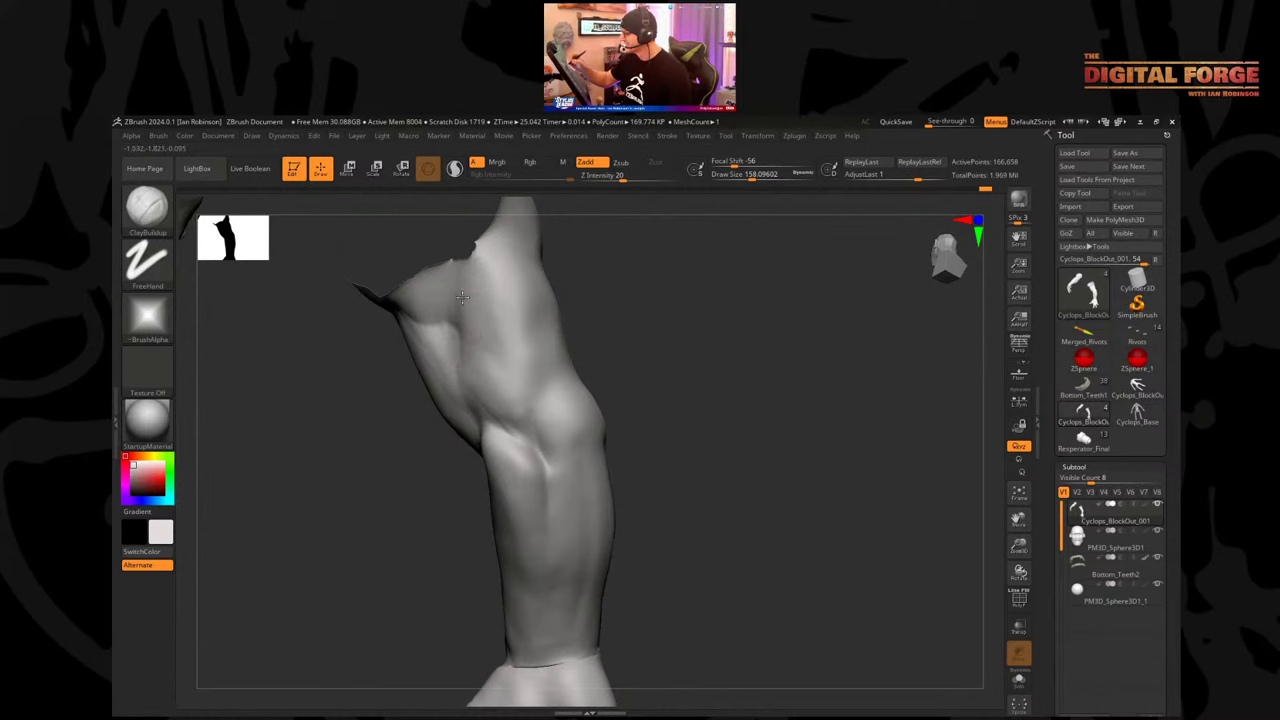
drag(592, 342, 690, 328)
drag(463, 306, 467, 374)
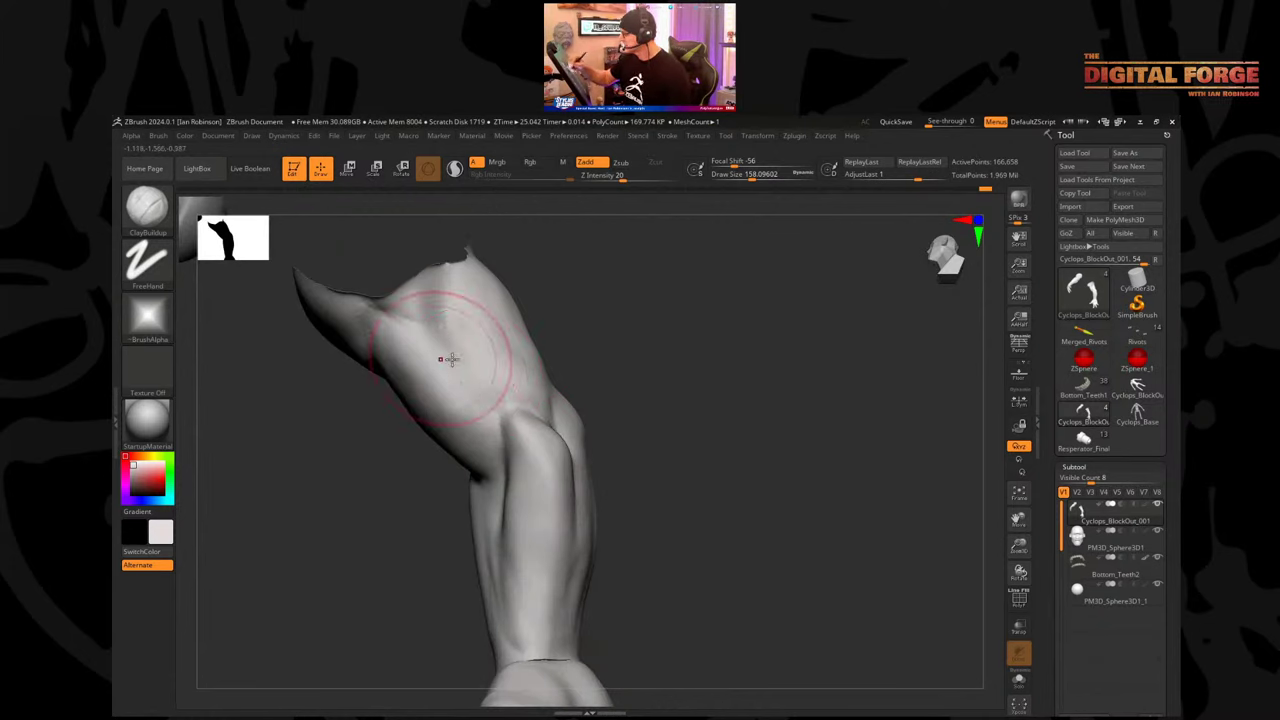
drag(577, 404, 660, 400)
mouse_move(401, 331)
mouse_down()
mouse_move(561, 404)
mouse_move(570, 430)
mouse_move(634, 383)
mouse_move(737, 377)
mouse_move(637, 365)
mouse_up()
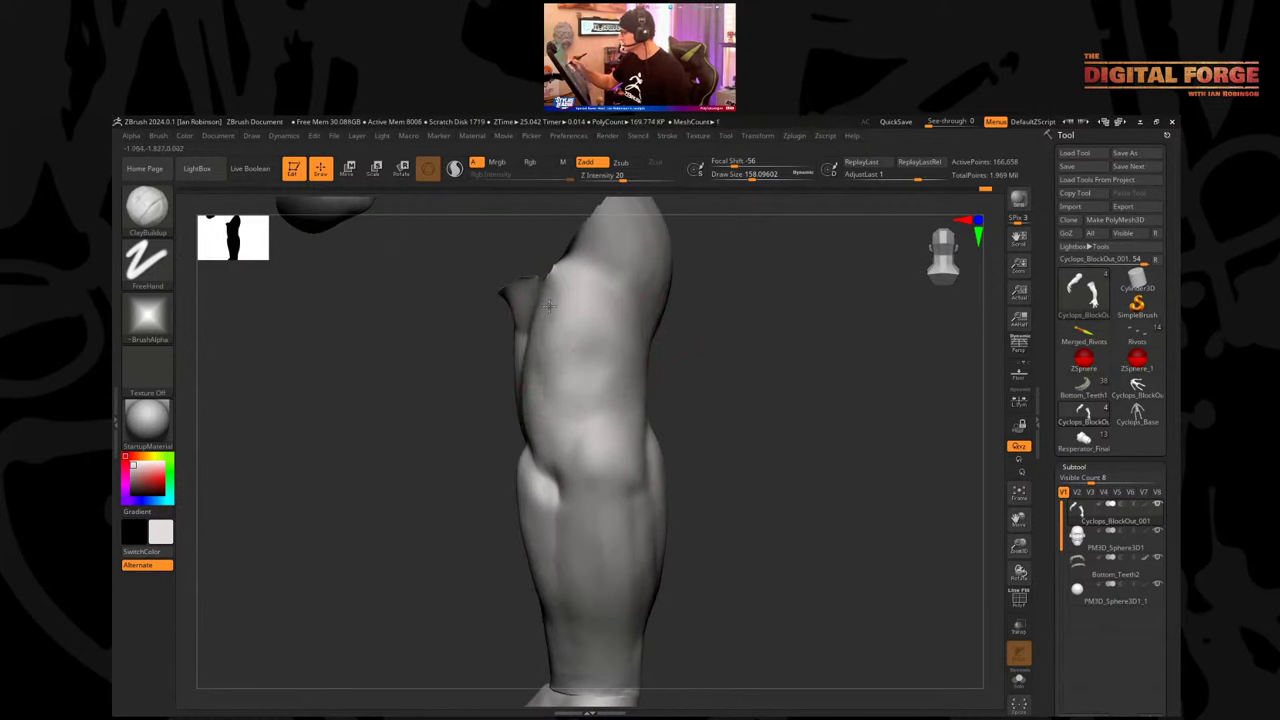
mouse_move(727, 411)
mouse_down()
mouse_move(766, 408)
mouse_move(632, 405)
mouse_move(567, 440)
mouse_up()
drag(628, 500, 622, 404)
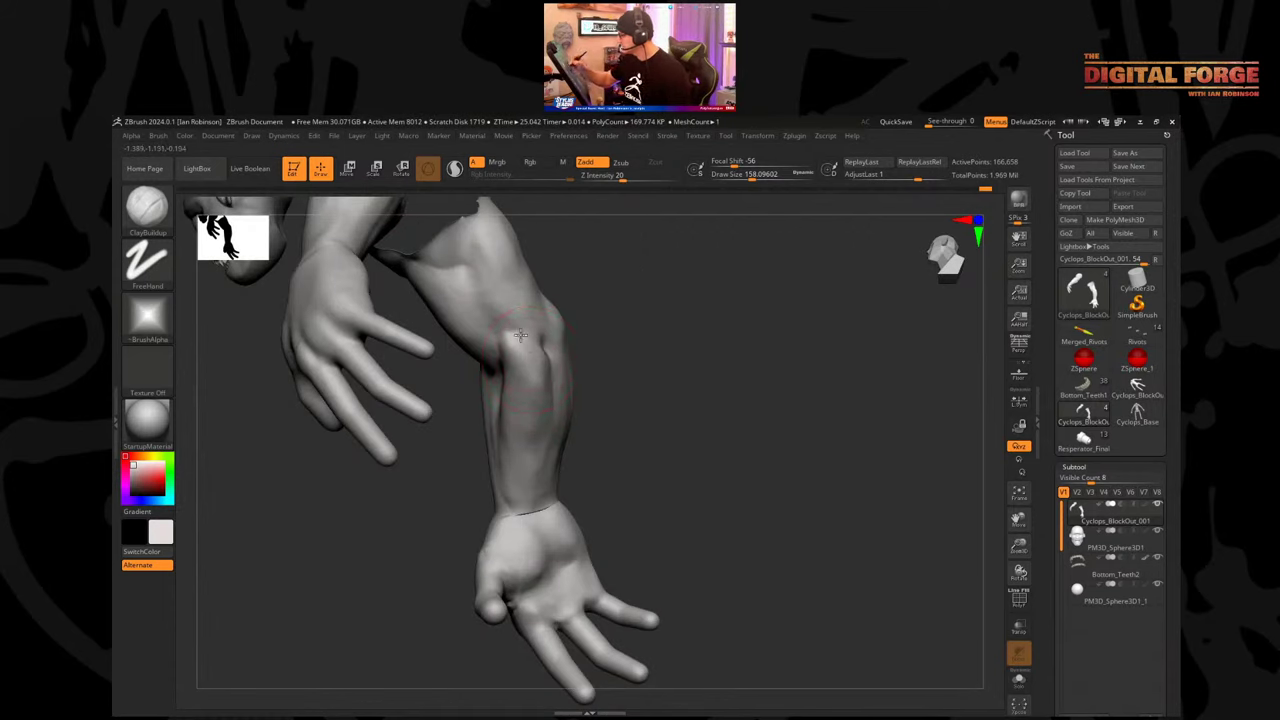
Shape the bony elbow and add volume to the forearm muscles on both sides with ClayBuildup.
right_drag(518, 335, 640, 337)
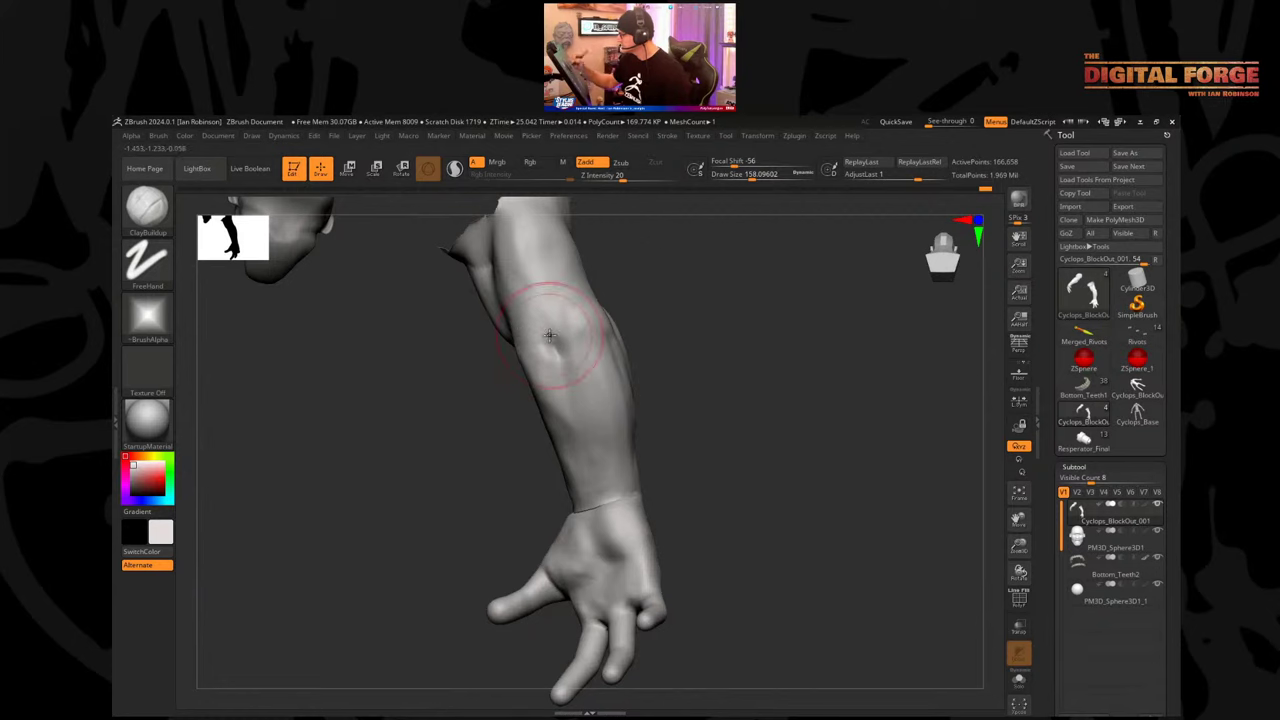
mouse_move(549, 336)
mouse_down()
mouse_move(709, 369)
mouse_move(524, 323)
mouse_move(520, 370)
mouse_move(660, 294)
mouse_move(568, 345)
mouse_move(703, 320)
mouse_move(640, 366)
mouse_move(551, 383)
mouse_move(530, 370)
mouse_up()
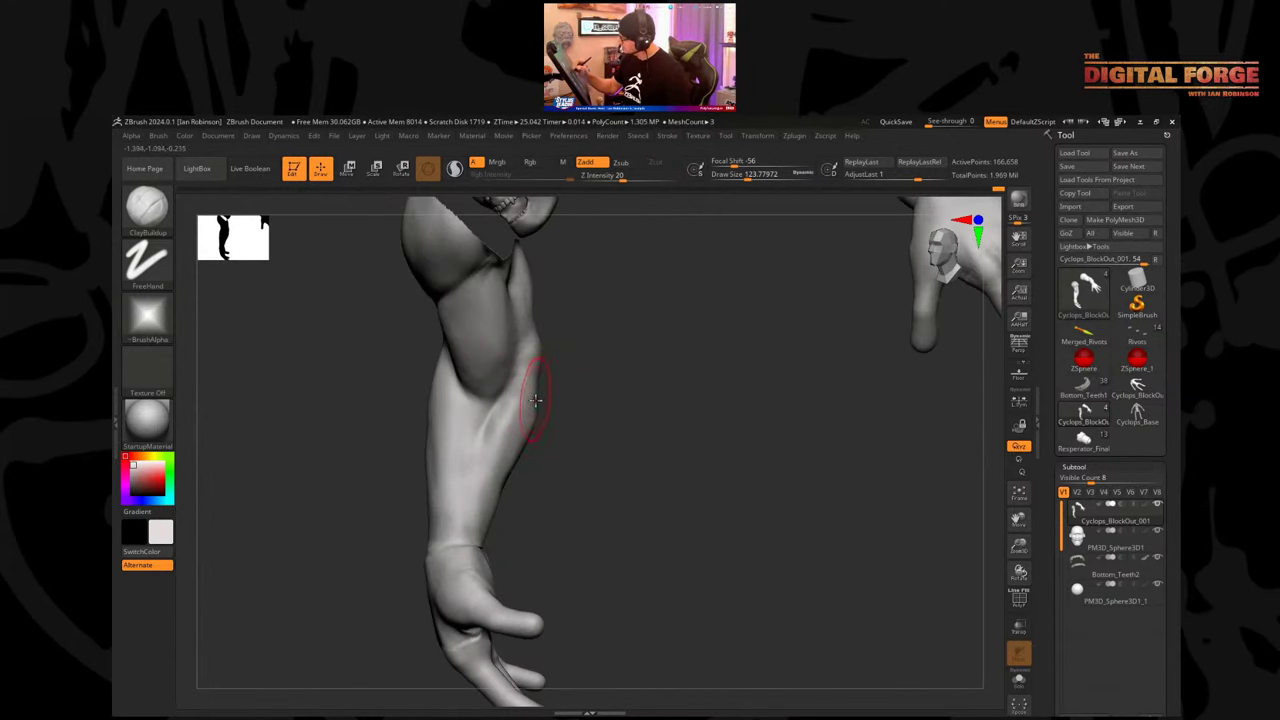
mouse_move(530, 455)
mouse_down()
mouse_move(602, 450)
mouse_move(602, 432)
mouse_up()
mouse_move(503, 396)
mouse_down()
mouse_move(477, 446)
mouse_move(483, 474)
mouse_move(474, 442)
mouse_move(456, 500)
mouse_up()
mouse_move(446, 407)
mouse_down()
mouse_move(460, 488)
mouse_move(595, 484)
mouse_move(640, 514)
mouse_move(691, 517)
mouse_move(706, 491)
mouse_move(685, 457)
mouse_move(430, 430)
mouse_up()
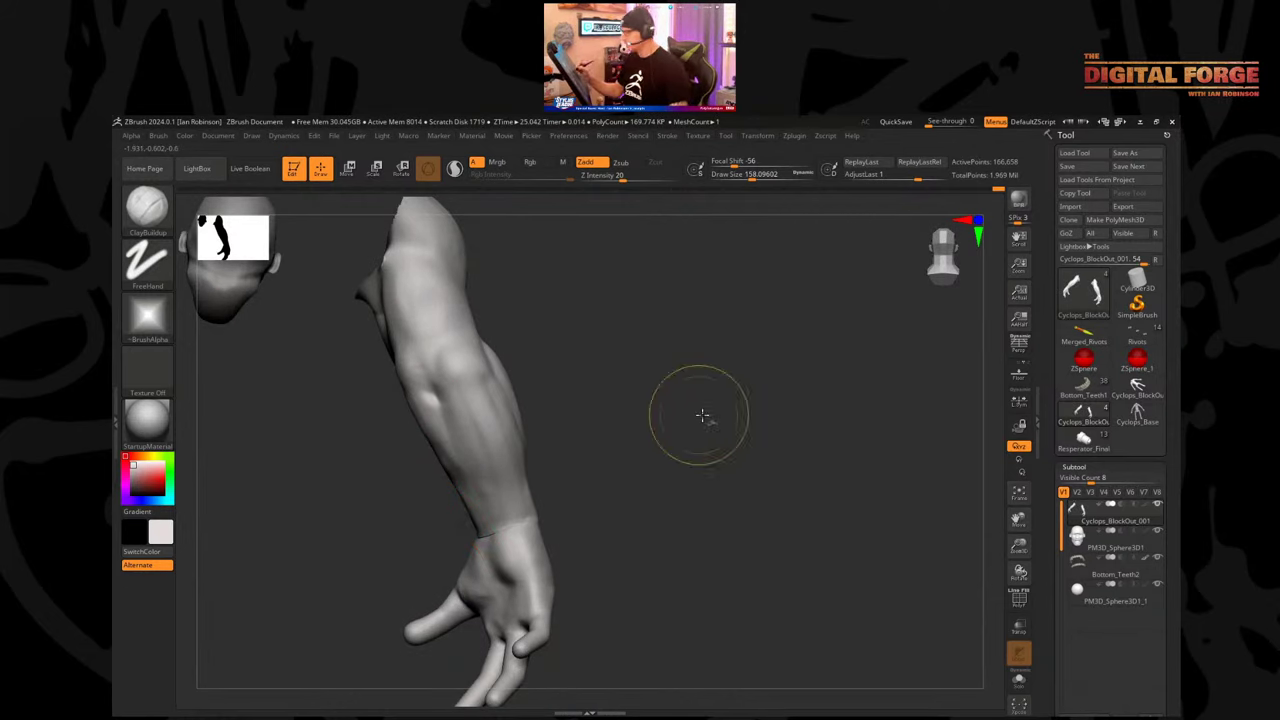
Unhide the whole body and refine the triceps on the back of the upper arm with ClayBuildup.
drag(700, 414, 684, 528)
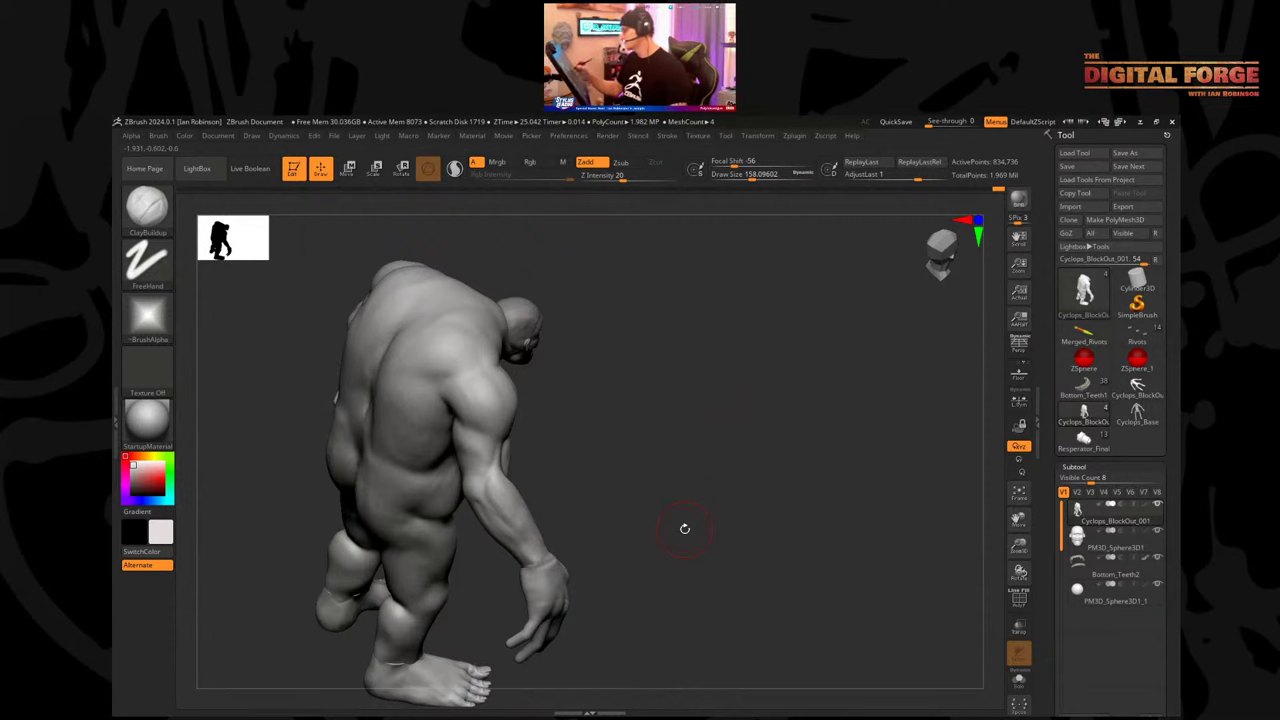
drag(685, 528, 680, 363)
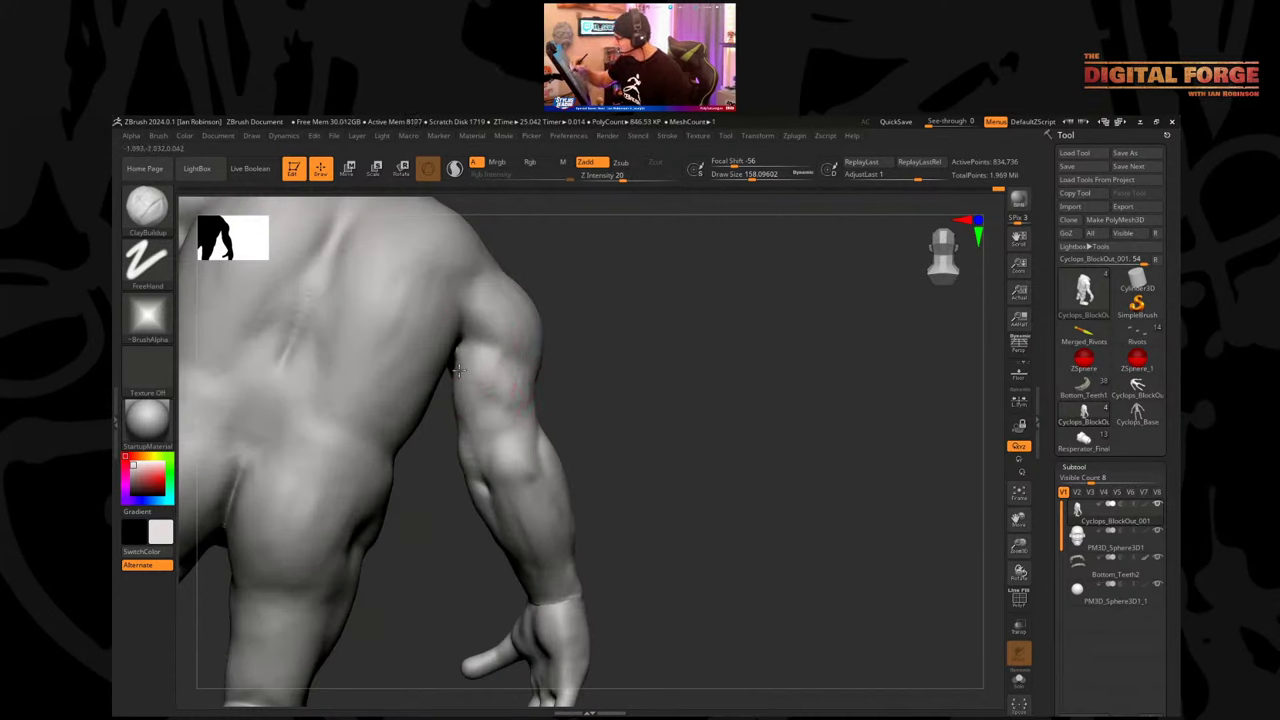
drag(652, 368, 586, 383)
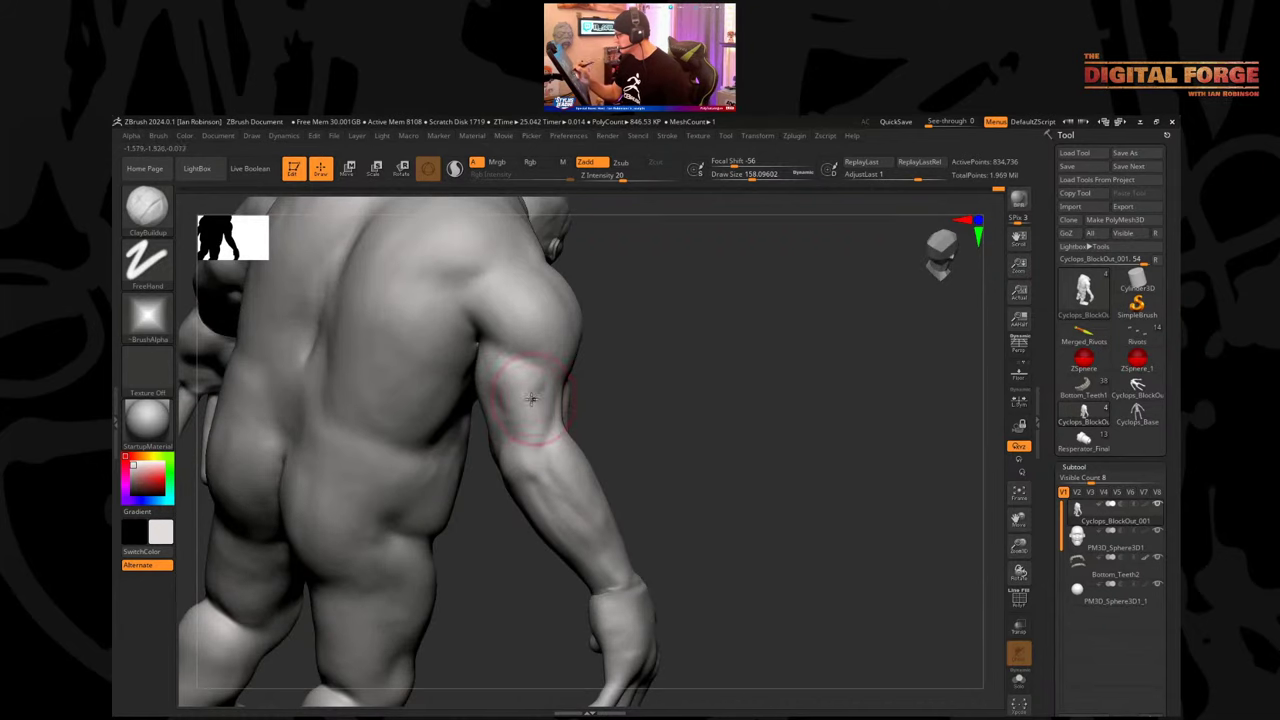
drag(680, 411, 580, 438)
mouse_move(520, 508)
mouse_down()
mouse_move(455, 512)
mouse_move(486, 506)
mouse_move(468, 508)
mouse_up()
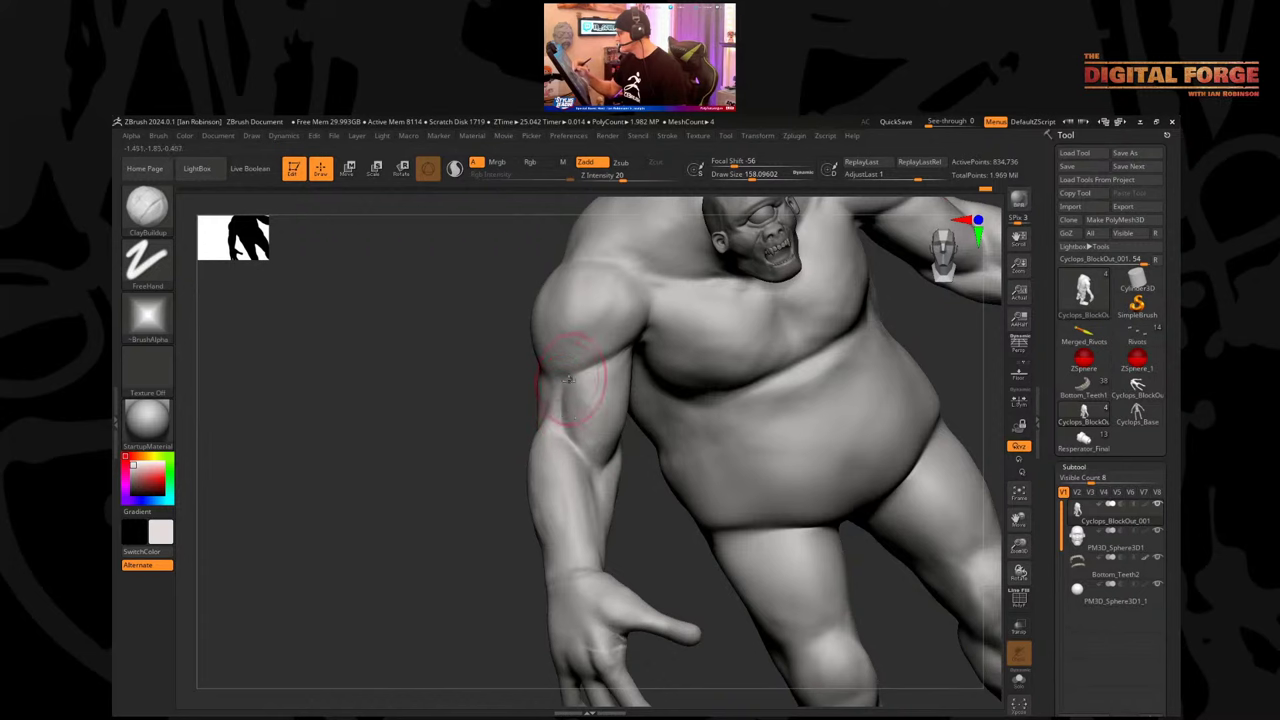
Define the outer upper arm and the top of the forearm from the front with ClayBuildup at a draw size of about 132.
drag(494, 563, 551, 398)
key(s)
mouse_move(472, 478)
mouse_down()
mouse_move(514, 476)
mouse_move(558, 434)
mouse_move(570, 446)
mouse_move(556, 453)
mouse_up()
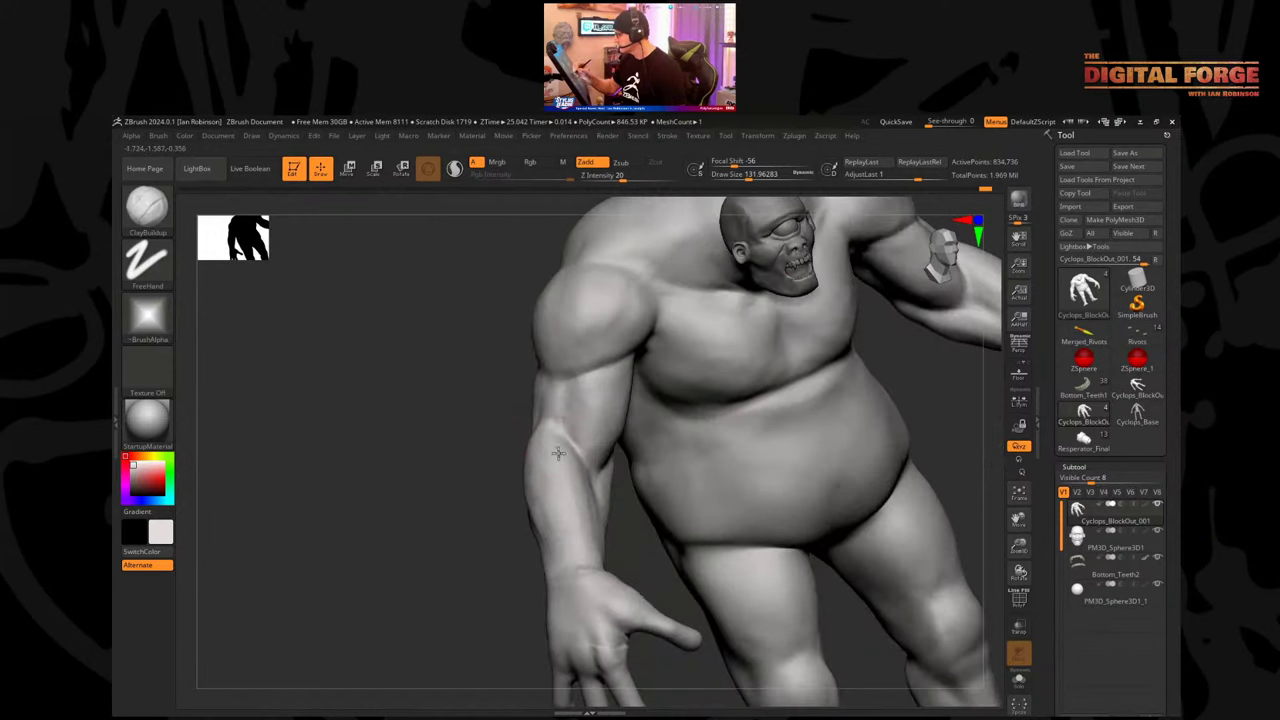
Remesh the cyclops body with DynaMesh at a resolution of 400.
key(f)
drag(651, 531, 723, 447)
mouse_move(726, 491)
alt+mouse_down()
mouse_move(699, 453)
mouse_move(717, 597)
mouse_move(686, 571)
mouse_move(808, 551)
alt+mouse_up()
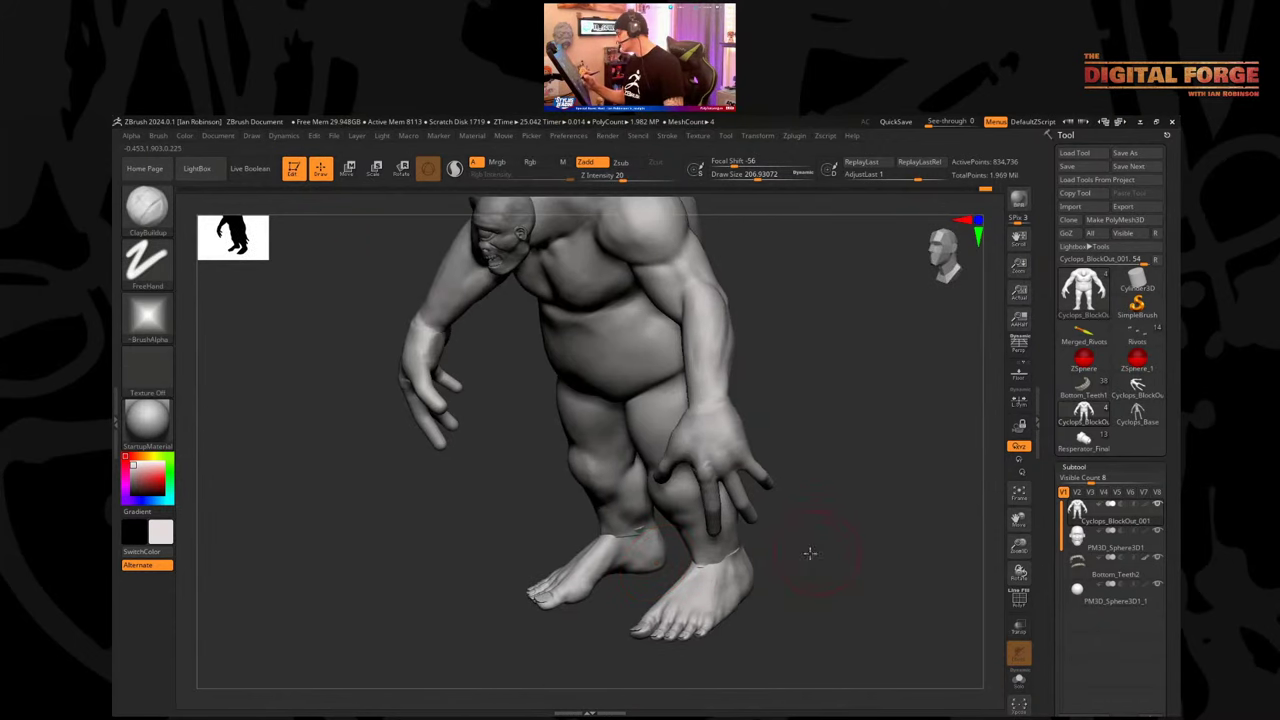
key(shift+f)
key(shift+f)
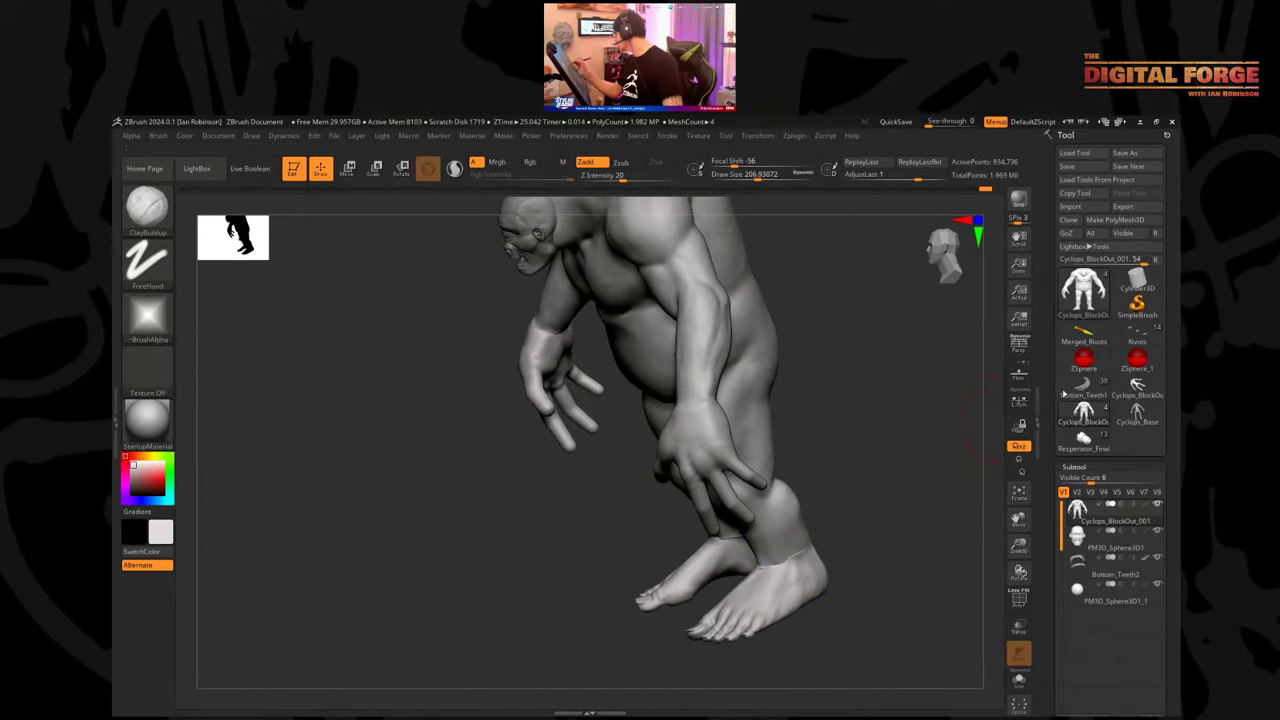
click(1076, 468)
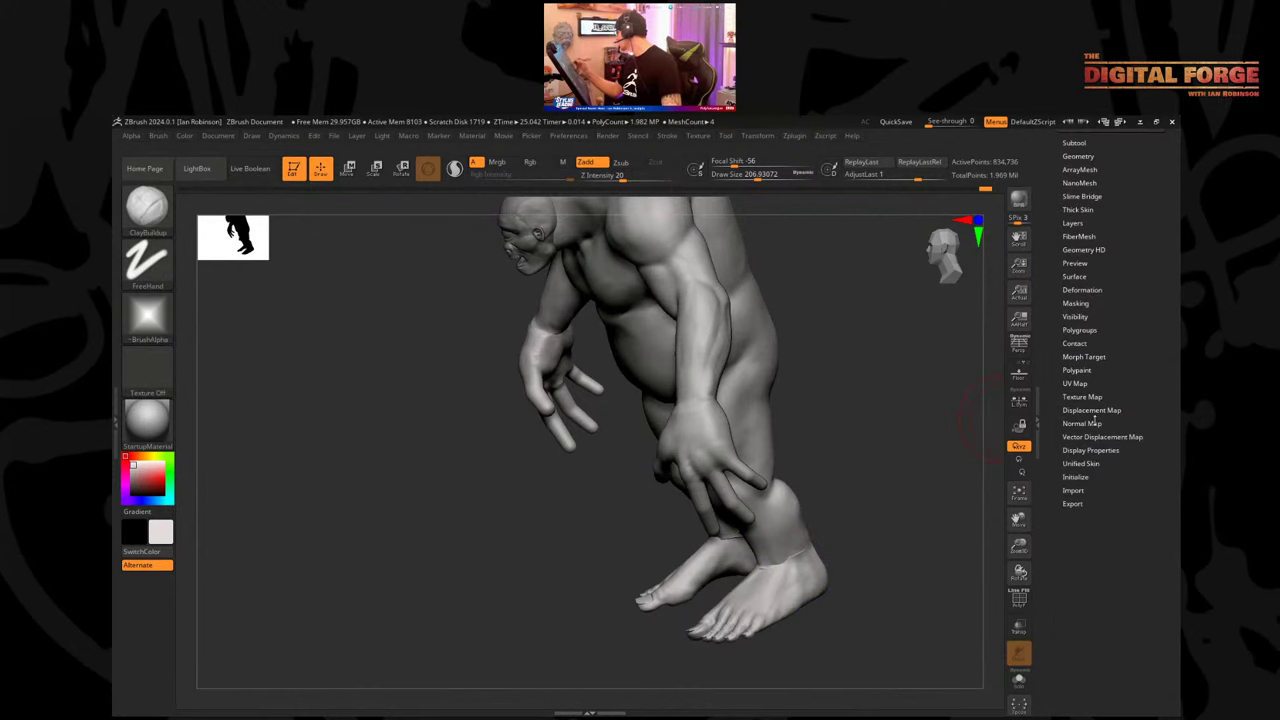
click(1078, 156)
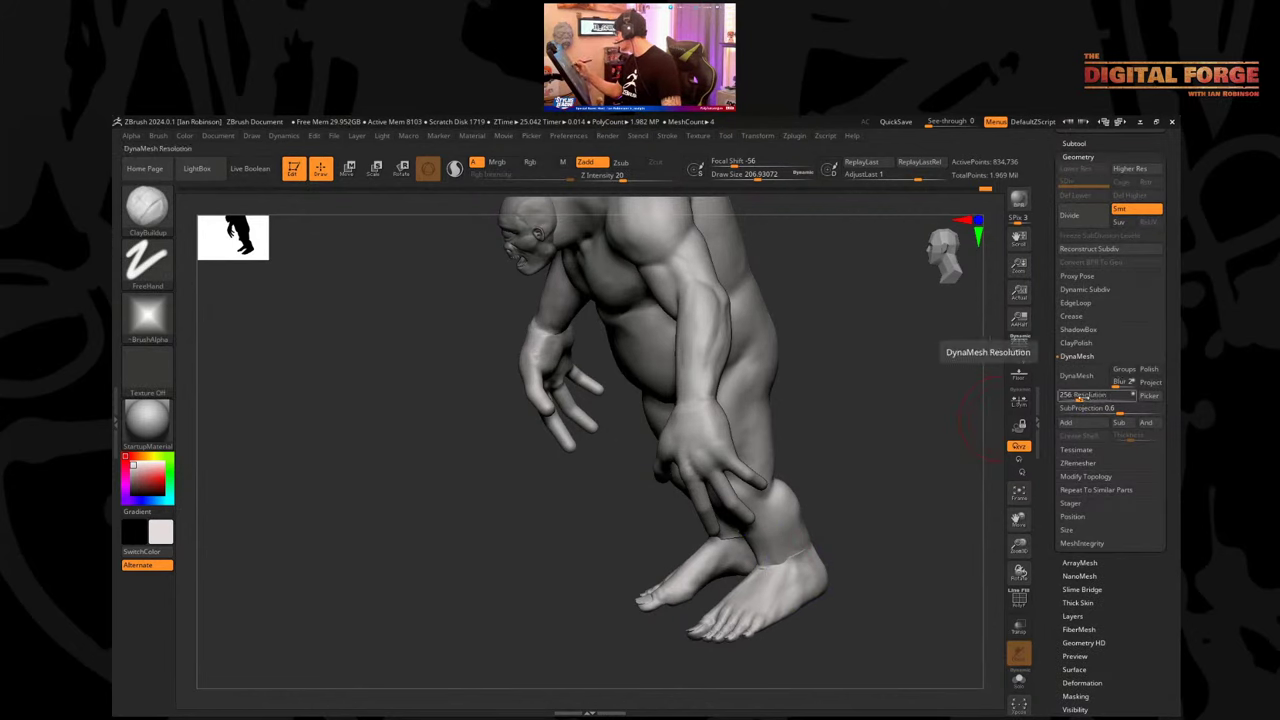
click(1084, 397)
text(400)
key(Return)
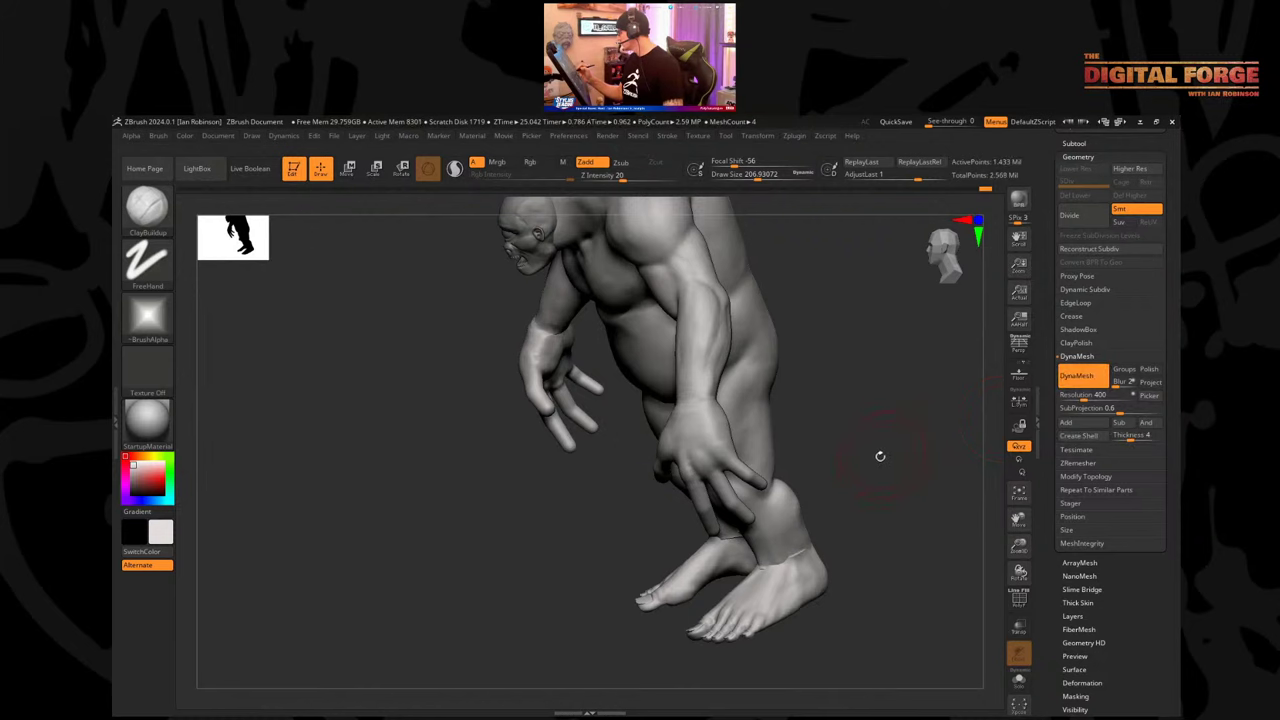
Adjust the torso and armpit contours from the front with the Move brush at a draw size of about 318.
drag(883, 454, 787, 460)
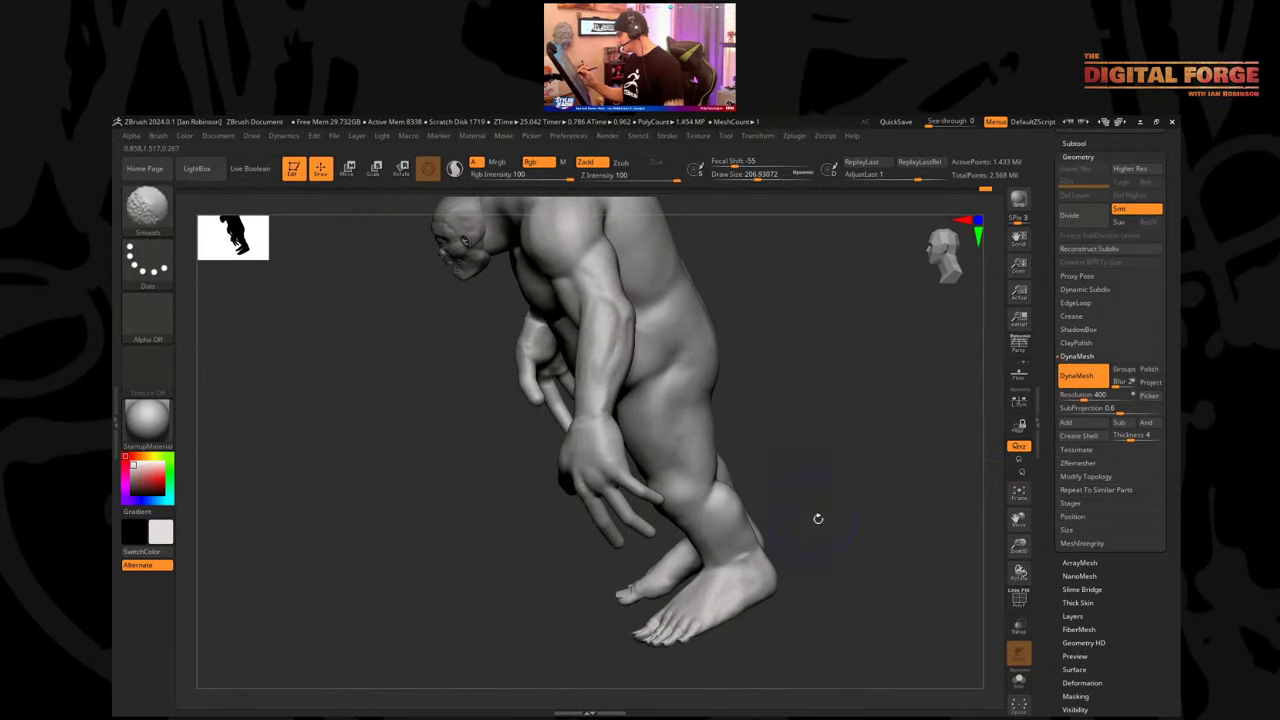
shift+drag(817, 517, 588, 568)
shift+drag(638, 494, 619, 580)
alt+drag(490, 473, 488, 544)
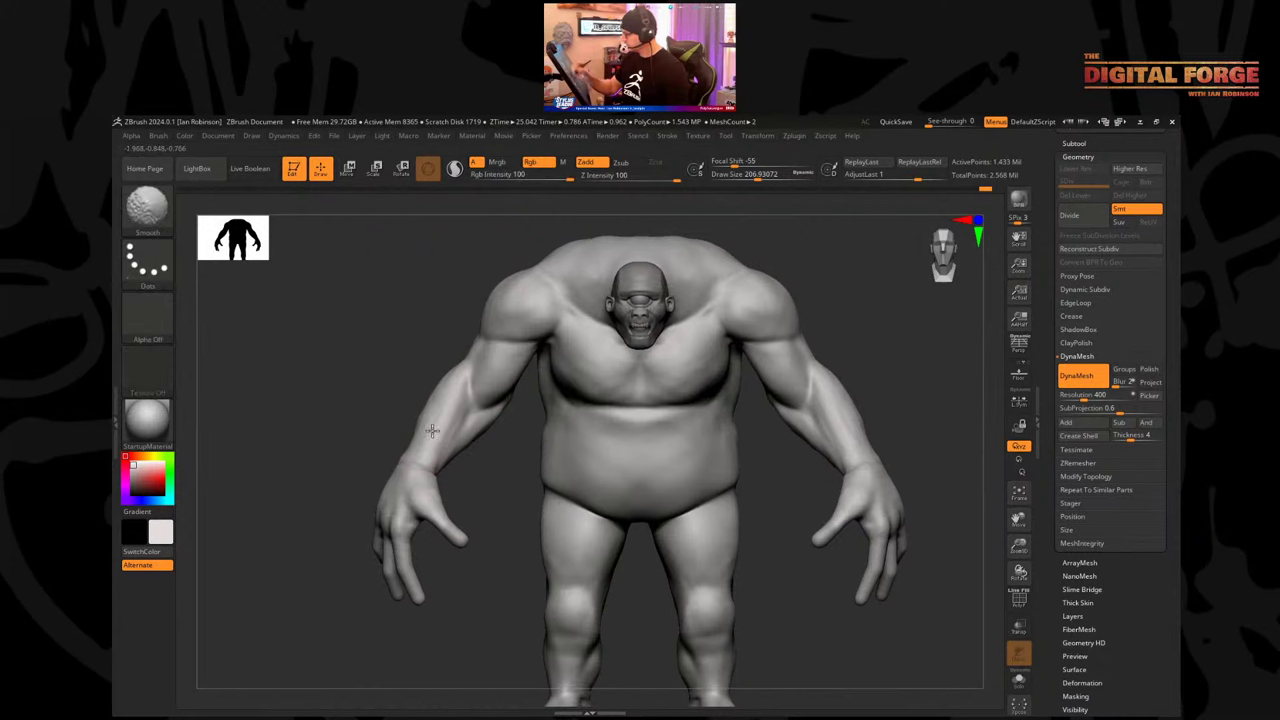
mouse_move(857, 297)
alt+mouse_down()
mouse_move(832, 312)
mouse_move(760, 304)
mouse_move(792, 321)
alt+mouse_up()
key(s)
key(b)
key(m)
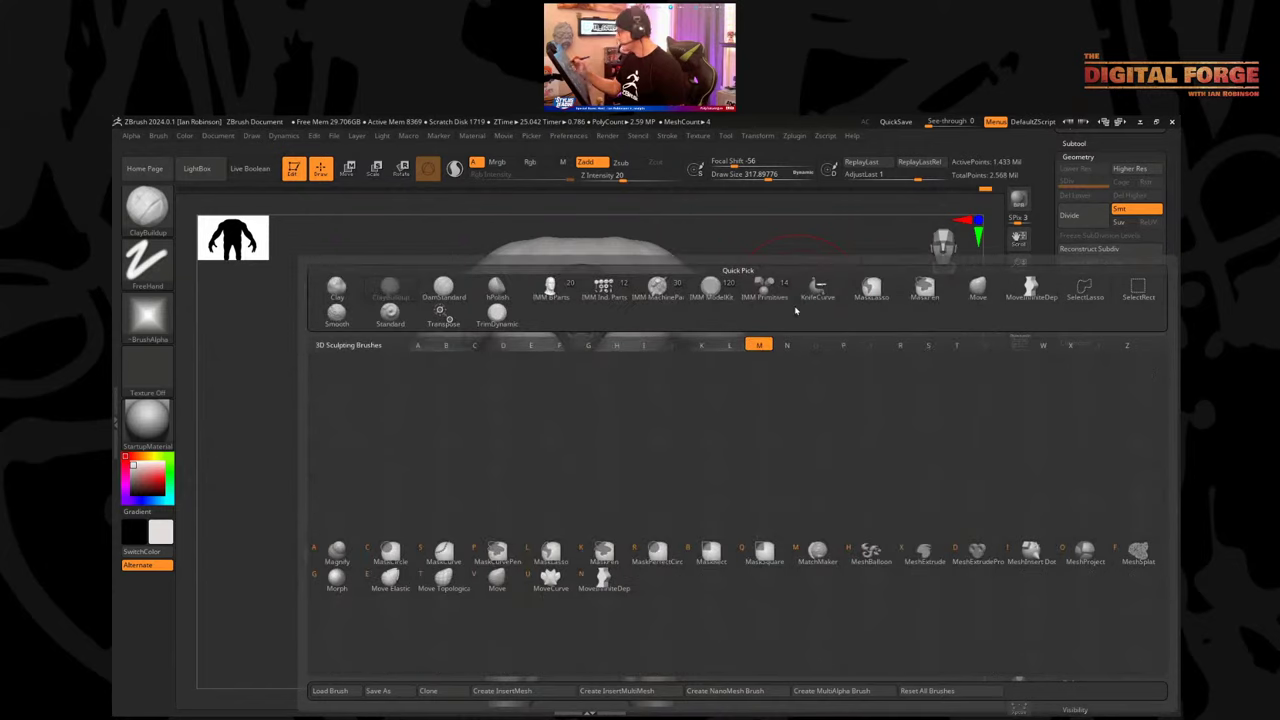
key(v)
drag(673, 340, 677, 337)
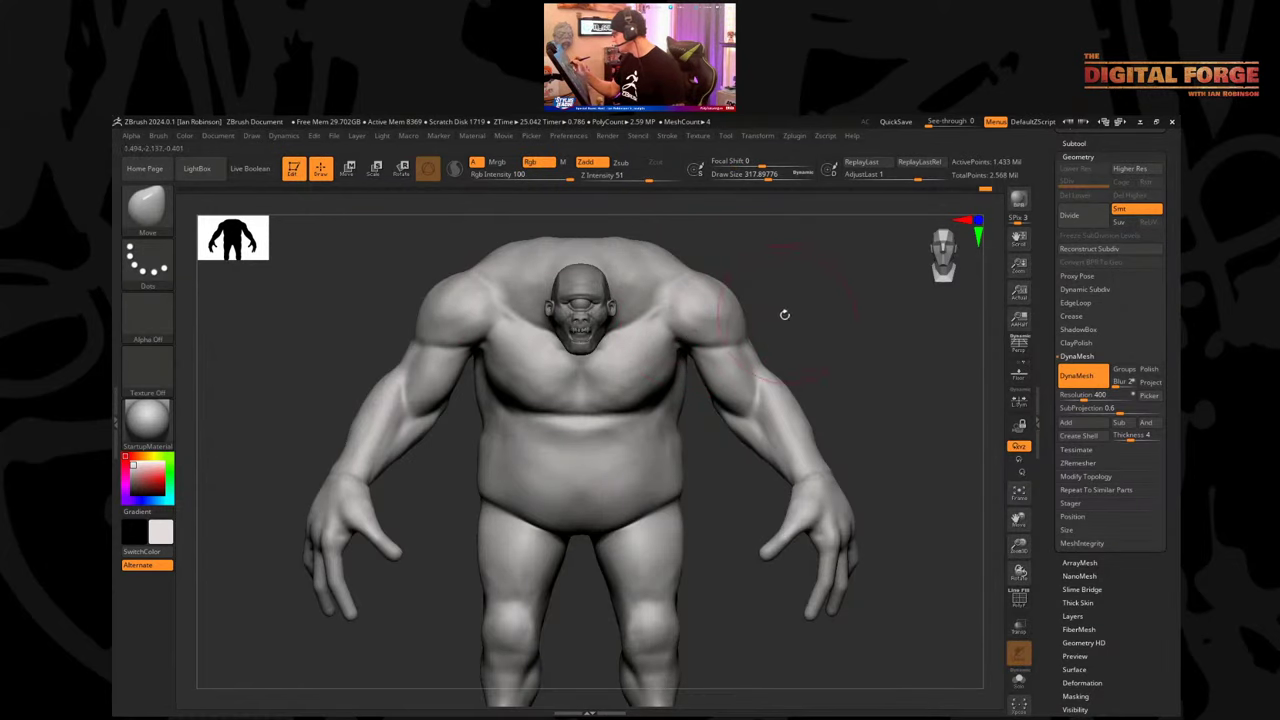
drag(786, 314, 789, 313)
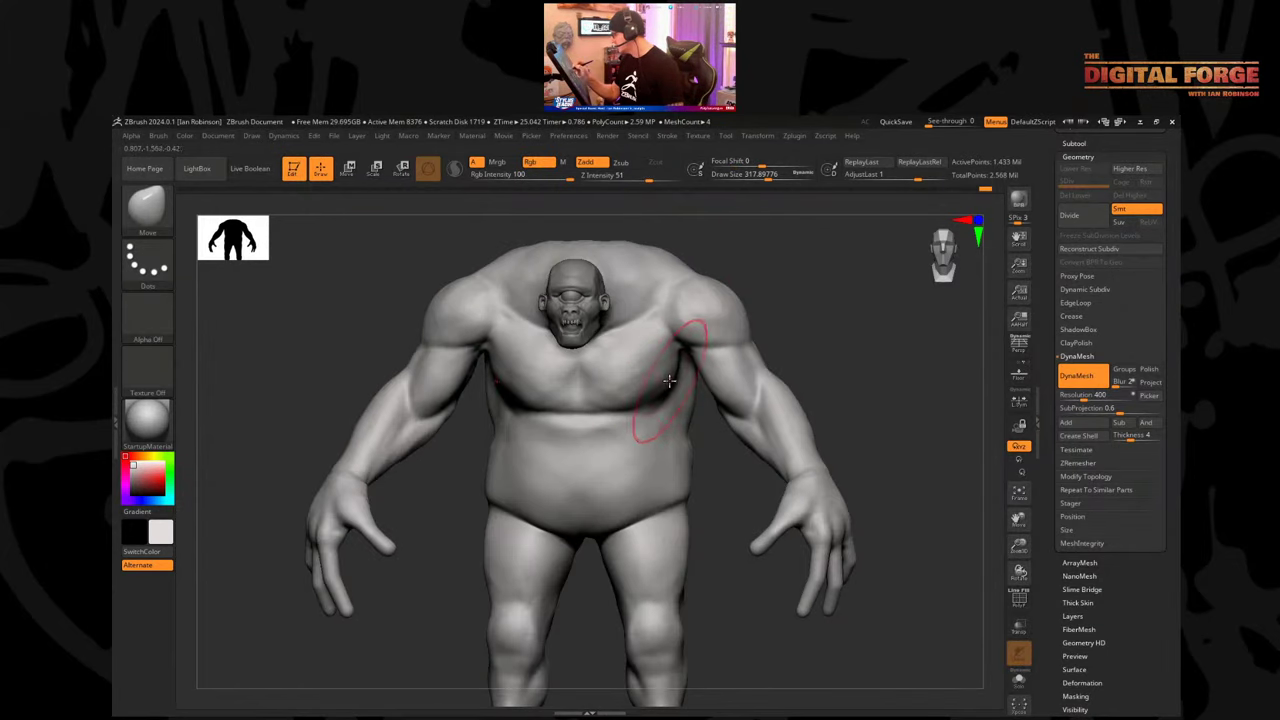
Reshape the upper back and shoulder contours from behind with the Move brush, reducing its draw size to about 305.
mouse_move(630, 420)
right_down()
mouse_move(837, 329)
mouse_move(772, 312)
right_up()
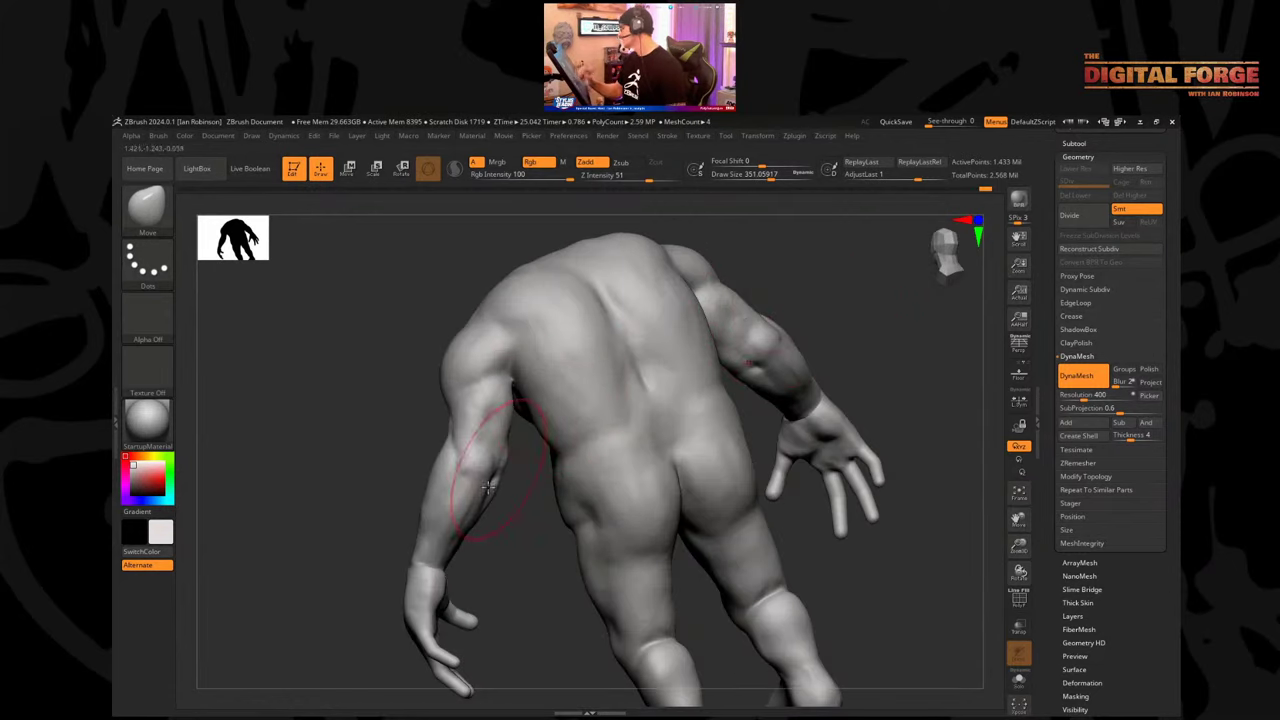
right_drag(663, 365, 700, 298)
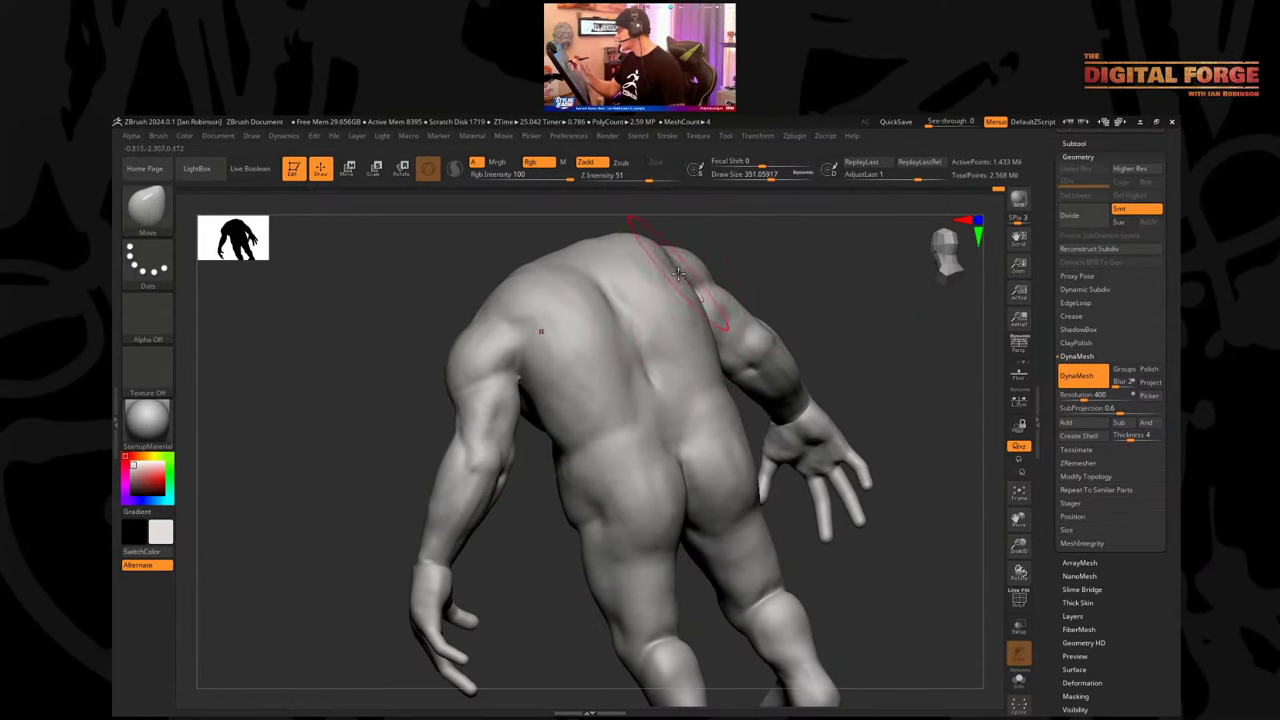
key(s)
drag(774, 263, 771, 299)
drag(771, 299, 751, 318)
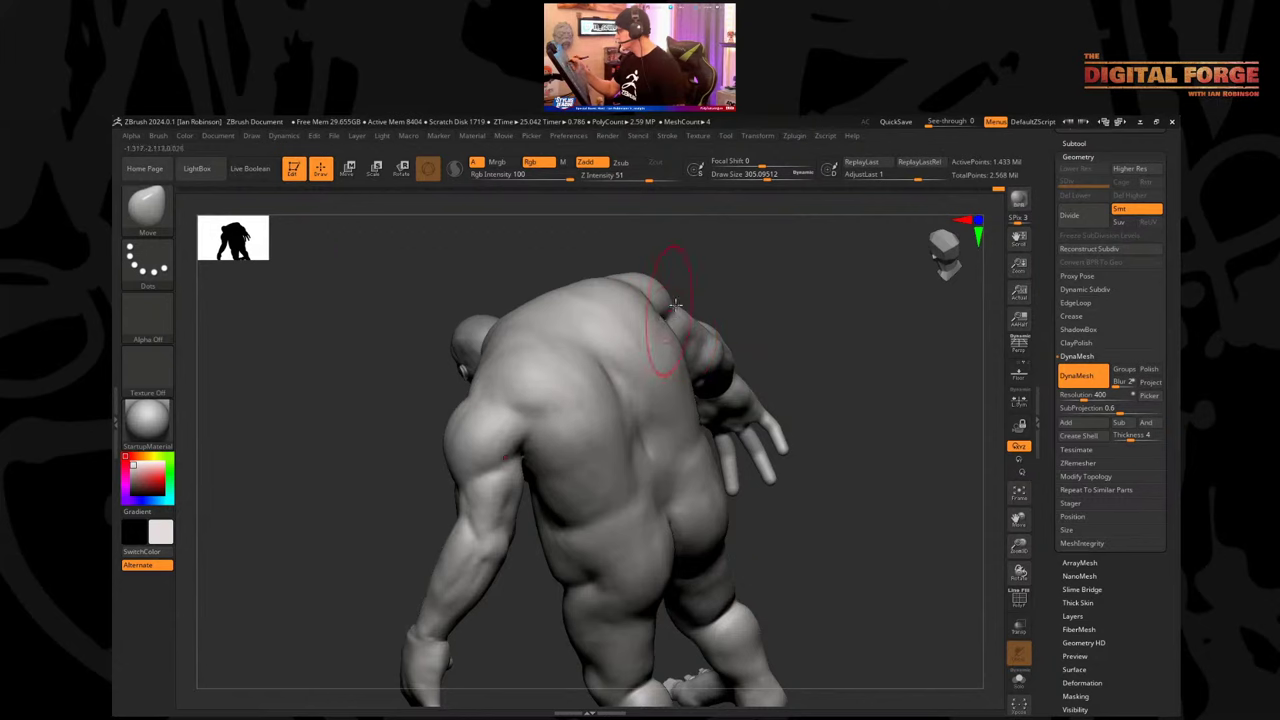
right_drag(671, 329, 666, 300)
mouse_move(776, 261)
mouse_down()
mouse_move(720, 262)
mouse_move(768, 262)
mouse_up()
alt+drag(783, 414, 782, 403)
mouse_move(781, 402)
right_down()
mouse_move(794, 474)
mouse_move(738, 494)
right_up()
mouse_move(738, 494)
shift+mouse_down()
mouse_move(831, 520)
mouse_move(568, 444)
shift+mouse_up()
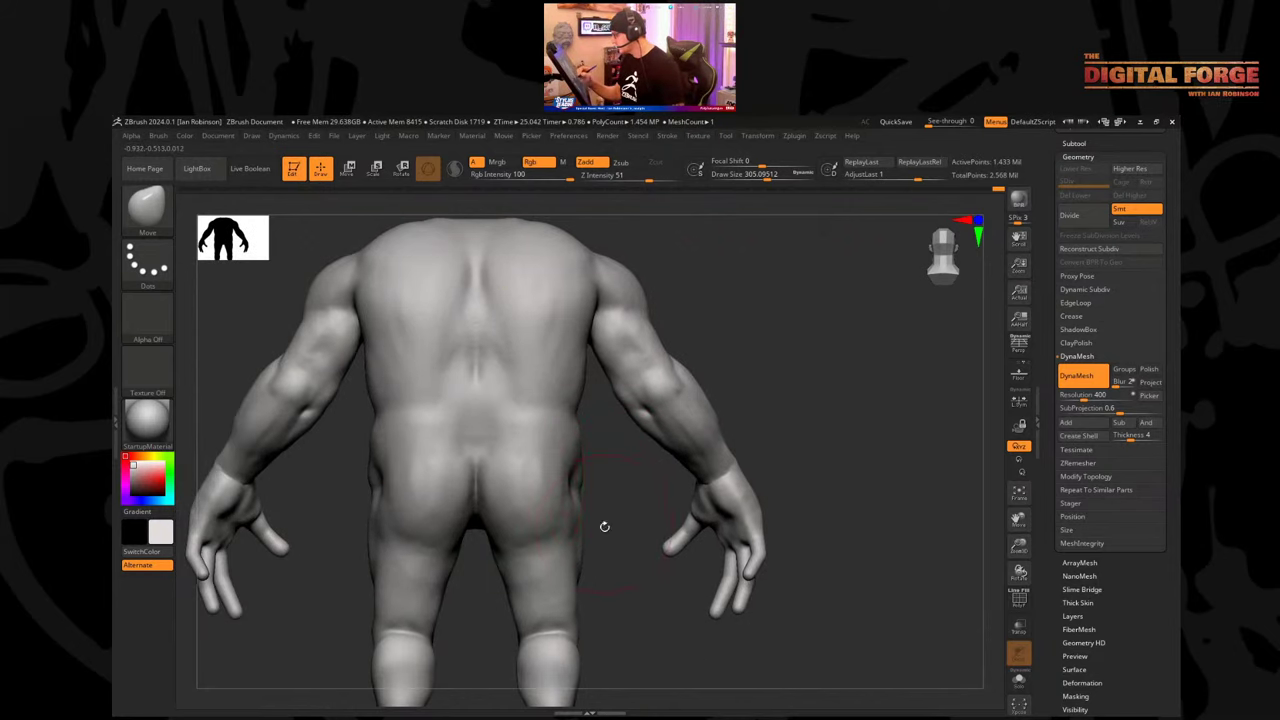
drag(603, 526, 508, 562)
shift+right_drag(776, 433, 720, 491)
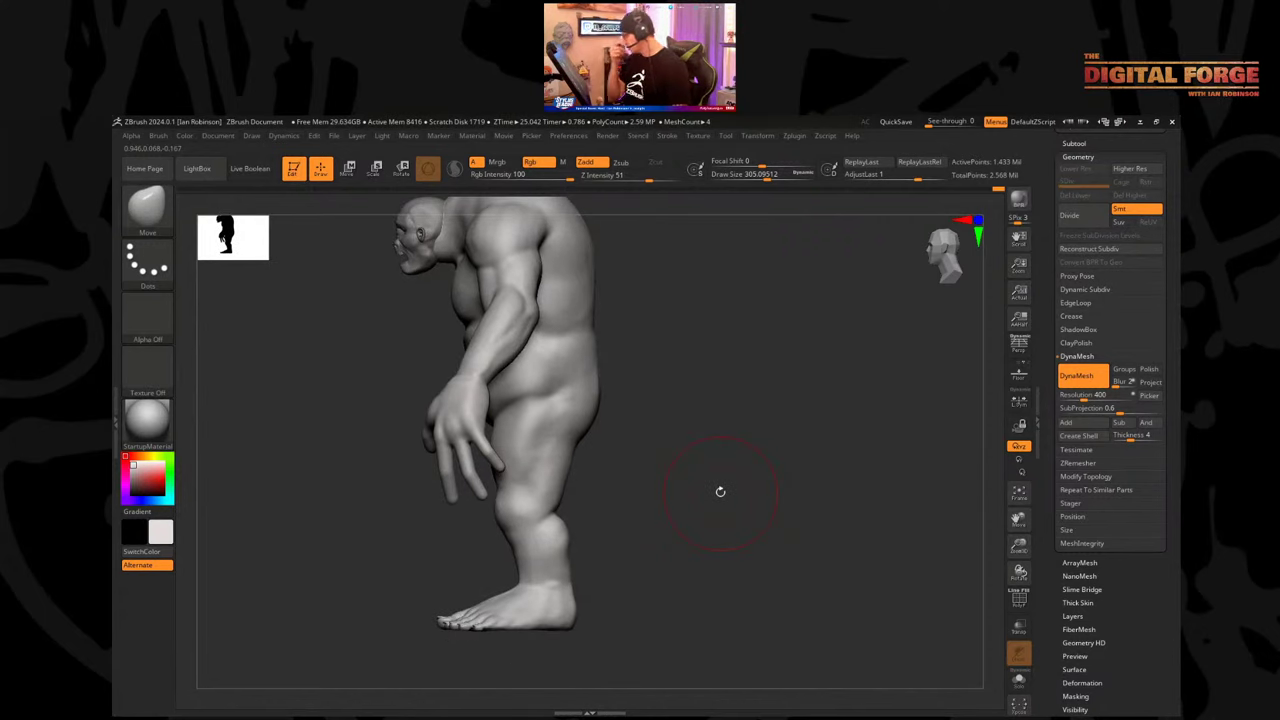
Rename the Bottom_Teeth2 subtool as Teeth.
drag(1078, 150, 1078, 153)
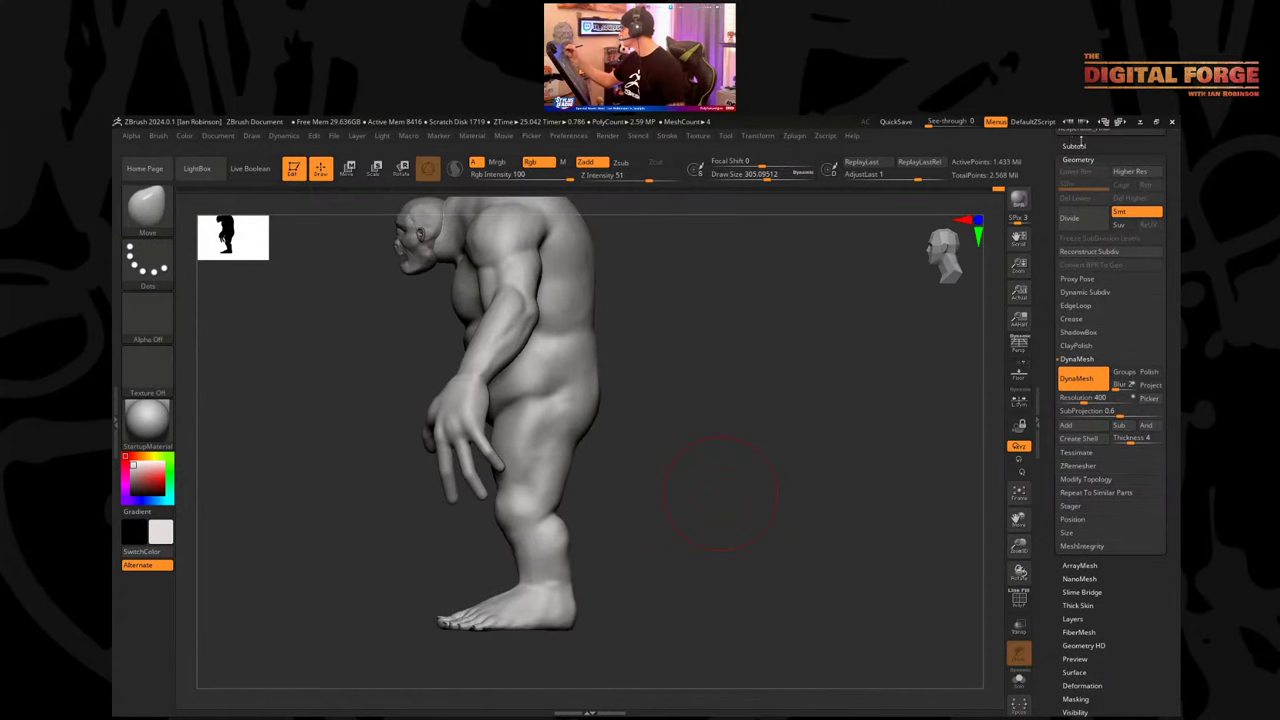
click(1074, 146)
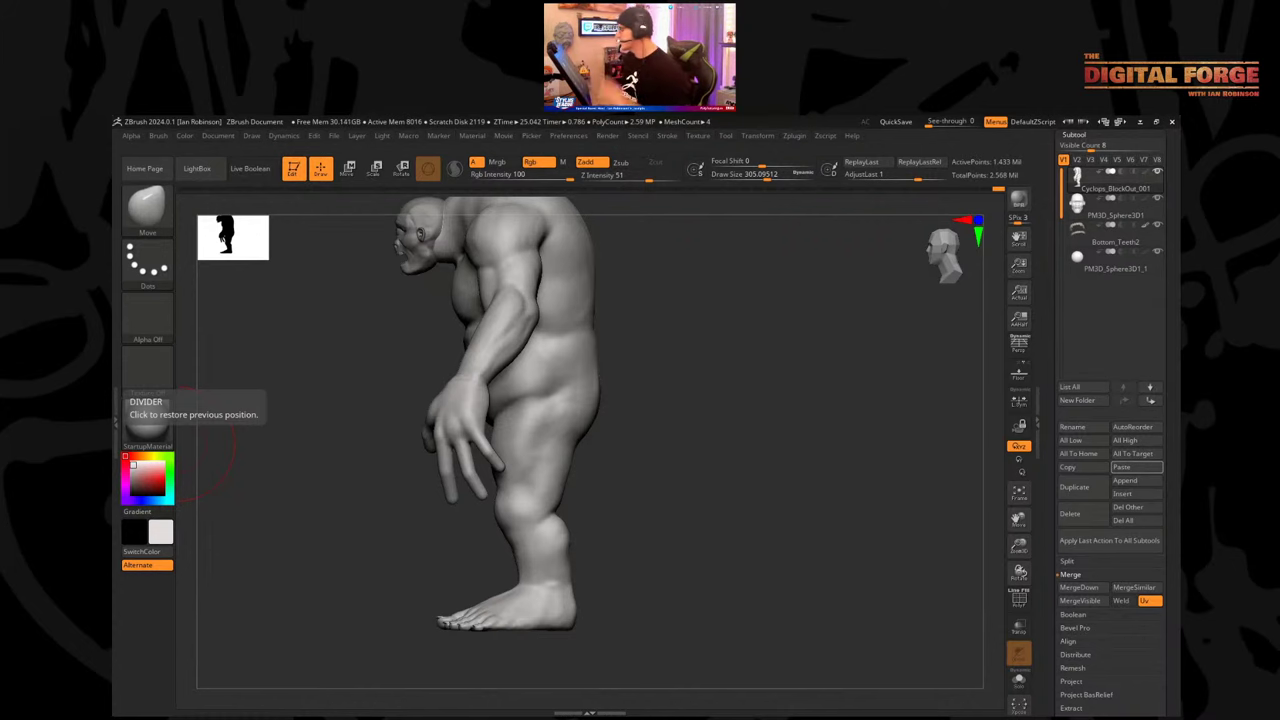
mouse_move(702, 405)
mouse_down()
mouse_move(726, 391)
mouse_move(749, 440)
mouse_move(787, 420)
mouse_move(757, 491)
mouse_move(794, 531)
mouse_move(784, 577)
mouse_move(766, 549)
mouse_move(766, 298)
mouse_up()
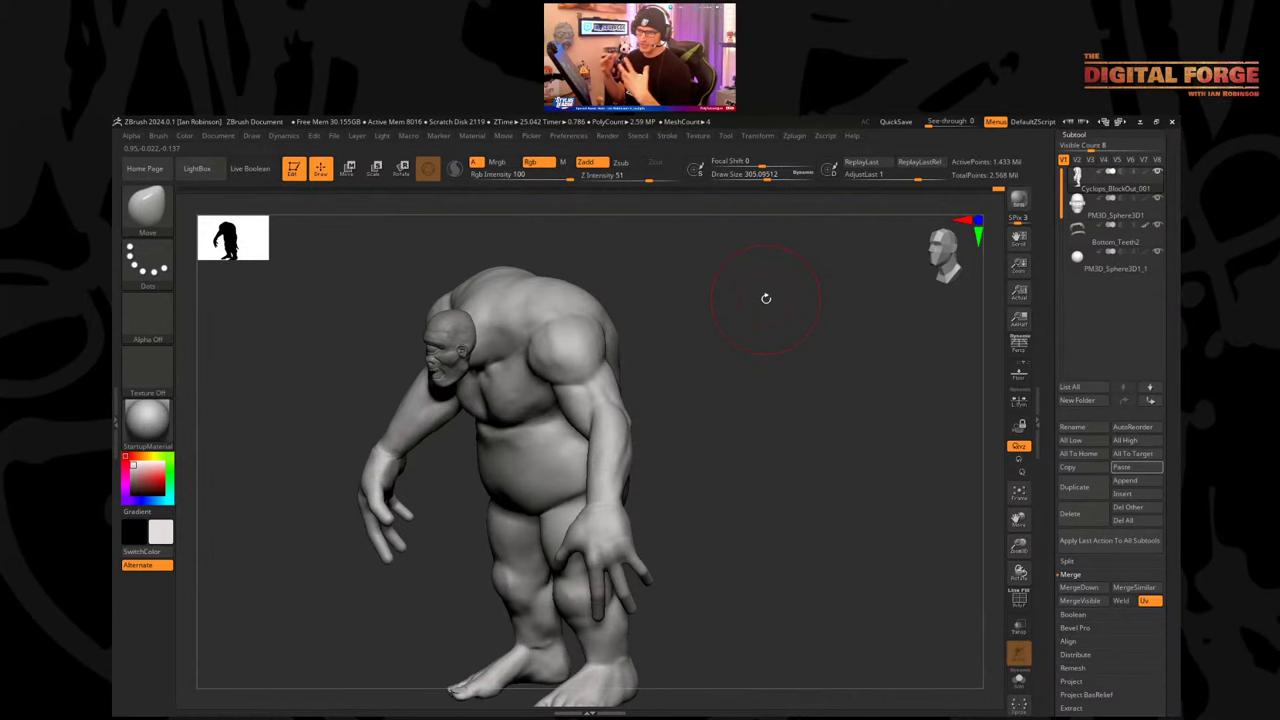
mouse_move(766, 298)
mouse_down()
mouse_move(780, 386)
mouse_move(915, 316)
mouse_up()
click(1112, 242)
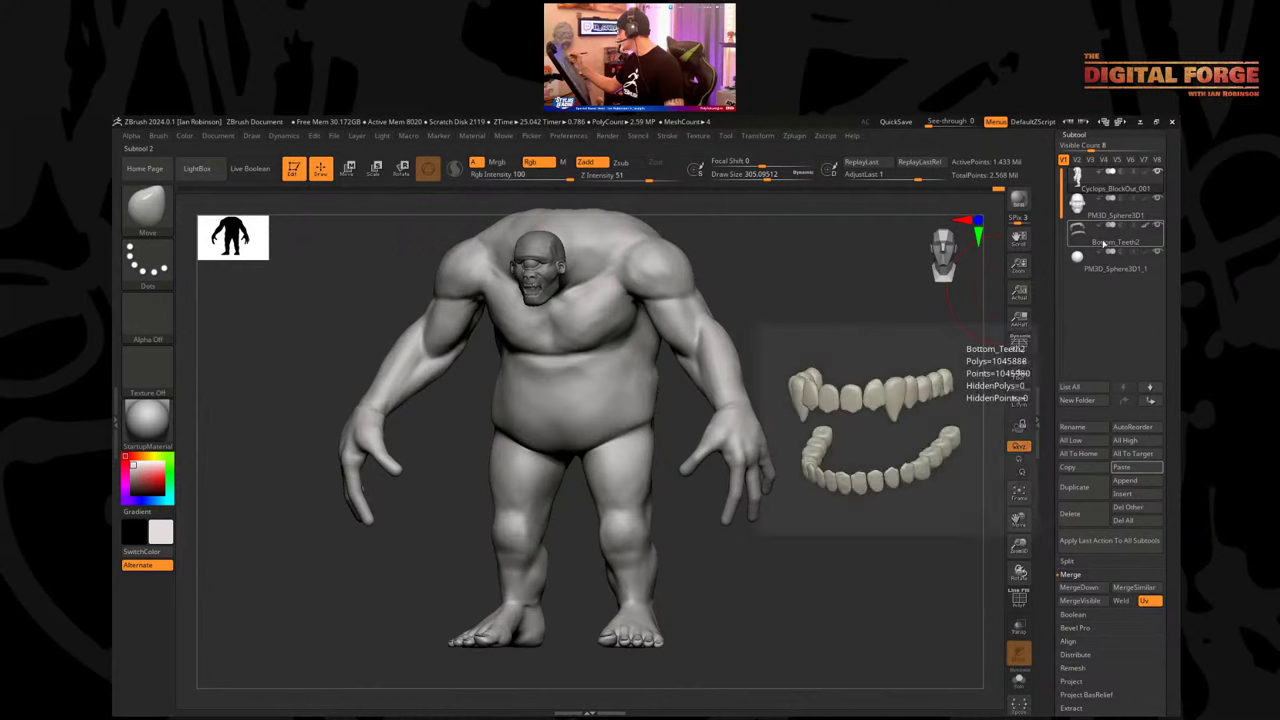
click(1076, 427)
key(BackSpace)
text(Teeth)
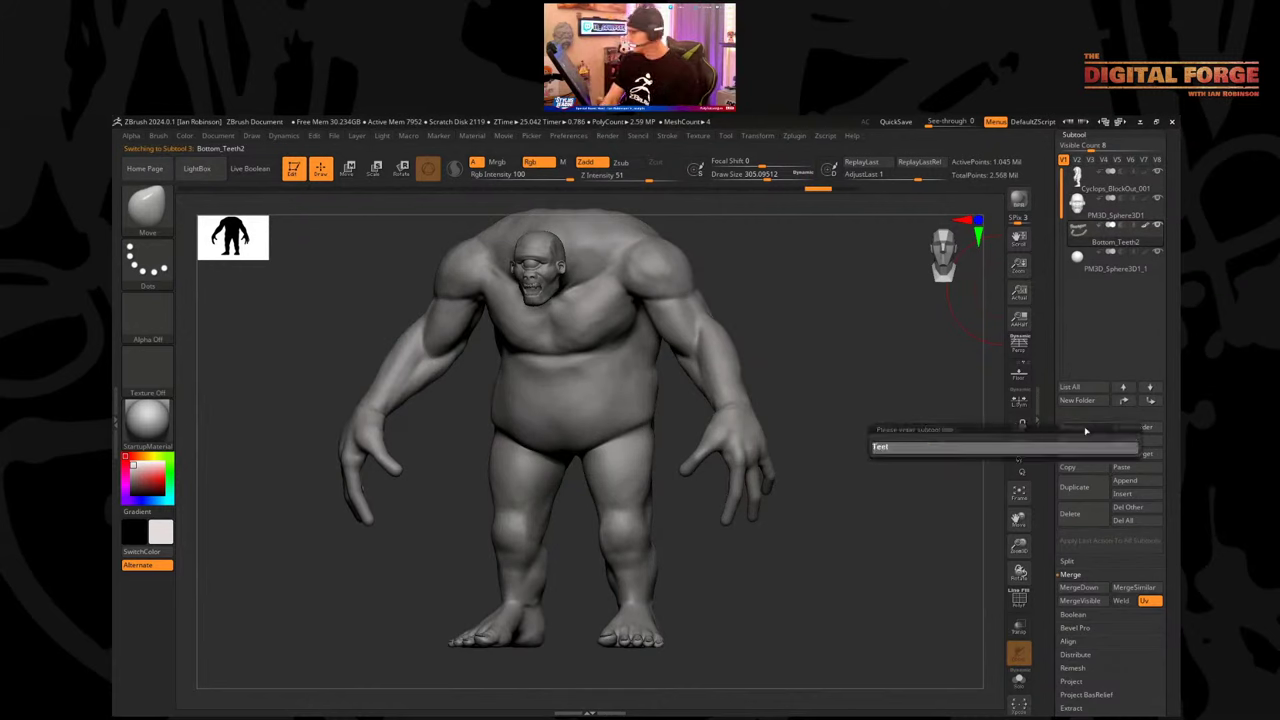
key(Return)
Rename the PM3D_Sphere3D1 subtool as Head and reselect the body subtool.
click(1112, 215)
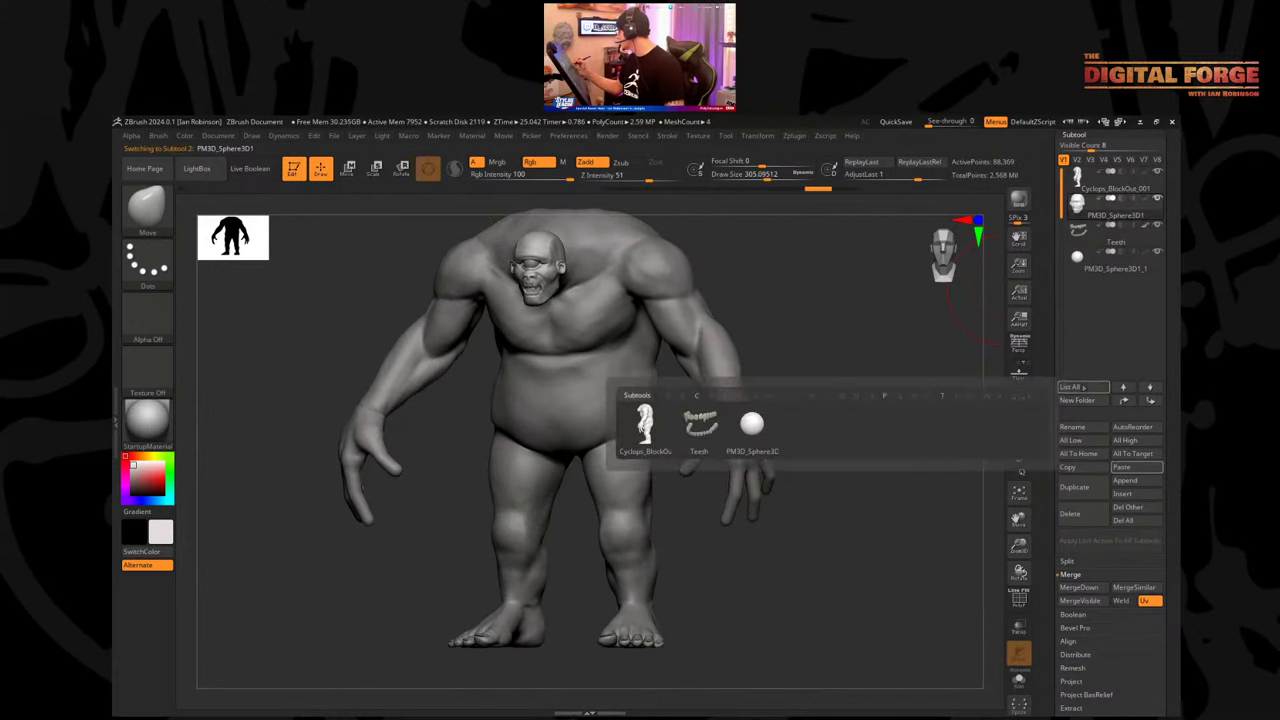
click(1078, 427)
key(BackSpace)
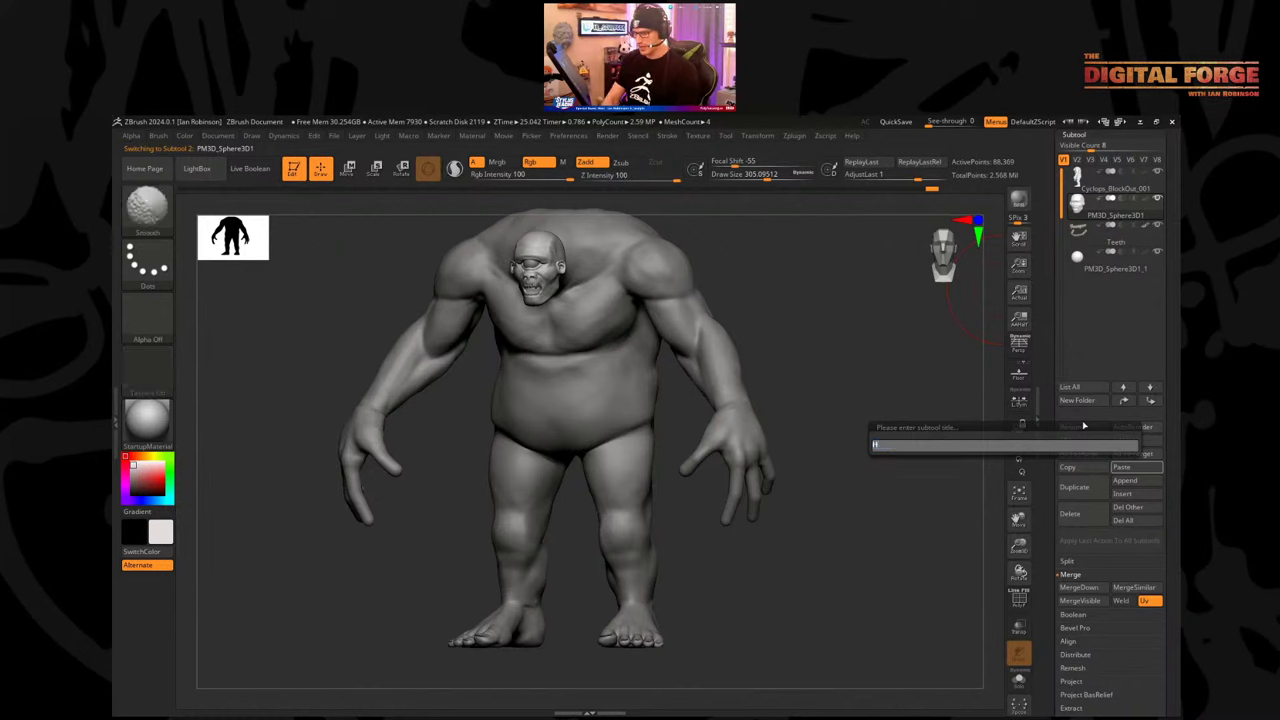
text(Head)
key(Return)
key(Up)
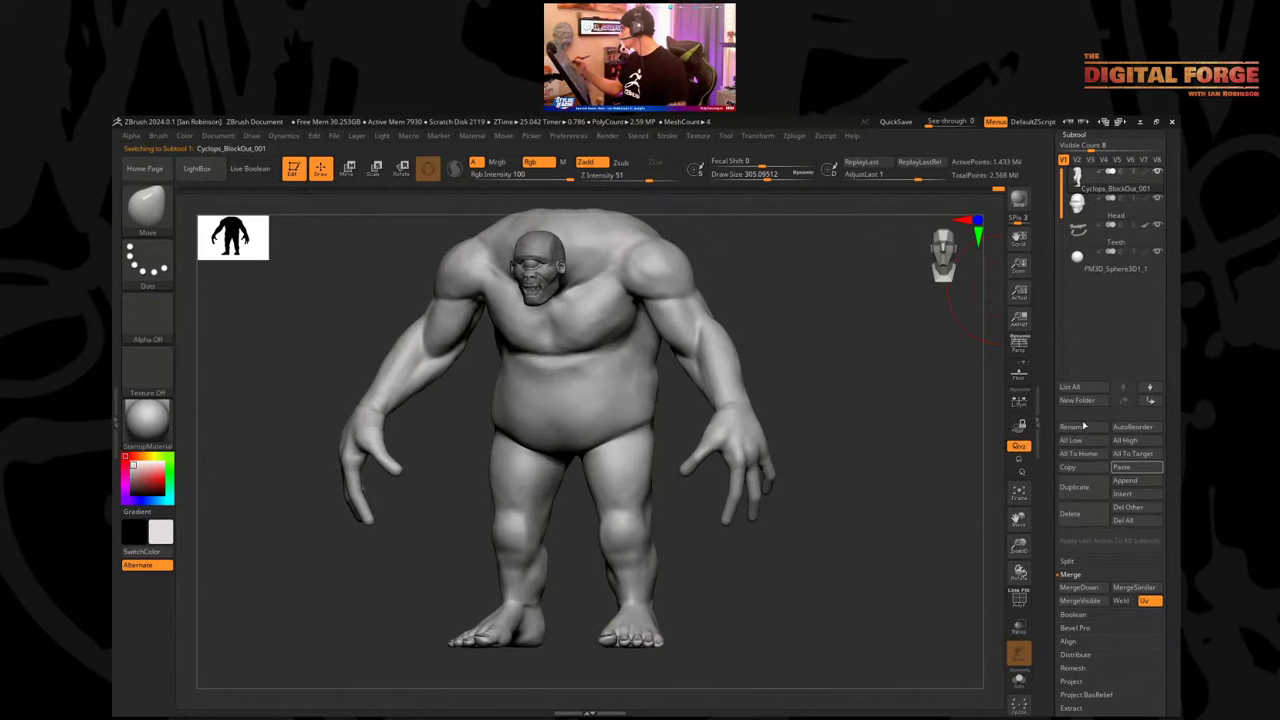
drag(860, 300, 802, 383)
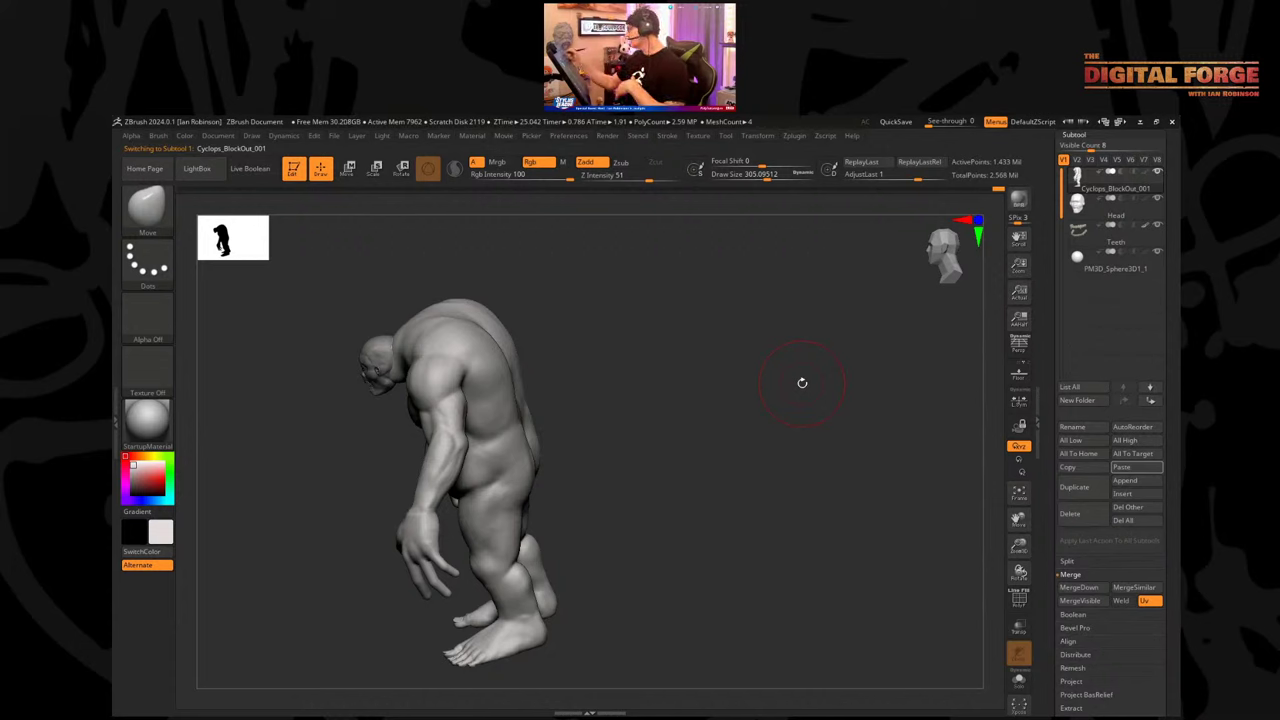
mouse_move(1109, 196)
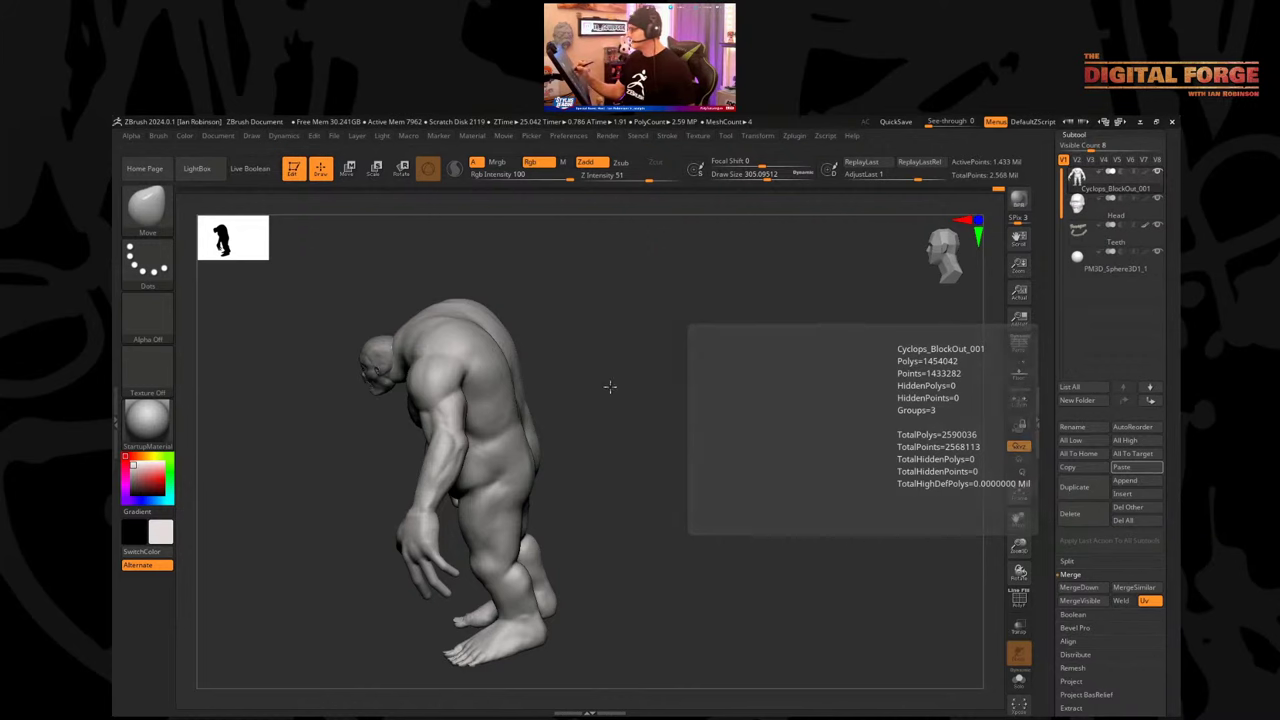
right_drag(500, 400, 580, 403)
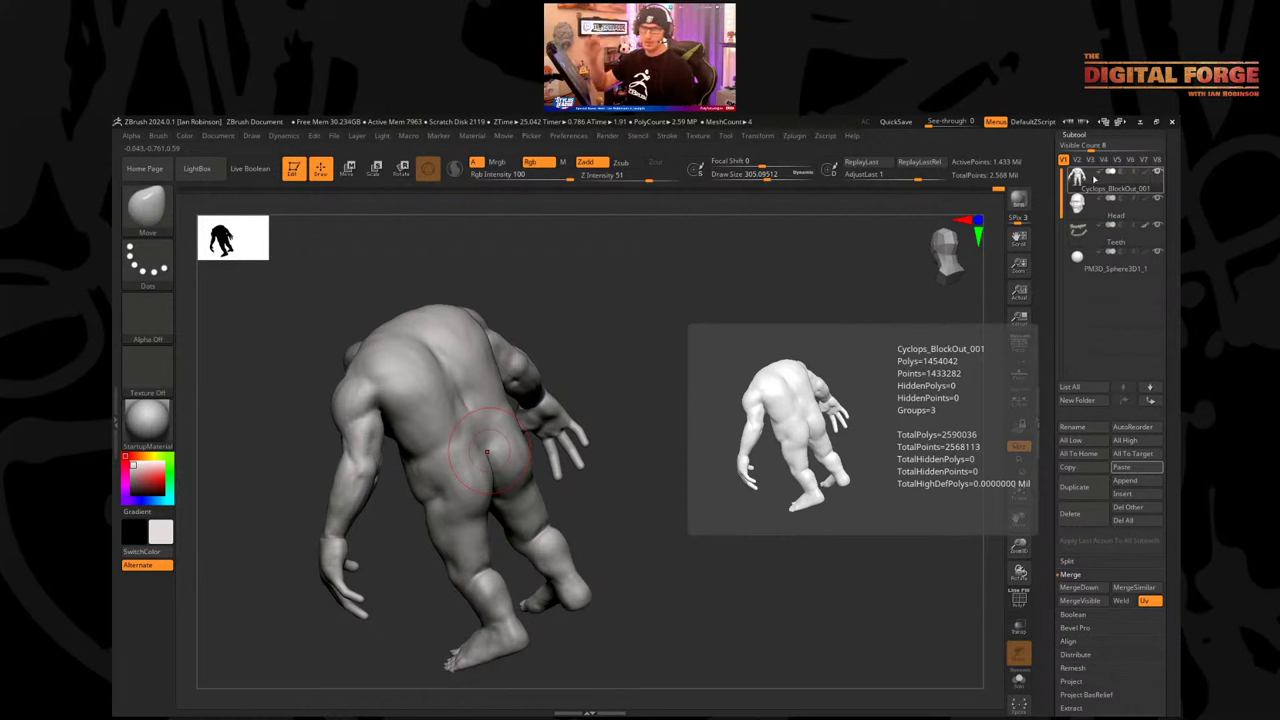
mouse_move(720, 330)
mouse_down()
mouse_move(670, 372)
mouse_move(742, 434)
mouse_move(774, 417)
mouse_move(575, 390)
mouse_move(628, 400)
mouse_up()
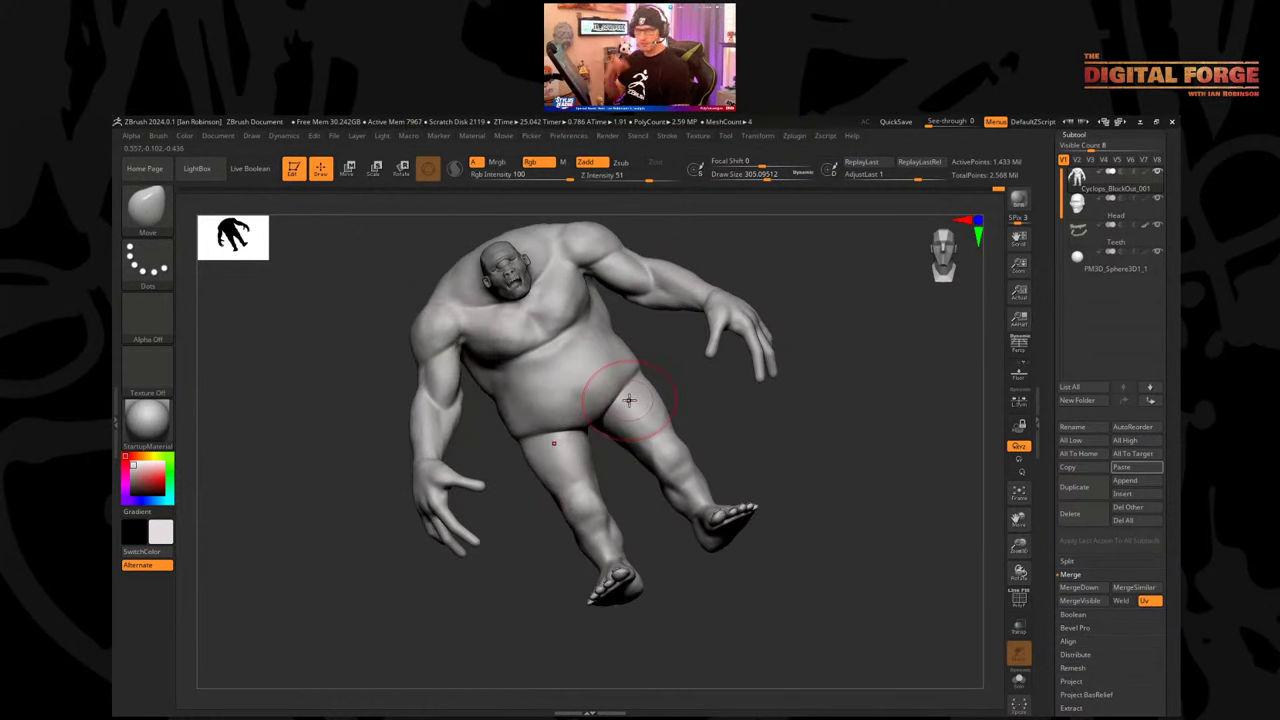
drag(797, 298, 834, 366)
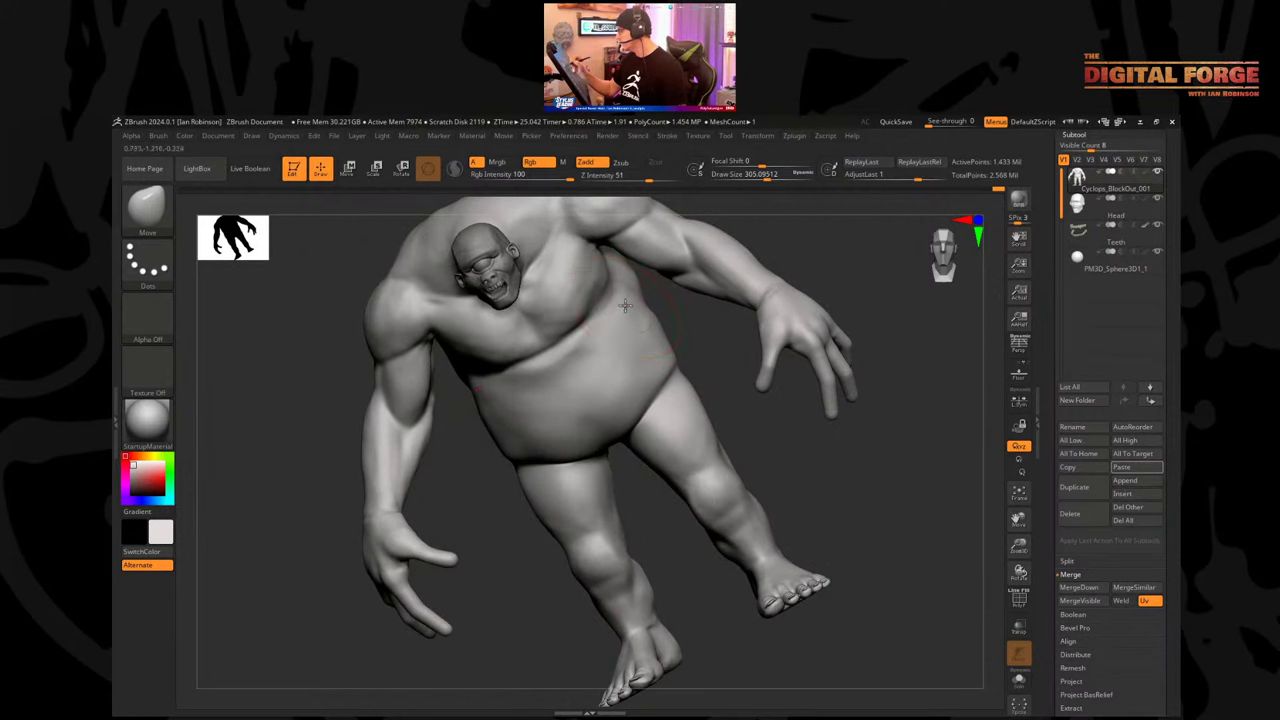
Insert a Plane3D subtool, move it in front of the cyclops's hips and display its polygon wireframe.
drag(682, 315, 696, 416)
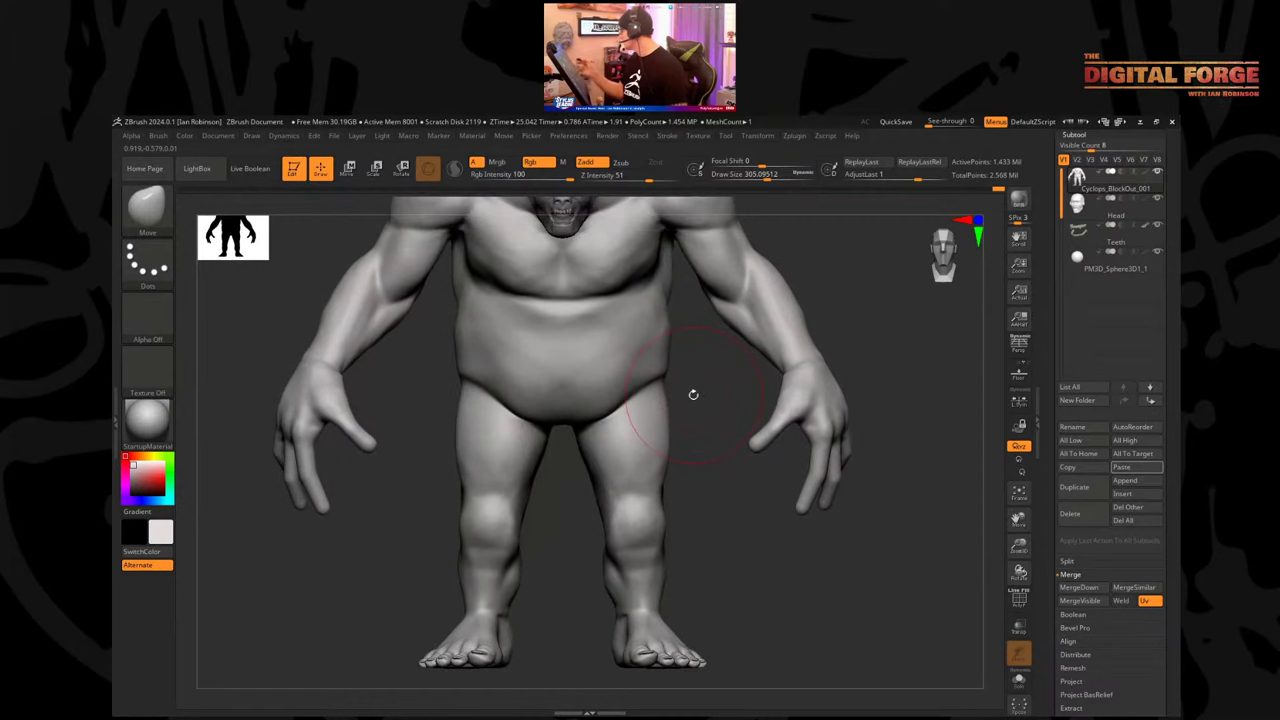
click(1124, 494)
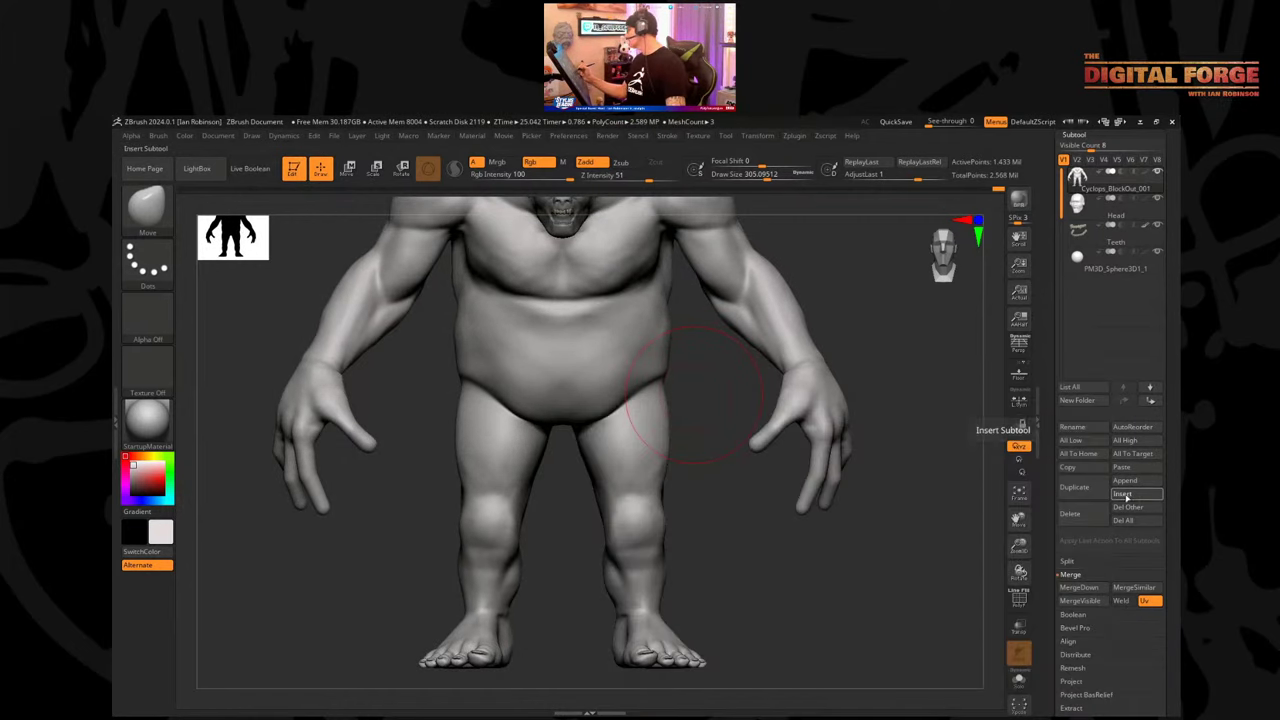
click(1126, 496)
click(965, 506)
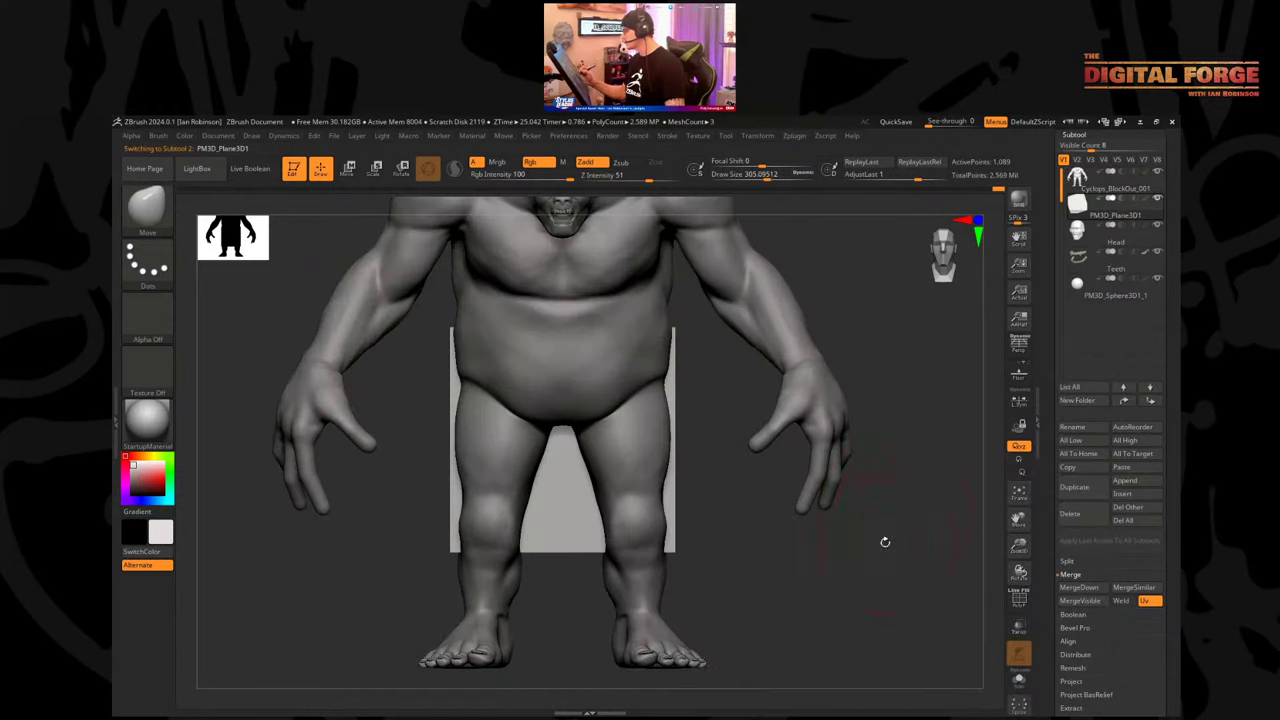
key(f)
drag(883, 483, 912, 478)
key(w)
drag(697, 422, 783, 554)
key(shift+f)
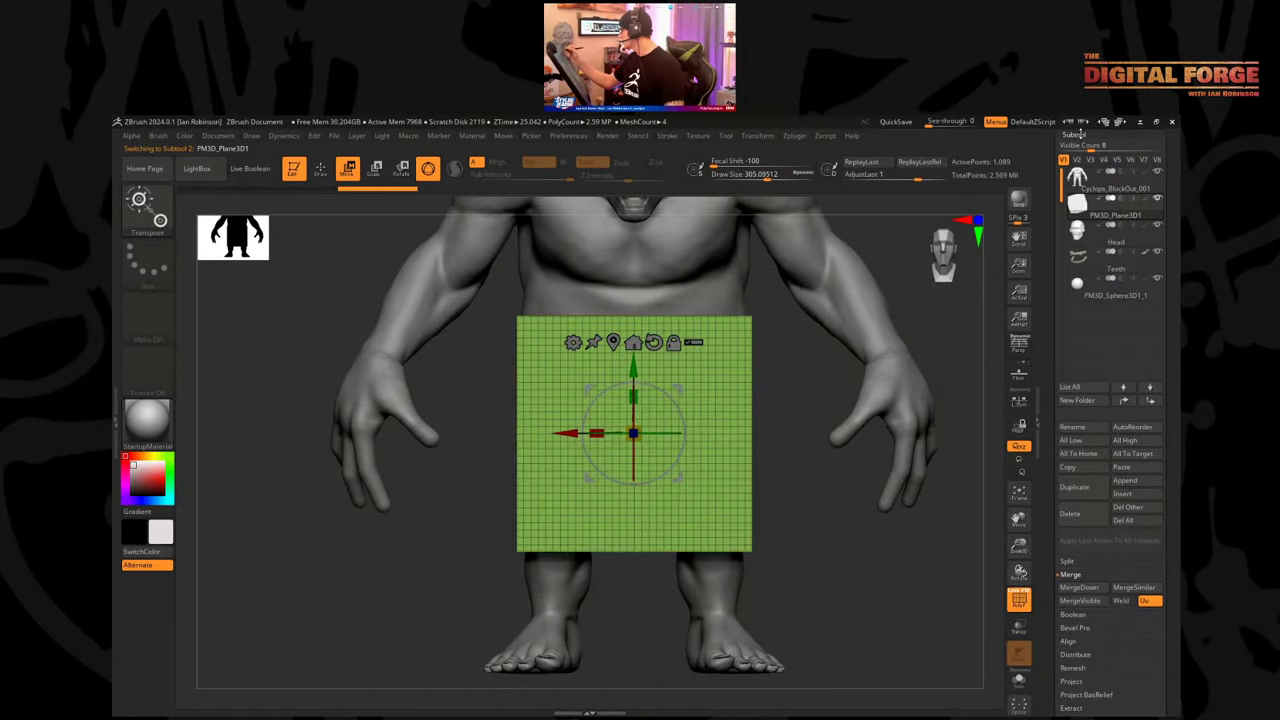
Reconstruct the plane's lower subdivision levels down to a 2 by 2 polygon grid.
click(1078, 135)
click(1079, 147)
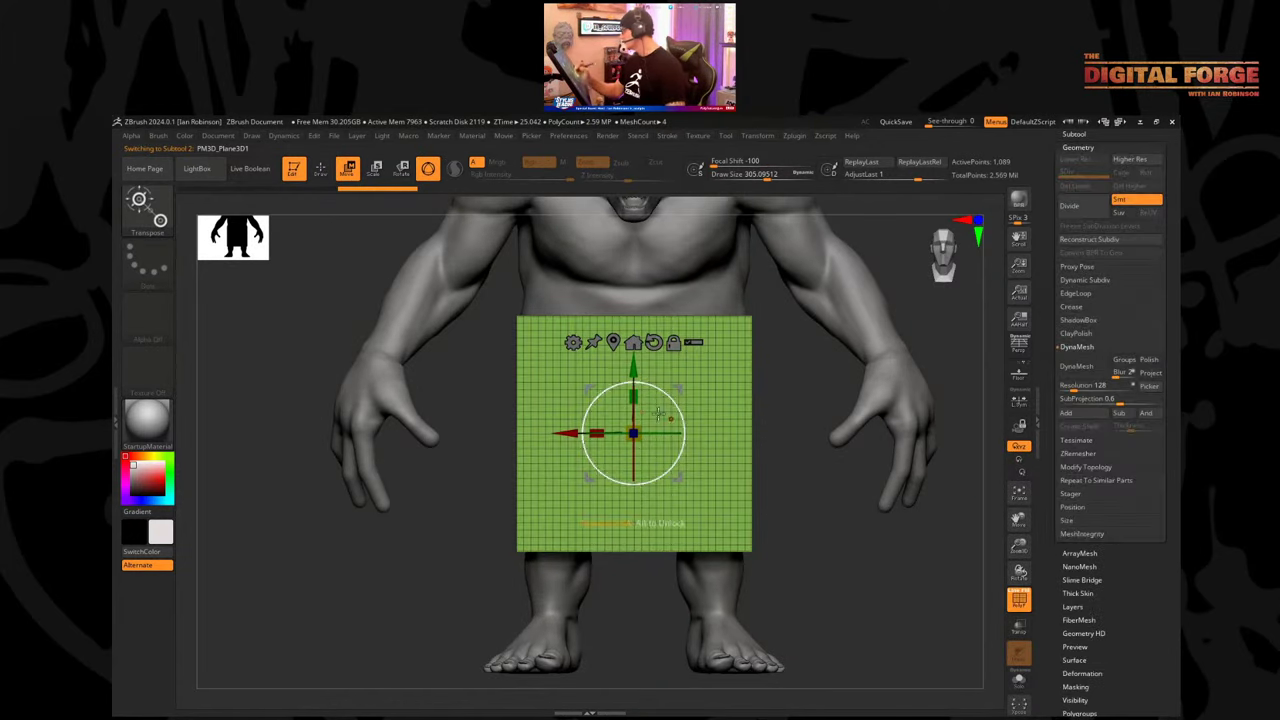
click(1076, 242)
click(1090, 242)
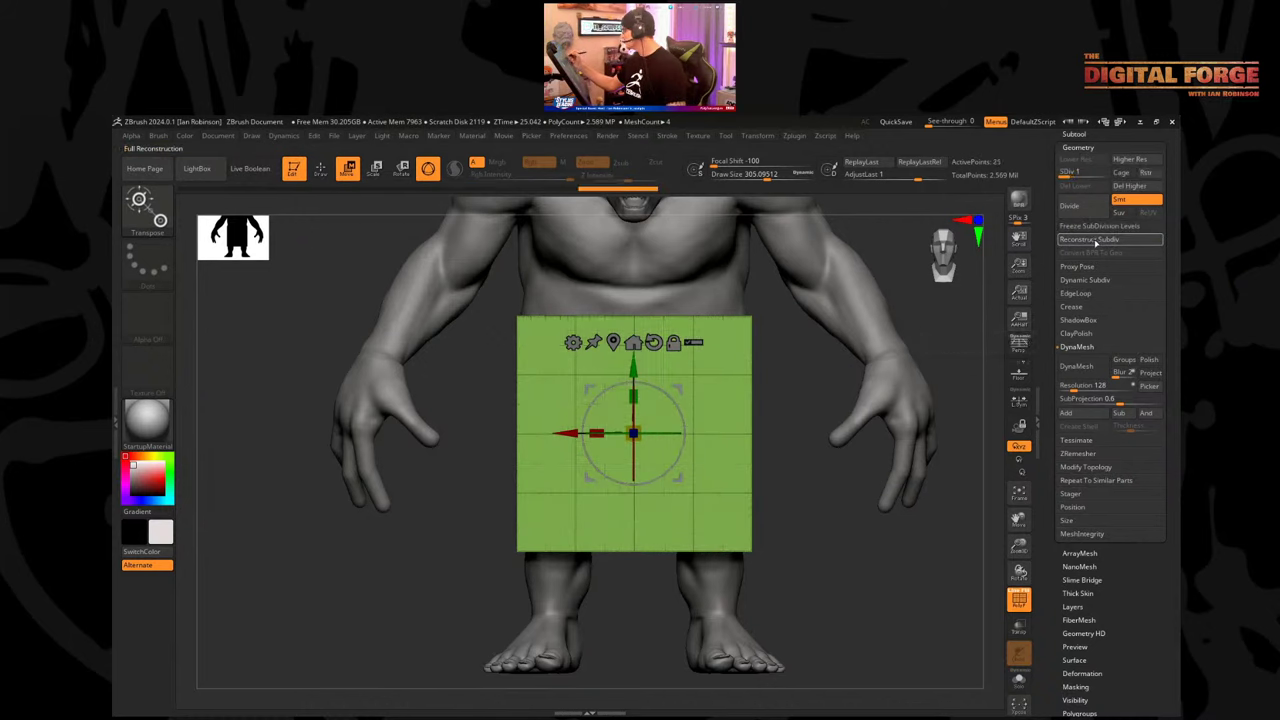
click(1091, 242)
click(1091, 242)
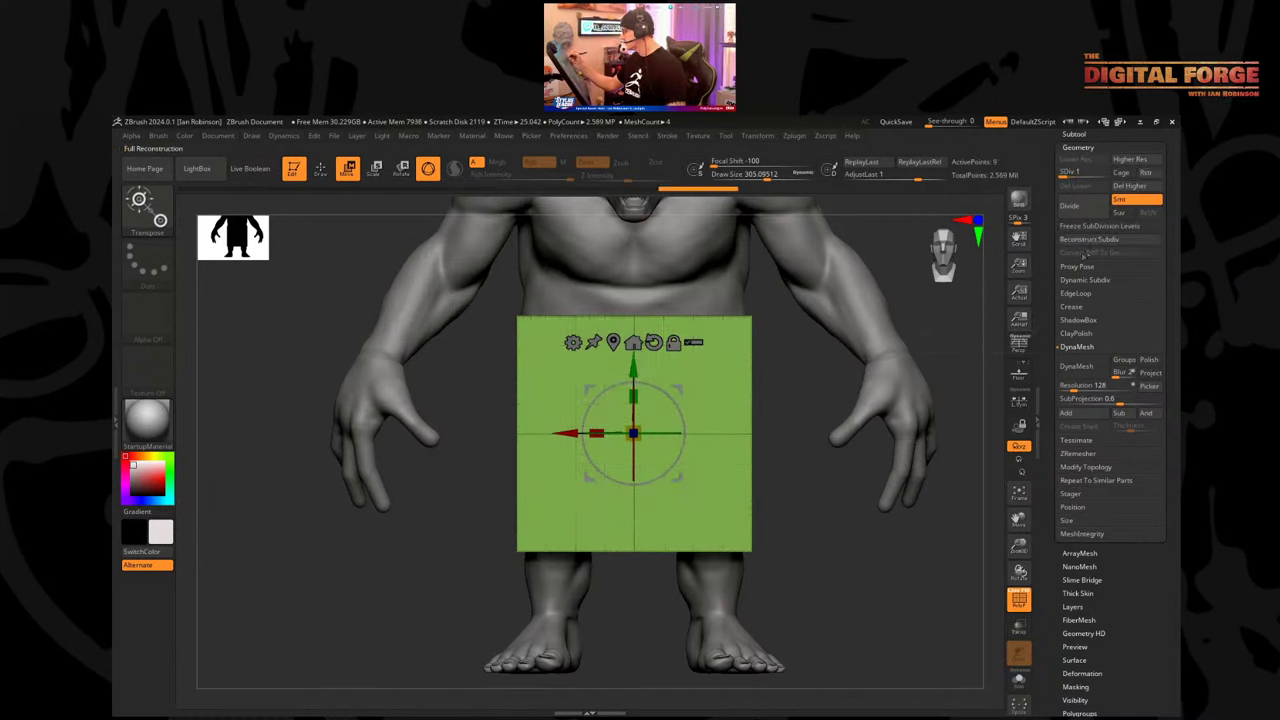
Scale the plane down to about half its size and position it close against the front of the hips.
key(q)
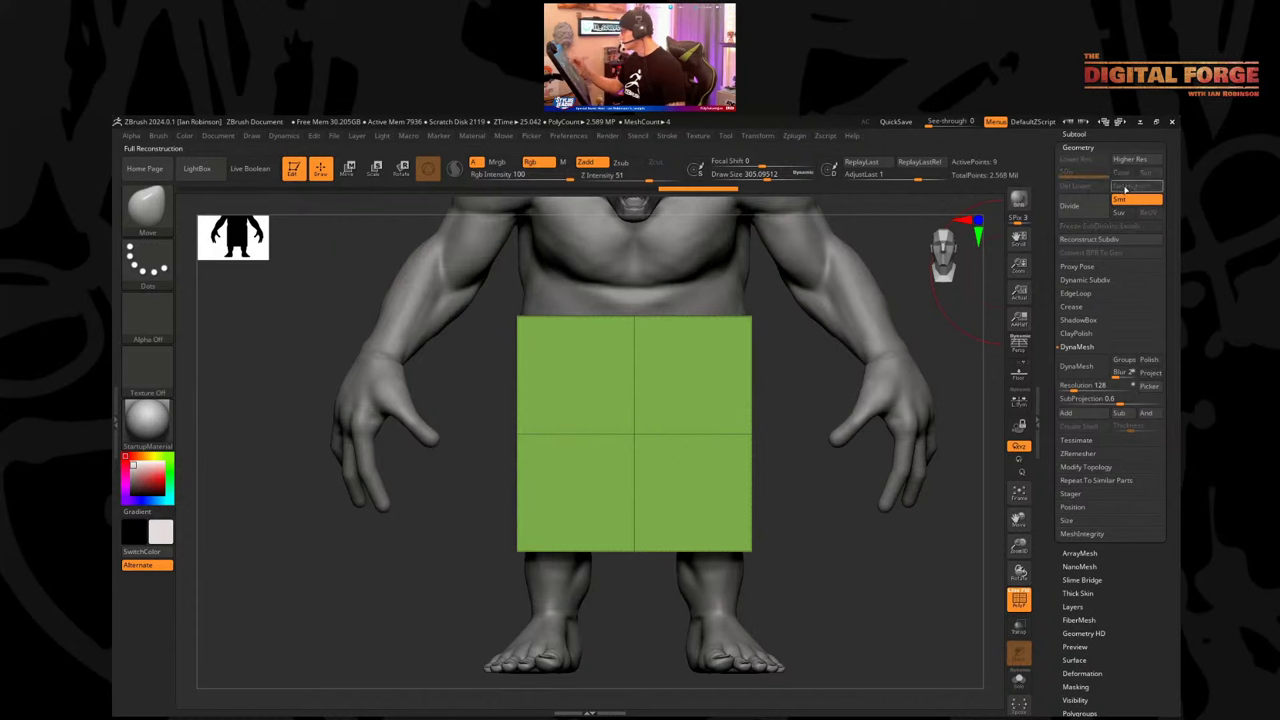
key(w)
drag(634, 432, 611, 480)
key(q)
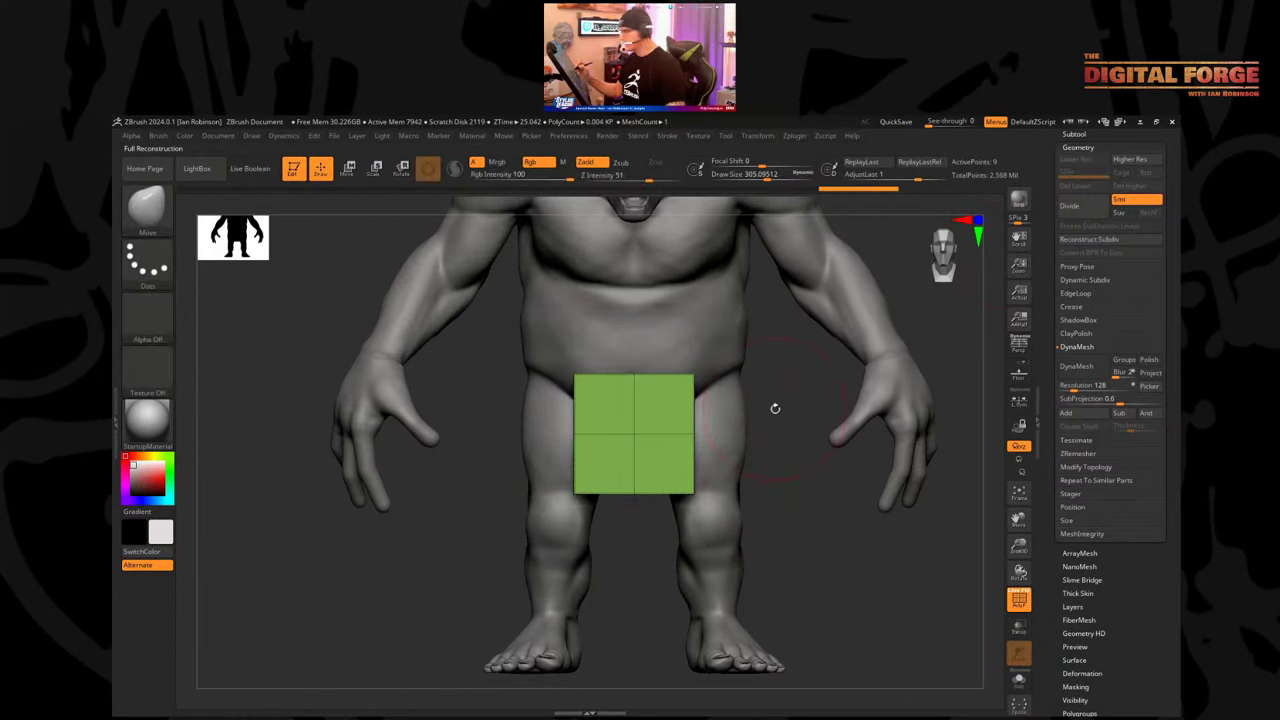
alt+drag(776, 408, 777, 468)
drag(812, 391, 895, 398)
key(w)
drag(763, 391, 717, 396)
mouse_move(684, 436)
mouse_down()
mouse_move(652, 435)
mouse_move(668, 428)
mouse_up()
key(q)
Mask the upper part of the plane and narrow its lower edge to taper the plane toward the knees.
ctrl+drag(797, 477, 755, 520)
ctrl+click(753, 509)
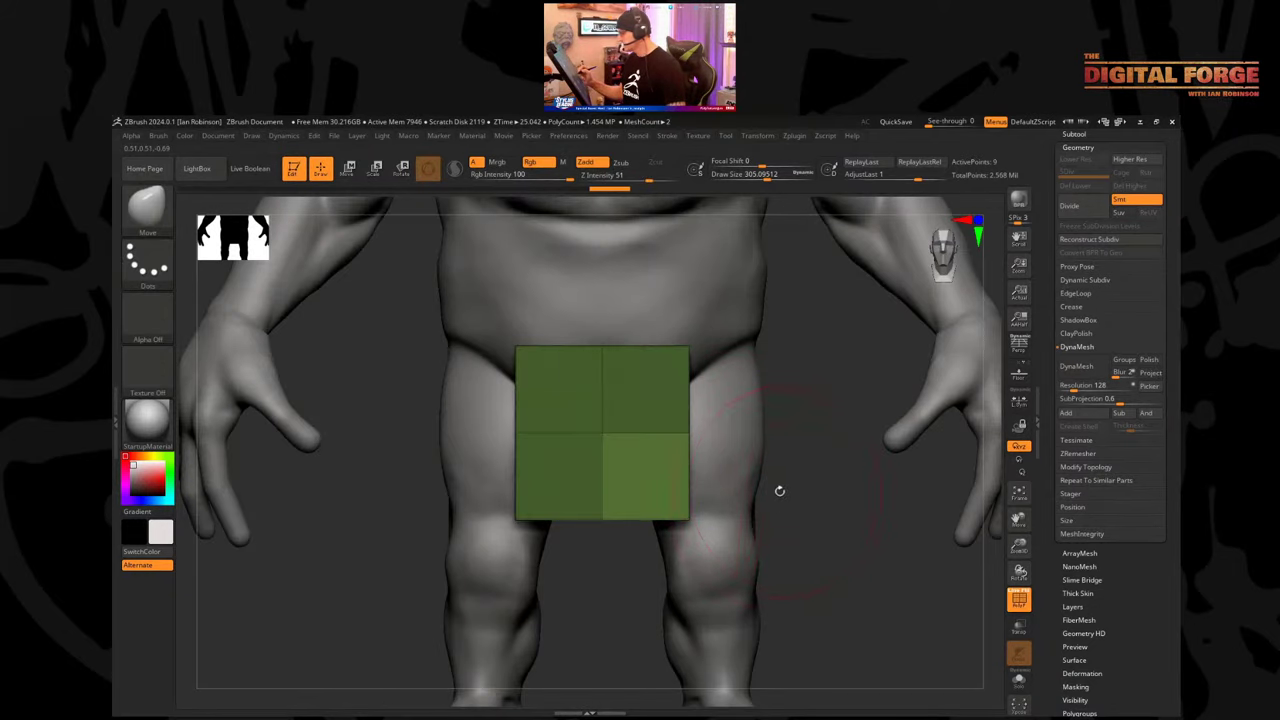
key(w)
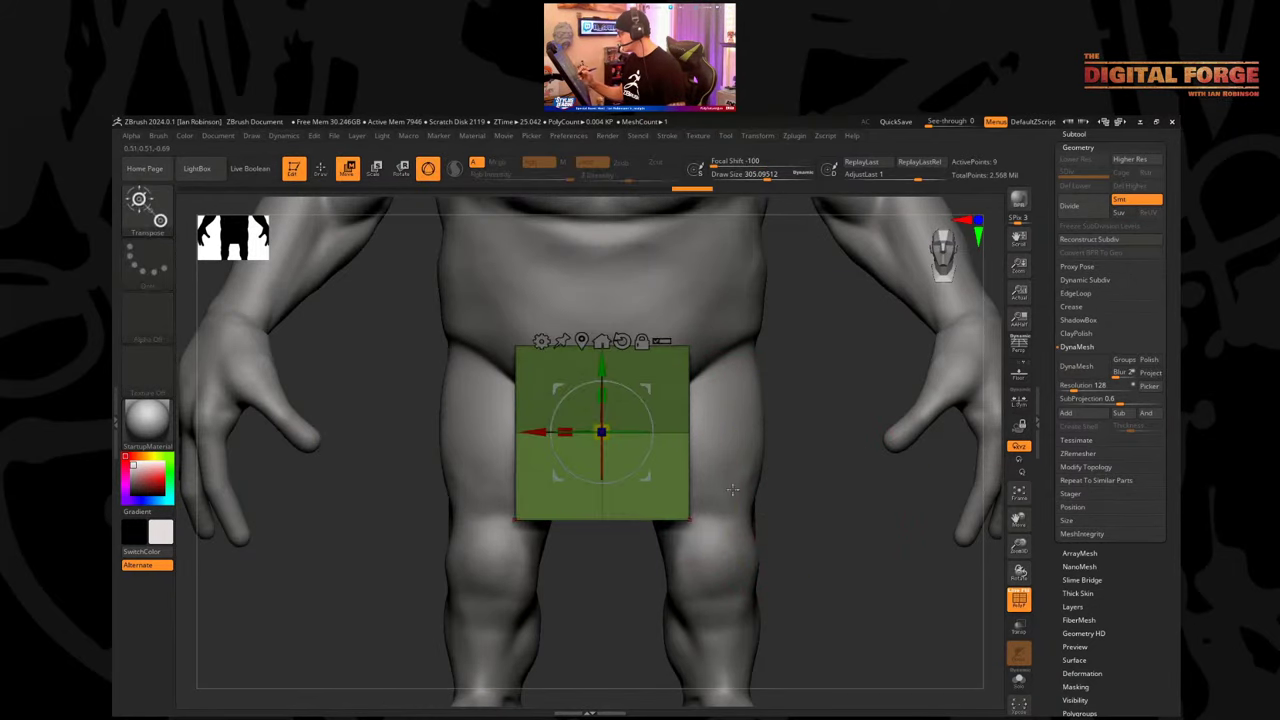
click(582, 341)
drag(622, 520, 598, 540)
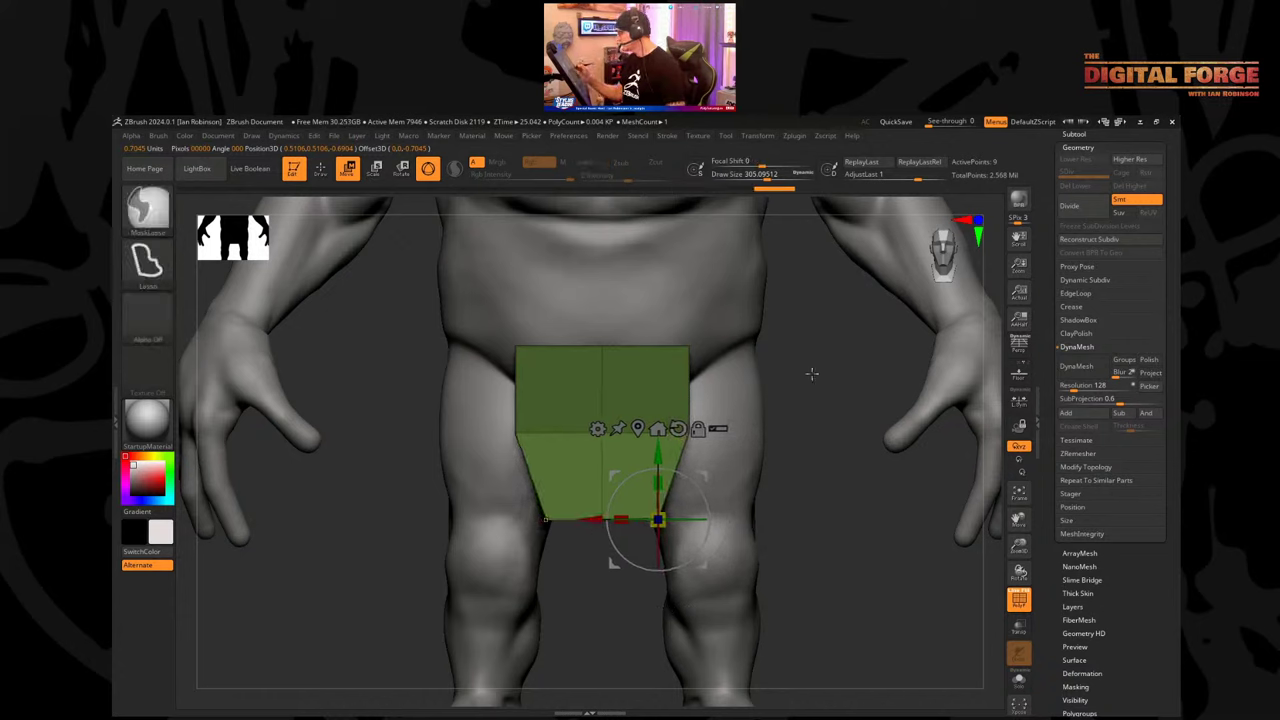
drag(620, 520, 578, 531)
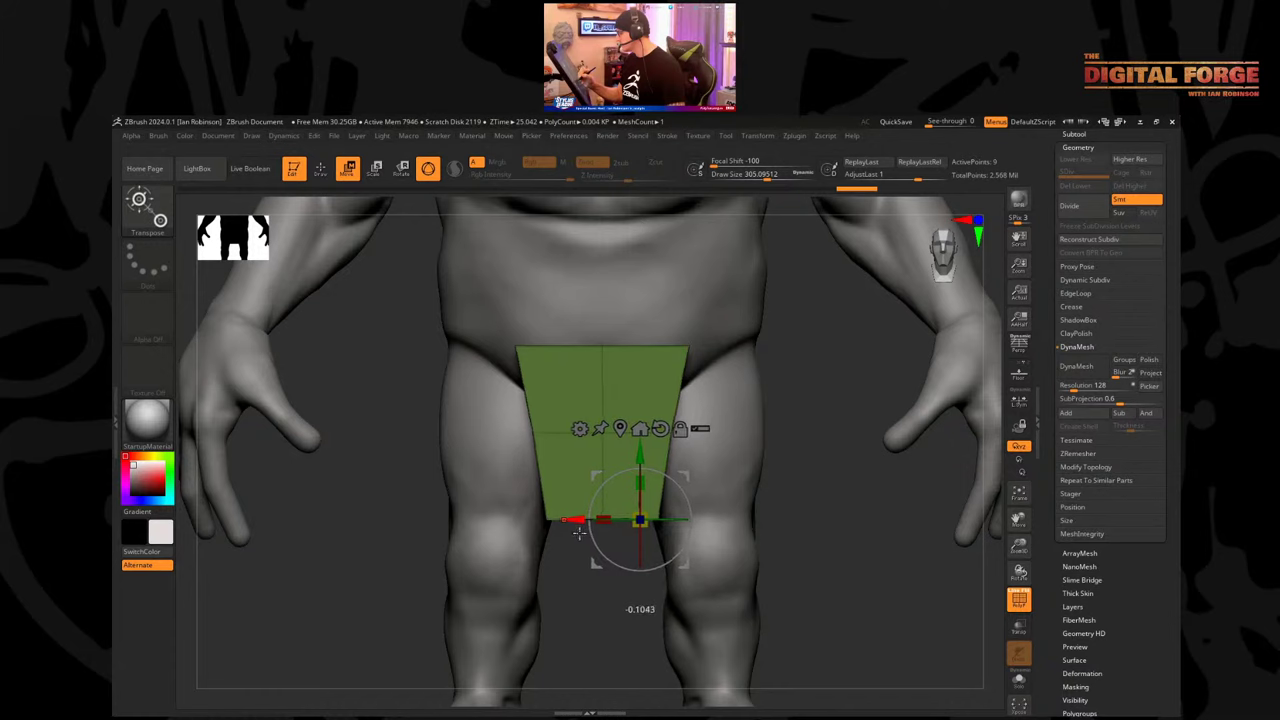
ctrl+right_drag(800, 480, 811, 511)
drag(787, 471, 647, 459)
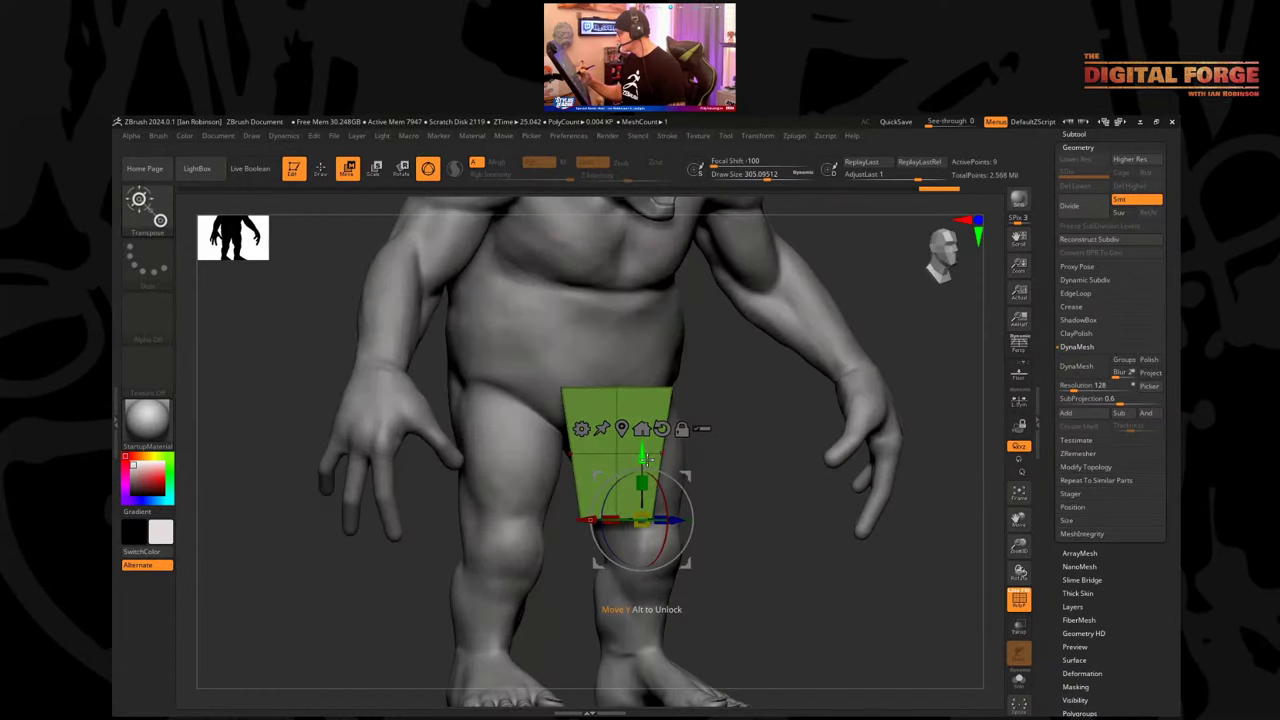
Recentre the gizmo on the whole plane, move it down and back, and tilt it to sit just under the belly.
click(623, 427)
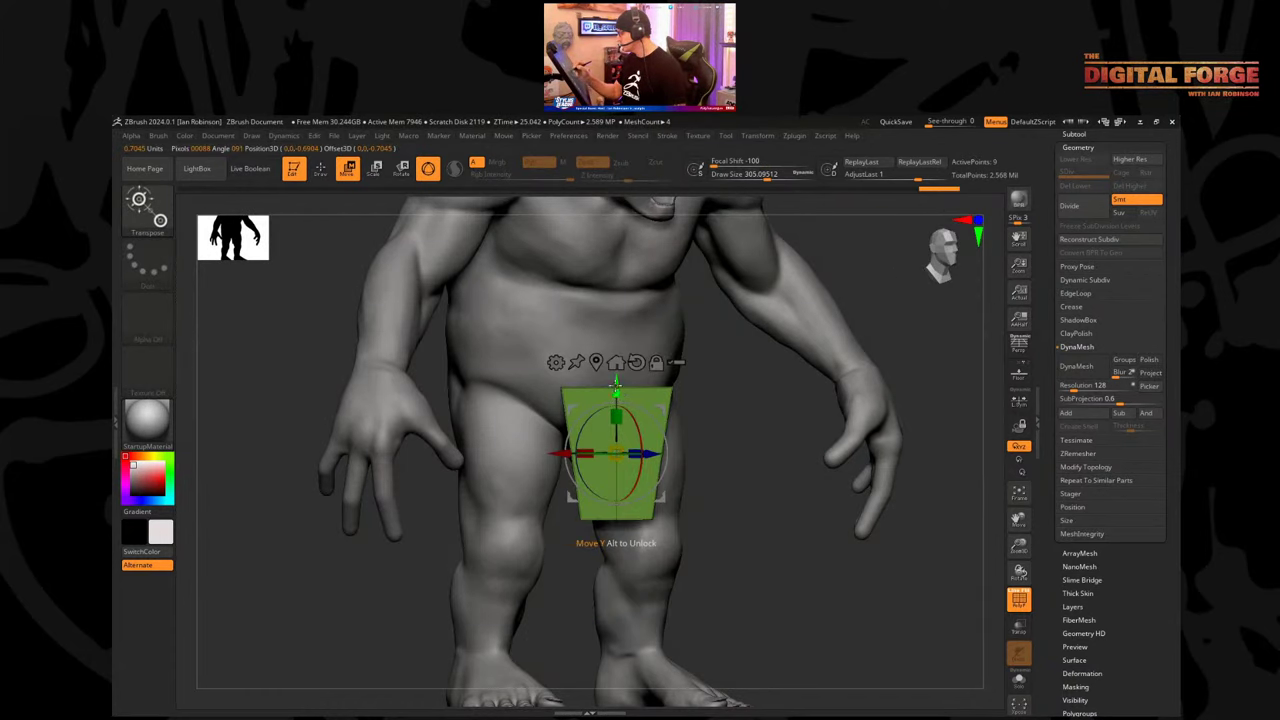
drag(616, 387, 616, 408)
drag(653, 474, 634, 474)
mouse_move(731, 441)
mouse_down()
mouse_move(749, 432)
mouse_move(726, 432)
mouse_up()
drag(620, 467, 600, 416)
mouse_move(731, 471)
shift+mouse_down()
mouse_move(748, 469)
mouse_move(774, 505)
shift+mouse_up()
key(q)
drag(774, 535, 748, 545)
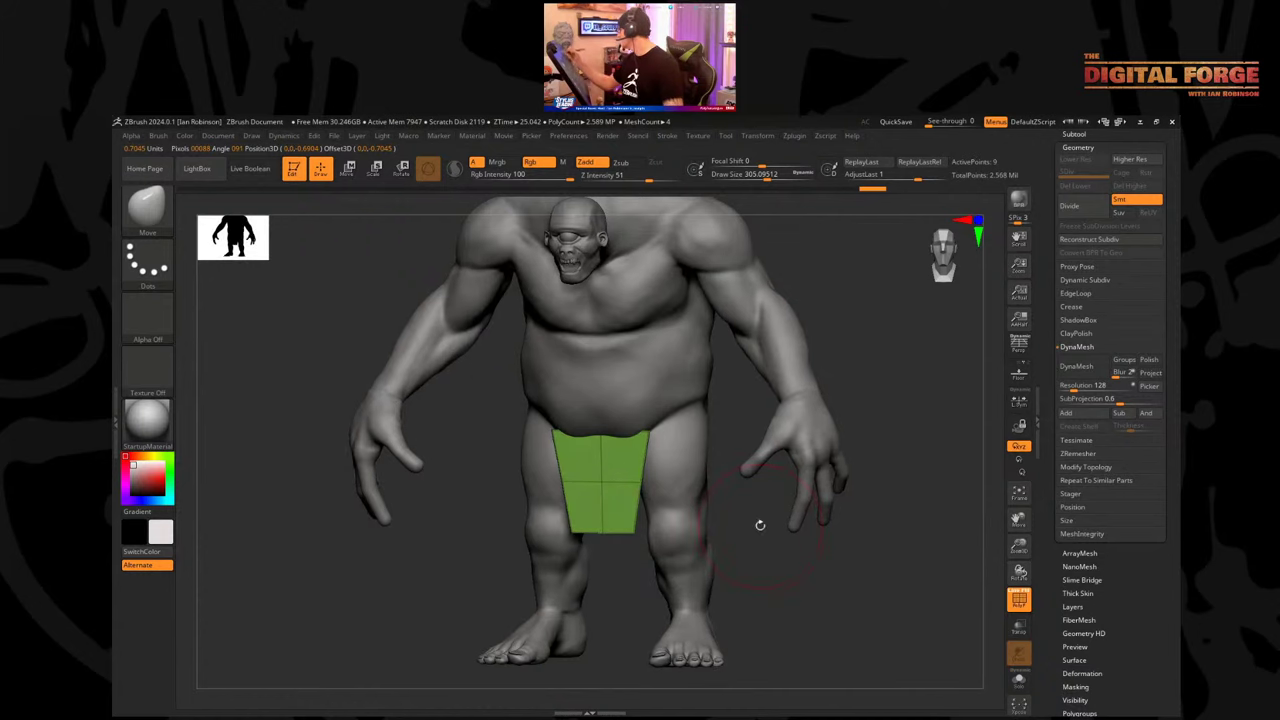
Enable Dynamic Subdiv on the plane with smooth subdivision turned down to none and a thickness of about 0.003.
click(1091, 281)
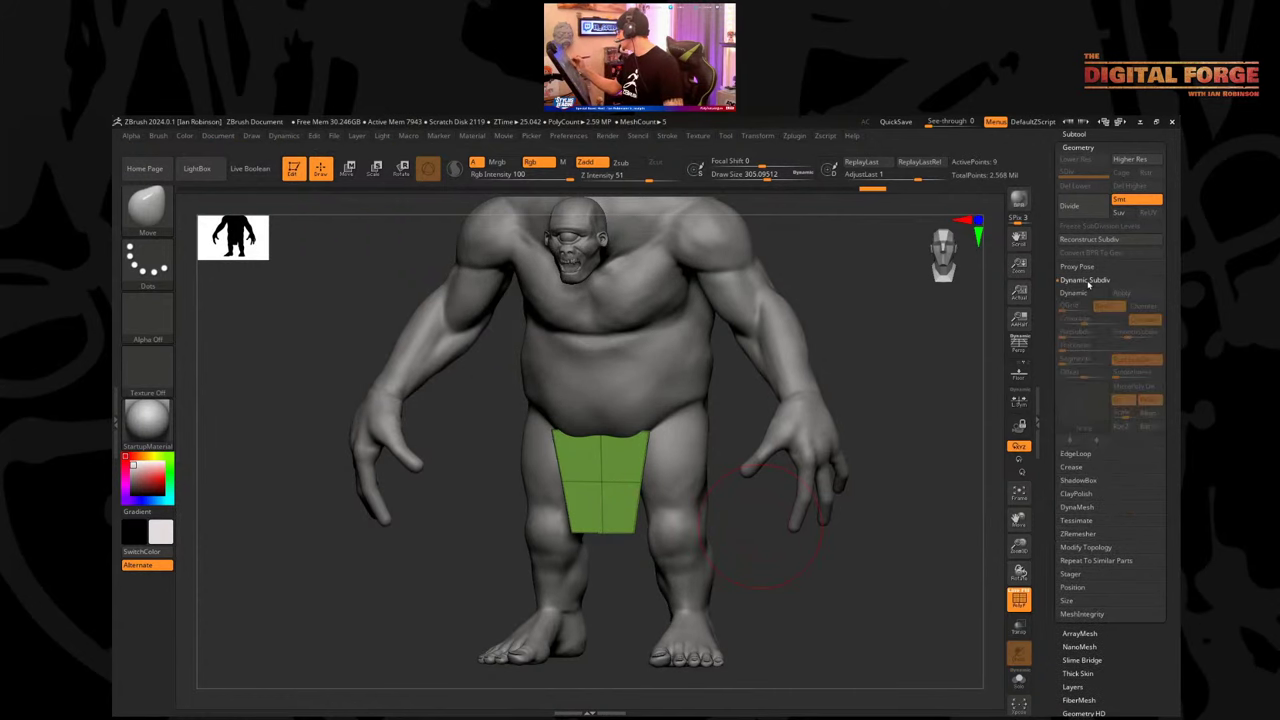
click(1073, 293)
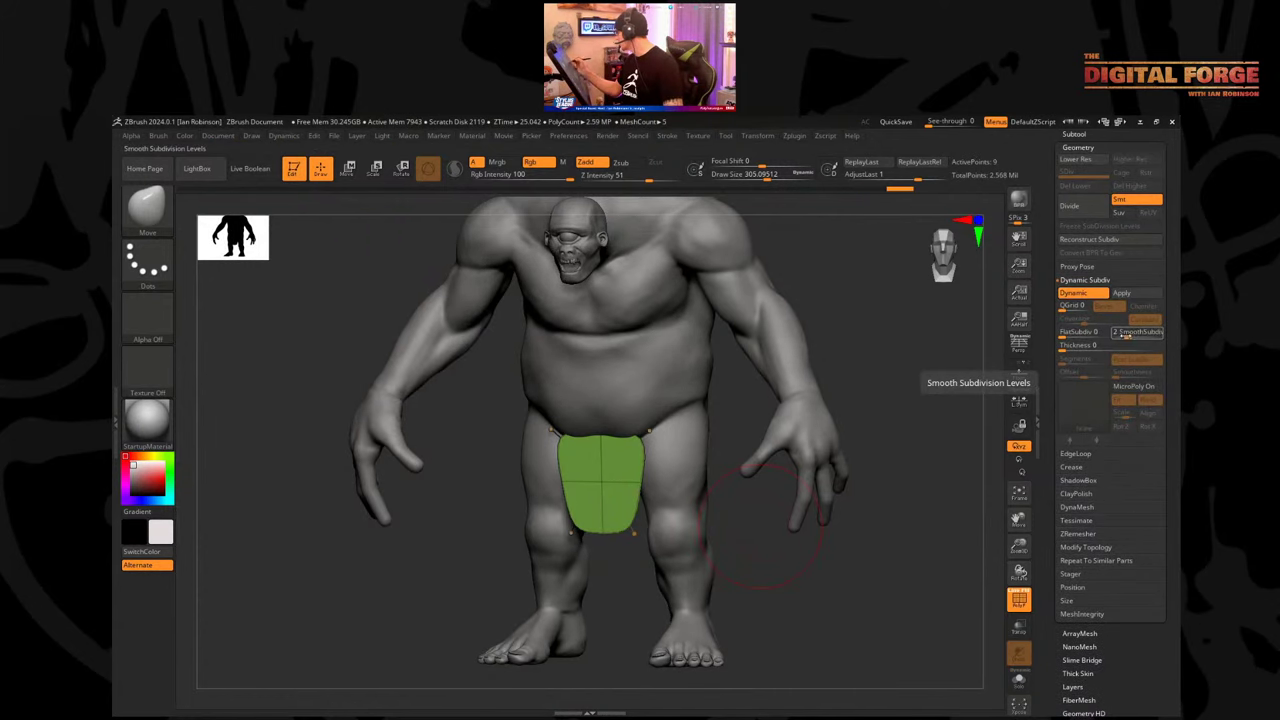
drag(1126, 336, 1085, 347)
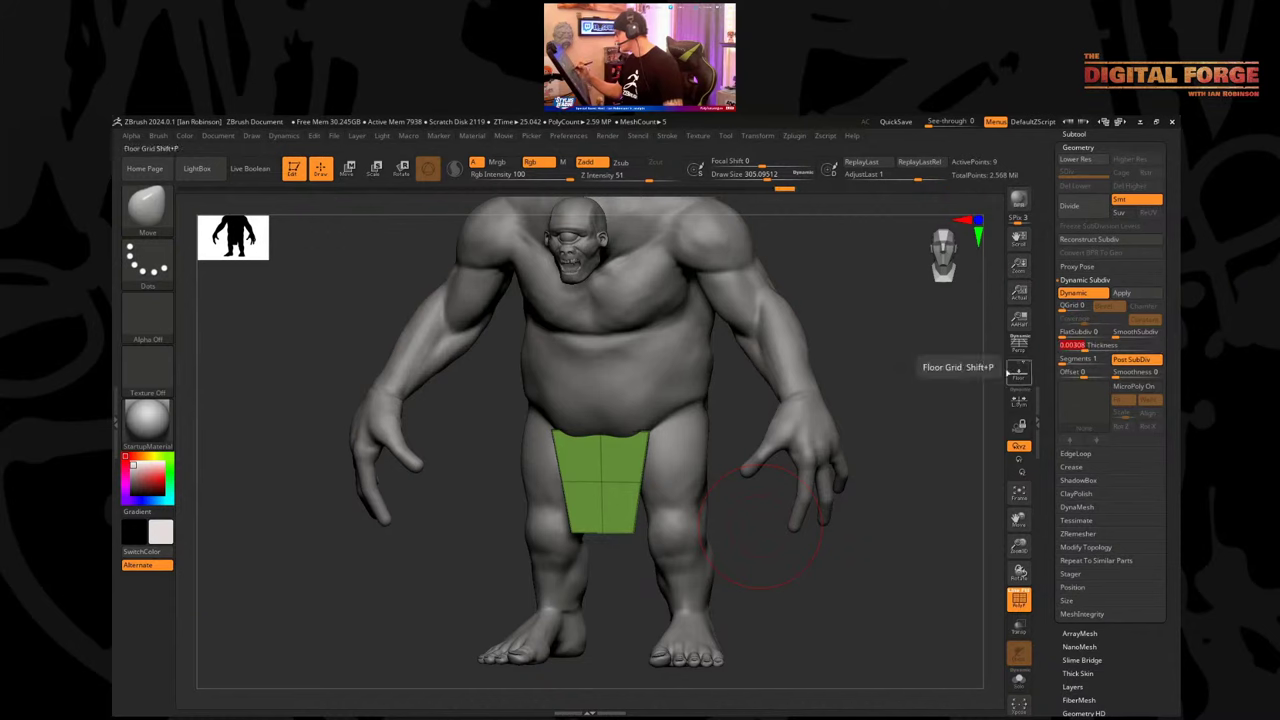
drag(960, 373, 938, 357)
Move the PM3D_Plane3D1 subtool down to the end of the subtool list.
click(1075, 135)
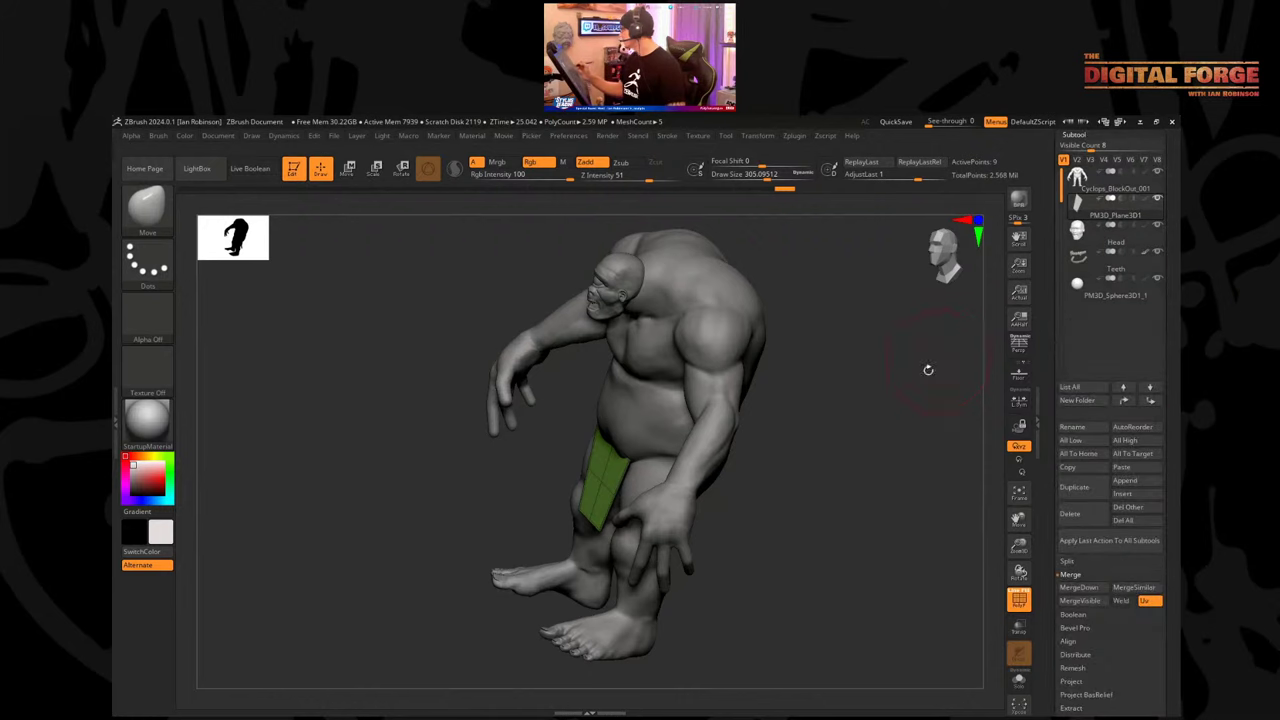
click(1151, 401)
click(1151, 401)
click(1151, 401)
Rename the PM3D_Sphere3D1_1 subtool as Eye and reselect the plane subtool.
click(1105, 262)
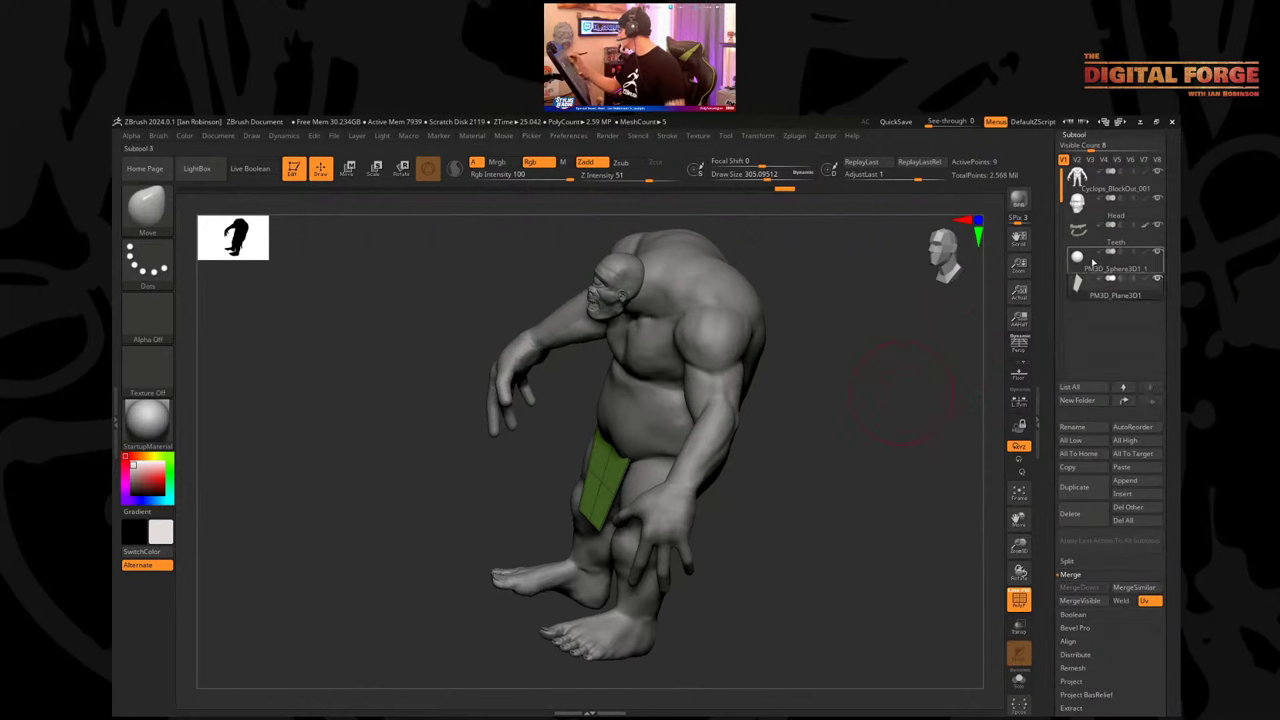
click(1094, 426)
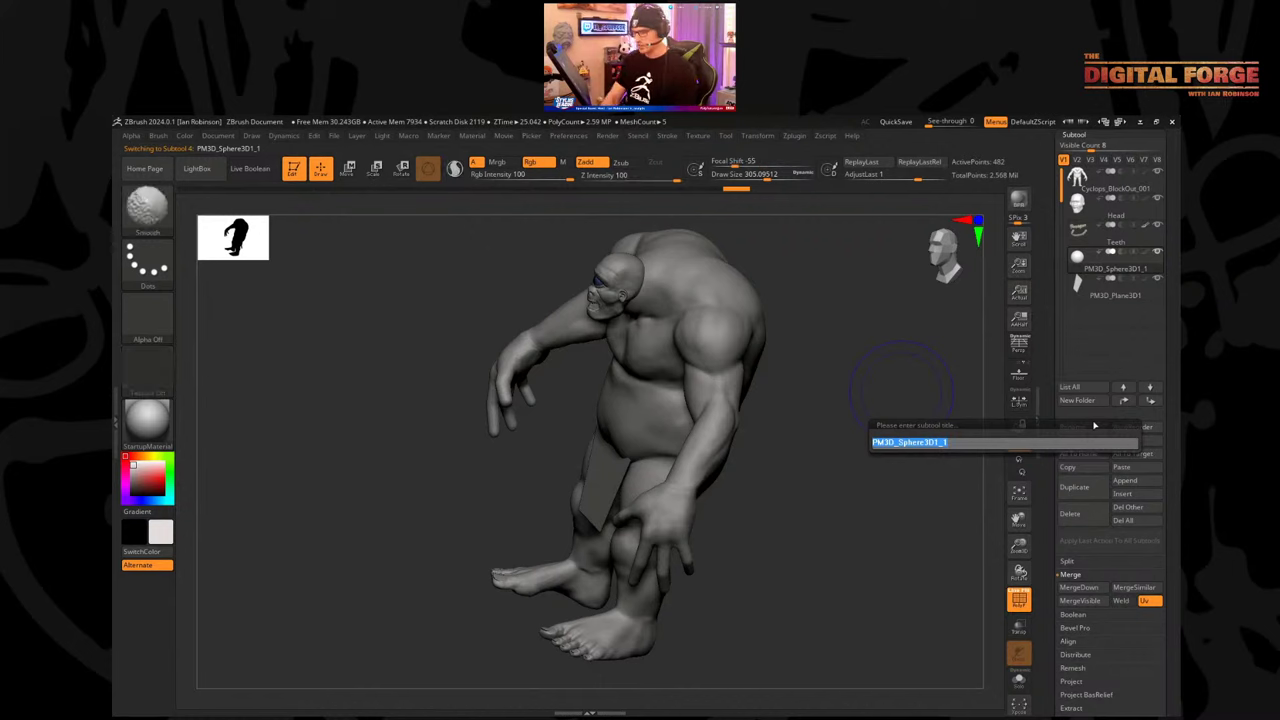
text(Eye)
key(Return)
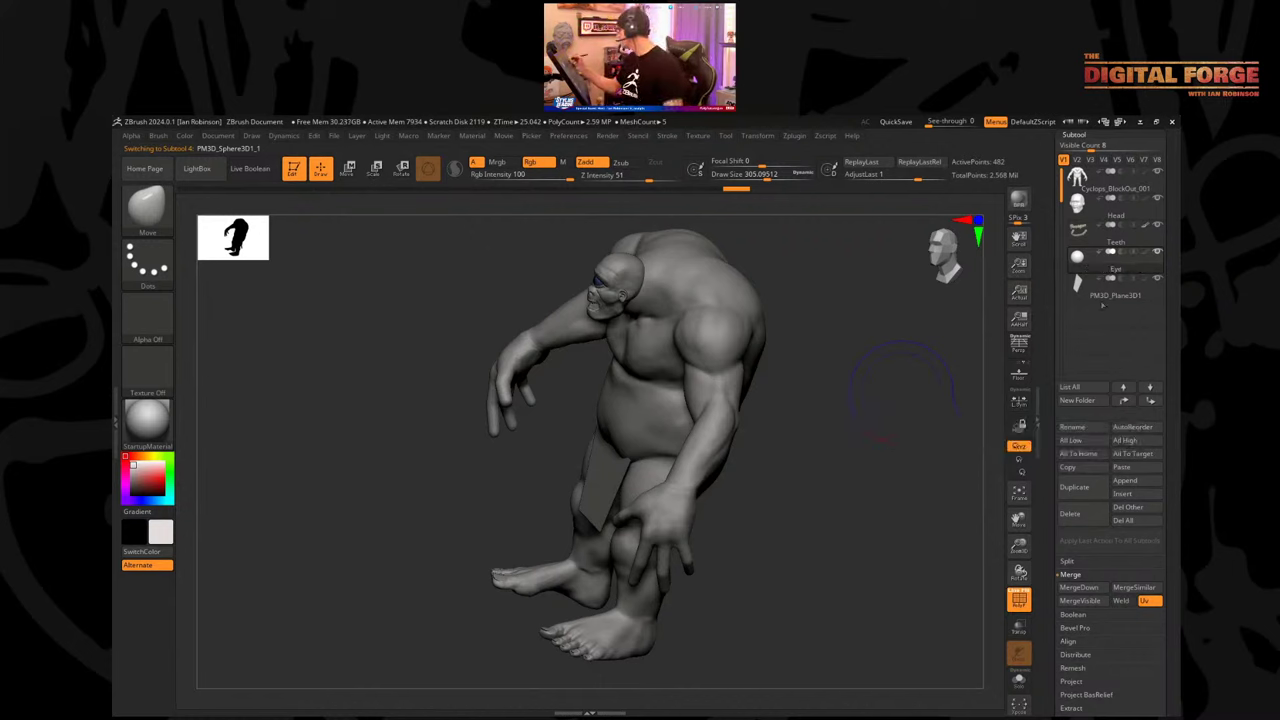
click(1110, 292)
key(ctrl+g)
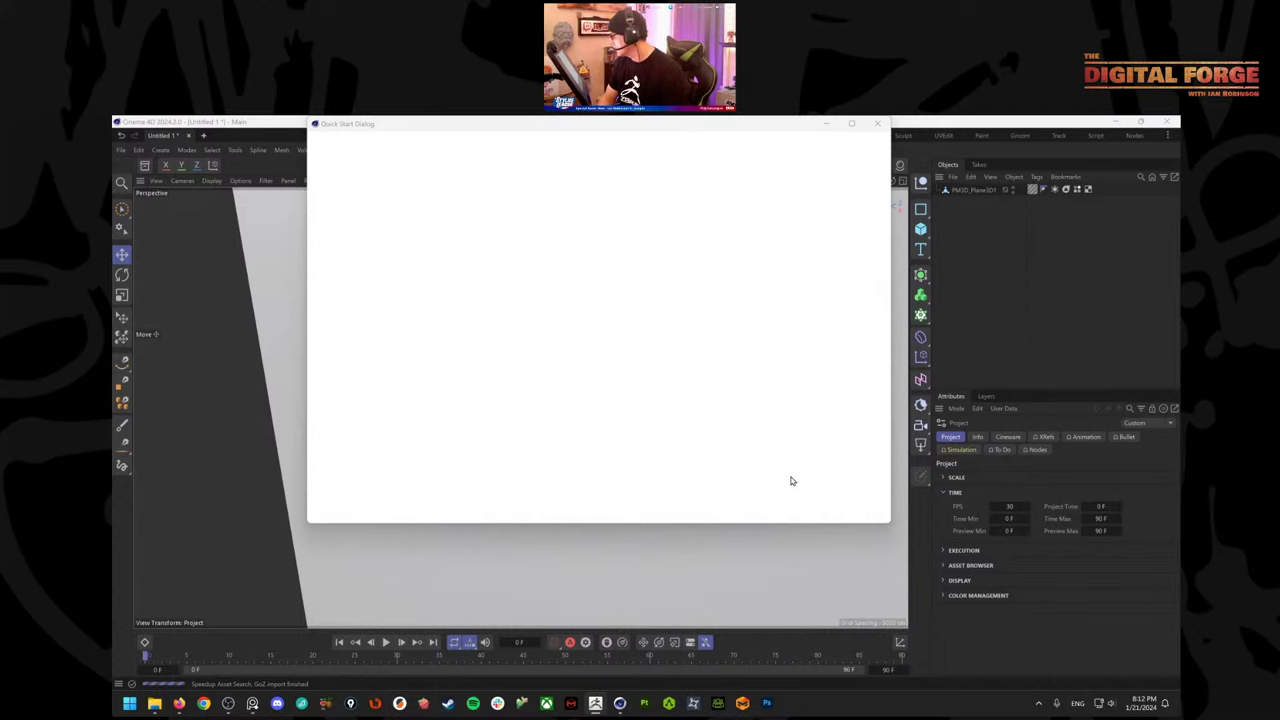
click(876, 125)
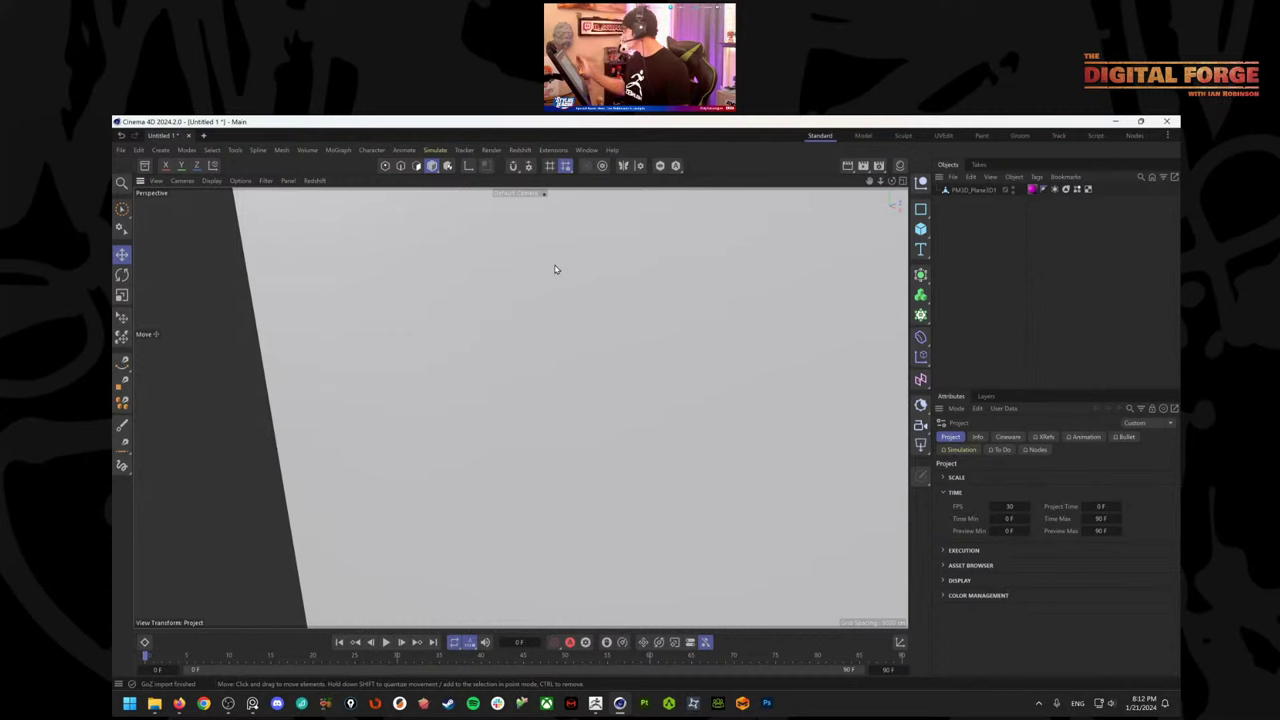
click(1166, 121)
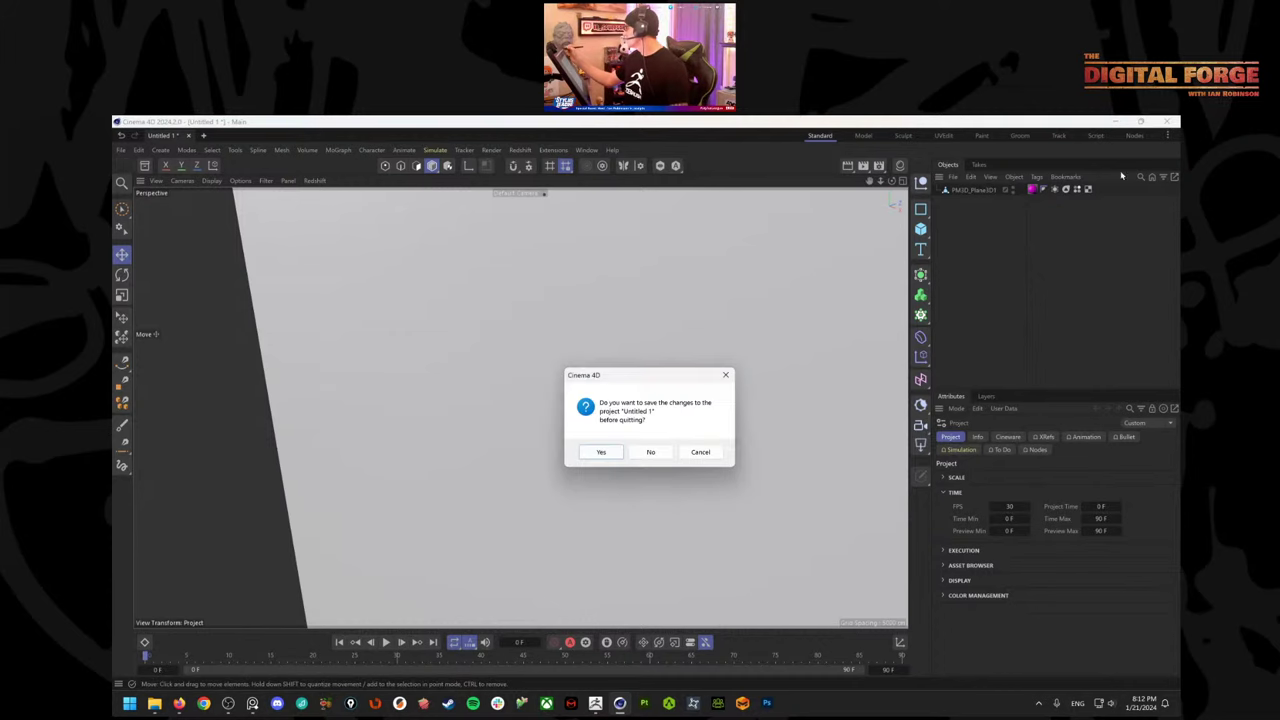
click(651, 452)
Put the plane subtool into a new folder named Loin_Cloth.
drag(803, 431, 859, 454)
key(ctrl+f)
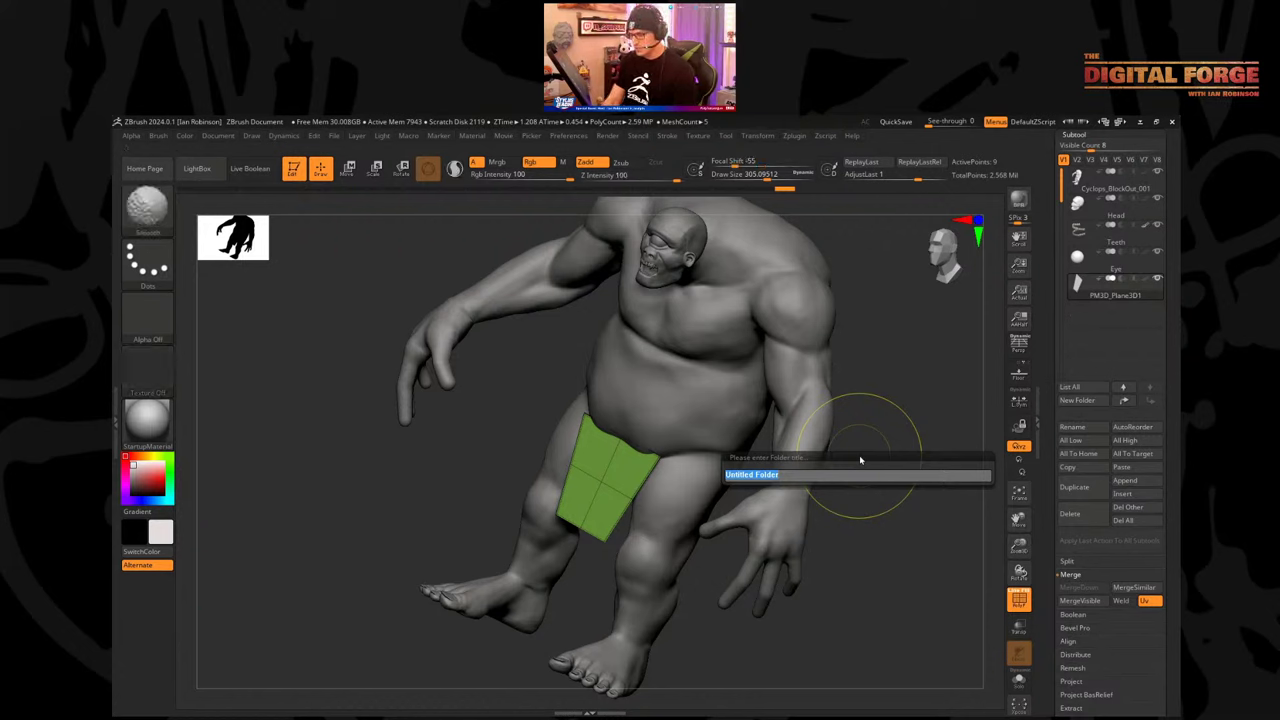
text(Loin_Cloth)
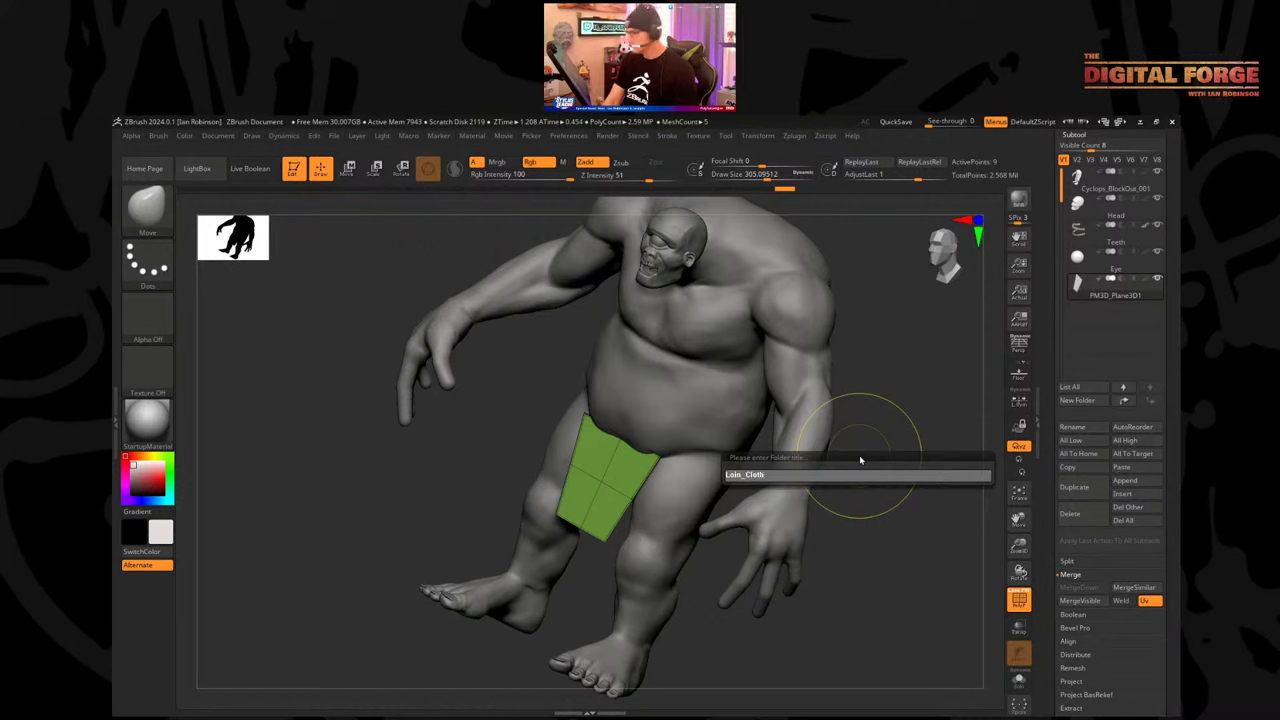
key(Return)
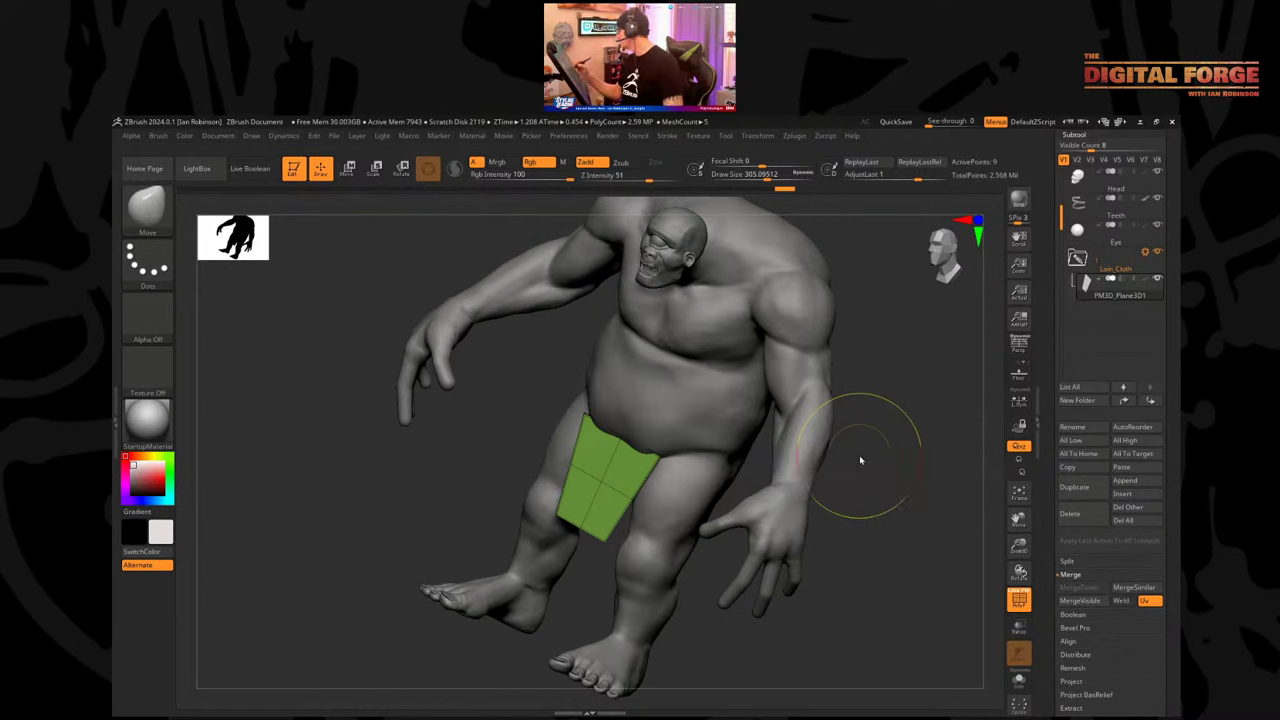
Rename the plane subtool in the Loin_Cloth folder as Front.
drag(859, 455, 928, 410)
click(1085, 426)
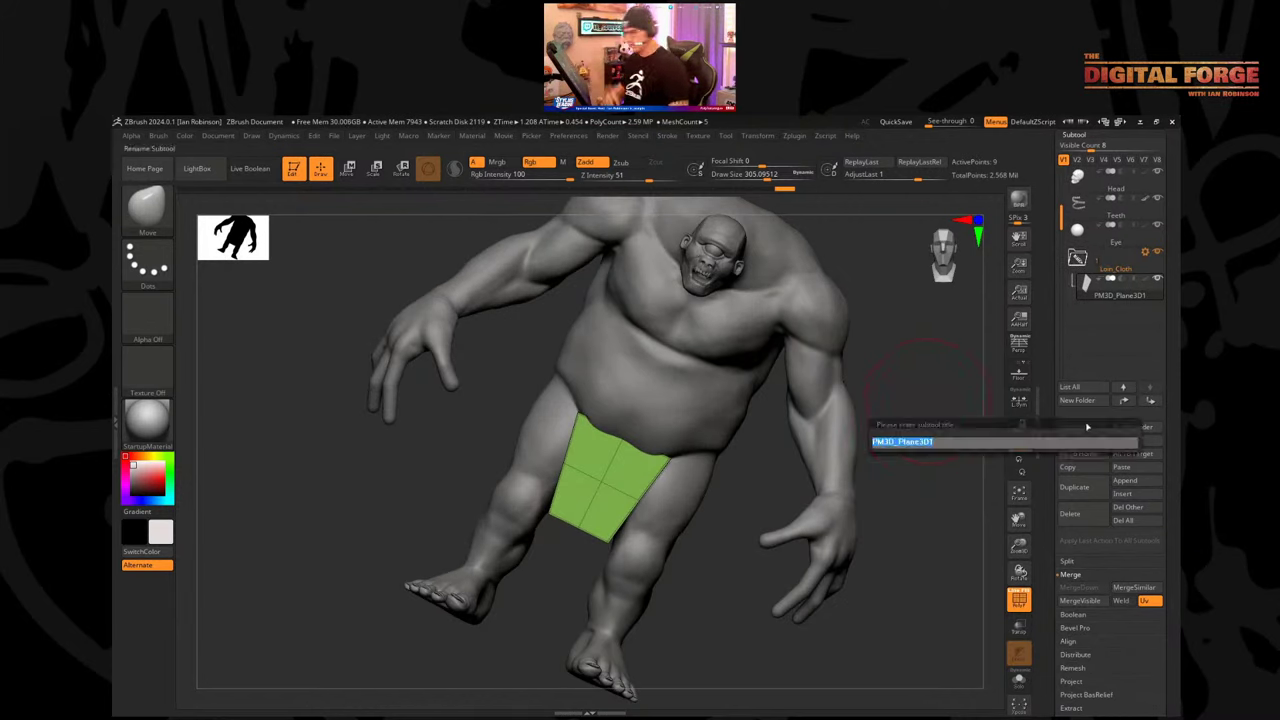
text(Front)
key(Return)
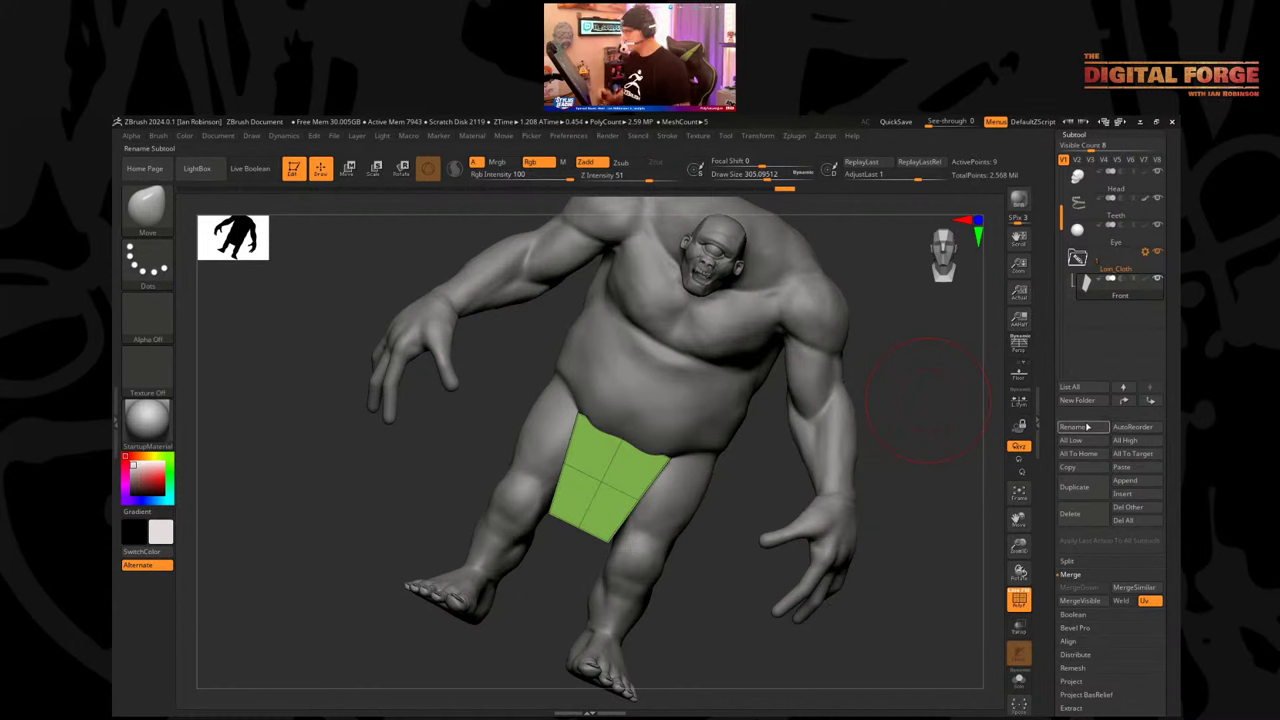
Duplicate the Front plane and move the copy along the depth axis to behind the cyclops's hips.
key(ctrl+shift)
key(ctrl+shift+d)
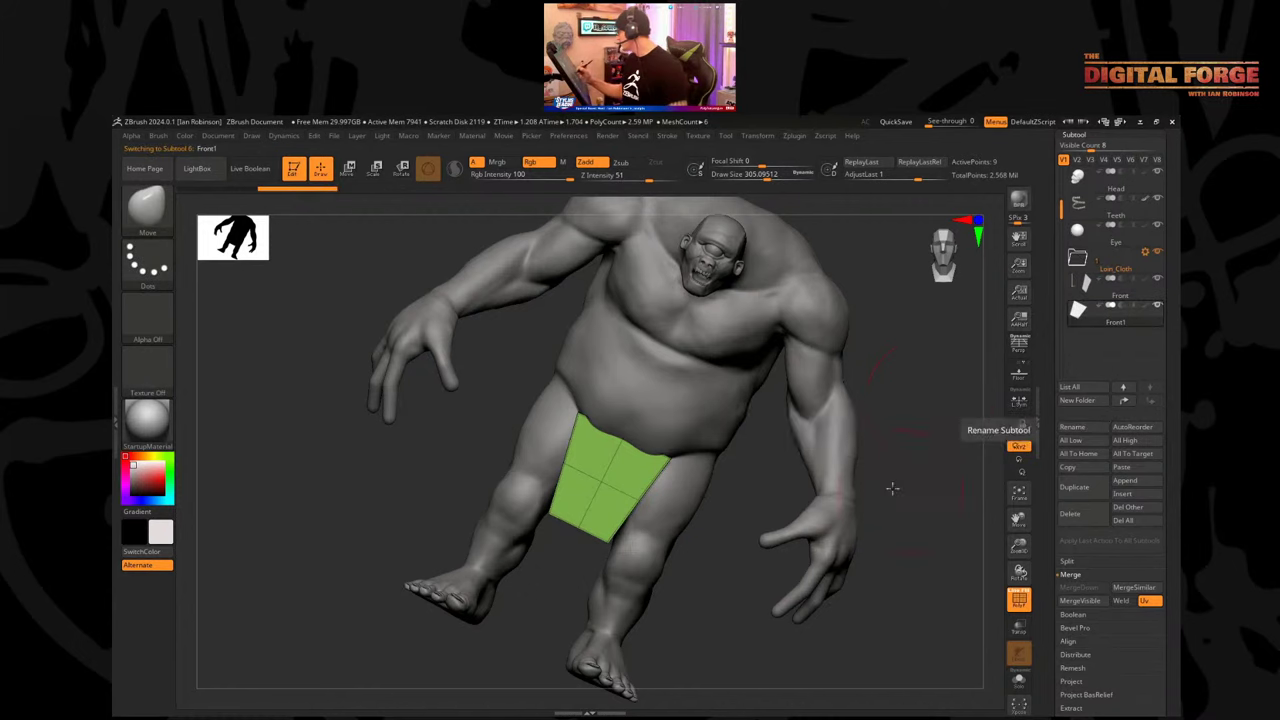
shift+drag(891, 489, 1123, 418)
key(w)
alt+drag(888, 430, 829, 426)
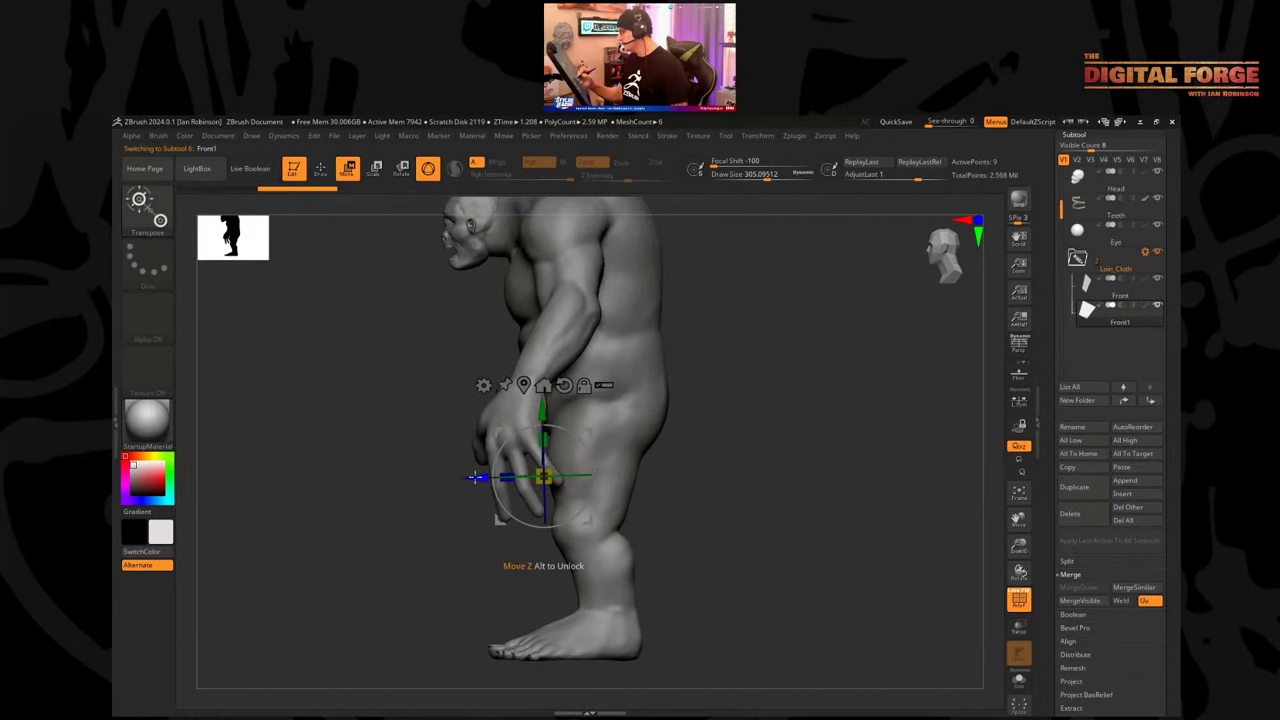
drag(478, 479, 649, 473)
alt+drag(727, 469, 879, 515)
Raise the copied plane and tilt it to follow the slope of the cyclops's buttocks.
drag(715, 405, 715, 346)
alt+drag(835, 432, 802, 422)
drag(681, 402, 692, 390)
drag(806, 371, 763, 346)
drag(719, 398, 702, 397)
mouse_move(765, 397)
mouse_down()
mouse_move(724, 395)
mouse_move(780, 437)
mouse_move(640, 508)
mouse_move(623, 531)
mouse_move(702, 371)
mouse_up()
key(q)
key(w)
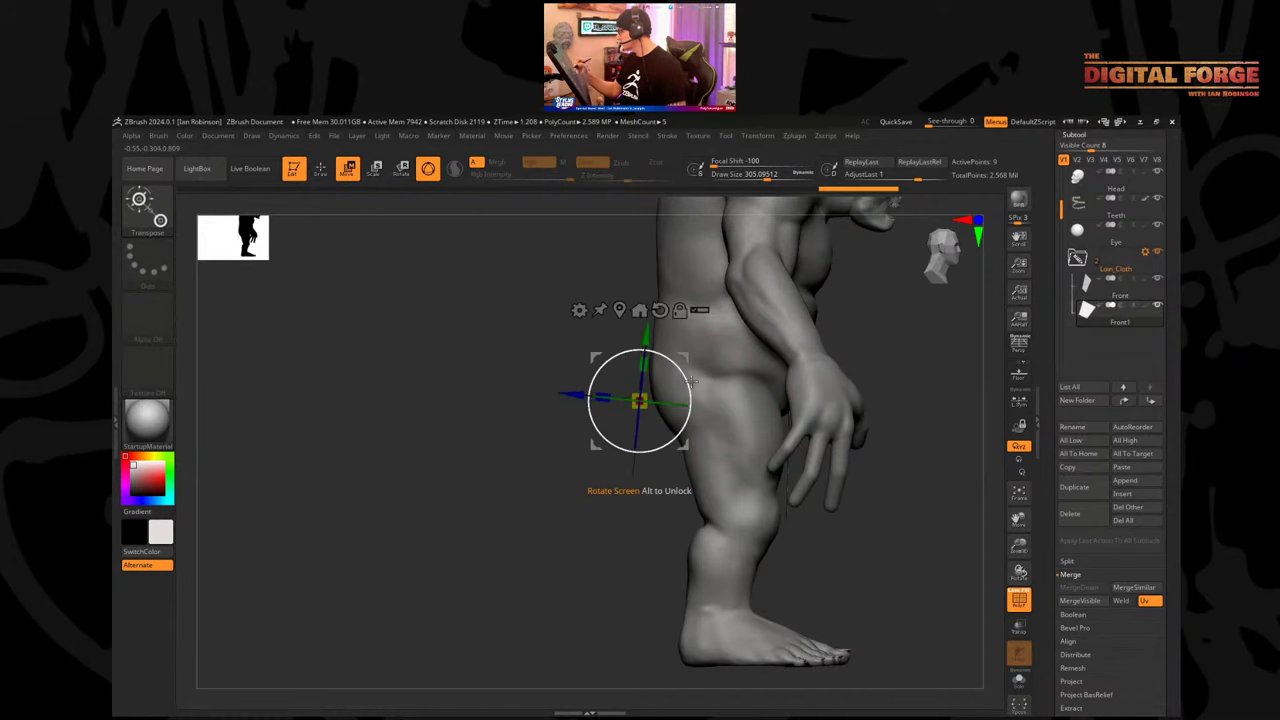
key(q)
drag(690, 435, 655, 381)
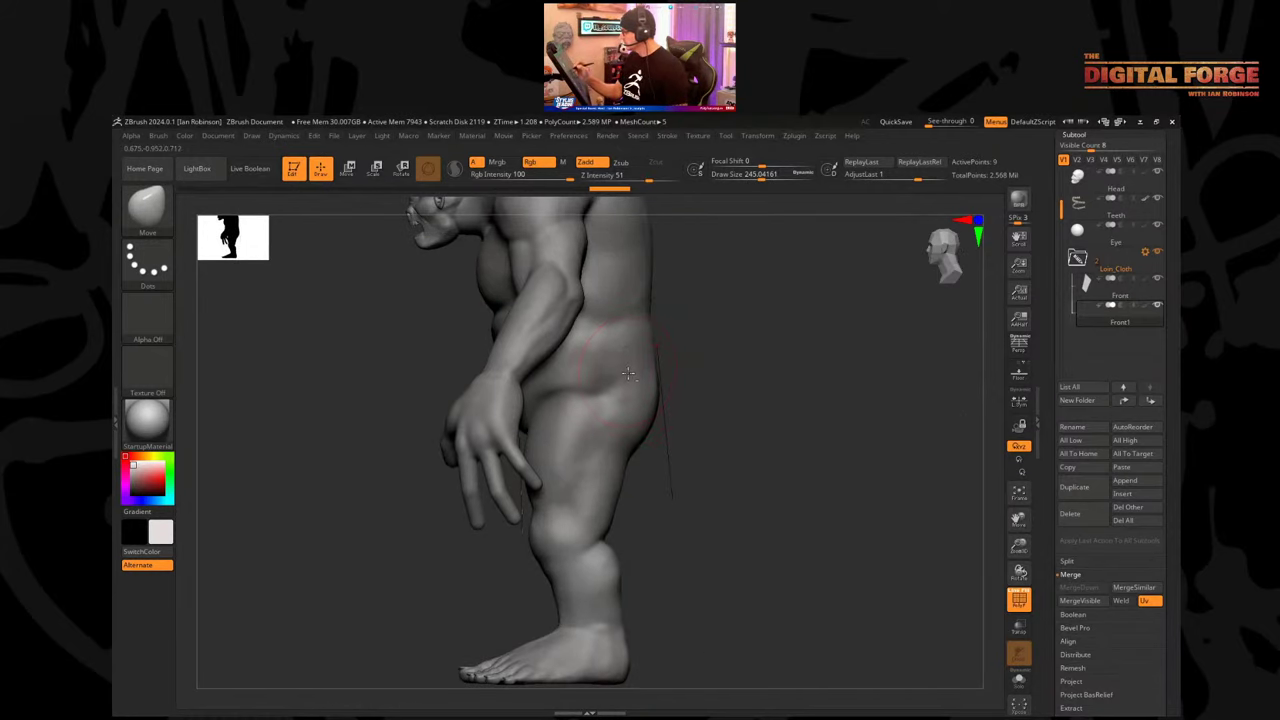
Duplicate the Cyclops_BlockOut_001 body subtool and show the copy in Solo mode.
alt+click(628, 373)
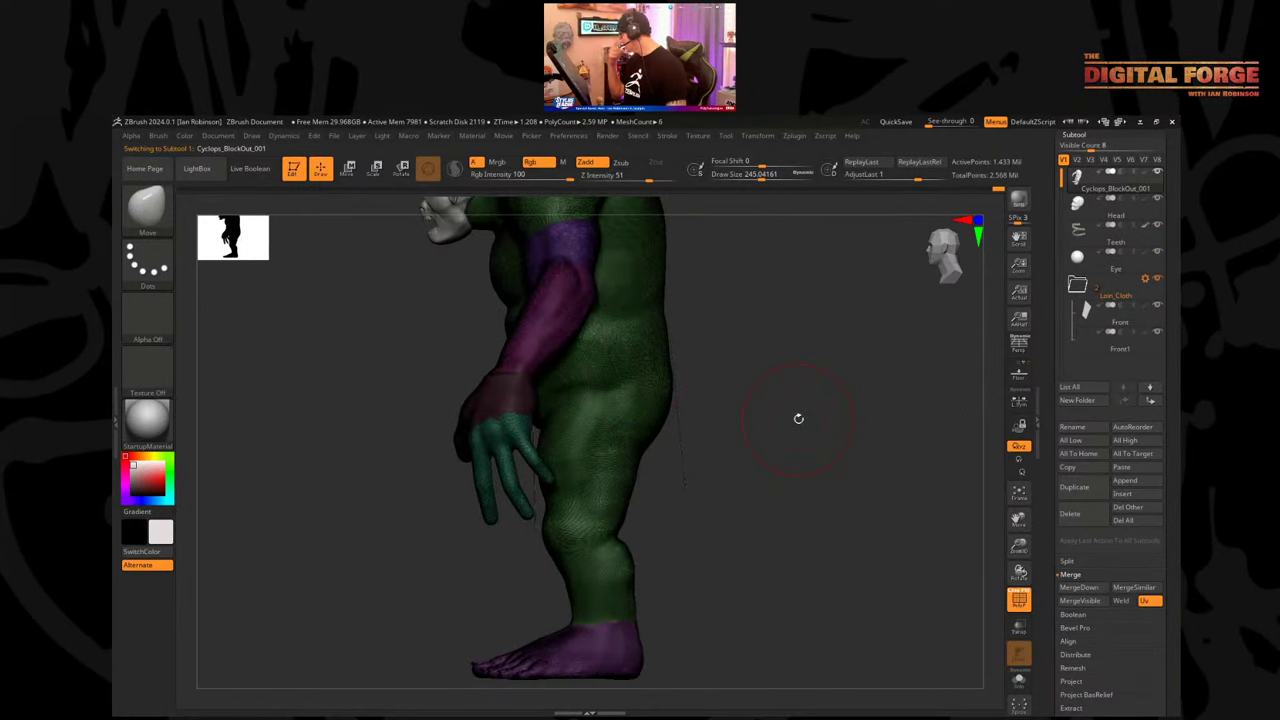
key(ctrl+shift)
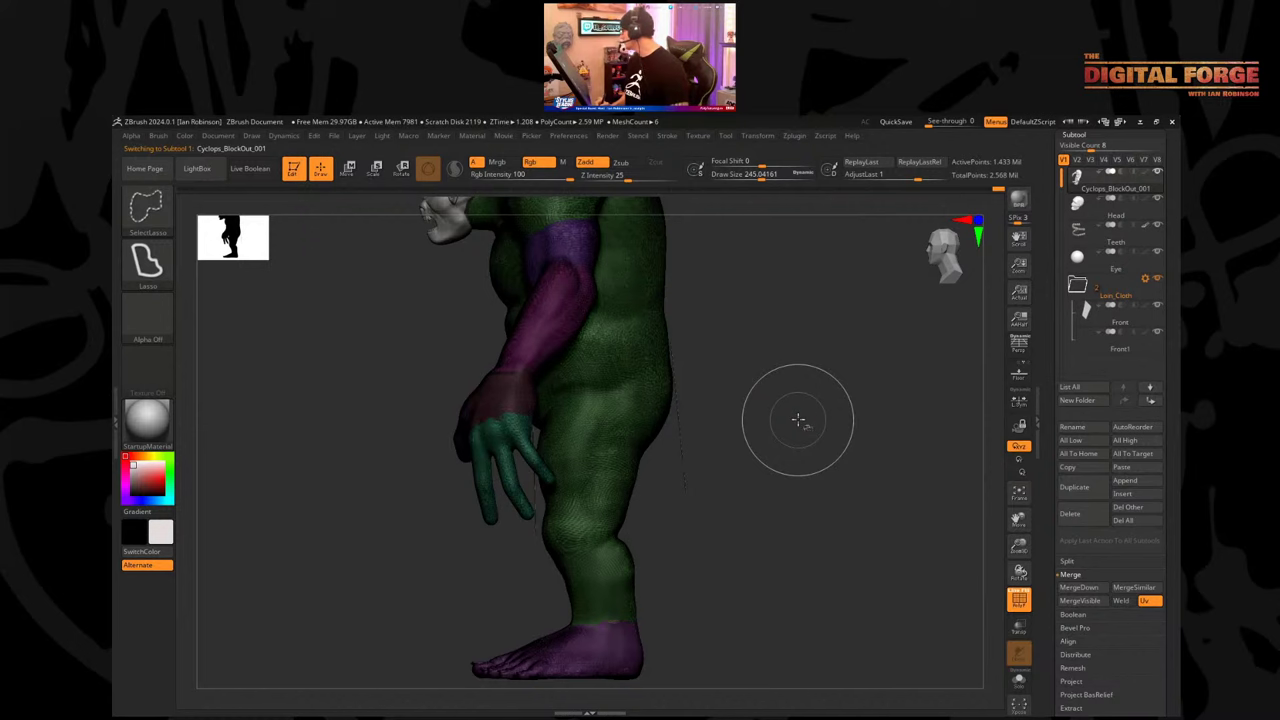
key(ctrl+shift+d)
click(1019, 681)
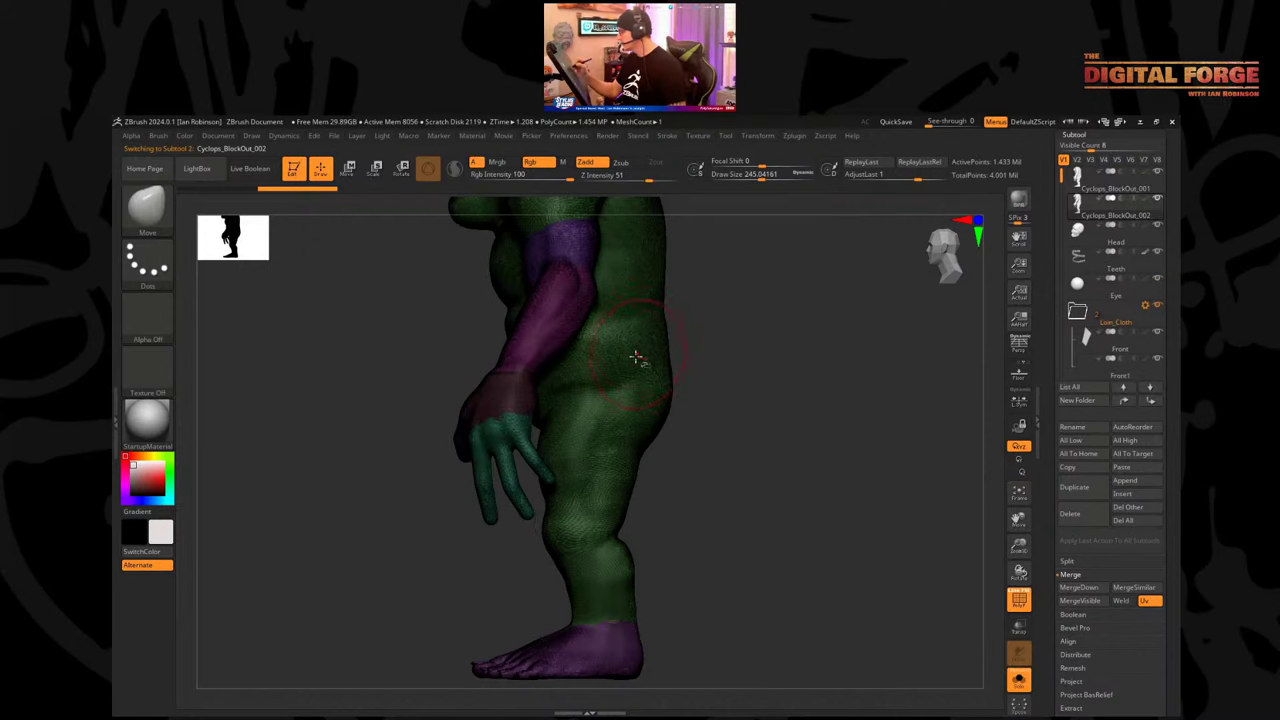
Isolate the body copy's green polygroup and hide the upper torso and lower legs, leaving only the hips and upper thighs.
key(ctrl+shift)
drag(777, 366, 838, 373)
key(ctrl+shift)
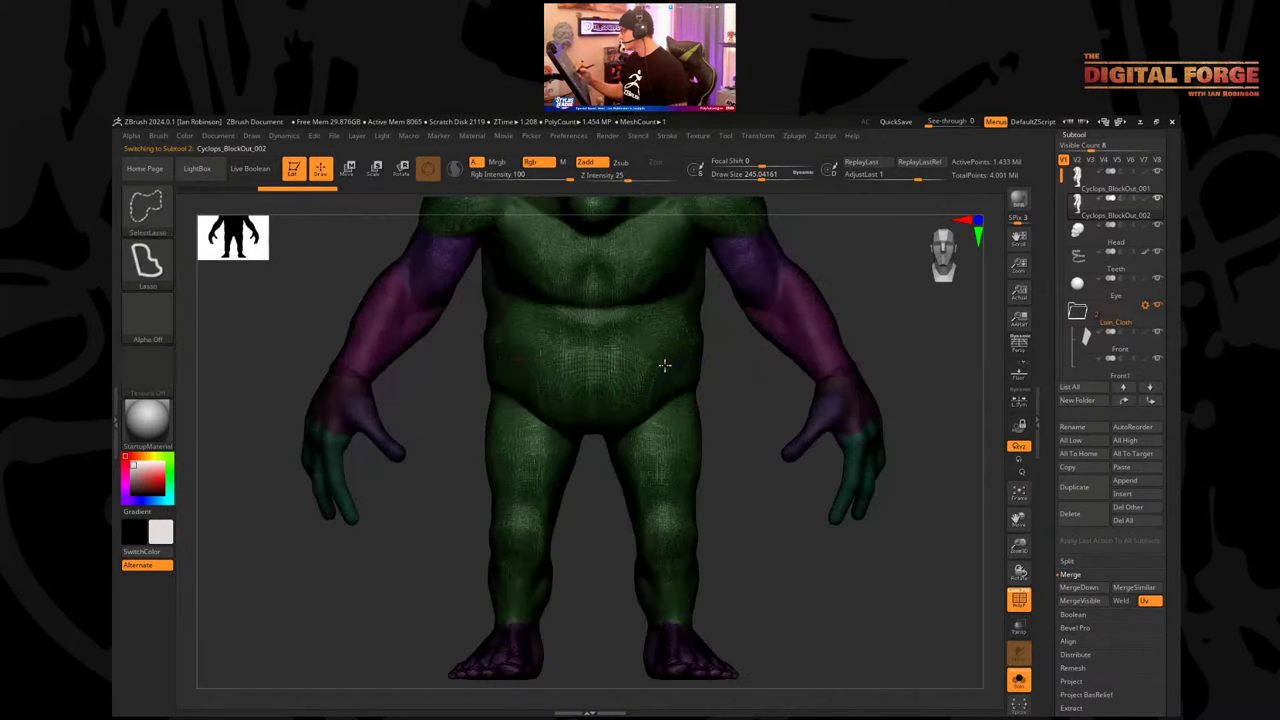
ctrl+shift+click(665, 365)
alt+drag(748, 458, 738, 398)
ctrl+shift+drag(437, 241, 817, 394)
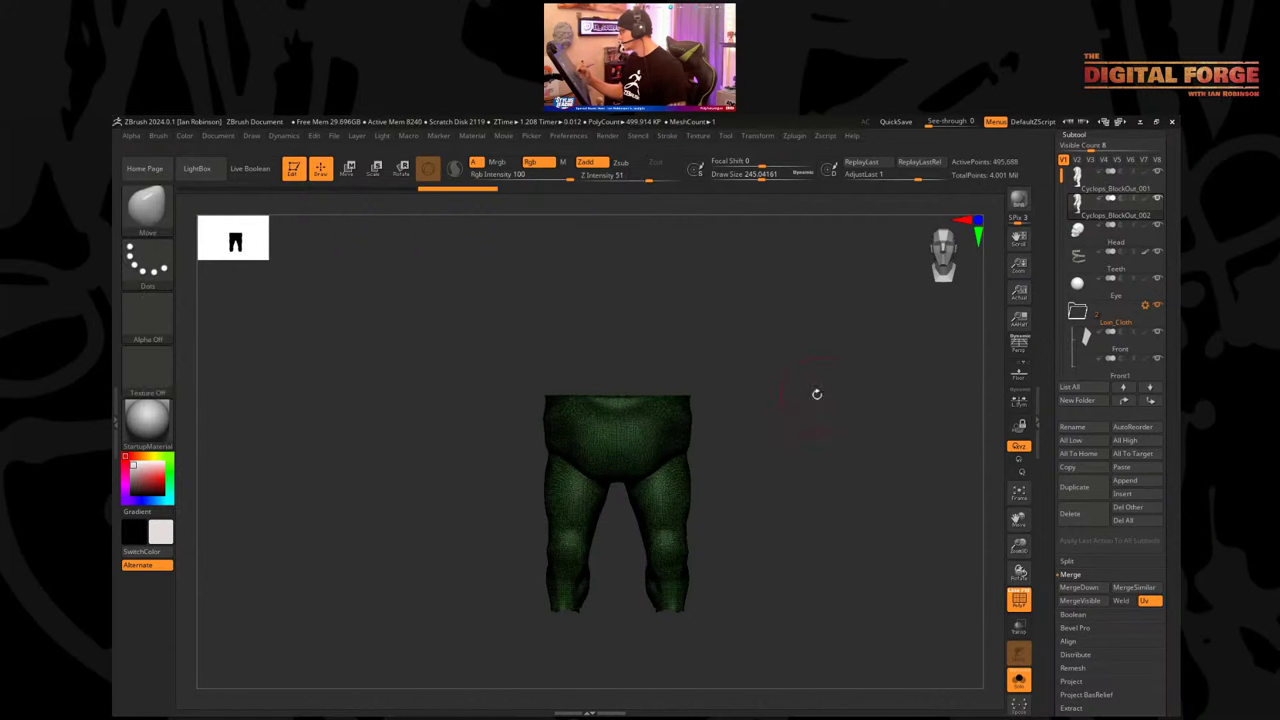
mouse_move(786, 626)
ctrl+shift+mouse_down()
mouse_move(463, 506)
mouse_move(408, 468)
ctrl+shift+mouse_up()
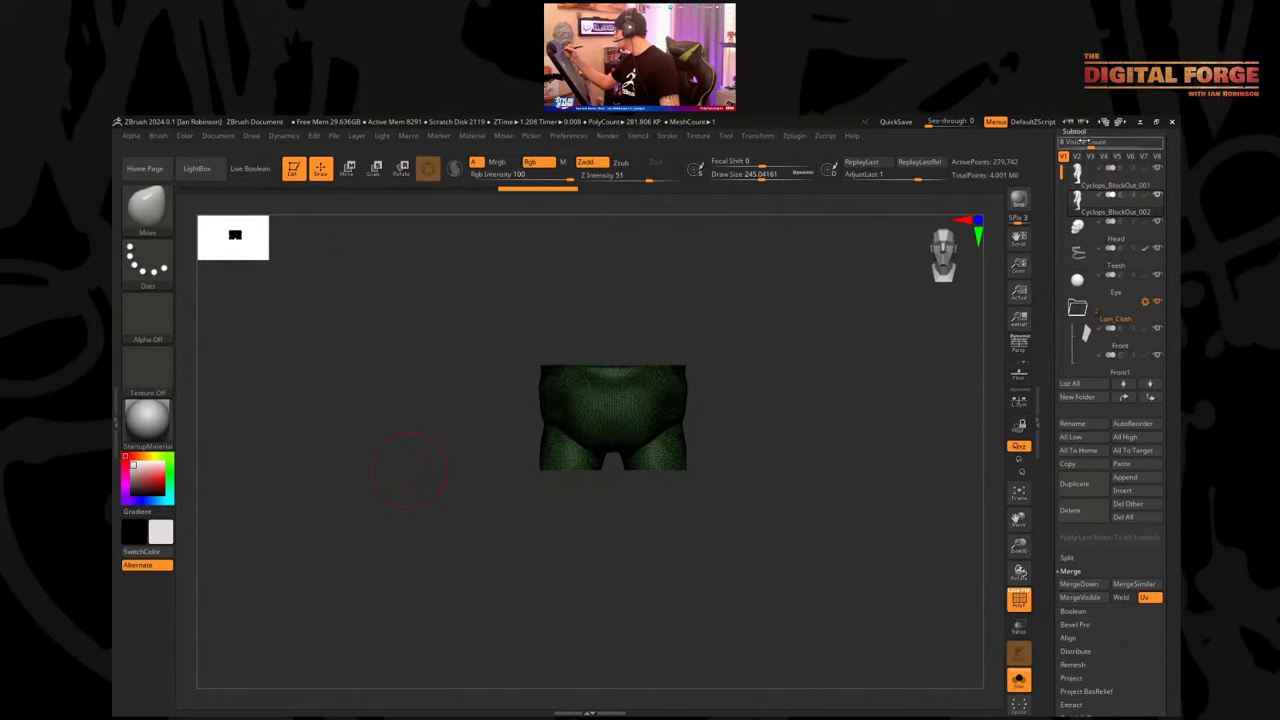
Delete the hidden geometry from the body copy, keeping only the hips and upper thighs.
click(1074, 134)
click(1078, 148)
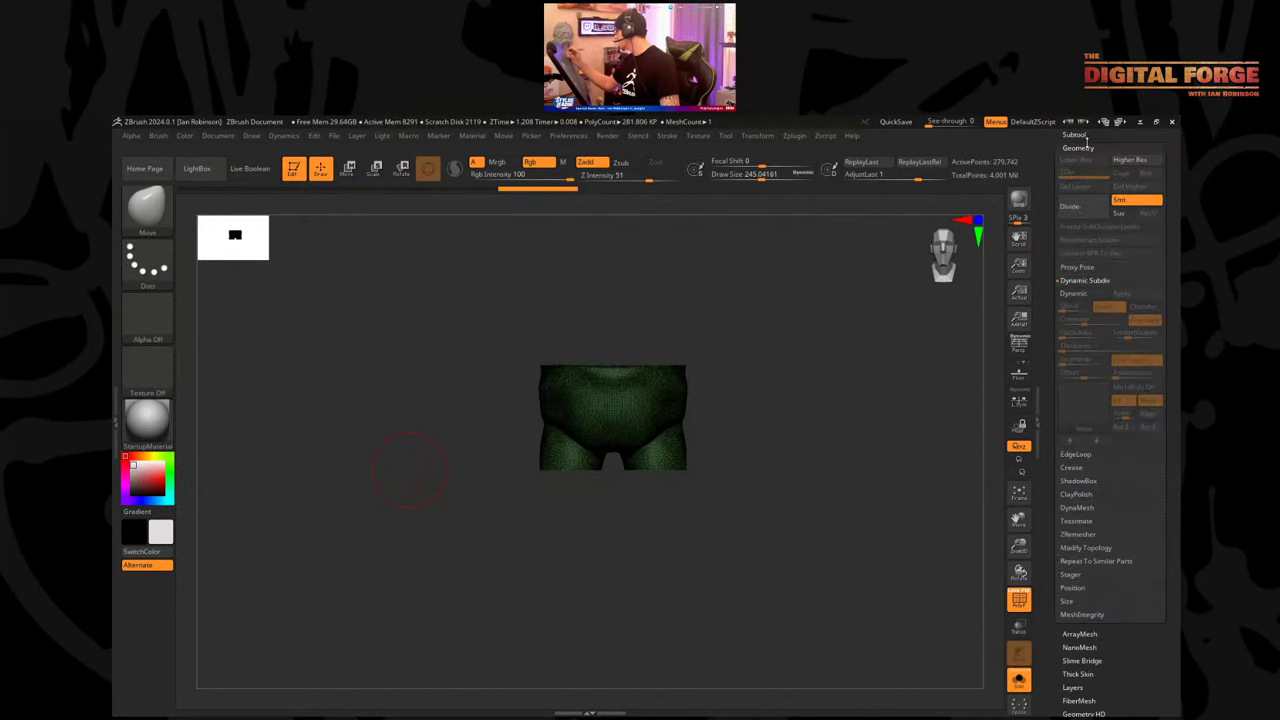
click(1086, 281)
click(1084, 374)
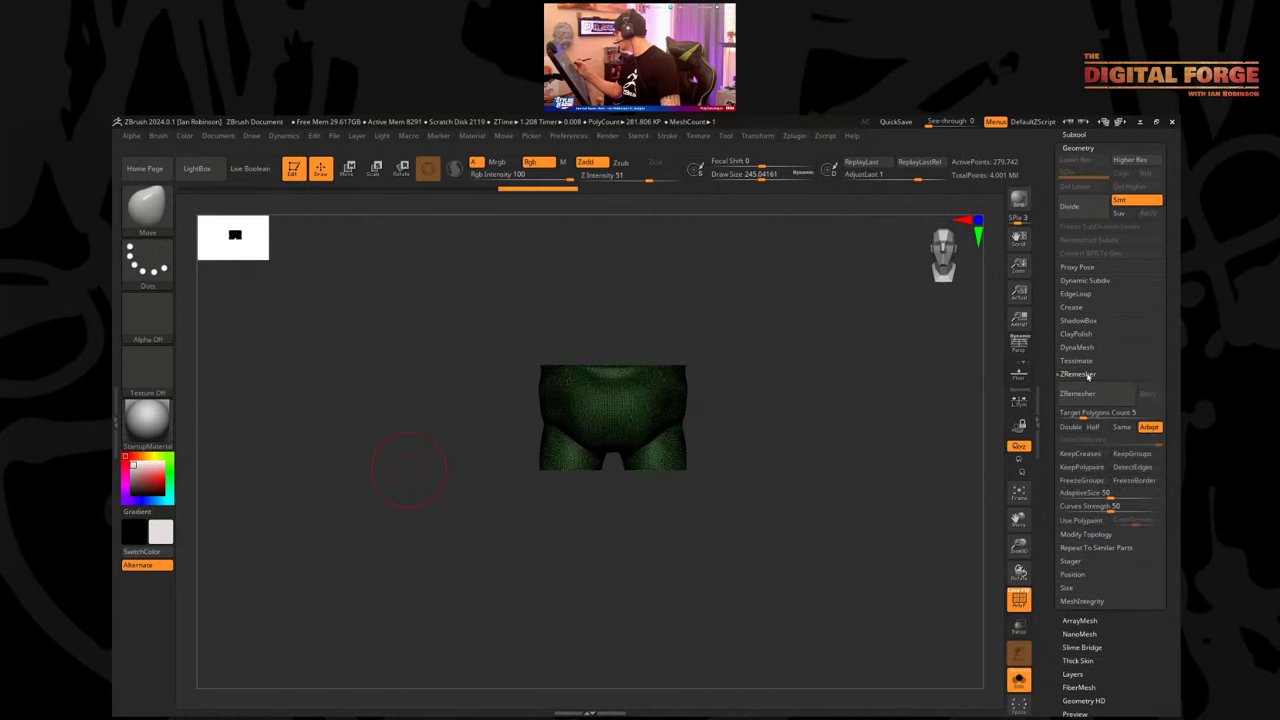
click(1086, 374)
click(1090, 387)
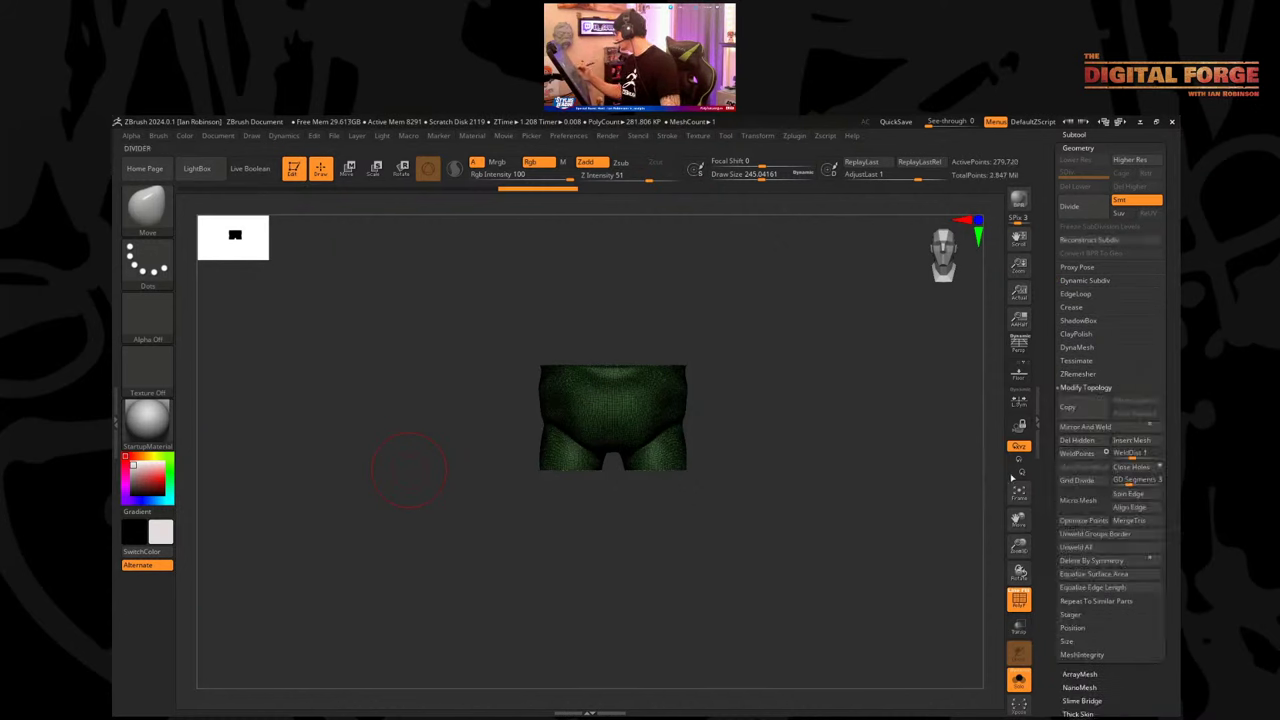
Slice the hip section with the SliceCurve brush along a sloped line from below the belly up across the buttocks.
mouse_move(855, 492)
alt+mouse_down()
mouse_move(860, 546)
mouse_move(829, 506)
mouse_move(721, 506)
alt+mouse_up()
ctrl+shift+click(147, 210)
ctrl+shift+click(147, 210)
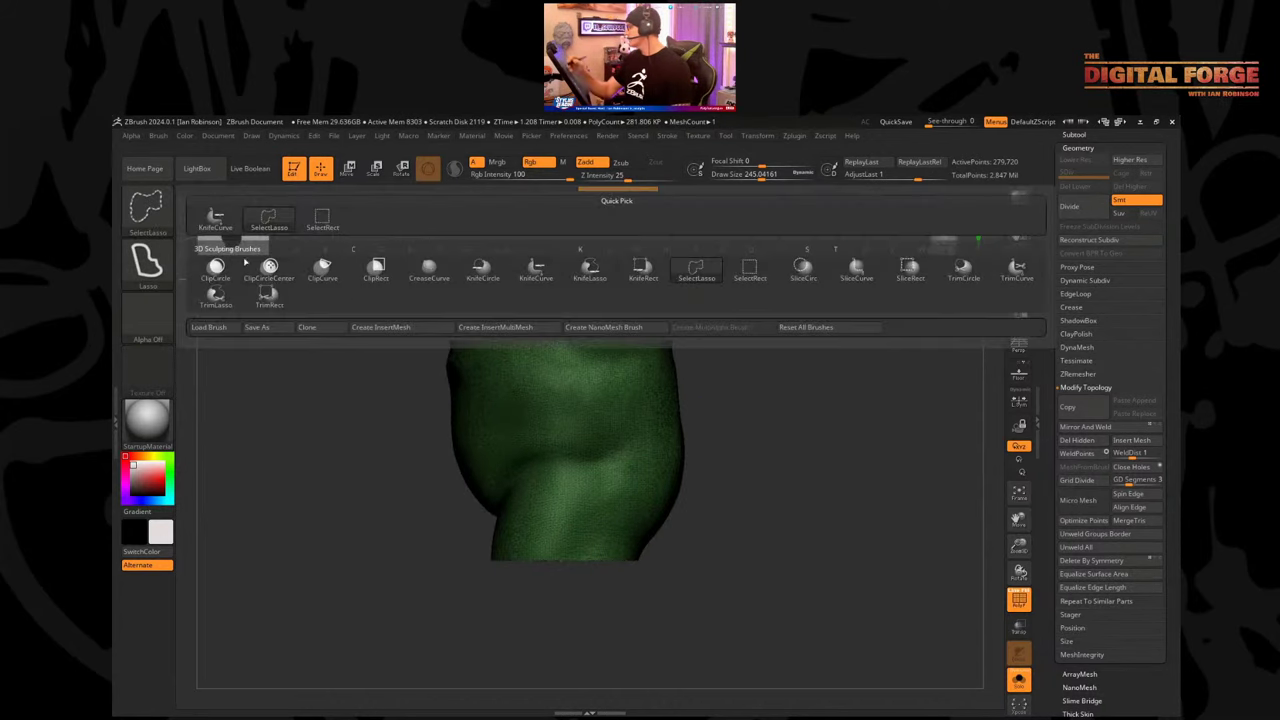
click(858, 272)
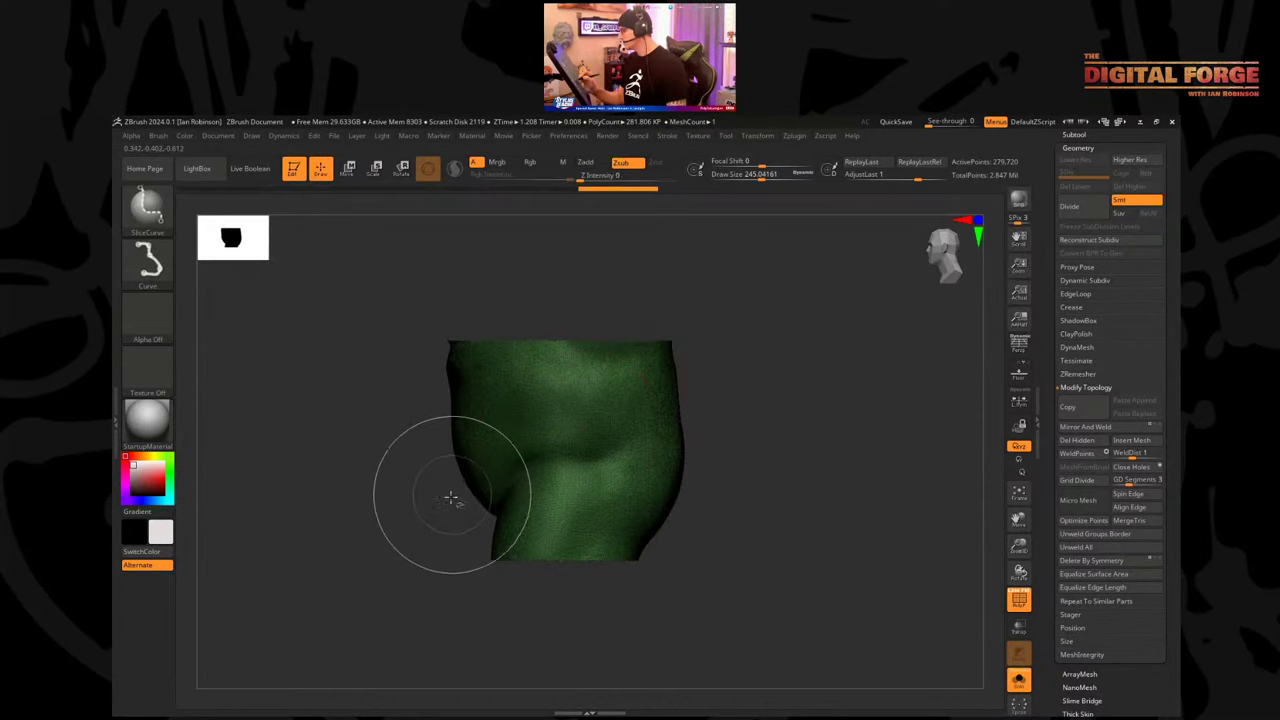
mouse_move(462, 512)
ctrl+shift+mouse_down()
mouse_move(580, 443)
mouse_move(539, 451)
mouse_move(651, 427)
mouse_move(637, 437)
mouse_move(626, 426)
mouse_move(637, 436)
mouse_move(606, 431)
mouse_move(723, 429)
ctrl+shift+mouse_up()
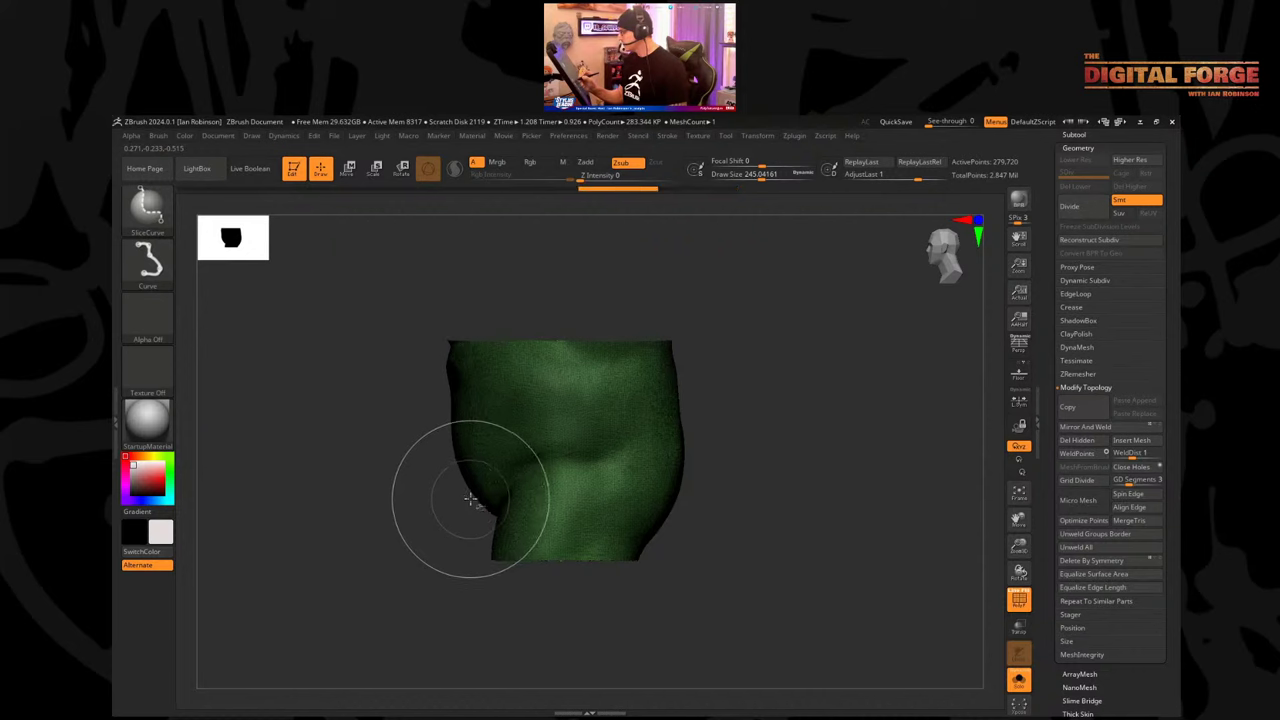
mouse_move(463, 498)
ctrl+shift+mouse_down()
mouse_move(523, 463)
mouse_move(715, 449)
mouse_move(809, 409)
mouse_move(734, 489)
mouse_move(767, 428)
ctrl+shift+mouse_up()
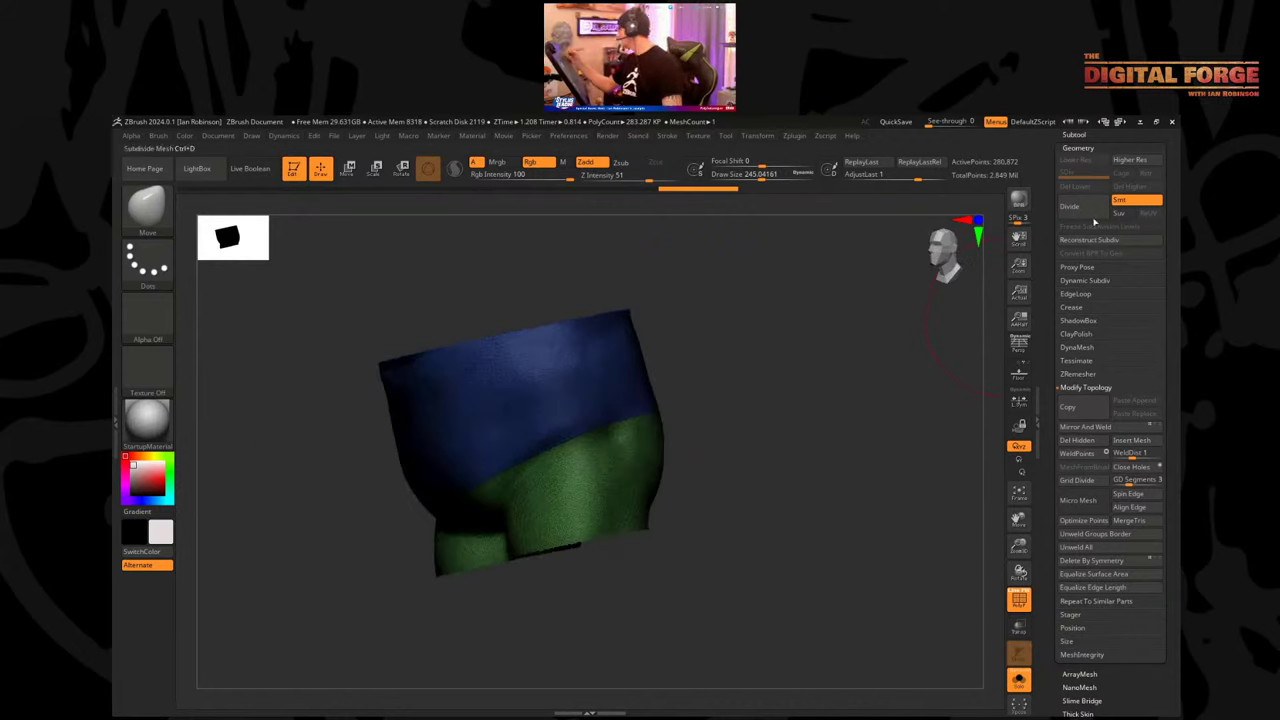
Remesh the sliced hip section with ZRemesher using KeepGroups, SmoothGroups 0, AdaptiveSize 0 and a target polygon count of 5.
click(1088, 373)
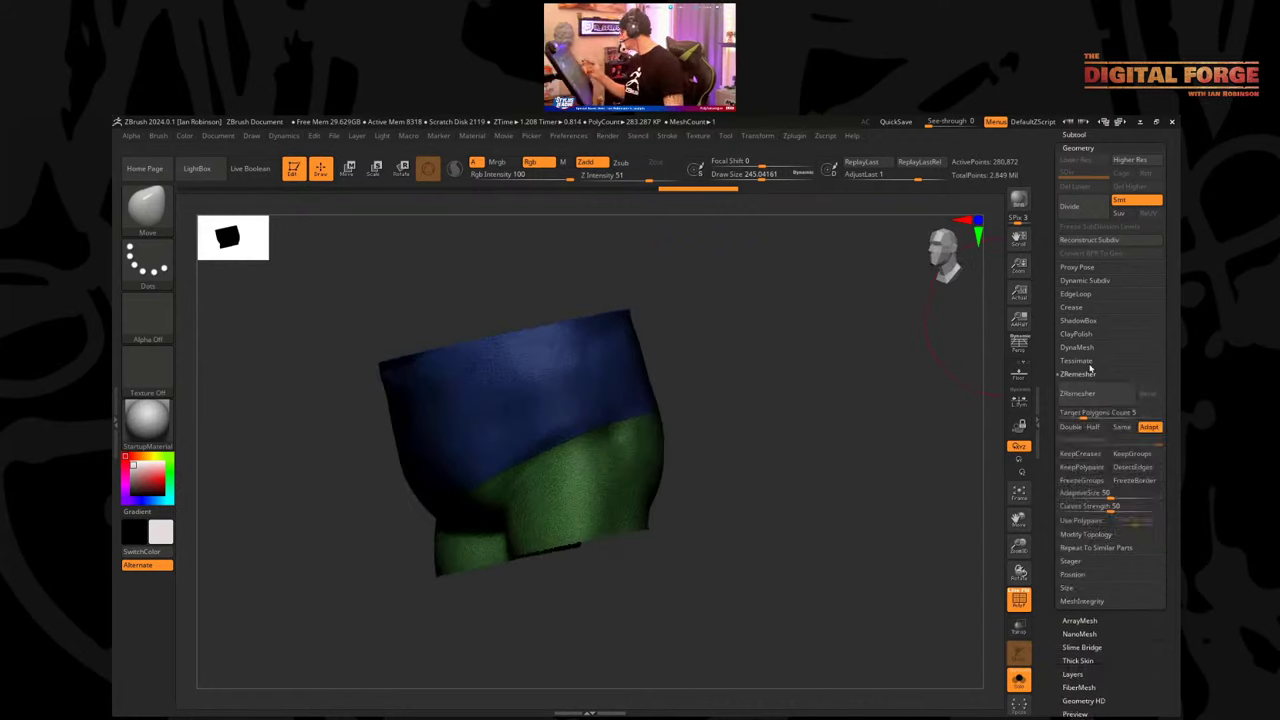
click(1132, 453)
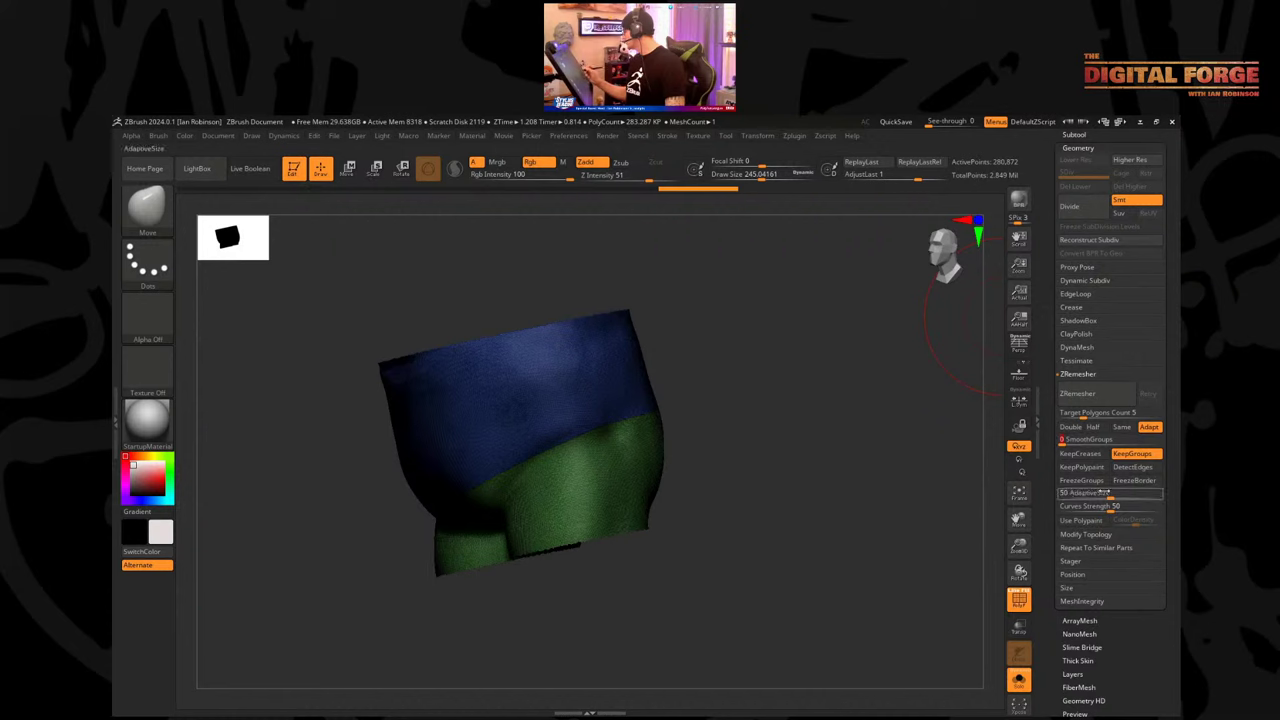
drag(1103, 493, 1058, 494)
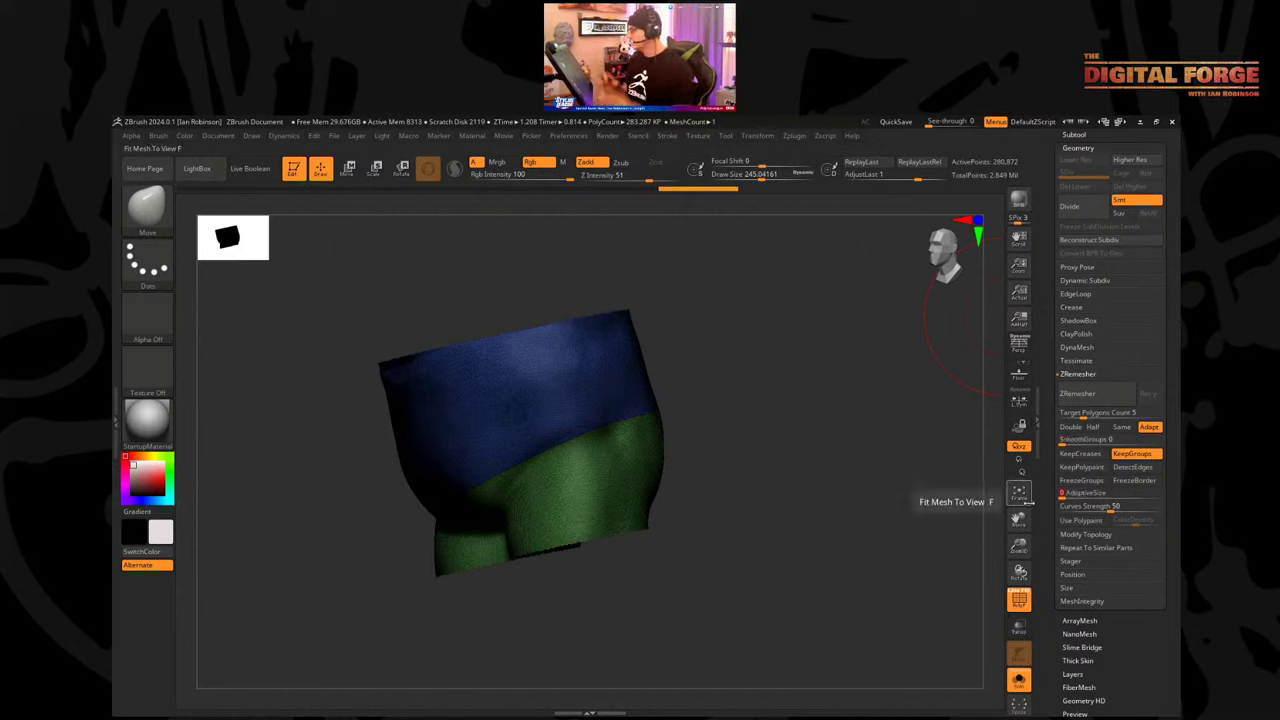
drag(786, 423, 906, 400)
click(1078, 394)
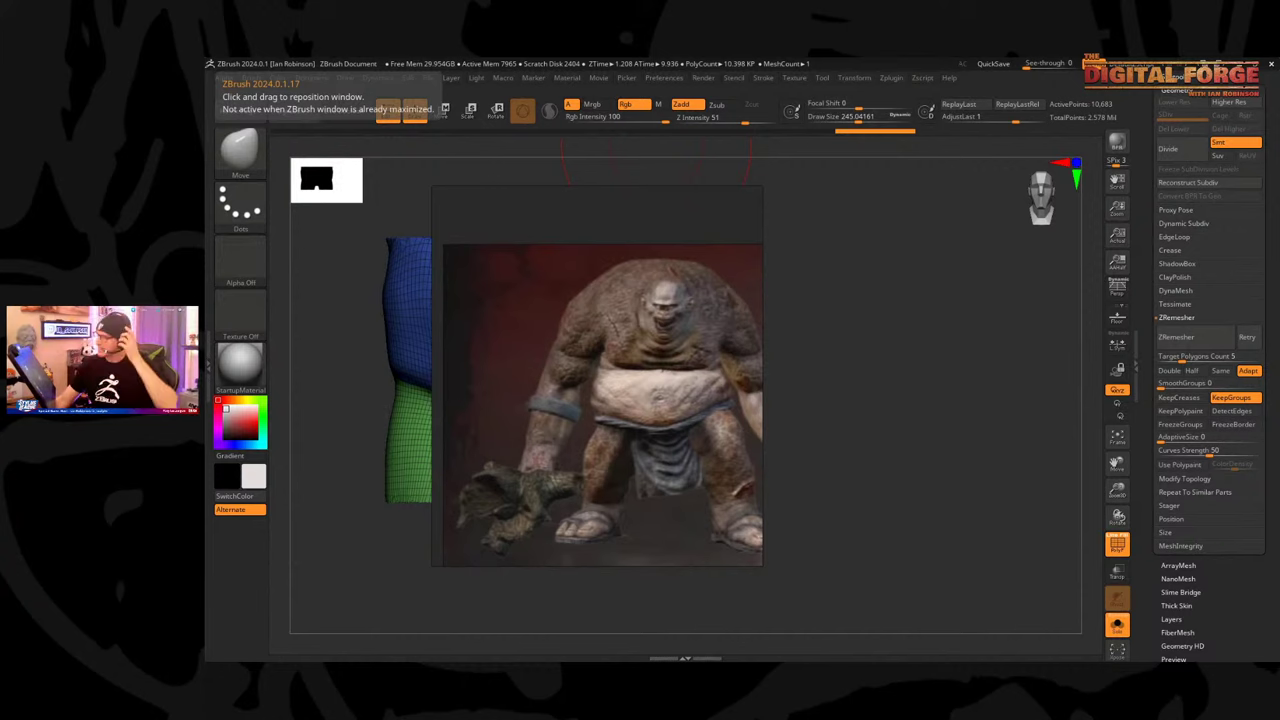
Move the cyclops reference image off the canvas and inspect the remeshed hip section from several angles.
drag(771, 338, 1145, 283)
drag(749, 607, 684, 576)
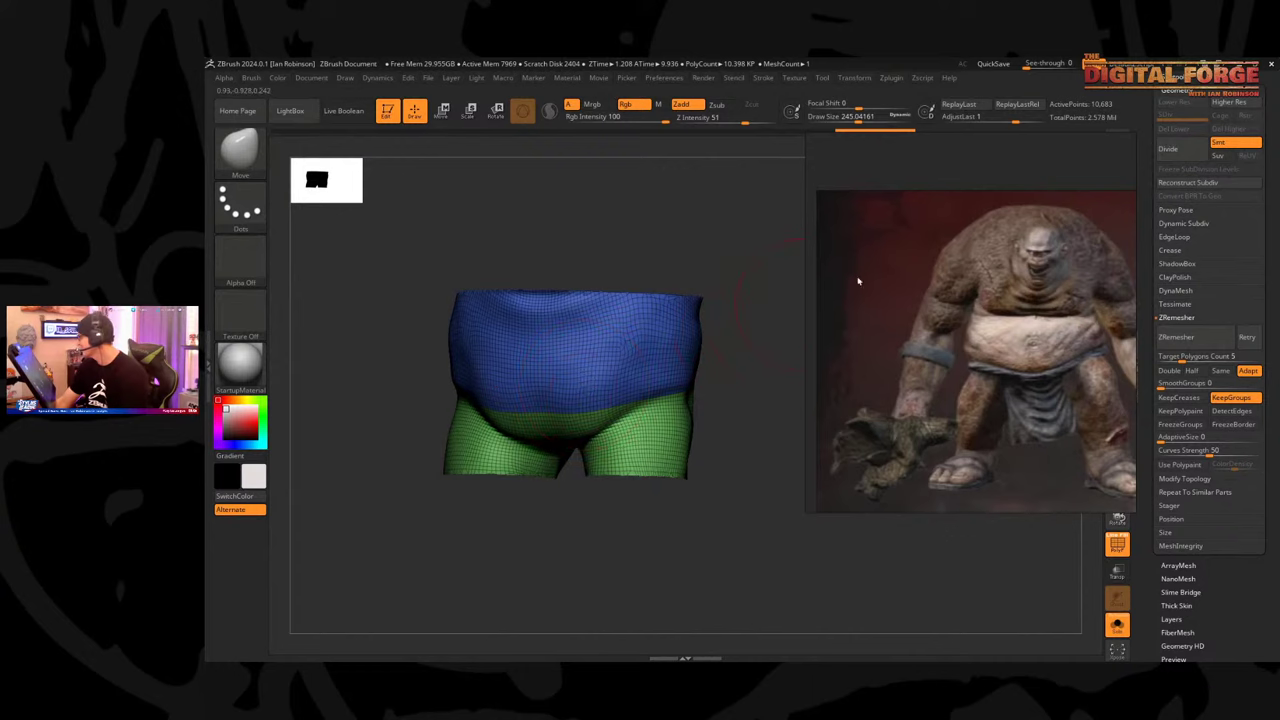
drag(857, 280, 206, 233)
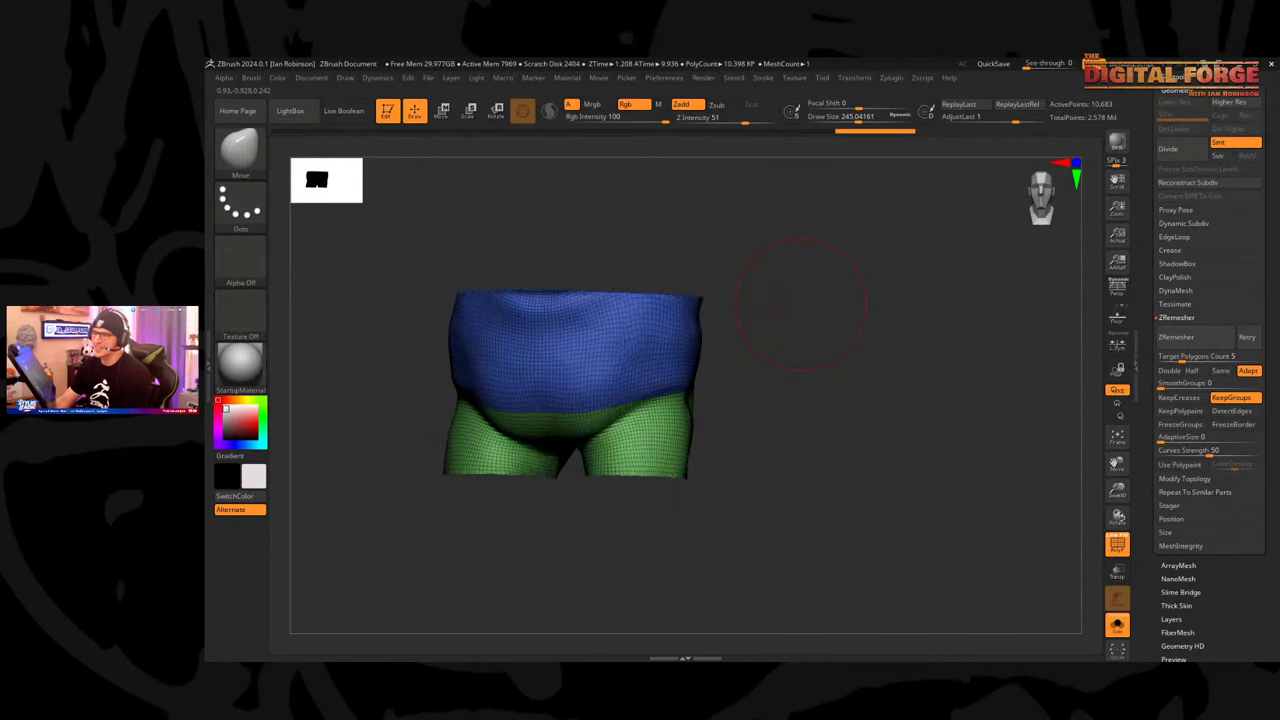
drag(897, 436, 895, 410)
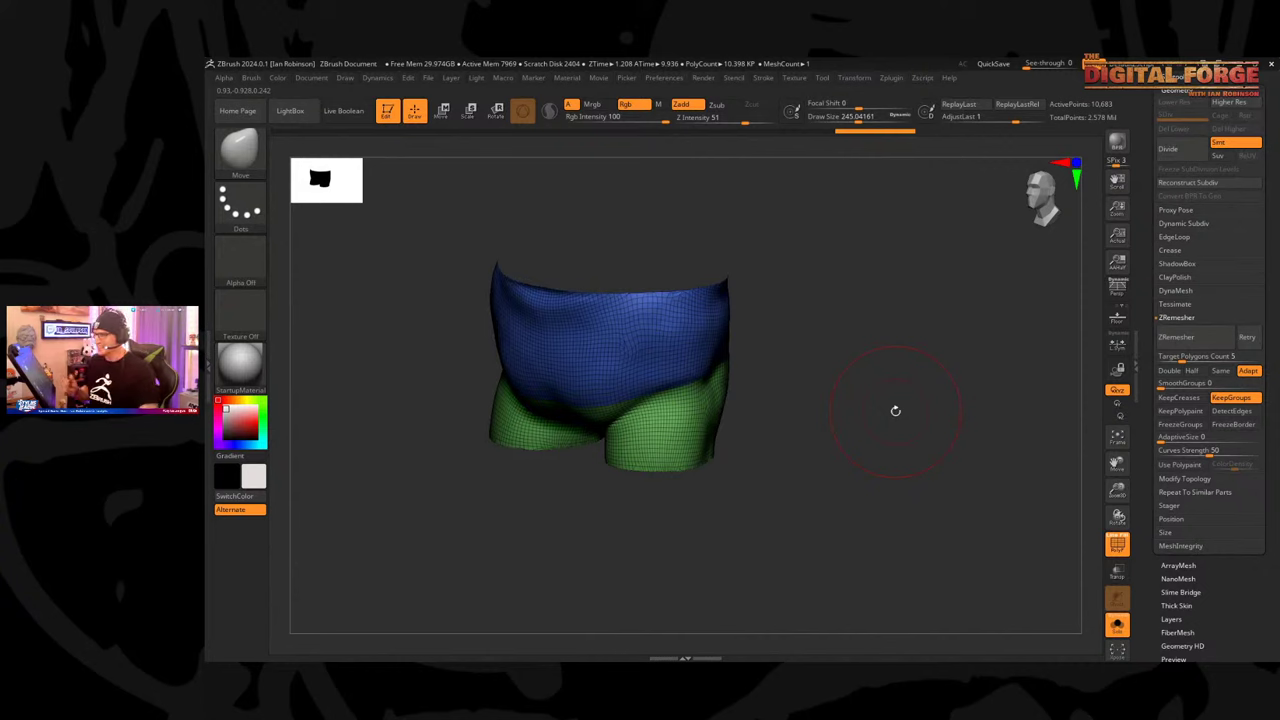
drag(895, 411, 830, 346)
Send the hip section to Cinema 4D through GoZ and dismiss its Quick Start dialog.
drag(1262, 200, 1262, 534)
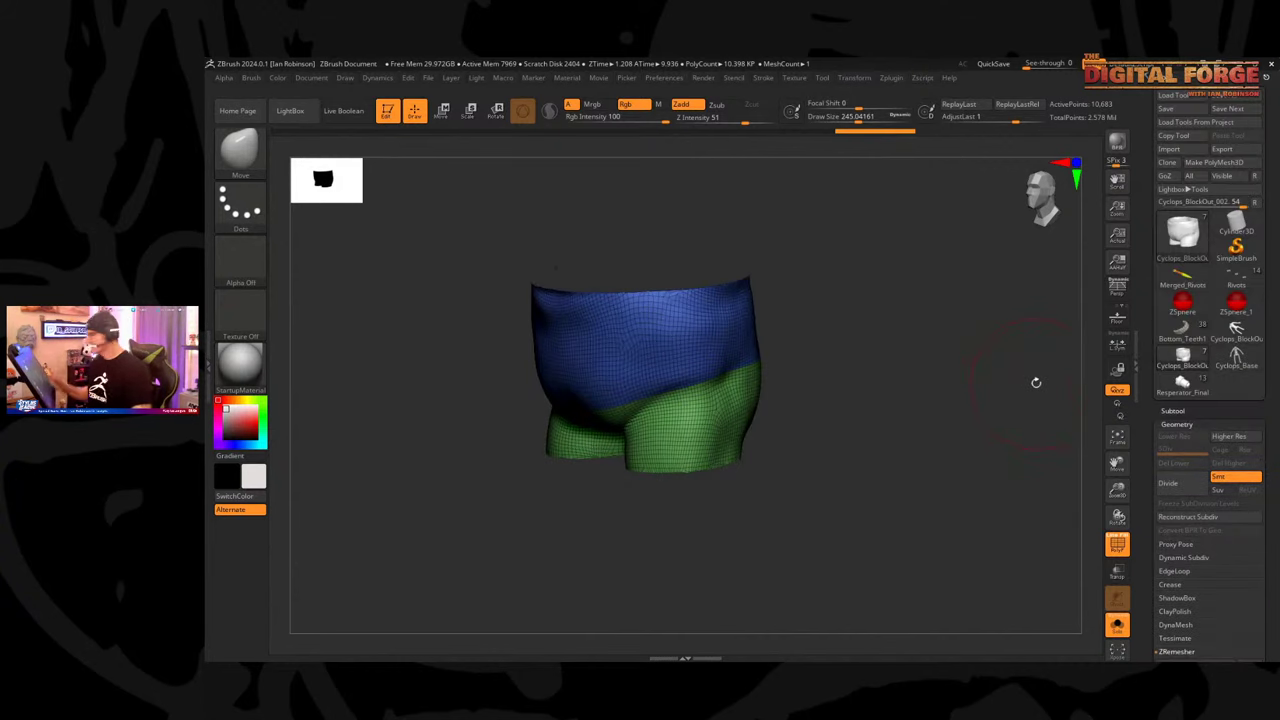
key(ctrl+shift+d)
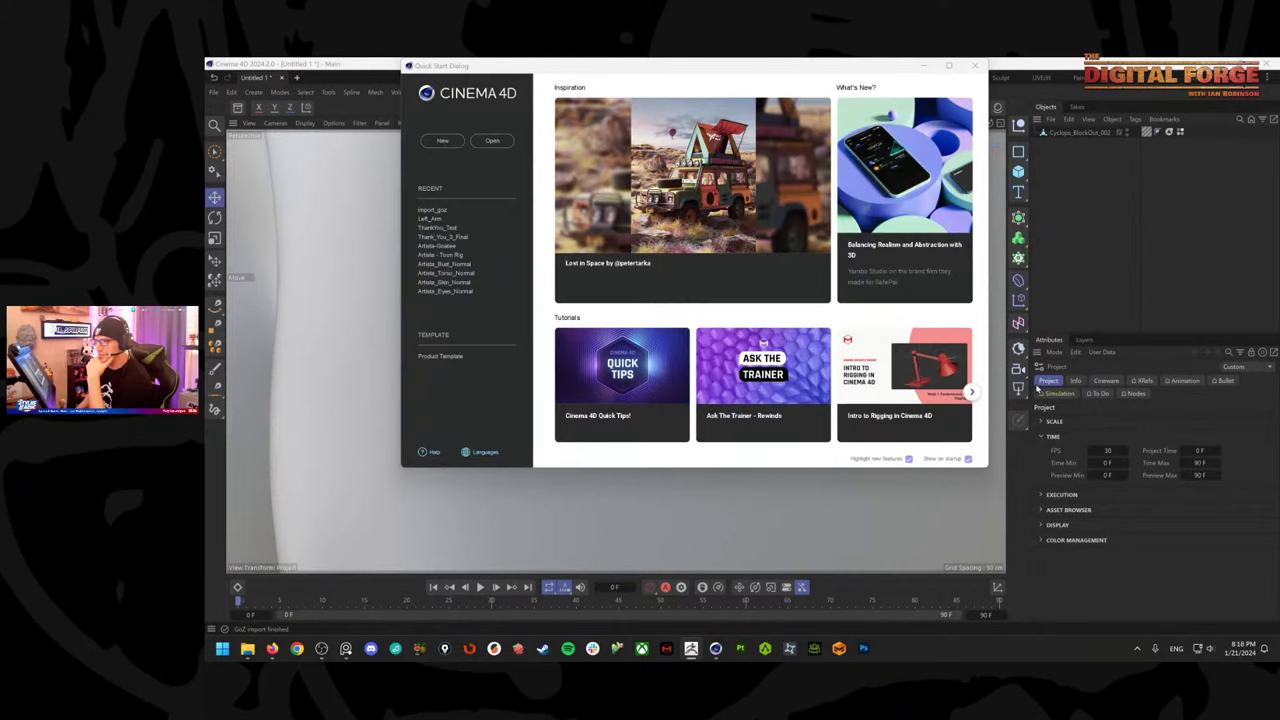
click(975, 65)
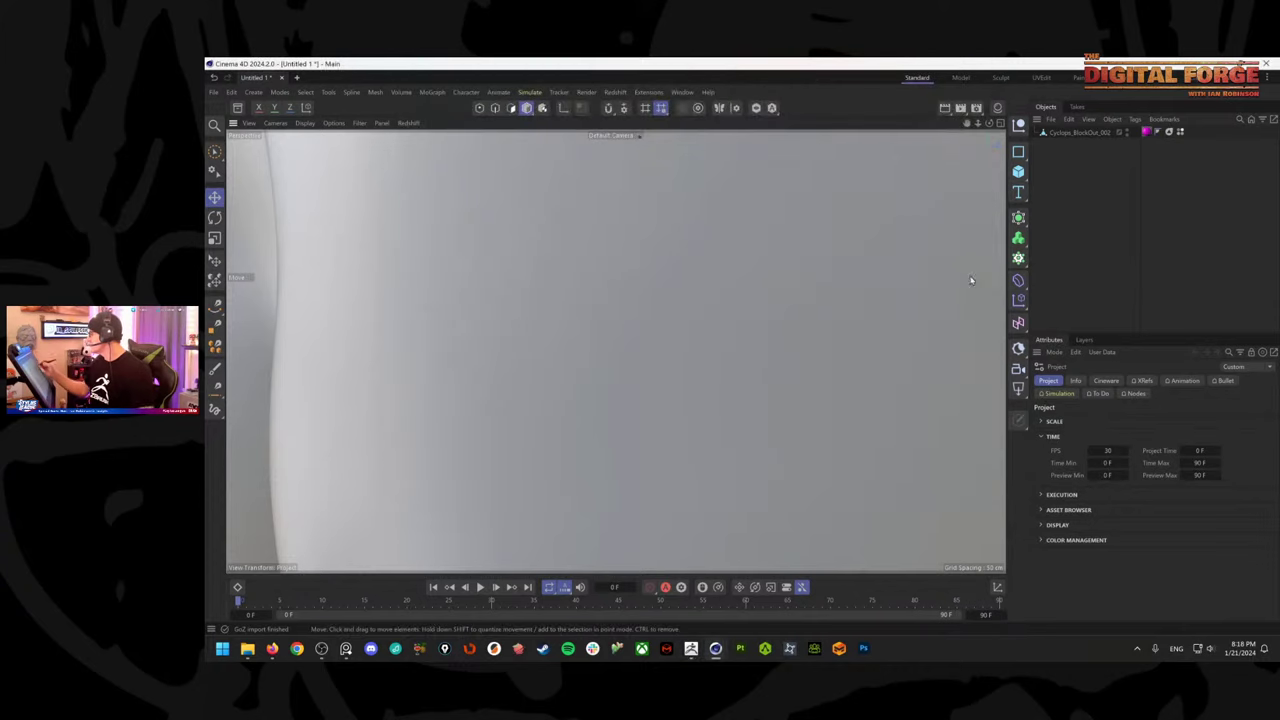
Examine the imported hip mesh from several angles in Cinema 4D, then close it and return to ZBrush.
alt+right_drag(898, 352, 550, 308)
click(789, 367)
alt+drag(694, 390, 734, 477)
click(787, 364)
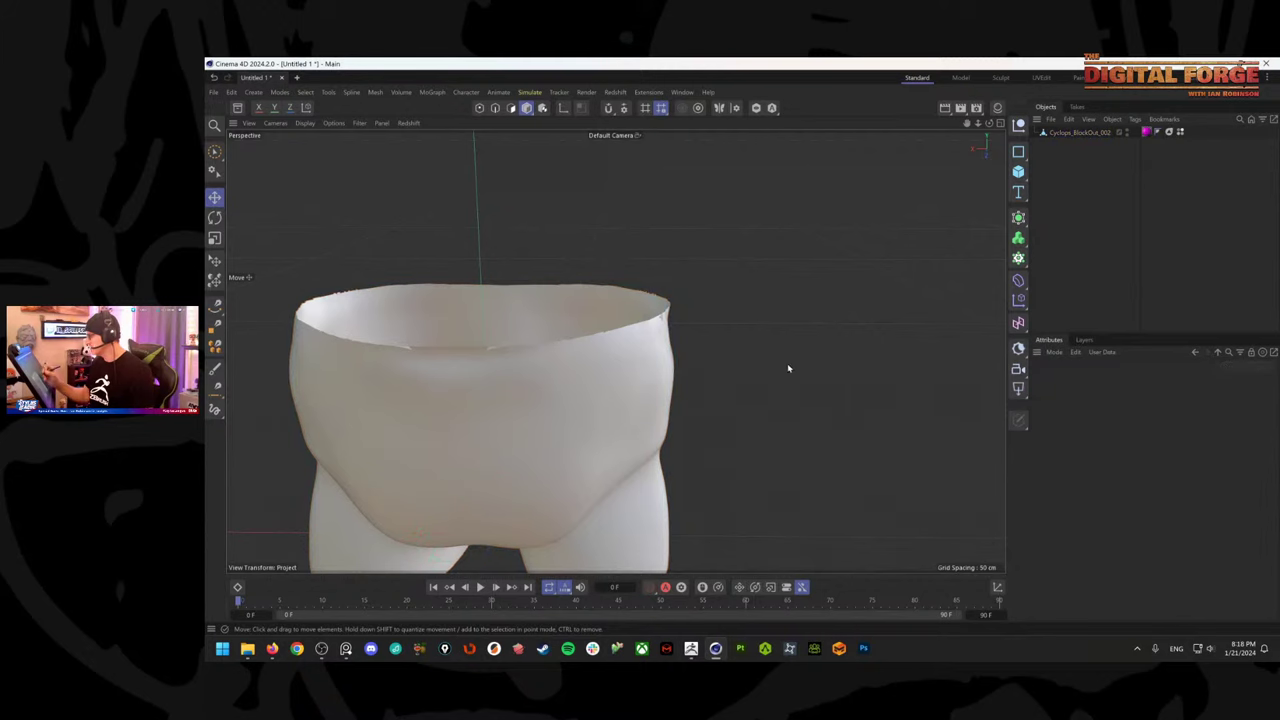
alt+drag(732, 420, 787, 351)
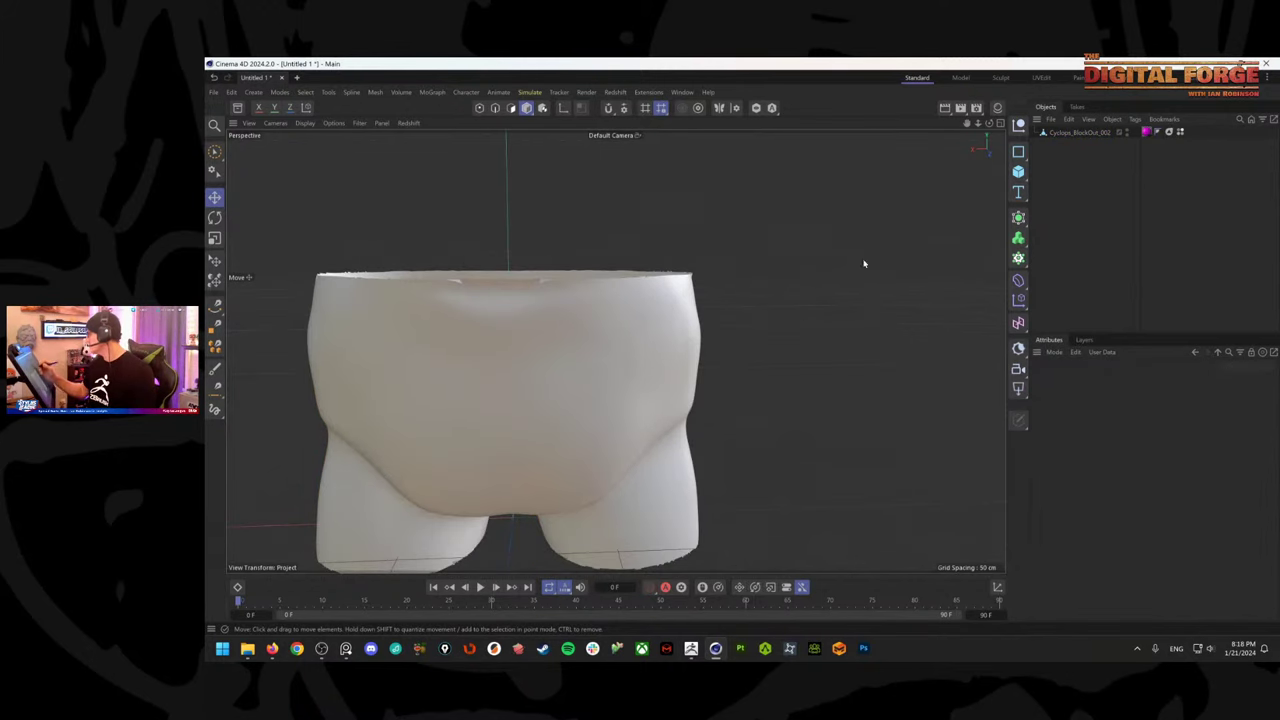
click(1072, 133)
click(730, 410)
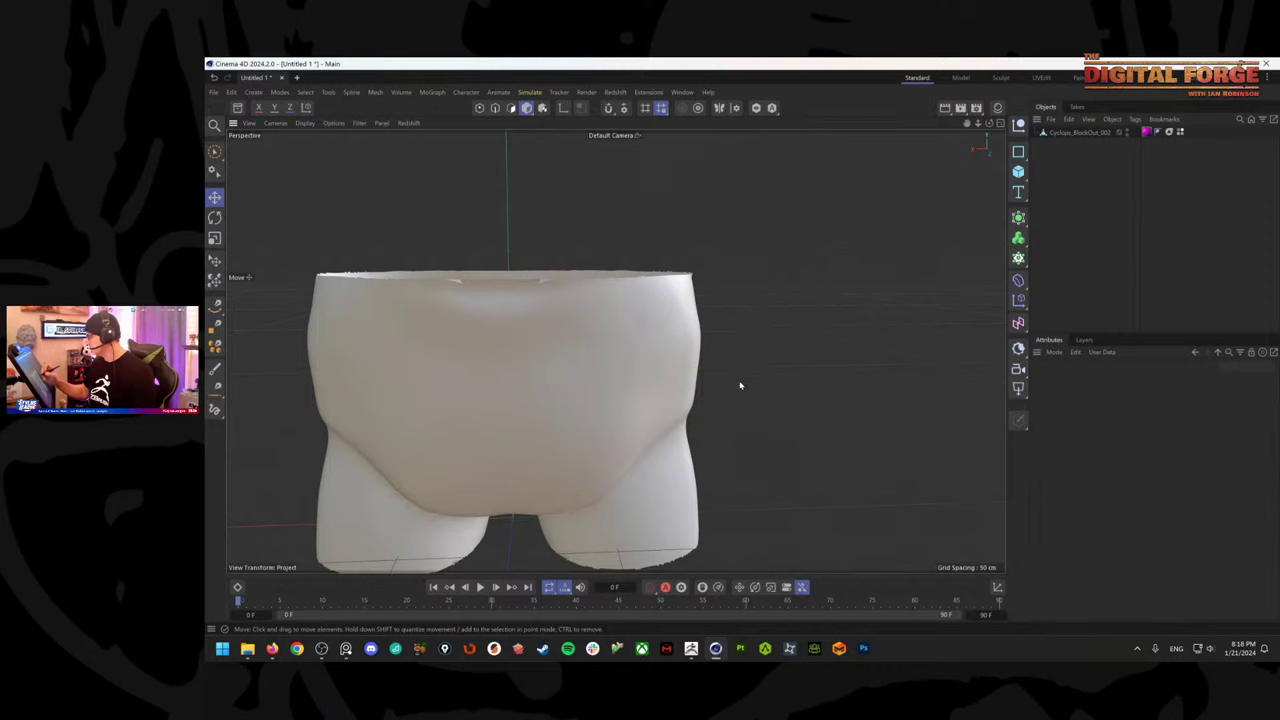
alt+right_drag(740, 346, 717, 369)
click(1265, 63)
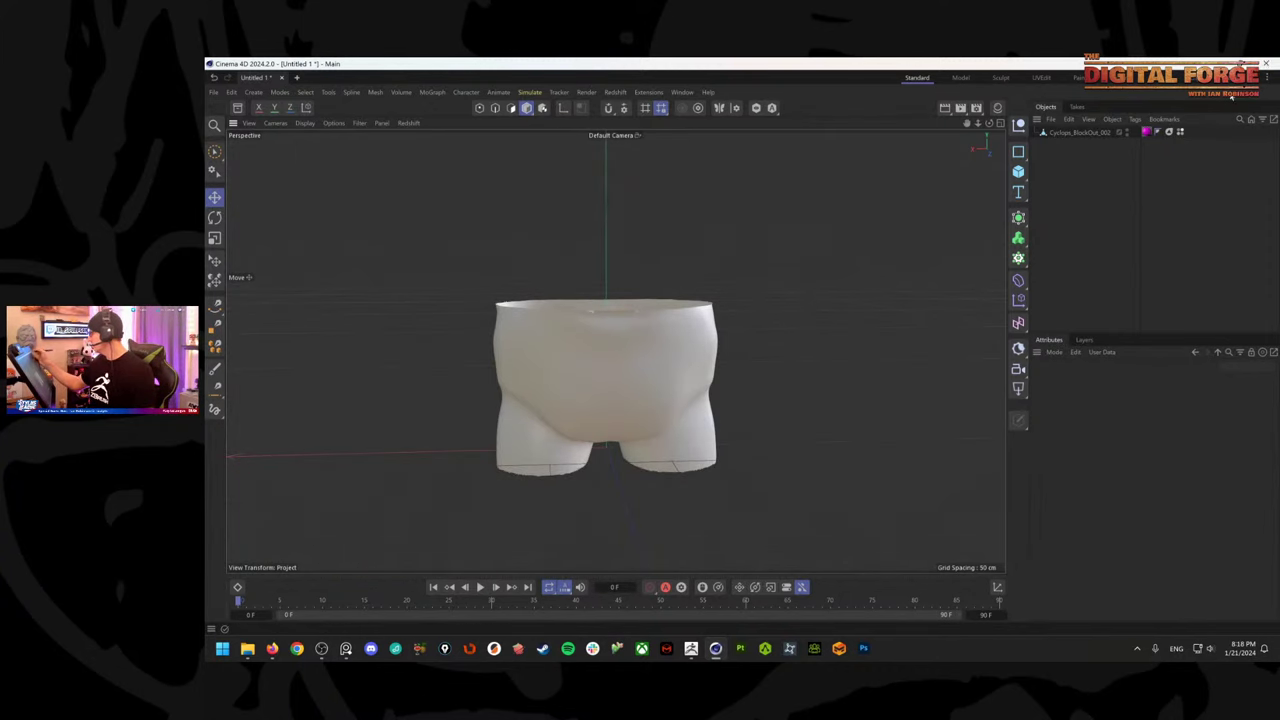
click(749, 395)
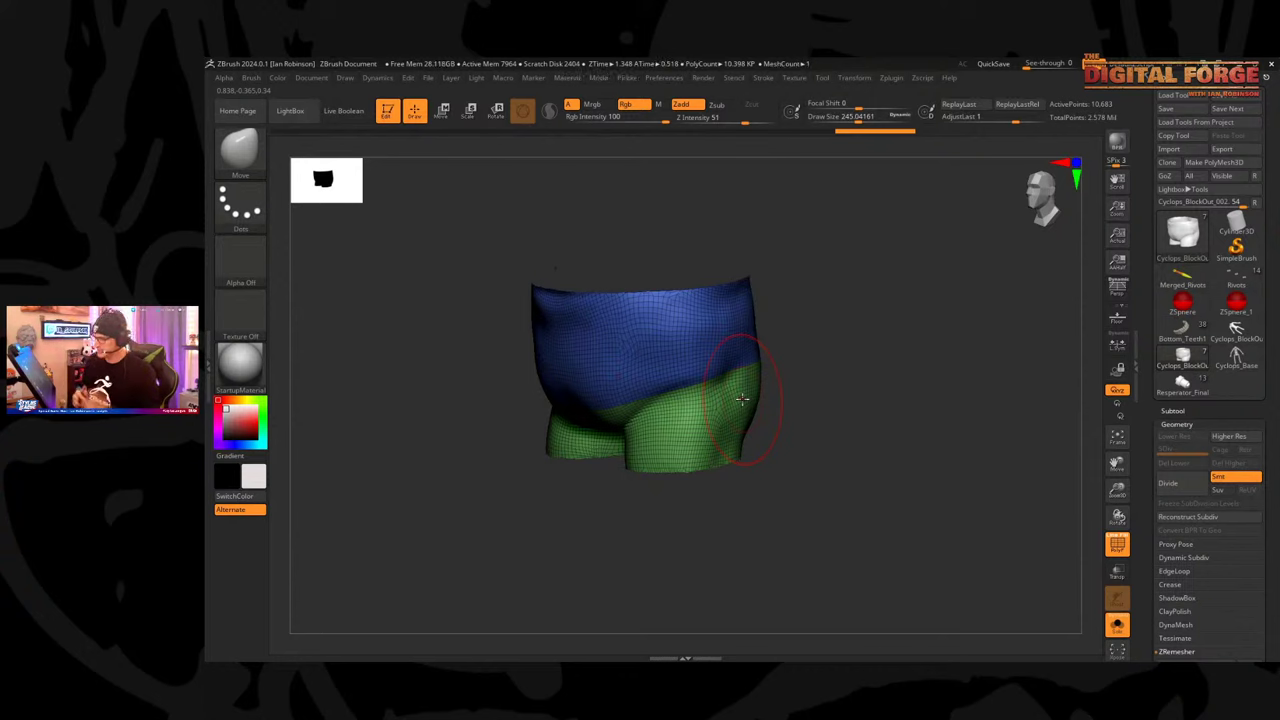
Show the hip section in side view and set the Move brush's draw size to about 286.
mouse_move(790, 360)
mouse_down()
mouse_move(820, 337)
mouse_move(840, 363)
mouse_move(917, 323)
mouse_move(849, 327)
mouse_move(877, 334)
mouse_up()
key(s)
key(s)
click(880, 327)
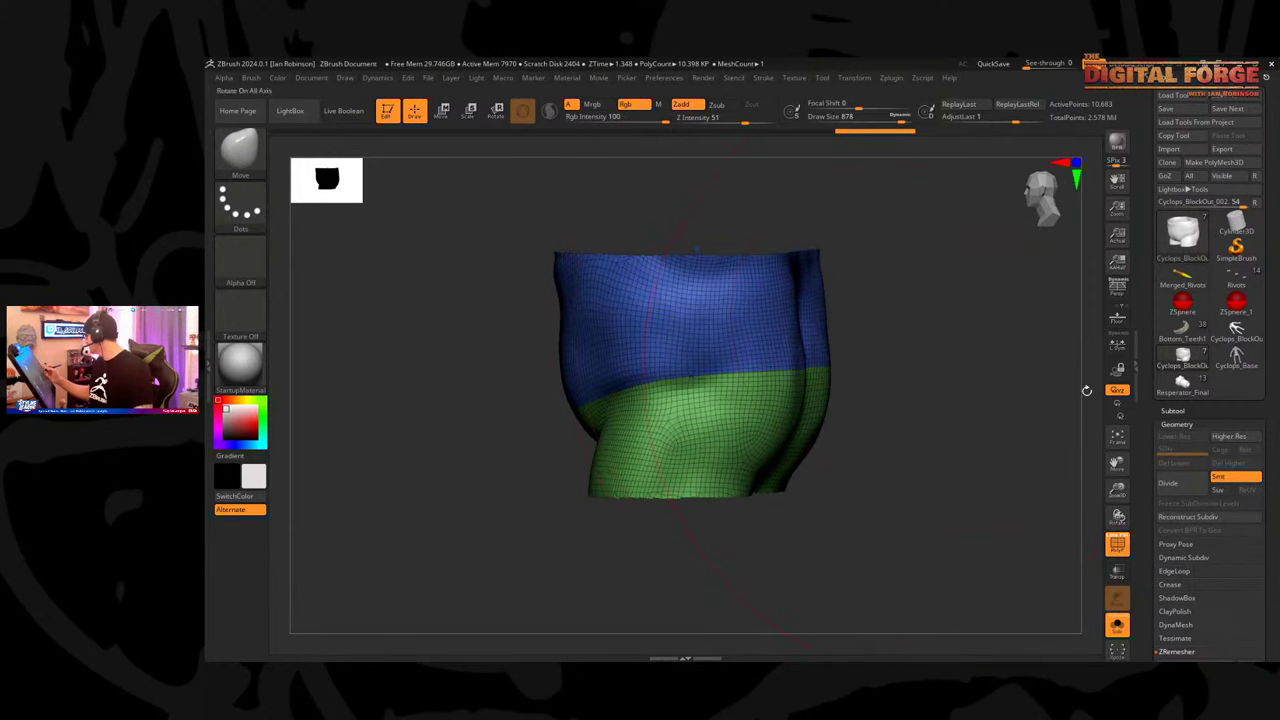
key(s)
click(962, 376)
drag(961, 377, 941, 379)
shift+drag(1018, 435, 1050, 430)
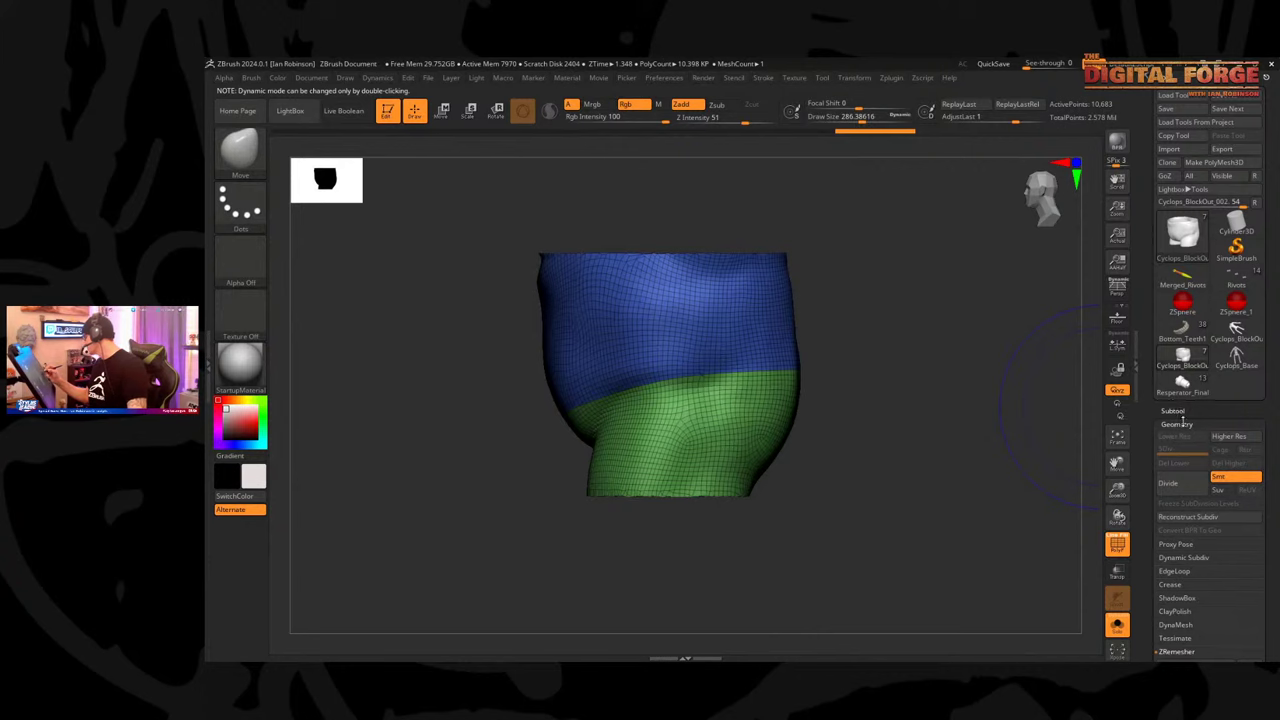
Remesh the hip section with ZRemesher at half its polygon count, keeping the groups.
click(1180, 422)
click(1177, 208)
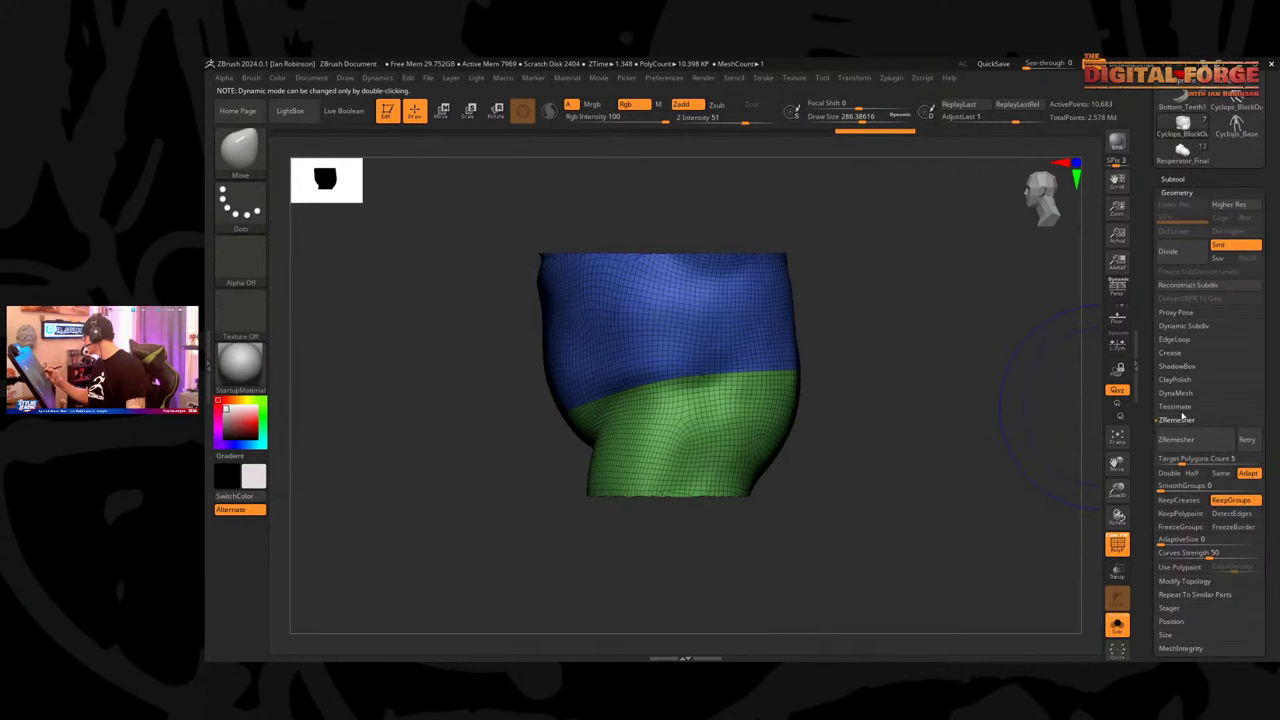
click(1191, 472)
click(1192, 440)
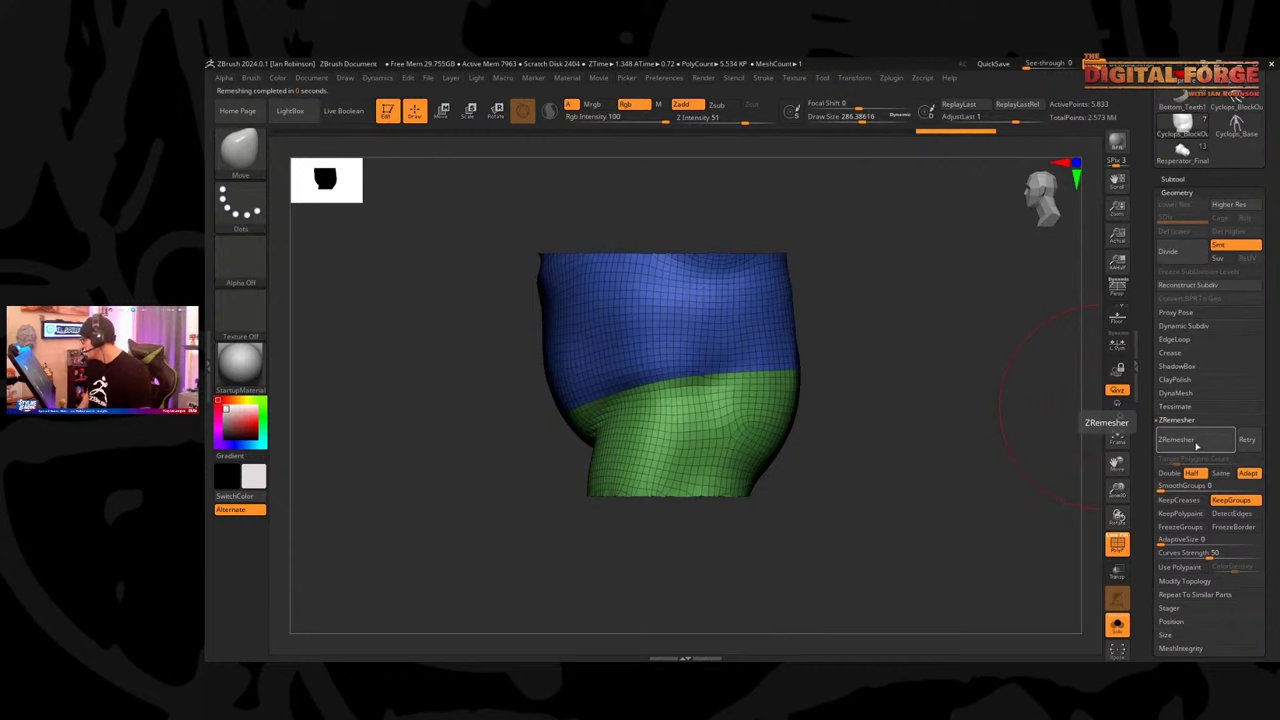
Reslice the hip section just below the uneven group border and remesh it with ZRemesher's Same polygon count option.
alt+drag(916, 382, 948, 369)
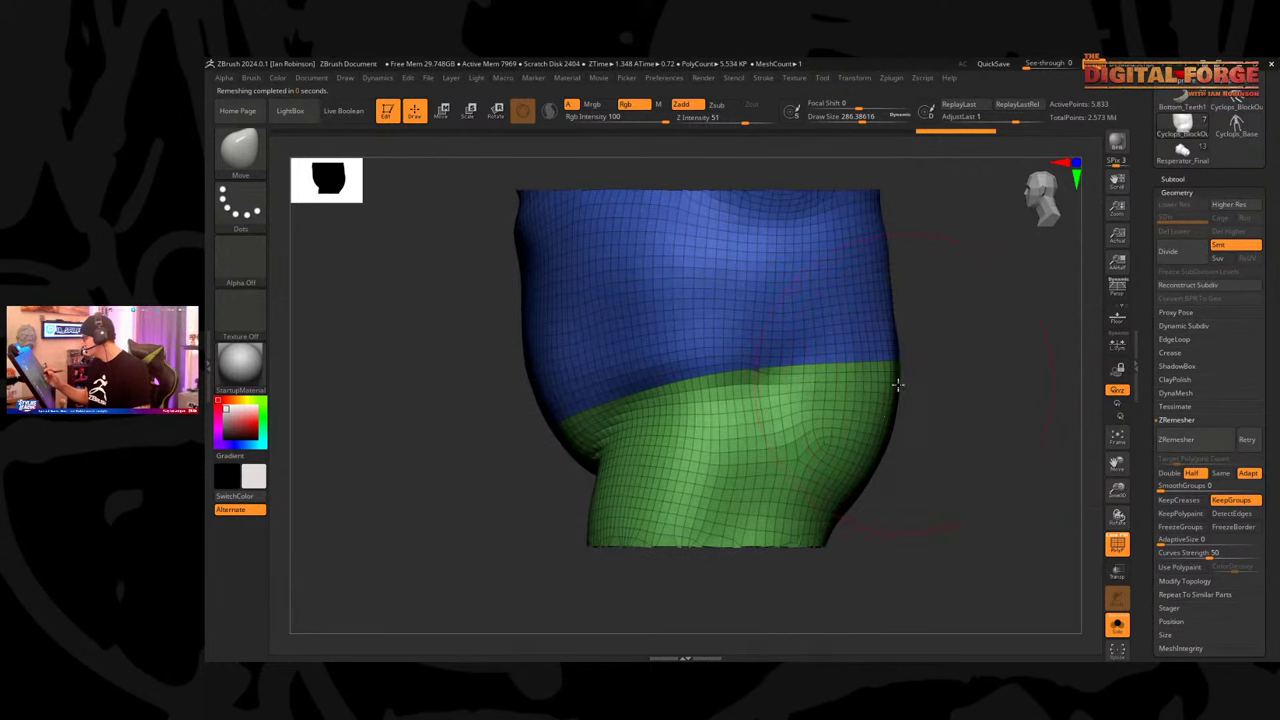
mouse_move(770, 380)
shift+mouse_down()
mouse_move(720, 392)
mouse_move(760, 382)
shift+mouse_up()
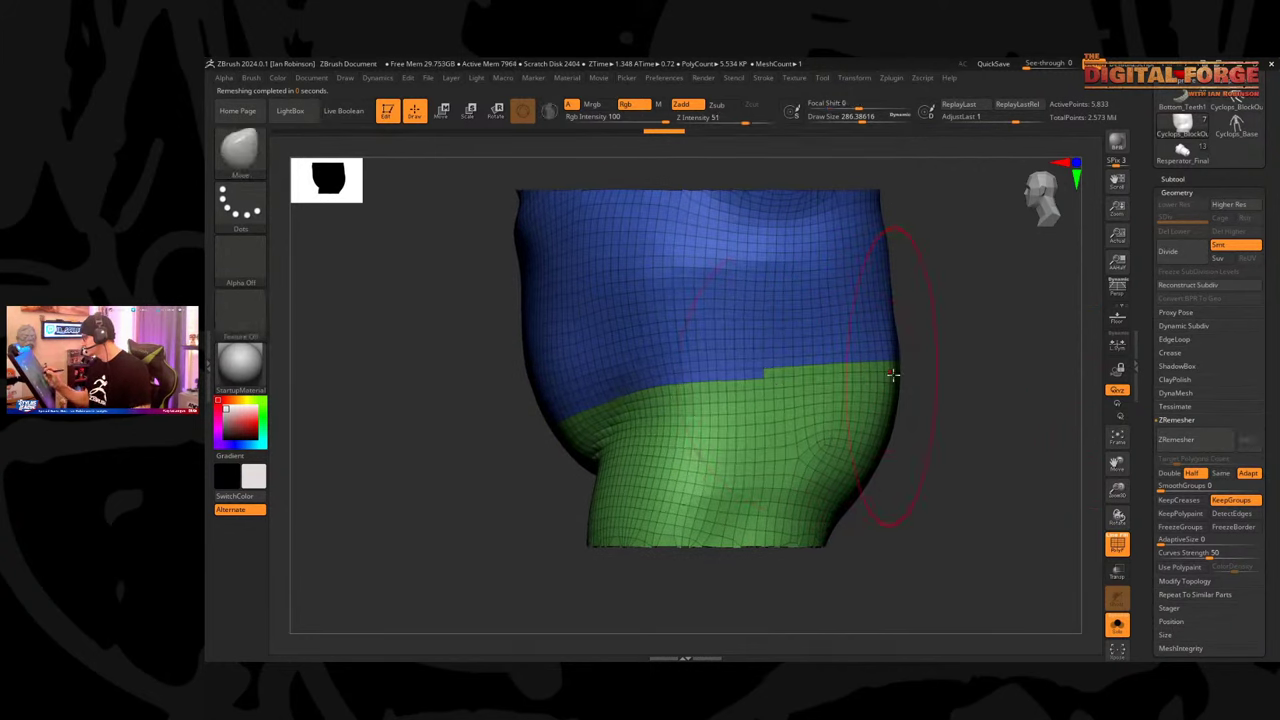
key(bracketleft)
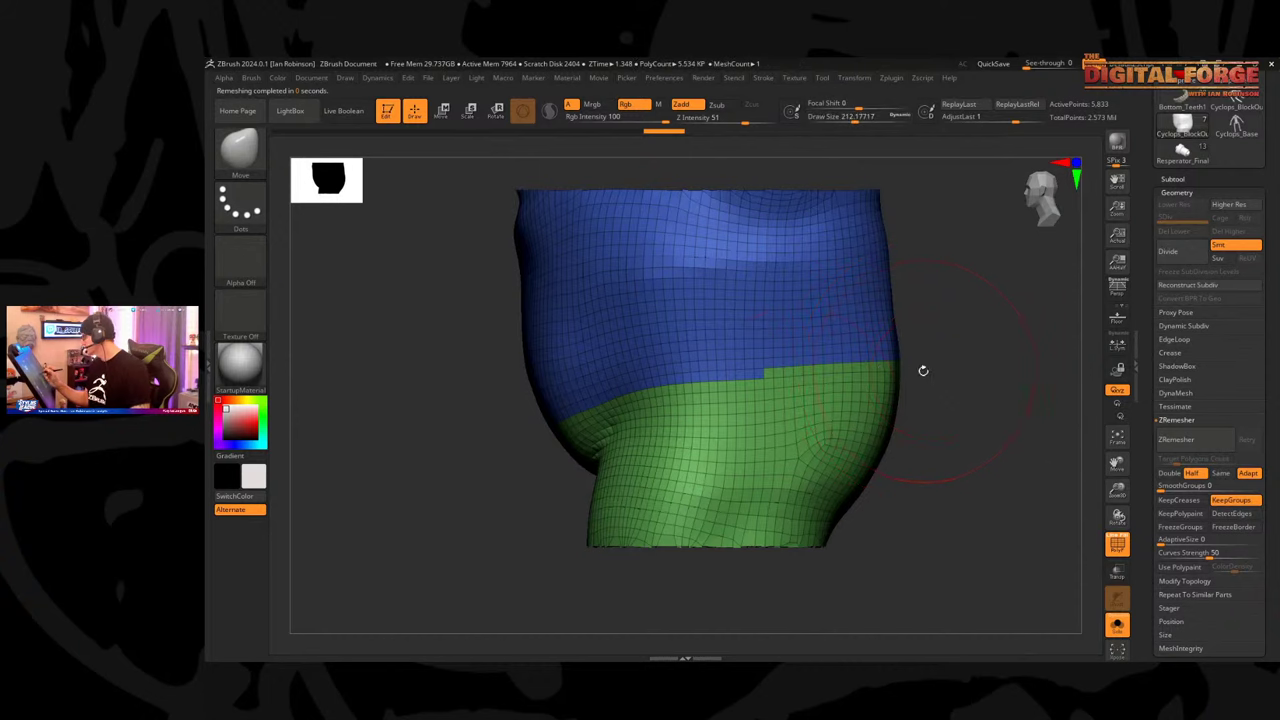
mouse_move(523, 430)
ctrl+shift+mouse_down()
mouse_move(706, 373)
mouse_move(943, 366)
mouse_move(934, 380)
ctrl+shift+mouse_up()
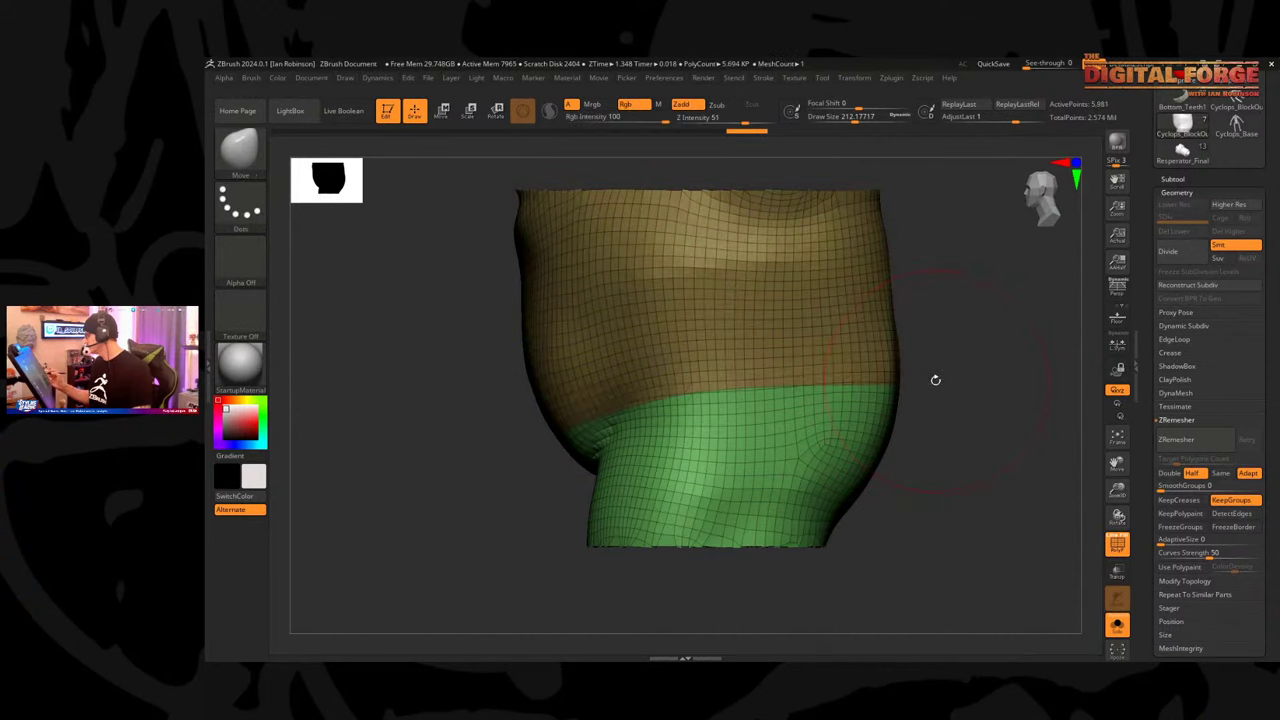
click(1217, 474)
click(1201, 446)
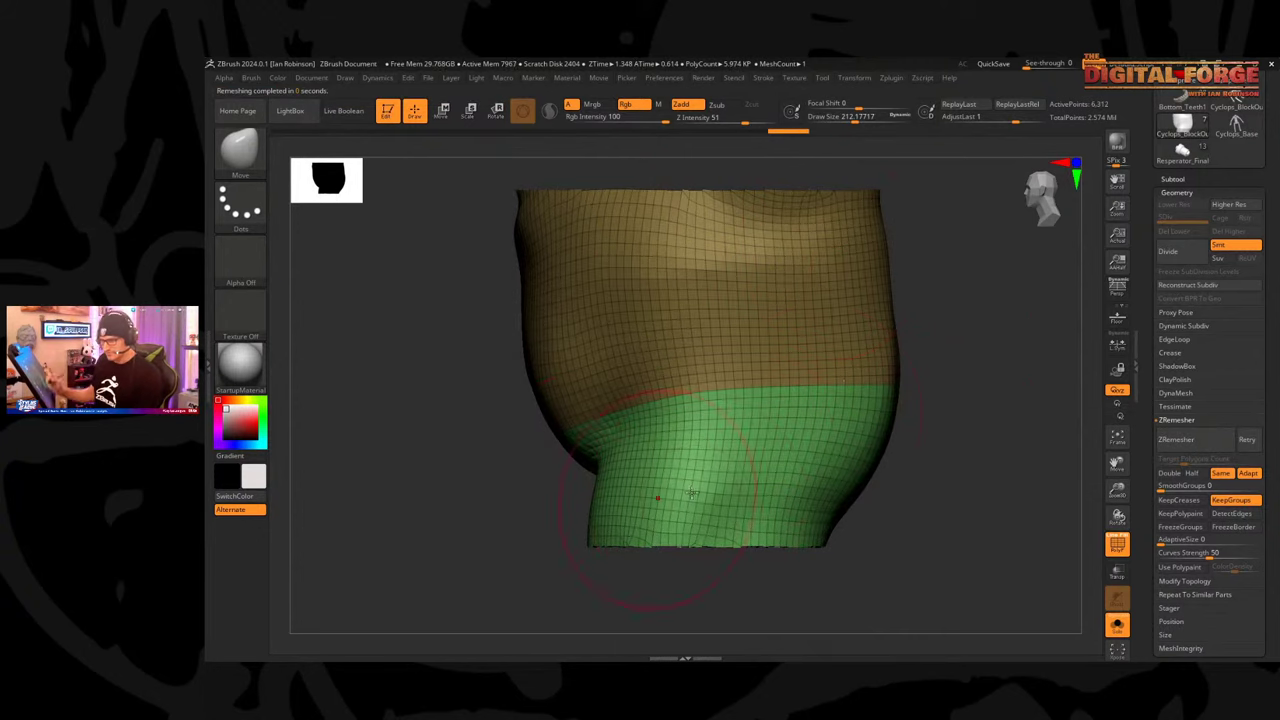
Generate a curve along the border between the hip section's two polygroups with Frame Mesh.
click(890, 78)
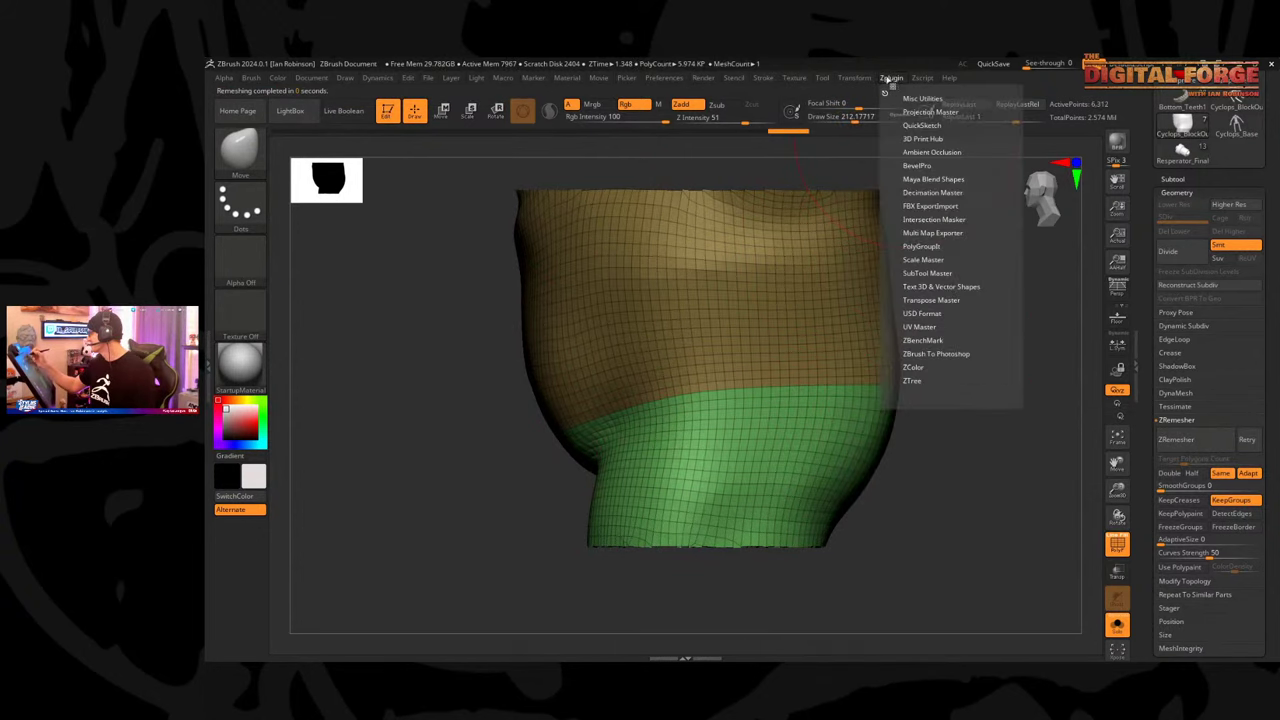
mouse_move(763, 78)
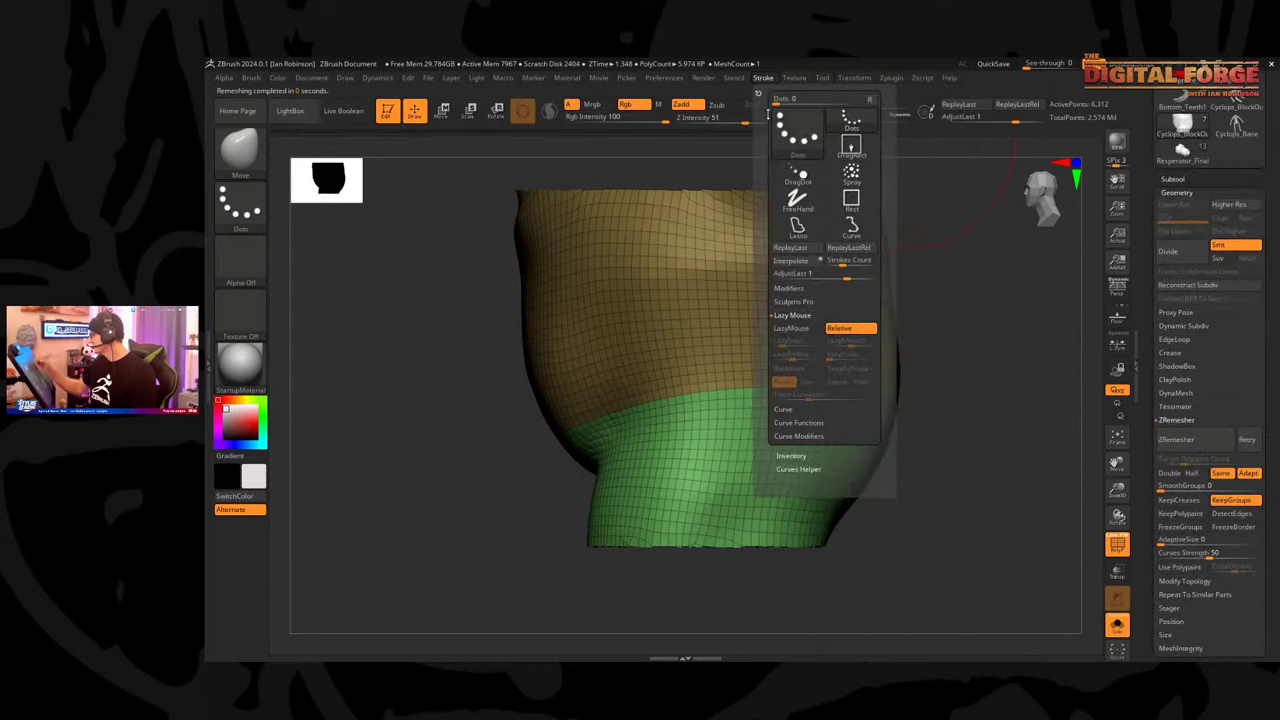
click(792, 315)
click(798, 342)
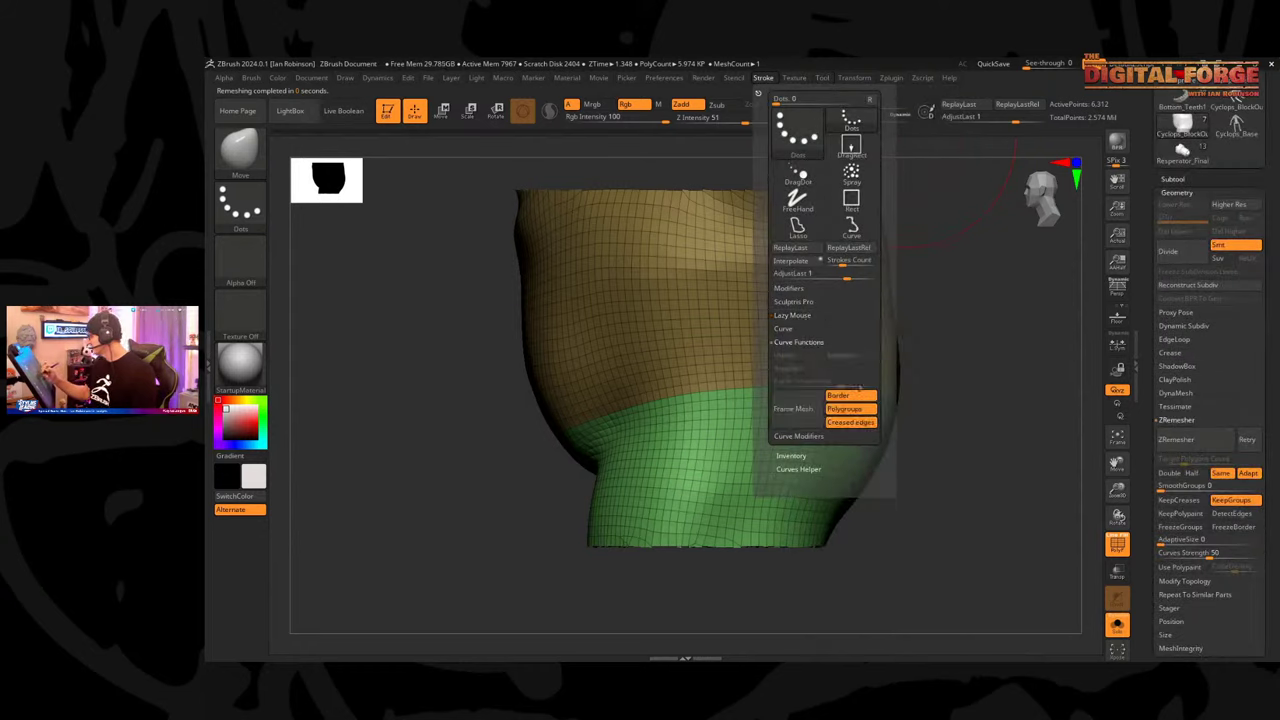
click(793, 409)
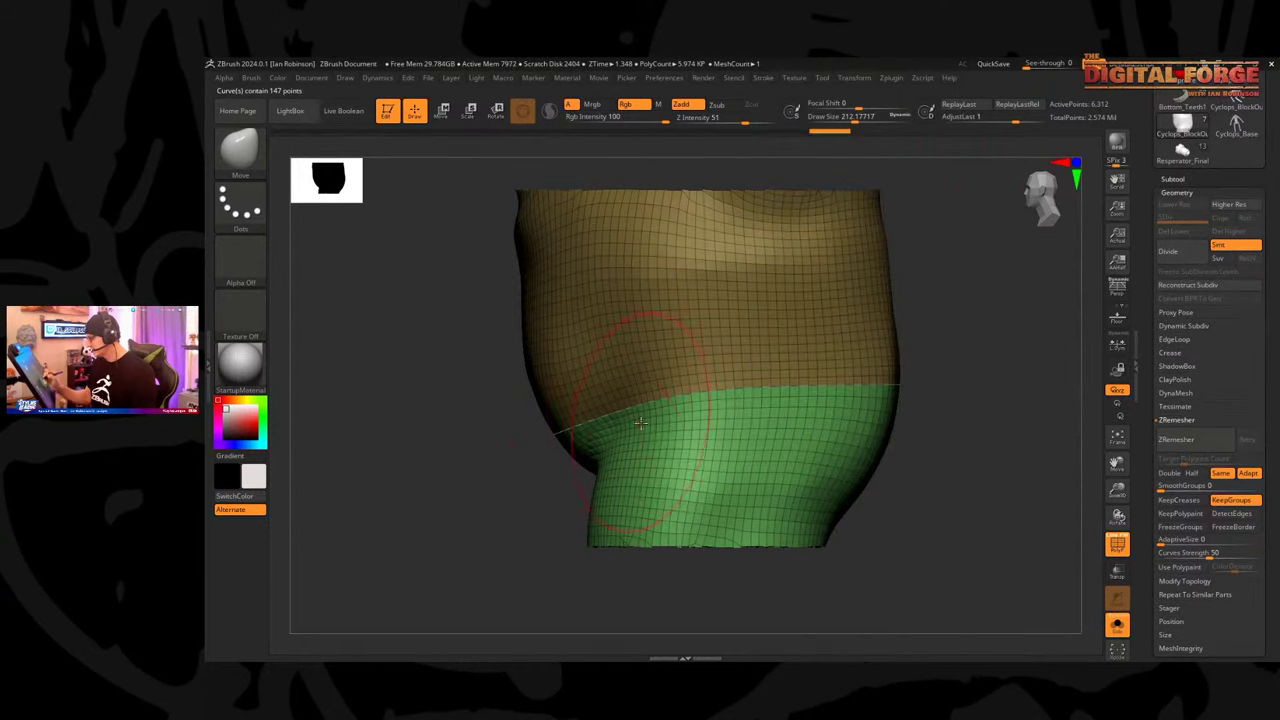
Generate a tube along the hip section's polygroup-border curve with the CurveTube brush.
key(b)
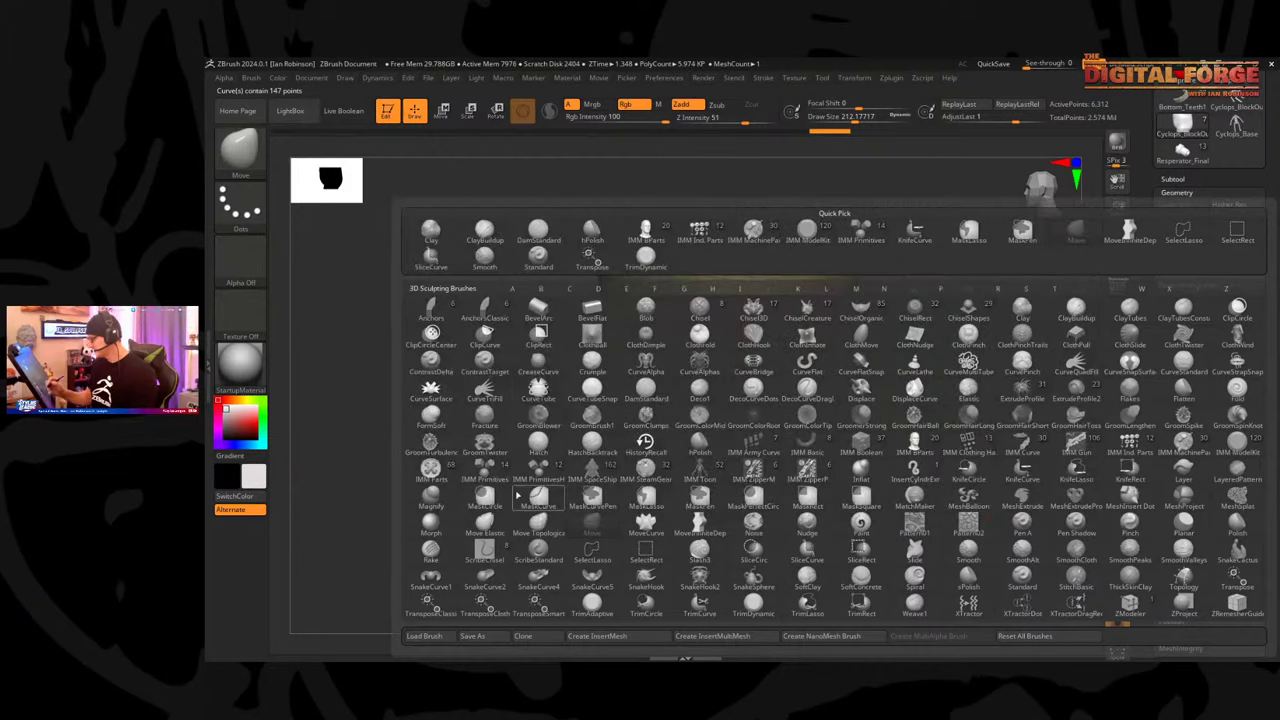
key(c)
key(t)
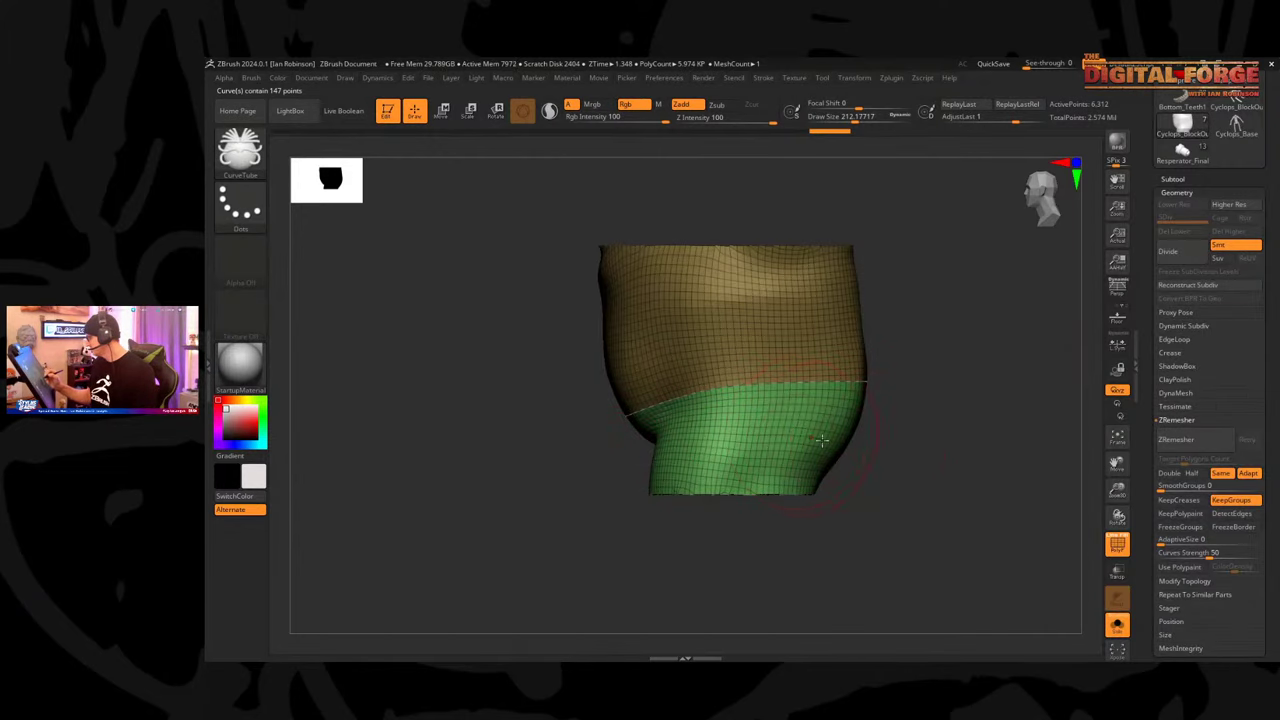
drag(892, 461, 946, 456)
click(774, 382)
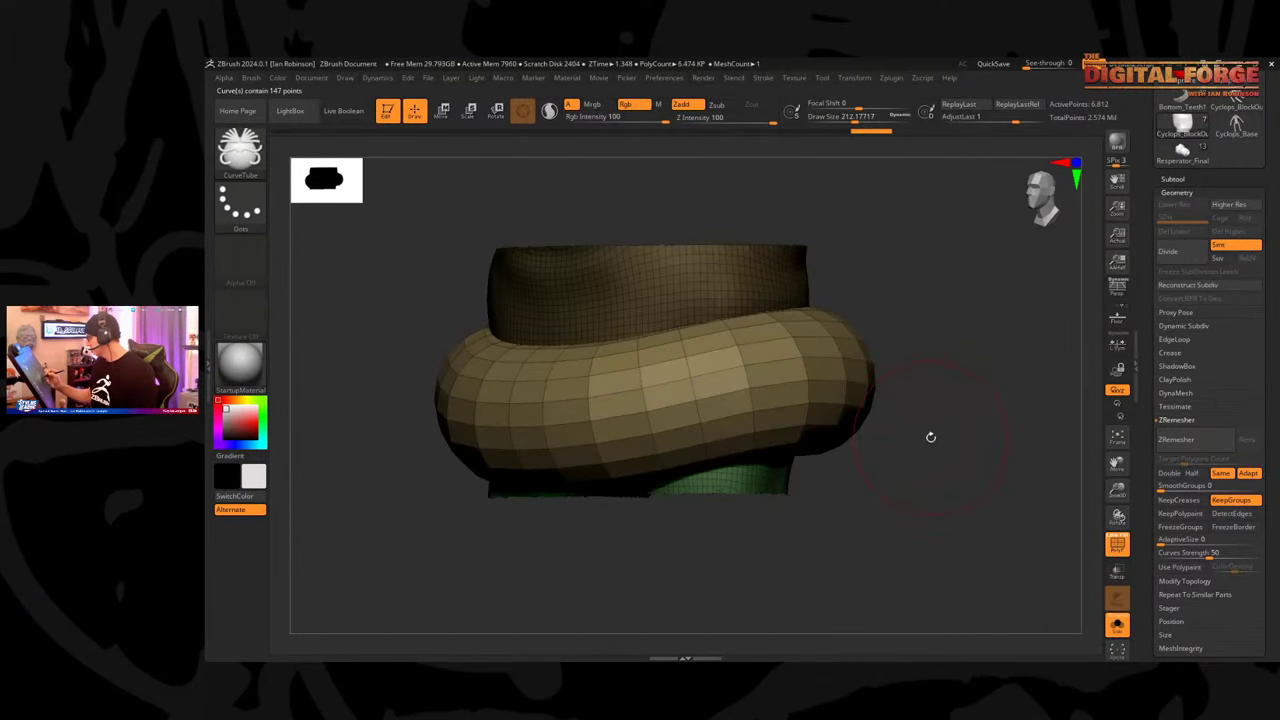
Thin the belt tube by stepping its draw size down through 112 and 64 to about 54.
text(s112)
key(Return)
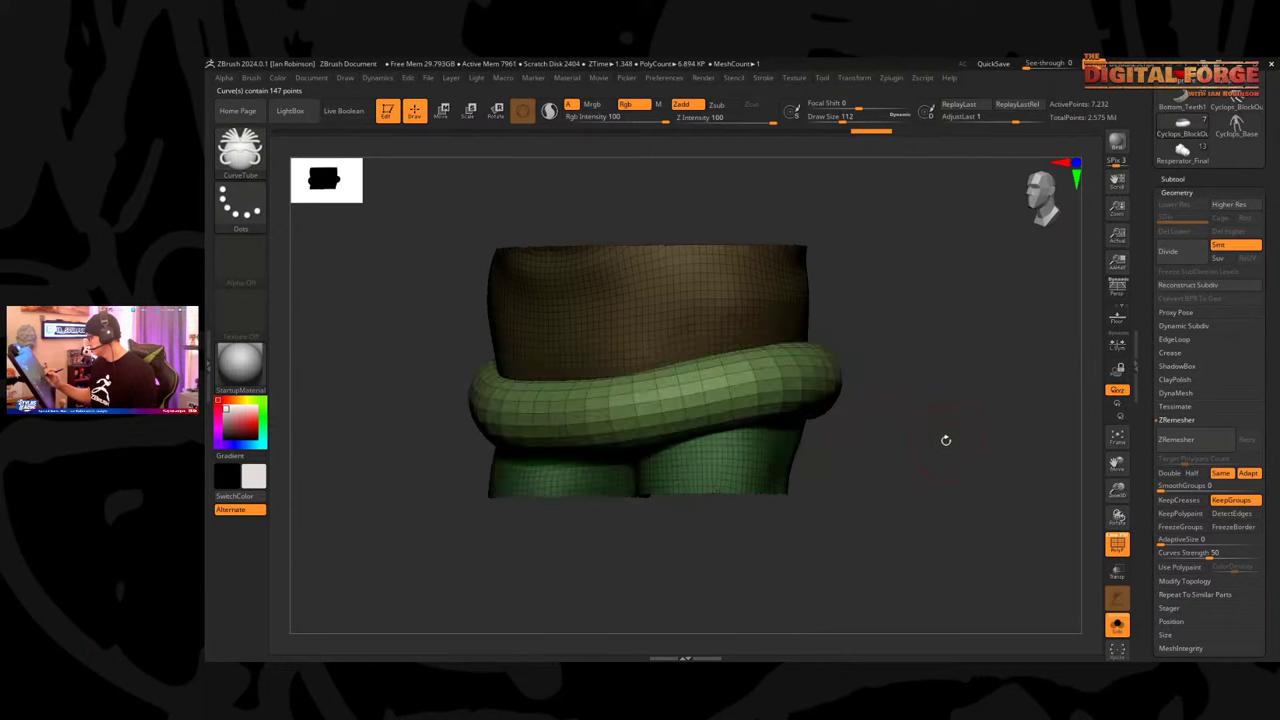
text(s64)
key(Return)
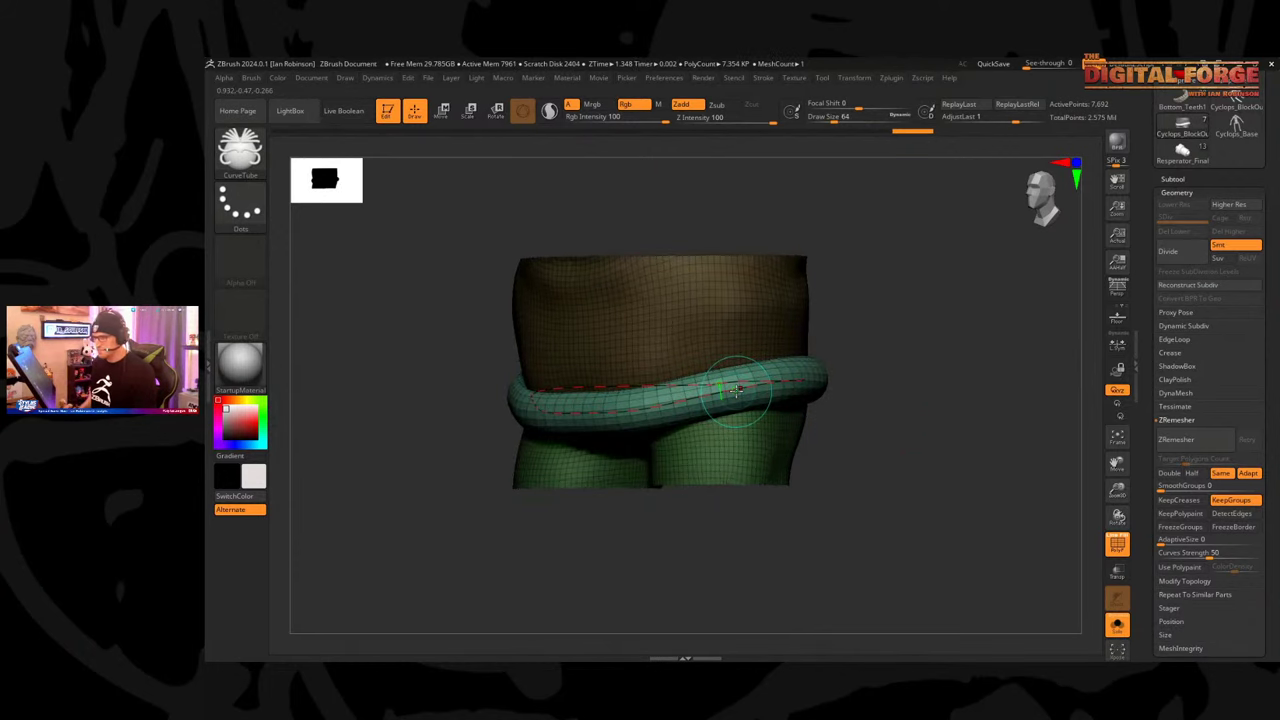
mouse_move(954, 397)
mouse_down()
mouse_move(960, 417)
mouse_move(935, 360)
mouse_up()
key(s)
click(801, 360)
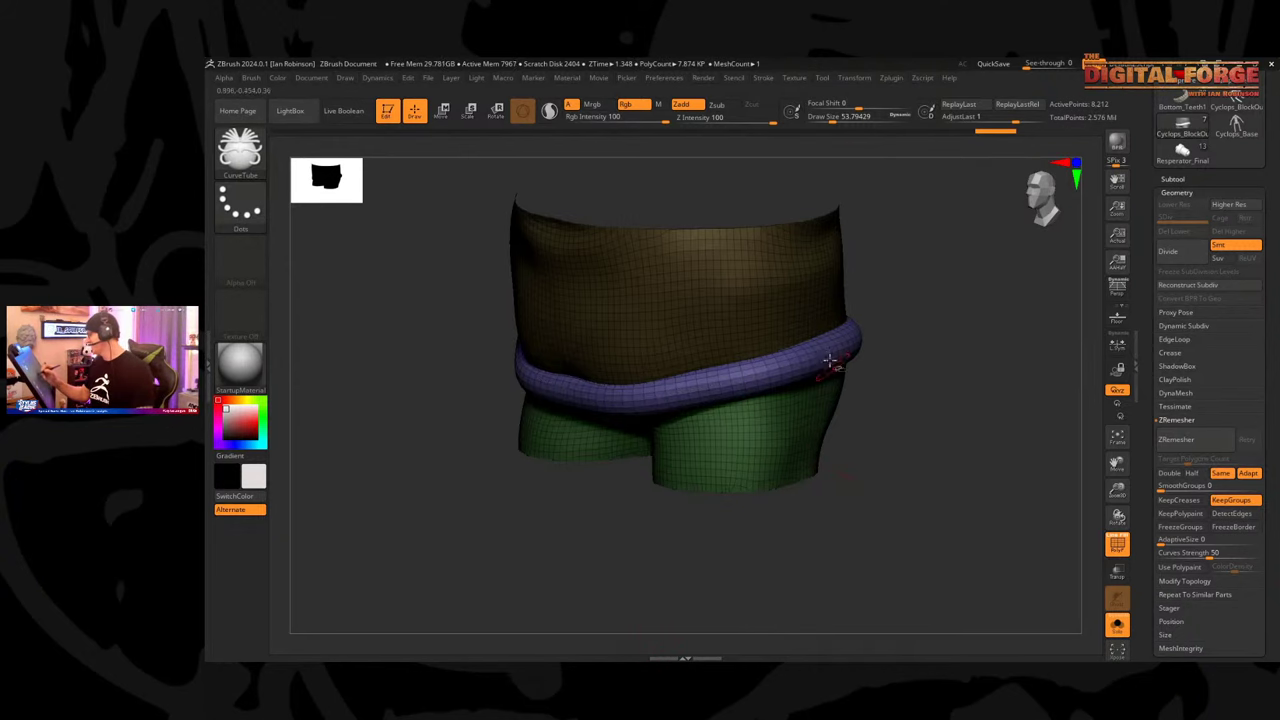
Isolate the belt tube's polygroup, delete the hidden hip geometry, and show the full cyclops again.
ctrl+shift+click(837, 357)
drag(1011, 451, 990, 412)
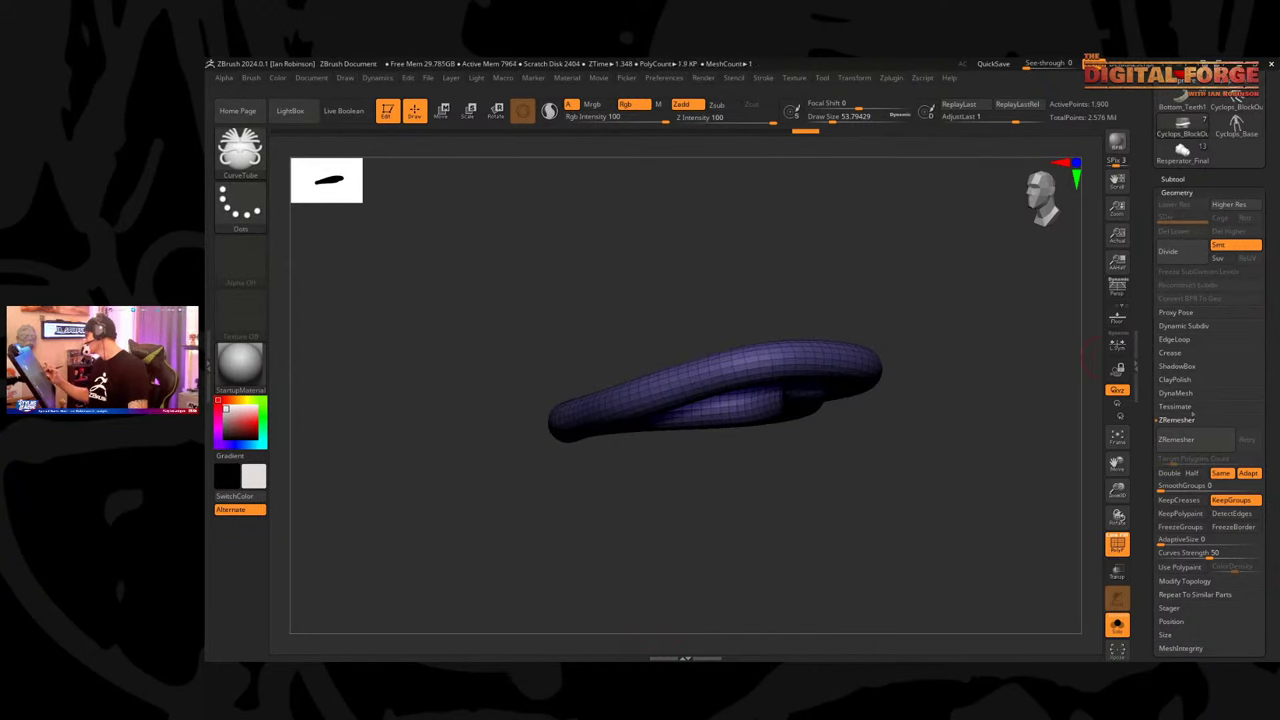
drag(1272, 443, 1273, 347)
scroll(1273, 347, down, 1)
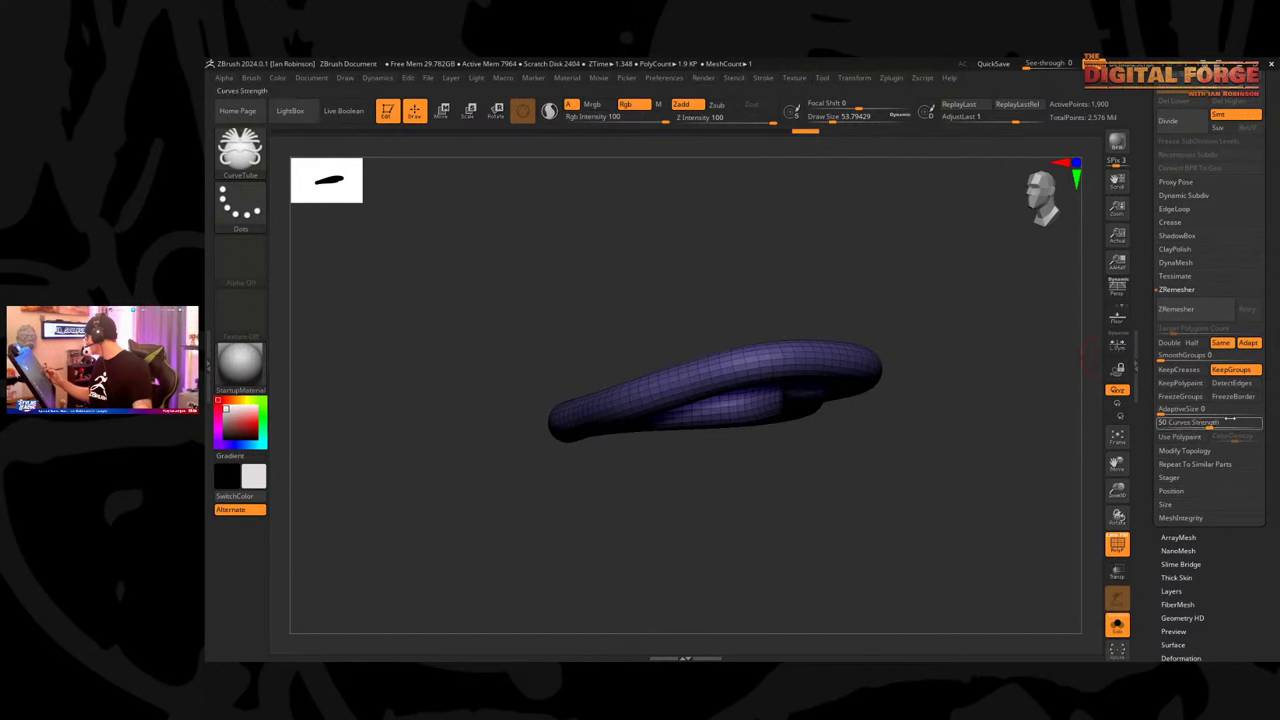
scroll(1274, 380, up, 1)
click(1184, 487)
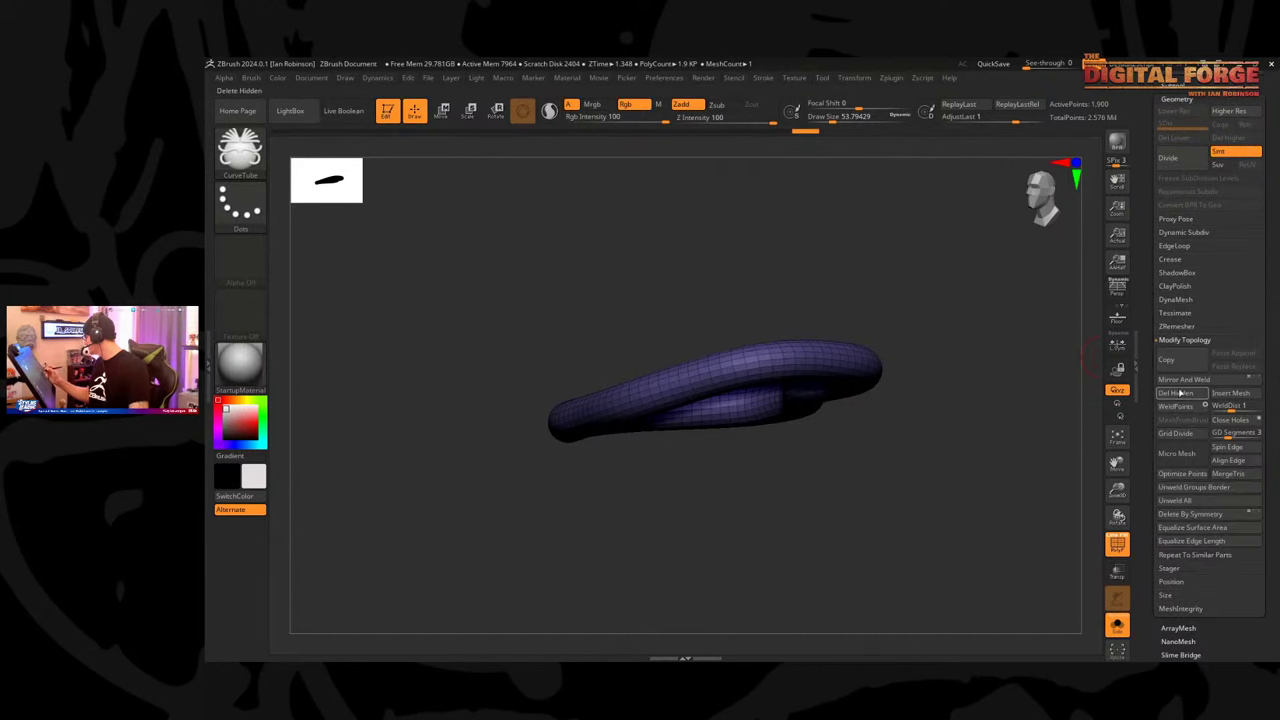
click(1113, 624)
Select the belt tube from behind the cyclops and set the Move brush's draw size to about 445.
alt+drag(1008, 486, 815, 497)
drag(994, 391, 948, 374)
alt+click(900, 363)
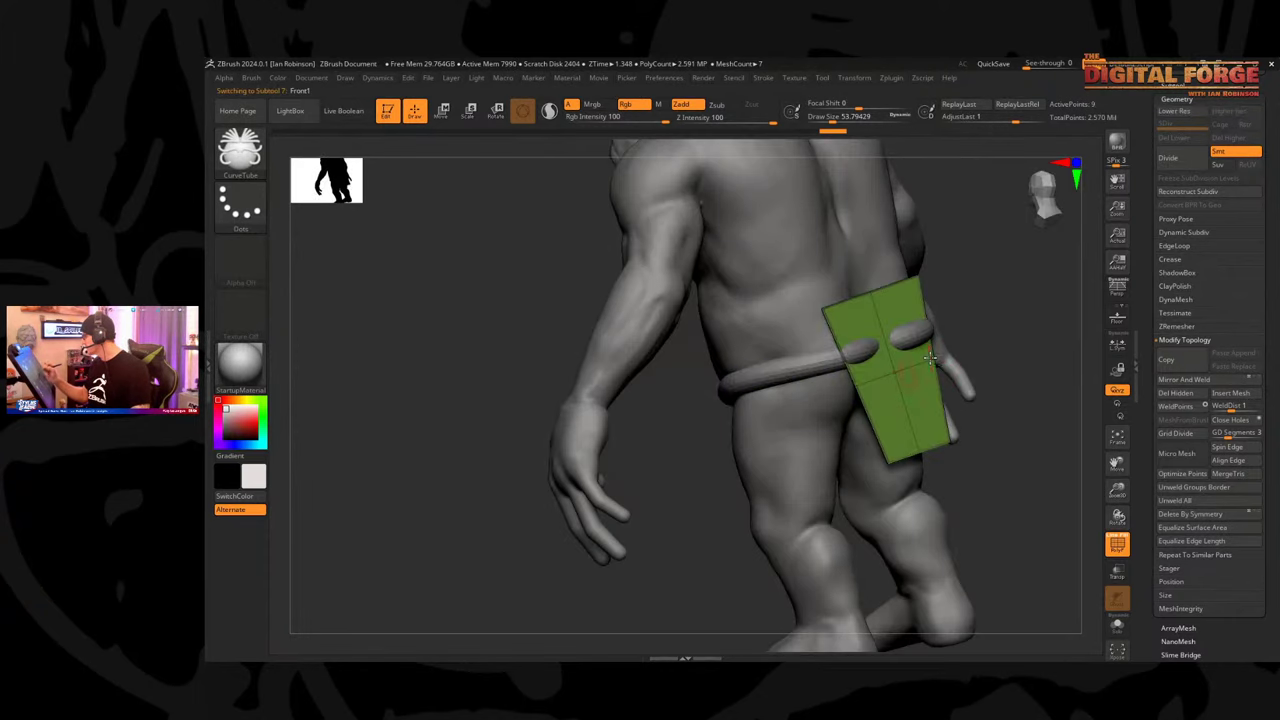
drag(1003, 329, 878, 295)
key(s)
alt+click(846, 334)
key(s)
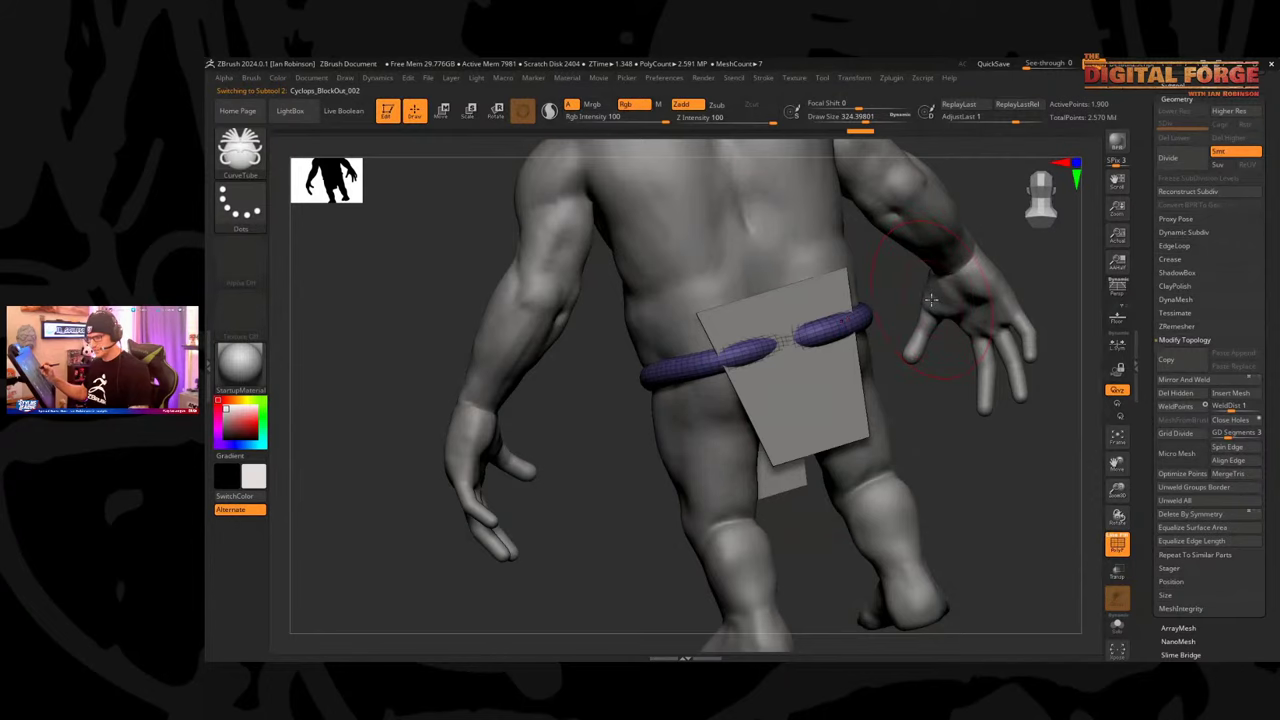
key(b)
key(m)
key(v)
key(s)
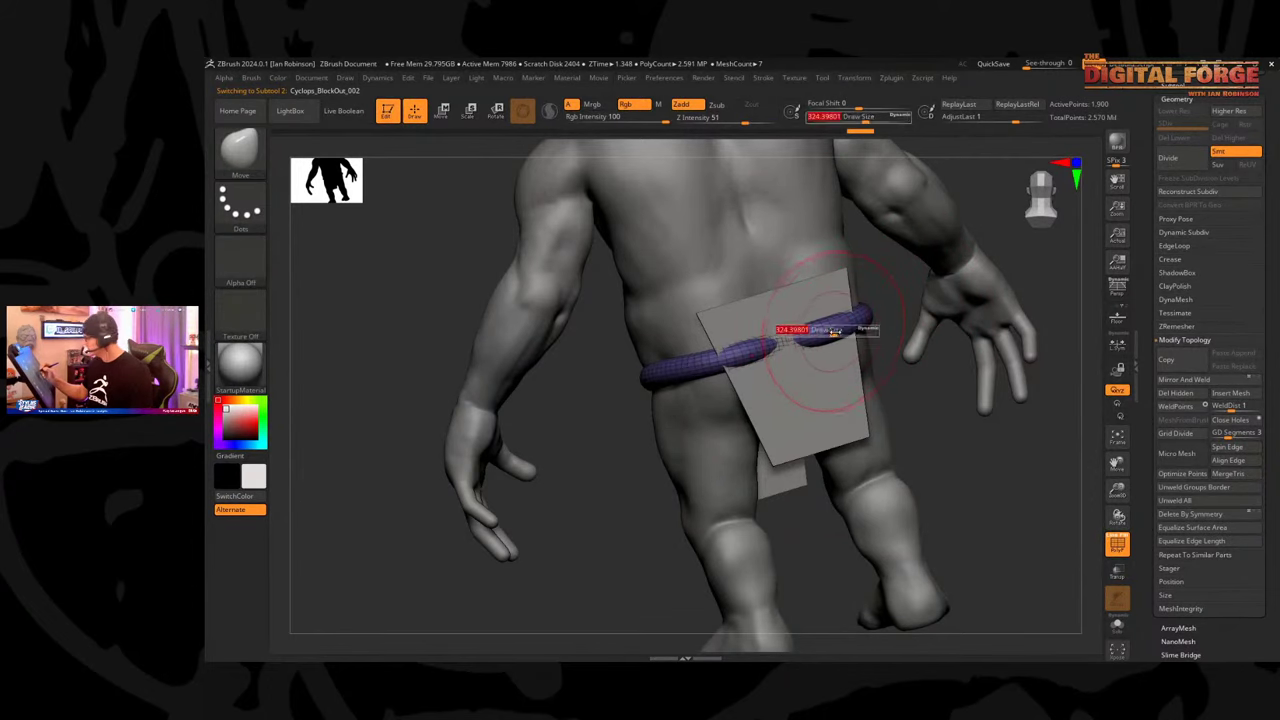
mouse_move(834, 332)
mouse_down()
mouse_move(848, 290)
mouse_move(864, 297)
mouse_move(807, 286)
mouse_up()
Smooth the back of the belt and pull it outward so it wraps over the loincloth's back plane.
mouse_move(806, 287)
right_down()
mouse_move(914, 289)
mouse_move(820, 306)
right_up()
key(shift)
shift+drag(780, 306, 665, 382)
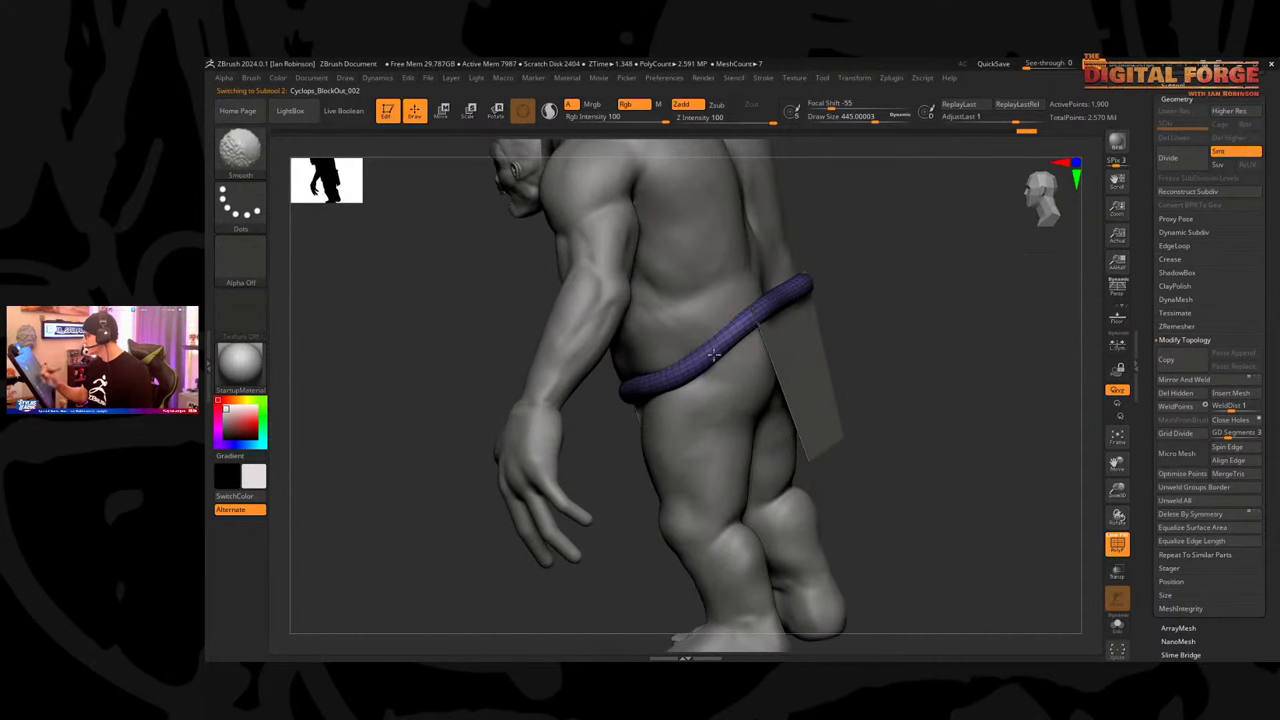
right_drag(850, 298, 818, 295)
drag(793, 283, 793, 272)
right_drag(903, 266, 871, 281)
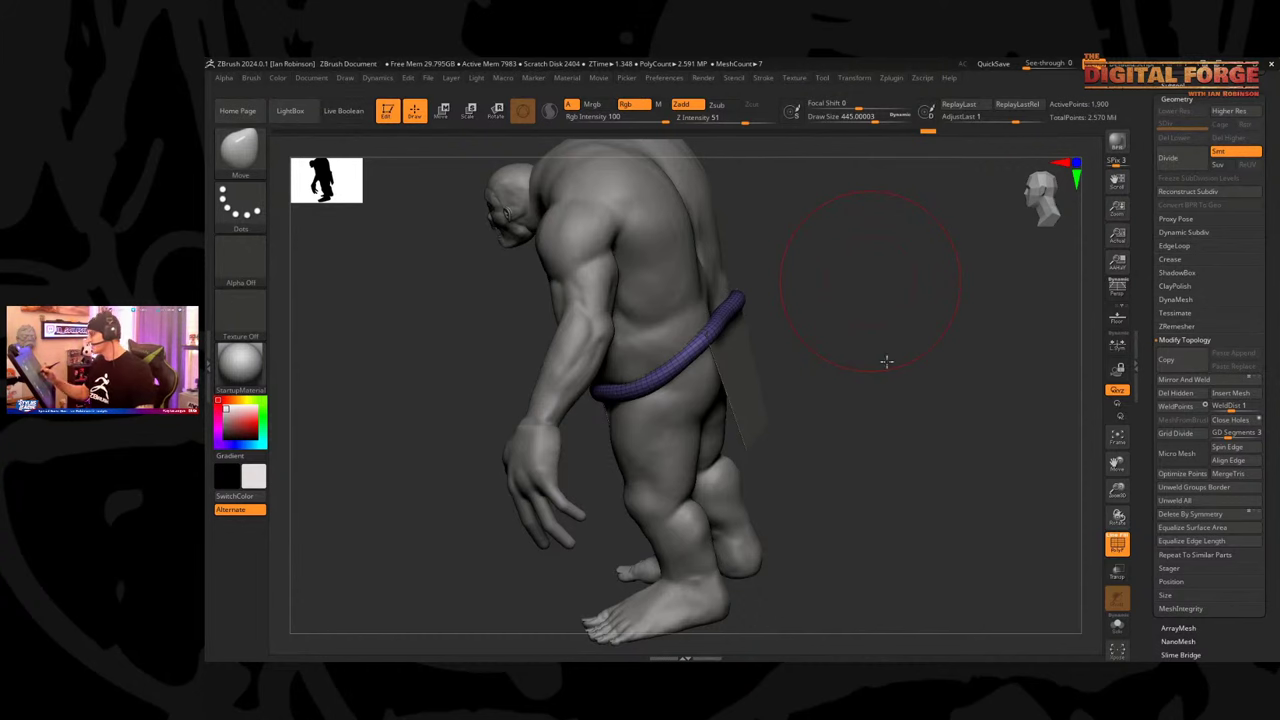
mouse_move(886, 363)
mouse_down()
mouse_move(960, 334)
mouse_move(934, 345)
mouse_move(951, 340)
mouse_move(923, 286)
mouse_move(917, 357)
mouse_move(870, 369)
mouse_up()
key(shift+f)
key(shift+f)
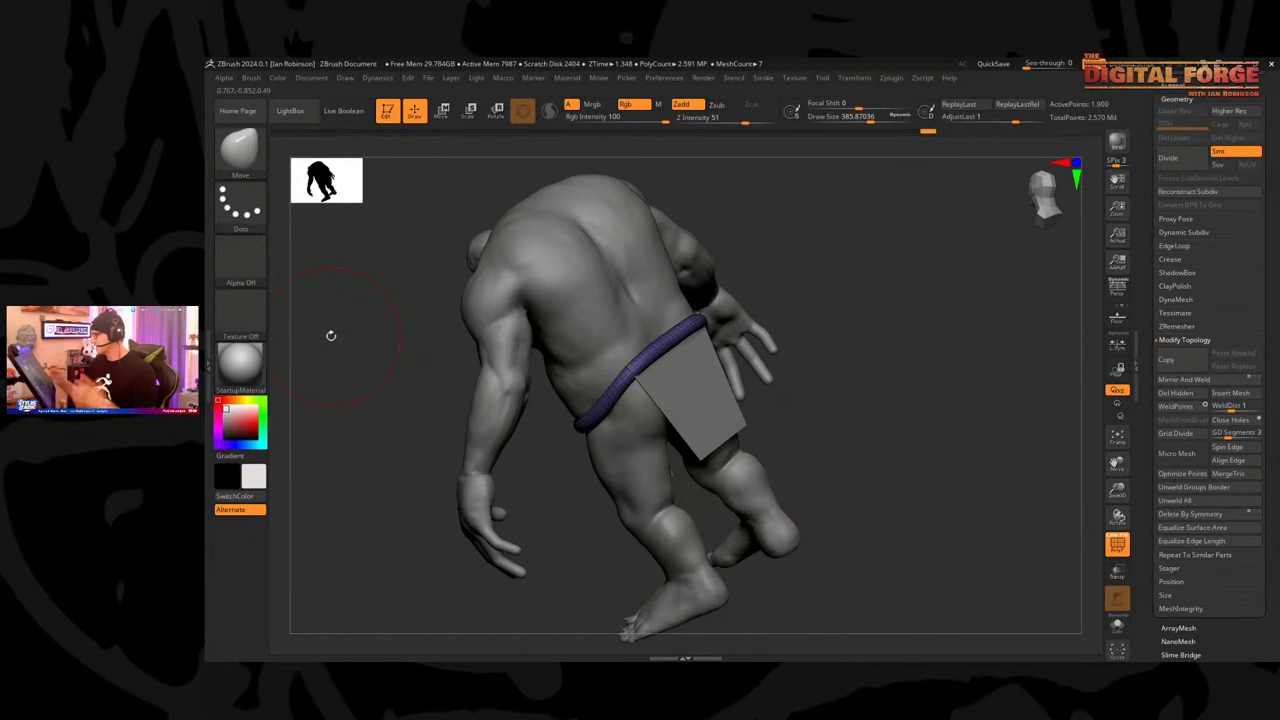
Select the cyclops body, turn off the polyframe display, and nudge the armpit area with the Move brush from the front.
mouse_move(331, 335)
mouse_down()
mouse_move(914, 329)
mouse_move(943, 326)
mouse_move(951, 306)
mouse_move(878, 306)
mouse_up()
alt+click(716, 273)
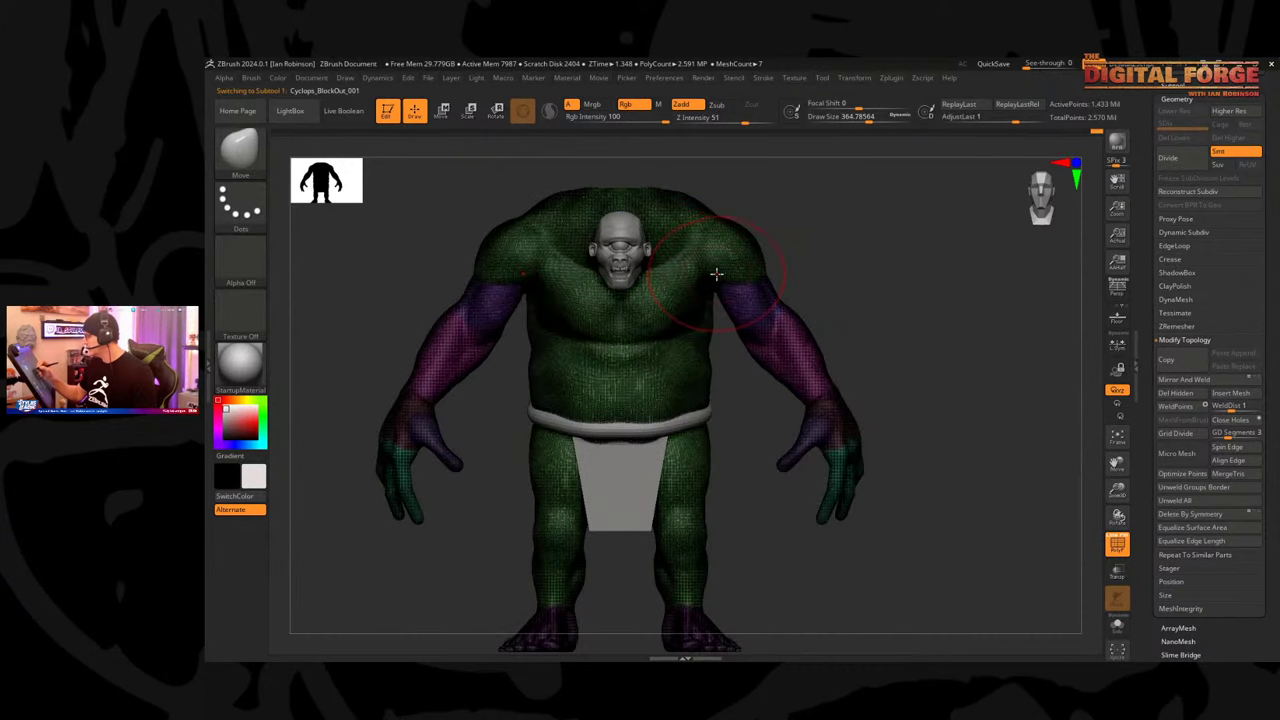
key(shift+f)
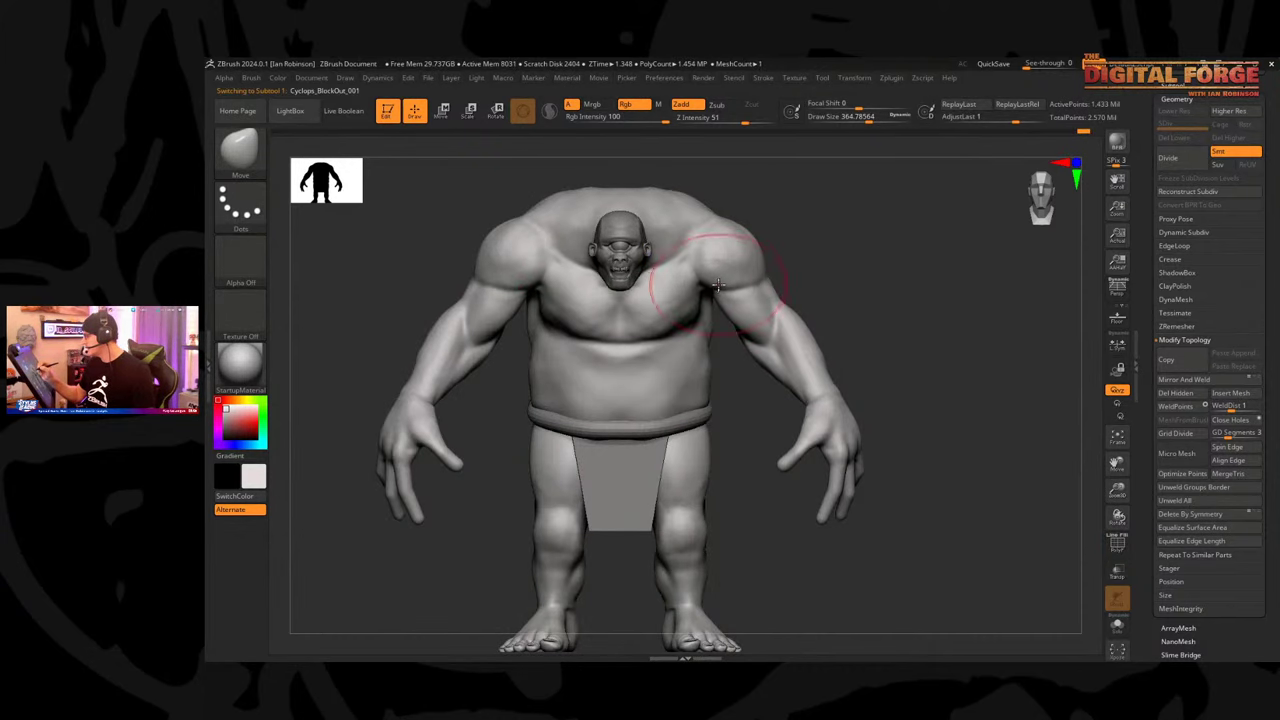
drag(718, 285, 722, 295)
alt+drag(829, 256, 841, 272)
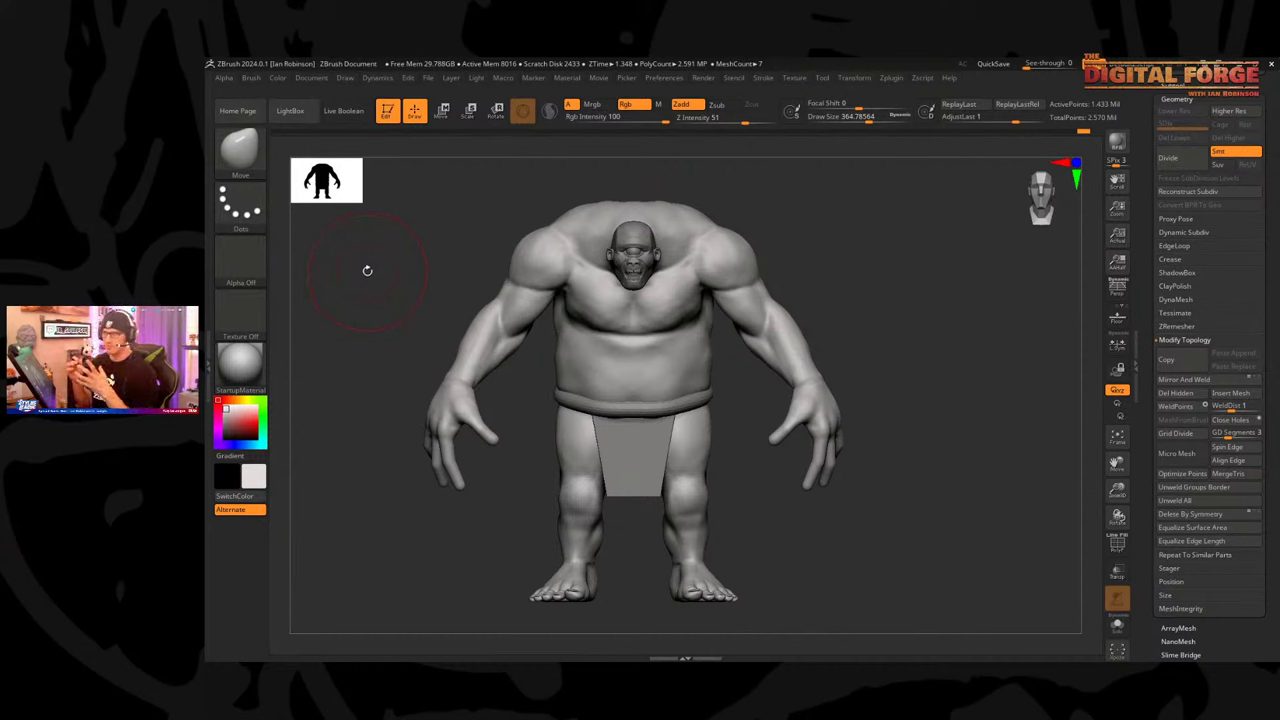
Examine the body in isolation, the Frame Mesh curve options, and the belted cyclops from several angles.
click(1117, 625)
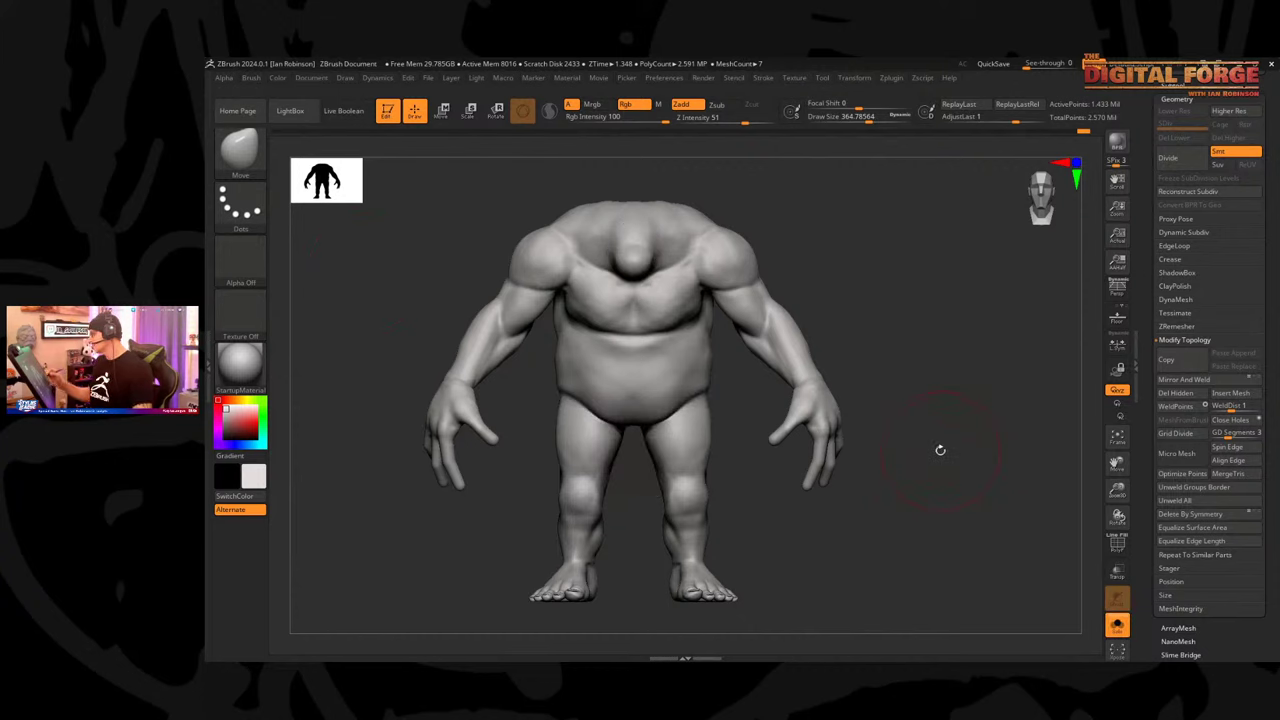
click(1115, 623)
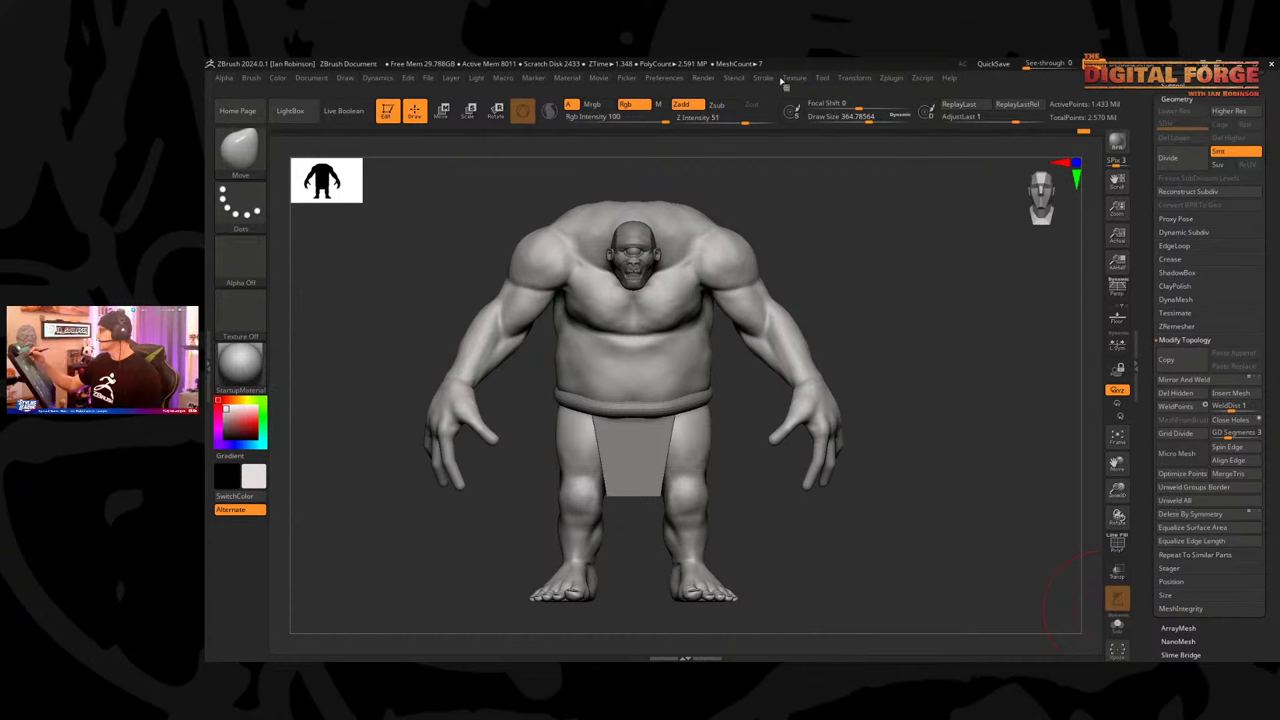
click(763, 78)
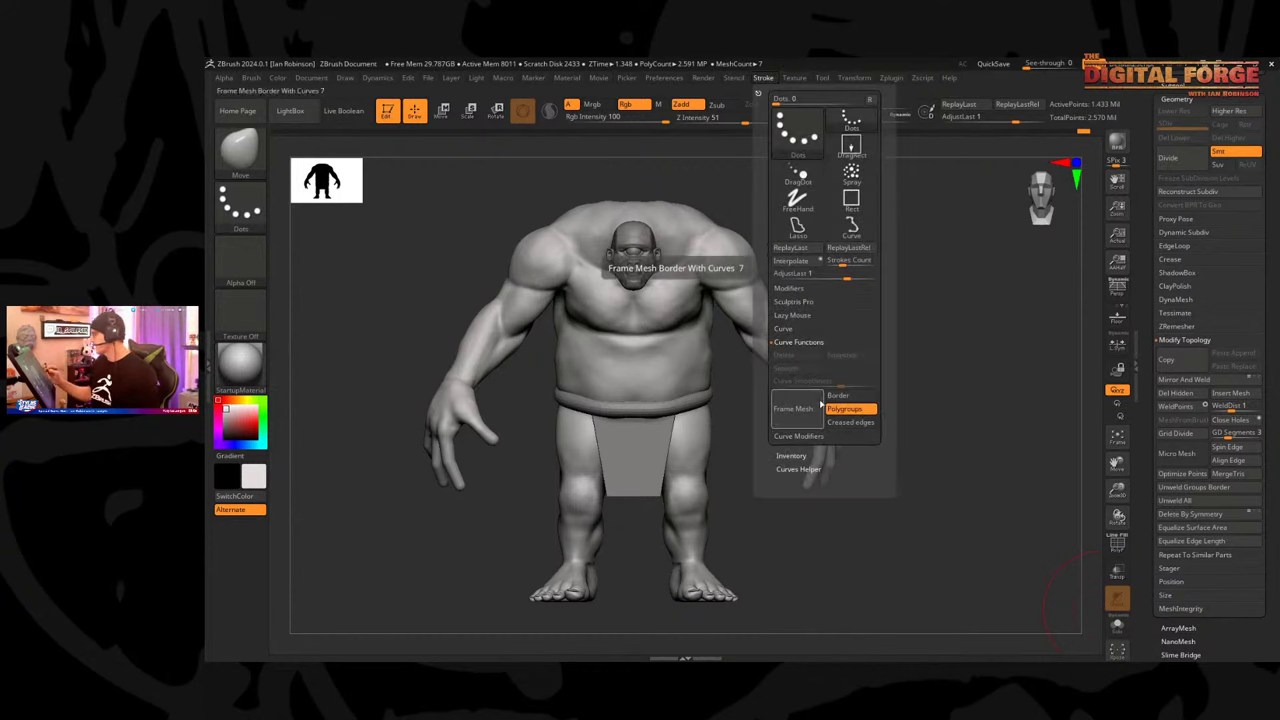
mouse_move(951, 380)
mouse_down()
mouse_move(890, 394)
mouse_move(902, 307)
mouse_up()
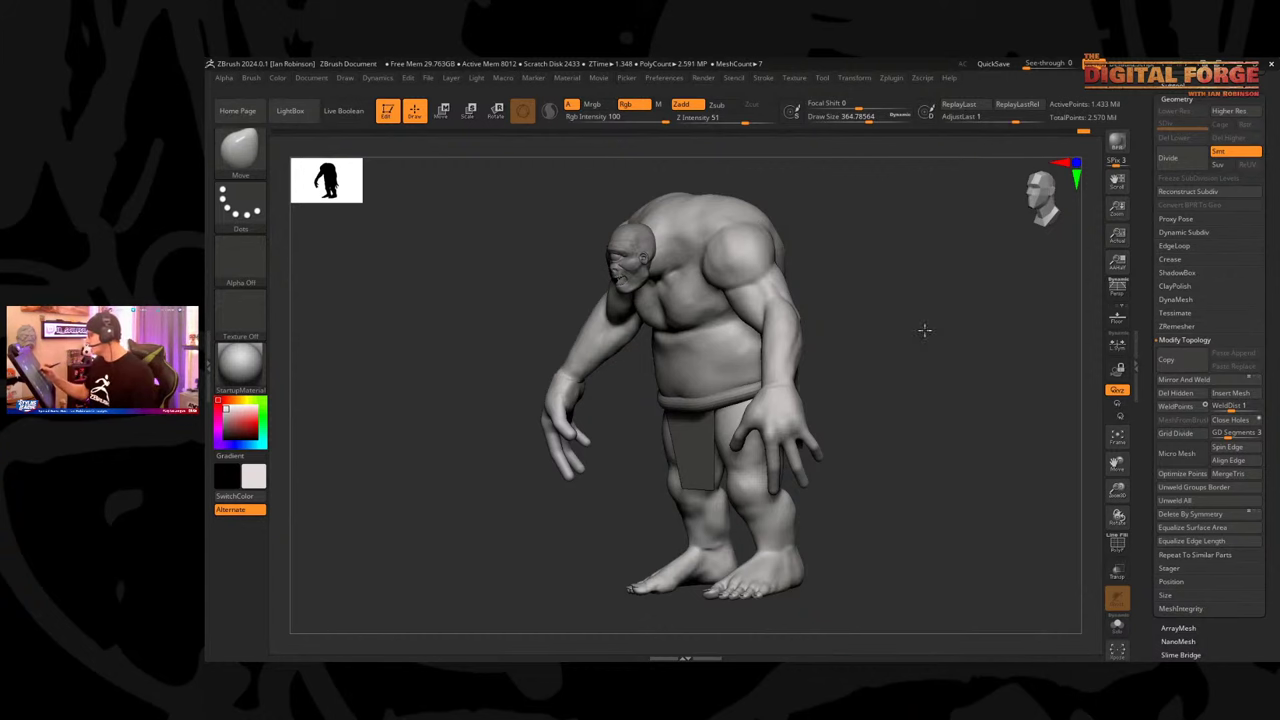
drag(923, 329, 1043, 346)
Place the armored skeleton warrior from the Bottom_Teeth1 tool on the canvas beside the cyclops for comparison.
drag(1276, 94, 1276, 419)
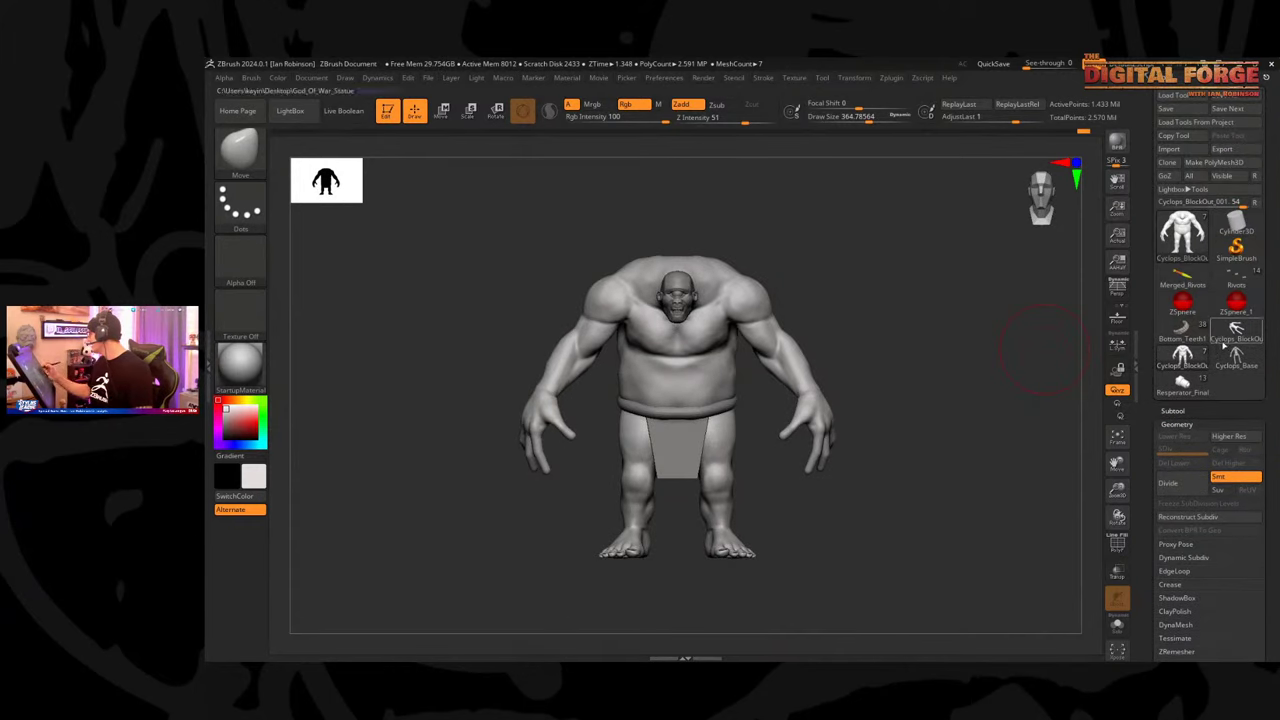
click(1193, 334)
alt+drag(956, 389, 819, 365)
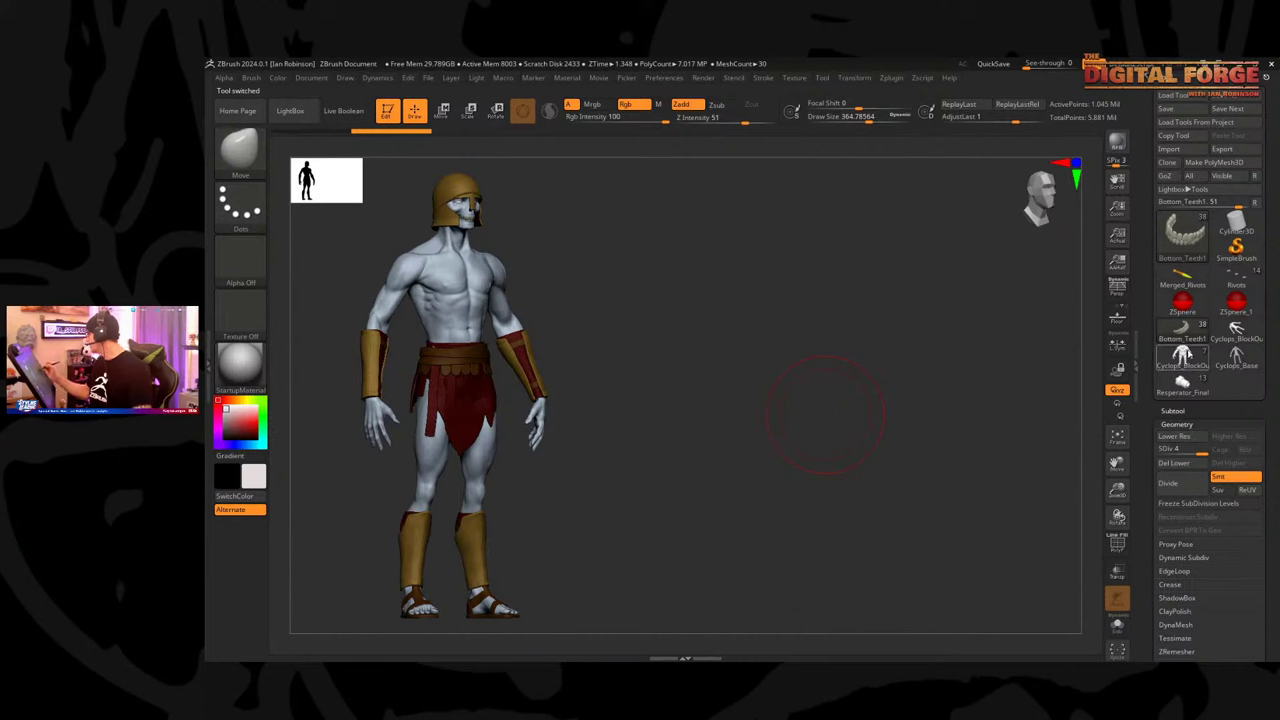
click(1183, 355)
drag(1087, 399, 1005, 423)
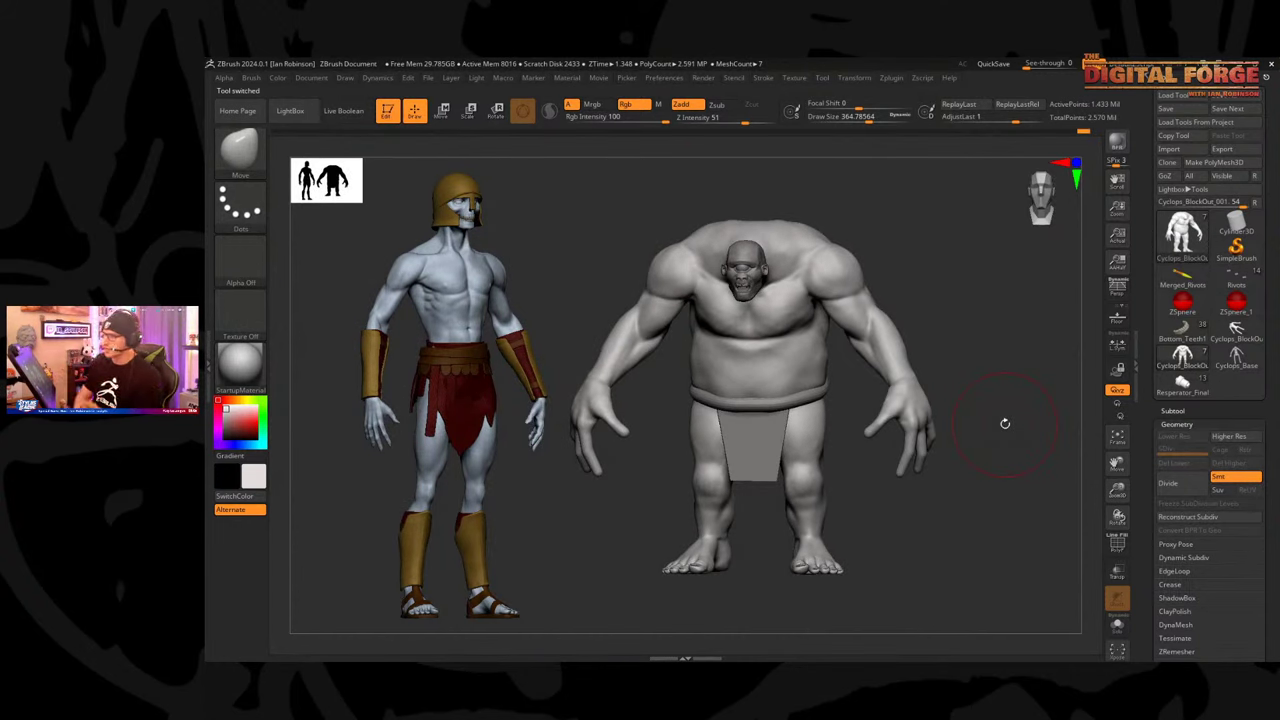